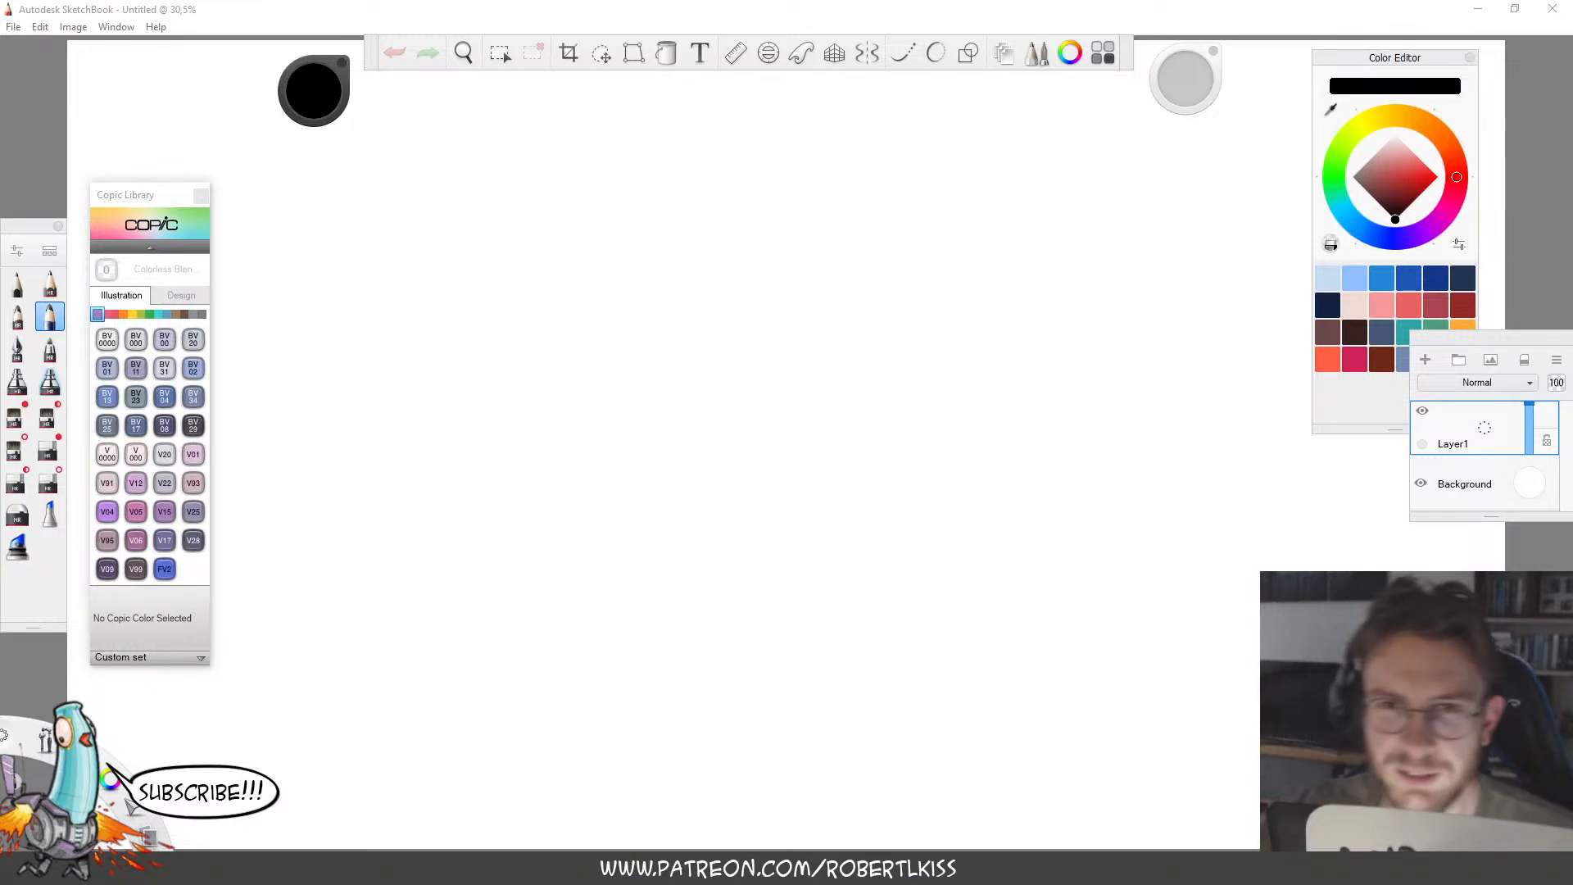
key("alt+Tab")
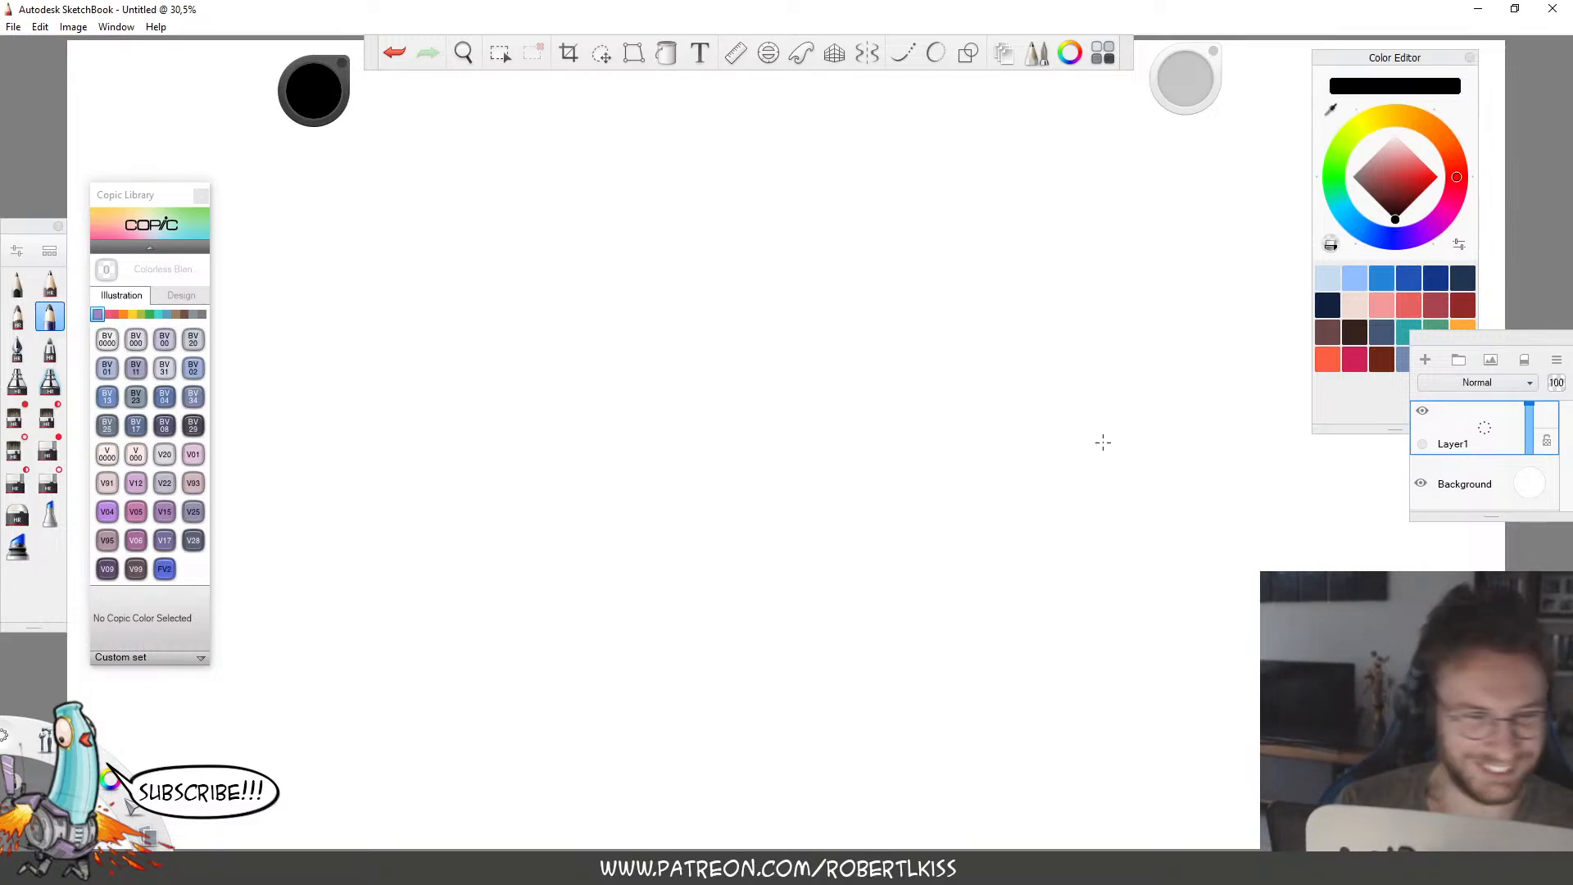
key("5")
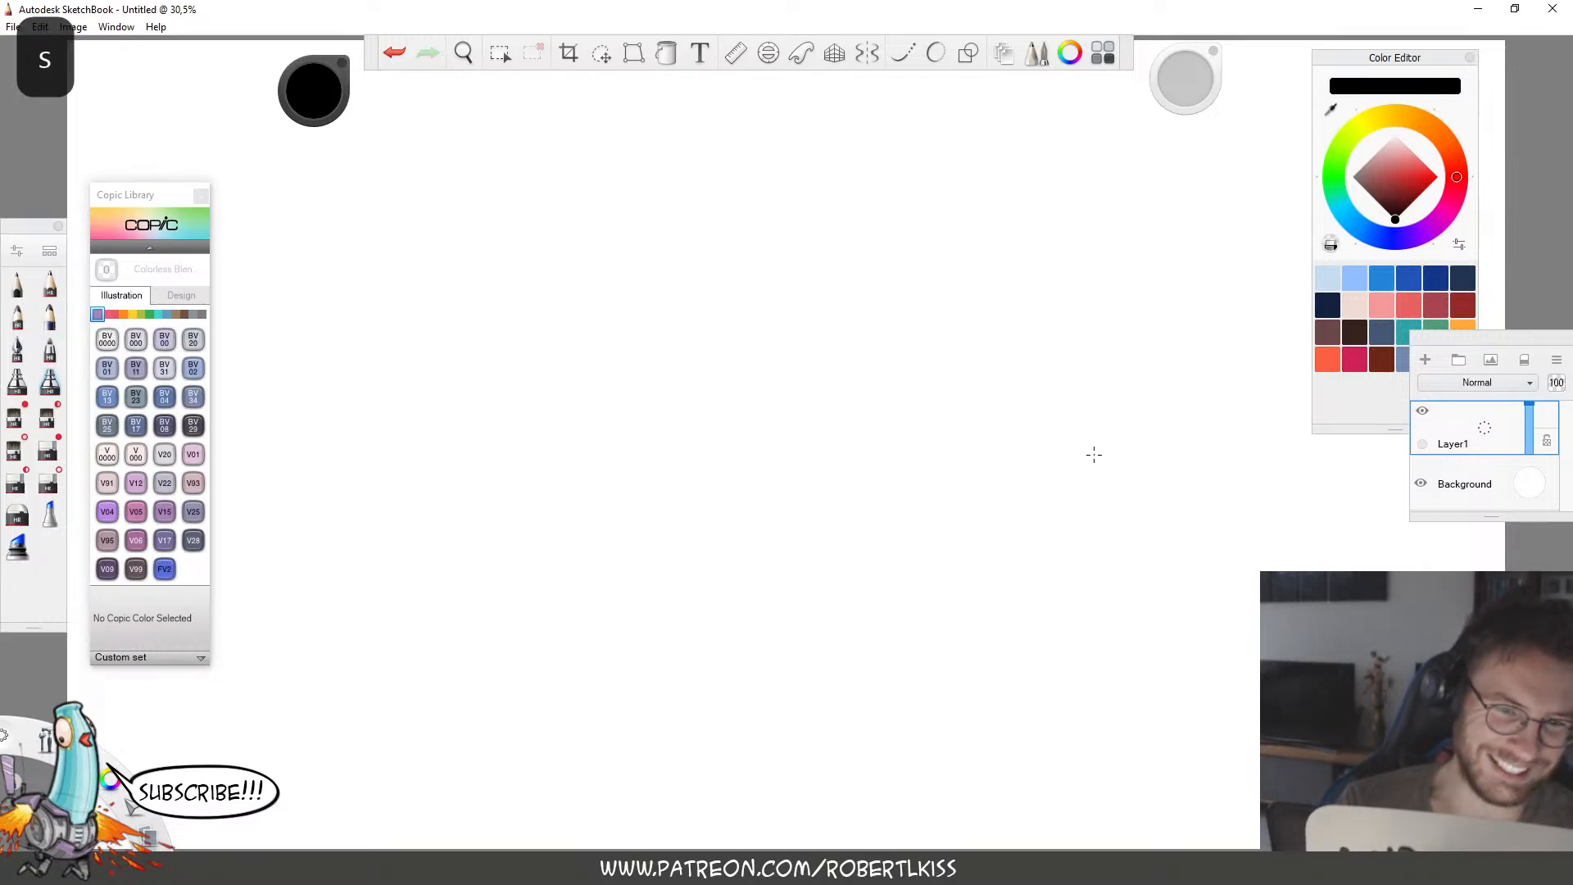
key("ctrl+alt+KP_0")
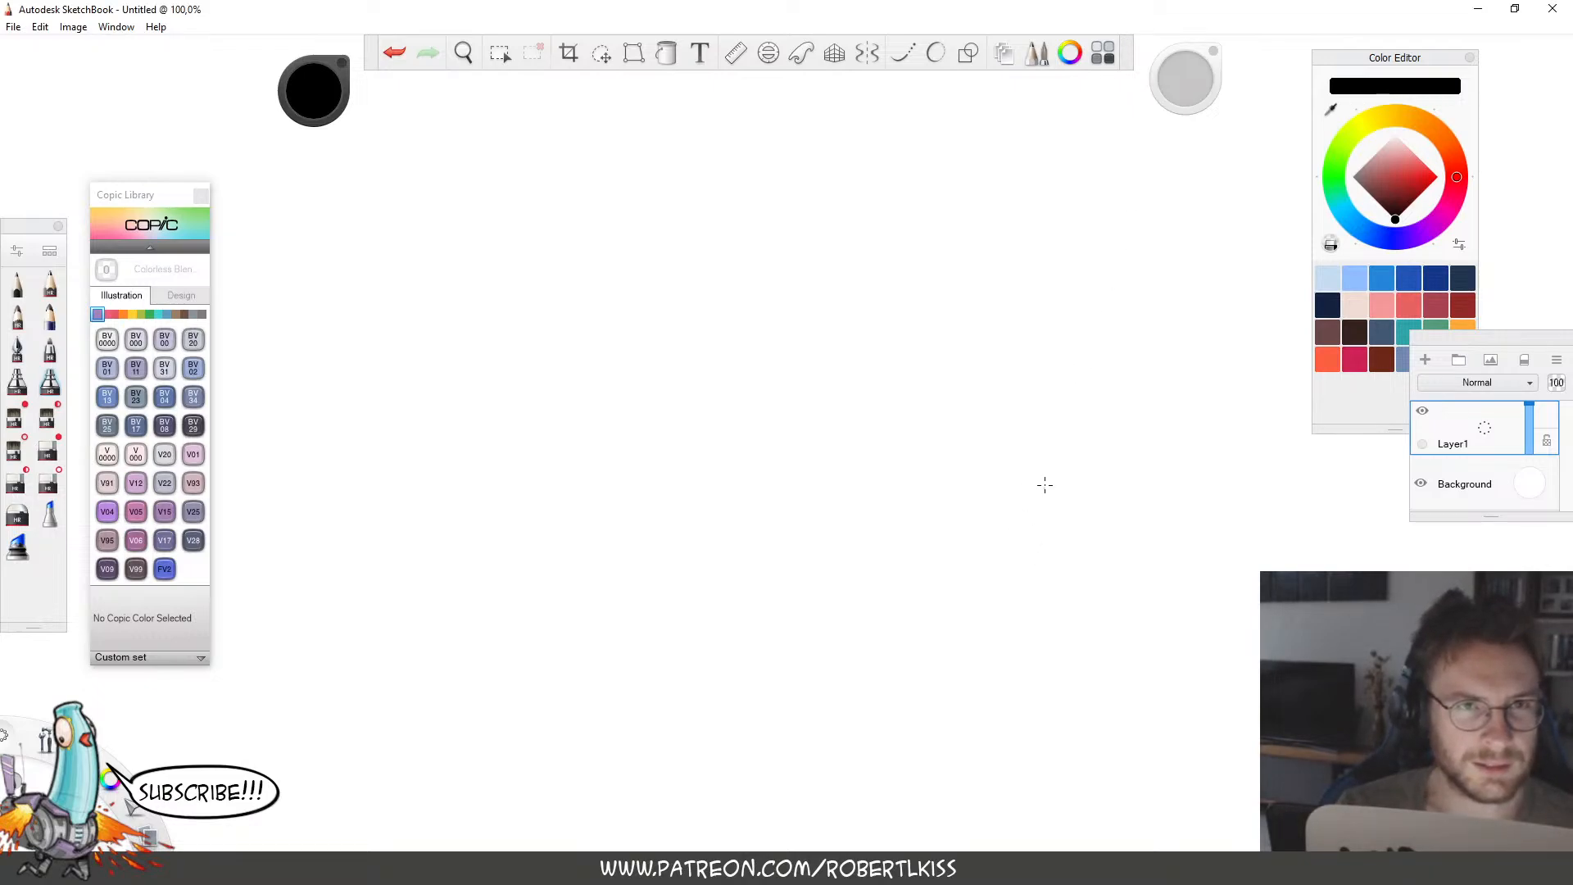
key("space")
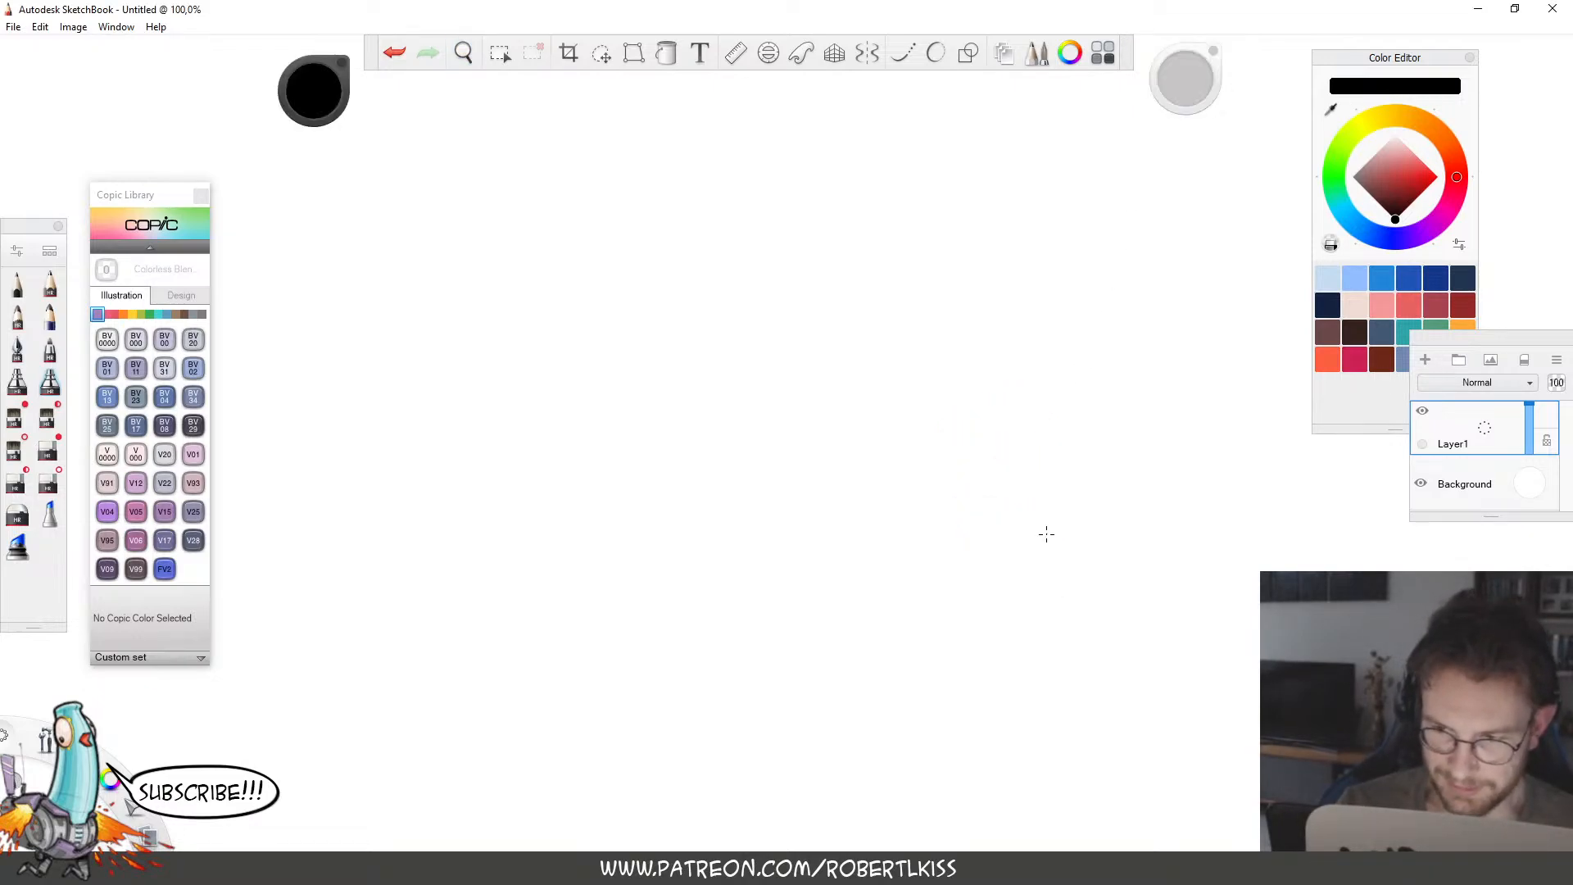
Close the Color Editor and make the dark-tipped pencil the active brush.
left_click(1470, 57)
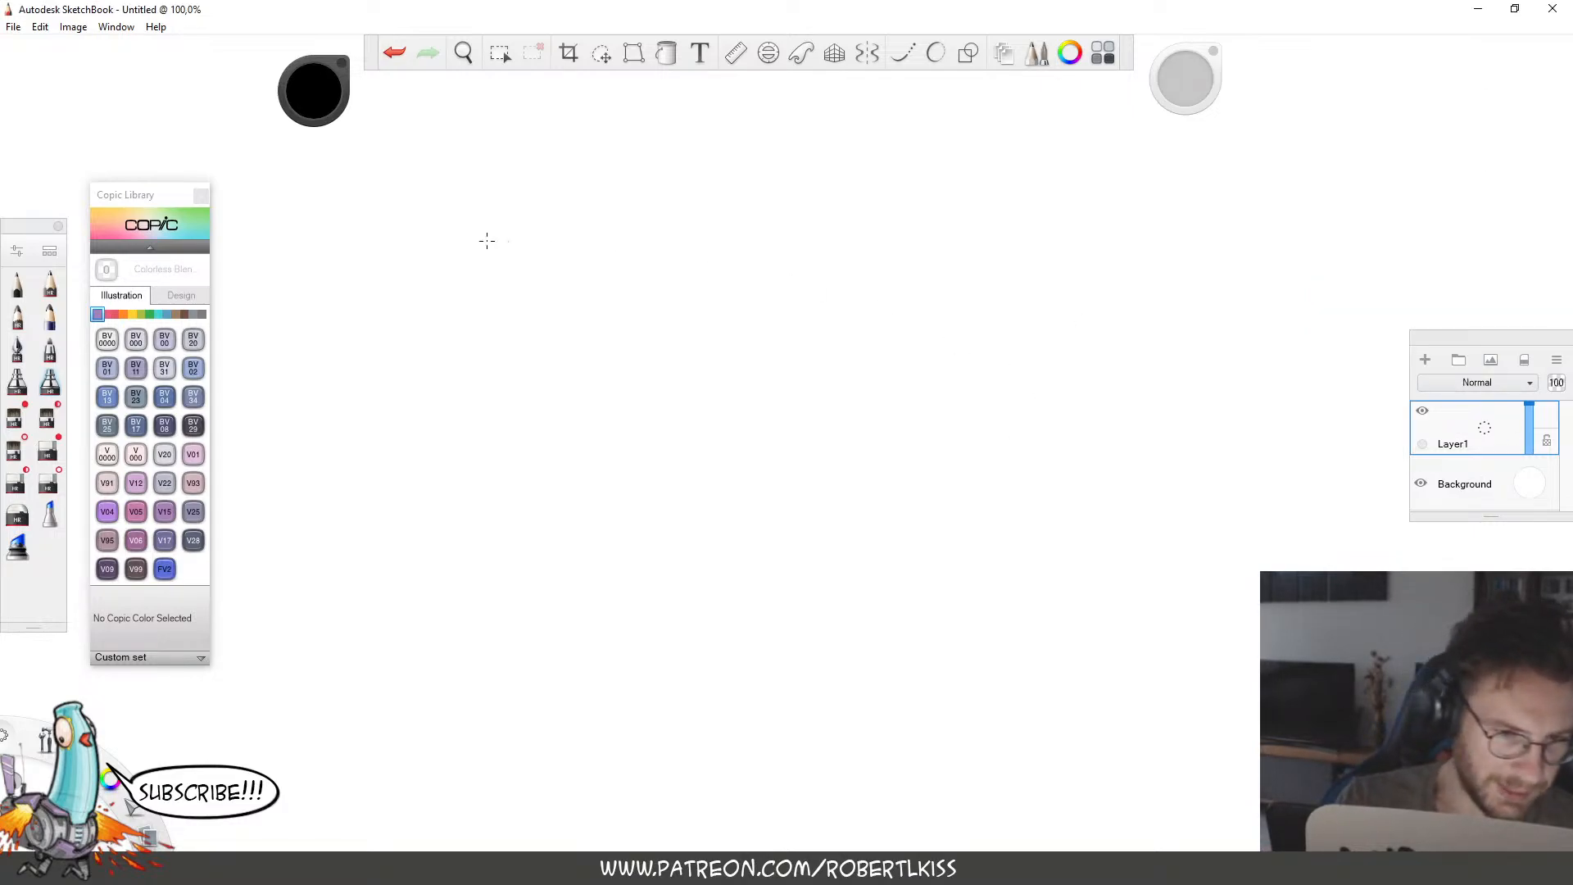
left_click(50, 283)
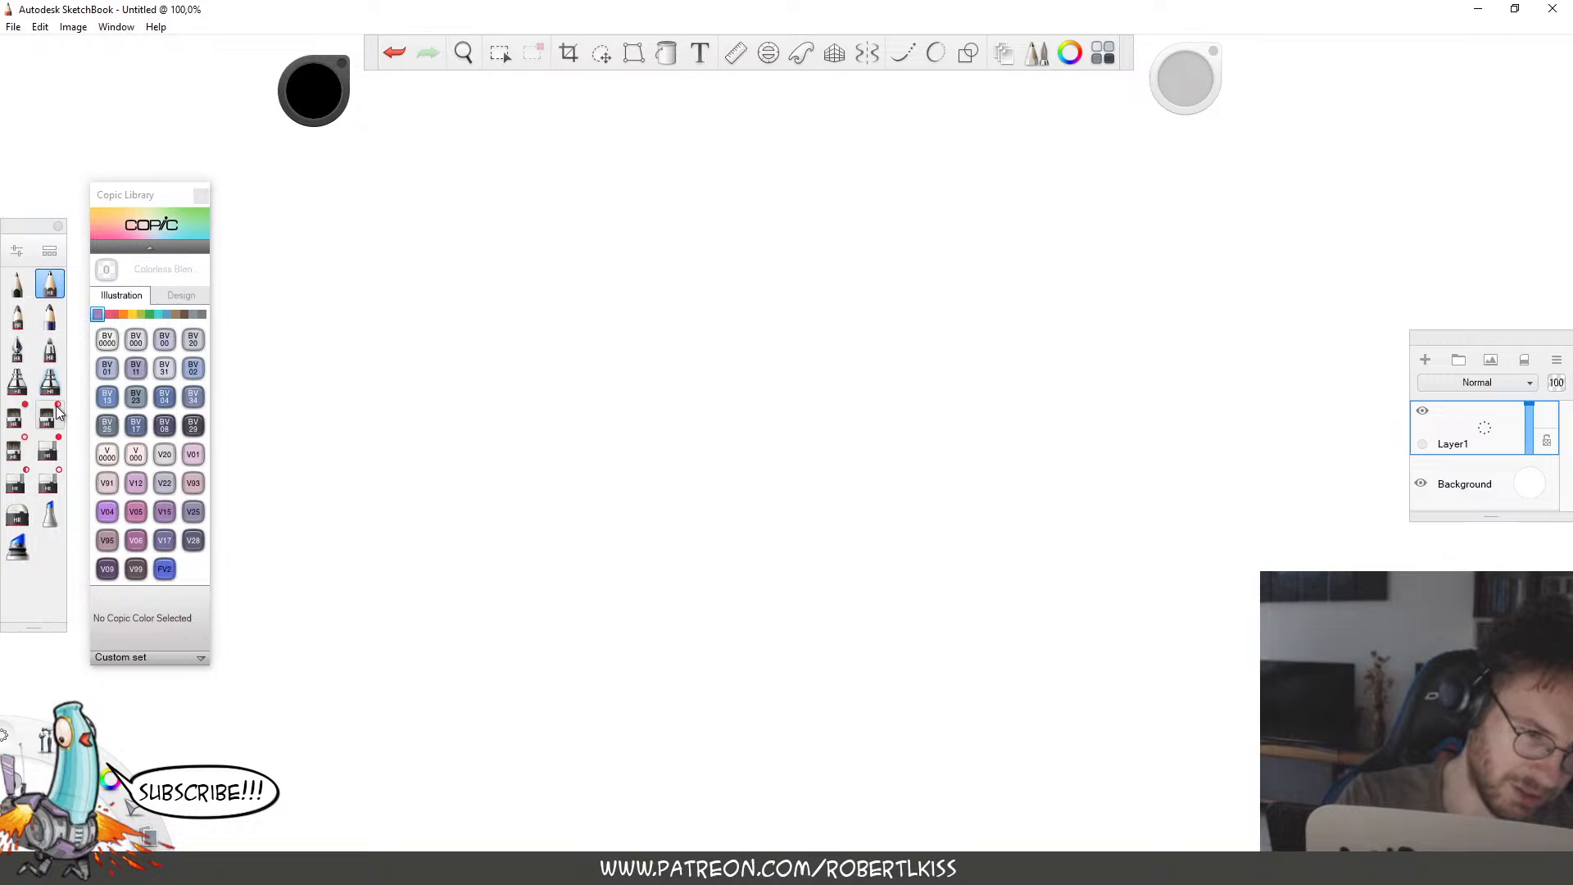
left_click(57, 315)
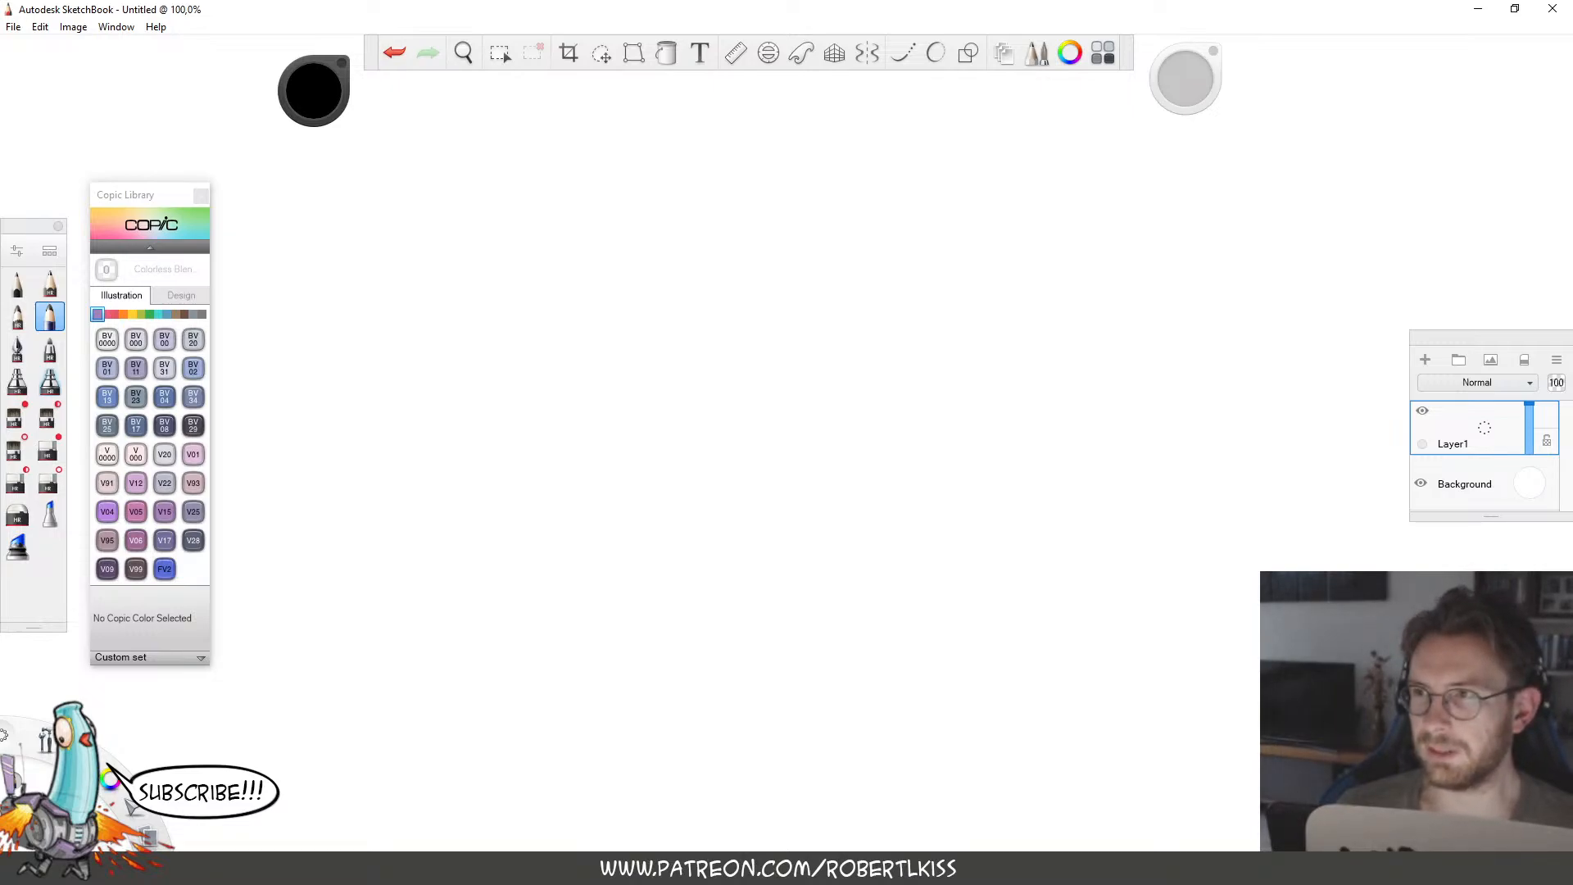
key("super+d")
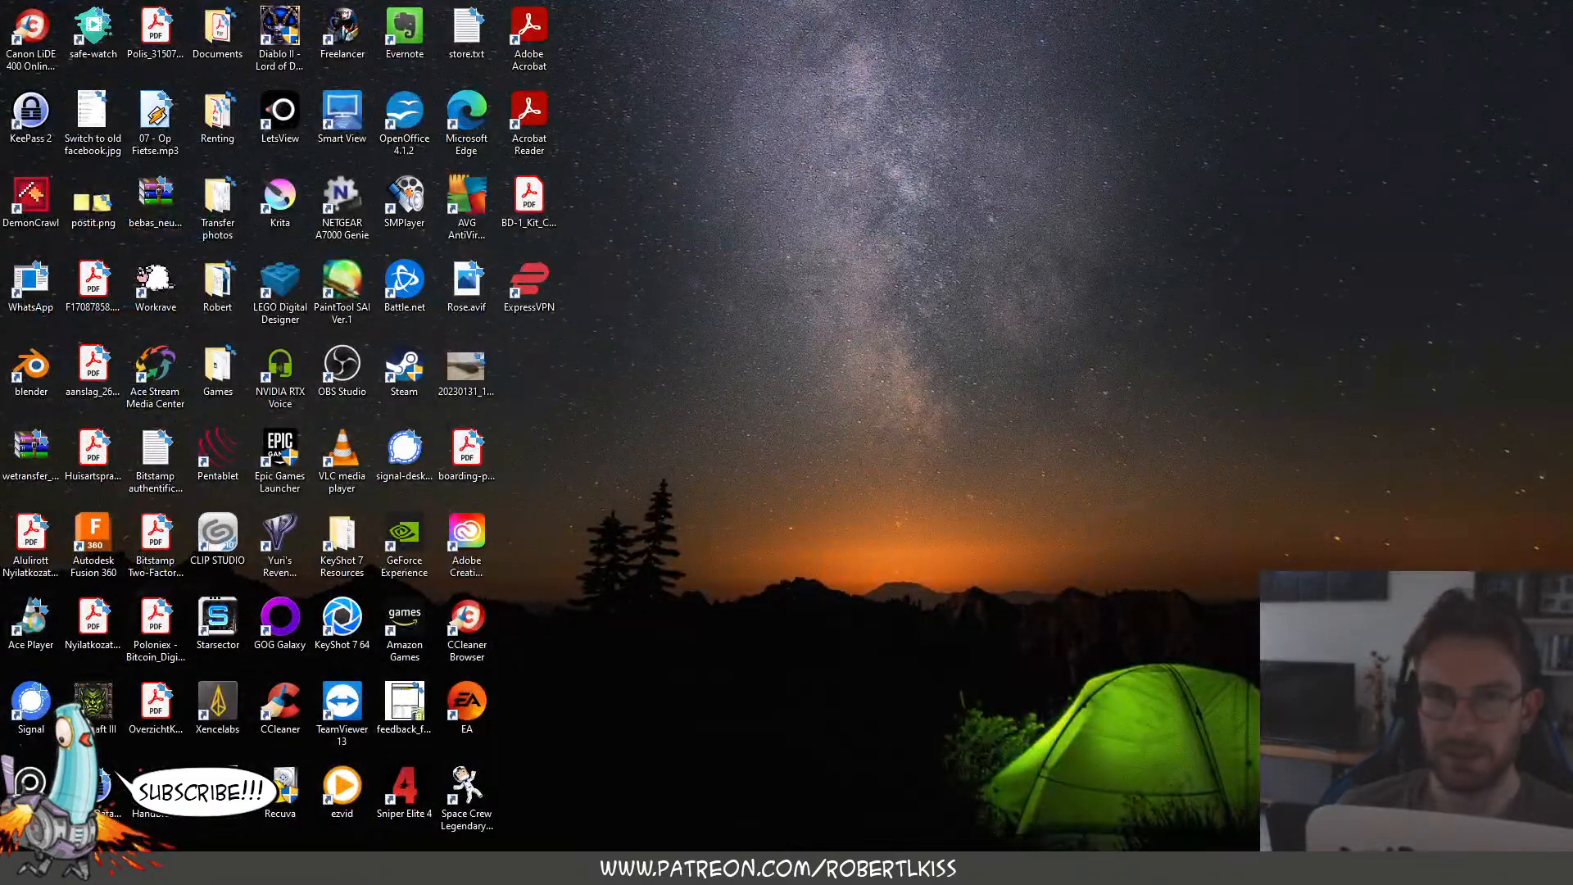
key("super+d")
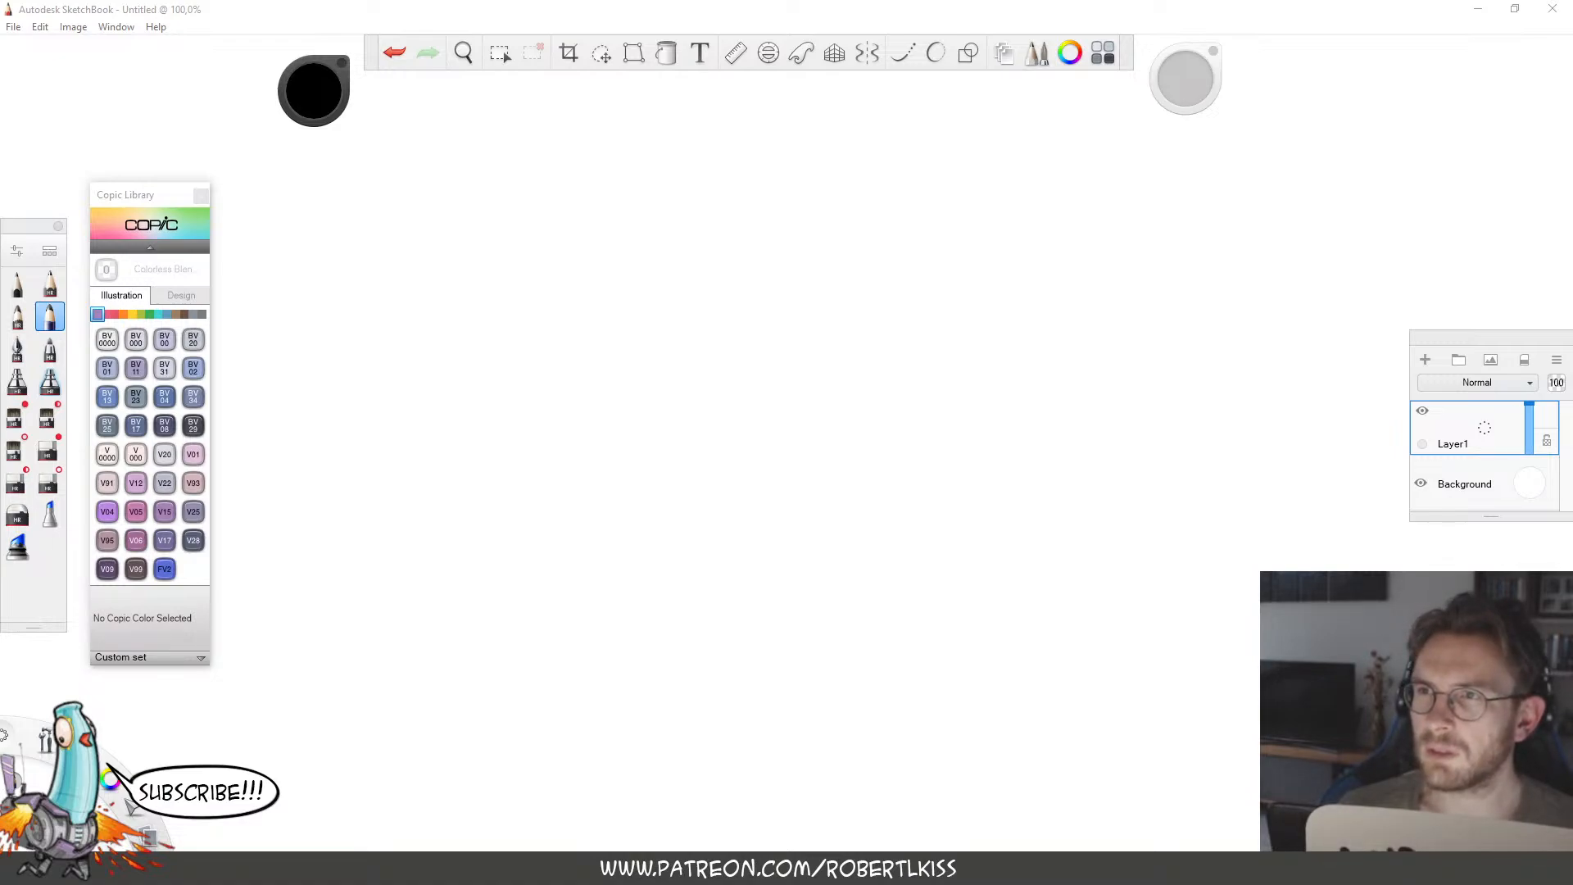
left_click(611, 453)
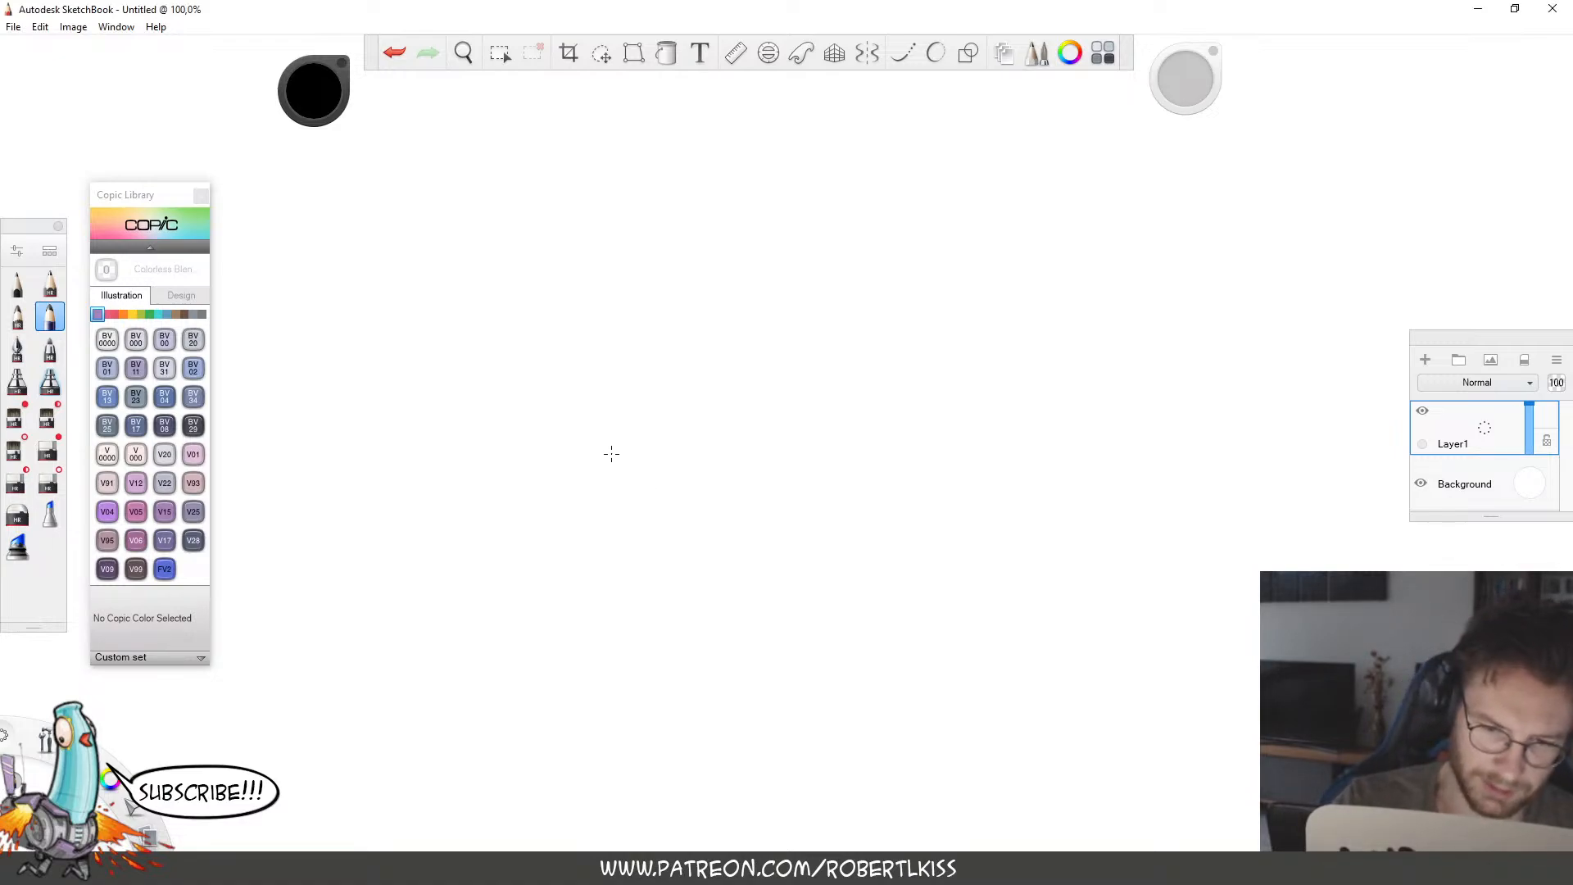
Sketch the raised kicking leg with light pencil strokes for its upper and lower contours and the ankle.
left_click_drag(517, 692, 572, 450)
key("space")
left_click_drag(835, 445, 794, 483)
left_click_drag(793, 491, 608, 349)
left_click_drag(756, 467, 713, 446)
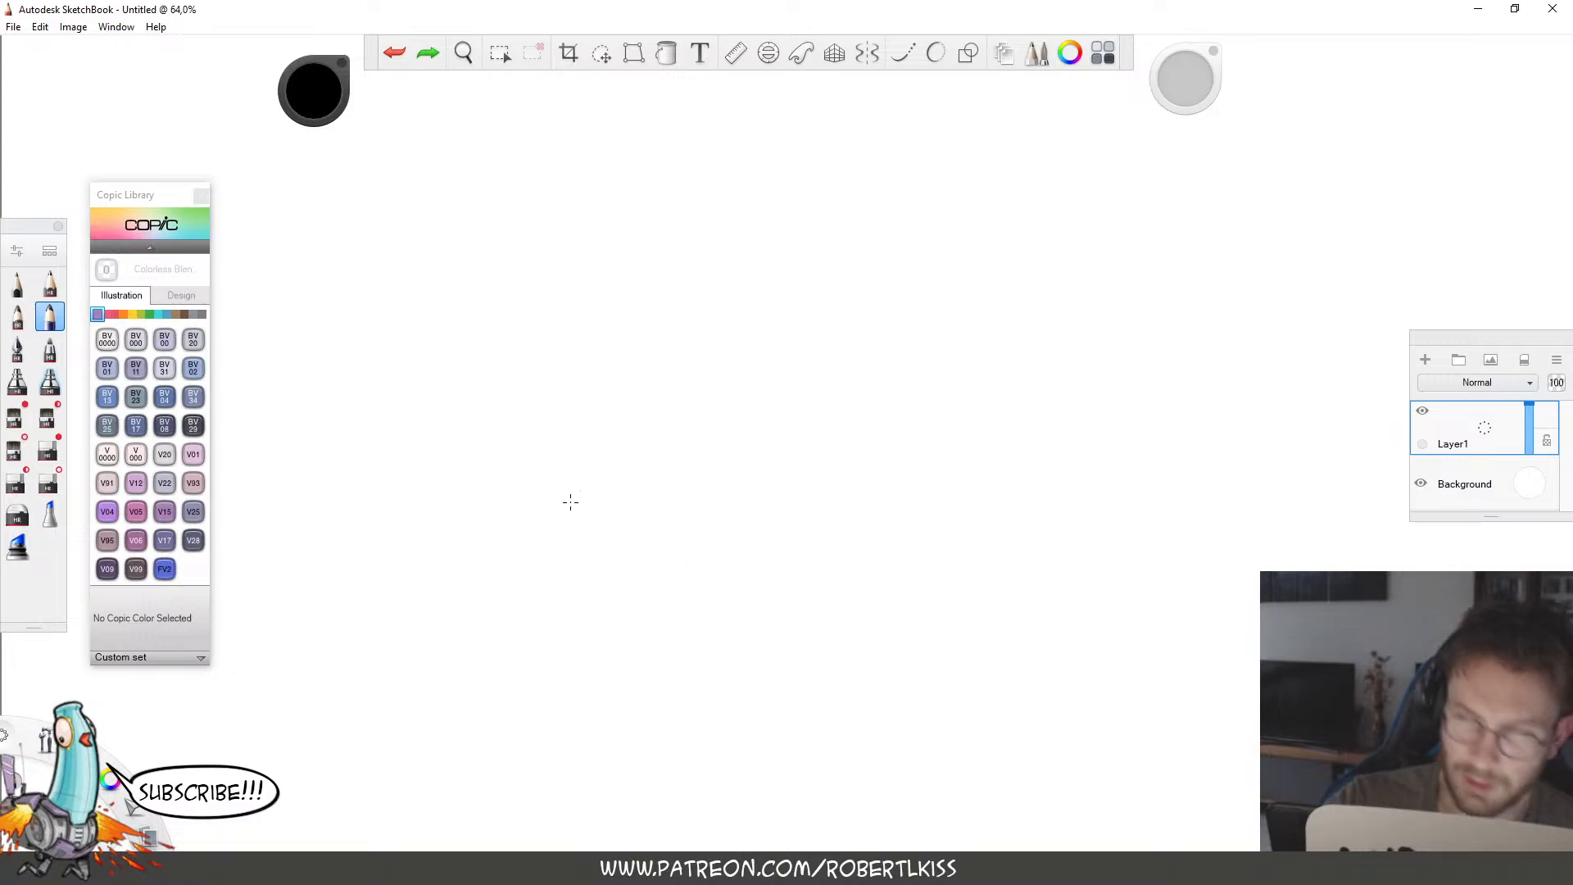
mouse_move(534, 645)
left_mouse_down()
mouse_move(576, 449)
mouse_move(832, 379)
left_mouse_up()
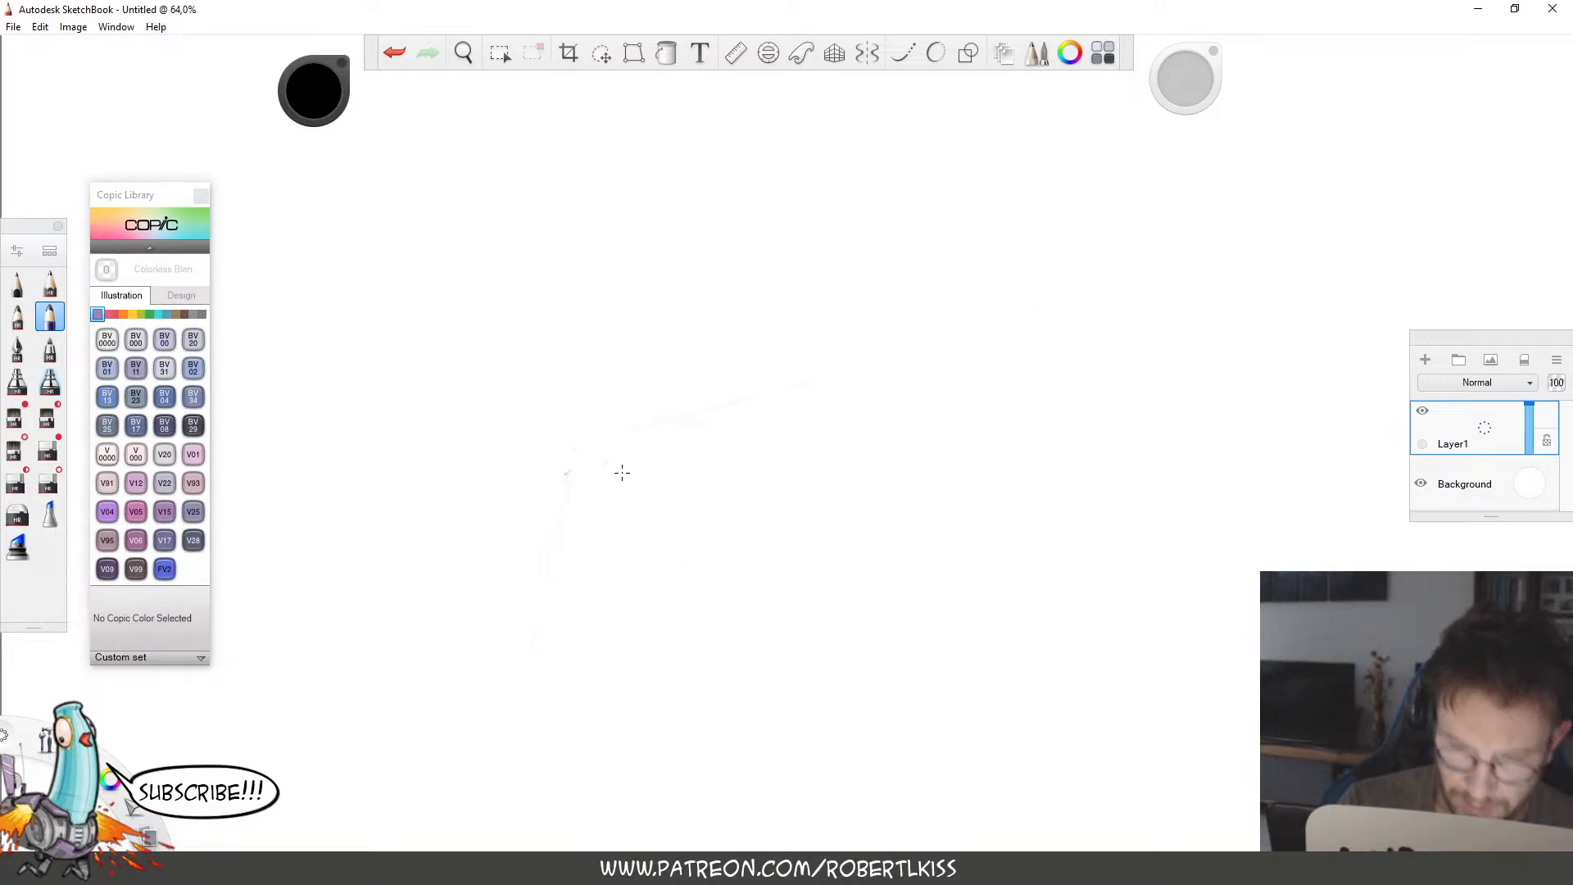
left_click_drag(602, 483, 821, 403)
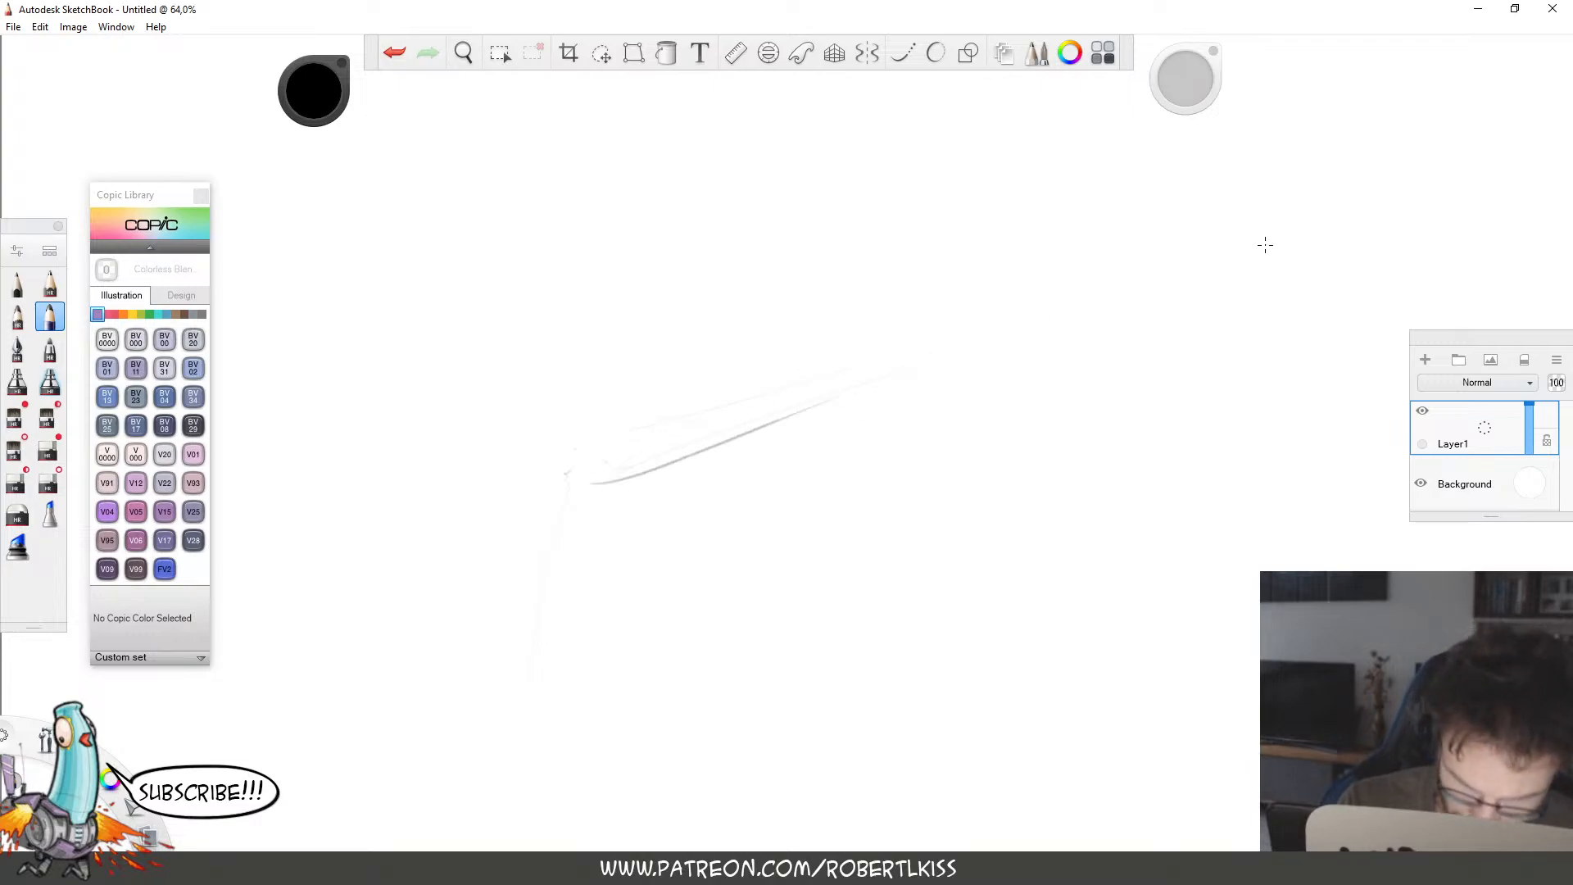
left_click_drag(590, 475, 852, 390)
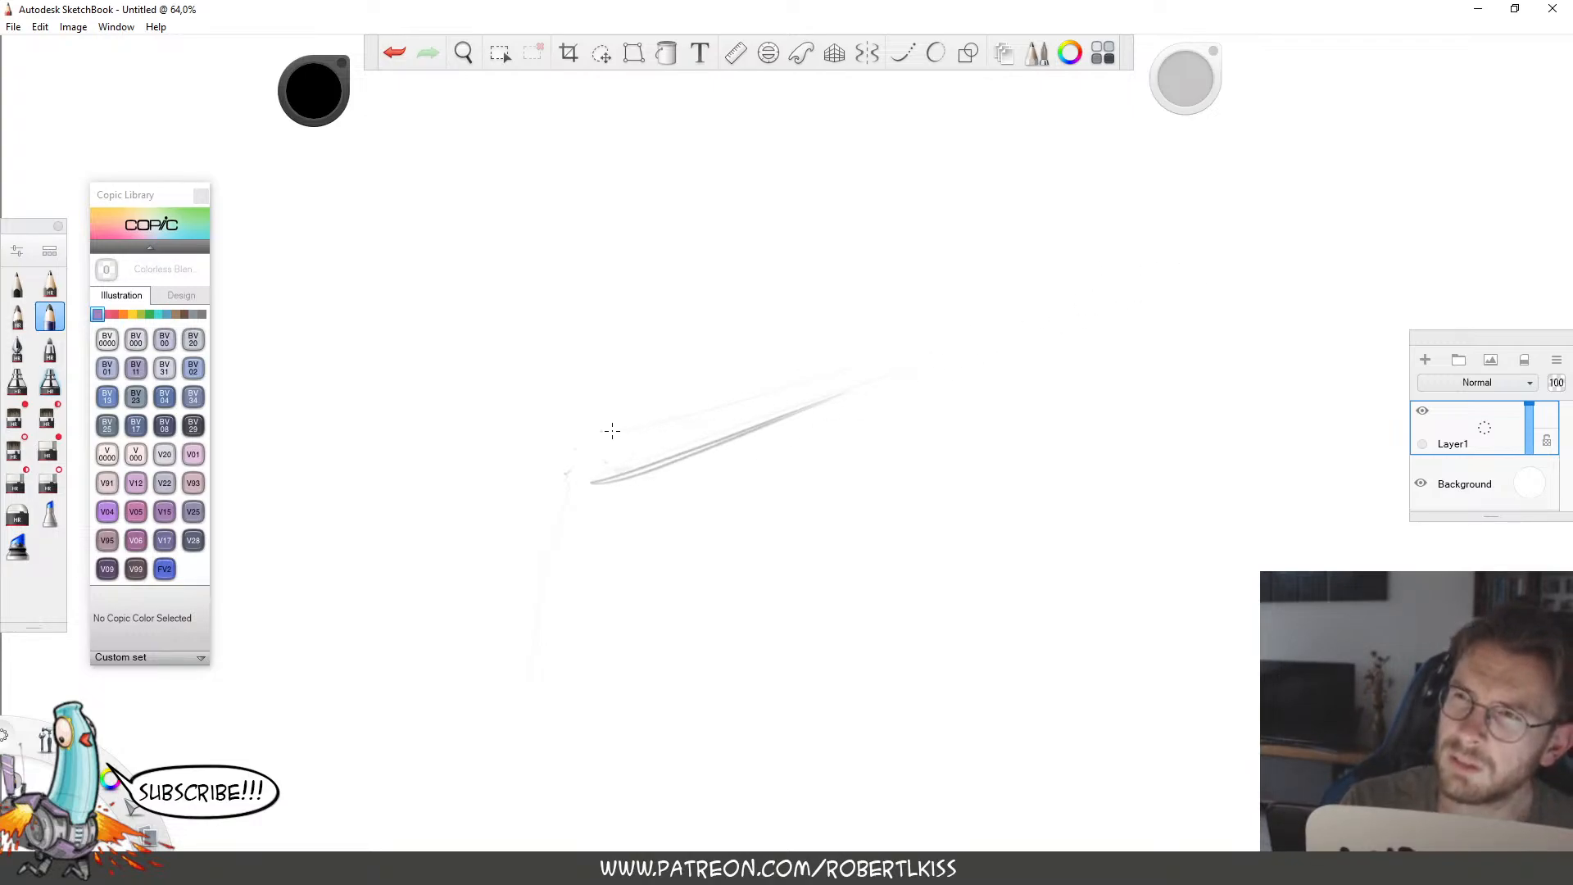
mouse_move(602, 431)
left_mouse_down()
mouse_move(708, 420)
mouse_move(744, 386)
mouse_move(852, 379)
mouse_move(809, 390)
mouse_move(809, 411)
mouse_move(827, 399)
left_mouse_up()
key("space")
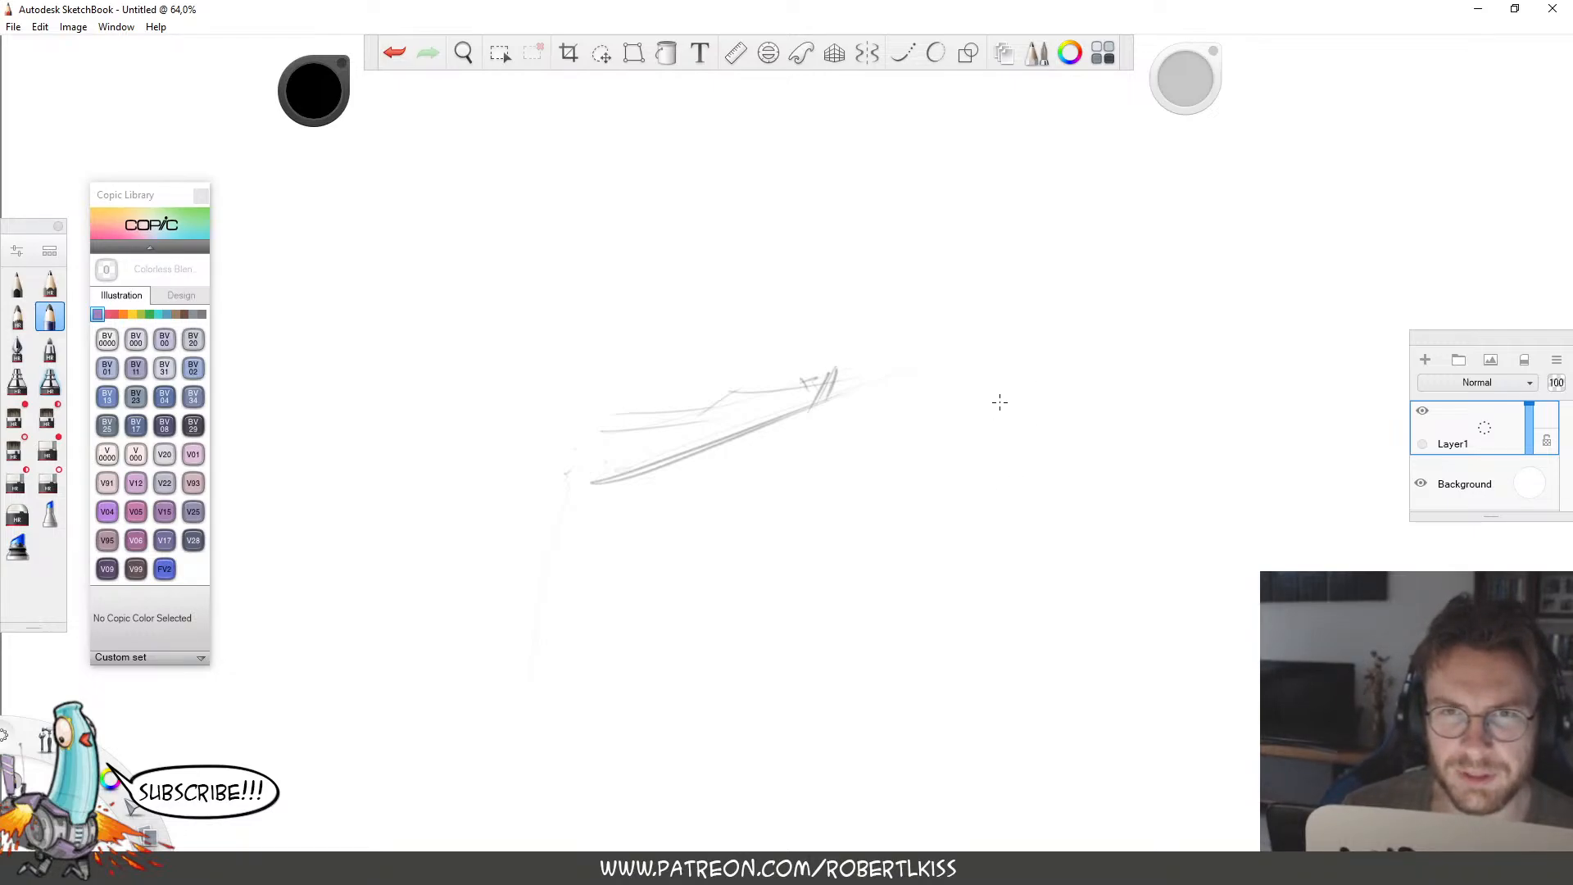
Sketch both sides of the straight standing leg, running from the crotch down to the ankle.
key("space")
mouse_move(854, 510)
left_mouse_down()
mouse_move(1067, 435)
mouse_move(1056, 443)
left_mouse_up()
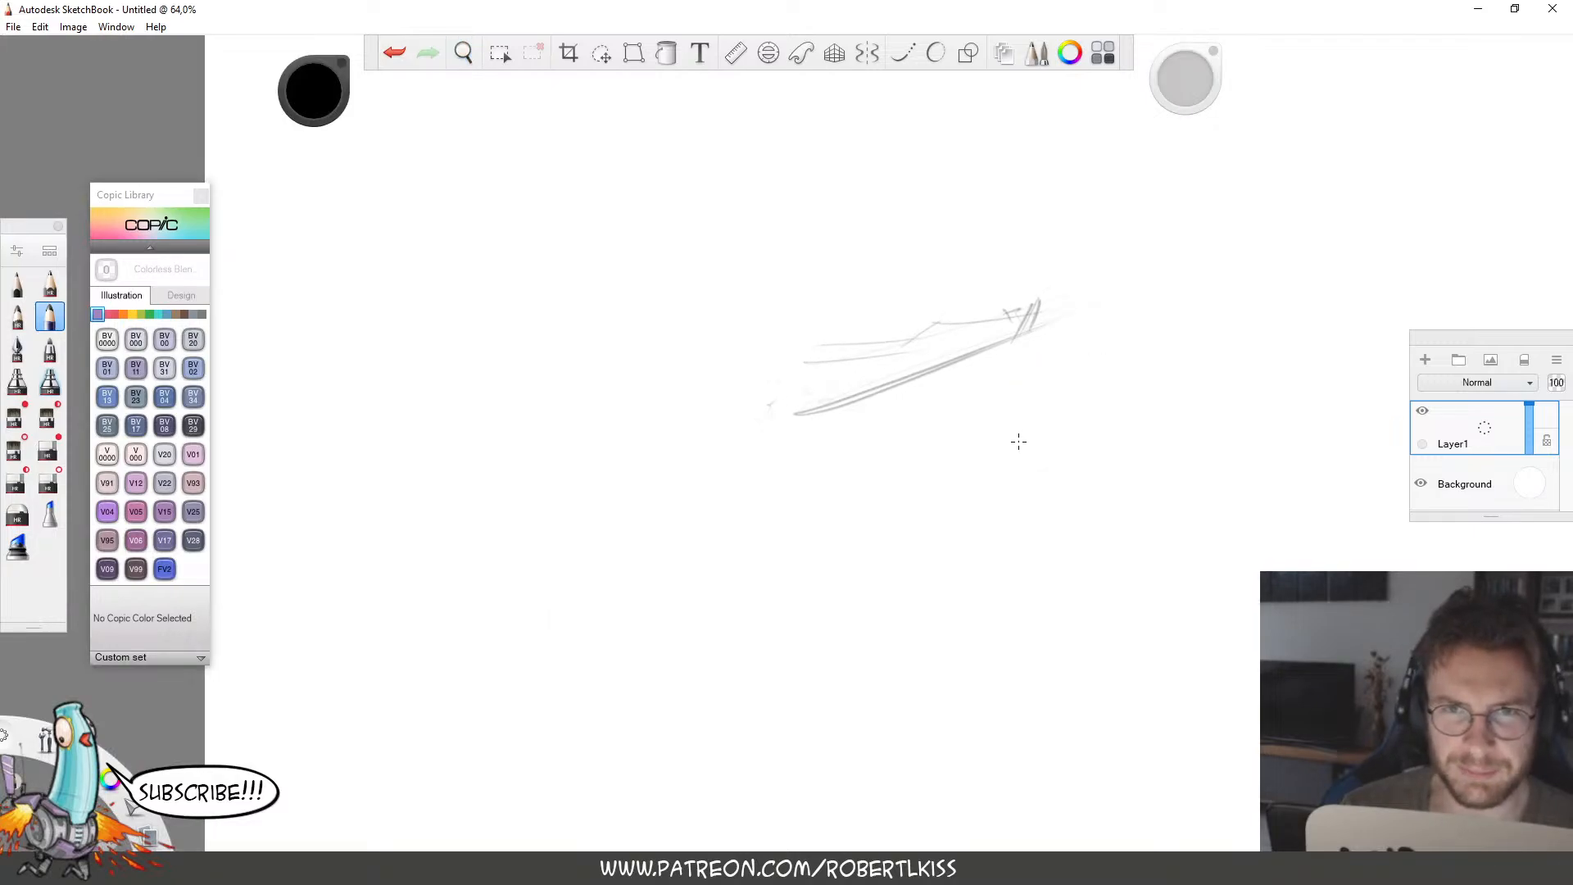
left_click_drag(798, 413, 790, 425)
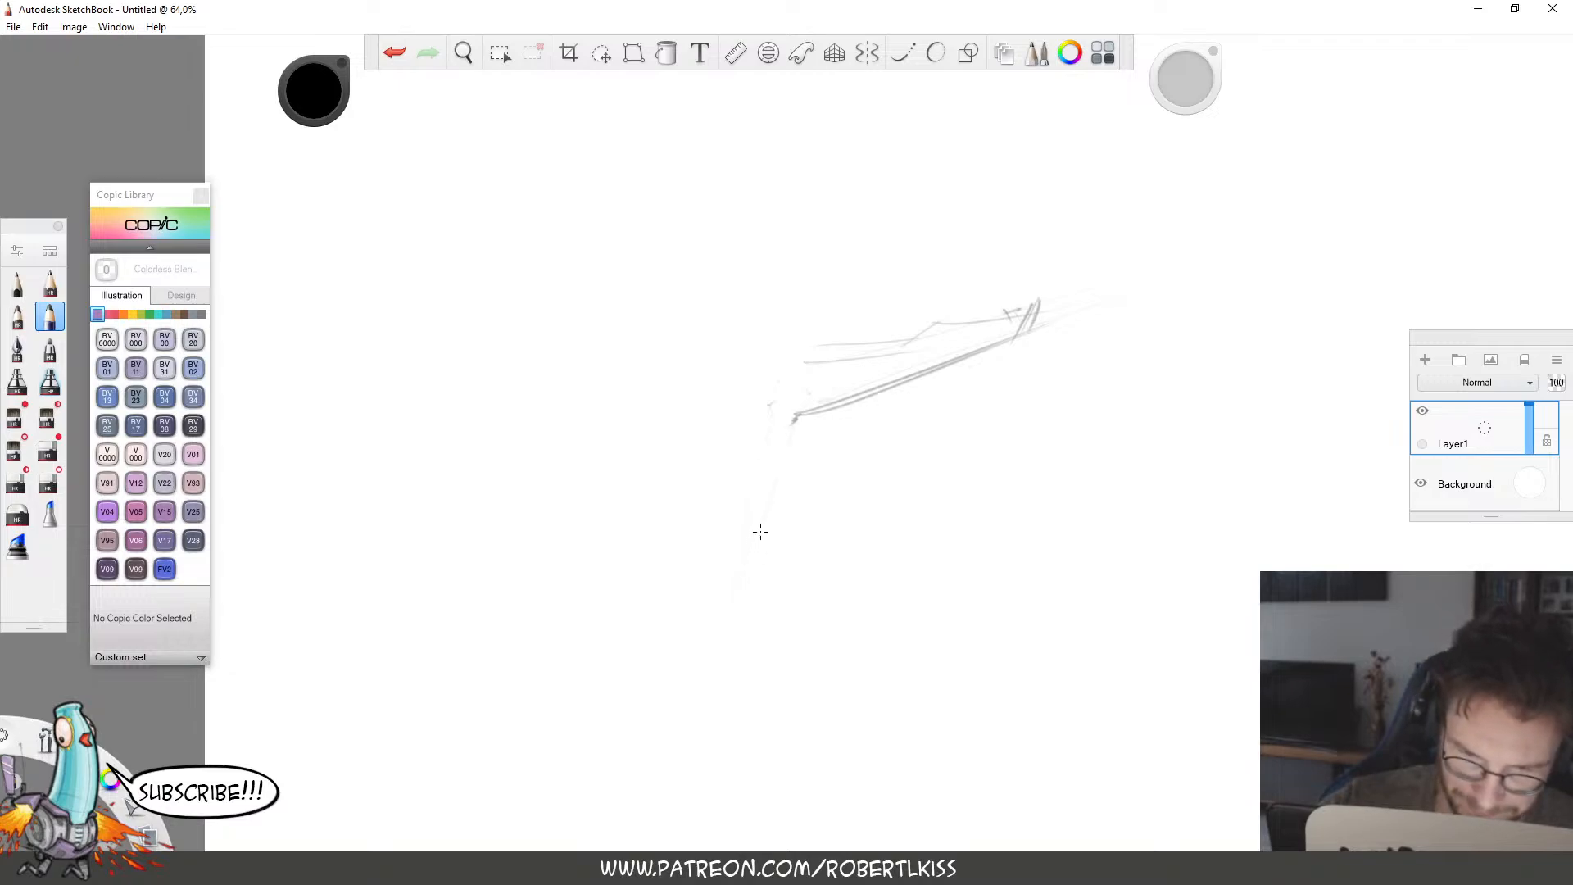
left_click_drag(765, 511, 753, 565)
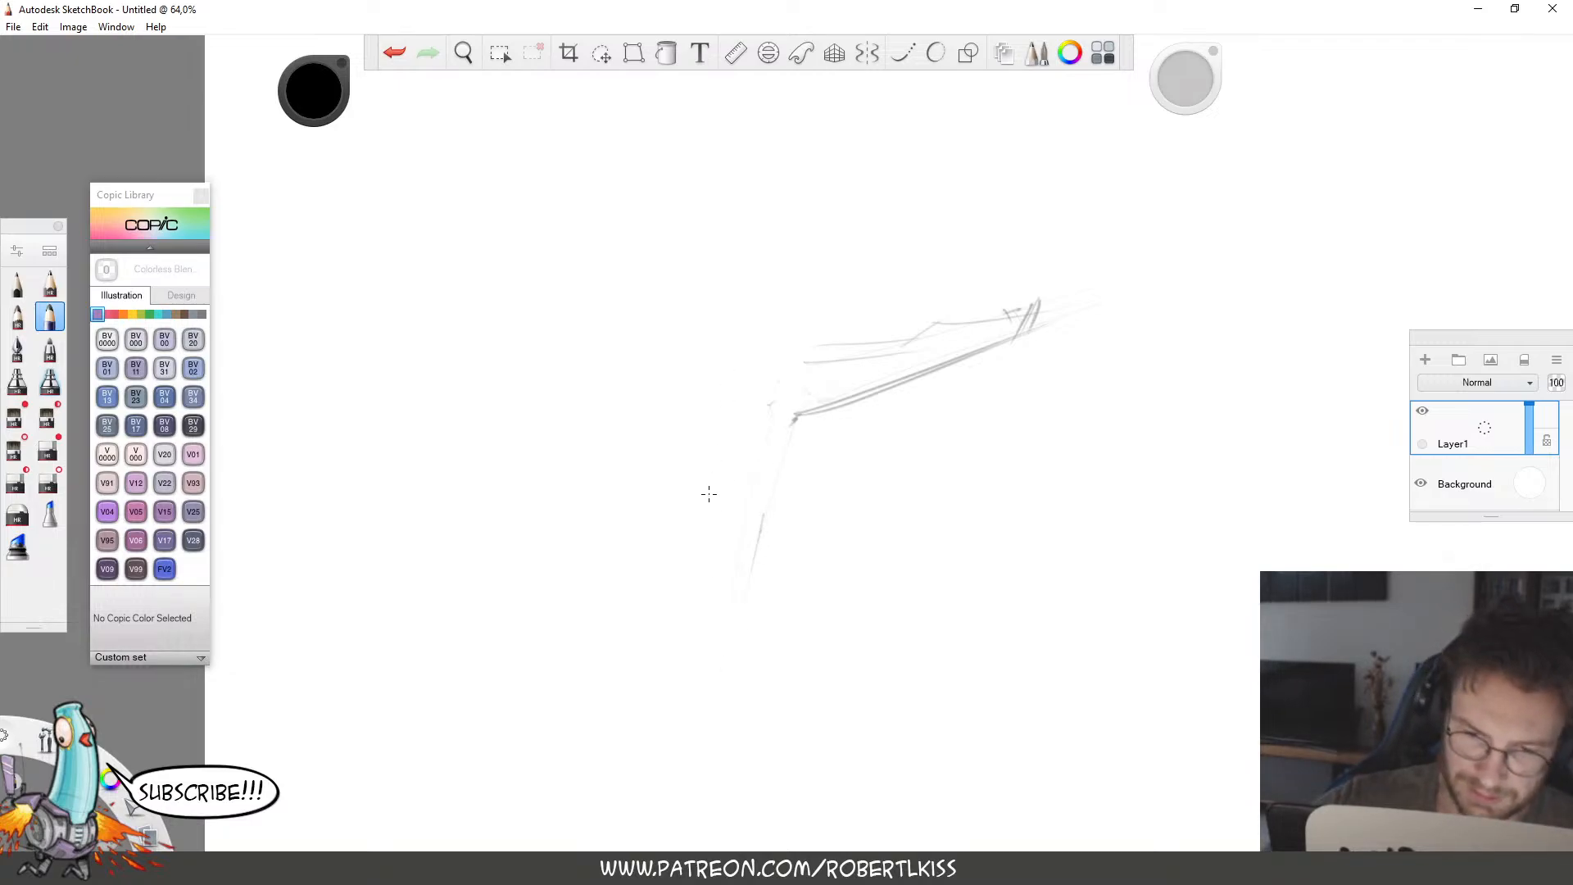
mouse_move(721, 524)
left_mouse_down()
mouse_move(707, 644)
mouse_move(794, 415)
left_mouse_up()
left_click(713, 630)
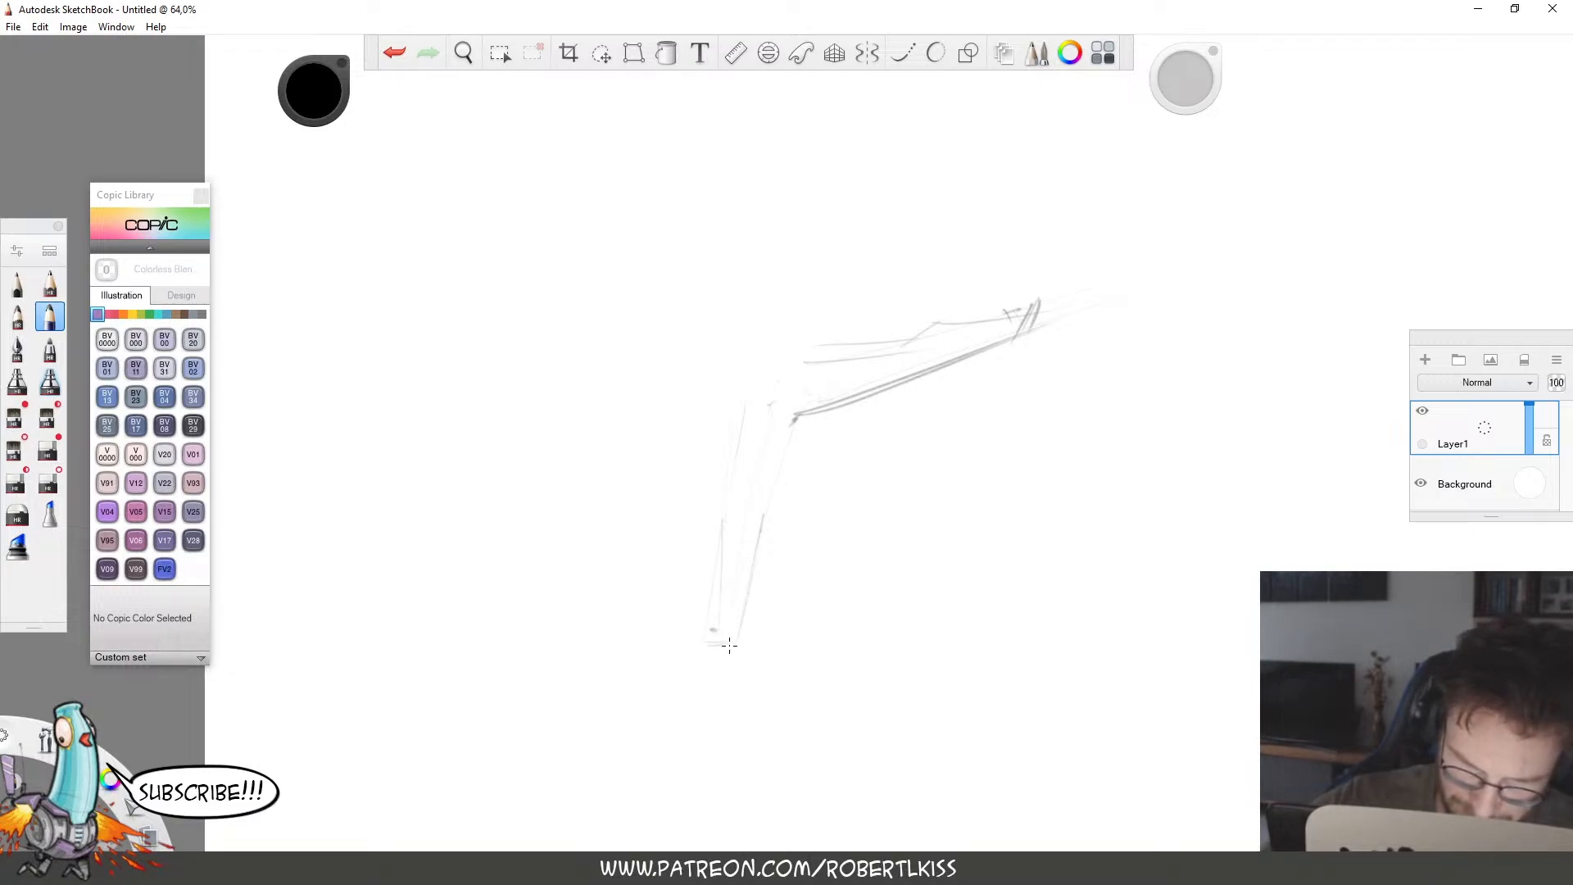
mouse_move(729, 645)
left_mouse_down()
mouse_move(804, 412)
mouse_move(705, 534)
mouse_move(800, 414)
mouse_move(811, 425)
mouse_move(737, 574)
mouse_move(761, 516)
mouse_move(732, 636)
mouse_move(728, 595)
mouse_move(702, 630)
mouse_move(716, 524)
mouse_move(709, 607)
mouse_move(720, 542)
left_mouse_up()
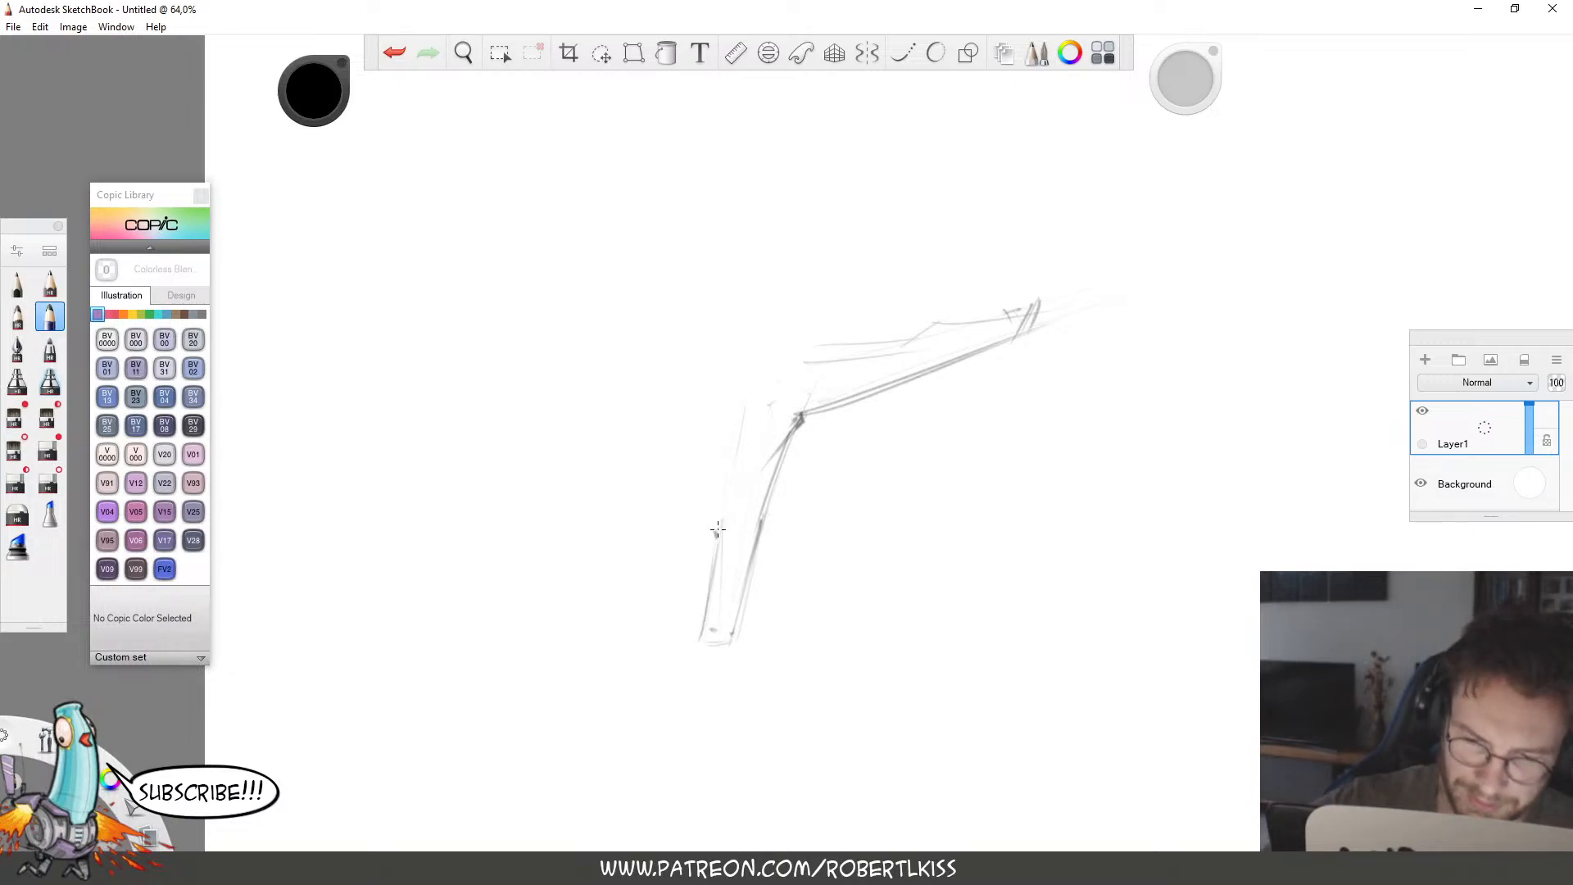
mouse_move(716, 536)
left_mouse_down()
mouse_move(736, 422)
mouse_move(785, 380)
left_mouse_up()
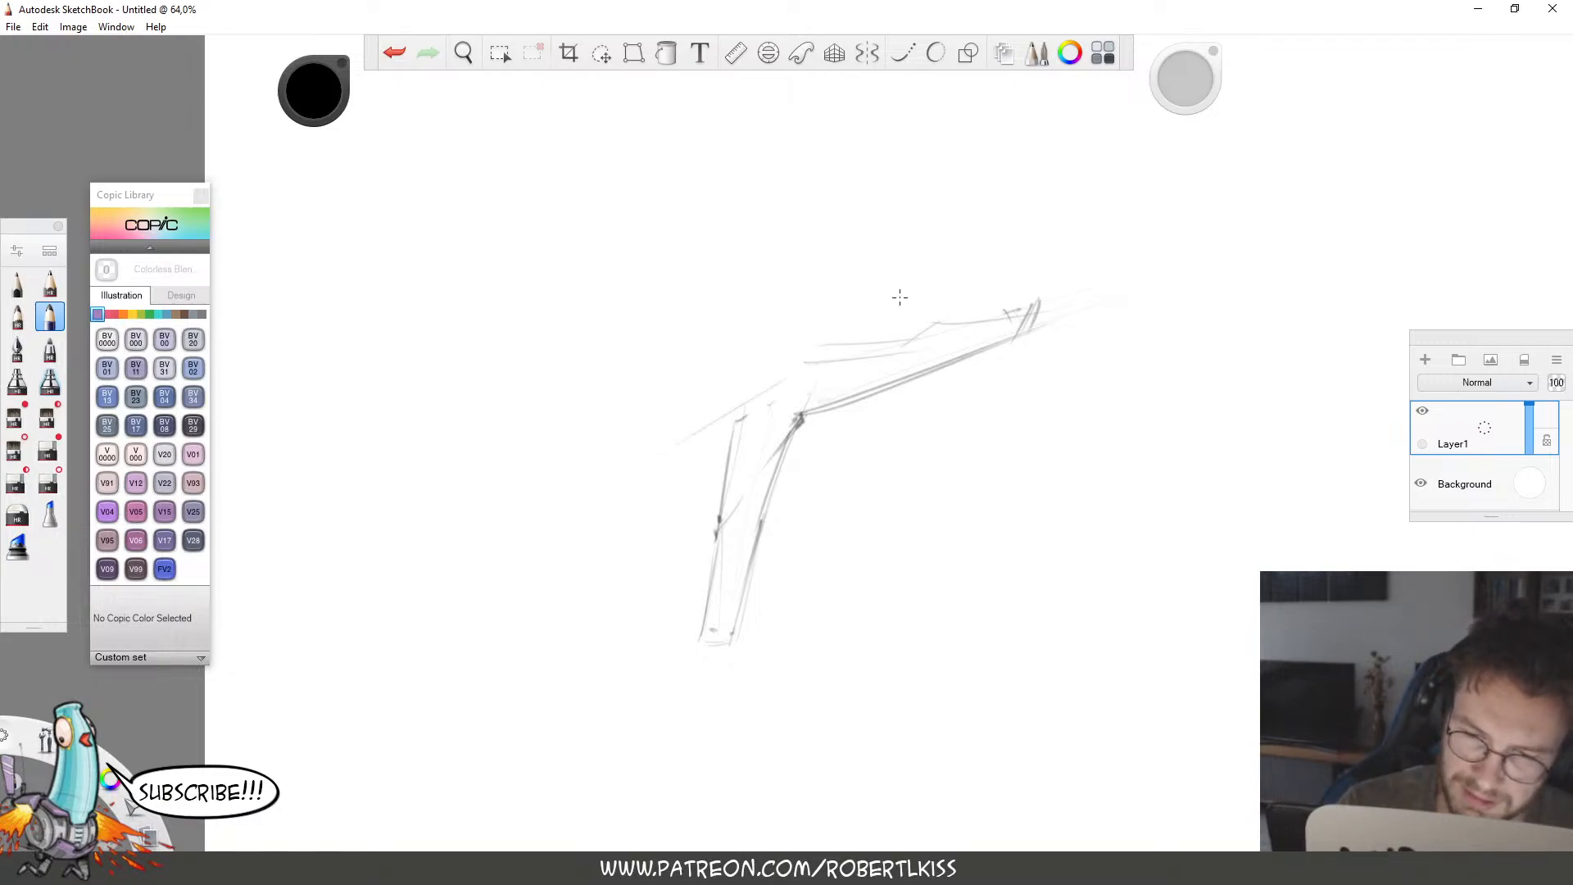
Block in the leaning torso with a slanted lower edge at the hips and a tilted box above it.
mouse_move(625, 492)
left_mouse_down()
mouse_move(647, 450)
mouse_move(766, 391)
left_mouse_up()
left_click_drag(636, 475, 735, 407)
key("e")
key("b")
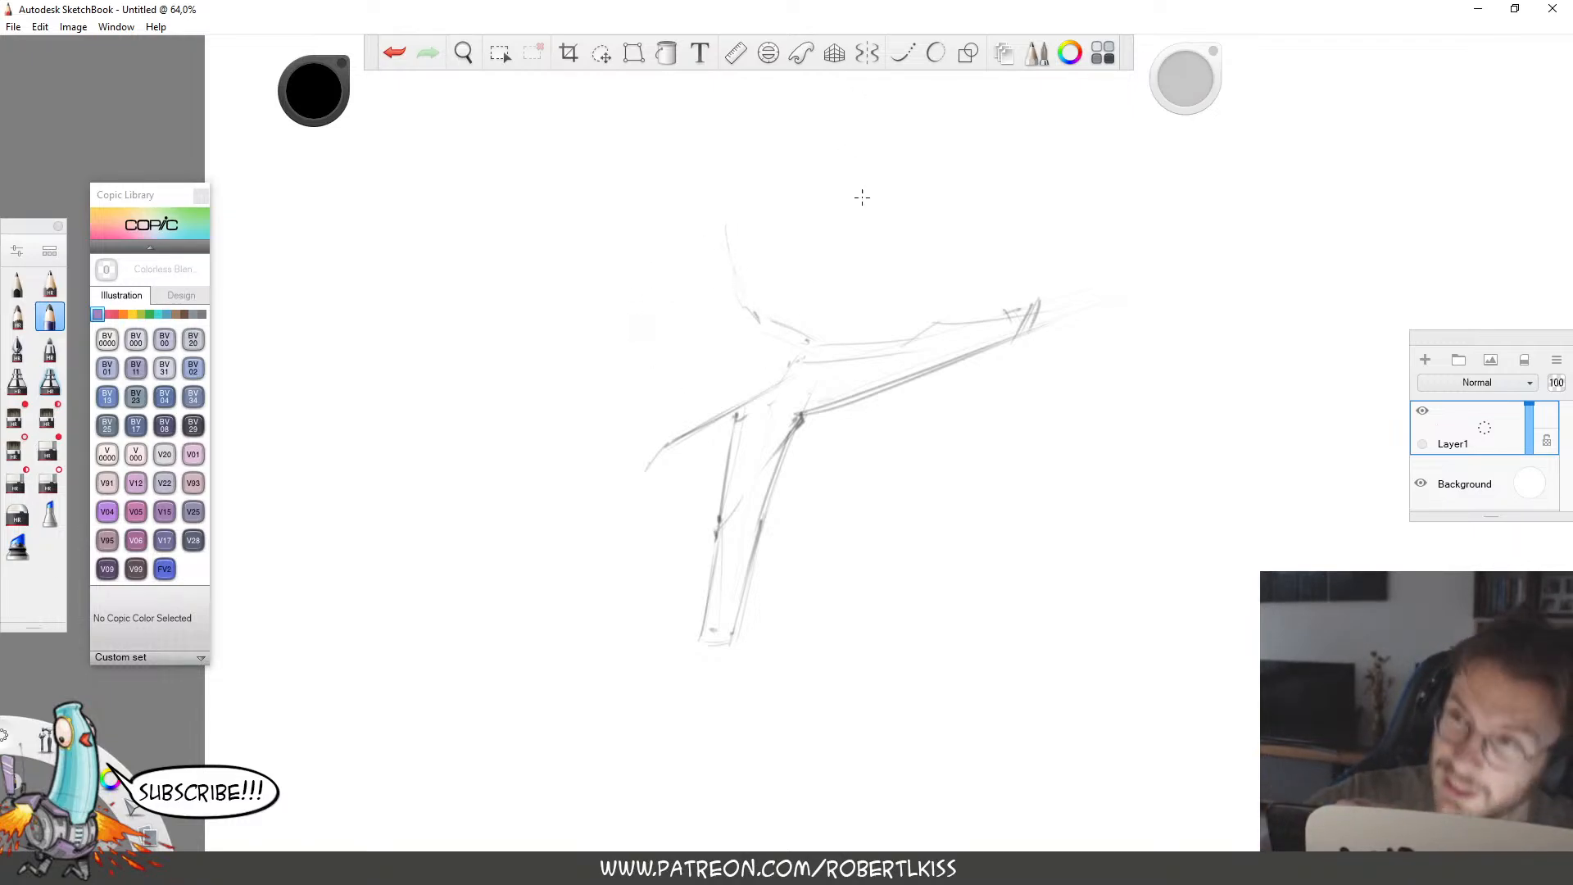
left_click_drag(740, 239, 754, 295)
left_click_drag(671, 376, 747, 327)
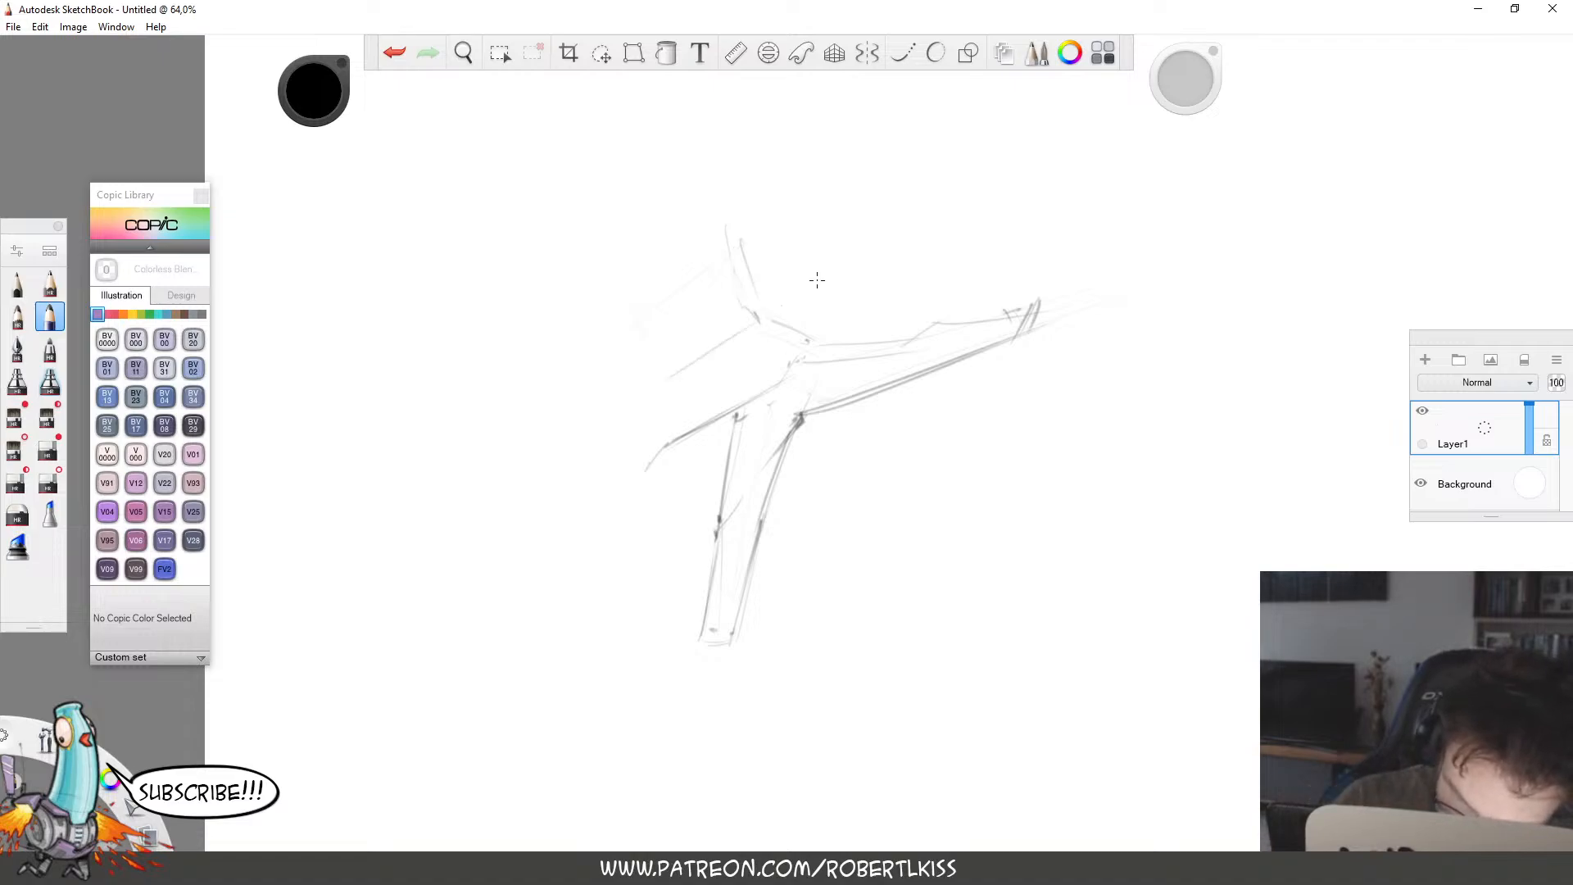
left_click_drag(636, 299, 676, 369)
left_click_drag(634, 305, 750, 225)
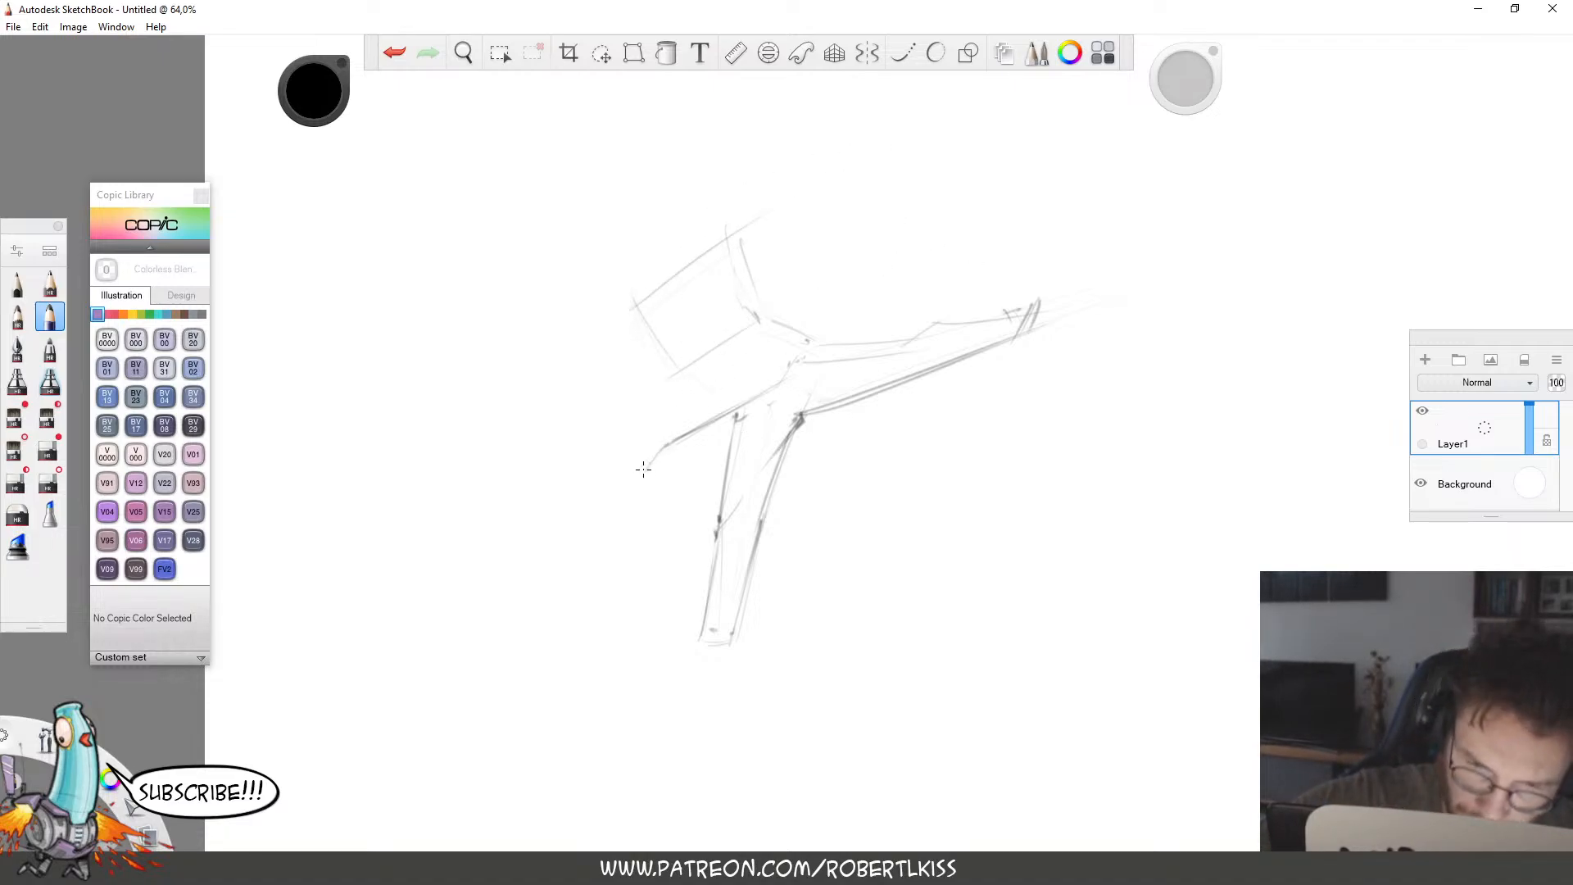
Outline the far side of the torso with angular strokes, from the pointed lower corner up to the top edge.
mouse_move(643, 469)
left_mouse_down()
mouse_move(669, 335)
mouse_move(698, 383)
mouse_move(641, 295)
mouse_move(630, 327)
left_mouse_up()
mouse_move(633, 381)
left_mouse_down()
mouse_move(647, 396)
mouse_move(622, 304)
mouse_move(680, 259)
left_mouse_up()
left_click_drag(621, 318, 679, 263)
left_click_drag(671, 277, 750, 240)
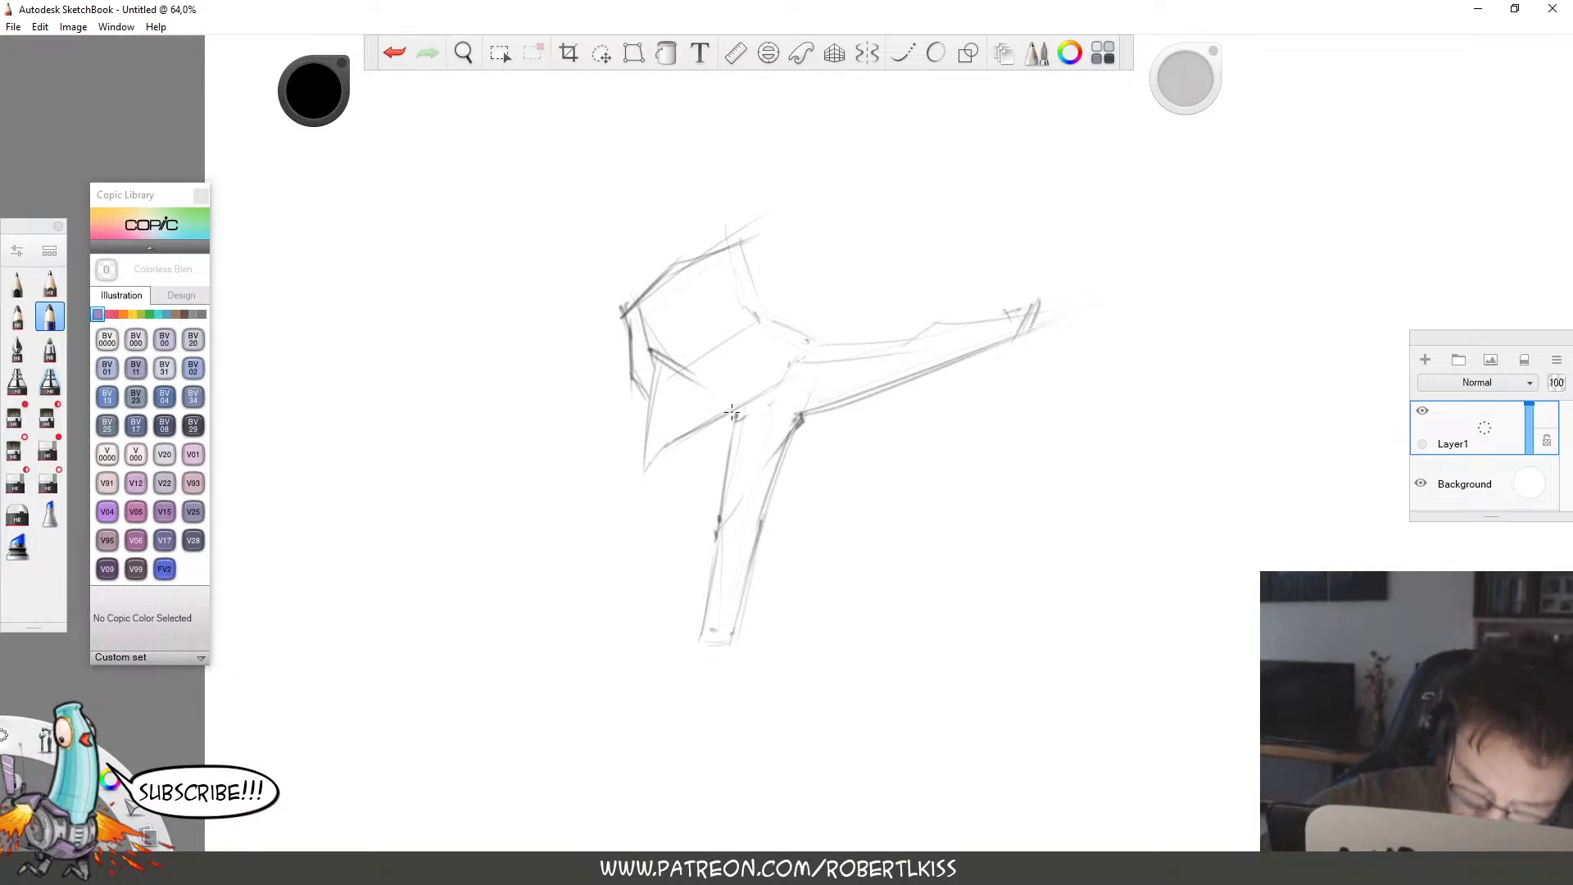
Darken the outer contour of the standing leg and sketch its foot below the ankle.
left_click_drag(733, 411, 701, 636)
key("space")
left_click_drag(824, 651, 862, 605)
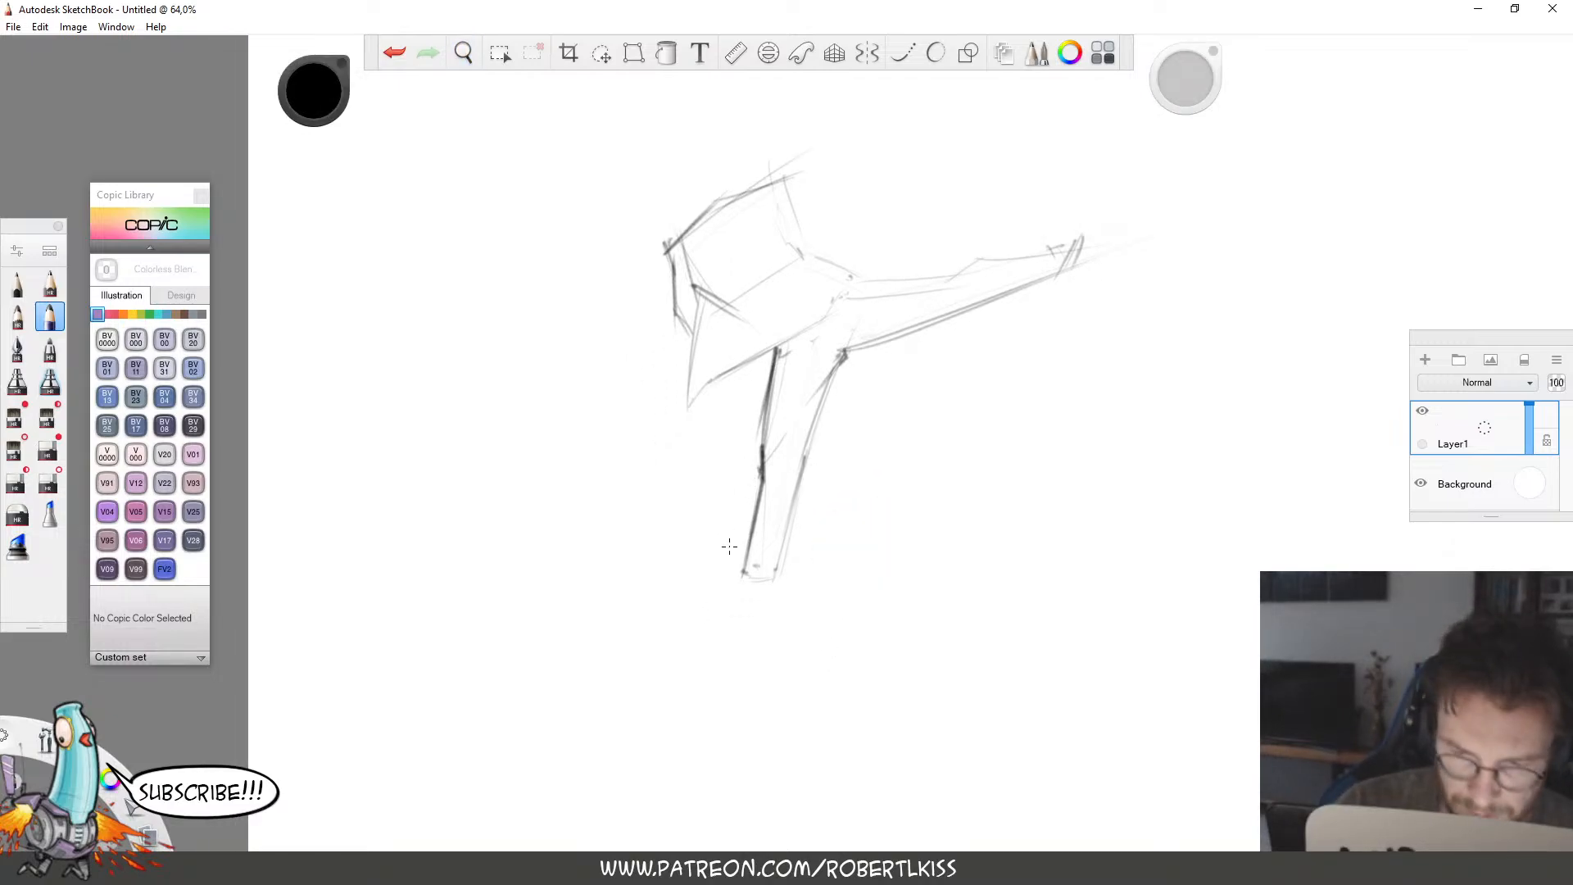
mouse_move(761, 583)
left_mouse_down()
mouse_move(770, 606)
mouse_move(721, 616)
mouse_move(741, 581)
left_mouse_up()
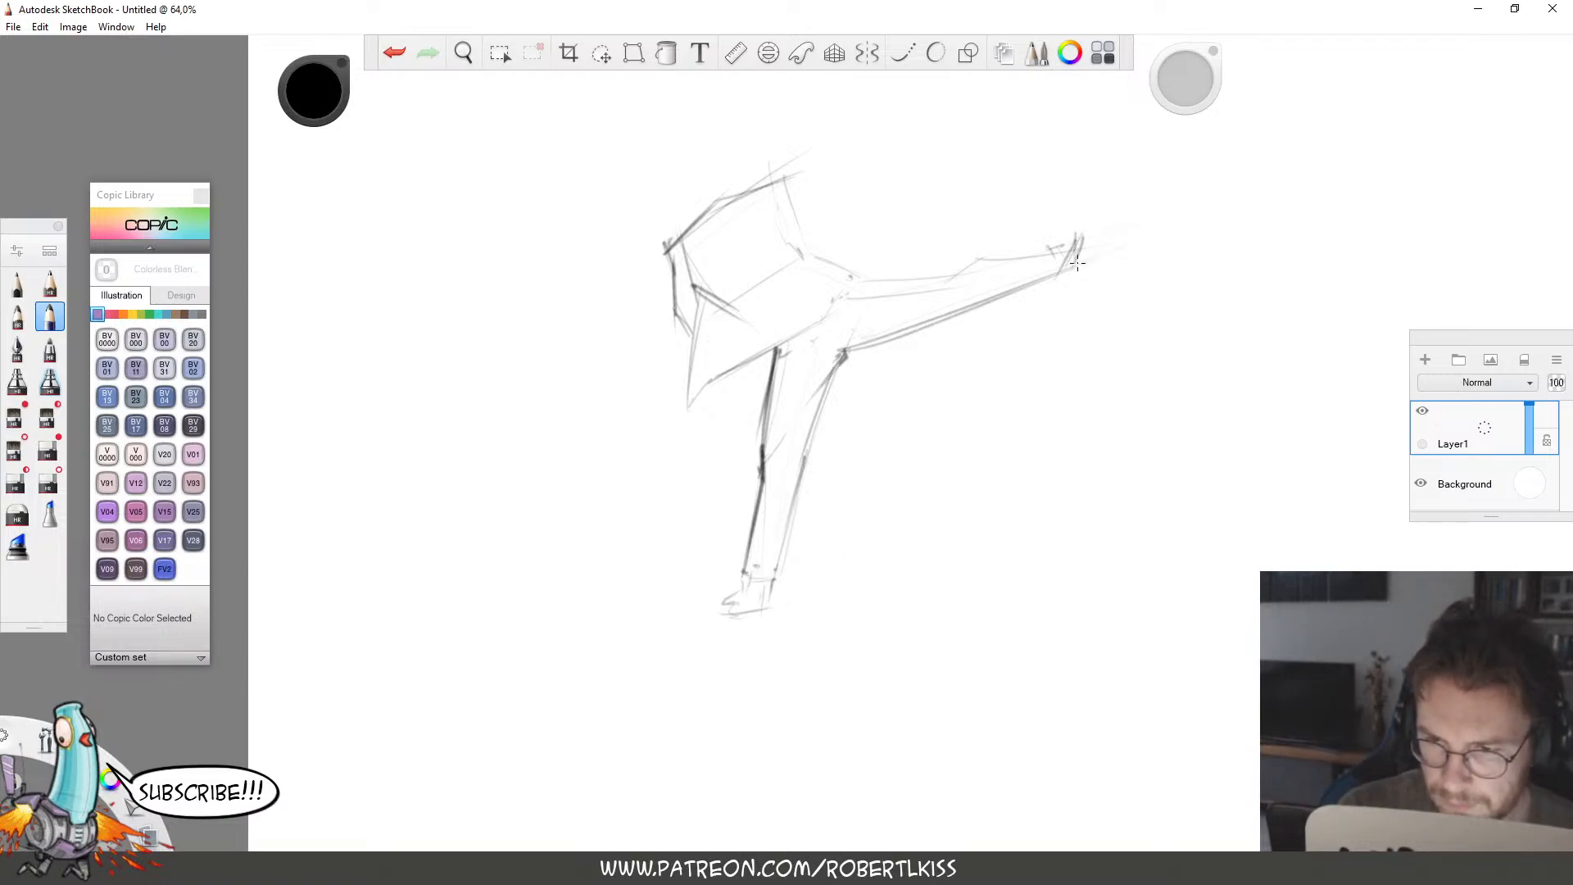
Sketch the foot of the raised leg as a small block at the ankle with a pointed, tapering front.
key("space")
mouse_move(1194, 244)
left_mouse_down()
mouse_move(1201, 347)
mouse_move(1112, 443)
left_mouse_up()
mouse_move(962, 337)
left_mouse_down()
mouse_move(1025, 317)
mouse_move(1094, 351)
left_mouse_up()
left_click_drag(993, 372, 1099, 354)
mouse_move(909, 332)
left_mouse_down()
mouse_move(923, 386)
mouse_move(961, 380)
left_mouse_up()
mouse_move(908, 334)
left_mouse_down()
mouse_move(901, 387)
mouse_move(955, 331)
left_mouse_up()
mouse_move(957, 335)
left_mouse_down()
mouse_move(960, 385)
mouse_move(1072, 365)
left_mouse_up()
Darken the slanted lower edge of the torso and the contour lines at the waist near the hip.
key("space")
left_click_drag(962, 483, 892, 615)
left_click_drag(892, 615, 873, 444)
left_click_drag(874, 443, 980, 488)
mouse_move(763, 361)
left_mouse_down()
mouse_move(794, 356)
mouse_move(1001, 464)
left_mouse_up()
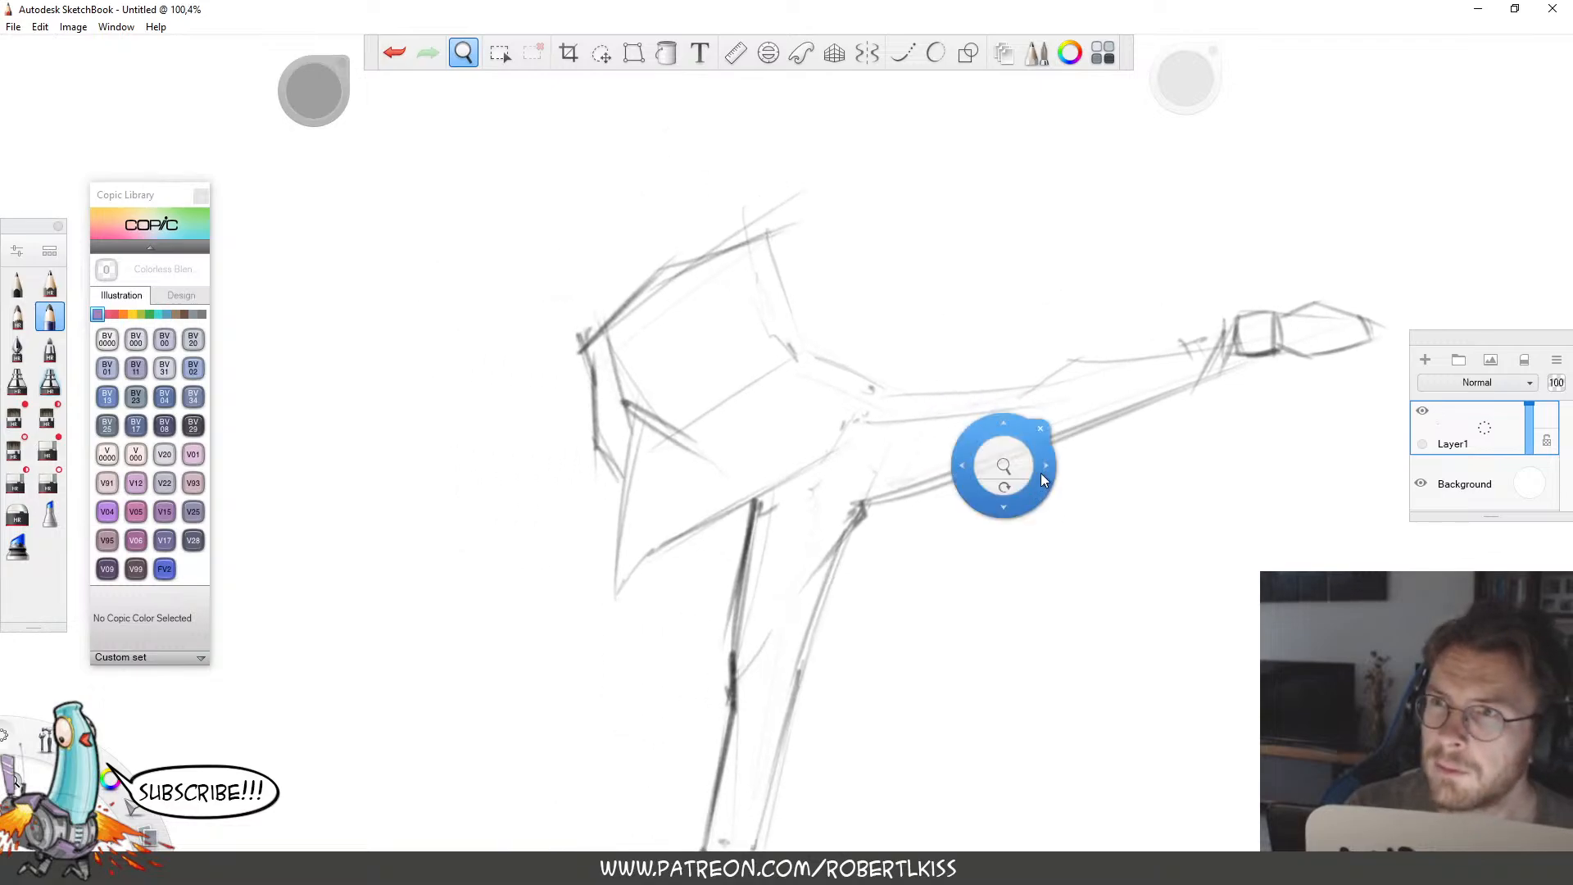
mouse_move(628, 571)
left_mouse_down()
mouse_move(892, 425)
mouse_move(831, 421)
mouse_move(890, 393)
mouse_move(903, 405)
mouse_move(717, 408)
left_mouse_up()
mouse_move(824, 366)
left_mouse_down()
mouse_move(840, 354)
mouse_move(727, 387)
left_mouse_up()
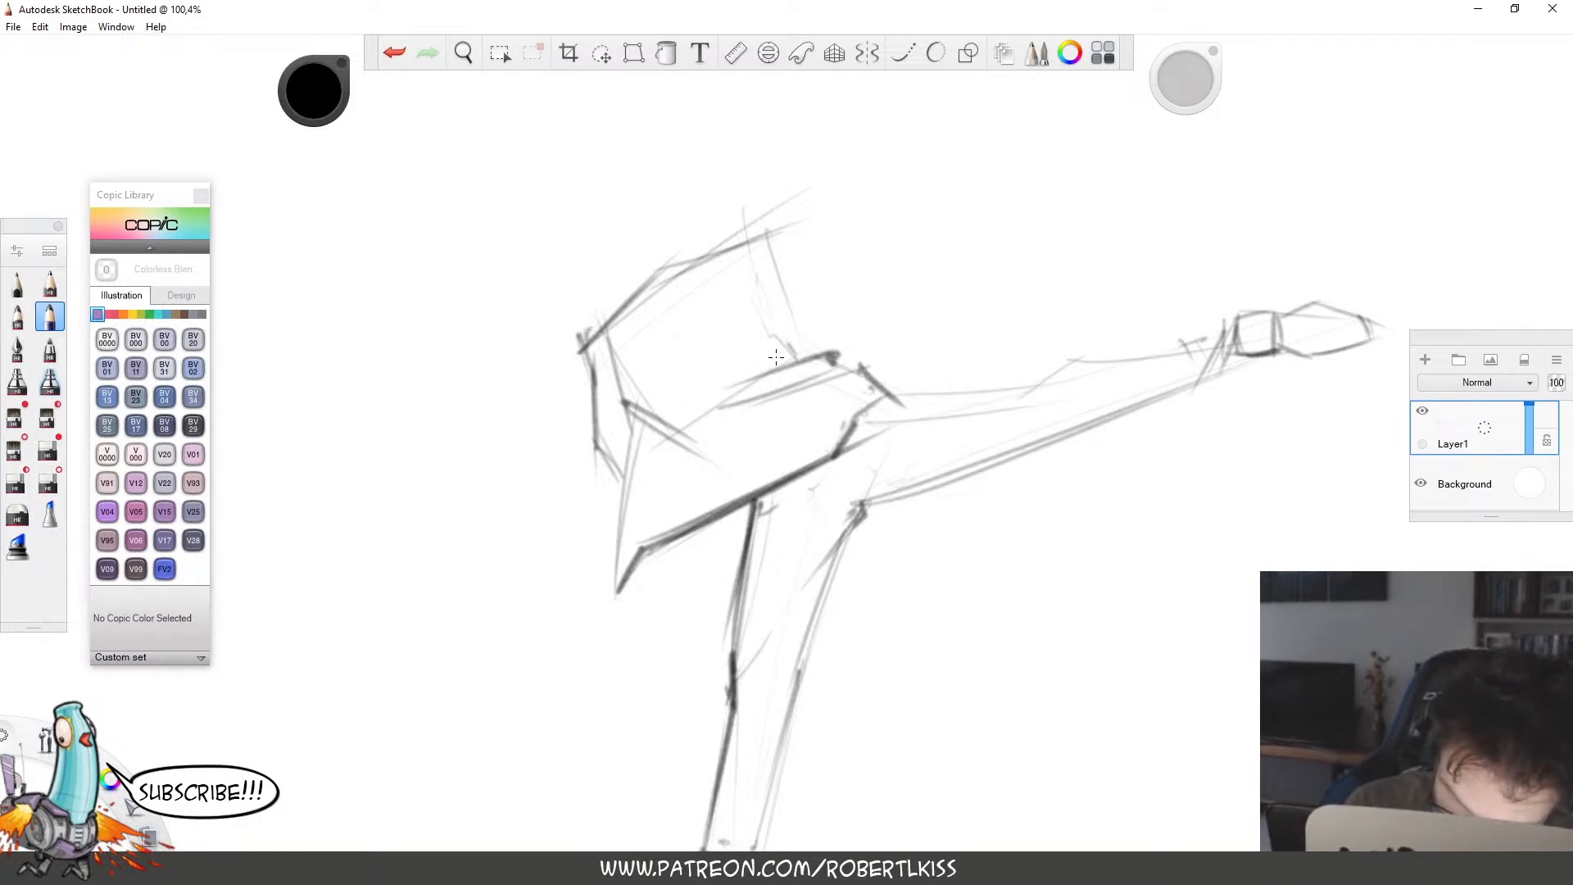
Add short slanted lines inside the upper torso and reinforce the torso's edge from its top corner to the hip.
left_click_drag(730, 250, 659, 348)
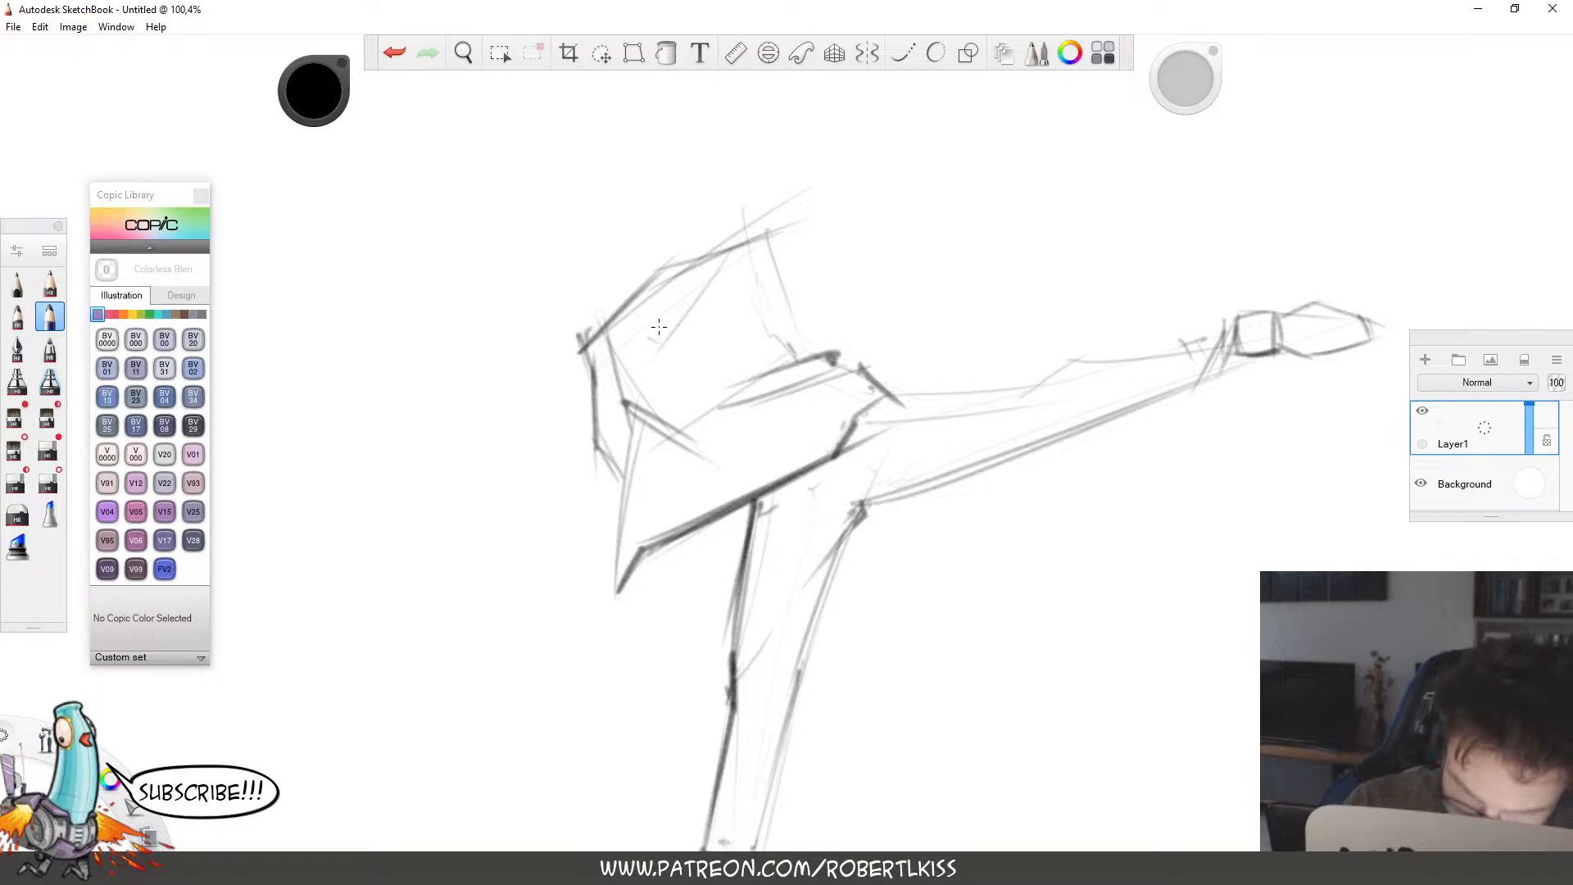
left_click_drag(703, 278, 649, 338)
left_click_drag(702, 250, 675, 299)
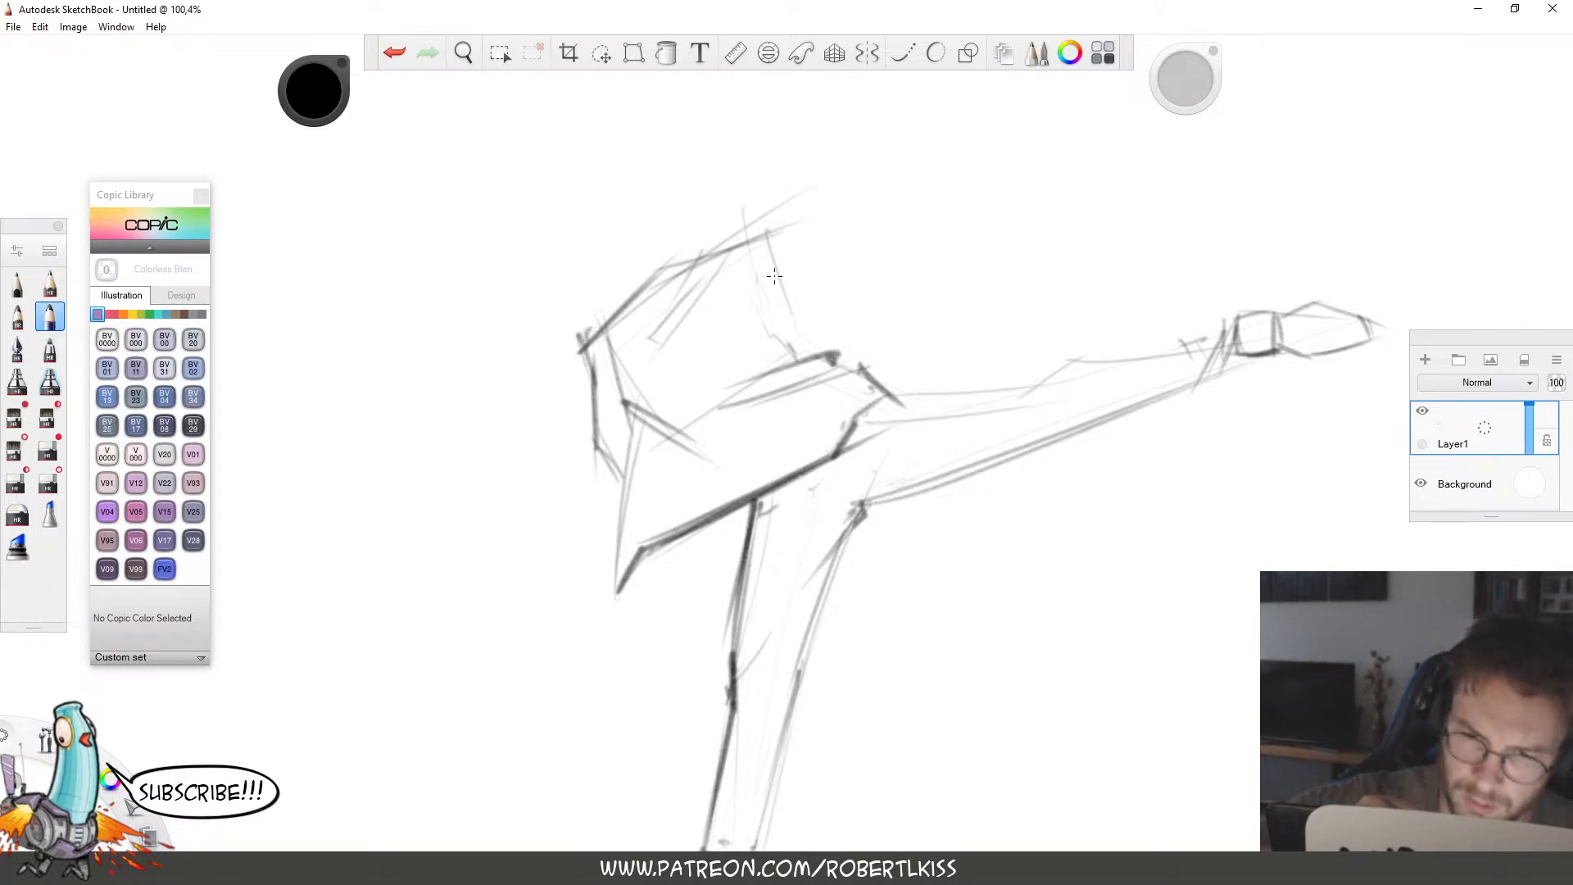
left_click_drag(768, 239, 803, 348)
left_click_drag(766, 254, 787, 305)
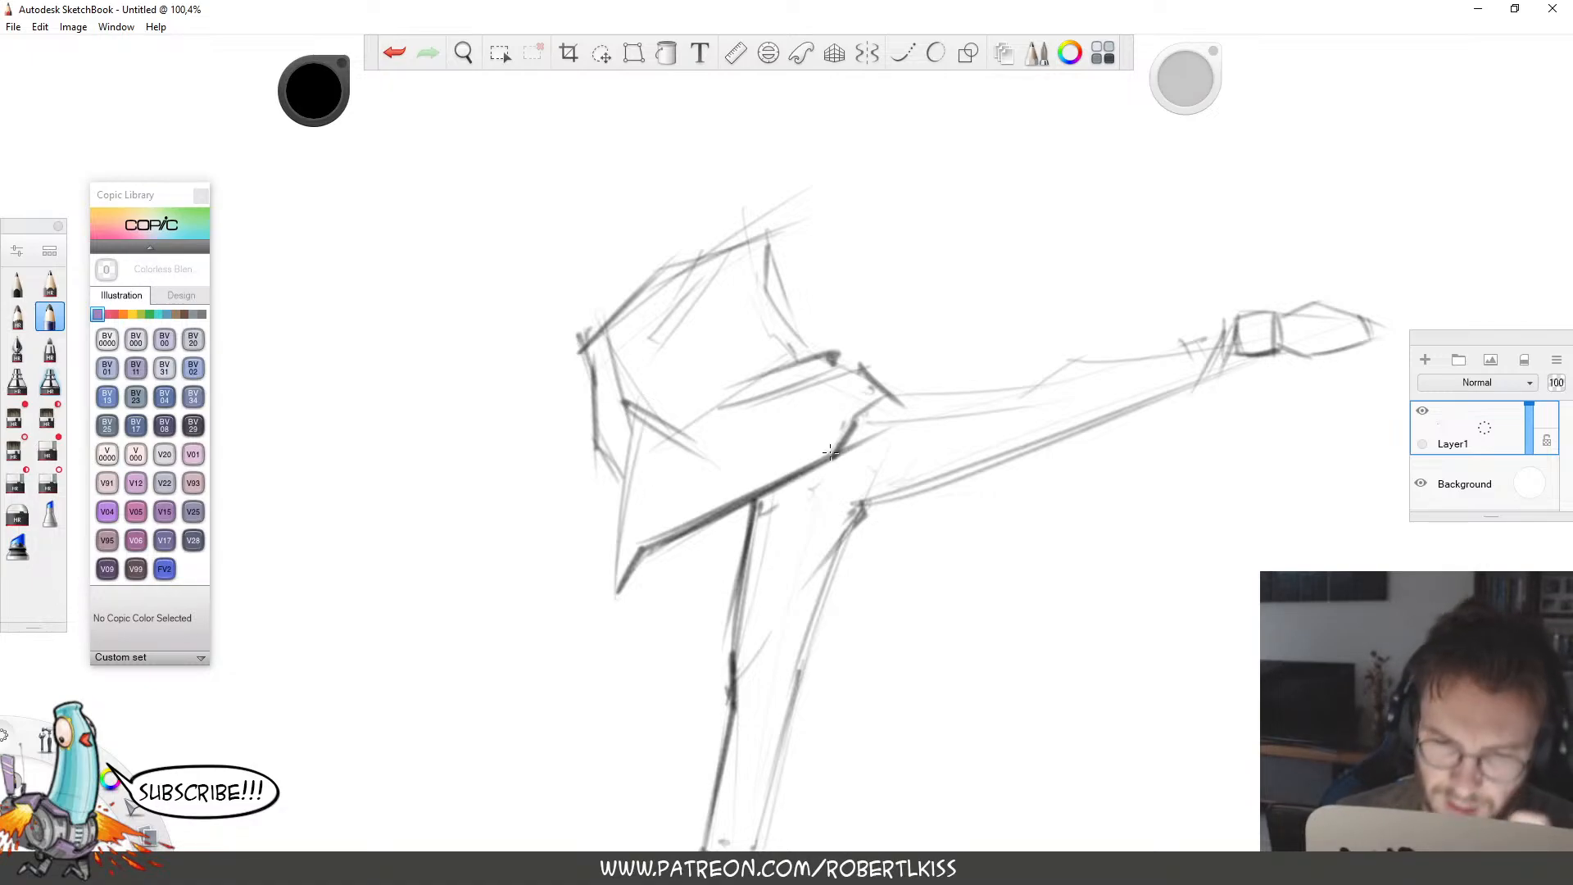
left_click_drag(752, 241, 765, 326)
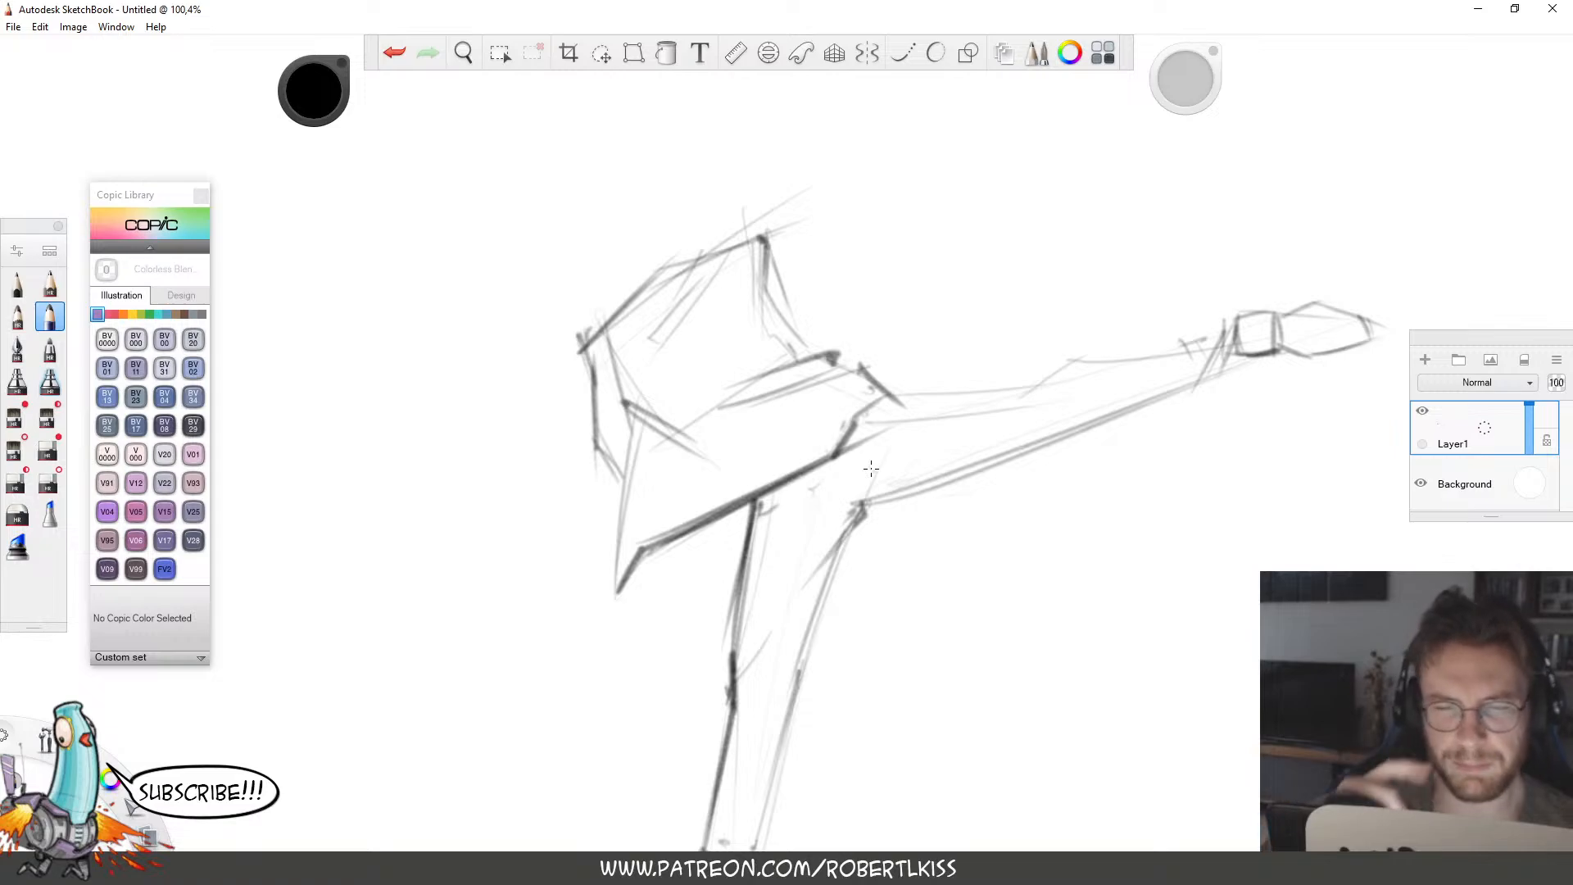
left_click_drag(766, 263, 825, 356)
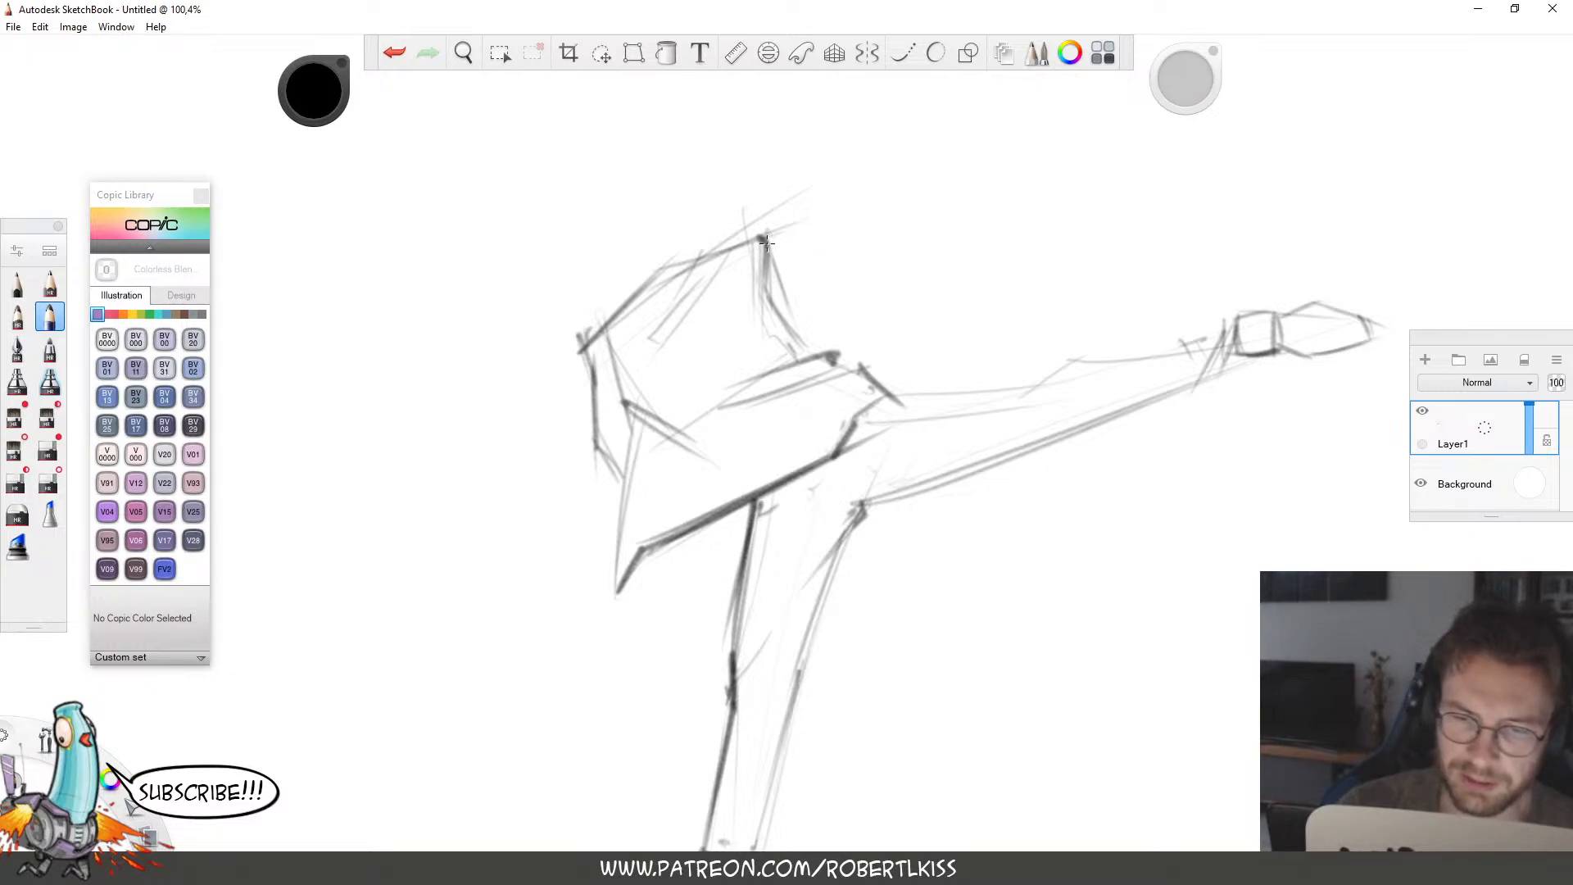
Sketch a bent forearm extending from the torso's top corner, with light upper and lower edges meeting at the wrist.
mouse_move(769, 243)
left_mouse_down()
mouse_move(839, 259)
mouse_move(884, 248)
mouse_move(785, 242)
mouse_move(930, 246)
left_mouse_up()
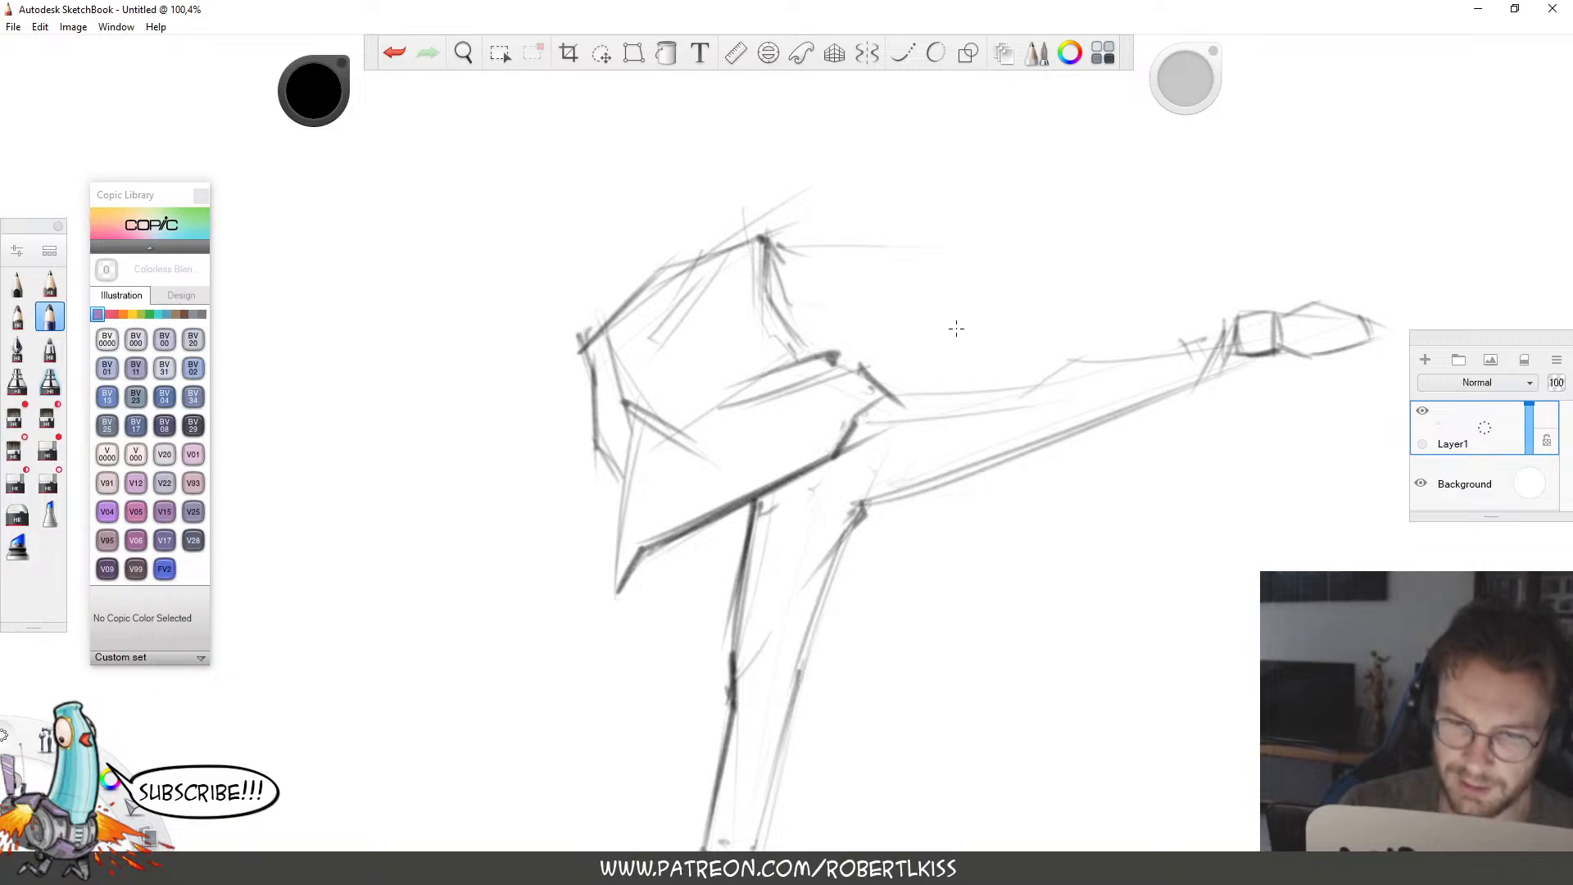
left_click_drag(795, 293, 890, 287)
left_click_drag(796, 246, 885, 270)
mouse_move(791, 296)
left_mouse_down()
mouse_move(902, 305)
mouse_move(930, 282)
mouse_move(890, 317)
mouse_move(930, 313)
mouse_move(938, 339)
mouse_move(899, 317)
mouse_move(864, 330)
mouse_move(936, 381)
left_mouse_up()
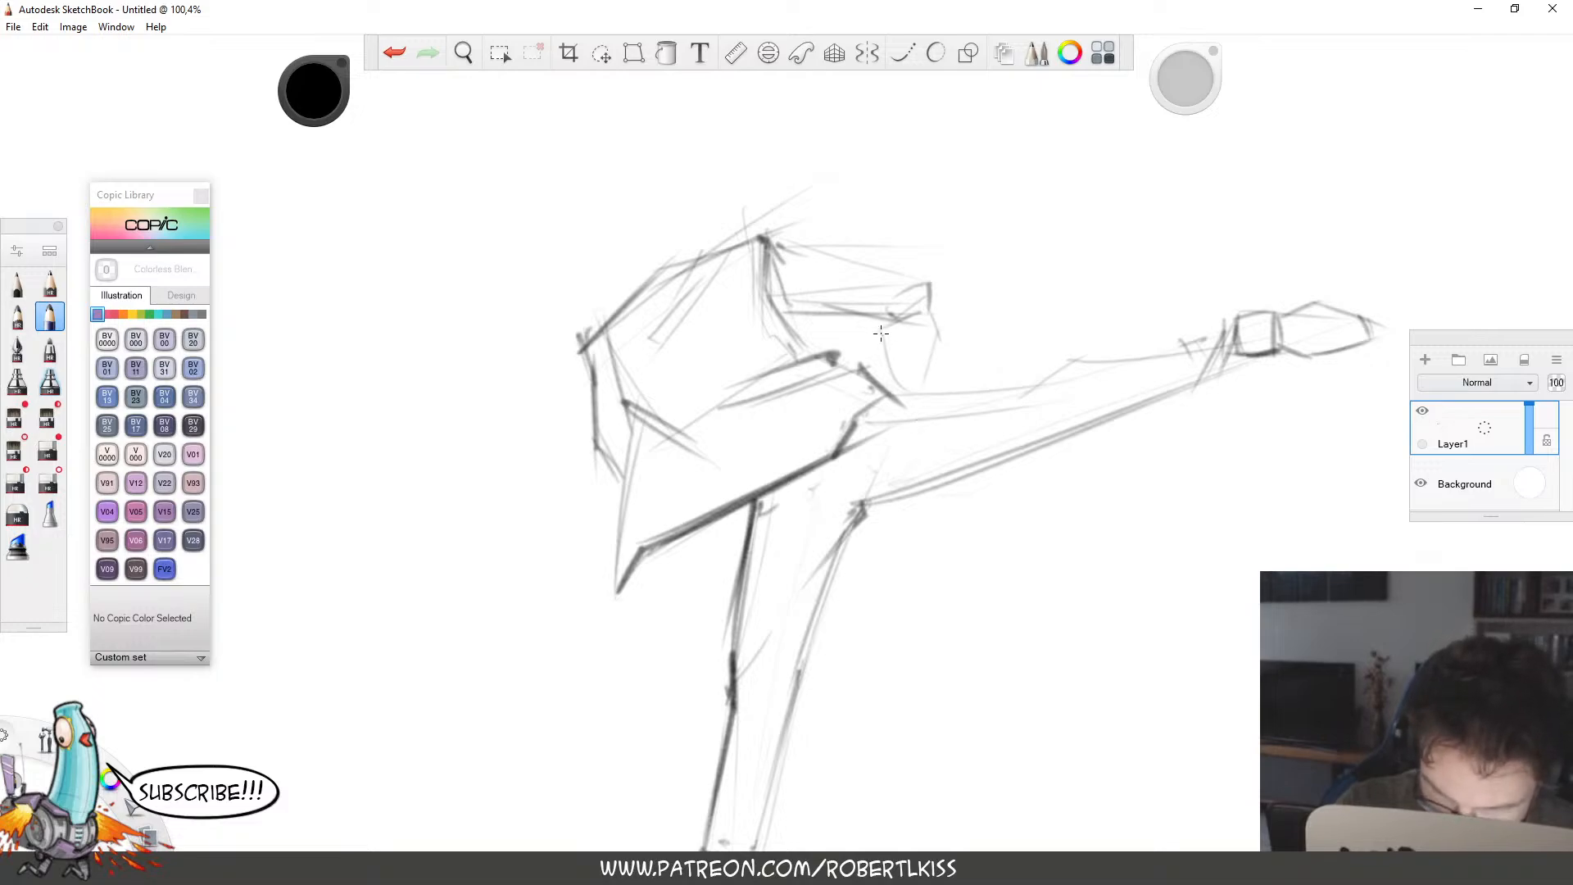
Sketch the hand hanging at the end of the forearm with spread finger lines.
left_click_drag(884, 336, 926, 379)
mouse_move(930, 314)
left_mouse_down()
mouse_move(902, 379)
mouse_move(912, 342)
mouse_move(886, 359)
mouse_move(914, 327)
mouse_move(881, 334)
mouse_move(929, 331)
mouse_move(867, 333)
mouse_move(912, 327)
mouse_move(875, 364)
left_mouse_up()
mouse_move(933, 324)
left_mouse_down()
mouse_move(897, 382)
mouse_move(923, 345)
mouse_move(933, 385)
left_mouse_up()
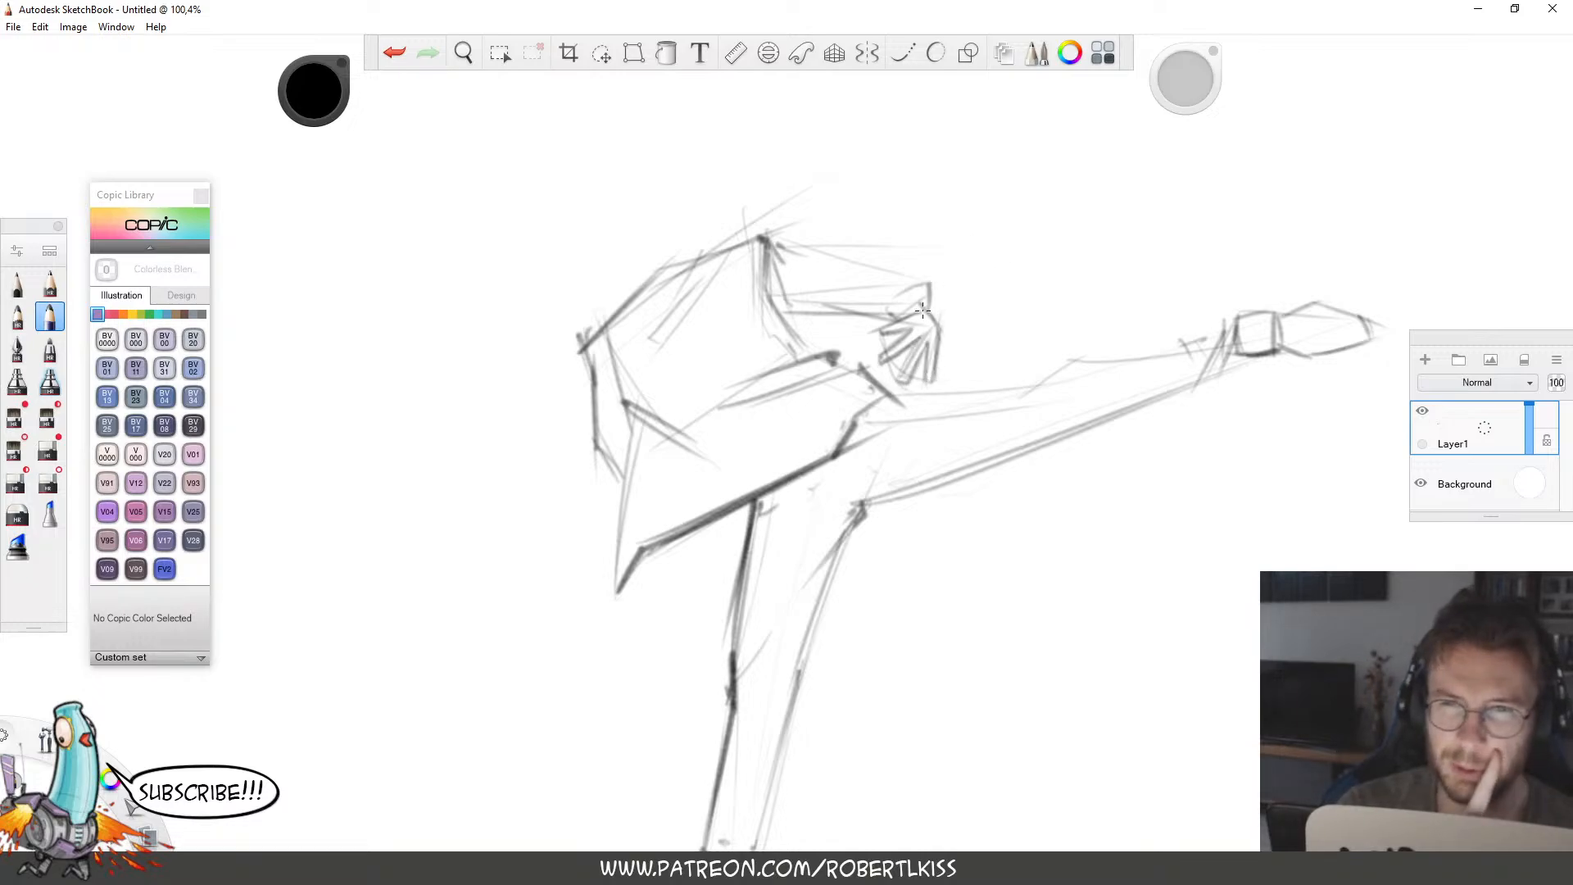
Sketch a round-topped block and a rectangle side by side in the empty area beside the standing leg.
key("space")
mouse_move(1011, 531)
left_mouse_down()
mouse_move(846, 309)
mouse_move(755, 227)
left_mouse_up()
left_click_drag(864, 388, 874, 512)
left_click_drag(870, 516, 967, 502)
left_click_drag(865, 401, 964, 433)
left_click_drag(966, 373, 967, 489)
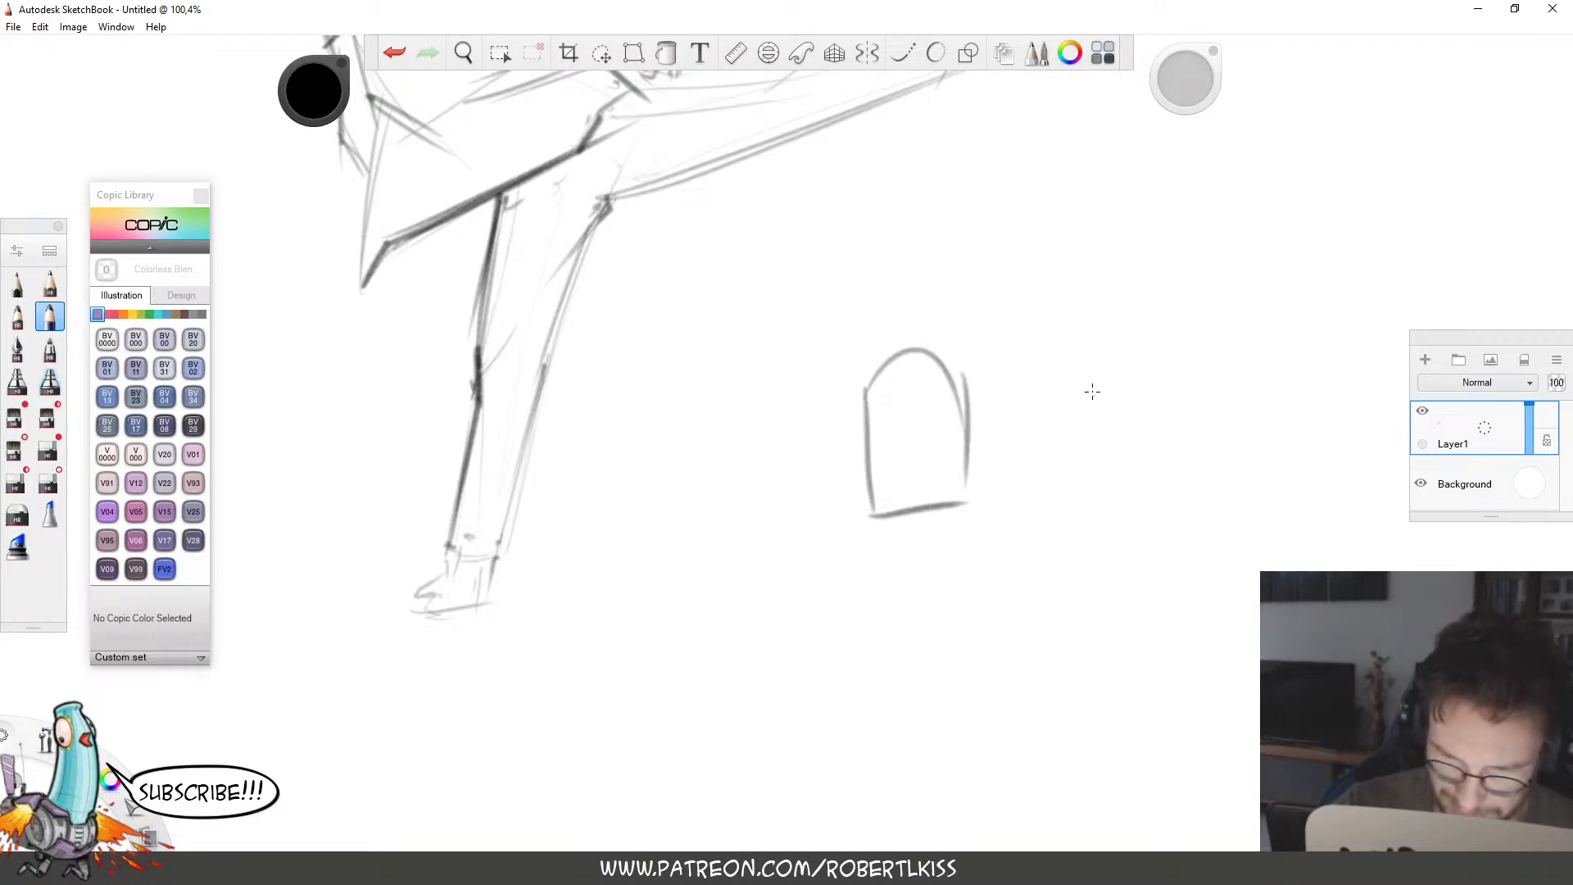
mouse_move(1032, 348)
left_mouse_down()
mouse_move(1034, 500)
mouse_move(1150, 485)
left_mouse_up()
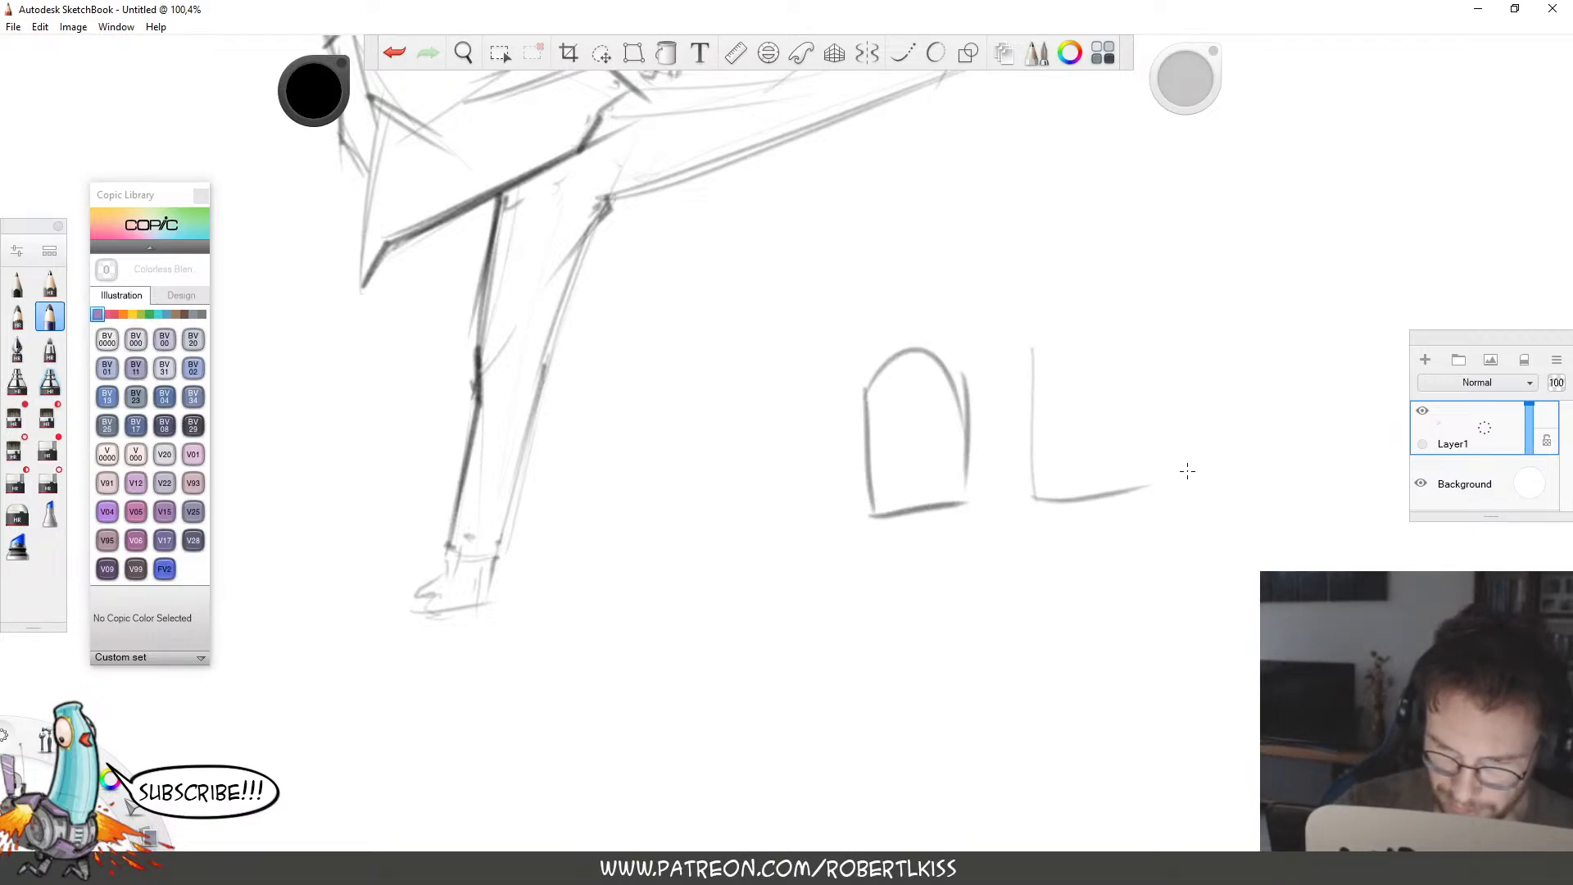
mouse_move(1032, 350)
left_mouse_down()
mouse_move(1123, 341)
mouse_move(1127, 453)
left_mouse_up()
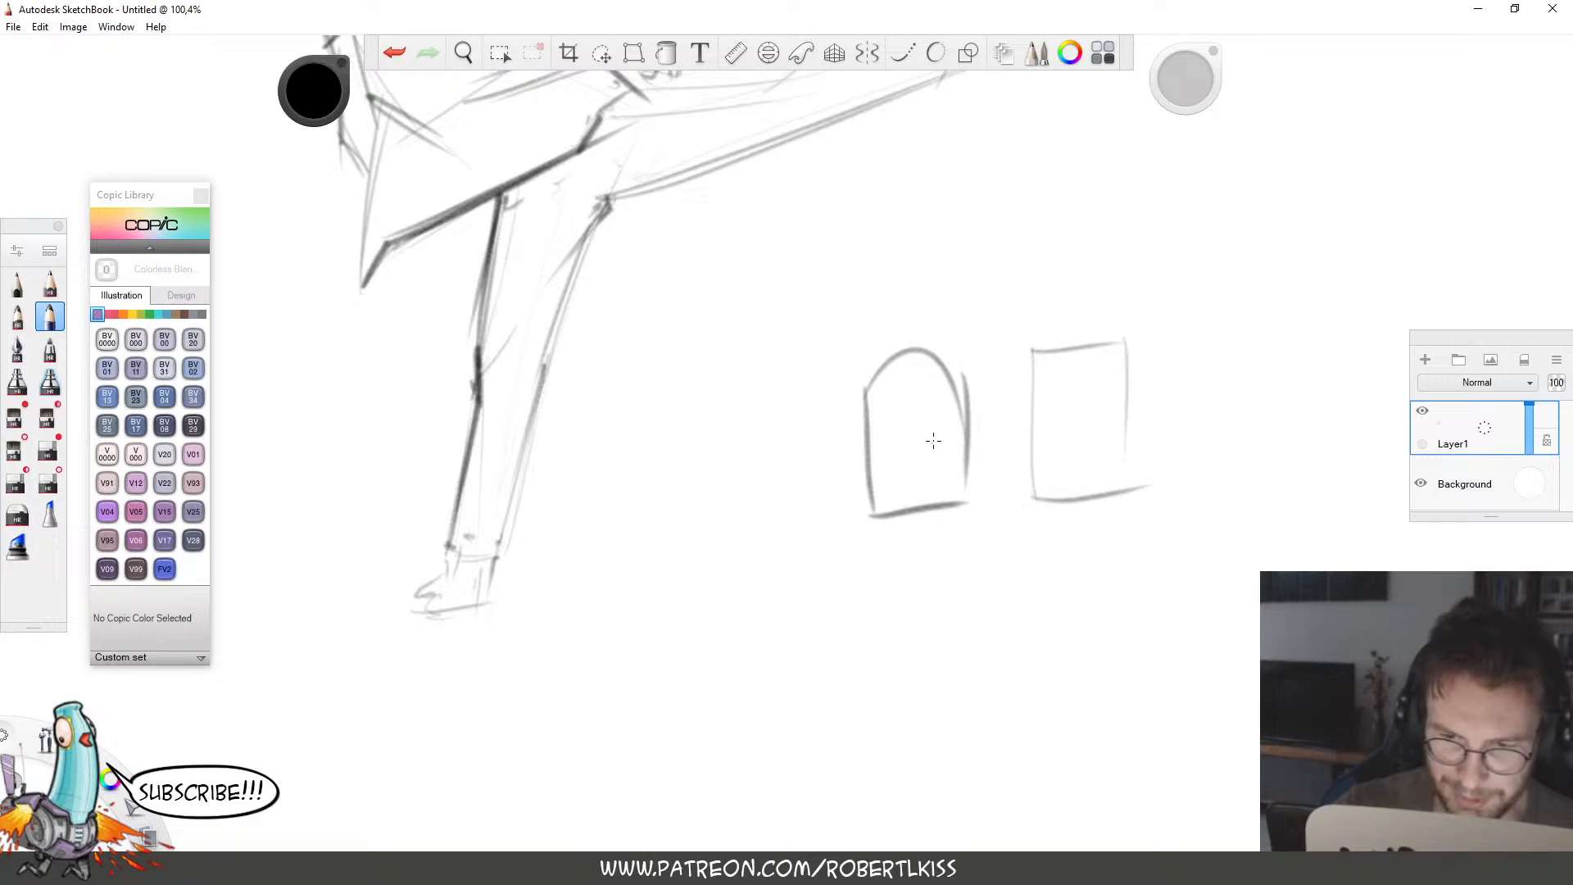
Add a smiling face with two eyes and two short legs to both the round-topped block and the rectangle.
left_click_drag(895, 424, 956, 424)
mouse_move(908, 390)
left_mouse_down()
mouse_move(906, 406)
mouse_move(923, 397)
left_mouse_up()
left_click_drag(1053, 375, 1061, 380)
left_click_drag(898, 510, 904, 554)
left_click_drag(930, 496, 935, 567)
left_click_drag(1056, 430, 1113, 425)
left_click_drag(1092, 367, 1093, 383)
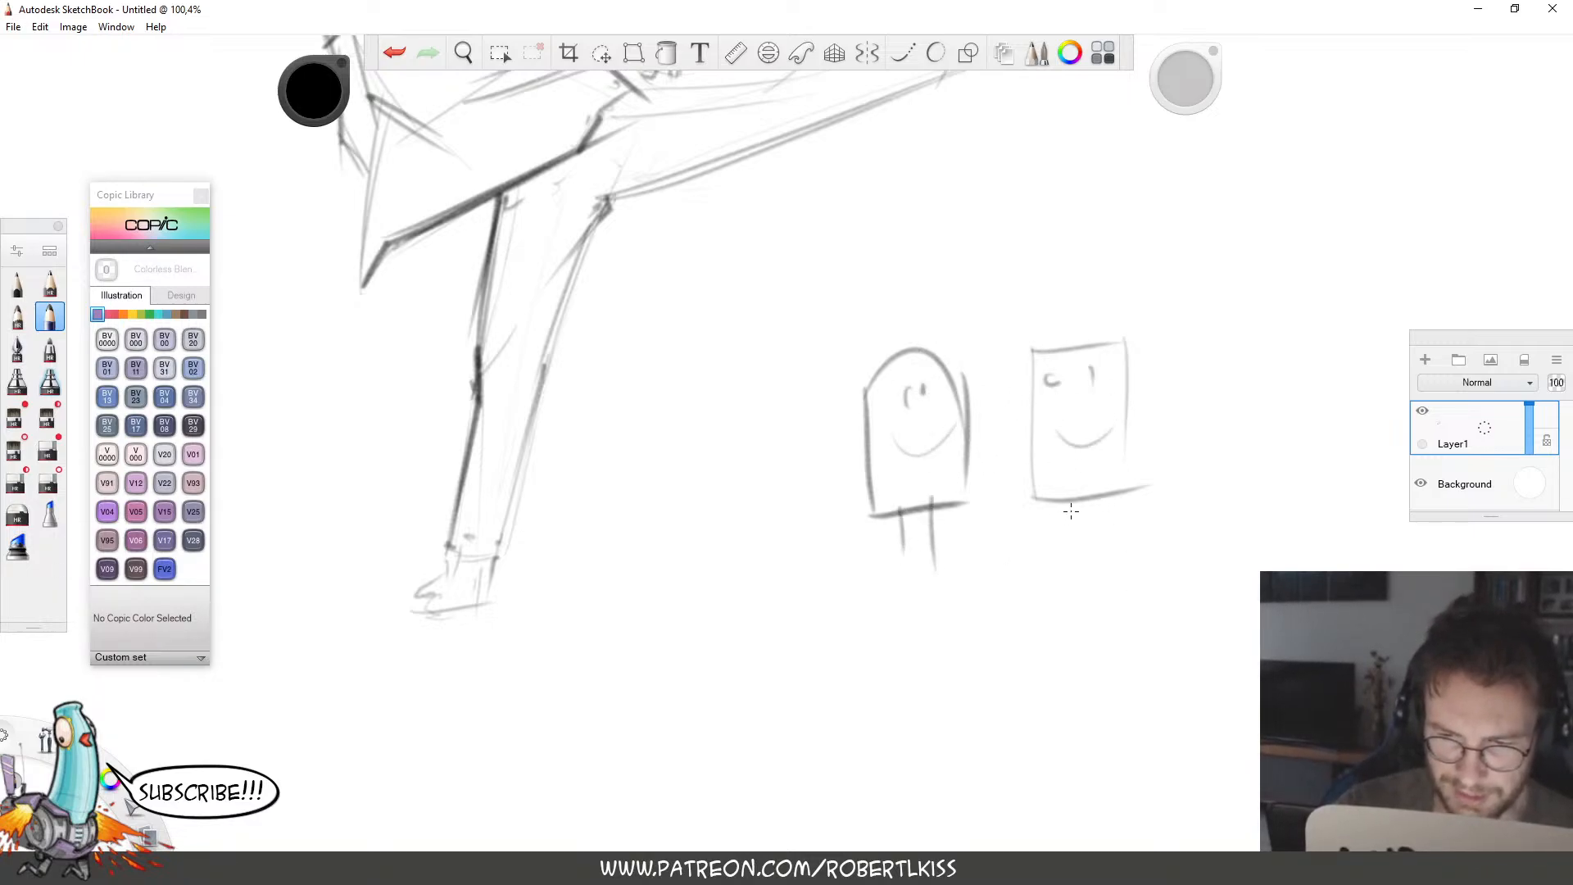
left_click_drag(1075, 506, 1077, 539)
left_click_drag(1105, 500, 1105, 542)
Sketch an irregular notched shape beside the two smiling figures and join the figures with a thin line.
mouse_move(1241, 282)
left_mouse_down()
mouse_move(1327, 415)
mouse_move(1361, 418)
left_mouse_up()
mouse_move(1233, 271)
left_mouse_down()
mouse_move(1317, 246)
mouse_move(1393, 398)
mouse_move(1358, 422)
left_mouse_up()
left_click_drag(923, 410, 1049, 392)
Lasso the two smiling figures and the notched shape, and delete them.
key("space")
left_click_drag(1127, 561, 898, 601)
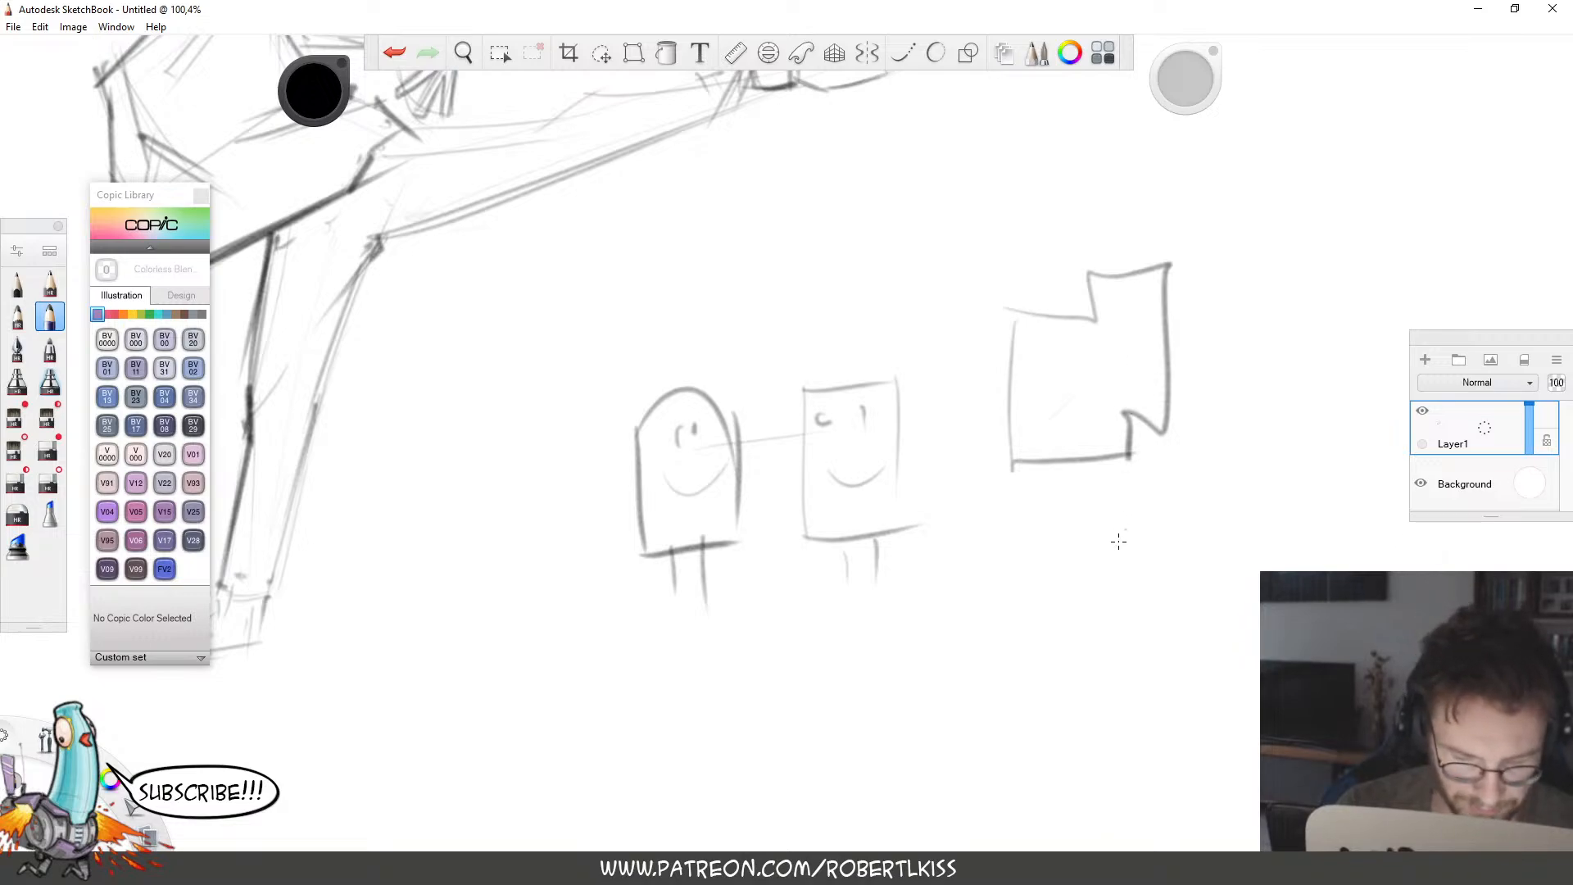
key("l")
mouse_move(1034, 643)
left_mouse_down()
mouse_move(1397, 389)
mouse_move(468, 628)
left_mouse_up()
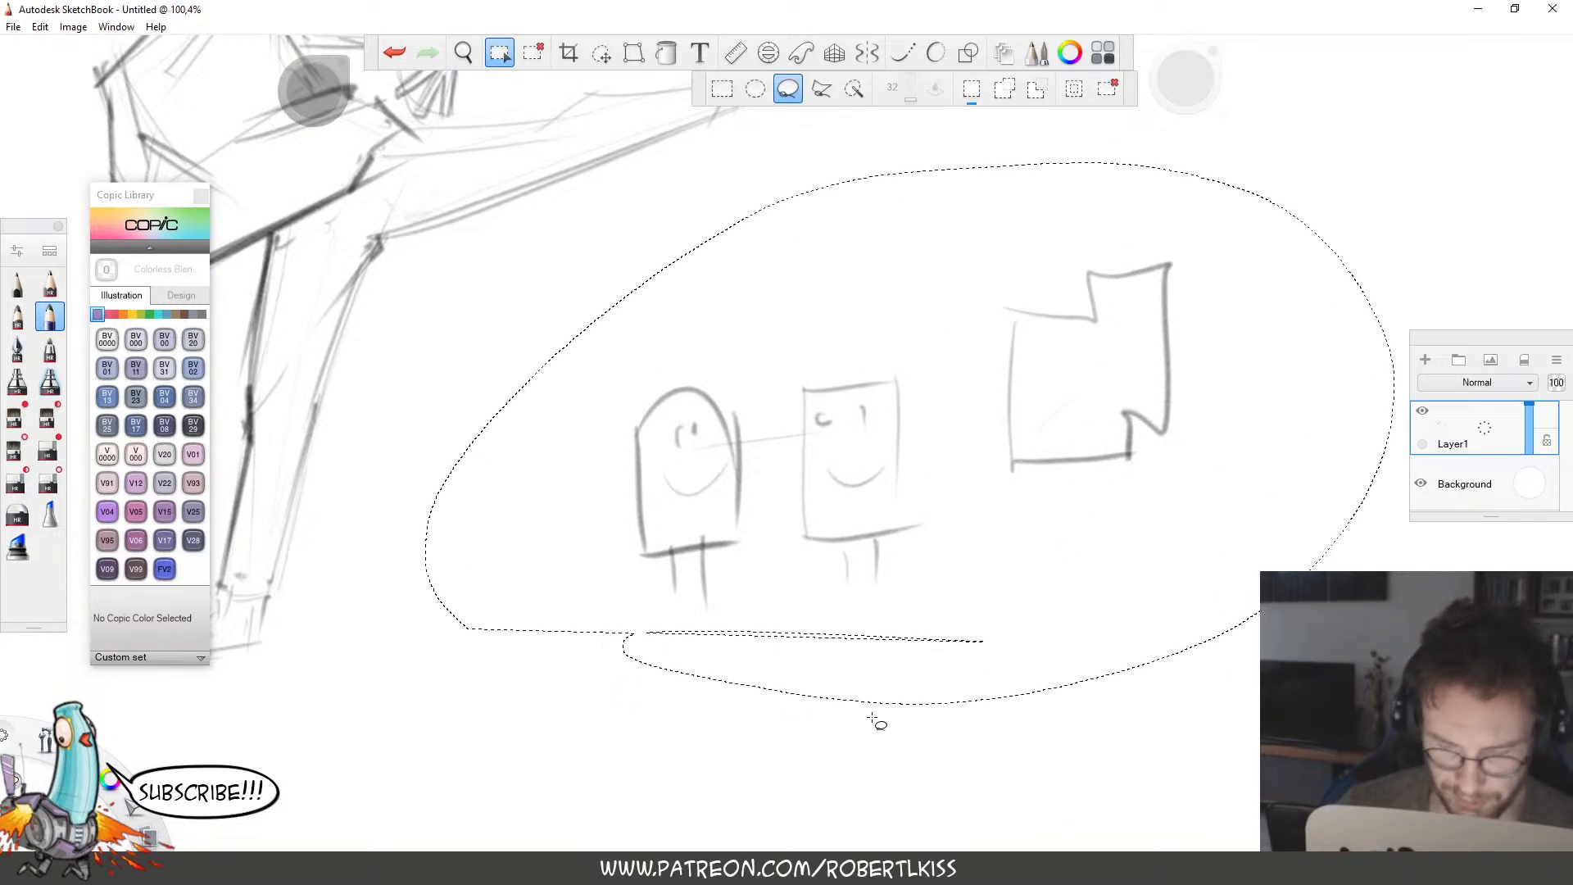
key("Delete")
Darken the forearm's upper and lower edges with the pencil and shade the back of the hand.
key("space")
left_click_drag(927, 316, 843, 352)
left_click_drag(909, 456, 1021, 658)
key("b")
key("space")
left_click_drag(728, 382, 1083, 434)
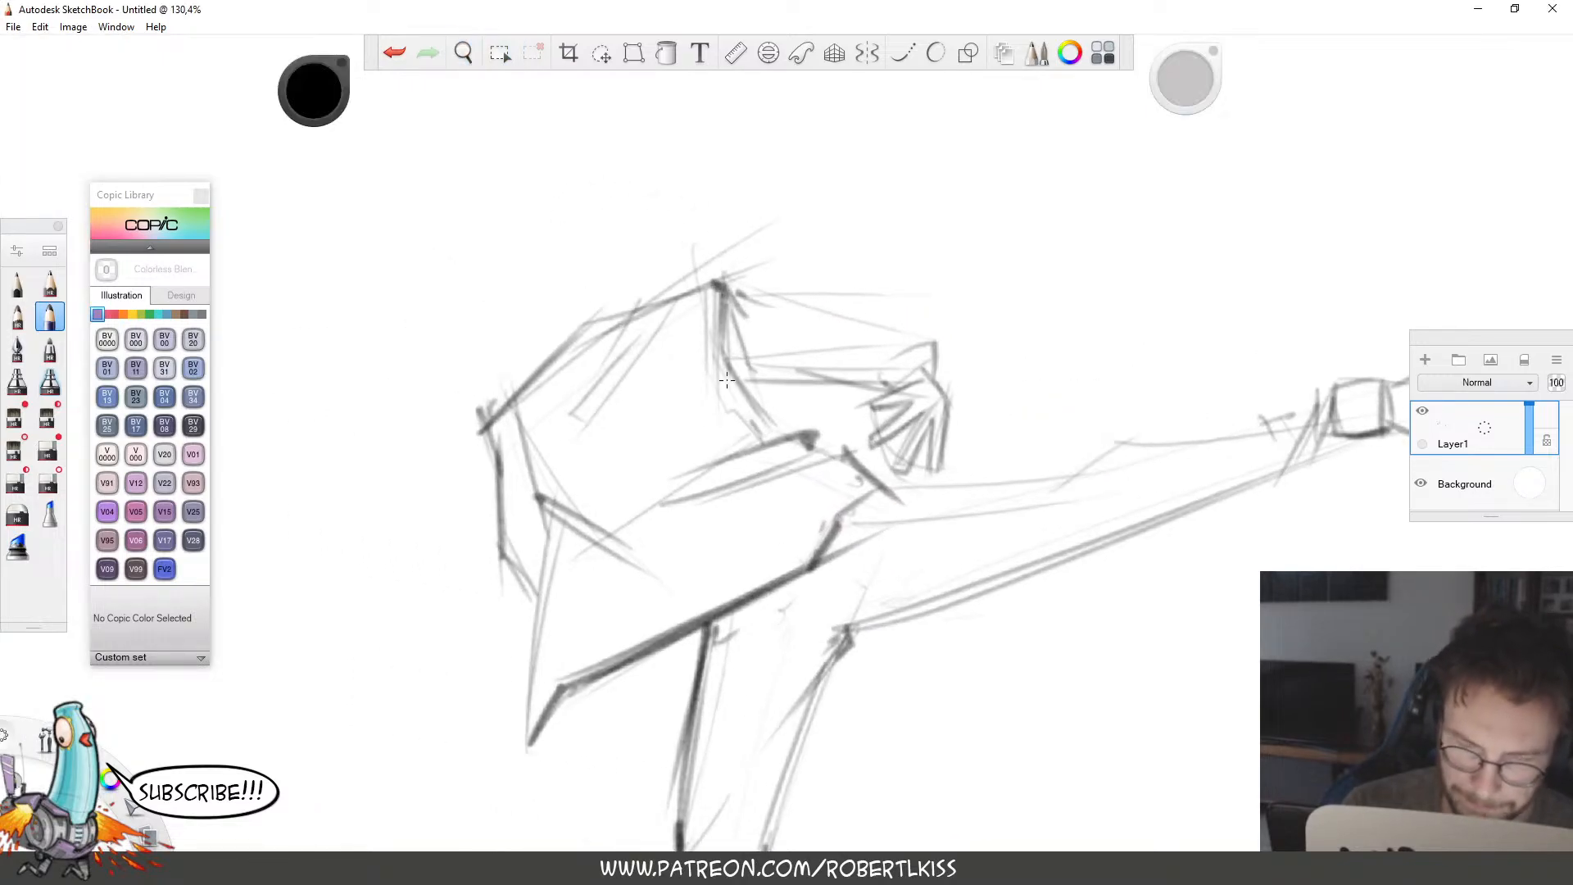
mouse_move(727, 380)
left_mouse_down()
mouse_move(839, 385)
mouse_move(816, 371)
mouse_move(859, 328)
left_mouse_up()
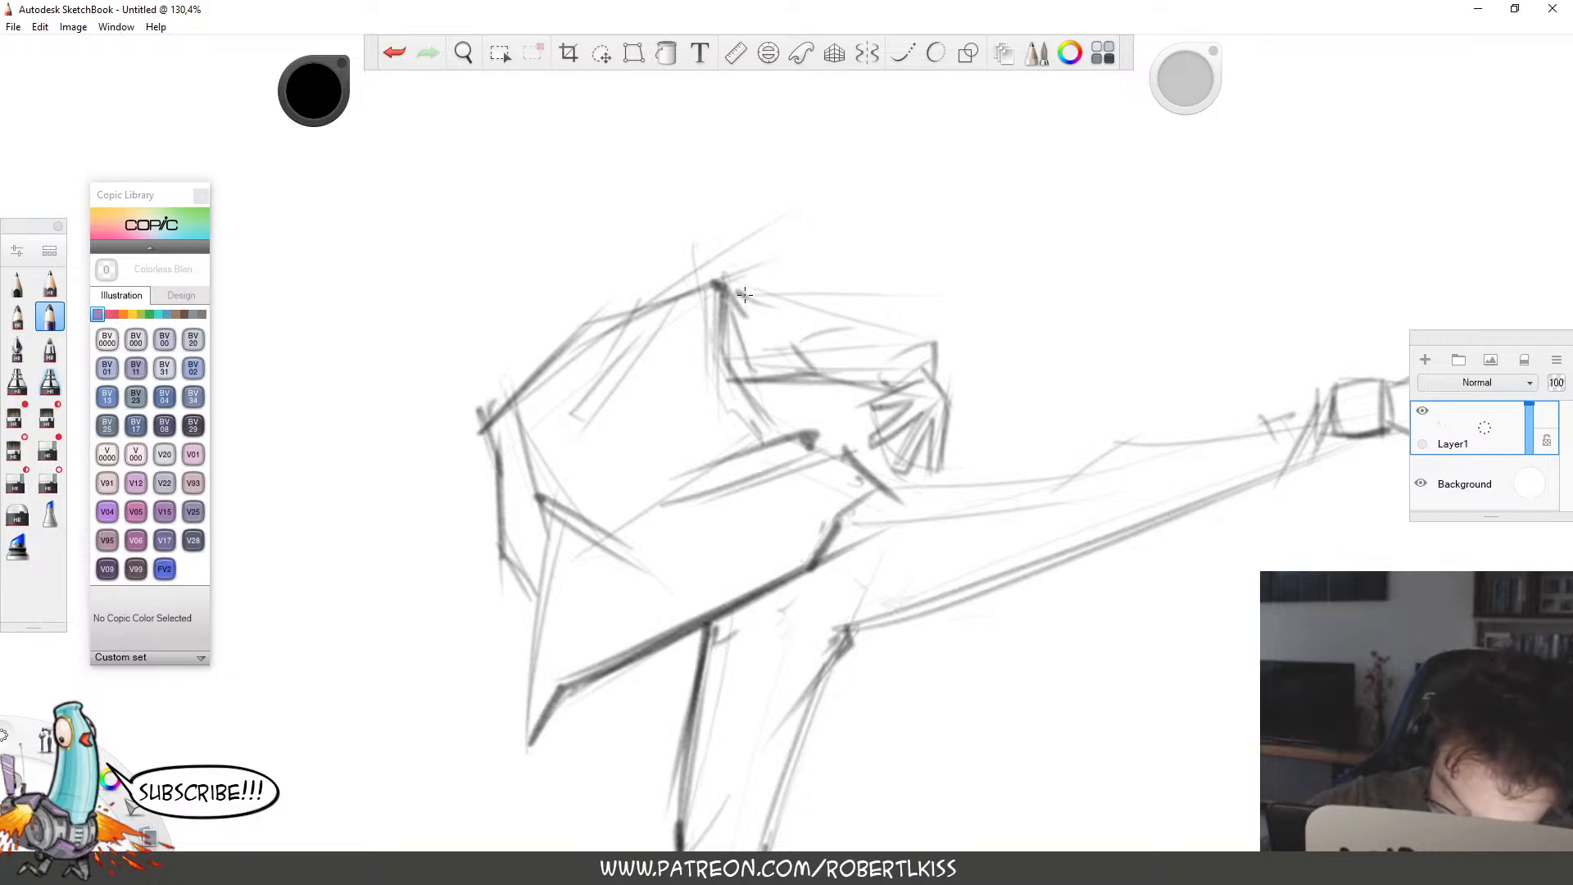
mouse_move(715, 284)
left_mouse_down()
mouse_move(841, 331)
mouse_move(961, 348)
left_mouse_up()
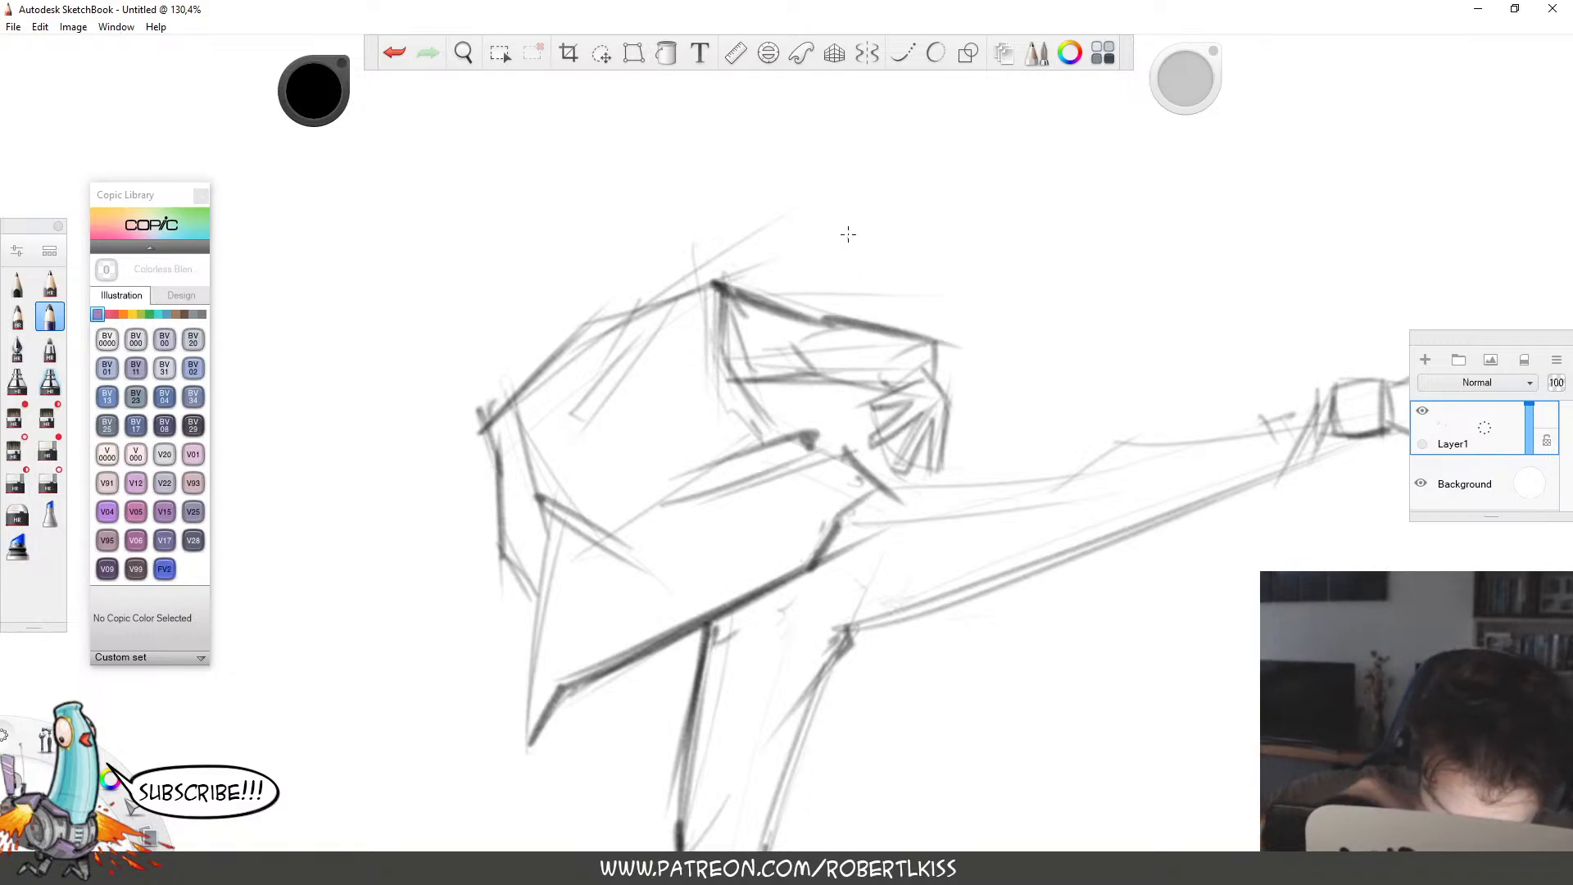
mouse_move(881, 381)
left_mouse_down()
mouse_move(909, 361)
mouse_move(932, 367)
mouse_move(898, 351)
mouse_move(755, 550)
left_mouse_up()
Darken the raised leg's lower edge and upper thigh line, and add slanted strokes inside the leg around the knee.
key("space")
left_click_drag(1128, 409, 1083, 393)
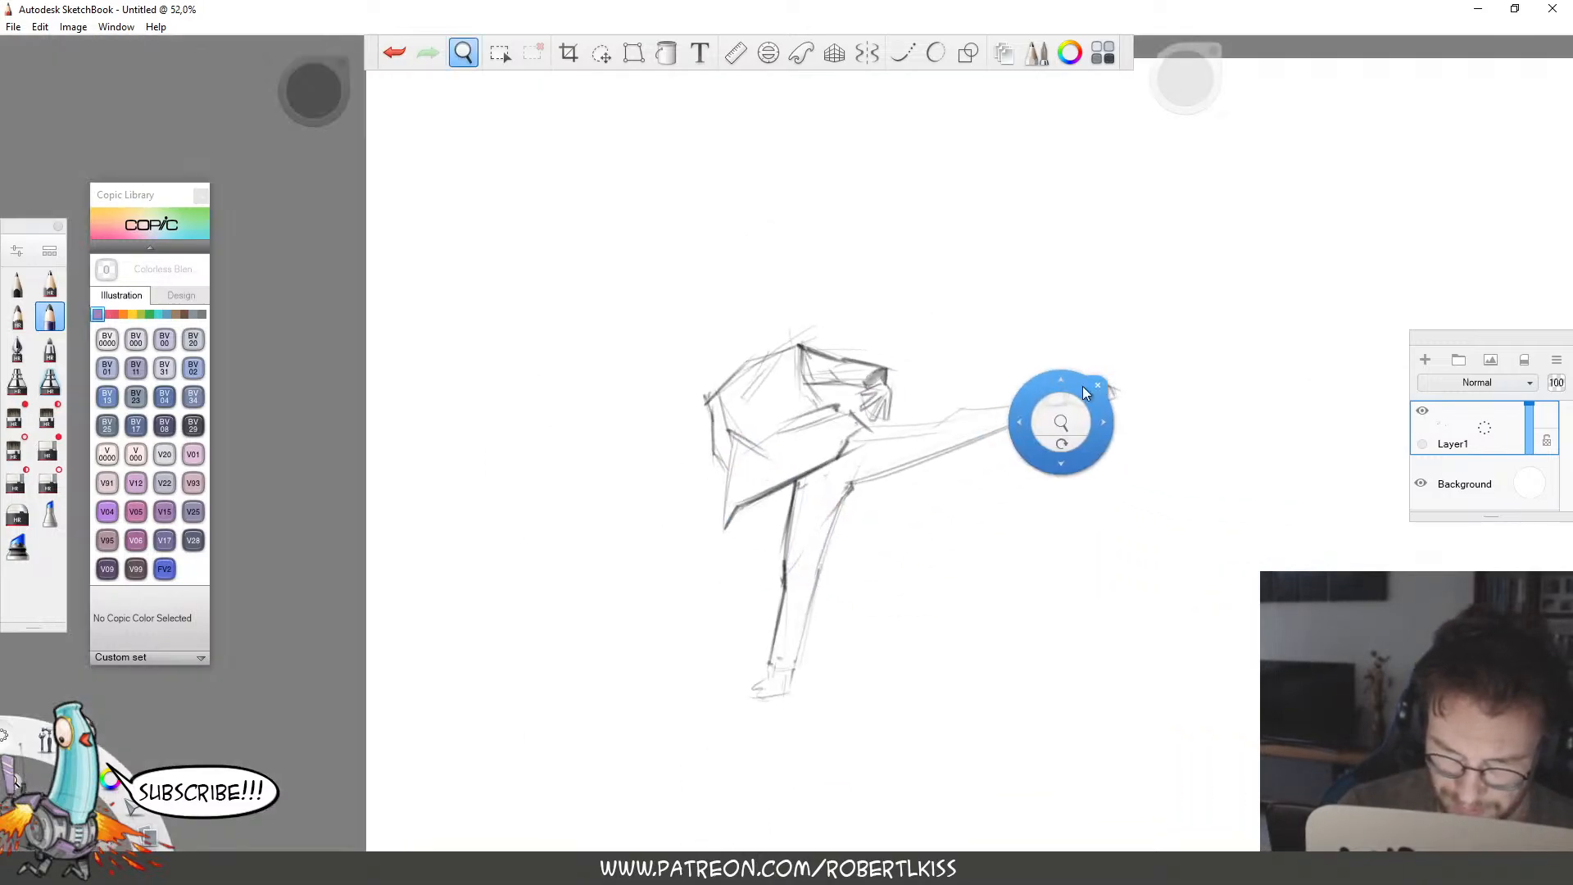
left_click_drag(1010, 436, 1134, 446)
key("space")
left_click_drag(1008, 602, 1135, 500)
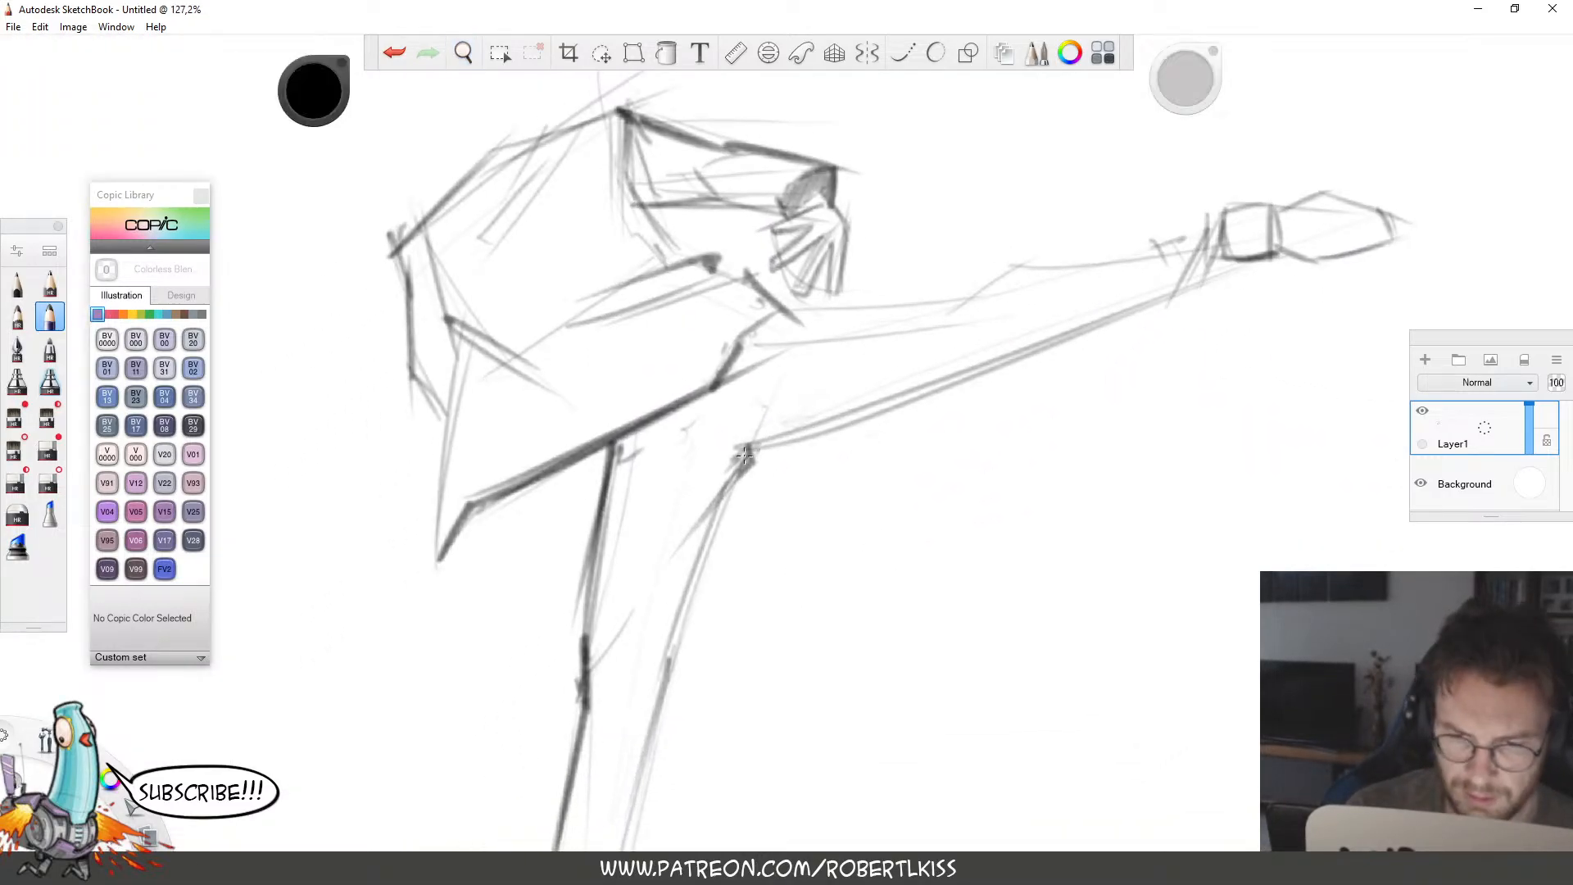
left_click_drag(744, 457, 1177, 314)
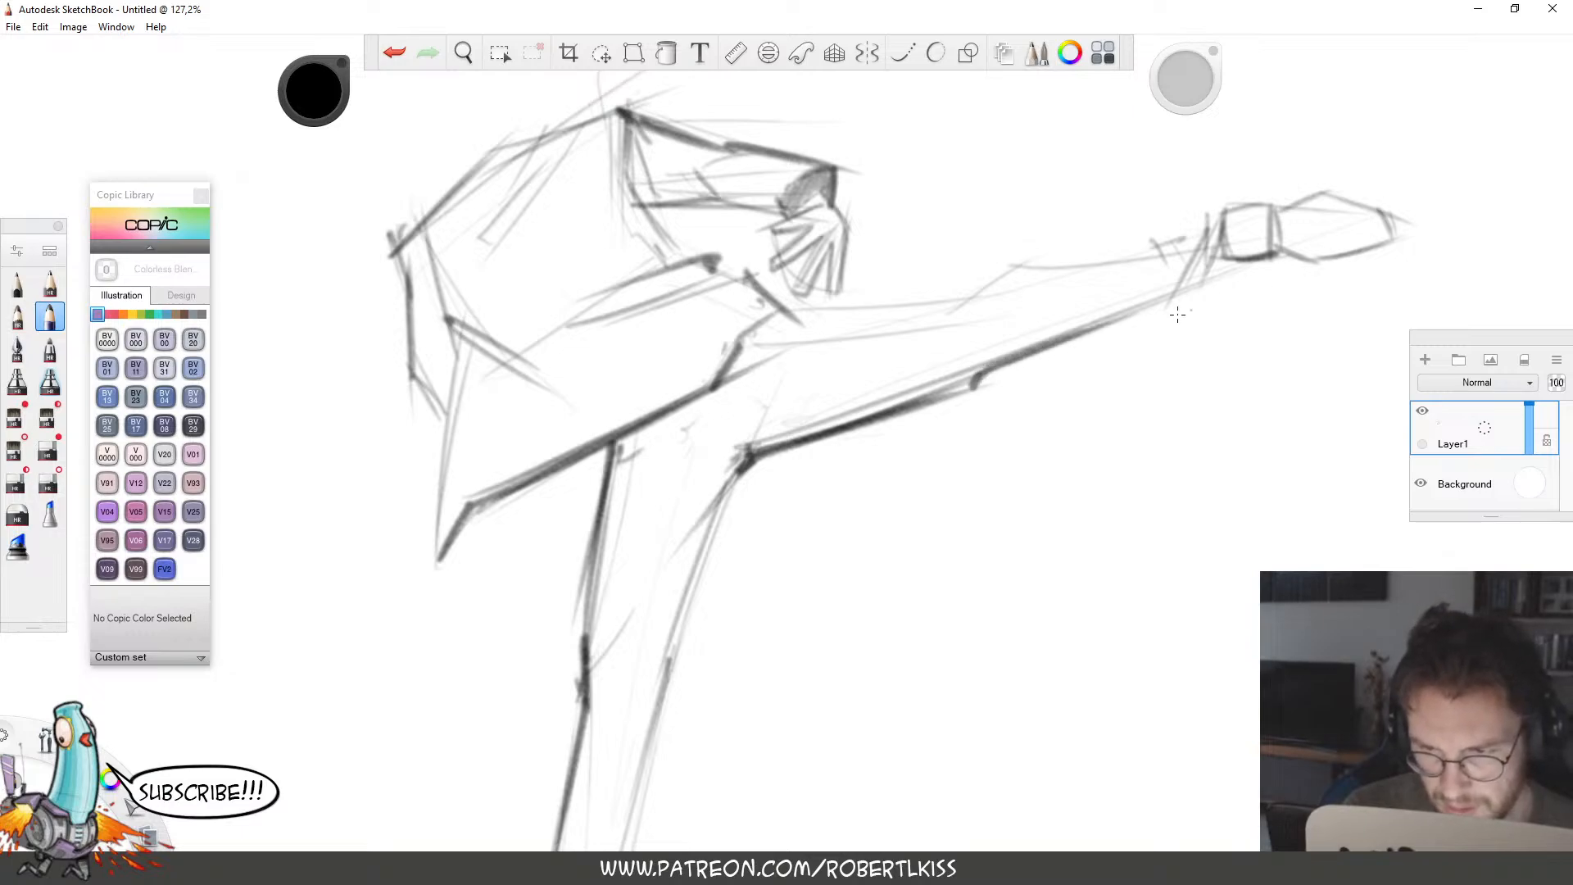
mouse_move(975, 384)
left_mouse_down()
mouse_move(1050, 284)
mouse_move(1016, 336)
mouse_move(887, 379)
mouse_move(934, 326)
left_mouse_up()
left_click_drag(860, 367, 917, 329)
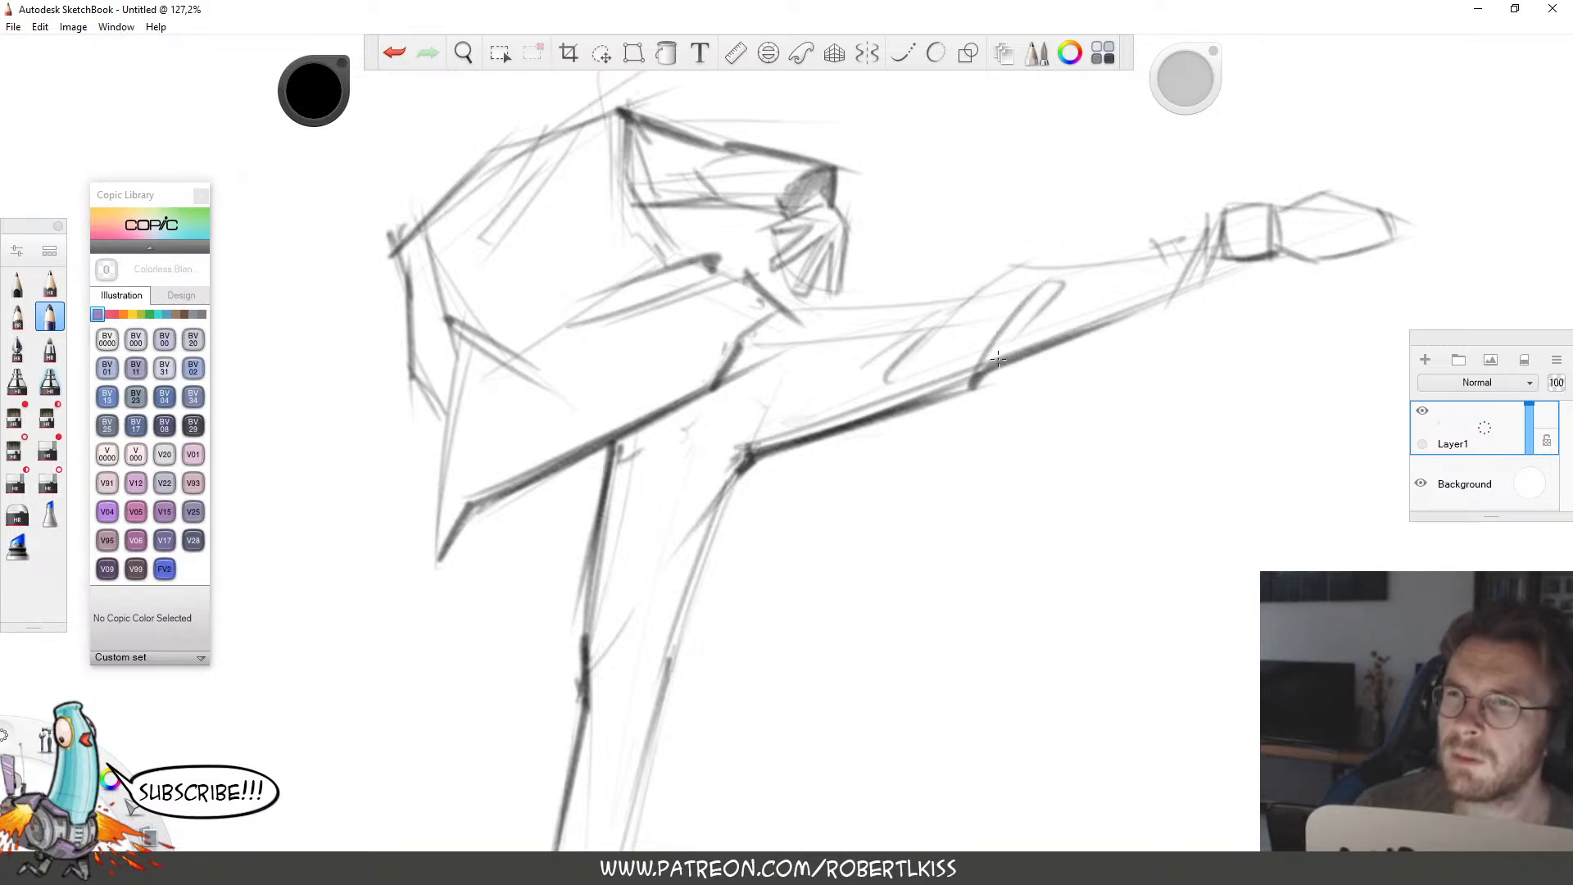
mouse_move(766, 321)
left_mouse_down()
mouse_move(949, 314)
mouse_move(963, 299)
left_mouse_up()
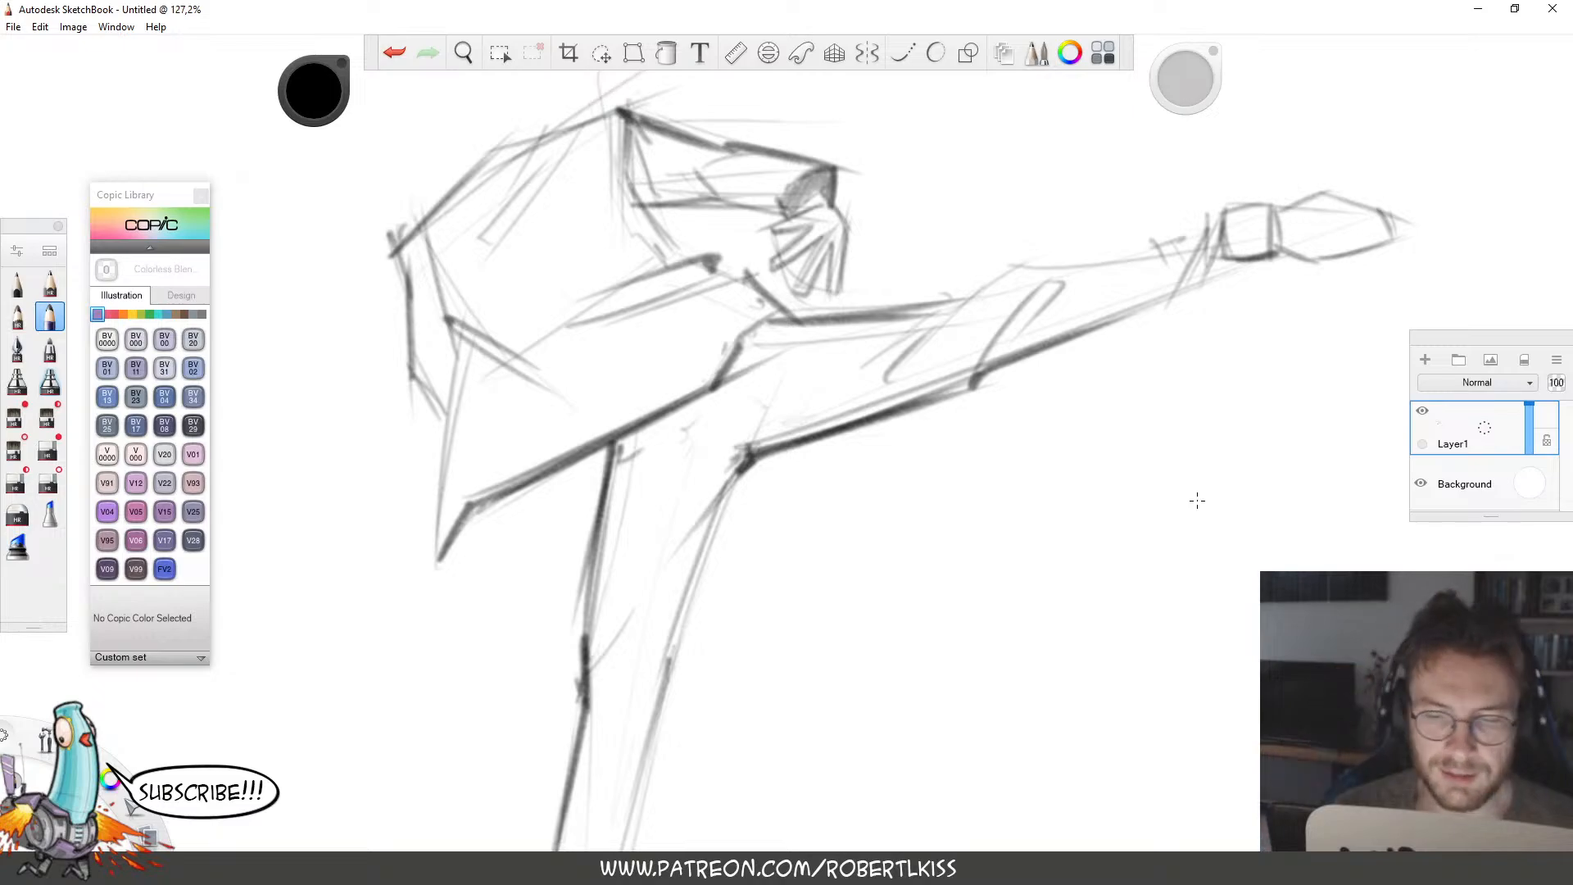
Mark two dots in an empty canvas area and draw overlapping straight strokes through both of them.
key("space")
mouse_move(1058, 436)
left_mouse_down()
mouse_move(911, 499)
mouse_move(754, 341)
mouse_move(1113, 316)
mouse_move(1102, 467)
left_mouse_up()
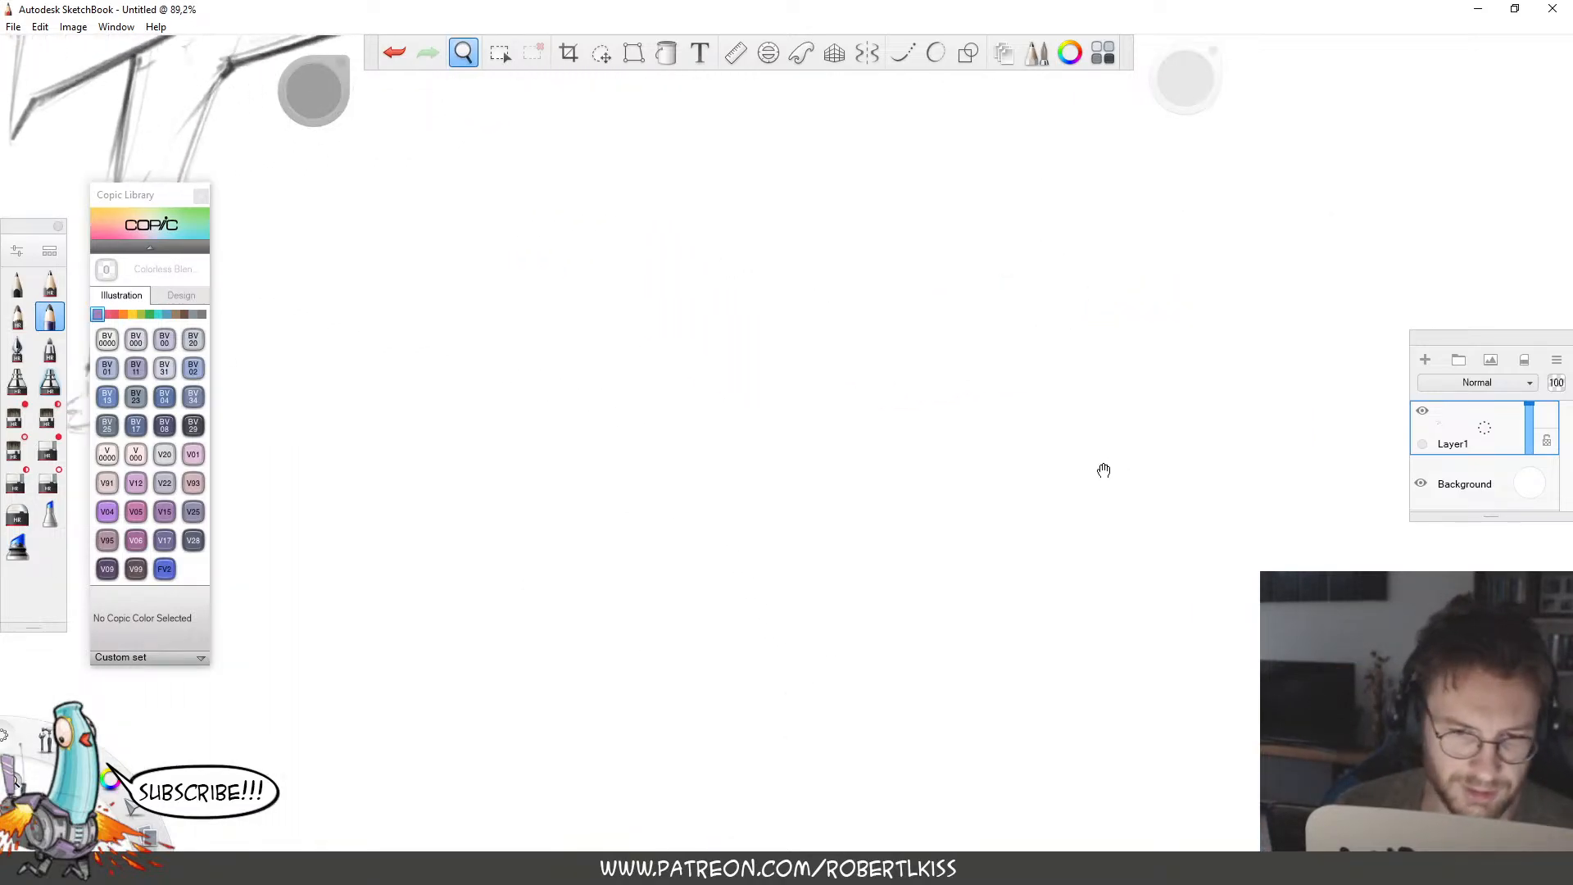
left_click(1172, 219)
left_click_drag(553, 358, 1535, 153)
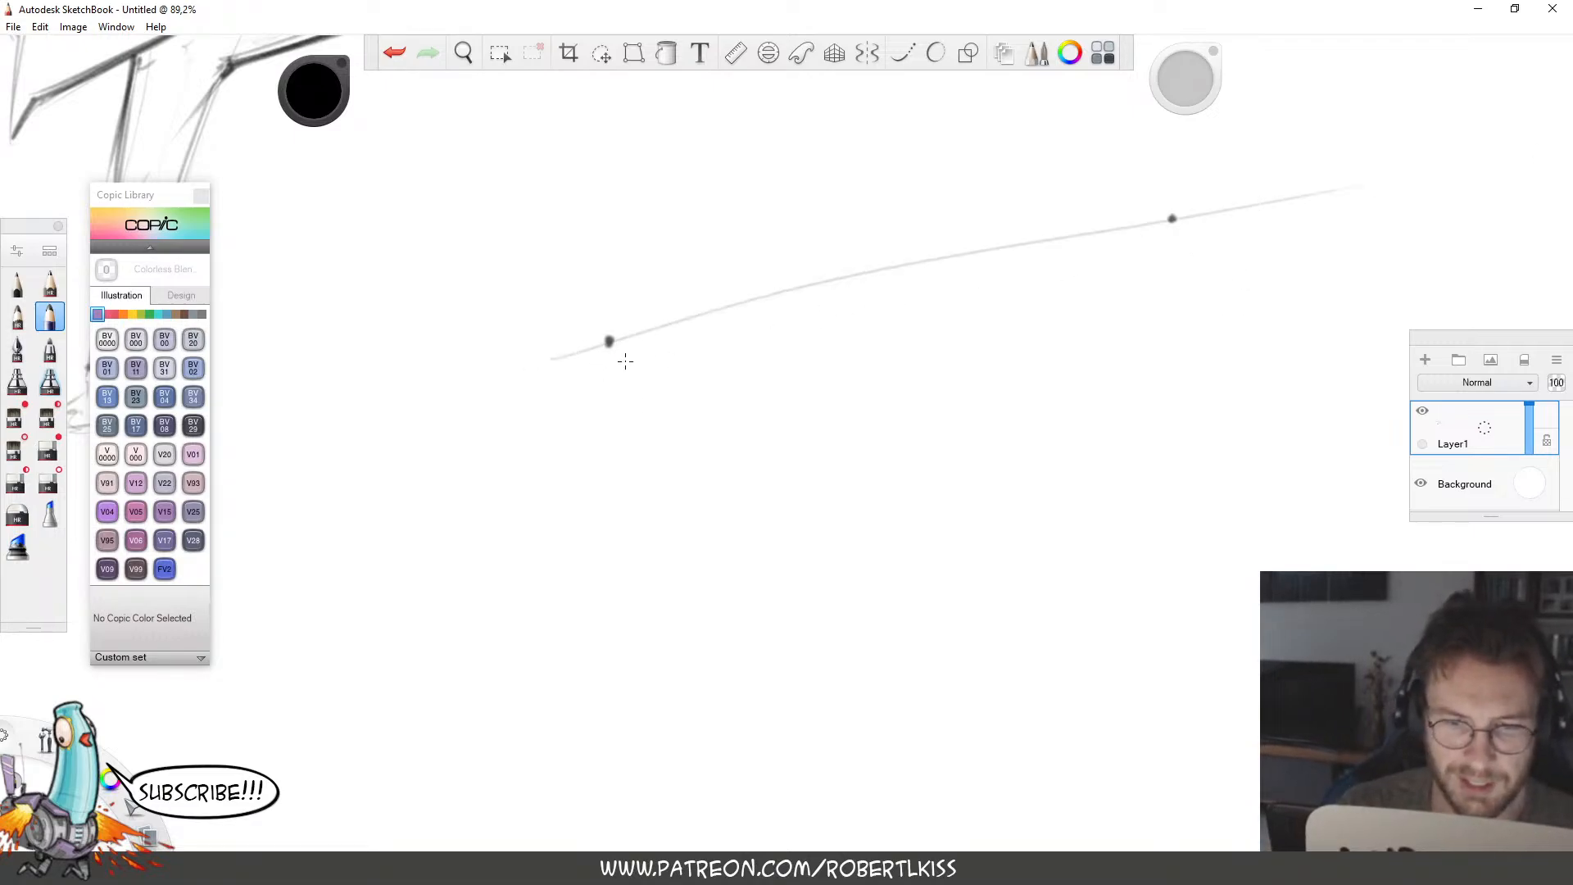
key("ctrl+z")
mouse_move(566, 347)
left_mouse_down()
mouse_move(1335, 187)
mouse_move(1311, 191)
left_mouse_up()
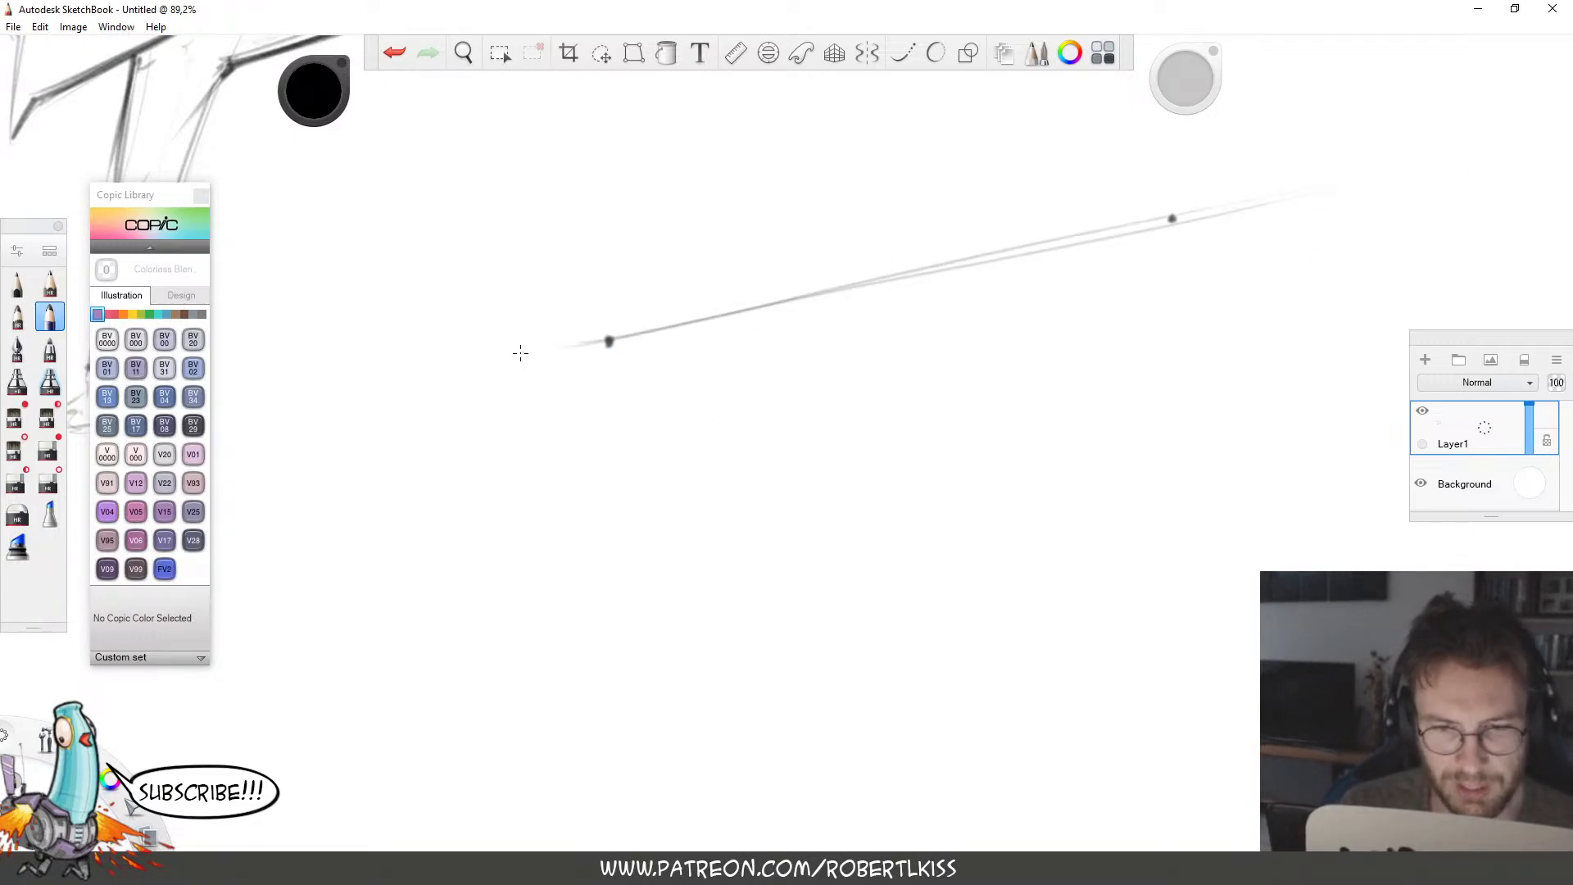
left_click_drag(513, 365, 1501, 162)
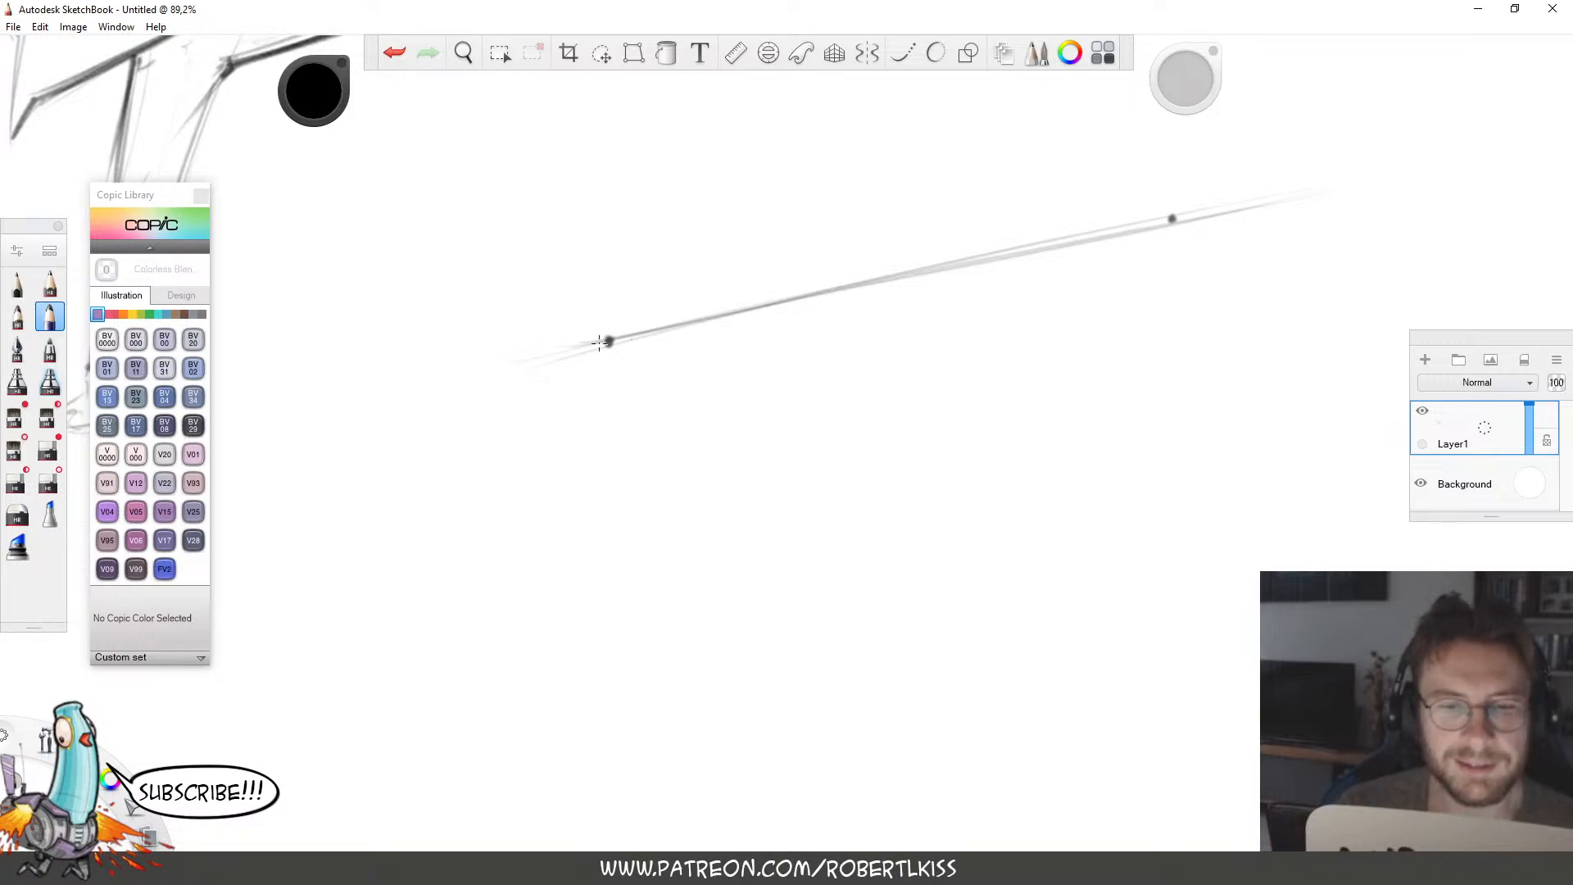
Draw two parallel lines beneath the line through the dots and reinforce both dots.
left_click_drag(550, 387, 1474, 189)
left_click_drag(577, 412, 1500, 198)
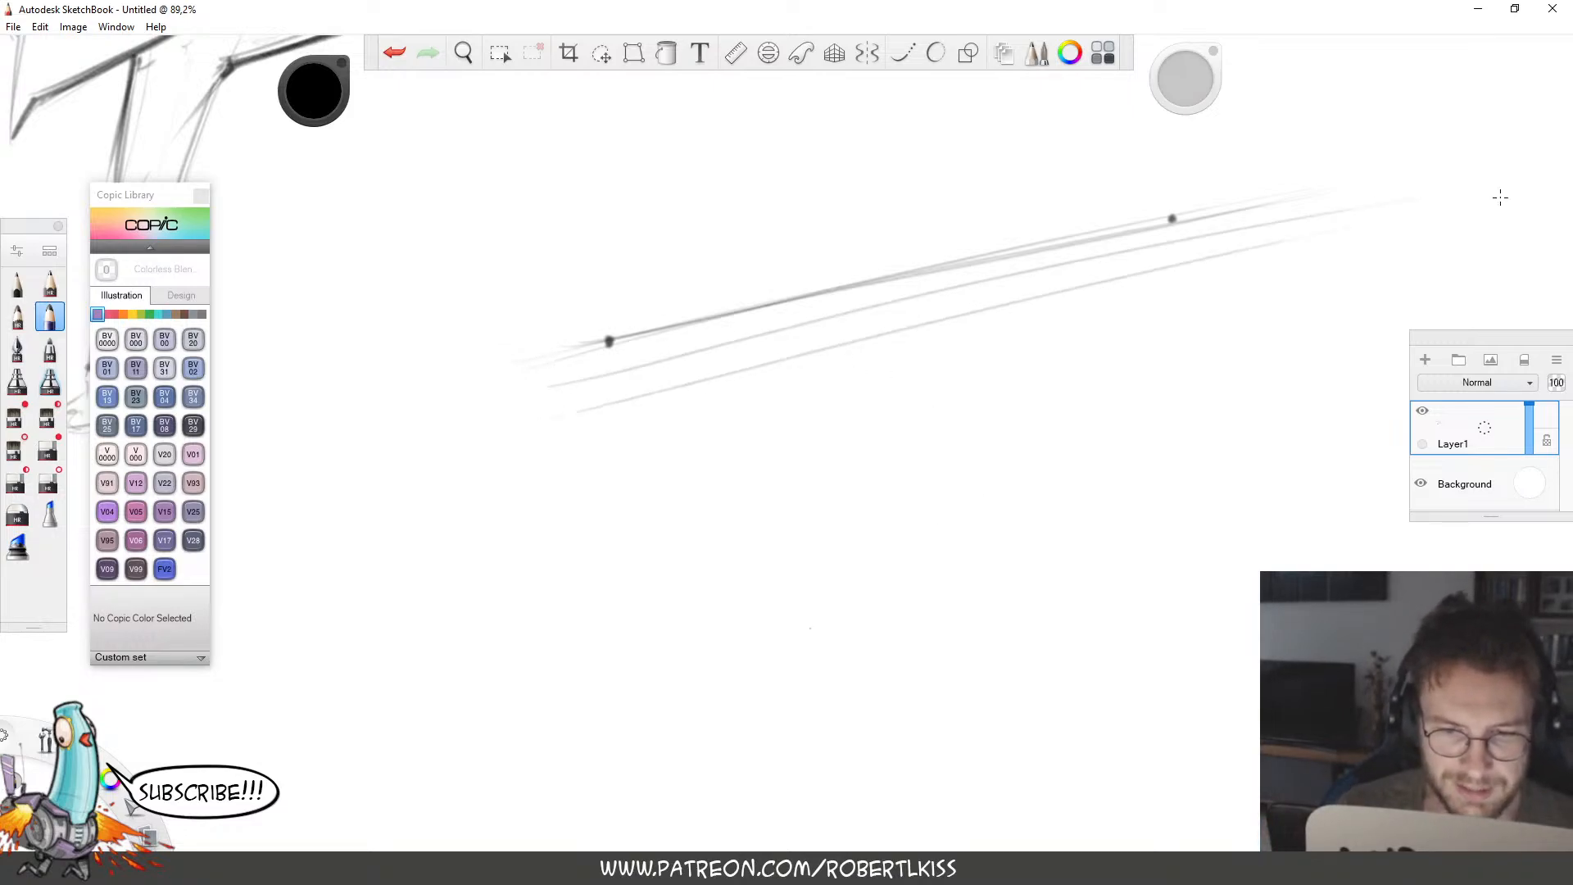
left_click_drag(606, 325, 609, 343)
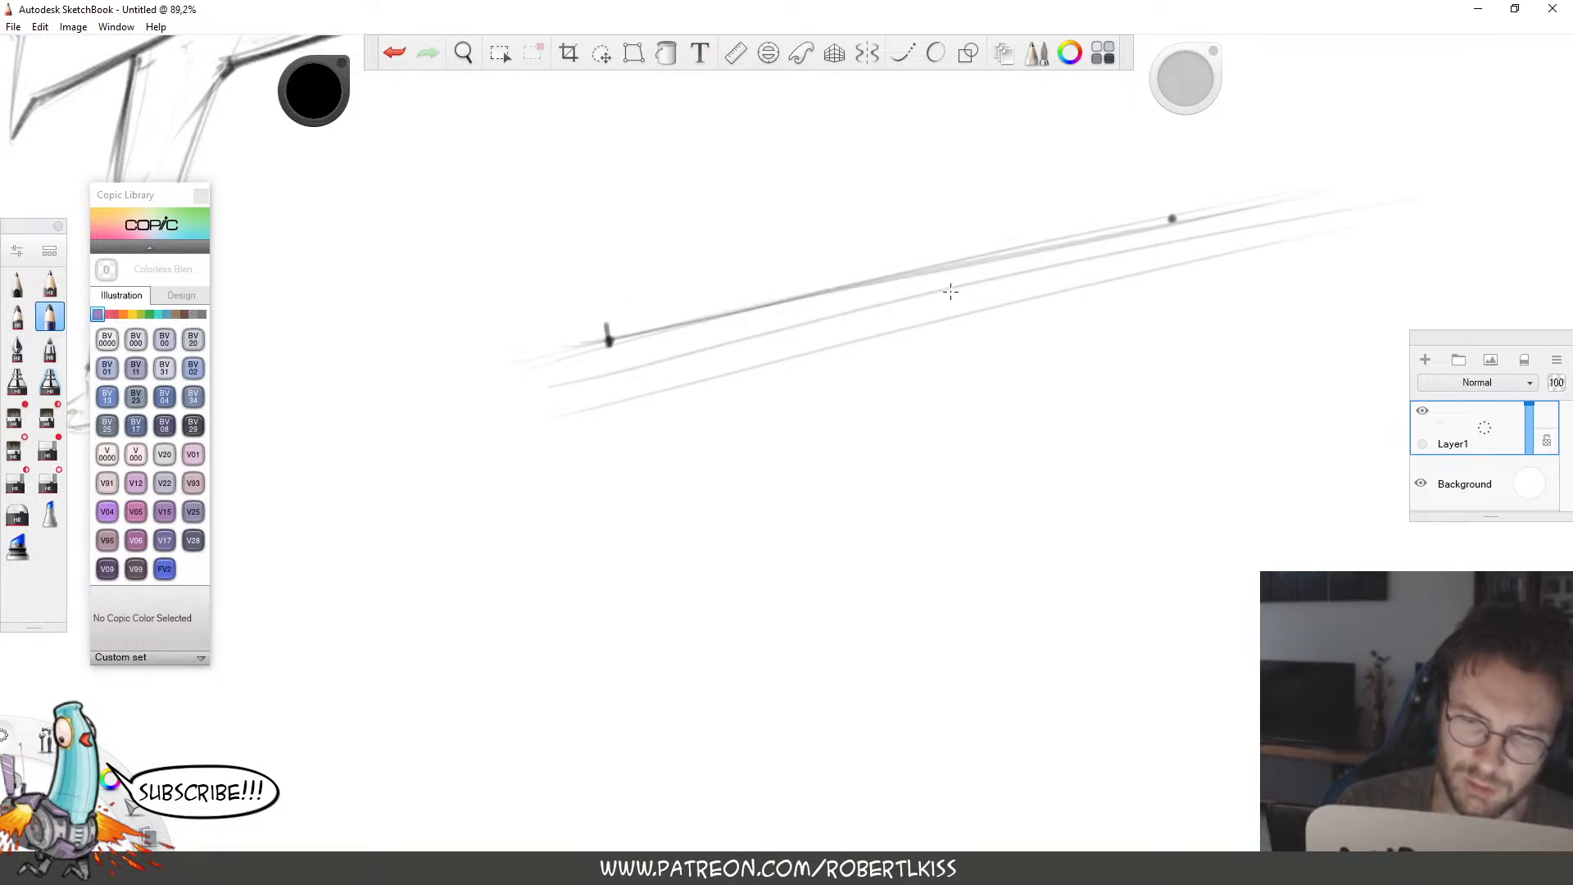
left_click_drag(1165, 211, 1175, 228)
Sketch a tilted box in perspective below the parallel lines, with two side faces and a top face.
key("space")
left_click_drag(986, 593, 930, 539)
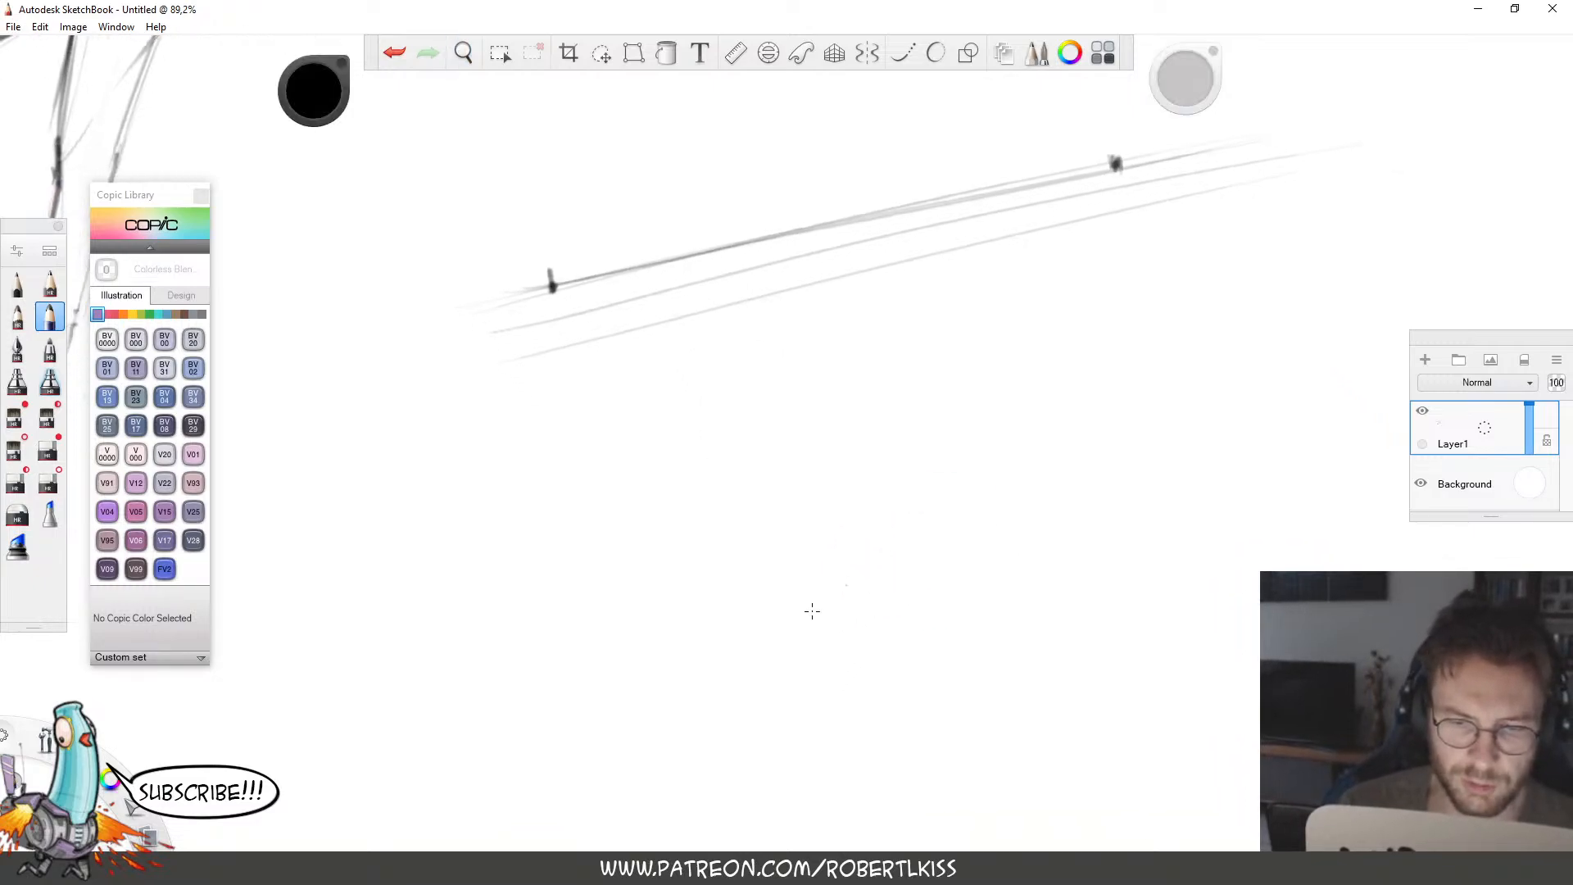
left_click_drag(672, 600, 701, 427)
left_click_drag(734, 685, 784, 472)
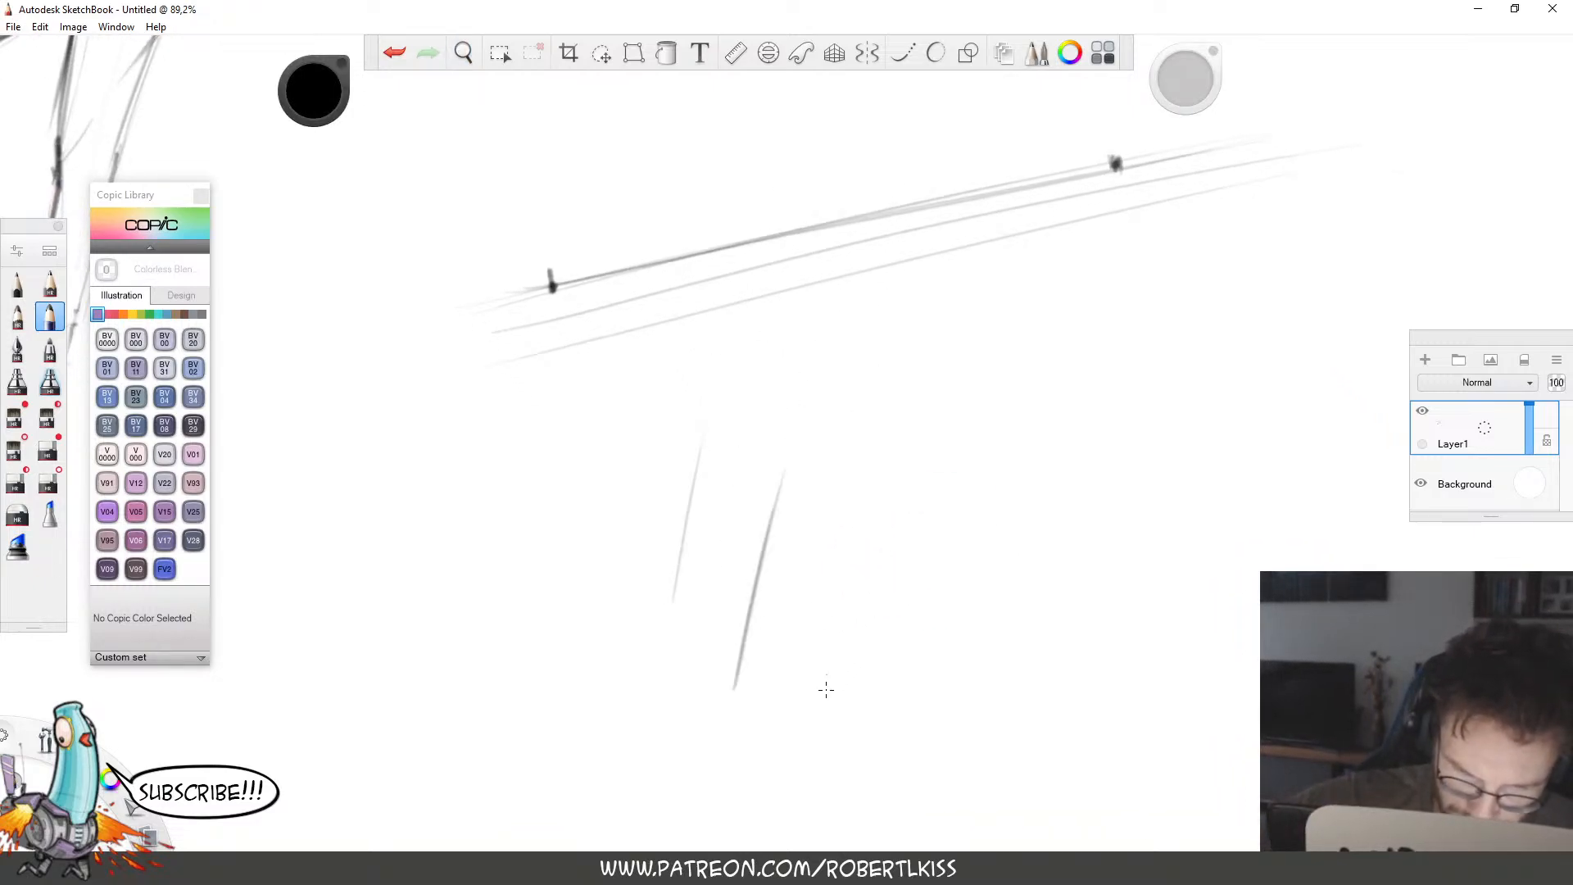
left_click_drag(859, 674, 918, 510)
left_click_drag(672, 580, 714, 646)
left_click_drag(695, 450, 781, 518)
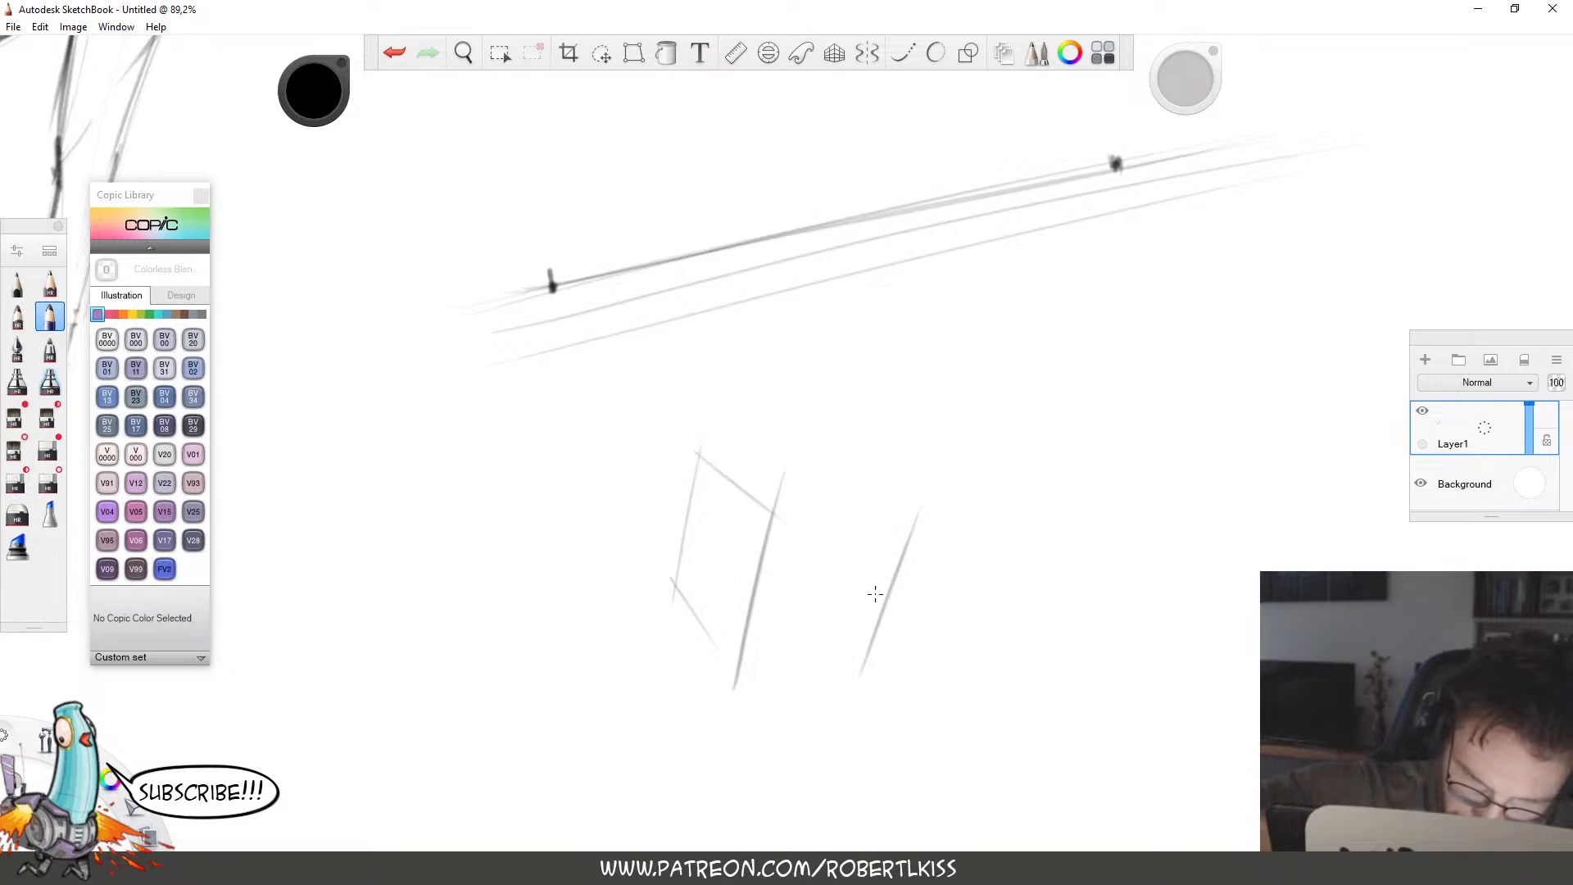
left_click_drag(735, 668, 954, 603)
left_click_drag(769, 519, 983, 488)
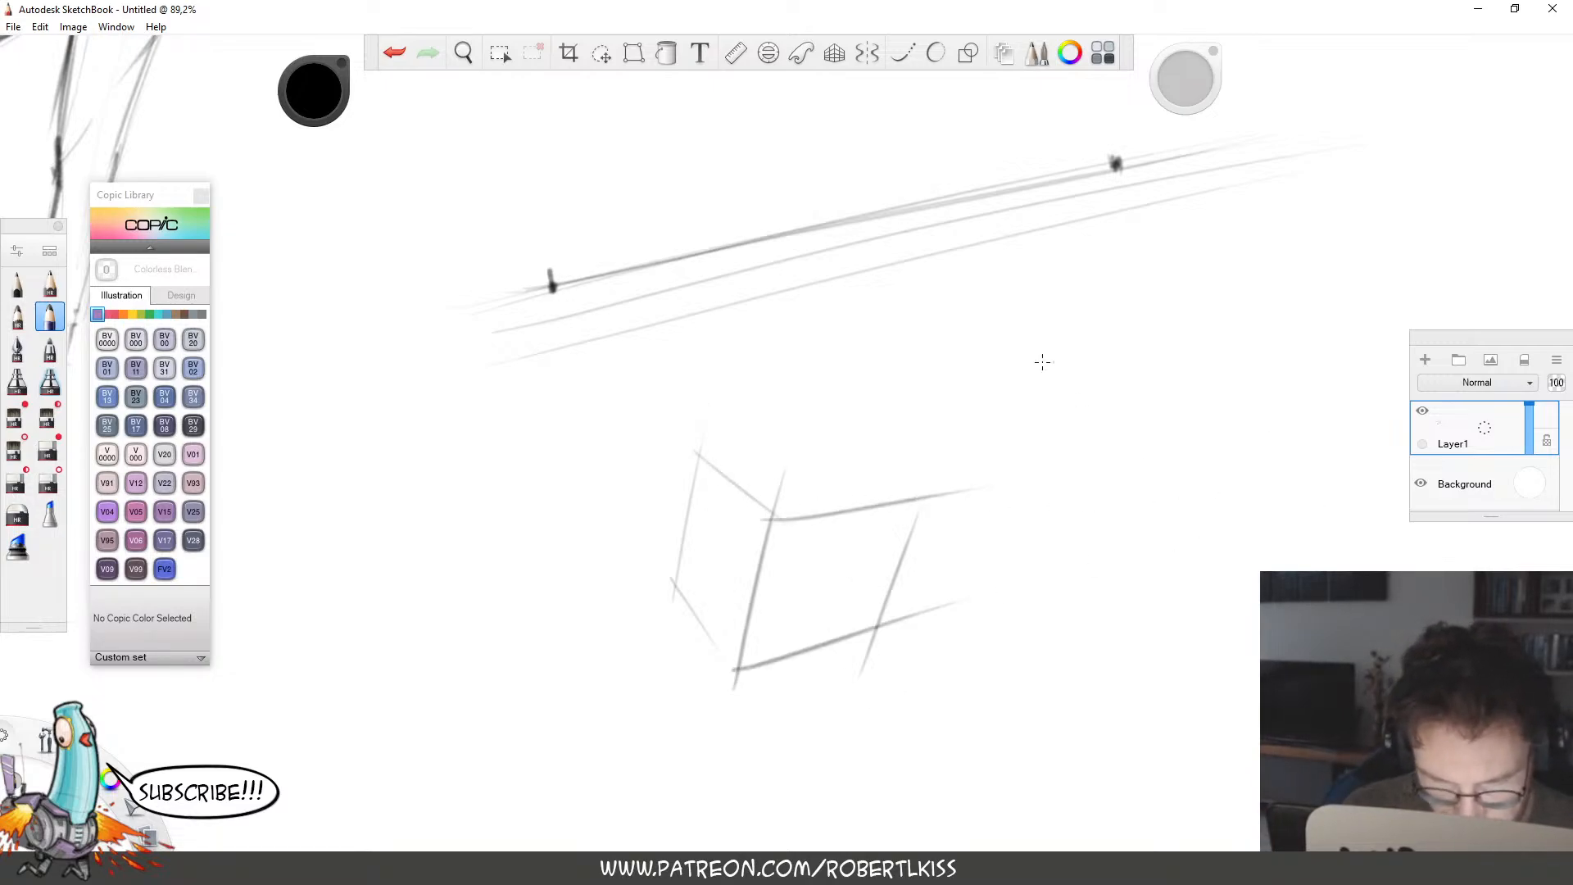
mouse_move(680, 452)
left_mouse_down()
mouse_move(872, 445)
mouse_move(924, 497)
left_mouse_up()
left_click_drag(839, 446, 926, 498)
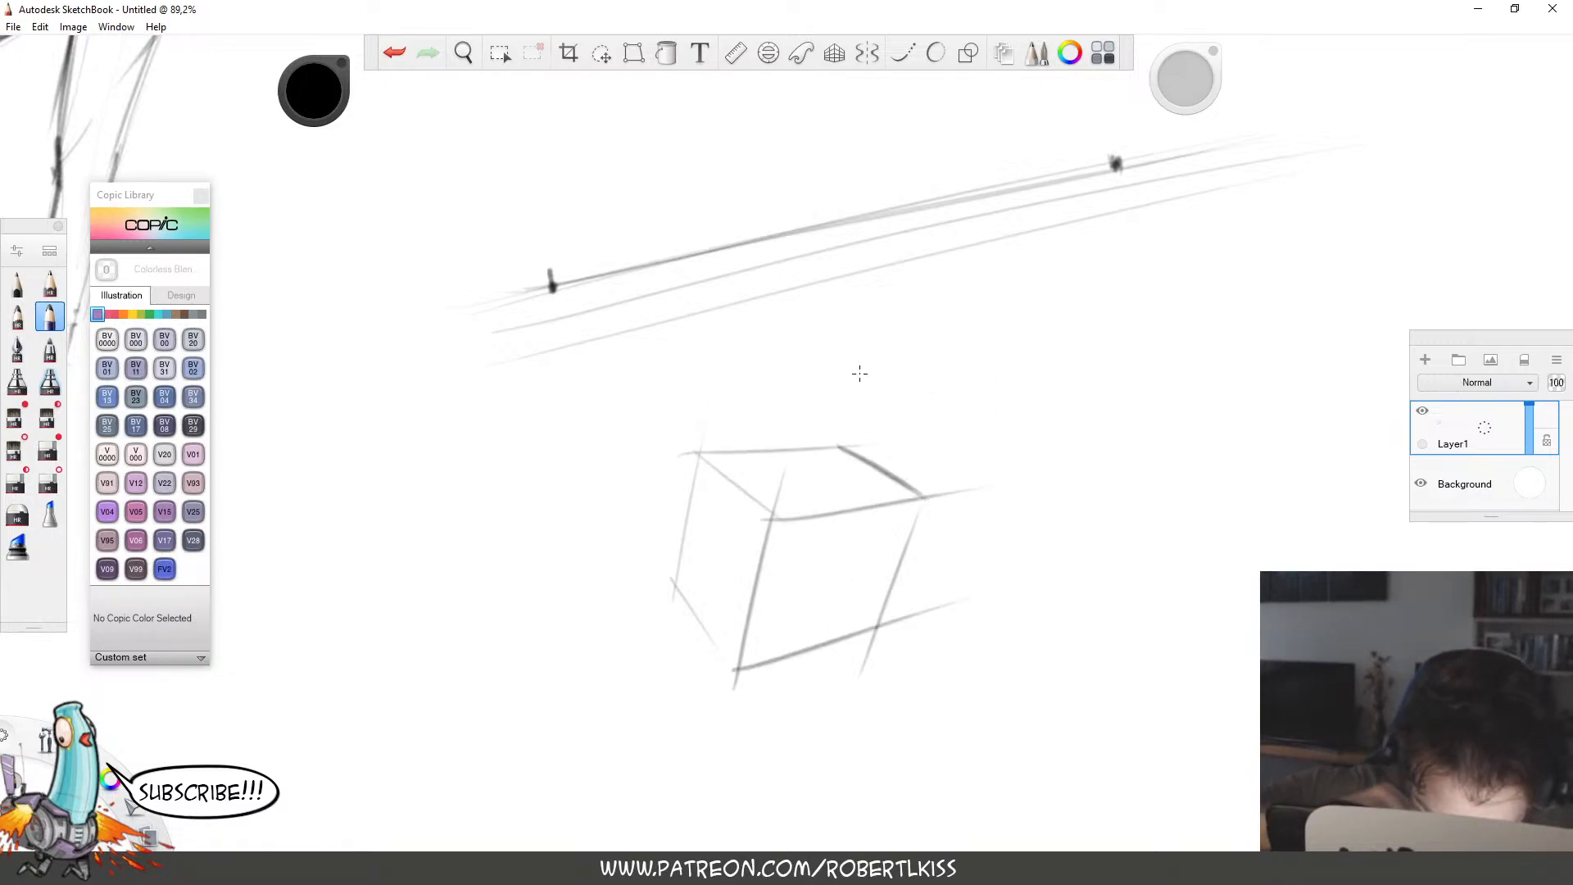
Circle four front and side corners of the box and draw a curve from its lowest corner to the line's dot.
left_click_drag(799, 465, 785, 506)
mouse_move(744, 670)
left_mouse_down()
mouse_move(728, 710)
mouse_move(749, 673)
left_mouse_up()
mouse_move(878, 632)
left_mouse_down()
mouse_move(864, 641)
mouse_move(889, 638)
left_mouse_up()
left_click_drag(947, 502, 939, 513)
left_click_drag(713, 680, 522, 322)
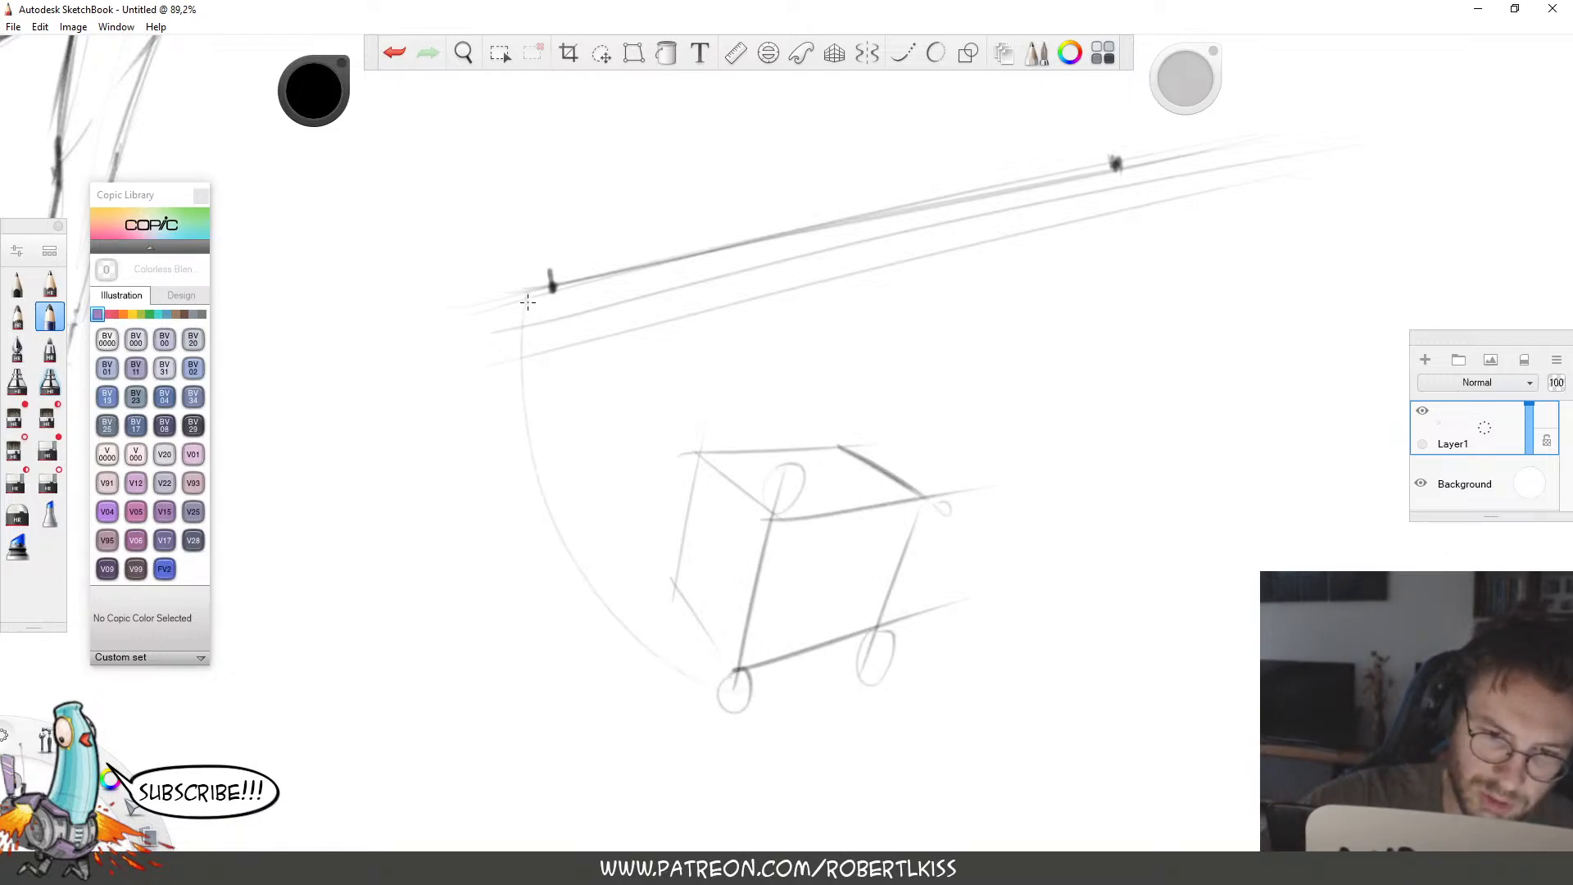
Sketch the slanted top face of a second, smaller box beside the first one.
left_click_drag(975, 396, 1167, 326)
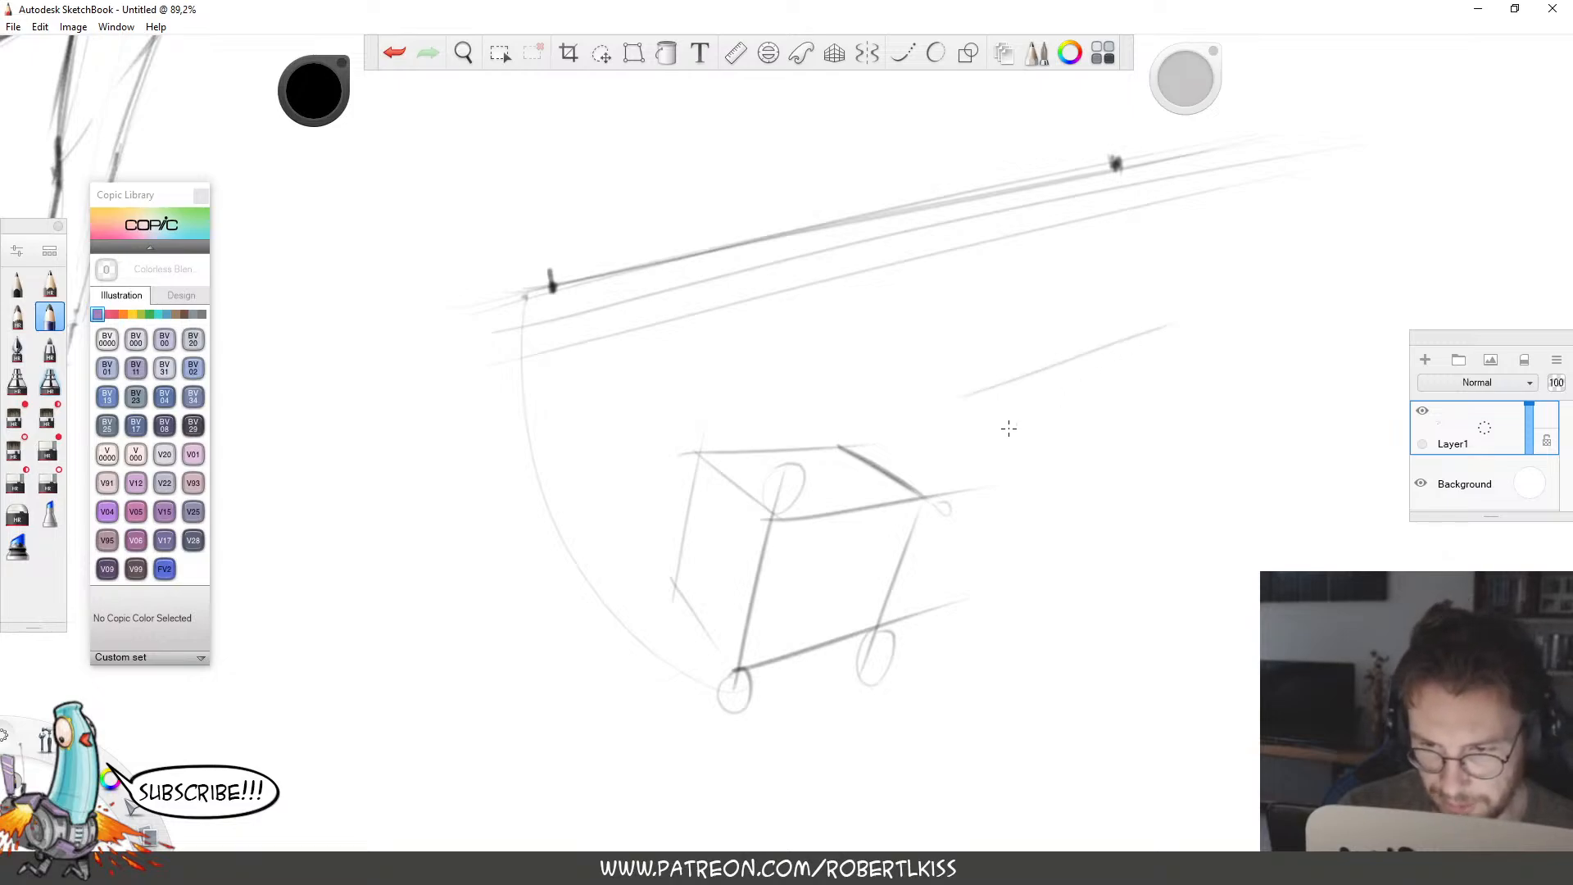
left_click_drag(1039, 431, 1193, 363)
left_click_drag(977, 398, 1039, 433)
left_click_drag(1088, 351, 1139, 374)
Mark the three lower corners of the smaller box with dots and connect them with vertical and bottom edges.
left_click(1042, 503)
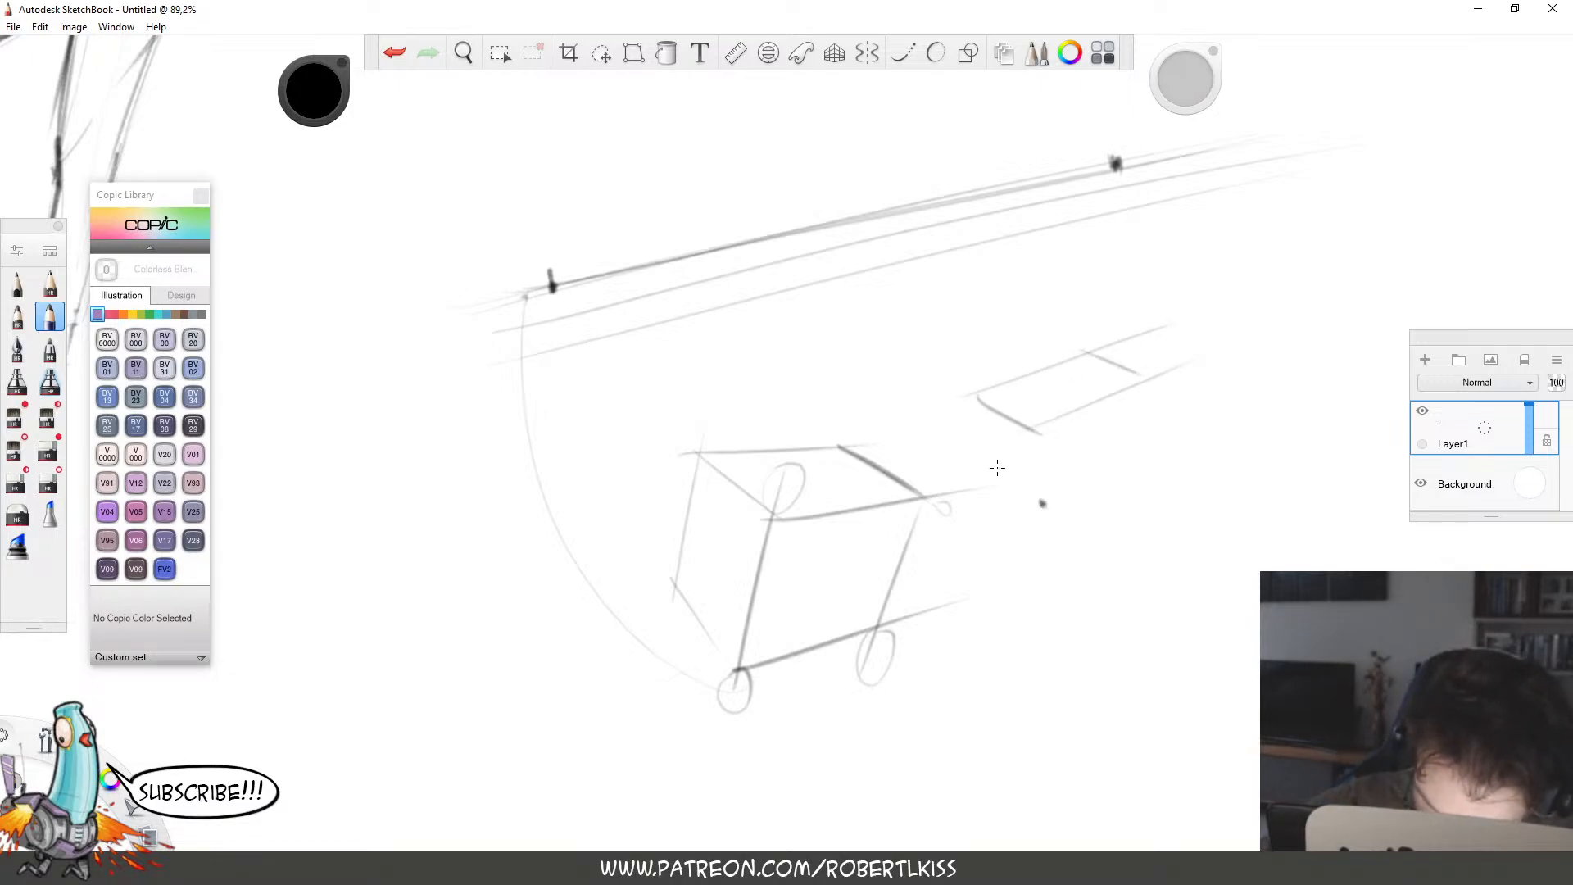
left_click(987, 472)
left_click(1136, 469)
left_click_drag(1031, 415, 1039, 502)
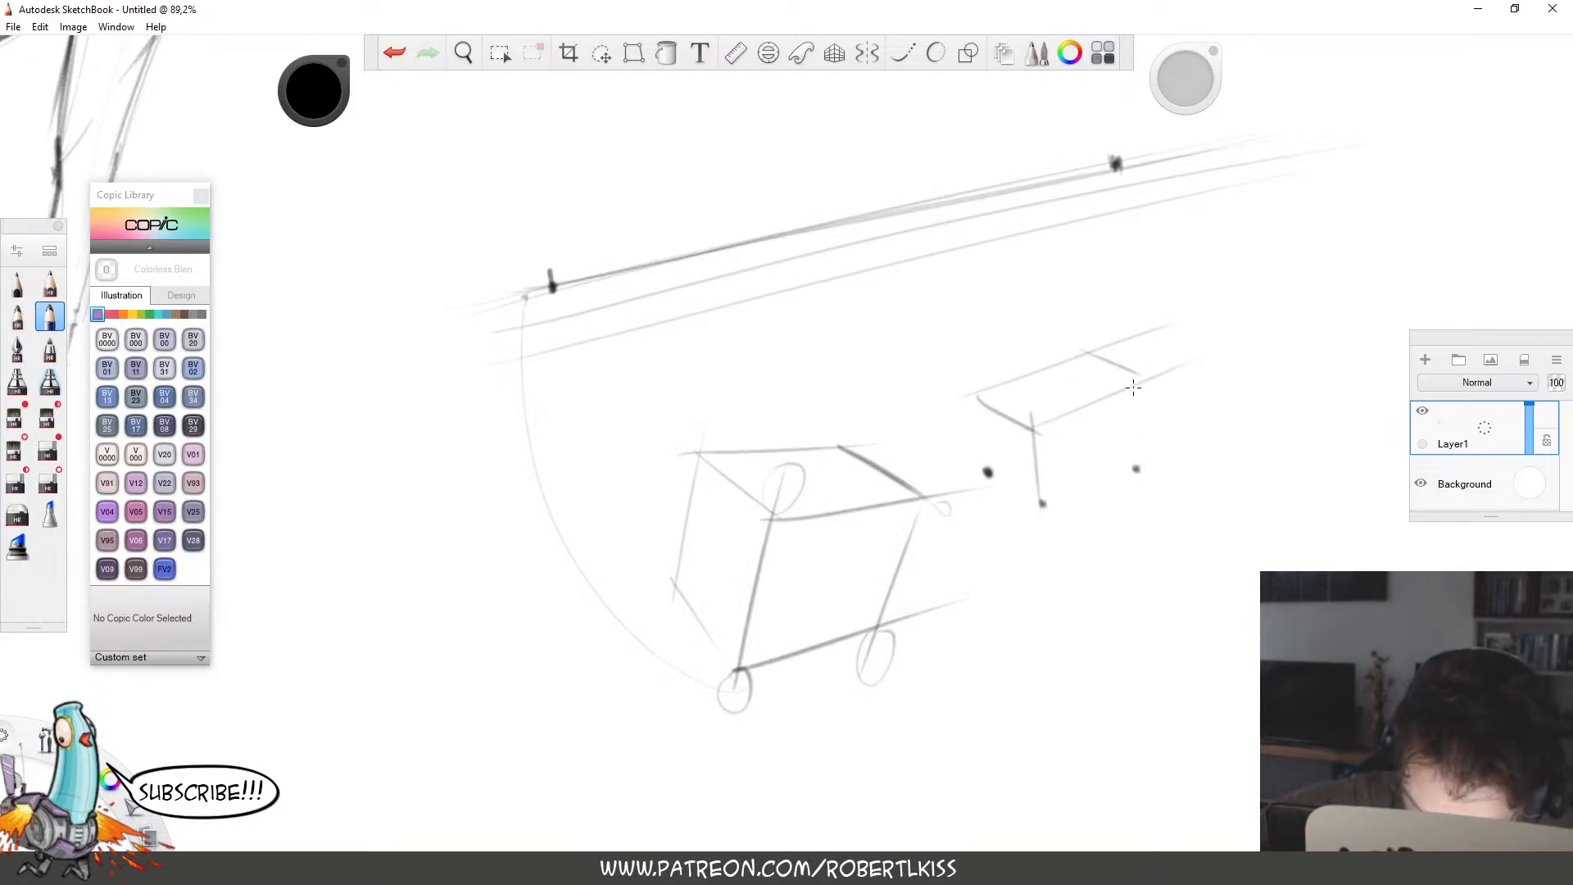
left_click_drag(1135, 373, 1139, 494)
left_click_drag(1042, 508, 1192, 450)
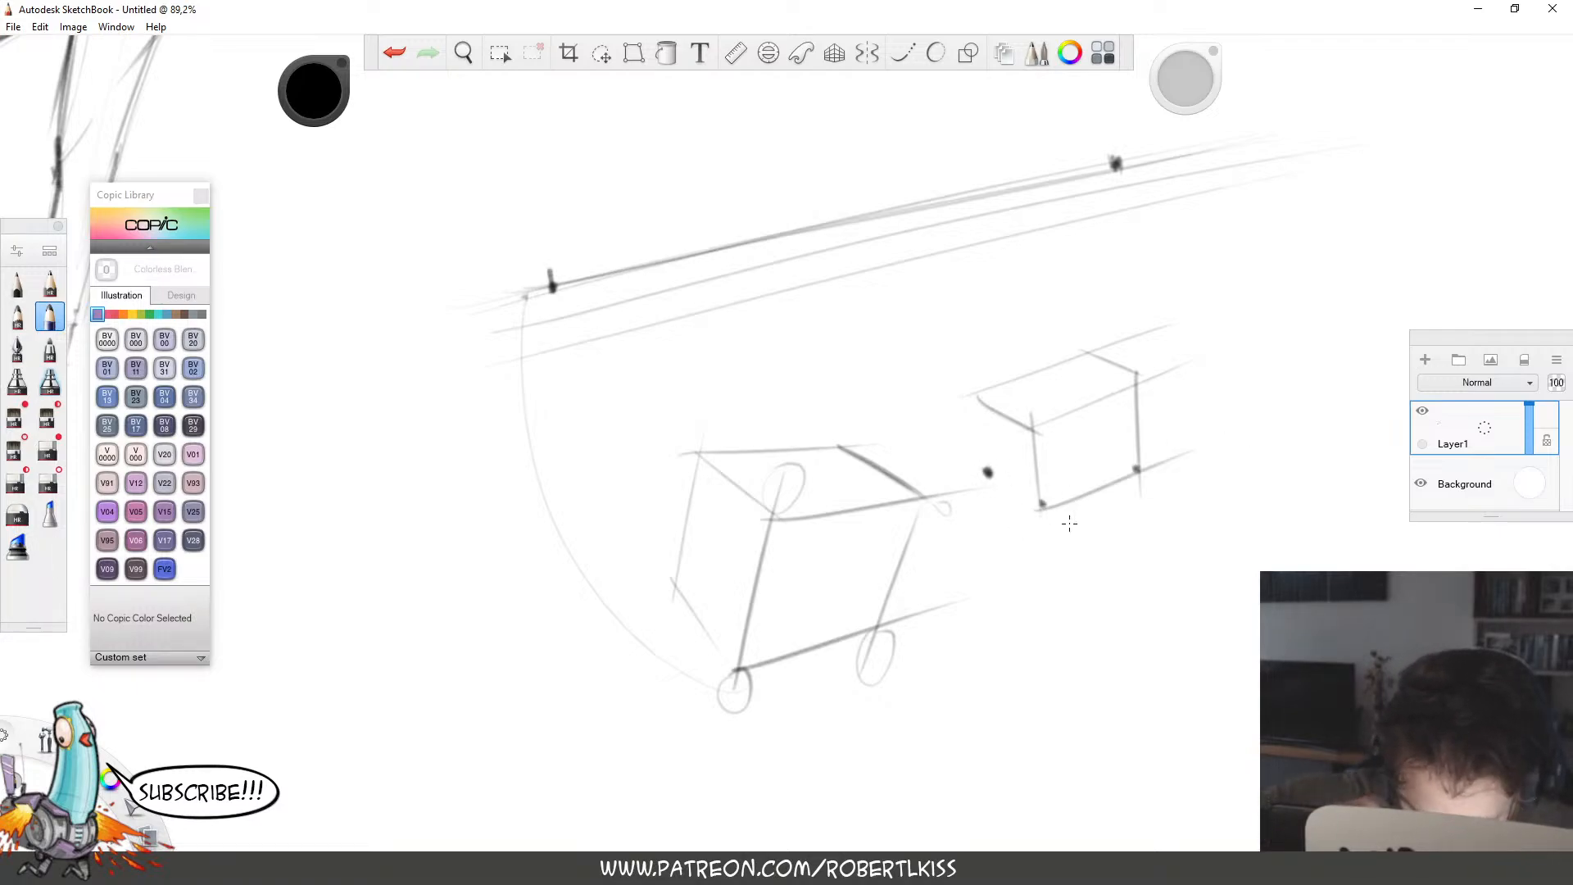
left_click_drag(987, 473, 1042, 508)
left_click_drag(981, 397, 979, 464)
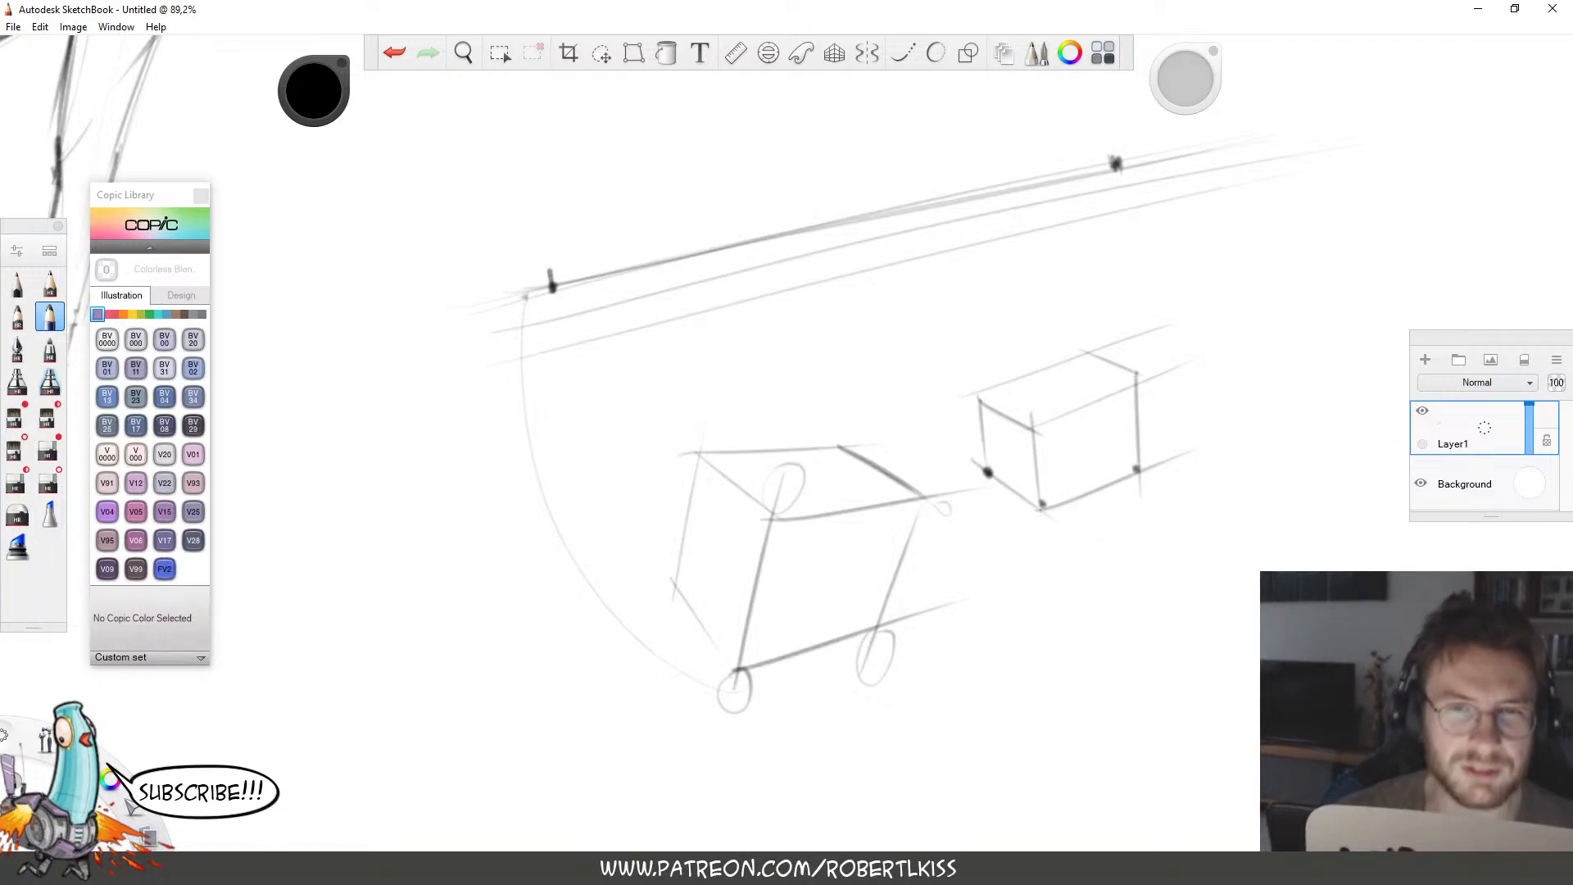
key("space")
left_click_drag(1080, 552, 1099, 527)
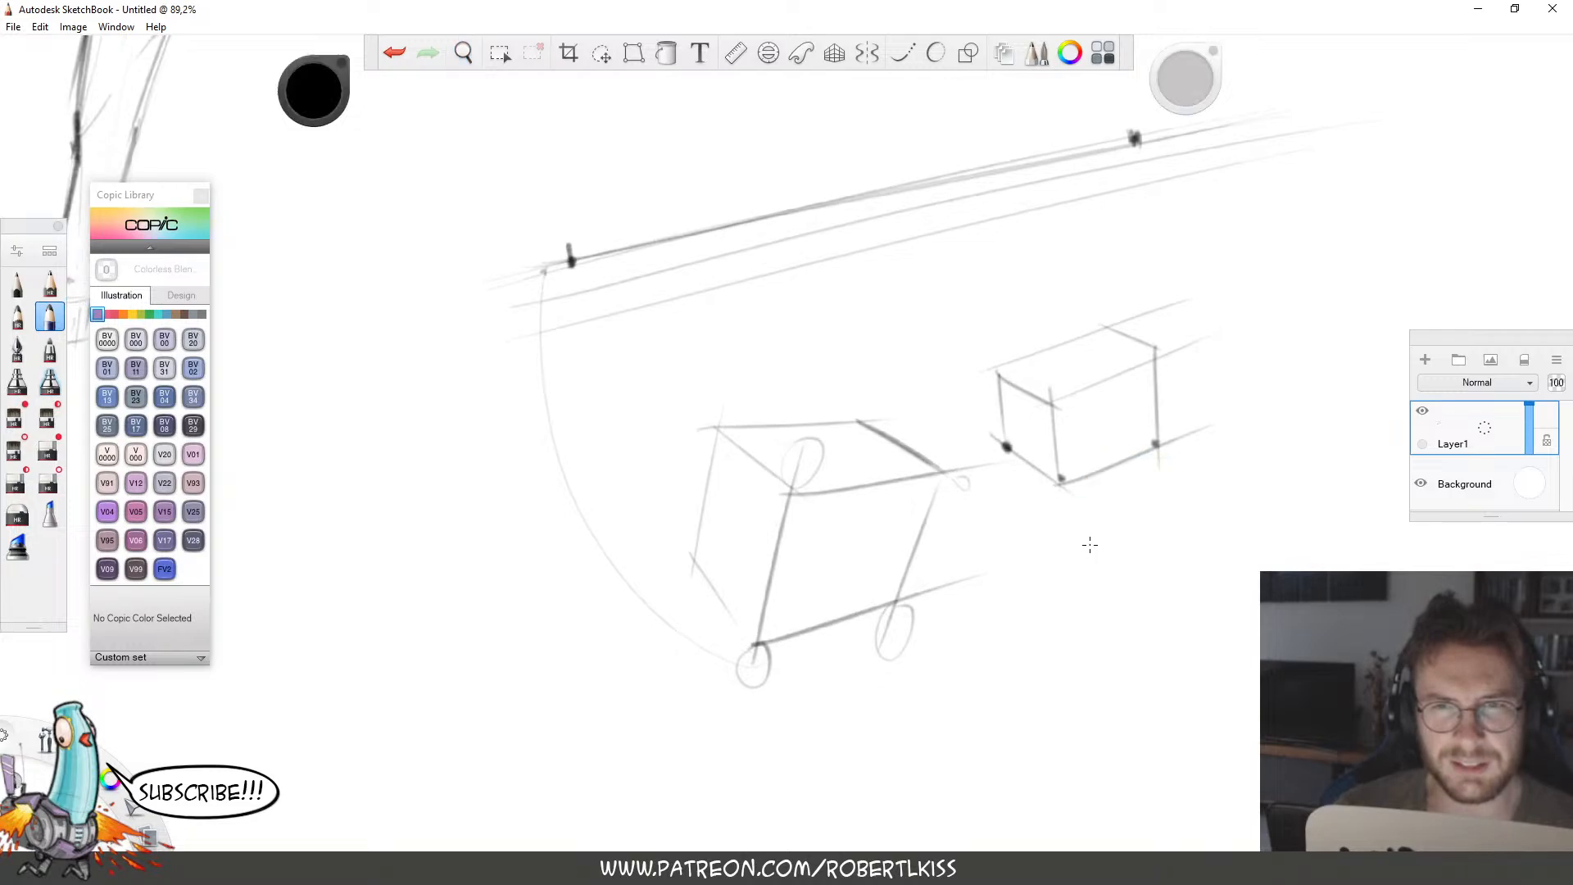
Select the two practice boxes with a lasso and delete them from the canvas.
key("l")
mouse_move(1025, 645)
left_mouse_down()
mouse_move(1078, 287)
mouse_move(714, 373)
mouse_move(655, 487)
mouse_move(1024, 645)
left_mouse_up()
key("Delete")
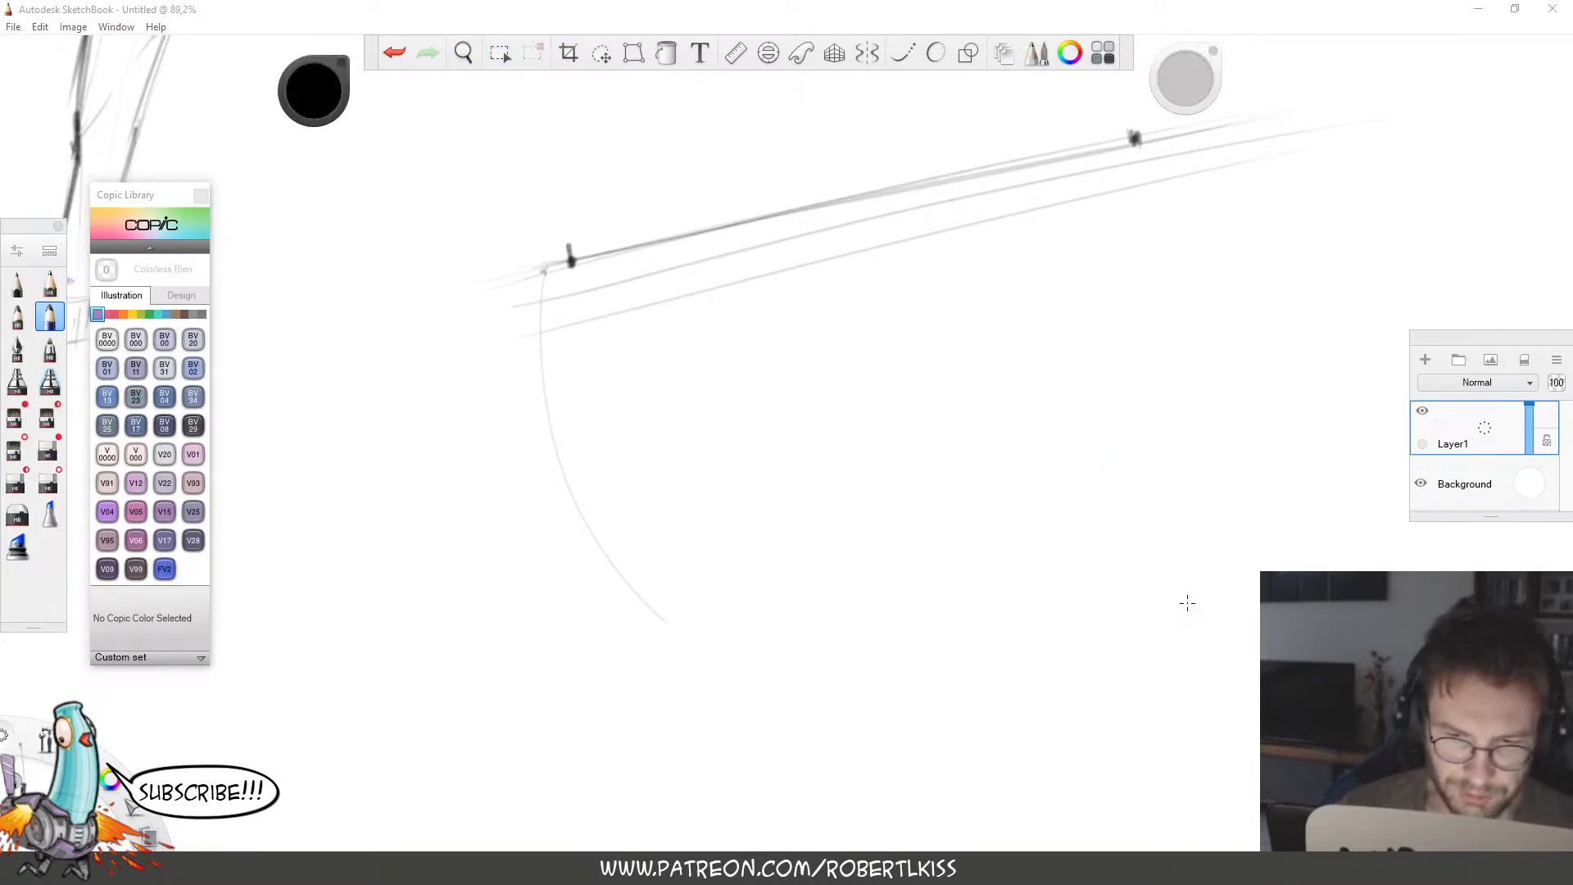
mouse_move(853, 409)
left_mouse_down()
mouse_move(853, 491)
mouse_move(826, 402)
left_mouse_up()
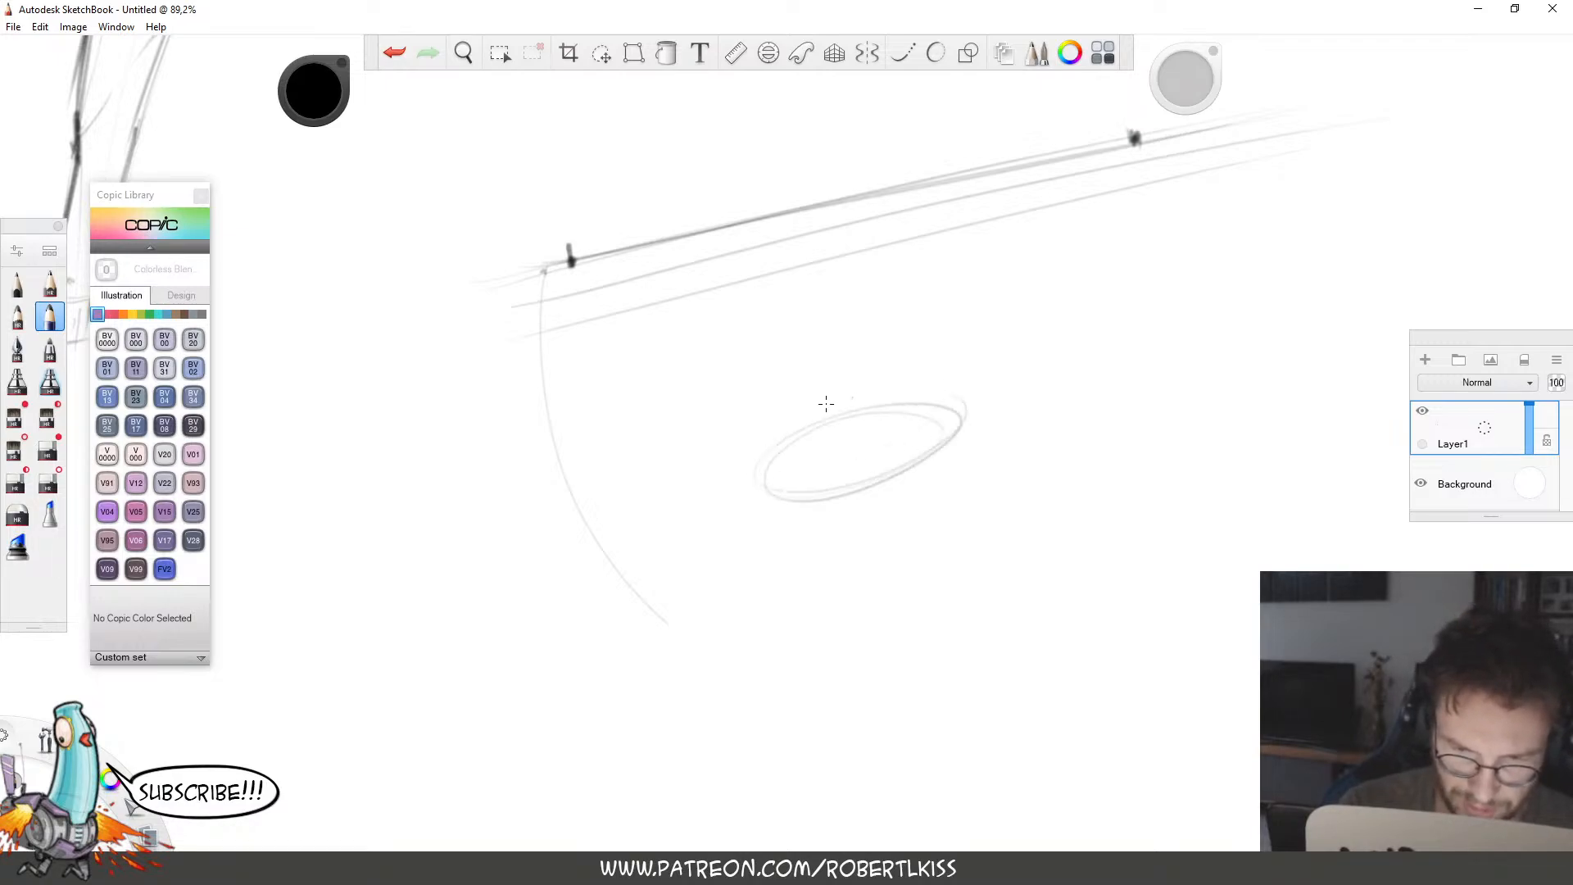
left_click_drag(752, 476, 958, 421)
left_click_drag(836, 398, 860, 483)
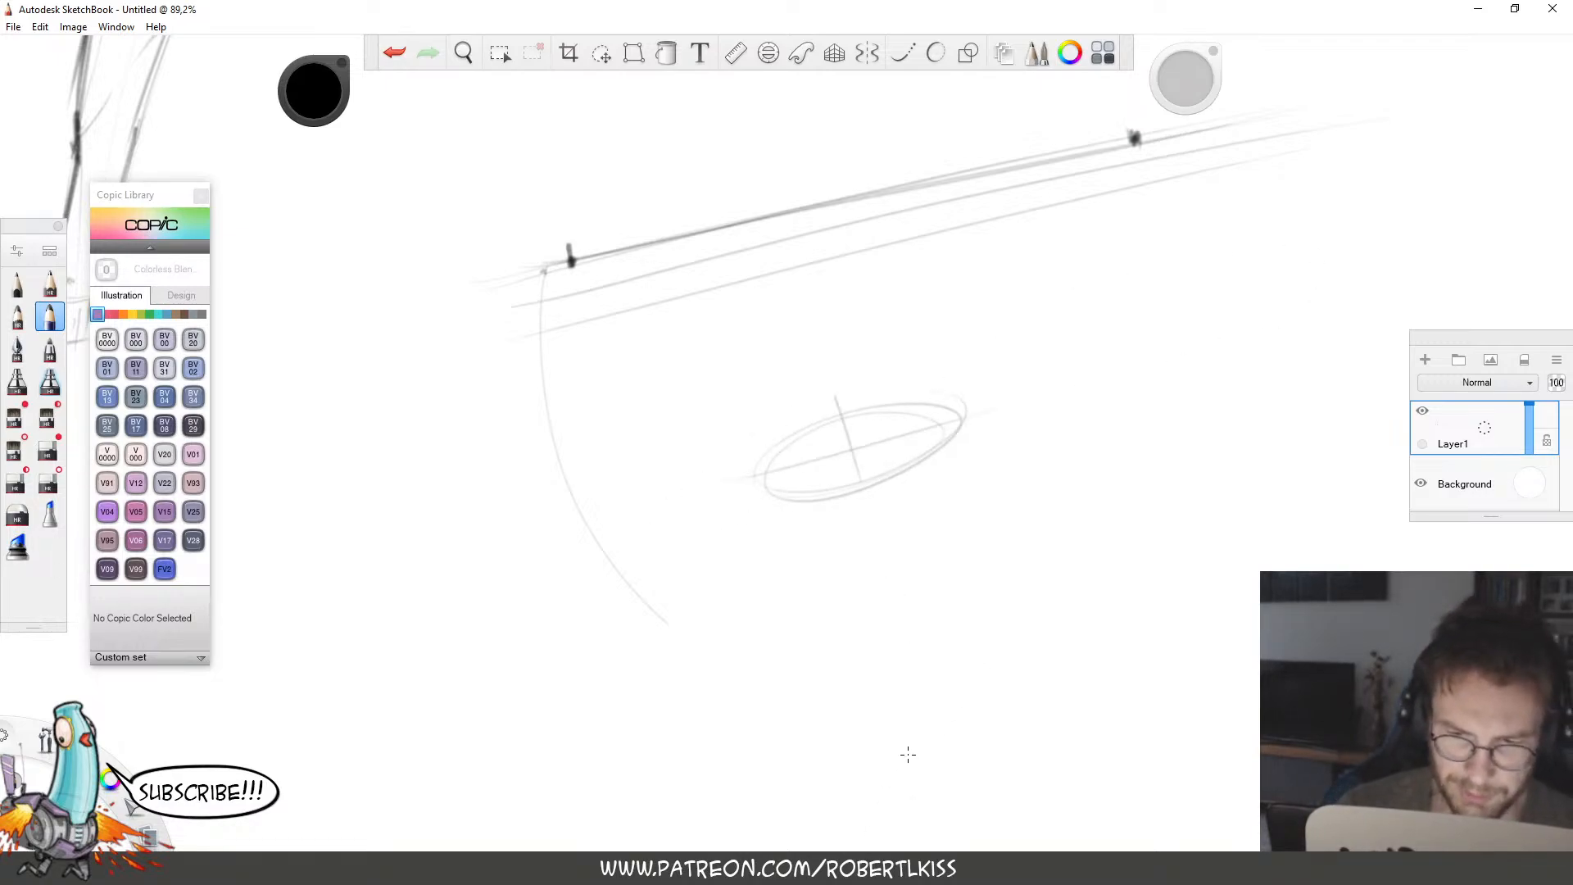
key("ctrl+z")
key("ctrl+z")
key("ctrl+z")
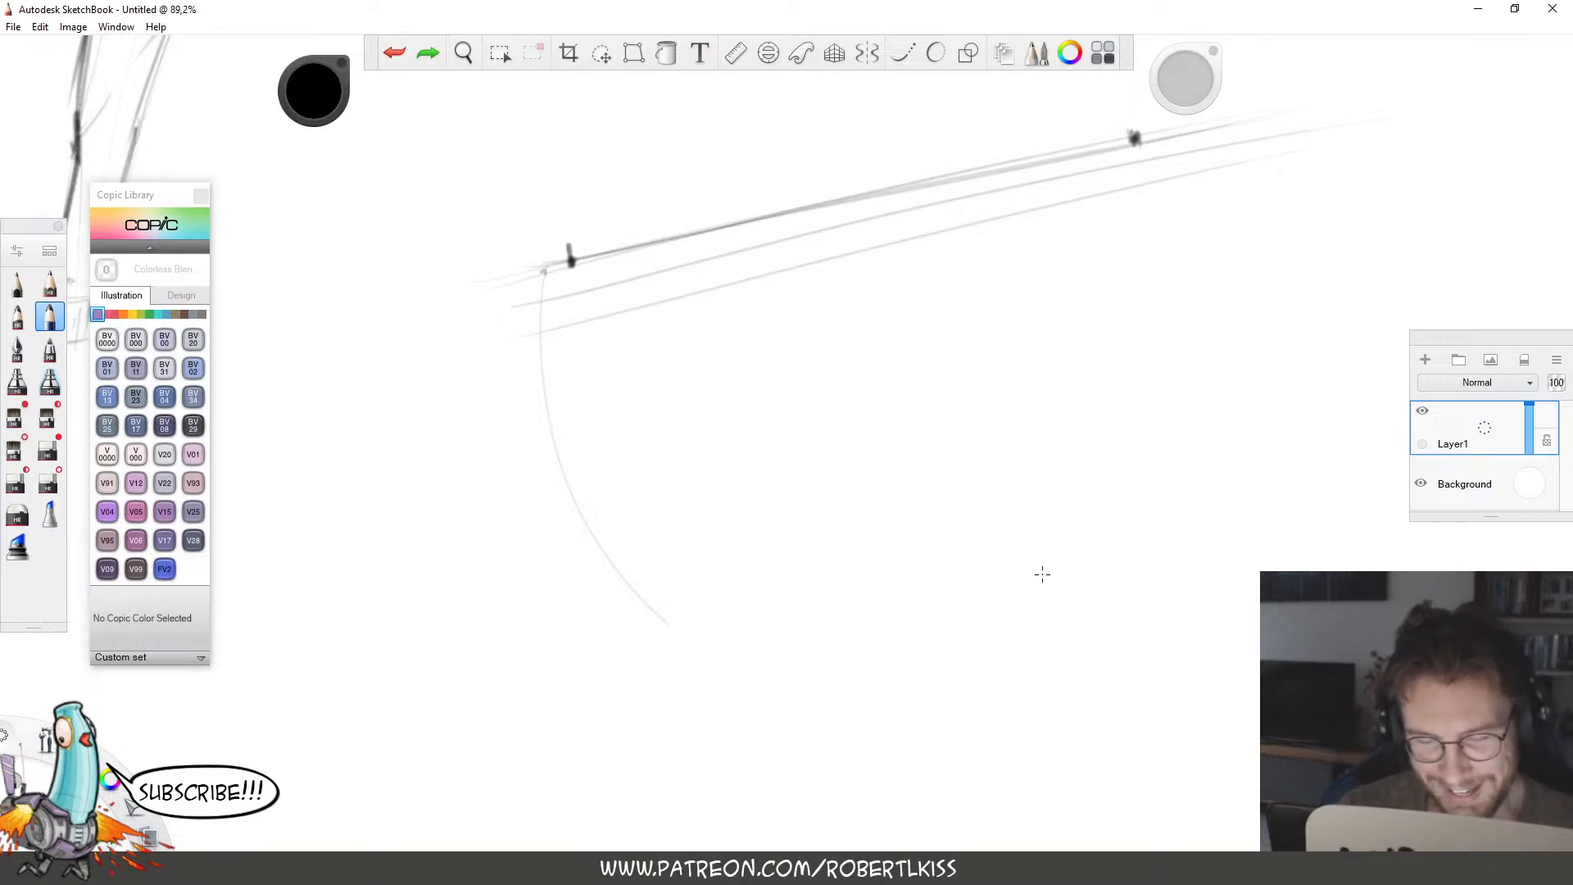
Draw two crossing slanted axes below the parallel lines, mark their four endpoints with dots, and sketch a tilted ellipse through them.
left_click_drag(766, 540, 1019, 422)
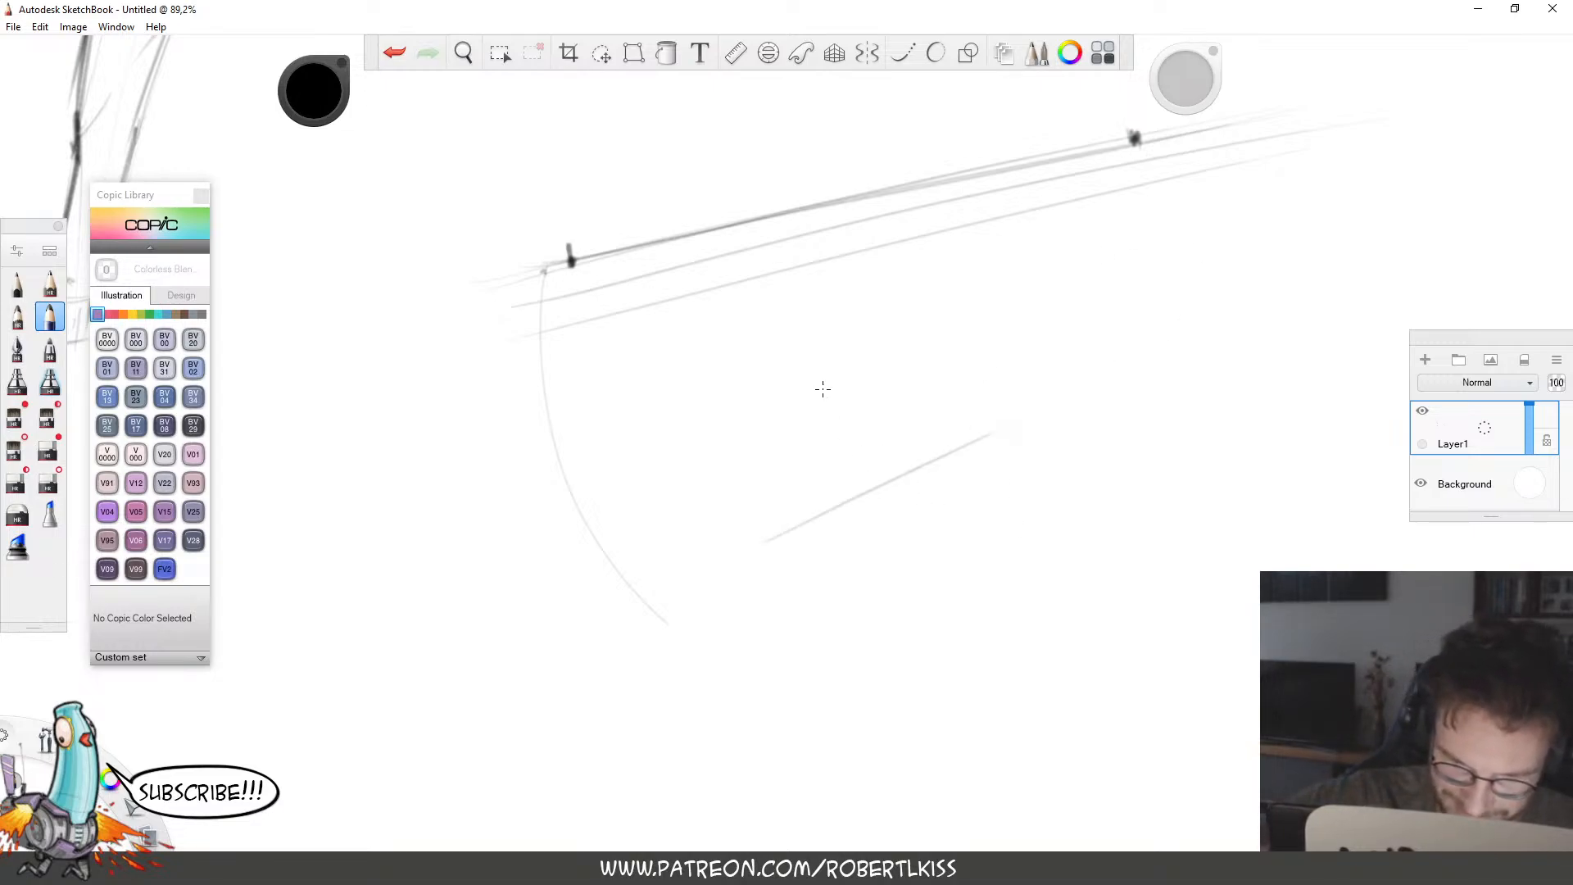
left_click_drag(824, 392, 916, 565)
left_click(916, 566)
left_click(840, 415)
left_click(771, 543)
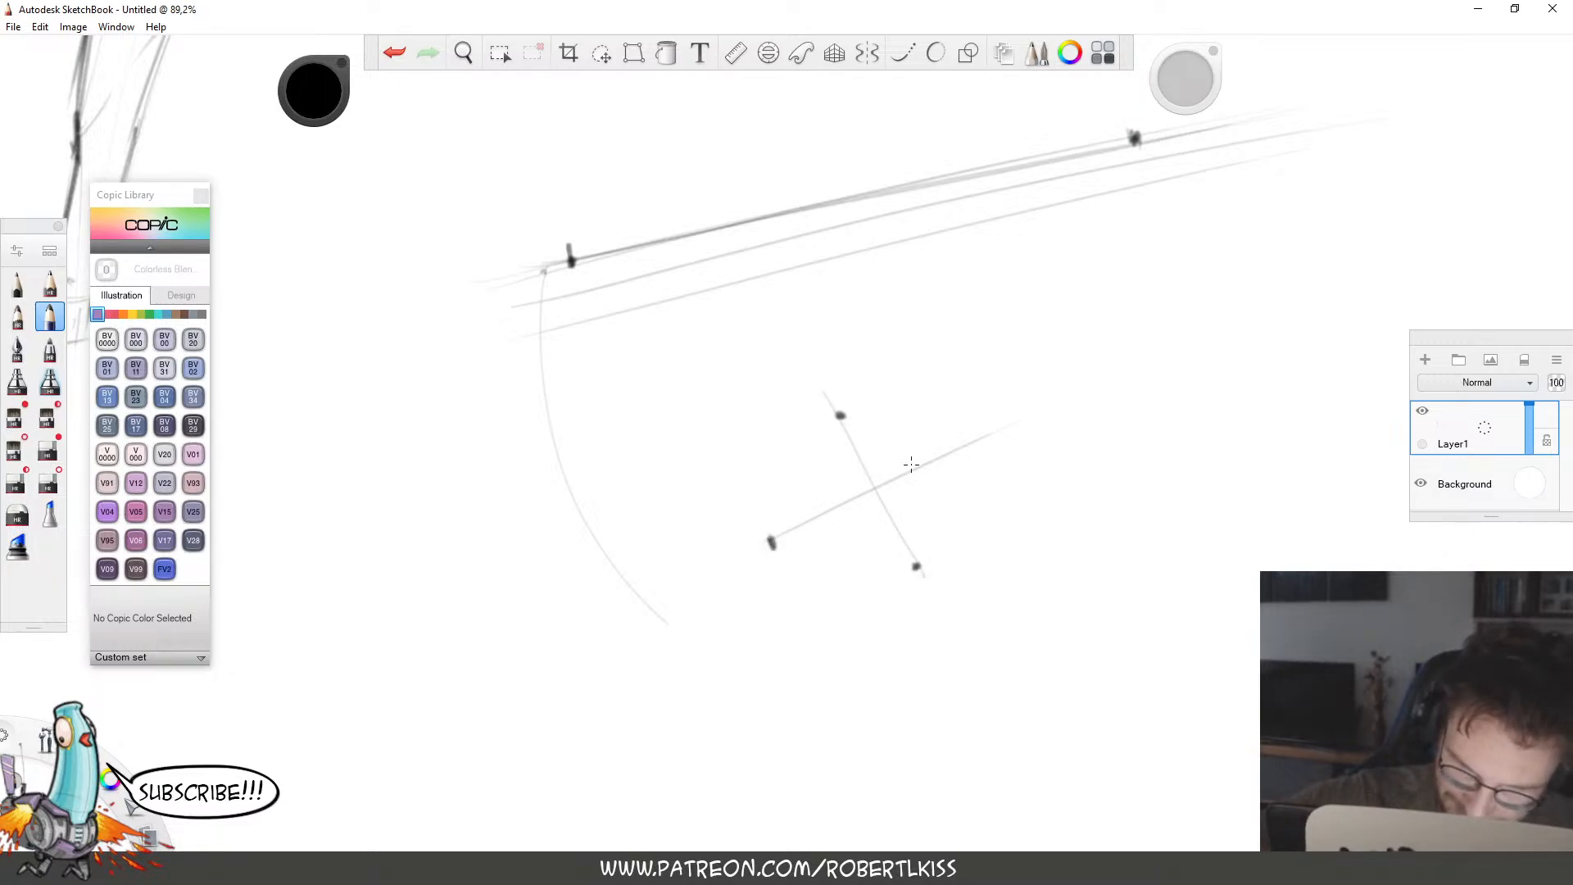
left_click(990, 434)
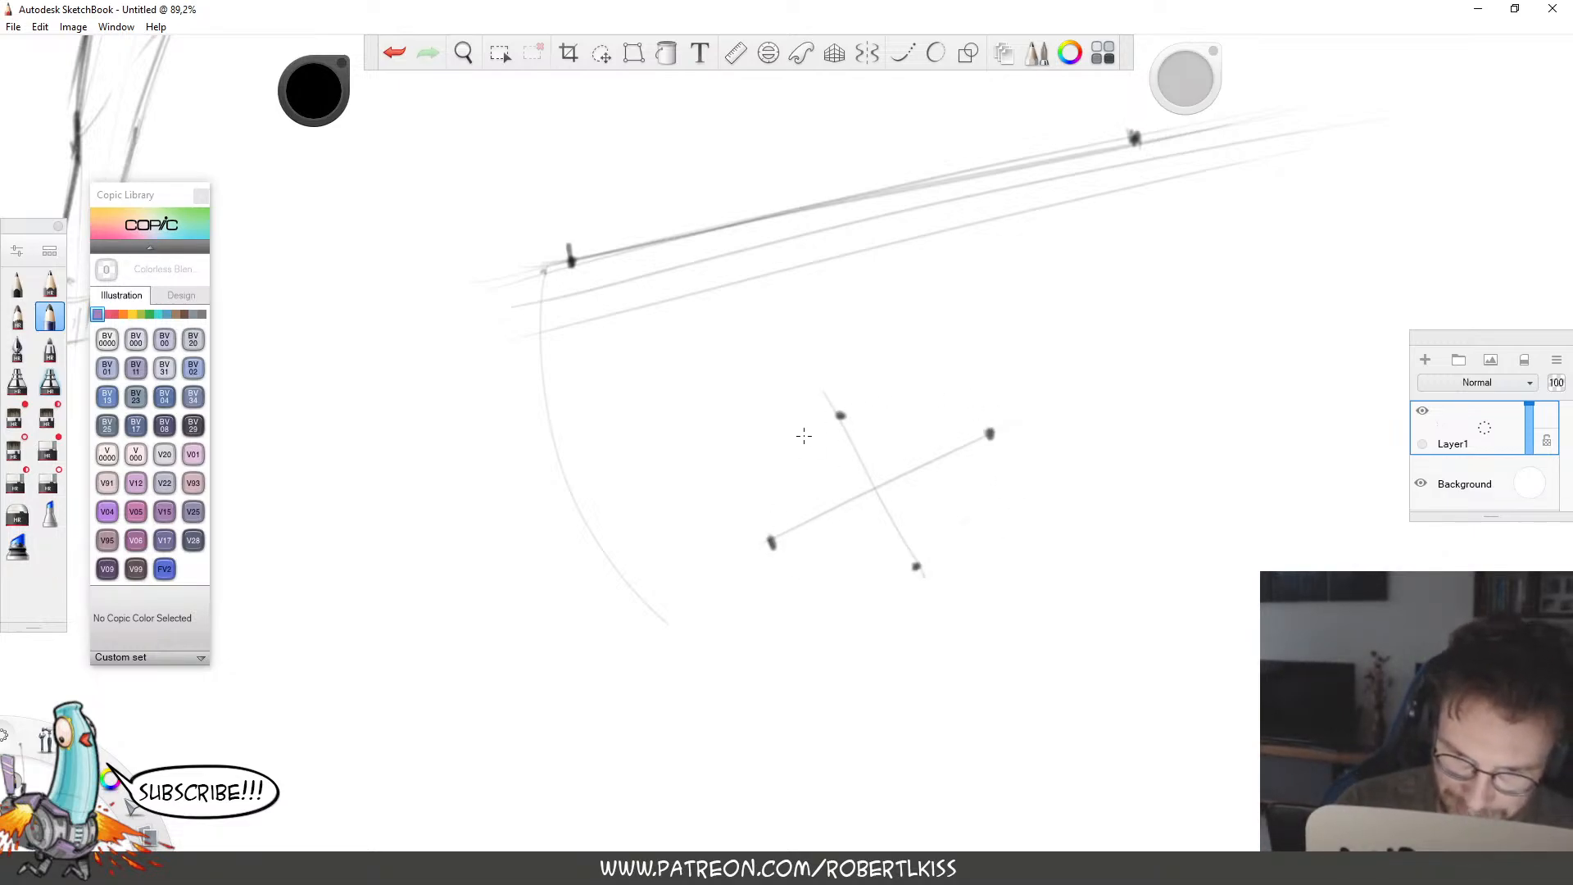
mouse_move(828, 574)
left_mouse_down()
mouse_move(758, 530)
mouse_move(846, 565)
mouse_move(948, 529)
left_mouse_up()
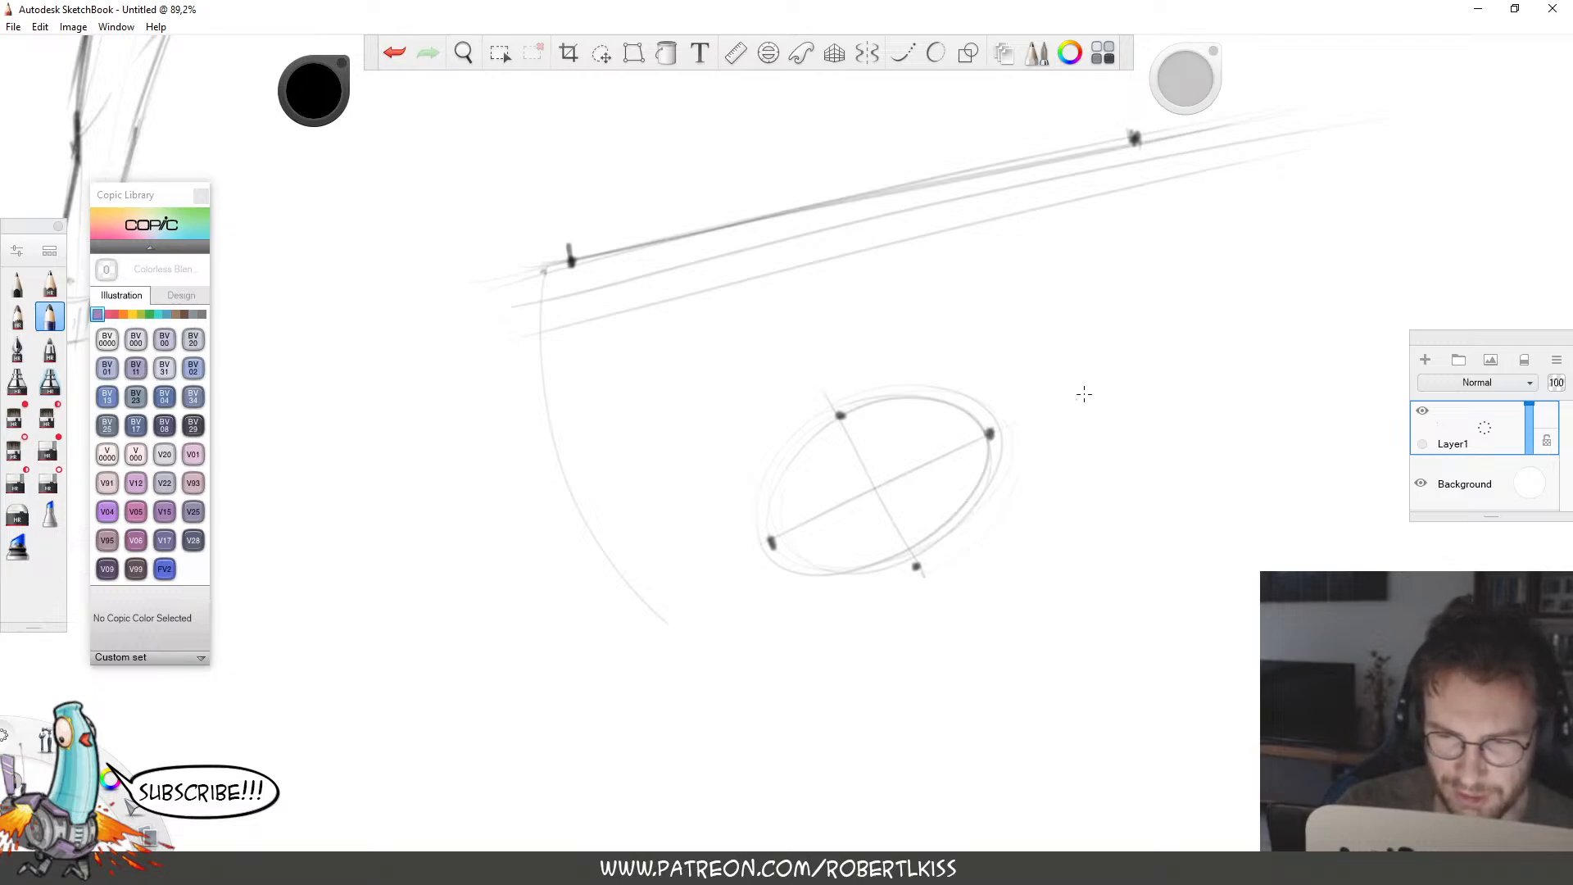
mouse_move(1056, 336)
left_mouse_down()
mouse_move(1024, 369)
mouse_move(1065, 328)
left_mouse_up()
key("ctrl+z")
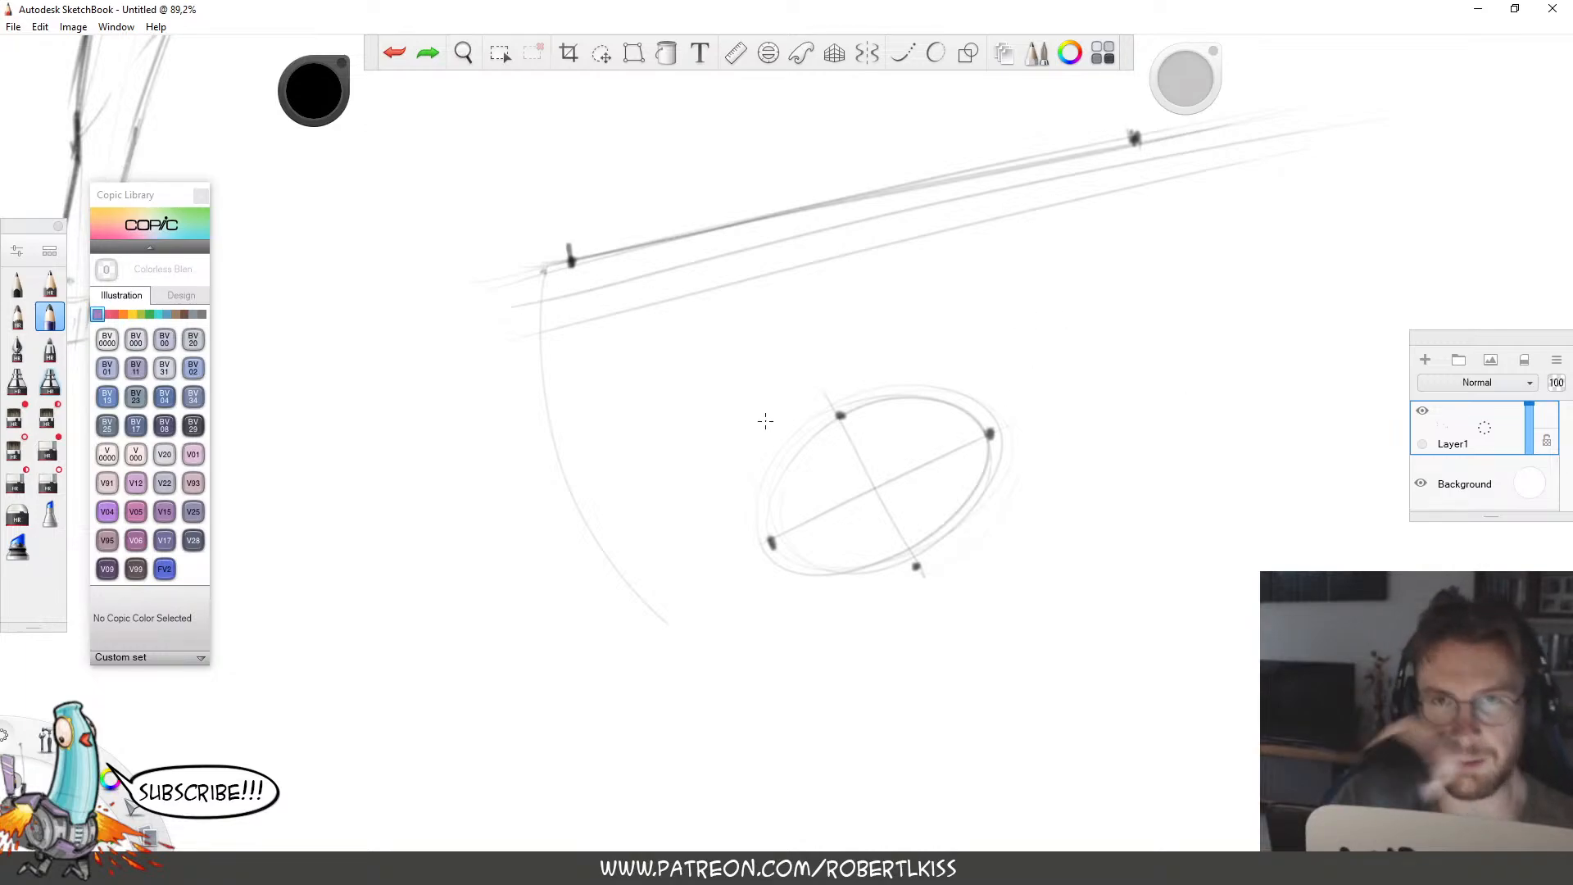
Place two dots above the ellipse and draw one long straight line through both.
left_click(875, 310)
left_click(1243, 223)
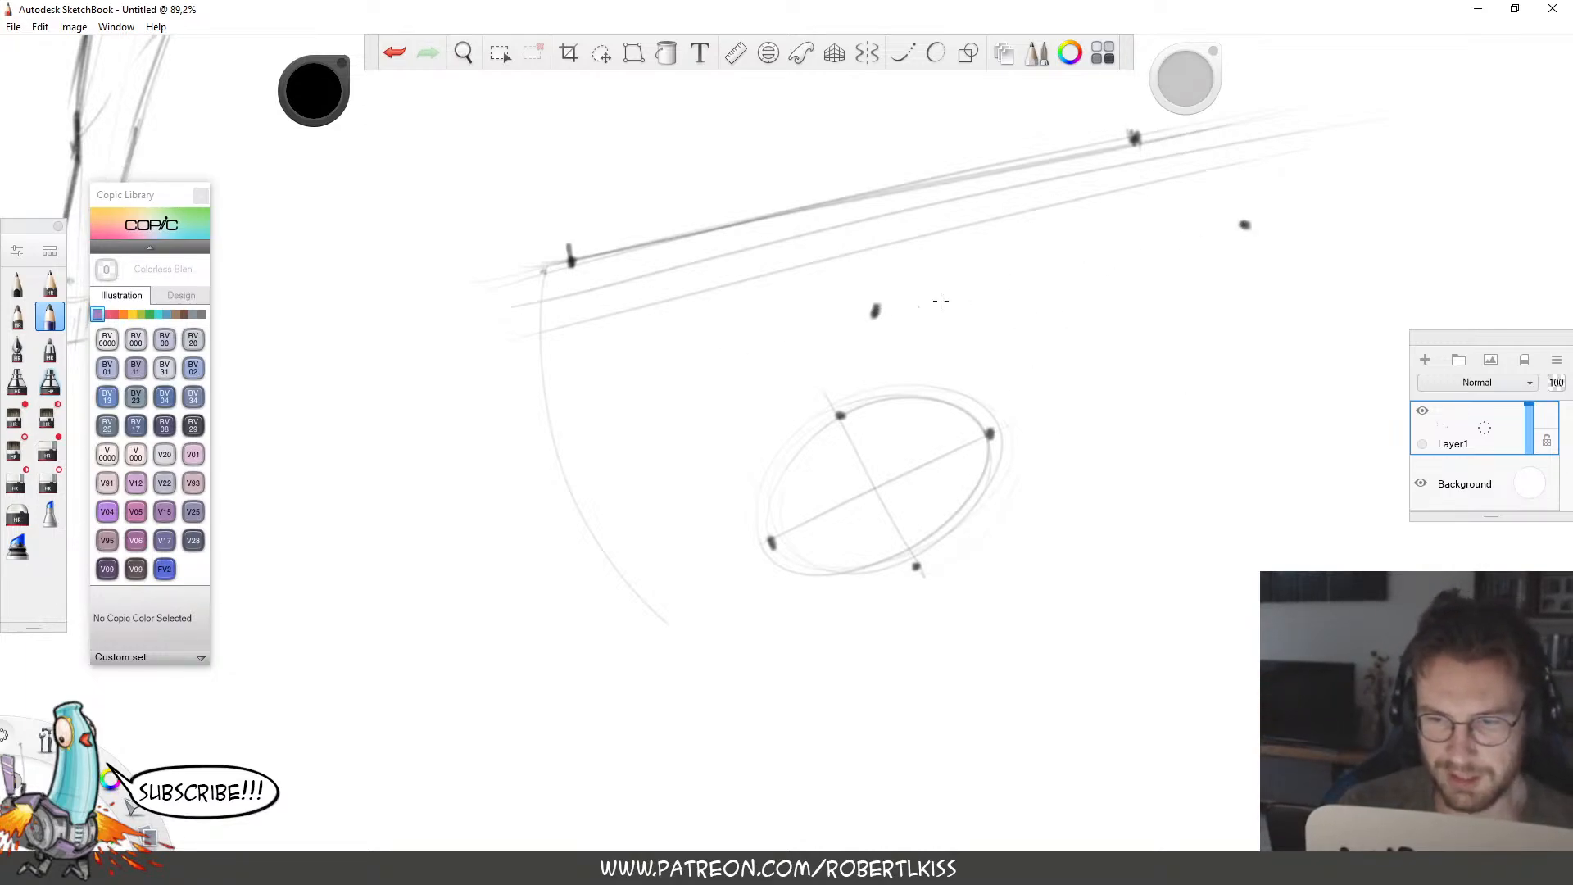
left_click_drag(794, 323, 1371, 197)
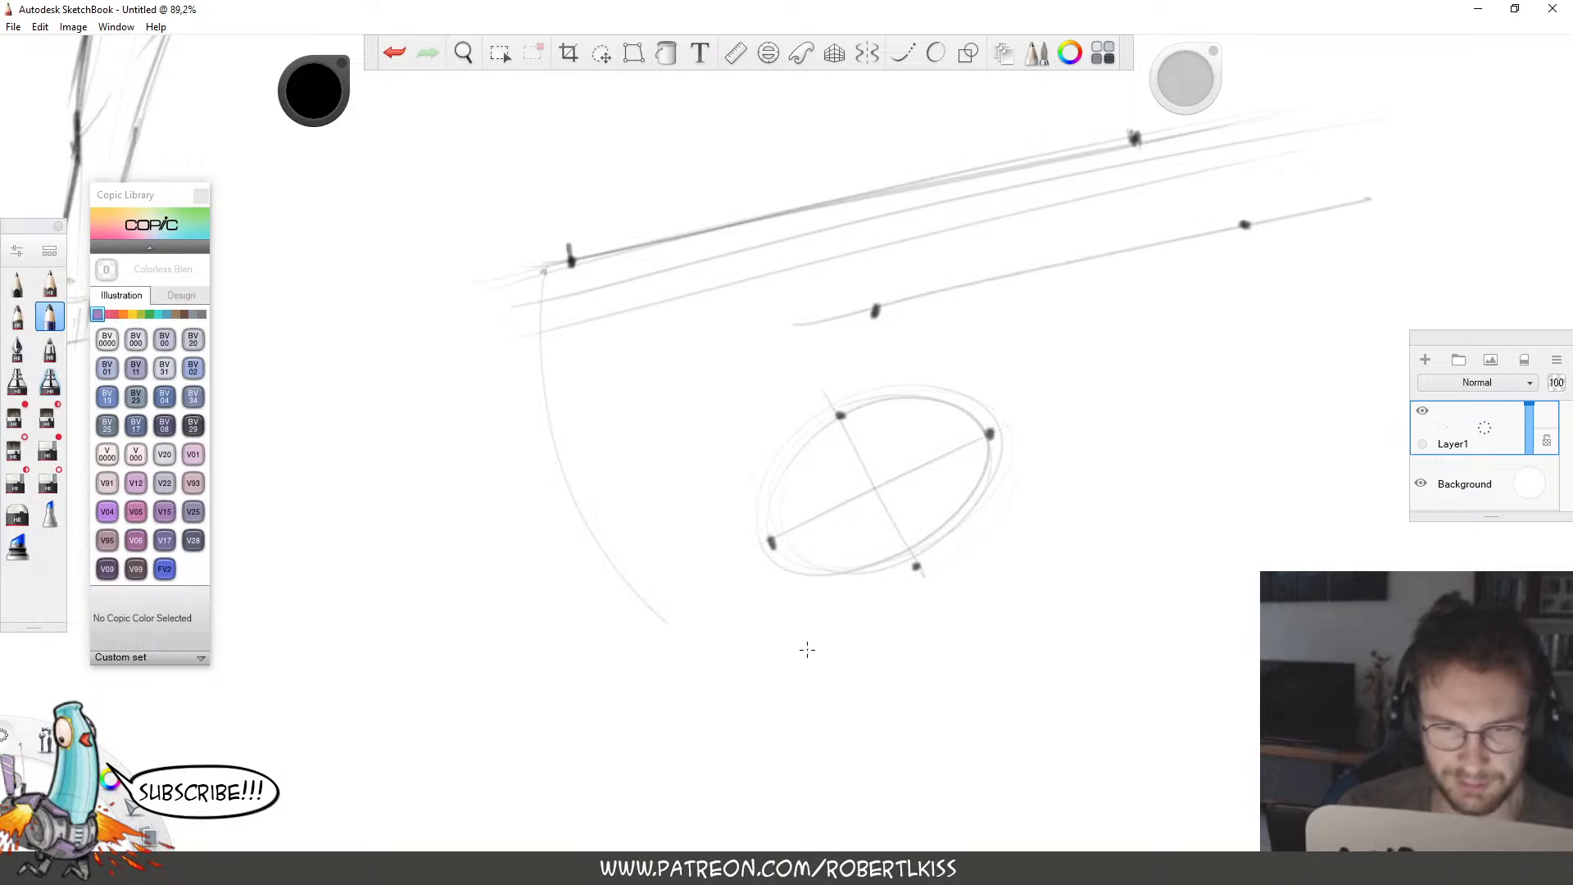
Lasso all remaining practice lines and the ellipse, delete them, and clear the selection.
key("m")
mouse_move(1060, 572)
left_mouse_down()
mouse_move(1404, 61)
mouse_move(484, 646)
mouse_move(1086, 713)
left_mouse_up()
key("Delete")
key("ctrl+d")
Strengthen the upper contour of the kicking figure's raised lower leg and add diagonal fold strokes near the ankle.
key("space")
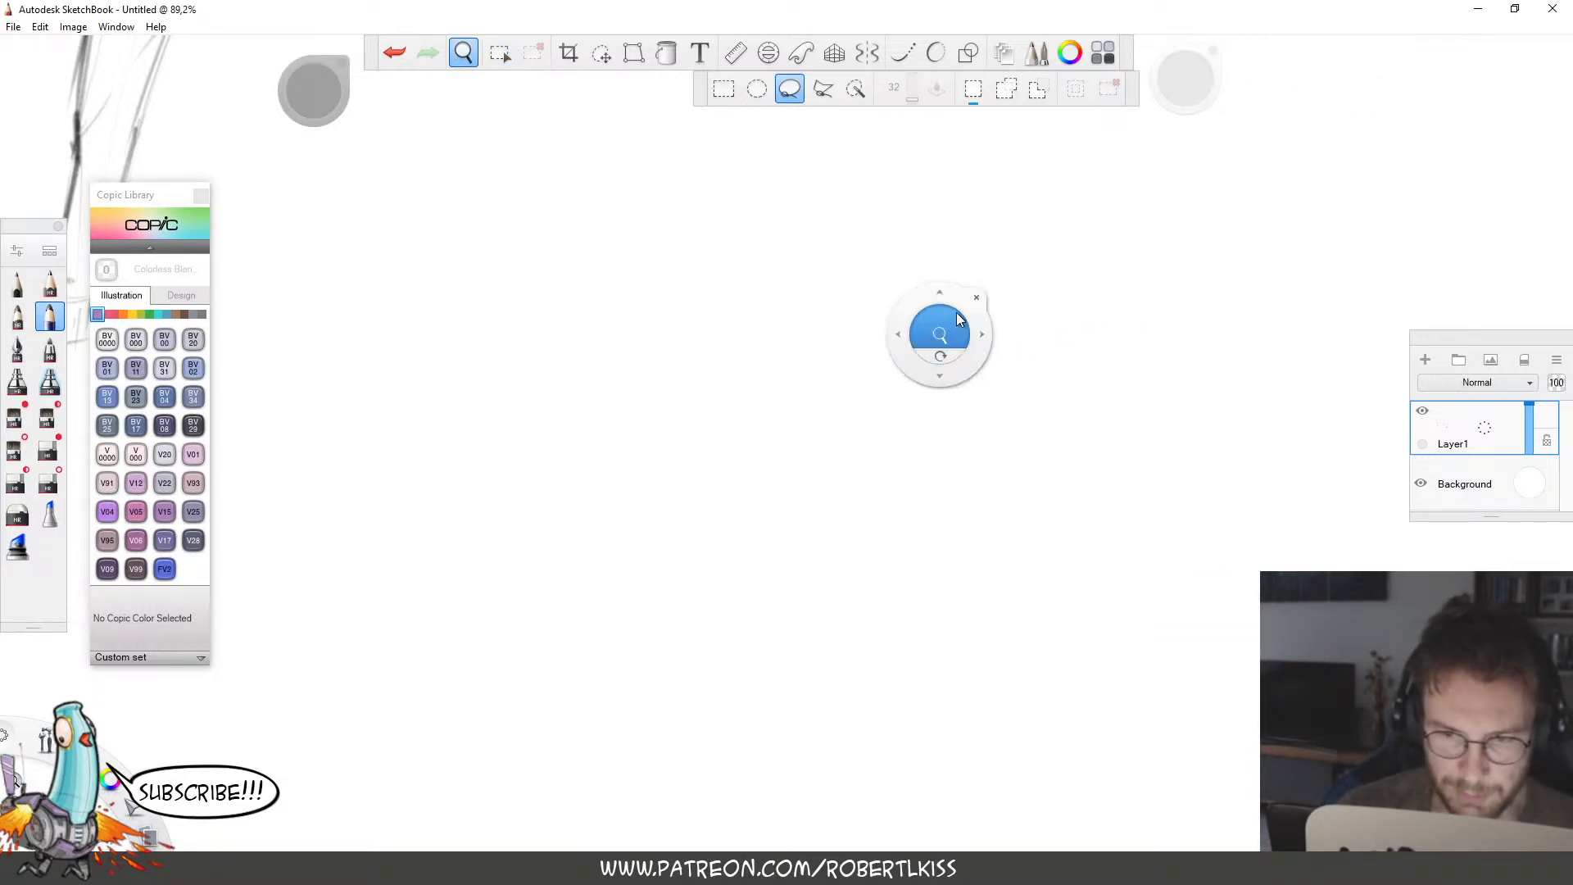
left_click_drag(956, 312, 770, 410)
left_click_drag(816, 446, 911, 726)
left_click_drag(793, 386, 1066, 463)
left_click_drag(1069, 459, 1028, 357)
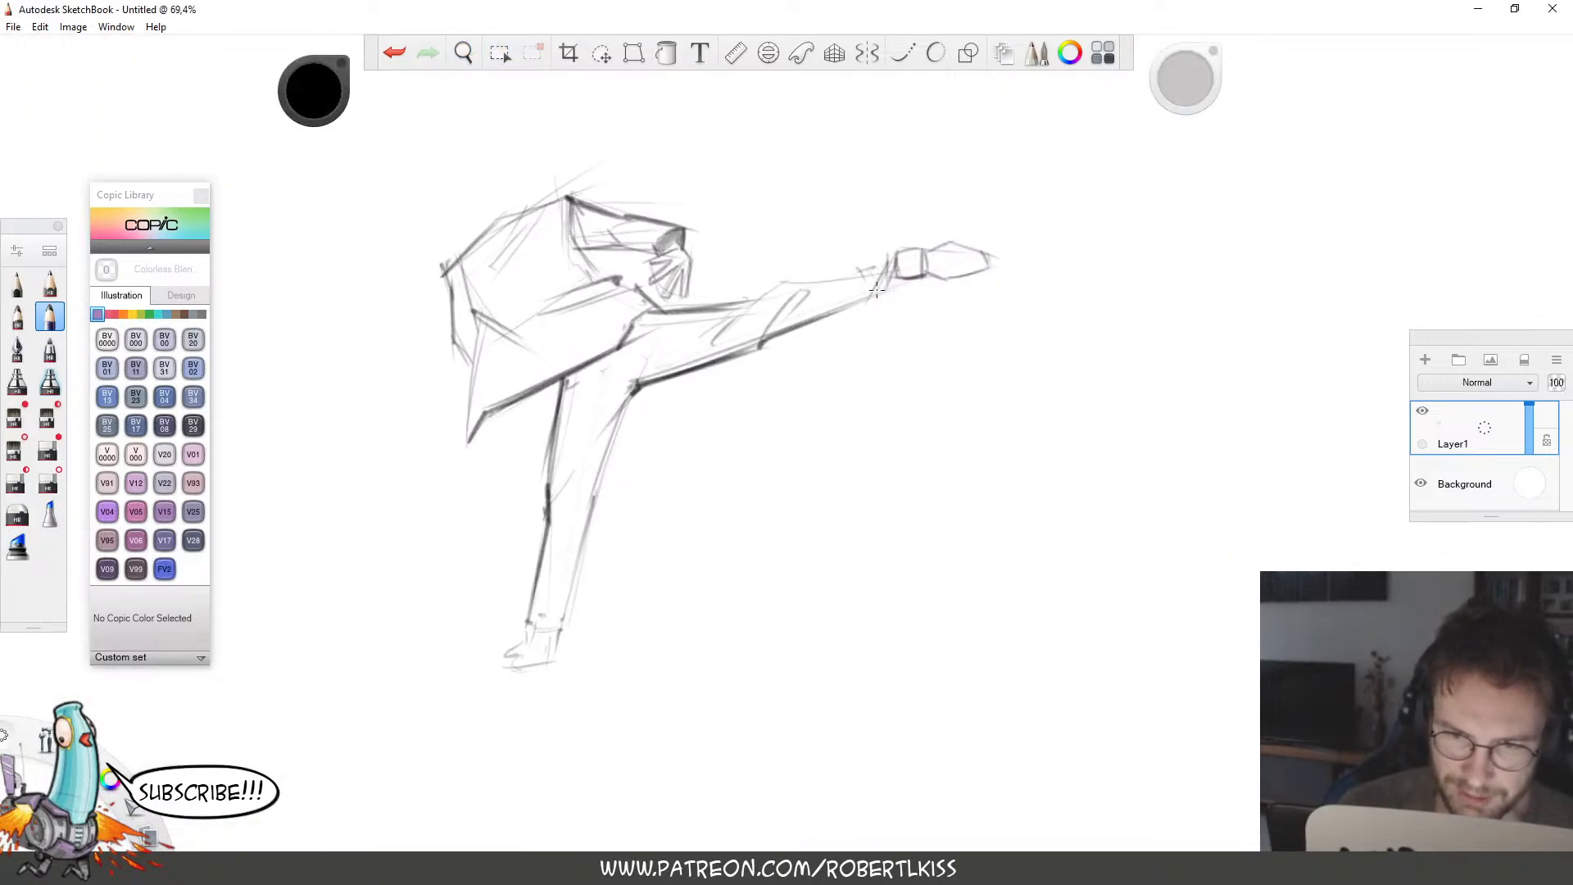
mouse_move(763, 301)
left_mouse_down()
mouse_move(815, 277)
mouse_move(1002, 278)
mouse_move(982, 267)
mouse_move(843, 315)
left_mouse_up()
left_click_drag(835, 294, 817, 314)
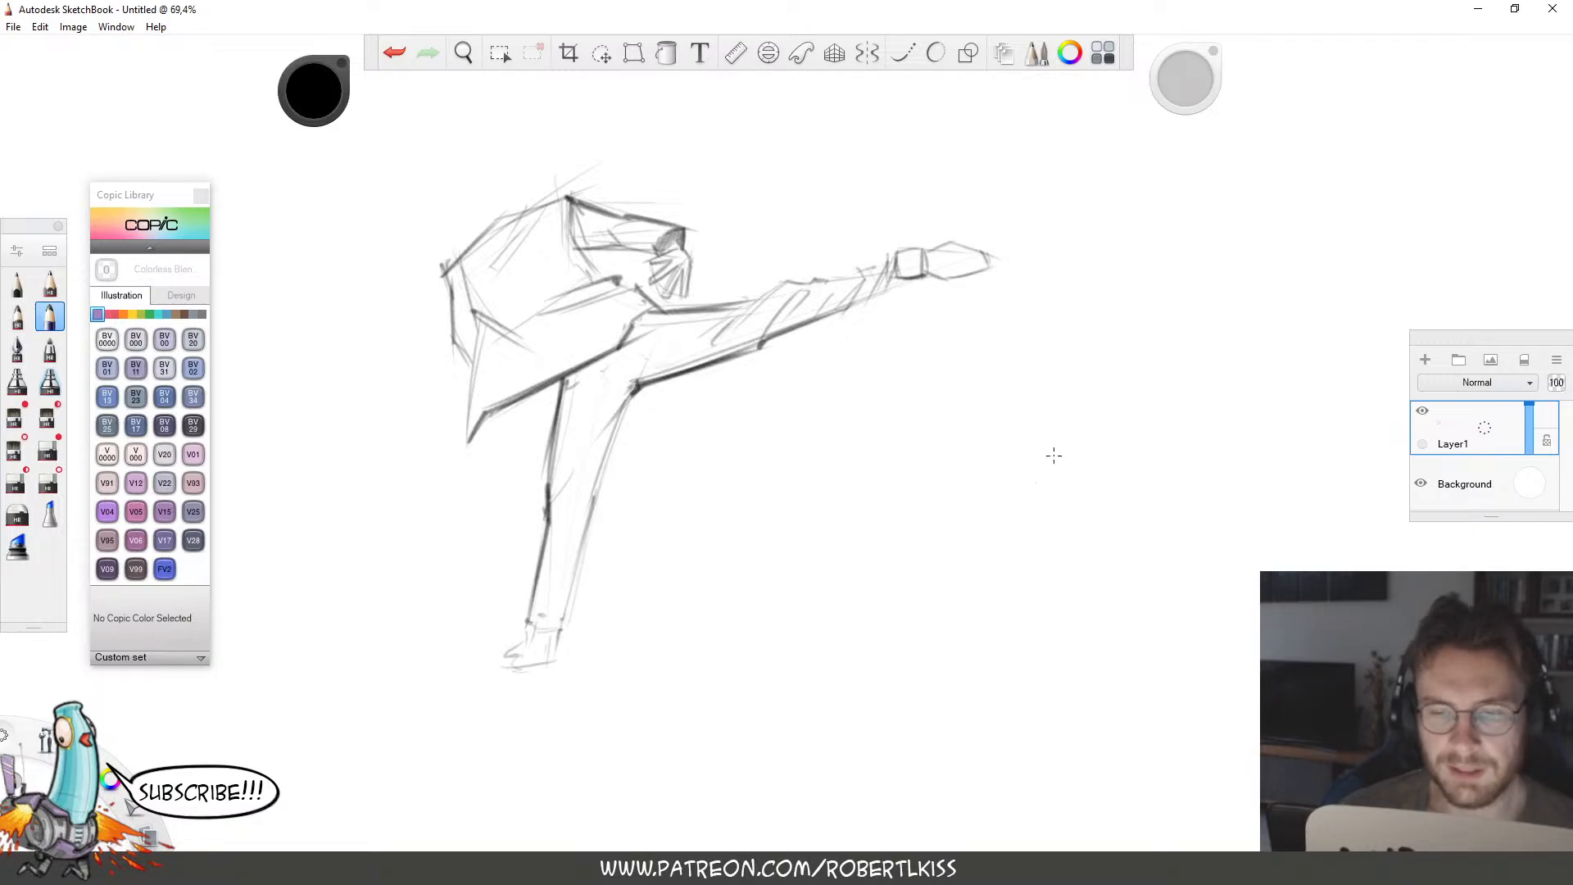
Darken the outline of the raised foot and shade its sole with fine hatching.
key("space")
left_click_drag(966, 269, 1113, 231)
mouse_move(804, 238)
left_mouse_down()
mouse_move(807, 287)
mouse_move(879, 216)
mouse_move(874, 236)
mouse_move(972, 226)
mouse_move(884, 233)
mouse_move(941, 206)
left_mouse_up()
left_click_drag(936, 208, 1044, 249)
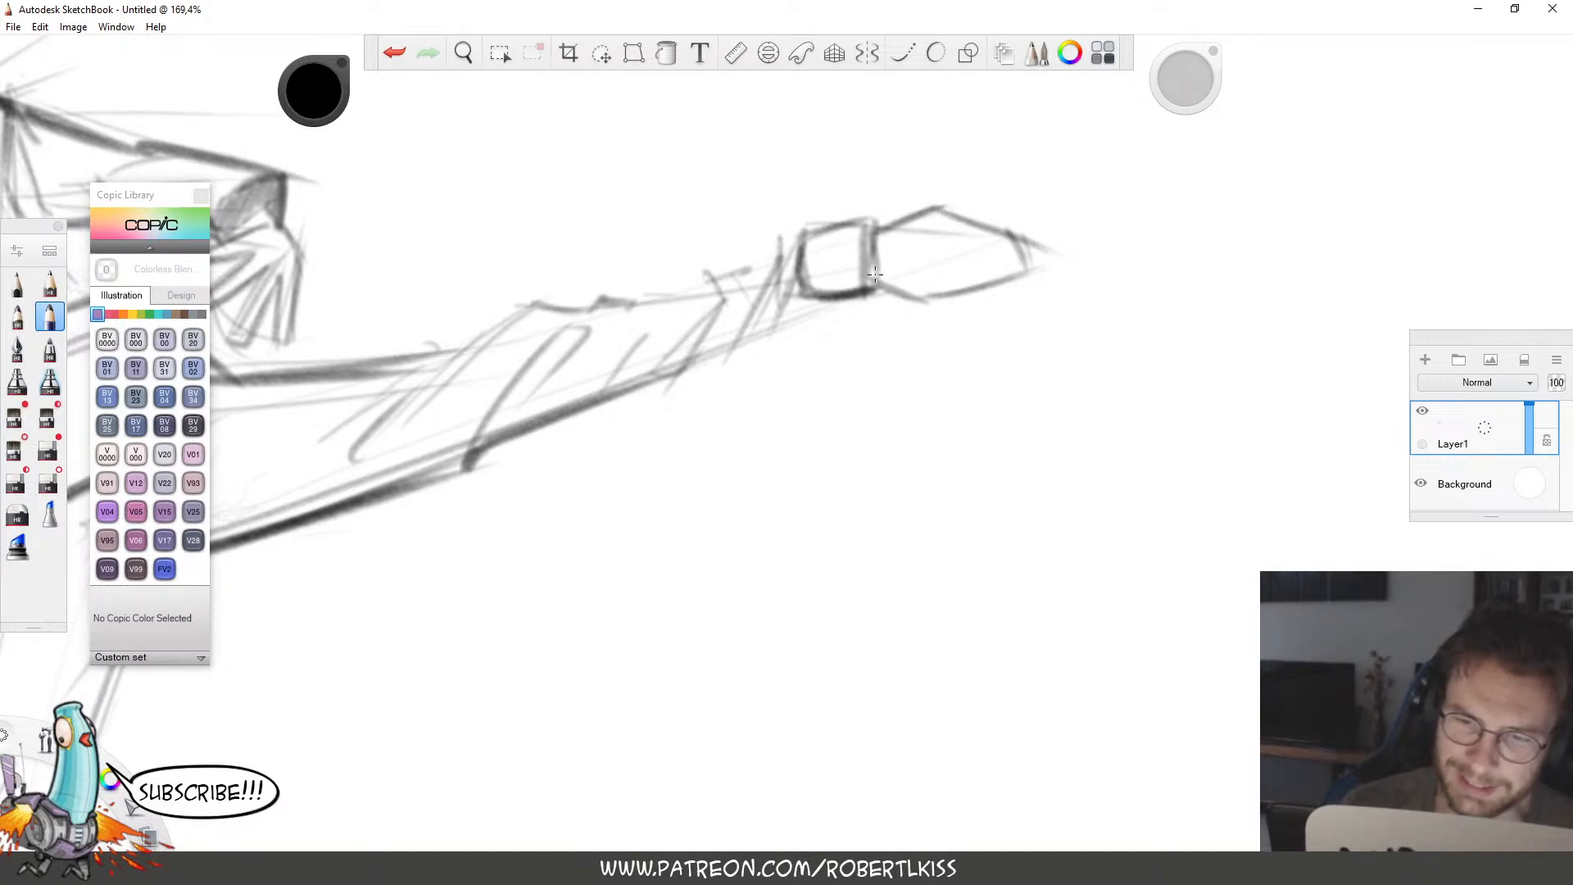
mouse_move(874, 275)
left_mouse_down()
mouse_move(980, 301)
mouse_move(1039, 264)
left_mouse_up()
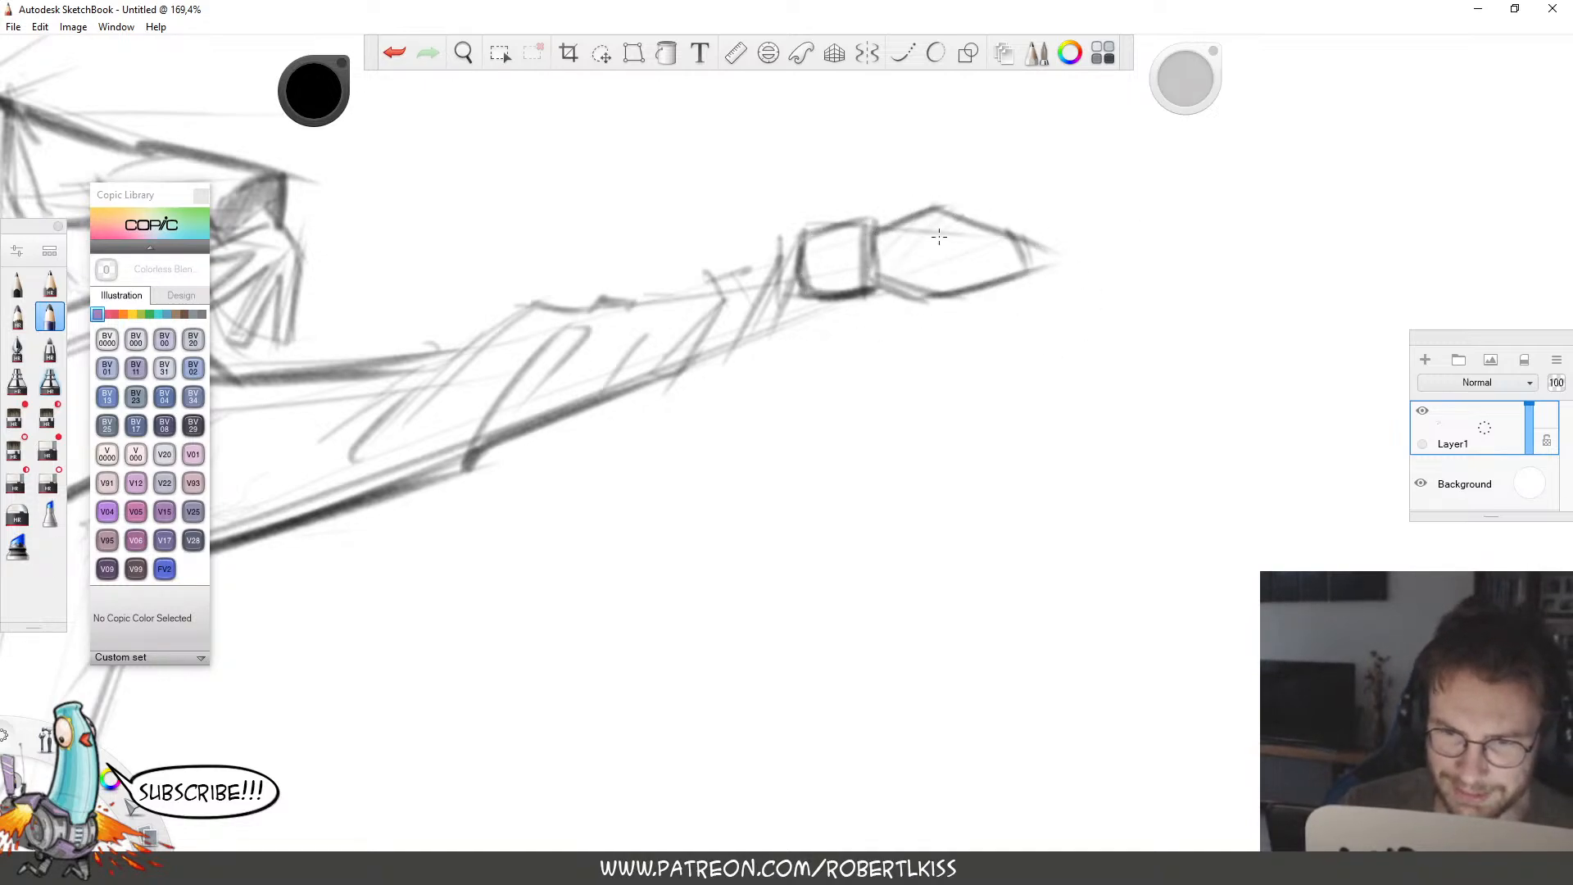
mouse_move(940, 237)
left_mouse_down()
mouse_move(931, 287)
mouse_move(1027, 248)
mouse_move(1020, 273)
mouse_move(1026, 240)
left_mouse_up()
mouse_move(847, 225)
left_mouse_down()
mouse_move(831, 256)
mouse_move(872, 233)
mouse_move(860, 299)
mouse_move(865, 217)
mouse_move(793, 246)
mouse_move(871, 255)
mouse_move(865, 290)
mouse_move(915, 297)
left_mouse_up()
Lightly sketch an opponent's boxy torso below the kicking foot, with one bent arm reaching away from the kicker.
key("space")
mouse_move(1006, 359)
left_mouse_down()
mouse_move(941, 439)
mouse_move(969, 381)
left_mouse_up()
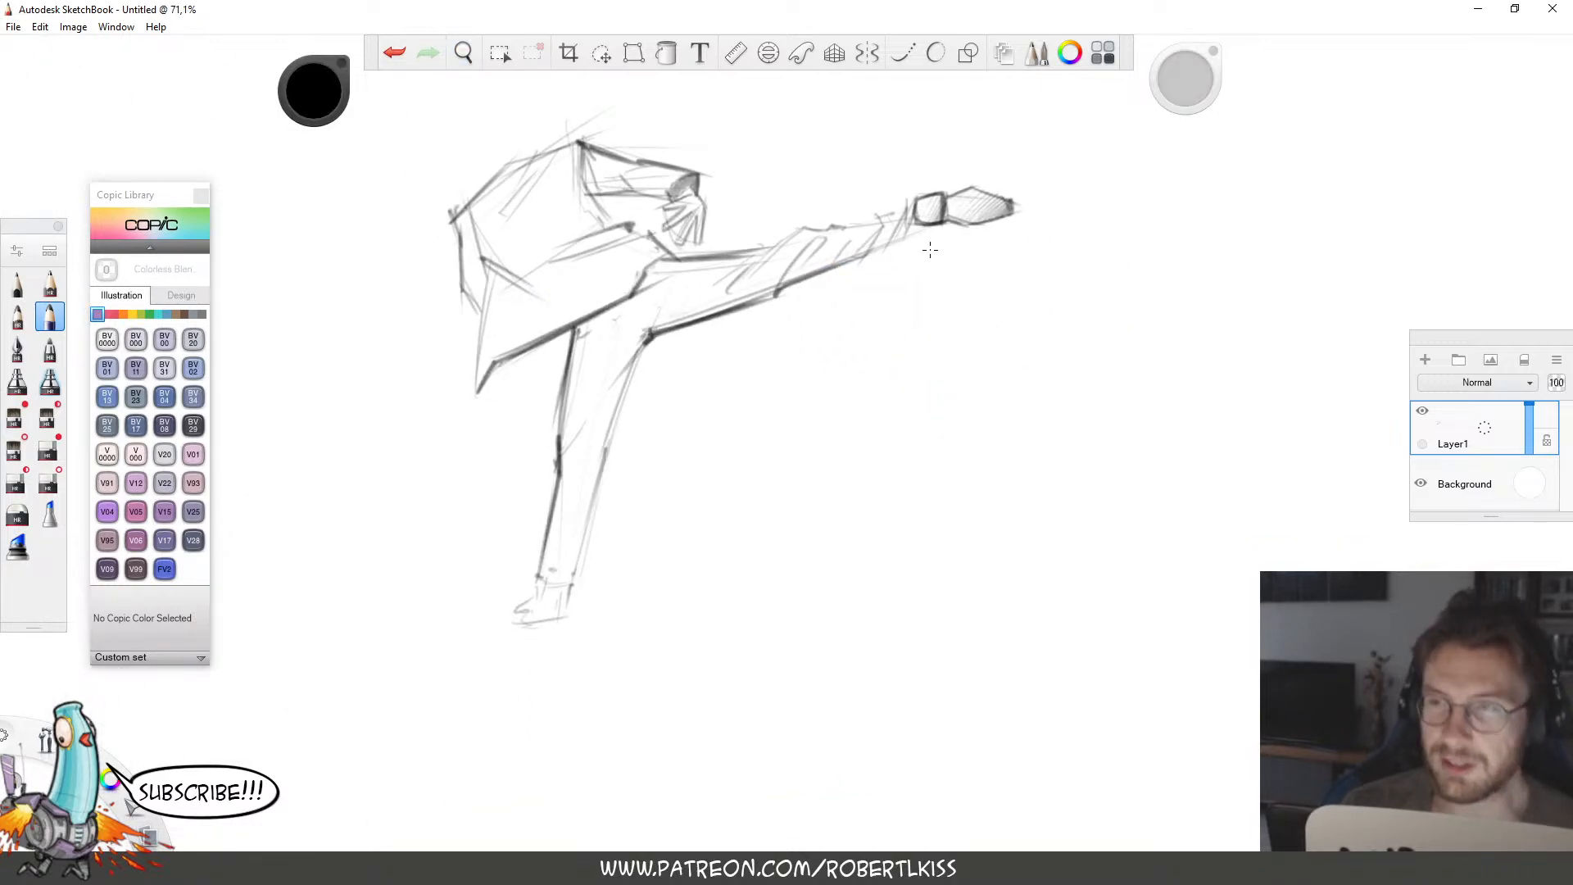
left_click_drag(868, 320, 1003, 333)
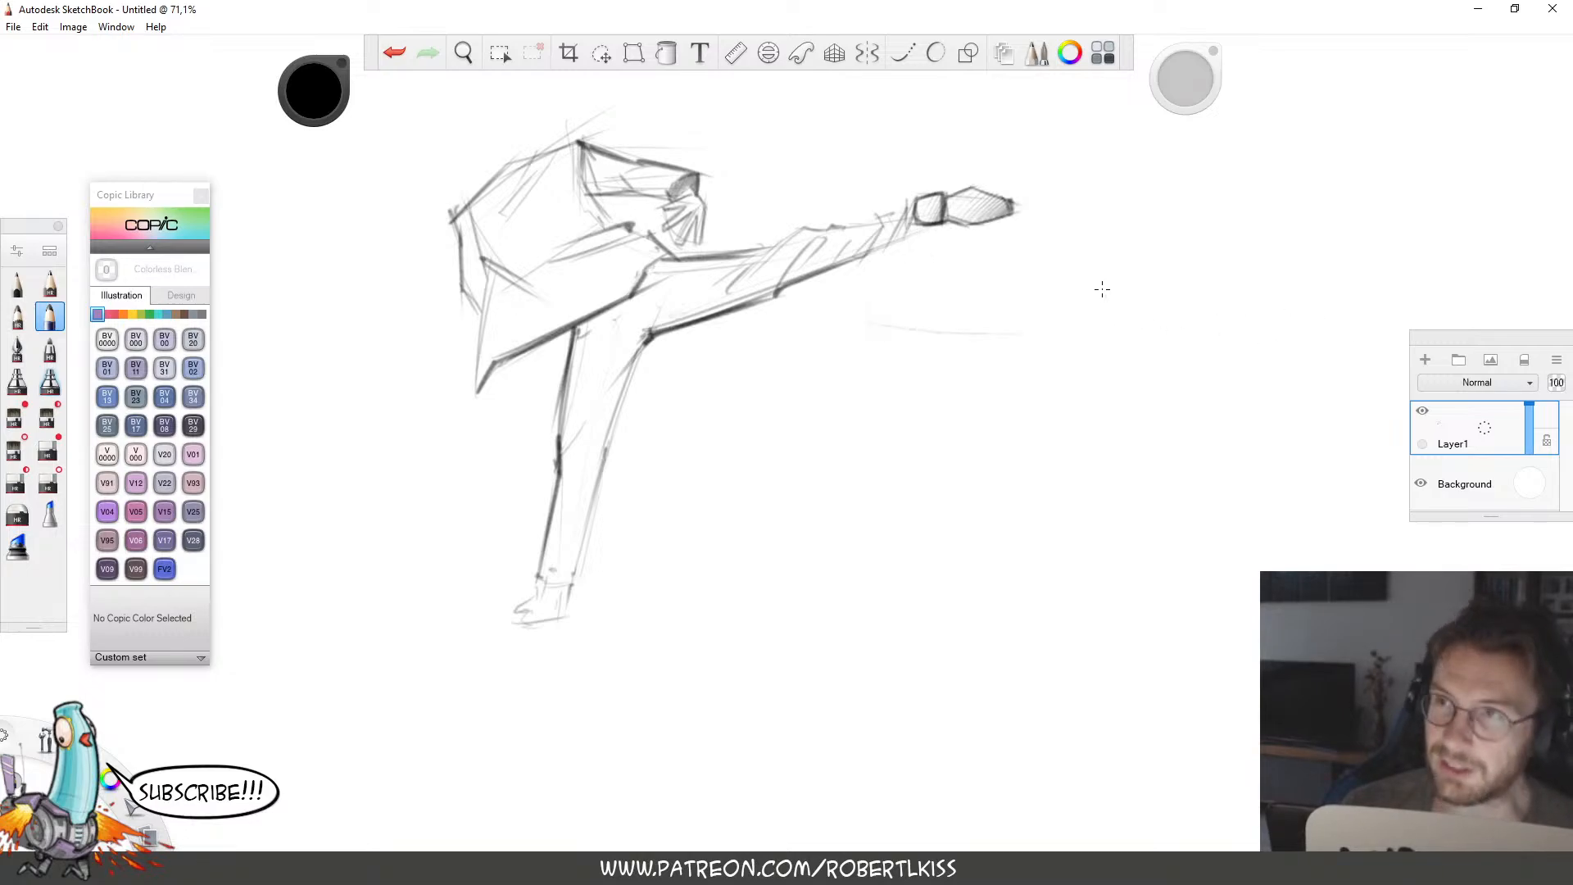
left_click_drag(919, 290, 1004, 312)
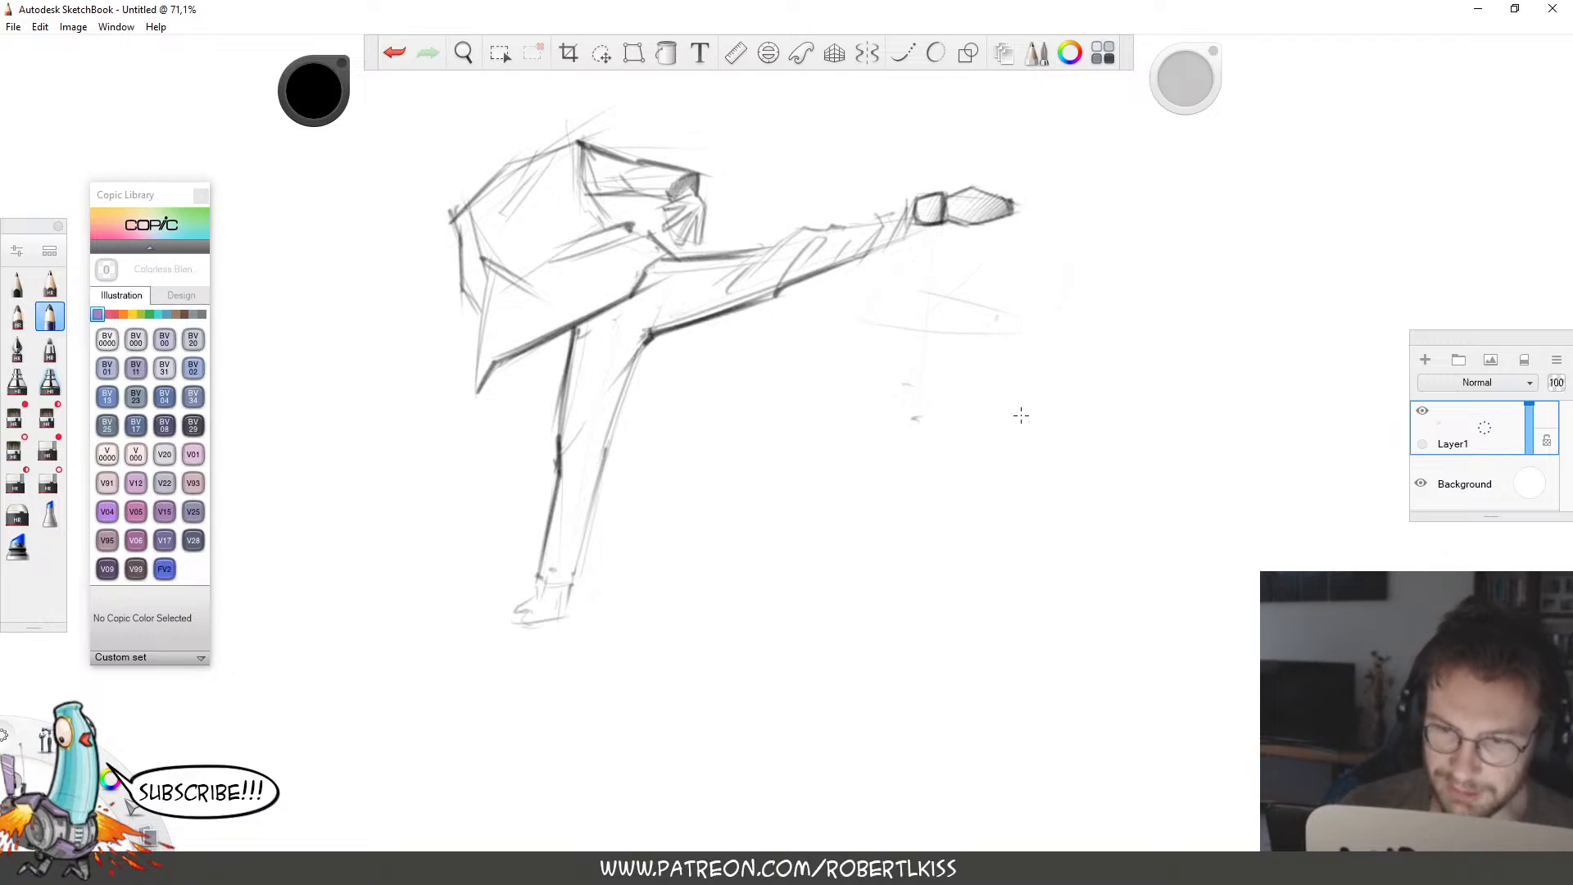
mouse_move(894, 389)
left_mouse_down()
mouse_move(970, 408)
mouse_move(1021, 373)
left_mouse_up()
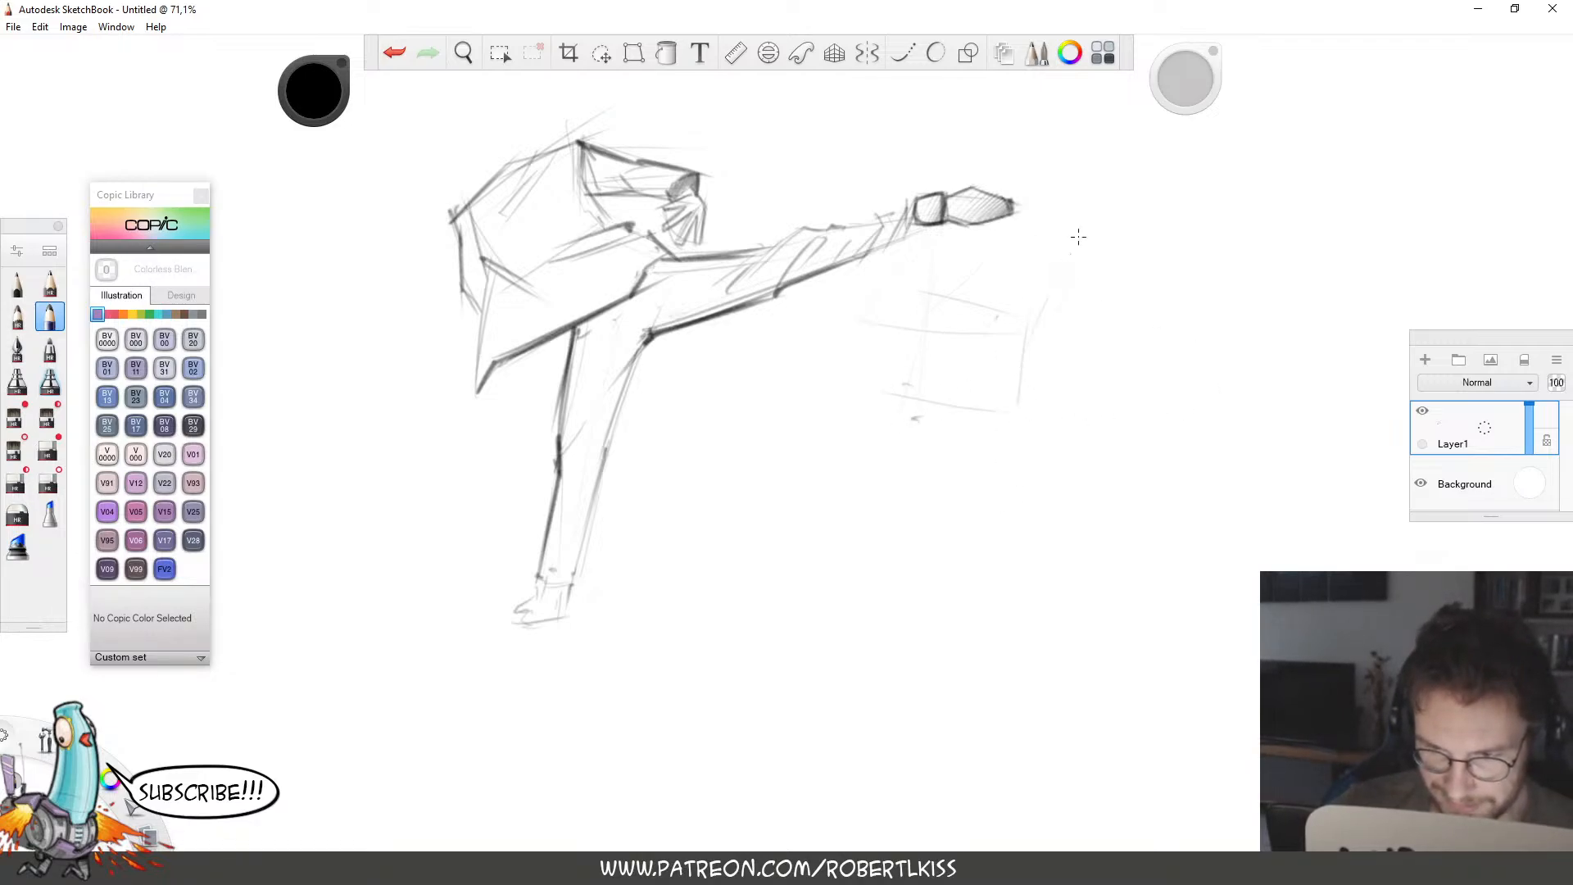
mouse_move(1032, 315)
left_mouse_down()
mouse_move(1088, 358)
mouse_move(1186, 324)
left_mouse_up()
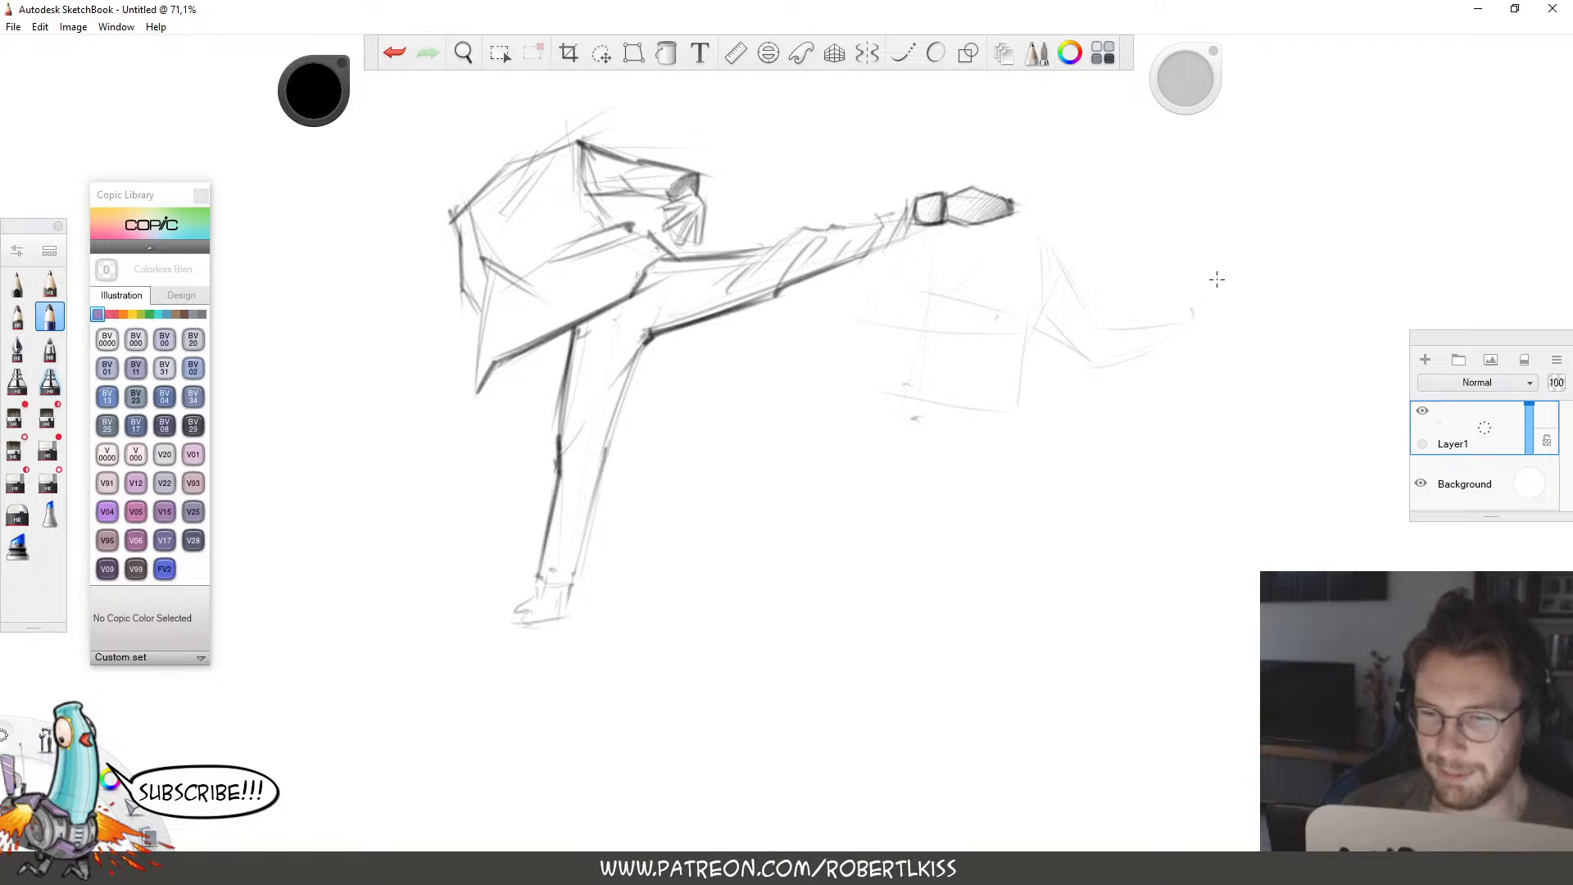
Sketch the opponent's tilted head with light strokes just beyond the kicking foot.
key("space")
left_click_drag(1016, 441, 969, 527)
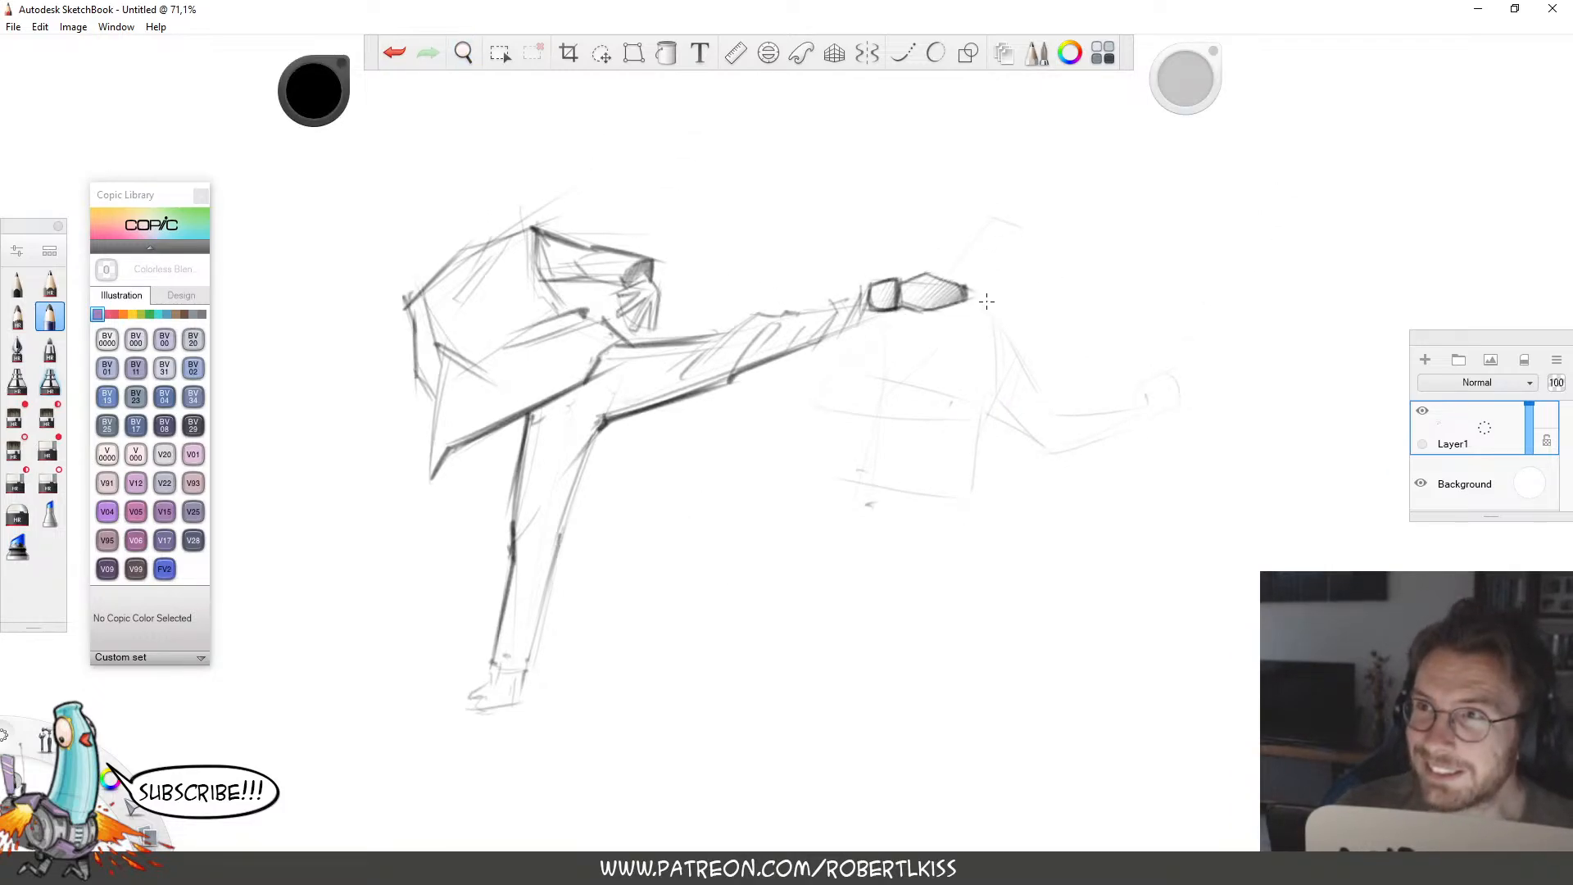
left_click_drag(1045, 264, 1016, 308)
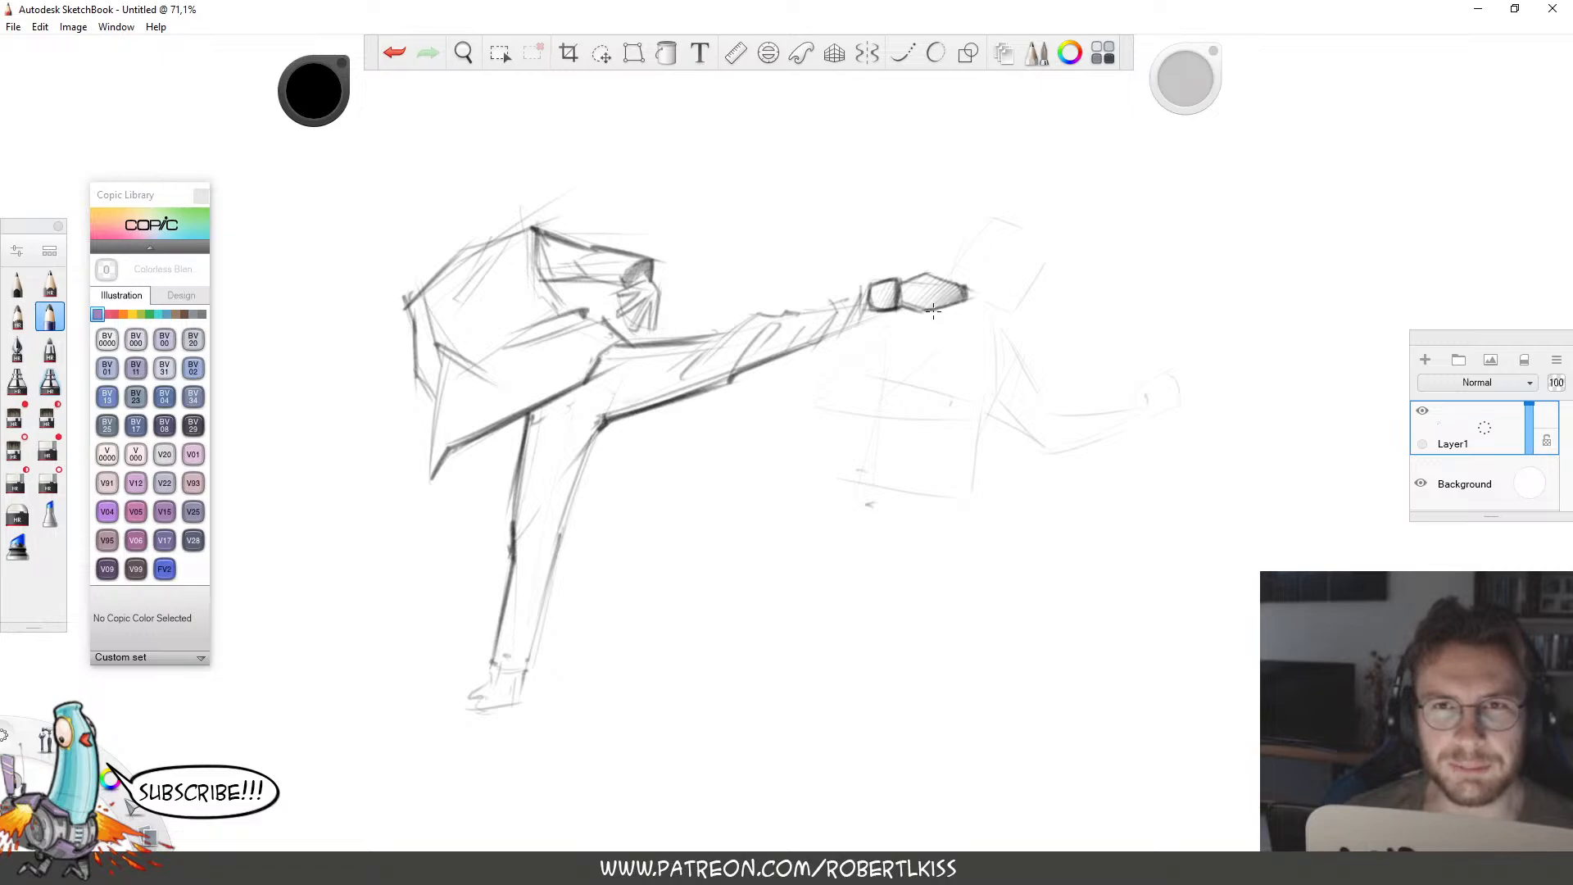
Sketch the kicker's round head above the shoulders, adding the ear and darkening the skull and face contour.
key("space")
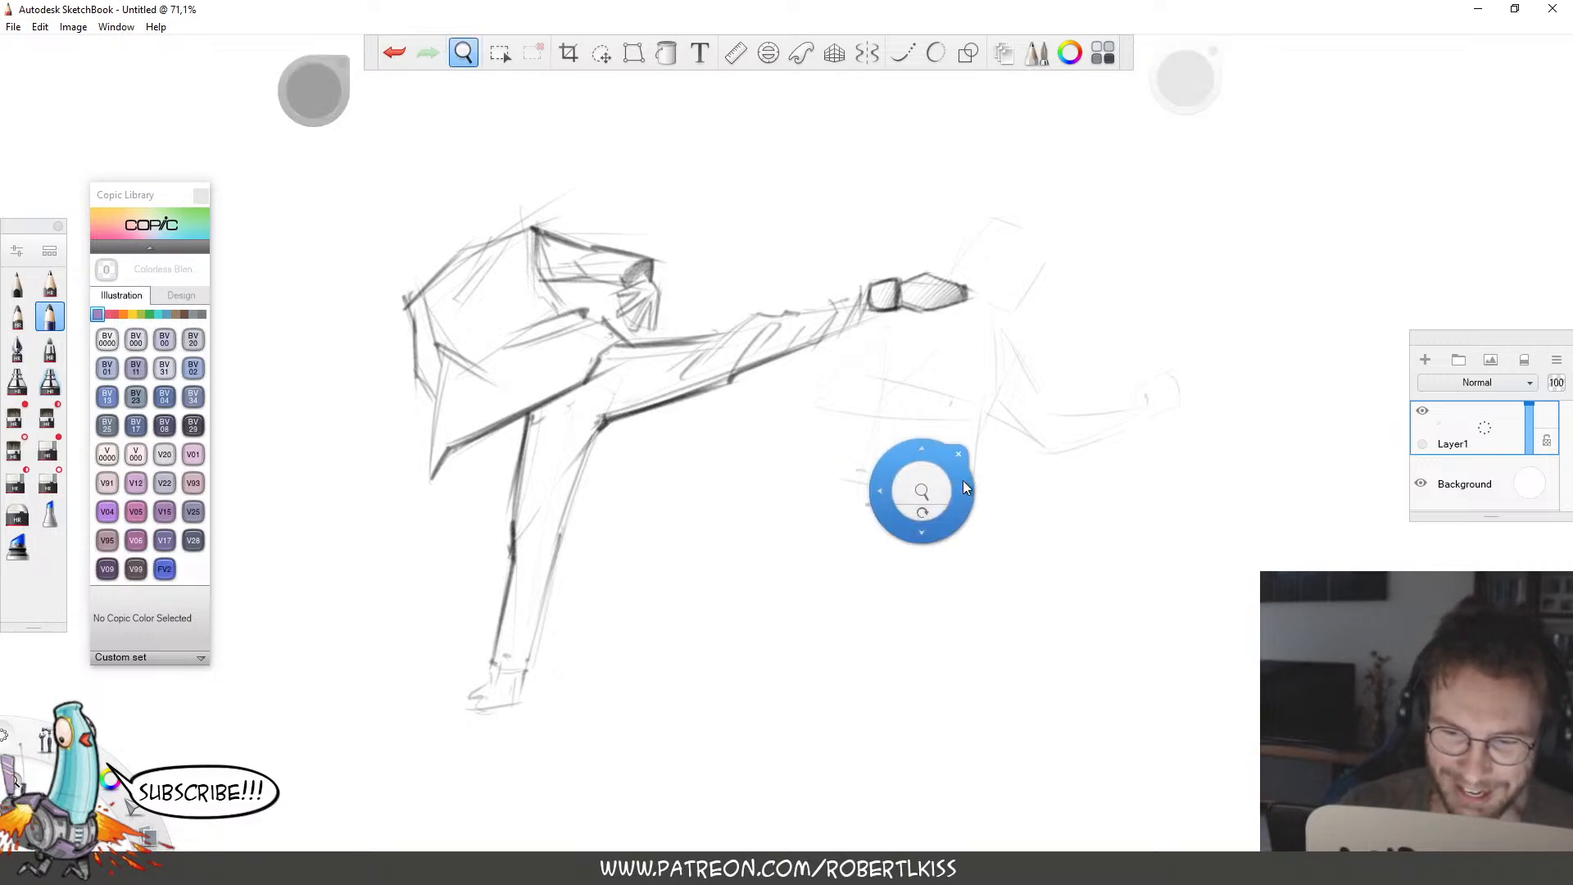
mouse_move(920, 492)
left_mouse_down()
mouse_move(931, 551)
mouse_move(780, 581)
left_mouse_up()
key("space")
left_click_drag(1023, 425, 1071, 544)
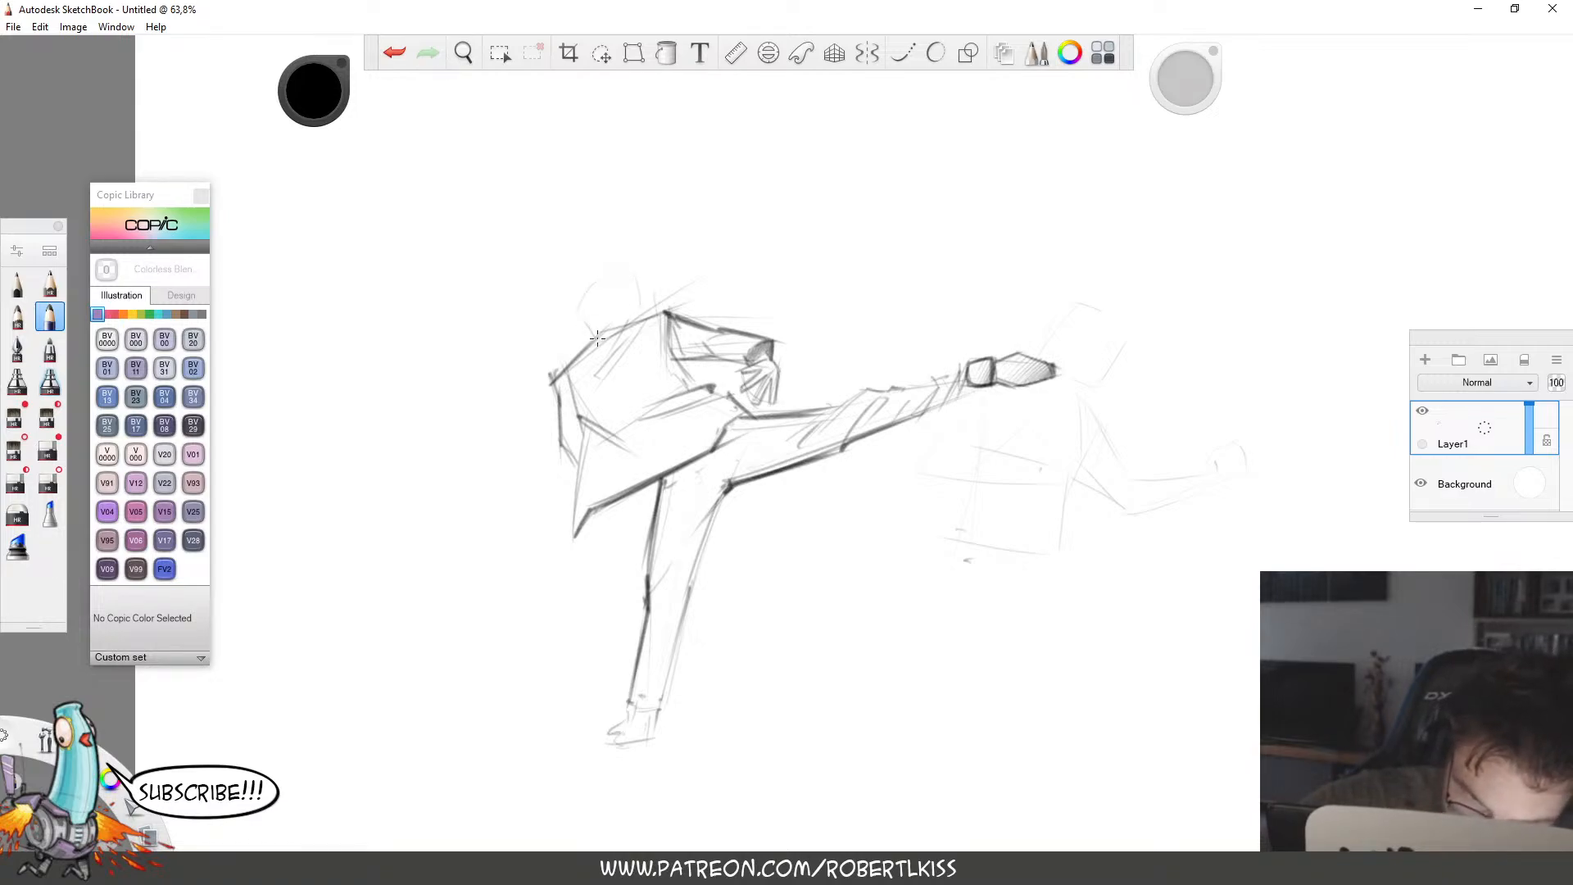
key("space")
left_click_drag(637, 374, 1044, 344)
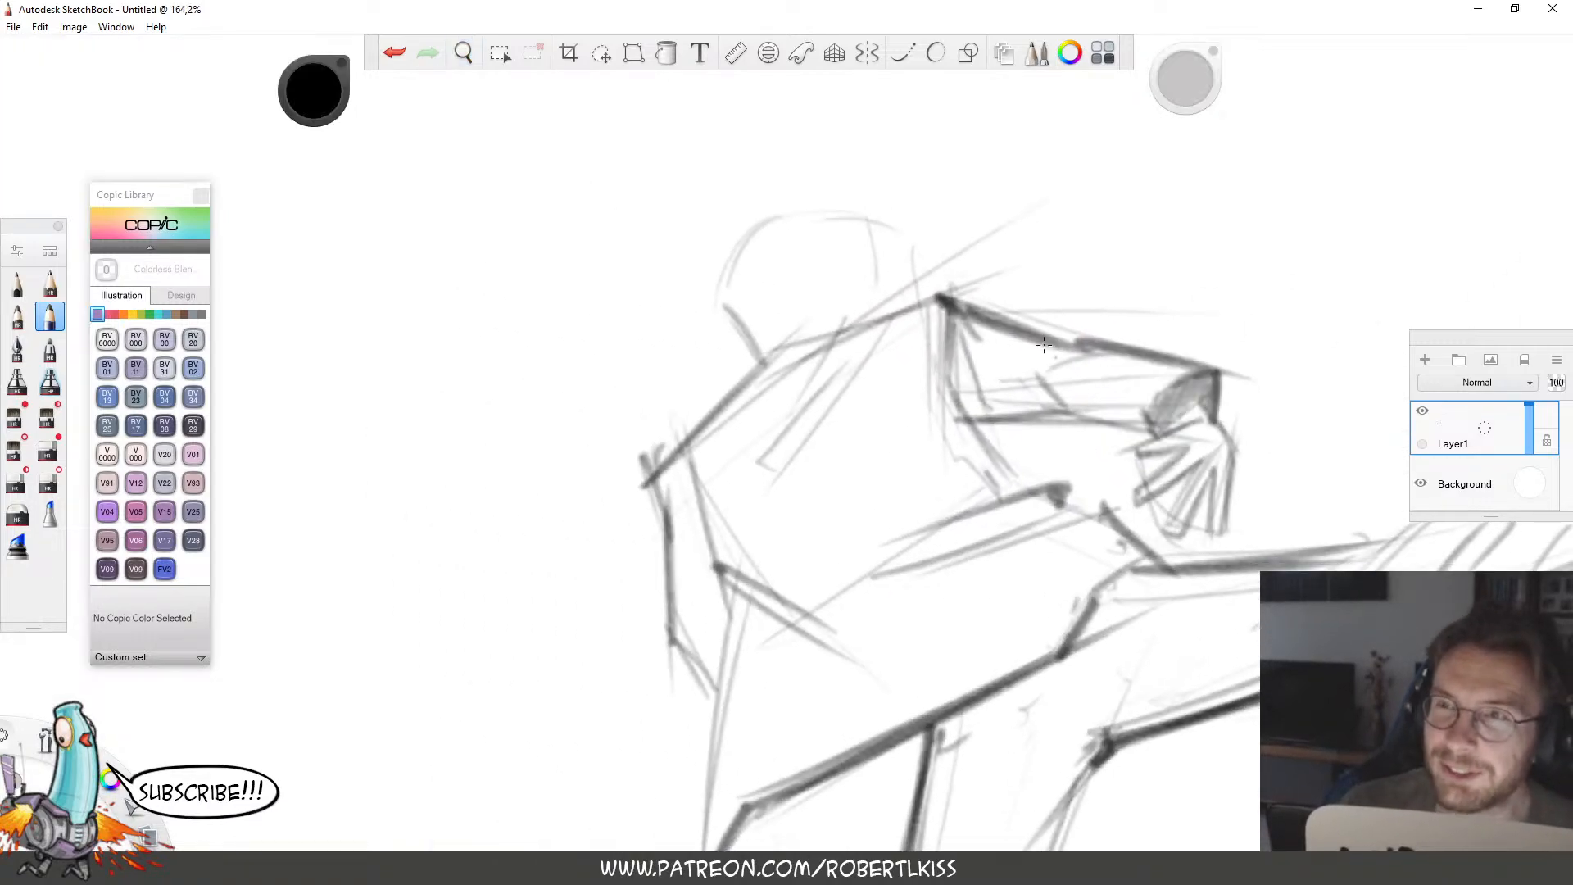
left_click_drag(821, 267, 837, 314)
left_click_drag(826, 265, 847, 302)
left_click_drag(859, 222, 875, 299)
mouse_move(874, 300)
left_mouse_down()
mouse_move(884, 239)
mouse_move(738, 250)
mouse_move(765, 220)
mouse_move(758, 357)
left_mouse_up()
left_click_drag(805, 211, 854, 214)
left_click_drag(864, 230, 876, 295)
Darken the corner on the back edge of the kicker's torso beside the rear arm.
key("space")
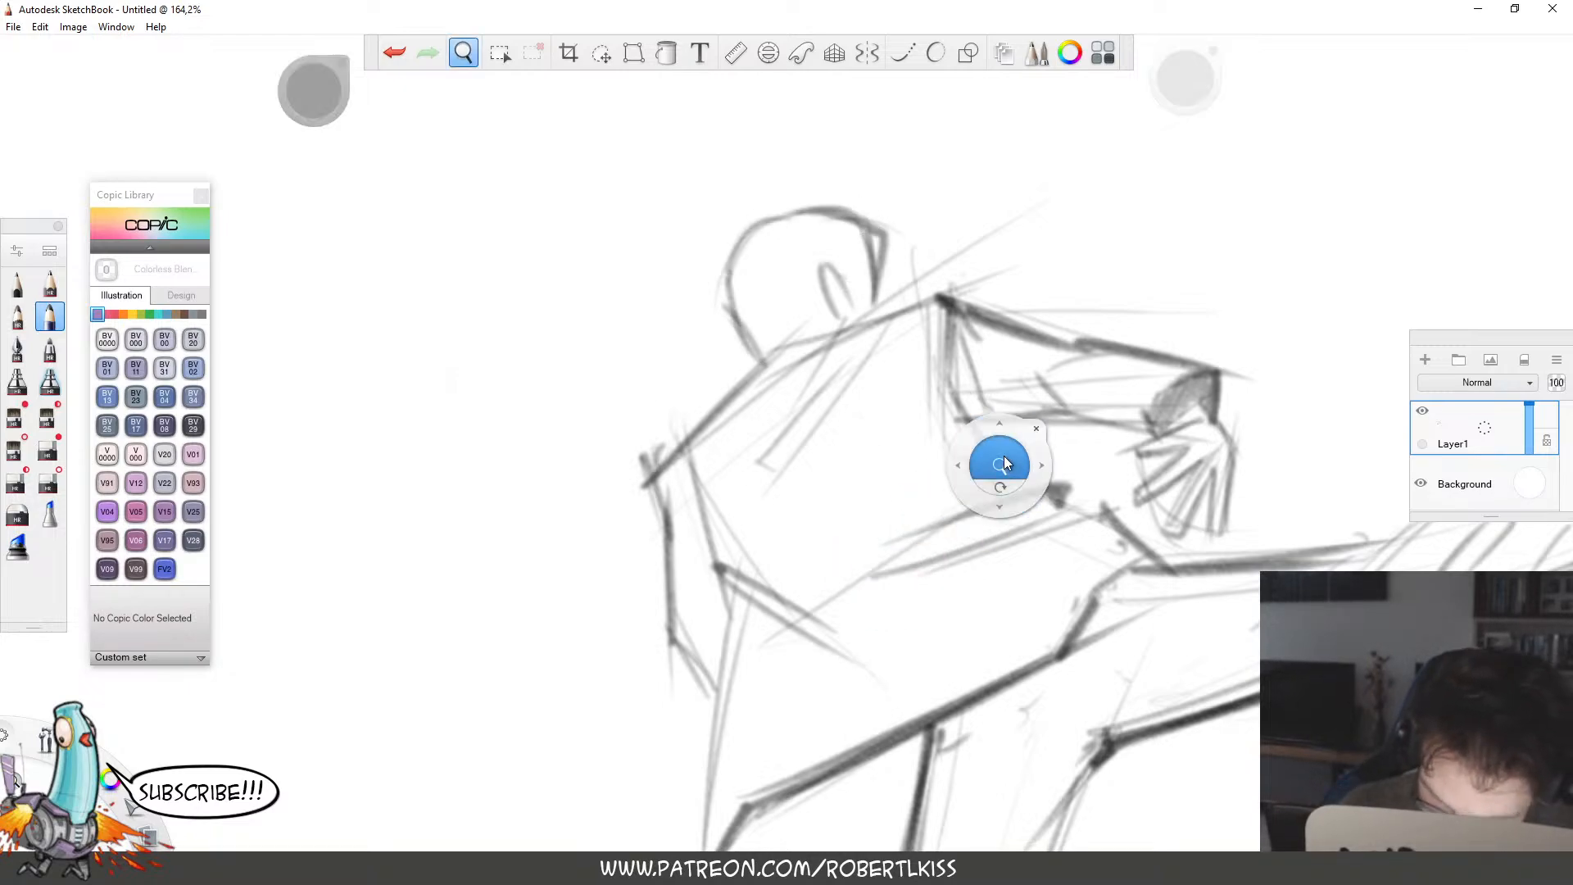
left_click_drag(1005, 463, 737, 475)
left_click_drag(1105, 607, 892, 517)
left_click_drag(1045, 406, 1125, 418)
left_click_drag(1121, 493, 987, 425)
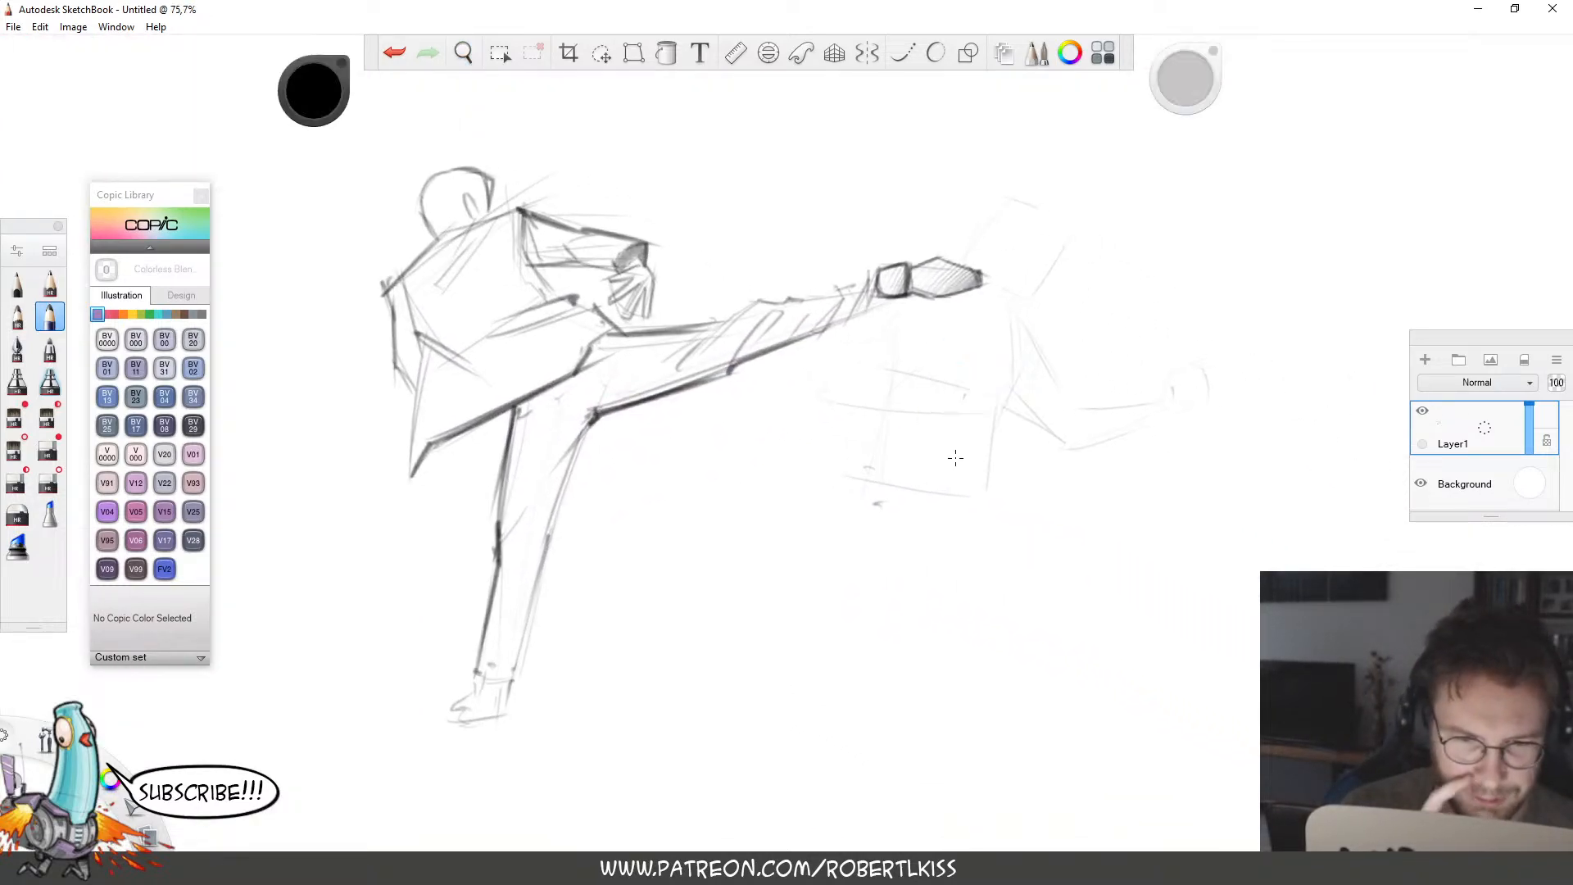
mouse_move(410, 334)
left_mouse_down()
mouse_move(425, 408)
mouse_move(404, 316)
left_mouse_up()
Outline the opponent's lower torso with darker side lines, marked bottom corners and a bottom edge dipping to a point.
key("space")
mouse_move(1018, 492)
left_mouse_down()
mouse_move(942, 516)
mouse_move(1018, 427)
left_mouse_up()
key("space")
left_click_drag(916, 317, 909, 385)
left_click(901, 412)
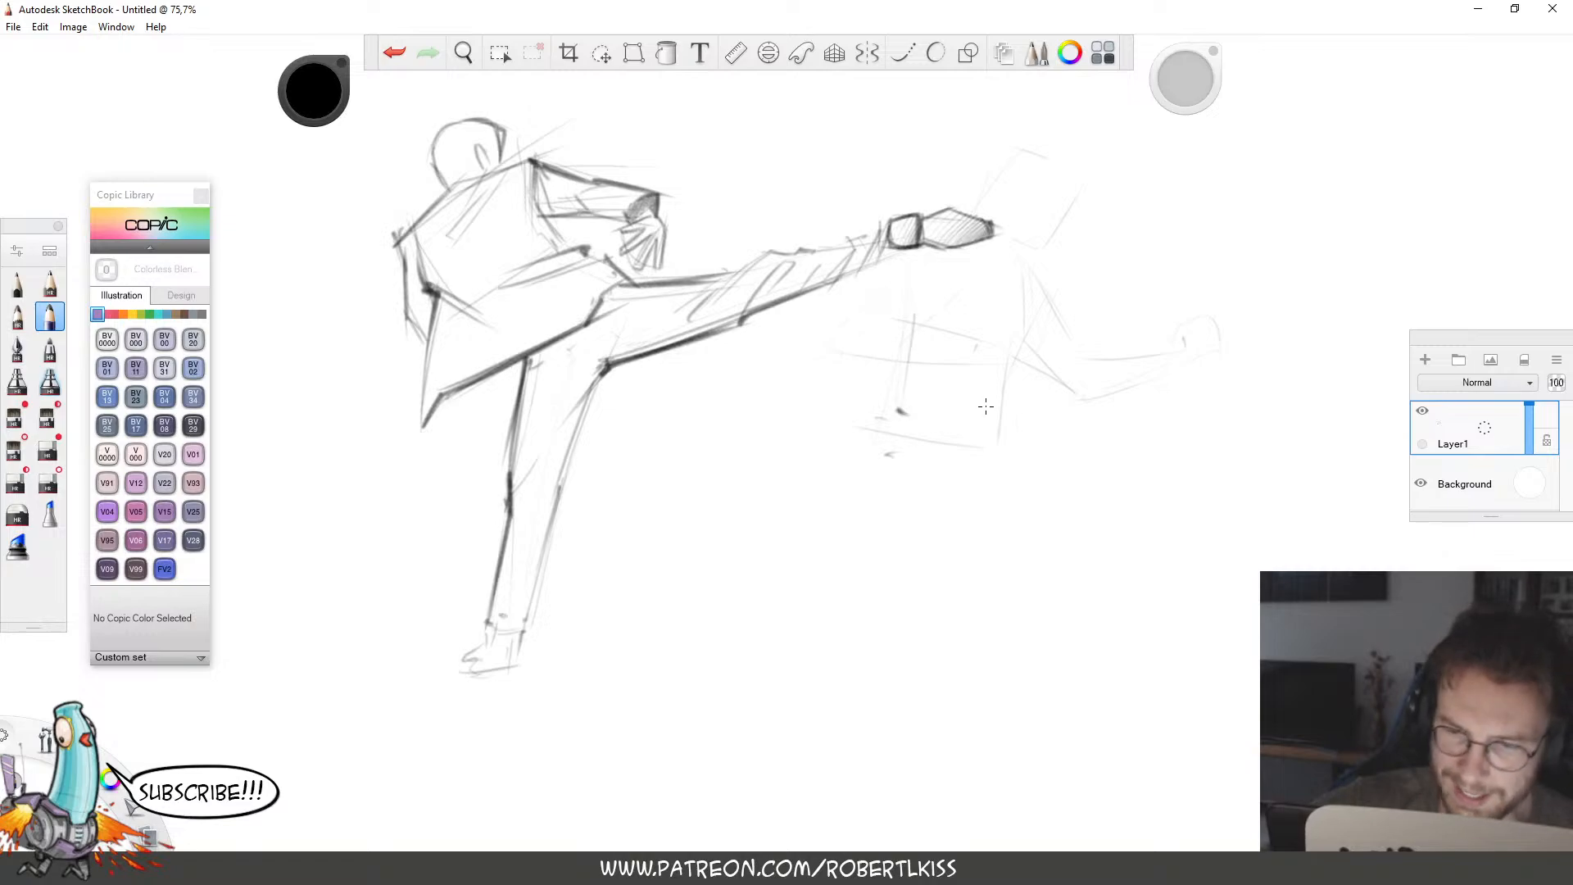
left_click_drag(1006, 348, 996, 418)
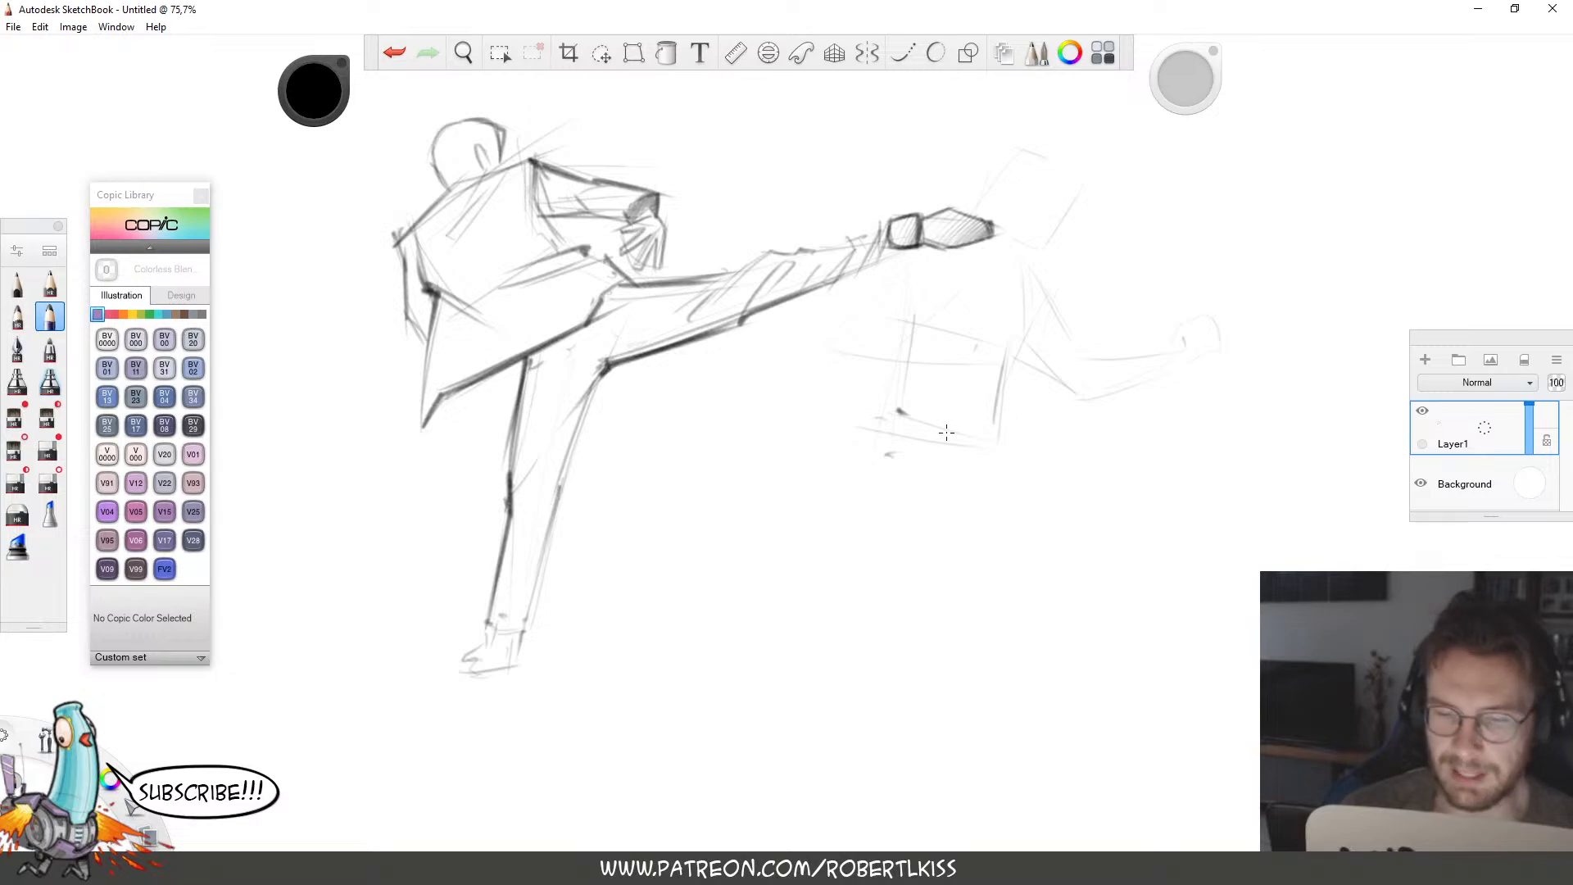
mouse_move(899, 410)
left_mouse_down()
mouse_move(885, 426)
mouse_move(934, 452)
mouse_move(1004, 436)
mouse_move(950, 468)
left_mouse_up()
left_click_drag(888, 423, 1000, 442)
left_click_drag(905, 344, 897, 414)
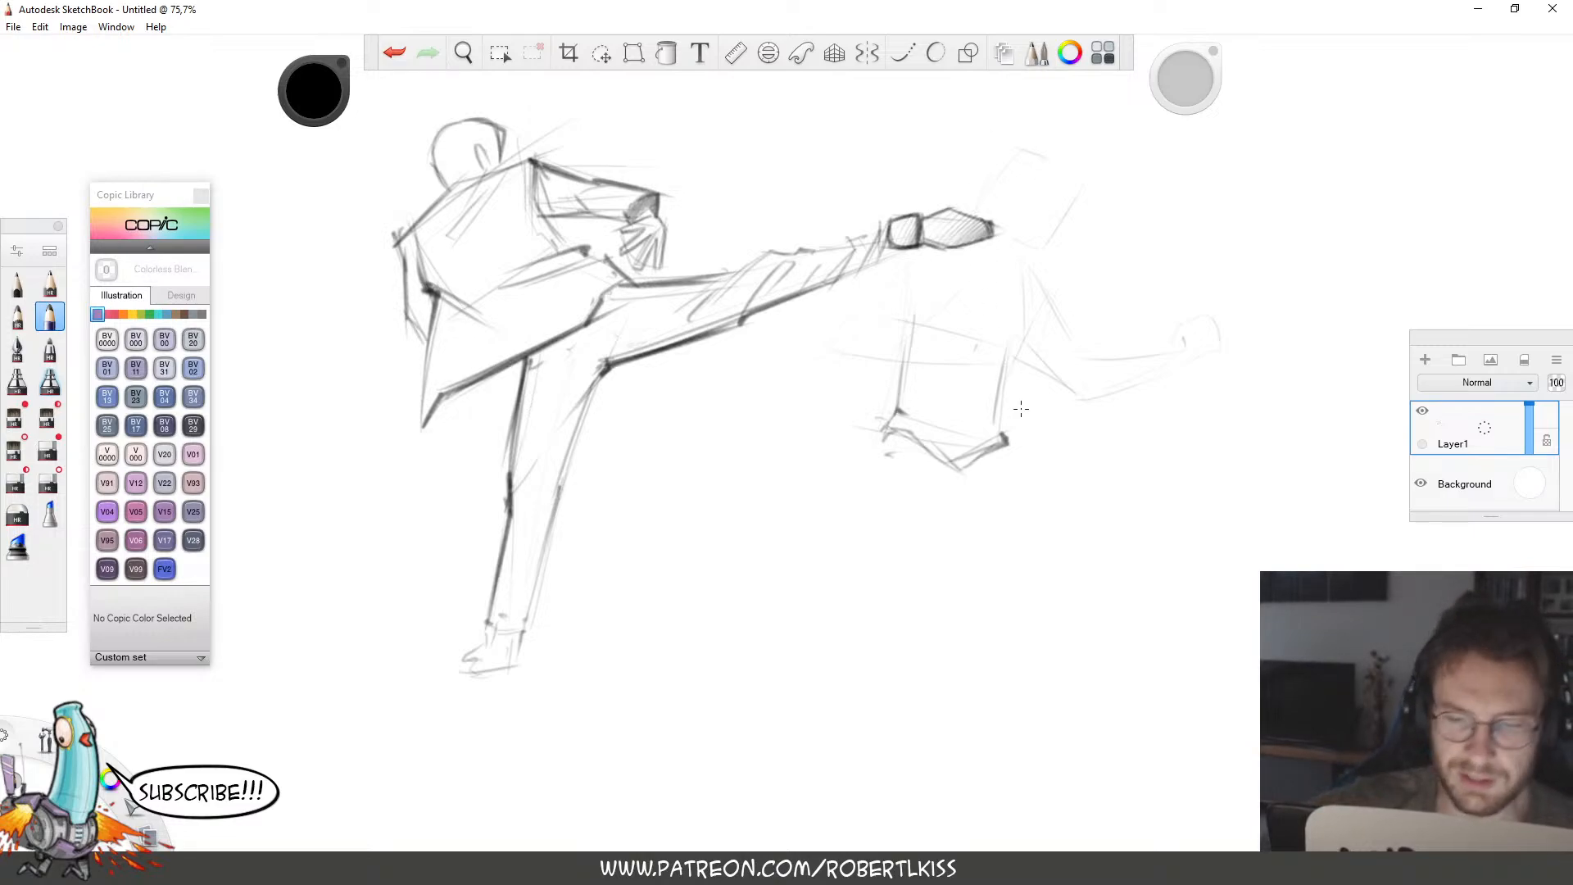
left_click_drag(997, 449, 1019, 340)
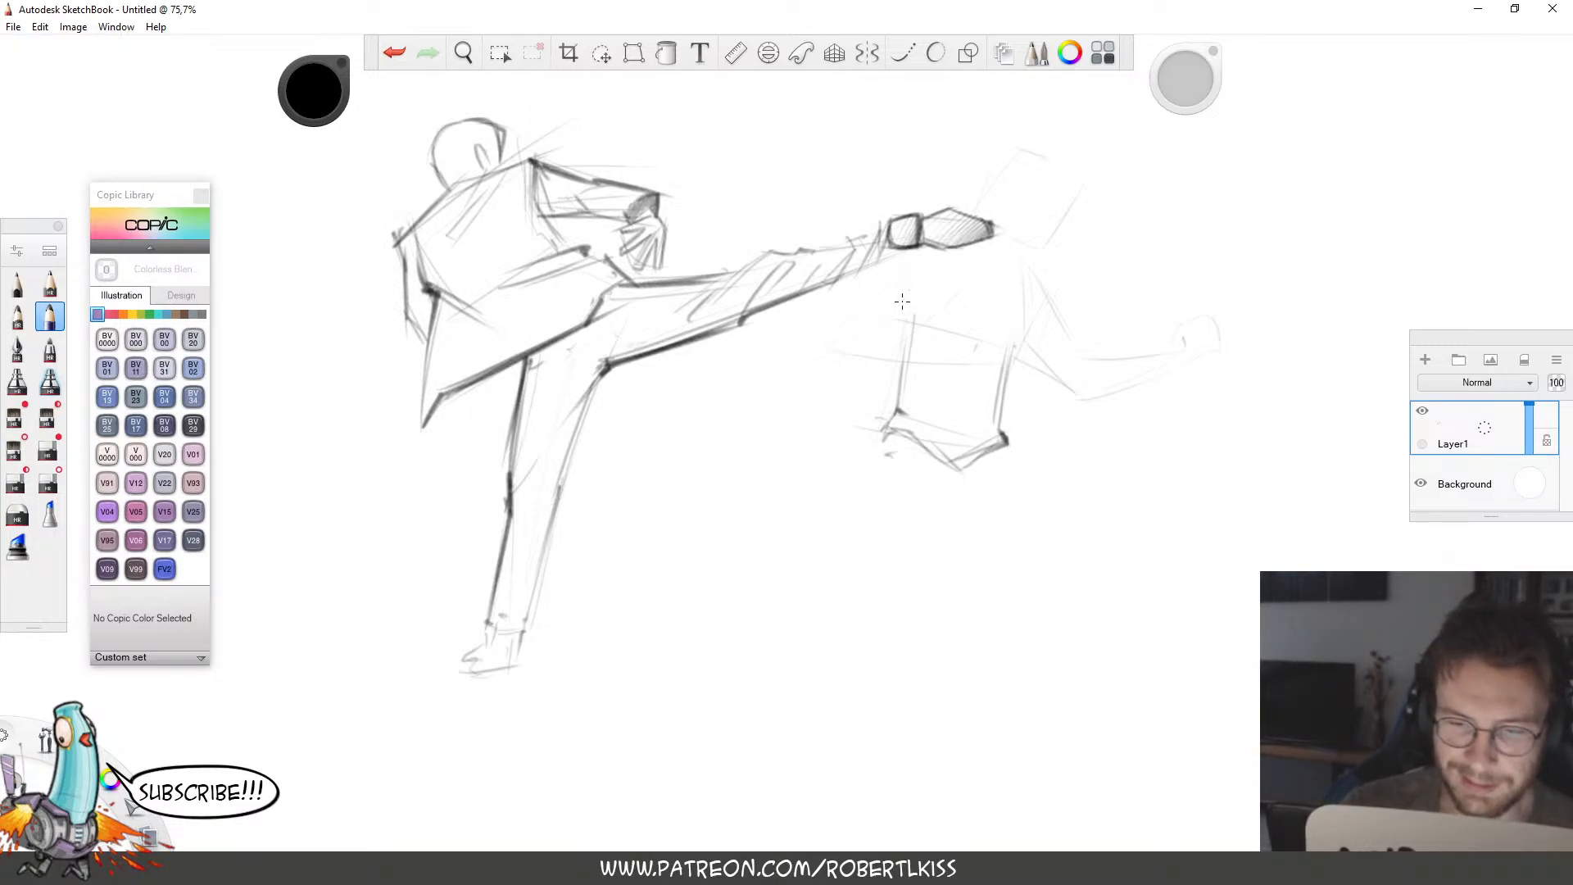
Sketch the opponent's near arm, with the upper arm coming down from the shoulder and the forearm bent across the torso.
mouse_move(871, 312)
left_mouse_down()
mouse_move(849, 344)
mouse_move(954, 346)
left_mouse_up()
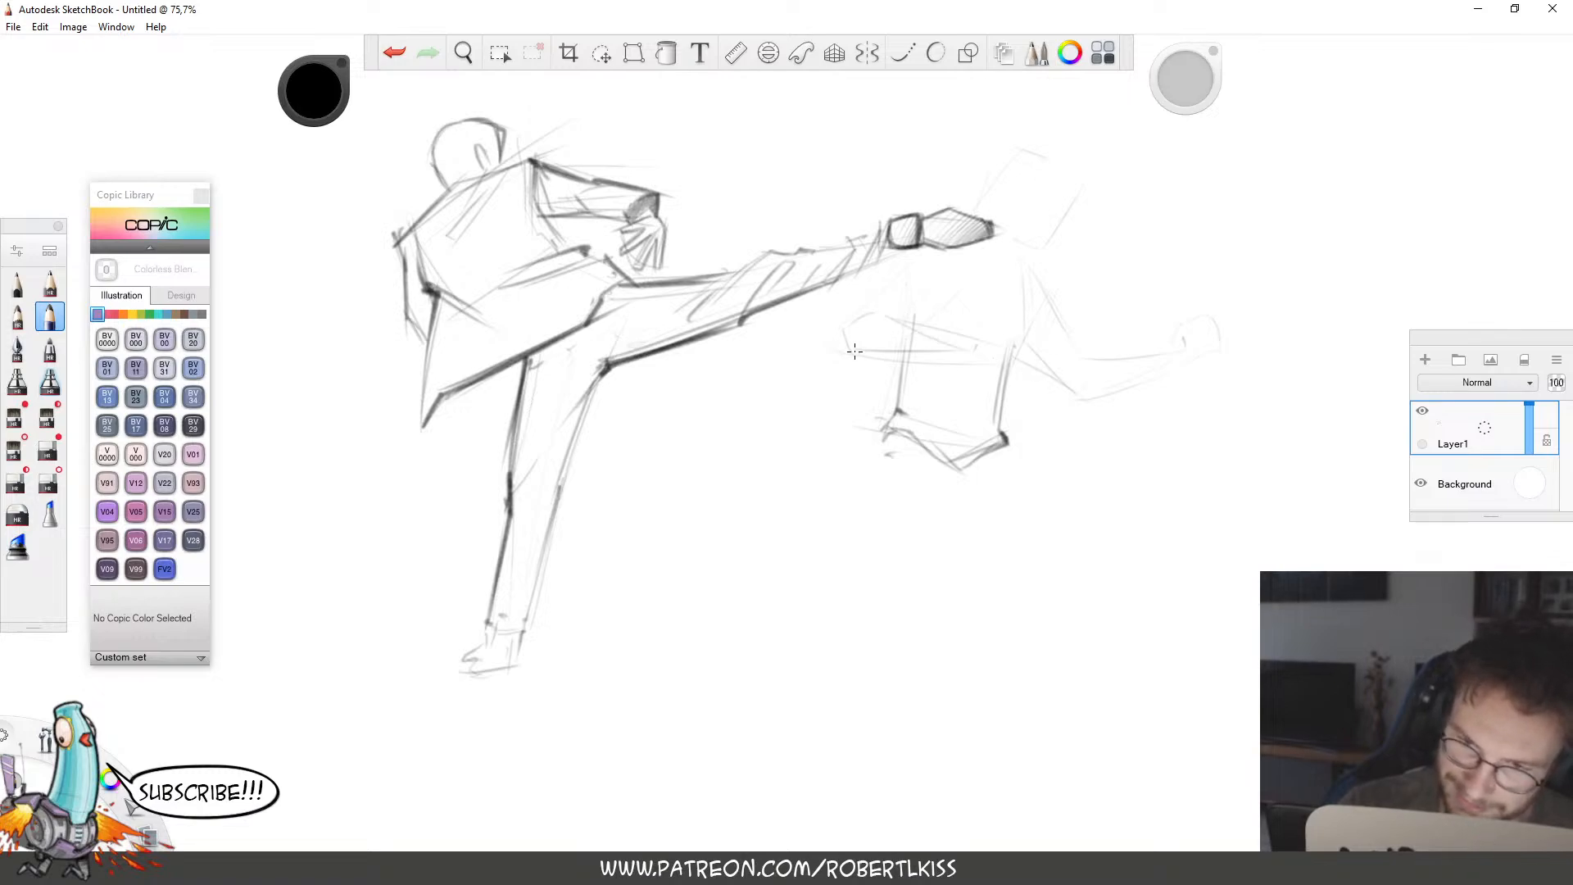
left_click_drag(858, 354, 1008, 365)
left_click_drag(855, 318, 911, 265)
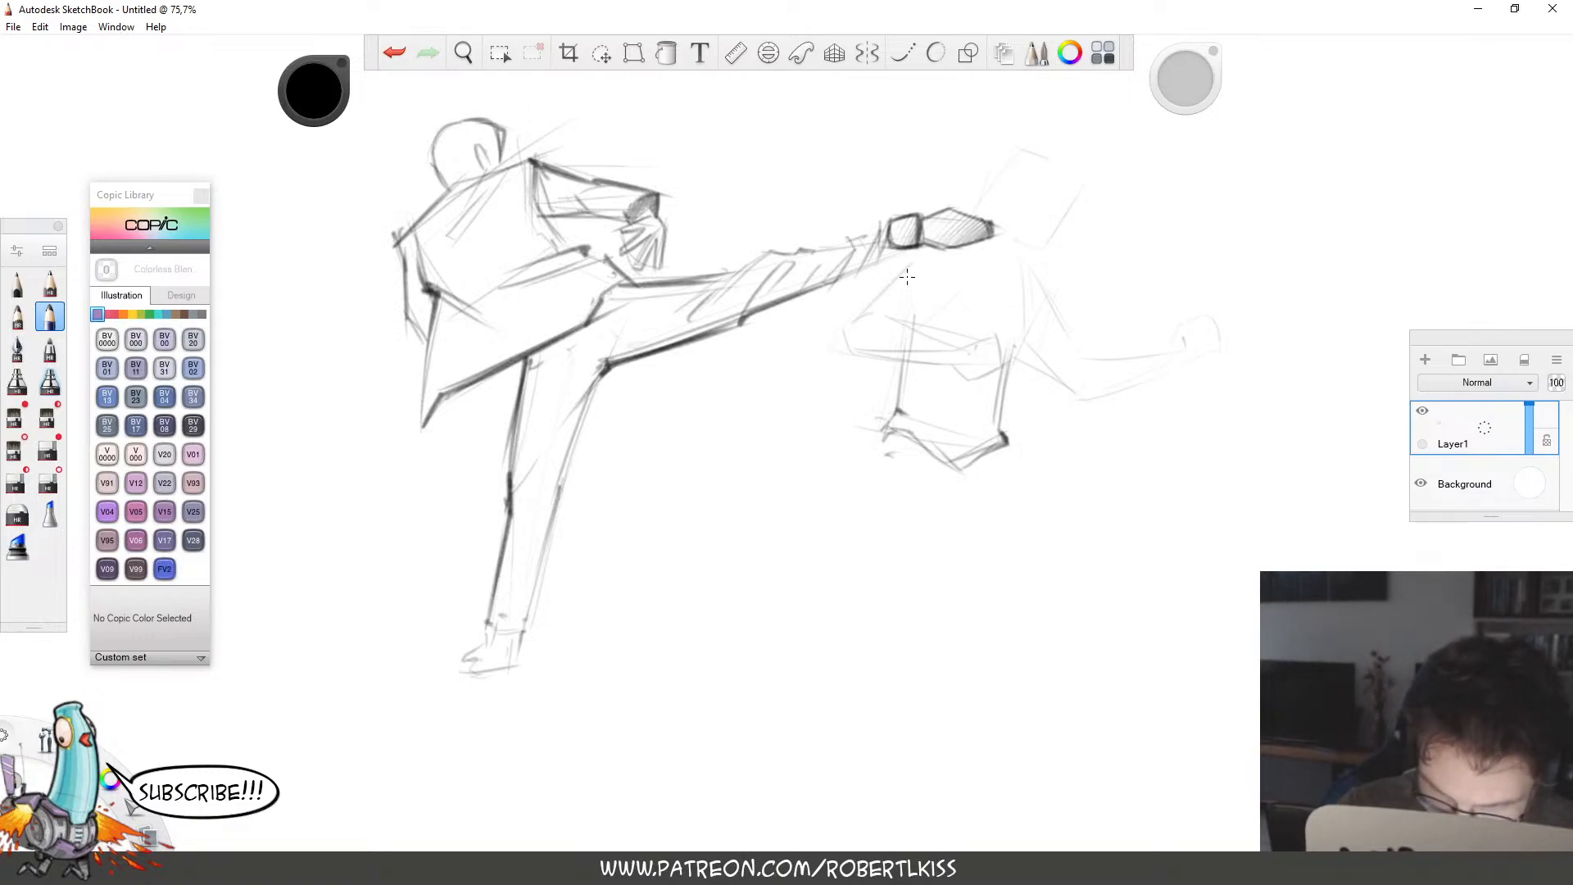
mouse_move(912, 325)
left_mouse_down()
mouse_move(933, 294)
mouse_move(911, 270)
left_mouse_up()
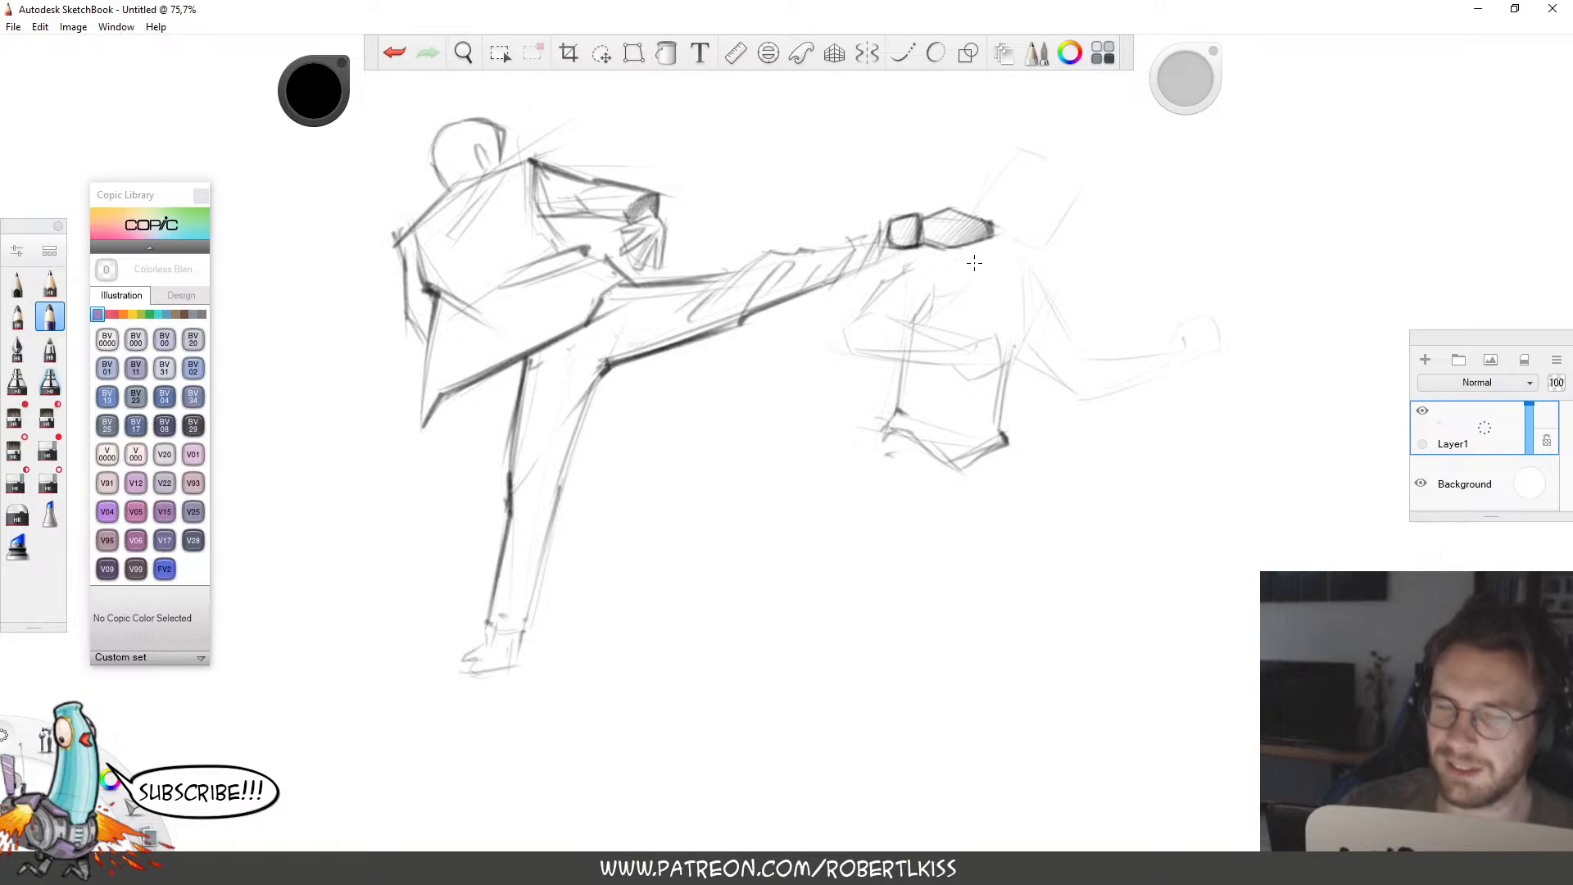
Sketch the opponent's neck and collar lines, the far shoulder point and the far upper arm coming down from it.
left_click_drag(948, 249, 952, 287)
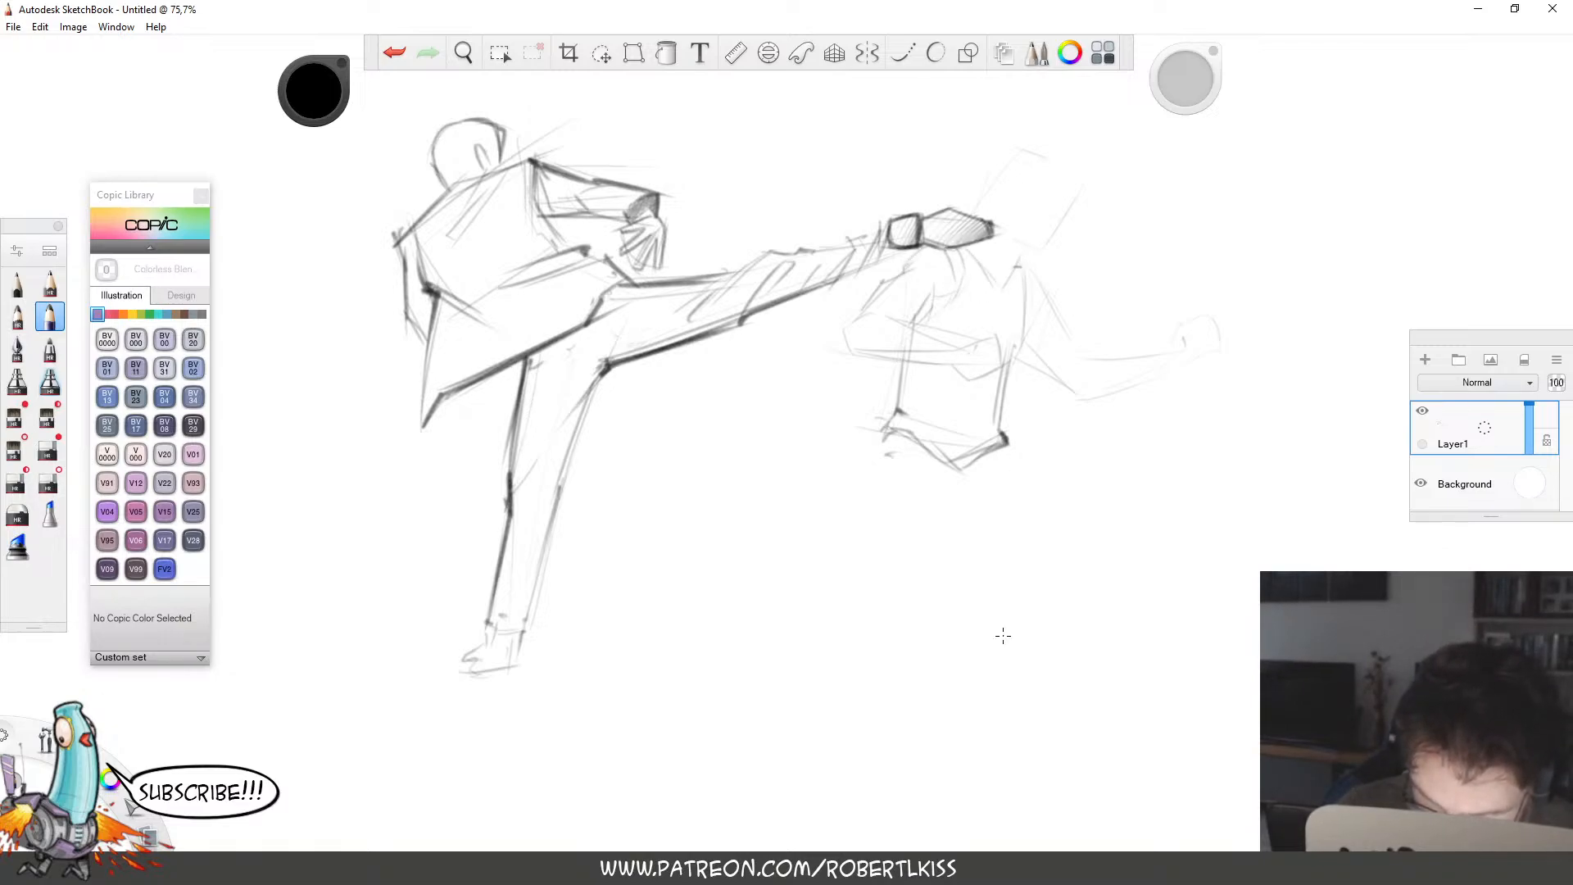
key("space")
left_click_drag(1091, 602, 1092, 561)
left_click_drag(1007, 312, 1018, 226)
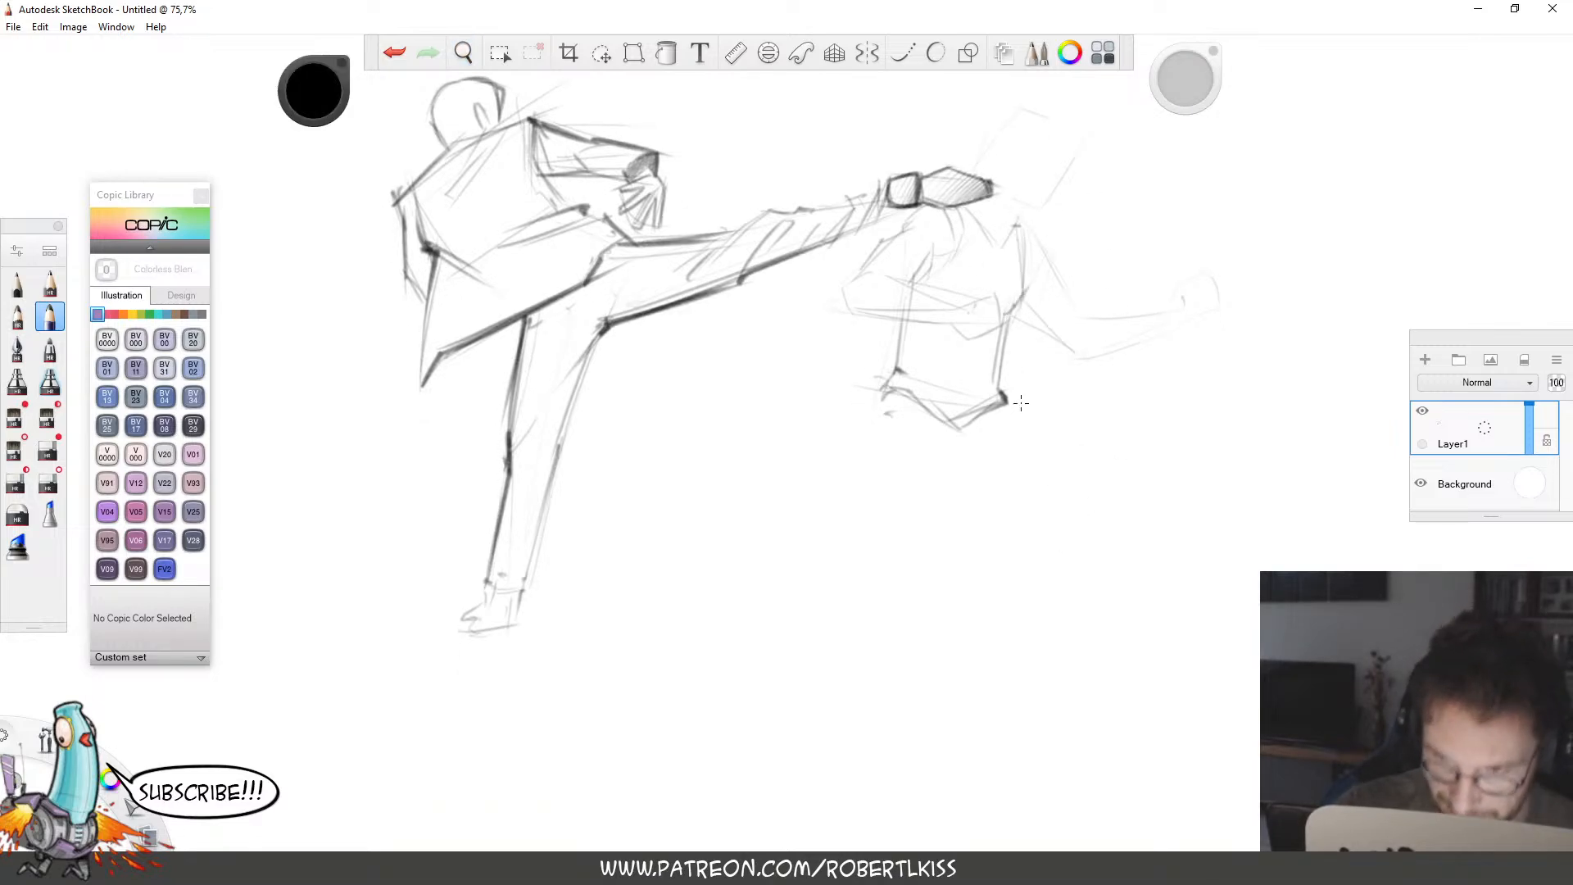
left_click_drag(1016, 293, 1085, 347)
left_click_drag(1027, 223, 1072, 323)
Sketch the opponent's front thigh below the hip, erasing and redrawing its outer edge so it tapers to the knee.
key("space")
left_click_drag(1120, 480, 1060, 323)
mouse_move(852, 305)
left_mouse_down()
mouse_move(843, 336)
mouse_move(872, 388)
left_mouse_up()
left_click_drag(912, 327, 873, 398)
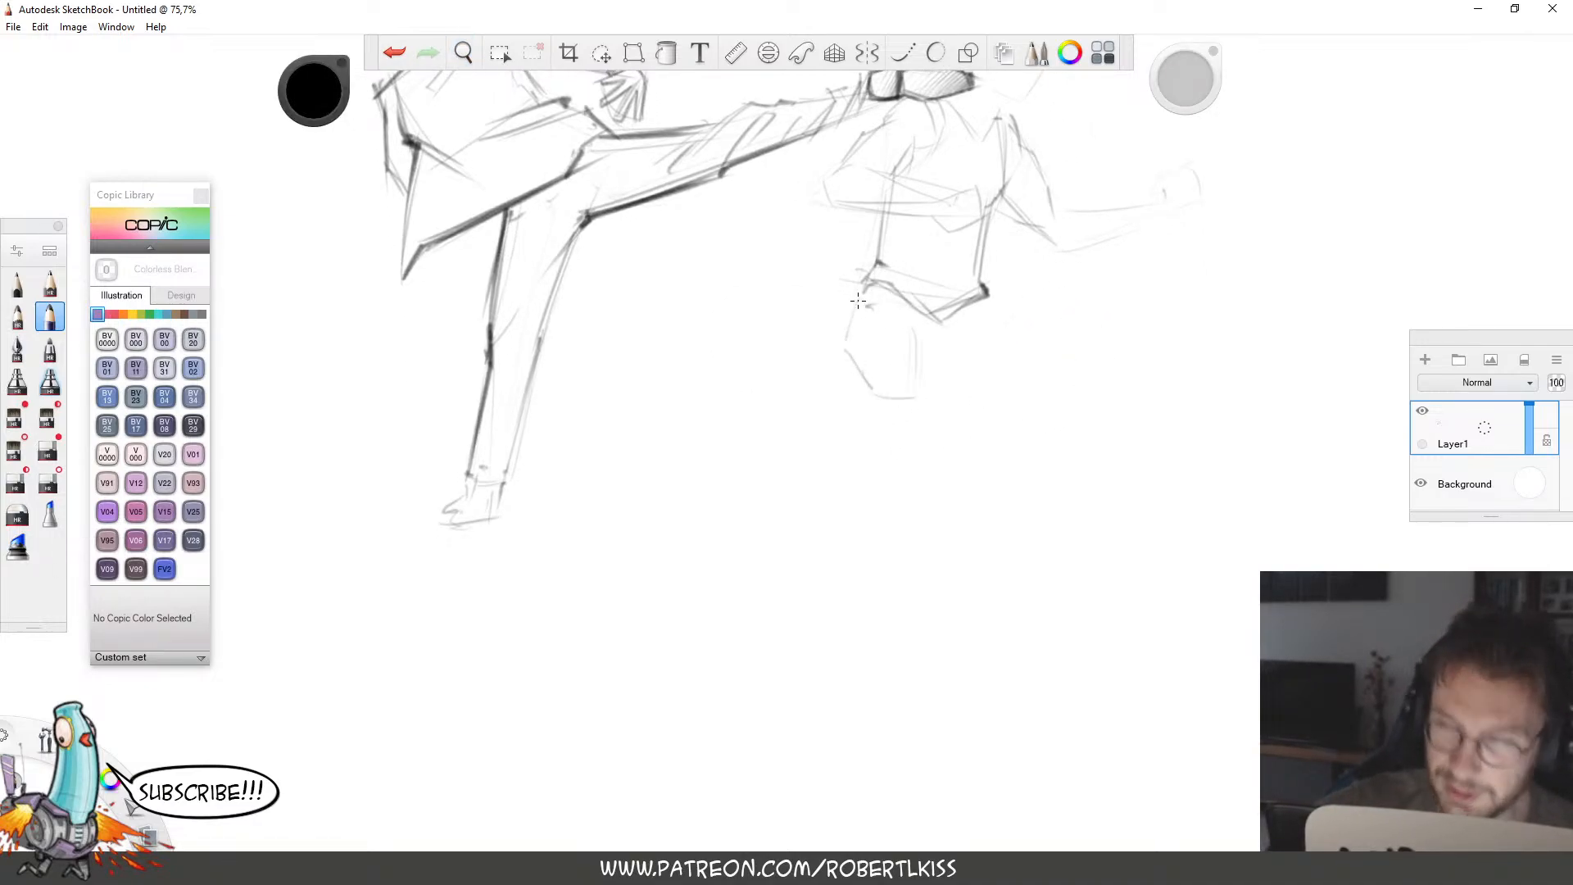
key("e")
key("b")
mouse_move(847, 317)
left_mouse_down()
mouse_move(868, 389)
mouse_move(868, 370)
left_mouse_up()
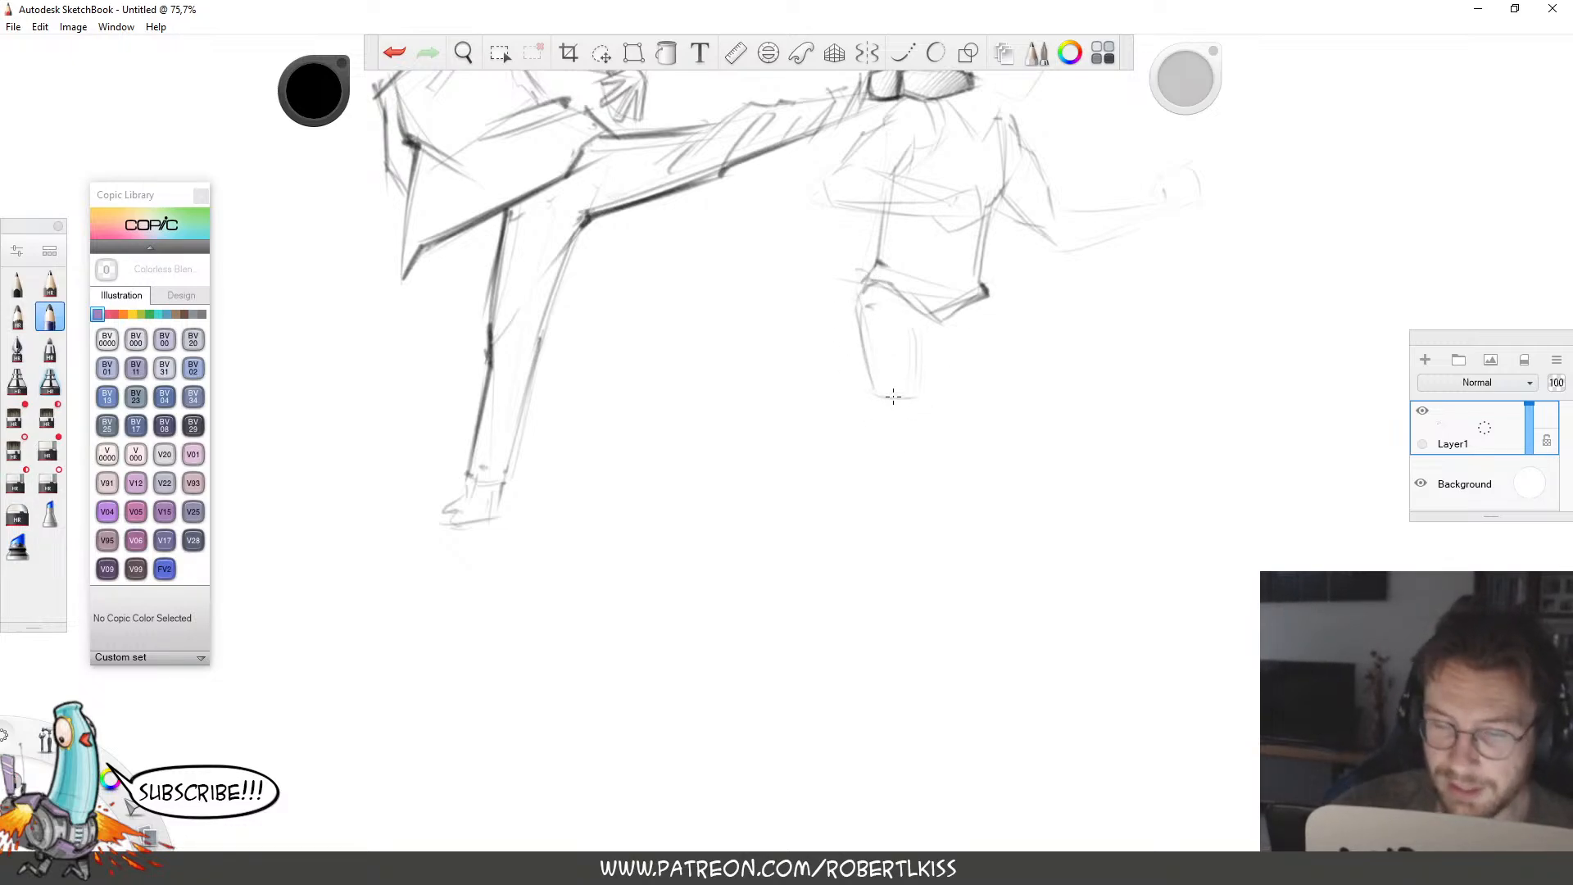
Draw the opponent's front lower leg slanting back from the knee to the foot, cleaning up and firming its edges.
key("space")
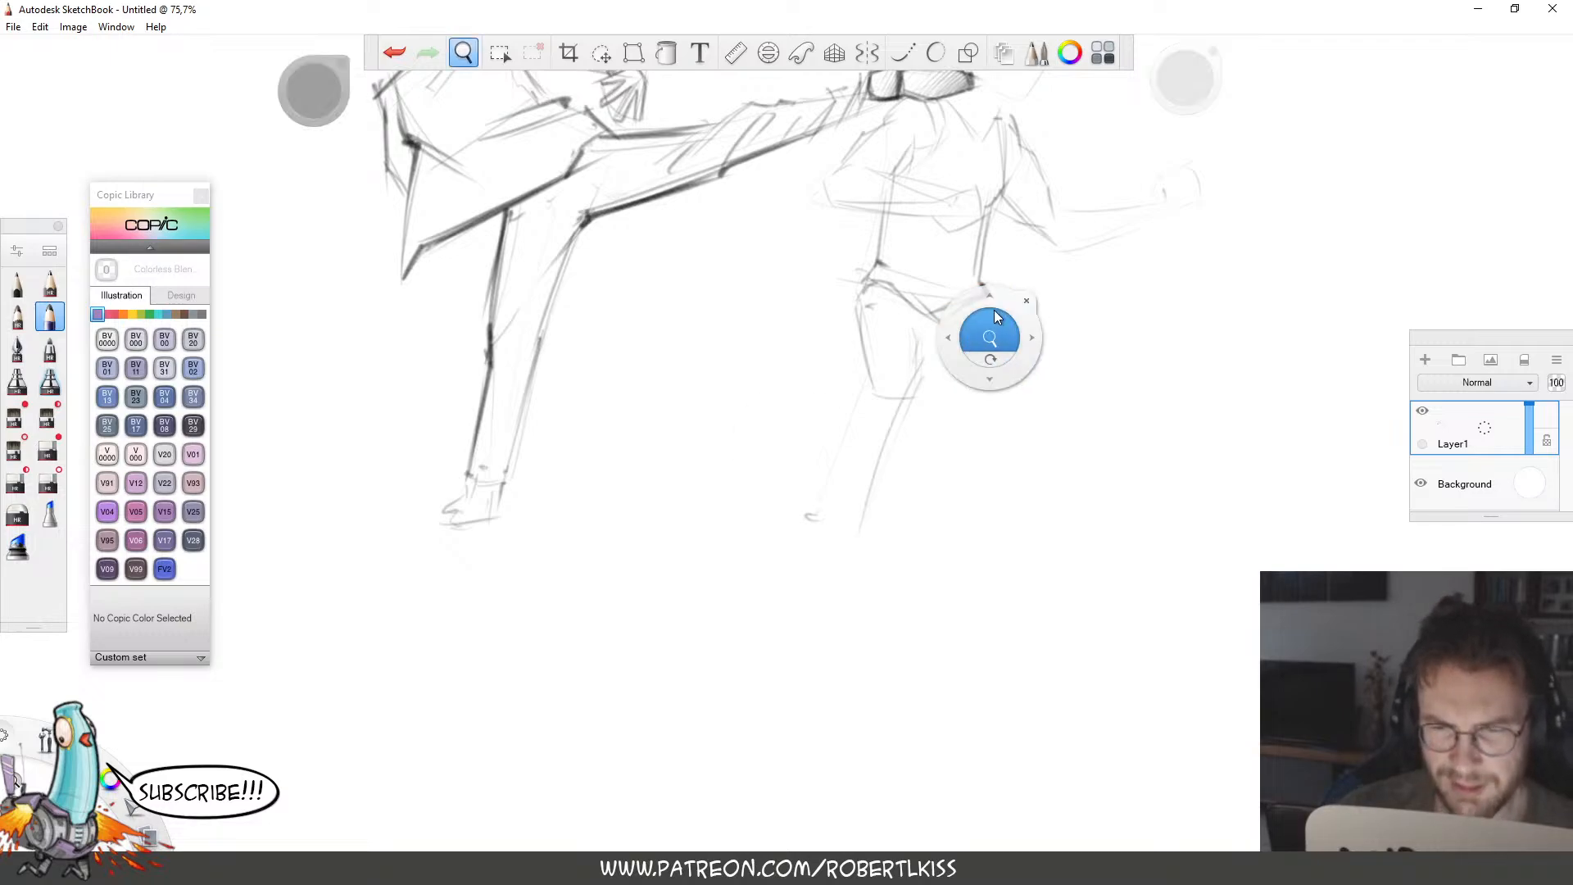
left_click_drag(994, 309, 951, 622)
key("space")
left_click_drag(1018, 333, 986, 393)
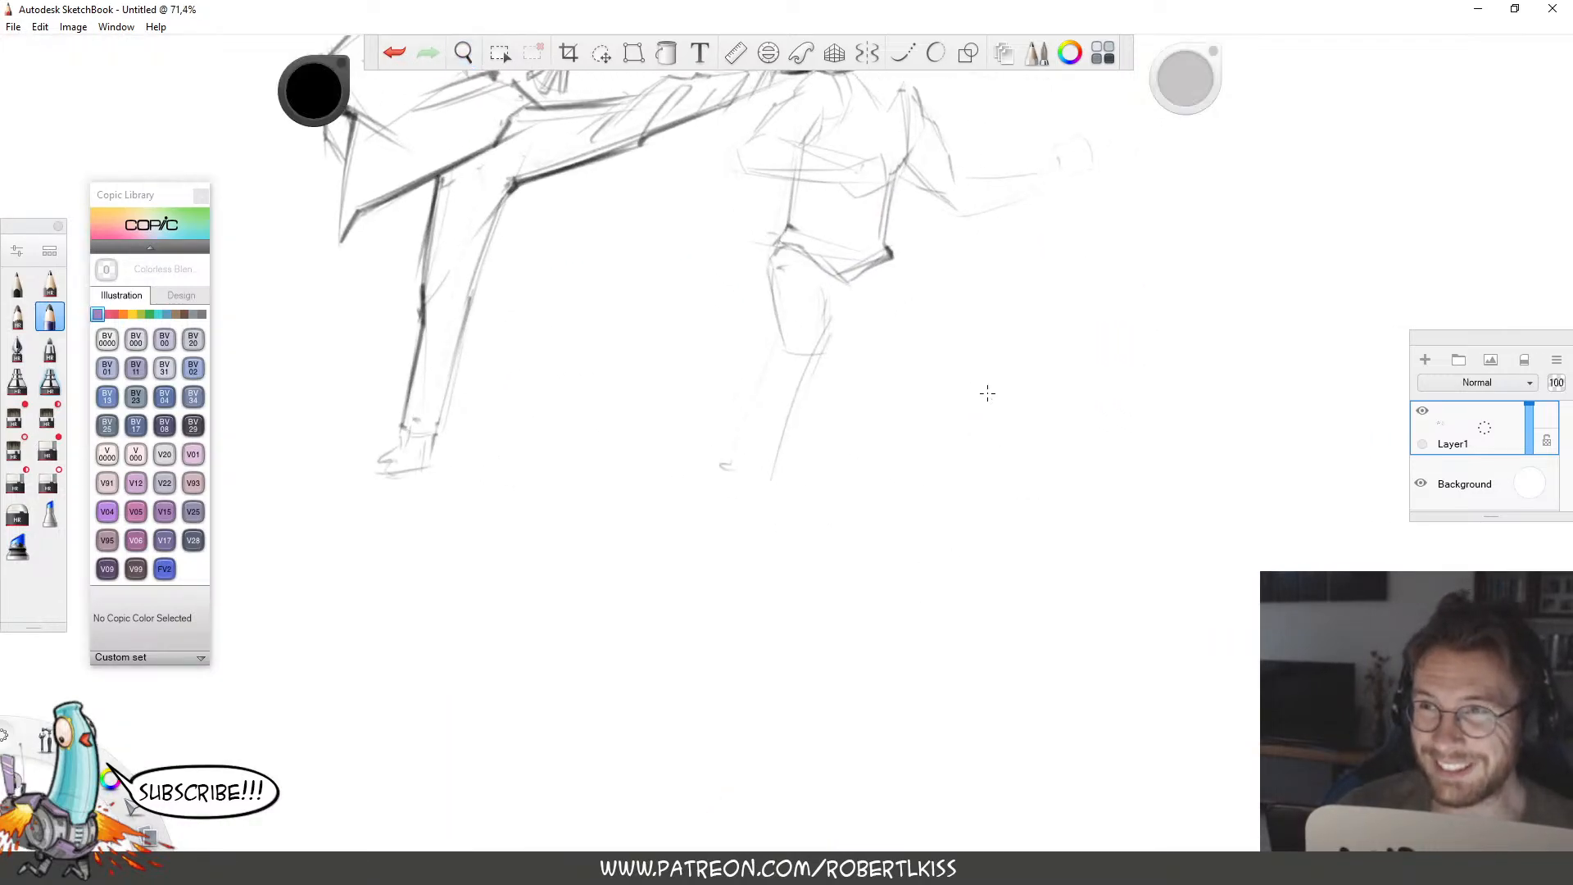
key("e")
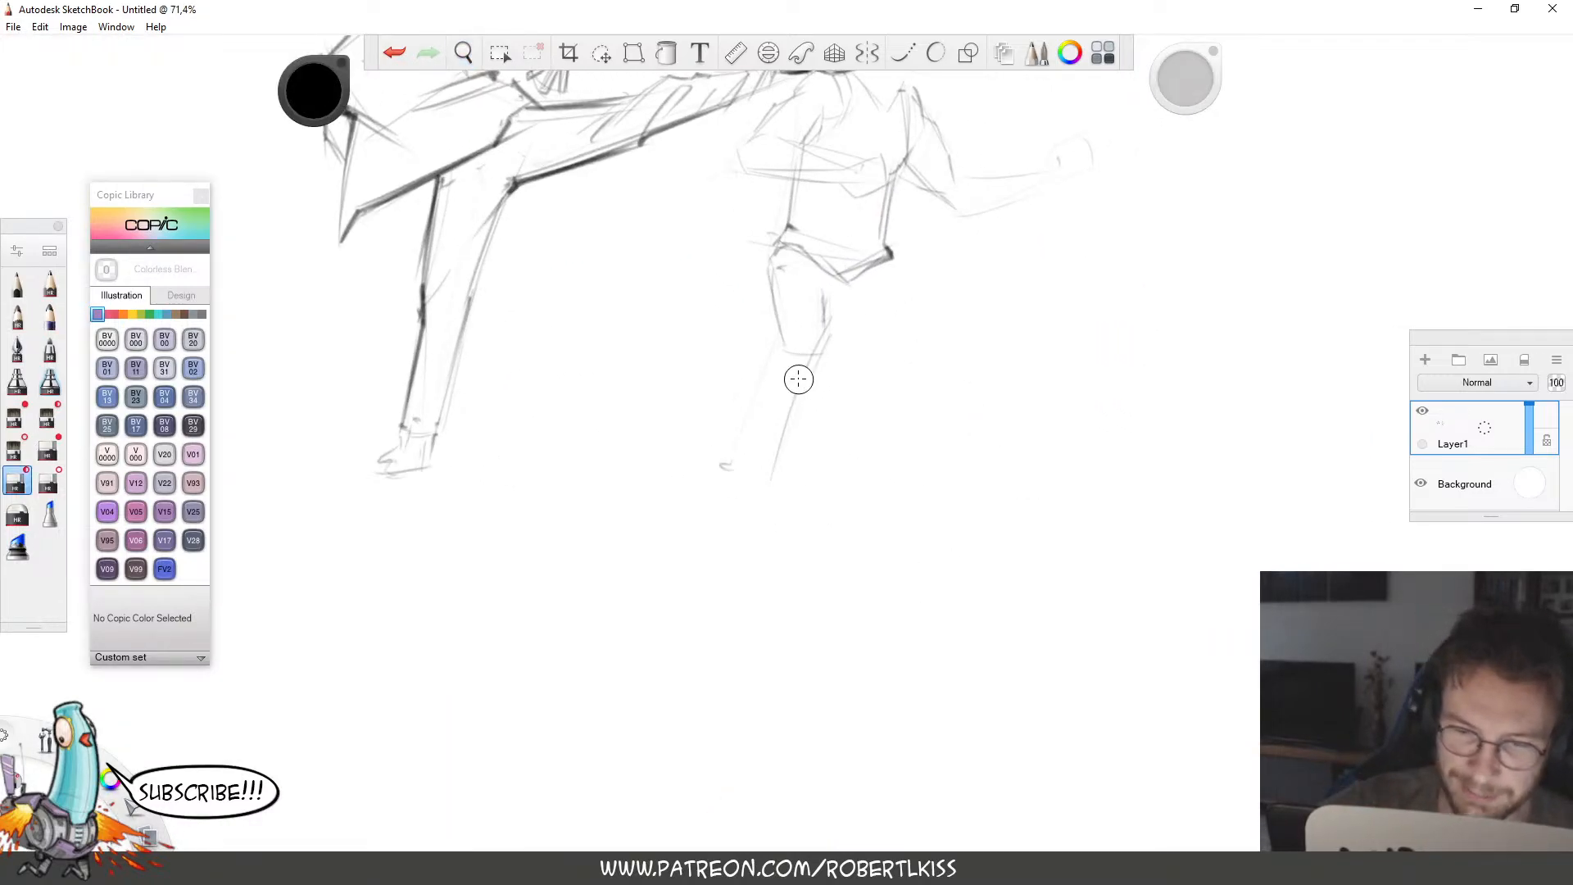
key("e")
mouse_move(797, 379)
left_mouse_down()
mouse_move(783, 348)
mouse_move(778, 465)
left_mouse_up()
mouse_move(781, 335)
left_mouse_down()
mouse_move(746, 383)
mouse_move(742, 477)
mouse_move(782, 336)
mouse_move(783, 439)
left_mouse_up()
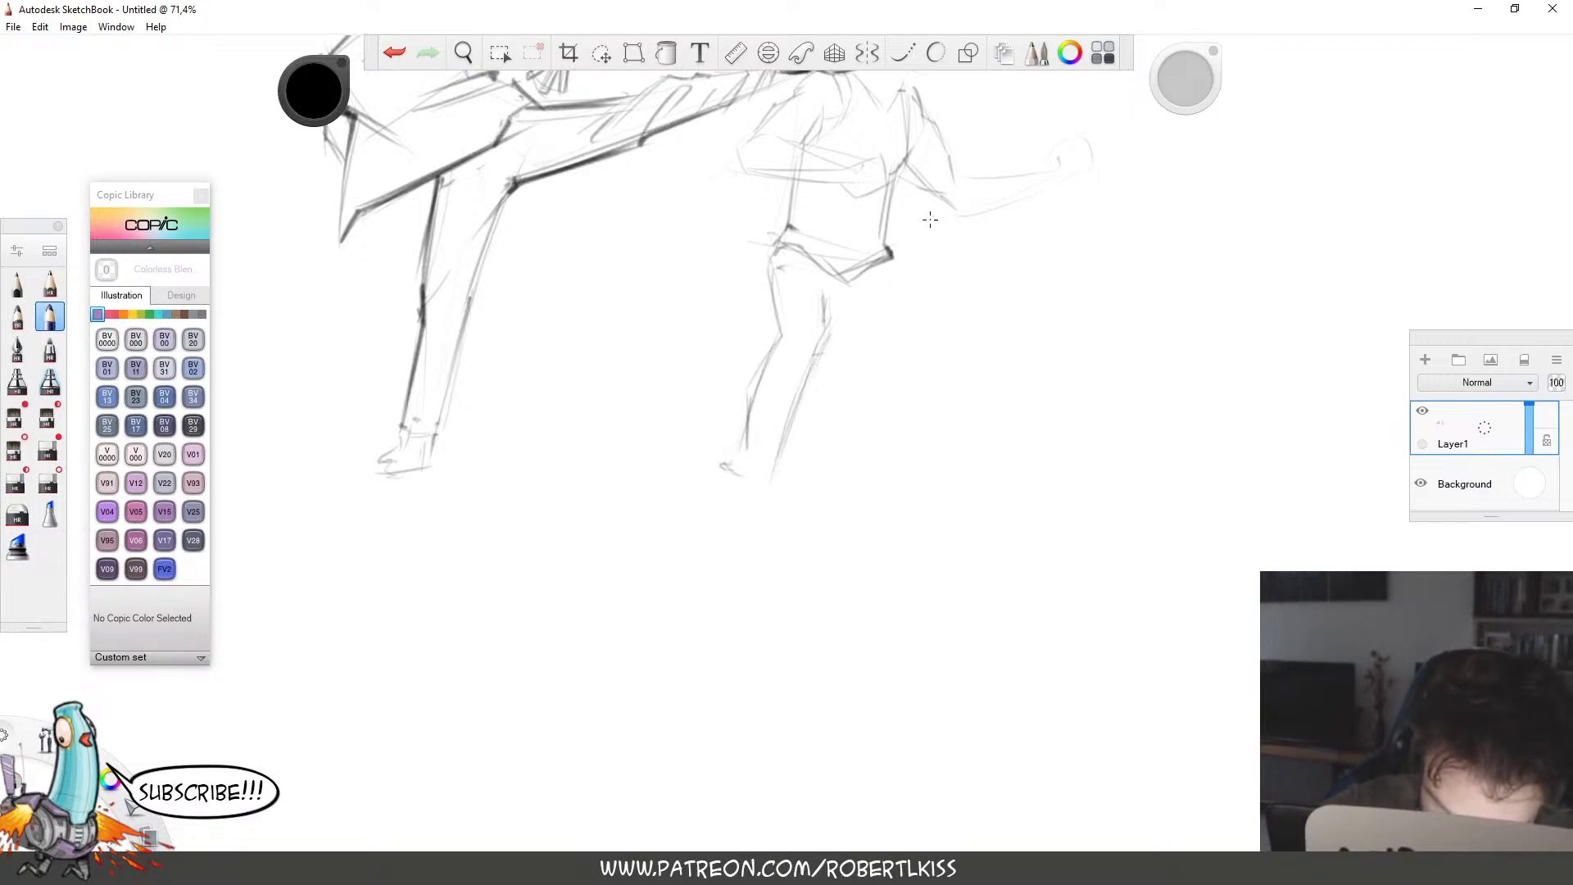
Rough in the opponent's rear leg, with the thigh reaching outward from the hip and the lower leg dropping straight down.
left_click_drag(926, 376, 943, 384)
left_click_drag(832, 308, 934, 336)
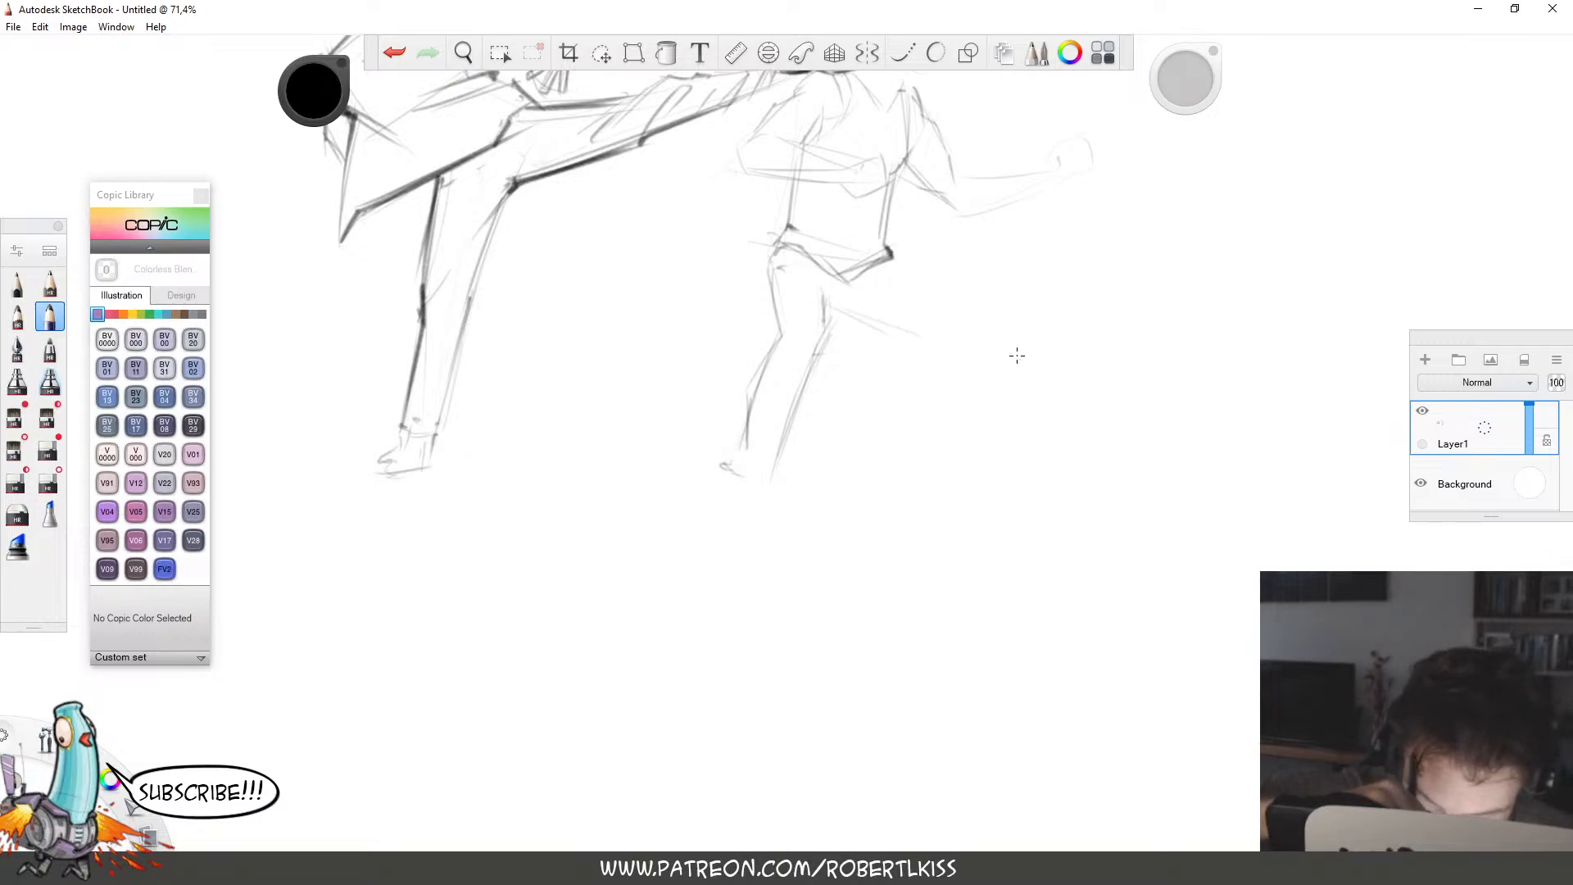
mouse_move(893, 269)
left_mouse_down()
mouse_move(967, 315)
mouse_move(941, 428)
left_mouse_up()
left_click_drag(995, 354, 969, 460)
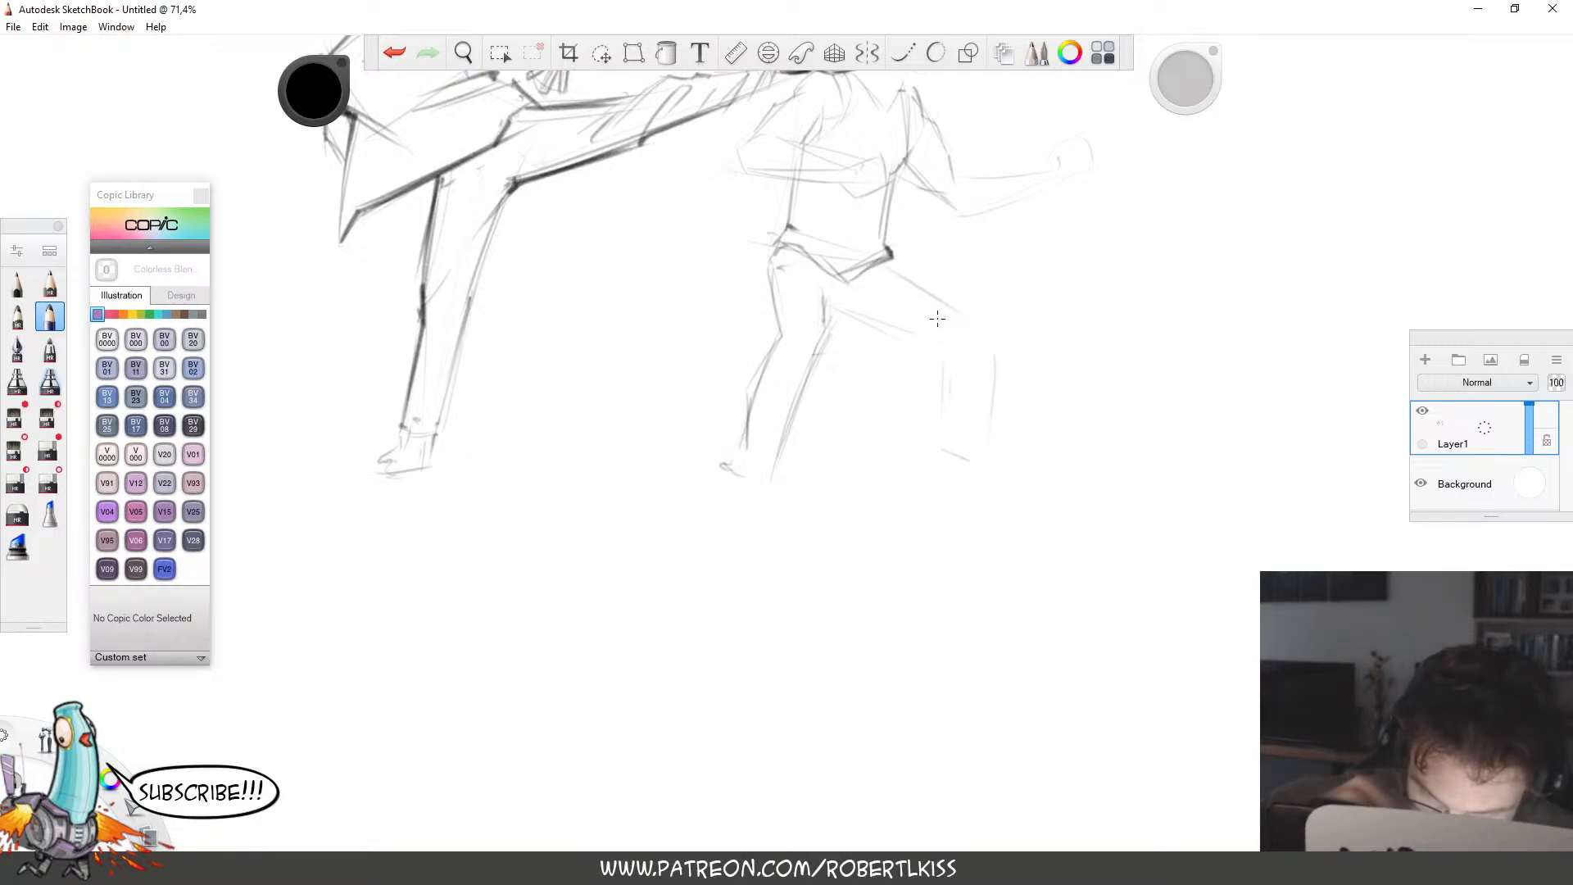
left_click_drag(831, 316, 942, 353)
mouse_move(888, 265)
left_mouse_down()
mouse_move(995, 341)
mouse_move(856, 624)
left_mouse_up()
key("space")
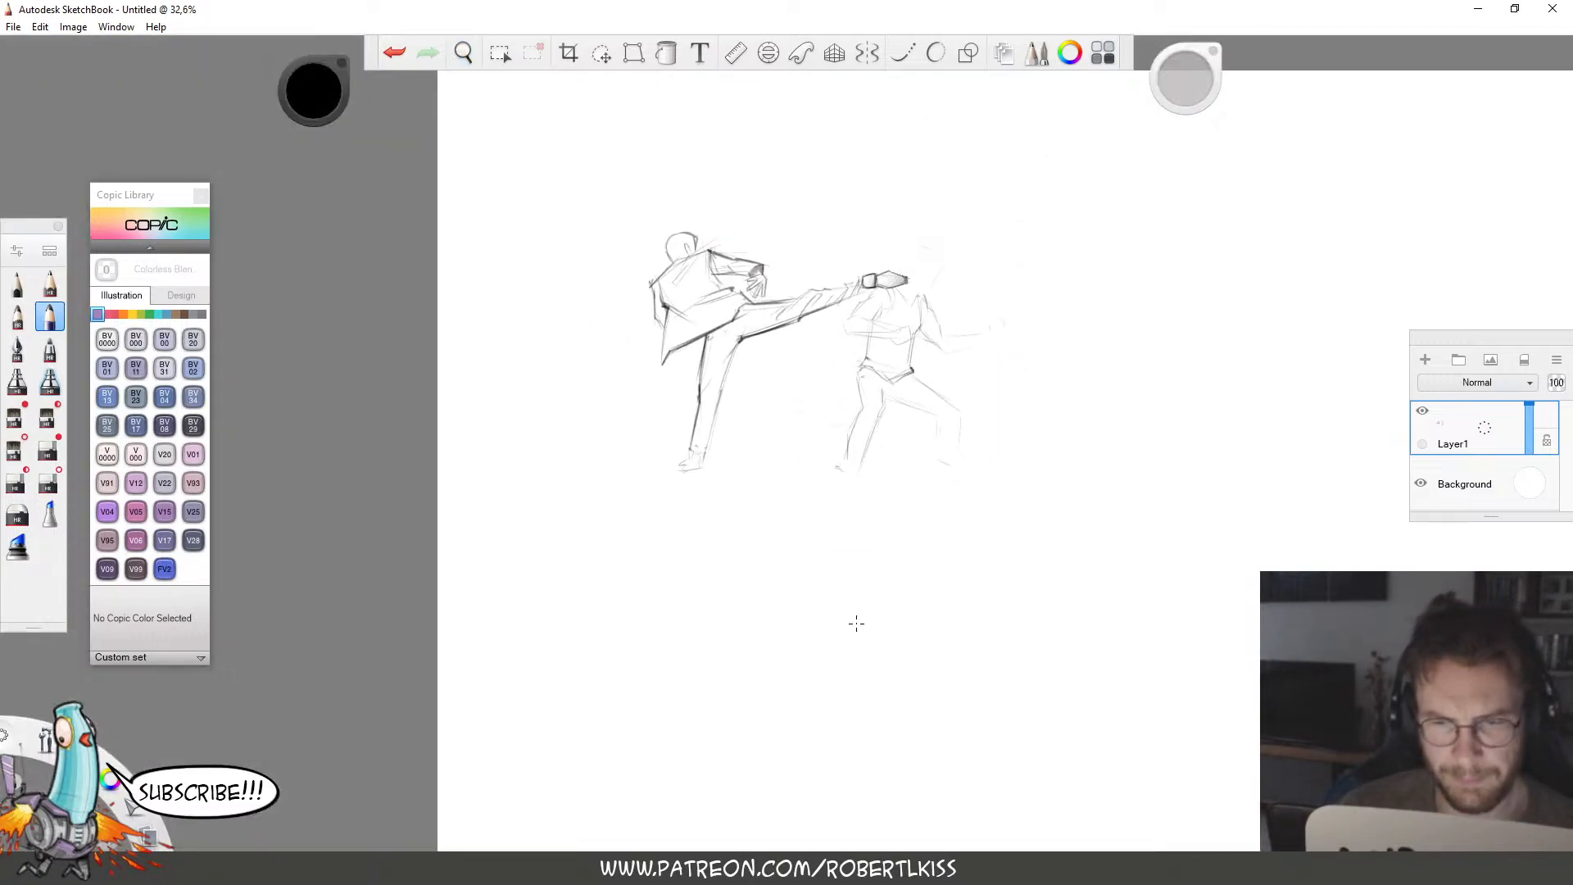
Darken the contours of the opponent's front leg from hip to ankle, adding knee creases and a trouser cuff.
key("space")
left_click_drag(941, 362, 1057, 337)
left_click_drag(1061, 460, 1071, 421)
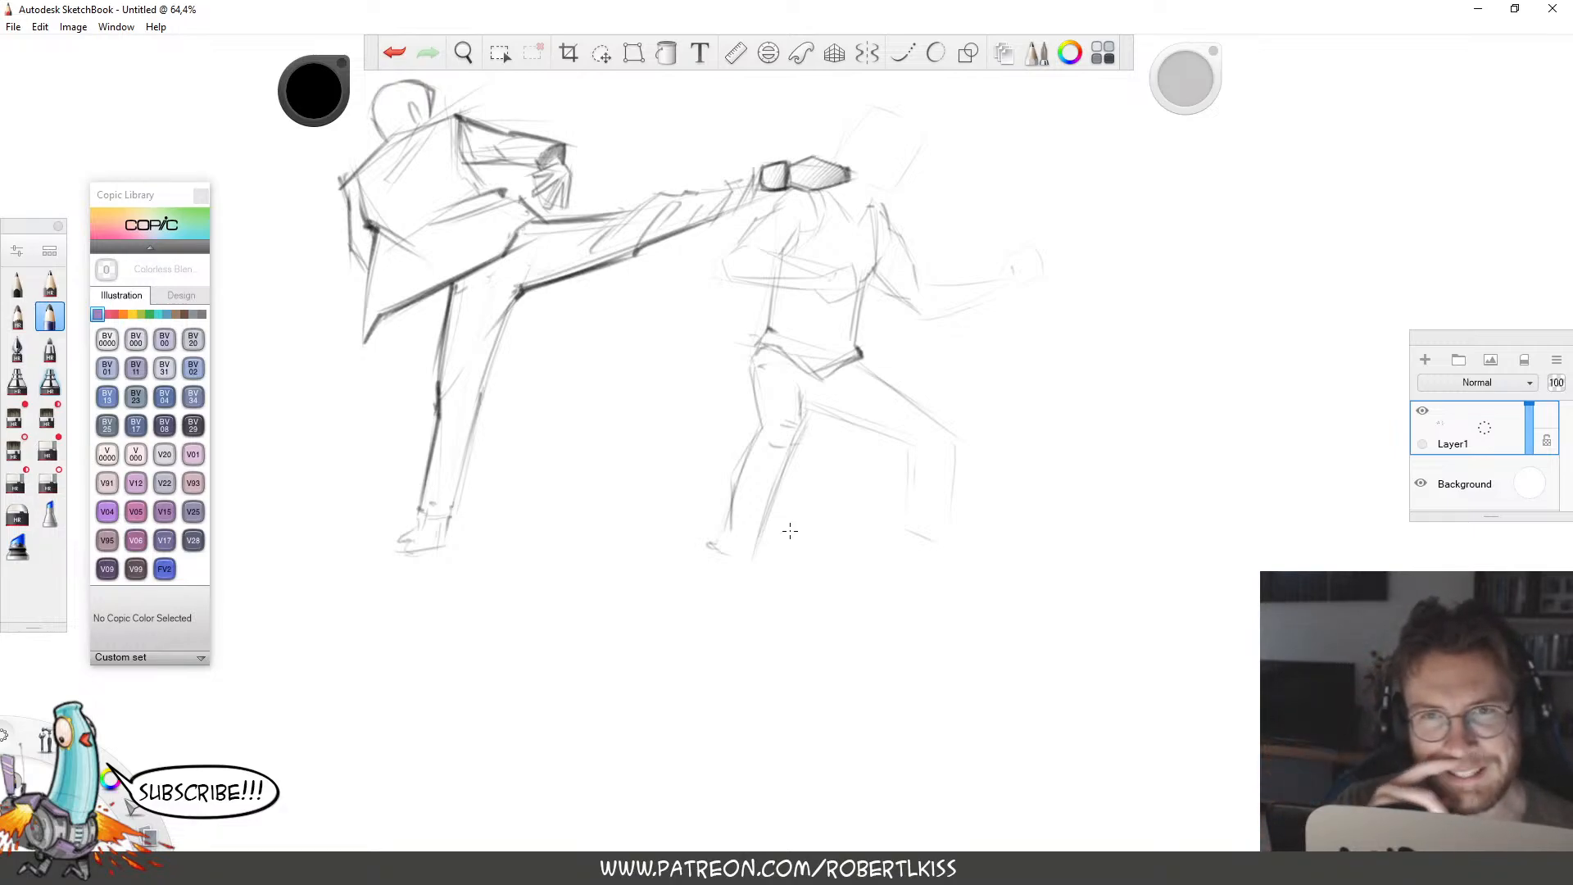
left_click_drag(857, 621, 916, 416)
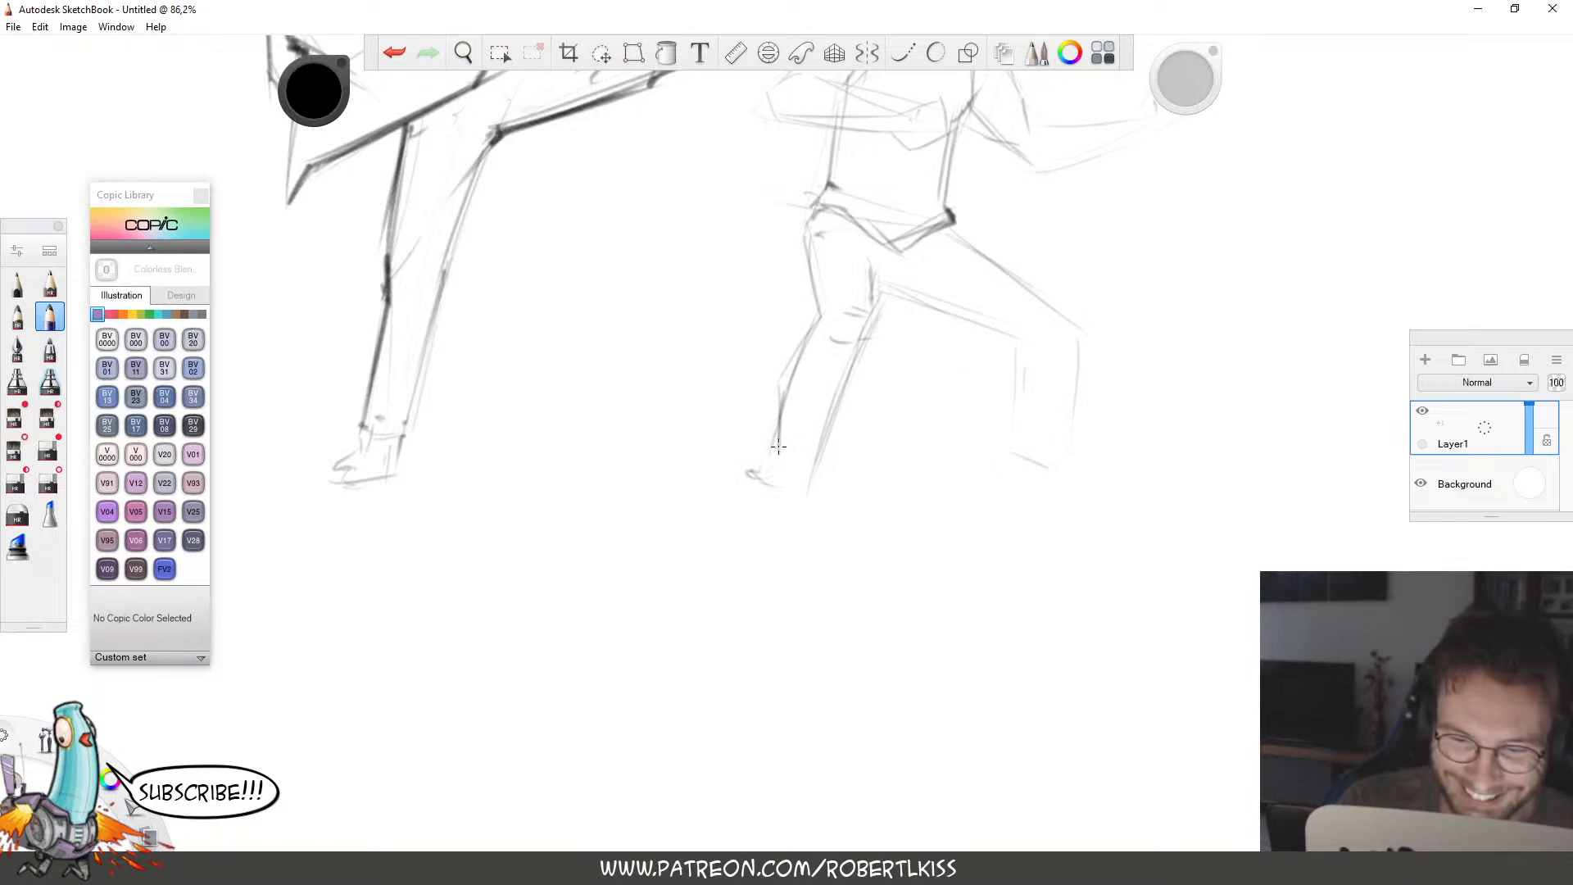
mouse_move(777, 446)
left_mouse_down()
mouse_move(820, 460)
mouse_move(777, 446)
mouse_move(831, 291)
left_mouse_up()
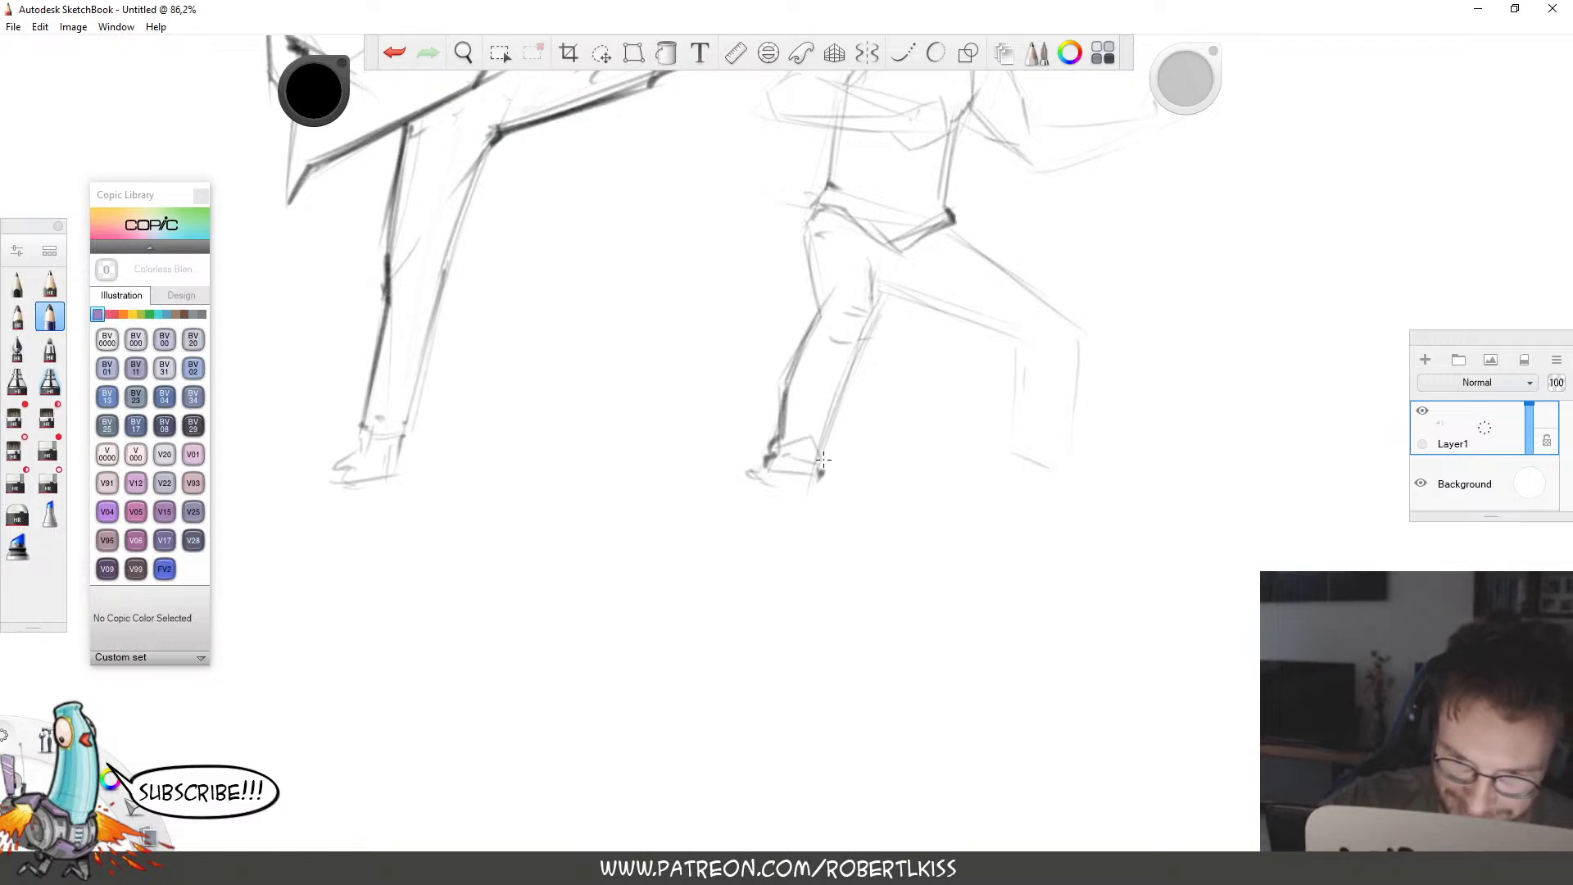
left_click_drag(821, 473, 881, 296)
mouse_move(822, 443)
left_mouse_down()
mouse_move(879, 293)
mouse_move(804, 223)
mouse_move(812, 206)
left_mouse_up()
mouse_move(880, 301)
left_mouse_down()
mouse_move(866, 259)
mouse_move(1016, 332)
left_mouse_up()
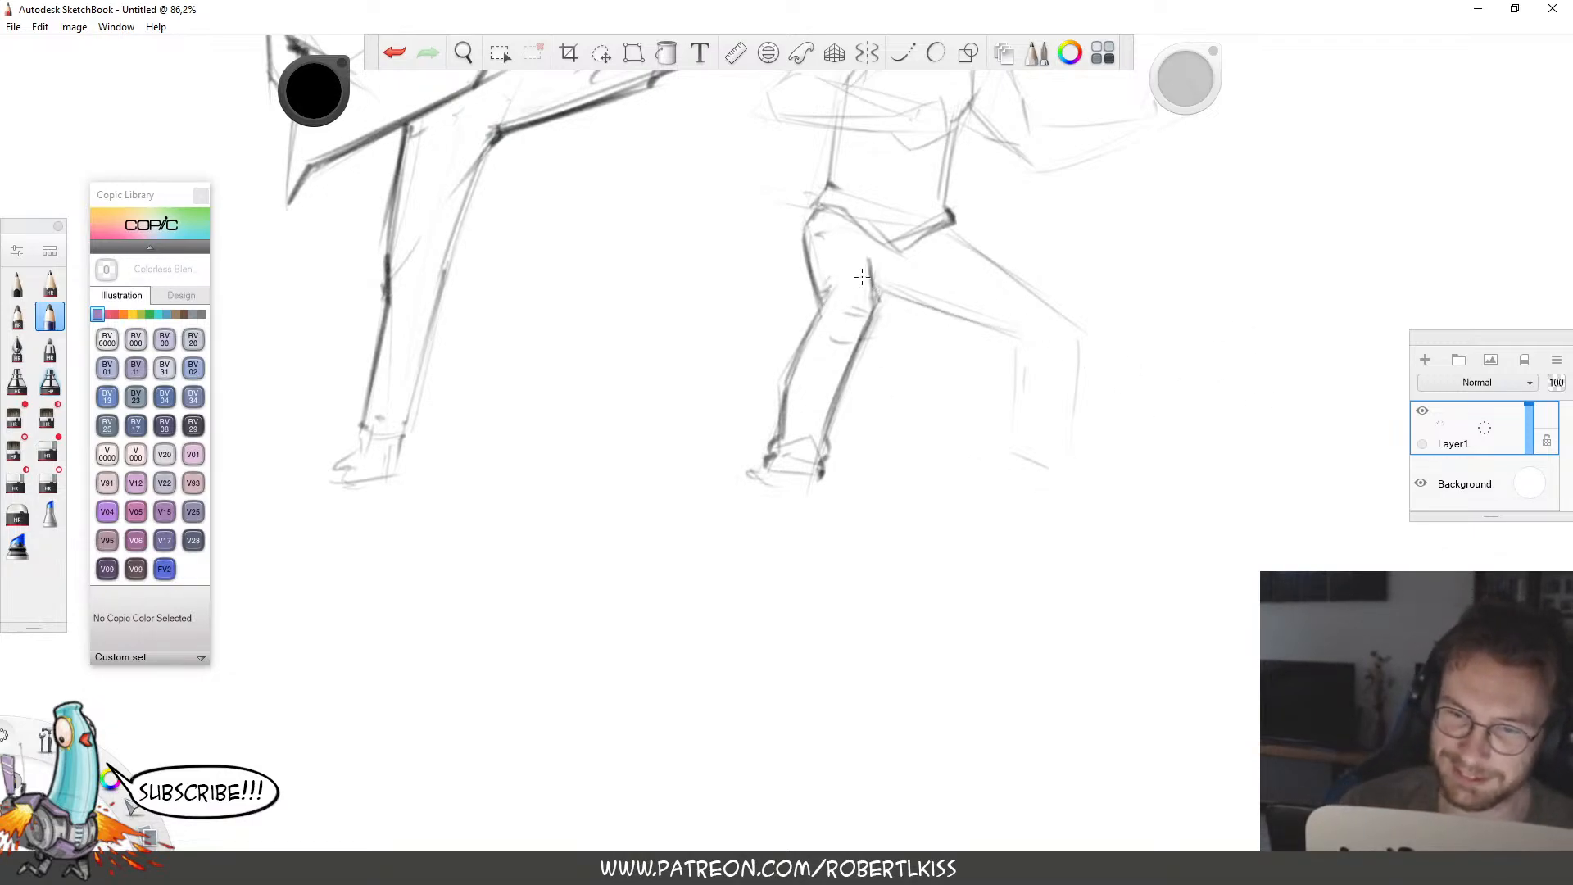
Erase the rough underside of the opponent's rear thigh and redraw it as a dark straight line from crotch to knee.
left_click_drag(865, 278, 1070, 336)
key("ctrl+z")
key("space")
left_click_drag(1256, 464, 999, 163)
key("e")
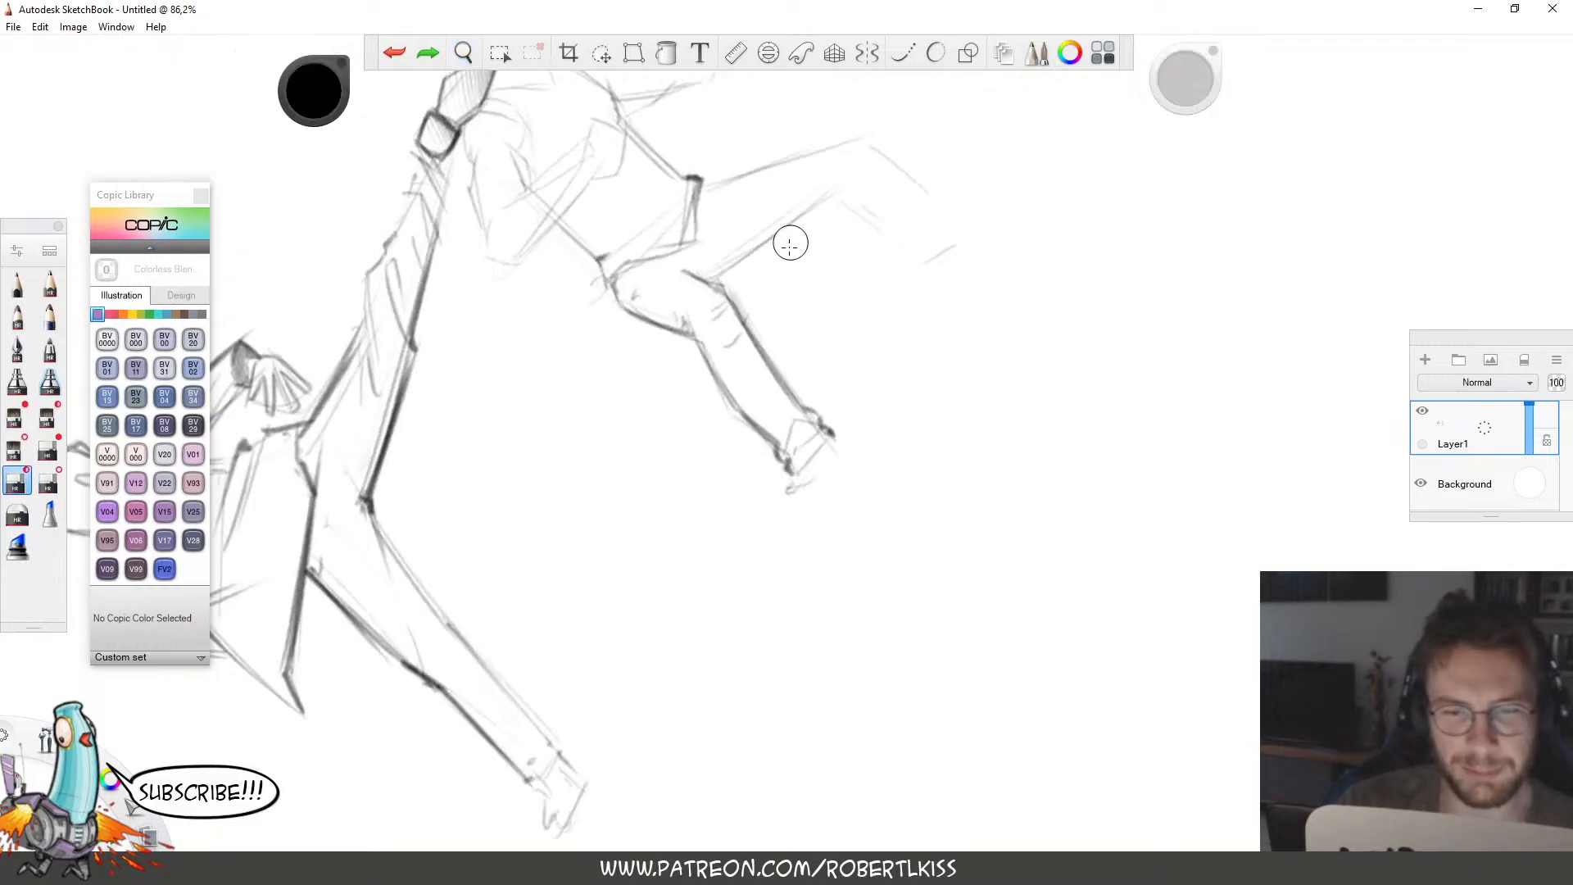
mouse_move(789, 244)
left_mouse_down()
mouse_move(713, 273)
mouse_move(807, 212)
left_mouse_up()
key("e")
left_click_drag(712, 266, 857, 199)
key("space")
mouse_move(1096, 254)
left_mouse_down()
mouse_move(1132, 348)
mouse_move(1117, 509)
mouse_move(1082, 571)
mouse_move(1111, 533)
left_mouse_up()
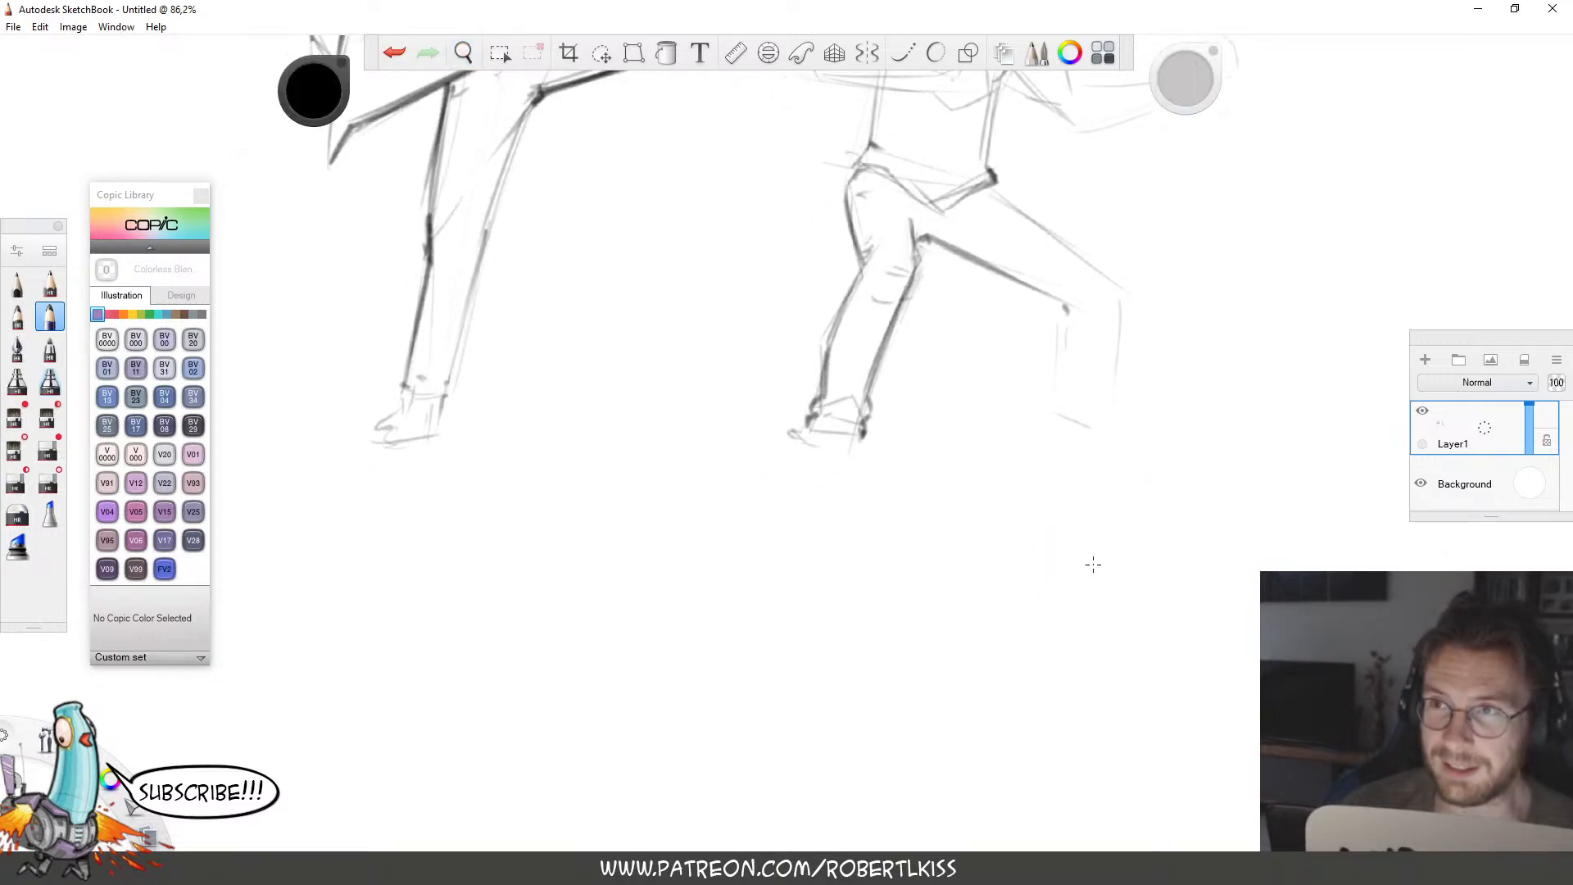
Sketch the soles and shapes of the opponent's two feet and firm up the rear lower leg with its cuff.
left_click_drag(790, 451, 832, 457)
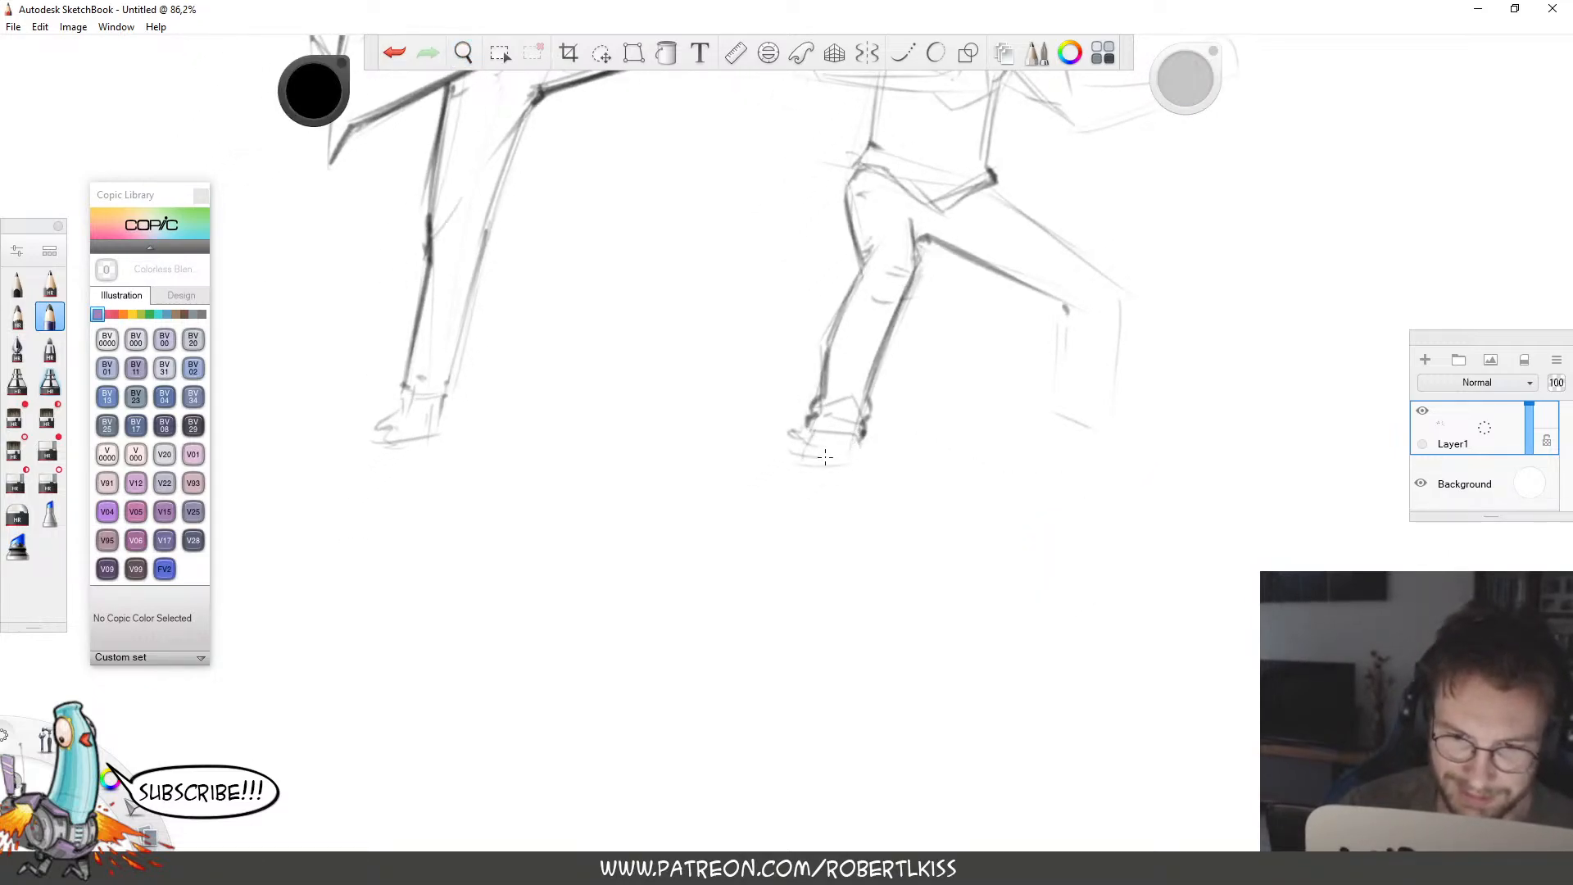
key("space")
left_click_drag(1065, 516, 949, 513)
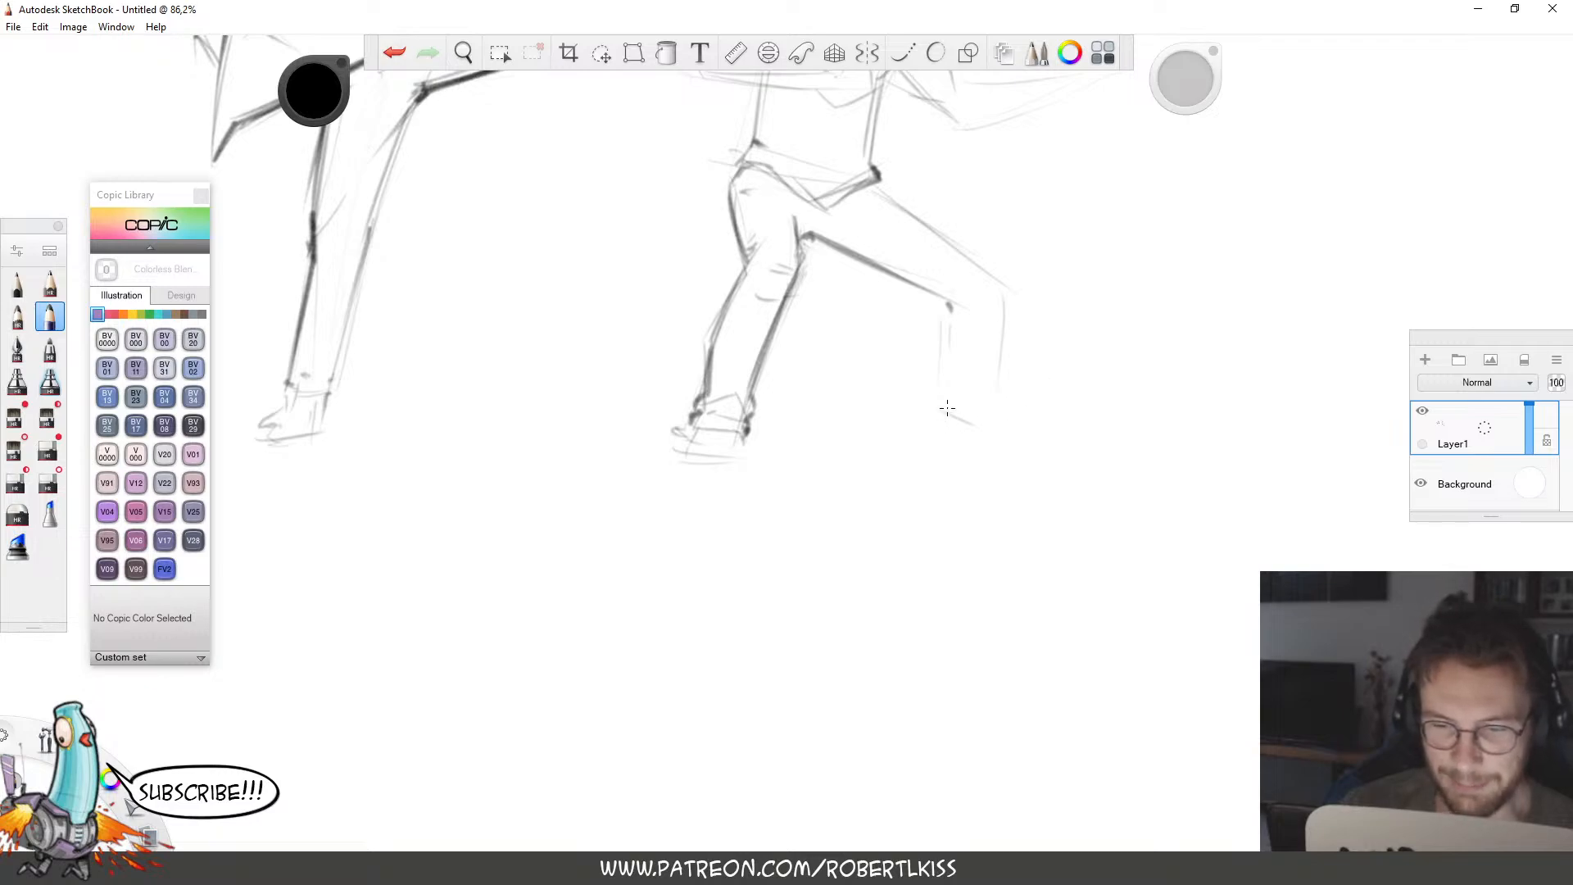
mouse_move(947, 407)
left_mouse_down()
mouse_move(973, 442)
mouse_move(1050, 441)
left_mouse_up()
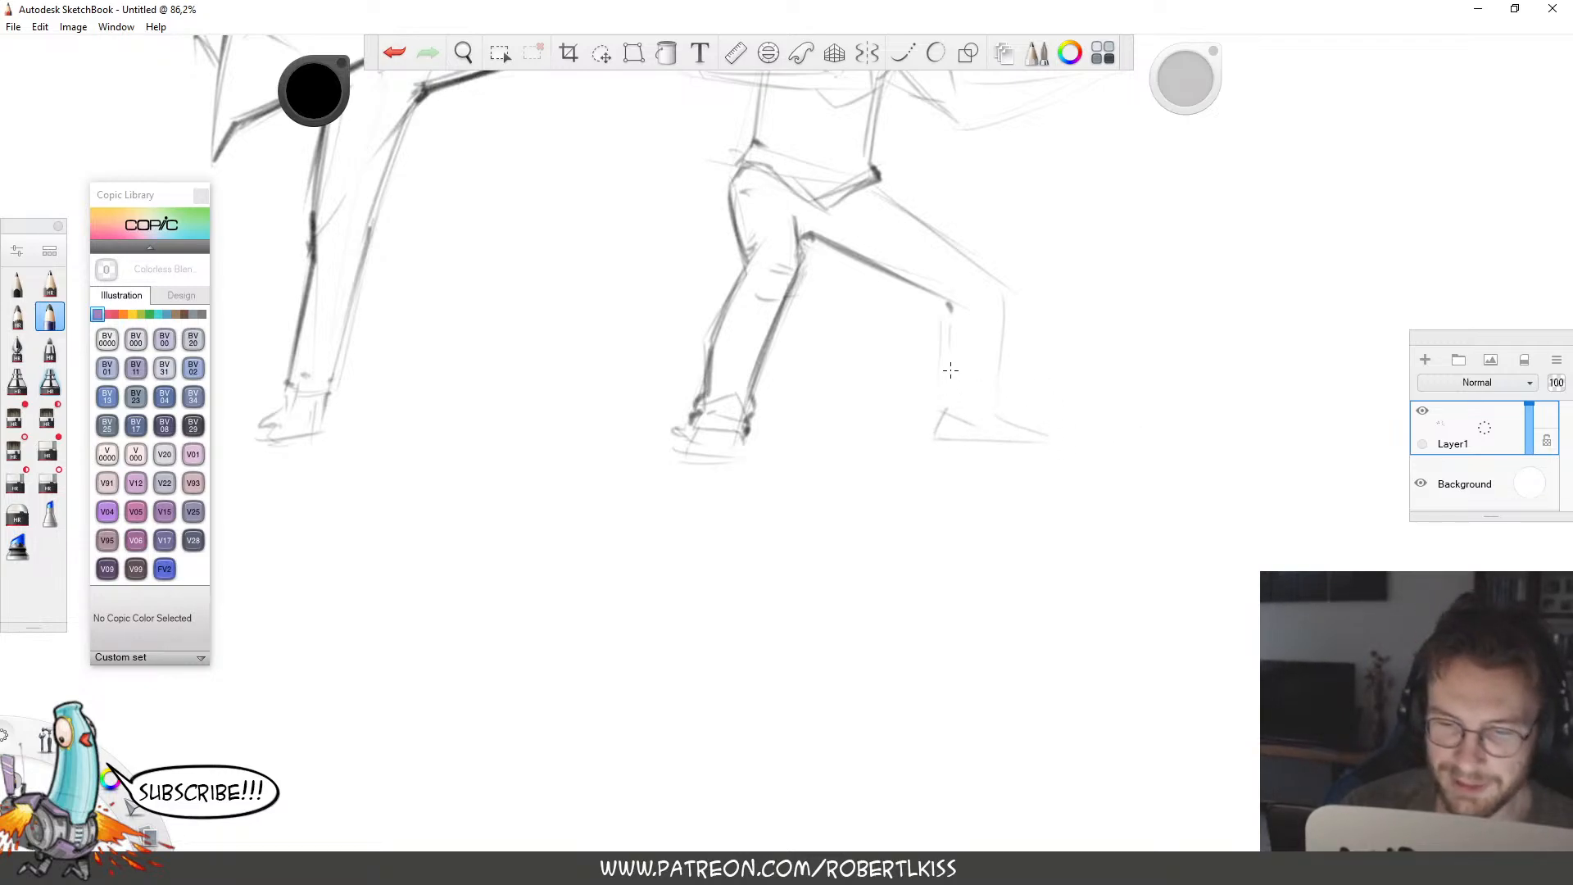
mouse_move(950, 371)
left_mouse_down()
mouse_move(938, 408)
mouse_move(991, 381)
mouse_move(948, 297)
mouse_move(963, 318)
mouse_move(1033, 296)
mouse_move(932, 301)
mouse_move(976, 281)
left_mouse_up()
key("e")
key("e")
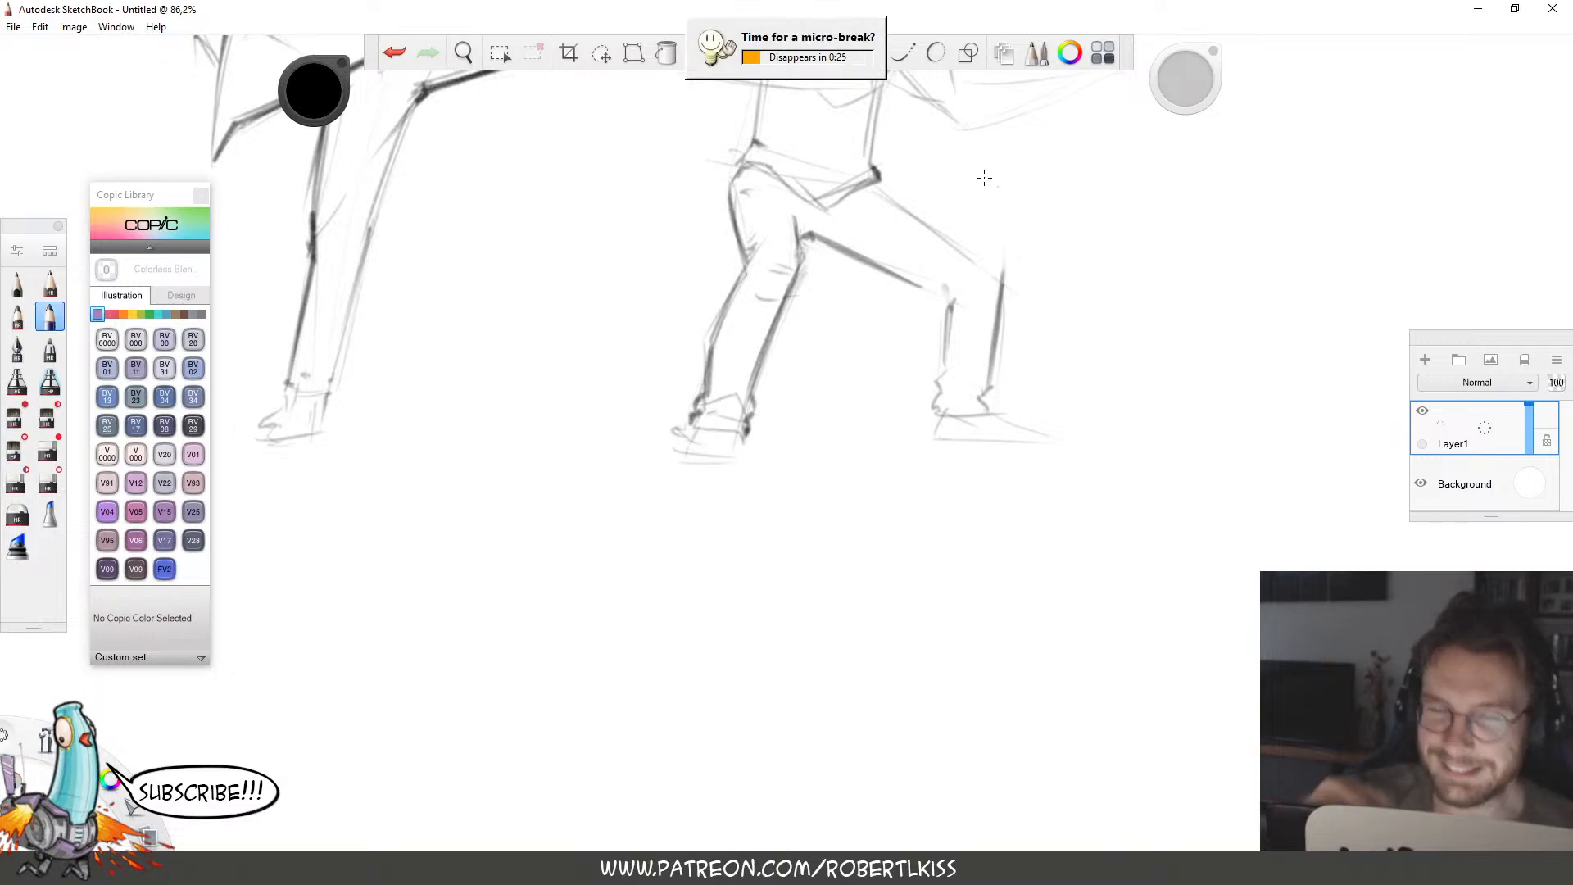
Darken the upper edge of the opponent's rear thigh and lighten its underside with the eraser.
left_click_drag(868, 178, 975, 253)
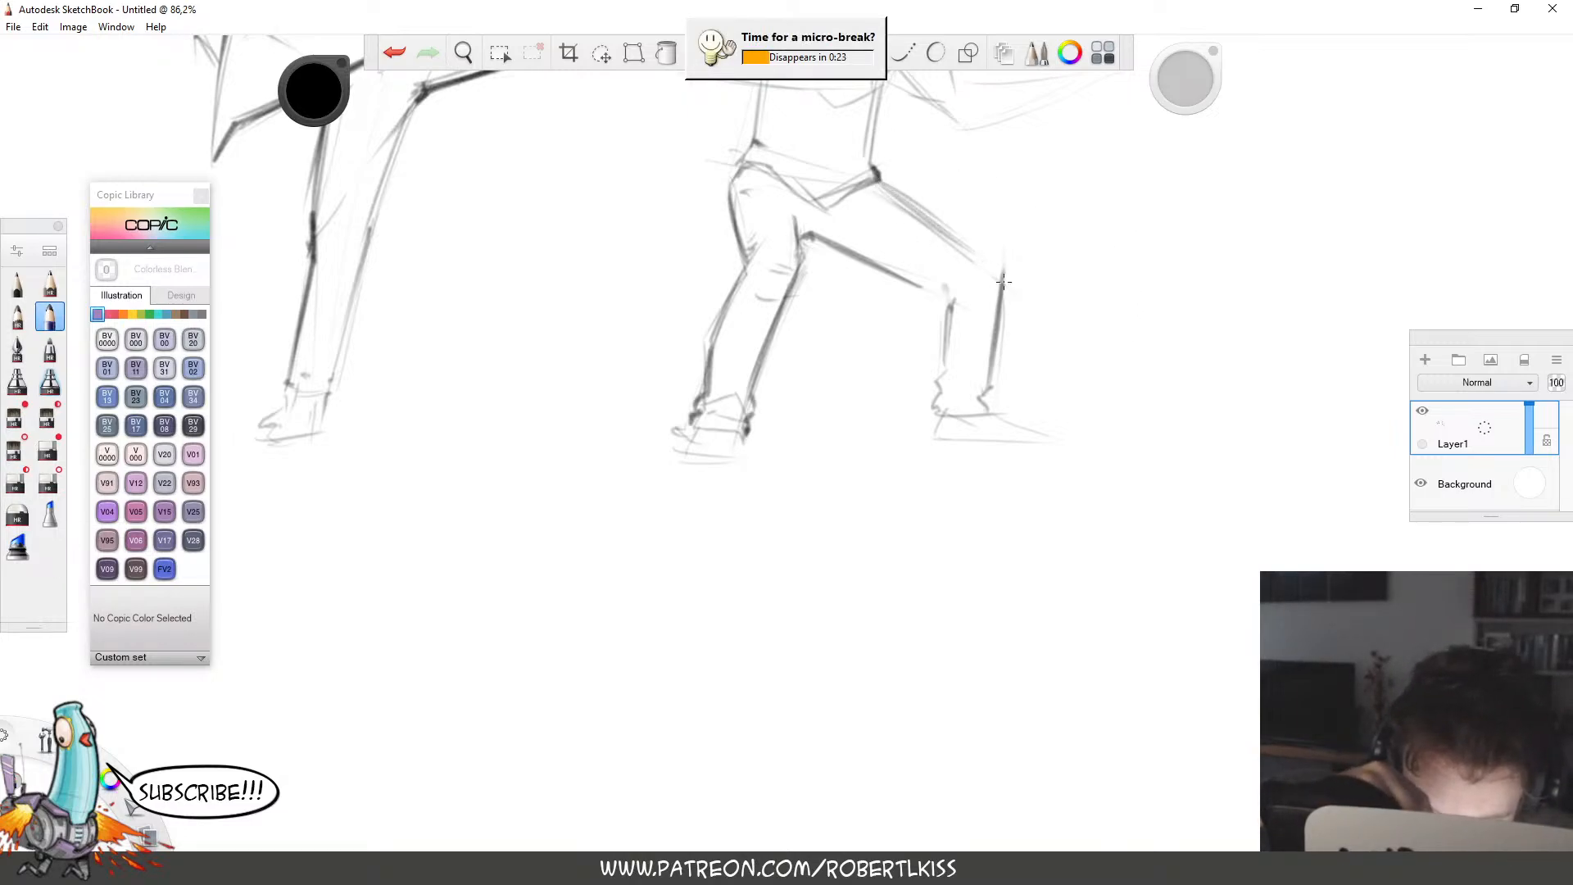
key("e")
mouse_move(804, 232)
left_mouse_down()
mouse_move(973, 302)
mouse_move(826, 237)
mouse_move(927, 285)
left_mouse_up()
key("e")
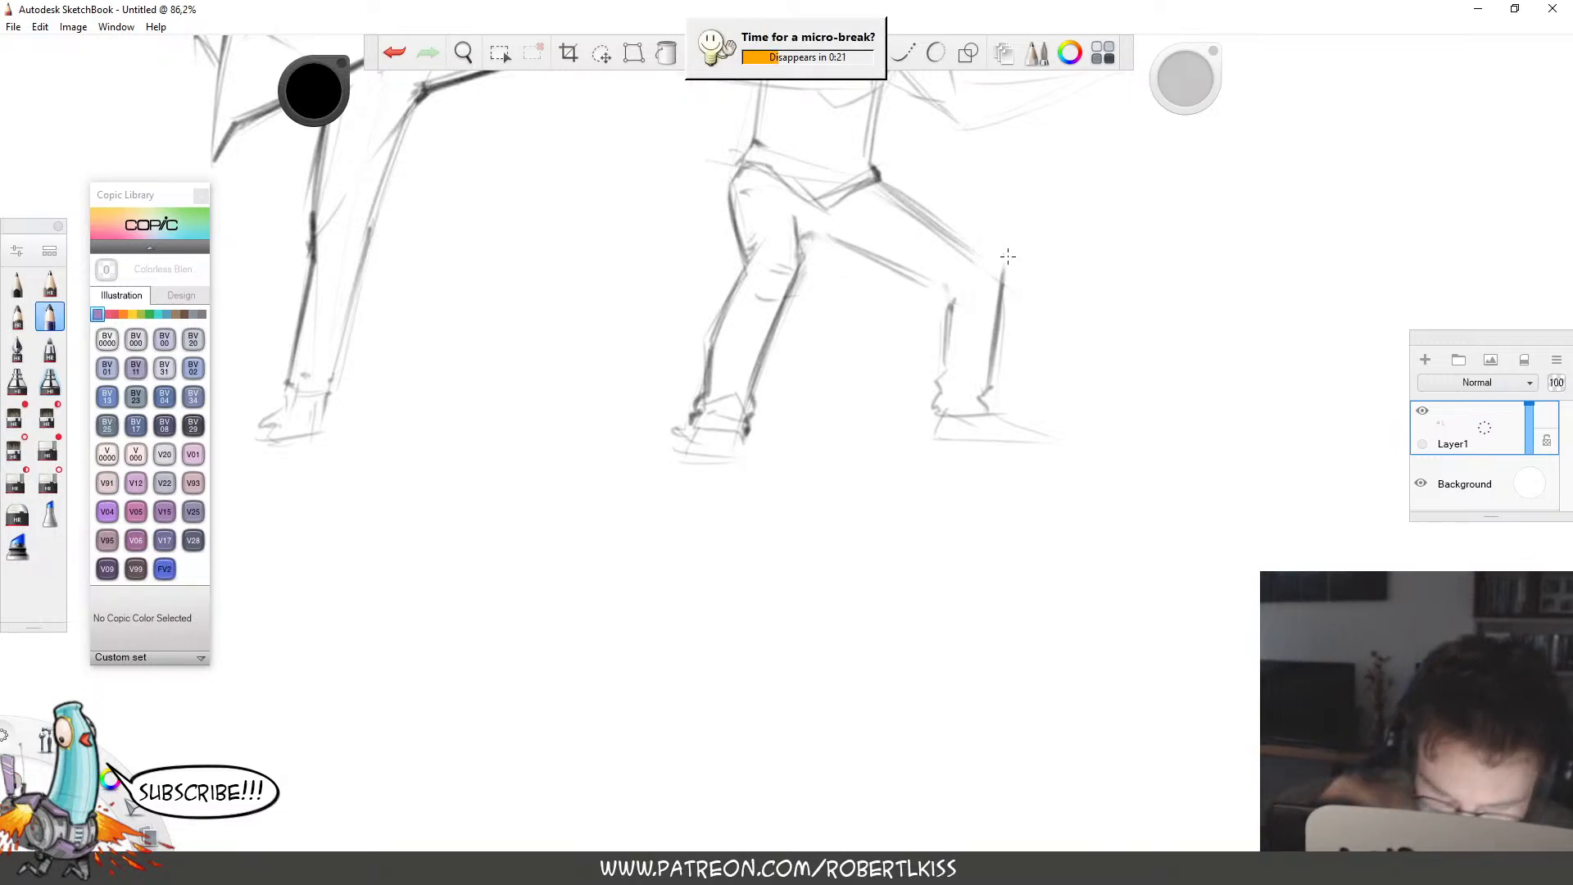
Lasso the opponent's rear lower leg and foot, shift them slightly inward and down, and deselect.
key("m")
mouse_move(1042, 219)
left_mouse_down()
mouse_move(1101, 557)
mouse_move(1001, 264)
left_mouse_up()
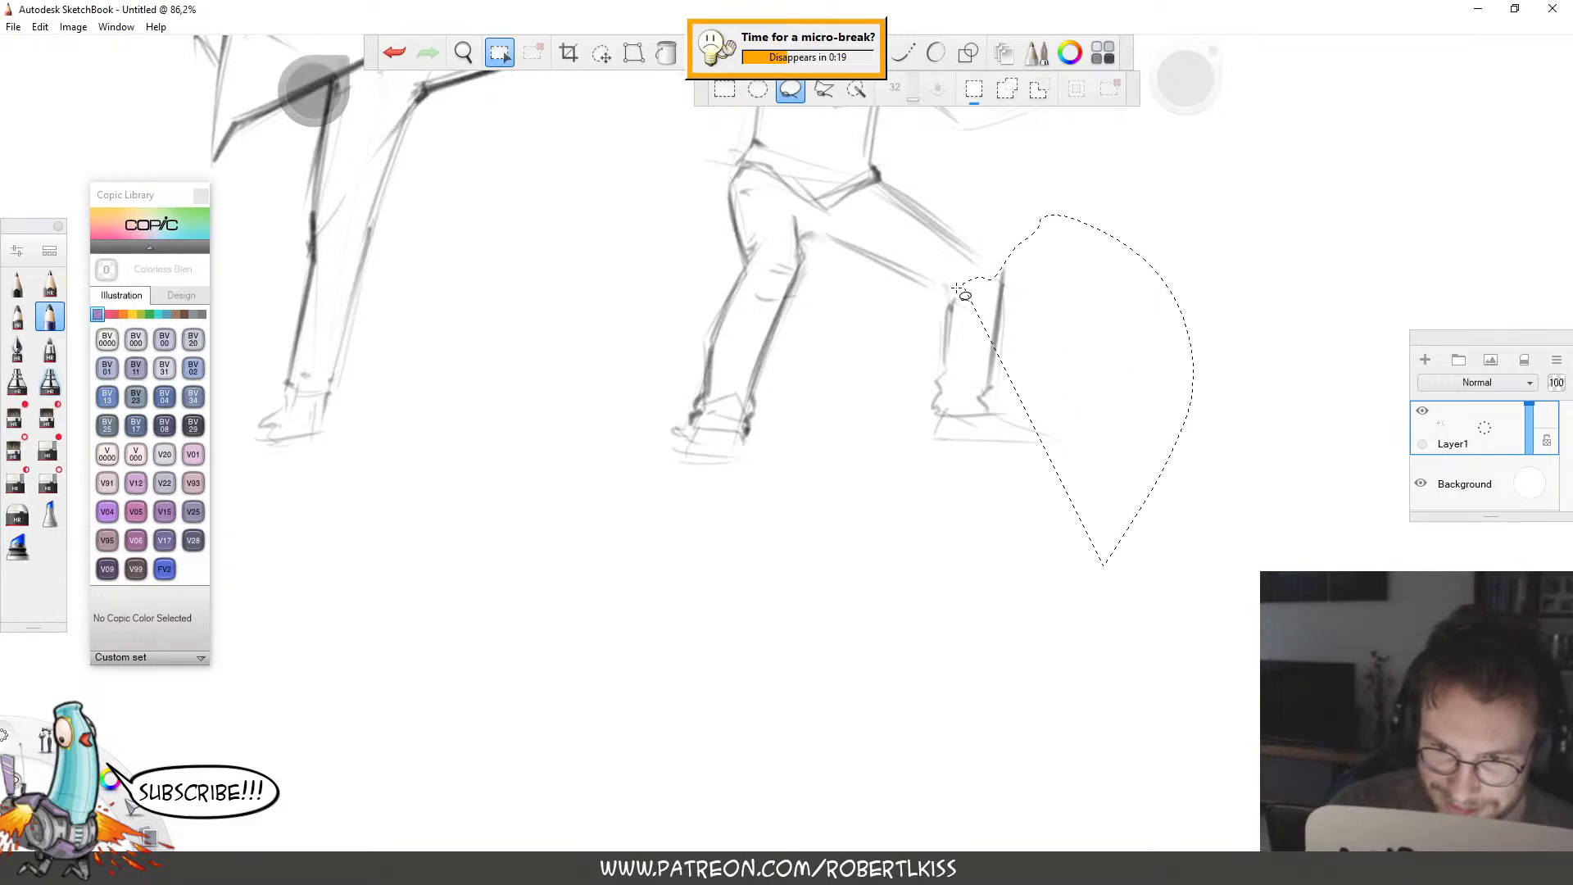
left_click(978, 419)
mouse_move(1087, 512)
left_mouse_down()
mouse_move(1004, 238)
mouse_move(896, 389)
mouse_move(938, 540)
left_mouse_up()
key("v")
left_click_drag(1029, 450, 1011, 456)
key("ctrl+d")
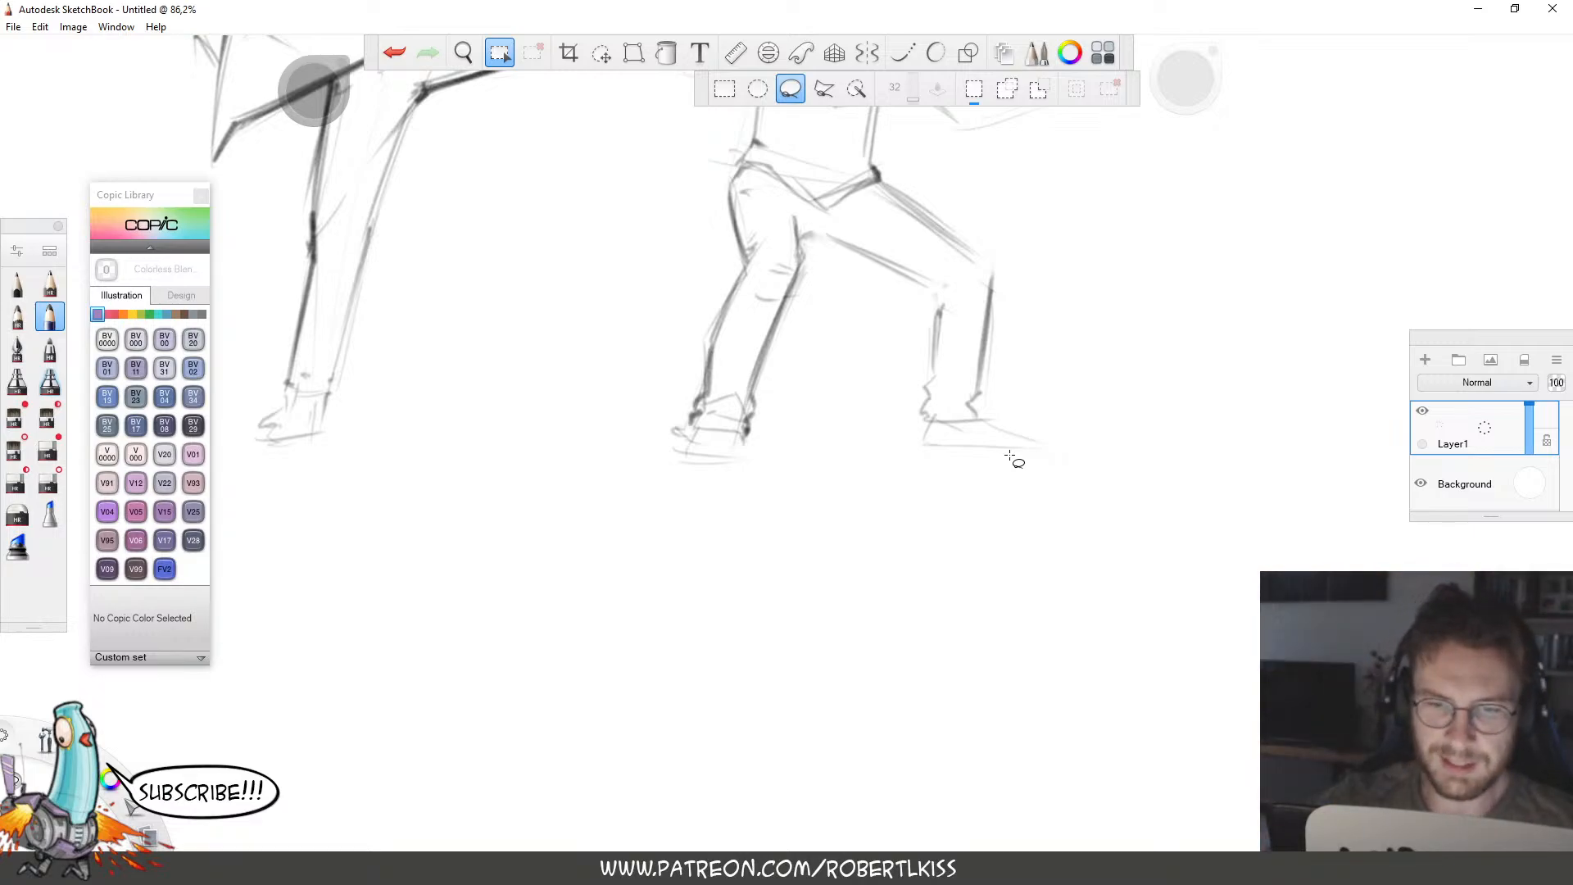
Darken the opponent's rear leg contours, accenting the crotch, both knee corners and the hip.
key("space")
mouse_move(972, 394)
left_mouse_down()
mouse_move(925, 470)
mouse_move(1060, 446)
mouse_move(1112, 474)
mouse_move(1114, 441)
mouse_move(1057, 425)
left_mouse_up()
key("space")
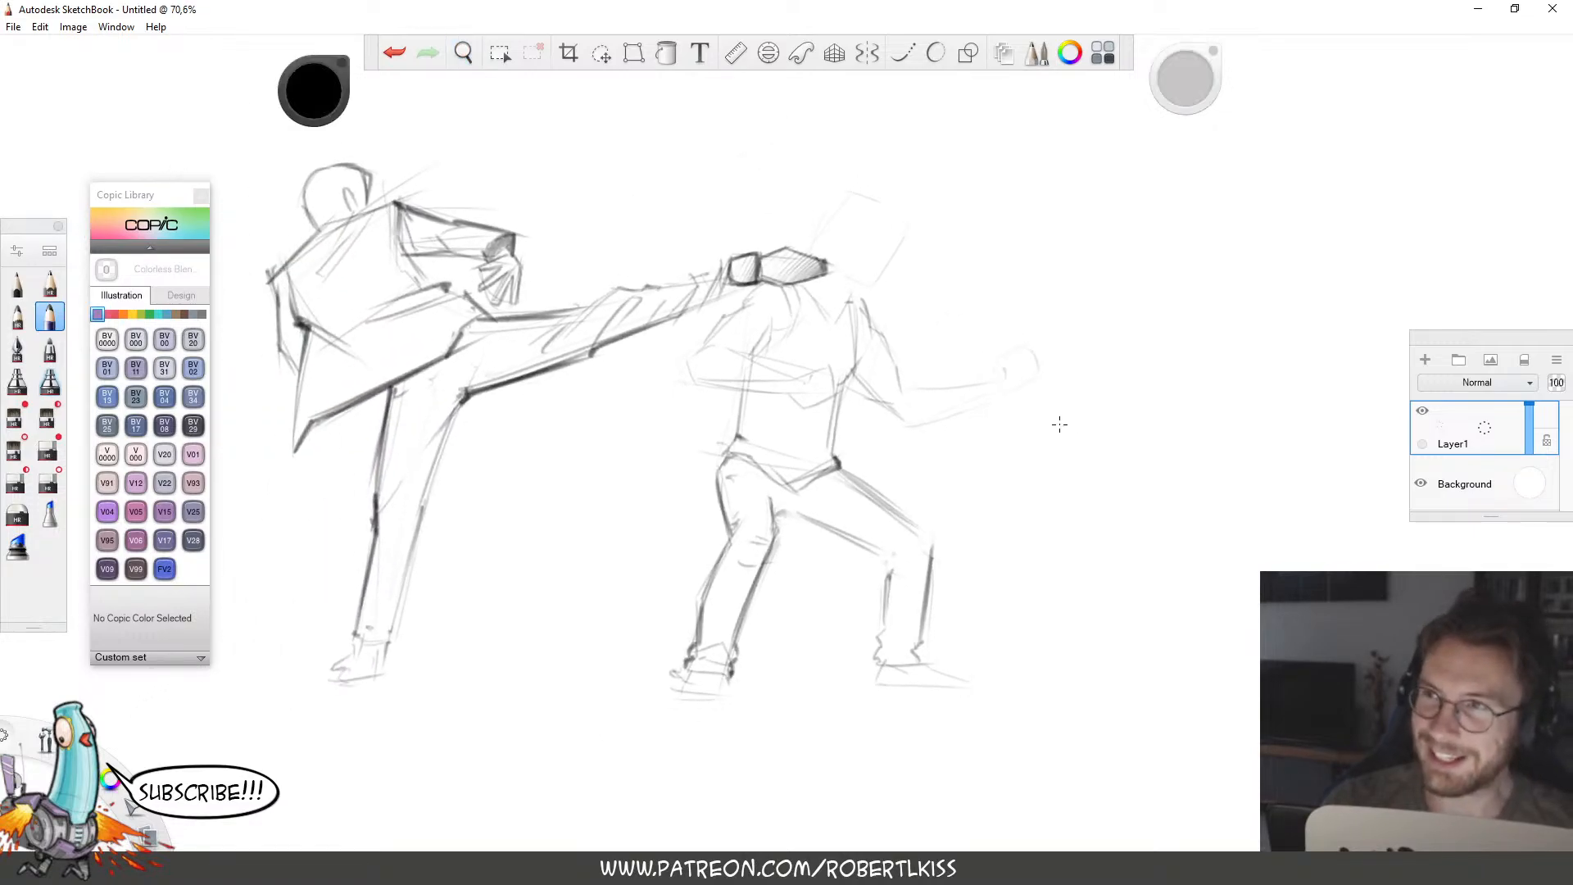
mouse_move(805, 513)
left_mouse_down()
mouse_move(893, 564)
mouse_move(883, 626)
mouse_move(931, 540)
mouse_move(842, 465)
left_mouse_up()
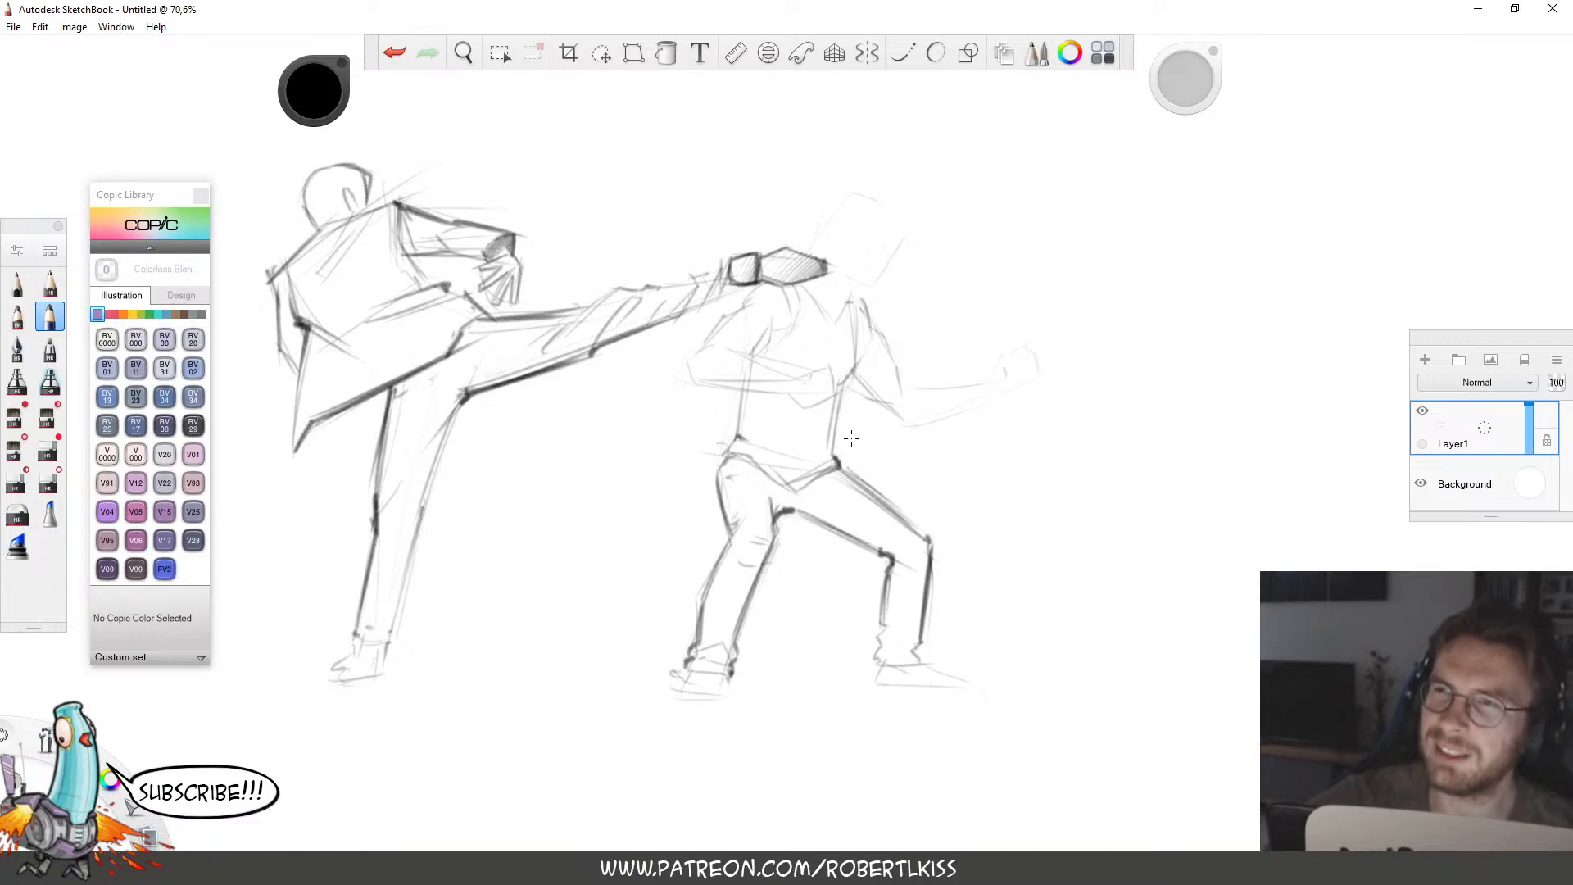
left_click_drag(774, 512, 793, 509)
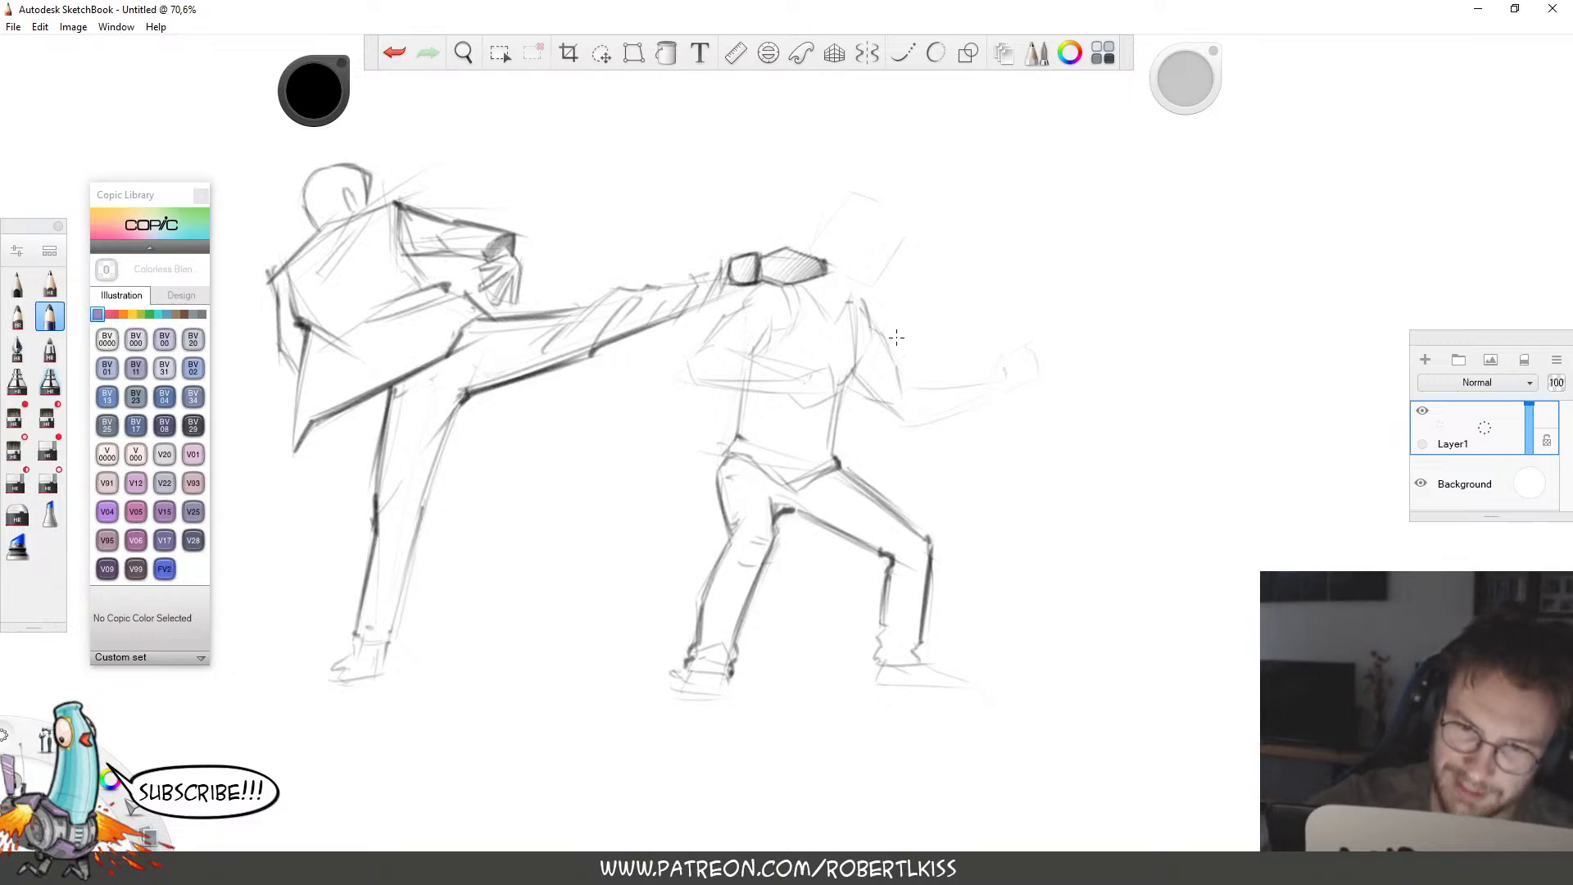
Darken the opponent's front hip corner and reinforce both side lines of the torso.
mouse_move(728, 441)
left_mouse_down()
mouse_move(713, 473)
mouse_move(721, 448)
mouse_move(836, 466)
mouse_move(825, 438)
mouse_move(840, 390)
left_mouse_up()
key("space")
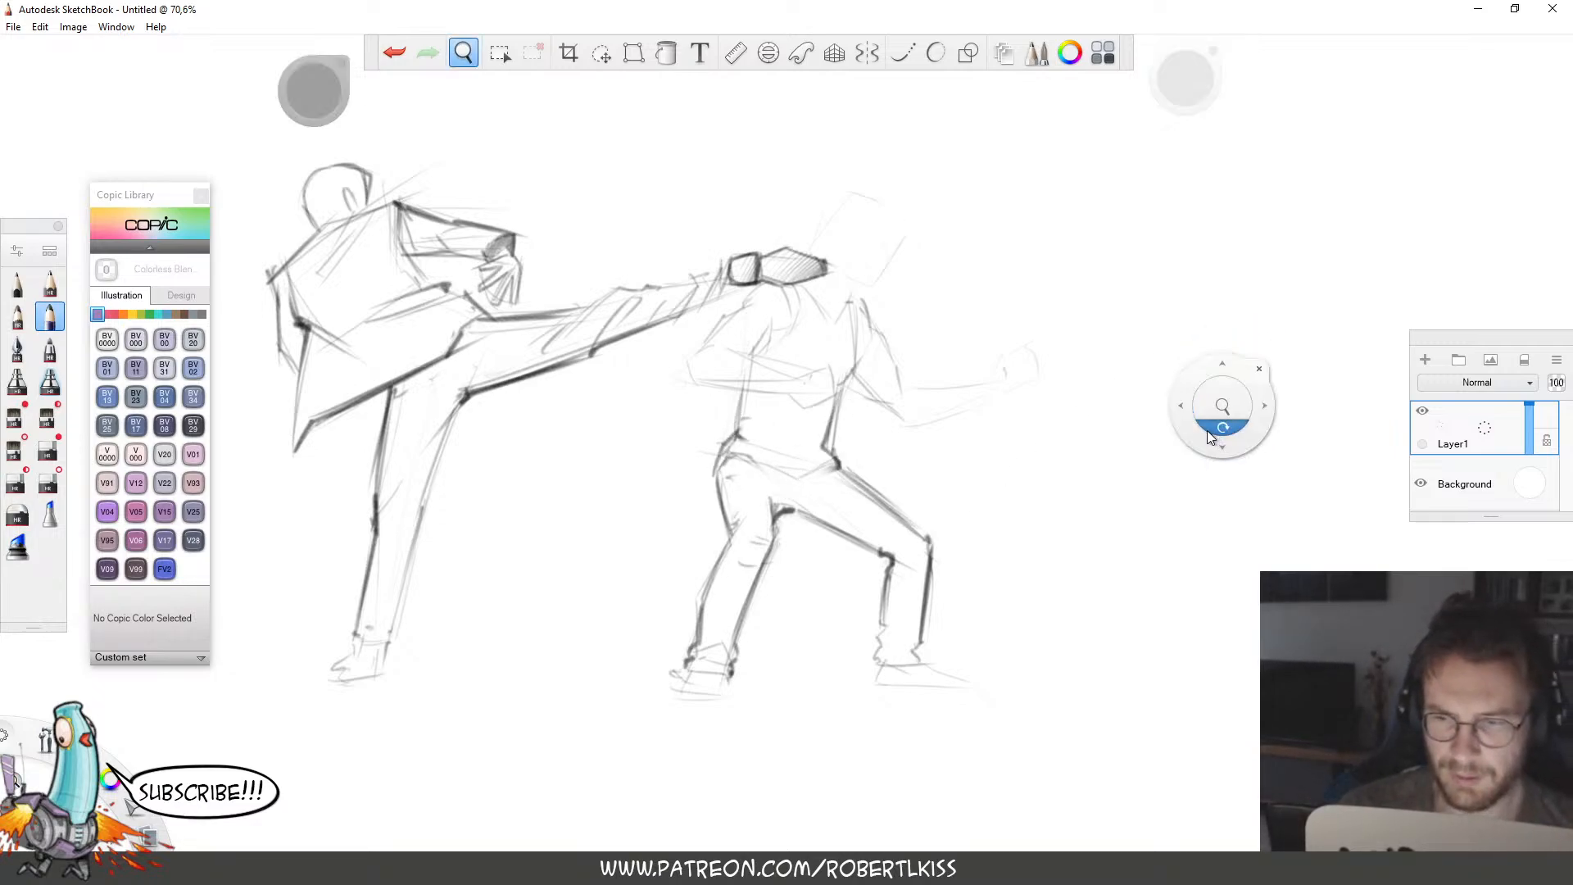
left_click_drag(1207, 431, 1163, 404)
mouse_move(771, 456)
left_mouse_down()
mouse_move(807, 454)
mouse_move(857, 422)
mouse_move(859, 401)
left_mouse_up()
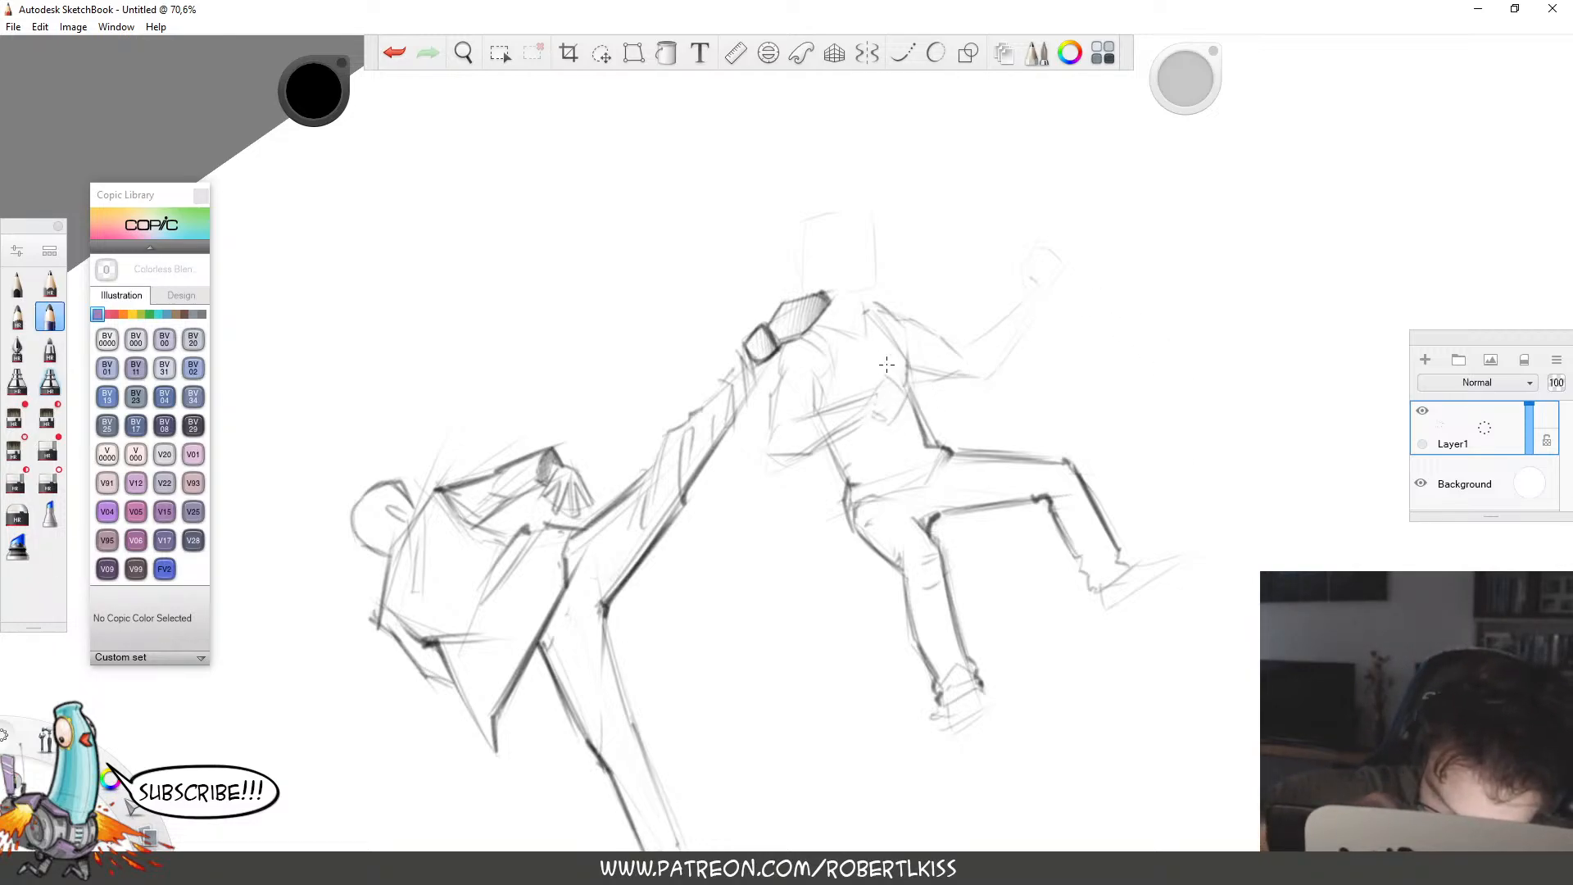
Darken the opponent's near upper arm from shoulder to elbow, with short strokes at the inner fold.
scroll(931, 397, "up", 5)
mouse_move(821, 398)
left_mouse_down()
mouse_move(862, 368)
mouse_move(889, 402)
left_mouse_up()
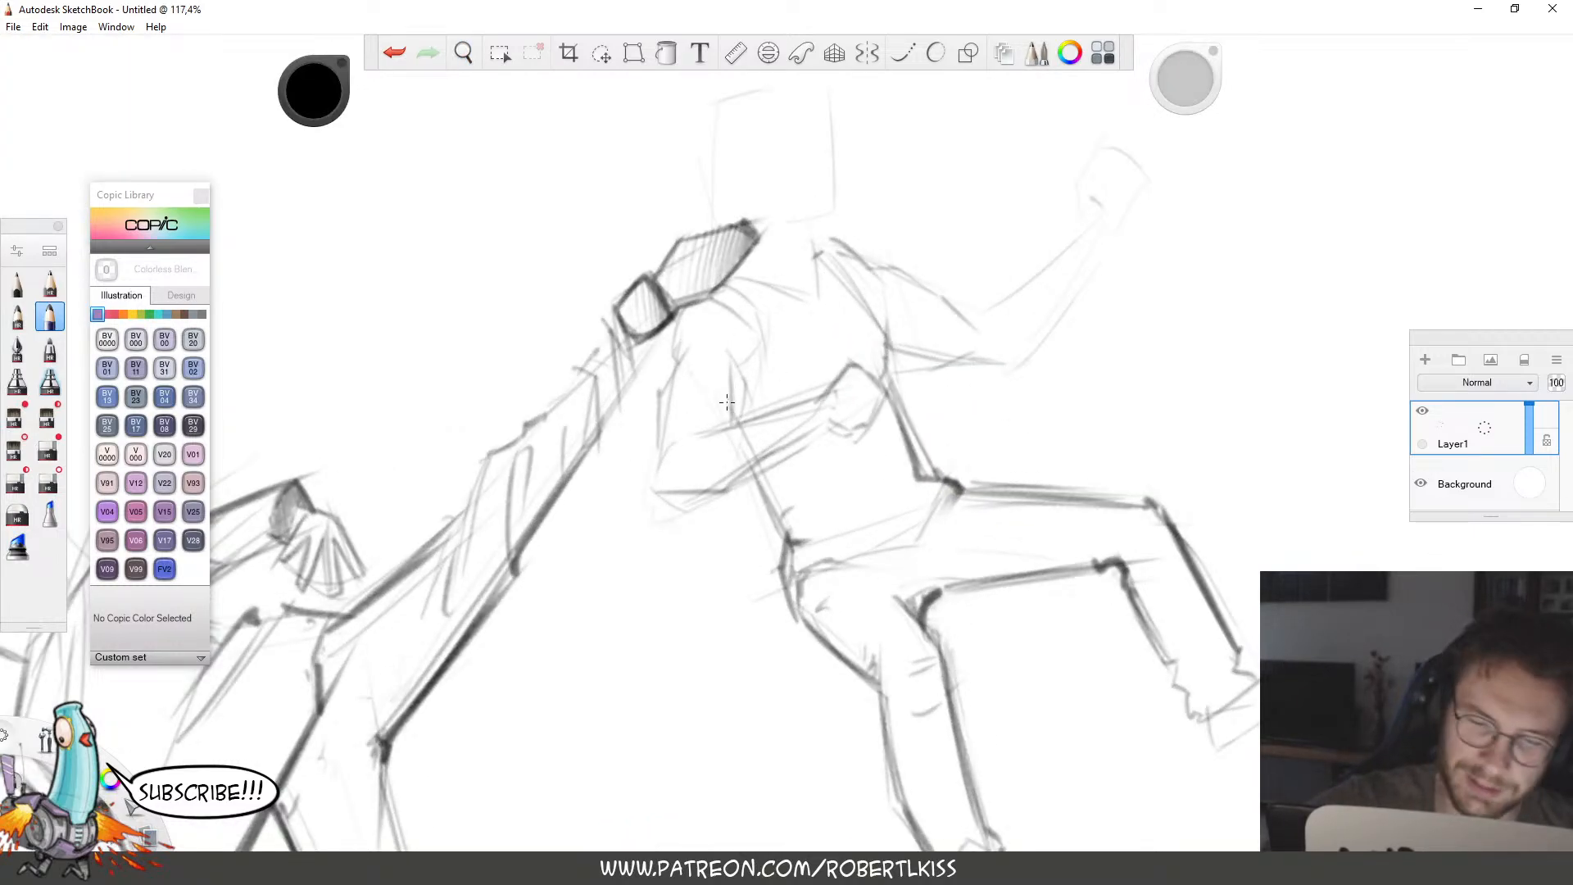
left_click_drag(729, 397, 716, 428)
left_click_drag(726, 359, 732, 391)
mouse_move(742, 374)
left_mouse_down()
mouse_move(728, 407)
mouse_move(731, 382)
left_mouse_up()
mouse_move(679, 329)
left_mouse_down()
mouse_move(652, 492)
mouse_move(679, 494)
left_mouse_up()
Strengthen the opponent's bent near forearm, elbow corner and fist, undoing the stray strokes by the hand.
mouse_move(672, 439)
left_mouse_down()
mouse_move(663, 499)
mouse_move(658, 486)
mouse_move(760, 467)
left_mouse_up()
mouse_move(833, 399)
left_mouse_down()
mouse_move(762, 459)
mouse_move(829, 416)
left_mouse_up()
key("ctrl+z")
key("ctrl+z")
mouse_move(737, 485)
left_mouse_down()
mouse_move(832, 422)
mouse_move(883, 416)
mouse_move(852, 427)
left_mouse_up()
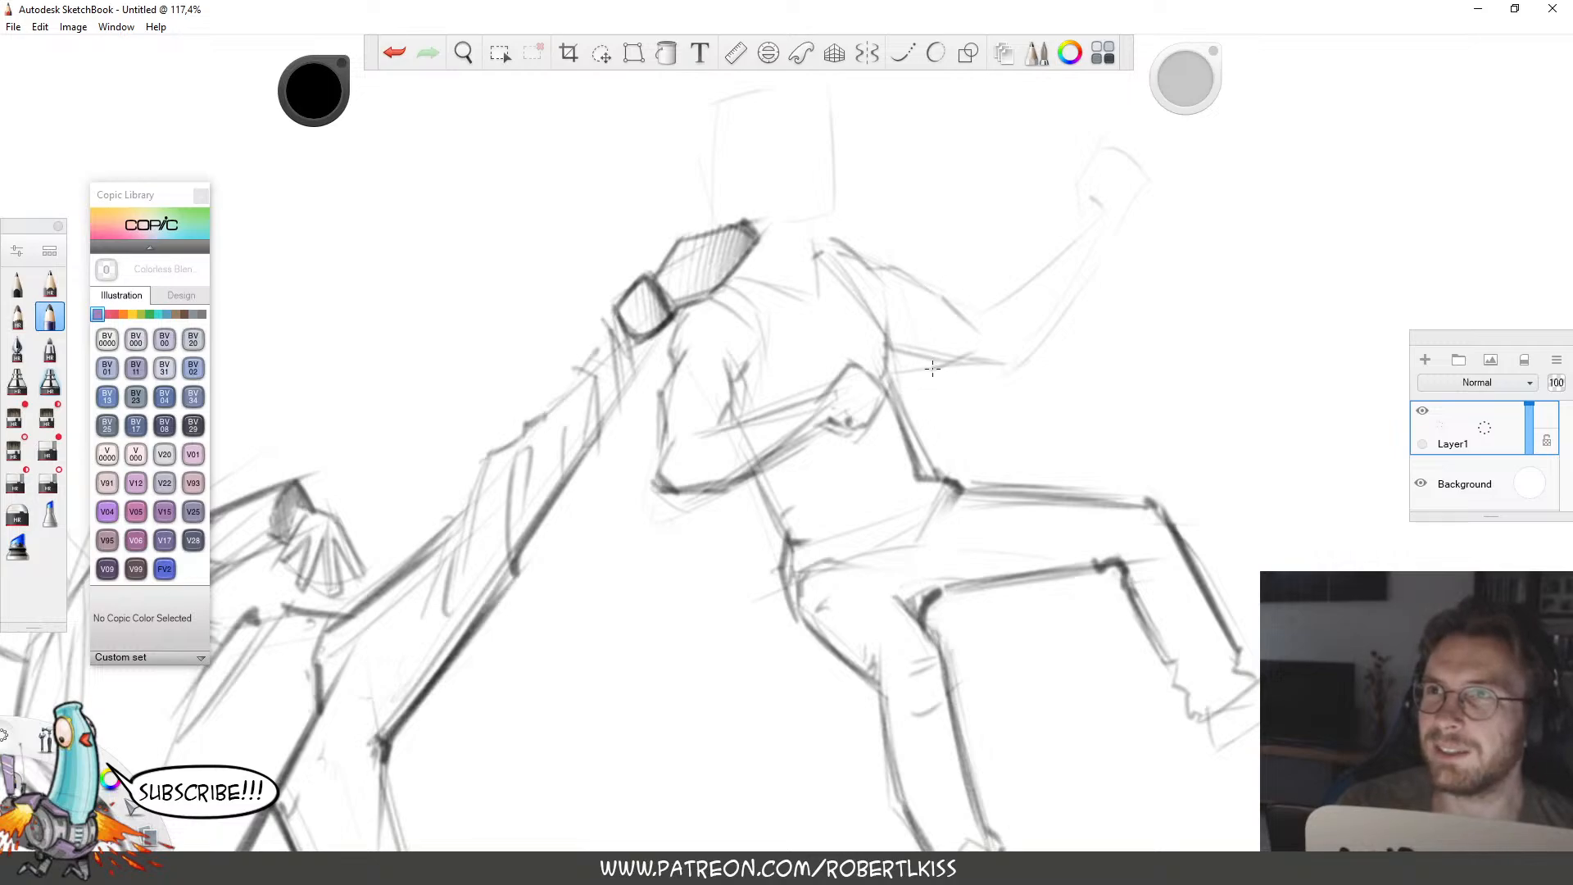
mouse_move(858, 361)
left_mouse_down()
mouse_move(848, 415)
mouse_move(881, 393)
left_mouse_up()
mouse_move(742, 419)
left_mouse_down()
mouse_move(698, 437)
mouse_move(723, 425)
mouse_move(742, 316)
left_mouse_up()
Draw the opponent's rounded head contour inside the light box guide, adding the jaw and a neck line.
left_click_drag(1259, 401, 1163, 617)
left_click_drag(1175, 423, 1149, 386)
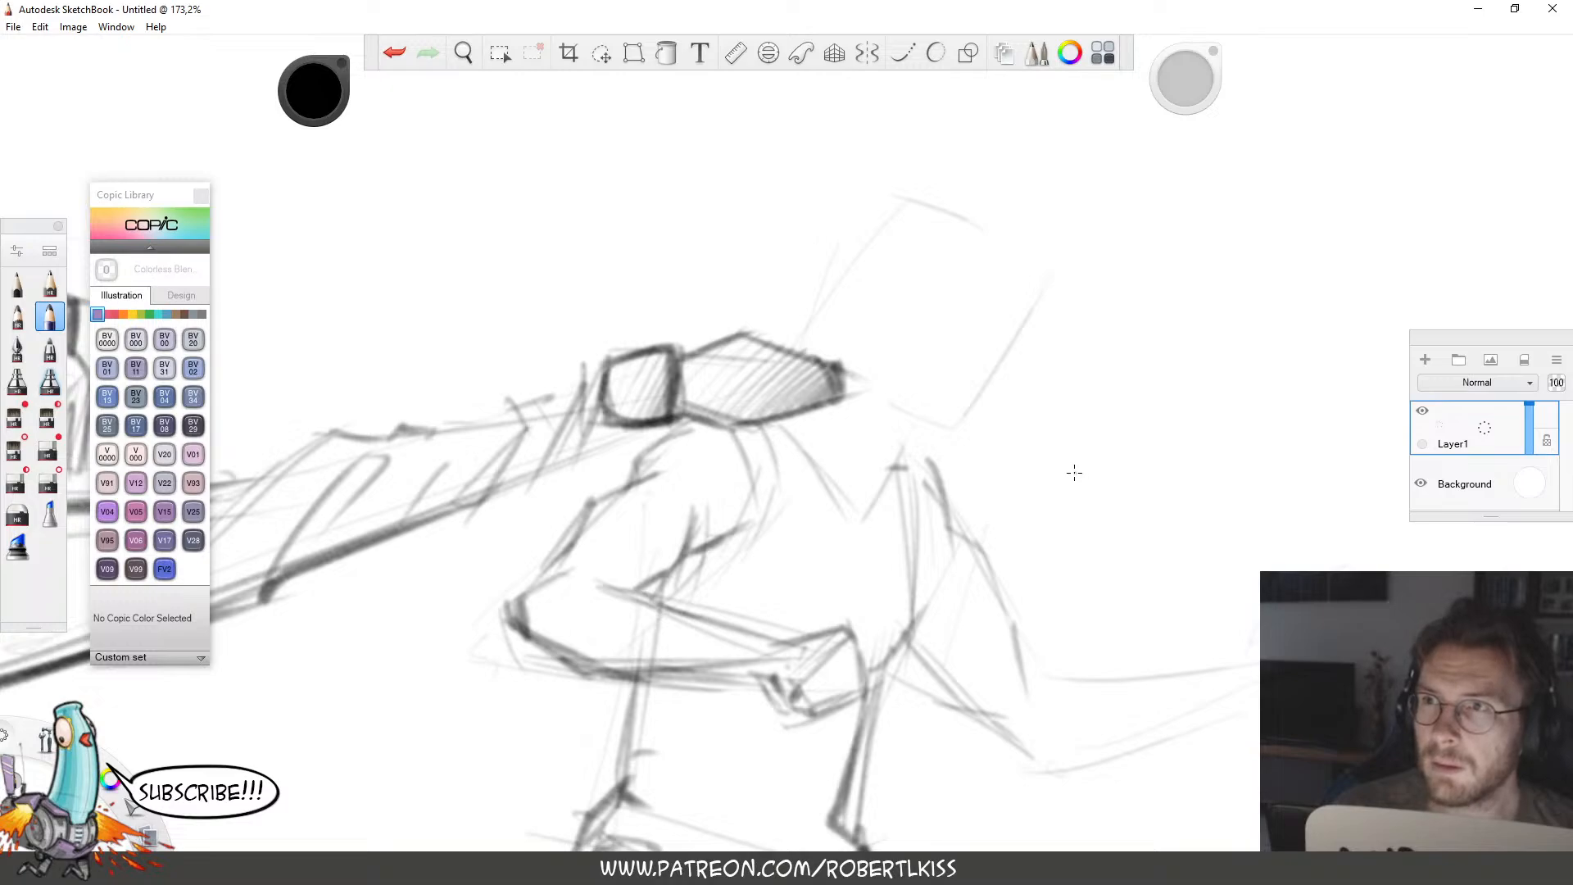
mouse_move(822, 342)
left_mouse_down()
mouse_move(828, 263)
mouse_move(885, 218)
mouse_move(975, 238)
left_mouse_up()
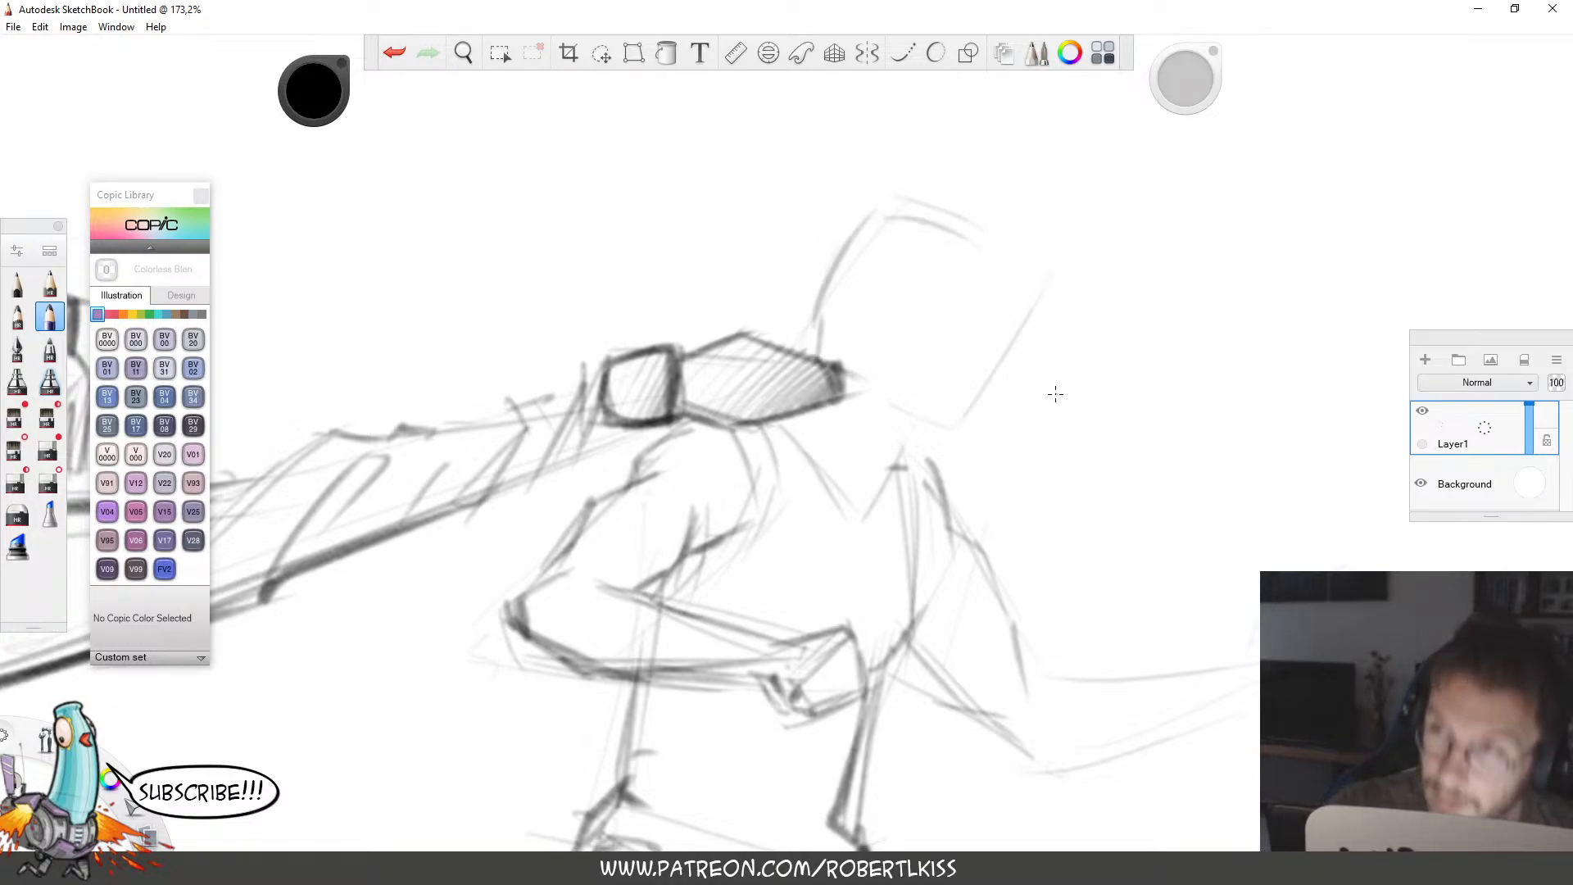
mouse_move(860, 377)
left_mouse_down()
mouse_move(951, 411)
mouse_move(996, 311)
mouse_move(954, 376)
left_mouse_up()
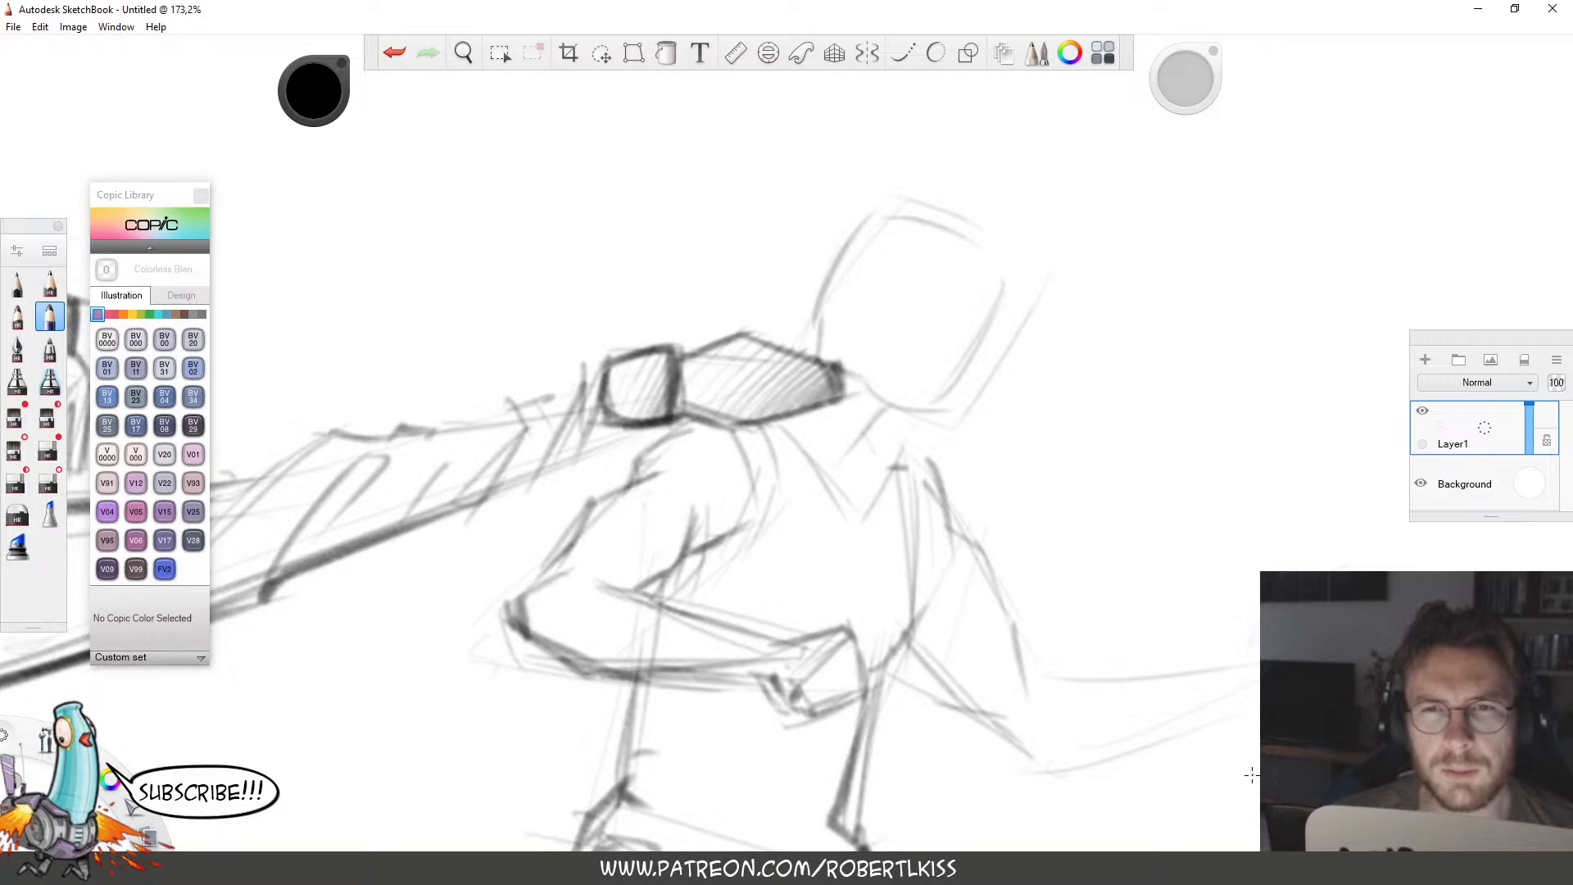
Outline the opponent's far arm over its light guide, from shoulder and upper arm through the bent forearm to the raised fist.
key("space")
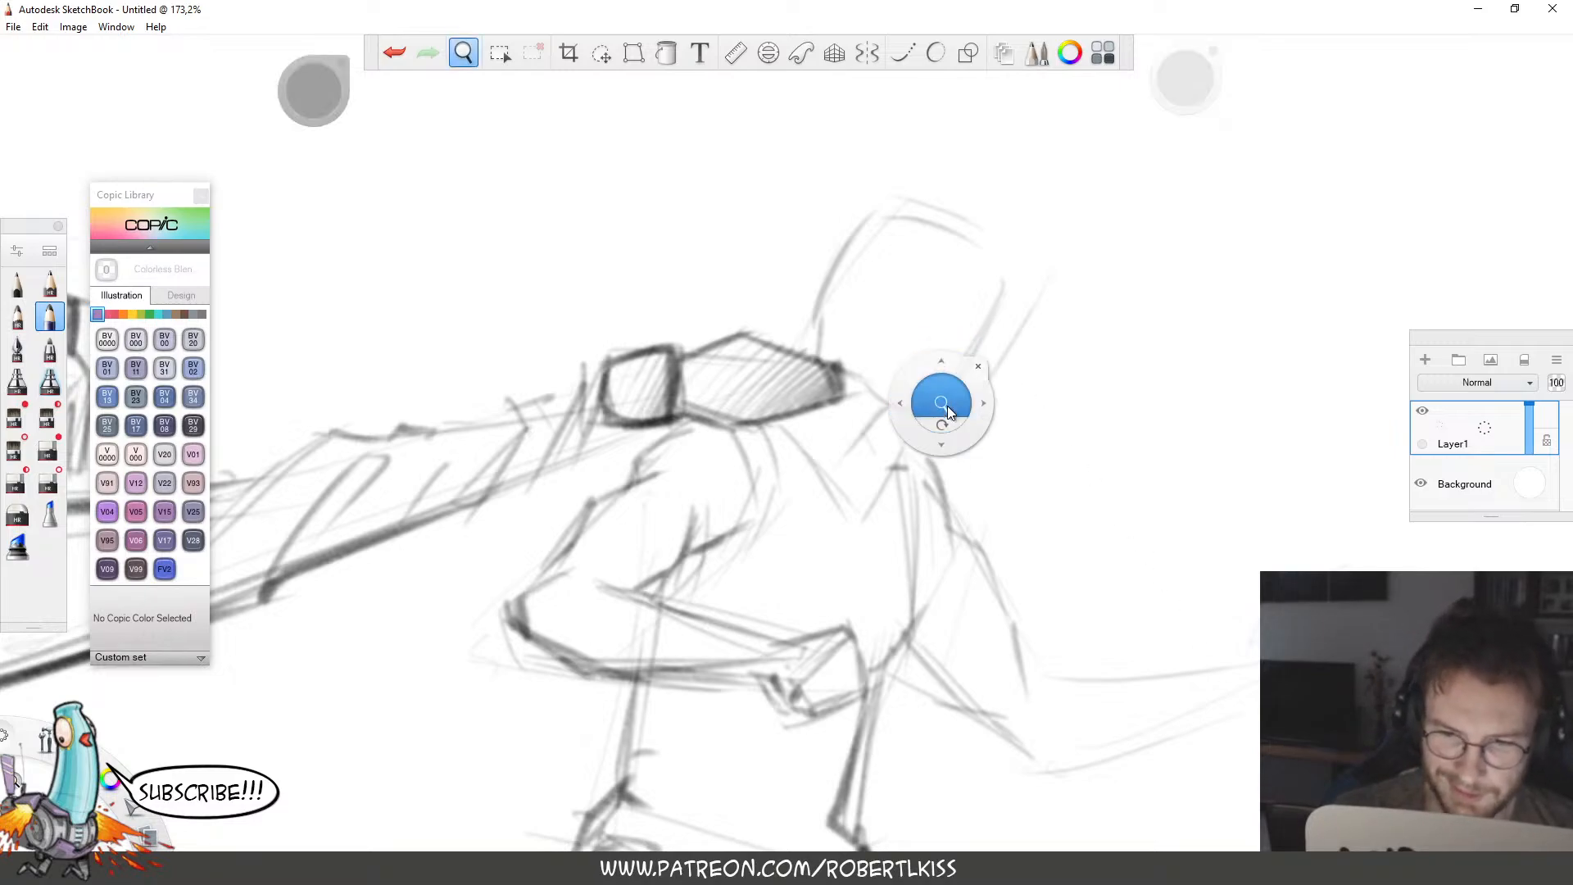
left_click_drag(948, 414, 889, 467)
left_click_drag(910, 506, 1048, 415)
left_click_drag(1037, 468, 993, 477)
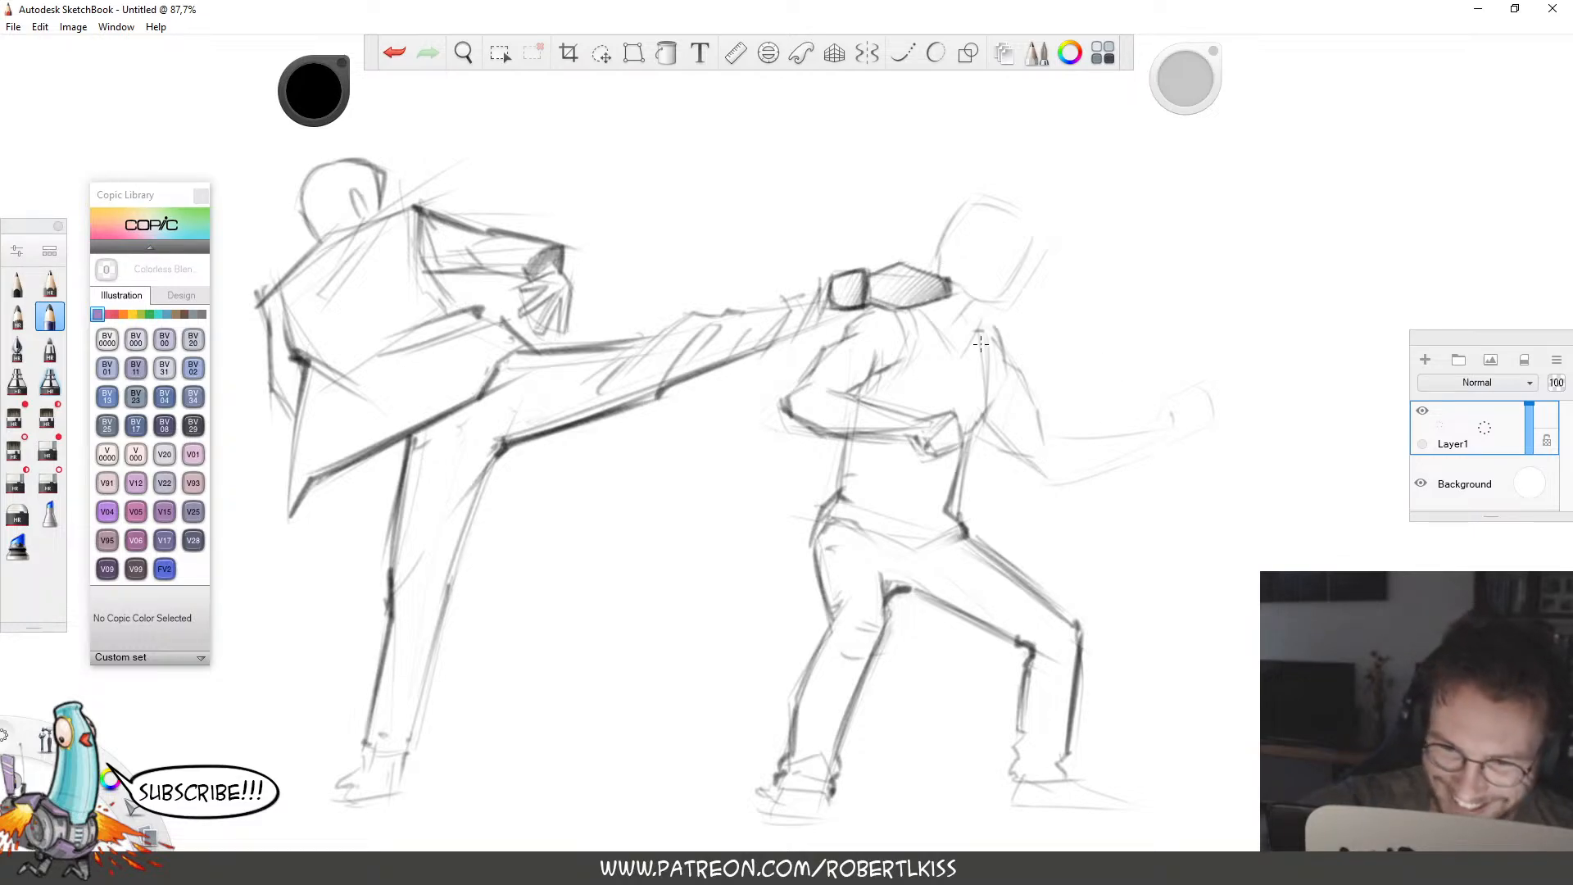
left_click_drag(992, 326, 981, 427)
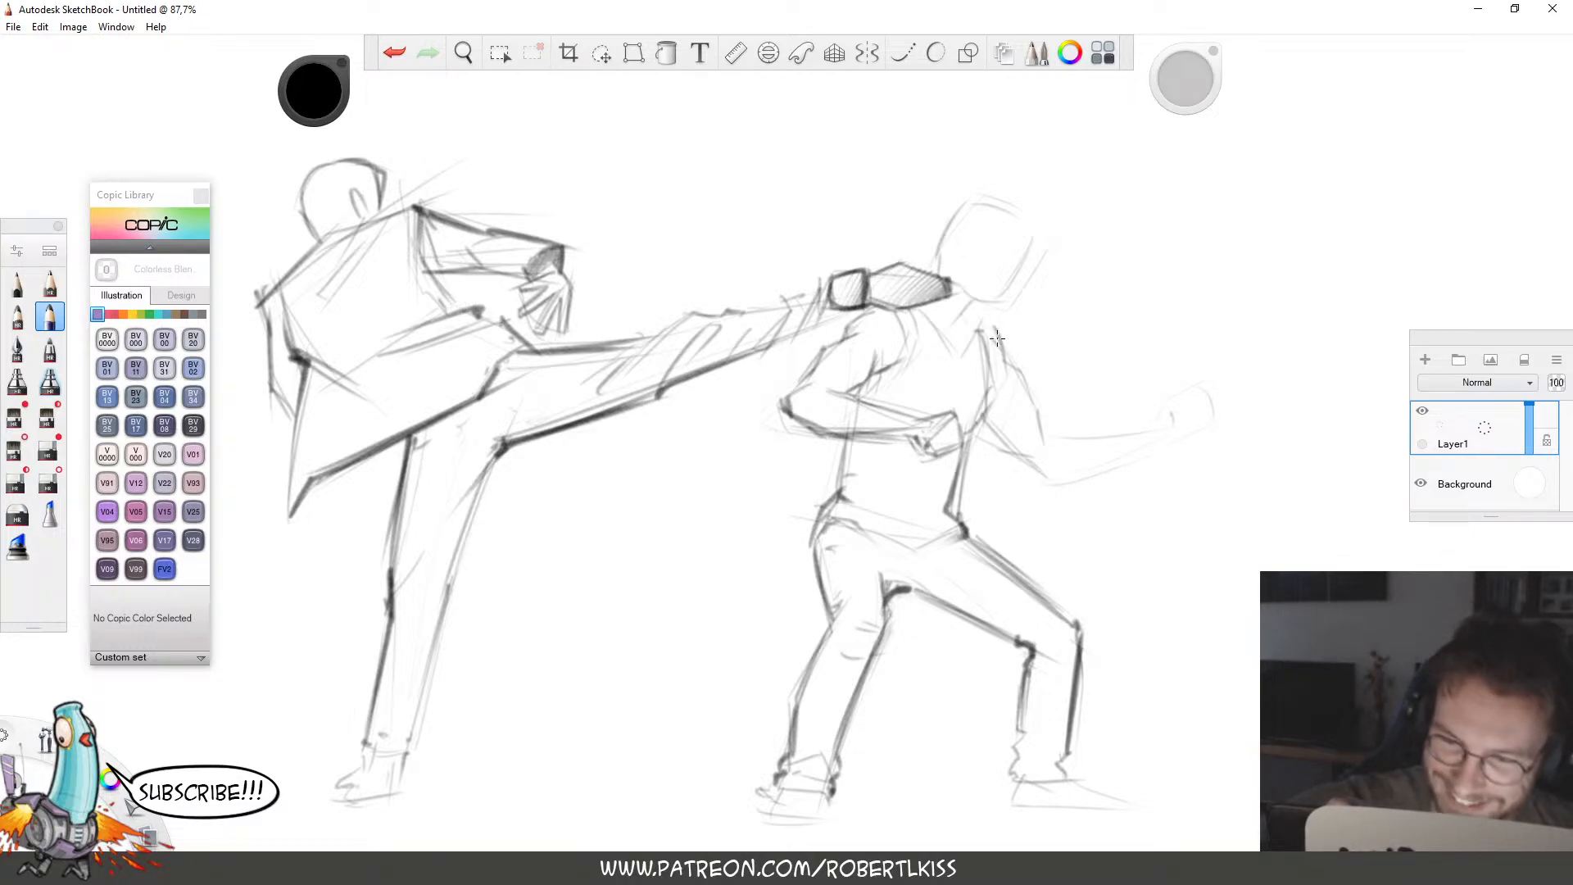
mouse_move(997, 338)
left_mouse_down()
mouse_move(1034, 416)
mouse_move(1028, 453)
mouse_move(1135, 449)
left_mouse_up()
left_click_drag(1037, 433, 1140, 426)
left_click_drag(1040, 433, 1151, 424)
mouse_move(1055, 474)
left_mouse_down()
mouse_move(1152, 429)
mouse_move(1144, 391)
mouse_move(1189, 378)
left_mouse_up()
mouse_move(1144, 442)
left_mouse_down()
mouse_move(1198, 420)
mouse_move(1140, 405)
mouse_move(1177, 392)
left_mouse_up()
left_click_drag(1170, 385, 1193, 430)
Erase the loose guide lines around the opponent's far forearm and fist, and darken the fist with its finger details.
key("e")
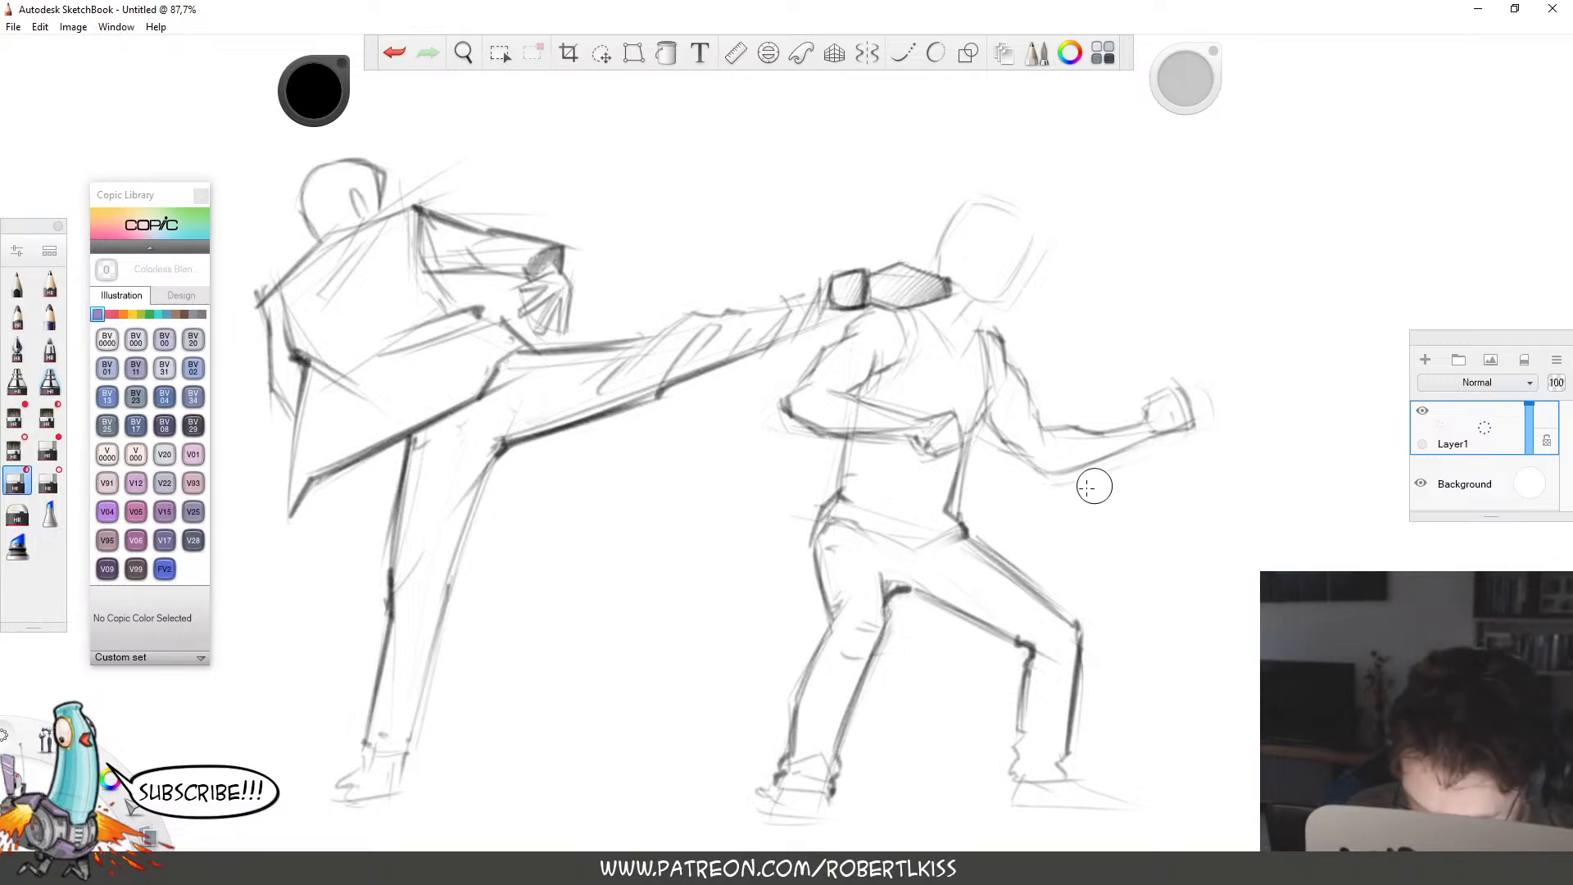
mouse_move(1094, 488)
left_mouse_down()
mouse_move(1205, 445)
mouse_move(1173, 337)
left_mouse_up()
key("b")
mouse_move(1146, 419)
left_mouse_down()
mouse_move(1146, 402)
mouse_move(1176, 420)
mouse_move(1176, 390)
mouse_move(1189, 410)
left_mouse_up()
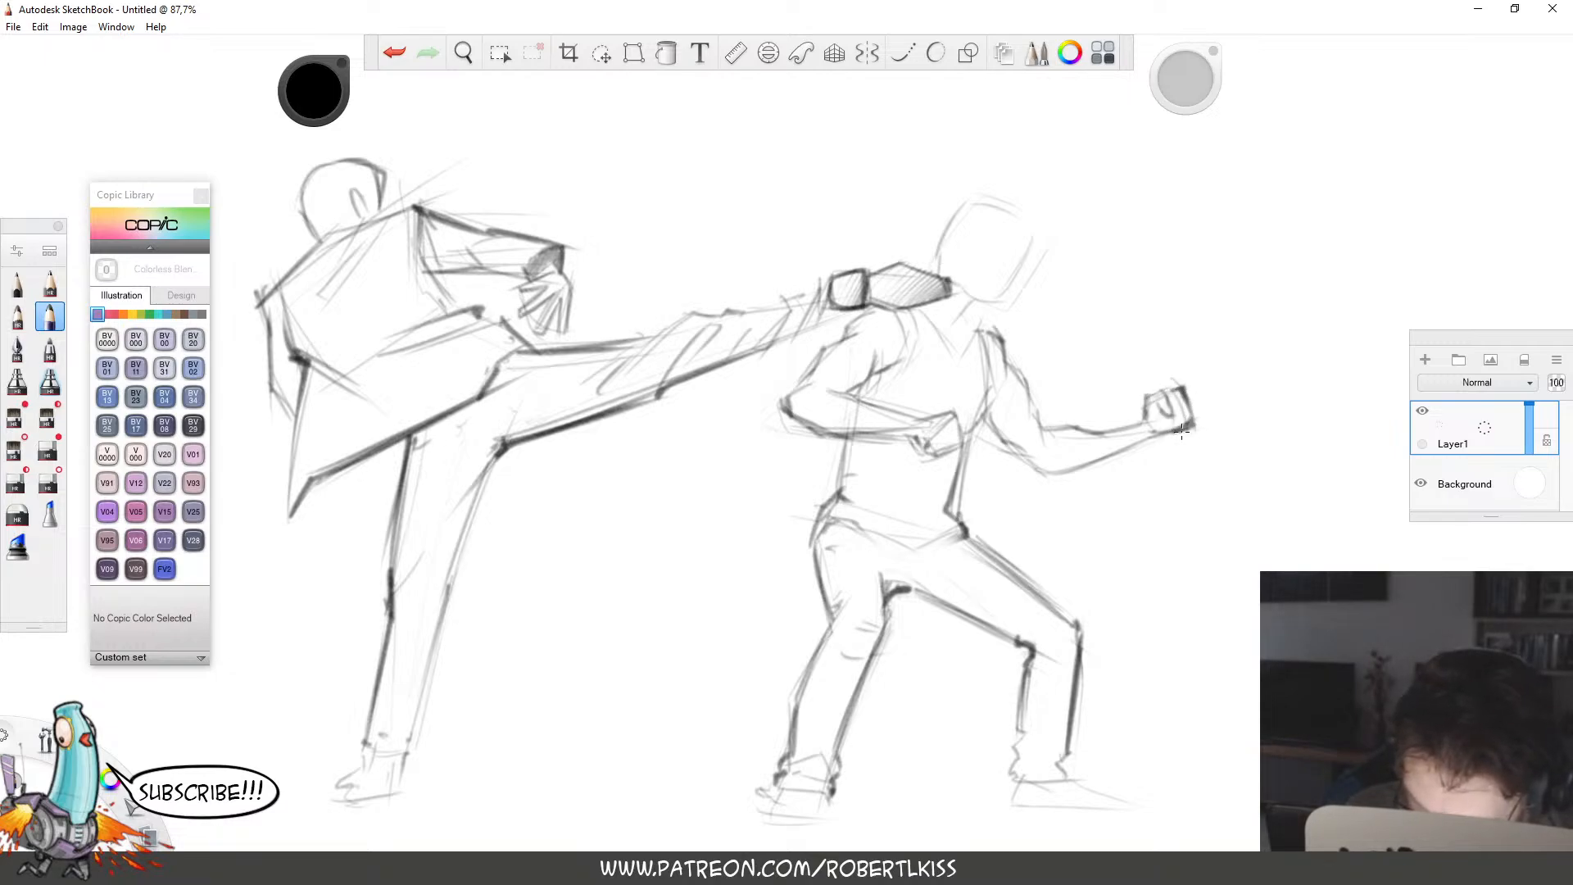
Erase the rough outer line of the opponent's far upper arm and redraw it from the shoulder to the elbow crease.
key("e")
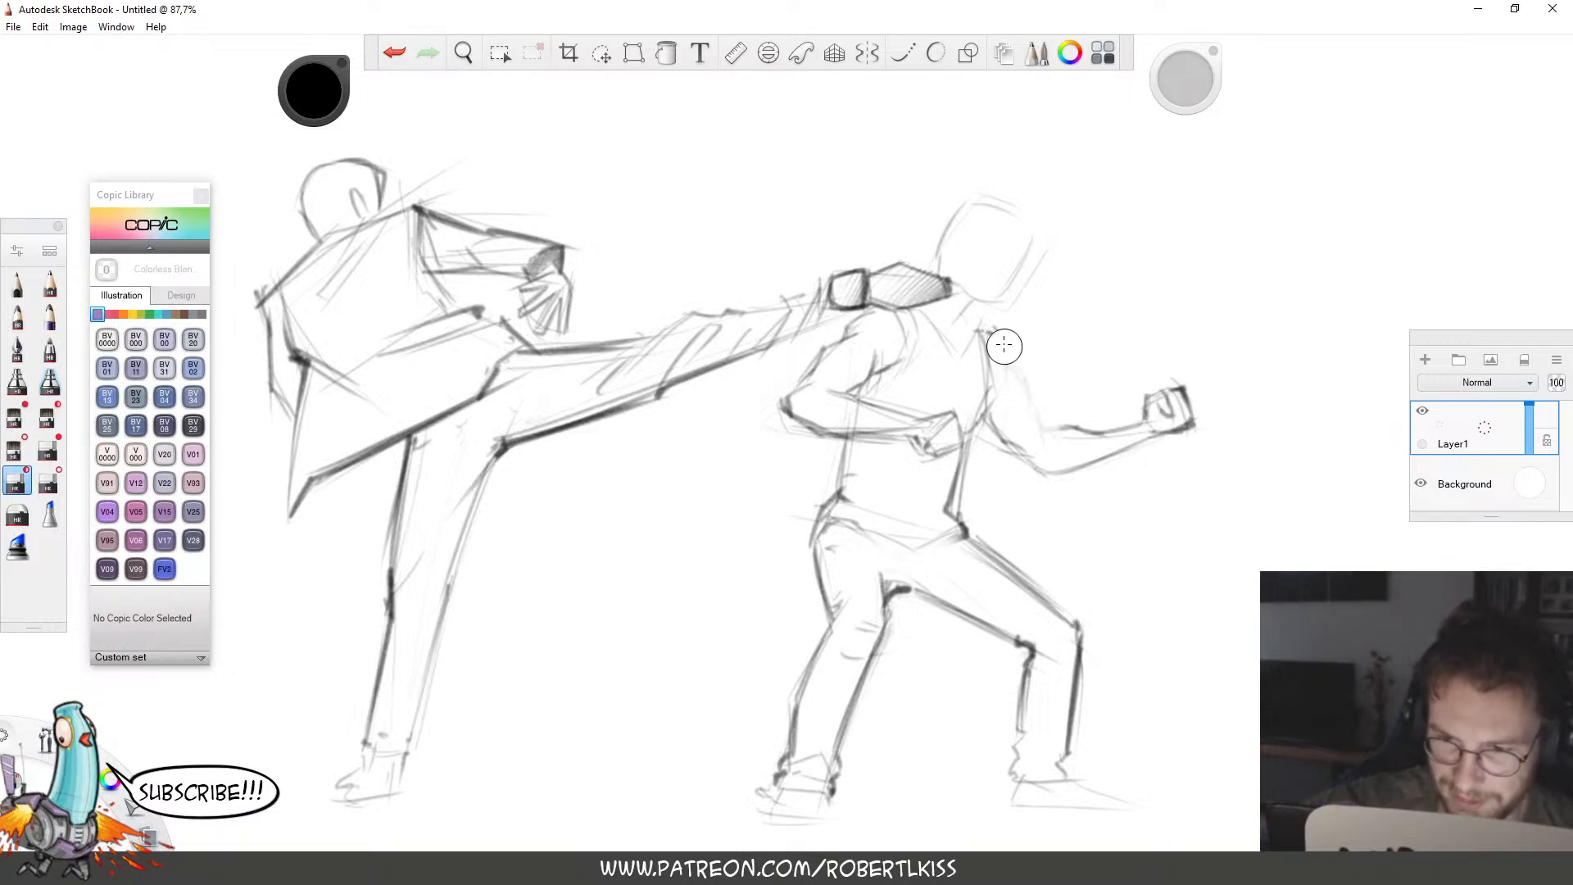
key("b")
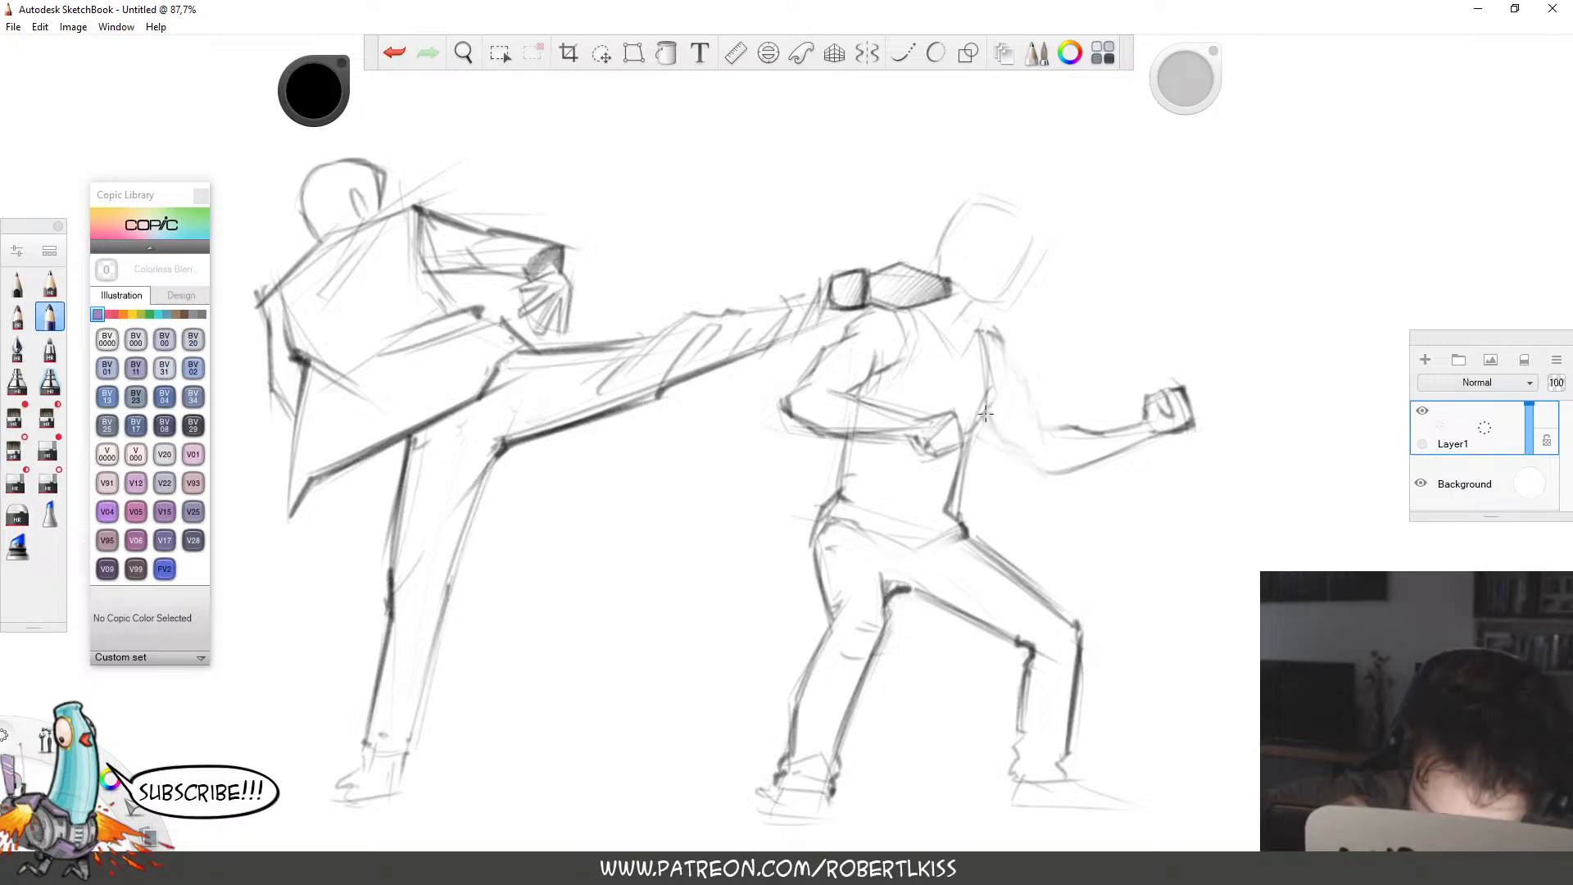
mouse_move(1017, 366)
left_mouse_down()
mouse_move(1045, 411)
mouse_move(1001, 446)
mouse_move(1062, 486)
mouse_move(1053, 424)
mouse_move(1032, 393)
left_mouse_up()
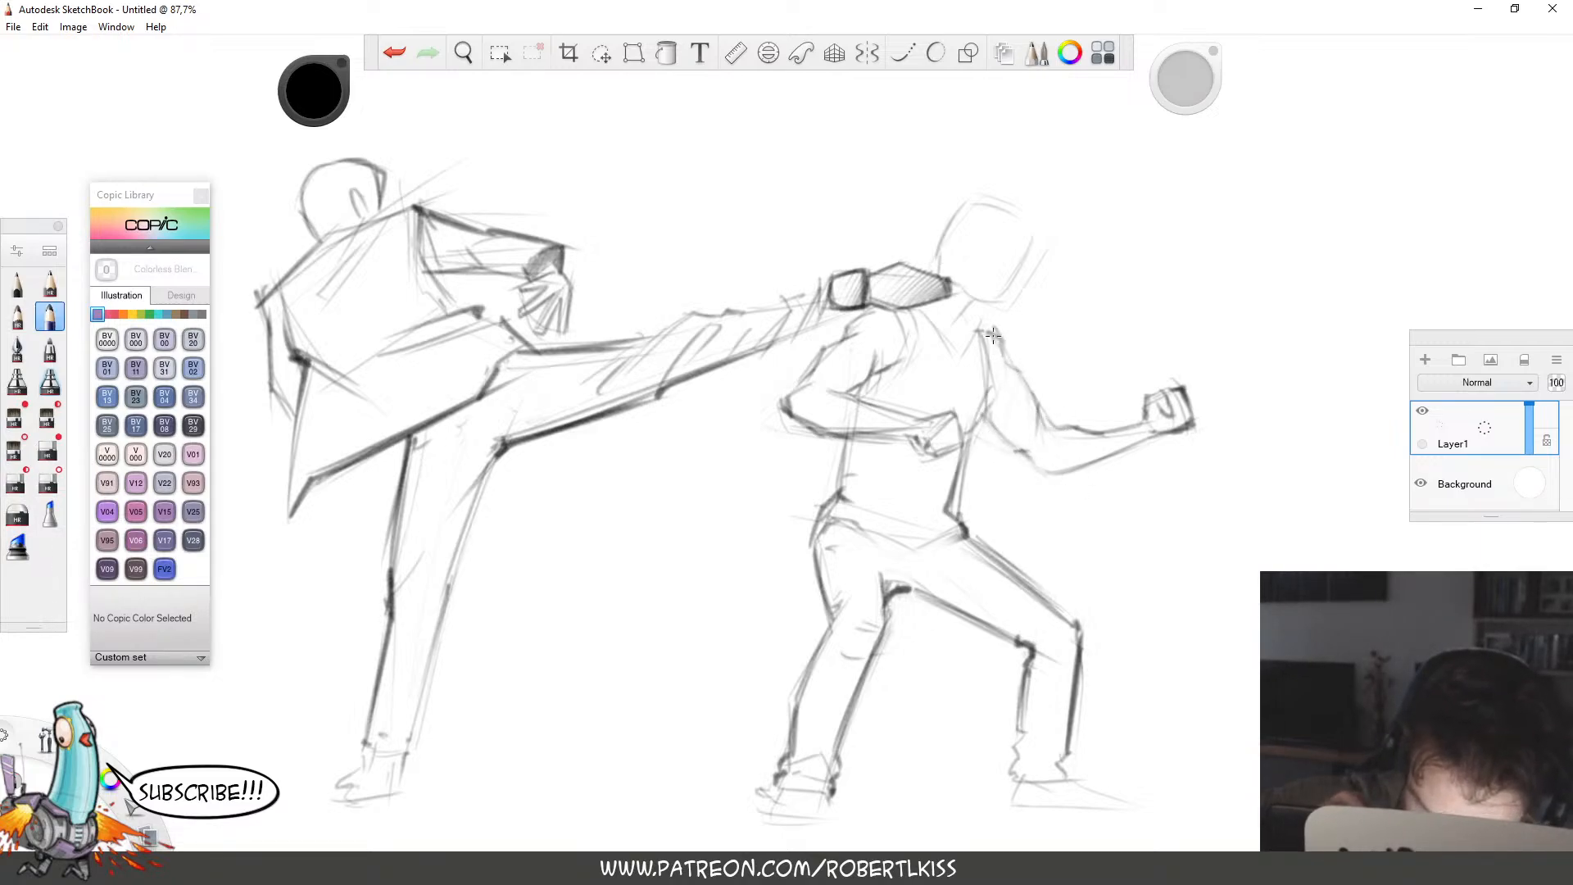
Darken the trouser cuff folds and hem at the ankle of the opponent's rear leg.
key("space")
left_click_drag(1031, 518, 868, 596)
left_click_drag(1029, 662, 1165, 464)
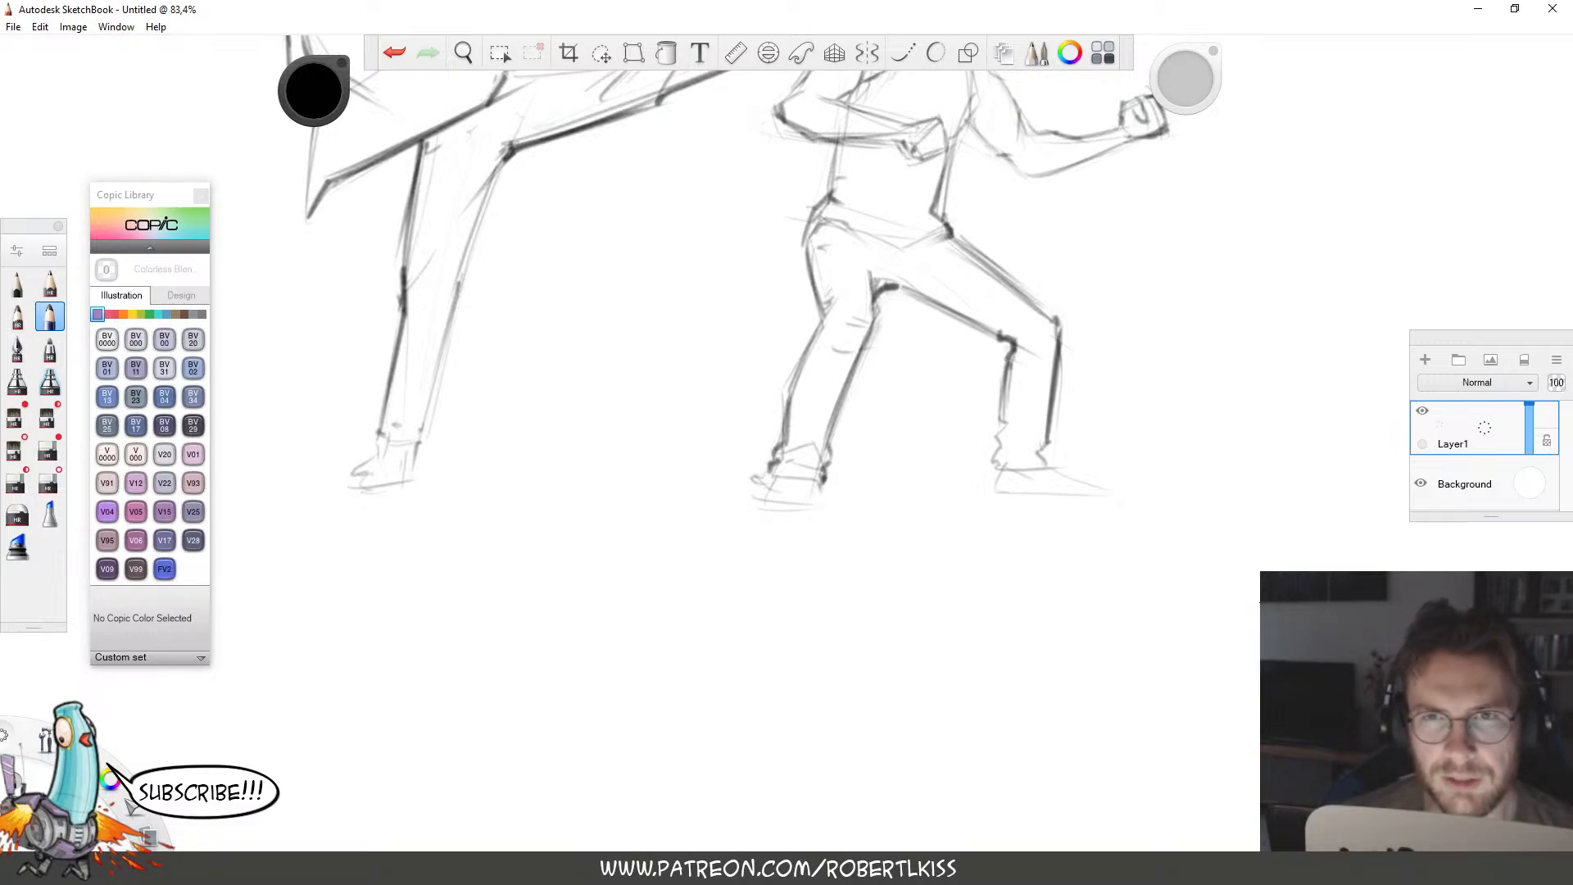
key("space")
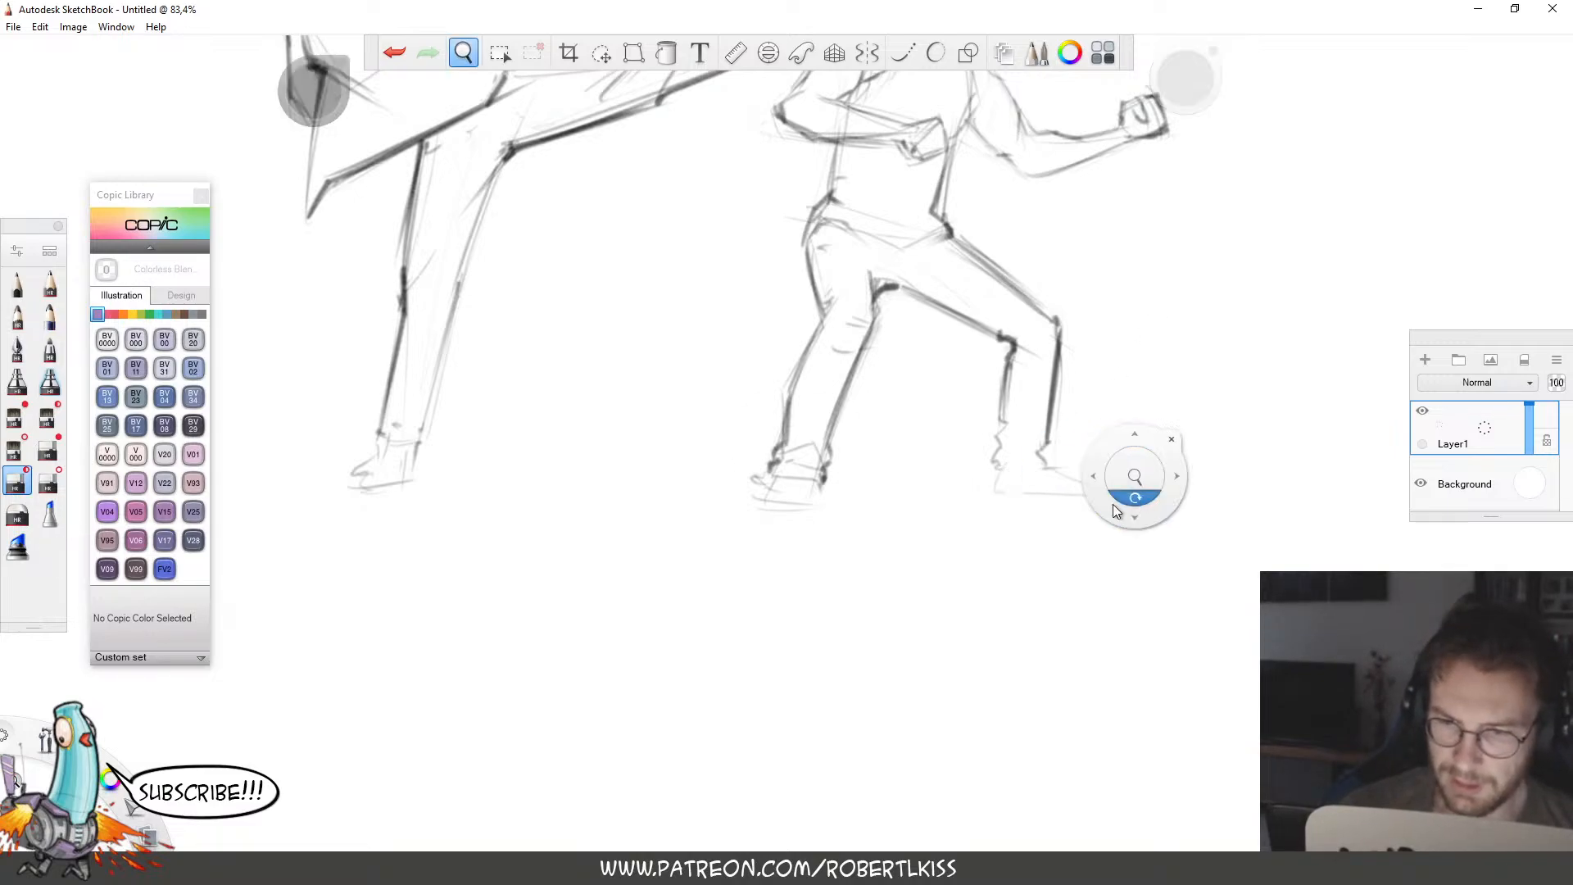
left_click_drag(1113, 504, 1107, 412)
mouse_move(952, 447)
left_mouse_down()
mouse_move(991, 444)
mouse_move(952, 405)
mouse_move(1024, 376)
mouse_move(1039, 391)
mouse_move(1007, 398)
mouse_move(1008, 445)
mouse_move(965, 404)
mouse_move(951, 435)
mouse_move(957, 451)
mouse_move(972, 417)
mouse_move(1034, 452)
left_mouse_up()
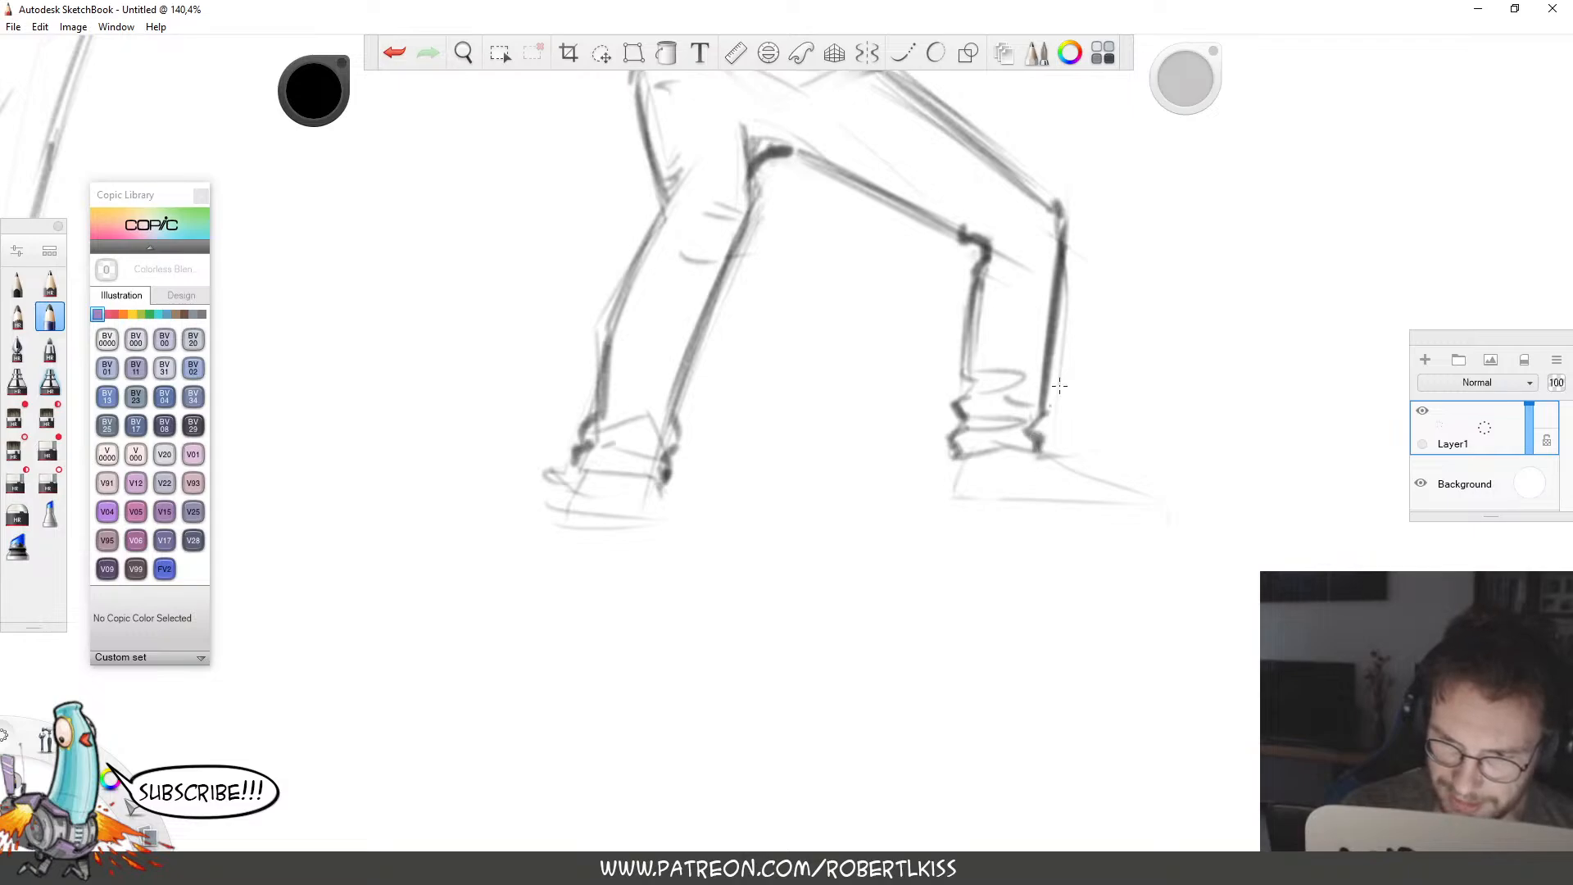
Sketch a light wedge-shaped form in the empty area beside the opponent.
key("space")
left_click_drag(831, 353, 799, 614)
left_click_drag(1054, 318, 999, 291)
left_click_drag(907, 465, 1059, 339)
left_click_drag(946, 442, 1050, 475)
left_click_drag(1066, 357, 1073, 470)
left_click_drag(924, 475, 976, 450)
left_click_drag(974, 393, 1073, 508)
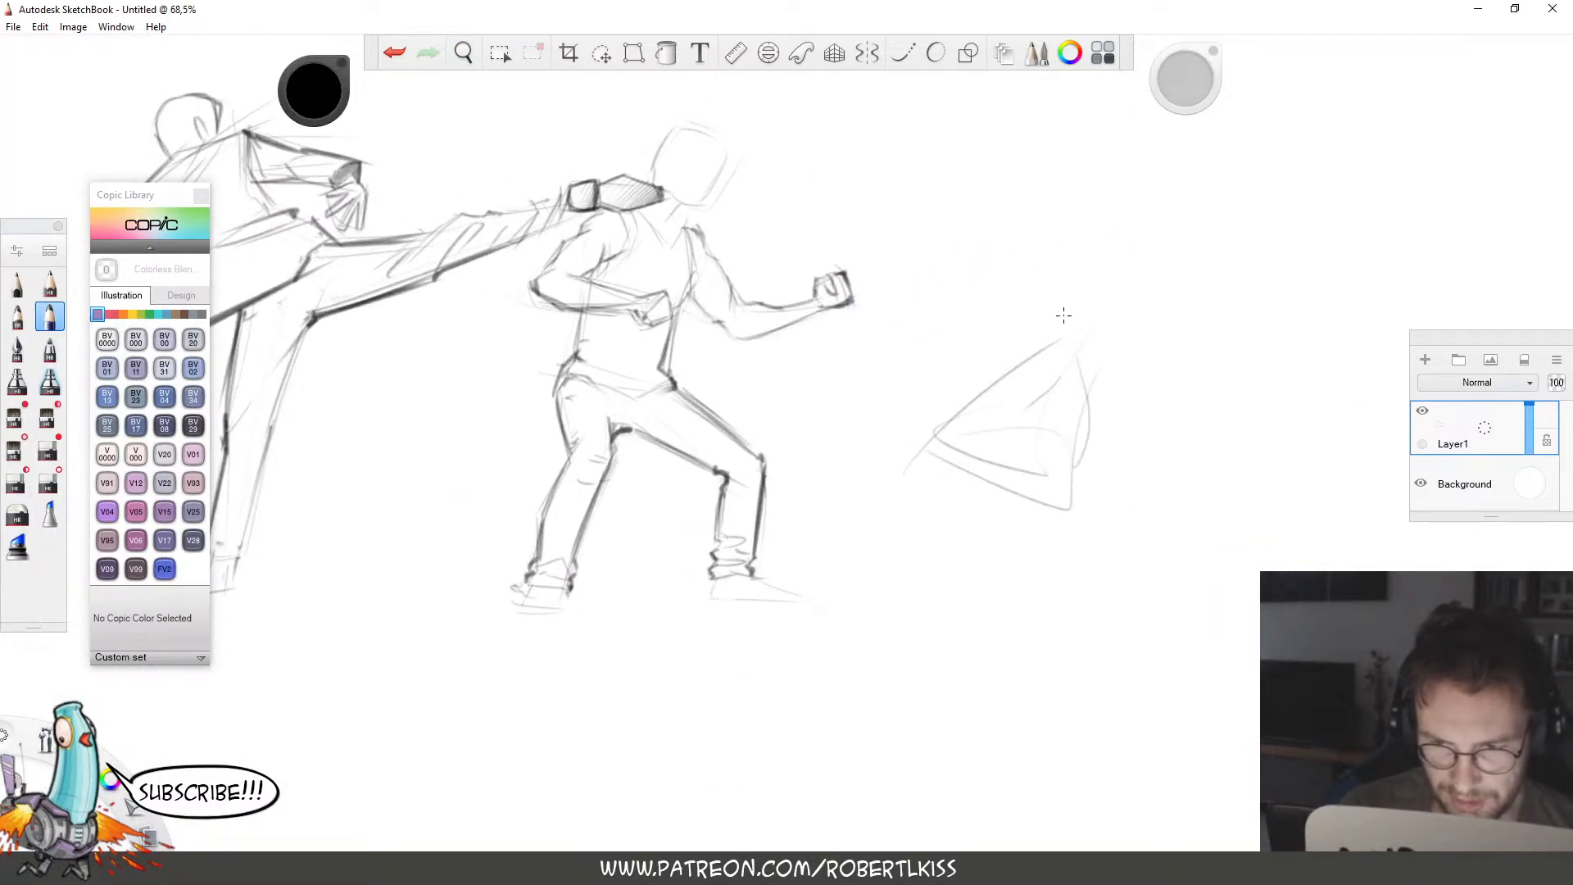
Build the wedge into a tilted flat box with firm top edges and a visible side thickness.
left_click_drag(967, 342, 973, 435)
left_click_drag(1062, 340, 1094, 440)
left_click_drag(1014, 334, 953, 430)
left_click_drag(934, 442, 1046, 473)
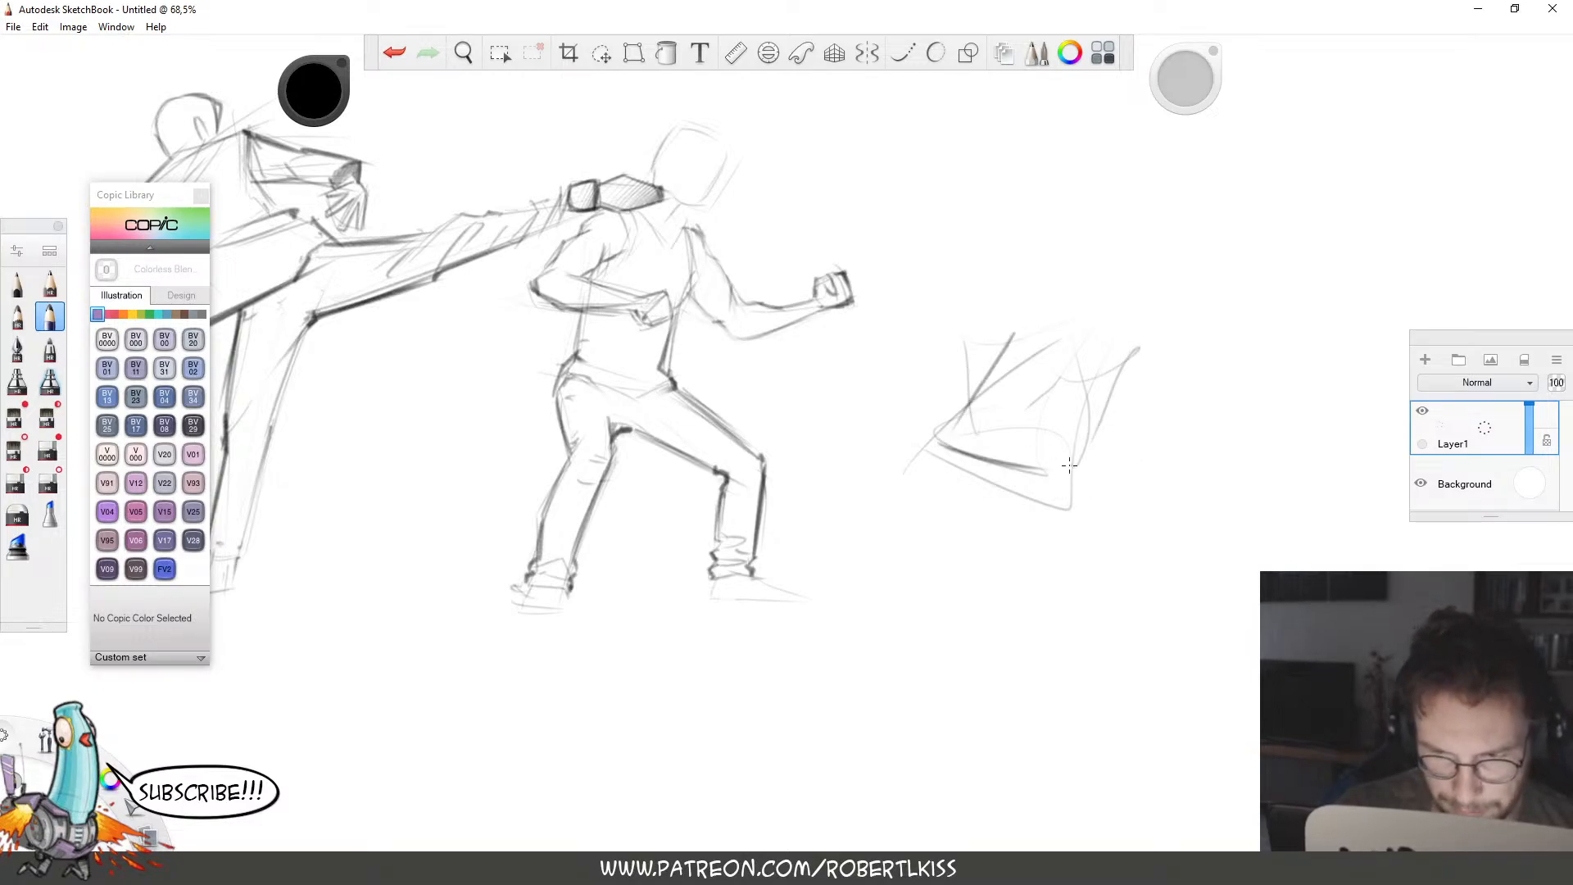
left_click_drag(1110, 351, 1057, 478)
left_click_drag(1108, 337, 1054, 459)
mouse_move(1023, 336)
left_mouse_down()
mouse_move(938, 451)
mouse_move(1059, 497)
mouse_move(1135, 351)
mouse_move(1111, 369)
left_mouse_up()
left_click_drag(1006, 332, 1116, 329)
mouse_move(1011, 325)
left_mouse_down()
mouse_move(935, 454)
mouse_move(993, 495)
mouse_move(1077, 510)
mouse_move(1142, 391)
left_mouse_up()
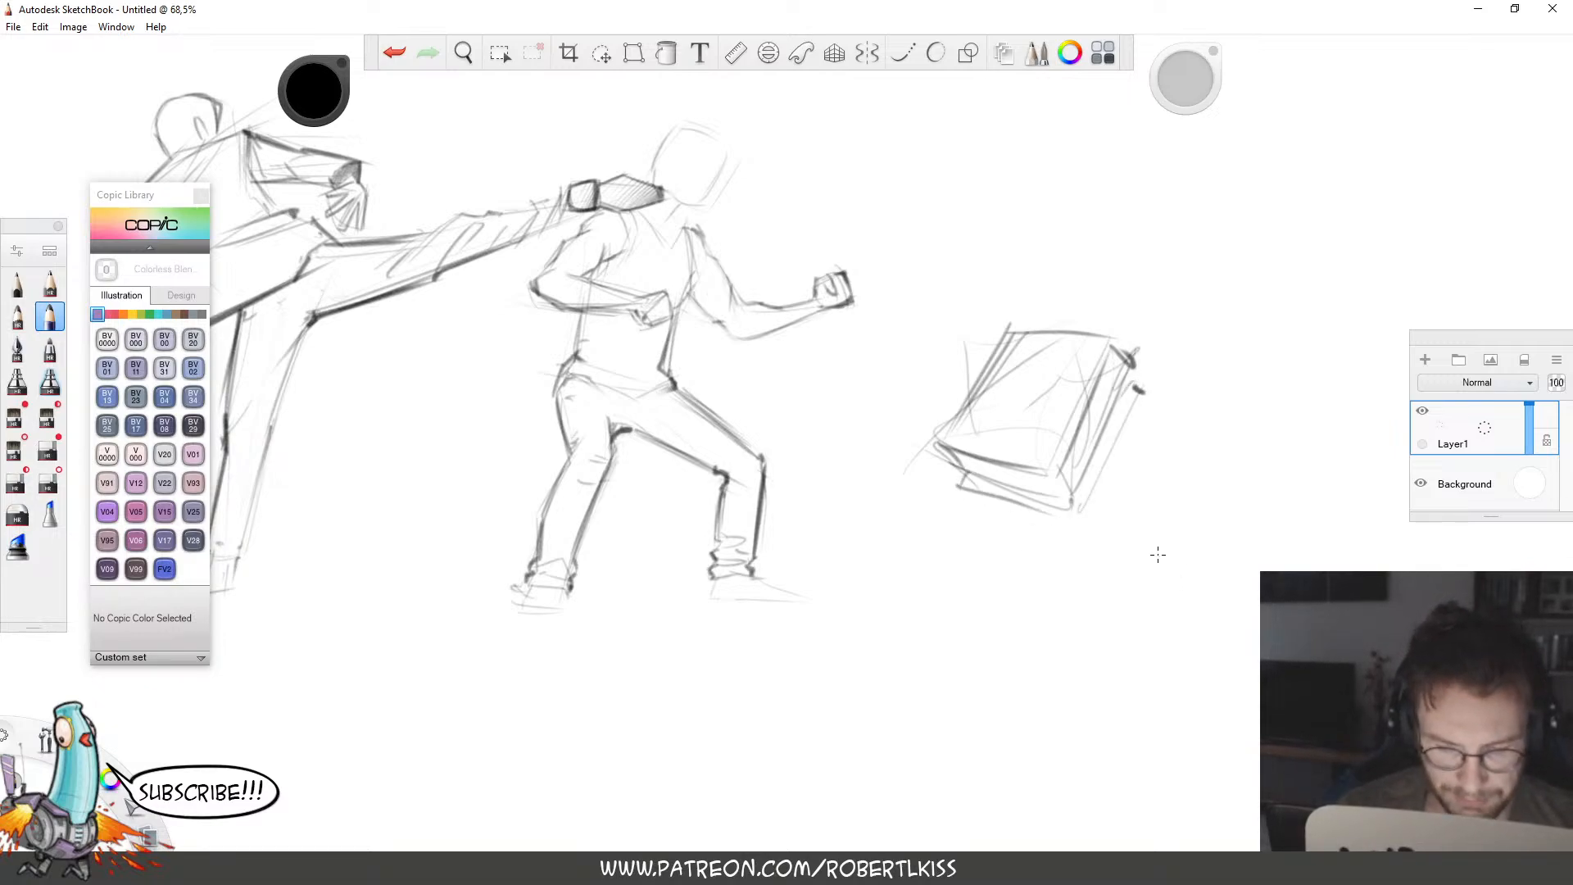
Lasso the tilted box sketch beside the opponent and delete it.
key("l")
mouse_move(1066, 632)
left_mouse_down()
mouse_move(1237, 409)
mouse_move(1069, 632)
left_mouse_up()
key("Delete")
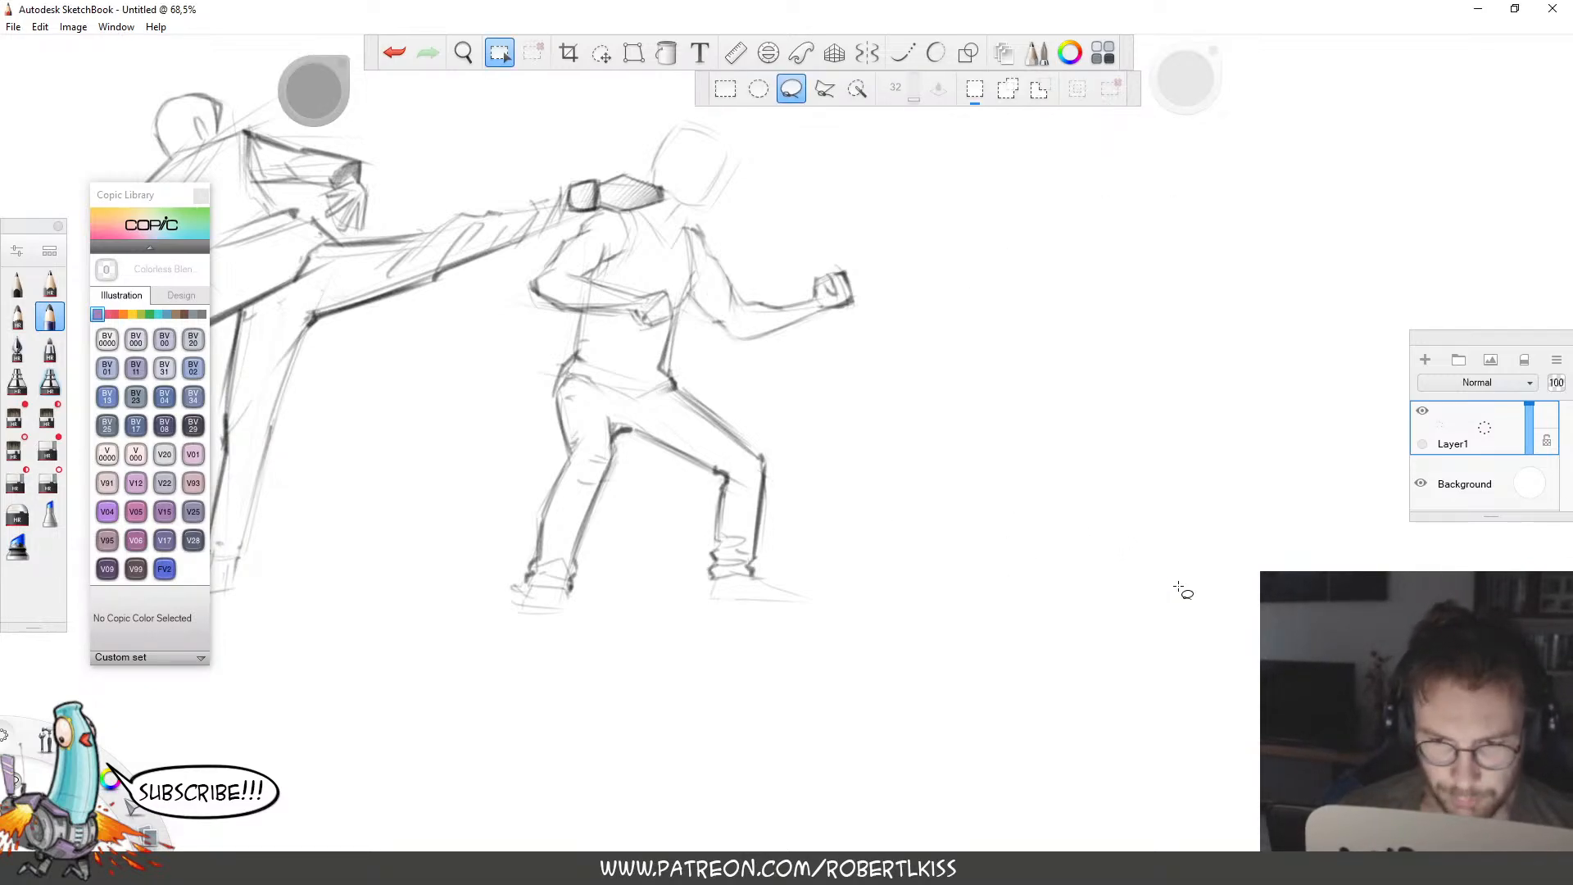
Strengthen the far side line of the opponent's torso and define the shoe outlines and soles of both feet.
key("b")
left_click_drag(663, 373, 693, 234)
key("space")
mouse_move(788, 466)
left_mouse_down()
mouse_move(818, 484)
mouse_move(940, 359)
left_mouse_up()
key("space")
left_click_drag(1193, 297, 1176, 421)
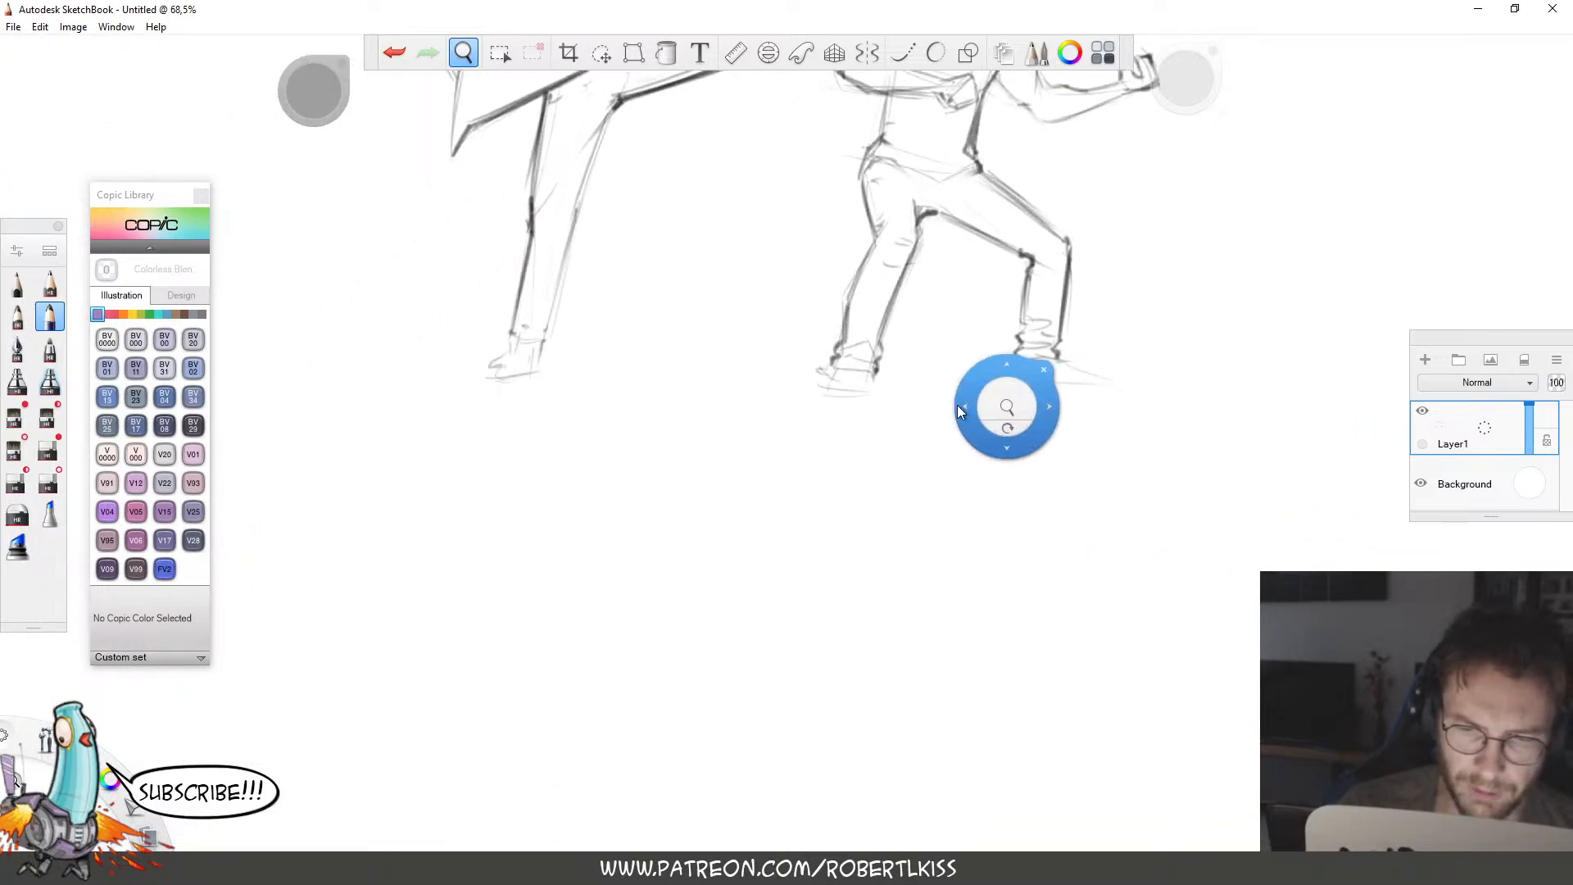
left_click_drag(957, 405, 1057, 404)
mouse_move(782, 365)
left_mouse_down()
mouse_move(776, 383)
mouse_move(841, 379)
left_mouse_up()
mouse_move(1057, 346)
left_mouse_down()
mouse_move(1065, 378)
mouse_move(1133, 387)
mouse_move(1089, 385)
left_mouse_up()
left_click_drag(1090, 384, 1192, 375)
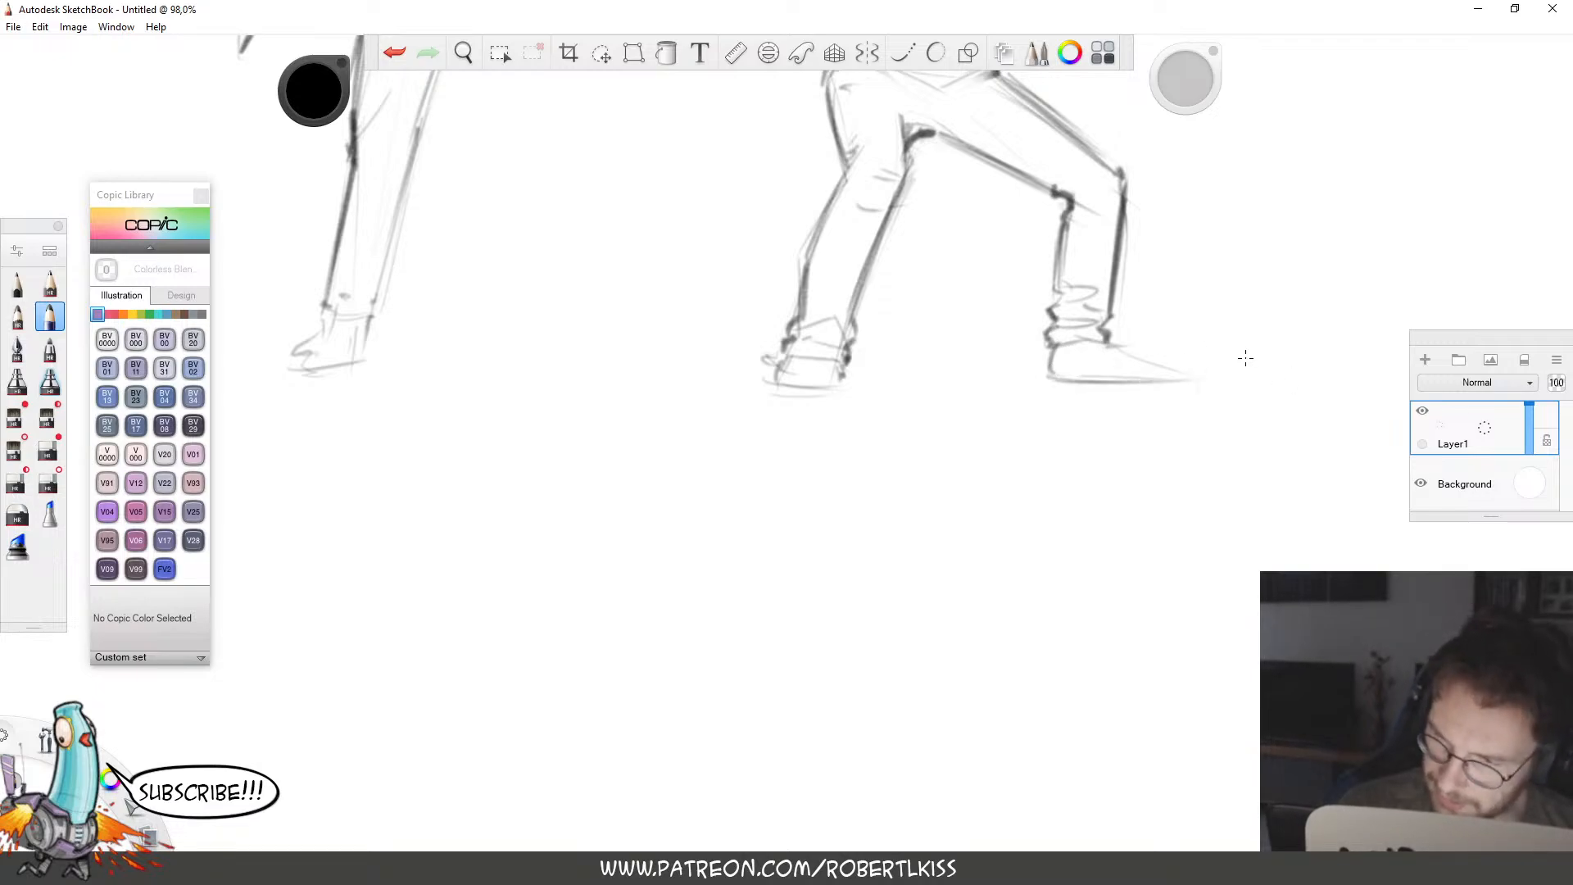
left_click_drag(1059, 362, 1106, 384)
Darken the opponent's far arm along the underside of the forearm, the elbow and the upper arm to the shoulder.
key("space")
left_click_drag(788, 471, 1044, 656)
left_click_drag(1177, 515, 1024, 65)
left_click_drag(1025, 347, 835, 644)
left_click_drag(860, 344, 976, 327)
left_click_drag(974, 410, 1019, 453)
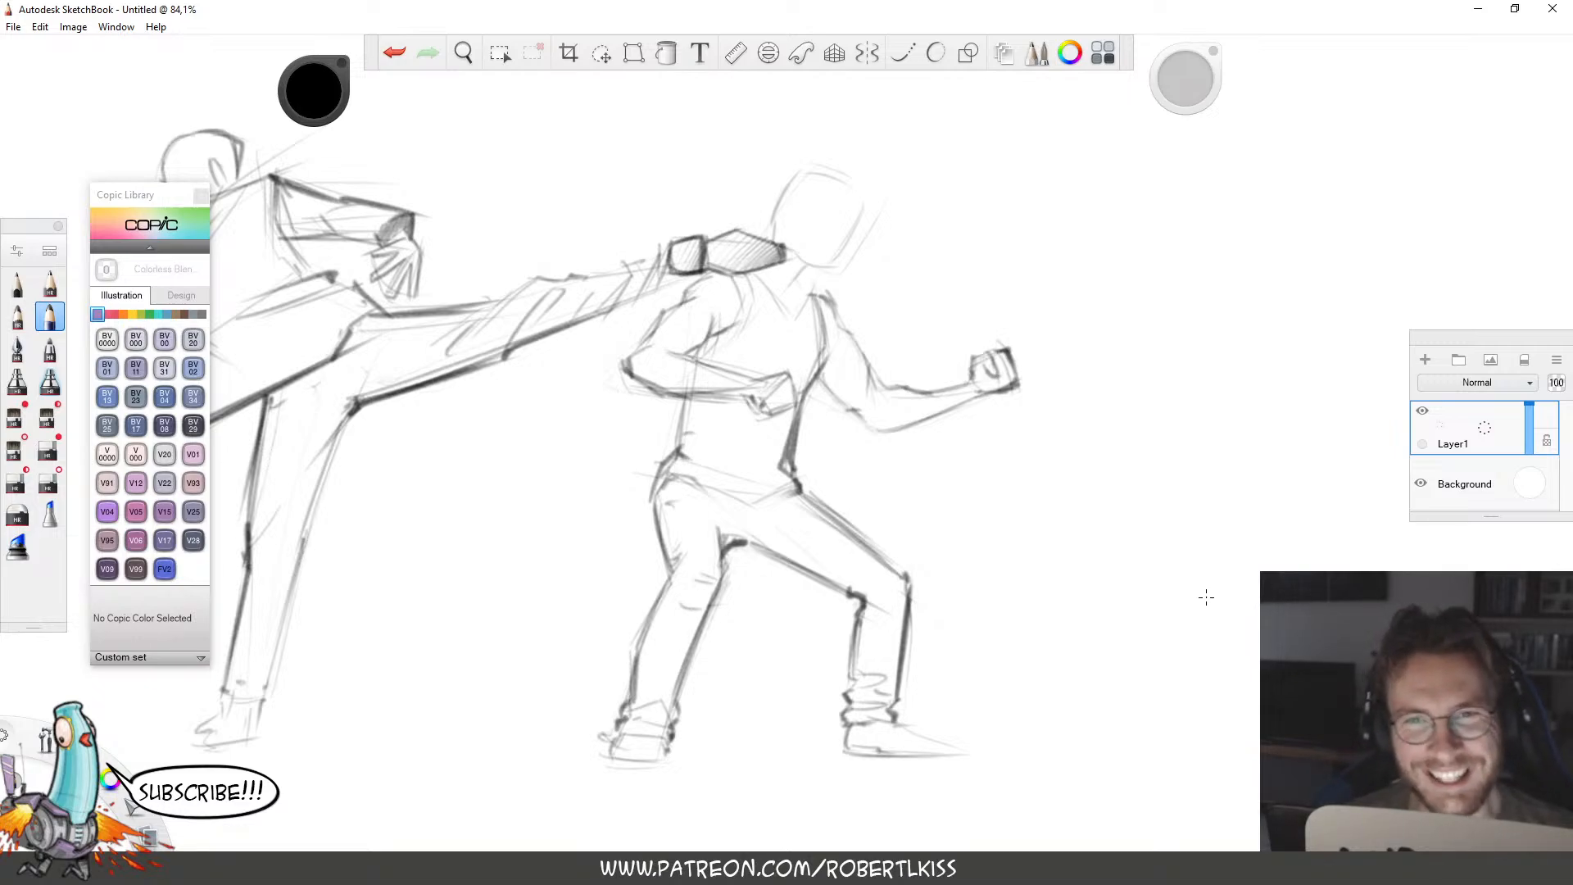
key("space")
mouse_move(1086, 401)
left_mouse_down()
mouse_move(1084, 457)
mouse_move(1102, 457)
mouse_move(879, 395)
mouse_move(926, 422)
left_mouse_up()
mouse_move(863, 358)
left_mouse_down()
mouse_move(935, 428)
mouse_move(1086, 381)
left_mouse_up()
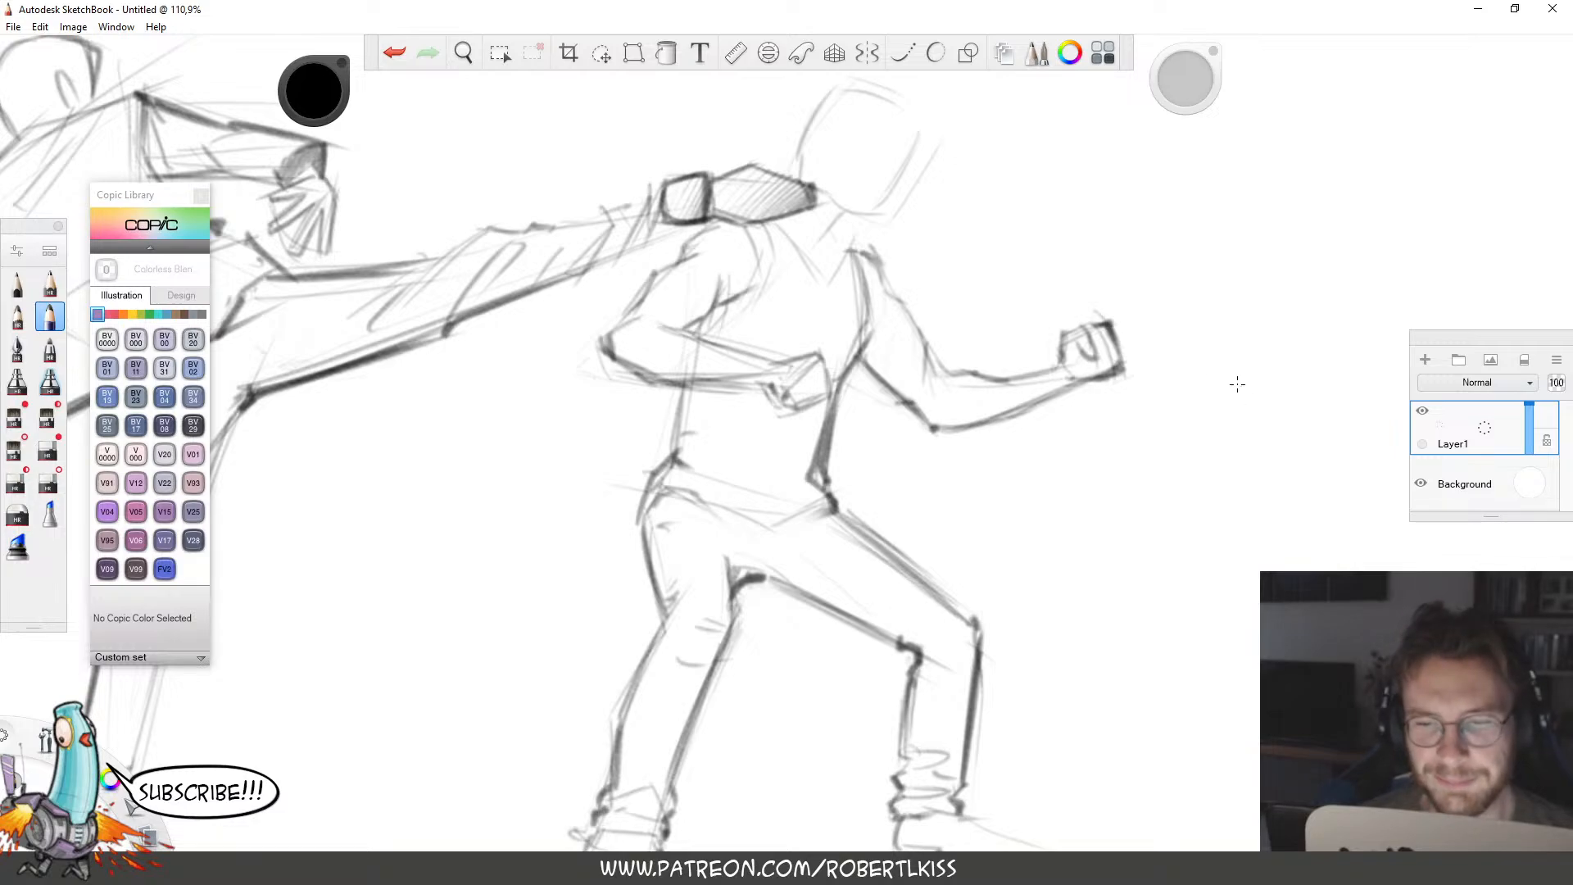
mouse_move(1021, 407)
left_mouse_down()
mouse_move(1083, 385)
mouse_move(1062, 352)
left_mouse_up()
left_click_drag(942, 377, 857, 250)
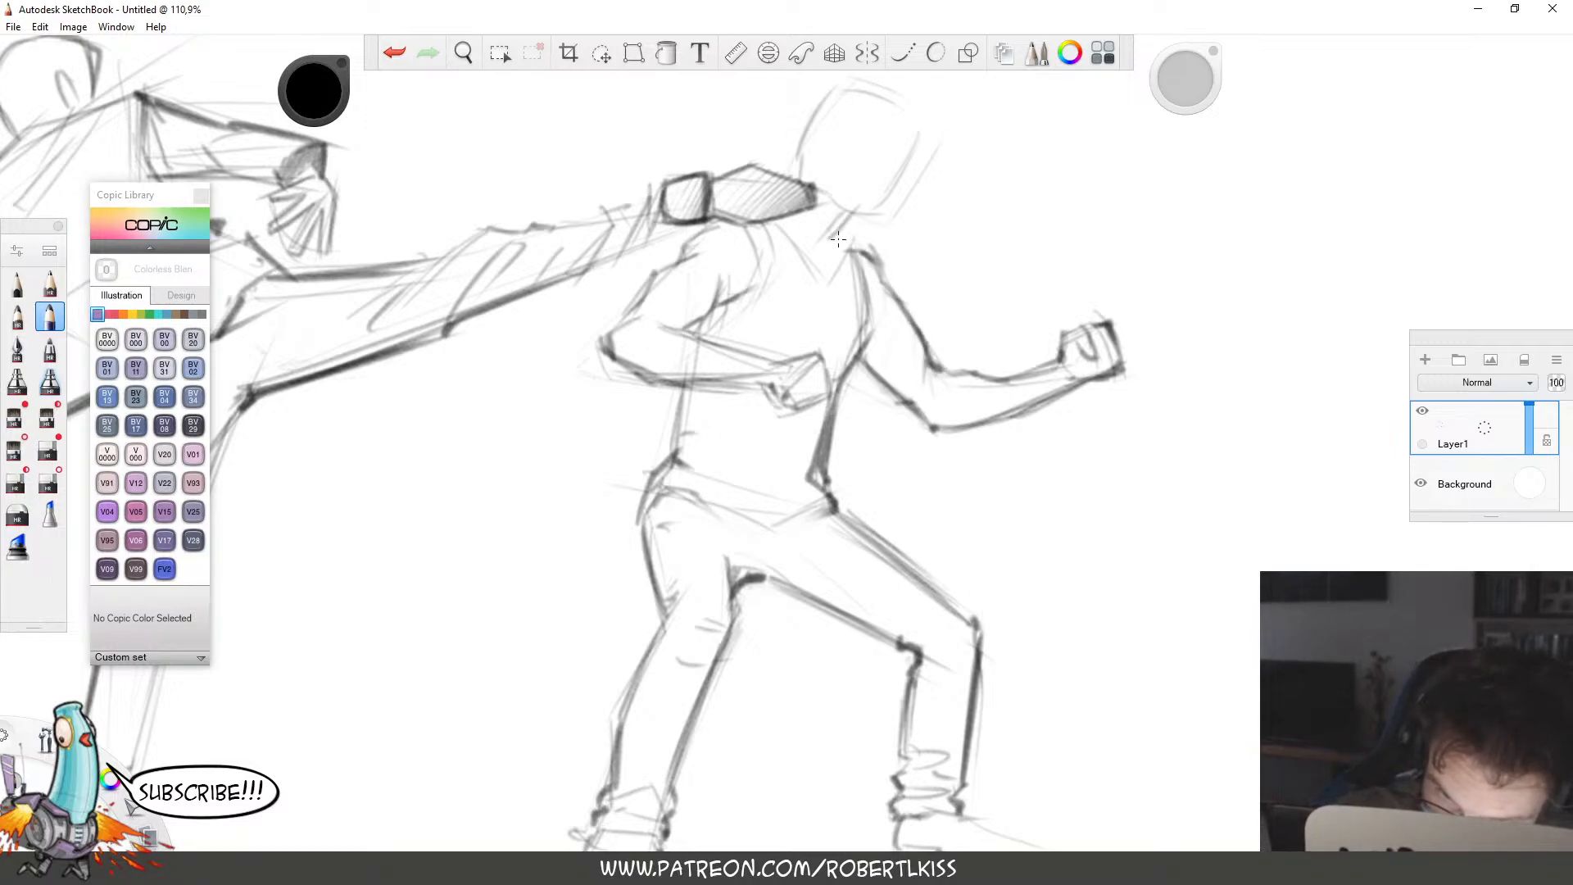
Strengthen the opponent's neck, jaw and front face line.
key("space")
left_click_drag(947, 398, 951, 484)
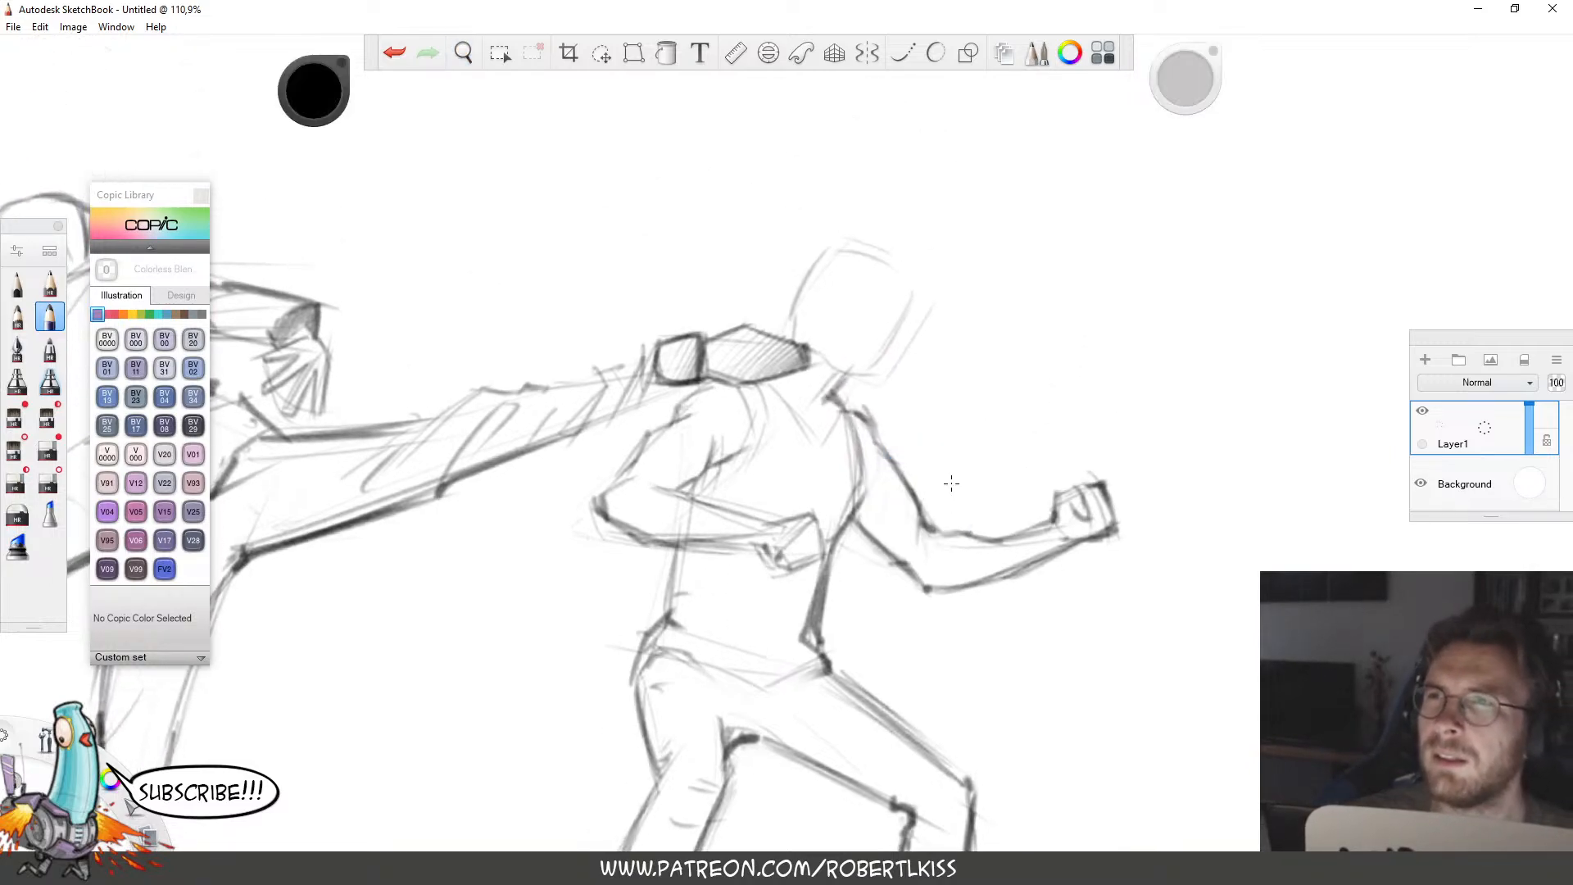
mouse_move(817, 324)
left_mouse_down()
mouse_move(835, 385)
mouse_move(869, 371)
mouse_move(791, 337)
left_mouse_up()
left_click_drag(888, 358, 867, 377)
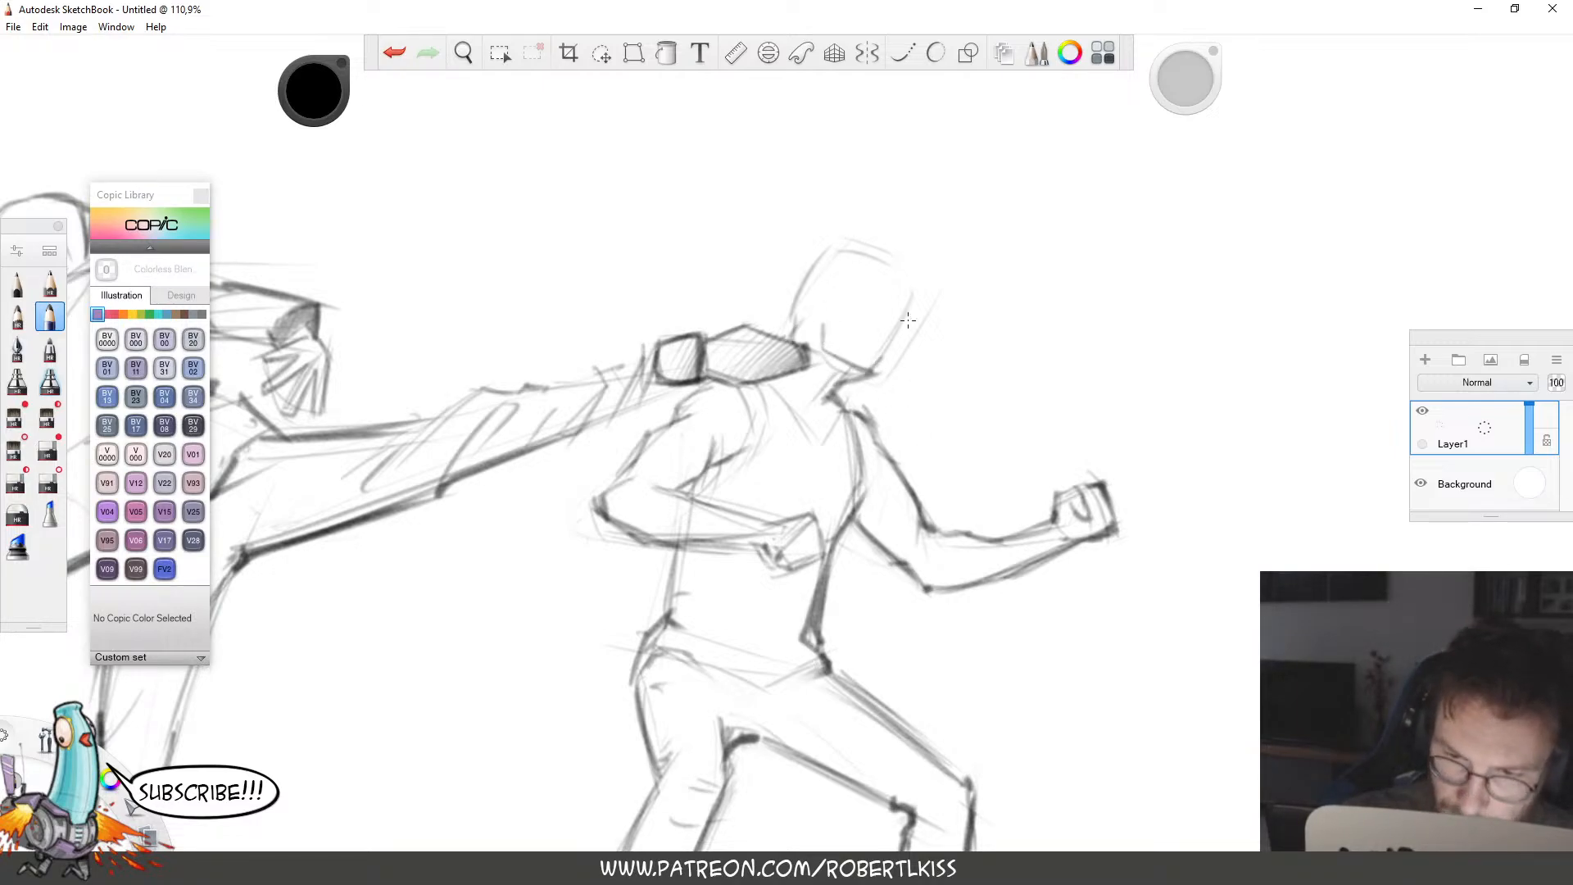
mouse_move(918, 291)
left_mouse_down()
mouse_move(870, 373)
mouse_move(909, 296)
left_mouse_up()
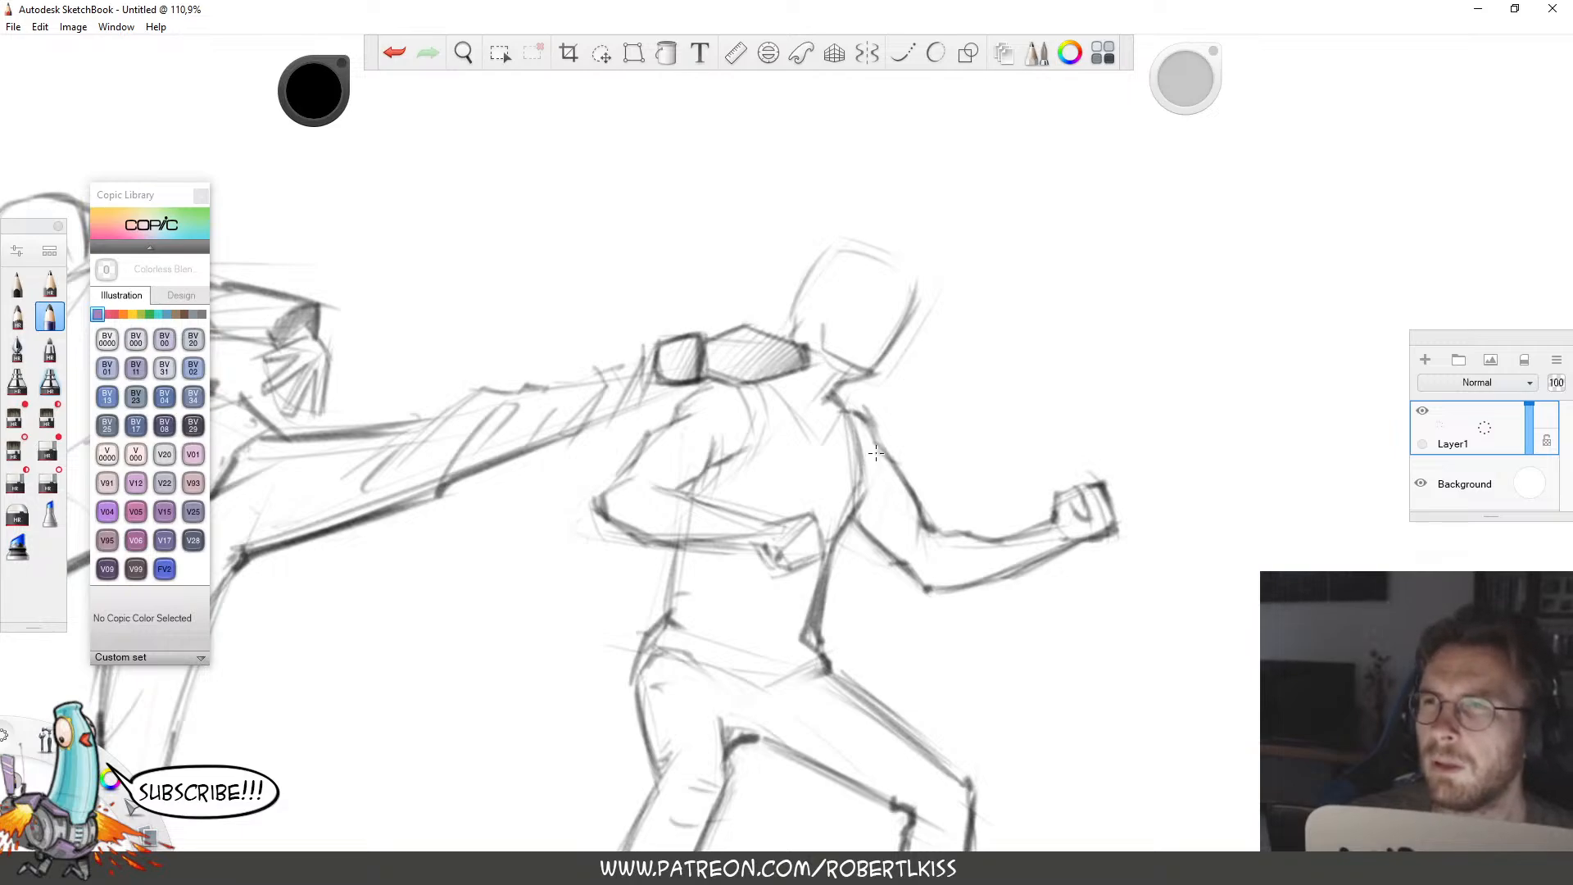
Lasso the opponent's head and lower it slightly toward the shoulders, and draw its ear, hairline and back contour.
key("m")
mouse_move(923, 385)
left_mouse_down()
mouse_move(784, 278)
mouse_move(822, 358)
mouse_move(875, 379)
left_mouse_up()
key("v")
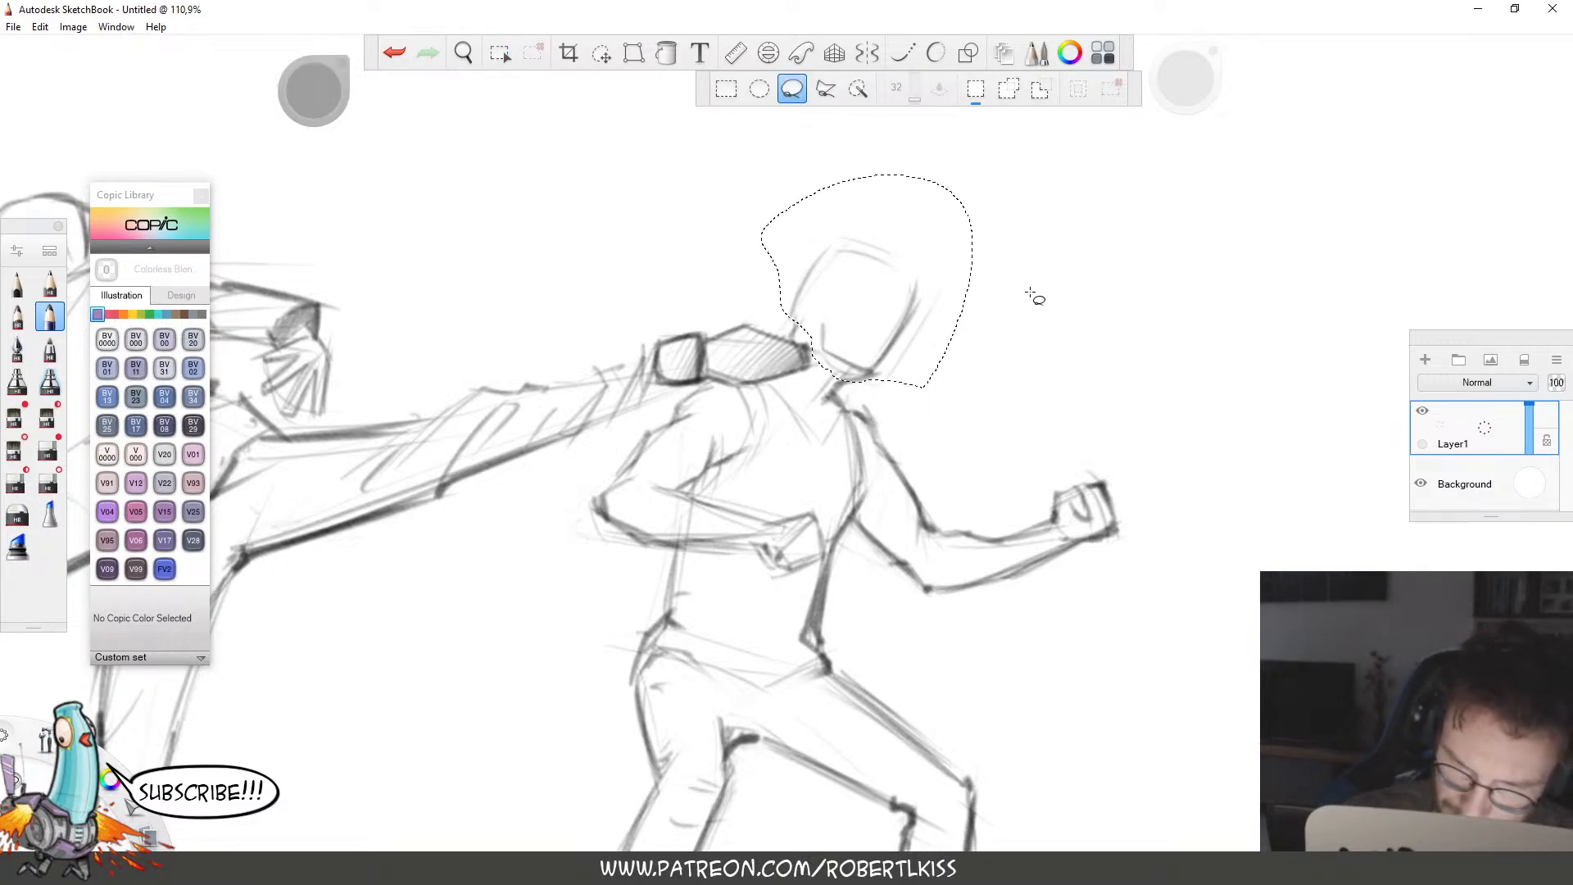
left_click_drag(1030, 376, 1024, 383)
key("Escape")
mouse_move(801, 347)
left_mouse_down()
mouse_move(824, 272)
mouse_move(879, 256)
mouse_move(837, 306)
mouse_move(908, 297)
left_mouse_up()
left_click_drag(822, 264, 908, 278)
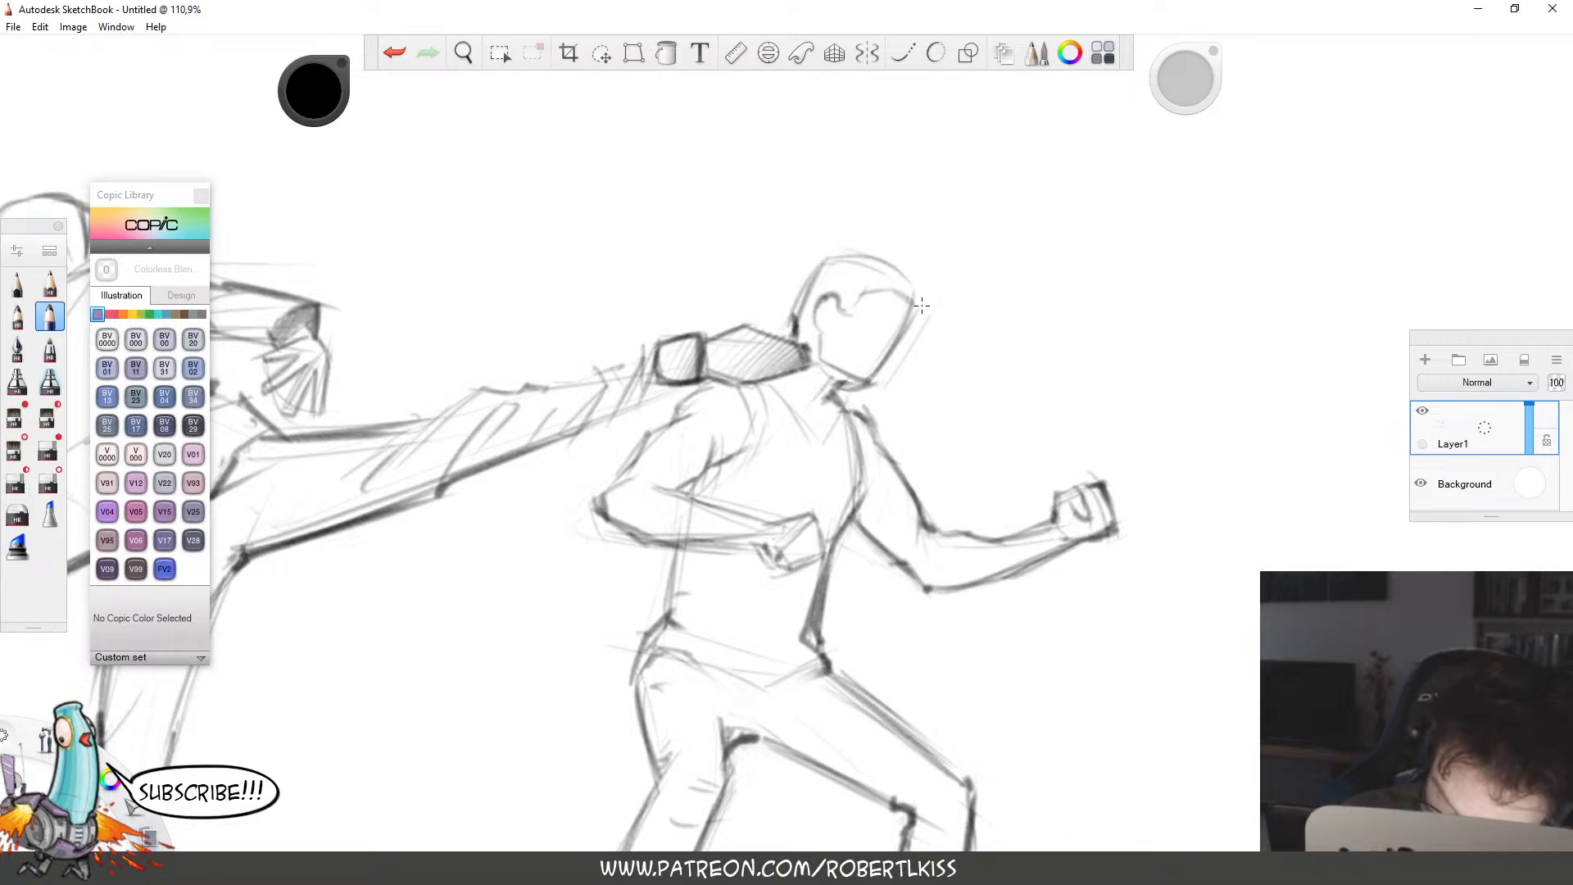
Lightly sketch a third figure's outstretched leg behind the opponent's thigh with a rounded hip, undoing the stray last stroke.
key("space")
mouse_move(1034, 393)
left_mouse_down()
mouse_move(1016, 554)
mouse_move(986, 479)
left_mouse_up()
left_click_drag(1108, 363, 1074, 460)
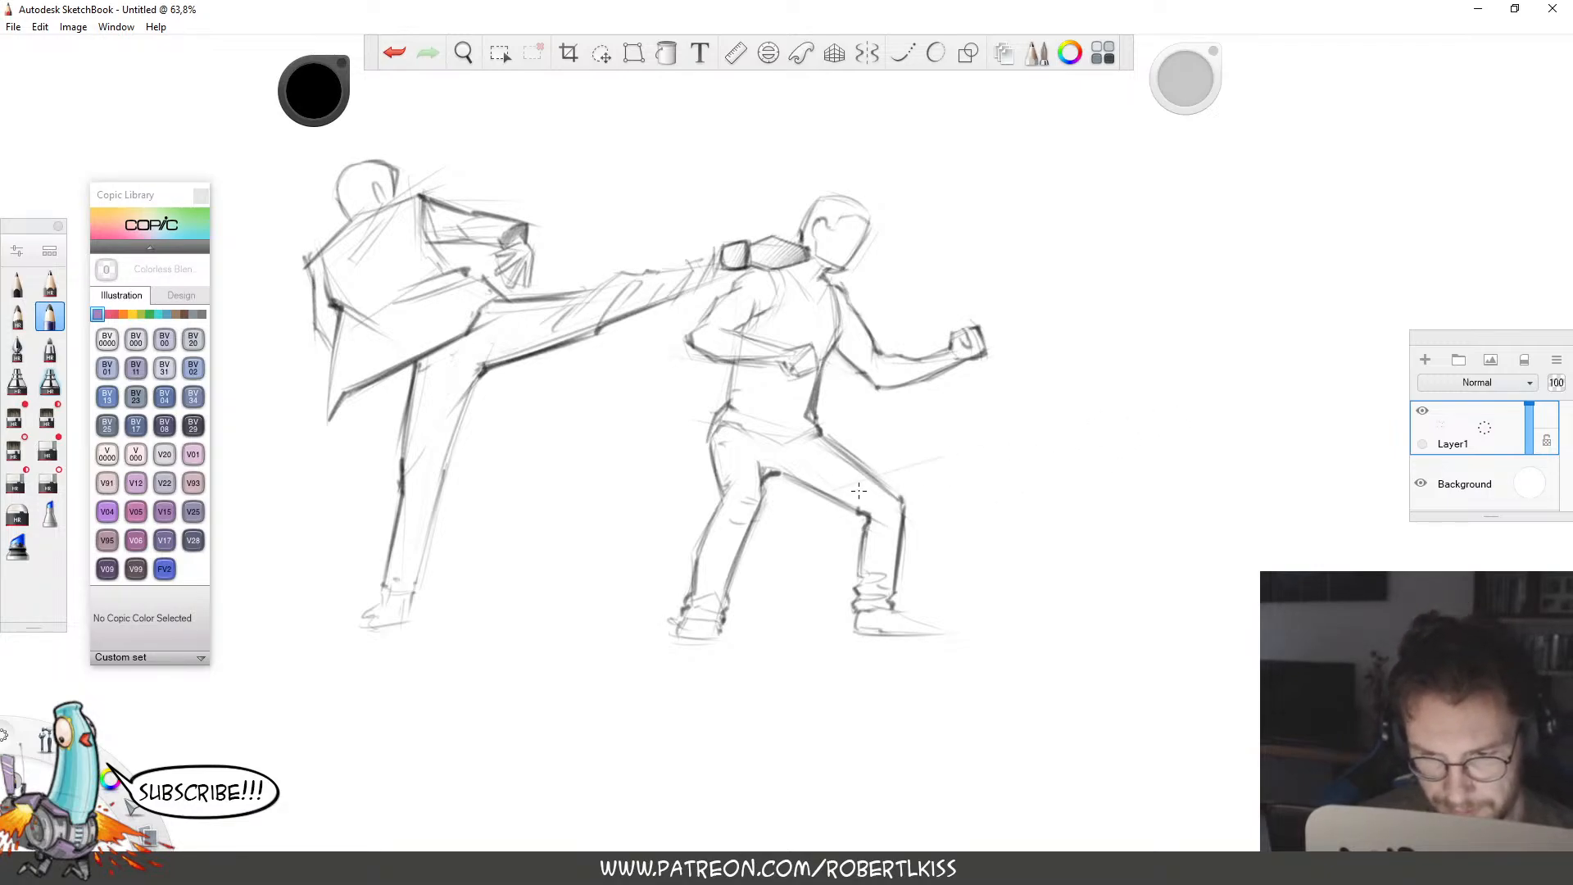
mouse_move(832, 518)
left_mouse_down()
mouse_move(996, 494)
mouse_move(999, 480)
left_mouse_up()
mouse_move(1004, 461)
left_mouse_down()
mouse_move(1012, 482)
mouse_move(980, 416)
mouse_move(1059, 501)
left_mouse_up()
key("ctrl+z")
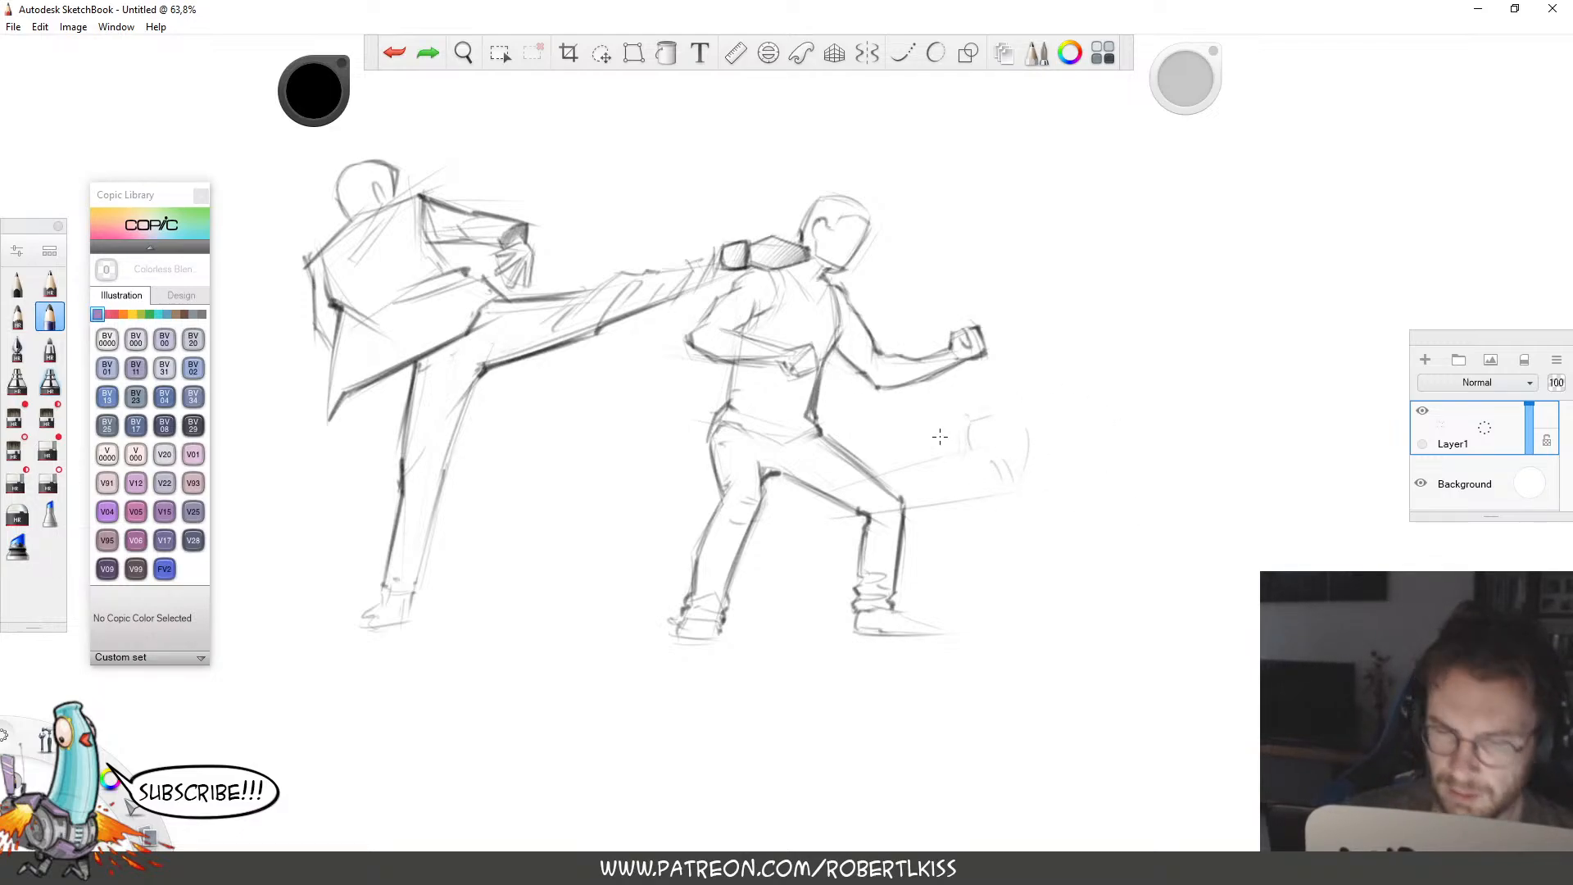
Sketch the third figure's bent second leg, running from the hip over the knee and down the shin.
left_click_drag(1018, 479, 1093, 516)
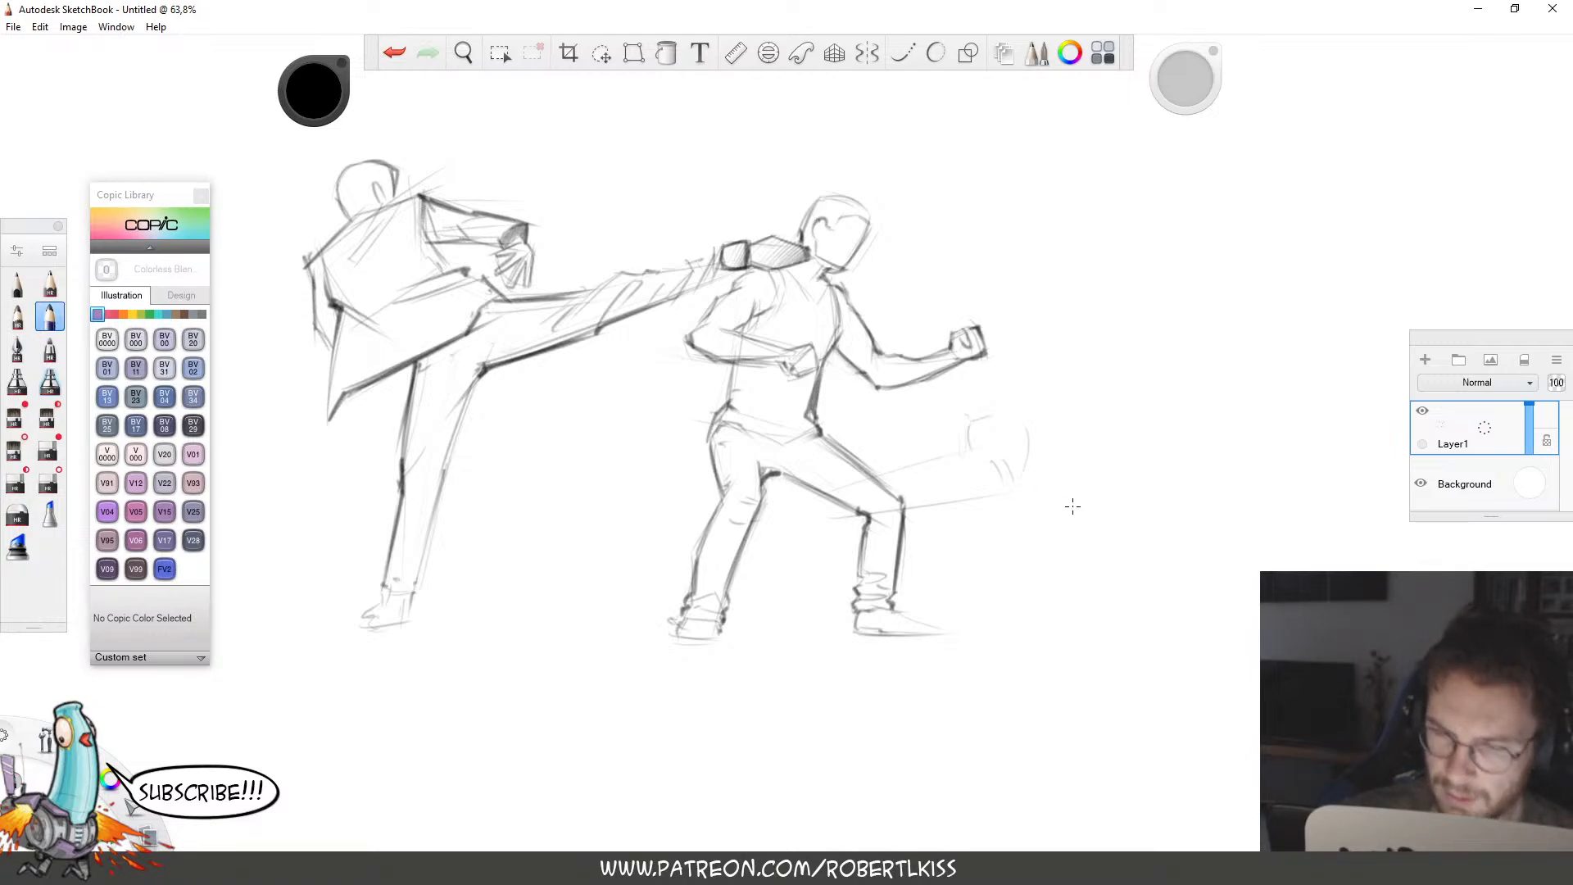
mouse_move(1073, 446)
left_mouse_down()
mouse_move(1147, 500)
mouse_move(1090, 568)
left_mouse_up()
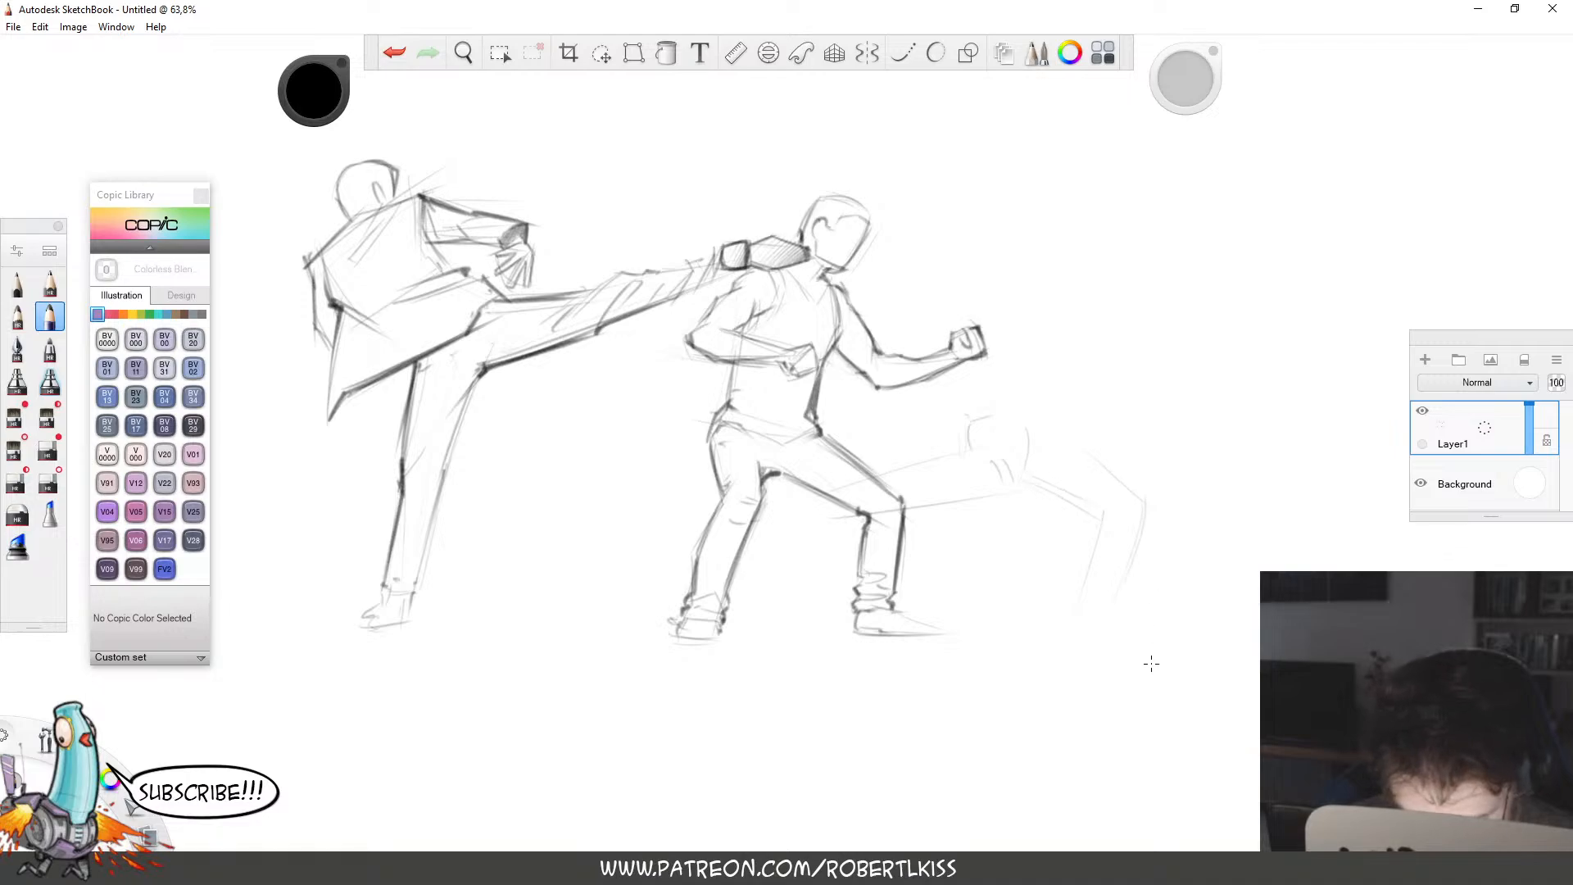
left_click_drag(1095, 506, 1080, 575)
left_click_drag(1143, 492, 1113, 583)
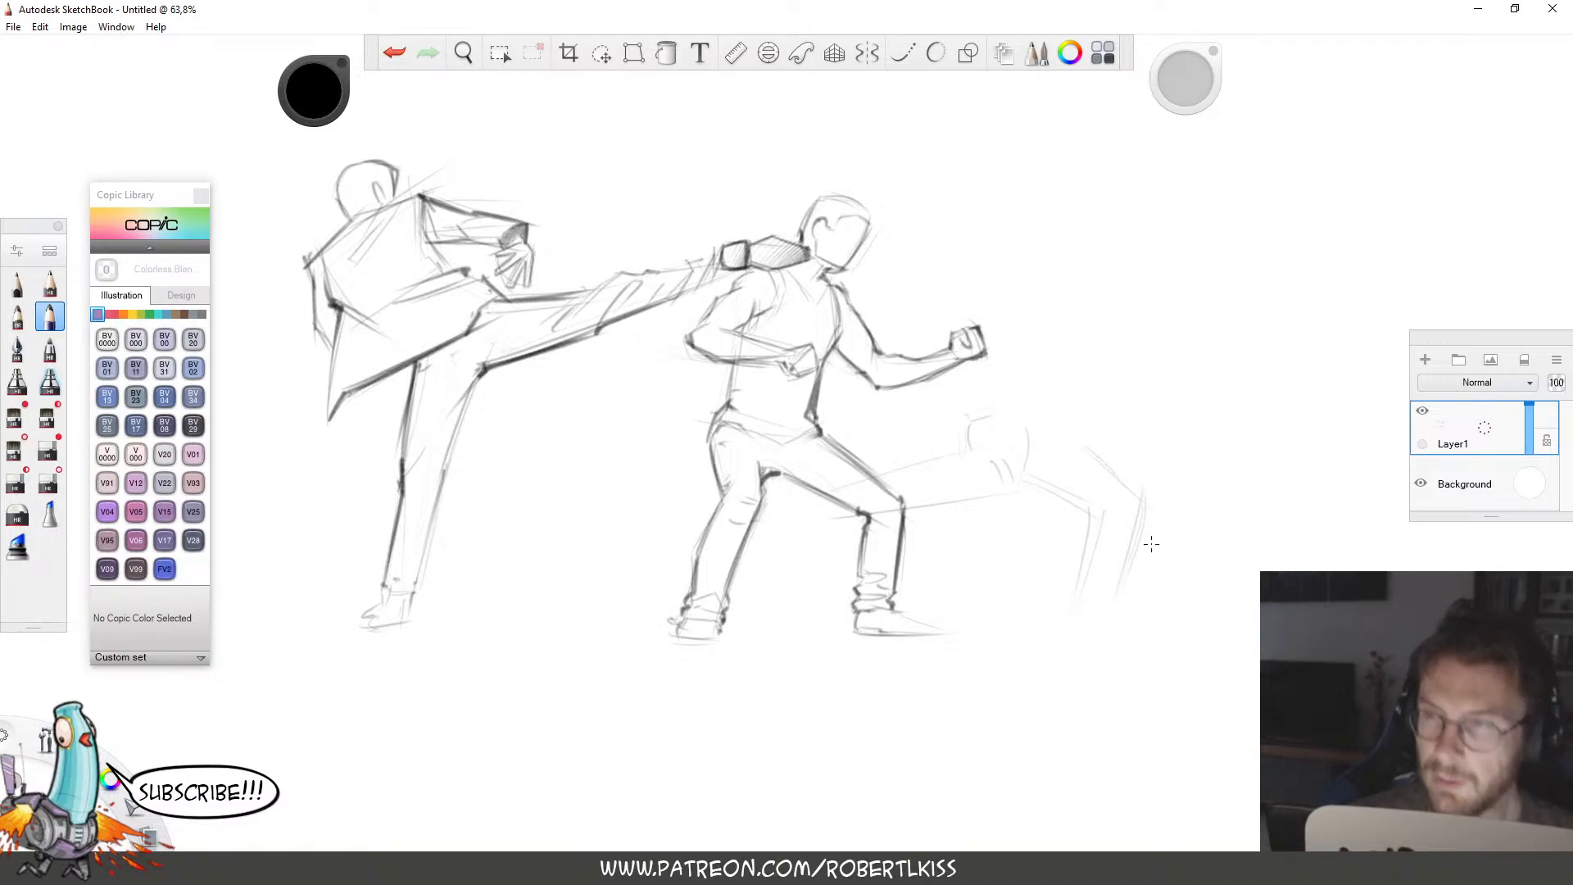
Block in the third figure's torso as a tilted box above the hips and reinforce both of its side edges.
mouse_move(980, 421)
left_mouse_down()
mouse_move(985, 401)
mouse_move(1135, 338)
left_mouse_up()
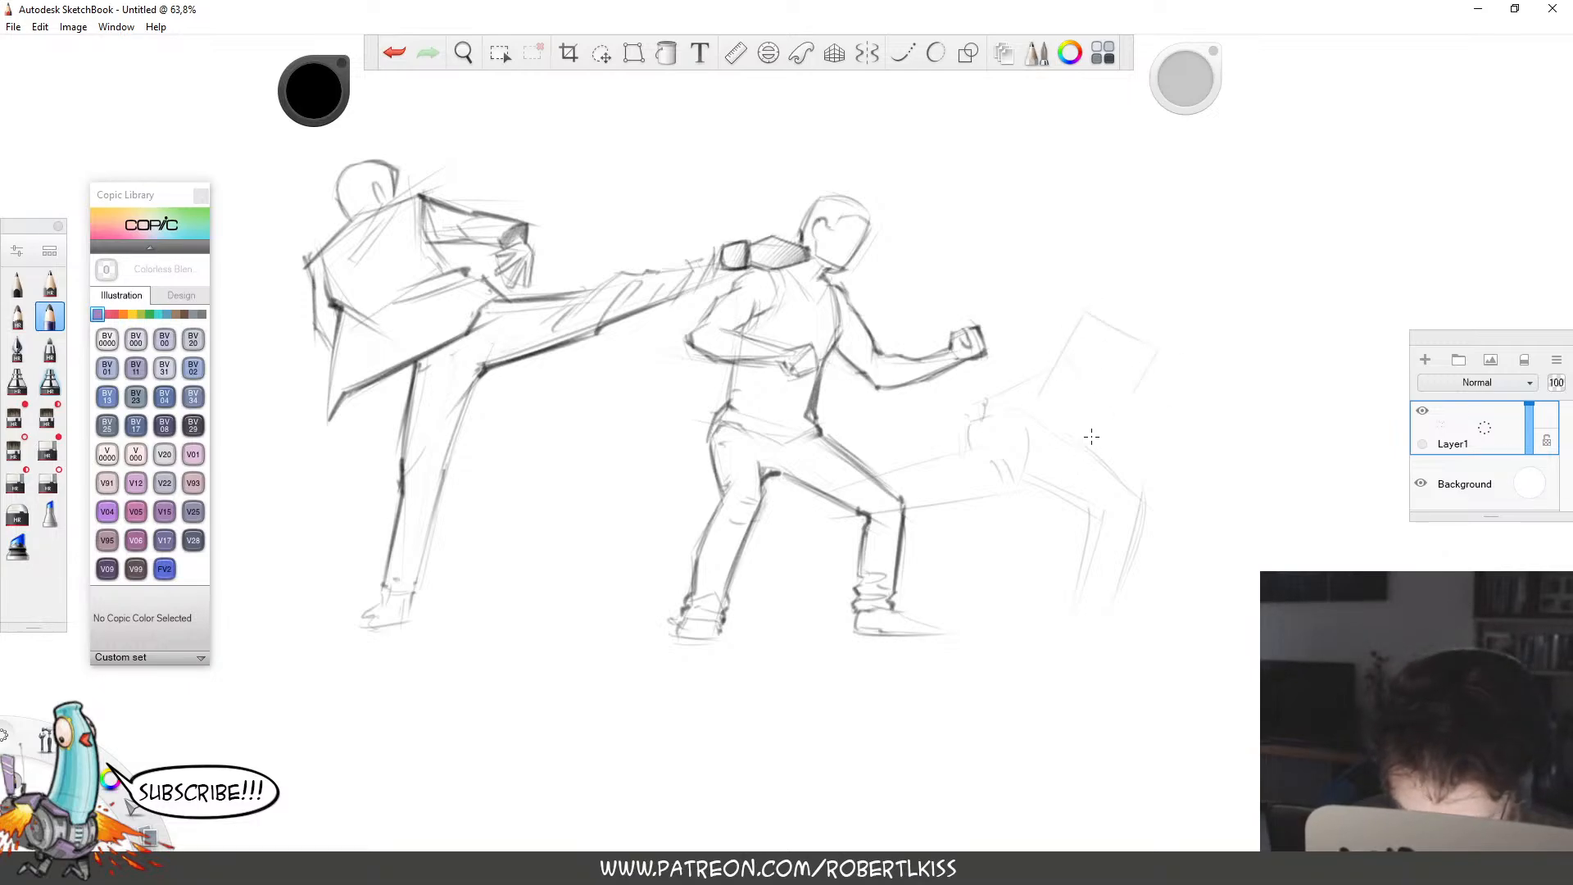
left_click_drag(1111, 425, 1165, 356)
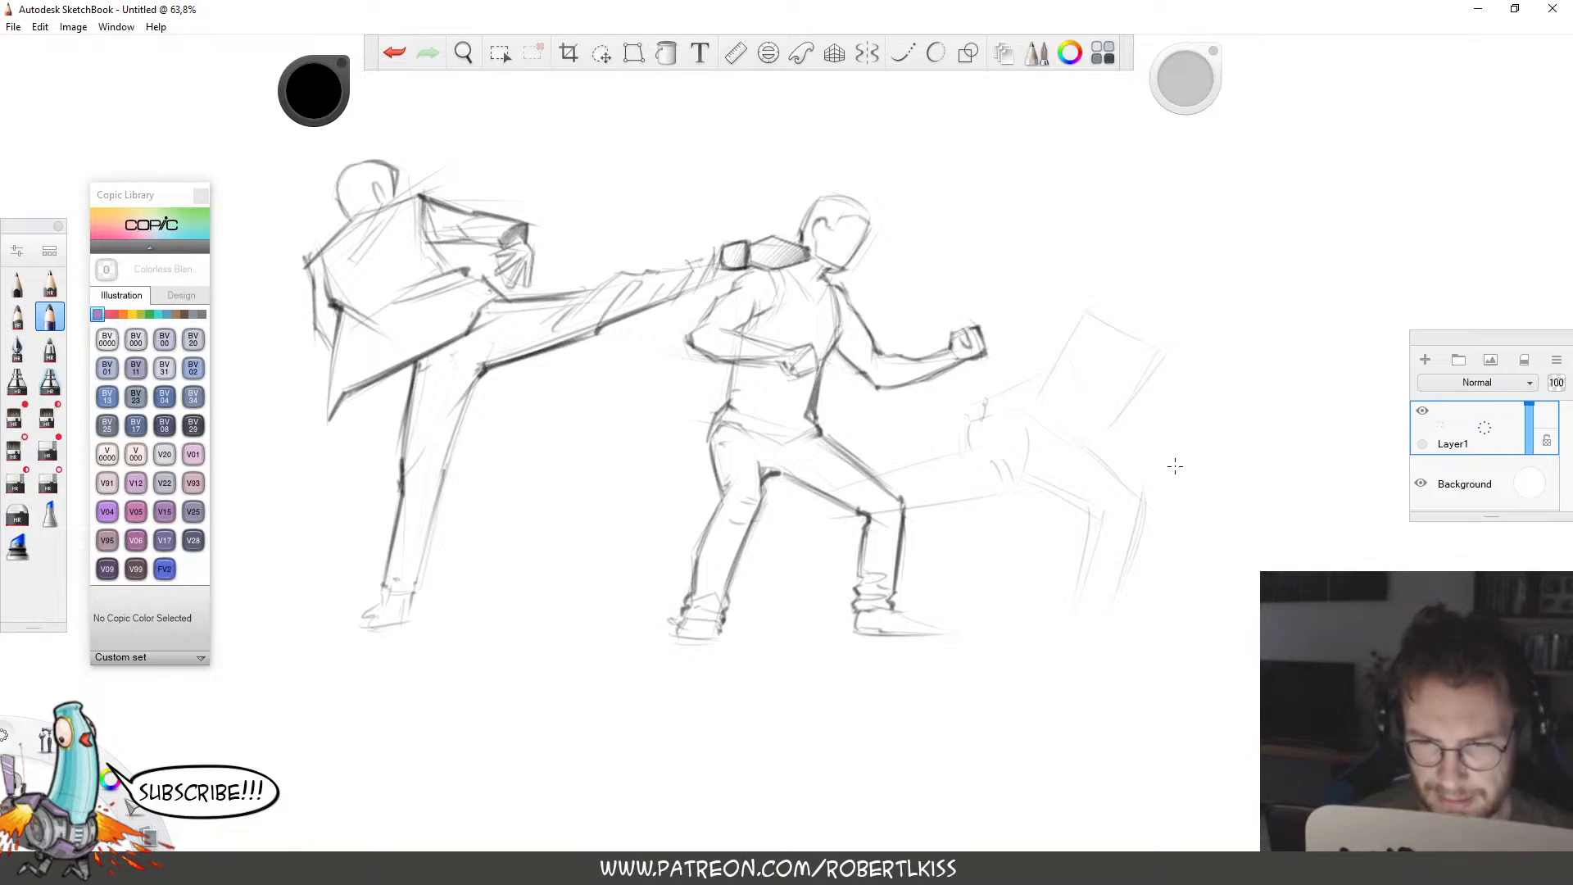
left_click_drag(1034, 379, 1082, 309)
left_click_drag(1150, 357, 1106, 422)
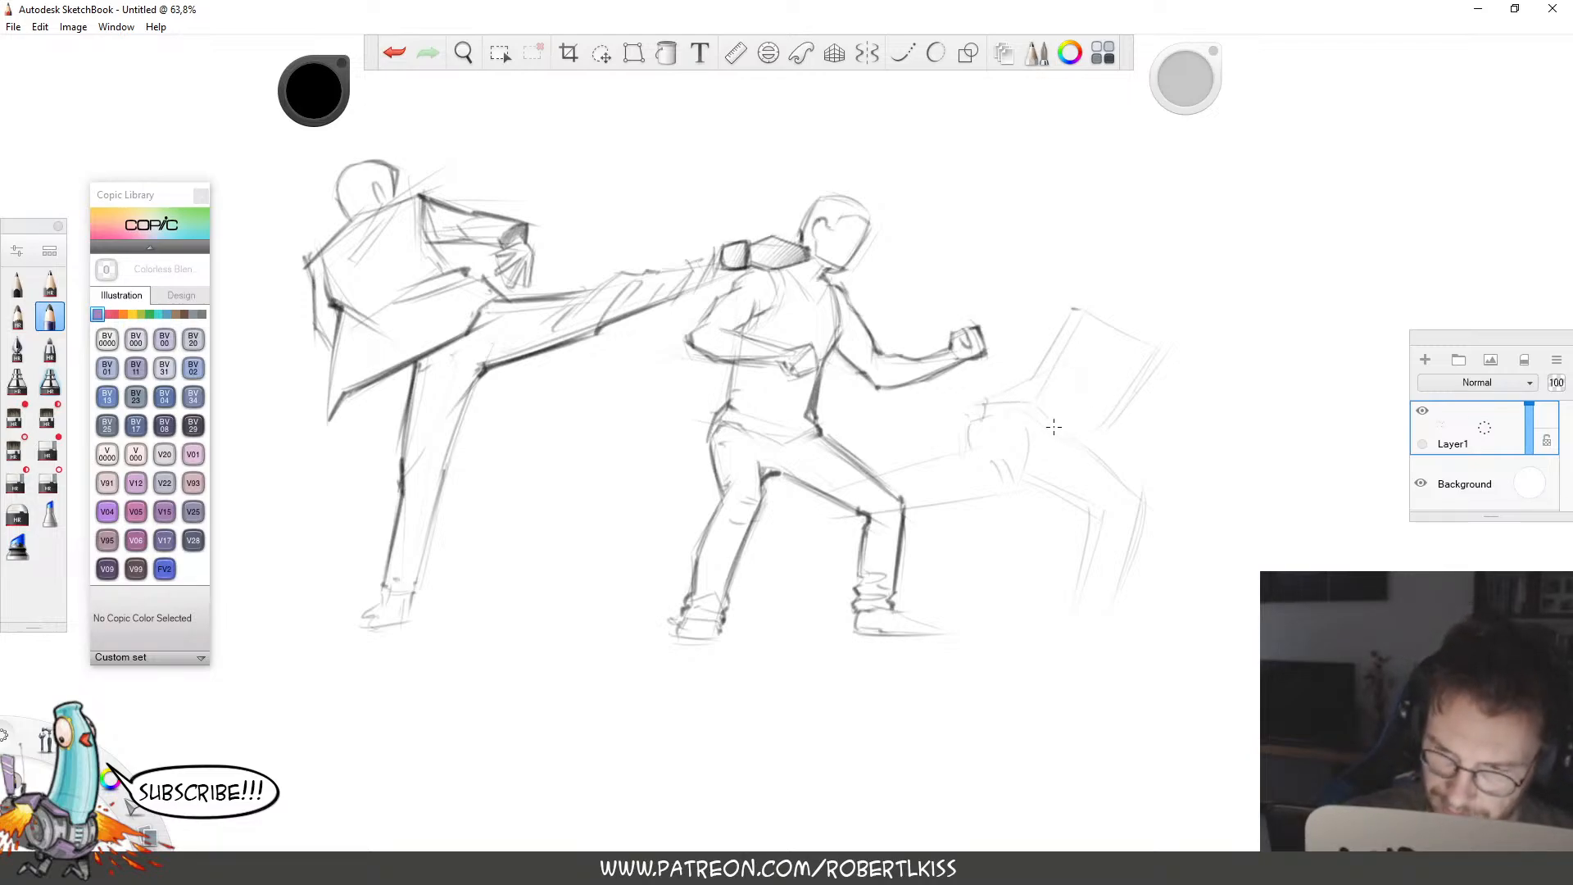
Draw the third figure's curved waist line and the inner torso edge that separates the front and side planes.
left_click_drag(1085, 437, 1072, 378)
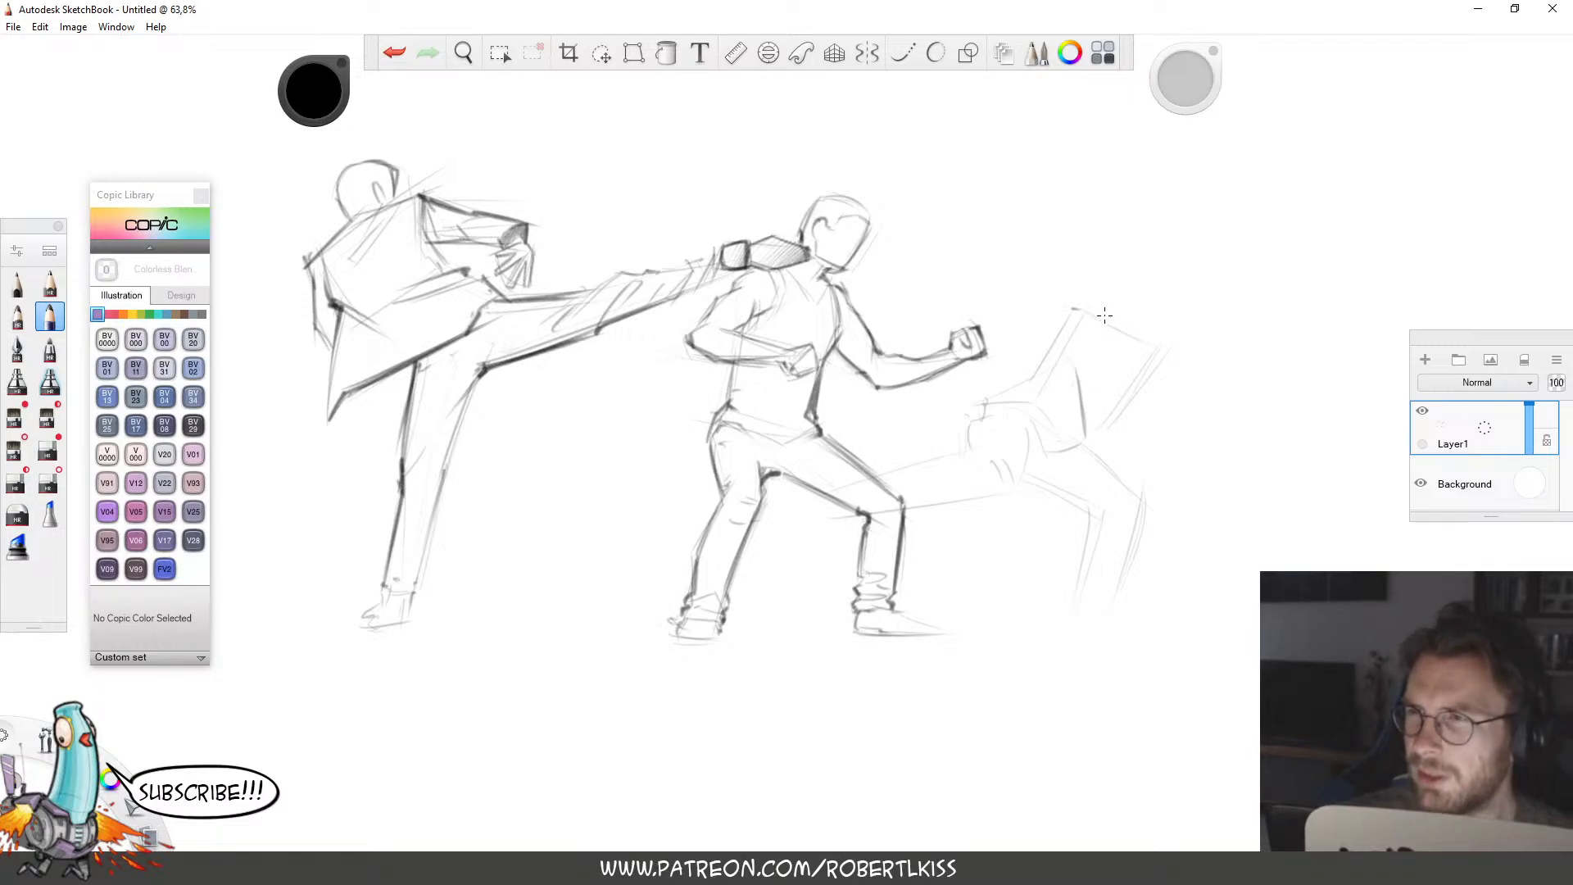
left_click_drag(1077, 375, 1112, 320)
left_click_drag(1080, 391, 1072, 382)
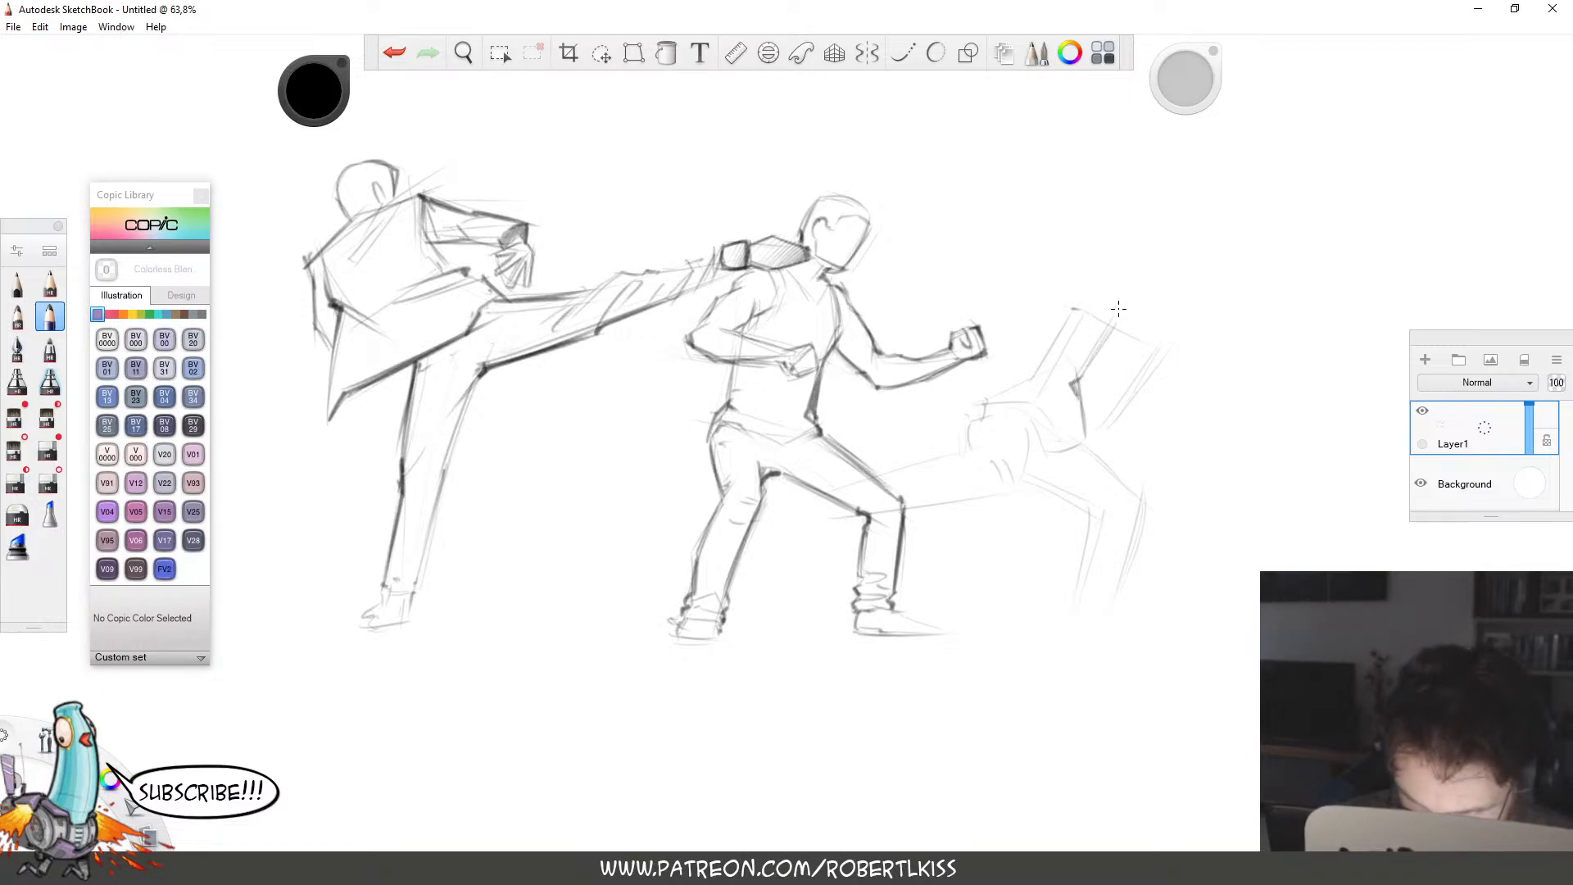
Close the third figure's torso across the shoulders and far side, and lightly sketch the arm reaching back toward the opponent.
left_click_drag(1108, 326, 1120, 322)
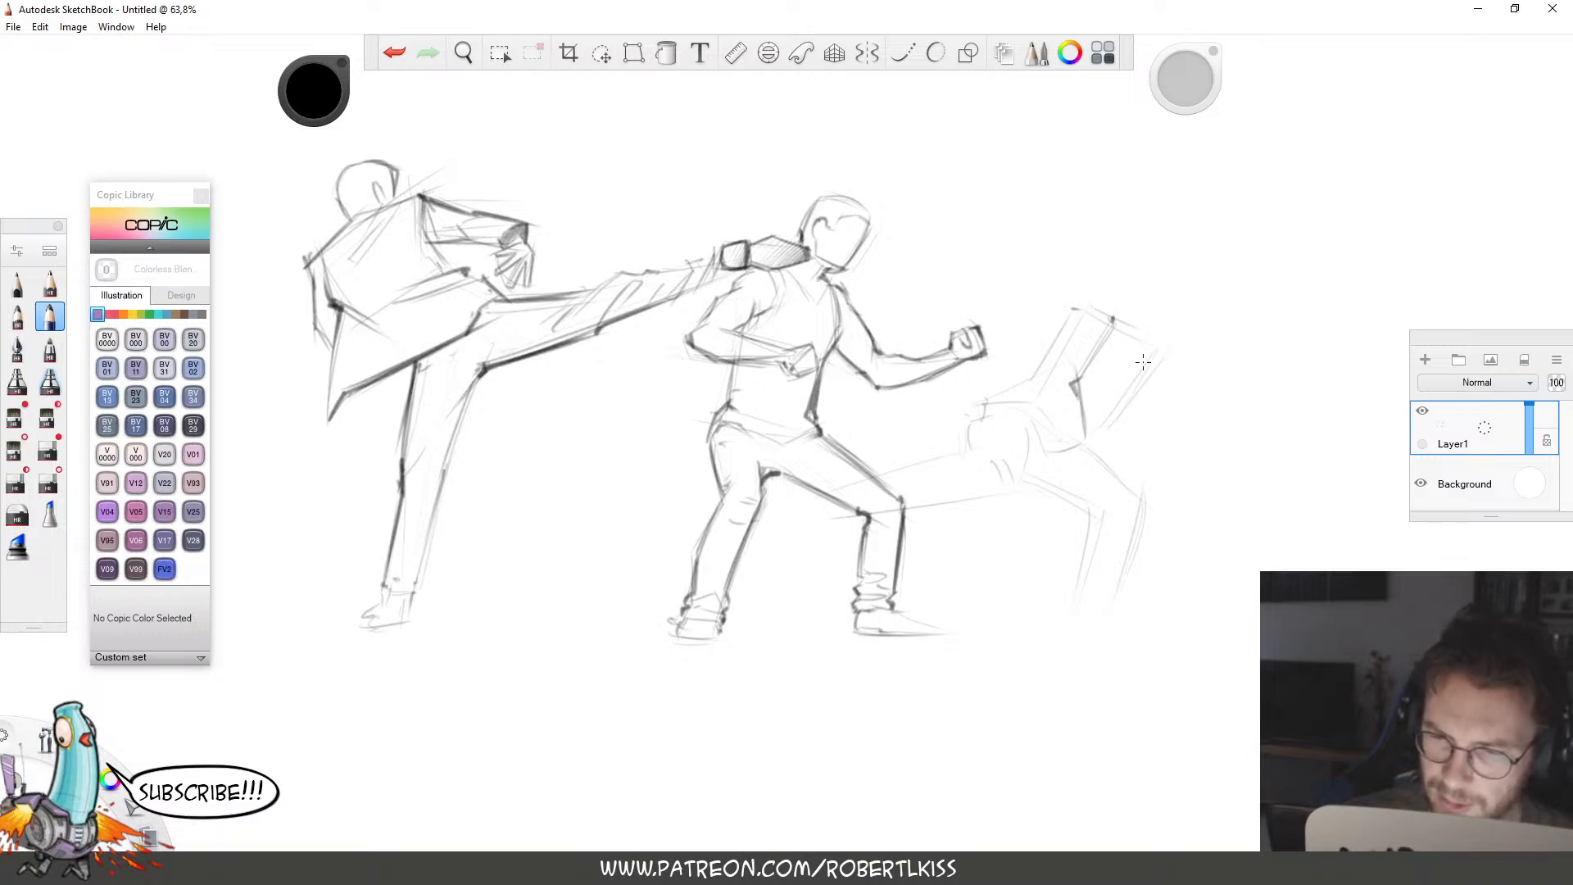
left_click_drag(978, 306, 1096, 313)
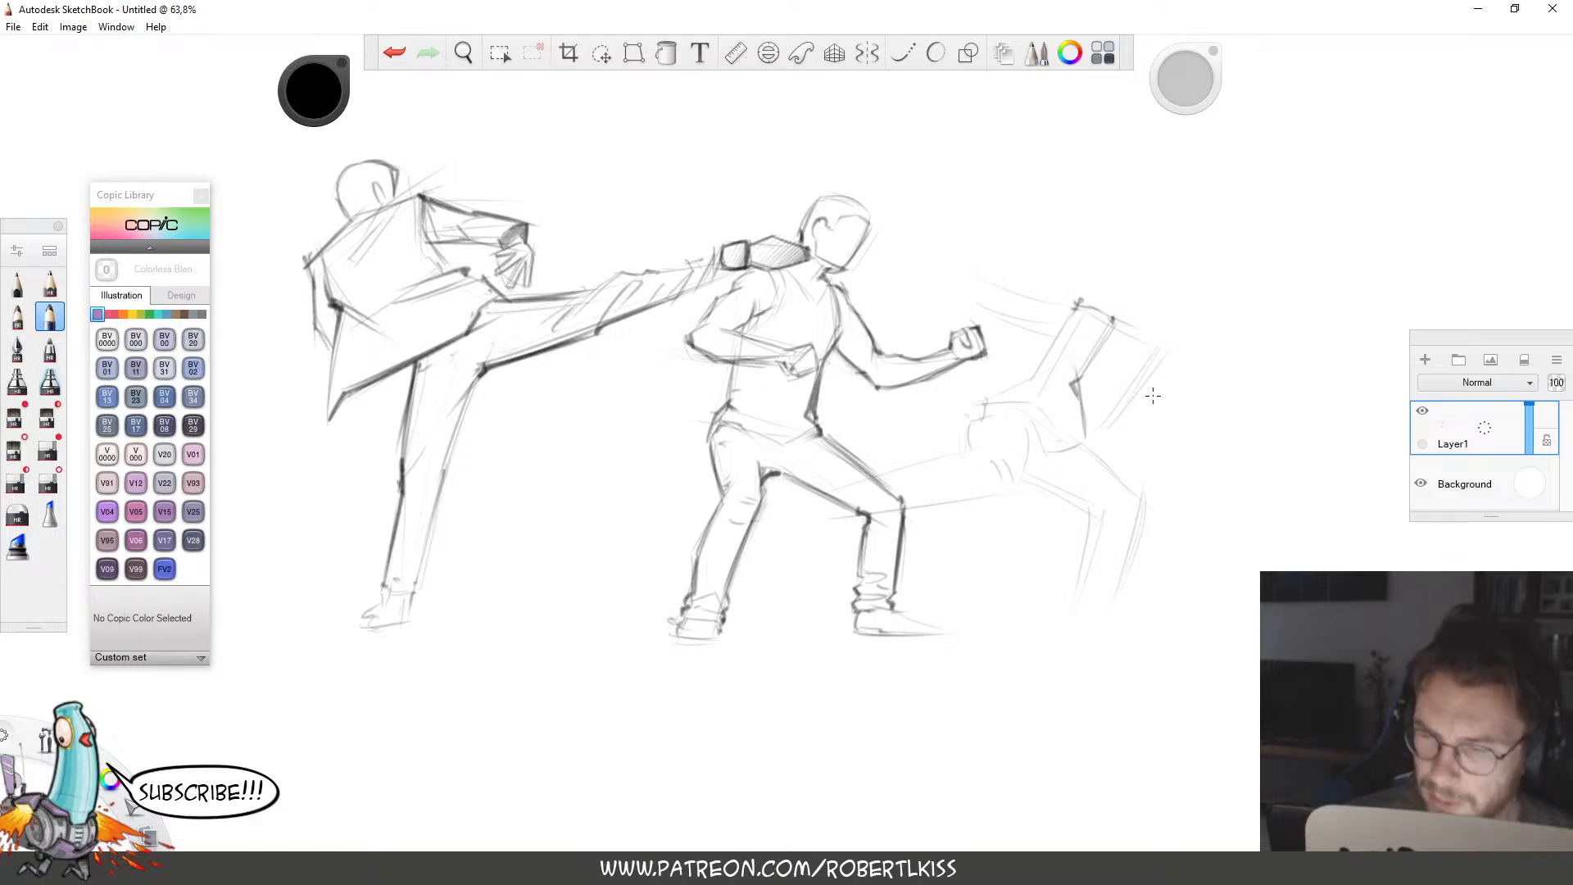
left_click_drag(1157, 371, 1129, 417)
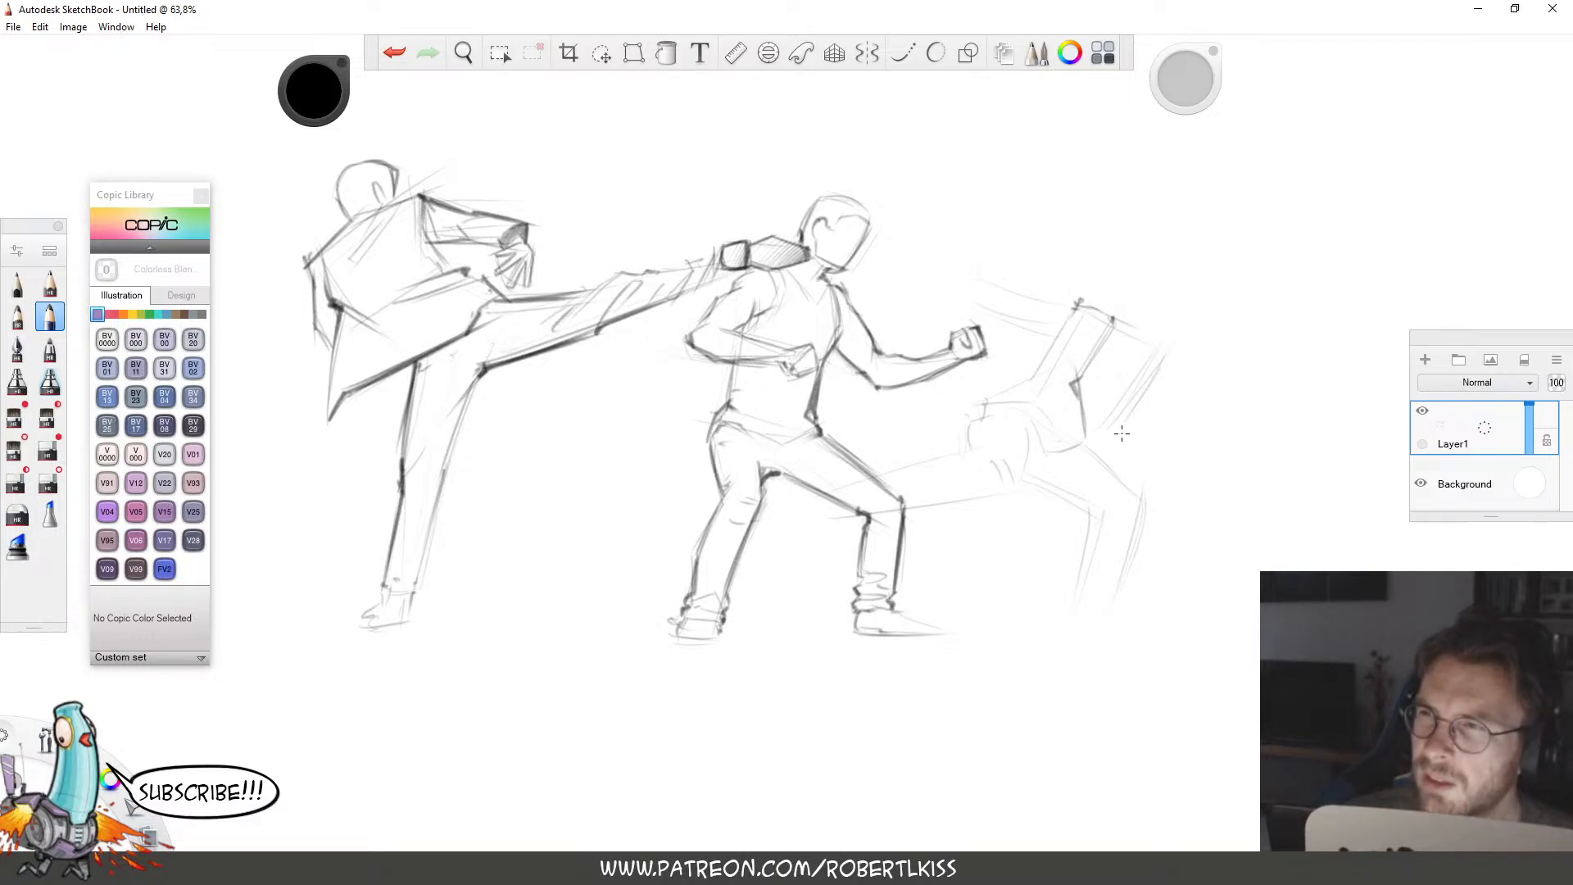
mouse_move(1089, 422)
left_mouse_down()
mouse_move(1133, 399)
mouse_move(1116, 467)
mouse_move(1149, 445)
mouse_move(1180, 358)
mouse_move(1162, 362)
mouse_move(1149, 422)
left_mouse_up()
key("ctrl+z")
left_click_drag(1147, 331, 1186, 360)
left_click_drag(1075, 303, 1124, 316)
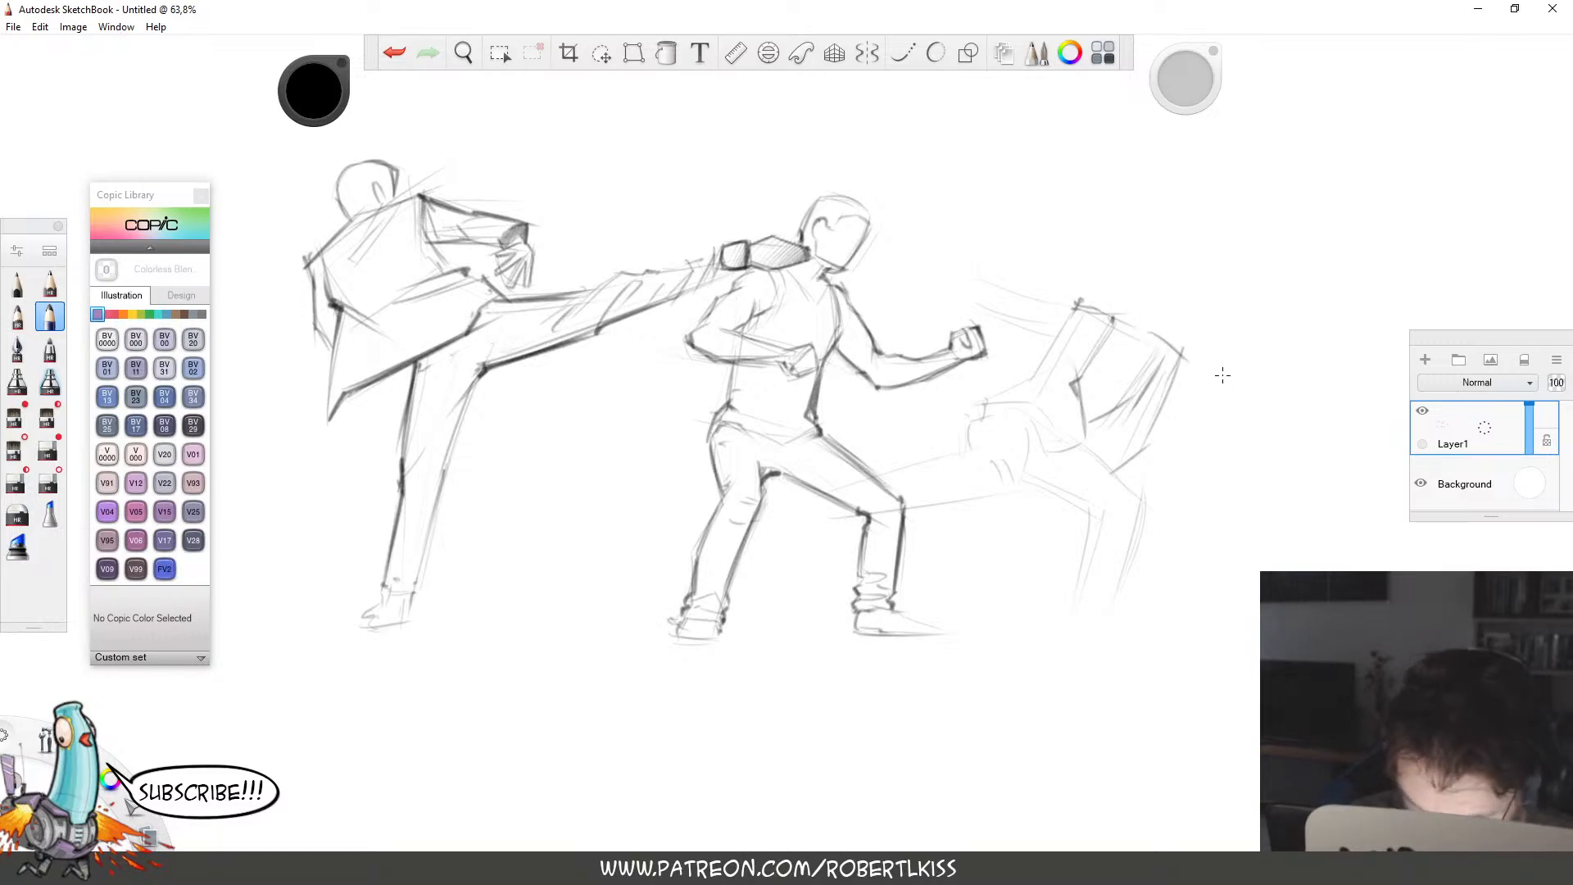
Lightly sketch the third figure's other arm, extending from the far shoulder and bending upward at the elbow.
mouse_move(1182, 363)
left_mouse_down()
mouse_move(1229, 415)
mouse_move(1276, 376)
mouse_move(1252, 351)
mouse_move(1275, 377)
left_mouse_up()
left_click_drag(1222, 418, 1270, 387)
key("space")
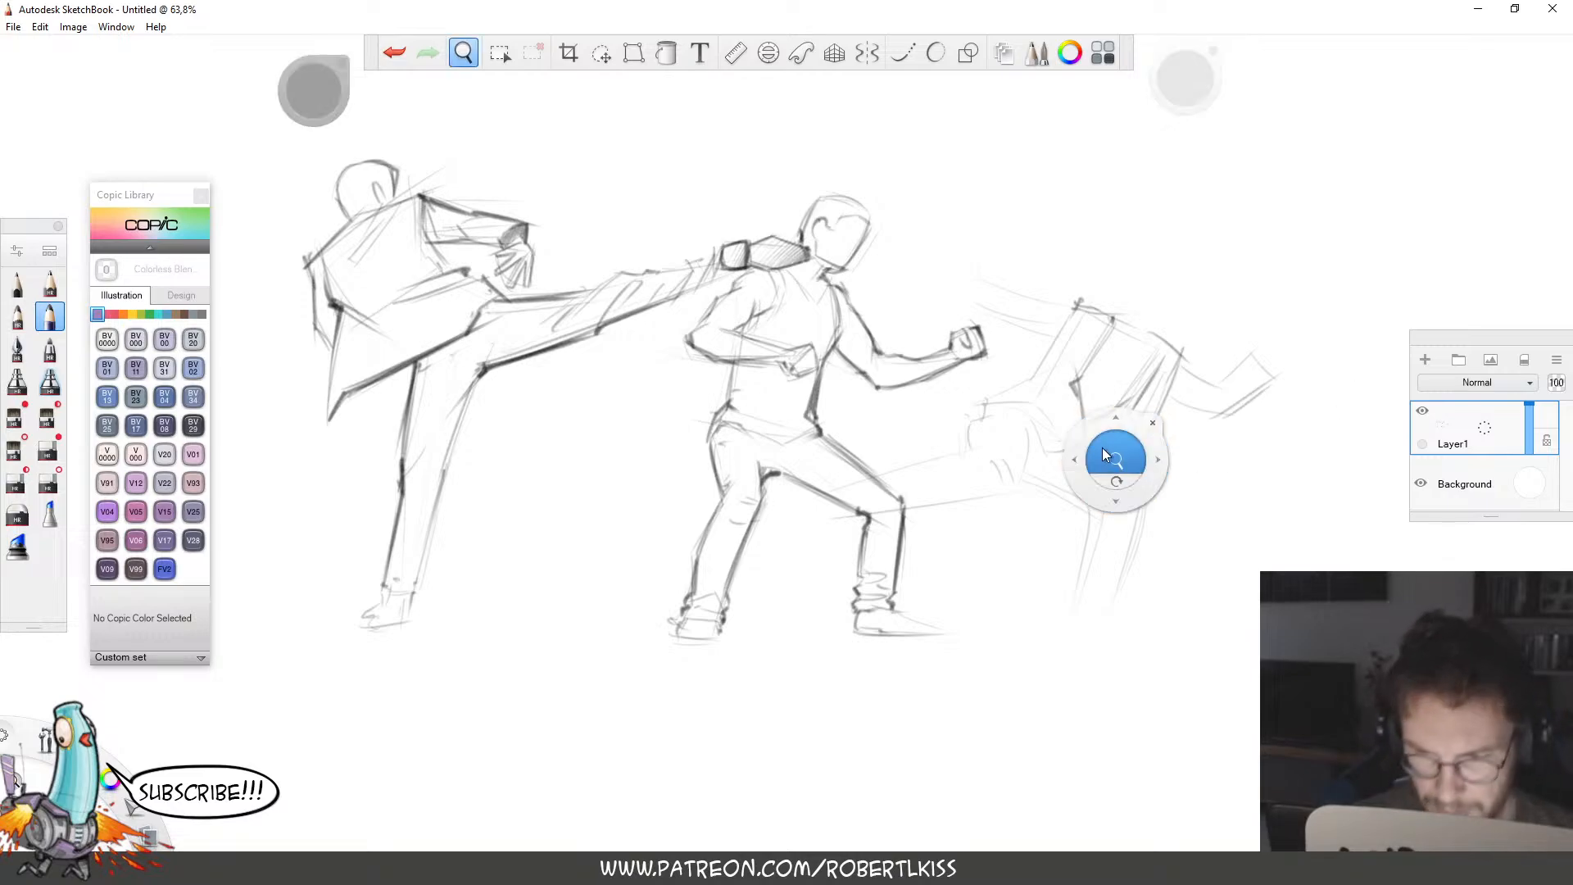
left_click_drag(1103, 457, 934, 544)
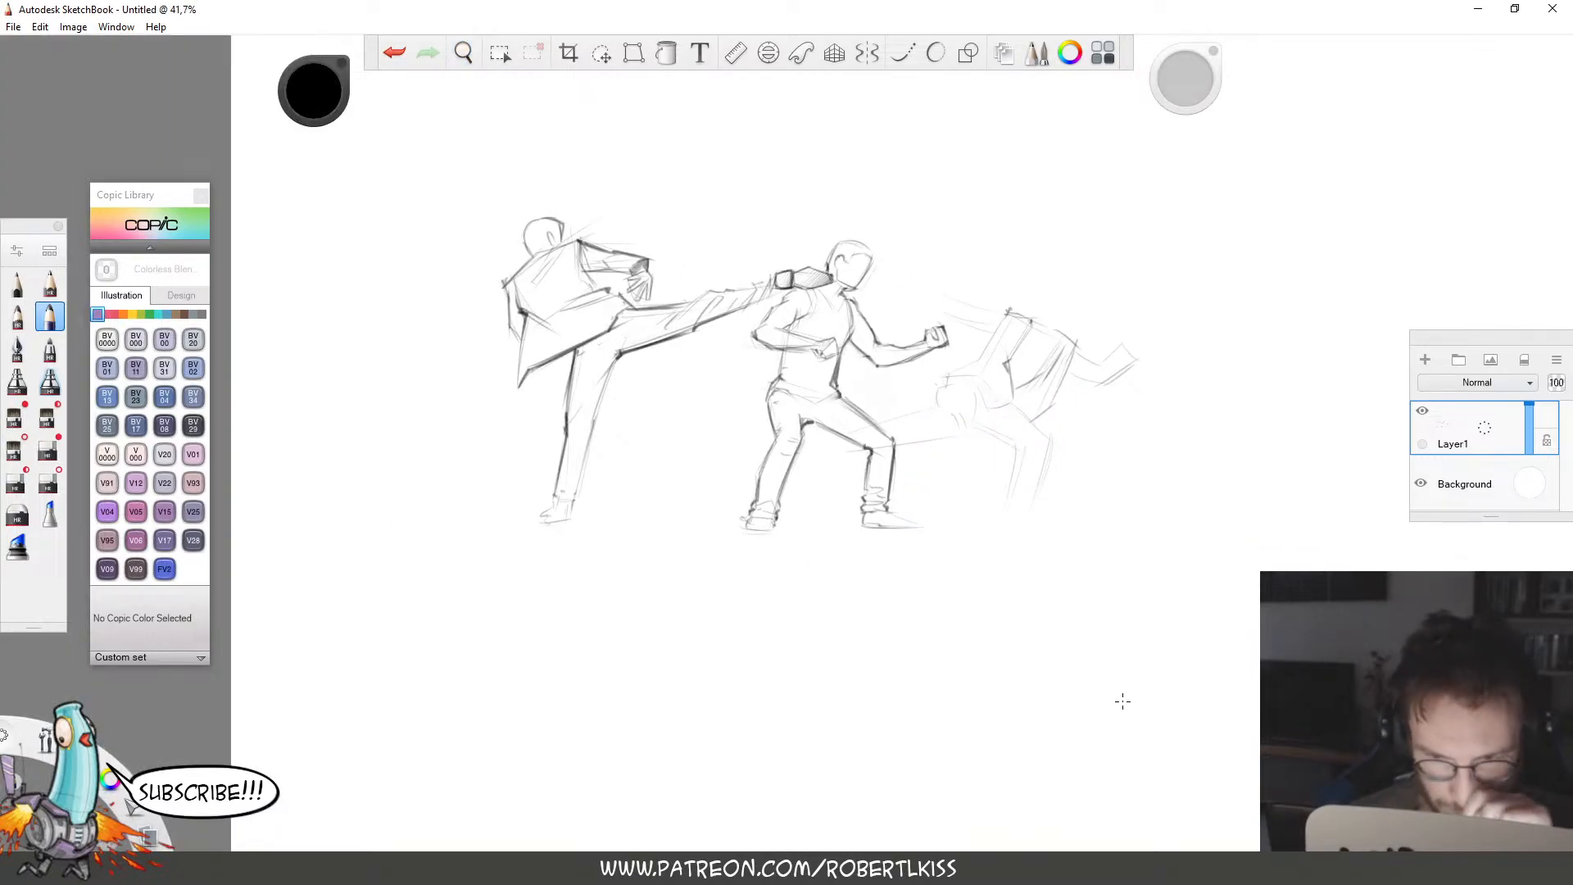
Darken the upper and lower contours of the third figure's outstretched leg behind the opponent's thigh, undoing stray strokes.
key("space")
left_click_drag(935, 416, 1139, 315)
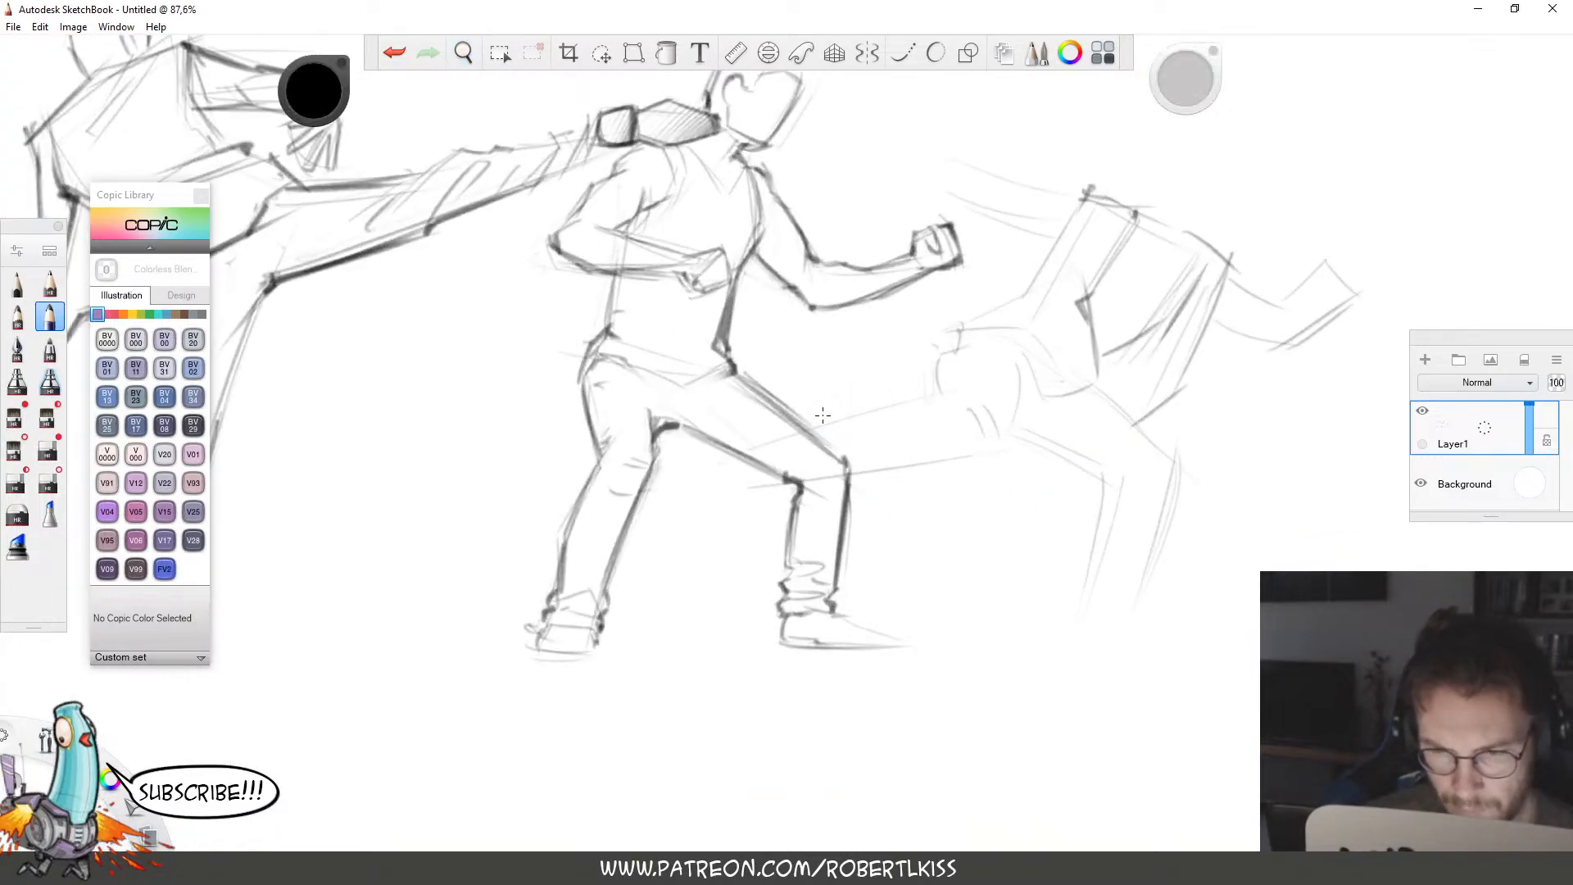
left_click_drag(811, 426, 977, 396)
mouse_move(848, 477)
left_mouse_down()
mouse_move(1016, 437)
mouse_move(1001, 448)
mouse_move(1020, 360)
mouse_move(948, 395)
mouse_move(951, 351)
mouse_move(979, 321)
mouse_move(1019, 318)
mouse_move(1045, 377)
left_mouse_up()
key("ctrl+z")
key("ctrl+z")
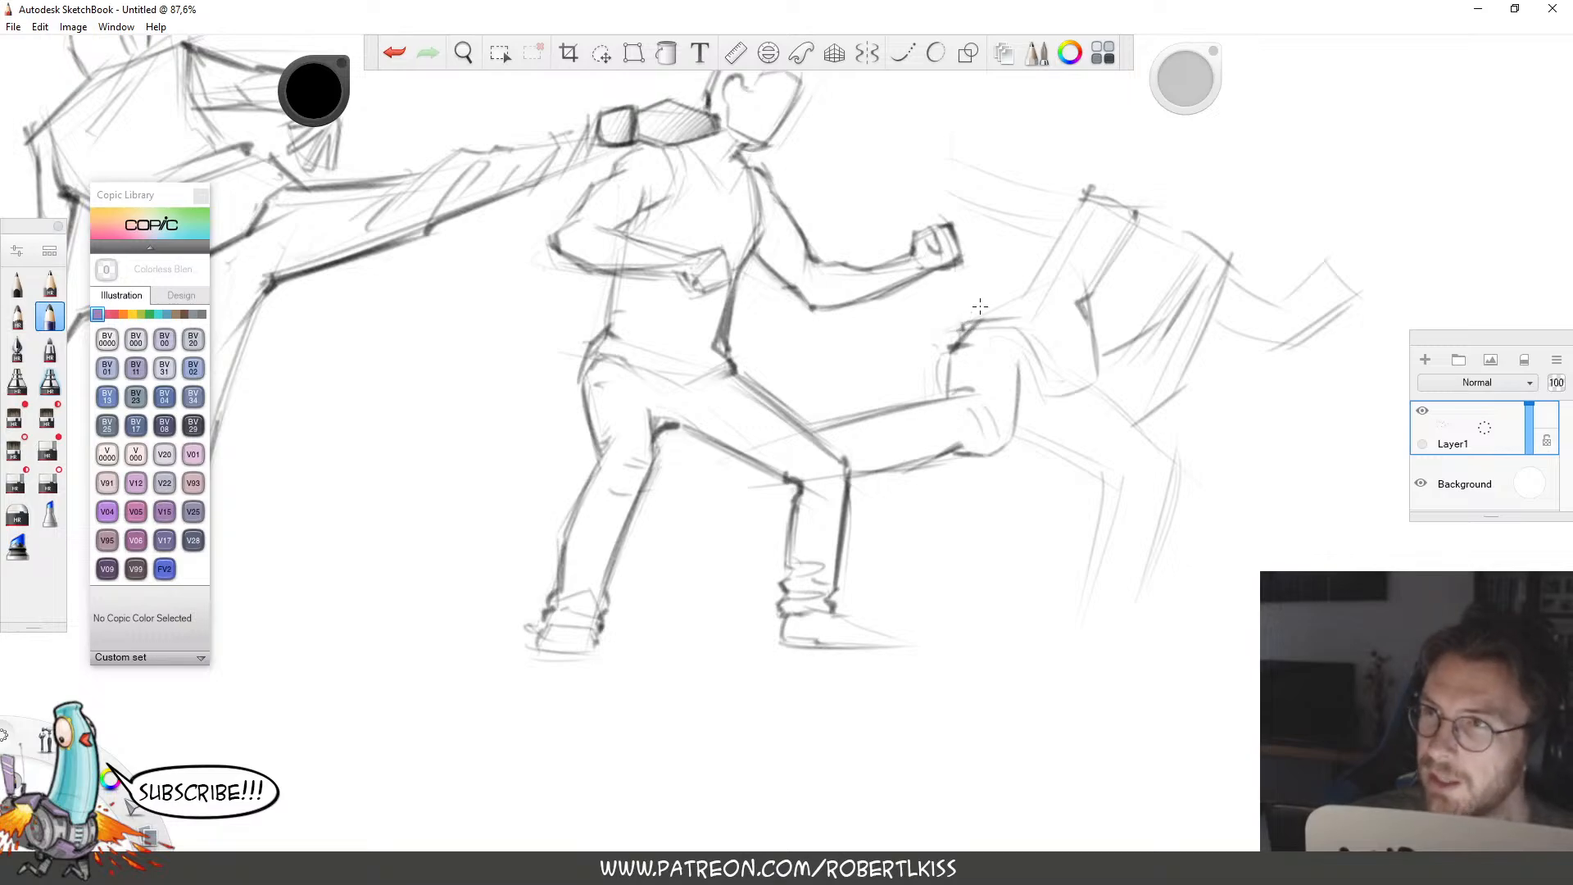
Strengthen the third figure's hip contour and the jacket's lower edge around the waist.
mouse_move(975, 315)
left_mouse_down()
mouse_move(960, 328)
mouse_move(1036, 293)
mouse_move(1053, 391)
mouse_move(1095, 377)
mouse_move(1088, 312)
mouse_move(962, 470)
left_mouse_up()
key("space")
left_click_drag(1146, 302, 1229, 221)
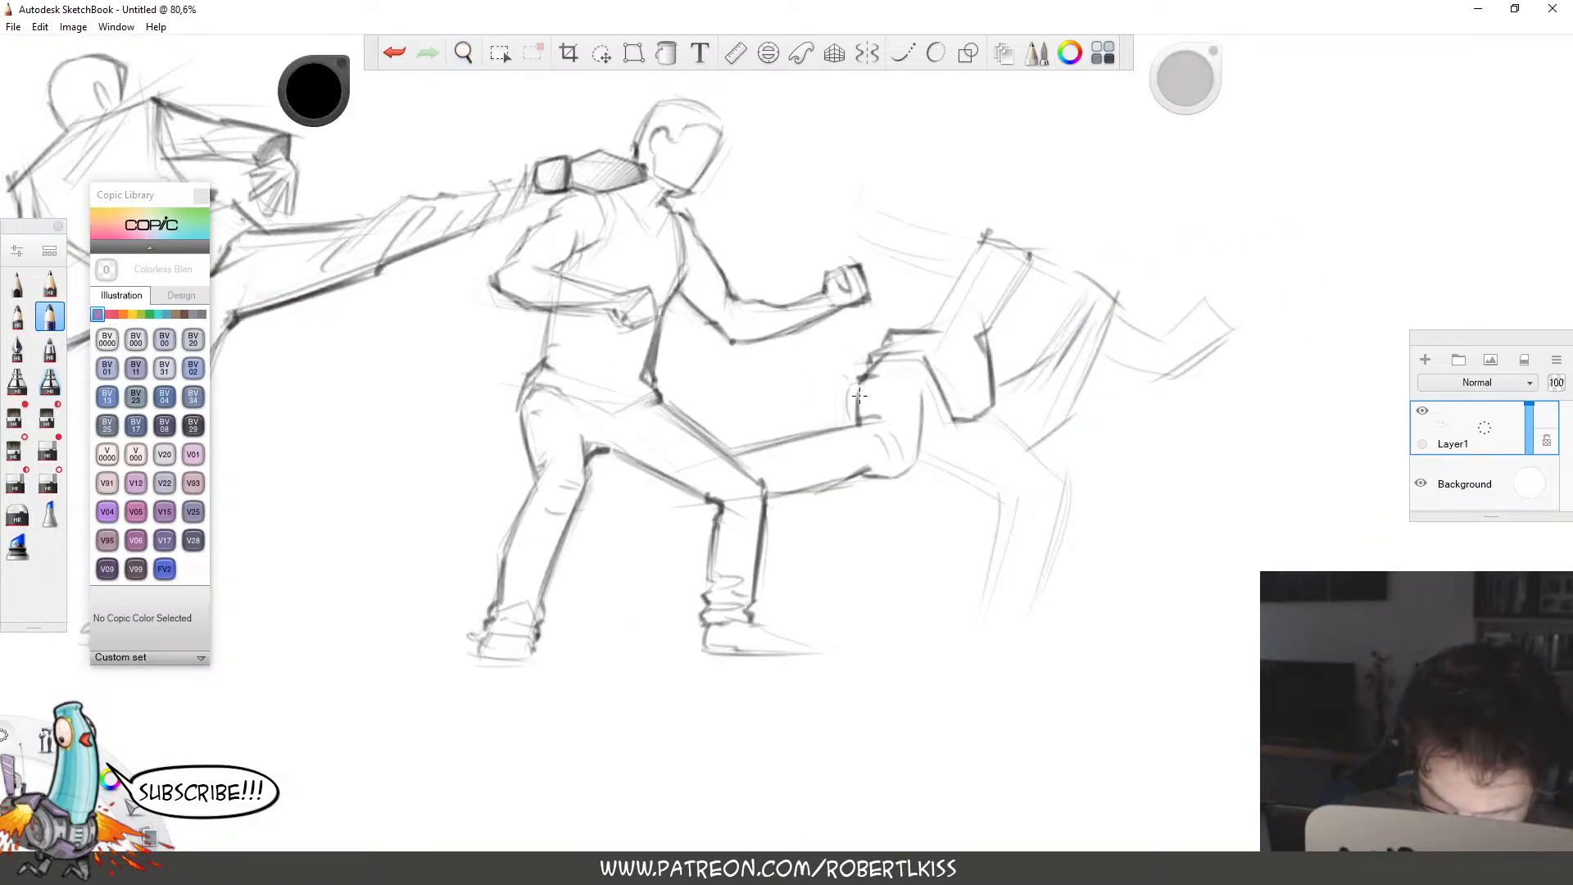
mouse_move(887, 341)
left_mouse_down()
mouse_move(858, 414)
mouse_move(908, 473)
left_mouse_up()
Draw the third figure's foot emerging behind the opponent's knee and reinforce the contours of the outstretched leg.
key("space")
left_click_drag(884, 585, 1061, 417)
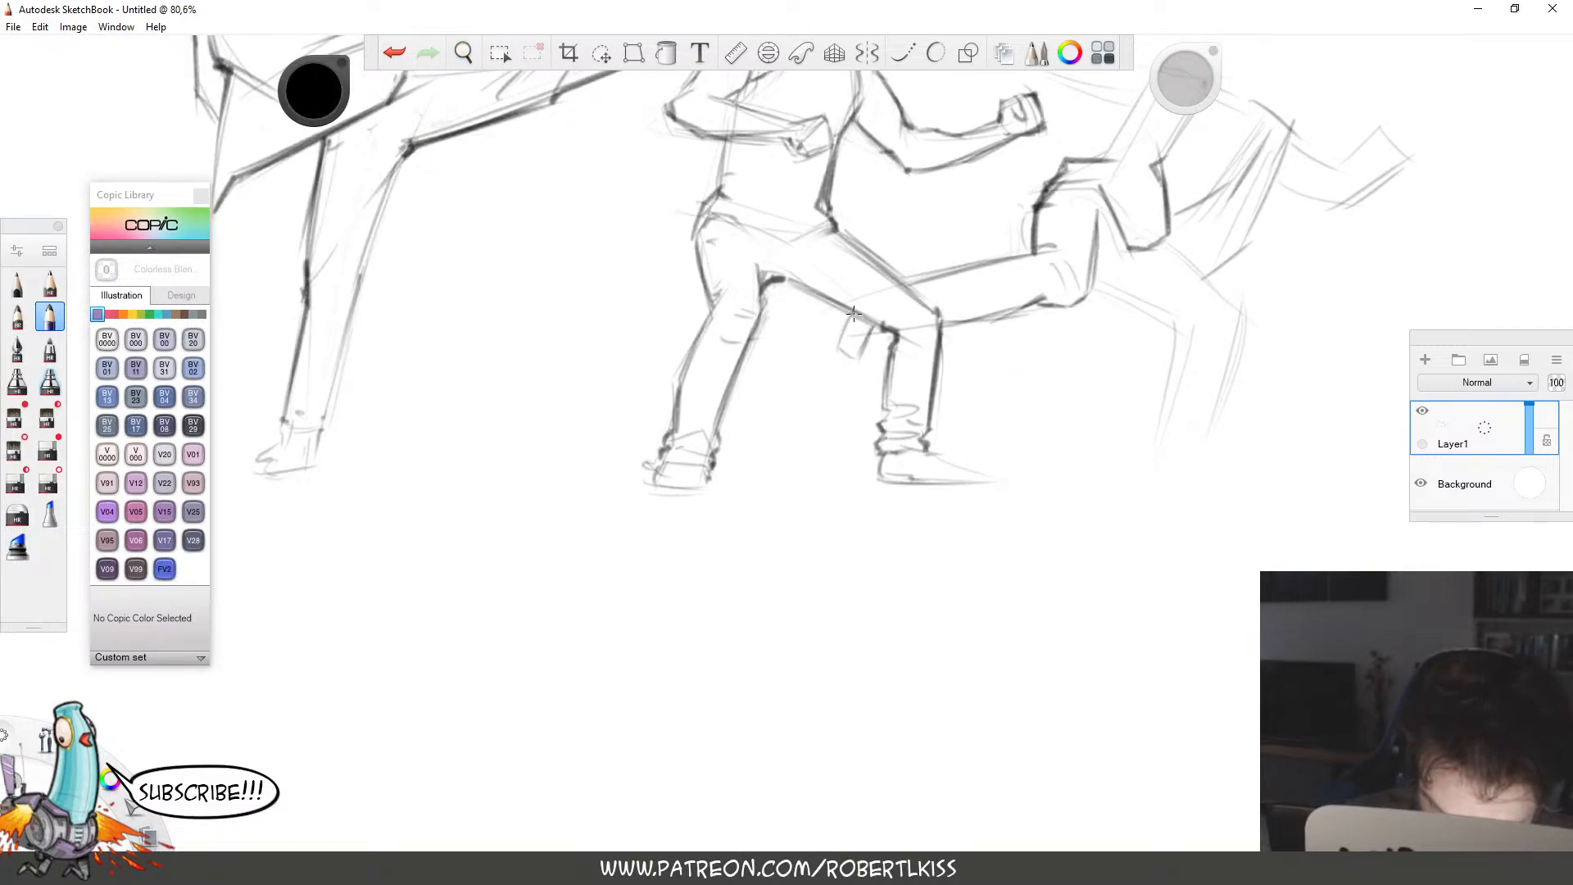
mouse_move(853, 310)
left_mouse_down()
mouse_move(847, 352)
mouse_move(882, 329)
mouse_move(841, 352)
left_mouse_up()
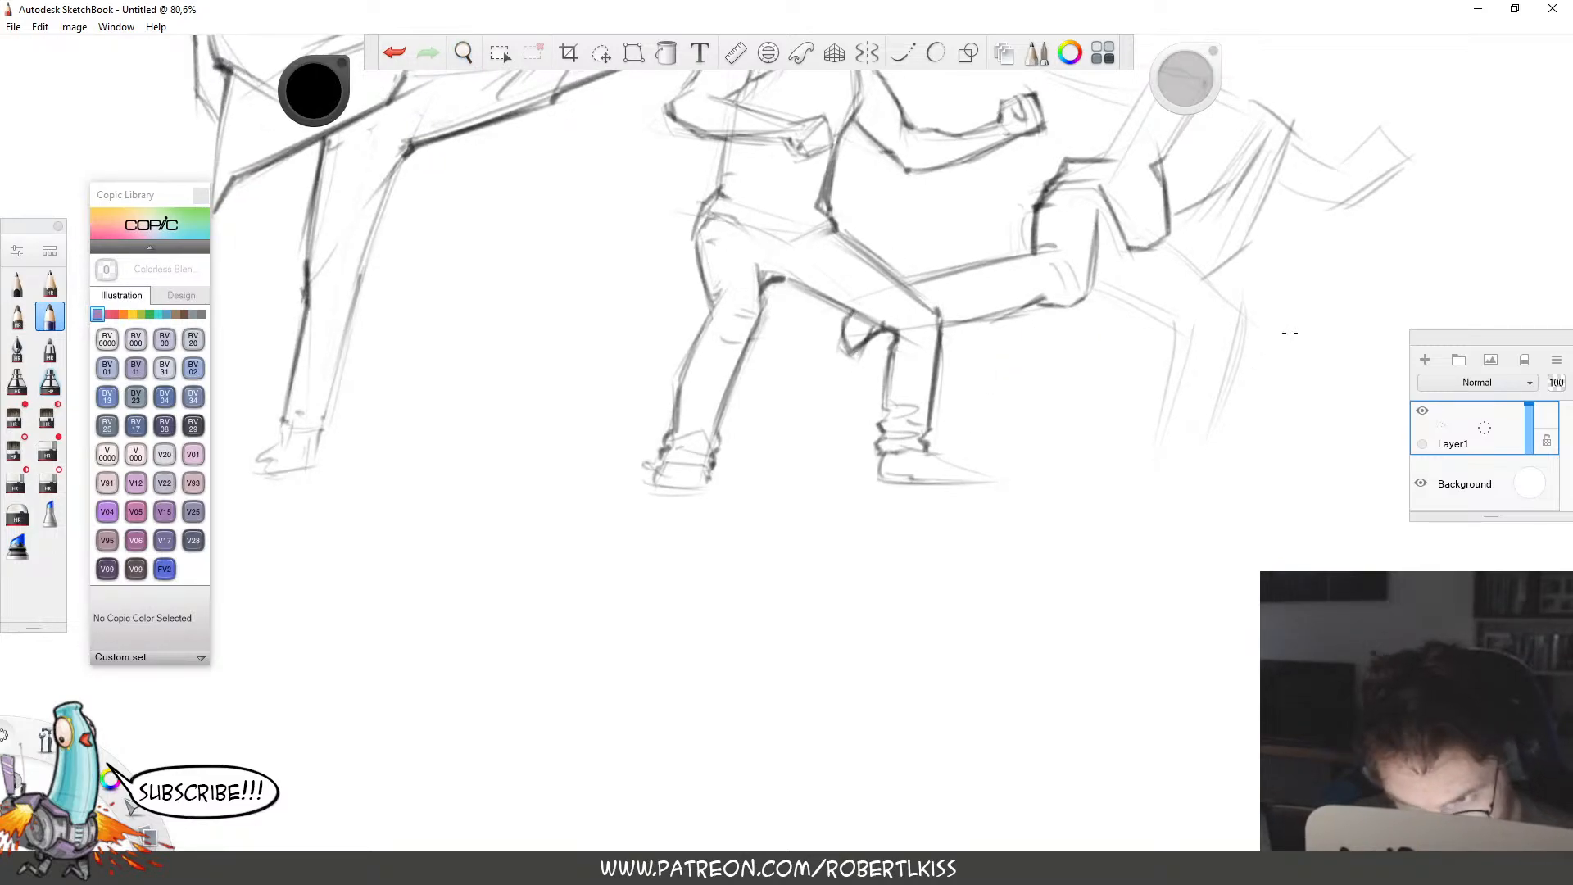
left_click_drag(907, 284, 1010, 262)
left_click_drag(901, 286, 1031, 255)
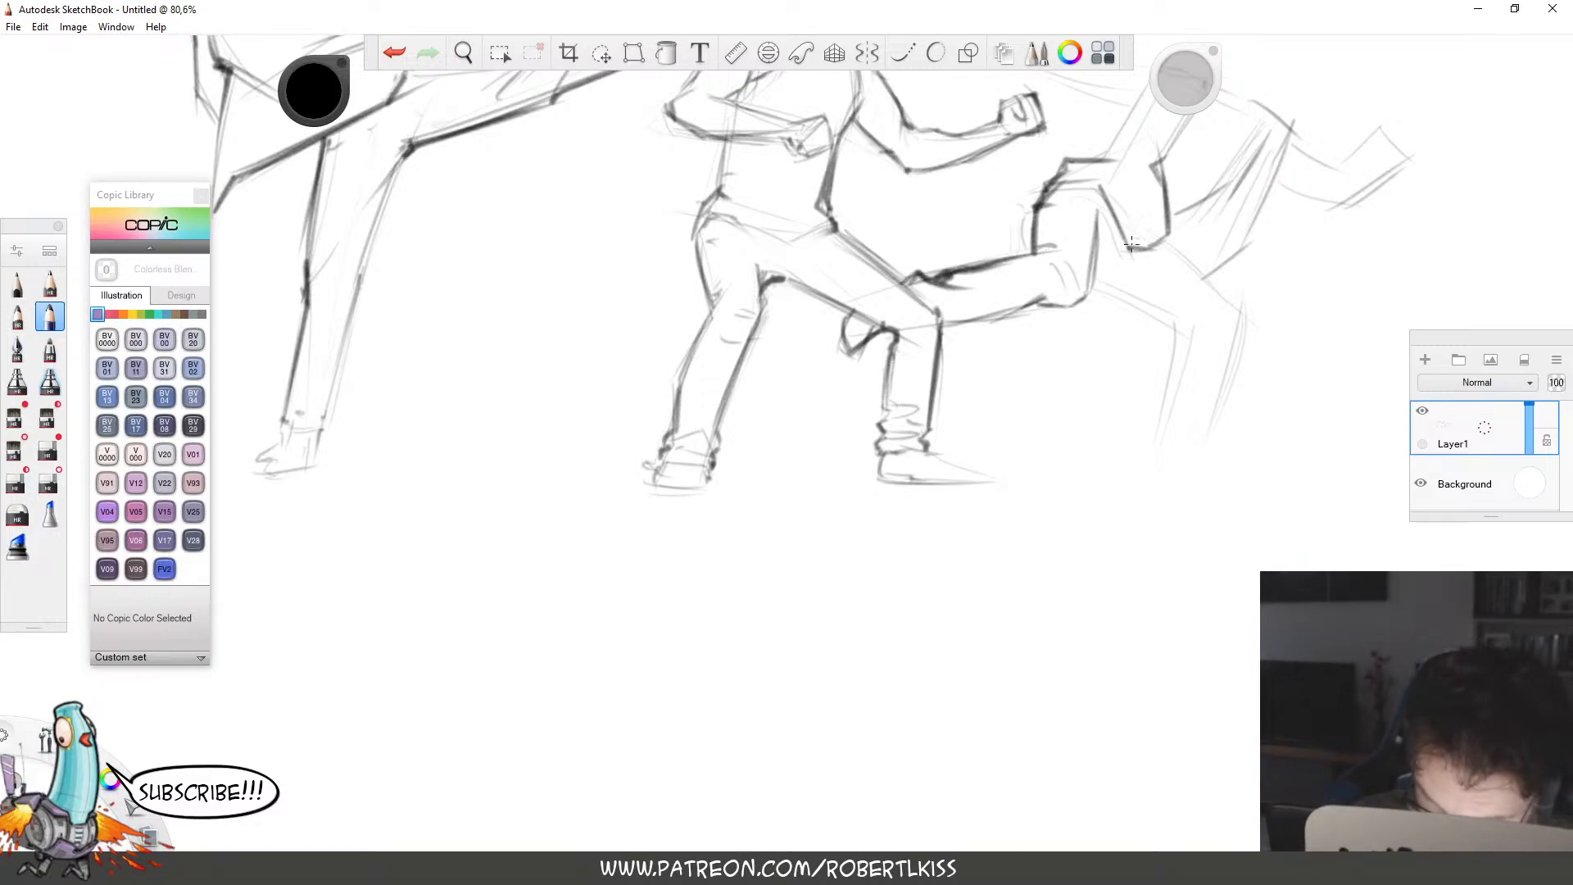
mouse_move(1004, 315)
left_mouse_down()
mouse_move(1041, 295)
mouse_move(1028, 303)
left_mouse_up()
Outline the third figure's bent supporting leg with darker thigh, knee and shin lines, closed by a trouser hem.
key("space")
left_click_drag(1172, 439, 912, 482)
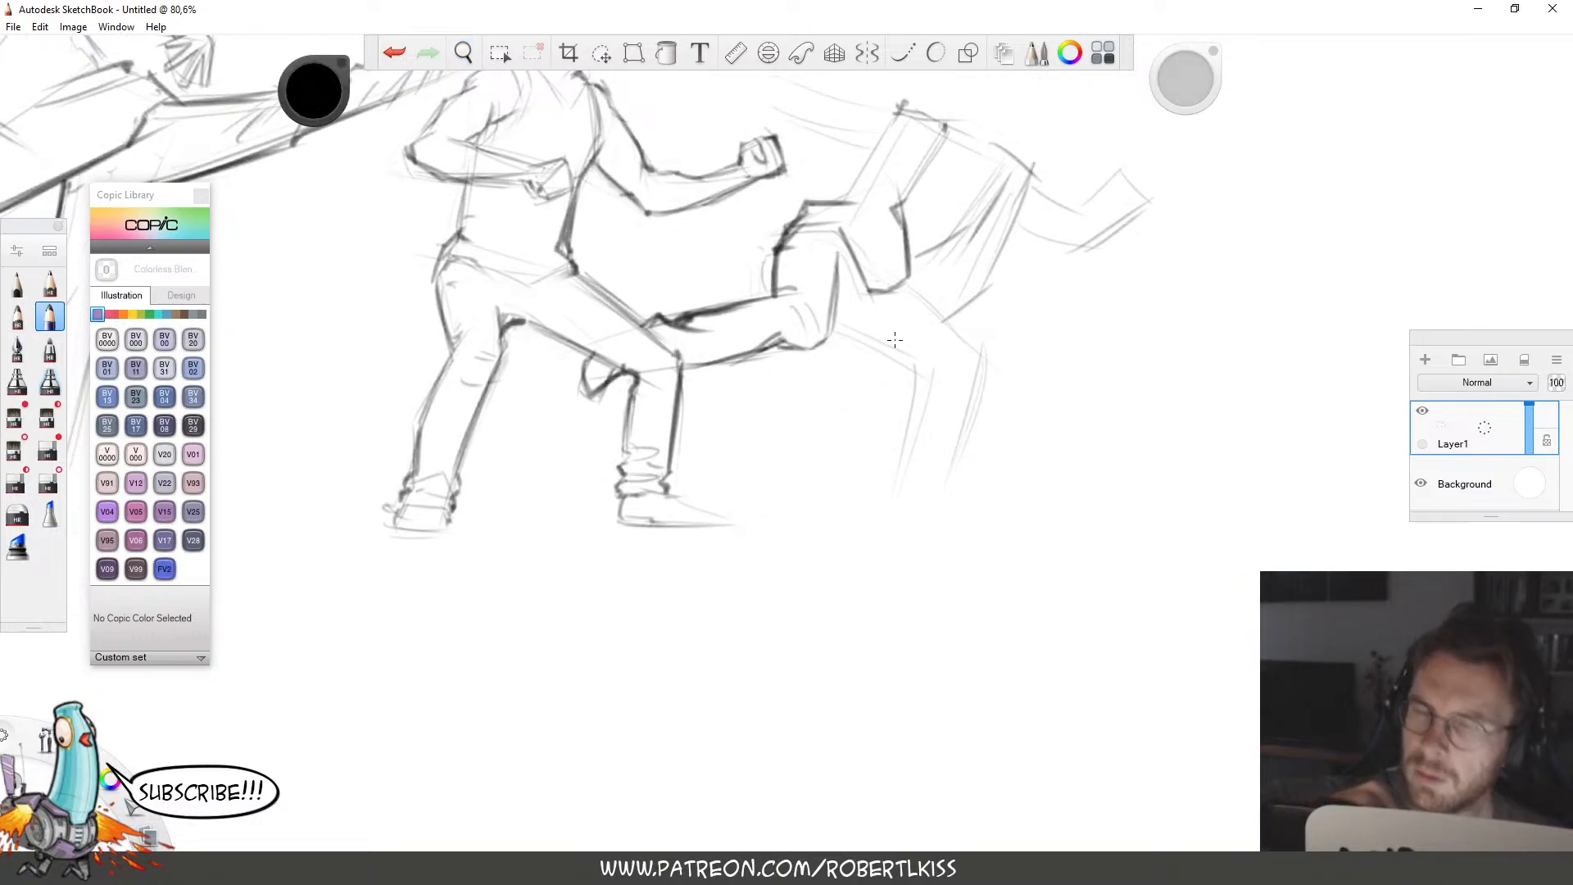
mouse_move(829, 326)
left_mouse_down()
mouse_move(921, 361)
mouse_move(891, 485)
mouse_move(967, 475)
mouse_move(936, 476)
mouse_move(979, 337)
left_mouse_up()
mouse_move(950, 484)
left_mouse_down()
mouse_move(971, 347)
mouse_move(955, 345)
left_mouse_up()
left_click_drag(934, 360, 957, 353)
left_click_drag(898, 284, 960, 329)
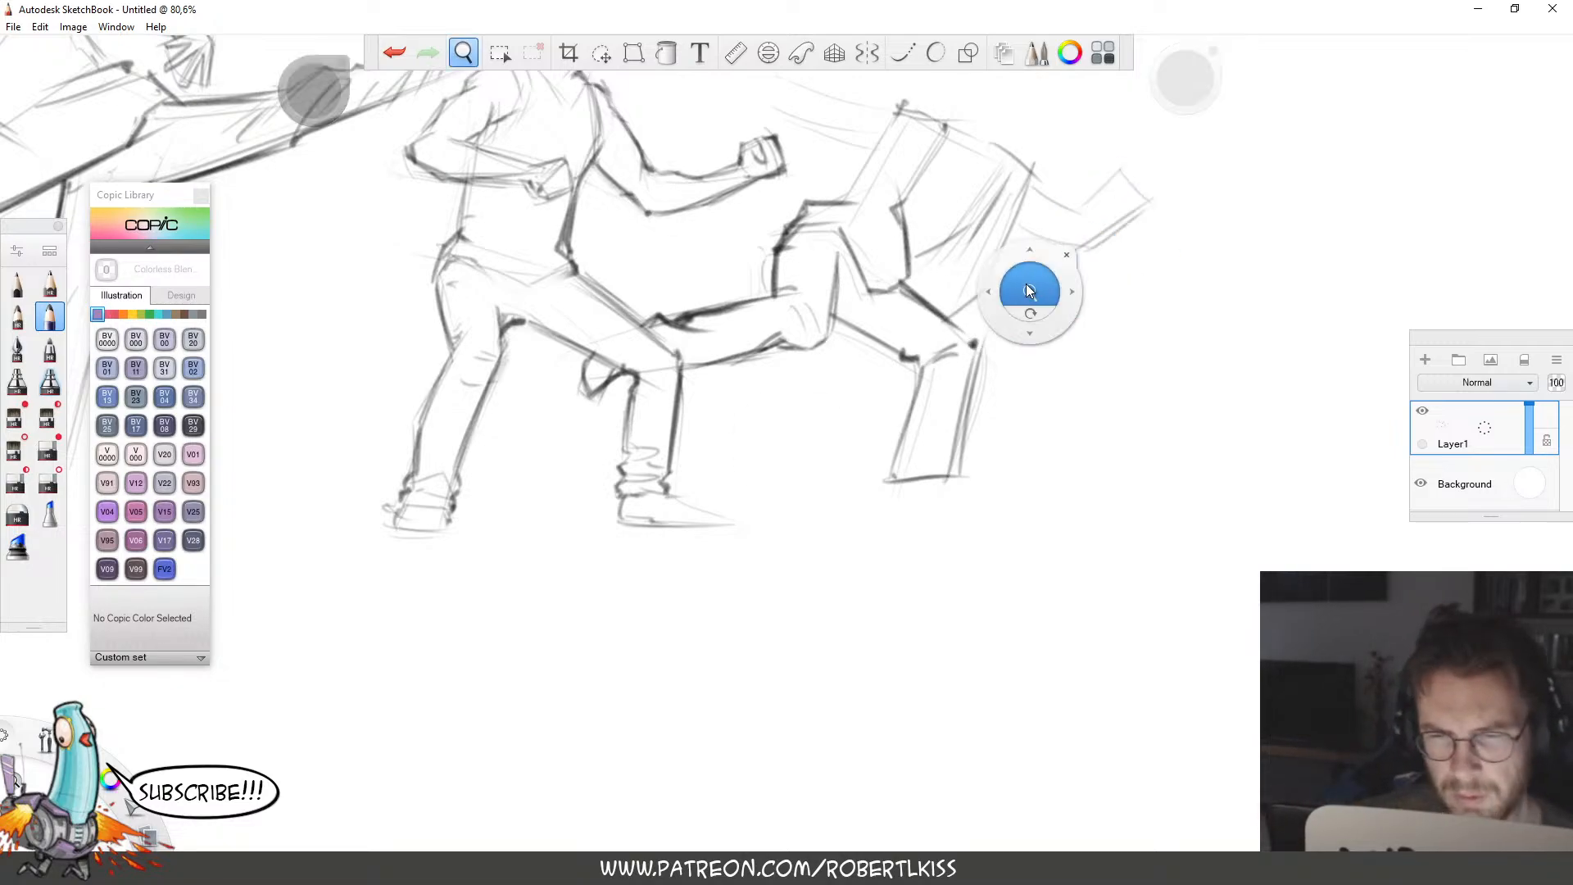
Redraw the third figure's back contour as a darker line from the hip up toward the shoulder.
left_click_drag(1030, 281, 839, 594)
left_click_drag(1154, 201, 1075, 366)
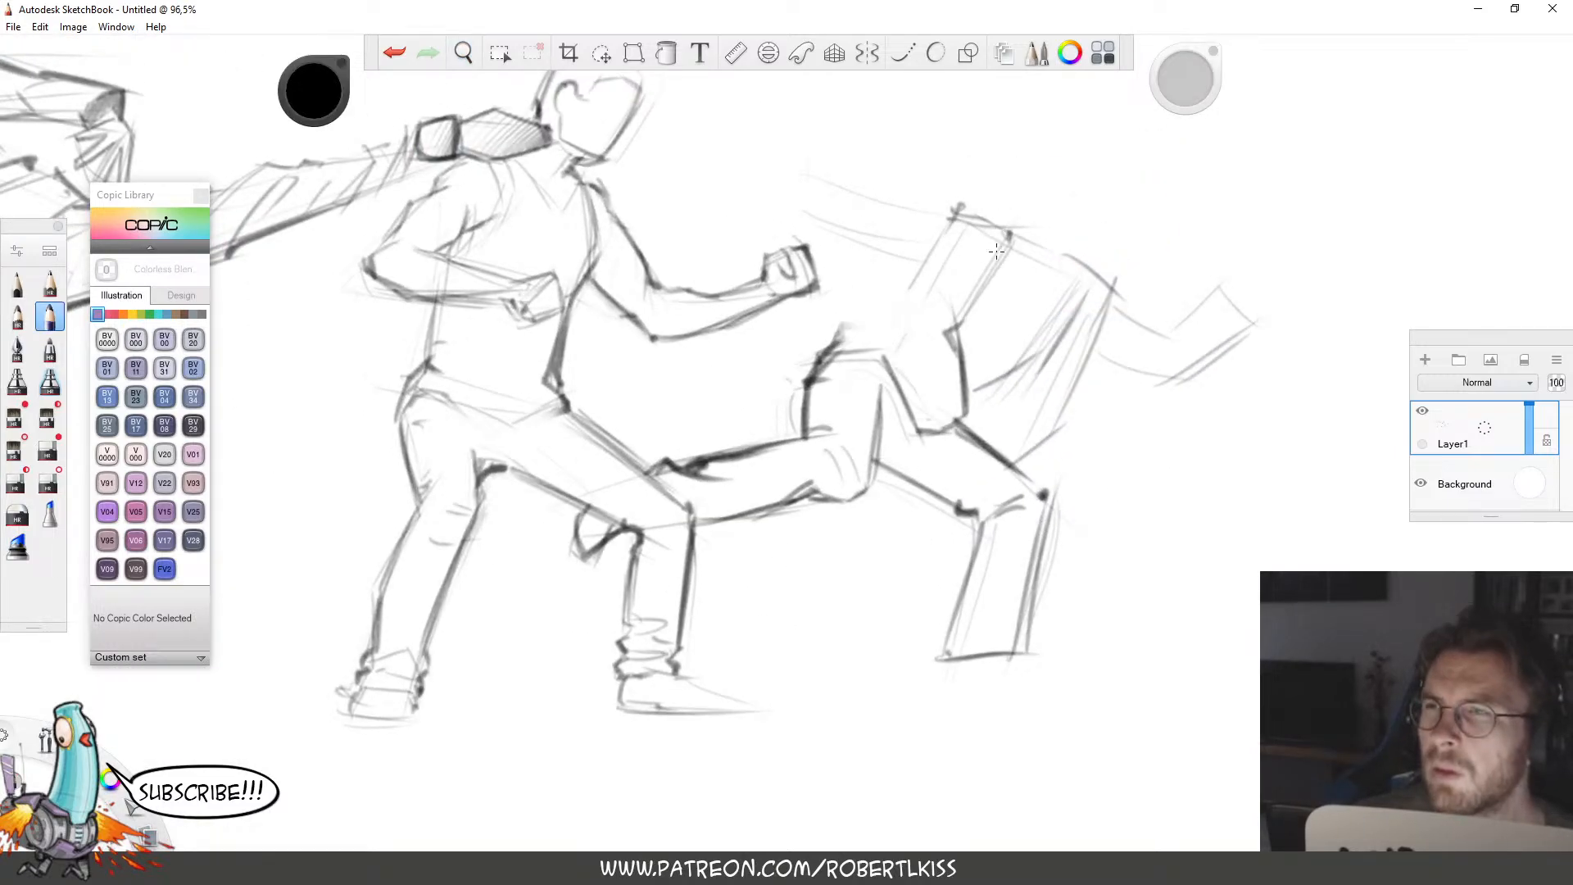
mouse_move(912, 305)
left_mouse_down()
mouse_move(821, 344)
mouse_move(908, 297)
mouse_move(939, 244)
left_mouse_up()
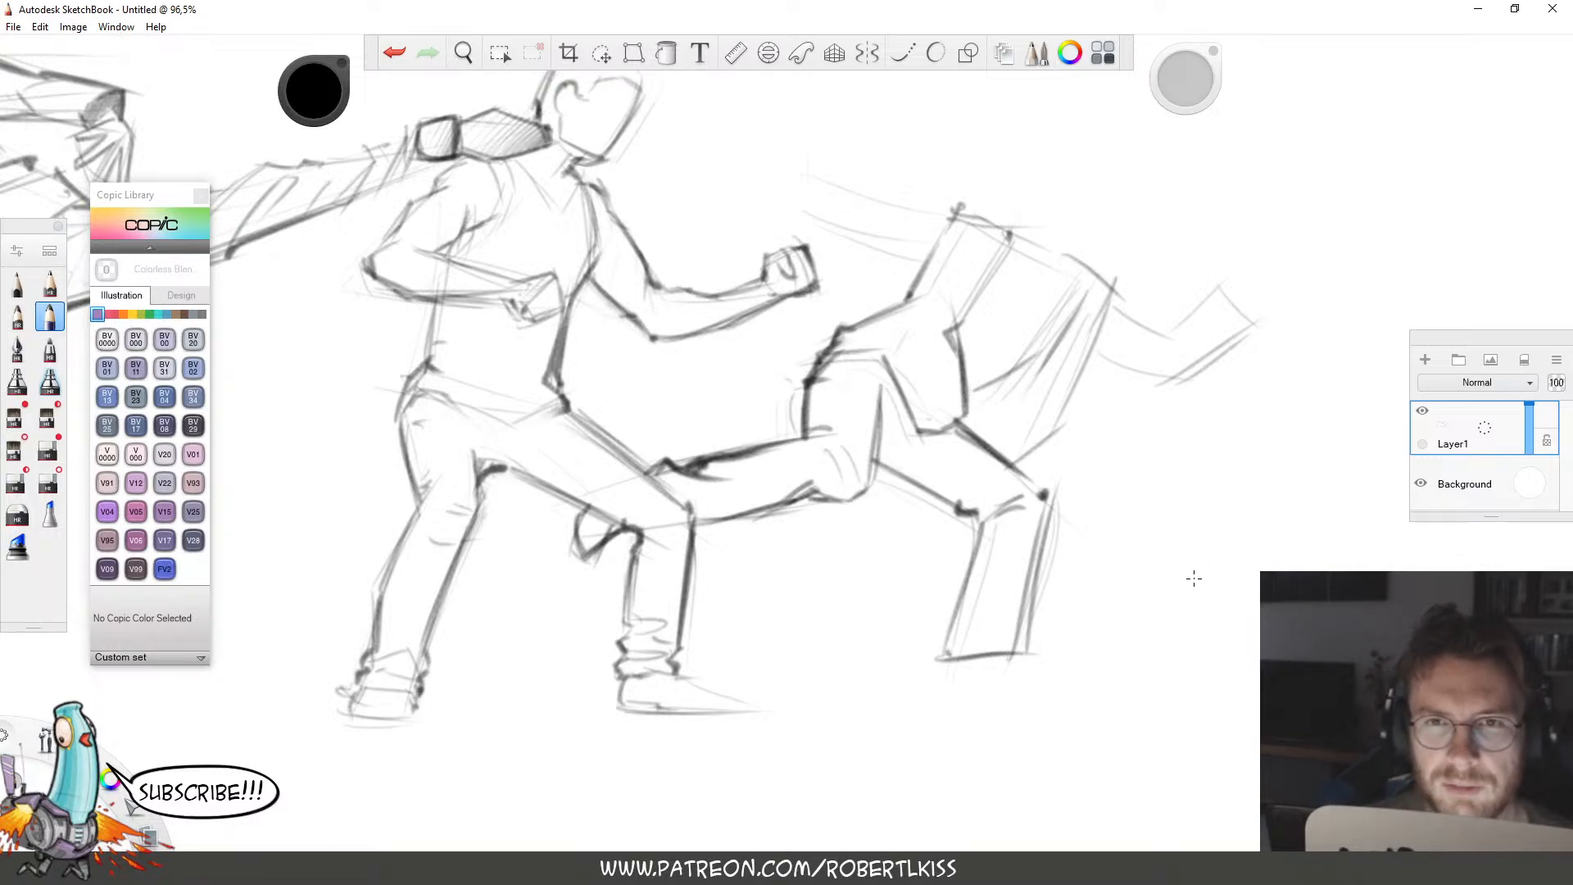
key("space")
left_click_drag(1035, 286, 1029, 506)
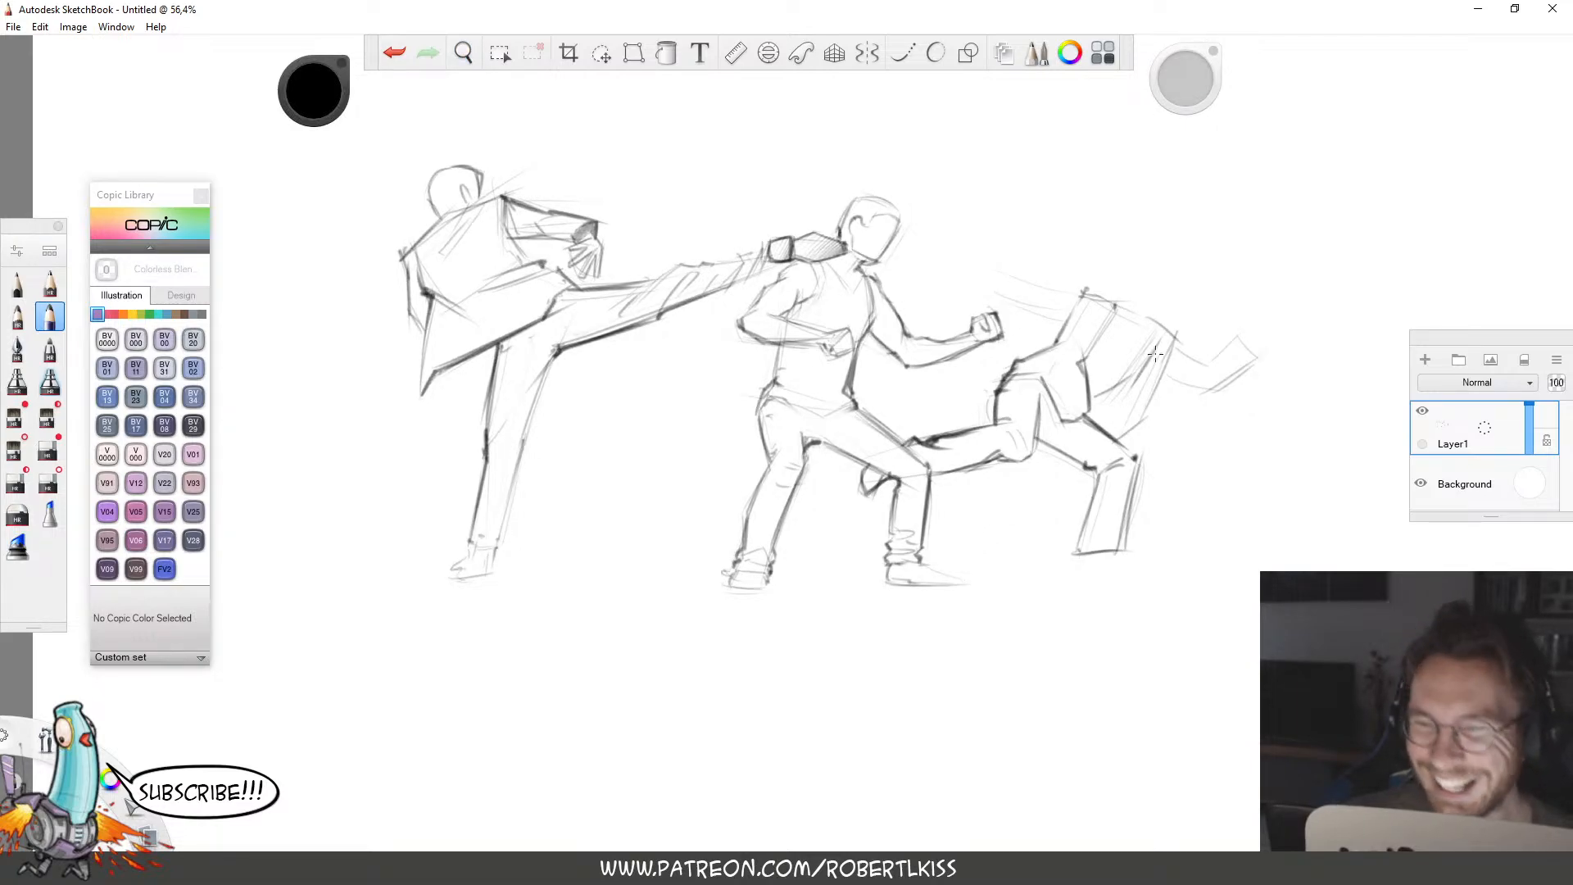
Firm up both contours of the third figure's arm reaching toward the opponent and rough in its raised hand.
key("space")
left_click_drag(1136, 307, 1176, 311)
left_click_drag(1166, 332, 1061, 316)
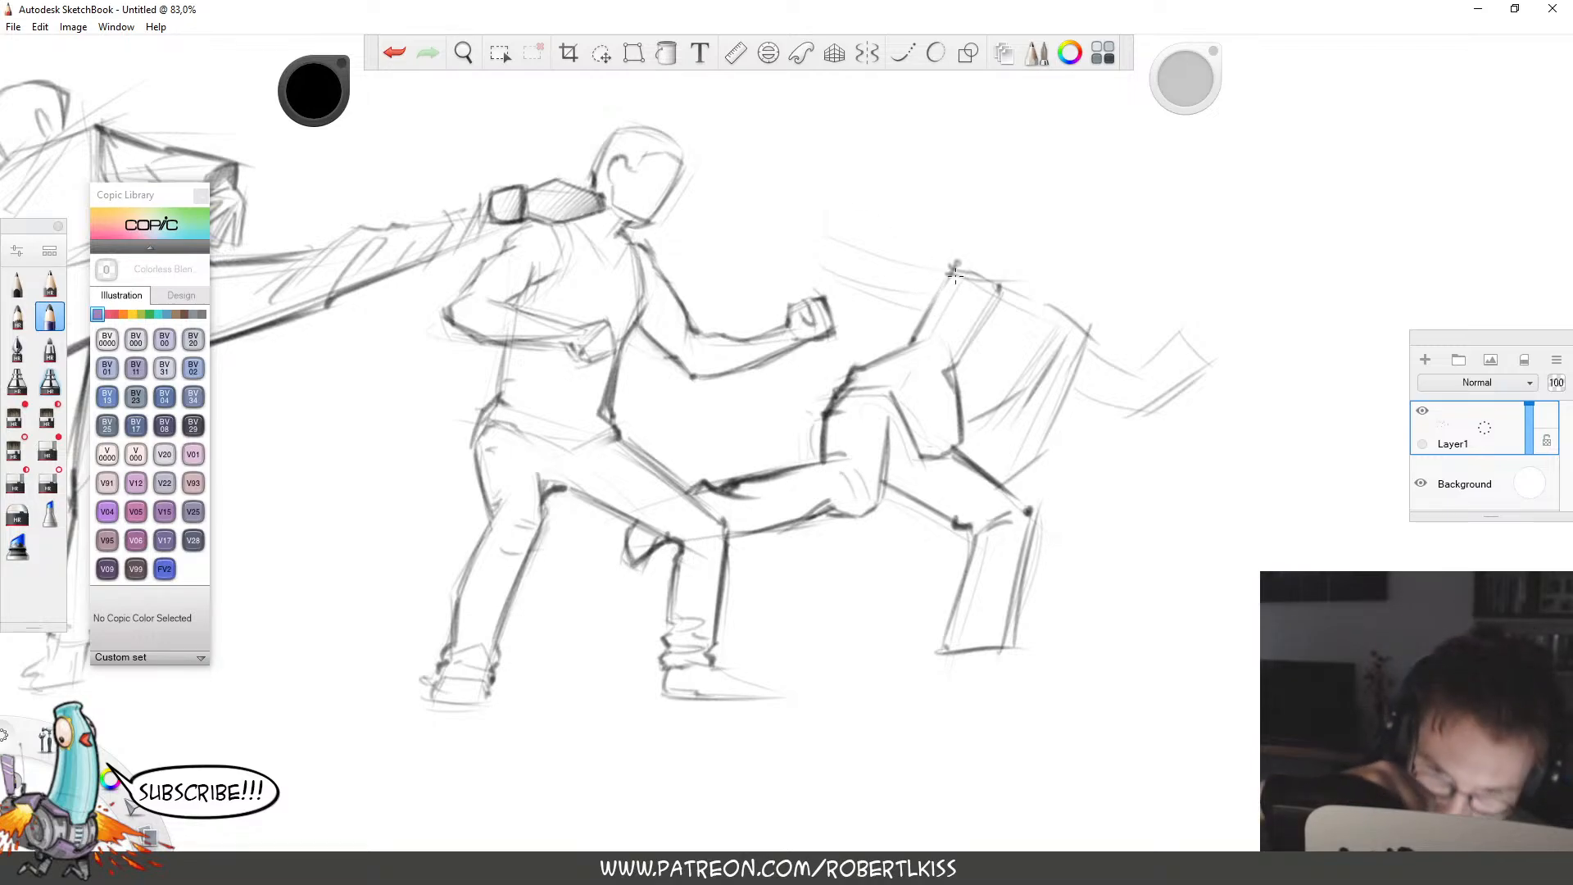
left_click_drag(824, 233, 955, 269)
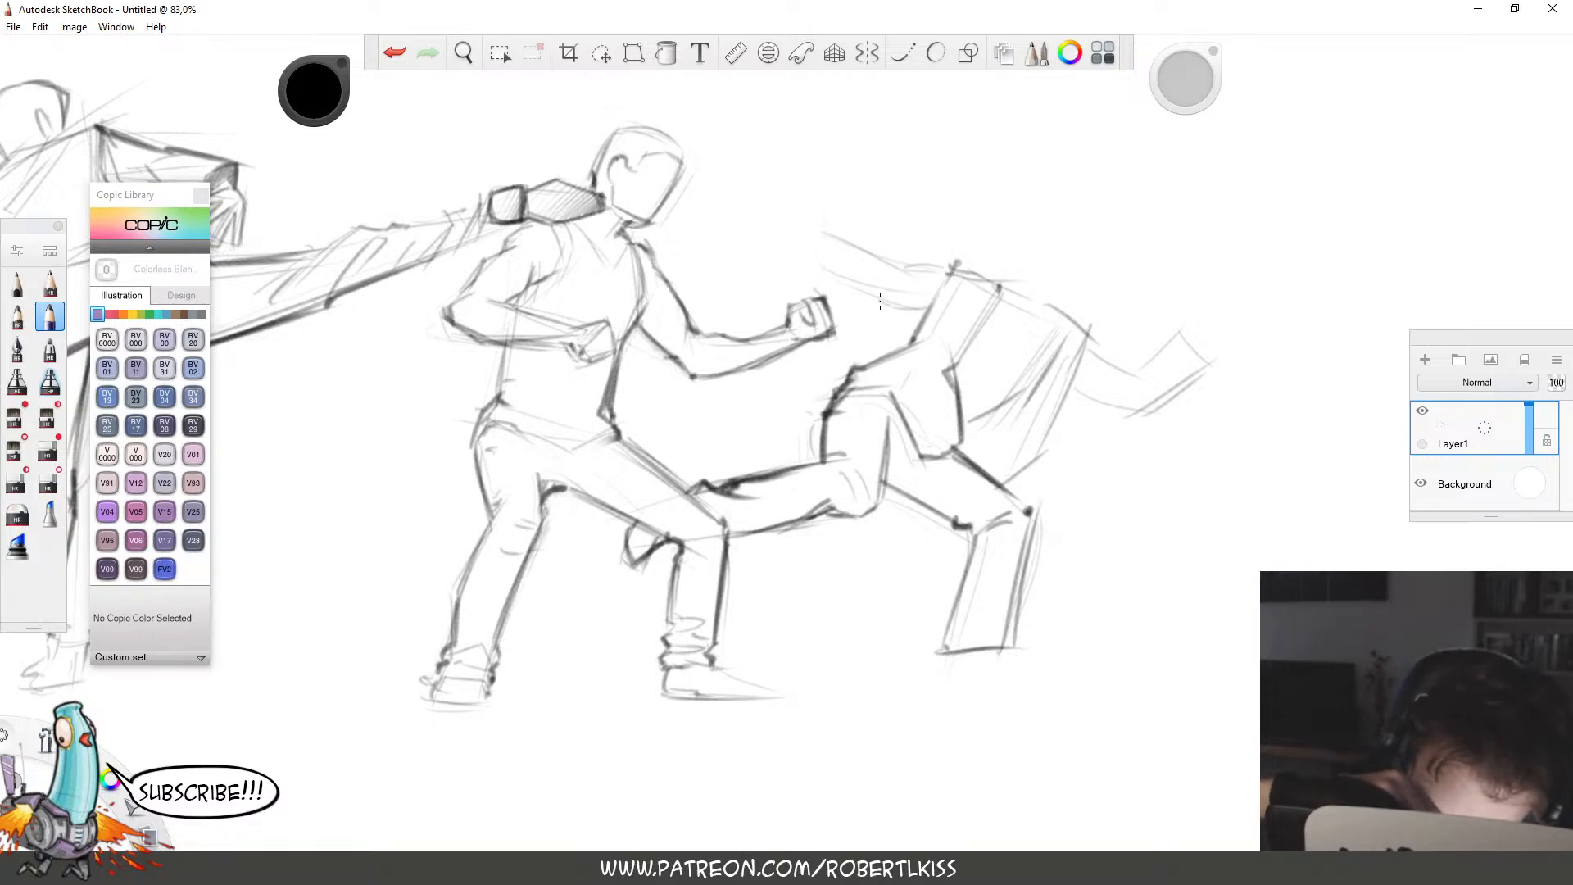
mouse_move(814, 262)
left_mouse_down()
mouse_move(925, 312)
mouse_move(903, 287)
left_mouse_up()
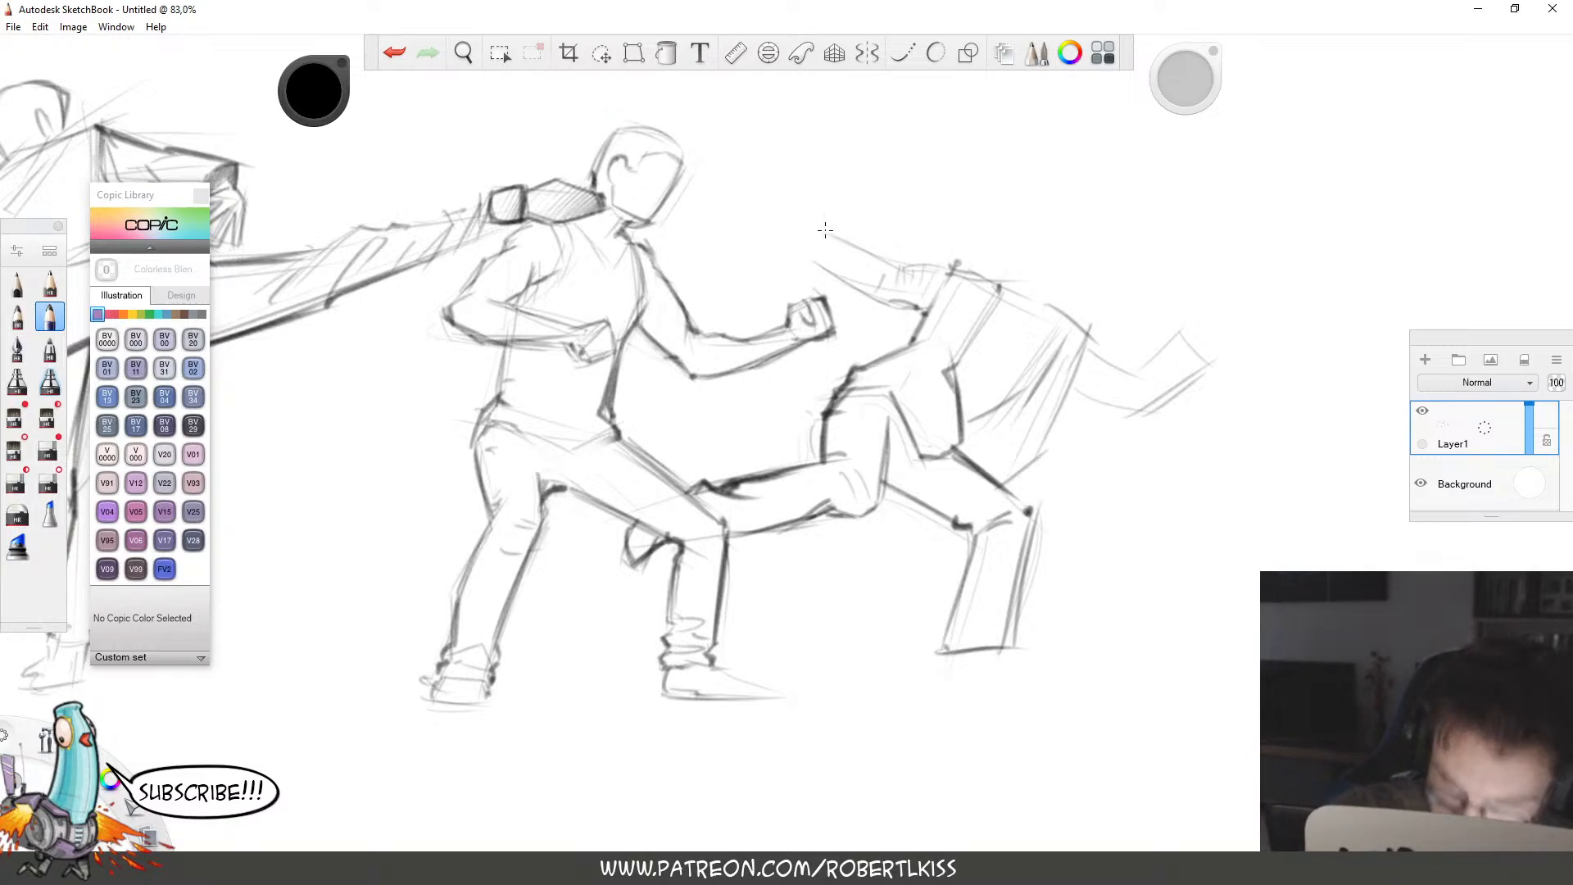
mouse_move(824, 190)
left_mouse_down()
mouse_move(818, 248)
mouse_move(828, 192)
mouse_move(822, 277)
left_mouse_up()
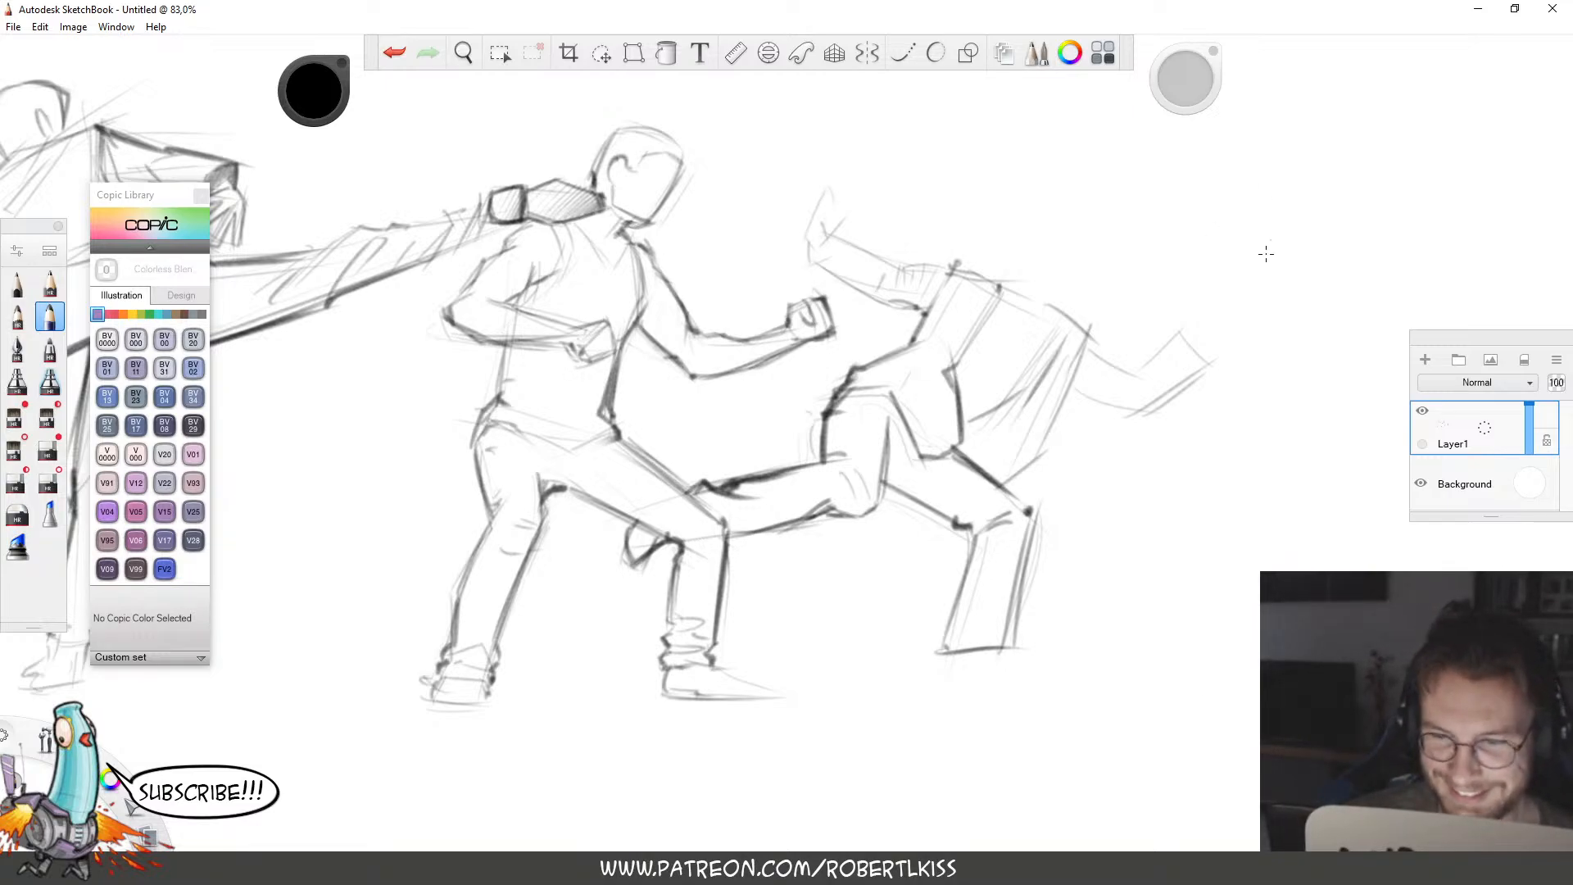
Draw the third figure's open jacket front as pointed, hanging flaps and darken the near shoulder and armpit.
key("e")
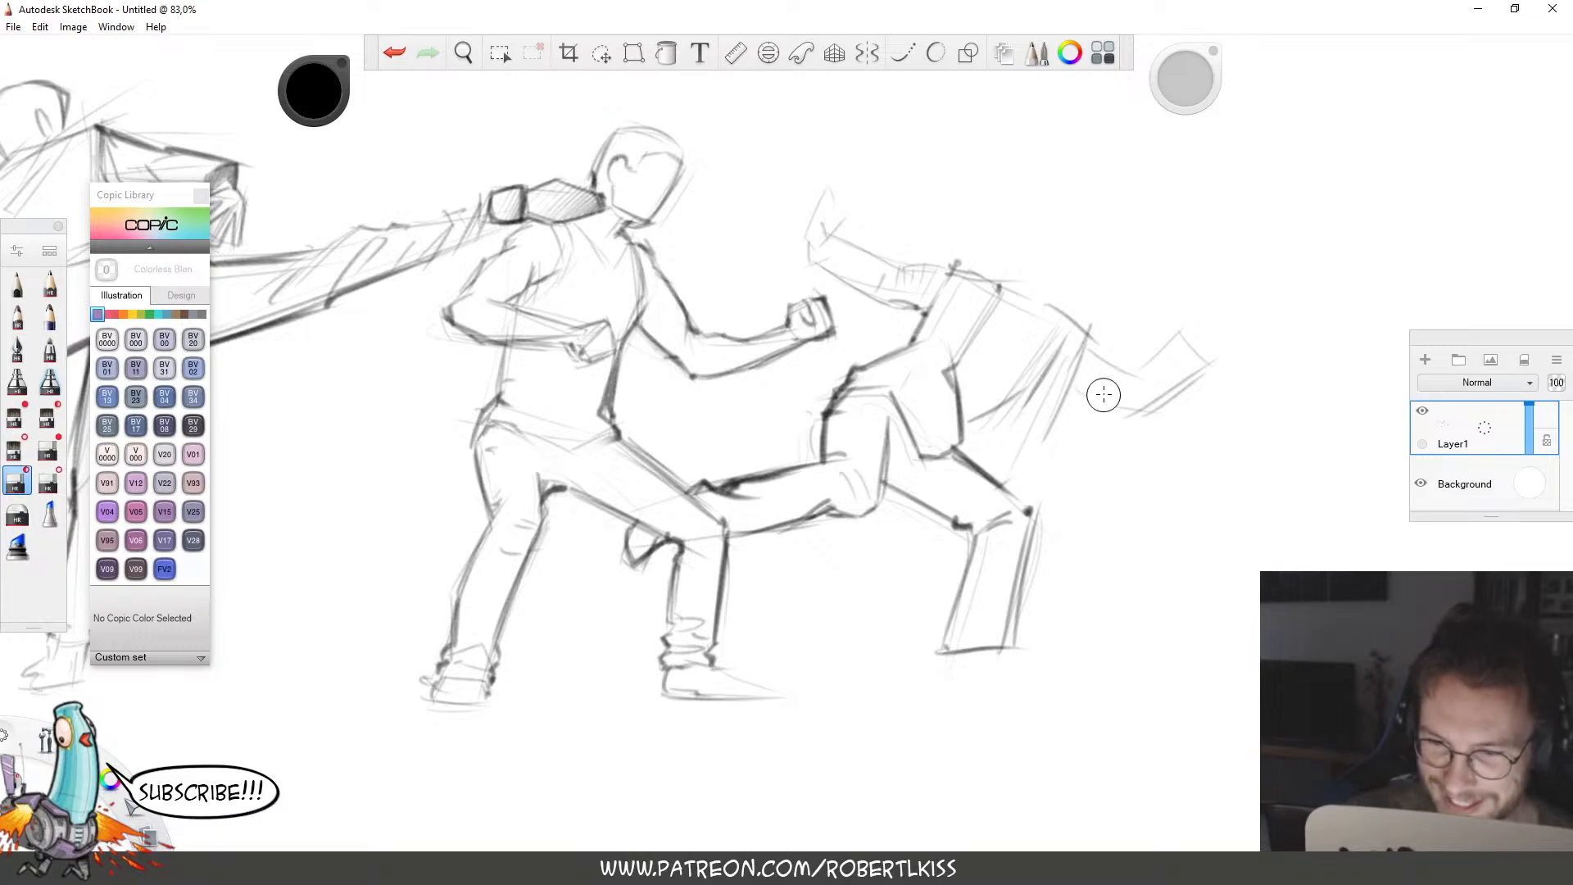
key("e")
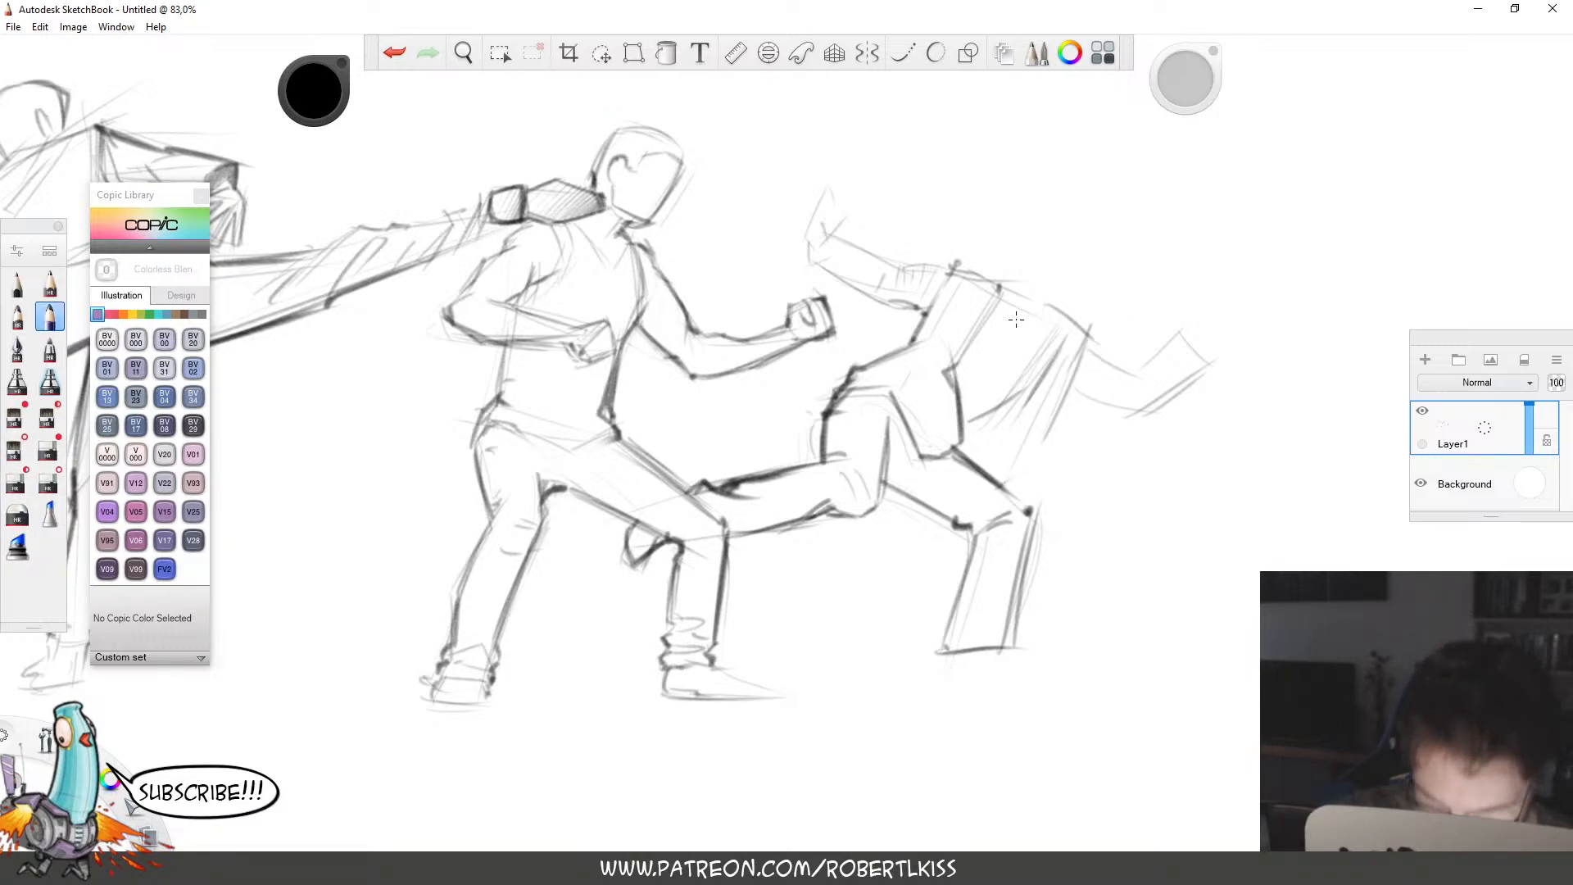
mouse_move(1016, 319)
left_mouse_down()
mouse_move(1003, 448)
mouse_move(1023, 481)
left_mouse_up()
left_click_drag(1028, 323, 1016, 442)
left_click_drag(1017, 328, 1025, 465)
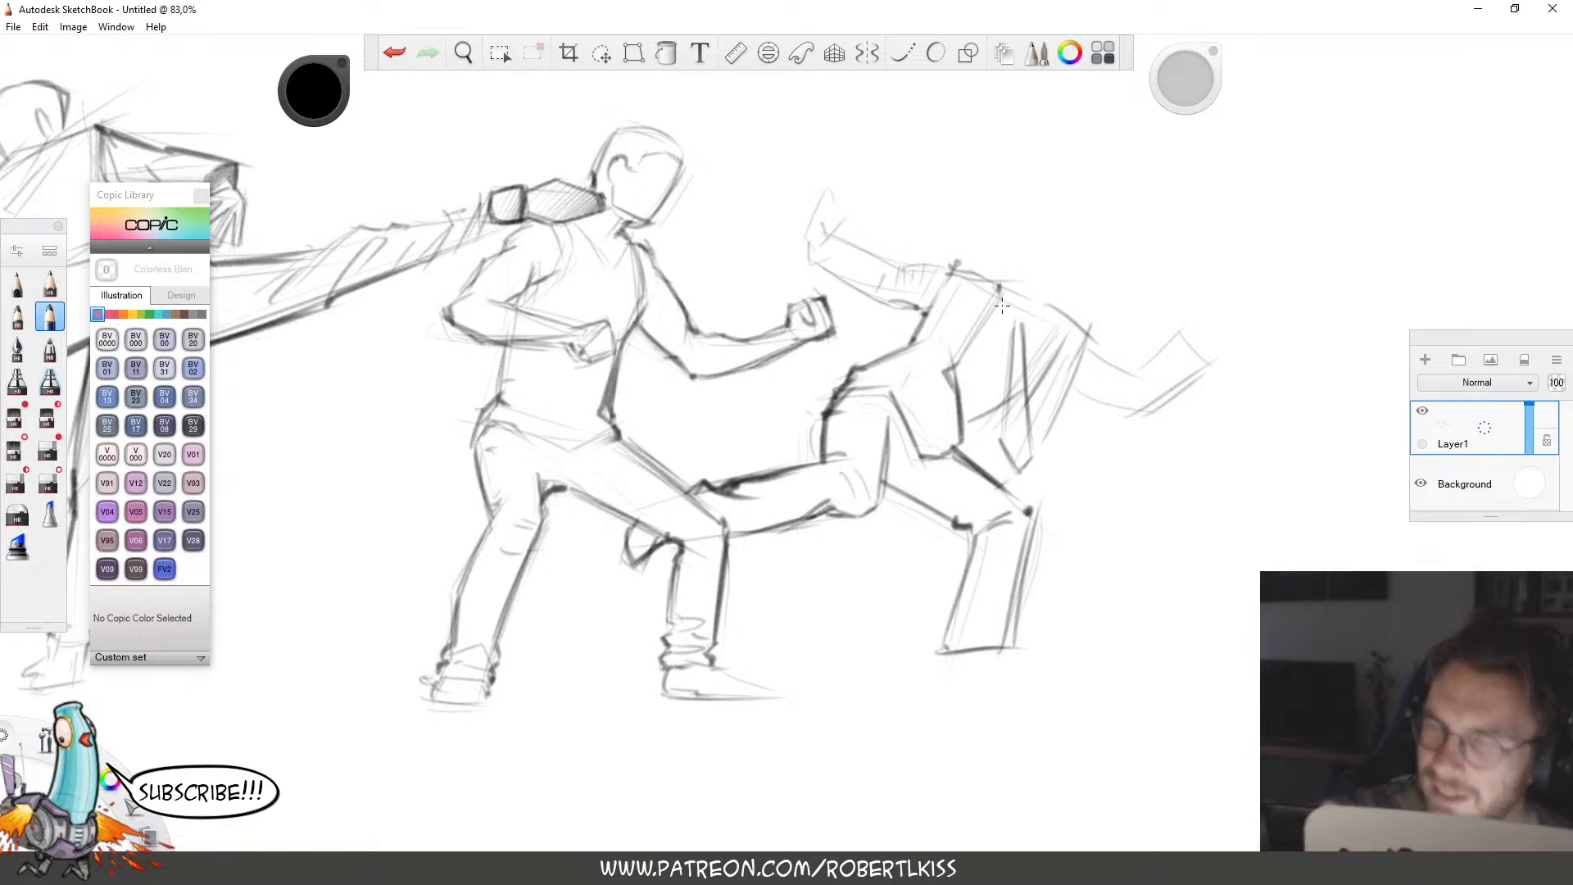
left_click_drag(1020, 329, 1063, 422)
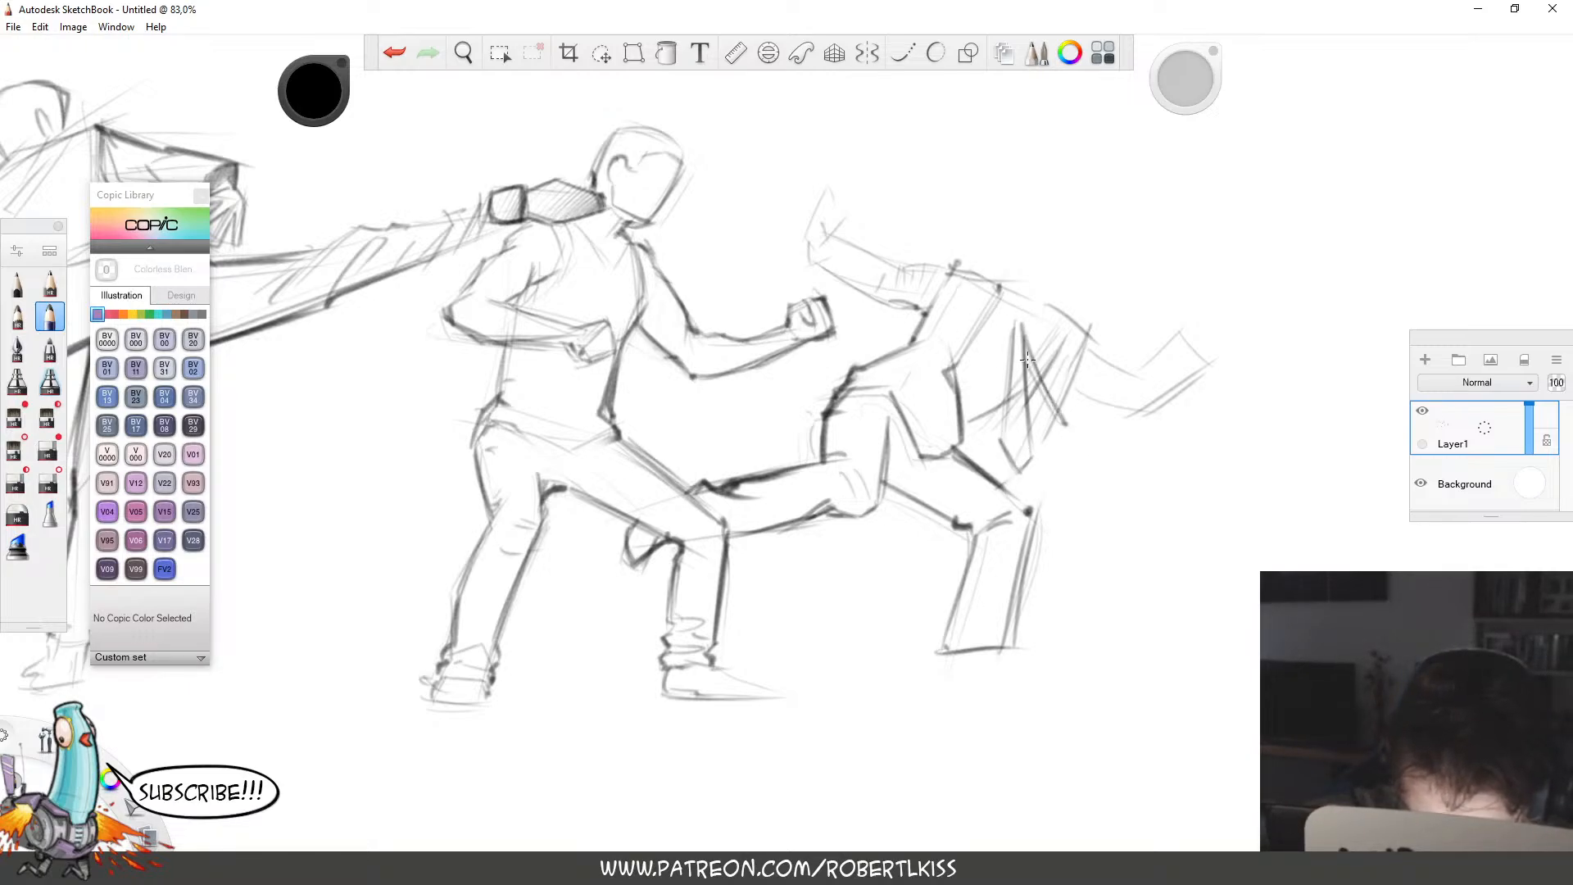
left_click_drag(1027, 359, 1049, 410)
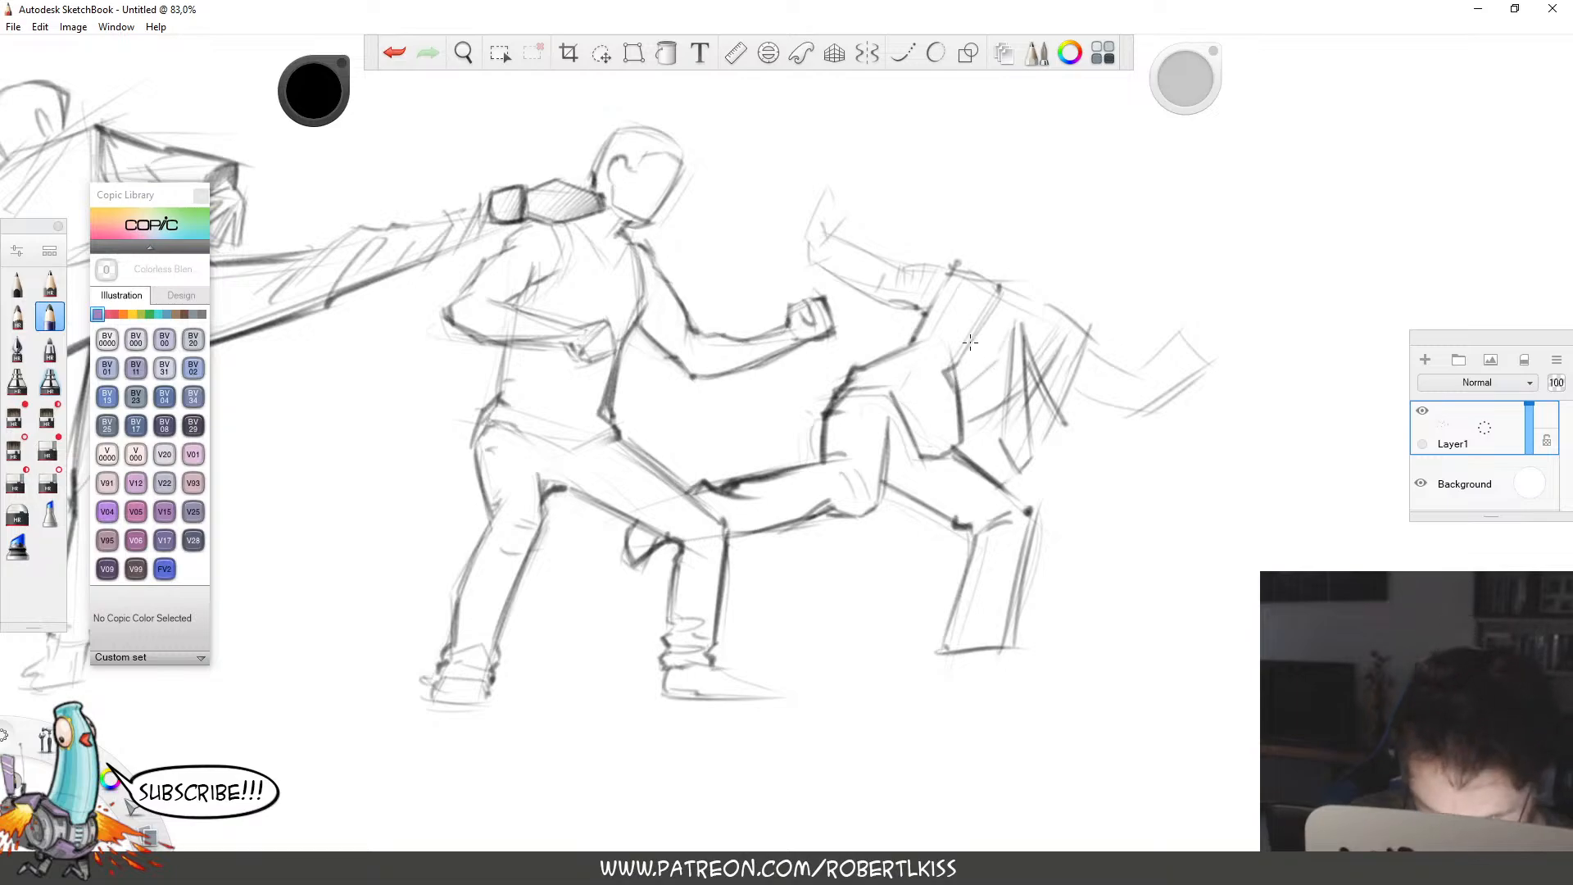
mouse_move(956, 373)
left_mouse_down()
mouse_move(994, 314)
mouse_move(962, 248)
mouse_move(956, 267)
mouse_move(899, 275)
mouse_move(887, 313)
left_mouse_up()
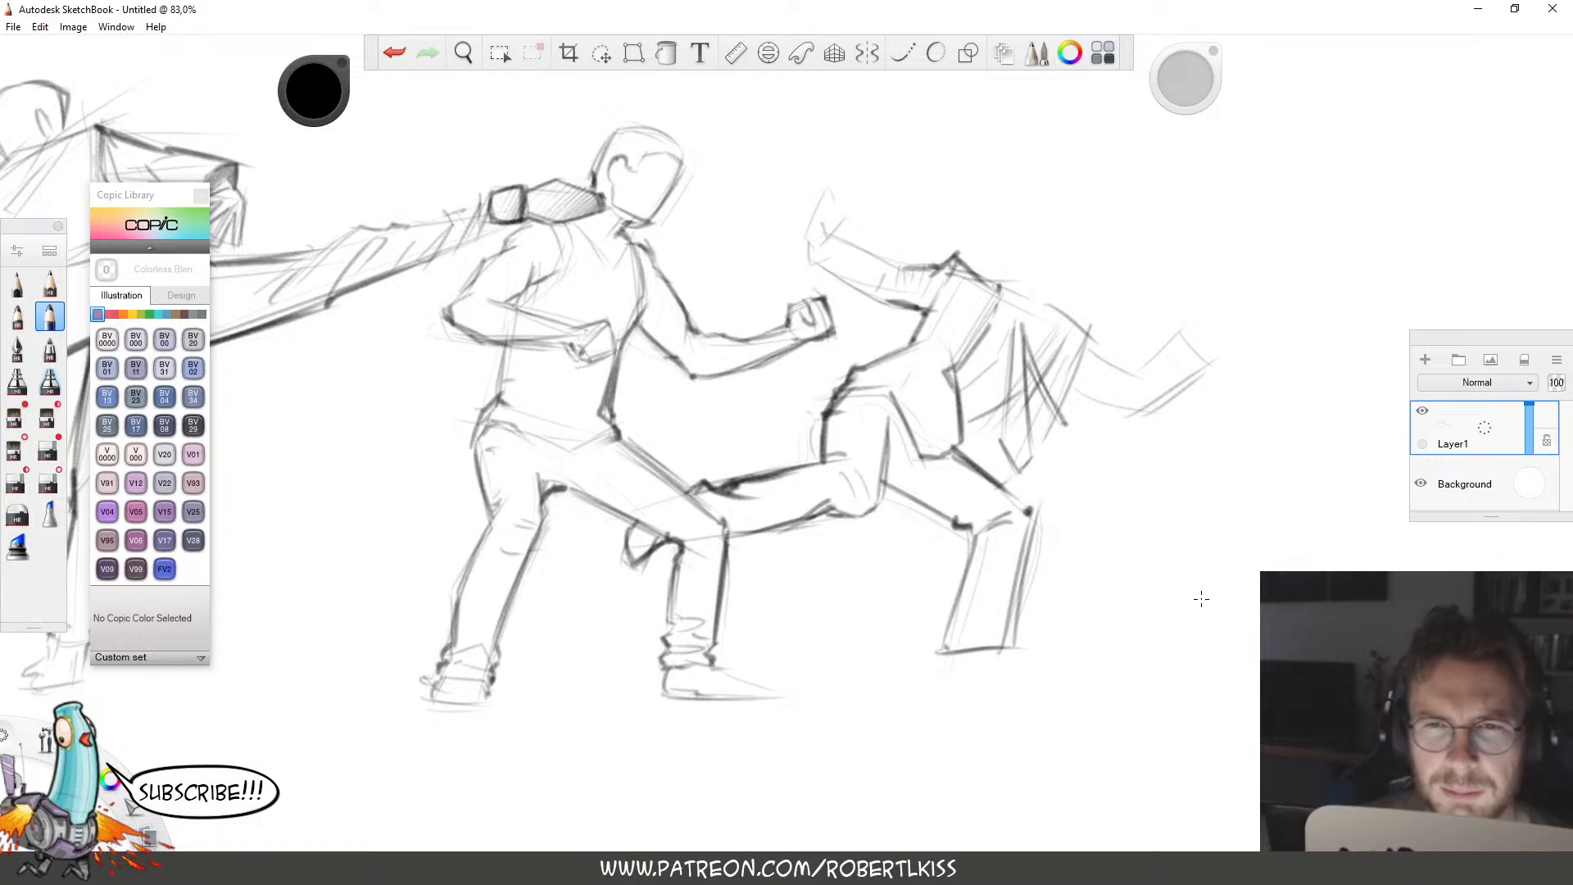
Define the third figure's raised hand with a palm, thumb and pointed fingers bent up from the wrist.
key("space")
left_click_drag(1163, 323, 1092, 516)
left_click_drag(1093, 516, 1047, 567)
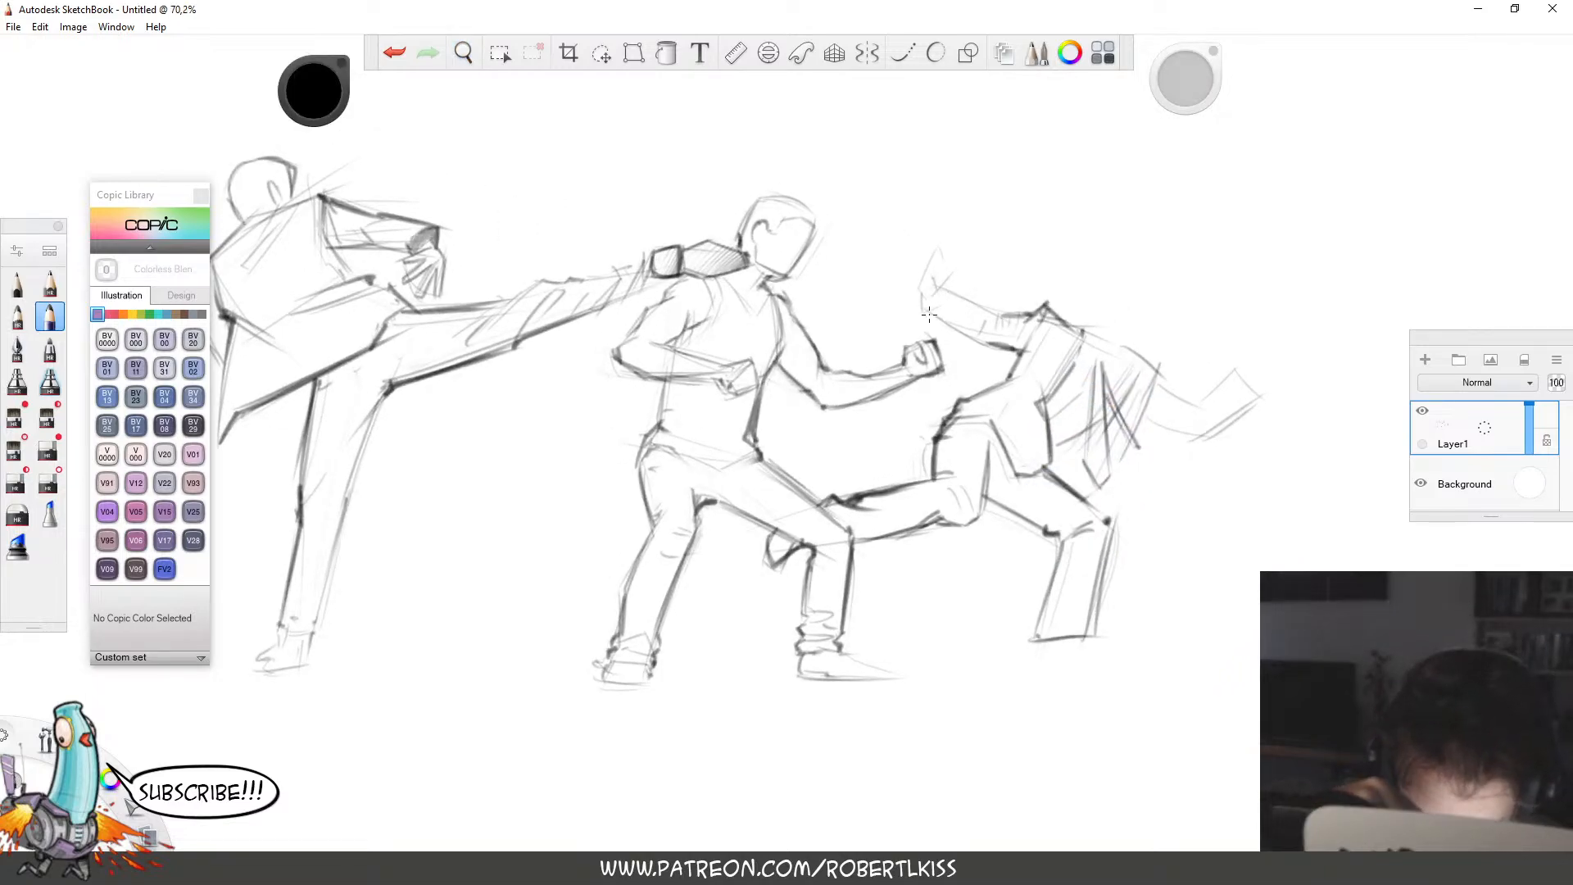
mouse_move(927, 312)
left_mouse_down()
mouse_move(987, 341)
mouse_move(1001, 322)
mouse_move(946, 286)
mouse_move(972, 235)
left_mouse_up()
key("space")
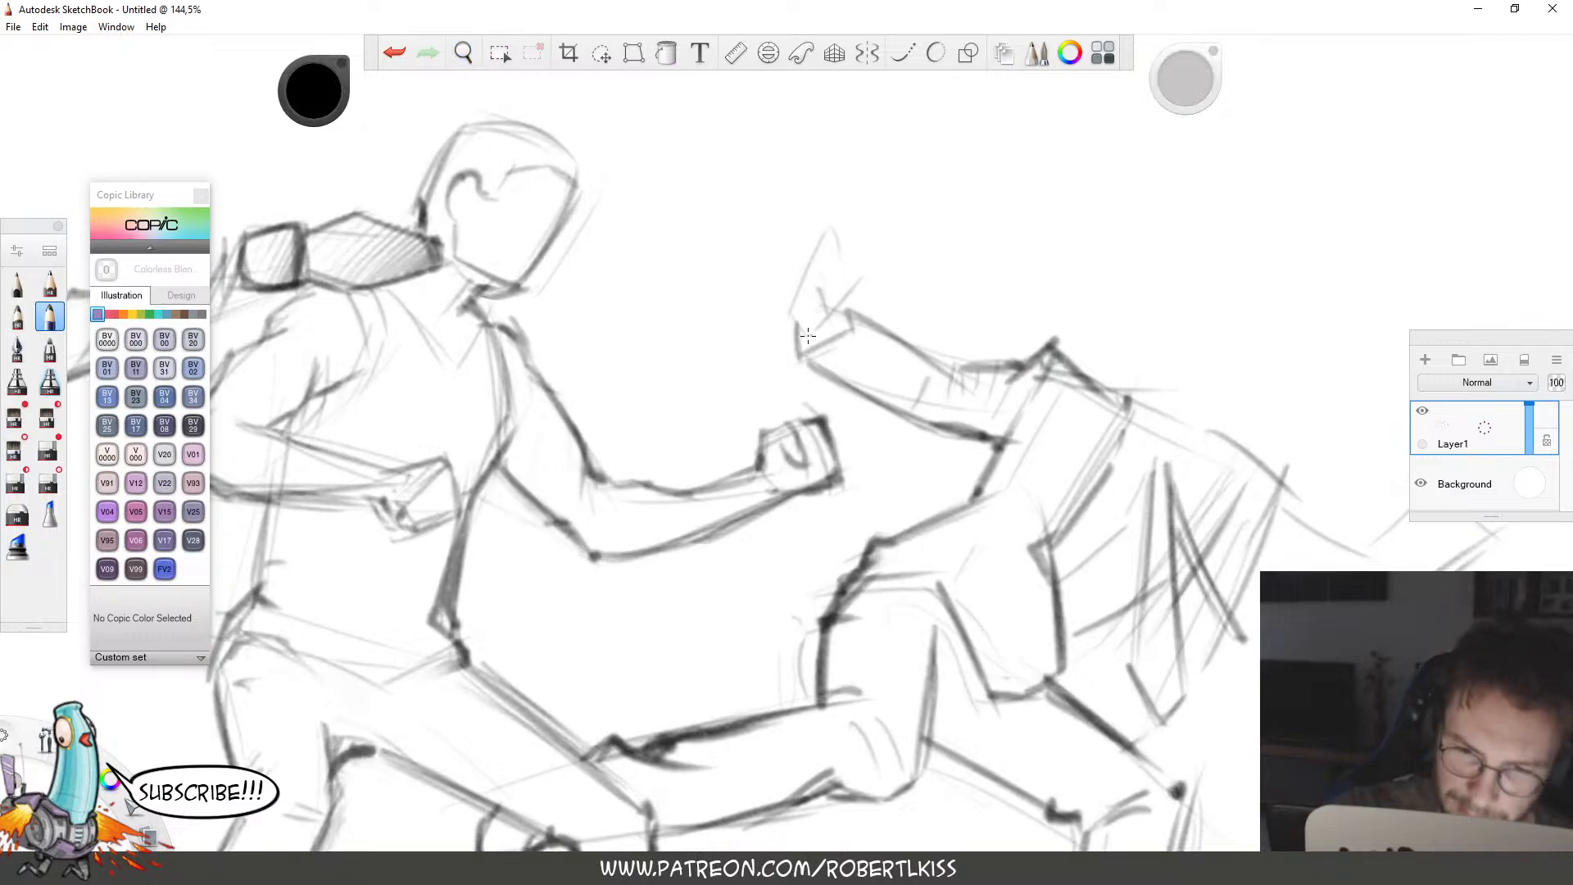
left_click_drag(803, 343, 846, 329)
mouse_move(846, 318)
left_mouse_down()
mouse_move(819, 330)
mouse_move(792, 304)
mouse_move(824, 235)
mouse_move(842, 315)
left_mouse_up()
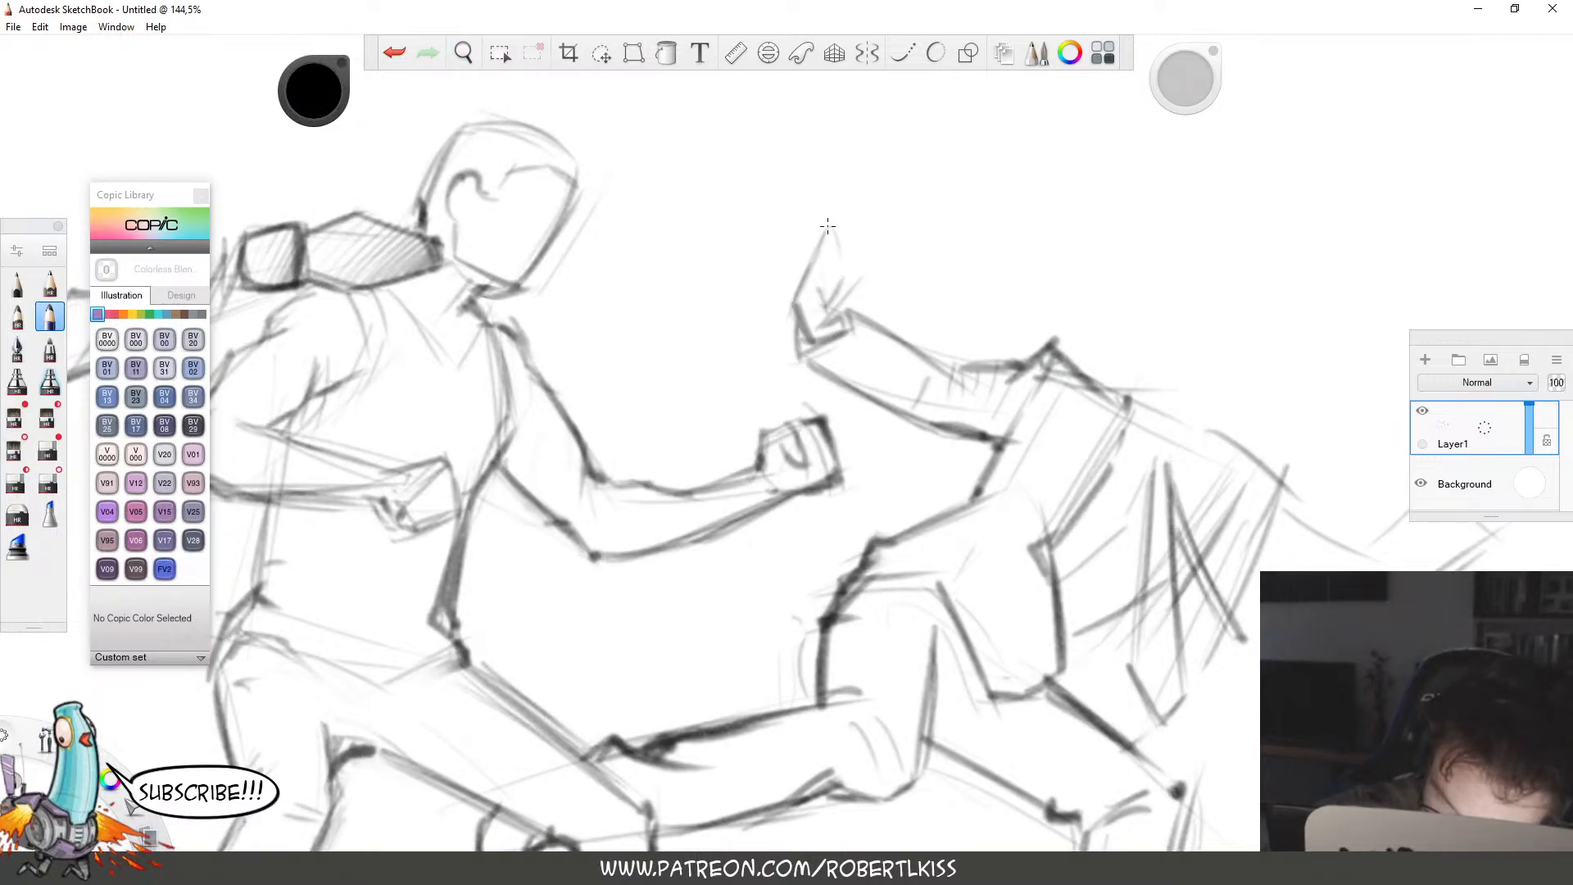
left_click_drag(827, 218, 847, 280)
Draw a flat, pointed shoe below the trouser hem of the third figure's supporting leg.
key("space")
left_click_drag(1072, 373, 1217, 436)
mouse_move(1021, 449)
left_mouse_down()
mouse_move(999, 494)
mouse_move(1147, 493)
mouse_move(1197, 397)
mouse_move(1194, 495)
mouse_move(1220, 449)
mouse_move(1190, 341)
left_mouse_up()
left_click(1091, 489)
key("space")
left_click_drag(1003, 406, 1129, 358)
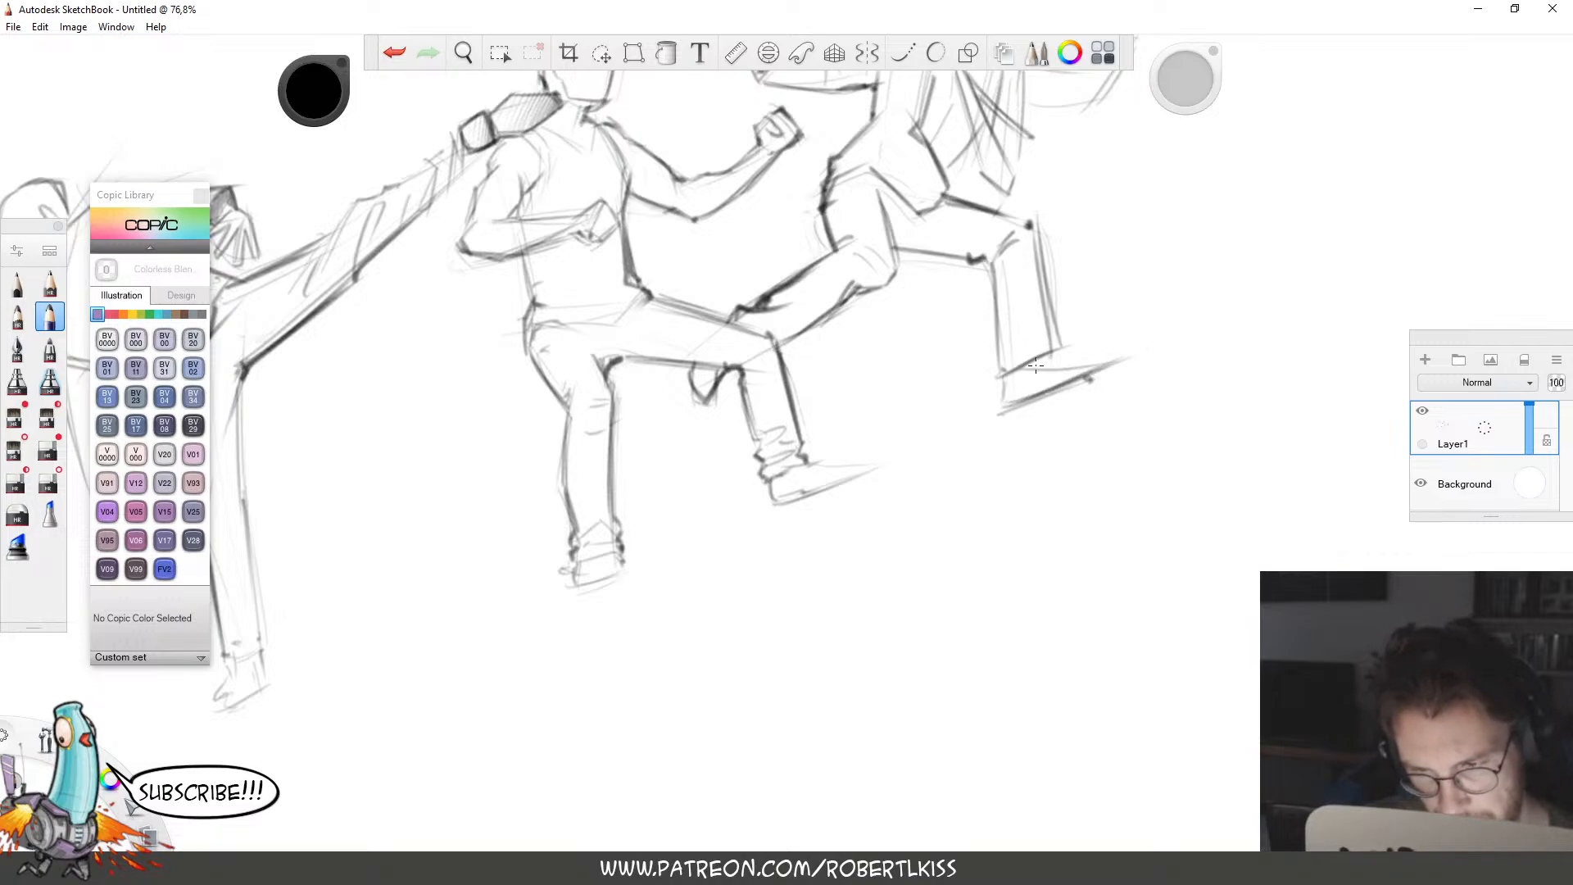
mouse_move(1024, 370)
left_mouse_down()
mouse_move(1100, 366)
mouse_move(976, 416)
left_mouse_up()
Draw the third figure's head above the shoulders with a tapered jaw, hairline, hair strokes, ears and facial guide marks.
key("space")
left_click_drag(1159, 378, 1143, 516)
left_click_drag(1149, 450, 1259, 331)
left_click_drag(1203, 406, 1151, 524)
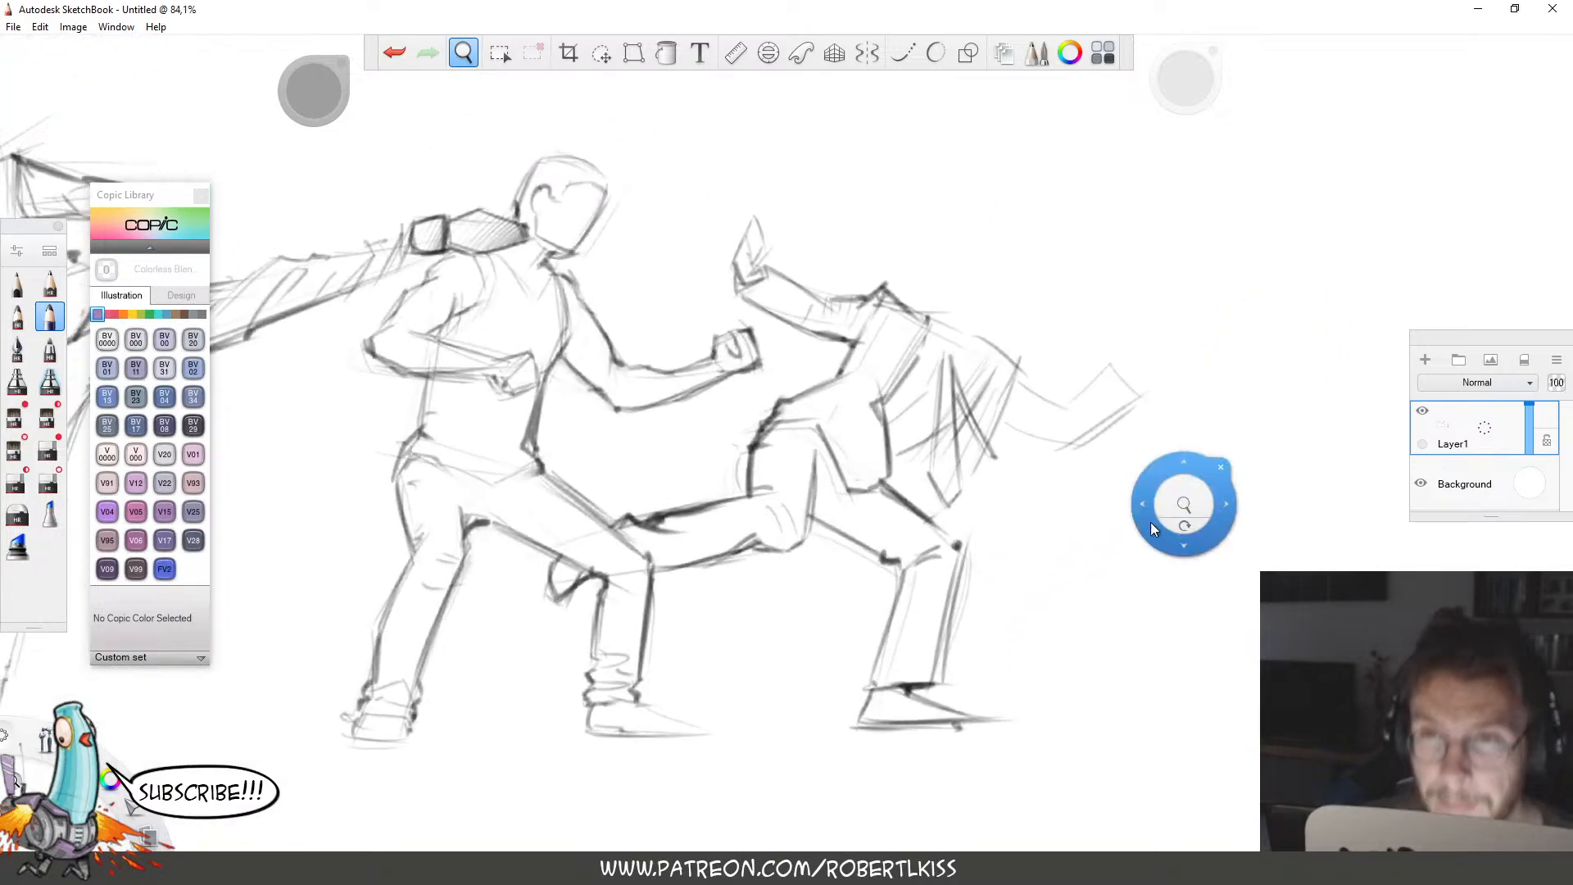
mouse_move(946, 321)
left_mouse_down()
mouse_move(960, 229)
mouse_move(1009, 286)
mouse_move(1007, 258)
mouse_move(1018, 270)
left_mouse_up()
left_click_drag(1053, 359, 1143, 343)
mouse_move(889, 203)
left_mouse_down()
mouse_move(881, 322)
mouse_move(915, 335)
left_mouse_up()
left_click_drag(924, 329, 978, 257)
mouse_move(886, 226)
left_mouse_down()
mouse_move(995, 252)
mouse_move(937, 228)
left_mouse_up()
mouse_move(886, 187)
left_mouse_down()
mouse_move(867, 241)
mouse_move(965, 173)
mouse_move(987, 271)
mouse_move(893, 234)
left_mouse_up()
left_click_drag(912, 238, 909, 255)
mouse_move(924, 190)
left_mouse_down()
mouse_move(934, 239)
mouse_move(975, 279)
left_mouse_up()
mouse_move(983, 201)
left_mouse_down()
mouse_move(978, 278)
mouse_move(881, 310)
left_mouse_up()
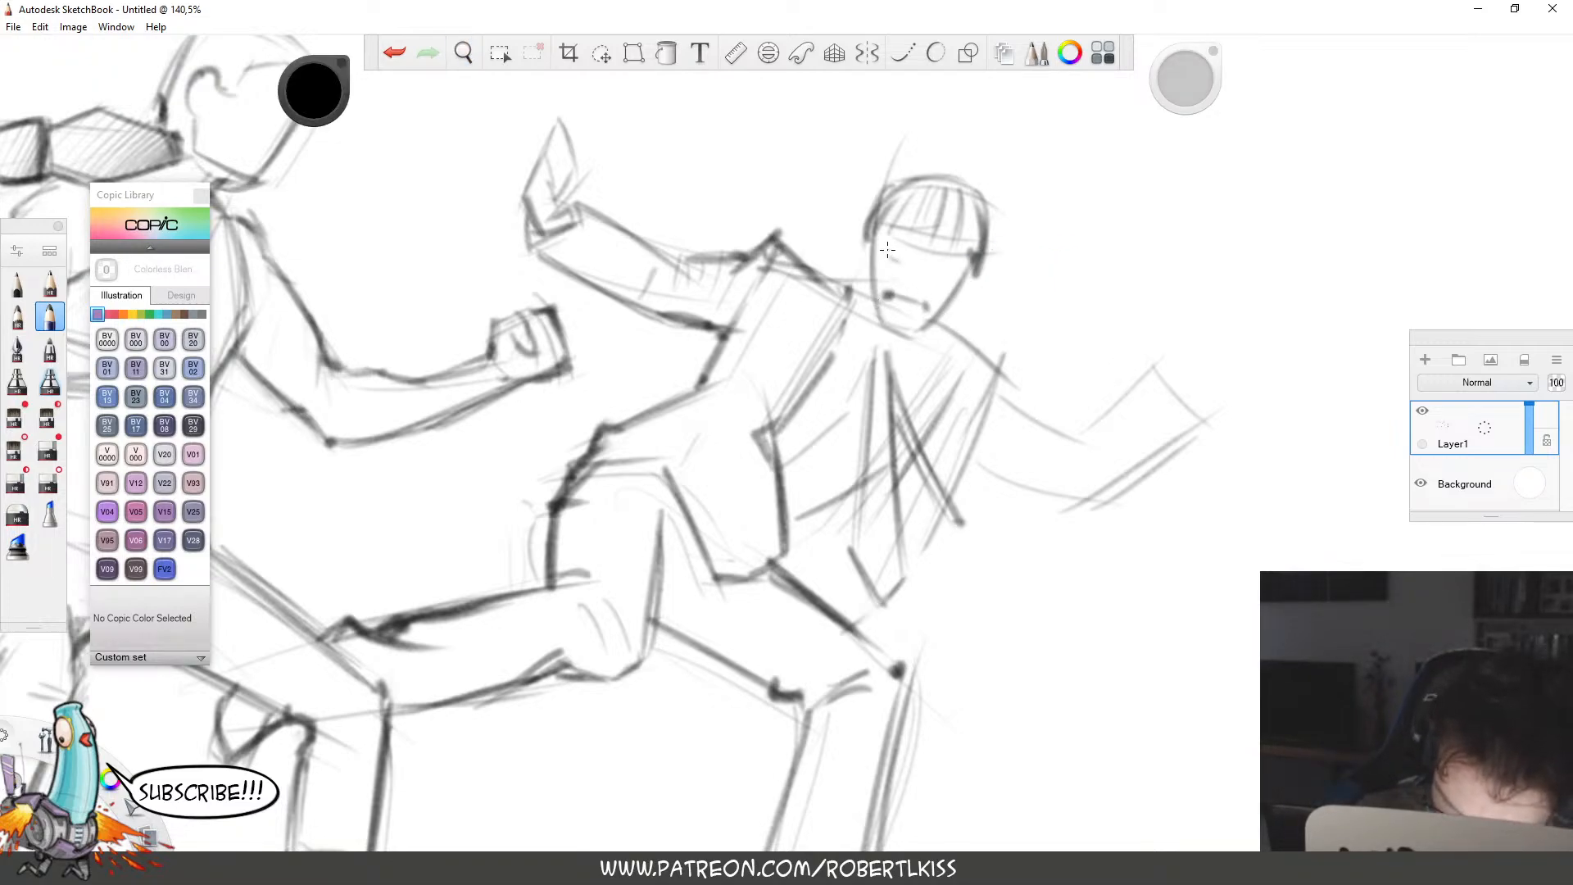
Add eyes, nose and mouth to the third figure's face, darken the jaw and sketch the collar below.
mouse_move(887, 250)
left_mouse_down()
mouse_move(944, 268)
mouse_move(930, 293)
left_mouse_up()
left_click_drag(873, 248, 877, 295)
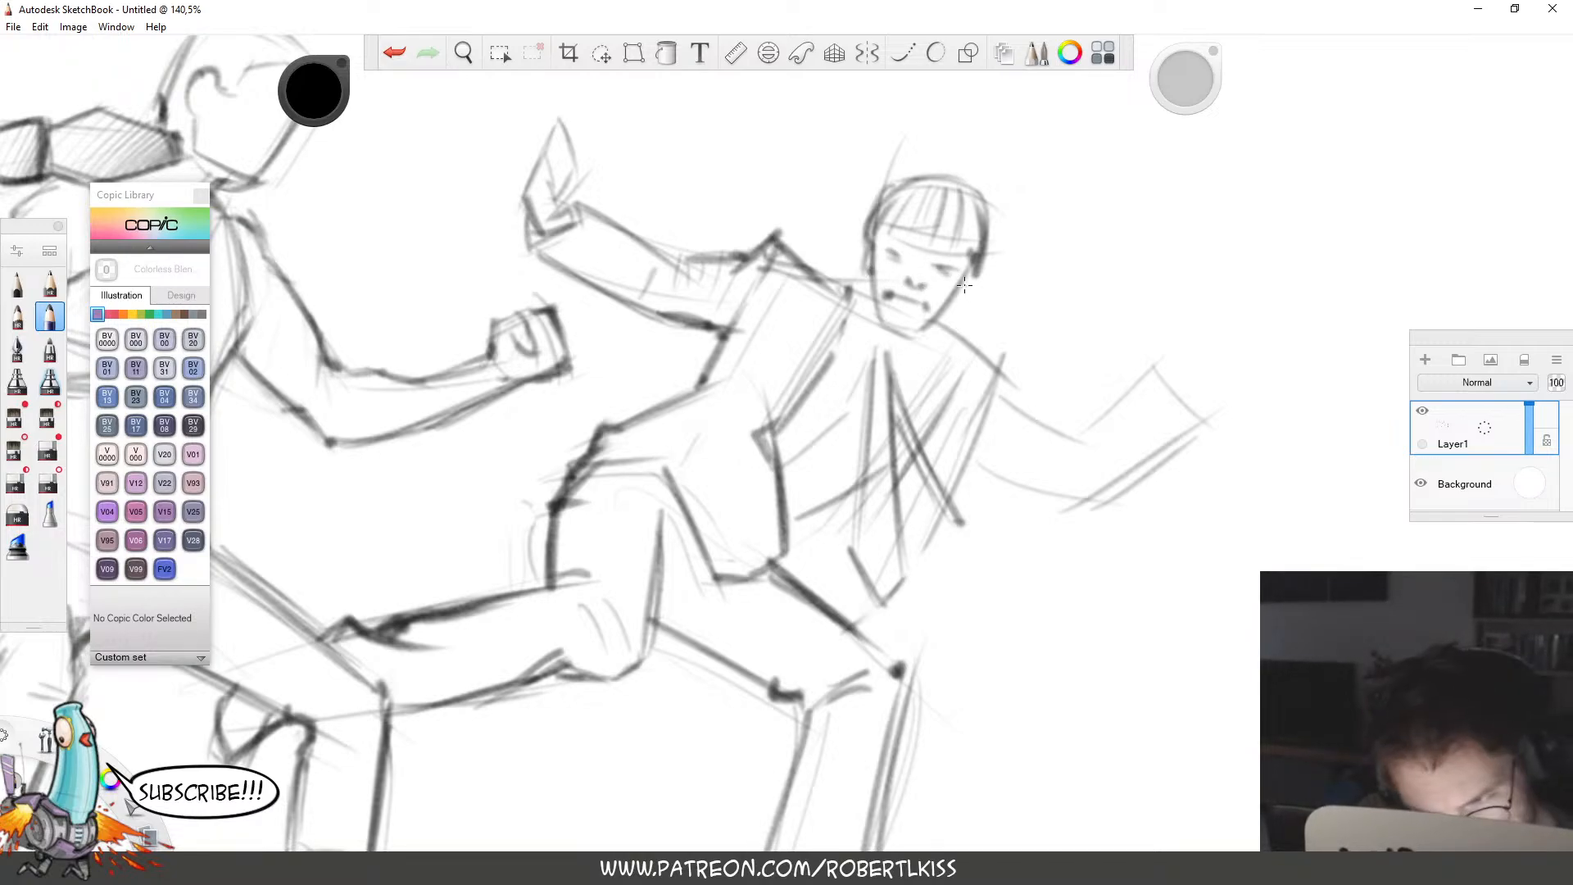
left_click_drag(971, 276, 955, 301)
mouse_move(875, 271)
left_mouse_down()
mouse_move(872, 286)
mouse_move(932, 330)
mouse_move(852, 349)
mouse_move(842, 333)
mouse_move(911, 372)
mouse_move(909, 420)
left_mouse_up()
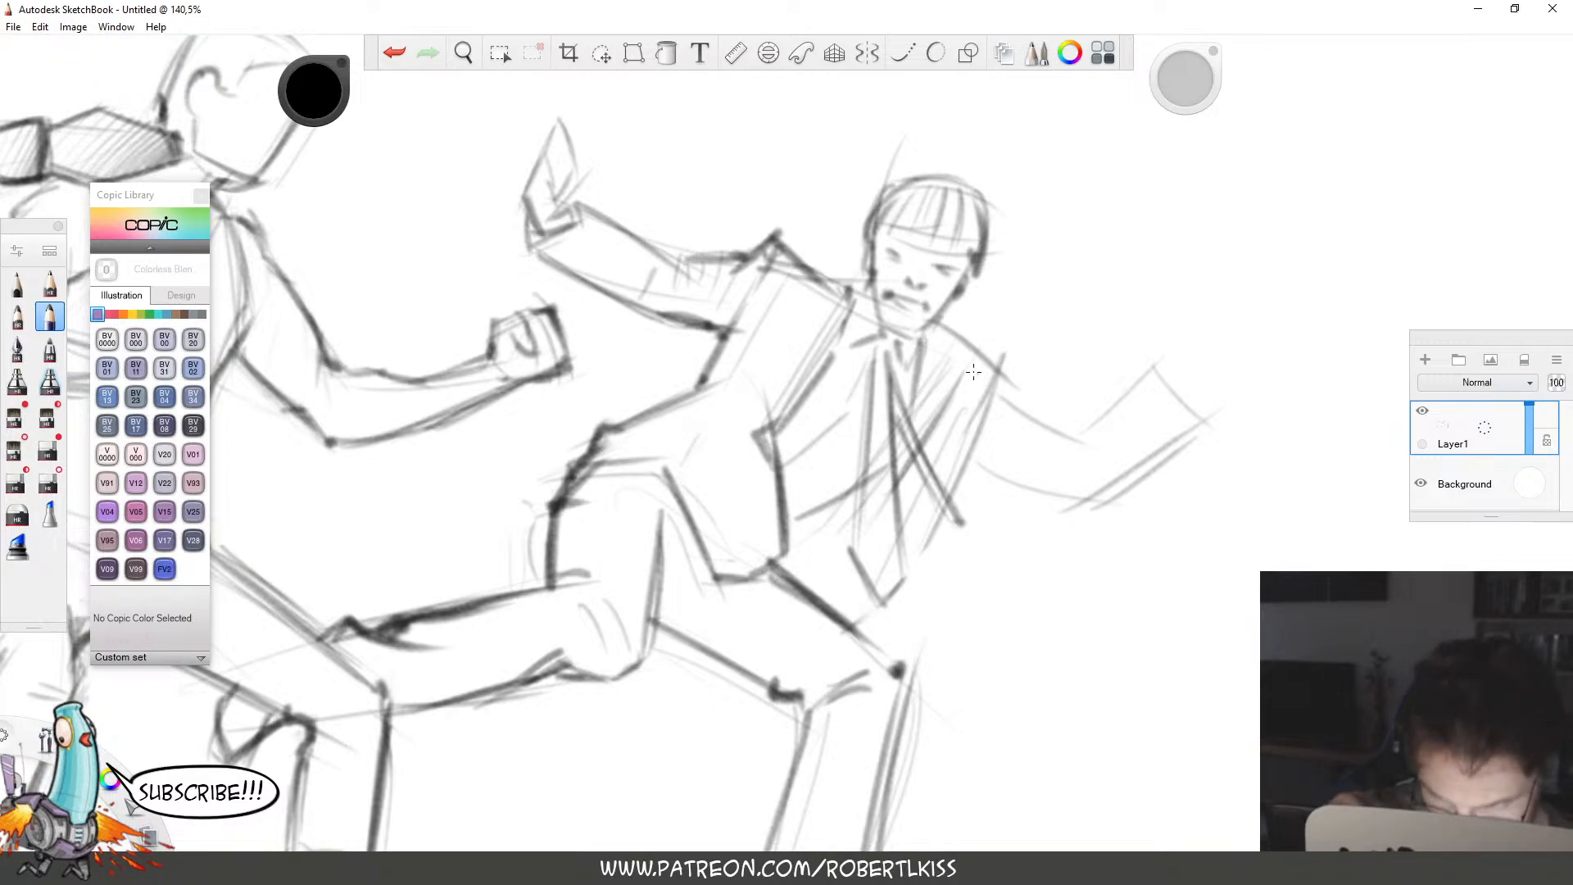
Darken the third figure's near shoulder and bent upper arm, and define the raised forearm with a cuff at the wrist.
mouse_move(927, 325)
left_mouse_down()
mouse_move(1019, 376)
mouse_move(996, 370)
mouse_move(976, 441)
left_mouse_up()
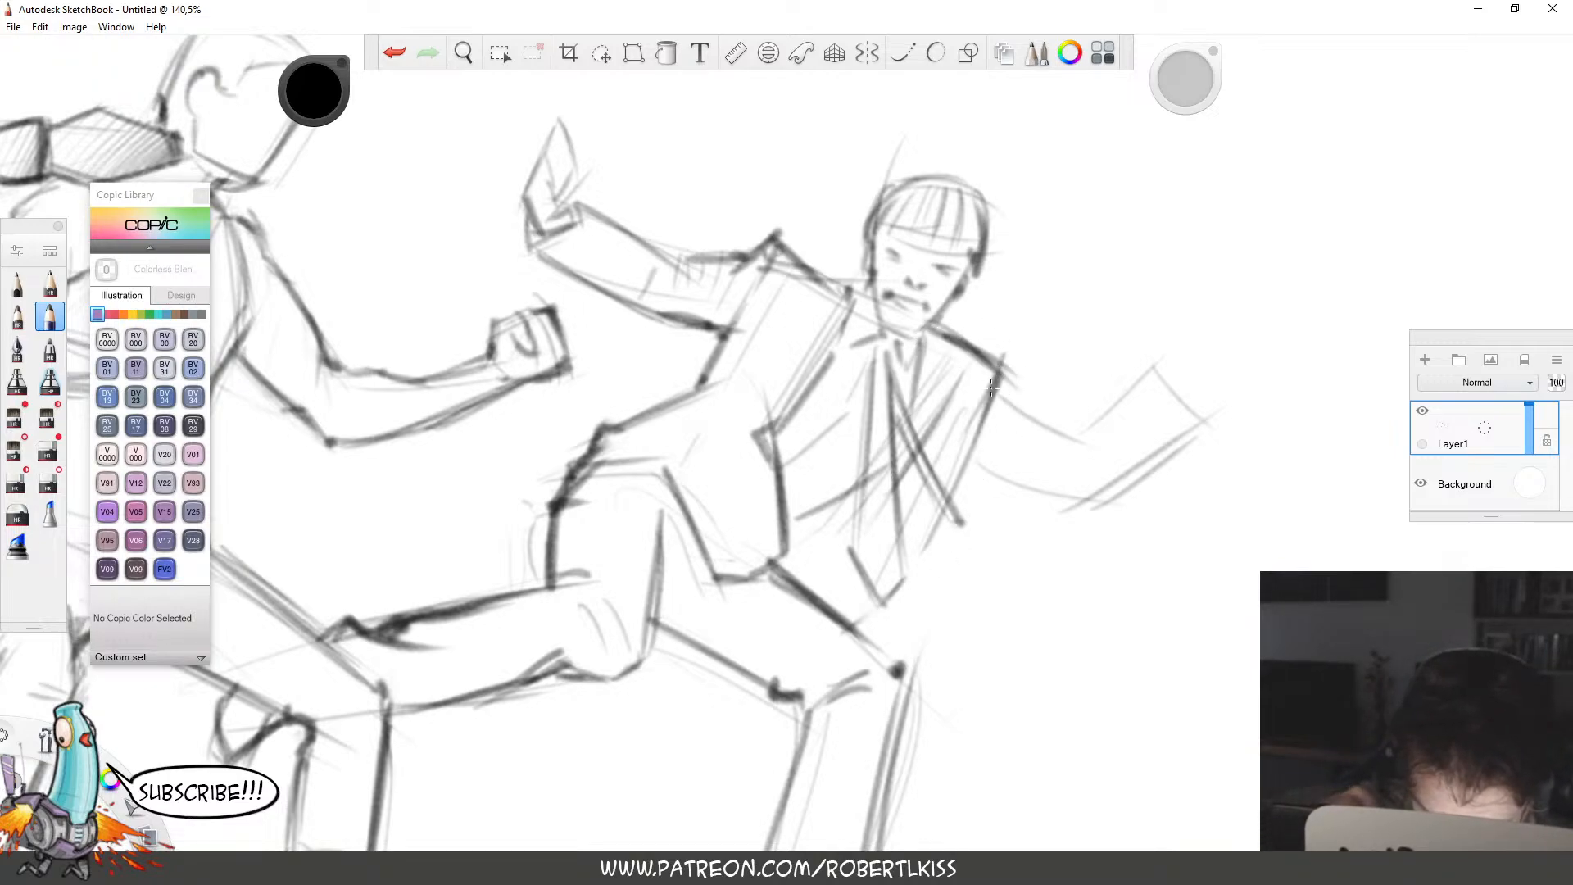
left_click_drag(991, 386, 1106, 447)
left_click_drag(960, 458, 1083, 502)
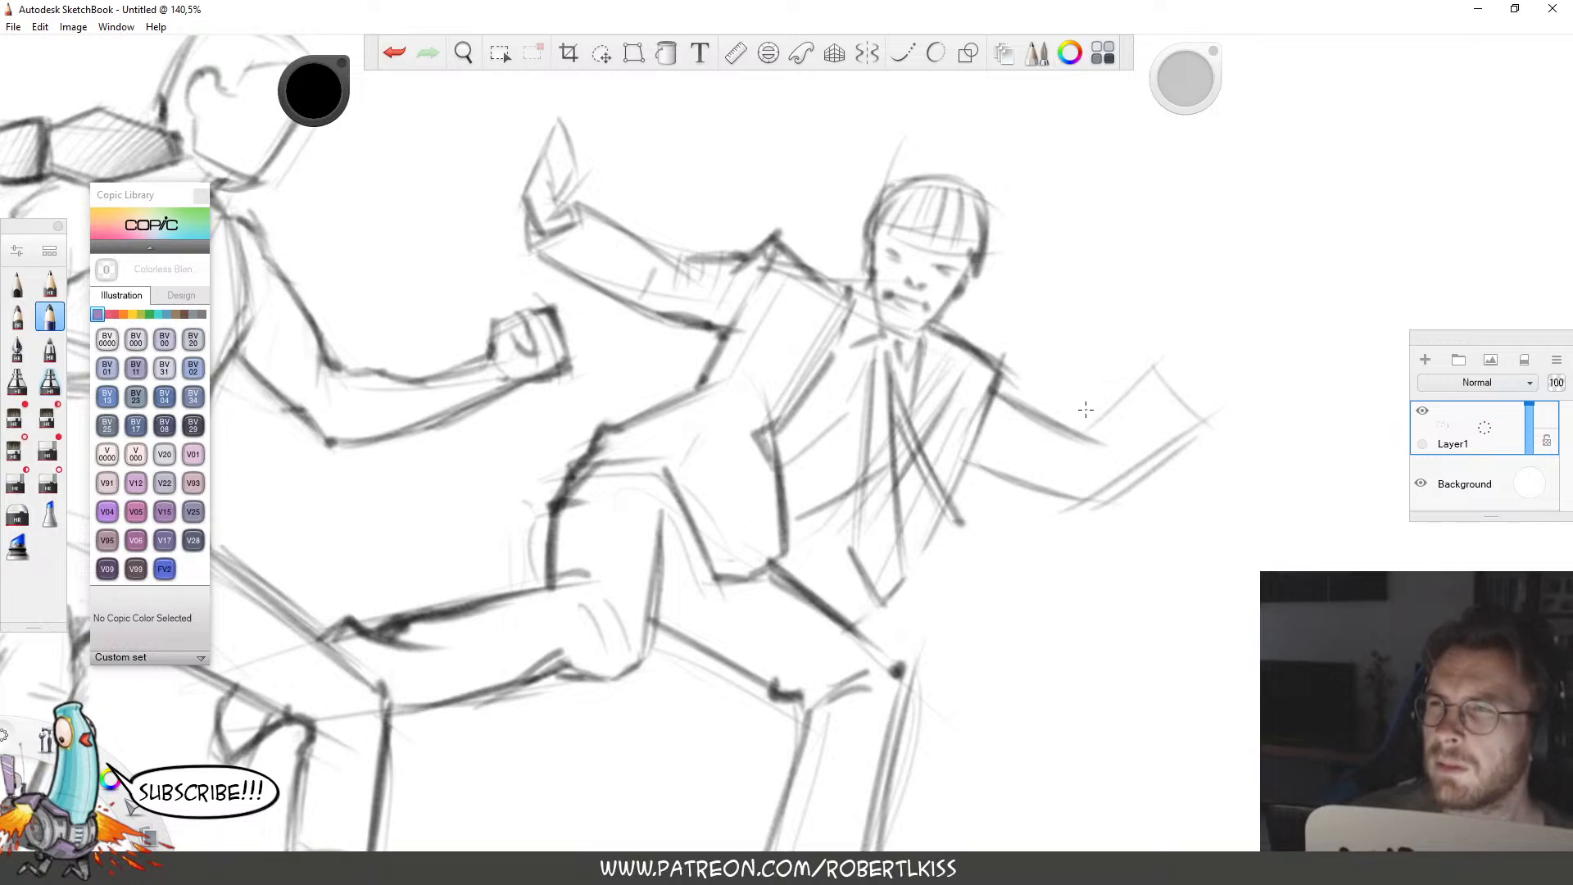
scroll(1085, 409, "down", 5)
mouse_move(1052, 377)
left_mouse_down()
mouse_move(1080, 411)
mouse_move(1150, 347)
left_mouse_up()
left_click_drag(1090, 400, 1148, 342)
mouse_move(1104, 425)
left_mouse_down()
mouse_move(1178, 375)
mouse_move(1152, 358)
mouse_move(1158, 398)
mouse_move(1157, 379)
mouse_move(1141, 387)
left_mouse_up()
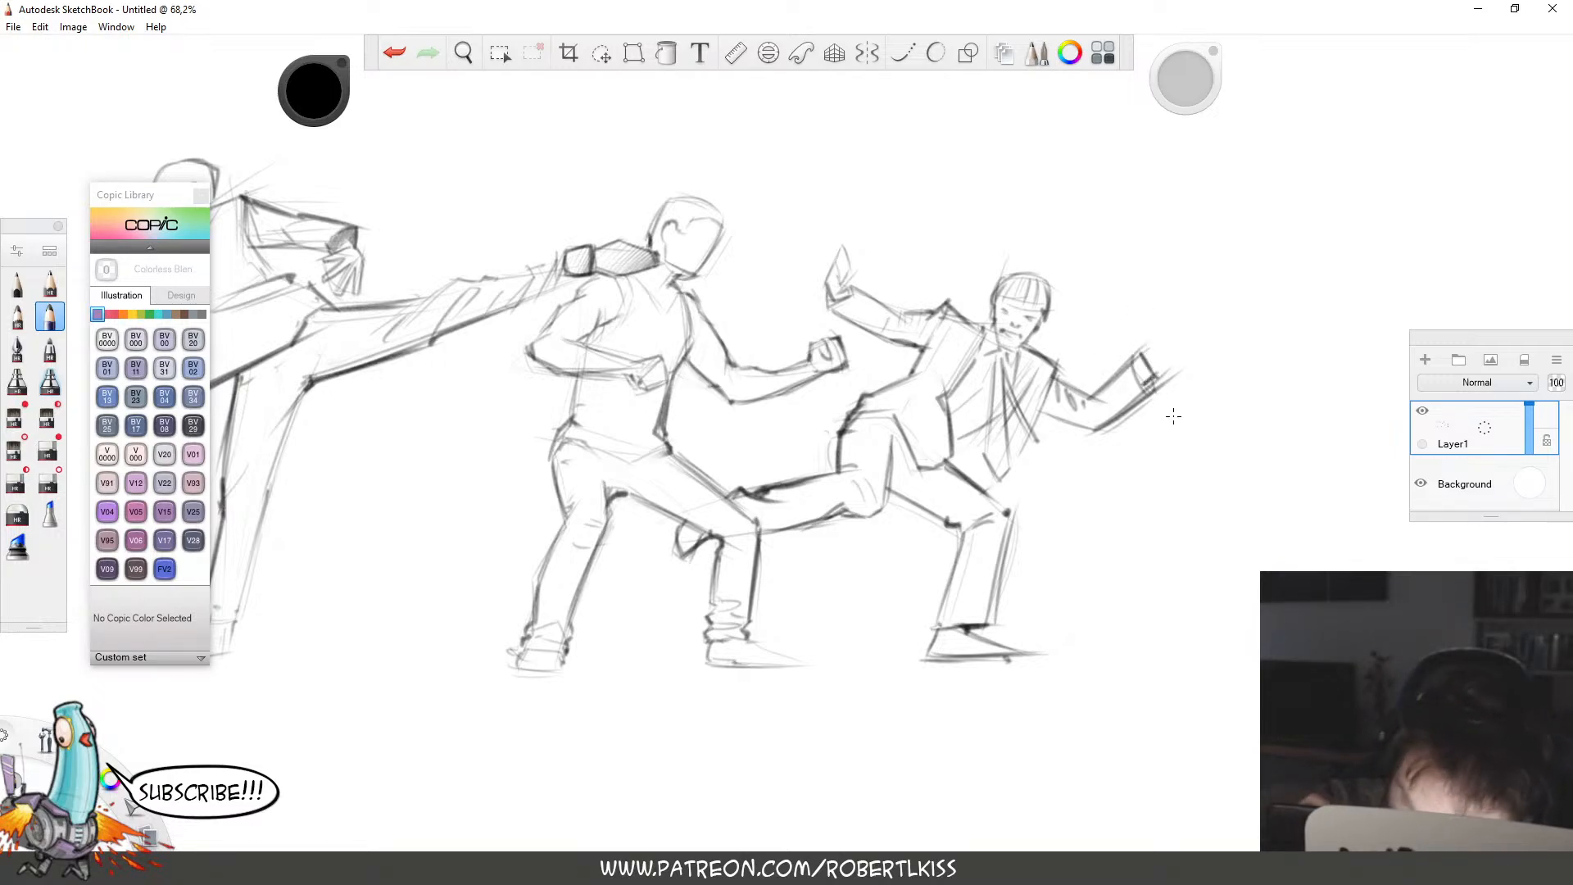
Hatch the third figure's far jacket front and fill the wedge at the waist between the jacket flaps with dense shading.
key("space")
left_click_drag(1103, 445, 1218, 401)
left_click_drag(1020, 395, 1131, 446)
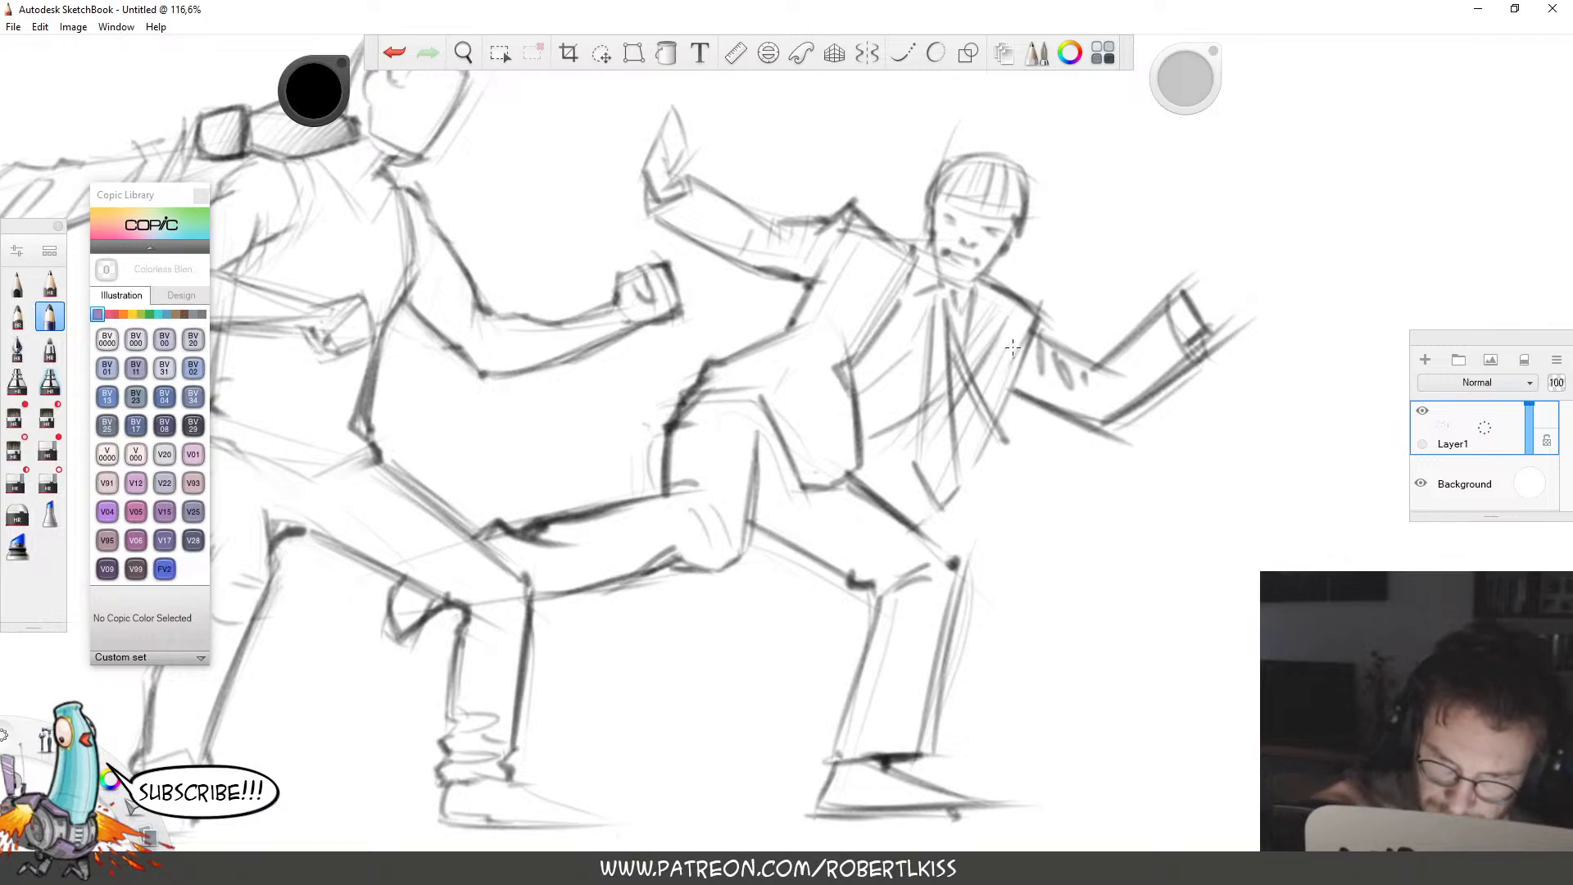
mouse_move(849, 459)
left_mouse_down()
mouse_move(862, 484)
mouse_move(881, 458)
mouse_move(893, 491)
mouse_move(894, 434)
mouse_move(909, 491)
mouse_move(911, 418)
mouse_move(931, 451)
mouse_move(930, 512)
mouse_move(984, 426)
mouse_move(954, 391)
mouse_move(971, 434)
mouse_move(966, 369)
mouse_move(995, 409)
mouse_move(986, 337)
left_mouse_up()
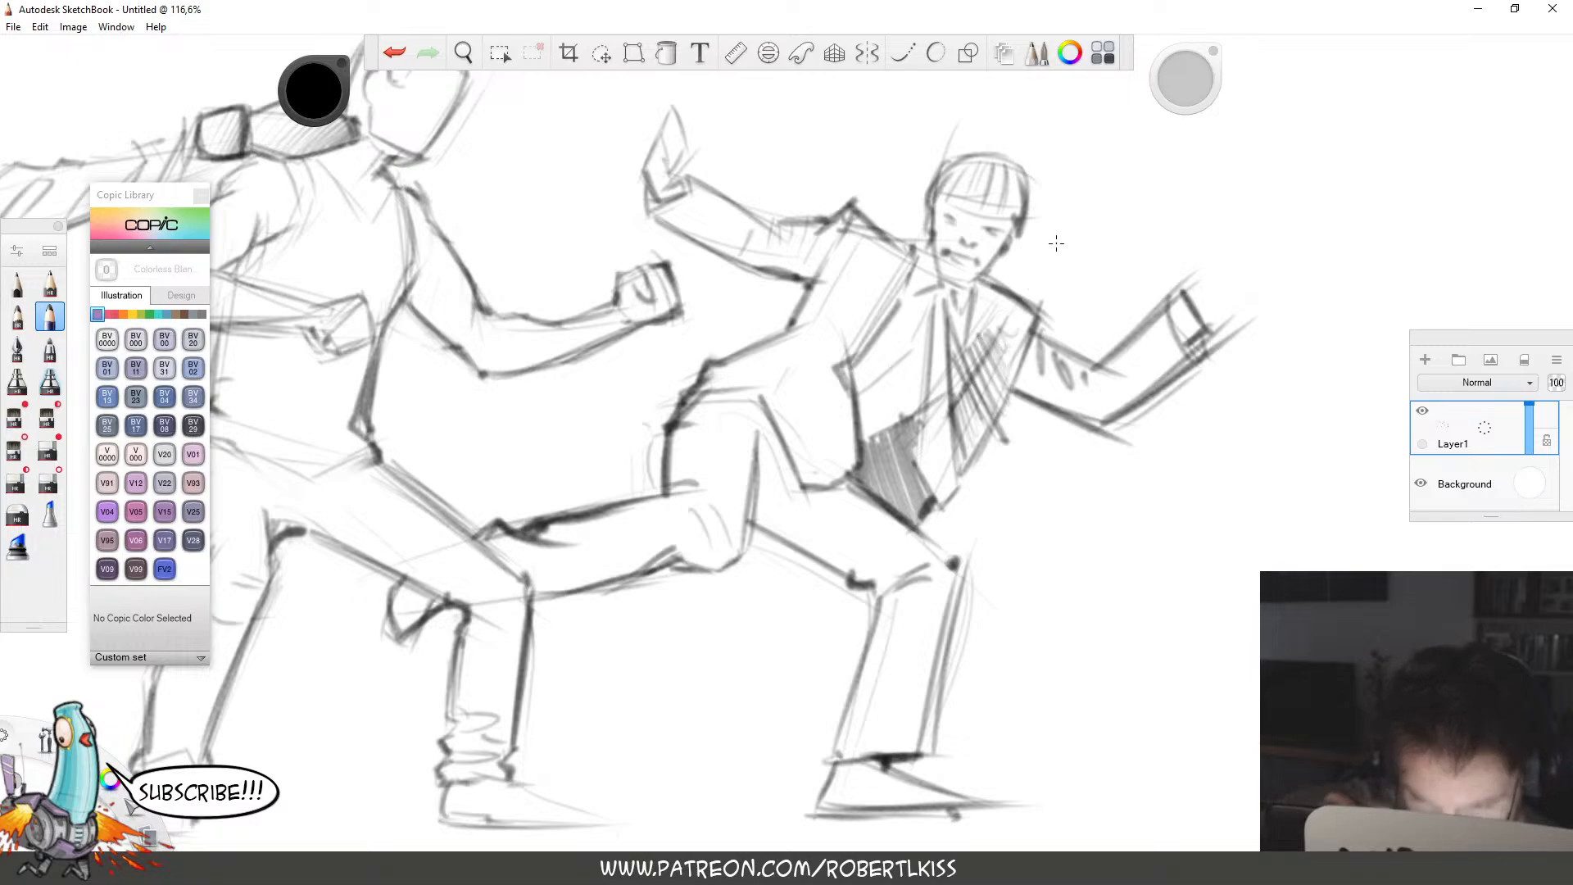
key("space")
left_click_drag(1103, 251, 877, 358)
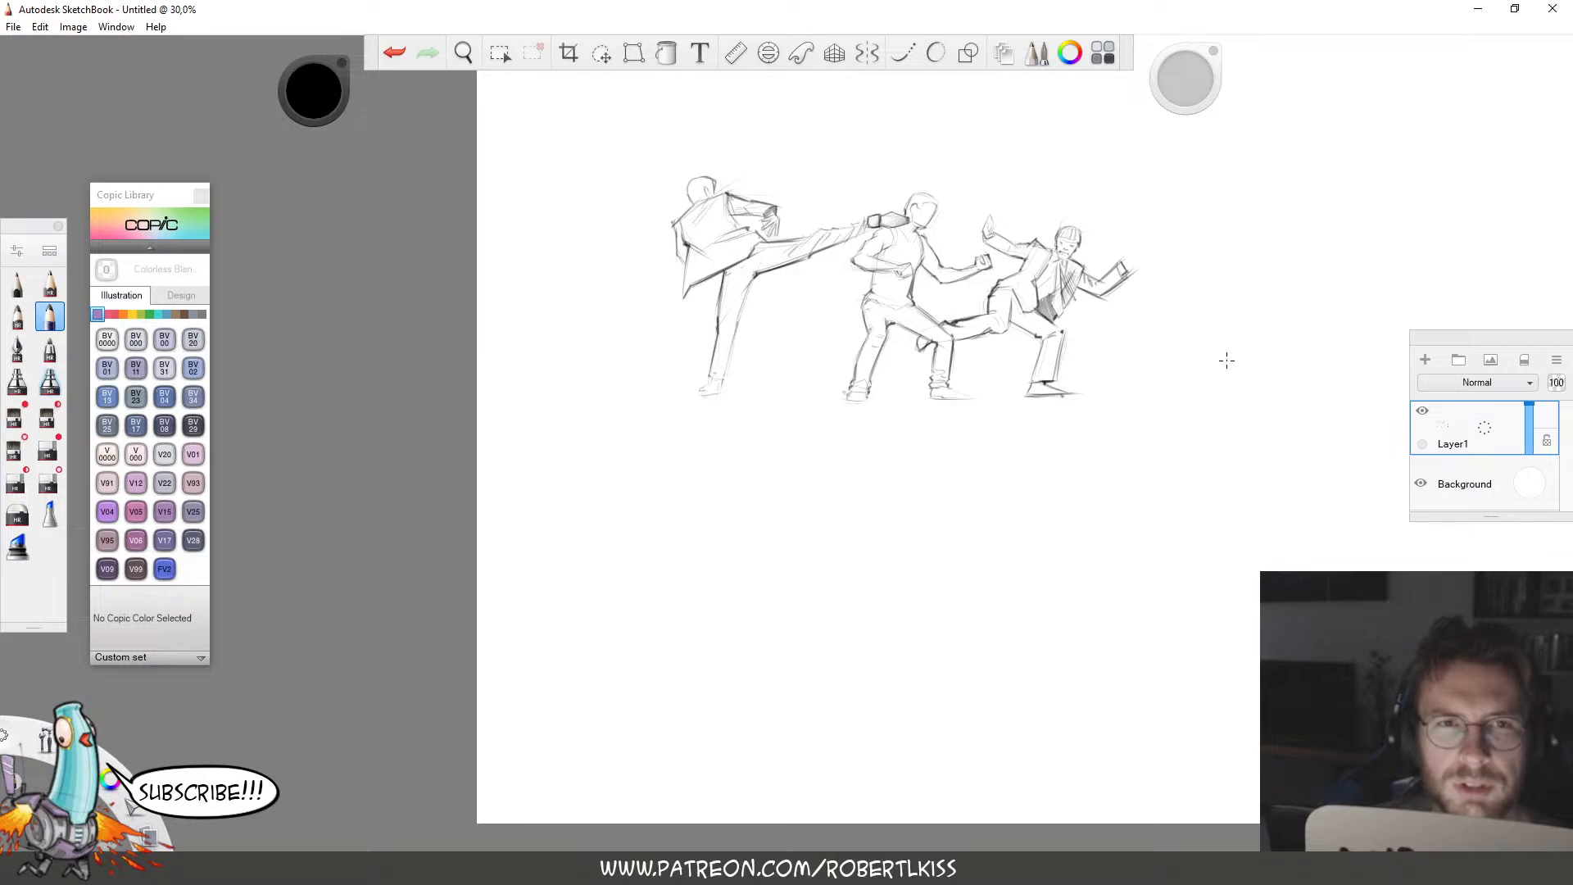
Darken the kicking figure's supporting trouser leg and draw a defined shoe below its hem.
key("space")
left_click_drag(1070, 312, 1165, 553)
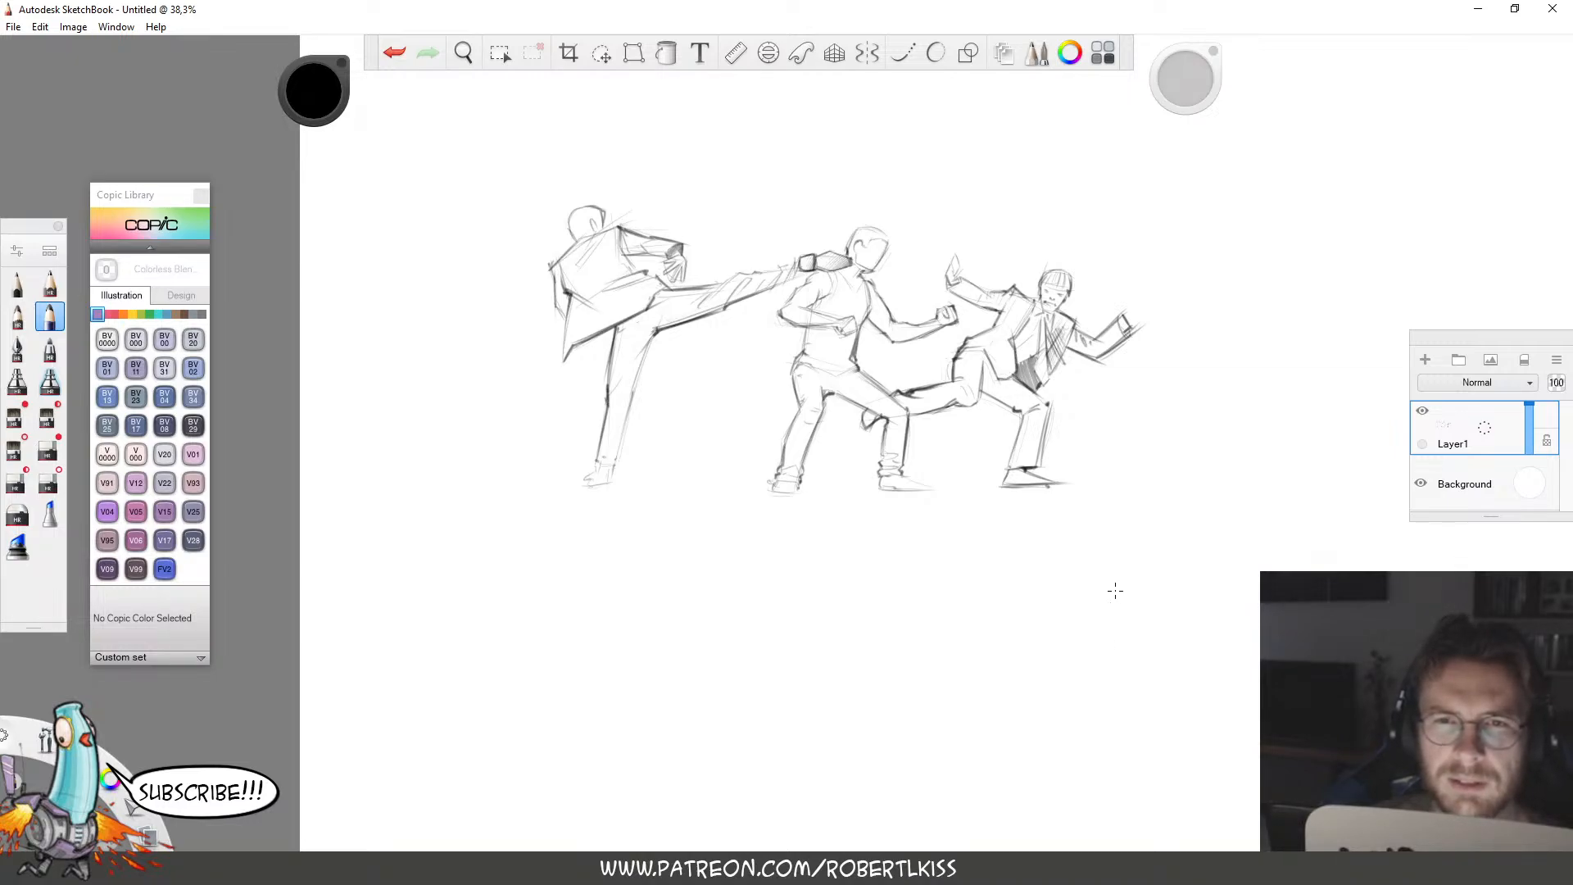
key("space")
left_click_drag(911, 395, 1251, 533)
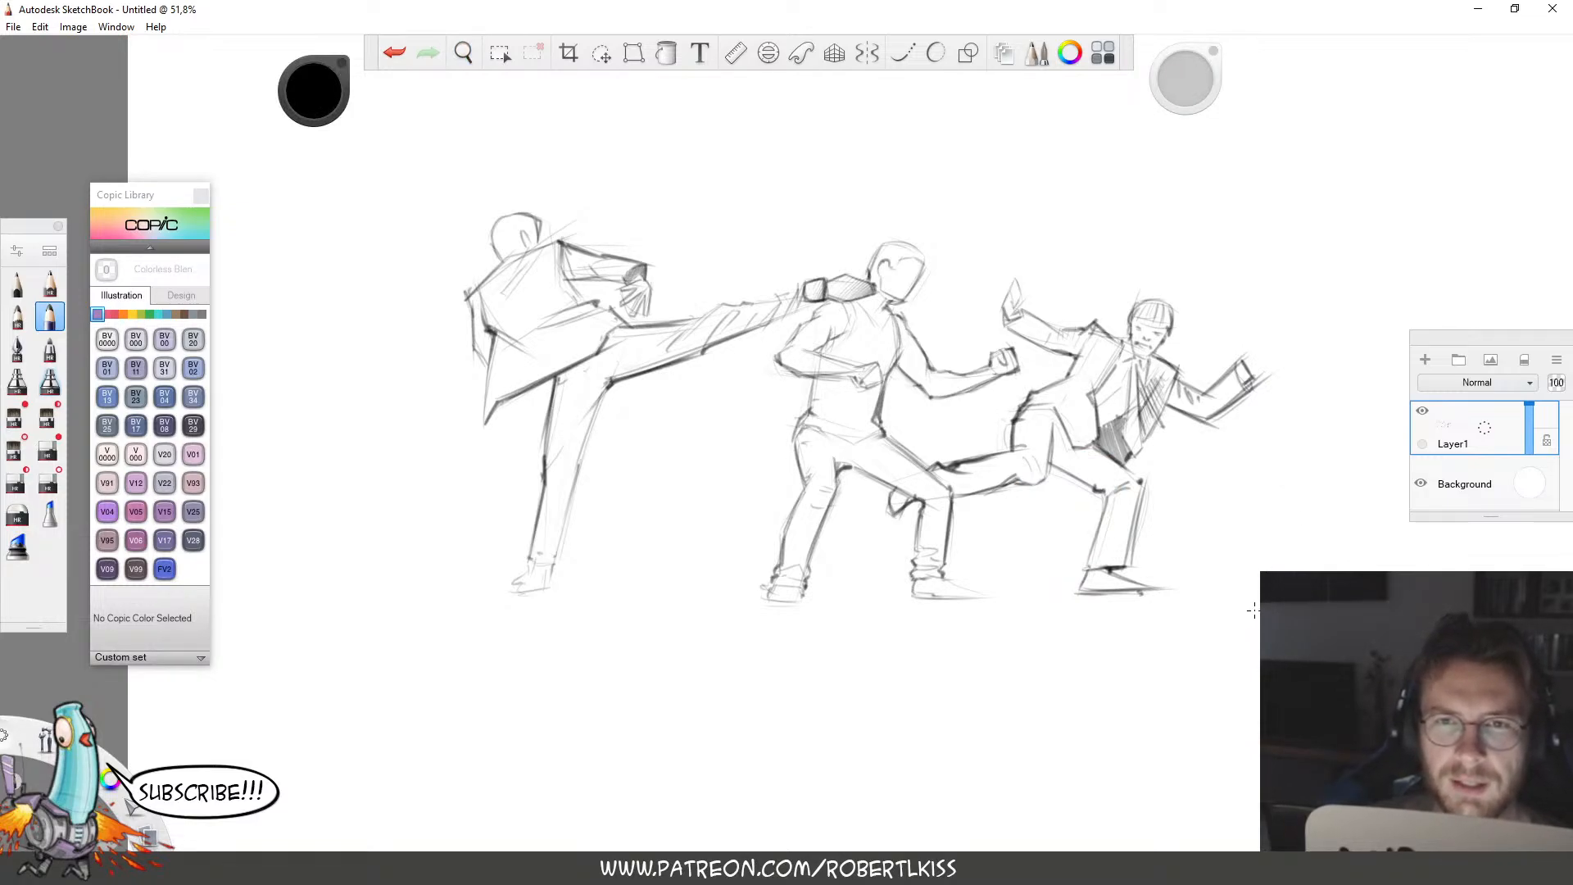
key("space")
left_click_drag(926, 418, 1014, 430)
left_click_drag(1014, 430, 1167, 380)
left_click_drag(652, 400, 611, 542)
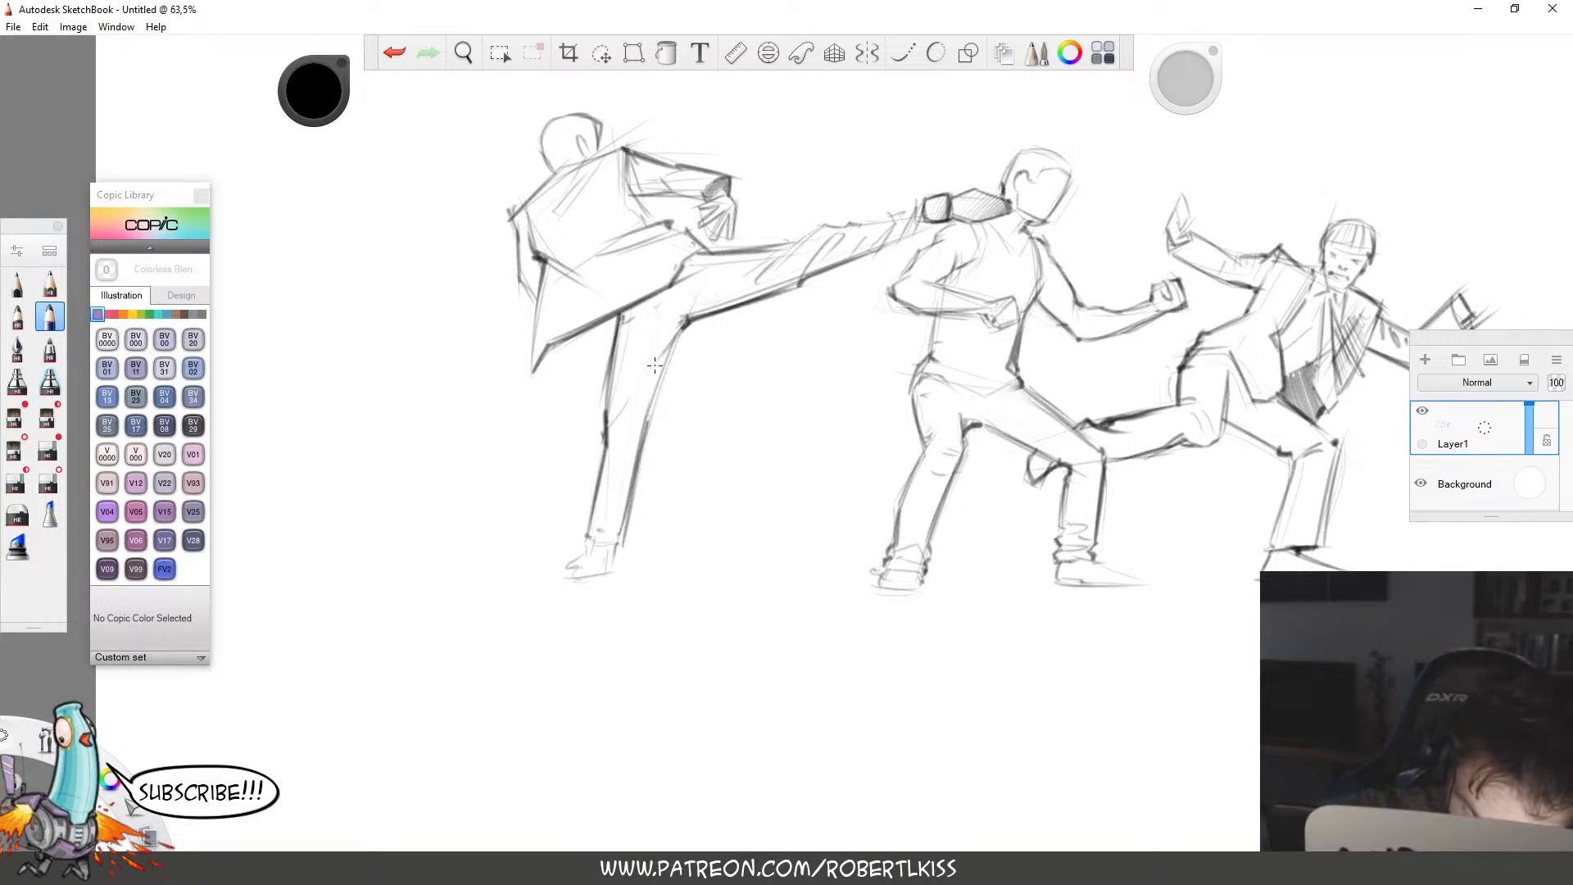
left_click_drag(668, 283, 643, 430)
mouse_move(583, 541)
left_mouse_down()
mouse_move(631, 545)
mouse_move(560, 573)
left_mouse_up()
mouse_move(606, 548)
left_mouse_down()
mouse_move(607, 577)
mouse_move(562, 569)
left_mouse_up()
Add fold strokes to the kicking figure's jacket and darken its hem, back edge and sleeve opening.
key("space")
left_click_drag(920, 436, 893, 542)
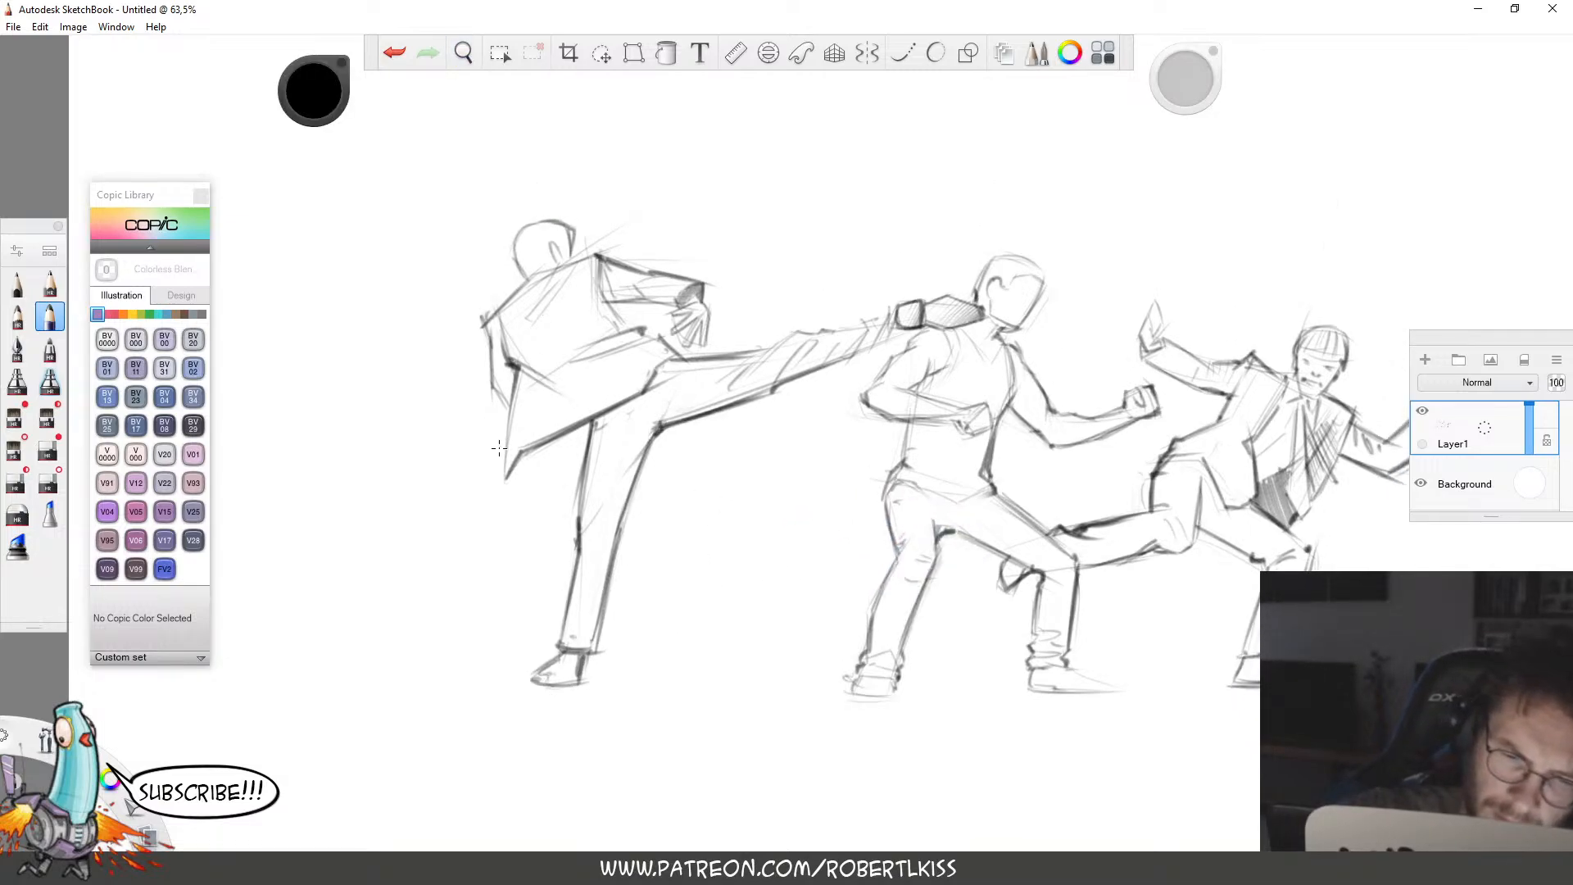
mouse_move(502, 471)
left_mouse_down()
mouse_move(535, 325)
mouse_move(524, 303)
mouse_move(510, 358)
mouse_move(527, 373)
mouse_move(492, 329)
mouse_move(498, 418)
mouse_move(501, 361)
mouse_move(508, 400)
mouse_move(493, 387)
mouse_move(632, 289)
mouse_move(638, 250)
mouse_move(602, 312)
mouse_move(553, 284)
mouse_move(523, 321)
mouse_move(549, 274)
mouse_move(509, 294)
mouse_move(636, 249)
mouse_move(601, 257)
mouse_move(594, 321)
mouse_move(562, 323)
mouse_move(619, 333)
mouse_move(595, 332)
mouse_move(614, 268)
mouse_move(595, 288)
mouse_move(597, 258)
mouse_move(670, 278)
mouse_move(633, 276)
mouse_move(635, 292)
mouse_move(694, 278)
mouse_move(640, 298)
mouse_move(679, 298)
left_mouse_up()
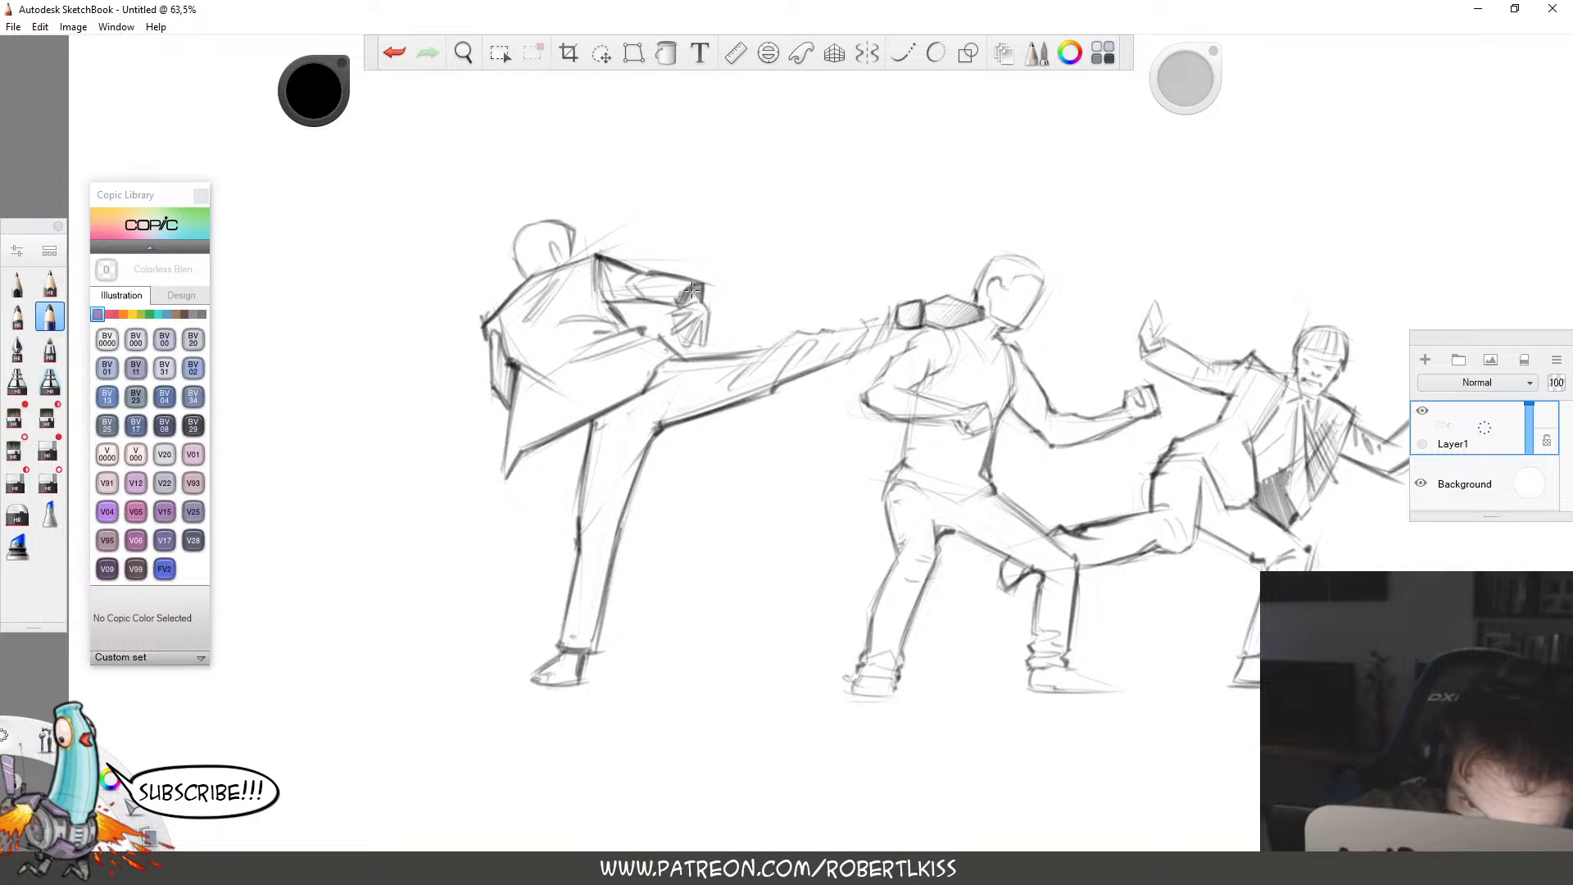
key("space")
left_click_drag(1006, 543, 984, 529)
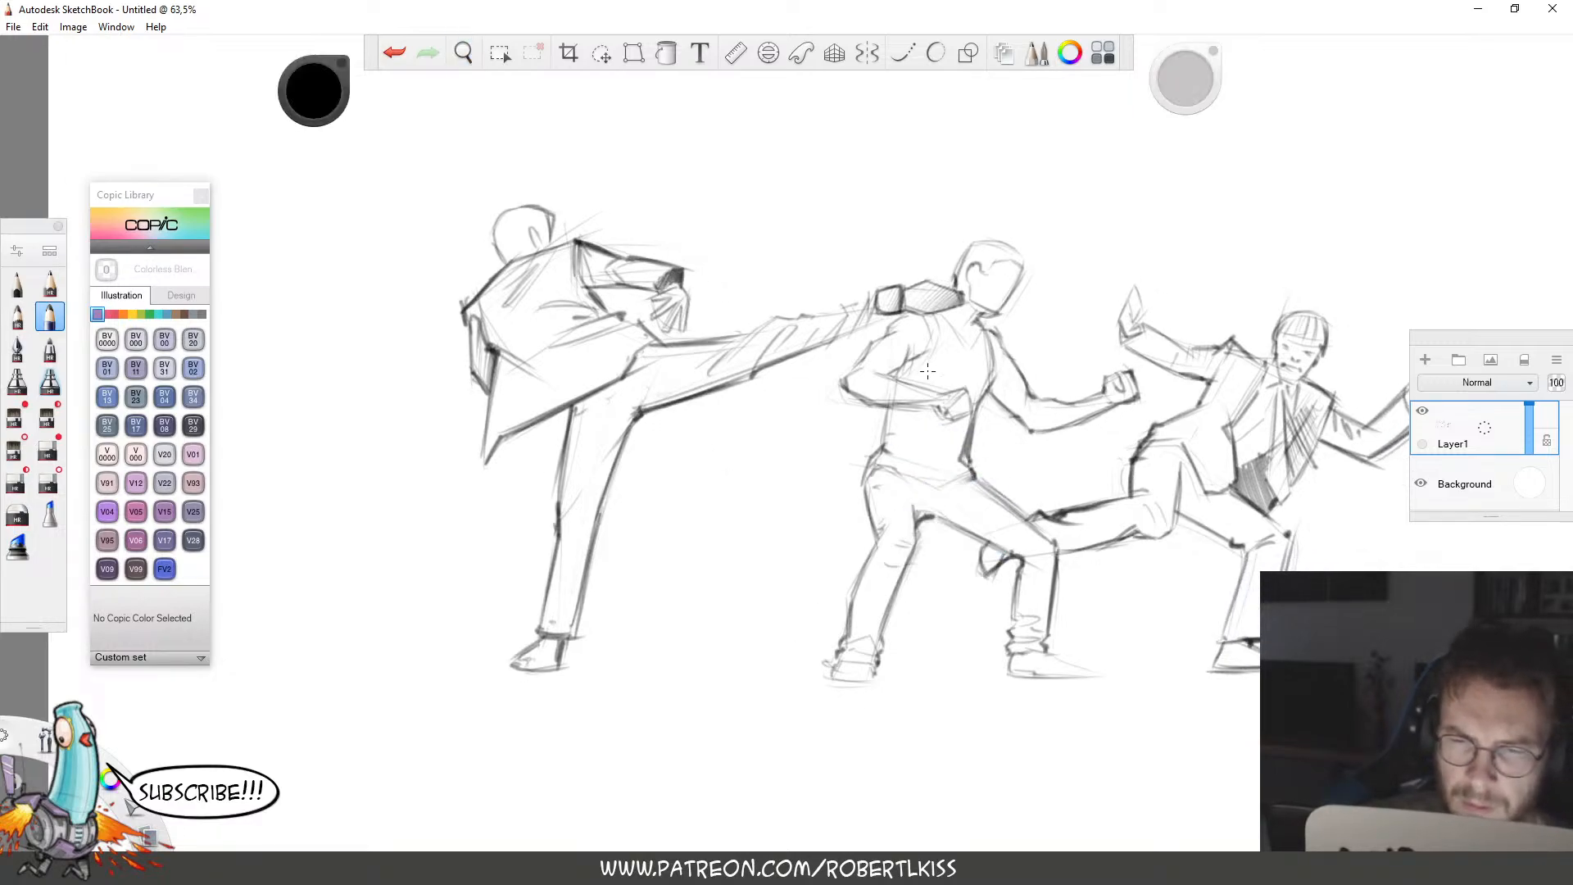
Strengthen the kicking leg's lower outline and the trouser hem near the striking shoe, undoing unwanted strokes.
mouse_move(767, 368)
left_mouse_down()
mouse_move(858, 336)
mouse_move(874, 295)
mouse_move(721, 352)
left_mouse_up()
key("ctrl+z")
key("ctrl+z")
key("space")
left_click_drag(1008, 346, 844, 472)
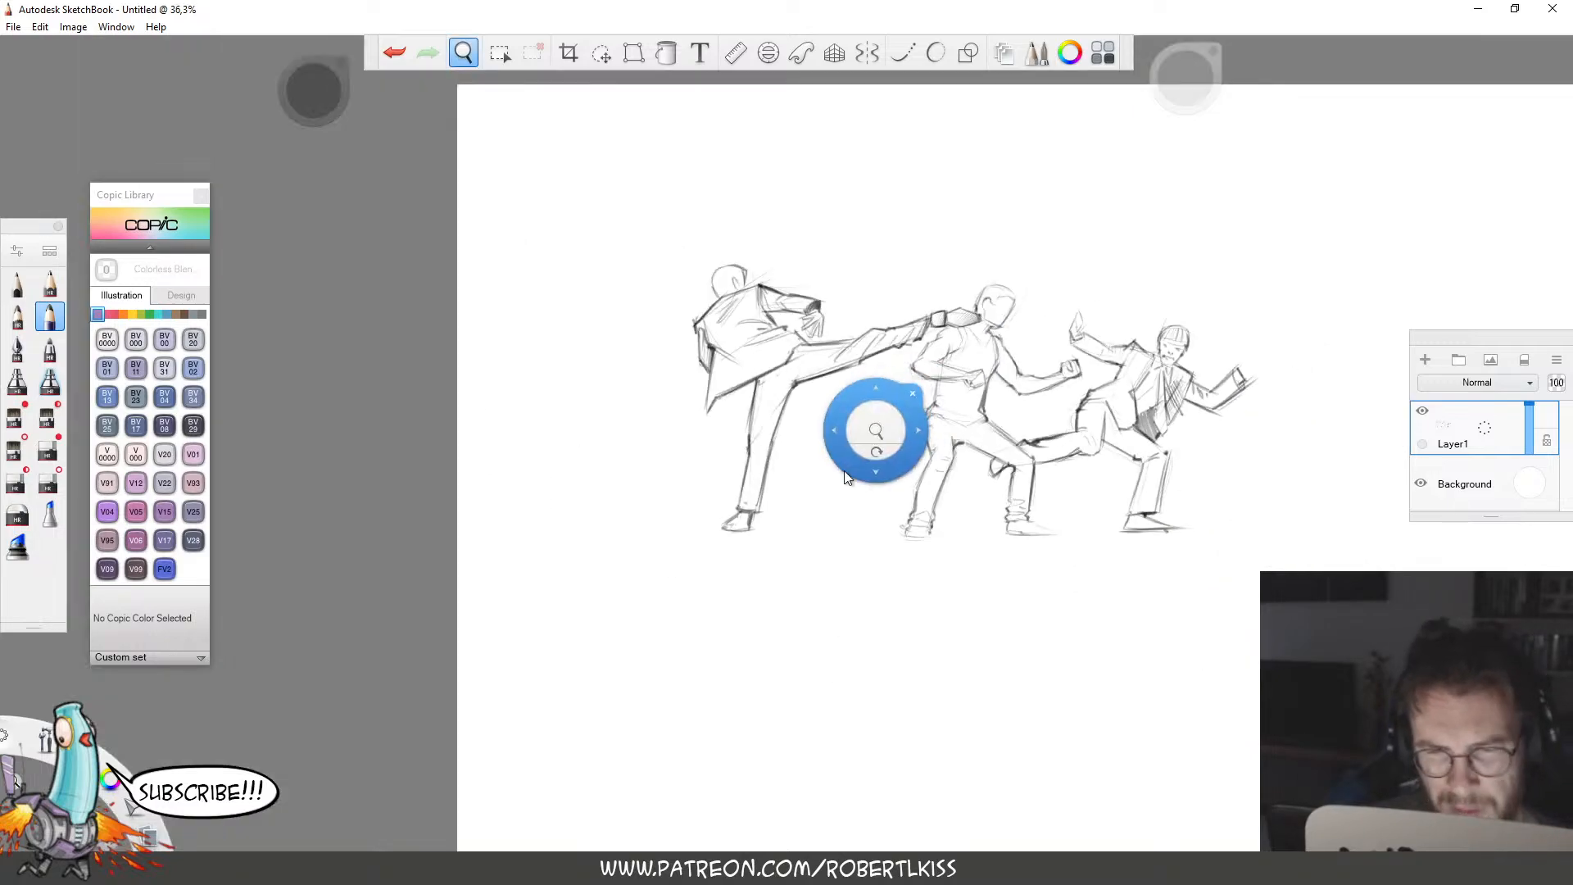
key("space")
left_click_drag(950, 323, 1057, 262)
left_click_drag(906, 340, 930, 331)
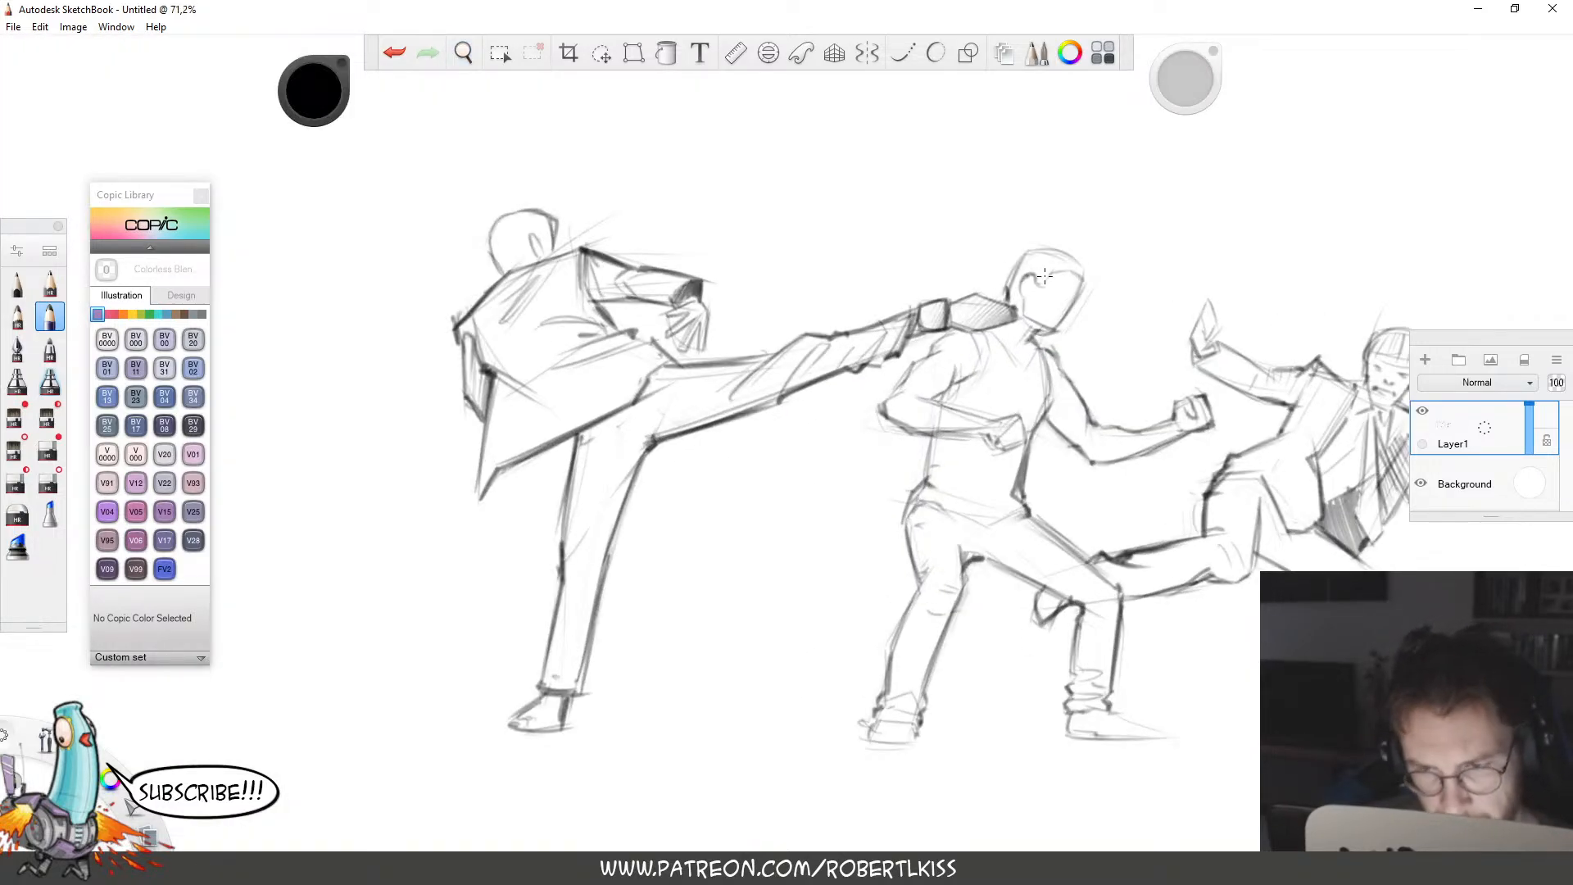
Clean up the struck opponent's bent elbow with the eraser and redefine the elbow and the side of the waist.
key("space")
left_click_drag(1045, 276, 922, 256)
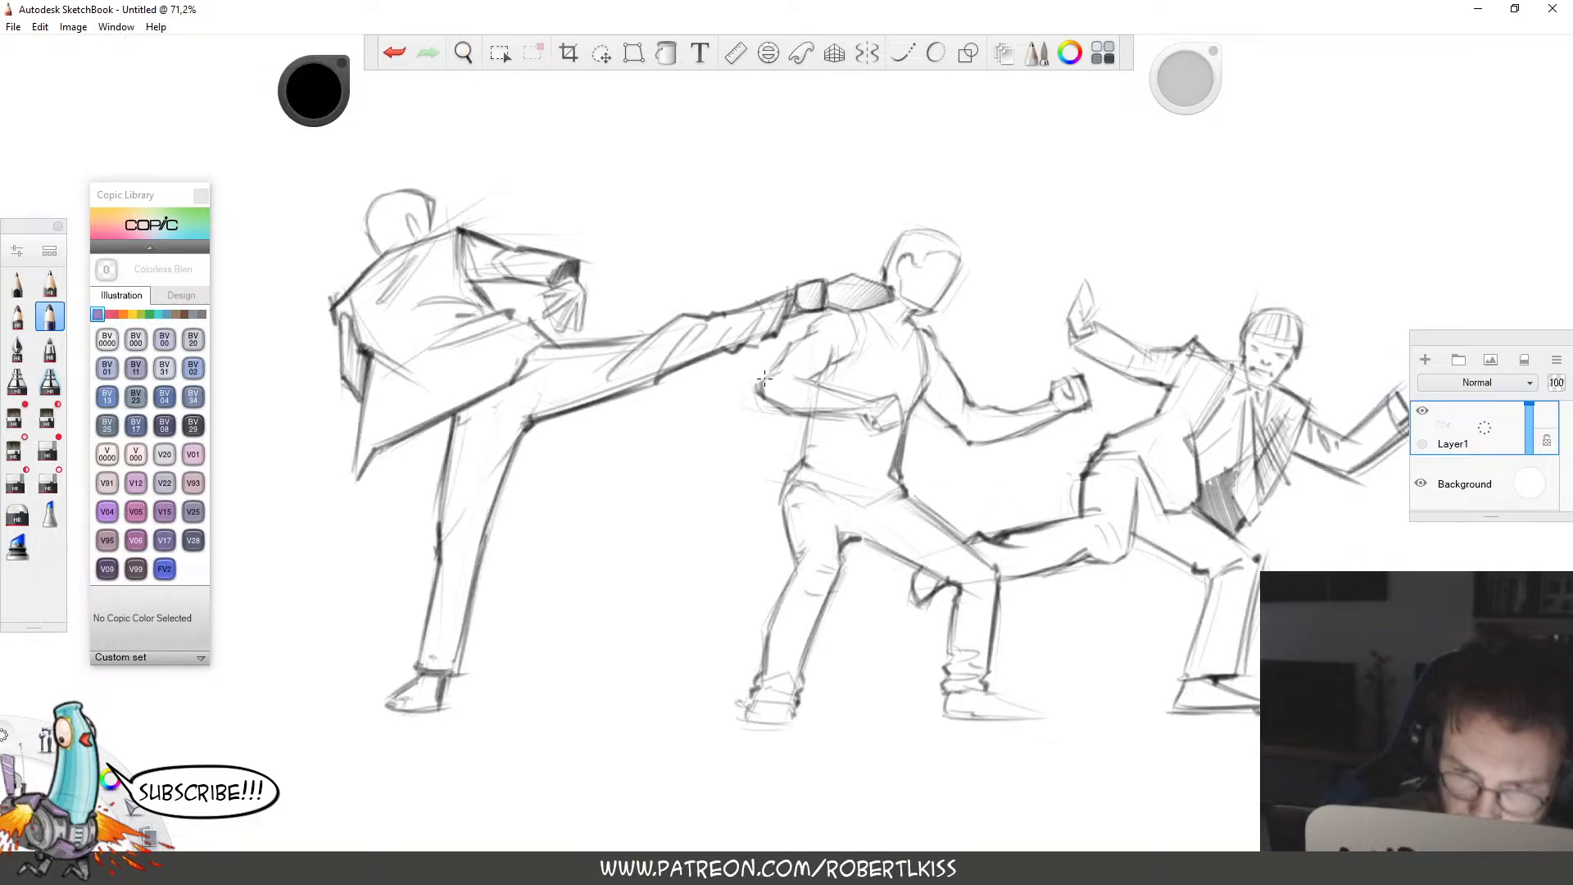
key("e")
mouse_move(767, 377)
left_mouse_down()
mouse_move(846, 311)
mouse_move(805, 385)
left_mouse_up()
key("b")
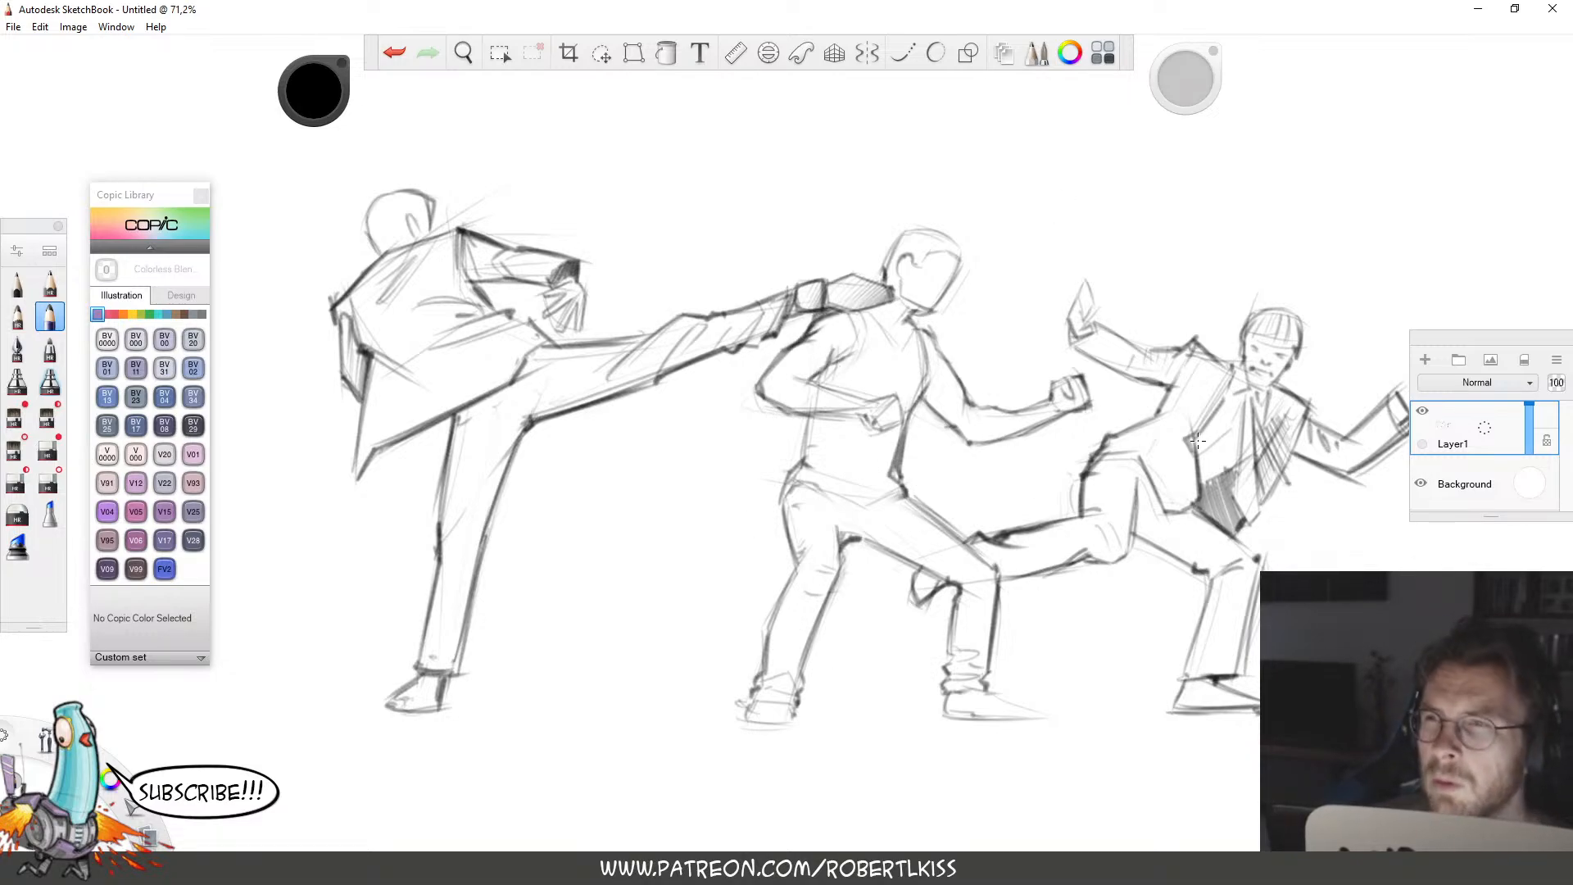
left_click_drag(783, 497, 813, 417)
mouse_move(898, 473)
left_mouse_down()
mouse_move(914, 378)
mouse_move(815, 429)
mouse_move(865, 439)
left_mouse_up()
key("ctrl+z")
Define the opponent's sleeveless top with a waist hem and V-neckline, and hatch its whole torso area.
key("space")
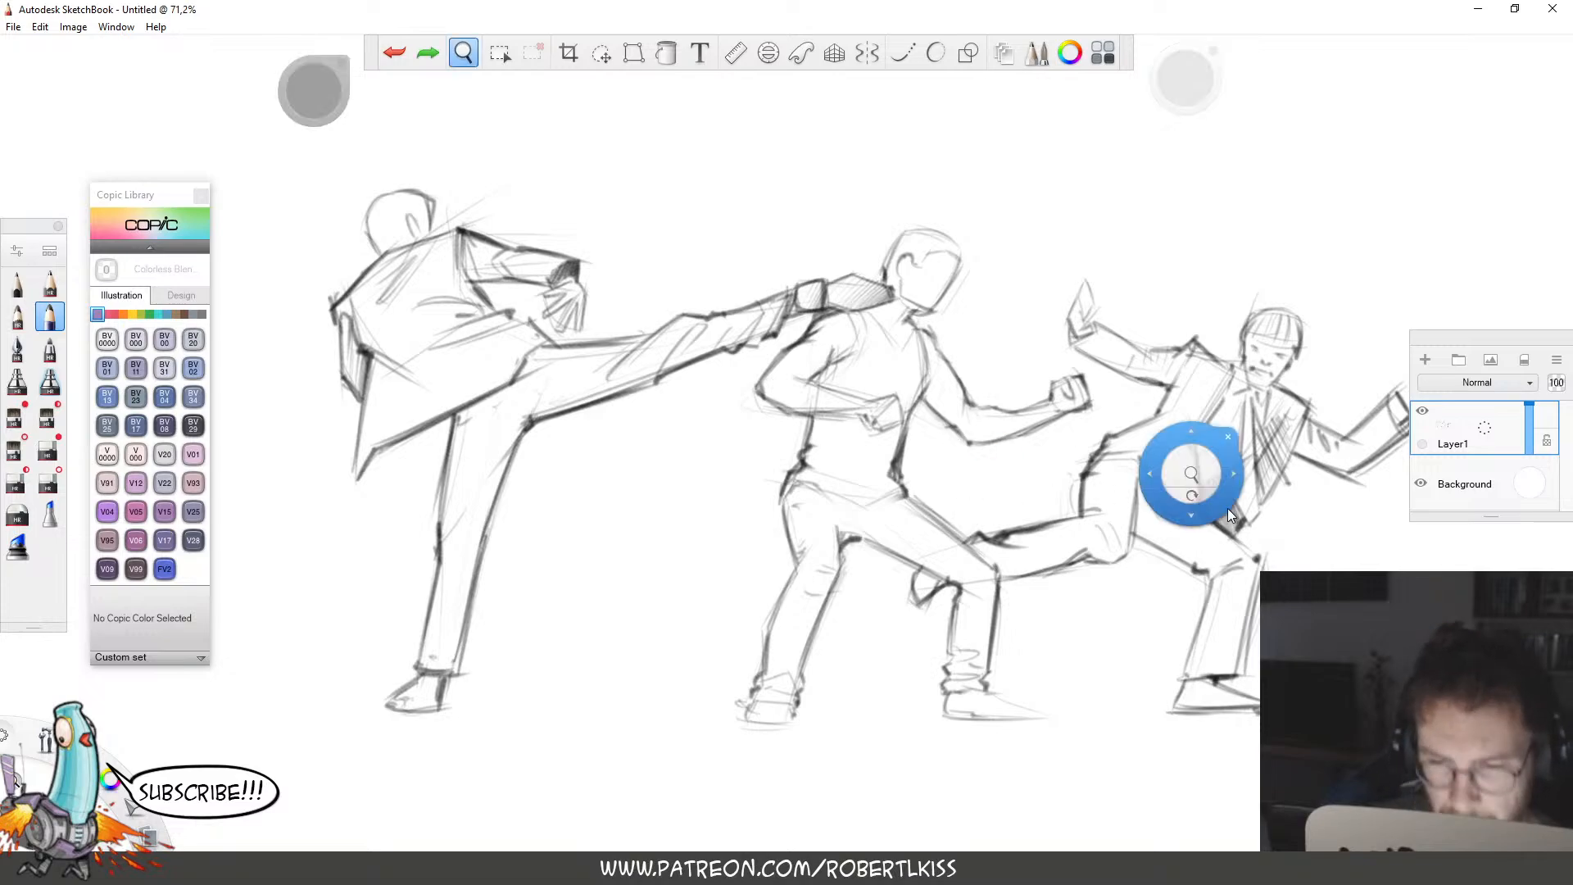
left_click_drag(1195, 495, 1041, 350)
left_click_drag(807, 477, 896, 457)
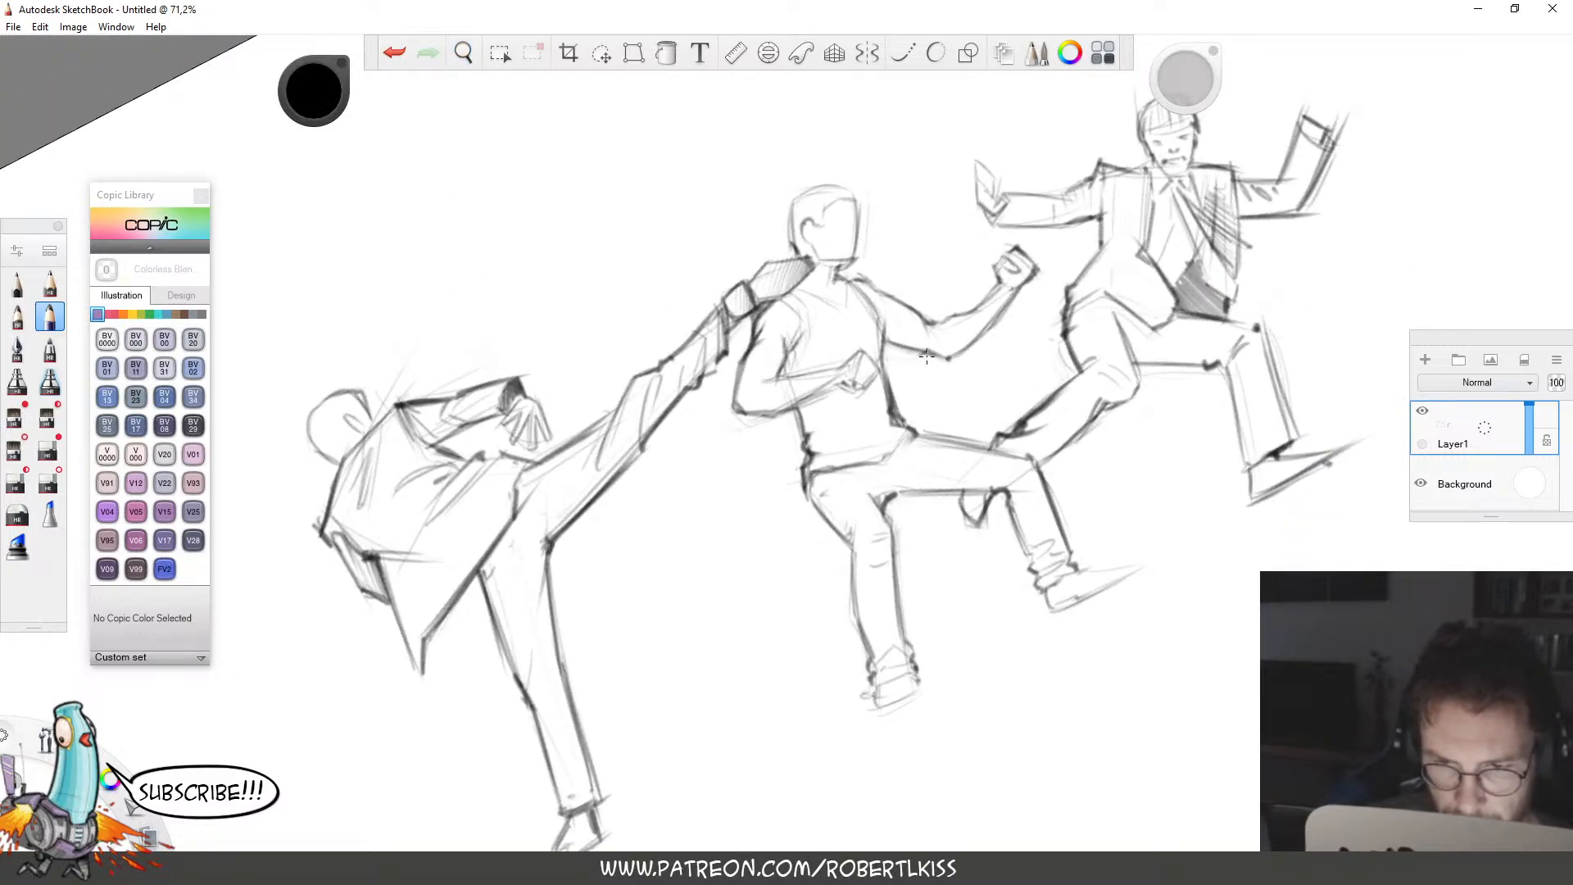
mouse_move(792, 407)
left_mouse_down()
mouse_move(843, 384)
mouse_move(902, 418)
left_mouse_up()
mouse_move(828, 467)
left_mouse_down()
mouse_move(905, 418)
mouse_move(904, 444)
left_mouse_up()
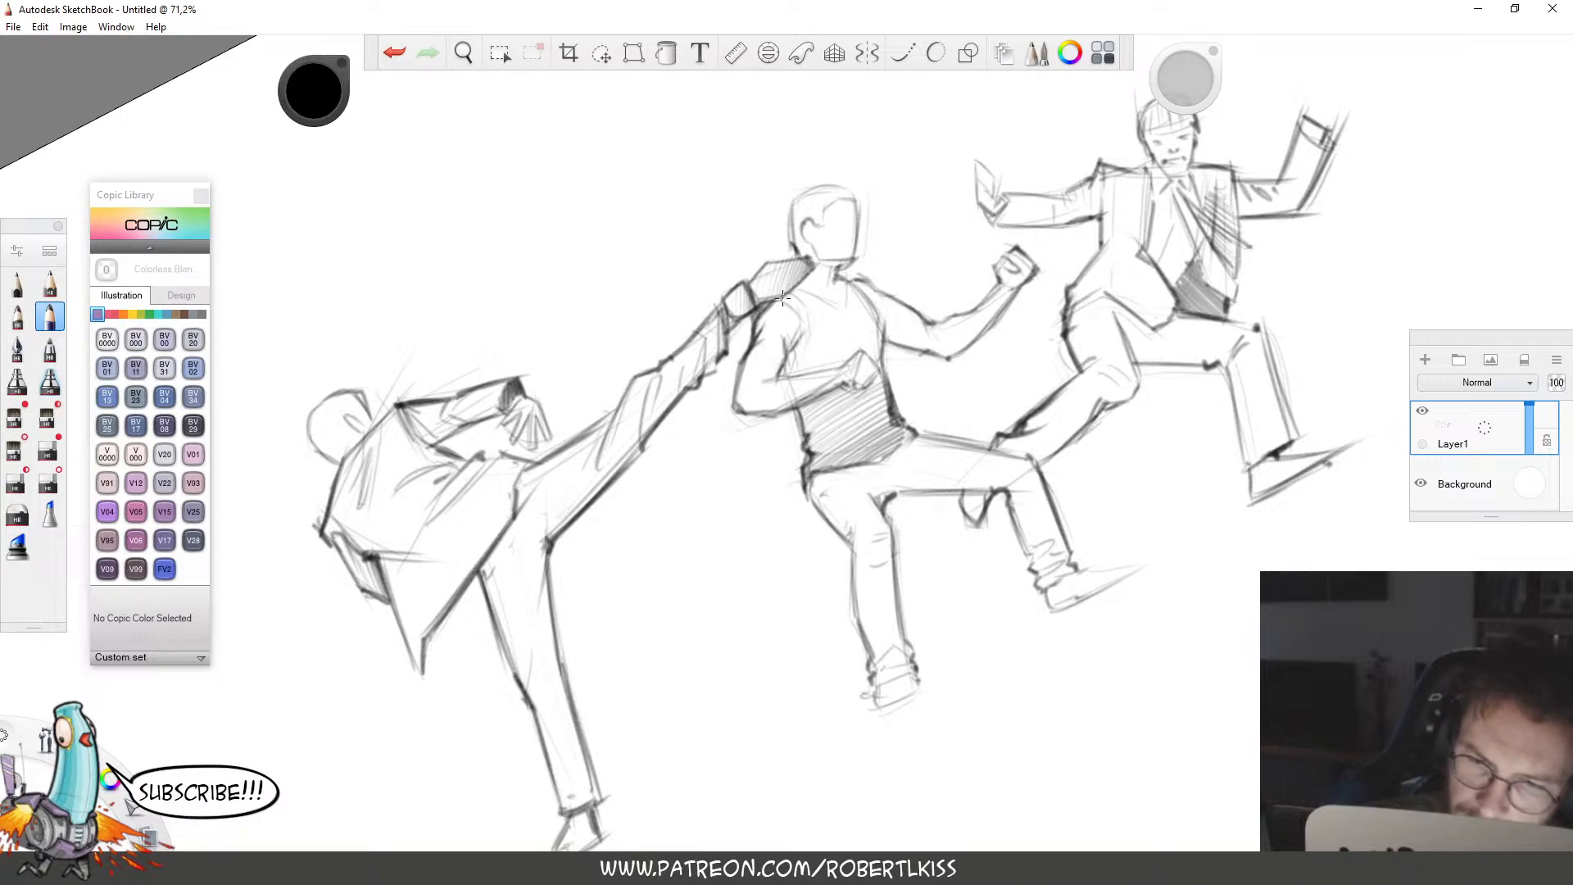
mouse_move(813, 278)
left_mouse_down()
mouse_move(868, 316)
mouse_move(872, 352)
mouse_move(836, 348)
mouse_move(852, 328)
mouse_move(860, 369)
mouse_move(881, 340)
mouse_move(878, 360)
left_mouse_up()
mouse_move(862, 300)
left_mouse_down()
mouse_move(848, 307)
mouse_move(848, 282)
left_mouse_up()
key("space")
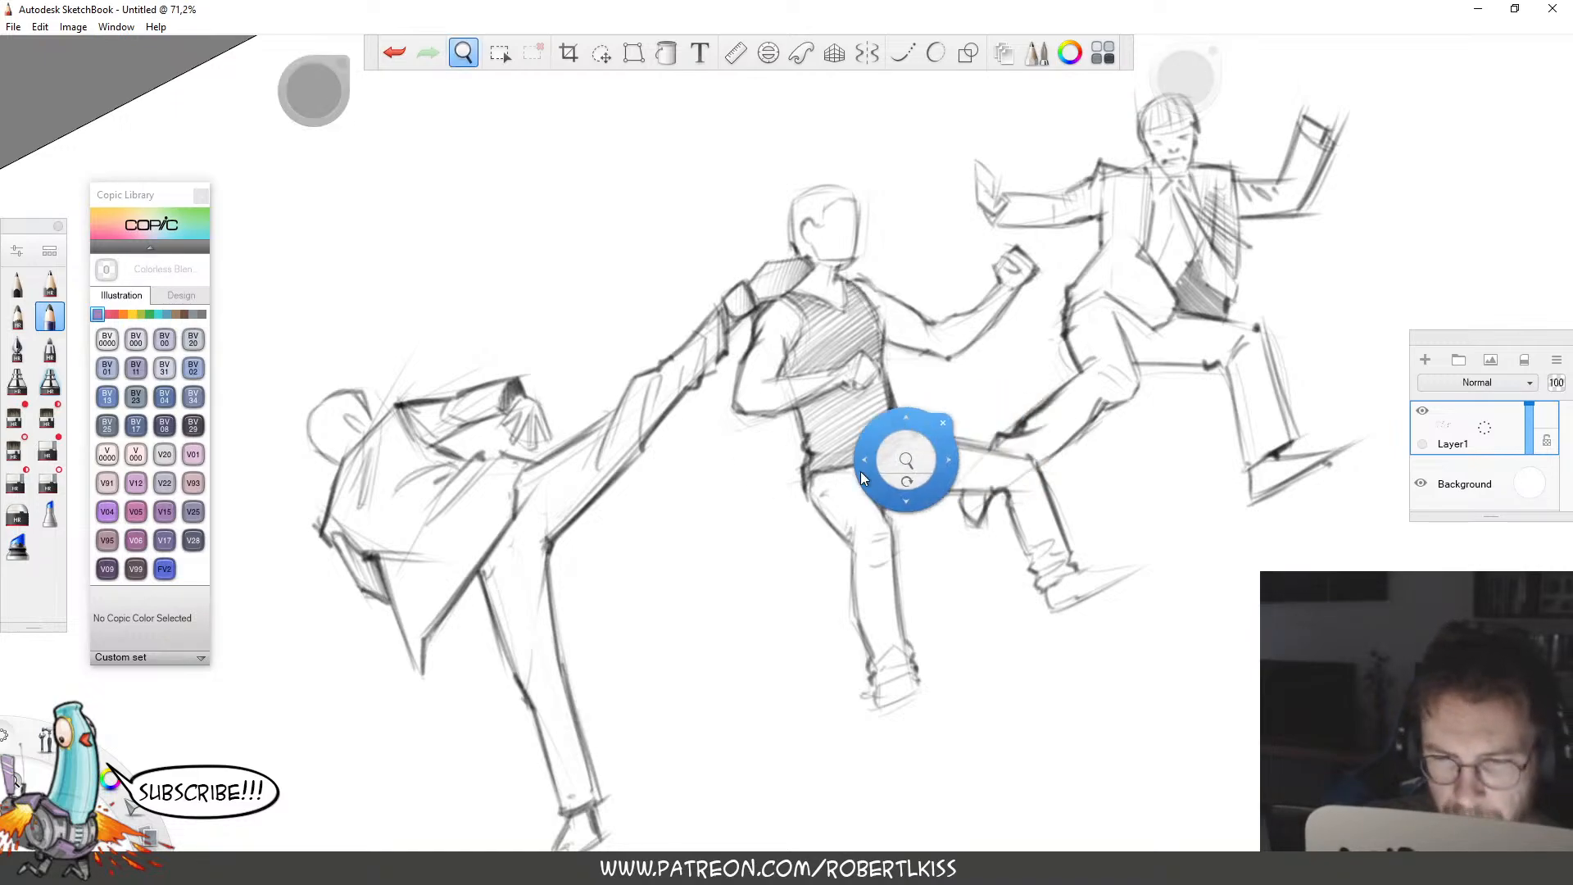
left_click_drag(907, 463, 986, 459)
mouse_move(1154, 391)
left_mouse_down()
mouse_move(1175, 532)
mouse_move(1148, 572)
mouse_move(1106, 572)
left_mouse_up()
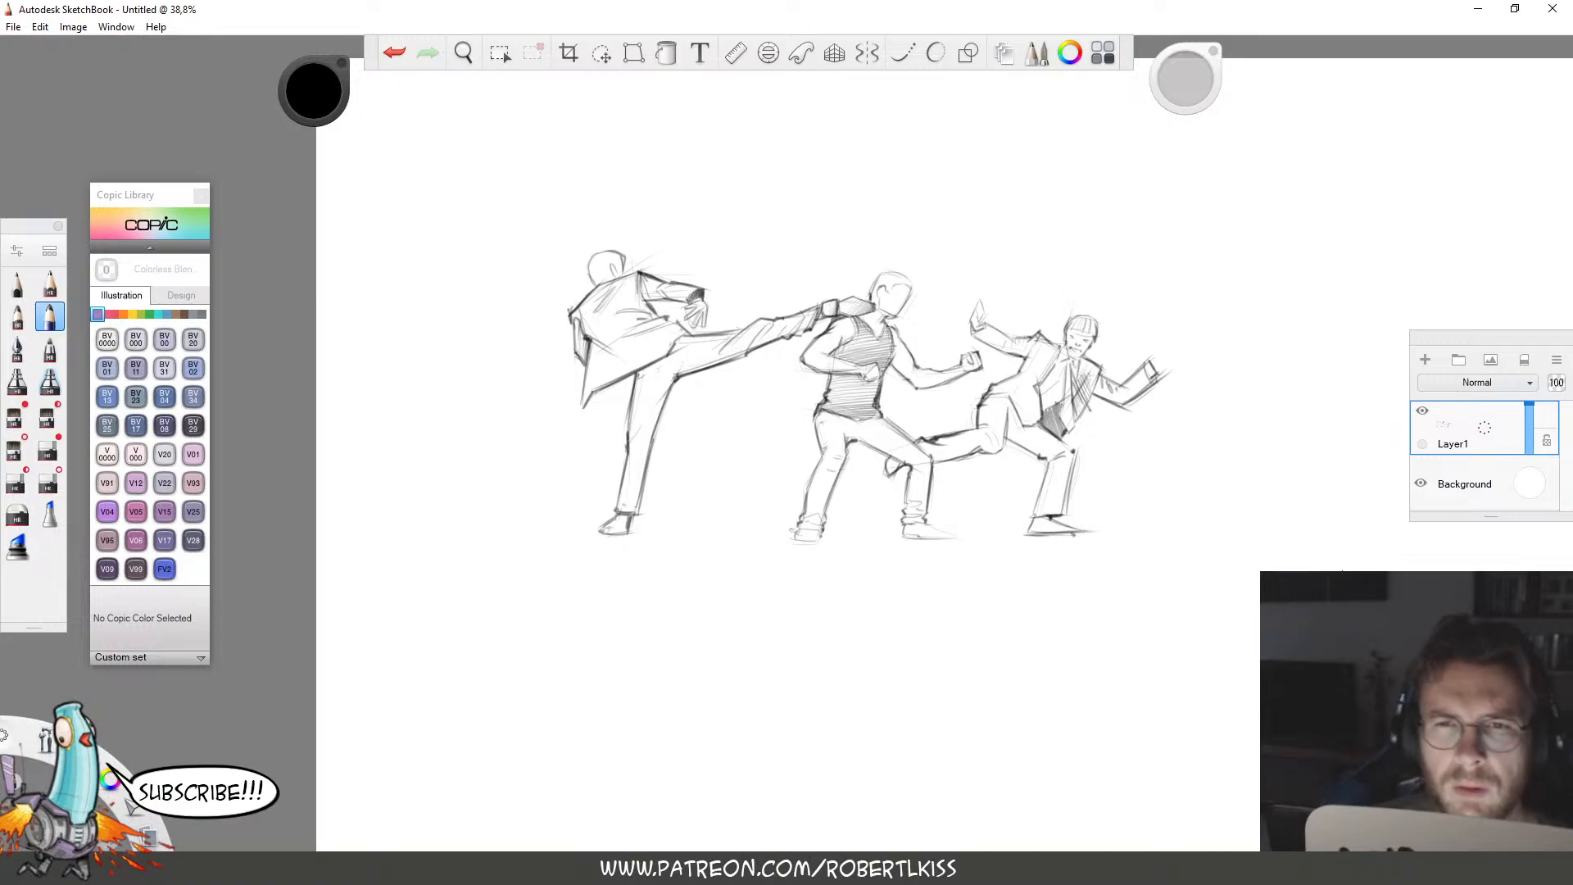
Block in the third figure's outstretched hand as a rough palm shape above the cuff and lighten it with the eraser.
key("space")
left_click_drag(1118, 416, 1236, 400)
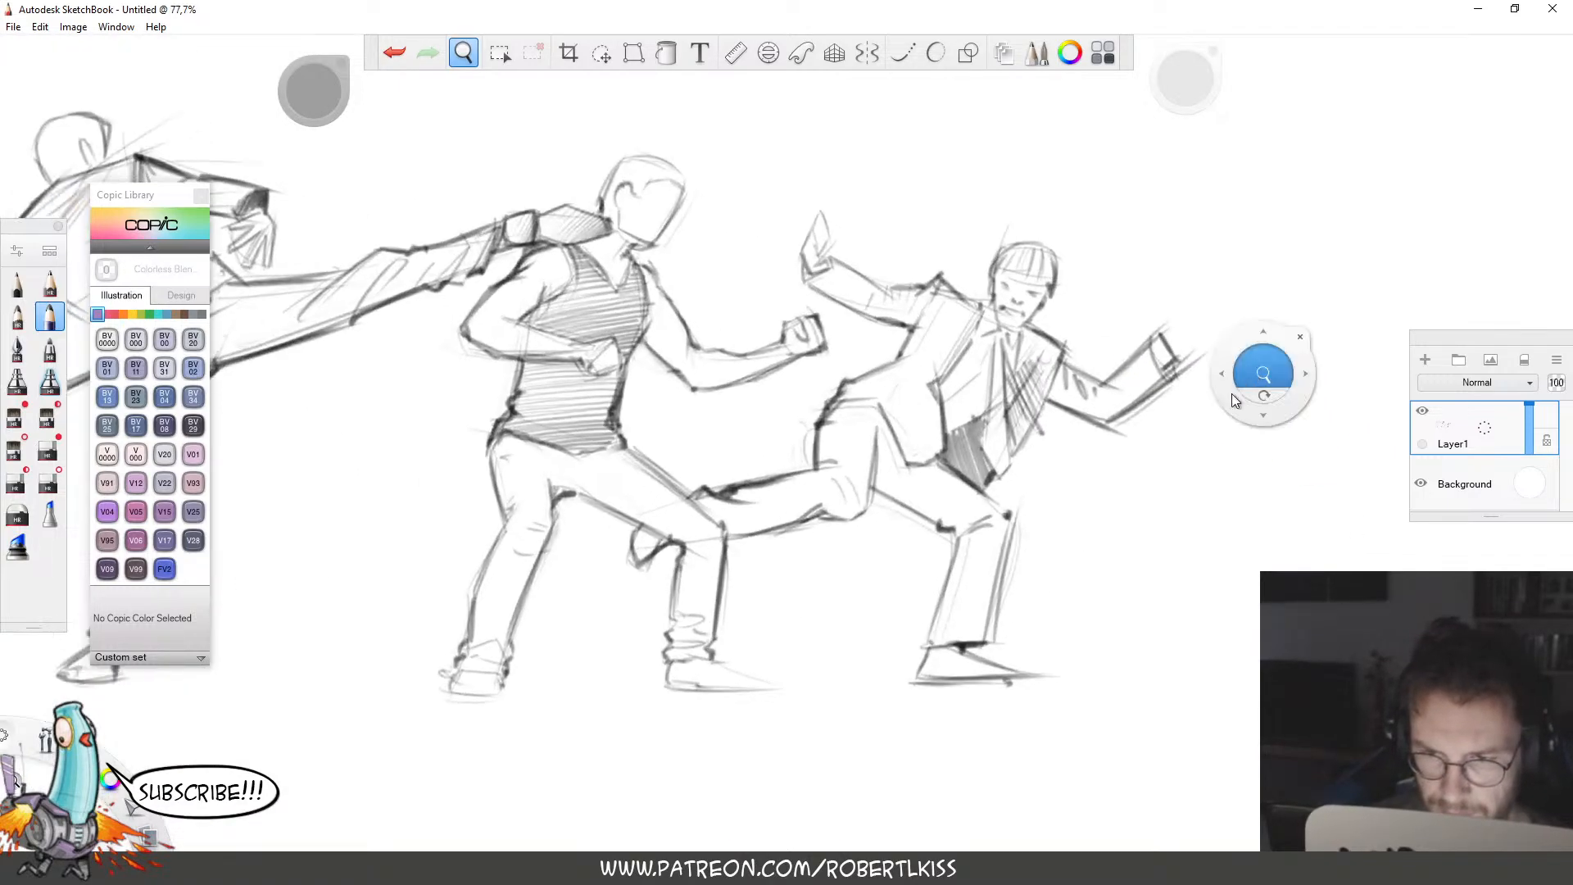
left_click_drag(1205, 455, 1289, 482)
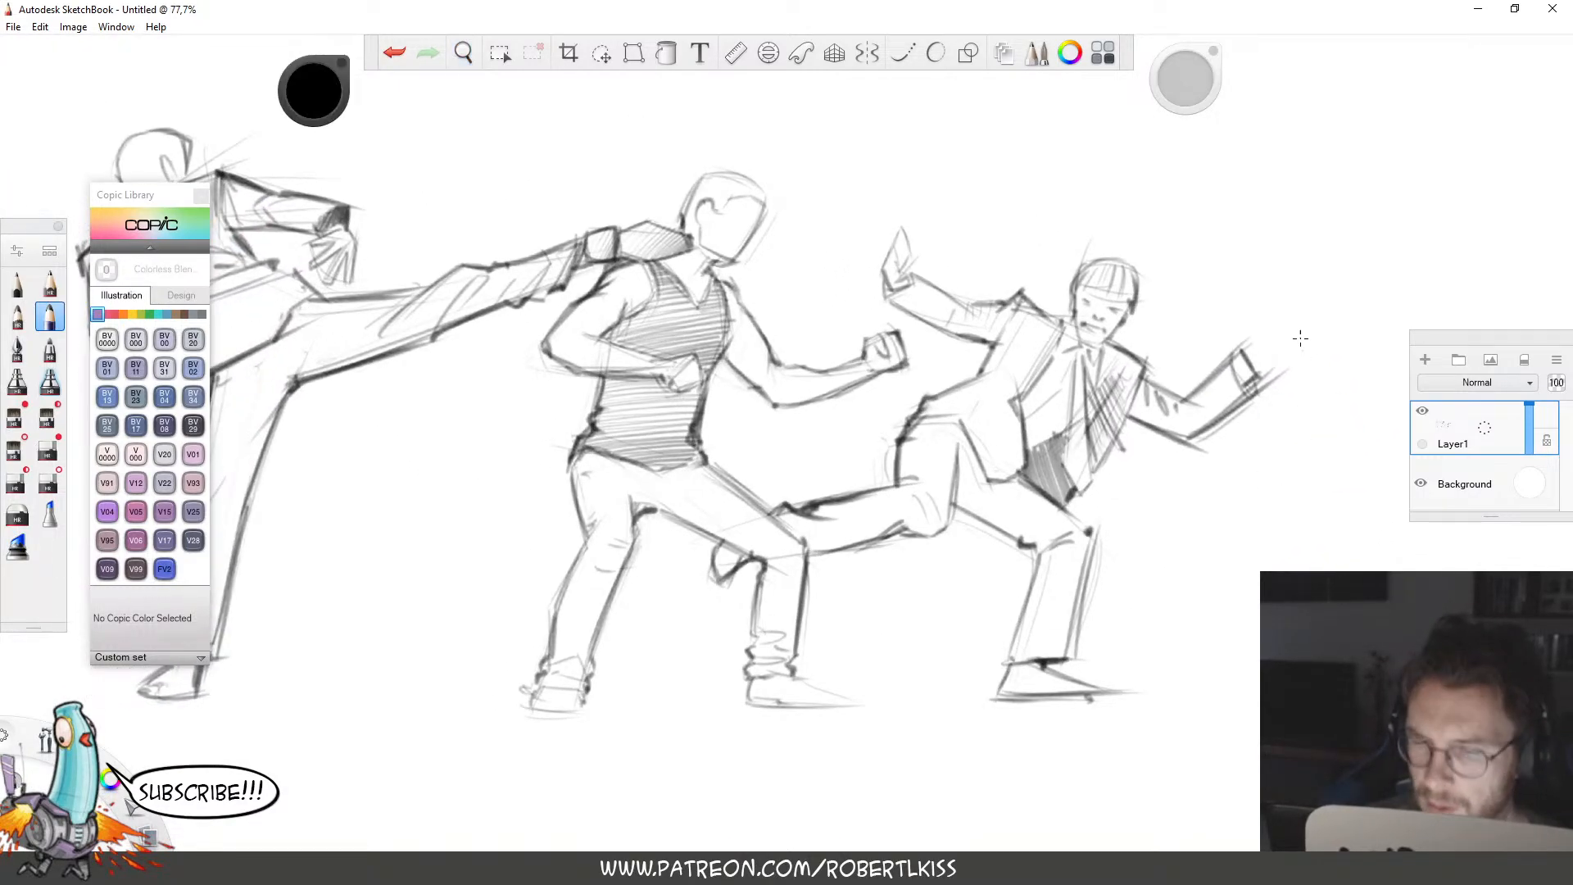
left_click_drag(1254, 312, 1246, 353)
mouse_move(1254, 296)
left_mouse_down()
mouse_move(1240, 341)
mouse_move(1279, 355)
left_mouse_up()
key("e")
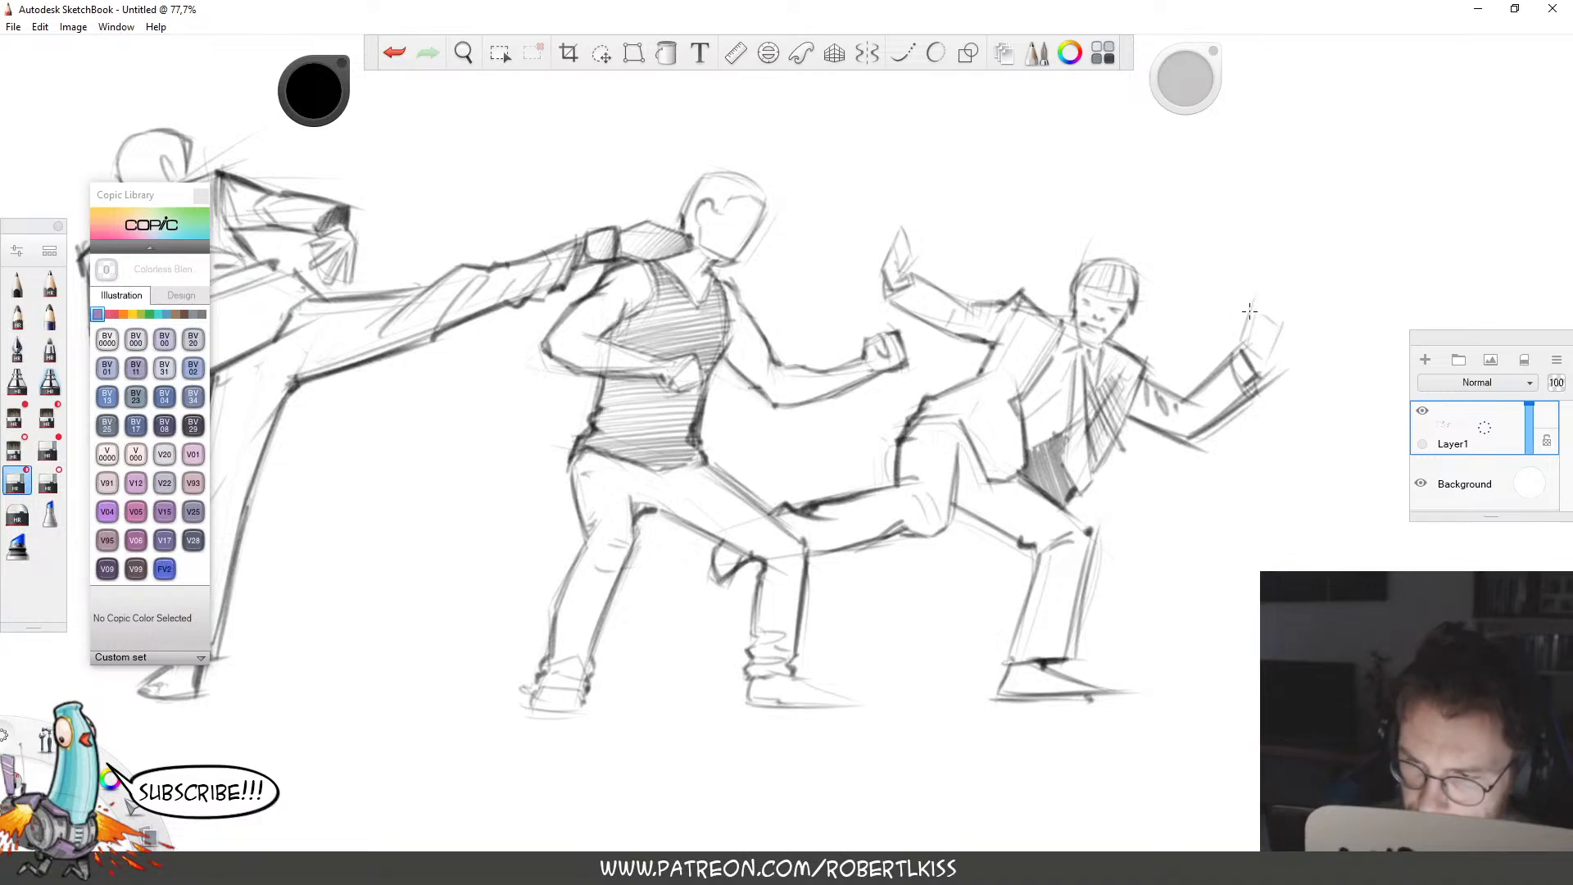
Draw the thumb, palm and spread fingers of the third figure's outstretched open hand.
key("b")
left_click_drag(1252, 301, 1240, 336)
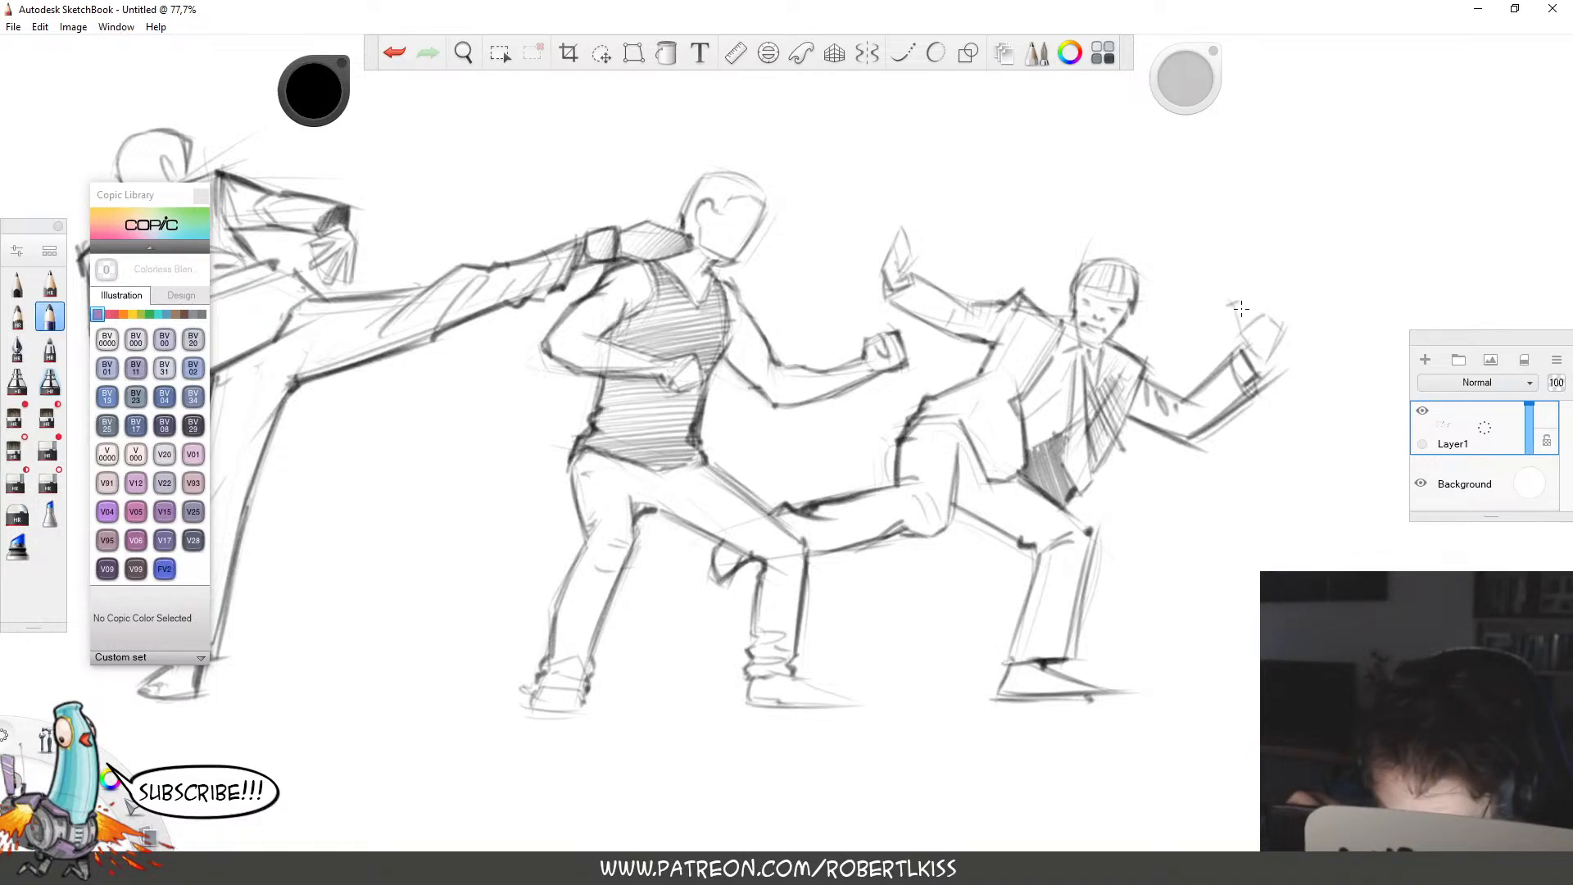
left_click_drag(1232, 302, 1245, 331)
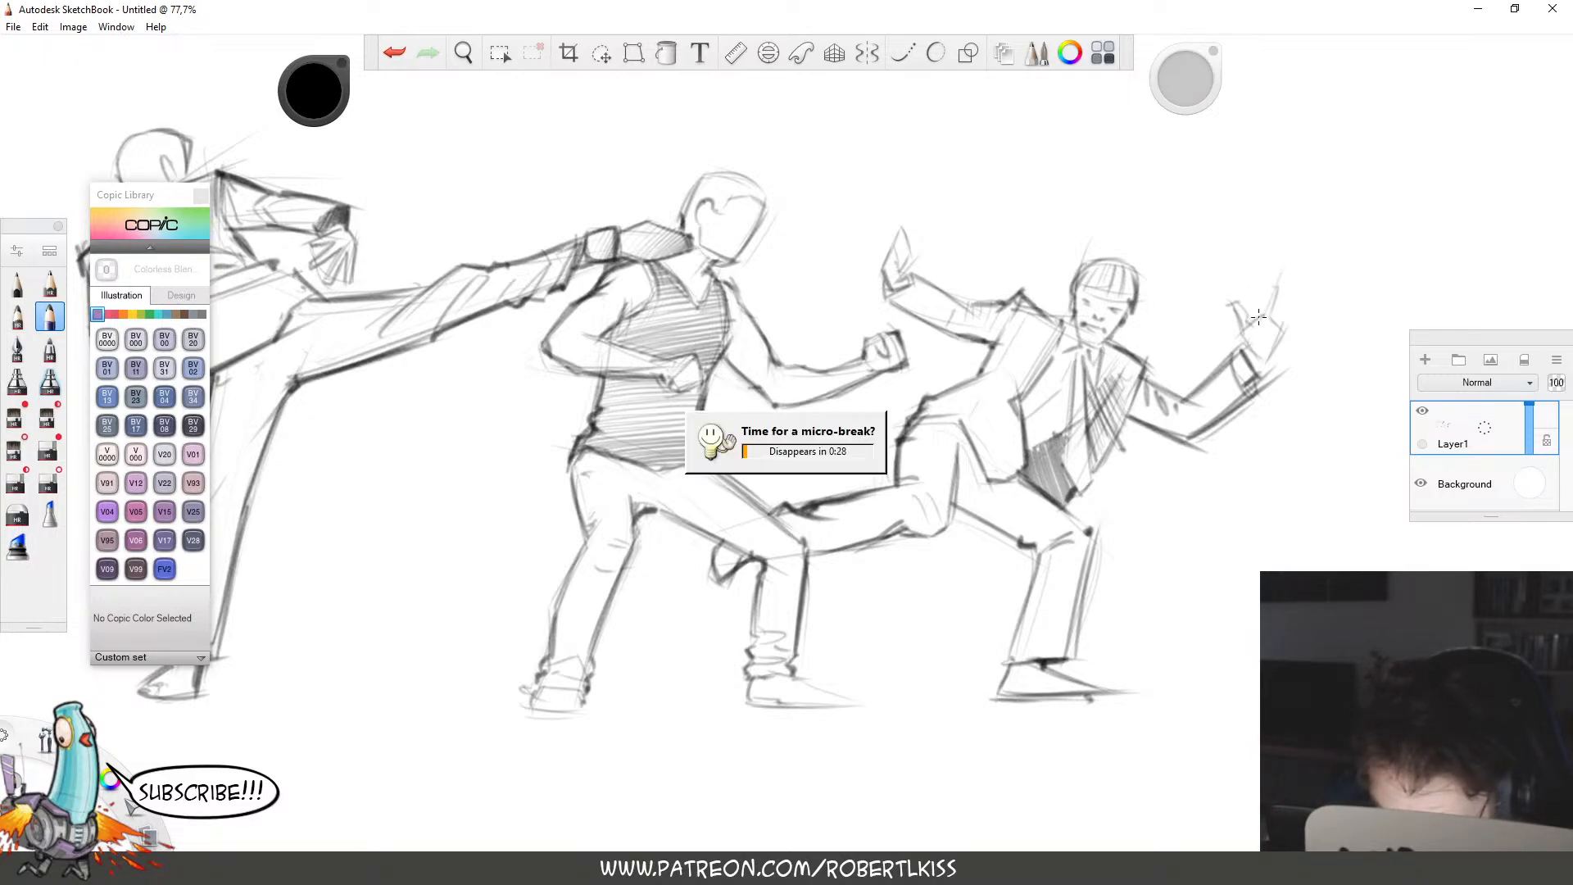
mouse_move(1264, 315)
left_mouse_down()
mouse_move(1290, 283)
mouse_move(1290, 331)
mouse_move(1306, 319)
mouse_move(1262, 361)
left_mouse_up()
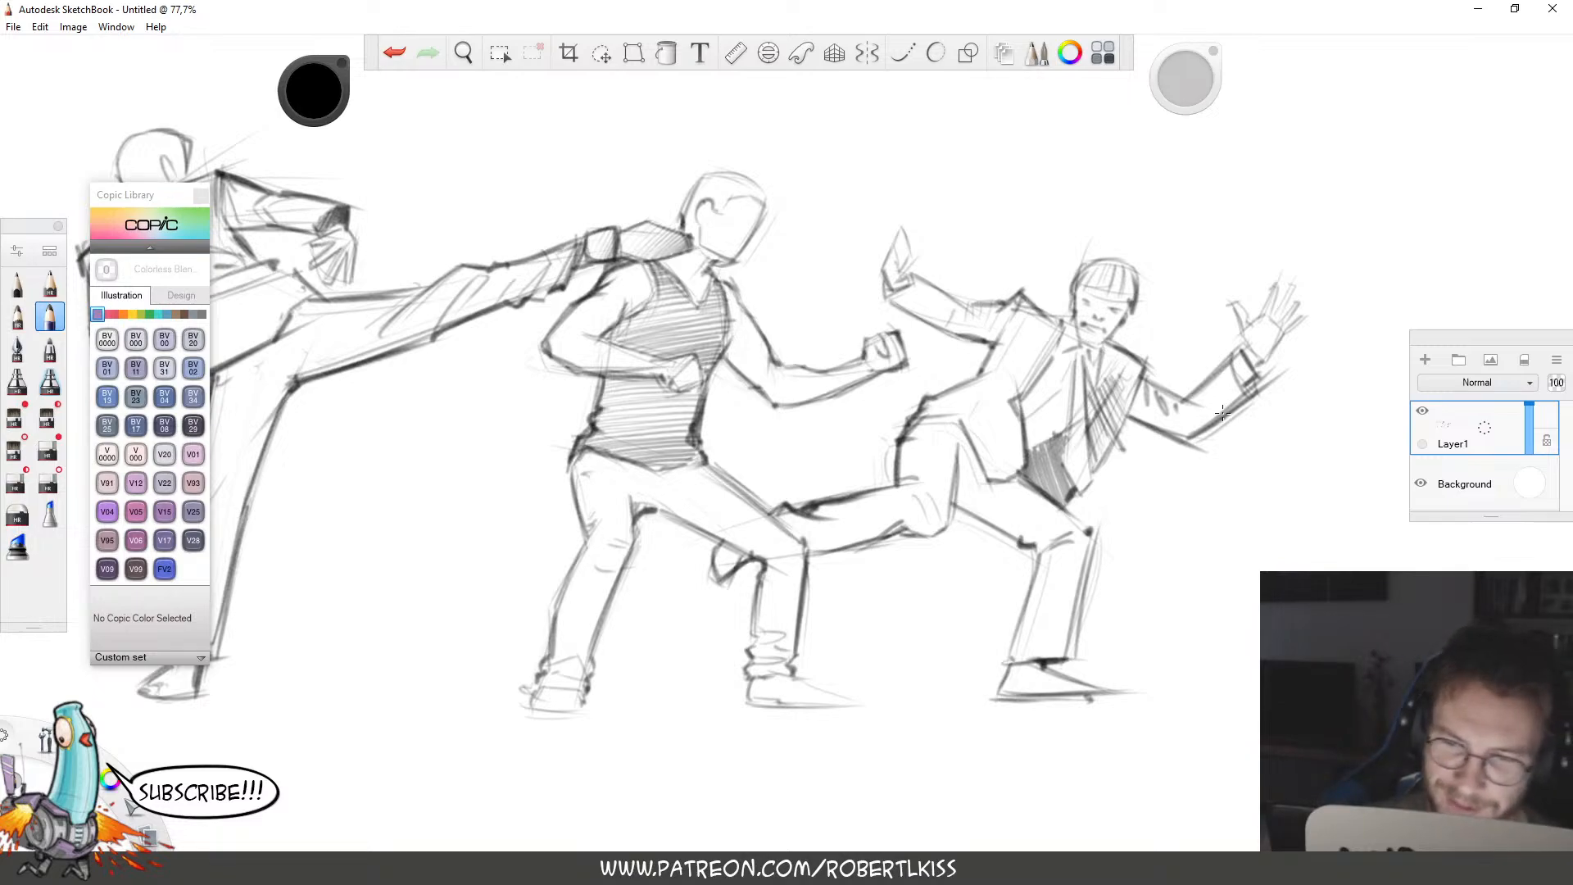
left_click_drag(887, 297, 939, 328)
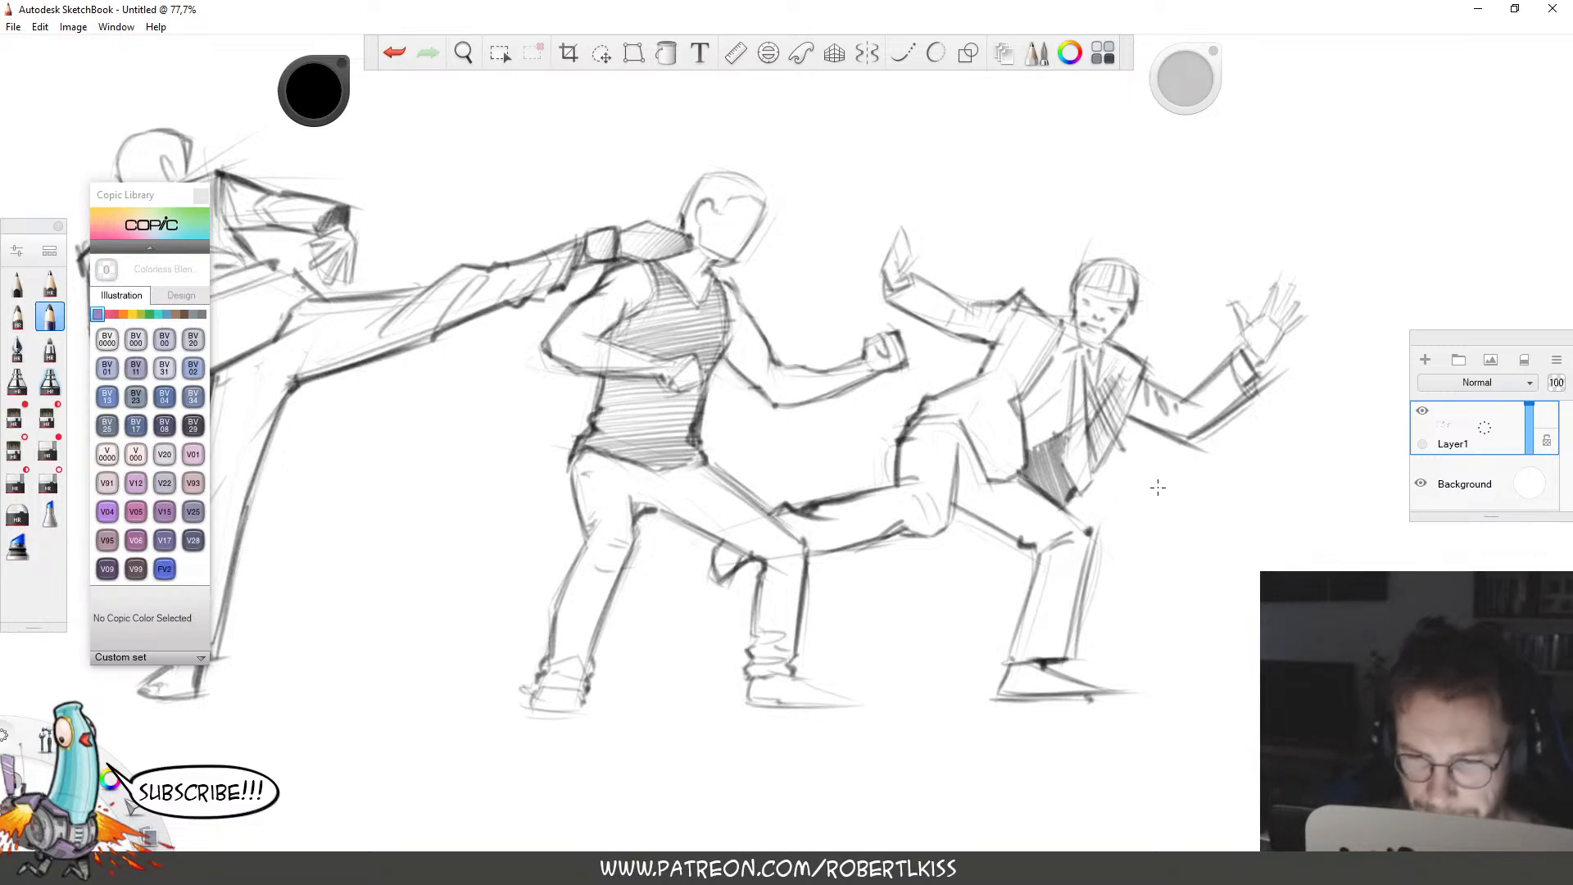
Darken the third figure's shirt collar, tie and open jacket front edges with heavier pencil strokes.
key("space")
left_click_drag(1135, 524, 1008, 671)
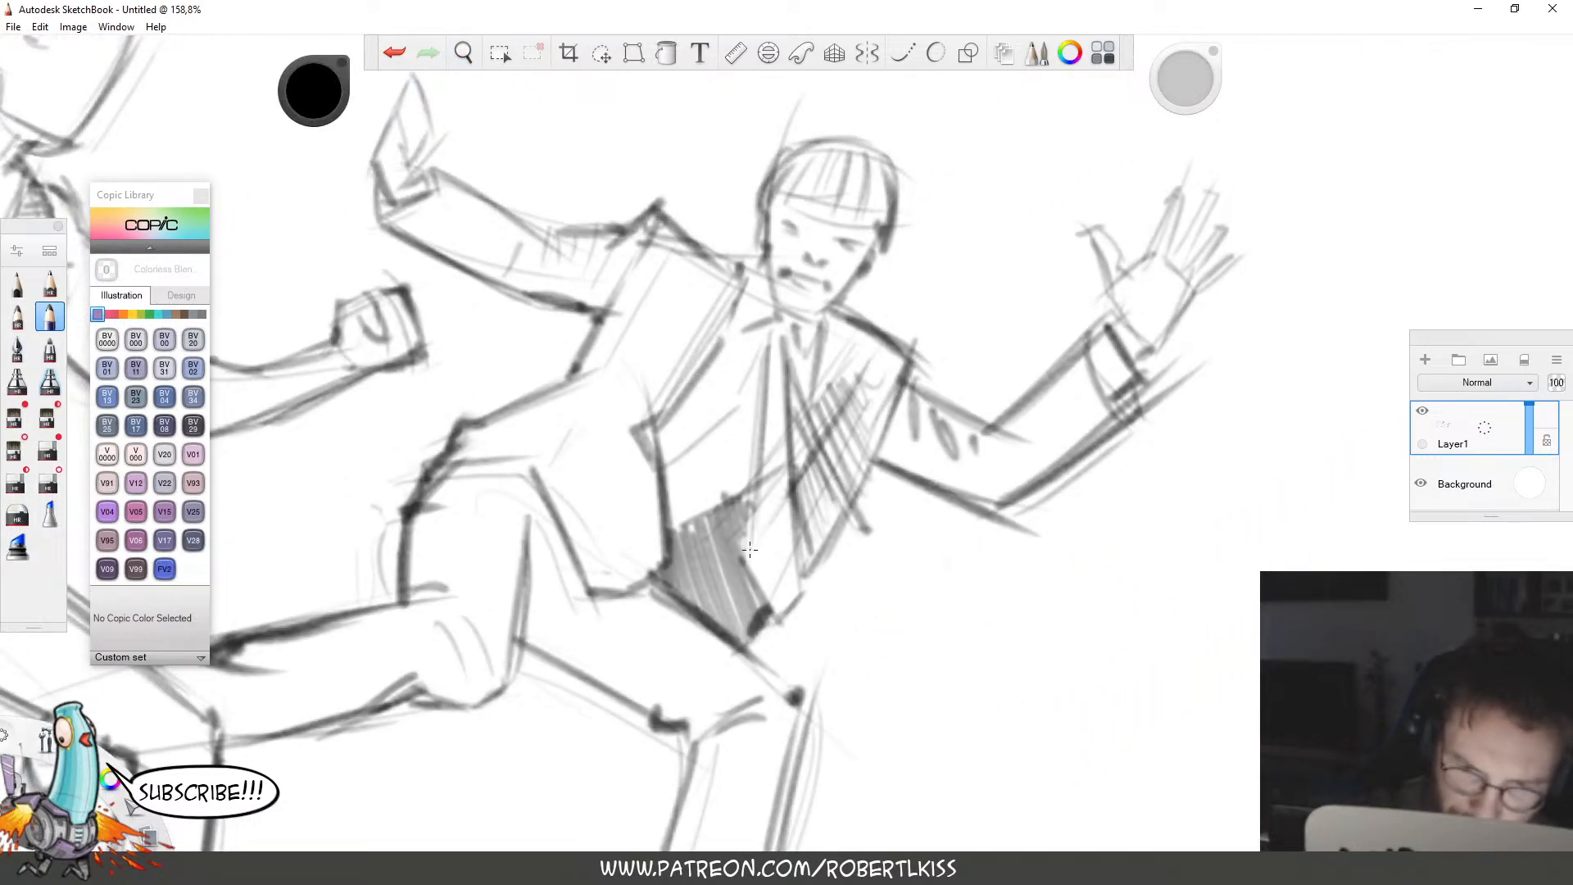
mouse_move(748, 574)
left_mouse_down()
mouse_move(761, 335)
mouse_move(750, 565)
mouse_move(782, 619)
mouse_move(795, 585)
mouse_move(781, 392)
mouse_move(869, 534)
left_mouse_up()
left_click_drag(805, 389, 851, 495)
mouse_move(782, 321)
left_mouse_down()
mouse_move(735, 337)
mouse_move(761, 250)
mouse_move(813, 367)
left_mouse_up()
left_click_drag(822, 312, 807, 405)
left_click_drag(819, 372, 826, 426)
left_click_drag(884, 337, 836, 422)
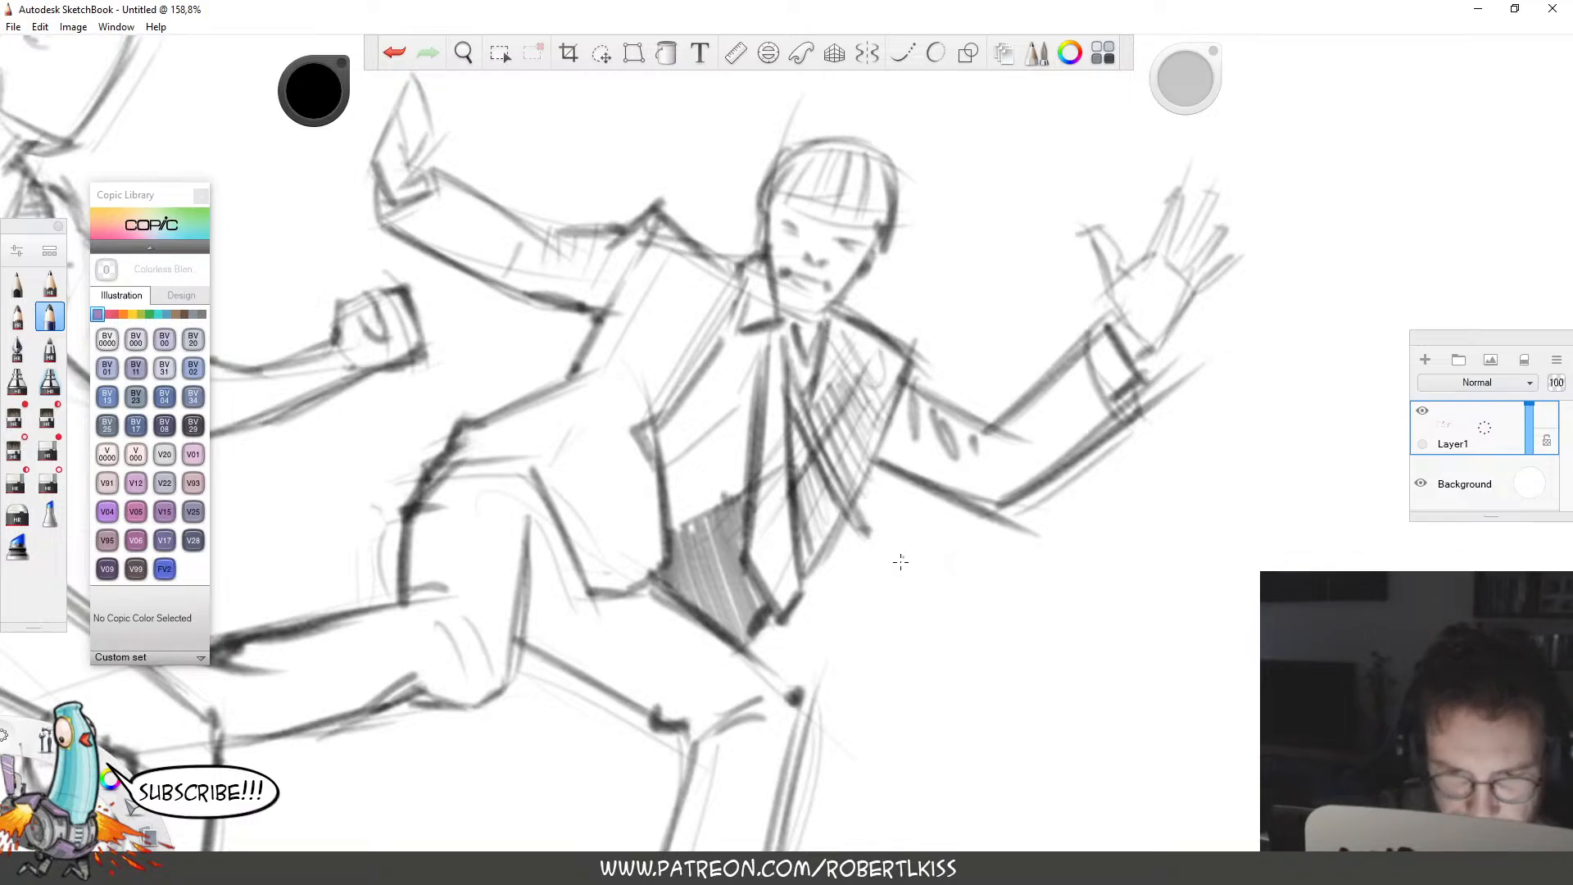
Hatch the shaded undersides of both of the third figure's jacket sleeves.
key("space")
left_click_drag(909, 611, 1106, 561)
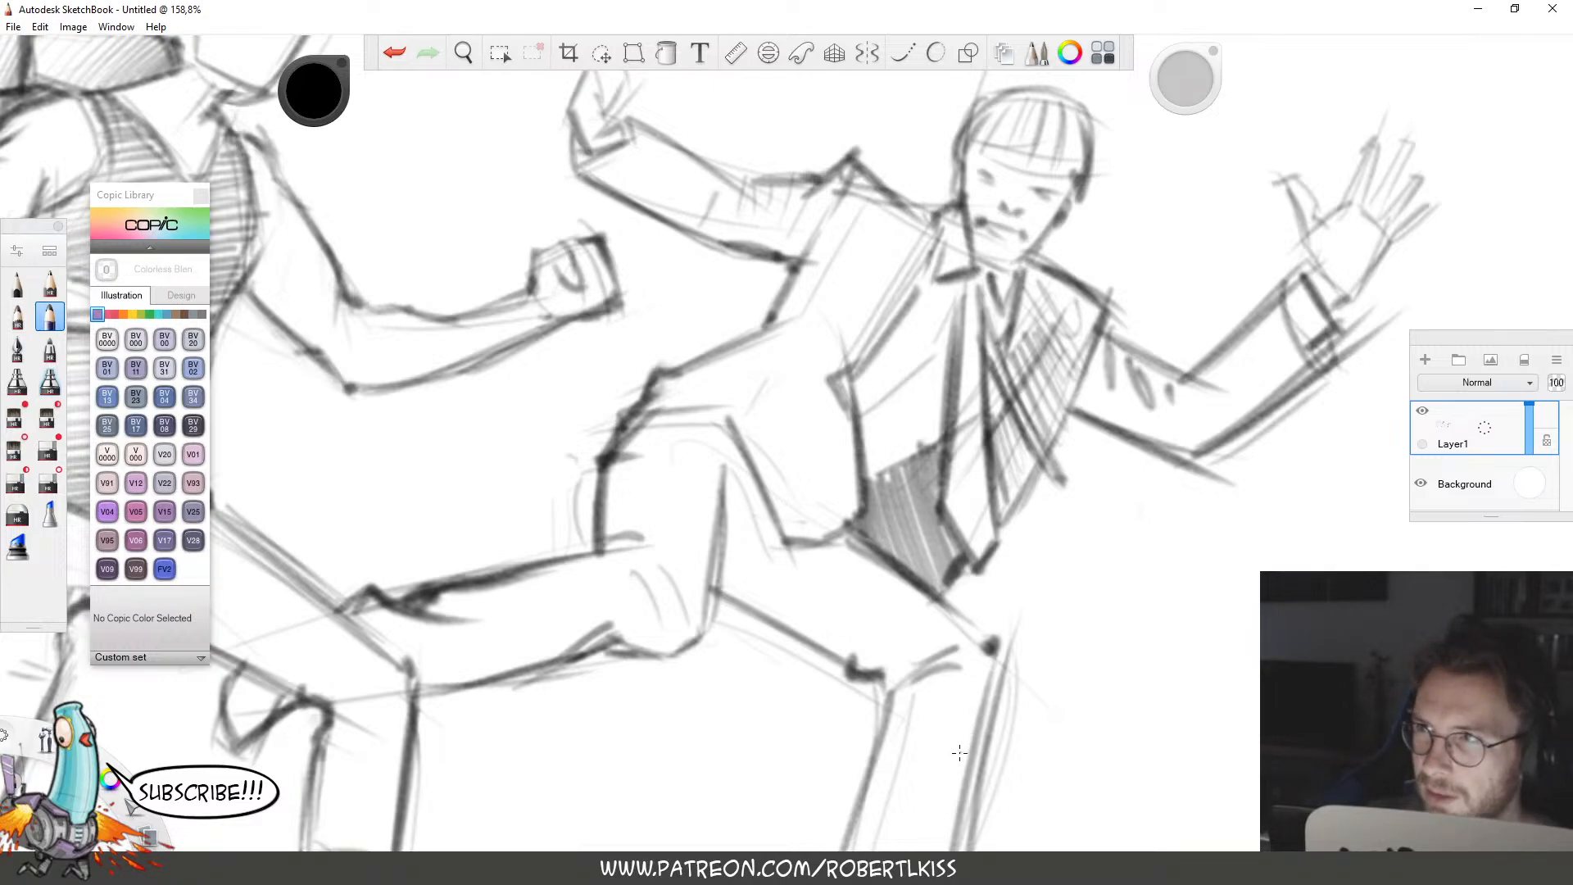
key("space")
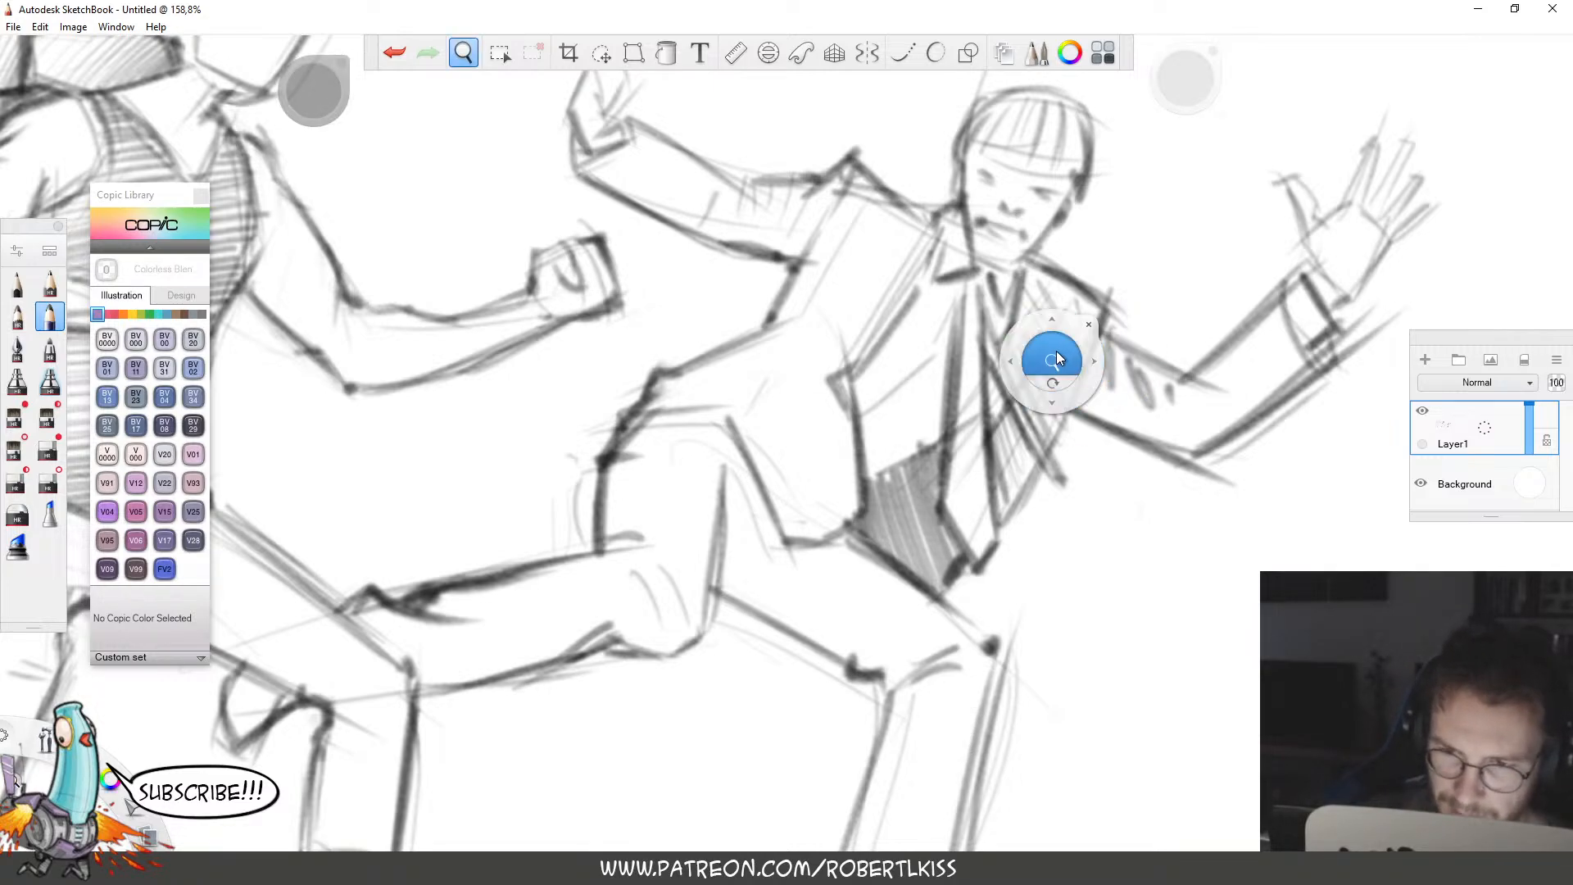
left_click_drag(1055, 351, 850, 449)
left_click_drag(1006, 330, 1147, 307)
left_click_drag(830, 219, 854, 193)
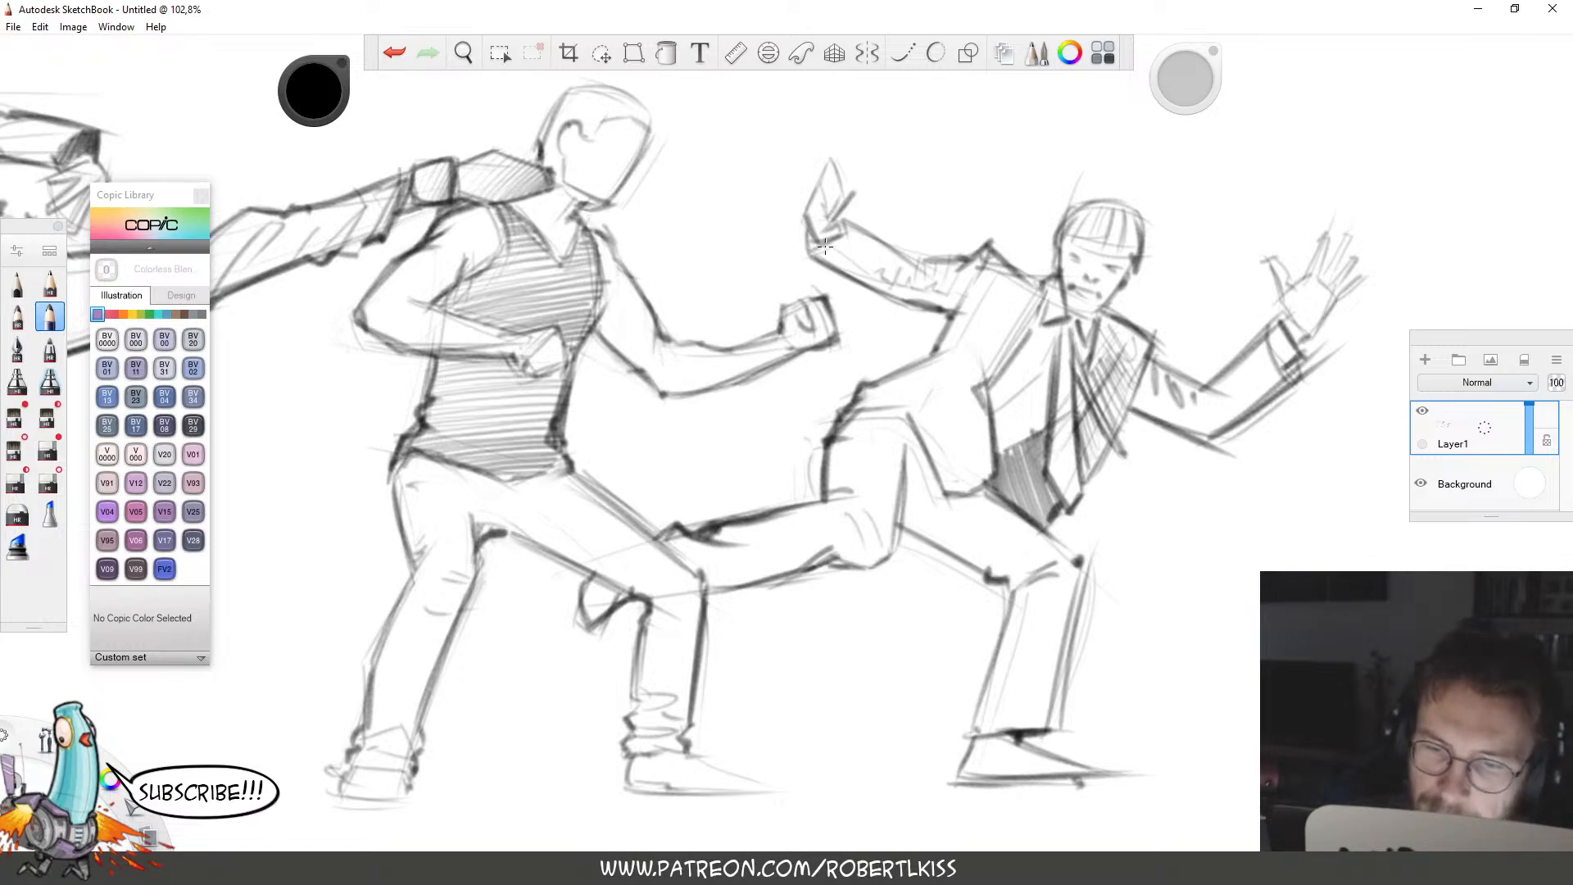
mouse_move(824, 256)
left_mouse_down()
mouse_move(873, 286)
mouse_move(979, 259)
mouse_move(894, 287)
mouse_move(949, 310)
mouse_move(961, 279)
mouse_move(956, 310)
mouse_move(956, 288)
mouse_move(924, 322)
mouse_move(967, 264)
mouse_move(935, 287)
left_mouse_up()
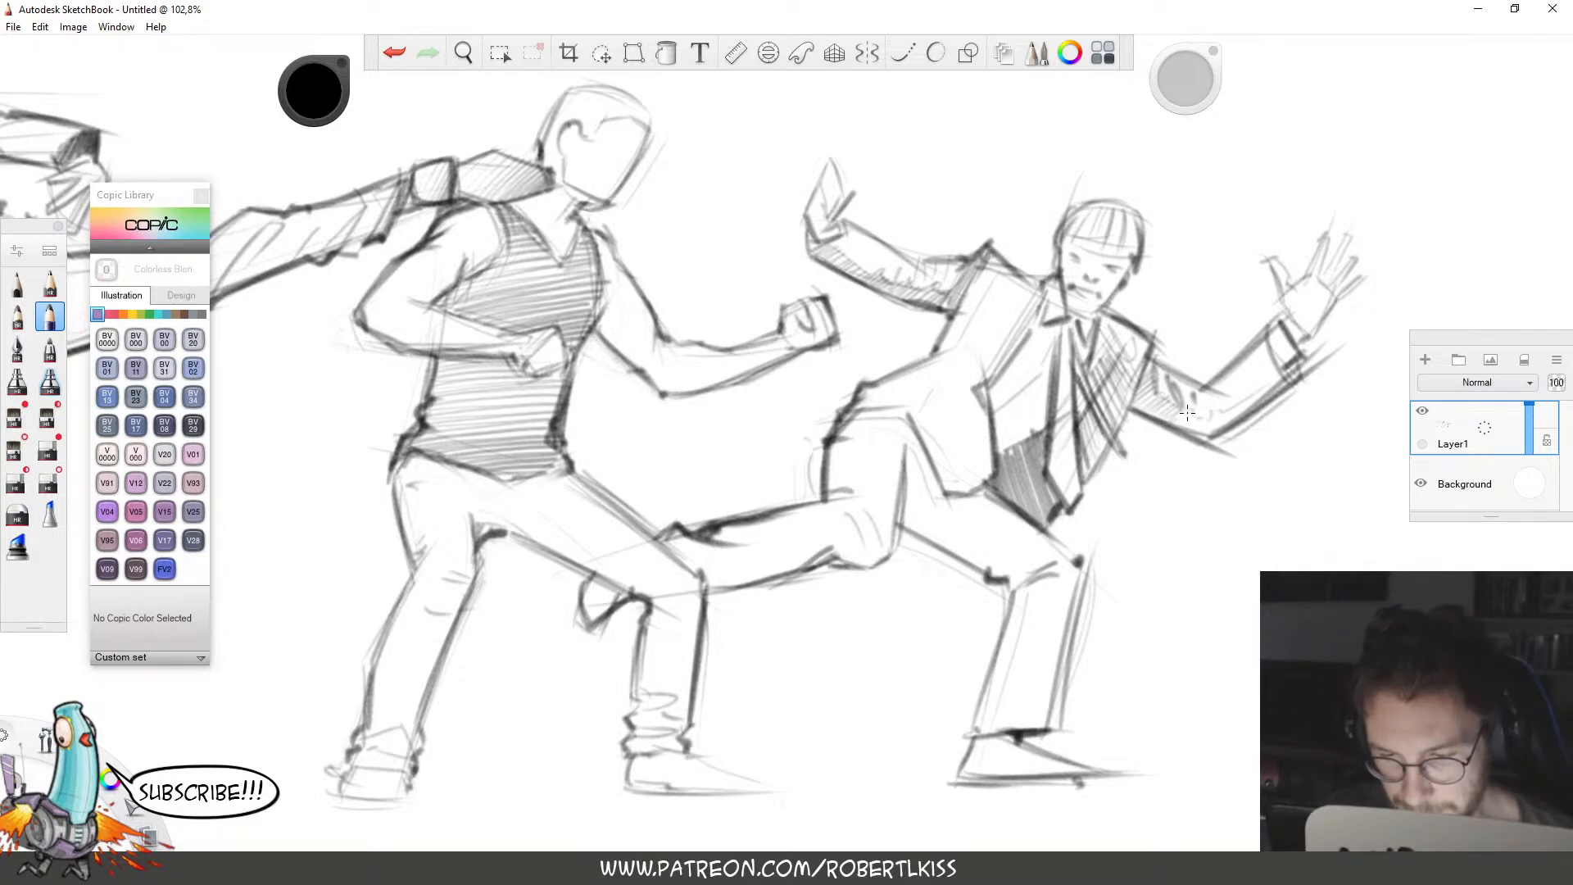
mouse_move(1187, 413)
left_mouse_down()
mouse_move(1213, 426)
mouse_move(1262, 385)
mouse_move(1209, 416)
left_mouse_up()
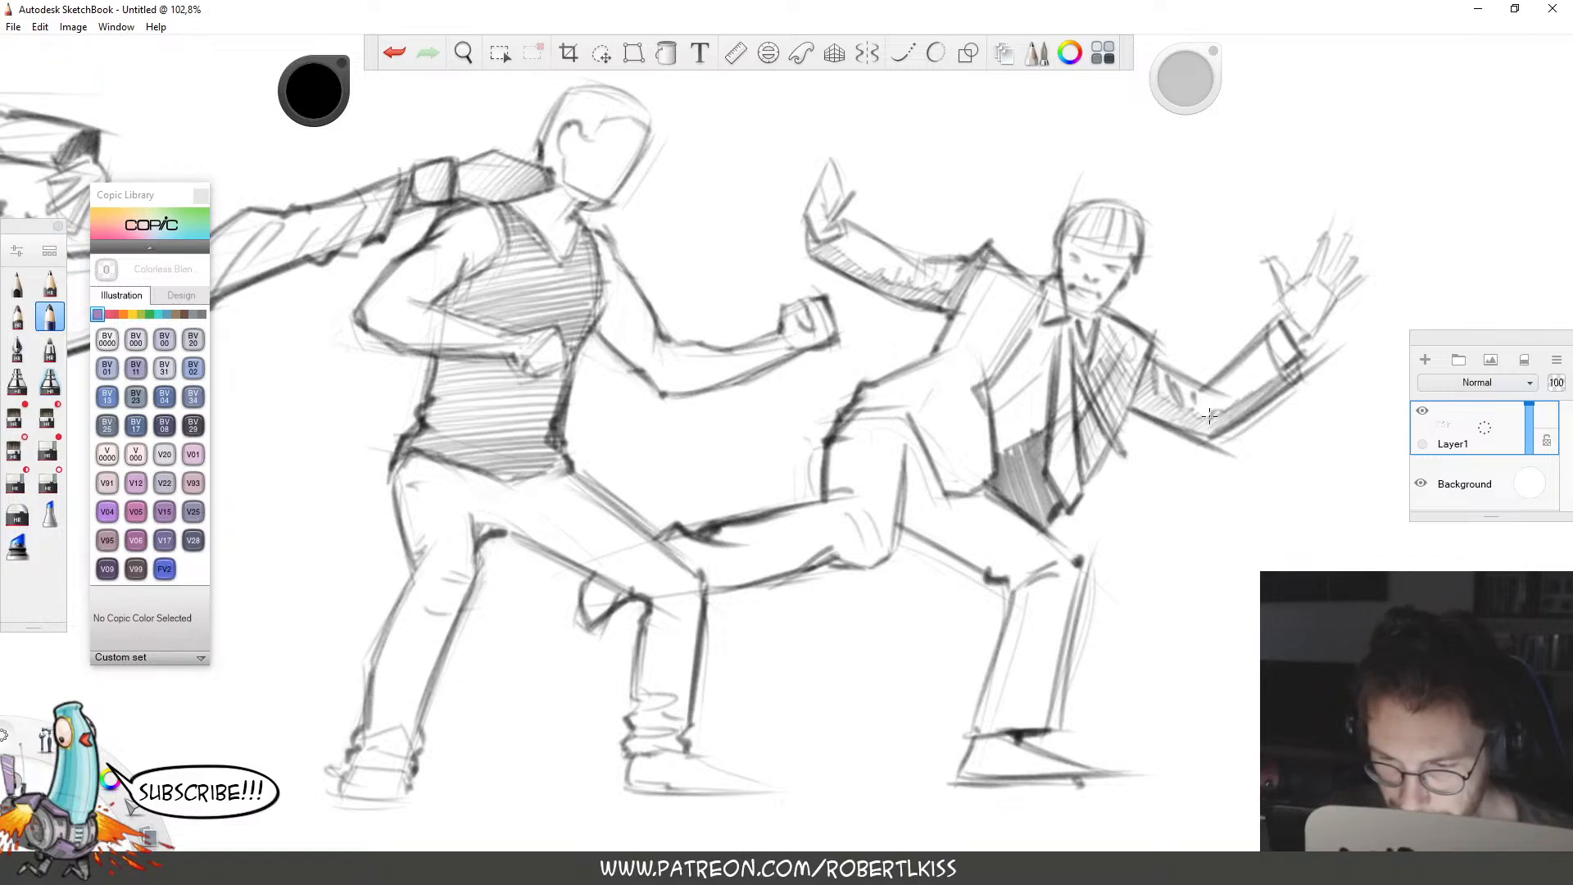
Add fold and shading lines to the third figure's jacket flap over the hip and along its shoulder.
key("space")
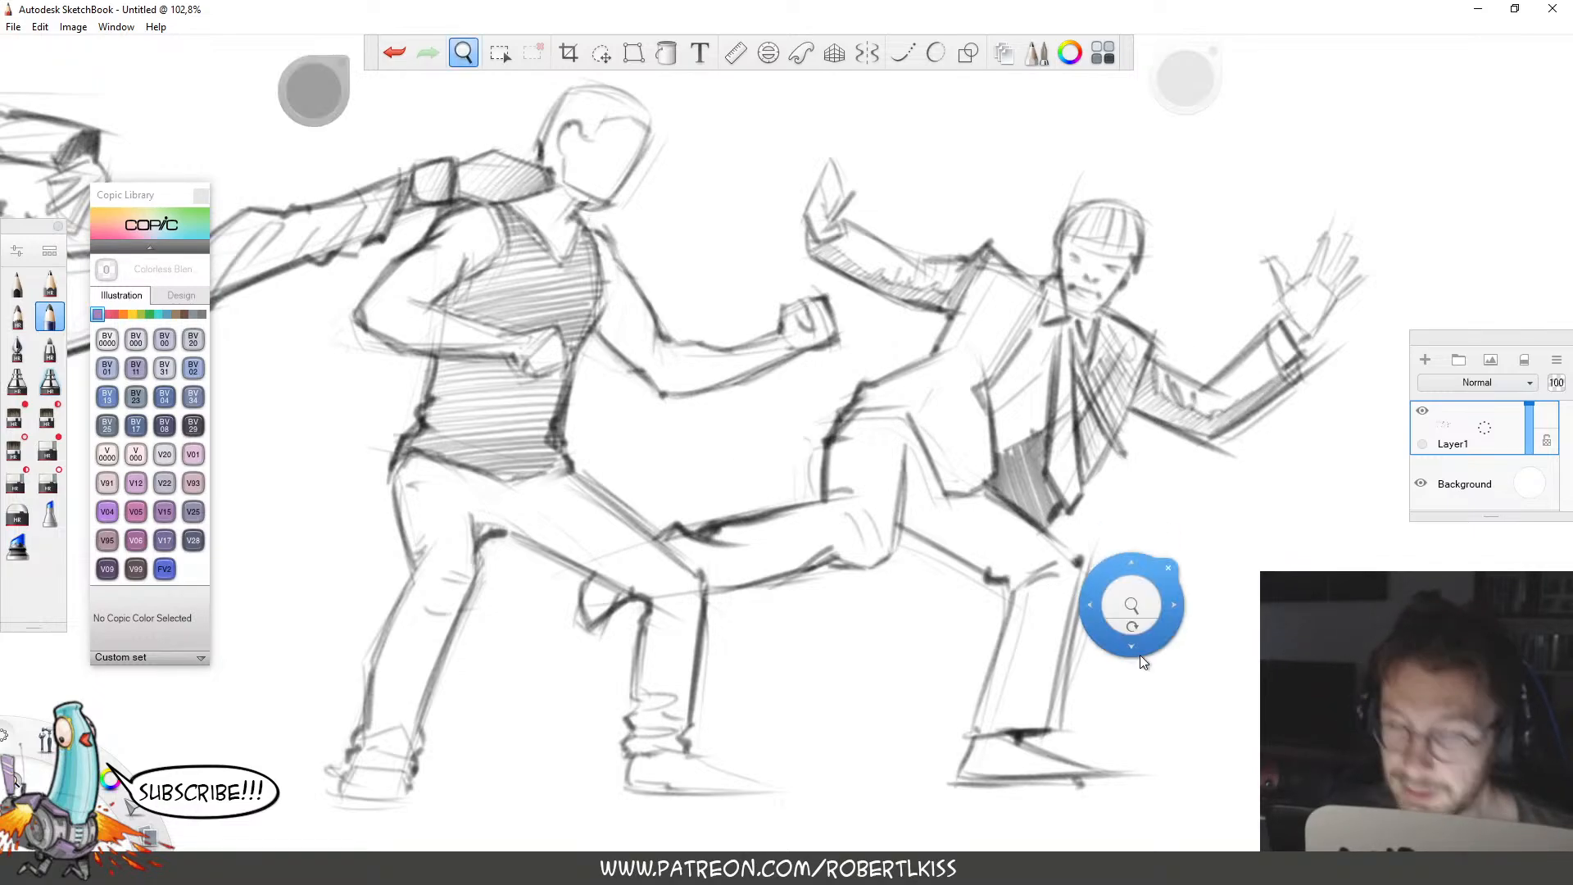
left_click_drag(1143, 662, 1184, 569)
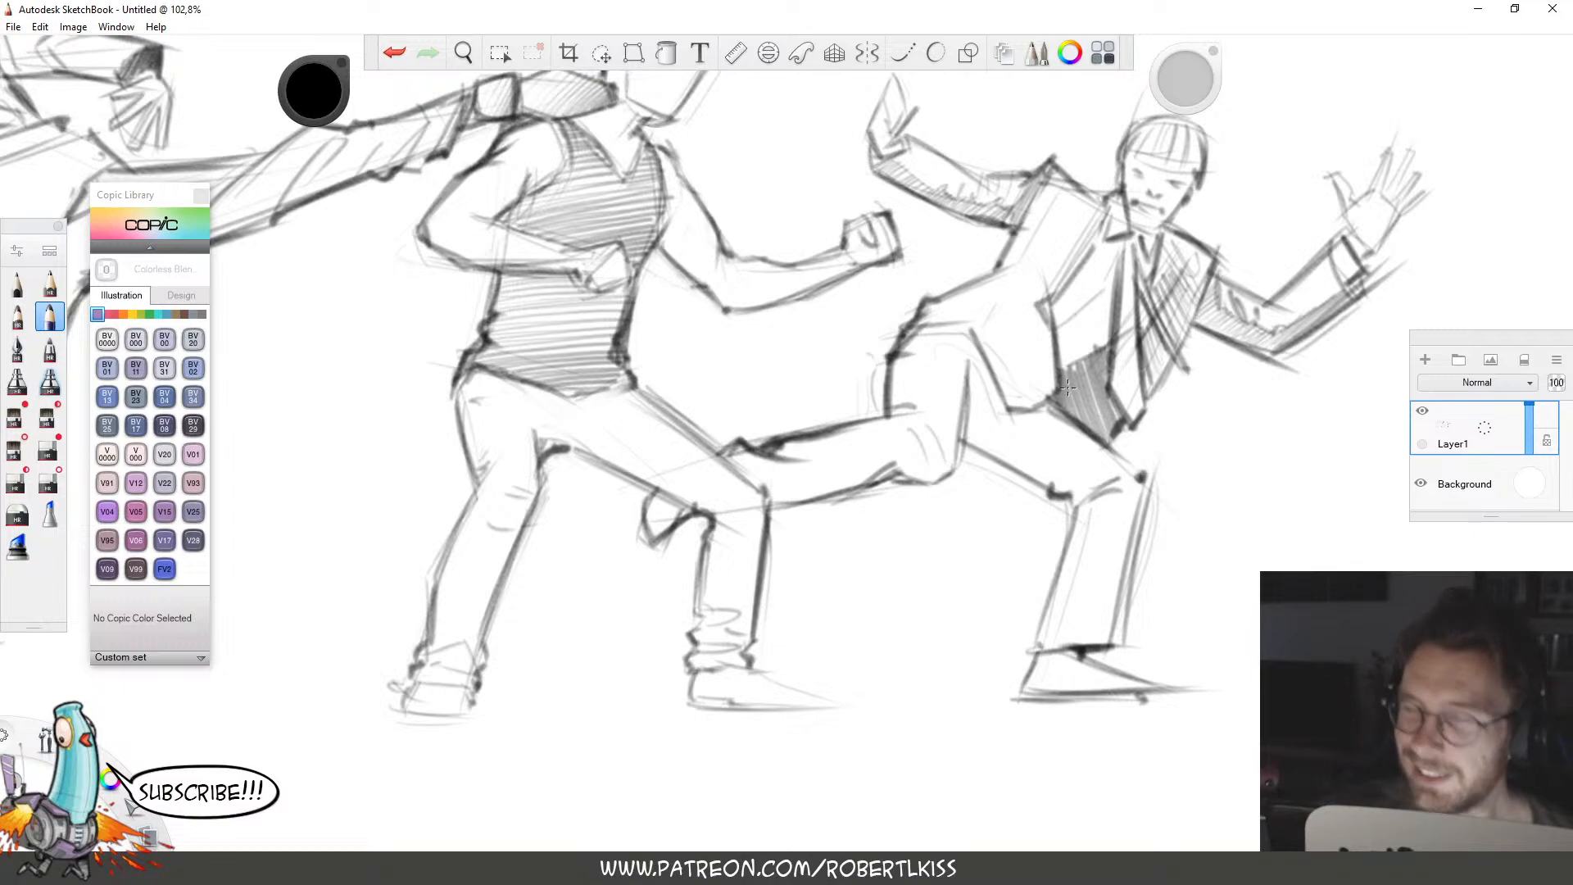
mouse_move(1015, 283)
left_mouse_down()
mouse_move(1049, 373)
mouse_move(1027, 336)
left_mouse_up()
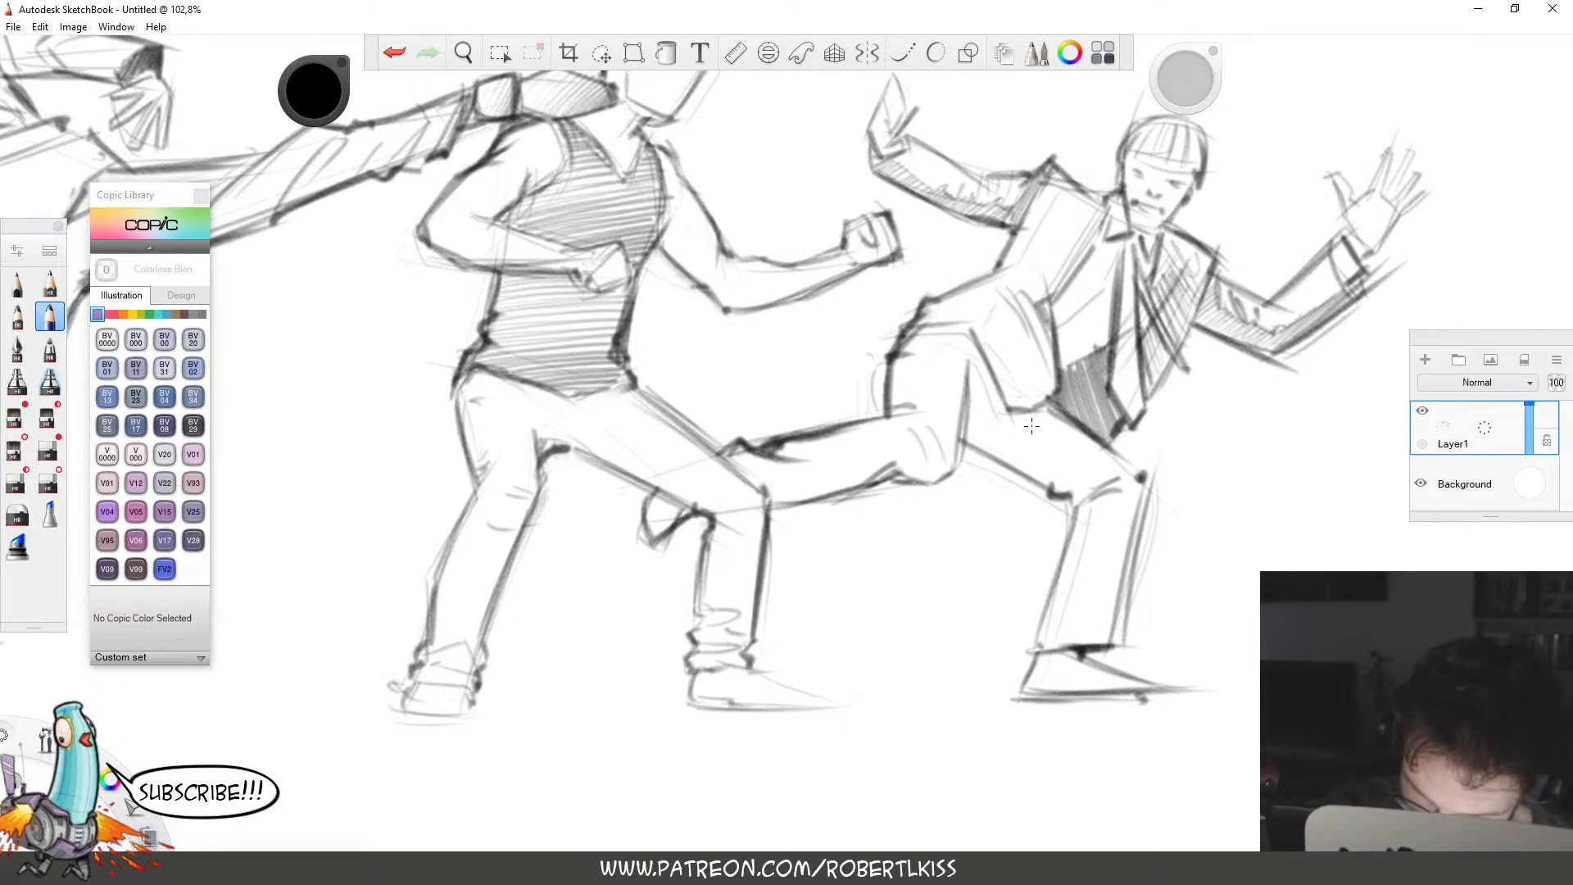
mouse_move(908, 343)
left_mouse_down()
mouse_move(982, 335)
mouse_move(990, 315)
mouse_move(1042, 389)
mouse_move(987, 321)
left_mouse_up()
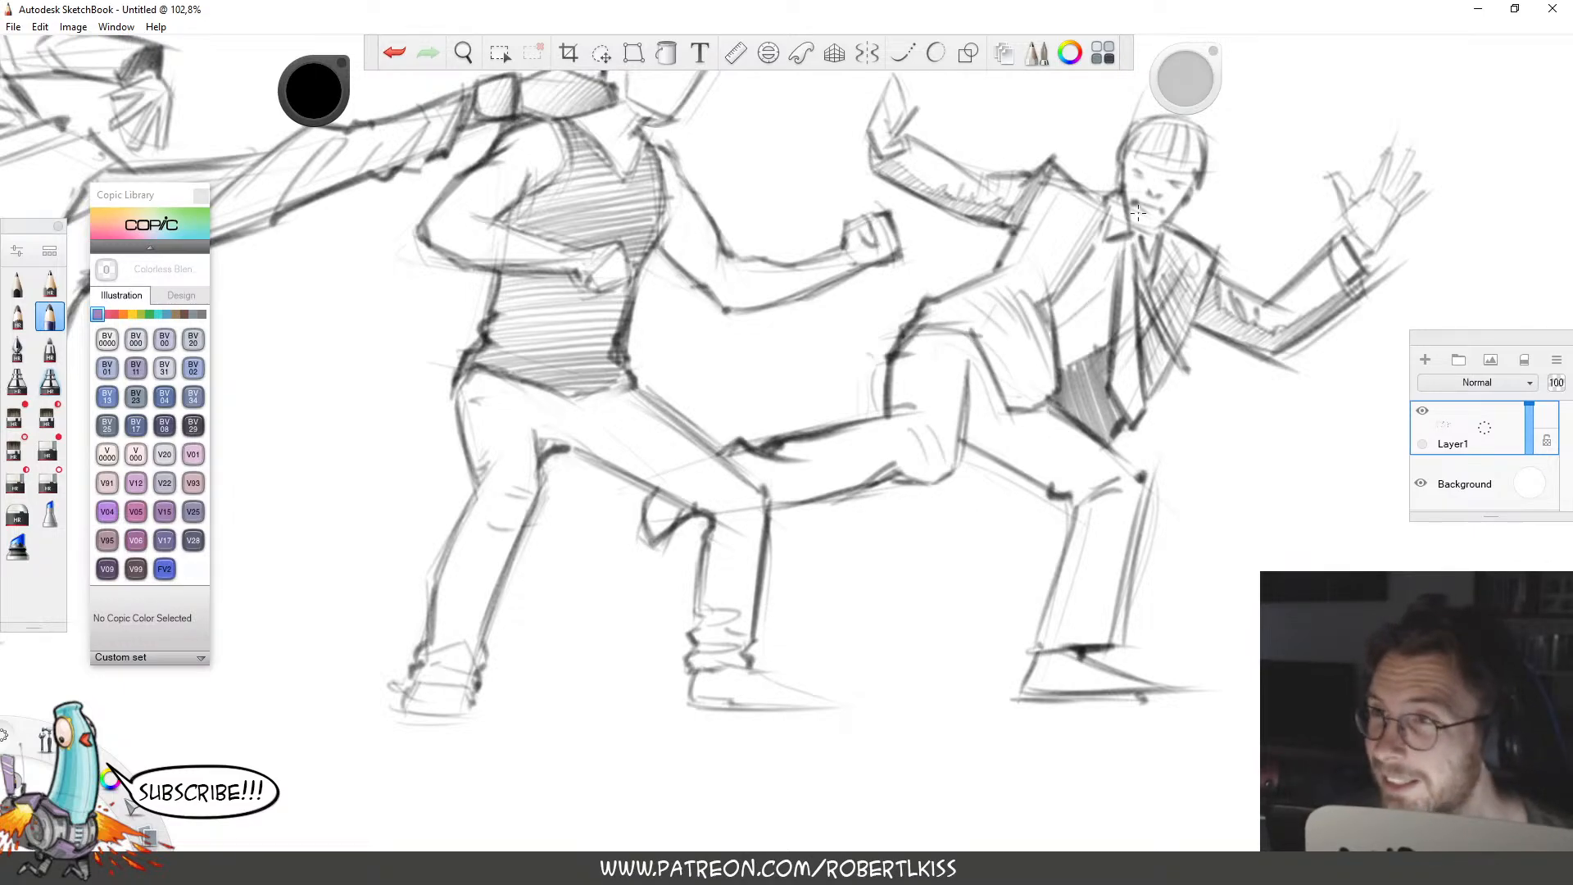
left_click_drag(1086, 205, 1052, 282)
left_click_drag(1049, 185, 1031, 231)
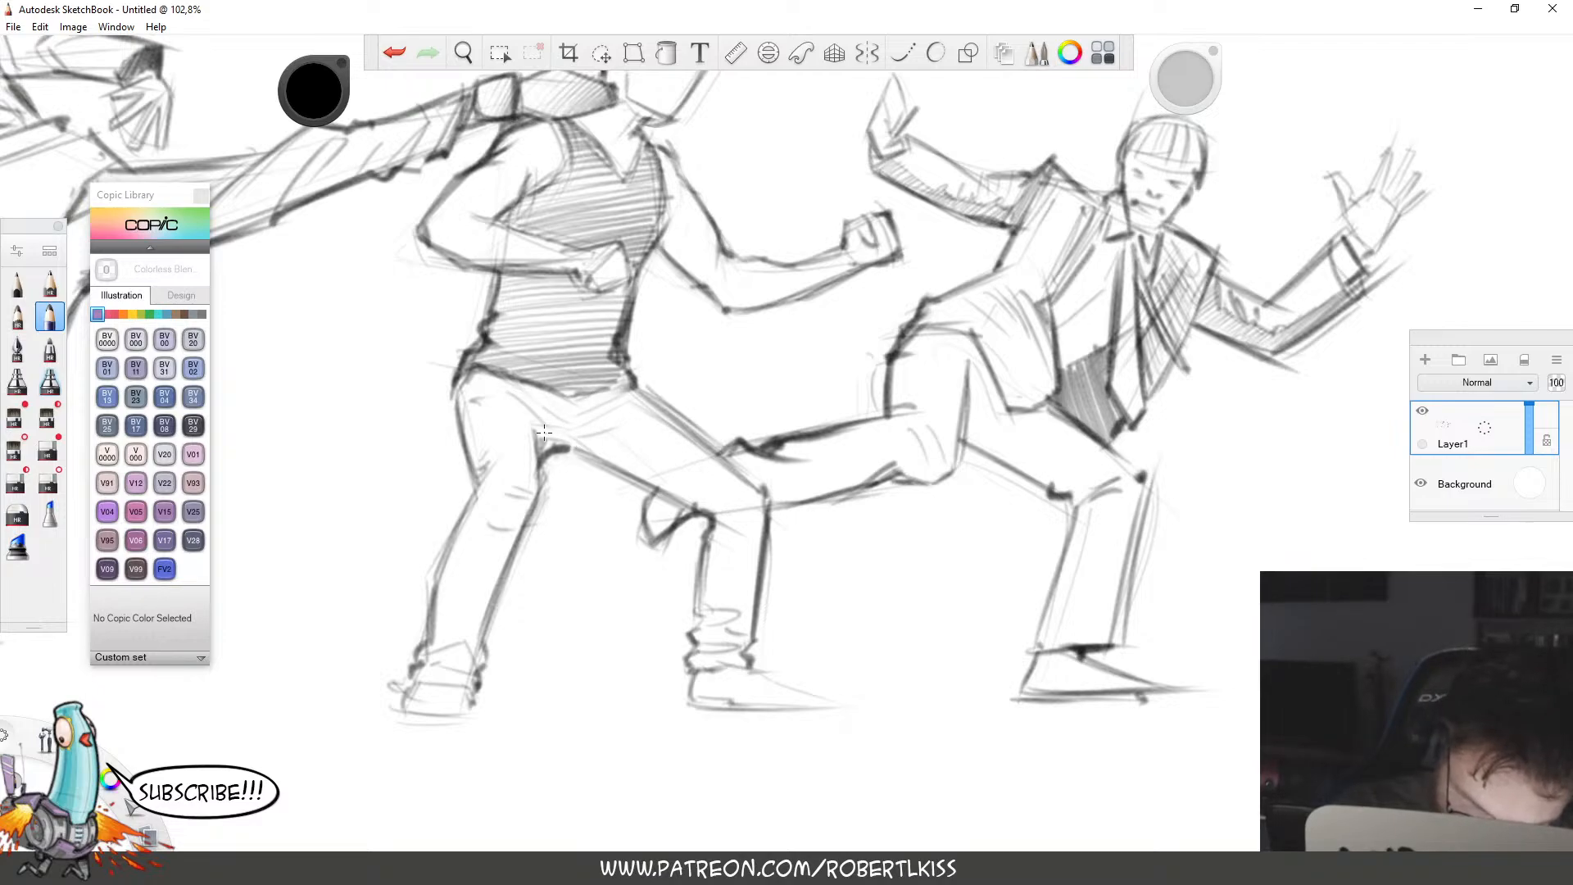
Hatch the shadow beneath the third figure's open jacket, between the hanging flap and the thigh.
key("space")
left_click_drag(1003, 564, 1024, 506)
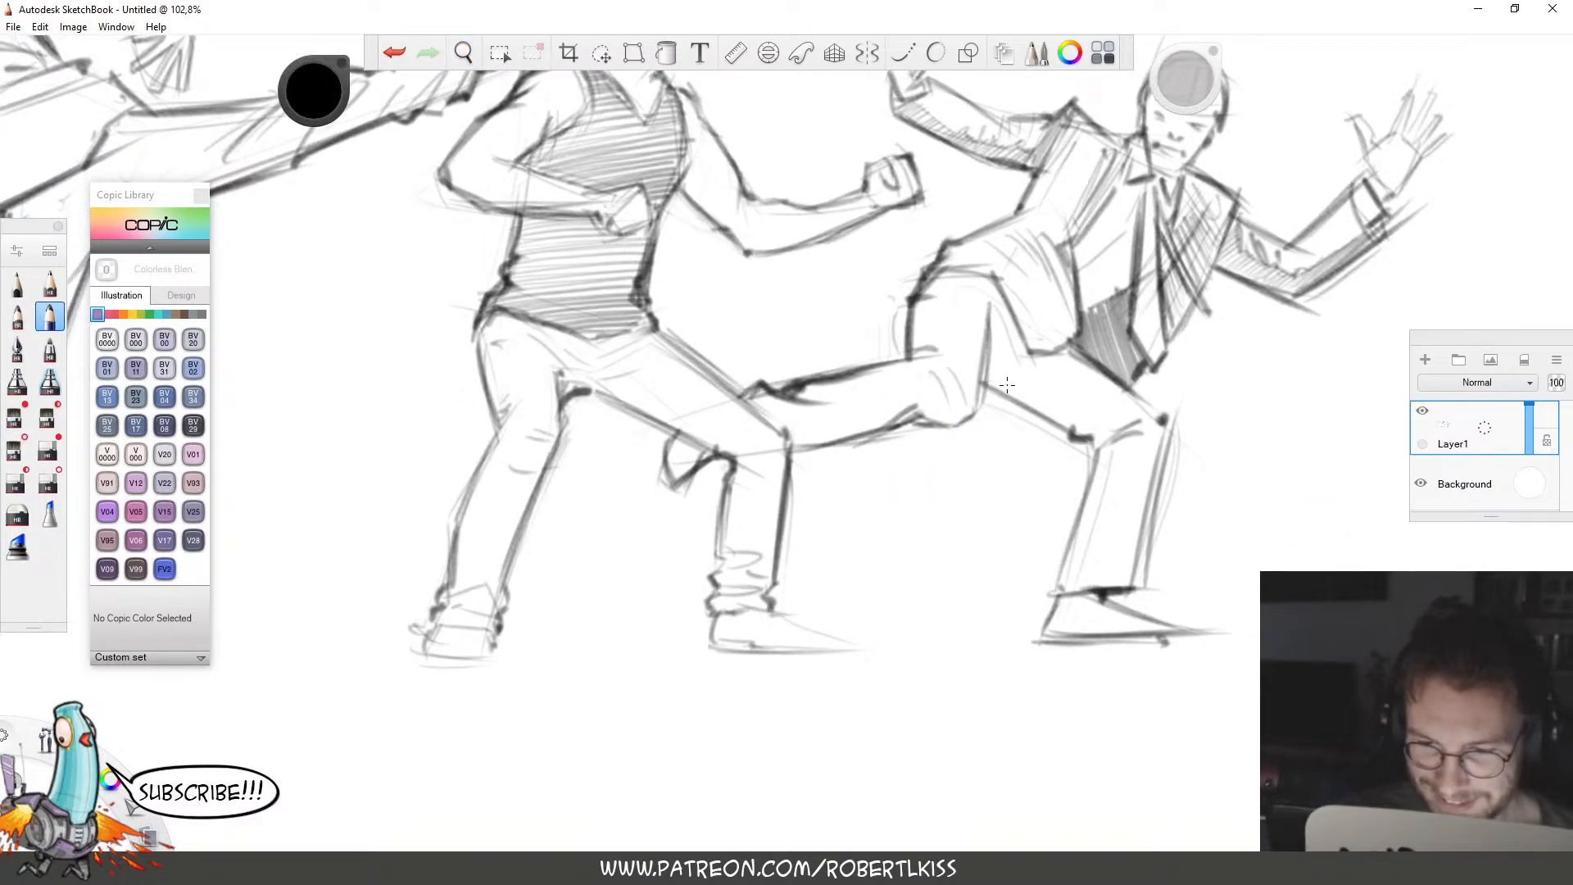
left_click_drag(992, 373, 1106, 377)
key("e")
mouse_move(1024, 328)
left_mouse_down()
mouse_move(984, 267)
mouse_move(1033, 347)
mouse_move(976, 279)
mouse_move(926, 277)
mouse_move(1000, 311)
mouse_move(1005, 338)
mouse_move(981, 375)
mouse_move(1030, 348)
mouse_move(1047, 345)
mouse_move(1025, 373)
mouse_move(1090, 373)
left_mouse_up()
key("b")
key("space")
left_click_drag(1241, 345, 1057, 434)
key("space")
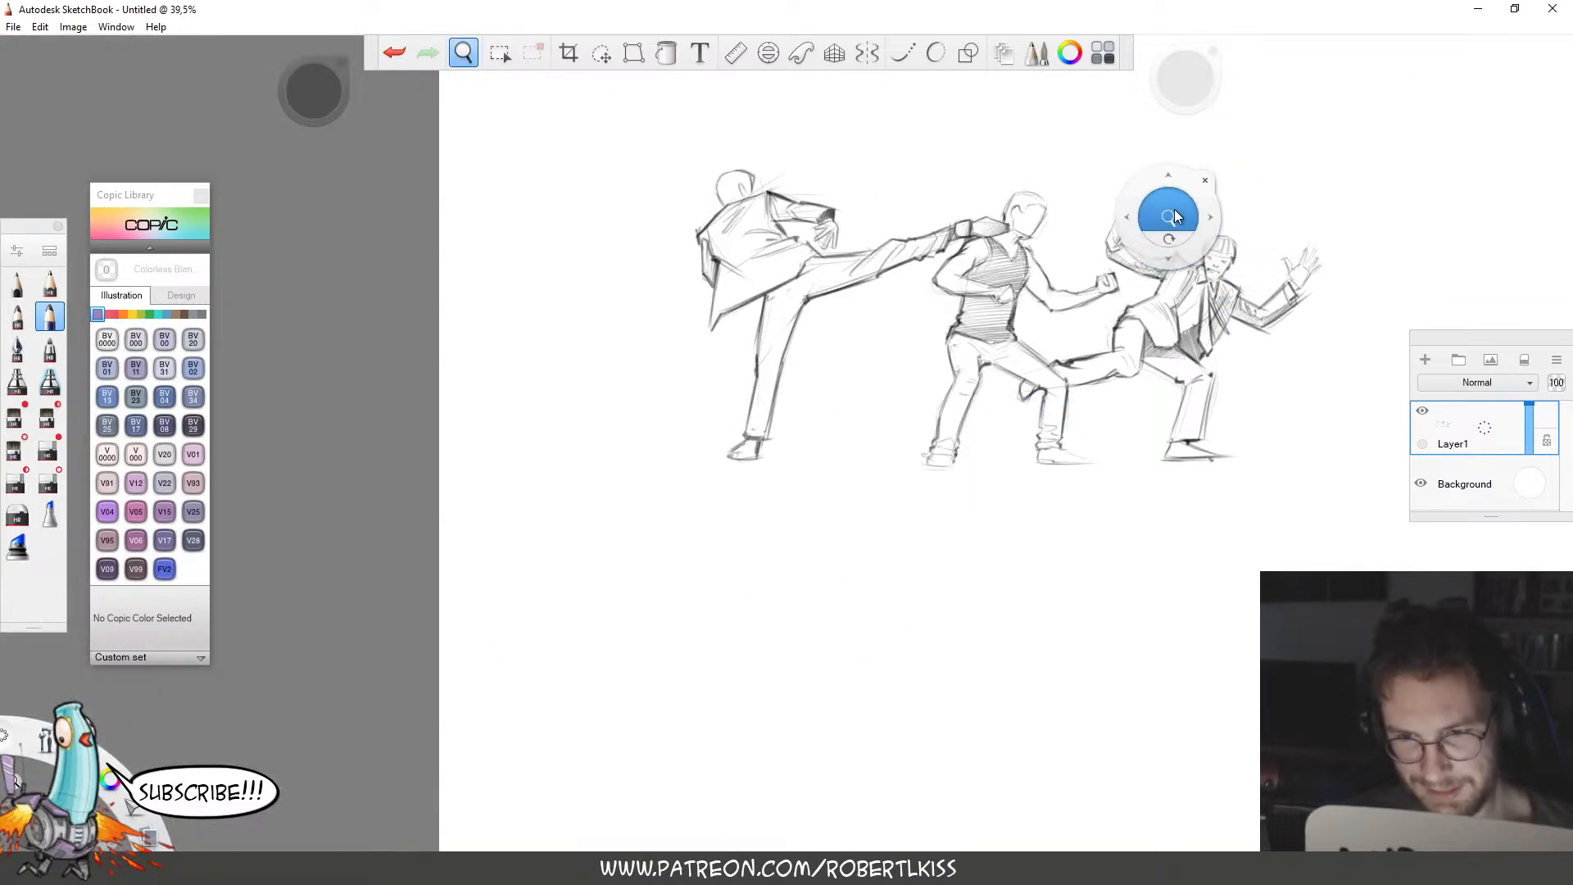
left_click_drag(1170, 219, 1298, 195)
mouse_move(1030, 245)
left_mouse_down()
mouse_move(1017, 277)
mouse_move(1036, 230)
mouse_move(1050, 256)
left_mouse_up()
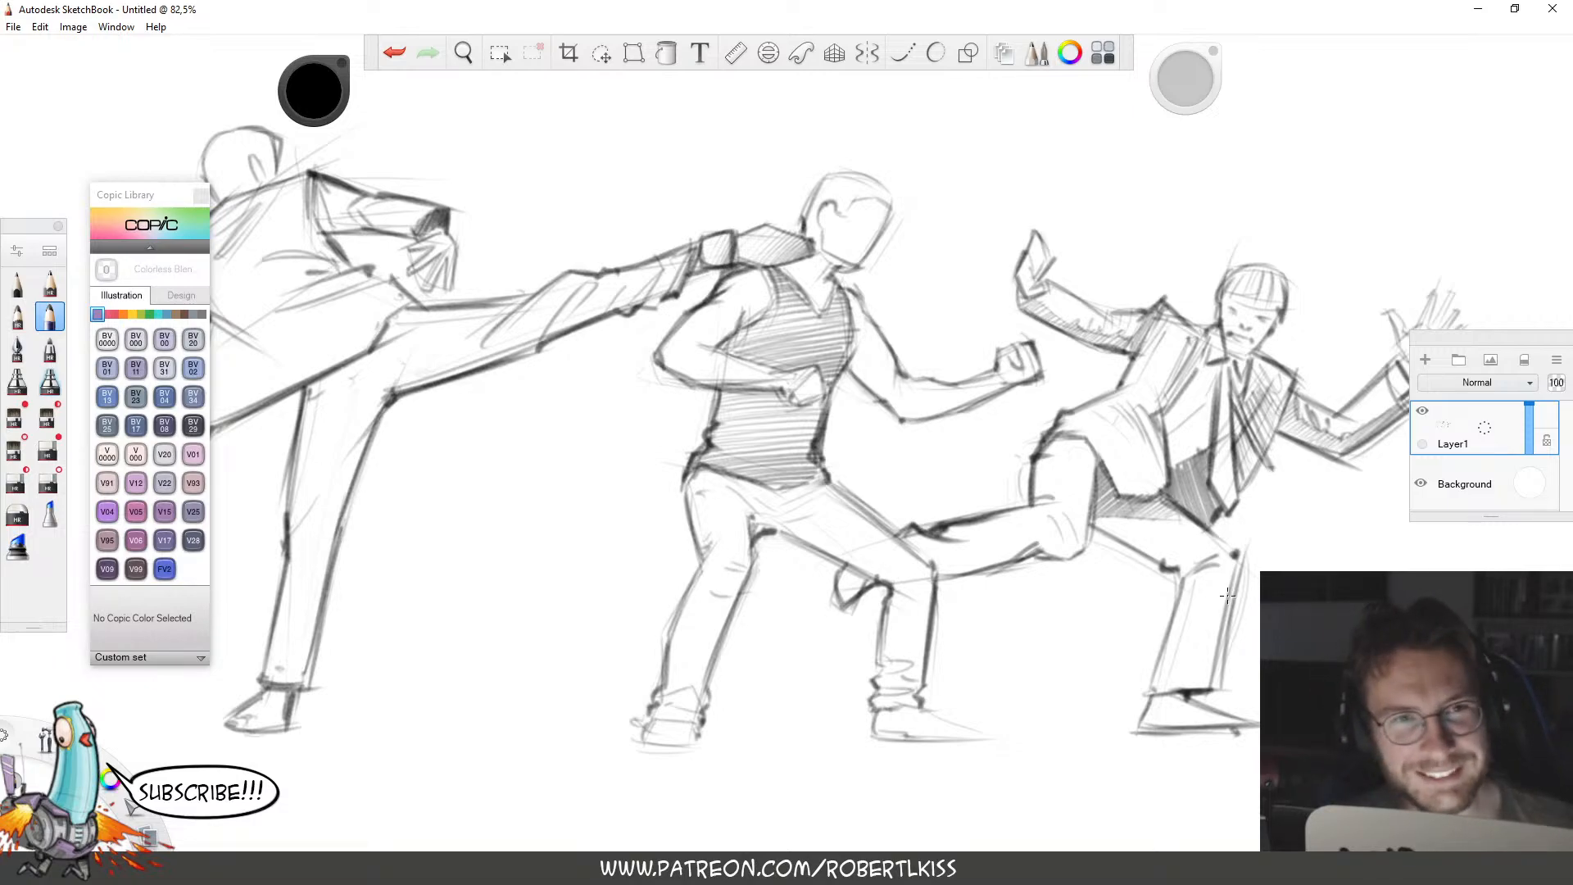
Redraw the front of the opponent's face with a pointed nose profile, cleaning it up with the eraser.
key("space")
left_click_drag(1214, 464, 1196, 556)
key("space")
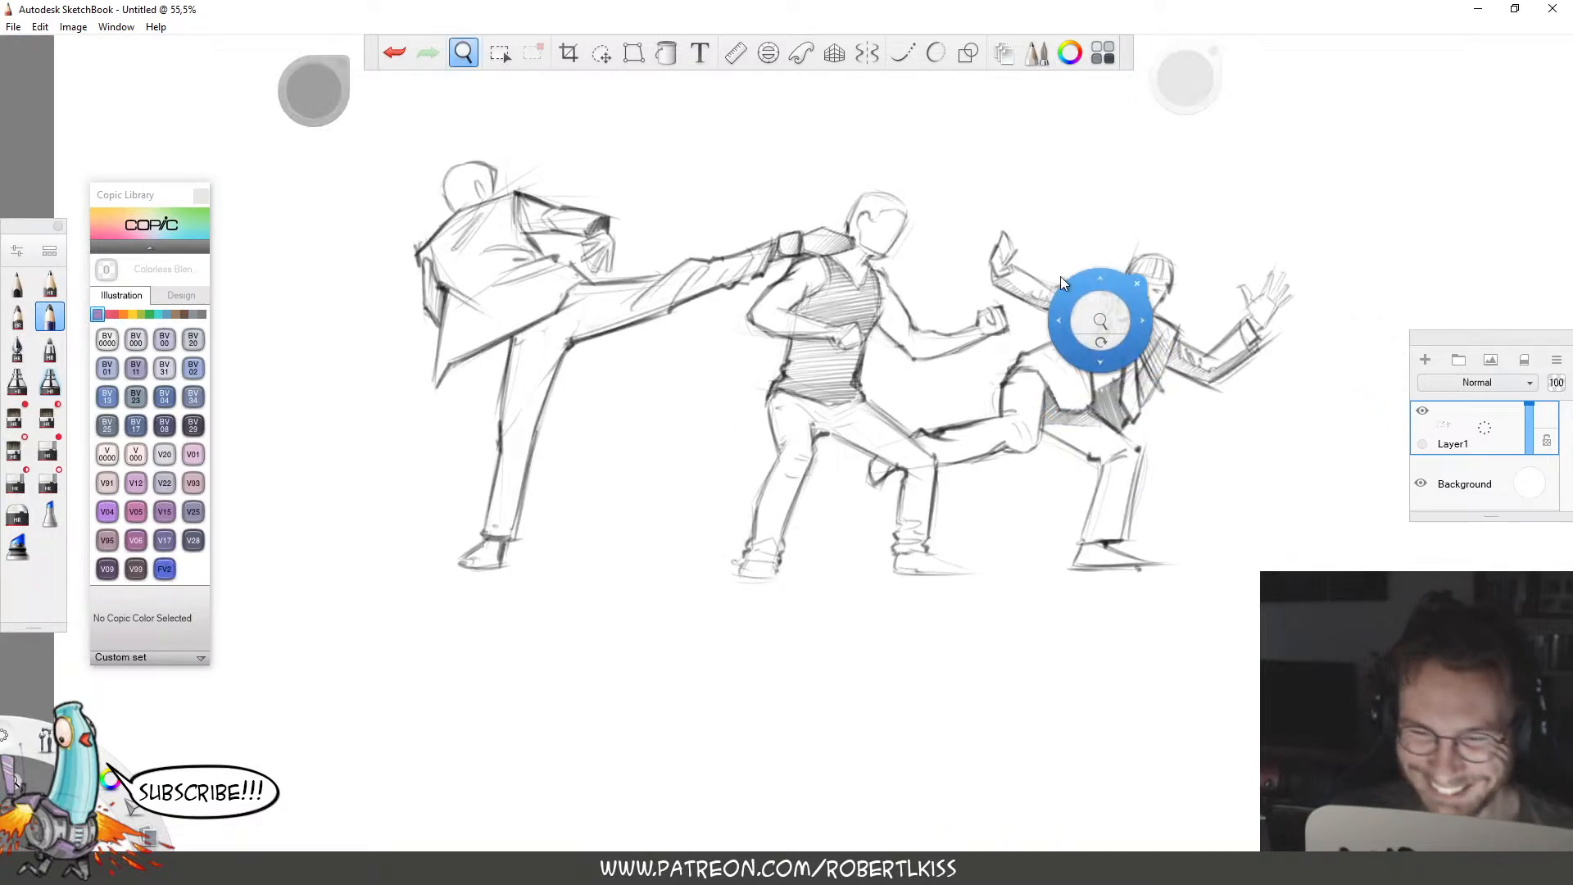
left_click_drag(1060, 277, 1079, 213)
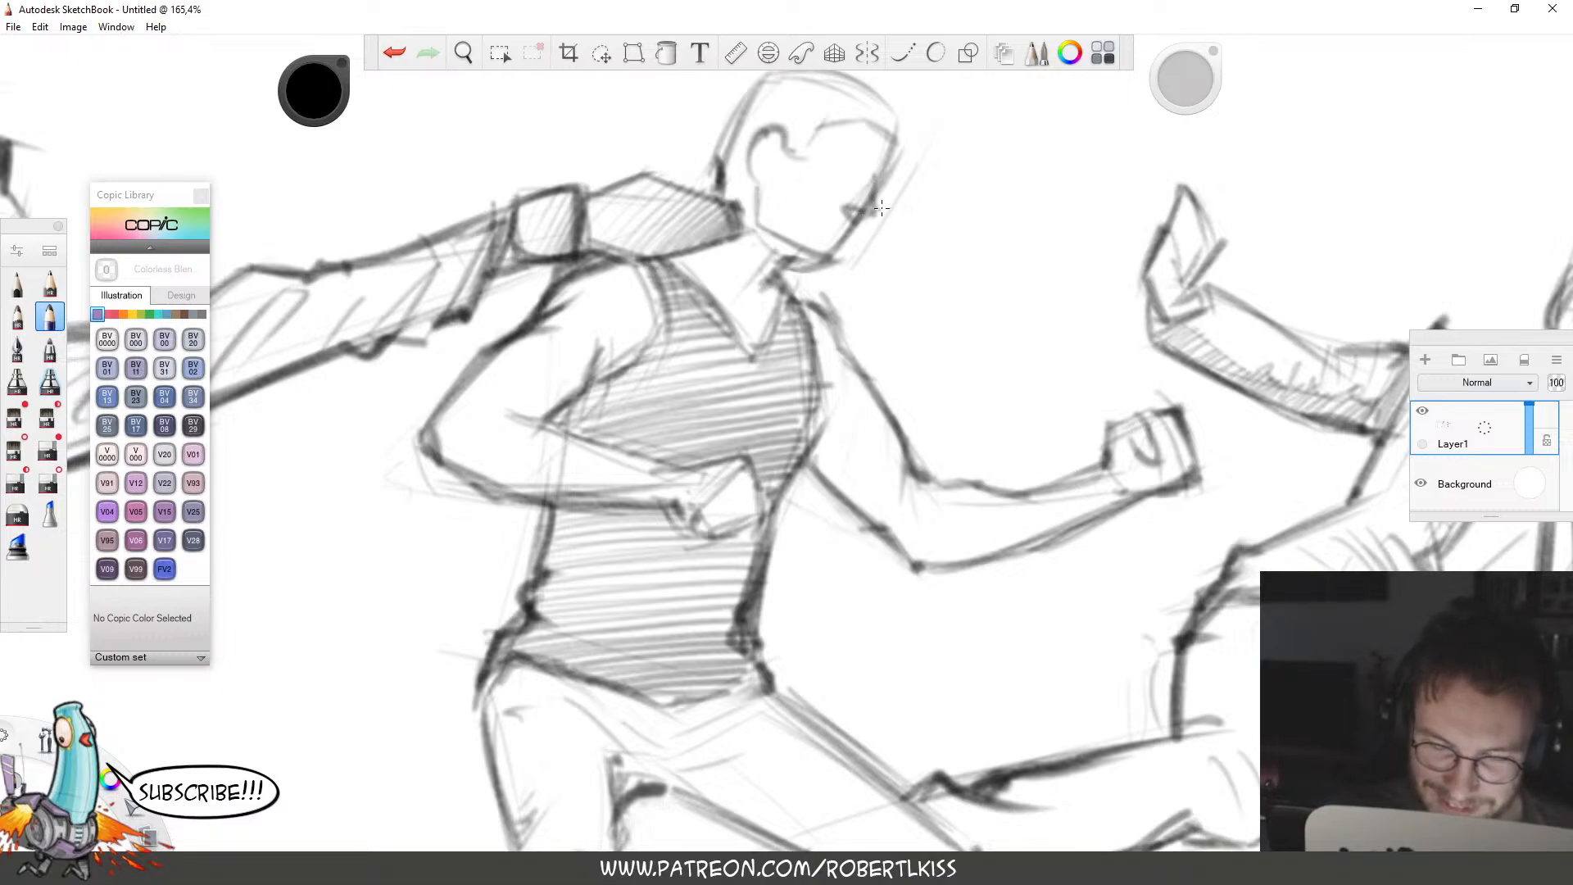
key("e")
left_click_drag(1189, 76, 1303, 153)
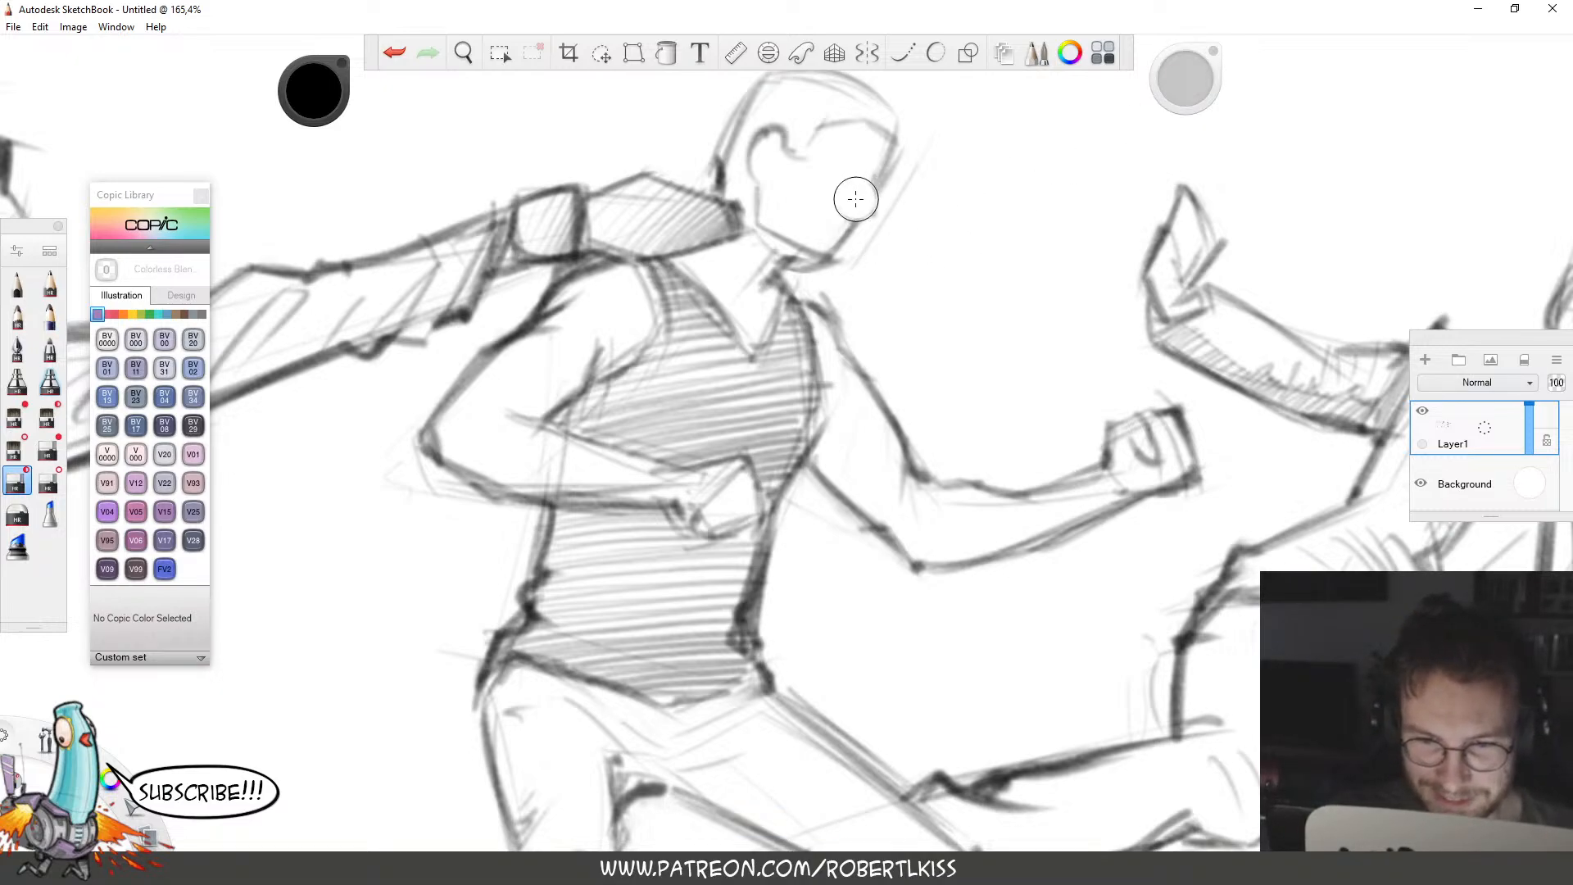
key("e")
mouse_move(852, 213)
left_mouse_down()
mouse_move(867, 215)
mouse_move(873, 180)
left_mouse_up()
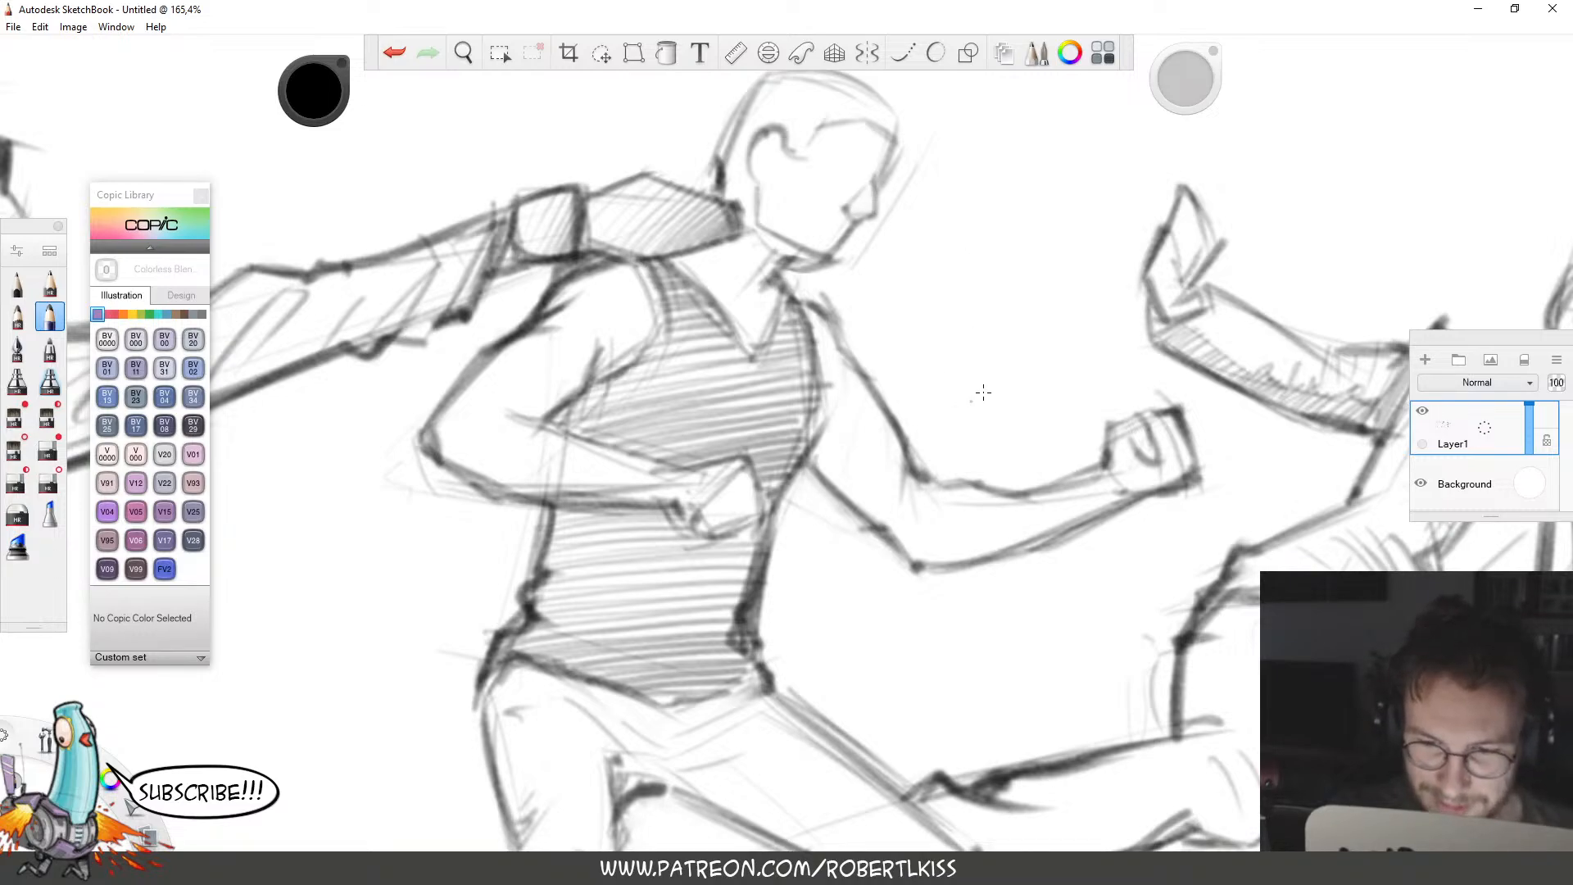
Sketch a light diamond-shaped object in the air above the third figure's raised hand.
key("space")
mouse_move(1156, 305)
left_mouse_down()
mouse_move(1097, 412)
mouse_move(1037, 269)
left_mouse_up()
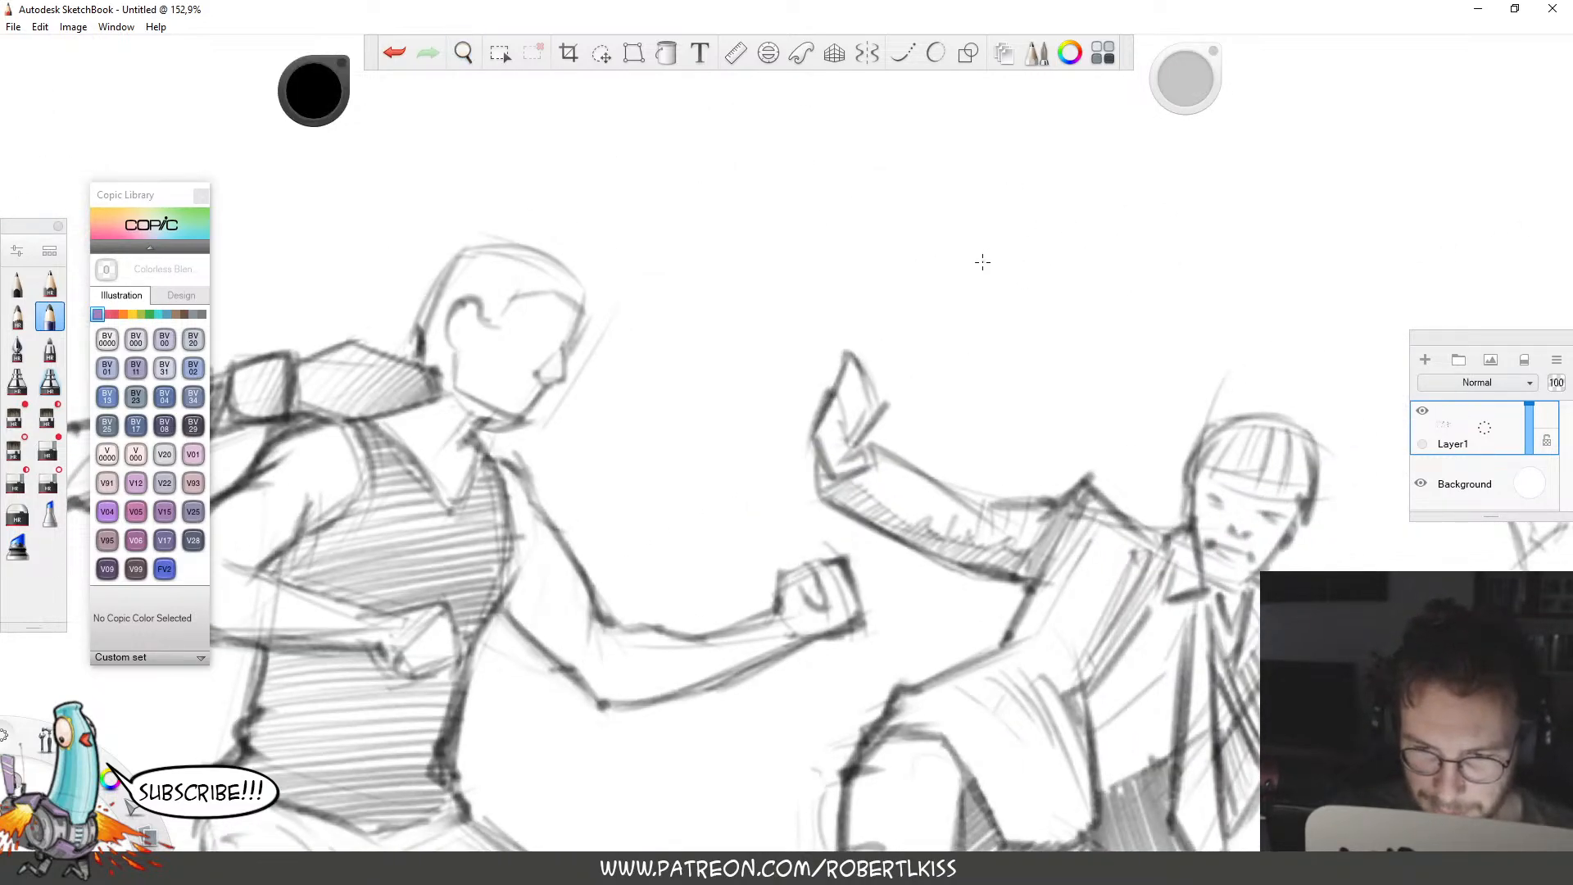
left_click_drag(1009, 202, 959, 298)
mouse_move(1022, 186)
left_mouse_down()
mouse_move(1101, 242)
mouse_move(948, 302)
left_mouse_up()
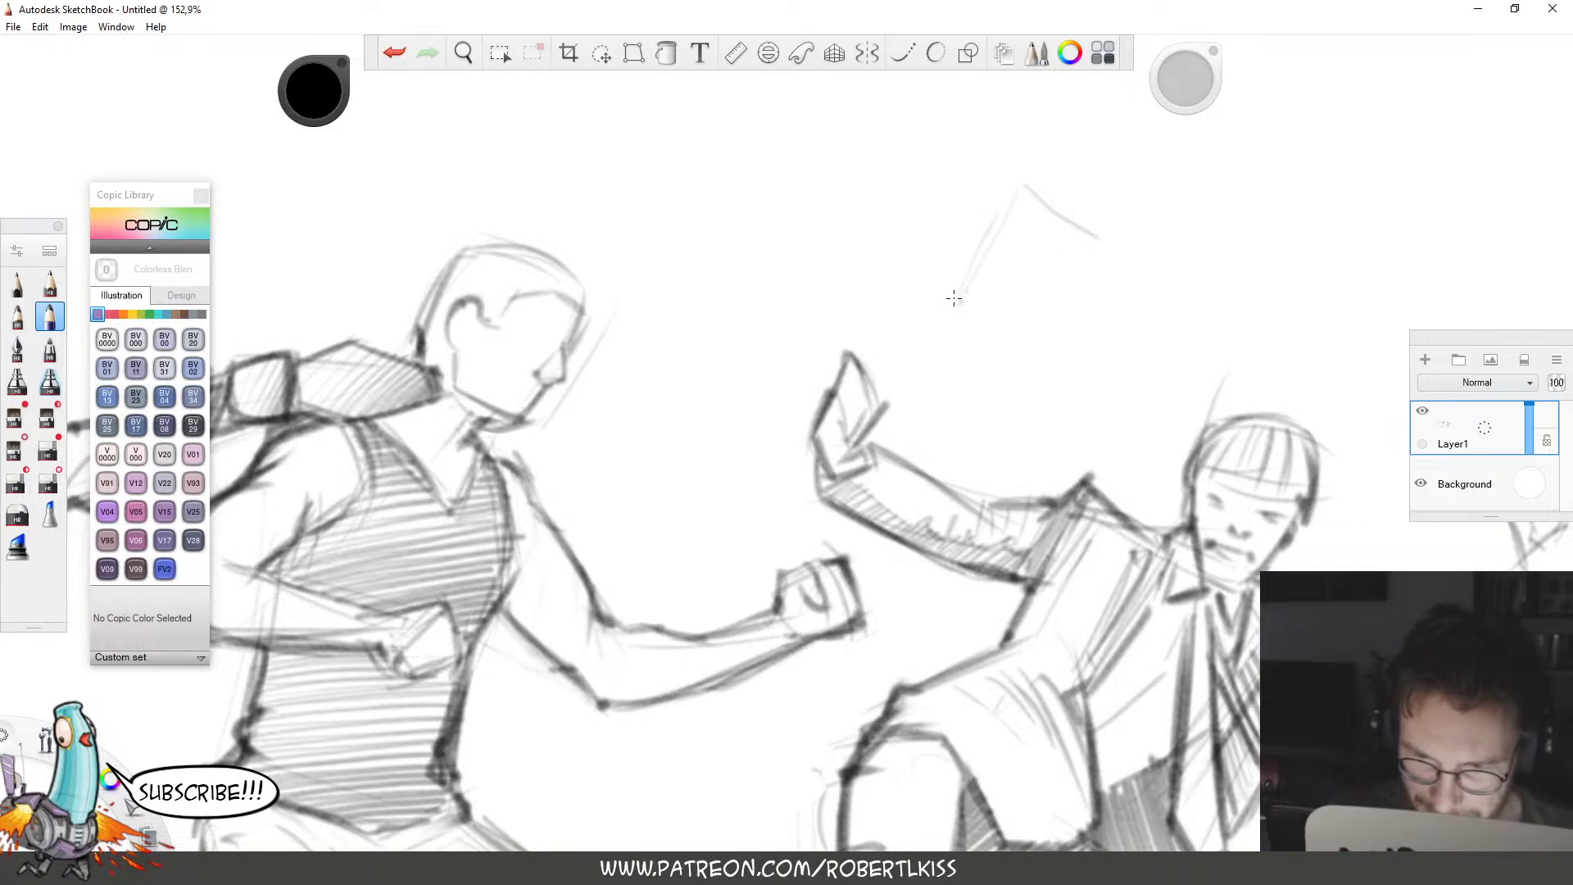
left_click_drag(1029, 176, 1094, 239)
mouse_move(977, 215)
left_mouse_down()
mouse_move(963, 299)
mouse_move(1096, 242)
left_mouse_up()
left_click_drag(978, 214, 1026, 183)
mouse_move(1028, 182)
left_mouse_down()
mouse_move(1089, 242)
mouse_move(960, 300)
mouse_move(1119, 234)
left_mouse_up()
Draw the opponent's eye, inner ear and mouth, and refine the hairline around the temple and forehead.
key("space")
left_click_drag(769, 455, 1114, 389)
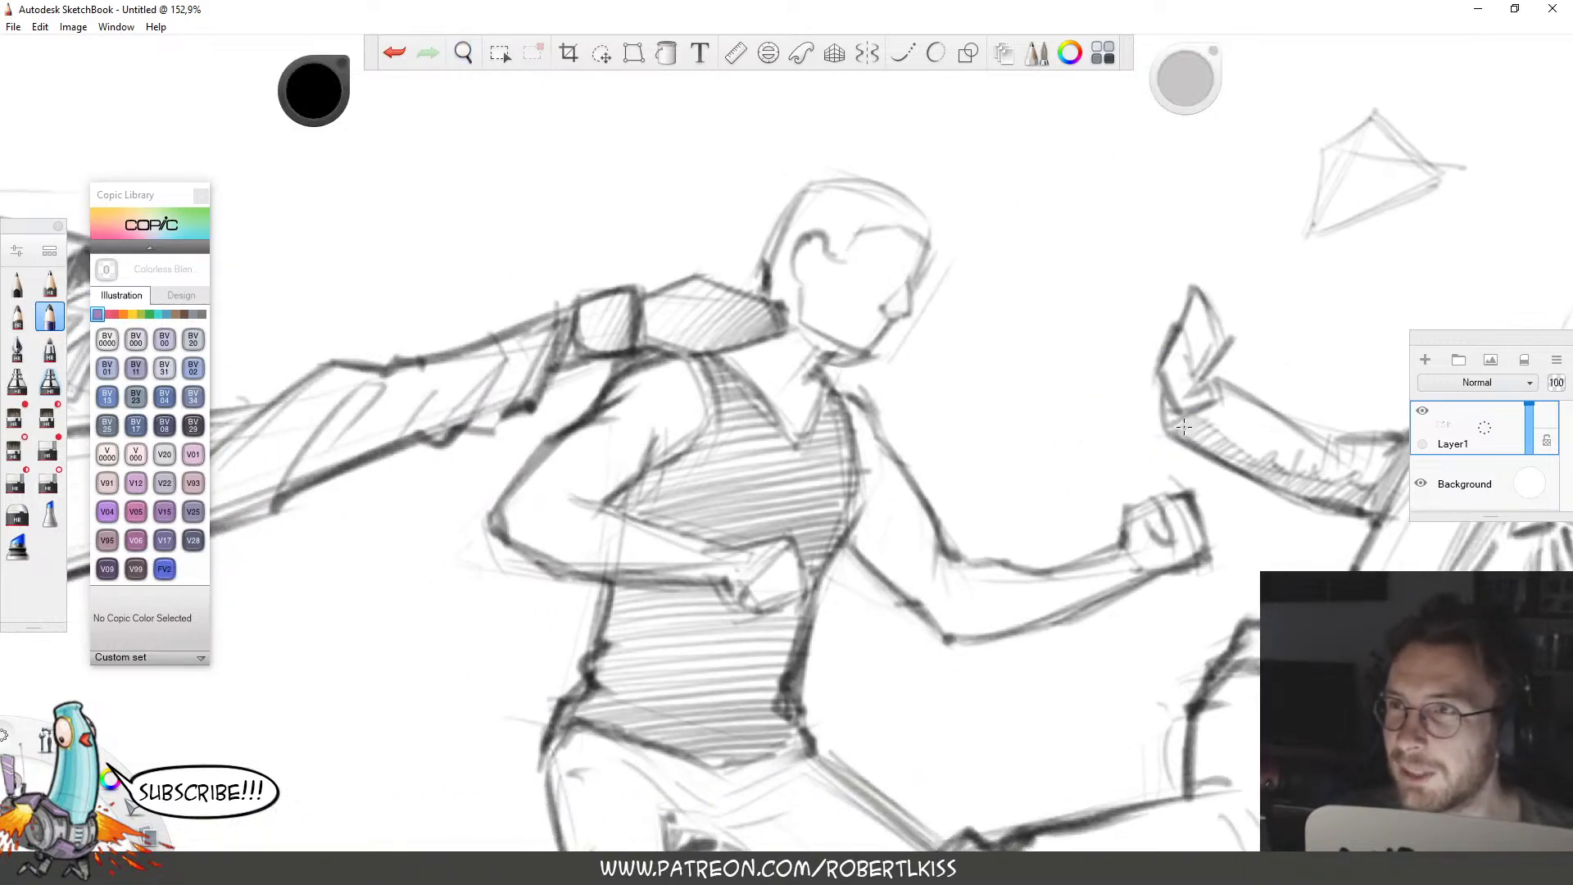
left_click(899, 264)
key("e")
key("e")
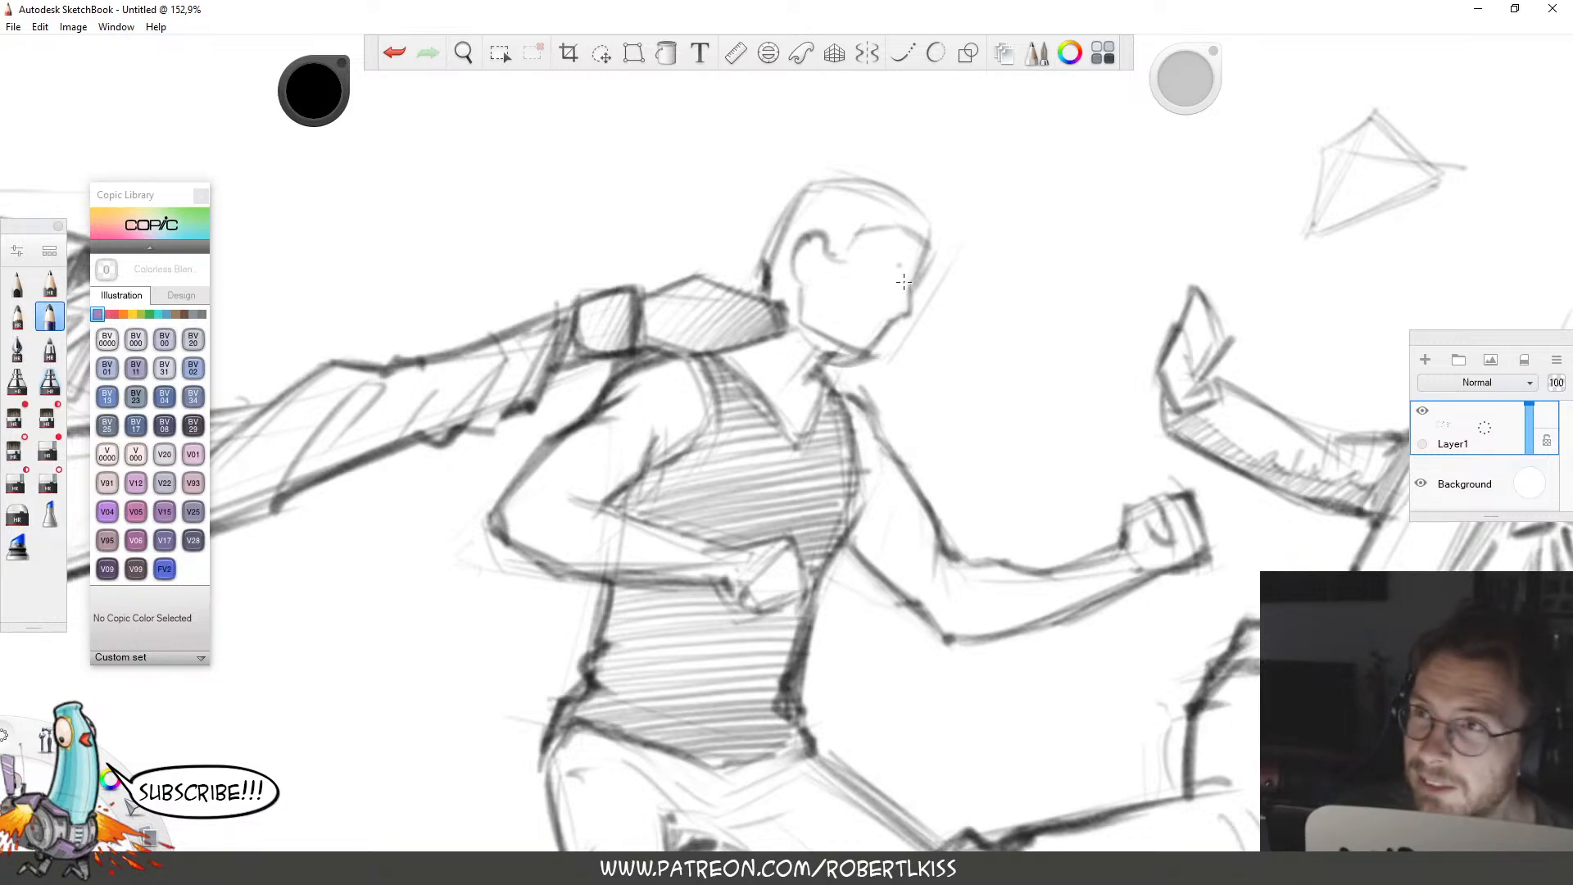
mouse_move(821, 253)
left_mouse_down()
mouse_move(812, 272)
mouse_move(818, 255)
left_mouse_up()
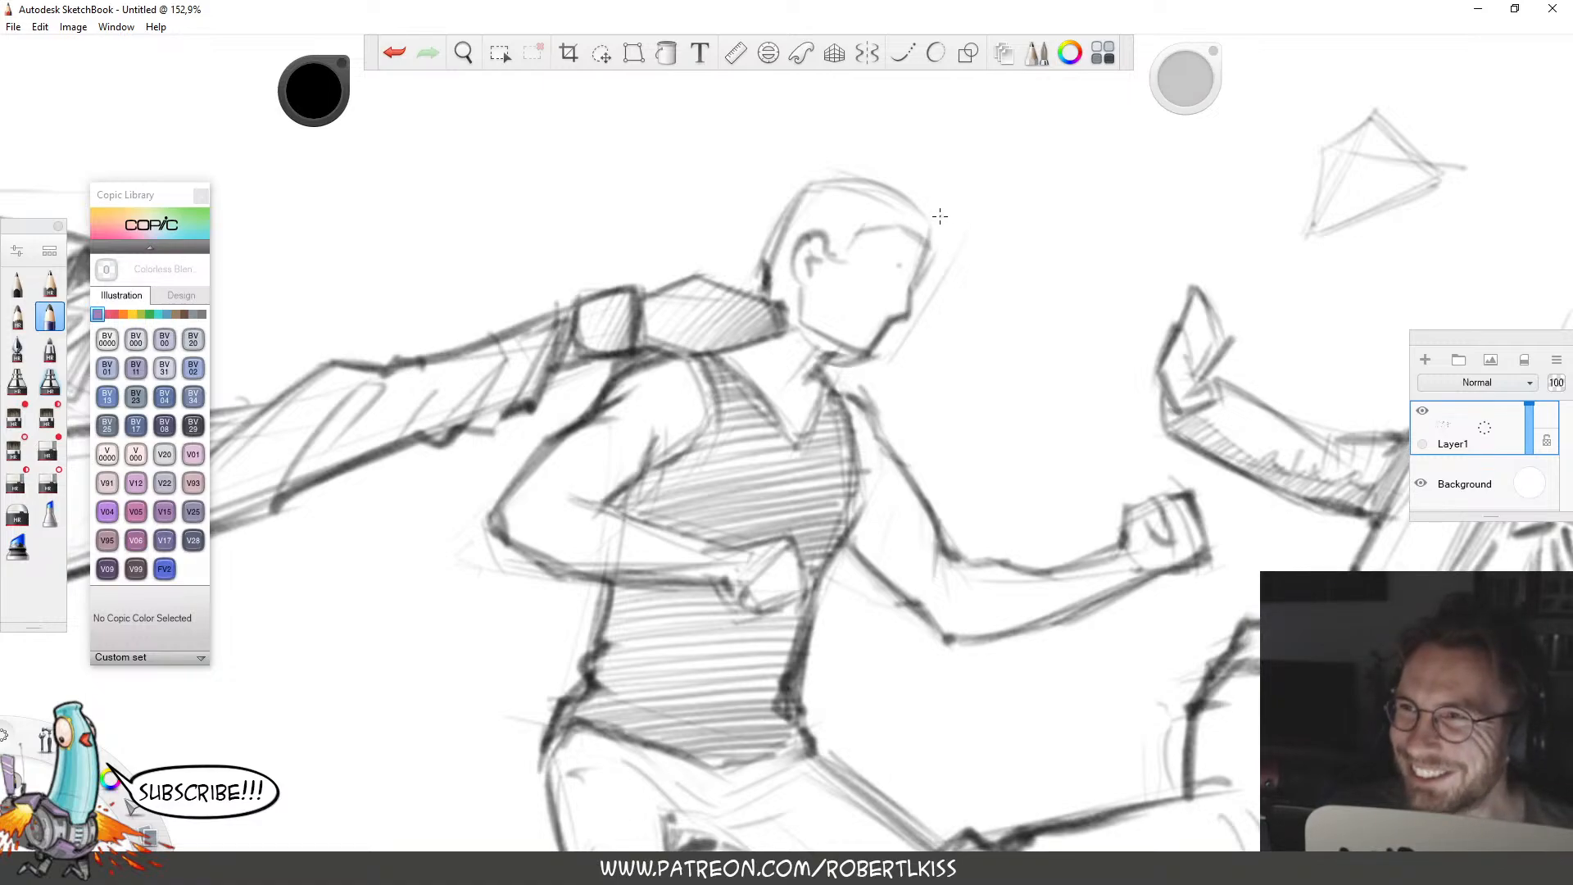
mouse_move(899, 263)
left_mouse_down()
mouse_move(869, 343)
mouse_move(887, 325)
left_mouse_up()
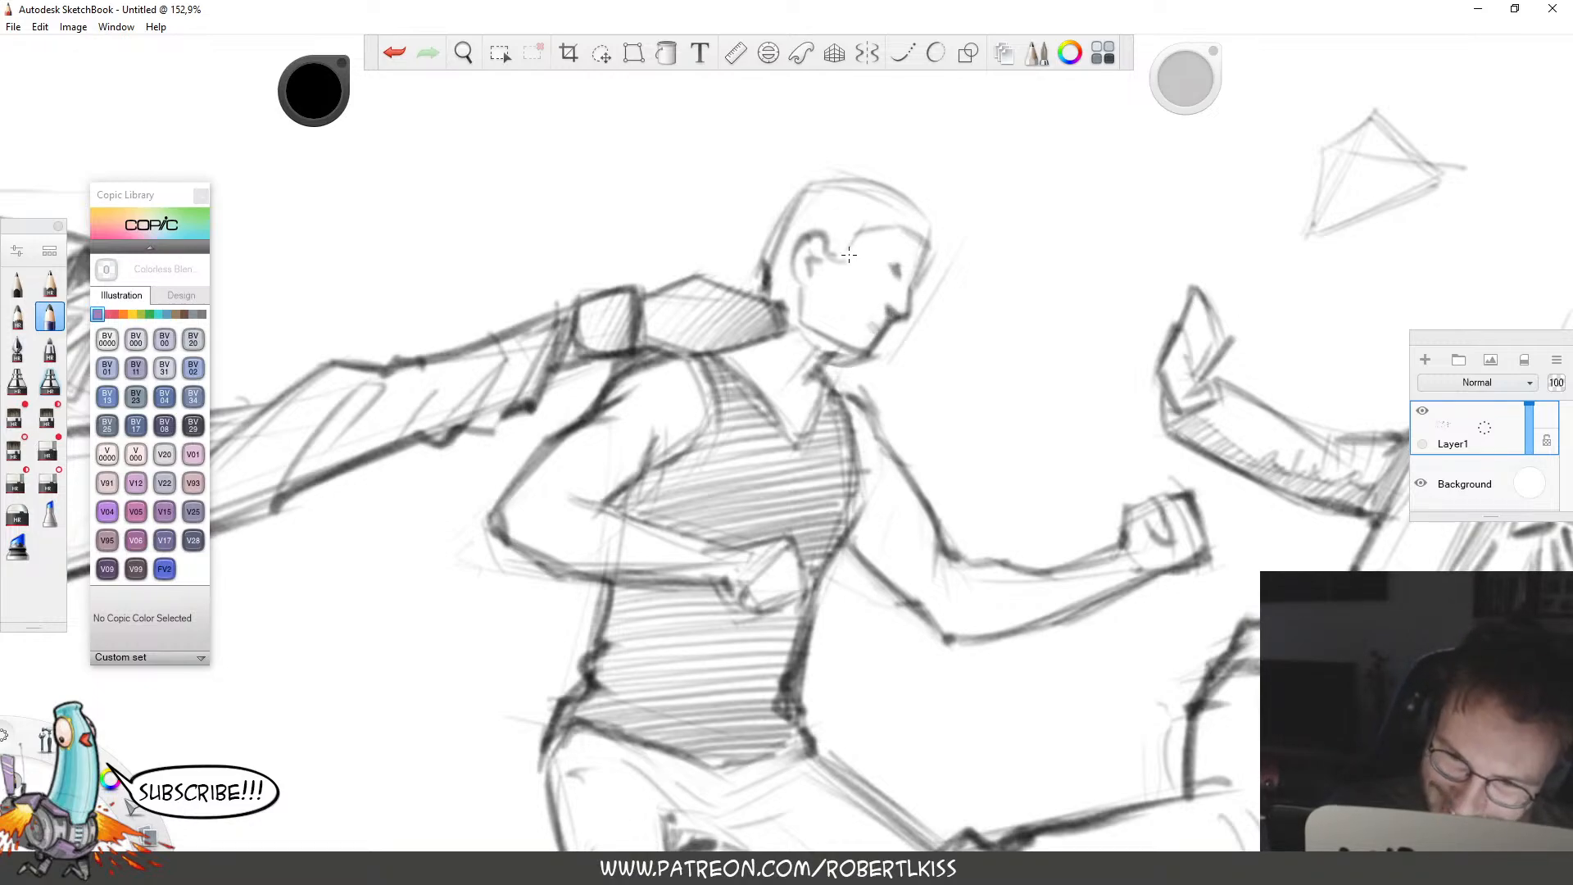
left_click_drag(843, 260, 885, 229)
mouse_move(886, 240)
left_mouse_down()
mouse_move(921, 225)
mouse_move(920, 264)
left_mouse_up()
left_click_drag(912, 211, 942, 261)
Rework the floating diamond into a smaller triangular shape surrounded by tilted elliptical outlines.
key("space")
left_click_drag(1221, 322, 657, 393)
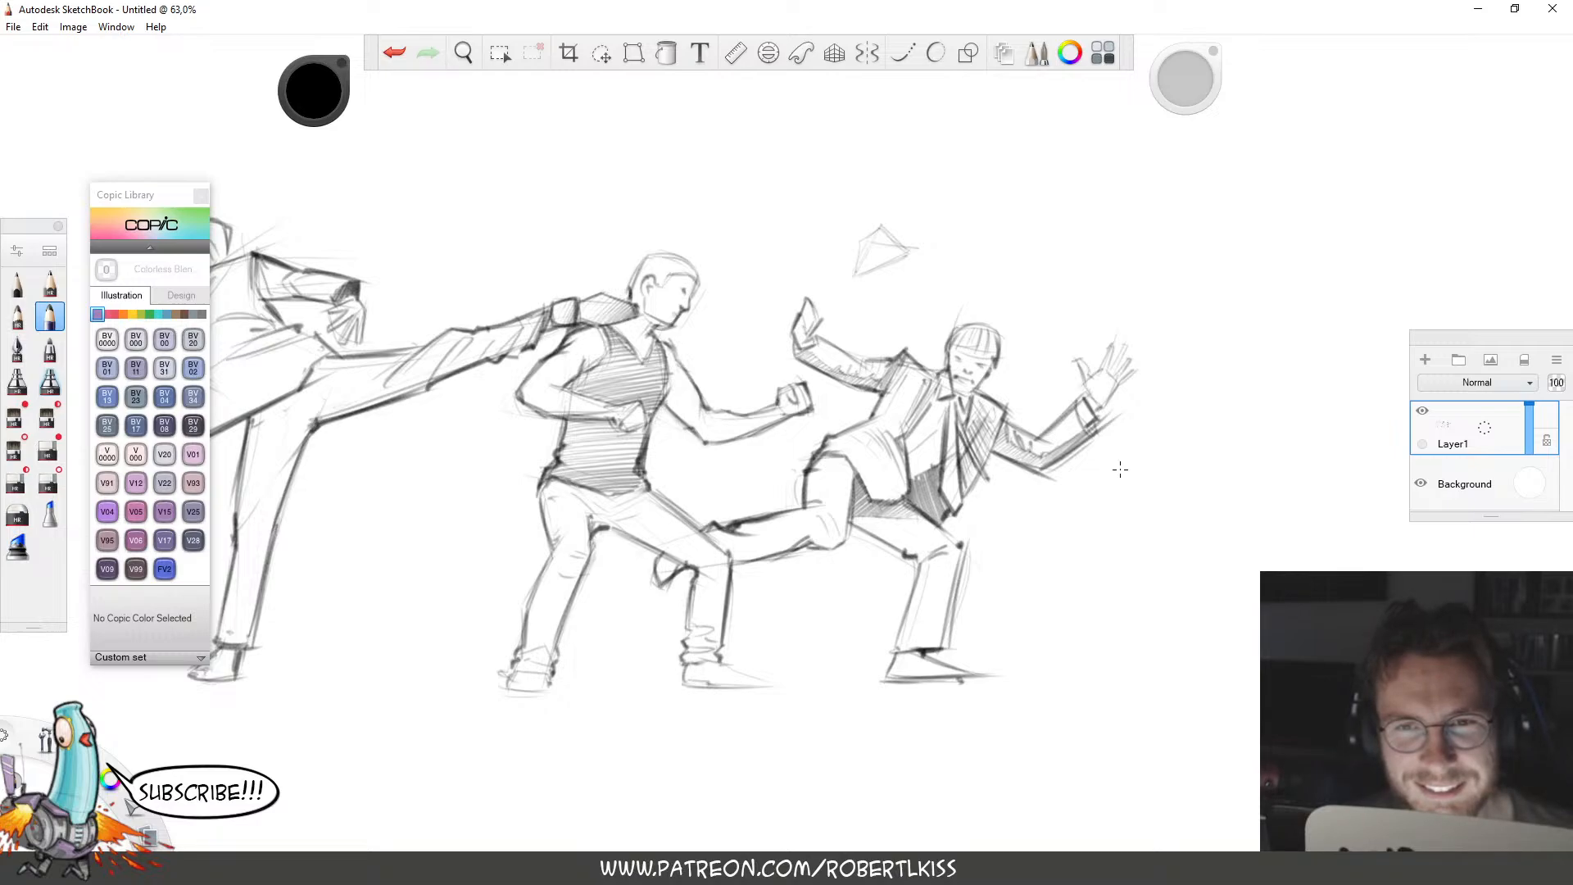
key("space")
left_click_drag(1106, 461, 1162, 451)
key("e")
mouse_move(934, 221)
left_mouse_down()
mouse_move(911, 244)
mouse_move(915, 264)
mouse_move(939, 268)
left_mouse_up()
key("e")
key("space")
mouse_move(1030, 217)
left_mouse_down()
mouse_move(1125, 192)
mouse_move(1117, 343)
mouse_move(1047, 208)
mouse_move(982, 375)
mouse_move(980, 240)
mouse_move(1047, 350)
mouse_move(900, 285)
mouse_move(1115, 285)
mouse_move(944, 320)
mouse_move(957, 301)
mouse_move(1059, 281)
mouse_move(930, 312)
mouse_move(924, 332)
mouse_move(1063, 266)
mouse_move(942, 289)
mouse_move(1002, 287)
mouse_move(1014, 258)
mouse_move(945, 296)
mouse_move(1000, 318)
mouse_move(1019, 258)
mouse_move(1001, 319)
mouse_move(979, 284)
mouse_move(941, 289)
mouse_move(992, 293)
mouse_move(951, 288)
mouse_move(1018, 252)
mouse_move(1004, 321)
mouse_move(995, 286)
mouse_move(950, 291)
mouse_move(988, 305)
mouse_move(1018, 256)
left_mouse_up()
mouse_move(912, 322)
left_mouse_down()
mouse_move(1069, 255)
mouse_move(888, 312)
mouse_move(1147, 264)
mouse_move(1118, 246)
mouse_move(979, 236)
left_mouse_up()
left_click_drag(1102, 315, 1001, 235)
Add light shading strokes along the opponent's extended arm, from the shoulder to the forearm.
key("space")
mouse_move(1138, 346)
left_mouse_down()
mouse_move(1110, 338)
mouse_move(1026, 440)
left_mouse_up()
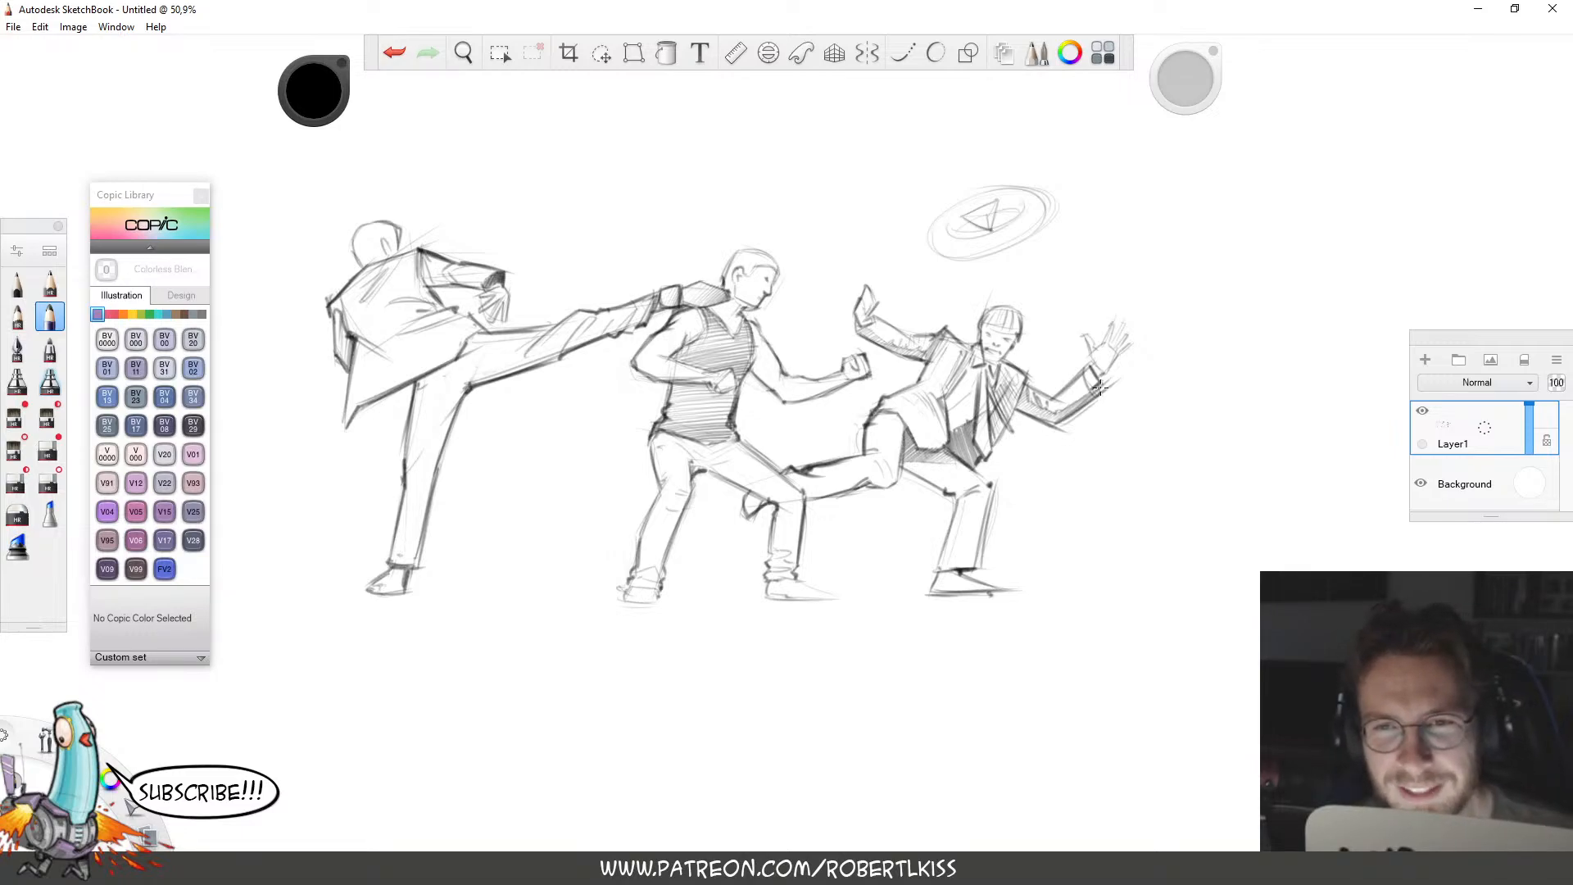
key("space")
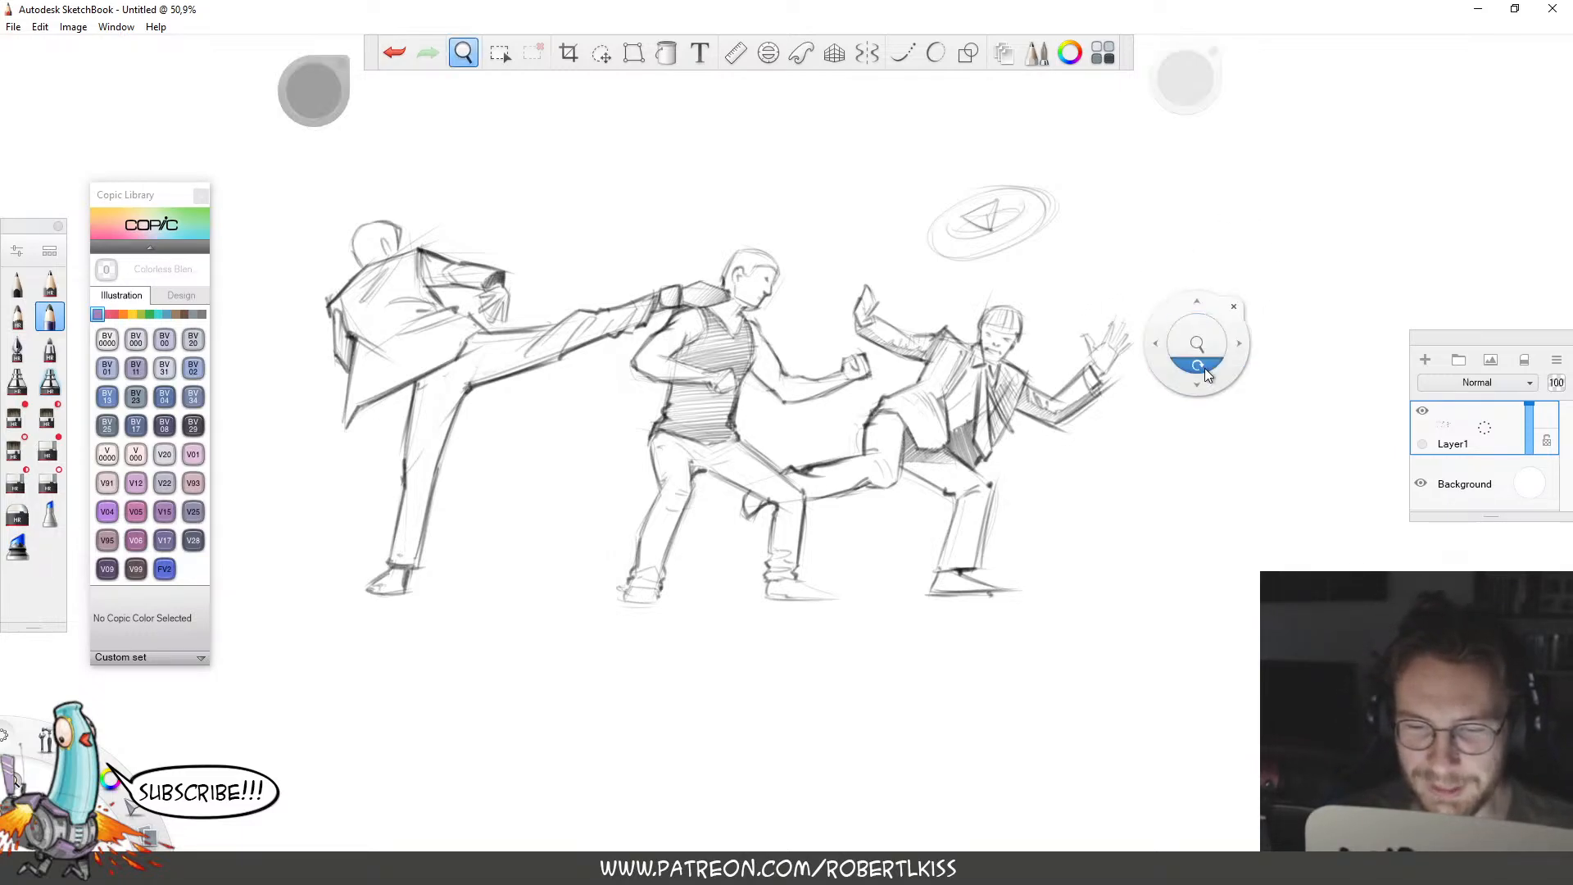
left_click_drag(1195, 393, 1159, 518)
left_click(1272, 398)
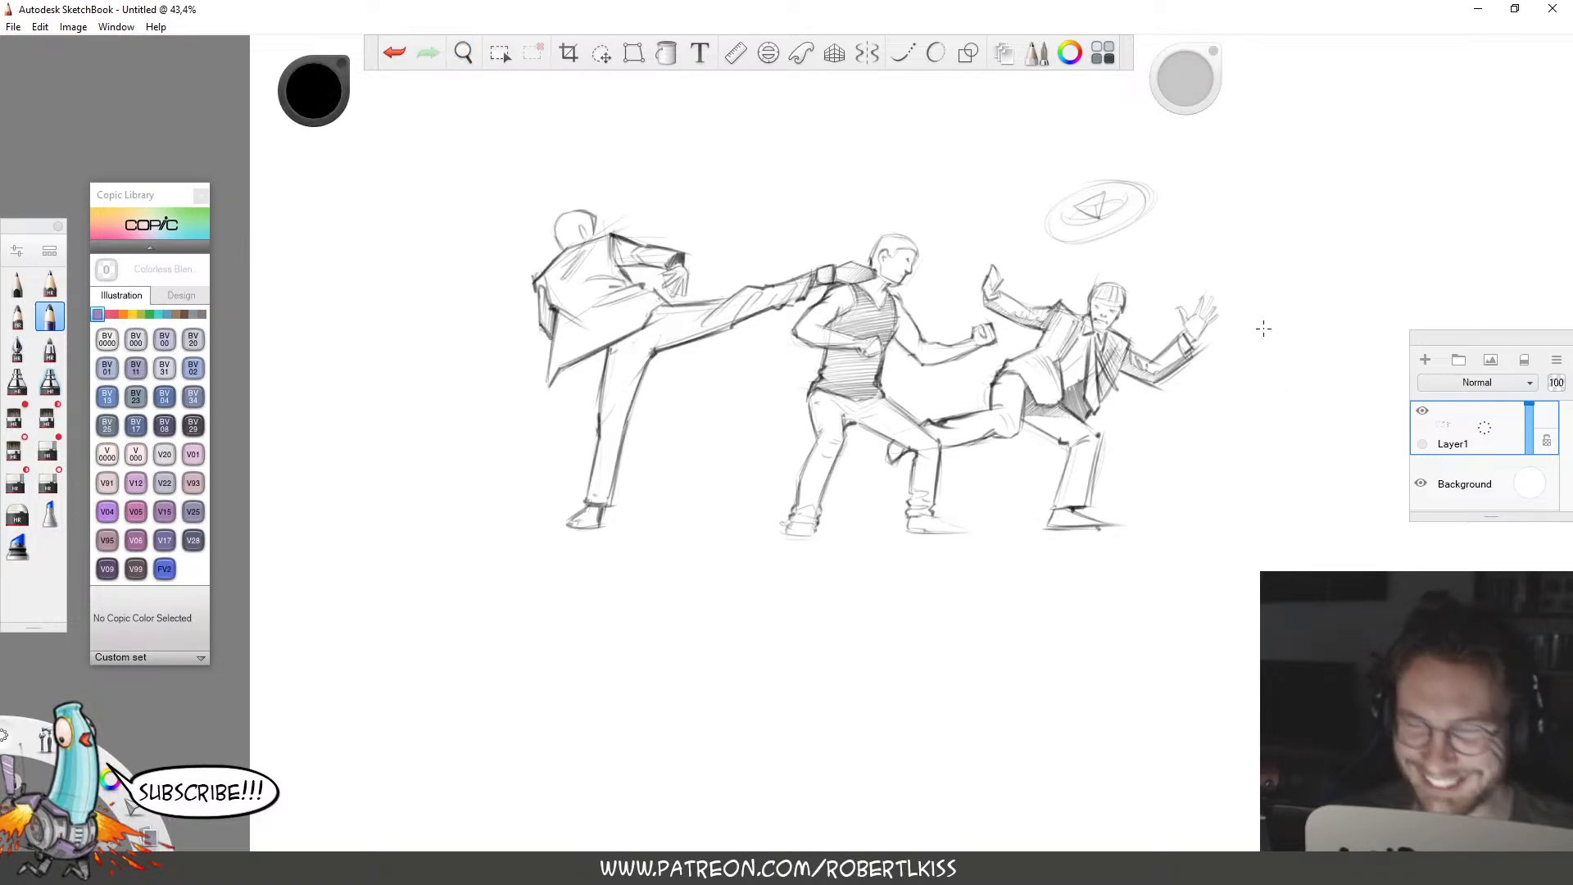
key("space")
left_click_drag(951, 381, 1045, 381)
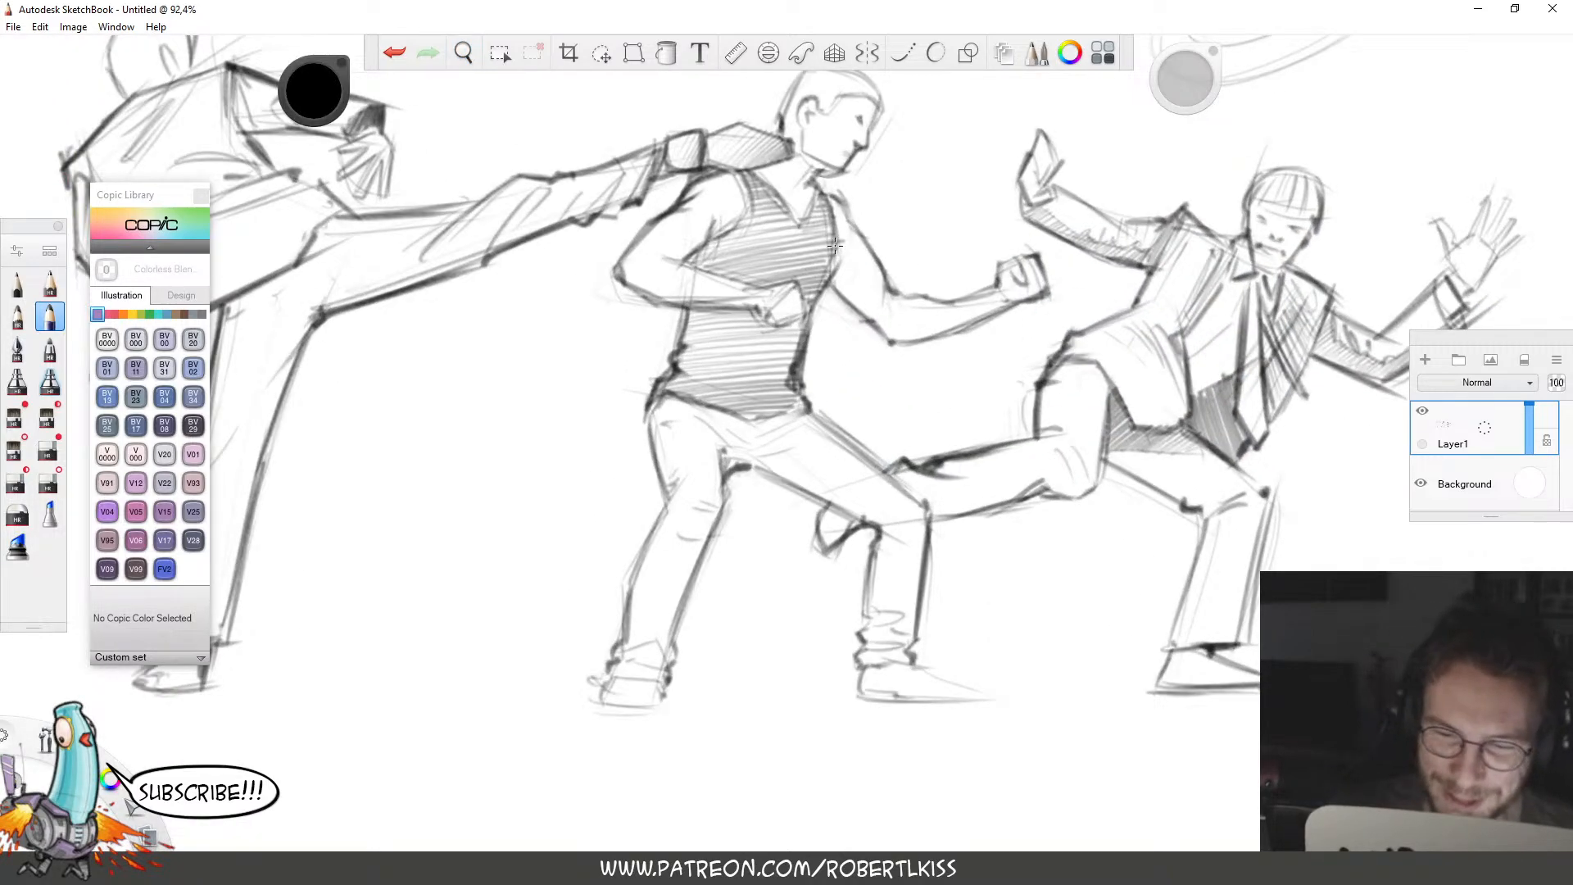
mouse_move(840, 239)
left_mouse_down()
mouse_move(884, 310)
mouse_move(1000, 311)
left_mouse_up()
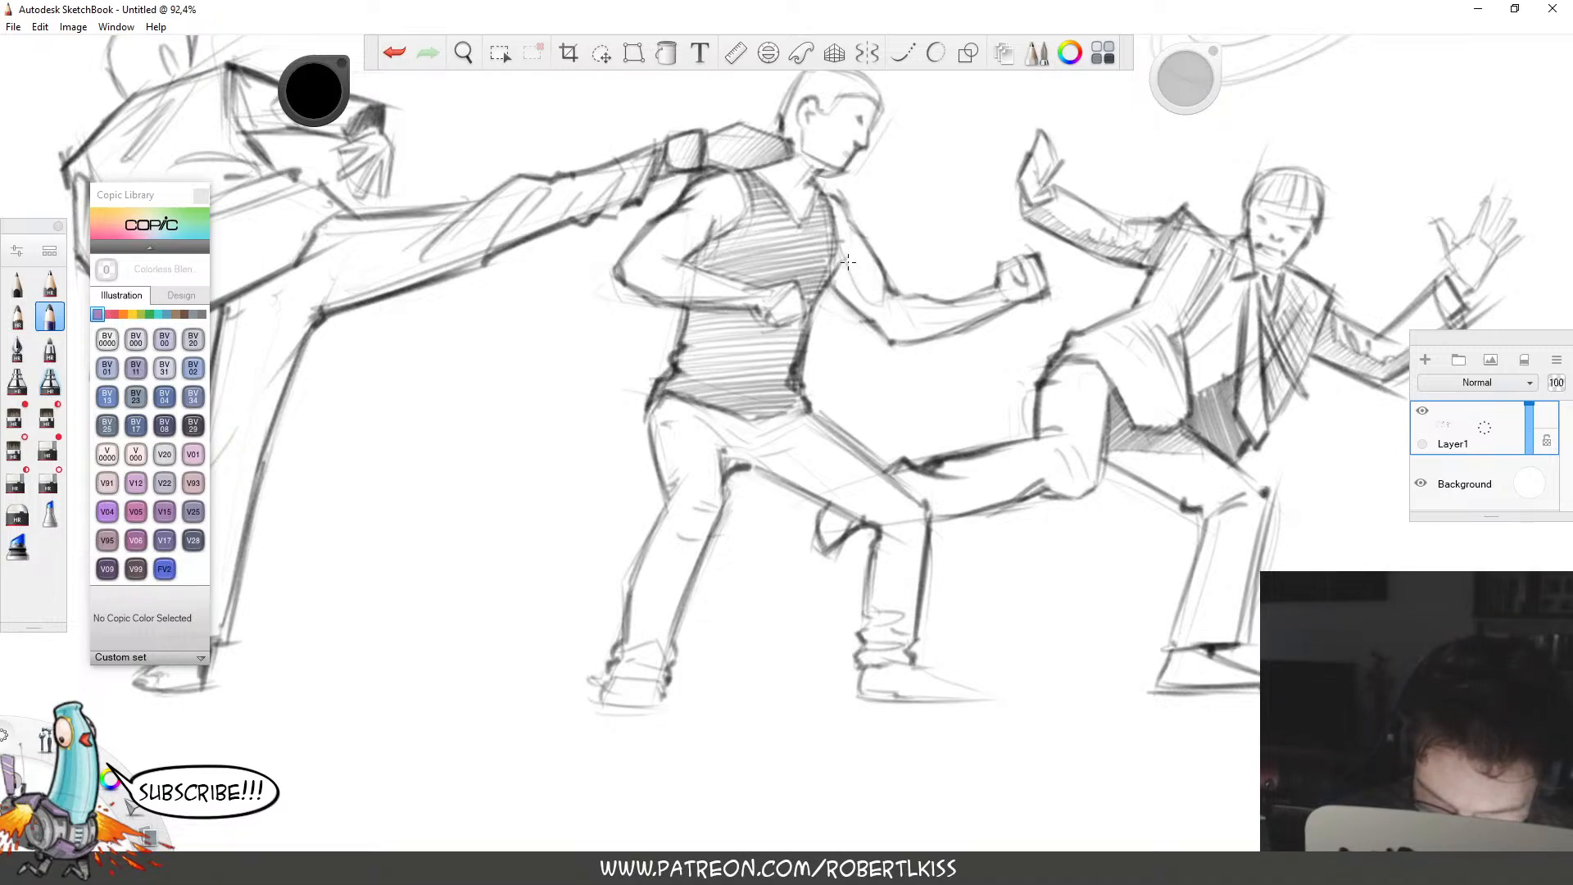
mouse_move(880, 303)
left_mouse_down()
mouse_move(901, 334)
mouse_move(979, 315)
left_mouse_up()
Strengthen the trouser lines down both edges of the third figure's standing lower leg.
key("space")
left_click_drag(1177, 335, 961, 502)
left_click_drag(1000, 420, 1127, 502)
left_click_drag(1127, 502, 1137, 545)
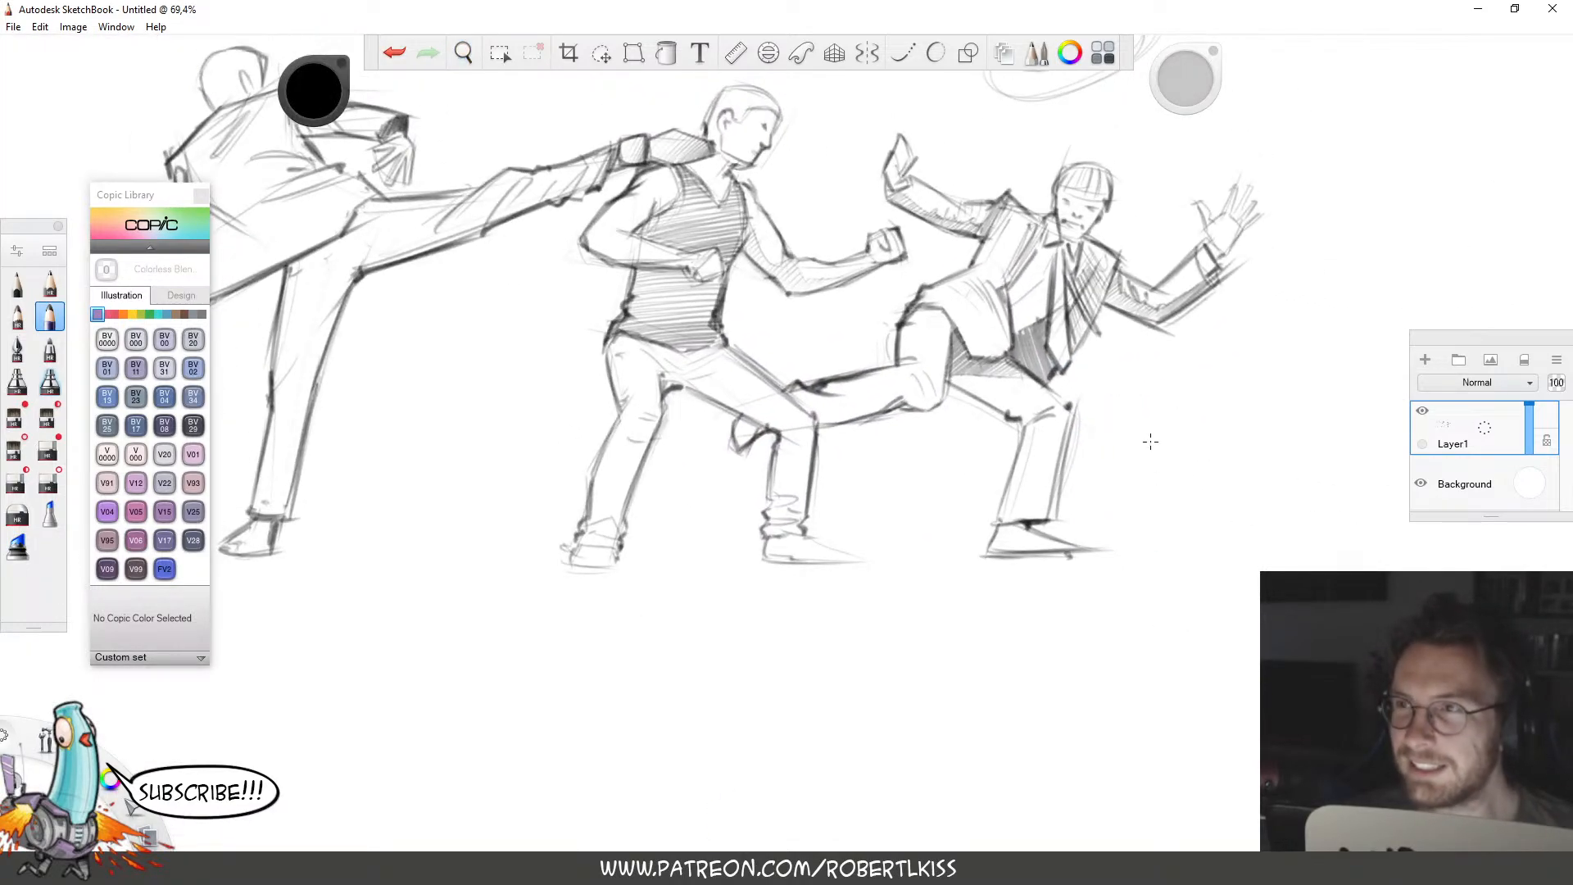
mouse_move(1019, 411)
left_mouse_down()
mouse_move(1030, 418)
mouse_move(998, 523)
left_mouse_up()
left_click_drag(1074, 414, 1062, 516)
key("space")
left_click_drag(1142, 343, 1147, 393)
key("space")
left_click_drag(1105, 487, 984, 567)
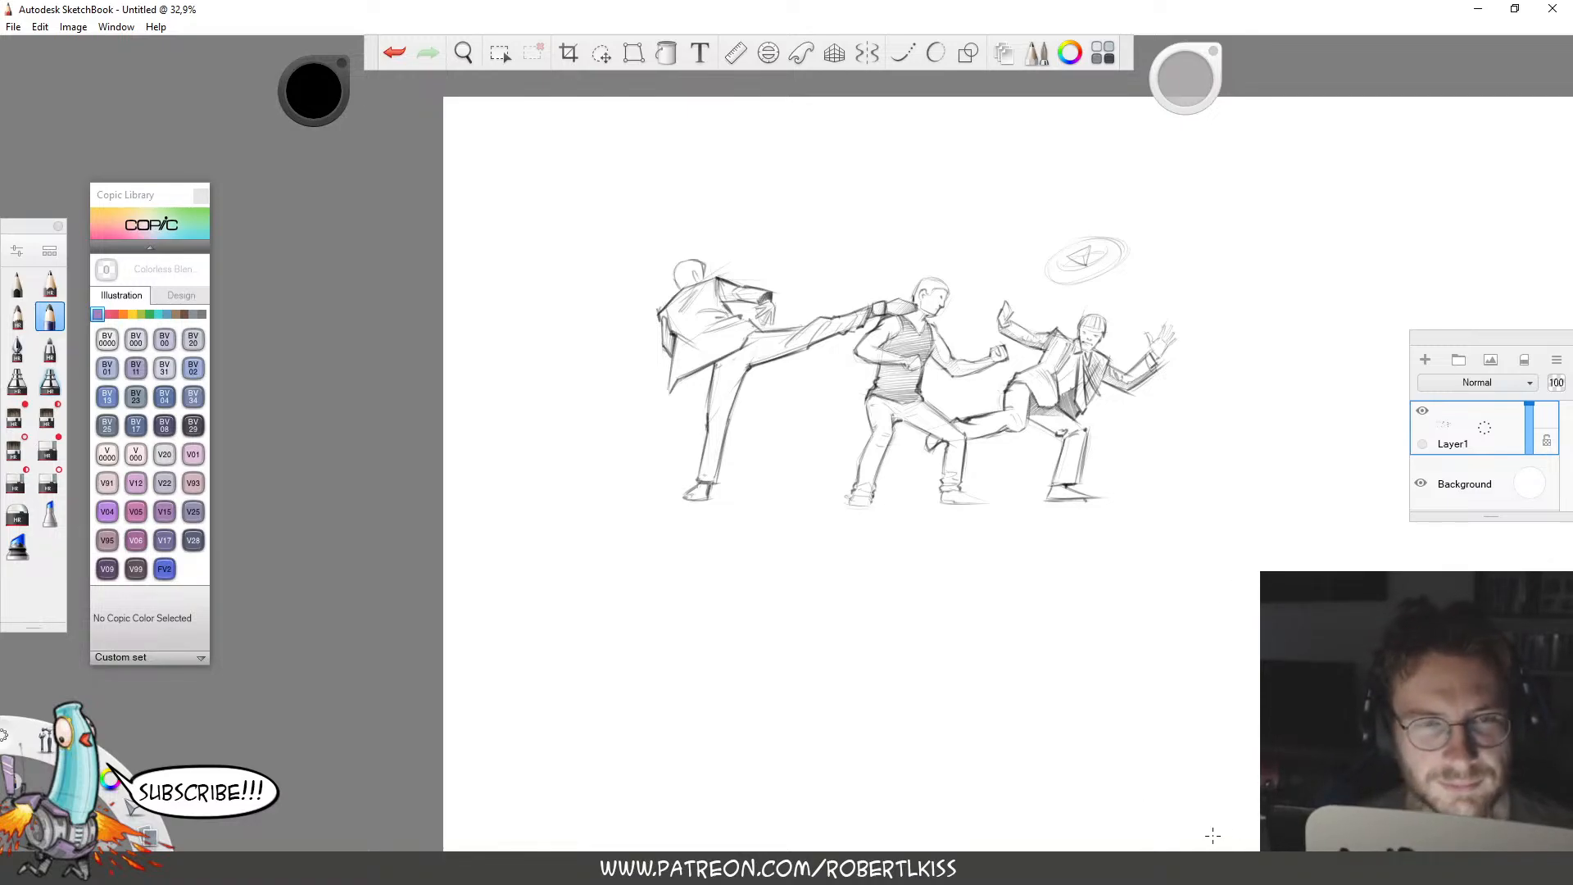
key("space")
left_click_drag(1173, 379, 864, 529)
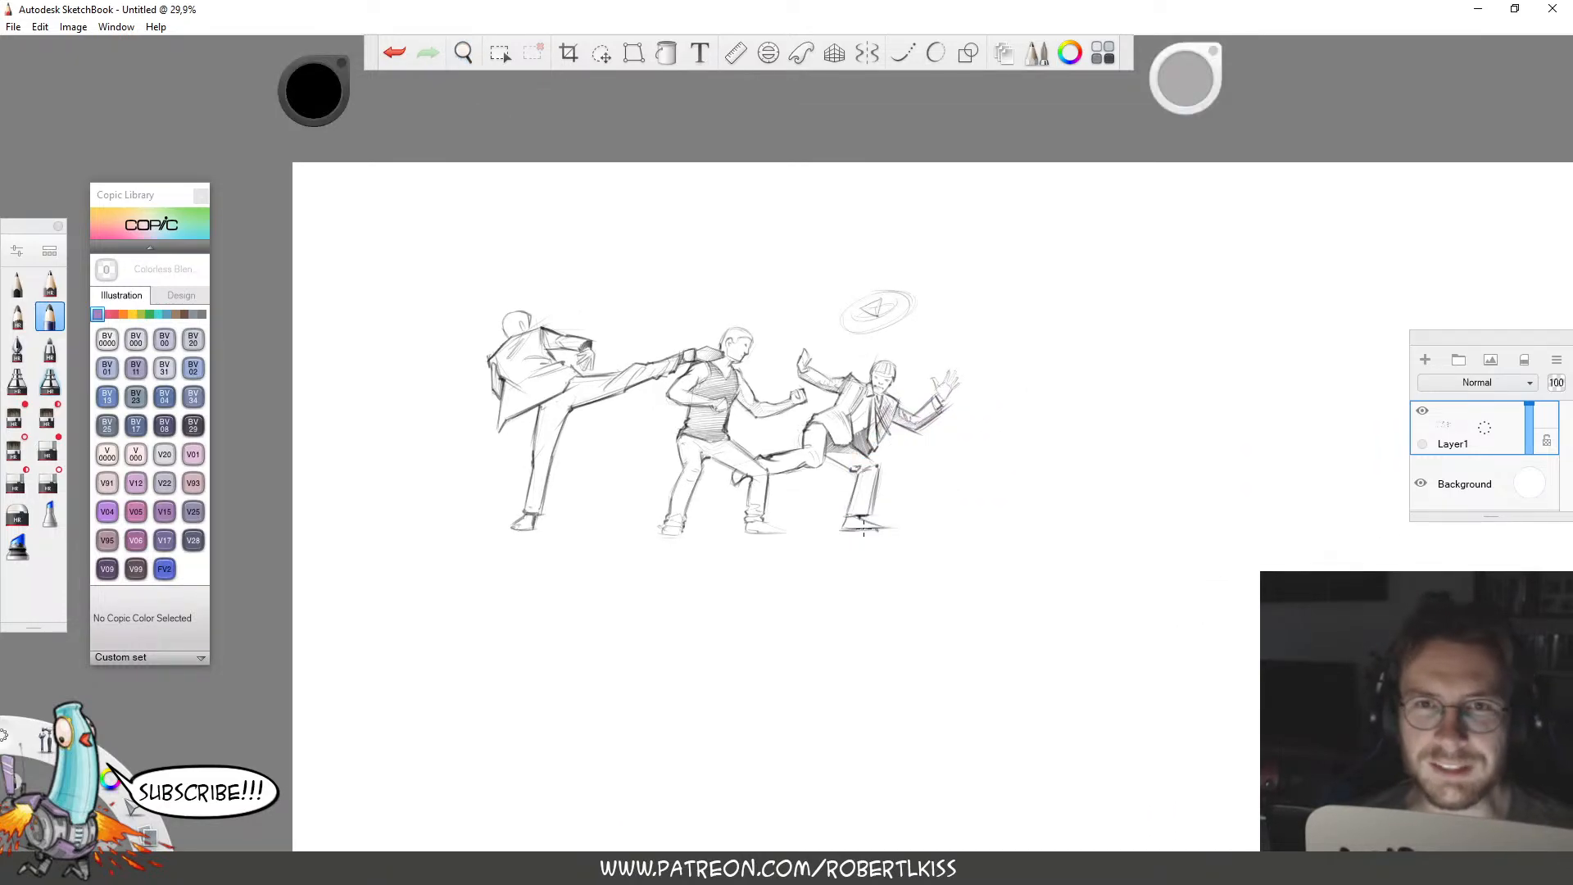
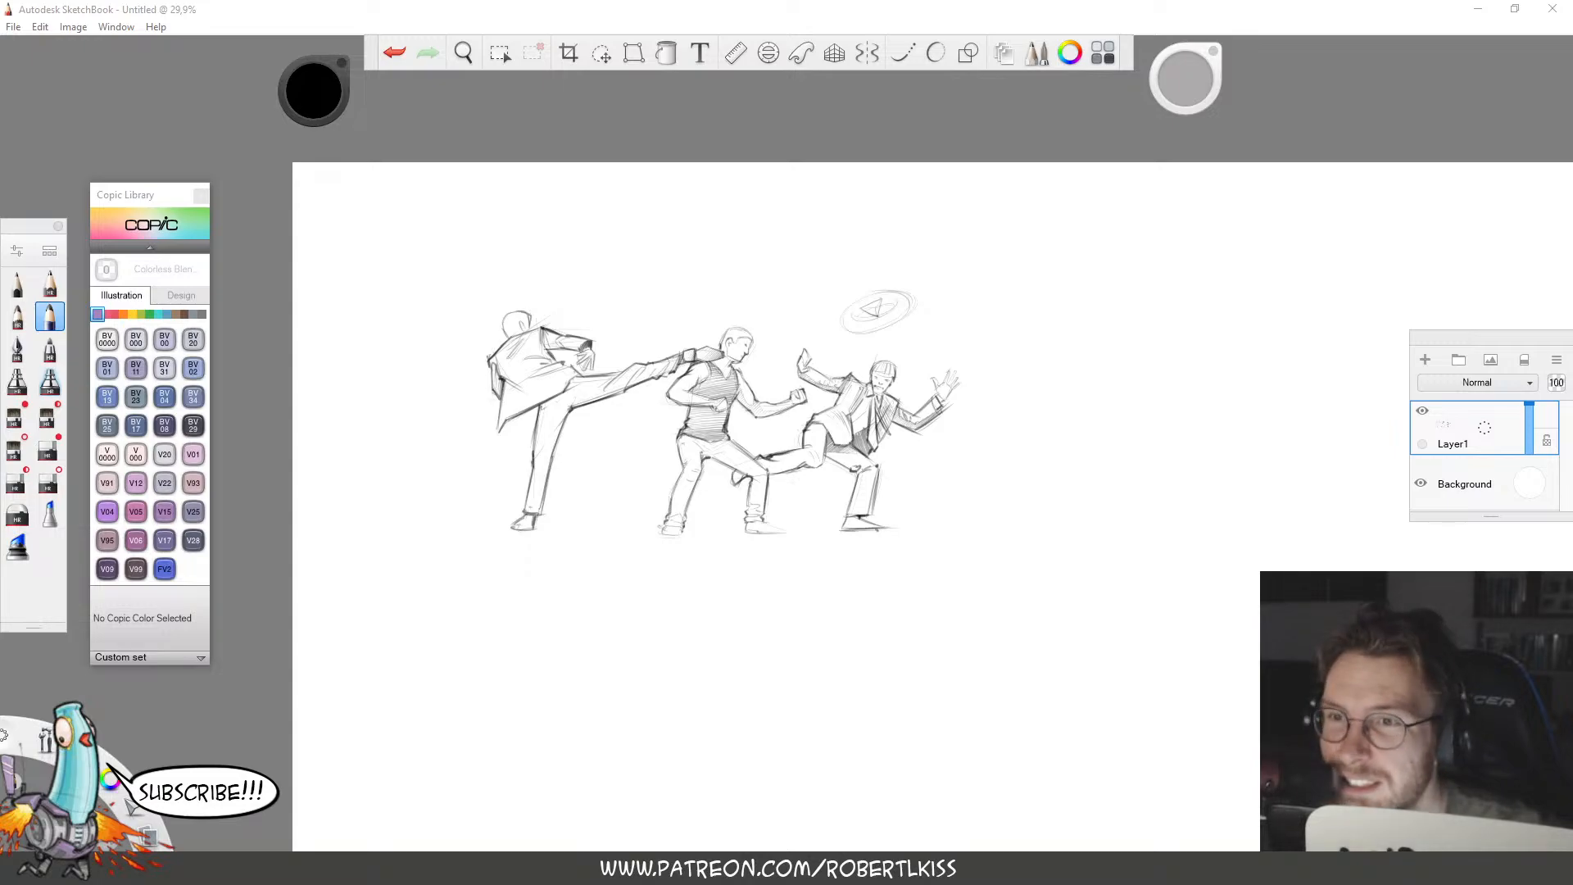
Switch to the web browser and open the Montblanc Meisterstück 149 fountain pen product page from the image results.
left_click_drag(1572, 671, 688, 0)
mouse_move(354, 600)
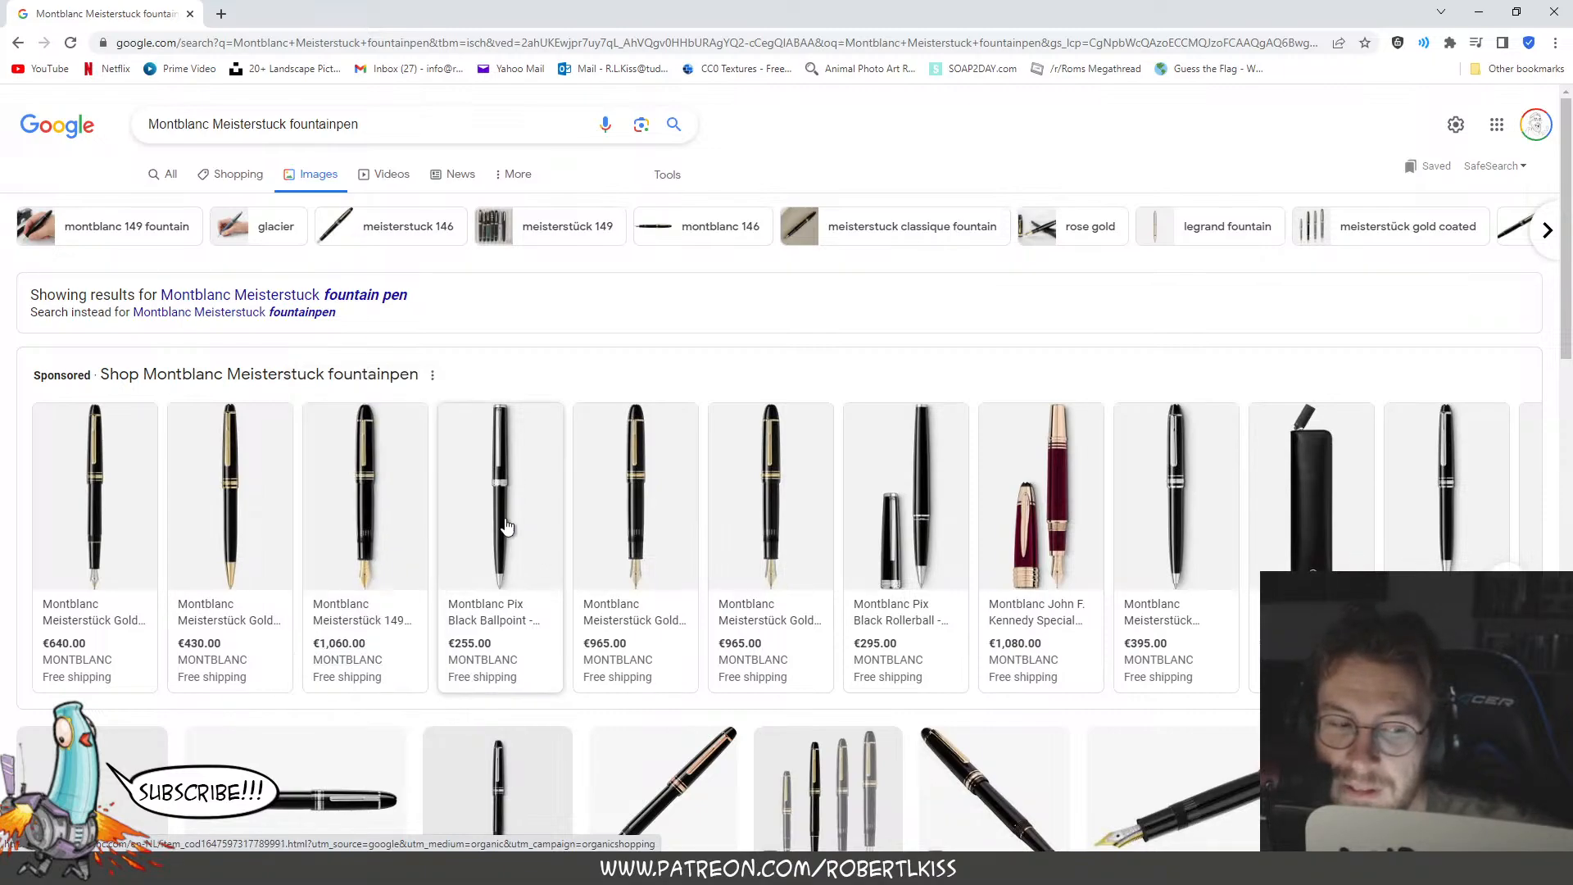
left_click(356, 525)
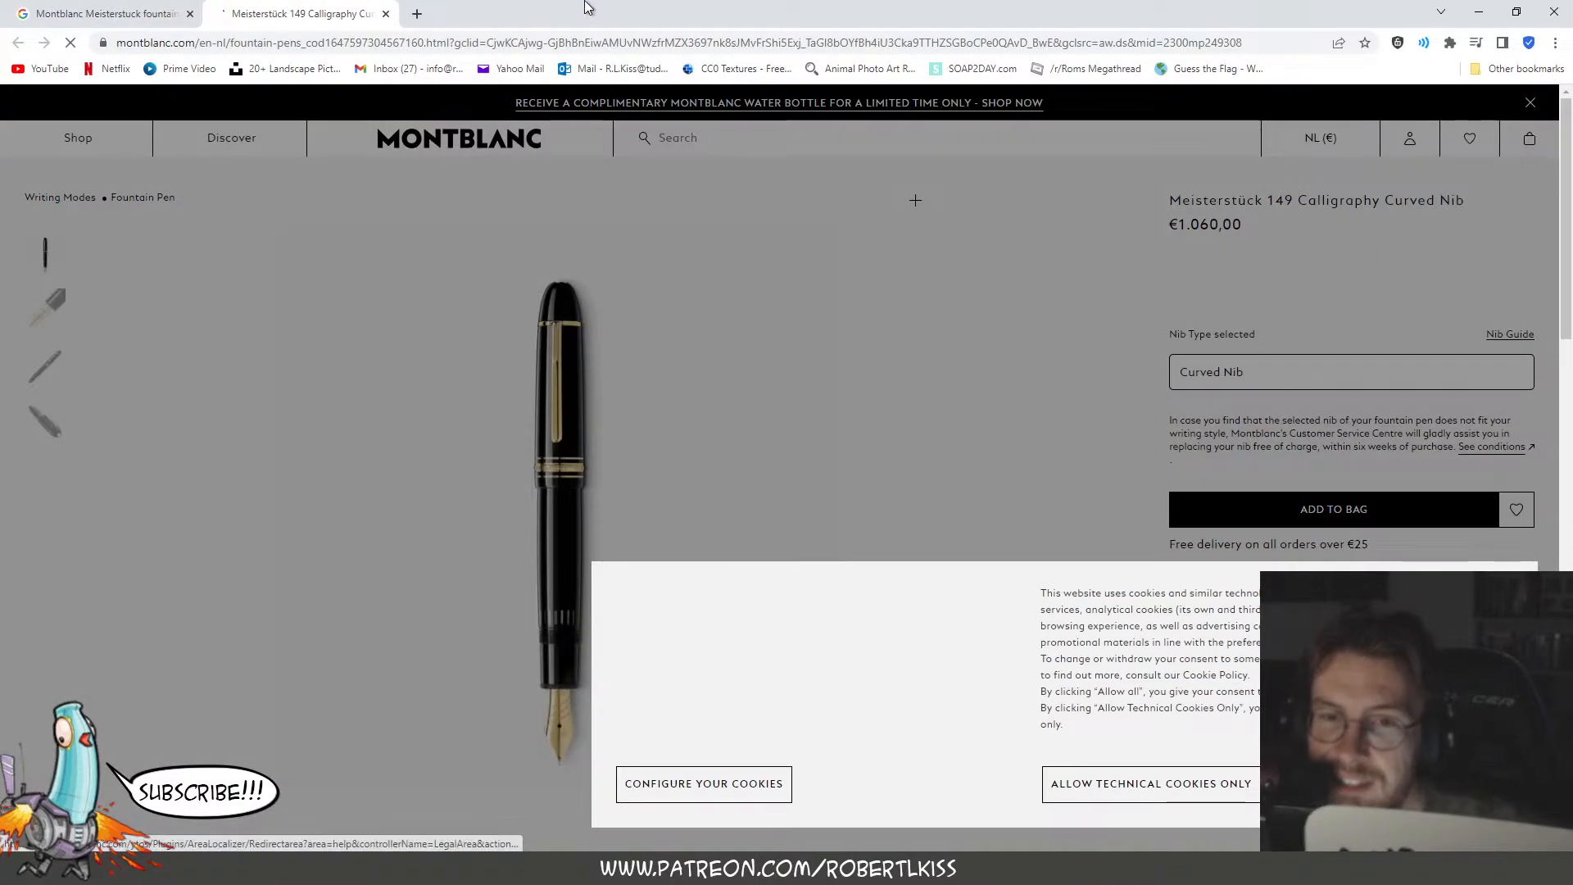
Return to the SketchBook drawing and dismiss the AVG restart prompt.
mouse_move(585, 8)
left_mouse_down()
mouse_move(643, 41)
mouse_move(1572, 185)
left_mouse_up()
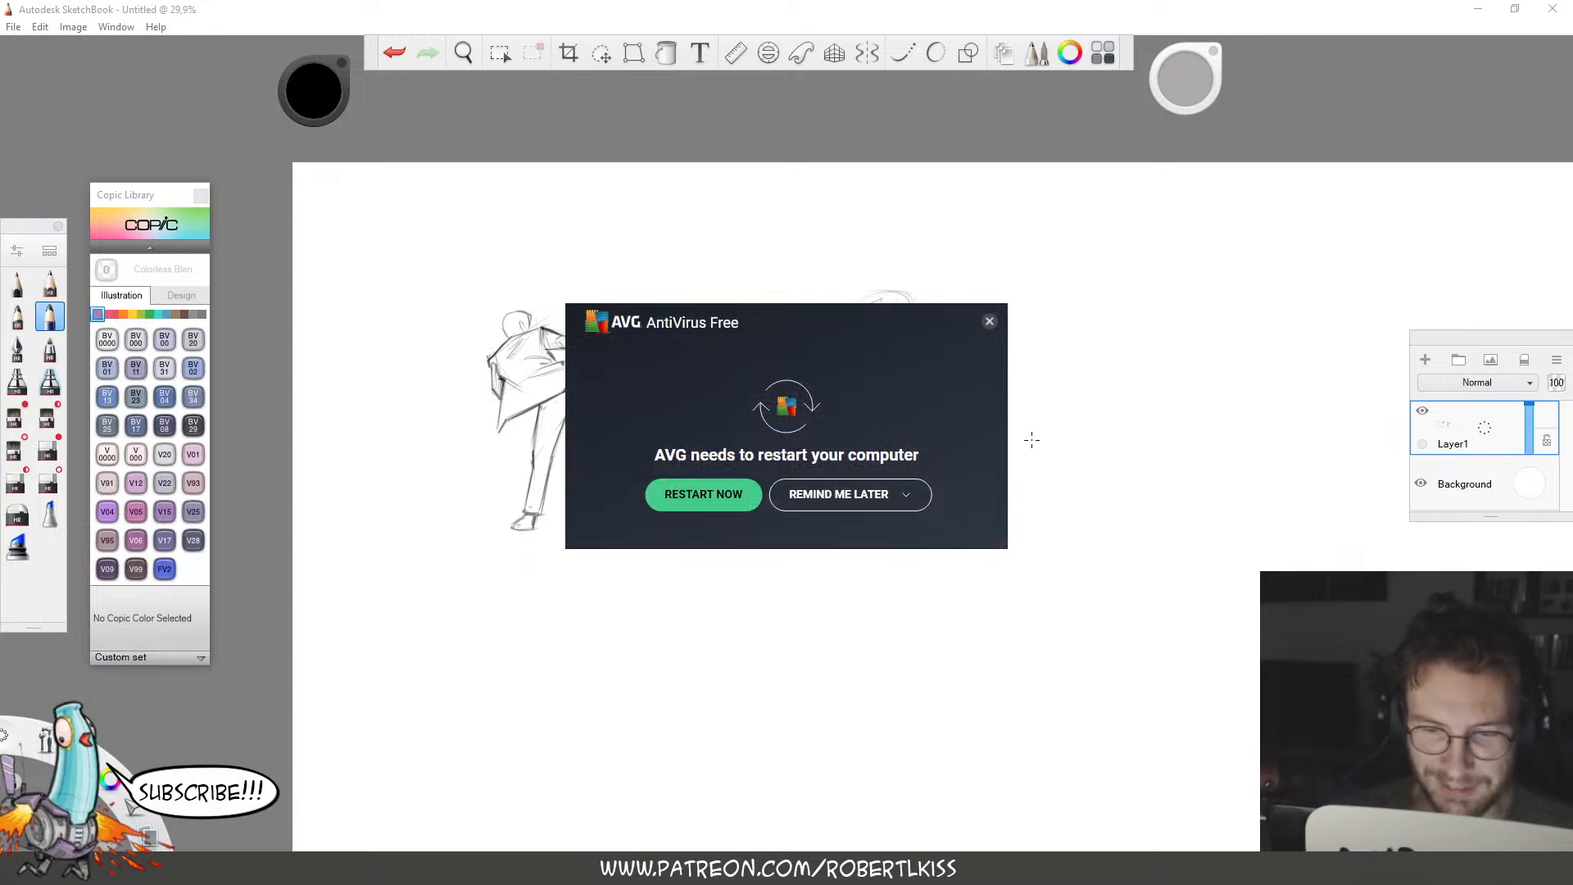
left_click(990, 322)
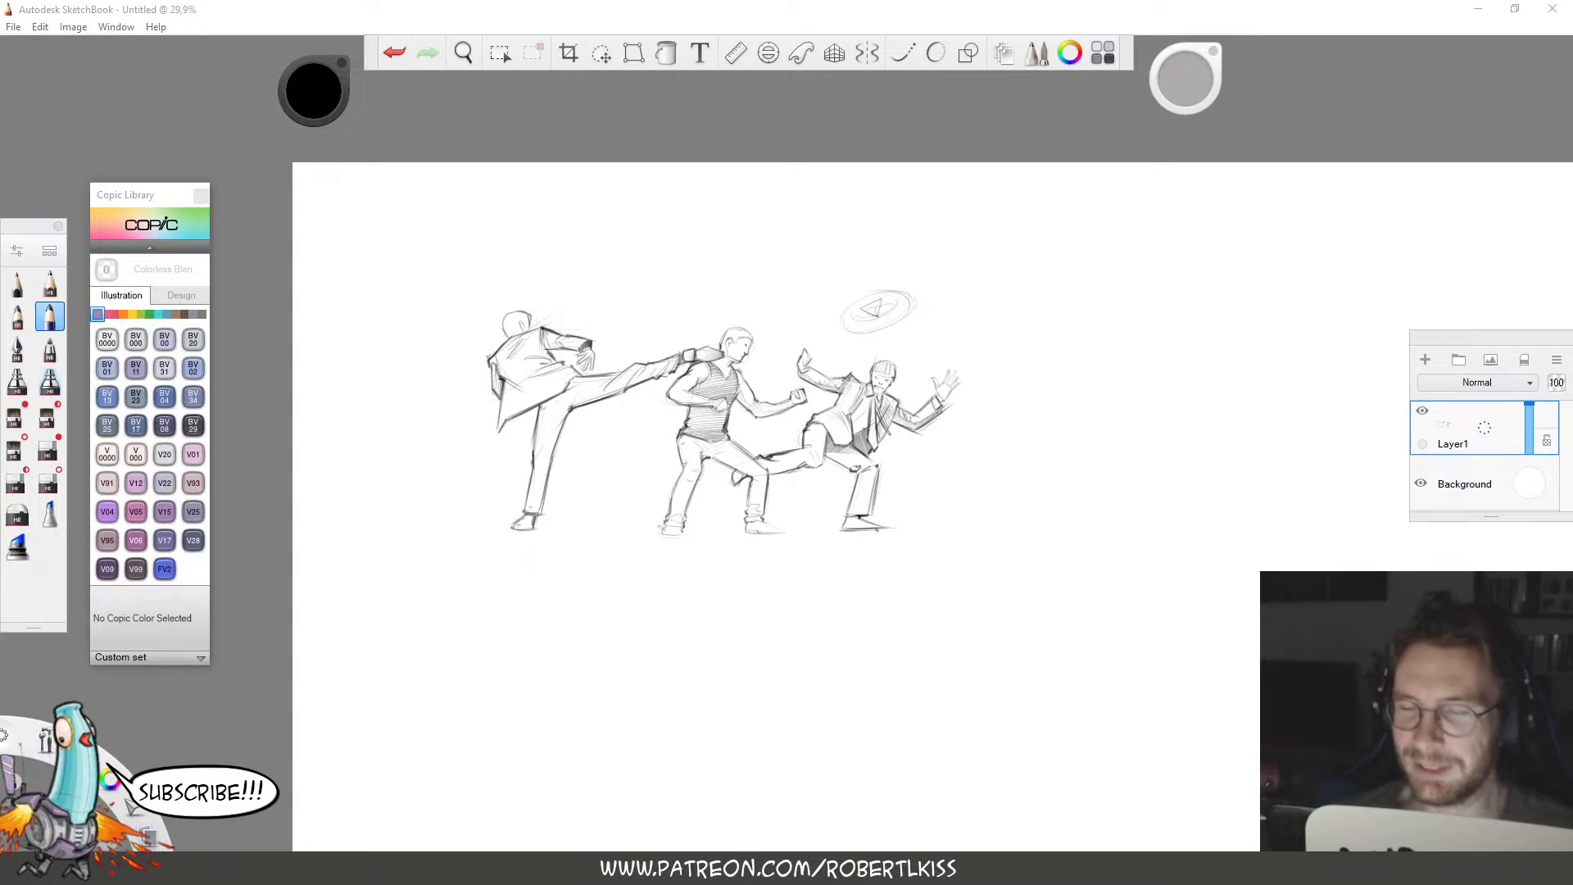
left_click(1472, 415)
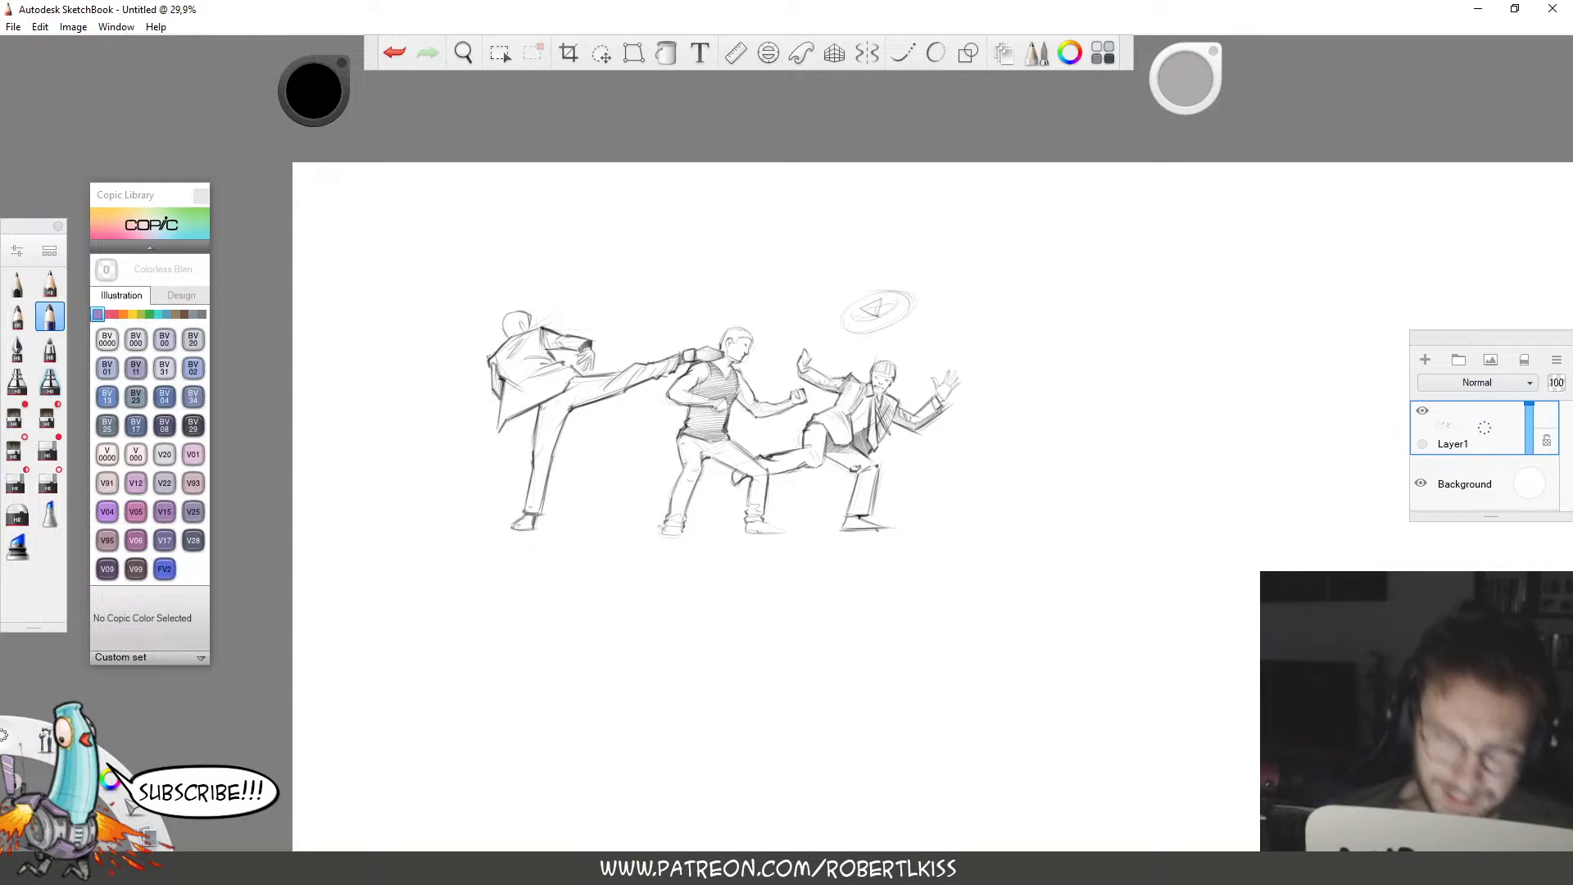
Capture the upright fountain pen photo as a screen snip and paste it into the drawing.
key("super+shift+s")
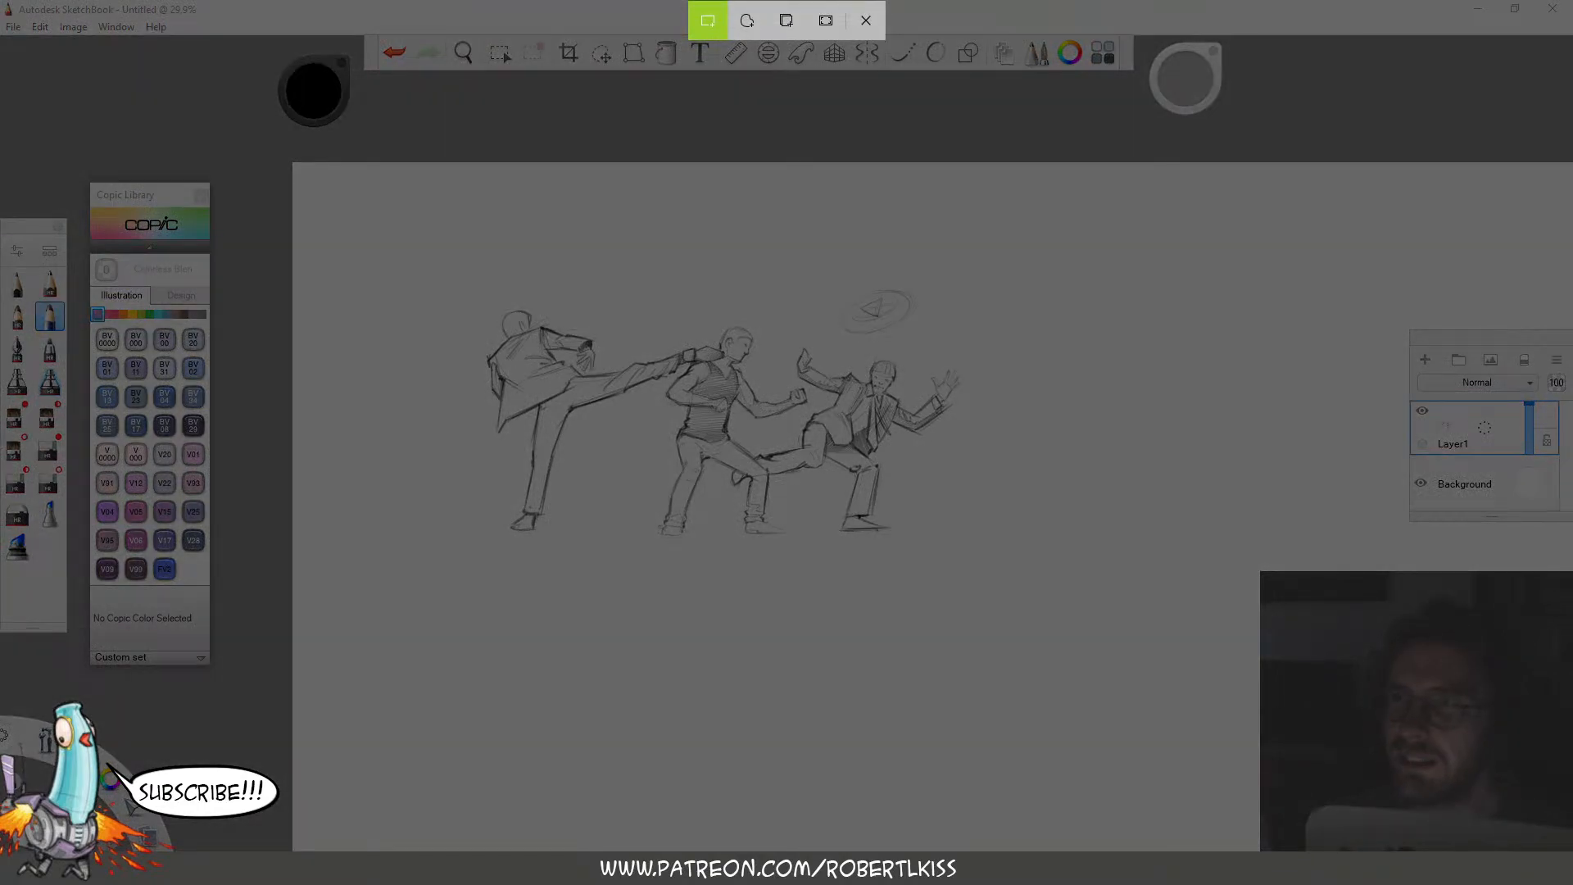
key("Escape")
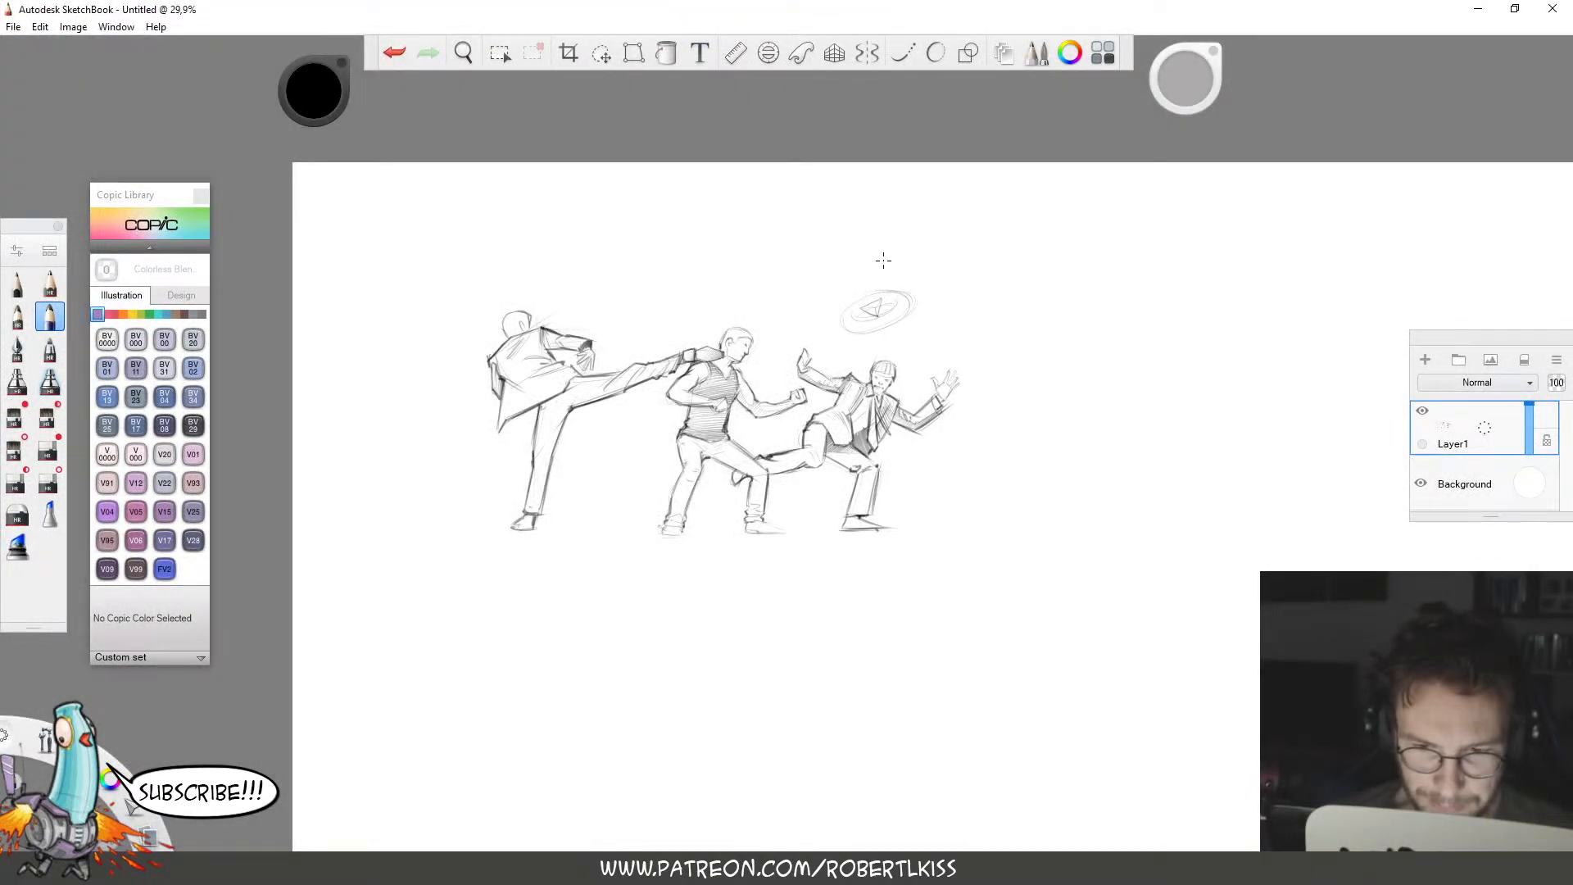
key("ctrl+v")
left_click(1091, 301)
key("Return")
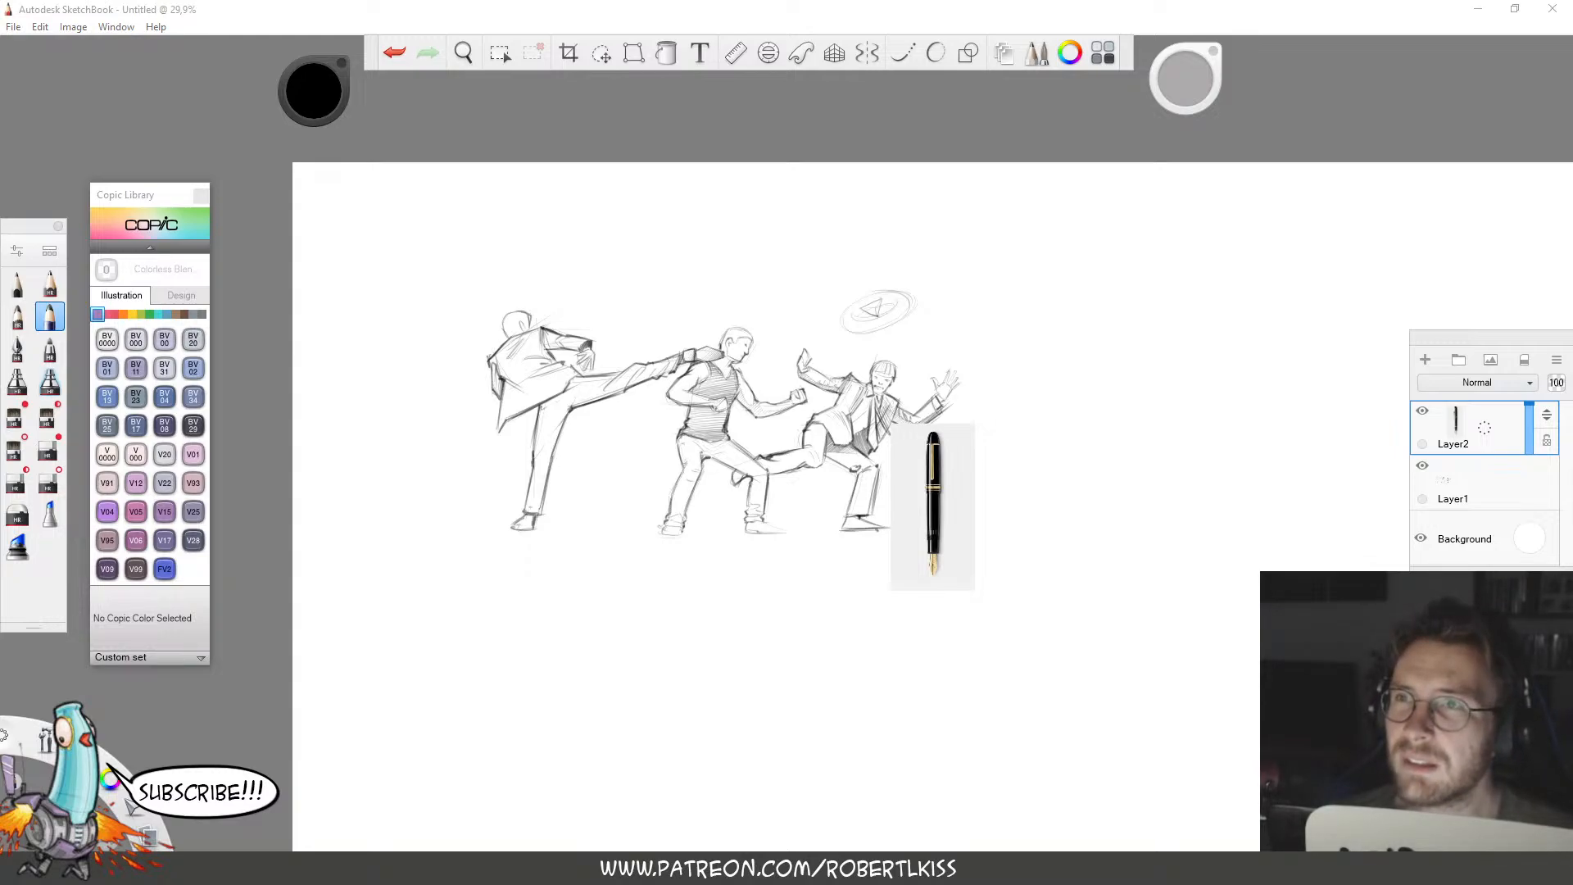
Capture the angled view of the closed fountain pen and paste it as a second reference beside the figures.
key("super+shift+s")
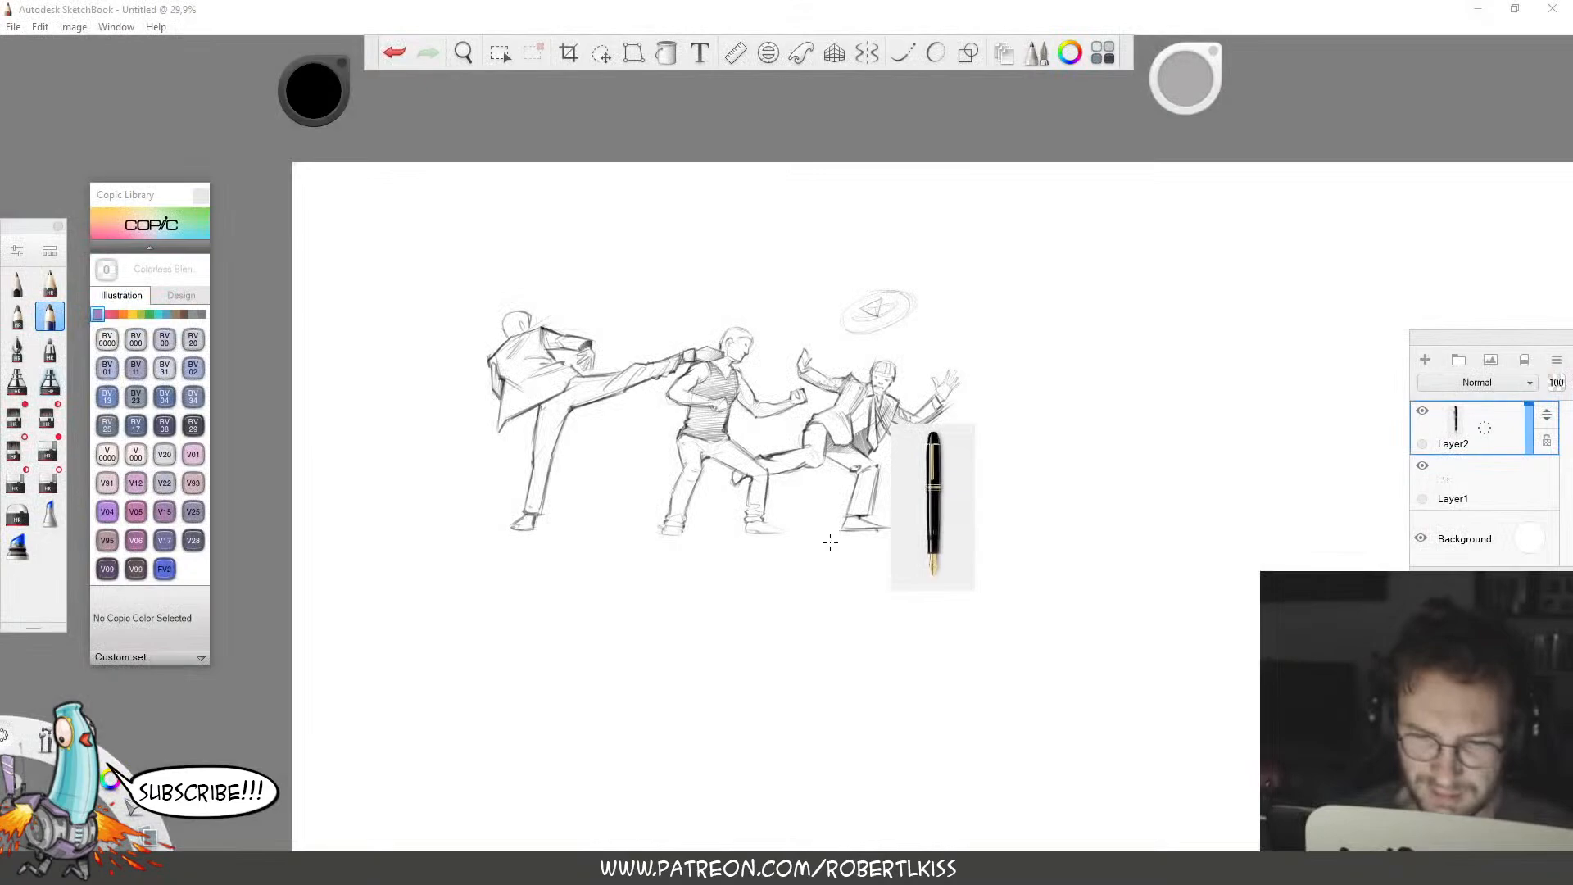
left_click(1064, 447)
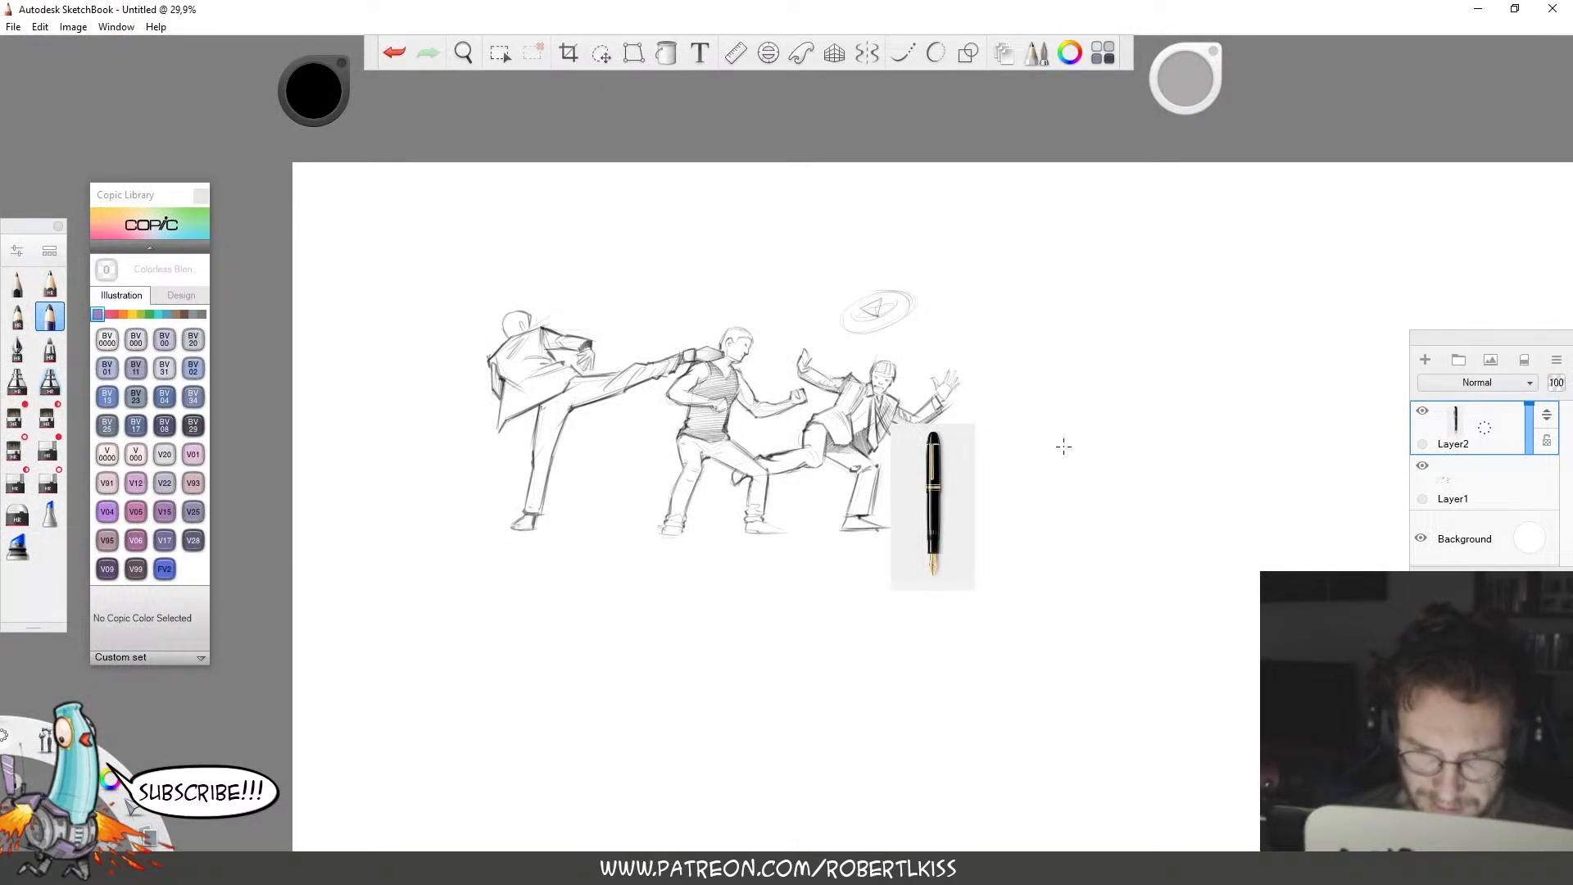
key("ctrl+v")
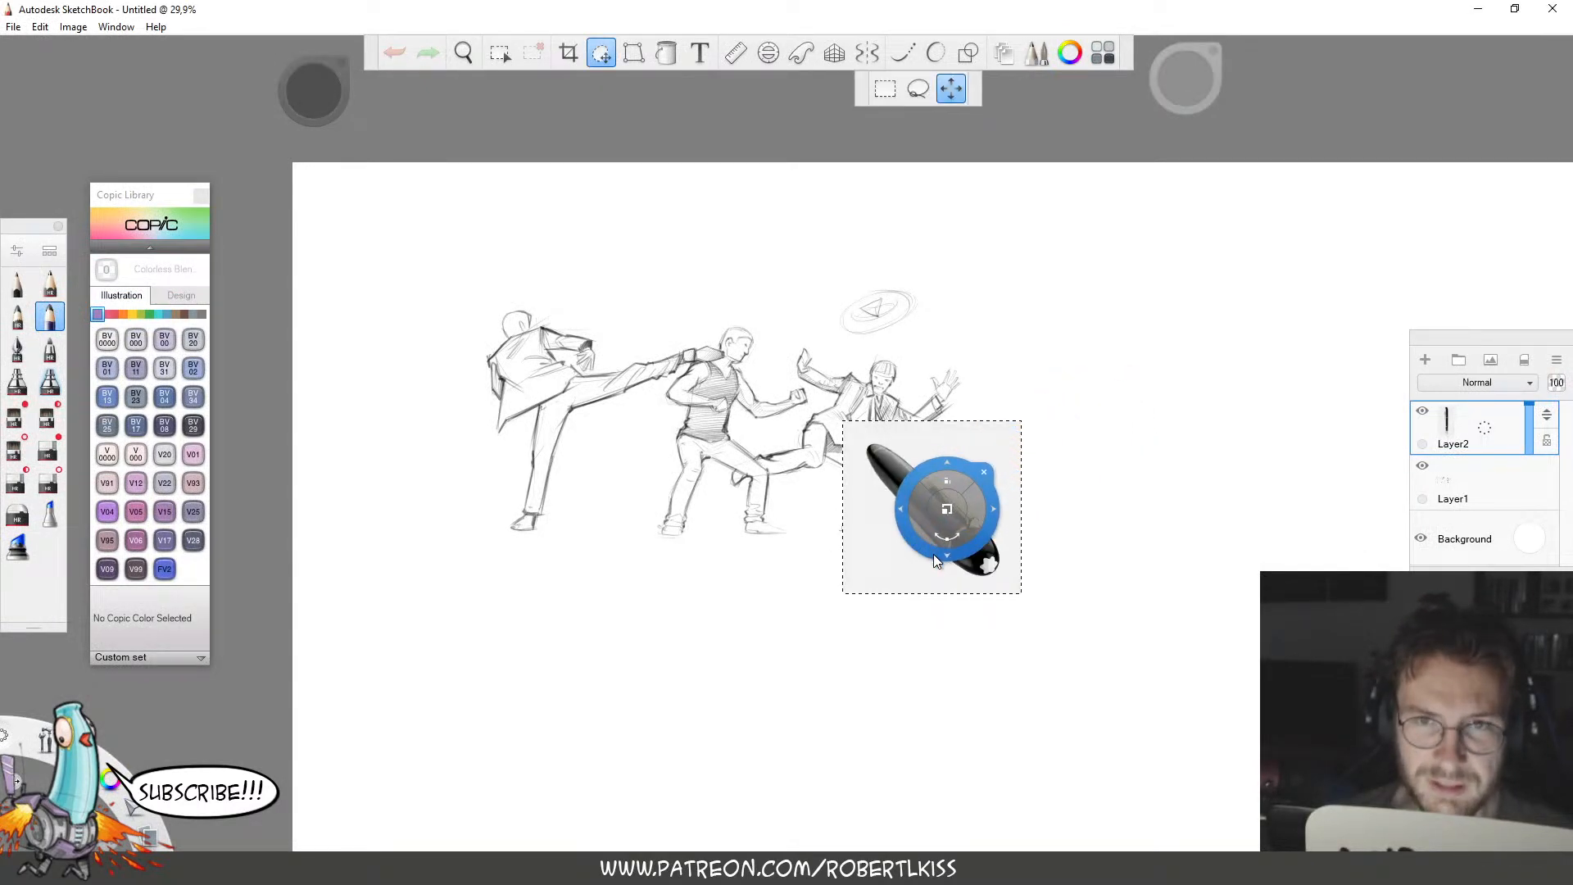
left_click_drag(933, 554, 1143, 611)
left_click(1167, 545)
Merge the two pen photos into Layer2 and move them beneath the kicking figure.
left_click_drag(1496, 438, 1488, 524)
key("v")
left_click_drag(1274, 667, 777, 771)
key("space")
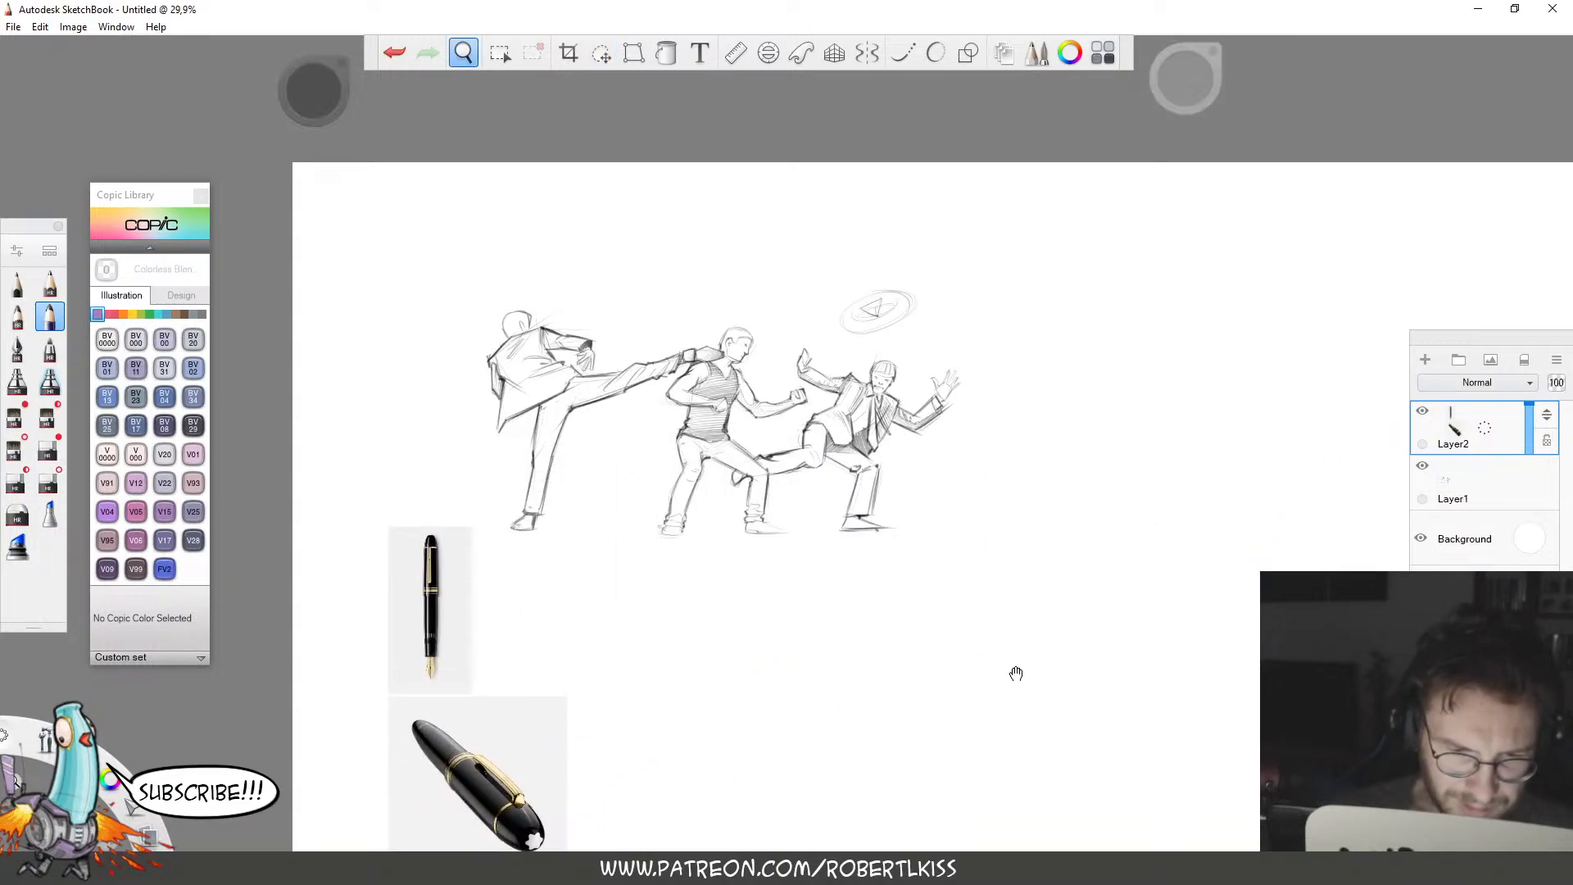
left_click_drag(1016, 674, 991, 713)
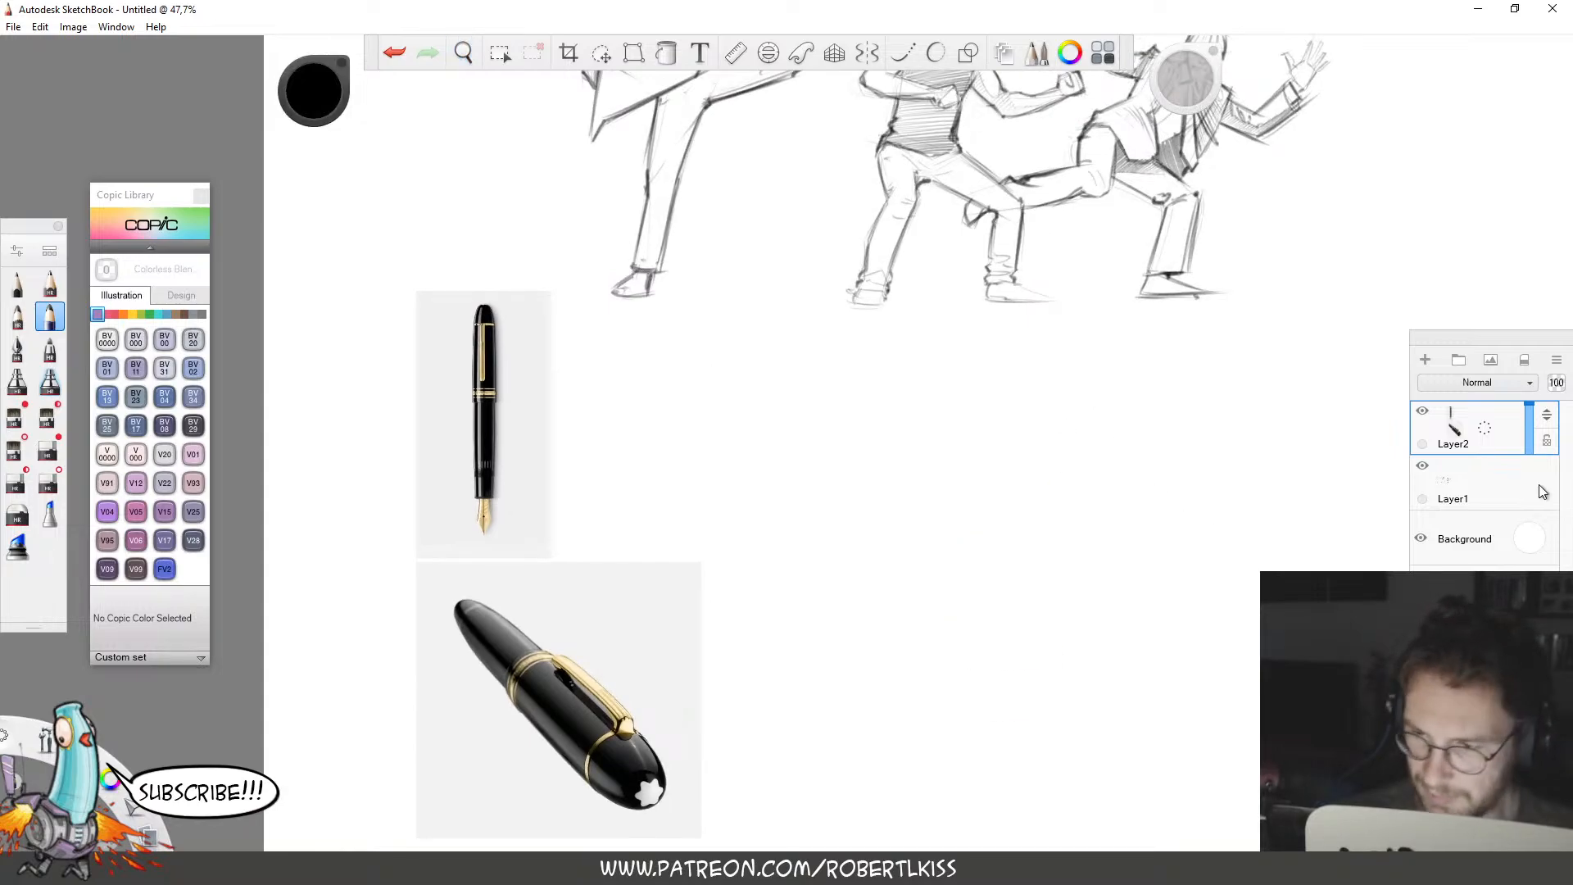
Add an empty layer between the pen photos and the fight sketch, and hide Layer1.
left_click_drag(1507, 488, 1511, 372)
left_click(1421, 520)
key("space")
left_click_drag(1017, 504, 1016, 629)
Move the pen reference photos on Layer2 to the canvas's upper-left corner.
left_click(1474, 430)
key("v")
left_click_drag(1124, 744, 1069, 477)
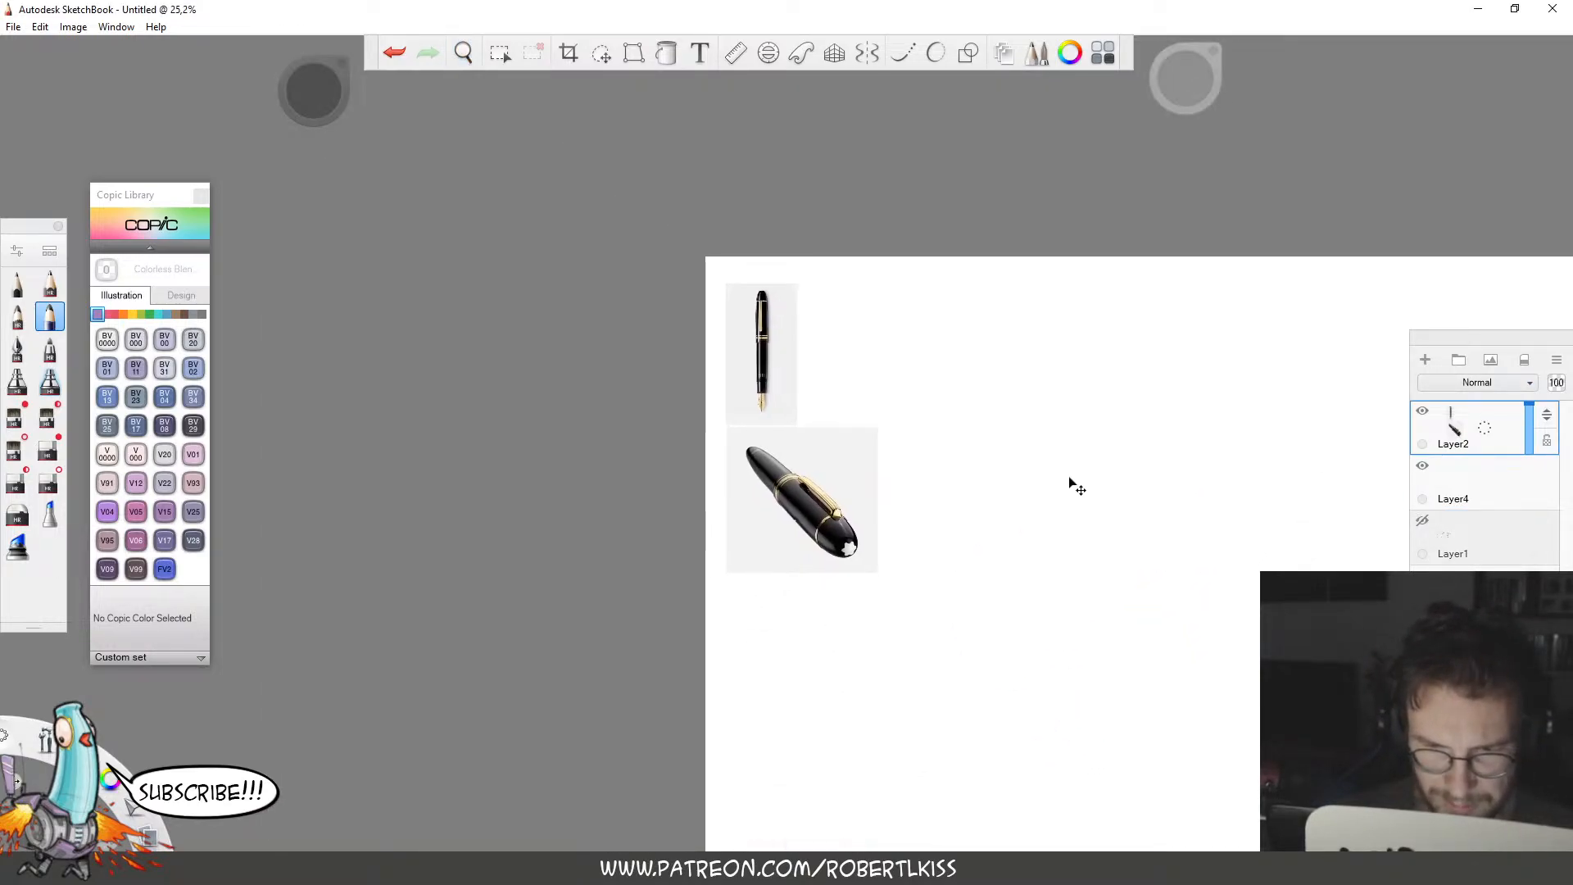
key("space")
left_click_drag(1003, 413, 1158, 369)
left_click_drag(1063, 506, 1025, 393)
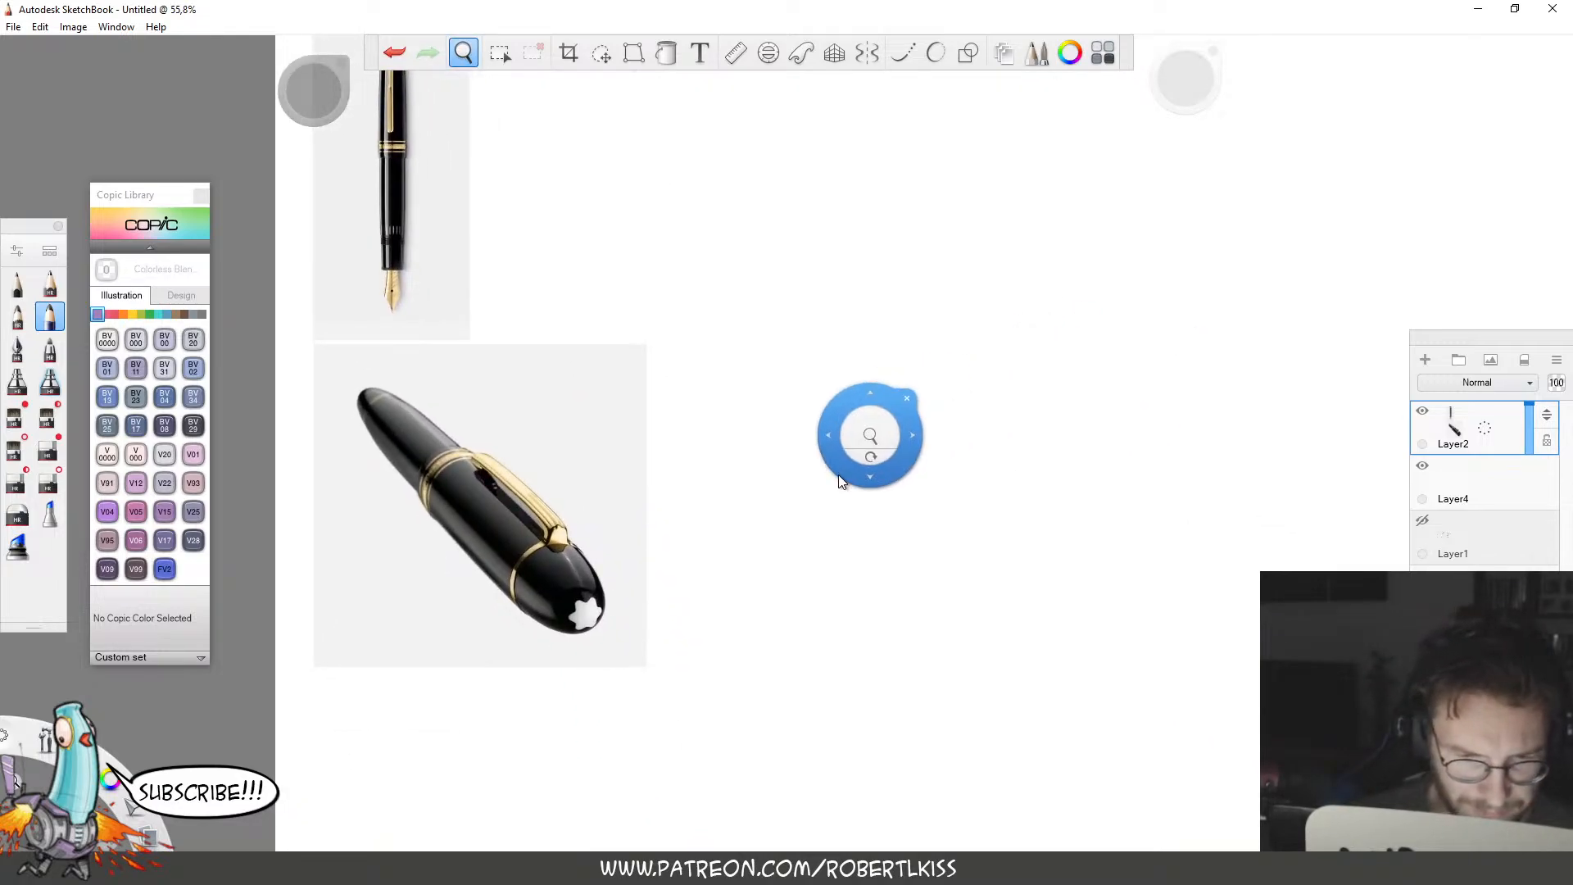
left_click_drag(839, 482, 815, 587)
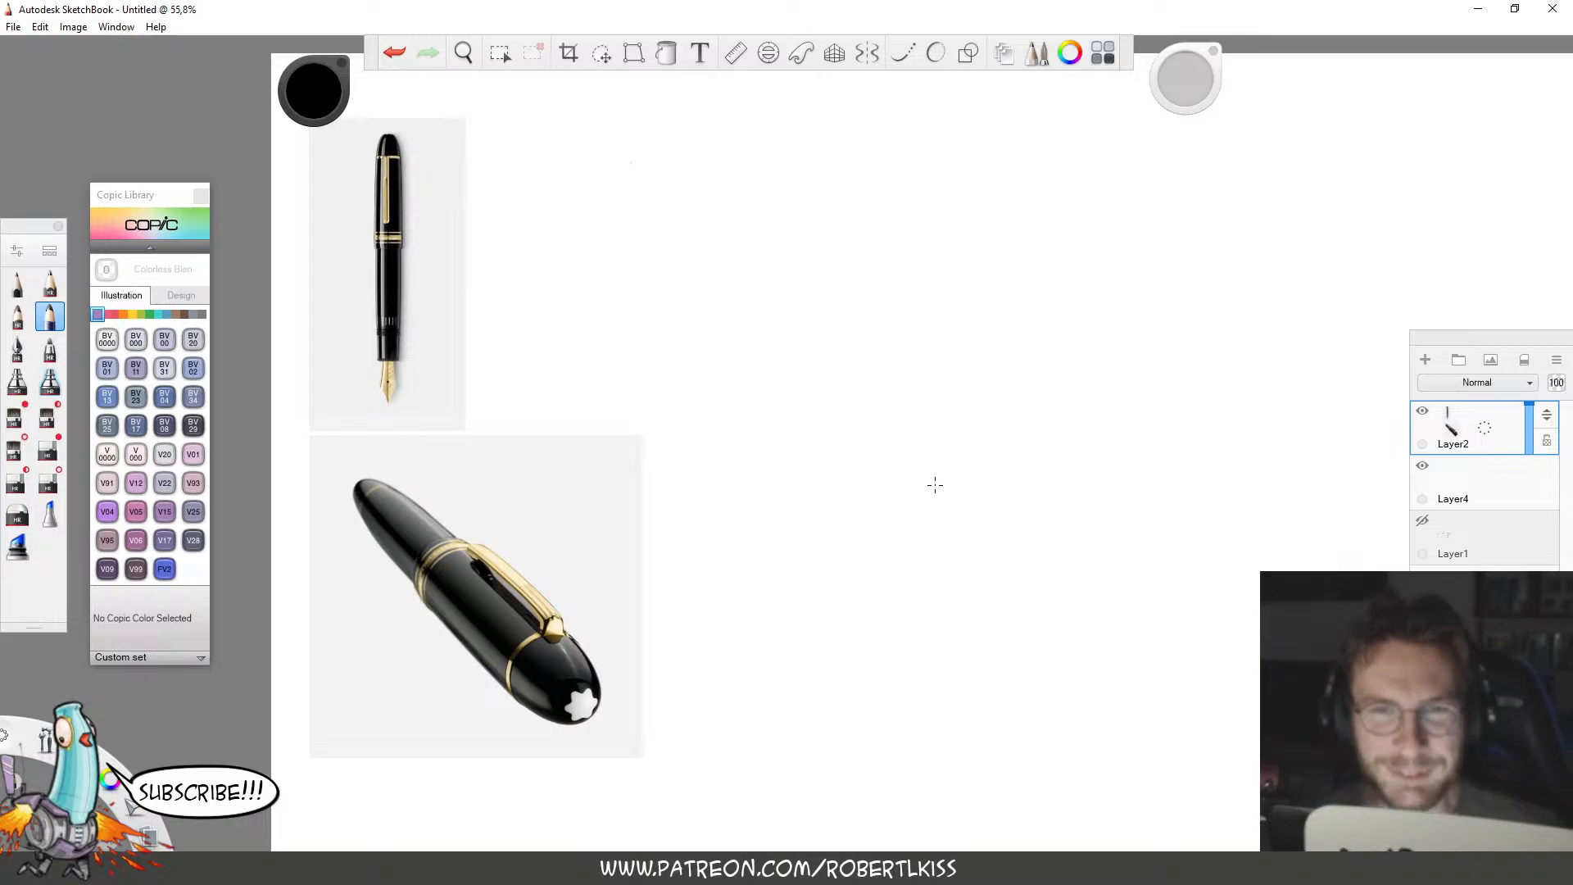
On Layer4, sketch two light converging guide lines for a foreshortened pen body beside the reference photos.
left_click(1478, 496)
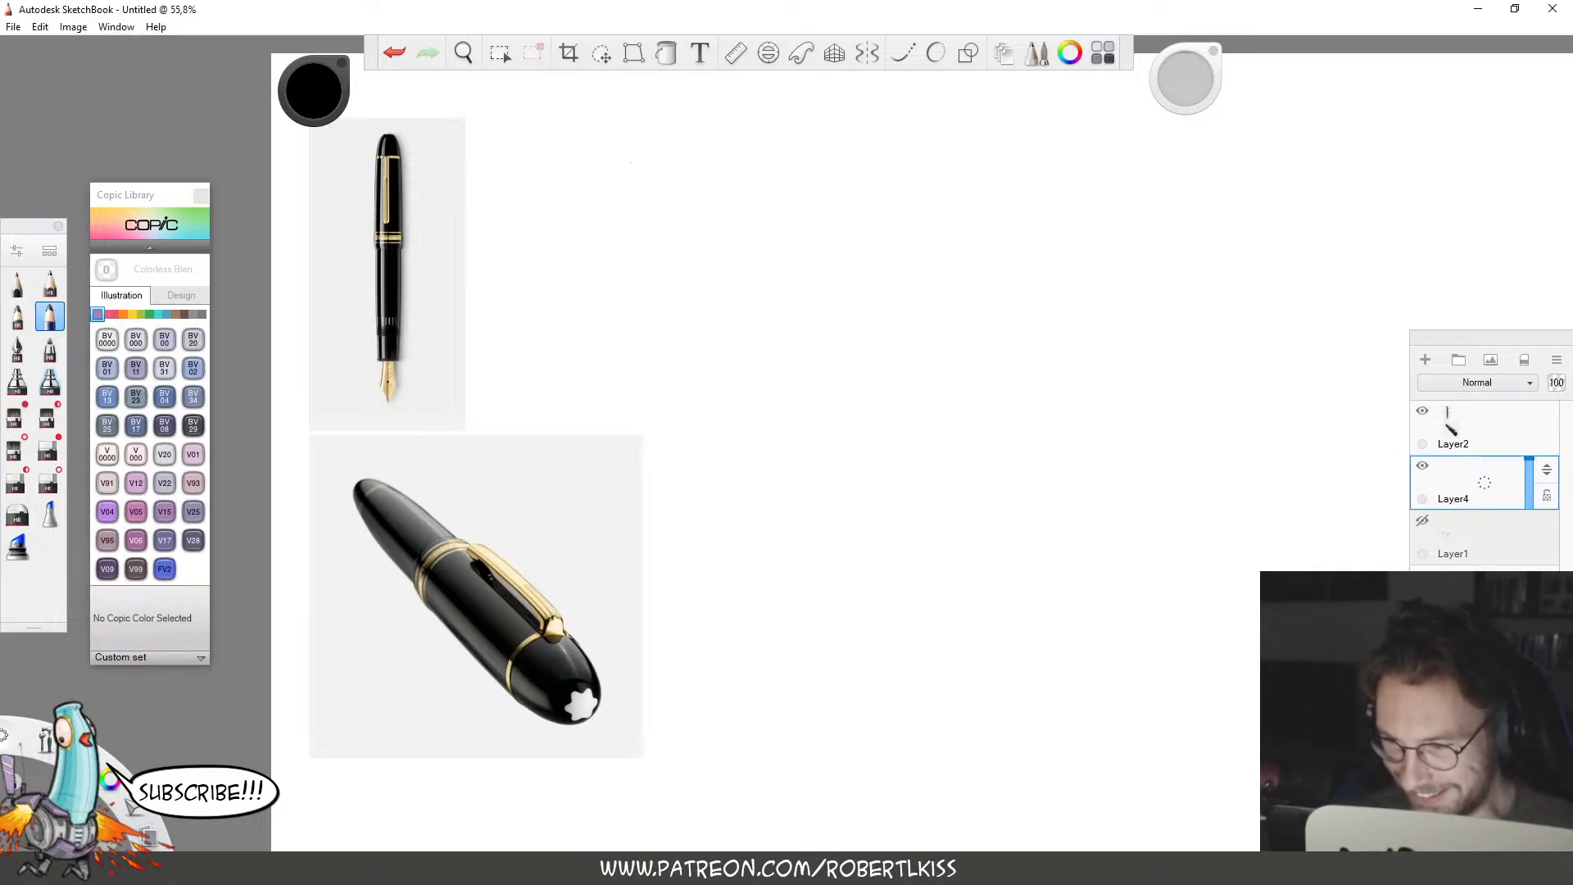
key("space")
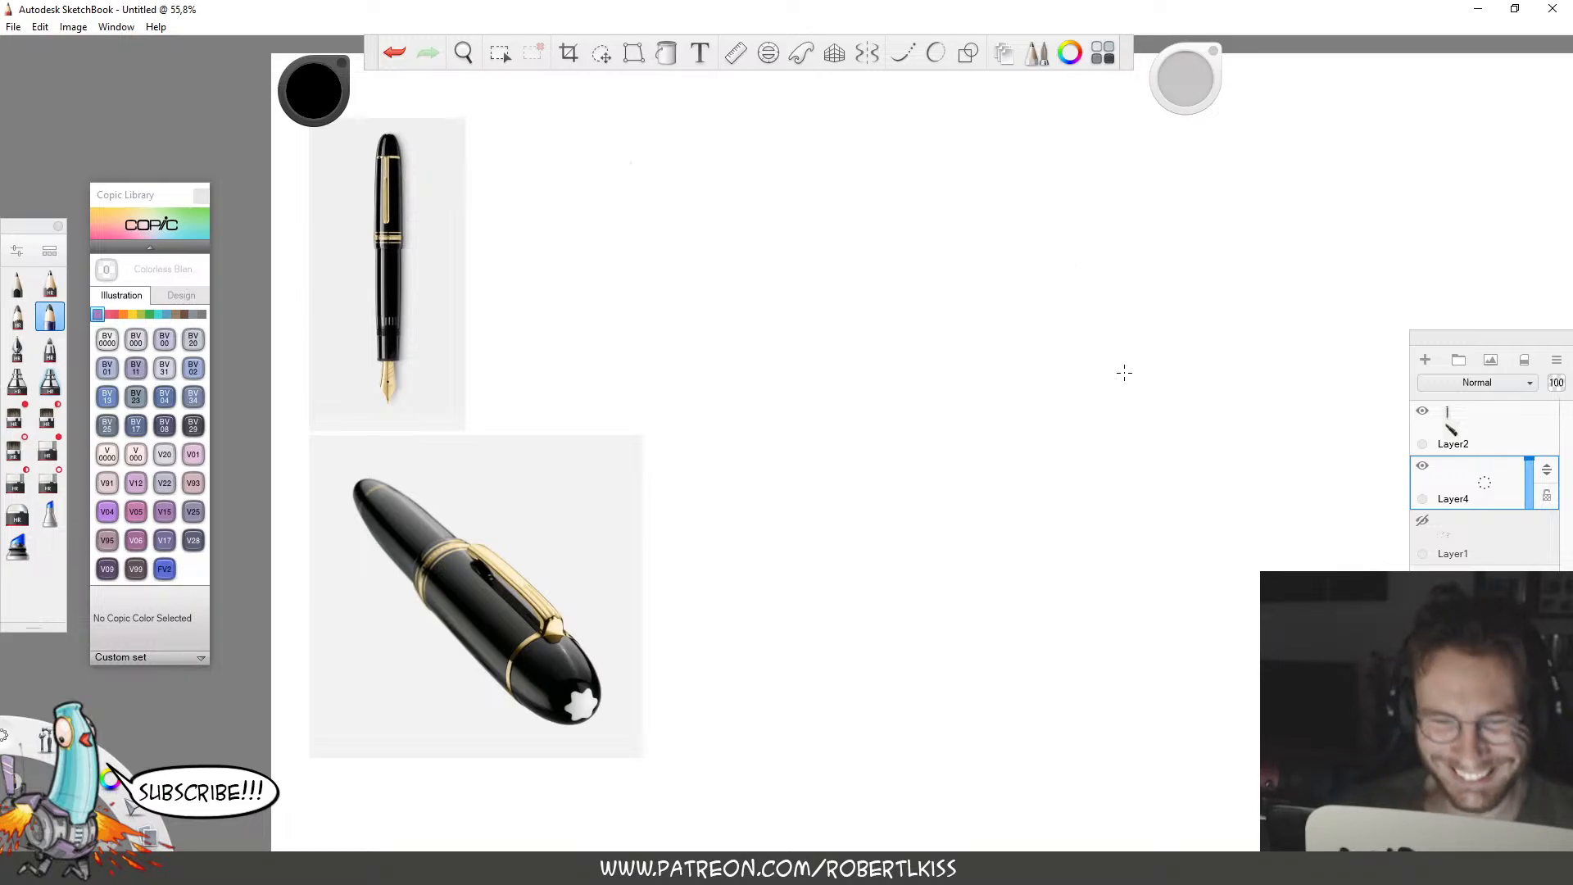
key("space")
left_click_drag(946, 320, 949, 304)
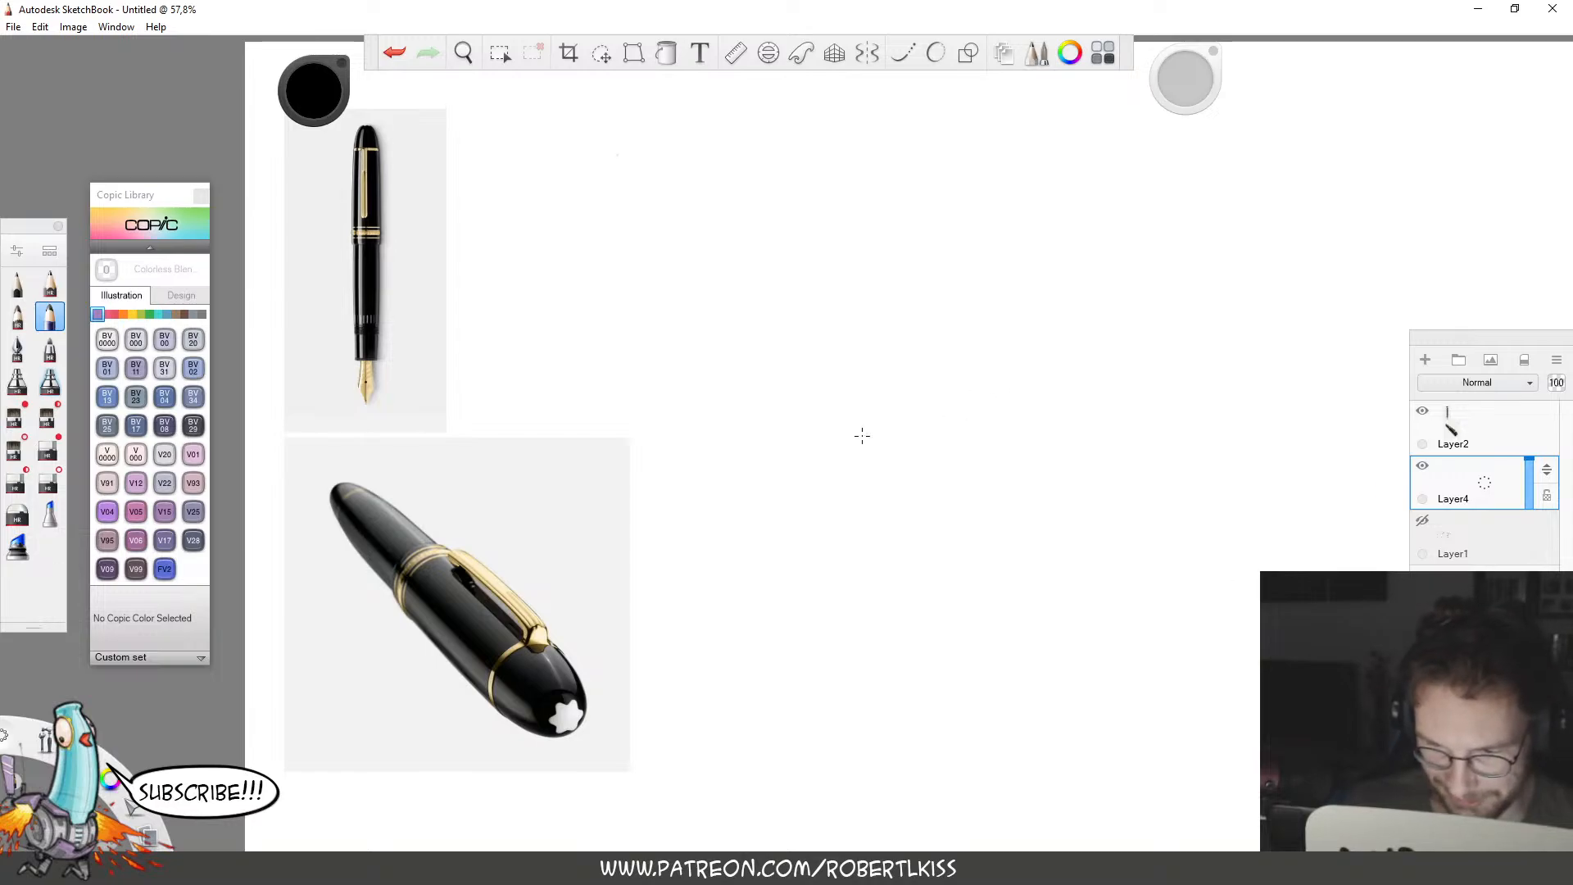
left_click_drag(856, 436, 1188, 321)
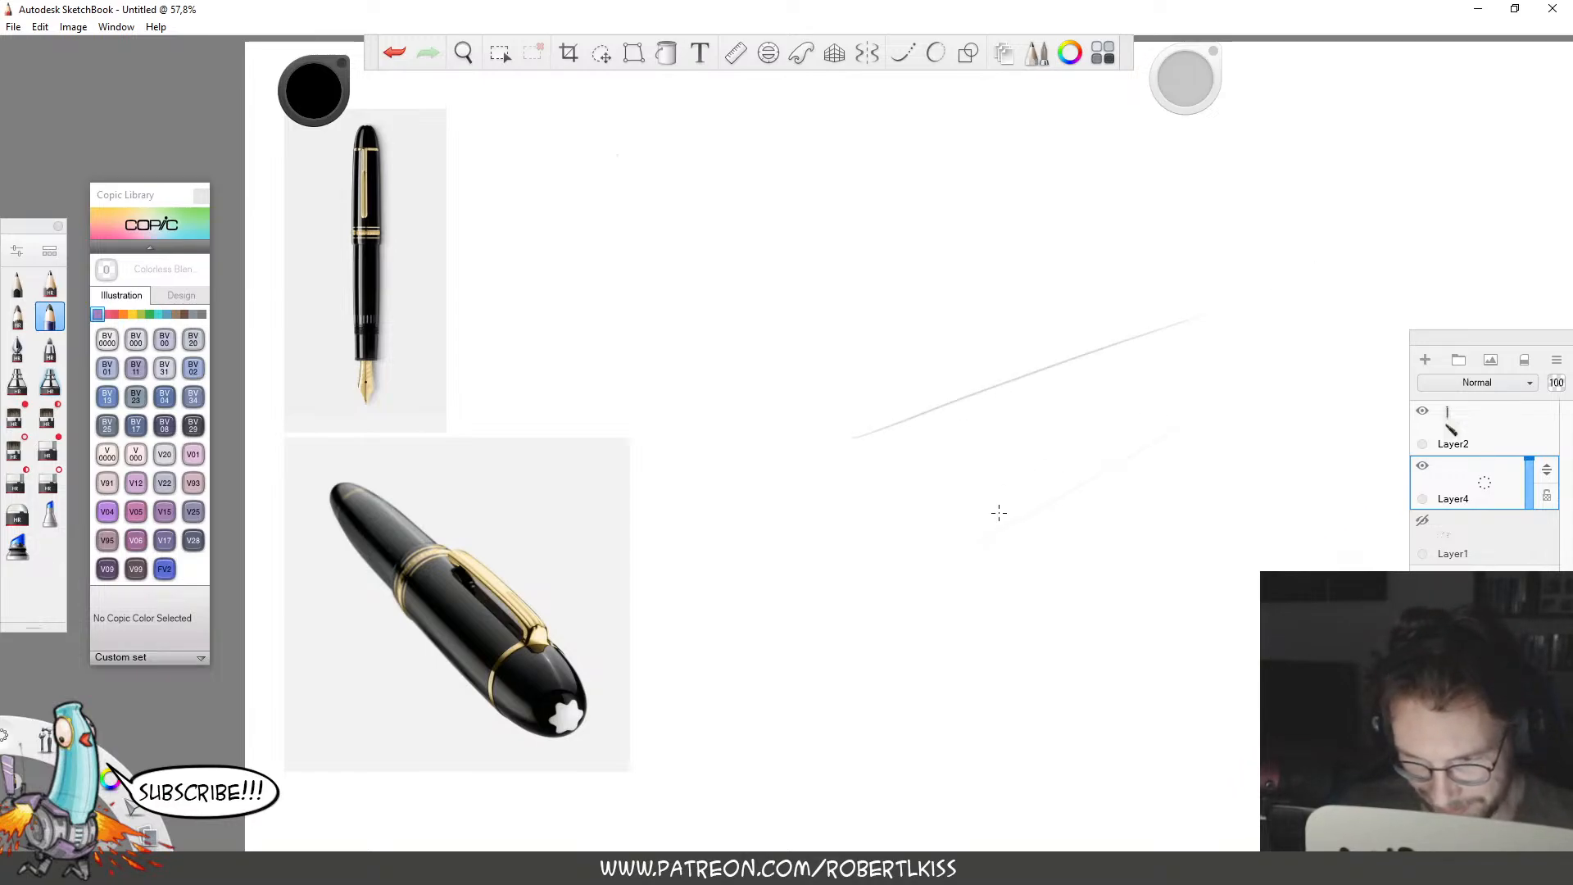
left_click_drag(955, 542, 1294, 348)
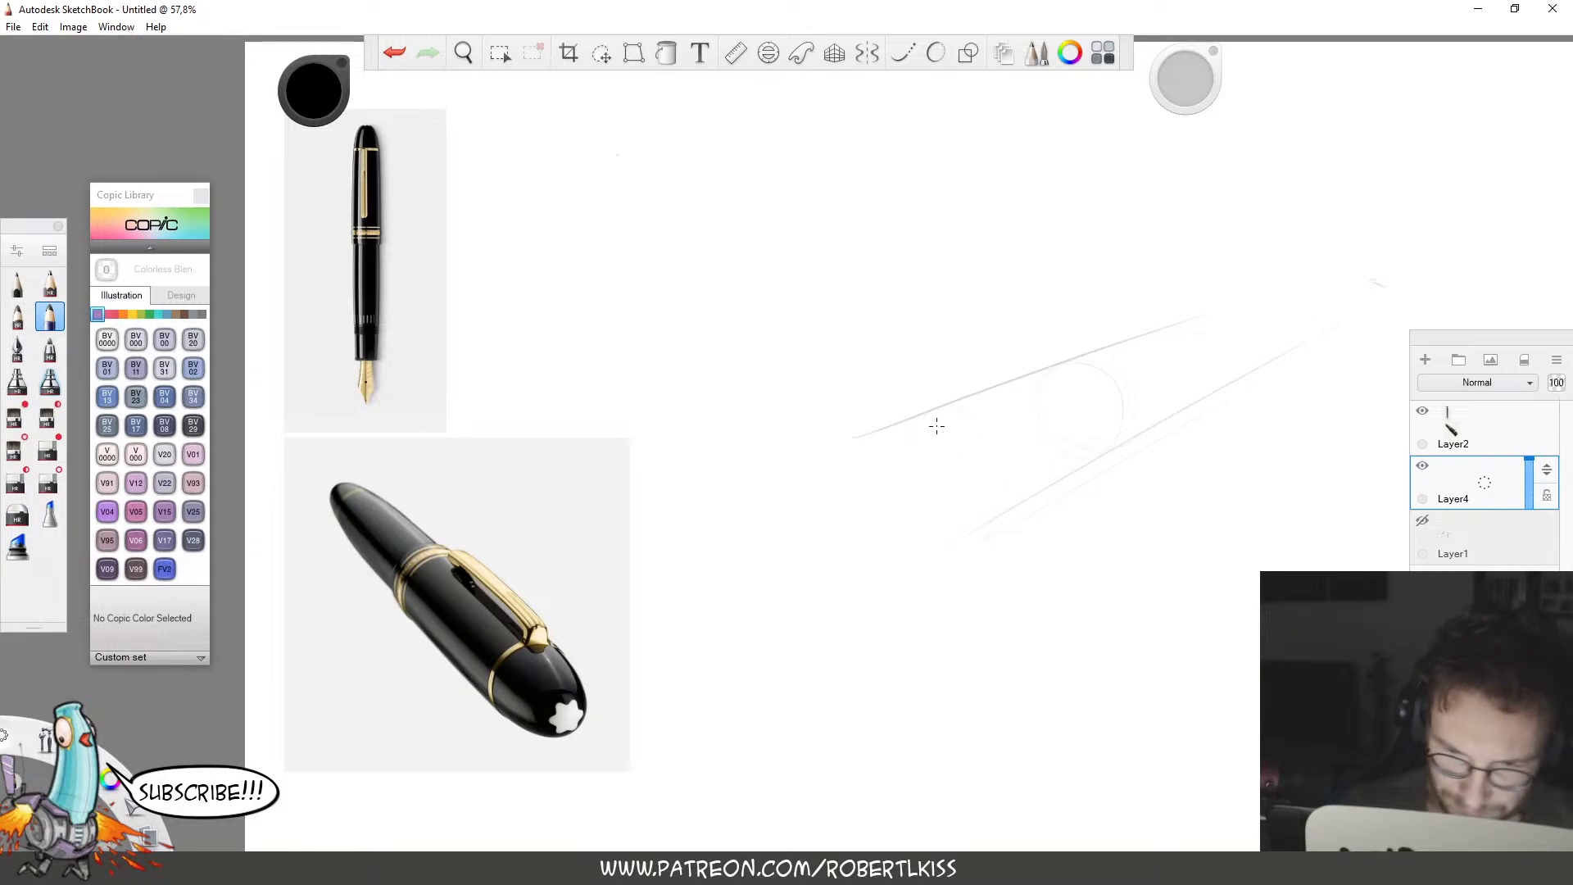
key("ctrl+z")
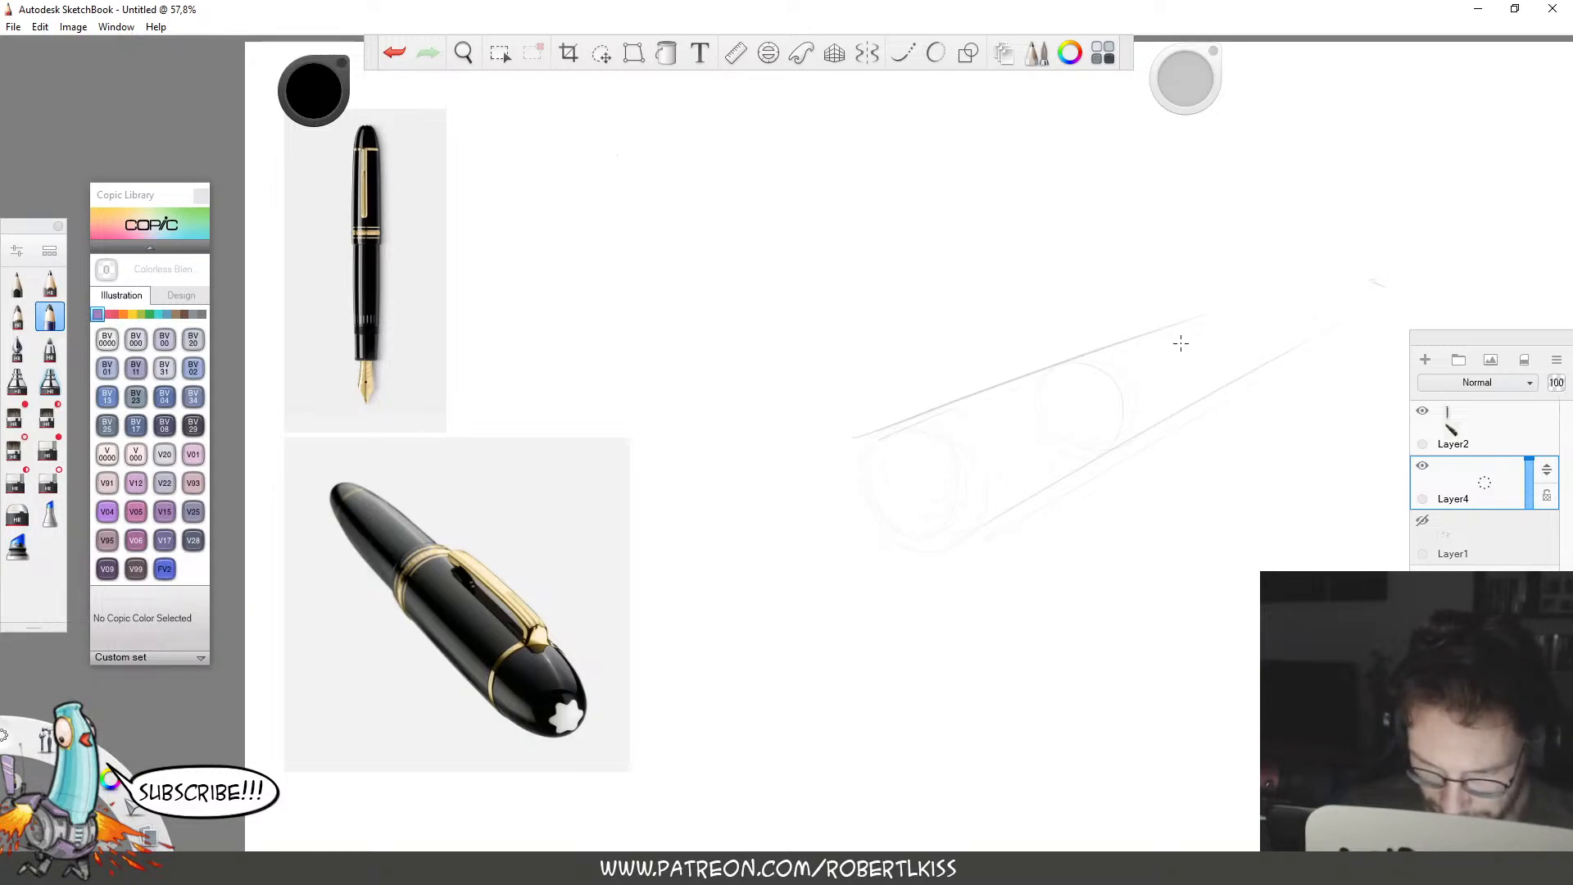
Sketch a small ellipse at the pen's front end and curved barrel edges running back to the middle ellipse.
mouse_move(937, 499)
left_mouse_down()
mouse_move(885, 450)
mouse_move(939, 463)
mouse_move(1037, 383)
left_mouse_up()
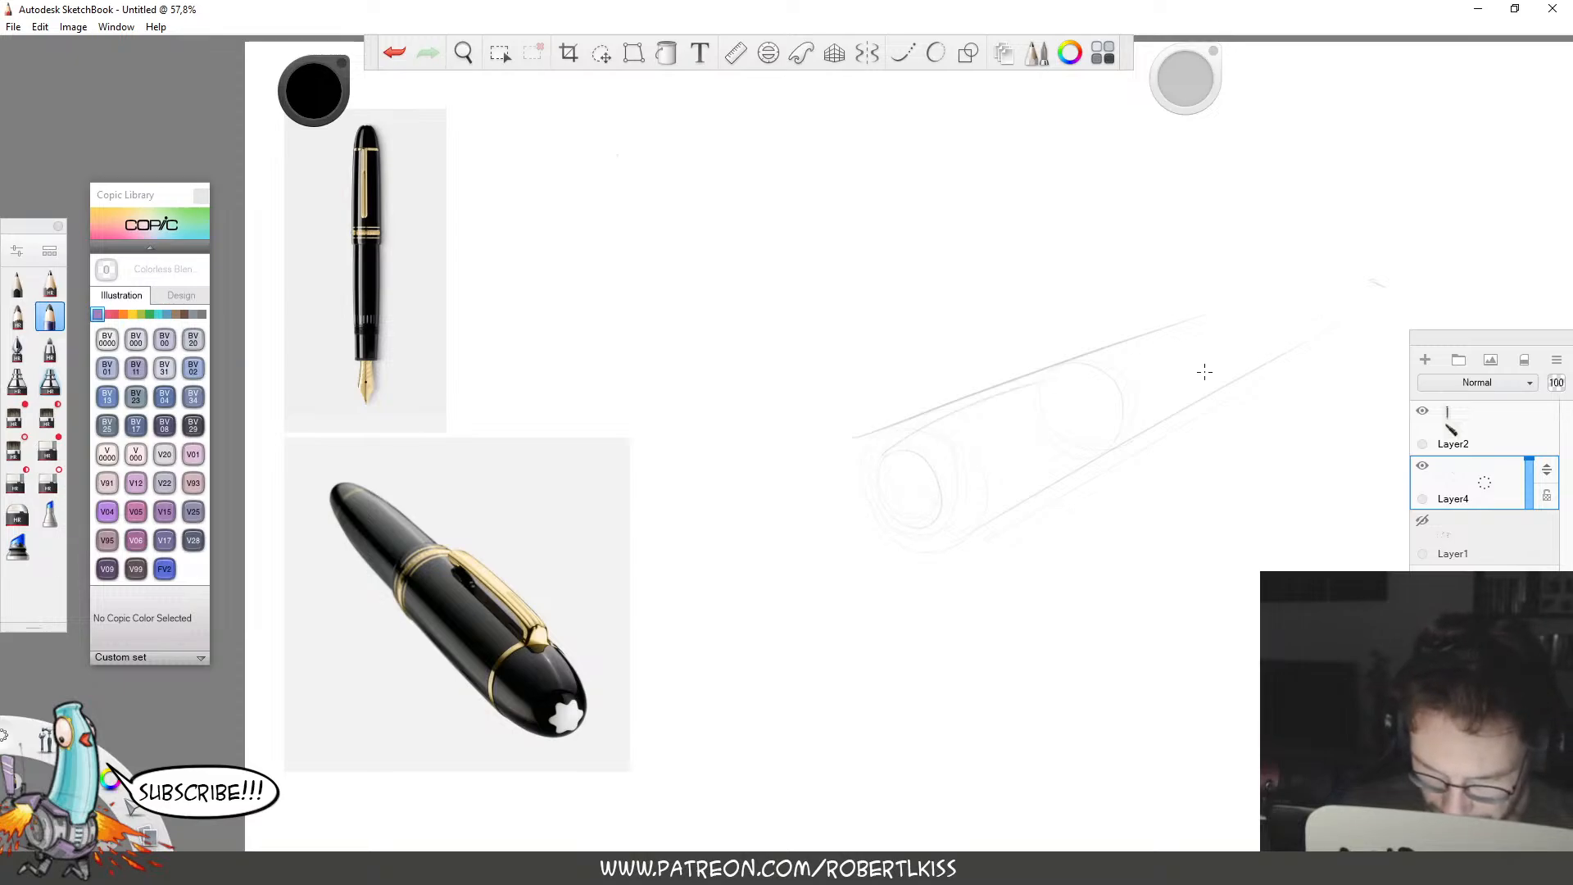
left_click_drag(920, 521, 1096, 455)
mouse_move(871, 452)
left_mouse_down()
mouse_move(1067, 361)
mouse_move(1066, 375)
left_mouse_up()
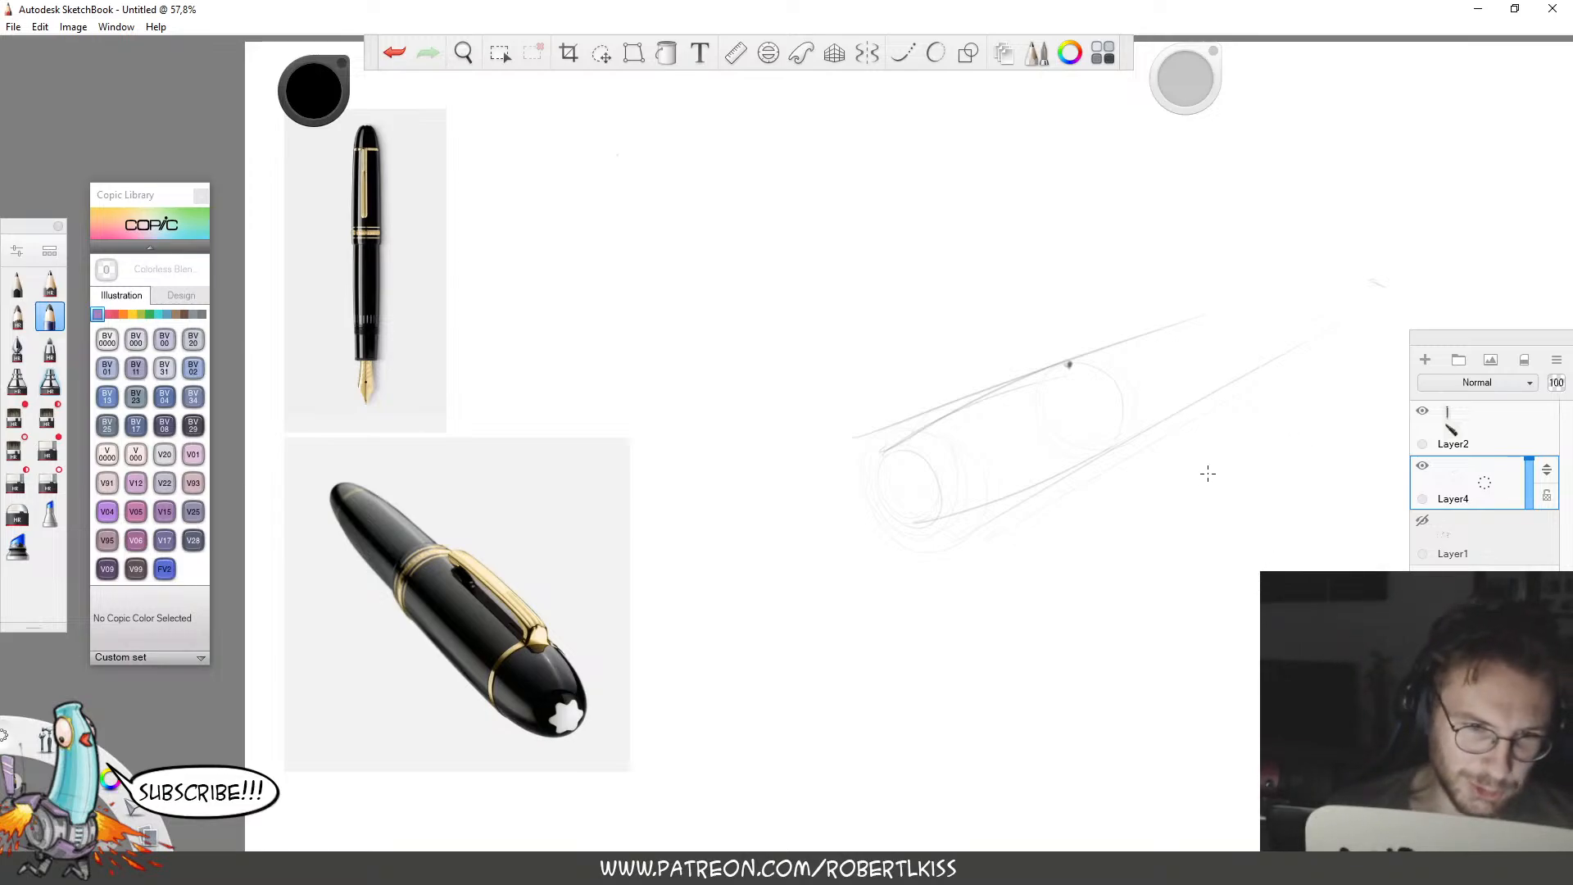
Darken the upper and lower edges of the pen's front barrel section up to the middle joint.
key("space")
left_click_drag(1076, 460, 1175, 438)
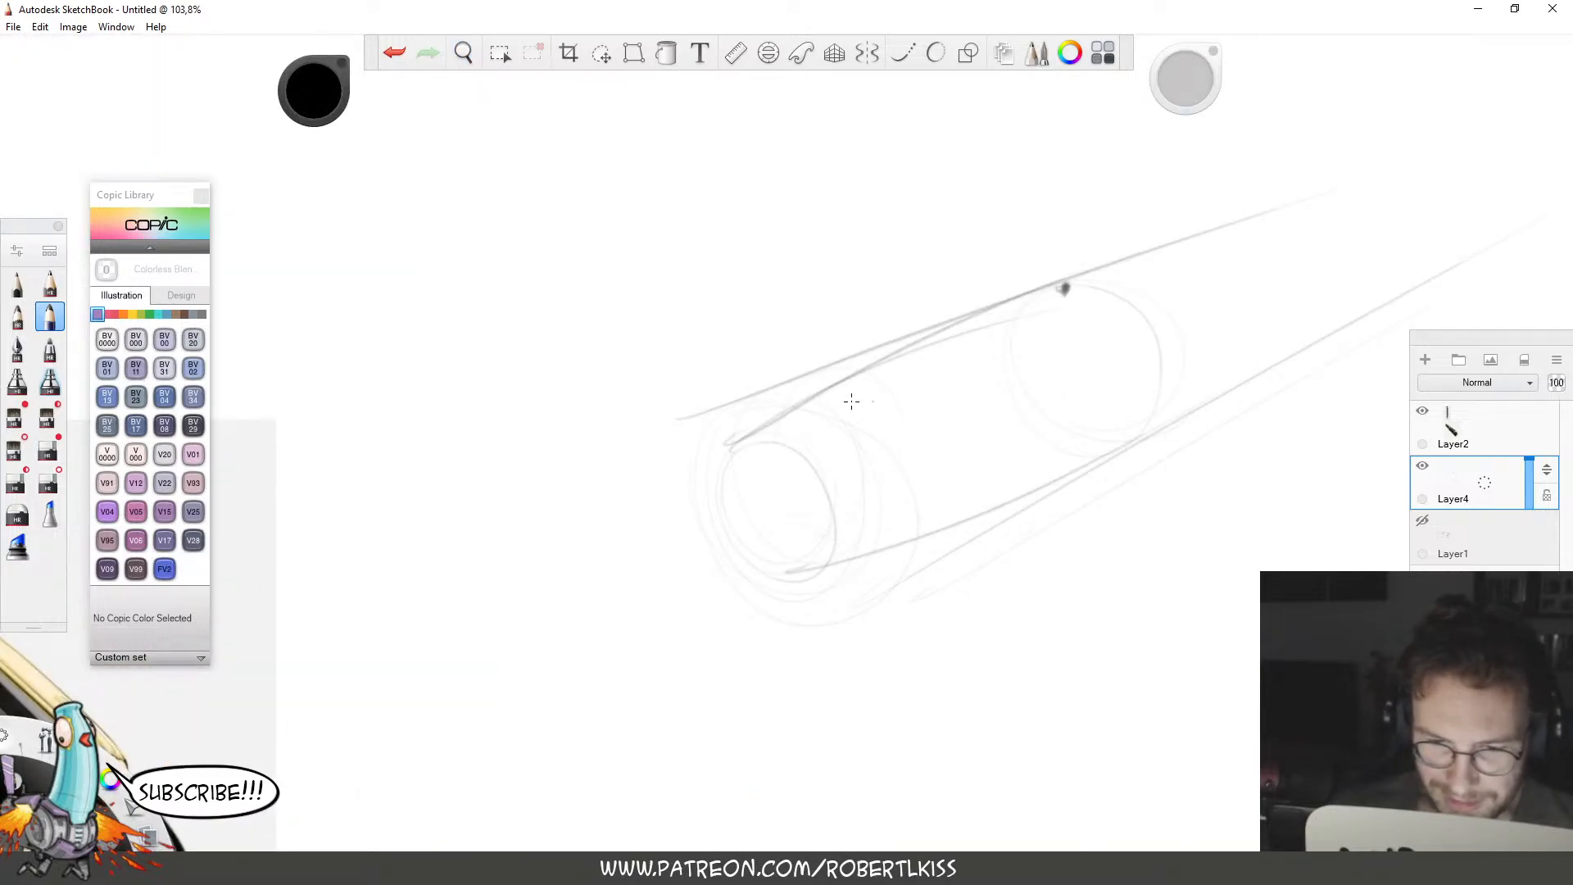
mouse_move(735, 458)
left_mouse_down()
mouse_move(892, 360)
mouse_move(1062, 293)
left_mouse_up()
mouse_move(786, 574)
left_mouse_down()
mouse_move(1155, 424)
mouse_move(924, 541)
mouse_move(1118, 443)
left_mouse_up()
mouse_move(1069, 290)
left_mouse_down()
mouse_move(1112, 447)
mouse_move(1069, 289)
left_mouse_up()
Draw the joint curve, the rear section's upper edge and its rounded end, with a small lip at the joint.
mouse_move(1150, 371)
left_mouse_down()
mouse_move(1065, 283)
mouse_move(1040, 290)
mouse_move(1052, 272)
mouse_move(1271, 201)
left_mouse_up()
mouse_move(1121, 442)
left_mouse_down()
mouse_move(1111, 460)
mouse_move(1435, 287)
mouse_move(1391, 299)
left_mouse_up()
left_click_drag(1446, 250, 1407, 168)
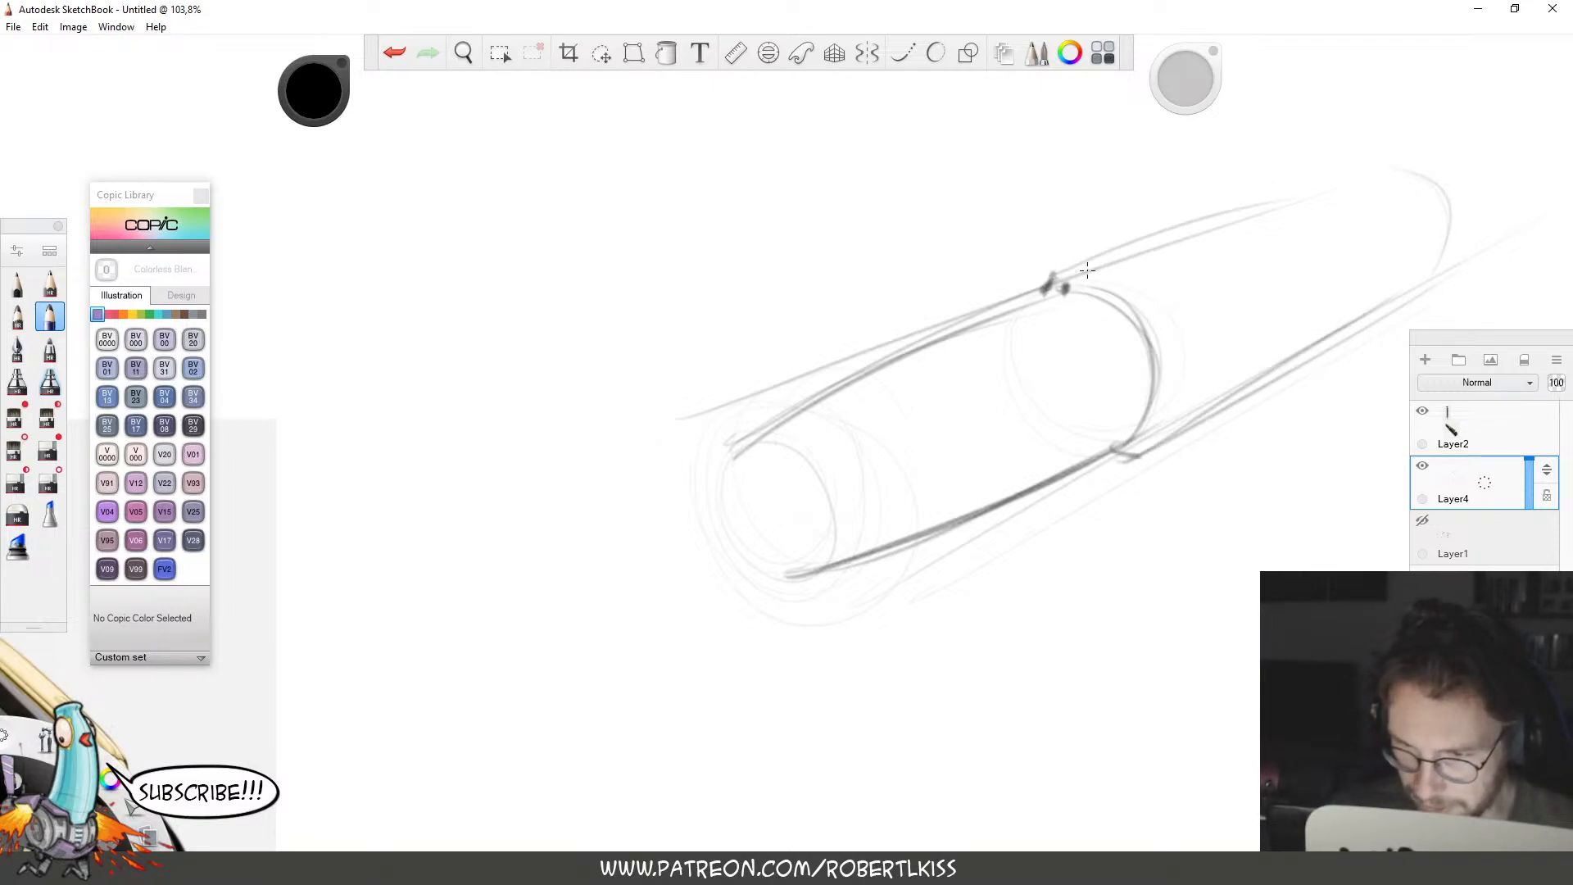
mouse_move(1028, 288)
left_mouse_down()
mouse_move(1155, 231)
mouse_move(1426, 164)
left_mouse_up()
left_click_drag(1183, 446, 1114, 455)
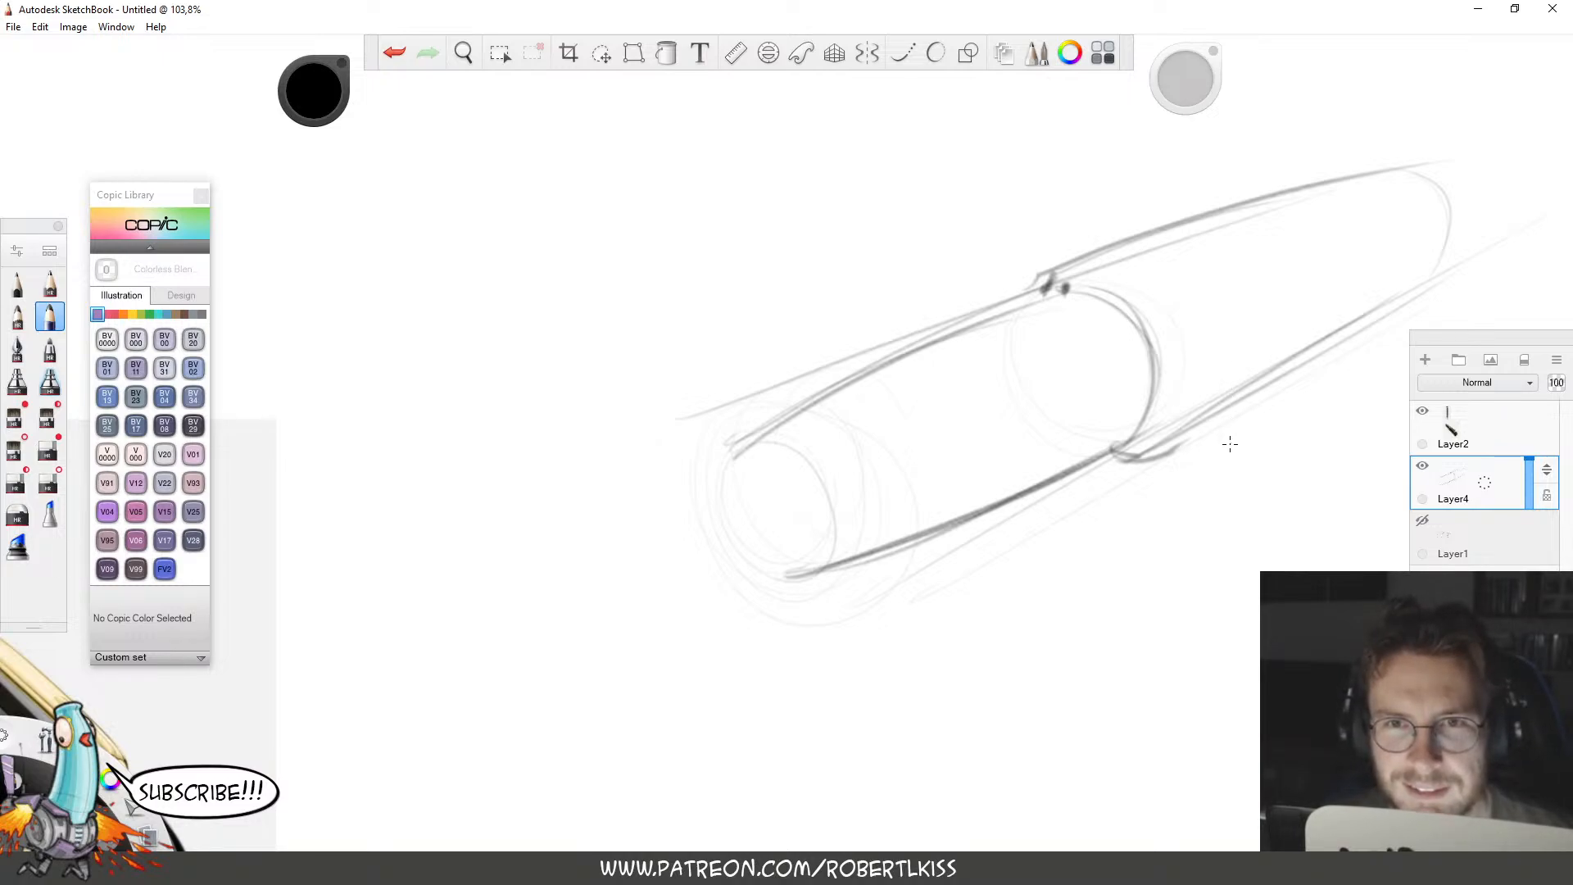
Redraw the rear section's lower edge with a heavier line from the joint to the rounded end.
mouse_move(1108, 451)
left_mouse_down()
mouse_move(1119, 461)
mouse_move(1442, 248)
left_mouse_up()
key("space")
left_click_drag(1310, 406, 1061, 375)
key("ctrl+z")
left_click_drag(890, 430, 1267, 197)
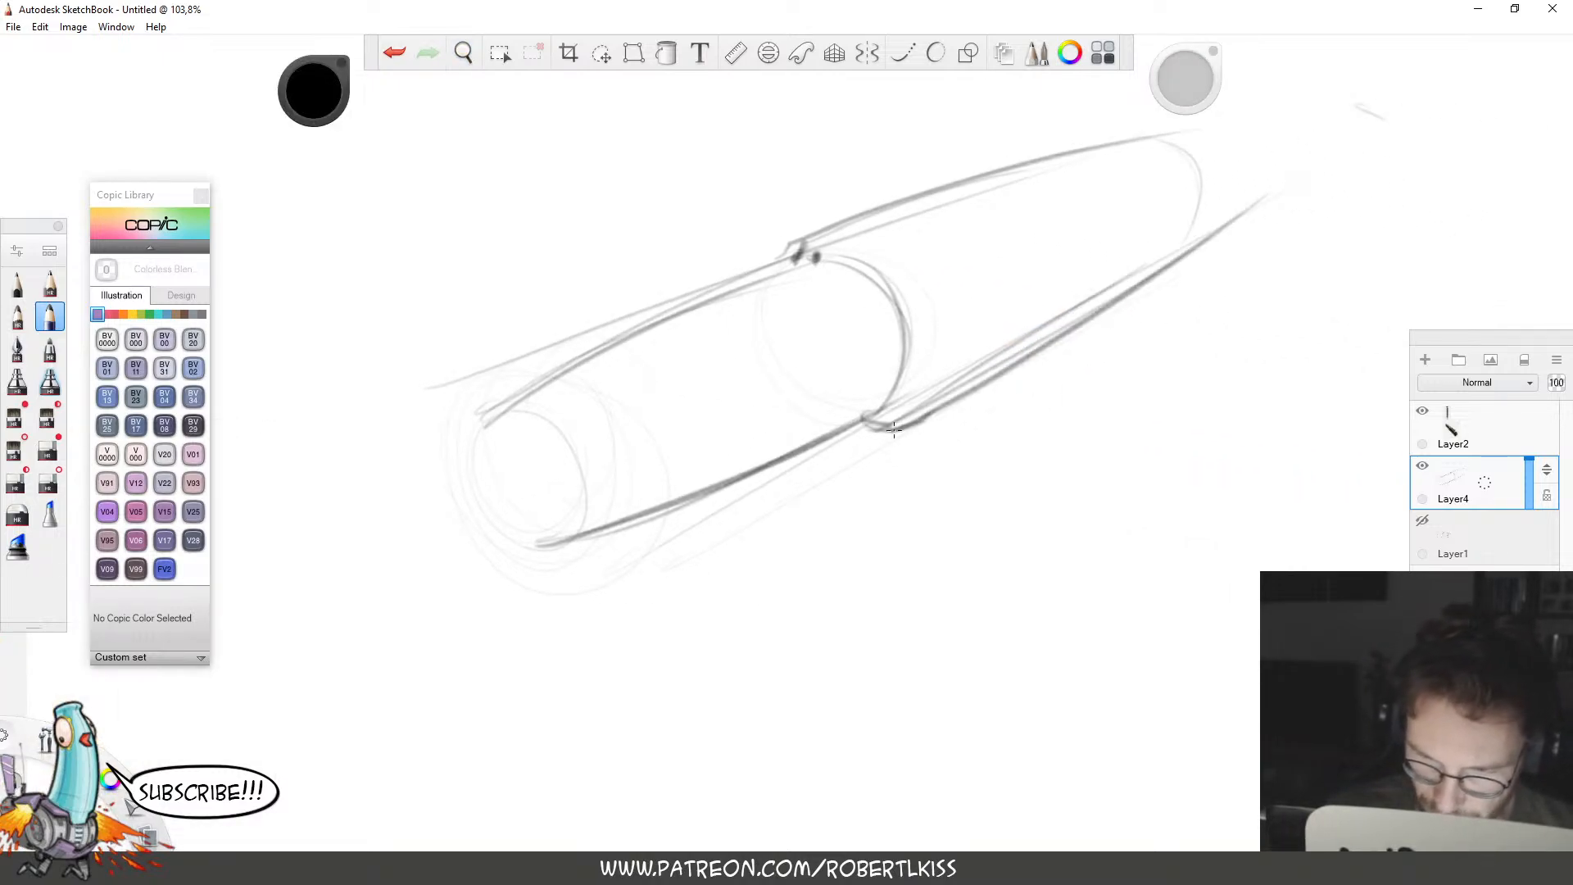
left_click_drag(938, 409, 1213, 226)
left_click_drag(1219, 165, 1224, 204)
Strengthen the ellipse of the pen's front opening, using the reference photos as a guide.
key("space")
left_click_drag(981, 455, 1299, 338)
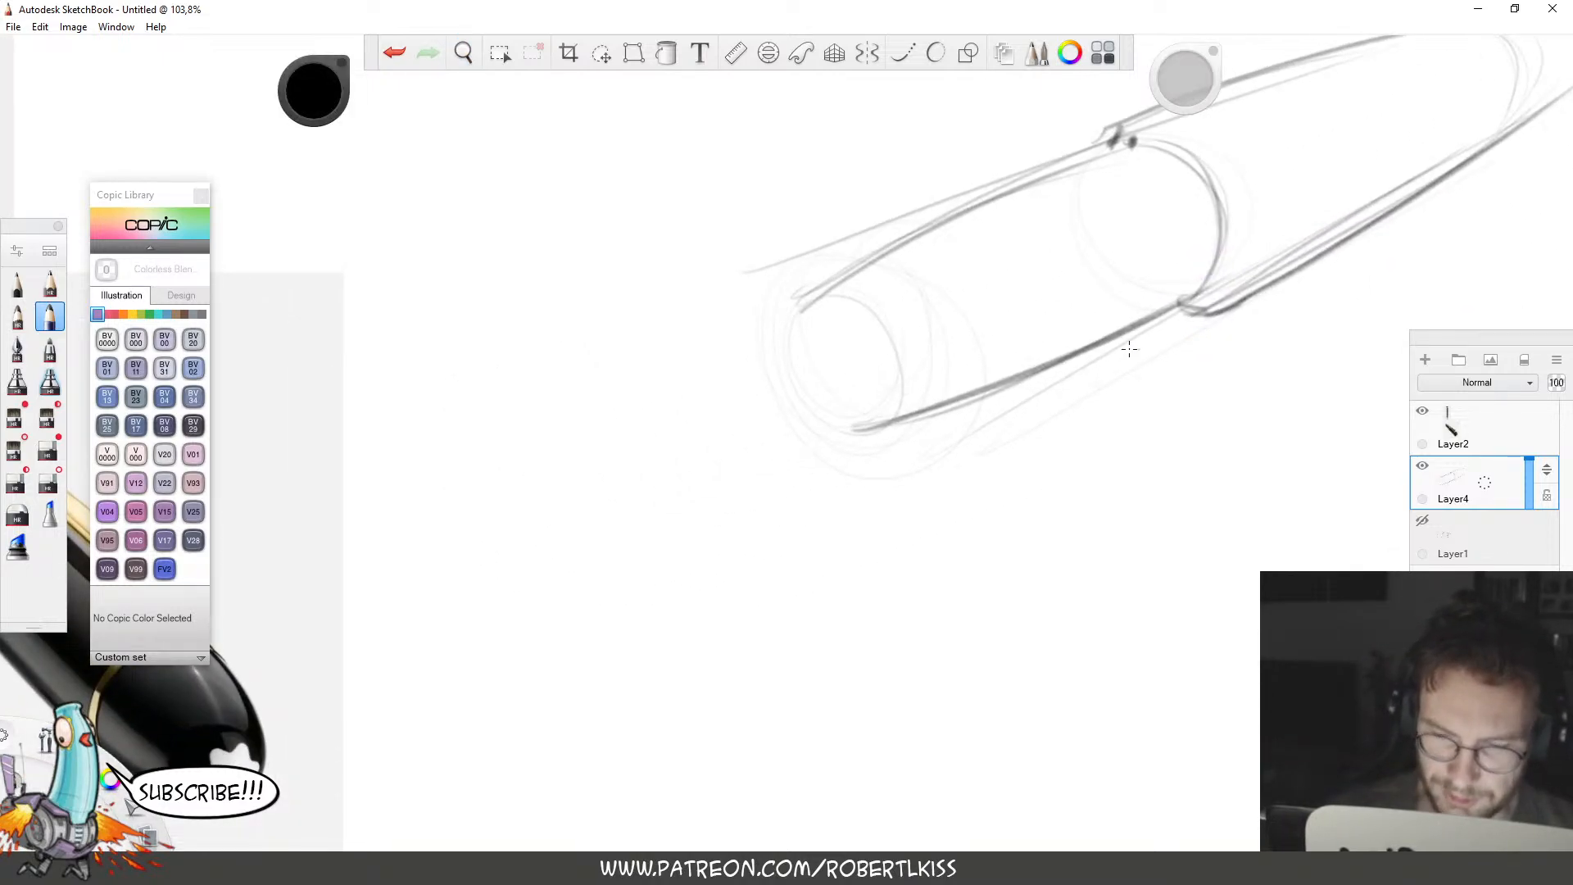
key("space")
mouse_move(1077, 430)
left_mouse_down()
mouse_move(1190, 382)
mouse_move(1332, 361)
left_mouse_up()
mouse_move(841, 428)
left_mouse_down()
mouse_move(912, 484)
mouse_move(860, 544)
left_mouse_up()
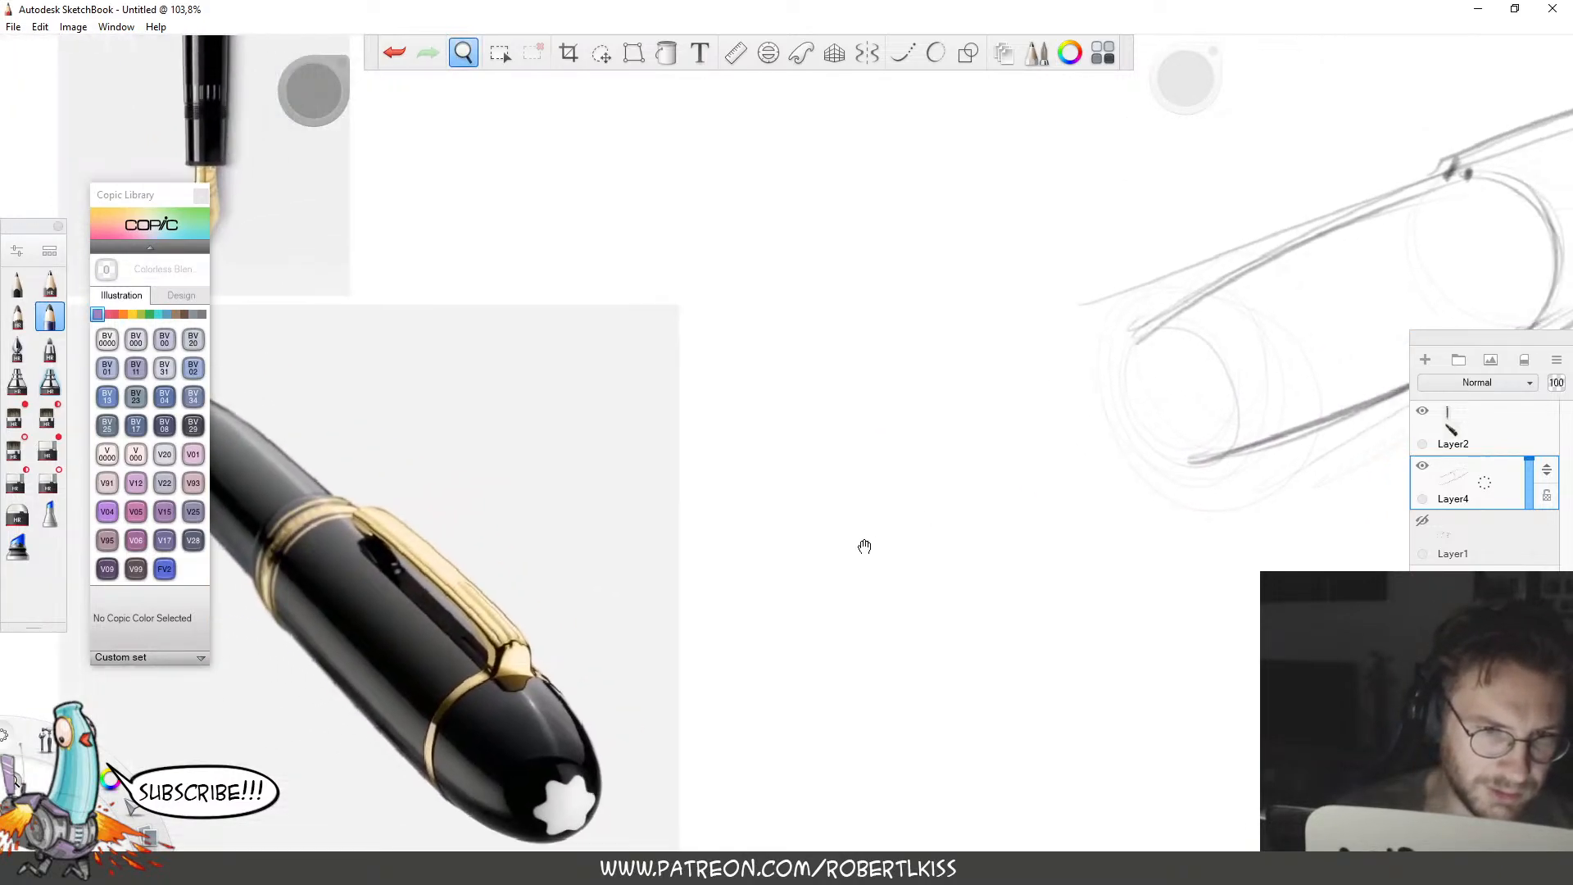
mouse_move(1121, 458)
left_mouse_down()
mouse_move(1067, 463)
mouse_move(1076, 369)
mouse_move(1152, 417)
mouse_move(1091, 499)
mouse_move(1054, 420)
mouse_move(1095, 373)
mouse_move(1160, 429)
mouse_move(1096, 516)
left_mouse_up()
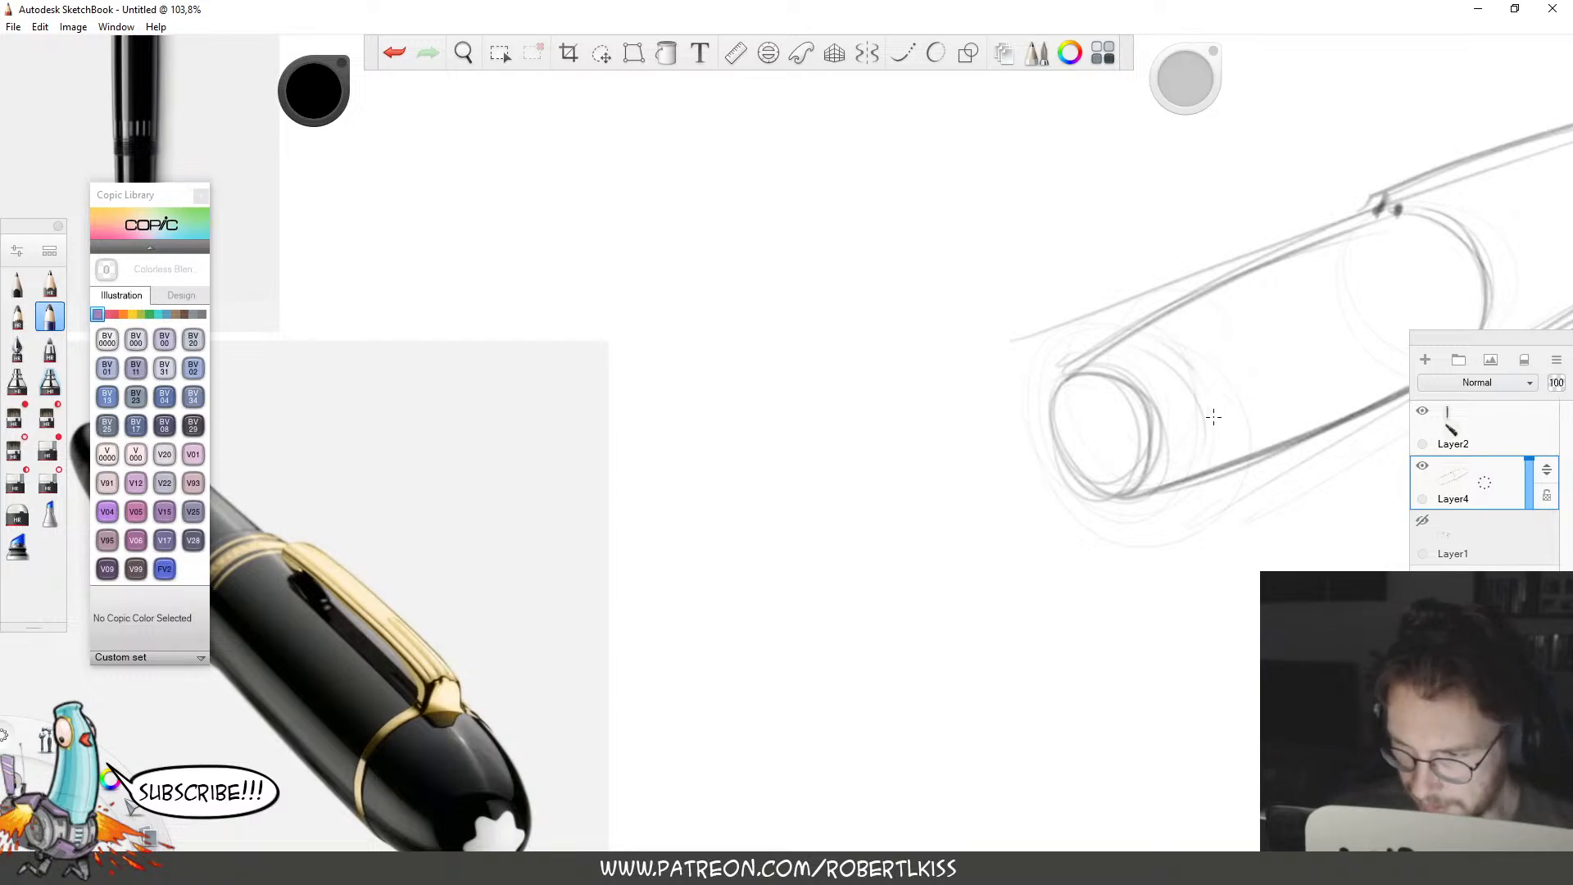
Sketch a pointed nib tapering forward out of the pen's front opening.
key("space")
mouse_move(1109, 459)
left_mouse_down()
mouse_move(1226, 449)
mouse_move(1214, 493)
mouse_move(1163, 524)
left_mouse_up()
left_click_drag(1157, 554, 1130, 614)
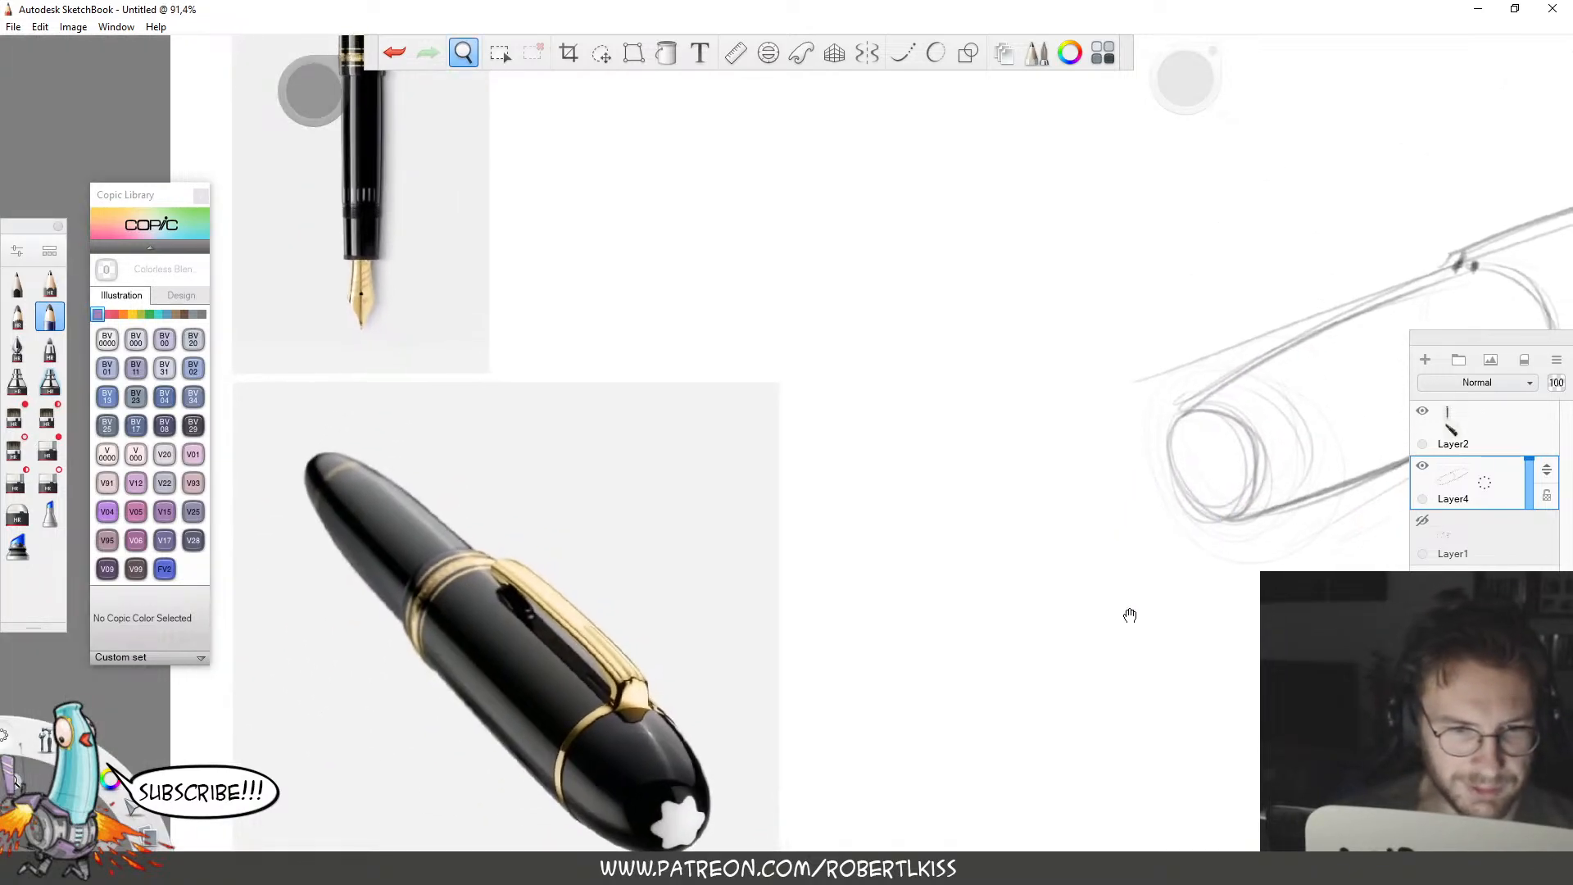
mouse_move(1210, 429)
left_mouse_down()
mouse_move(1062, 479)
mouse_move(1157, 482)
mouse_move(1058, 483)
mouse_move(1179, 461)
mouse_move(1103, 452)
mouse_move(1189, 469)
mouse_move(1236, 454)
mouse_move(1155, 436)
left_mouse_up()
mouse_move(1074, 473)
left_mouse_down()
mouse_move(1184, 422)
mouse_move(1219, 423)
left_mouse_up()
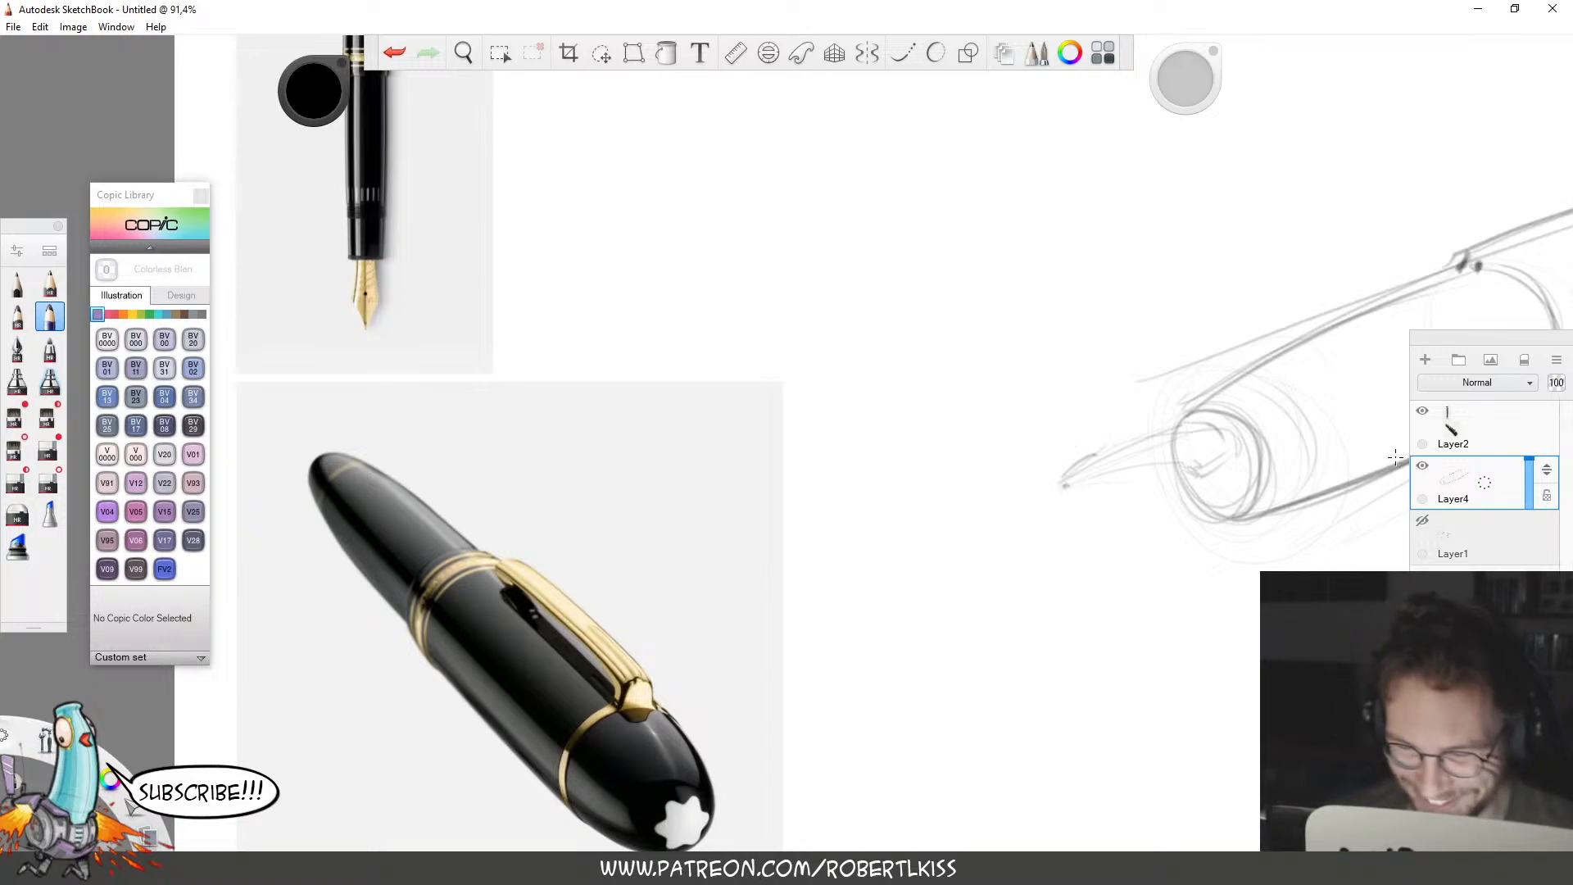
mouse_move(1068, 473)
left_mouse_down()
mouse_move(1145, 435)
mouse_move(1085, 476)
mouse_move(1191, 456)
left_mouse_up()
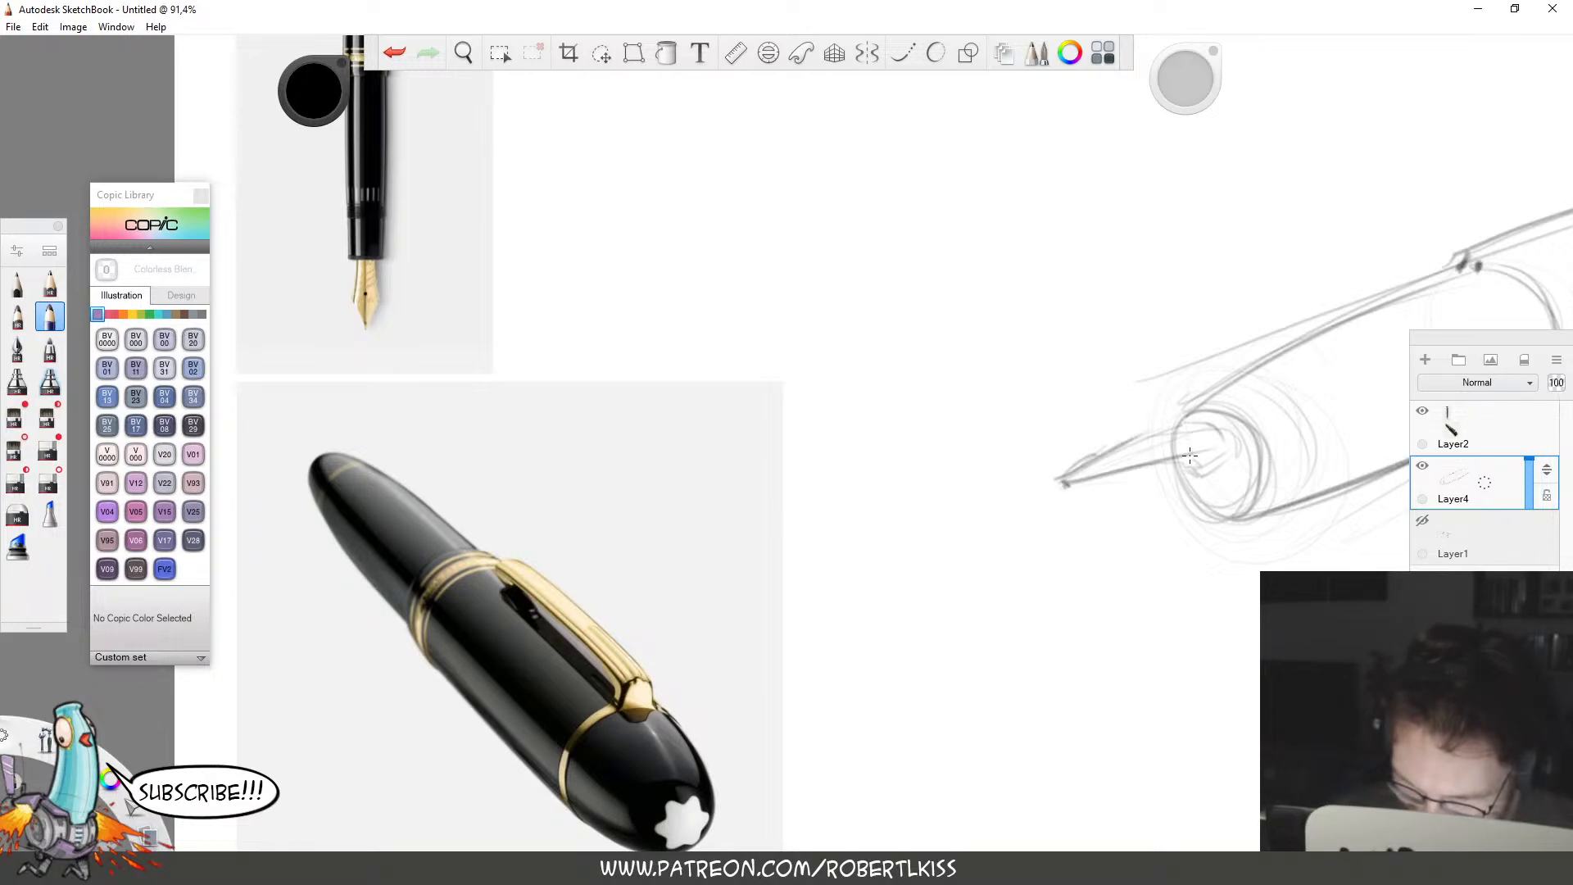
mouse_move(1082, 479)
left_mouse_down()
mouse_move(1208, 473)
mouse_move(1142, 466)
mouse_move(1203, 456)
mouse_move(1100, 475)
left_mouse_up()
Try to reshape the nib's base and lower edge, and undo the last strokes.
key("e")
key("b")
mouse_move(1196, 476)
left_mouse_down()
mouse_move(1237, 449)
mouse_move(1220, 427)
mouse_move(1238, 451)
mouse_move(1192, 425)
left_mouse_up()
mouse_move(1068, 478)
left_mouse_down()
mouse_move(1199, 422)
mouse_move(1108, 456)
mouse_move(1198, 426)
mouse_move(1199, 485)
left_mouse_up()
mouse_move(1199, 485)
left_mouse_down()
mouse_move(1244, 458)
mouse_move(1237, 441)
mouse_move(1120, 417)
mouse_move(1089, 398)
mouse_move(1104, 386)
left_mouse_up()
key("space")
key("ctrl+z")
key("ctrl+z")
Rework the nib as a broader form with light edges projecting from the front opening.
mouse_move(1053, 409)
left_mouse_down()
mouse_move(1083, 399)
mouse_move(1062, 410)
left_mouse_up()
key("space")
left_click_drag(942, 547, 1135, 589)
mouse_move(1143, 465)
left_mouse_down()
mouse_move(1240, 466)
mouse_move(1315, 435)
mouse_move(1213, 492)
left_mouse_up()
key("space")
left_click_drag(1206, 495, 849, 505)
key("space")
left_click_drag(1044, 511, 1154, 446)
Undo the last corrections to the nib and sketch its tapering lower edge and tip.
key("e")
mouse_move(951, 393)
left_mouse_down()
mouse_move(1024, 383)
mouse_move(1042, 402)
mouse_move(953, 401)
left_mouse_up()
key("e")
key("ctrl+z")
key("ctrl+z")
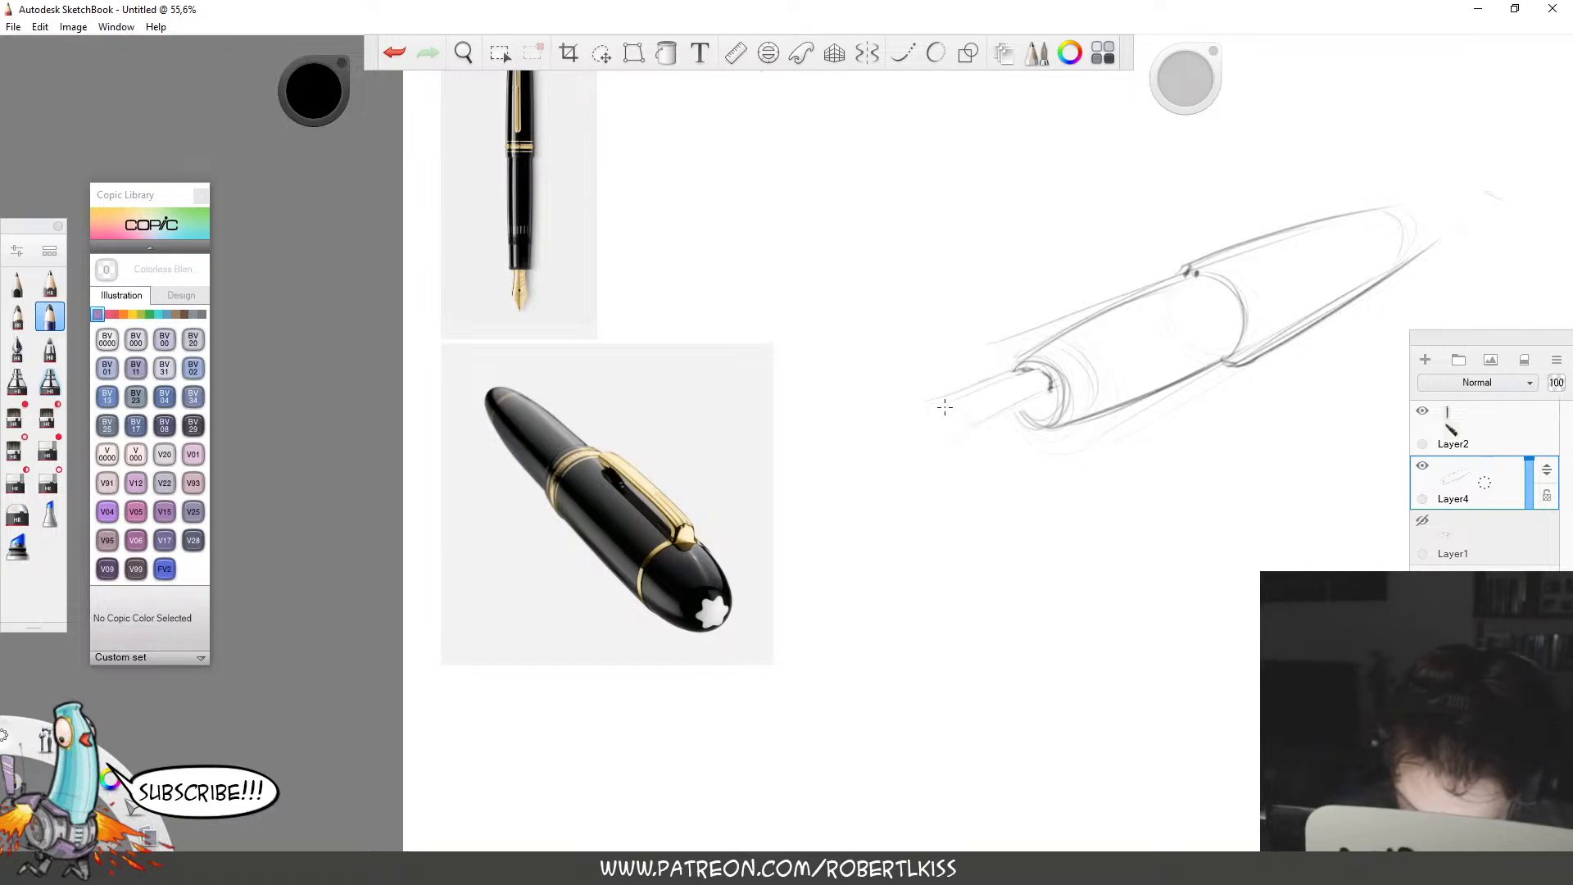
left_click_drag(967, 398, 1006, 401)
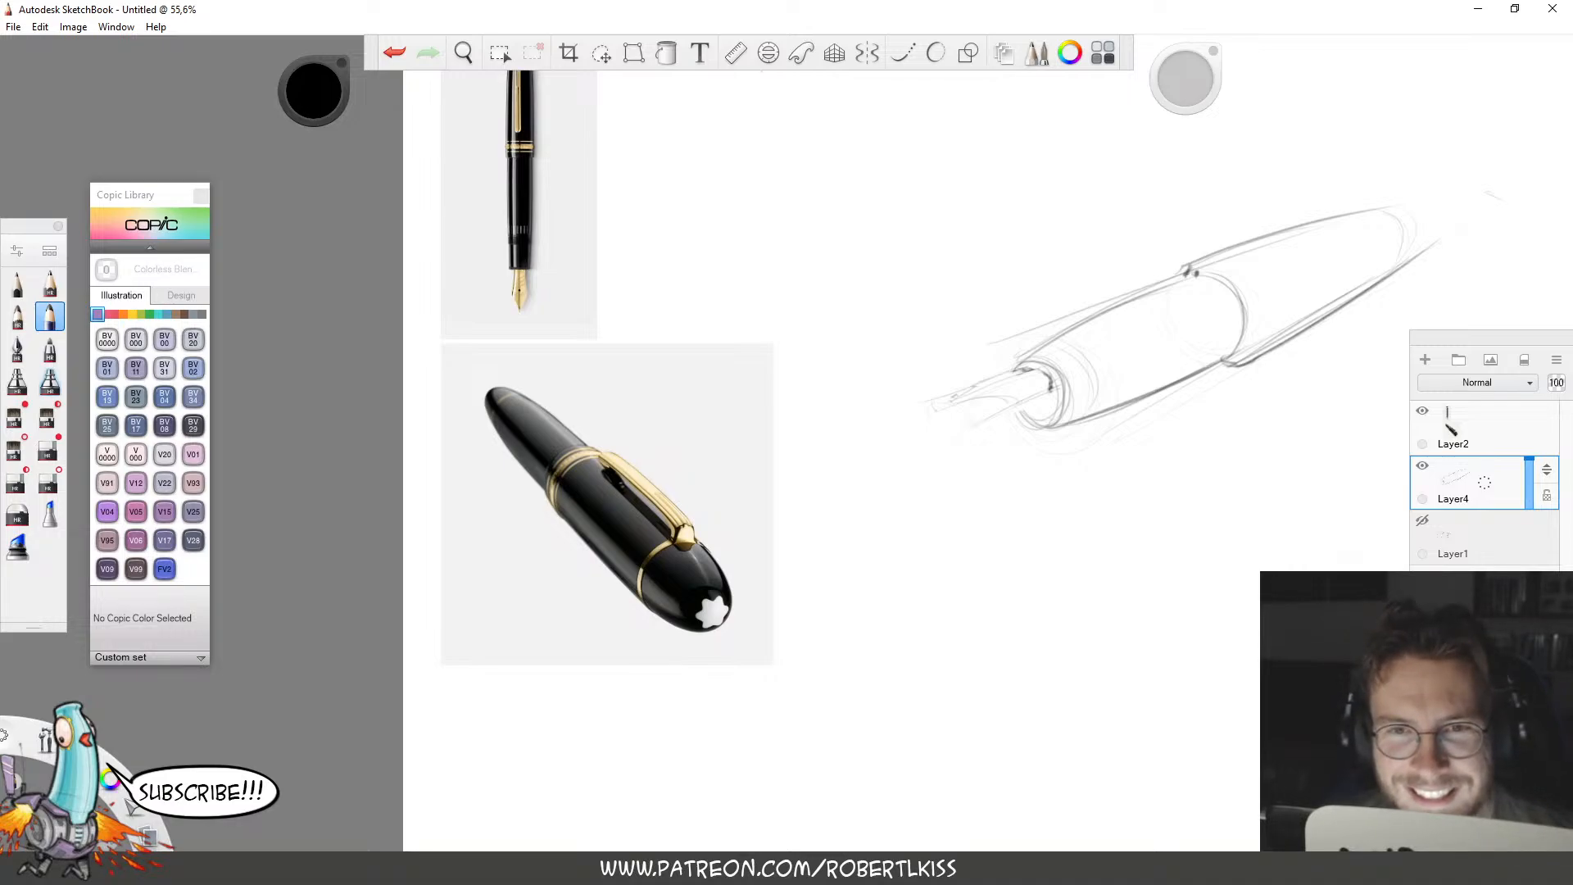
key("space")
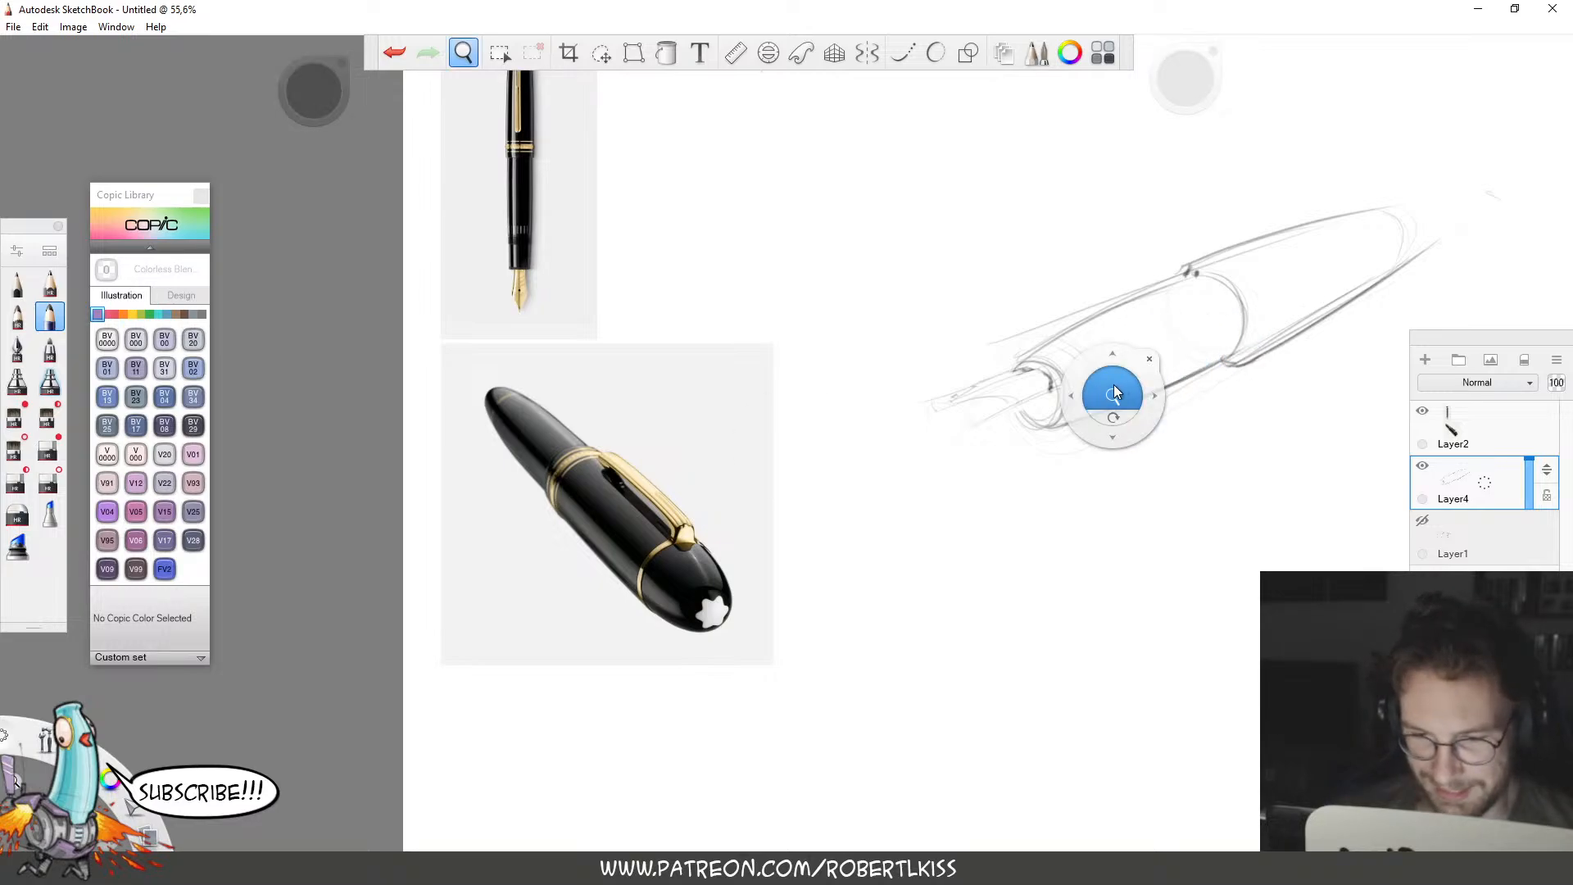
Darken the nib's tip and sketch the inner edge of the pen's front opening.
left_click_drag(1114, 393, 1261, 393)
mouse_move(882, 351)
left_mouse_down()
mouse_move(910, 355)
mouse_move(887, 359)
left_mouse_up()
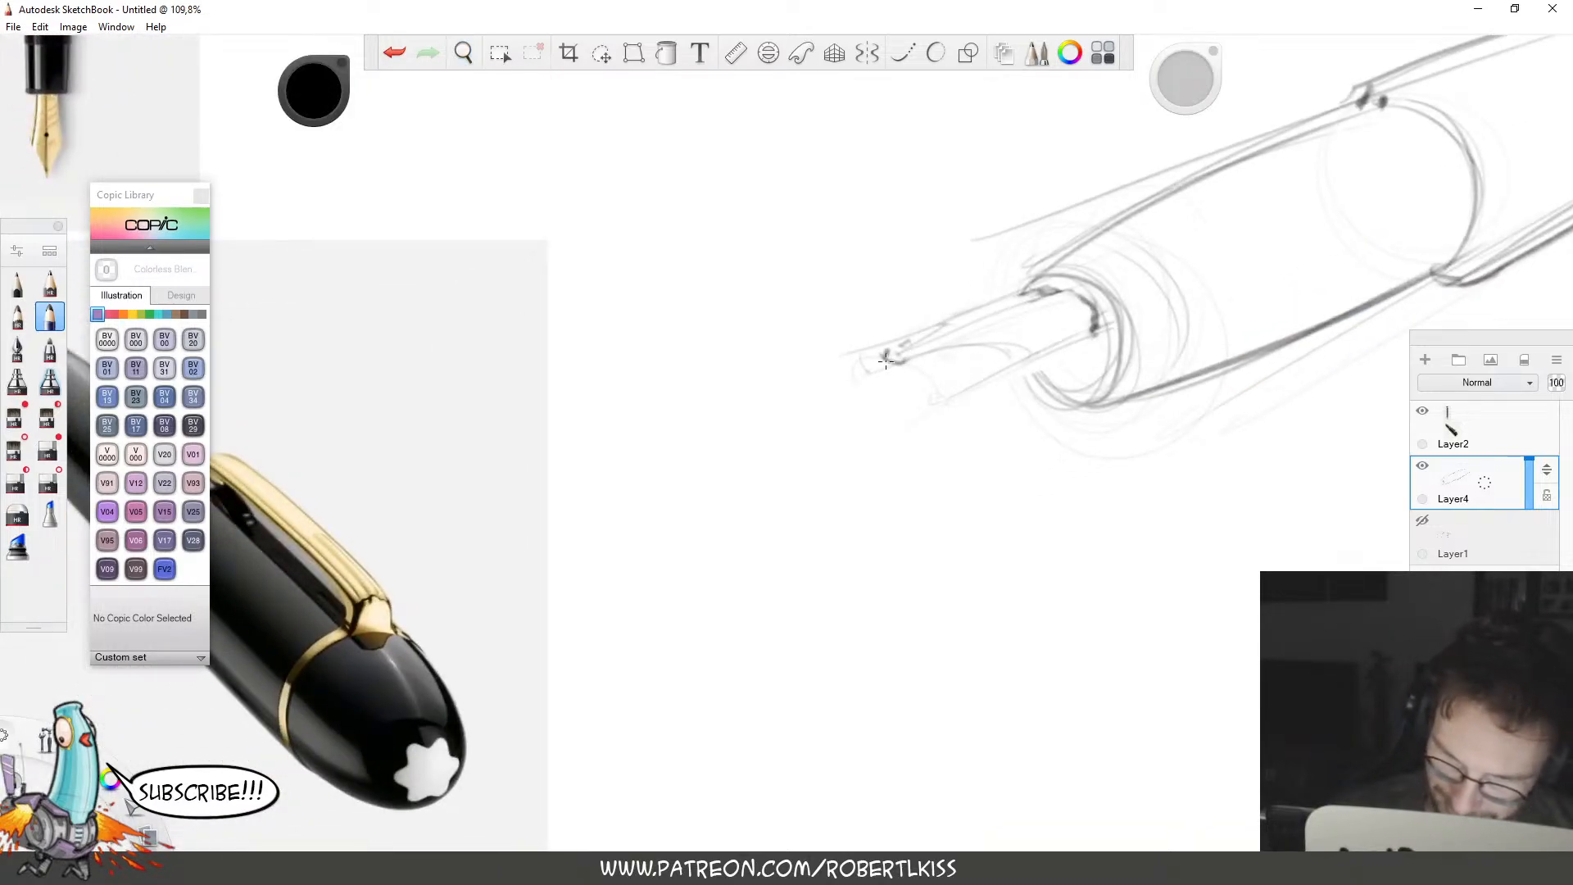
key("space")
mouse_move(1262, 350)
left_mouse_down()
mouse_move(1117, 353)
mouse_move(1090, 390)
mouse_move(1119, 419)
mouse_move(1260, 379)
mouse_move(1151, 408)
left_mouse_up()
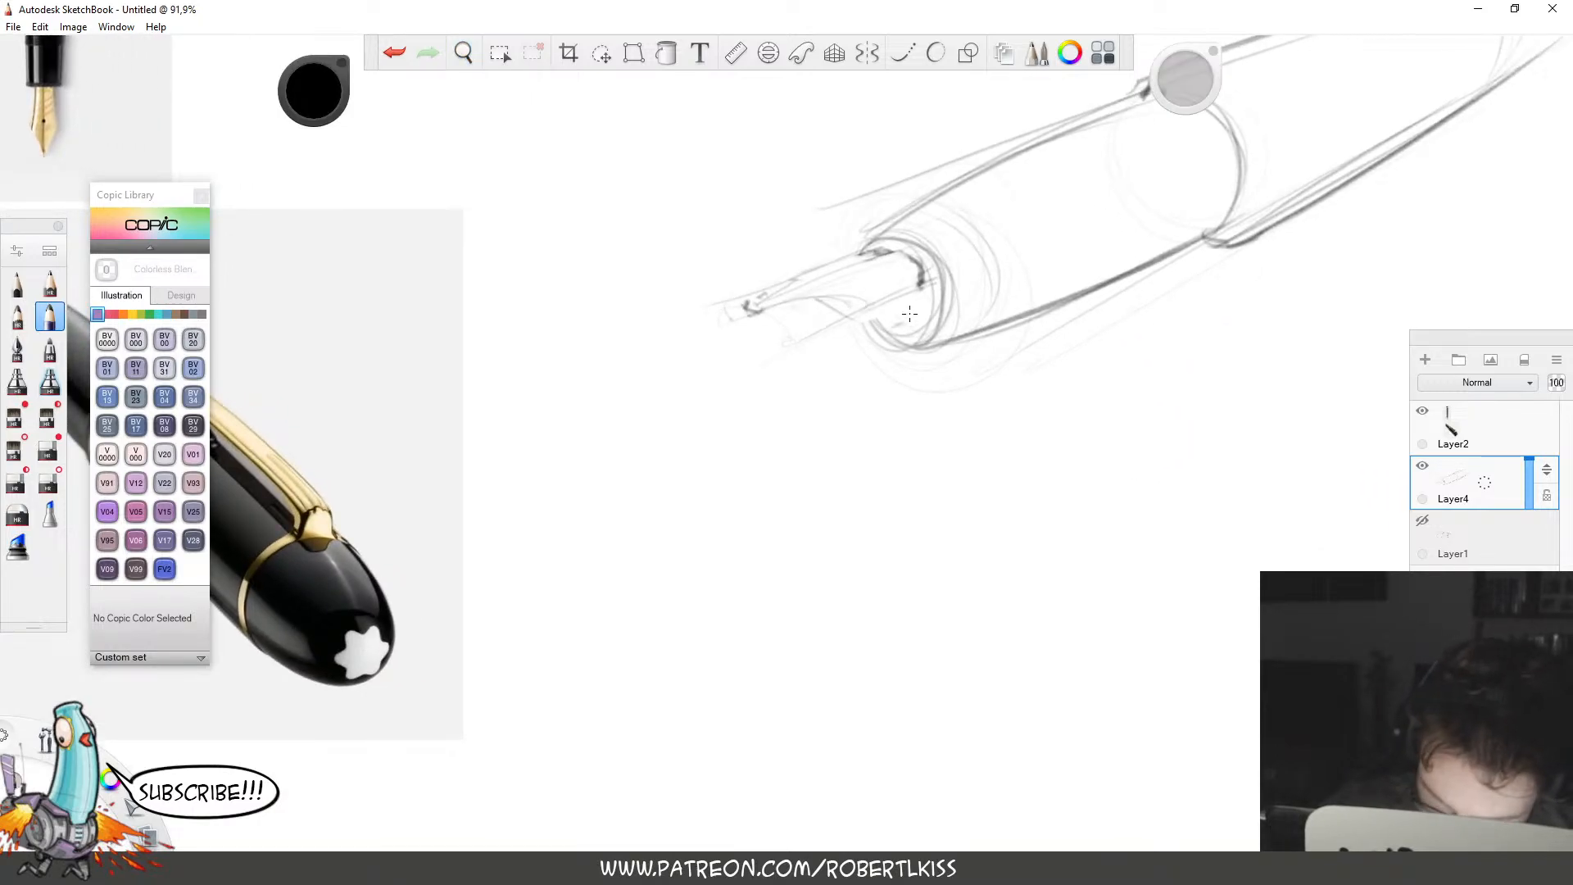
mouse_move(923, 287)
left_mouse_down()
mouse_move(908, 326)
mouse_move(883, 331)
left_mouse_up()
Sketch light lengthwise guide lines along the barrel from the front opening toward the cap.
key("space")
left_click_drag(1160, 308, 1065, 459)
left_click_drag(1079, 471, 1049, 549)
left_click_drag(1200, 308, 1303, 287)
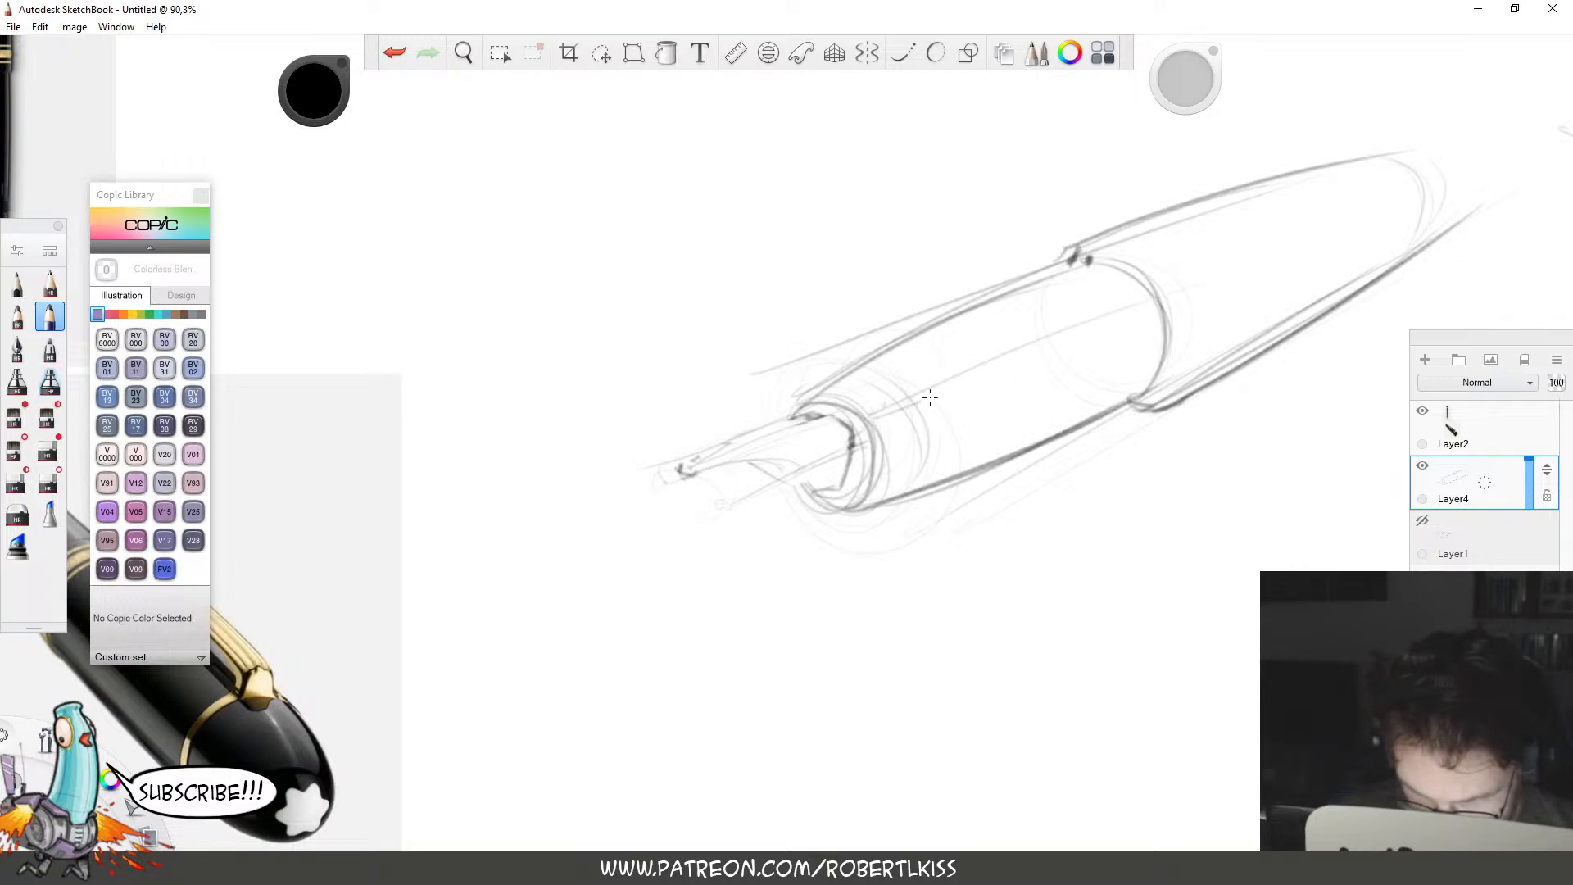
key("space")
mouse_move(1211, 309)
left_mouse_down()
mouse_move(1030, 372)
mouse_move(891, 373)
mouse_move(962, 341)
mouse_move(1095, 337)
left_mouse_up()
key("space")
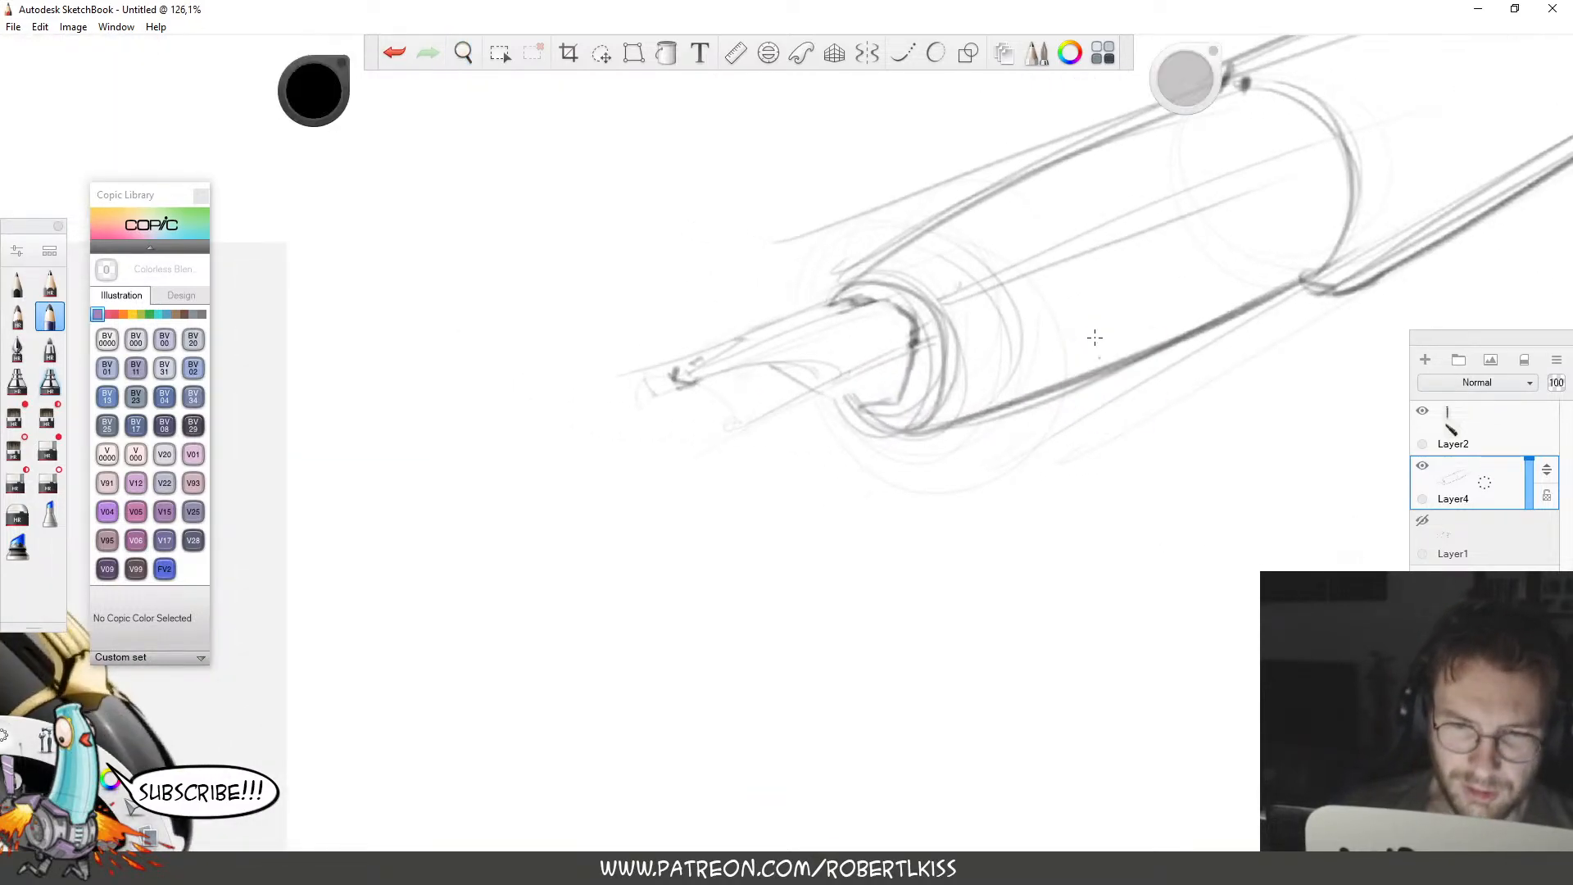
With the Linework Pencil, draw a facet edge along the middle of the barrel up to the cap's rim.
left_click(49, 286)
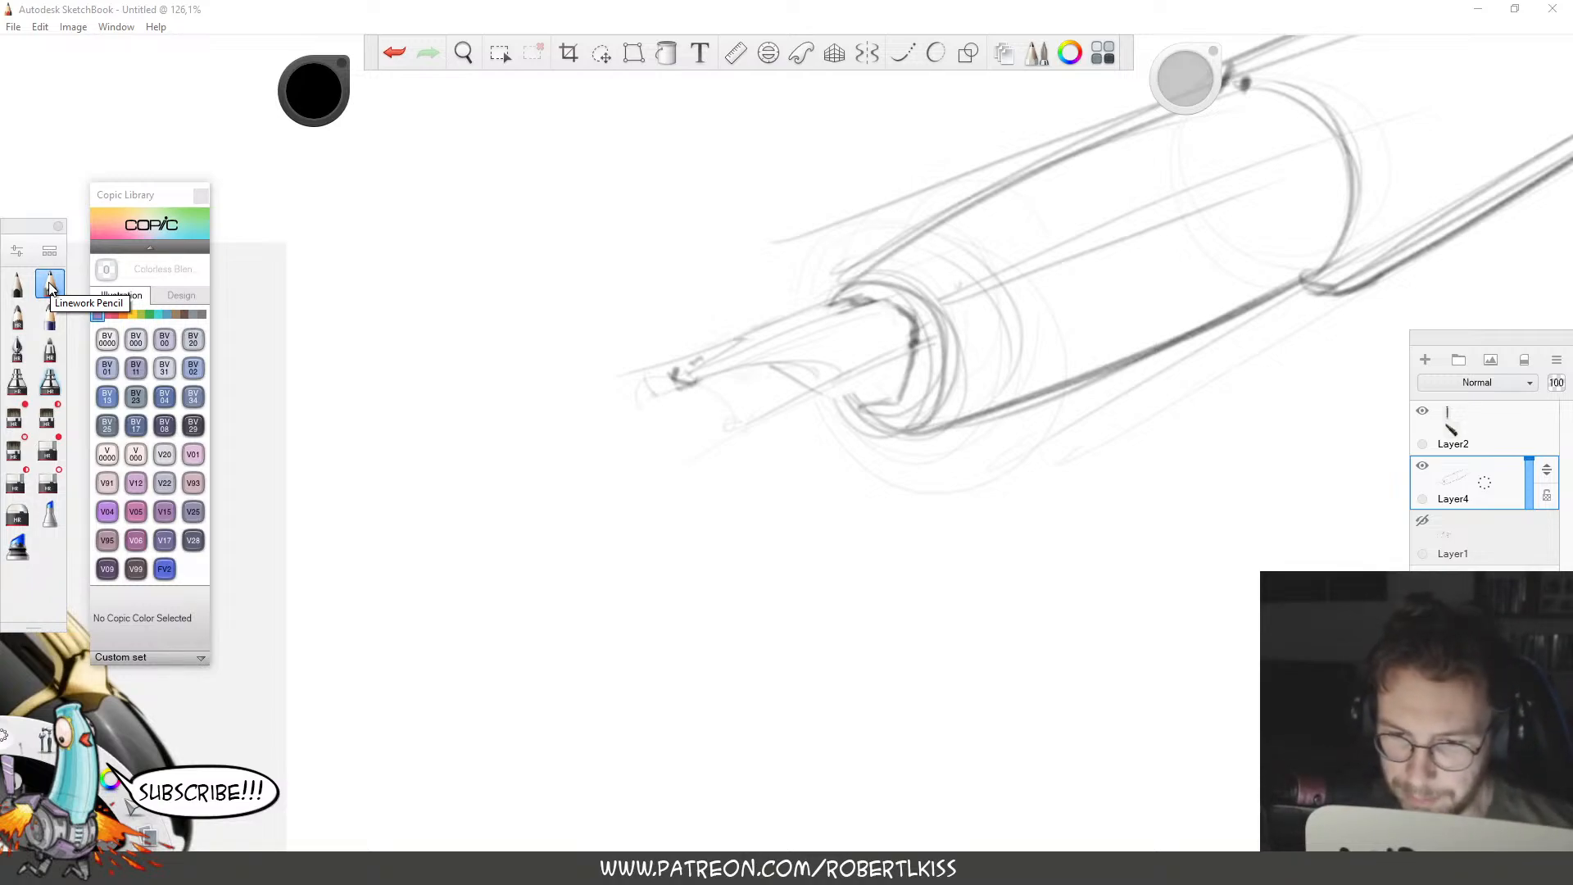
left_click_drag(942, 305, 1325, 159)
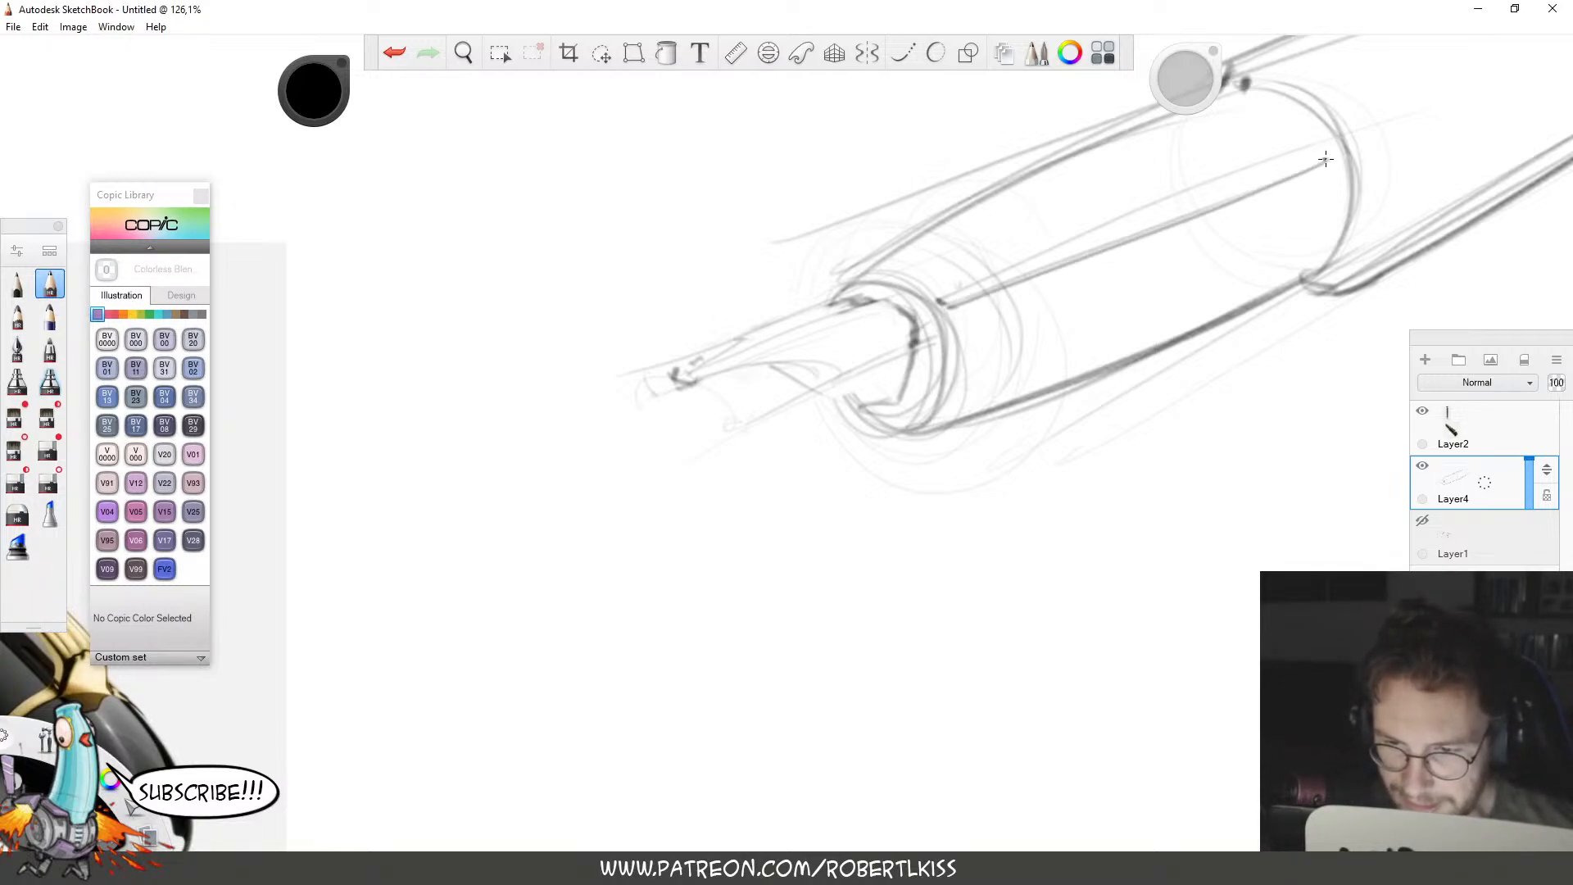
left_click_drag(948, 310, 1341, 141)
key("space")
left_click_drag(1234, 338, 1191, 450)
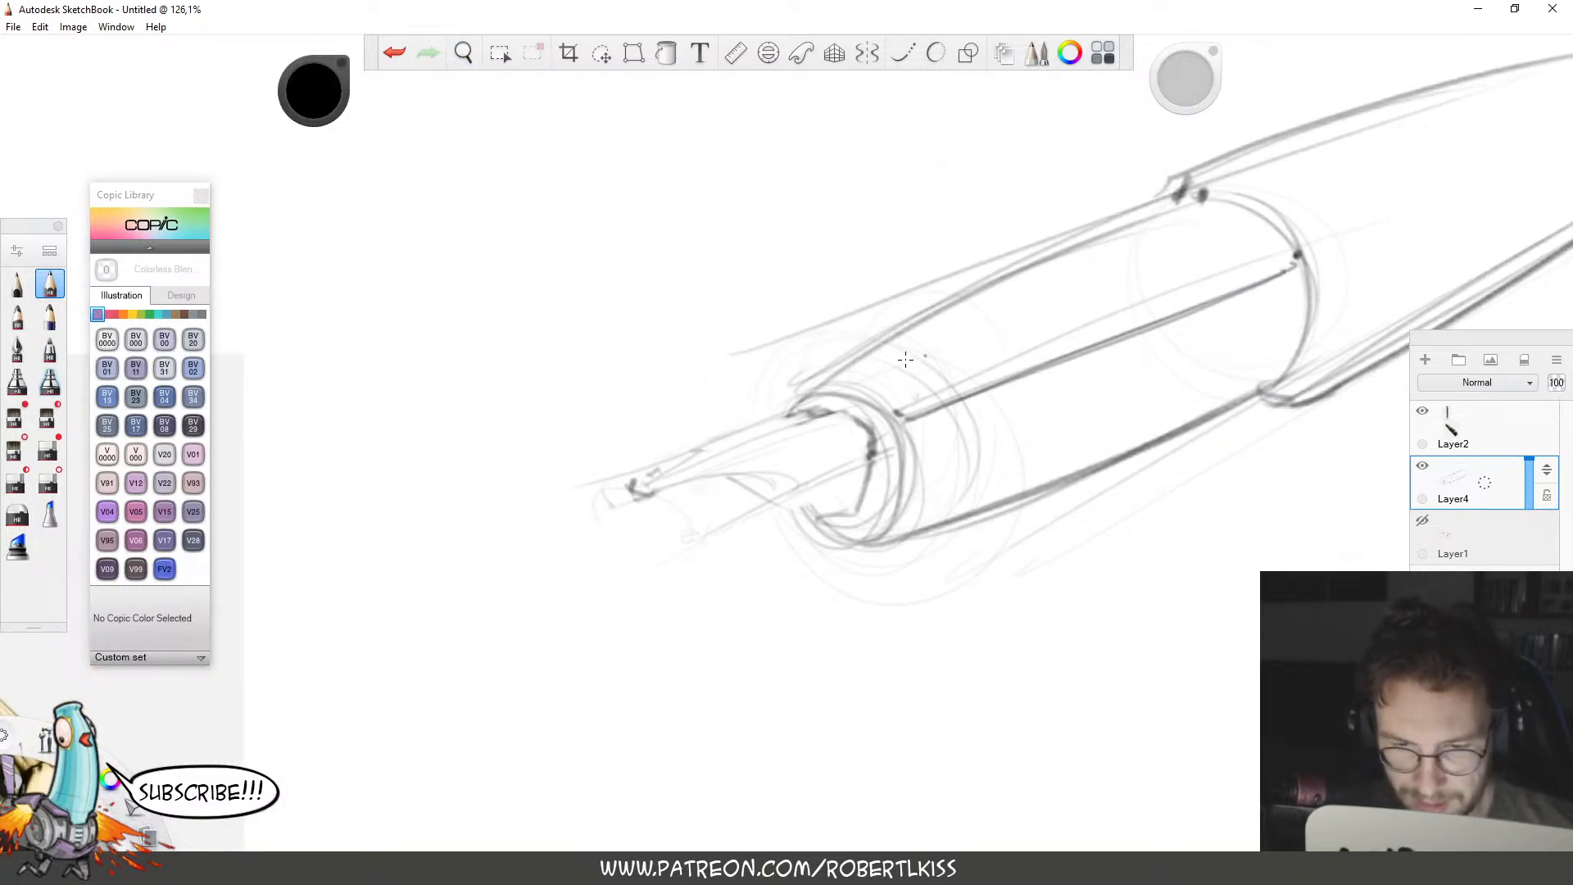
Darken the barrel's upper edge and continue the middle facet edge along the cap, marking its end points with dots.
mouse_move(818, 371)
left_mouse_down()
mouse_move(1254, 194)
mouse_move(1188, 201)
left_mouse_up()
key("space")
left_click_drag(1329, 316, 1128, 366)
mouse_move(964, 262)
left_mouse_down()
mouse_move(1098, 304)
mouse_move(1073, 281)
mouse_move(1481, 137)
left_mouse_up()
left_click(1118, 297)
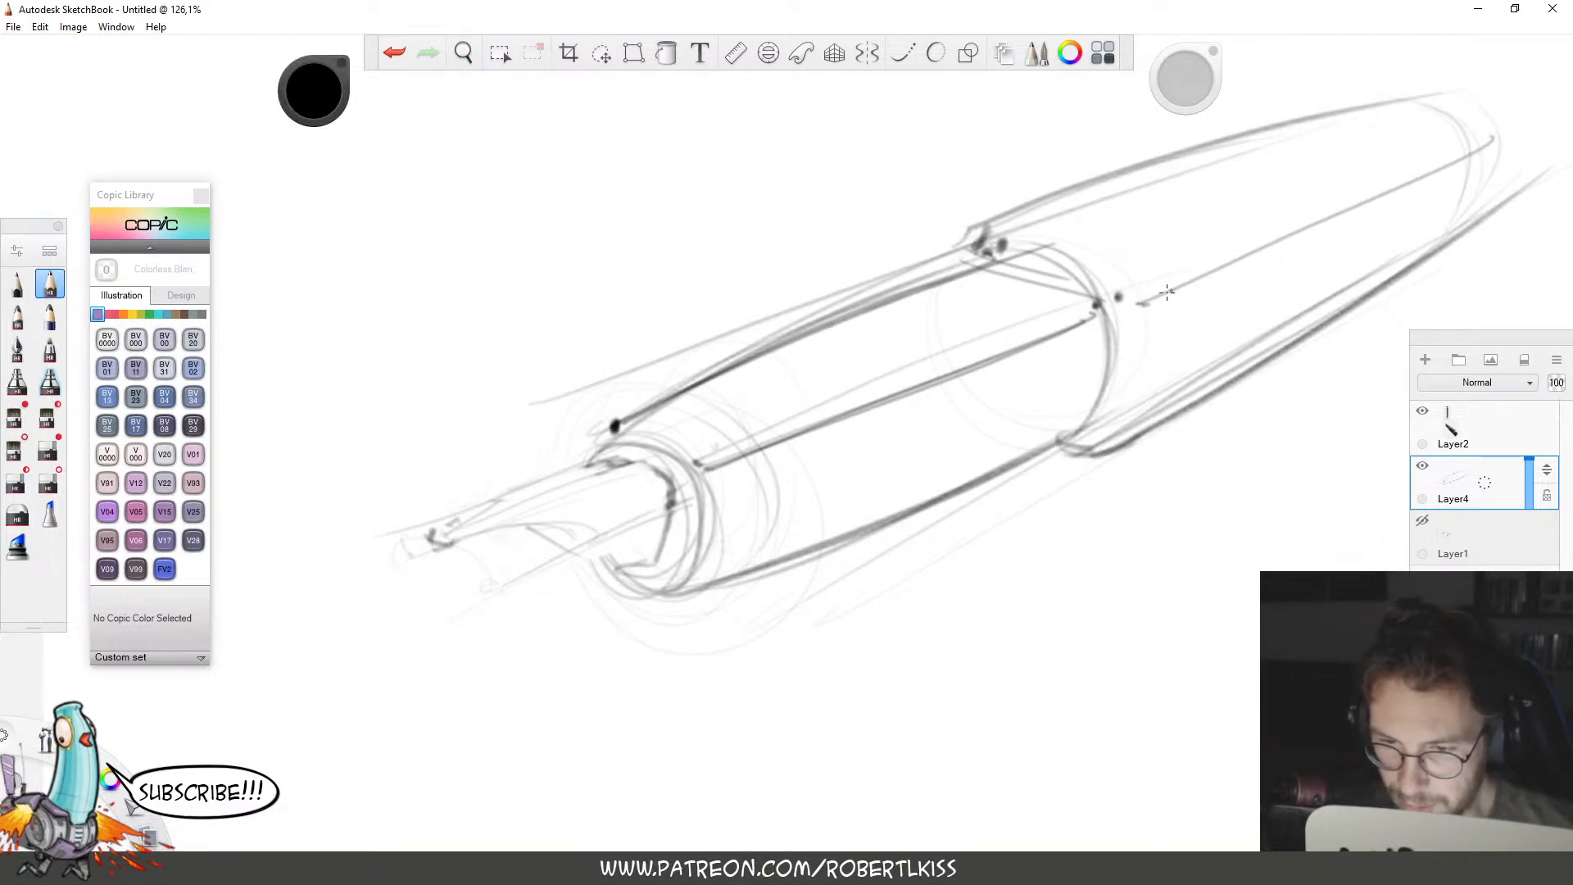
left_click_drag(1141, 307, 1480, 144)
left_click(1475, 138)
Fade the cap's upper contour with the eraser and redraw it with a slanted edge to the rear corner.
key("e")
left_click_drag(966, 234, 1433, 95)
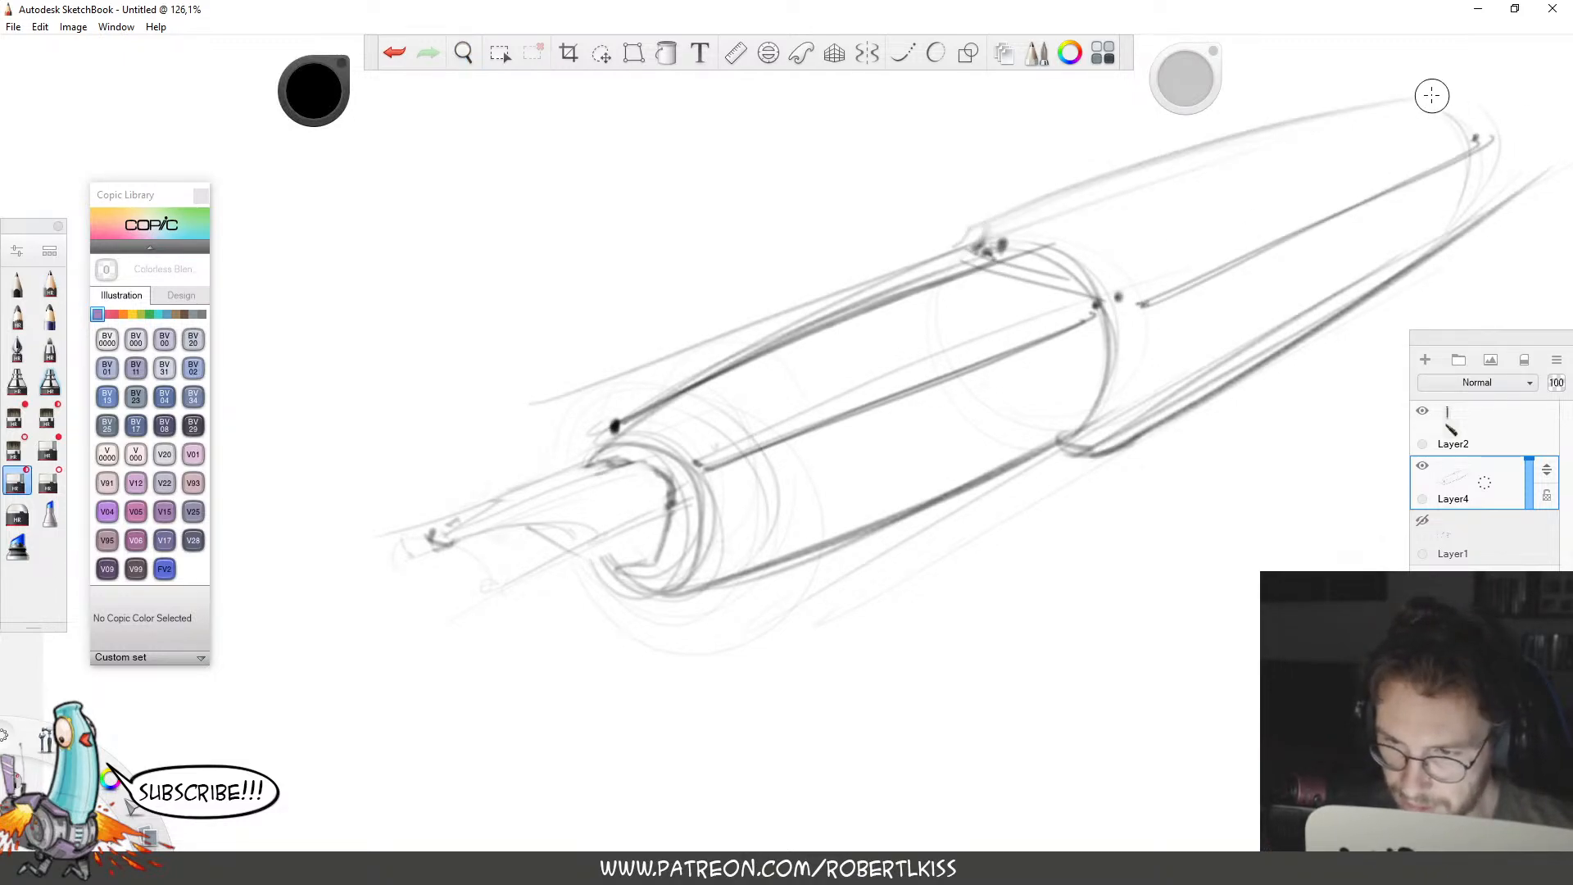
key("b")
left_click(972, 249)
mouse_move(983, 245)
left_mouse_down()
mouse_move(1414, 128)
mouse_move(1312, 125)
mouse_move(1388, 100)
mouse_move(1479, 125)
left_mouse_up()
key("ctrl+z")
left_click_drag(1381, 117, 1484, 129)
left_click(1482, 129)
Reinforce the cap's middle facet edge and erase the rim line crossing the pen's upper face.
key("space")
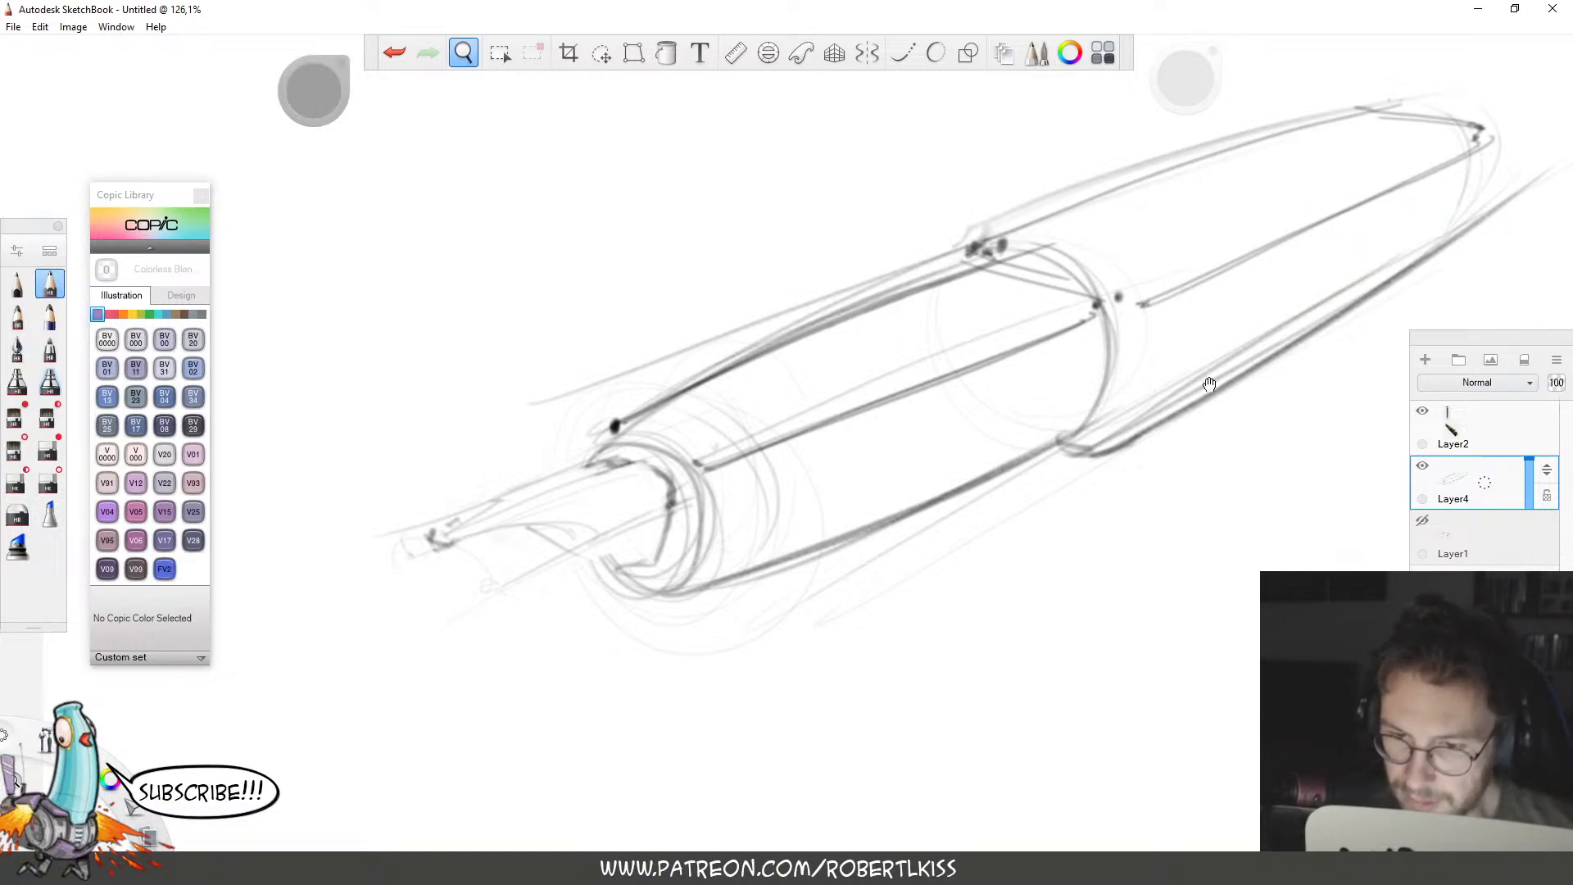
left_click_drag(1258, 342, 1187, 377)
left_click_drag(1062, 327, 1422, 158)
key("space")
mouse_move(1340, 333)
left_mouse_down()
mouse_move(1194, 328)
mouse_move(1237, 415)
mouse_move(1344, 401)
left_mouse_up()
key("space")
mouse_move(1063, 239)
left_mouse_down()
mouse_move(1186, 263)
mouse_move(1171, 271)
mouse_move(1071, 254)
mouse_move(1169, 240)
mouse_move(1148, 270)
mouse_move(1197, 285)
left_mouse_up()
key("e")
key("b")
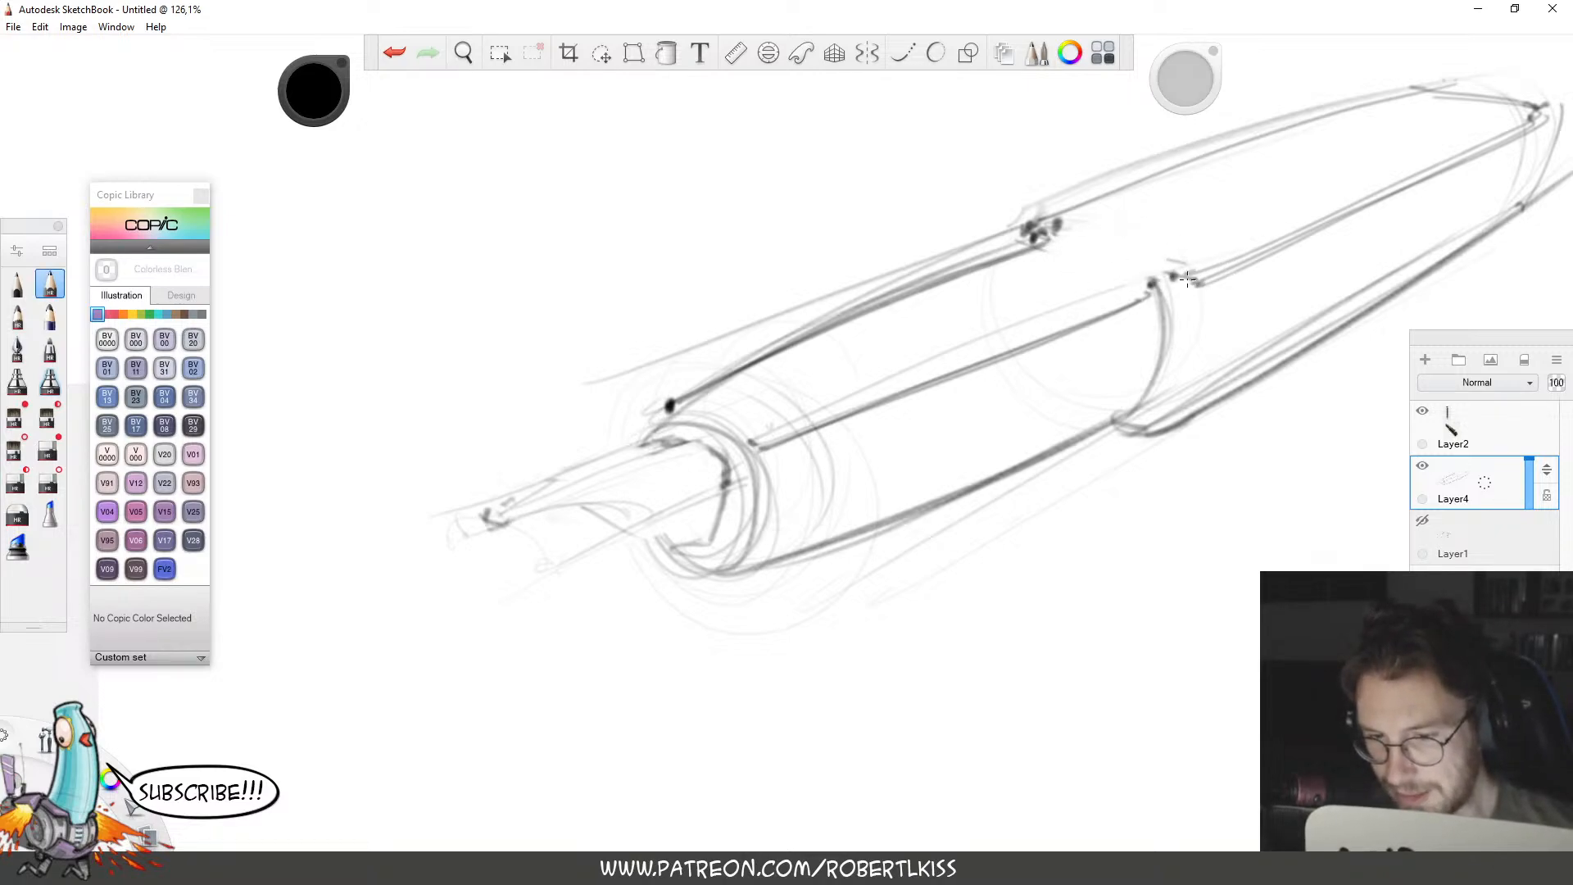
Draw a second curved edge behind the barrel's joint, running down from the cap's facet corner.
key("space")
left_click_drag(1222, 453, 1125, 453)
left_click_drag(1110, 285, 1068, 411)
key("space")
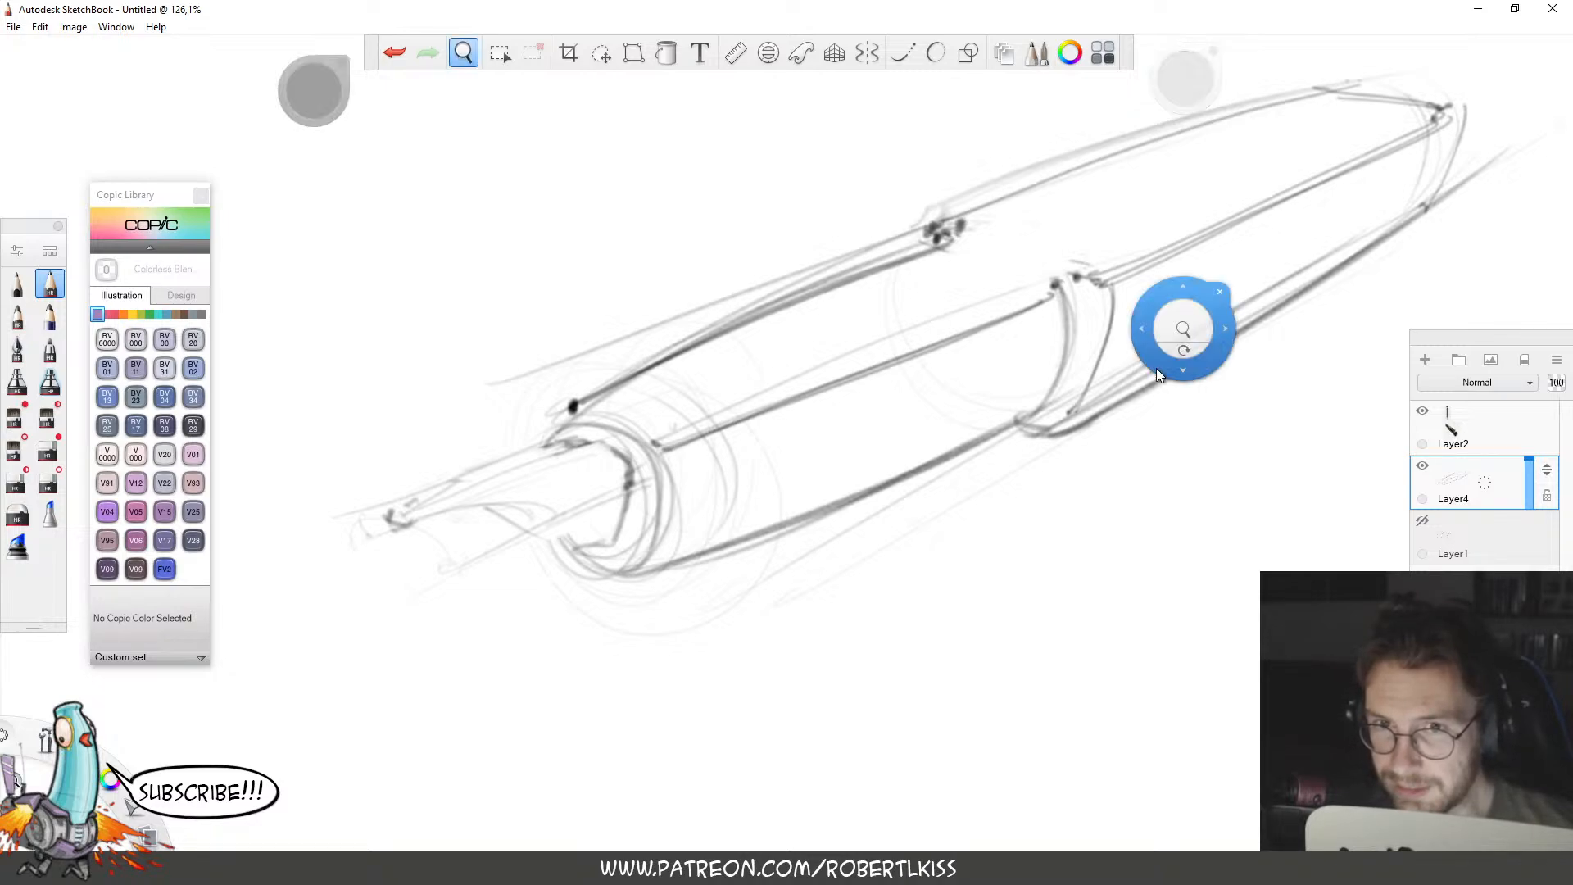
left_click_drag(1172, 352, 1215, 422)
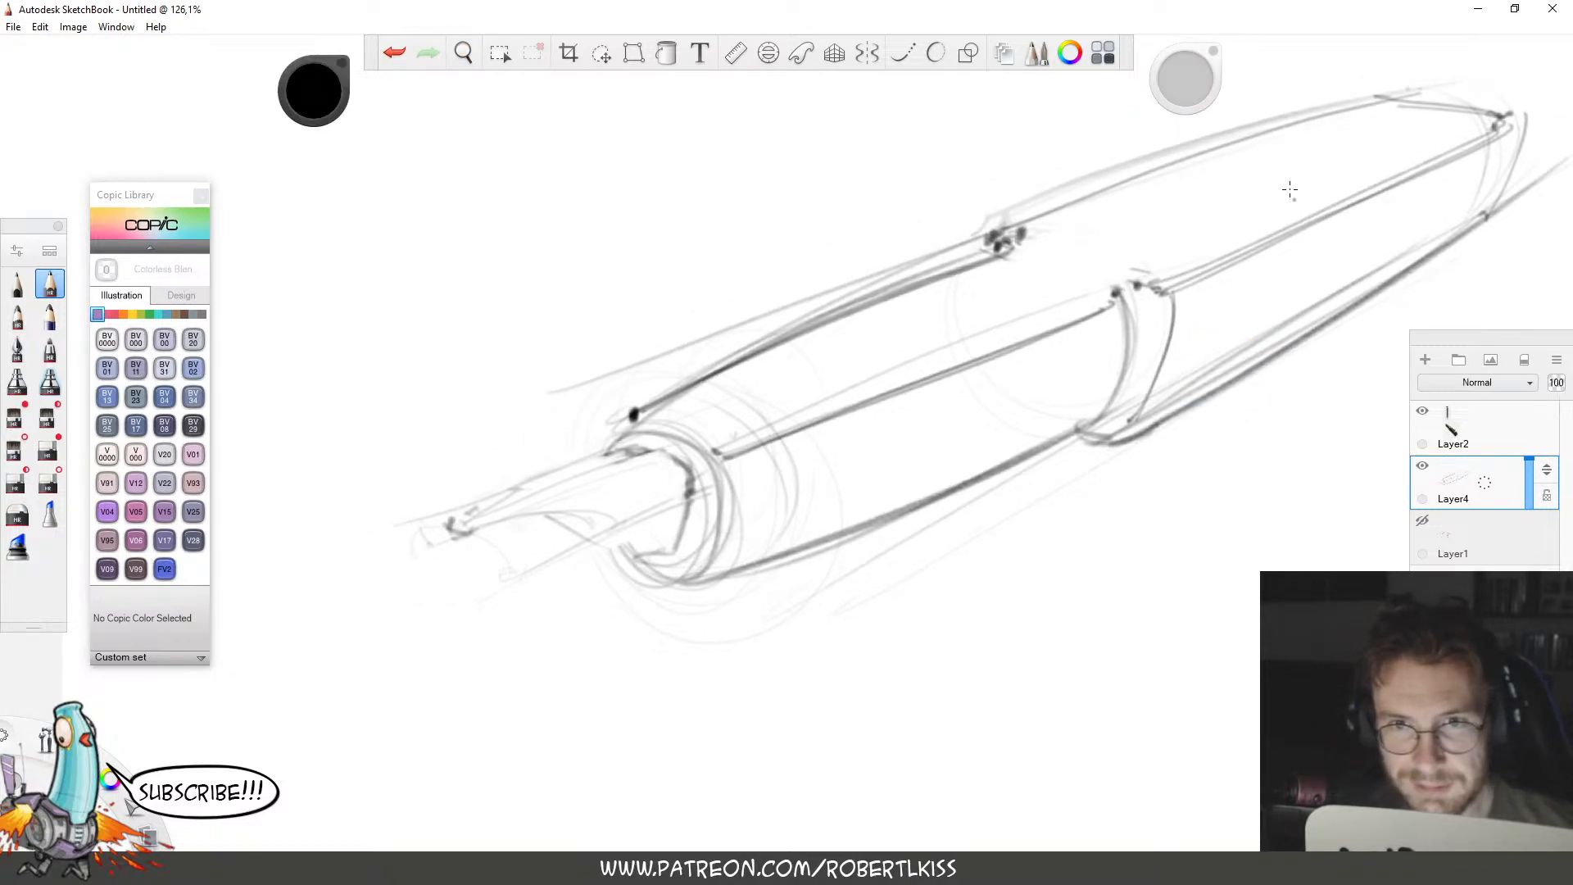
left_click_drag(1170, 299, 1147, 402)
Outline the nib with dark lines along its upper edge, curved lower edge and base.
key("space")
mouse_move(1070, 551)
left_mouse_down()
mouse_move(1221, 498)
mouse_move(1221, 536)
mouse_move(1318, 525)
left_mouse_up()
key("space")
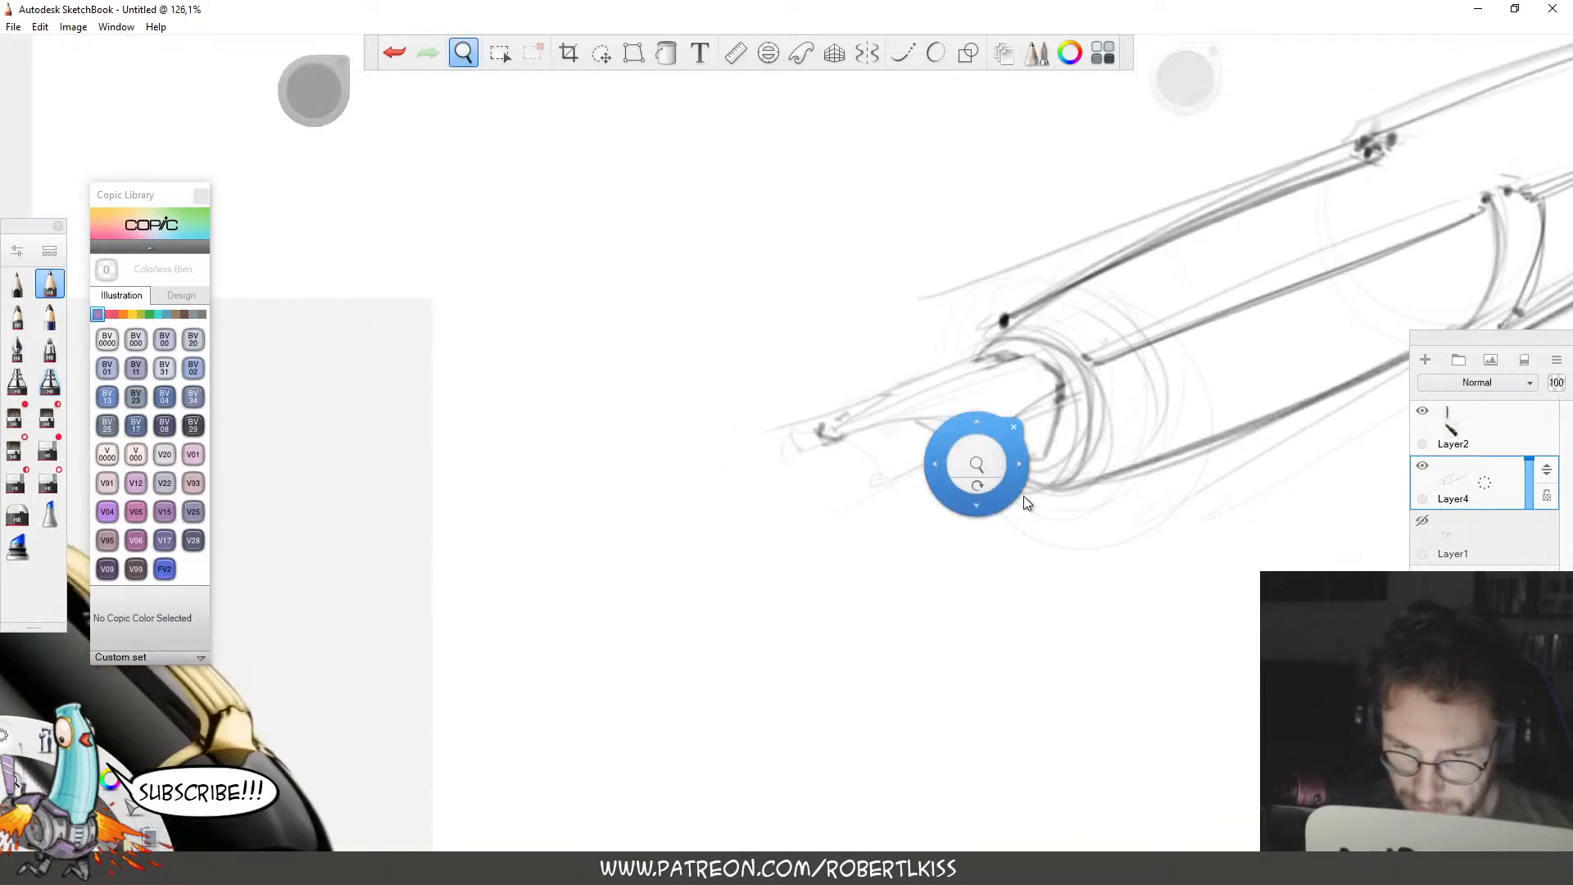
left_click_drag(1024, 491, 1187, 482)
mouse_move(986, 440)
left_mouse_down()
mouse_move(1088, 425)
mouse_move(1135, 438)
mouse_move(1206, 419)
mouse_move(1145, 444)
mouse_move(1202, 384)
mouse_move(989, 431)
mouse_move(1044, 401)
mouse_move(983, 431)
mouse_move(1055, 392)
mouse_move(981, 432)
mouse_move(1173, 431)
mouse_move(1206, 374)
left_mouse_up()
mouse_move(1052, 390)
left_mouse_down()
mouse_move(1173, 355)
mouse_move(1227, 384)
left_mouse_up()
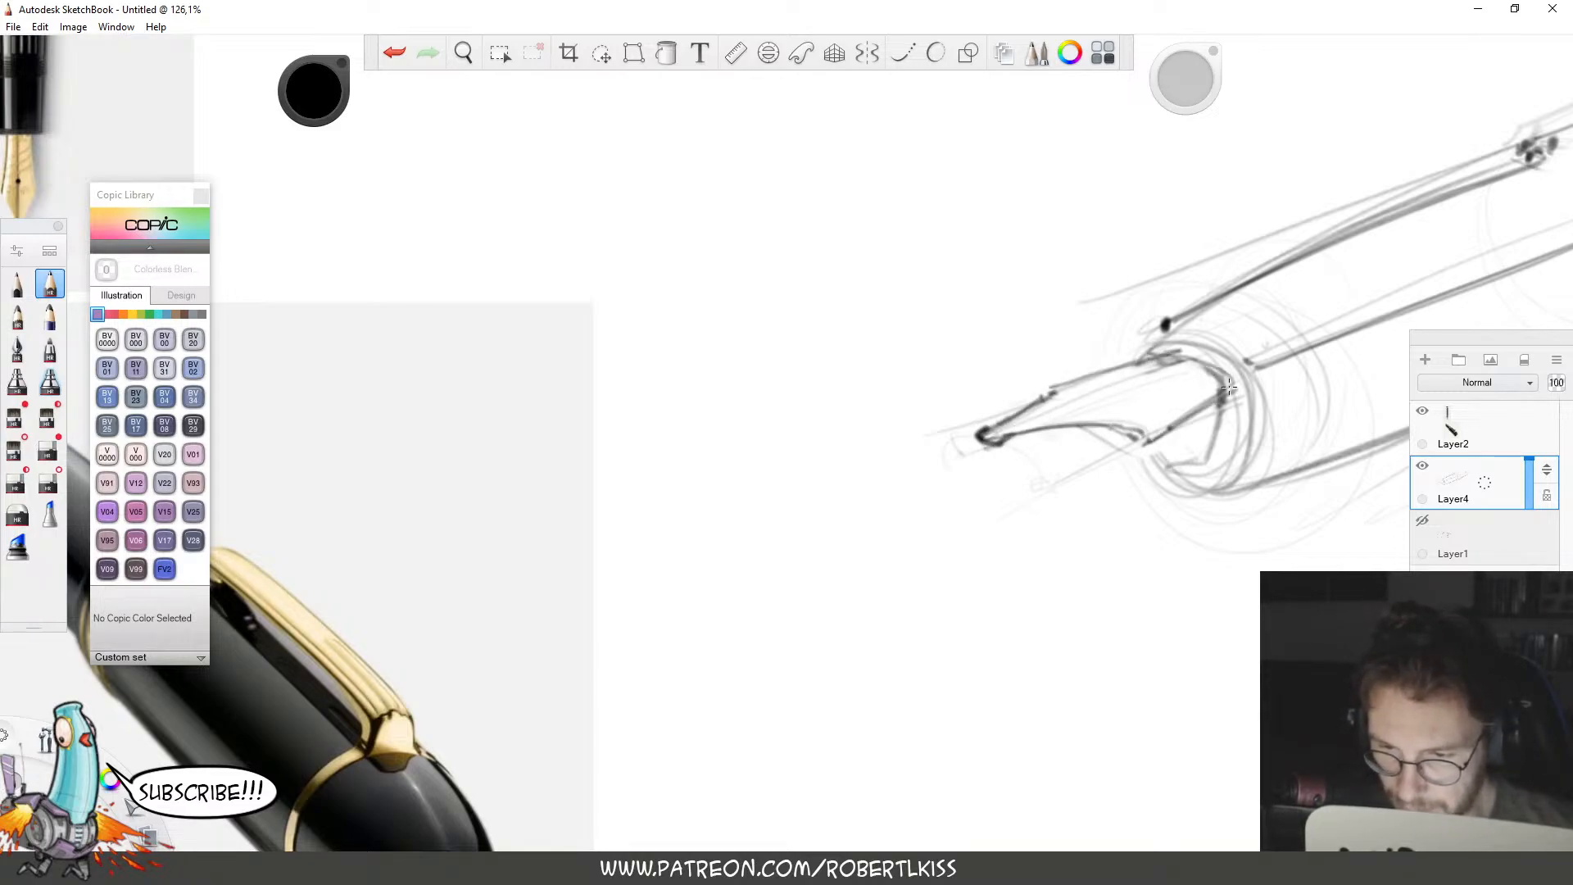
Draw the angular upper edge of the barrel's front face and mark its lower corner.
key("space")
left_click_drag(1263, 454, 1119, 479)
mouse_move(1022, 352)
left_mouse_down()
mouse_move(1119, 401)
mouse_move(1010, 365)
mouse_move(1081, 506)
left_mouse_up()
left_click(1079, 505)
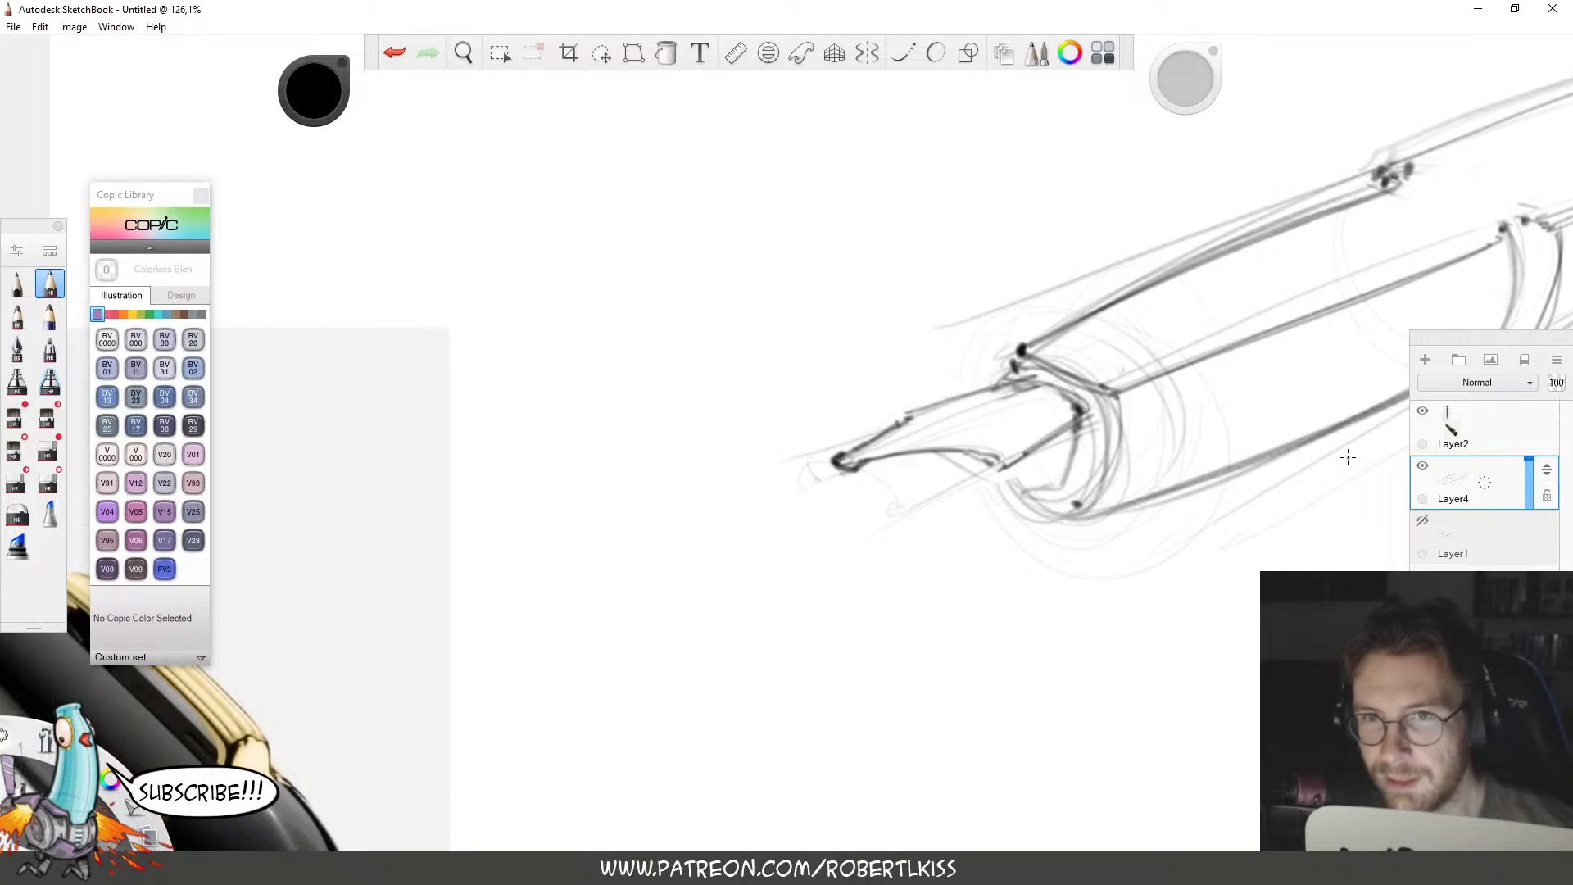
Detail the nib with an inner contour and small tick marks, clean up its base, and draw the feed's edge beneath it.
key("space")
left_click_drag(1089, 554, 1249, 504)
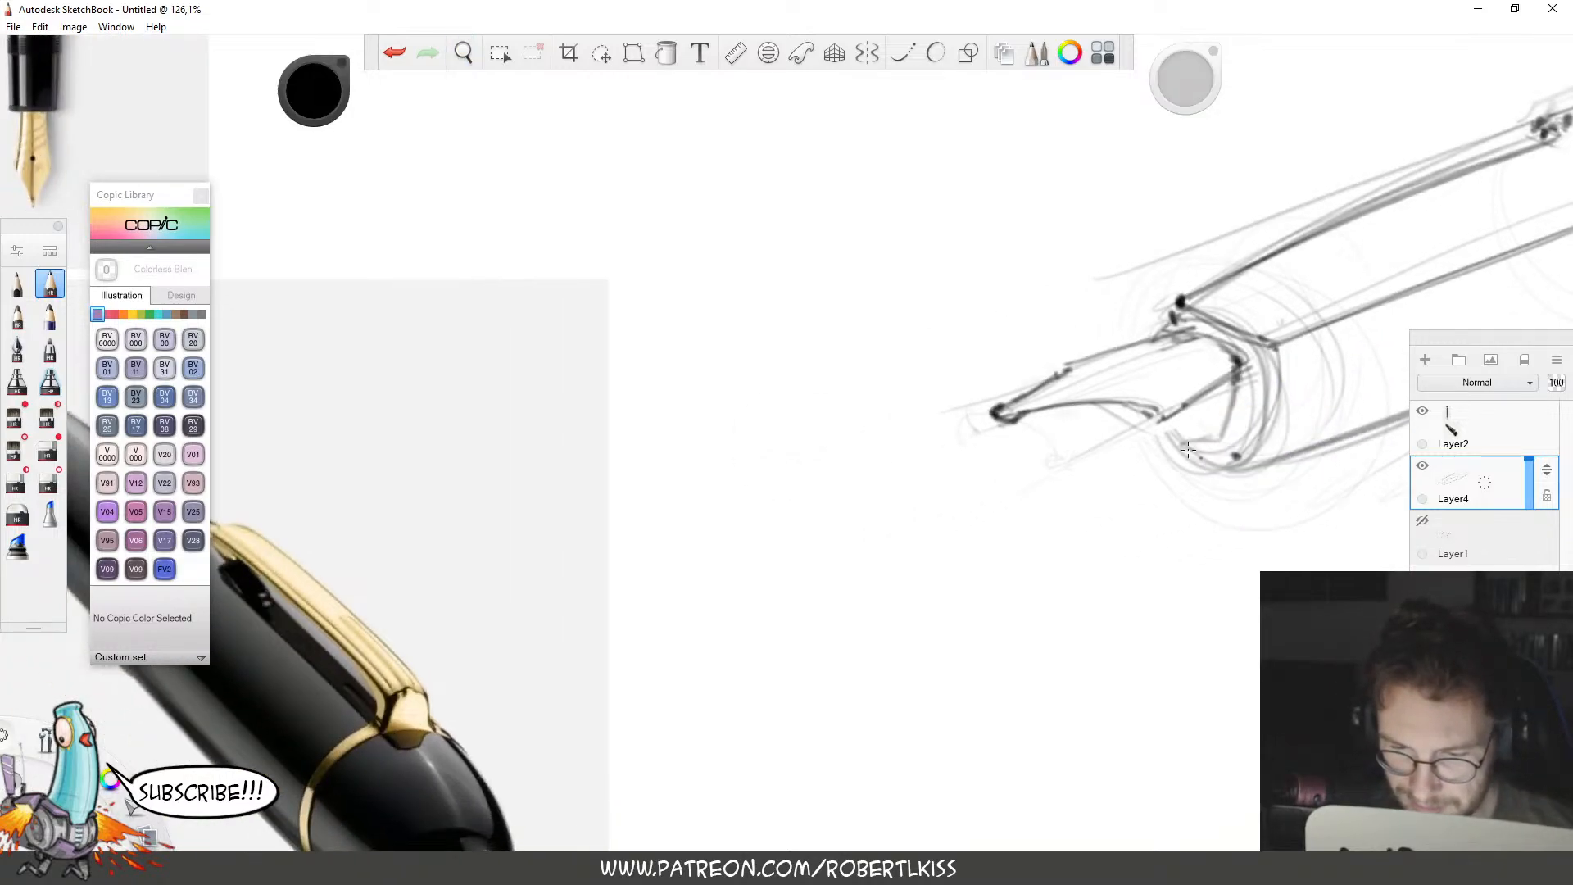
mouse_move(1001, 409)
left_mouse_down()
mouse_move(1222, 336)
mouse_move(1157, 379)
mouse_move(1170, 390)
mouse_move(1220, 349)
left_mouse_up()
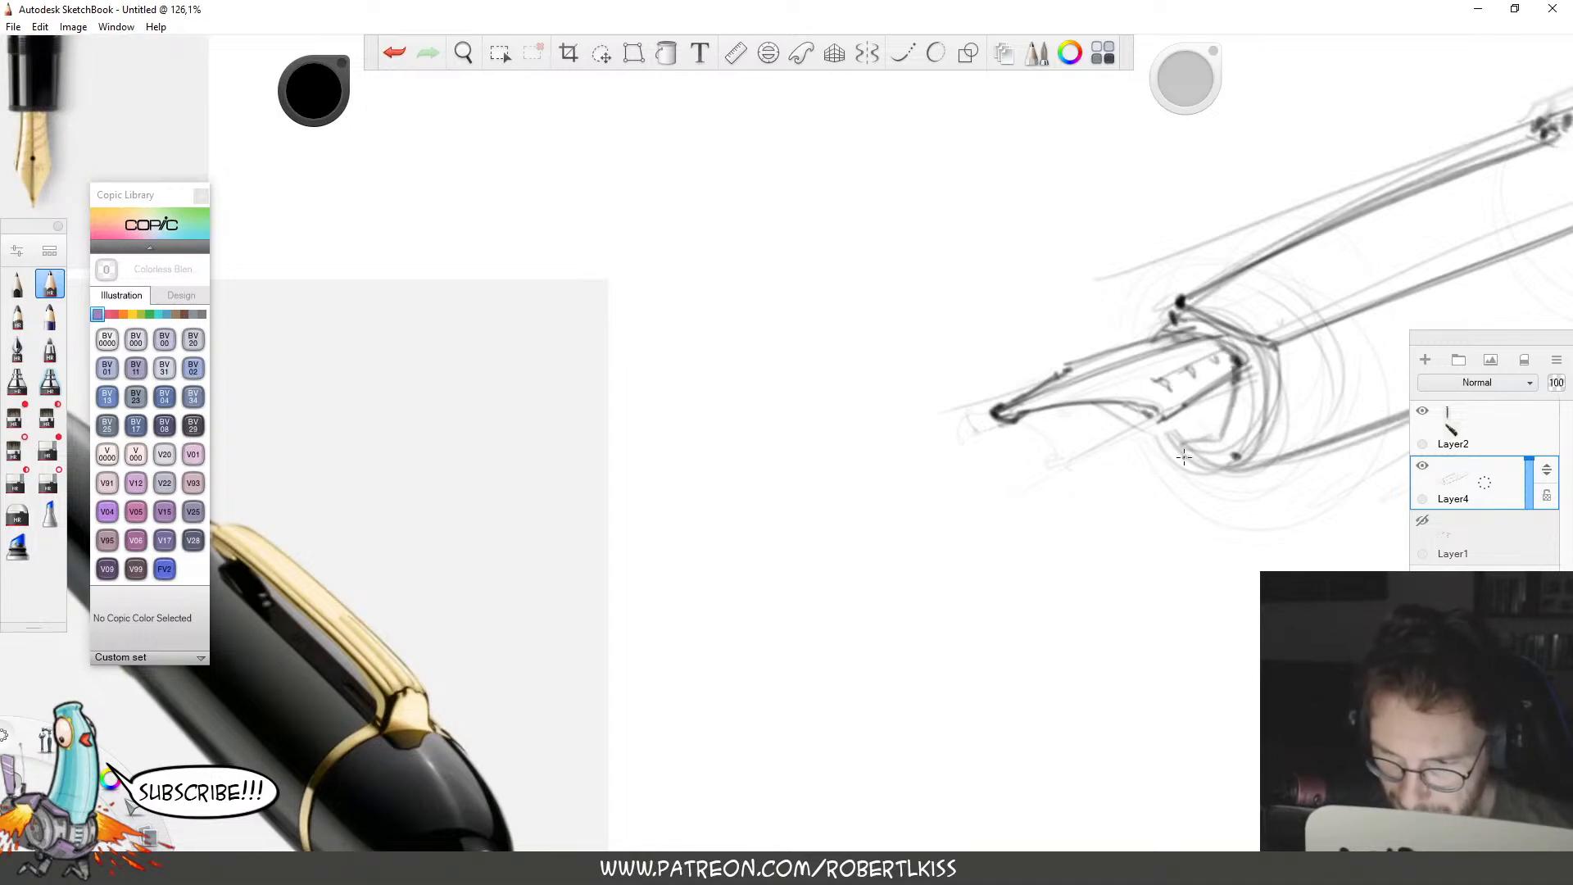
key("space")
left_click_drag(1255, 485, 995, 467)
key("e")
left_click_drag(911, 398, 987, 339)
key("b")
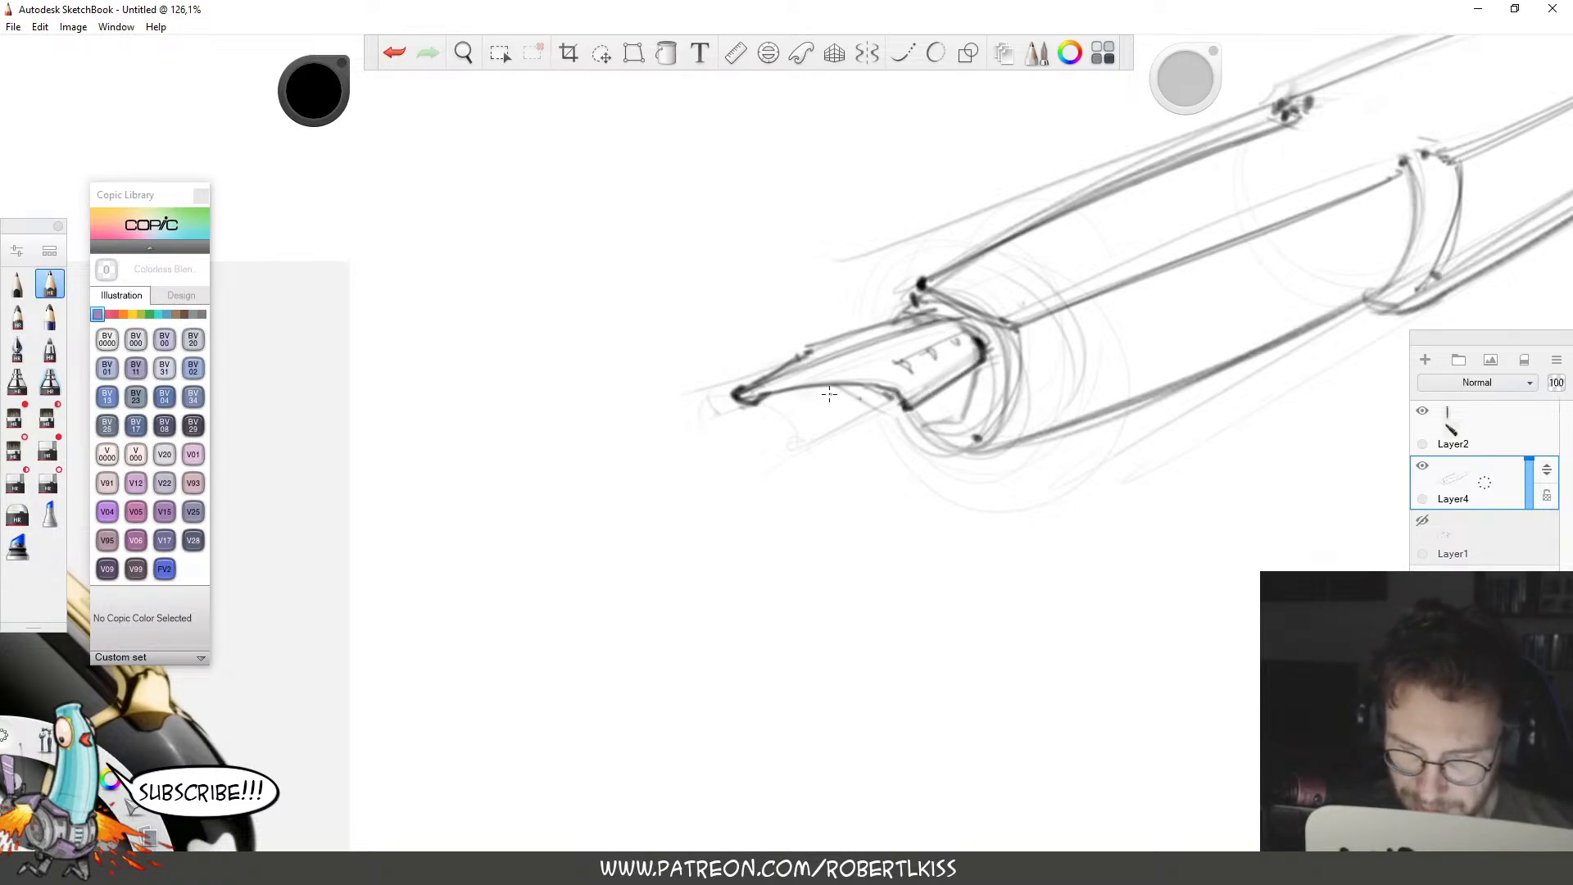
left_click_drag(829, 394, 932, 414)
mouse_move(833, 393)
left_mouse_down()
mouse_move(928, 424)
mouse_move(964, 413)
left_mouse_up()
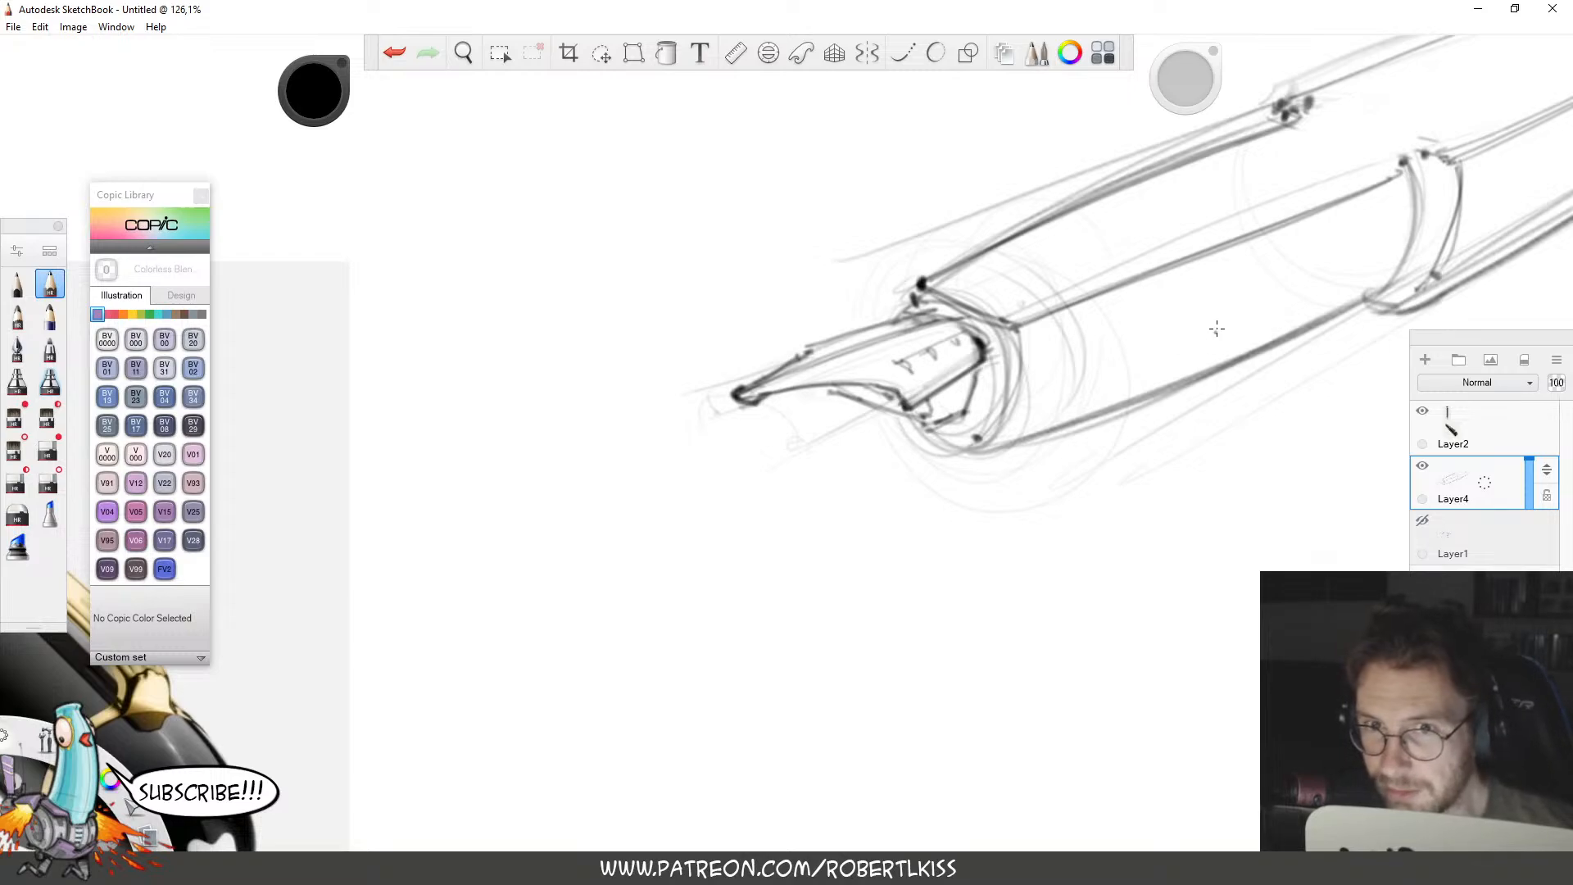
Double the inner edge of the front opening beside the nib and firm up its outer rim.
key("space")
left_click_drag(1134, 499, 1100, 545)
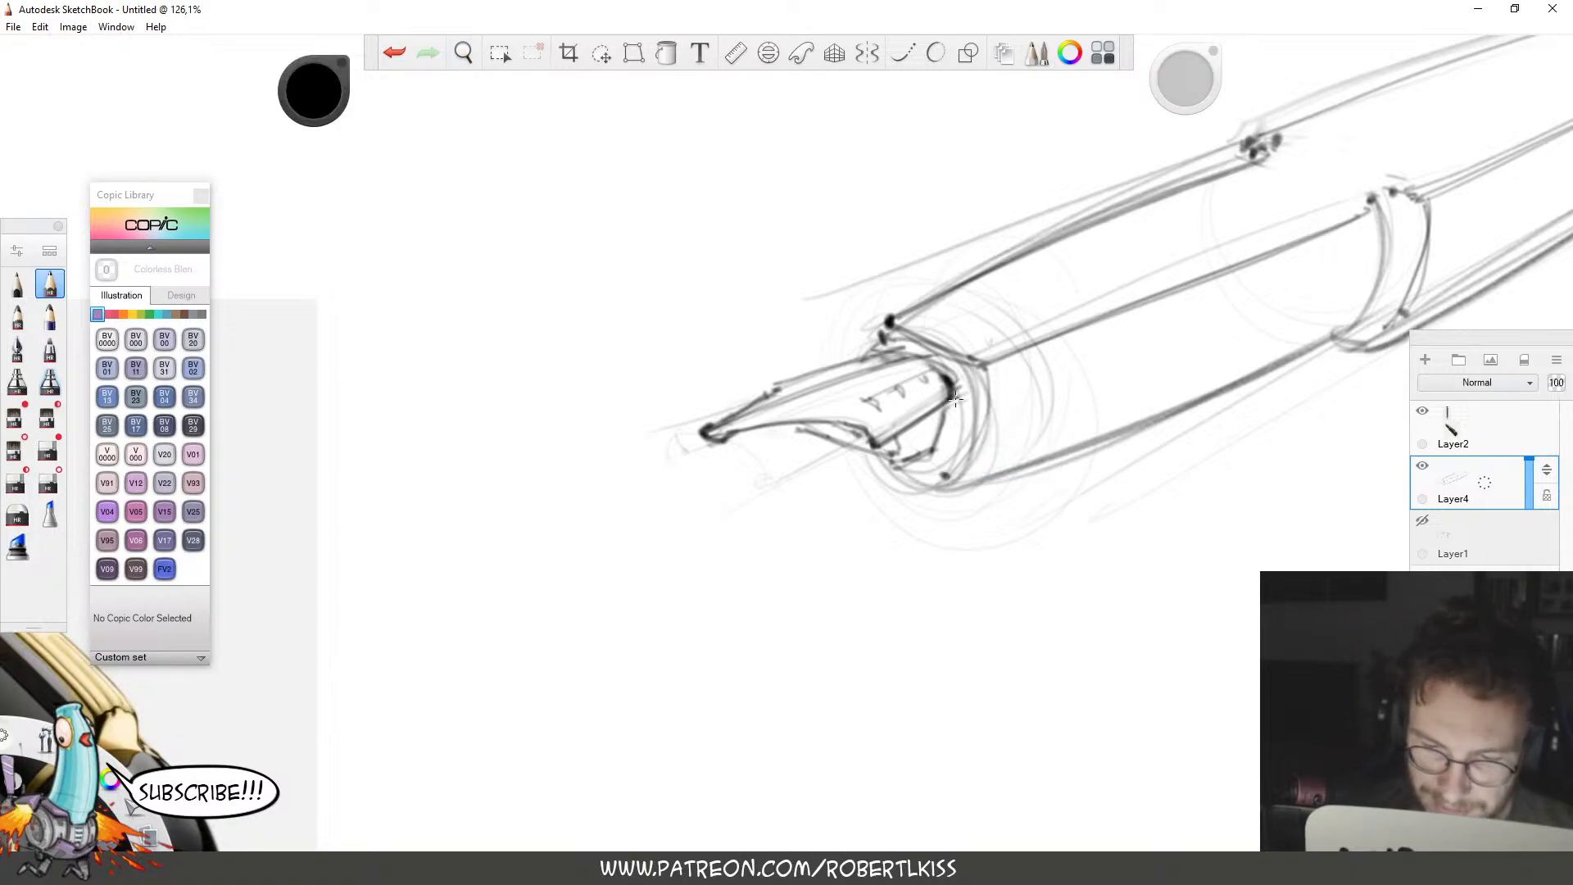
left_click_drag(955, 398, 940, 447)
mouse_move(962, 389)
left_mouse_down()
mouse_move(950, 441)
mouse_move(963, 390)
left_mouse_up()
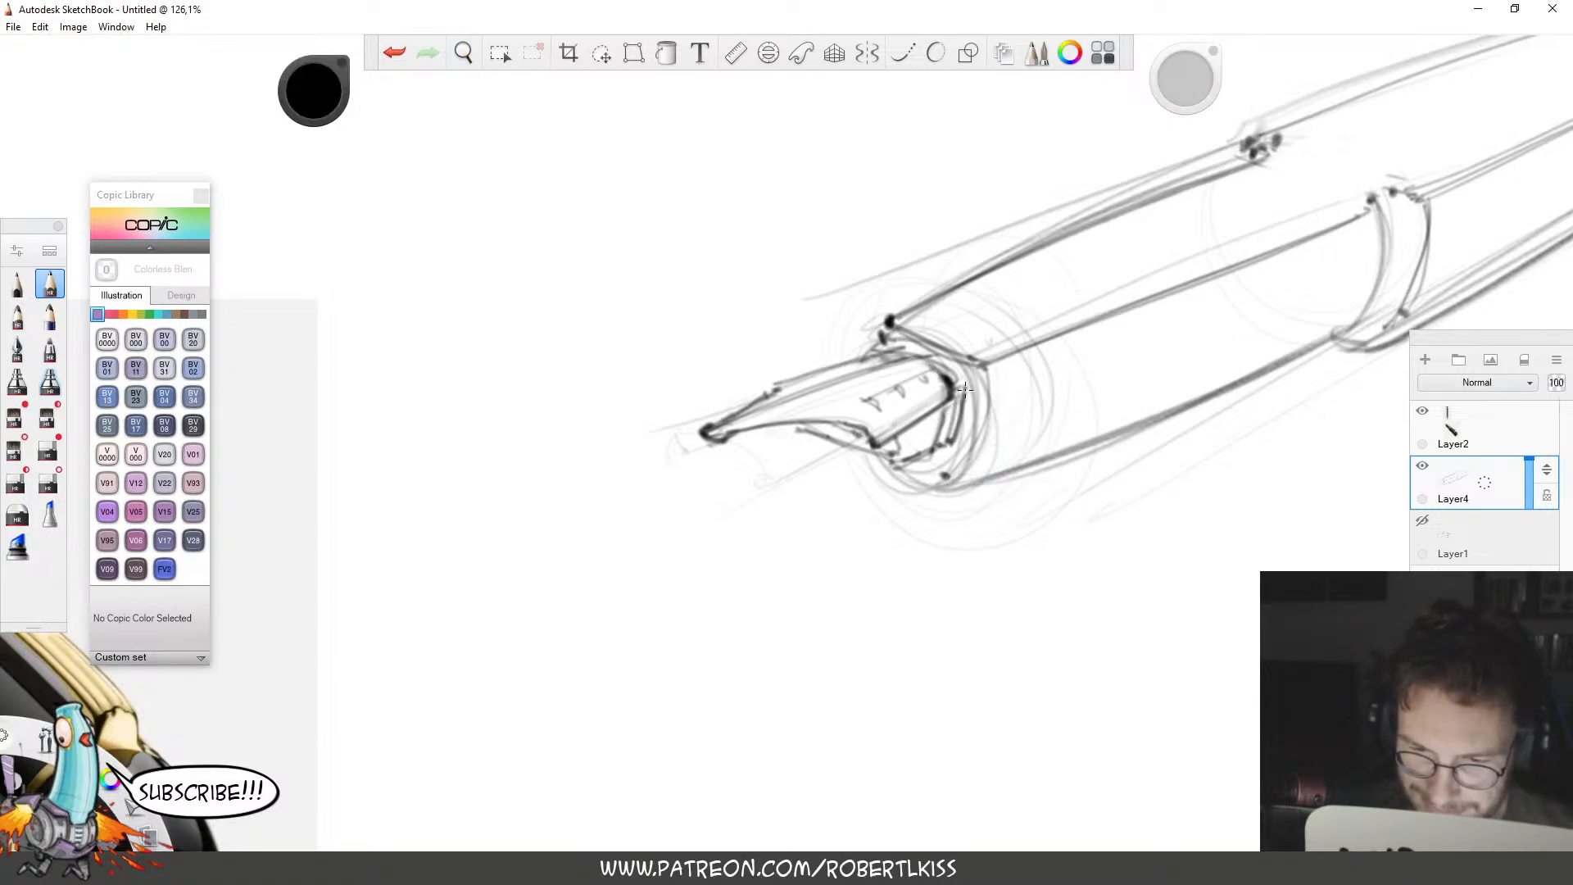
key("space")
left_click_drag(1056, 572, 1052, 611)
mouse_move(980, 405)
left_mouse_down()
mouse_move(951, 516)
mouse_move(1342, 368)
left_mouse_up()
Darken the curved joint between barrel and cap and connect its upper corners with a short edge.
key("space")
left_click_drag(1169, 527, 1020, 568)
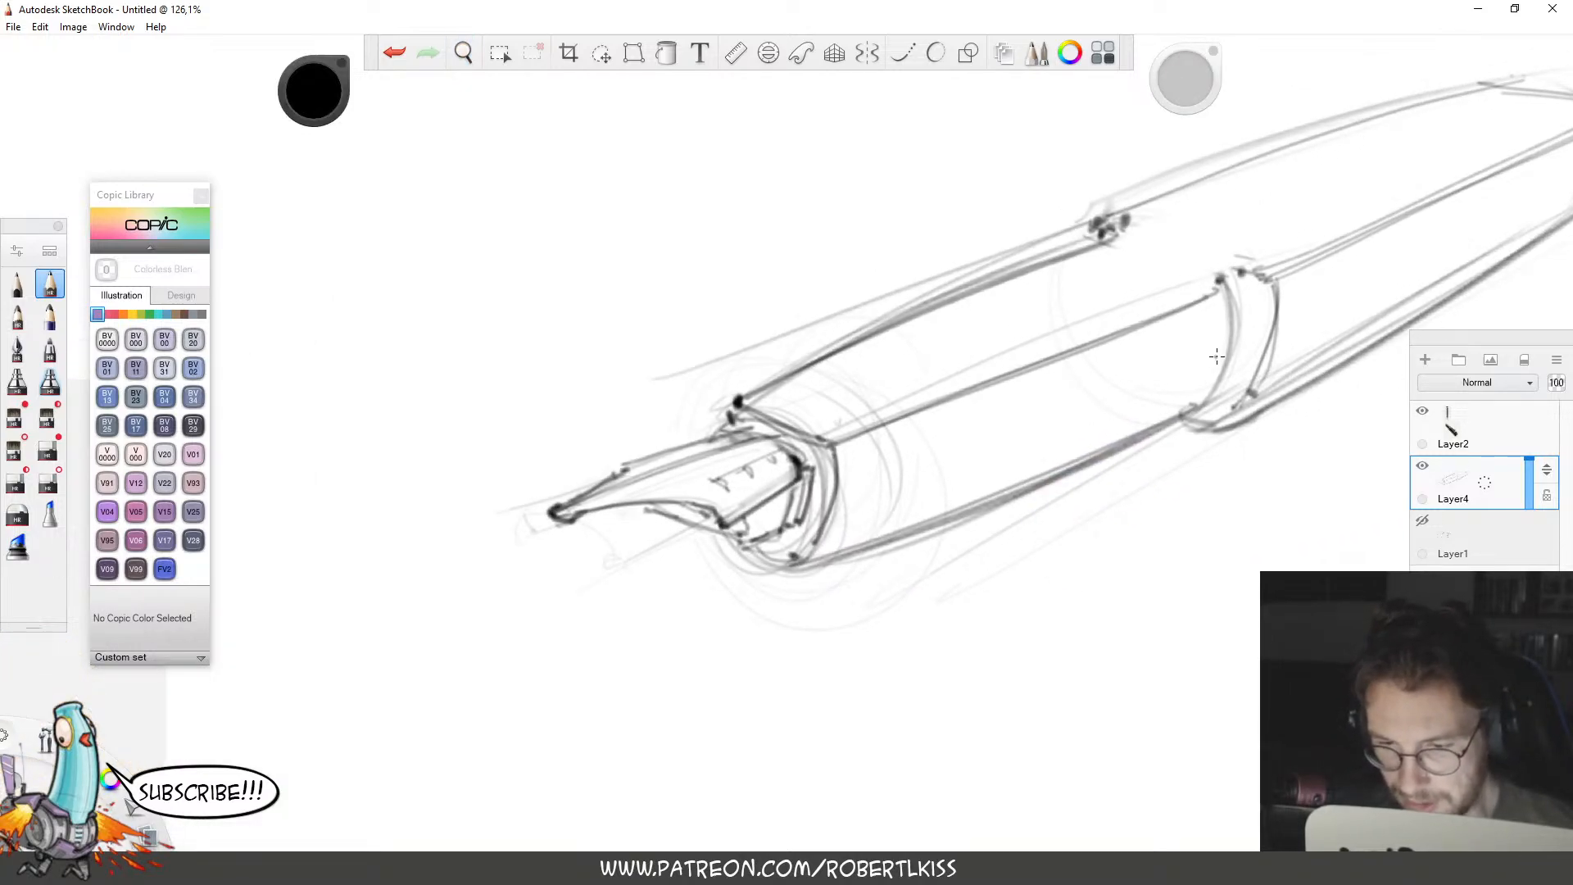
left_click_drag(1240, 295, 1194, 413)
key("space")
left_click_drag(779, 438, 697, 500)
mouse_move(1138, 347)
left_mouse_down()
mouse_move(1195, 329)
mouse_move(1177, 338)
left_mouse_up()
left_click_drag(1014, 277, 1038, 300)
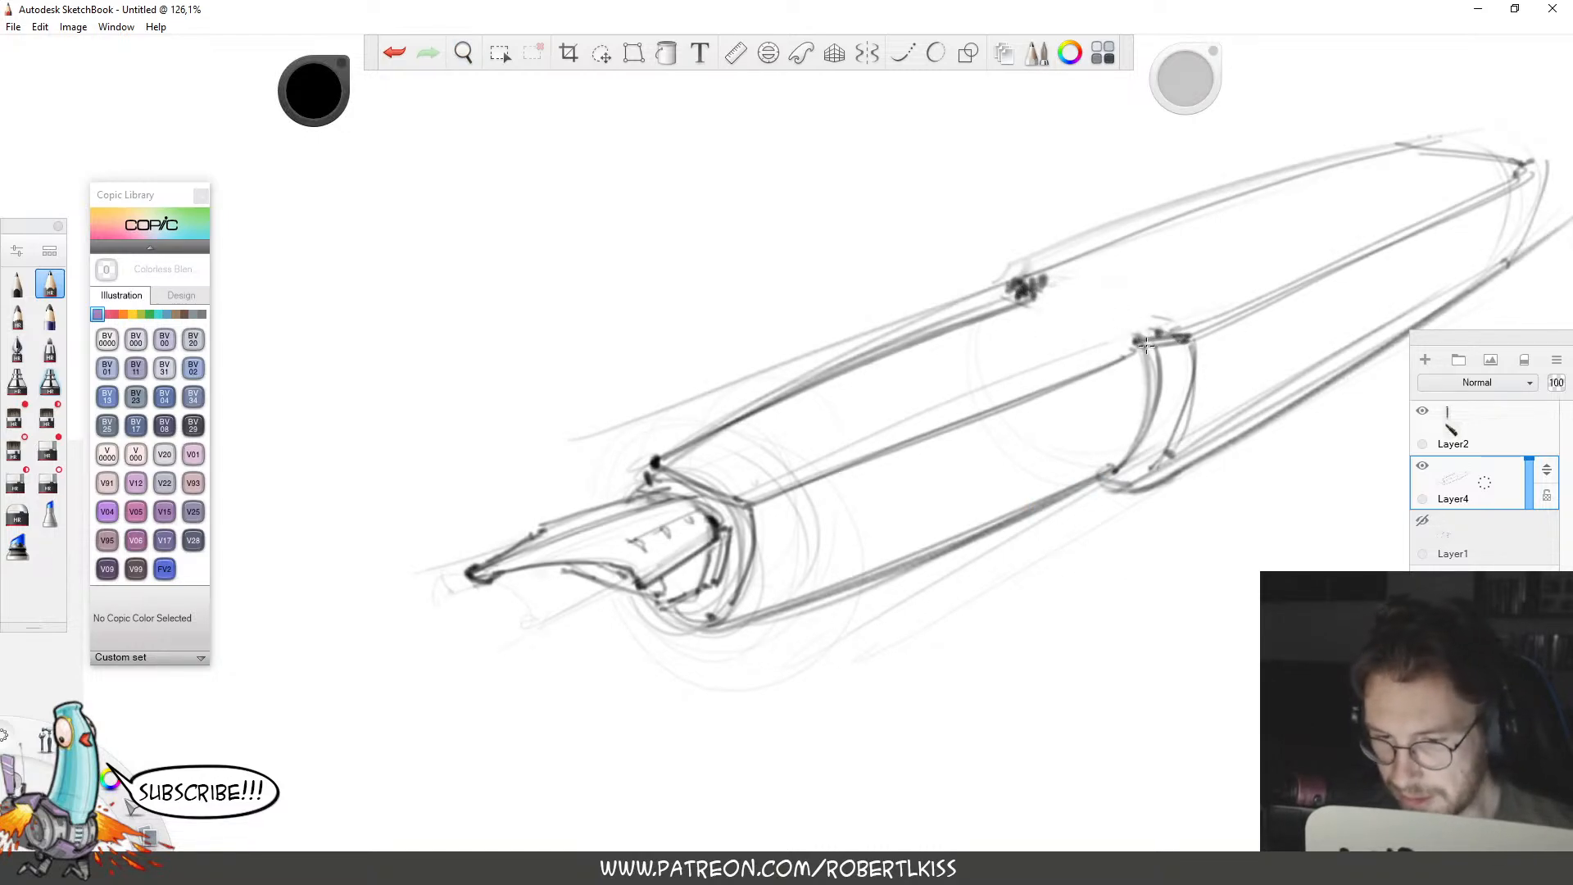
left_click_drag(1146, 343, 1192, 336)
Darken the cap's upper and middle edges, its rear end edge, and its lower edge.
key("space")
left_click_drag(1222, 534, 1123, 579)
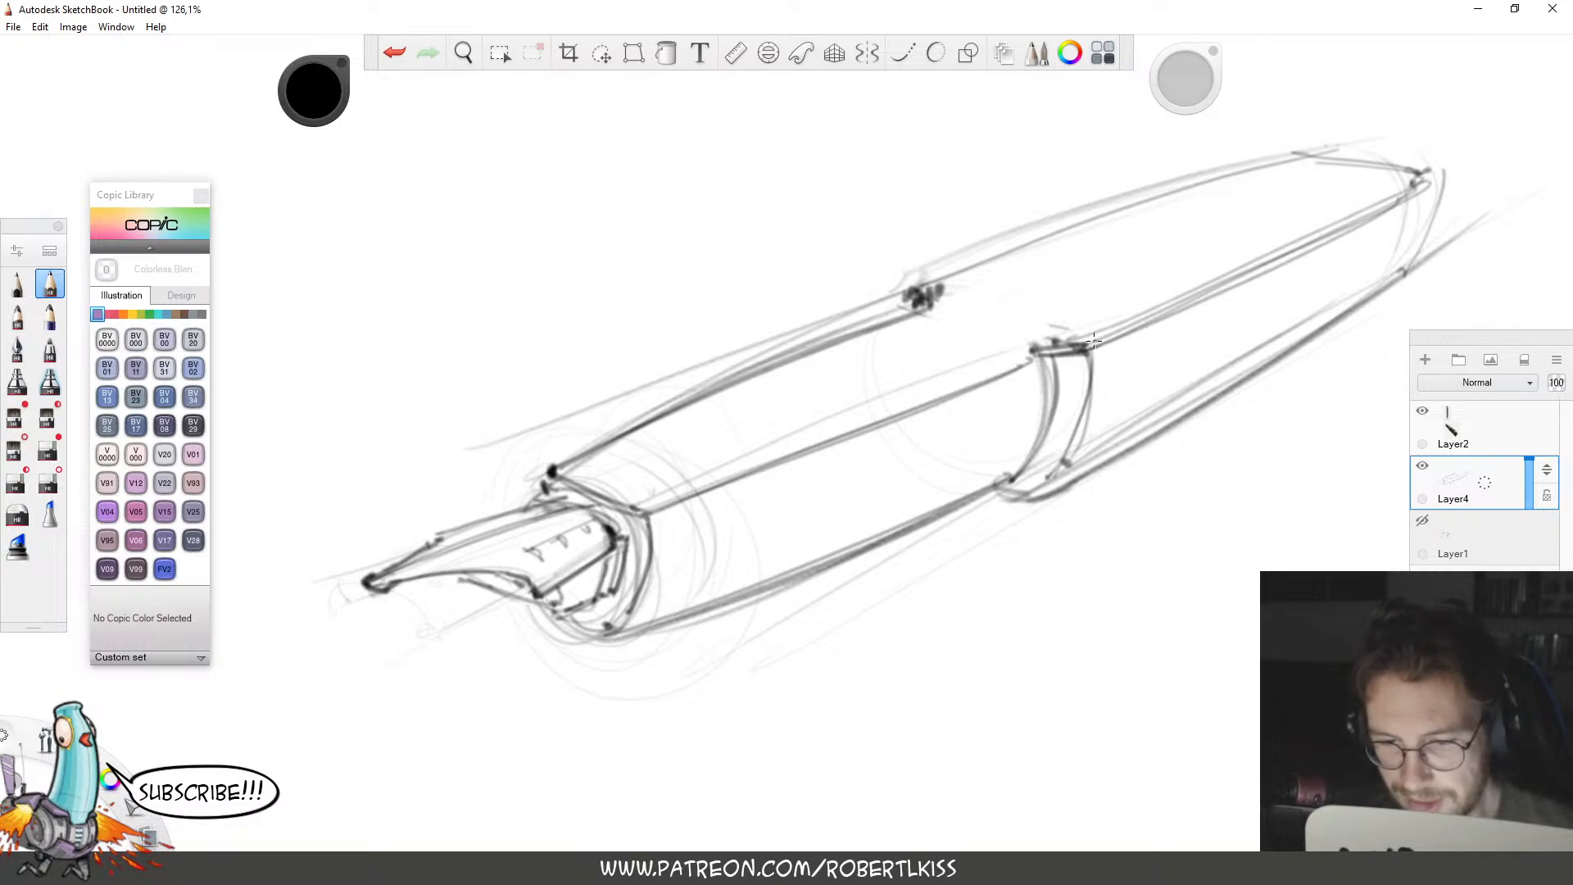
mouse_move(1090, 344)
left_mouse_down()
mouse_move(1353, 225)
mouse_move(1415, 182)
left_mouse_up()
mouse_move(922, 283)
left_mouse_down()
mouse_move(1293, 156)
mouse_move(1430, 174)
left_mouse_up()
key("space")
left_click_drag(1276, 462, 1169, 487)
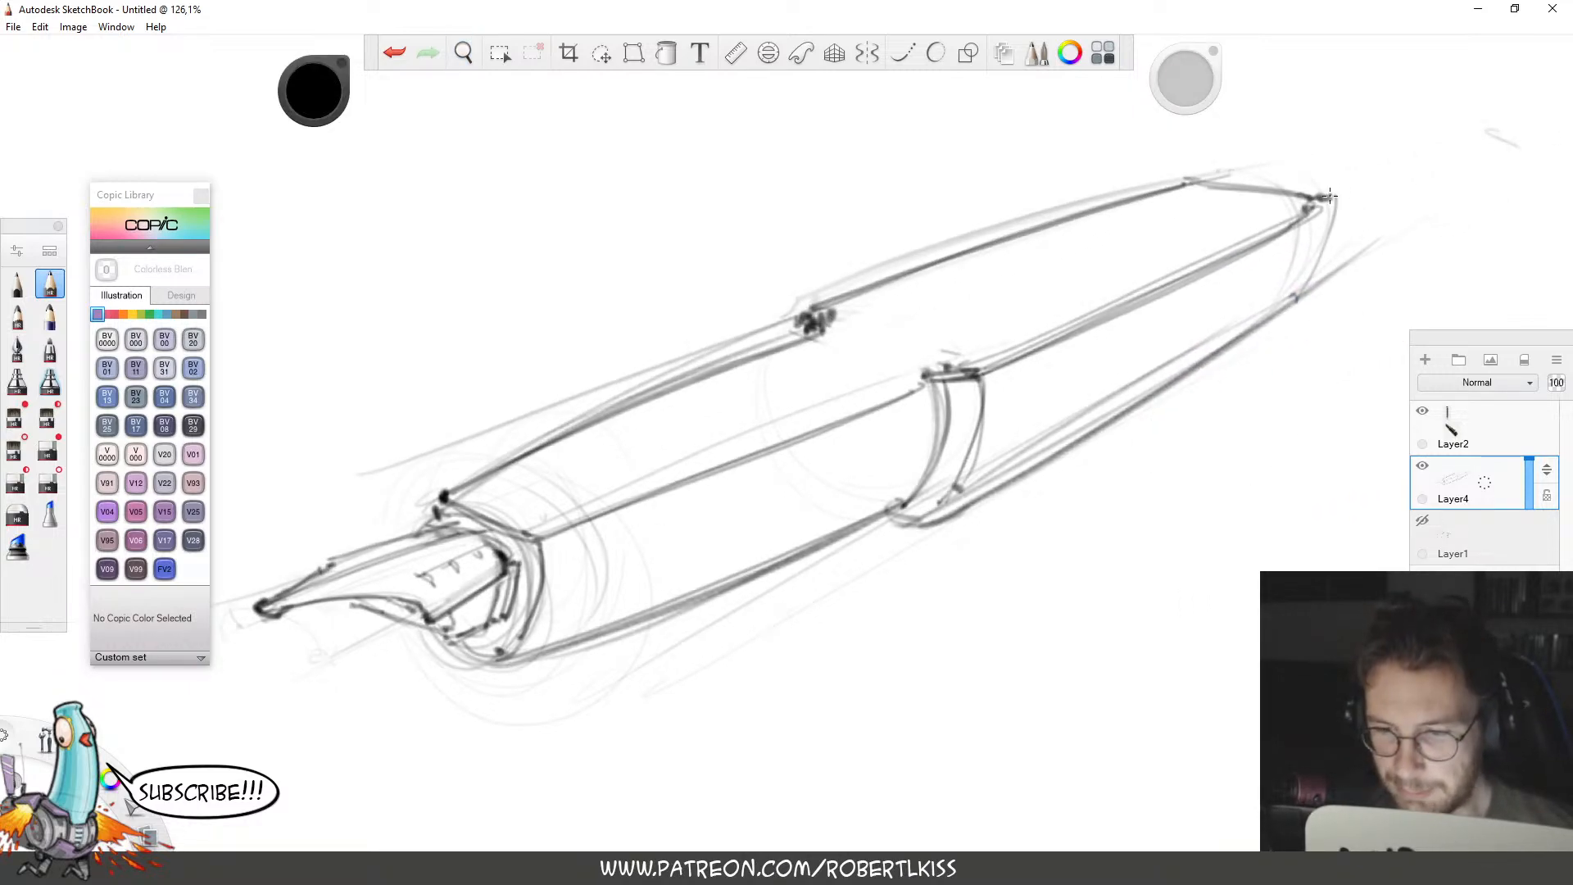
mouse_move(1331, 193)
left_mouse_down()
mouse_move(1298, 315)
mouse_move(1295, 293)
left_mouse_up()
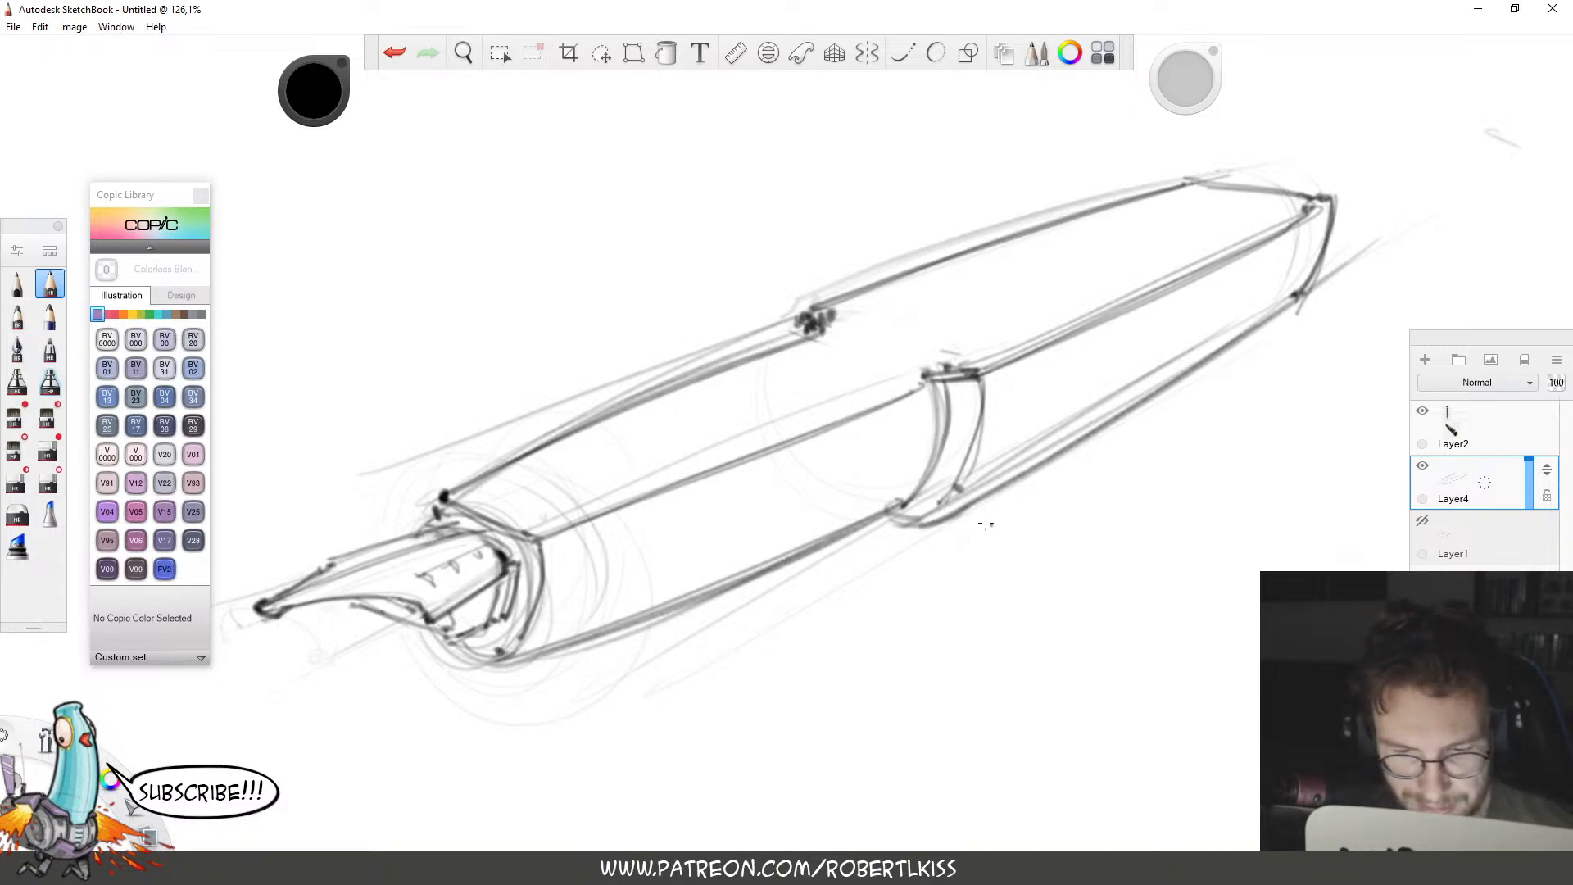
mouse_move(878, 518)
left_mouse_down()
mouse_move(943, 510)
mouse_move(1306, 298)
mouse_move(1301, 311)
left_mouse_up()
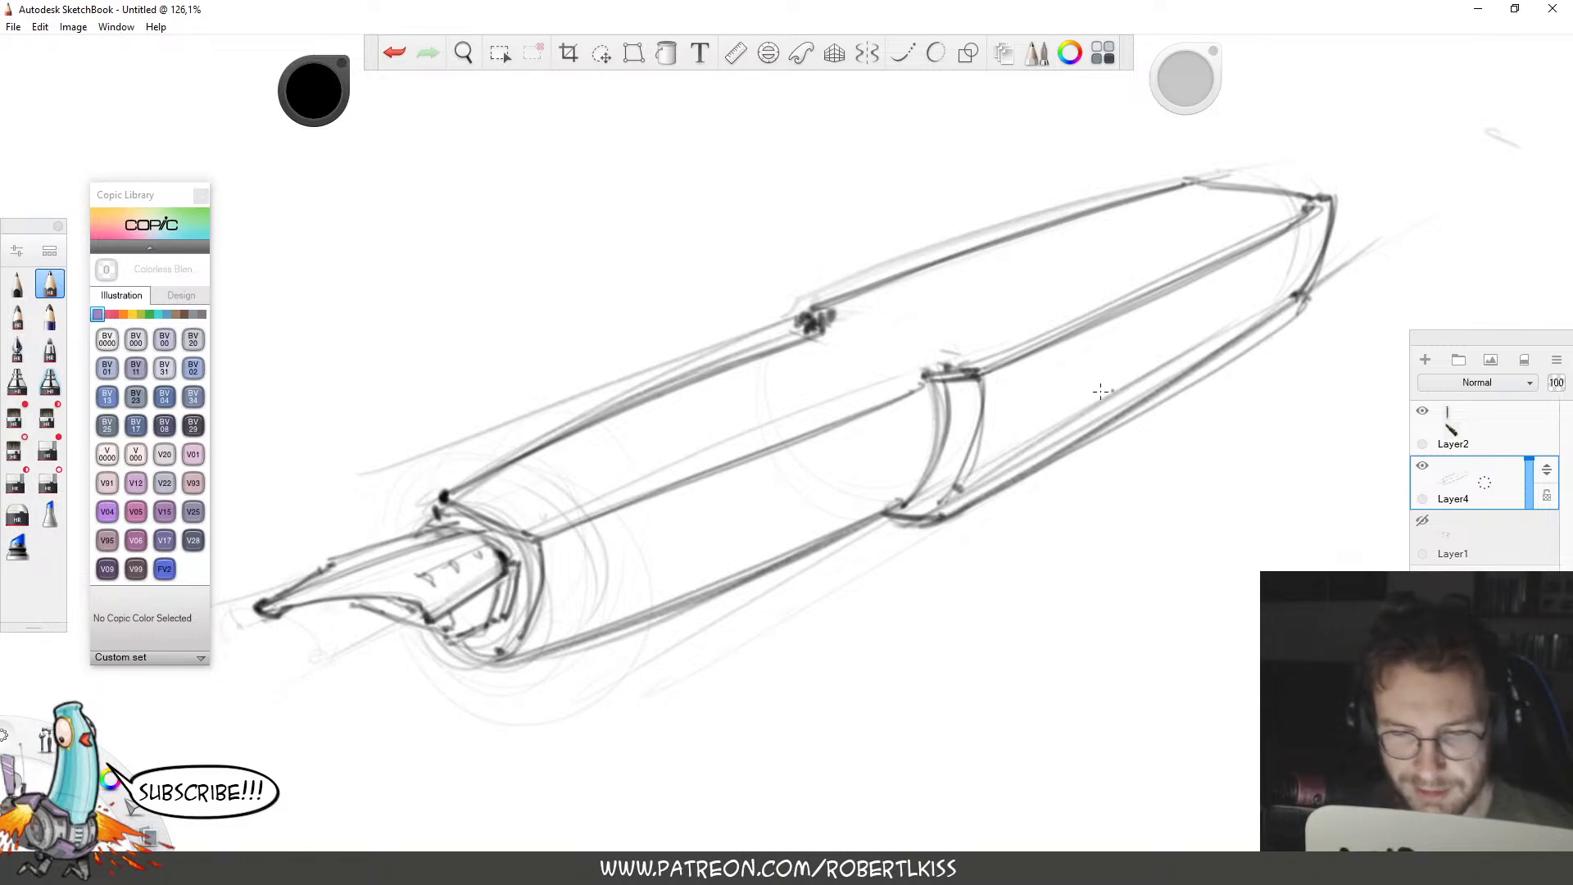
Erase the joint's rear curve and redraw it as a cleaner line down to the cap's lower edge.
key("space")
mouse_move(995, 492)
left_mouse_down()
mouse_move(1142, 449)
mouse_move(1120, 383)
mouse_move(1098, 450)
left_mouse_up()
key("e")
key("b")
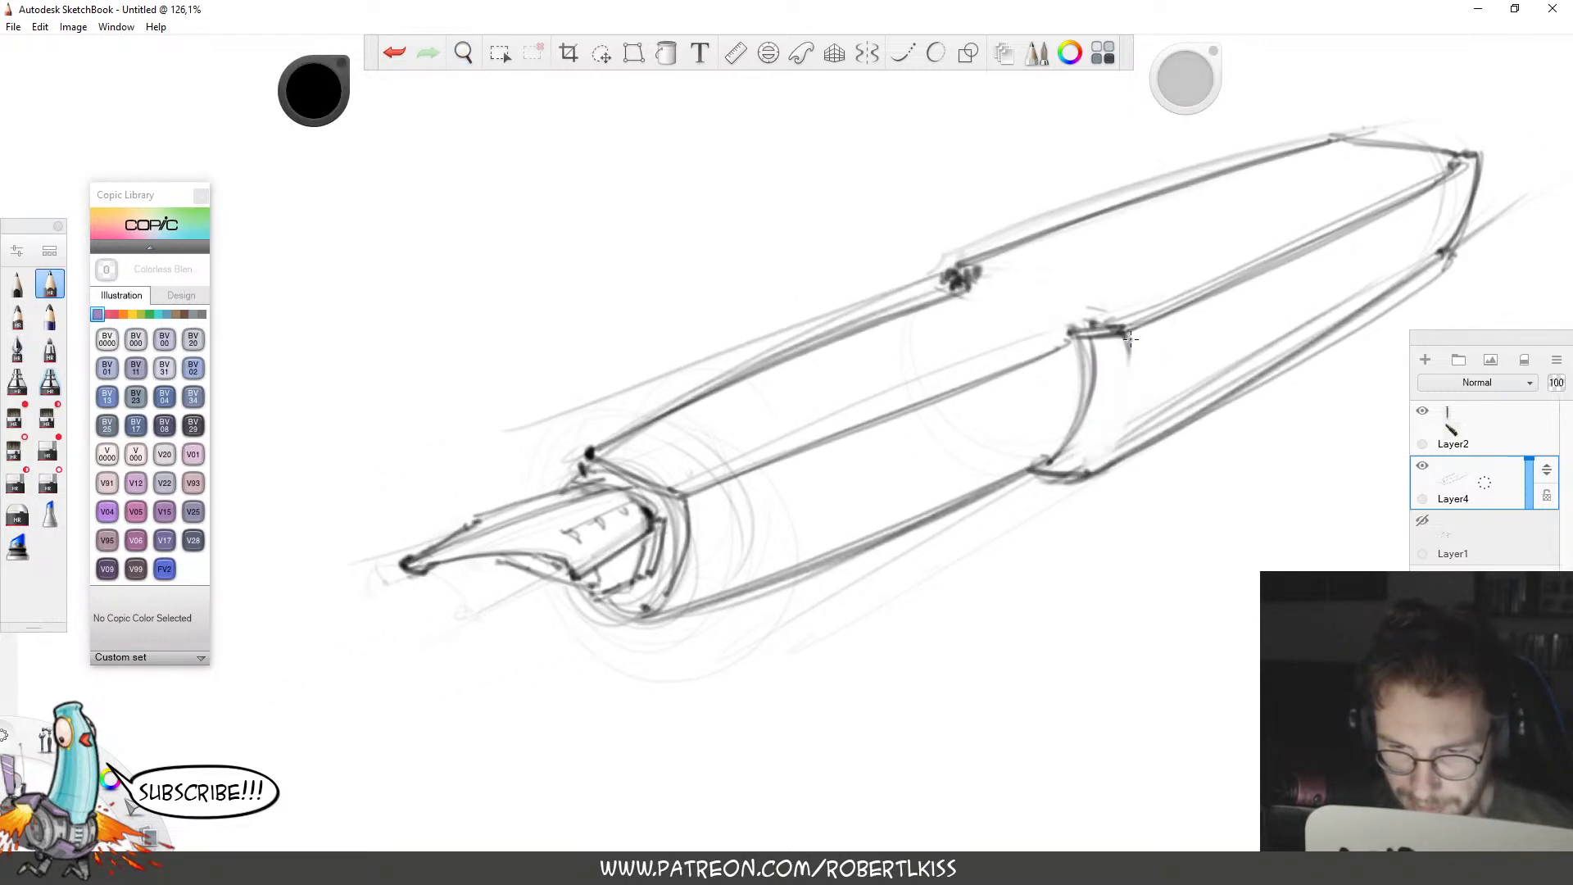
mouse_move(1131, 338)
left_mouse_down()
mouse_move(1094, 467)
mouse_move(1126, 324)
left_mouse_up()
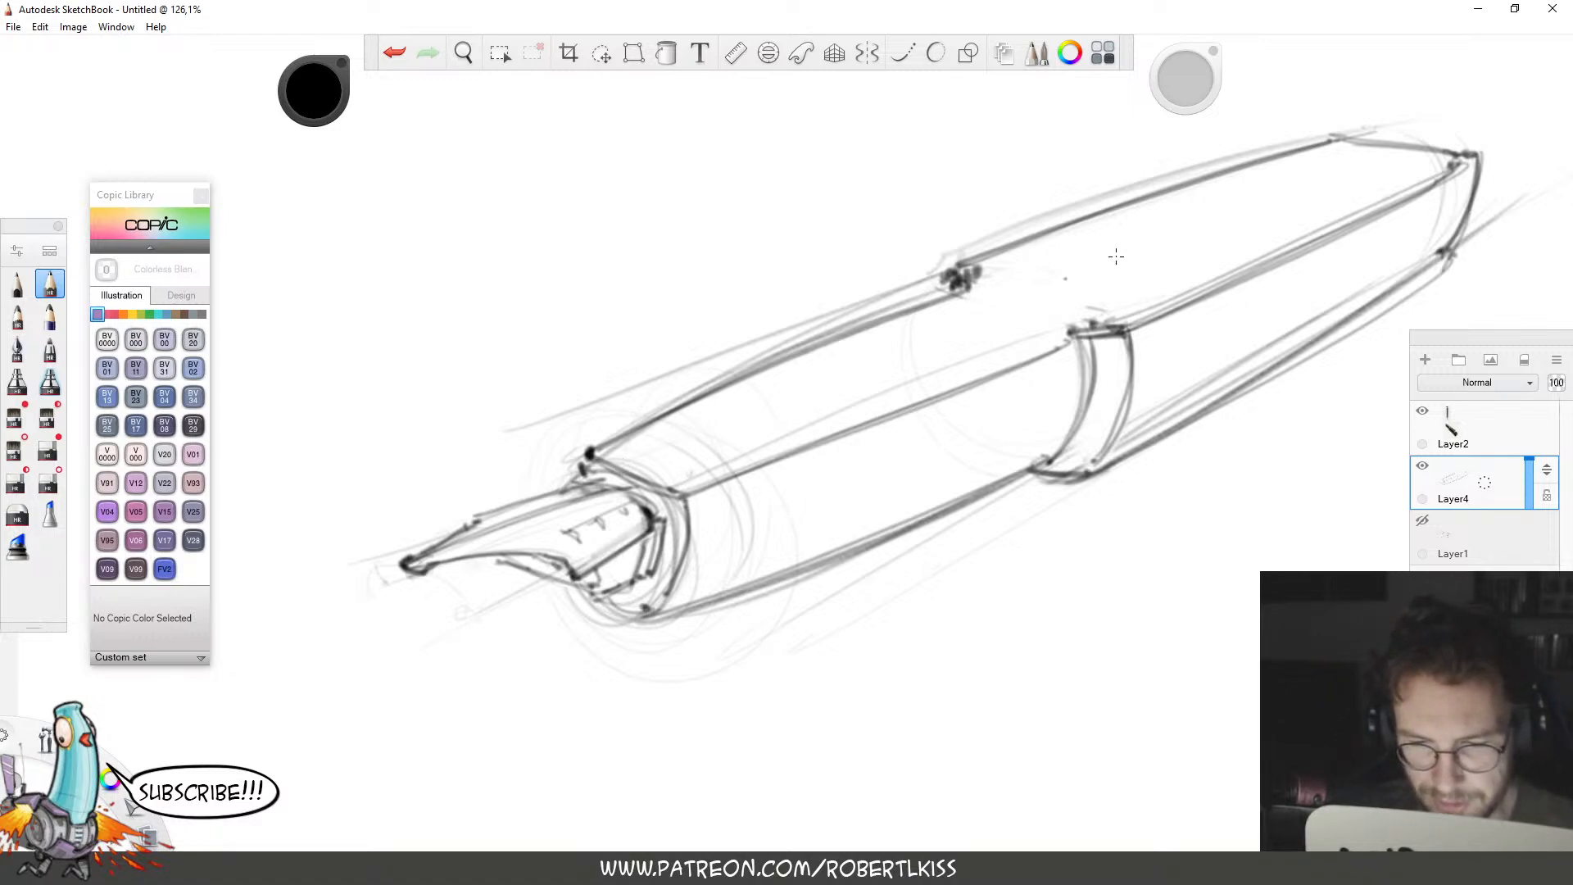
Draw lengthwise guide lines along the pen's top face and sketch the cap's rear upper corner, undoing stray strokes.
mouse_move(632, 472)
left_mouse_down()
mouse_move(1450, 116)
mouse_move(1175, 224)
mouse_move(1430, 121)
left_mouse_up()
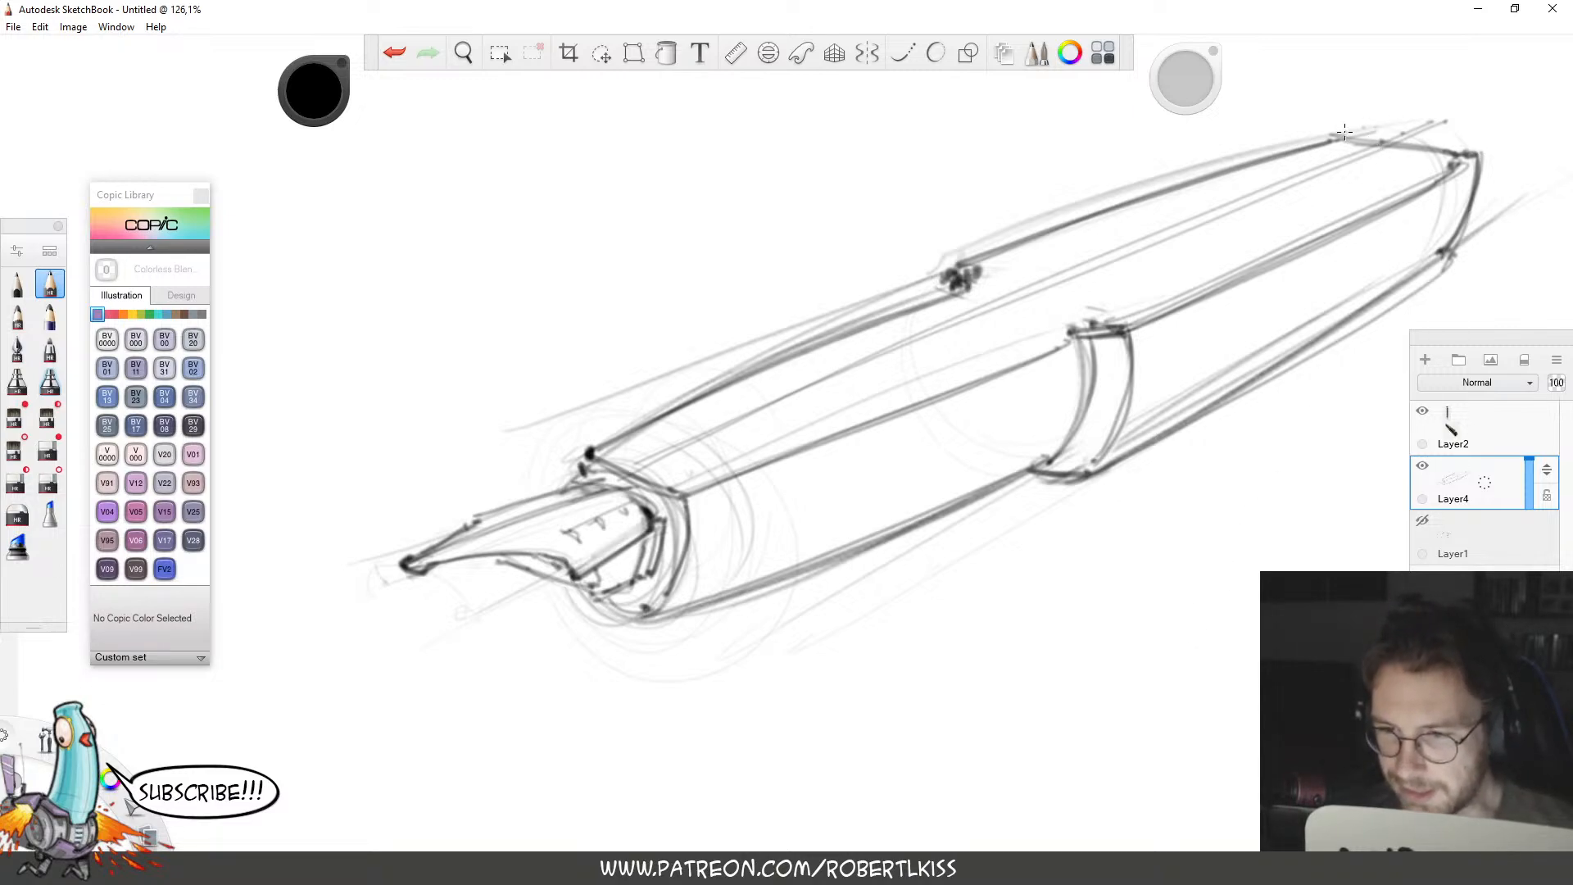
mouse_move(1345, 133)
left_mouse_down()
mouse_move(1470, 141)
mouse_move(1456, 154)
mouse_move(1360, 127)
mouse_move(1398, 131)
left_mouse_up()
key("ctrl+z")
key("ctrl+z")
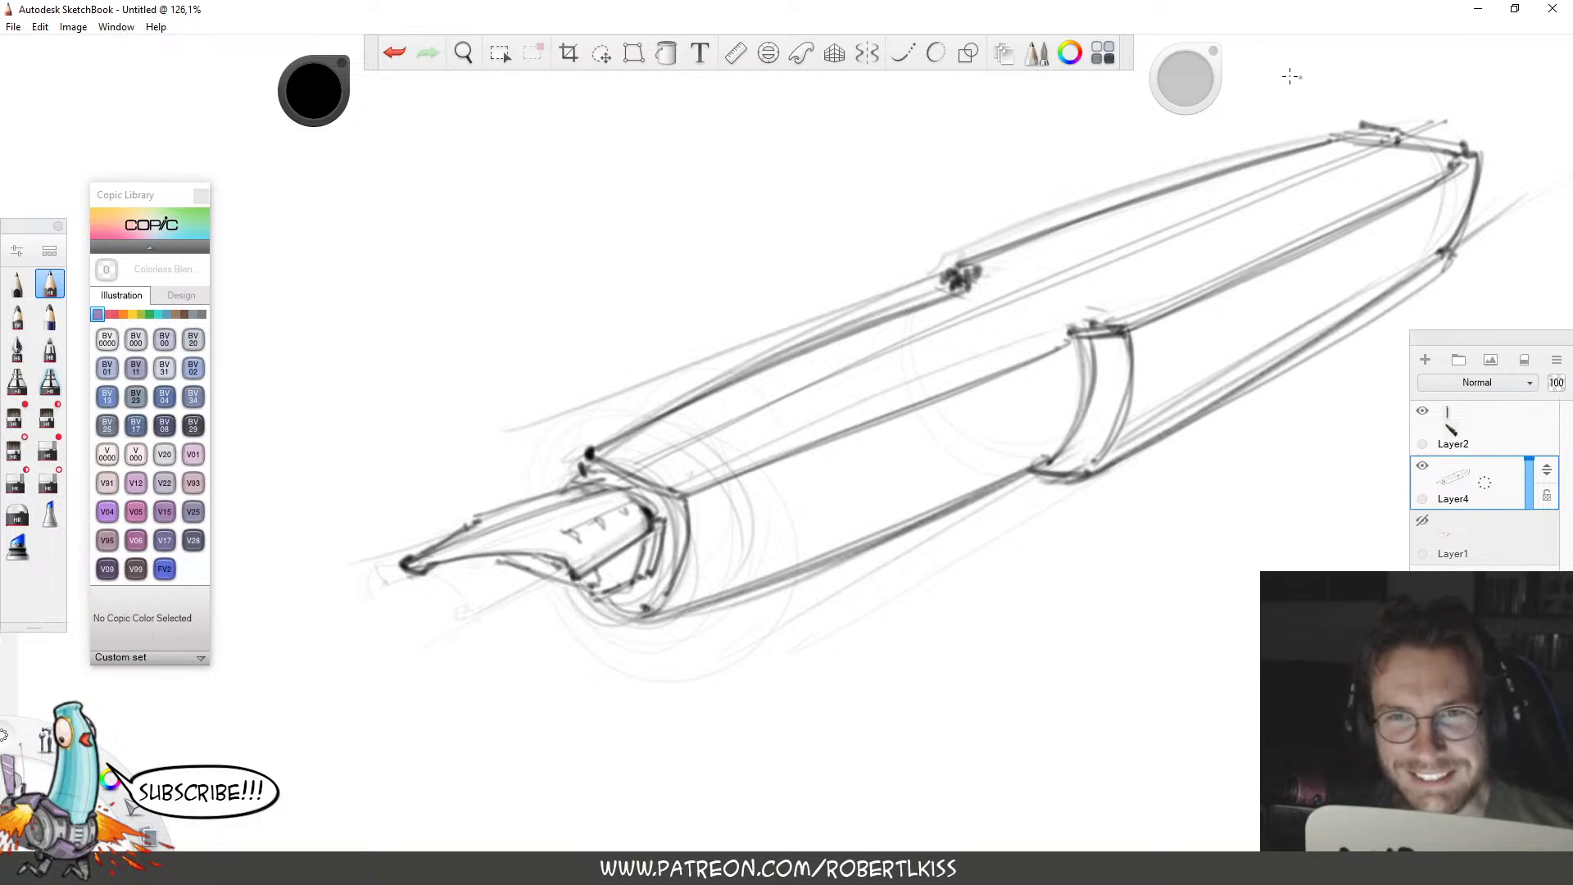
Strengthen the cap's middle facet edge and accent its rear corner.
key("space")
left_click_drag(1175, 510, 1194, 418)
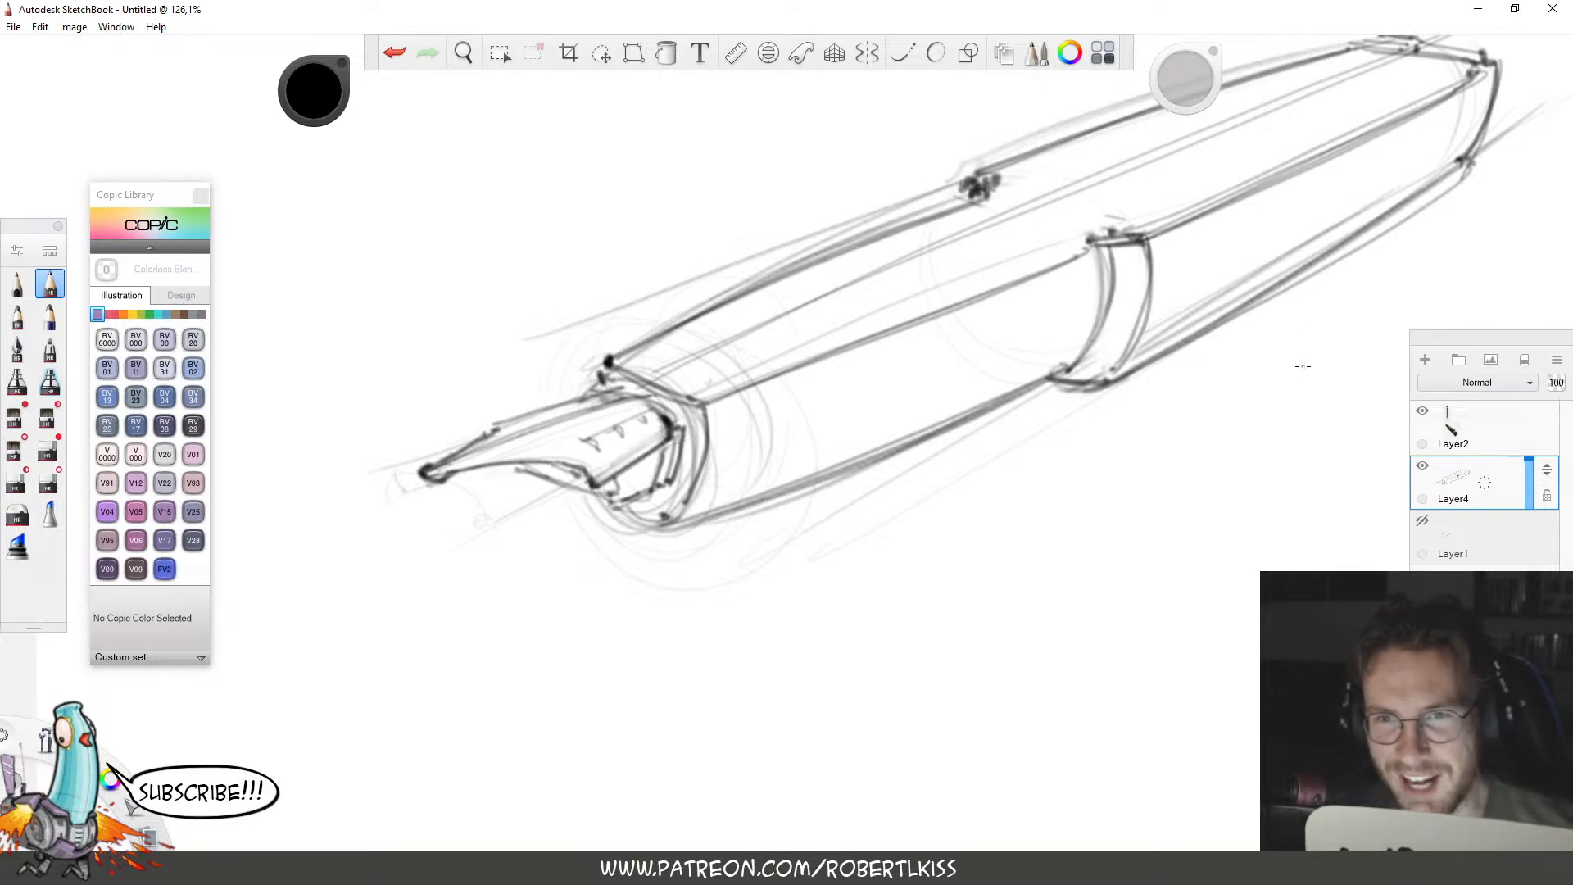
key("space")
left_click_drag(1163, 258, 1278, 223)
left_click_drag(1281, 223, 1183, 327)
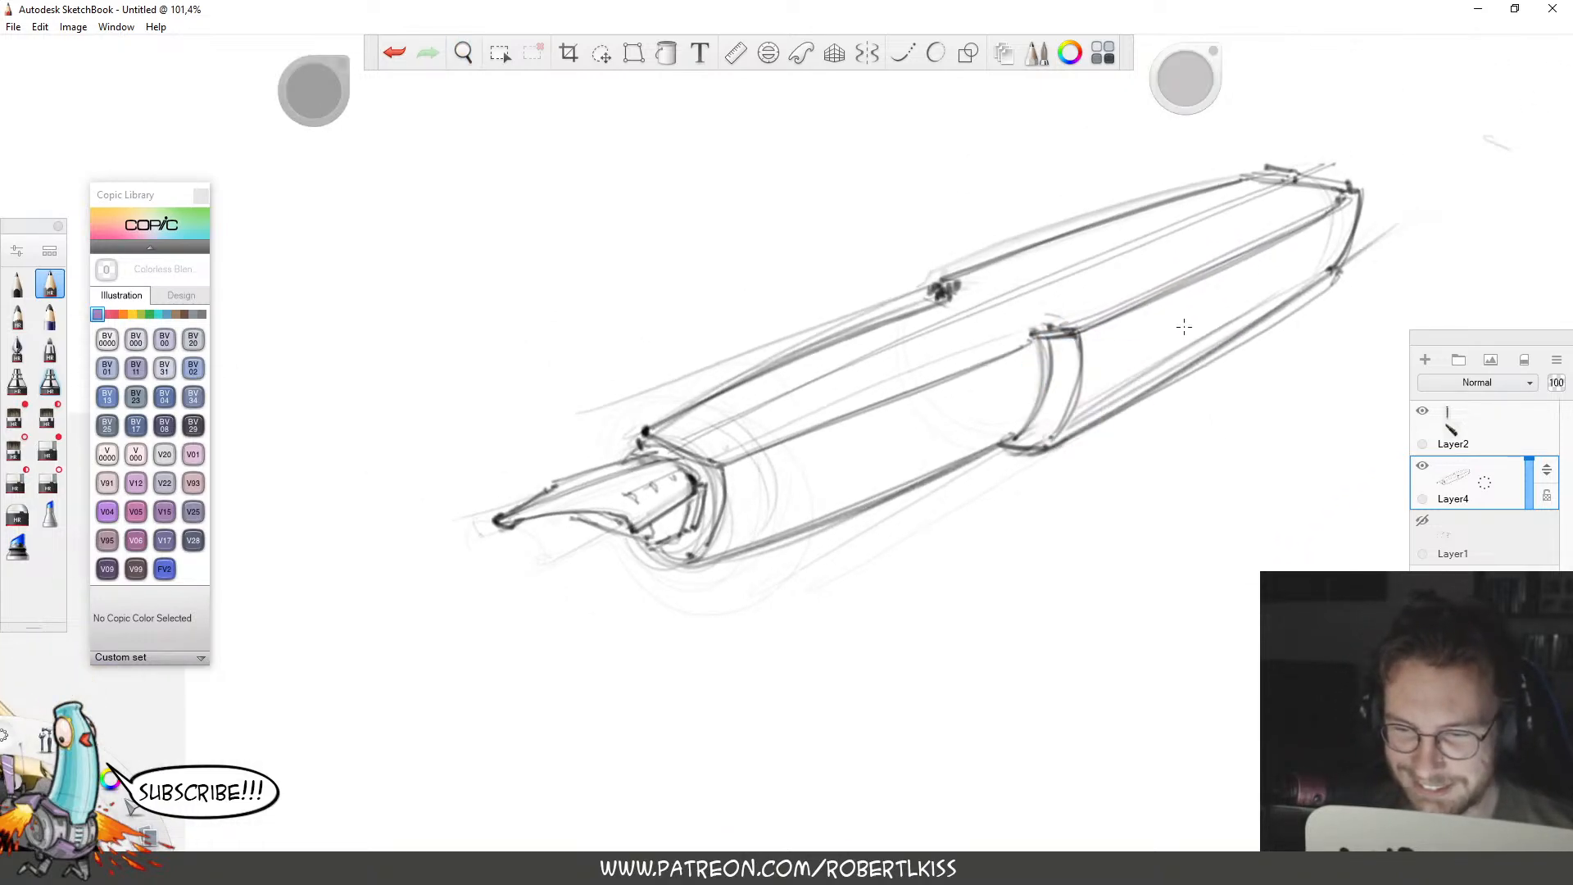
left_click_drag(1077, 333, 1357, 192)
left_click_drag(1363, 182, 1362, 192)
Sketch a curved section line on the front of the barrel and a narrow recess in its top face above the nib.
key("space")
left_click_drag(1164, 465, 1223, 403)
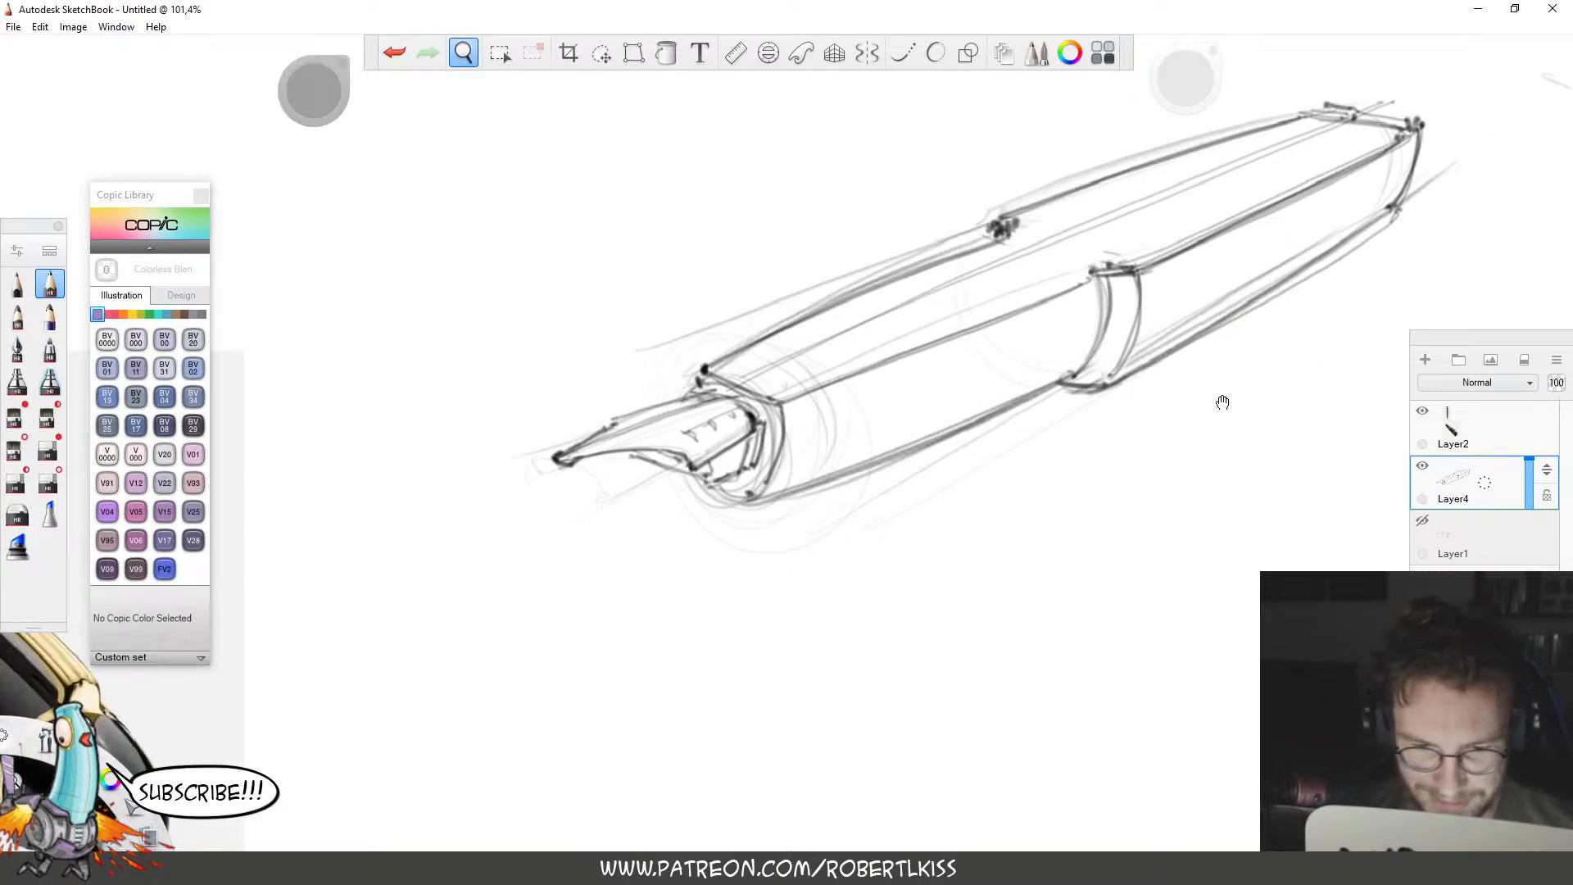
mouse_move(864, 379)
left_mouse_down()
mouse_move(814, 489)
mouse_move(865, 390)
mouse_move(871, 432)
mouse_move(836, 475)
left_mouse_up()
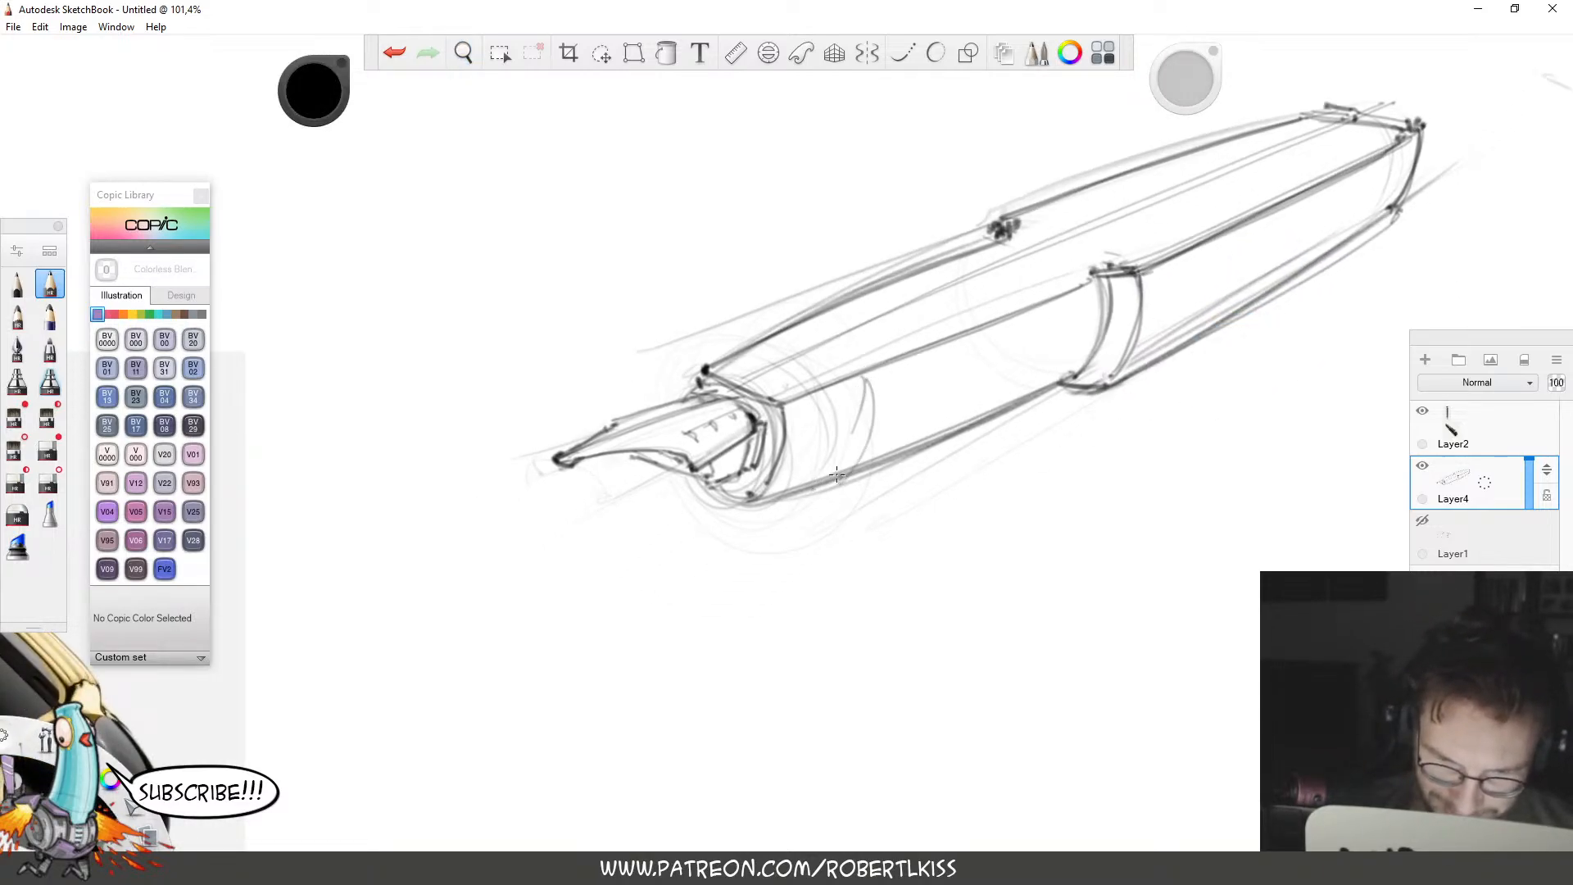
mouse_move(700, 384)
left_mouse_down()
mouse_move(774, 355)
mouse_move(755, 408)
mouse_move(833, 359)
left_mouse_up()
left_click_drag(774, 354, 814, 355)
mouse_move(725, 389)
left_mouse_down()
mouse_move(796, 364)
mouse_move(646, 408)
mouse_move(752, 369)
mouse_move(793, 359)
left_mouse_up()
mouse_move(799, 373)
left_mouse_down()
mouse_move(689, 455)
mouse_move(730, 391)
mouse_move(832, 357)
mouse_move(660, 418)
left_mouse_up()
key("e")
key("e")
mouse_move(793, 366)
left_mouse_down()
mouse_move(736, 381)
mouse_move(821, 363)
mouse_move(804, 376)
mouse_move(742, 367)
mouse_move(814, 349)
mouse_move(769, 364)
mouse_move(798, 349)
left_mouse_up()
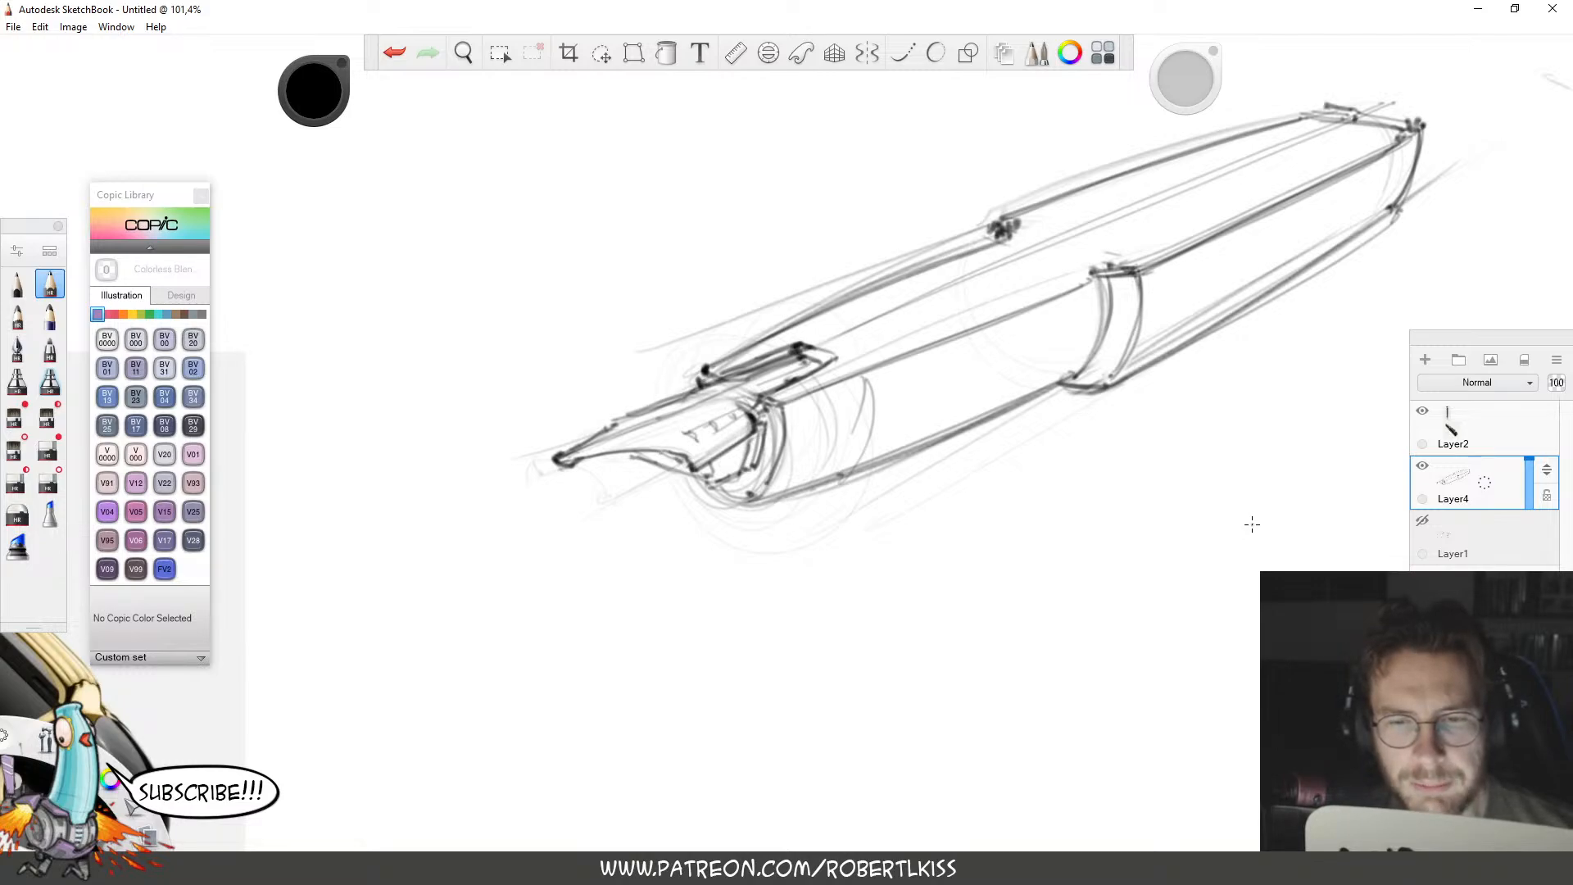
Redraw the barrel's upper edge and erase the rough lines around it and the cap's front corner.
left_click_drag(701, 366, 1017, 240)
key("e")
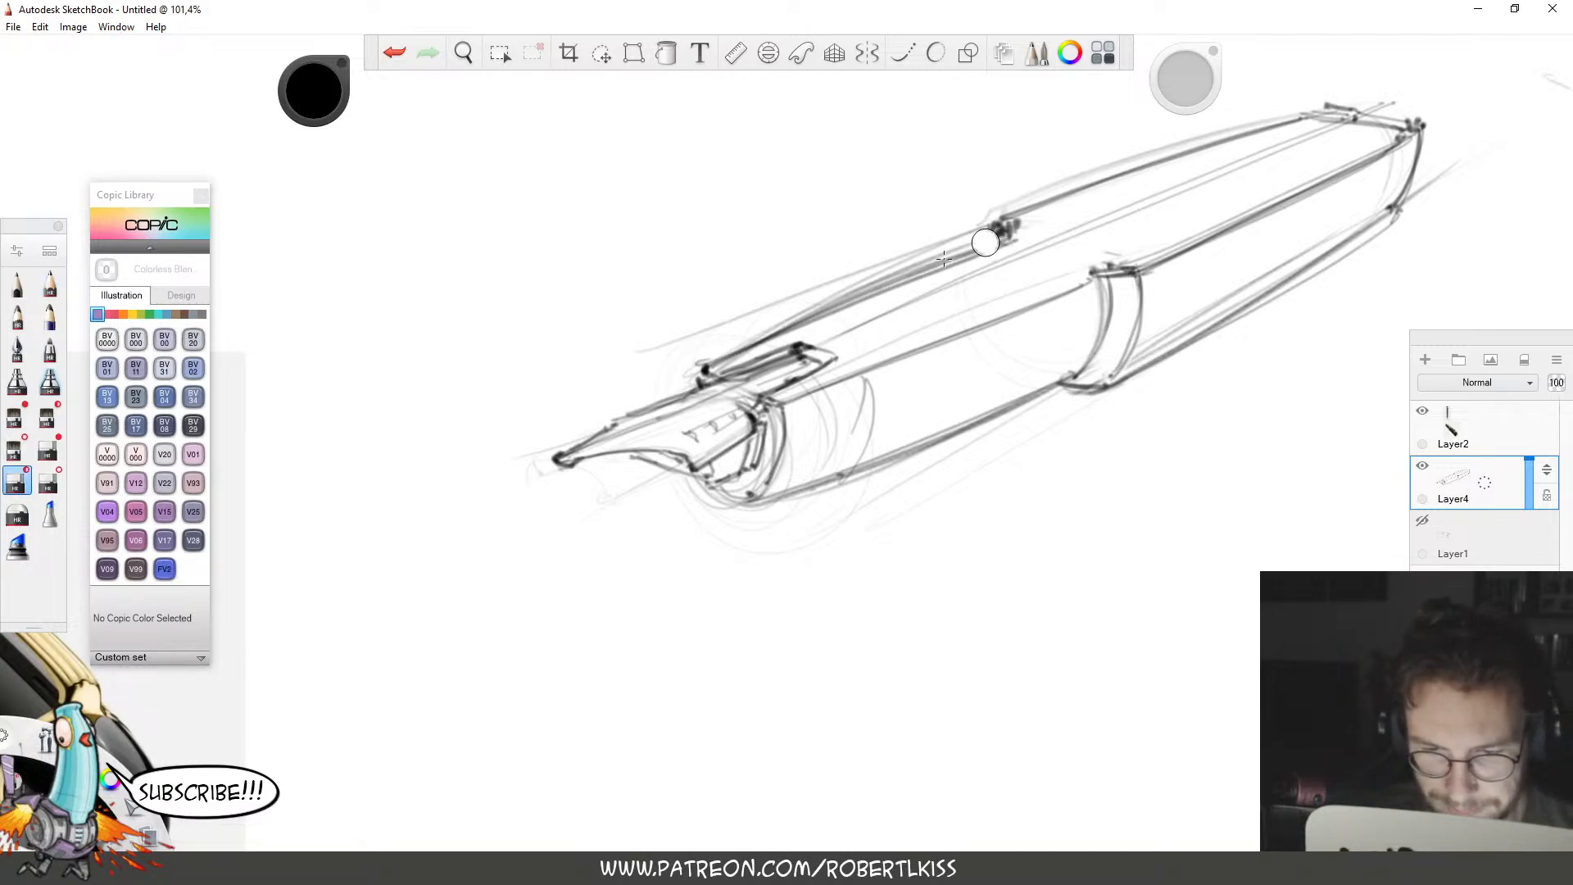
mouse_move(749, 336)
left_mouse_down()
mouse_move(958, 250)
mouse_move(698, 328)
mouse_move(1013, 240)
mouse_move(990, 226)
mouse_move(1003, 243)
mouse_move(1065, 197)
mouse_move(983, 244)
left_mouse_up()
key("s")
key("e")
key("s")
key("e")
key("s")
Darken the barrel's middle facet edge and its corner at the cap joint.
left_click_drag(1104, 270, 1138, 270)
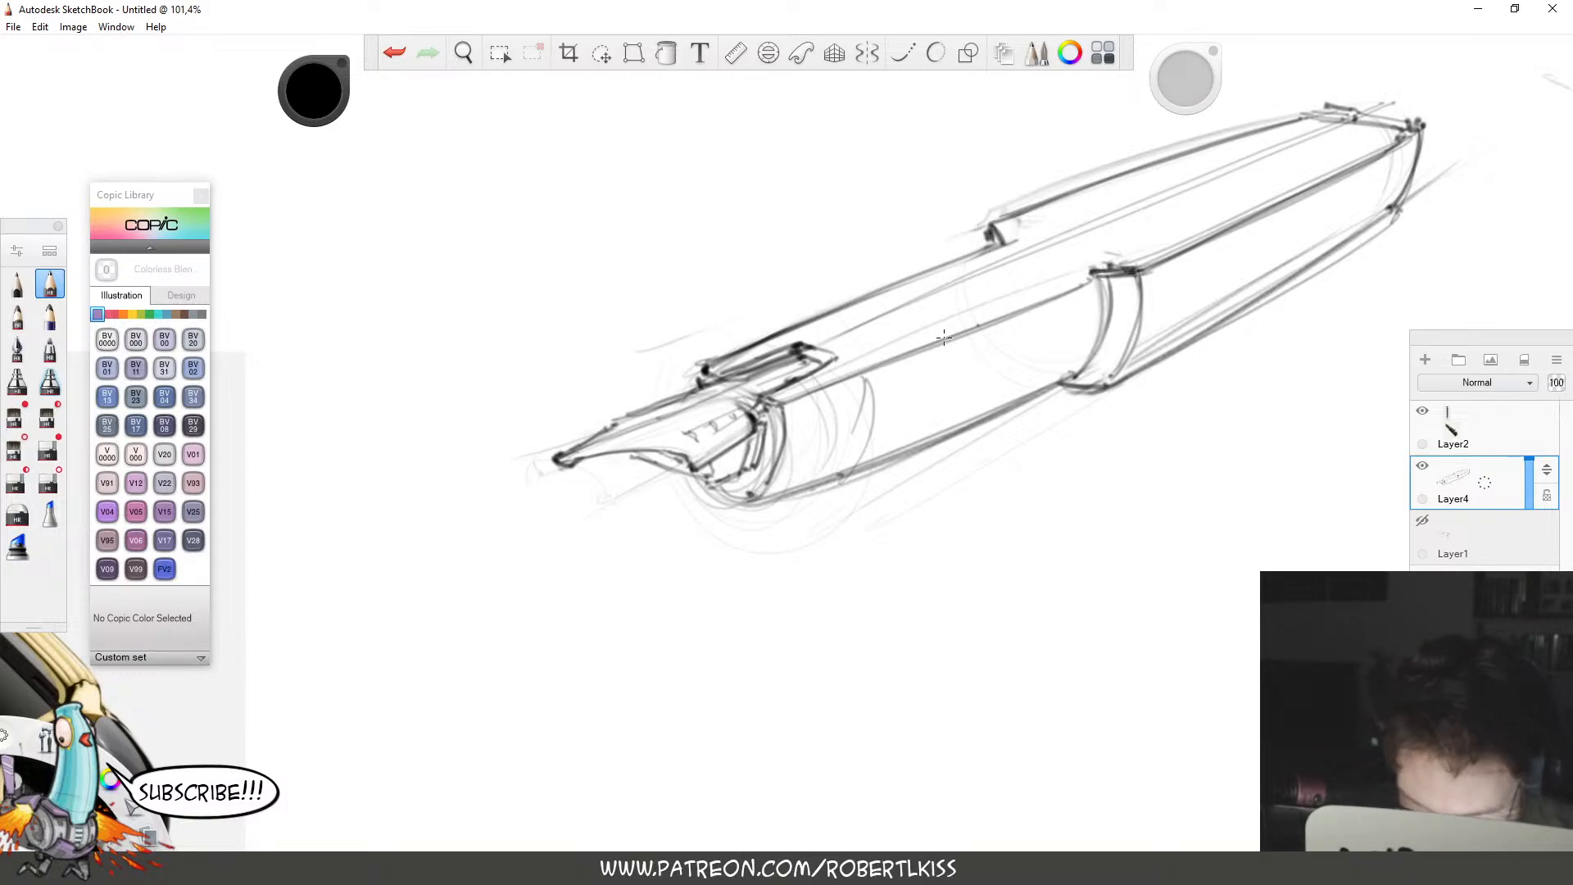
mouse_move(785, 400)
left_mouse_down()
mouse_move(1100, 267)
mouse_move(1070, 289)
mouse_move(1091, 286)
mouse_move(839, 393)
mouse_move(852, 382)
mouse_move(816, 385)
mouse_move(1098, 274)
left_mouse_up()
key("e")
key("e")
left_click_drag(1088, 278, 1112, 273)
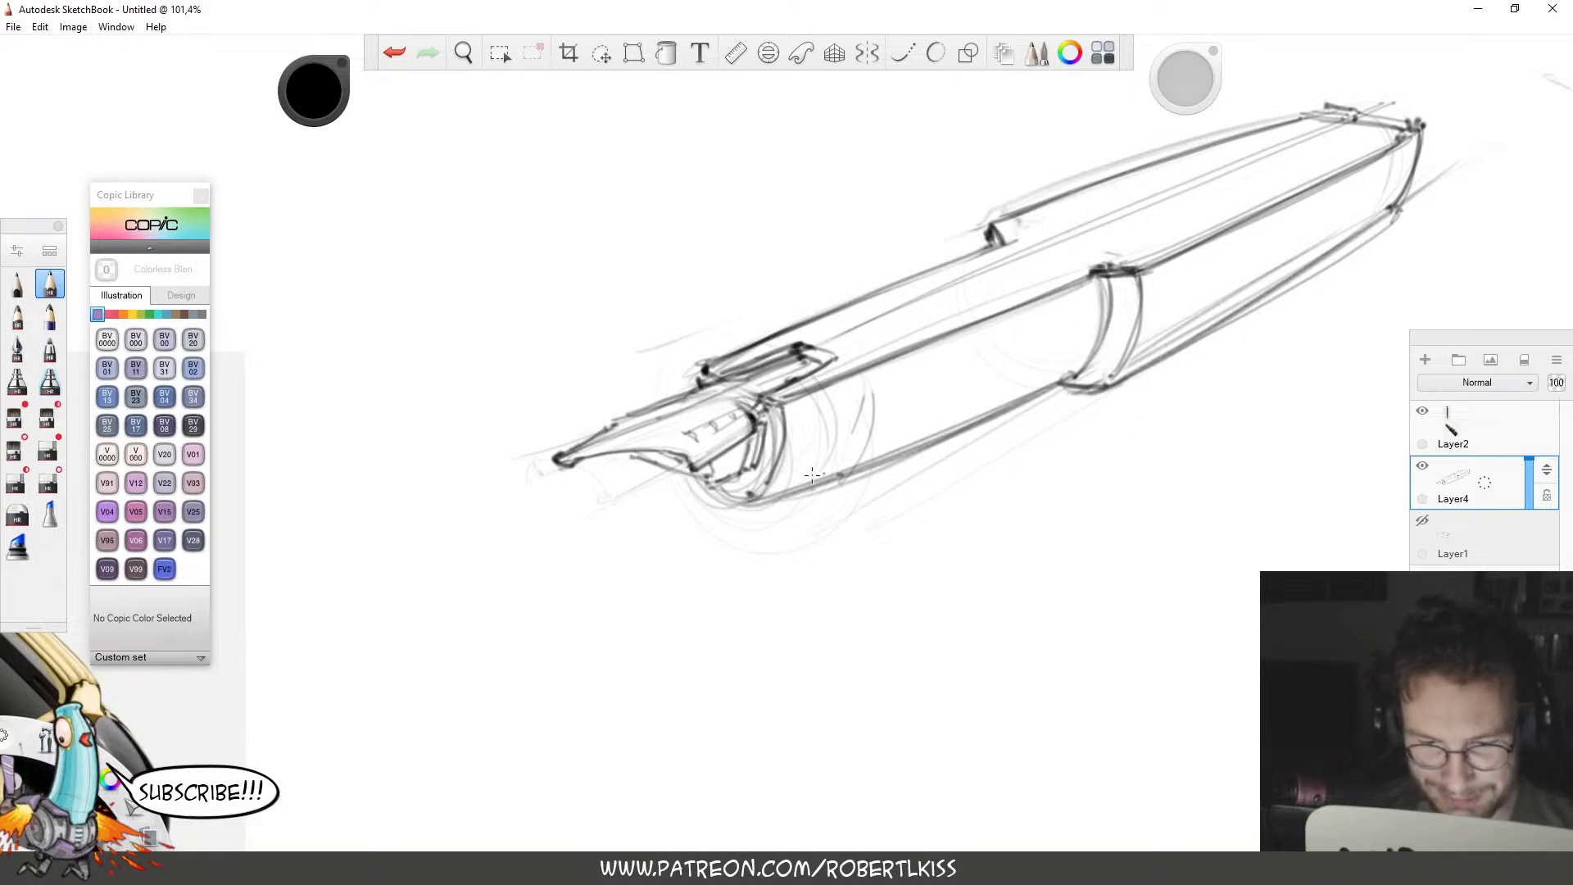
Darken the hull's lower edge and middle ring, and mark the first vertical tower strokes and a lengthwise line on the rear deck.
mouse_move(710, 482)
left_mouse_down()
mouse_move(755, 503)
mouse_move(1128, 369)
mouse_move(1122, 313)
left_mouse_up()
key("space")
left_click_drag(1259, 429, 1176, 518)
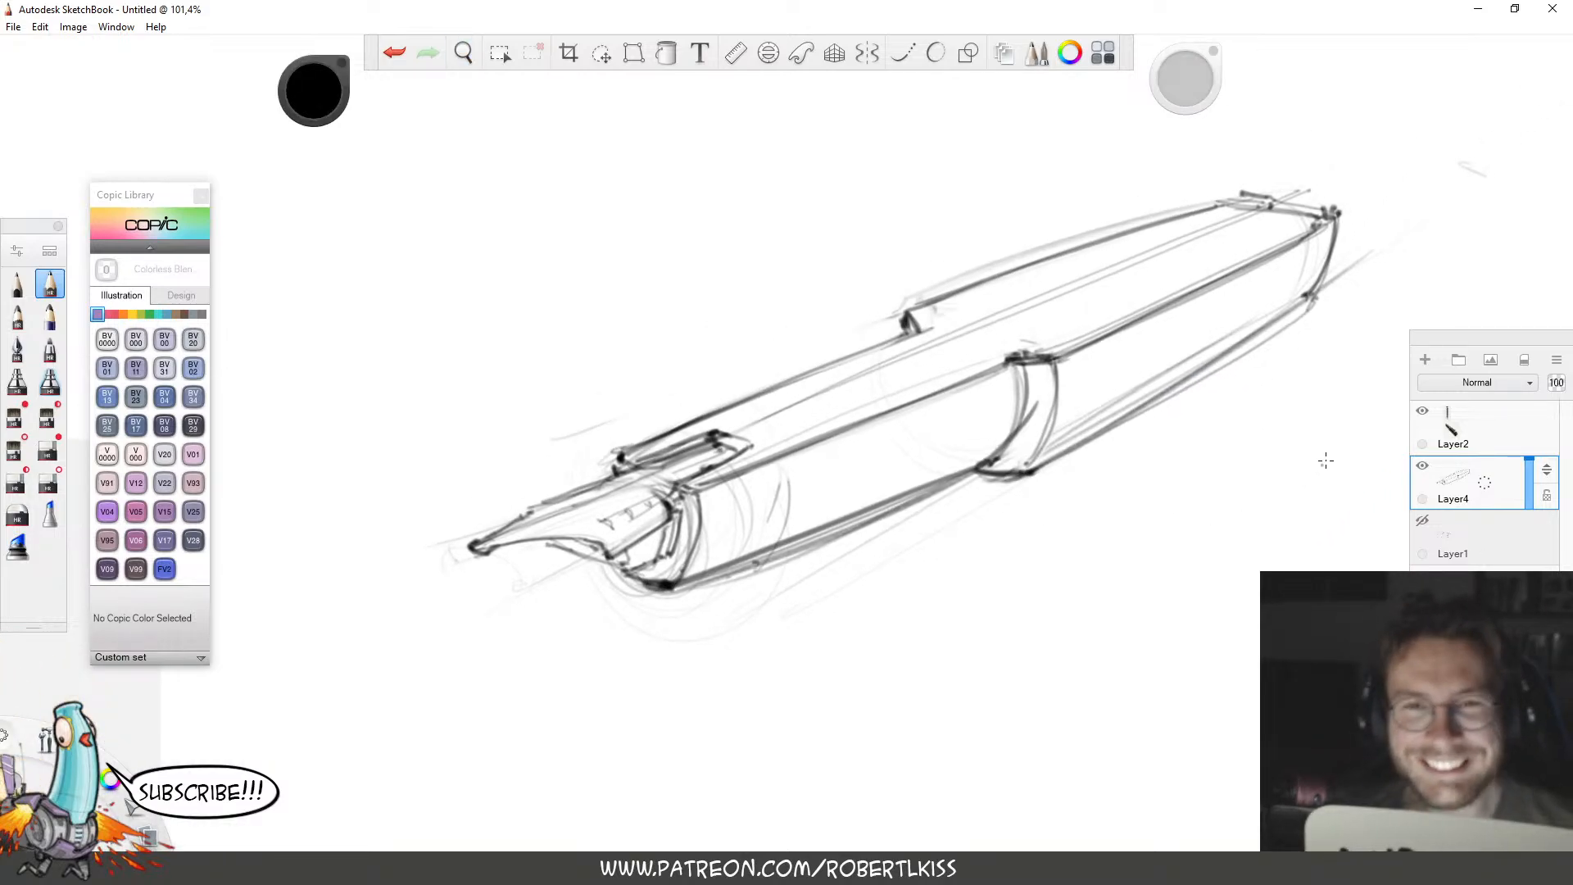
mouse_move(958, 292)
left_mouse_down()
mouse_move(950, 251)
mouse_move(970, 322)
left_mouse_up()
mouse_move(950, 300)
left_mouse_down()
mouse_move(1065, 271)
mouse_move(1024, 289)
mouse_move(1051, 343)
left_mouse_up()
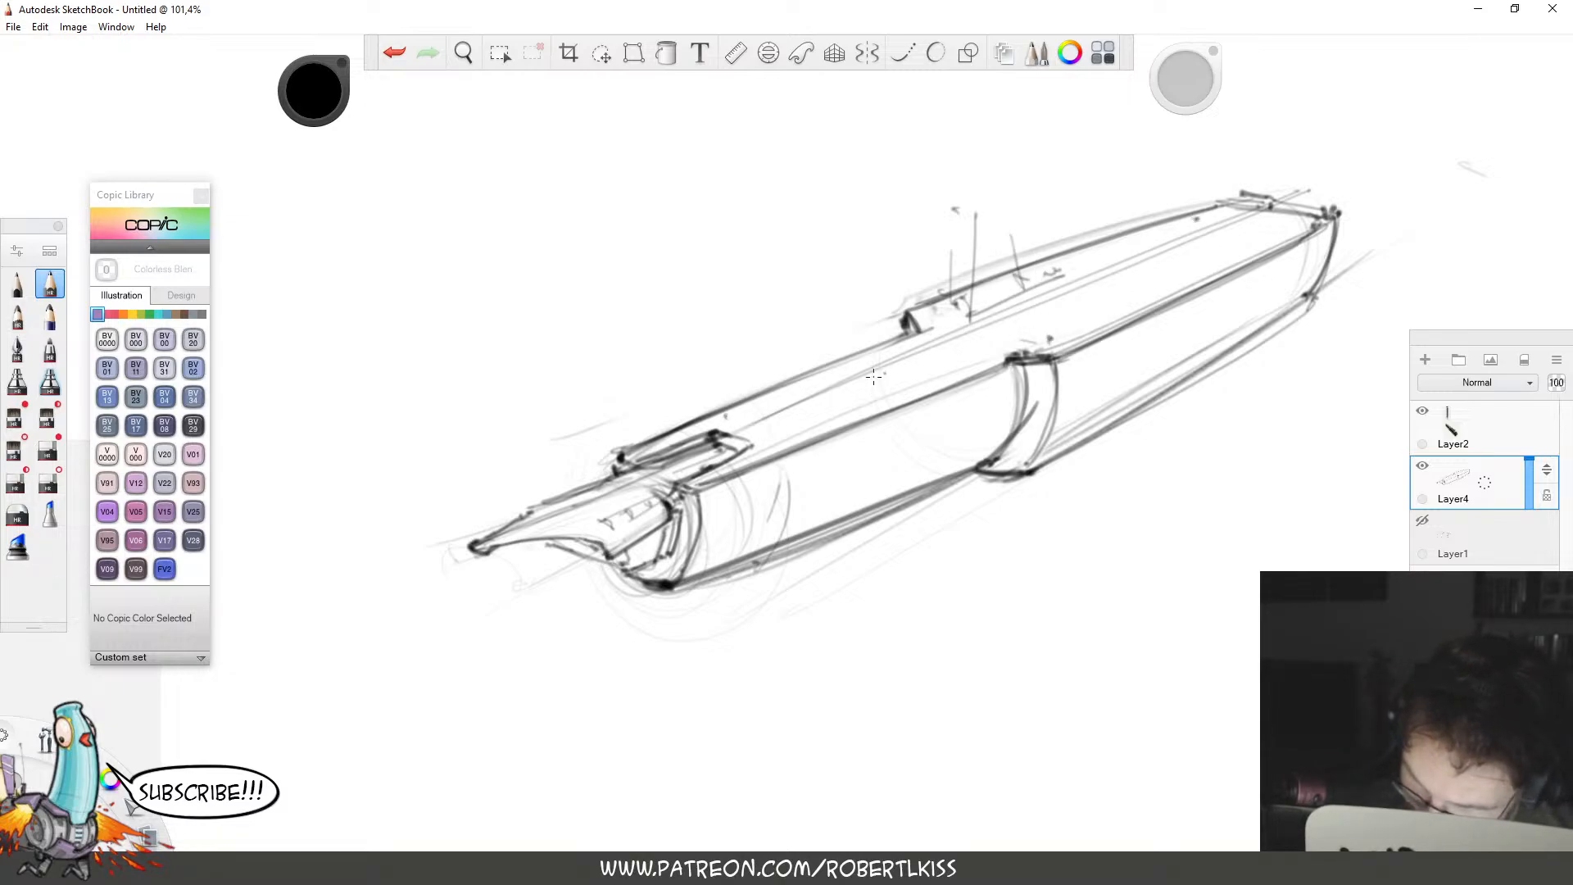
left_click_drag(732, 431, 1217, 254)
key("space")
left_click_drag(1026, 390, 908, 560)
left_click_drag(908, 560, 856, 535)
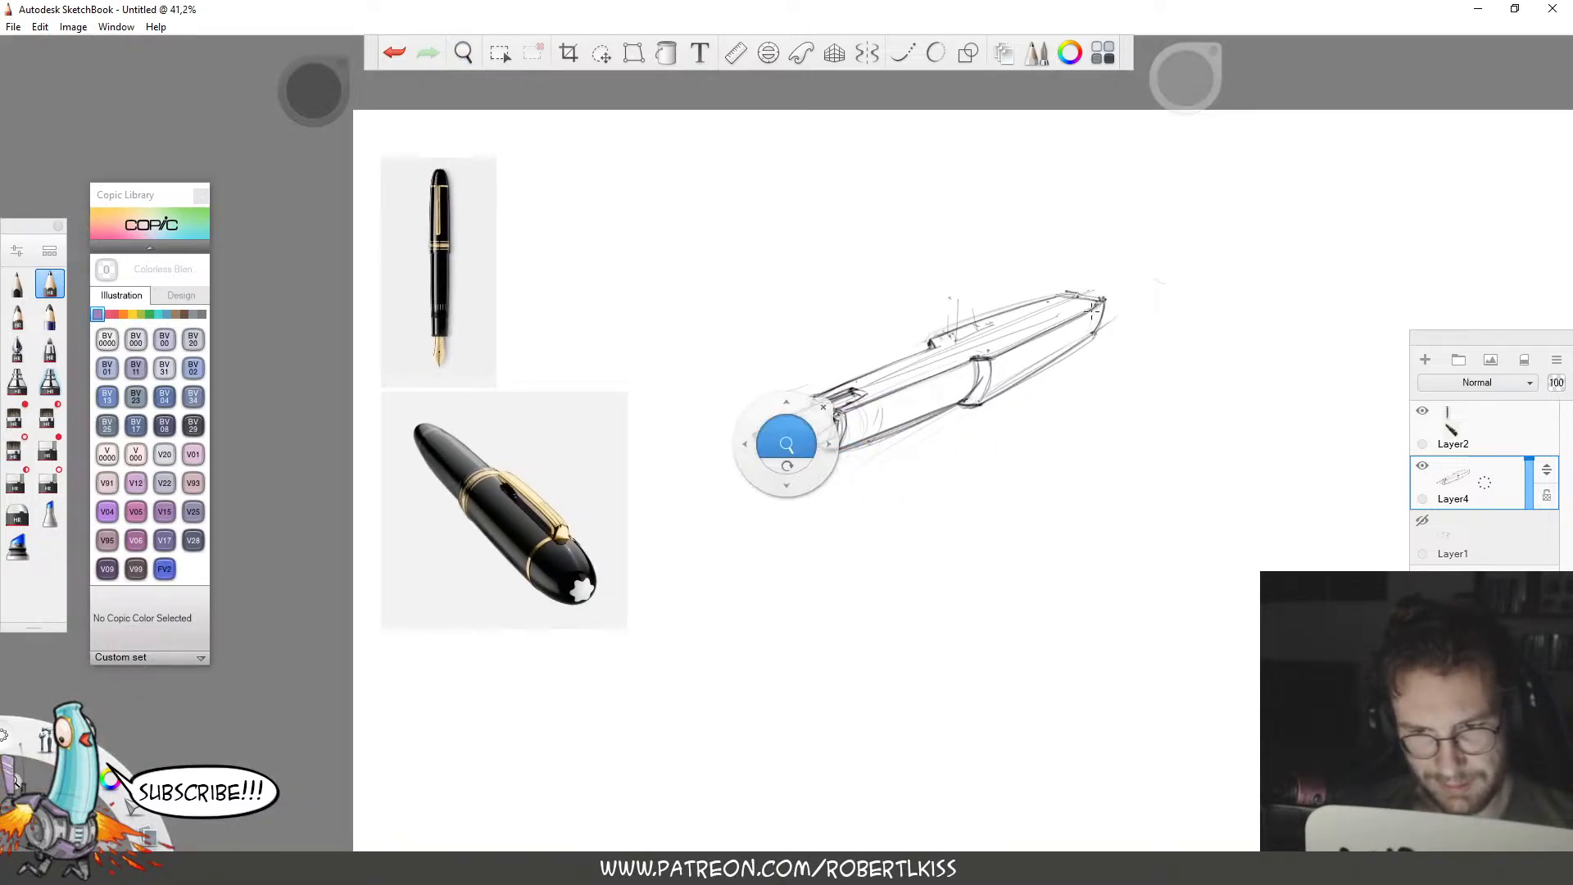
Rework the rear hull's upper side edge into a stepped ledge behind the middle ring and add light deck contour lines.
key("space")
left_click_drag(1002, 347, 1131, 323)
mouse_move(715, 476)
left_mouse_down()
mouse_move(953, 376)
mouse_move(994, 382)
mouse_move(1194, 285)
left_mouse_up()
left_click_drag(1050, 355, 987, 384)
mouse_move(987, 384)
left_mouse_down()
mouse_move(1219, 273)
mouse_move(952, 377)
mouse_move(1022, 373)
mouse_move(1209, 279)
left_mouse_up()
key("e")
key("s")
key("ctrl+z")
mouse_move(1209, 280)
left_mouse_down()
mouse_move(1066, 341)
mouse_move(1129, 309)
left_mouse_up()
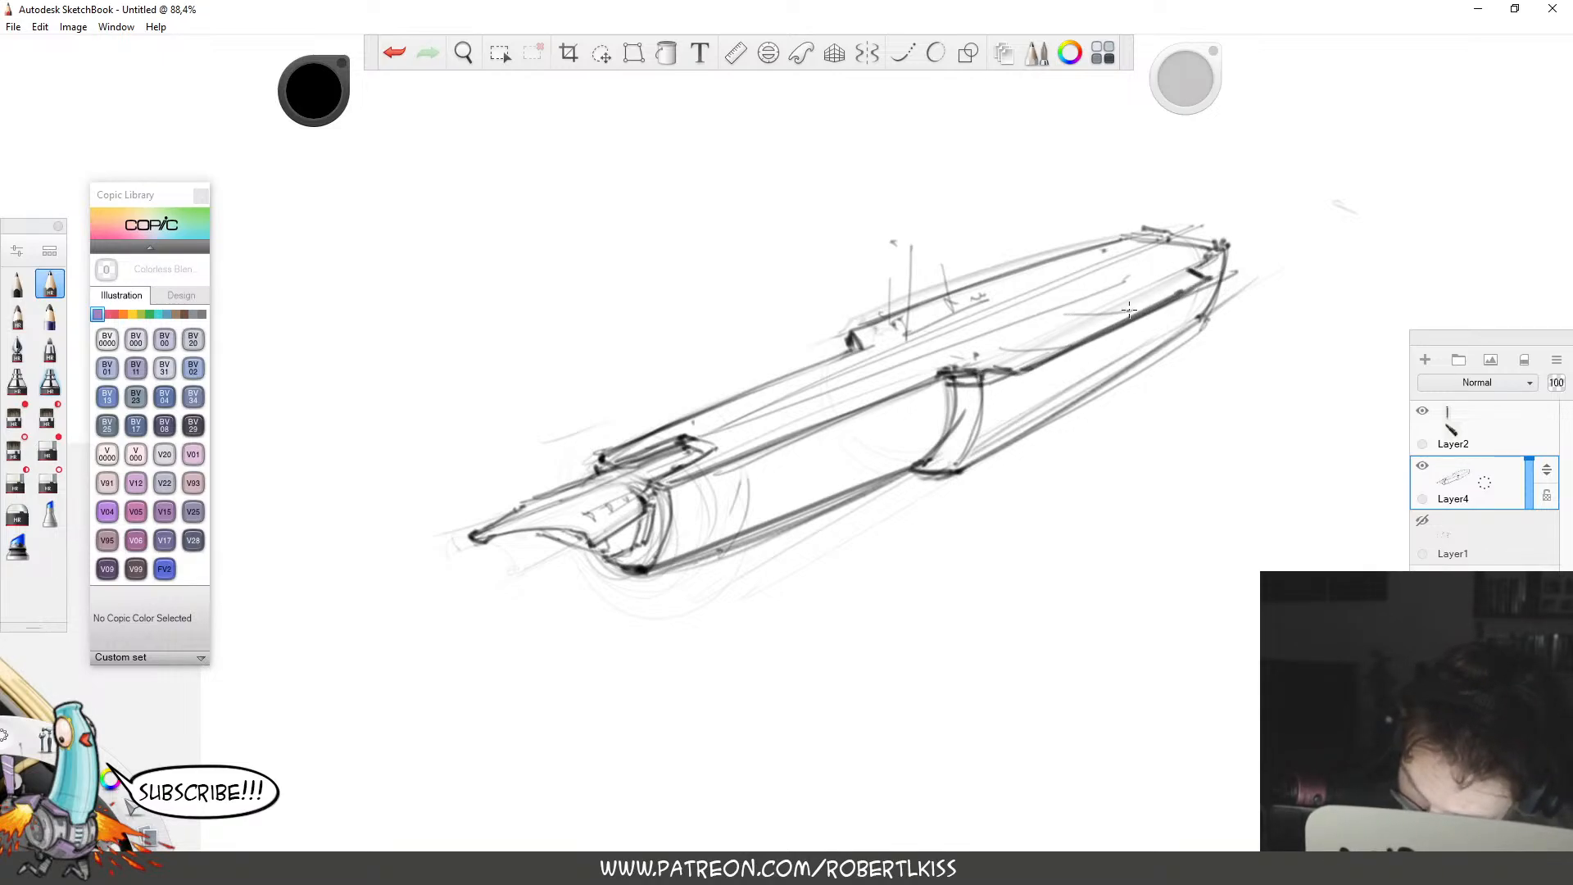
left_click_drag(1194, 267, 1219, 251)
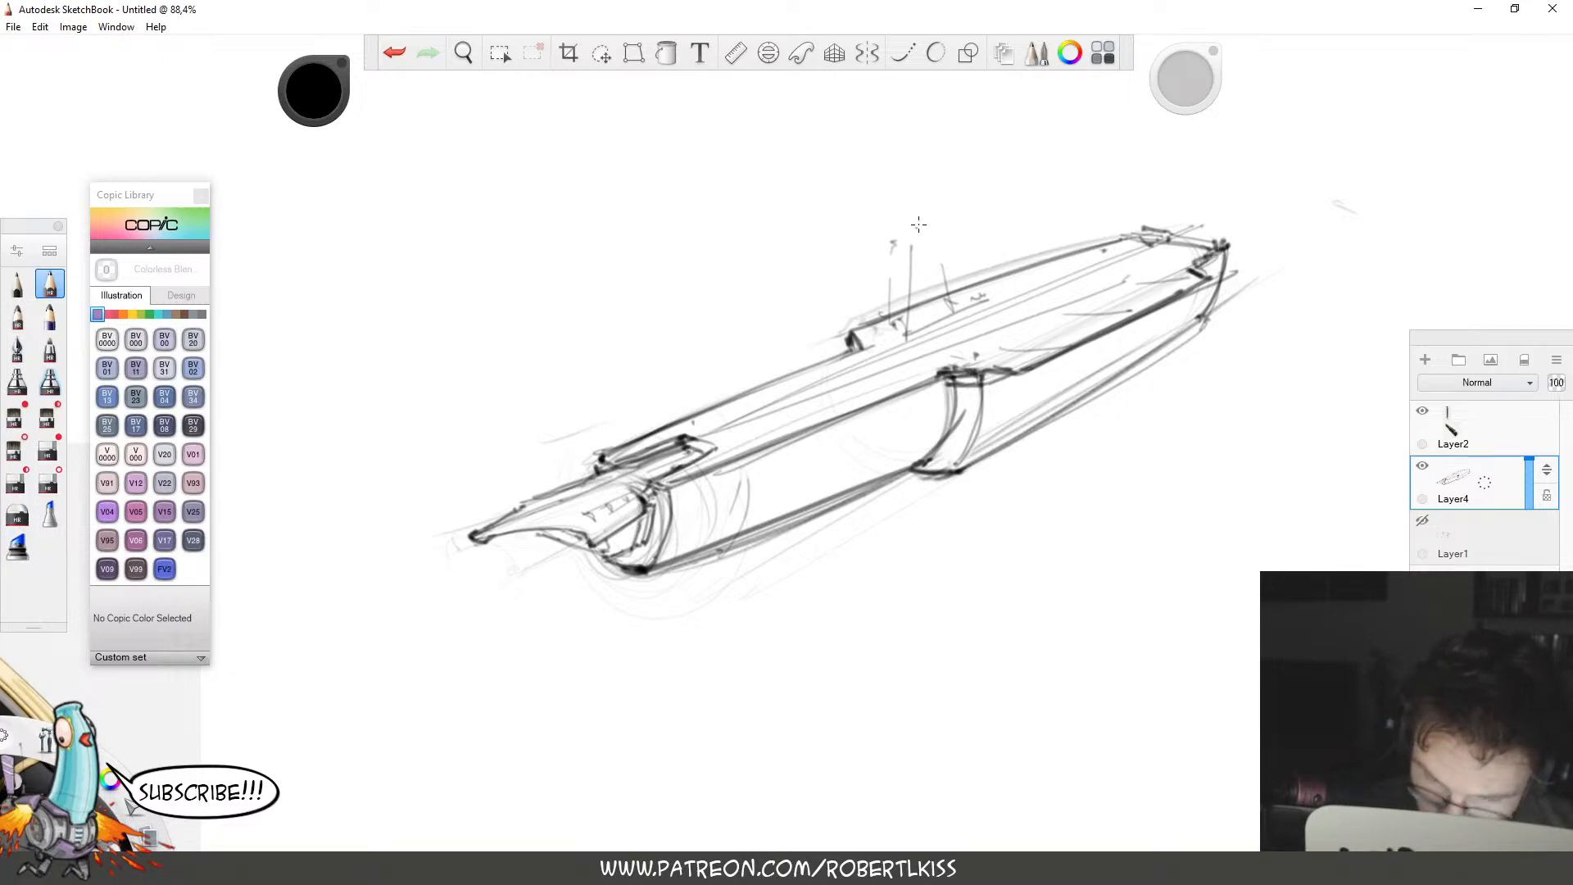
Sketch the vertical edges and base of a tower at the front of the raised rear deck section.
mouse_move(882, 242)
left_mouse_down()
mouse_move(888, 339)
mouse_move(906, 330)
left_mouse_up()
left_click_drag(883, 318, 911, 334)
mouse_move(913, 330)
left_mouse_down()
mouse_move(941, 314)
mouse_move(926, 244)
left_mouse_up()
key("space")
left_click_drag(989, 377, 936, 523)
left_click_drag(936, 523, 947, 476)
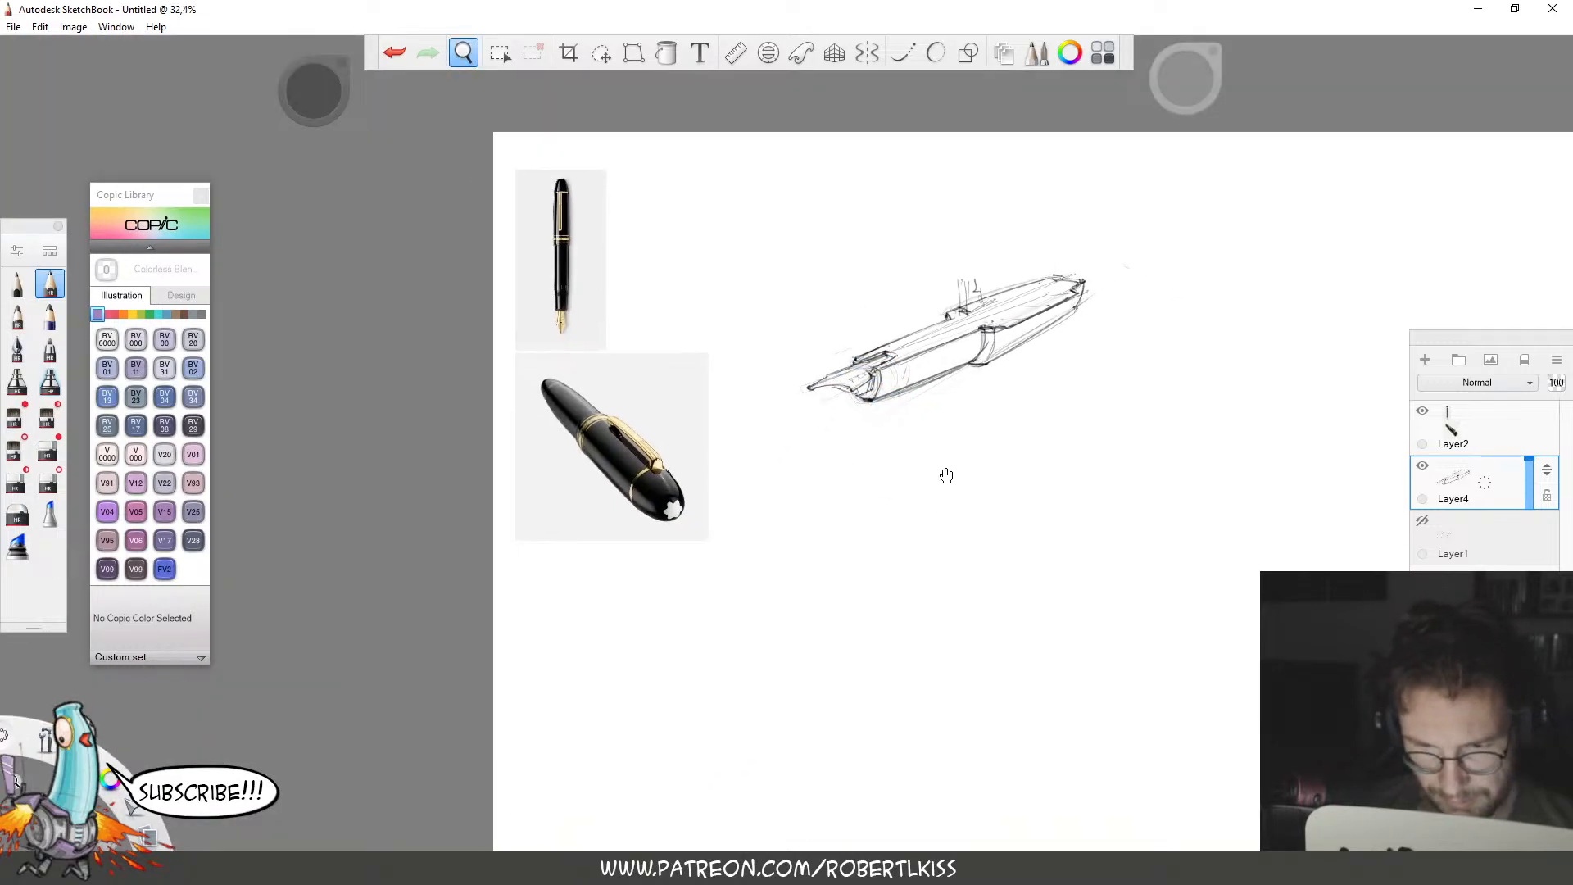
Sketch a long boom with an oval front end on a support post above the stern.
mouse_move(1060, 301)
left_mouse_down()
mouse_move(1166, 278)
mouse_move(1086, 240)
mouse_move(948, 235)
mouse_move(1102, 230)
mouse_move(1108, 202)
left_mouse_up()
mouse_move(955, 230)
left_mouse_down()
mouse_move(969, 242)
mouse_move(1111, 189)
left_mouse_up()
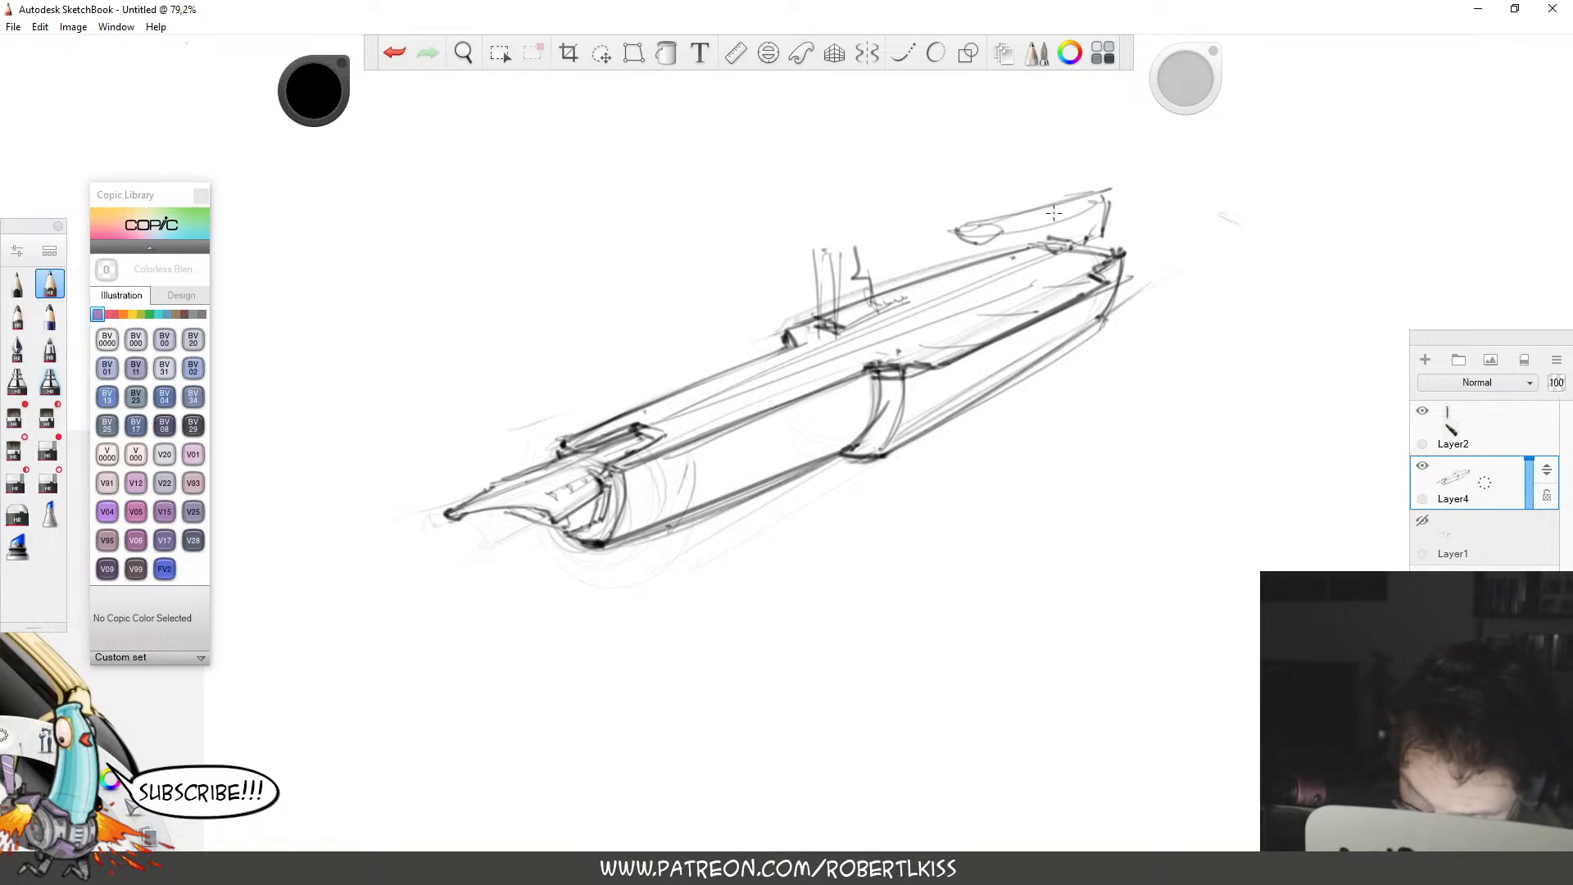
mouse_move(1008, 222)
left_mouse_down()
mouse_move(1096, 197)
mouse_move(1083, 251)
mouse_move(1106, 255)
left_mouse_up()
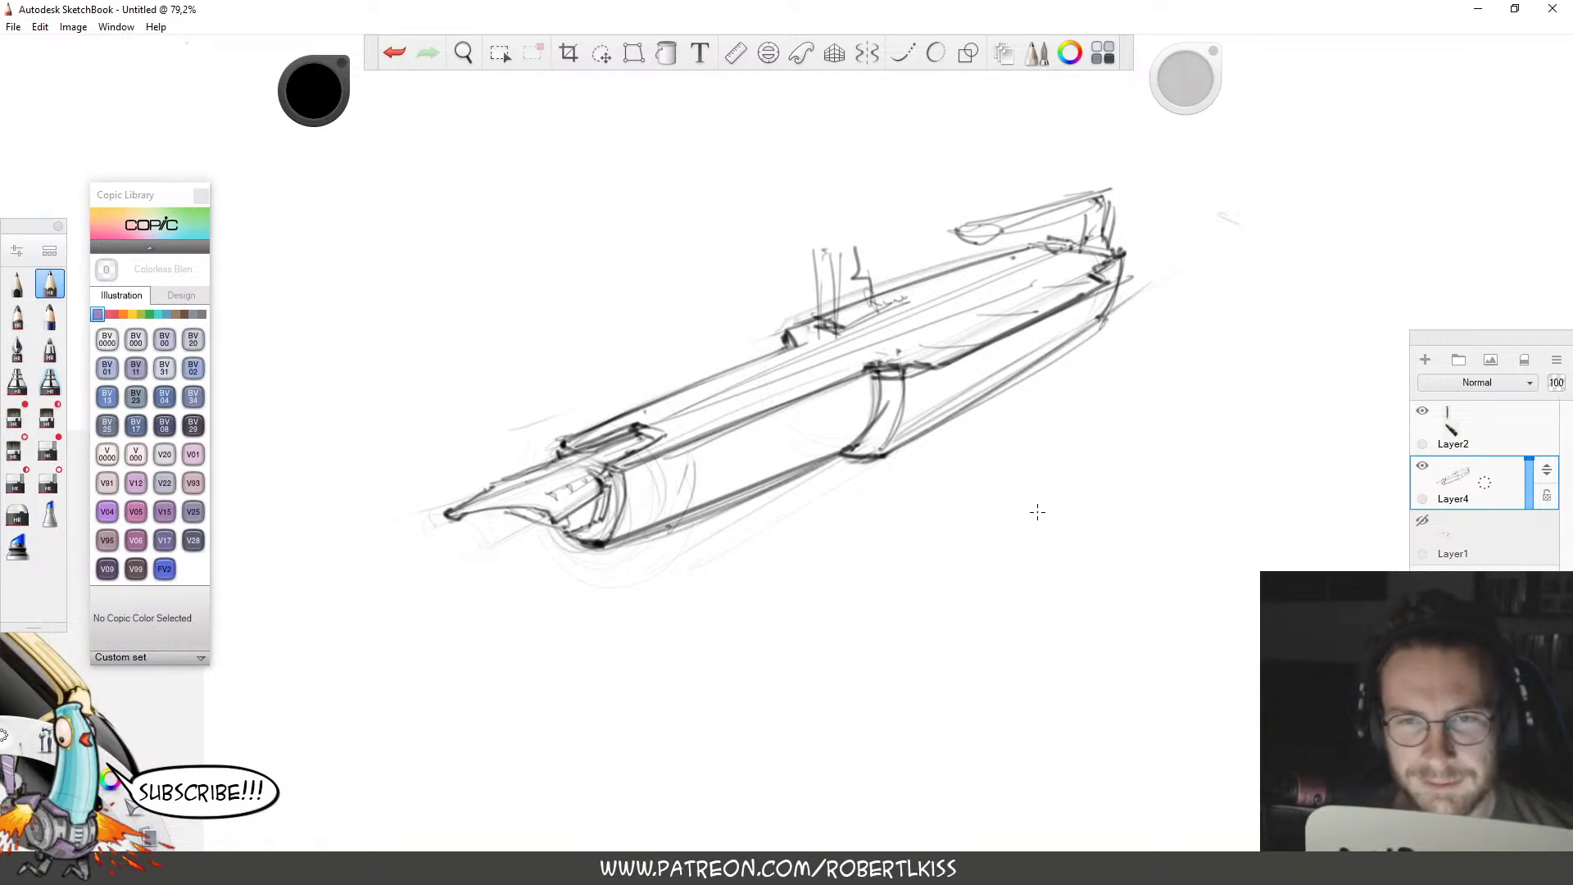
Close the tower's top and draw a lower stepped block behind it.
mouse_move(857, 245)
left_mouse_down()
mouse_move(828, 253)
mouse_move(852, 232)
left_mouse_up()
left_click_drag(842, 236, 900, 296)
left_click_drag(866, 263, 884, 261)
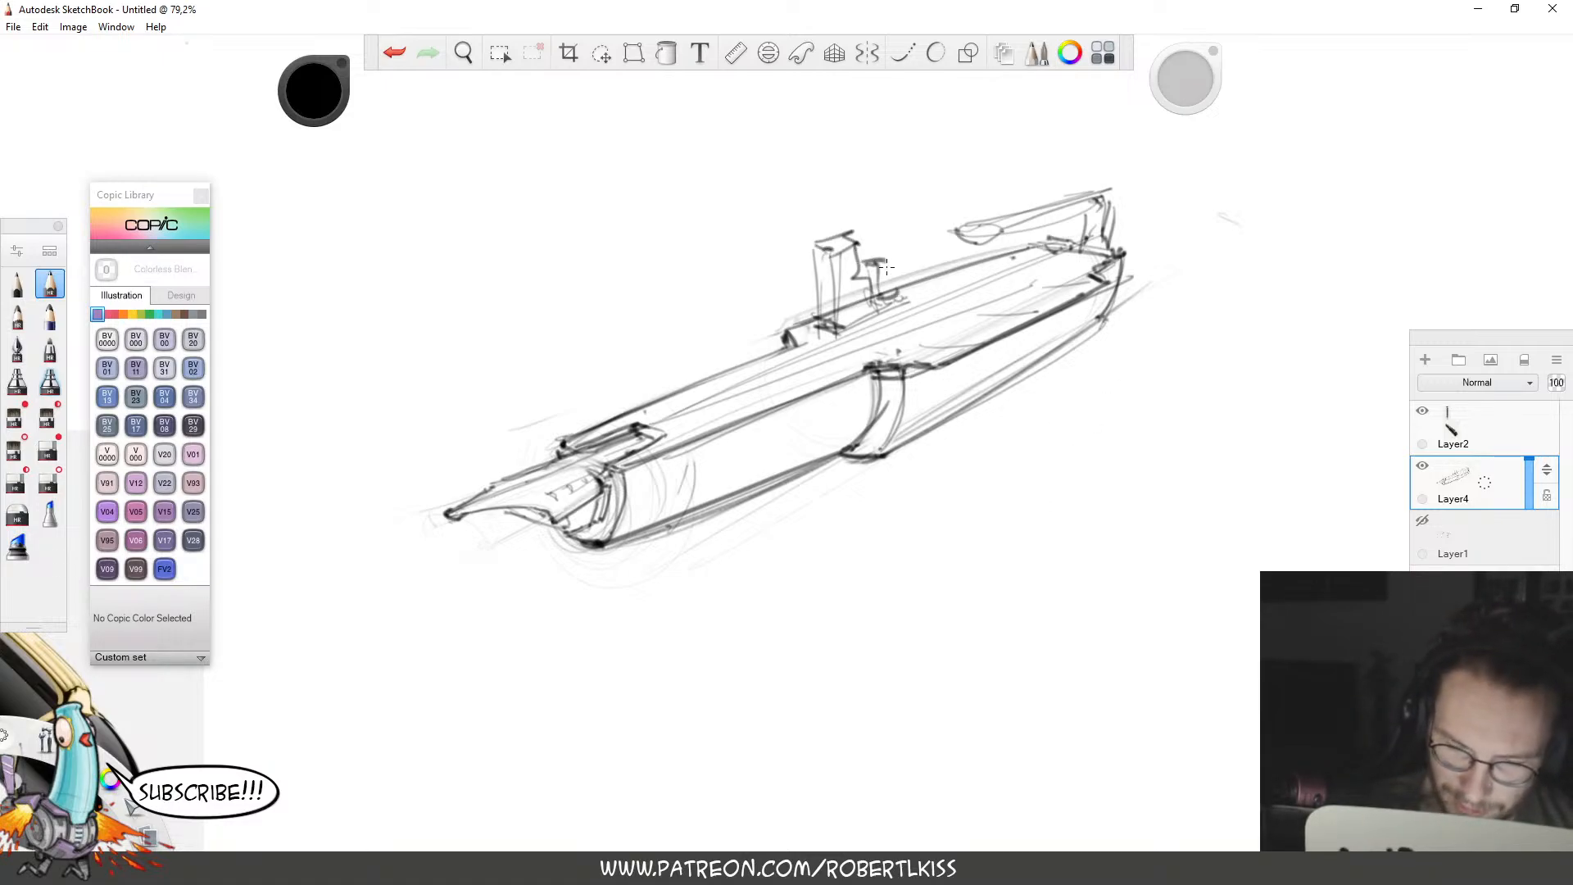
Darken the rear deck's side ledge and strengthen the deck lines running forward to the raised slot behind the nib.
key("space")
left_click_drag(933, 508, 1018, 467)
mouse_move(1053, 320)
left_mouse_down()
mouse_move(1196, 248)
mouse_move(1016, 329)
mouse_move(1192, 250)
left_mouse_up()
left_click_drag(974, 334, 748, 385)
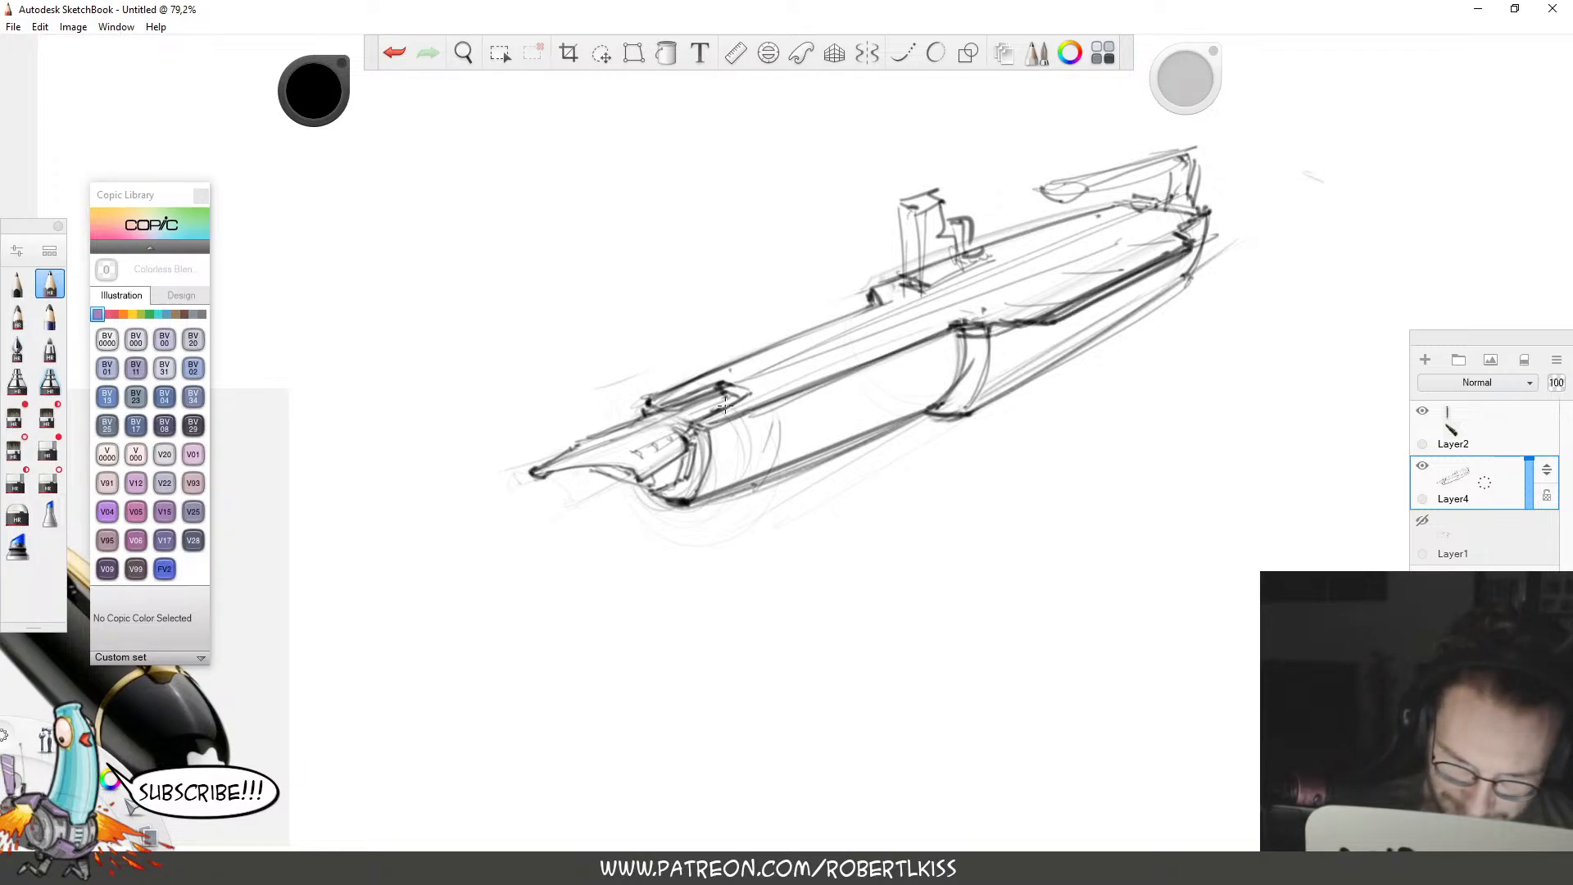
left_click_drag(606, 438, 721, 386)
Sketch small parallel gun barrels beneath the nib's tip.
mouse_move(547, 469)
left_mouse_down()
mouse_move(720, 387)
mouse_move(624, 436)
mouse_move(739, 393)
mouse_move(643, 479)
mouse_move(580, 482)
mouse_move(615, 476)
left_mouse_up()
key("ctrl+z")
mouse_move(566, 470)
left_mouse_down()
mouse_move(603, 468)
mouse_move(549, 496)
mouse_move(578, 477)
left_mouse_up()
key("space")
left_click_drag(947, 542, 994, 557)
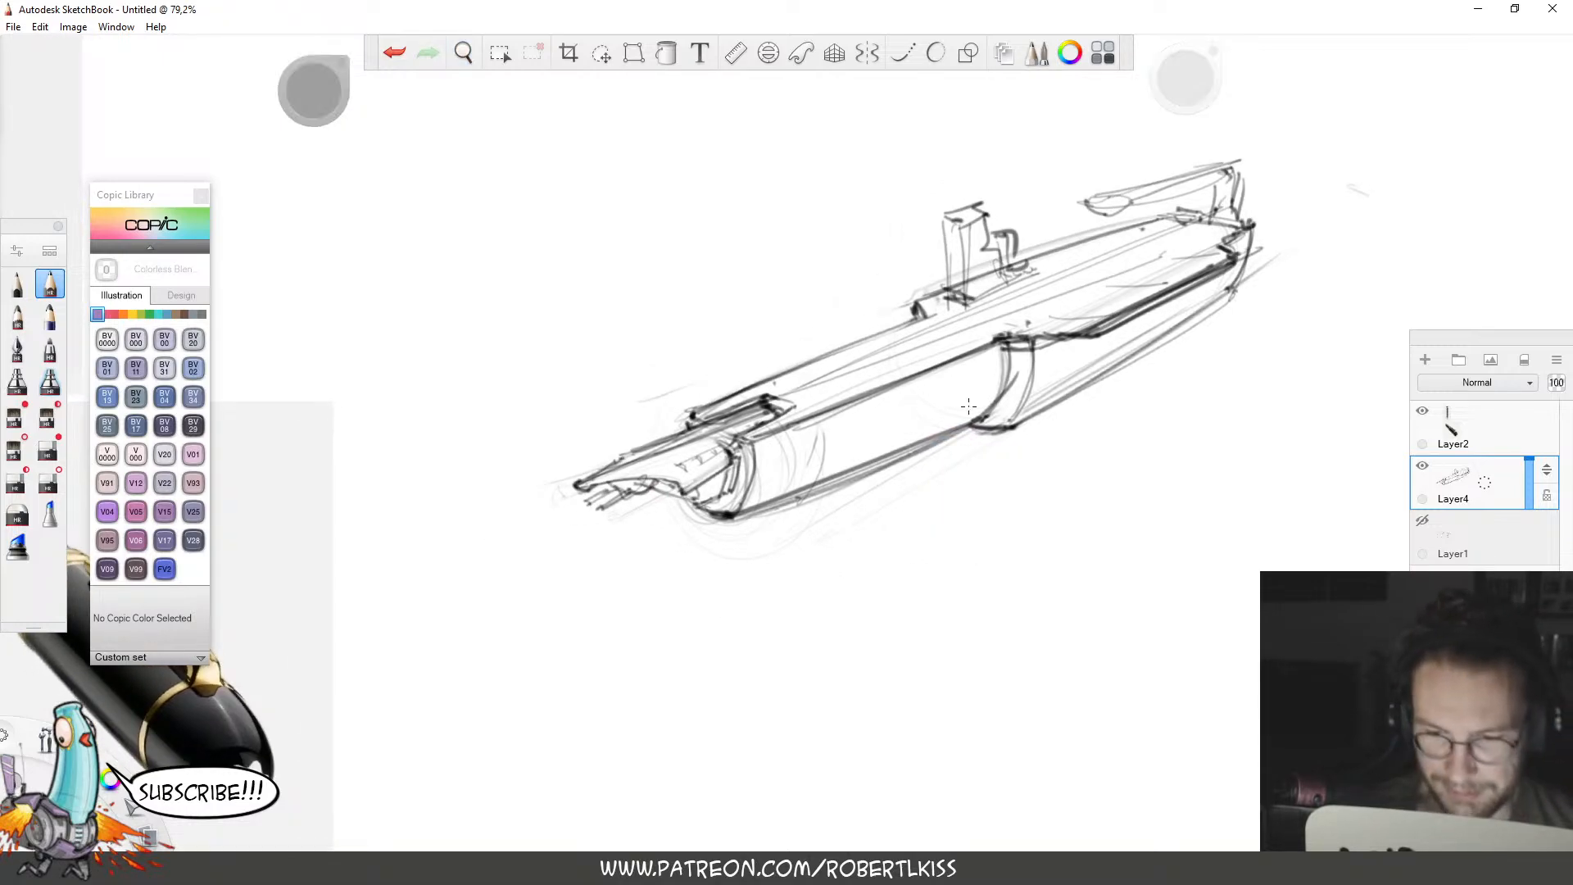
Sketch two small domed turrets on the forward hull, one on the far deck edge and one on the near edge.
key("space")
left_click_drag(967, 426, 1016, 425)
left_click_drag(774, 400, 848, 387)
mouse_move(698, 362)
left_mouse_down()
mouse_move(711, 339)
mouse_move(753, 330)
left_mouse_up()
mouse_move(796, 410)
left_mouse_down()
mouse_move(829, 404)
mouse_move(862, 381)
left_mouse_up()
mouse_move(712, 325)
left_mouse_down()
mouse_move(733, 334)
mouse_move(697, 319)
mouse_move(707, 311)
left_mouse_up()
left_click_drag(814, 387, 836, 366)
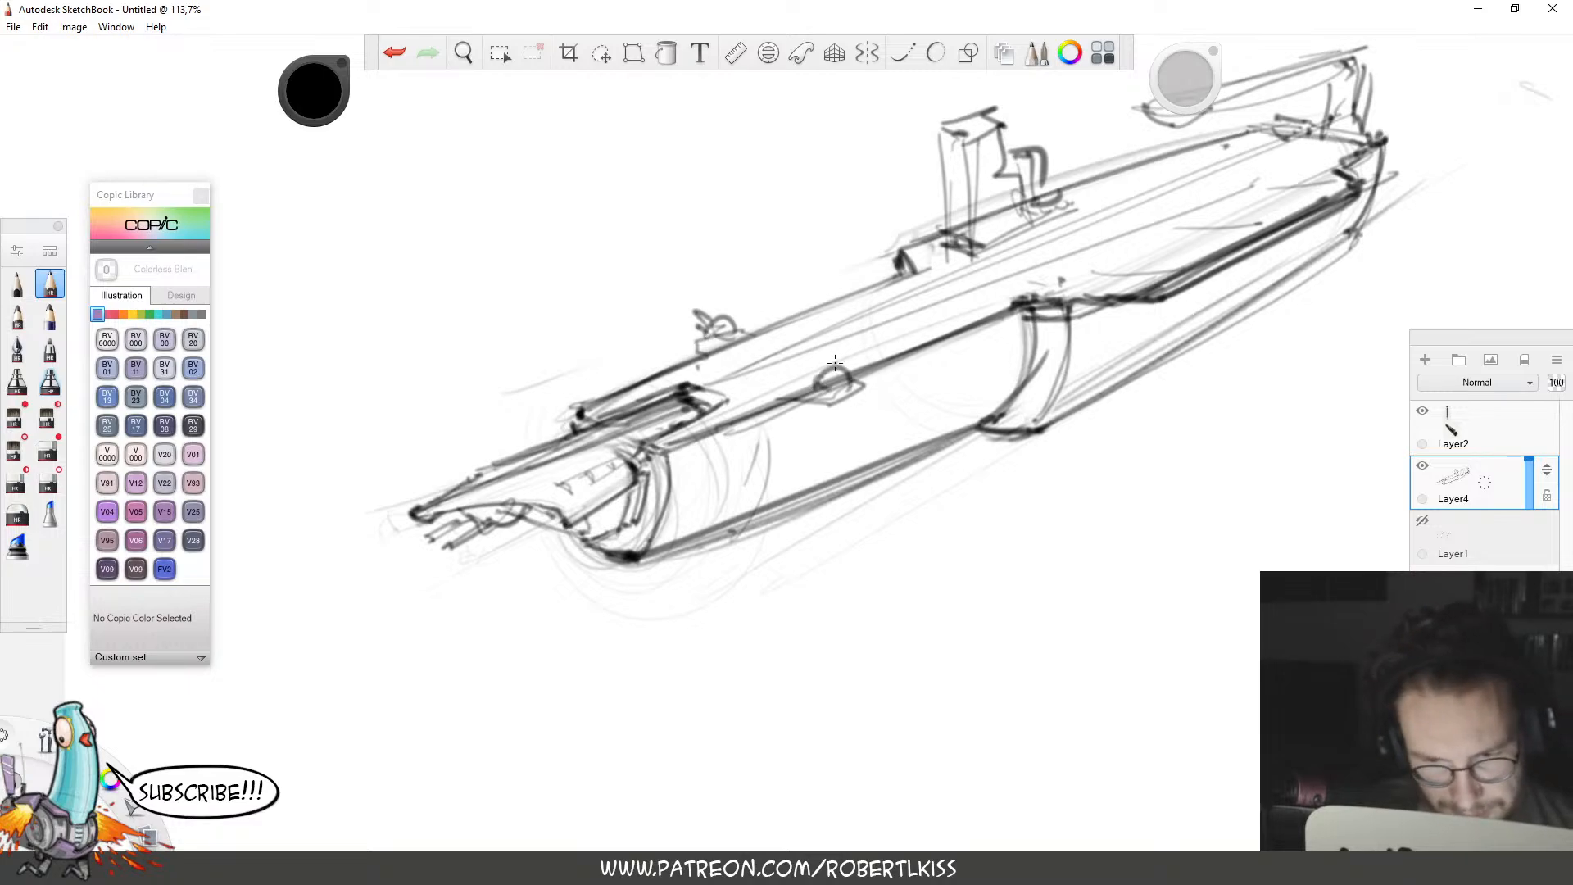
Refine the boom above the stern, reinforcing its oval end and lower edge.
key("space")
left_click_drag(1068, 349, 940, 421)
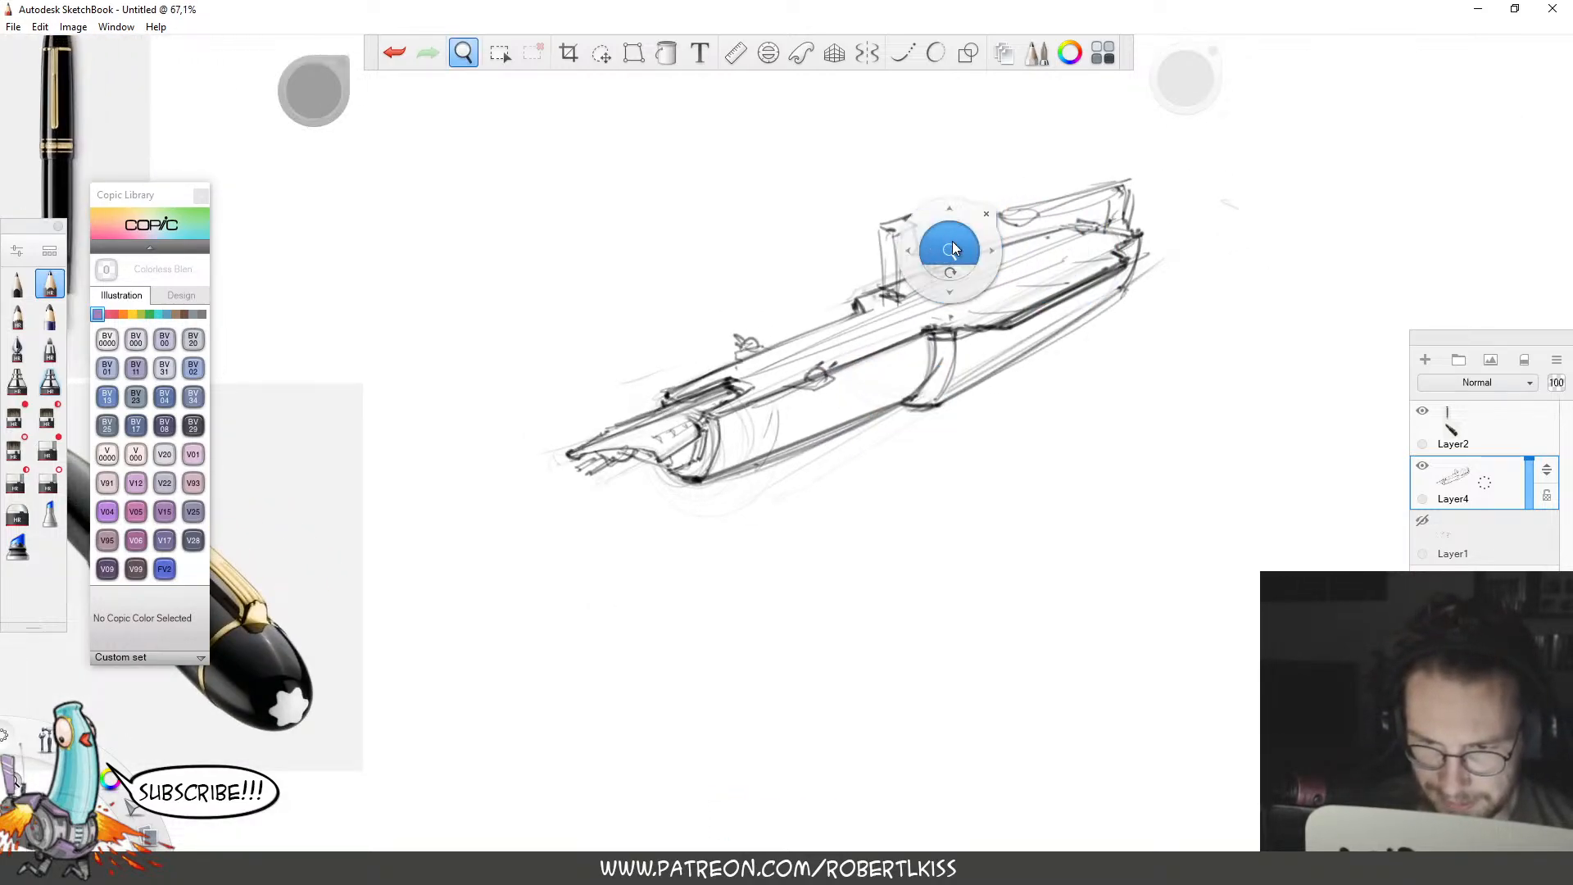
left_click_drag(952, 241, 1209, 220)
left_click_drag(1051, 189, 1072, 179)
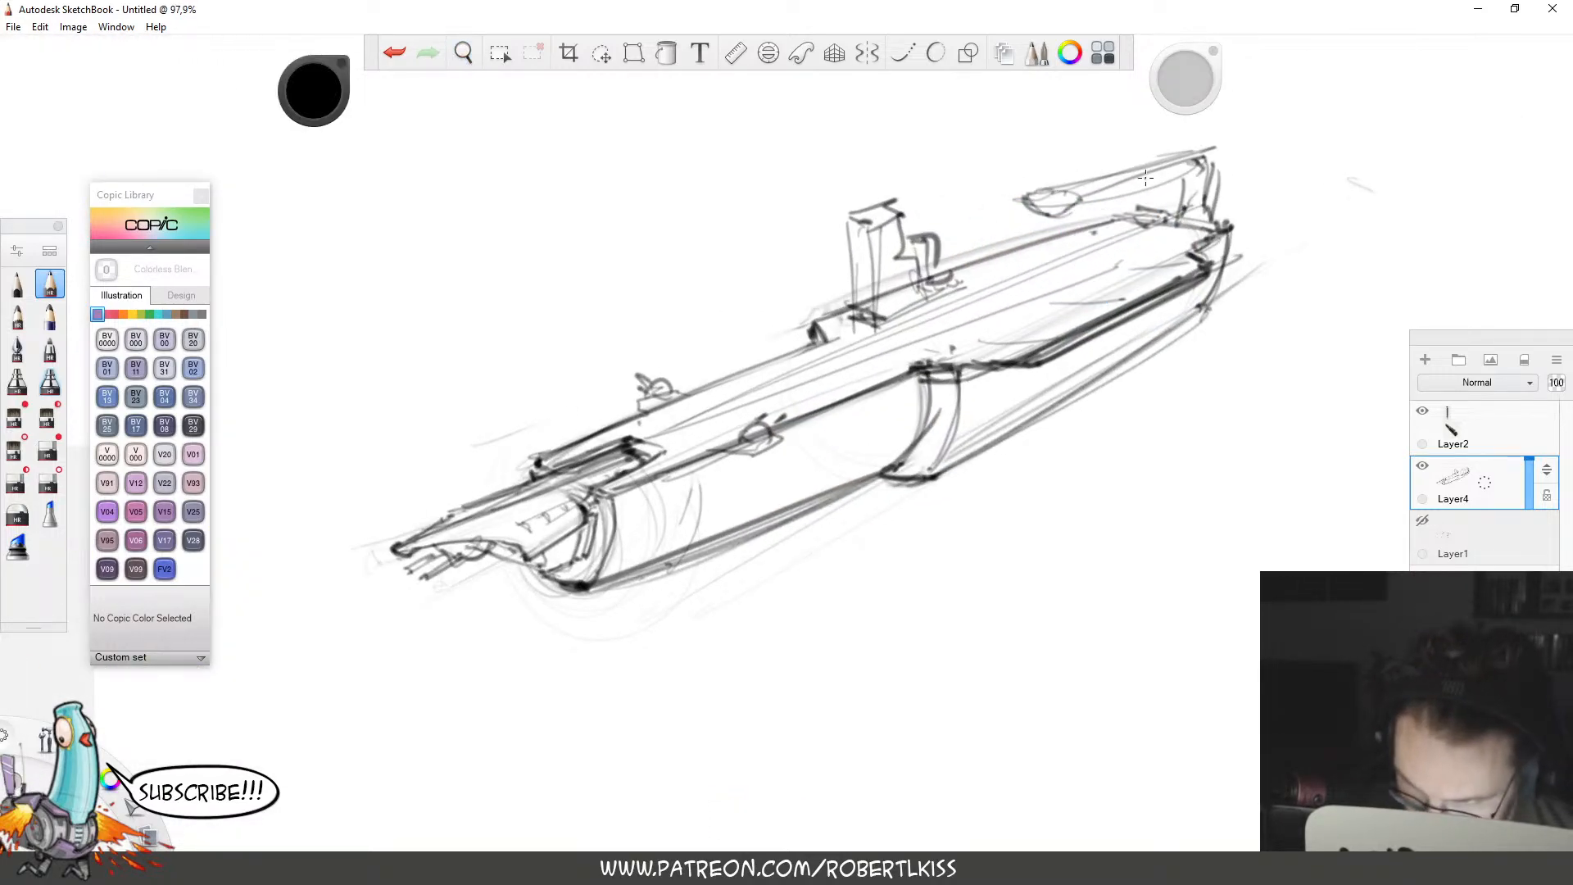
key("space")
left_click_drag(1161, 209, 1259, 198)
mouse_move(1023, 201)
left_mouse_down()
mouse_move(1193, 147)
mouse_move(1179, 223)
mouse_move(1224, 229)
mouse_move(1016, 286)
left_mouse_up()
key("space")
left_click_drag(1084, 395, 950, 448)
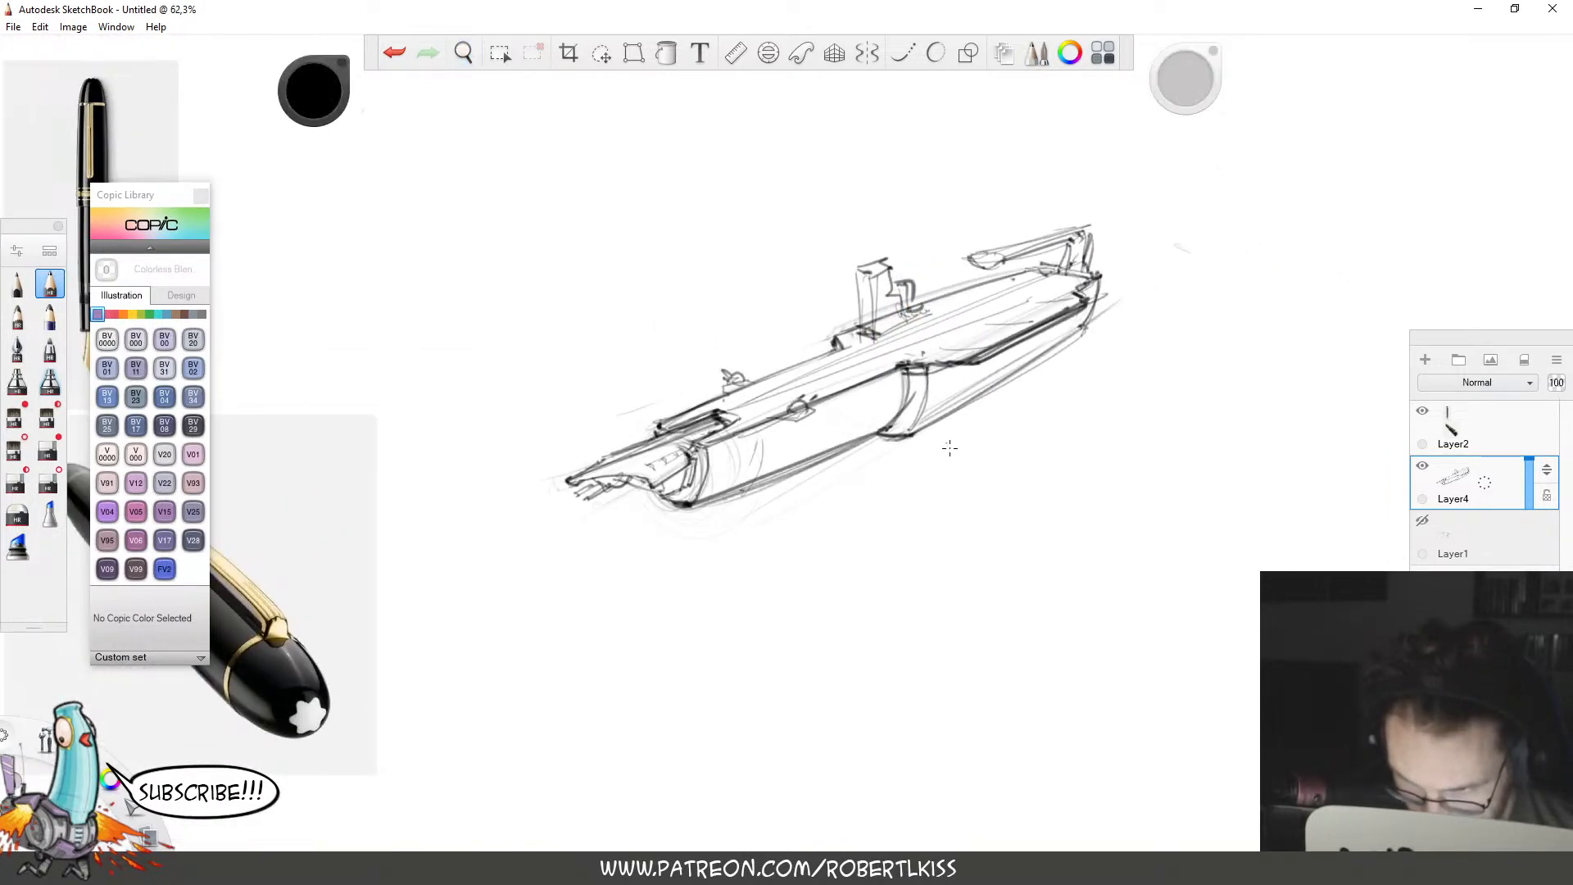
Retouch the boom above the stern, then erase it together with its support post.
key("space")
left_click_drag(1109, 259, 1218, 238)
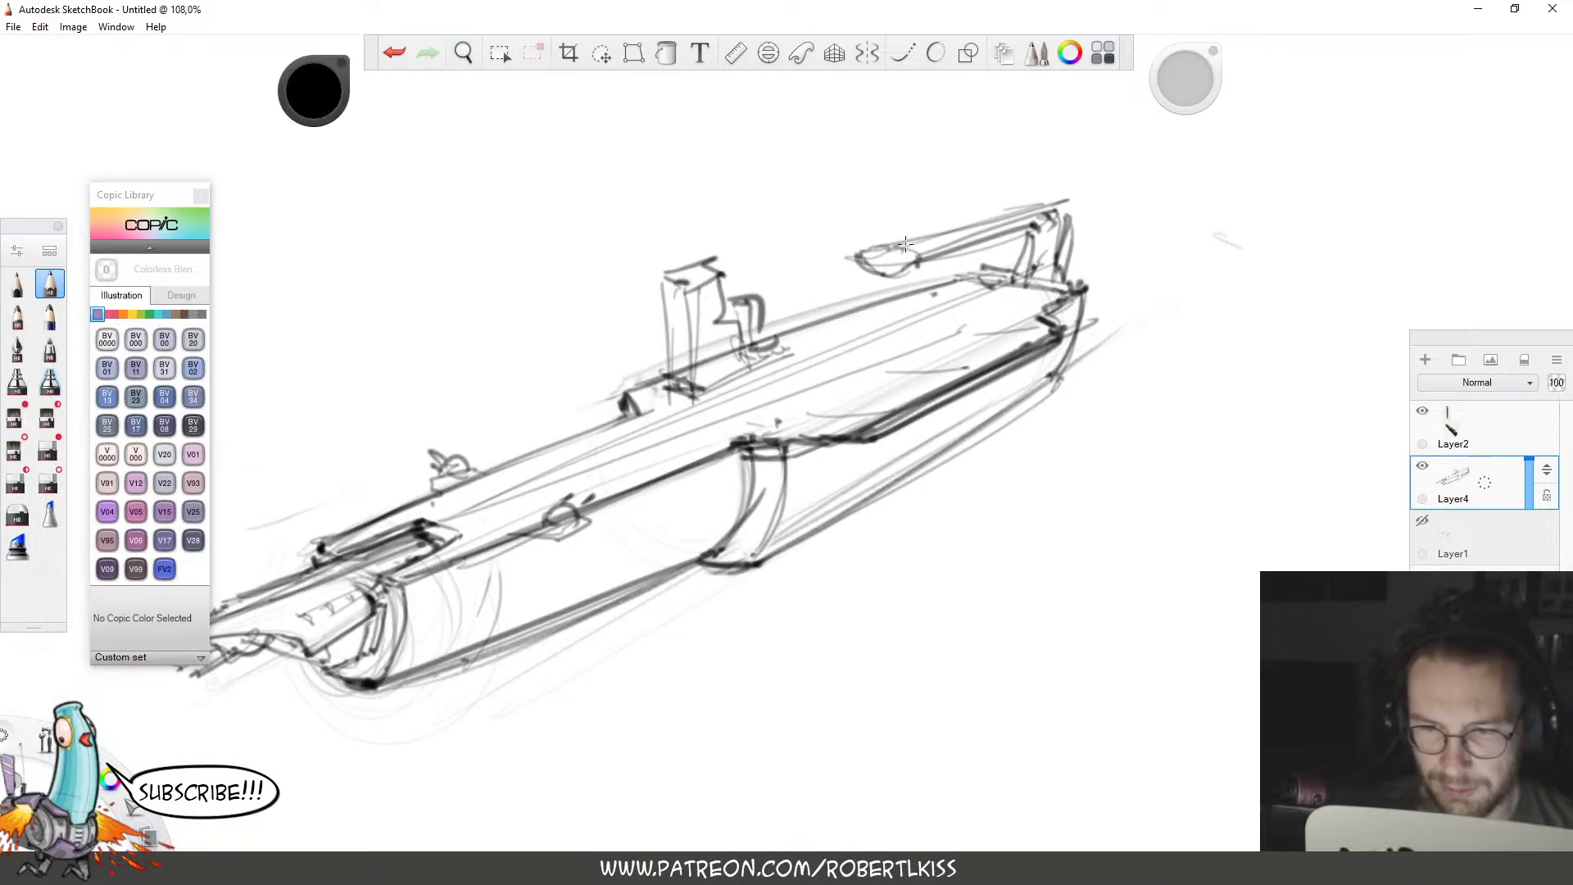
mouse_move(900, 251)
left_mouse_down()
mouse_move(1065, 199)
mouse_move(1072, 223)
mouse_move(893, 246)
mouse_move(1058, 206)
left_mouse_up()
key("e")
key("b")
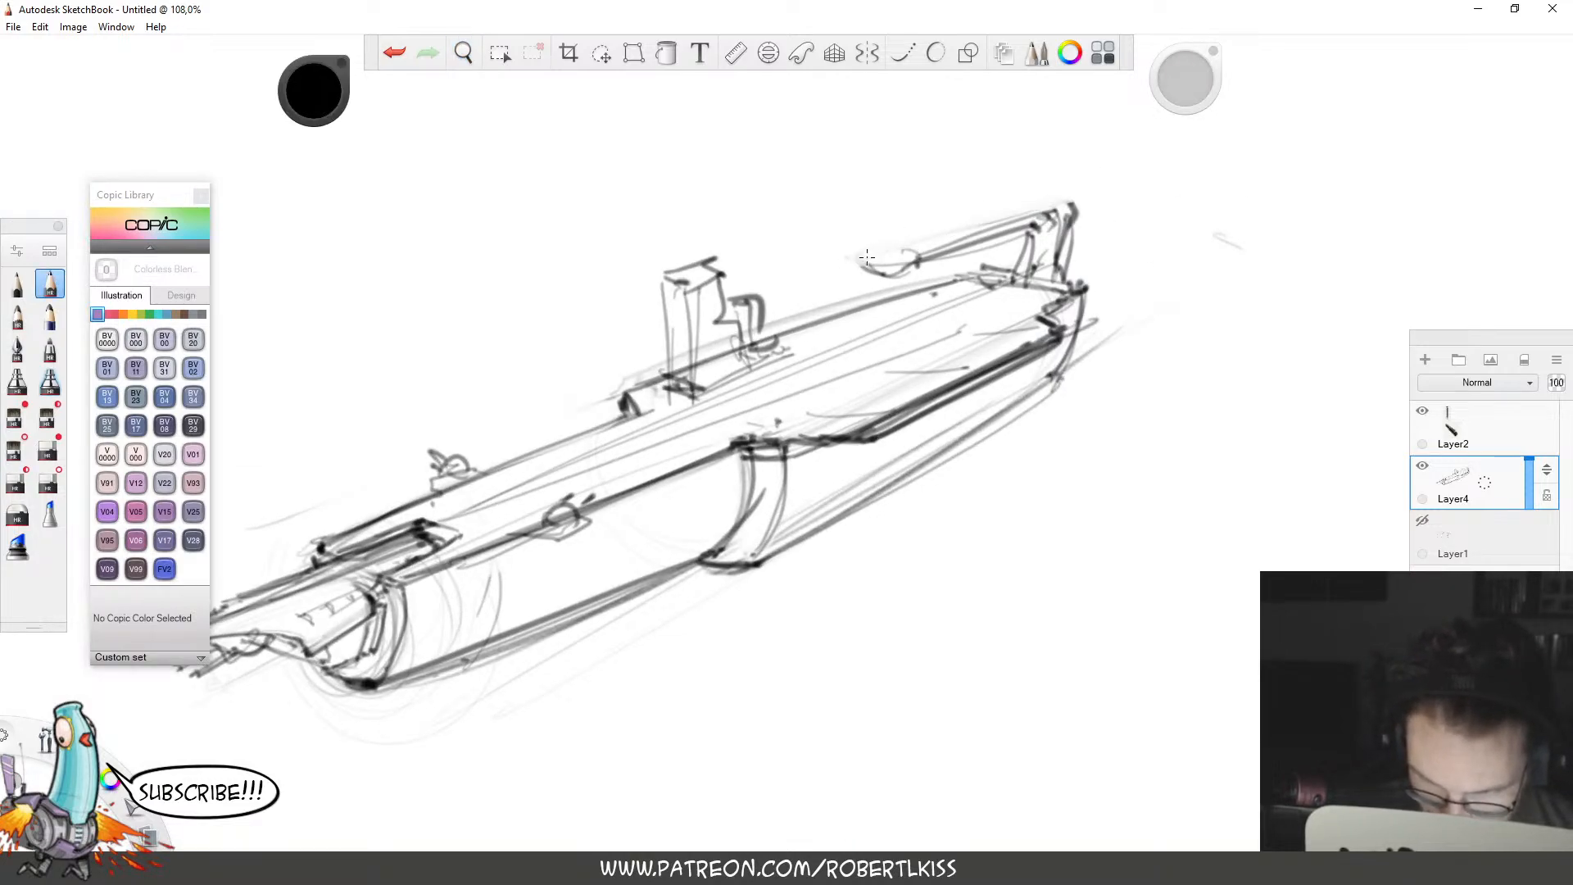
mouse_move(857, 263)
left_mouse_down()
mouse_move(1045, 192)
mouse_move(1056, 202)
mouse_move(880, 253)
mouse_move(935, 262)
mouse_move(860, 260)
mouse_move(908, 260)
mouse_move(879, 268)
mouse_move(996, 199)
mouse_move(1004, 244)
mouse_move(1065, 271)
left_mouse_up()
key("e")
key("b")
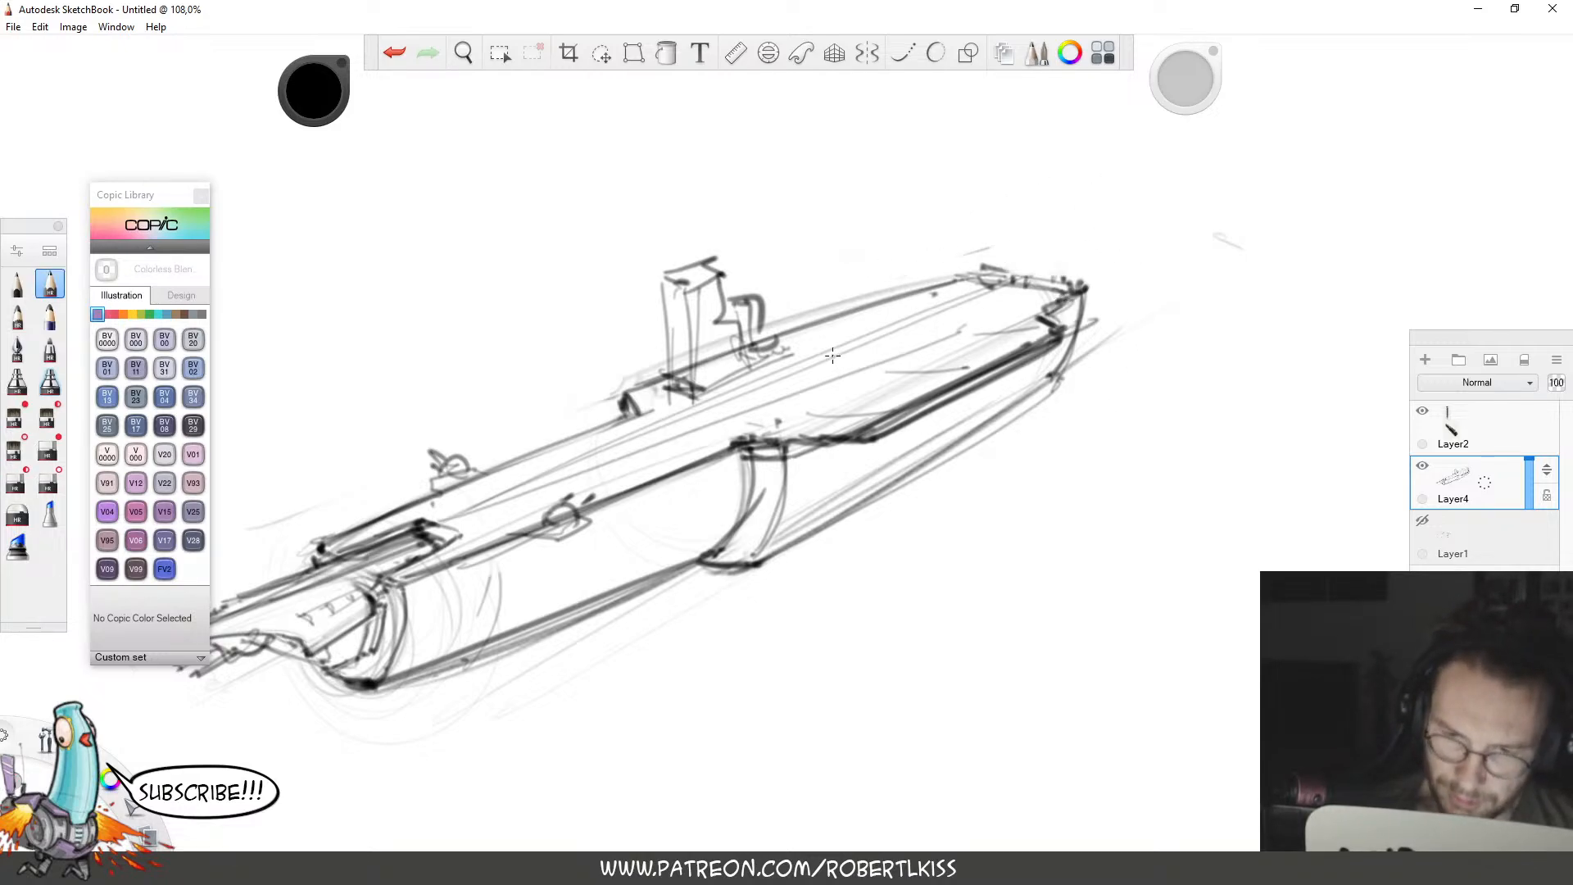
mouse_move(870, 351)
left_mouse_down()
mouse_move(1024, 281)
mouse_move(837, 348)
mouse_move(1011, 272)
left_mouse_up()
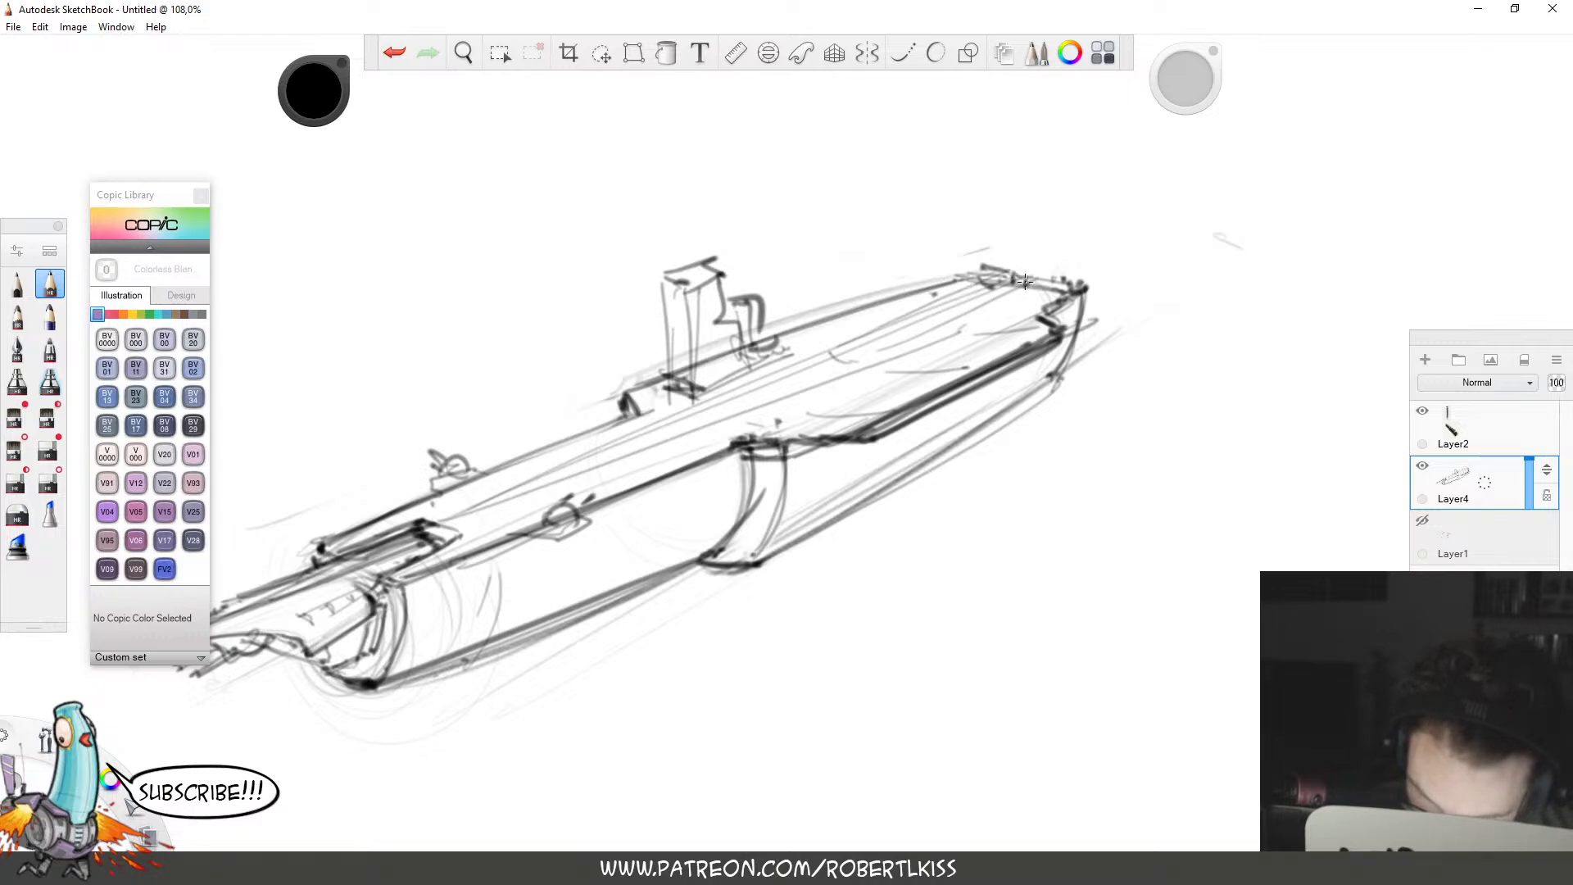
key("ctrl+z")
key("ctrl+z")
left_click_drag(844, 264, 1012, 226)
key("ctrl+z")
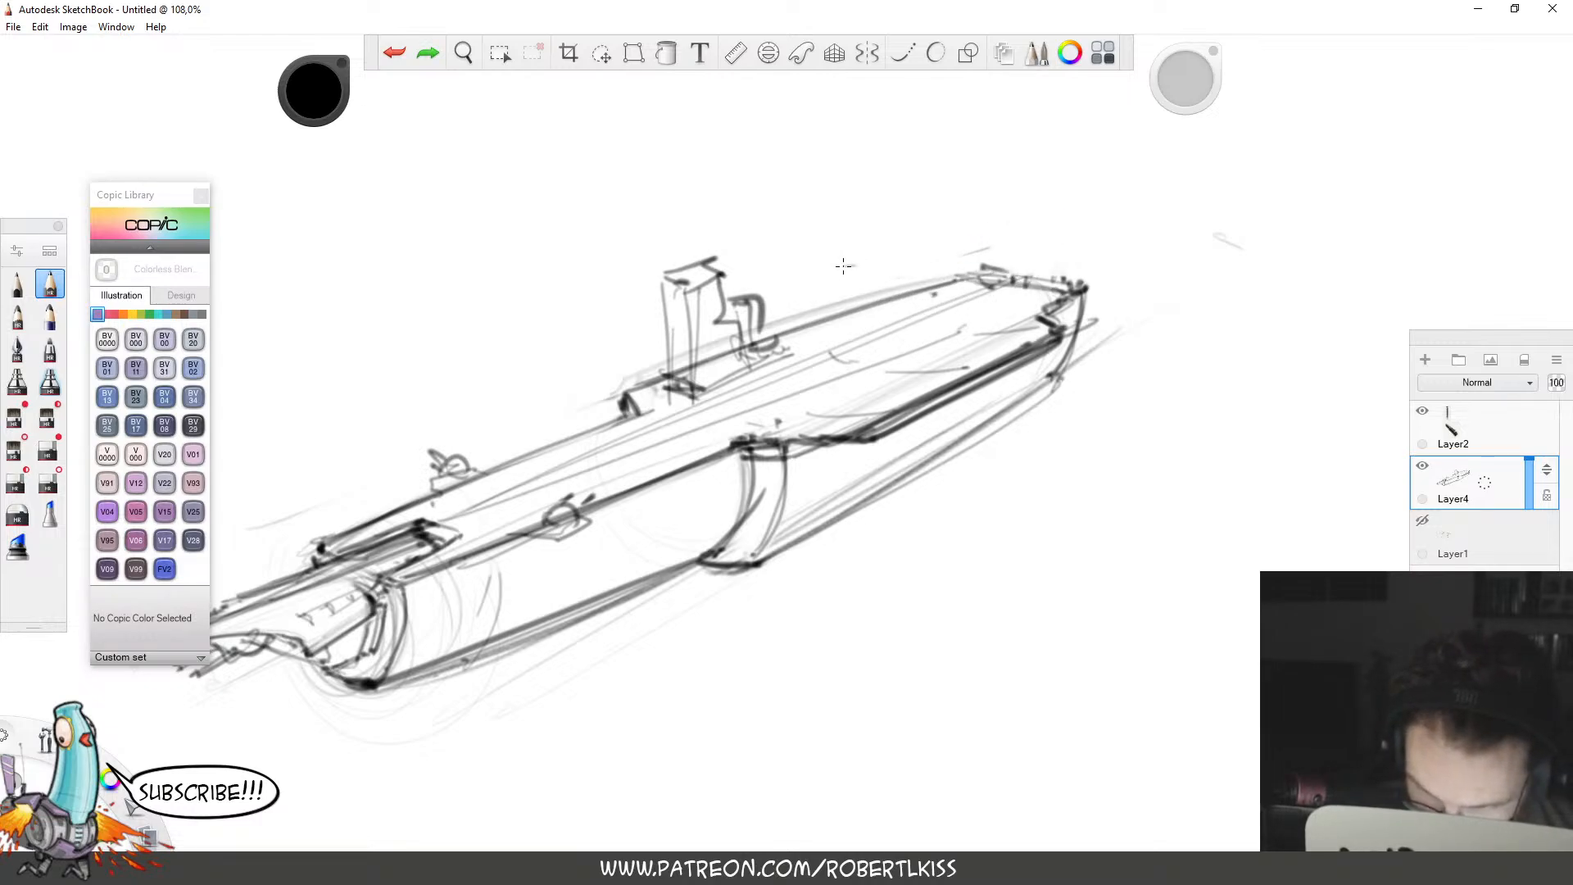
Sketch a lower, lighter boom with a short support post and a small rear detail above the stern.
mouse_move(844, 265)
left_mouse_down()
mouse_move(988, 230)
mouse_move(845, 261)
mouse_move(875, 273)
mouse_move(1050, 245)
mouse_move(1009, 276)
left_mouse_up()
left_click_drag(1032, 250, 1039, 273)
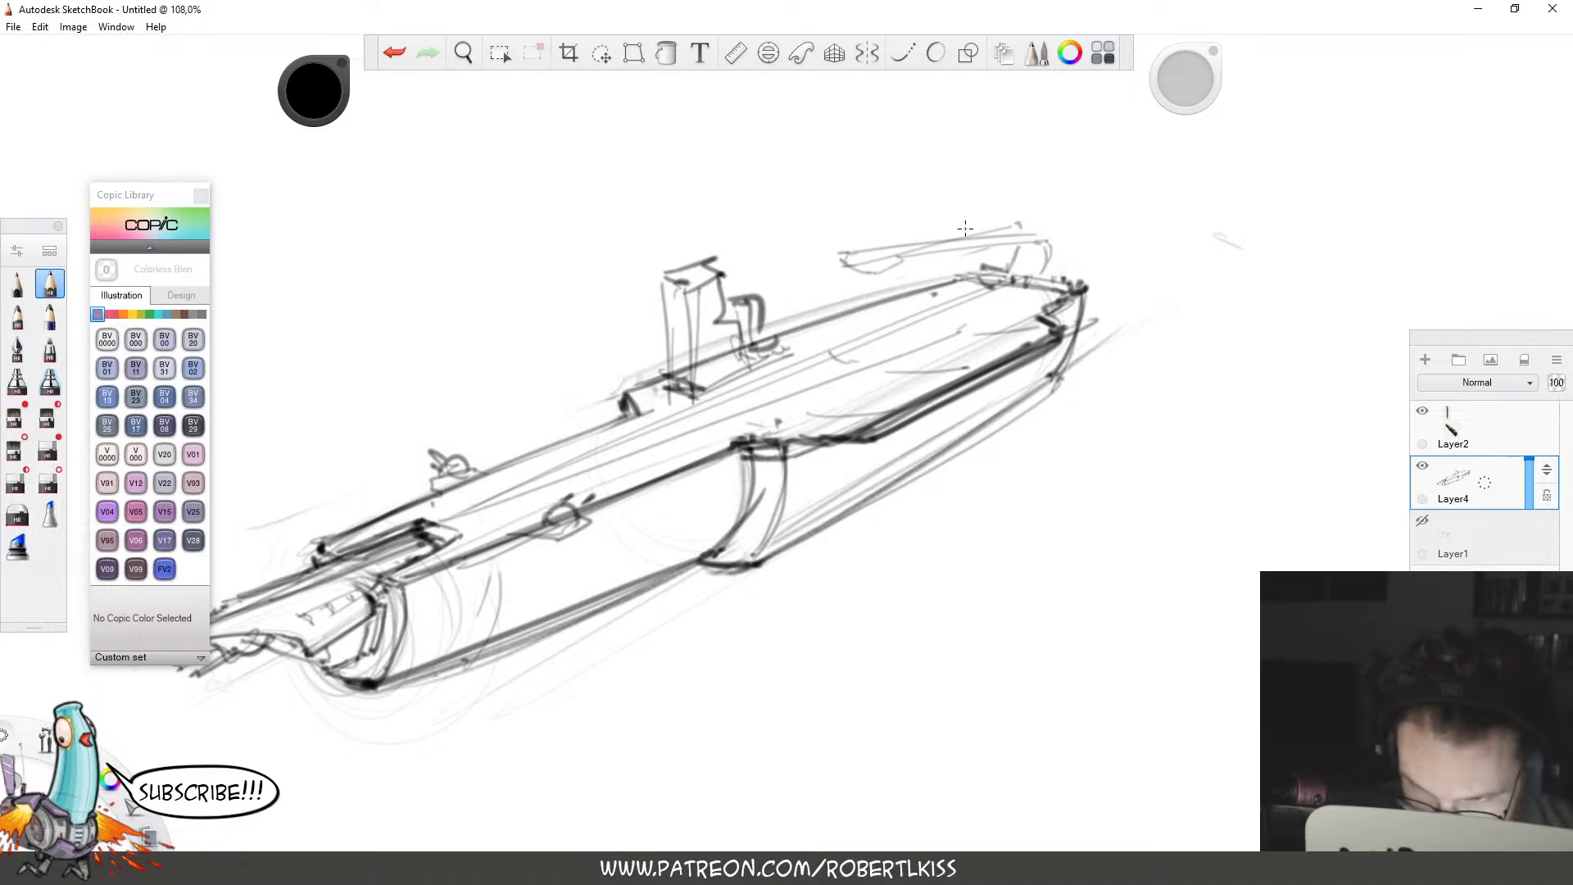
left_click_drag(946, 233, 1040, 225)
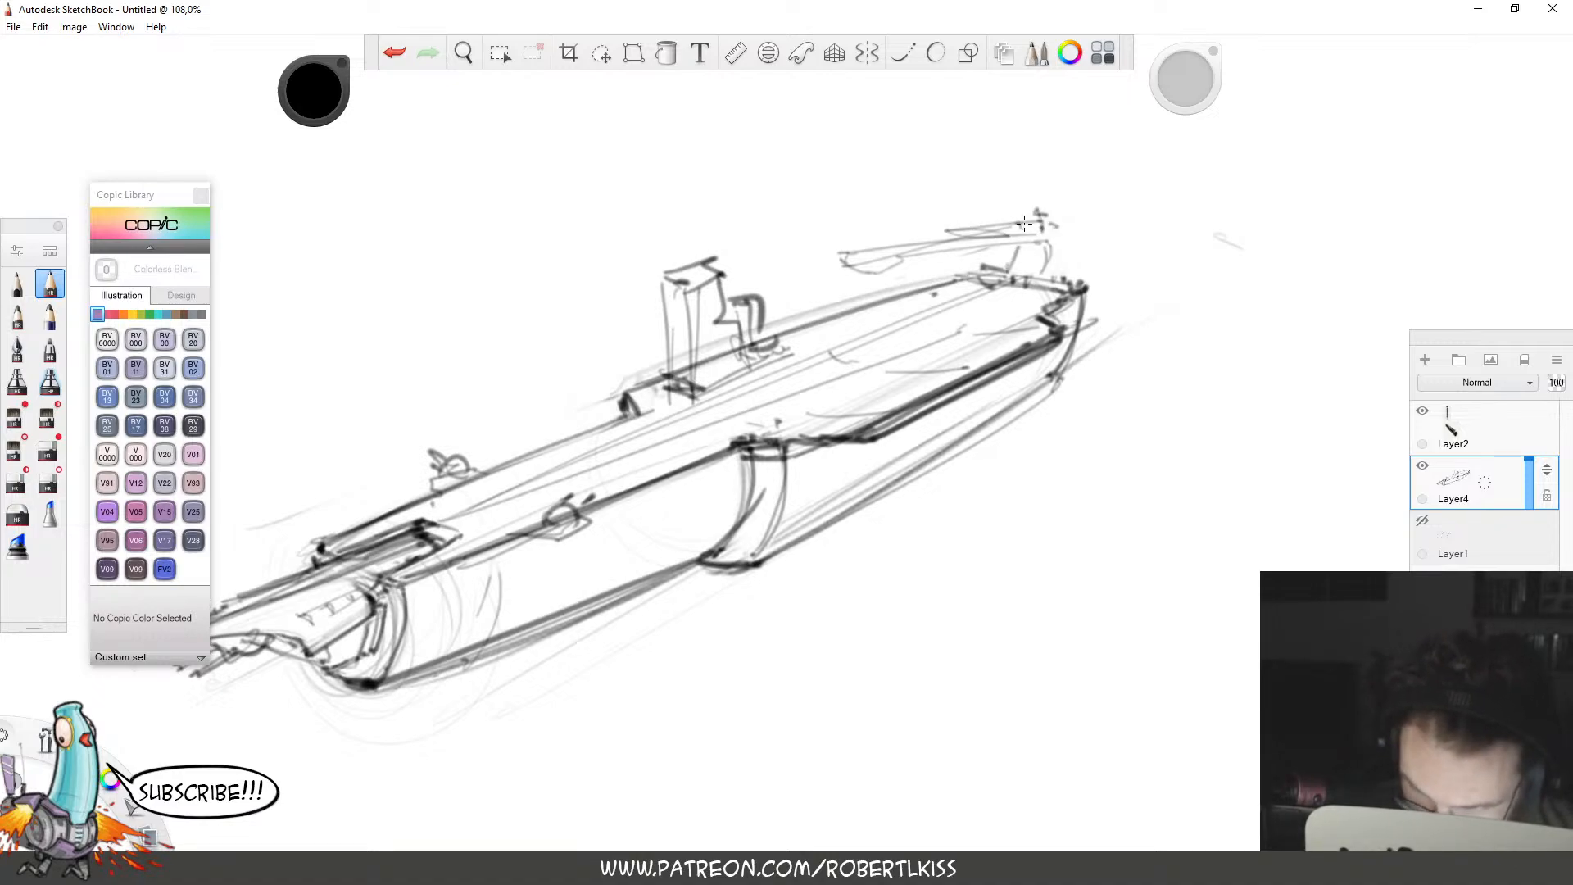
key("space")
left_click_drag(1118, 317, 996, 425)
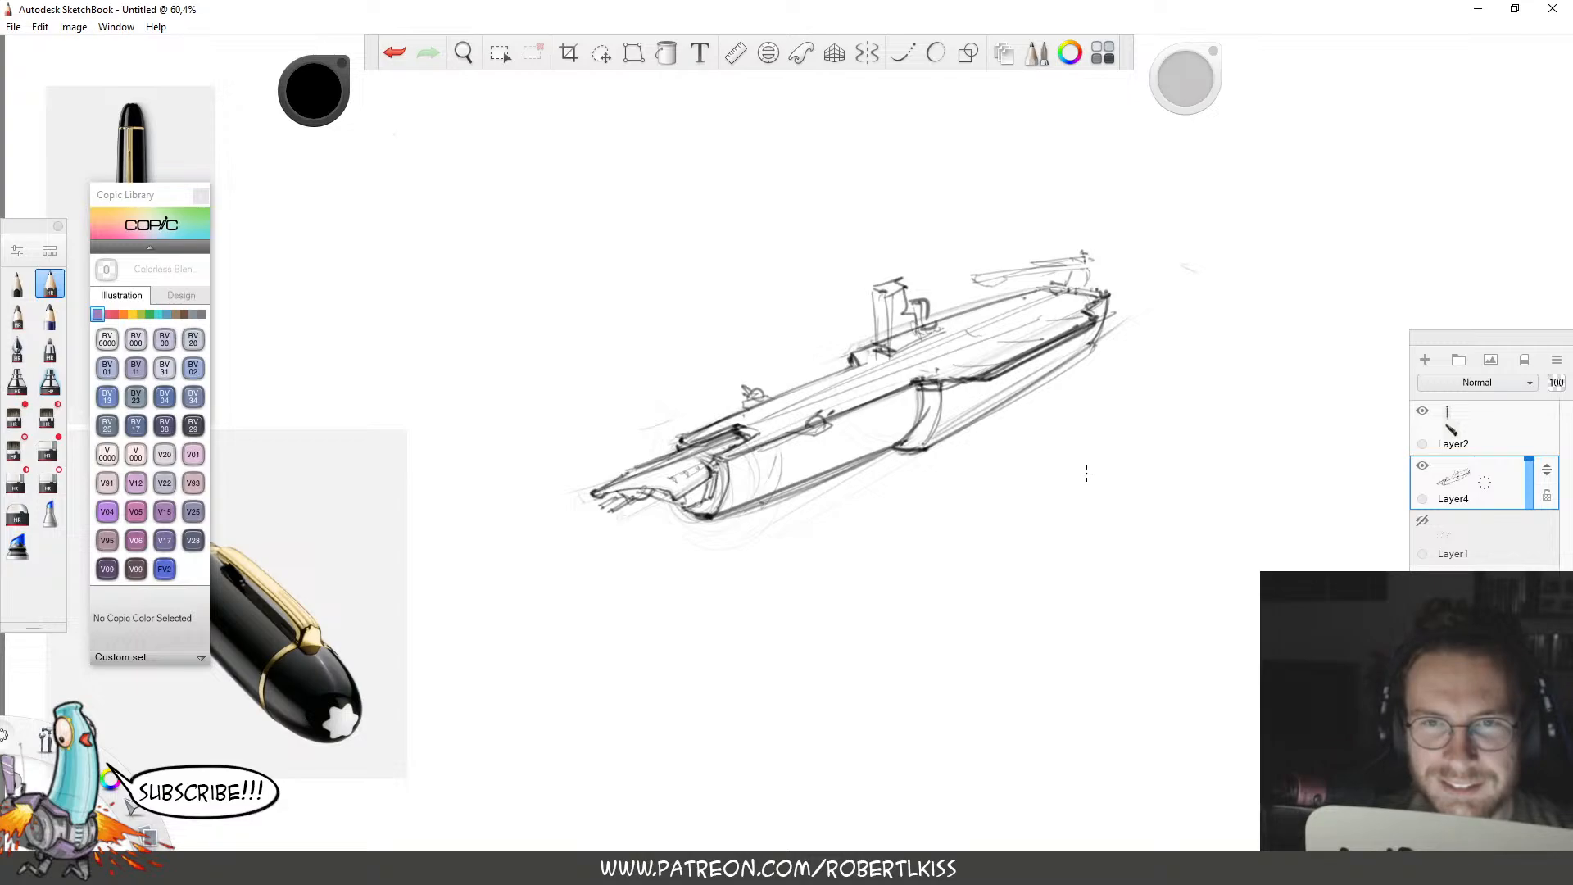
Lower the opacity of the sketch on Layer4 to 22 and enlarge the sketch on the canvas.
key("space")
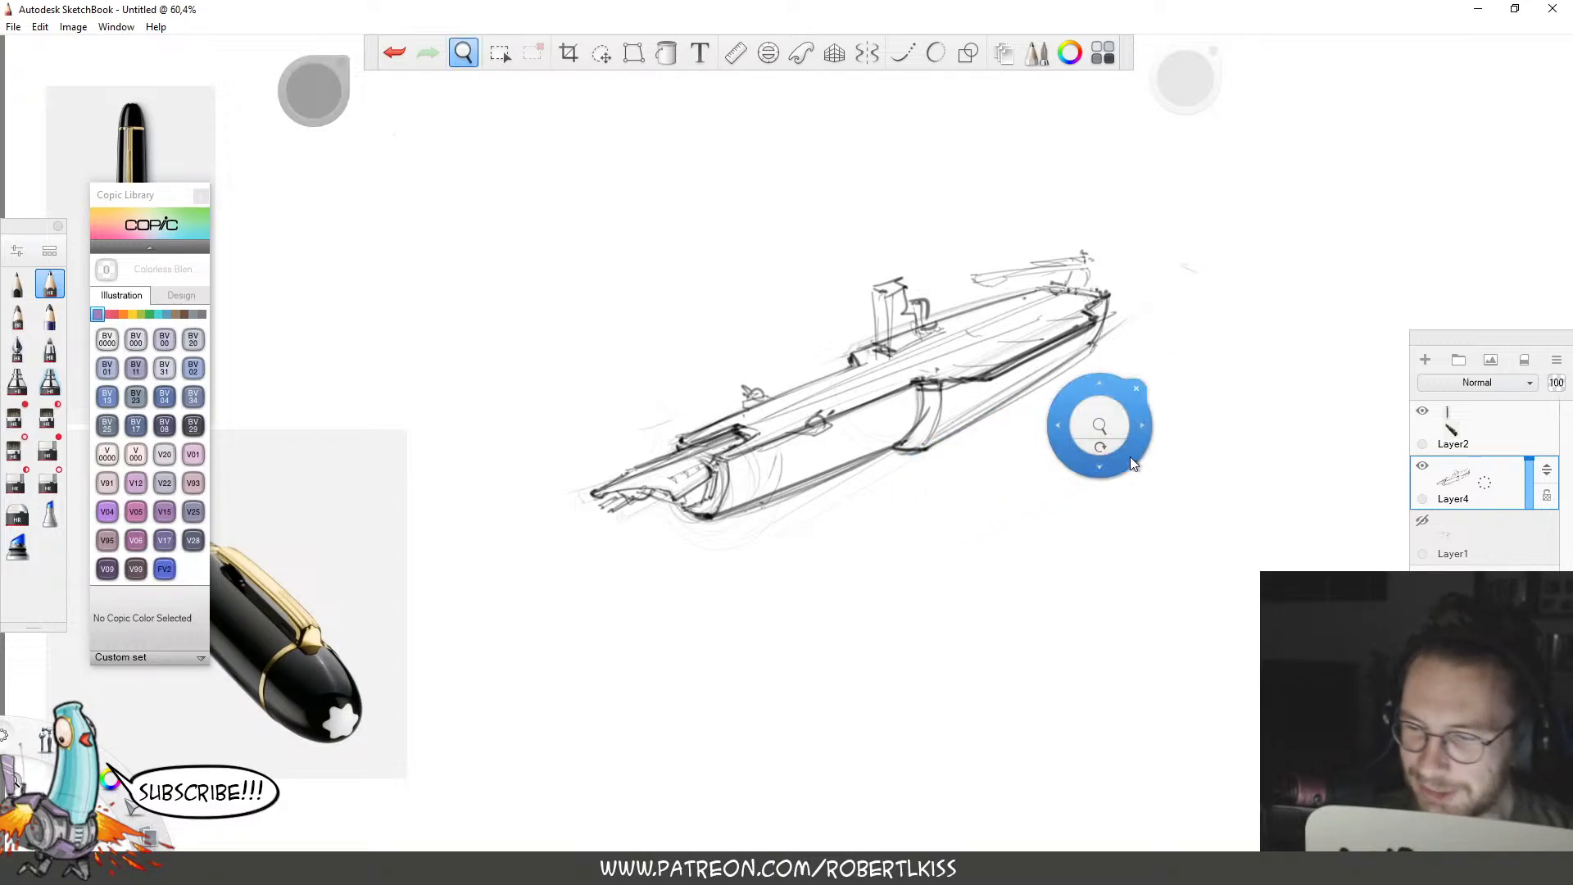
left_click_drag(1528, 503, 1528, 516)
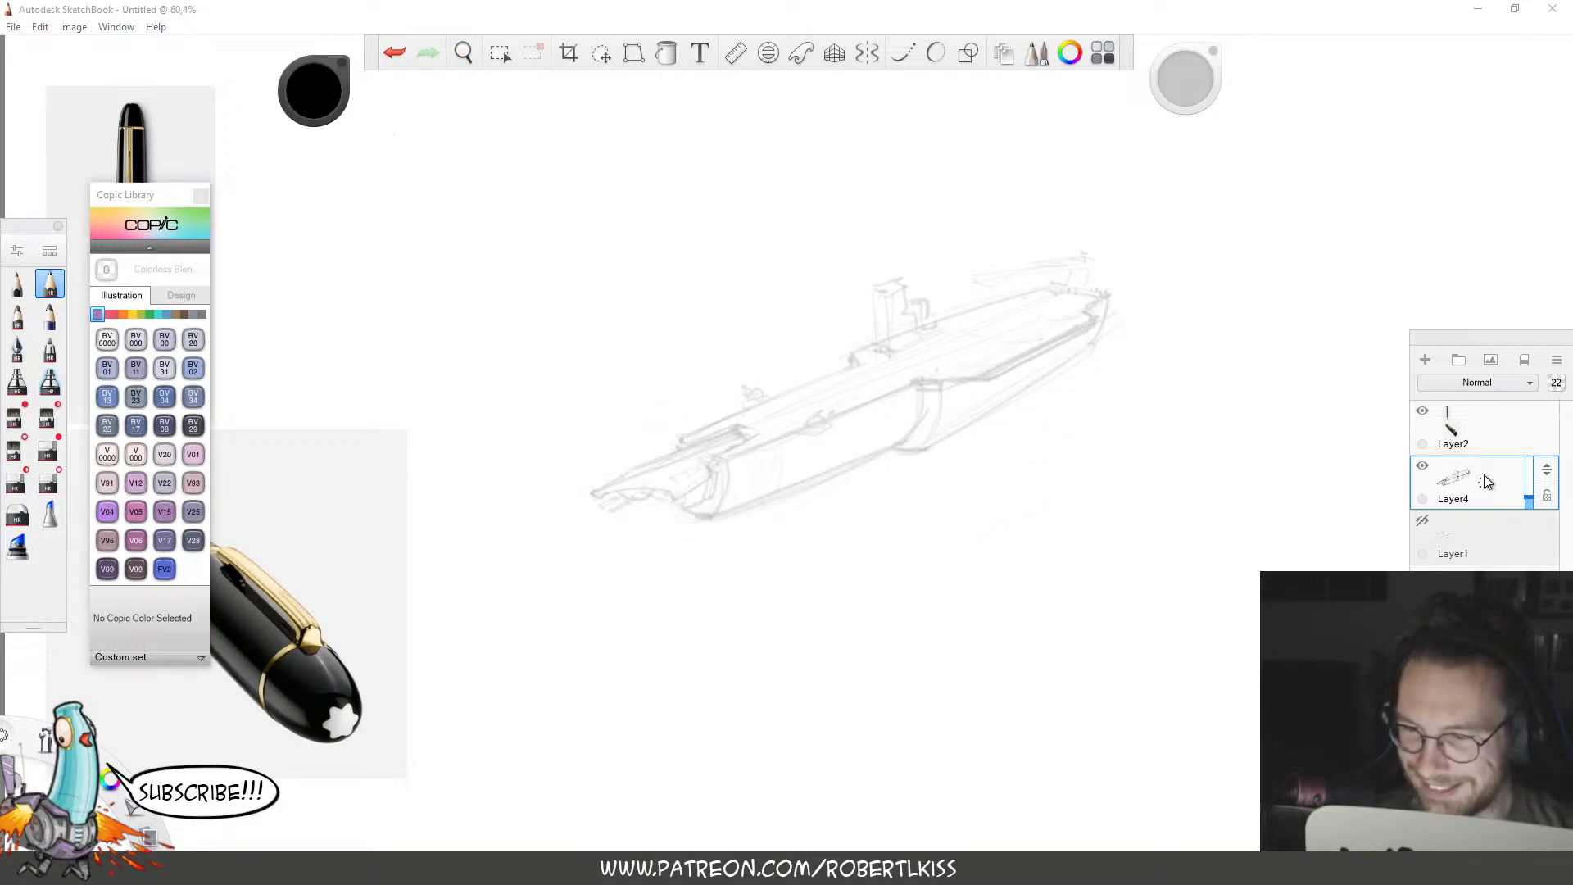
scroll(1008, 476, "down", 5)
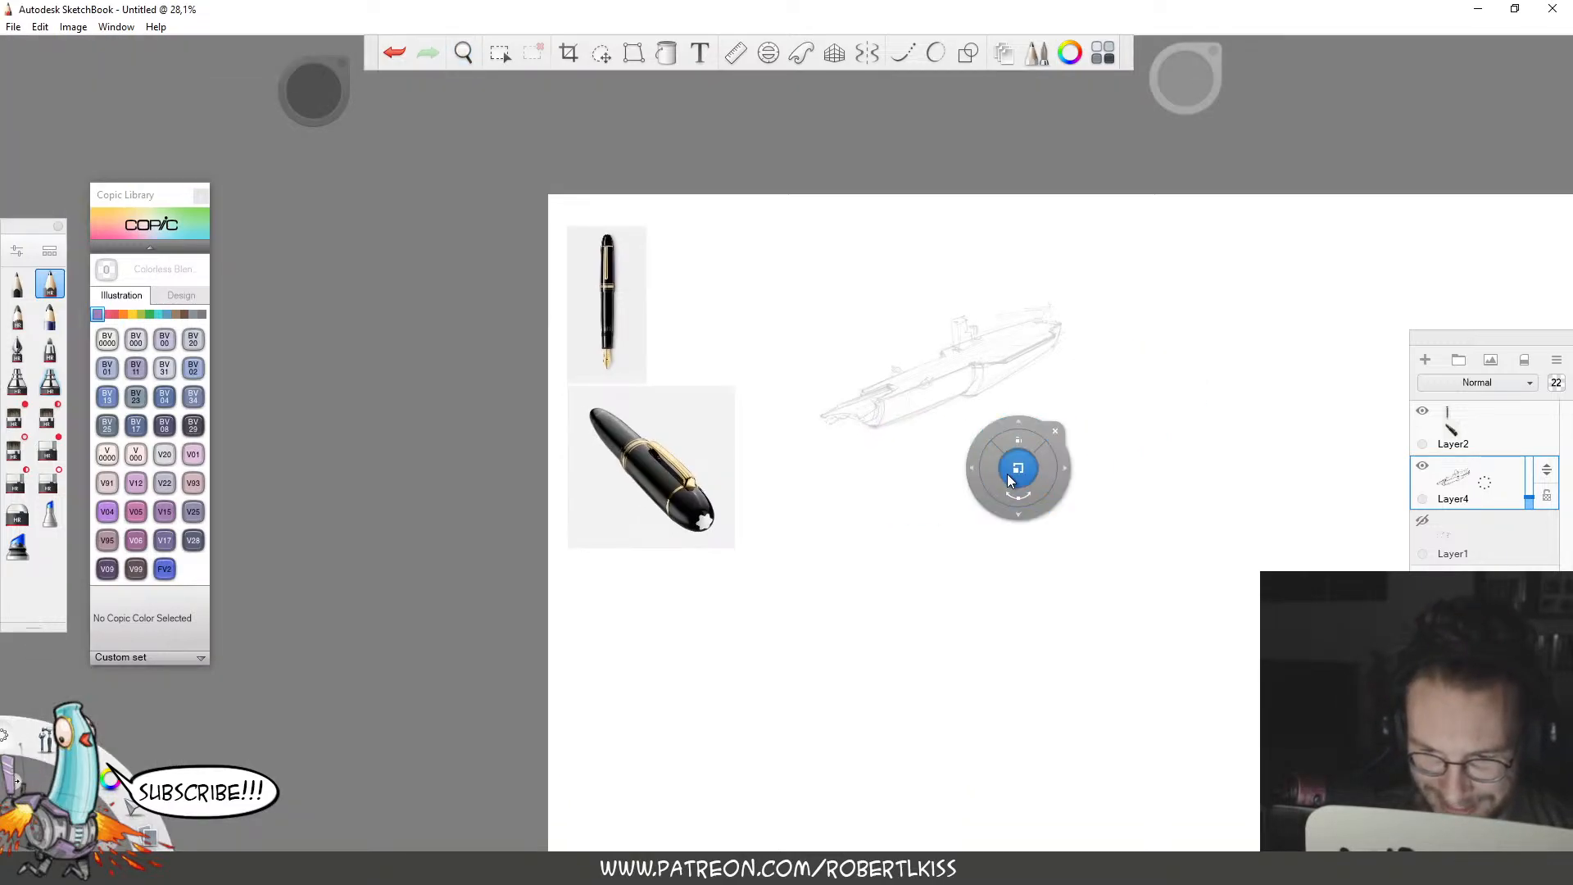
left_click_drag(1058, 461, 1063, 471)
mouse_move(1029, 571)
left_mouse_down()
mouse_move(1099, 582)
mouse_move(1146, 548)
mouse_move(1118, 599)
left_mouse_up()
key("Escape")
Add a new layer above the faded sketch and outline the nib's rounded tip and the start of its lower curve.
left_click_drag(1486, 481, 1481, 430)
key("space")
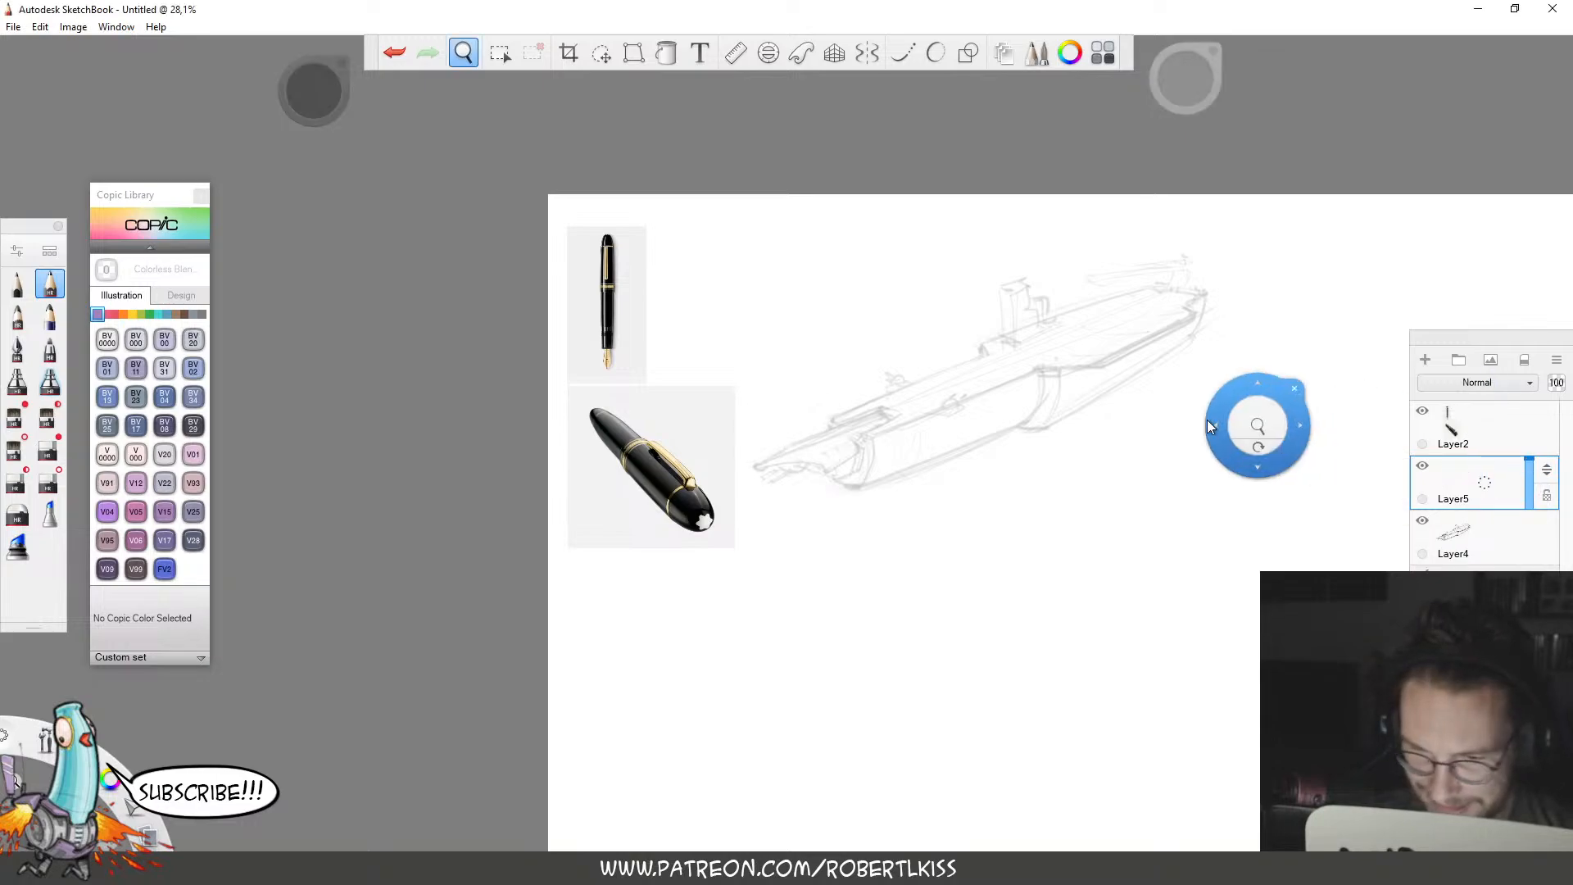
left_click_drag(909, 442, 1156, 369)
left_click_drag(997, 498, 1269, 404)
left_click_drag(914, 442, 994, 408)
left_click_drag(720, 453, 872, 421)
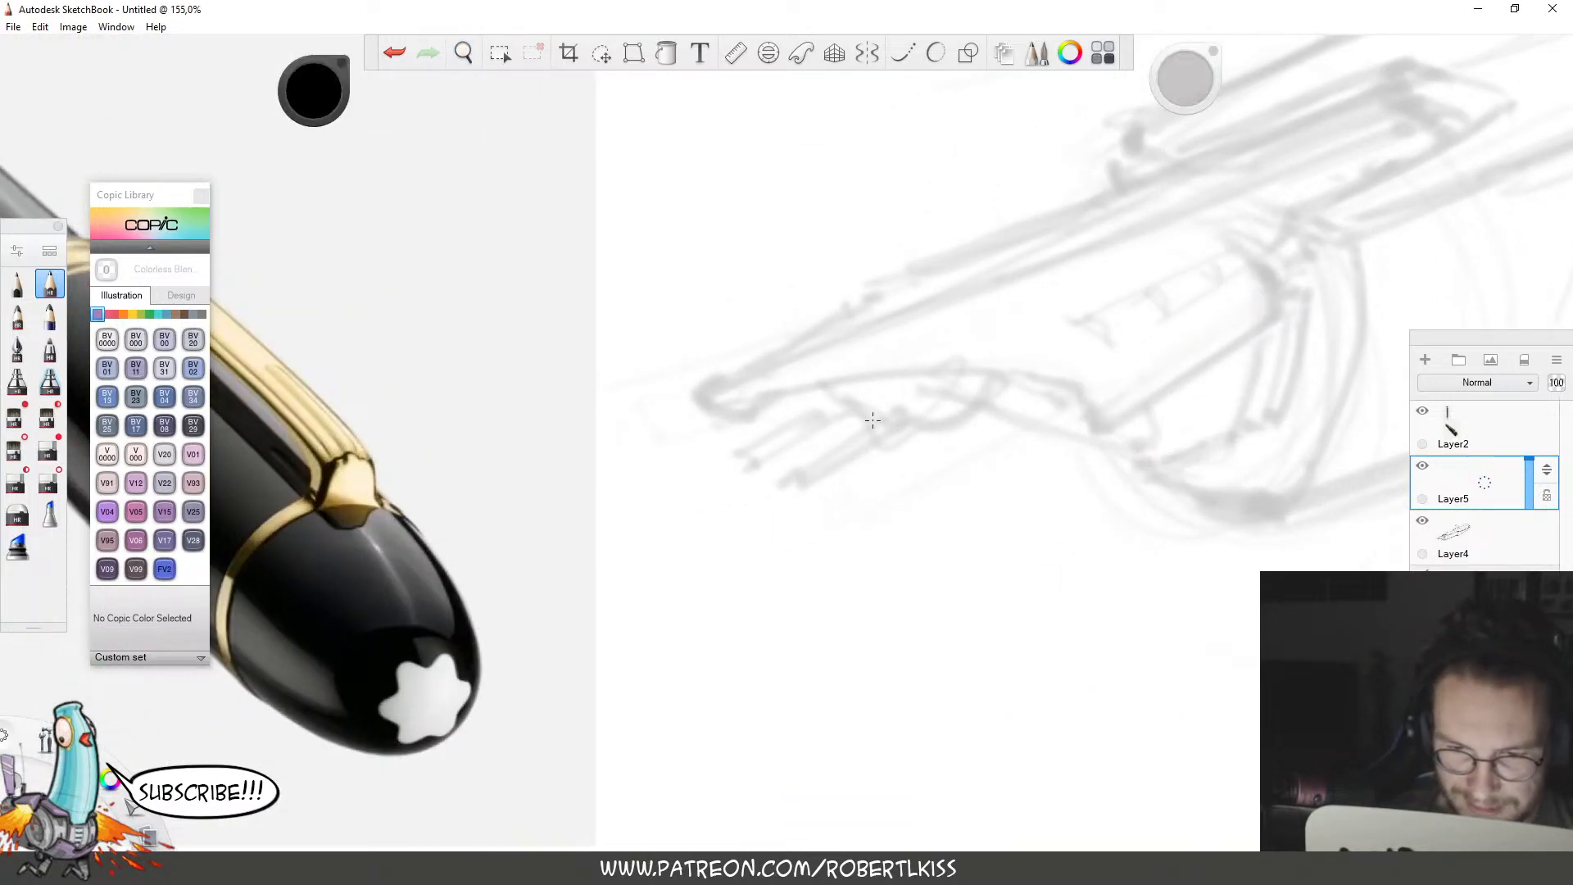
mouse_move(690, 410)
left_mouse_down()
mouse_move(767, 405)
mouse_move(712, 378)
mouse_move(742, 393)
mouse_move(704, 416)
mouse_move(885, 408)
mouse_move(700, 405)
left_mouse_up()
key("ctrl+z")
key("space")
left_click_drag(665, 325, 1110, 309)
left_click_drag(746, 357, 1030, 311)
Extend the nib's lower edge as a long double-line curve and finish it with a short downward-angled corner.
key("space")
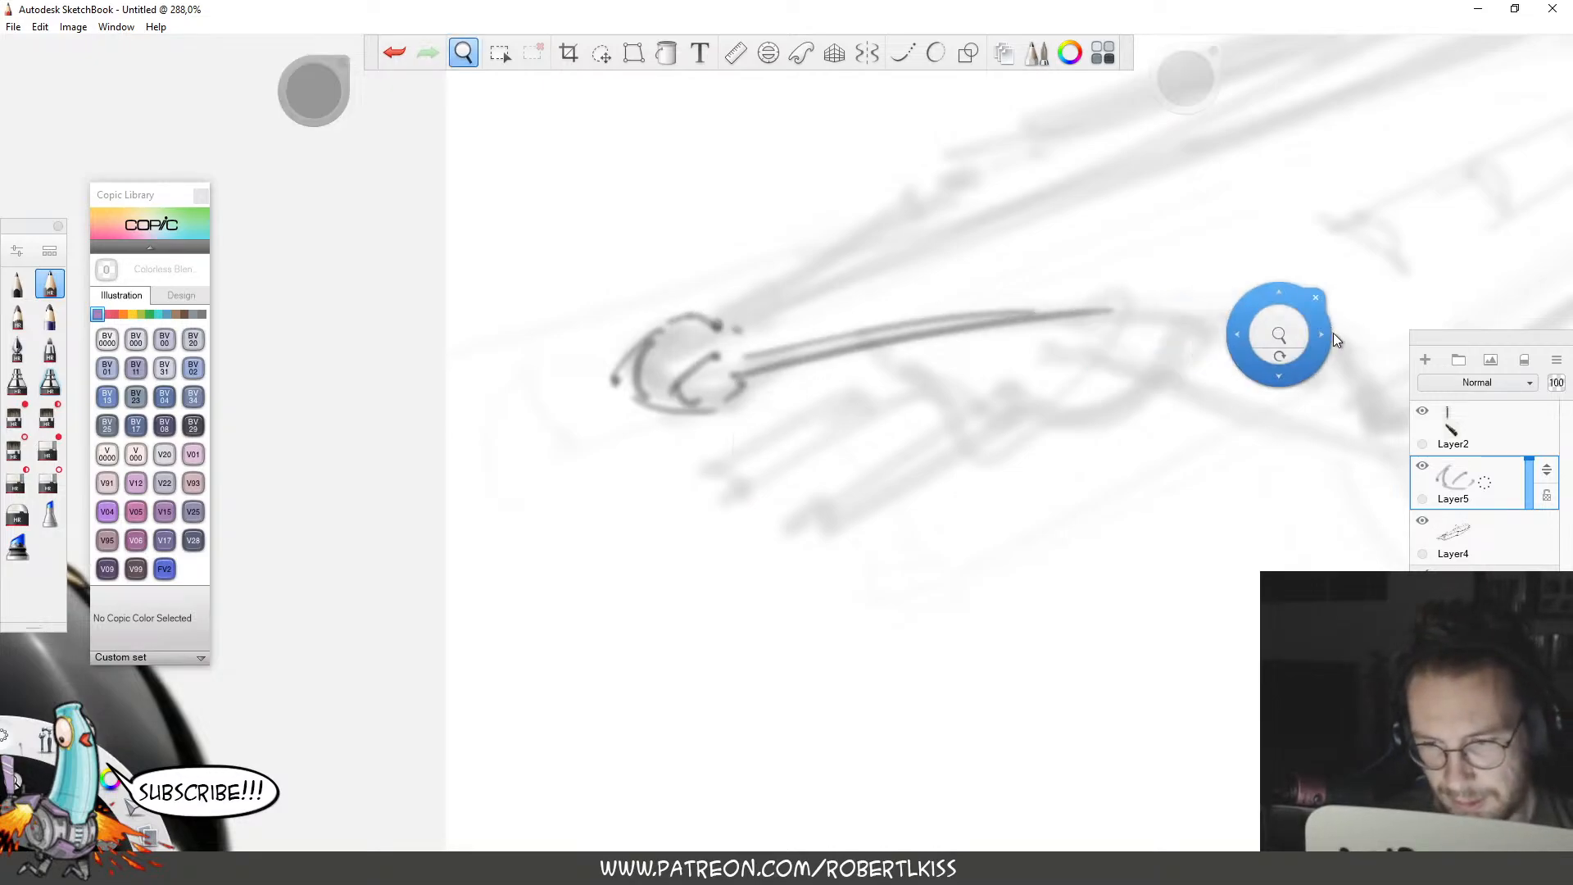
mouse_move(1335, 341)
left_mouse_down()
mouse_move(1315, 299)
mouse_move(1032, 328)
left_mouse_up()
left_click_drag(777, 398, 1131, 215)
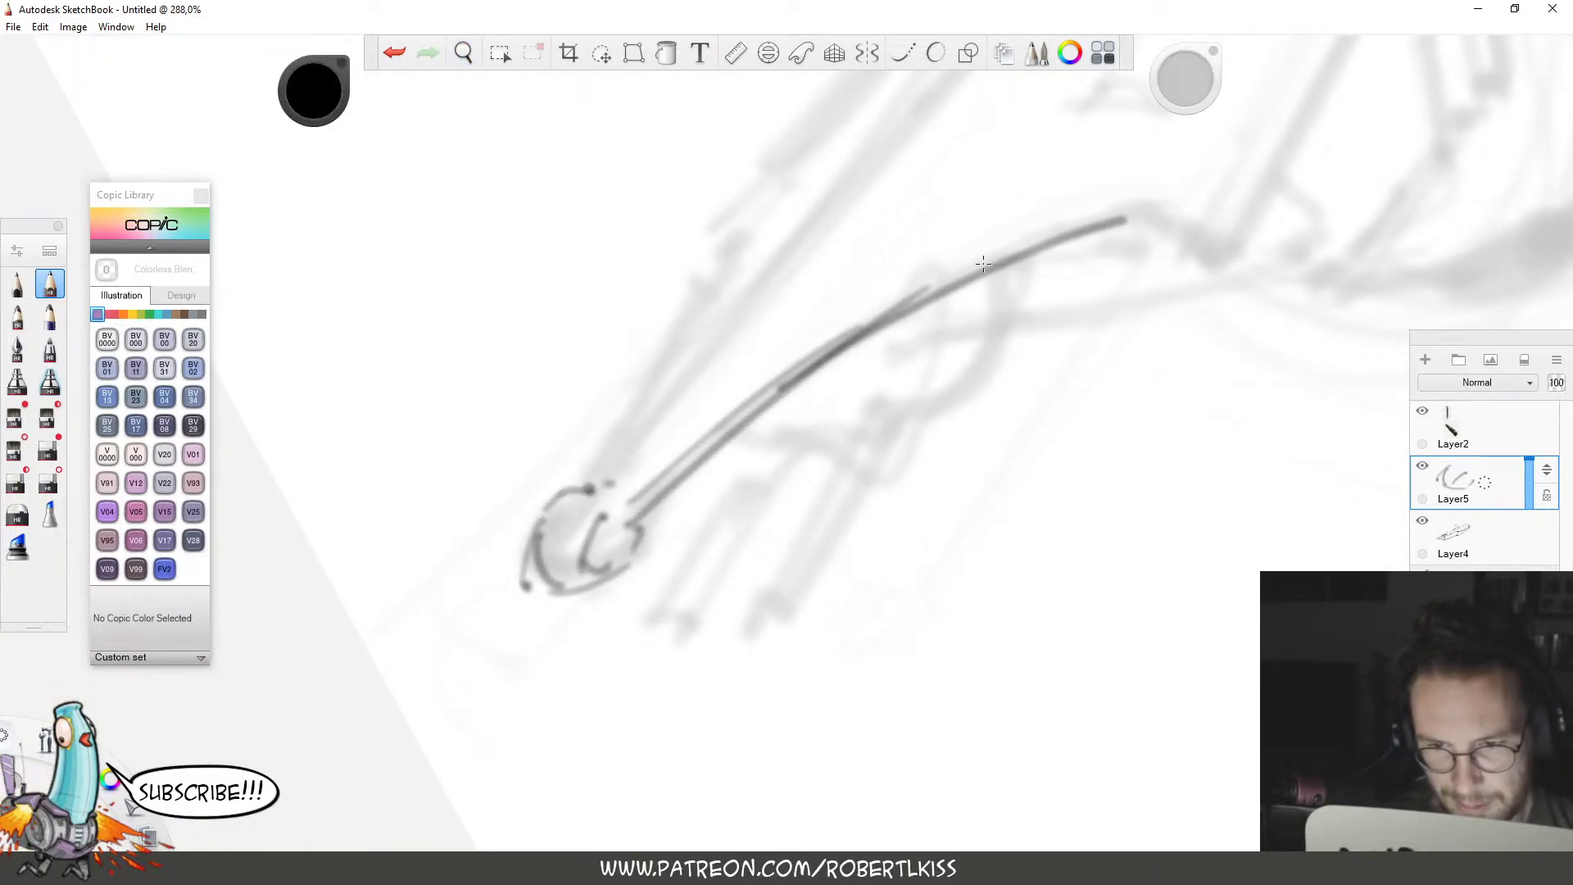
mouse_move(815, 348)
left_mouse_down()
mouse_move(1108, 207)
mouse_move(1153, 214)
mouse_move(1218, 259)
left_mouse_up()
key("space")
left_click_drag(1177, 423, 851, 611)
left_click_drag(808, 398, 928, 454)
key("space")
mouse_move(1192, 369)
left_mouse_down()
mouse_move(1180, 481)
mouse_move(1126, 616)
mouse_move(1147, 590)
mouse_move(1082, 571)
mouse_move(1061, 609)
left_mouse_up()
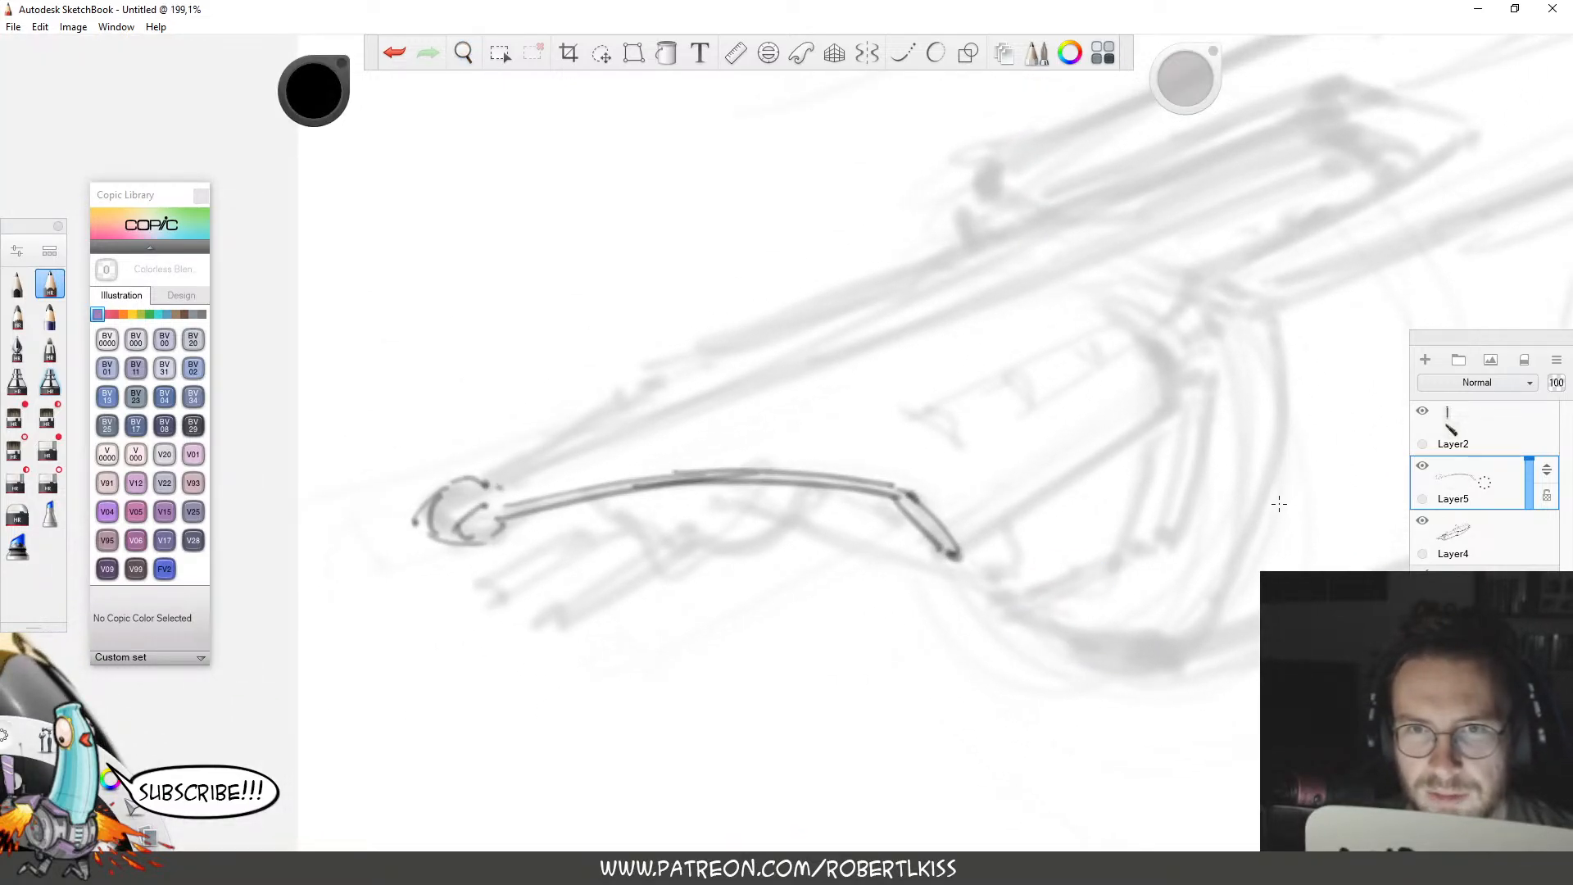
Draw the straight edge from the nib's lower corner up to the collar and outline the nib's upper edge.
key("space")
left_click_drag(1057, 586, 1060, 636)
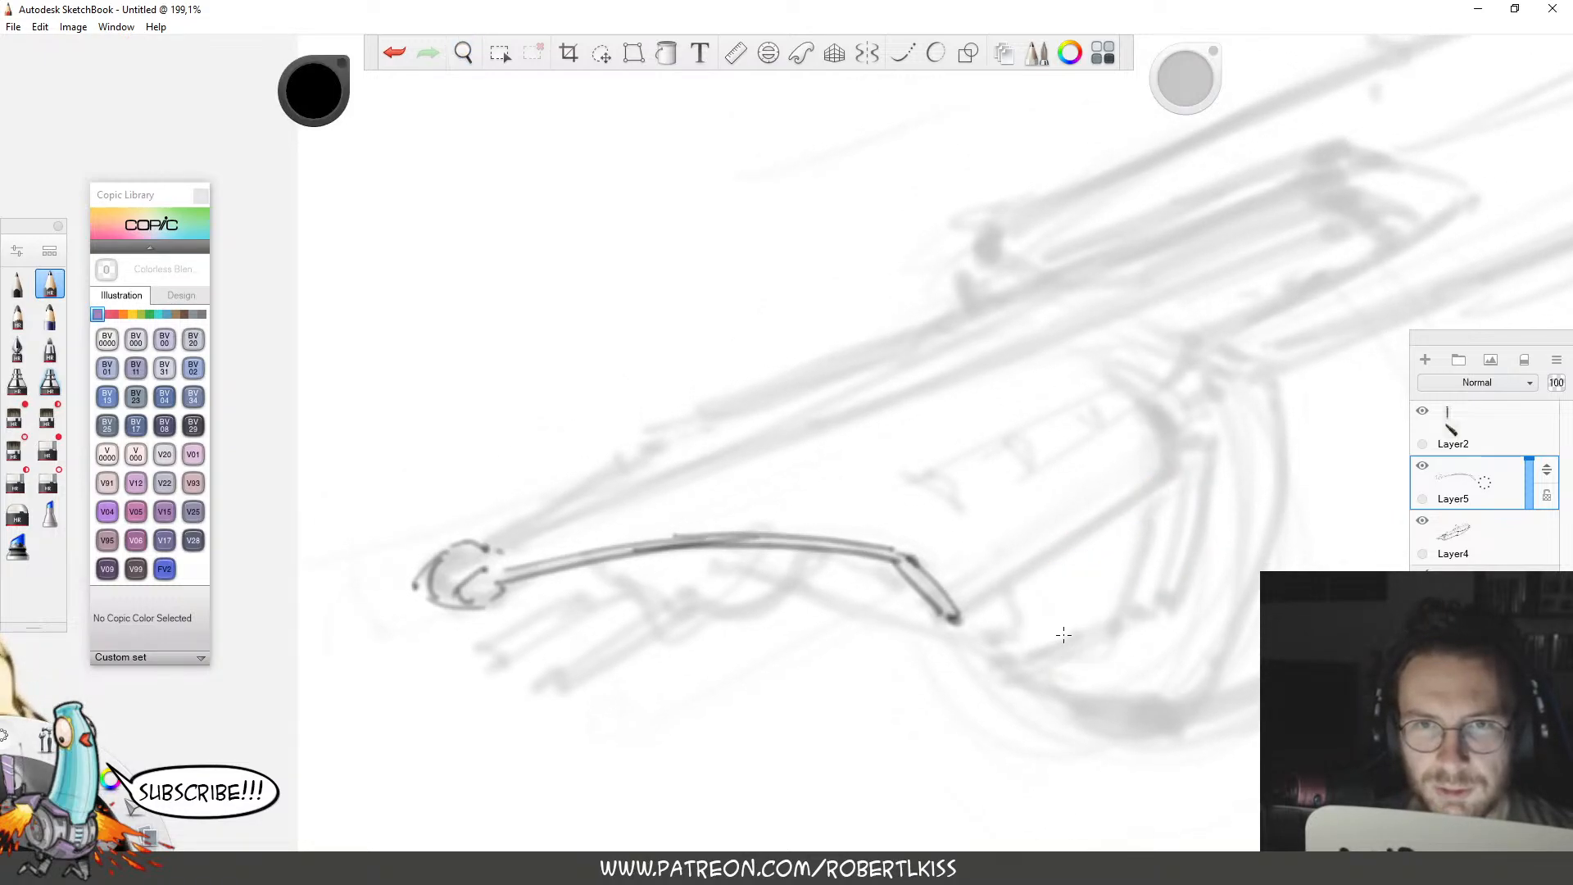
left_click_drag(965, 614, 1201, 450)
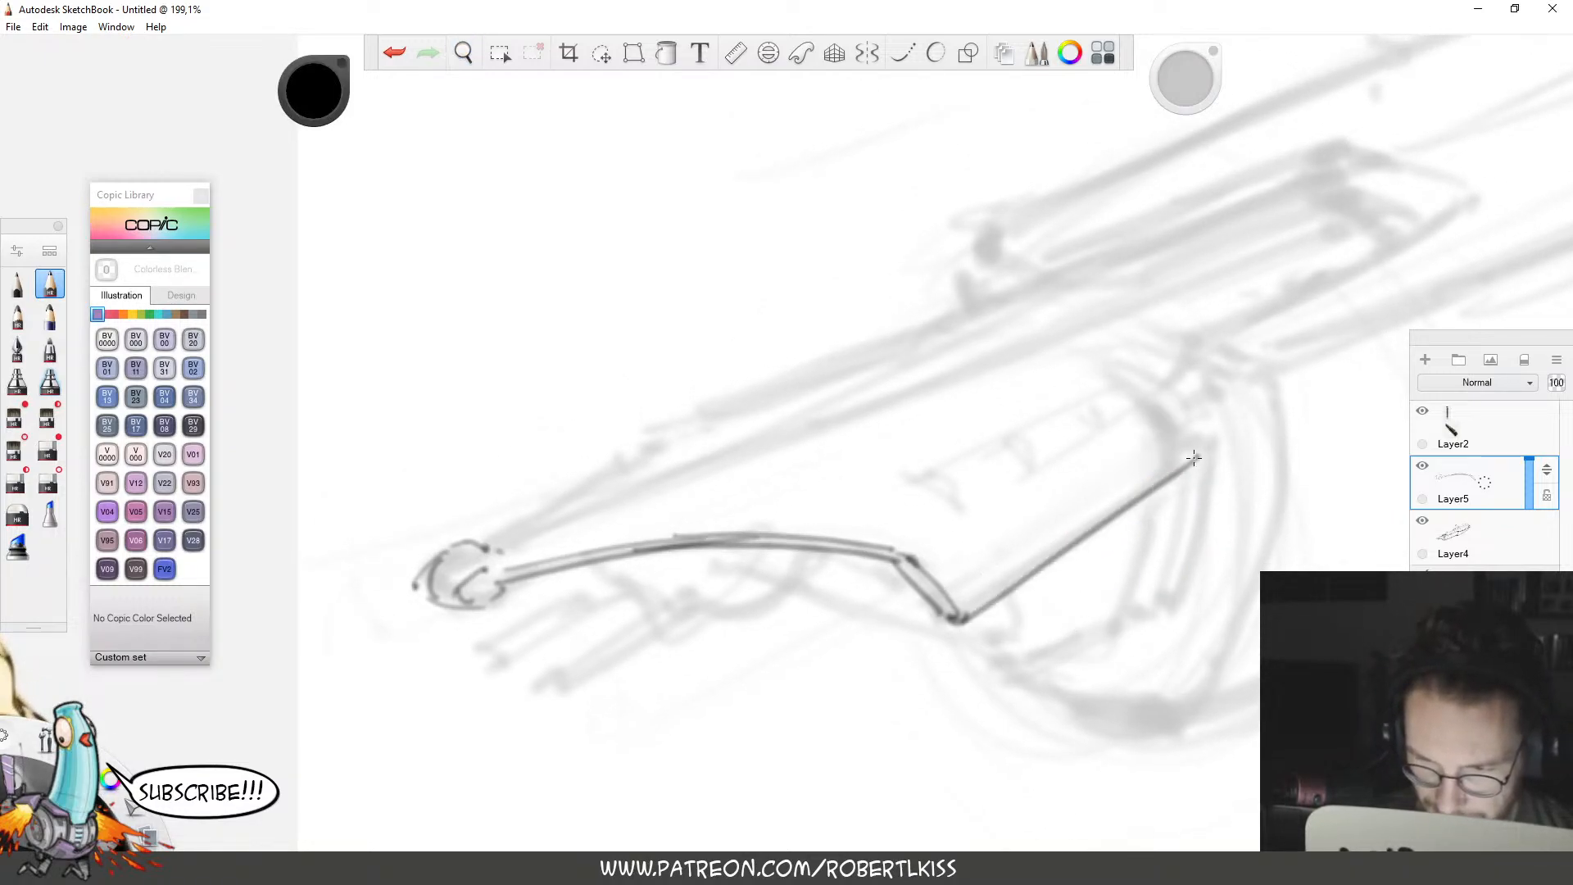
key("space")
left_click_drag(1060, 611, 1215, 545)
mouse_move(639, 485)
left_mouse_down()
mouse_move(852, 347)
mouse_move(1146, 239)
left_mouse_up()
Outline the collar's curved edge and the raised rectangular housing on top behind the nib.
key("space")
left_click_drag(1330, 396, 897, 461)
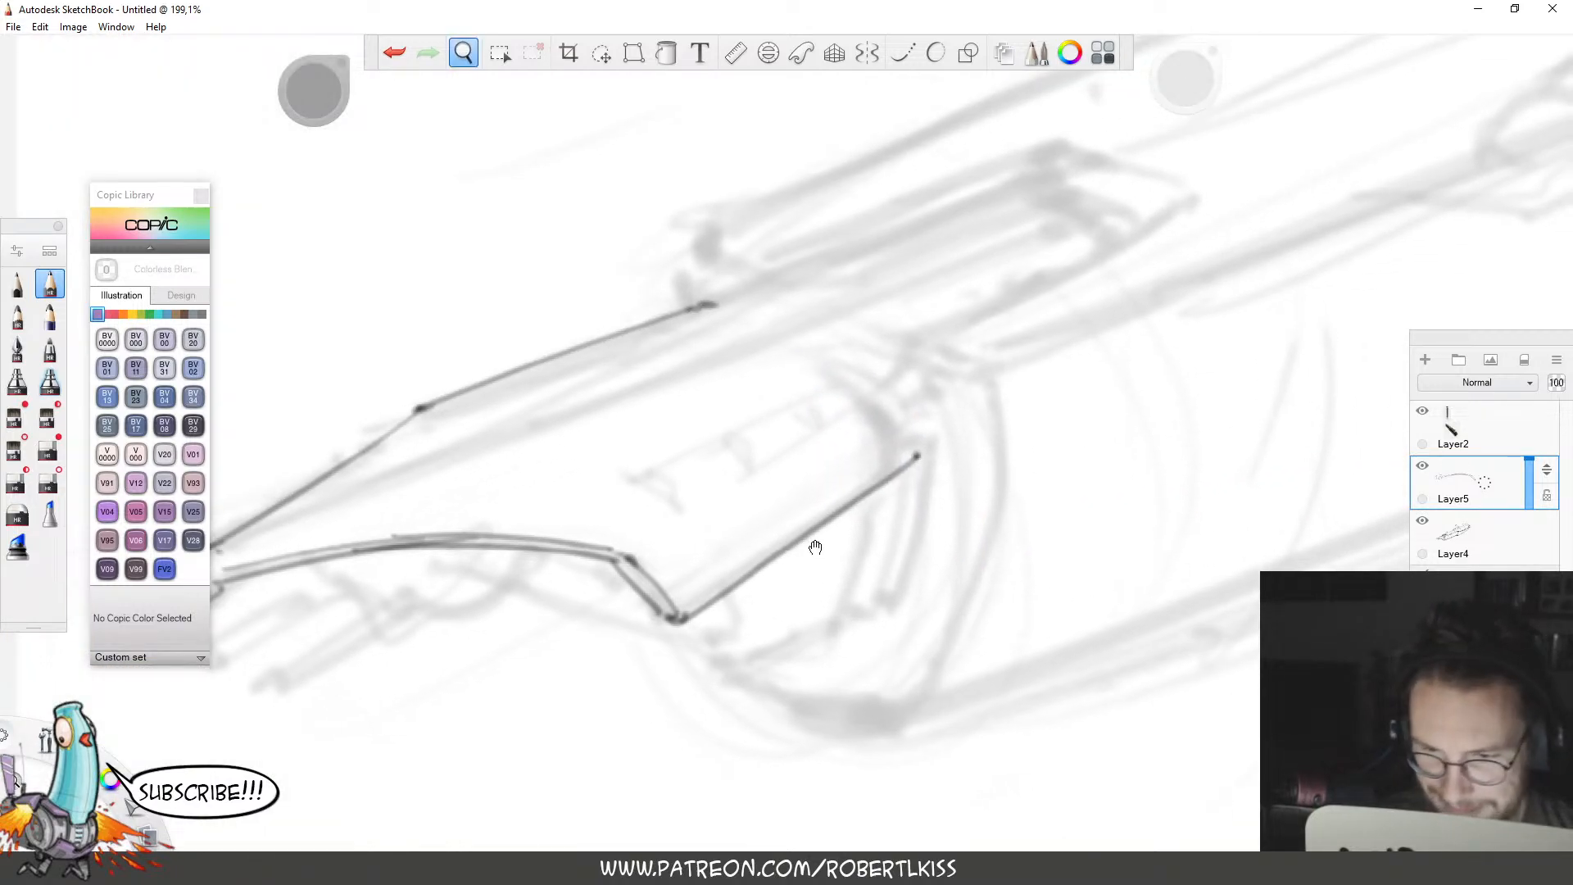
mouse_move(856, 358)
left_mouse_down()
mouse_move(895, 390)
mouse_move(907, 466)
mouse_move(877, 375)
mouse_move(918, 435)
mouse_move(895, 340)
mouse_move(1188, 199)
left_mouse_up()
mouse_move(740, 252)
left_mouse_down()
mouse_move(740, 286)
mouse_move(1031, 151)
mouse_move(1197, 190)
left_mouse_up()
mouse_move(762, 277)
left_mouse_down()
mouse_move(676, 308)
mouse_move(1064, 170)
mouse_move(1192, 195)
left_mouse_up()
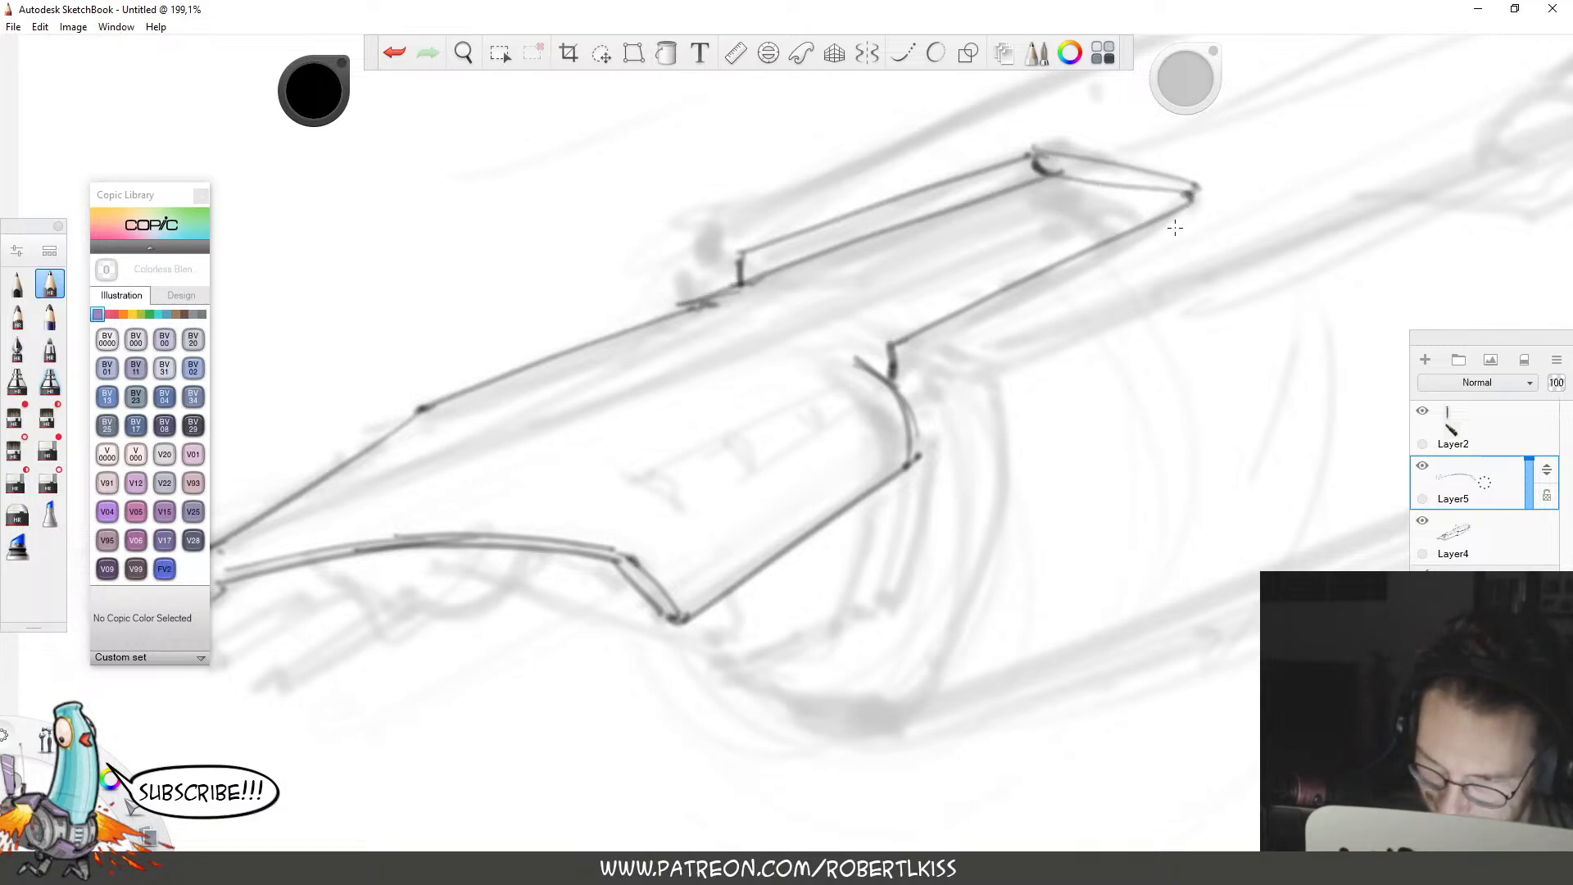
Sketch an overhanging edge along the rear end of the raised housing and darken the notch at the collar's top.
mouse_move(983, 121)
left_mouse_down()
mouse_move(1034, 149)
mouse_move(1253, 176)
mouse_move(1217, 182)
left_mouse_up()
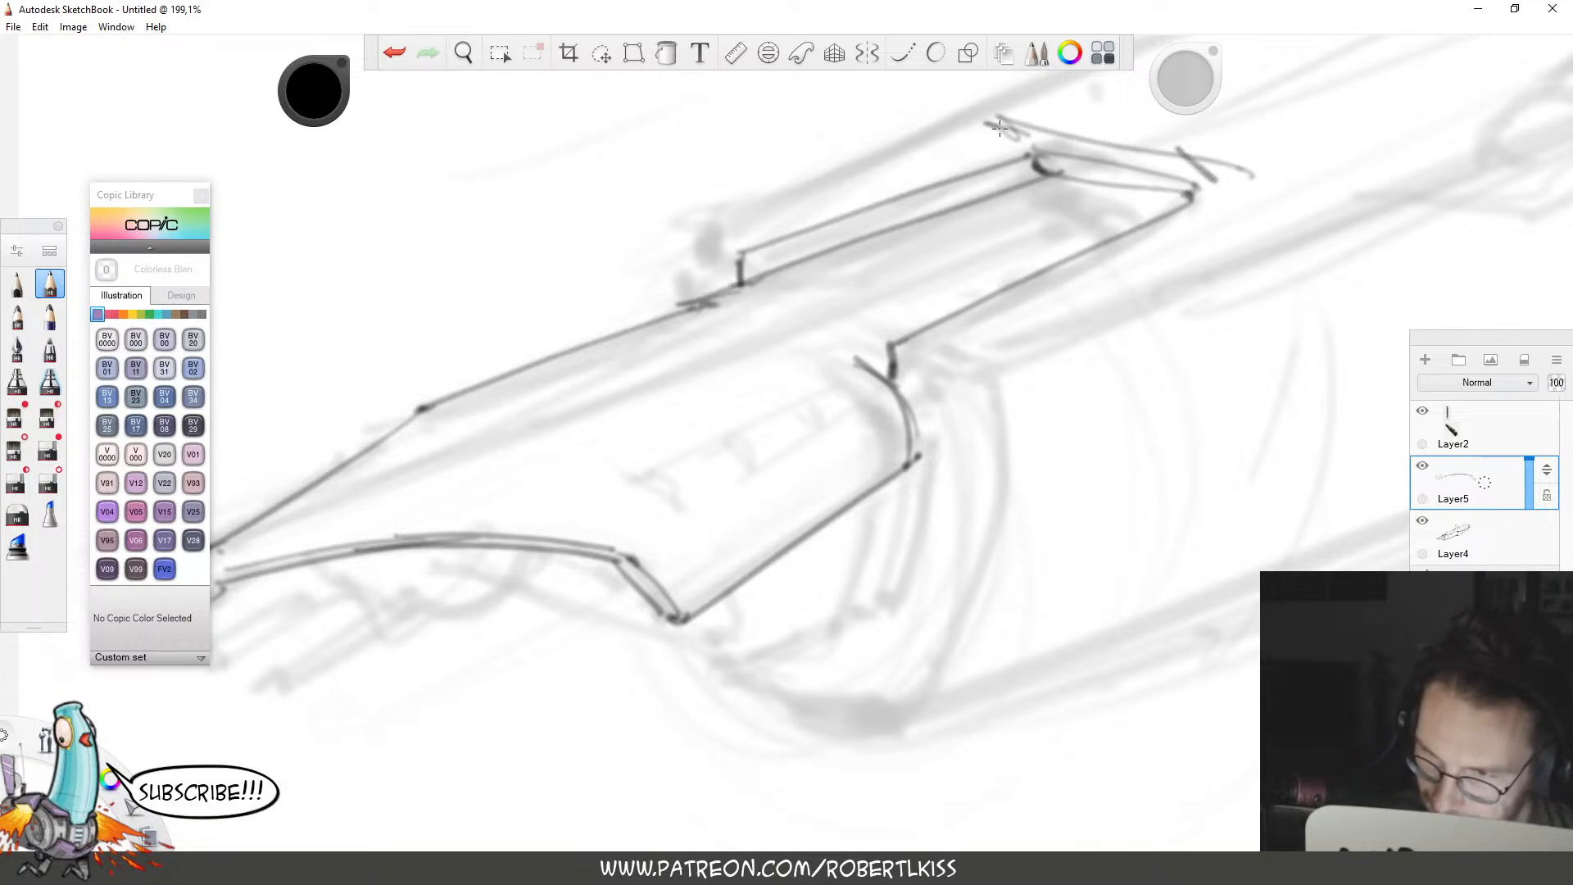
key("space")
left_click_drag(1081, 328, 991, 335)
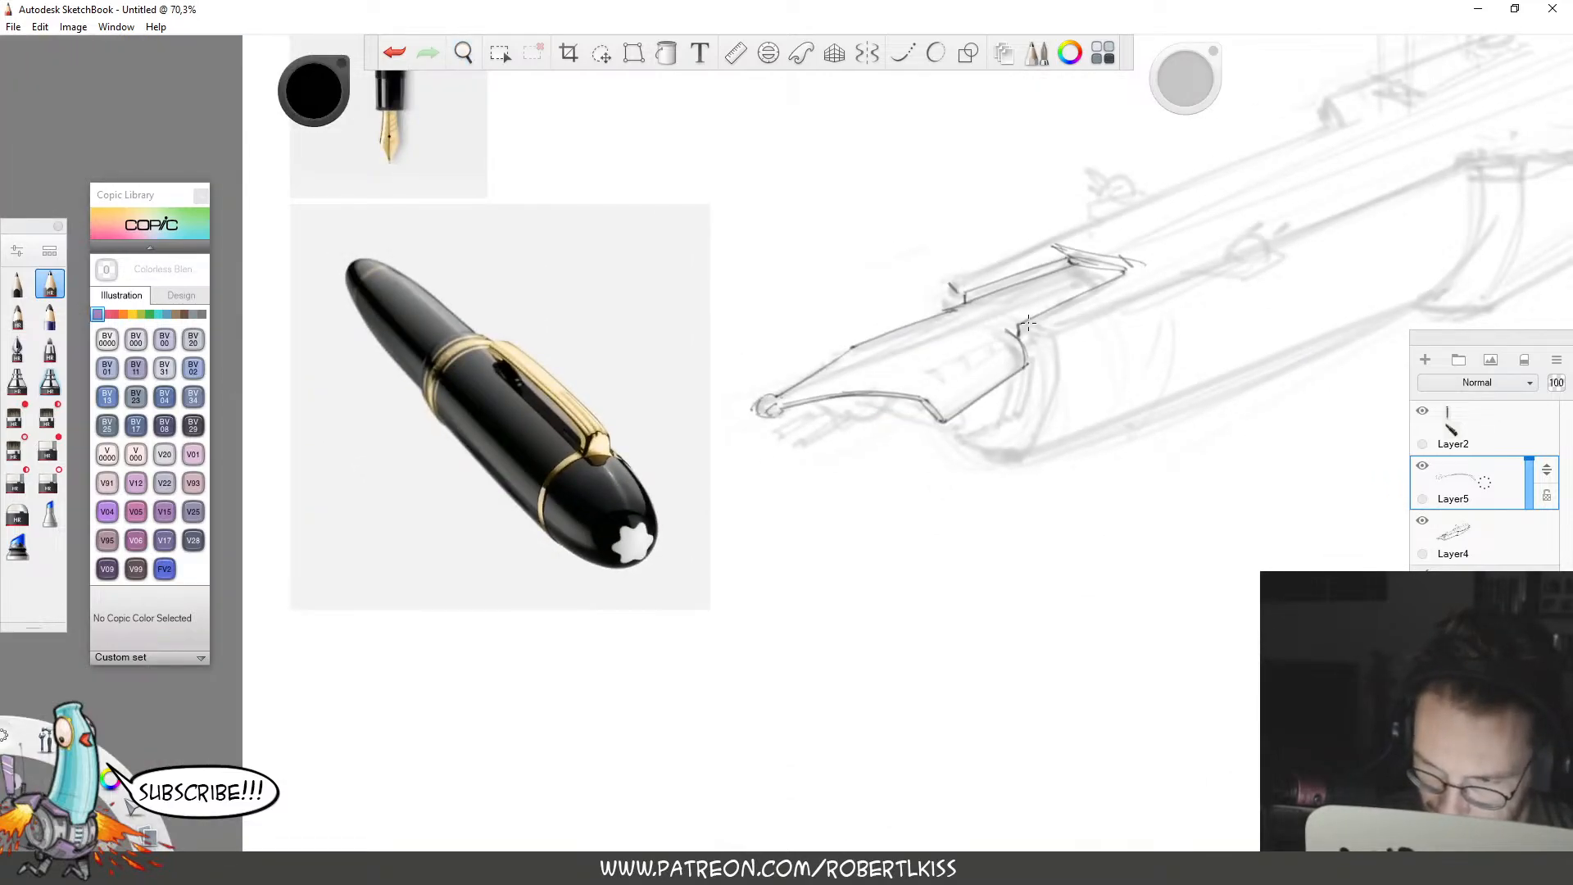
key("space")
left_click_drag(1114, 334, 1212, 309)
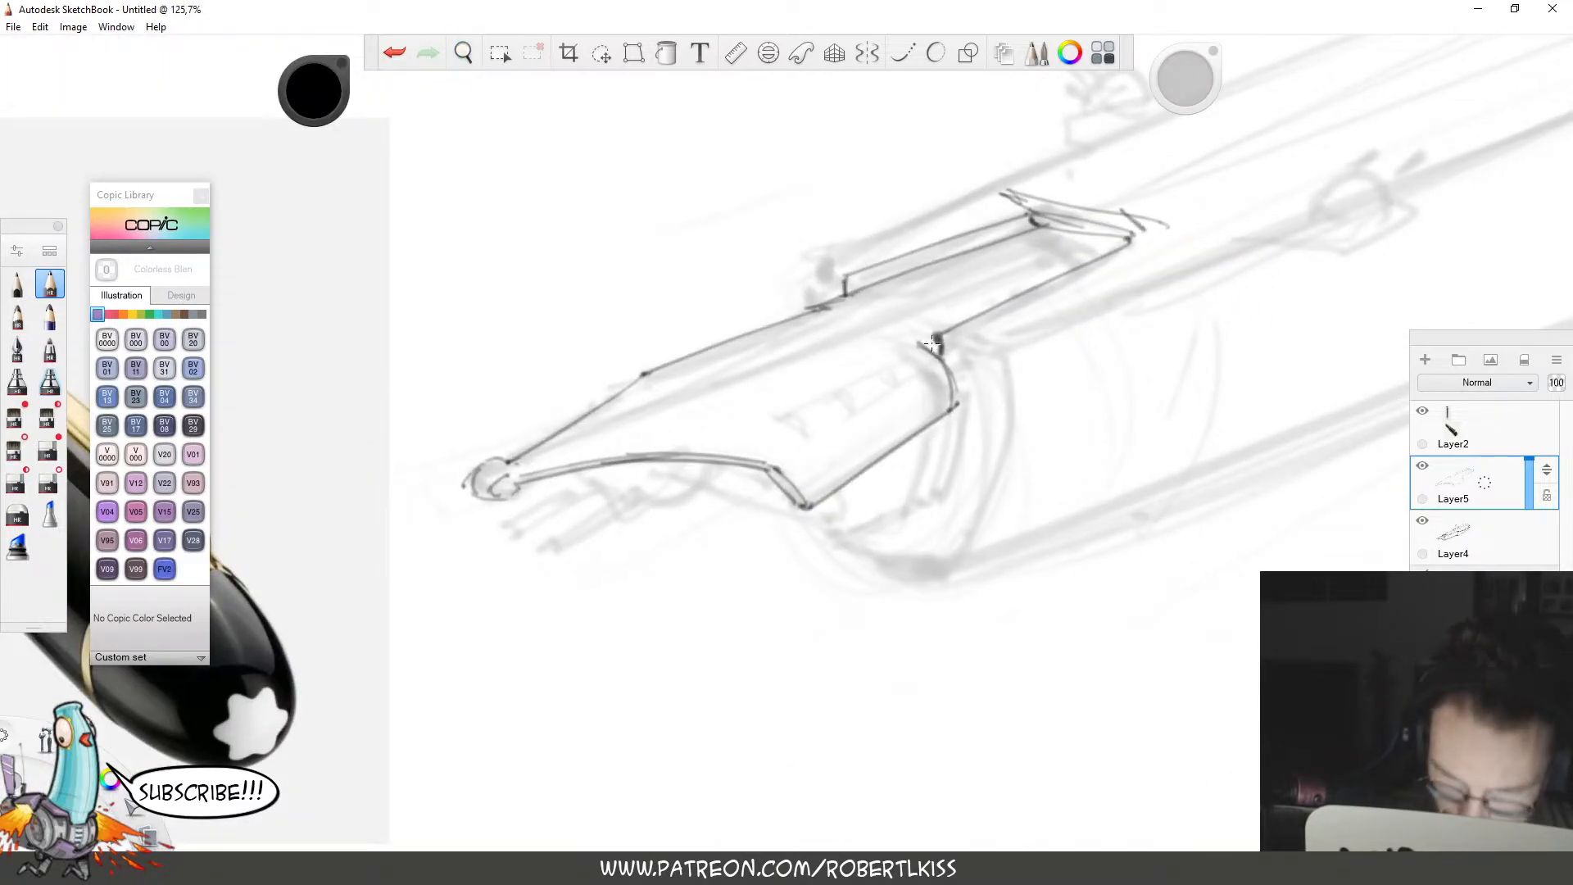
left_click_drag(932, 343, 935, 347)
Add a band to the nib's ball tip and draw a rounded turret with twin barrels beneath the nib.
key("space")
left_click_drag(937, 482, 1027, 310)
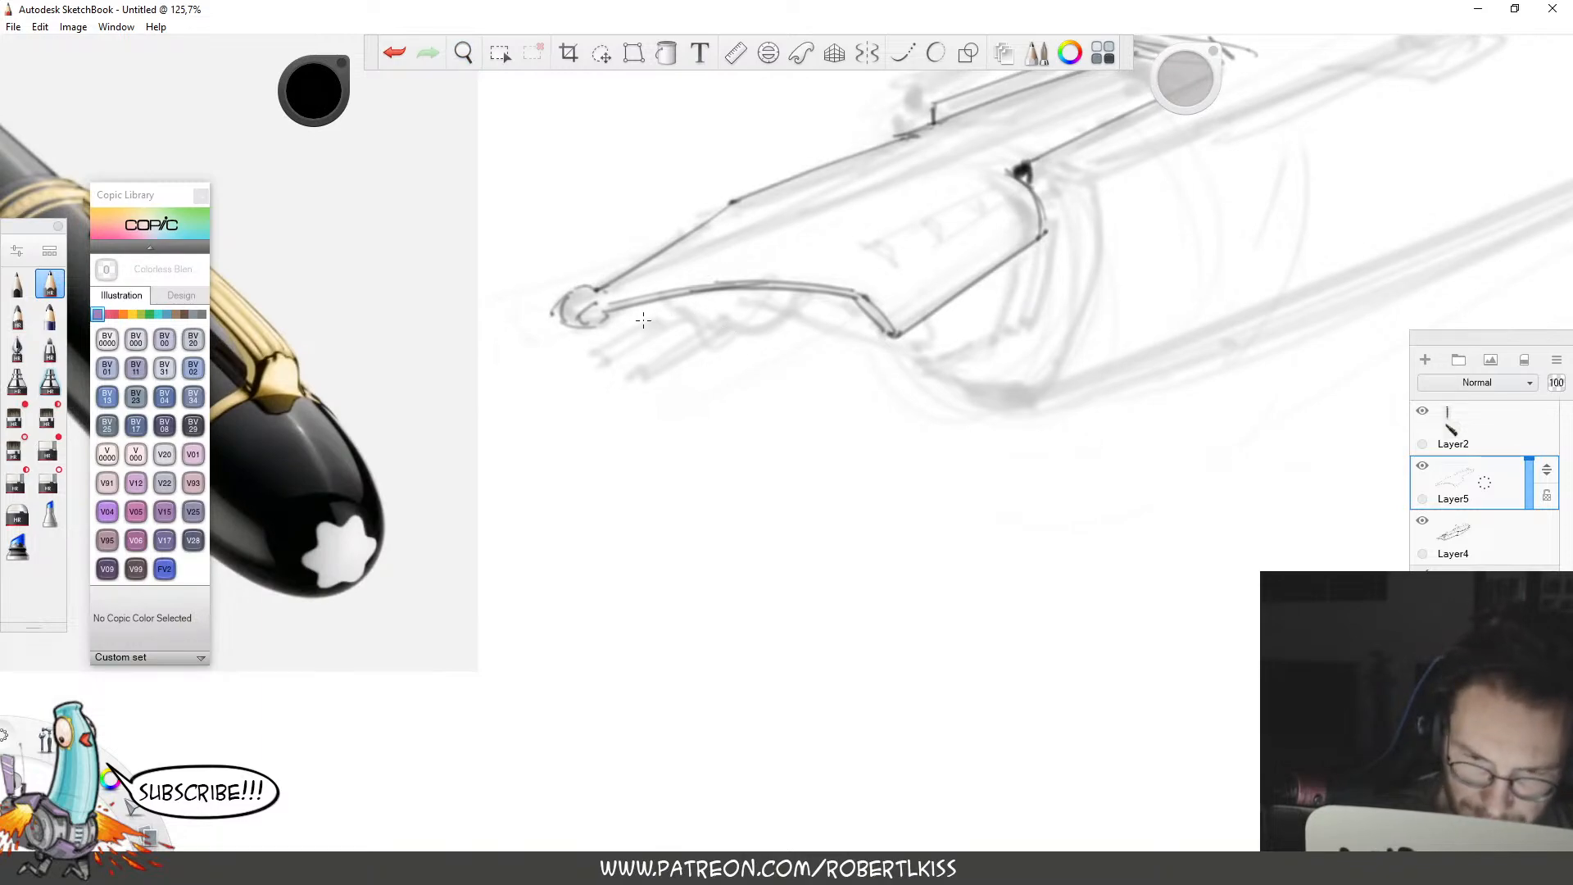
mouse_move(585, 311)
left_mouse_down()
mouse_move(603, 328)
mouse_move(577, 323)
left_mouse_up()
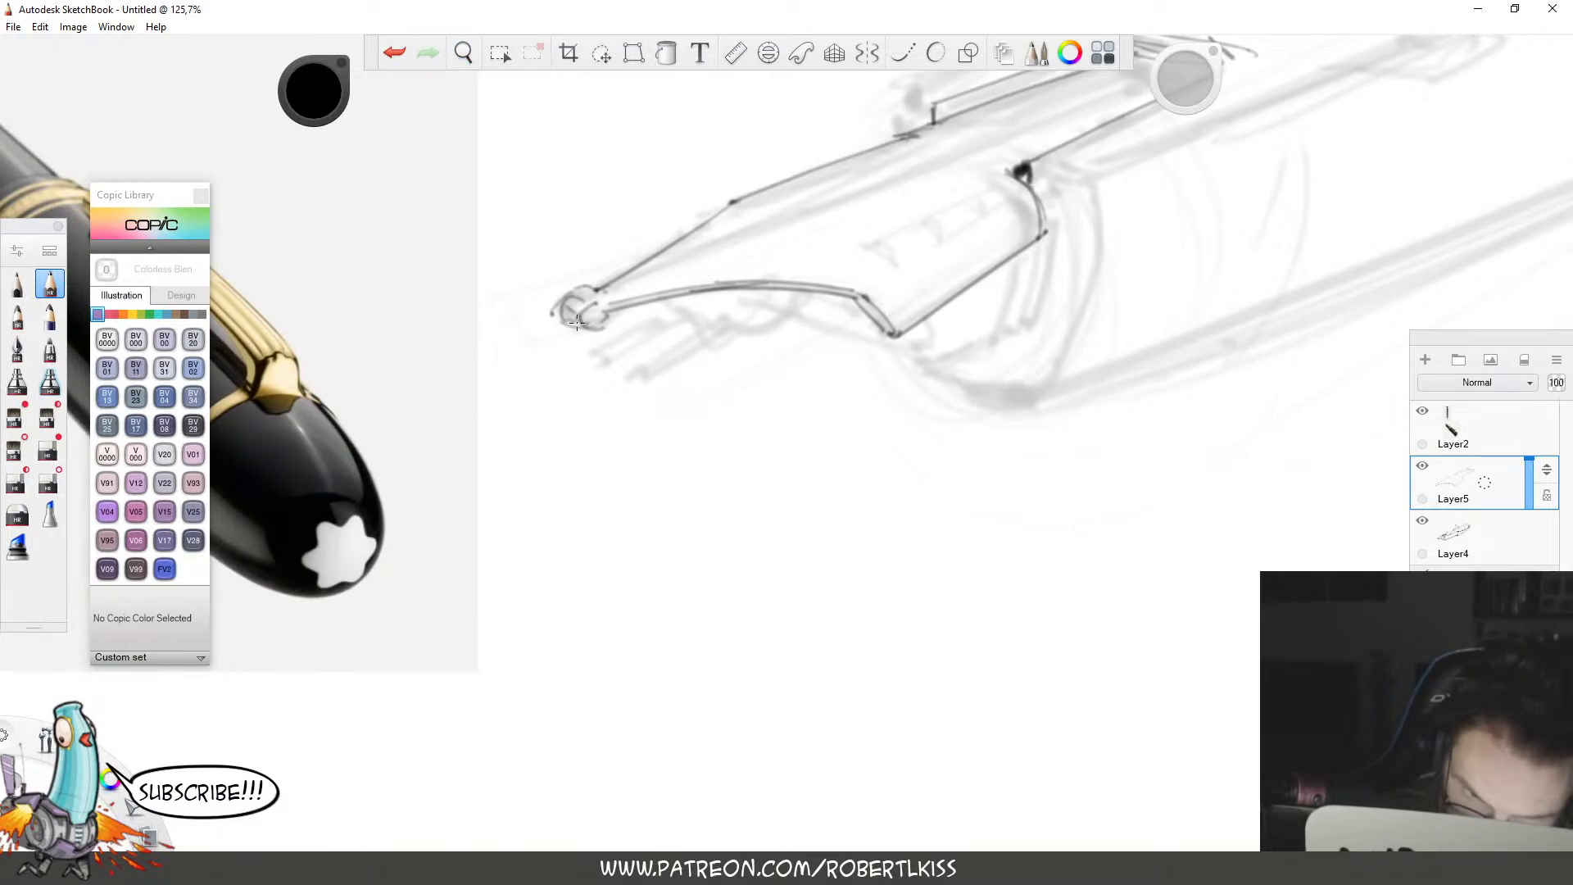
mouse_move(669, 303)
left_mouse_down()
mouse_move(733, 326)
mouse_move(616, 363)
left_mouse_up()
mouse_move(739, 329)
left_mouse_down()
mouse_move(663, 370)
mouse_move(726, 330)
left_mouse_up()
mouse_move(622, 357)
left_mouse_down()
mouse_move(677, 329)
mouse_move(647, 373)
left_mouse_up()
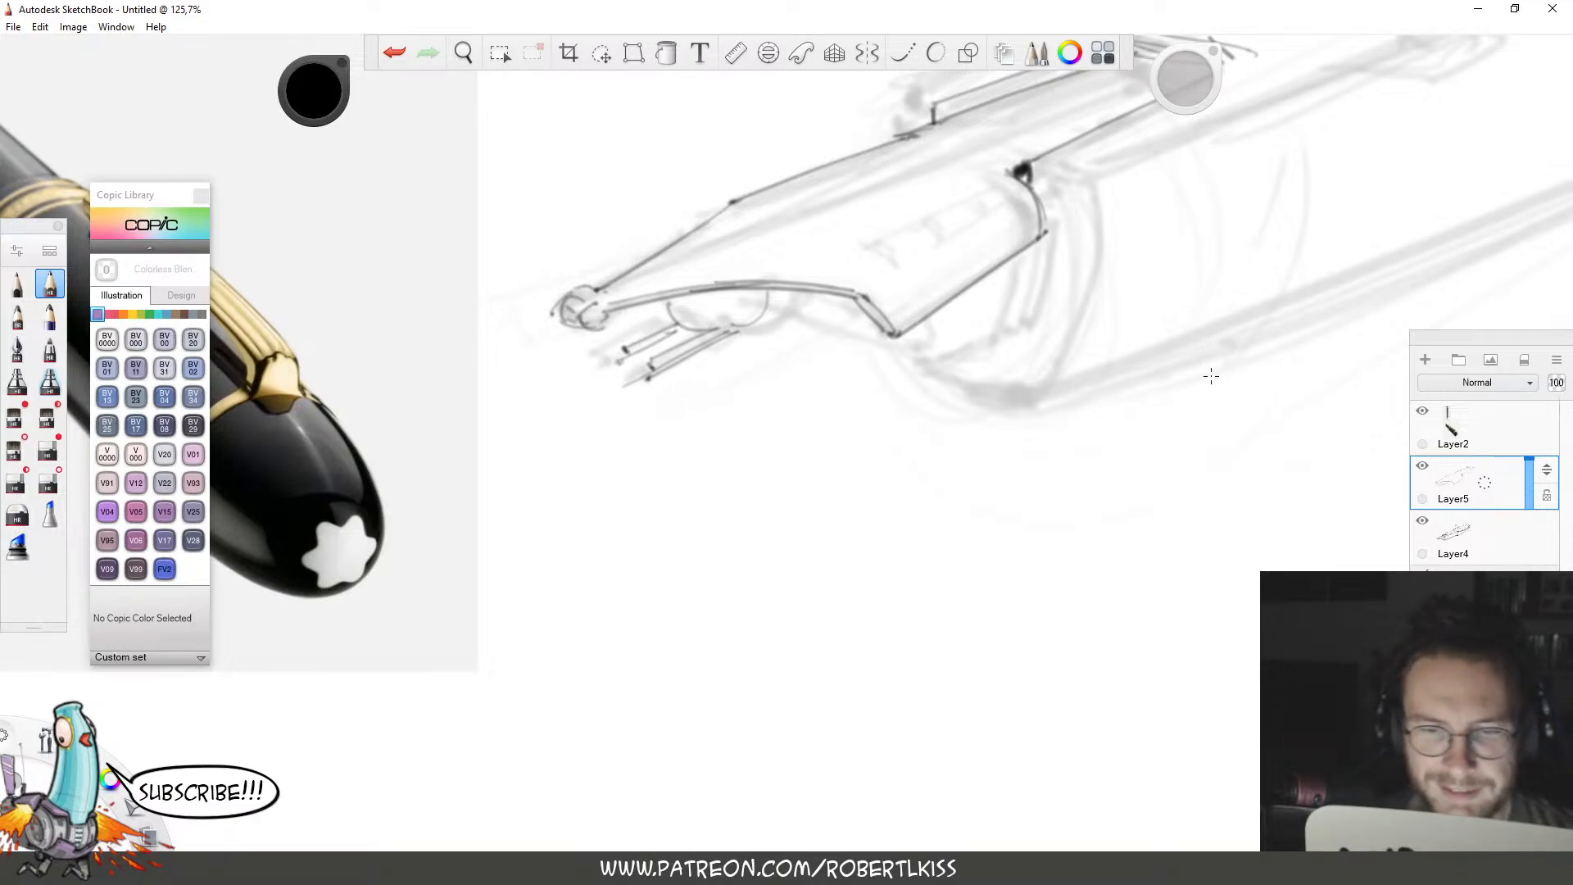
key("space")
left_click_drag(959, 445, 970, 497)
left_click_drag(710, 347, 723, 381)
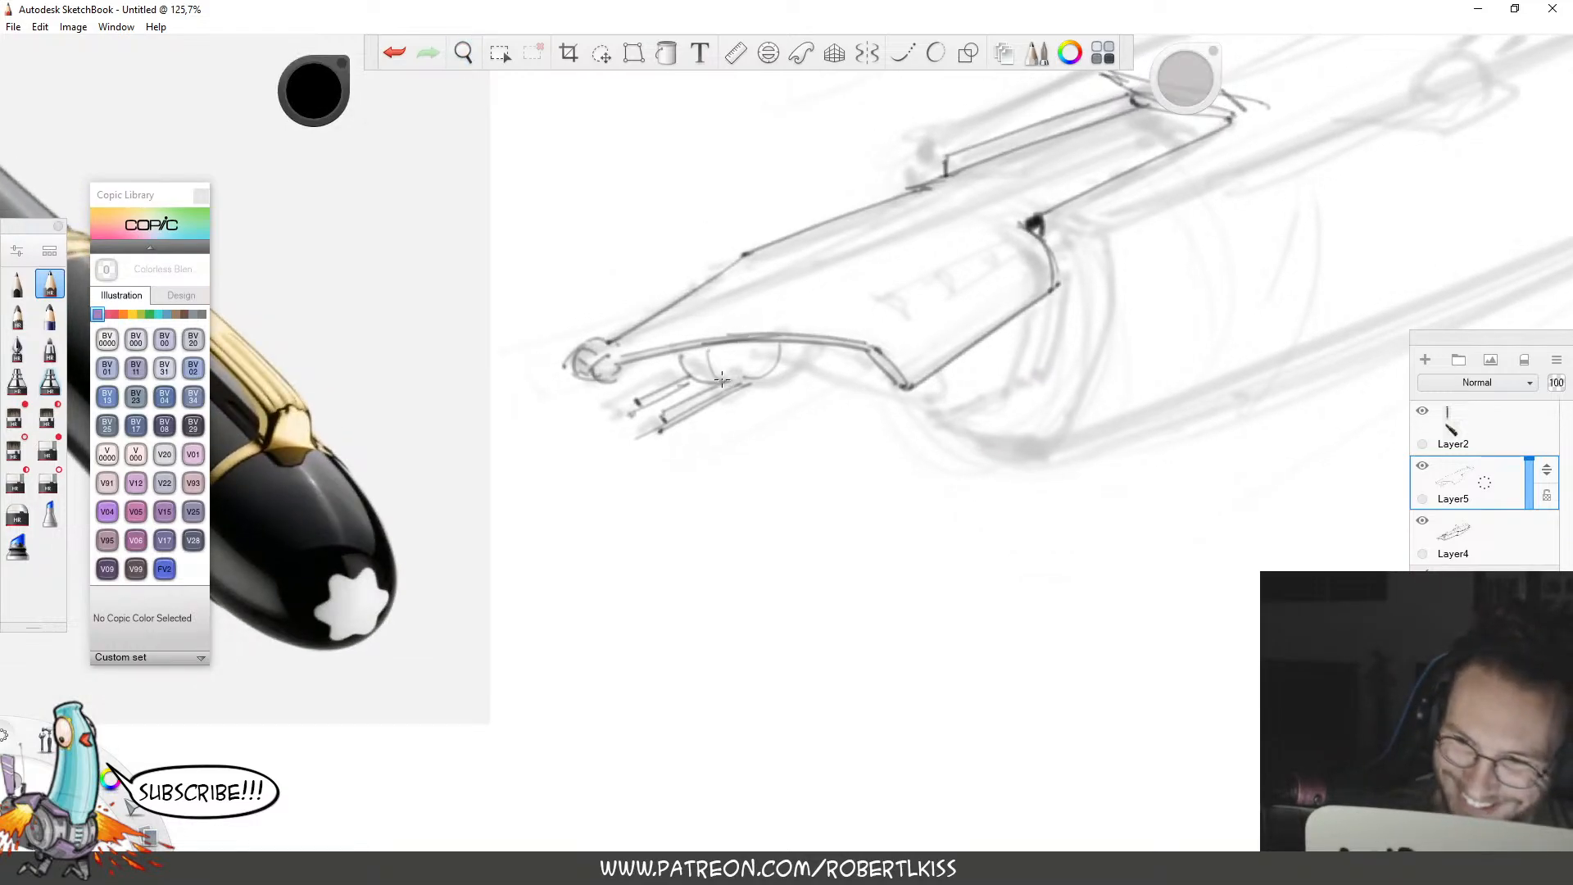
Add short edges at the collar notch and the housing's front corner, and trace the lower jaw line beneath the nib.
key("space")
left_click_drag(1094, 418, 956, 608)
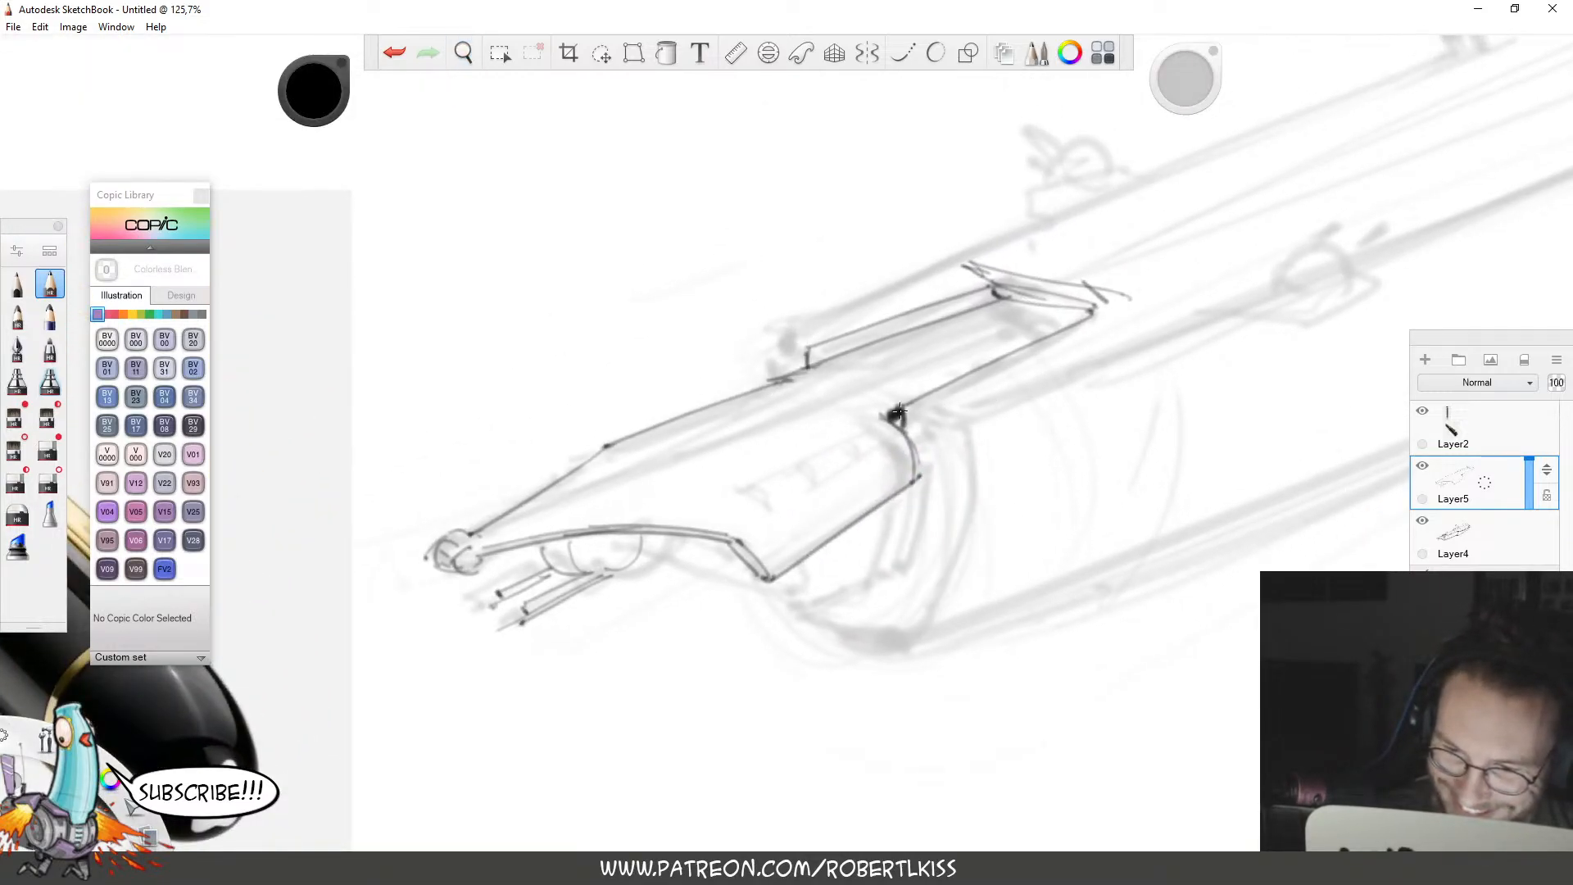
left_click_drag(899, 412, 966, 420)
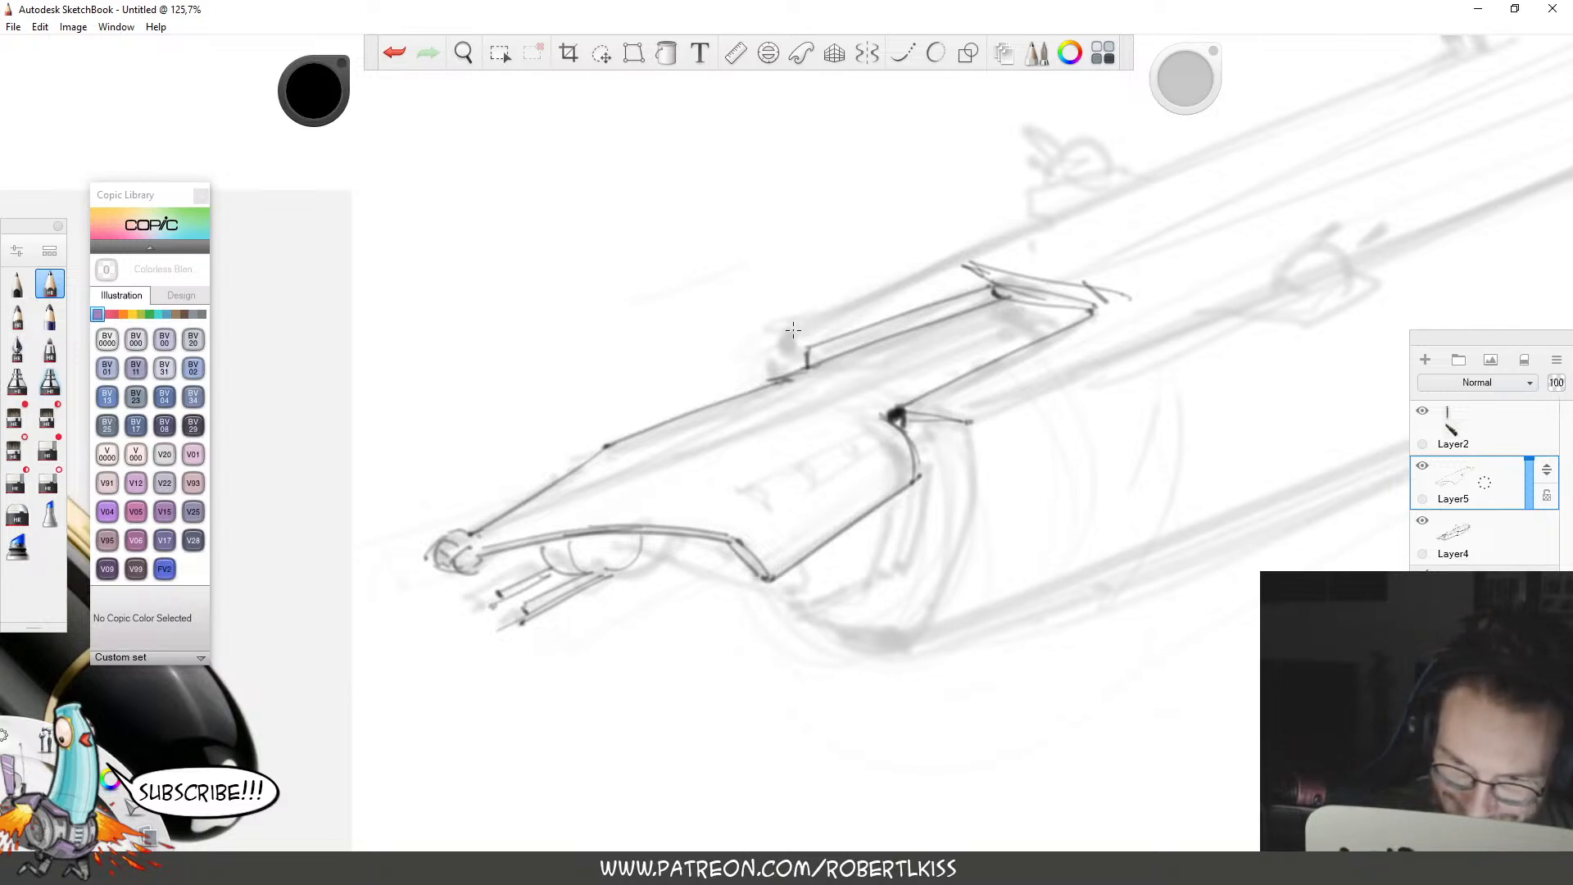
key("space")
left_click_drag(952, 585, 993, 394)
mouse_move(709, 422)
left_mouse_down()
mouse_move(860, 455)
mouse_move(995, 376)
left_mouse_up()
Draw the hull's curved front edge from behind the collar notch down towards the water, undoing and redrawing the strokes.
key("space")
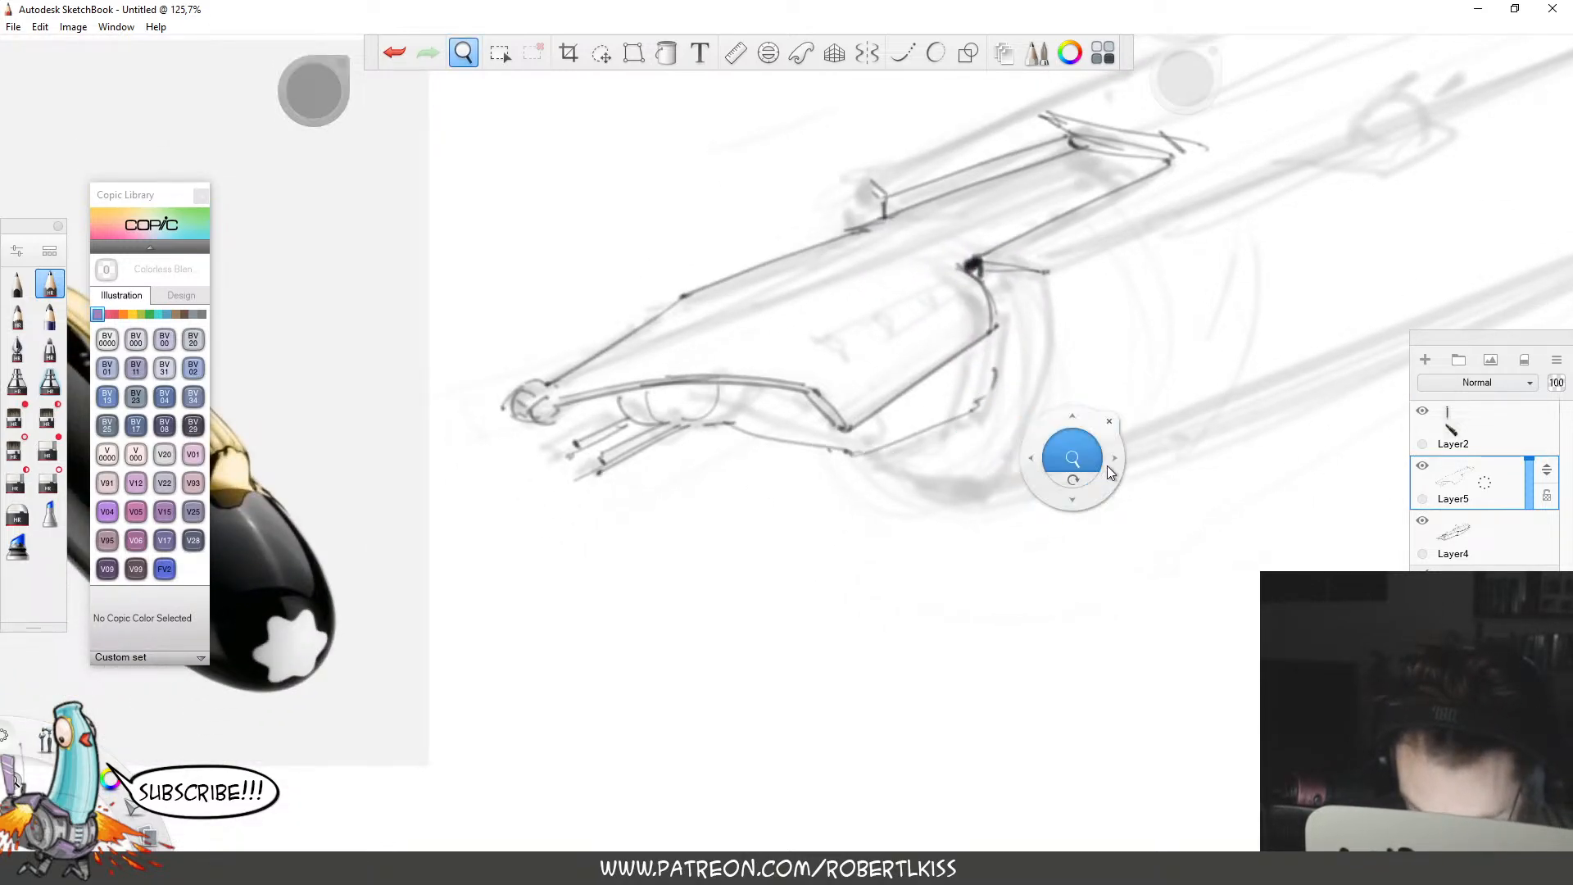
left_click_drag(1108, 465, 940, 529)
left_click_drag(860, 352, 809, 537)
mouse_move(794, 426)
left_mouse_down()
mouse_move(762, 514)
mouse_move(765, 495)
left_mouse_up()
key("ctrl+z")
key("ctrl+z")
left_click_drag(798, 414, 780, 480)
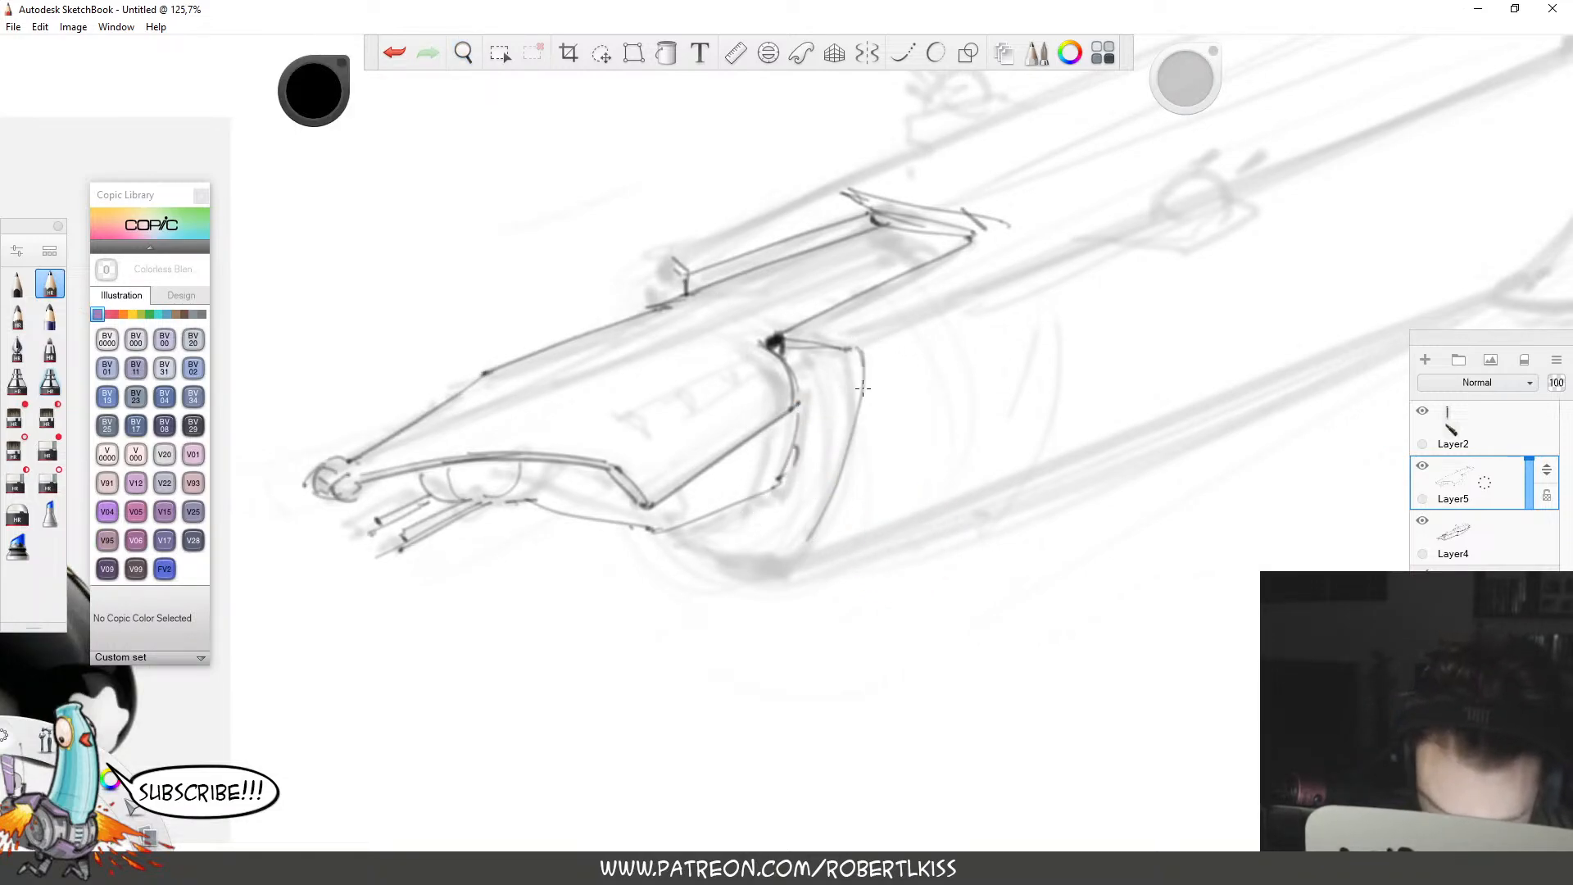
left_click_drag(863, 352, 801, 545)
Draw scalloped foam where the bow meets the water, erasing the overlapping hull line, and add a ripple below.
left_click_drag(678, 550, 760, 549)
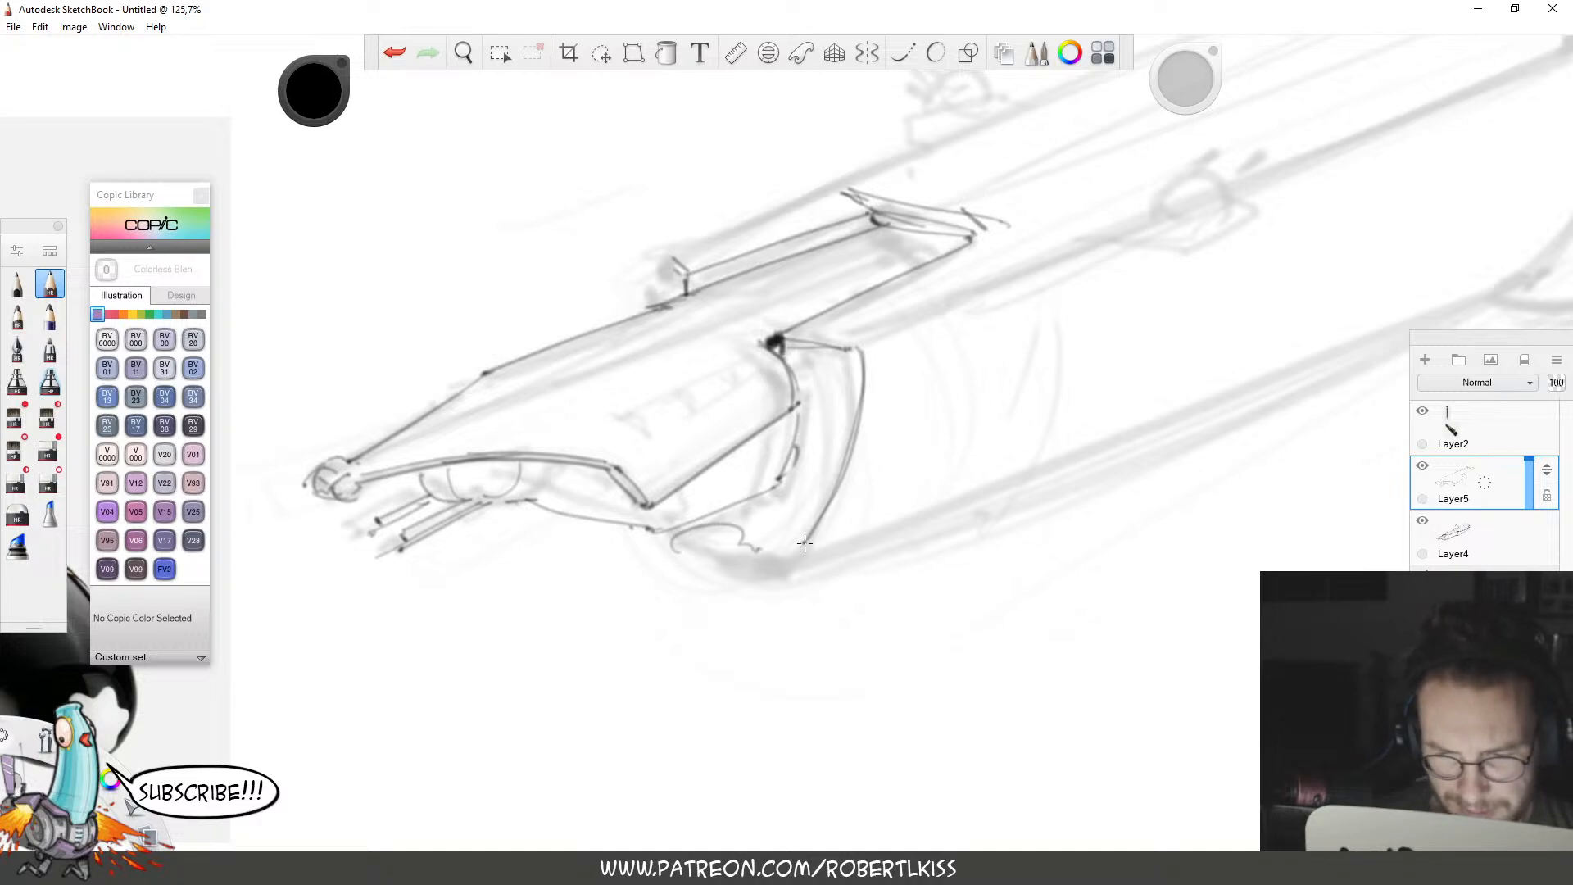
key("e")
mouse_move(826, 508)
left_mouse_down()
mouse_move(804, 543)
mouse_move(772, 514)
mouse_move(947, 512)
left_mouse_up()
key("b")
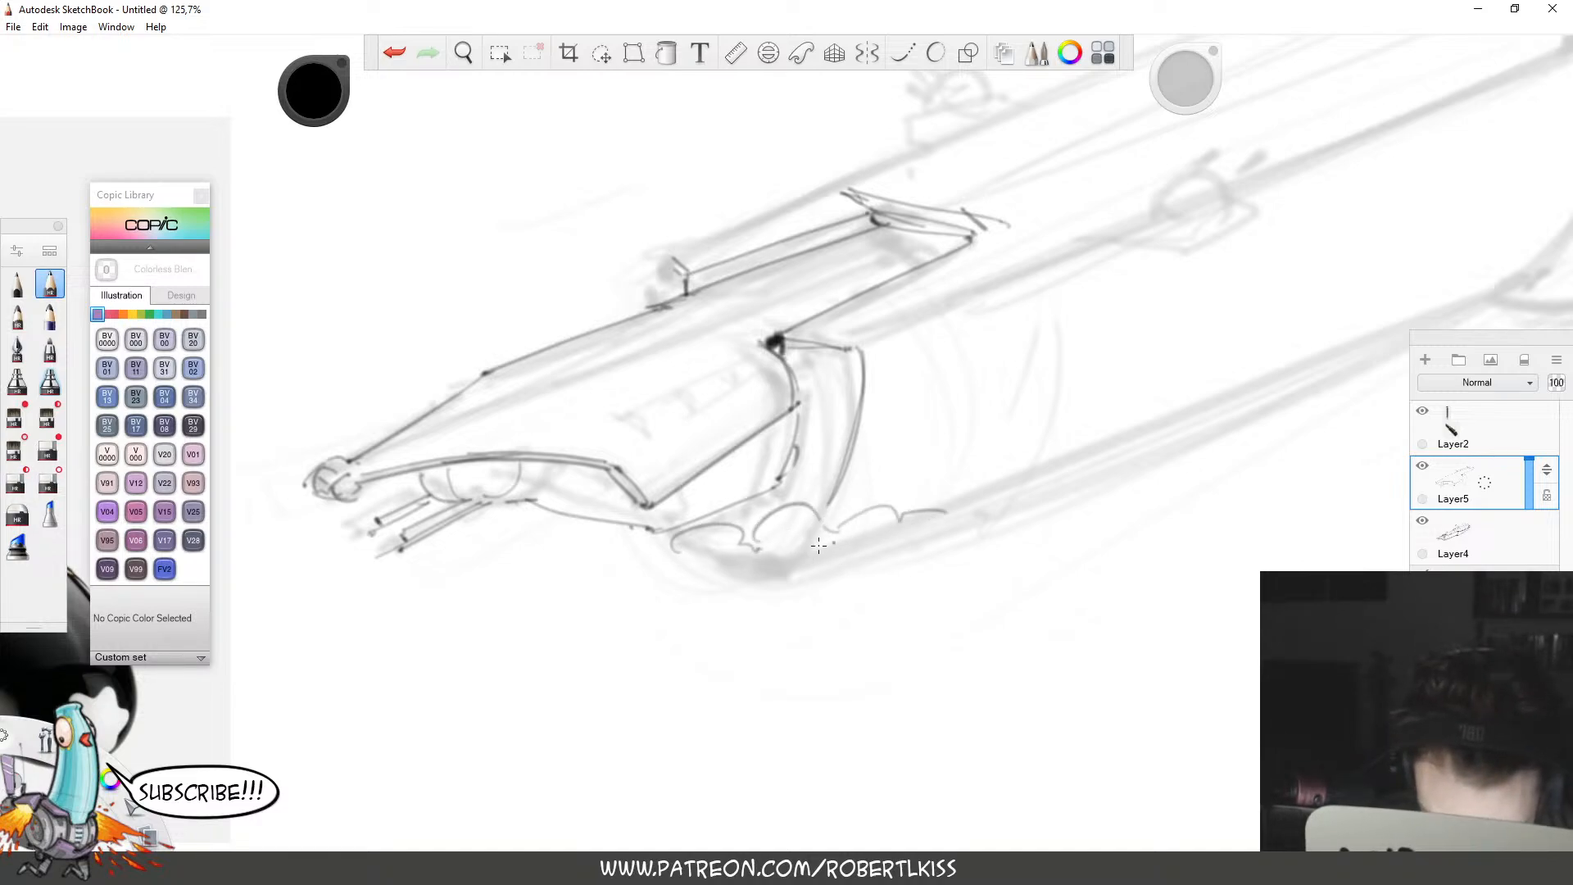
left_click_drag(783, 553, 813, 554)
left_click_drag(696, 577, 865, 602)
Sketch long wake lines trailing from the bow and trace the wavy waterline along the hull to midship.
key("space")
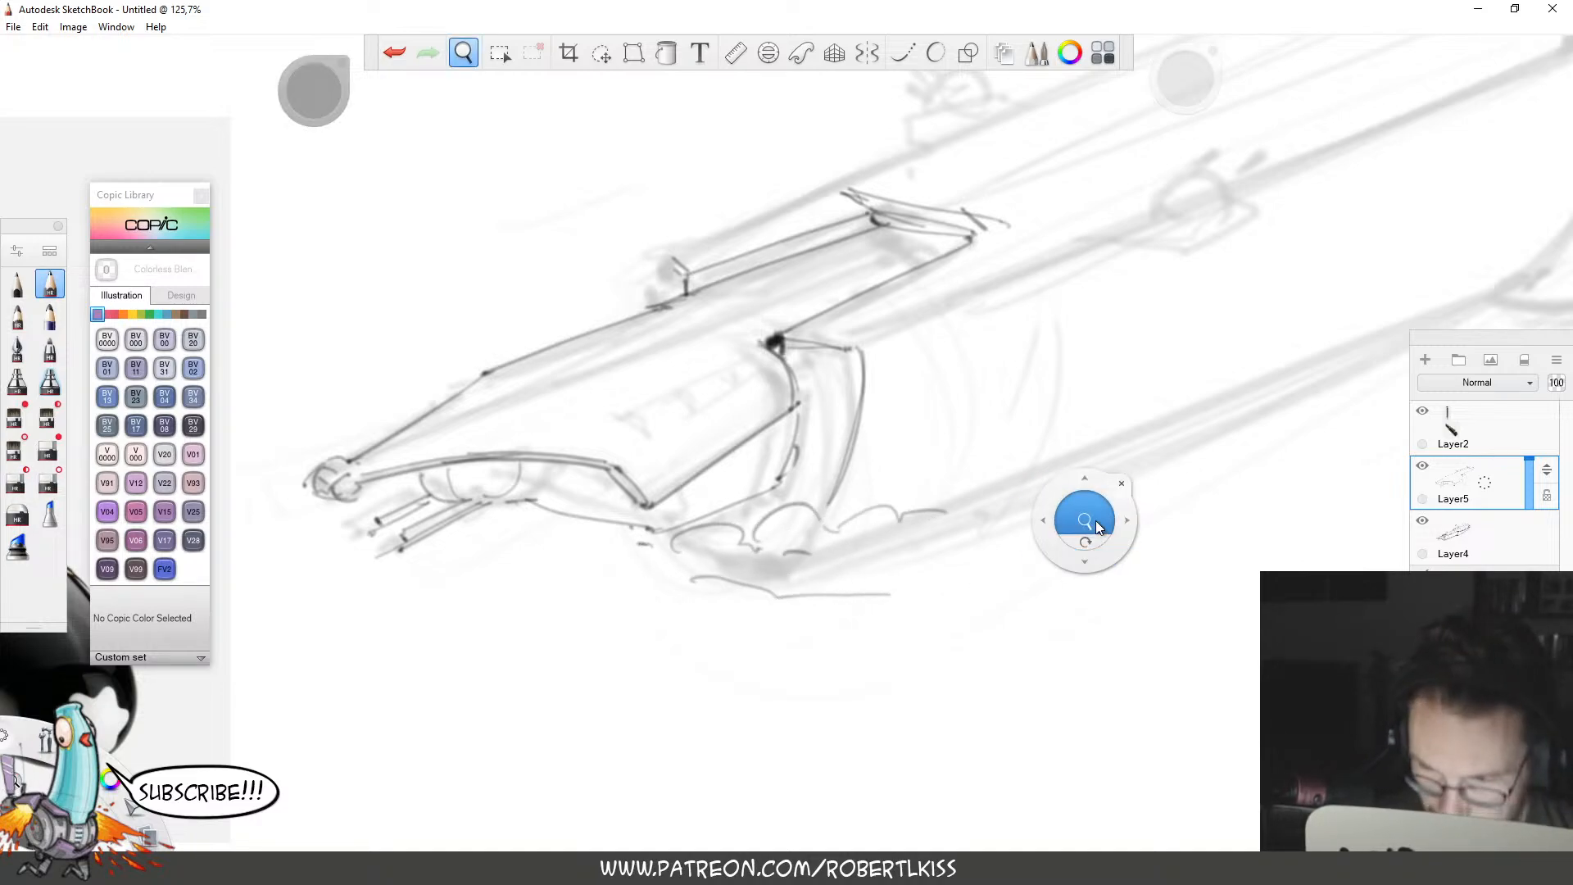
mouse_move(1088, 519)
left_mouse_down()
mouse_move(972, 492)
mouse_move(891, 422)
mouse_move(1141, 400)
left_mouse_up()
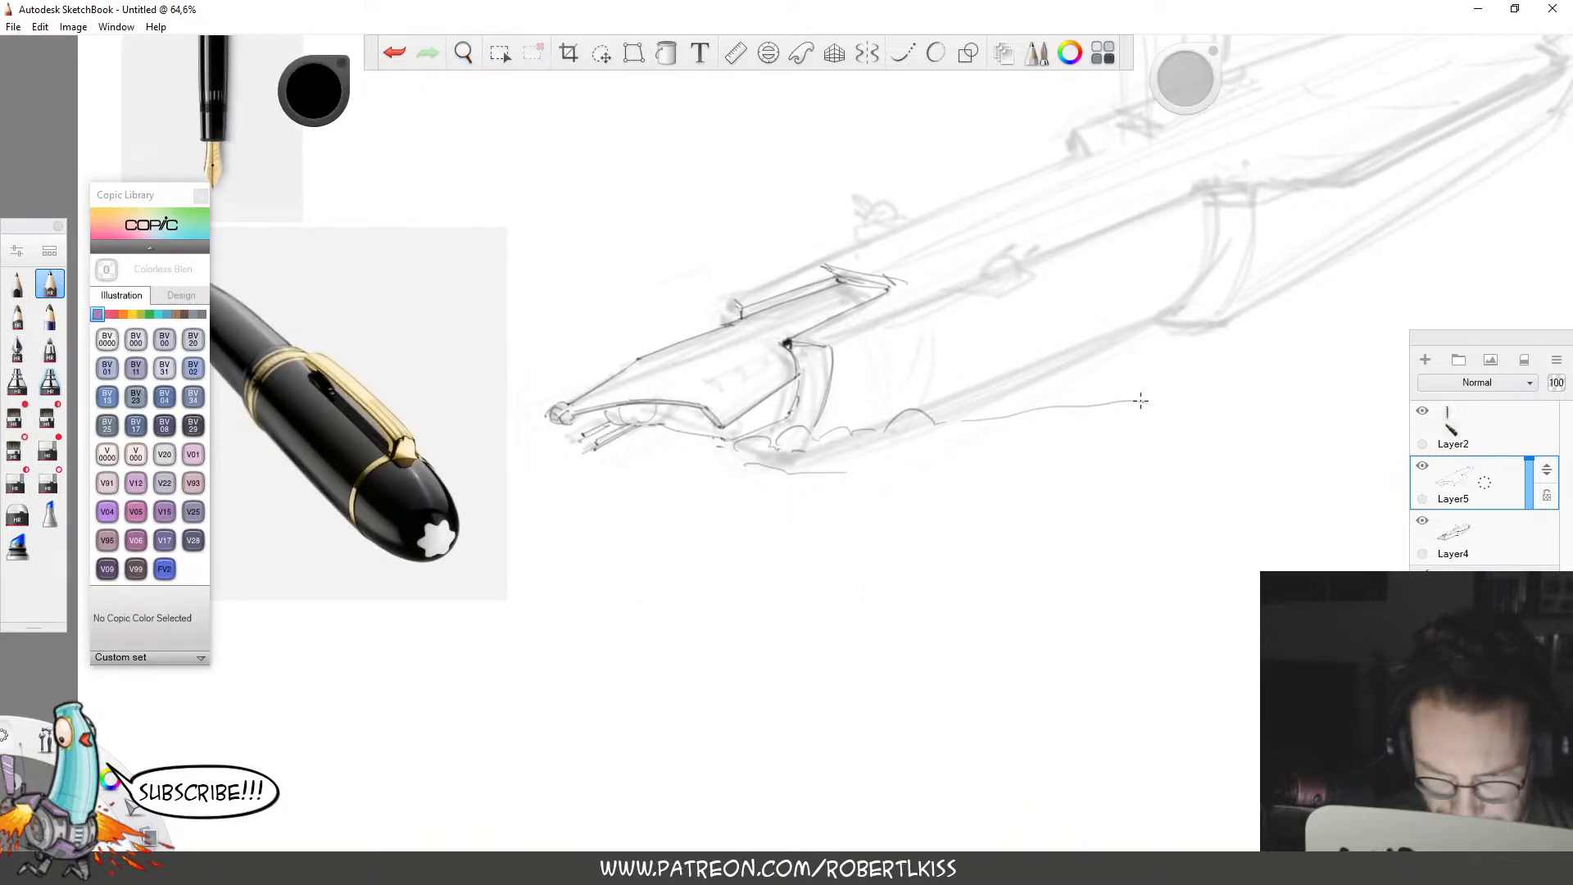
left_click_drag(857, 465, 1123, 456)
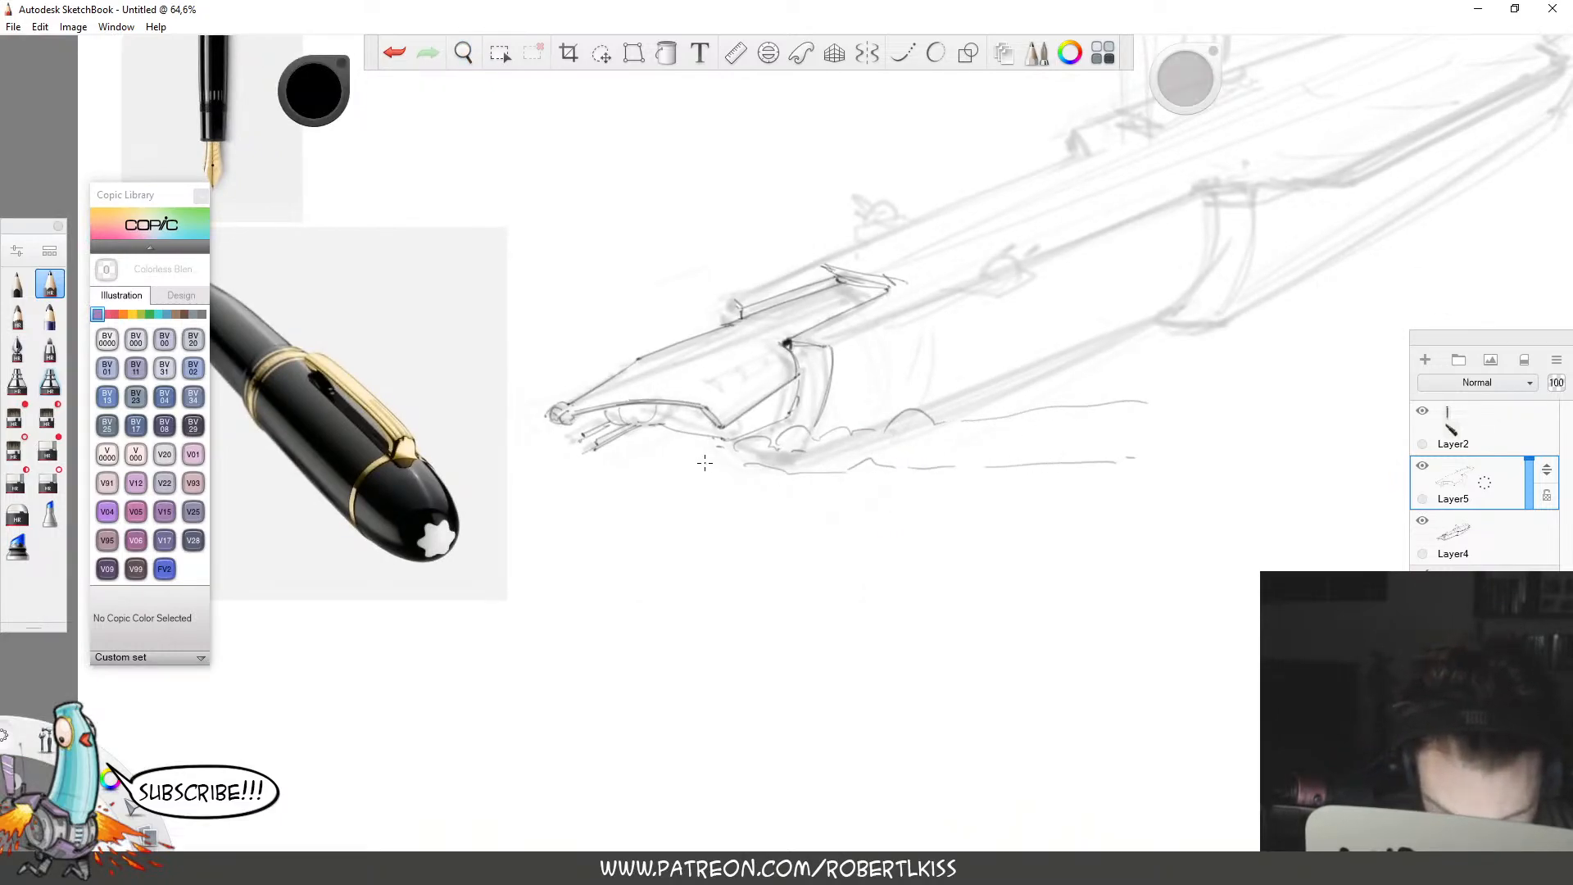
left_click_drag(791, 488, 1108, 530)
left_click_drag(821, 447, 1091, 434)
left_click_drag(934, 400, 1127, 333)
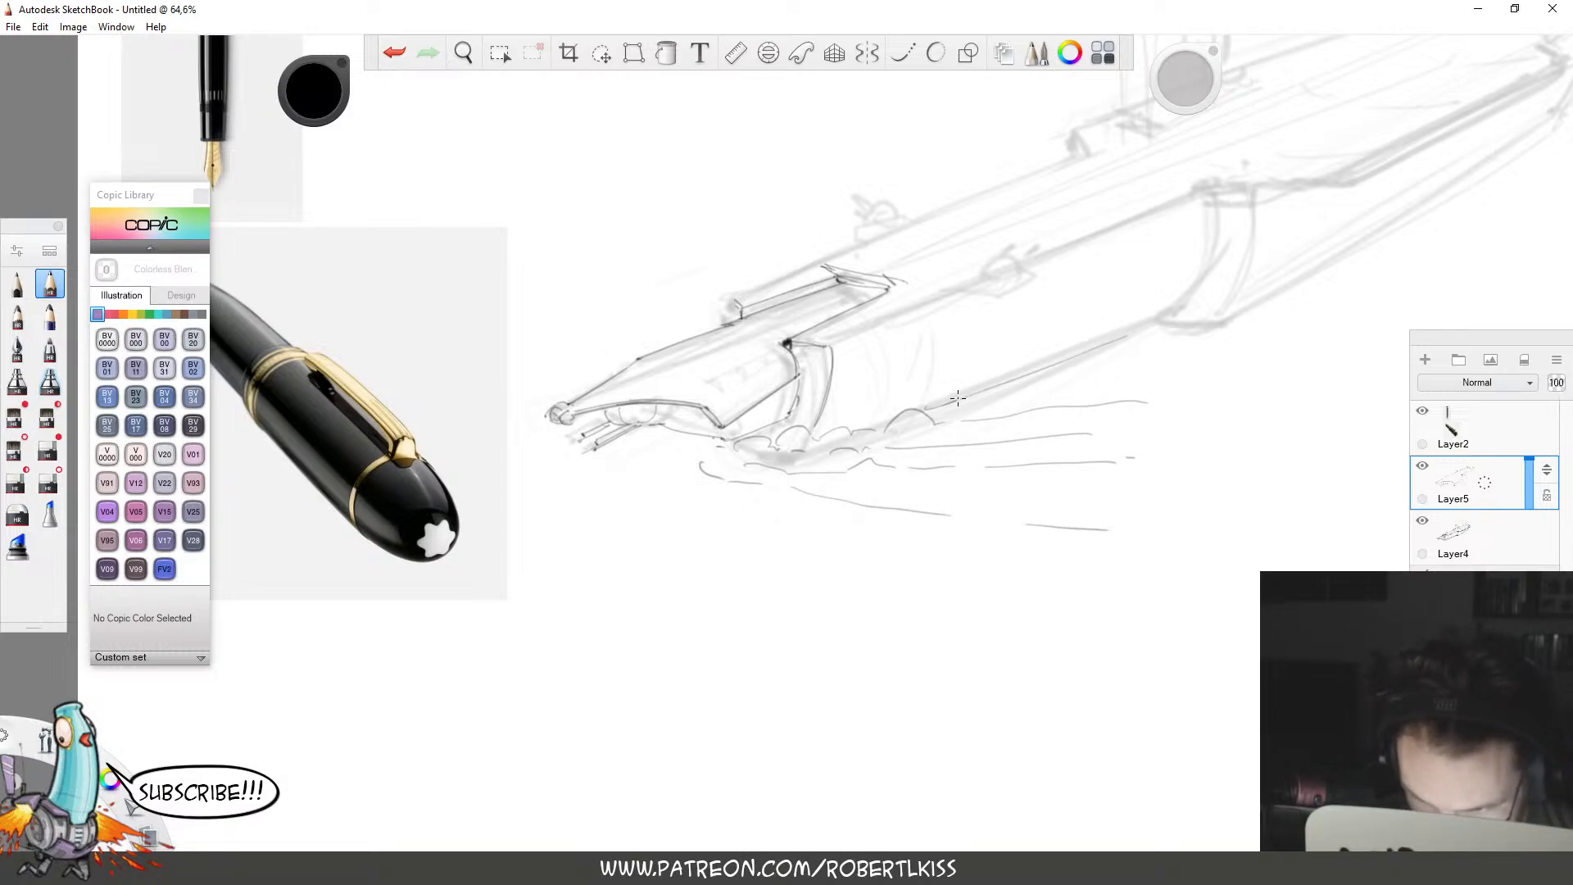
mouse_move(997, 385)
left_mouse_down()
mouse_move(1088, 347)
mouse_move(927, 499)
mouse_move(842, 502)
left_mouse_up()
Hide the rough sketch on Layer4 to check the line art alone, and show it again.
key("space")
left_click(1424, 522)
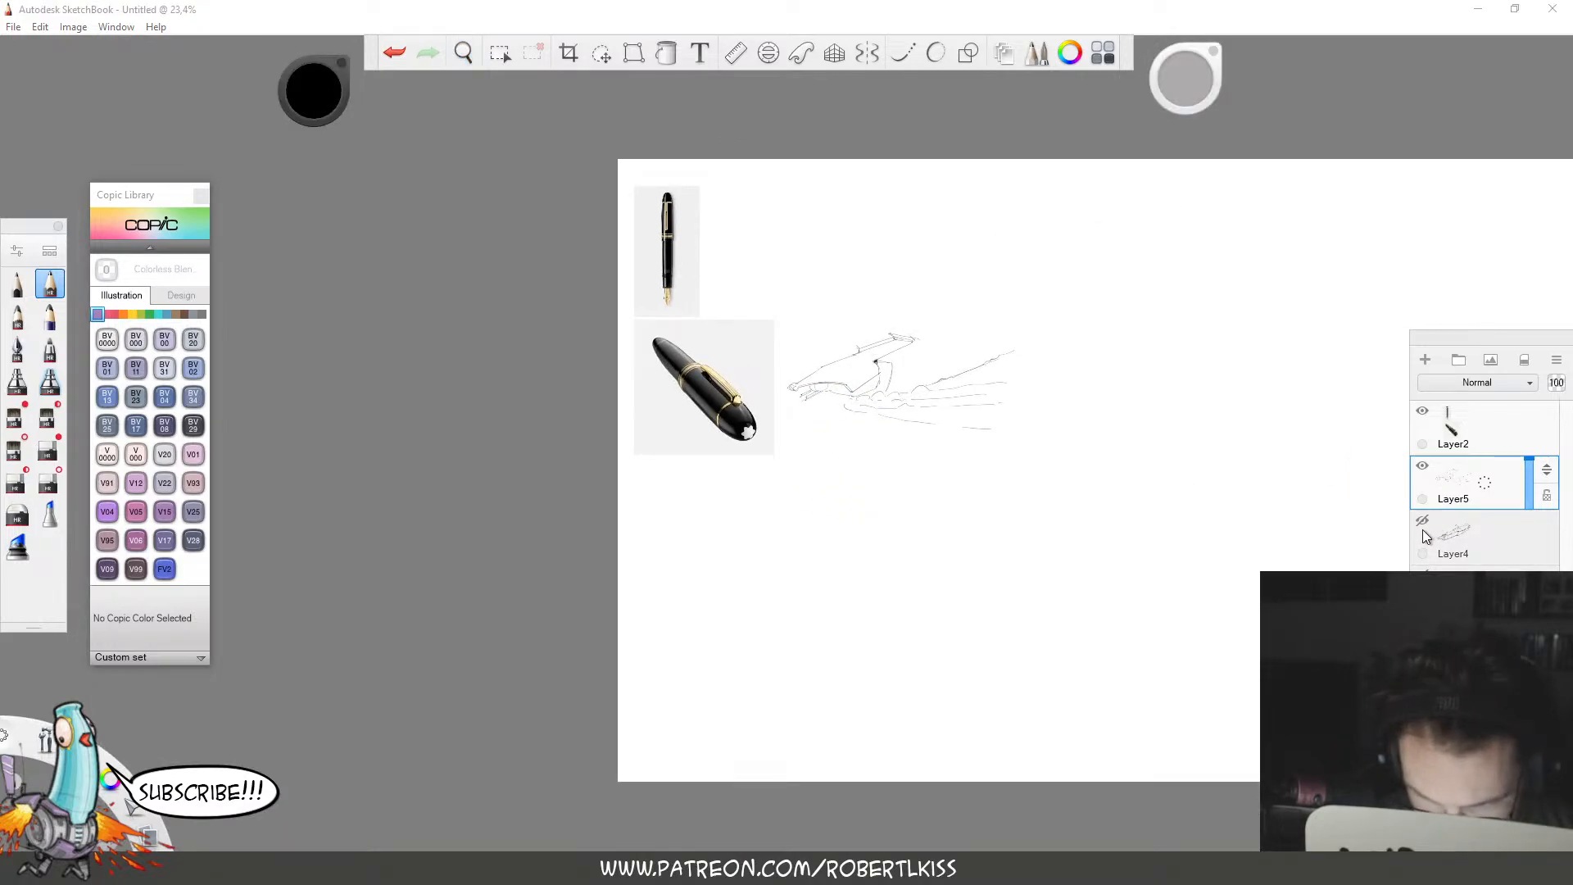
left_click(1424, 522)
Trace the long straight near-side deck edge from behind the collar to the midship corner.
key("space")
left_click_drag(942, 368, 1158, 424)
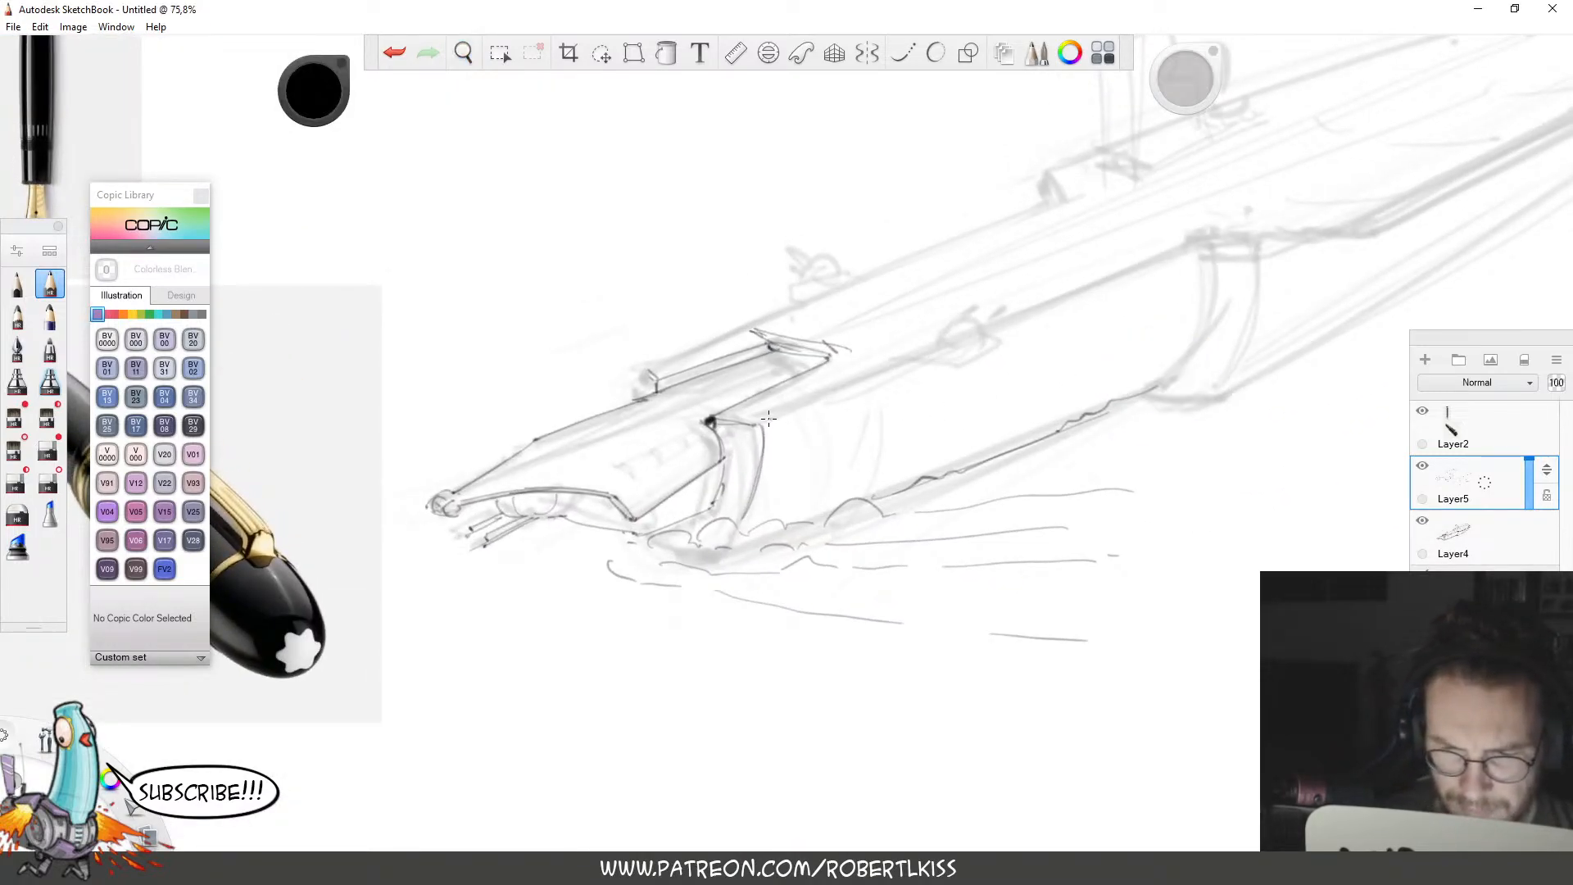
left_click_drag(758, 425, 1191, 246)
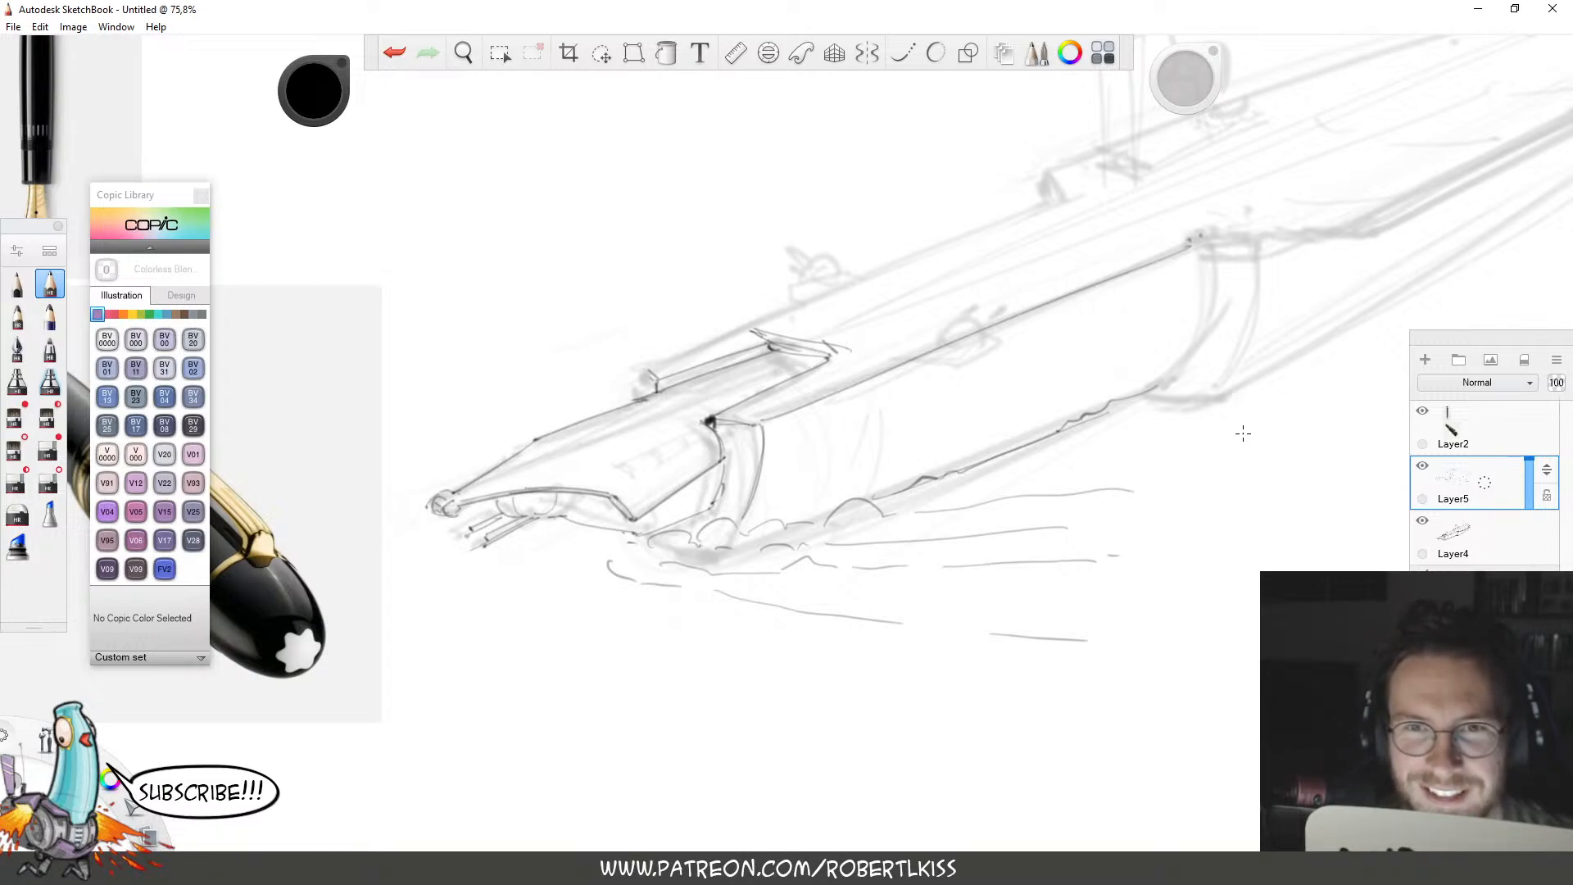
Trace the far deck edge to midship and across to the near corner, erasing the overhanging lines at the housing's rear.
key("space")
mouse_move(1369, 316)
left_mouse_down()
mouse_move(1366, 256)
mouse_move(1024, 414)
left_mouse_up()
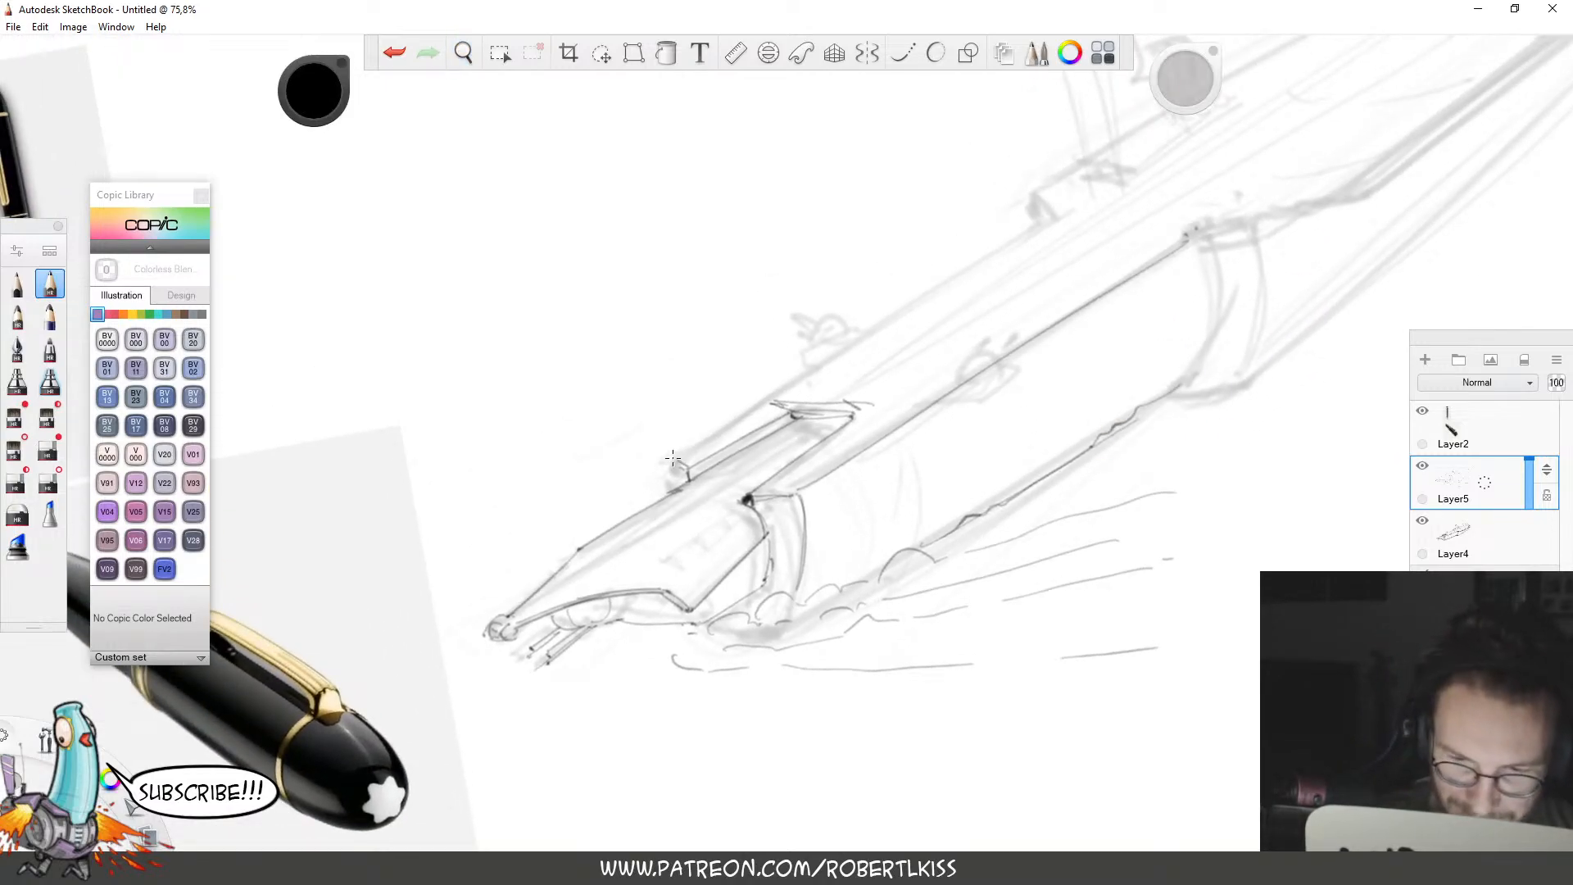
left_click_drag(669, 457, 988, 257)
key("e")
left_click_drag(769, 399, 875, 401)
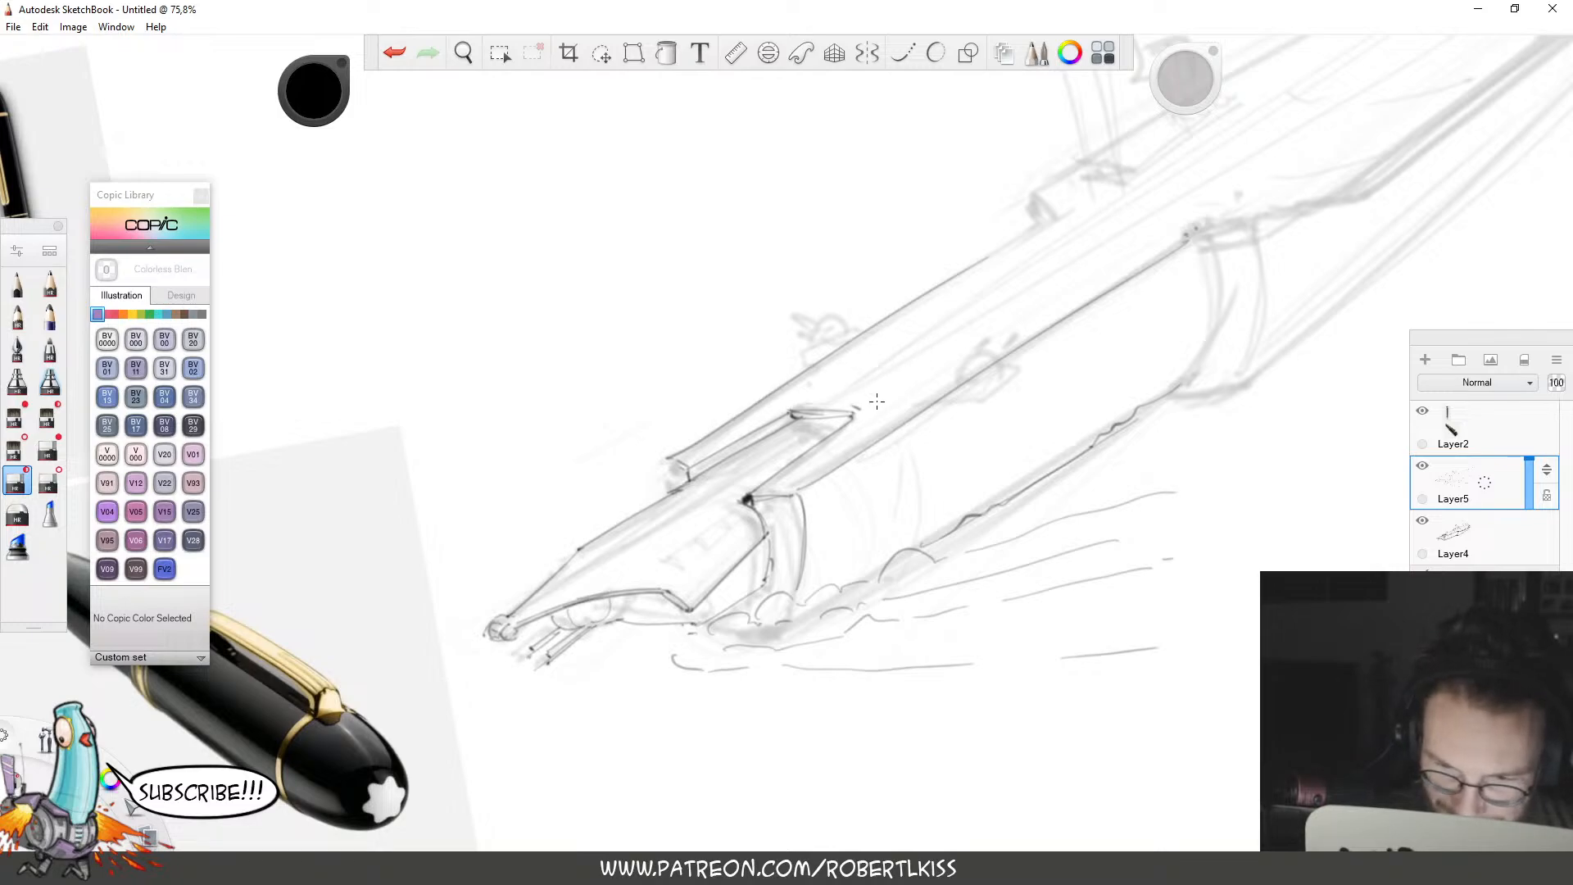
key("e")
mouse_move(671, 457)
left_mouse_down()
mouse_move(1022, 239)
mouse_move(1226, 222)
left_mouse_up()
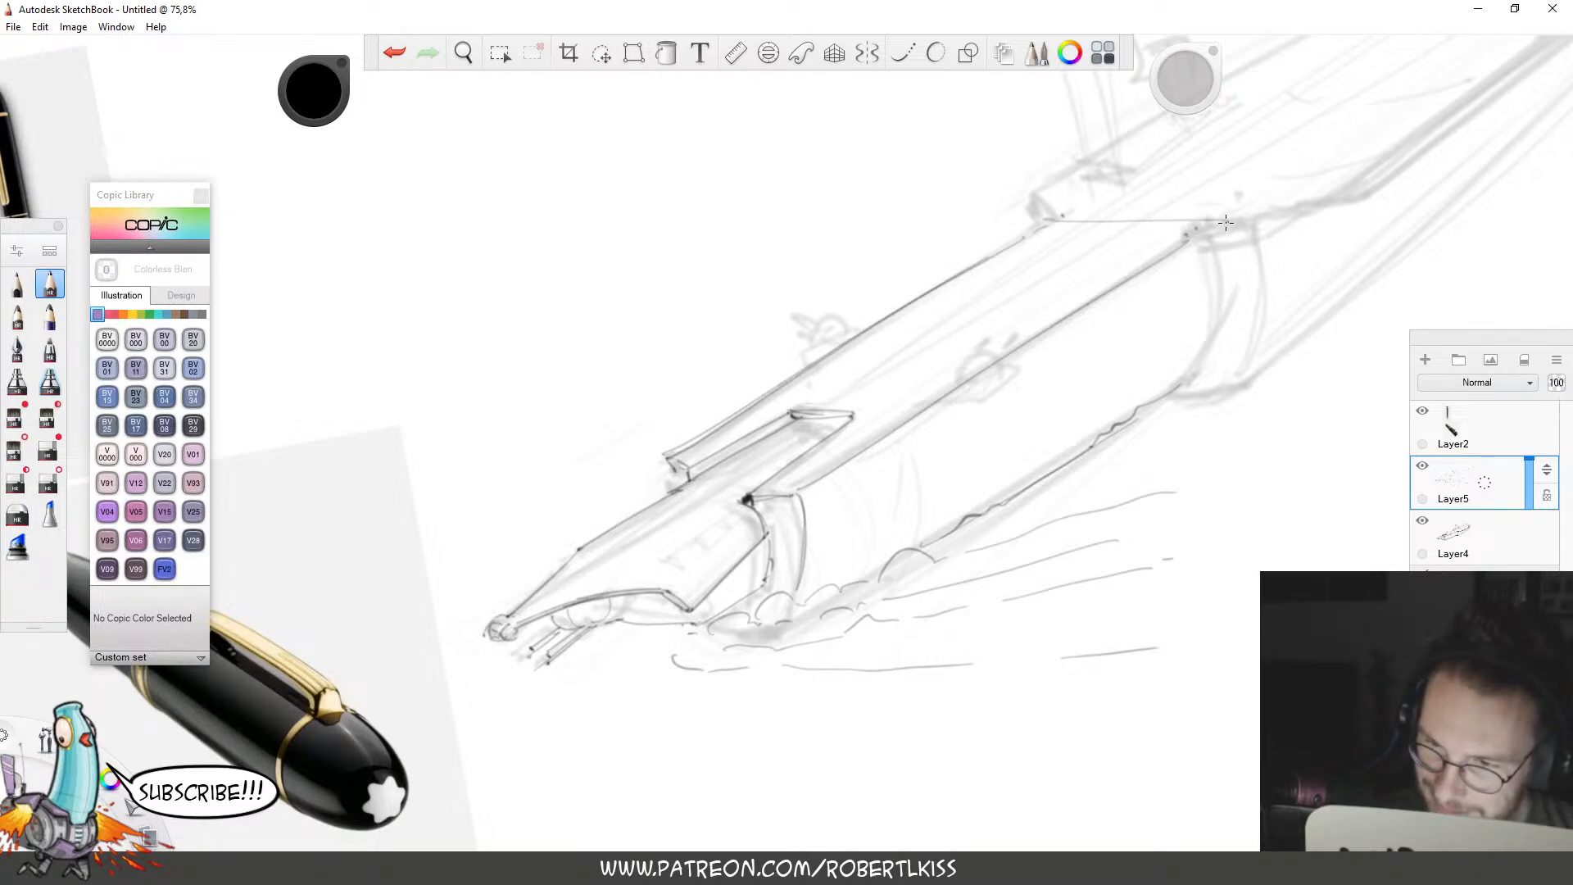
Draw the aft deck's short front corner and the stepped near edge running back from the midship corner.
key("space")
left_click_drag(1198, 351, 1064, 431)
key("e")
mouse_move(1116, 299)
left_mouse_down()
mouse_move(1085, 298)
mouse_move(1189, 272)
left_mouse_up()
key("e")
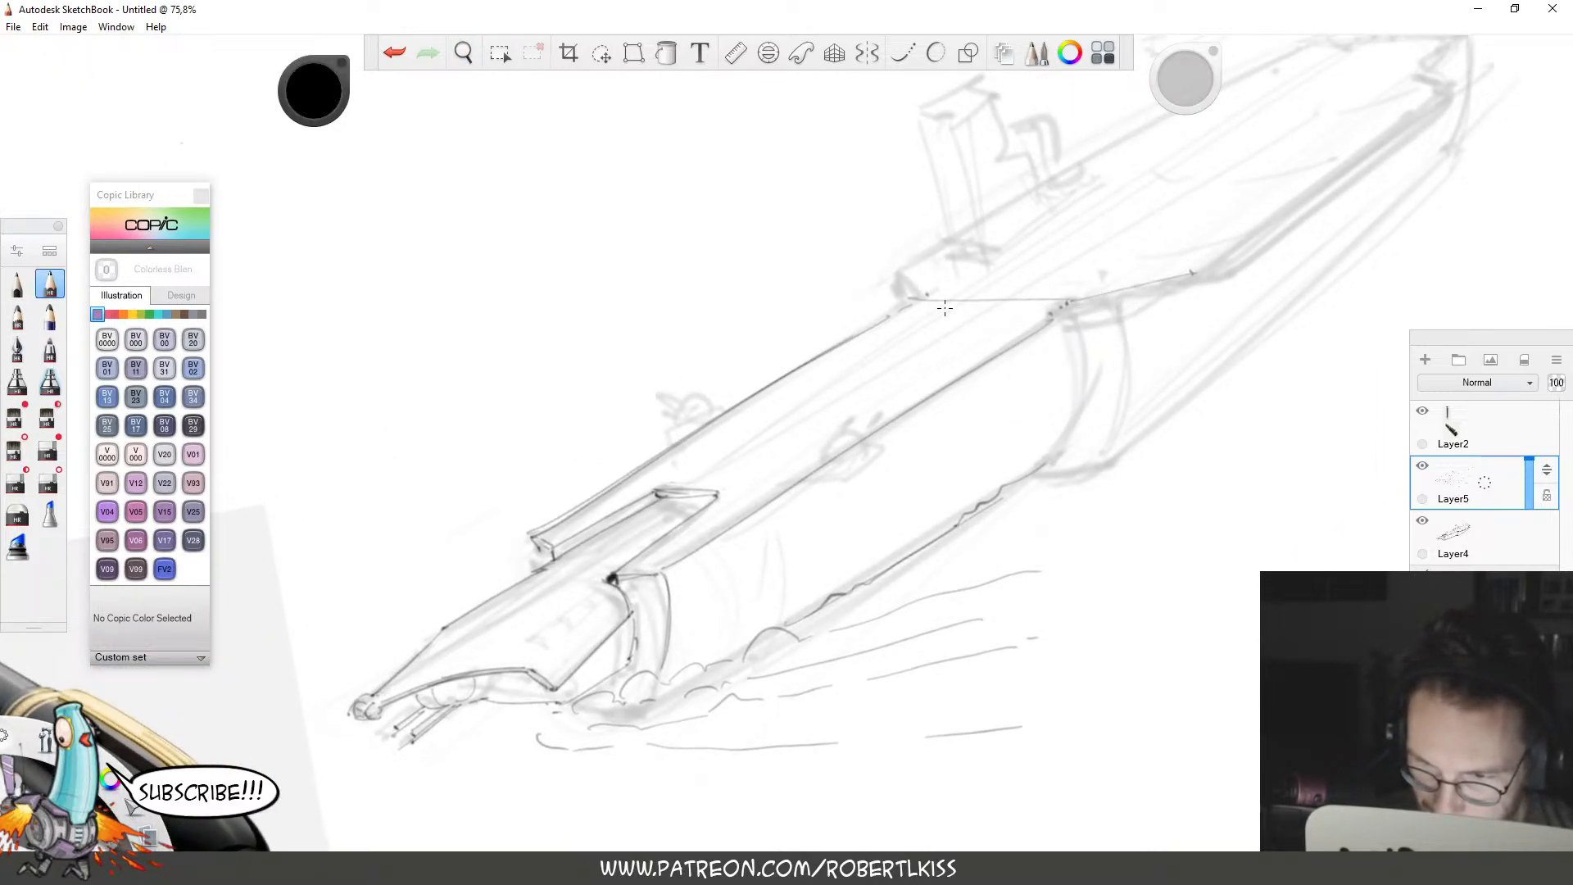
key("e")
key("e")
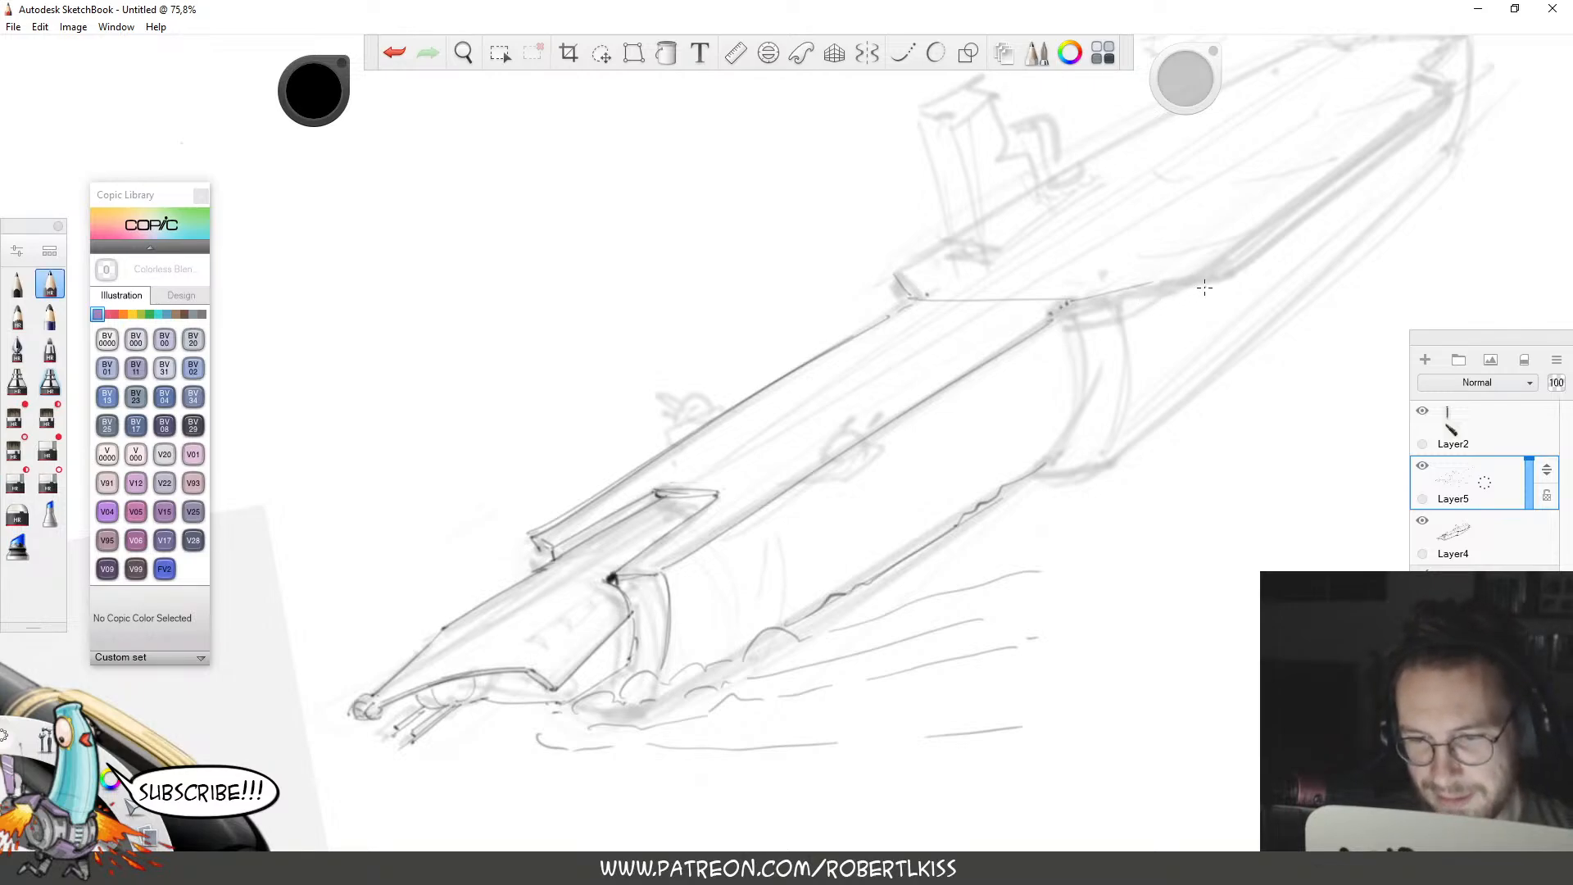
left_click_drag(1071, 301, 1175, 271)
key("space")
left_click_drag(1158, 418, 955, 499)
left_click_drag(973, 352, 1021, 347)
key("space")
left_click_drag(1114, 384, 953, 479)
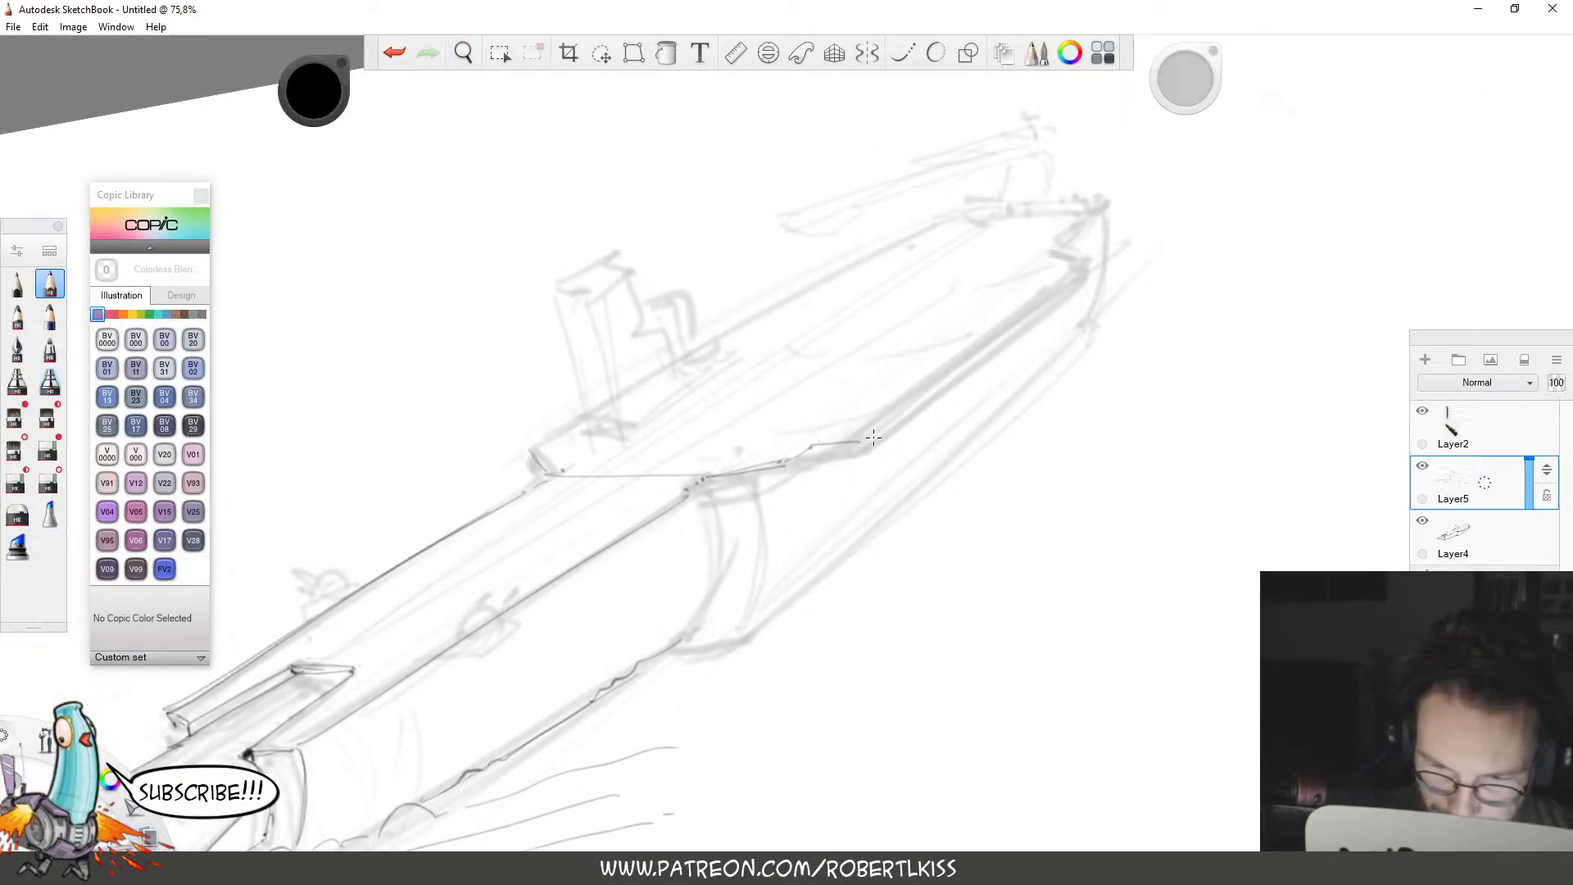
Outline the aft deck along its near edge, the notch at the stern and its long far edge.
left_click_drag(860, 445, 1072, 277)
key("ctrl+z")
mouse_move(860, 443)
left_mouse_down()
mouse_move(1088, 269)
mouse_move(1096, 212)
left_mouse_up()
mouse_move(534, 446)
left_mouse_down()
mouse_move(910, 233)
mouse_move(1096, 205)
mouse_move(1108, 310)
left_mouse_up()
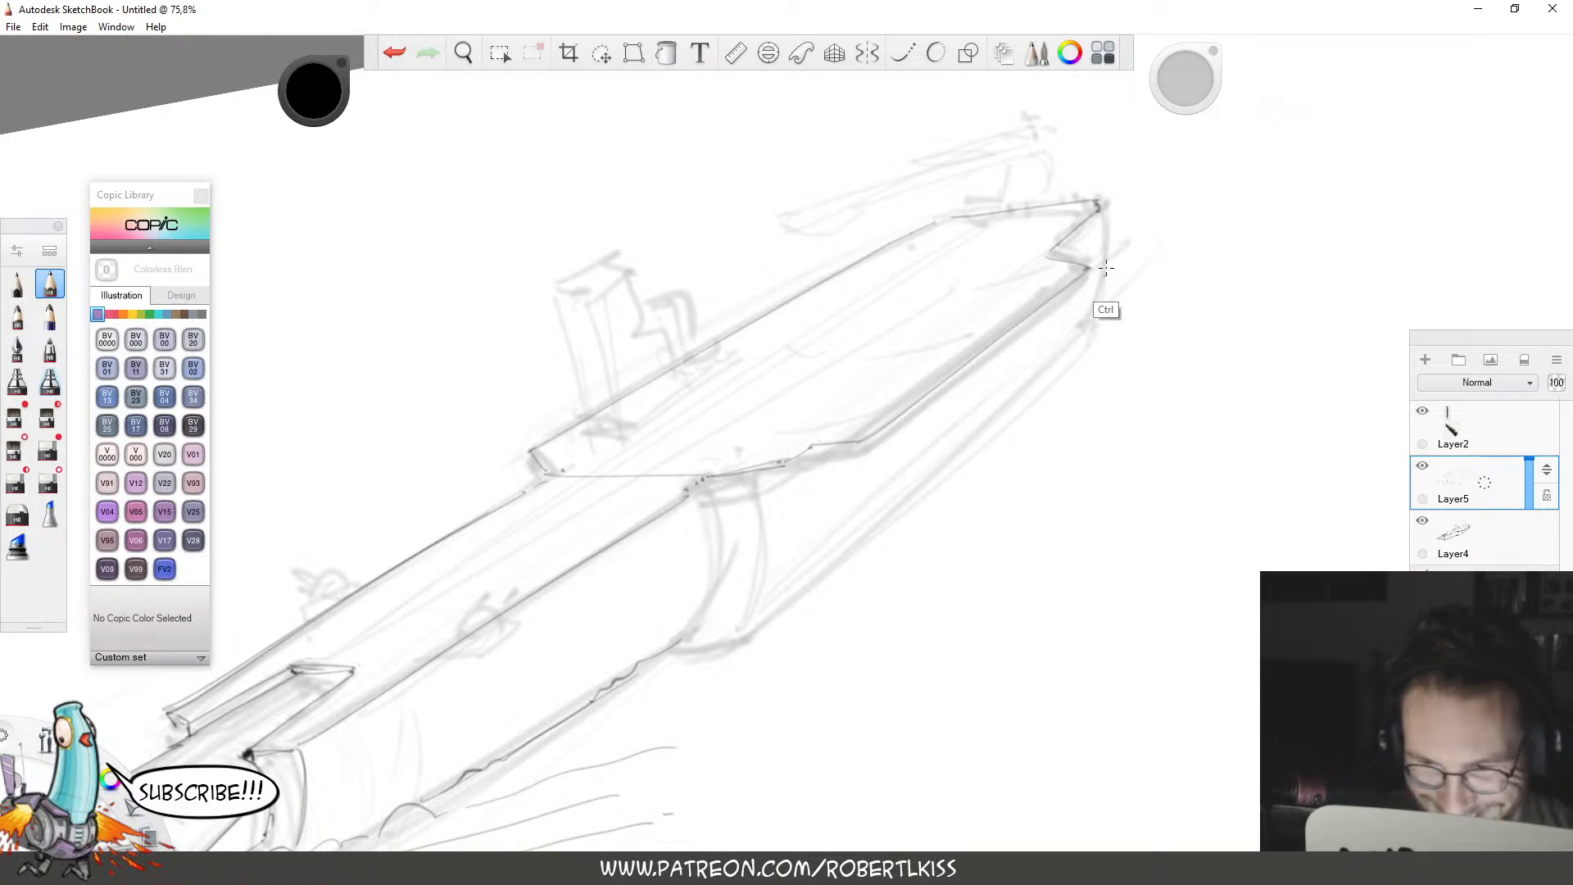
Undo the aft deck's stern edge and redraw it as a straight line closing the outline at the stern corner.
key("ctrl+z")
key("ctrl+z")
left_click_drag(959, 213, 1089, 212)
key("space")
left_click_drag(983, 457, 1030, 382)
key("ctrl+z")
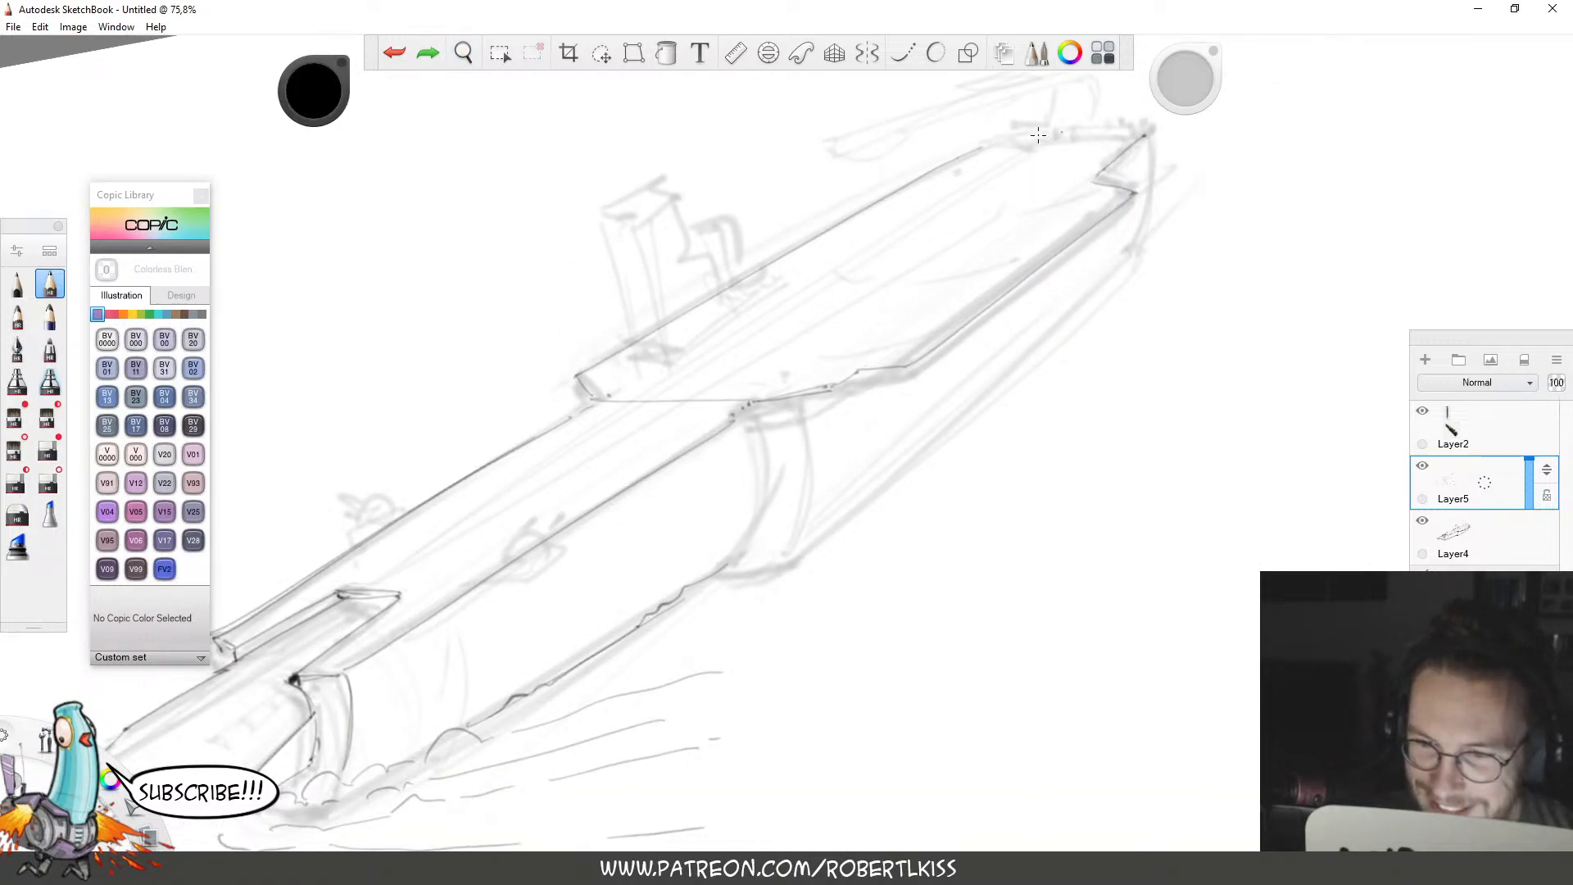
left_click_drag(1001, 139, 1152, 119)
key("ctrl+z")
left_click_drag(1016, 137, 1145, 131)
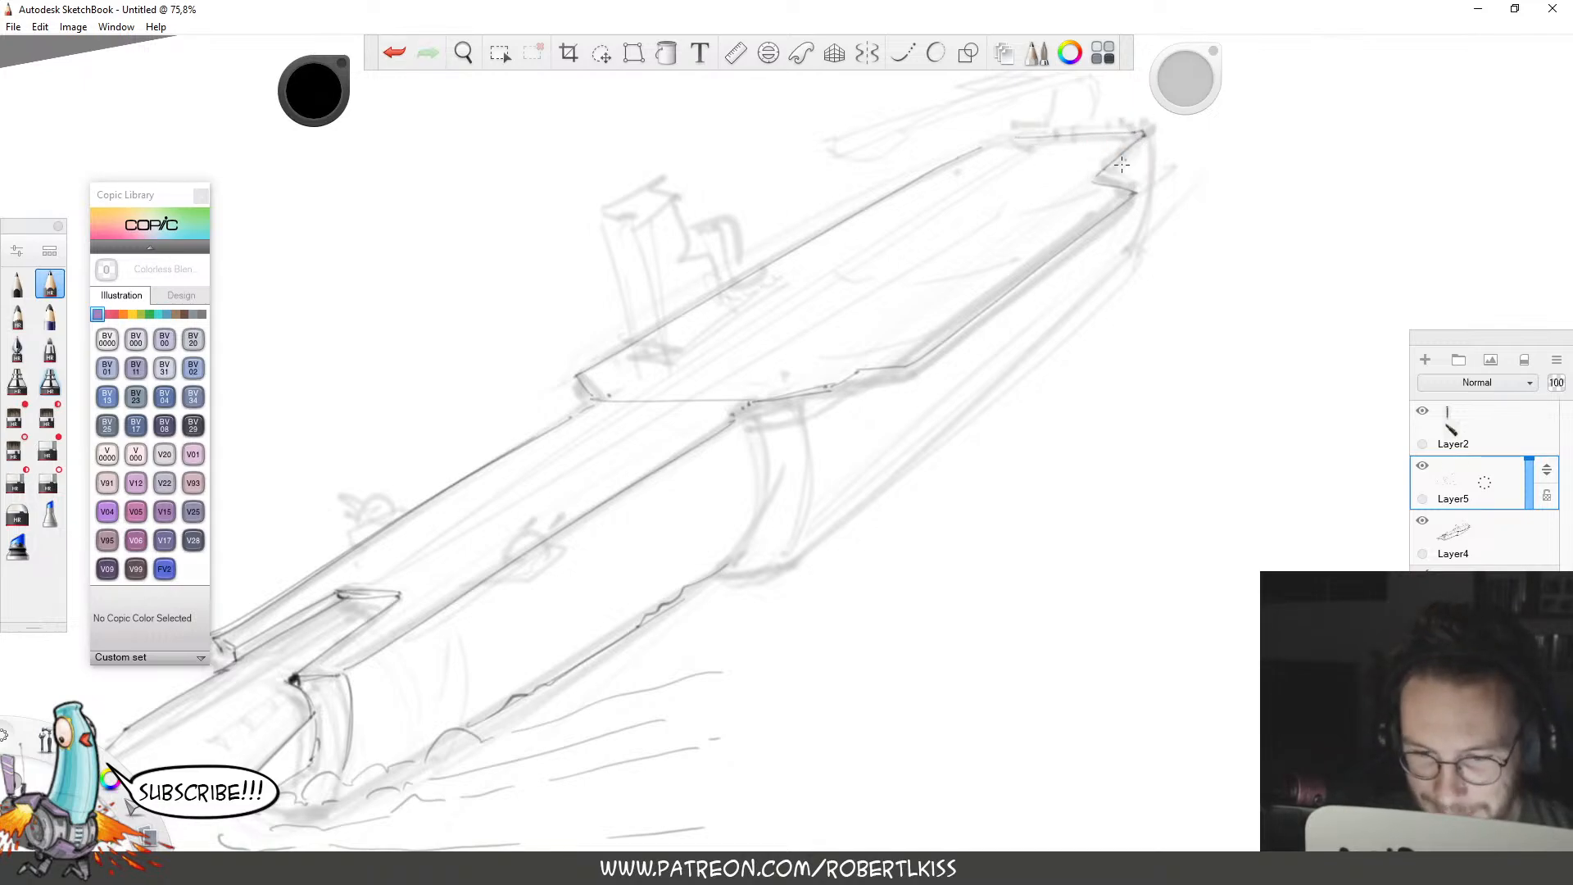
Draw two curved hull lines down from the midship step and erase the stray part of the deck edge beside them.
key("space")
left_click_drag(992, 373, 1028, 324)
left_click_drag(784, 363, 799, 449)
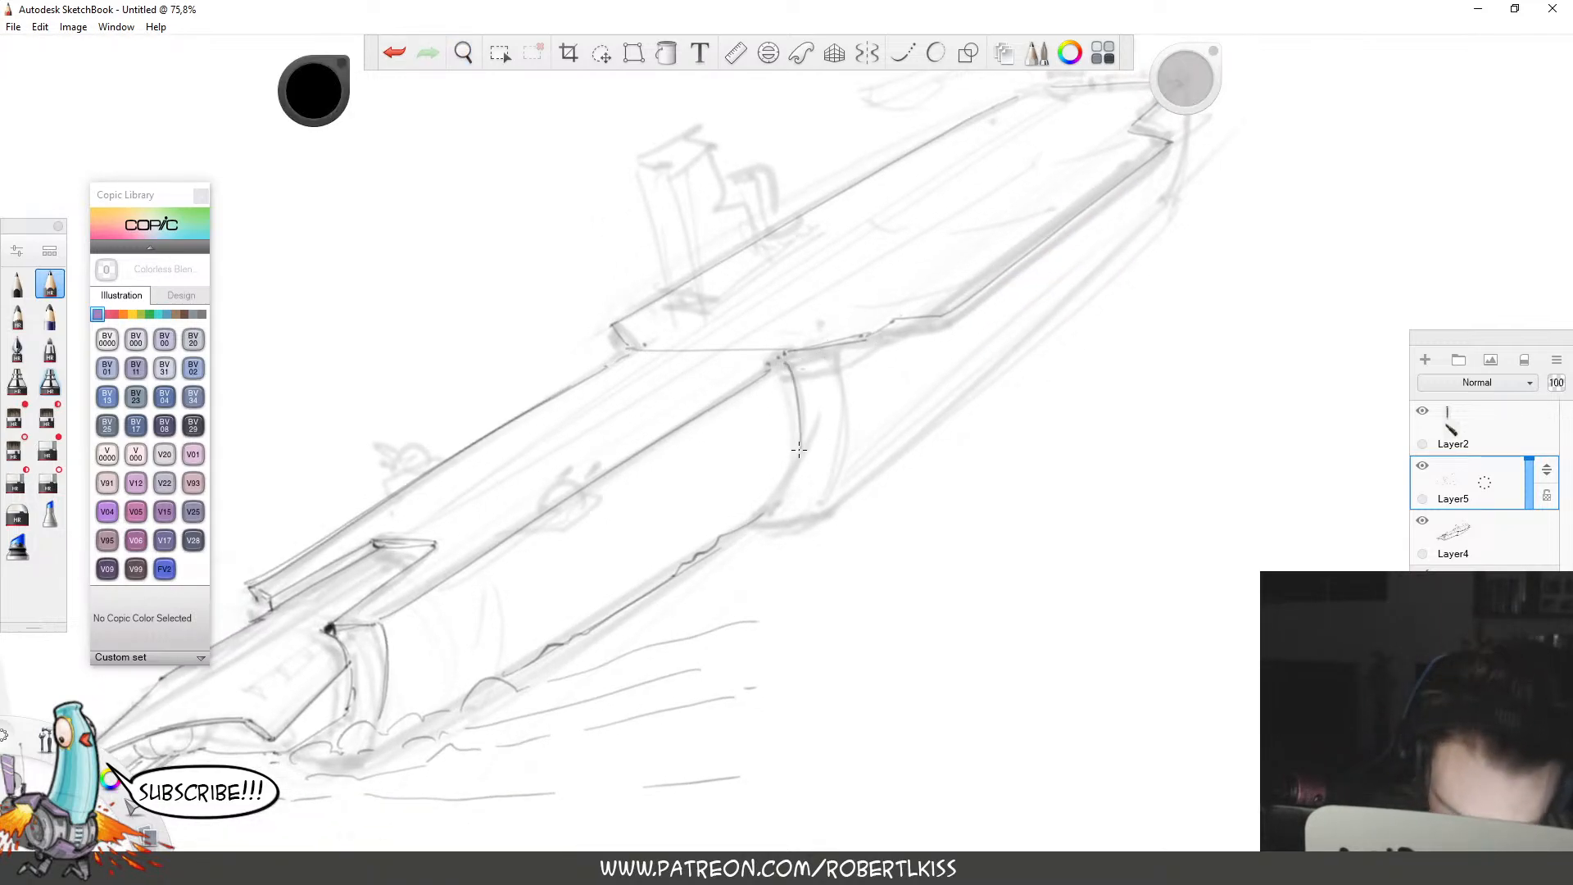
left_click_drag(844, 345, 850, 421)
key("e")
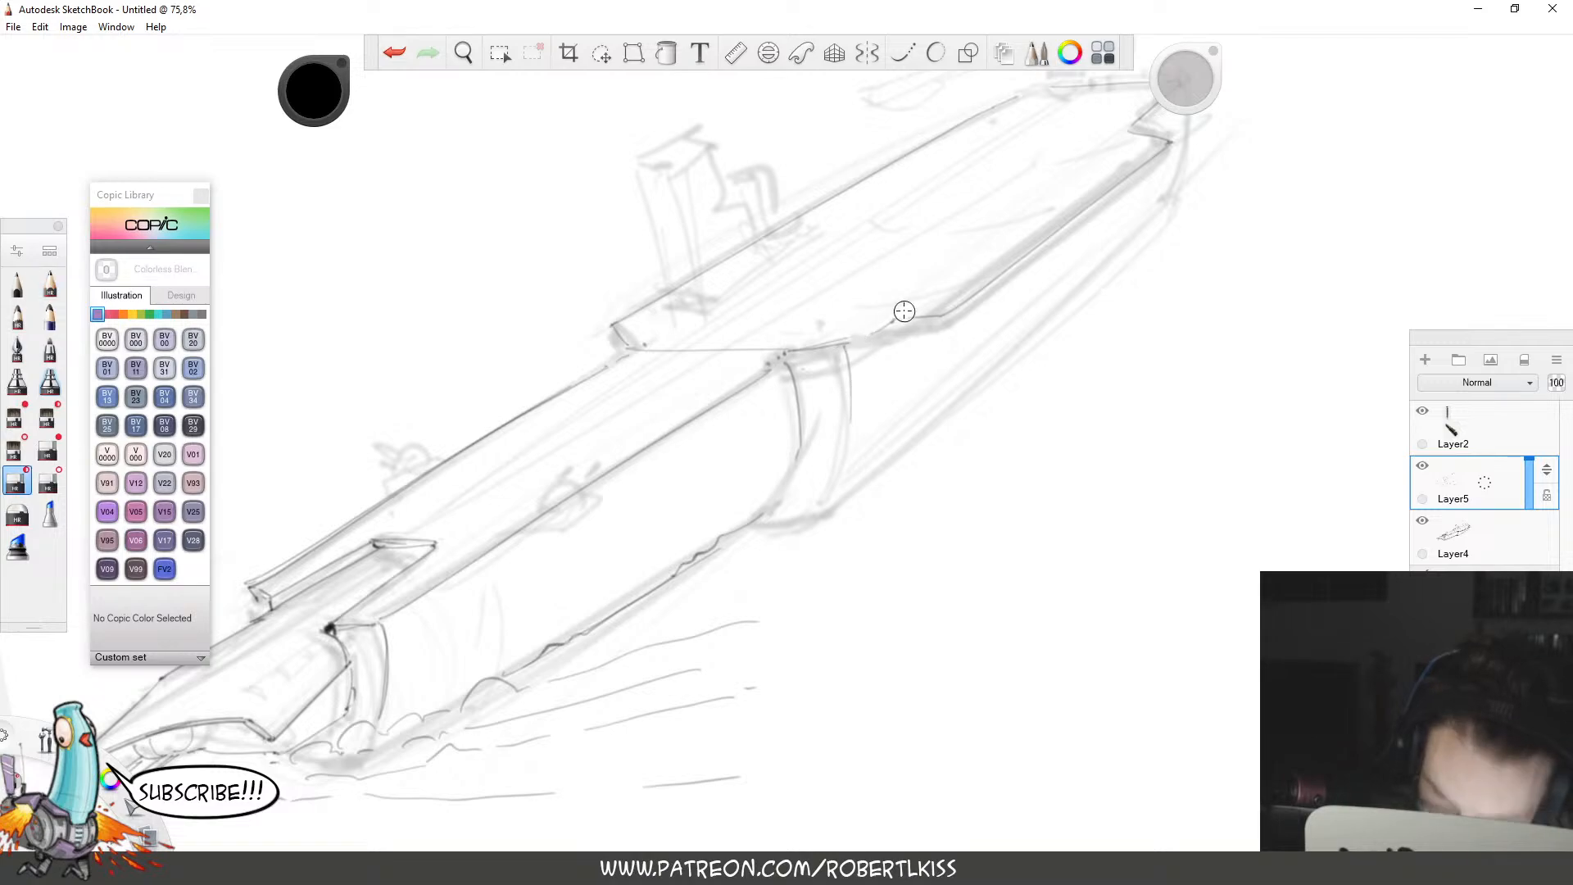
mouse_move(902, 312)
left_mouse_down()
mouse_move(848, 346)
mouse_move(947, 315)
left_mouse_up()
key("b")
Extend both curved midship lines down to the water and trace the splashes and waterline back to the stern.
key("space")
mouse_move(1045, 352)
left_mouse_down()
mouse_move(1132, 324)
mouse_move(1173, 435)
mouse_move(1179, 415)
left_mouse_up()
left_click_drag(943, 470, 1033, 410)
left_click_drag(715, 444, 769, 363)
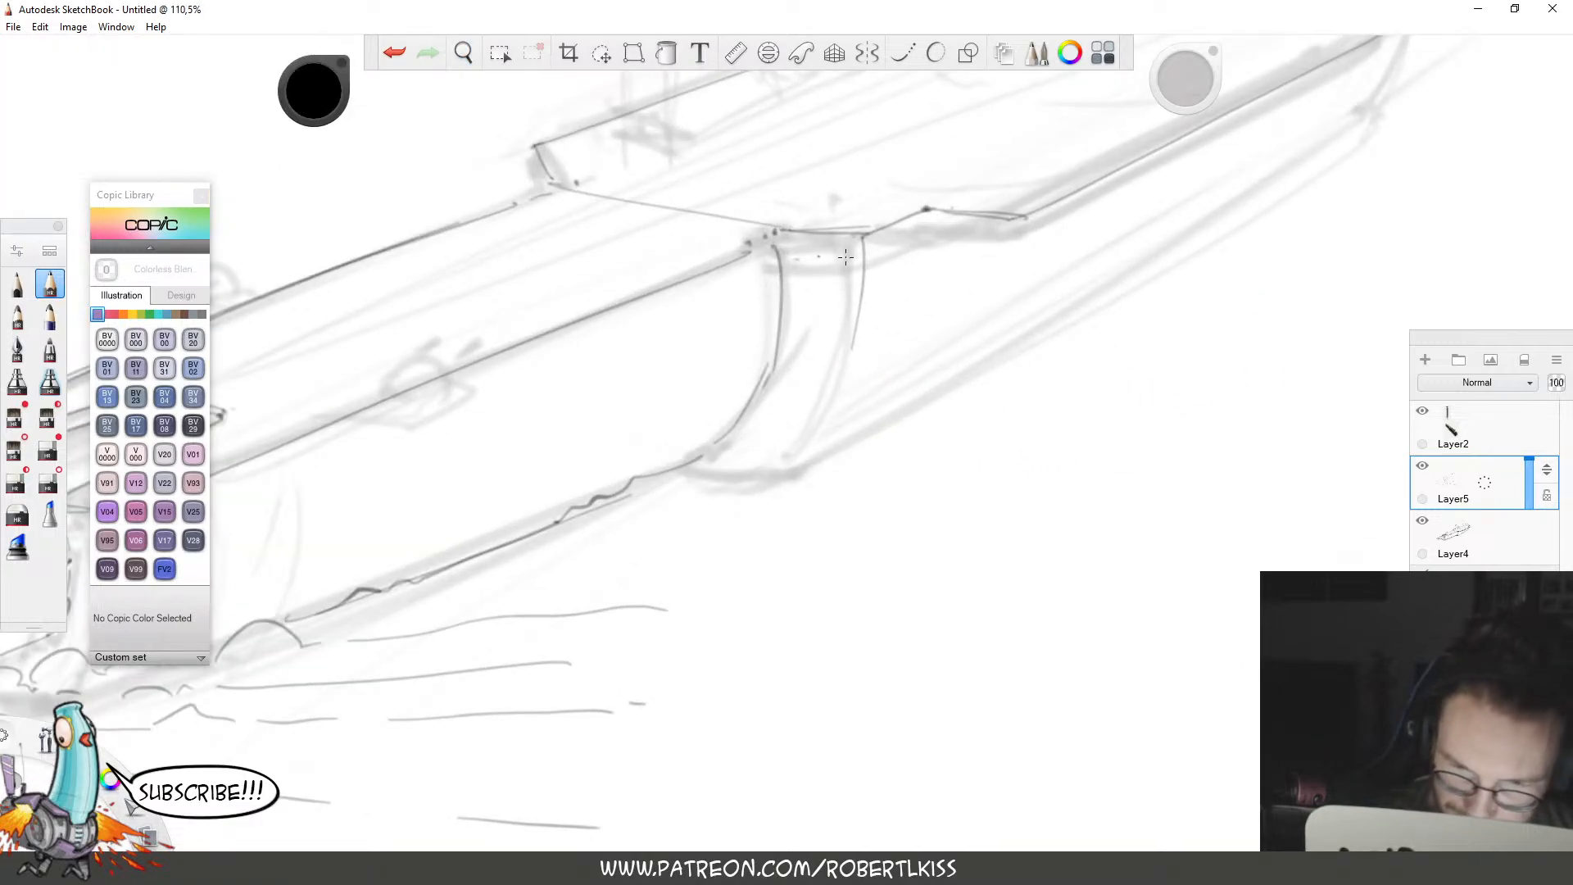
left_click_drag(799, 446, 861, 319)
mouse_move(690, 462)
left_mouse_down()
mouse_move(769, 434)
mouse_move(789, 435)
mouse_move(768, 466)
mouse_move(918, 452)
left_mouse_up()
mouse_move(790, 439)
left_mouse_down()
mouse_move(898, 411)
mouse_move(955, 352)
mouse_move(1320, 139)
mouse_move(1014, 423)
mouse_move(1028, 383)
left_mouse_up()
Double the aft deck's near edge with a parallel line and draw the curved stern down to the waterline.
key("space")
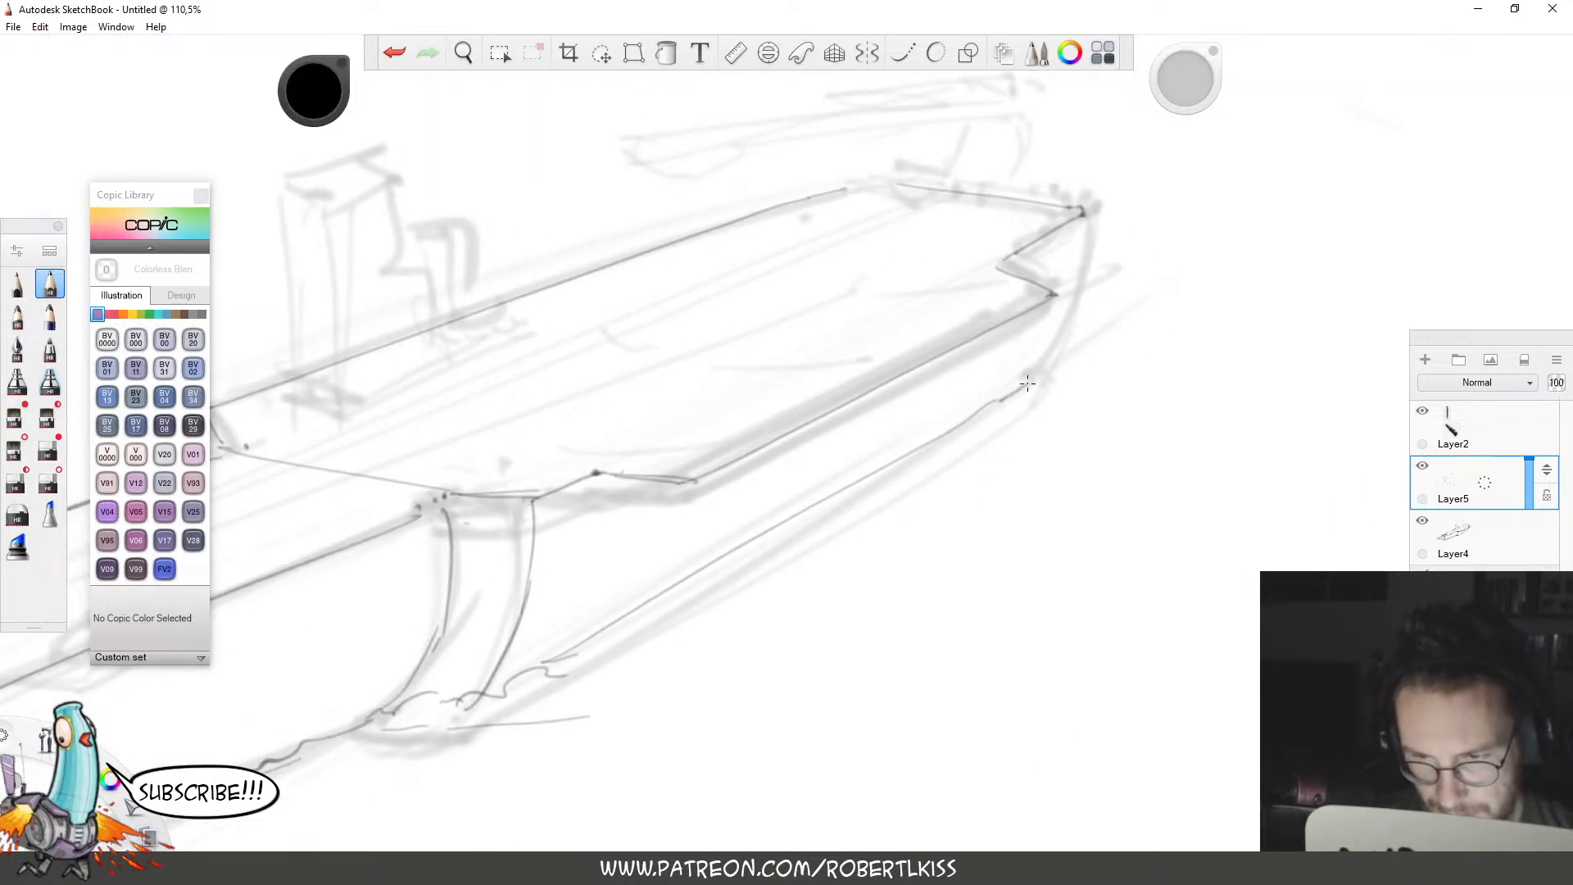
mouse_move(599, 479)
left_mouse_down()
mouse_move(685, 492)
mouse_move(598, 473)
mouse_move(699, 486)
mouse_move(1057, 293)
left_mouse_up()
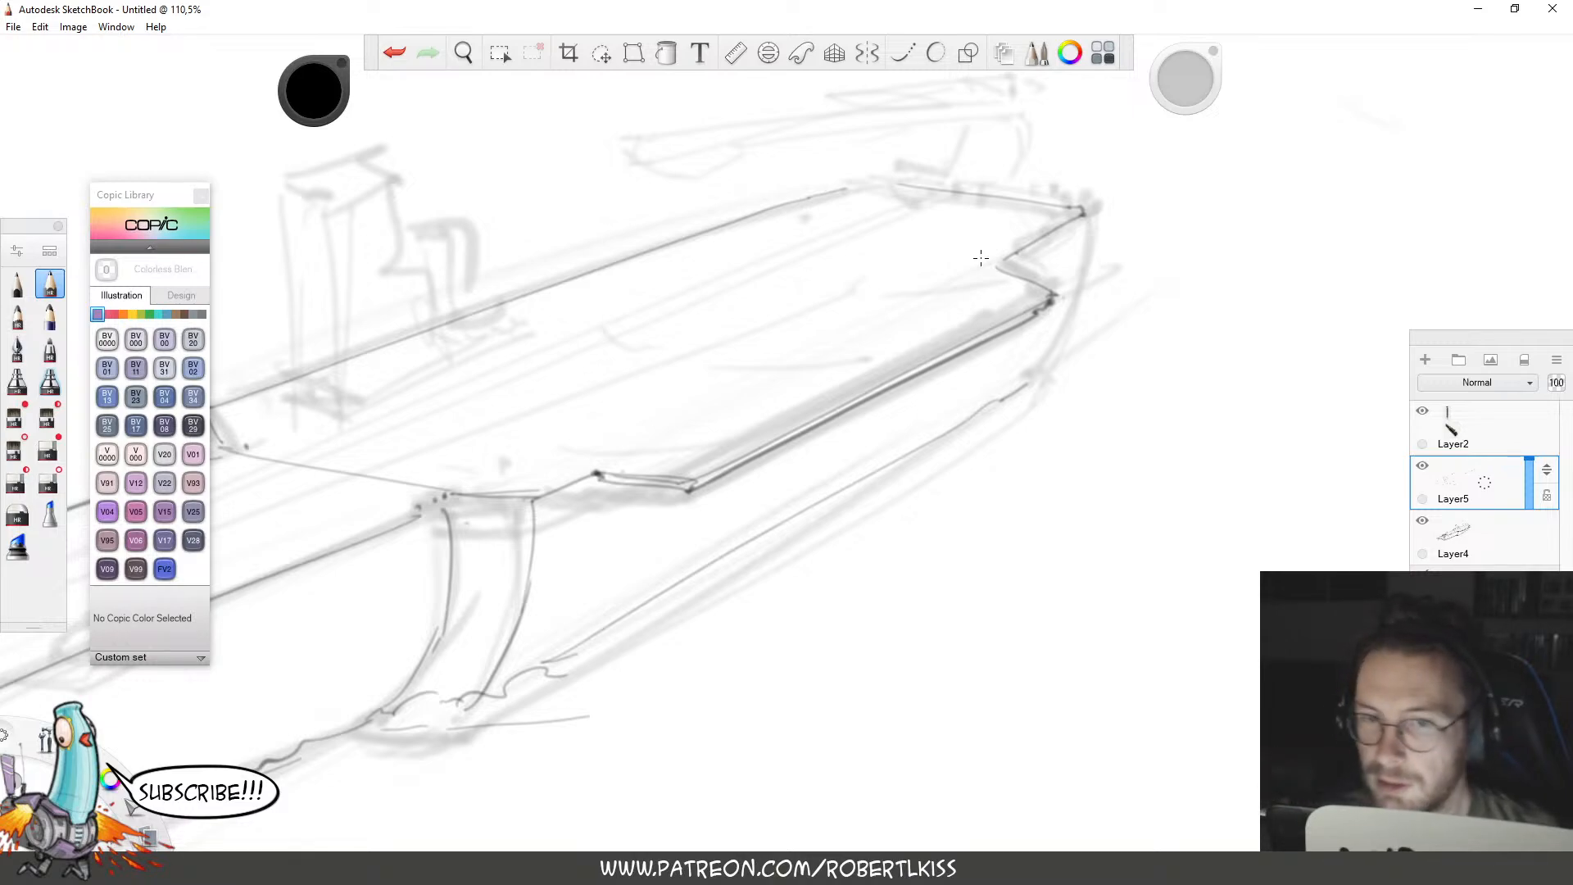
left_click_drag(1088, 227, 1036, 362)
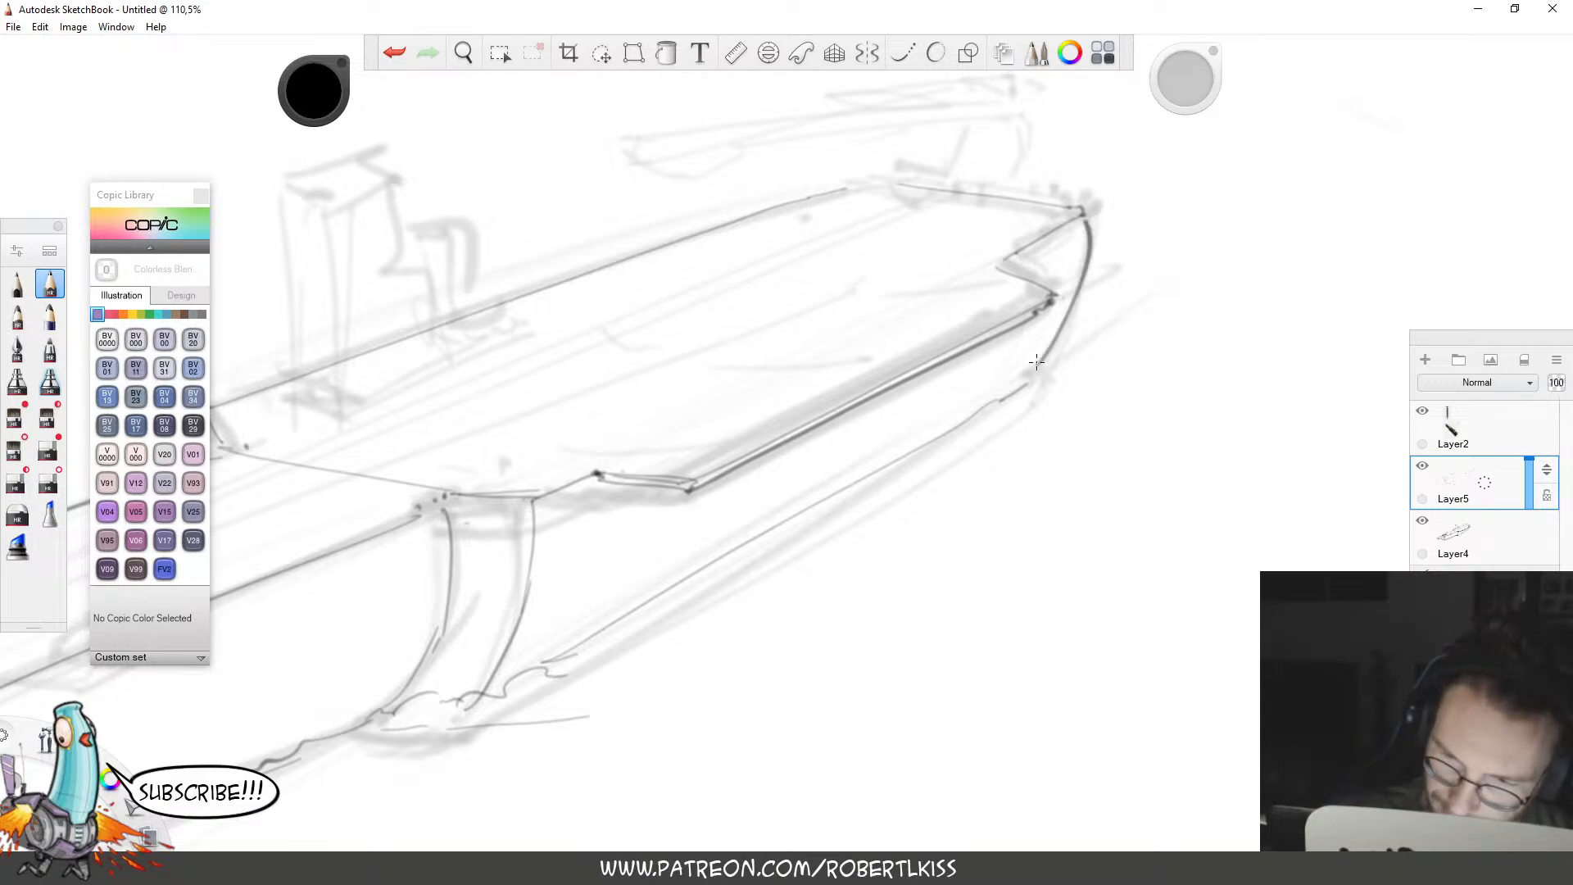
Outline the bridge tower's base on the aft deck and double its long side edge.
key("space")
left_click_drag(1027, 542, 1121, 584)
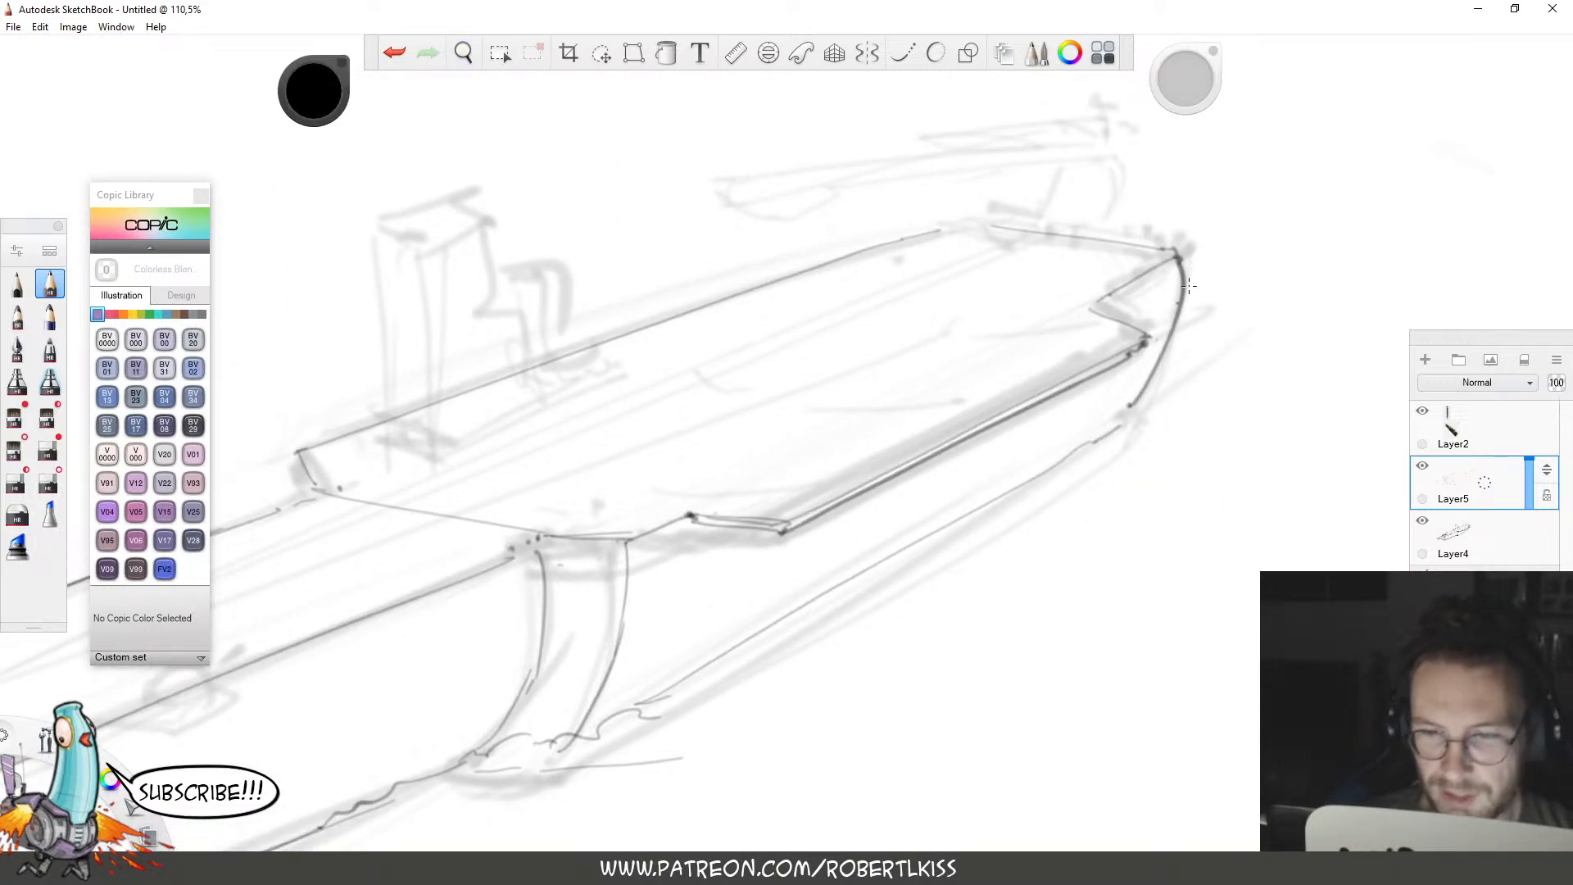
key("space")
left_click_drag(566, 664, 483, 713)
left_click_drag(776, 664, 1201, 327)
key("space")
left_click_drag(943, 447, 788, 626)
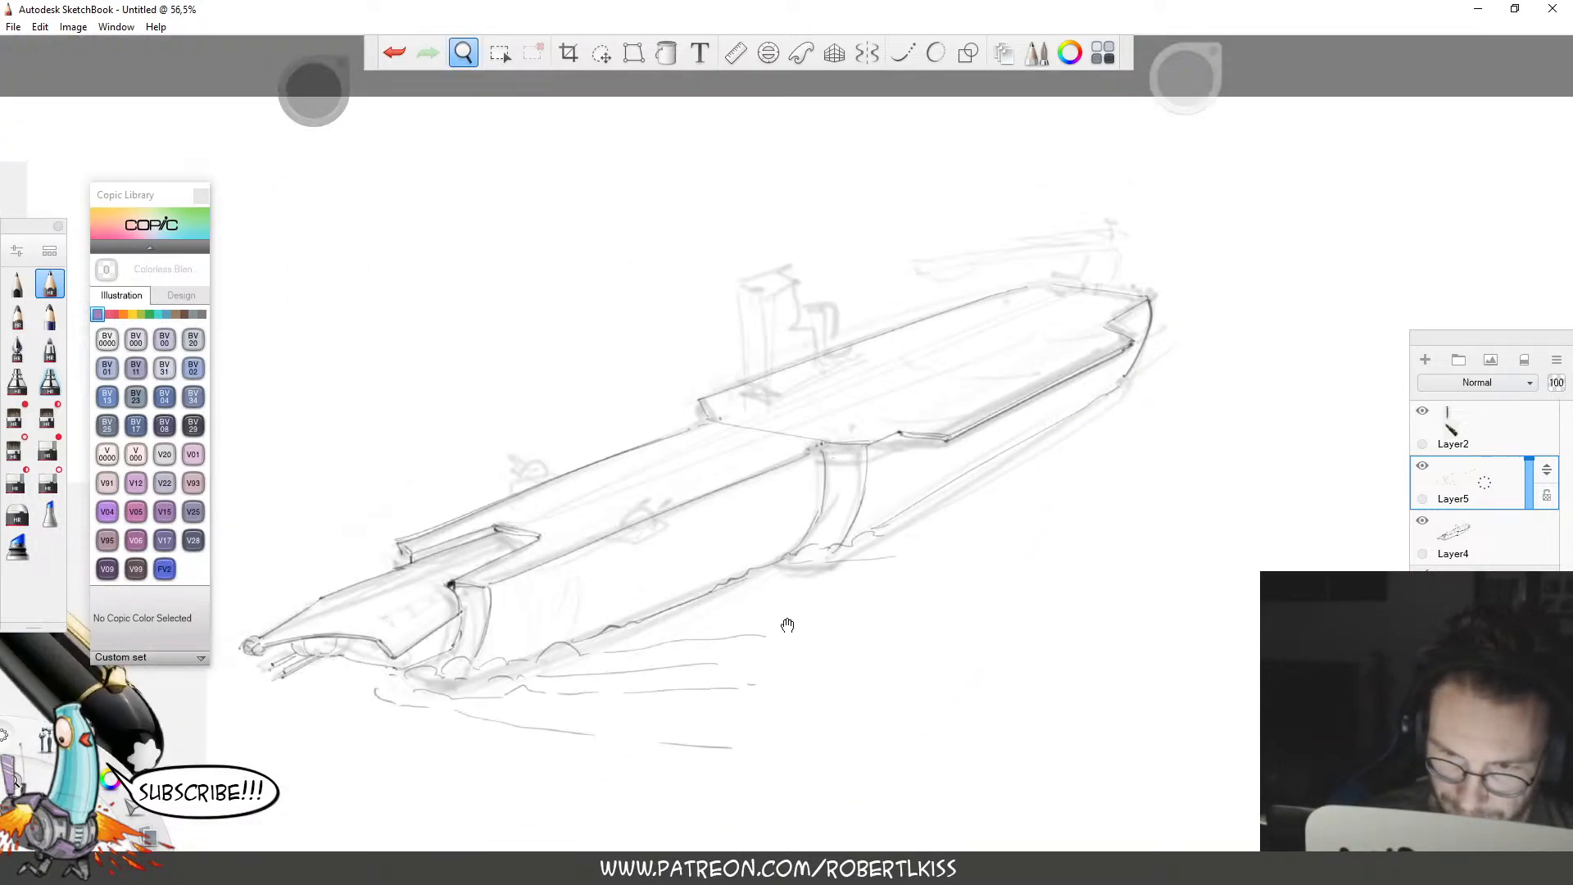
key("space")
mouse_move(754, 381)
left_mouse_down()
mouse_move(903, 363)
mouse_move(759, 427)
mouse_move(904, 360)
left_mouse_up()
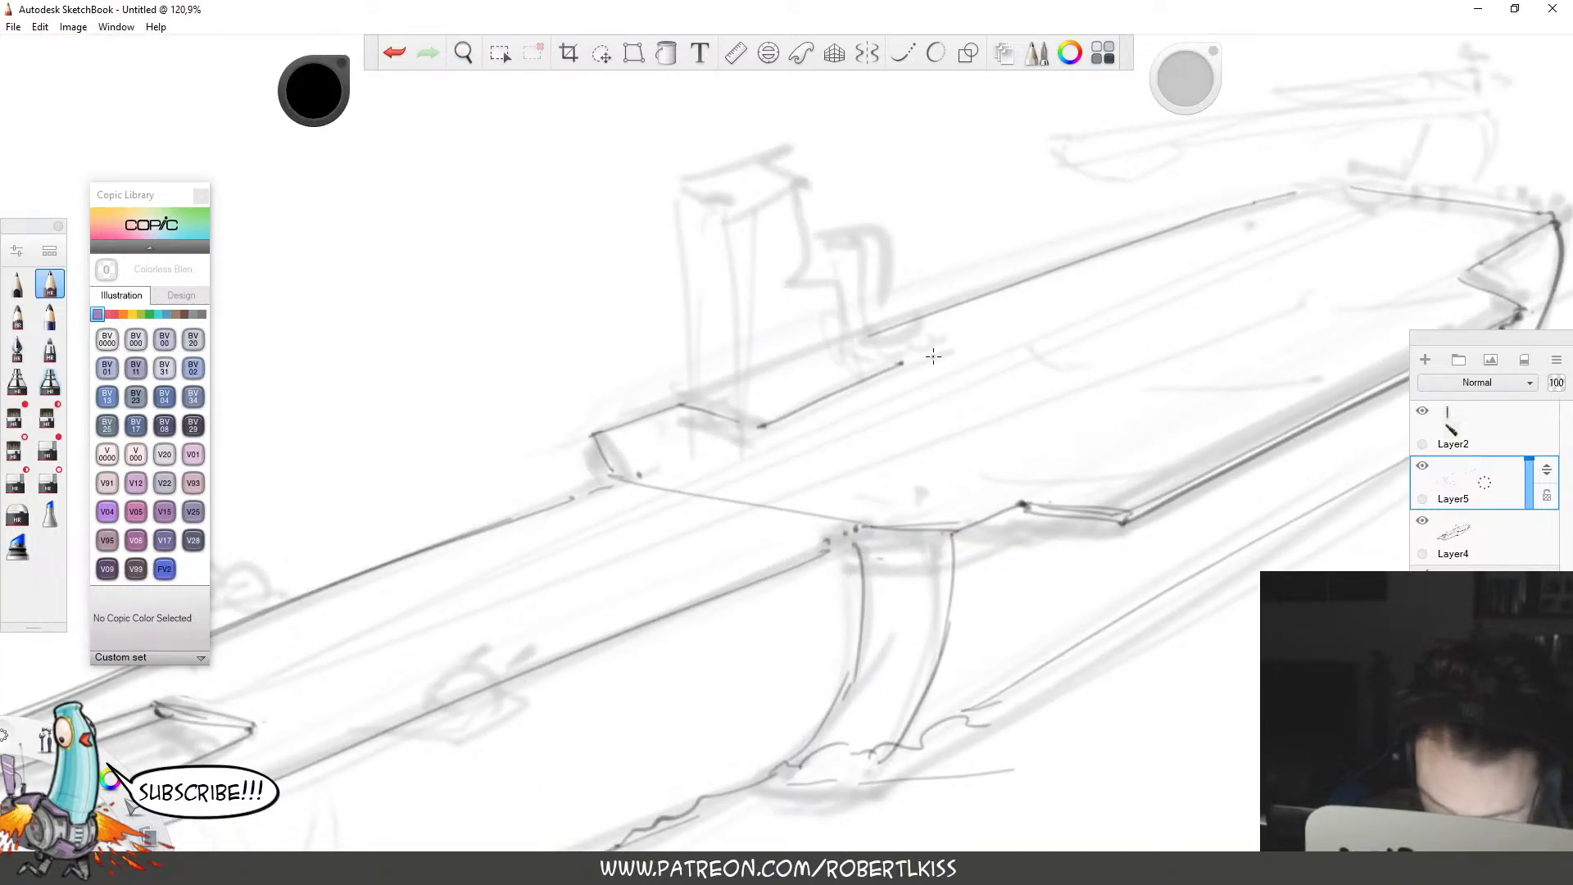
left_click_drag(763, 427, 913, 368)
Draw the tower's two front vertical edges up from its base and erase their upper ends.
key("space")
left_click_drag(811, 316, 749, 361)
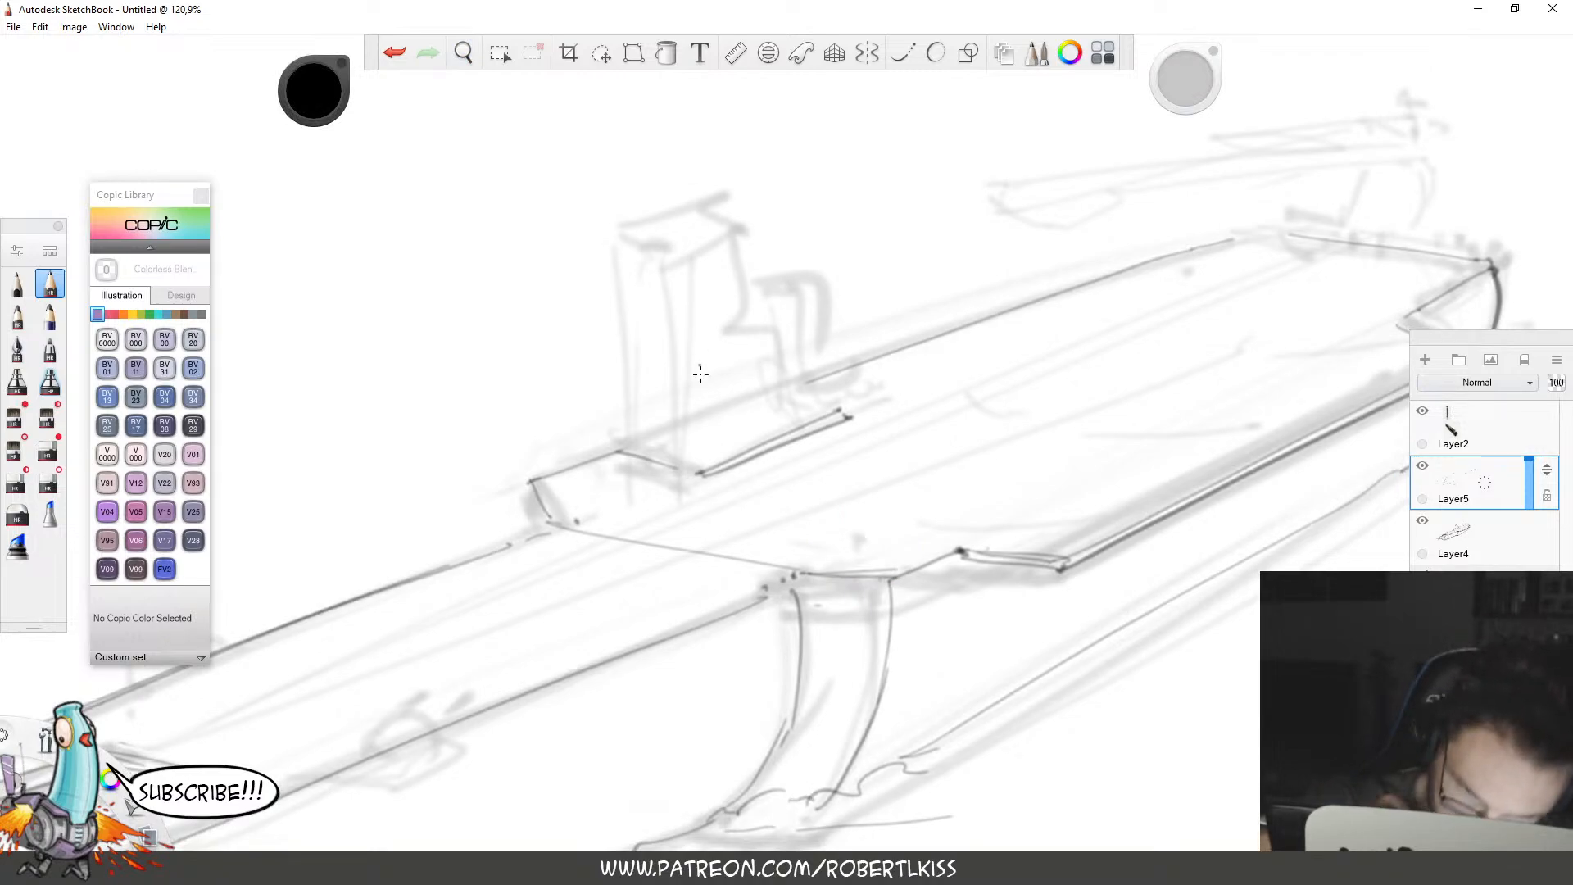
left_click_drag(698, 457, 677, 277)
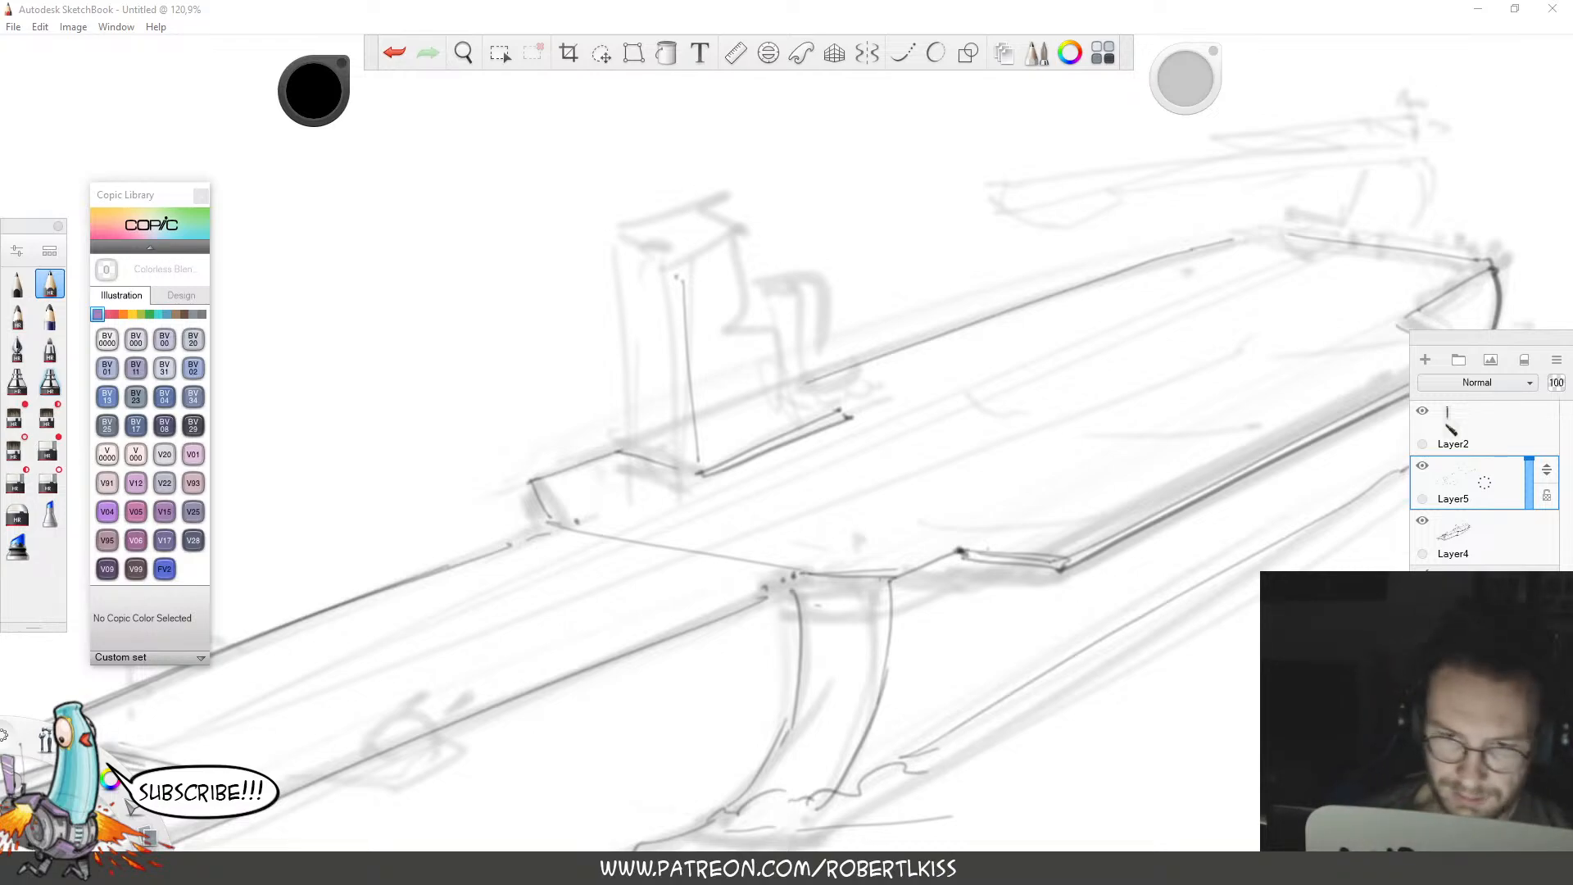
mouse_move(632, 447)
left_mouse_down()
mouse_move(625, 373)
mouse_move(685, 336)
mouse_move(679, 277)
left_mouse_up()
key("e")
key("b")
Stack overhanging horizontal bands across the tower's front face above the two vertical edges.
mouse_move(610, 367)
left_mouse_down()
mouse_move(686, 380)
mouse_move(673, 354)
left_mouse_up()
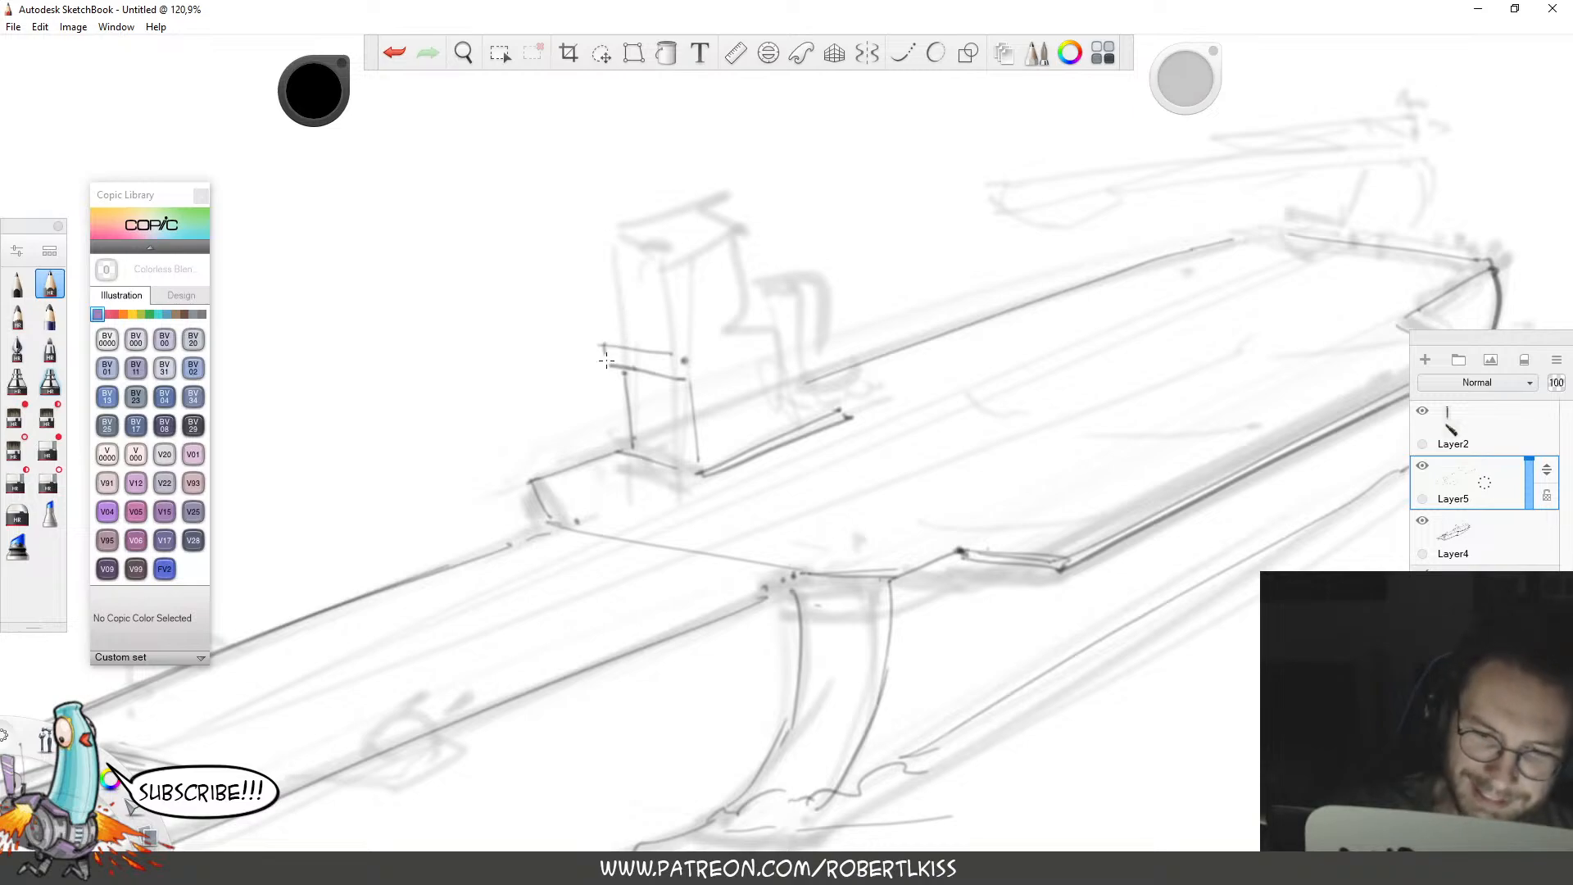
mouse_move(601, 308)
left_mouse_down()
mouse_move(602, 334)
mouse_move(670, 335)
left_mouse_up()
left_click_drag(607, 333, 672, 338)
mouse_move(600, 305)
left_mouse_down()
mouse_move(669, 310)
mouse_move(671, 295)
left_mouse_up()
mouse_move(590, 262)
left_mouse_down()
mouse_move(664, 267)
mouse_move(601, 285)
mouse_move(667, 294)
left_mouse_up()
Wrap the bands around the tower's side and draw its roof, rear edge and stepped aft tier.
left_click_drag(681, 360, 713, 340)
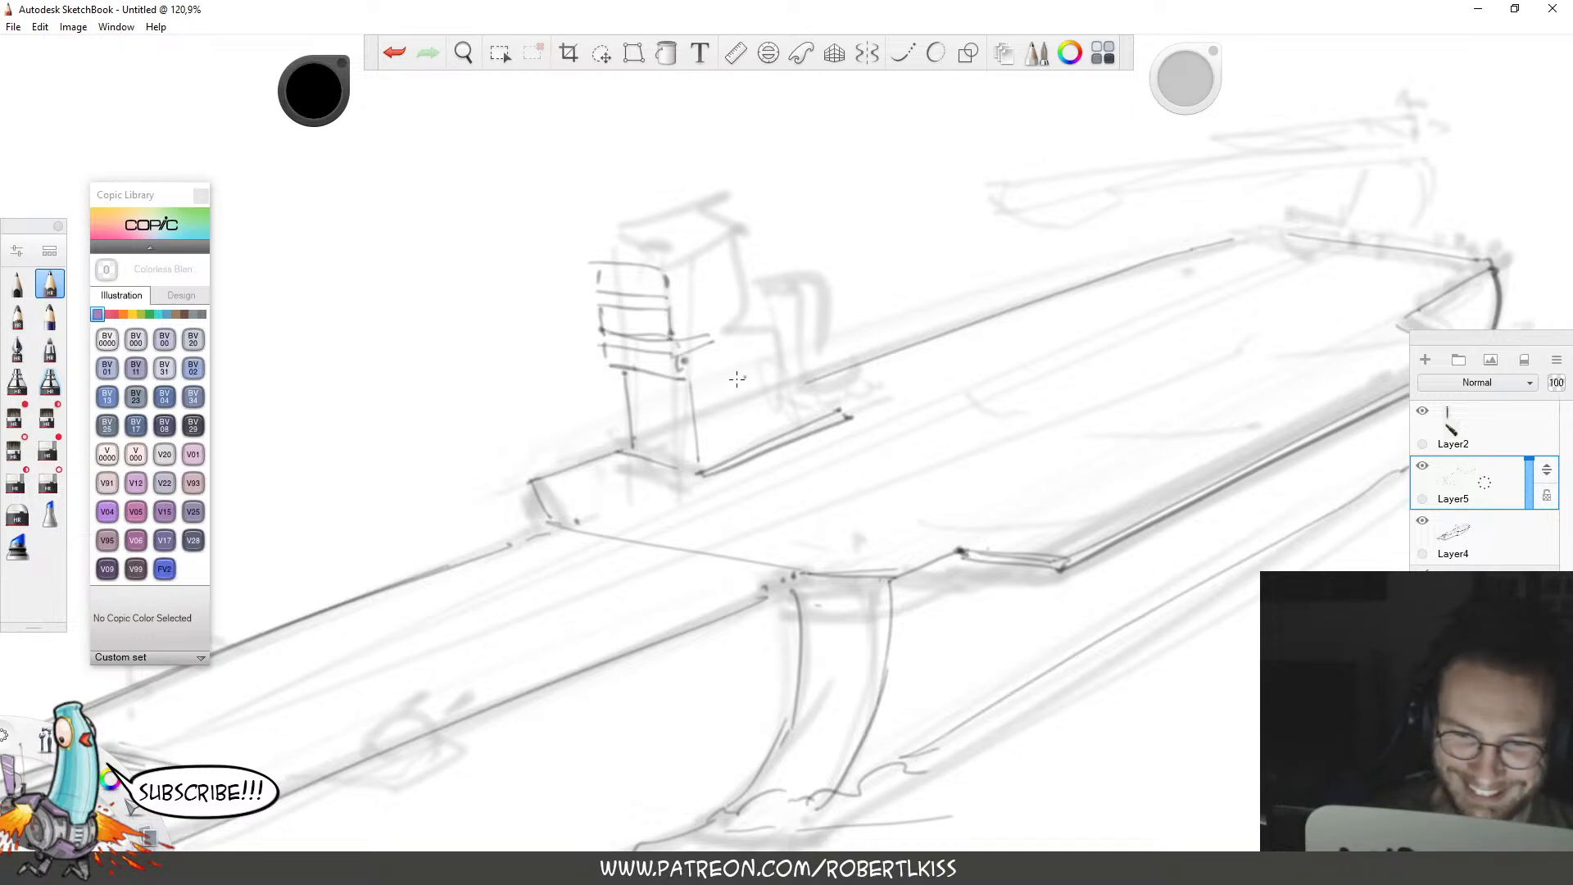
mouse_move(685, 379)
left_mouse_down()
mouse_move(721, 367)
mouse_move(701, 289)
mouse_move(762, 236)
left_mouse_up()
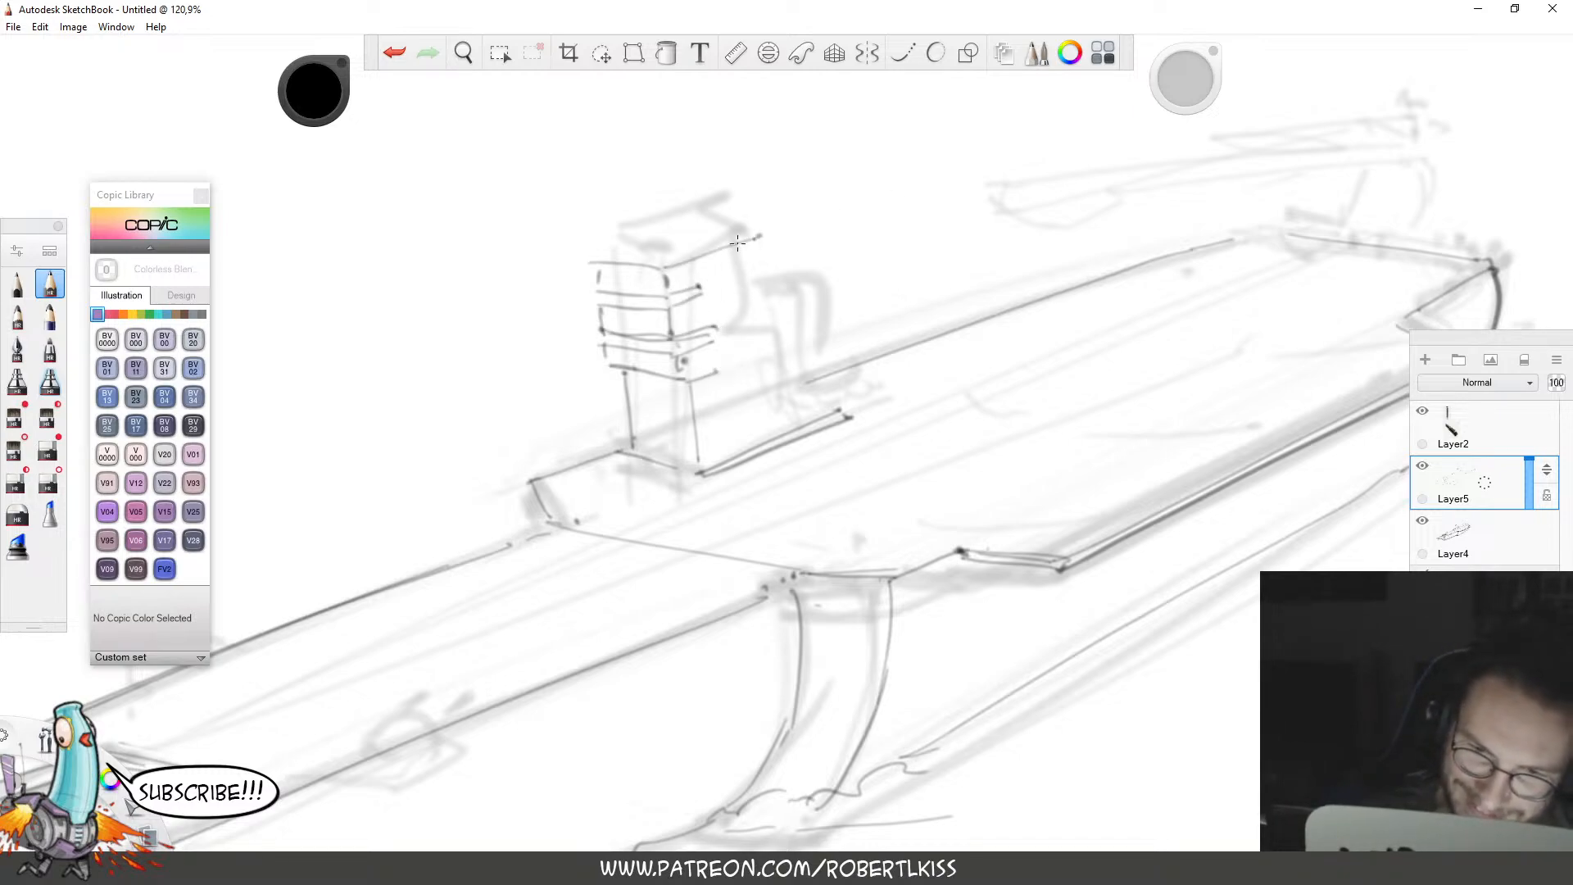
mouse_move(589, 263)
left_mouse_down()
mouse_move(760, 230)
mouse_move(837, 407)
left_mouse_up()
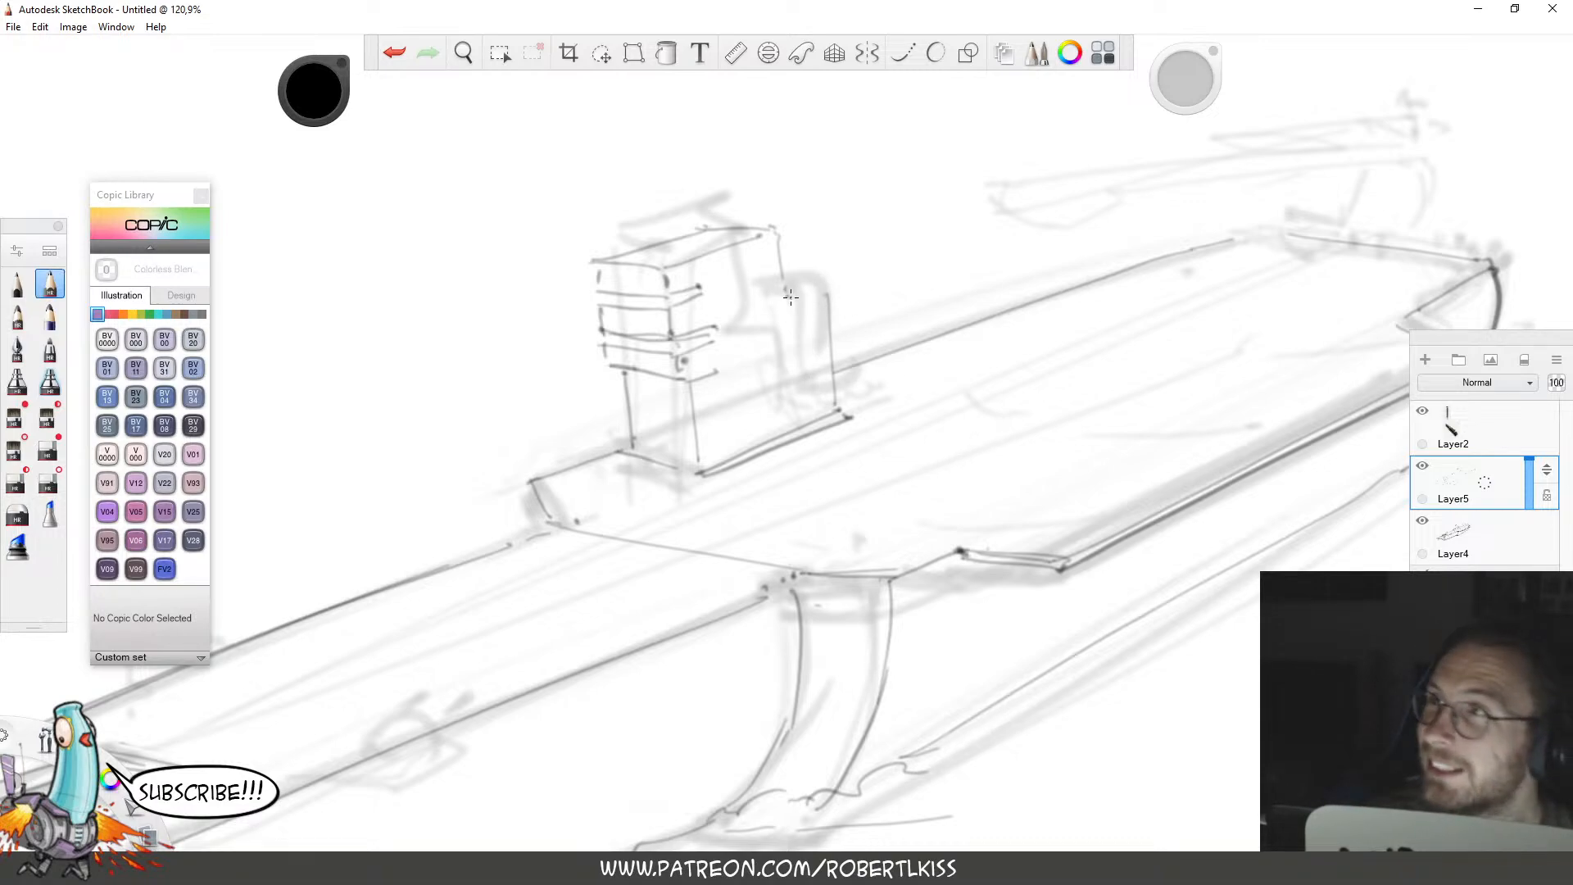
mouse_move(698, 379)
left_mouse_down()
mouse_move(815, 331)
mouse_move(816, 293)
left_mouse_up()
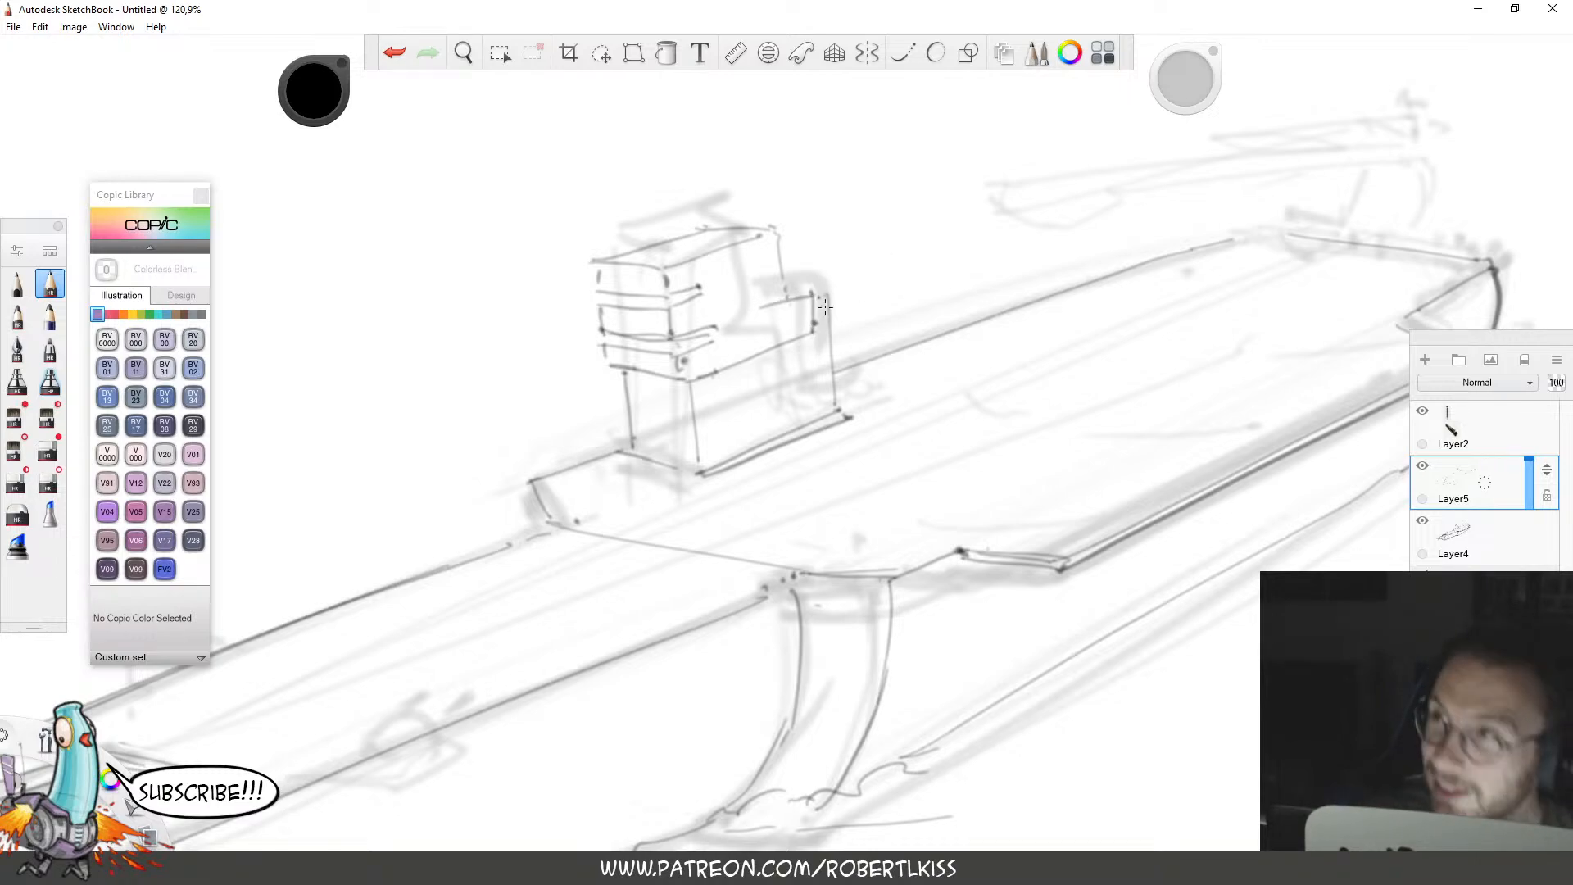
Add two small box shapes on the tower's roof and thicken the outer ends of its front bands.
key("space")
left_click_drag(855, 465, 892, 508)
mouse_move(664, 296)
left_mouse_down()
mouse_move(679, 266)
mouse_move(680, 298)
mouse_move(694, 274)
mouse_move(701, 293)
left_mouse_up()
key("space")
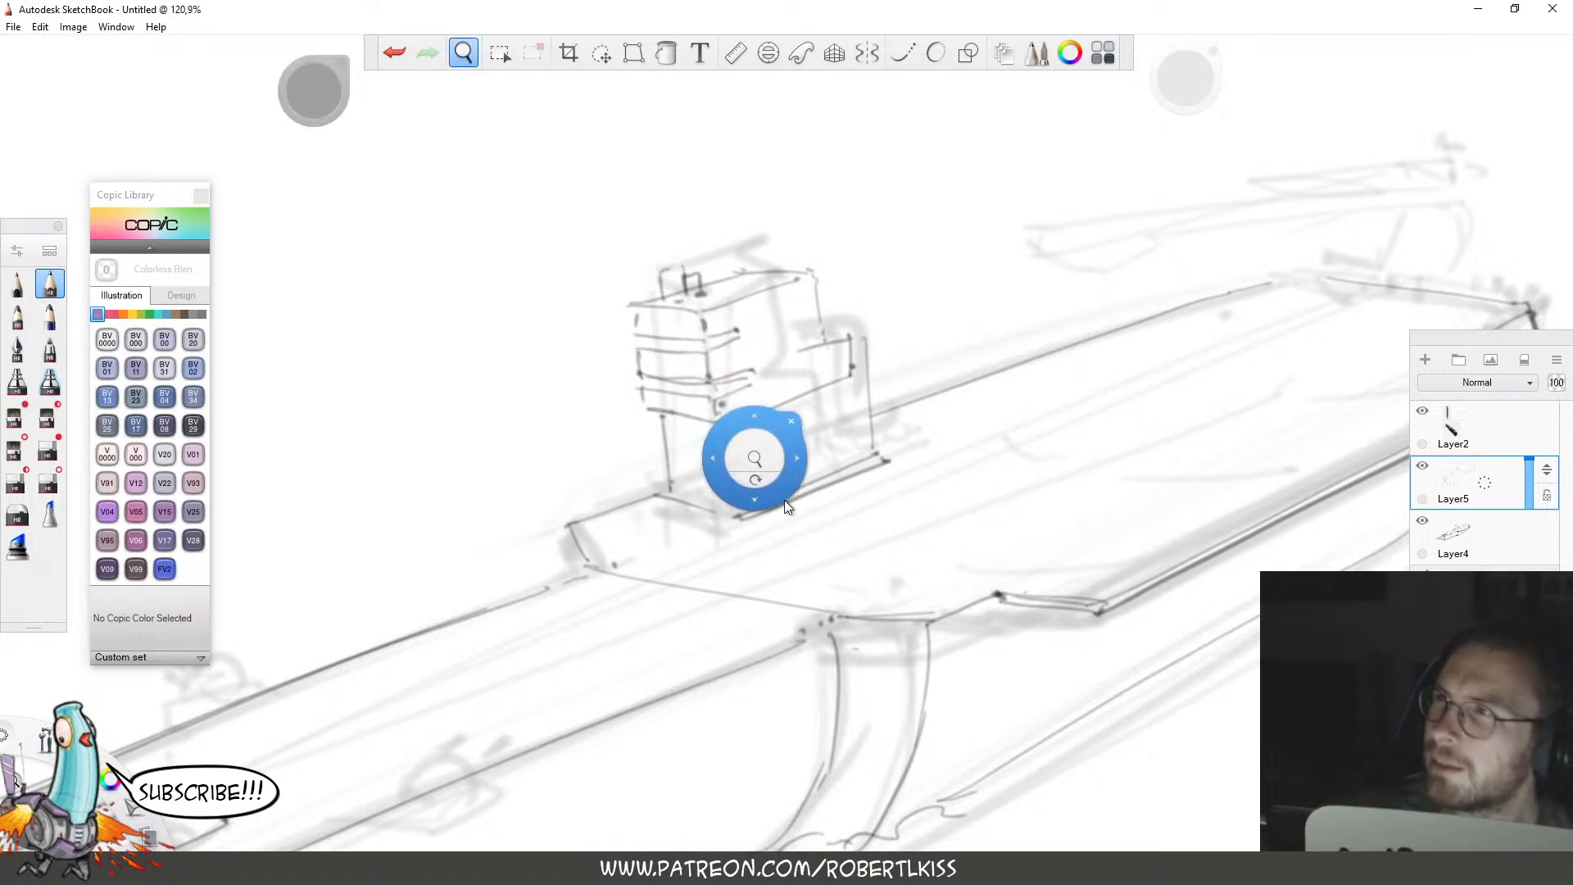
left_click_drag(785, 507, 805, 492)
left_click_drag(714, 277, 852, 274)
mouse_move(577, 332)
left_mouse_down()
mouse_move(564, 385)
mouse_move(578, 483)
left_mouse_up()
left_click_drag(583, 515, 588, 569)
Thicken the long edges of the tower's front bands.
key("space")
mouse_move(1011, 466)
left_mouse_down()
mouse_move(1025, 454)
mouse_move(909, 241)
left_mouse_up()
left_click_drag(637, 607, 730, 460)
left_click_drag(665, 616, 720, 536)
left_click_drag(686, 586, 762, 475)
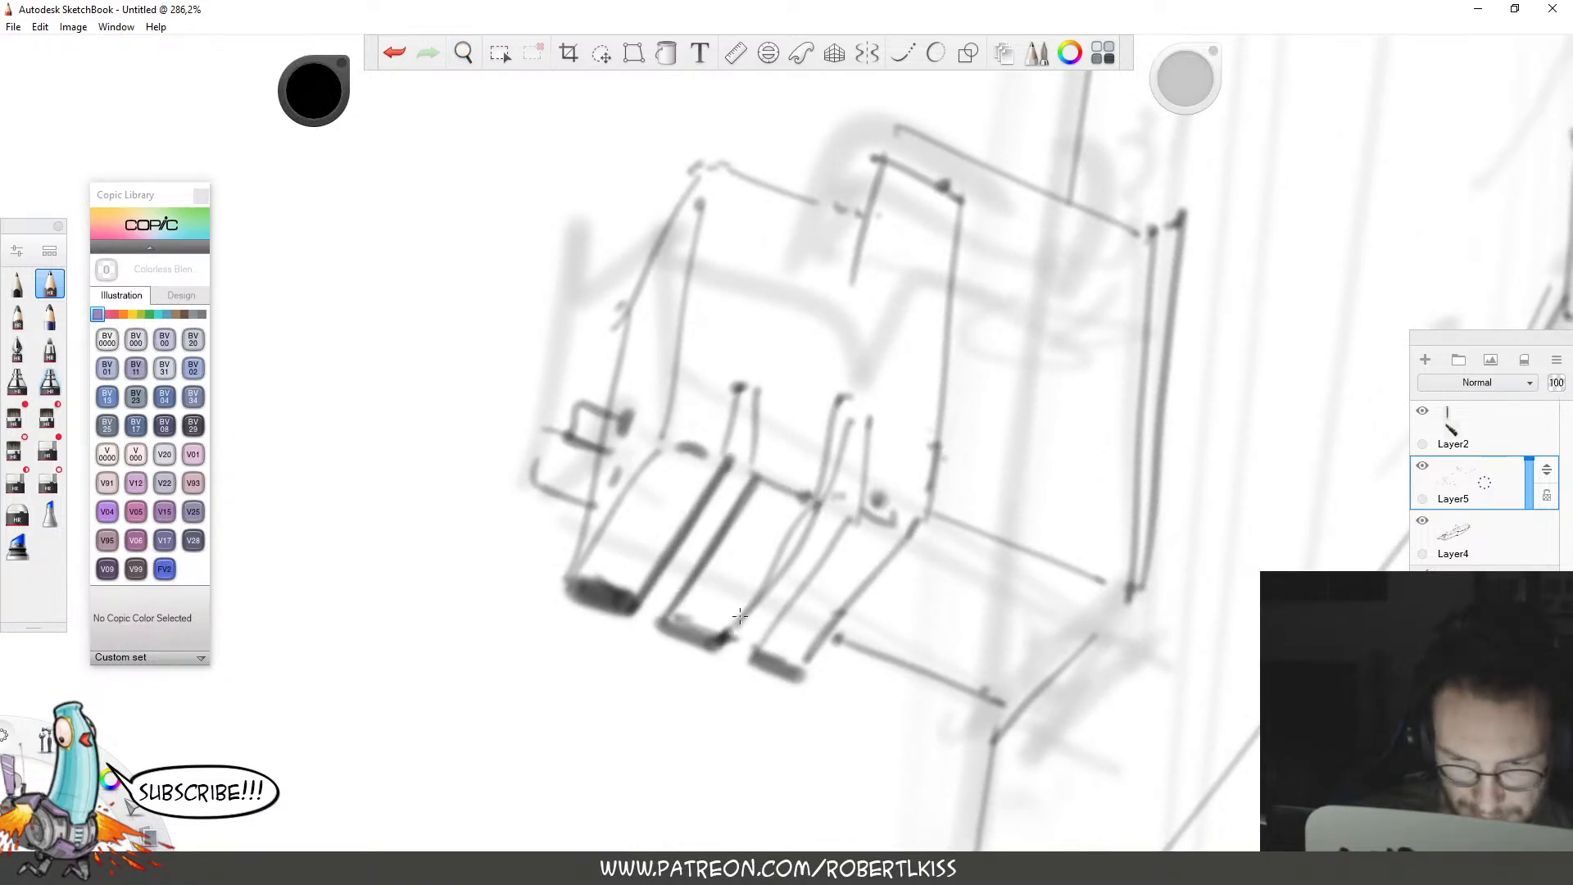
mouse_move(726, 637)
left_mouse_down()
mouse_move(828, 490)
mouse_move(852, 514)
left_mouse_up()
left_click_drag(800, 680, 917, 524)
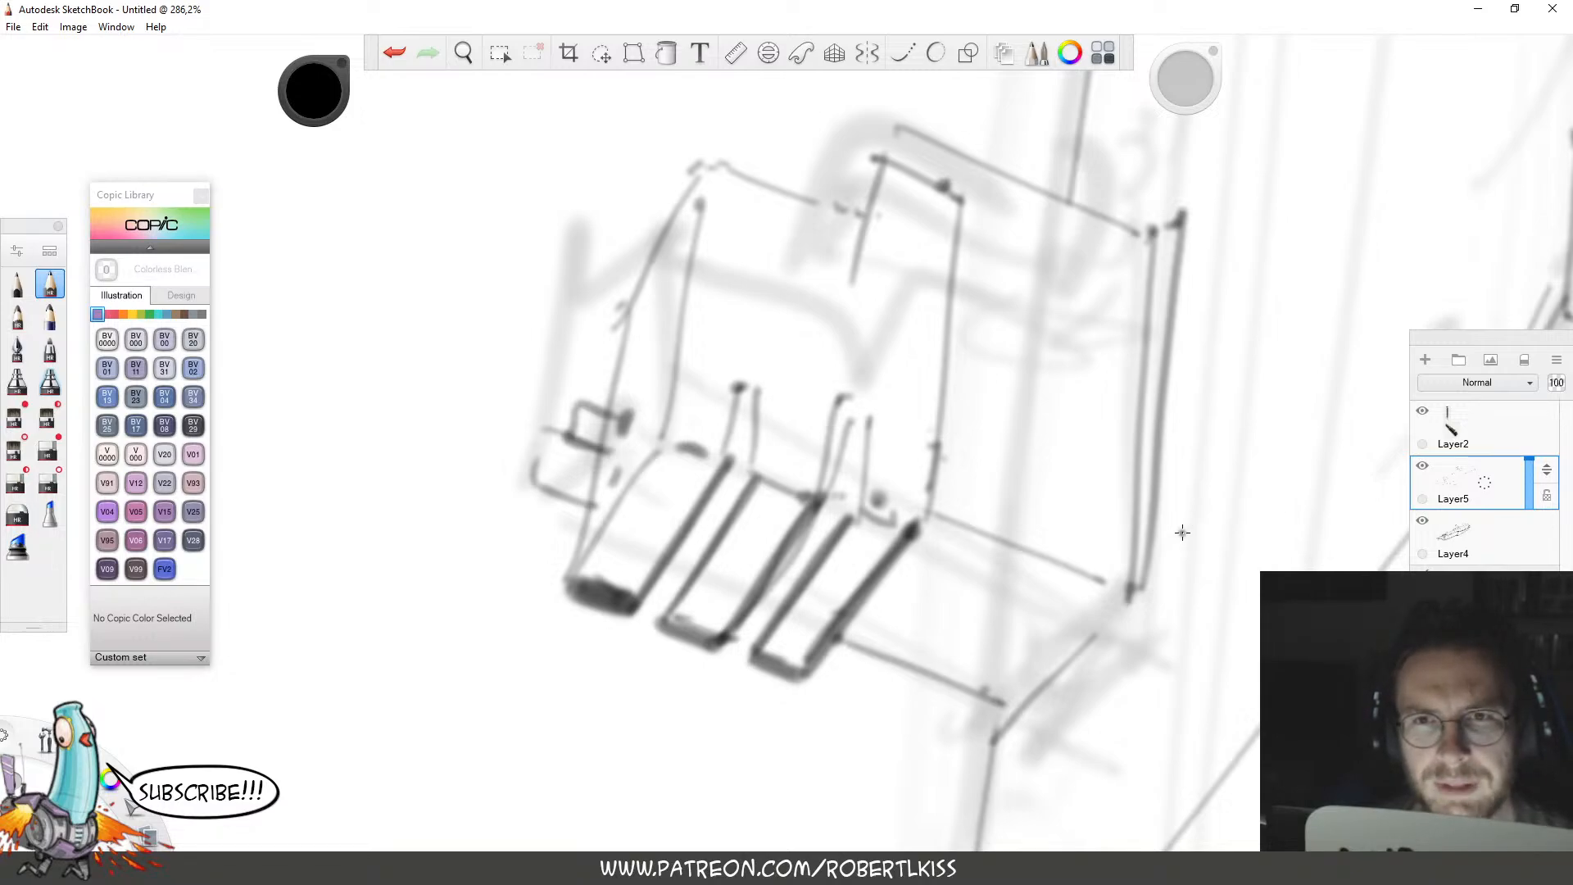
Darken the bands' near corner and carry their heavy outlines around onto the tower's side.
key("space")
mouse_move(1126, 337)
left_mouse_down()
mouse_move(1247, 258)
mouse_move(1159, 471)
mouse_move(925, 656)
mouse_move(973, 621)
left_mouse_up()
left_click_drag(1021, 574, 1004, 414)
mouse_move(963, 430)
left_mouse_down()
mouse_move(828, 459)
mouse_move(790, 383)
mouse_move(816, 512)
left_mouse_up()
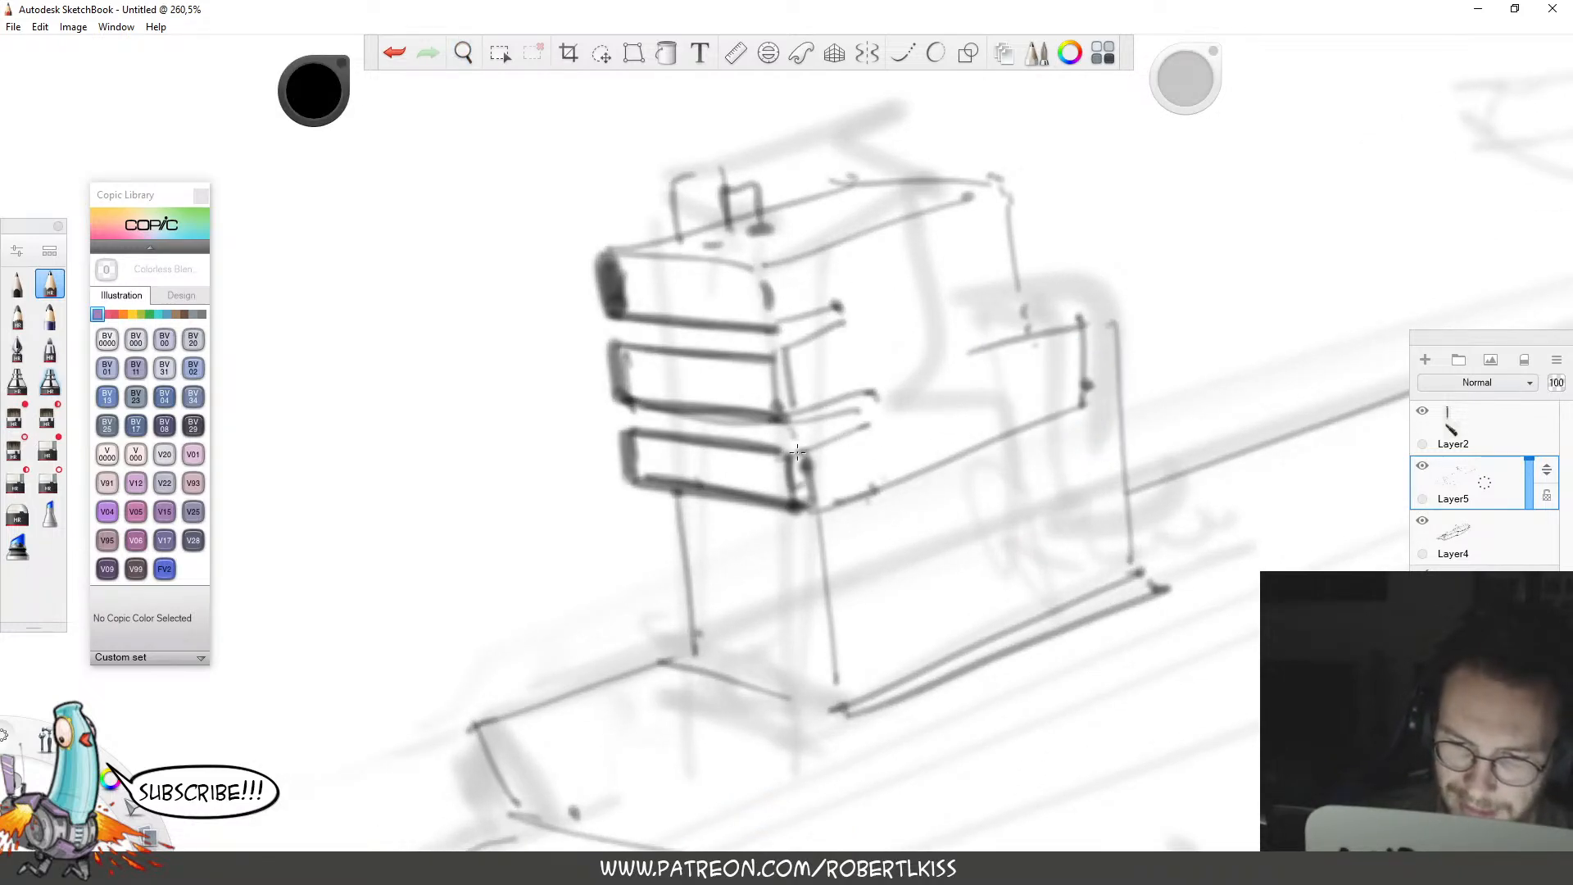
left_click_drag(797, 452, 914, 406)
left_click_drag(793, 419, 900, 382)
left_click_drag(899, 382, 906, 402)
left_click_drag(785, 351, 851, 326)
mouse_move(850, 326)
left_mouse_down()
mouse_move(830, 305)
mouse_move(776, 330)
left_mouse_up()
Retrace the tower's roof edges and redraw the two small roof shapes as rounded domes.
left_click_drag(755, 259, 1006, 183)
mouse_move(622, 264)
left_mouse_down()
mouse_move(752, 263)
mouse_move(622, 245)
mouse_move(721, 182)
mouse_move(731, 233)
mouse_move(766, 201)
left_mouse_up()
mouse_move(680, 237)
left_mouse_down()
mouse_move(738, 240)
mouse_move(763, 198)
mouse_move(766, 220)
left_mouse_up()
key("space")
left_click_drag(949, 347, 810, 438)
mouse_move(932, 394)
left_mouse_down()
mouse_move(879, 416)
mouse_move(999, 268)
left_mouse_up()
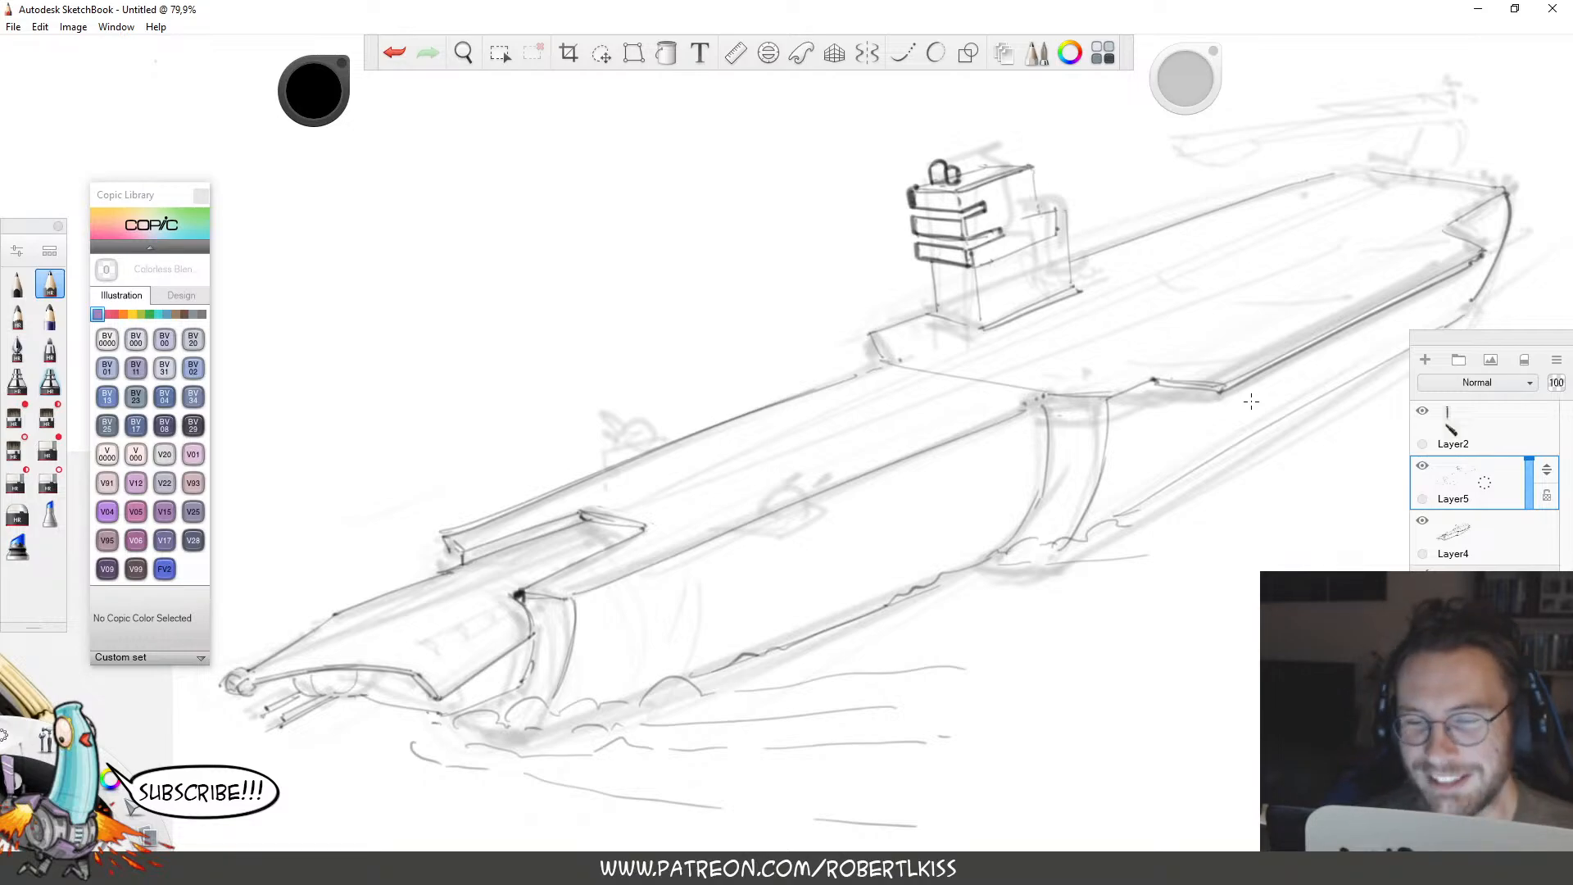
Darken the tower's two vertical front edges below the bands.
key("space")
left_click_drag(1060, 310, 1113, 239)
left_click_drag(873, 217, 889, 346)
left_click_drag(768, 198, 772, 310)
Darken the deck edge in front of the tower and the tower's base lines and near corner.
key("space")
left_click_drag(936, 464, 1183, 405)
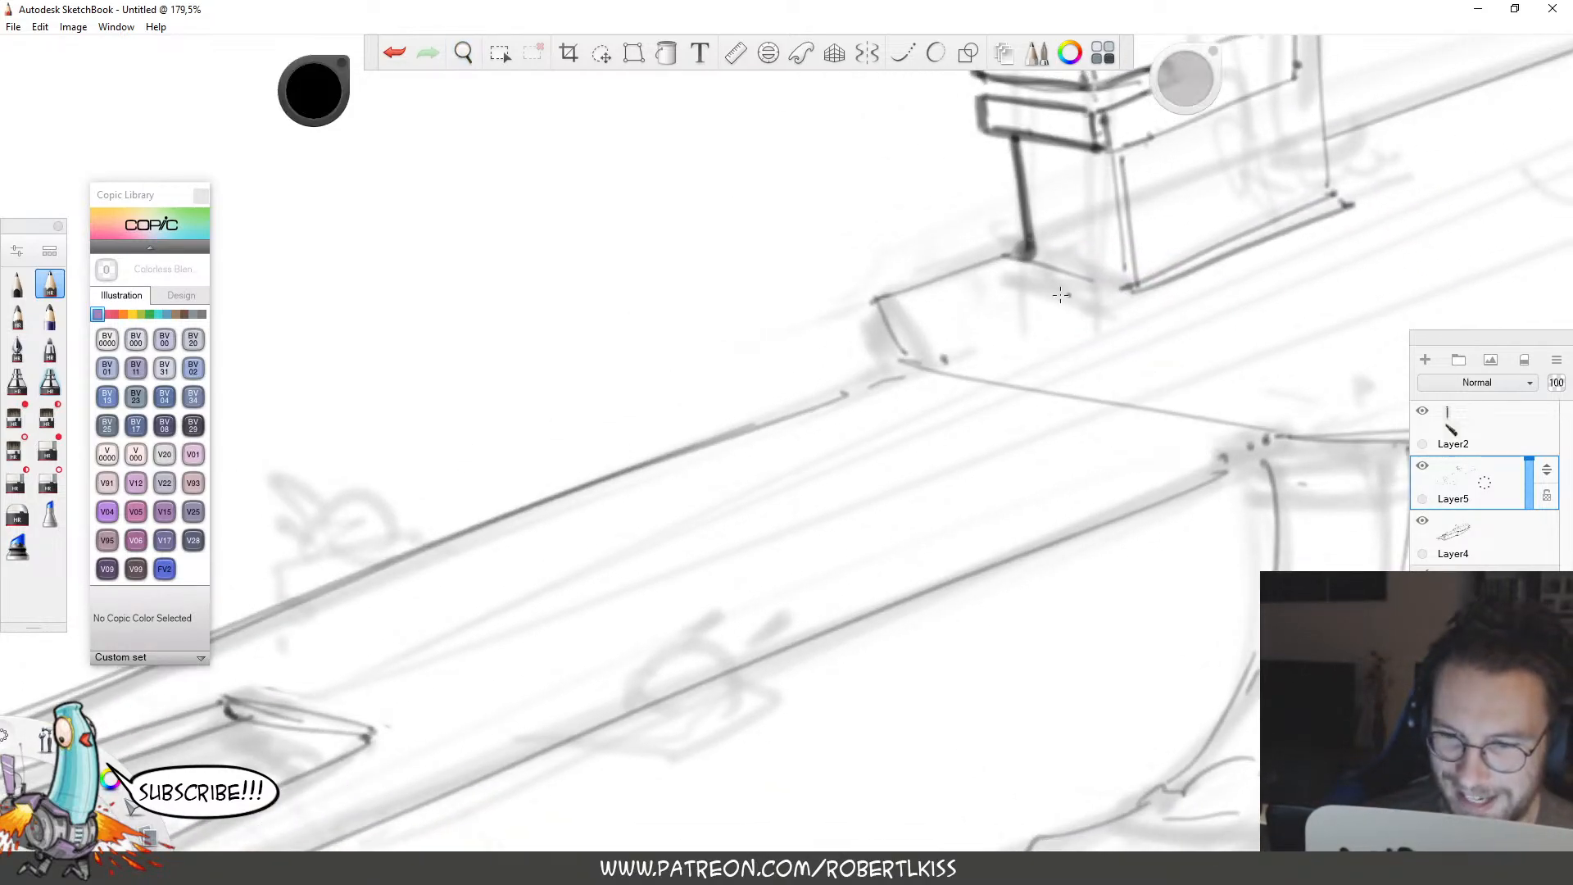
mouse_move(873, 298)
left_mouse_down()
mouse_move(995, 256)
mouse_move(1140, 290)
mouse_move(995, 451)
left_mouse_up()
key("space")
left_click_drag(862, 451, 1073, 353)
key("space")
left_click_drag(1031, 471, 924, 550)
left_click_drag(747, 403, 756, 524)
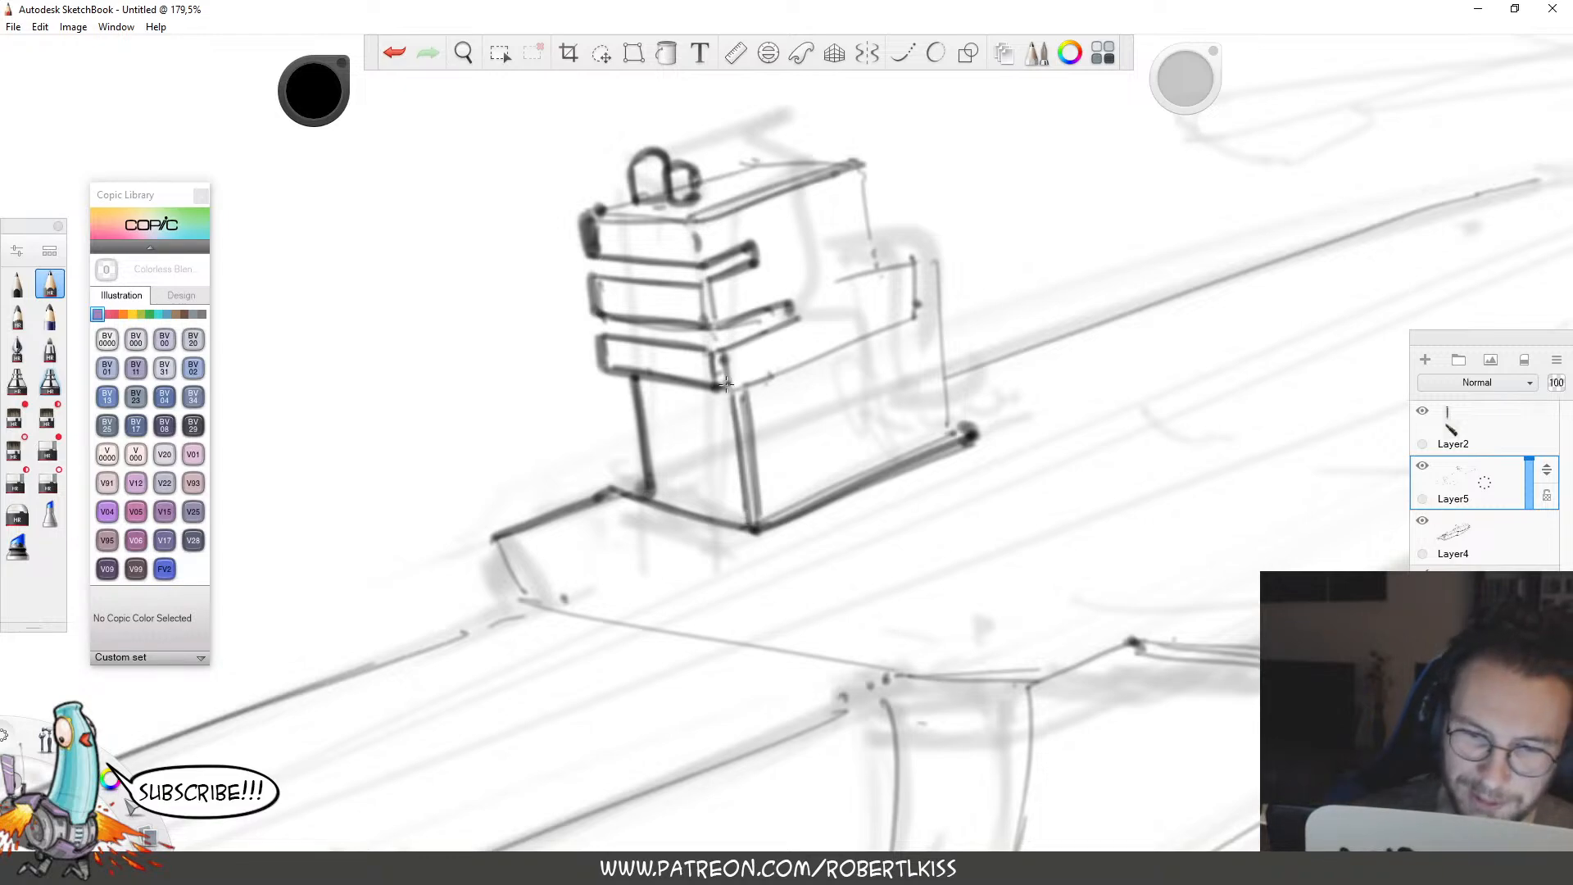
Darken the lowest band's side line, the stepped aft tier and the tower's rear edge.
mouse_move(712, 390)
left_mouse_down()
mouse_move(915, 320)
mouse_move(917, 257)
mouse_move(833, 277)
mouse_move(915, 259)
left_mouse_up()
mouse_move(860, 164)
left_mouse_down()
mouse_move(868, 254)
mouse_move(941, 309)
mouse_move(950, 428)
left_mouse_up()
left_click_drag(924, 259, 942, 264)
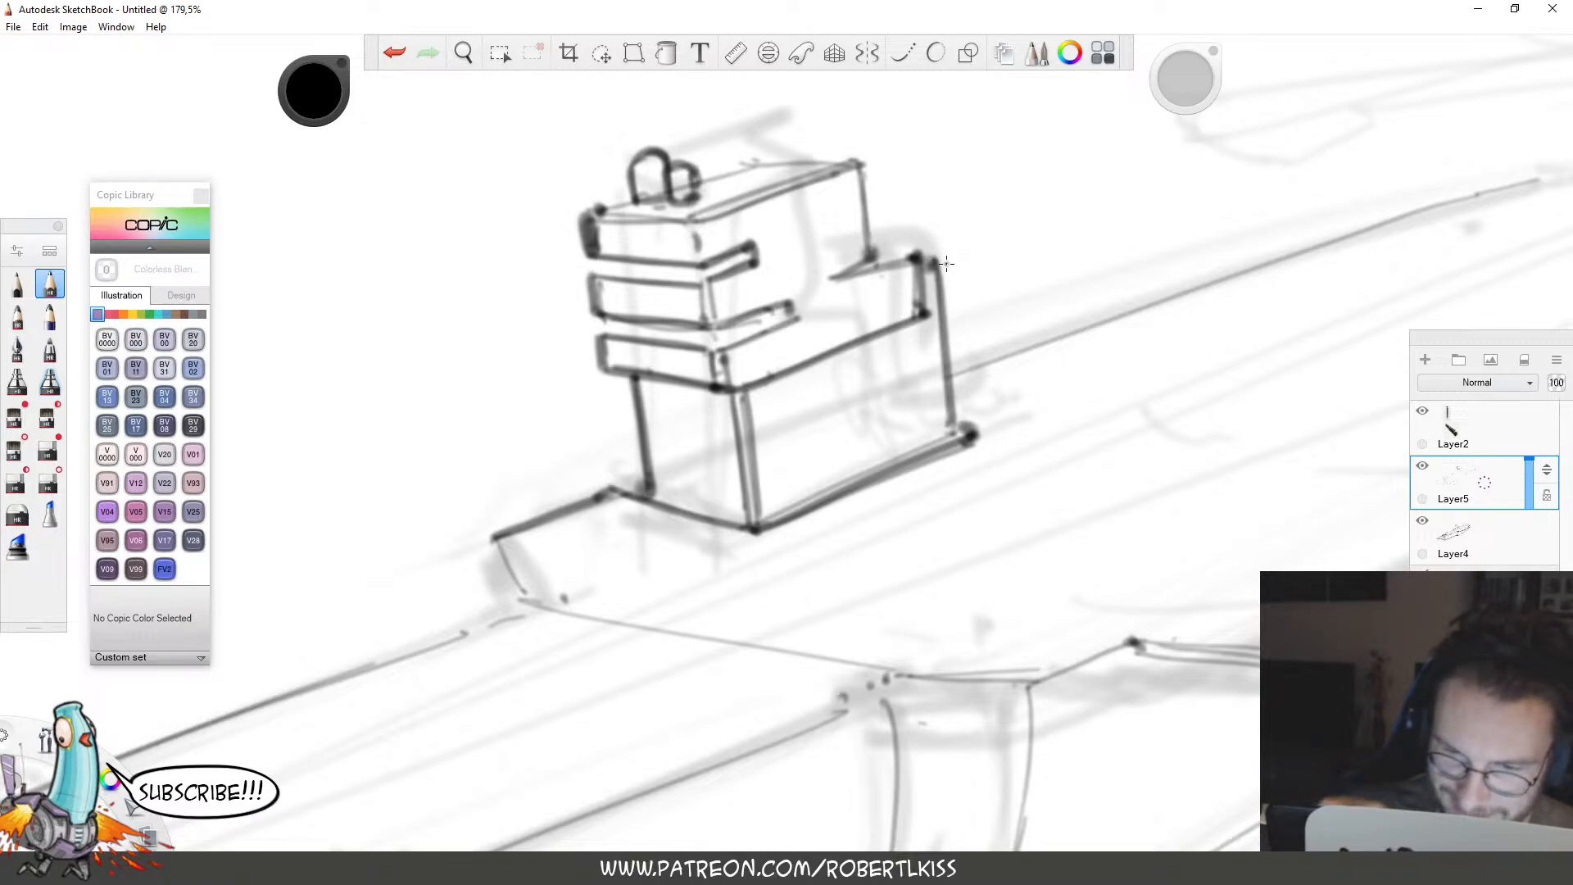
key("space")
left_click_drag(943, 544, 1115, 368)
left_click_drag(785, 144, 780, 155)
Reinforce the corners of the front bands and close their ends on the tower's side.
key("space")
left_click_drag(948, 364, 945, 551)
left_click_drag(770, 286, 778, 273)
key("space")
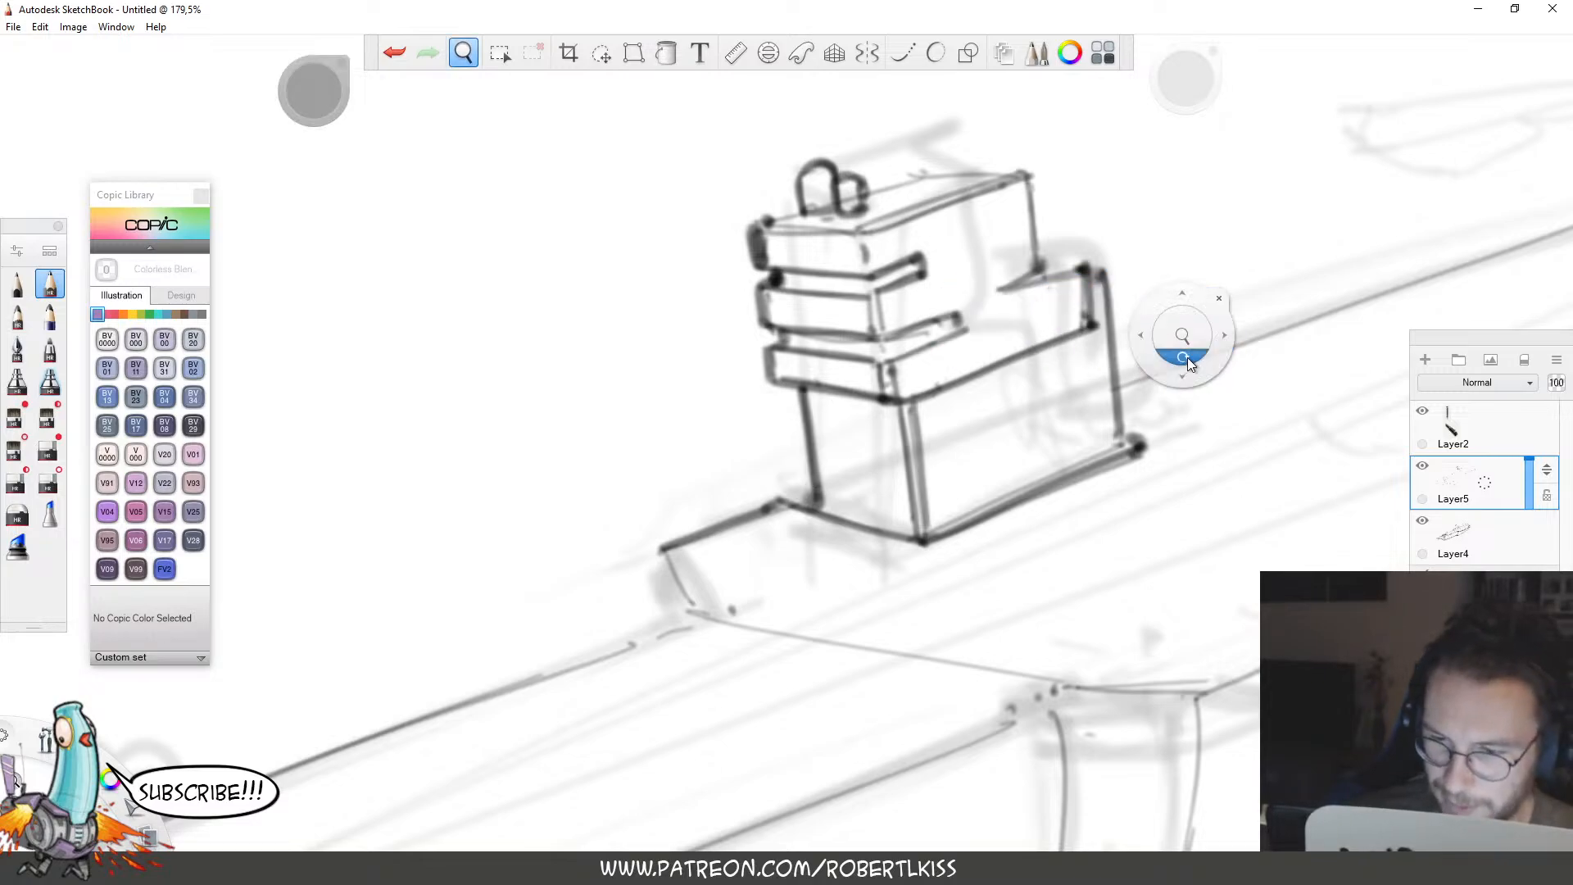
left_click_drag(1187, 357, 1044, 126)
left_click_drag(681, 322, 755, 272)
left_click_drag(716, 368, 808, 309)
key("space")
left_click_drag(1029, 274, 1075, 401)
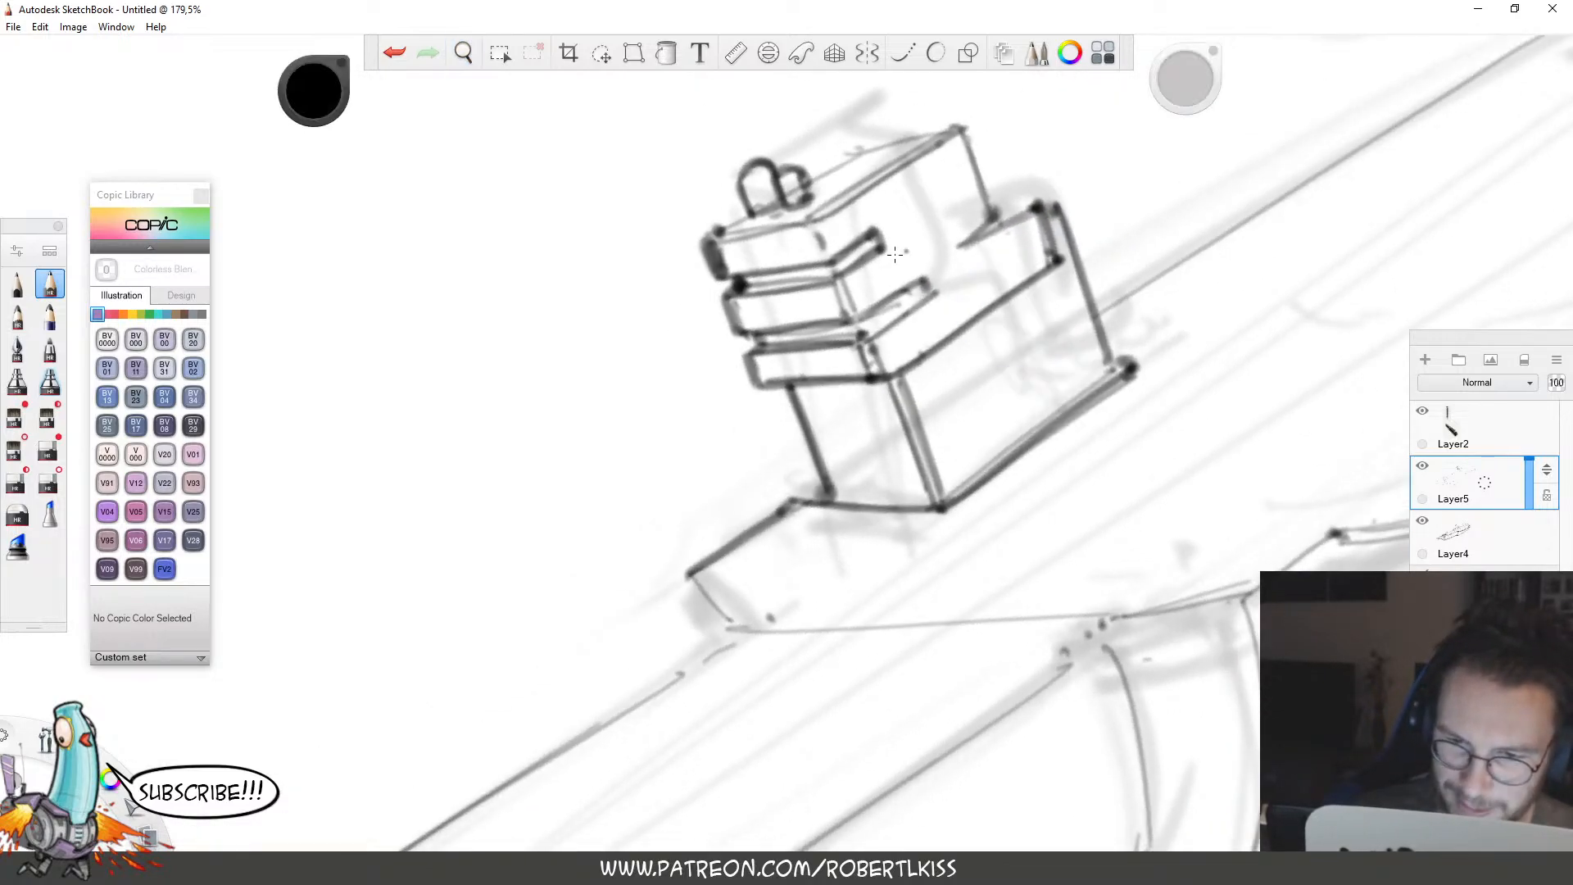
left_click_drag(834, 274, 875, 241)
mouse_move(862, 331)
left_mouse_down()
mouse_move(919, 287)
mouse_move(888, 322)
mouse_move(939, 291)
mouse_move(924, 278)
mouse_move(862, 315)
left_mouse_up()
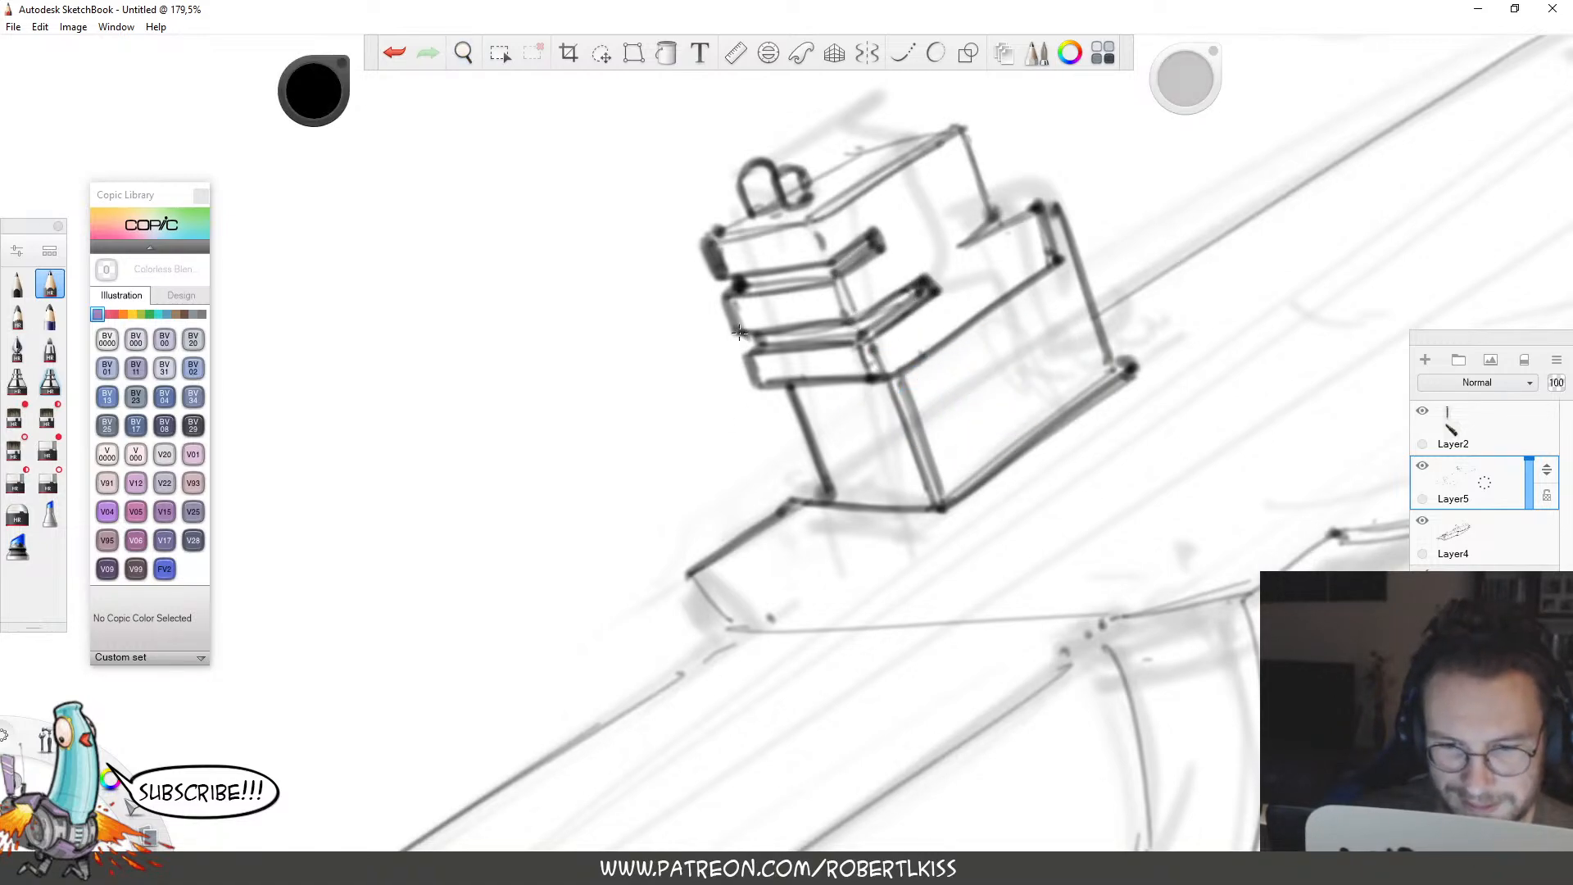
Shade the recesses between the tower's bands with dense hatching.
left_click_drag(739, 332, 862, 314)
left_click_drag(727, 301, 852, 275)
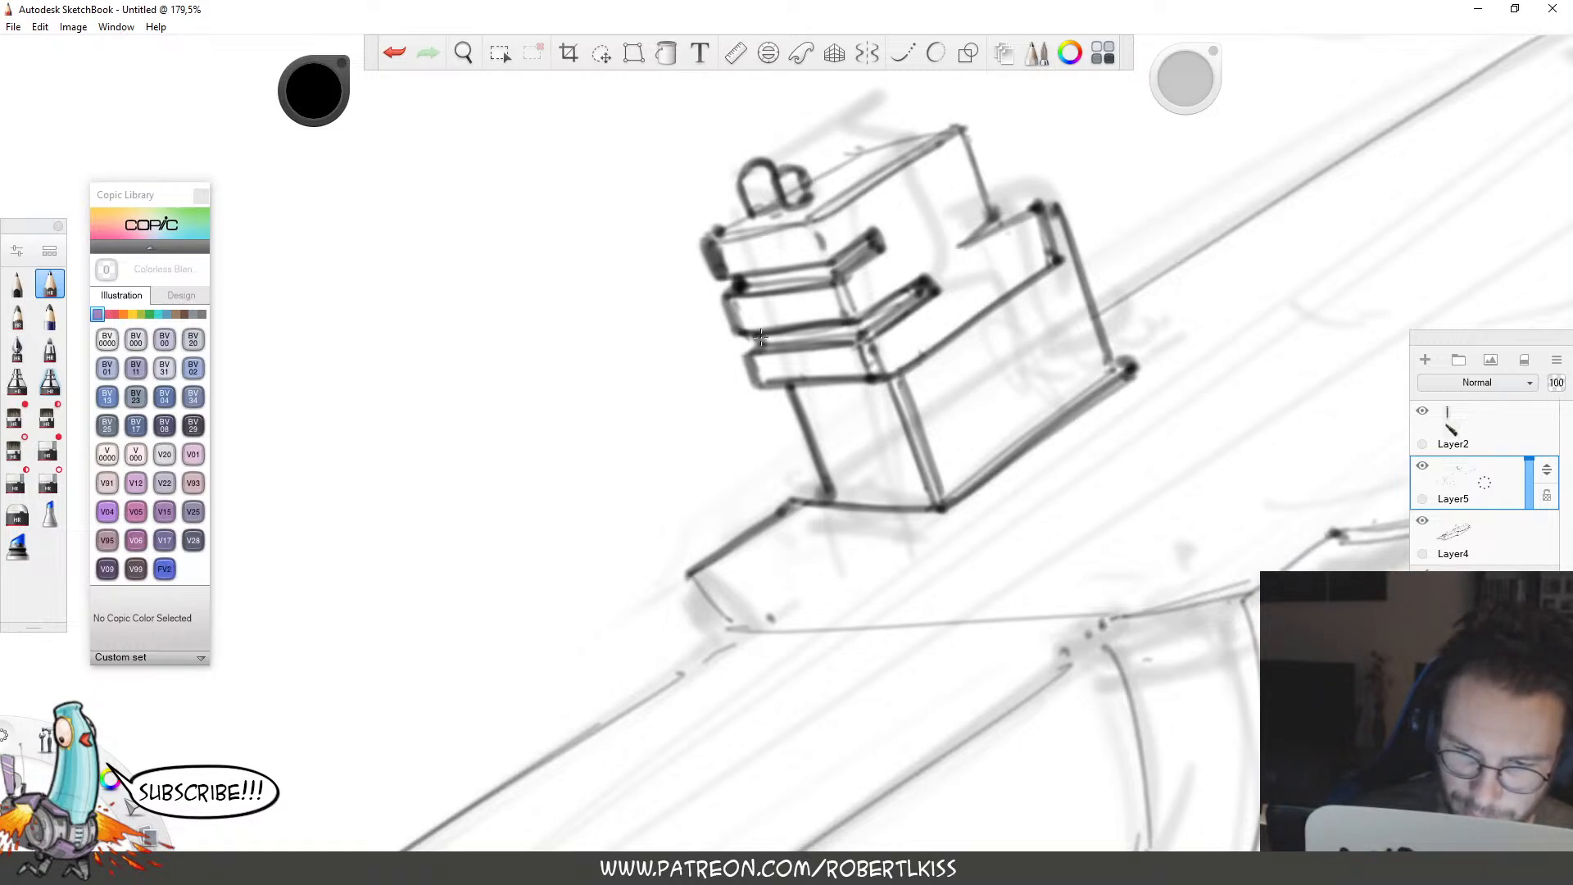
mouse_move(760, 337)
left_mouse_down()
mouse_move(856, 330)
mouse_move(924, 285)
left_mouse_up()
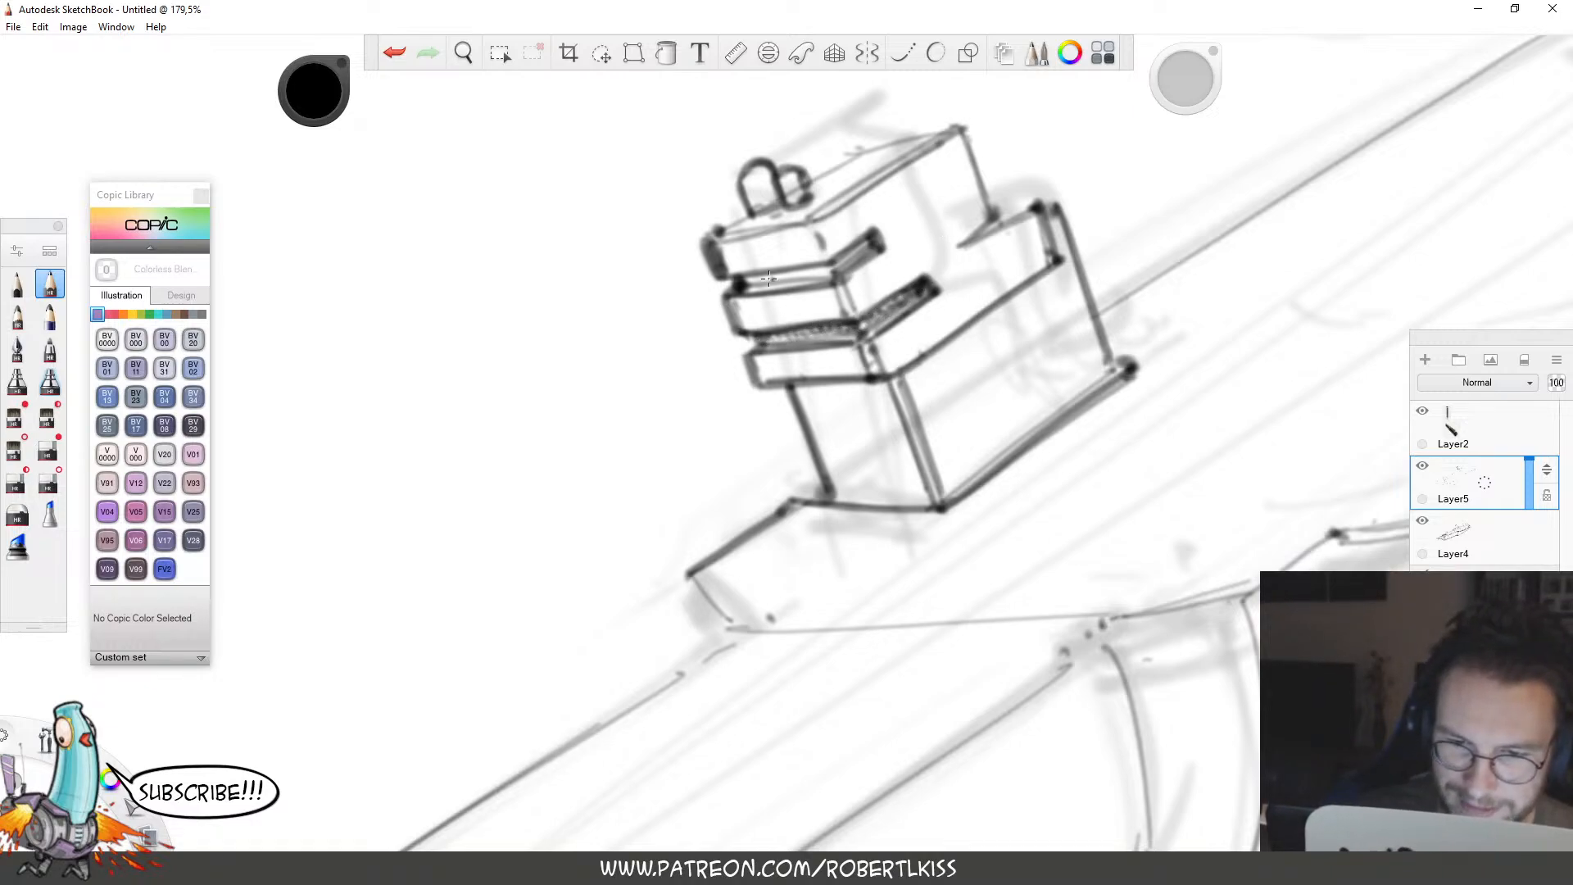
mouse_move(768, 278)
left_mouse_down()
mouse_move(834, 272)
mouse_move(866, 239)
left_mouse_up()
Darken the short deck edge ahead of the tower down to its lower corner.
key("space")
left_click_drag(1089, 210, 1129, 109)
left_click_drag(1053, 337, 765, 429)
left_click_drag(1108, 295, 1212, 275)
left_click_drag(746, 352, 771, 381)
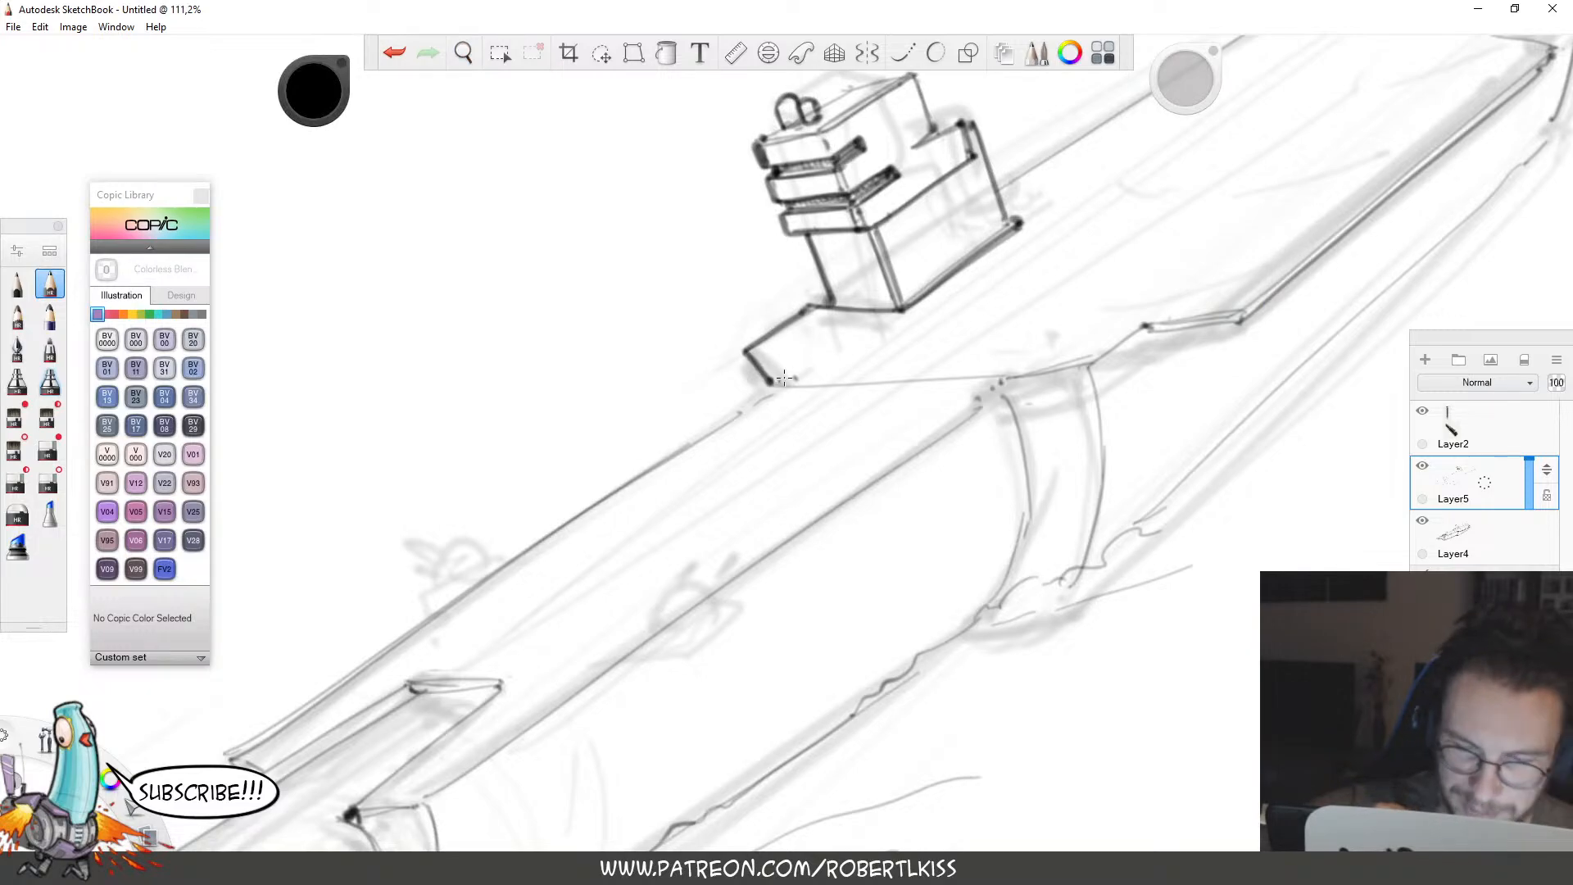
Erase the thin line crossing the deck ahead of the tower.
key("space")
left_click_drag(1239, 330, 1106, 95)
key("e")
mouse_move(759, 393)
left_mouse_down()
mouse_move(894, 295)
mouse_move(901, 283)
mouse_move(802, 342)
mouse_move(968, 171)
mouse_move(930, 256)
mouse_move(907, 268)
mouse_move(979, 196)
left_mouse_up()
key("b")
key("e")
key("b")
Darken the near deck edge at the midship step above the two curved hull lines.
left_click_drag(923, 272, 983, 200)
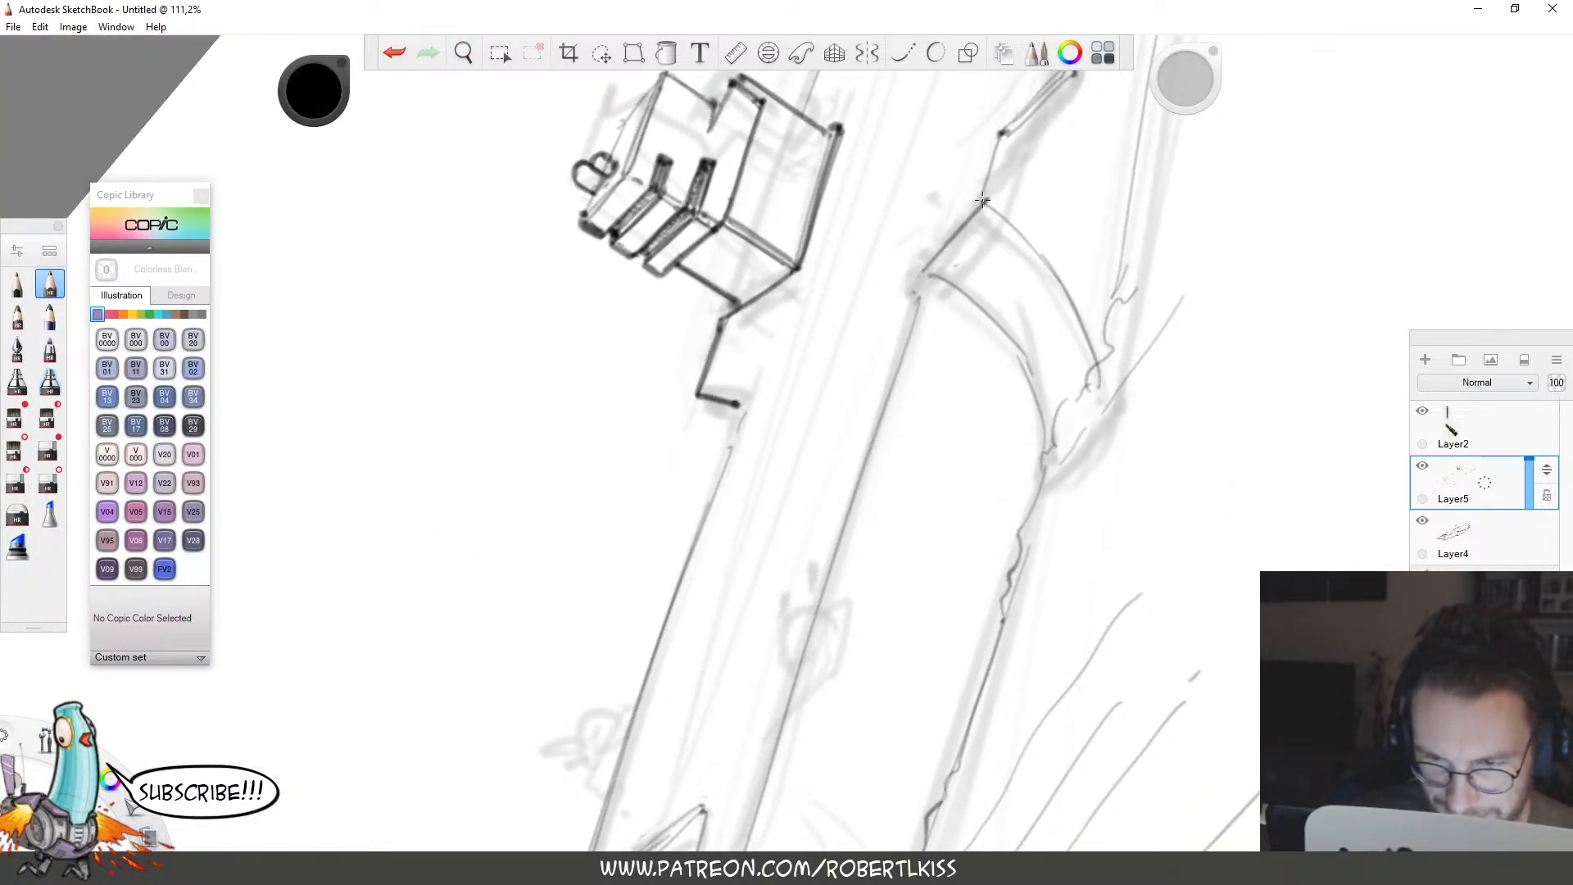
key("space")
left_click_drag(969, 387, 897, 518)
mouse_move(910, 333)
left_mouse_down()
mouse_move(930, 264)
mouse_move(1010, 202)
left_mouse_up()
left_click_drag(938, 268, 1002, 194)
Darken the aft deck's long near edge from the midship step to the stern.
key("space")
left_click_drag(1213, 223, 1120, 516)
left_click_drag(1167, 455, 900, 451)
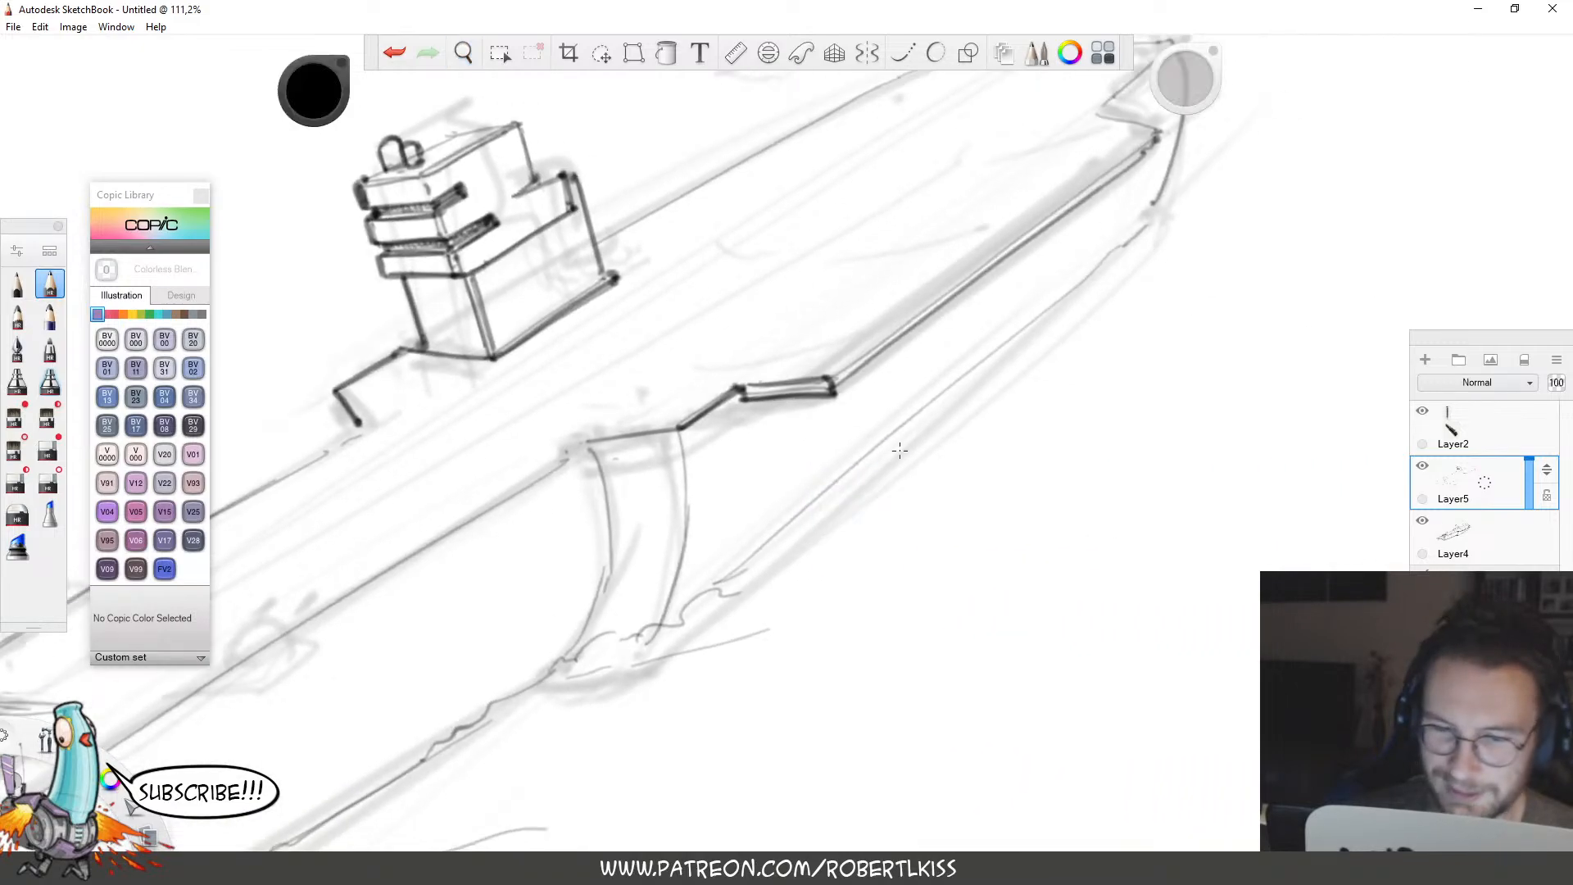
mouse_move(846, 383)
left_mouse_down()
mouse_move(1160, 144)
mouse_move(1063, 198)
mouse_move(1151, 132)
left_mouse_up()
key("ctrl+z")
left_click_drag(840, 370, 1160, 140)
Darken the notched deck edge at the stern corner with a doubled line.
key("space")
left_click_drag(1152, 274, 970, 472)
mouse_move(916, 313)
left_mouse_down()
mouse_move(983, 331)
mouse_move(925, 292)
mouse_move(986, 247)
left_mouse_up()
left_click_drag(931, 308, 995, 246)
key("space")
left_click_drag(955, 344, 1089, 299)
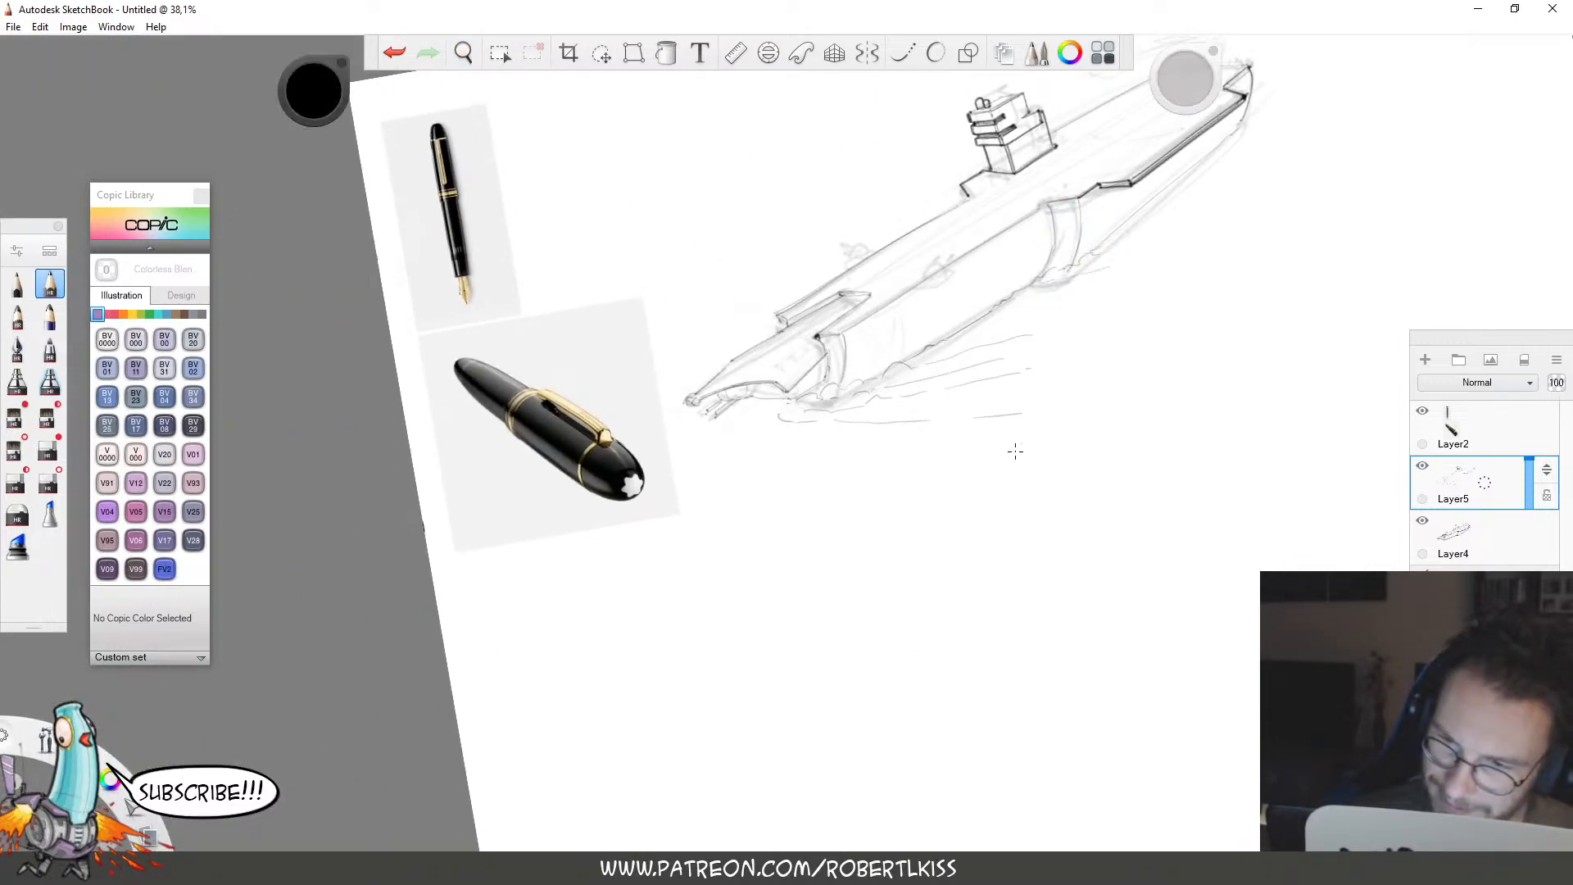
Darken the foredeck's long near edge with one straight stroke from the bow step to the midship step.
key("space")
left_click_drag(934, 318, 1082, 276)
left_click_drag(1050, 327, 1044, 499)
left_click_drag(670, 541, 1192, 231)
key("ctrl+z")
left_click_drag(675, 542, 1210, 198)
key("ctrl+z")
key("ctrl+z")
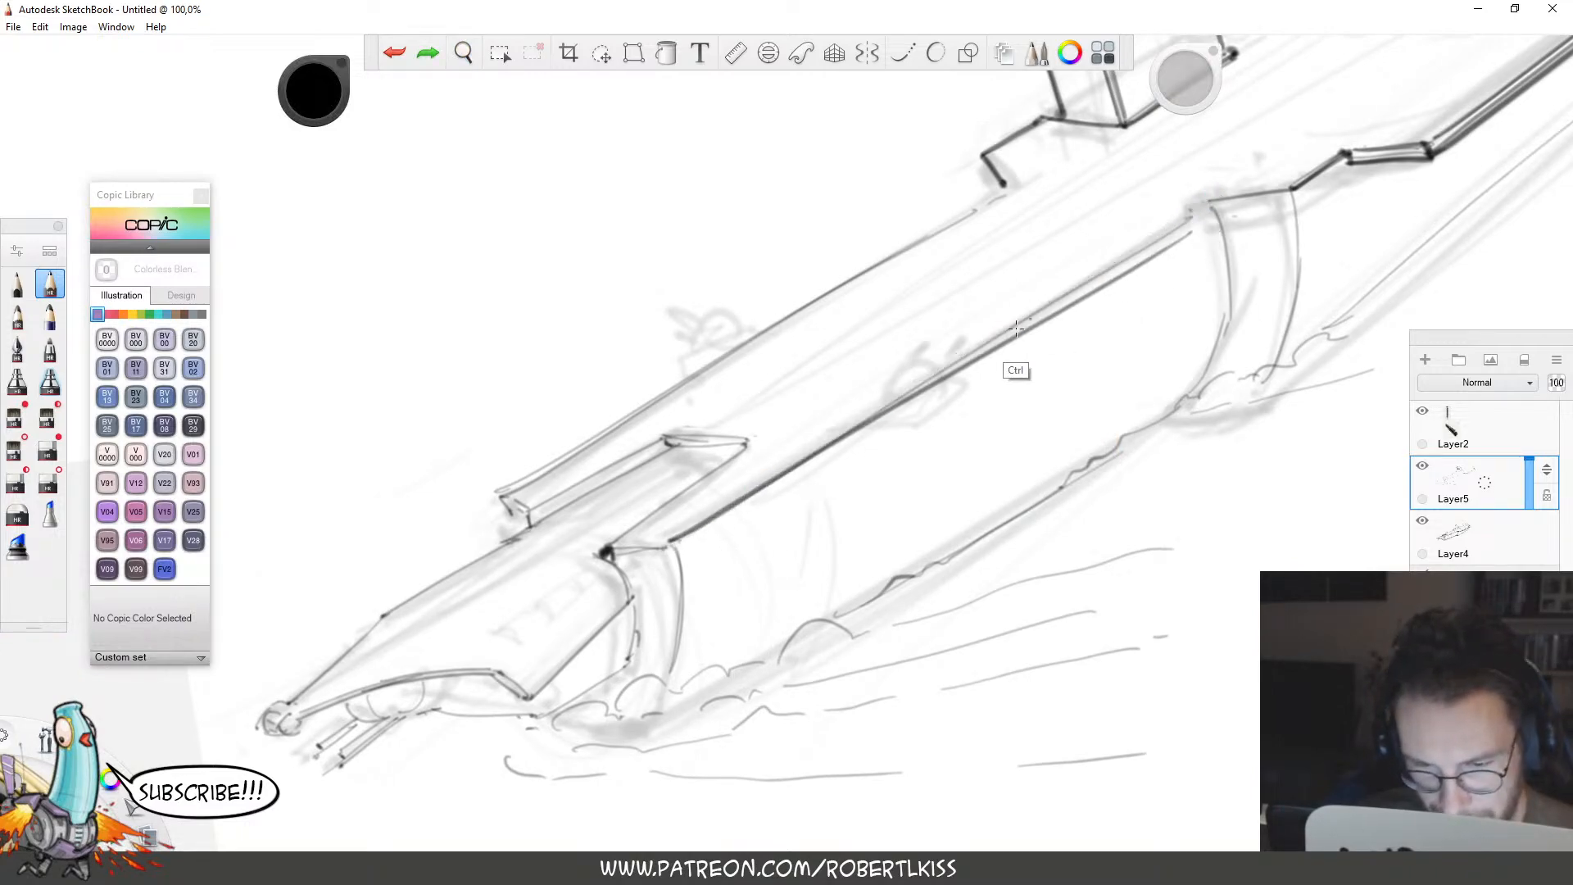
left_click_drag(682, 541, 1207, 199)
key("ctrl+z")
left_click_drag(680, 543, 1215, 199)
Darken the foredeck's far edge up to the deck corner ahead of the tower.
left_click_drag(505, 489, 1008, 195)
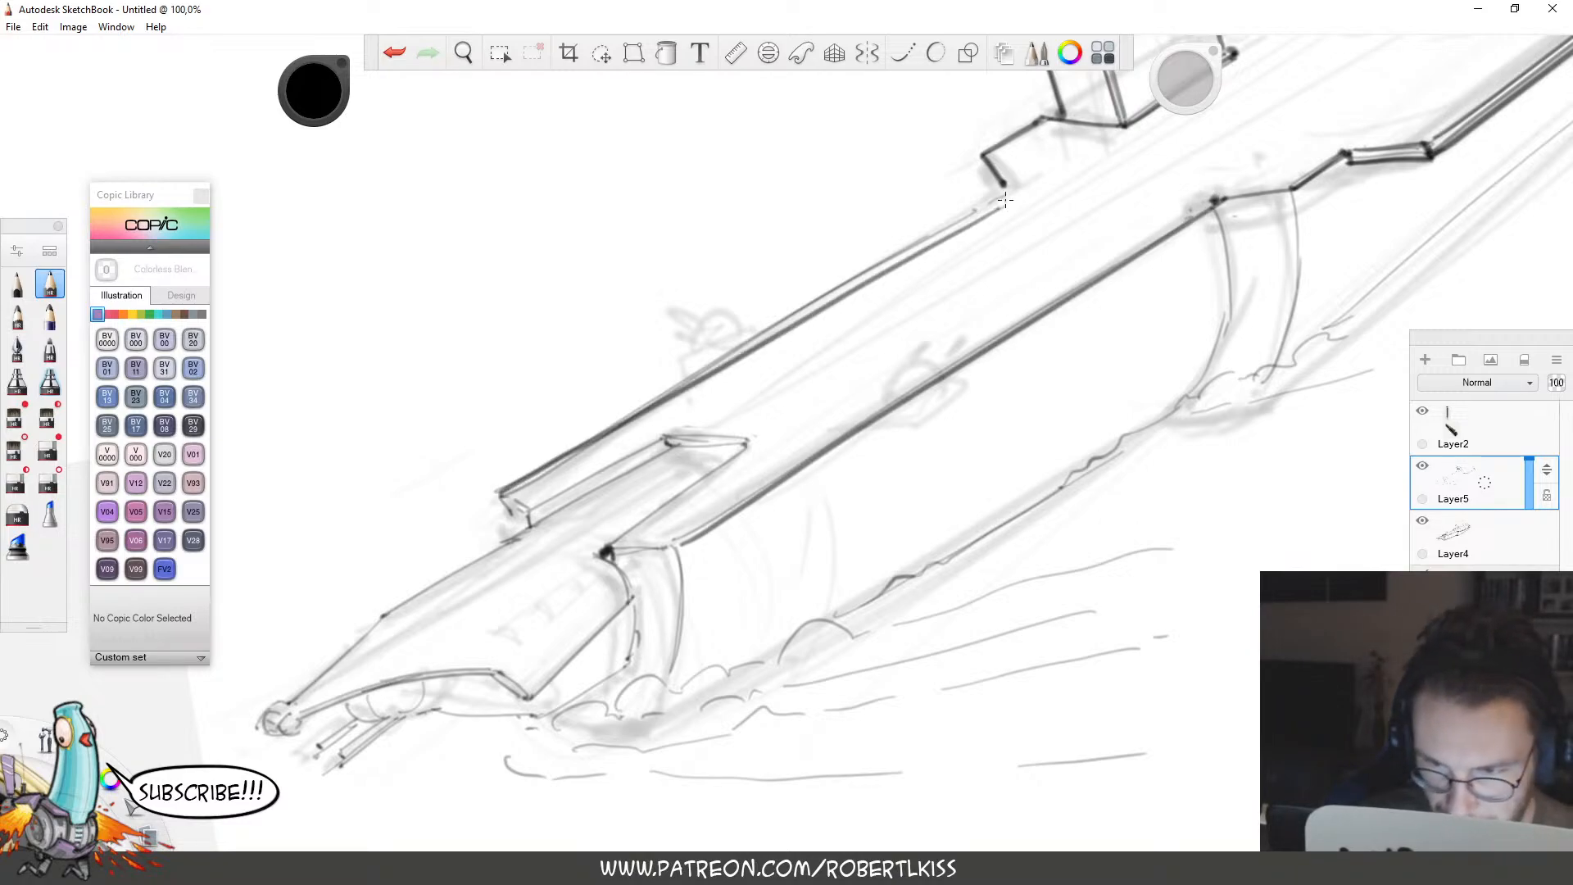
key("ctrl+z")
left_click_drag(497, 494, 1006, 185)
Sketch rows of small rectangular panels in perspective along the bow section and inside the foredeck recess.
mouse_move(796, 589)
left_mouse_down()
mouse_move(1085, 323)
mouse_move(775, 373)
mouse_move(799, 388)
mouse_move(788, 339)
mouse_move(789, 386)
mouse_move(843, 348)
mouse_move(836, 310)
mouse_move(867, 322)
mouse_move(881, 294)
left_mouse_up()
mouse_move(889, 295)
left_mouse_down()
mouse_move(916, 326)
mouse_move(909, 269)
left_mouse_up()
left_click_drag(667, 324, 773, 274)
mouse_move(762, 263)
left_mouse_down()
mouse_move(870, 229)
mouse_move(870, 213)
mouse_move(907, 244)
mouse_move(918, 192)
mouse_move(965, 205)
mouse_move(972, 171)
mouse_move(1012, 173)
mouse_move(1008, 143)
mouse_move(1040, 154)
left_mouse_up()
key("space")
left_click_drag(1046, 290, 750, 410)
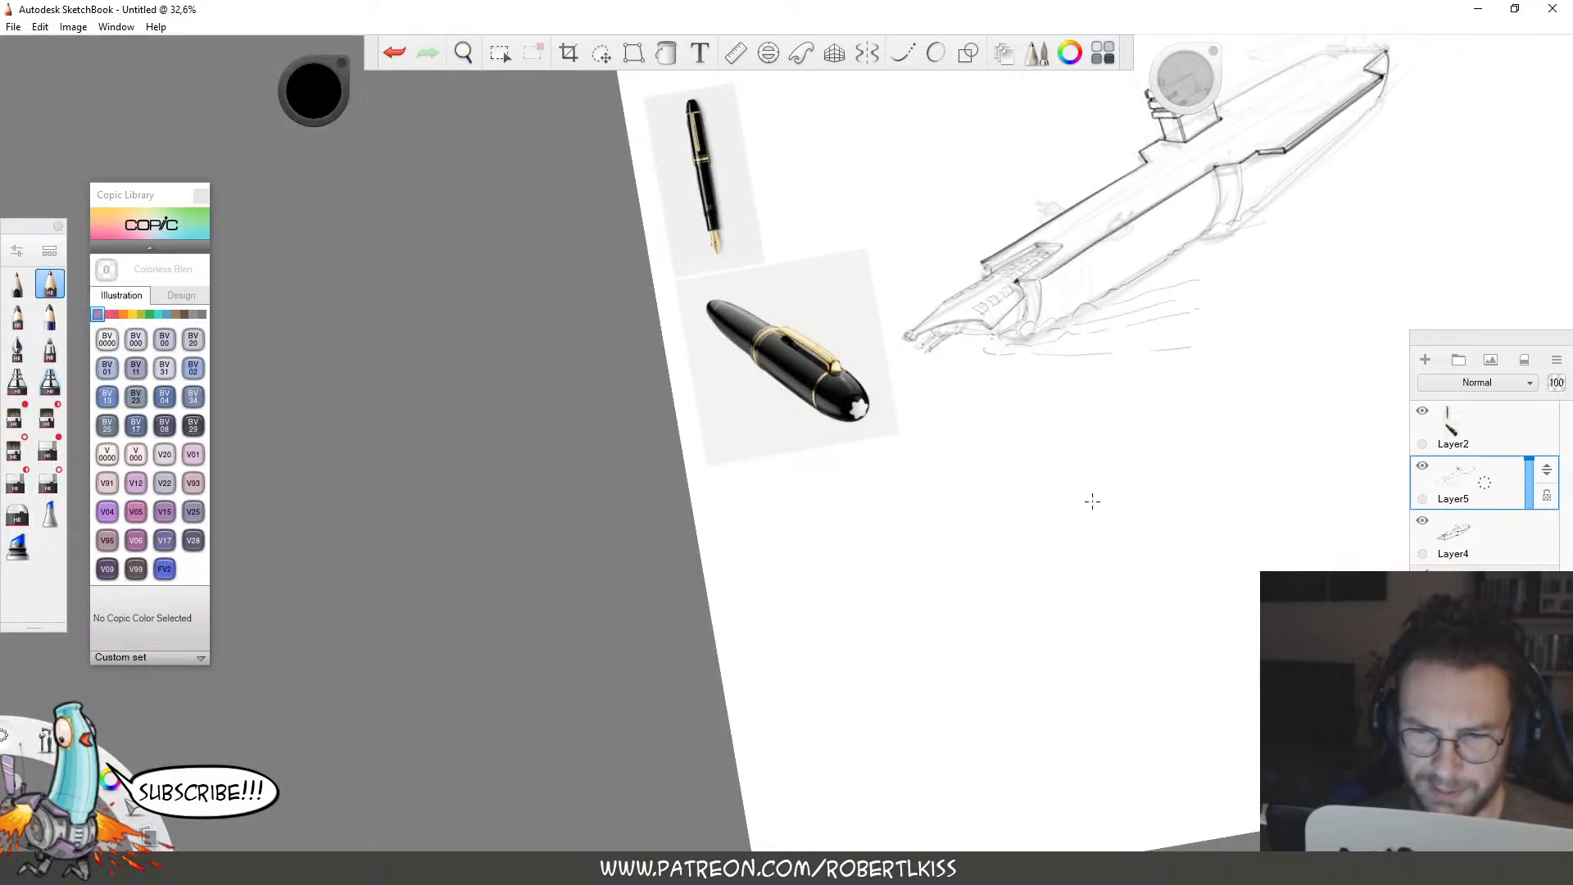
Erase the stray line end at the aft corner of the foredeck recess.
key("space")
left_click_drag(1301, 385, 1205, 361)
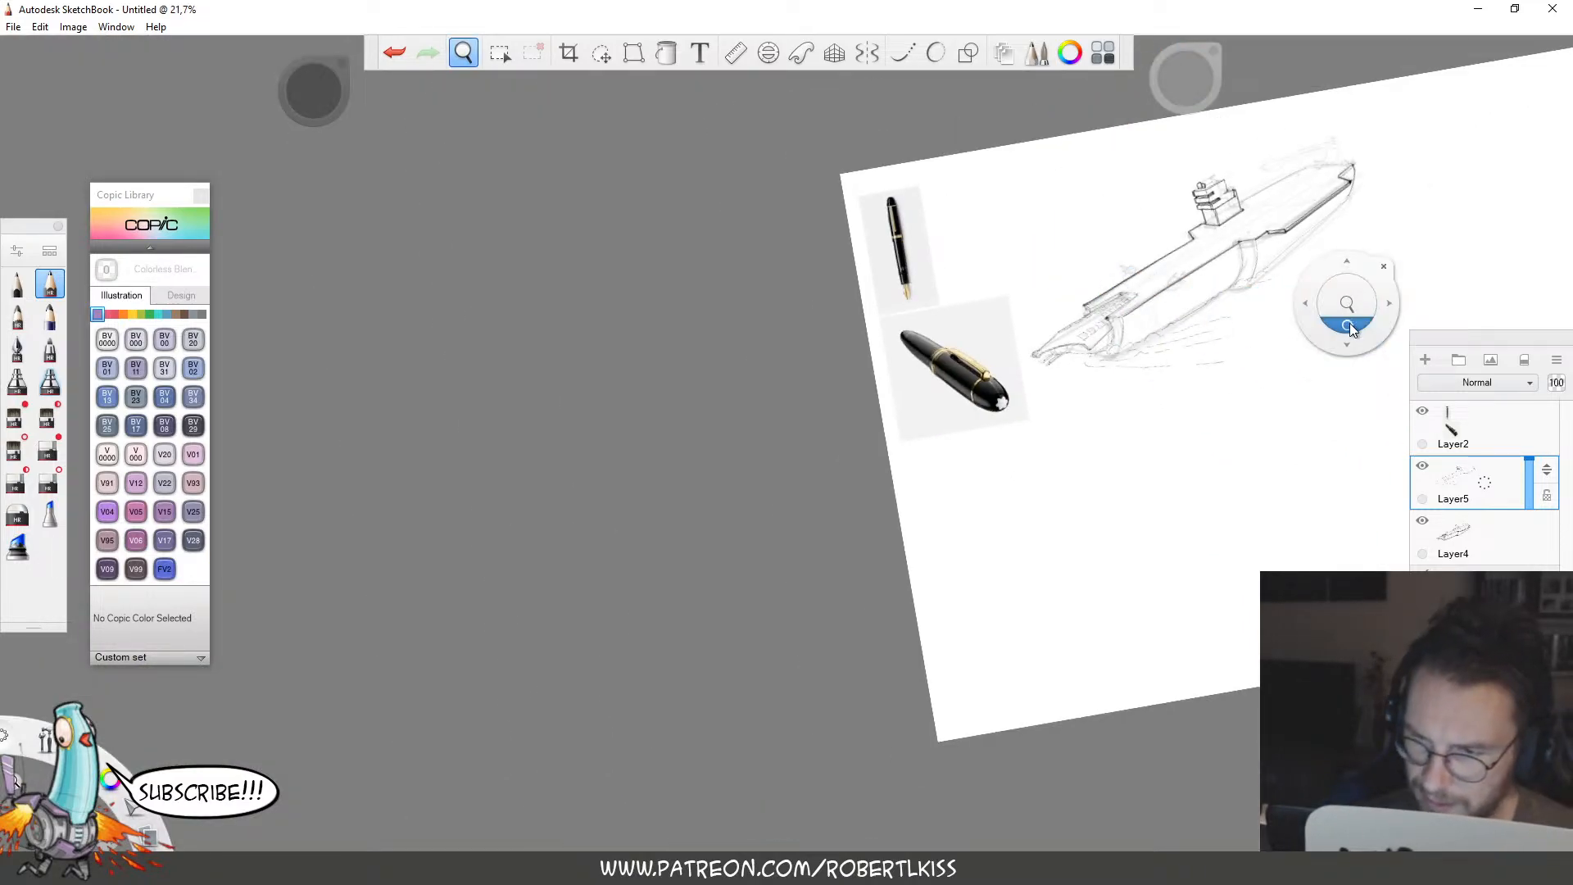
left_click_drag(1347, 327, 1347, 416)
left_click_drag(1172, 367, 1368, 348)
left_click_drag(1313, 396, 949, 458)
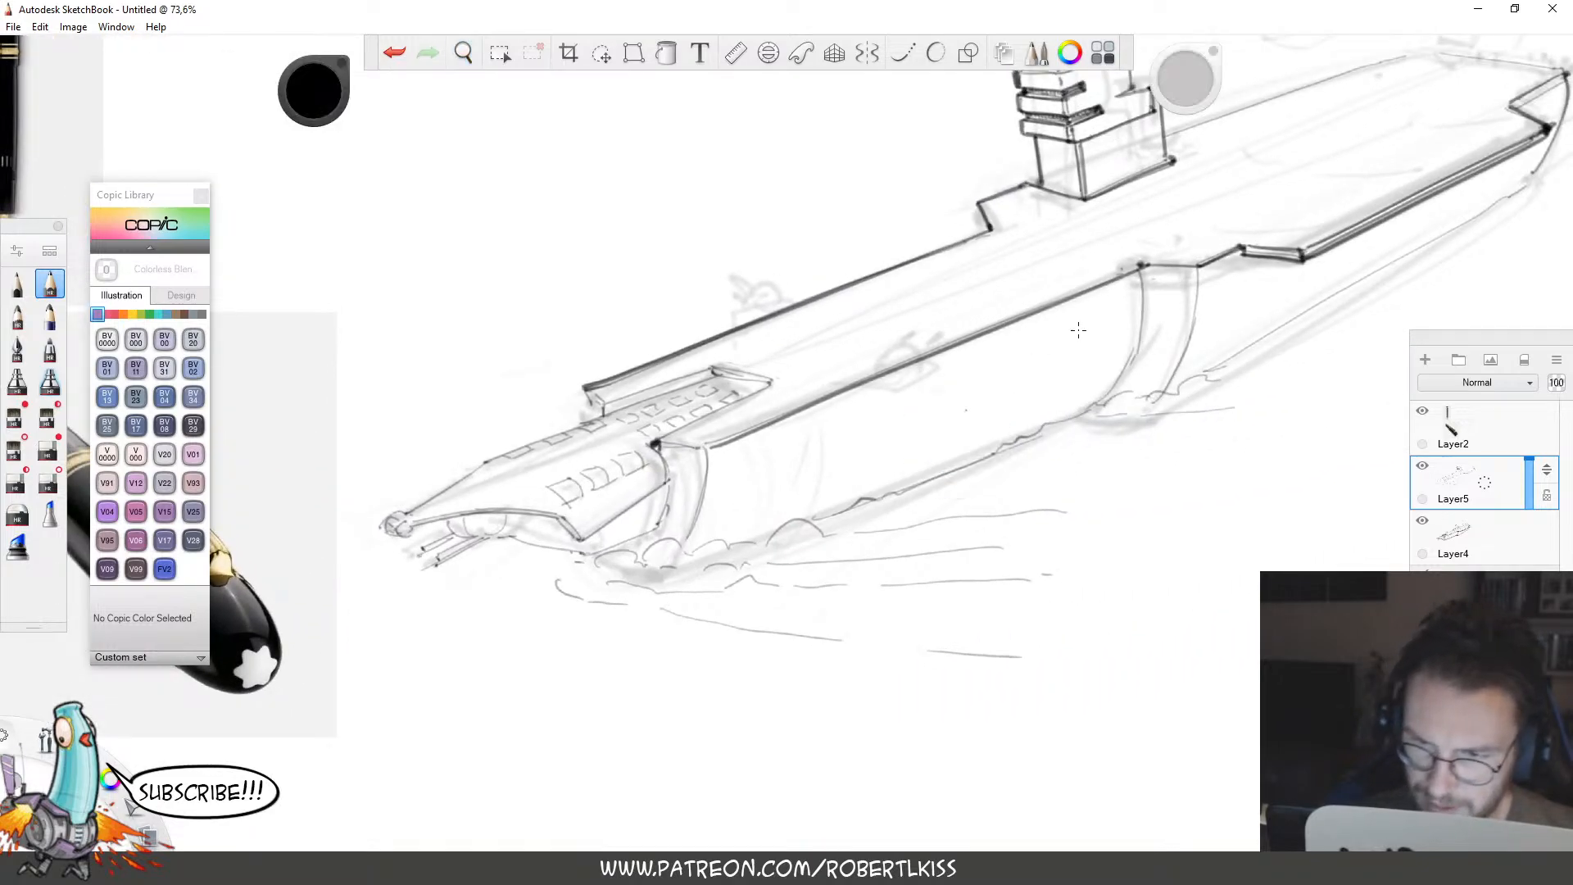
key("e")
mouse_move(770, 385)
left_mouse_down()
mouse_move(711, 369)
mouse_move(759, 384)
left_mouse_up()
key("s")
key("s")
key("s")
Hide the rough sketch on Layer4 to check the line art, and show it again.
key("space")
left_click_drag(1037, 346, 827, 442)
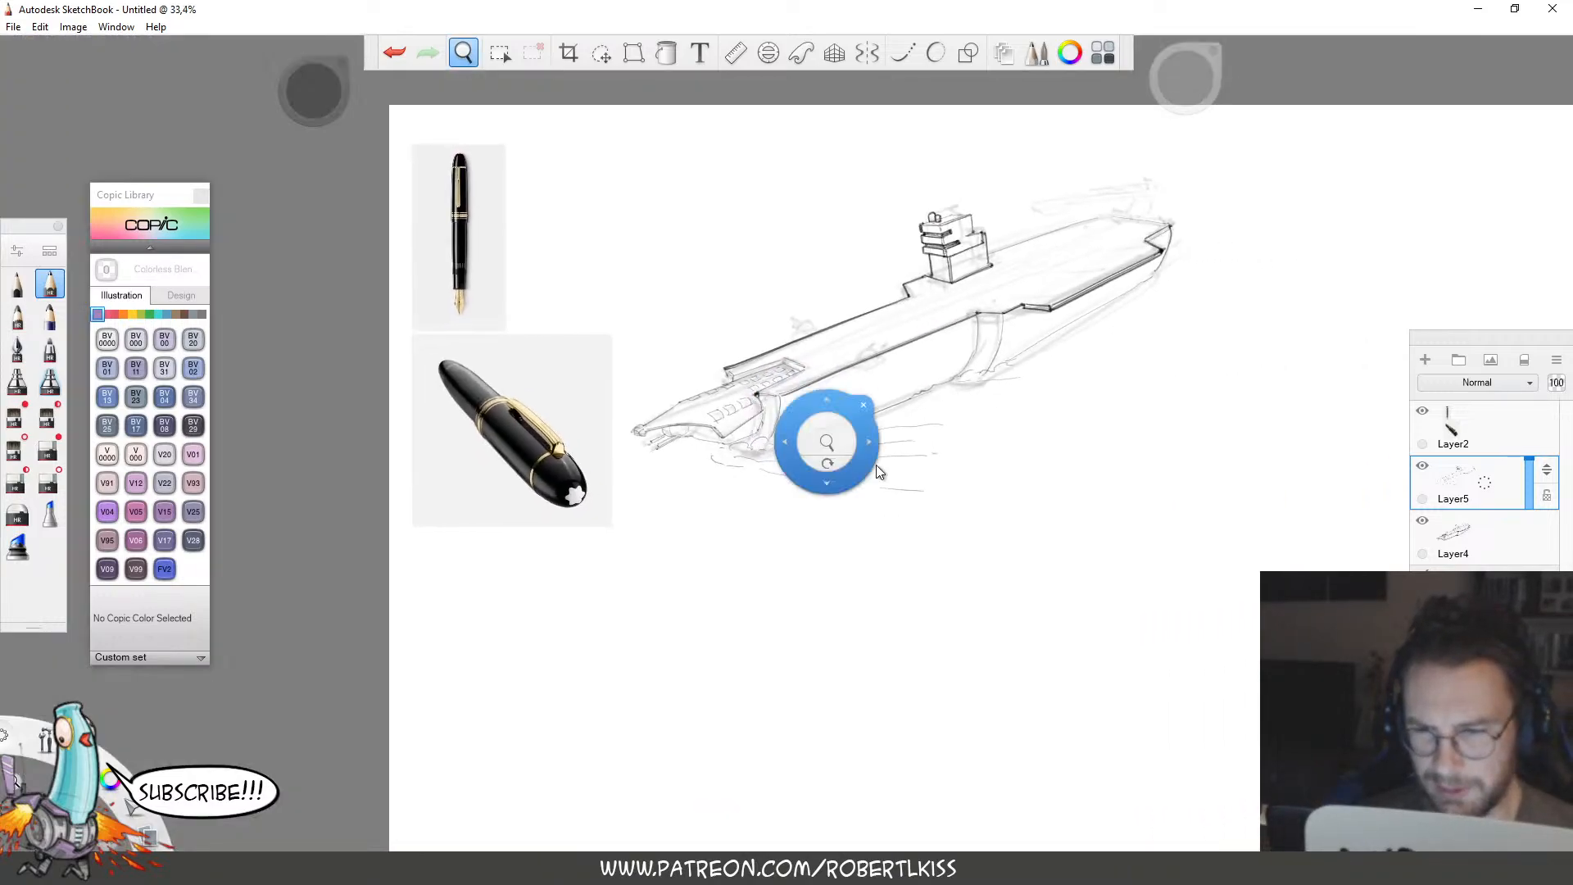
left_click(1422, 522)
left_click(1422, 521)
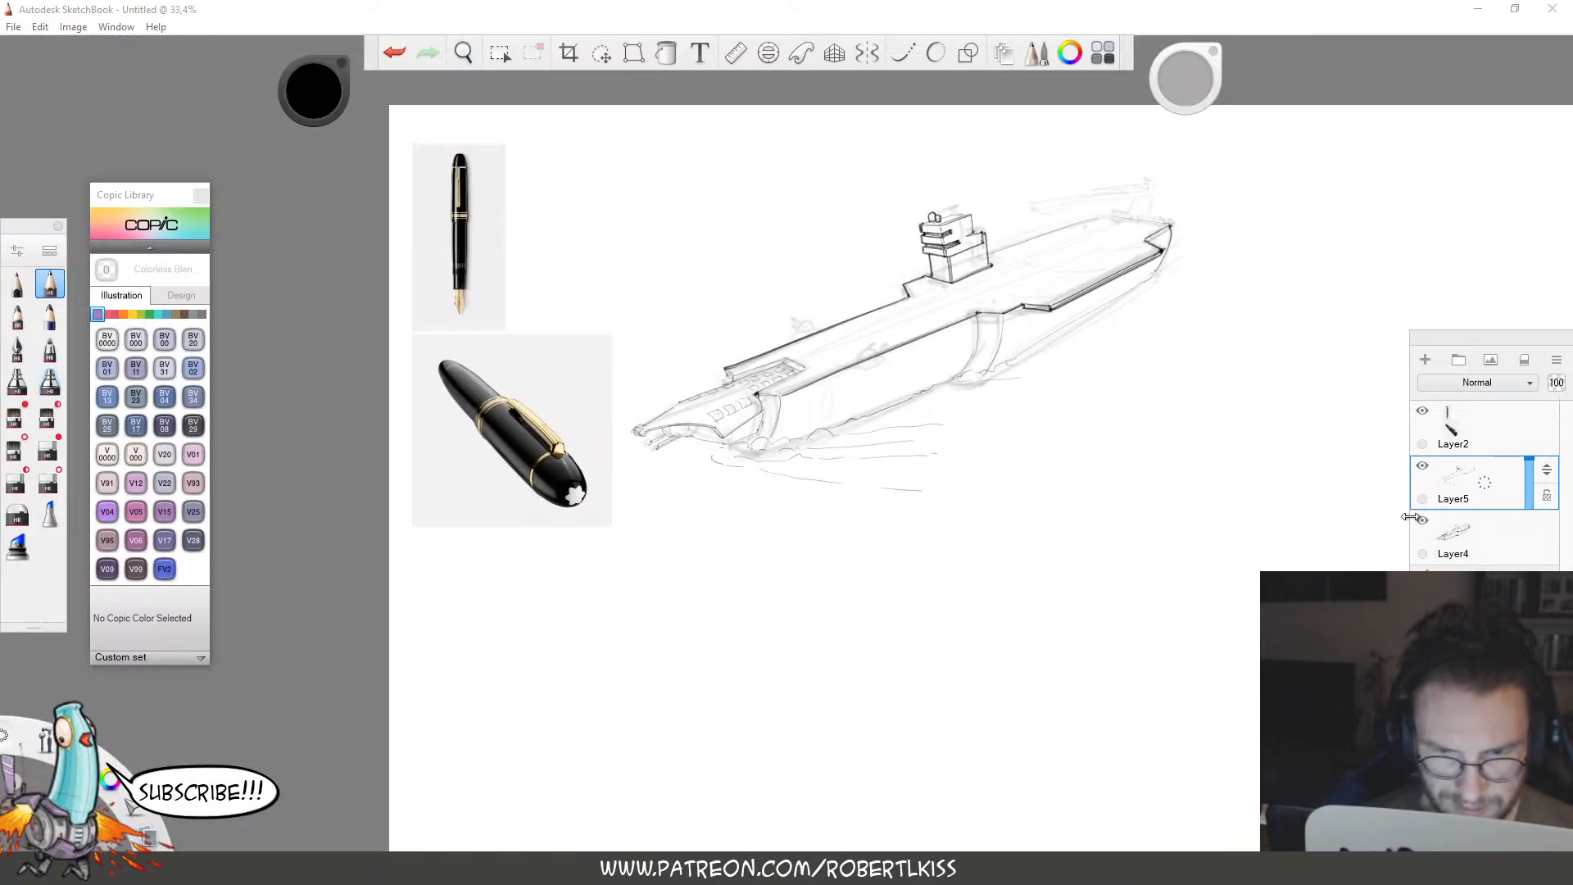
Darken the short upright edge at the foredeck's far forward corner.
key("space")
left_click_drag(744, 415, 987, 344)
left_click_drag(682, 271, 678, 324)
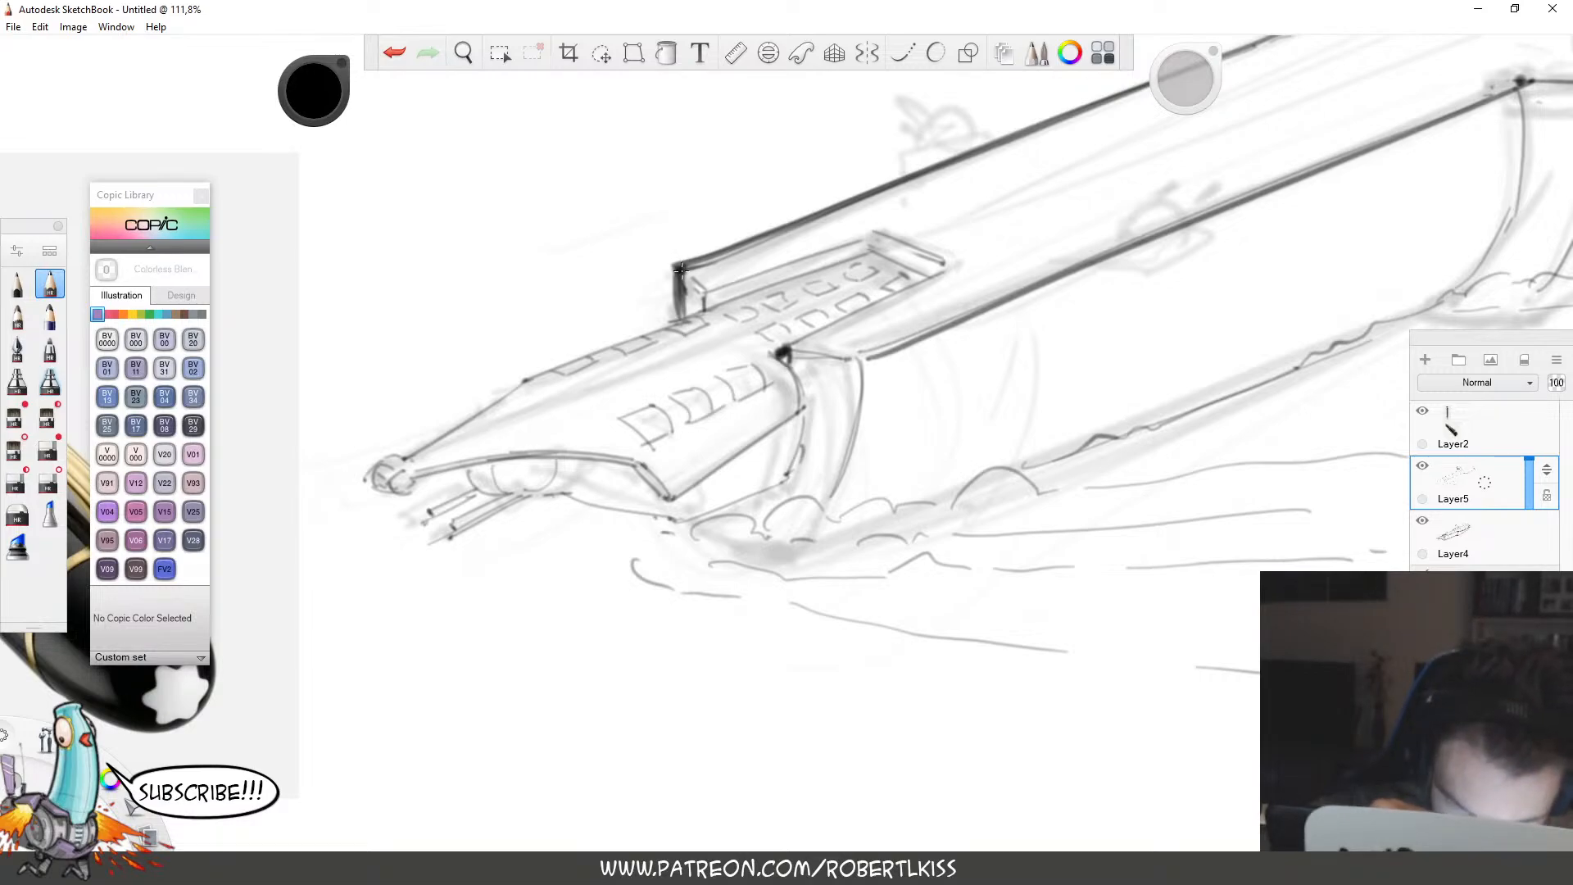
Undo the last stroke and redraw the short upright edge at the foredeck's far forward corner.
key("ctrl+z")
key("e")
key("b")
left_click_drag(679, 269, 677, 313)
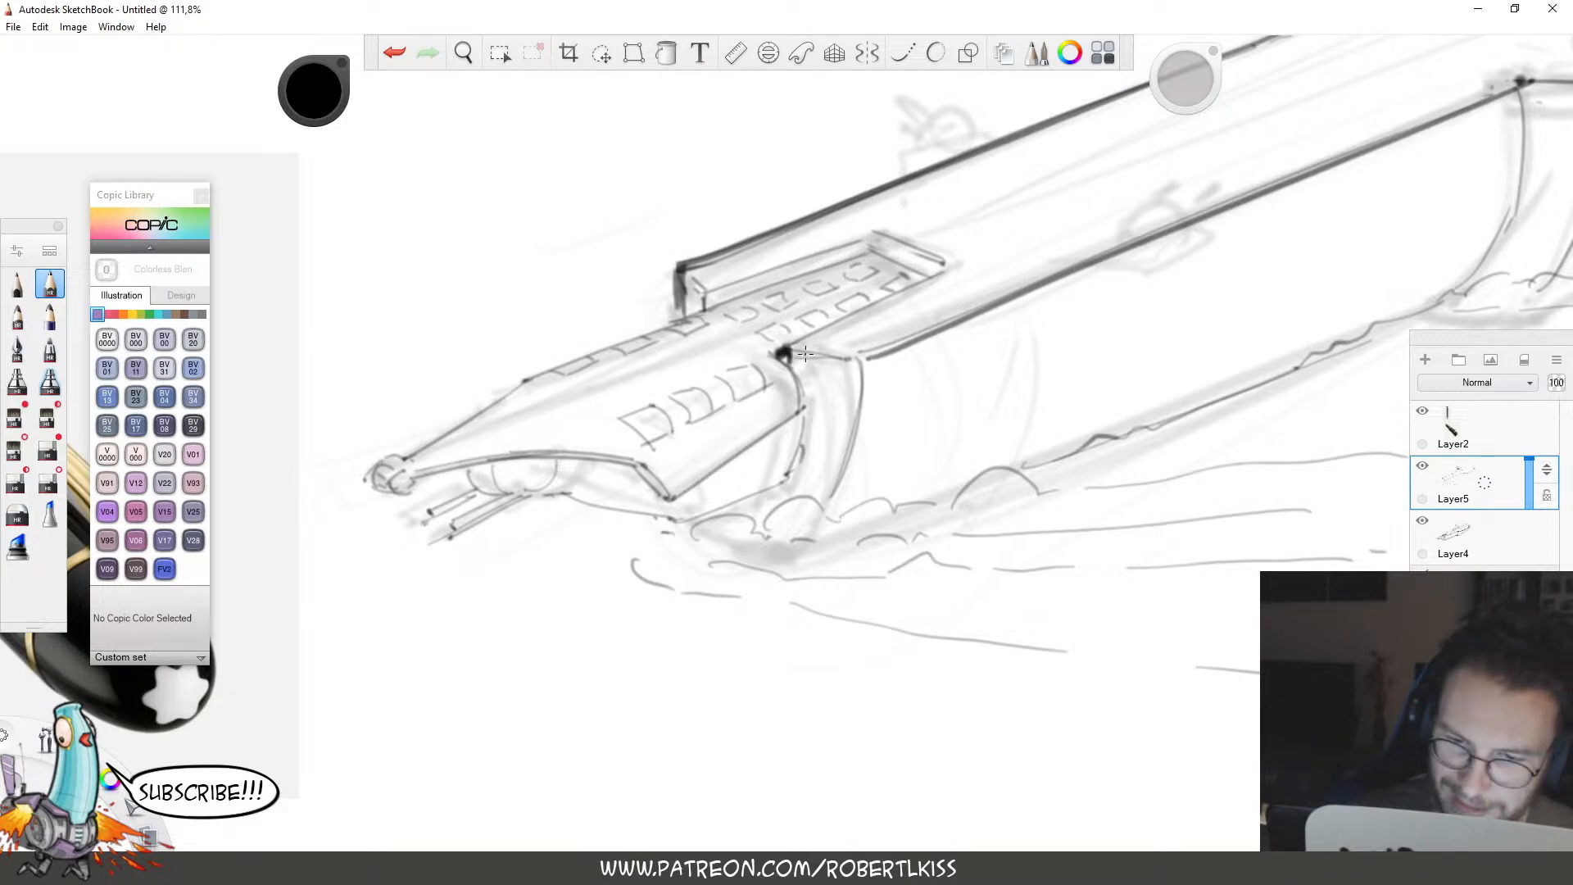
Darken the top and outer curved edge of the hull support just behind the bow section, undoing unsatisfactory strokes.
mouse_move(783, 354)
left_mouse_down()
mouse_move(859, 365)
mouse_move(860, 351)
mouse_move(855, 370)
mouse_move(862, 356)
mouse_move(841, 496)
left_mouse_up()
key("ctrl+z")
key("ctrl+z")
key("ctrl+z")
key("ctrl+z")
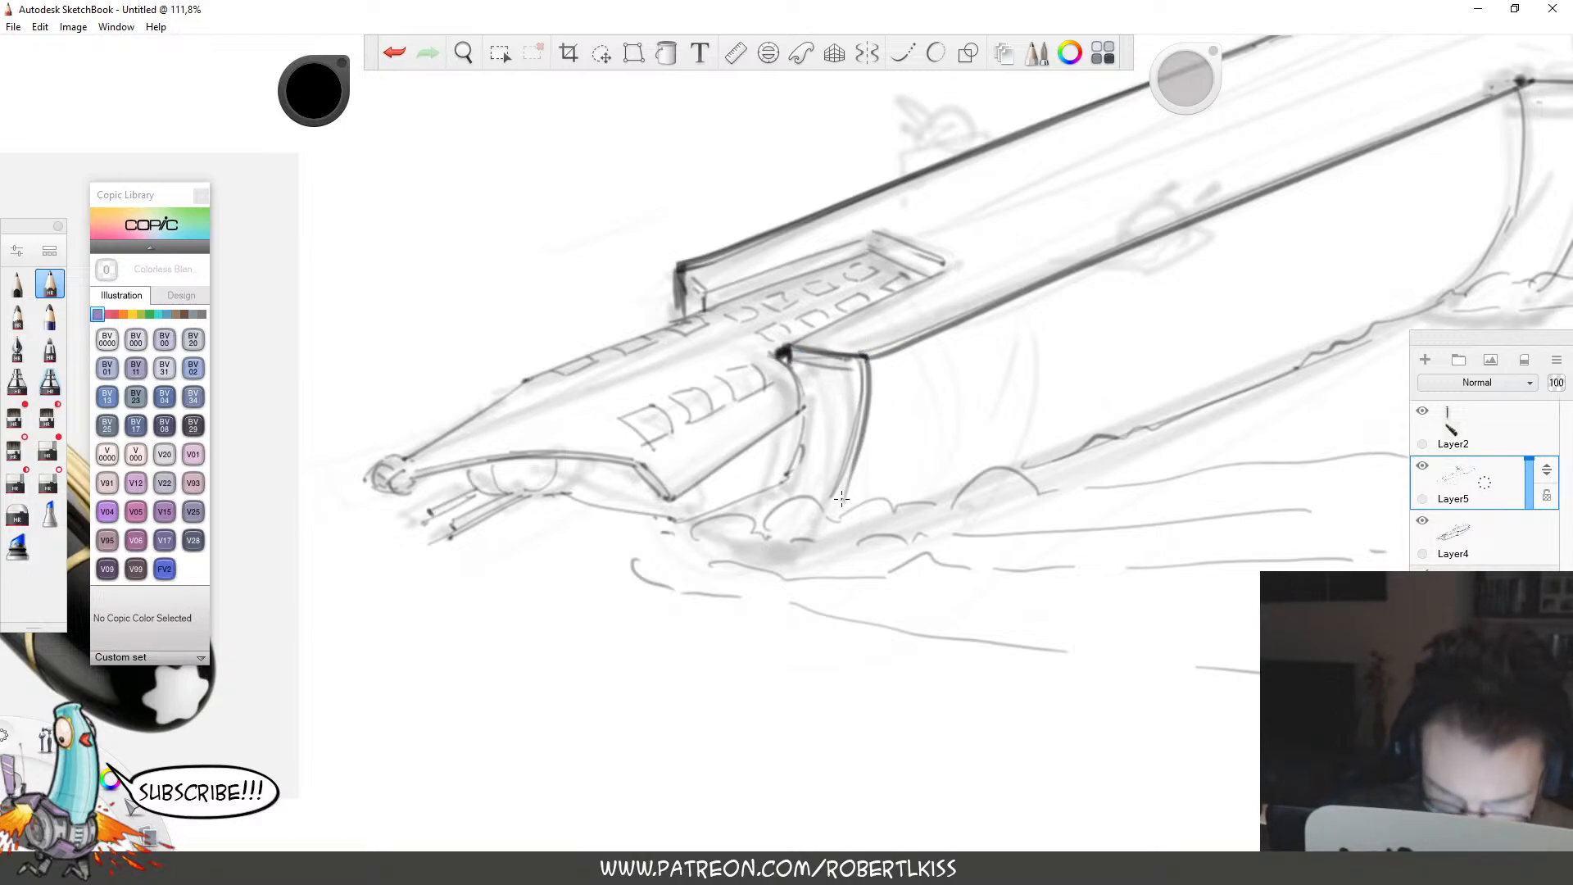
Darken the bow section's rear edge, lower side edge, angled front corner and underside line.
left_click_drag(802, 411, 786, 477)
mouse_move(668, 498)
left_mouse_down()
mouse_move(799, 415)
mouse_move(781, 355)
left_mouse_up()
left_click_drag(636, 465, 667, 499)
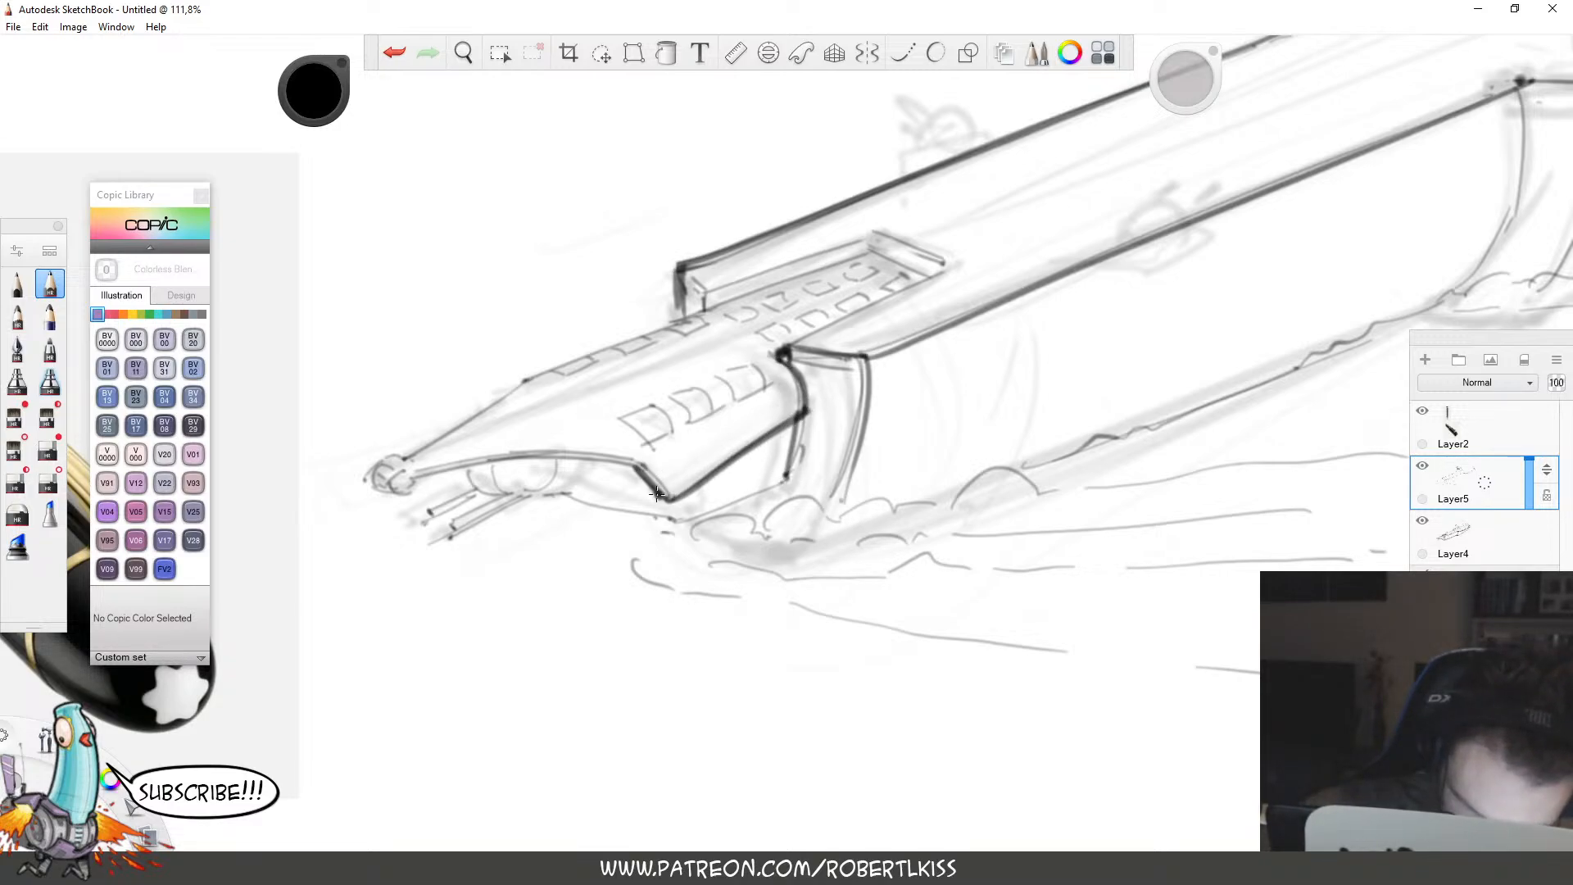
key("space")
left_click_drag(905, 569, 1275, 432)
mouse_move(922, 354)
left_mouse_down()
mouse_move(1053, 382)
mouse_move(1172, 338)
left_mouse_up()
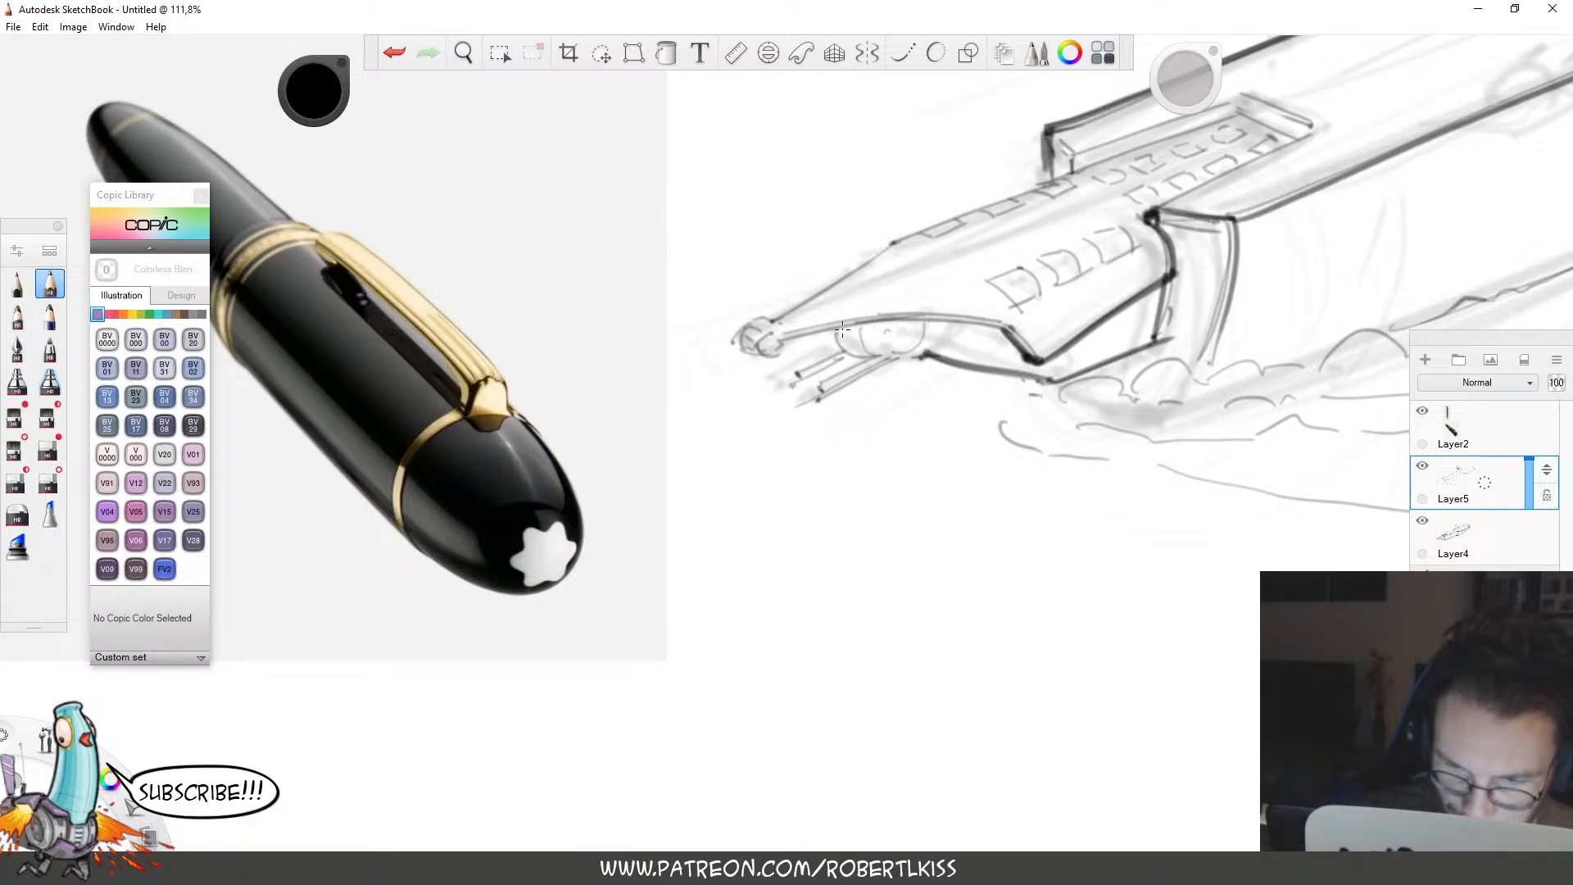
Trace the two gun barrels and their round mounts beneath the nib-shaped bow in darker lines.
mouse_move(842, 330)
left_mouse_down()
mouse_move(862, 355)
mouse_move(921, 331)
mouse_move(885, 331)
mouse_move(913, 357)
mouse_move(823, 379)
mouse_move(825, 397)
left_mouse_up()
mouse_move(826, 395)
left_mouse_down()
mouse_move(889, 361)
mouse_move(844, 348)
mouse_move(802, 383)
mouse_move(843, 349)
left_mouse_up()
left_click_drag(799, 371, 819, 400)
Darken the long edges of the nib toward its tip, undoing the last stroke.
key("space")
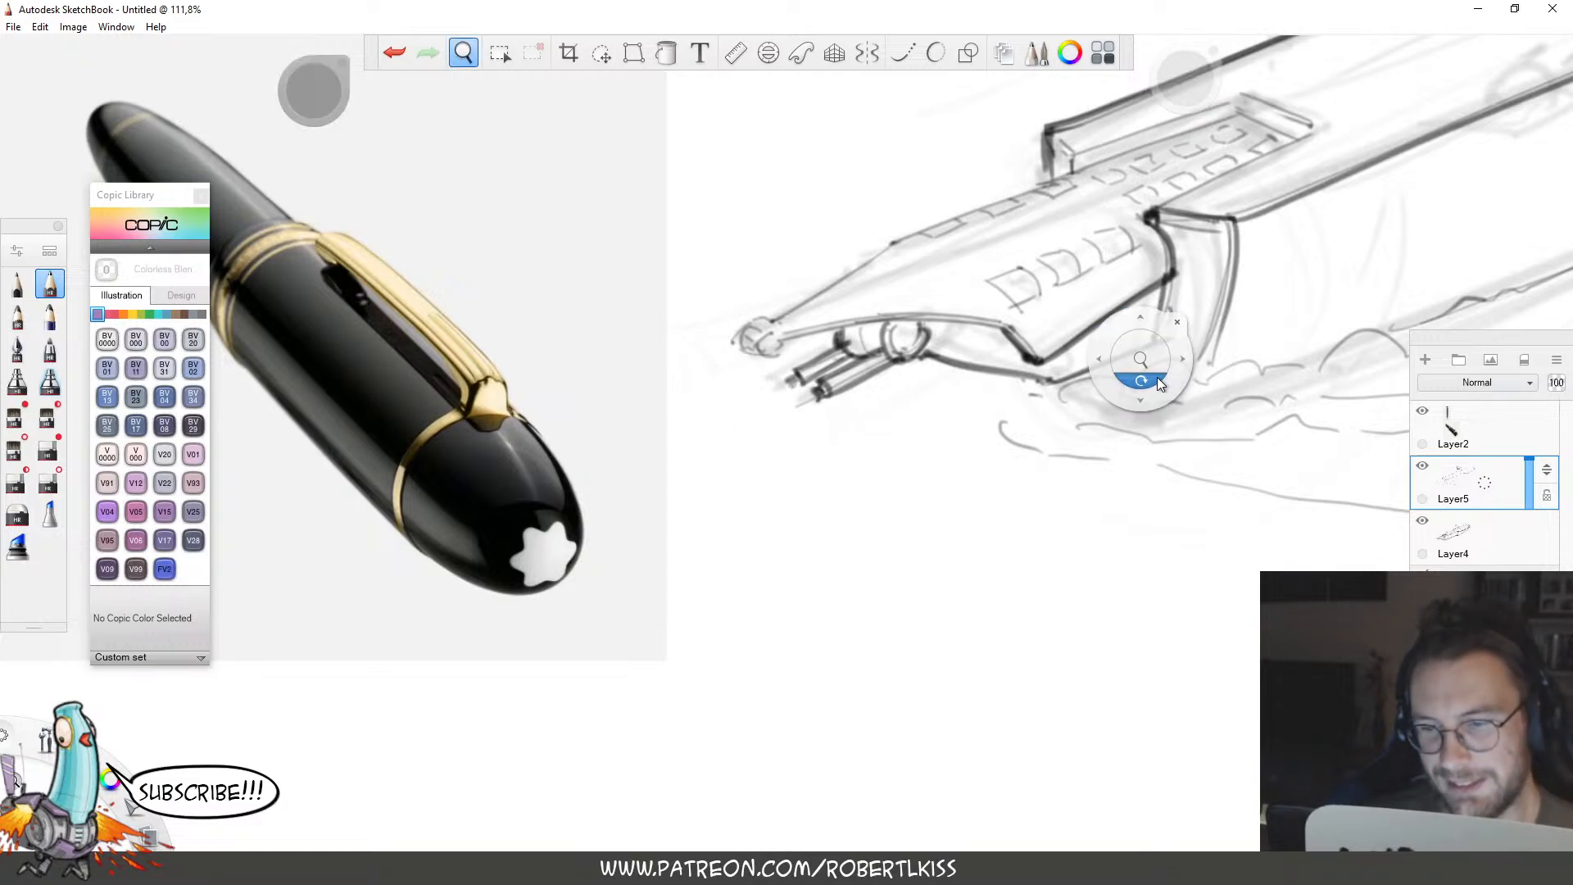
mouse_move(1160, 385)
left_mouse_down()
mouse_move(784, 439)
mouse_move(807, 293)
mouse_move(921, 230)
left_mouse_up()
left_click_drag(714, 336, 843, 144)
key("ctrl+z")
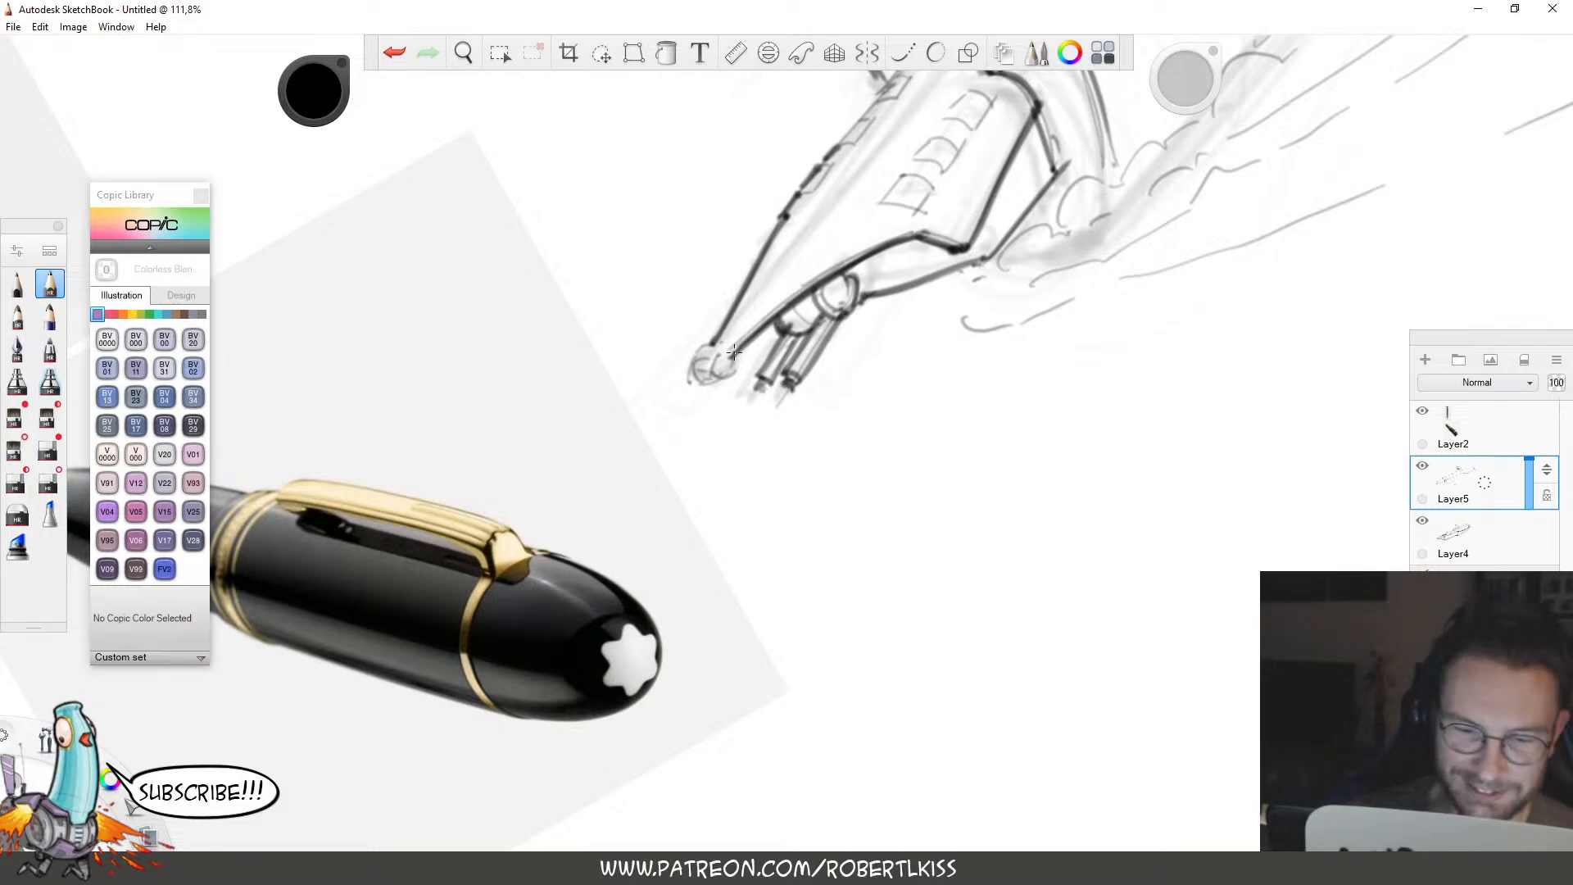
Outline the small ball at the nib's tip and shade it with curved lines.
key("space")
left_click_drag(791, 362, 877, 279)
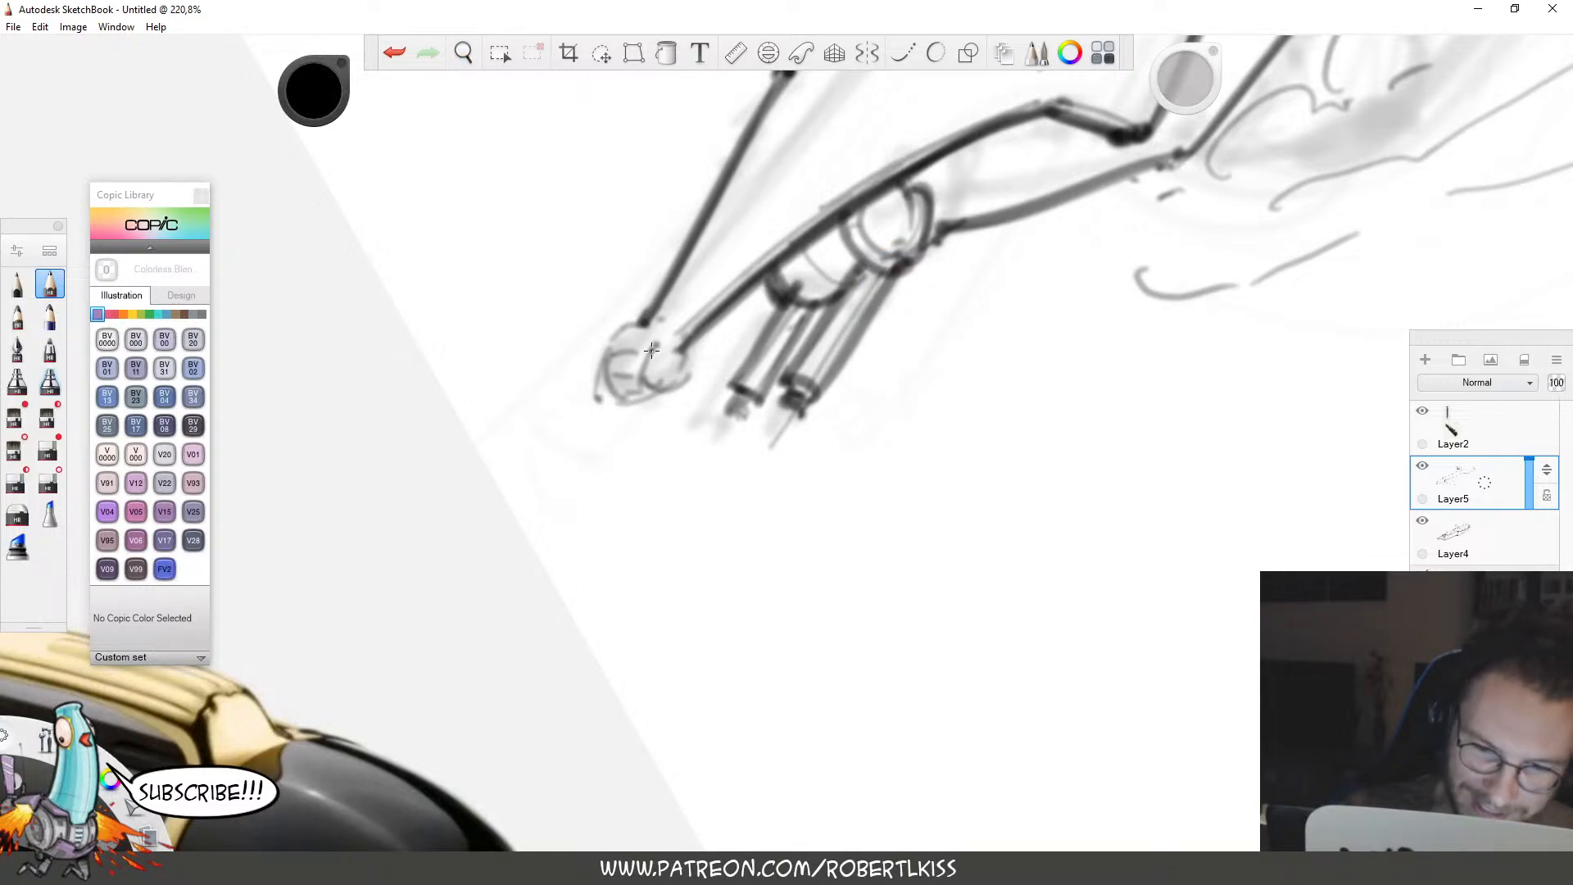
mouse_move(652, 342)
left_mouse_down()
mouse_move(663, 387)
mouse_move(683, 357)
mouse_move(663, 367)
mouse_move(674, 340)
mouse_move(603, 363)
mouse_move(605, 388)
mouse_move(603, 358)
mouse_move(631, 399)
mouse_move(630, 373)
mouse_move(624, 388)
mouse_move(608, 363)
mouse_move(627, 326)
left_mouse_up()
left_click_drag(635, 381, 682, 353)
Thicken the outlines of the two gun barrels and the mounts that hold them under the nib.
mouse_move(780, 266)
left_mouse_down()
mouse_move(831, 298)
mouse_move(792, 279)
mouse_move(865, 260)
left_mouse_up()
left_click_drag(865, 264, 783, 373)
mouse_move(782, 299)
left_mouse_down()
mouse_move(726, 400)
mouse_move(758, 411)
left_mouse_up()
left_click_drag(785, 356, 758, 402)
mouse_move(856, 277)
left_mouse_down()
mouse_move(790, 381)
mouse_move(904, 271)
mouse_move(880, 281)
left_mouse_up()
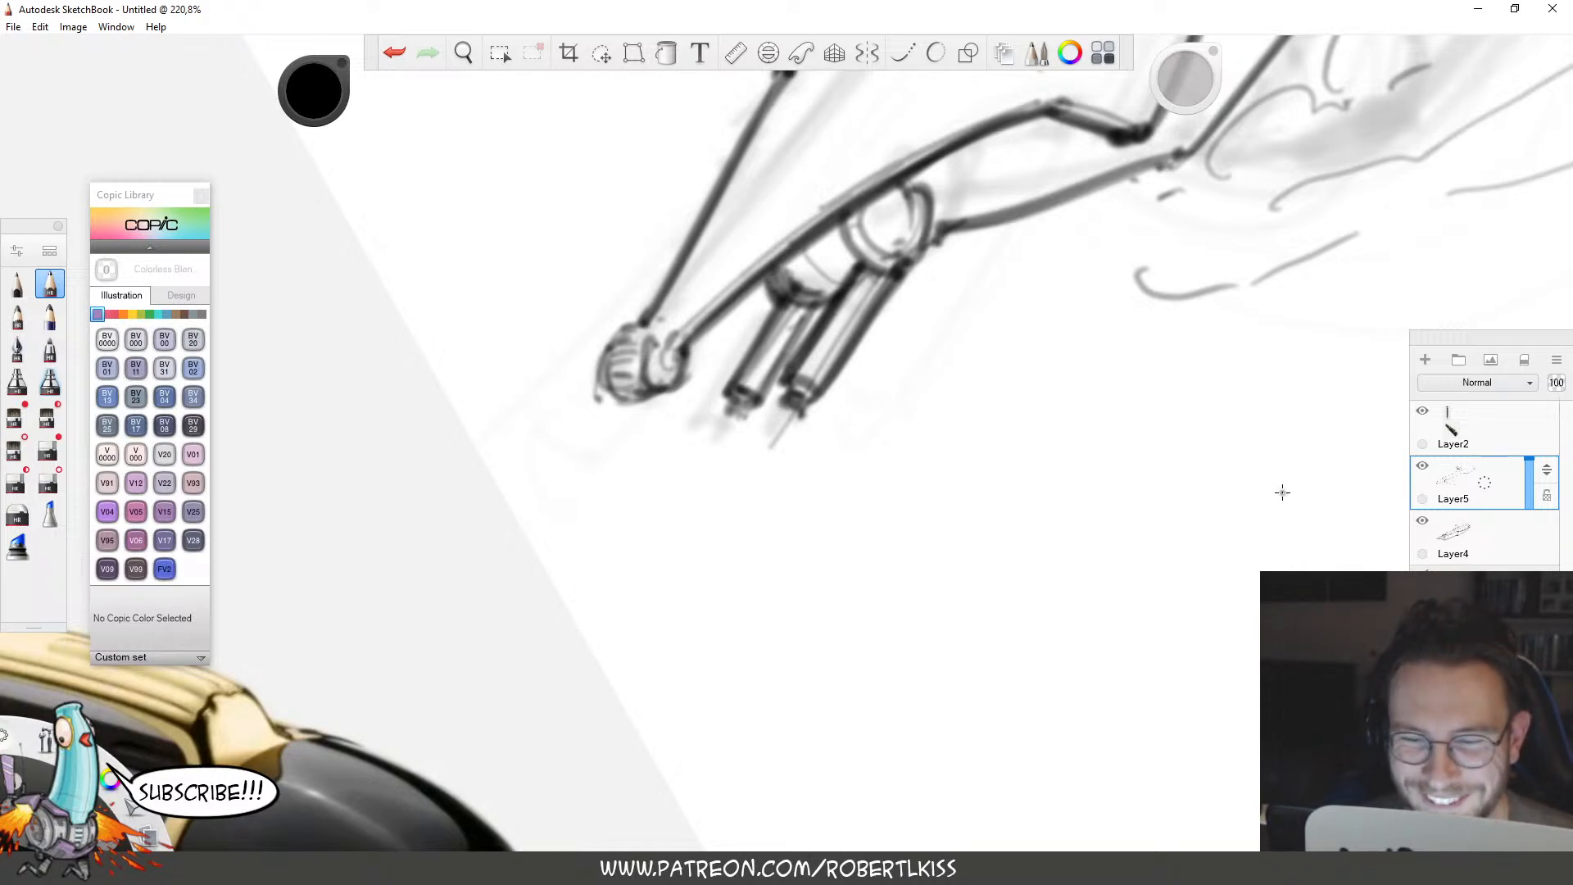
Close the lower edge of the bow's recessed side and fill its front part with short upright hatch lines.
key("space")
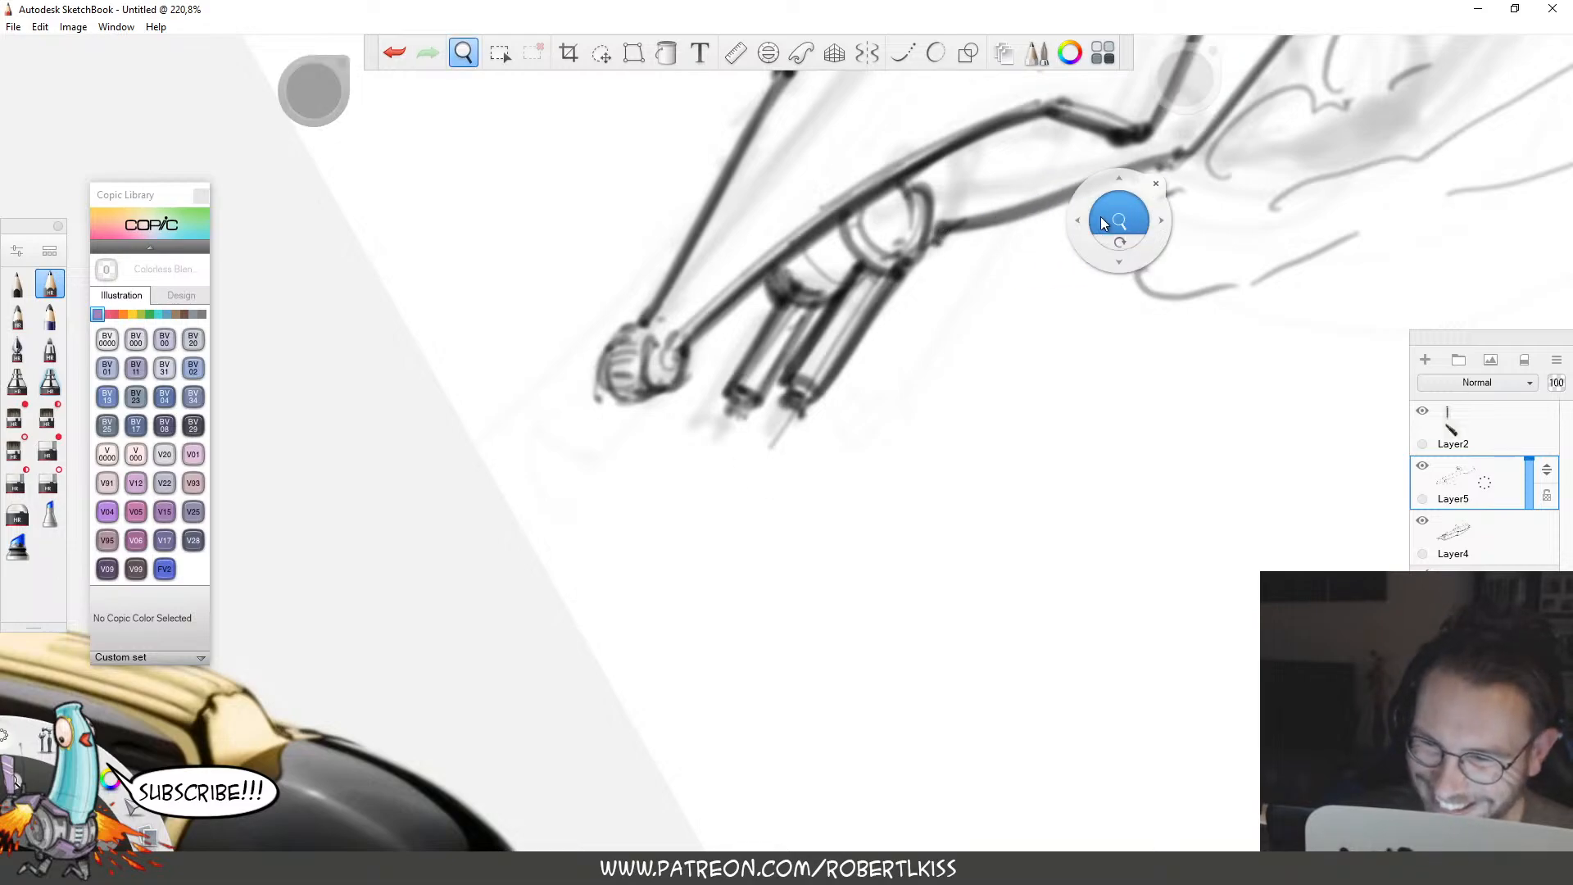
left_click_drag(1123, 213, 1133, 302)
left_click_drag(1133, 302, 882, 470)
left_click_drag(1162, 264, 991, 358)
left_click_drag(910, 439, 897, 453)
mouse_move(938, 403)
left_mouse_down()
mouse_move(919, 454)
mouse_move(946, 430)
mouse_move(942, 446)
left_mouse_up()
mouse_move(983, 394)
left_mouse_down()
mouse_move(951, 451)
mouse_move(979, 446)
left_mouse_up()
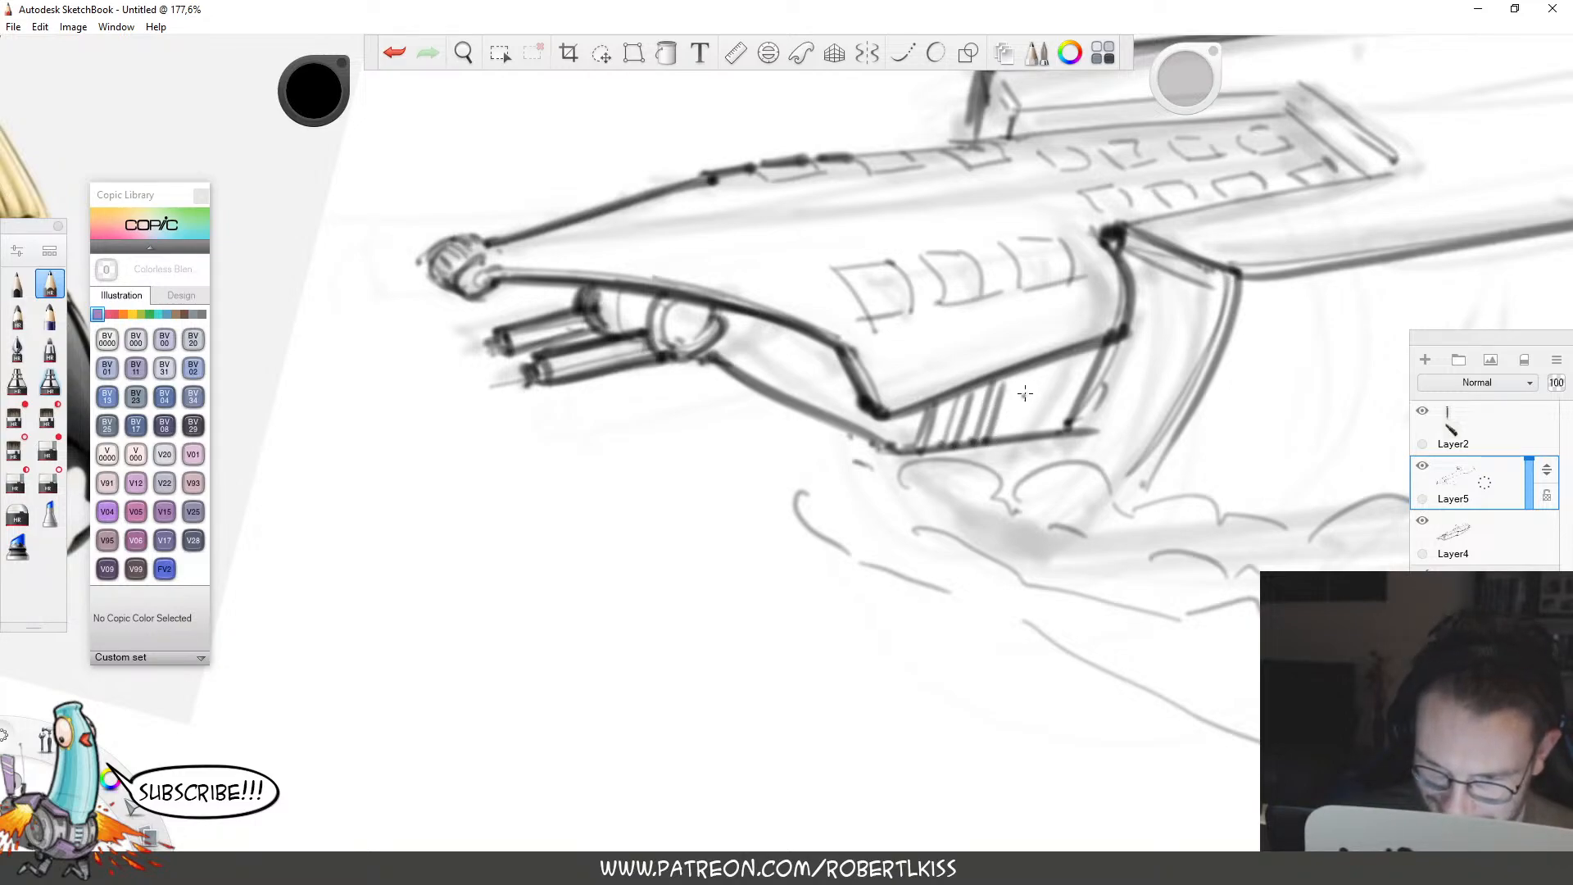
mouse_move(1035, 366)
left_mouse_down()
mouse_move(1003, 442)
mouse_move(1015, 438)
left_mouse_up()
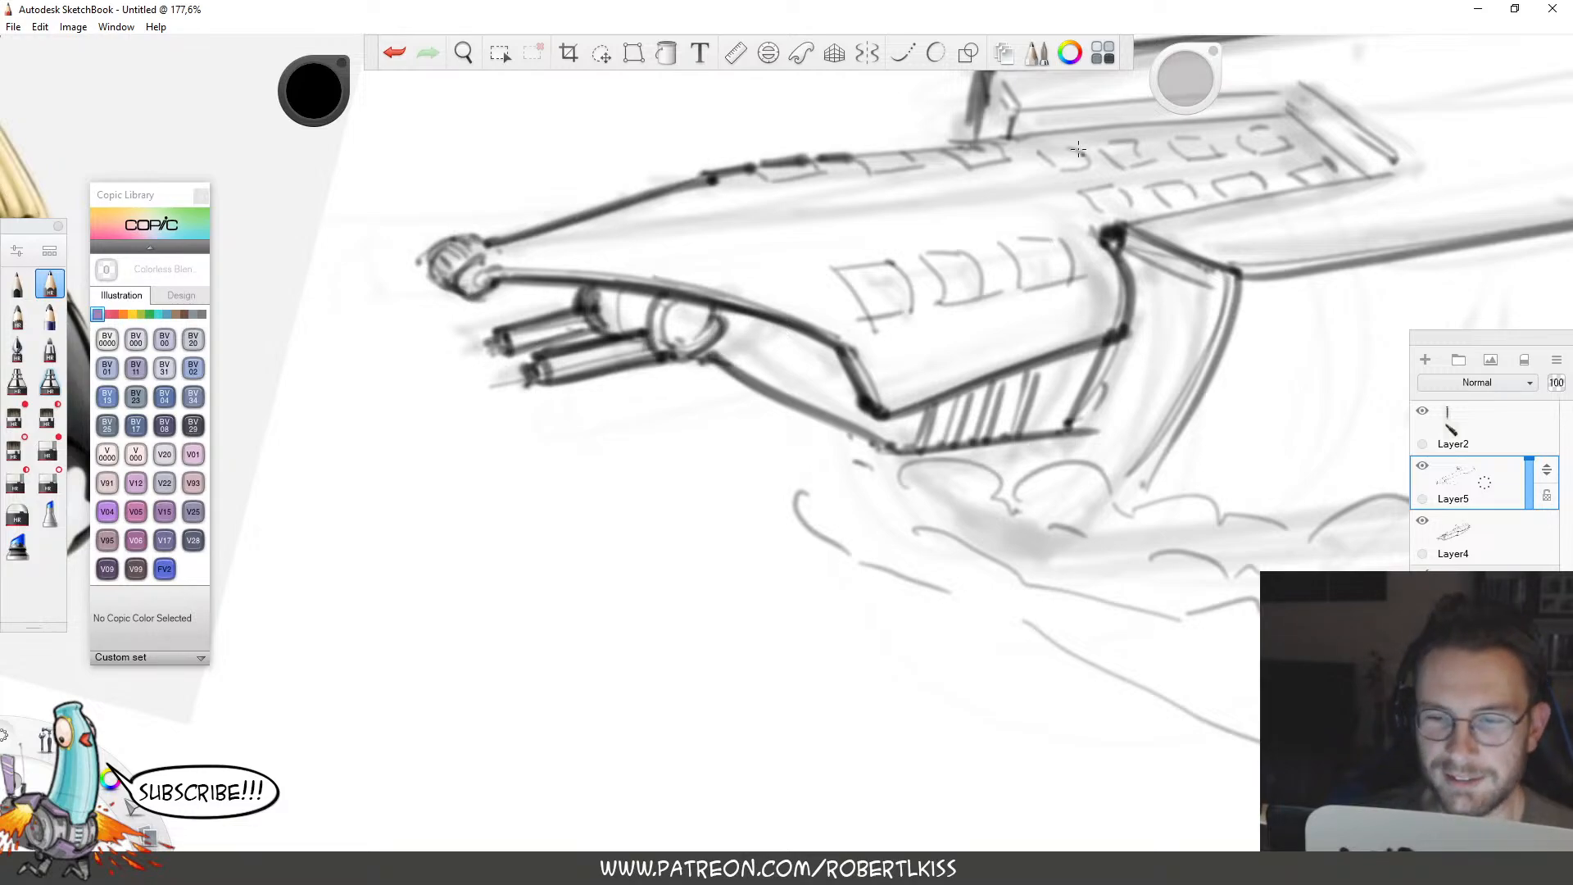
Darken the far edge of the bow section and outline the three small panels along it.
key("space")
left_click_drag(1253, 254, 1169, 55)
mouse_move(758, 146)
left_mouse_down()
mouse_move(873, 247)
mouse_move(939, 214)
left_mouse_up()
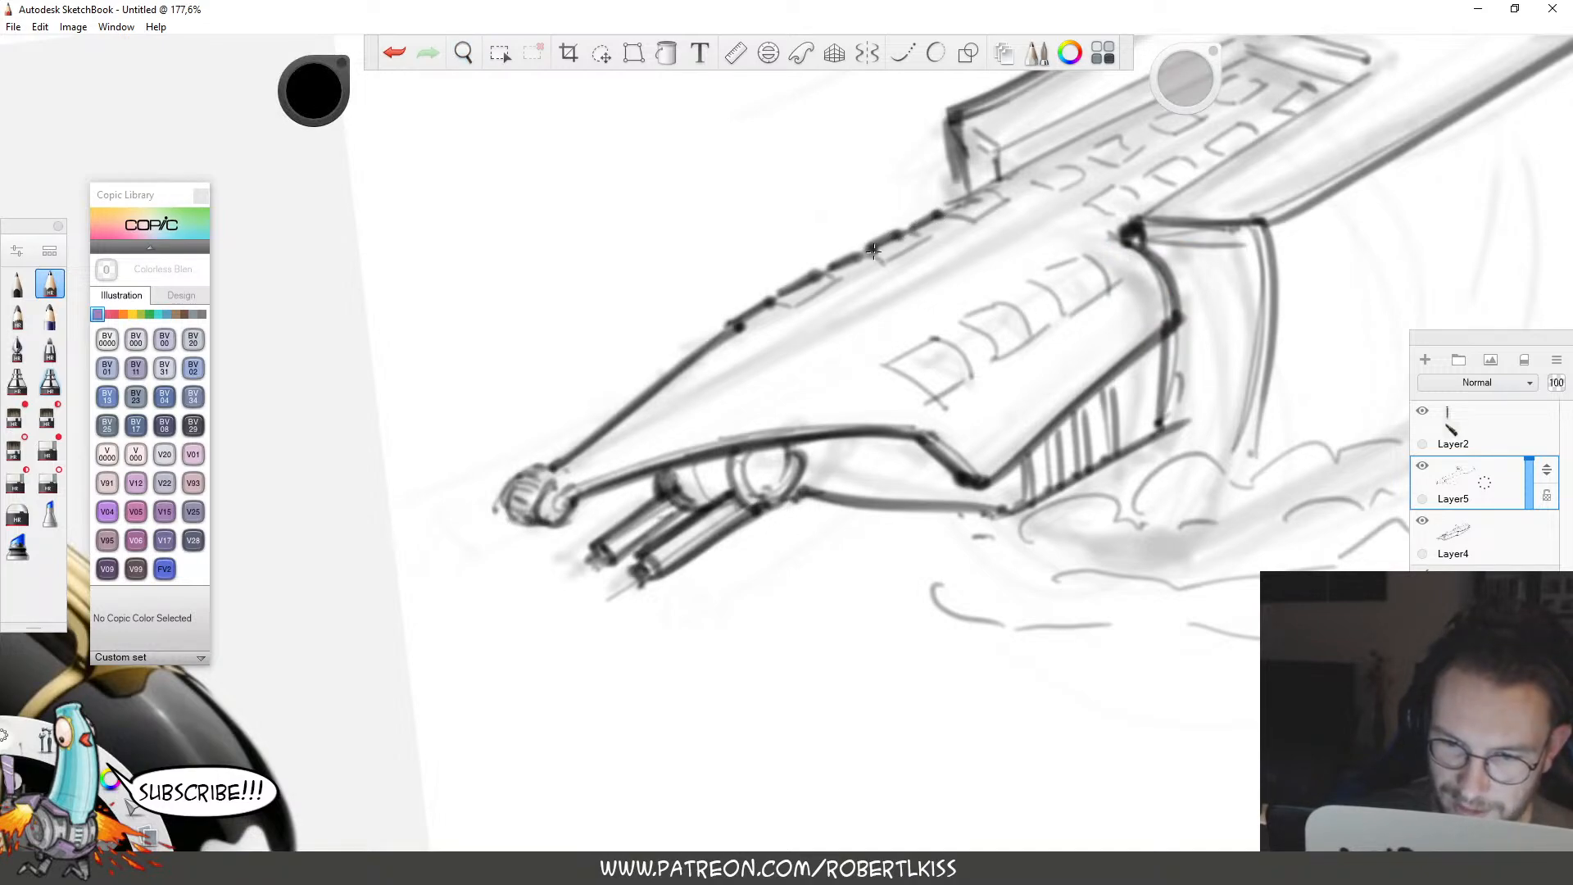
left_click_drag(871, 250, 928, 238)
left_click_drag(901, 235, 919, 231)
mouse_move(775, 296)
left_mouse_down()
mouse_move(793, 305)
mouse_move(848, 275)
left_mouse_up()
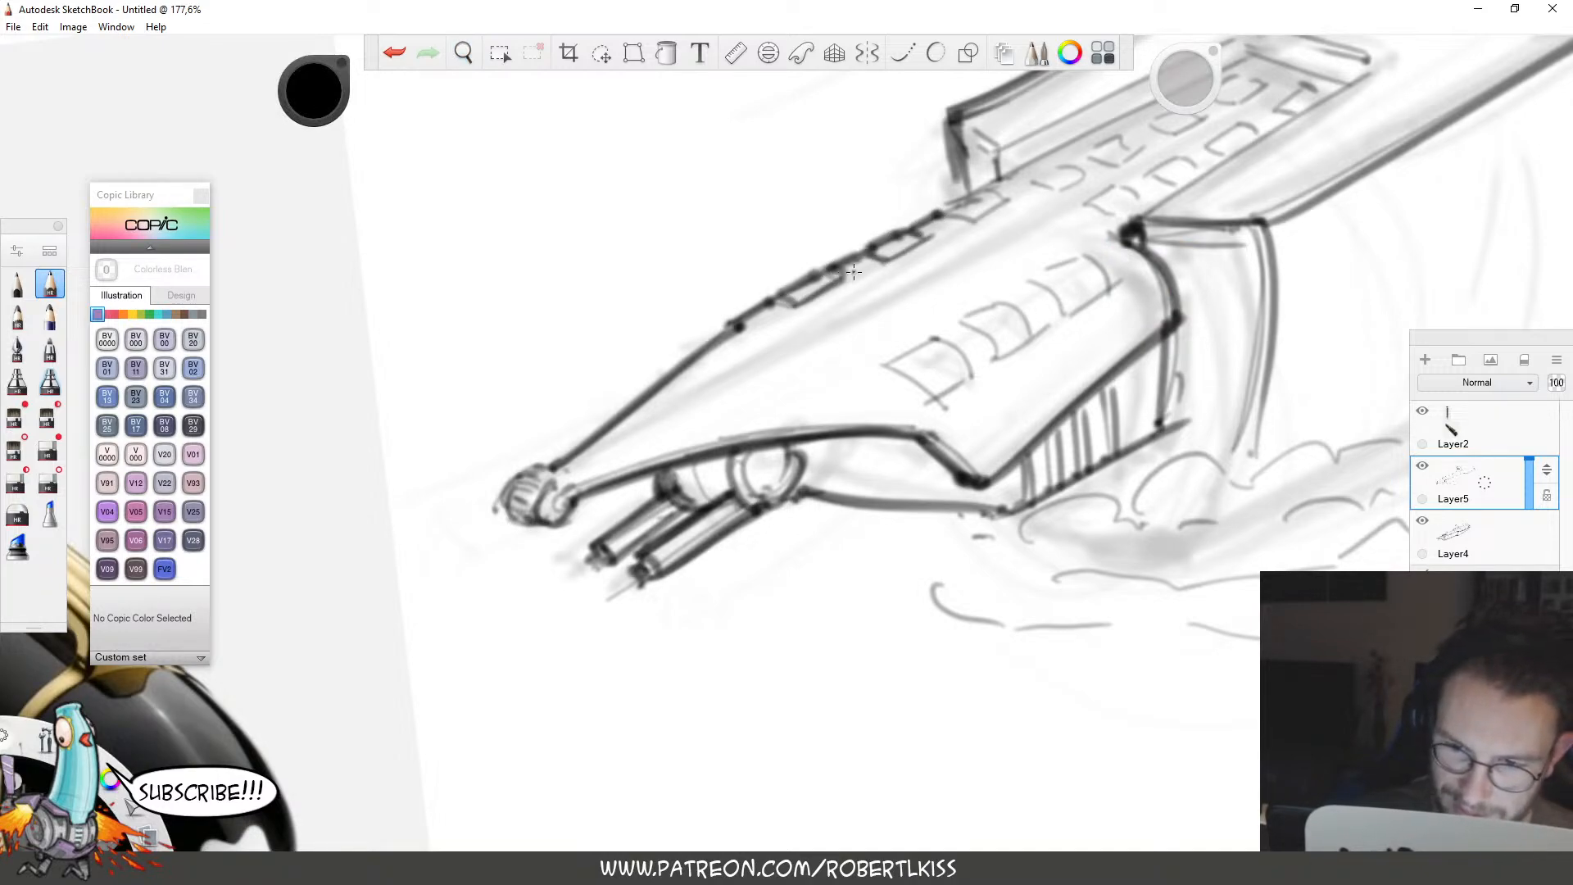
mouse_move(942, 215)
left_mouse_down()
mouse_move(971, 230)
mouse_move(1006, 197)
mouse_move(984, 191)
mouse_move(1003, 195)
left_mouse_up()
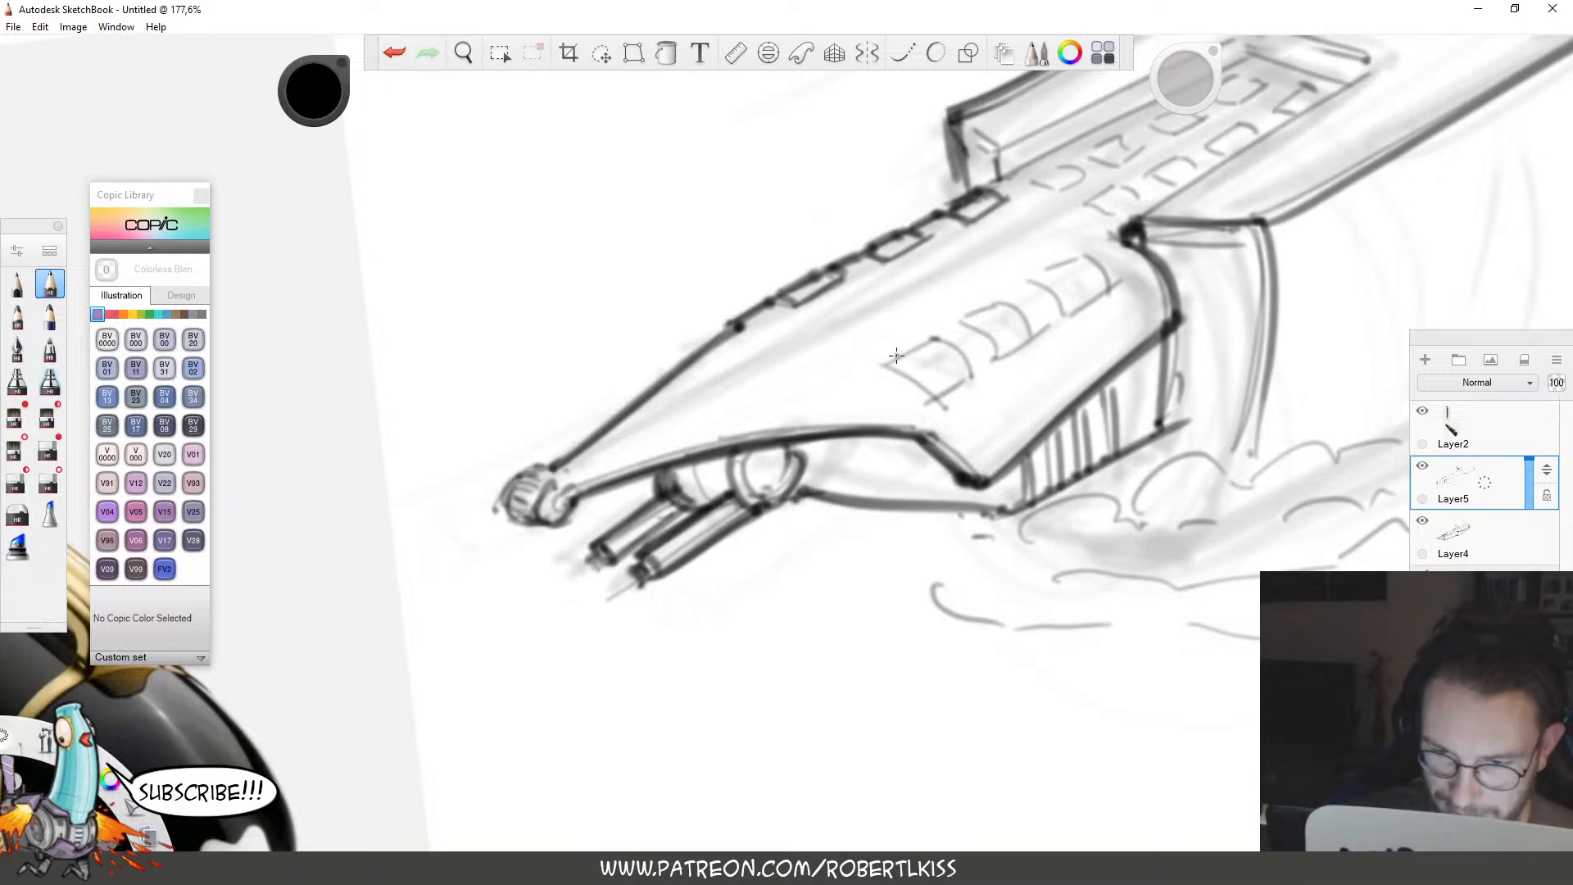
Outline the three larger curved panels on the near side of the bow section in darker lines.
mouse_move(925, 344)
left_mouse_down()
mouse_move(934, 330)
mouse_move(977, 373)
left_mouse_up()
mouse_move(957, 316)
left_mouse_down()
mouse_move(999, 297)
mouse_move(1031, 331)
left_mouse_up()
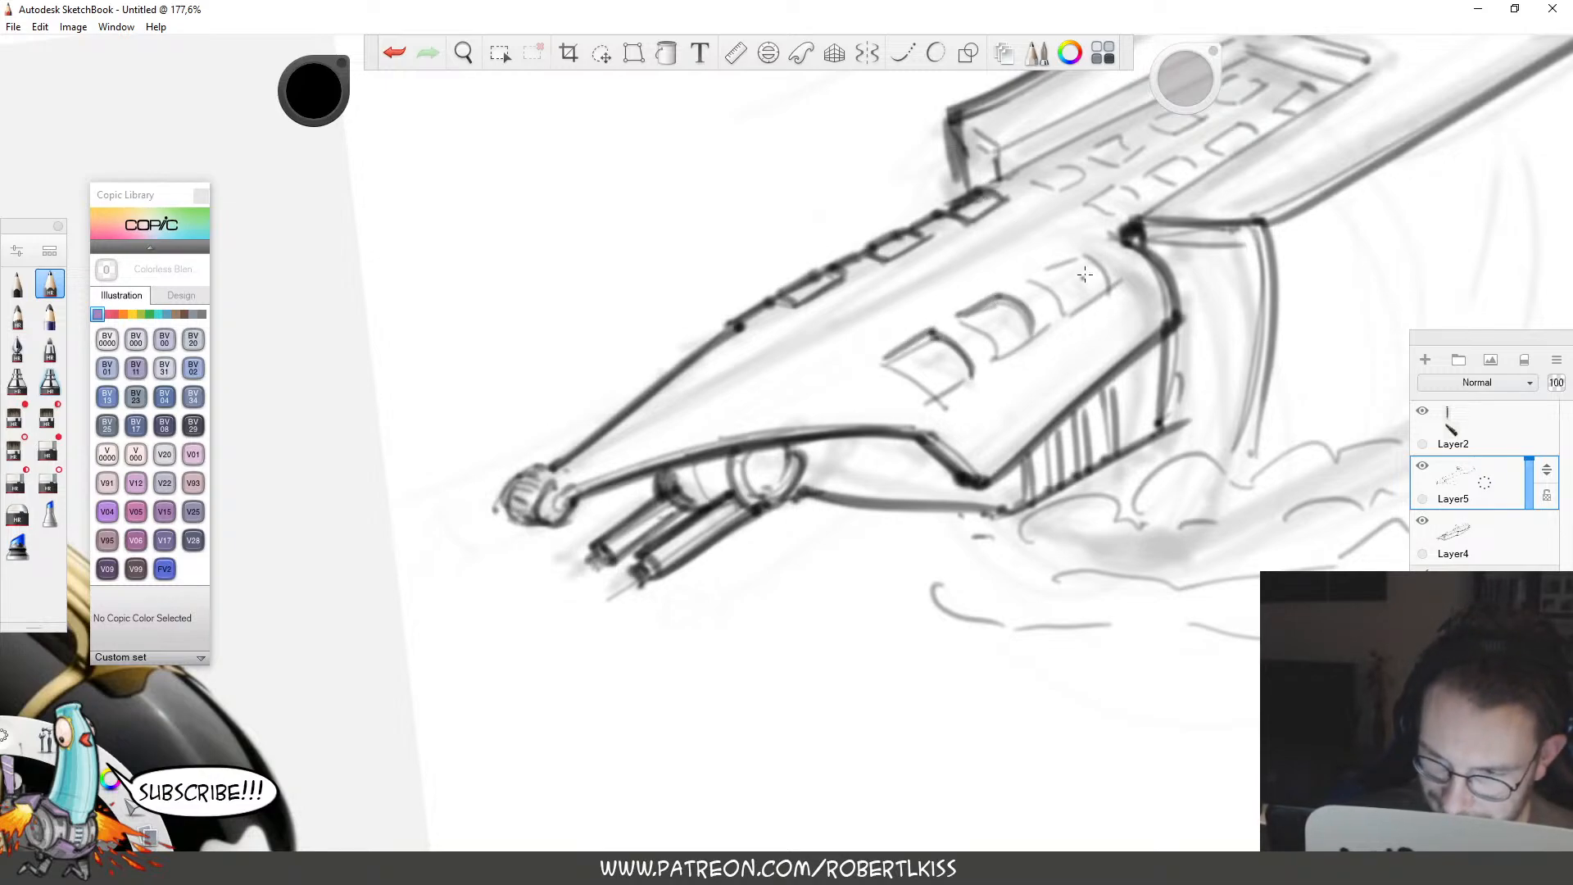
mouse_move(1031, 277)
left_mouse_down()
mouse_move(1075, 244)
mouse_move(1112, 288)
mouse_move(1070, 307)
mouse_move(1118, 284)
left_mouse_up()
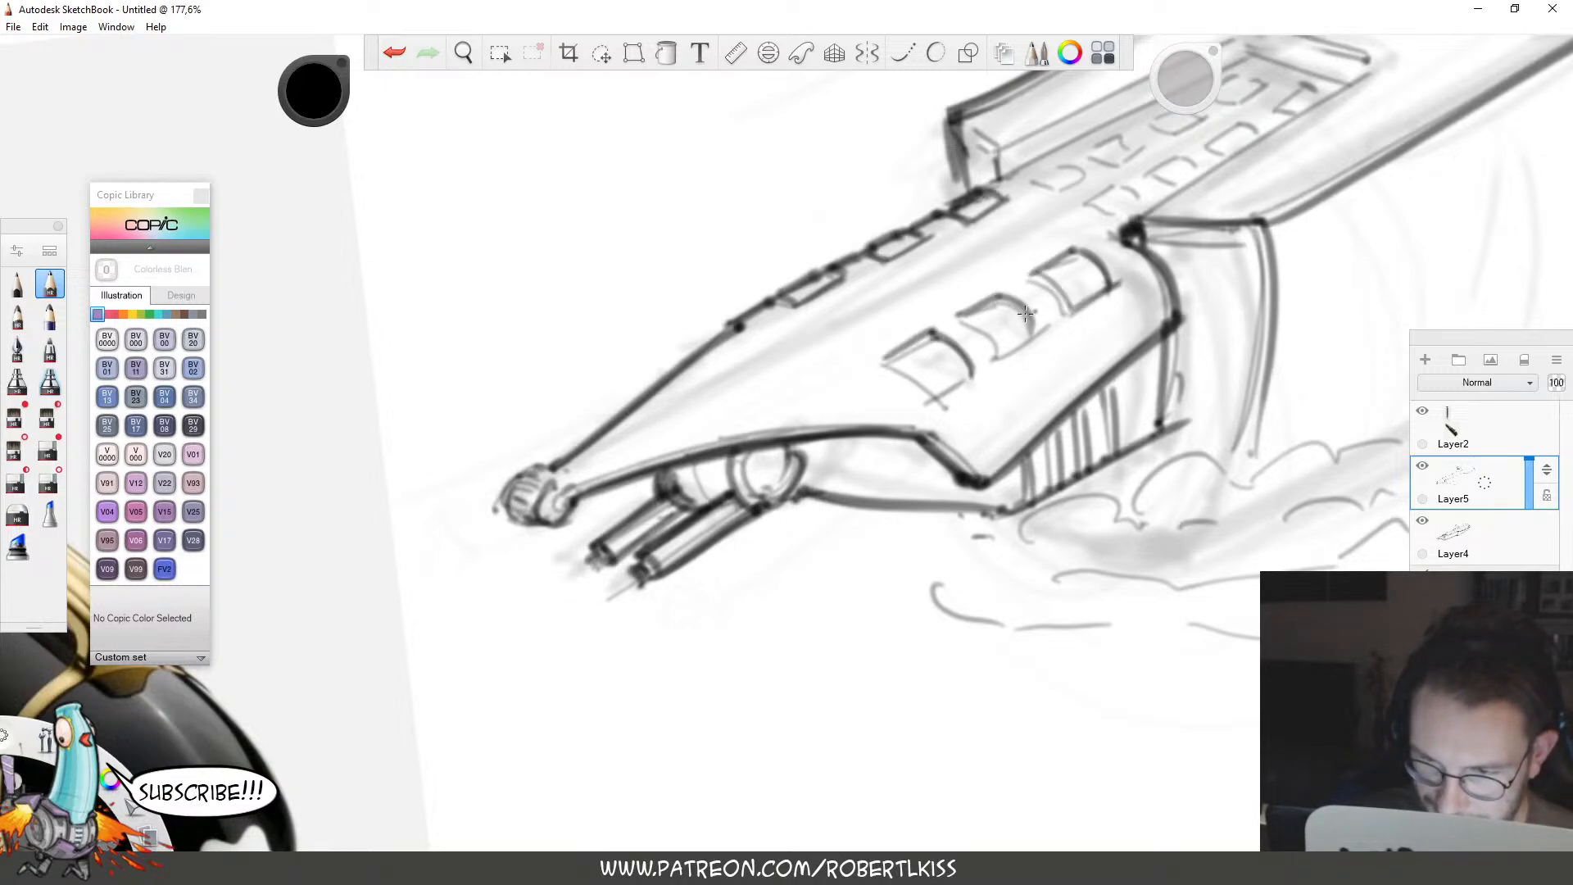
mouse_move(964, 313)
left_mouse_down()
mouse_move(1008, 354)
mouse_move(1037, 327)
left_mouse_up()
left_click_drag(888, 354, 934, 400)
left_click_drag(923, 400, 980, 371)
Trace long lines from the nib's tip back along the top of the bow section.
key("space")
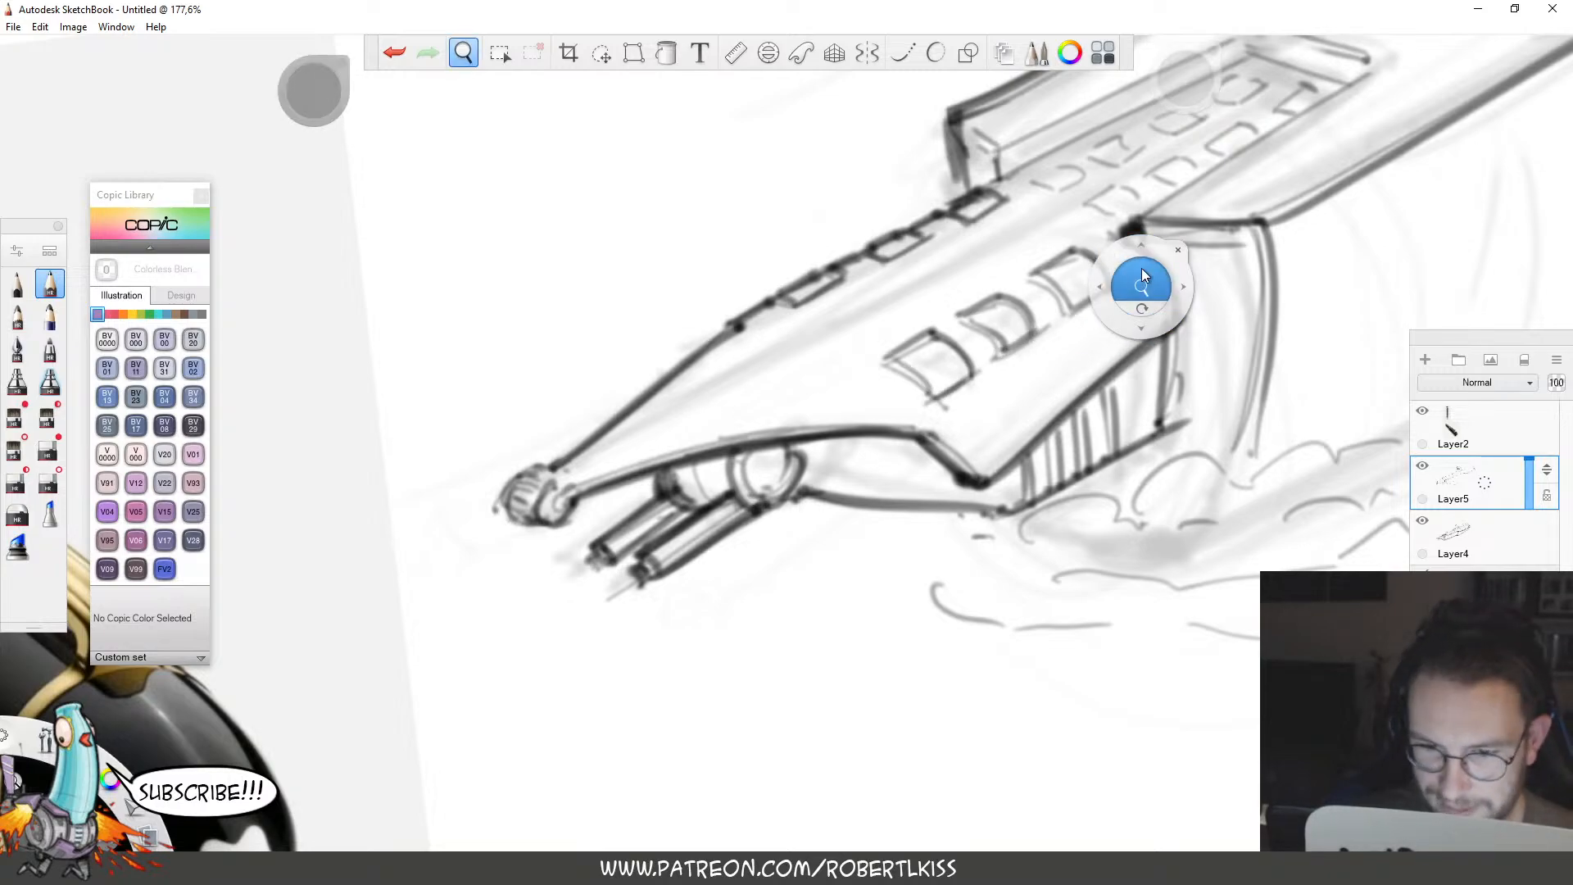
left_click_drag(561, 474, 1051, 199)
left_click_drag(575, 469, 929, 271)
key("space")
mouse_move(1173, 222)
left_mouse_down()
mouse_move(1011, 394)
mouse_move(889, 425)
left_mouse_up()
left_click_drag(1116, 308, 1164, 340)
left_click_drag(1142, 455, 1106, 528)
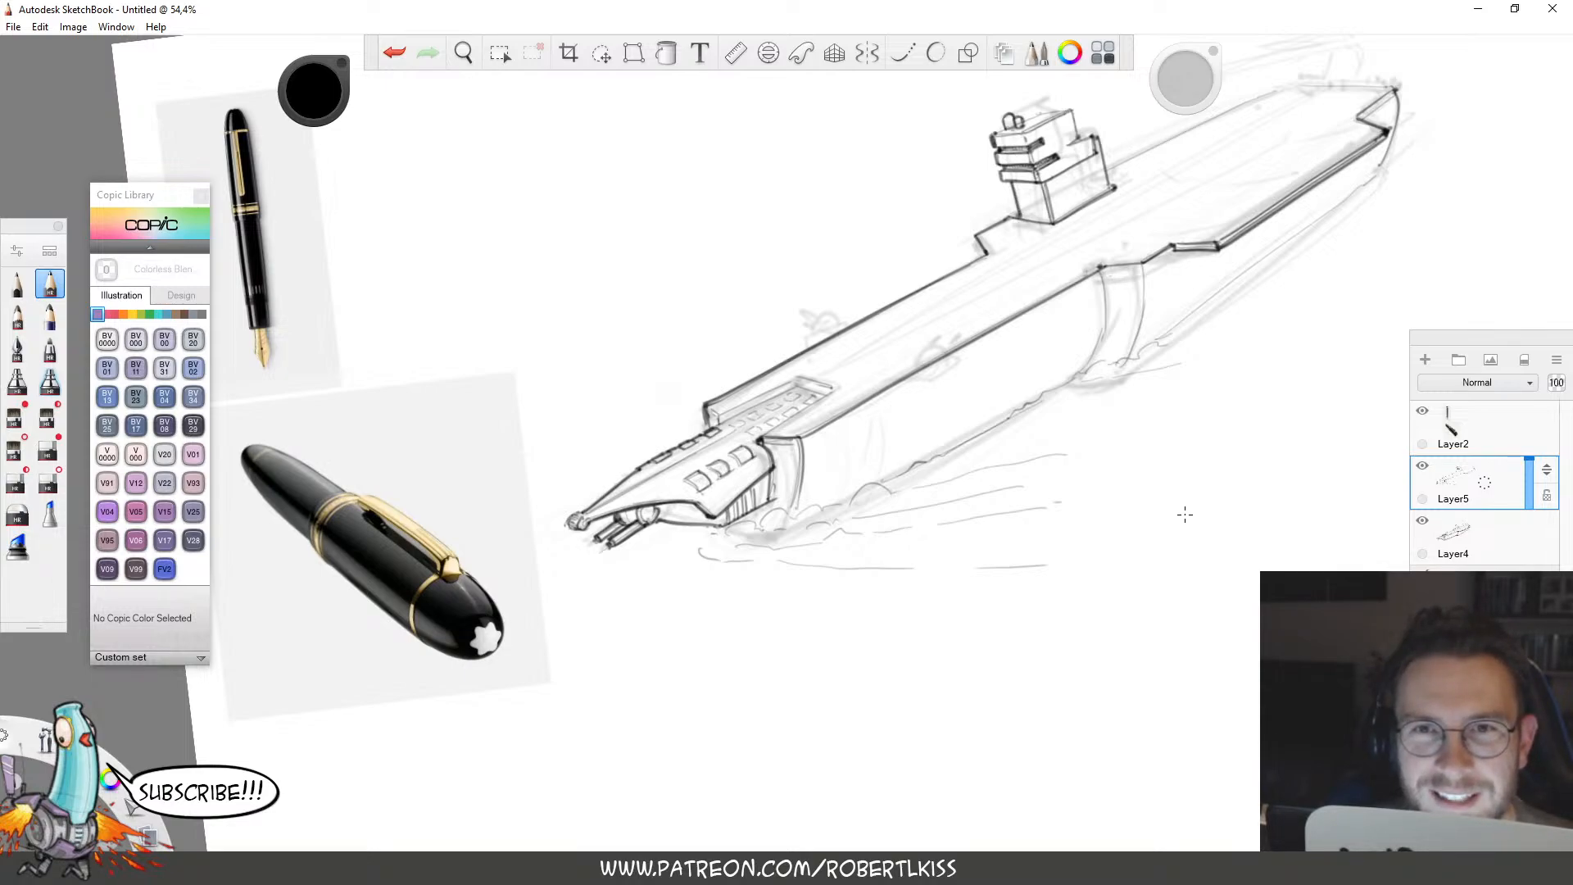
Trace the curved edges of the midship hull support and darken the deck edge above it.
key("space")
mouse_move(916, 436)
left_mouse_down()
mouse_move(758, 429)
mouse_move(698, 533)
left_mouse_up()
mouse_move(695, 439)
left_mouse_down()
mouse_move(1026, 253)
mouse_move(801, 418)
left_mouse_up()
key("space")
left_click_drag(1036, 288, 1039, 401)
left_click_drag(1110, 284, 1092, 427)
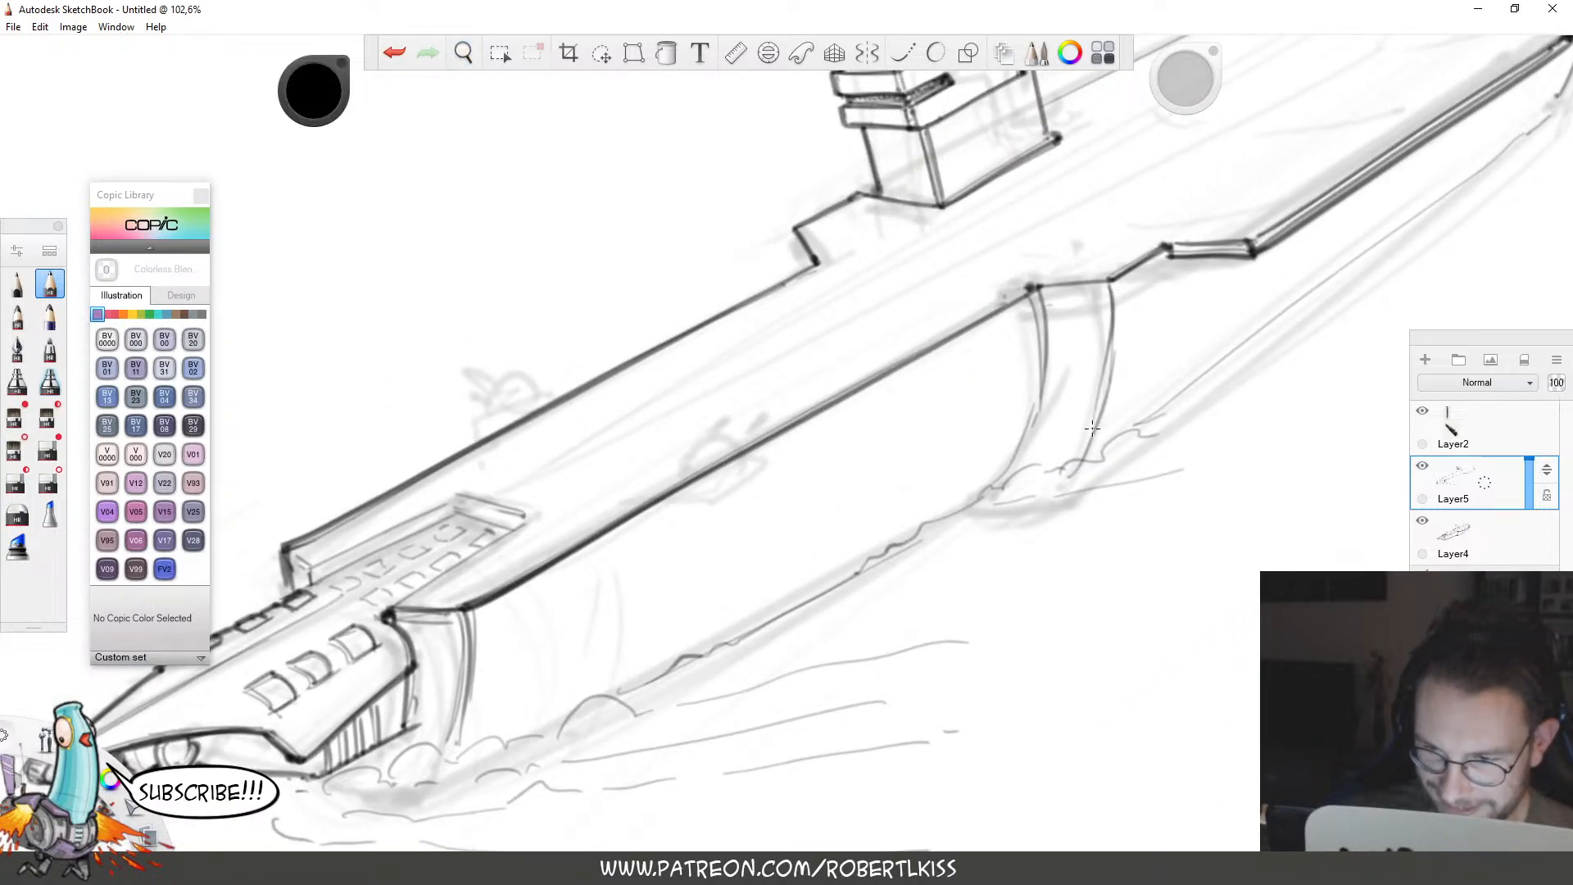
key("ctrl+z")
left_click_drag(1110, 281, 1117, 367)
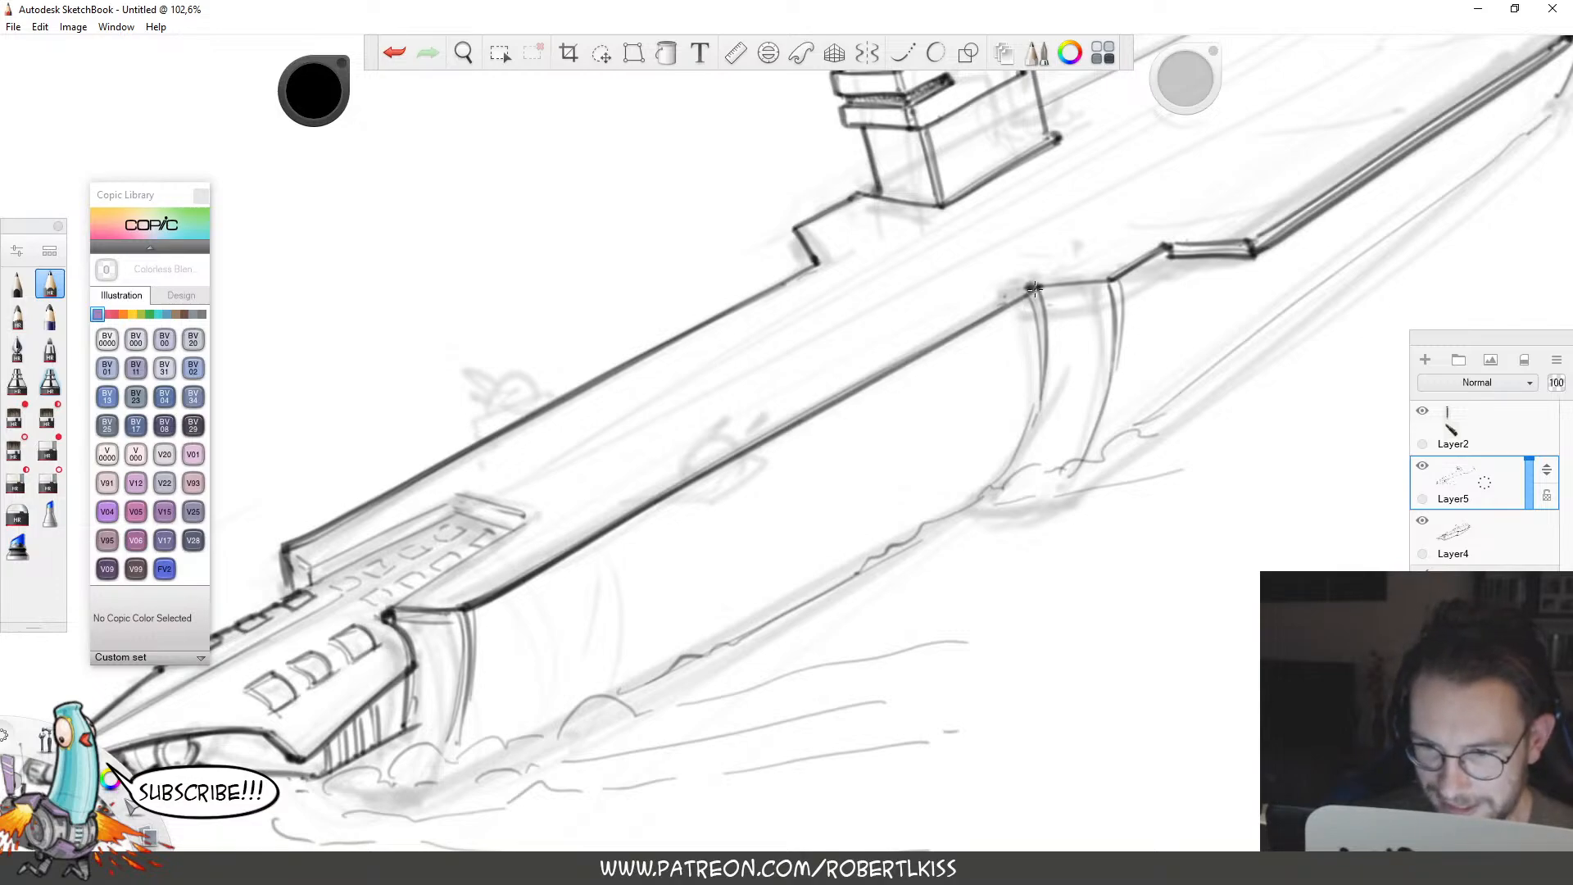
mouse_move(1034, 288)
left_mouse_down()
mouse_move(1114, 278)
mouse_move(1167, 245)
left_mouse_up()
Draw pairs of short thin surface lines across the aft deck near its near edge.
key("space")
left_click_drag(1156, 429, 891, 608)
mouse_move(1196, 346)
left_mouse_down()
mouse_move(1002, 352)
mouse_move(1144, 361)
left_mouse_up()
key("space")
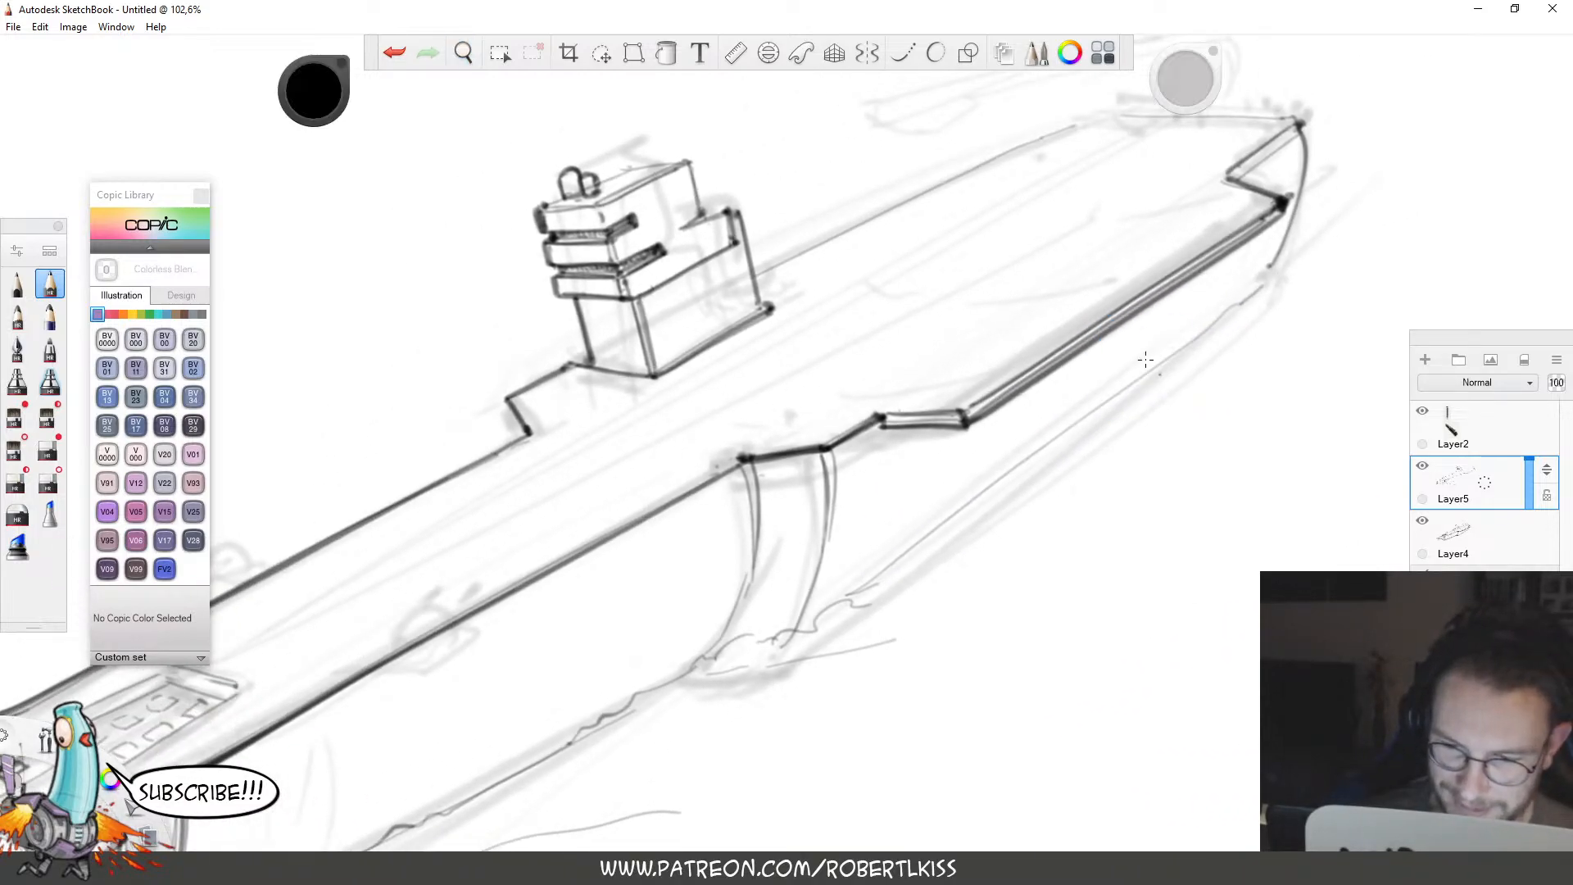
mouse_move(874, 379)
left_mouse_down()
mouse_move(1013, 372)
mouse_move(896, 369)
mouse_move(997, 367)
mouse_move(1086, 310)
left_mouse_up()
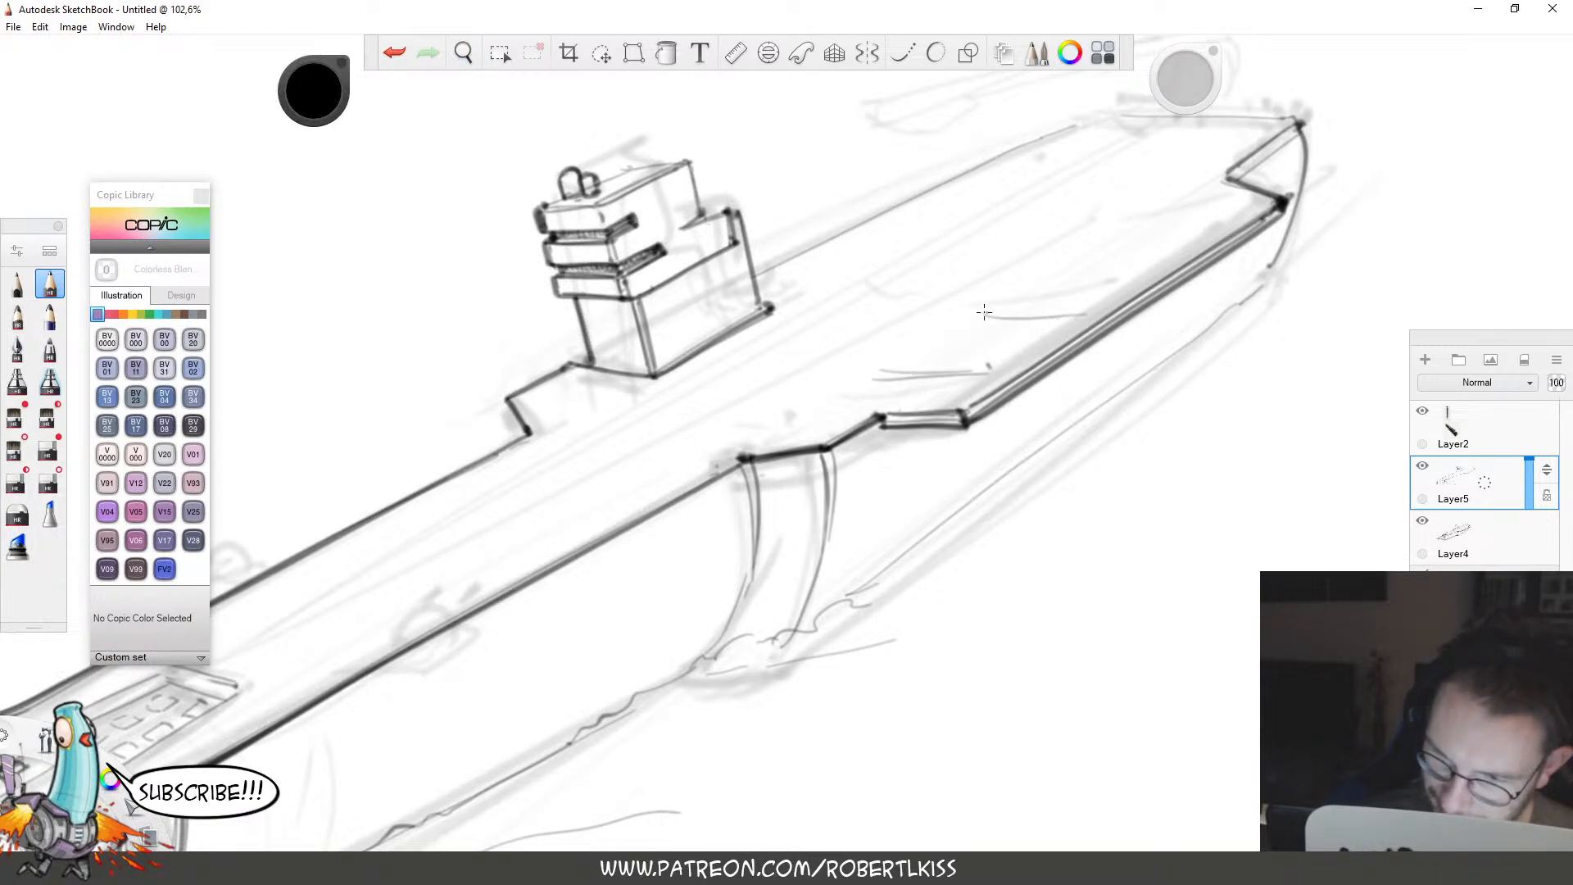
left_click_drag(980, 313, 1088, 308)
mouse_move(1069, 247)
left_mouse_down()
mouse_move(1211, 237)
mouse_move(1184, 239)
left_mouse_up()
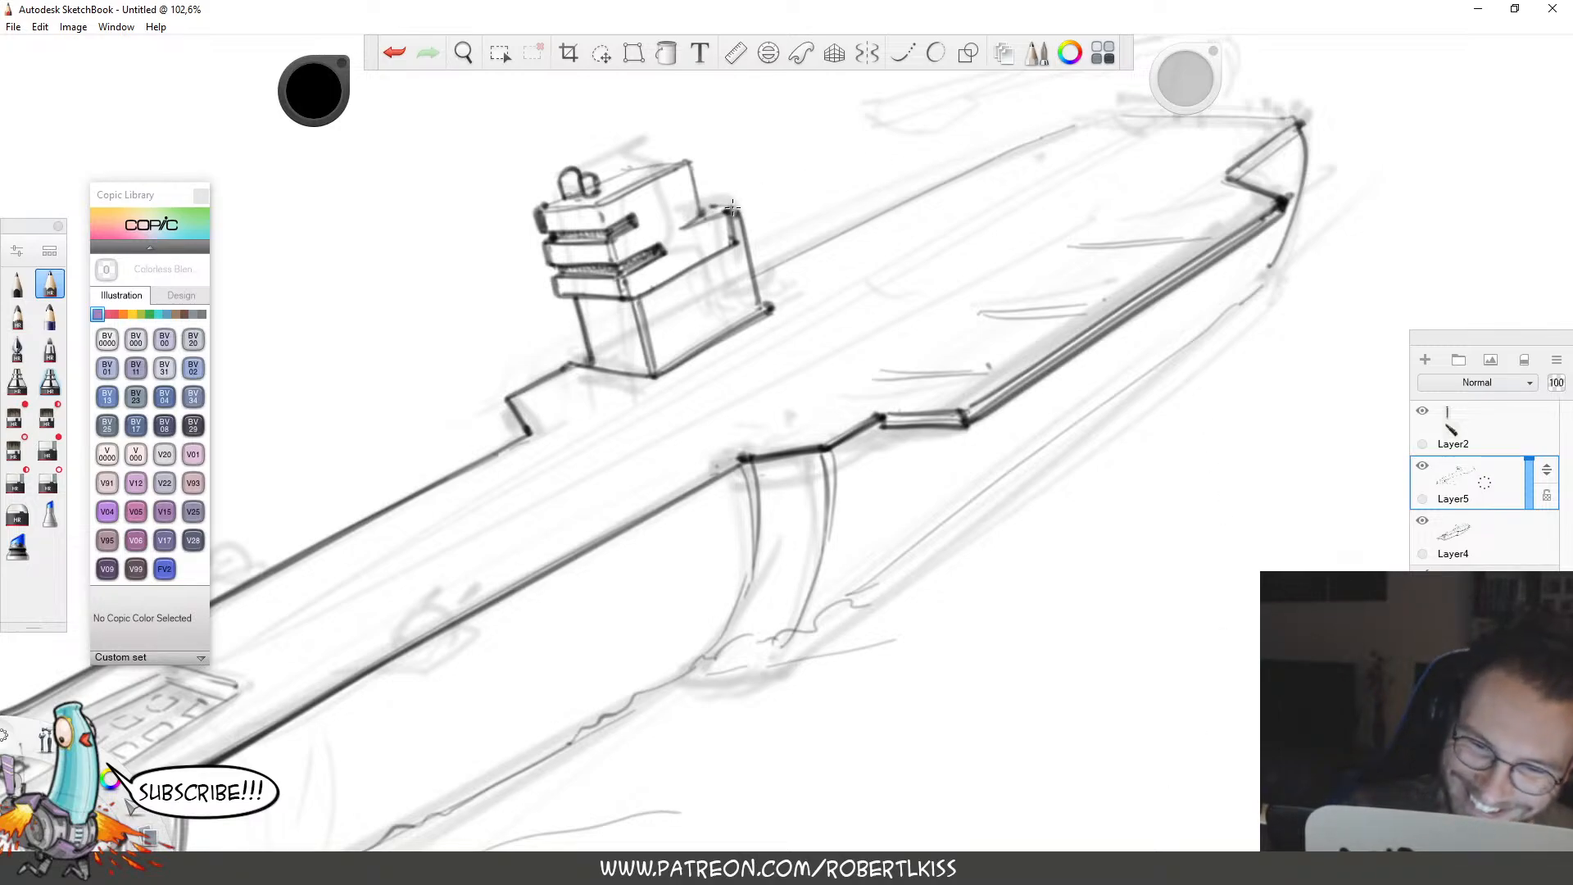
Darken the far roof edge of the bridge tower.
mouse_move(816, 351)
left_mouse_down()
mouse_move(857, 379)
mouse_move(1020, 401)
left_mouse_up()
scroll(849, 235, "up", 4)
left_click_drag(706, 265, 904, 194)
key("space")
left_click_drag(1096, 408, 1017, 454)
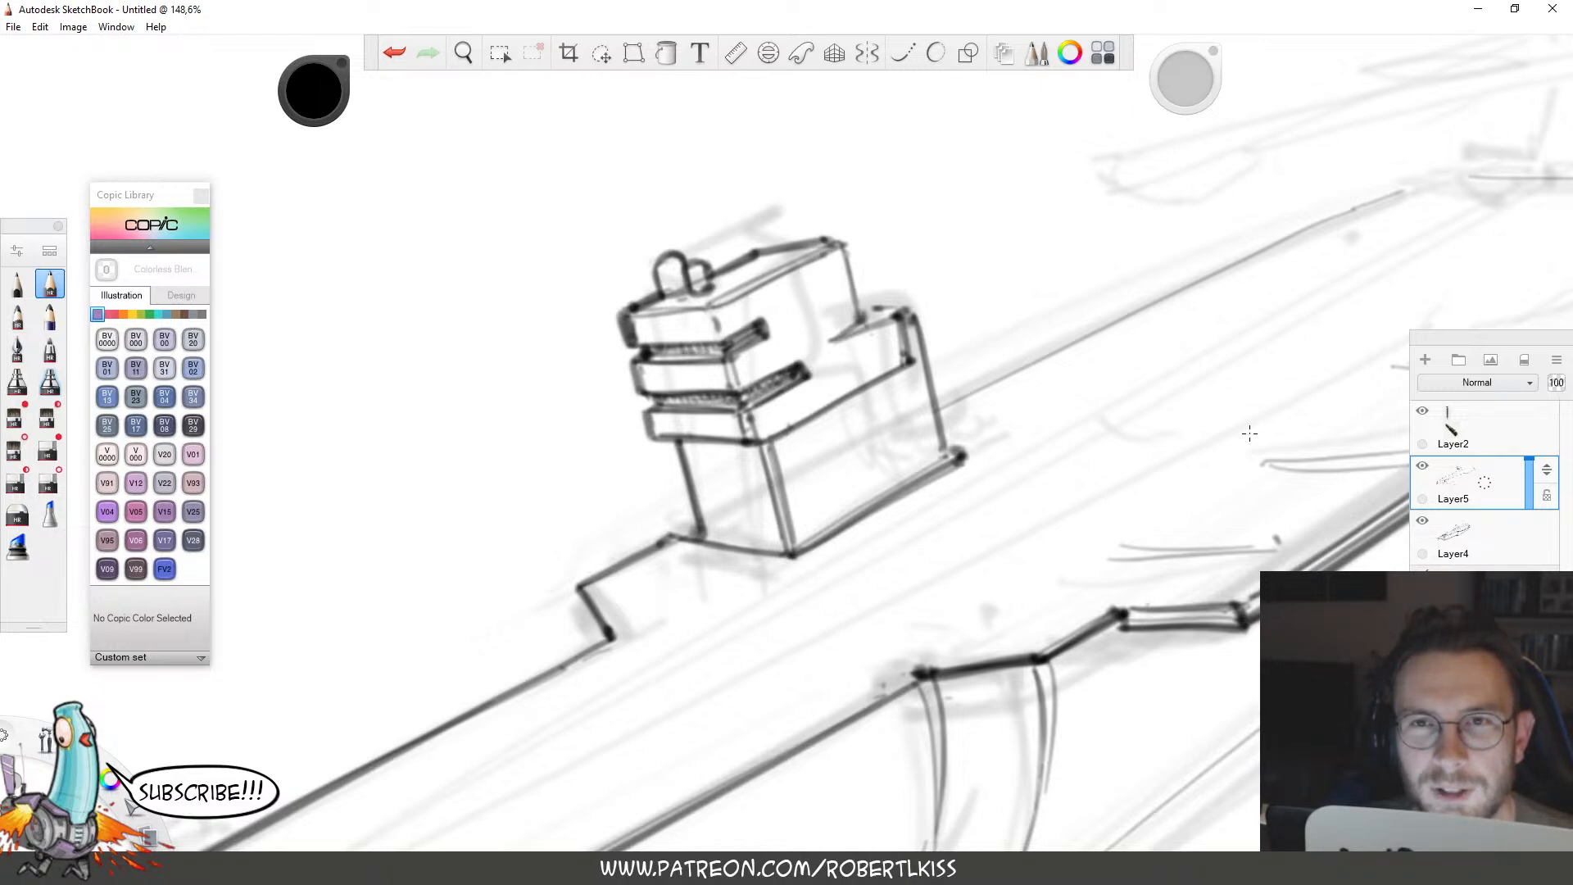
Draw thin panel lines on the bridge tower's lower side wall and small details along its base.
key("space")
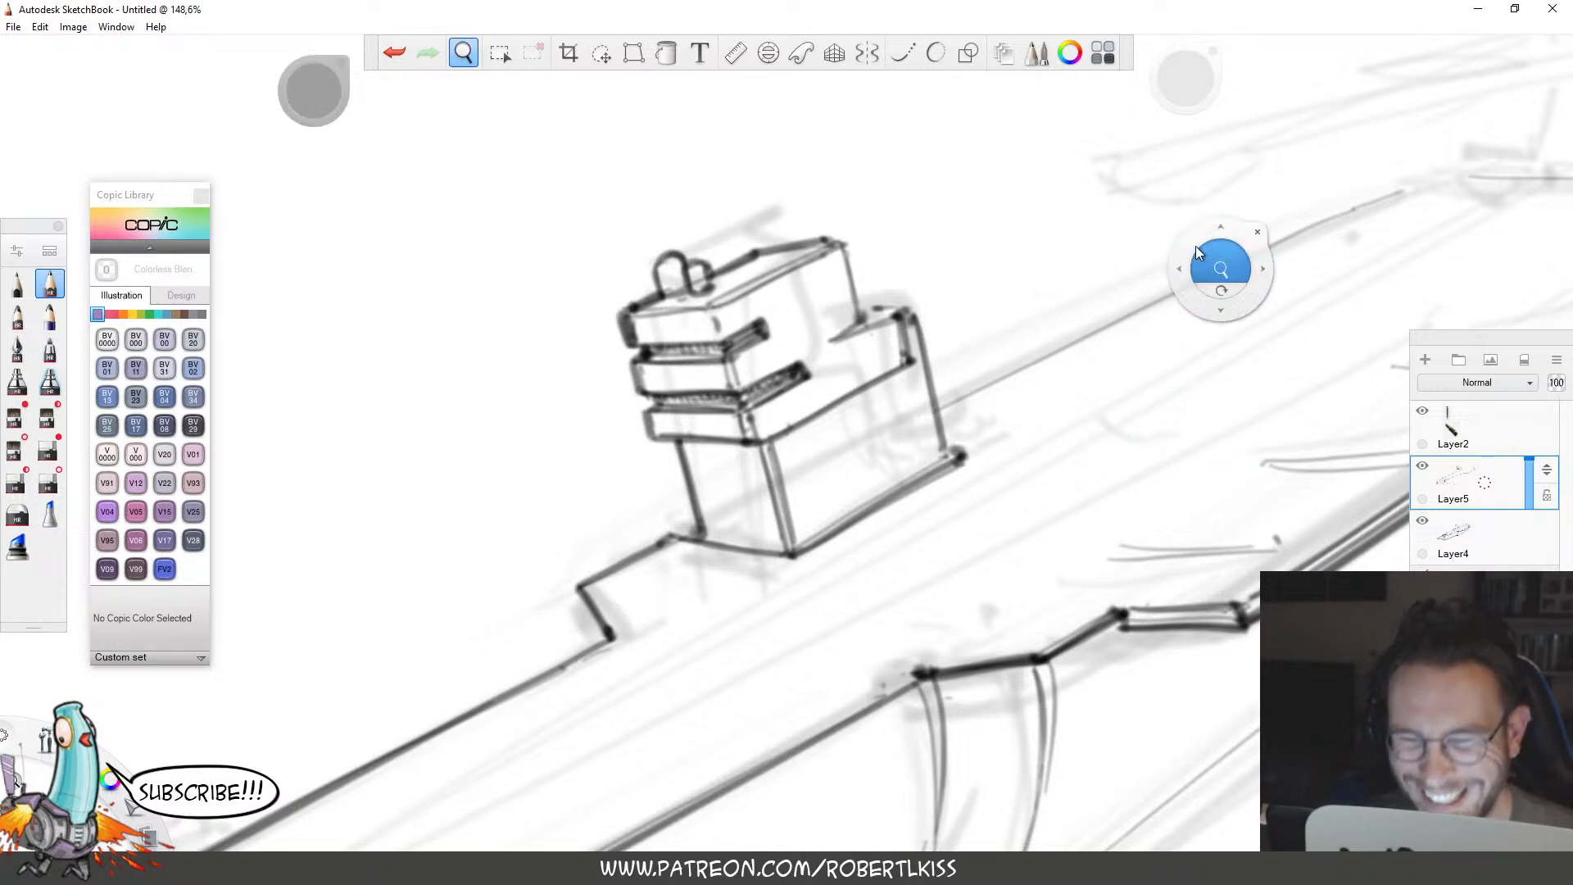
left_click_drag(1196, 245, 1128, 358)
left_click_drag(1178, 303, 1159, 312)
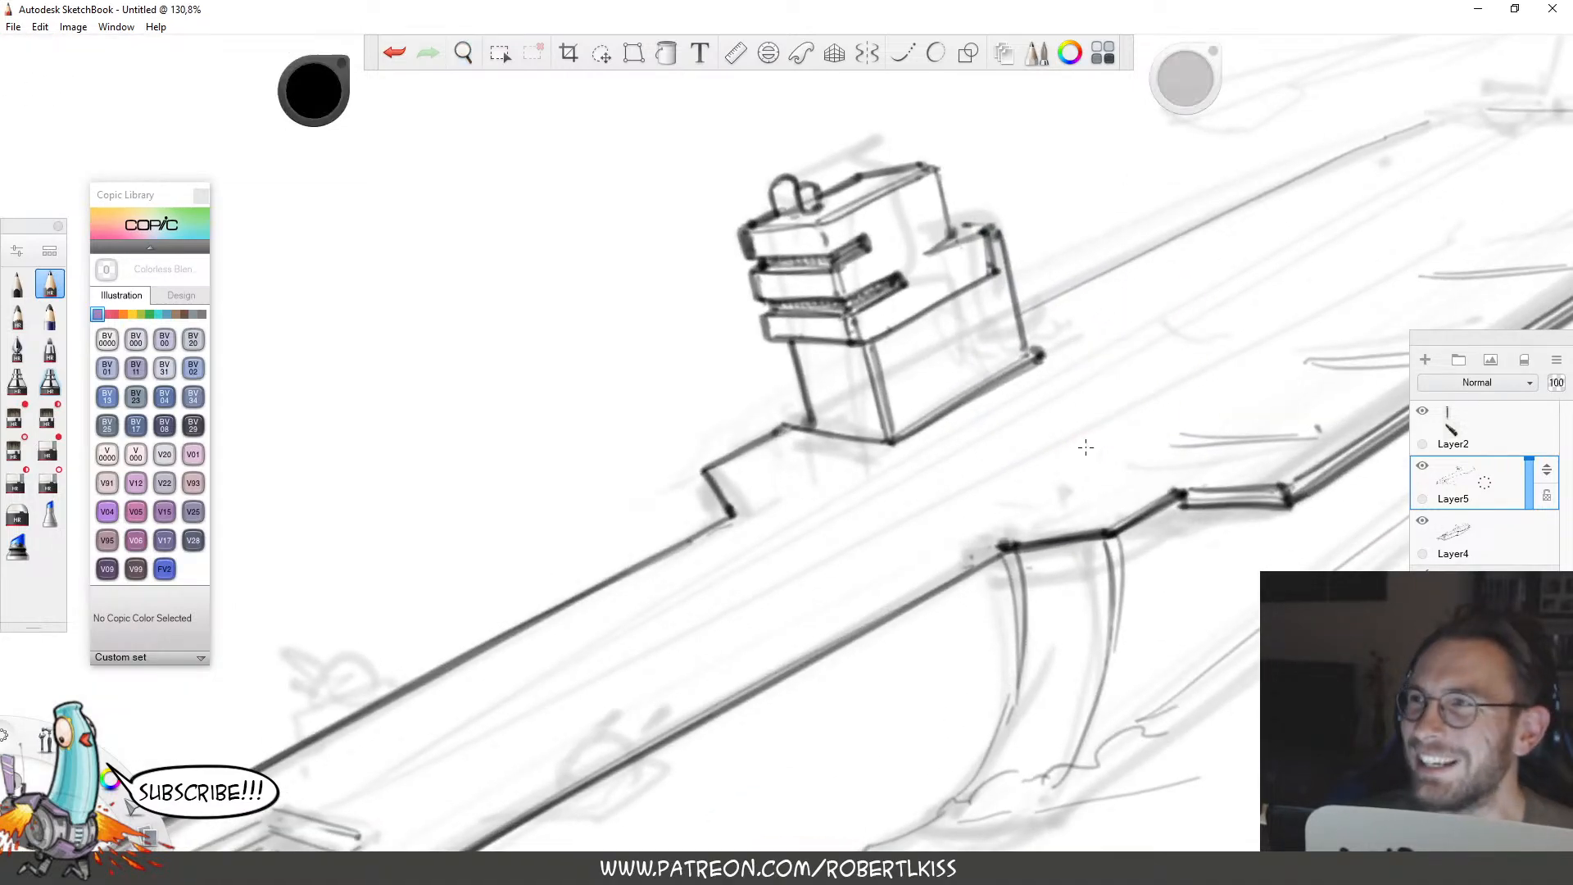
mouse_move(908, 323)
left_mouse_down()
mouse_move(929, 415)
mouse_move(1013, 334)
left_mouse_up()
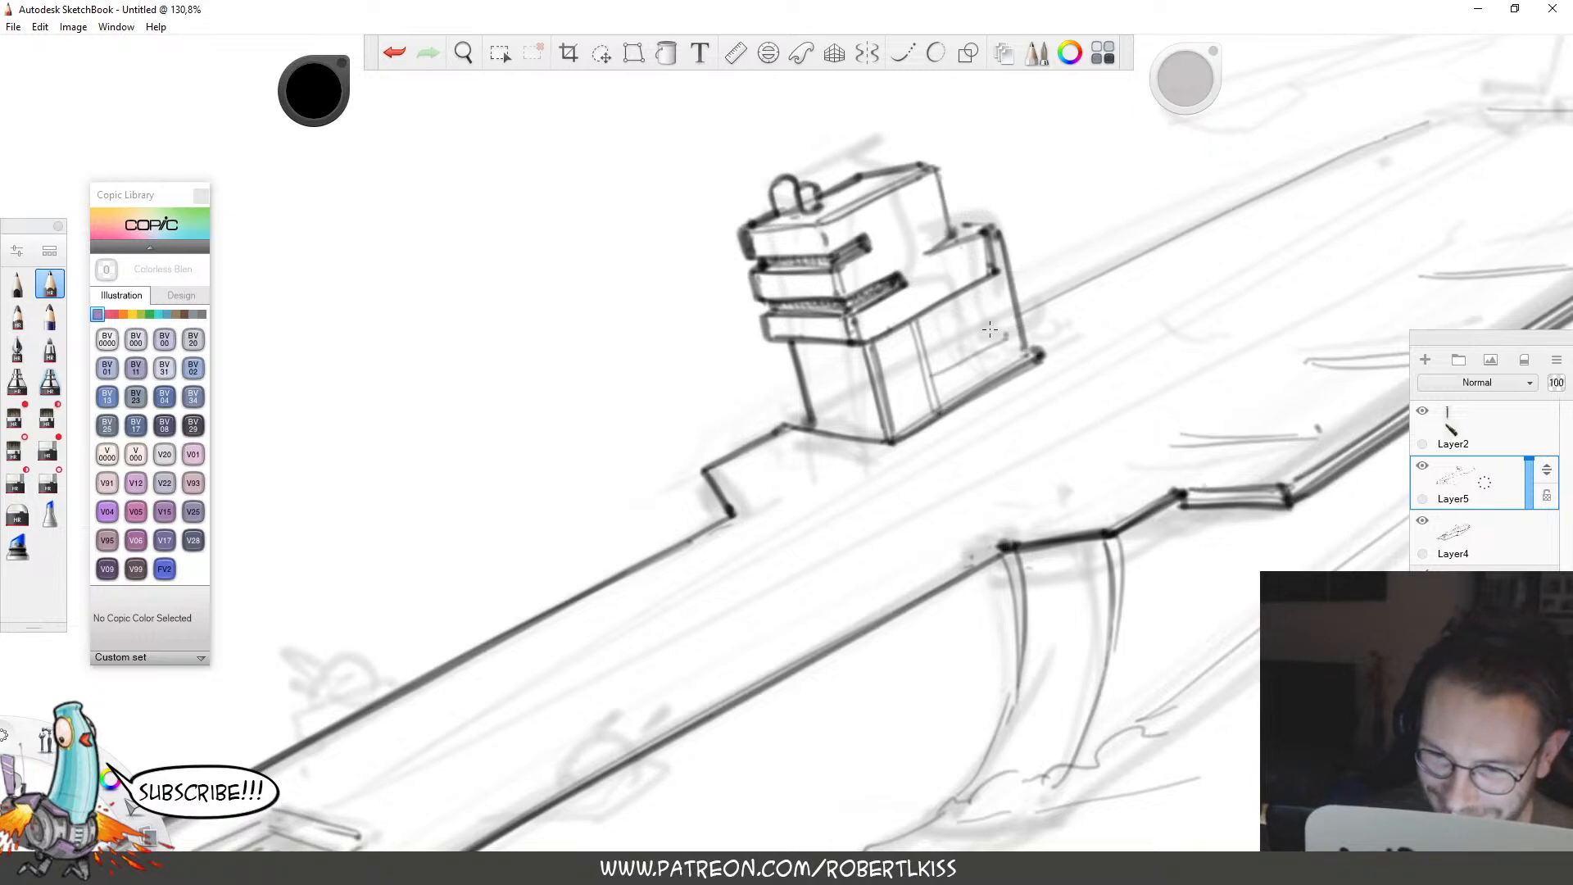
left_click_drag(959, 387, 967, 381)
left_click(999, 368)
left_click(854, 425)
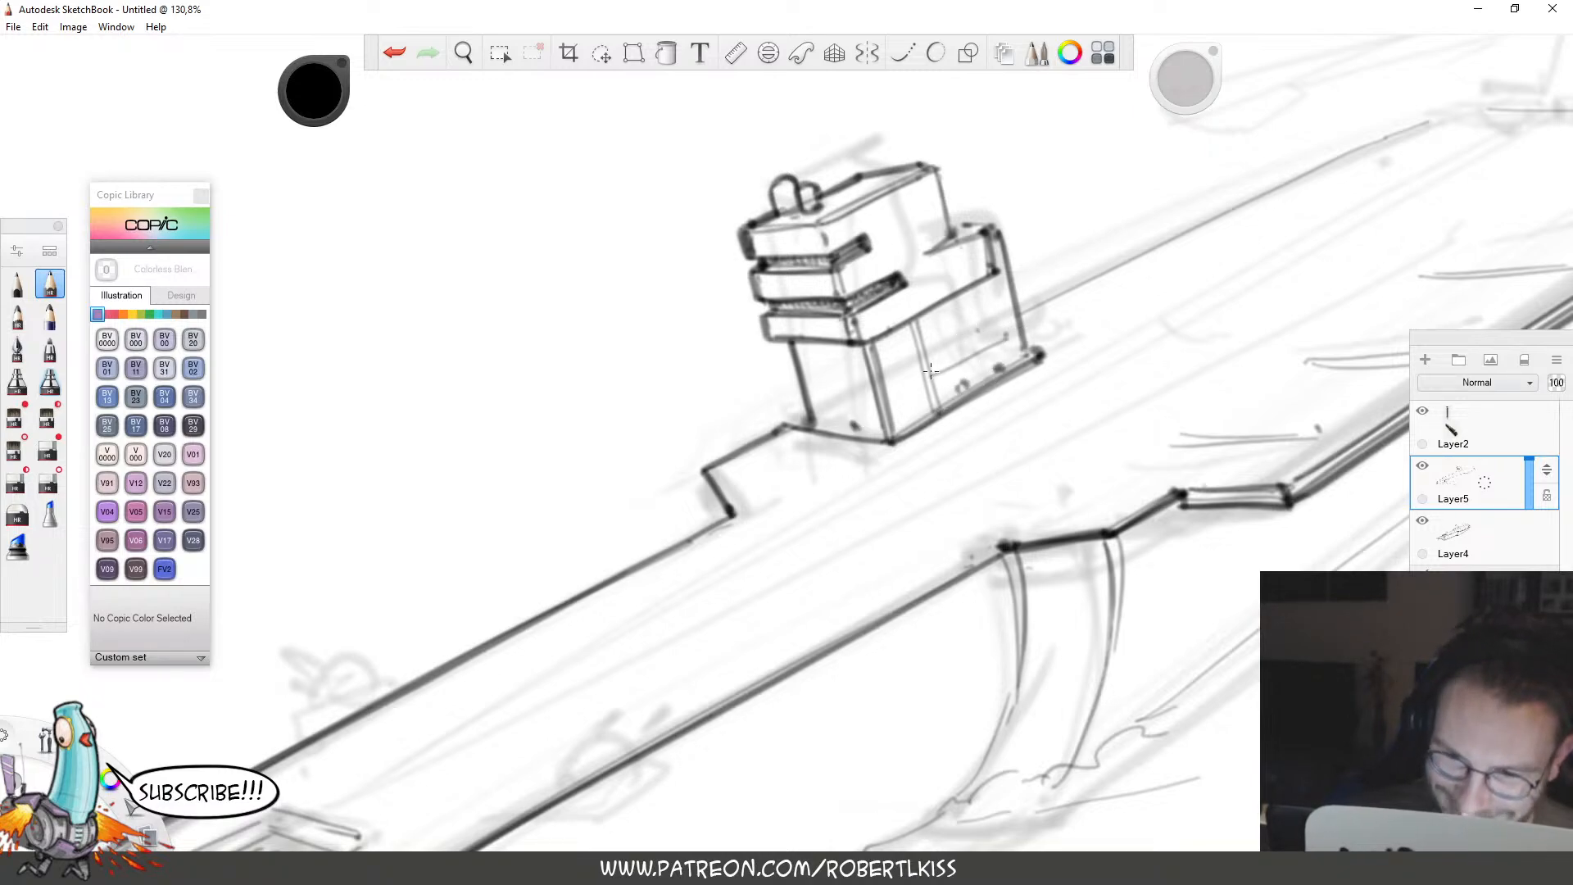
Draw a short mast on the bridge tower's roof with a long thin crossbar on top.
key("space")
left_click_drag(1004, 445, 985, 558)
mouse_move(793, 235)
left_mouse_down()
mouse_move(820, 293)
mouse_move(810, 230)
mouse_move(824, 311)
left_mouse_up()
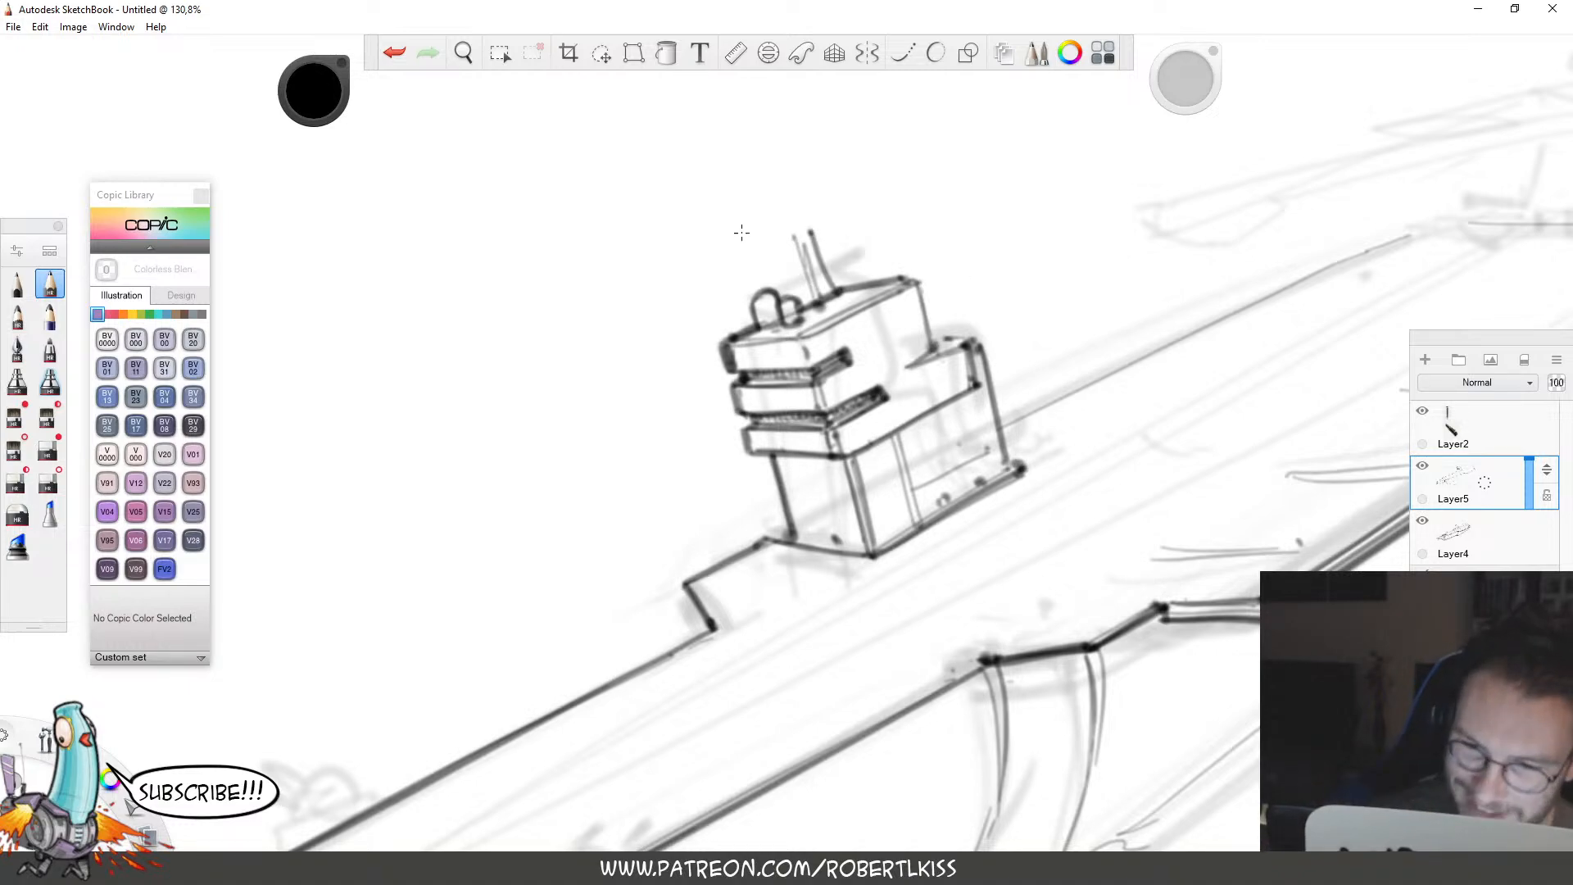
left_click_drag(724, 244, 883, 221)
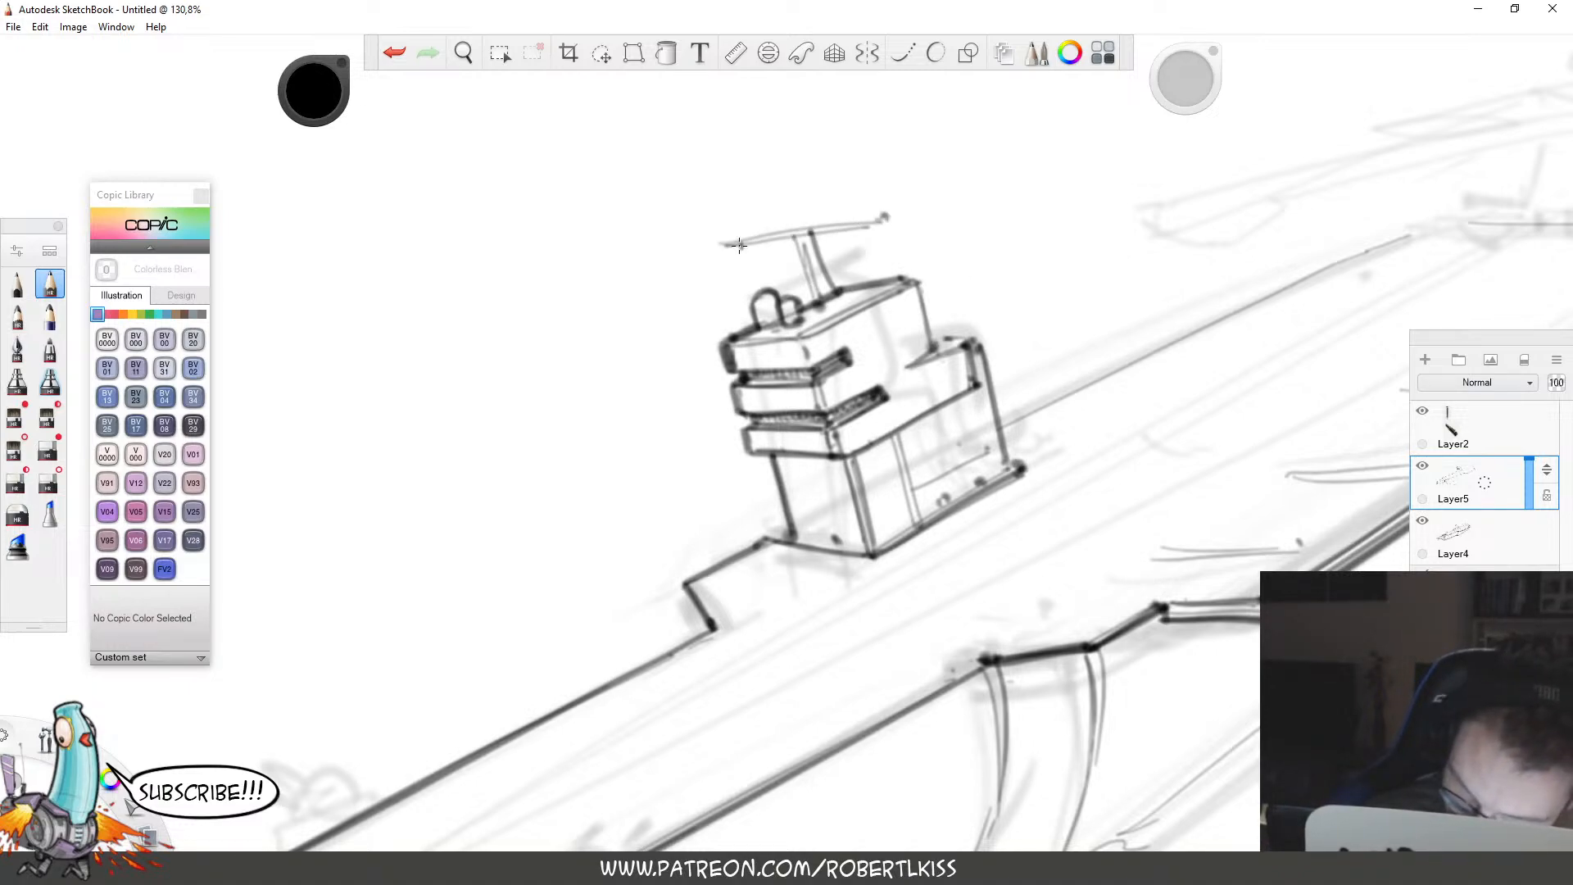
mouse_move(739, 245)
left_mouse_down()
mouse_move(886, 221)
mouse_move(740, 244)
left_mouse_up()
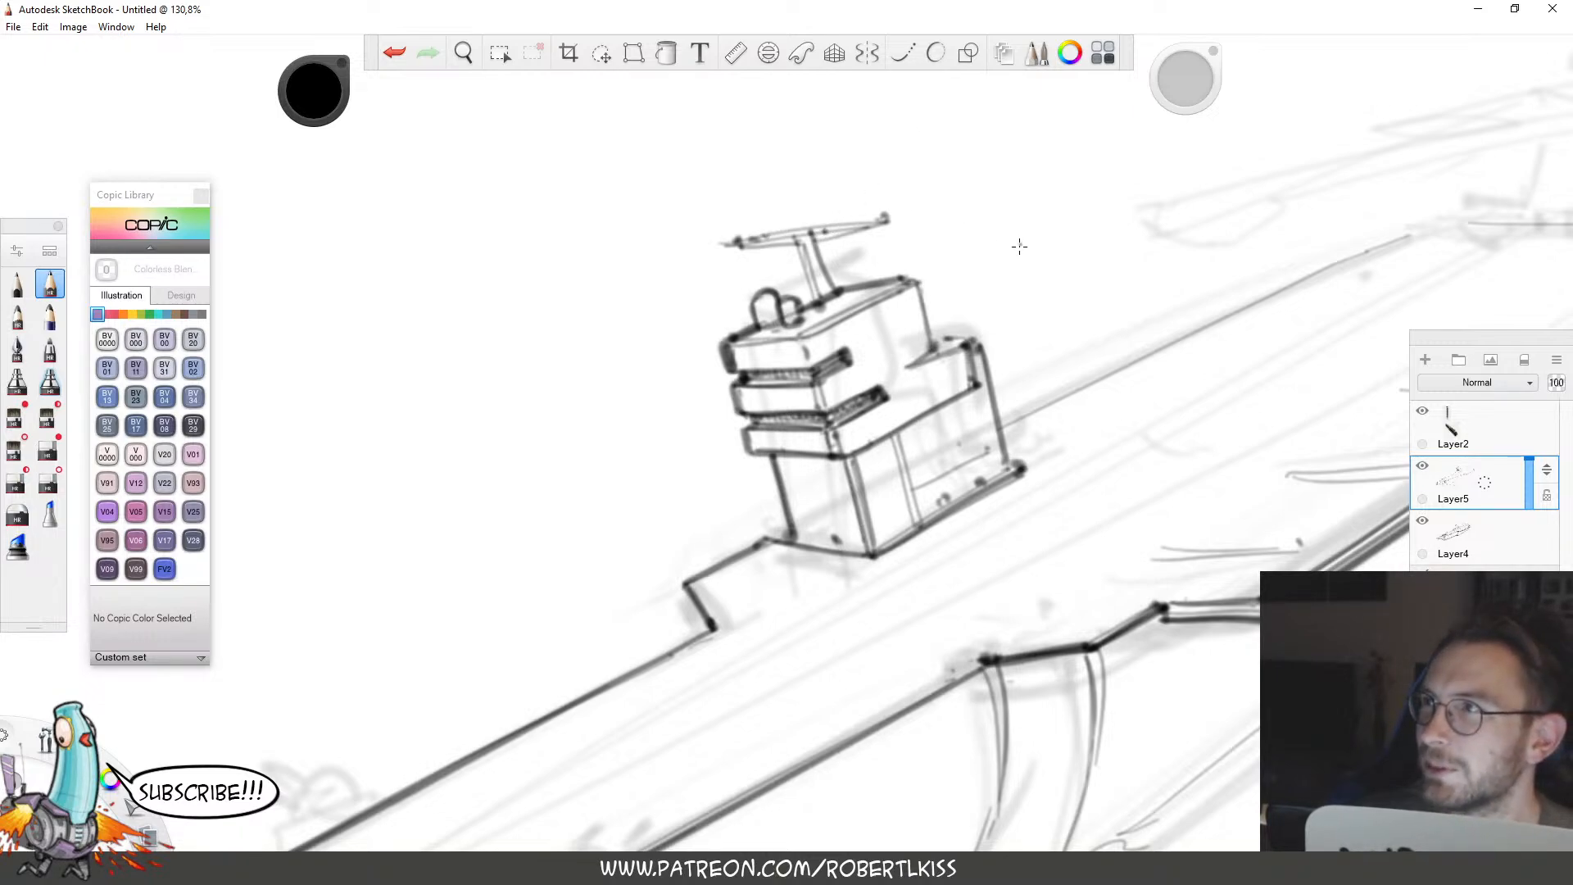
Extend the mast upward and add a second, shorter crossbar at its top.
left_click_drag(780, 195, 799, 233)
mouse_move(800, 195)
left_mouse_down()
mouse_move(811, 230)
mouse_move(739, 207)
mouse_move(849, 180)
left_mouse_up()
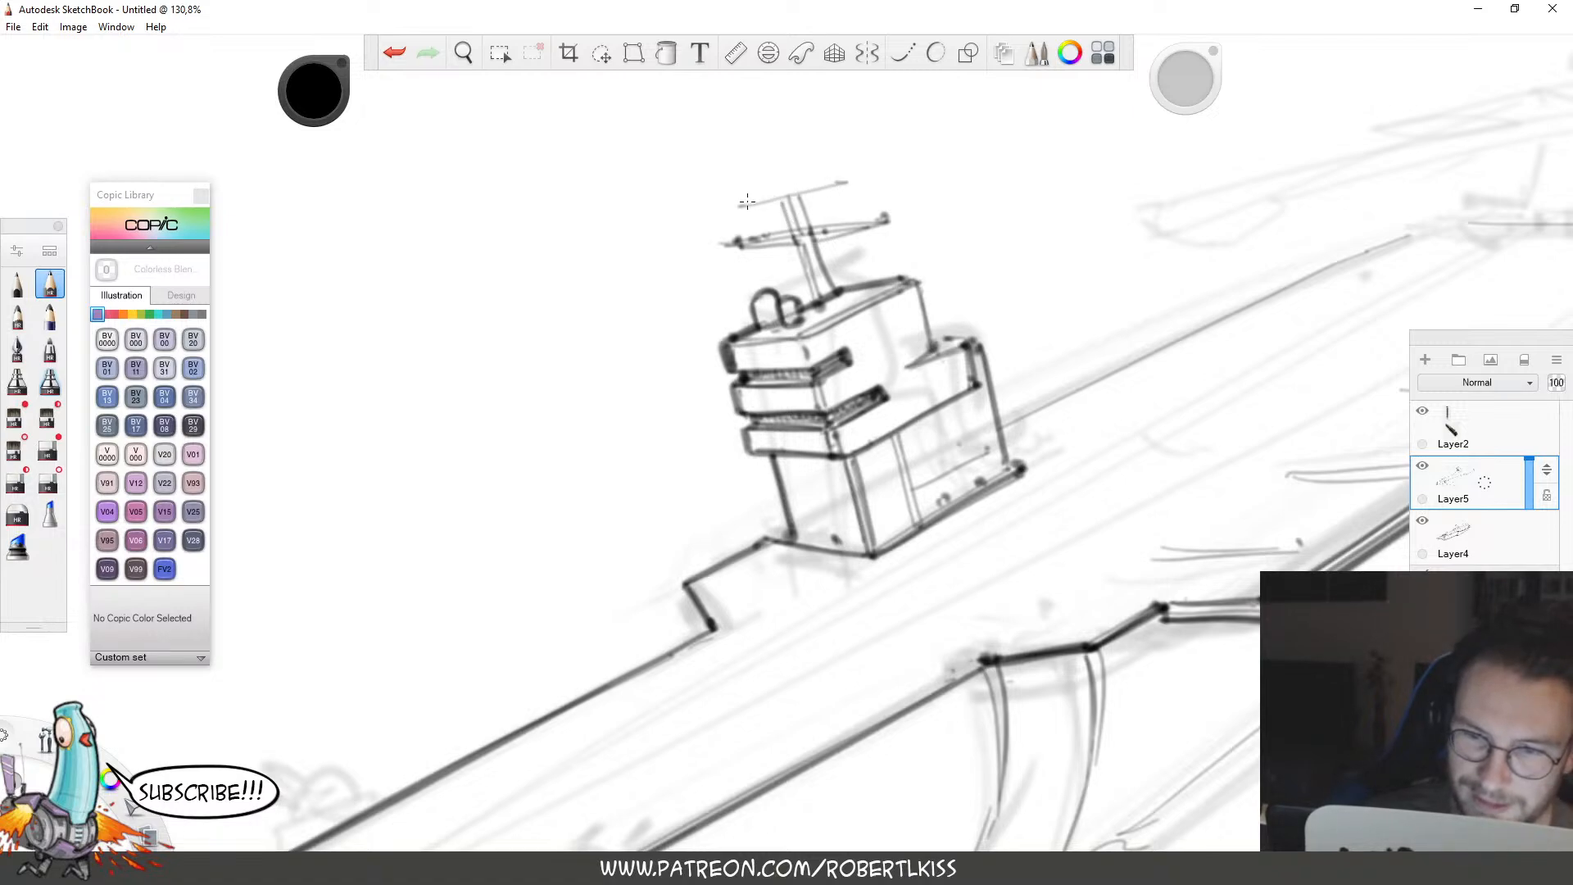
left_click_drag(741, 206, 860, 177)
left_click_drag(854, 179, 853, 186)
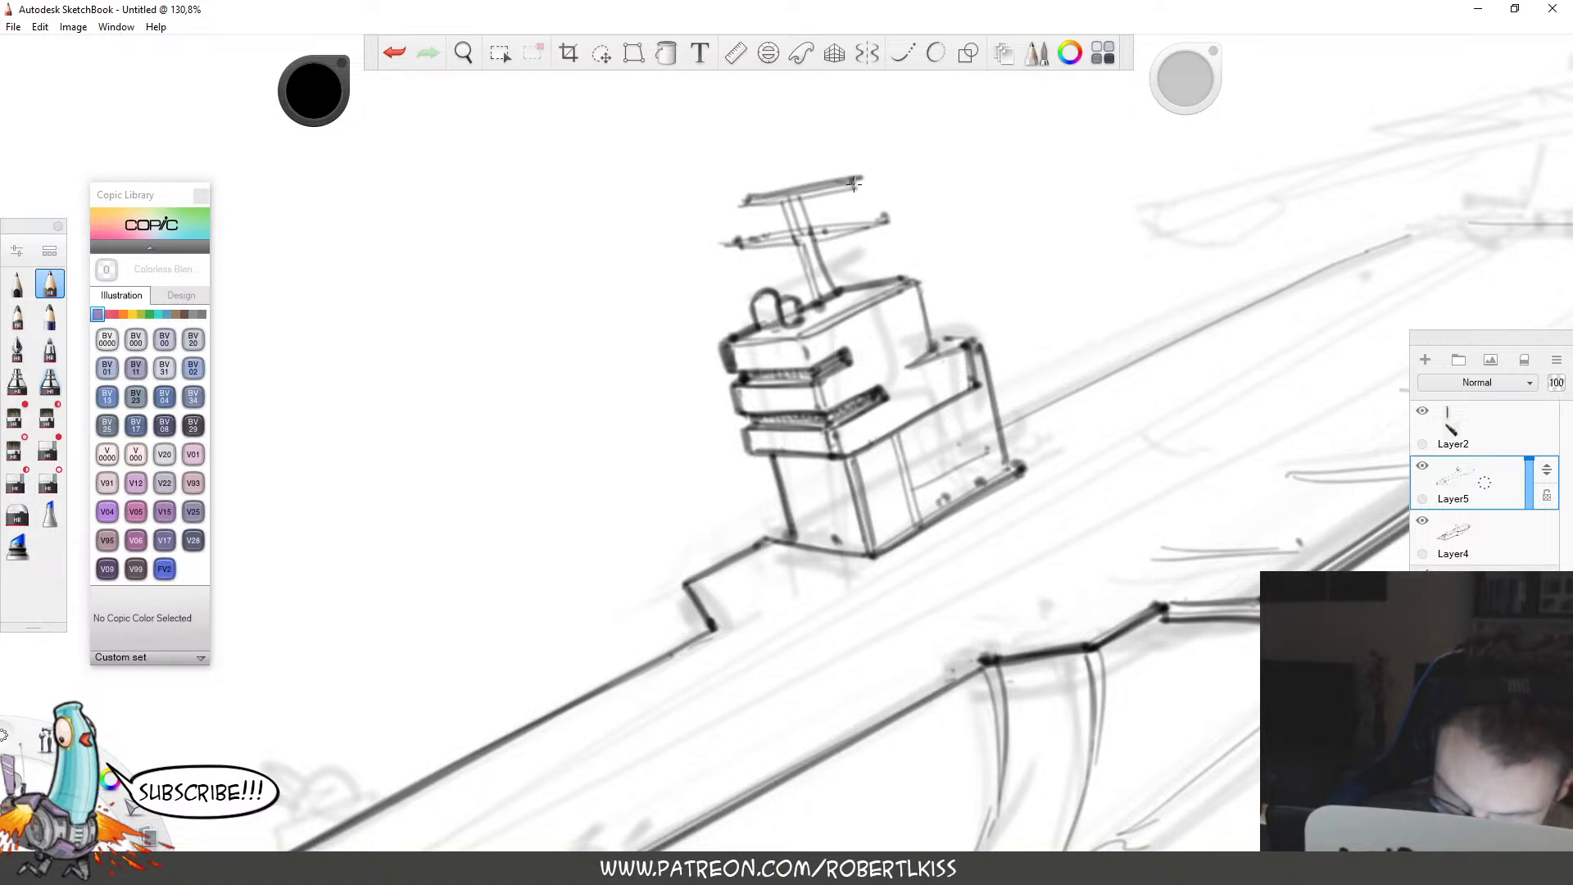
Thicken both mast crossbars and darken the mast's upright lines.
left_click_drag(745, 199, 859, 182)
mouse_move(799, 230)
left_mouse_down()
mouse_move(729, 246)
mouse_move(885, 218)
left_mouse_up()
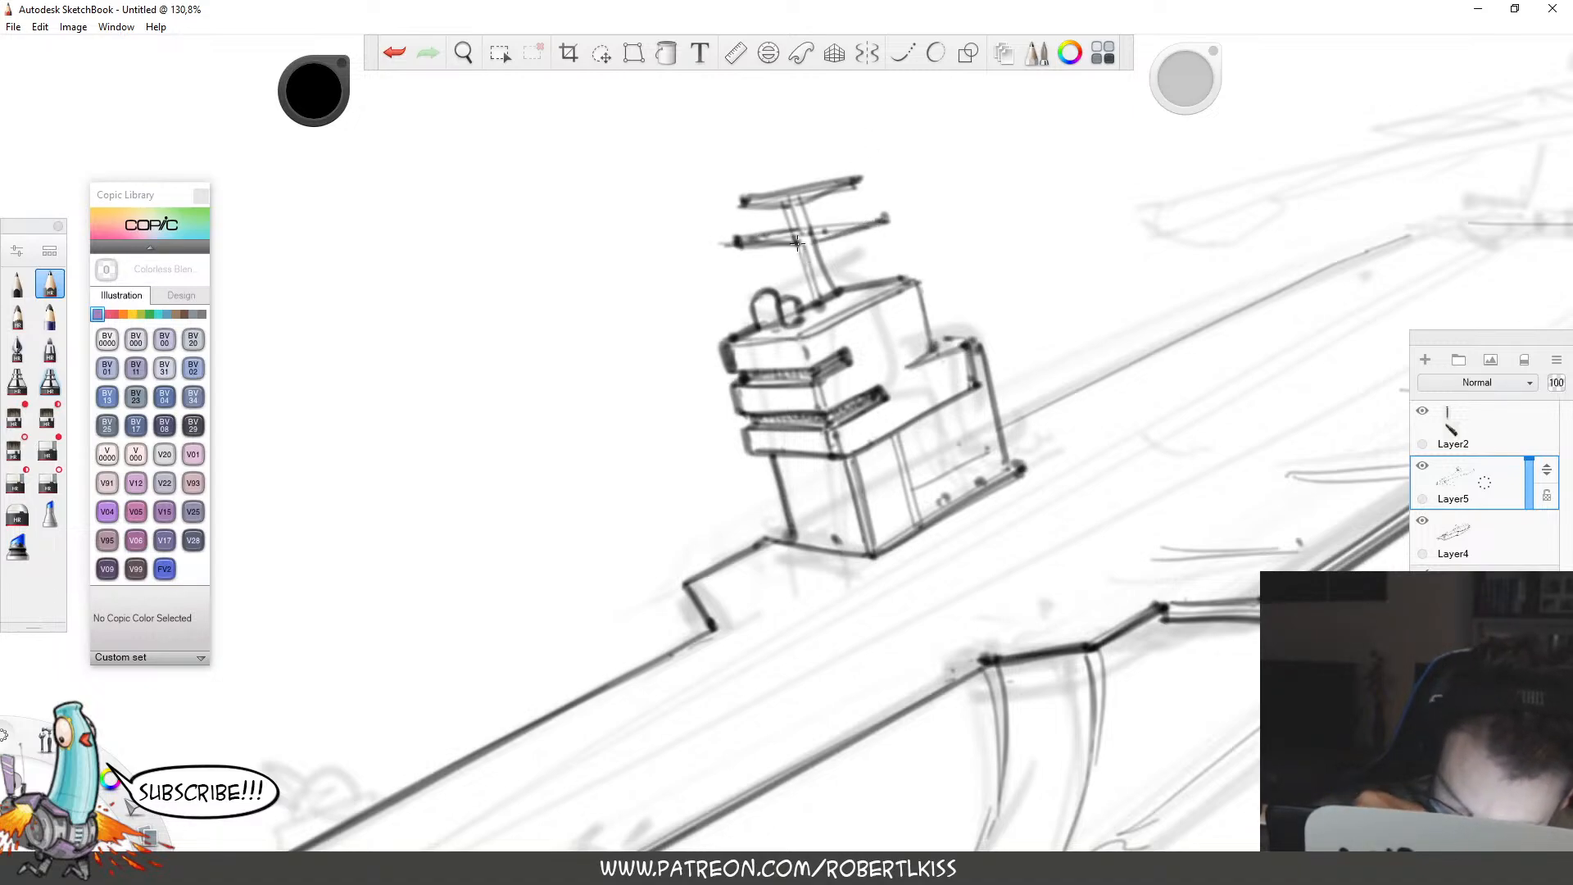
mouse_move(797, 243)
left_mouse_down()
mouse_move(814, 304)
mouse_move(812, 242)
mouse_move(785, 202)
left_mouse_up()
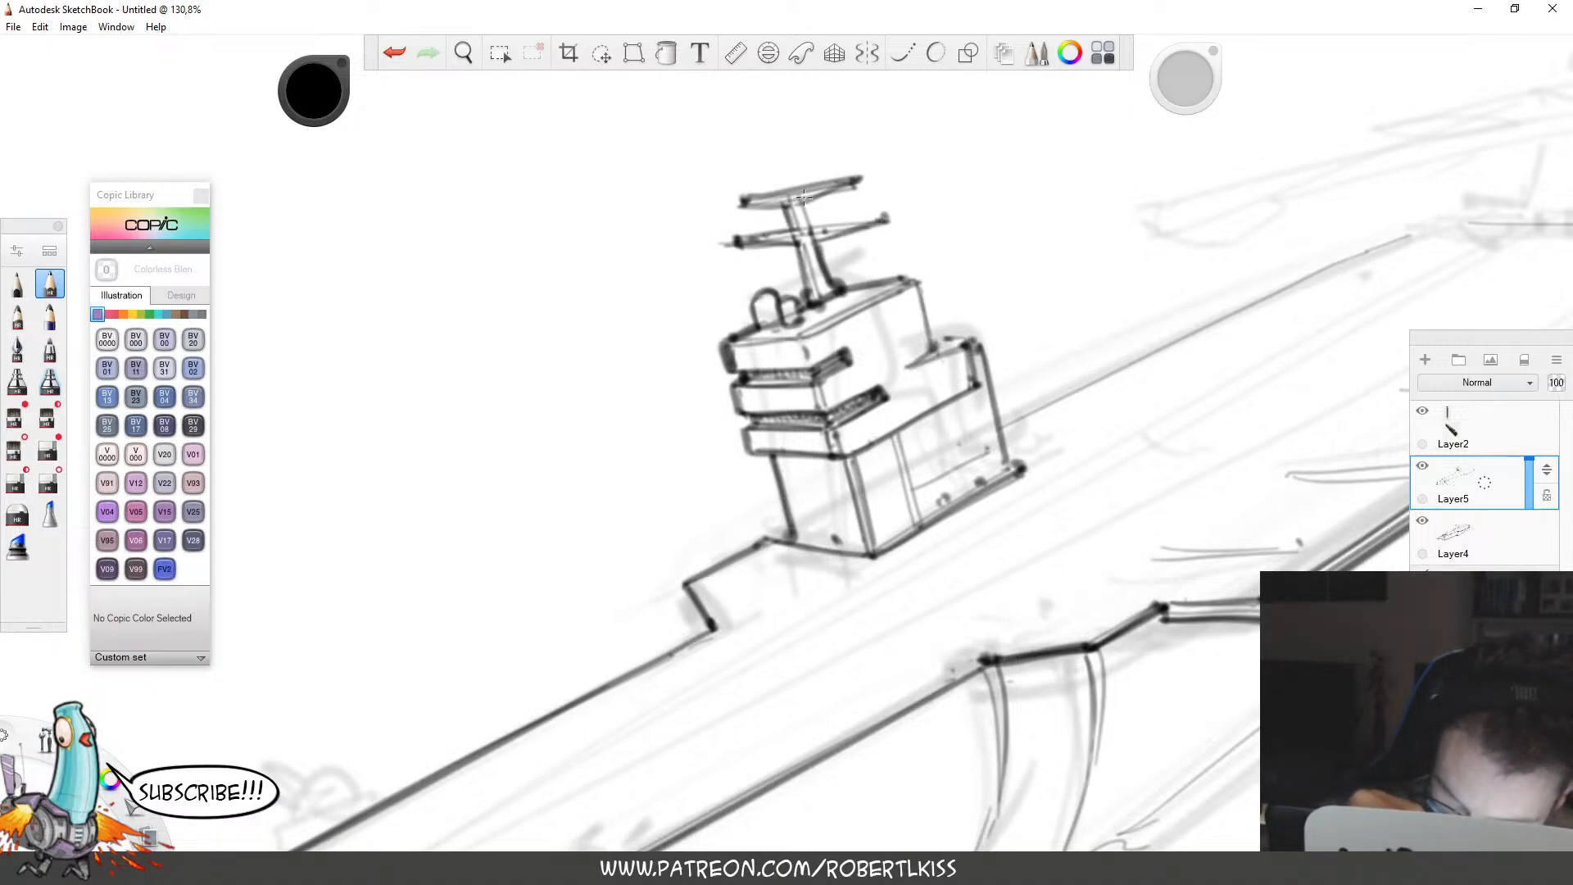
Erase the far deck edge near the stern and draw a small base with slanted upright posts there.
key("space")
left_click_drag(949, 355, 749, 445)
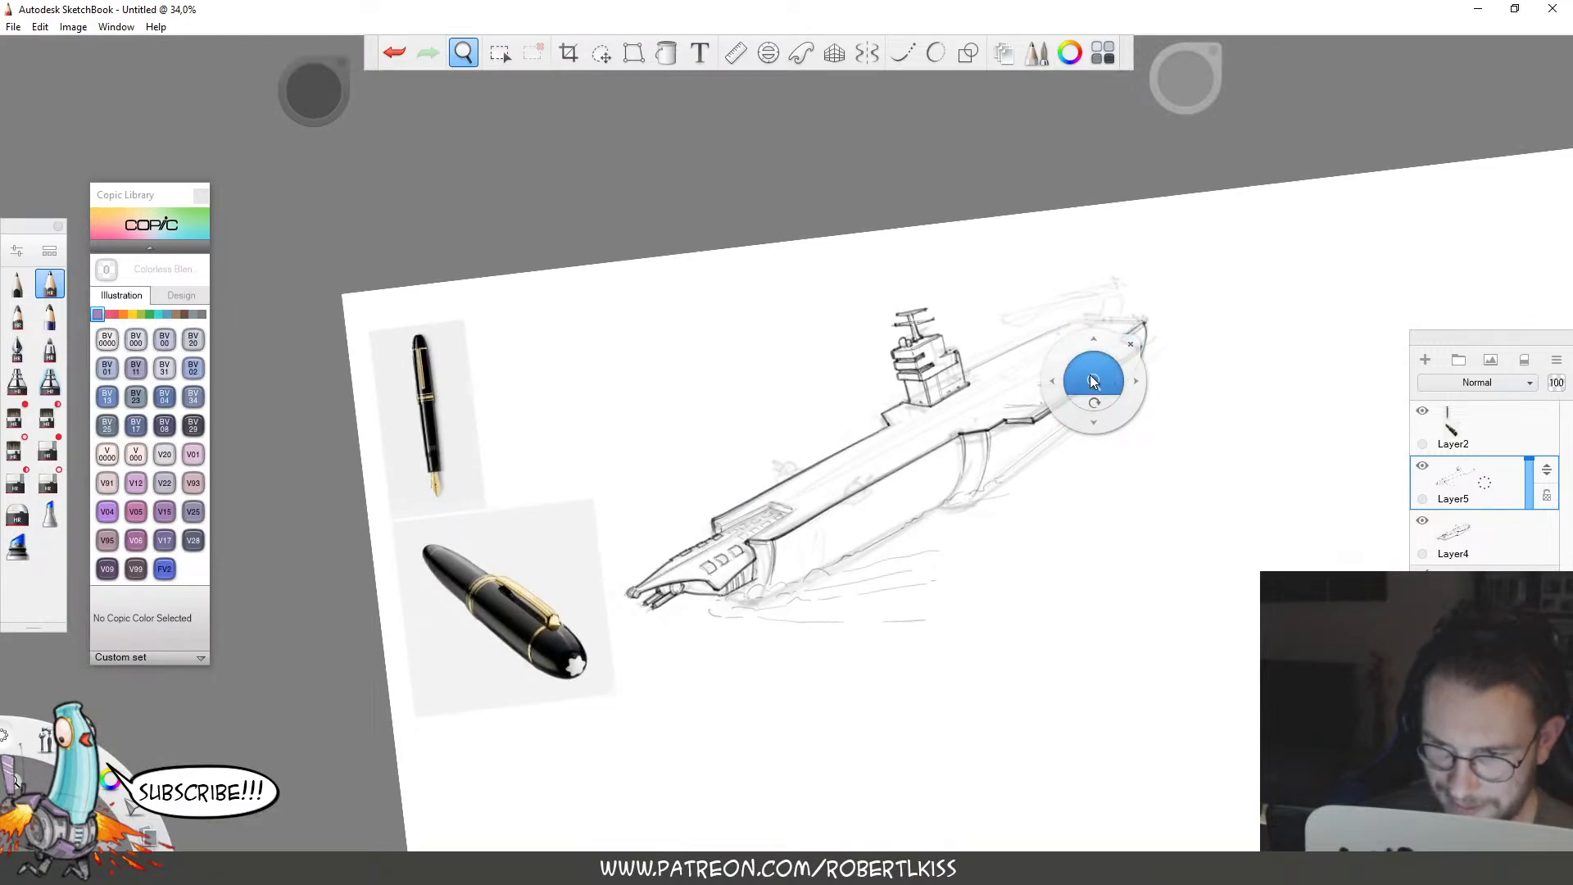
left_click_drag(1092, 378, 1213, 323)
left_click_drag(755, 364, 1032, 240)
key("space")
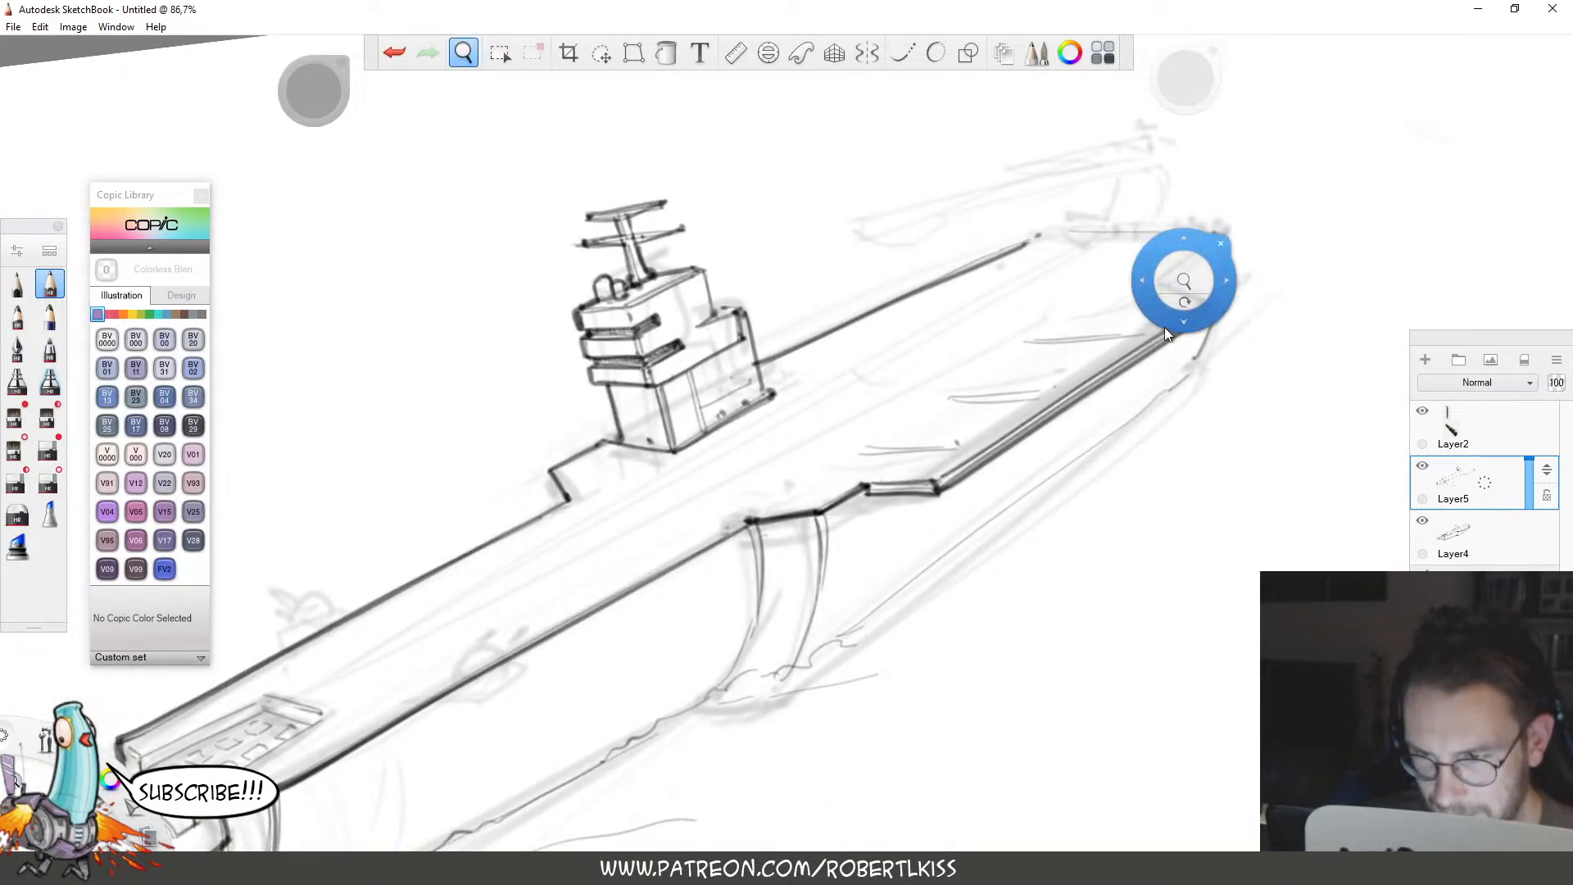
left_click_drag(1163, 331, 1079, 369)
left_click_drag(1088, 308, 1168, 275)
key("e")
left_click_drag(1008, 249, 900, 280)
key("b")
mouse_move(1044, 241)
left_mouse_down()
mouse_move(961, 289)
mouse_move(978, 168)
left_mouse_up()
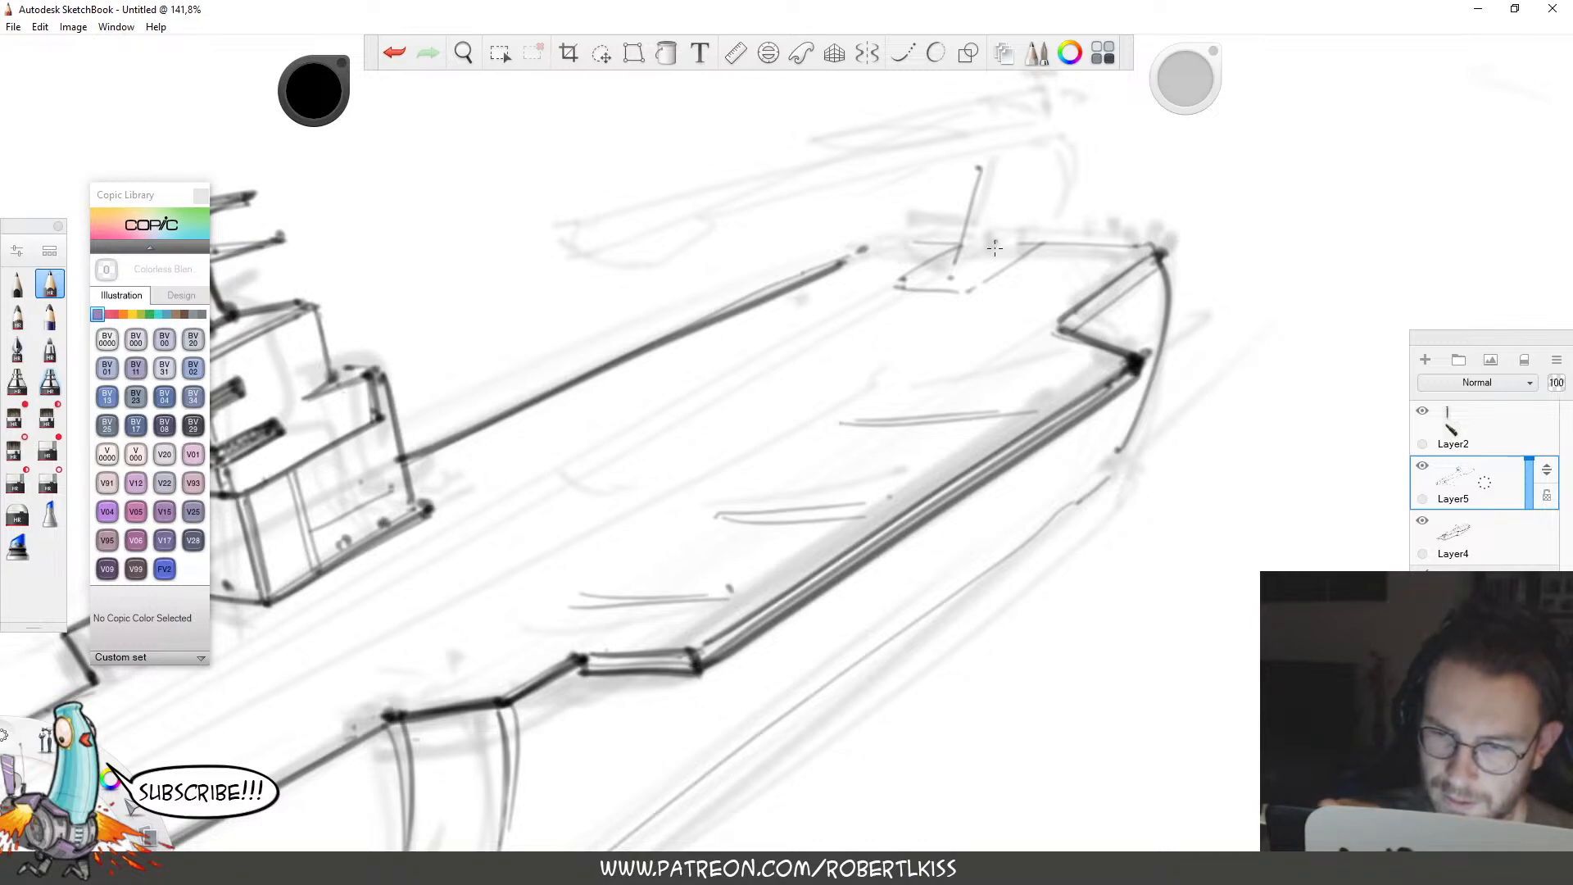
mouse_move(992, 261)
left_mouse_down()
mouse_move(1019, 176)
mouse_move(1034, 175)
left_mouse_up()
left_click_drag(1040, 239, 1062, 152)
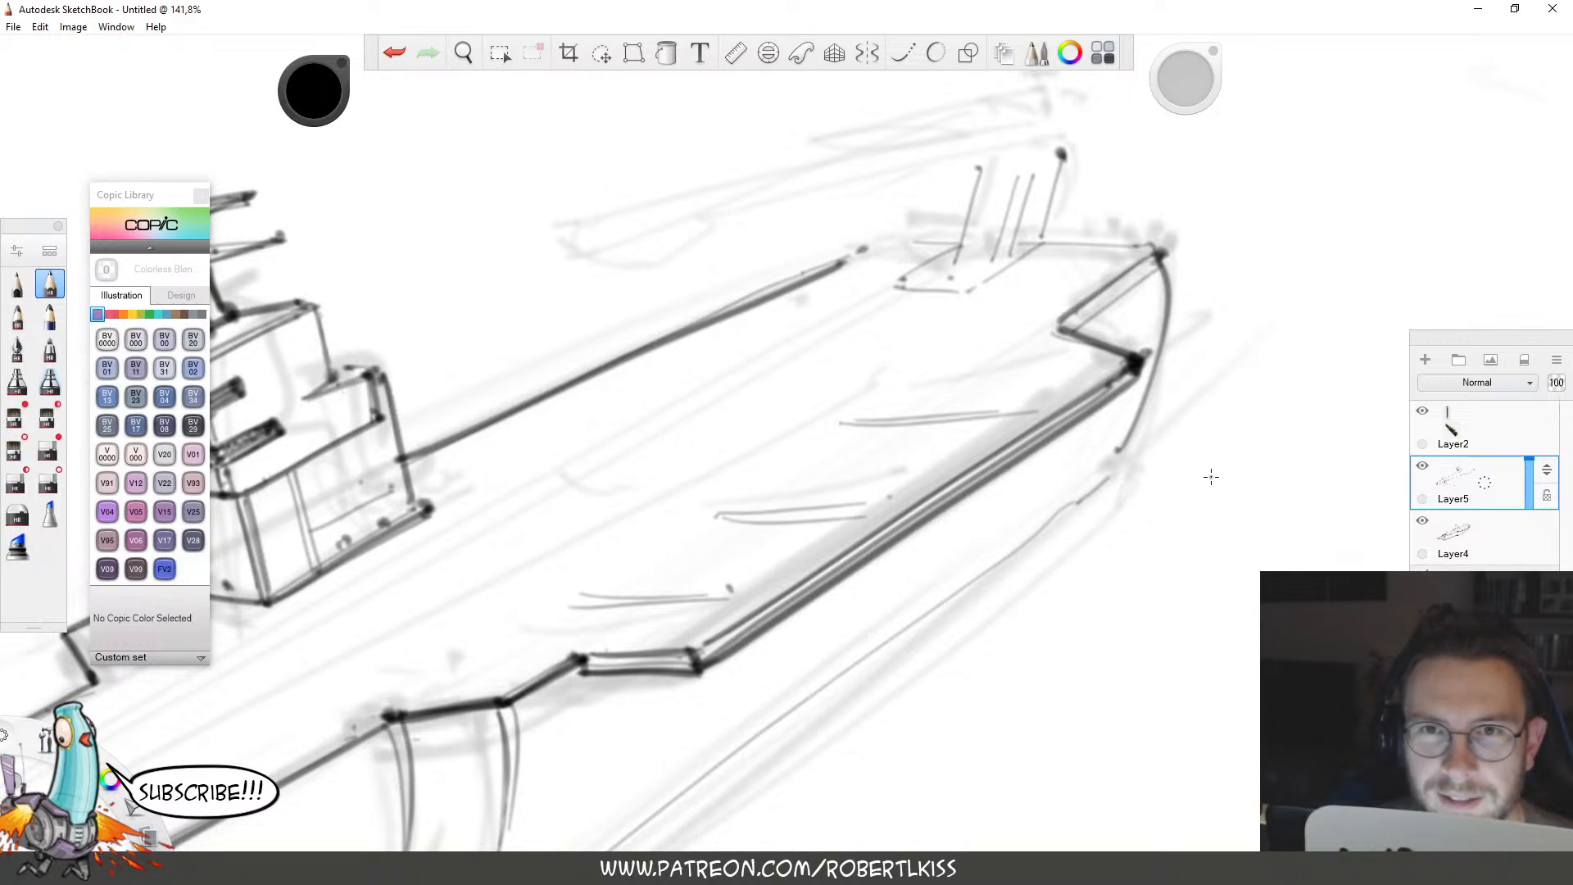
Draw a long thin arm extending forward from the stern posts, with upper and lower edges and a blunt tip.
key("space")
left_click_drag(1296, 284, 1259, 148)
left_click_drag(1022, 308, 1154, 472)
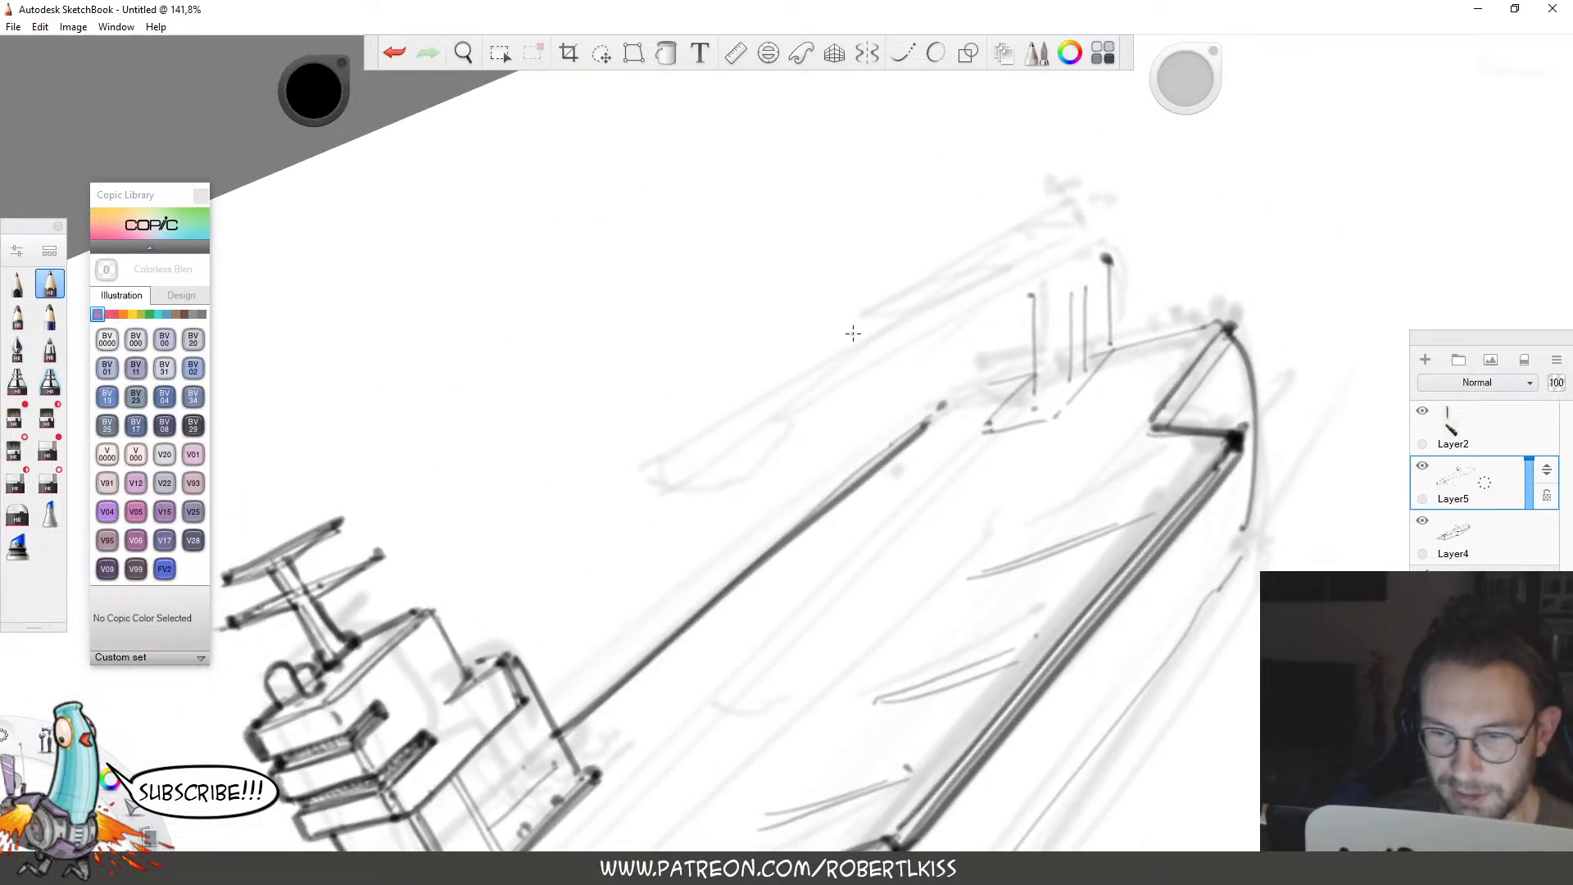
left_click_drag(640, 433, 1087, 231)
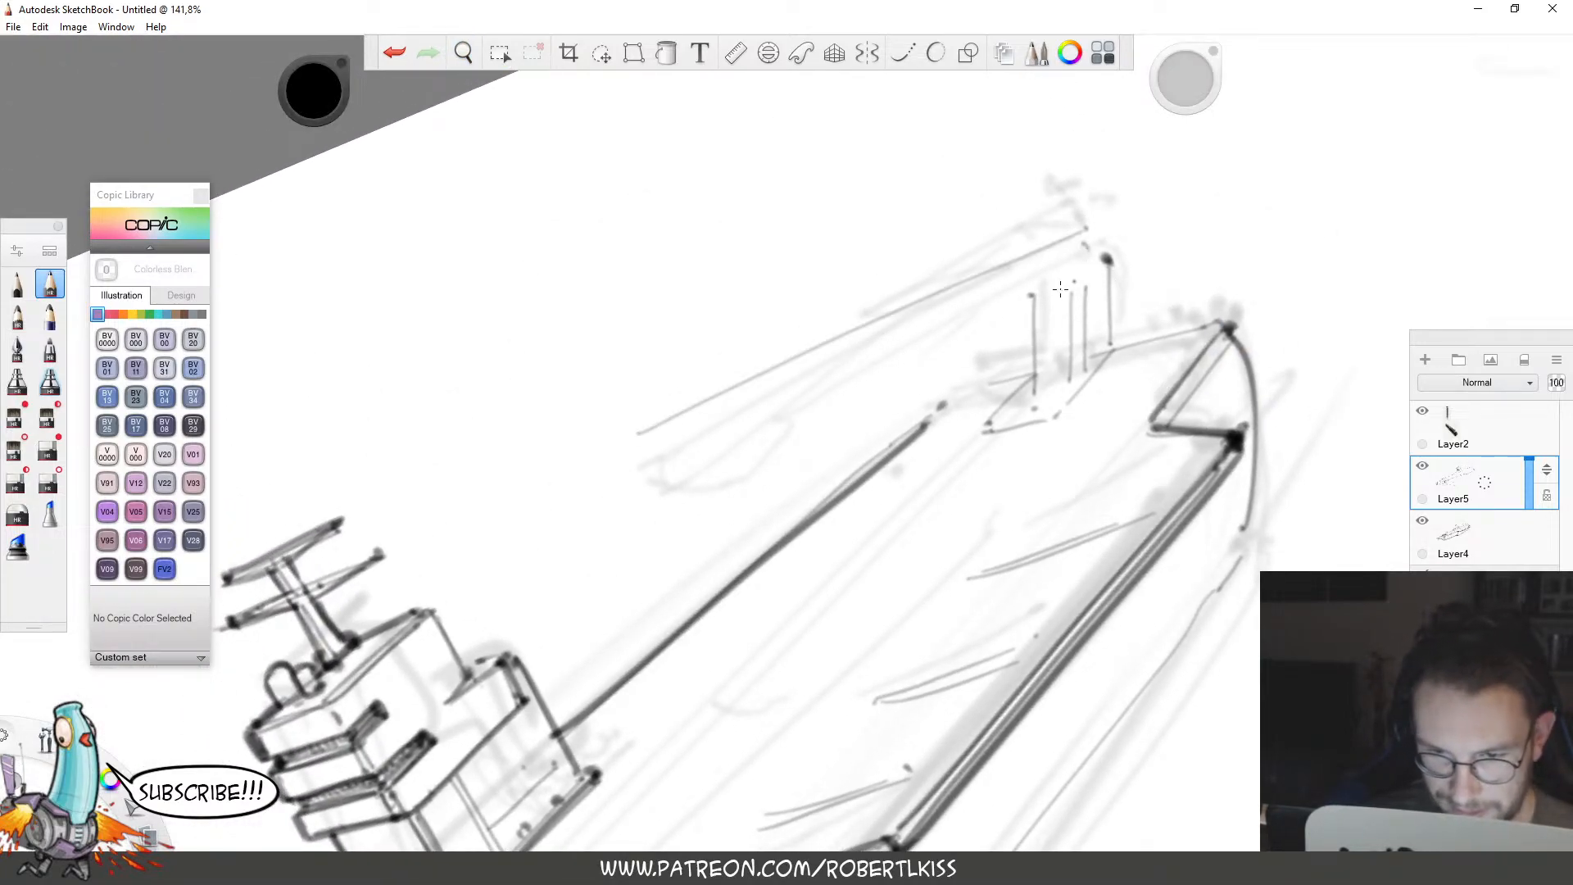
left_click_drag(638, 434, 637, 465)
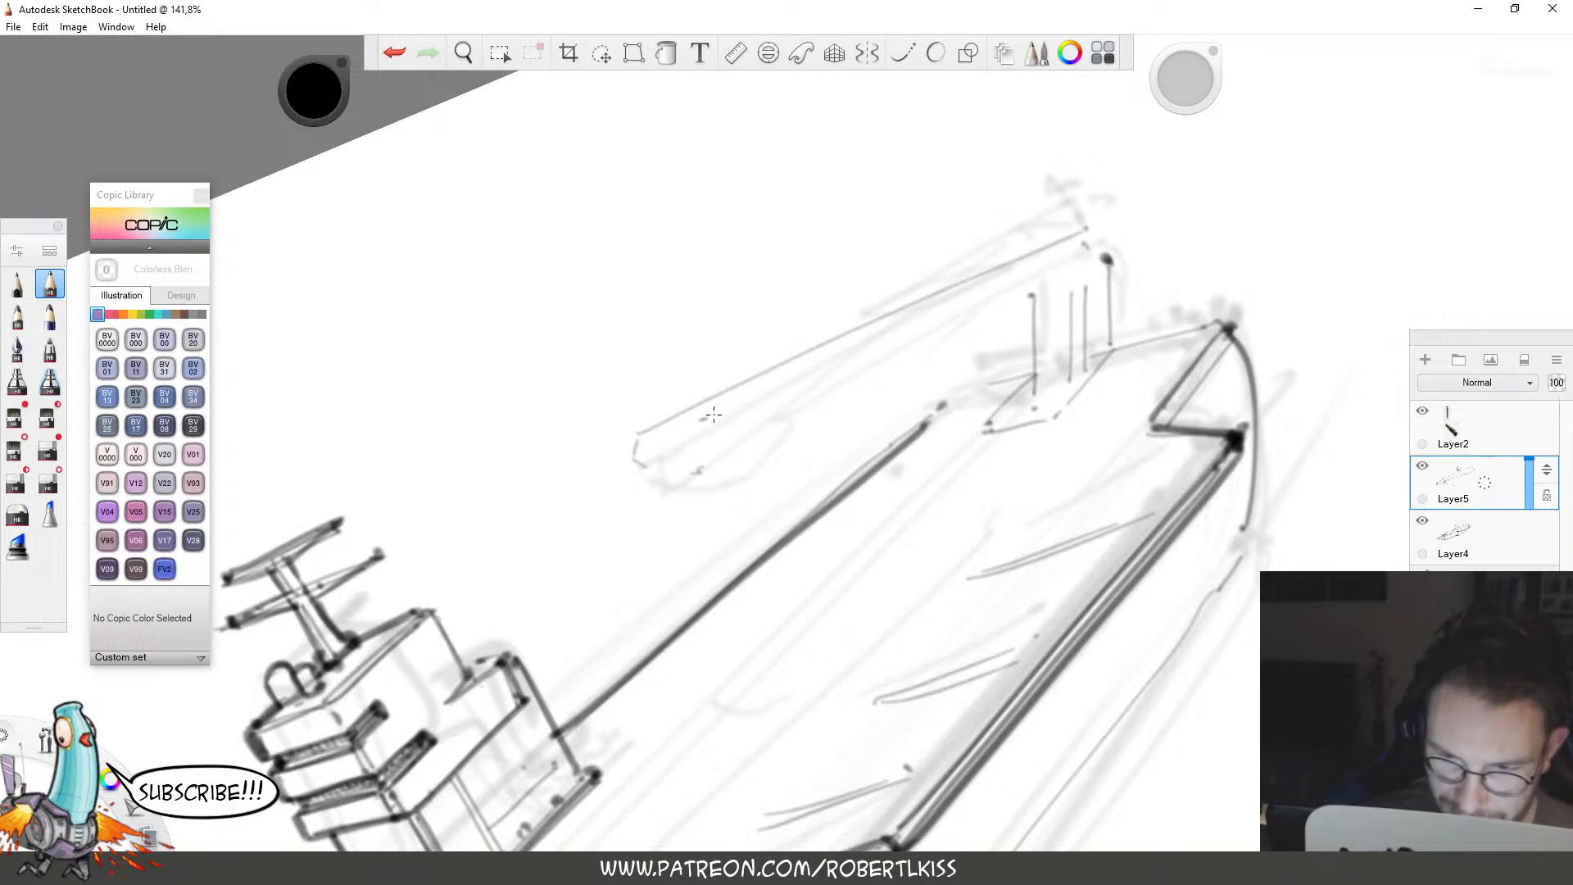
mouse_move(714, 414)
left_mouse_down()
mouse_move(1112, 229)
mouse_move(1024, 283)
mouse_move(1104, 244)
mouse_move(1075, 282)
left_mouse_up()
left_click_drag(754, 410, 824, 380)
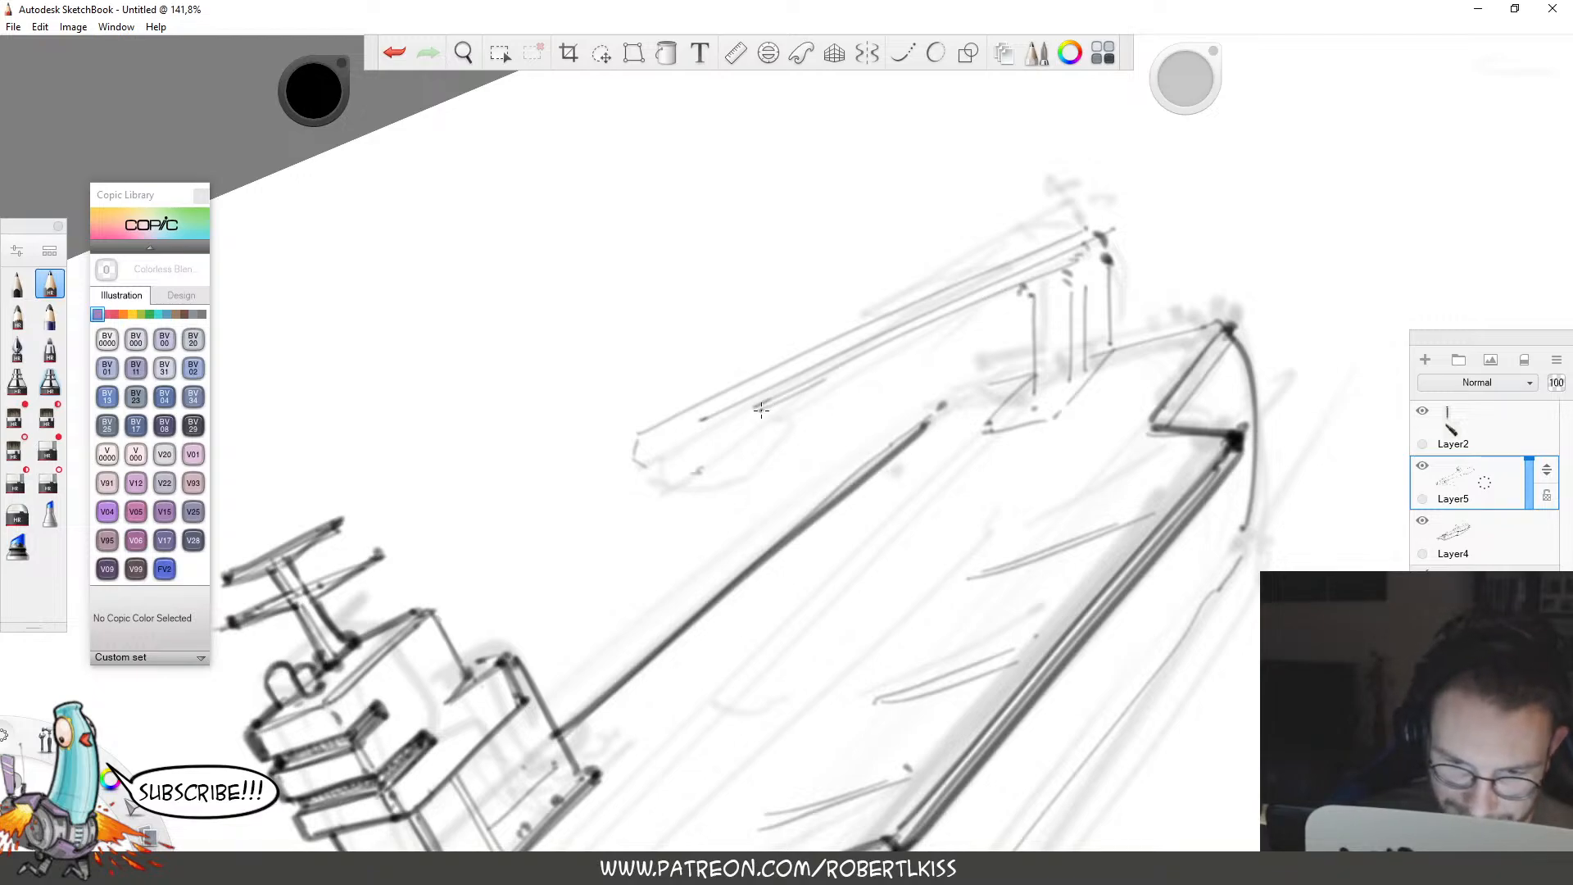
Draw a slim pointed body above the stern arm, round off the arm's tip and darken its underside.
left_click_drag(1034, 218, 1090, 198)
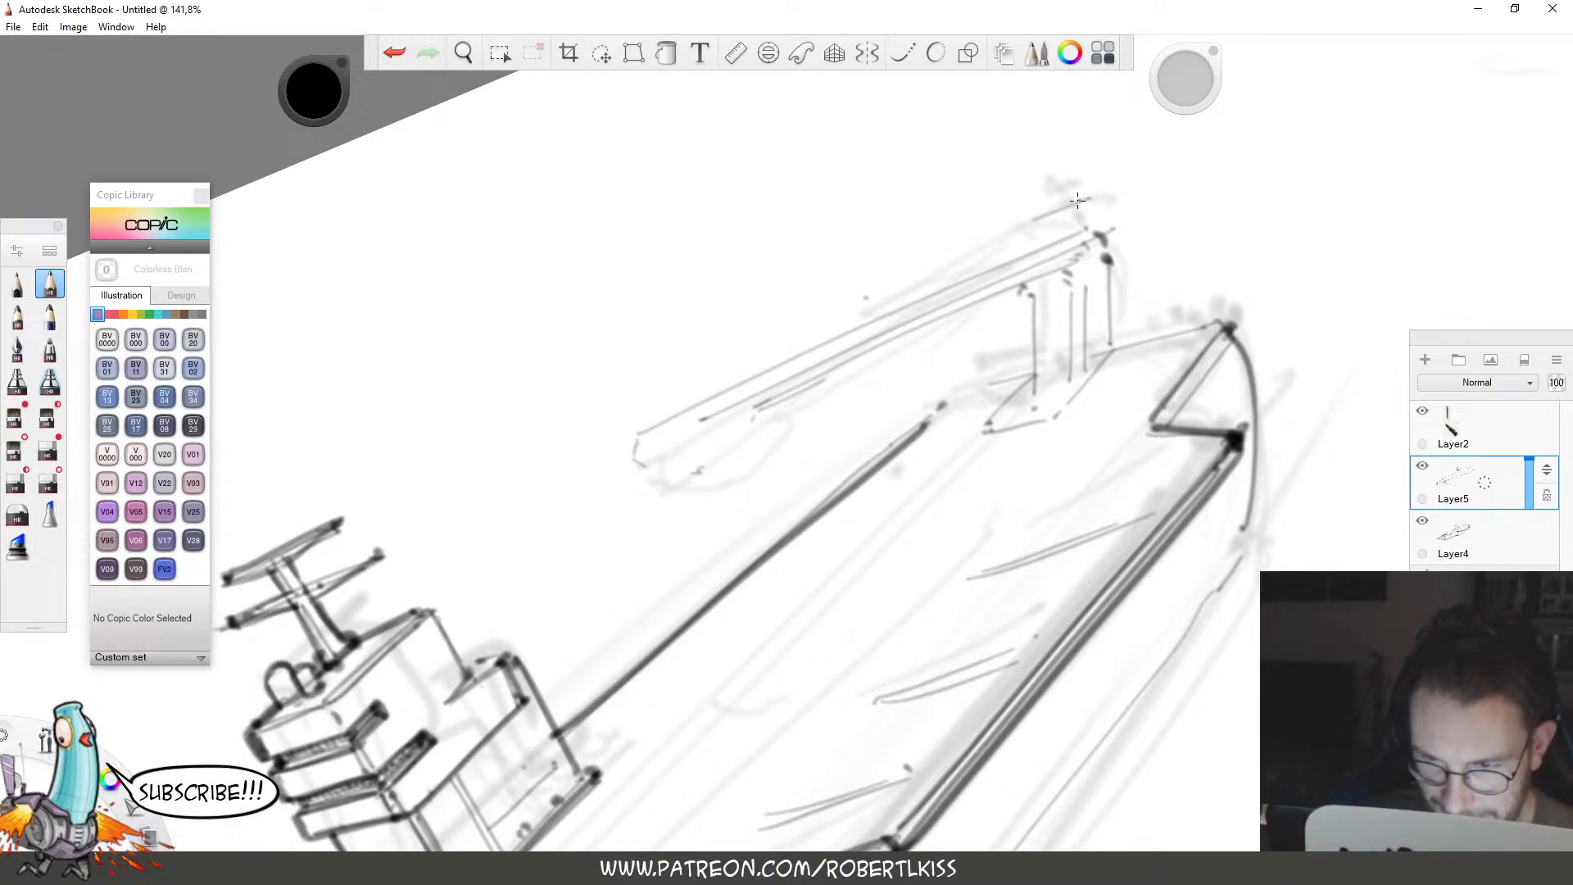
mouse_move(861, 303)
left_mouse_down()
mouse_move(1055, 212)
mouse_move(1094, 223)
mouse_move(1075, 238)
left_mouse_up()
mouse_move(678, 465)
left_mouse_down()
mouse_move(766, 408)
mouse_move(709, 451)
mouse_move(686, 424)
mouse_move(670, 448)
mouse_move(637, 450)
mouse_move(659, 460)
left_mouse_up()
mouse_move(721, 452)
left_mouse_down()
mouse_move(757, 412)
mouse_move(960, 301)
left_mouse_up()
left_click_drag(764, 406, 1044, 271)
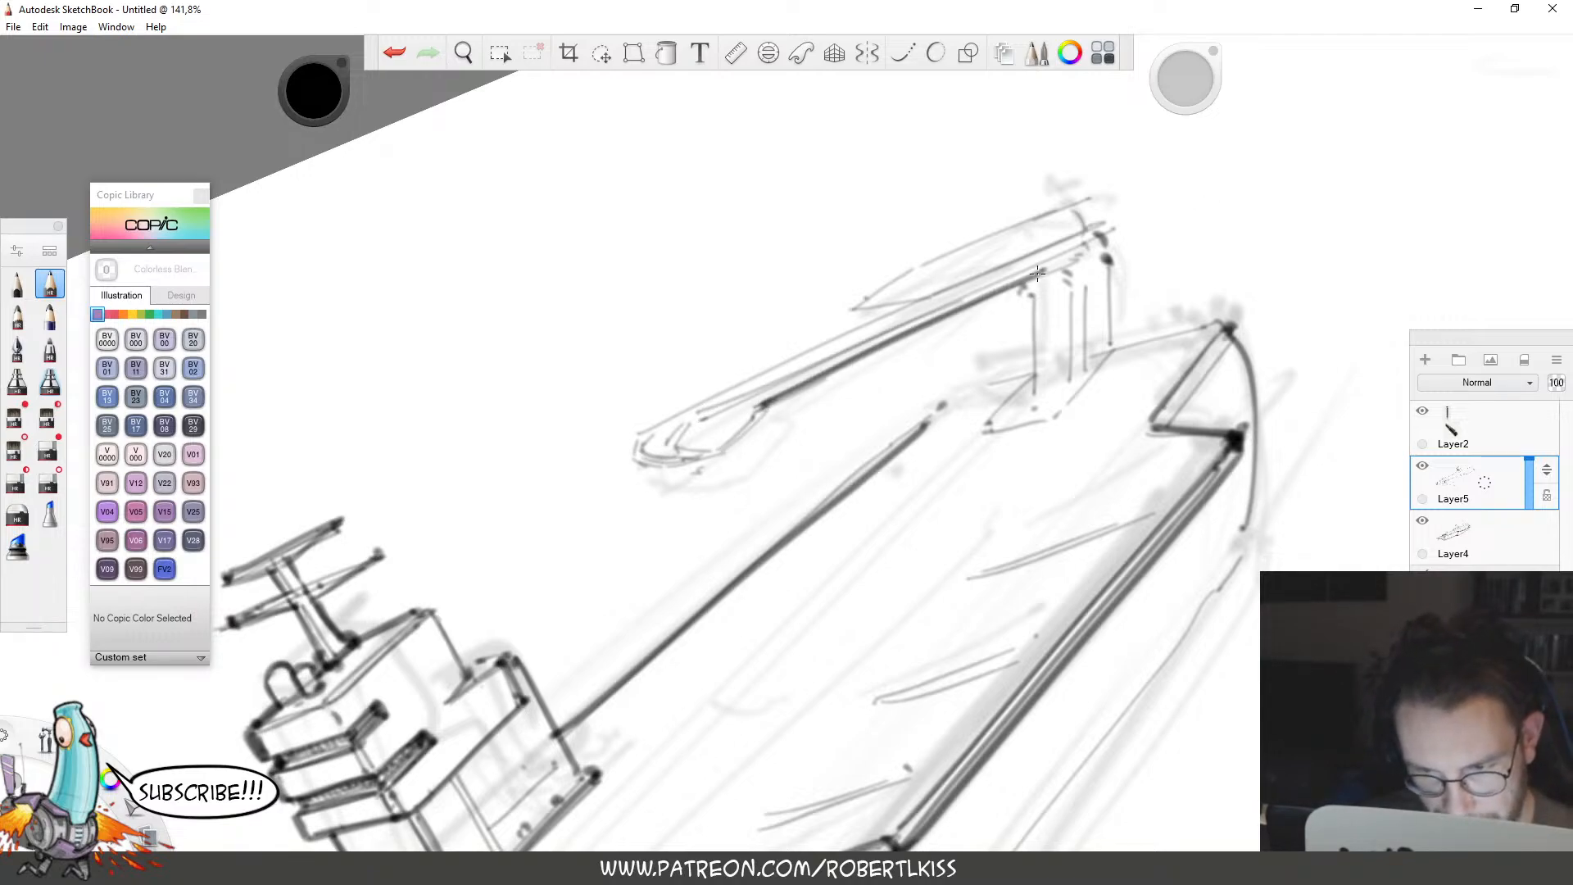
key("ctrl+z")
mouse_move(765, 404)
left_mouse_down()
mouse_move(1057, 273)
mouse_move(1034, 298)
left_mouse_up()
Darken the slanted support posts beneath the stern arm.
key("space")
left_click_drag(1269, 318, 1134, 497)
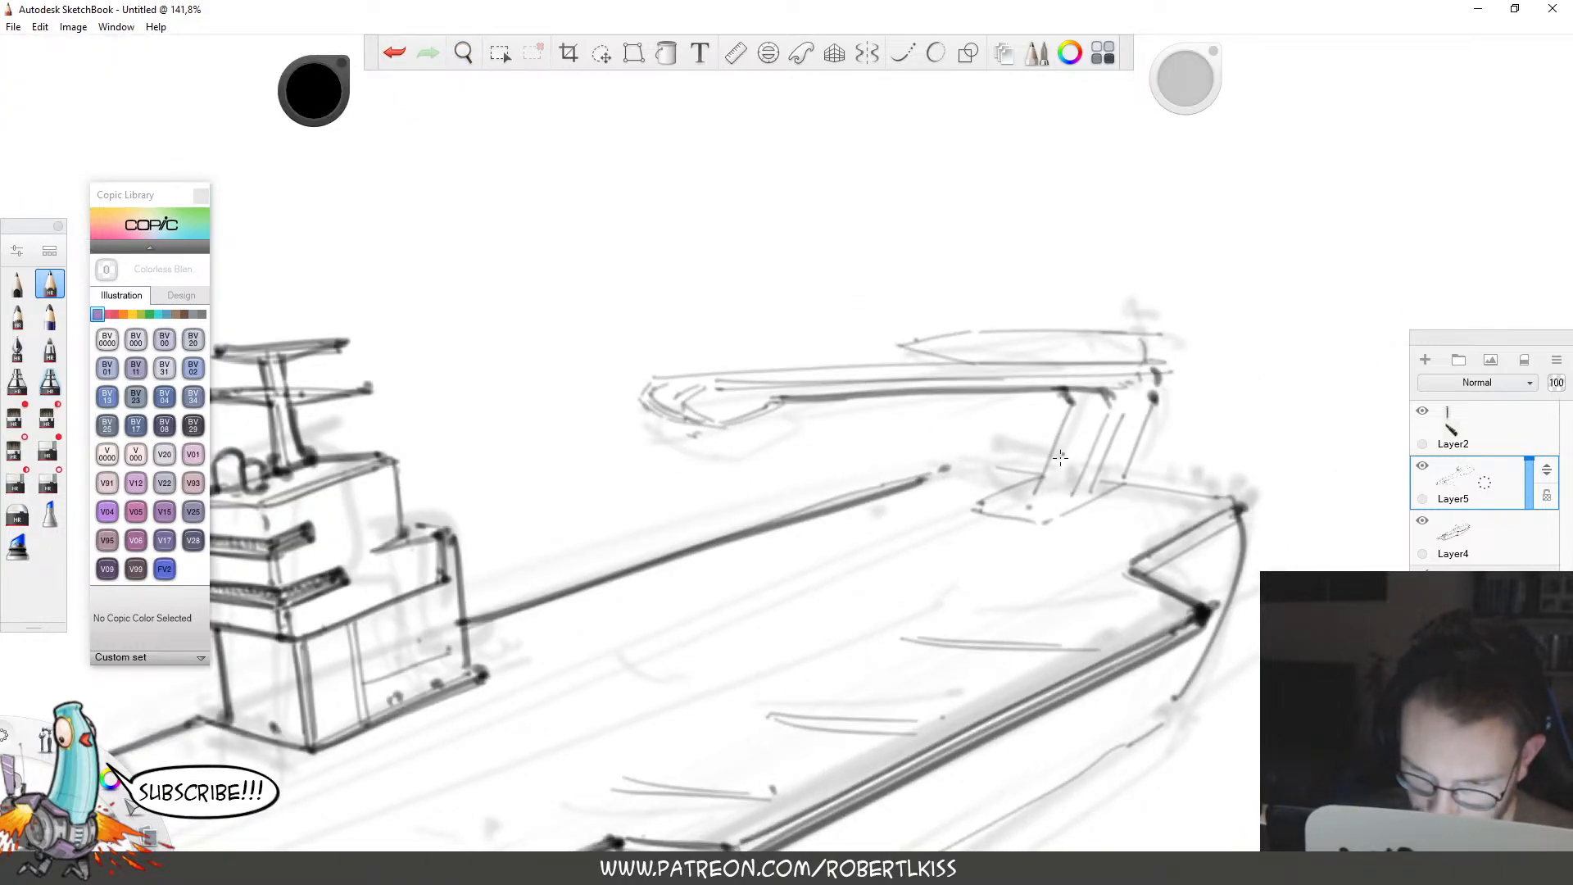
mouse_move(1034, 494)
left_mouse_down()
mouse_move(1068, 414)
mouse_move(1078, 478)
mouse_move(1108, 407)
left_mouse_up()
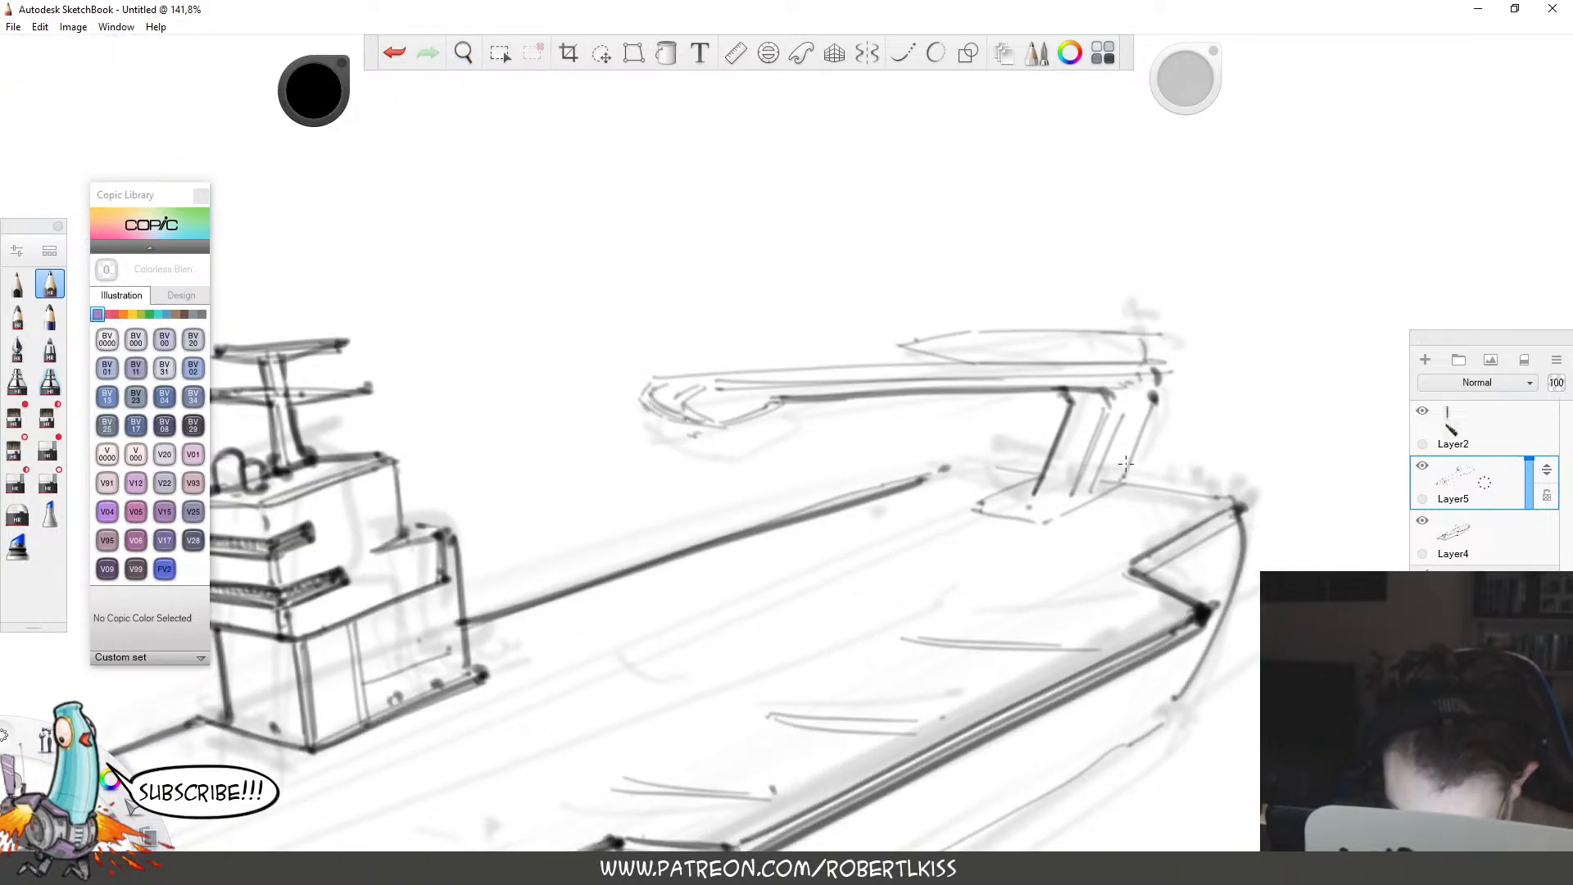
mouse_move(1124, 476)
left_mouse_down()
mouse_move(1158, 377)
mouse_move(1090, 451)
left_mouse_up()
key("space")
key("space")
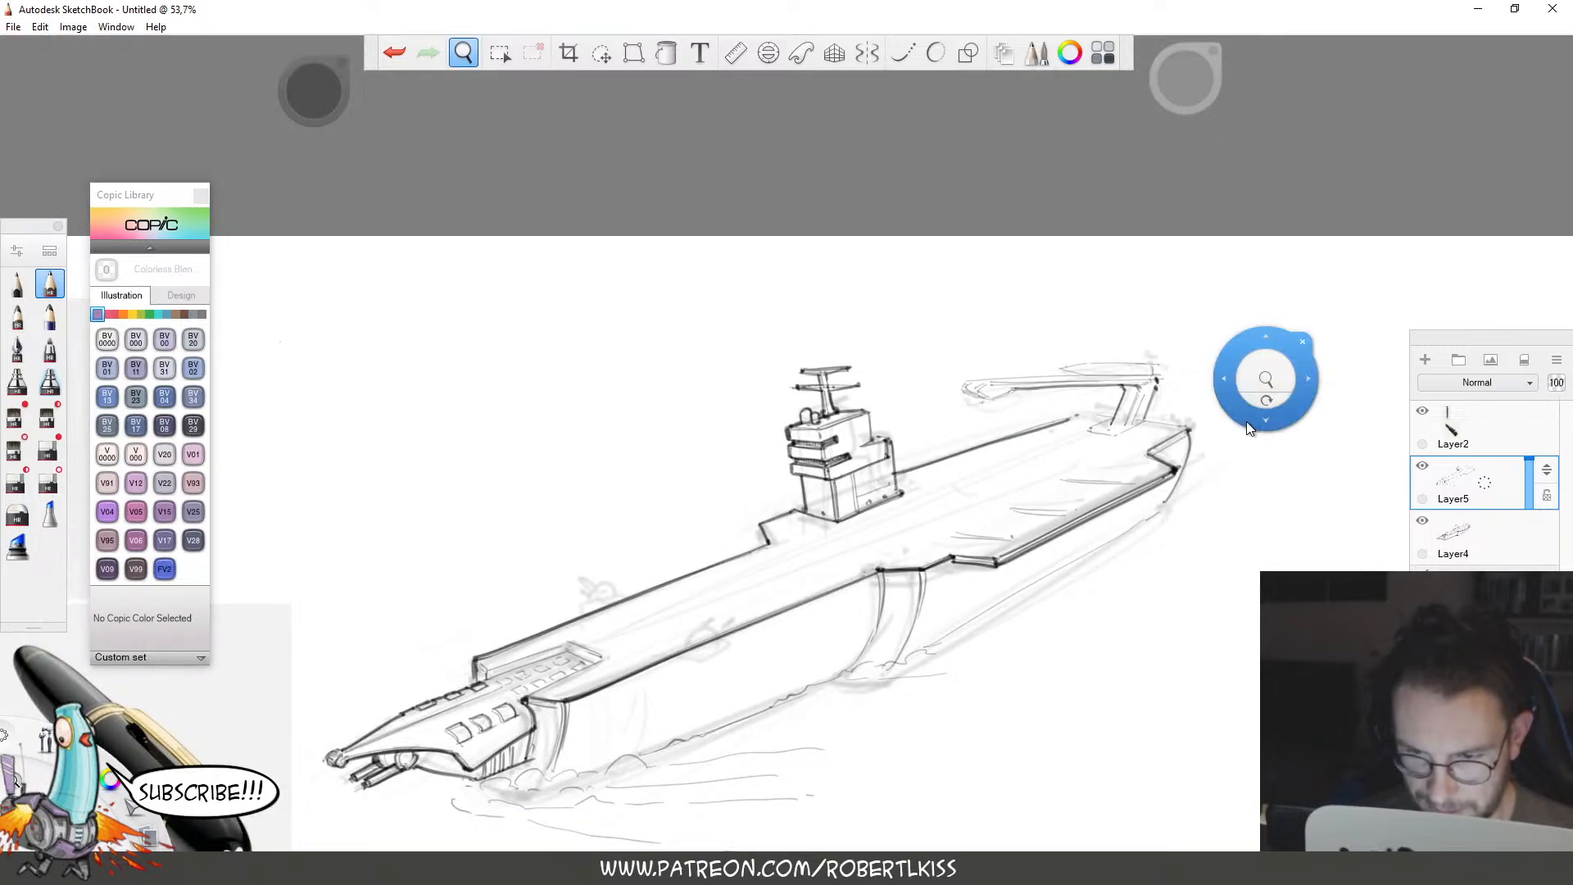
left_click_drag(1106, 326, 1232, 317)
left_click_drag(1120, 504, 1086, 494)
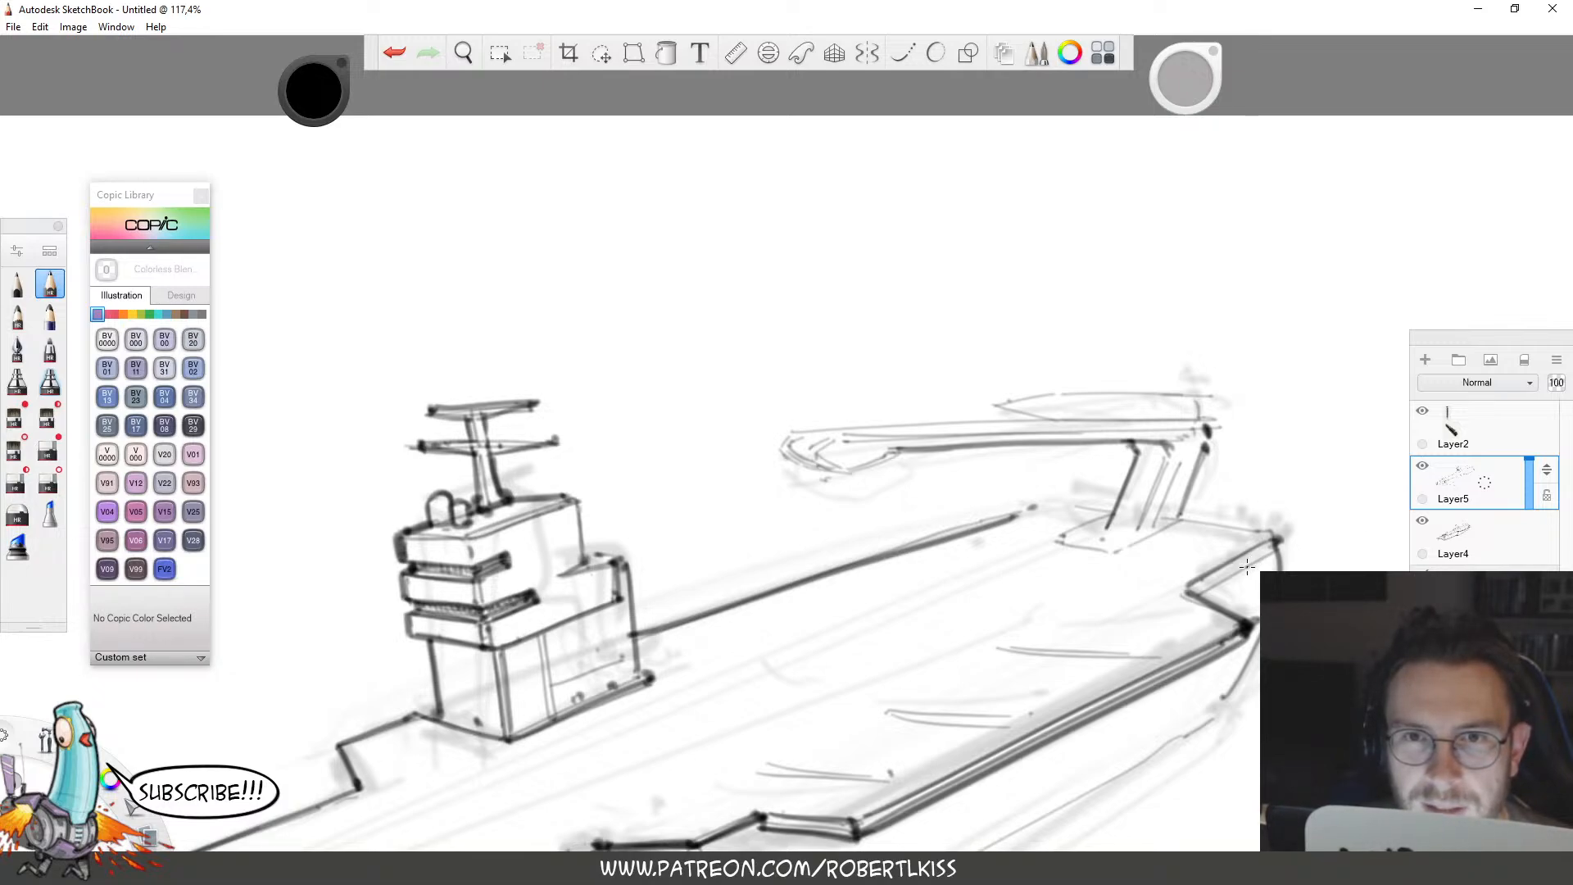
Trace a thick outline around the stern arm's rounded front tip.
key("space")
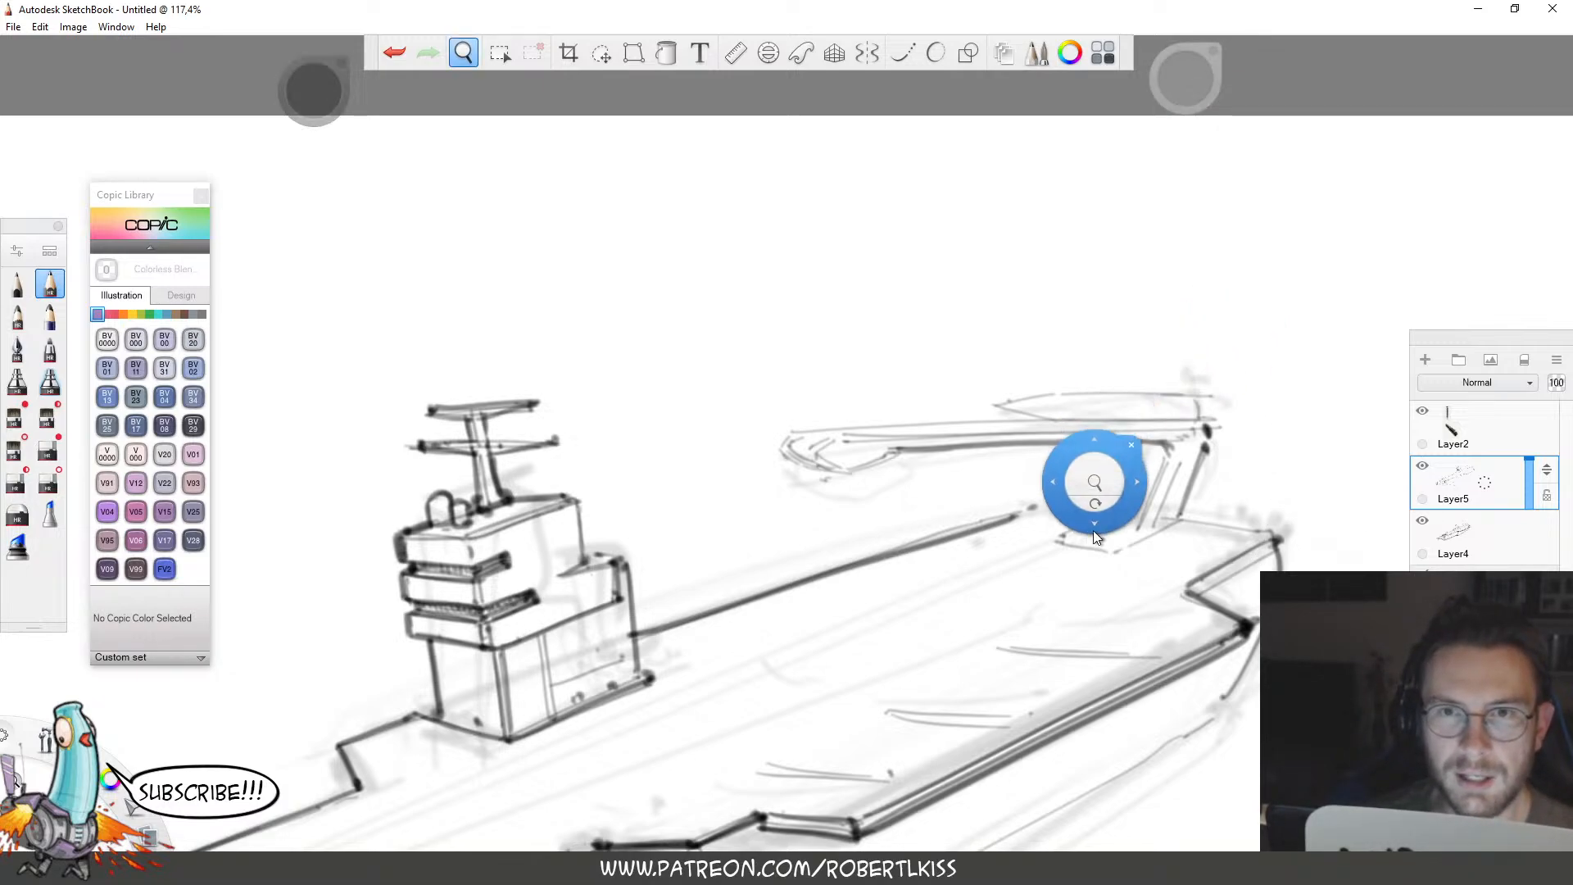
left_click_drag(1093, 529, 1152, 469)
key("space")
mouse_move(895, 399)
left_mouse_down()
mouse_move(938, 385)
mouse_move(975, 319)
left_mouse_up()
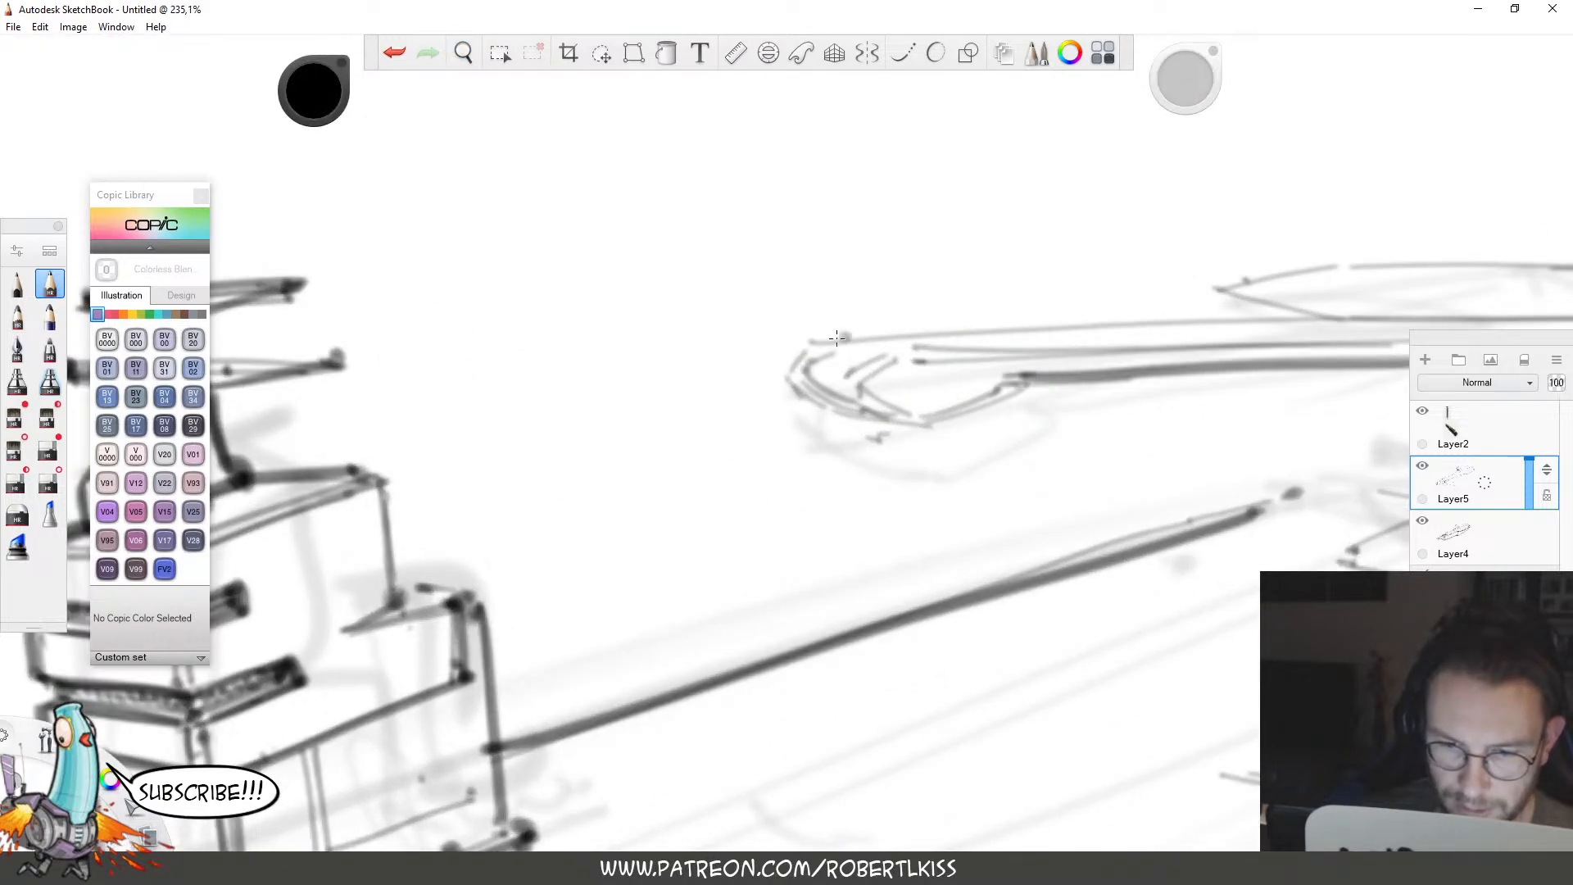
mouse_move(845, 336)
left_mouse_down()
mouse_move(792, 375)
mouse_move(918, 426)
mouse_move(1021, 374)
left_mouse_up()
left_click_drag(920, 417, 1015, 380)
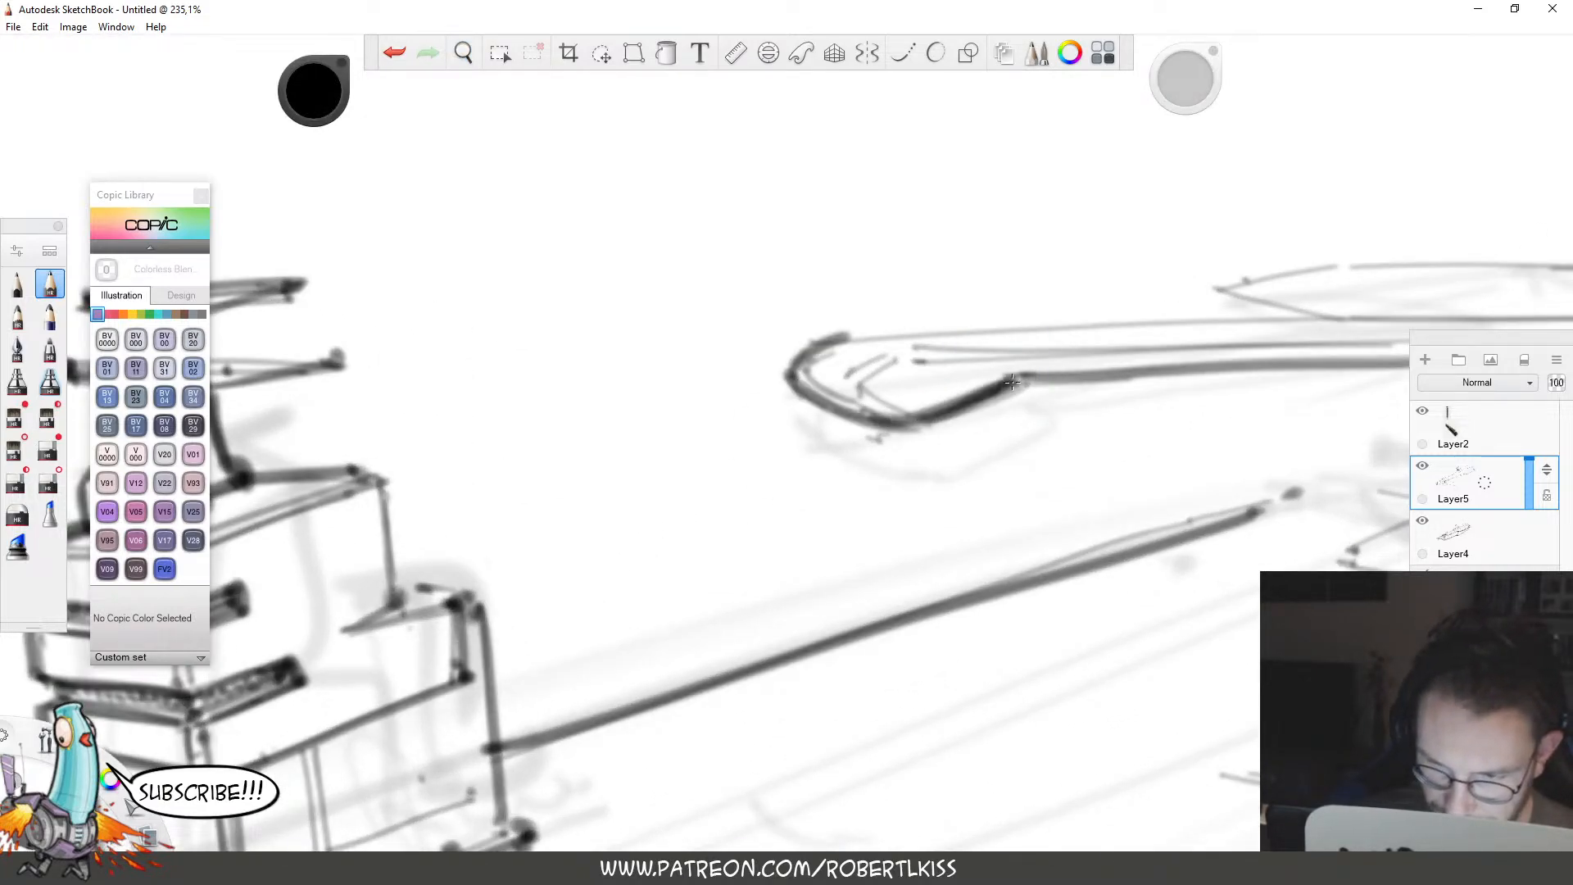
Thicken the stern arm's long upper and lower edges and add small bumps along them.
key("space")
left_click_drag(1197, 388, 1052, 445)
mouse_move(1313, 434)
left_mouse_down()
mouse_move(1133, 254)
mouse_move(1016, 407)
left_mouse_up()
left_click_drag(1086, 344, 1124, 313)
mouse_move(738, 459)
left_mouse_down()
mouse_move(944, 328)
mouse_move(979, 309)
left_mouse_up()
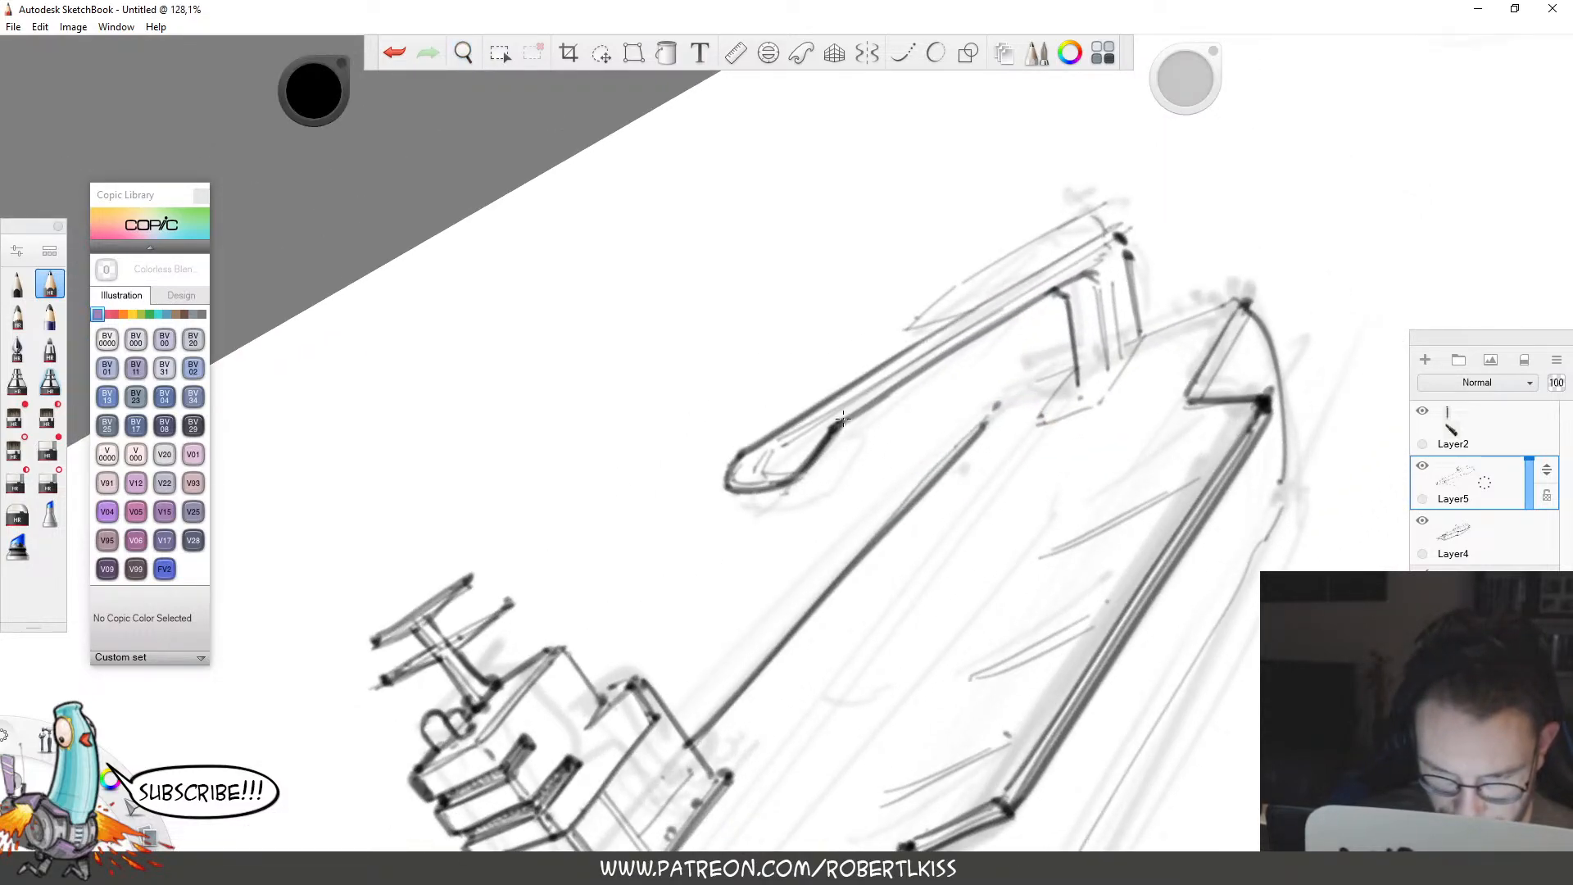
left_click_drag(831, 425, 1088, 266)
mouse_move(844, 421)
left_mouse_down()
mouse_move(762, 478)
mouse_move(957, 315)
mouse_move(756, 436)
mouse_move(798, 429)
left_mouse_up()
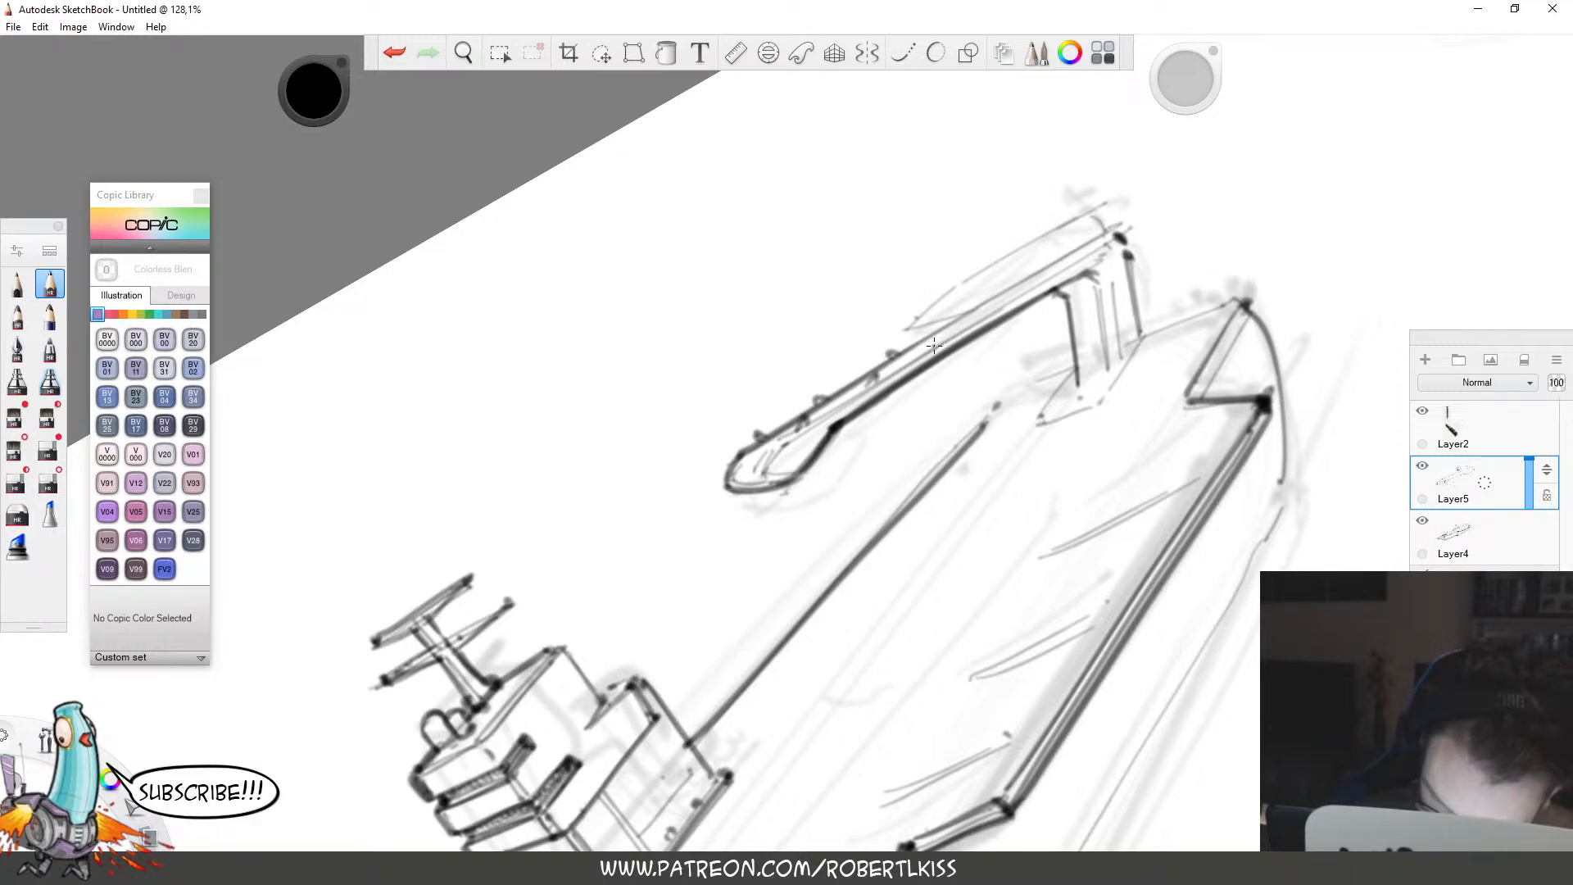
Outline the pointed craft on top of the stern arm and add small fins at its tail.
left_click_drag(899, 331, 1101, 232)
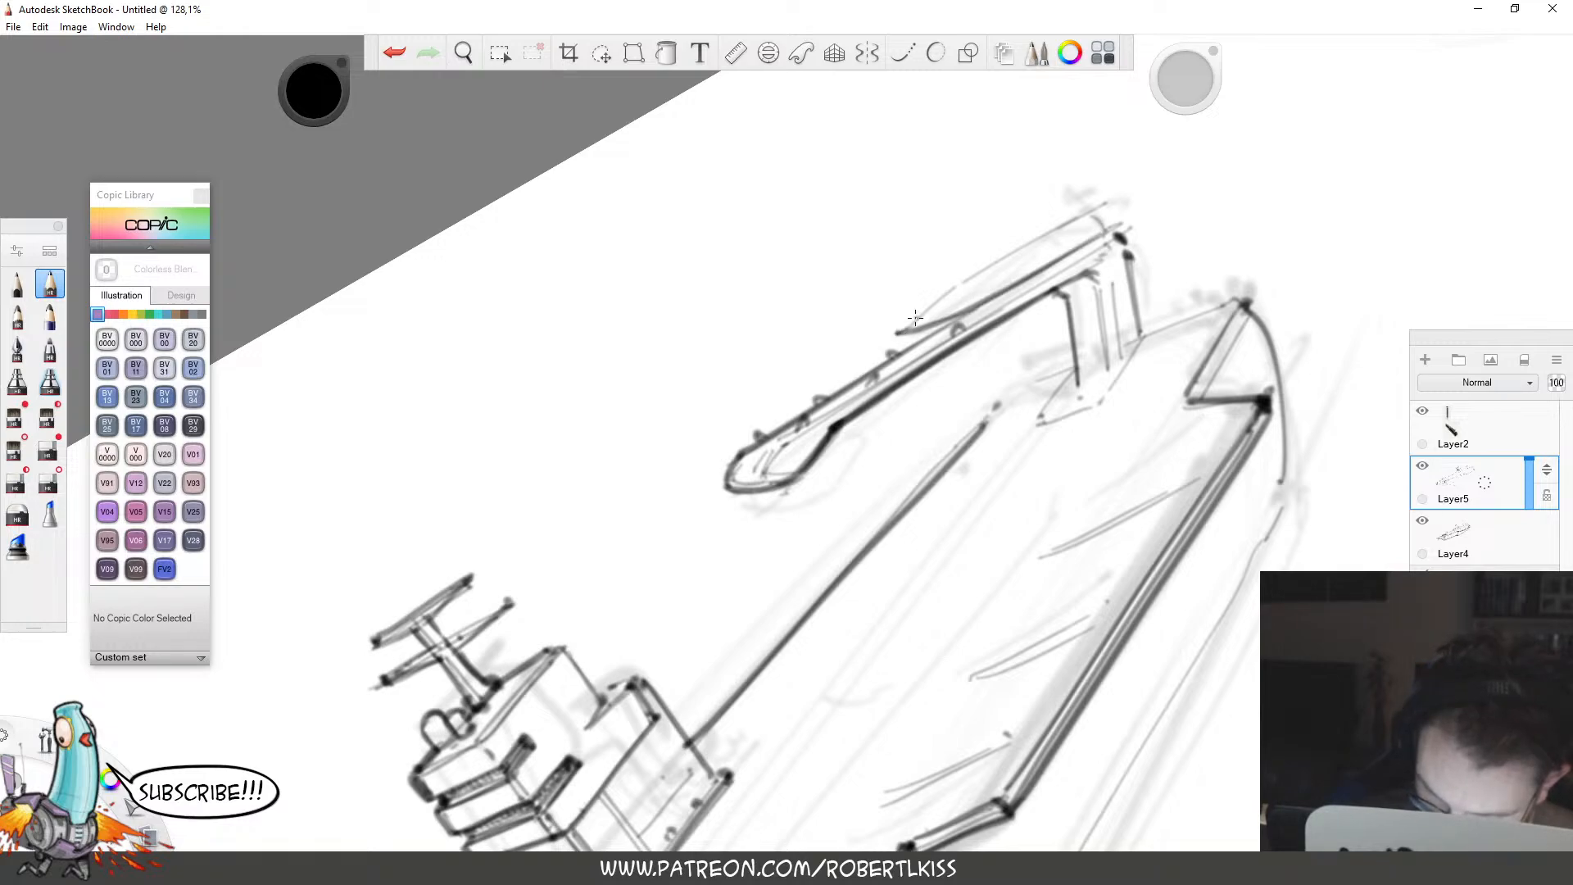
mouse_move(916, 318)
left_mouse_down()
mouse_move(1085, 215)
mouse_move(1084, 235)
left_mouse_up()
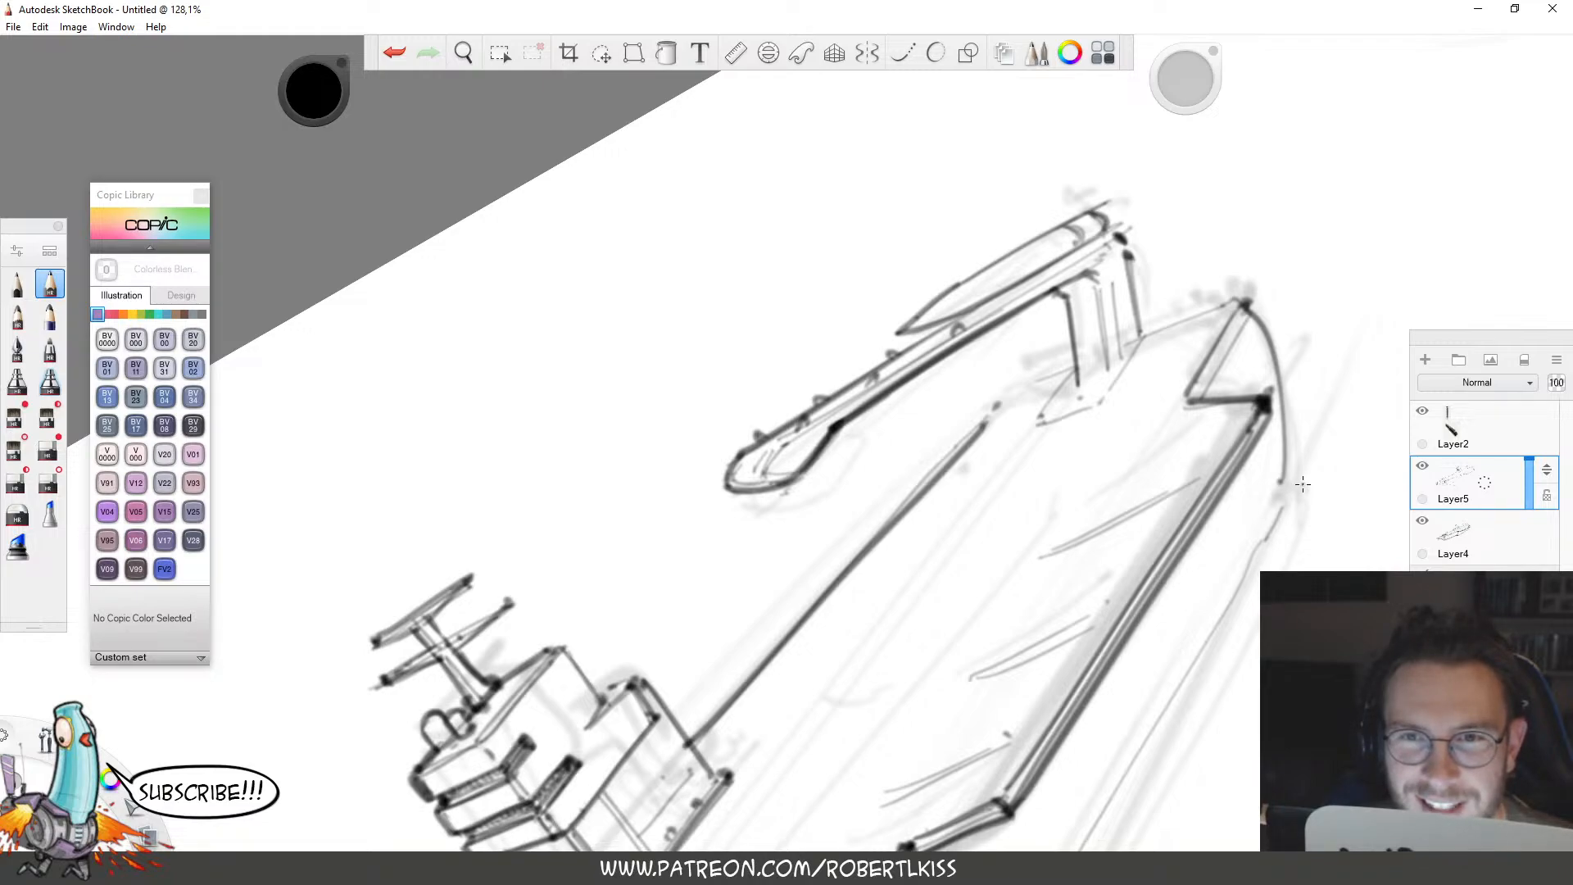
key("space")
left_click_drag(1021, 274, 1121, 271)
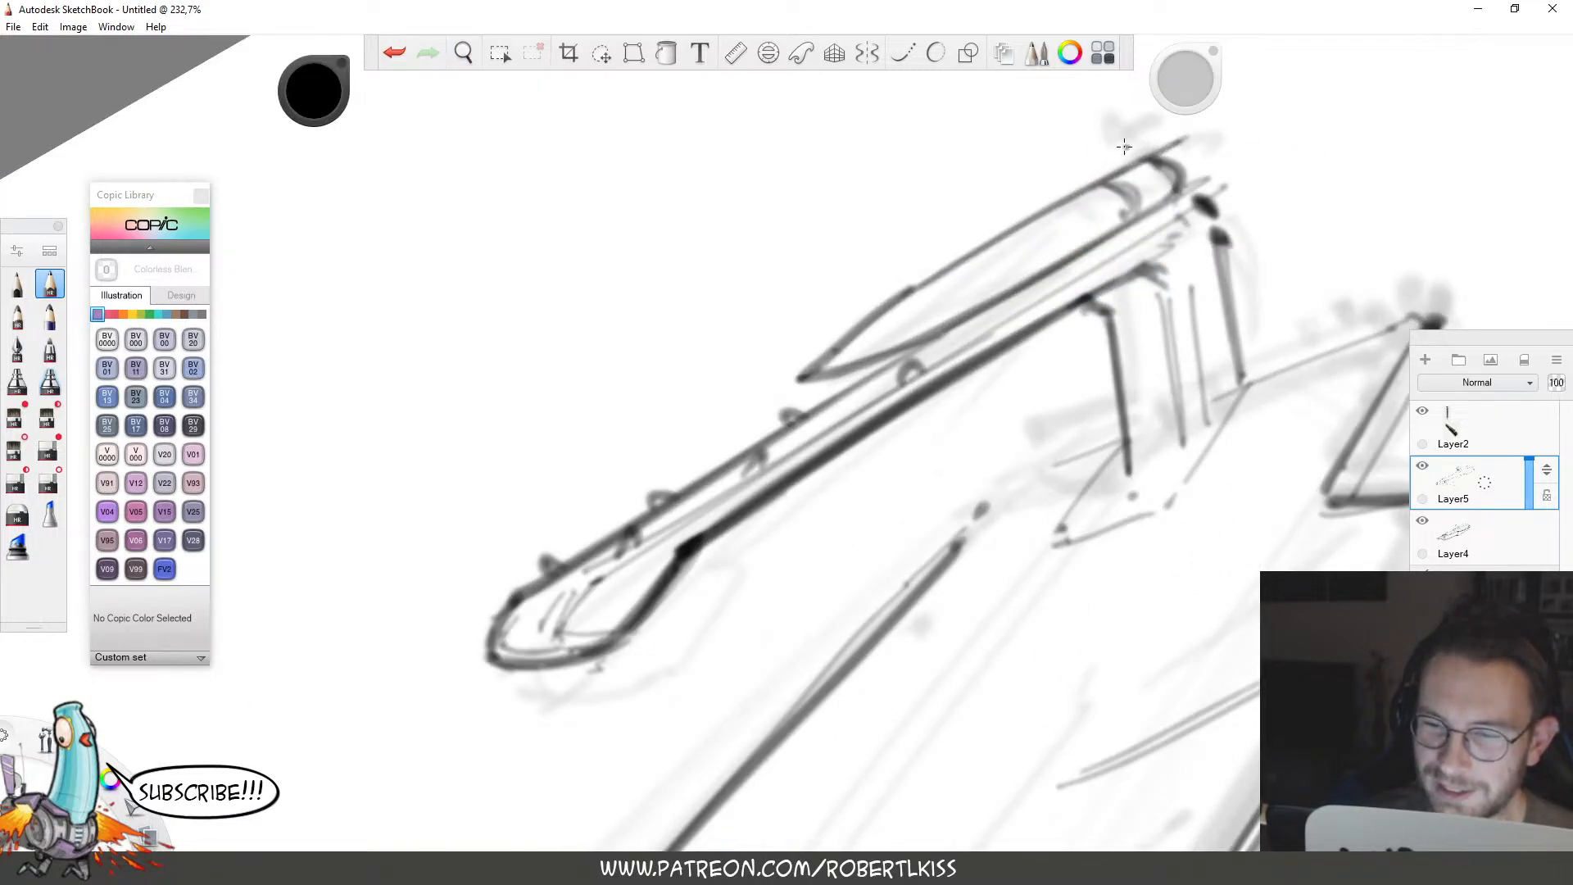
mouse_move(1091, 182)
left_mouse_down()
mouse_move(1134, 117)
mouse_move(1161, 159)
left_mouse_up()
mouse_move(1119, 215)
left_mouse_down()
mouse_move(1229, 151)
mouse_move(1180, 164)
mouse_move(1221, 150)
mouse_move(1124, 202)
mouse_move(1233, 150)
left_mouse_up()
mouse_move(1069, 198)
left_mouse_down()
mouse_move(1137, 113)
mouse_move(1152, 144)
left_mouse_up()
left_click(1052, 223)
left_click_drag(901, 297, 1172, 158)
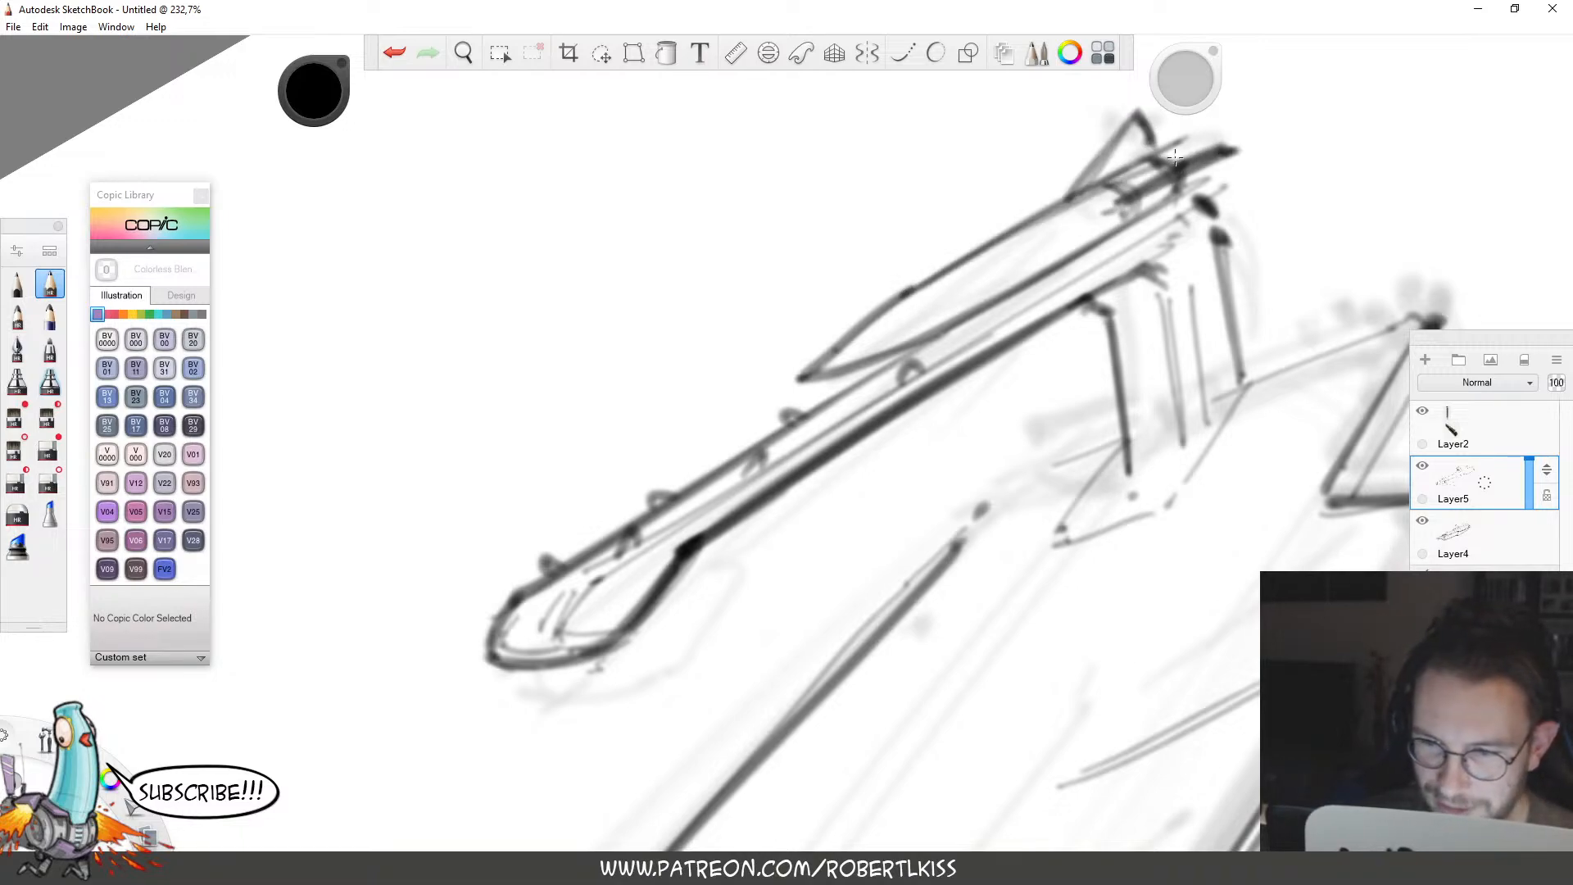
mouse_move(975, 320)
left_mouse_down()
mouse_move(1183, 168)
mouse_move(1201, 179)
left_mouse_up()
Add short detail strokes at the deck notch before the bridge tower and on the deck above the hull bulge.
key("space")
left_click_drag(1104, 320, 1028, 370)
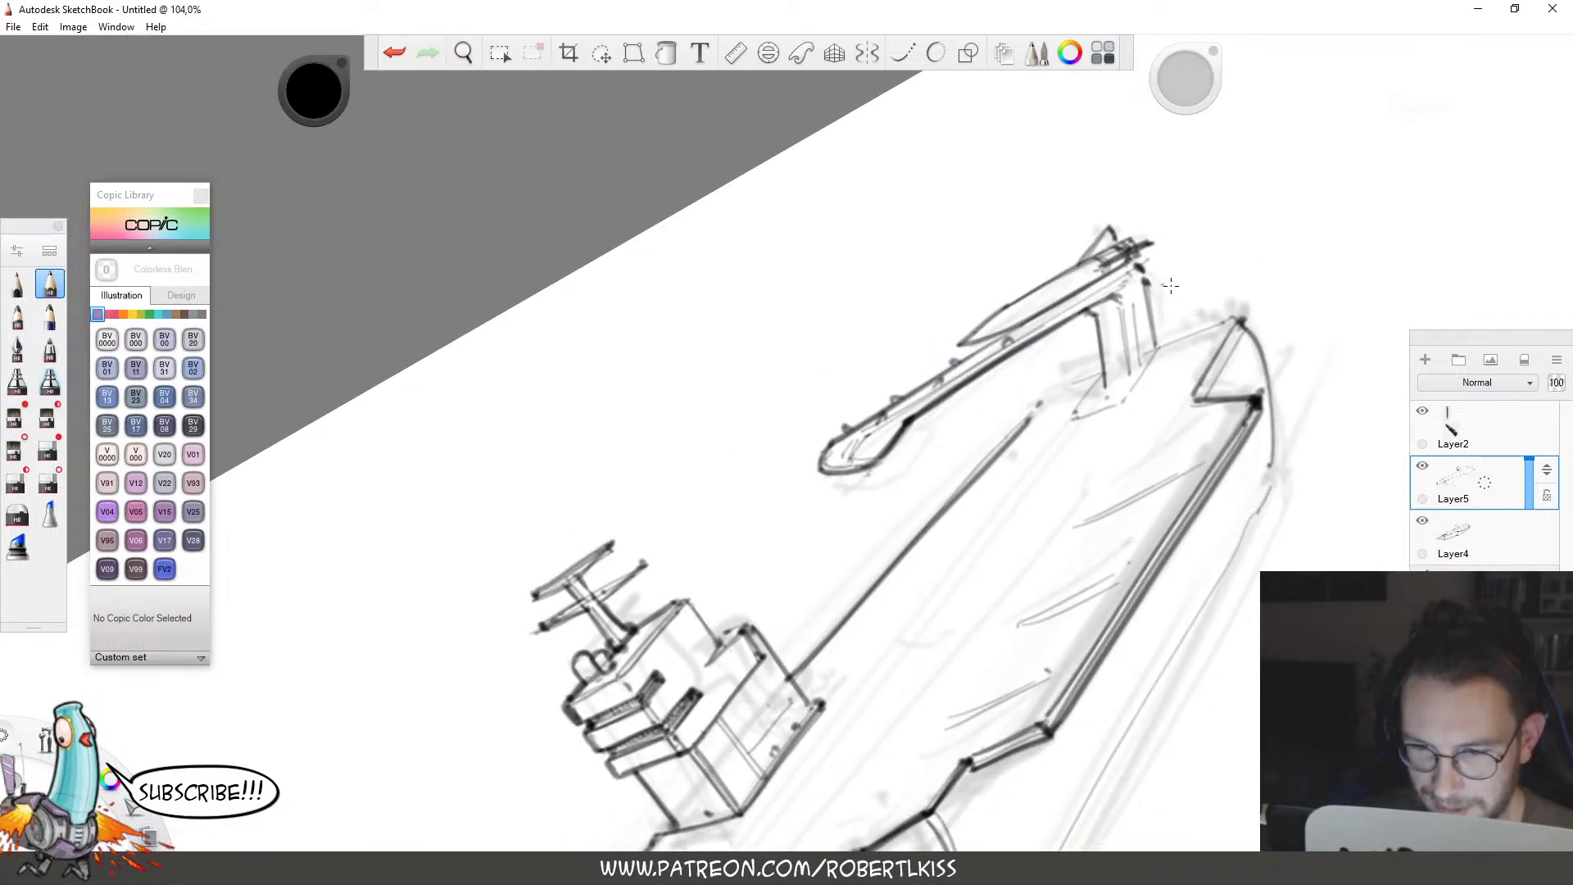
key("space")
left_click_drag(1266, 312, 1391, 128)
key("space")
key("space")
left_click_drag(852, 454, 1103, 426)
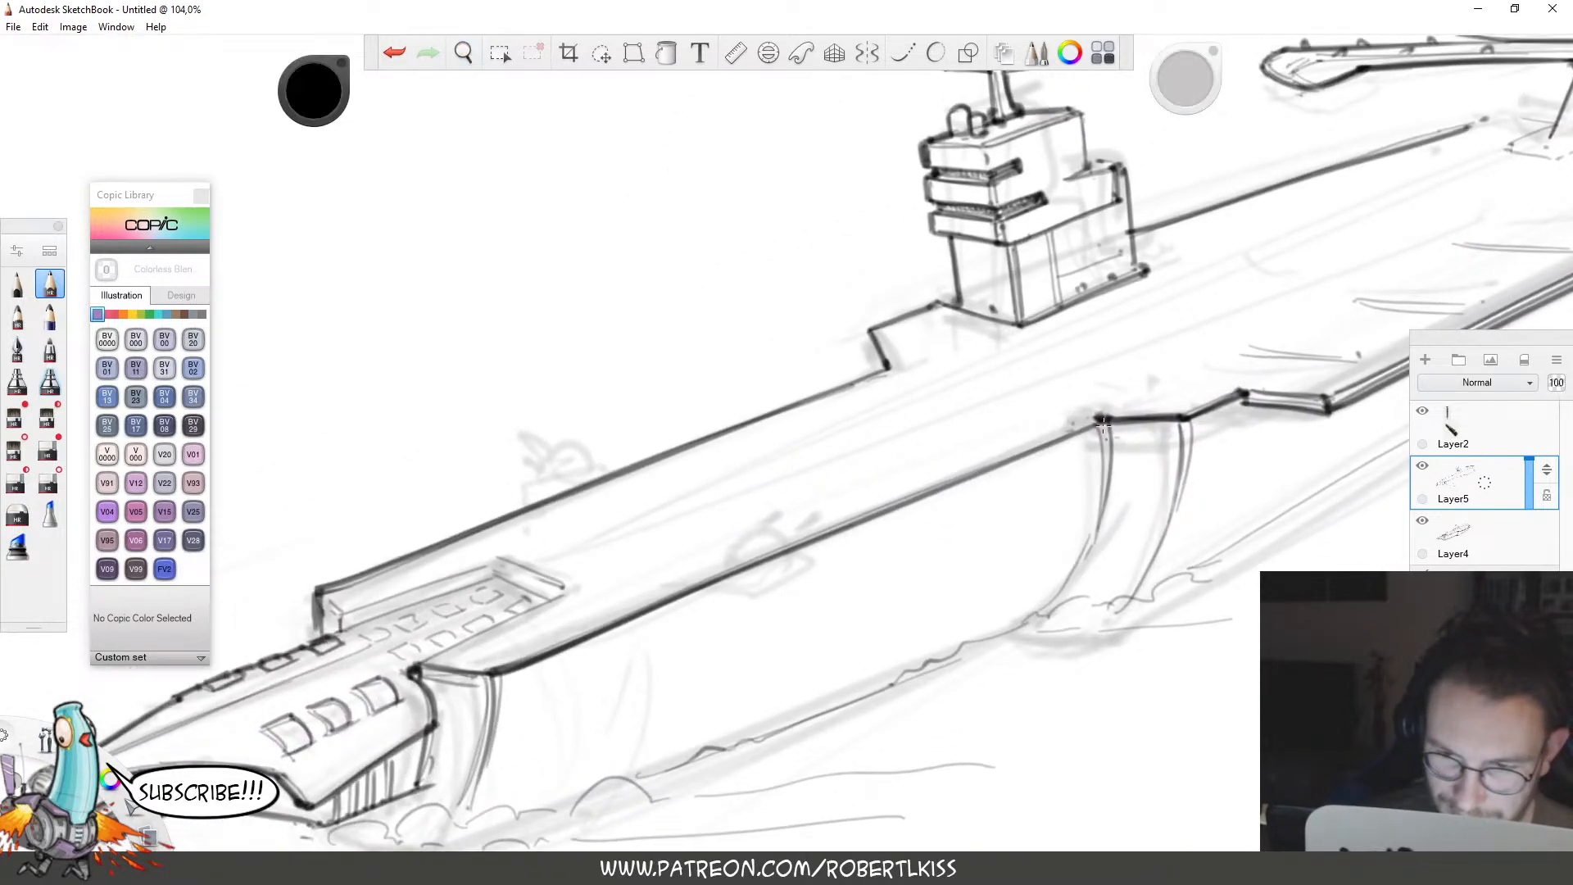
left_click_drag(889, 330, 909, 358)
key("space")
mouse_move(1125, 401)
left_mouse_down()
mouse_move(974, 385)
mouse_move(1044, 376)
left_mouse_up()
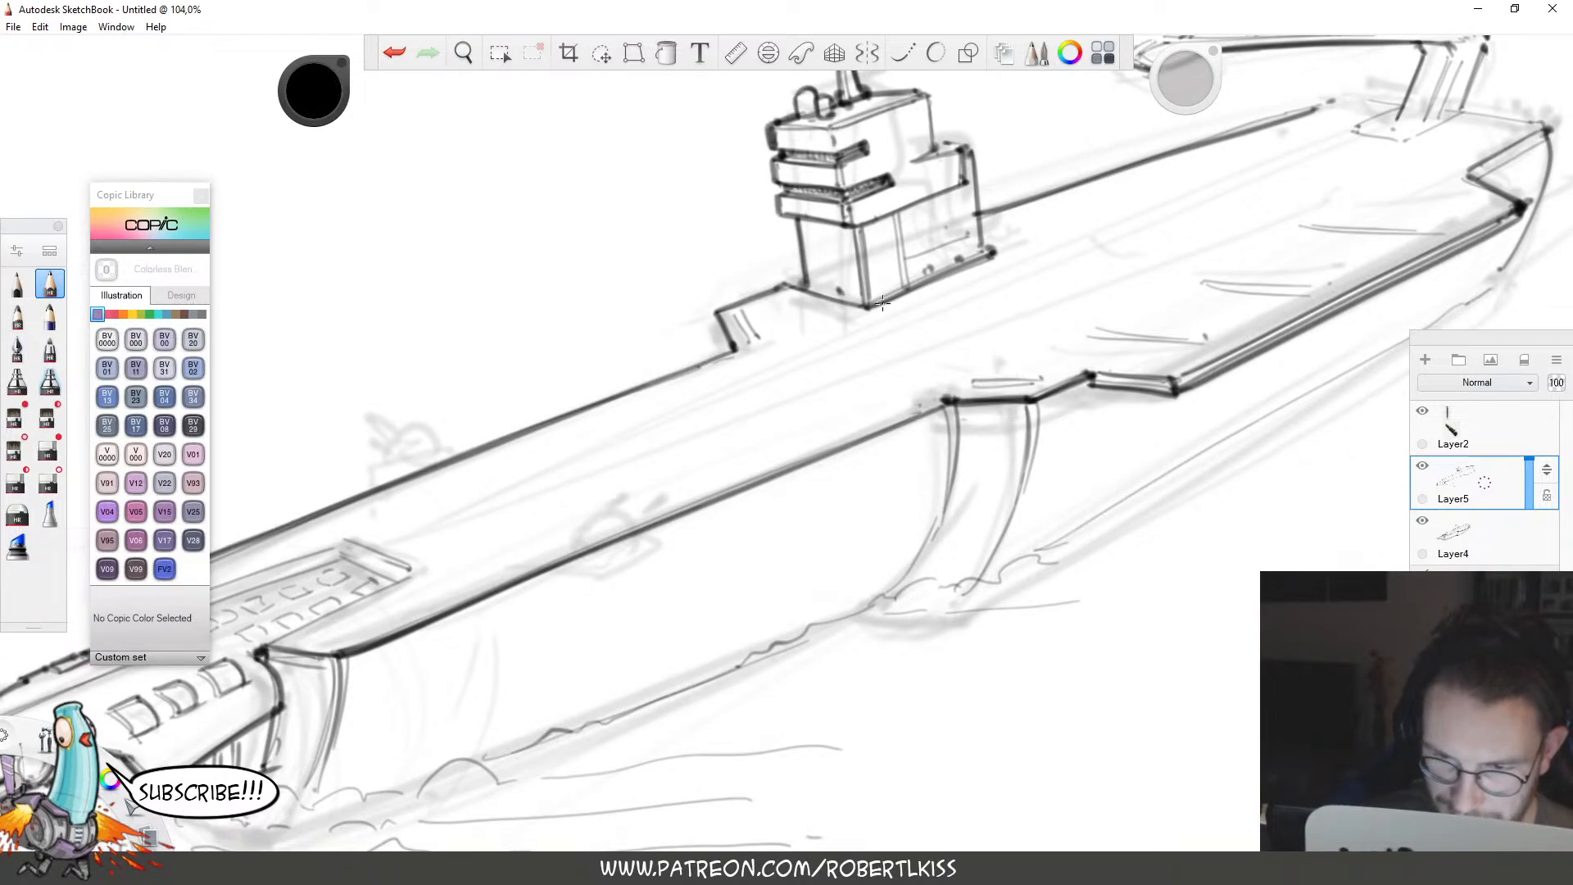
mouse_move(882, 303)
left_mouse_down()
mouse_move(977, 264)
mouse_move(890, 292)
left_mouse_up()
Erase a section of the near deck edge and draw a small angular gun platform protruding there.
key("space")
left_click_drag(792, 489, 1172, 313)
key("e")
mouse_move(1010, 359)
left_mouse_down()
mouse_move(948, 385)
mouse_move(1073, 365)
left_mouse_up()
key("space")
key("b")
mouse_move(884, 395)
left_mouse_down()
mouse_move(980, 410)
mouse_move(1045, 379)
left_mouse_up()
left_click_drag(1007, 343, 1032, 360)
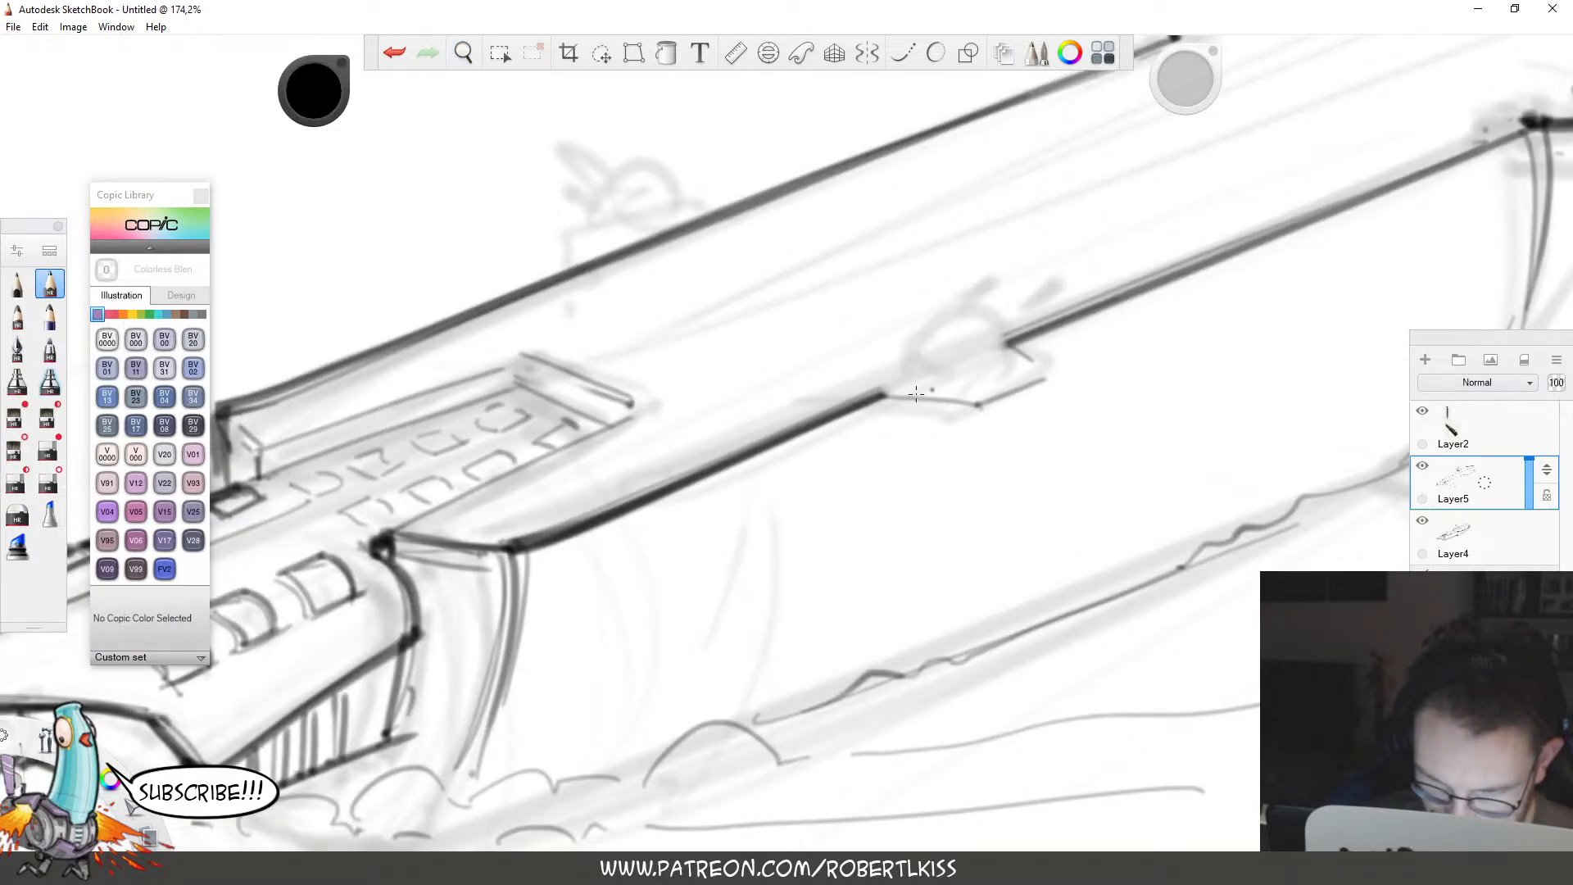
mouse_move(887, 404)
left_mouse_down()
mouse_move(988, 417)
mouse_move(1060, 377)
mouse_move(1052, 388)
left_mouse_up()
Erase a section of the far deck edge and outline a matching gun platform there.
key("space")
left_click_drag(922, 484, 1124, 539)
key("e")
left_click_drag(815, 314, 905, 276)
key("b")
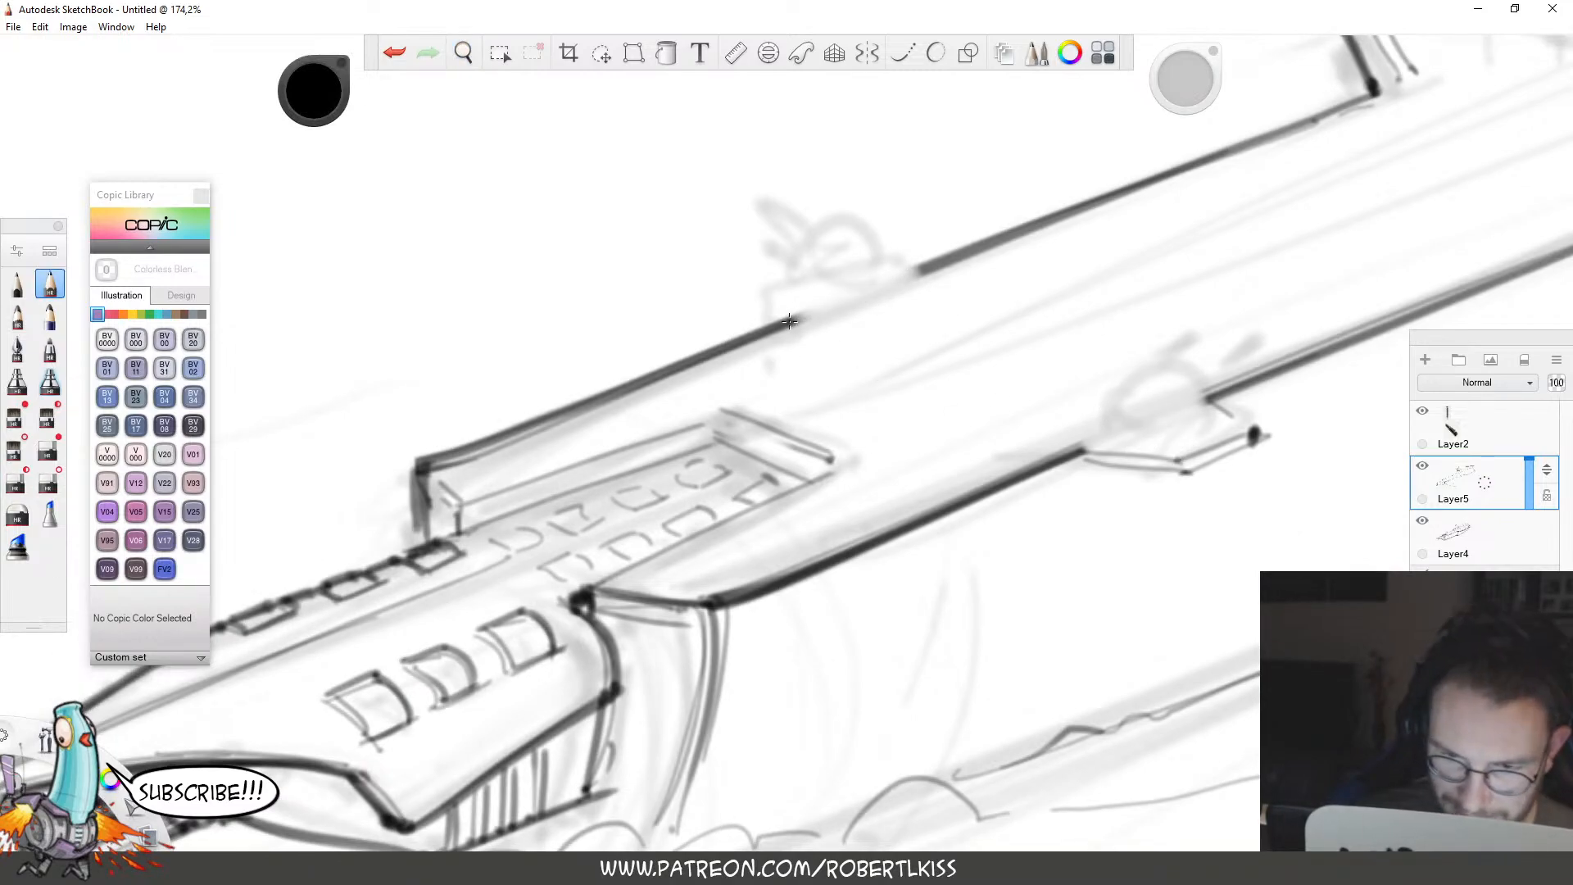
mouse_move(788, 322)
left_mouse_down()
mouse_move(771, 279)
mouse_move(845, 250)
mouse_move(916, 263)
left_mouse_up()
Hide the rough sketch on Layer4 and check the clean line art of the whole ship.
key("space")
left_click_drag(1034, 310, 947, 476)
left_click_drag(996, 498, 799, 525)
left_click(1422, 521)
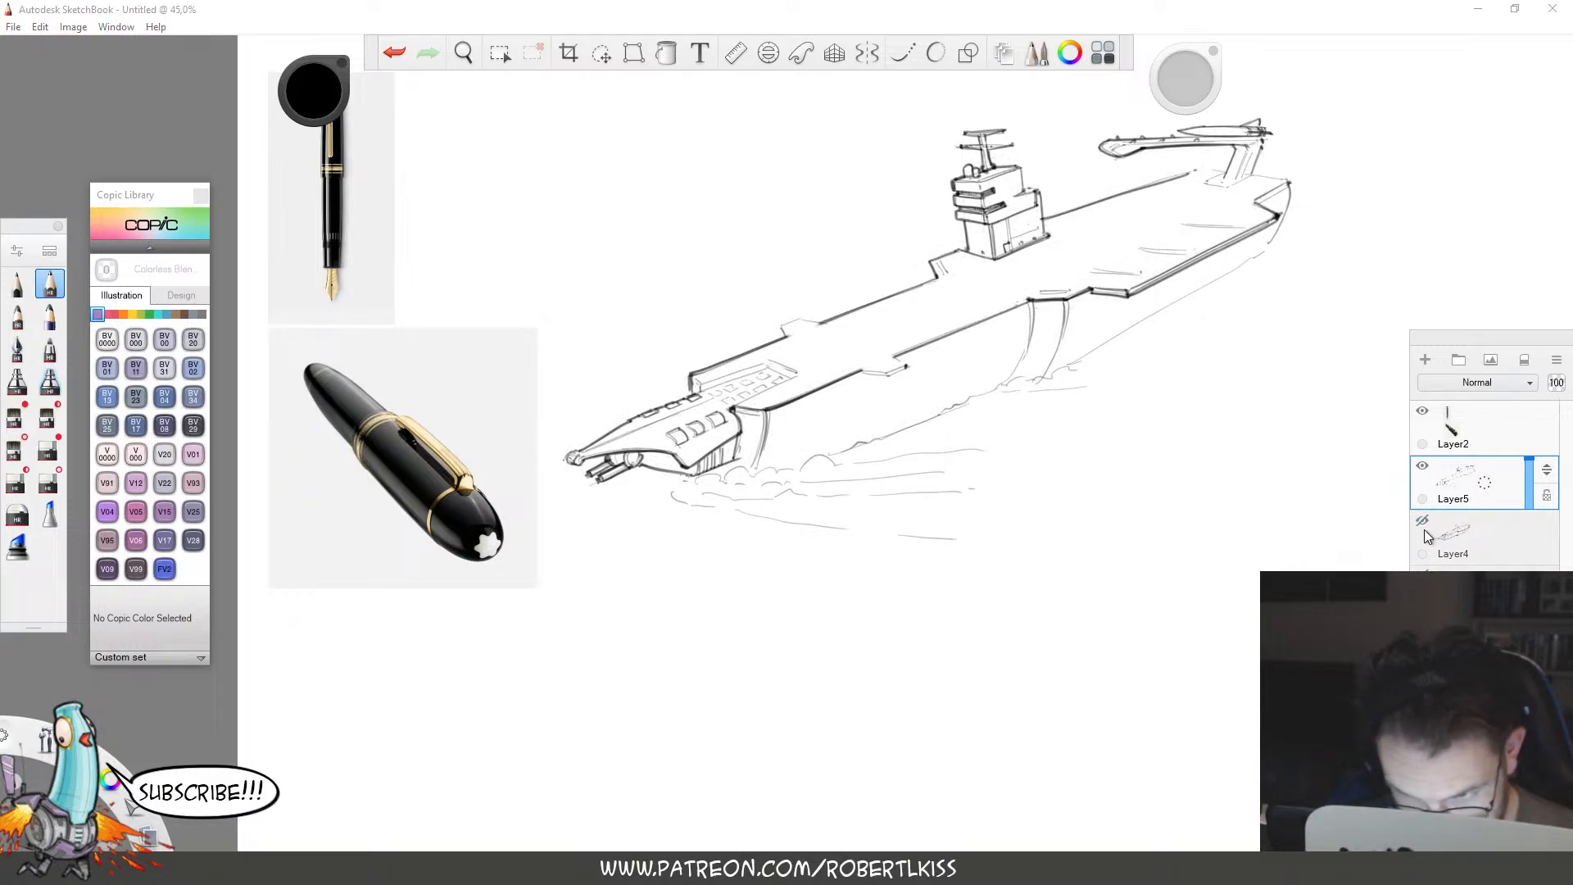
key("space")
mouse_move(1299, 325)
left_mouse_down()
mouse_move(994, 385)
mouse_move(911, 423)
left_mouse_up()
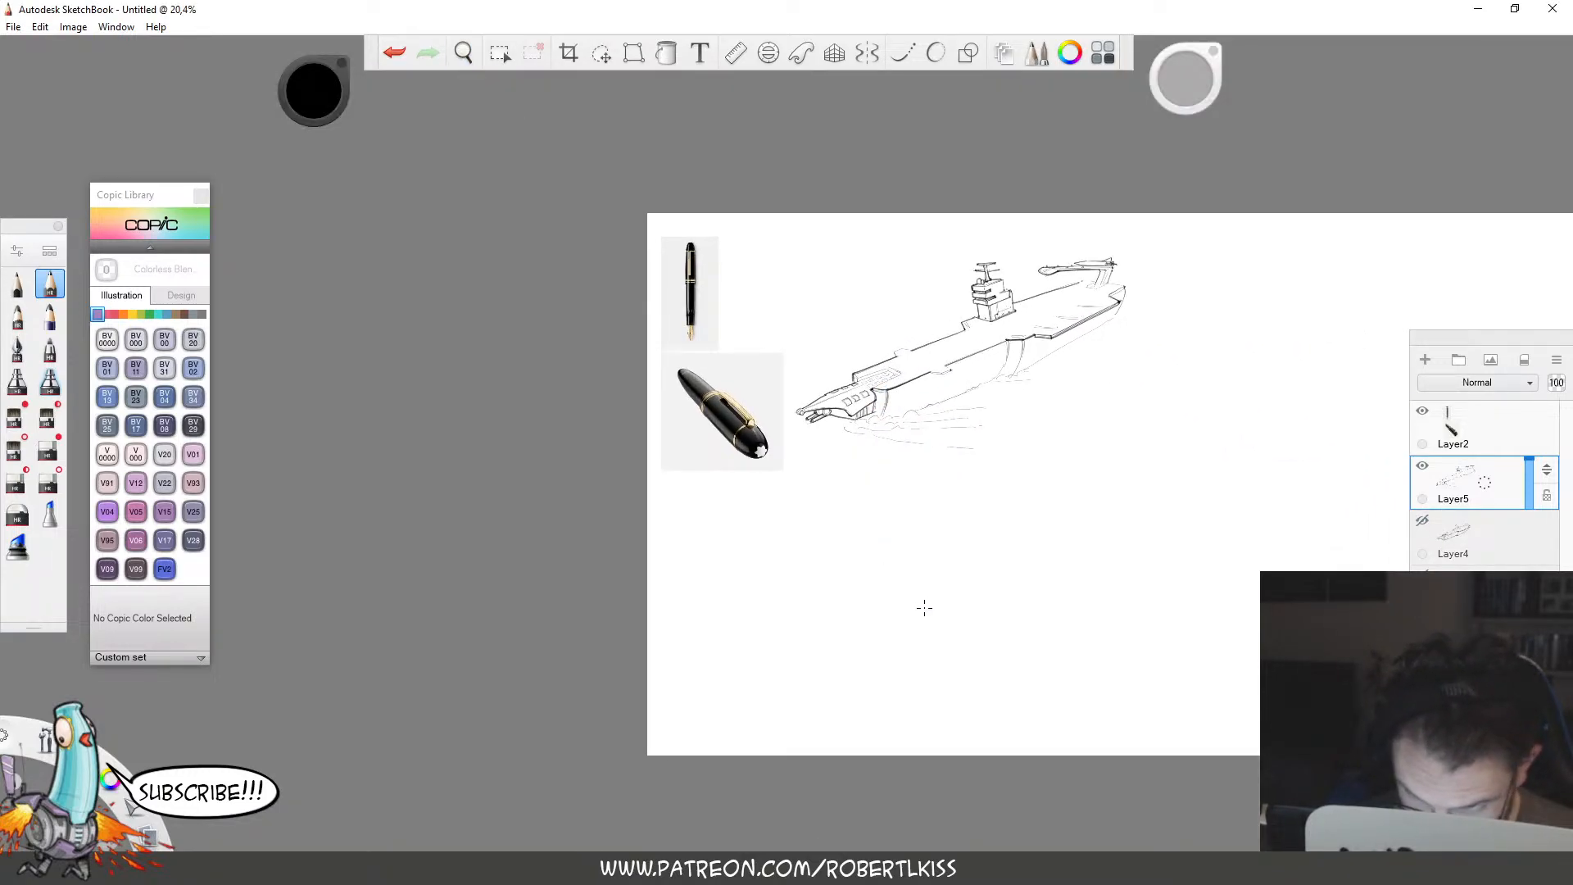
key("space")
left_click_drag(1029, 309, 1158, 336)
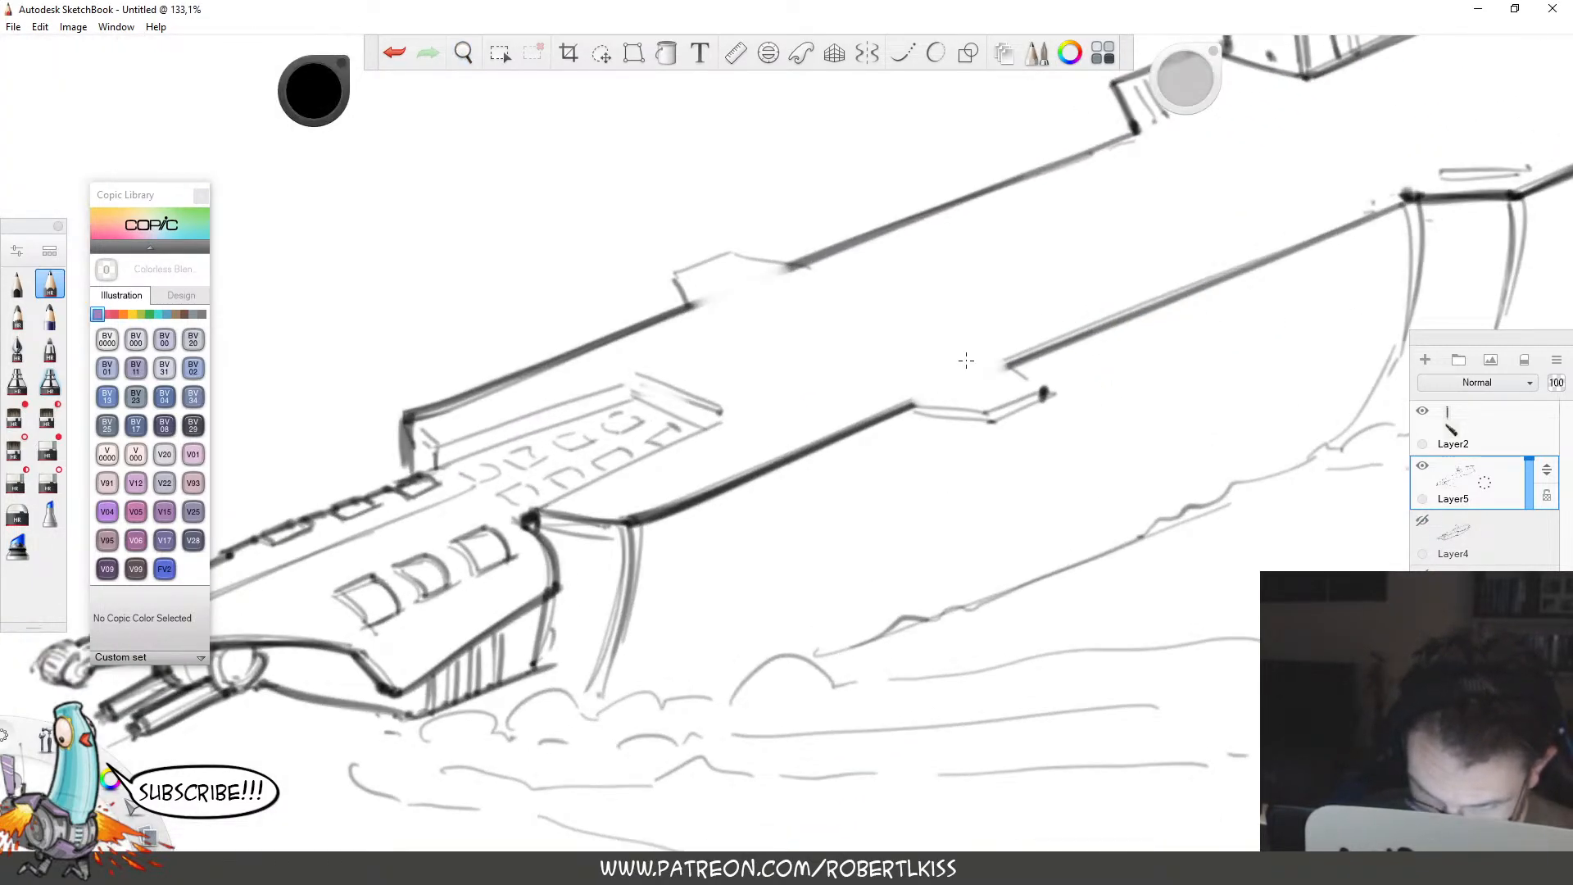
left_click_drag(966, 353, 999, 381)
left_click_drag(950, 384, 1073, 374)
key("ctrl+z")
key("ctrl+z")
Show Layer4 again and draw a round-based twin-barrel gun turret on the near-side platform.
left_click(1423, 521)
key("space")
mouse_move(931, 378)
left_mouse_down()
mouse_move(1005, 369)
mouse_move(1014, 386)
left_mouse_up()
mouse_move(925, 366)
left_mouse_down()
mouse_move(926, 327)
mouse_move(959, 373)
left_mouse_up()
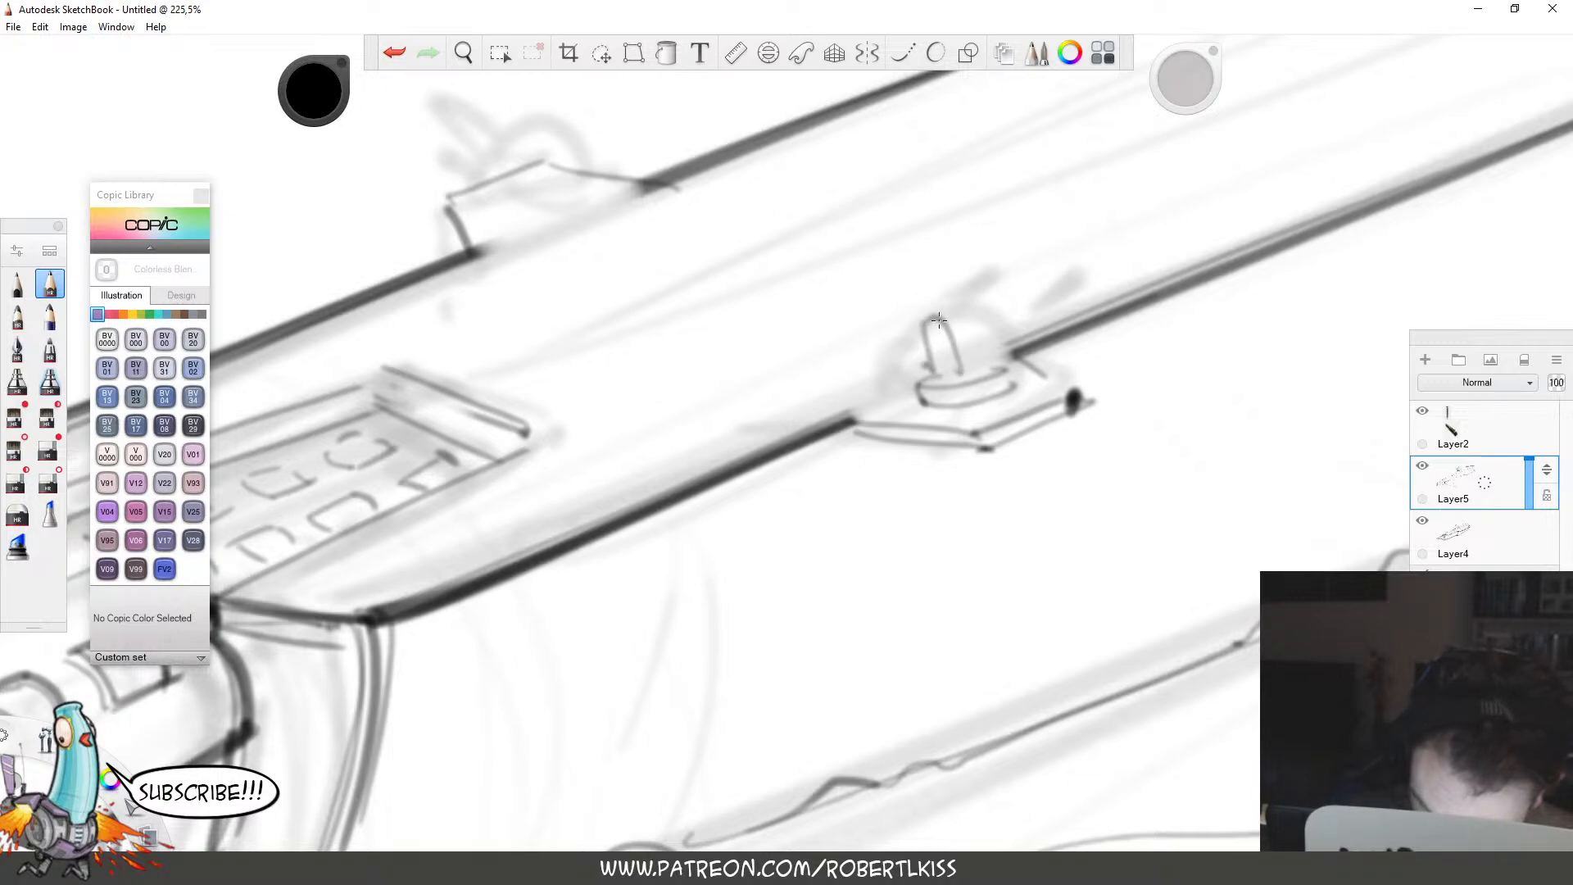
mouse_move(939, 320)
left_mouse_down()
mouse_move(996, 363)
mouse_move(999, 284)
mouse_move(1031, 270)
mouse_move(985, 281)
mouse_move(962, 334)
mouse_move(1031, 275)
mouse_move(998, 334)
left_mouse_up()
Draw a second twin-barrel gun turret on the far-side platform, erasing stray lines around it.
key("space")
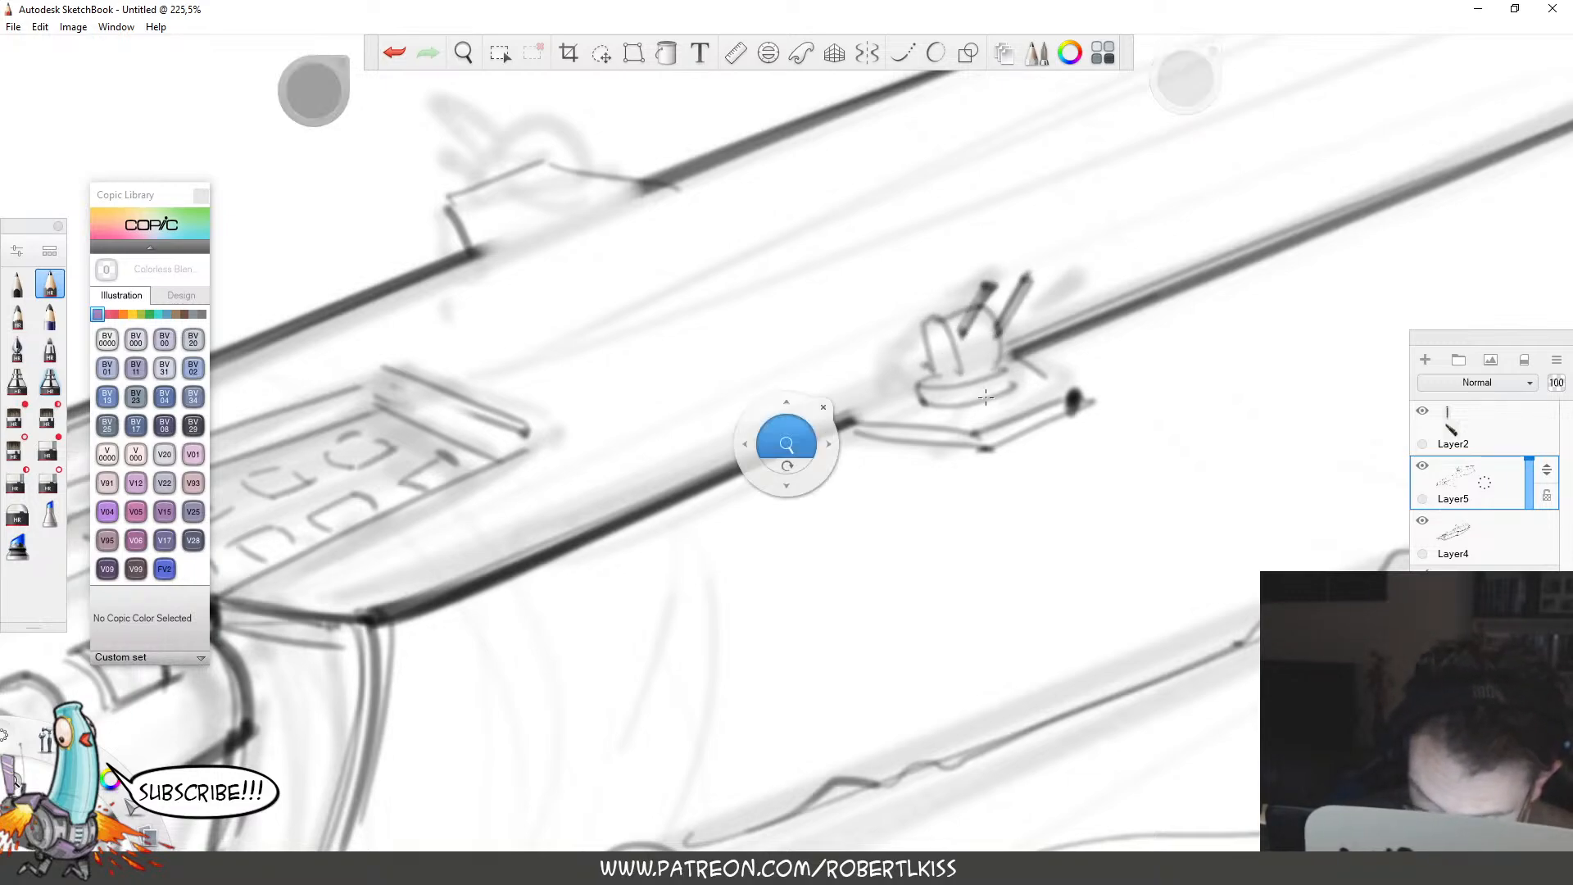
left_click_drag(787, 455, 1123, 546)
mouse_move(720, 278)
left_mouse_down()
mouse_move(760, 283)
mouse_move(743, 290)
left_mouse_up()
mouse_move(674, 298)
left_mouse_down()
mouse_move(710, 315)
mouse_move(761, 292)
left_mouse_up()
key("e")
mouse_move(726, 256)
left_mouse_down()
mouse_move(711, 267)
mouse_move(696, 237)
mouse_move(715, 282)
left_mouse_up()
key("e")
mouse_move(697, 289)
left_mouse_down()
mouse_move(727, 296)
mouse_move(729, 282)
left_mouse_up()
left_click_drag(729, 219, 719, 285)
mouse_move(698, 232)
left_mouse_down()
mouse_move(722, 289)
mouse_move(668, 188)
left_mouse_up()
mouse_move(710, 224)
left_mouse_down()
mouse_move(692, 181)
mouse_move(714, 215)
left_mouse_up()
Draw a long thin line along the length of the flight deck.
key("space")
mouse_move(940, 406)
left_mouse_down()
mouse_move(741, 464)
mouse_move(899, 472)
left_mouse_up()
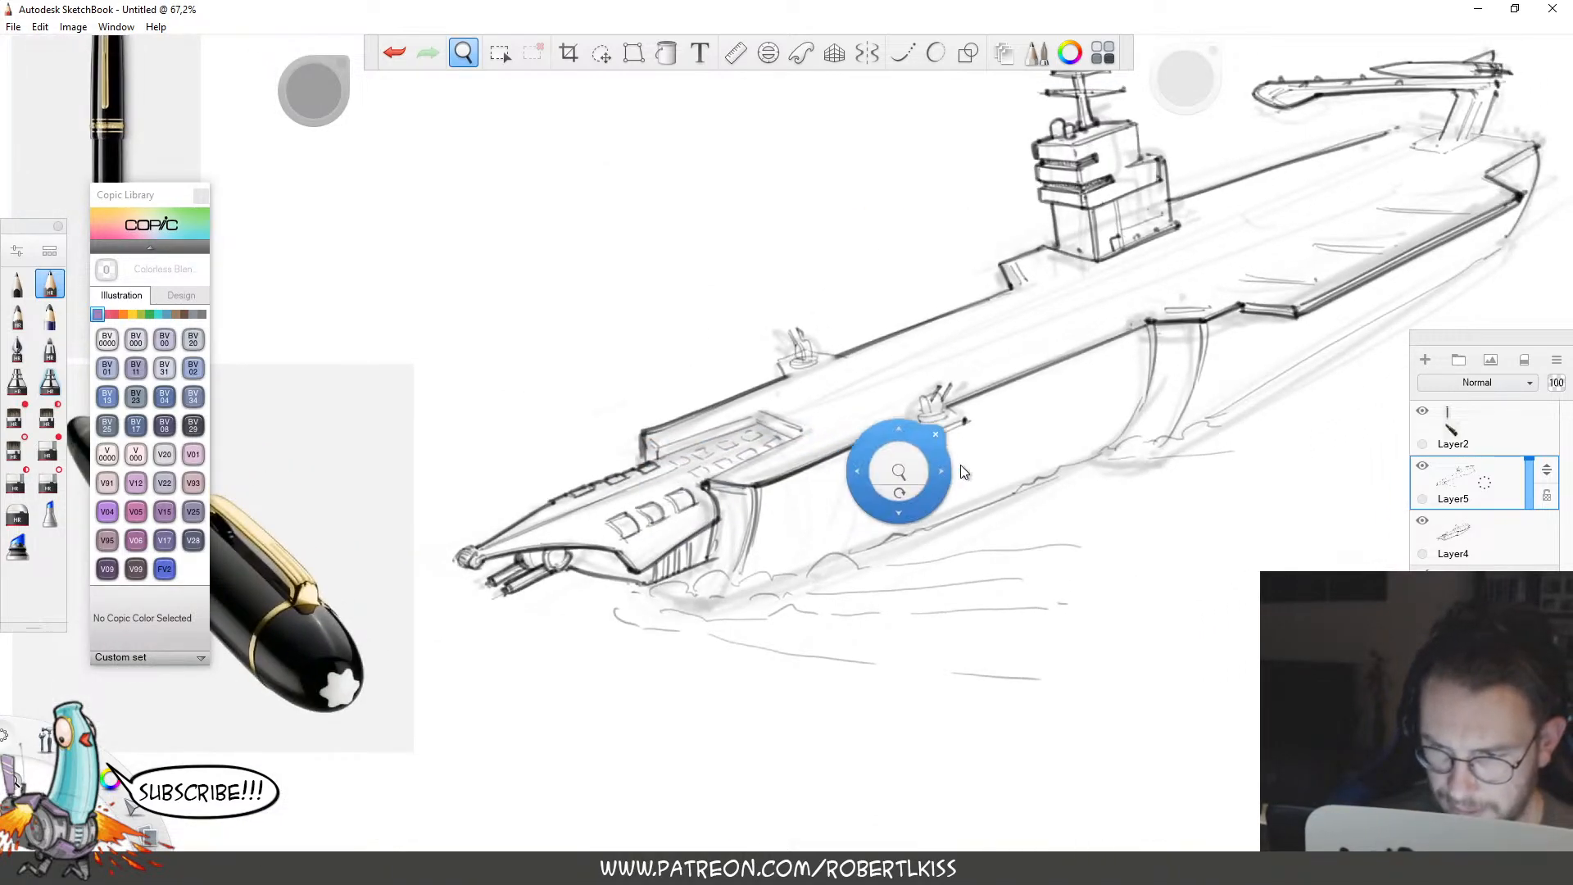
left_click_drag(867, 383, 1409, 230)
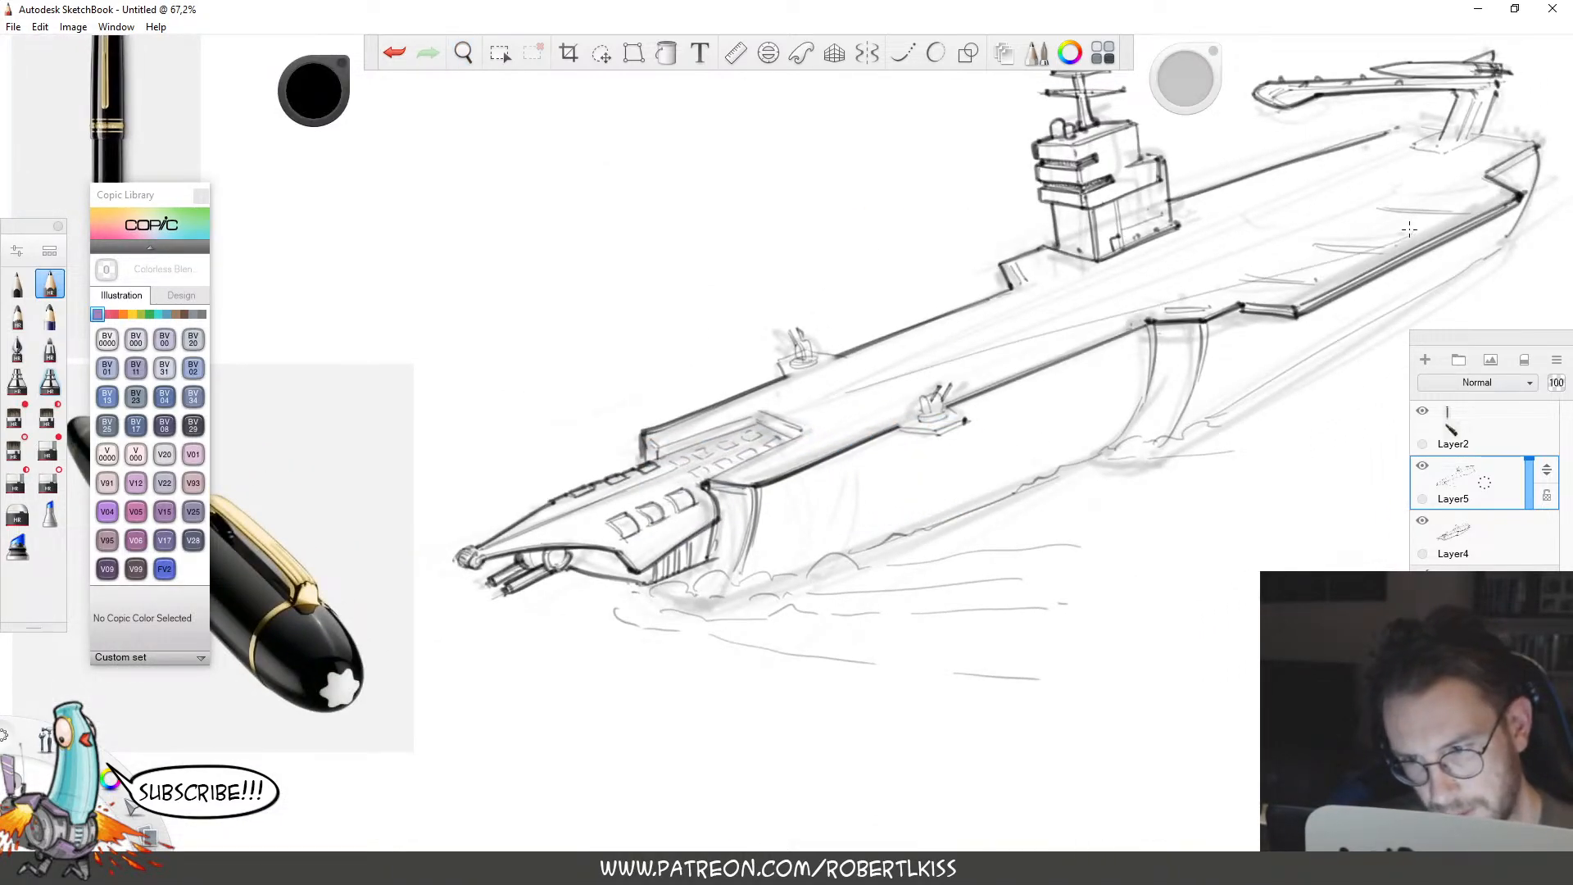
Undo the last long flight-deck line and erase the remaining stray strokes along the near side of the deck.
key("ctrl+z")
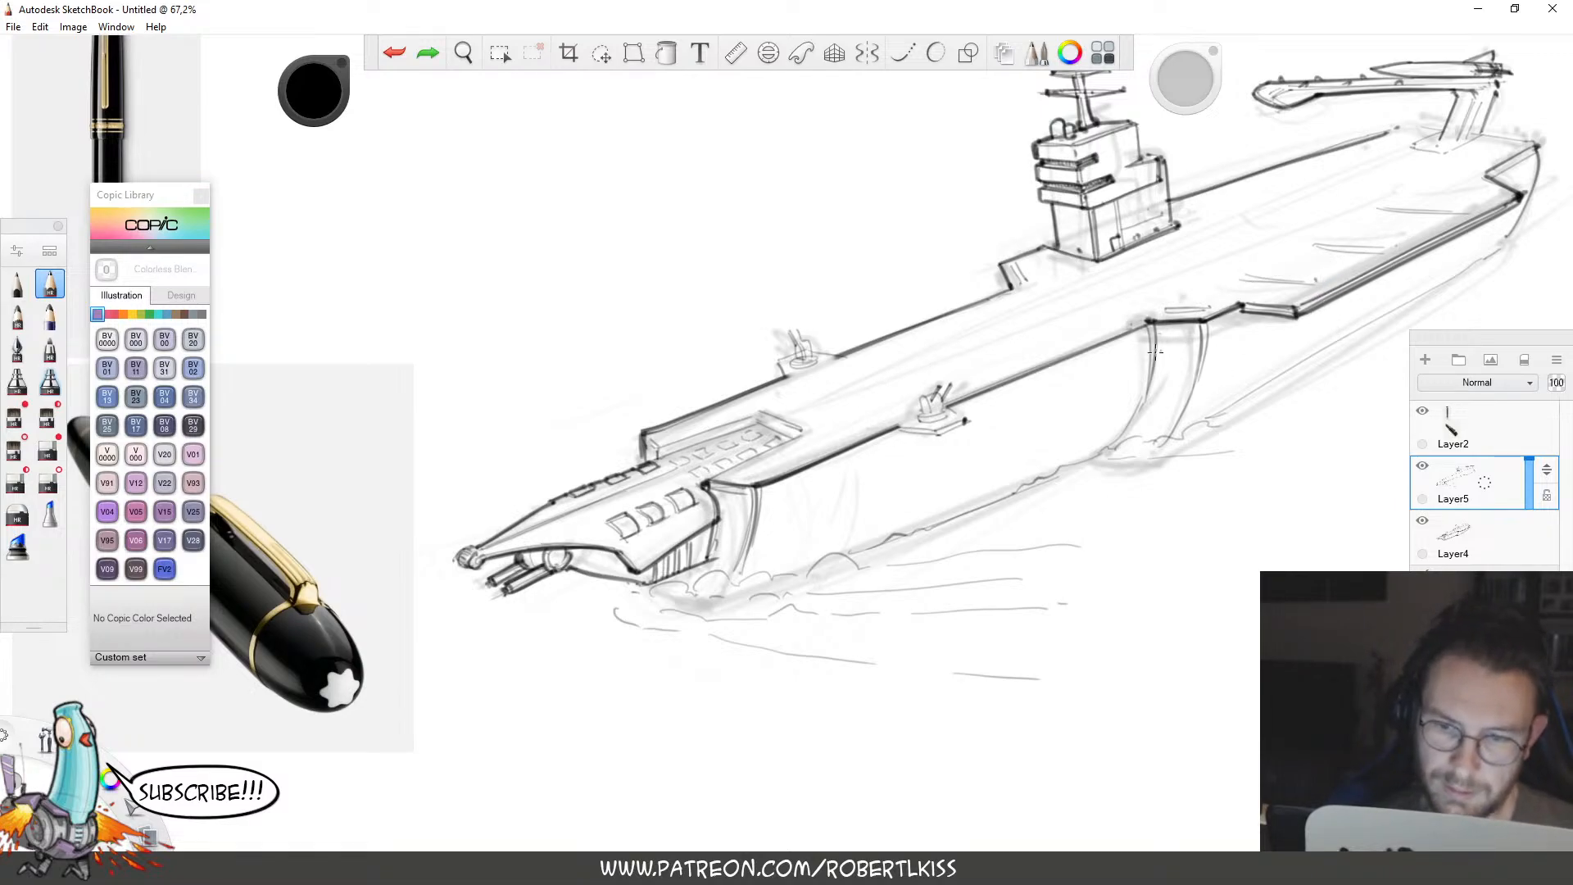
key("e")
left_click_drag(856, 386, 1087, 290)
mouse_move(1219, 286)
left_mouse_down()
mouse_move(1405, 200)
mouse_move(1364, 264)
mouse_move(1143, 319)
left_mouse_up()
key("e")
Strengthen the outline of the base plate under the stern arm's support with darker lines.
mouse_move(1071, 229)
left_mouse_down()
mouse_move(1125, 216)
mouse_move(1239, 237)
mouse_move(1141, 190)
mouse_move(1024, 211)
mouse_move(1100, 167)
left_mouse_up()
key("space")
mouse_move(1015, 211)
left_mouse_down()
mouse_move(1114, 232)
mouse_move(1234, 172)
left_mouse_up()
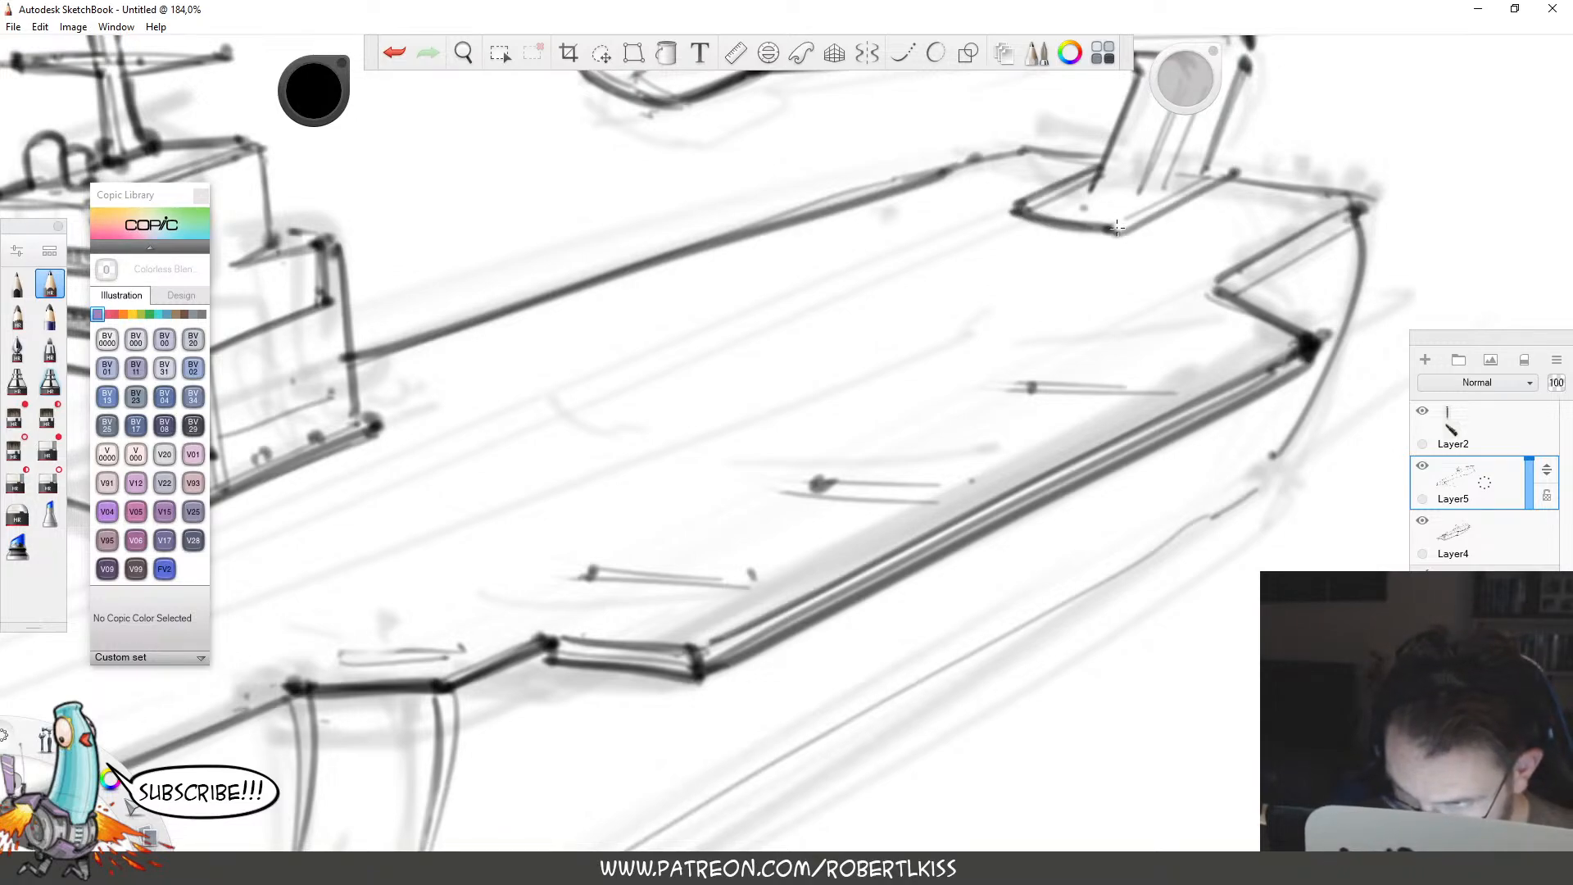
left_click_drag(1118, 226, 1233, 174)
key("space")
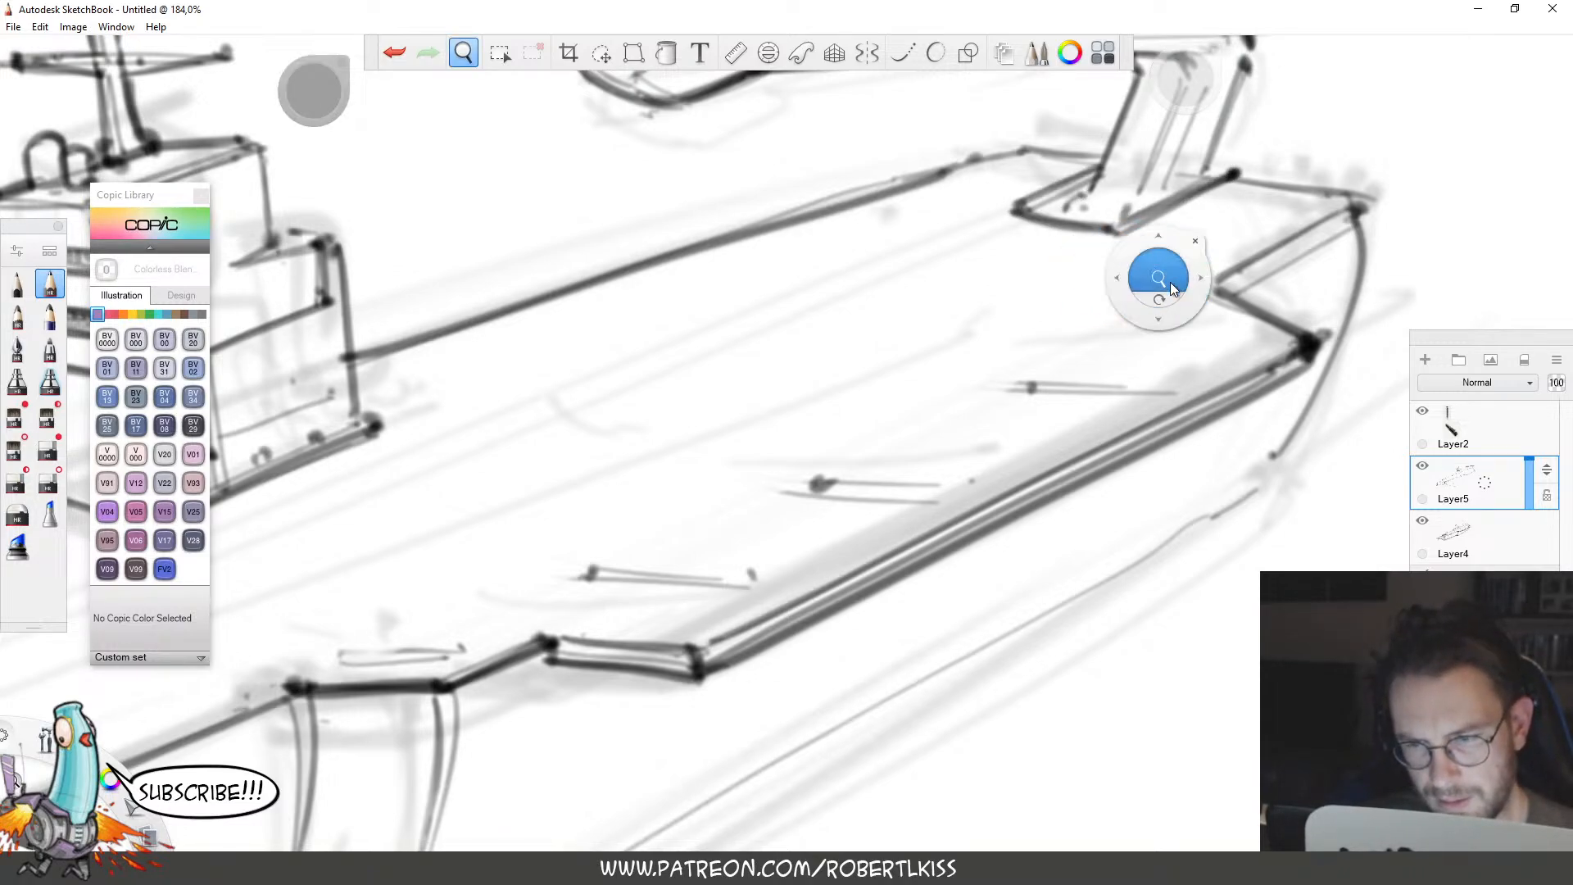
left_click_drag(1170, 282, 1192, 317)
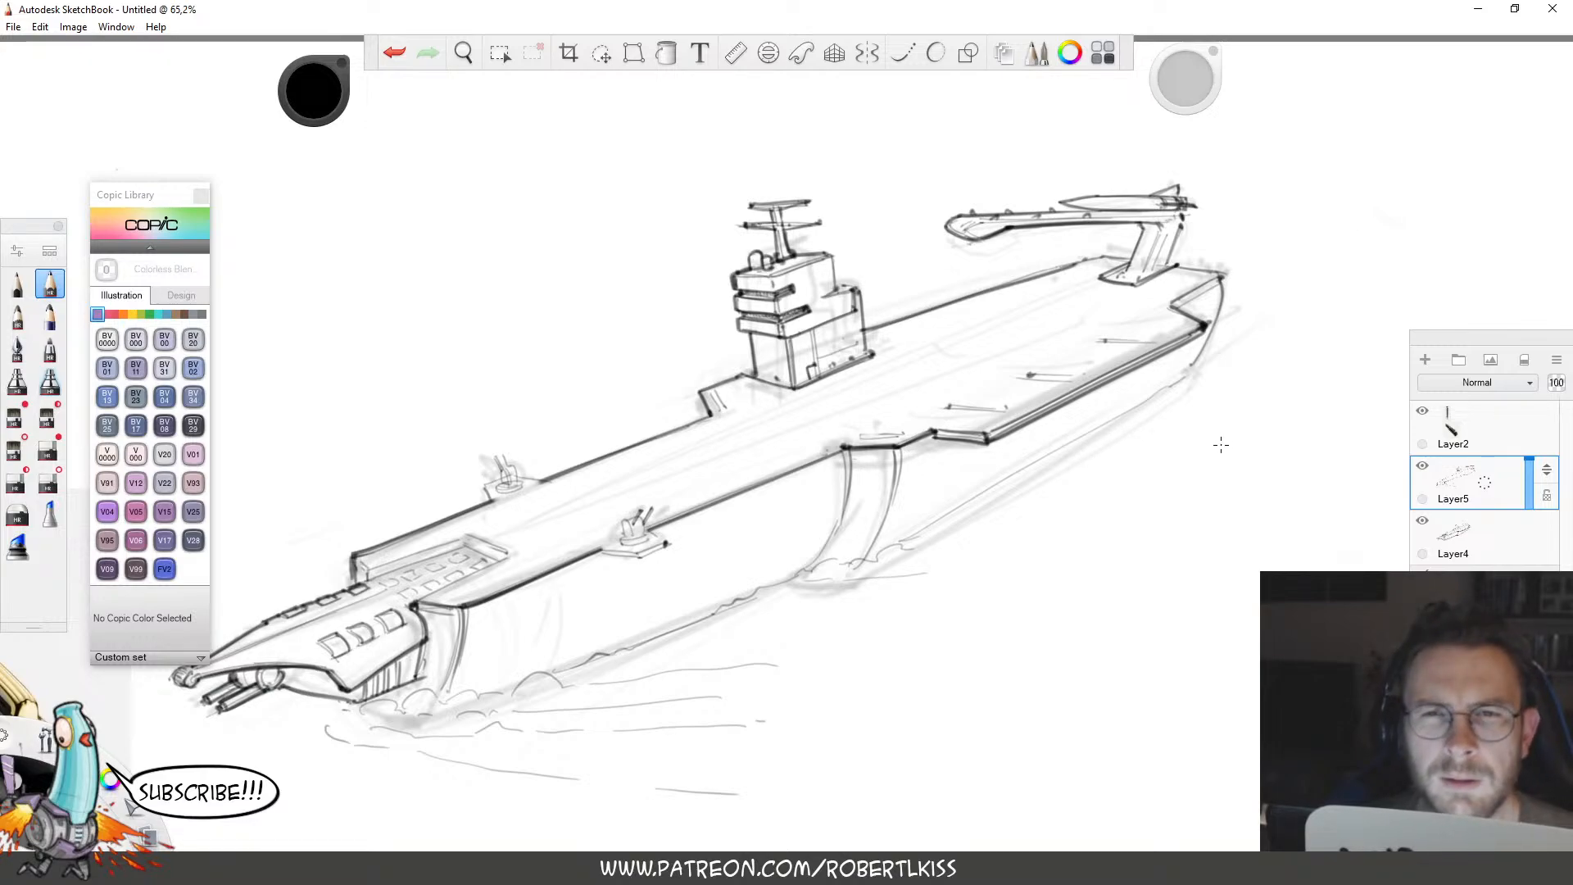
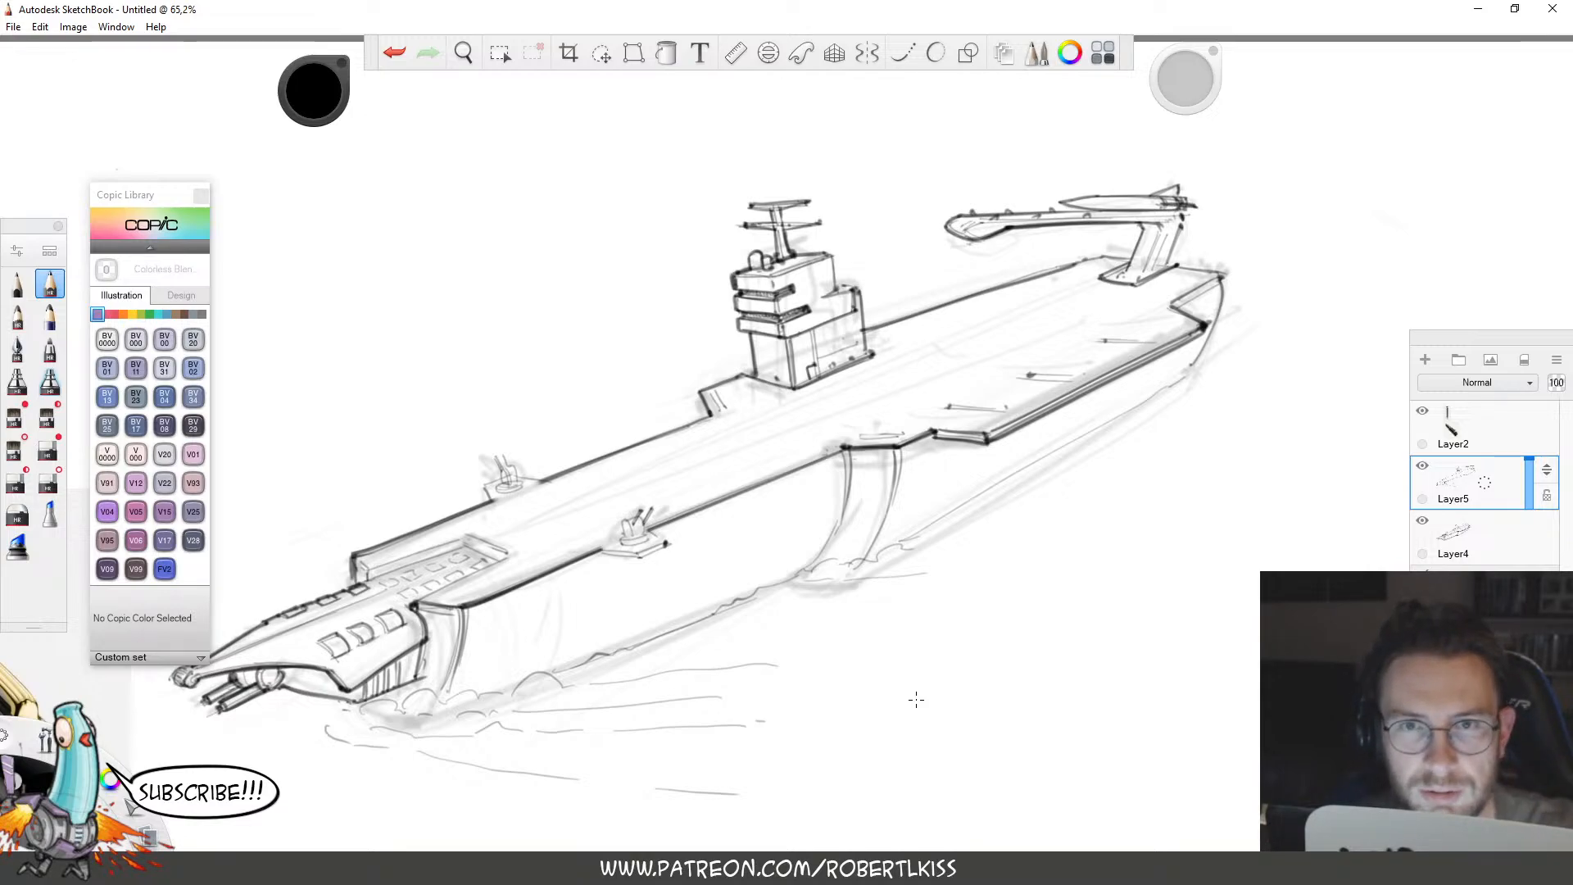
Add fine panel and detail lines to the side walls of the bridge tower.
key("space")
left_click_drag(963, 410, 1055, 378)
left_click_drag(971, 229, 1106, 204)
mouse_move(922, 293)
left_mouse_down()
mouse_move(948, 286)
mouse_move(911, 280)
mouse_move(903, 299)
mouse_move(970, 442)
left_mouse_up()
left_click_drag(919, 366, 924, 426)
key("space")
mouse_move(1022, 381)
left_mouse_down()
mouse_move(982, 480)
mouse_move(1039, 410)
mouse_move(846, 356)
mouse_move(916, 345)
left_mouse_up()
left_click_drag(916, 346, 916, 334)
mouse_move(899, 327)
left_mouse_down()
mouse_move(916, 333)
mouse_move(883, 312)
left_mouse_up()
left_click_drag(588, 235, 598, 258)
left_click_drag(589, 234, 623, 219)
left_click_drag(652, 220, 700, 227)
Draw a lengthwise panel line and curved section lines on the aft hull side, from the midship bulge to the stern.
key("space")
left_click_drag(1220, 322, 1086, 366)
mouse_move(1396, 244)
left_mouse_down()
mouse_move(1222, 274)
mouse_move(1311, 246)
left_mouse_up()
mouse_move(907, 345)
left_mouse_down()
mouse_move(978, 349)
mouse_move(964, 354)
mouse_move(1153, 259)
left_mouse_up()
left_click_drag(988, 339, 1094, 279)
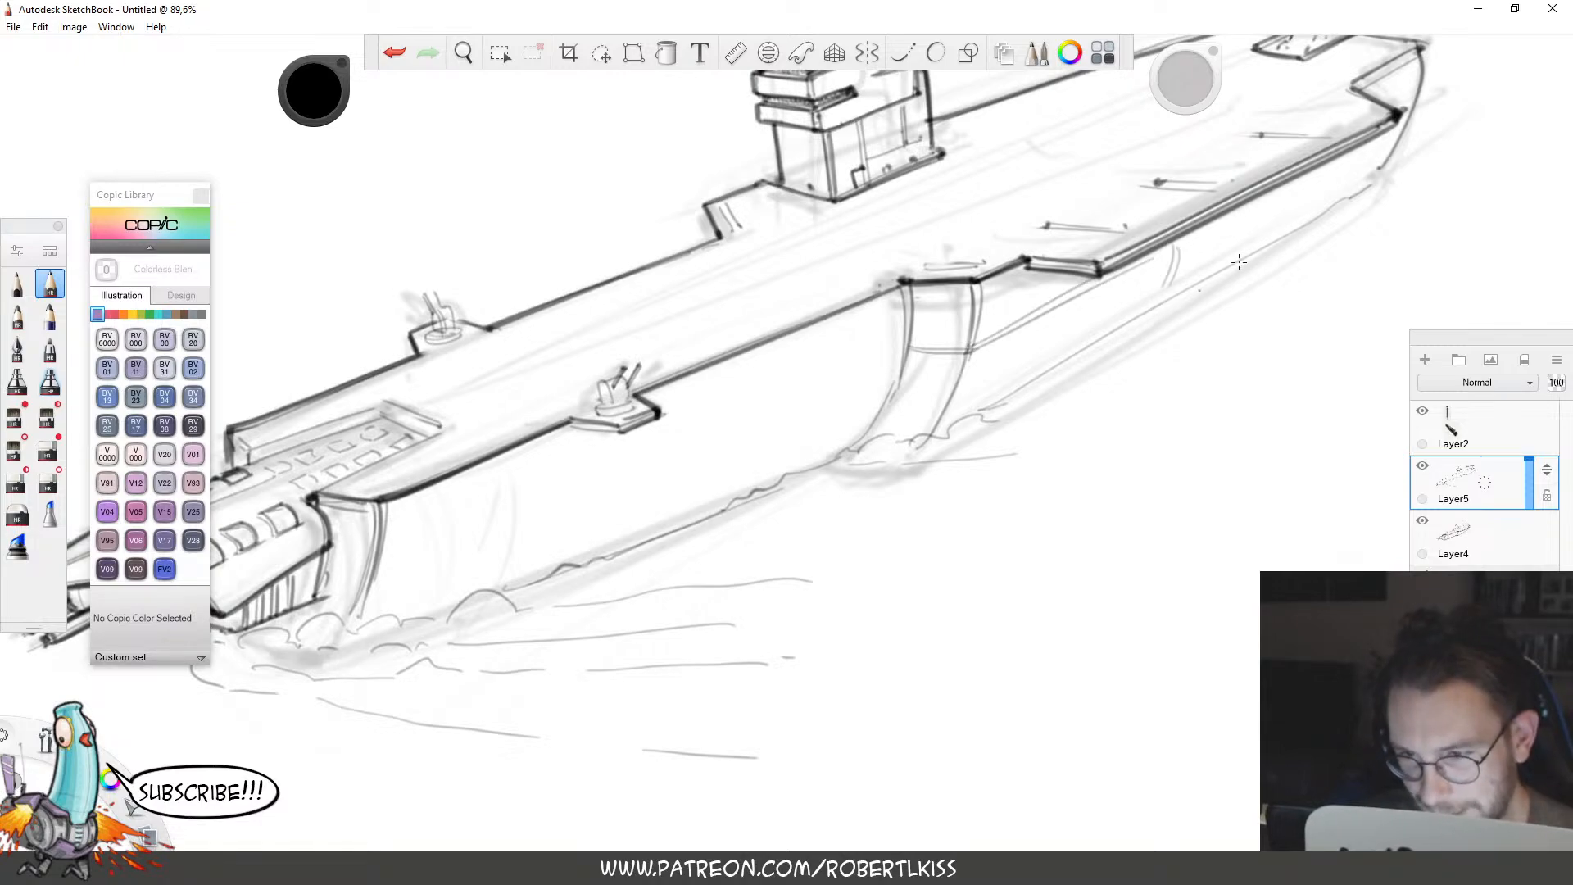
left_click_drag(1191, 357, 853, 509)
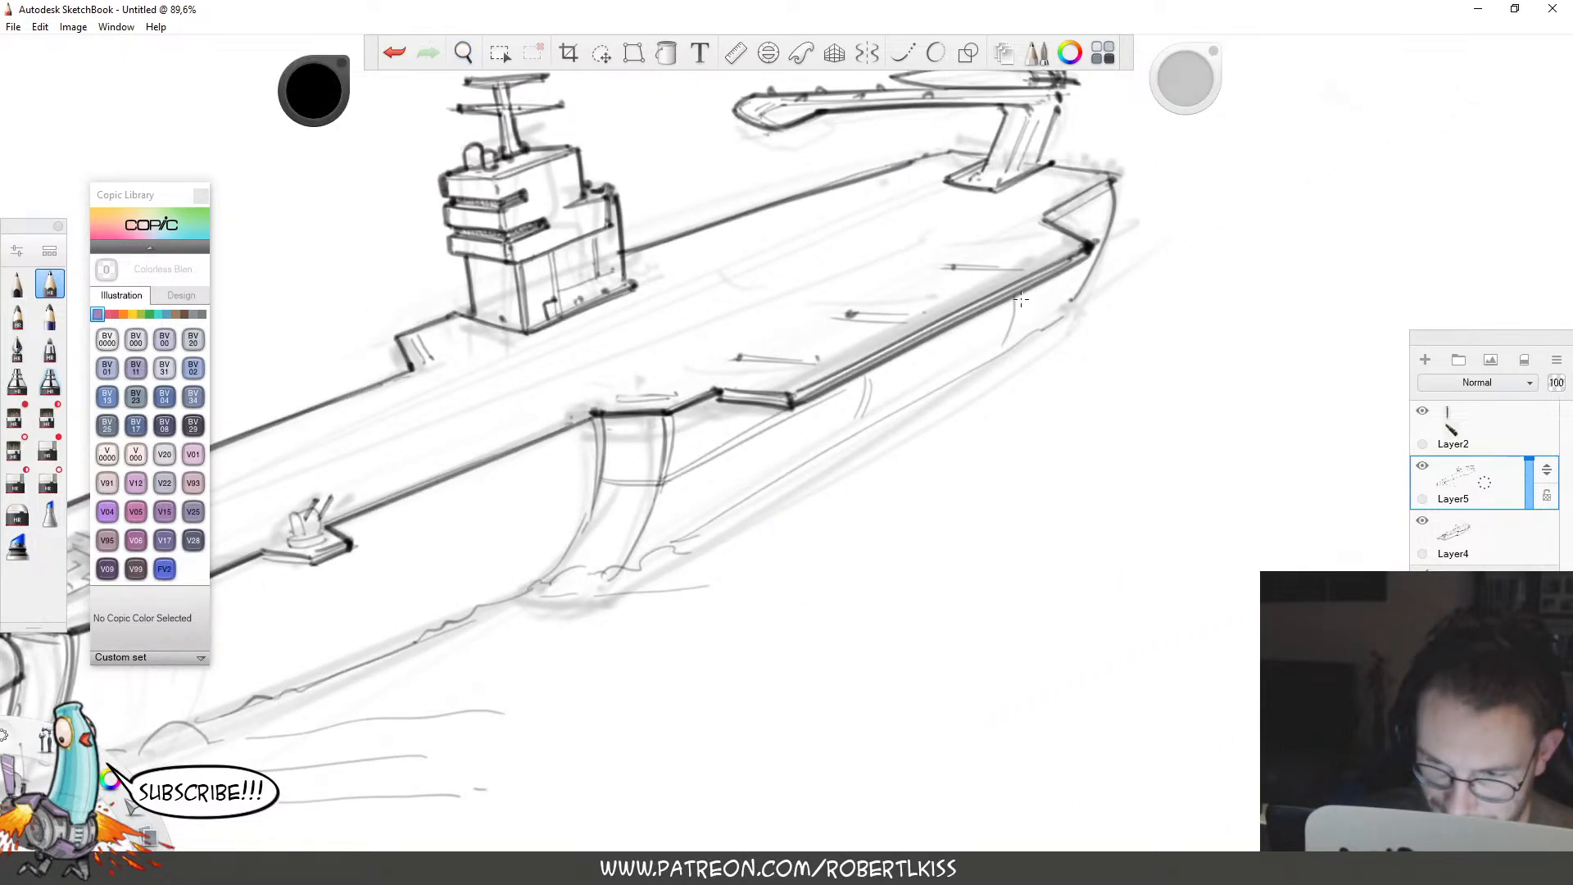
left_click_drag(1072, 301, 1112, 187)
Draw curved section lines and a stepped panel seam on the hull side below the near-side gun turret.
key("space")
mouse_move(1102, 259)
left_mouse_down()
mouse_move(1055, 366)
mouse_move(1056, 281)
left_mouse_up()
mouse_move(965, 234)
left_mouse_down()
mouse_move(942, 349)
mouse_move(971, 270)
left_mouse_up()
left_click_drag(742, 322, 714, 440)
left_click_drag(745, 328, 728, 423)
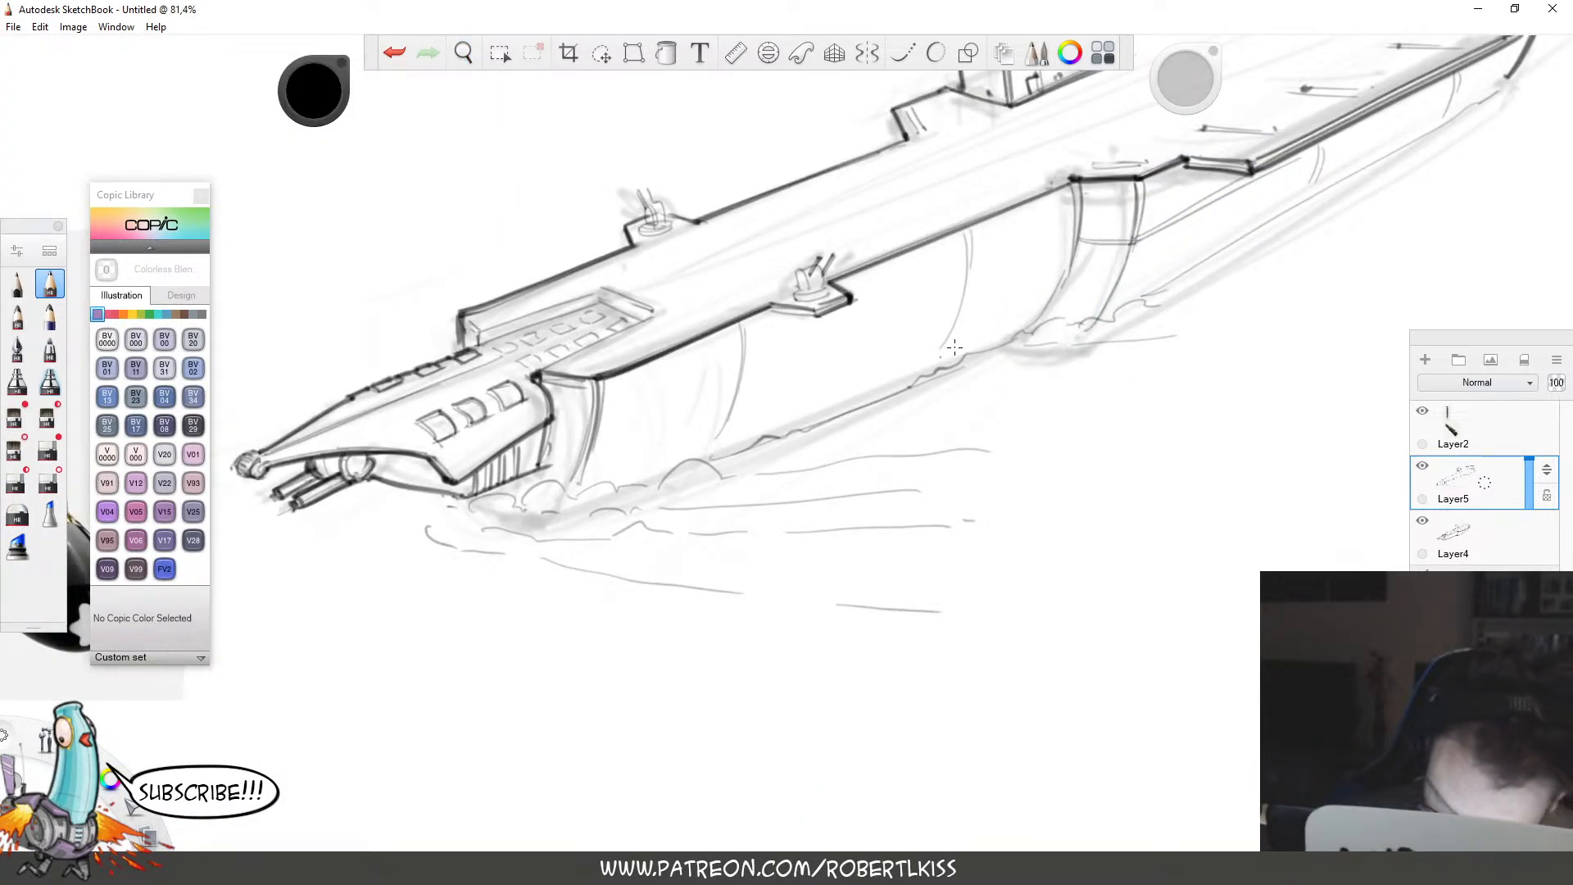
mouse_move(900, 321)
left_mouse_down()
mouse_move(965, 296)
mouse_move(885, 378)
left_mouse_up()
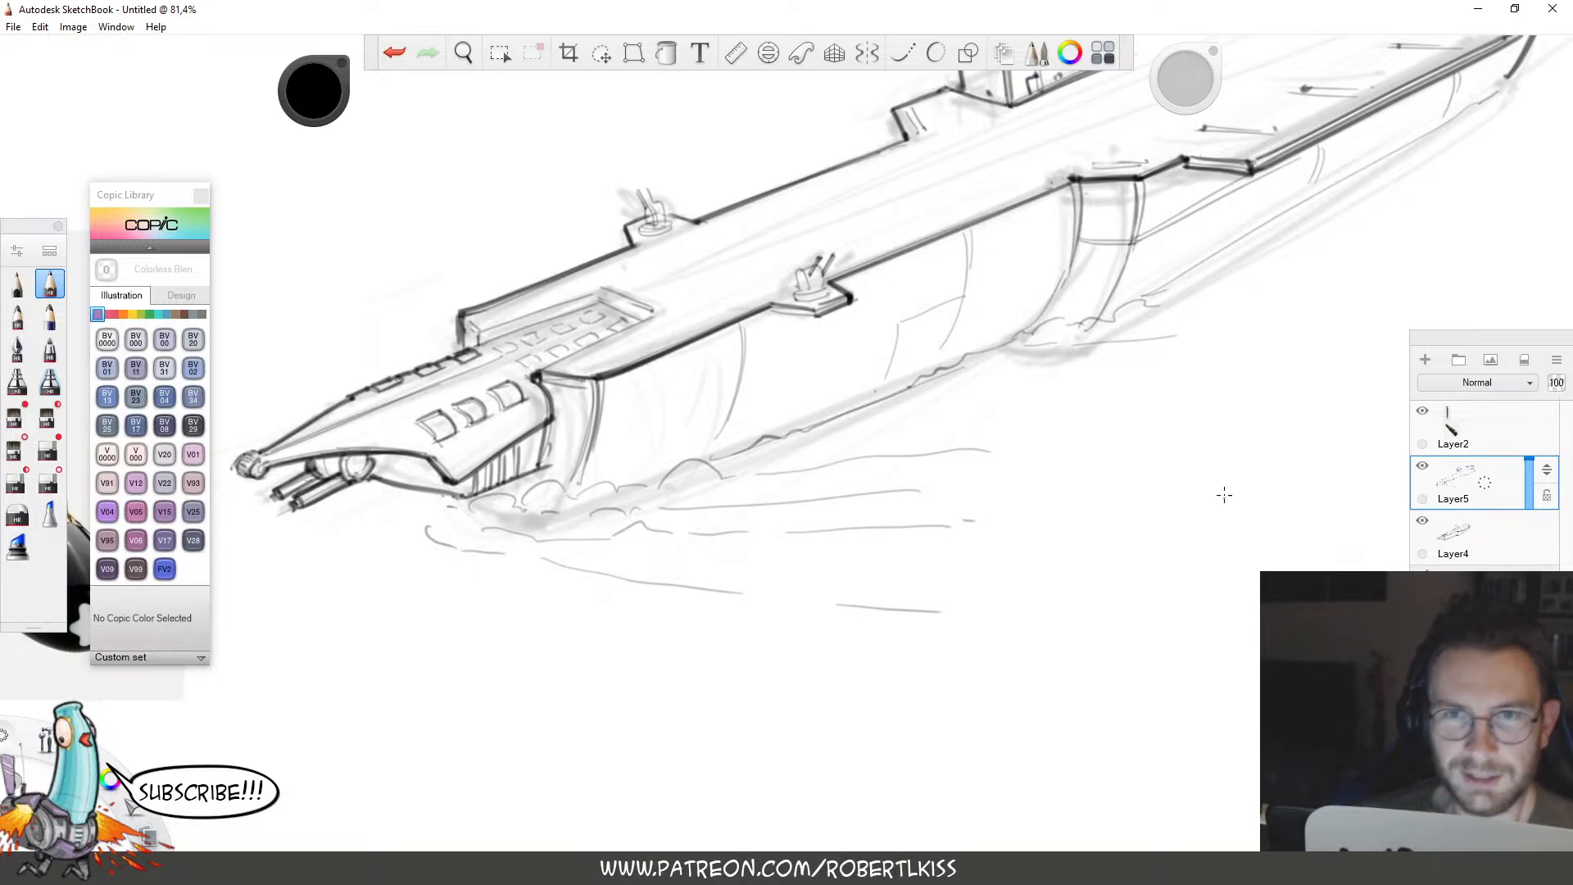
Add small spray droplets above the foam of the bow wave along the forward hull.
key("space")
mouse_move(860, 353)
left_mouse_down()
mouse_move(894, 416)
mouse_move(1114, 305)
left_mouse_up()
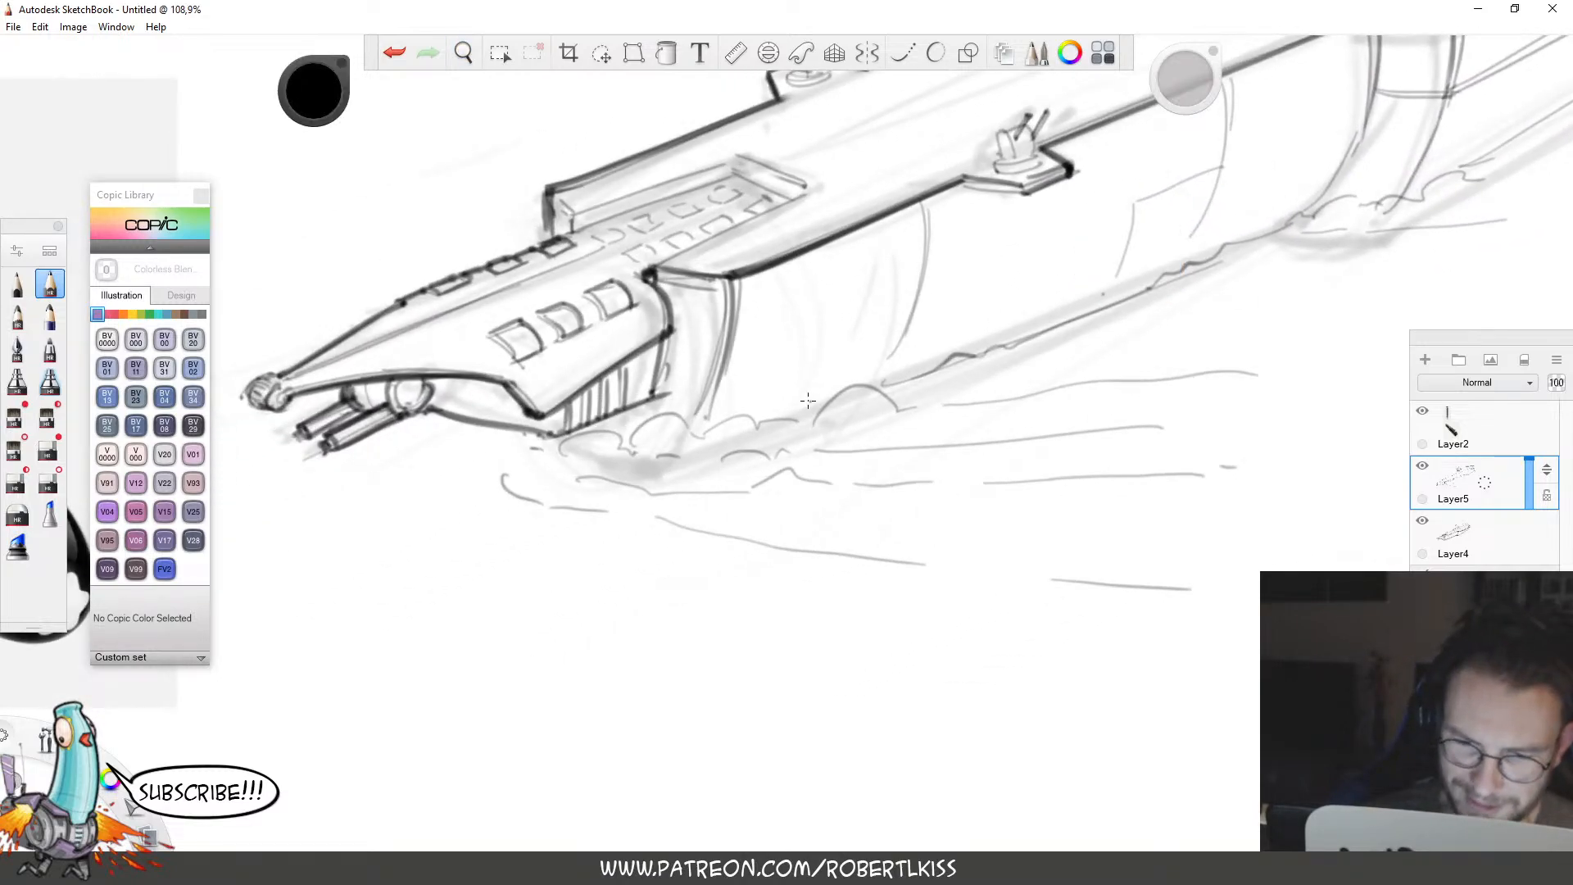
mouse_move(807, 401)
left_mouse_down()
mouse_move(794, 418)
mouse_move(828, 381)
left_mouse_up()
left_click(841, 366)
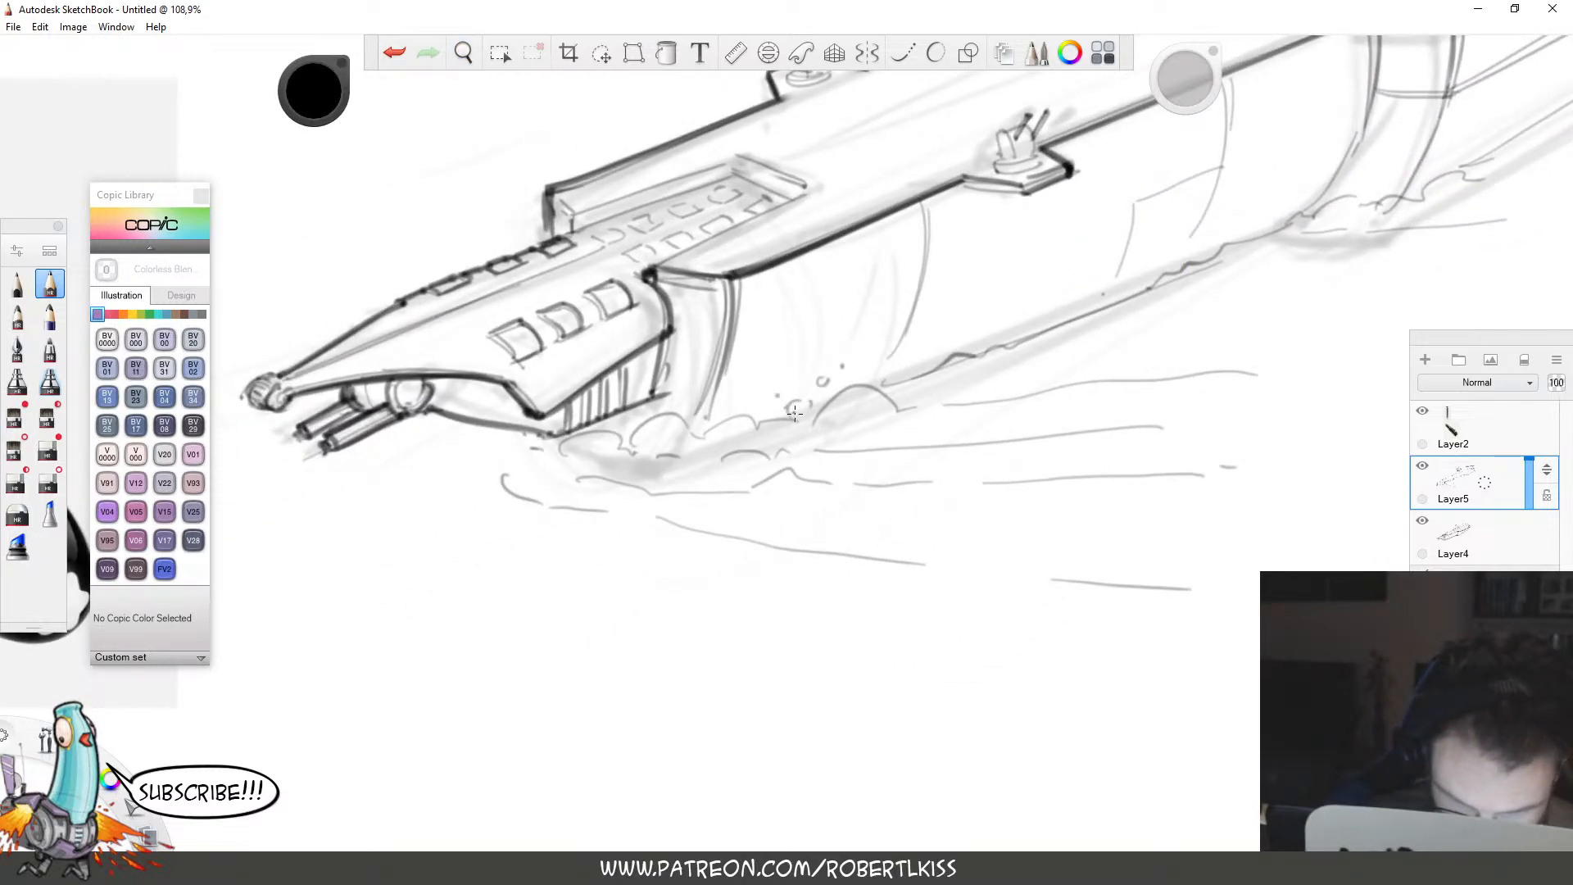
key("space")
left_click_drag(725, 457, 801, 443)
Draw long panel lines along the forward hull side, linking the bow edge with the curved section lines.
mouse_move(728, 382)
left_mouse_down()
mouse_move(742, 320)
mouse_move(776, 337)
mouse_move(837, 323)
mouse_move(1029, 234)
left_mouse_up()
left_click_drag(815, 332, 999, 250)
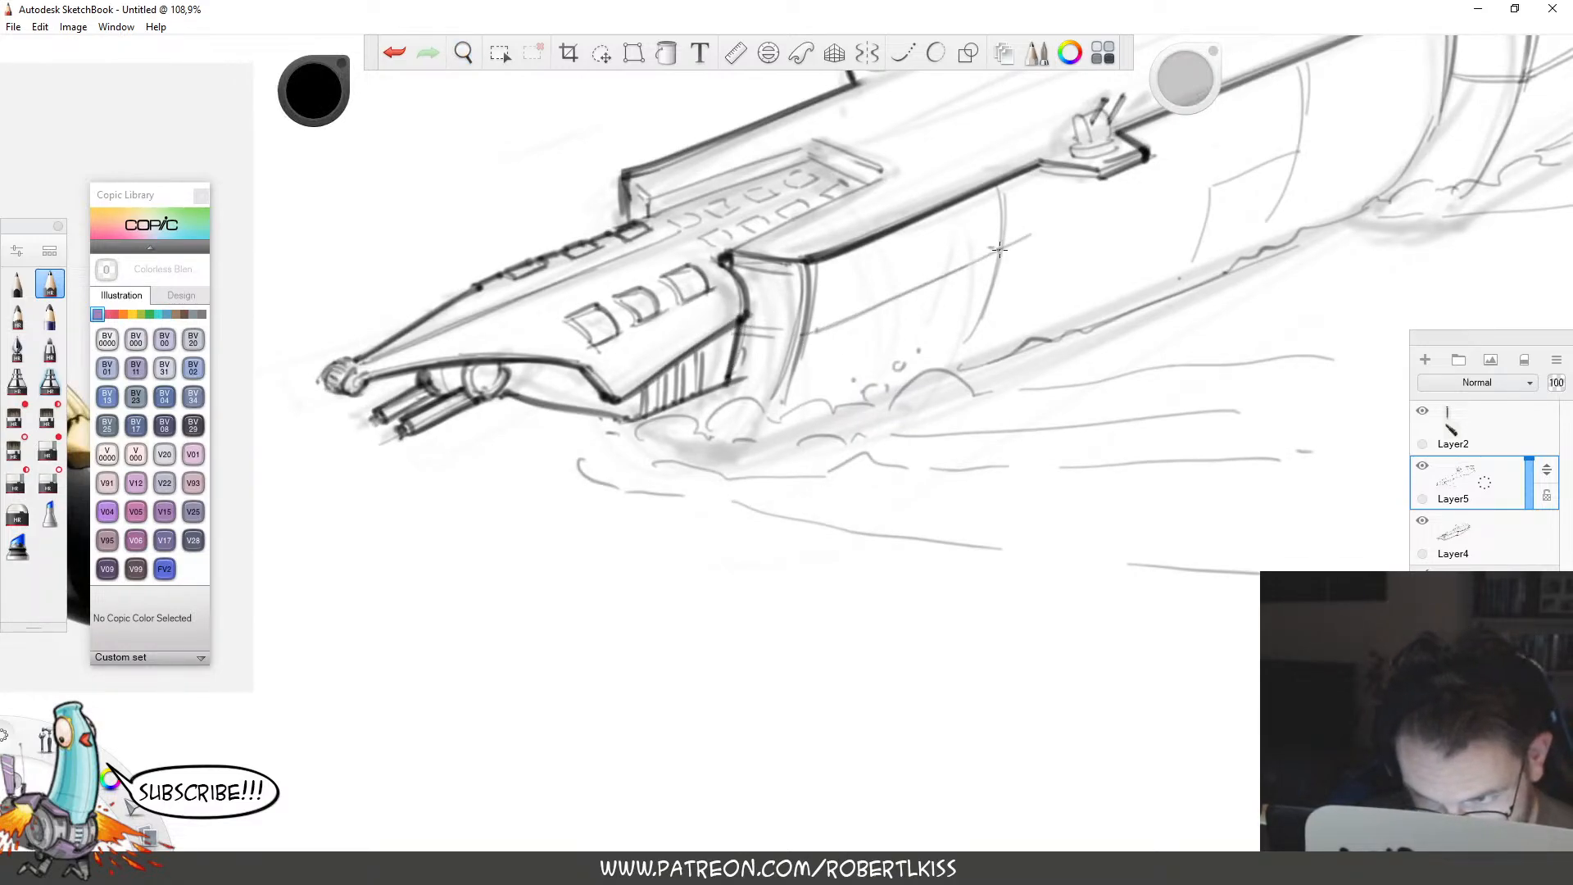
left_click_drag(980, 312, 1202, 218)
left_click_drag(1212, 333, 960, 390)
left_click_drag(1212, 262, 1061, 351)
mouse_move(1069, 288)
left_mouse_down()
mouse_move(1213, 264)
mouse_move(1170, 318)
left_mouse_up()
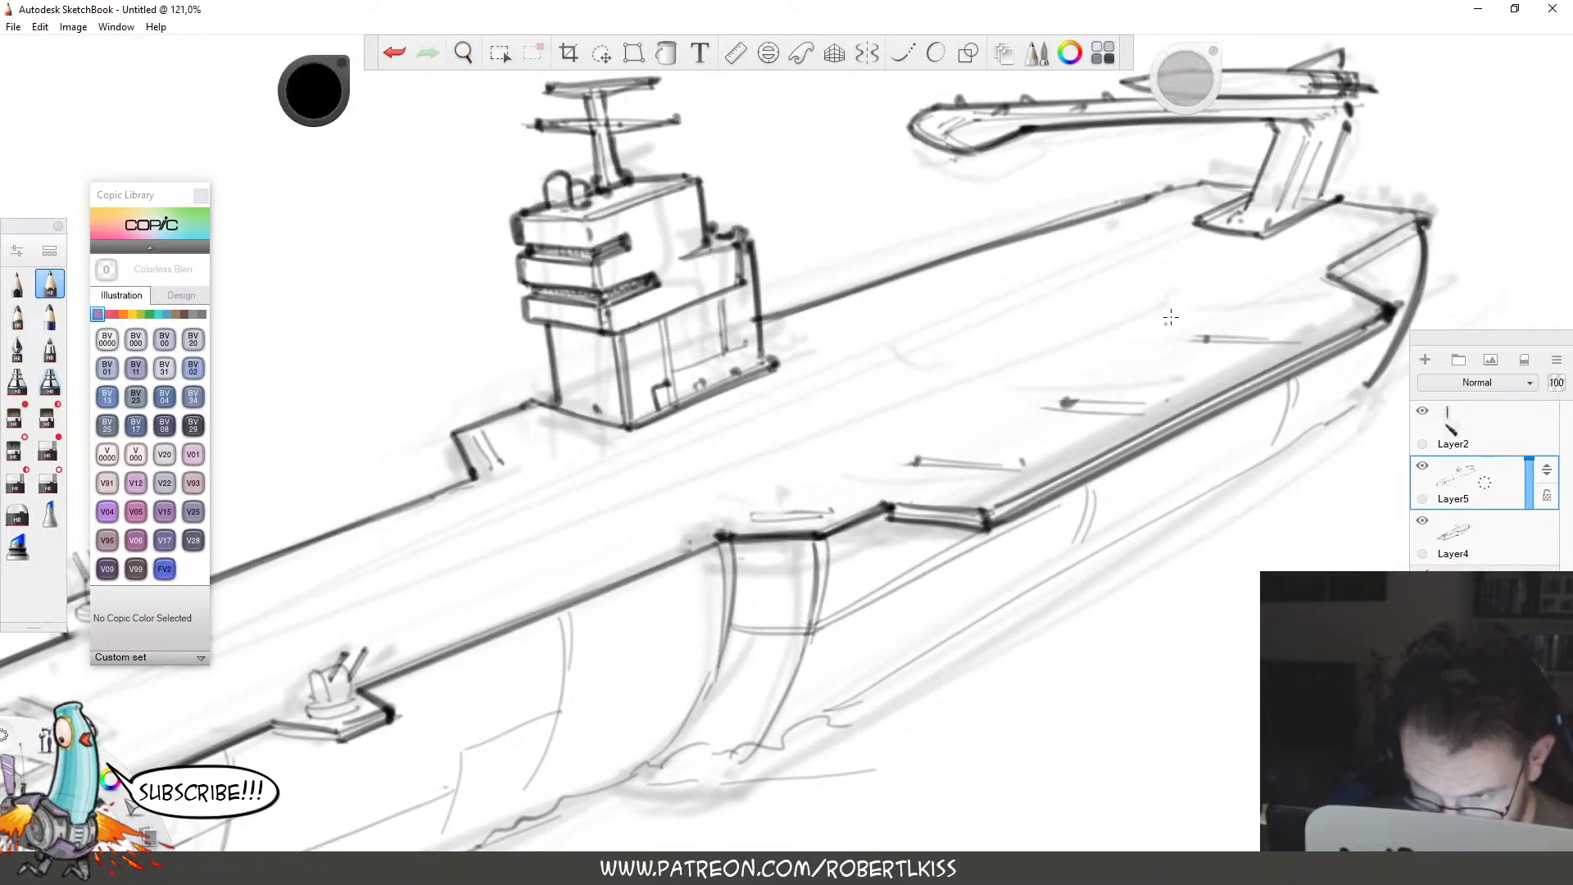
Add a new layer above Layer5, and erase the short placeholder marks on the aft flight deck from Layer5.
left_click_drag(1061, 440, 1079, 338)
left_click_drag(1251, 406, 1537, 315)
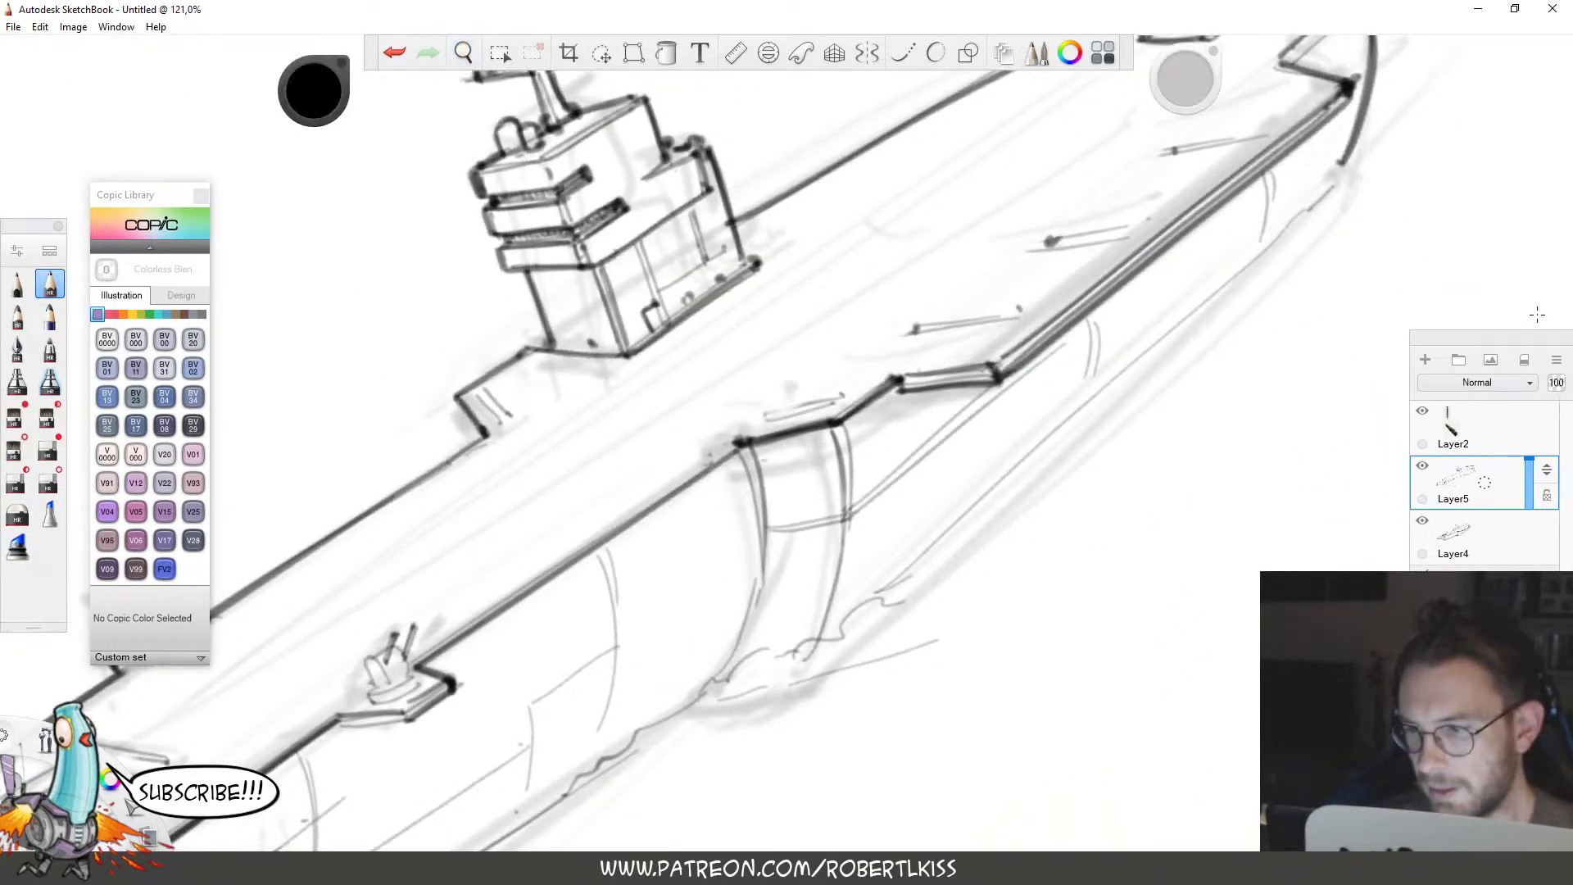
left_click_drag(1483, 471, 1474, 427)
key("space")
left_click_drag(1106, 316, 1164, 308)
left_click_drag(1057, 388, 1190, 477)
left_click(1507, 568)
left_click(1509, 556)
key("e")
left_click_drag(1007, 422, 905, 437)
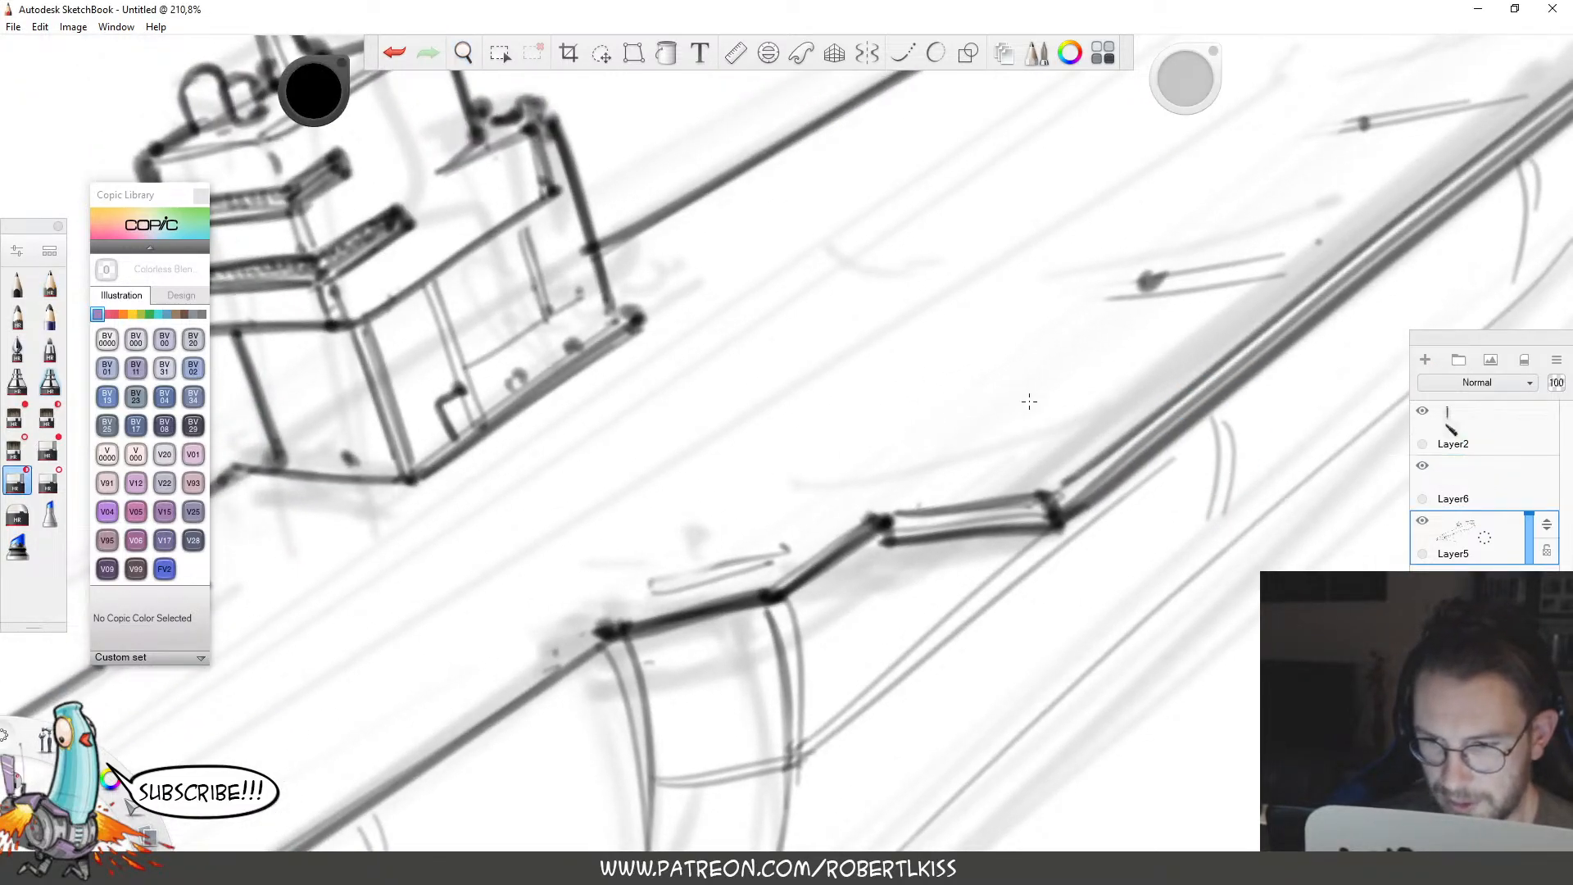
left_click_drag(1262, 264, 1119, 293)
key("space")
left_click_drag(1262, 336, 1015, 458)
left_click_drag(1089, 247, 1278, 219)
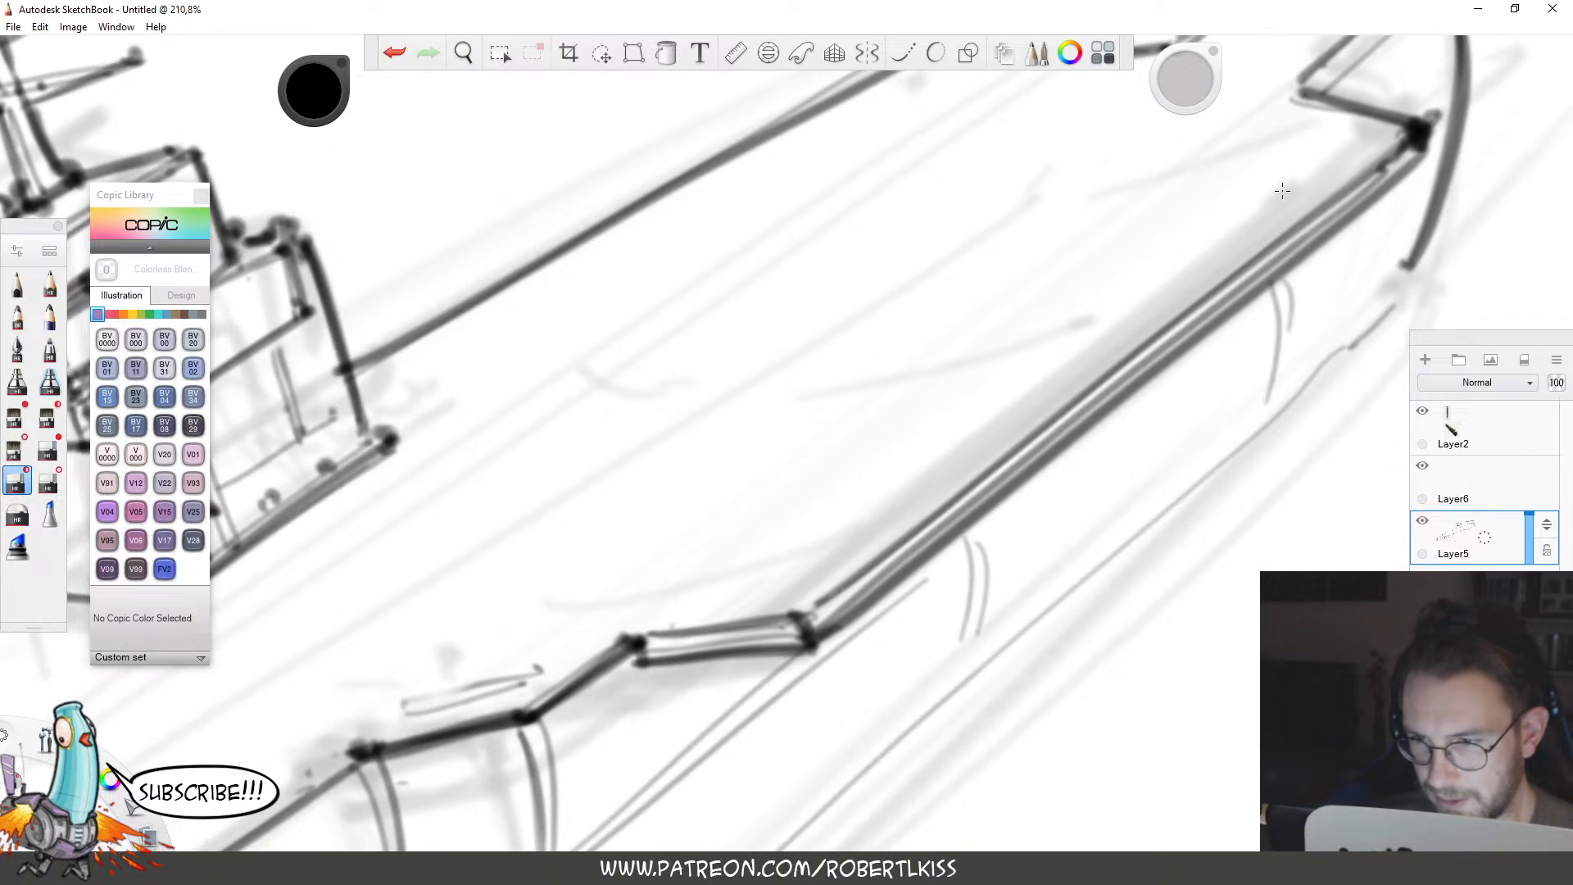
On Layer6, draw the pointed nose and slim fuselage of a small jet on the aft flight deck.
key("e")
left_click(1467, 490)
key("space")
left_click_drag(1018, 565, 1296, 432)
left_click_drag(862, 429, 1081, 397)
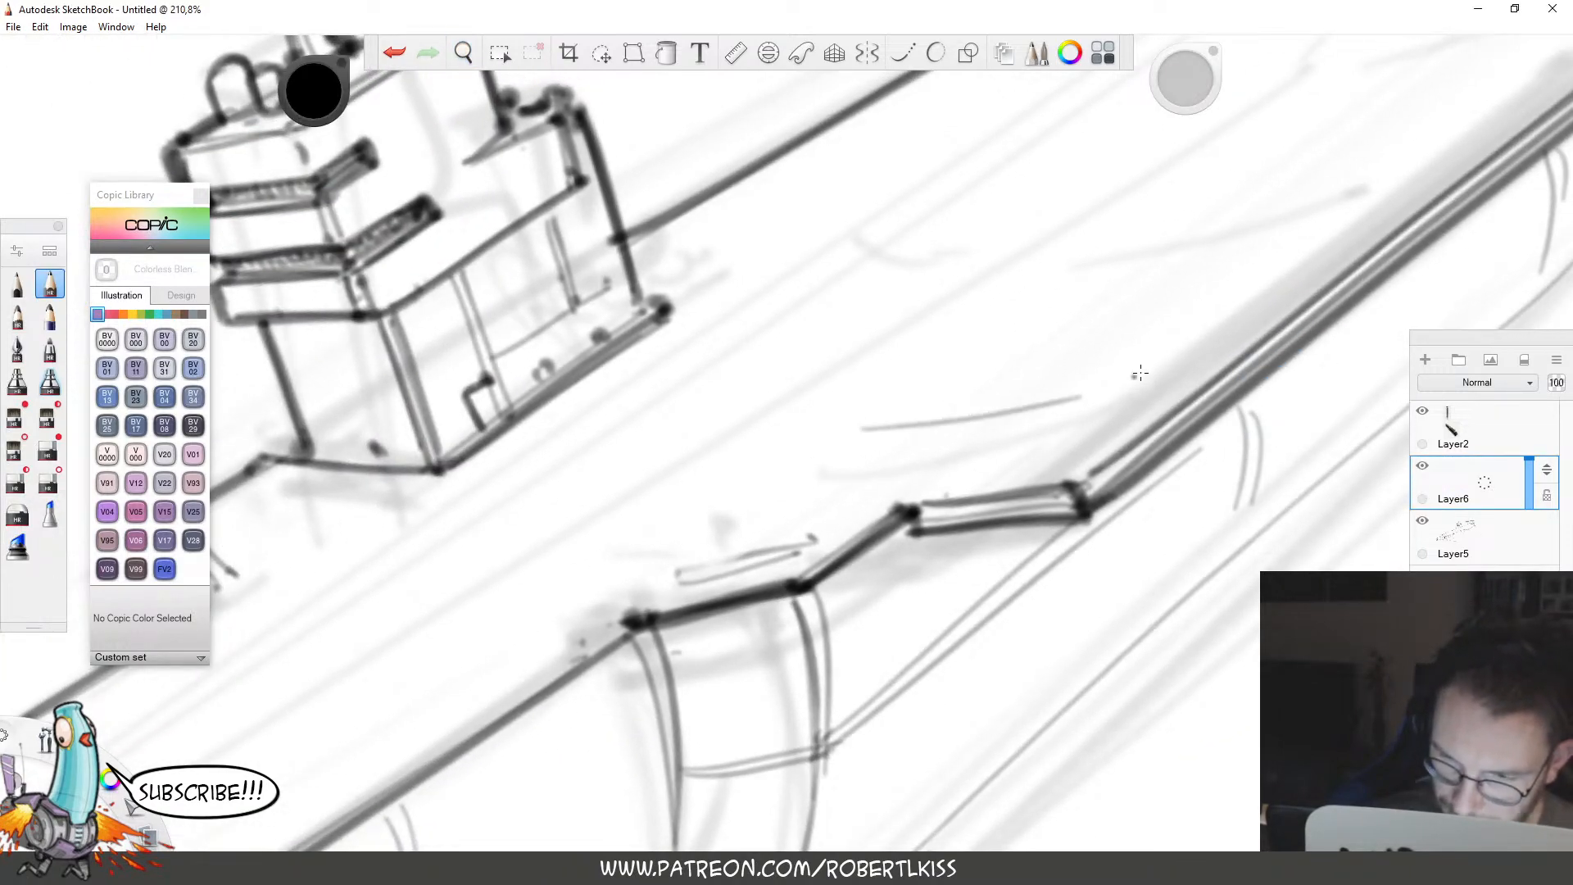
mouse_move(860, 412)
left_mouse_down()
mouse_move(963, 403)
mouse_move(866, 406)
mouse_move(1074, 367)
left_mouse_up()
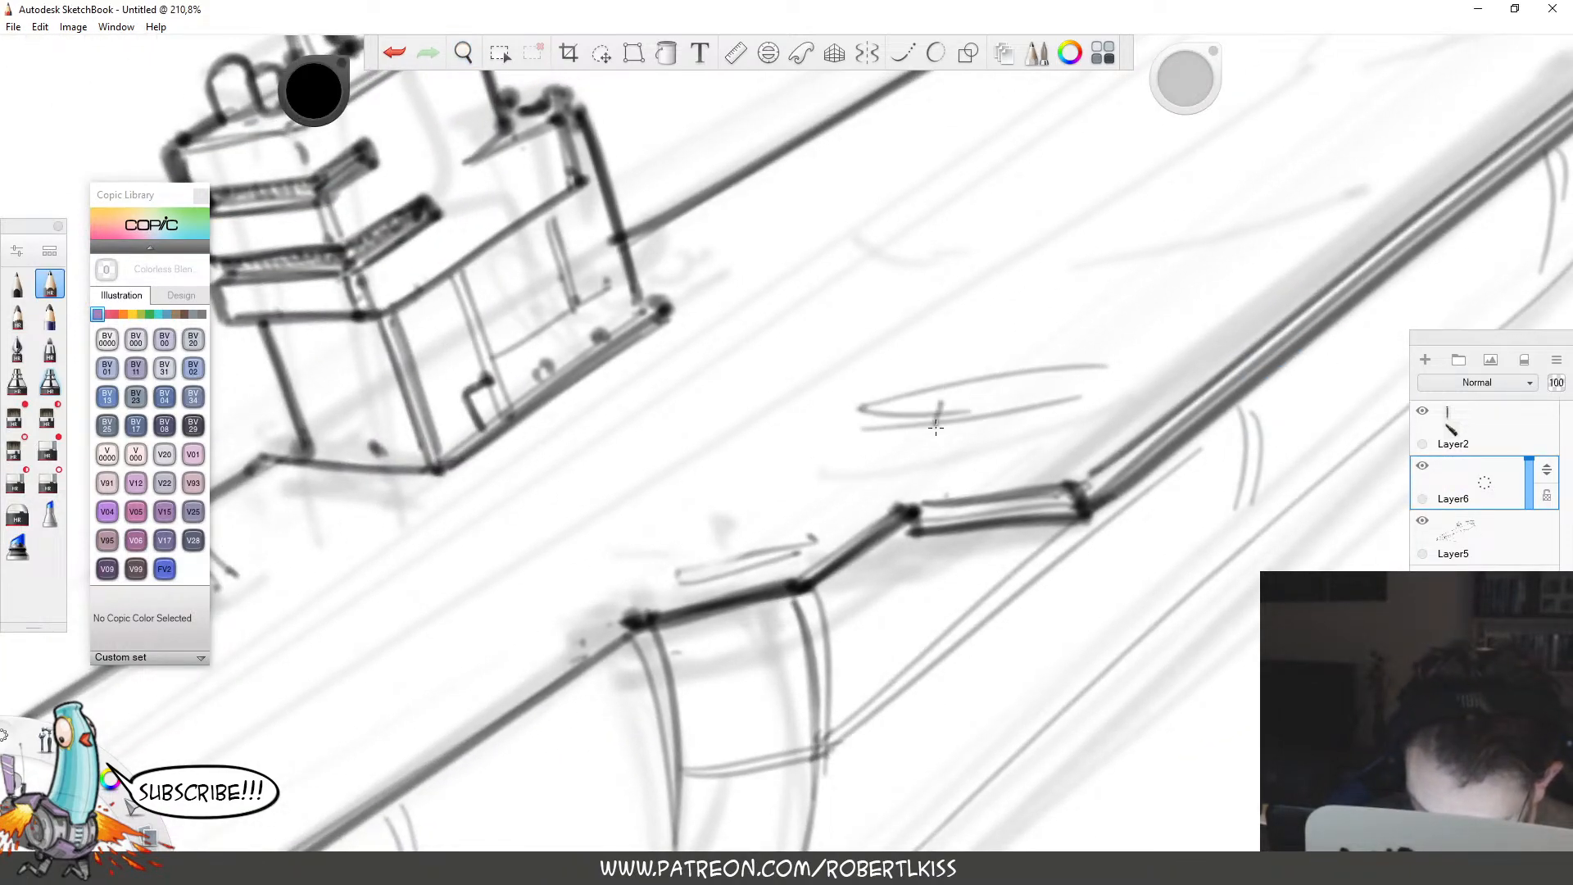
left_click_drag(936, 424, 1094, 396)
left_click_drag(957, 398, 1092, 390)
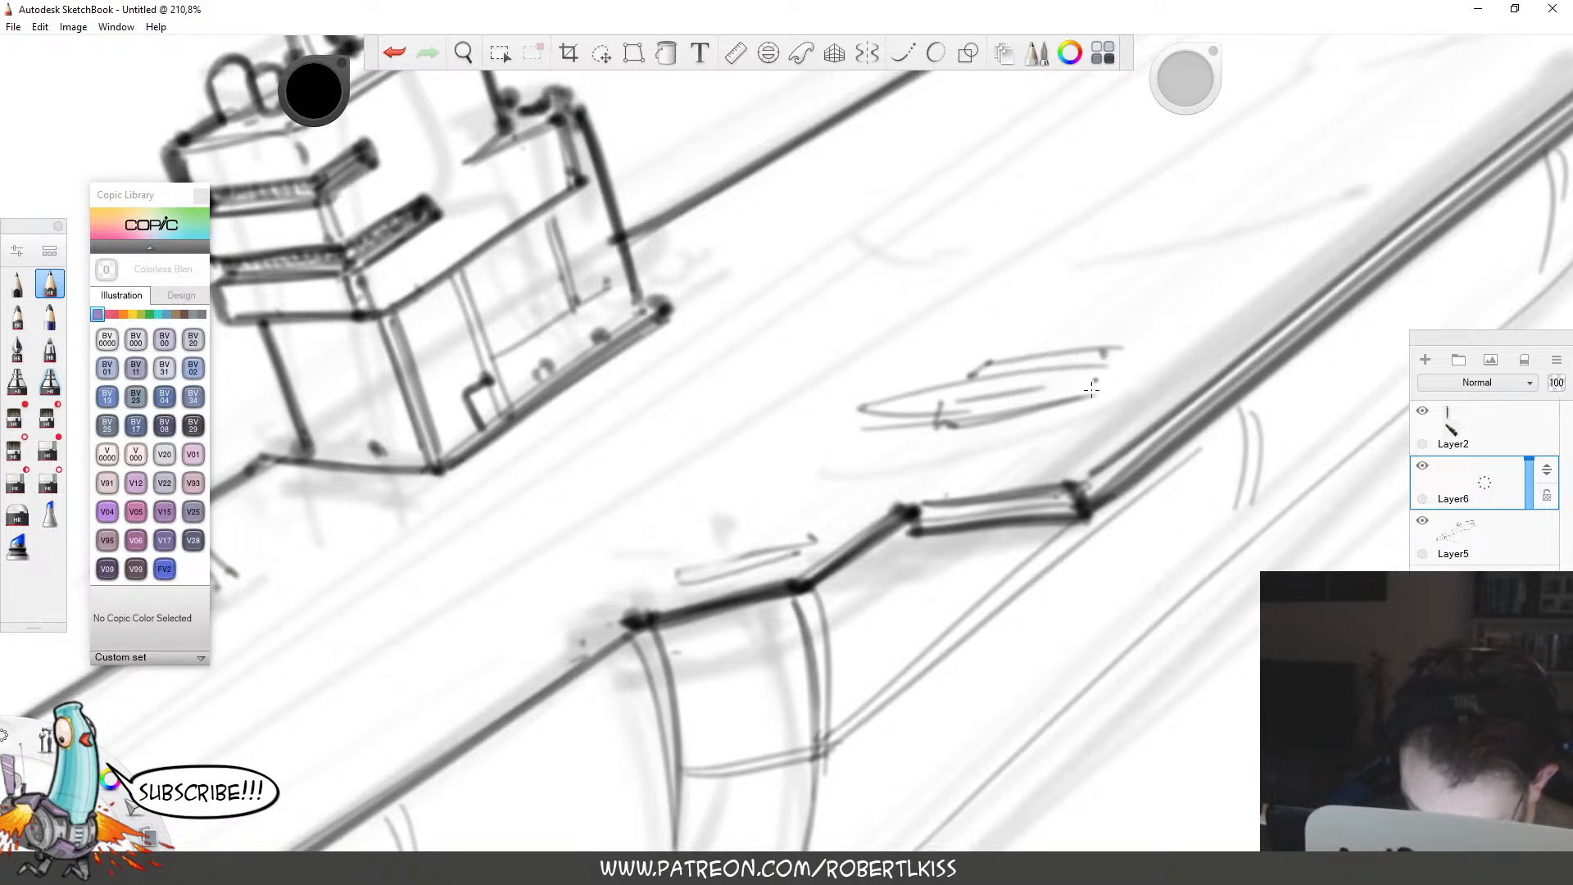
mouse_move(987, 410)
left_mouse_down()
mouse_move(1049, 436)
mouse_move(1069, 358)
left_mouse_up()
key("ctrl+z")
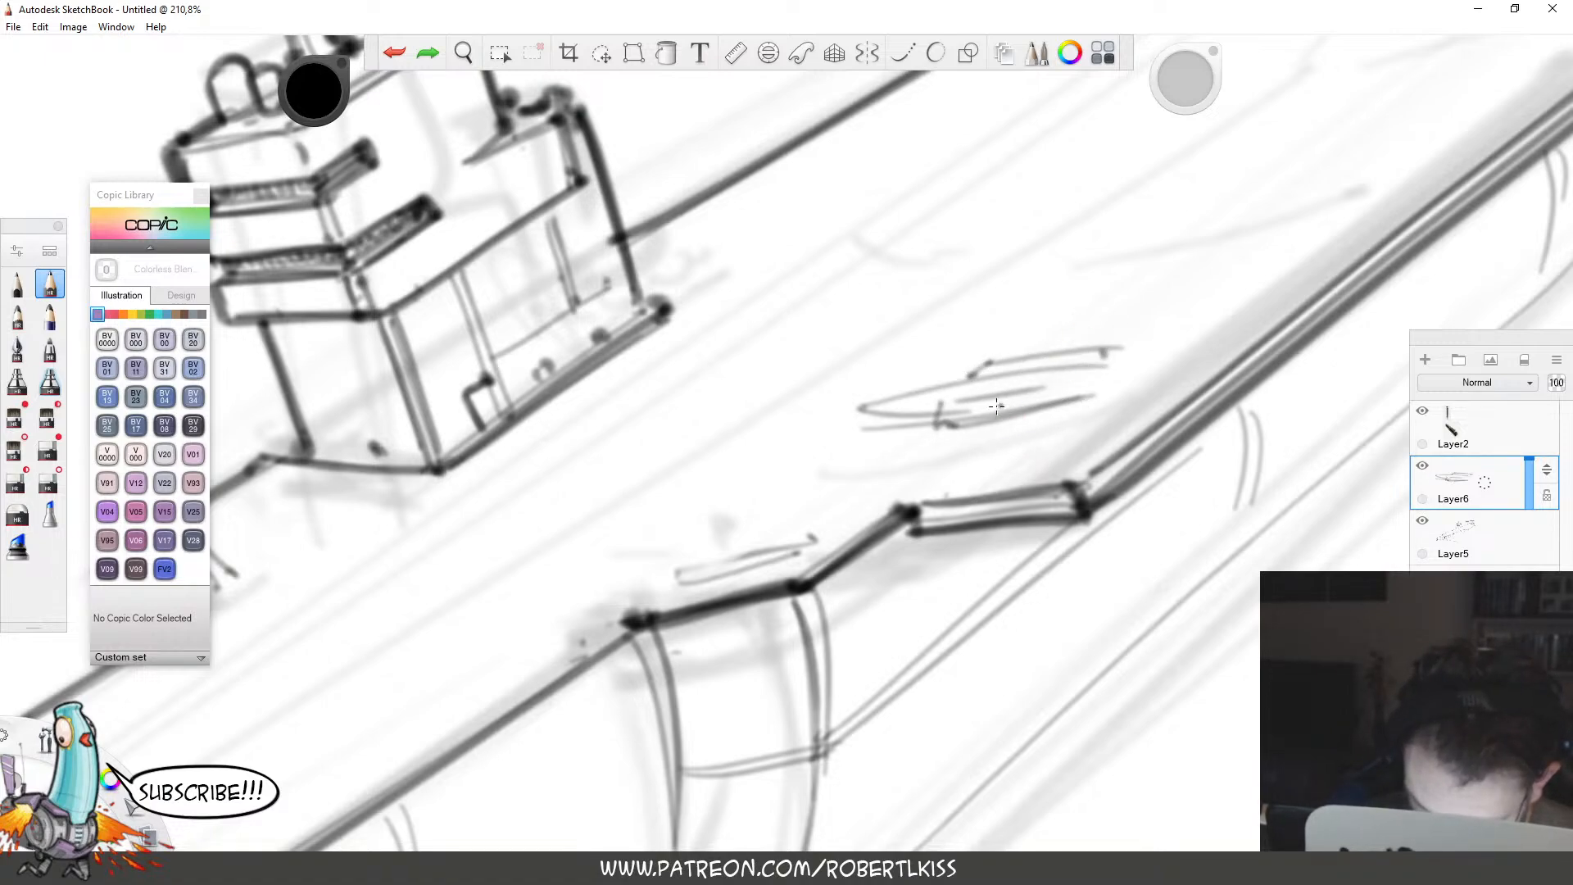
Add the near and far wings and upright tail fins to the jet.
mouse_move(985, 408)
left_mouse_down()
mouse_move(983, 464)
mouse_move(1077, 413)
left_mouse_up()
left_click_drag(1024, 358, 1151, 314)
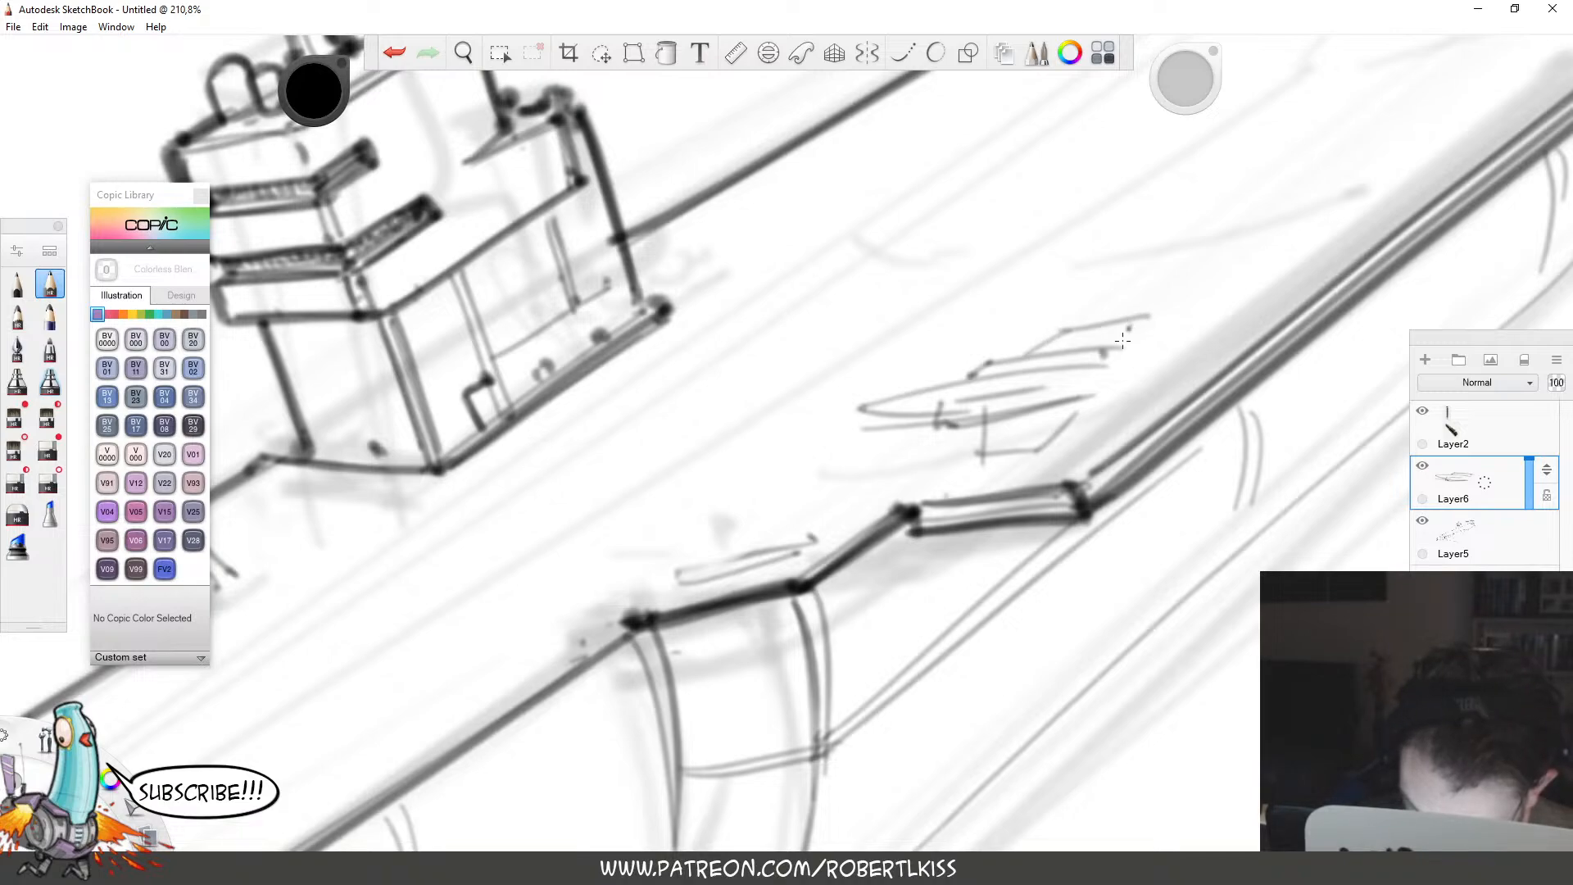
left_click_drag(988, 449, 1042, 446)
mouse_move(1078, 286)
left_mouse_down()
mouse_move(1144, 334)
mouse_move(1087, 365)
mouse_move(1123, 390)
mouse_move(1054, 451)
left_mouse_up()
mouse_move(1025, 378)
left_mouse_down()
mouse_move(1062, 452)
mouse_move(985, 456)
mouse_move(1060, 447)
left_mouse_up()
left_click_drag(1103, 263, 1141, 320)
left_click_drag(1105, 264, 1082, 328)
Refine the jet by reinforcing its nose, cockpit and tail outlines.
left_click_drag(942, 426, 937, 399)
mouse_move(934, 403)
left_mouse_down()
mouse_move(1001, 390)
mouse_move(990, 365)
mouse_move(1006, 373)
mouse_move(864, 408)
left_mouse_up()
left_click_drag(863, 409, 961, 409)
mouse_move(1003, 374)
left_mouse_down()
mouse_move(1097, 364)
mouse_move(997, 368)
left_mouse_up()
mouse_move(1122, 312)
left_mouse_down()
mouse_move(1103, 355)
mouse_move(1113, 376)
left_mouse_up()
mouse_move(1137, 379)
left_mouse_down()
mouse_move(1101, 403)
mouse_move(1114, 398)
left_mouse_up()
left_click_drag(1144, 315, 1122, 360)
Duplicate the jet and place the copy behind the first one, toward the stern along the deck edge.
key("space")
left_click_drag(1120, 429, 955, 450)
left_click_drag(1186, 366, 1206, 518)
left_click_drag(1366, 547, 1391, 523)
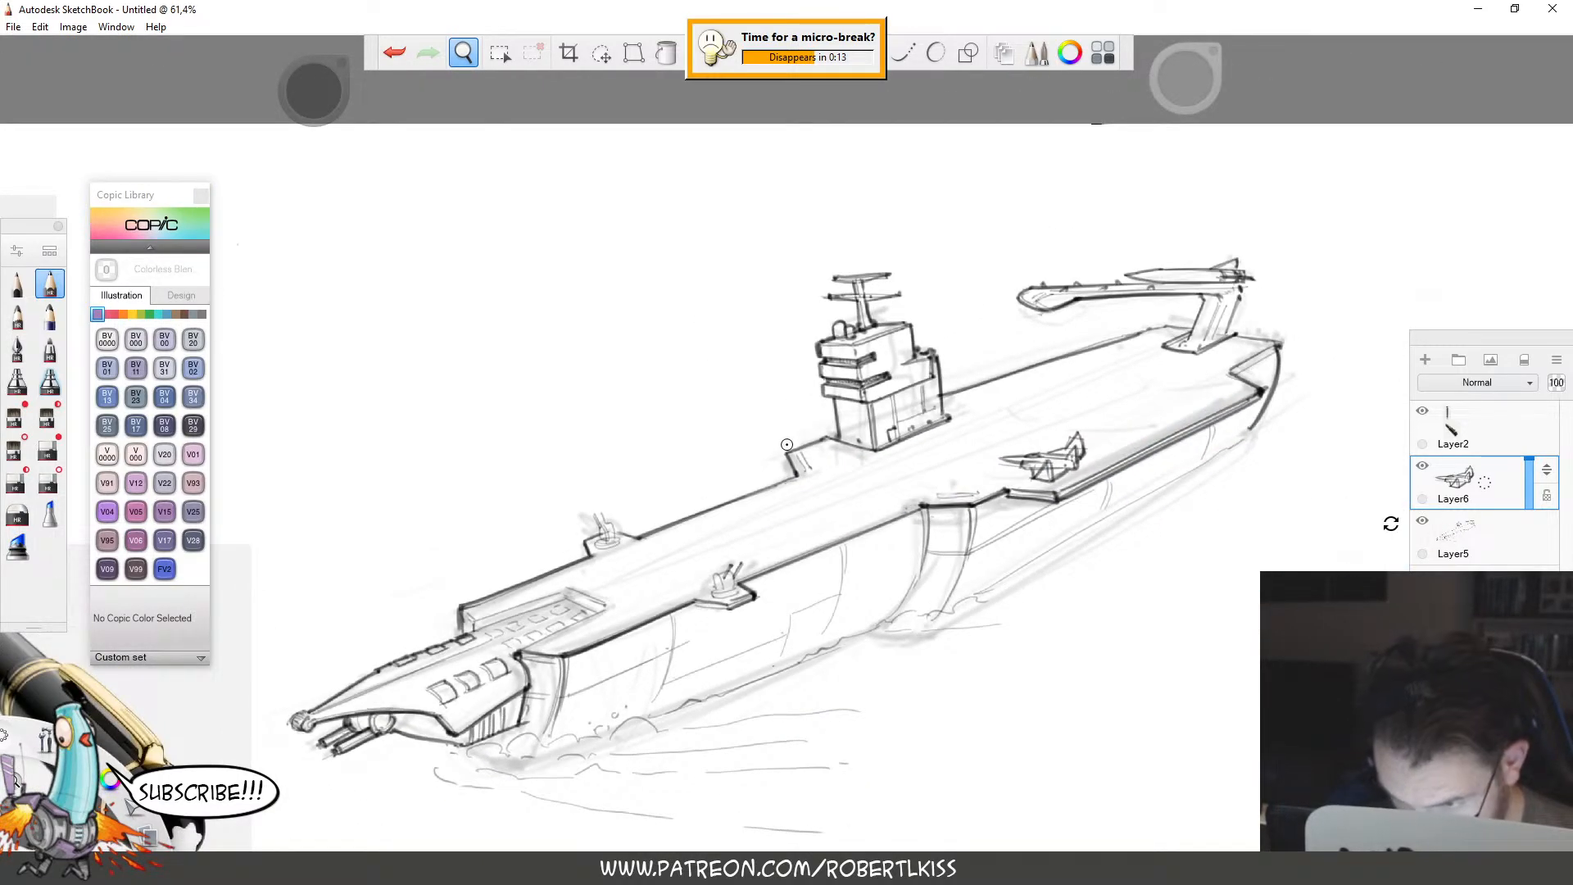
left_click_drag(1232, 482, 1166, 449)
key("ctrl+c")
key("ctrl+v")
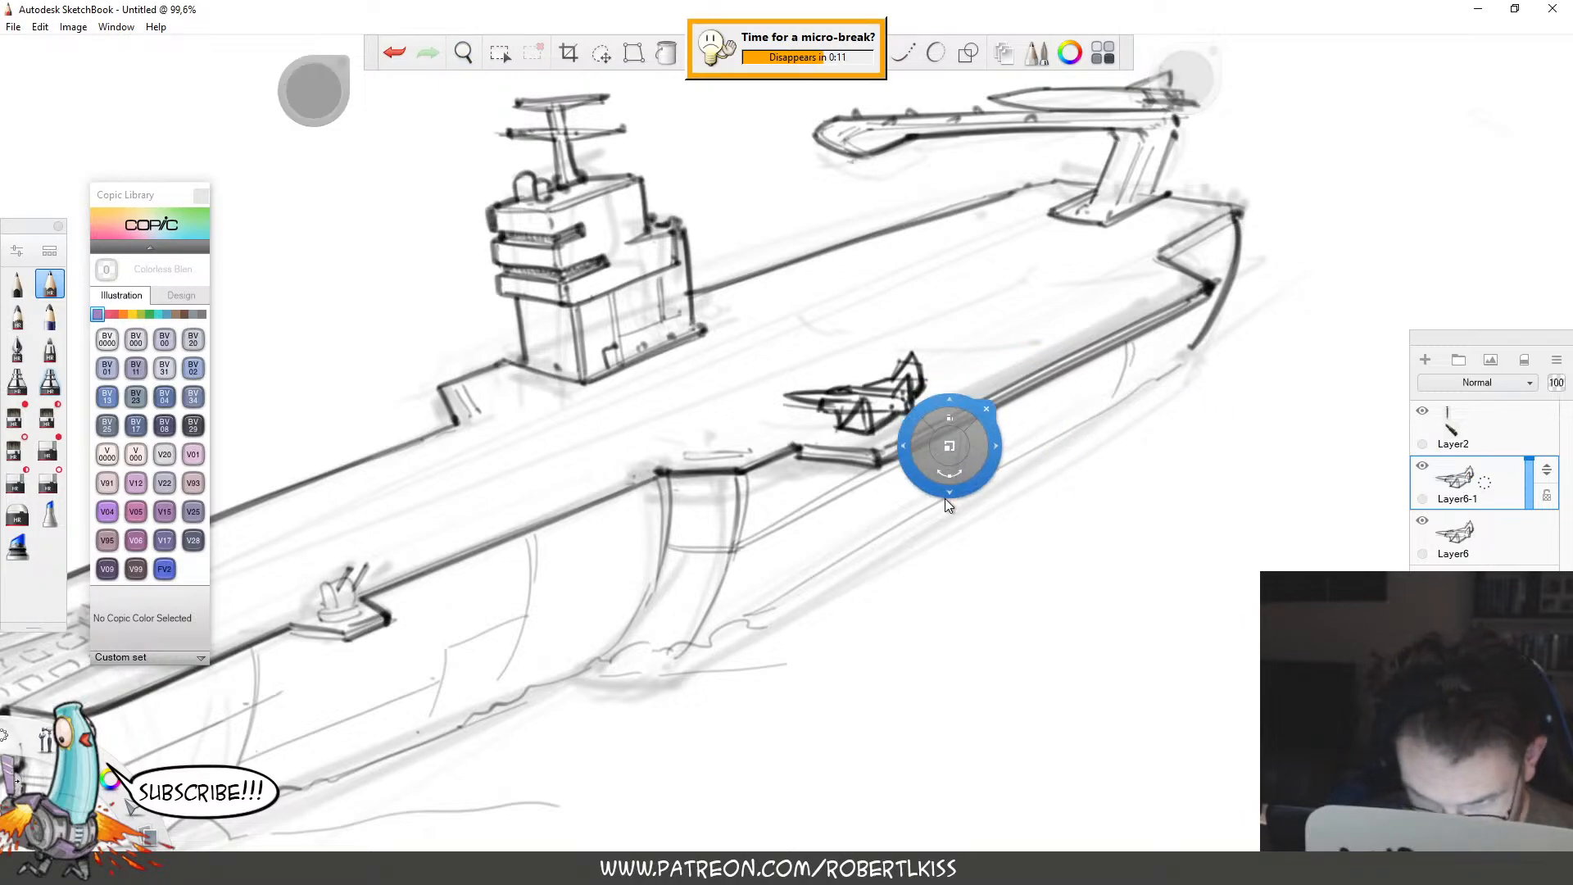
mouse_move(948, 508)
left_mouse_down()
mouse_move(1065, 464)
mouse_move(1039, 467)
left_mouse_up()
key("Escape")
key("e")
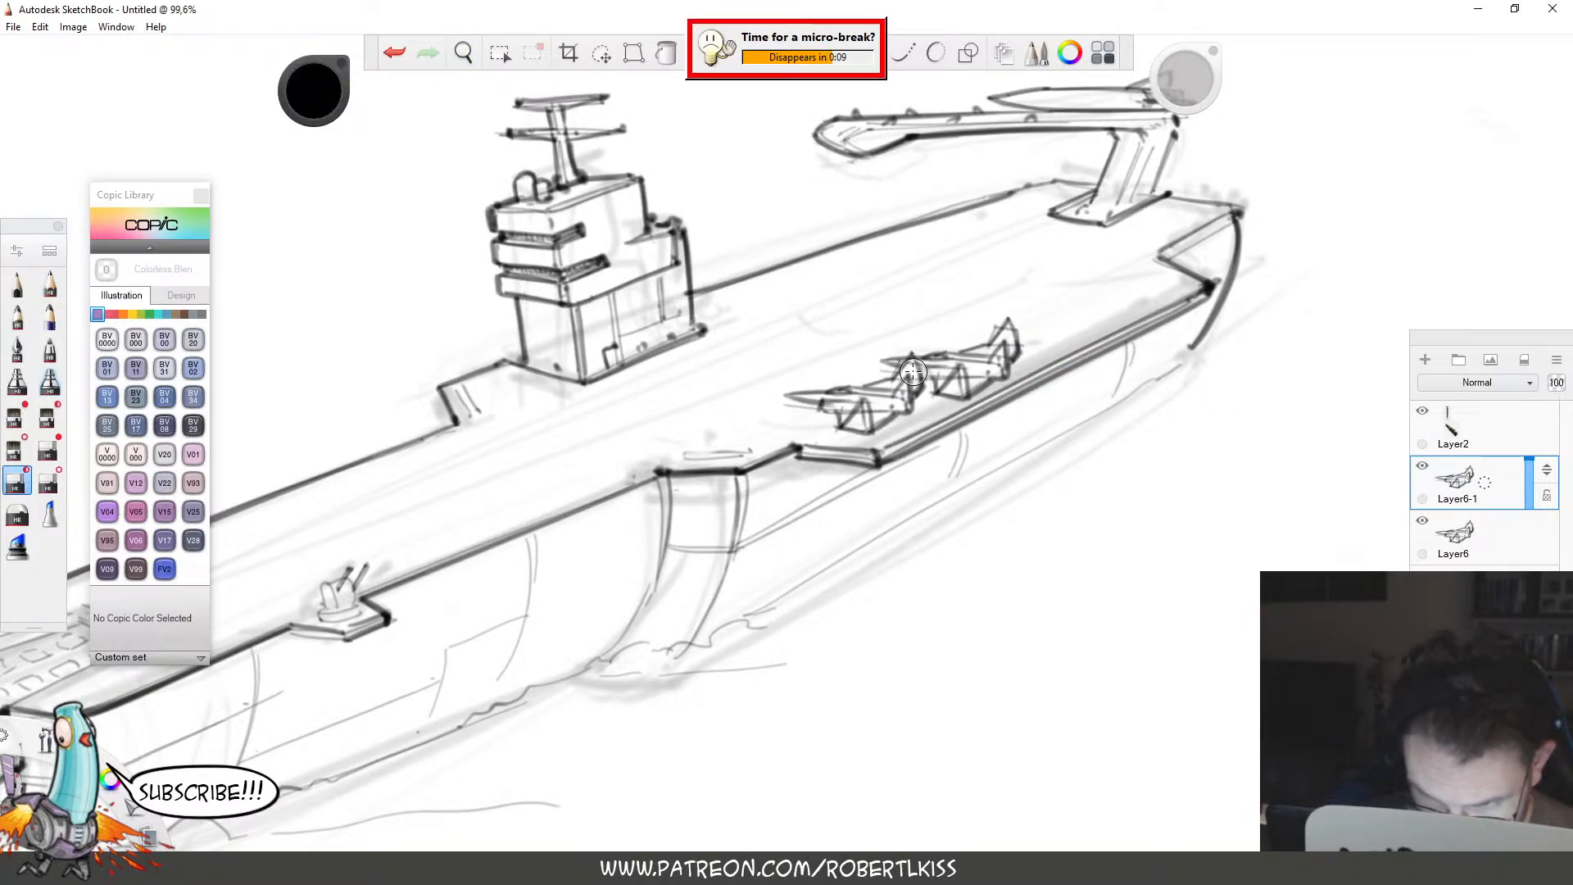
key("ctrl+z")
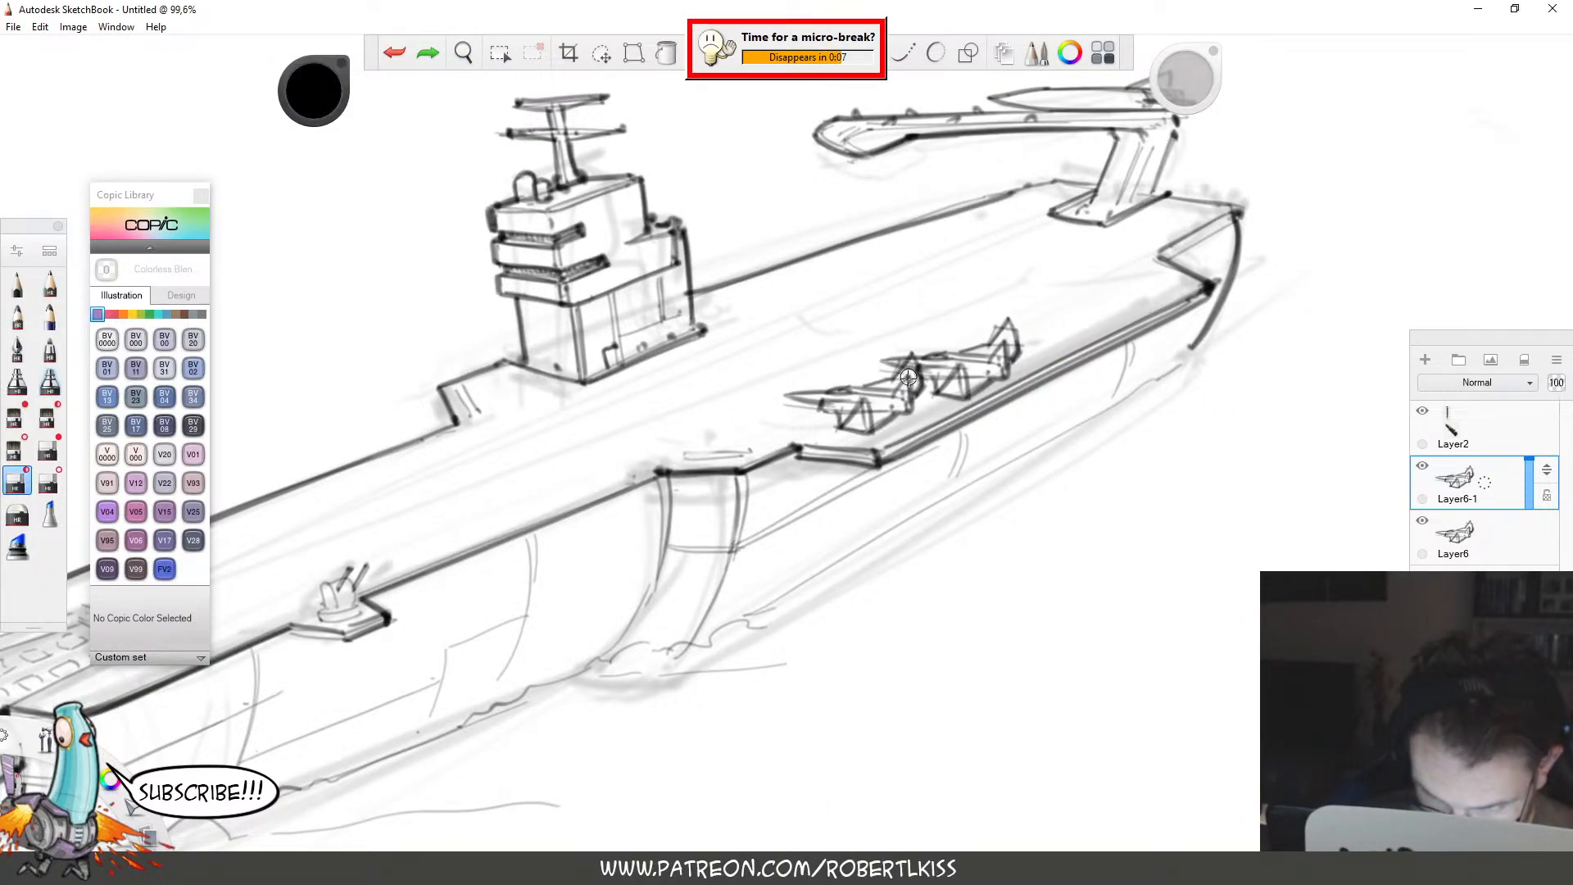
Duplicate the jet again, place the third one farther aft, and adjust the spacing of the second jet.
key("ctrl+c")
key("ctrl+v")
left_click_drag(999, 518, 1088, 477)
key("ctrl+z")
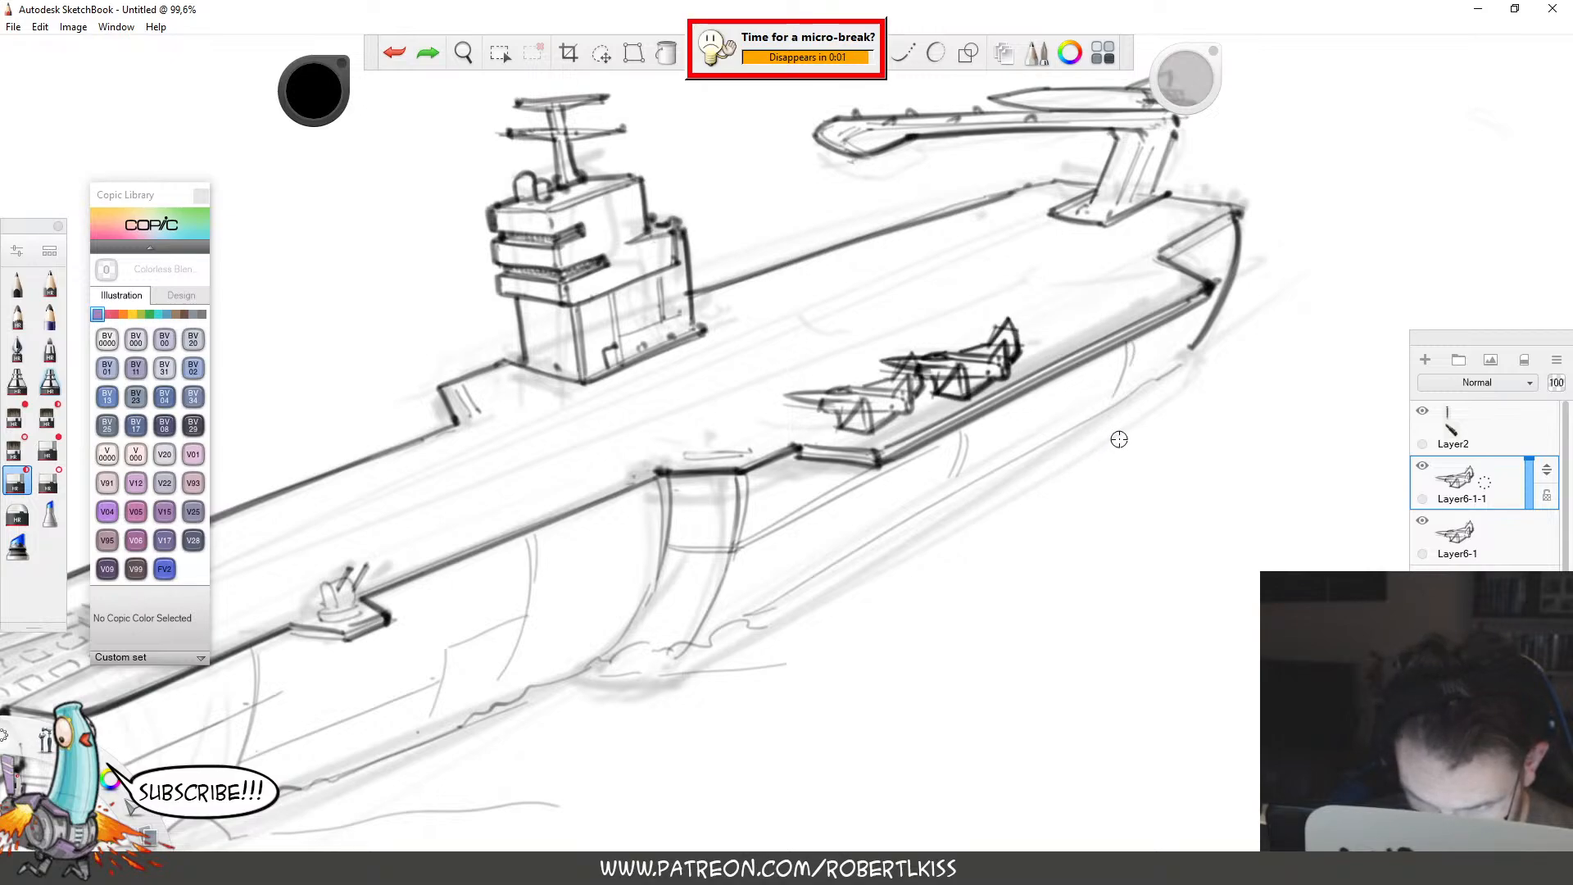
key("v")
left_click_drag(1084, 540, 1152, 501)
left_click(1477, 545)
key("v")
left_click_drag(1160, 564, 1153, 562)
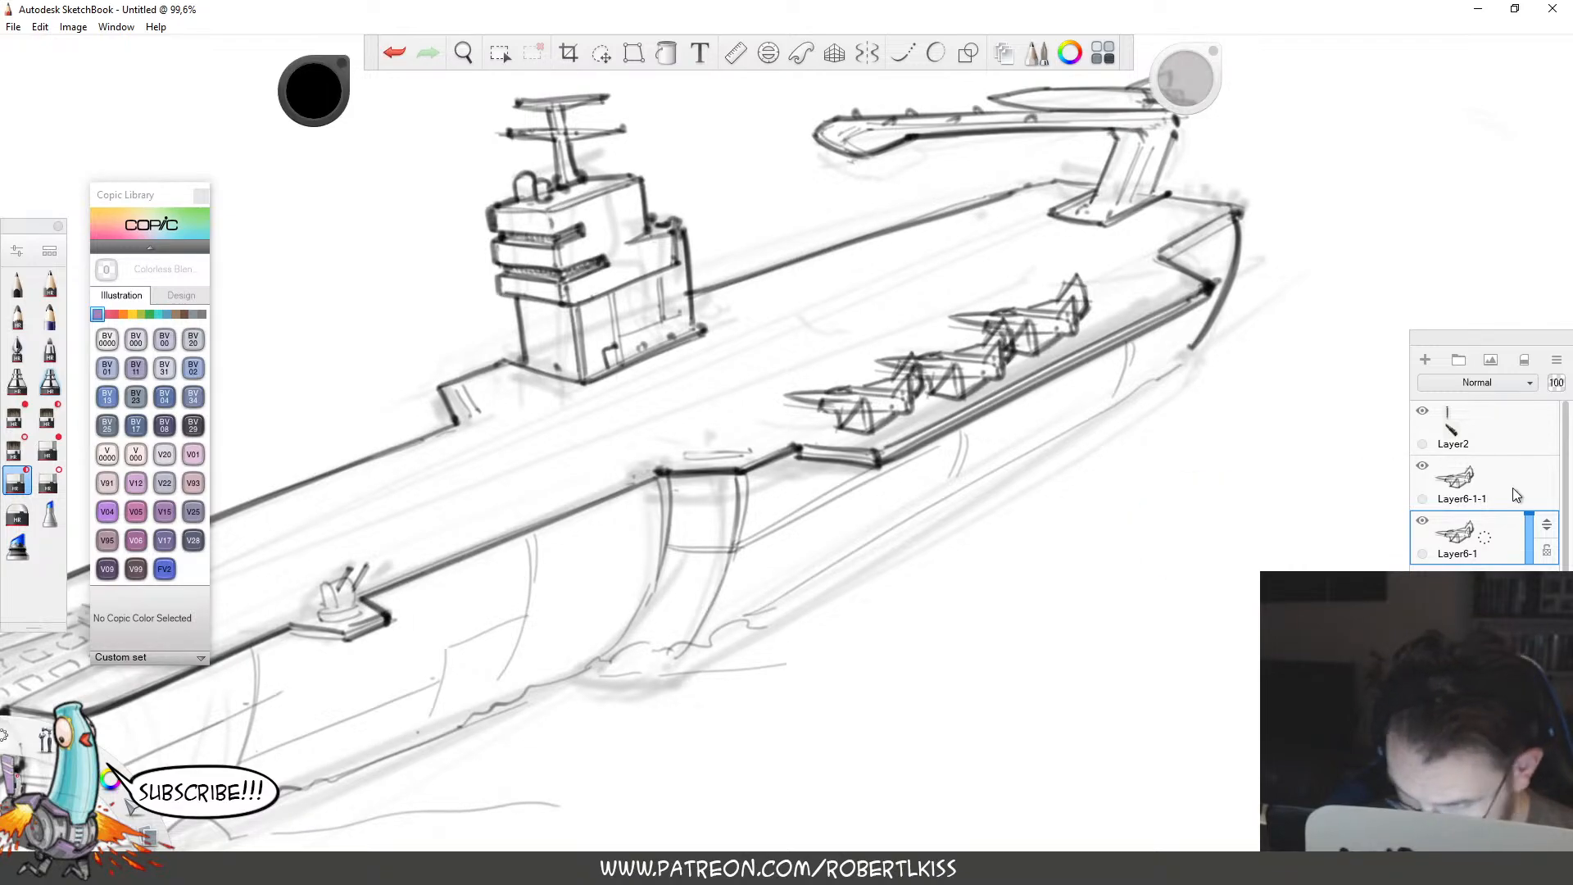
Duplicate the third jet and place a fourth one at the stern end of the row.
left_click_drag(1492, 489, 1391, 380)
key("v")
left_click_drag(1090, 532, 1174, 495)
key("v")
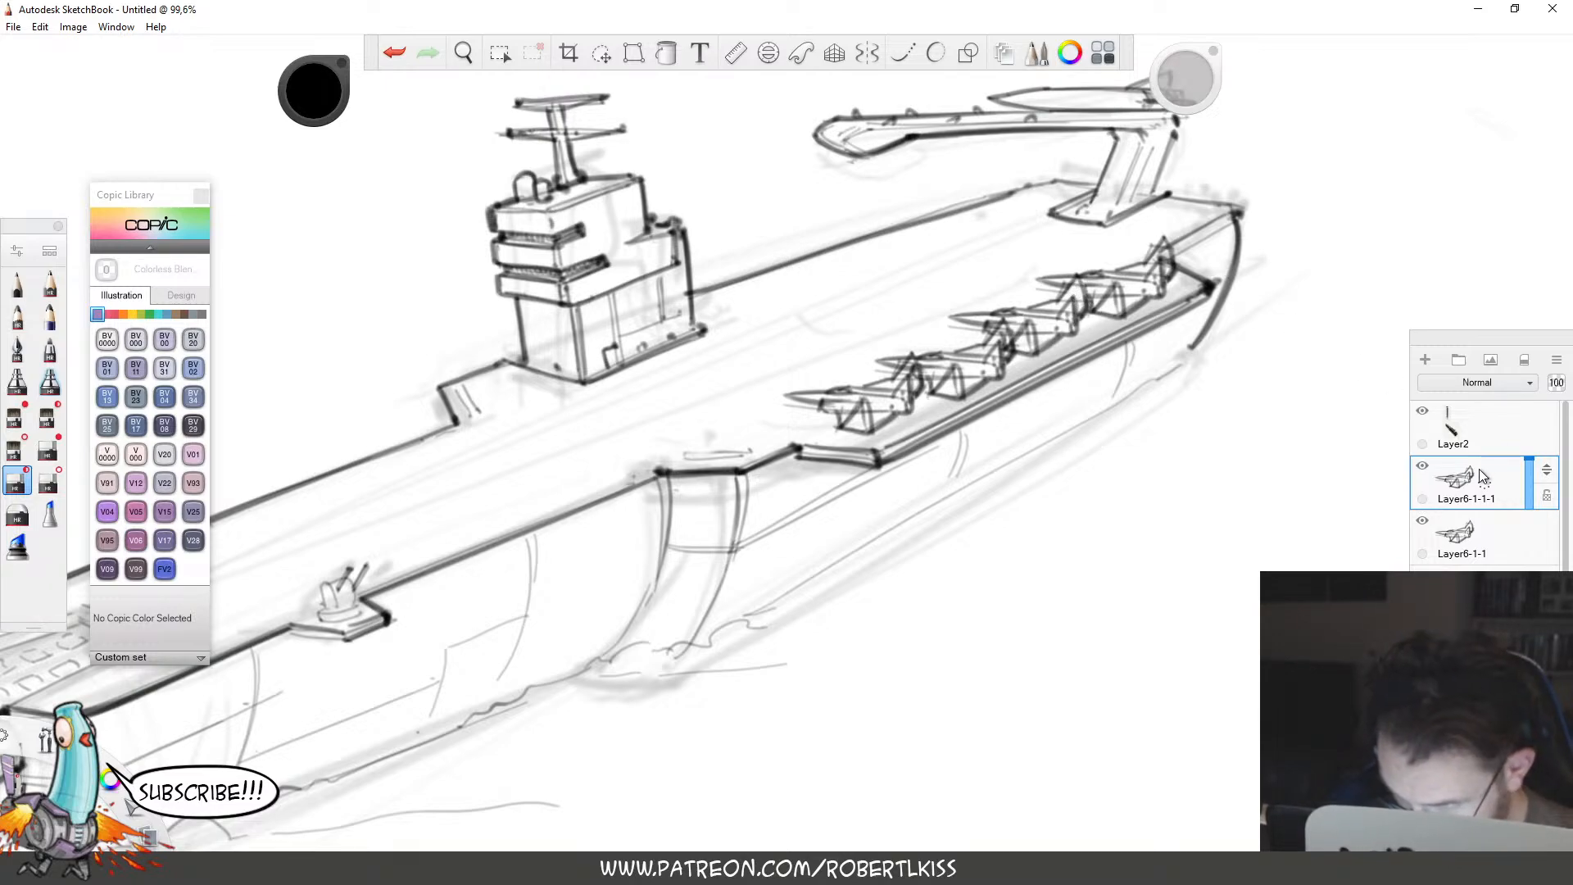
Merge the duplicated jet layers down into Layer6.
key("ctrl+e")
key("ctrl+z")
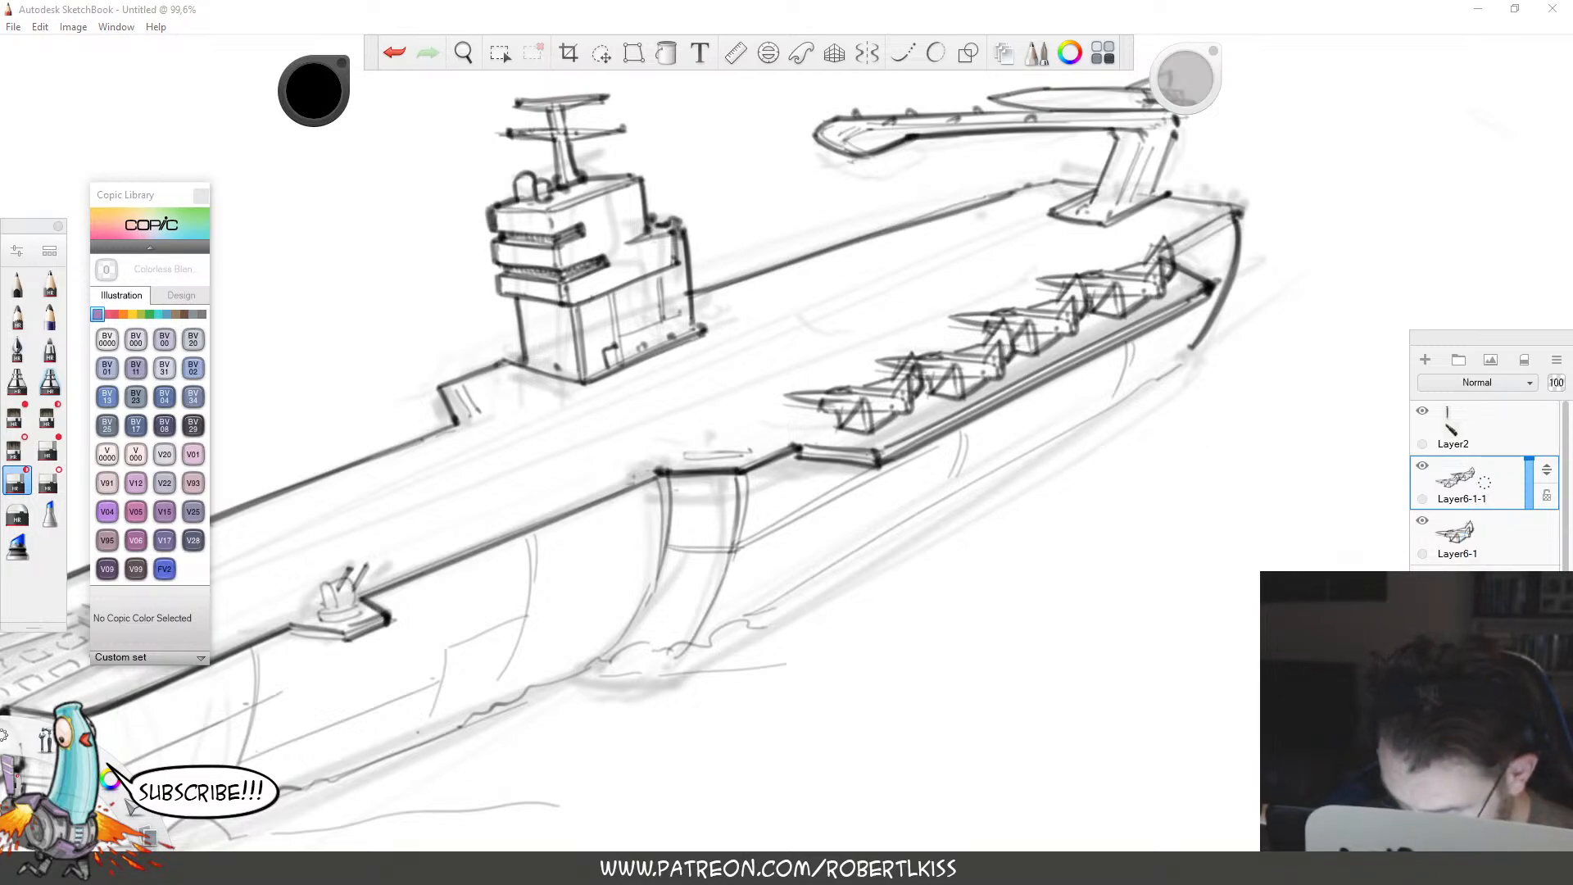
key("ctrl+e")
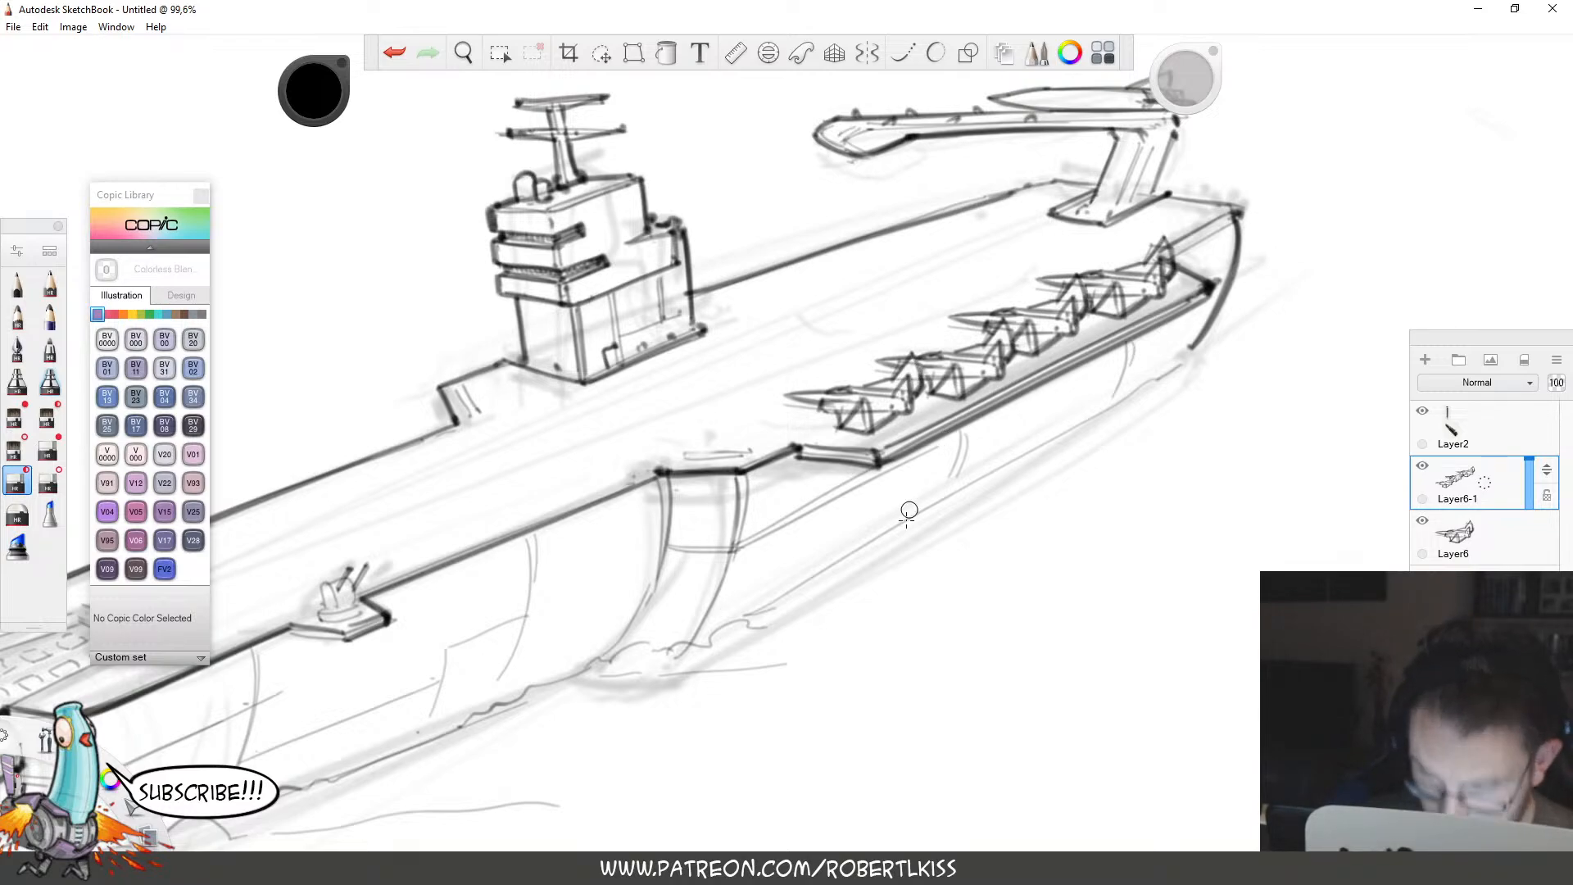
left_click_drag(1484, 483, 1491, 548)
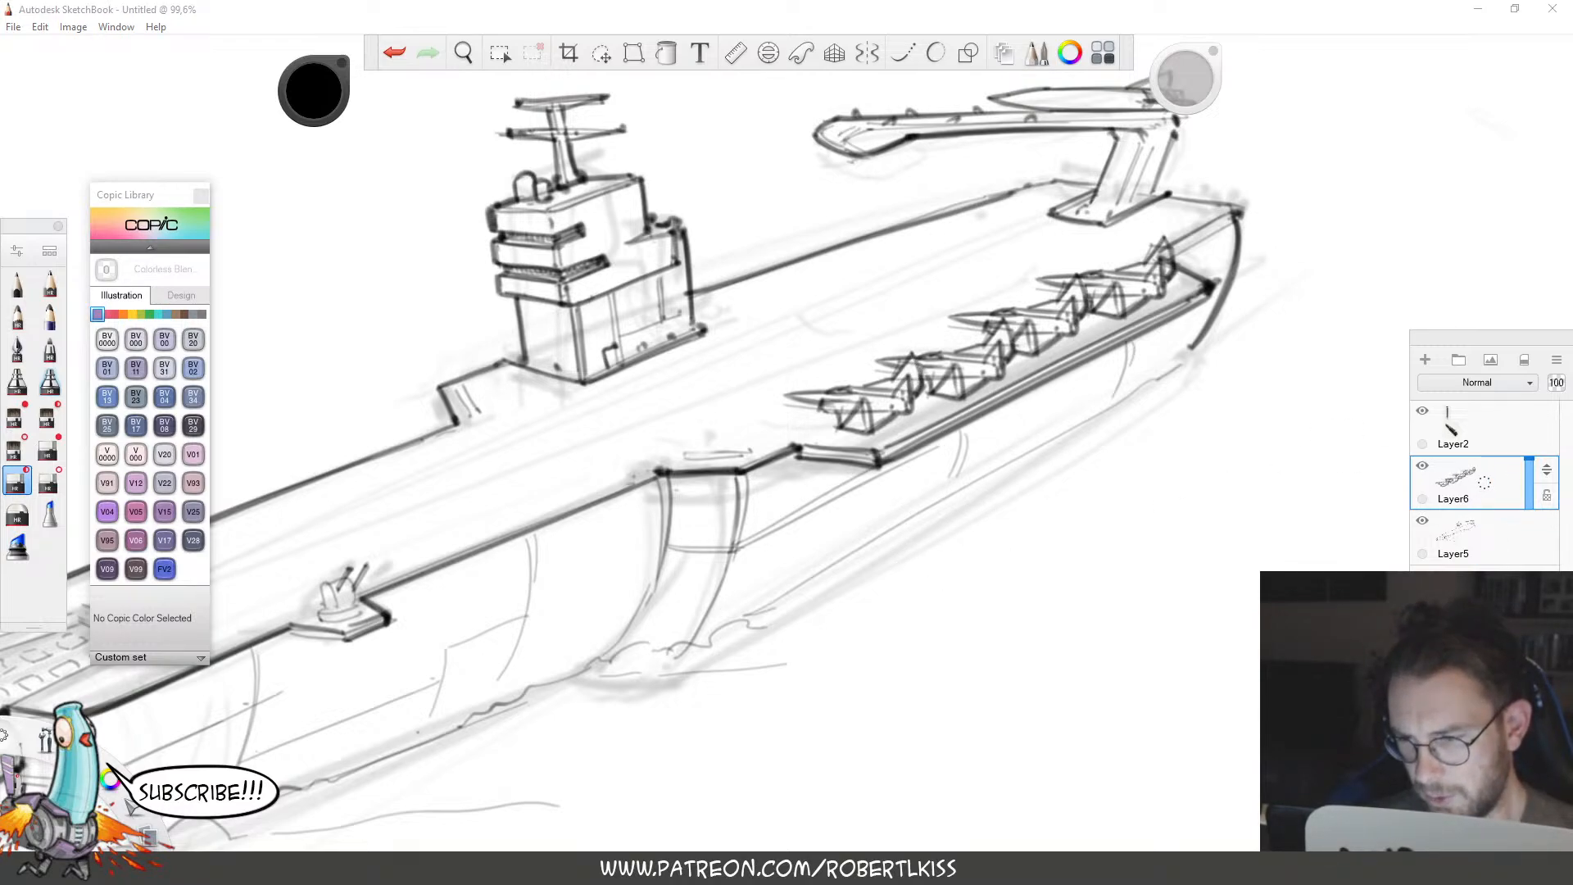
Shift the row of jets slightly toward the bow and merge it into Layer5.
left_click(1470, 542)
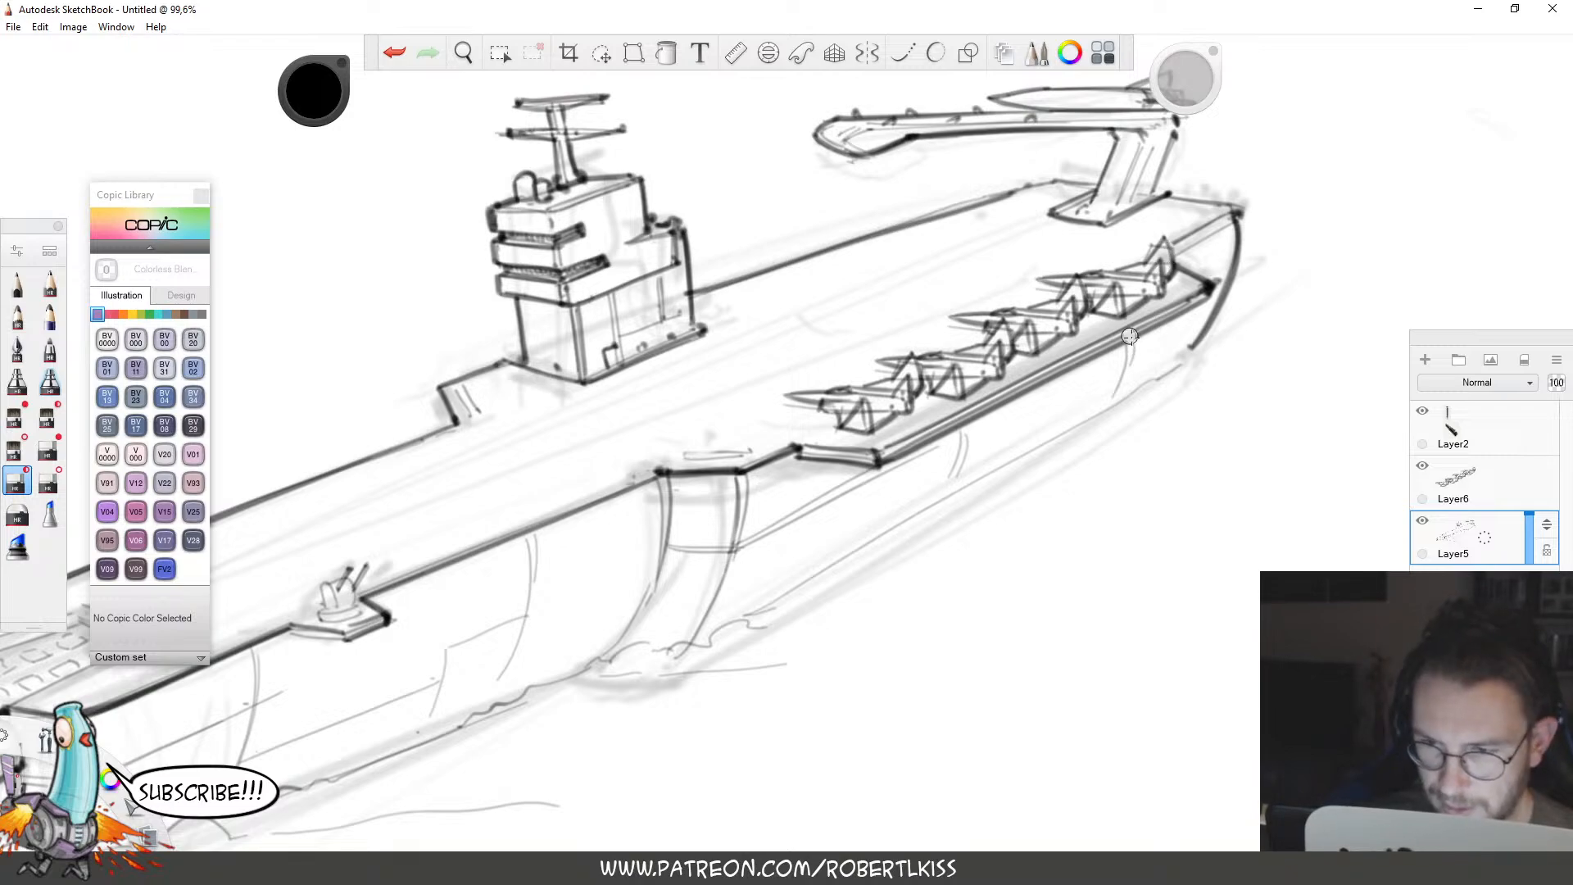
key("ctrl+z")
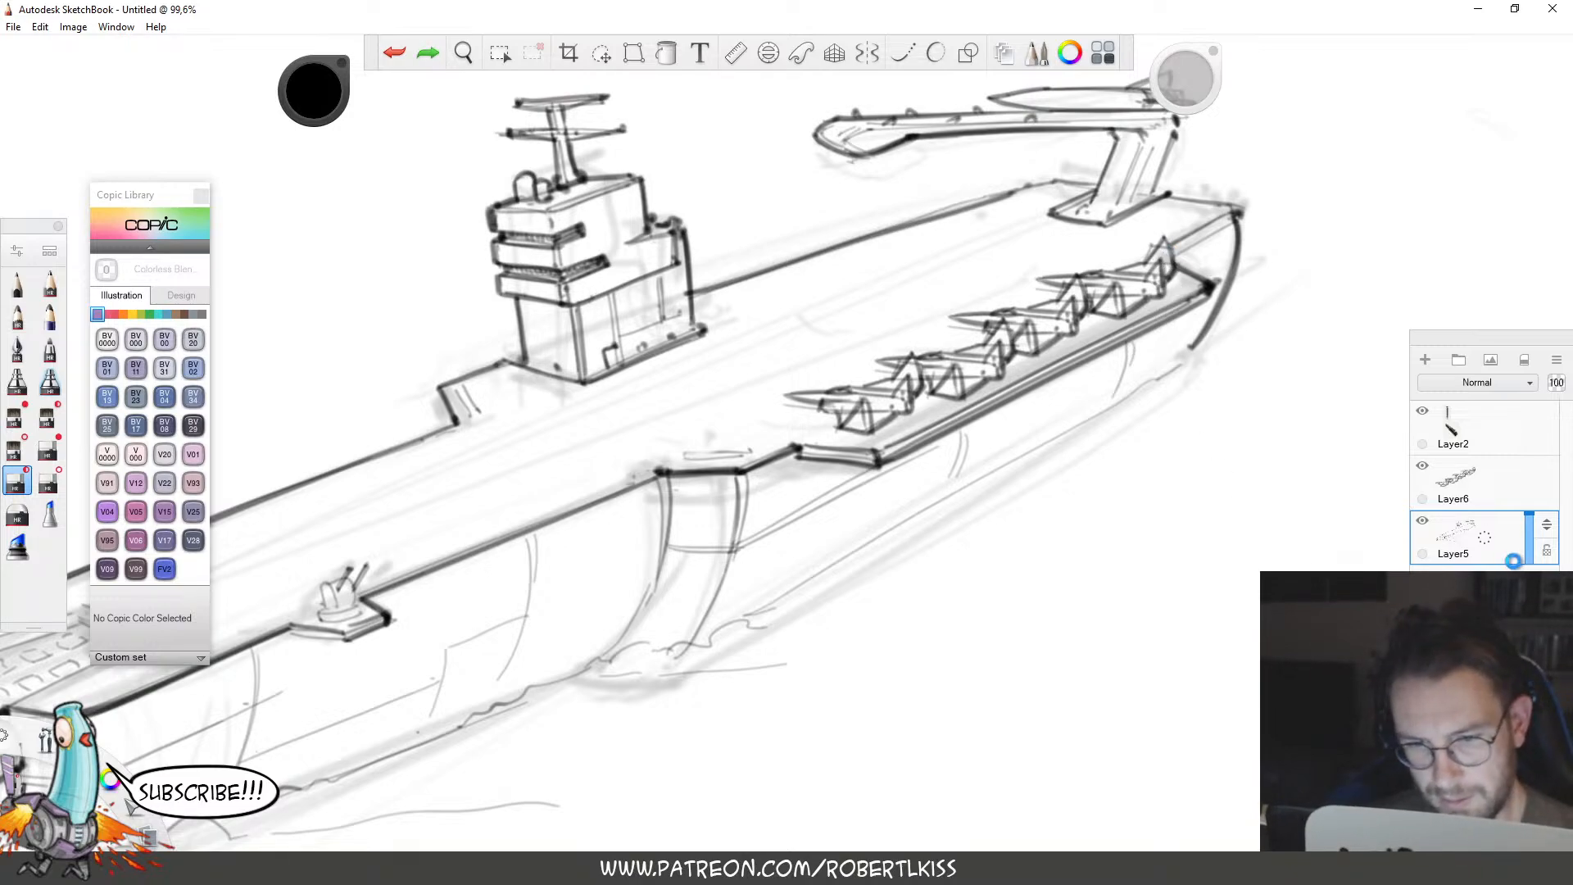
left_click(1470, 489)
left_click_drag(1209, 497, 1142, 563)
left_click(1474, 531)
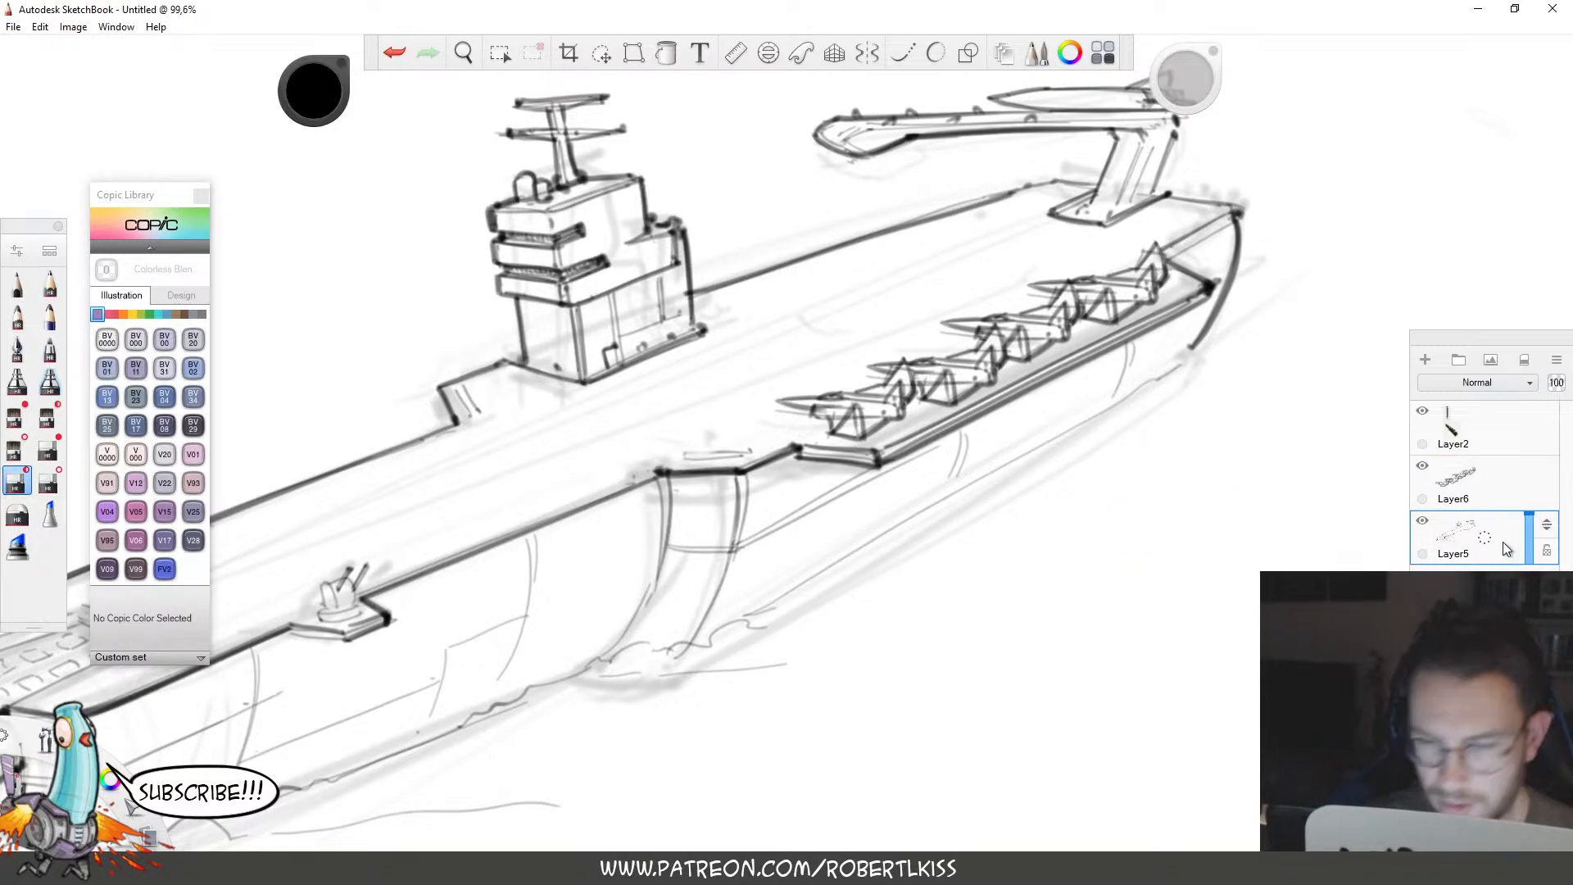
key("b")
left_click(1458, 480)
key("ctrl+e")
key("e")
key("space")
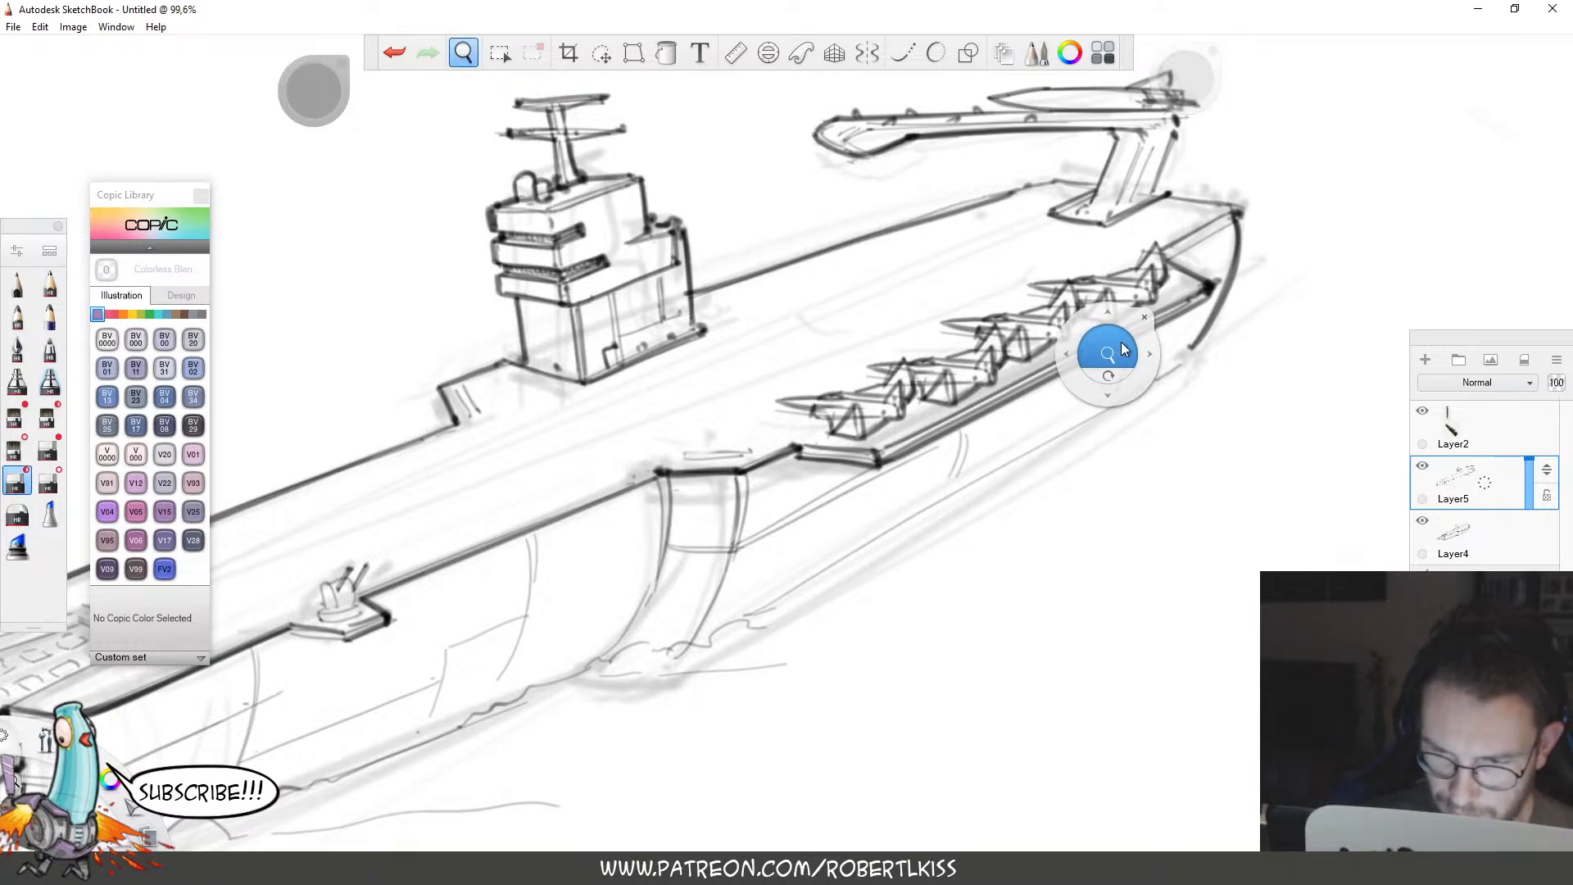
Add a short deck line ahead of the foremost parked jet and touch up the outlines of the front jets.
left_click_drag(1121, 348, 896, 432)
key("space")
mouse_move(1304, 422)
left_mouse_down()
mouse_move(1226, 175)
mouse_move(1035, 317)
mouse_move(1226, 254)
left_mouse_up()
key("b")
left_click_drag(817, 414, 860, 399)
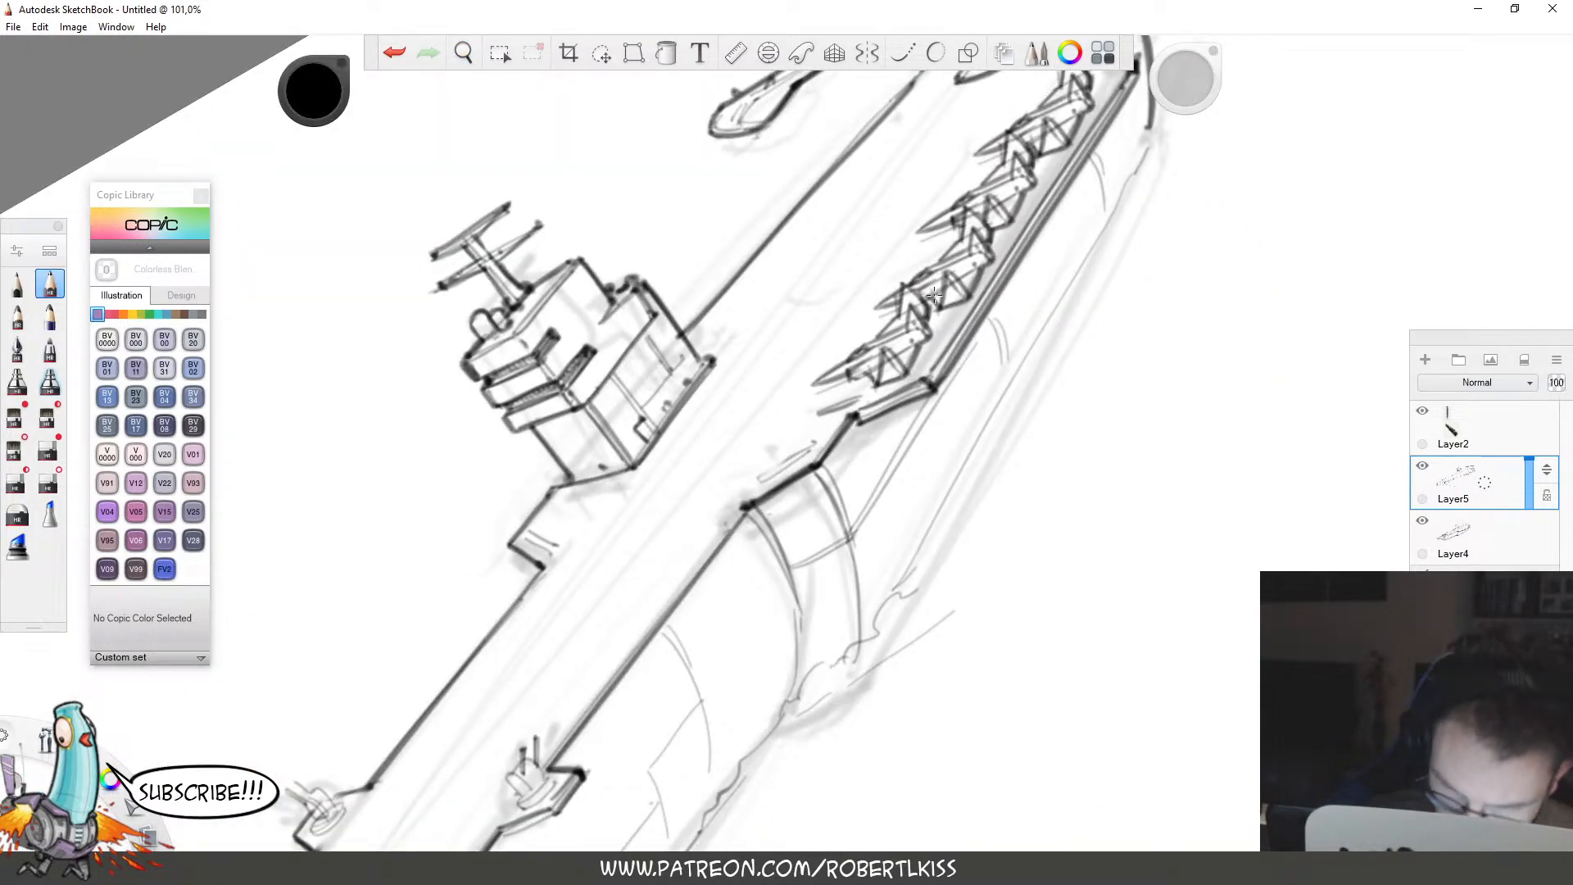
left_click_drag(864, 333, 896, 312)
key("space")
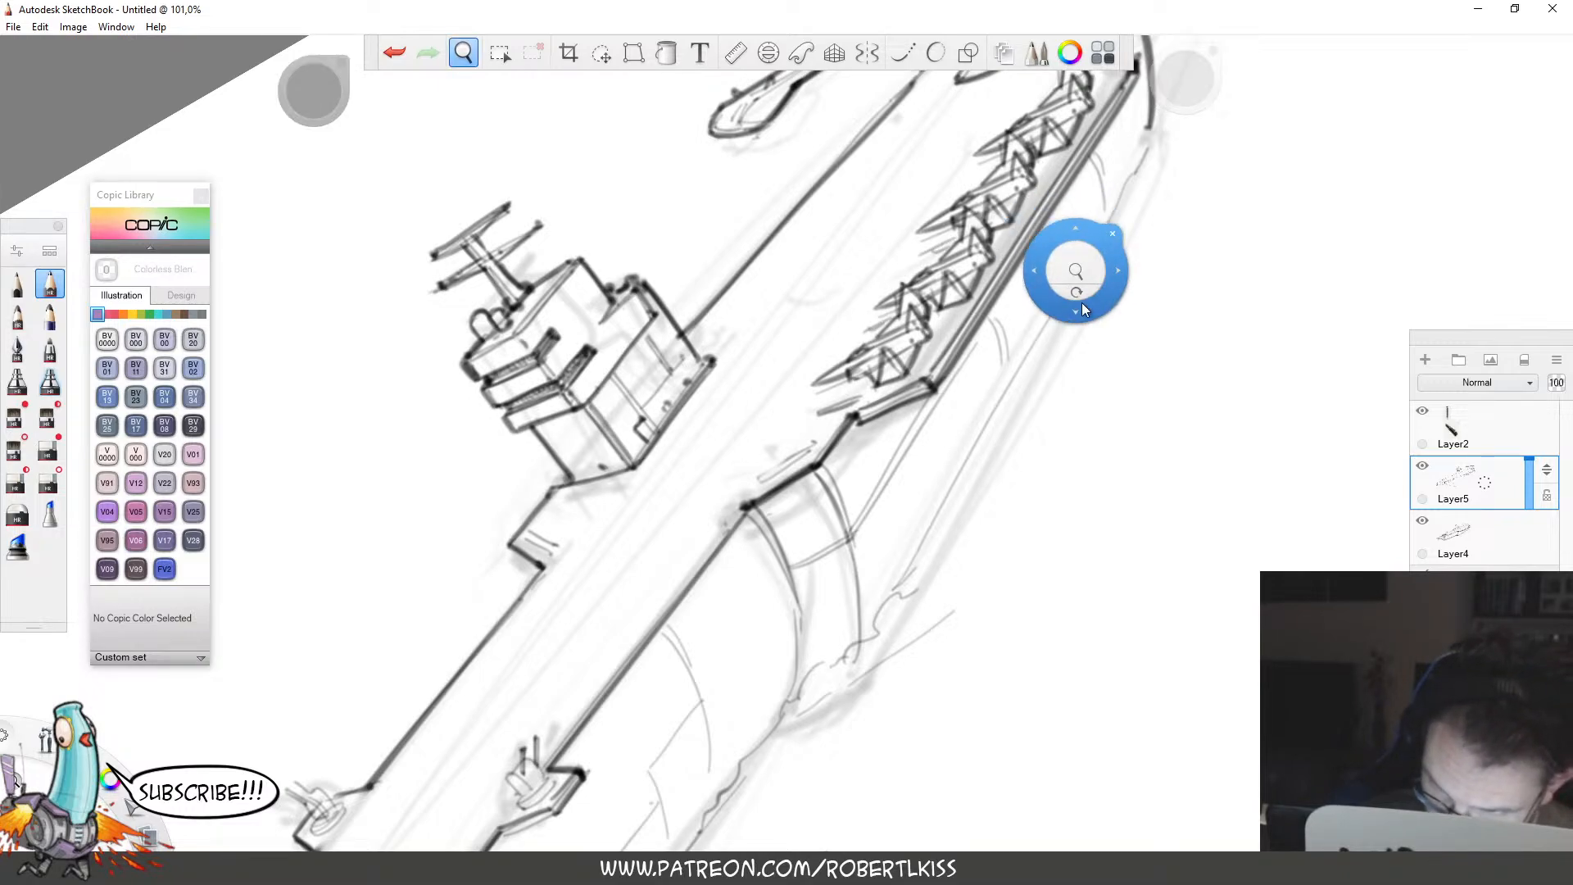
left_click_drag(1078, 292, 1074, 466)
left_click_drag(1137, 380, 1156, 532)
Add a new layer and sketch a helicopter's belly line and rounded nose over the deck edge behind the tower.
left_click_drag(1480, 476, 1442, 434)
key("space")
left_click_drag(954, 340, 863, 358)
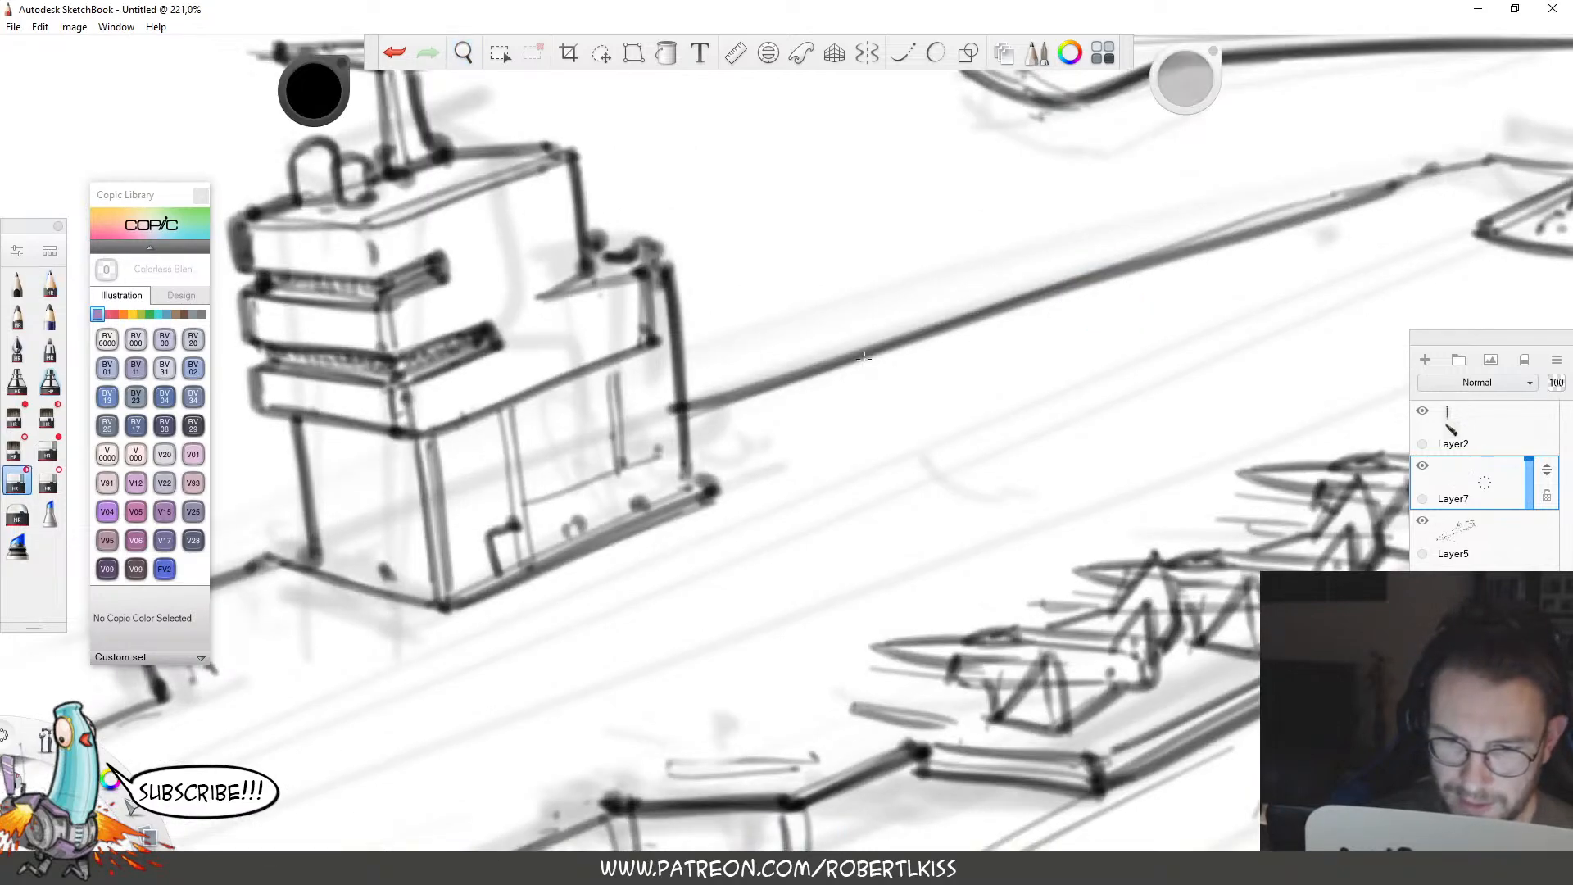
key("s")
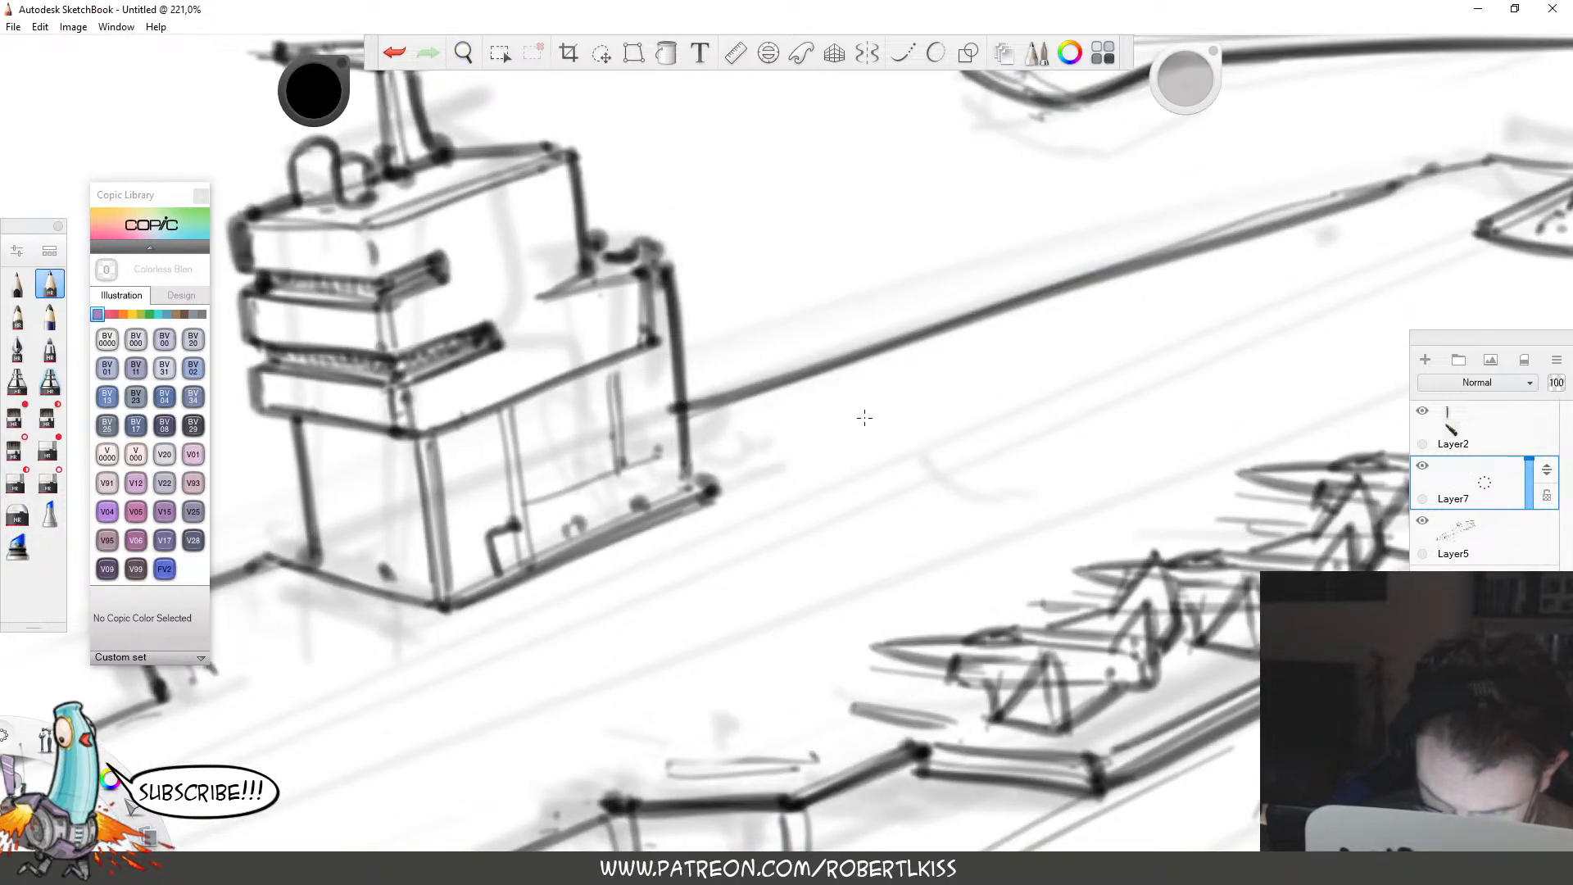
left_click_drag(857, 421, 1085, 341)
left_click_drag(779, 363, 888, 403)
key("ctrl+z")
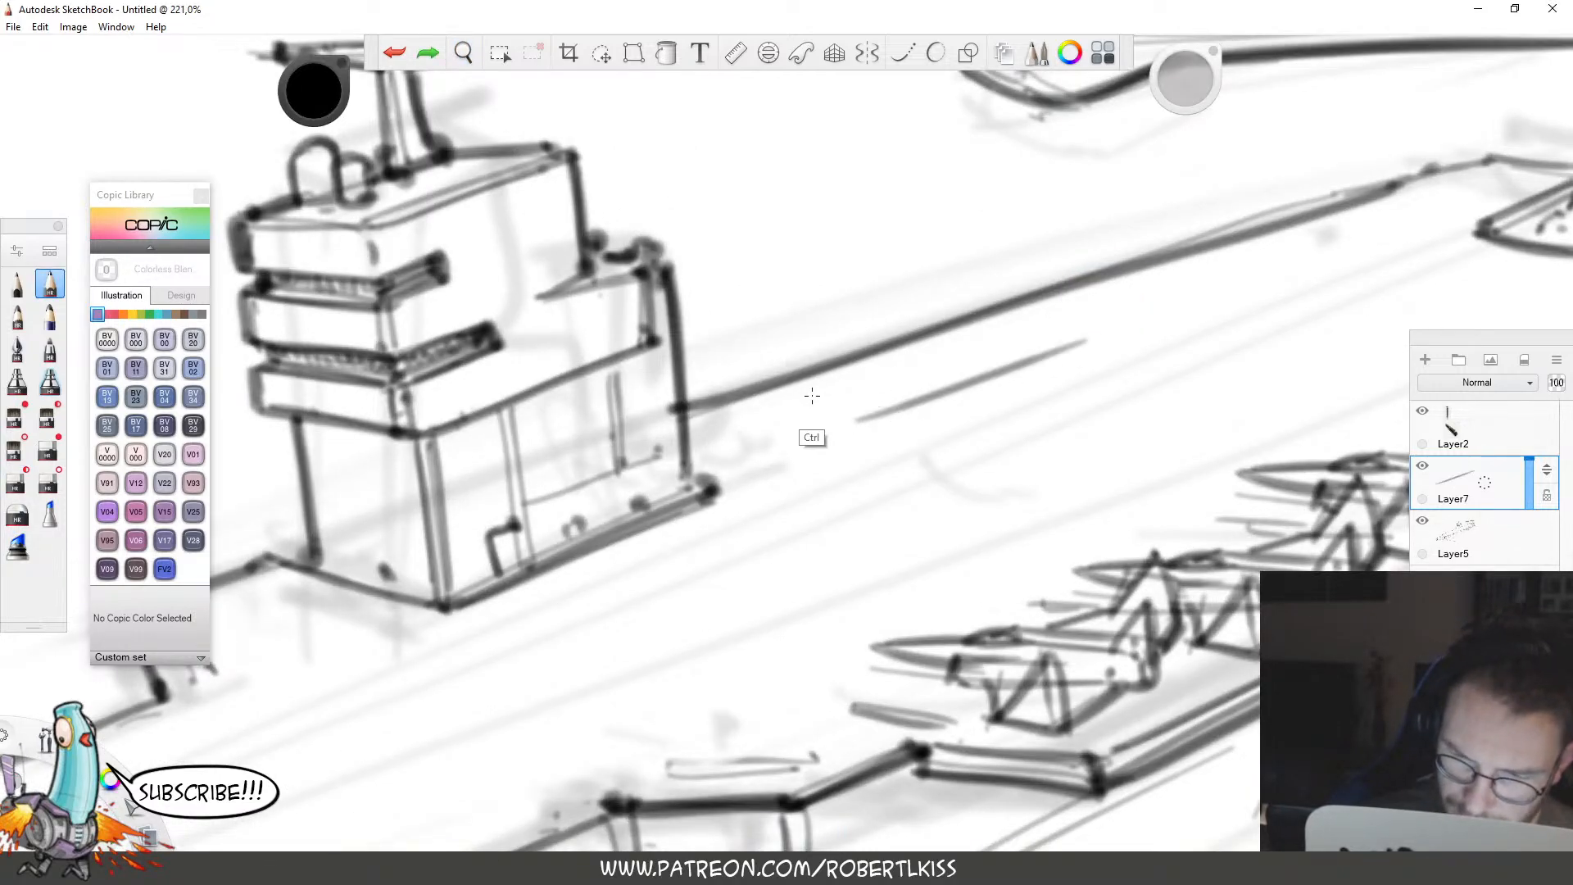
left_click_drag(778, 377, 853, 411)
key("ctrl+z")
key("ctrl+z")
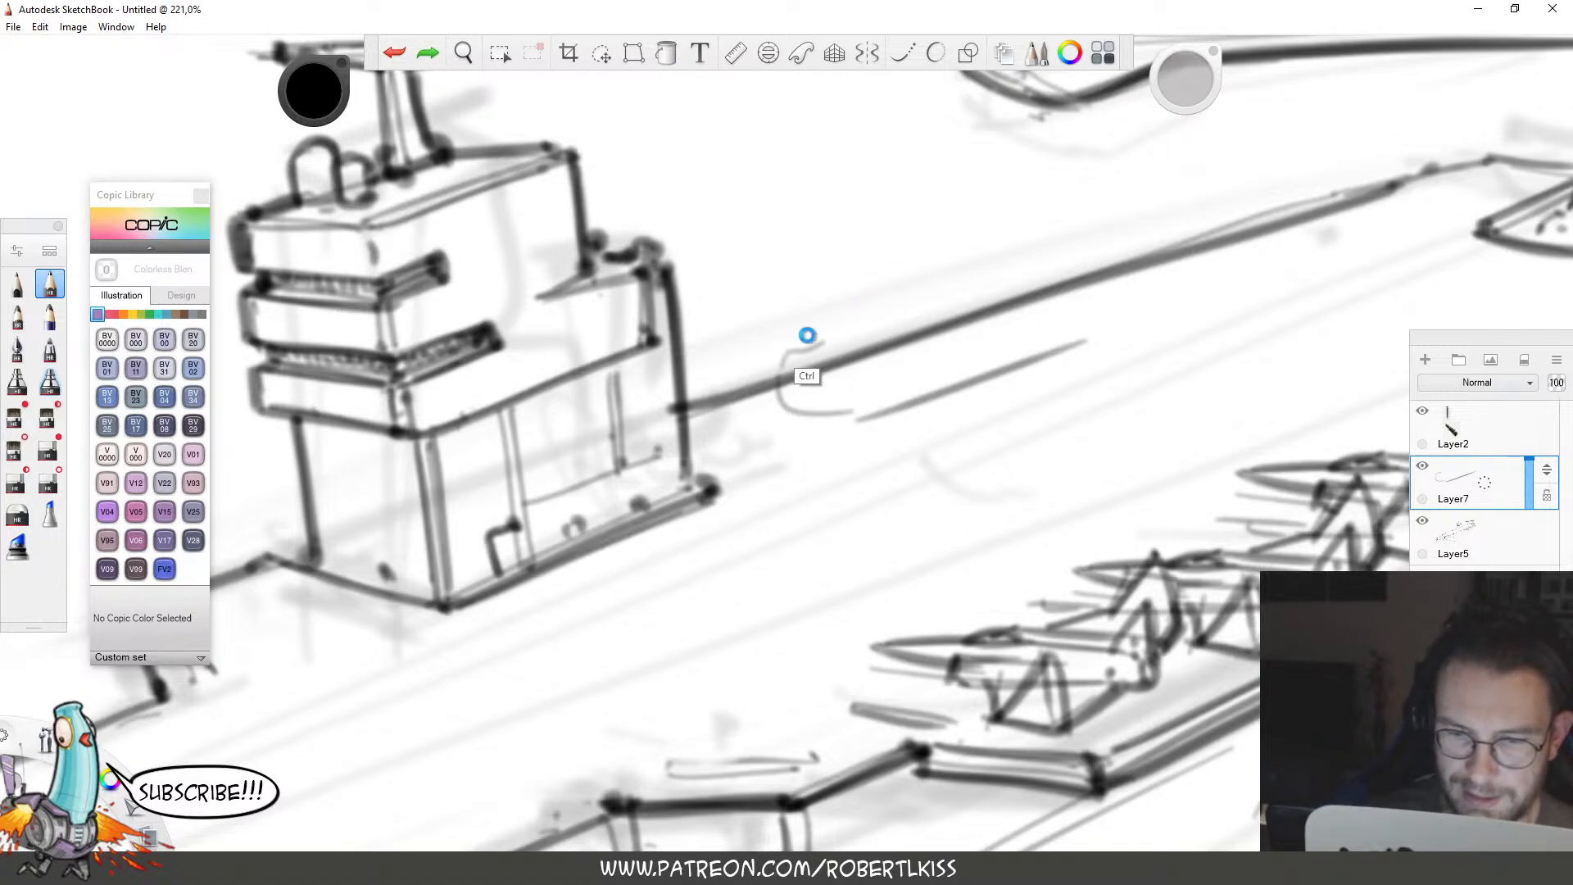
Outline the helicopter's sloping windshield, back and upswept rear fuselage, adding small rotor mounts and tail fins.
mouse_move(833, 302)
left_mouse_down()
mouse_move(801, 348)
mouse_move(815, 343)
mouse_move(841, 424)
left_mouse_up()
key("ctrl+z")
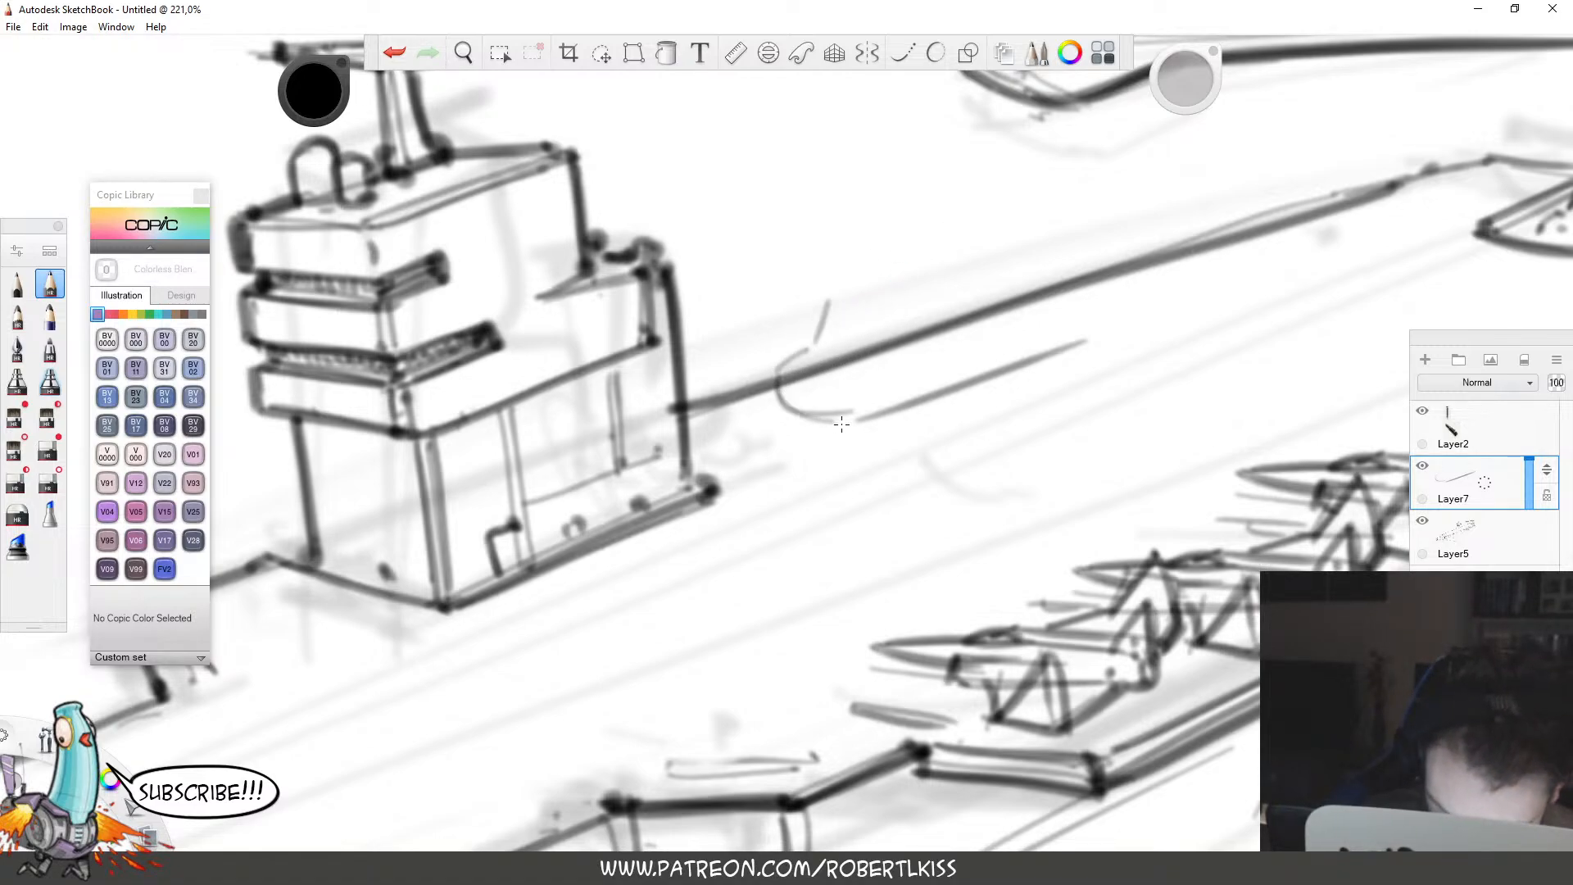
left_click_drag(834, 291, 1077, 228)
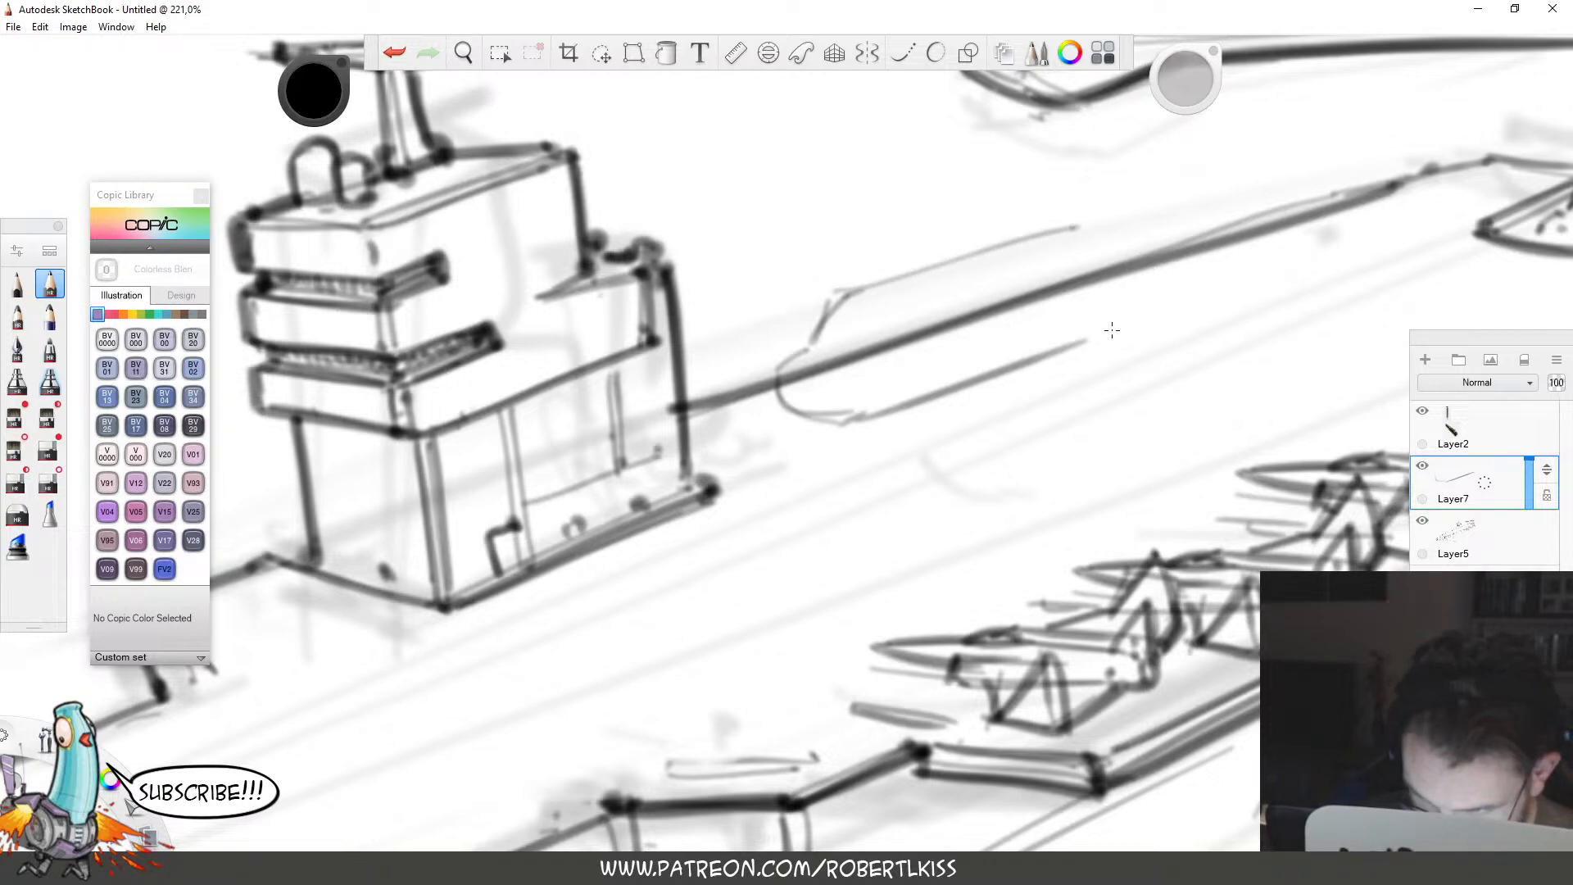
left_click_drag(1174, 222, 1137, 286)
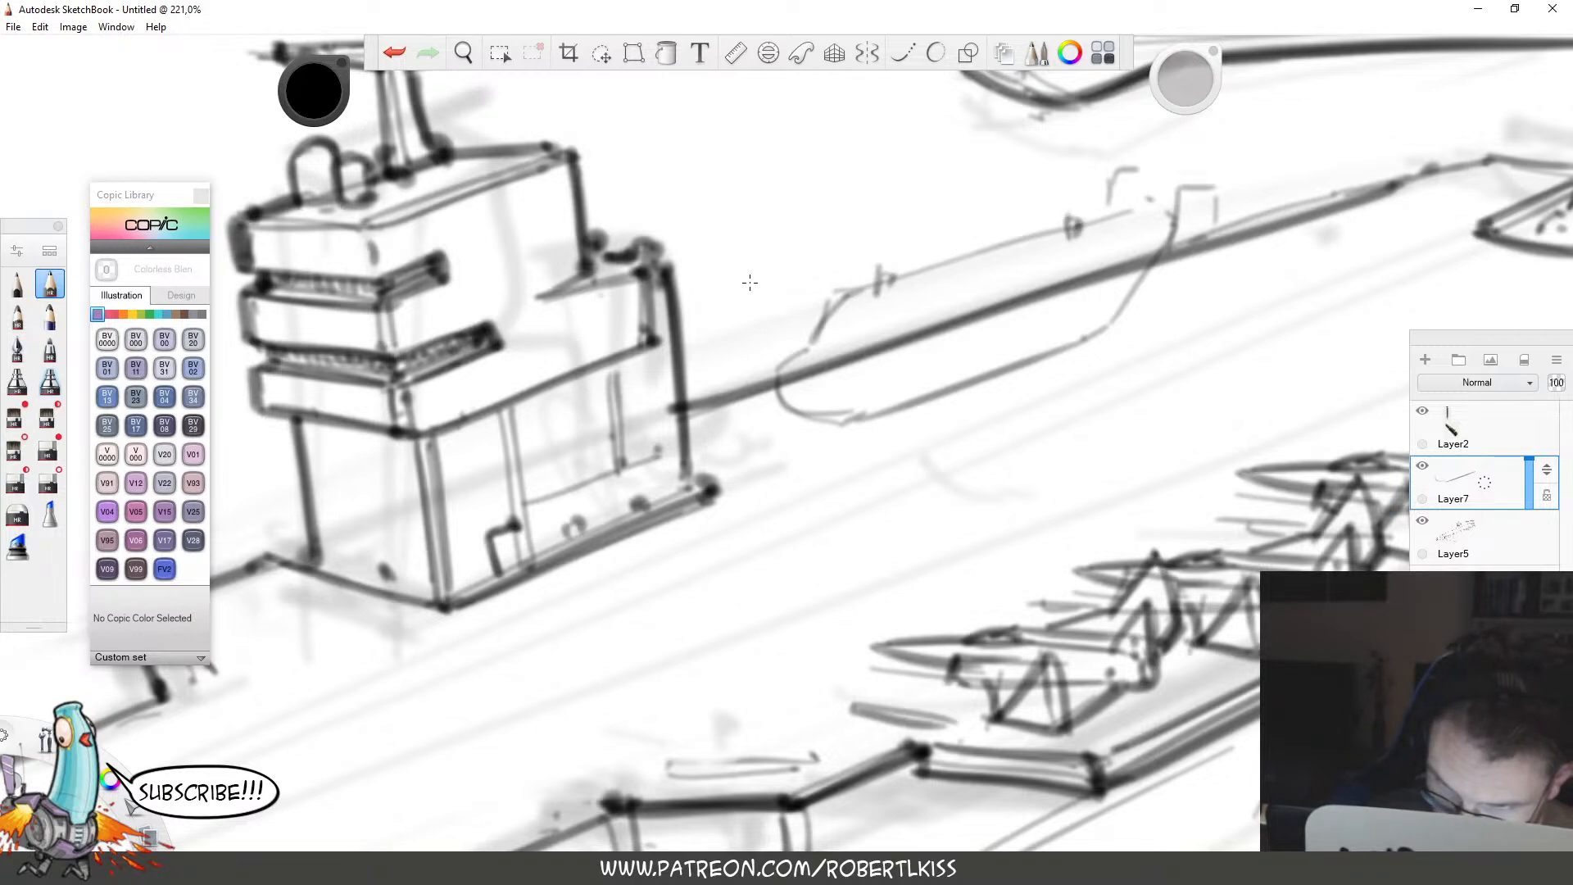
left_click_drag(750, 283, 902, 270)
left_click_drag(767, 243, 975, 239)
left_click_drag(998, 185, 1054, 175)
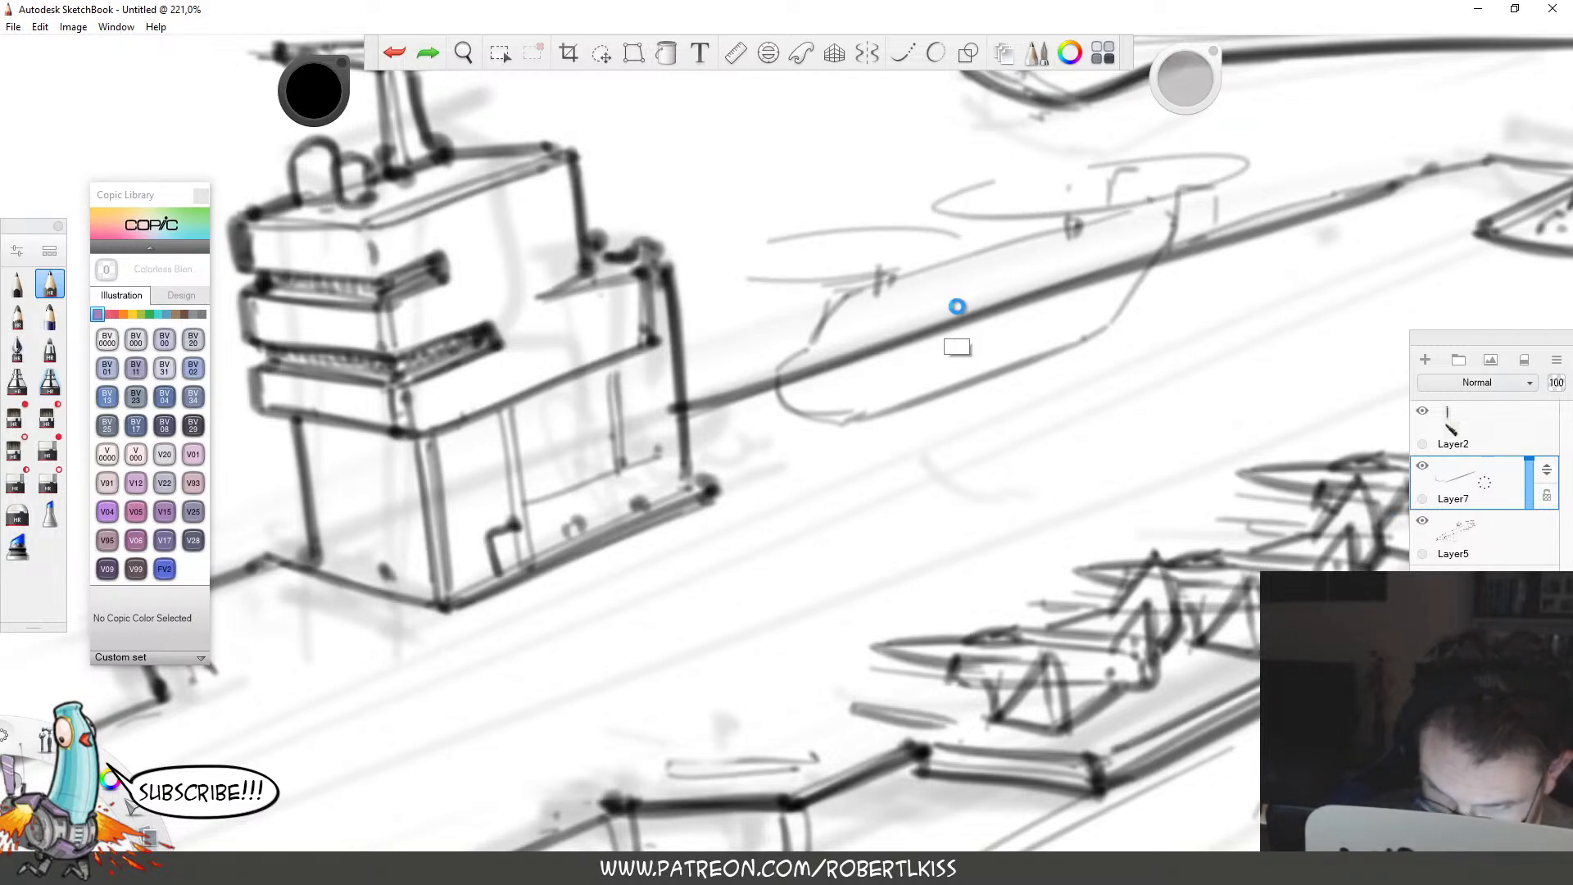
key("ctrl+z")
key("ctrl+z")
key("ctrl+z")
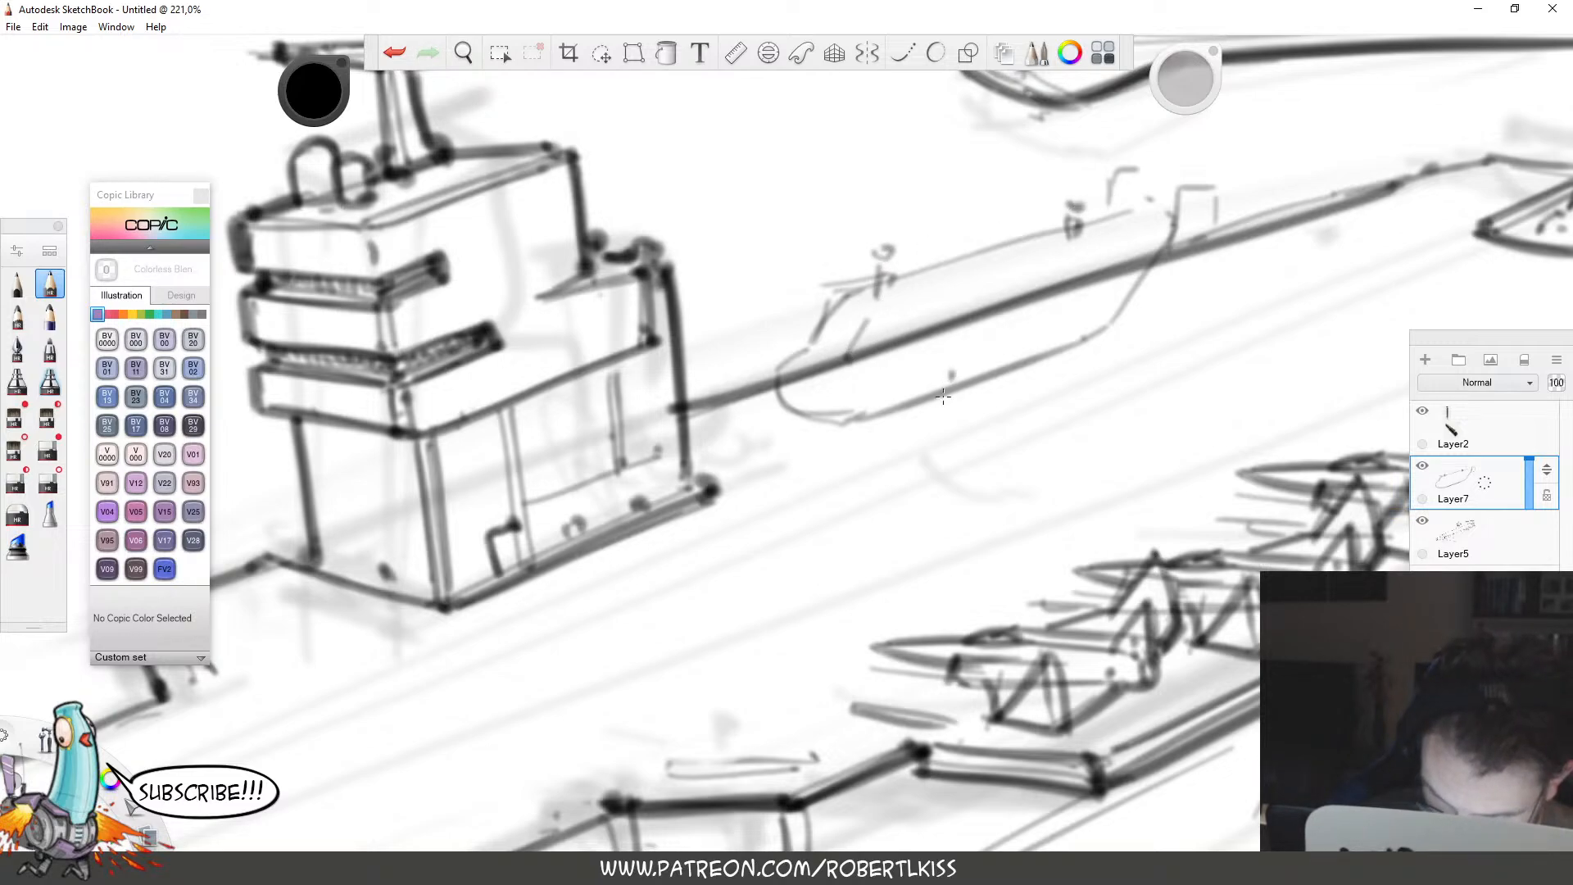
Sketch the helicopter's side and belly details, reinforce its nose, and add long crossing rotor blades above the fuselage.
left_click_drag(1061, 256, 1120, 243)
left_click_drag(1136, 238, 1127, 275)
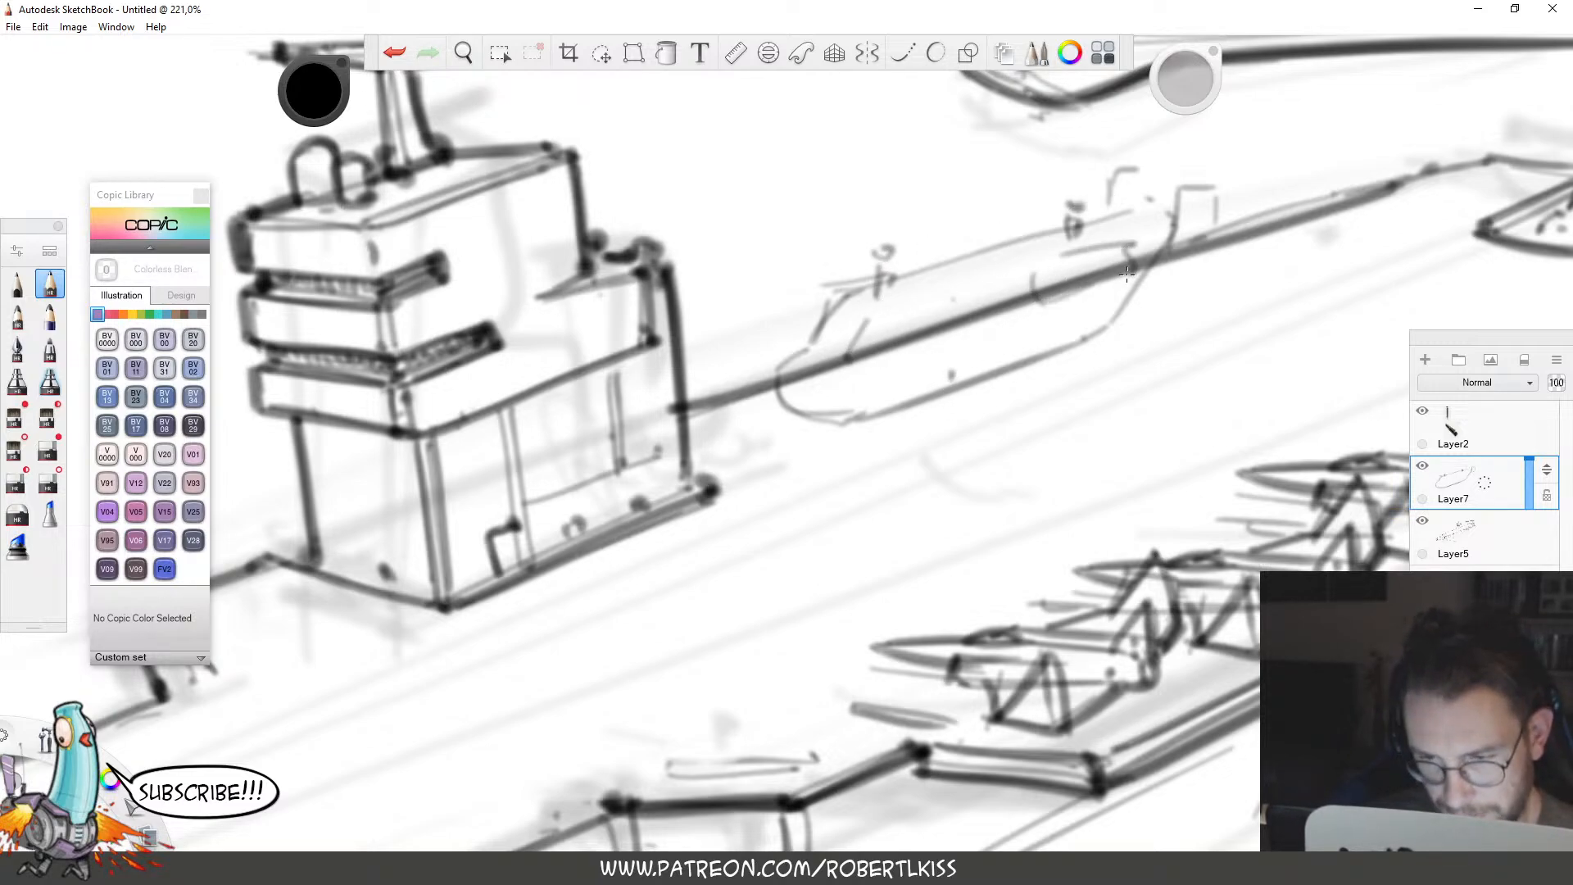
mouse_move(896, 400)
left_mouse_down()
mouse_move(938, 397)
mouse_move(909, 378)
left_mouse_up()
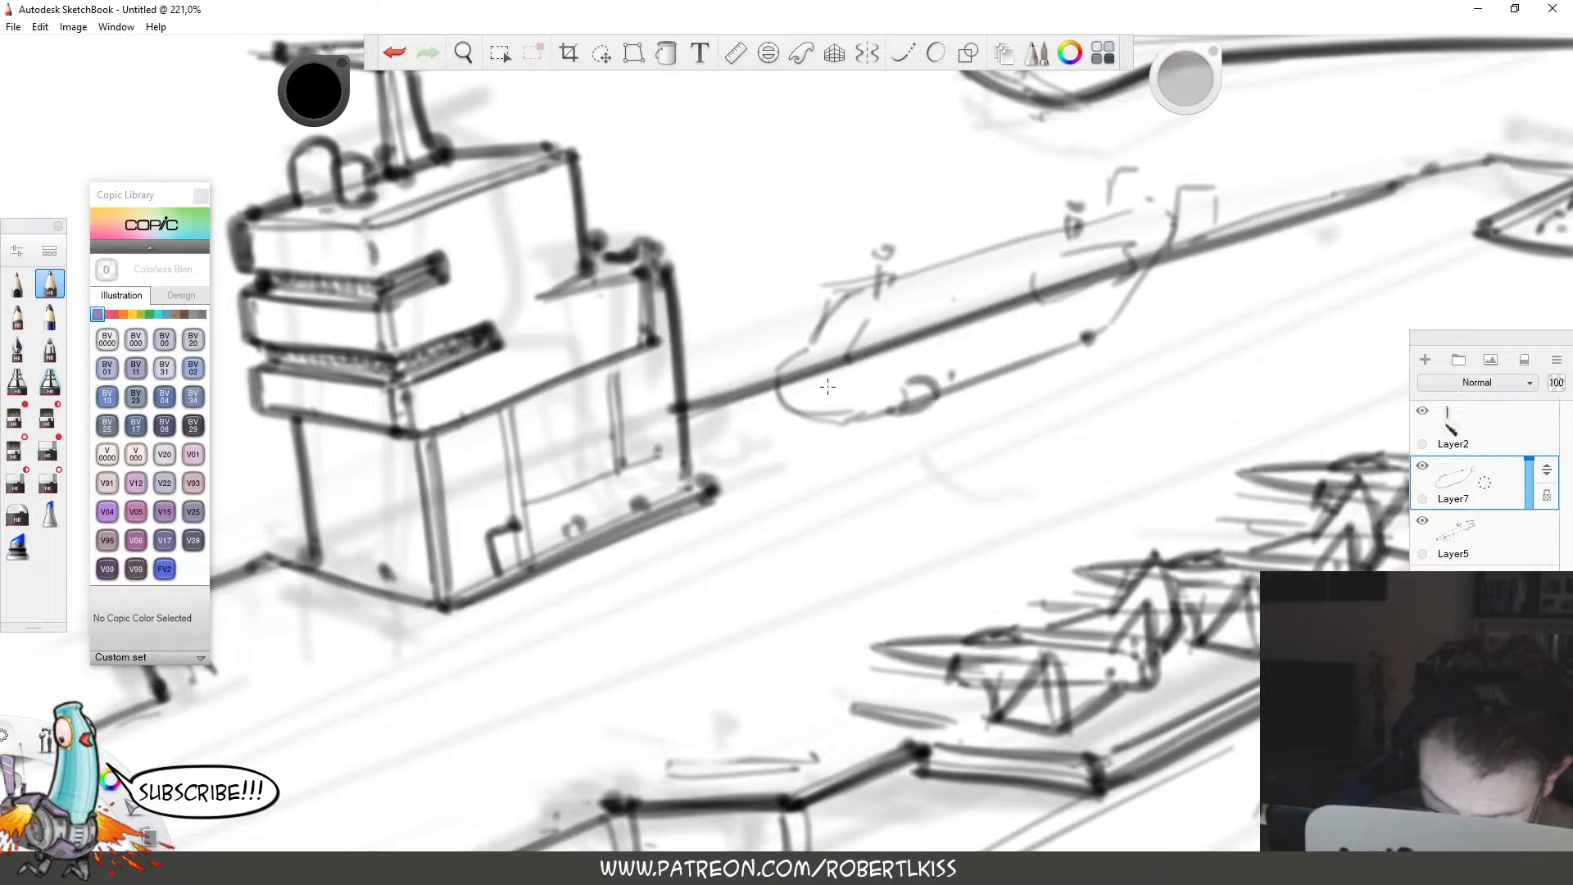
mouse_move(807, 354)
left_mouse_down()
mouse_move(777, 395)
mouse_move(880, 416)
left_mouse_up()
mouse_move(816, 328)
left_mouse_down()
mouse_move(868, 283)
mouse_move(1147, 203)
left_mouse_up()
mouse_move(889, 246)
left_mouse_down()
mouse_move(639, 332)
mouse_move(885, 256)
mouse_move(1075, 318)
left_mouse_up()
left_click_drag(895, 247, 1069, 293)
Scale the helicopter down slightly, keeping it over the deck edge beside the tower.
key("space")
mouse_move(1057, 459)
left_mouse_down()
mouse_move(926, 518)
mouse_move(811, 442)
left_mouse_up()
key("v")
left_click_drag(1023, 336, 1001, 344)
left_click_drag(1006, 420, 995, 461)
key("space")
left_click_drag(1060, 301, 1083, 484)
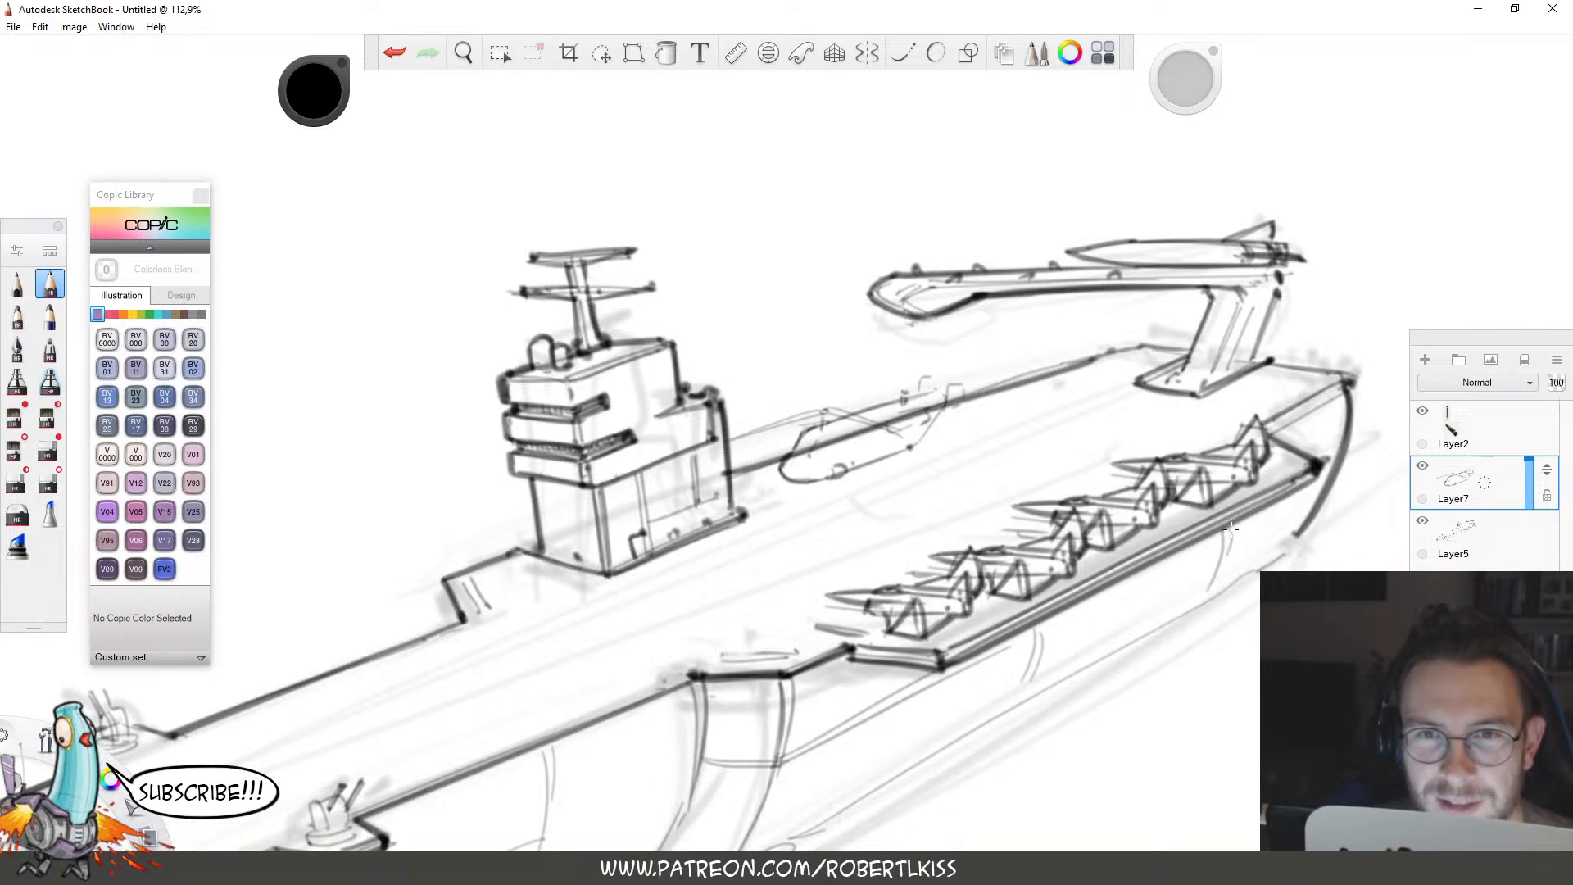
Darken the housings of the two deck gun turrets near the bow with extra strokes on Layer7.
key("space")
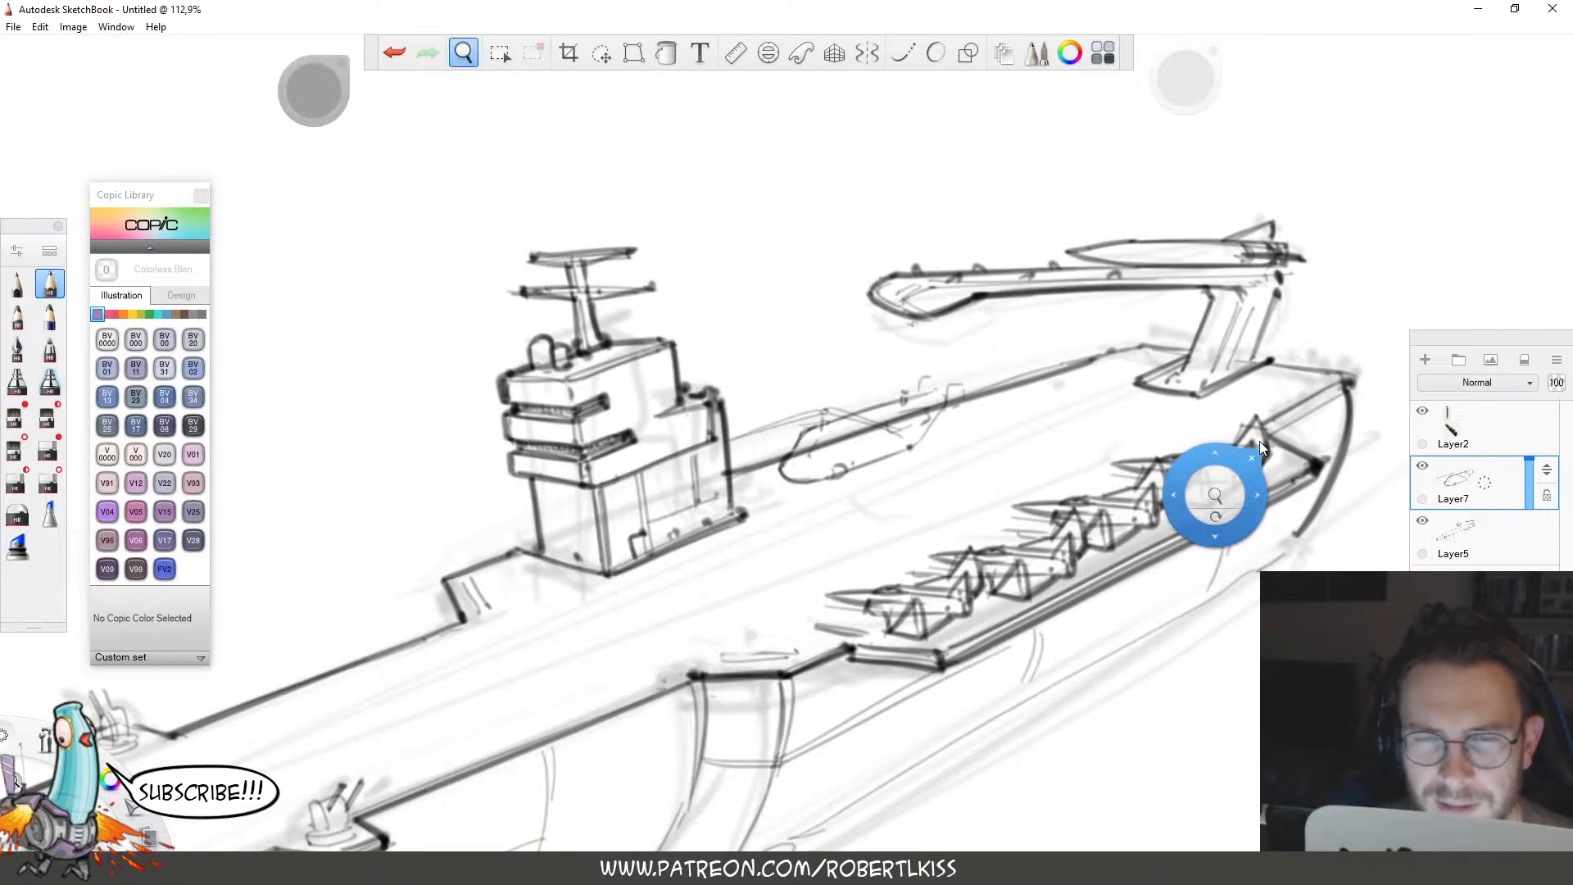
left_click_drag(819, 510, 1383, 170)
left_click_drag(869, 467, 990, 450)
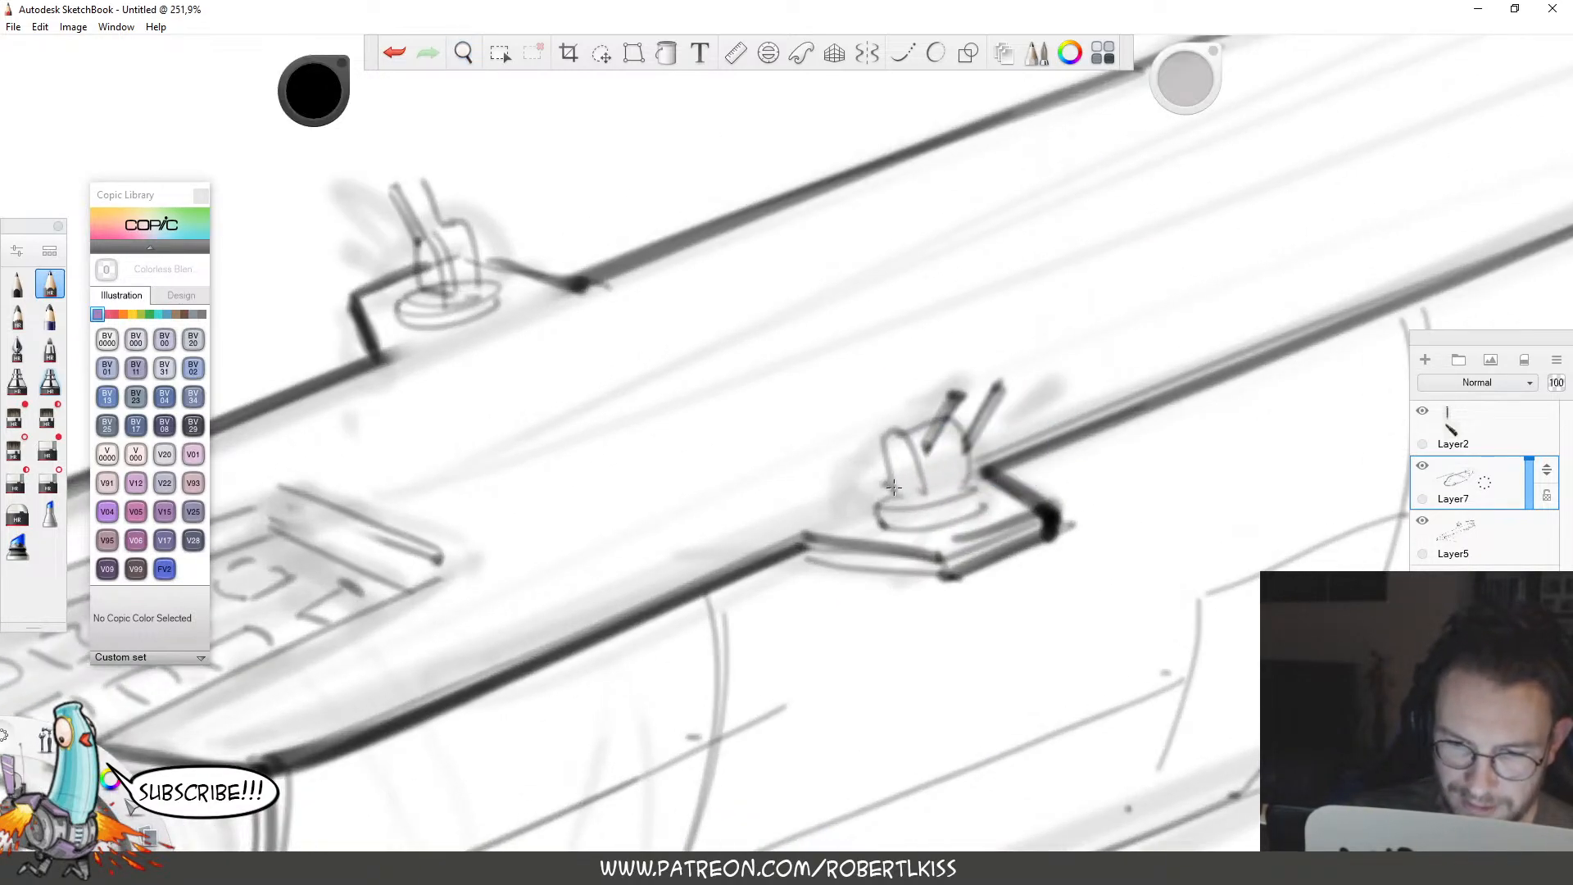
mouse_move(893, 487)
left_mouse_down()
mouse_move(906, 443)
mouse_move(912, 490)
mouse_move(961, 492)
left_mouse_up()
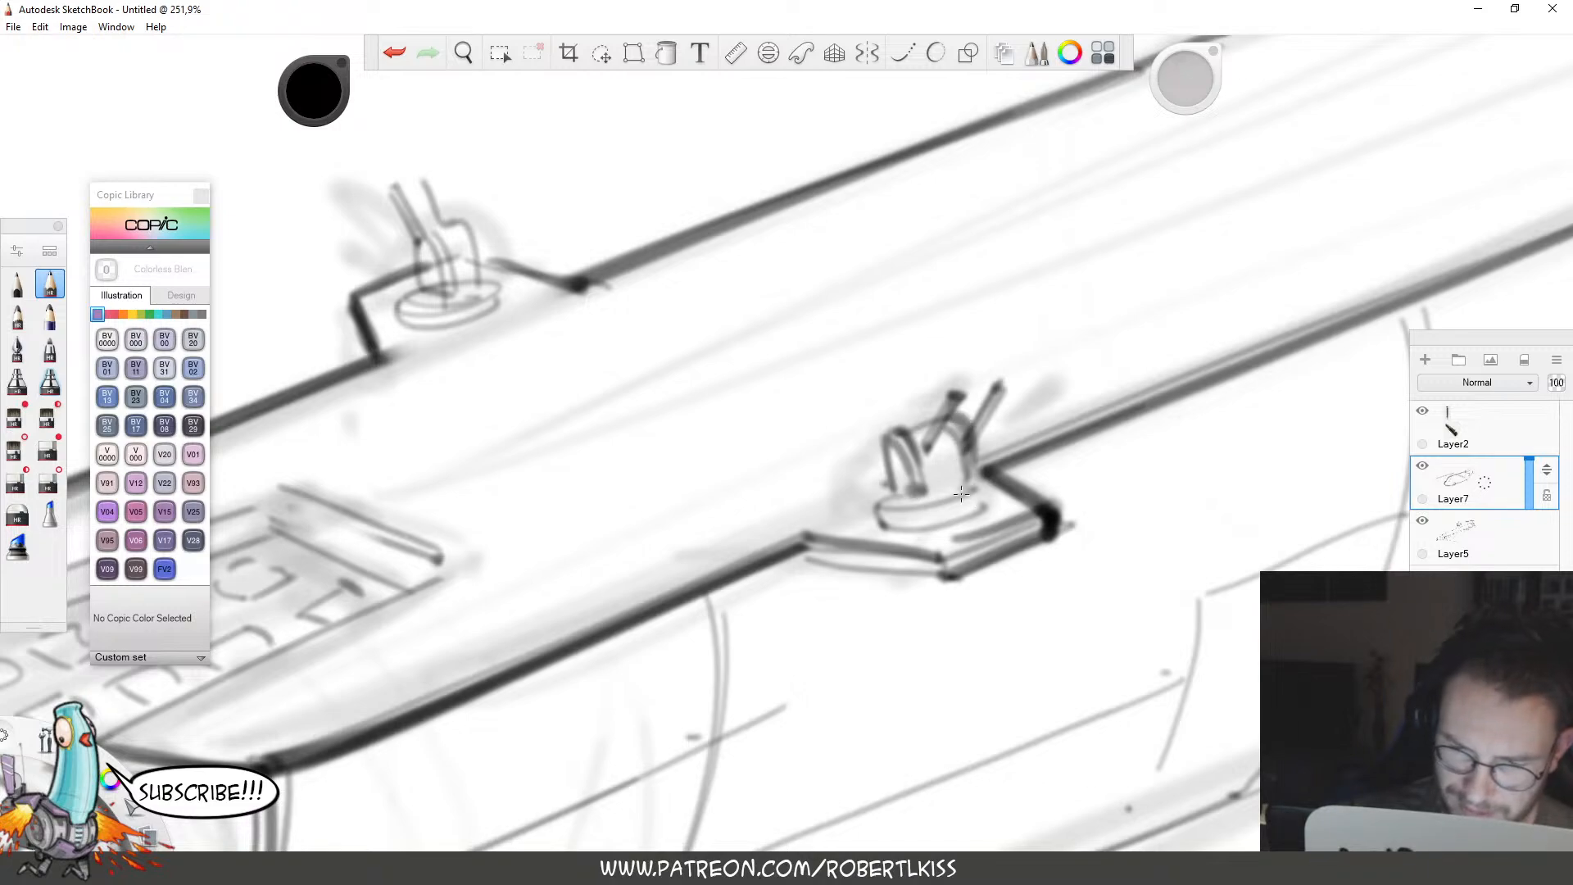
mouse_move(420, 261)
left_mouse_down()
mouse_move(466, 223)
mouse_move(496, 287)
mouse_move(419, 329)
mouse_move(509, 287)
left_mouse_up()
Strengthen the helicopter's front and rear rotor blades, rotor masts and boxy tail fins.
key("space")
left_click_drag(995, 507, 959, 390)
mouse_move(861, 367)
left_mouse_down()
mouse_move(847, 375)
mouse_move(954, 373)
mouse_move(856, 411)
mouse_move(949, 367)
mouse_move(739, 503)
left_mouse_up()
key("space")
key("space")
left_click_drag(934, 267, 876, 227)
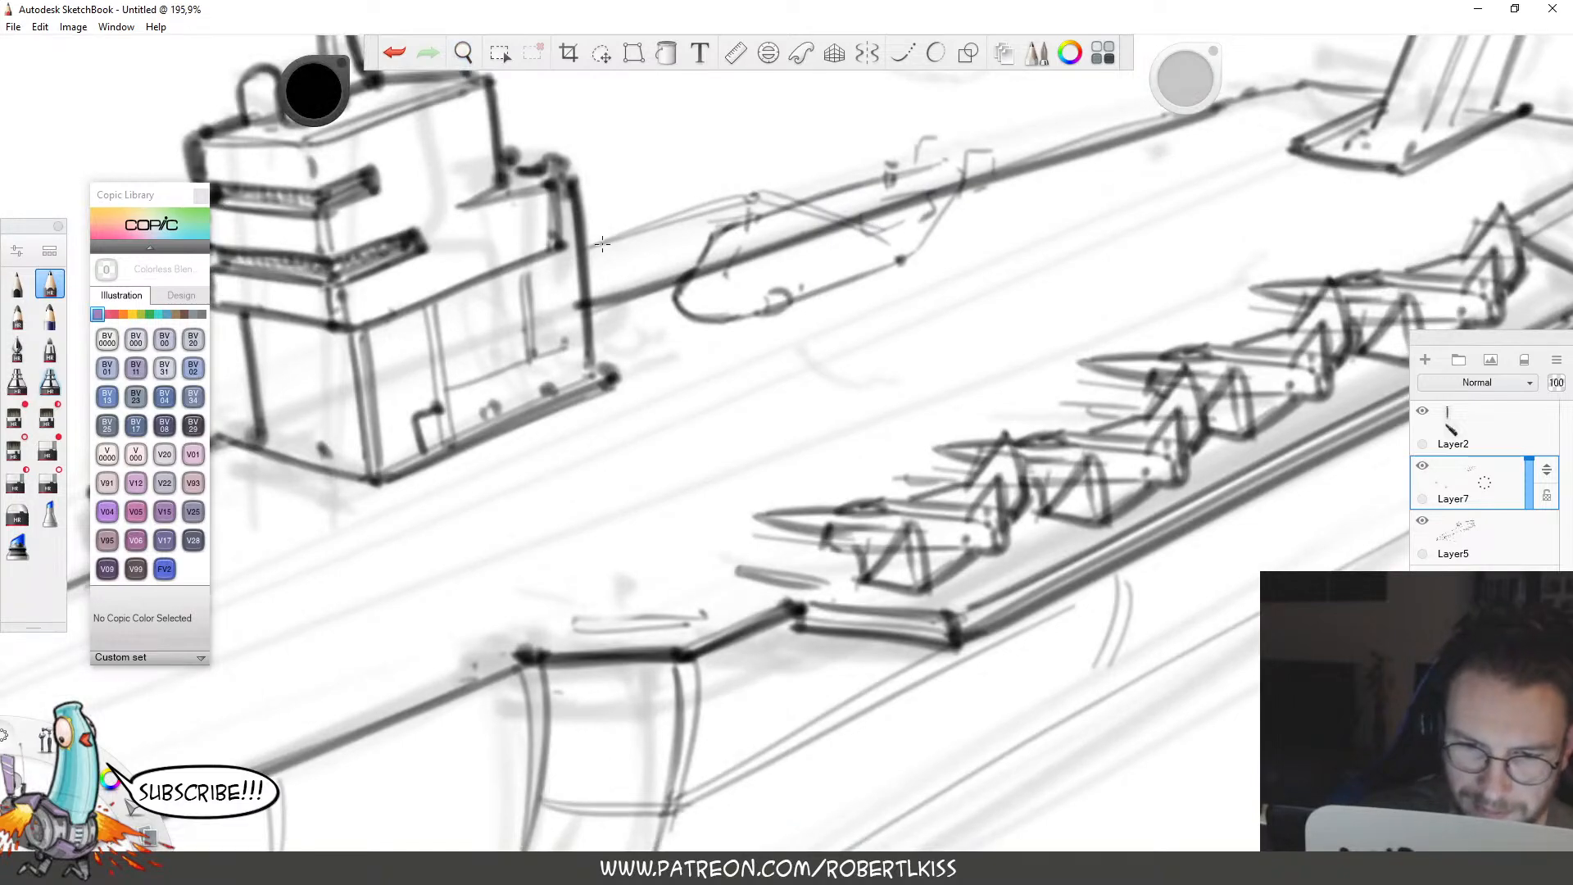
mouse_move(574, 255)
left_mouse_down()
mouse_move(811, 178)
mouse_move(696, 197)
mouse_move(876, 148)
mouse_move(888, 193)
mouse_move(995, 115)
mouse_move(908, 171)
mouse_move(988, 190)
mouse_move(901, 260)
left_mouse_up()
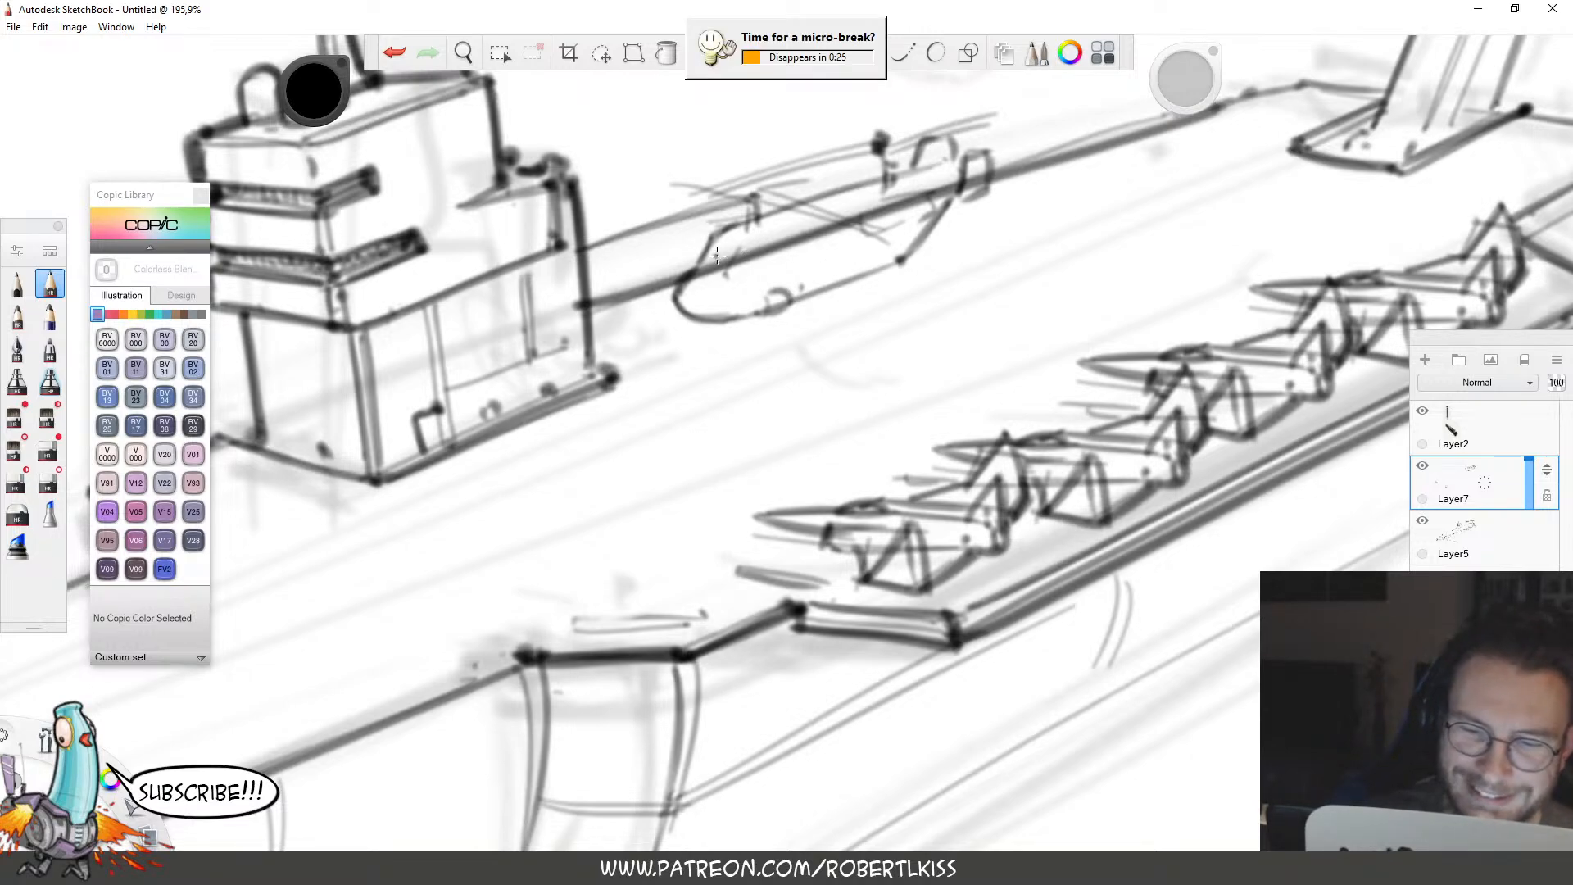
Draw the helicopter's cockpit window, round portholes and side door along the fuselage.
left_click_drag(709, 272, 759, 270)
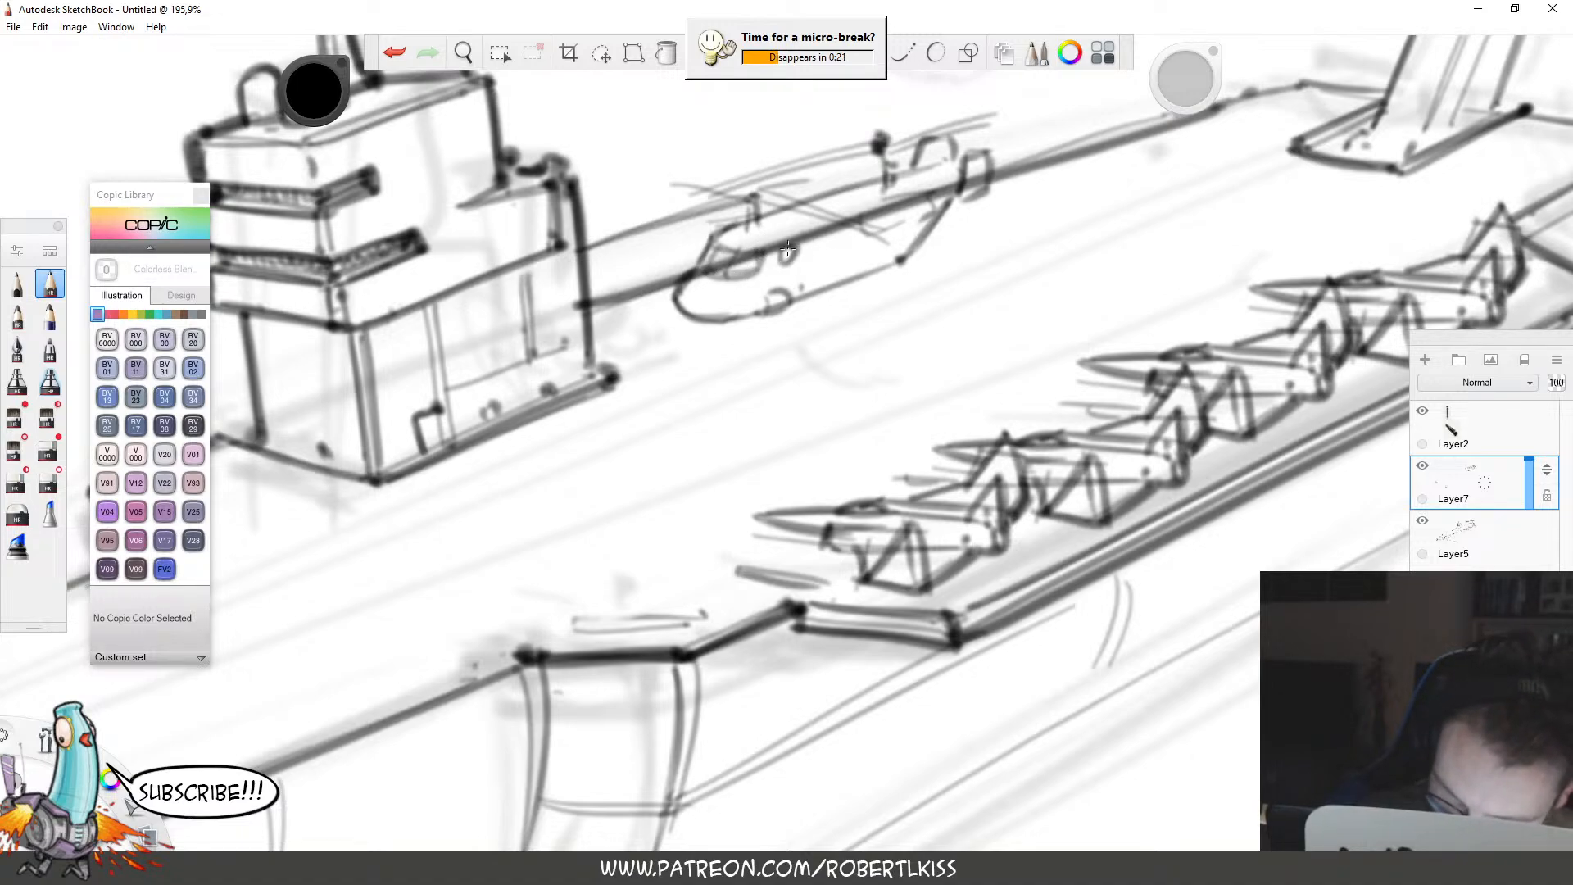
mouse_move(827, 233)
left_mouse_down()
mouse_move(816, 281)
mouse_move(852, 236)
left_mouse_up()
left_click_drag(864, 227, 877, 211)
mouse_move(878, 212)
left_mouse_down()
mouse_move(926, 198)
mouse_move(926, 215)
left_mouse_up()
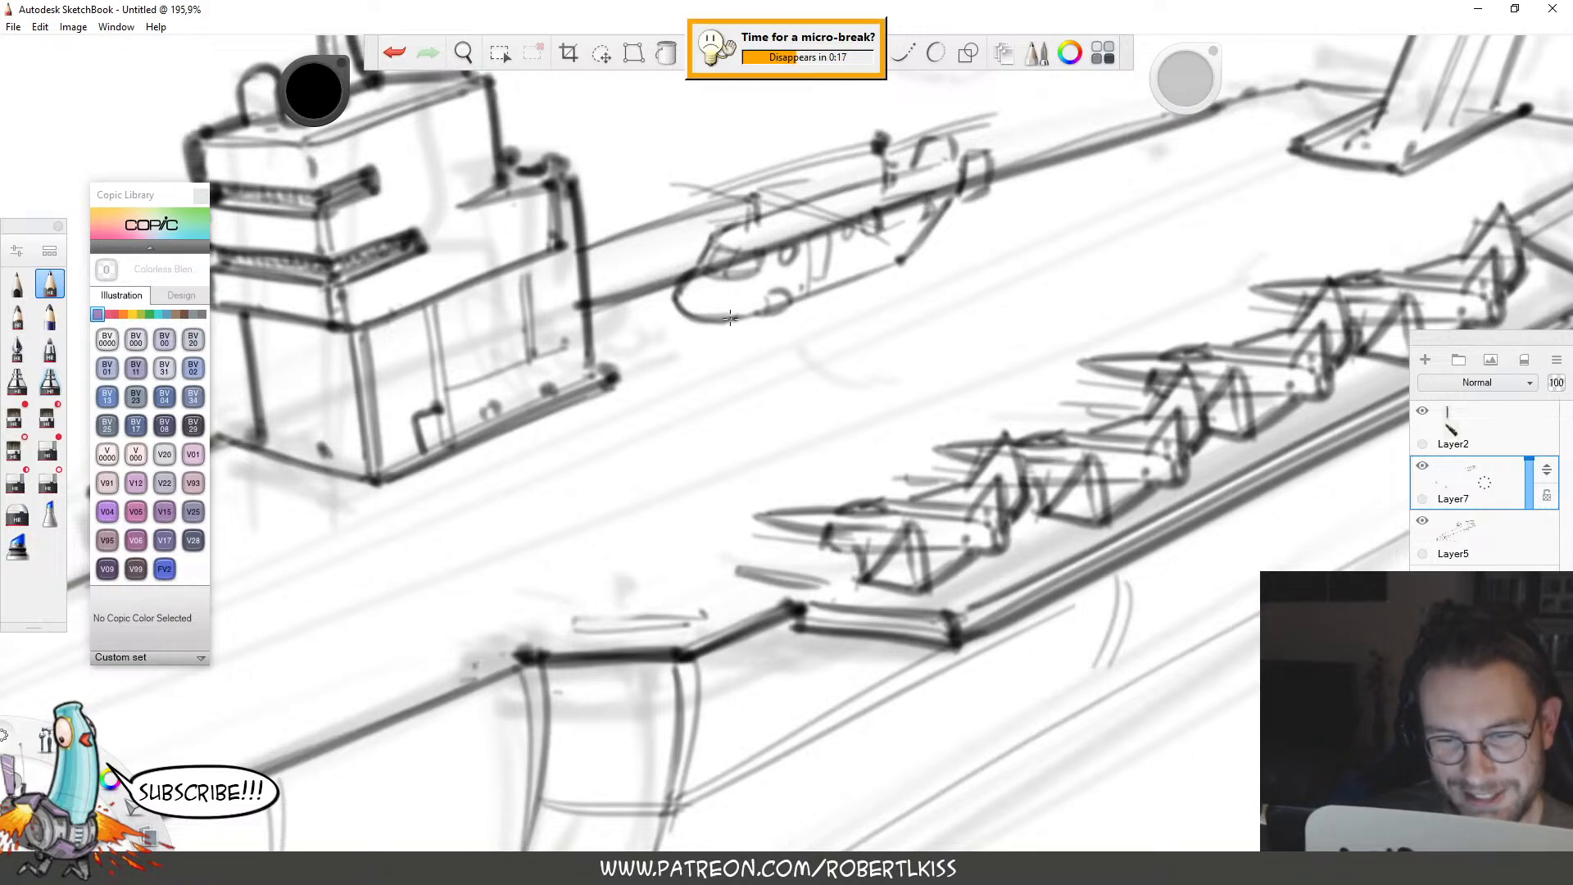
Shrink the helicopter further and reposition it above the deck just behind the tower.
key("space")
key("v")
key("v")
key("v")
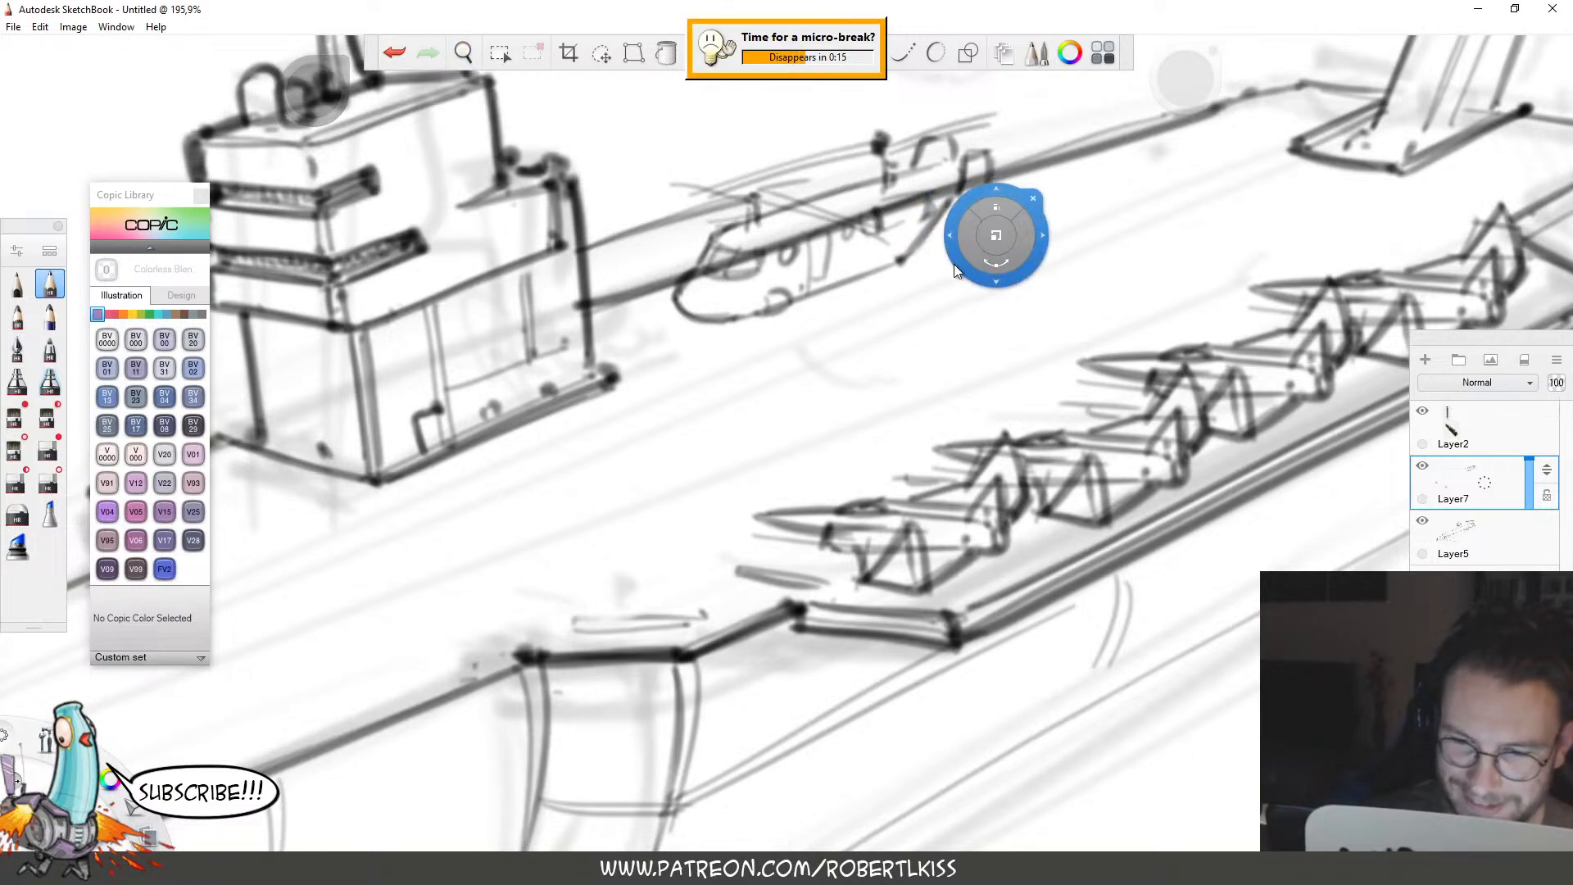
left_click_drag(985, 244, 965, 266)
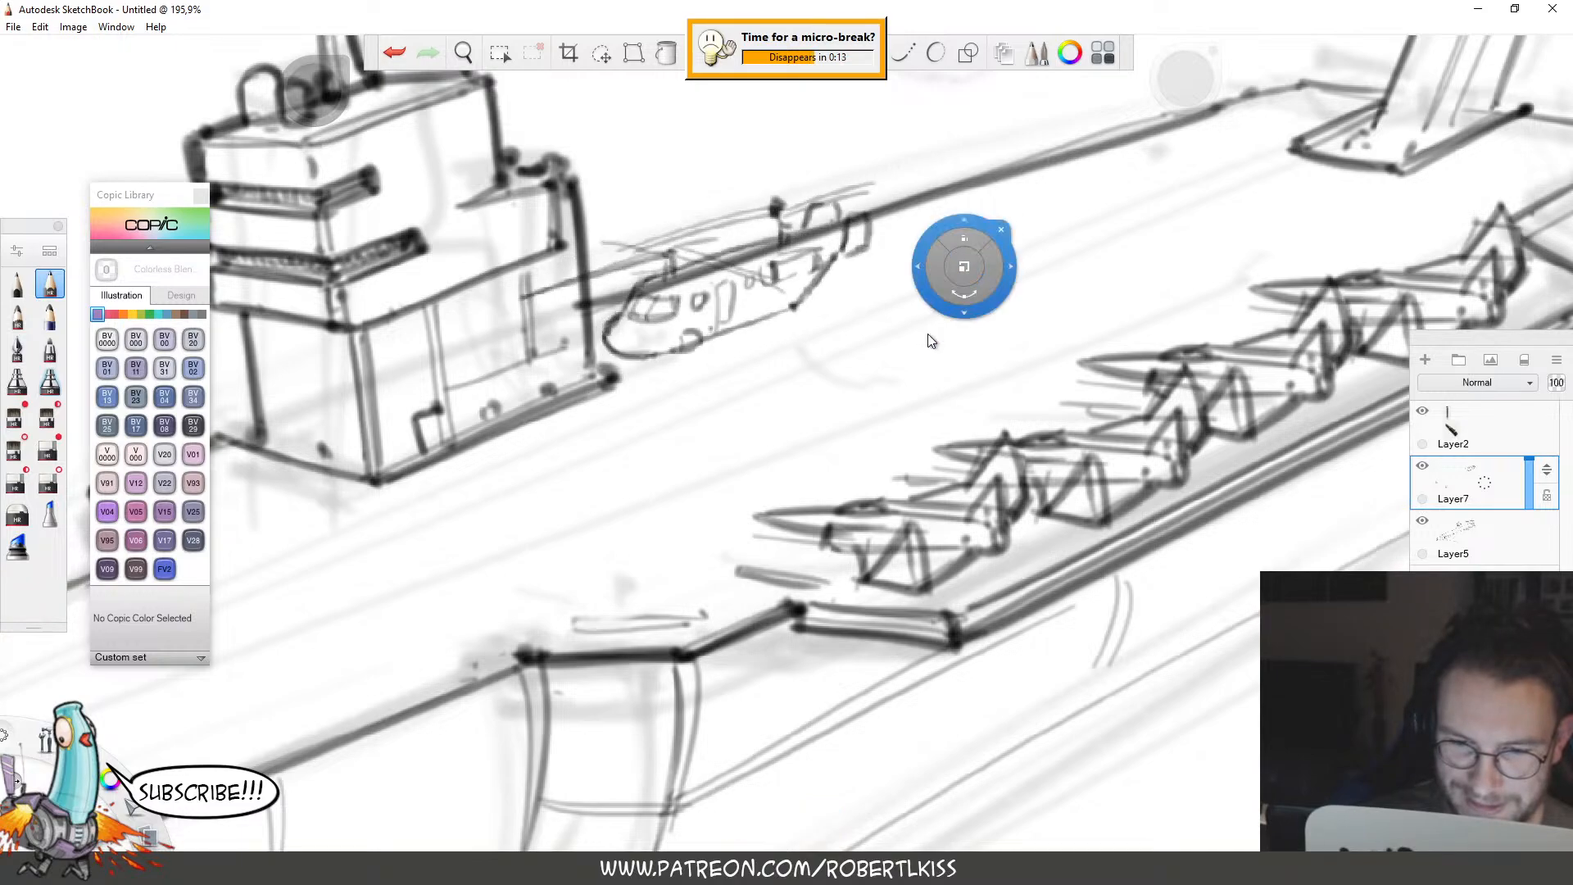
mouse_move(914, 407)
left_mouse_down()
mouse_move(1010, 366)
mouse_move(917, 332)
mouse_move(987, 333)
left_mouse_up()
Darken the helicopter's front and rear wheels under the fuselage.
key("space")
left_click_drag(821, 305, 822, 311)
mouse_move(918, 278)
left_mouse_down()
mouse_move(932, 256)
mouse_move(924, 285)
left_mouse_up()
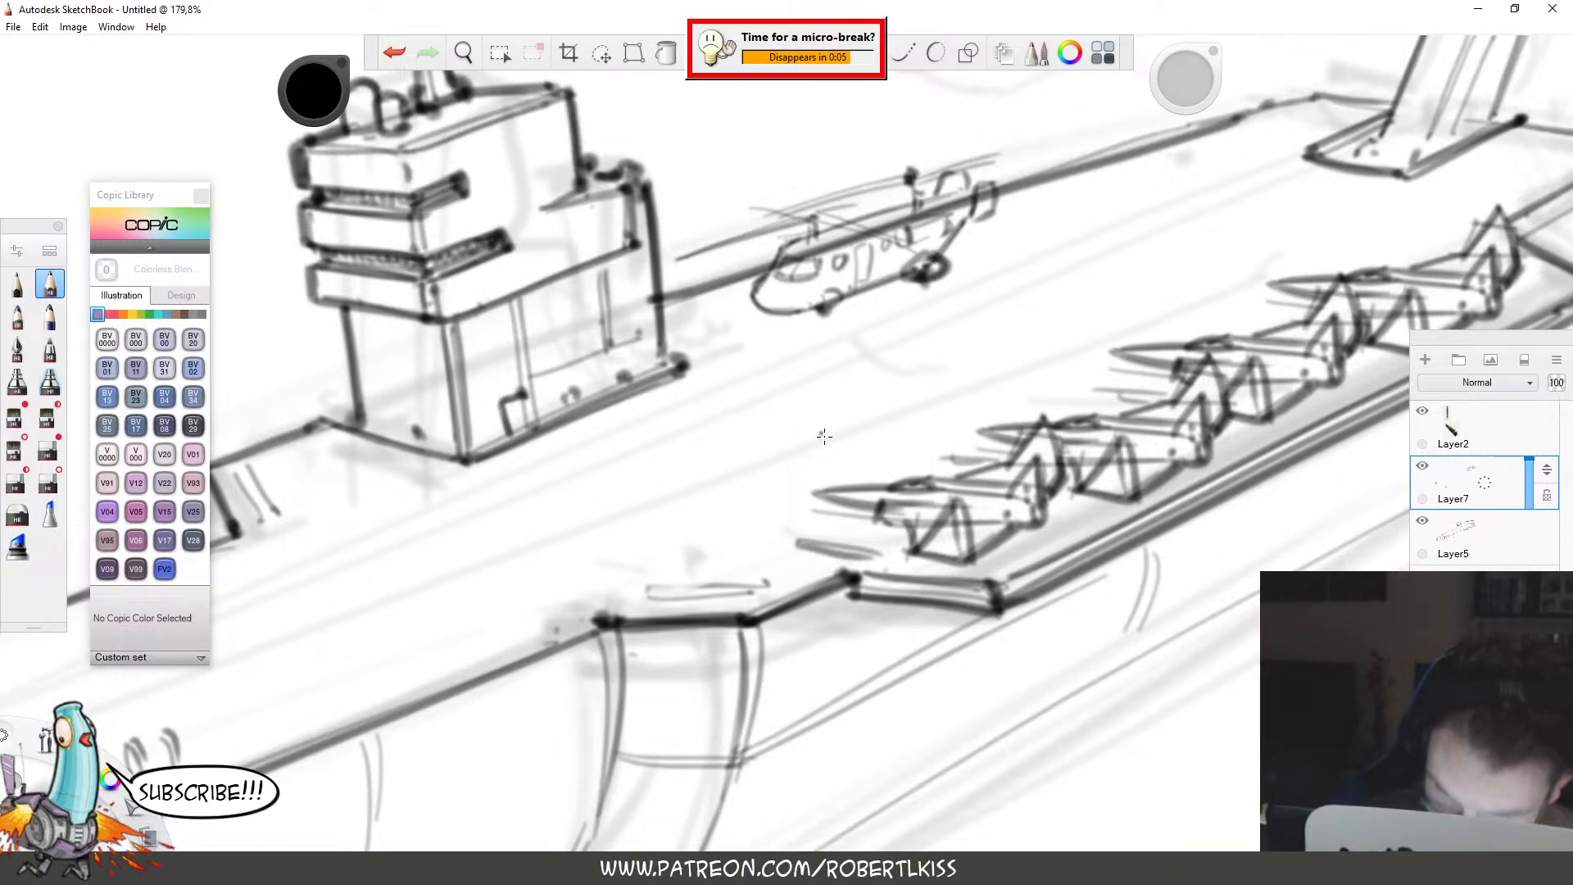
key("space")
left_click_drag(1121, 241, 1049, 238)
left_click_drag(1001, 379, 852, 484)
Delete the displaced turret strokes near the bow on Layer7 and merge the layer down into Layer5.
left_click(1487, 536)
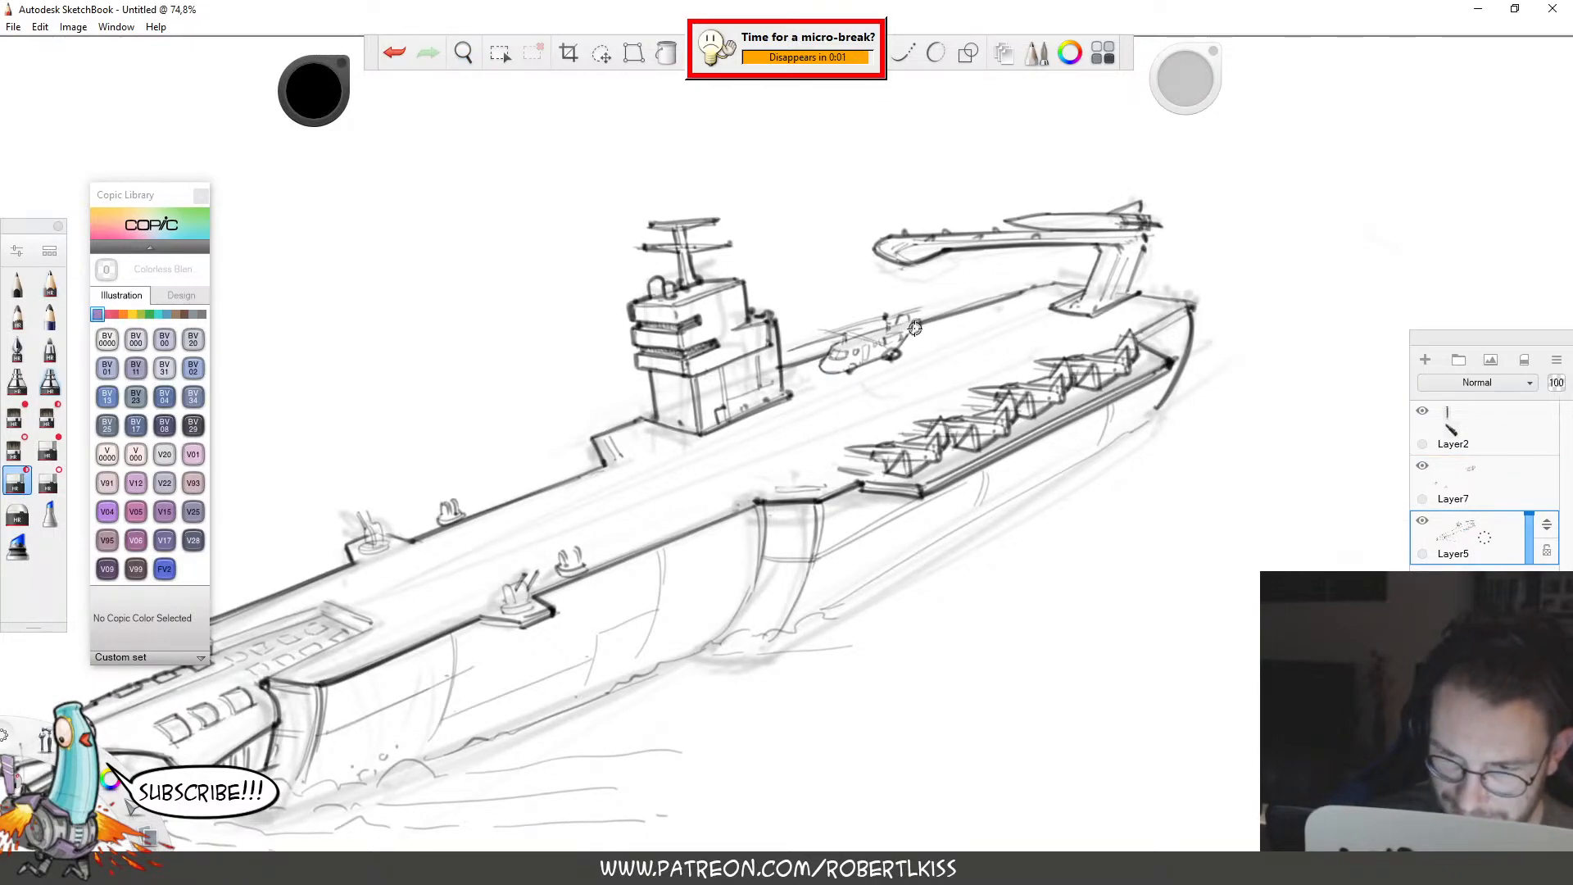
left_click(1435, 478)
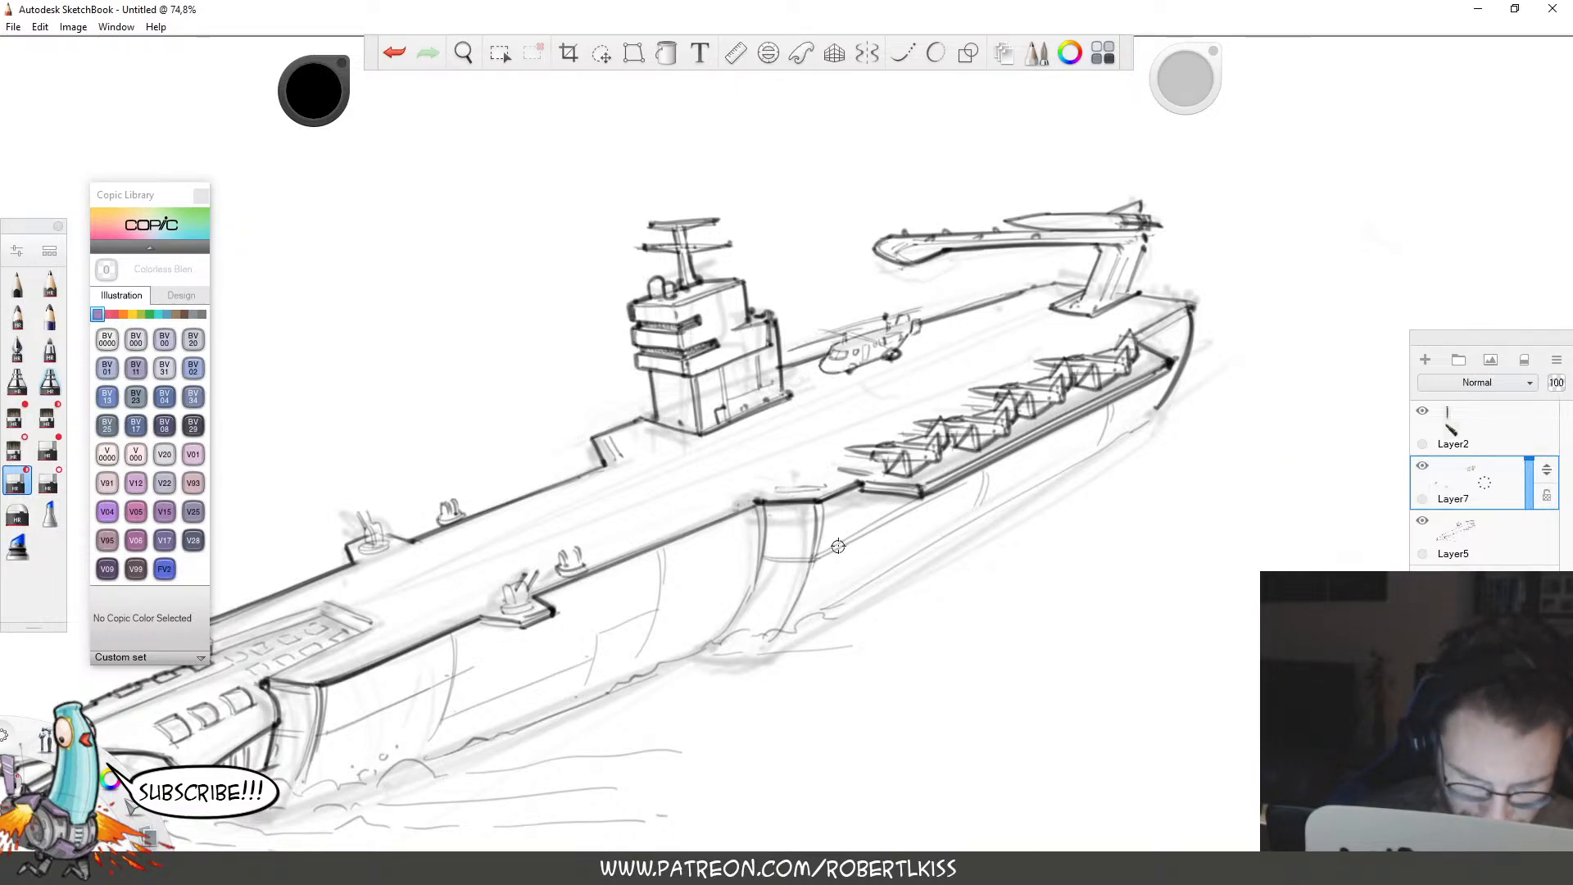
key("m")
left_click_drag(421, 439, 727, 688)
key("Delete")
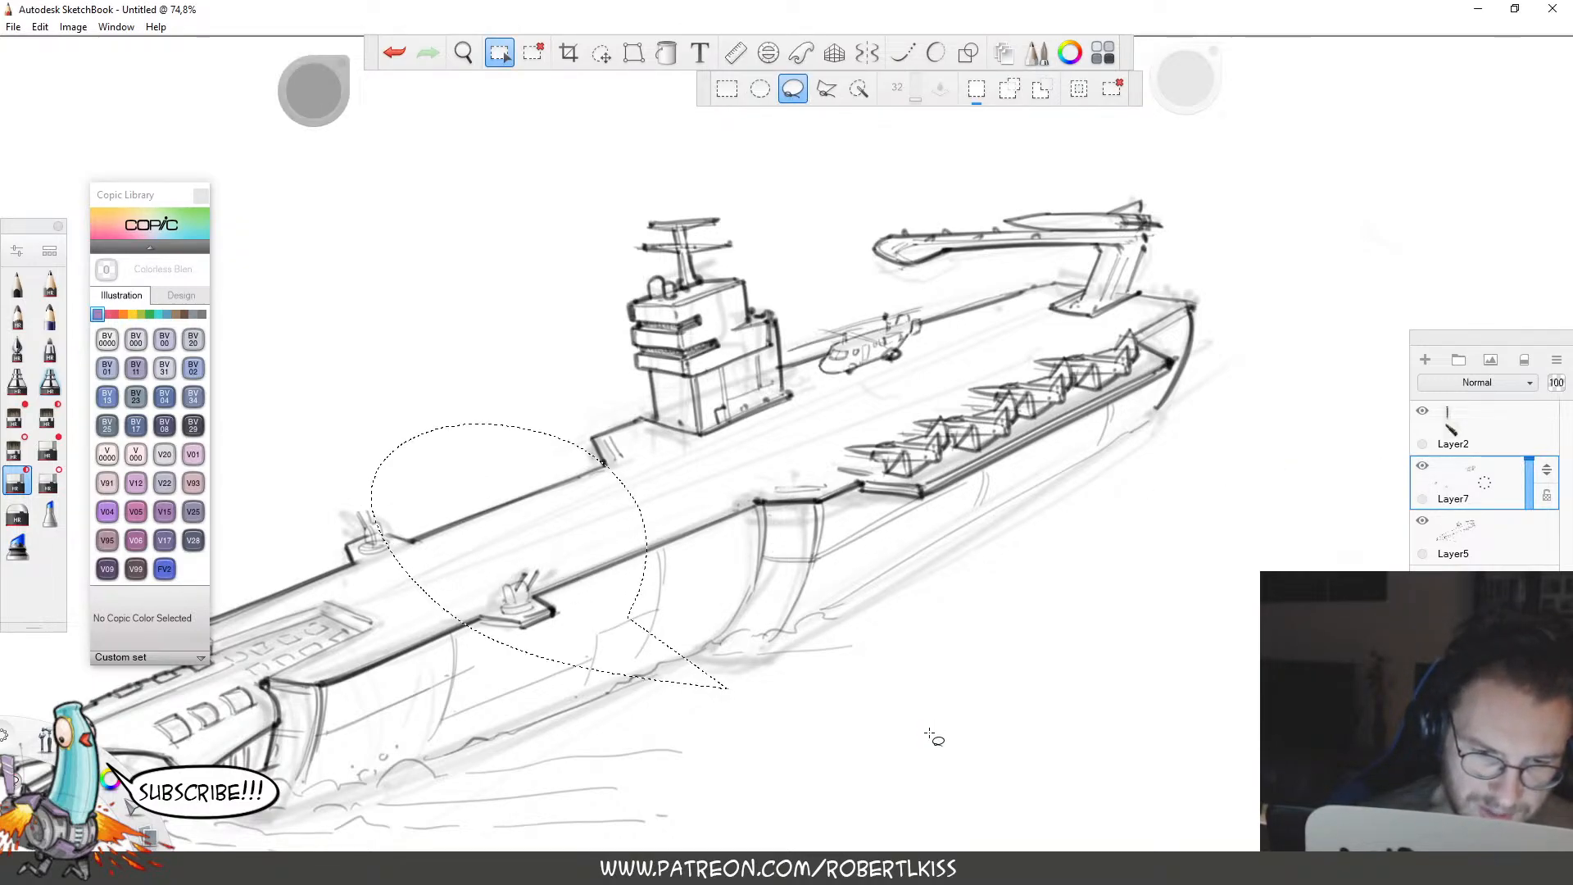
key("ctrl+d")
left_click_drag(1485, 484, 1484, 532)
key("b")
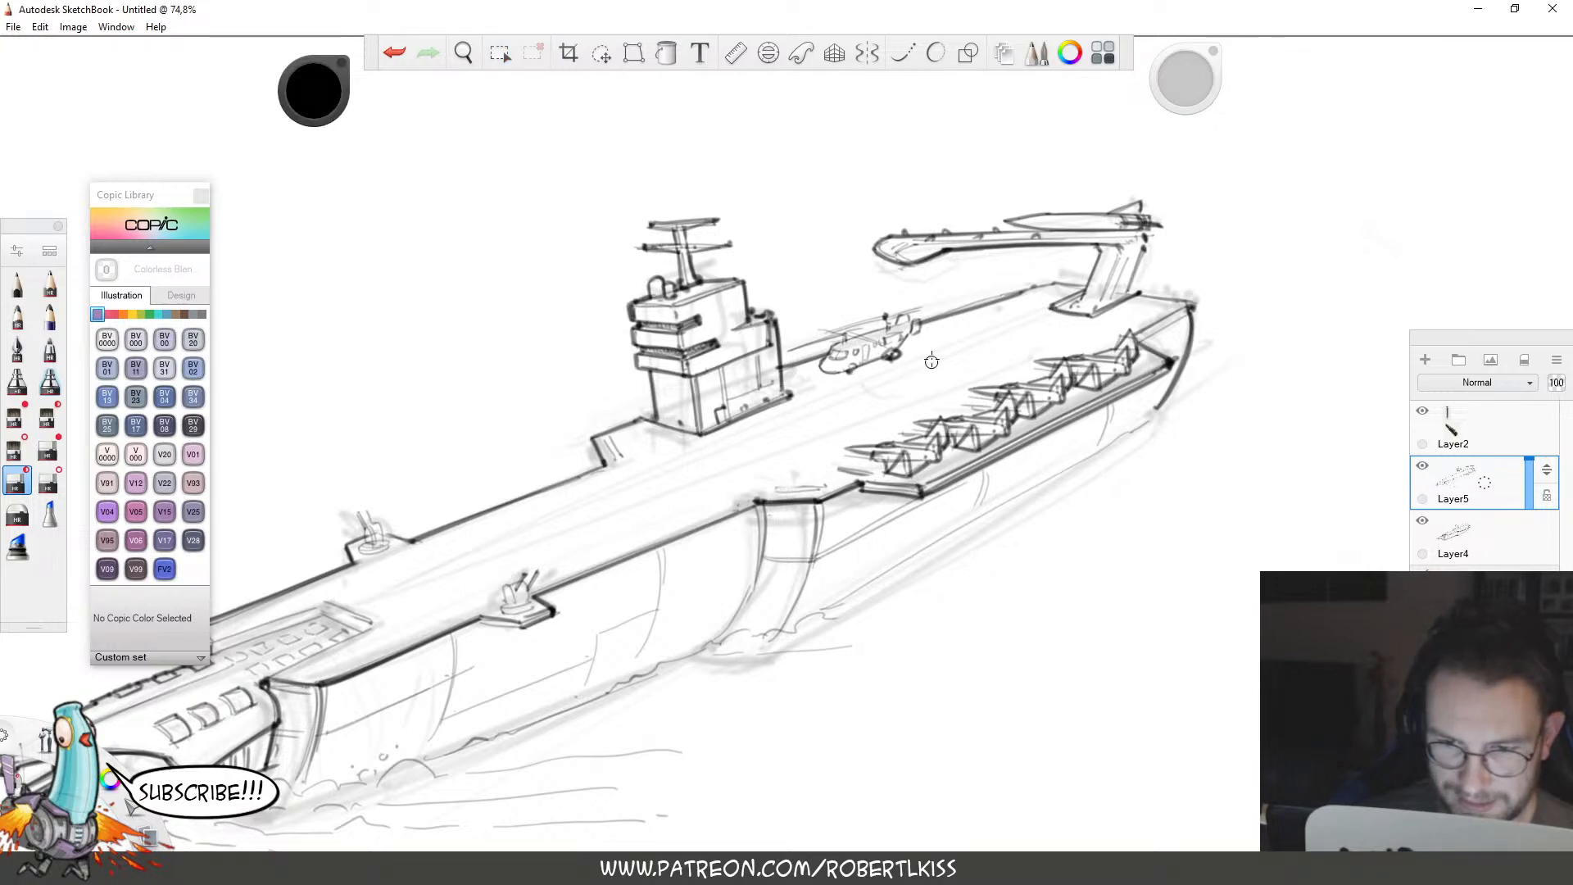
Rework the helicopter's upper contour and front rotor, and thicken the outline of its nose and belly.
key("space")
left_click_drag(927, 344, 1033, 336)
key("s")
left_click_drag(614, 382, 824, 290)
key("ctrl+z")
mouse_move(628, 364)
left_mouse_down()
mouse_move(832, 274)
mouse_move(851, 317)
mouse_move(873, 285)
mouse_move(881, 305)
mouse_move(854, 334)
left_mouse_up()
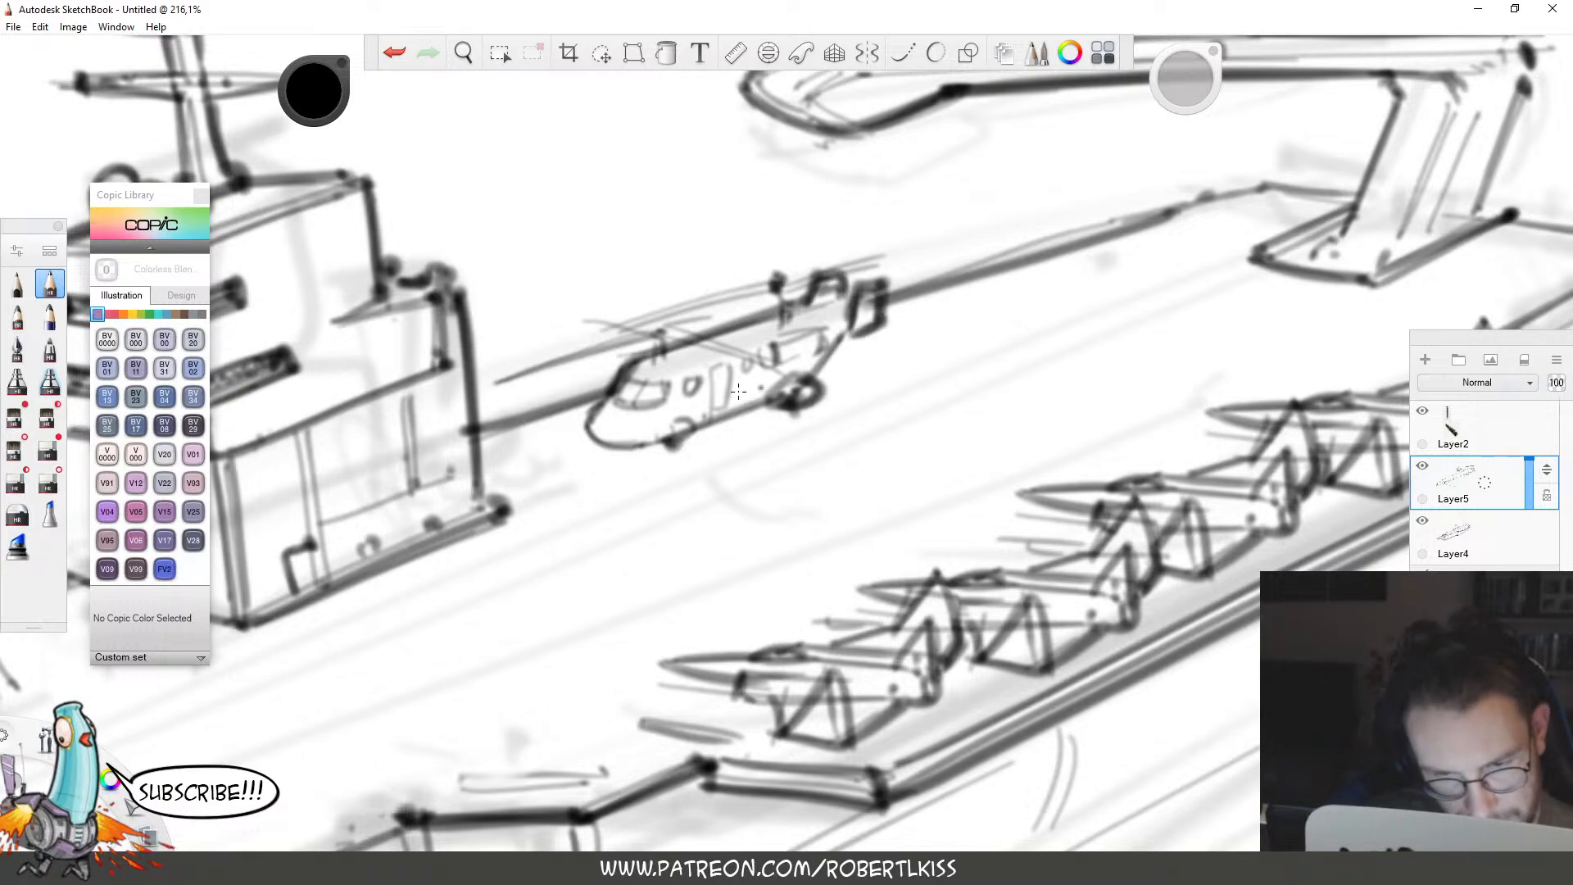
left_click_drag(590, 423, 687, 433)
Draw two long, nearly parallel runway lines along the flight deck from bow to stern using the ruler.
key("space")
left_click_drag(1001, 319, 1119, 385)
key("space")
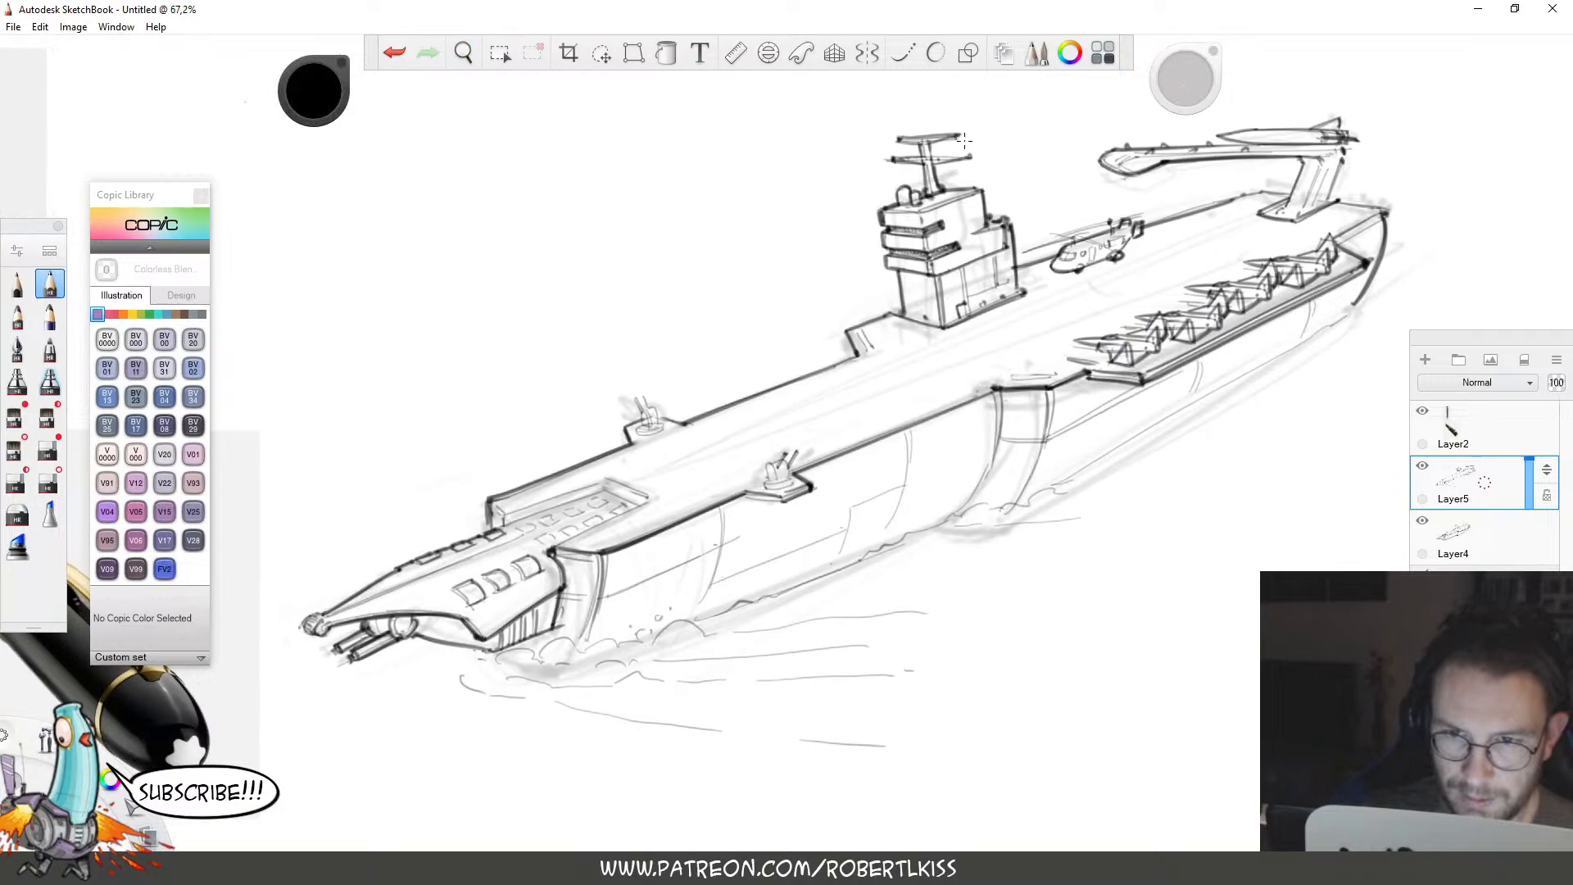
left_click(735, 53)
left_click_drag(925, 353, 1201, 280)
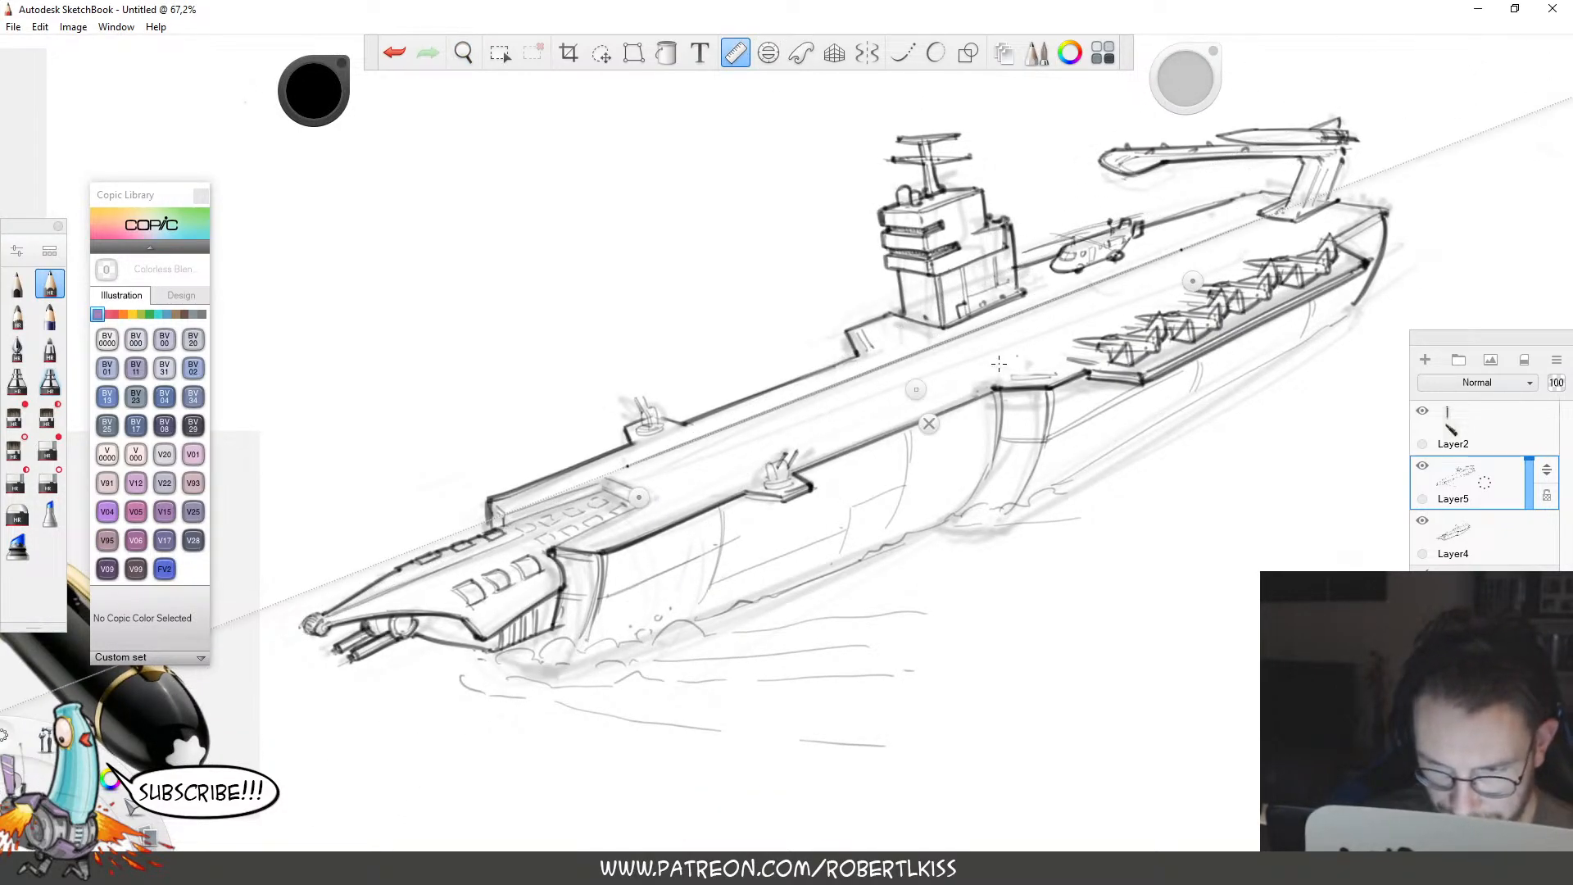
left_click_drag(631, 464, 1261, 217)
mouse_move(909, 389)
left_mouse_down()
mouse_move(974, 412)
mouse_move(958, 403)
left_mouse_up()
left_click_drag(1243, 297, 1243, 289)
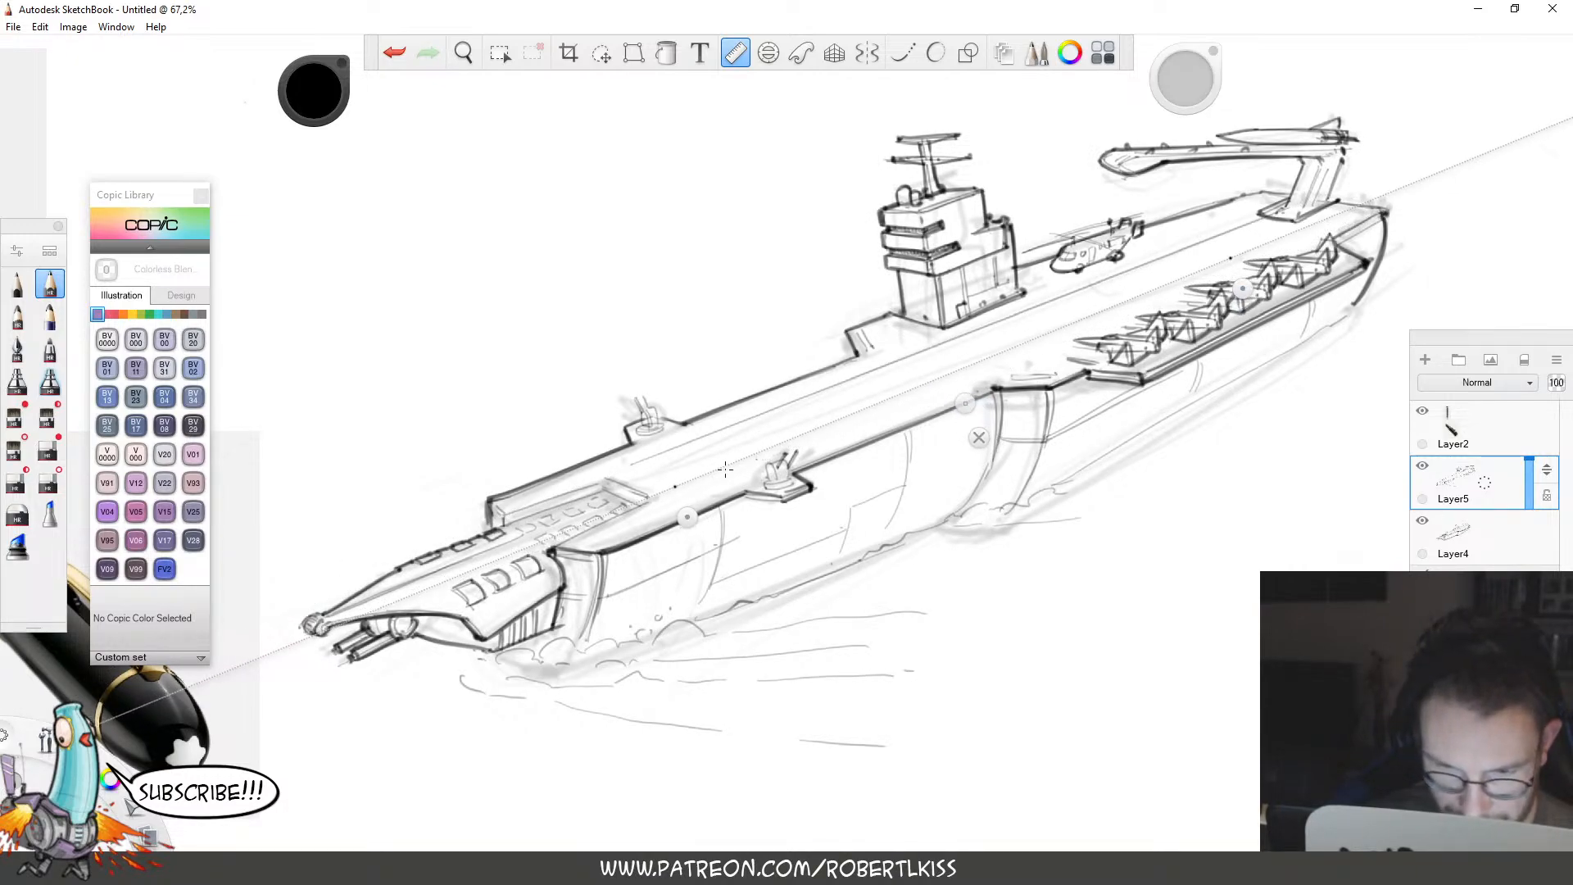
left_click_drag(660, 493, 1344, 211)
Double the runway line nearer the tower with a ruled stroke, remove the ruler, and mark the lines' bow ends.
left_click_drag(966, 403, 930, 380)
left_click_drag(1202, 269, 1210, 261)
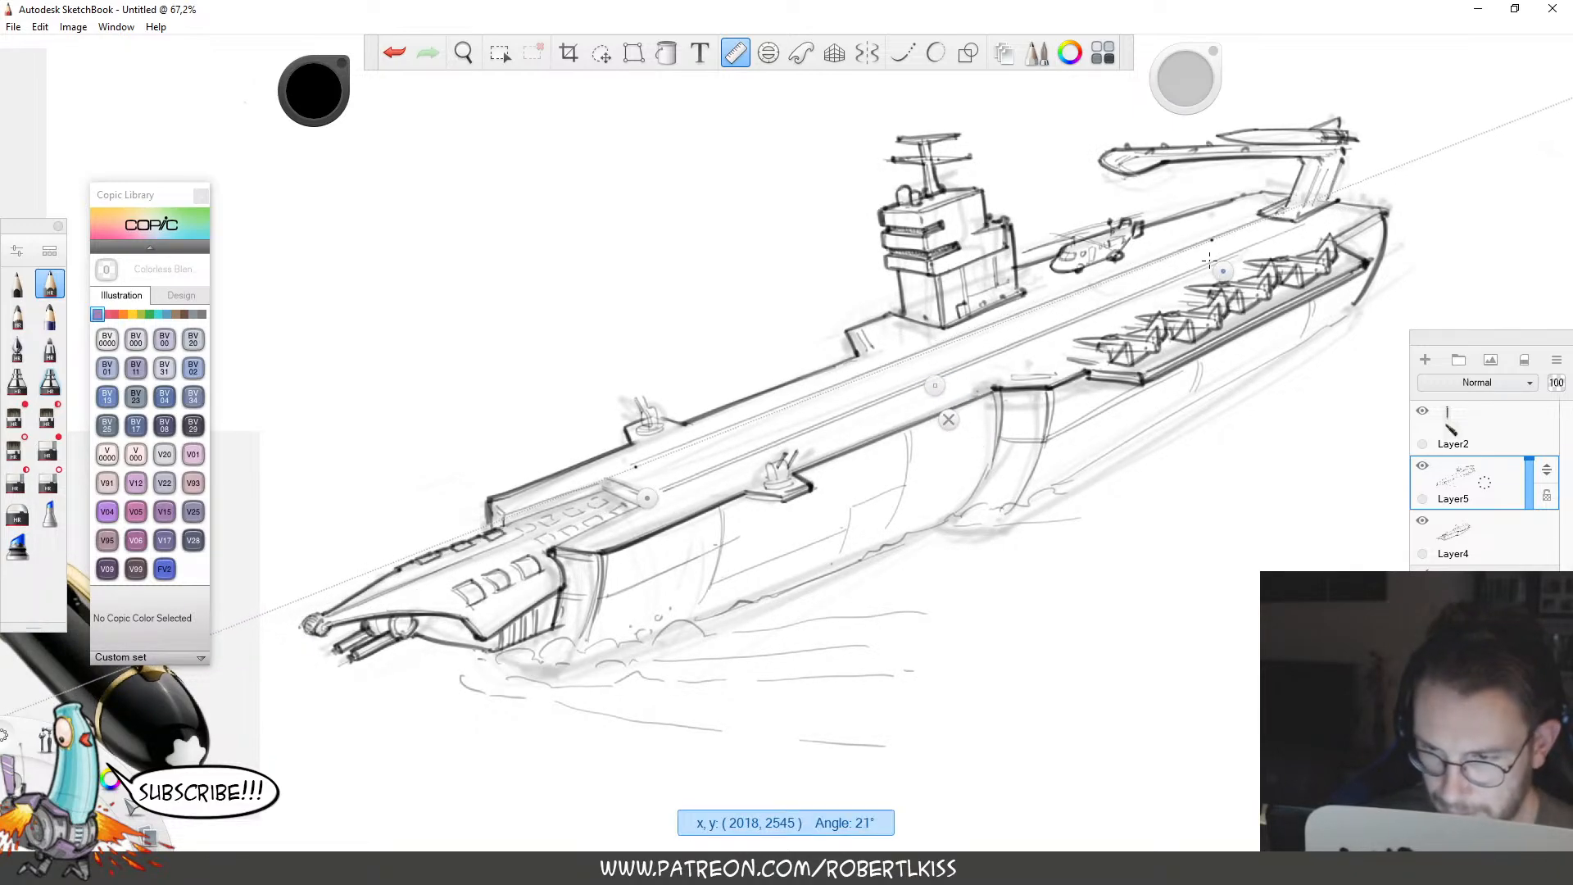
left_click_drag(620, 473, 1265, 219)
left_click(948, 419)
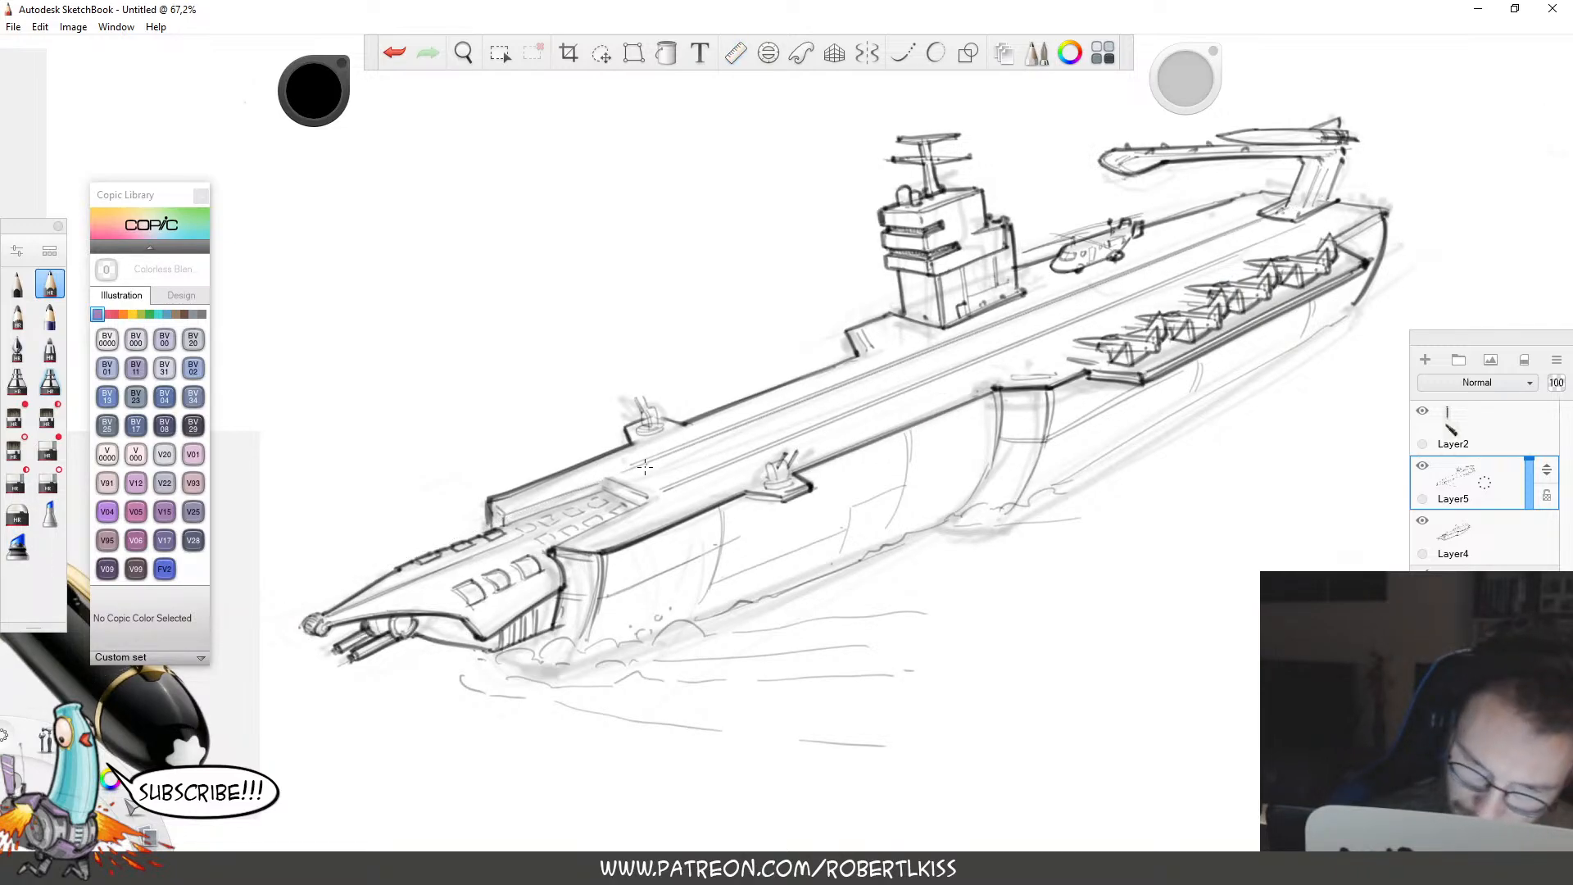
key("space")
left_click_drag(637, 519, 780, 398)
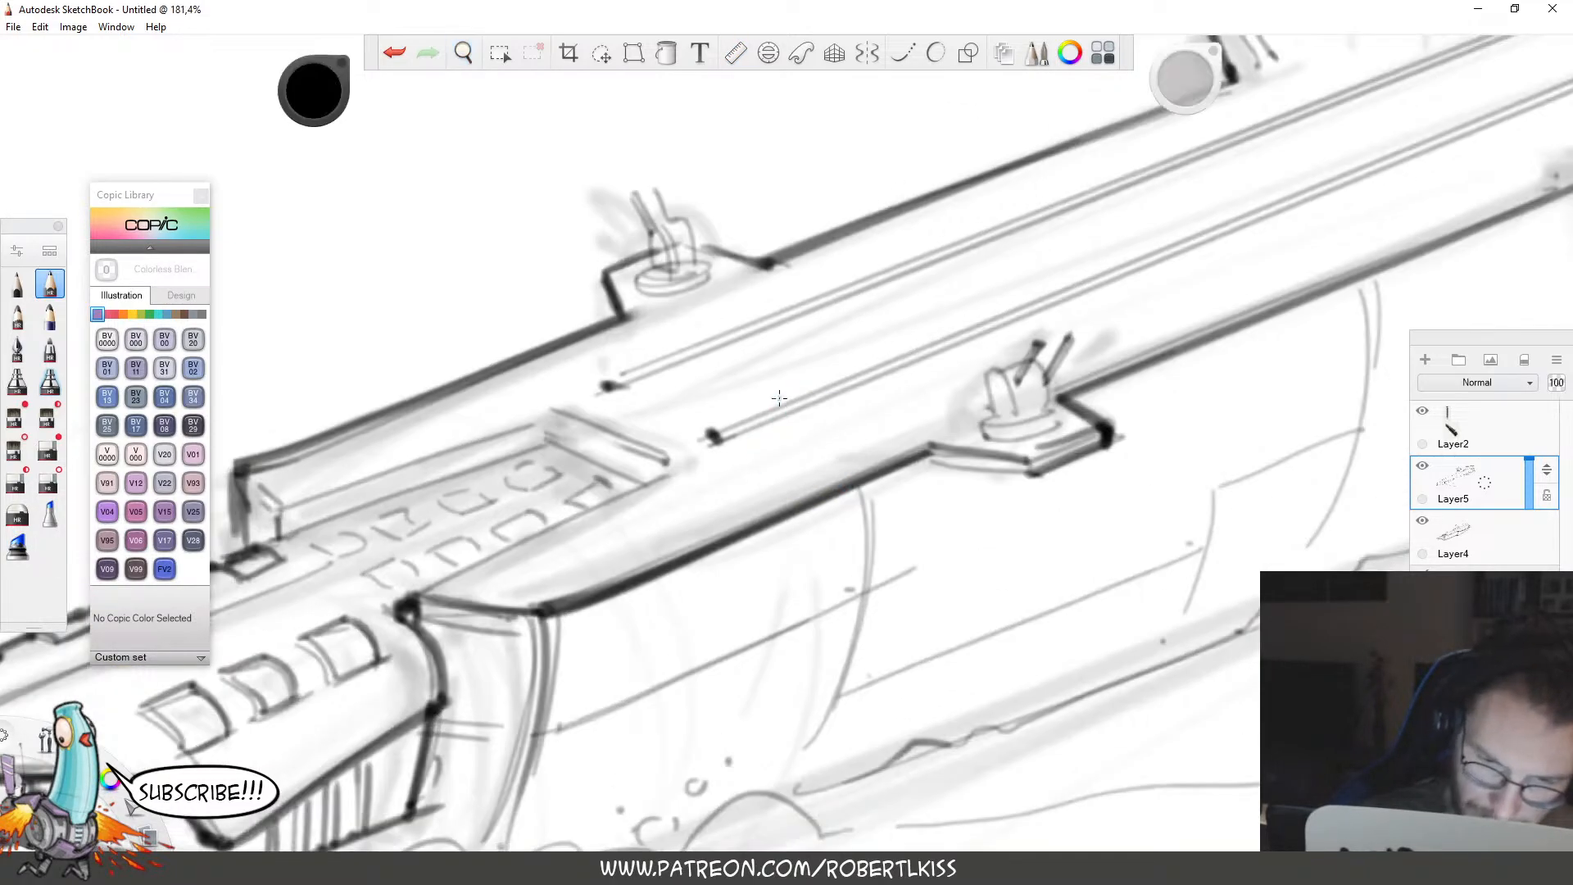
Darken the slanted edge at the aft end of the bow's recessed deck and touch up the runway line near the stern pylon.
mouse_move(556, 416)
left_mouse_down()
mouse_move(520, 390)
mouse_move(679, 458)
mouse_move(651, 451)
left_mouse_up()
key("space")
left_click_drag(1295, 372, 485, 699)
left_click_drag(1147, 353, 483, 703)
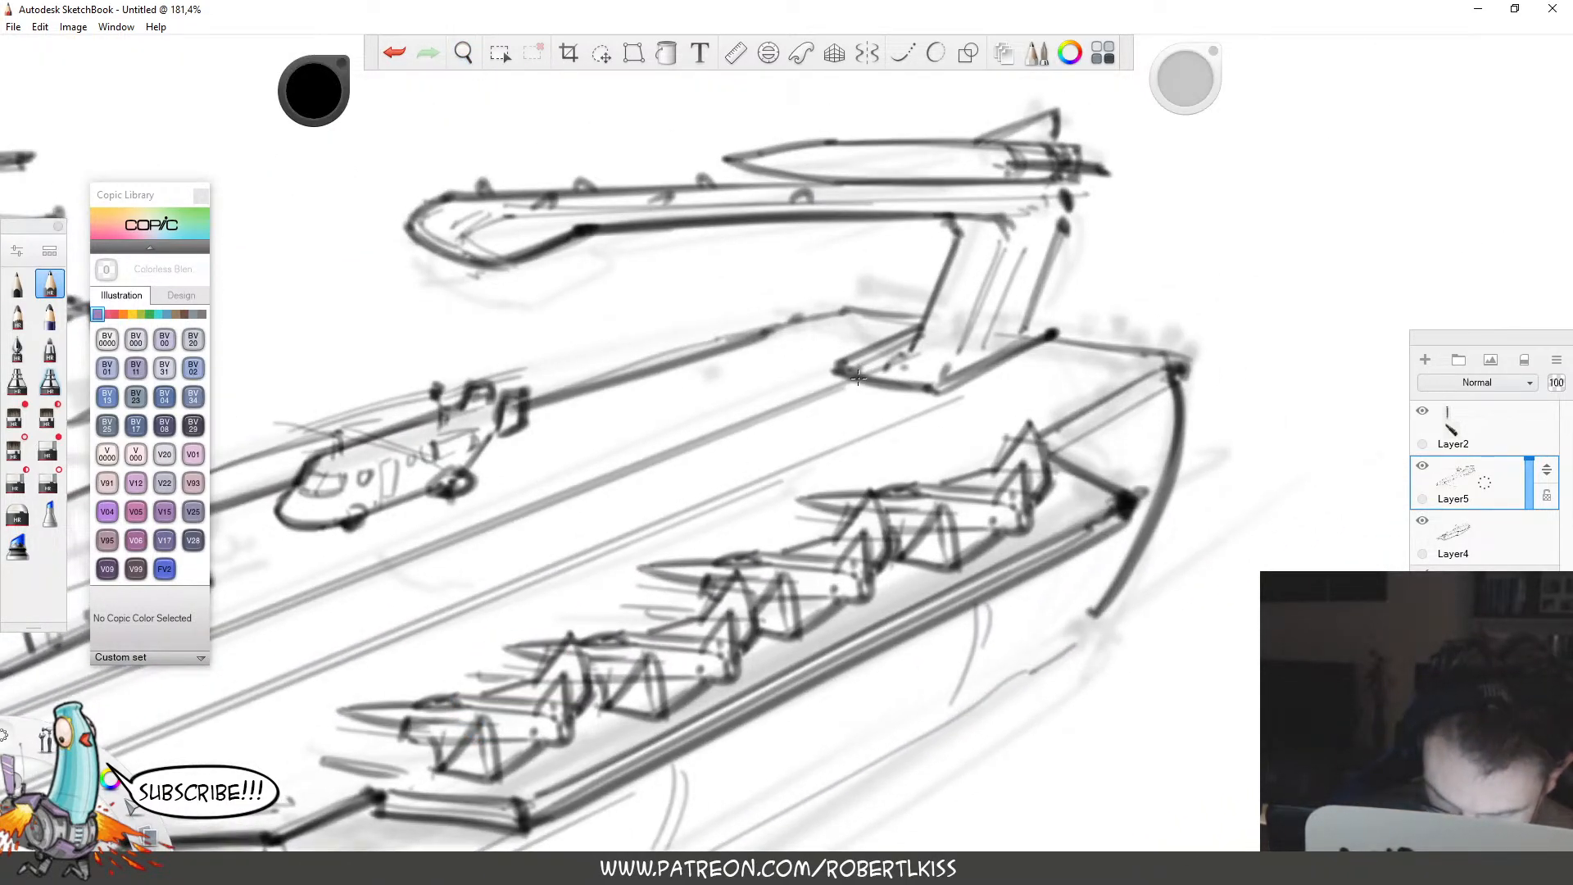
mouse_move(965, 395)
left_mouse_down()
mouse_move(1058, 340)
mouse_move(968, 379)
mouse_move(1034, 340)
mouse_move(978, 364)
mouse_move(1002, 366)
mouse_move(965, 386)
mouse_move(1059, 341)
mouse_move(1019, 344)
left_mouse_up()
key("e")
key("b")
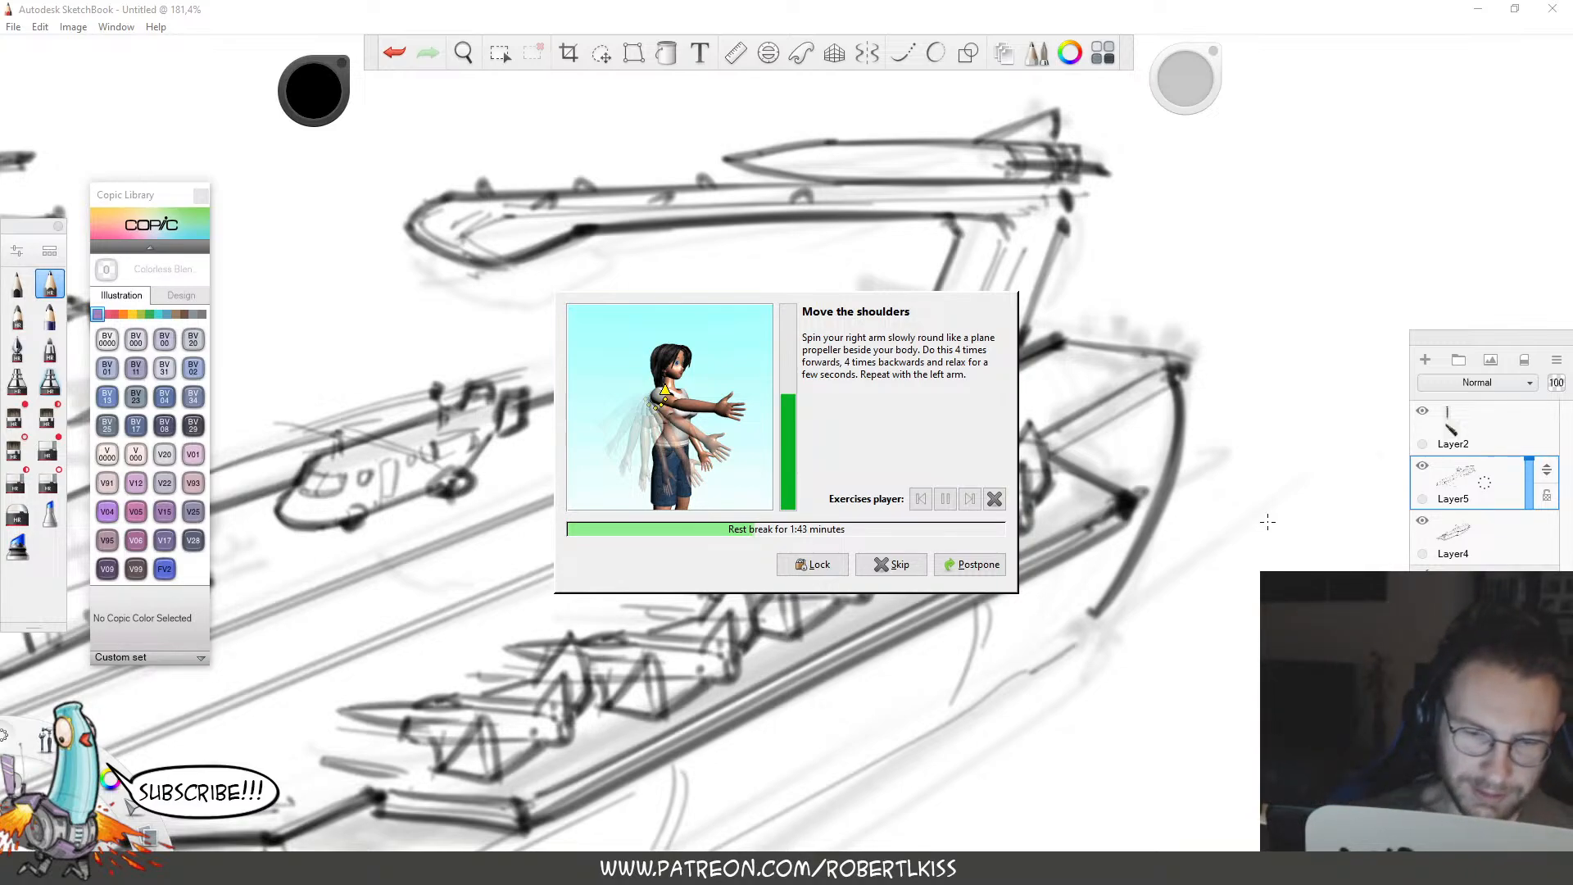
Skip the rest-break reminder, erase the helicopter's front rotor strokes and draw upright rotor masts above its body.
left_click(892, 563)
key("space")
mouse_move(906, 589)
left_mouse_down()
mouse_move(948, 562)
mouse_move(1275, 493)
left_mouse_up()
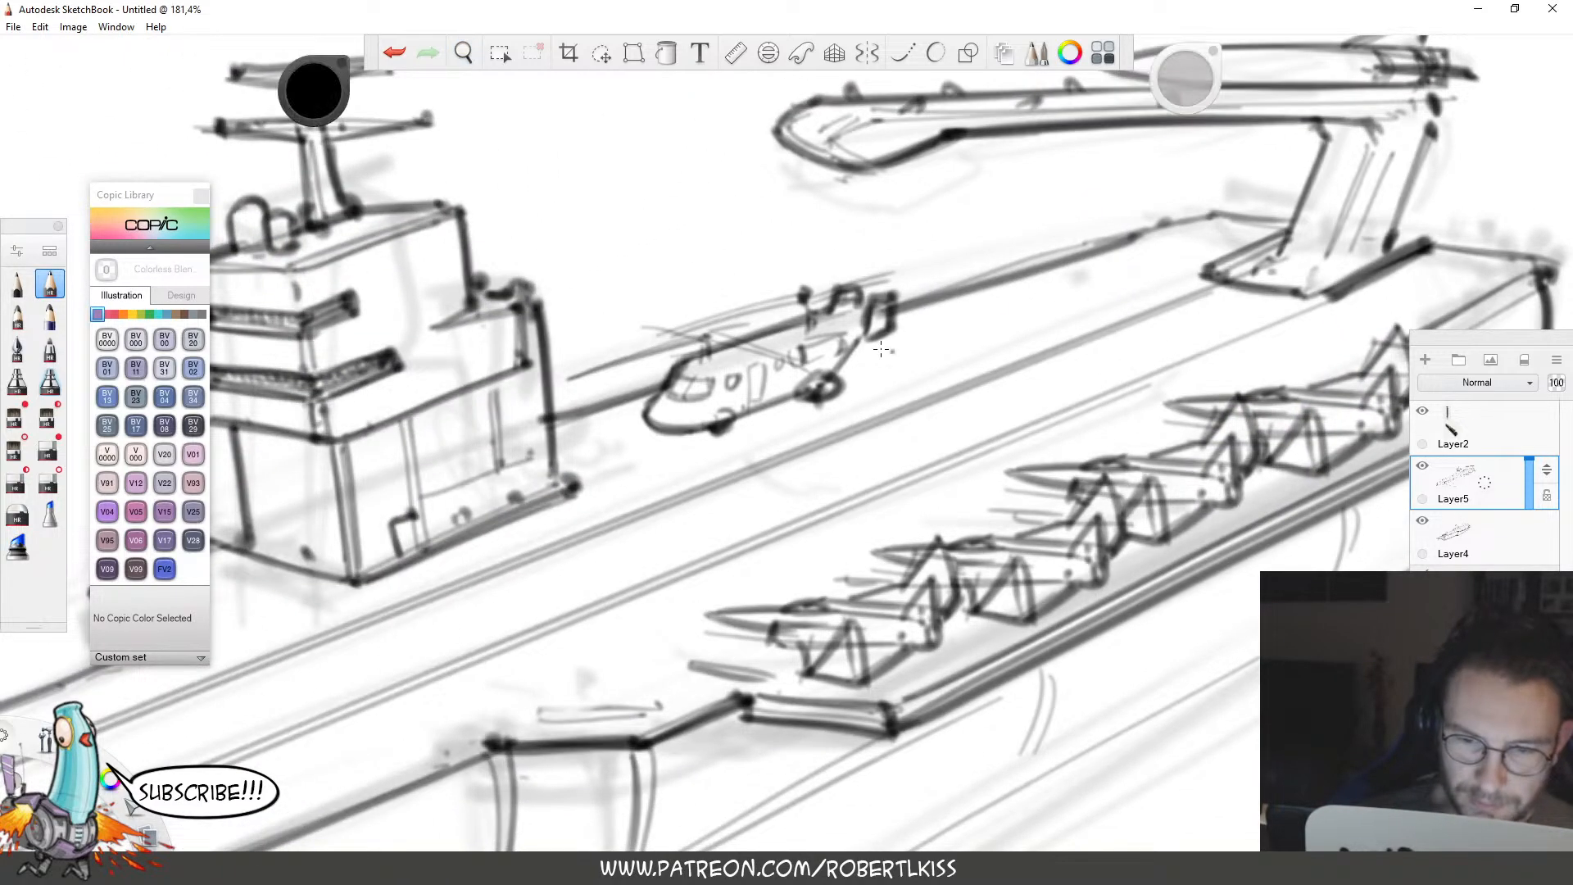
key("e")
left_click_drag(715, 345, 712, 343)
left_click_drag(802, 324, 804, 302)
mouse_move(731, 340)
left_mouse_down()
mouse_move(703, 321)
mouse_move(700, 354)
mouse_move(702, 322)
mouse_move(728, 321)
mouse_move(736, 354)
left_mouse_up()
key("b")
mouse_move(709, 333)
left_mouse_down()
mouse_move(735, 358)
mouse_move(714, 368)
mouse_move(725, 322)
mouse_move(817, 303)
mouse_move(788, 324)
mouse_move(807, 287)
left_mouse_up()
mouse_move(799, 296)
left_mouse_down()
mouse_move(801, 336)
mouse_move(824, 326)
left_mouse_up()
left_click_drag(791, 295, 815, 285)
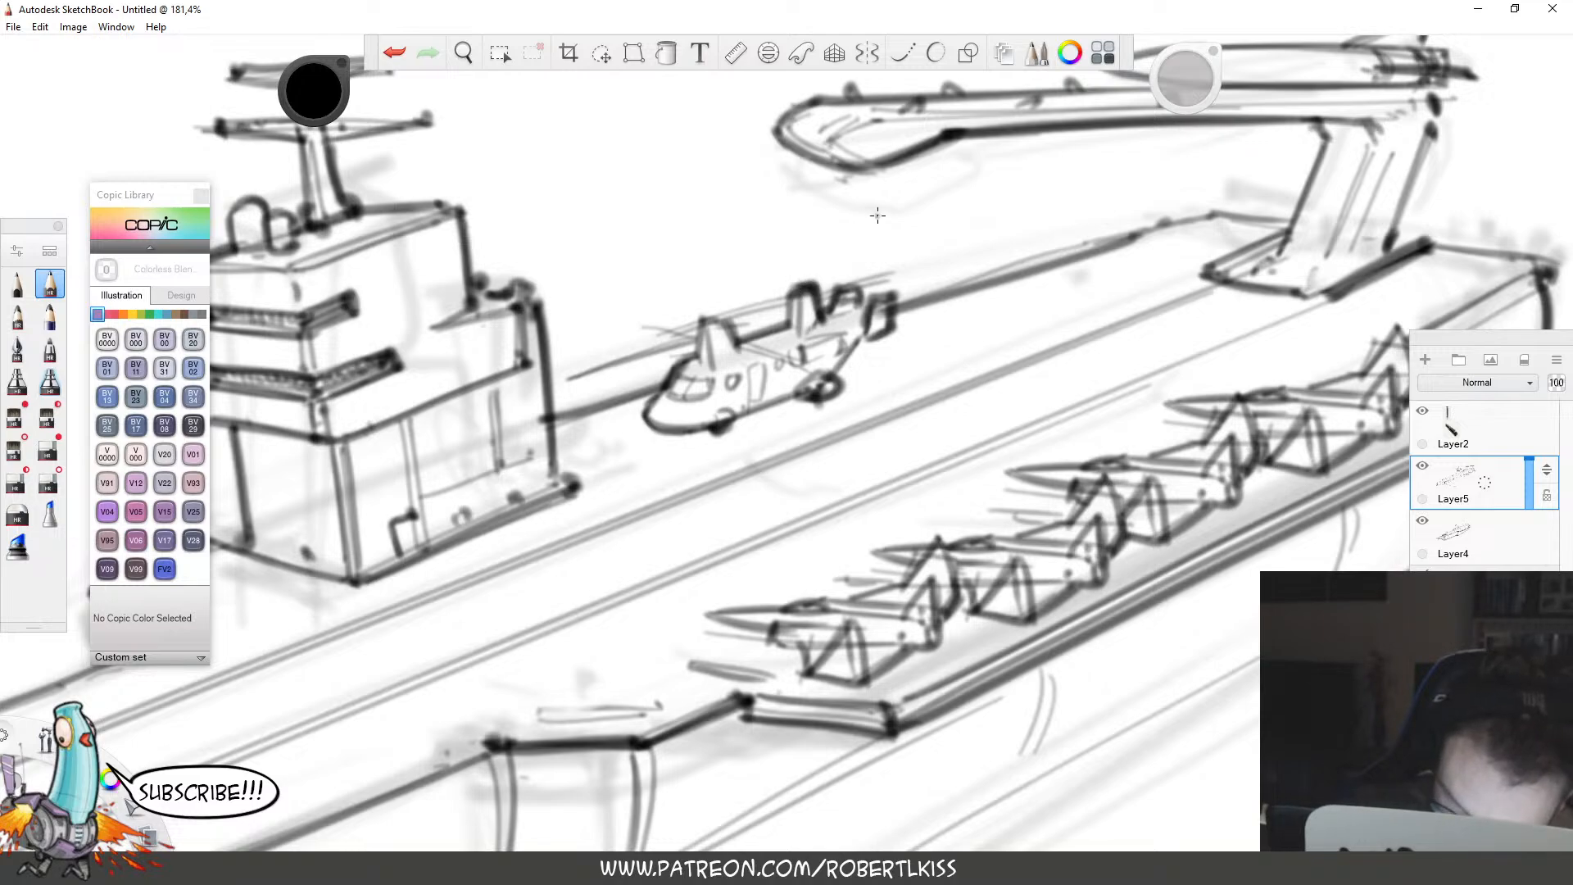
Clean up leftover strokes around the helicopter's masts and draw its rotor blades on top of them.
key("e")
mouse_move(658, 349)
left_mouse_down()
mouse_move(578, 375)
mouse_move(779, 288)
mouse_move(651, 301)
mouse_move(808, 340)
mouse_move(775, 299)
mouse_move(804, 275)
mouse_move(729, 269)
left_mouse_up()
key("b")
mouse_move(818, 289)
left_mouse_down()
mouse_move(886, 310)
mouse_move(885, 267)
left_mouse_up()
key("space")
left_click_drag(1038, 355, 800, 434)
left_click_drag(943, 459, 1016, 449)
mouse_move(750, 400)
left_mouse_down()
mouse_move(670, 354)
mouse_move(745, 344)
left_mouse_up()
key("space")
mouse_move(1006, 528)
left_mouse_down()
mouse_move(913, 446)
mouse_move(814, 586)
left_mouse_up()
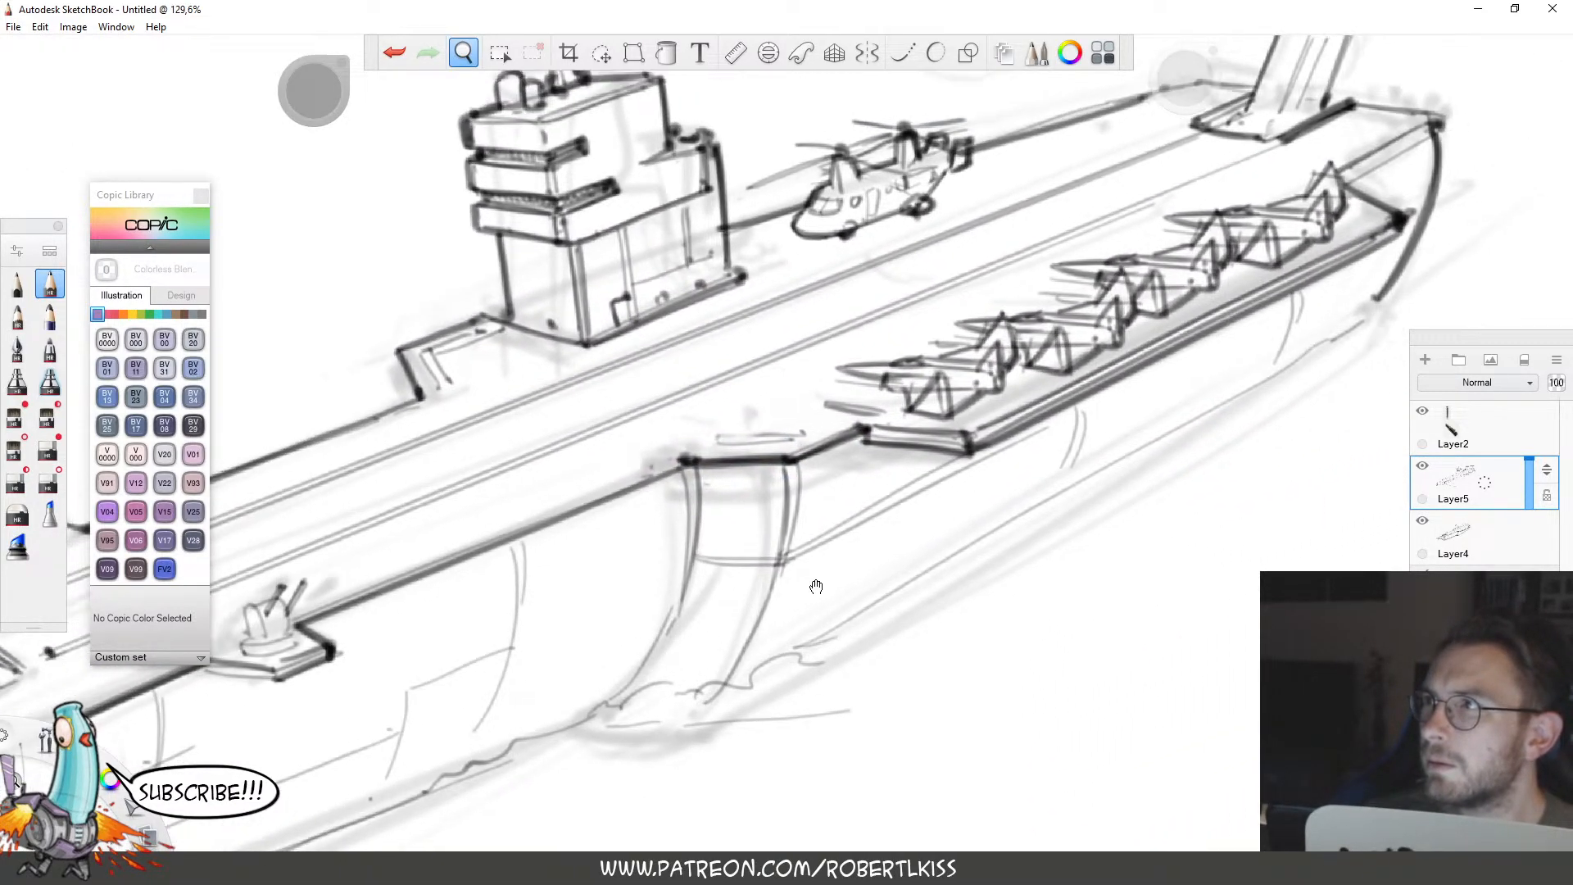
Darken the deck edge in front of the jet platform and outline a rectangular marking on the aft deck beside the helicopter.
left_click_drag(795, 462, 867, 429)
key("space")
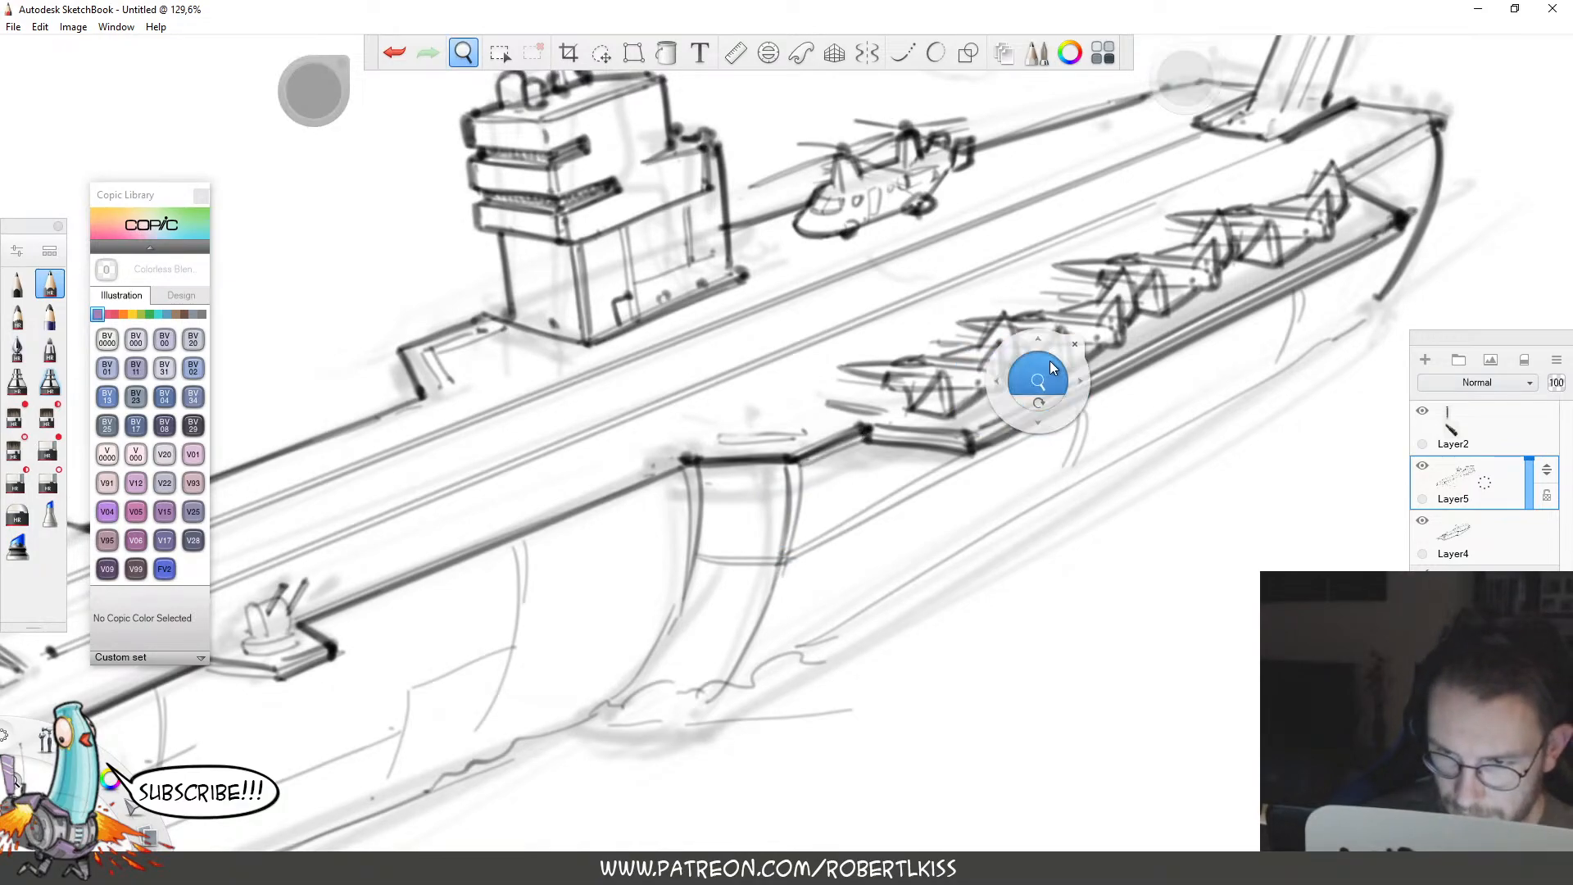
left_click_drag(1049, 361, 899, 530)
key("space")
left_click_drag(1065, 357, 1144, 328)
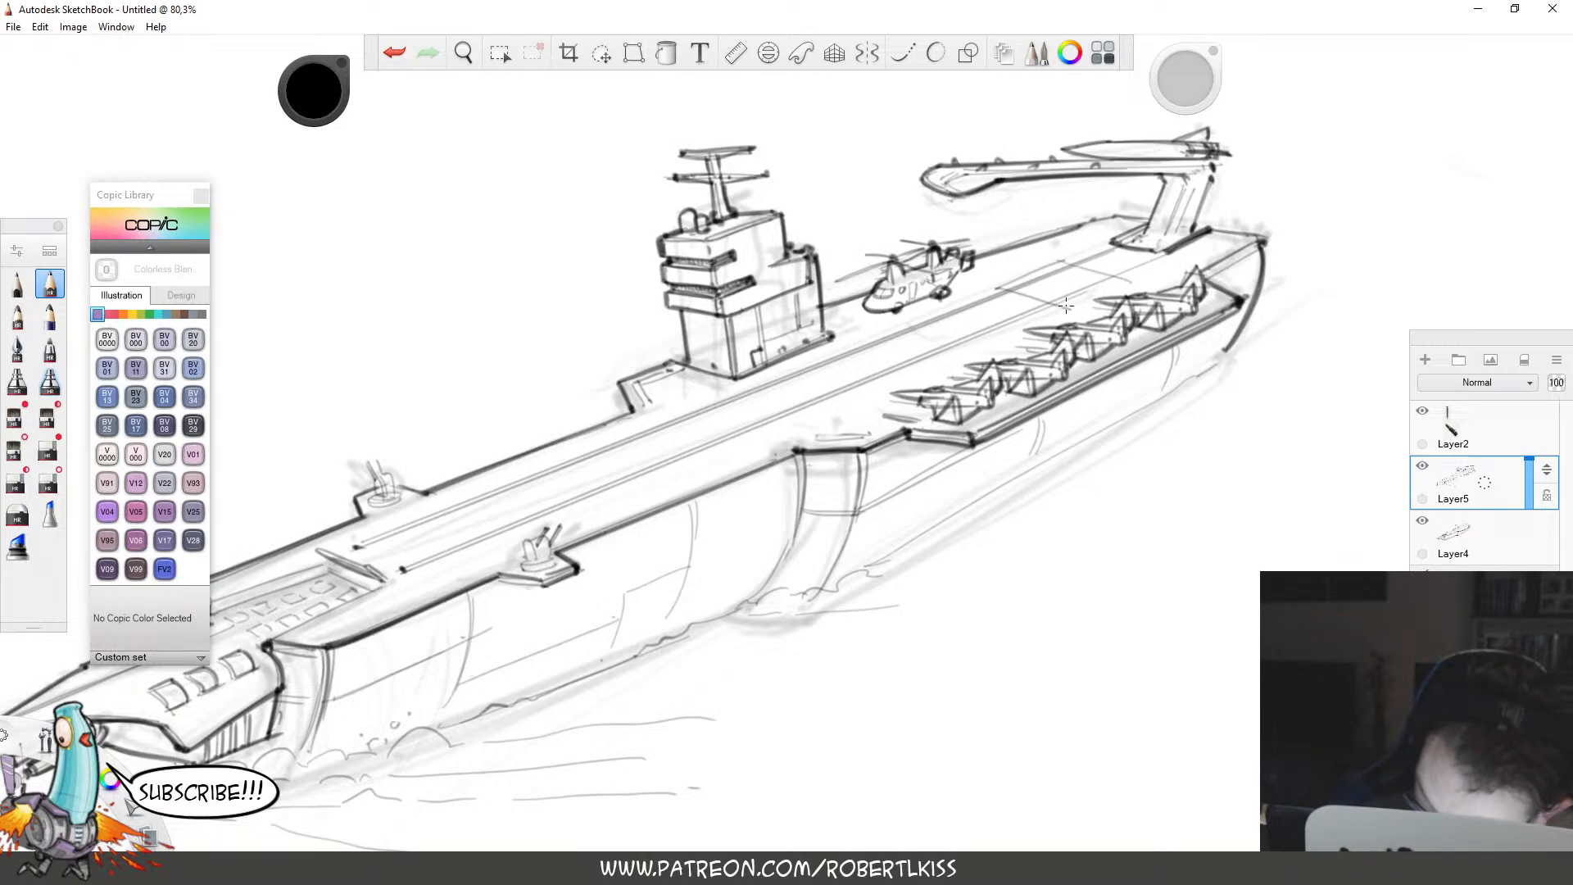
key("space")
mouse_move(1191, 284)
left_mouse_down()
mouse_move(1054, 226)
mouse_move(1018, 244)
mouse_move(1104, 250)
left_mouse_up()
left_click_drag(1103, 250, 1095, 272)
Hide the rough sketch on Layer4 and thicken the near deck edge just behind the bow.
left_click(1423, 525)
key("space")
left_click_drag(1163, 381, 1006, 480)
left_click_drag(977, 565, 1082, 481)
left_click_drag(942, 436, 982, 401)
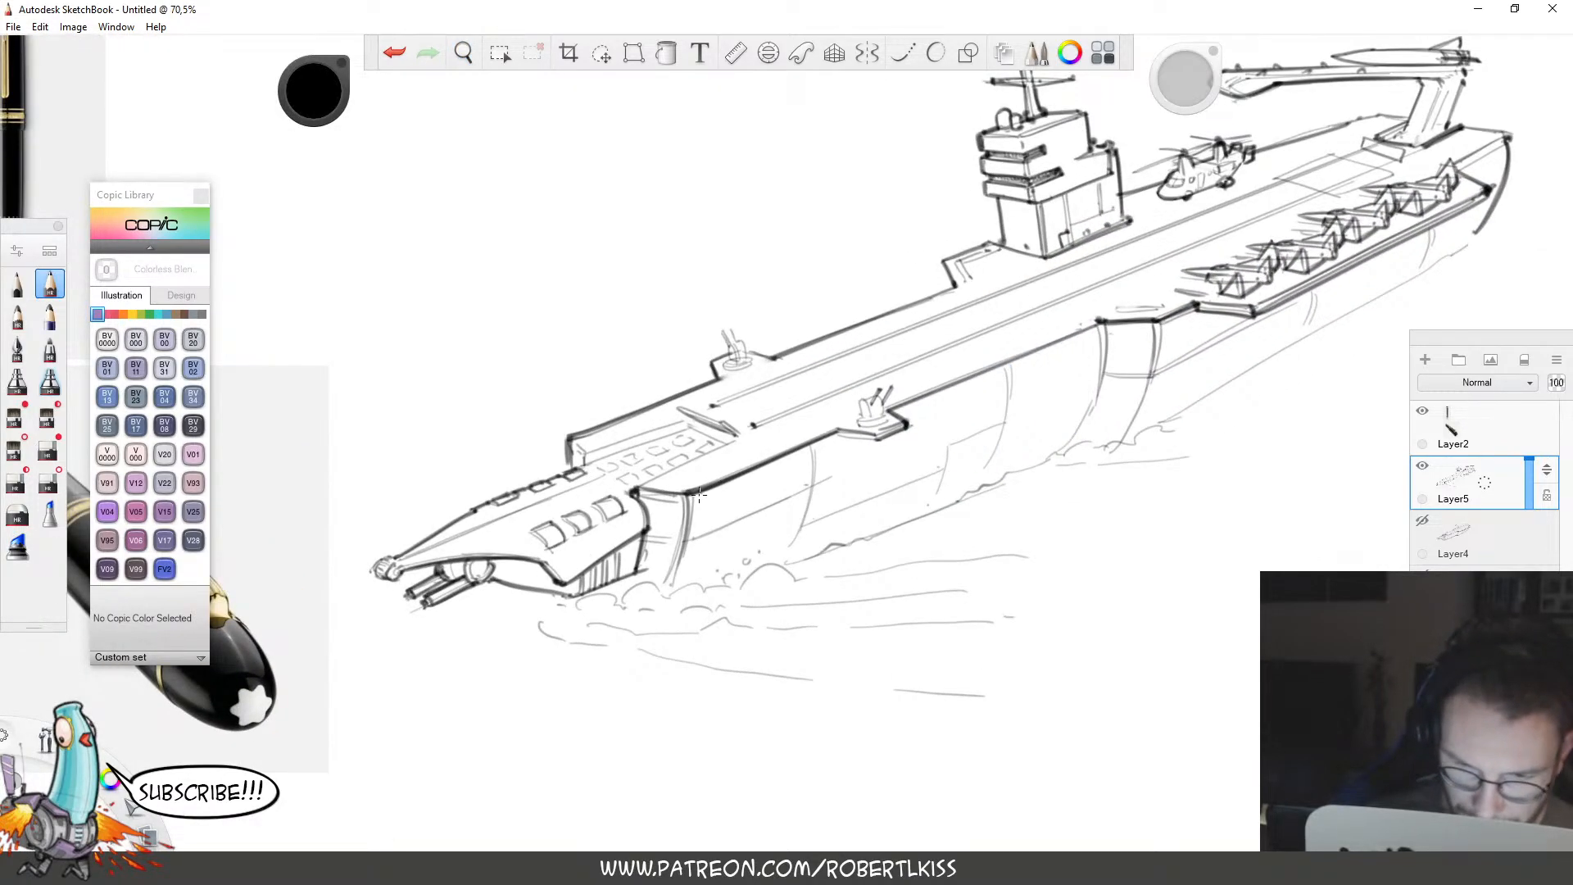
left_click_drag(693, 498, 832, 443)
Draw angular support brackets beneath the near-side turret platform and the jet platform.
key("space")
left_click_drag(947, 533, 970, 492)
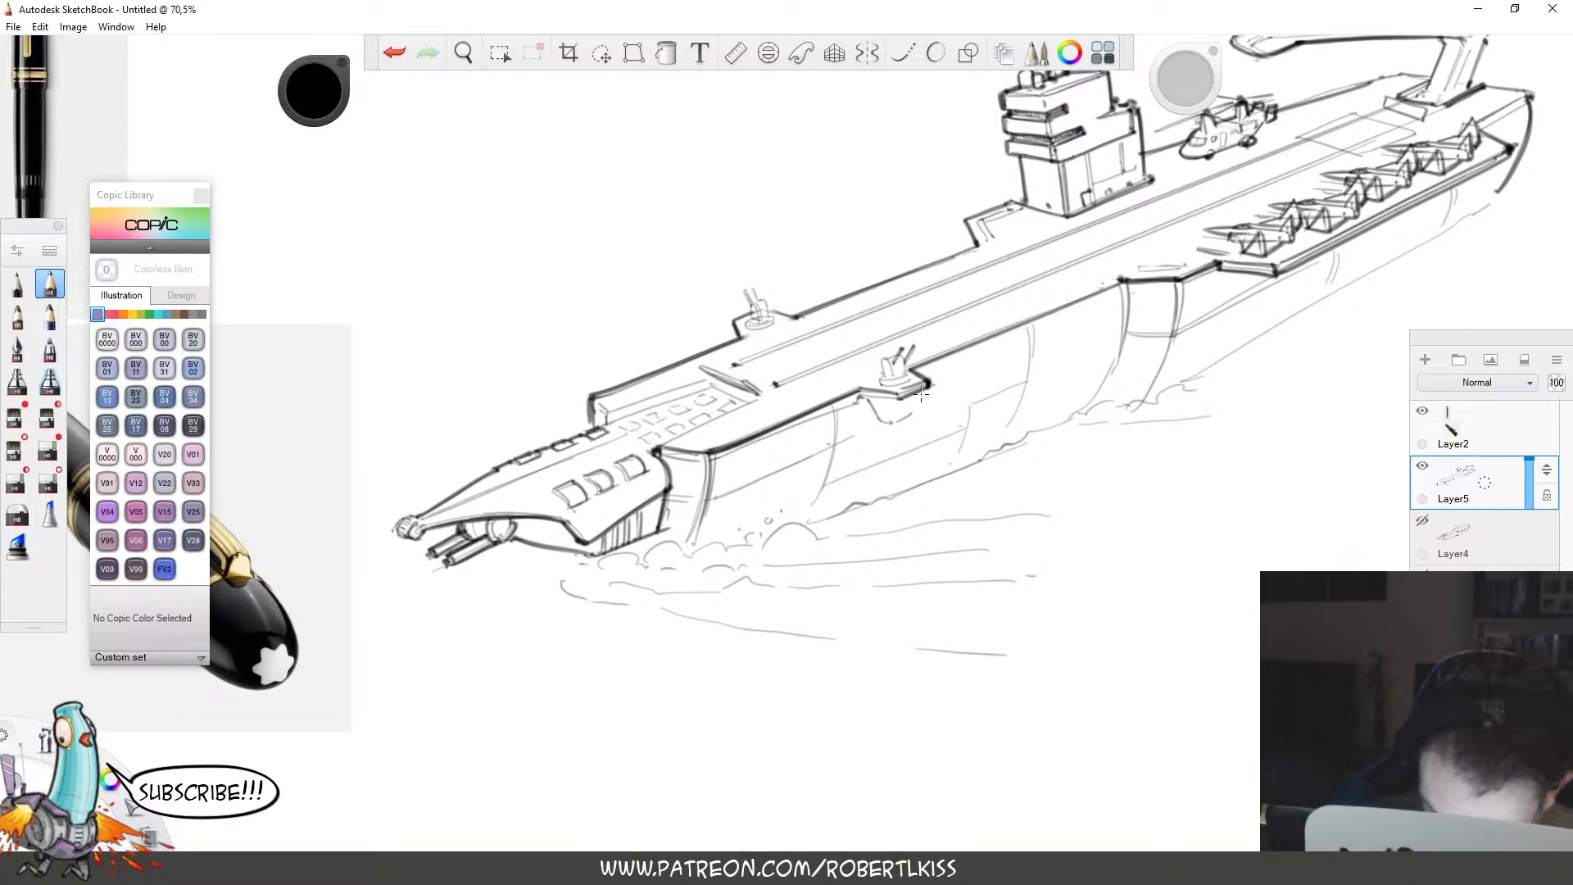
left_click_drag(921, 395, 908, 415)
left_click_drag(901, 400, 890, 422)
key("space")
left_click_drag(1097, 485, 850, 498)
mouse_move(977, 289)
left_mouse_down()
mouse_move(1008, 303)
mouse_move(1216, 196)
left_mouse_up()
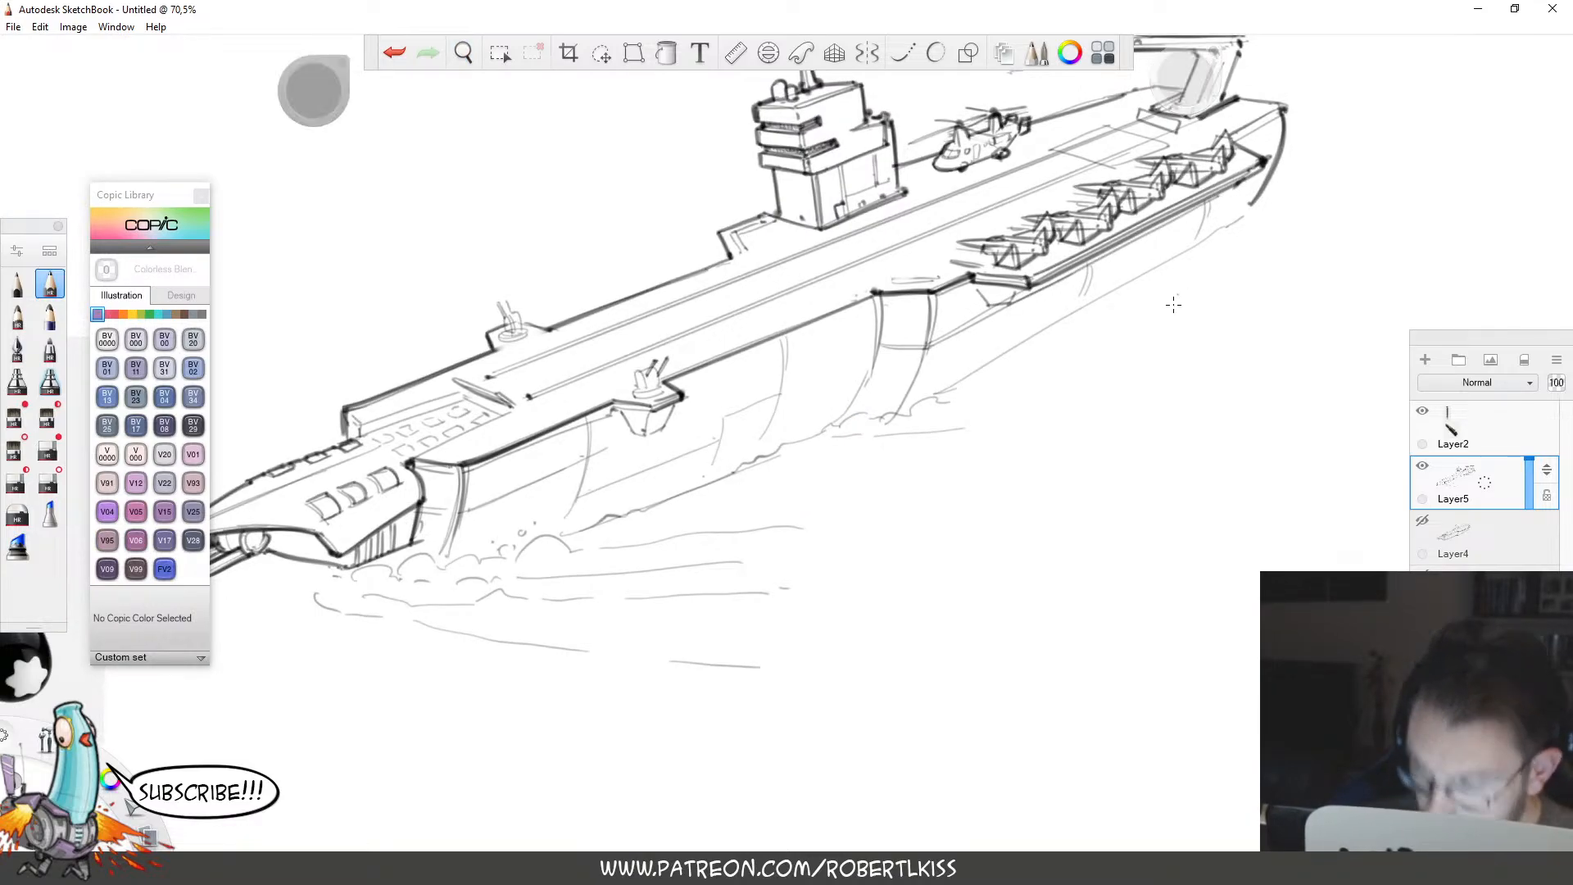
key("space")
Draw the aft hull's lower line from the mid-hull bulge to the stern, and sketch long wake lines beside it.
left_click_drag(1081, 398, 990, 386)
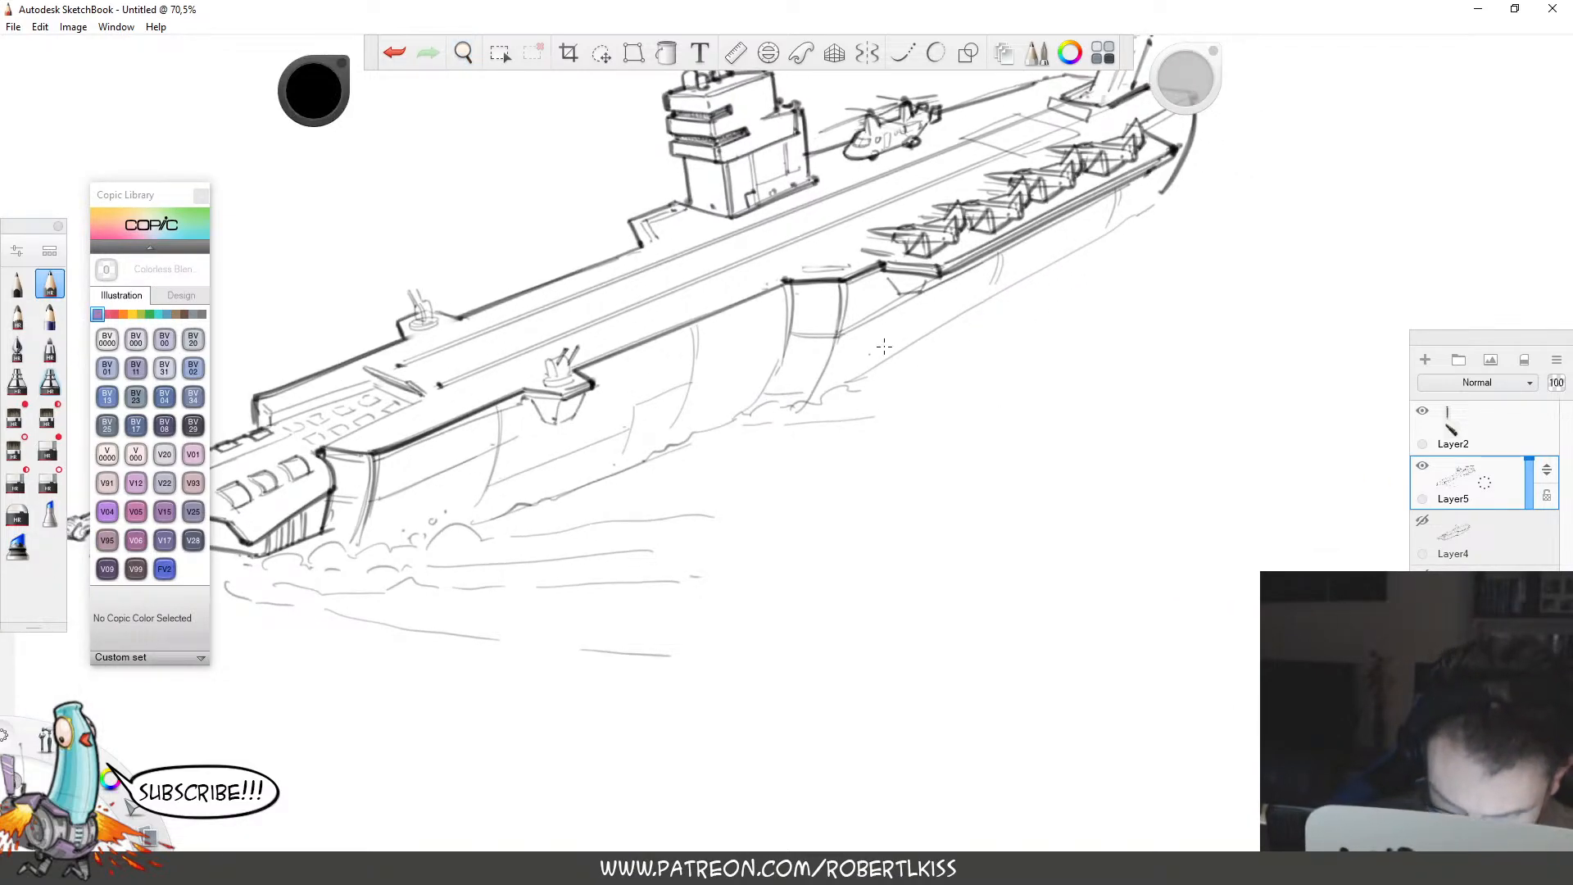
left_click_drag(825, 382, 1164, 189)
key("ctrl+z")
left_click_drag(814, 388, 1161, 190)
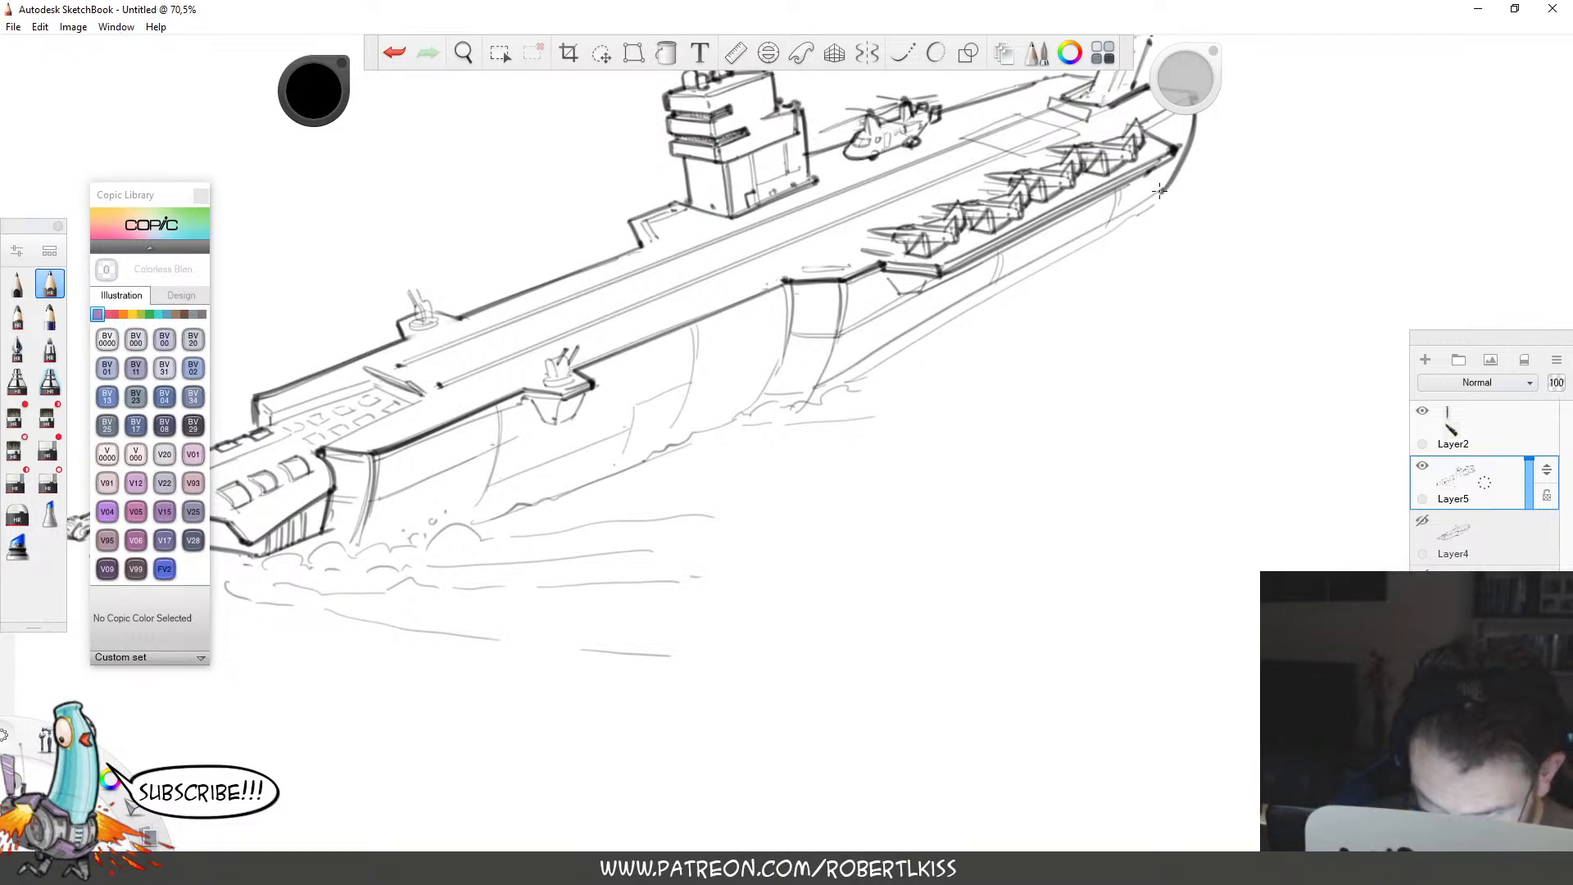
left_click_drag(882, 381, 1140, 303)
key("space")
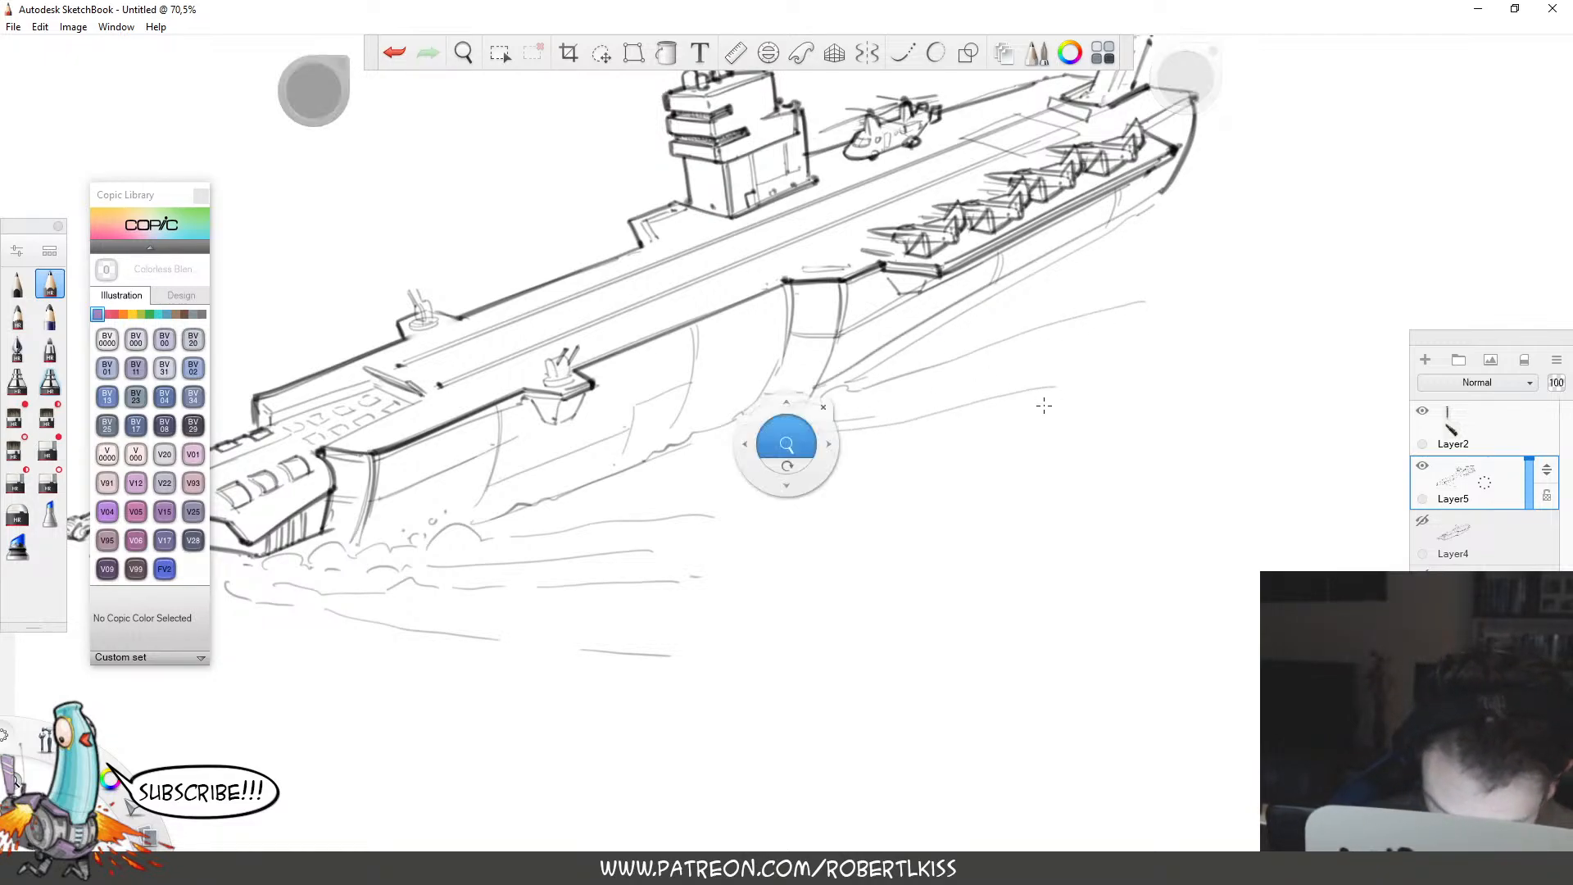
mouse_move(789, 440)
left_mouse_down()
mouse_move(1106, 376)
mouse_move(936, 435)
left_mouse_up()
left_click_drag(962, 366, 1155, 320)
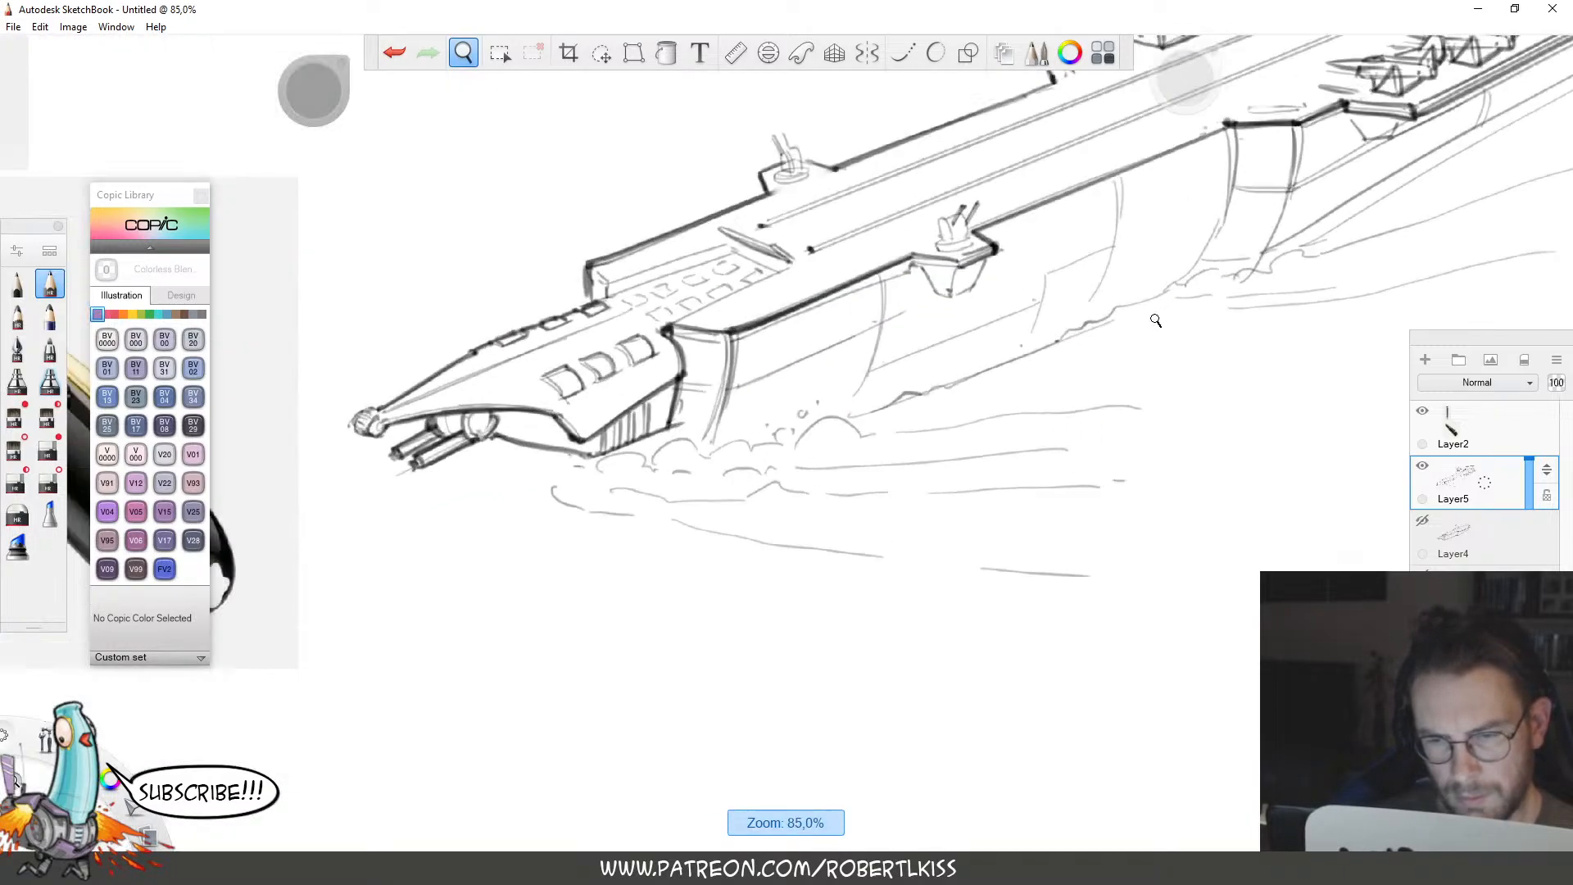
Switch to a different pencil and outline the foam bubbles and splashes along the waterline behind the bow.
mouse_move(792, 445)
left_mouse_down()
mouse_move(853, 427)
mouse_move(889, 437)
left_mouse_up()
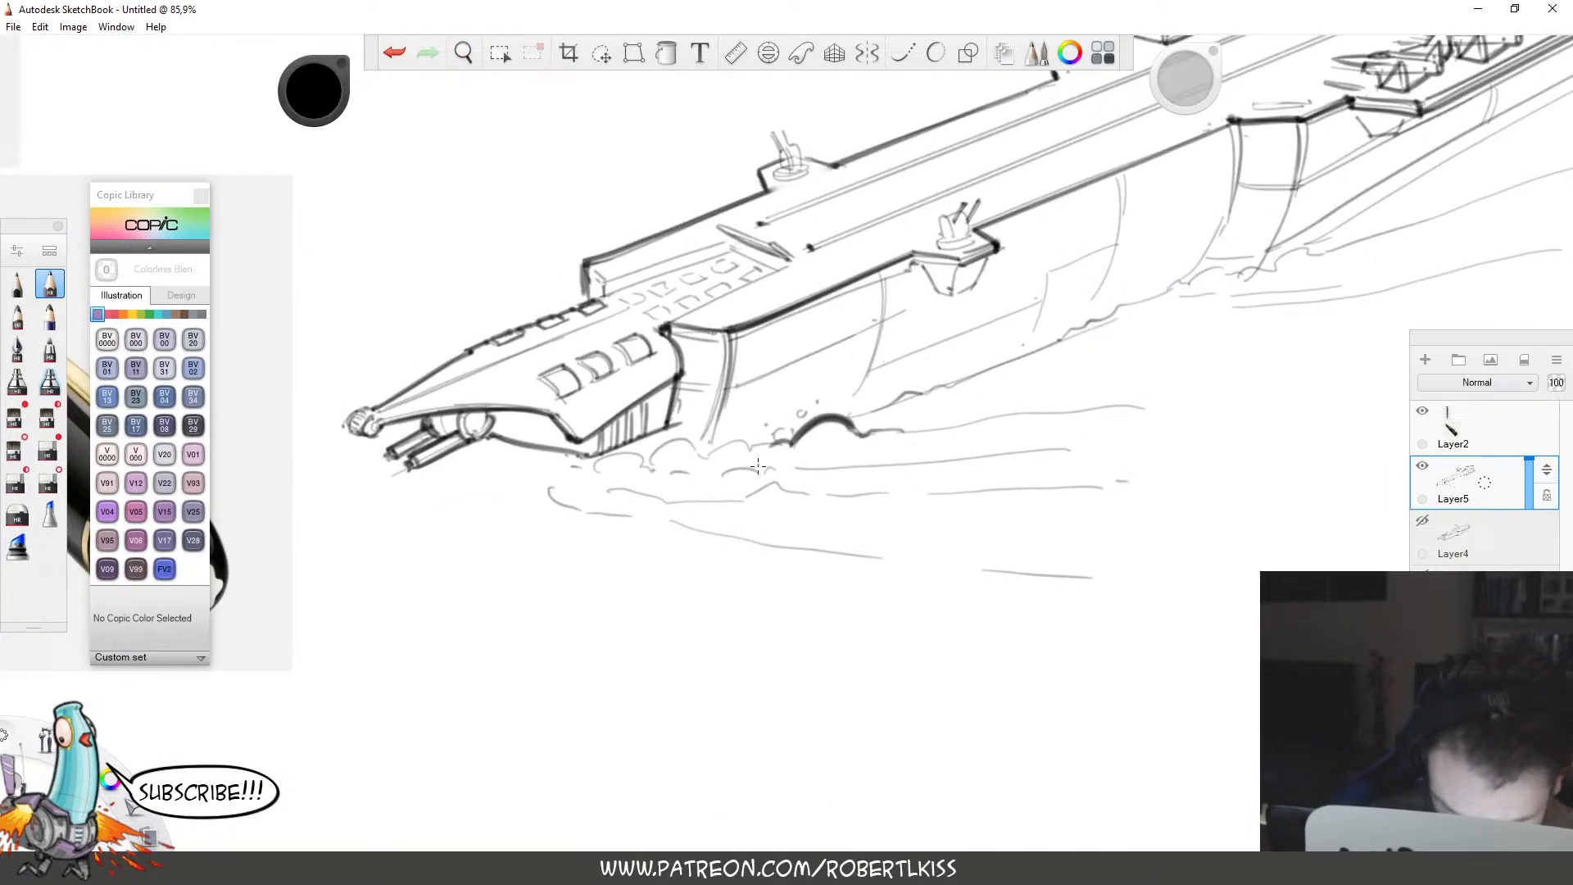
key("ctrl+z")
left_click(49, 316)
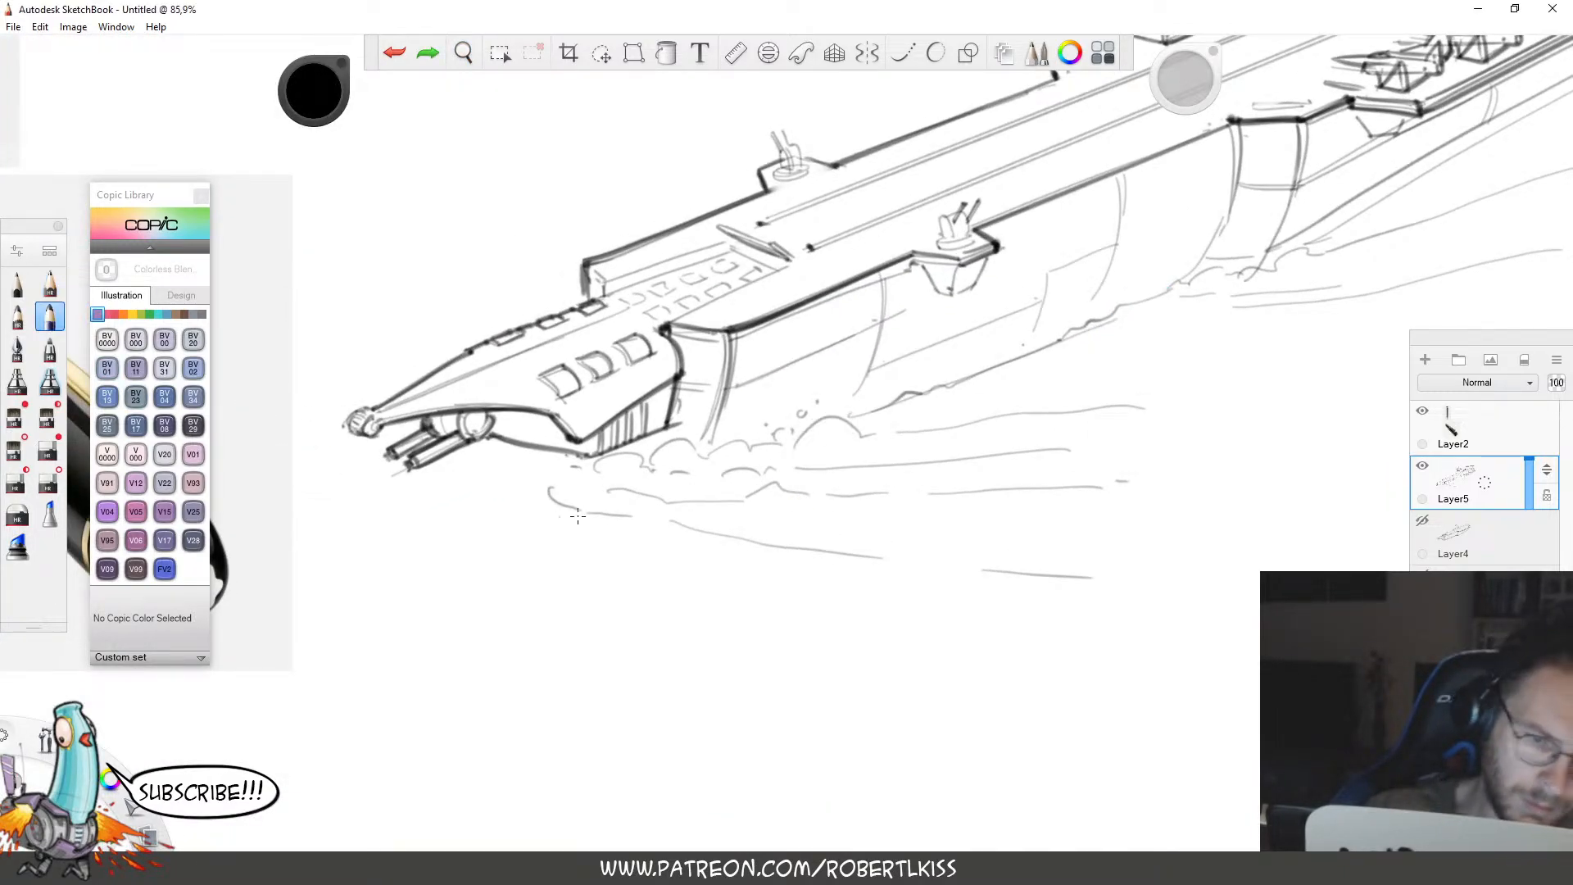
mouse_move(707, 452)
left_mouse_down()
mouse_move(847, 419)
mouse_move(915, 445)
mouse_move(863, 417)
mouse_move(902, 395)
left_mouse_up()
left_click_drag(699, 445, 634, 453)
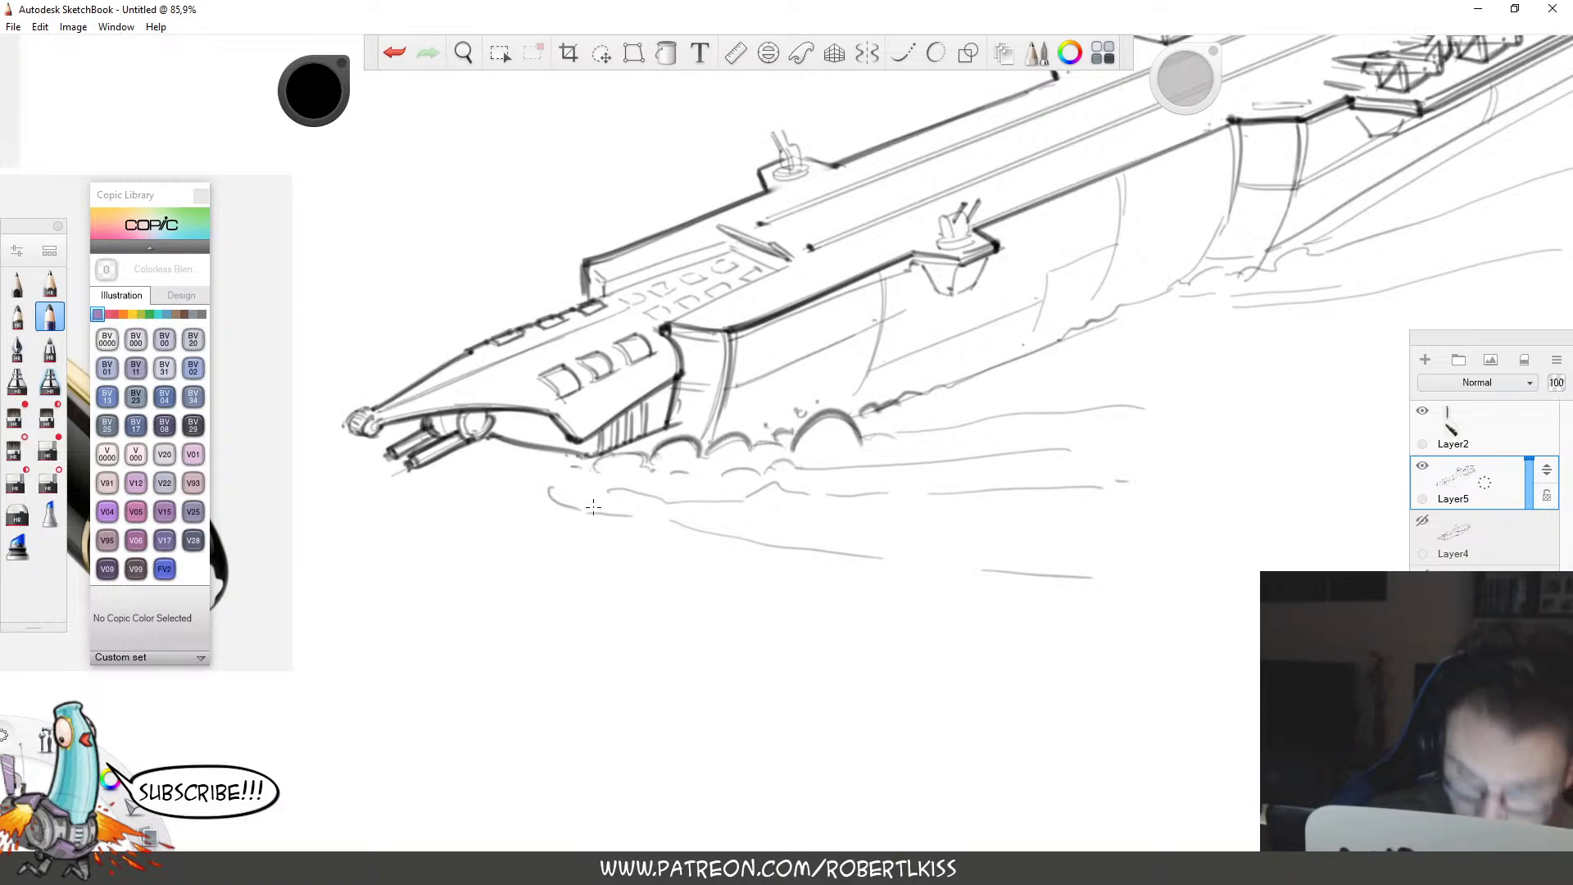
mouse_move(870, 434)
left_mouse_down()
mouse_move(916, 428)
mouse_move(934, 389)
mouse_move(985, 379)
left_mouse_up()
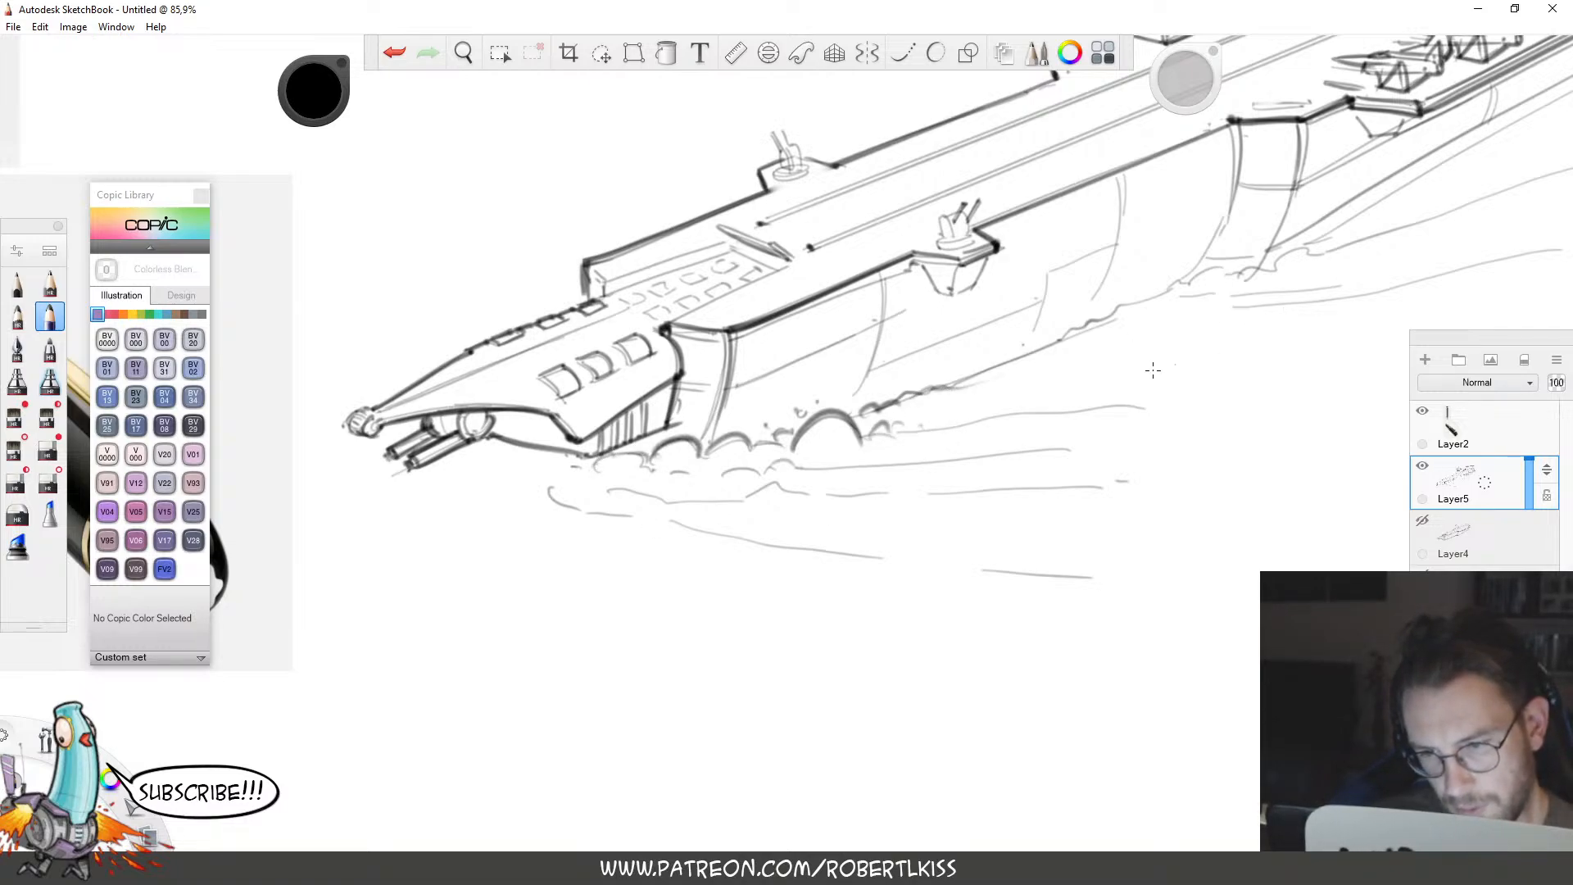
left_click_drag(816, 464, 1049, 451)
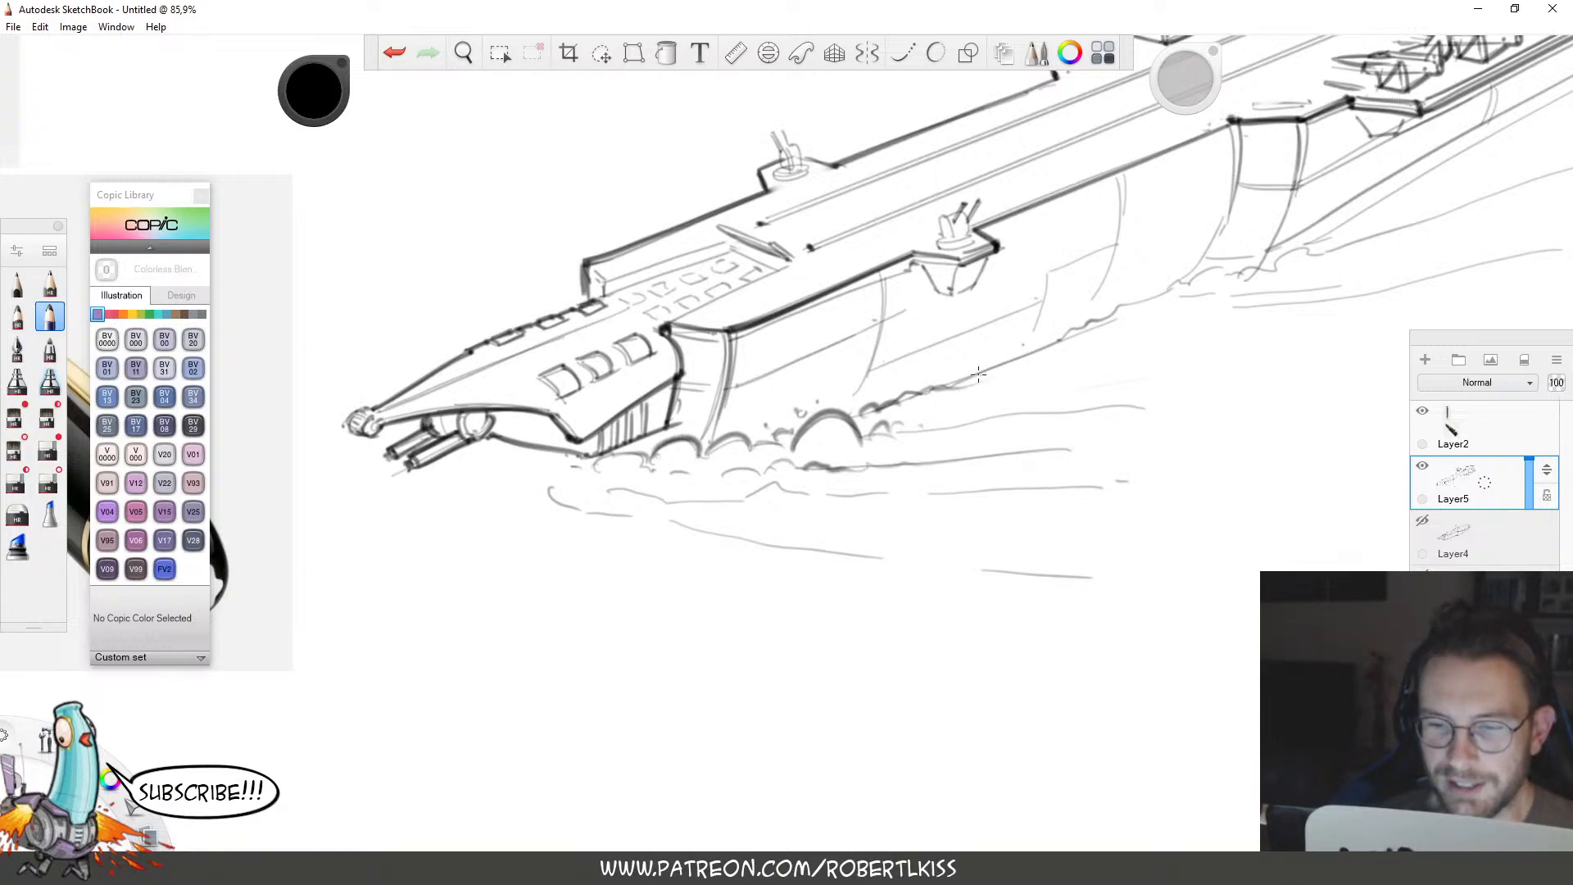
left_click_drag(948, 388, 1016, 359)
Draw foam along the waterline at the mid-hull bulge and add light ripple strokes in the water next to it.
key("space")
mouse_move(1217, 320)
left_mouse_down()
mouse_move(889, 434)
mouse_move(869, 390)
mouse_move(1012, 359)
mouse_move(1051, 392)
mouse_move(1231, 363)
left_mouse_up()
key("e")
left_click_drag(1039, 393, 874, 416)
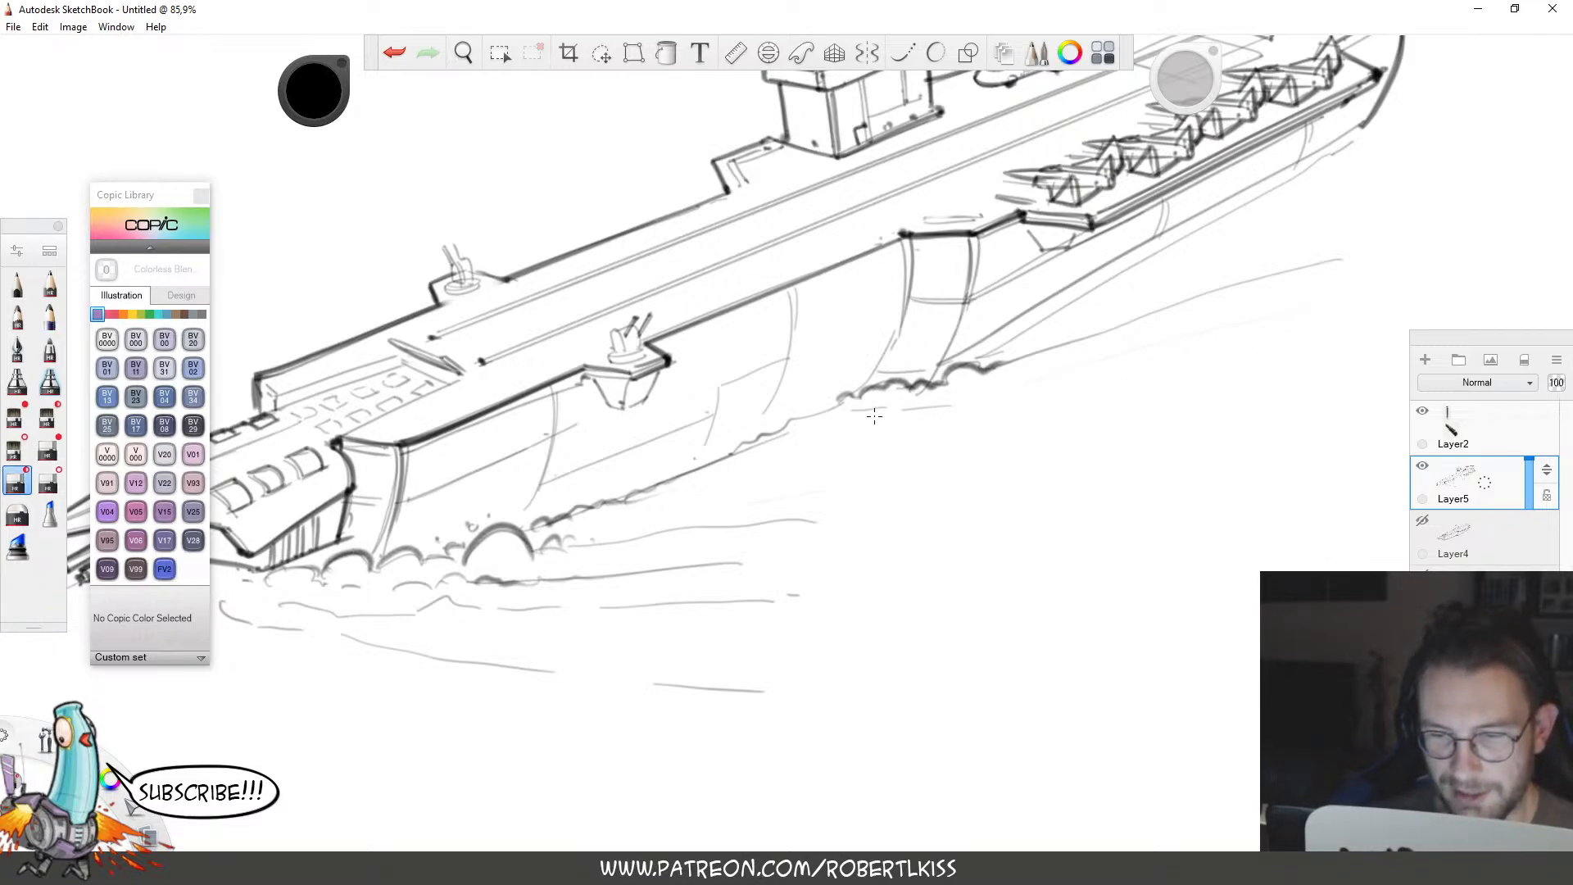
key("e")
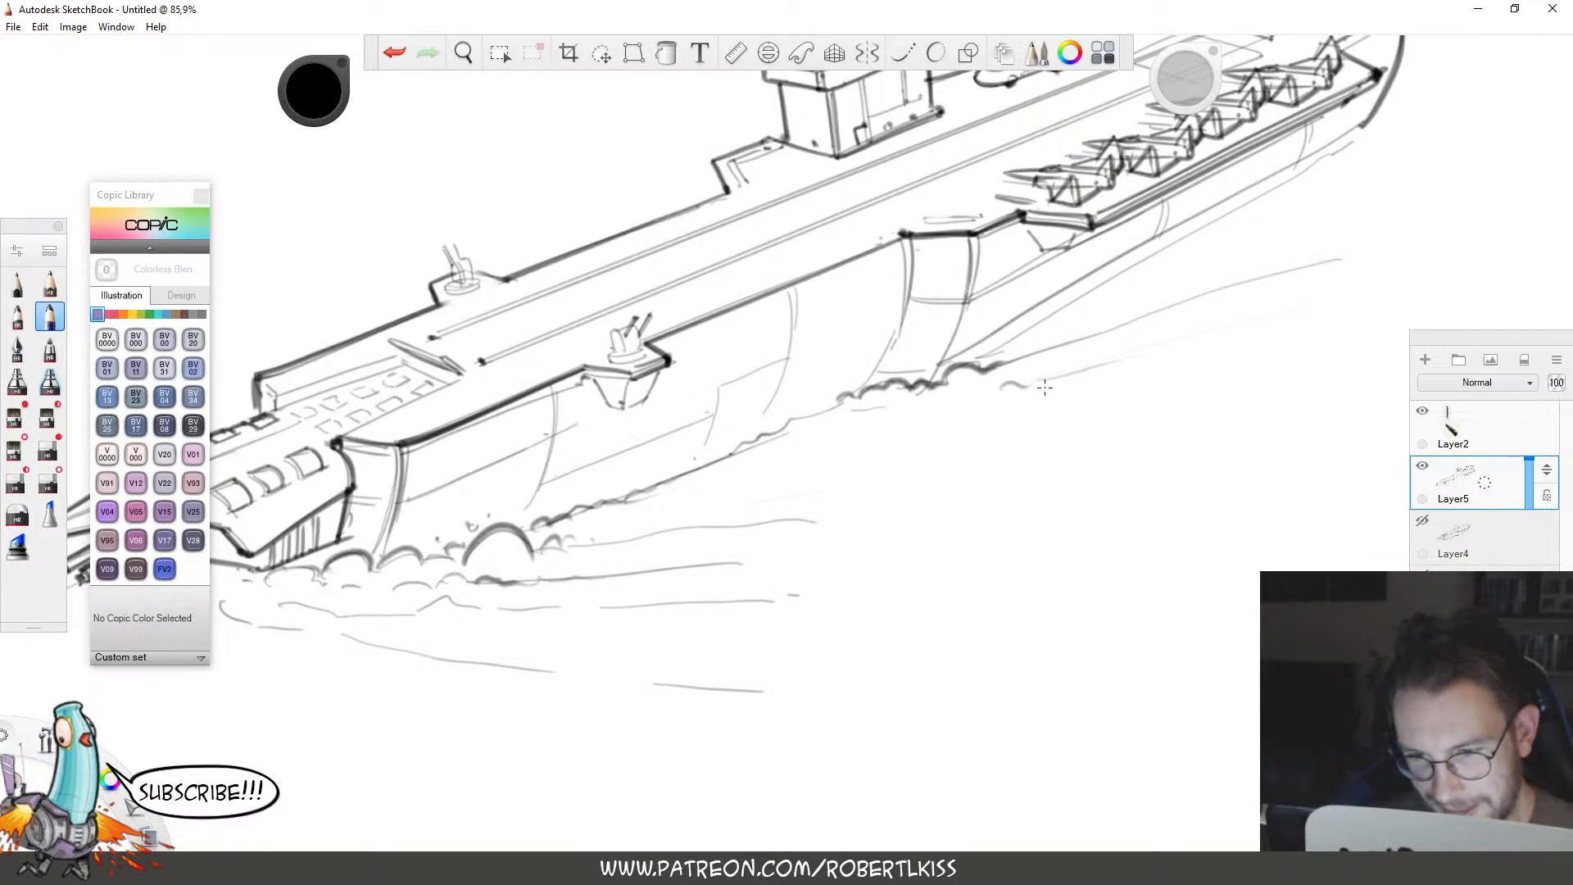
left_click_drag(1026, 396, 1268, 381)
mouse_move(859, 421)
left_mouse_down()
mouse_move(1270, 409)
mouse_move(1240, 445)
mouse_move(1102, 512)
mouse_move(1187, 475)
mouse_move(1229, 400)
mouse_move(957, 537)
left_mouse_up()
Strengthen the aft hull's lower line and hatch a shadow band along it from the mid-hull foam to the stern.
key("space")
key("e")
key("space")
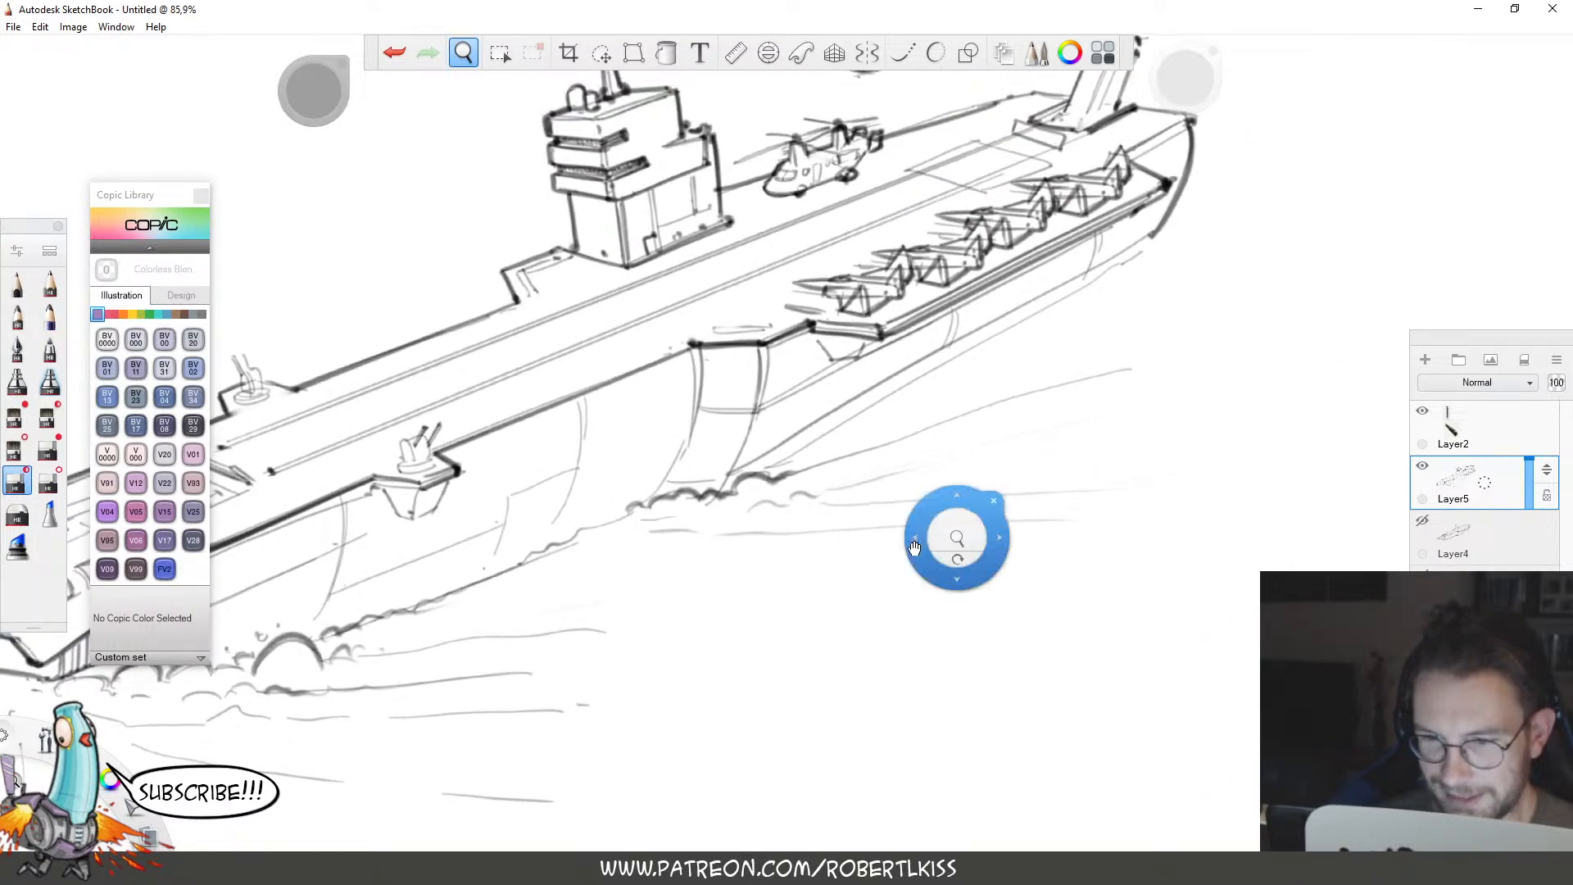
mouse_move(760, 472)
left_mouse_down()
mouse_move(1168, 245)
mouse_move(789, 455)
mouse_move(1137, 261)
mouse_move(1182, 203)
mouse_move(1134, 263)
left_mouse_up()
key("ctrl+z")
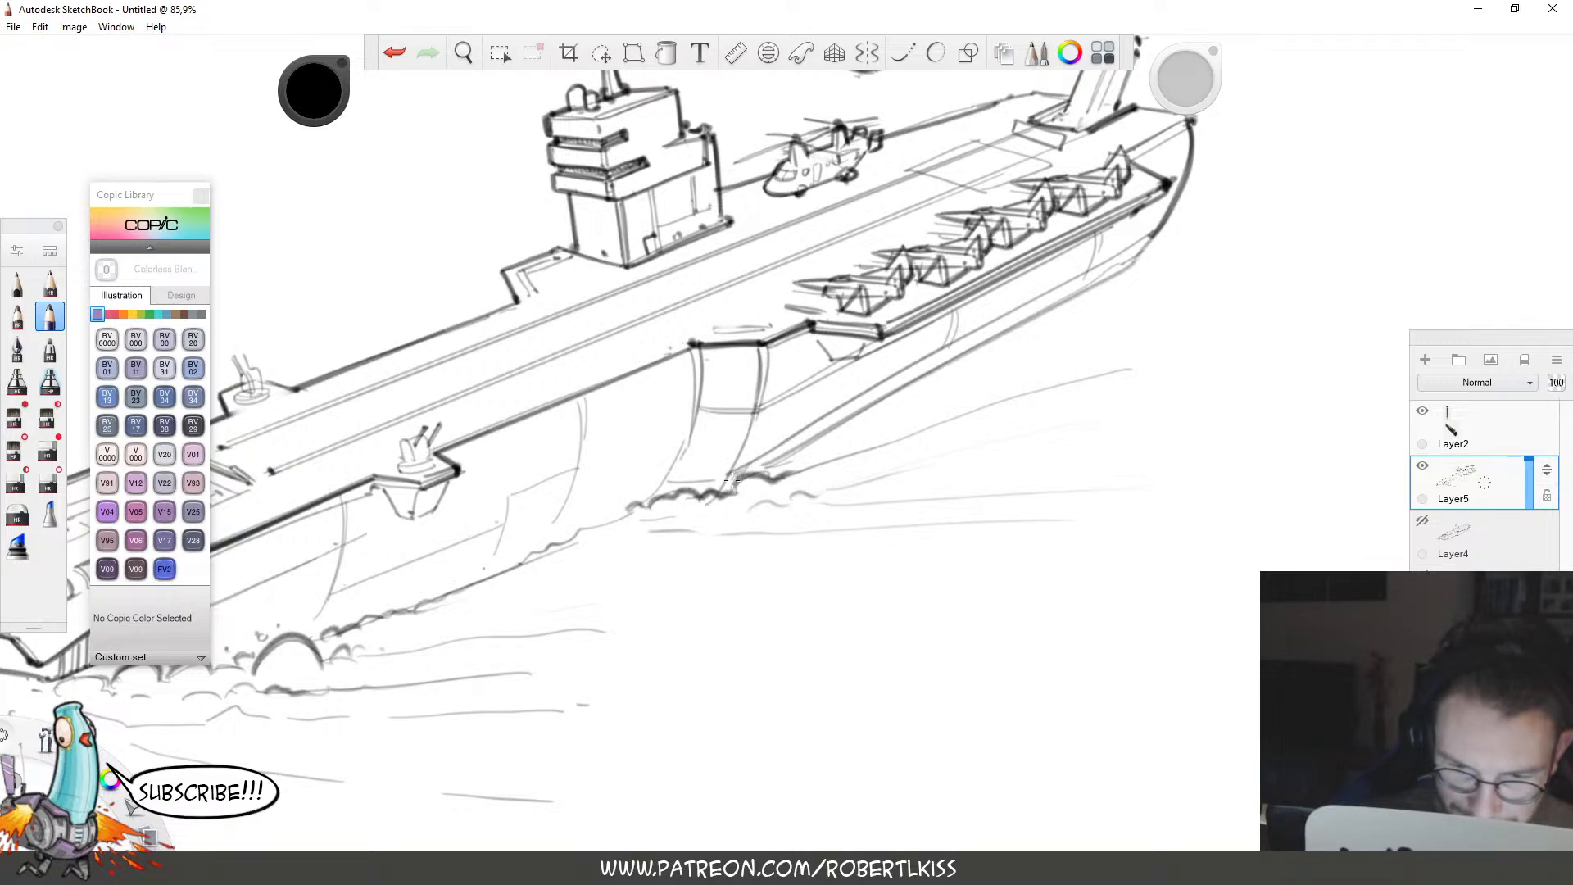
mouse_move(670, 476)
left_mouse_down()
mouse_move(660, 490)
mouse_move(724, 476)
left_mouse_up()
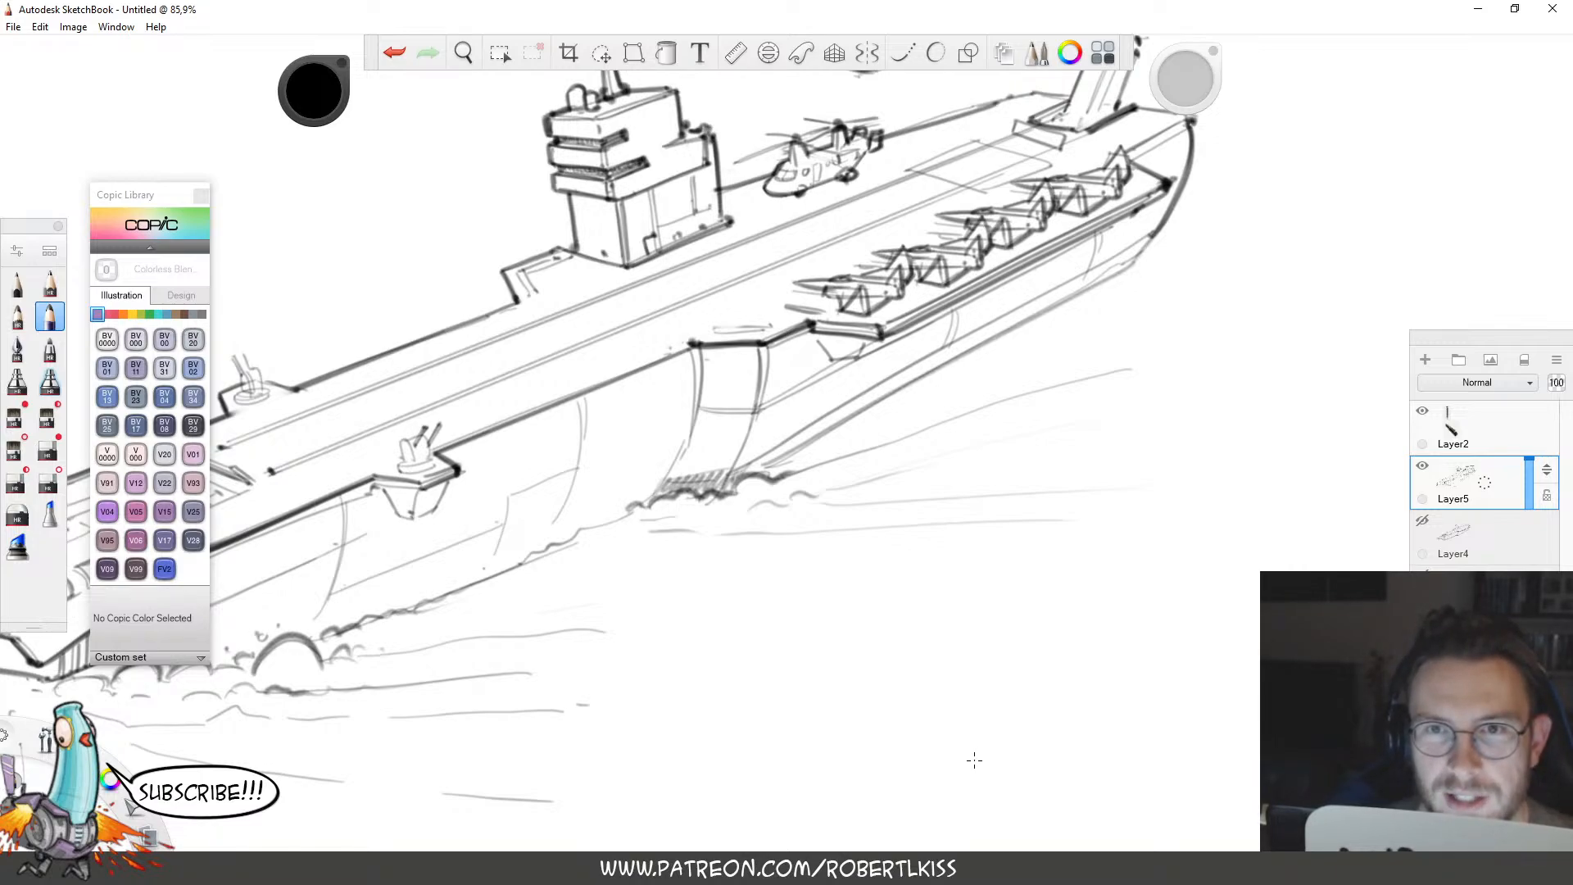
left_click_drag(734, 483, 747, 468)
left_click_drag(741, 479, 770, 448)
left_click_drag(762, 466, 788, 439)
left_click_drag(782, 458, 905, 366)
left_click_drag(898, 386, 936, 350)
left_click_drag(920, 376, 957, 345)
left_click_drag(941, 361, 999, 321)
left_click_drag(981, 347, 1021, 311)
left_click_drag(1010, 328, 1063, 281)
left_click_drag(1047, 309, 1091, 269)
left_click_drag(1078, 289, 1135, 244)
mouse_move(1117, 269)
left_mouse_down()
mouse_move(1145, 239)
mouse_move(1070, 456)
mouse_move(1131, 352)
left_mouse_up()
Hatch a matching shadow band along the forward hull's waterline from the bow foam to the mid-hull foam.
key("space")
left_click_drag(979, 388, 1088, 341)
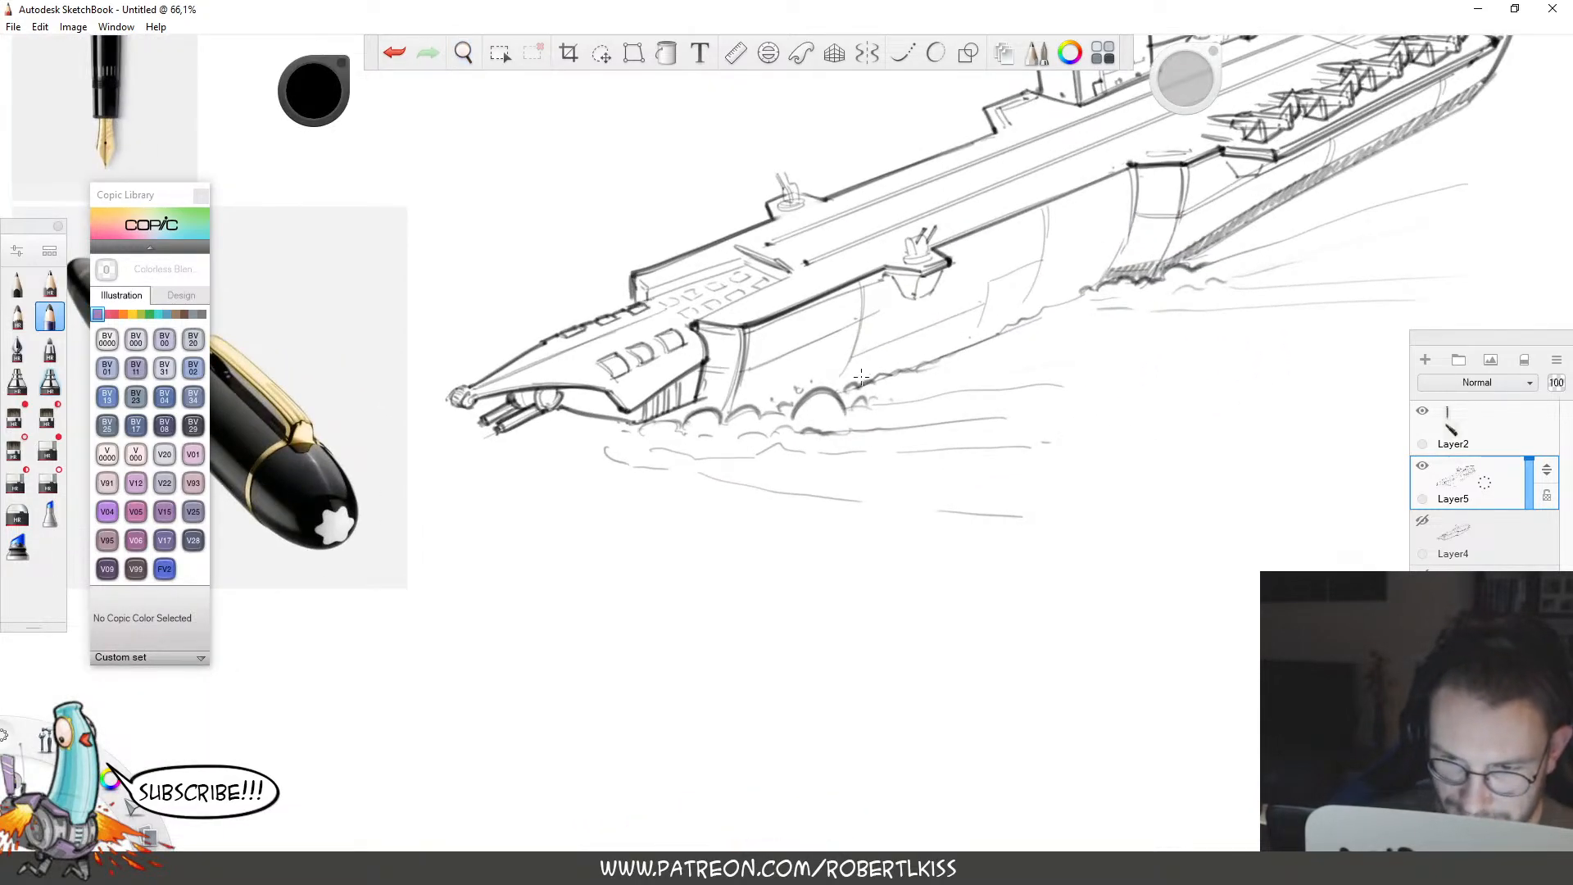
mouse_move(816, 396)
left_mouse_down()
mouse_move(1147, 262)
mouse_move(873, 363)
mouse_move(902, 353)
left_mouse_up()
left_click_drag(880, 376, 938, 338)
left_click_drag(910, 370, 1108, 272)
Examine the whole carrier drawing beside the fountain-pen references at several zoom levels.
key("space")
mouse_move(944, 346)
left_mouse_down()
mouse_move(1101, 275)
mouse_move(993, 351)
left_mouse_up()
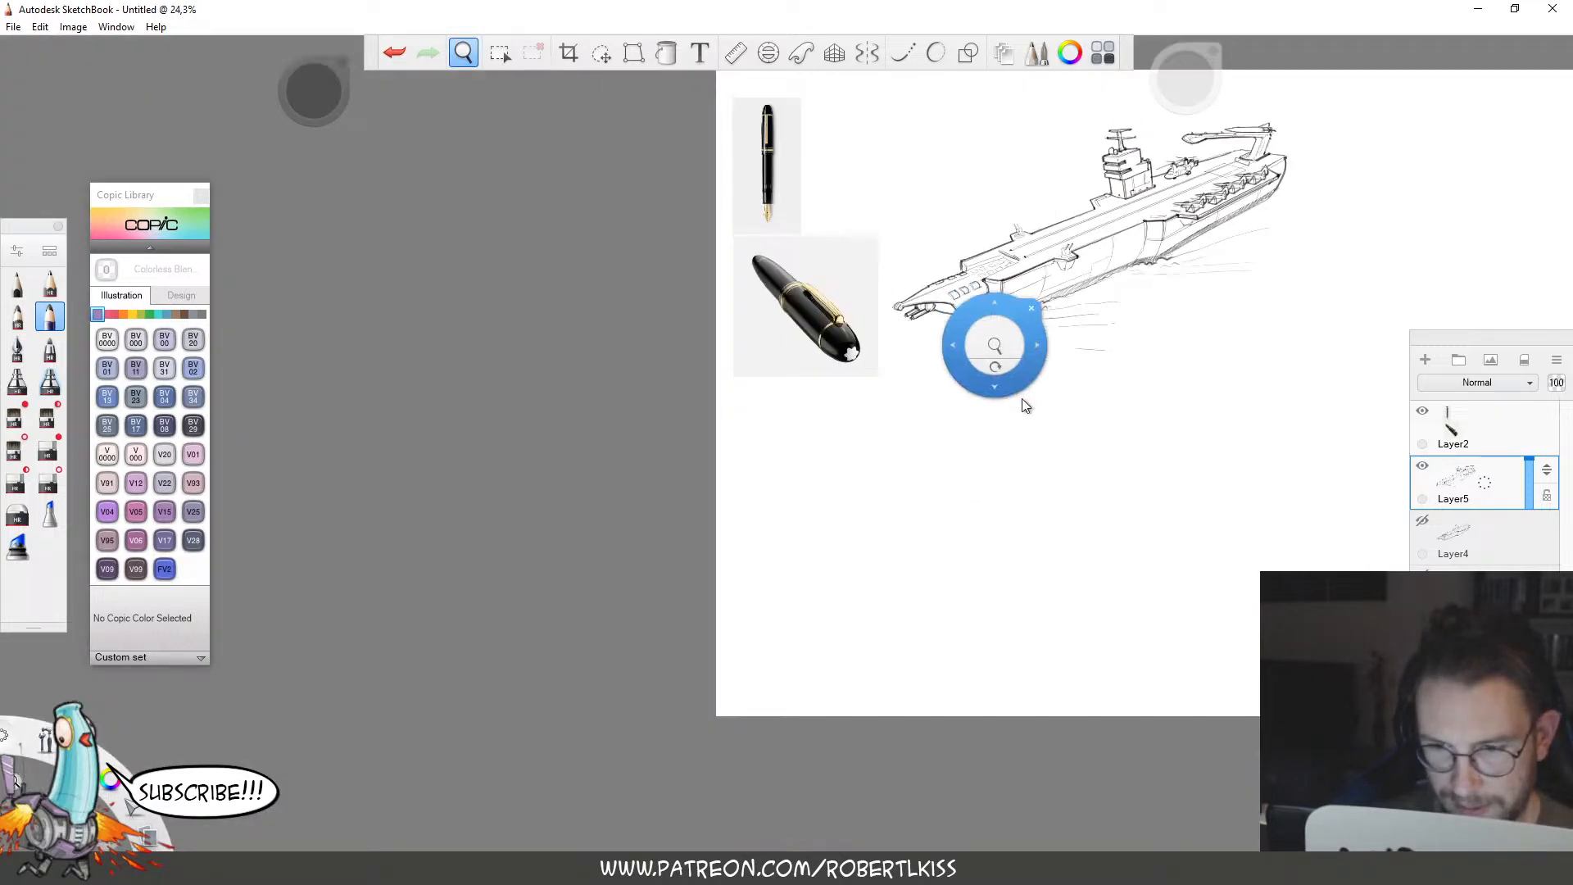
left_click_drag(1025, 403, 854, 546)
key("space")
scroll(1053, 386, "up", 4)
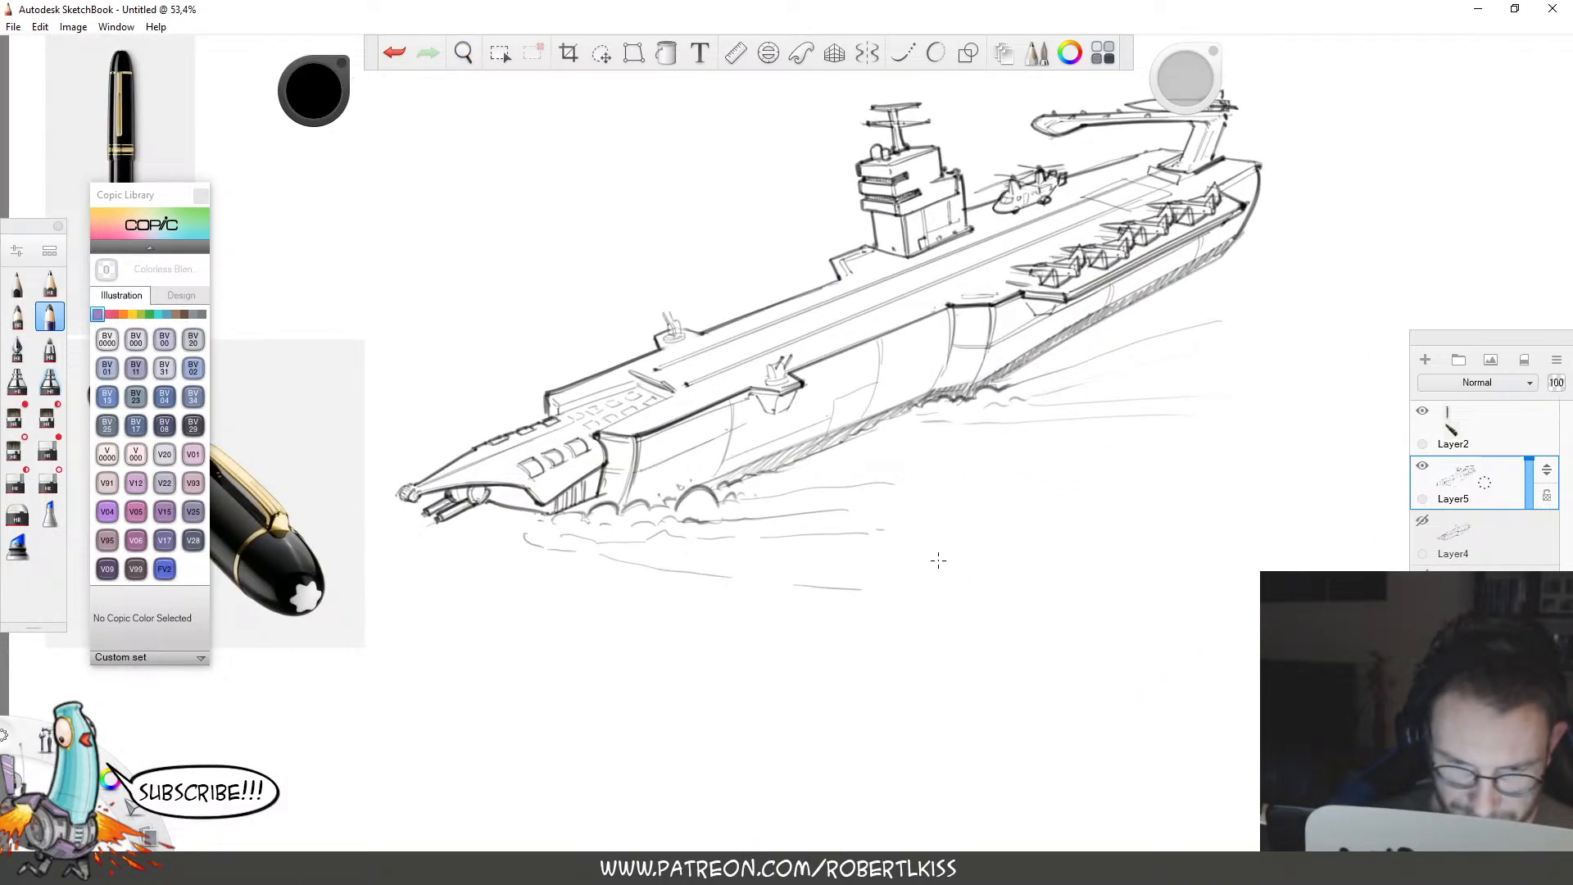
key("space")
left_click_drag(1002, 444, 920, 543)
key("space")
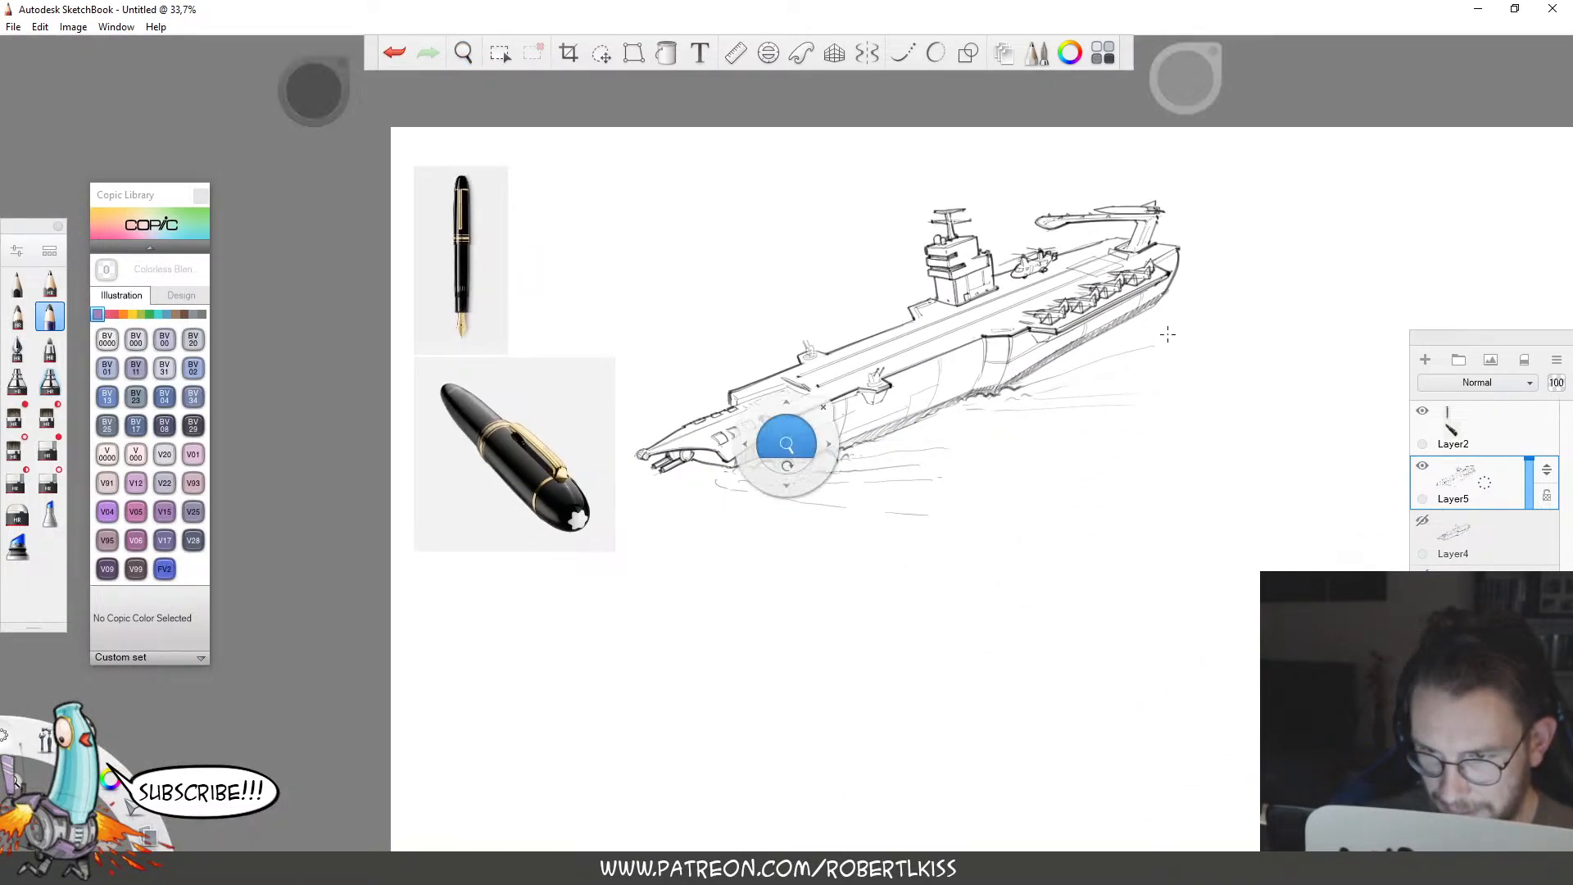
scroll(1190, 256, "up", 2)
Undo the last stroke and erase the pylon with its overhanging arm from the stern deck.
key("ctrl+z")
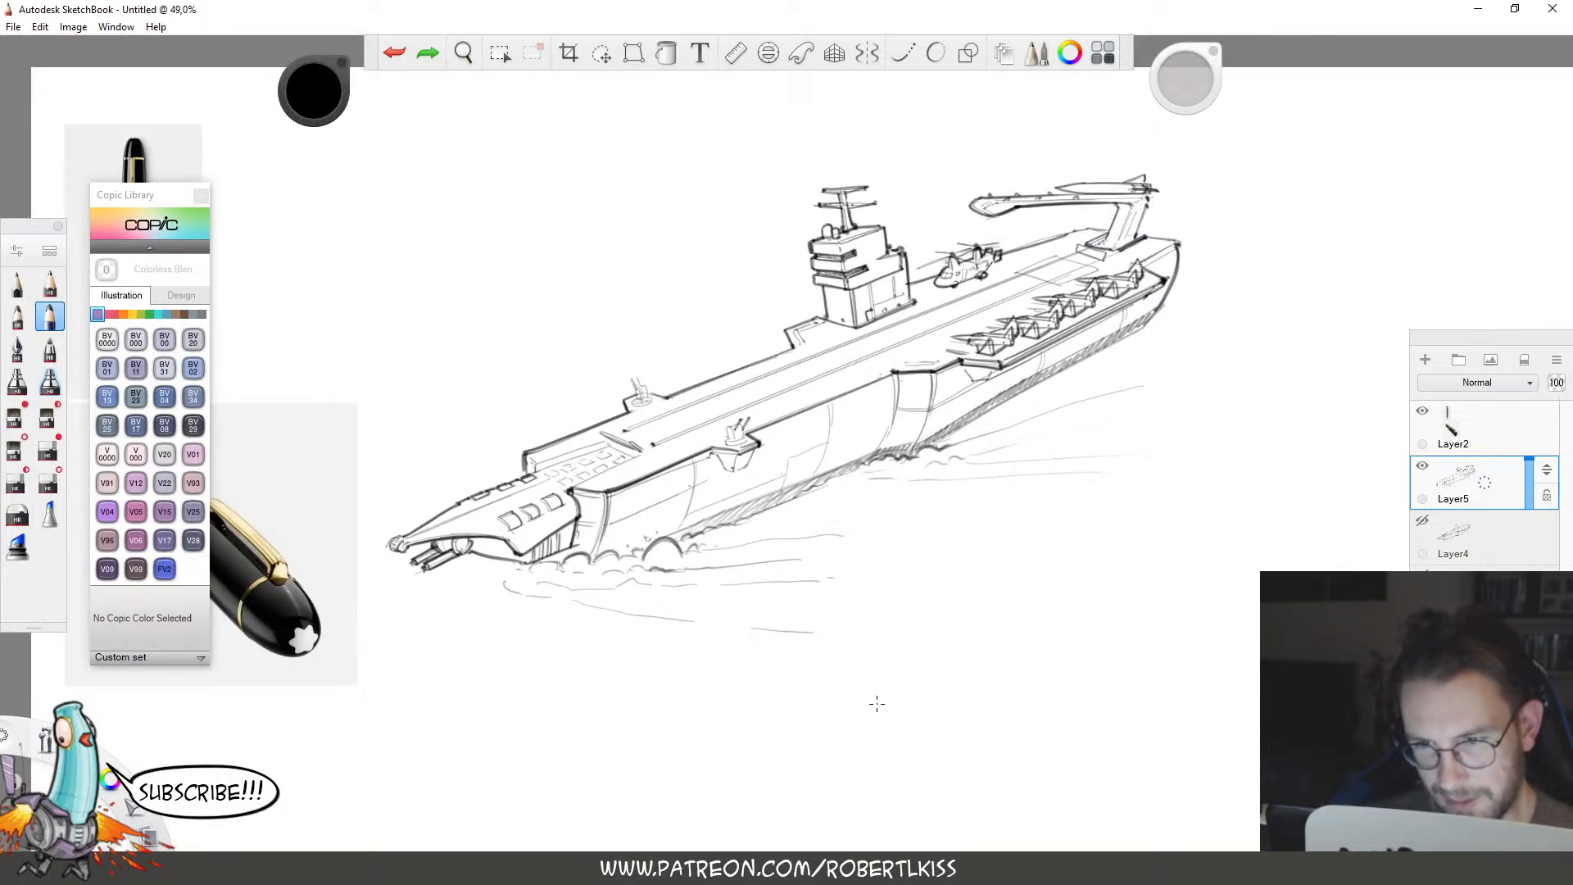
key("e")
mouse_move(1016, 199)
left_mouse_down()
mouse_move(1169, 165)
mouse_move(1051, 209)
mouse_move(1141, 216)
mouse_move(1065, 255)
mouse_move(1143, 234)
mouse_move(1112, 250)
left_mouse_up()
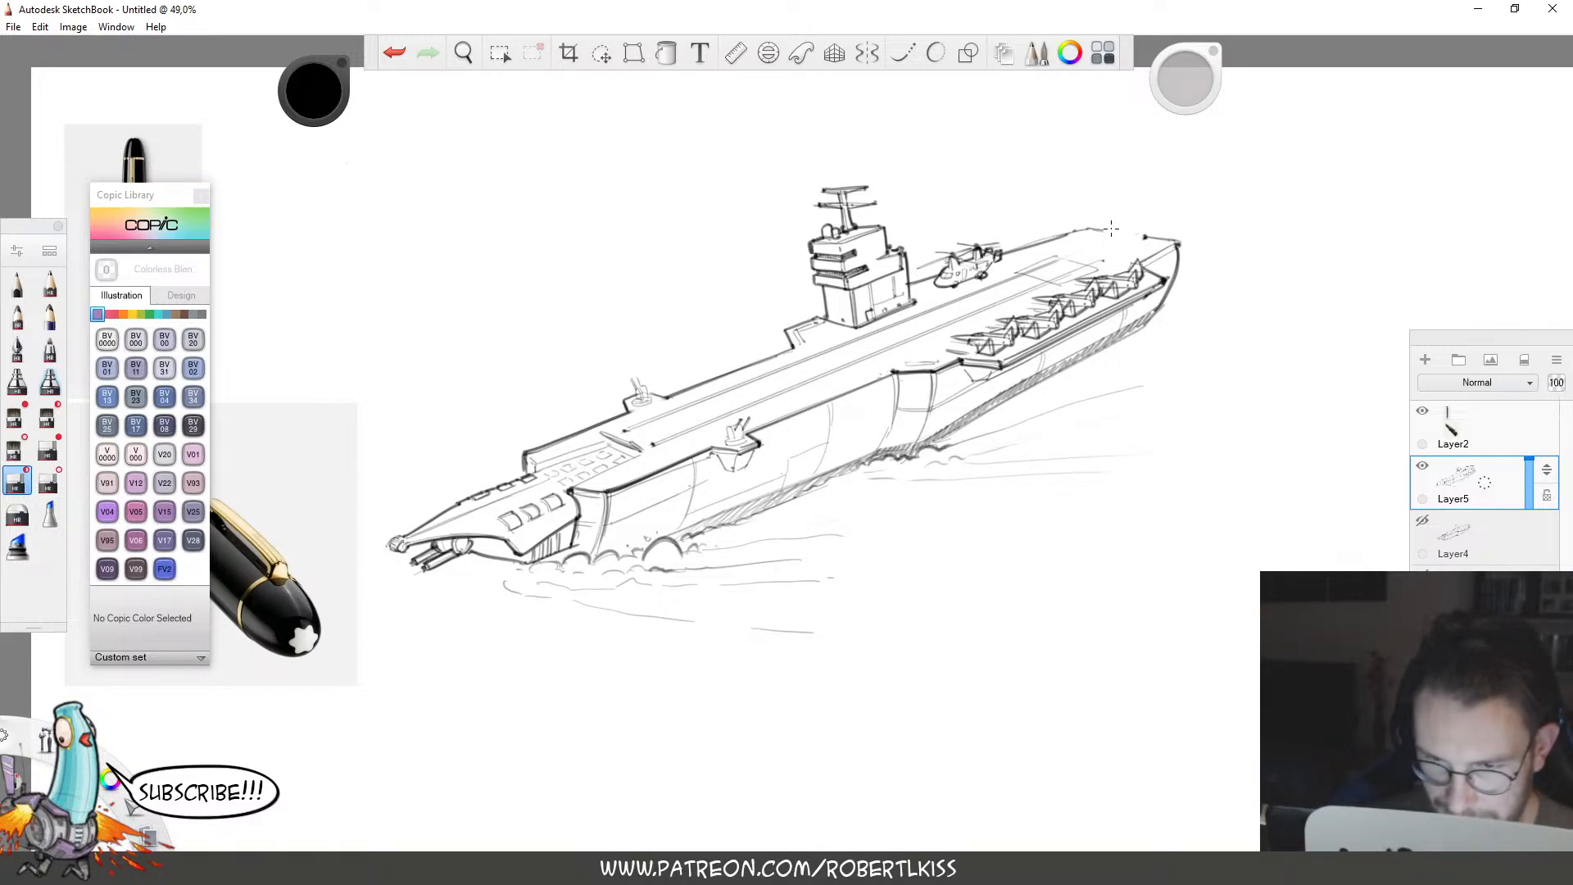
Redraw the missing stern deck edge where the pylon stood, closing the deck outline.
key("space")
left_click_drag(1336, 274, 986, 247)
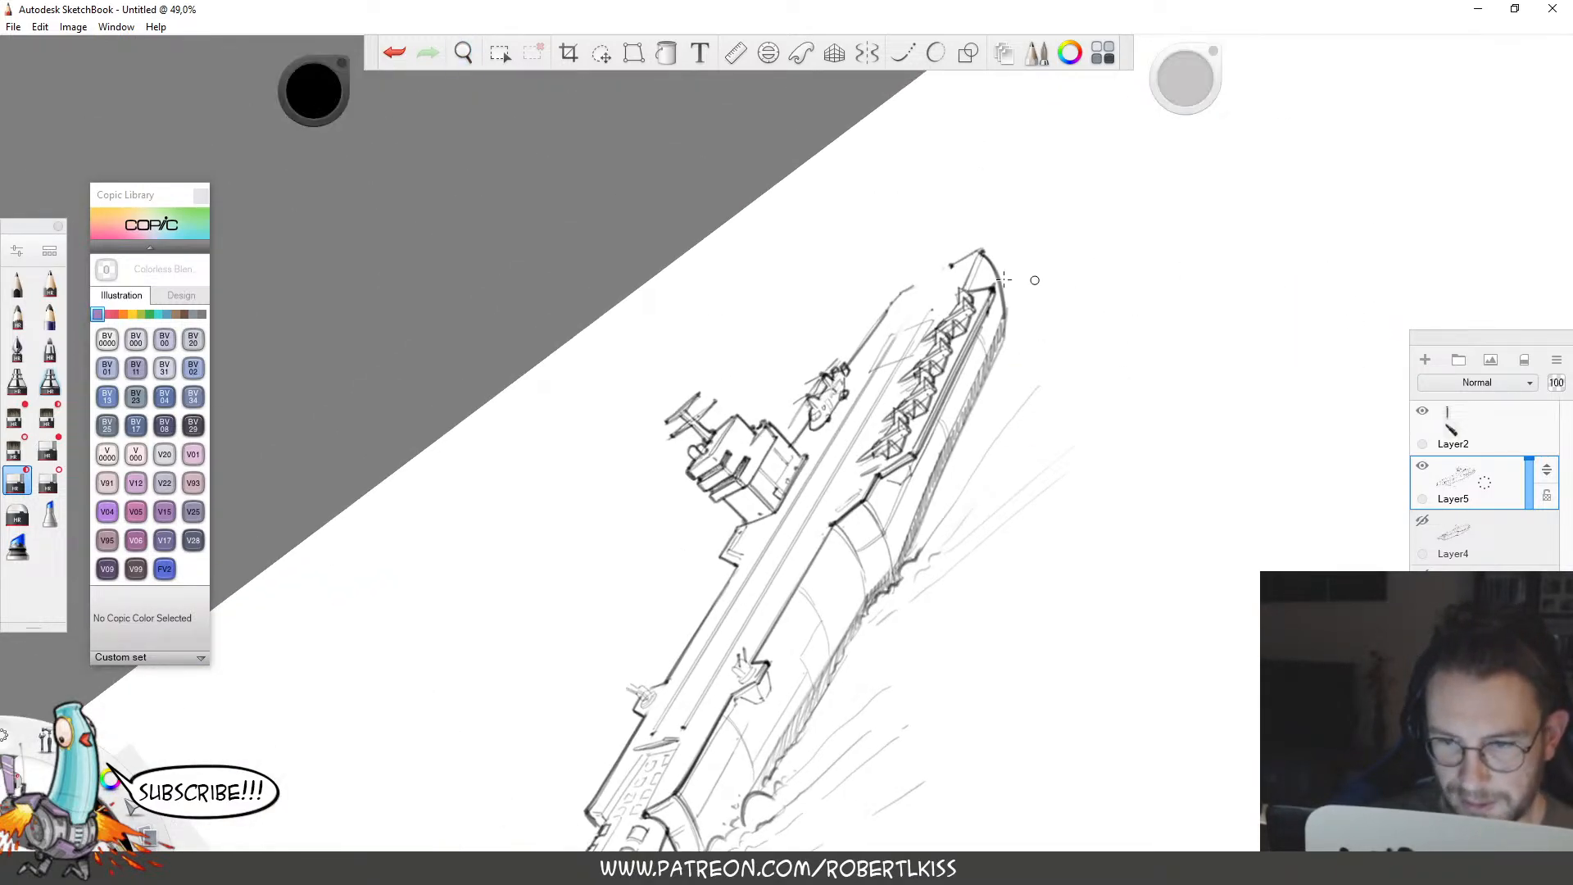
key("e")
left_click_drag(905, 291, 983, 258)
key("space")
left_click_drag(1200, 333, 1074, 385)
Undo the stray deck stroke, change pencils and extend the runway lines across the aft deck to the stern edge.
key("e")
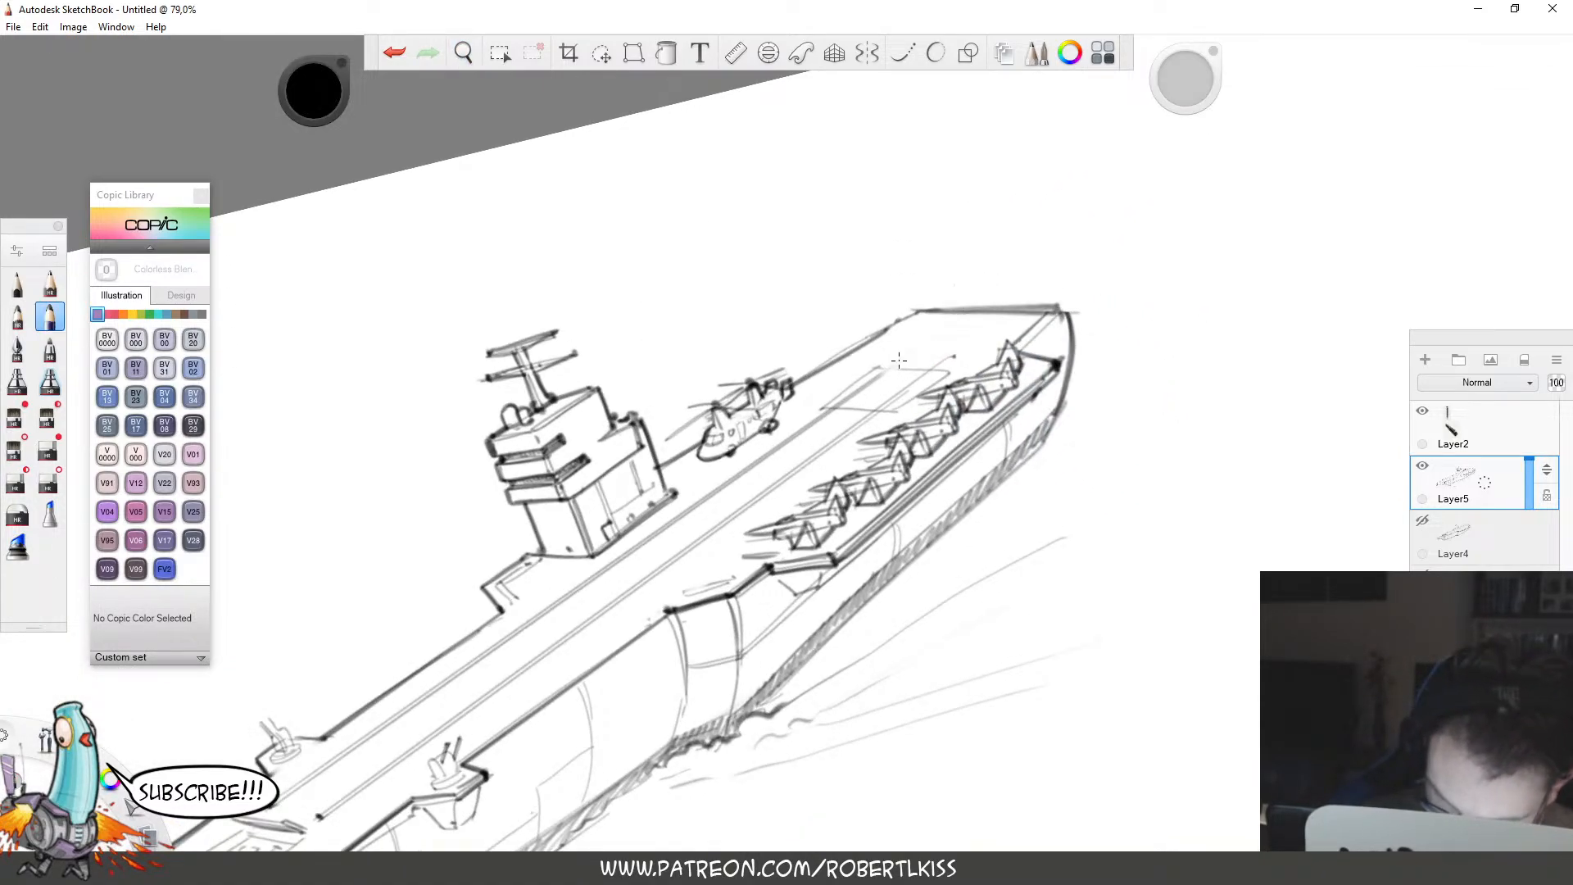
key("ctrl+z")
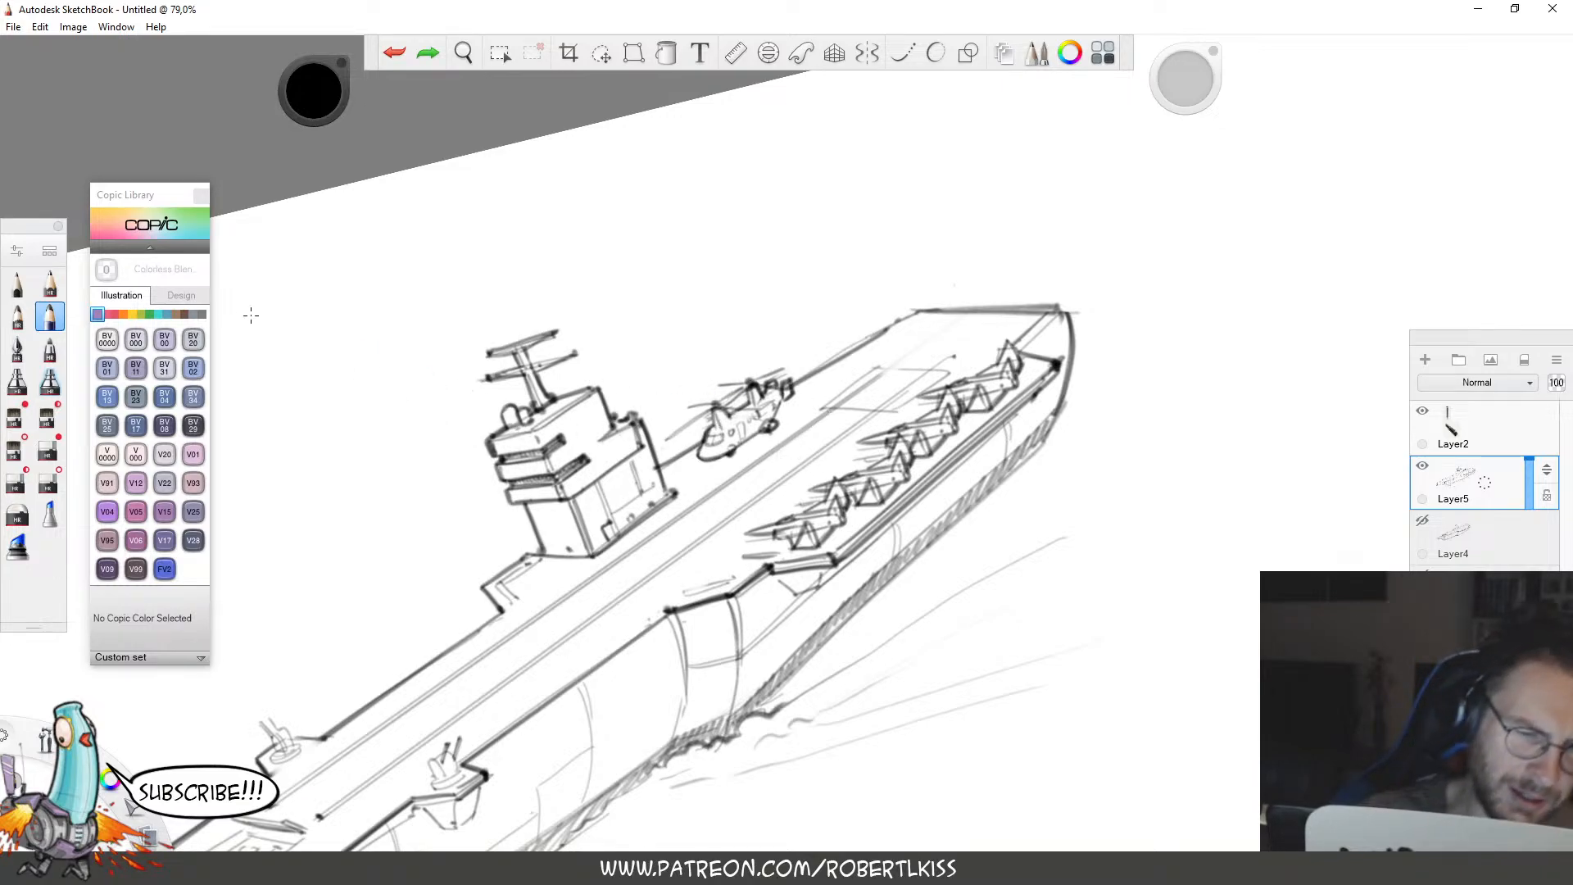
left_click(49, 282)
mouse_move(775, 449)
left_mouse_down()
mouse_move(804, 461)
mouse_move(1009, 314)
left_mouse_up()
key("ctrl+z")
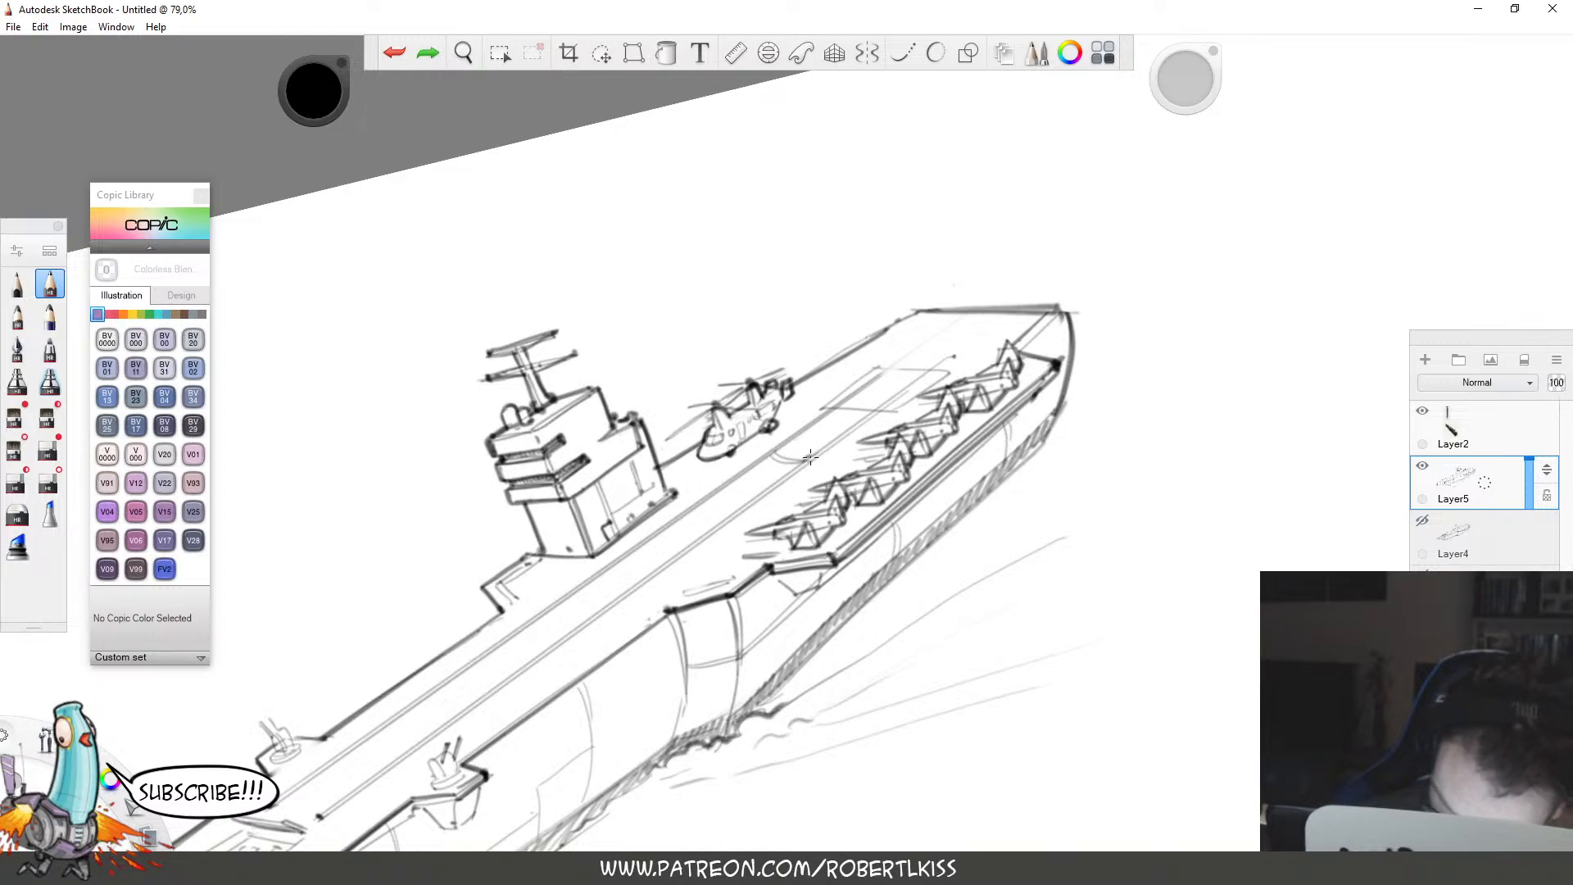
mouse_move(811, 459)
left_mouse_down()
mouse_move(1007, 311)
mouse_move(789, 445)
mouse_move(971, 311)
mouse_move(821, 412)
left_mouse_up()
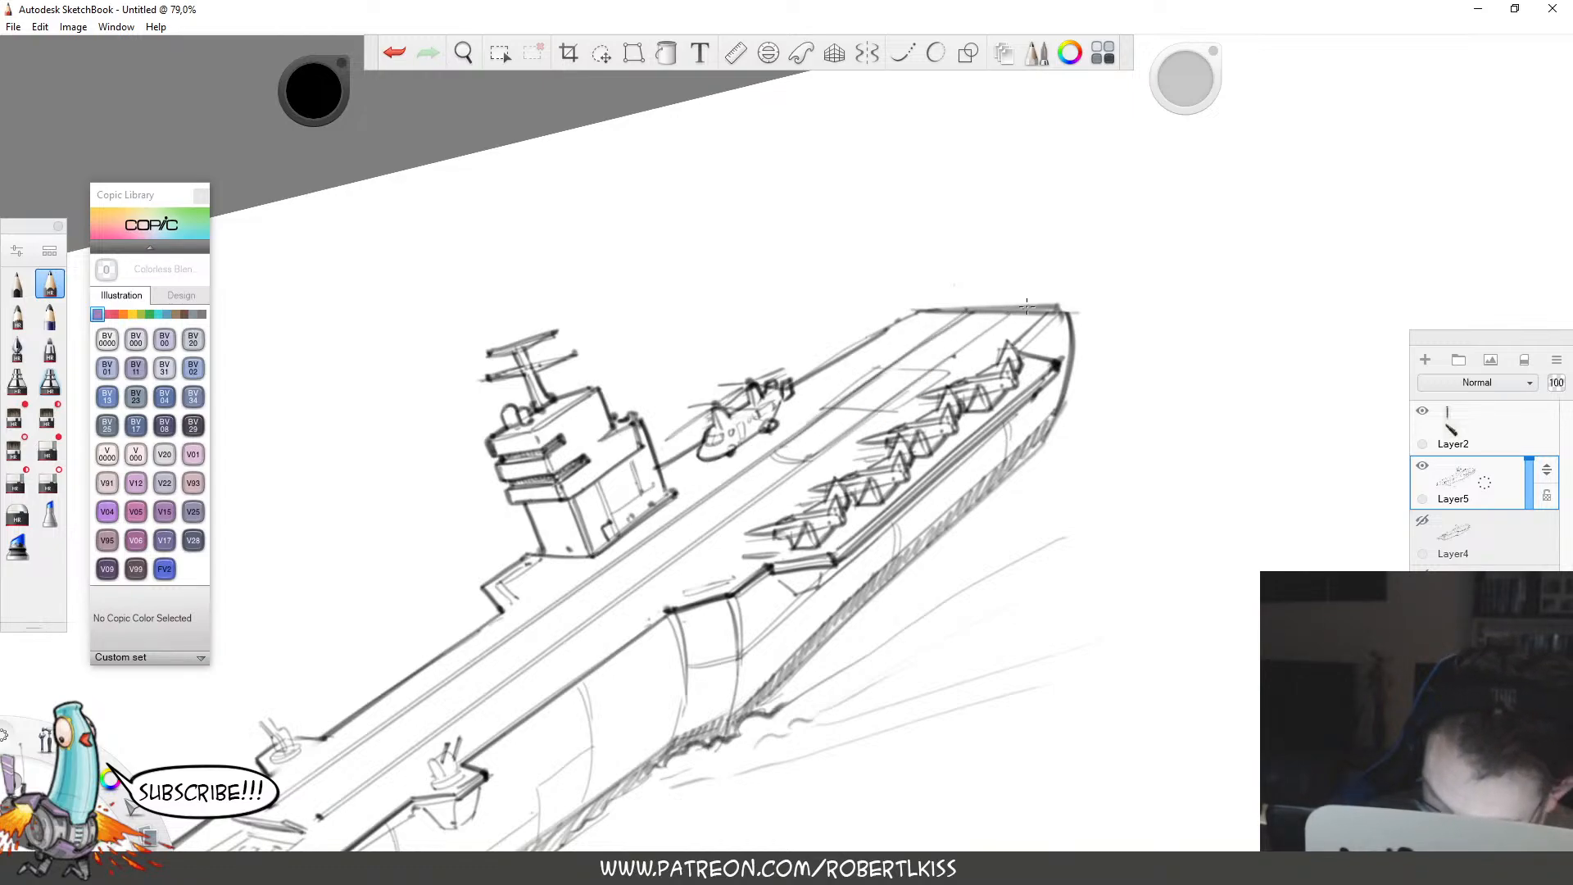
Touch up the runway lines on the aft deck and erase the stern edge where they meet it.
left_click_drag(1010, 314, 901, 391)
key("e")
left_click_drag(971, 303, 1004, 310)
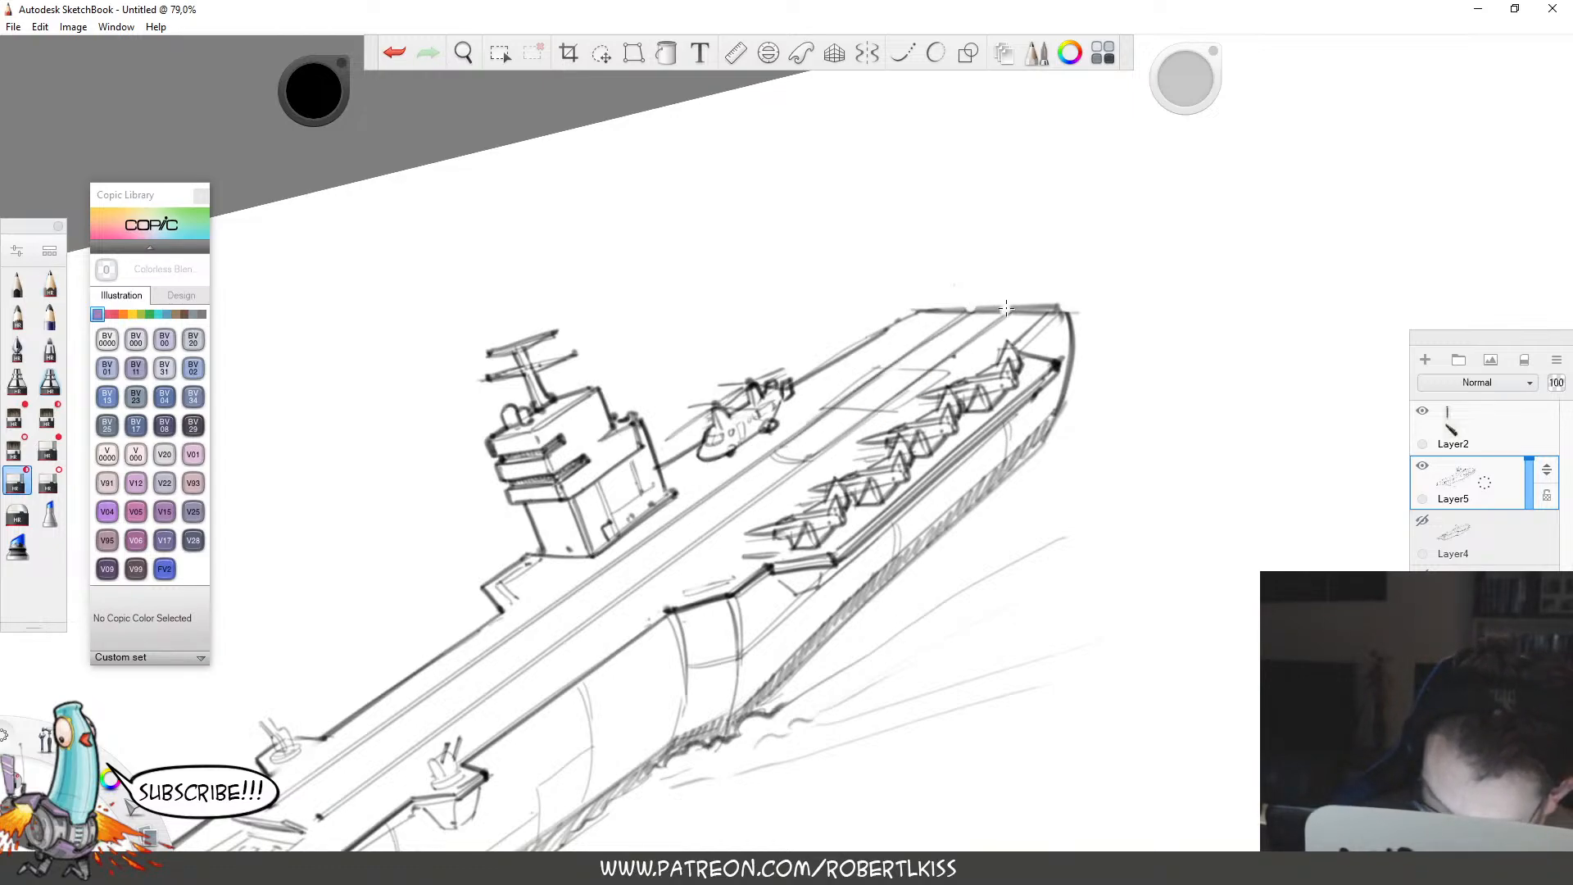
key("e")
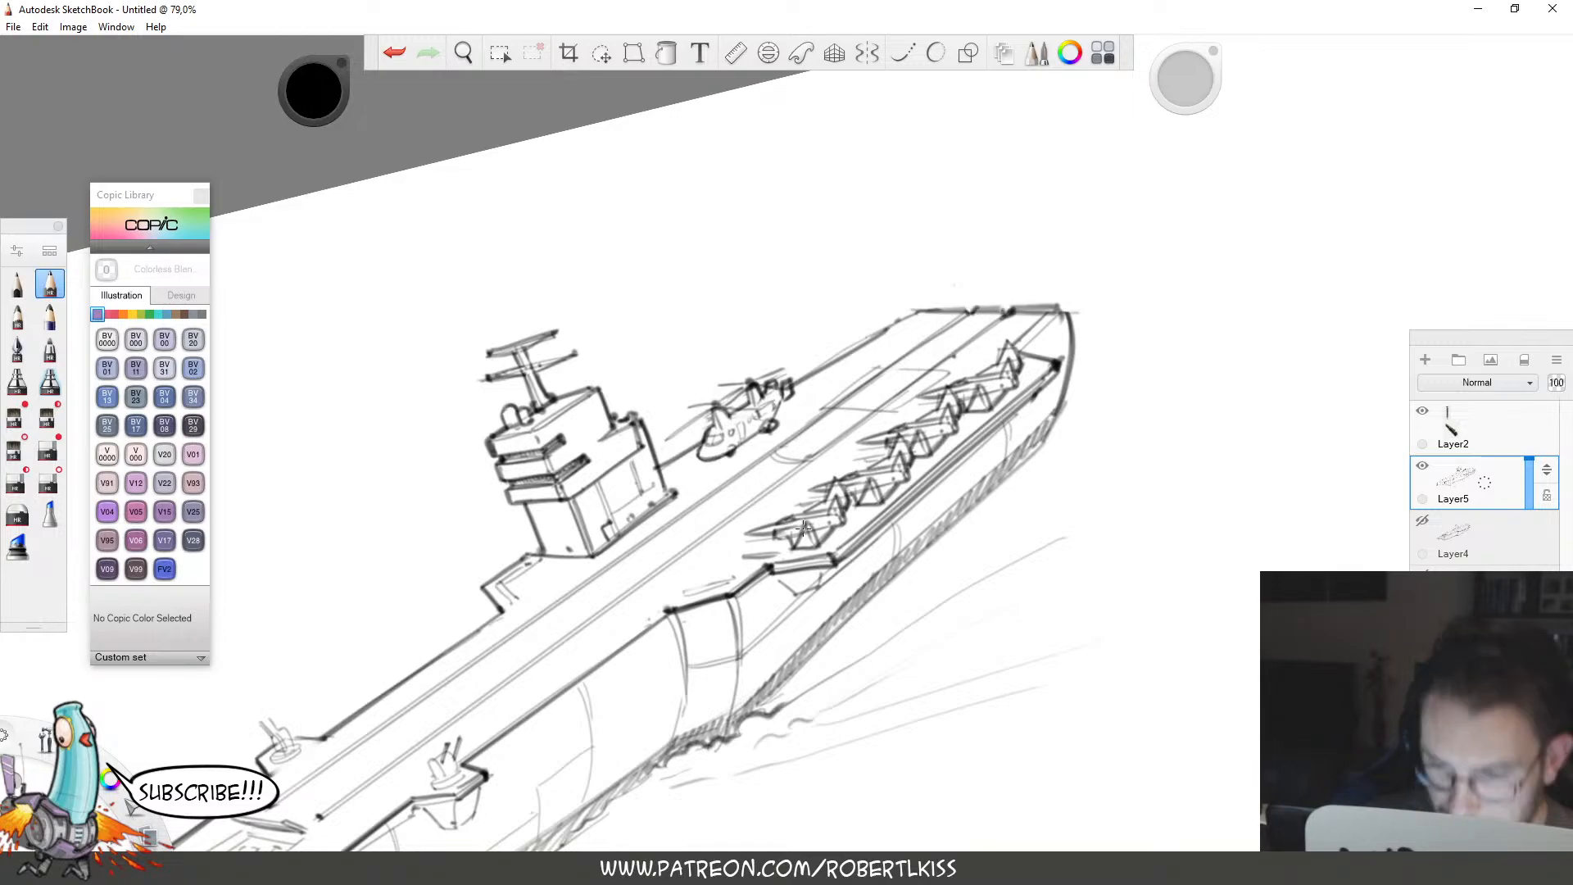
Draw a small curved marking between the runway lines on the deck beside the helicopter.
key("space")
mouse_move(1065, 316)
left_mouse_down()
mouse_move(1187, 342)
mouse_move(1179, 471)
left_mouse_up()
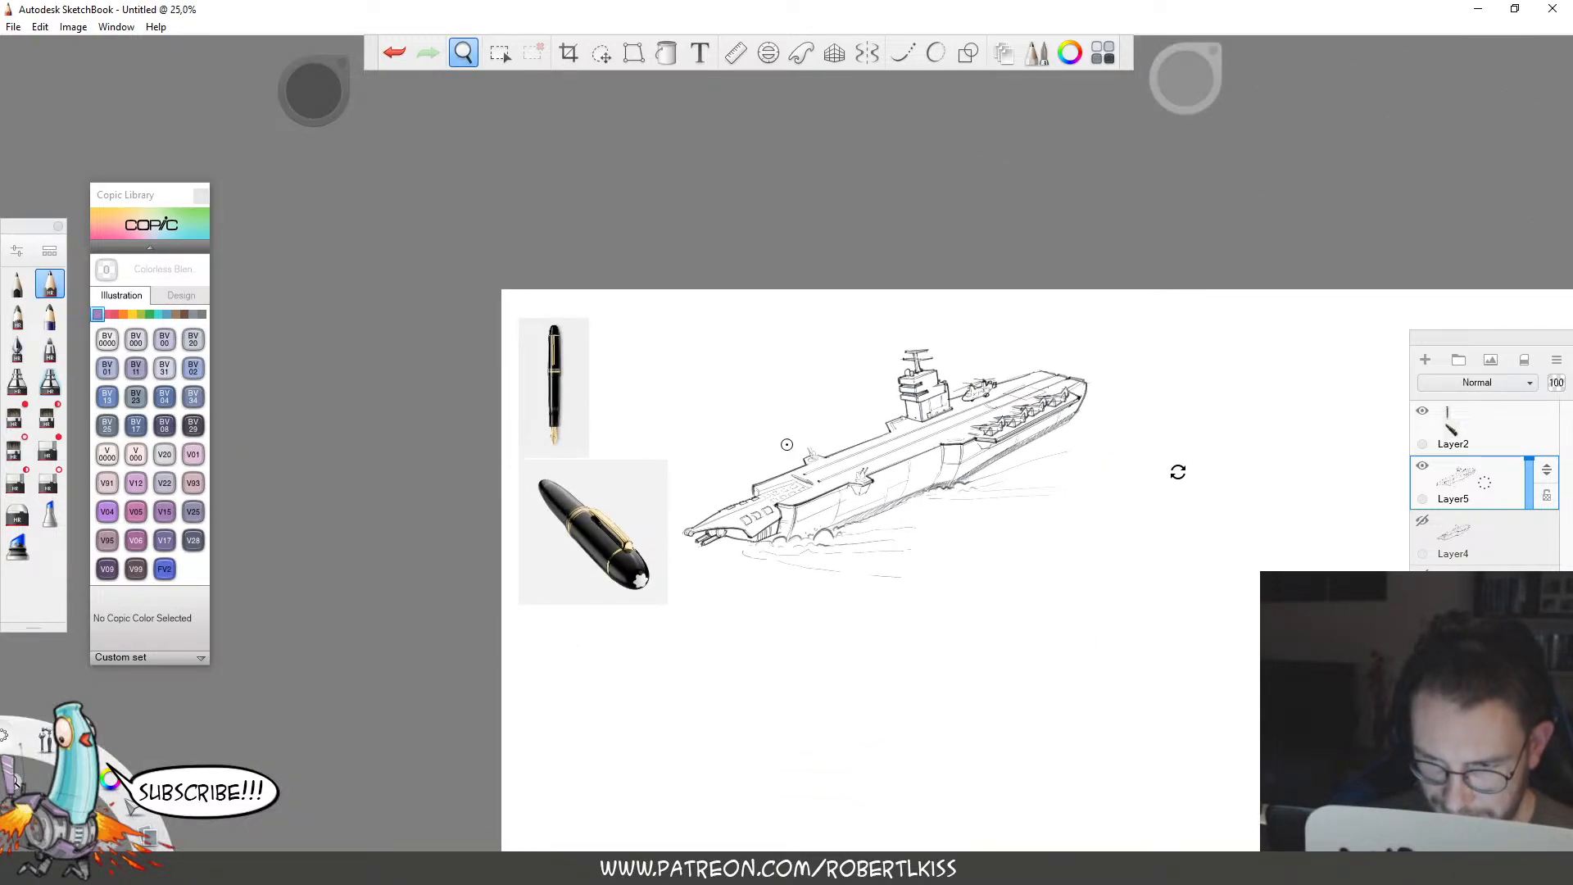
left_click_drag(1041, 426, 1266, 381)
left_click_drag(852, 365, 879, 375)
key("space")
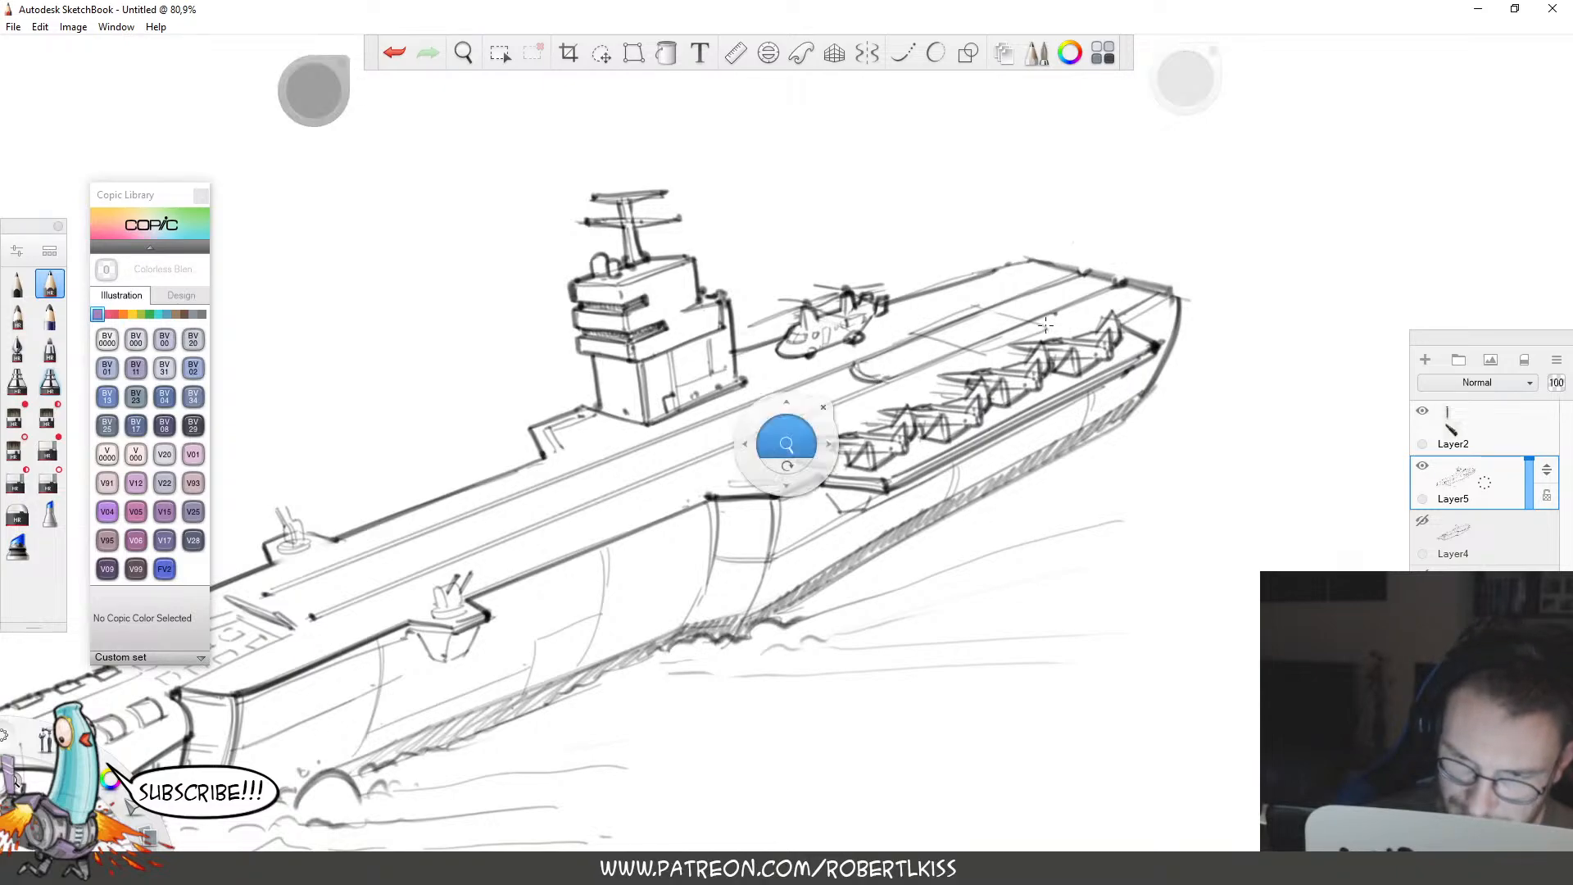
Sketch the outline of a rectangular elevator across the runway lines on the aft deck behind the helicopter.
left_click_drag(779, 438, 886, 458)
key("space")
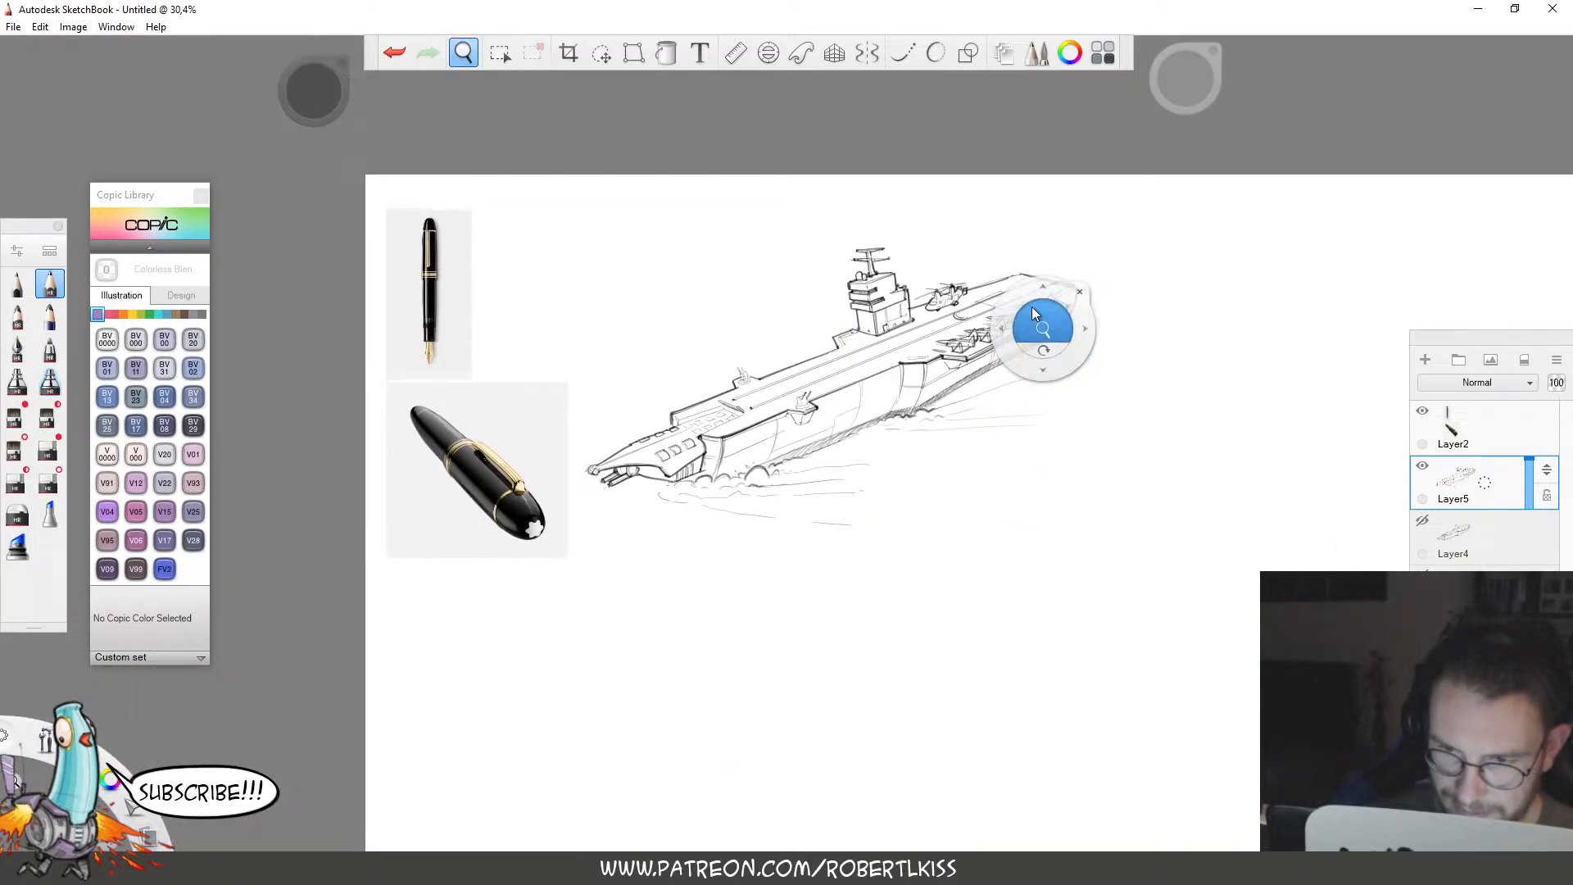
left_click_drag(1057, 308, 1123, 328)
key("space")
mouse_move(1103, 407)
left_mouse_down()
mouse_move(1083, 443)
mouse_move(964, 208)
left_mouse_up()
key("space")
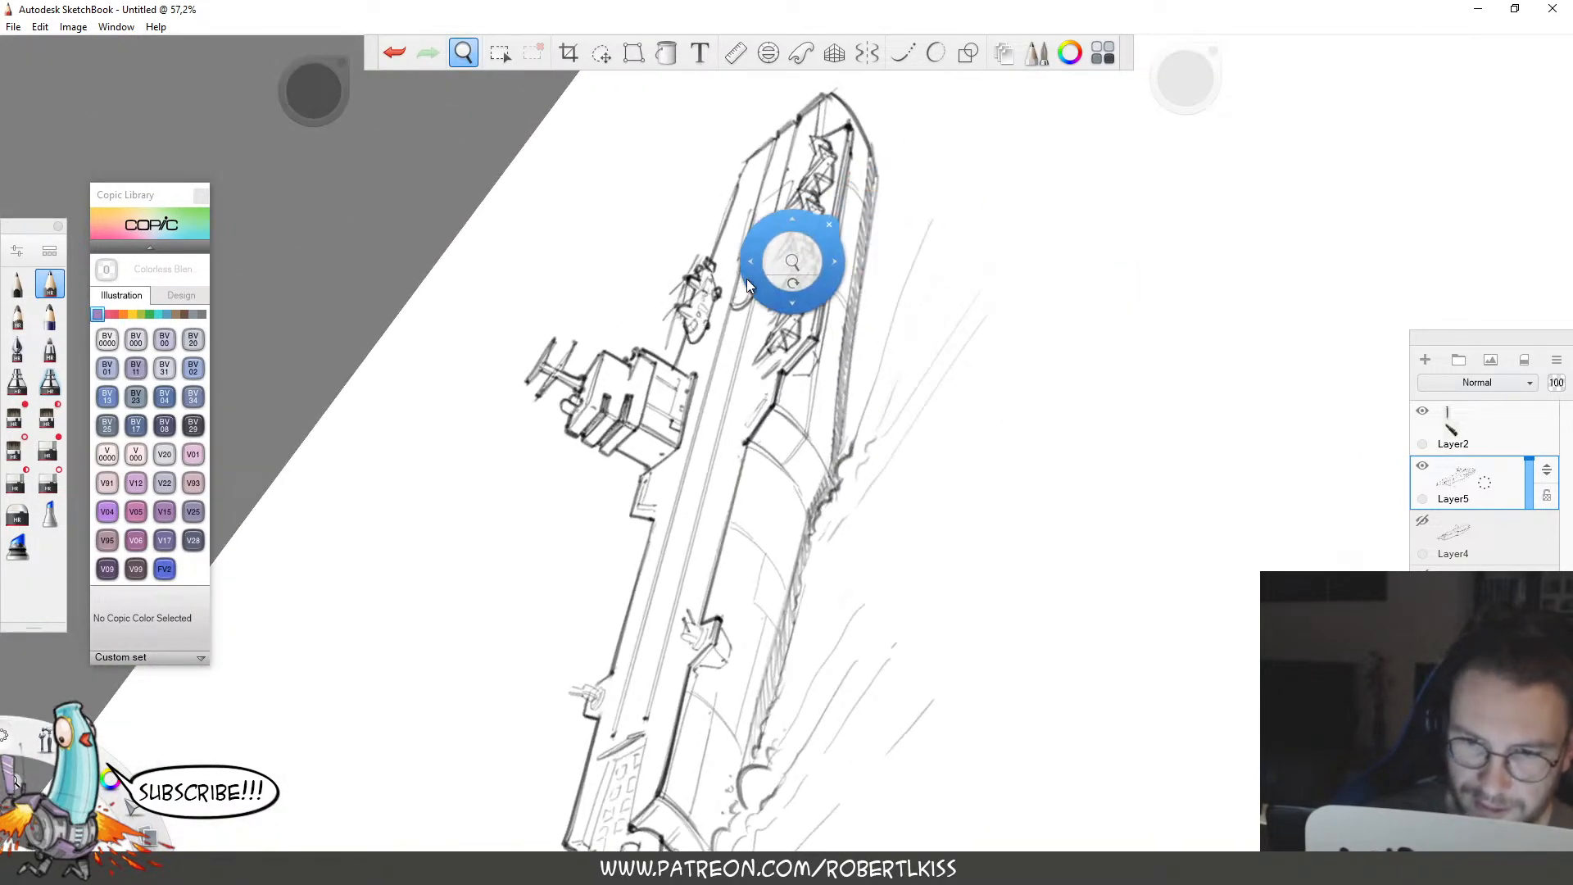
left_click_drag(794, 262, 868, 271)
left_click_drag(678, 256, 769, 202)
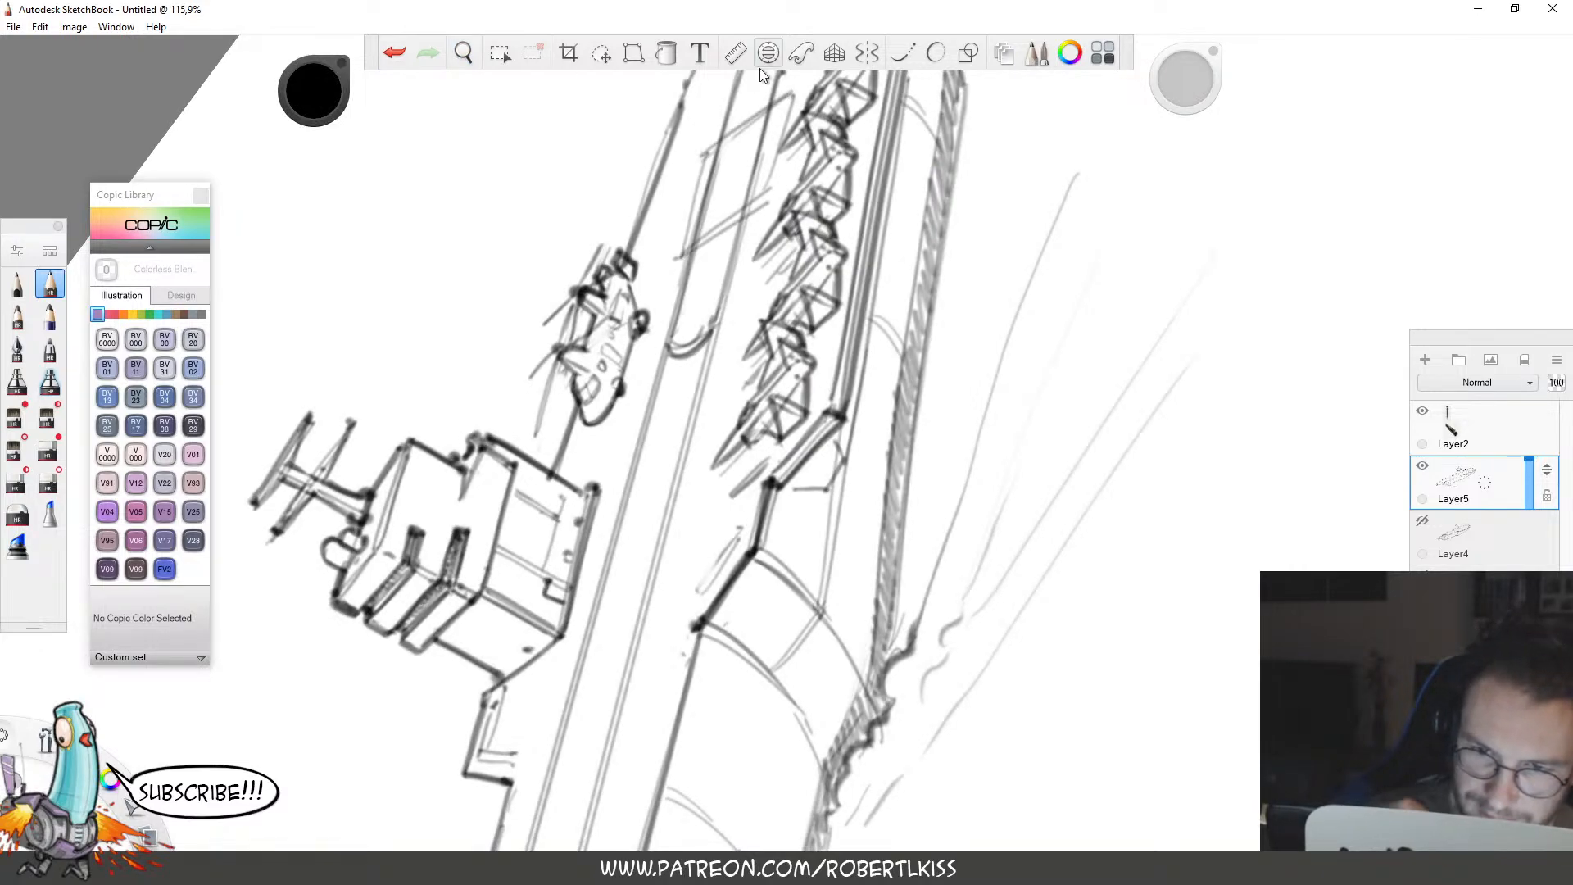
Sketch a second rectangular elevator outline across the runway lines on the deck beside the control tower.
key("space")
left_click_drag(758, 468, 853, 251)
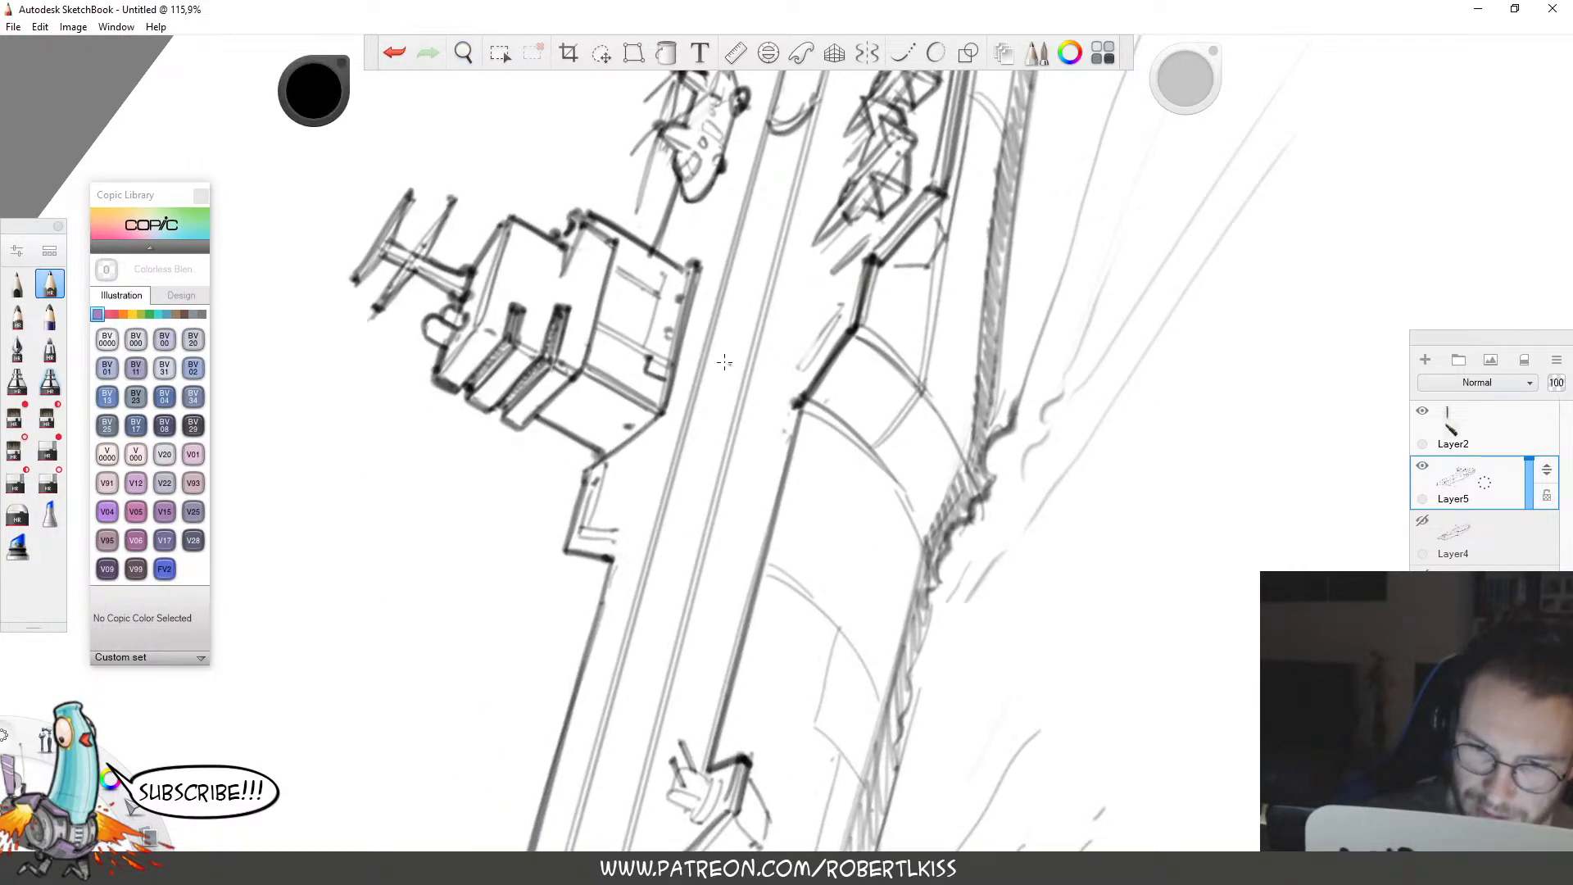
left_click_drag(687, 359, 766, 303)
left_click_drag(706, 423, 758, 398)
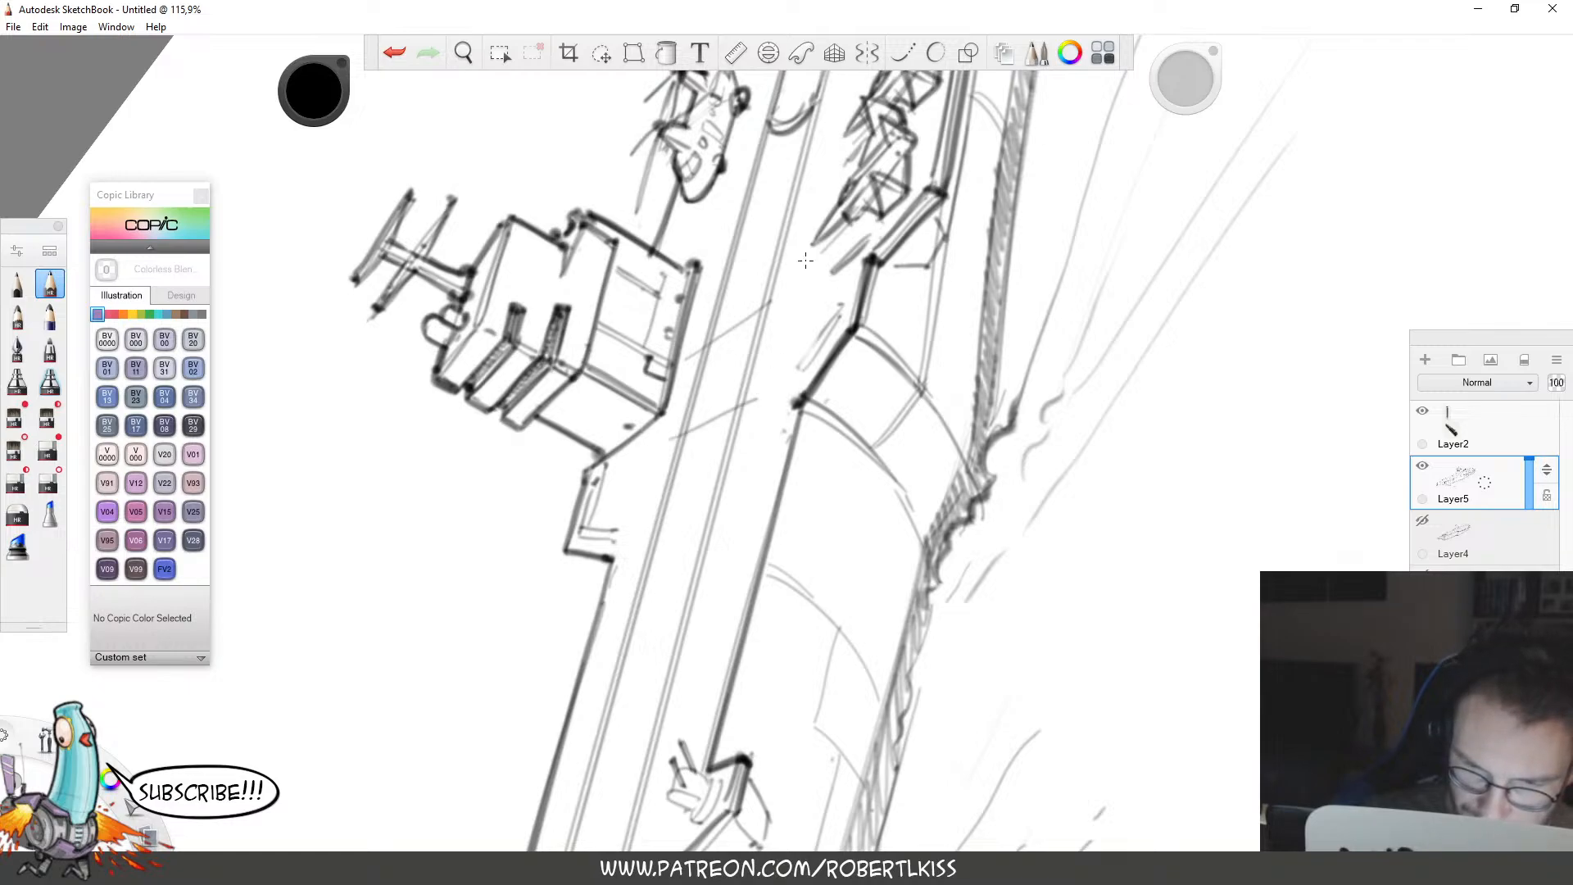
mouse_move(780, 306)
left_mouse_down()
mouse_move(762, 376)
mouse_move(665, 429)
left_mouse_up()
mouse_move(690, 352)
left_mouse_down()
mouse_move(661, 440)
mouse_move(756, 400)
mouse_move(744, 321)
mouse_move(785, 298)
left_mouse_up()
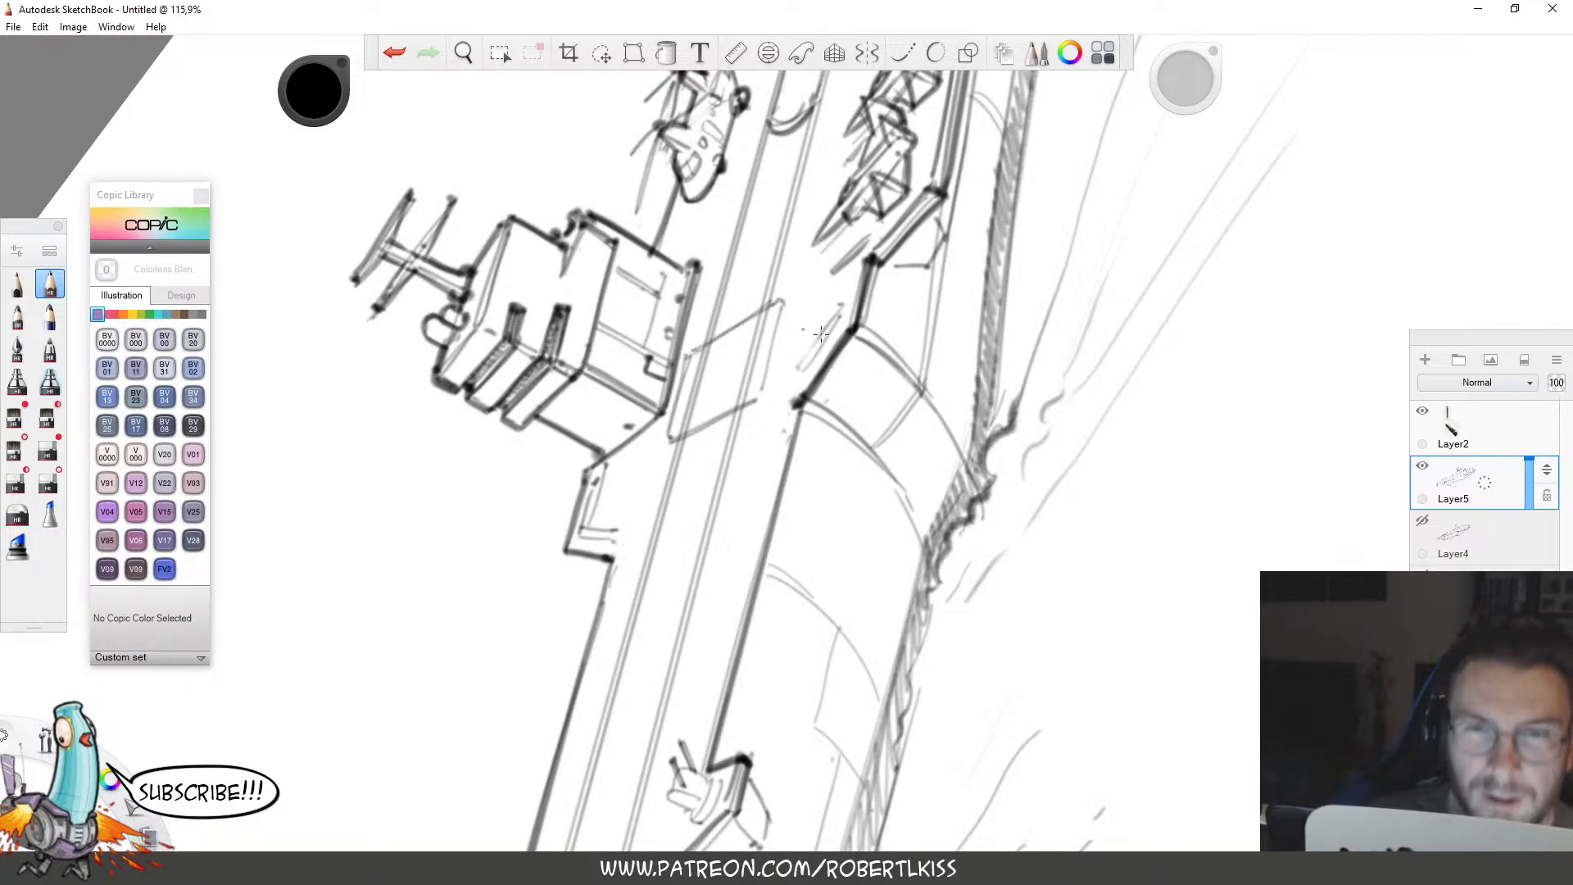
Check the whole carrier, then lighten the angled deck edge forward of the parked jets with the eraser.
key("space")
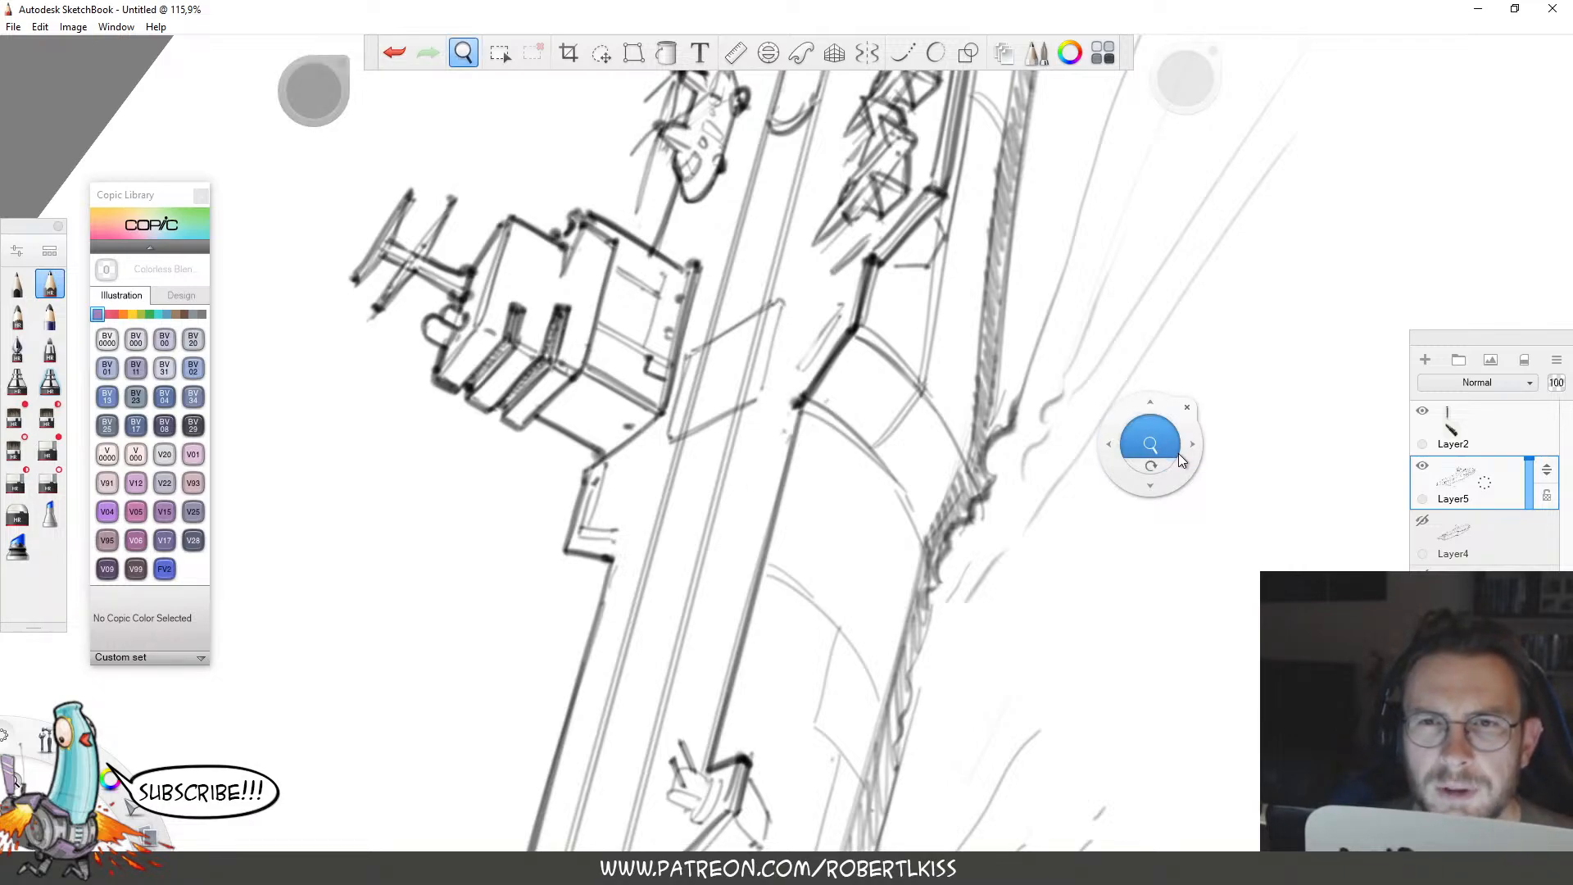
left_click_drag(1163, 467, 1124, 435)
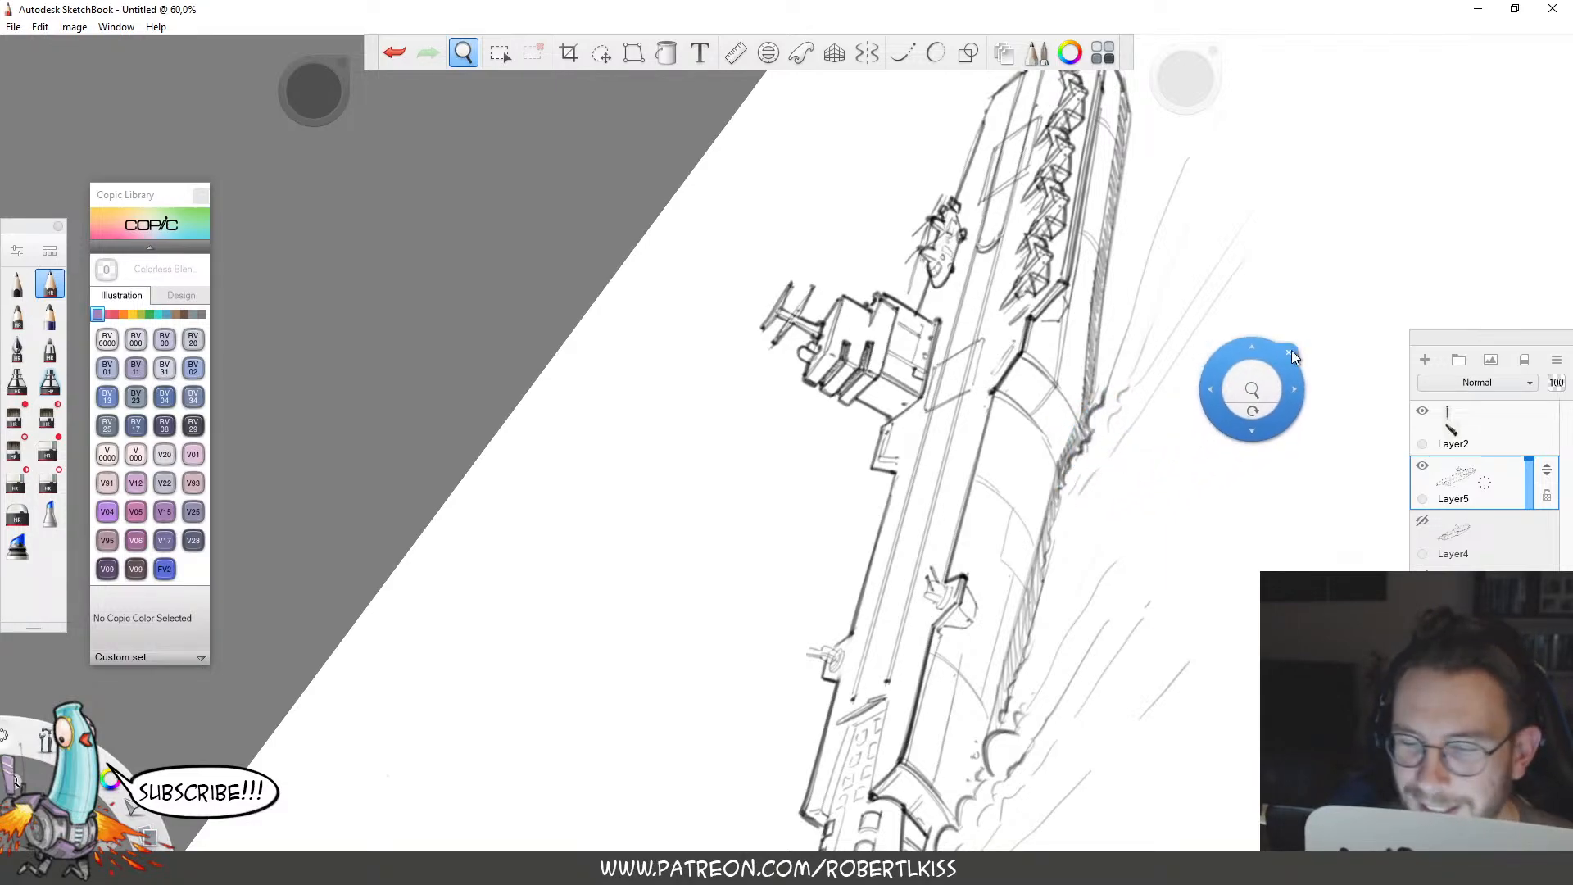
left_click_drag(1266, 385, 983, 730)
left_click_drag(1178, 688, 1227, 426)
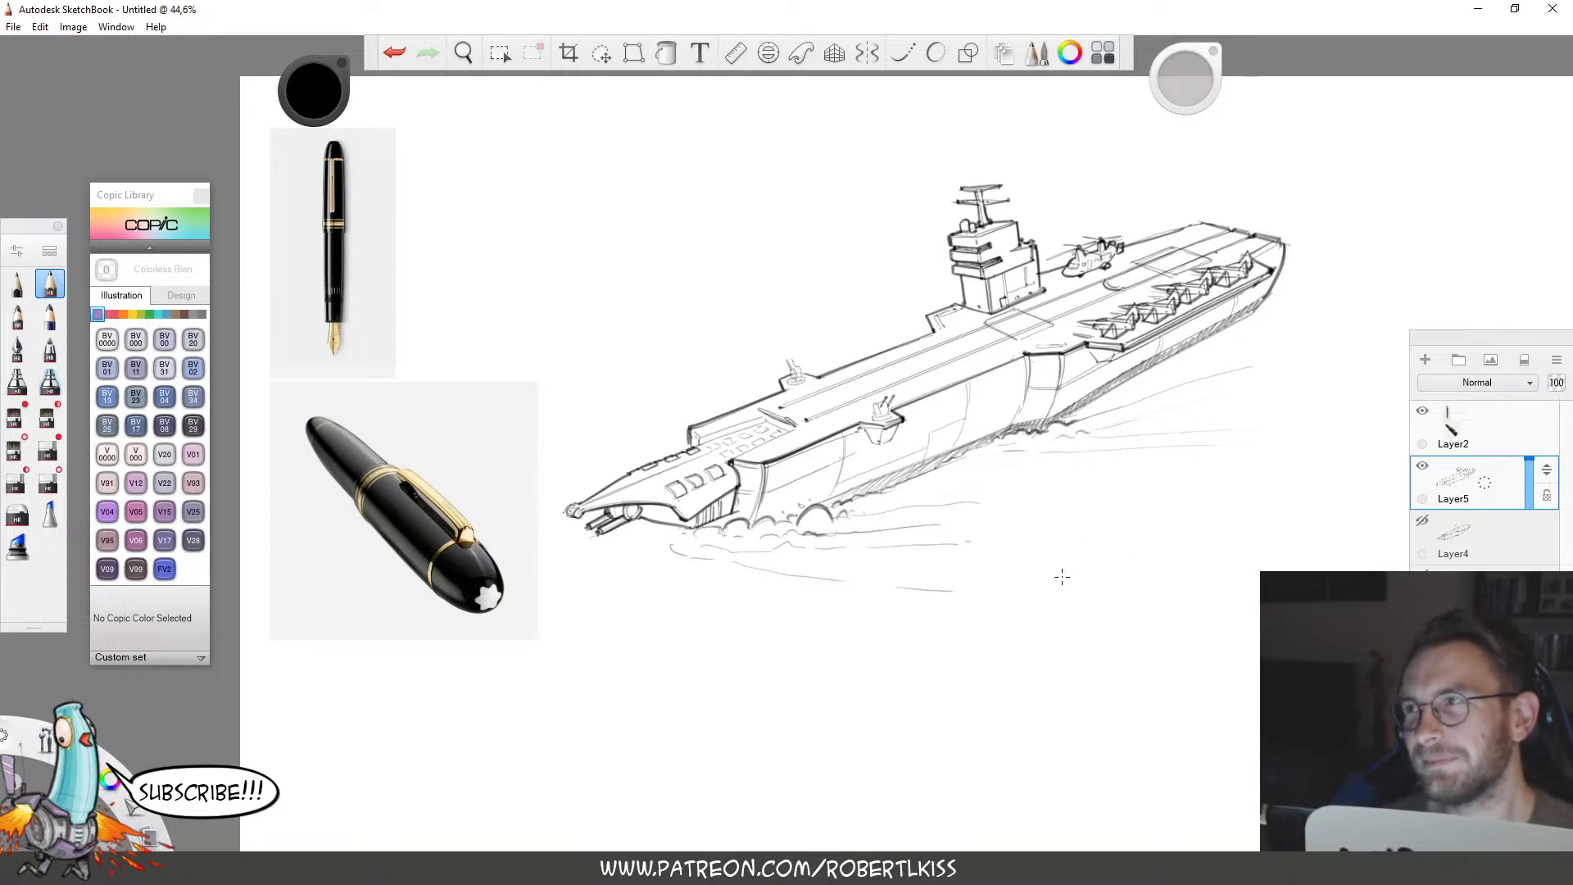
key("space")
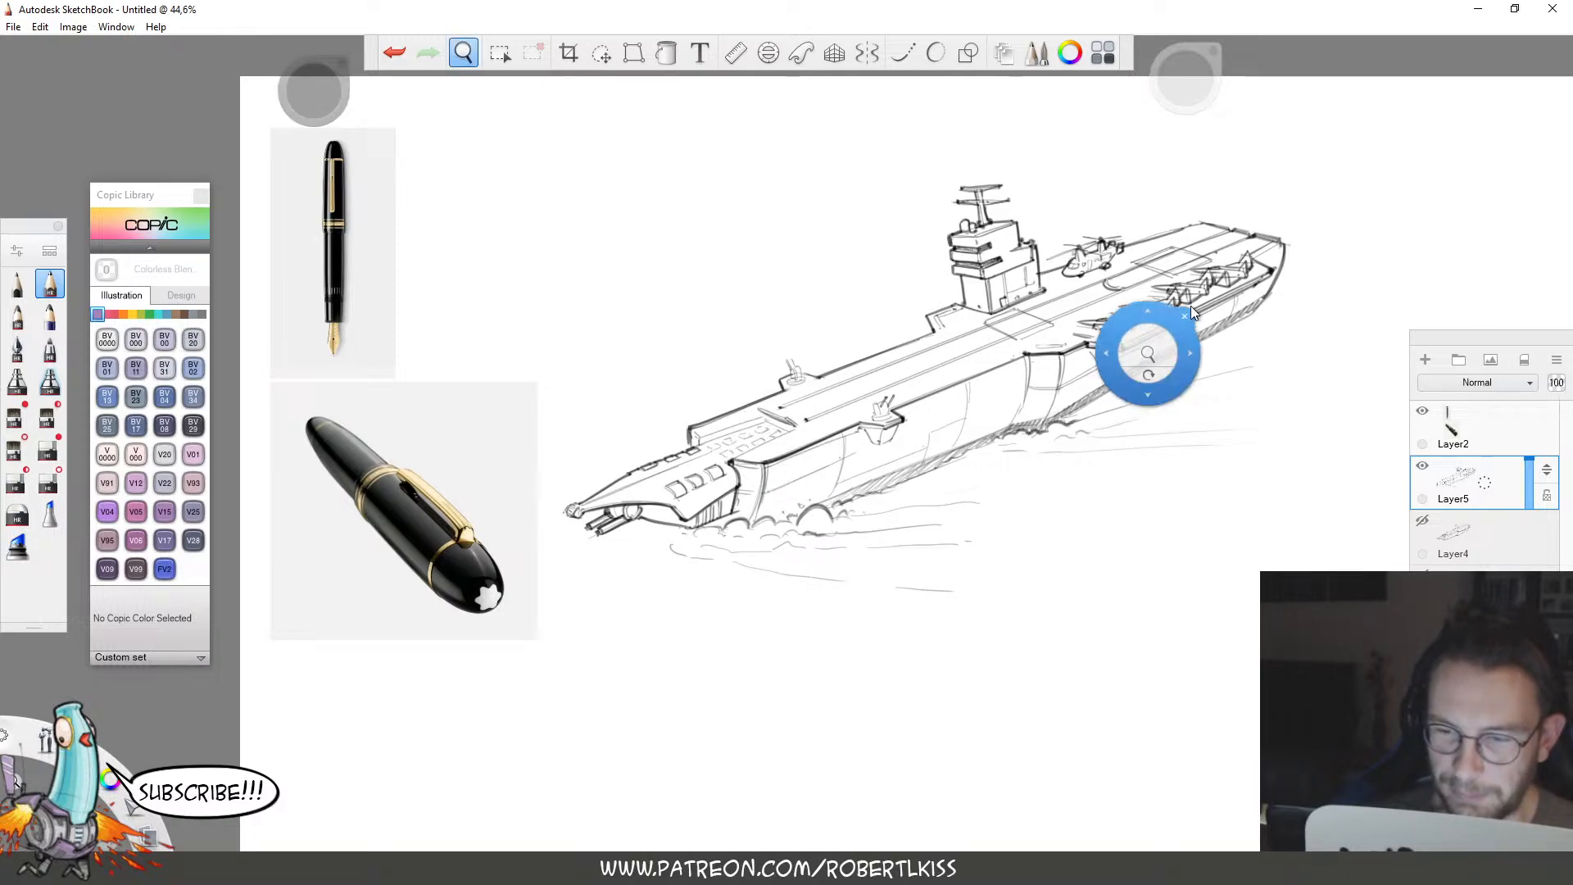
left_click_drag(1067, 341, 1164, 341)
key("e")
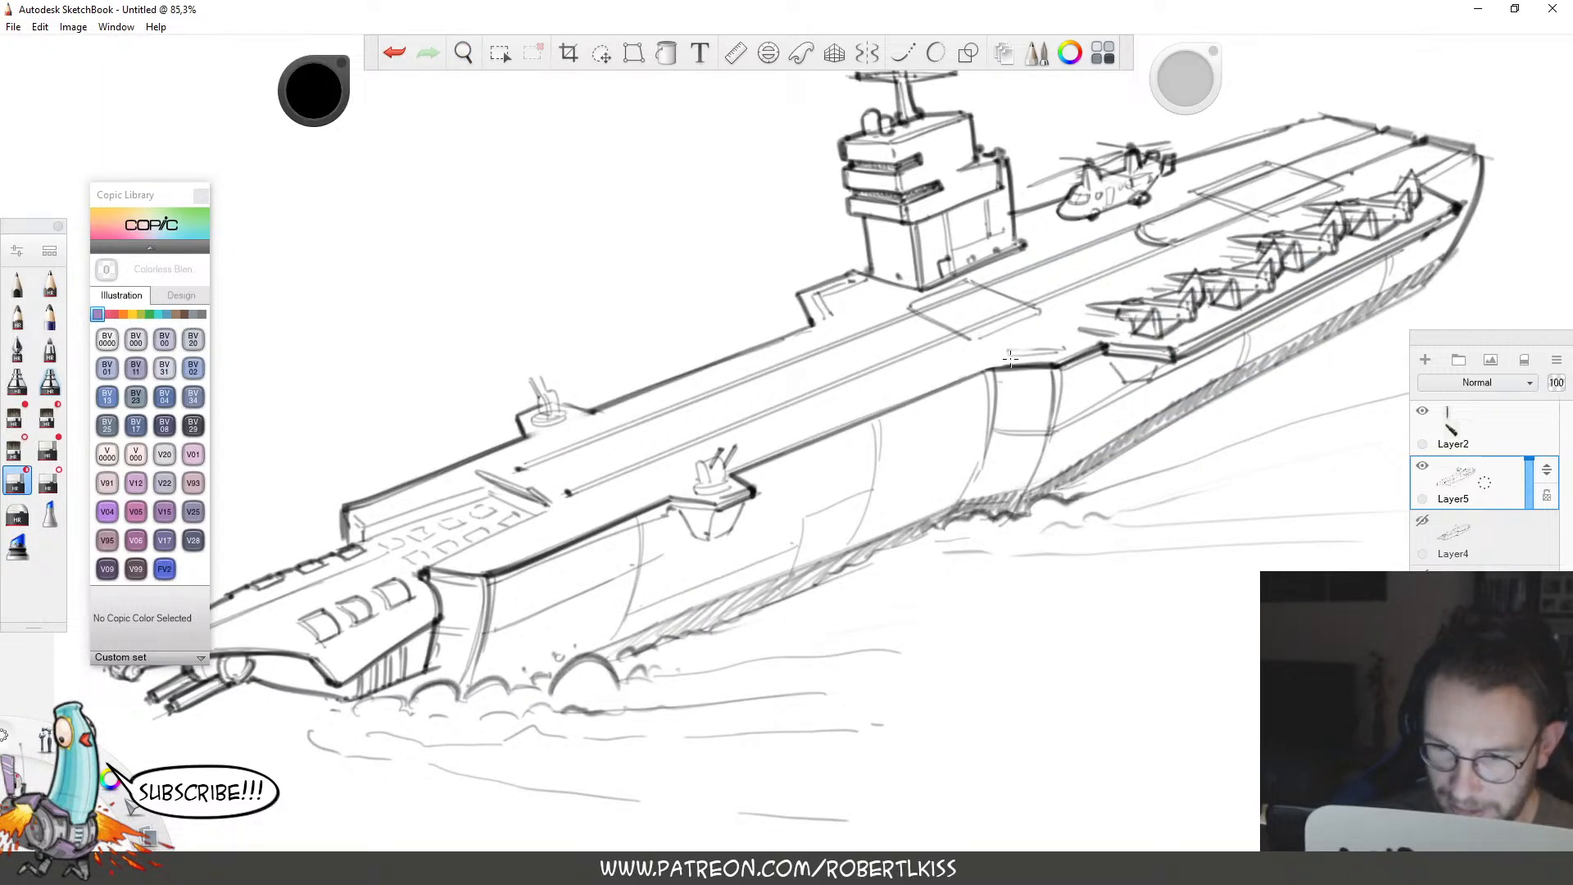
key("space")
left_click_drag(1334, 386, 1311, 139)
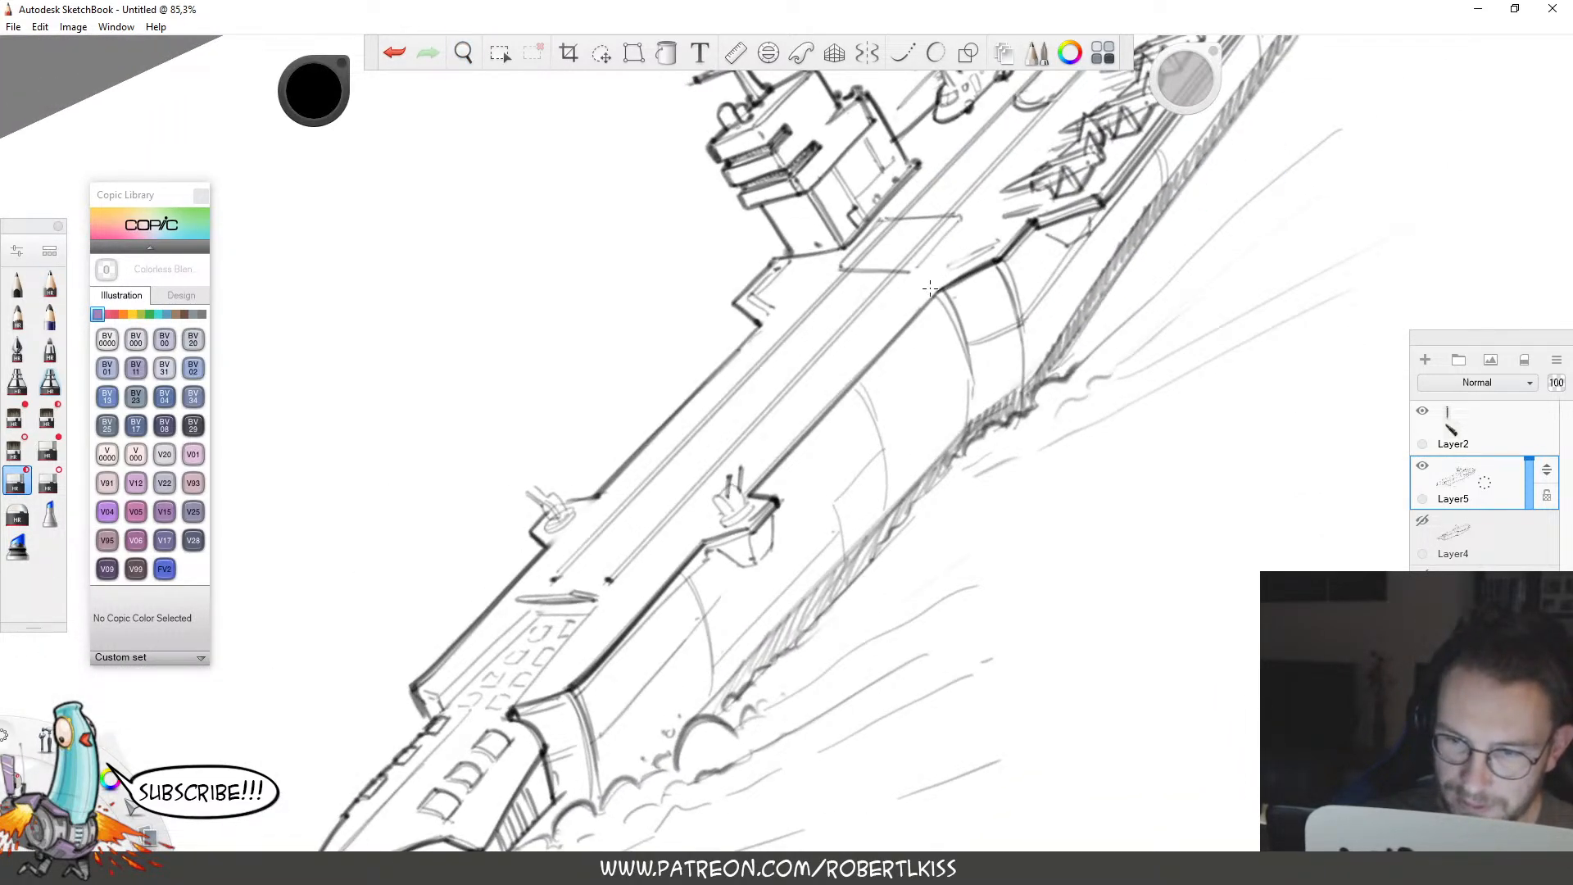
mouse_move(933, 290)
left_mouse_down()
mouse_move(995, 259)
mouse_move(1085, 257)
left_mouse_up()
Redraw the angled deck edge forward of the parked jets with darker, cleaner double lines along each bend.
key("space")
key("s")
mouse_move(848, 339)
left_mouse_down()
mouse_move(969, 288)
mouse_move(1006, 221)
mouse_move(967, 269)
left_mouse_up()
key("s")
key("s")
left_click_drag(852, 337, 1034, 225)
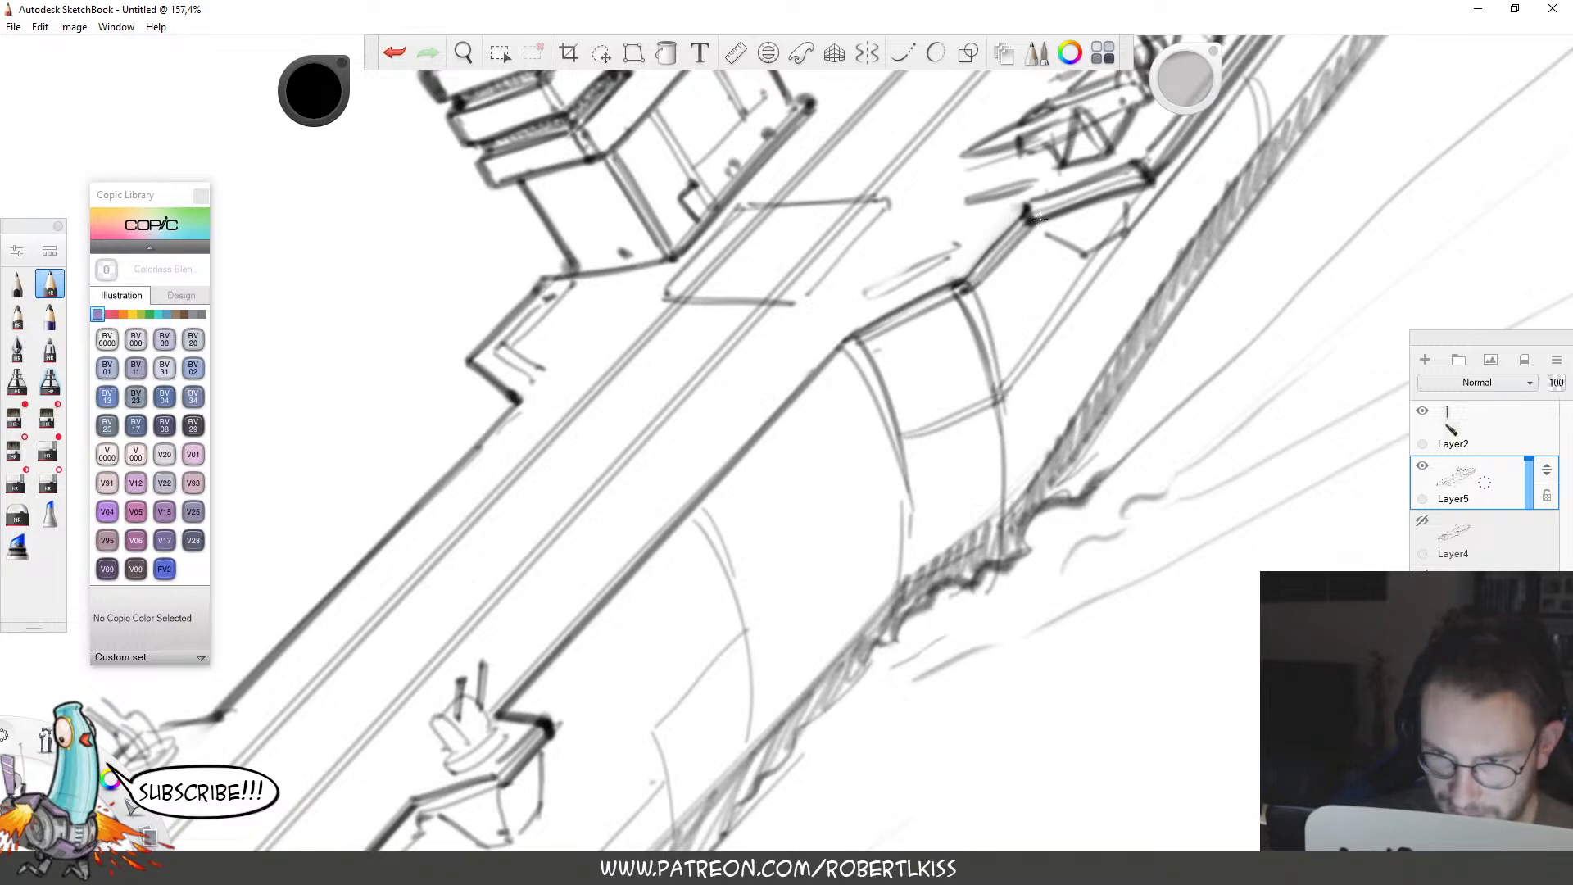
mouse_move(960, 281)
left_mouse_down()
mouse_move(1027, 209)
mouse_move(1136, 157)
left_mouse_up()
key("s")
key("s")
left_click_drag(1026, 211, 1149, 160)
Clean up the forward edge of the elevator rectangle beside the tower and redraw it with a darker line.
key("space")
left_click_drag(968, 336, 680, 496)
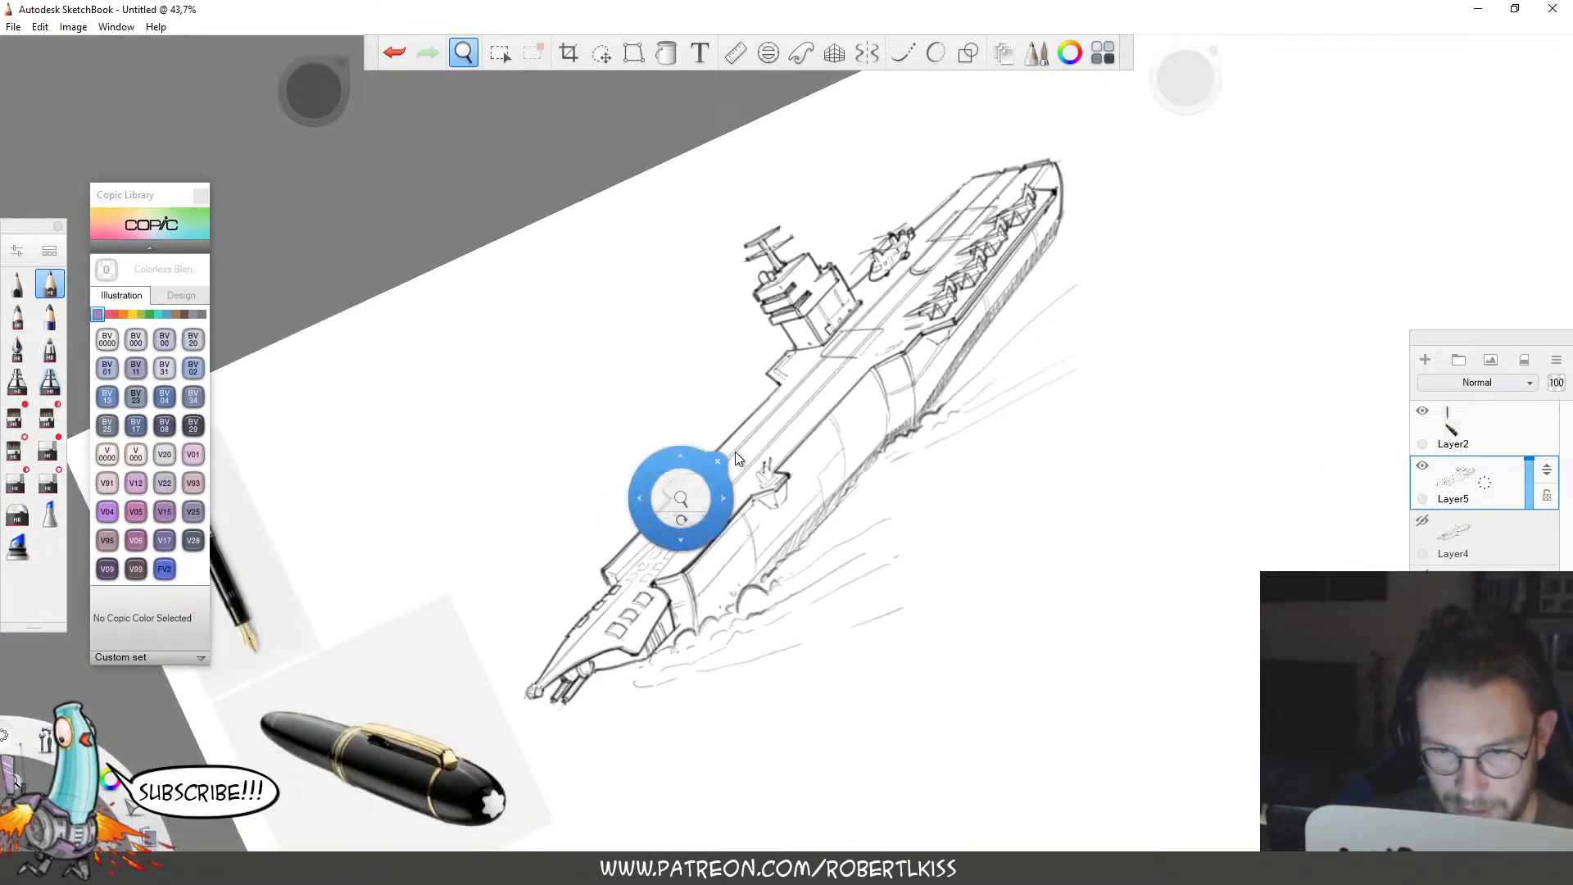
left_click_drag(1125, 342, 1114, 482)
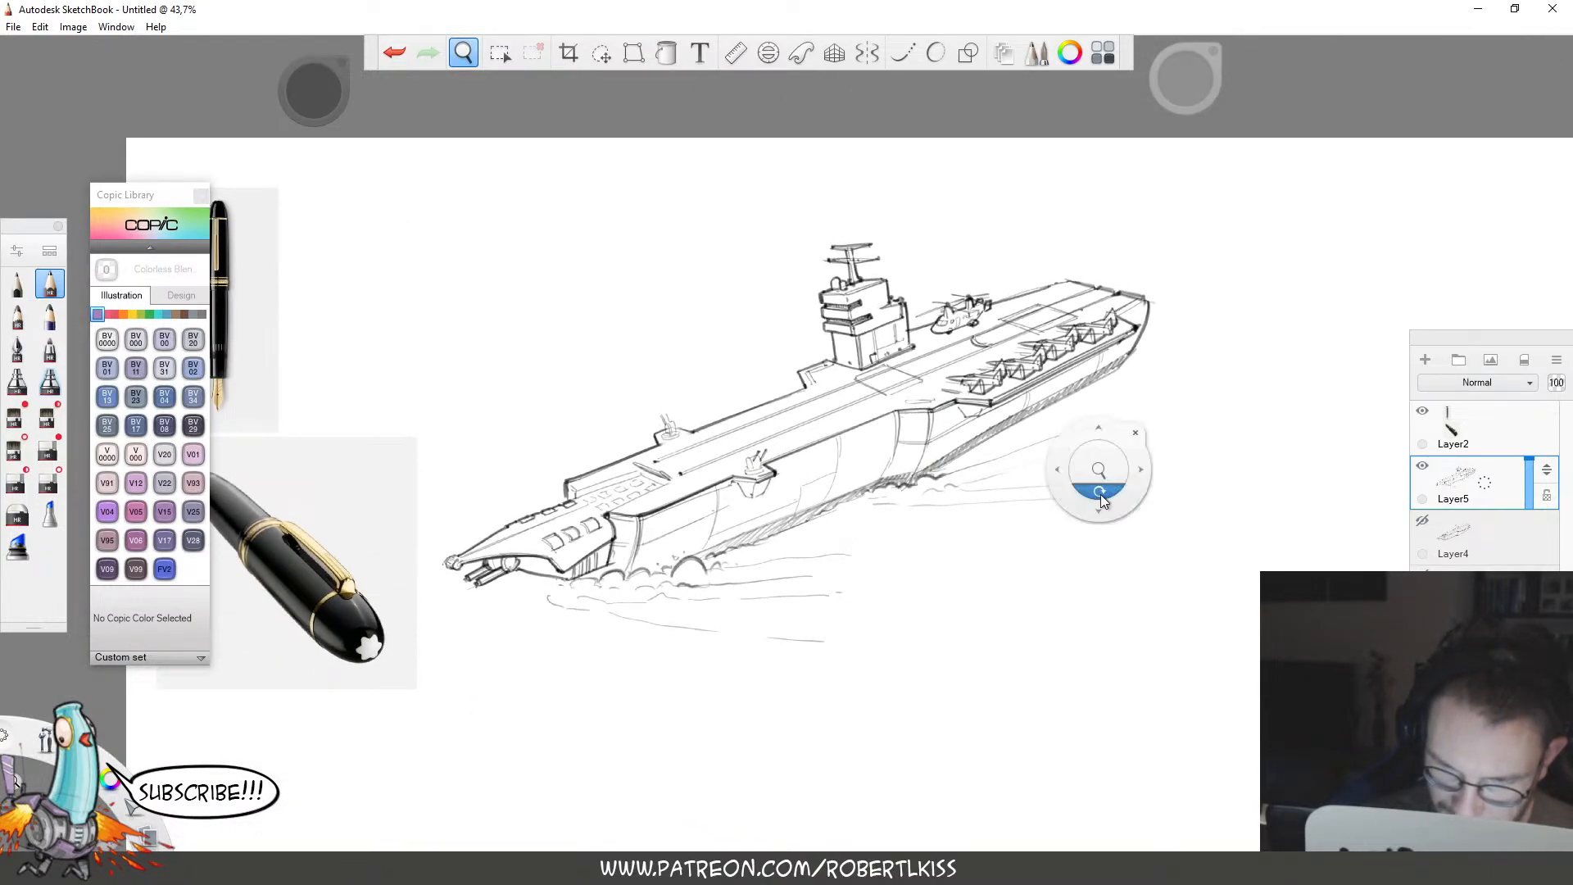
key("space")
left_click_drag(1043, 425, 991, 229)
key("e")
left_click_drag(803, 418, 934, 333)
key("b")
left_click_drag(776, 427, 931, 326)
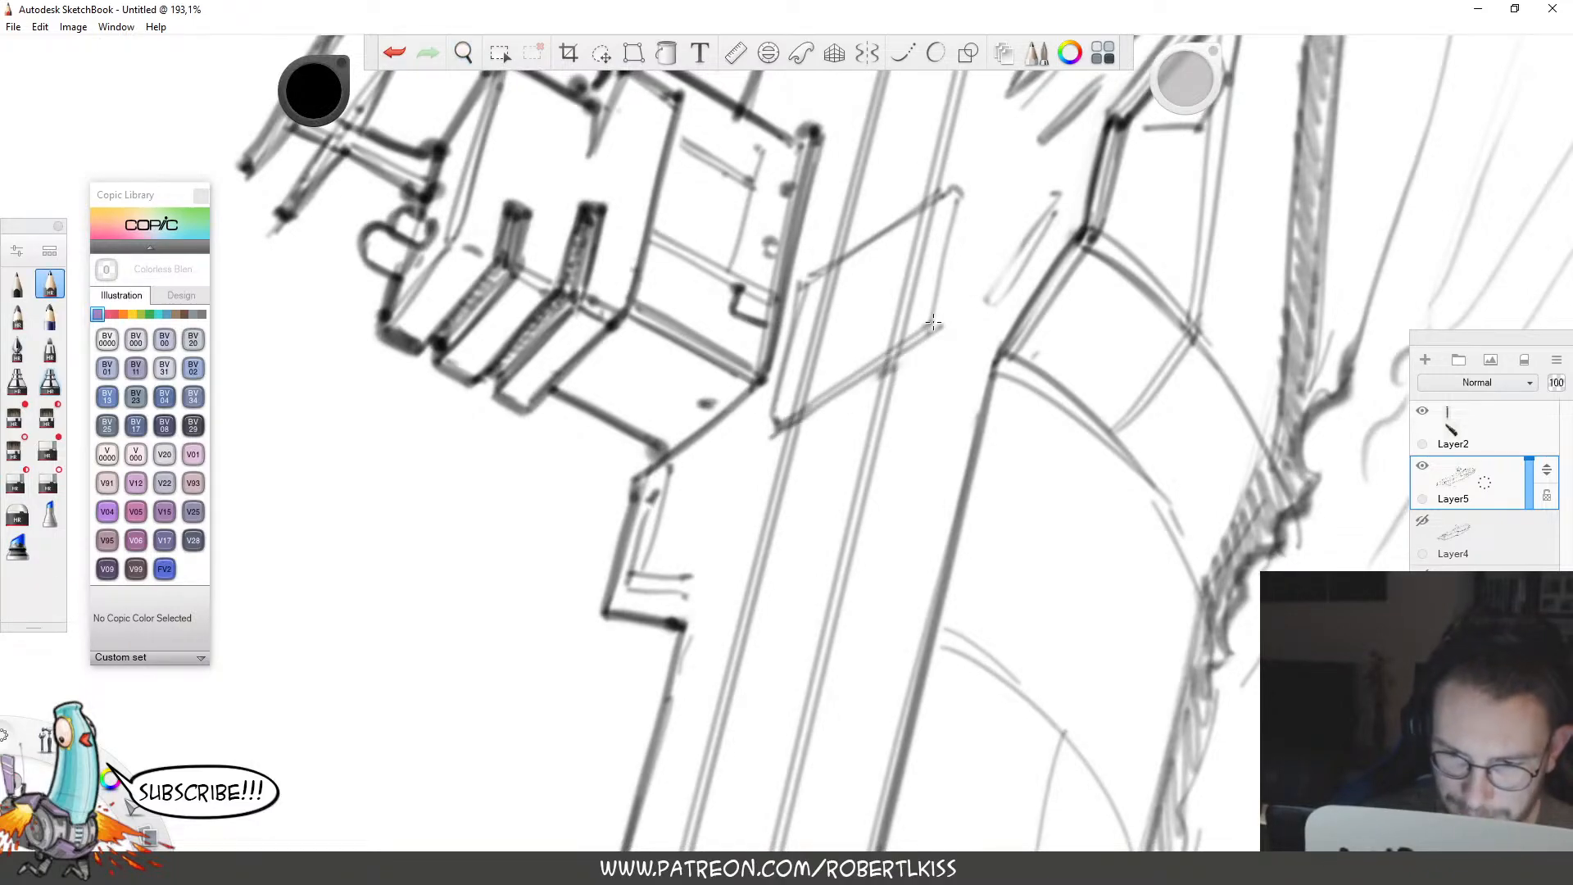
Darken the two long sides of the elevator rectangle beside the tower.
key("space")
left_click_drag(1172, 247, 1146, 505)
left_click_drag(980, 460, 1089, 369)
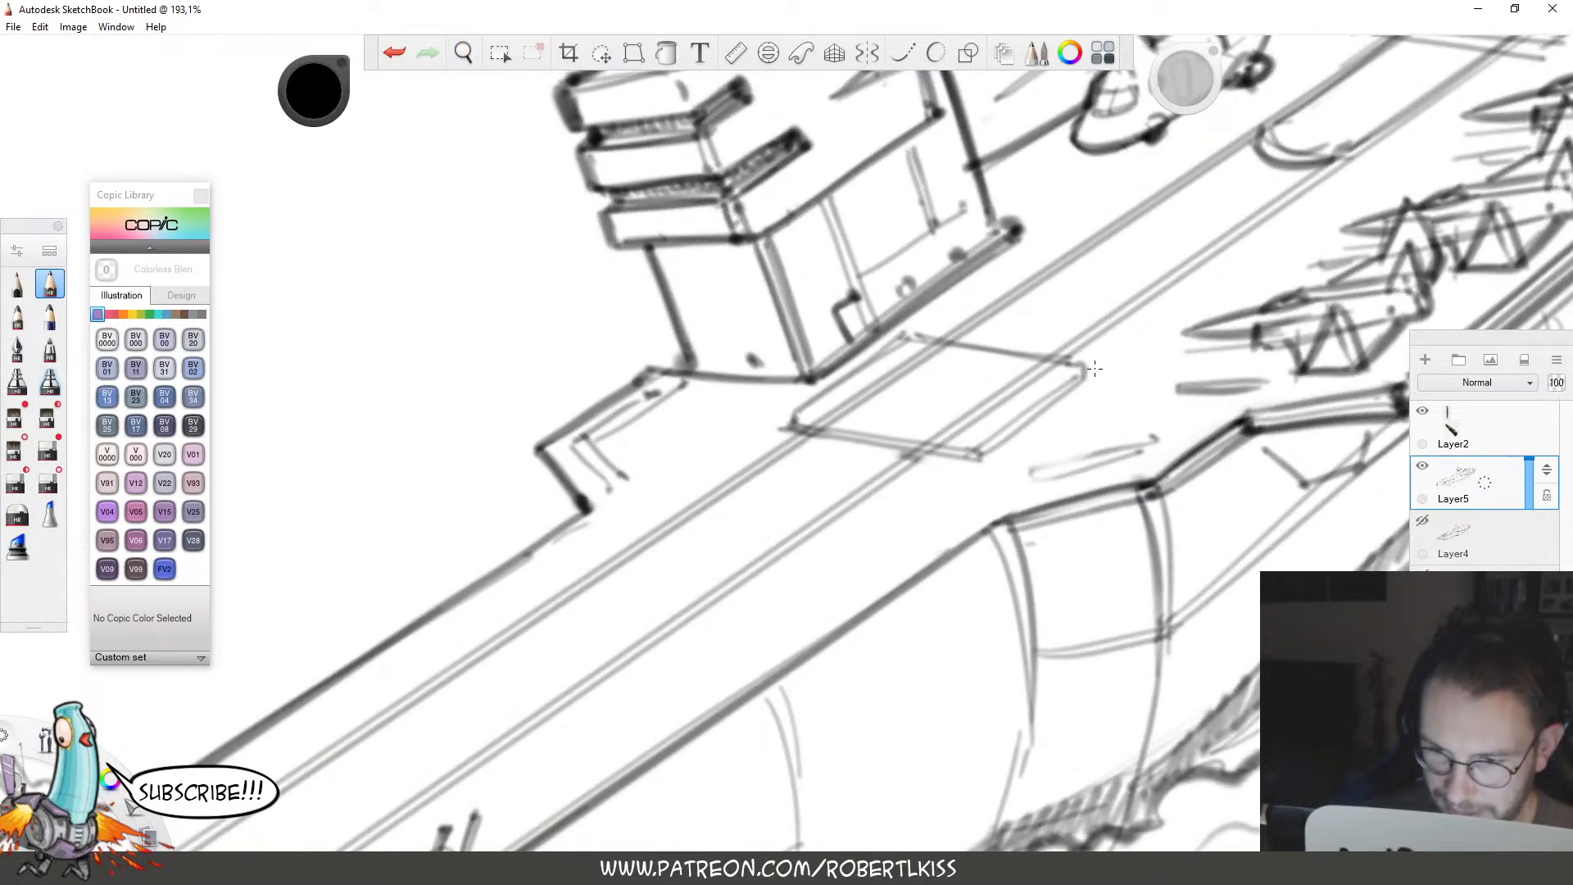
left_click_drag(777, 430, 931, 326)
Darken the edges of the elevator rectangle on the aft deck between the helicopter and the parked jets.
key("space")
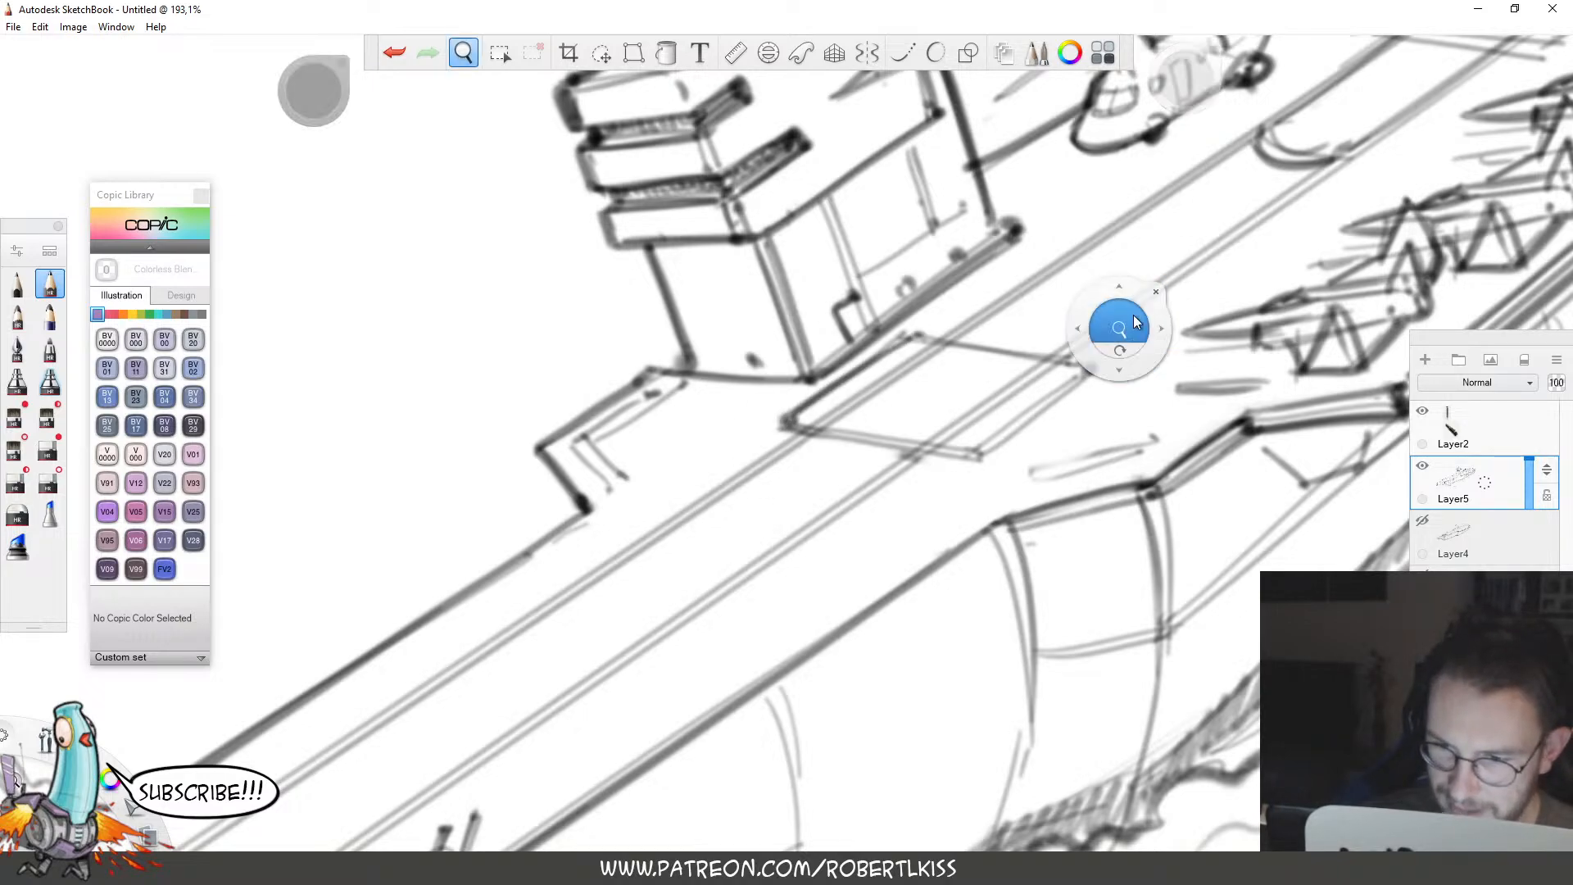
left_click_drag(1117, 327, 803, 459)
left_click_drag(1232, 368, 1331, 217)
left_click_drag(1329, 221, 1264, 499)
mouse_move(870, 409)
left_mouse_down()
mouse_move(1068, 382)
mouse_move(1036, 383)
mouse_move(1173, 250)
left_mouse_up()
left_click_drag(1056, 390, 1180, 255)
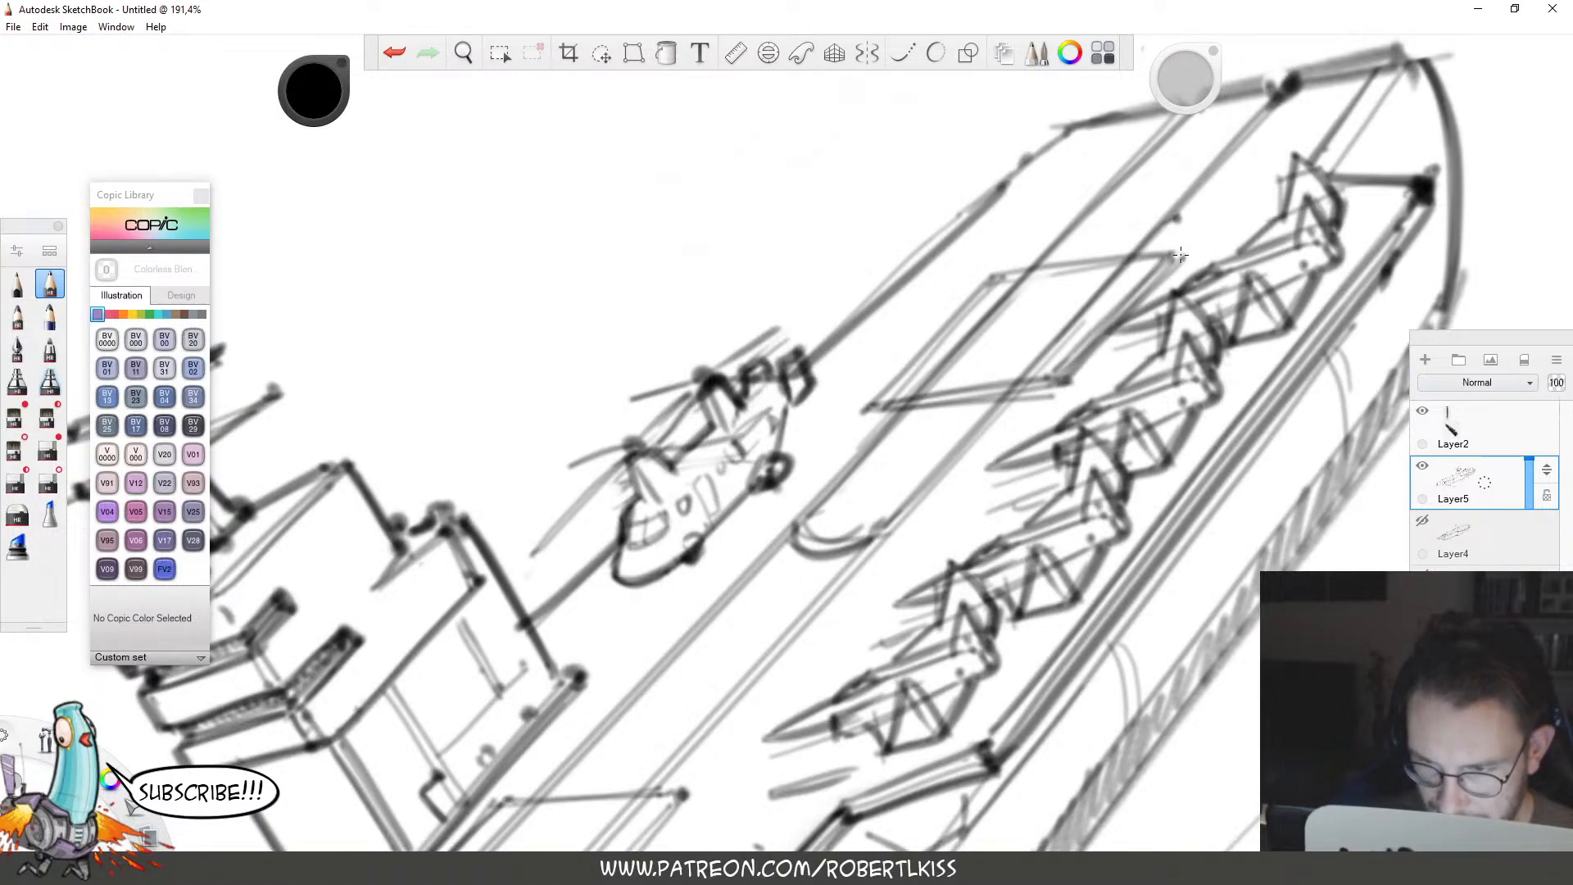
mouse_move(870, 410)
left_mouse_down()
mouse_move(1006, 264)
mouse_move(1188, 239)
left_mouse_up()
Darken the far edge of the windowed recess at the bow and undo the last stroke at its aft end.
key("space")
left_click_drag(1139, 329, 846, 450)
left_click_drag(1278, 348, 1315, 457)
left_click_drag(1278, 422, 1178, 355)
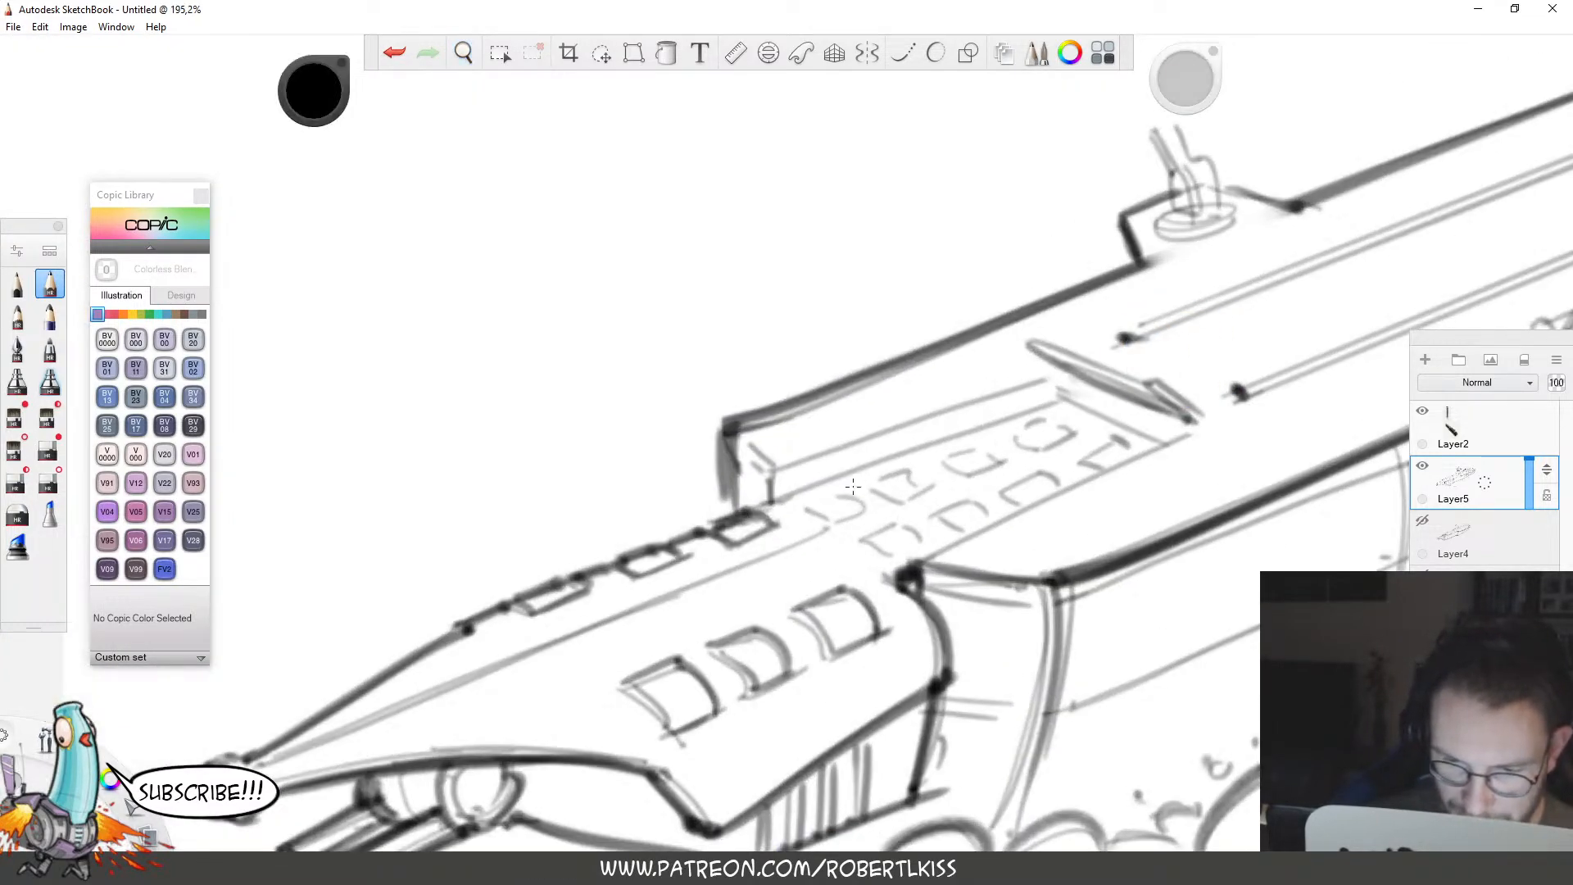
left_click_drag(749, 510, 1081, 412)
mouse_move(1035, 407)
left_mouse_down()
mouse_move(1071, 400)
mouse_move(1165, 446)
left_mouse_up()
key("e")
key("b")
key("ctrl+z")
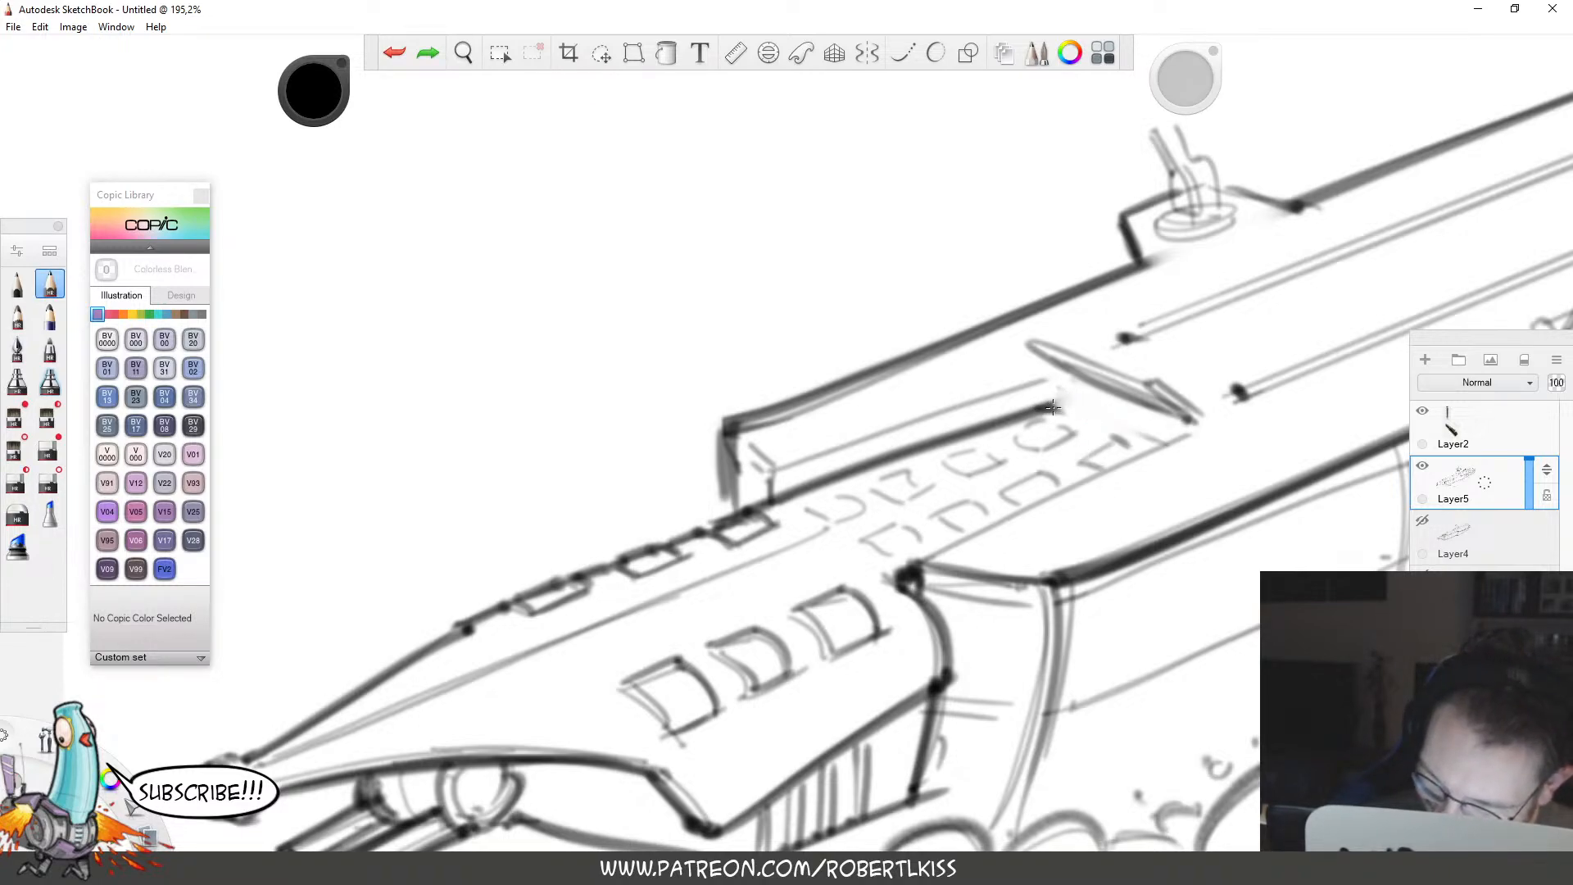
Close the bow recess with a curved aft end, a dark near edge and an inner wall line.
mouse_move(1049, 406)
left_mouse_down()
mouse_move(1152, 446)
mouse_move(1128, 428)
left_mouse_up()
mouse_move(915, 558)
left_mouse_down()
mouse_move(1210, 424)
mouse_move(1196, 426)
left_mouse_up()
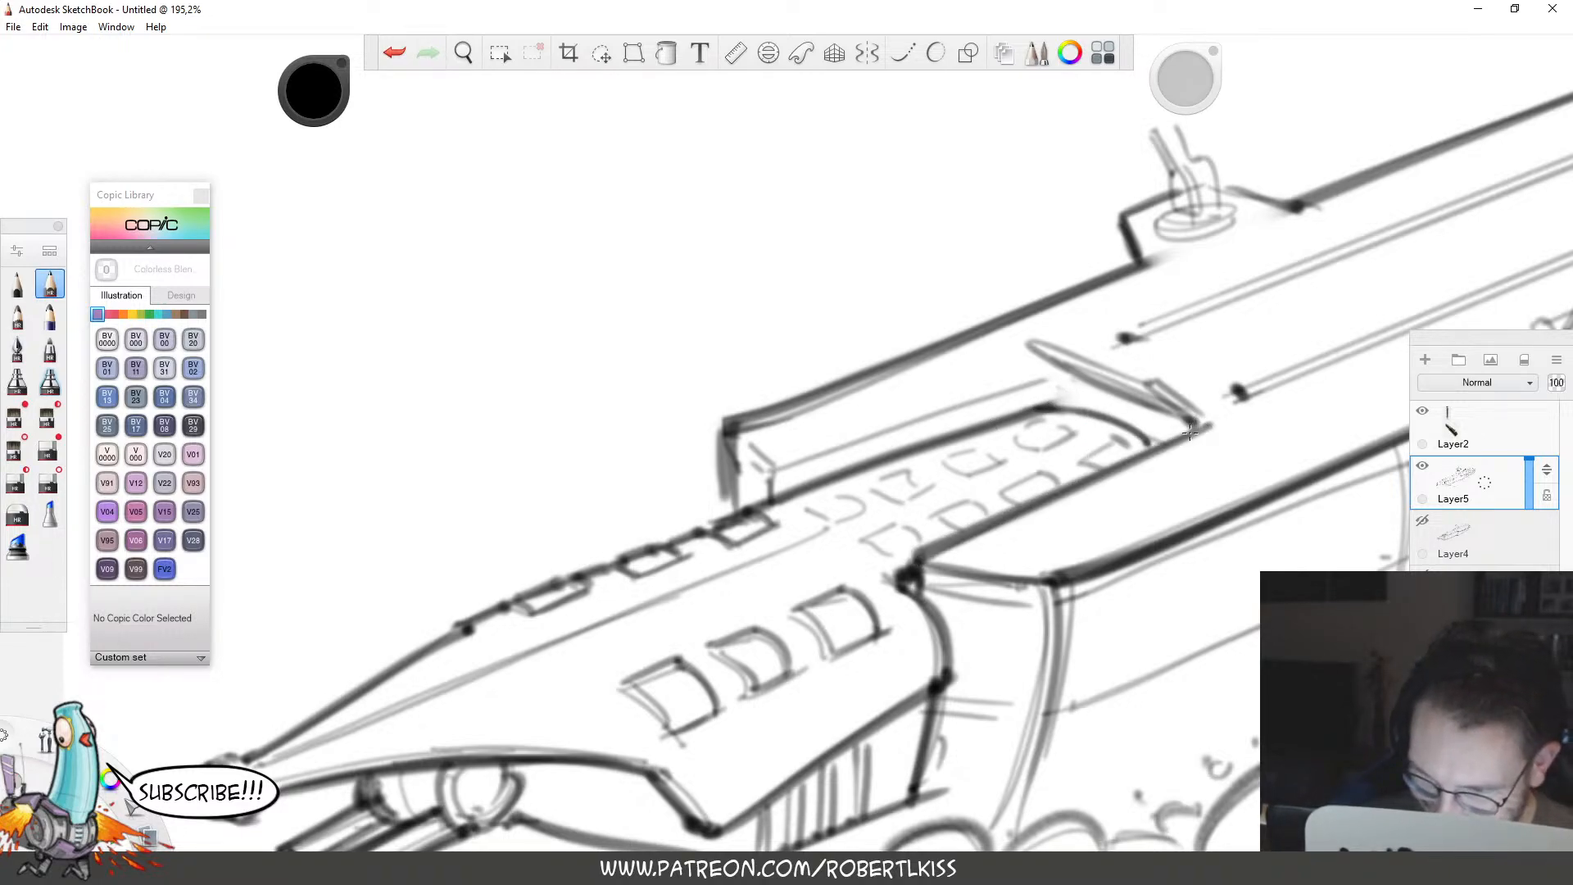
mouse_move(775, 472)
left_mouse_down()
mouse_move(1062, 375)
mouse_move(1059, 402)
left_mouse_up()
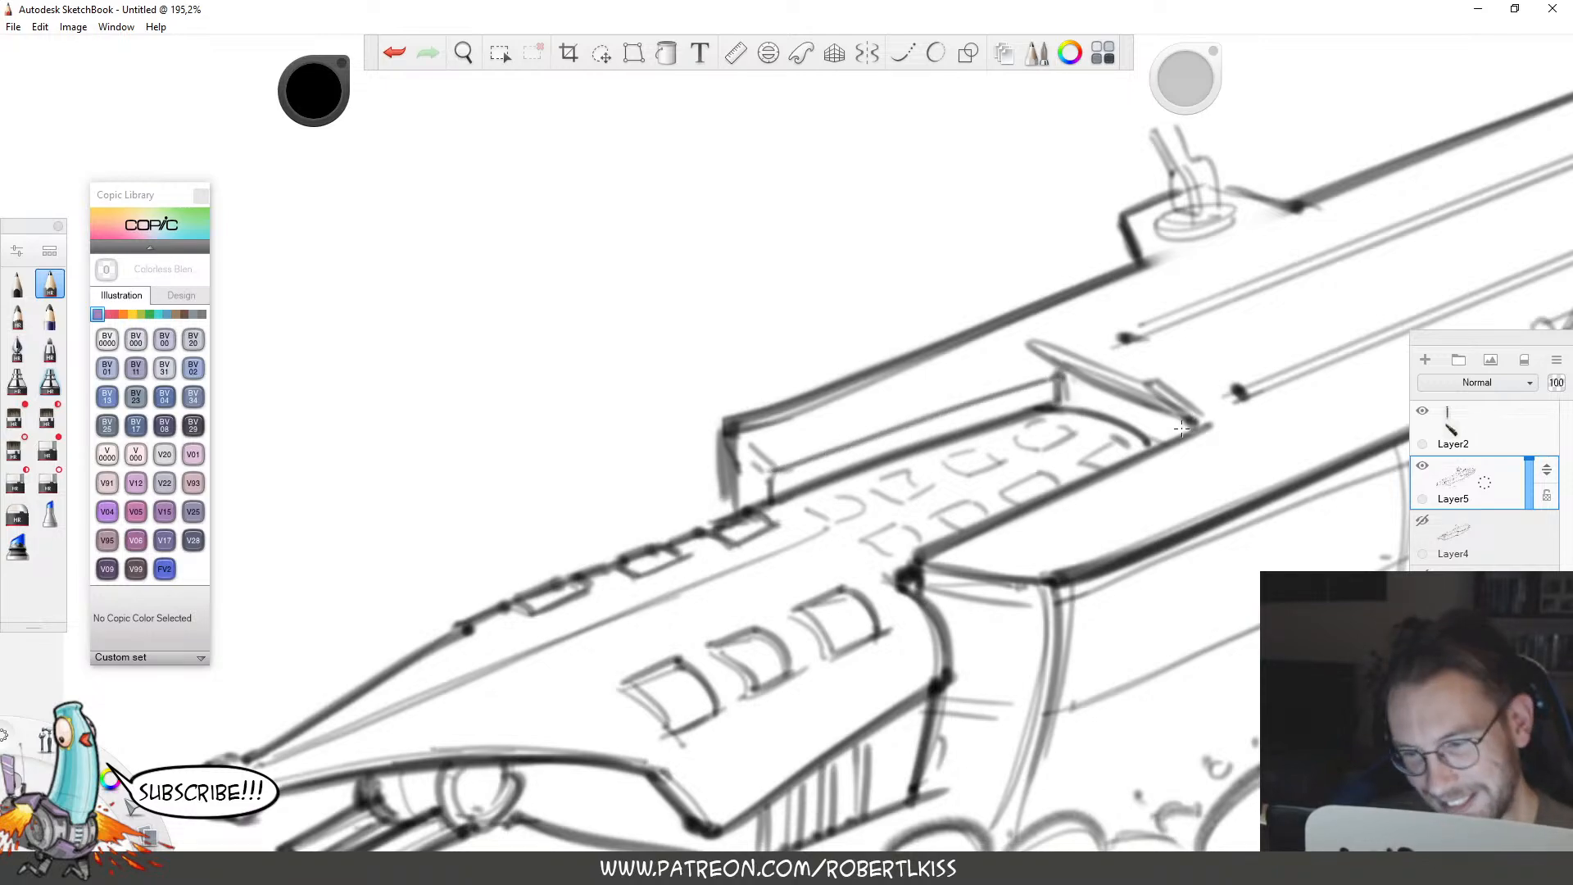
left_click_drag(1182, 425, 1076, 529)
Compare the ship with the pen references and clean the hull beside the bow section's lower rear corner with the eraser.
key("space")
left_click_drag(1075, 529, 812, 436)
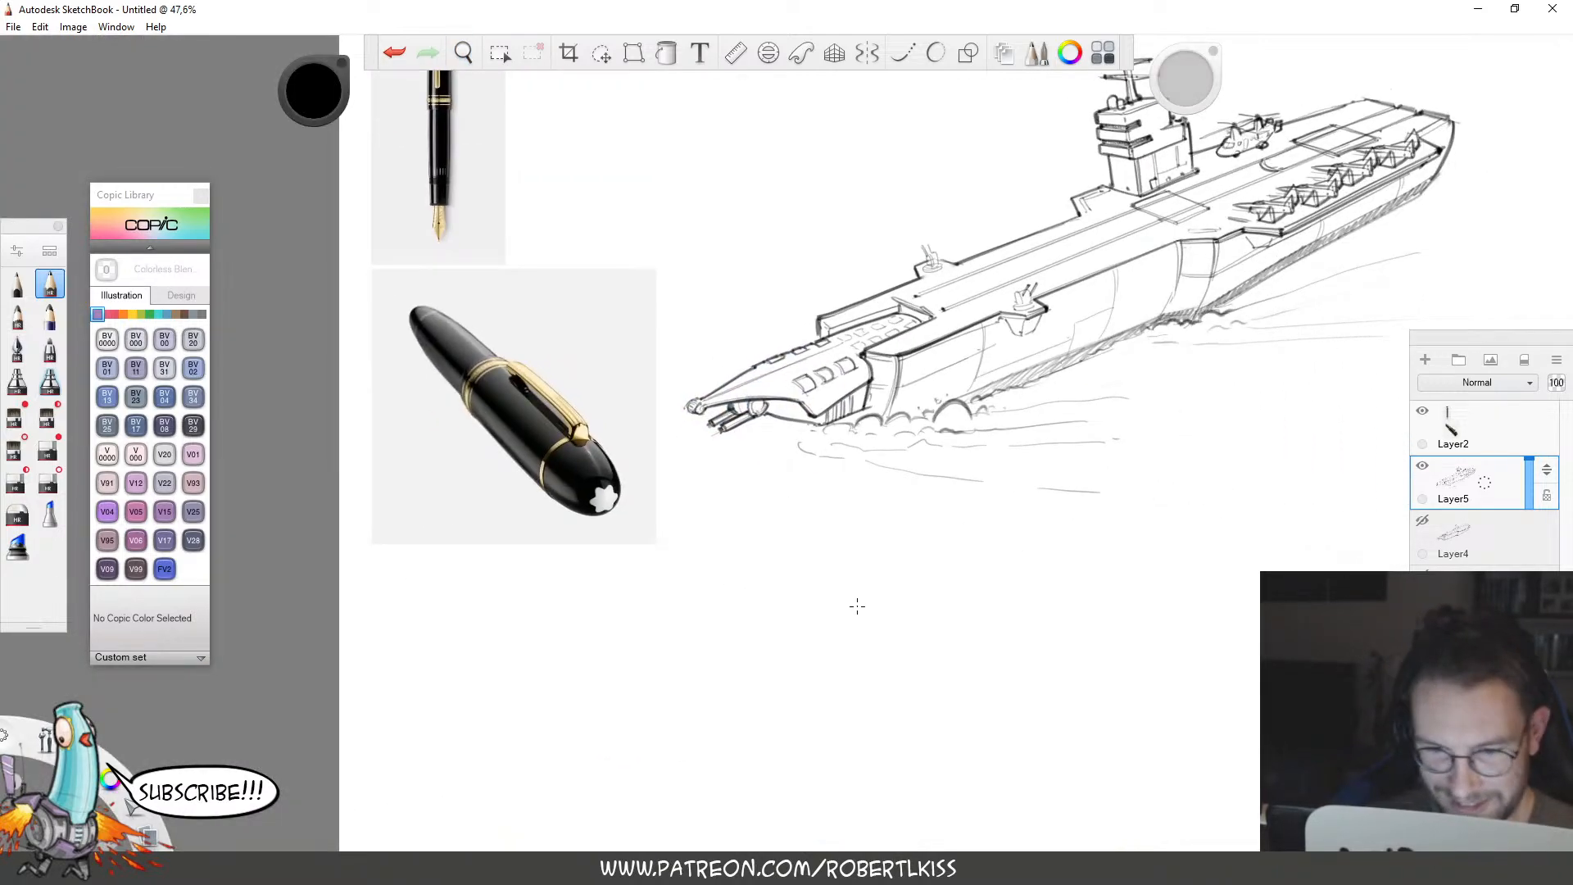
key("space")
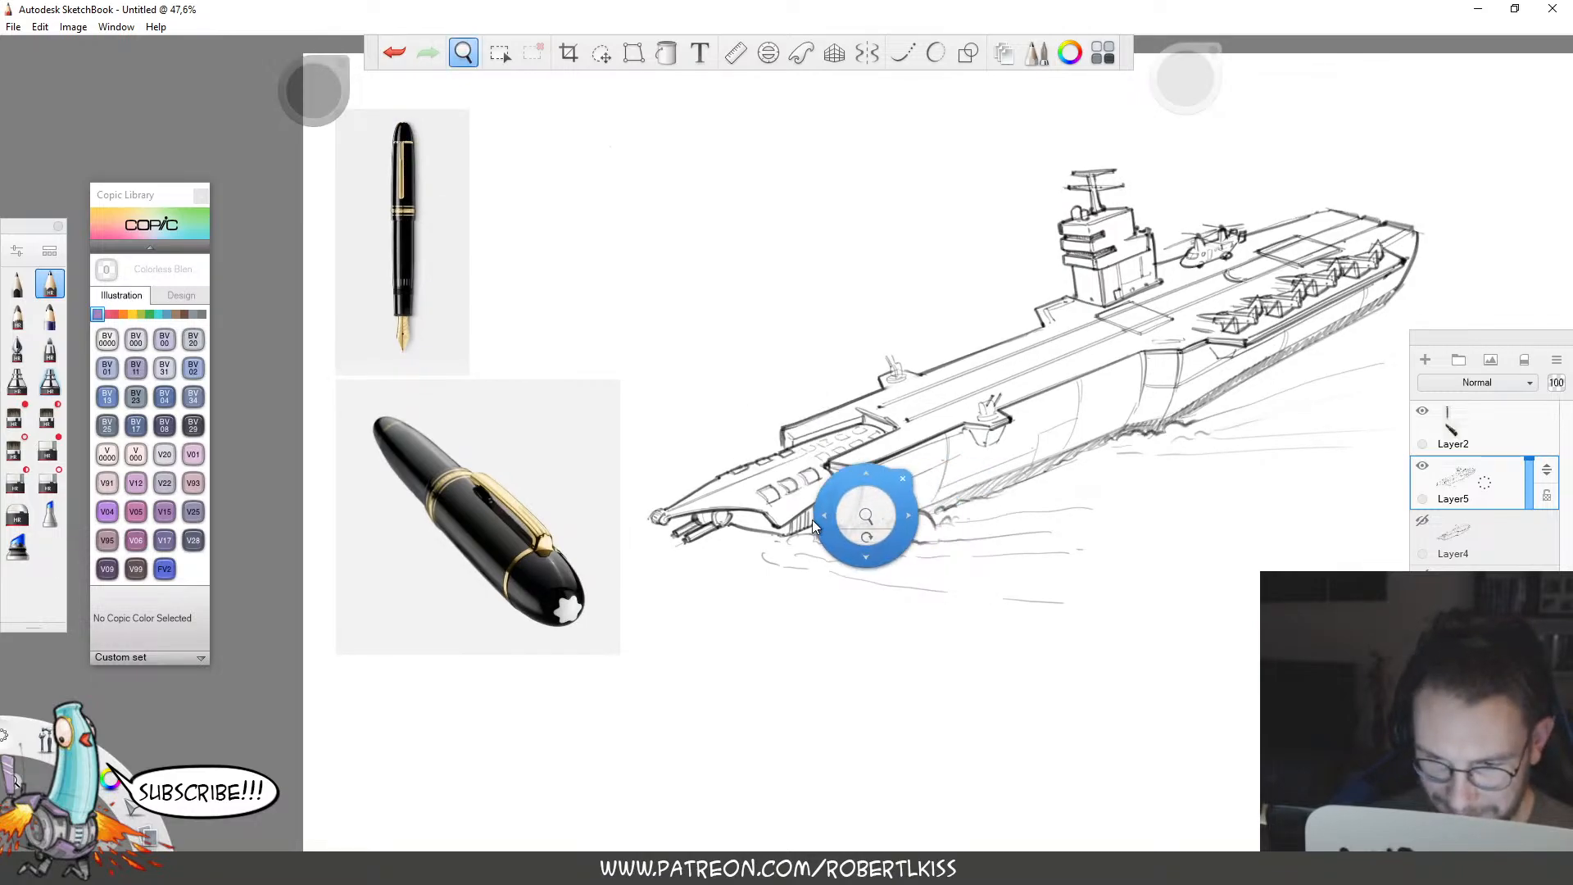
left_click_drag(864, 519, 854, 442)
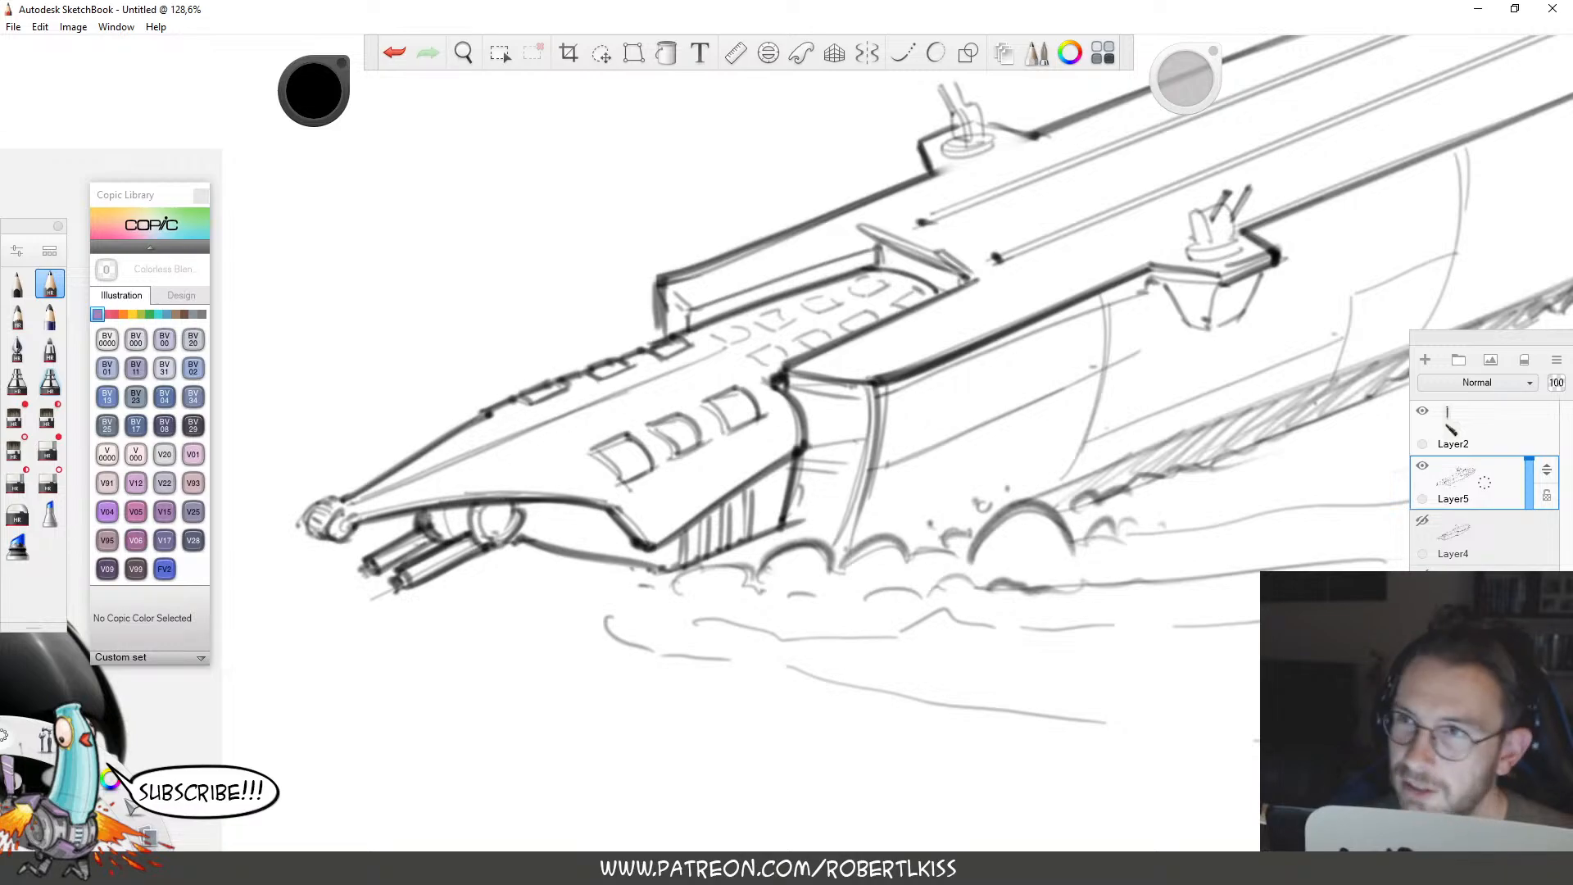
key("e")
left_click_drag(810, 520, 793, 526)
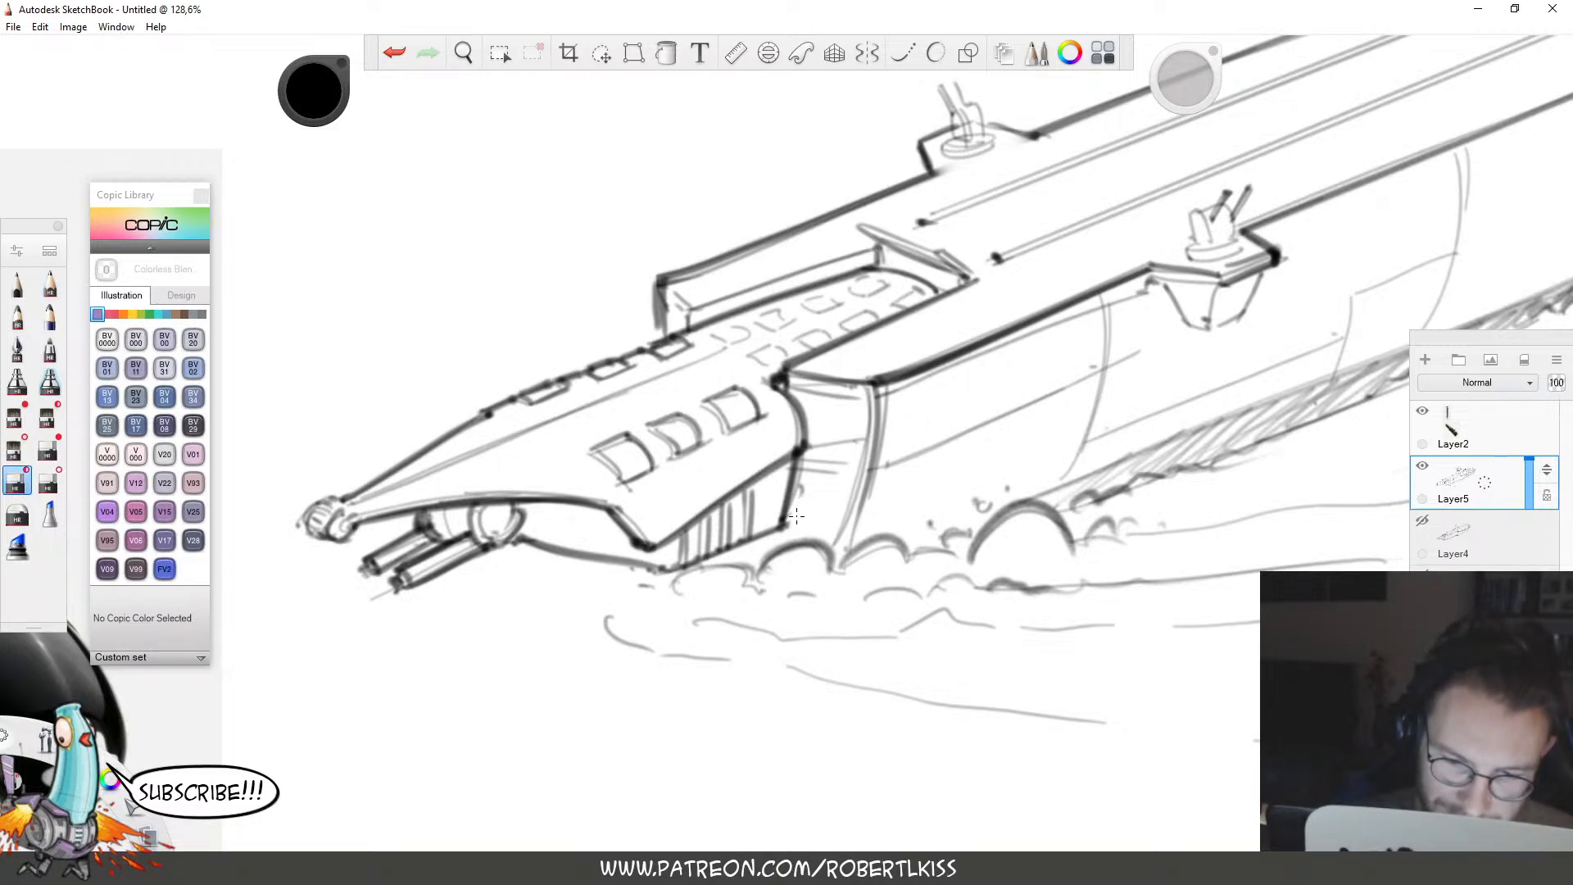
Erase the part of the horizontal hull panel line that overshoots the first curved seam behind the bow.
key("space")
left_click_drag(1136, 411, 878, 596)
key("e")
key("space")
left_click_drag(910, 446, 1082, 381)
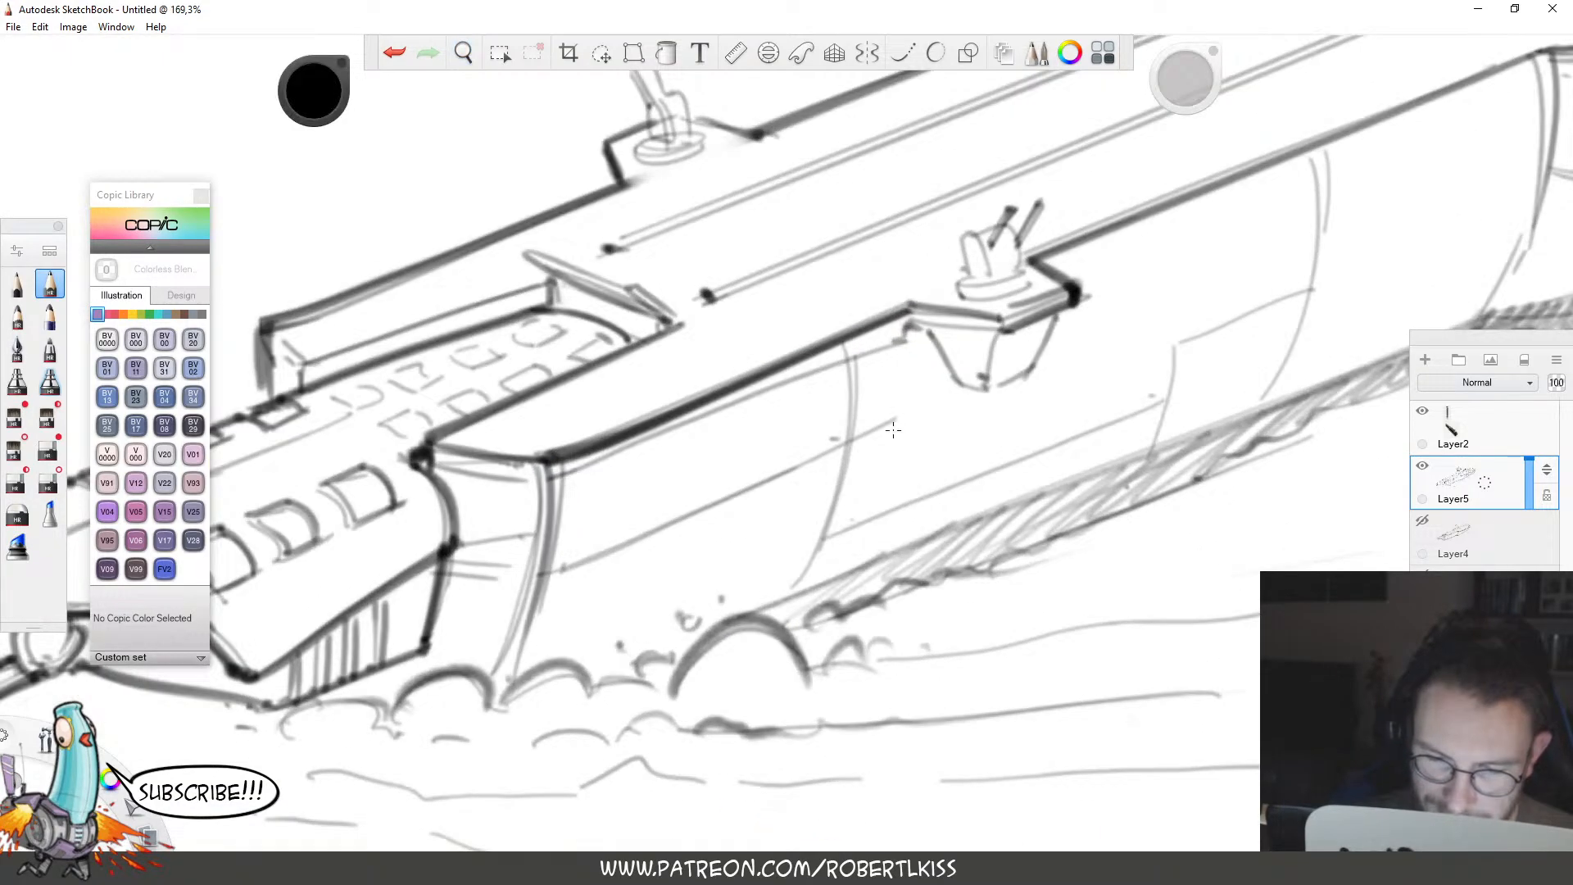
mouse_move(896, 410)
left_mouse_down()
mouse_move(884, 441)
mouse_move(895, 433)
mouse_move(860, 437)
left_mouse_up()
key("e")
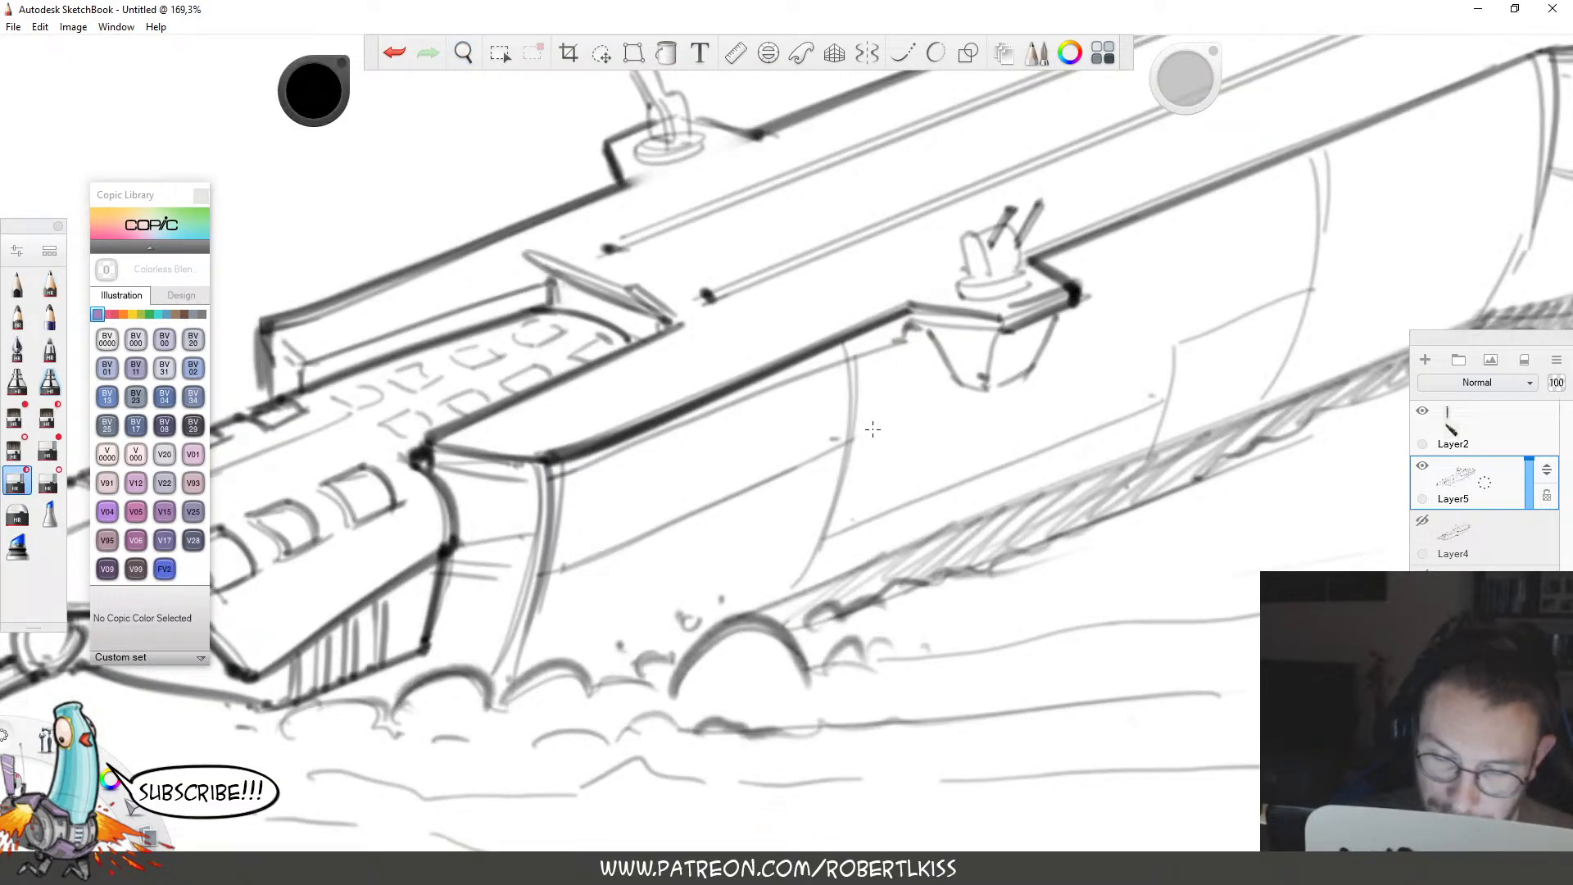
Redraw the stepped hull panel line aft of the side turret and strengthen the curved seam it runs into.
key("space")
mouse_move(1182, 344)
left_mouse_down()
mouse_move(1150, 452)
mouse_move(1169, 404)
mouse_move(1157, 431)
left_mouse_up()
key("e")
left_click_drag(1185, 342, 1155, 440)
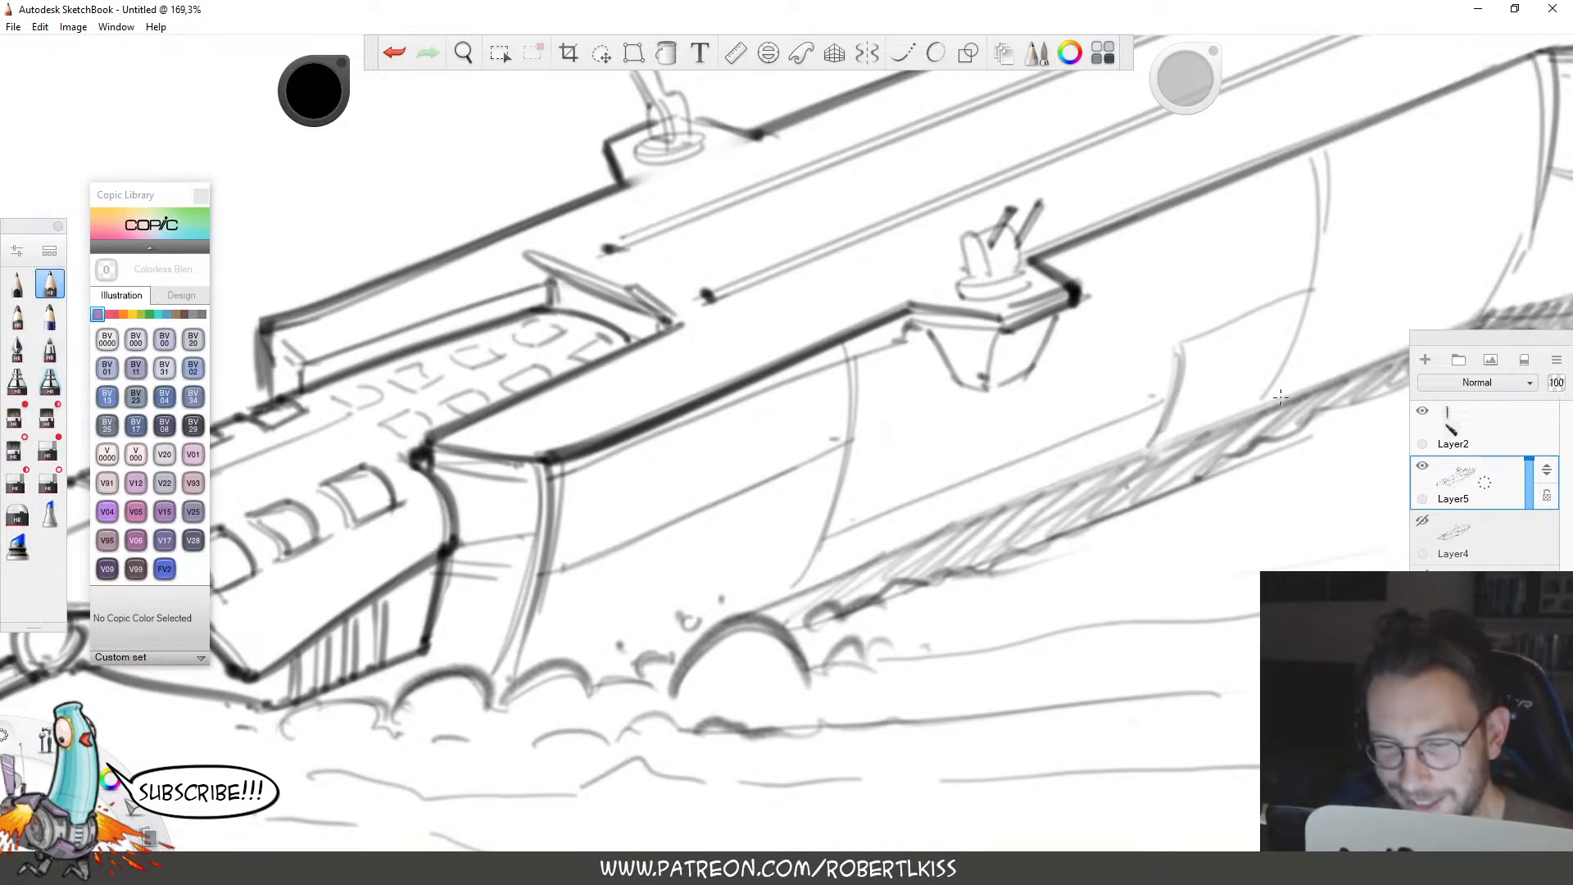
left_click_drag(1187, 339, 1310, 291)
key("space")
left_click_drag(1237, 512, 942, 605)
left_click_drag(1026, 243, 986, 481)
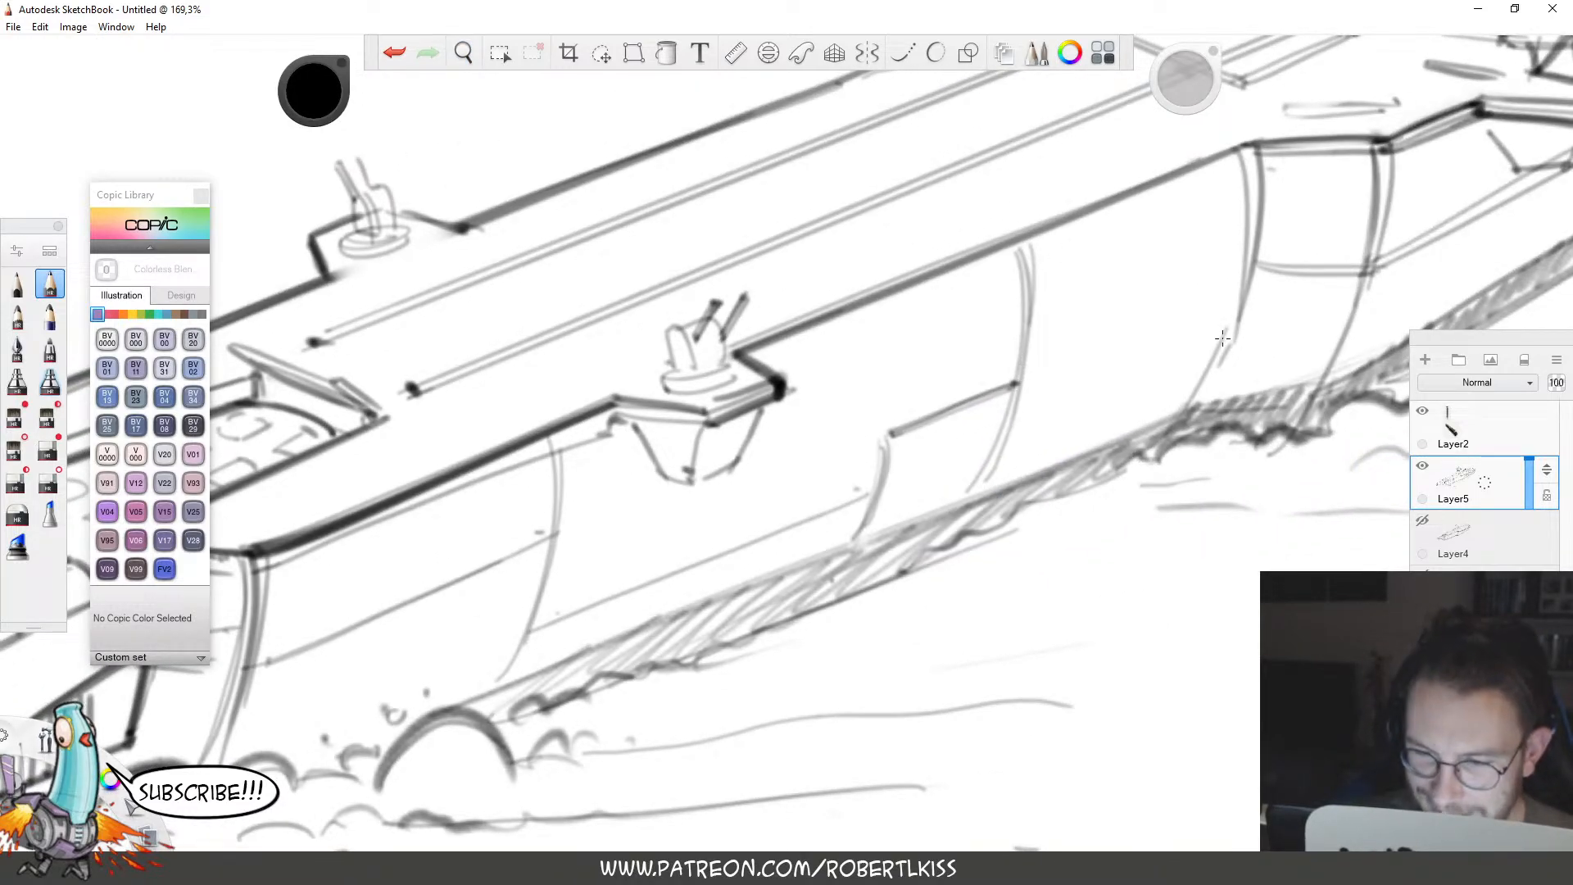
Strengthen the curved forward seam of the hull bay amidships and clean up the hull line running aft from it with the eraser.
left_click_drag(1190, 412, 1247, 247)
key("space")
mouse_move(1200, 379)
left_mouse_down()
mouse_move(1048, 397)
mouse_move(1077, 312)
mouse_move(1037, 414)
left_mouse_up()
key("space")
left_click_drag(1214, 426, 983, 579)
key("e")
mouse_move(875, 430)
left_mouse_down()
mouse_move(1059, 321)
mouse_move(1024, 344)
mouse_move(1044, 349)
mouse_move(1066, 316)
mouse_move(1063, 341)
left_mouse_up()
key("e")
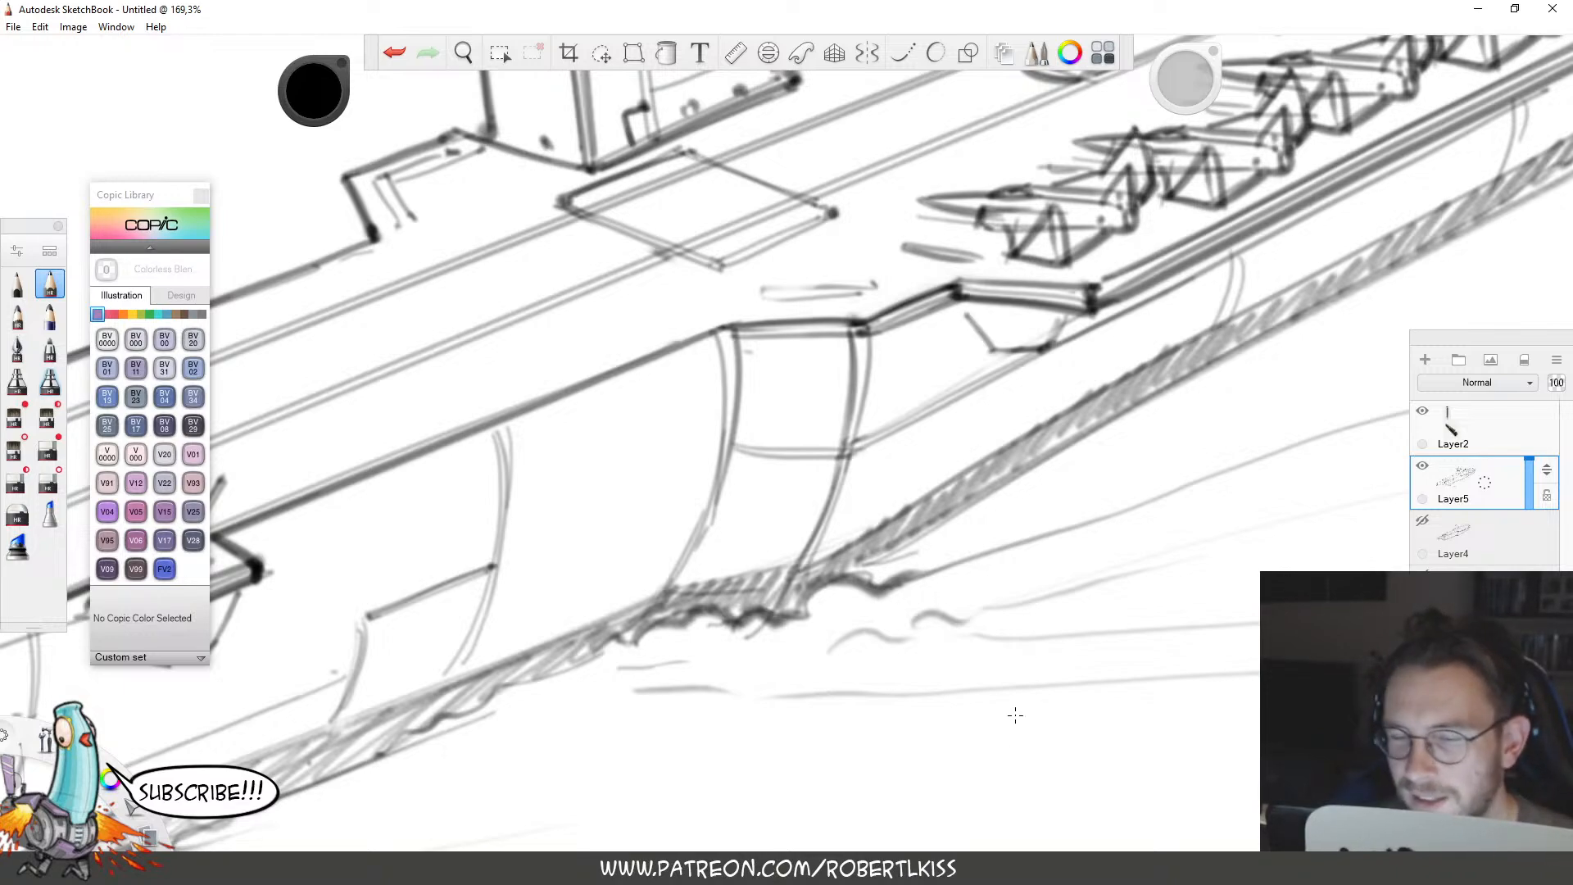
Darken the outline of the sponson under the aft deck edge and add the hull line running from it towards the stern.
mouse_move(965, 305)
left_mouse_down()
mouse_move(1000, 350)
mouse_move(1052, 340)
left_mouse_up()
left_click_drag(1187, 450, 892, 565)
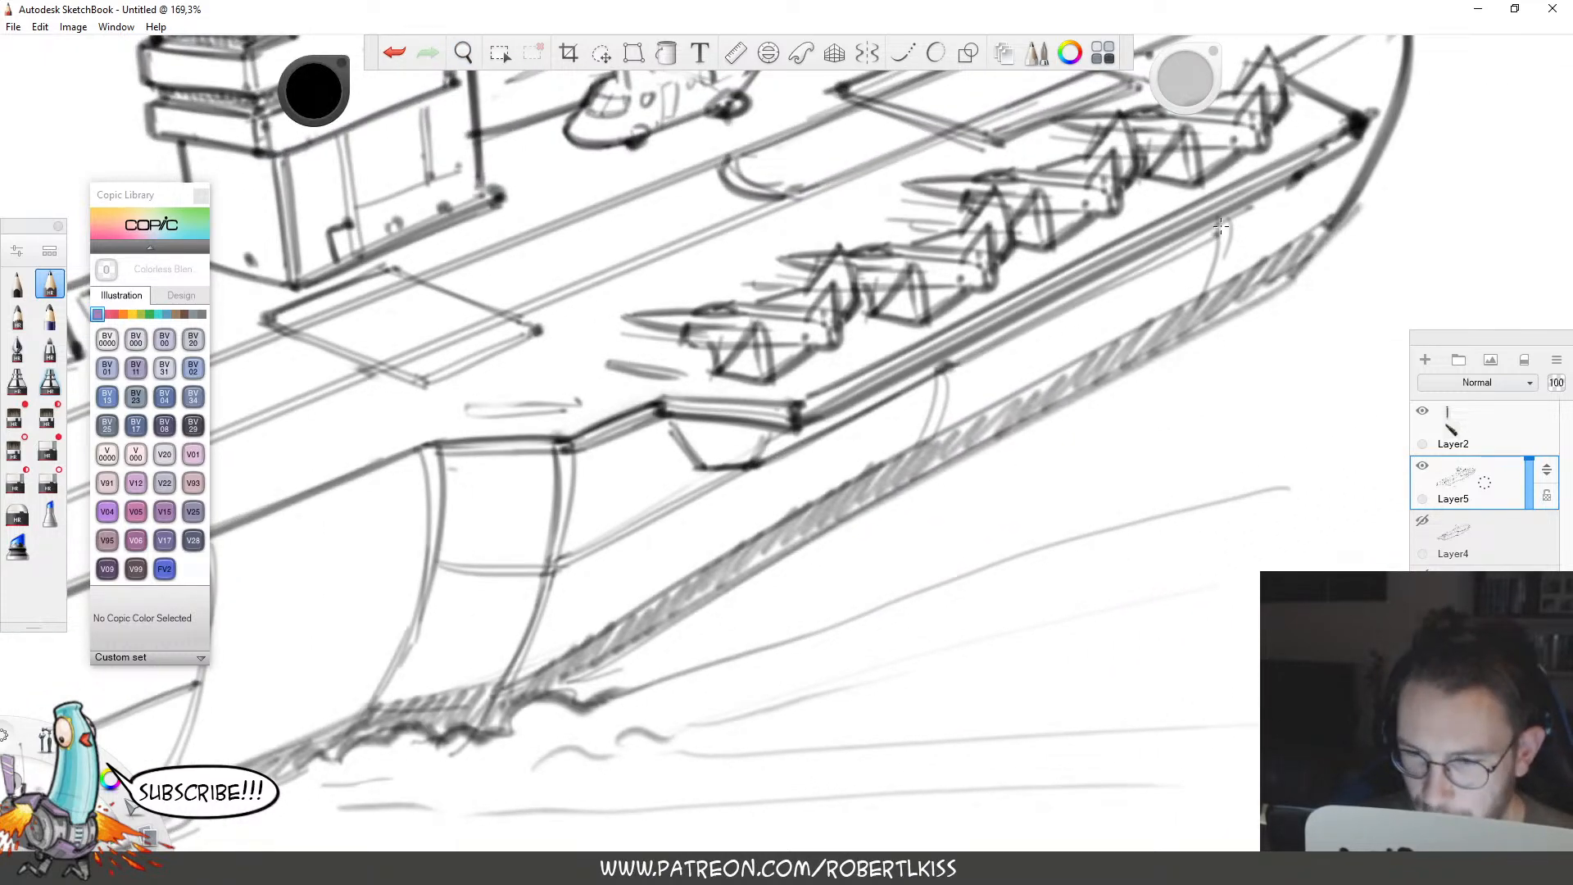
key("ctrl+z")
mouse_move(957, 366)
left_mouse_down()
mouse_move(1324, 174)
mouse_move(1219, 230)
mouse_move(1236, 253)
mouse_move(1168, 352)
left_mouse_up()
left_click_drag(1160, 365, 1036, 485)
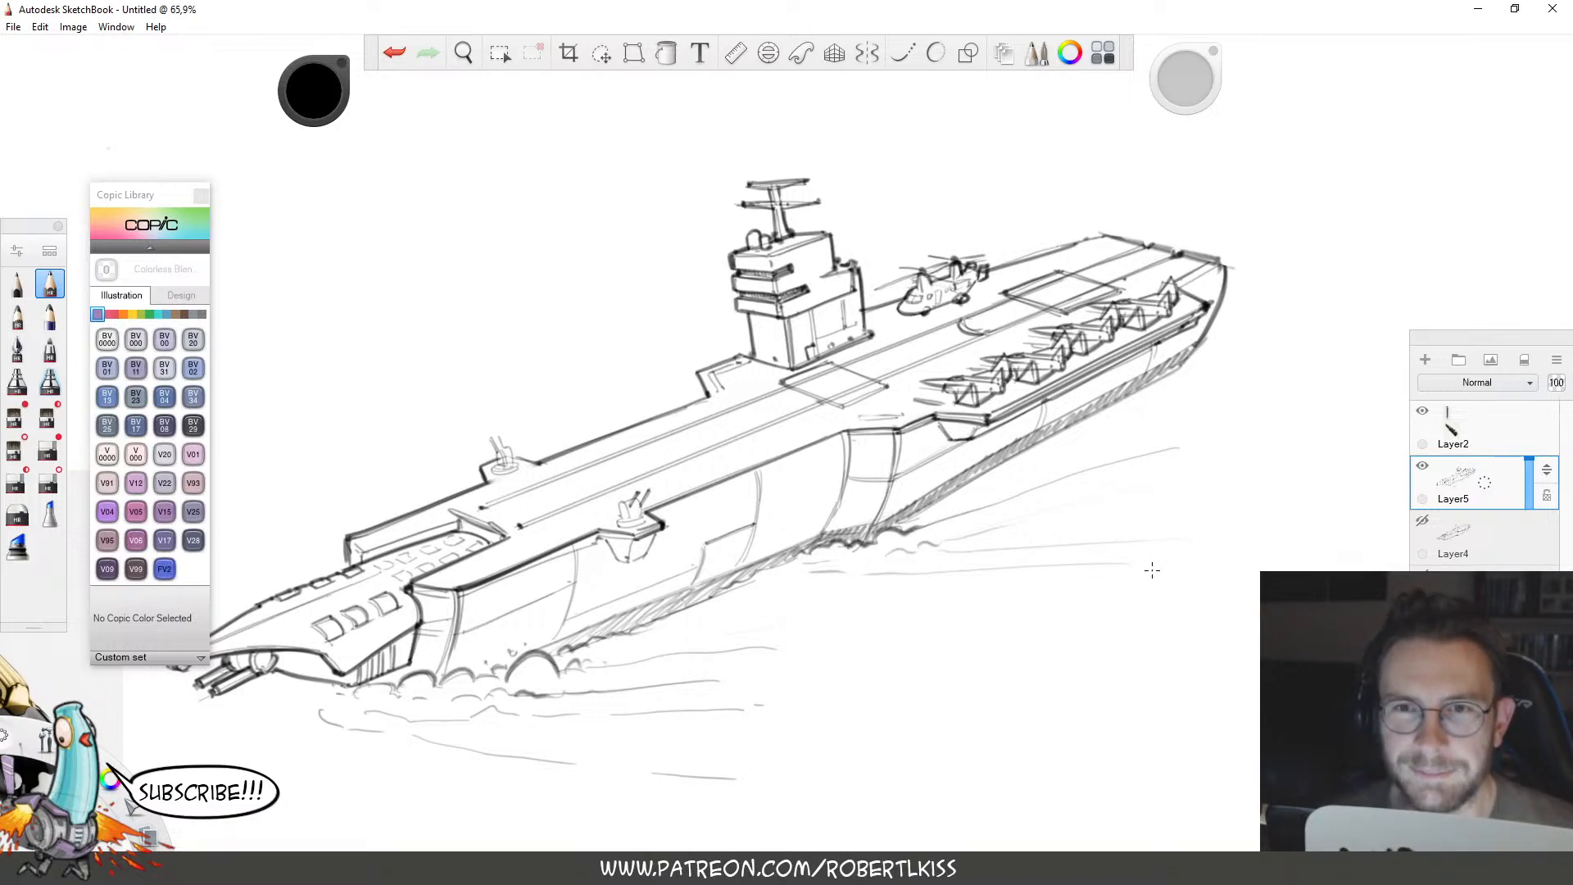
Clean up the far deck edge behind the helicopter and redraw it as a dark line to the stern corner.
key("space")
left_click_drag(1158, 288, 1088, 443)
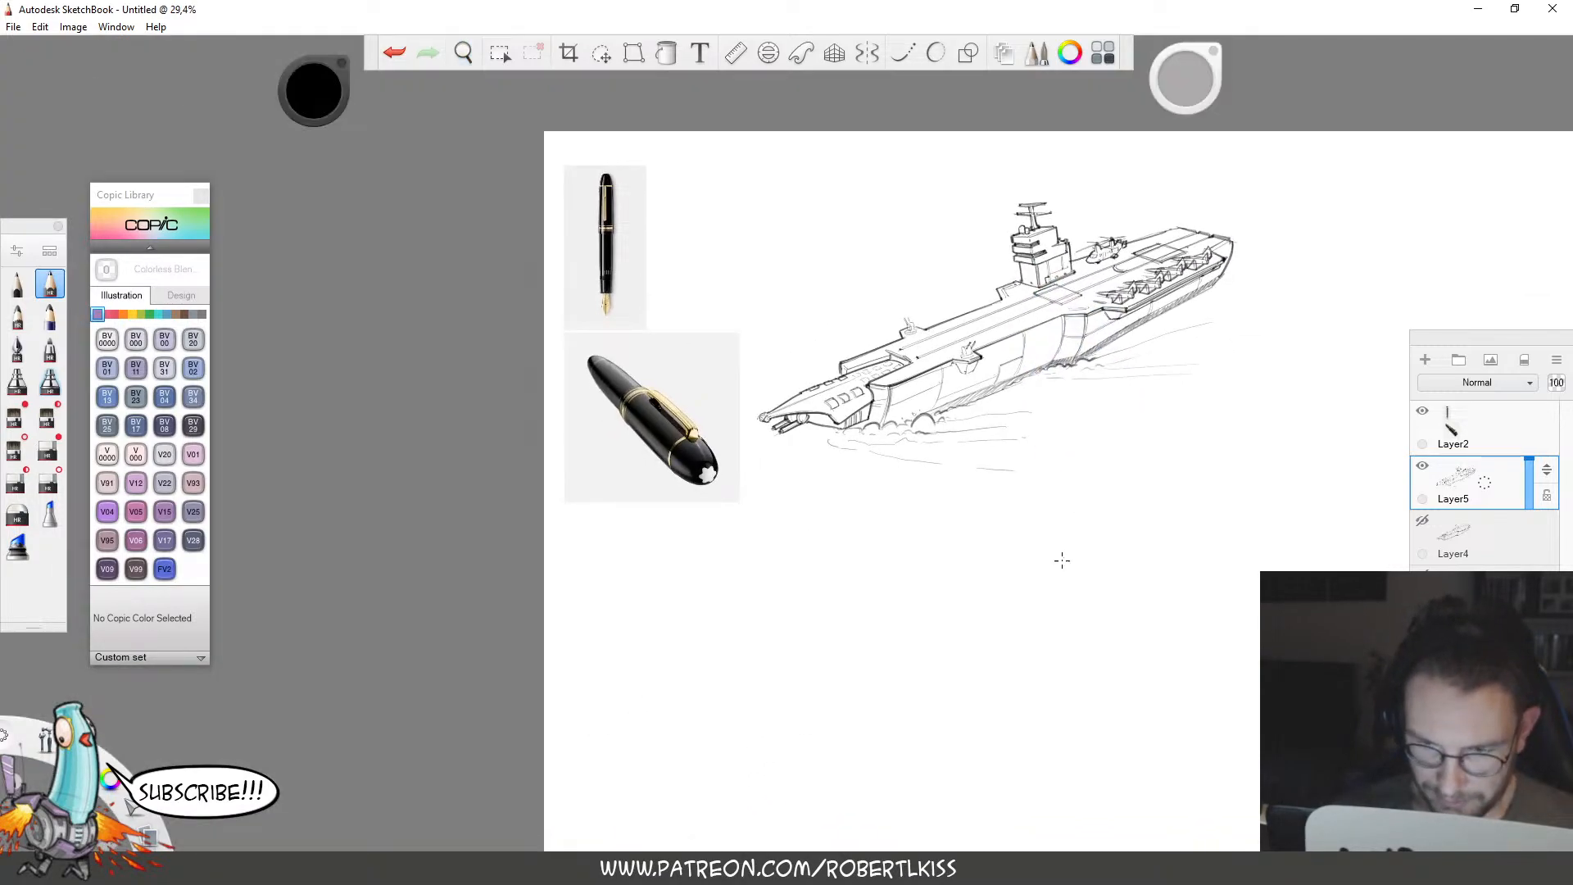
key("space")
left_click_drag(1161, 241, 1430, 174)
key("e")
left_click_drag(1045, 257, 1170, 223)
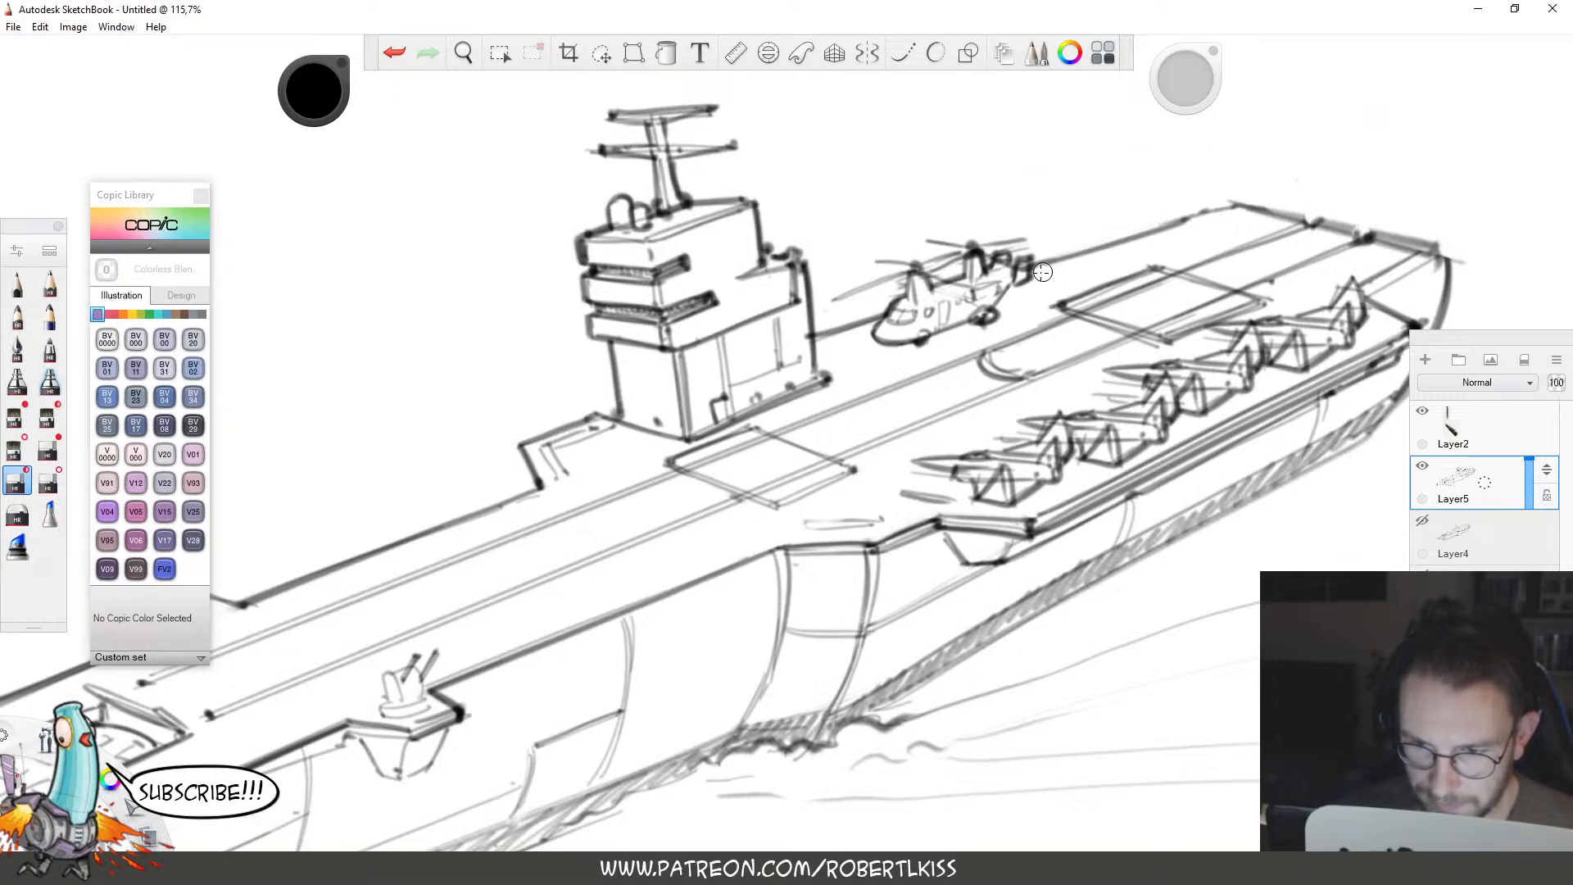
mouse_move(1043, 271)
left_mouse_down()
mouse_move(1250, 199)
mouse_move(1307, 216)
left_mouse_up()
key("s")
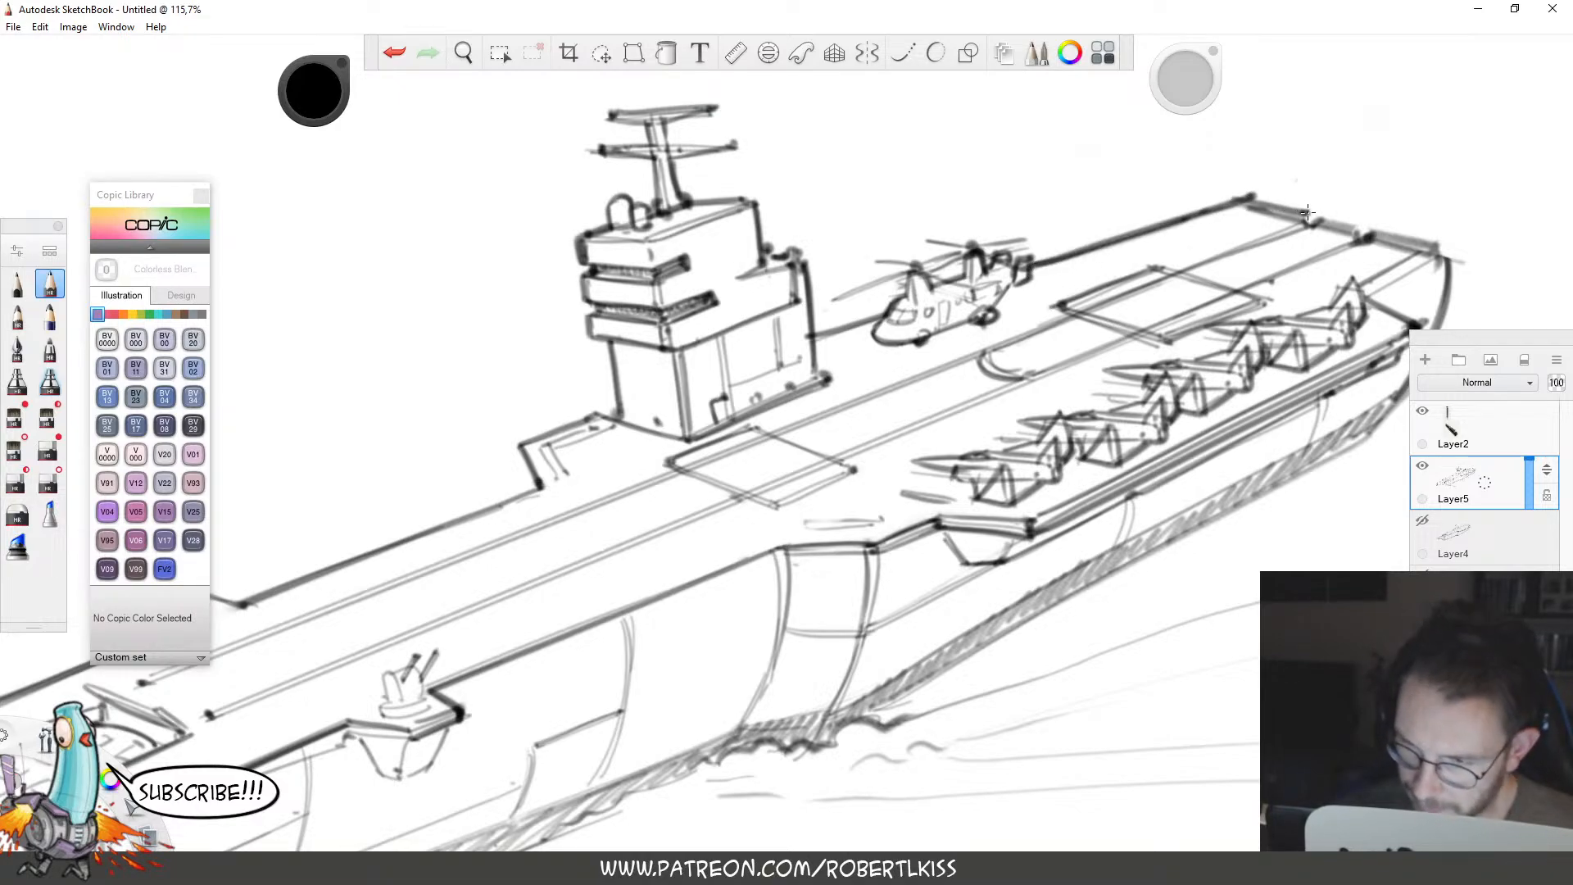
Sketch light wake lines trailing from the stern, with a long line continuing the hull's direction and a curved ripple.
key("space")
left_click_drag(1188, 339, 914, 385)
left_click_drag(1031, 508, 1028, 408)
key("space")
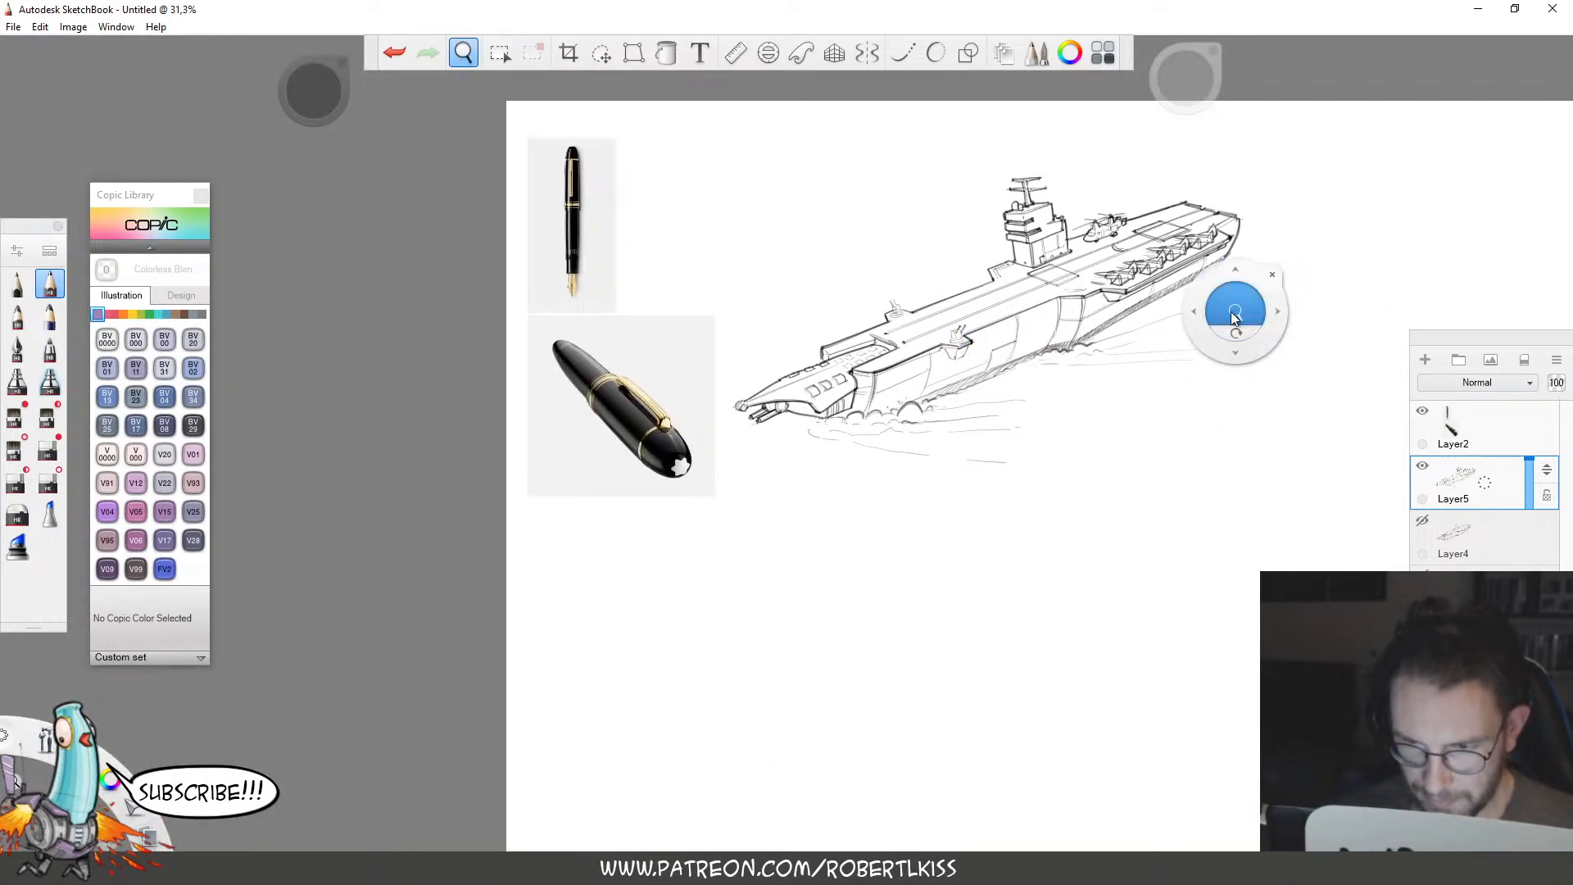
left_click_drag(1233, 315, 1298, 309)
left_click_drag(1033, 348, 1165, 277)
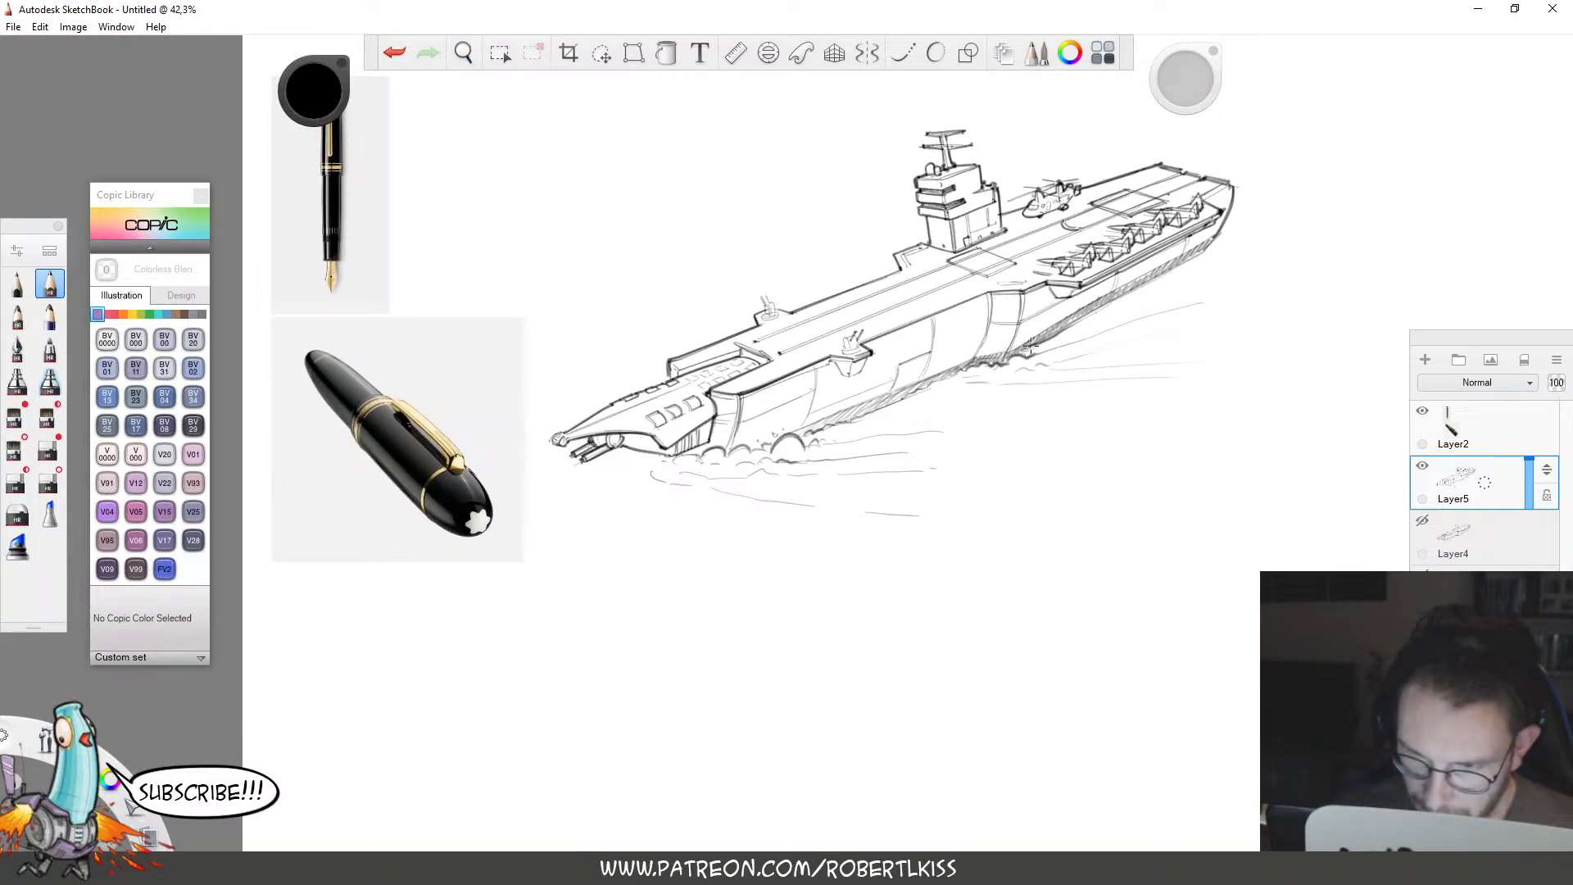
left_click_drag(1030, 345, 1223, 241)
key("ctrl+z")
left_click_drag(1036, 343, 1344, 173)
left_click_drag(1233, 220, 1307, 187)
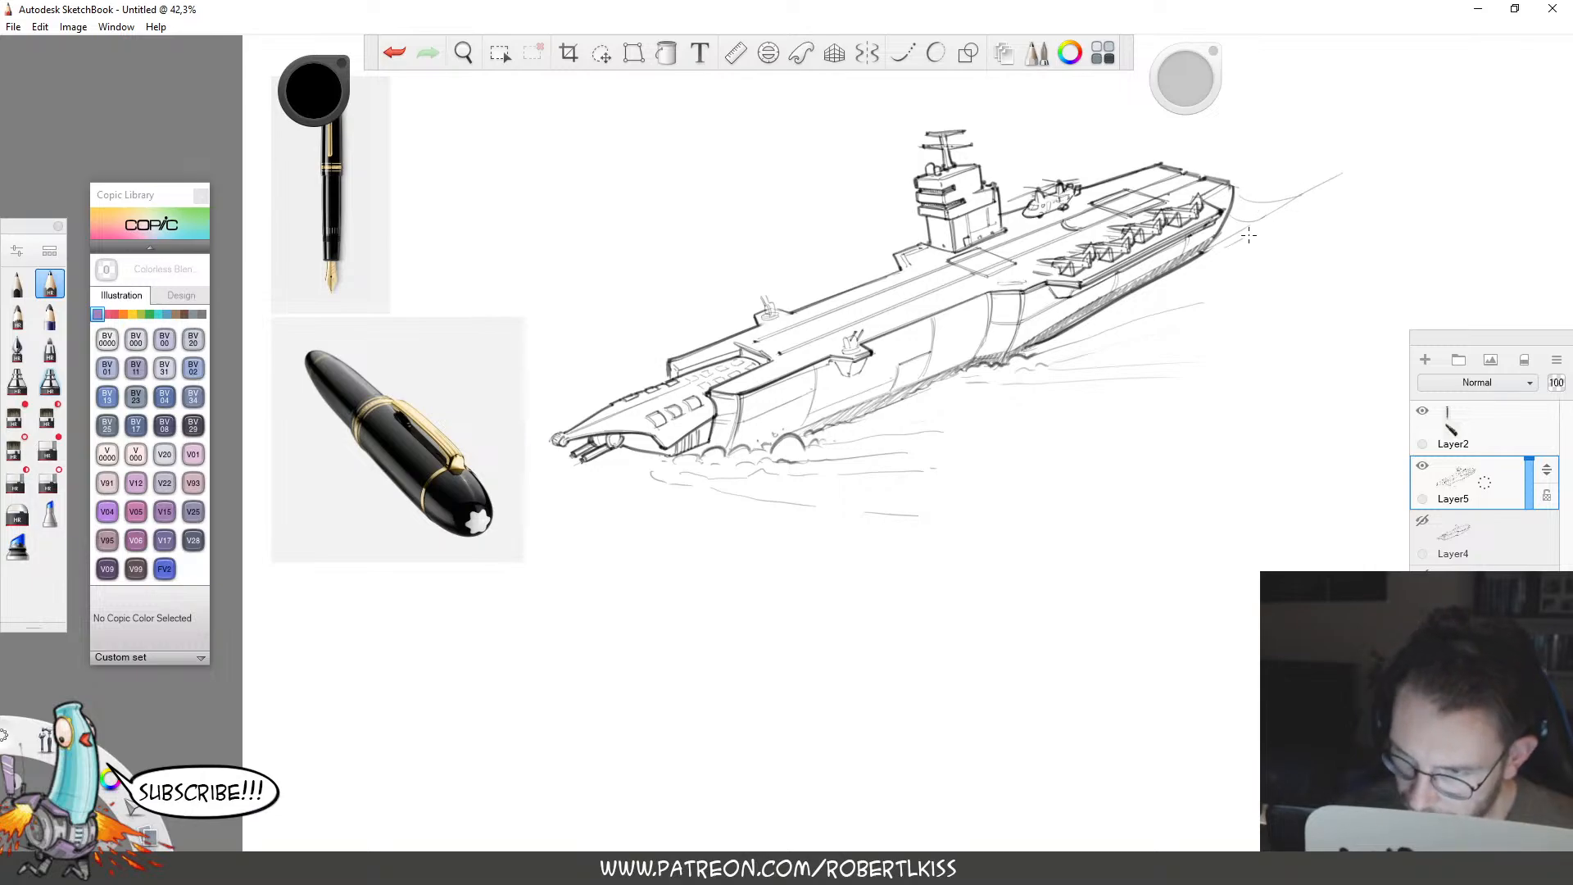
Extend the wake with more thin, roughly parallel water strokes on both sides behind the stern.
left_click_drag(1249, 236, 1397, 162)
mouse_move(1268, 178)
left_mouse_down()
mouse_move(1327, 170)
mouse_move(1334, 123)
mouse_move(1283, 149)
mouse_move(1378, 133)
left_mouse_up()
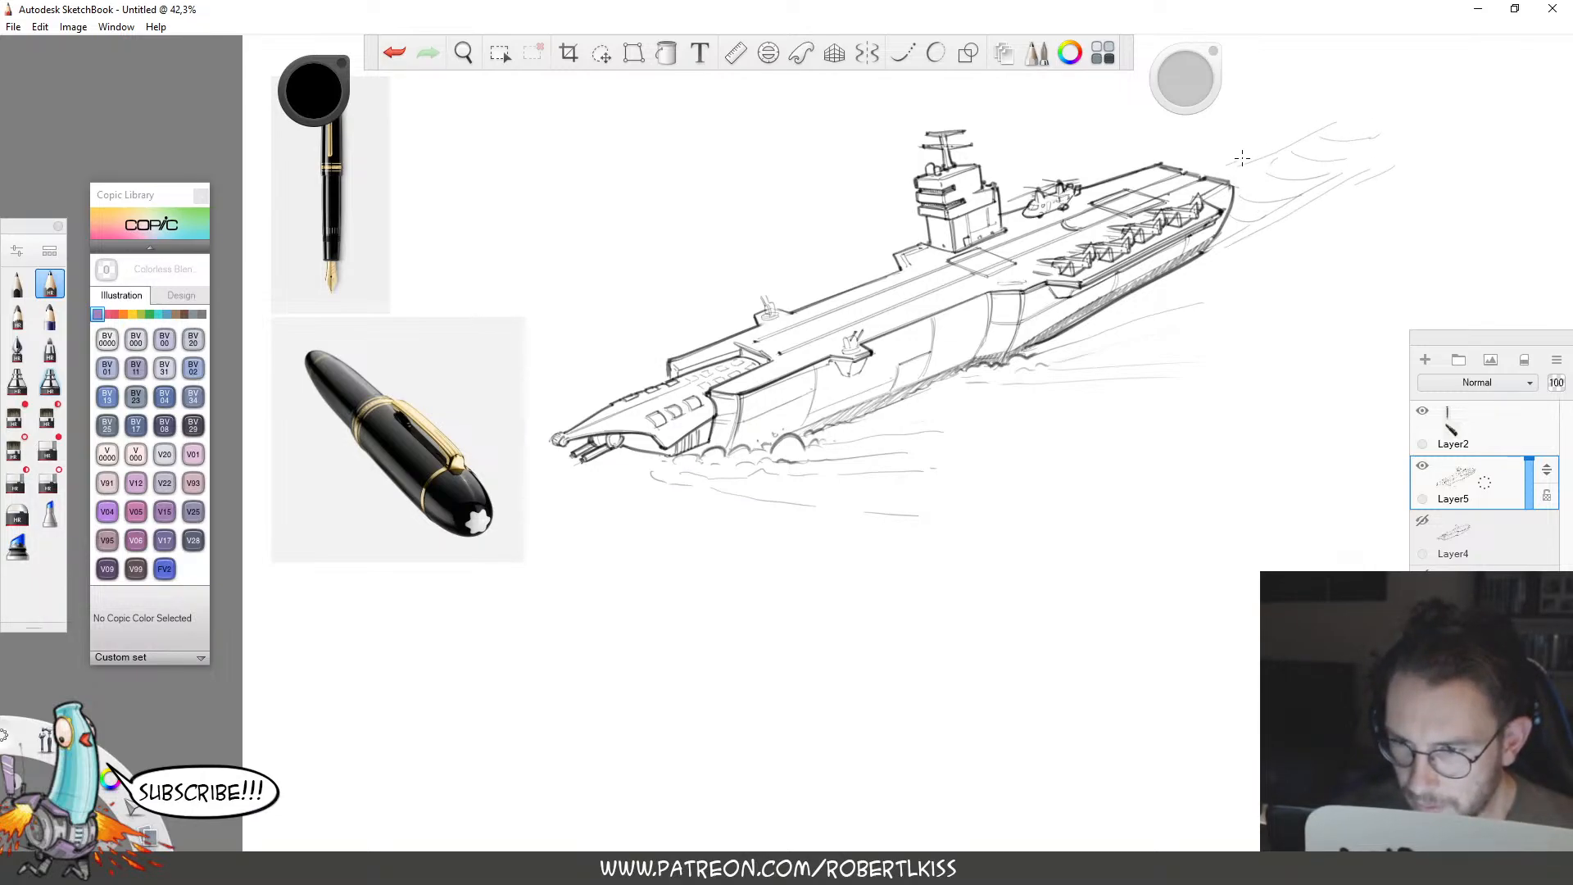
mouse_move(1233, 161)
left_mouse_down()
mouse_move(1316, 122)
mouse_move(1229, 154)
left_mouse_up()
left_click_drag(1235, 244, 1381, 184)
left_click_drag(1410, 168, 1440, 155)
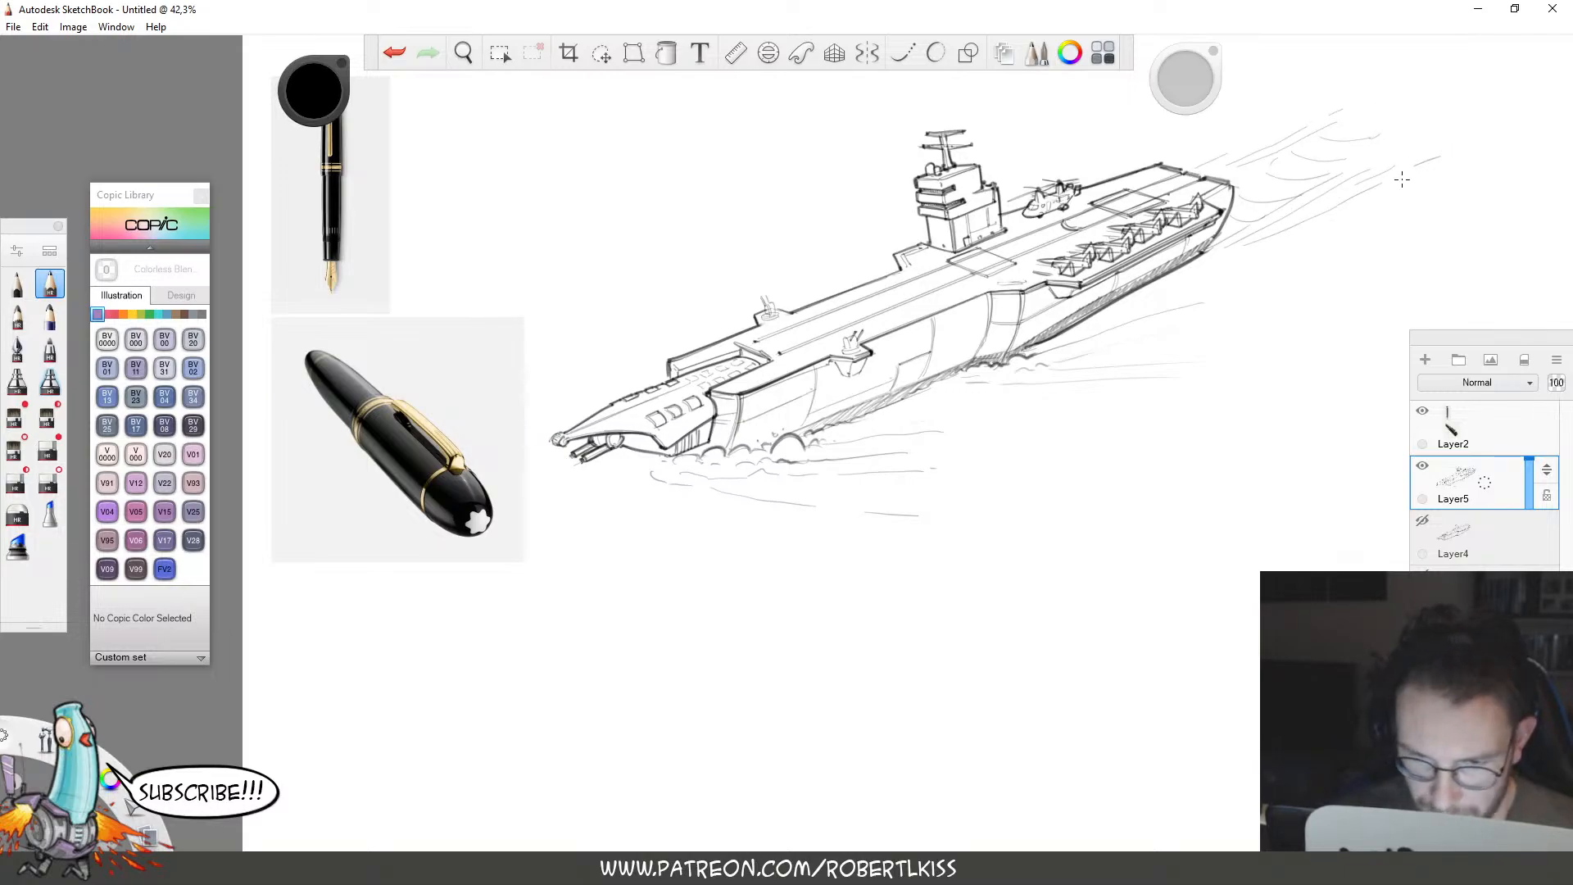
Hide the ship drawing on Layer5 and delete Layer4.
key("space")
left_click_drag(1106, 354, 1085, 450)
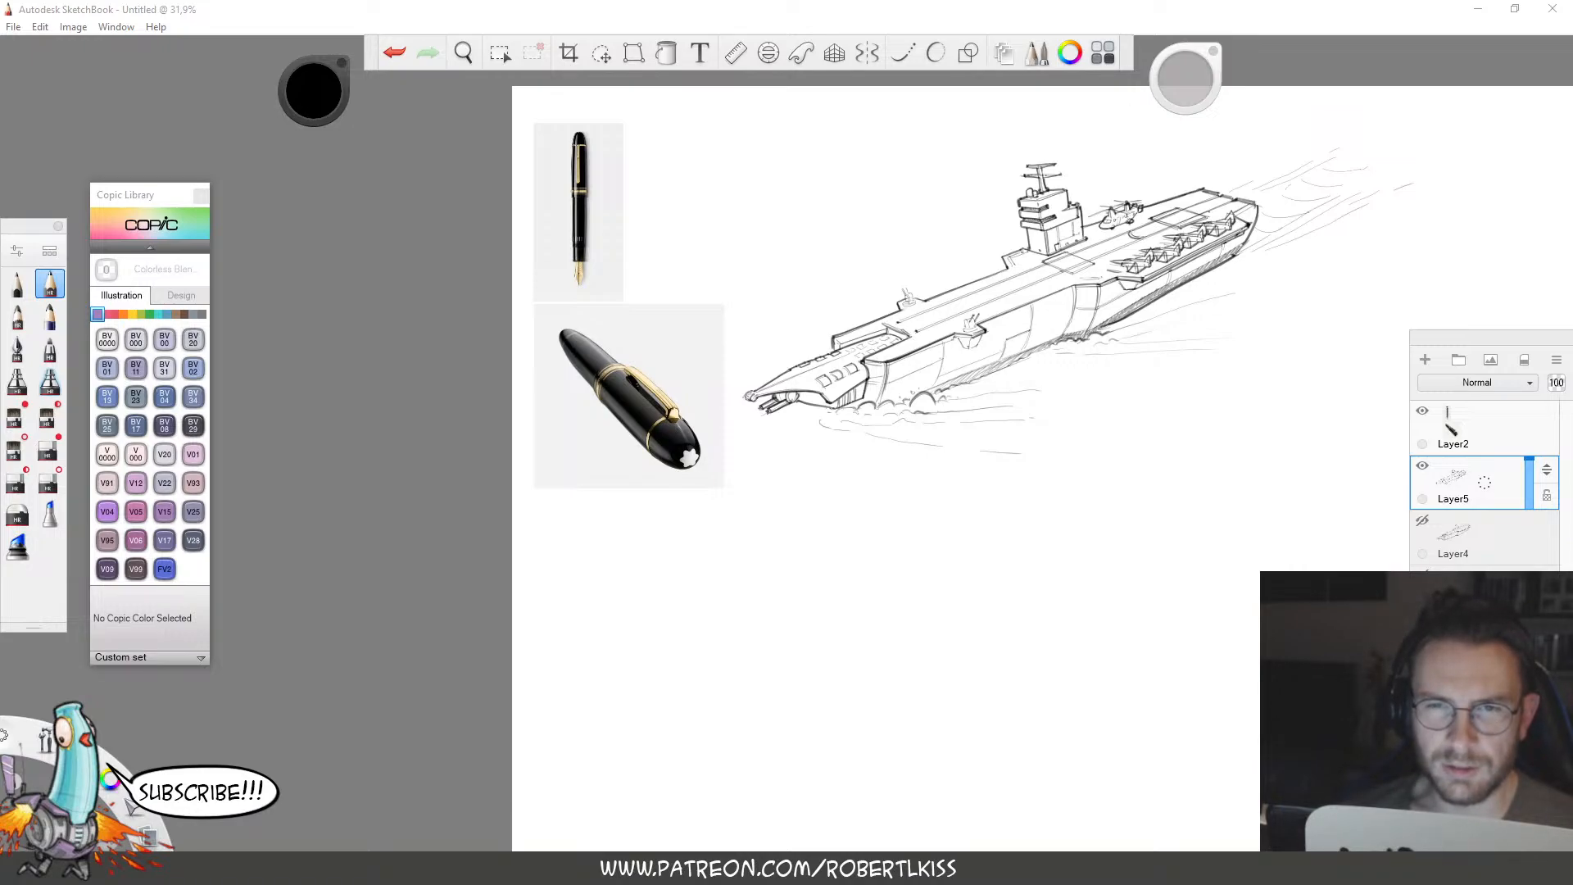
key("space")
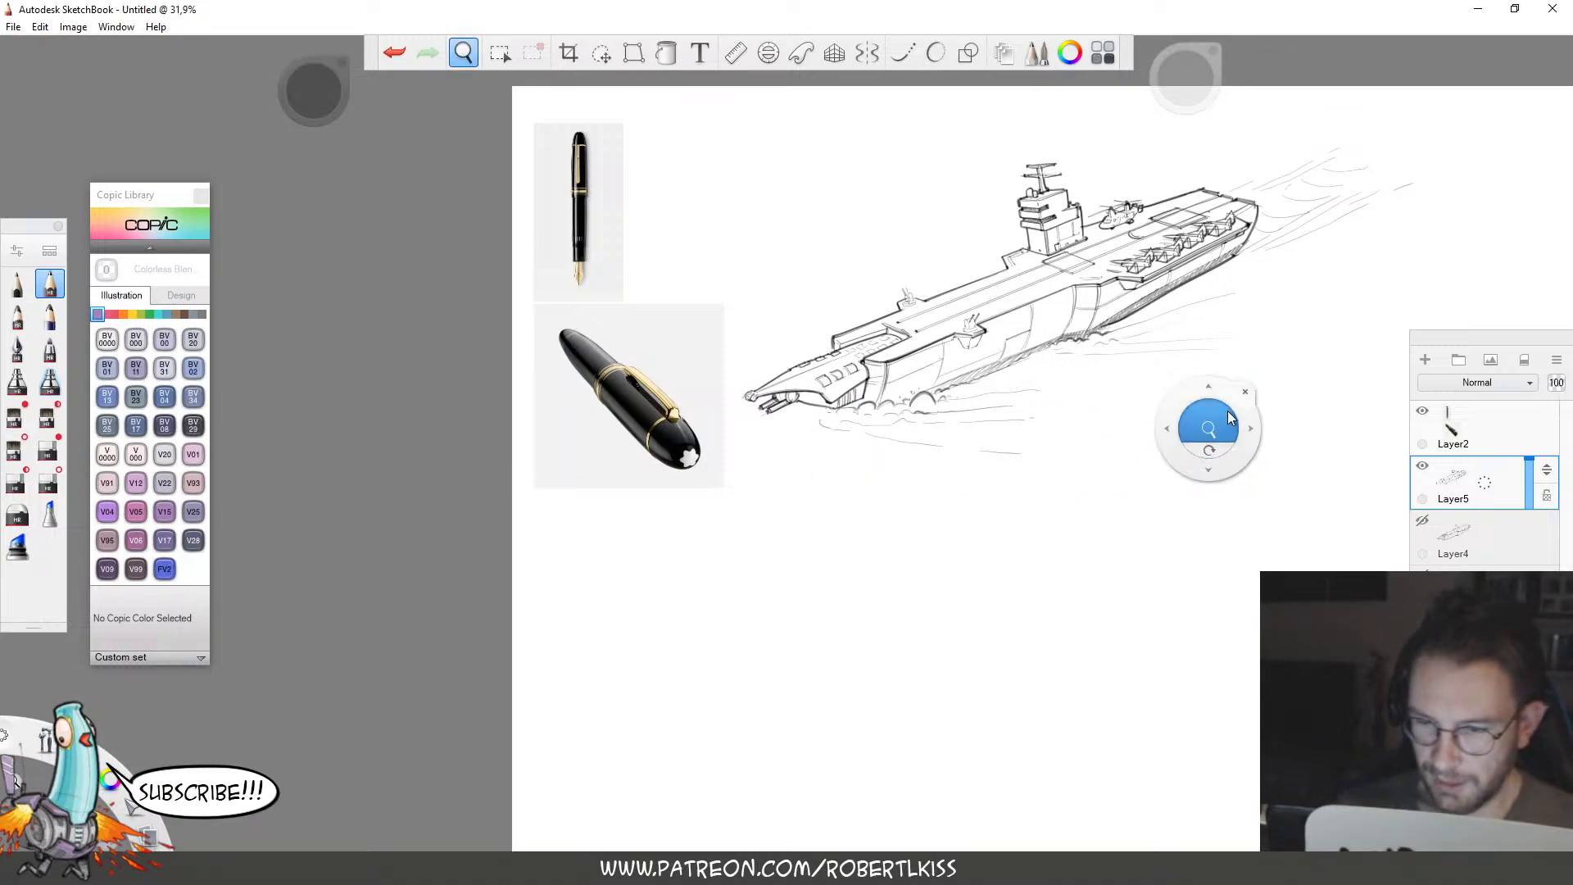
left_click_drag(1217, 414, 888, 460)
left_click(1422, 465)
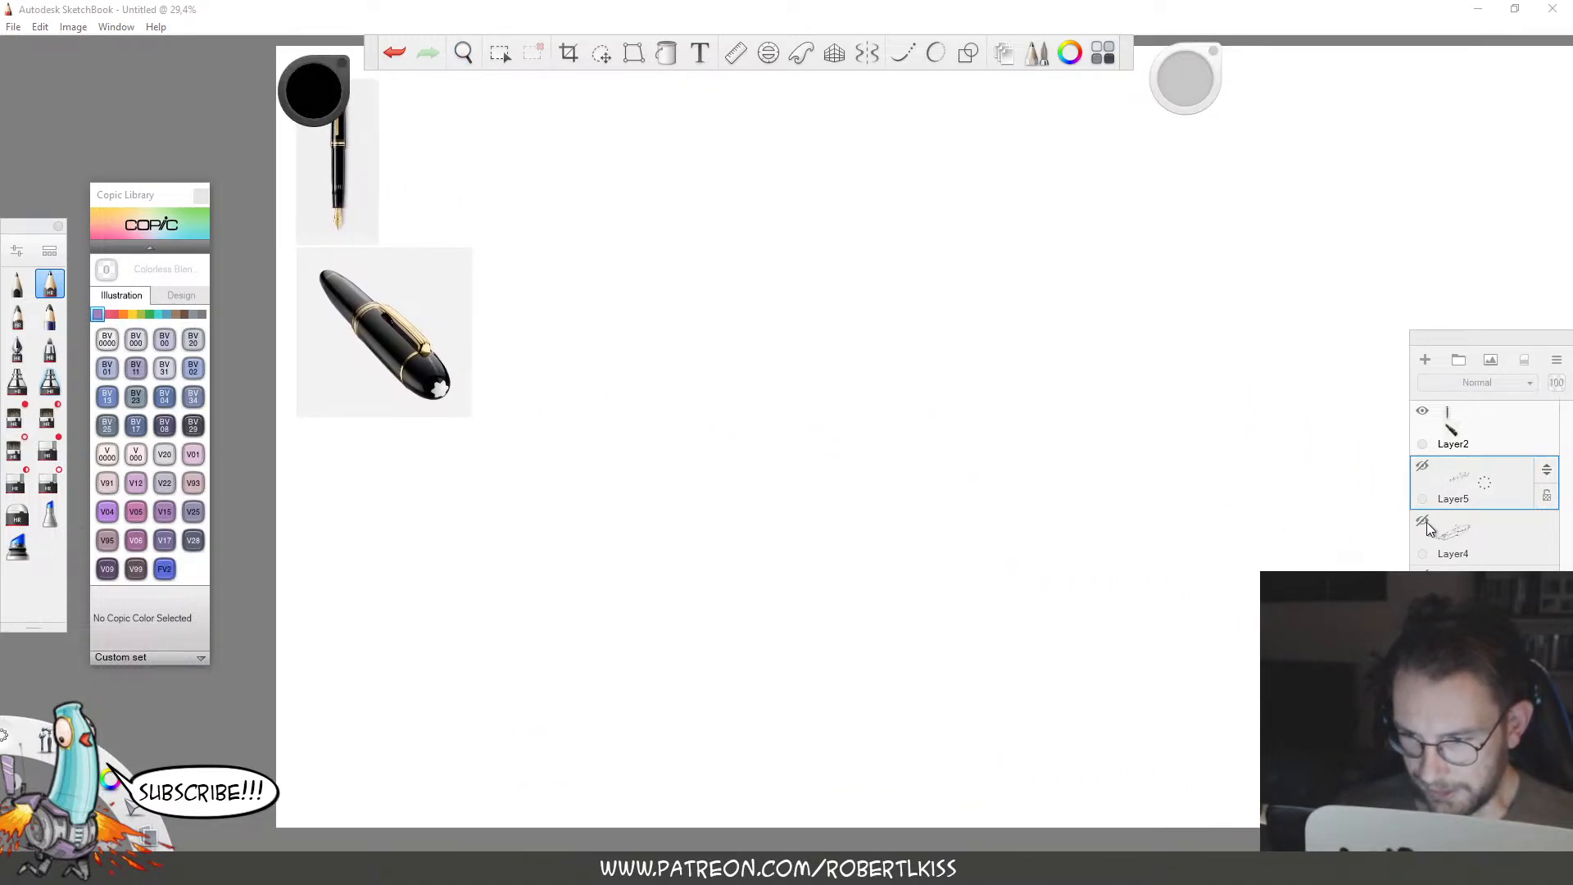
left_click(1423, 521)
left_click(1471, 539)
left_click_drag(1487, 537, 1541, 477)
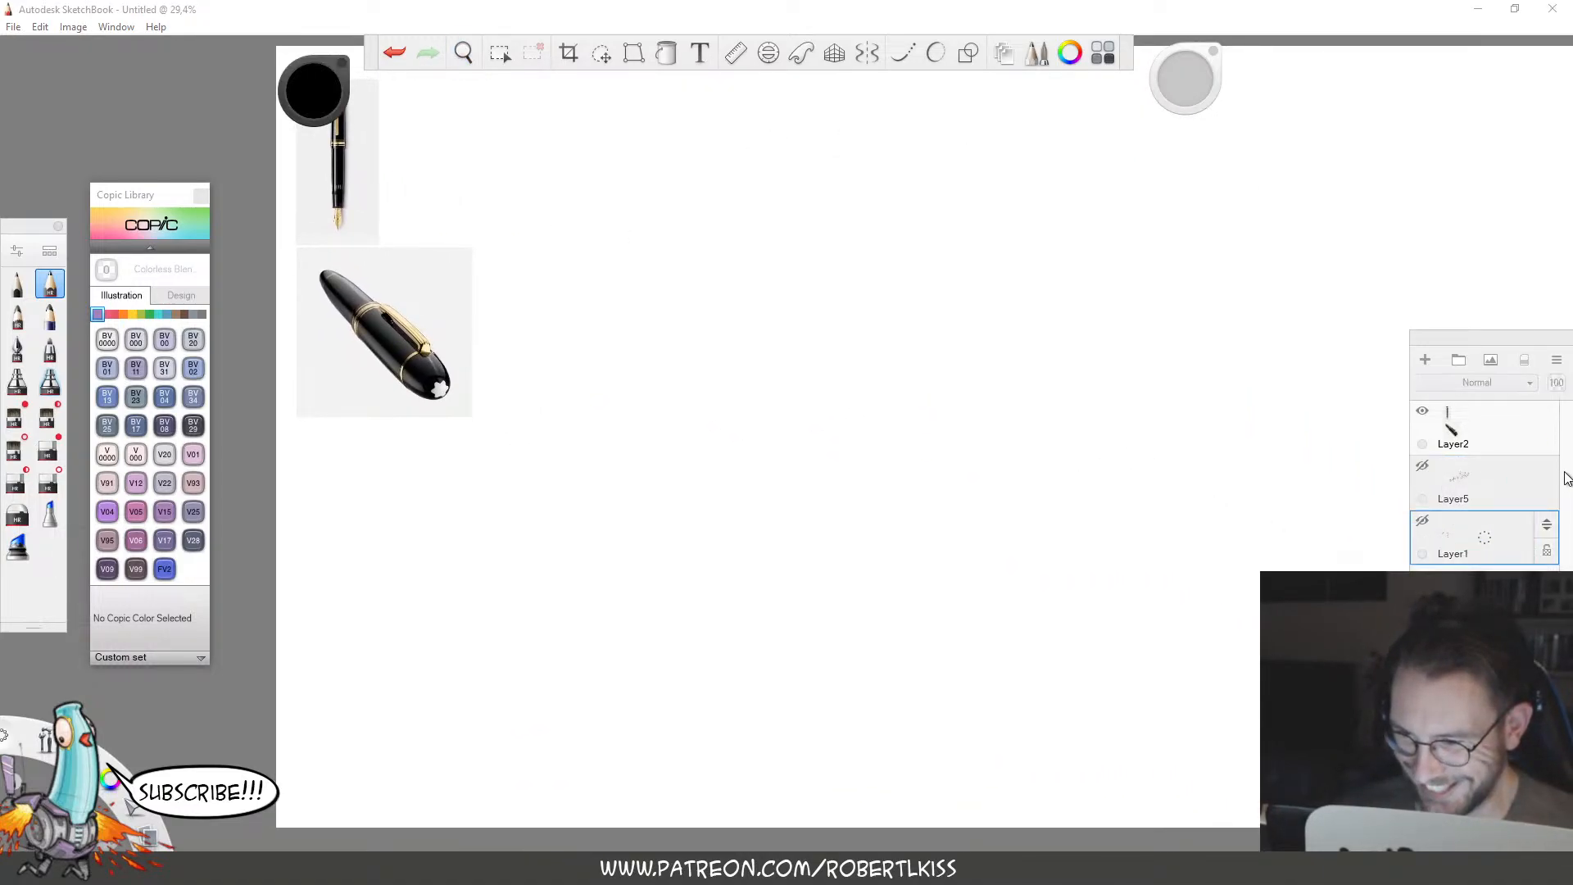
Show only Layer1 with the fighting figures and move the figures up and left towards the canvas corner.
left_click(1423, 521)
left_click(1422, 410)
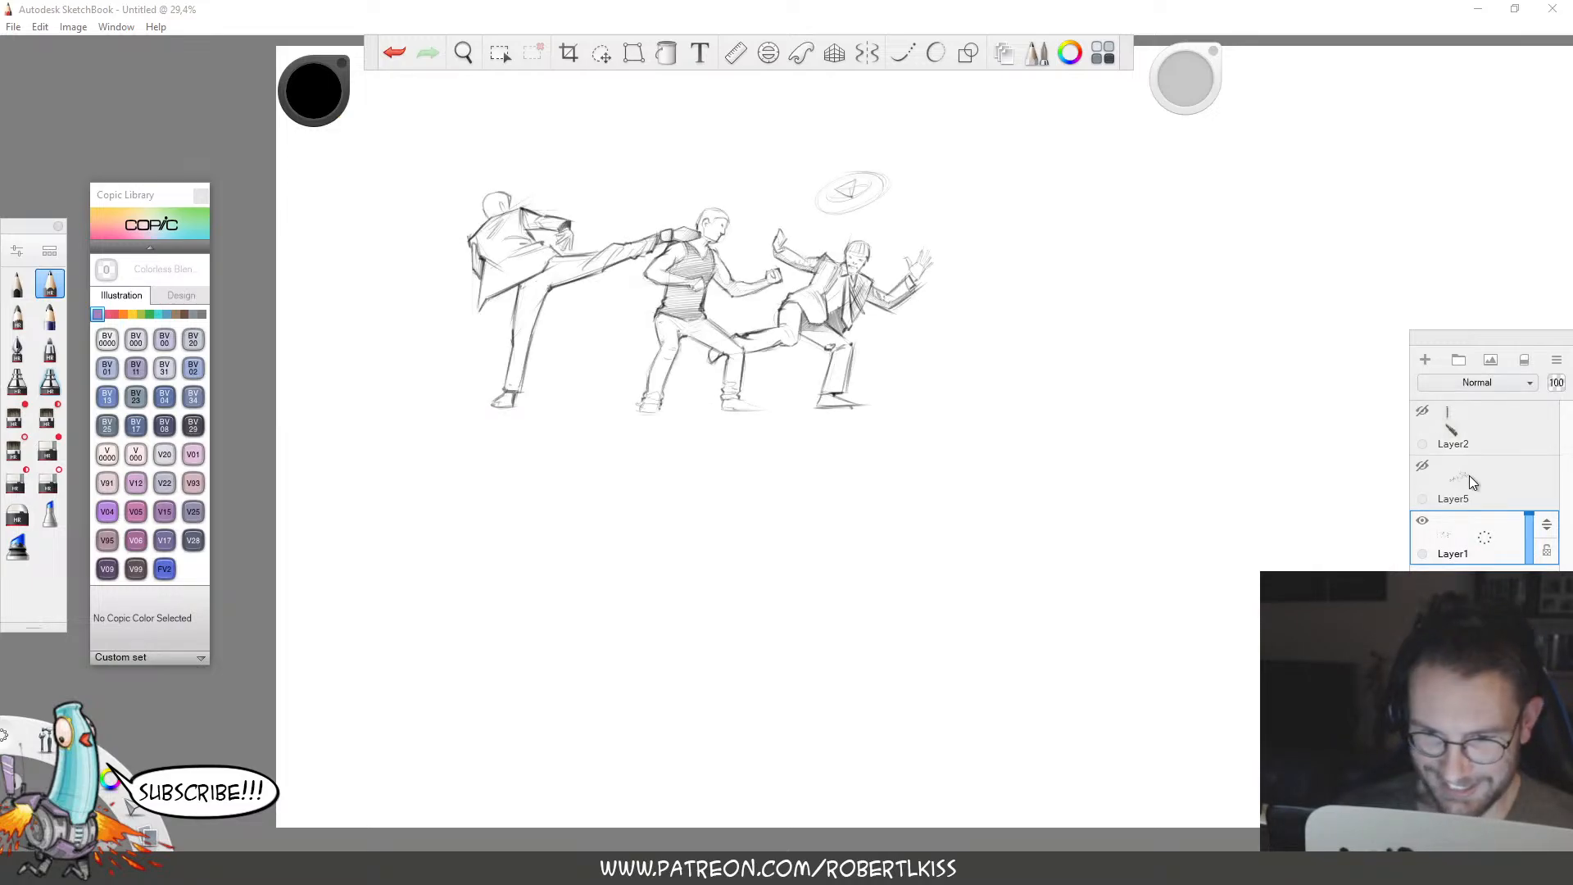
key("space")
left_click_drag(1011, 393, 1167, 534)
key("v")
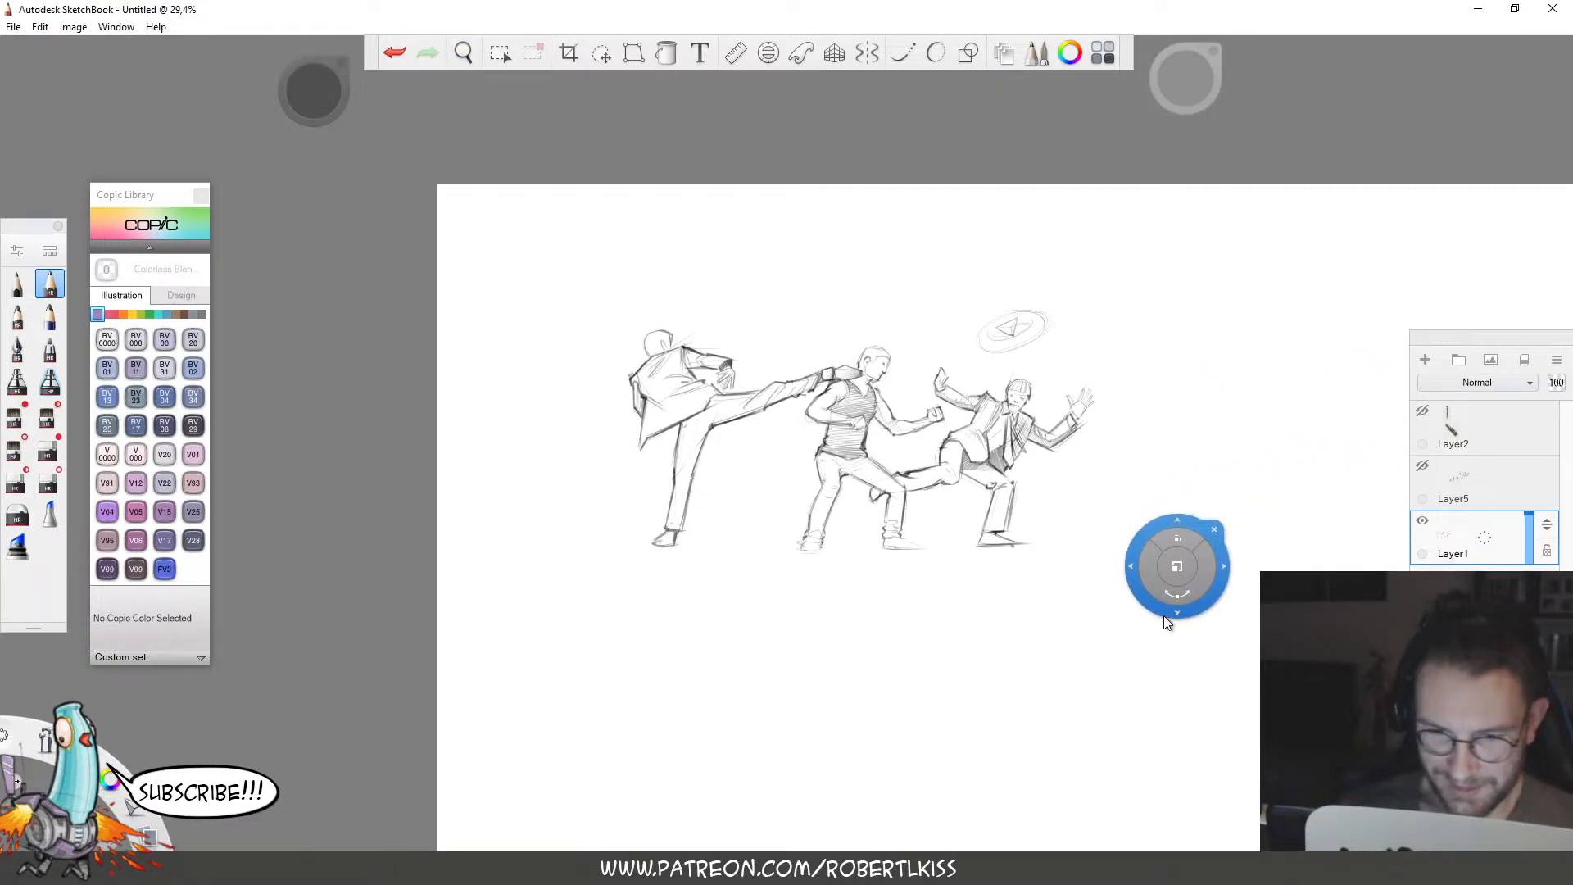
mouse_move(1163, 615)
left_mouse_down()
mouse_move(1035, 531)
mouse_move(1055, 514)
left_mouse_up()
key("v")
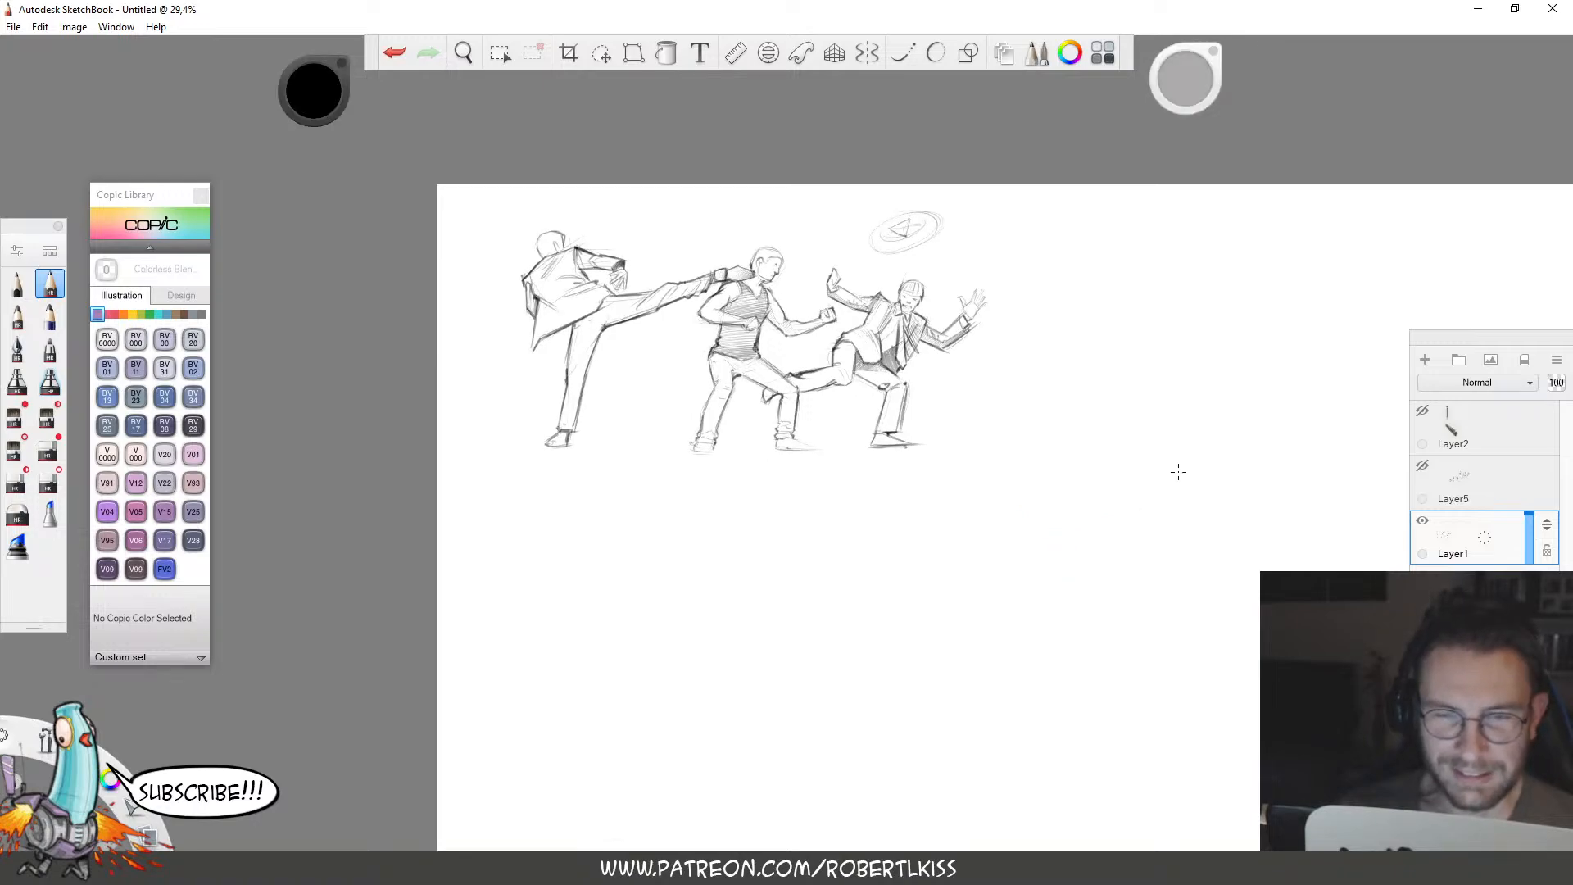
Lightly sketch the tapering upper segment of a bent limb in the empty area below the figures with the other pencil.
left_click(50, 316)
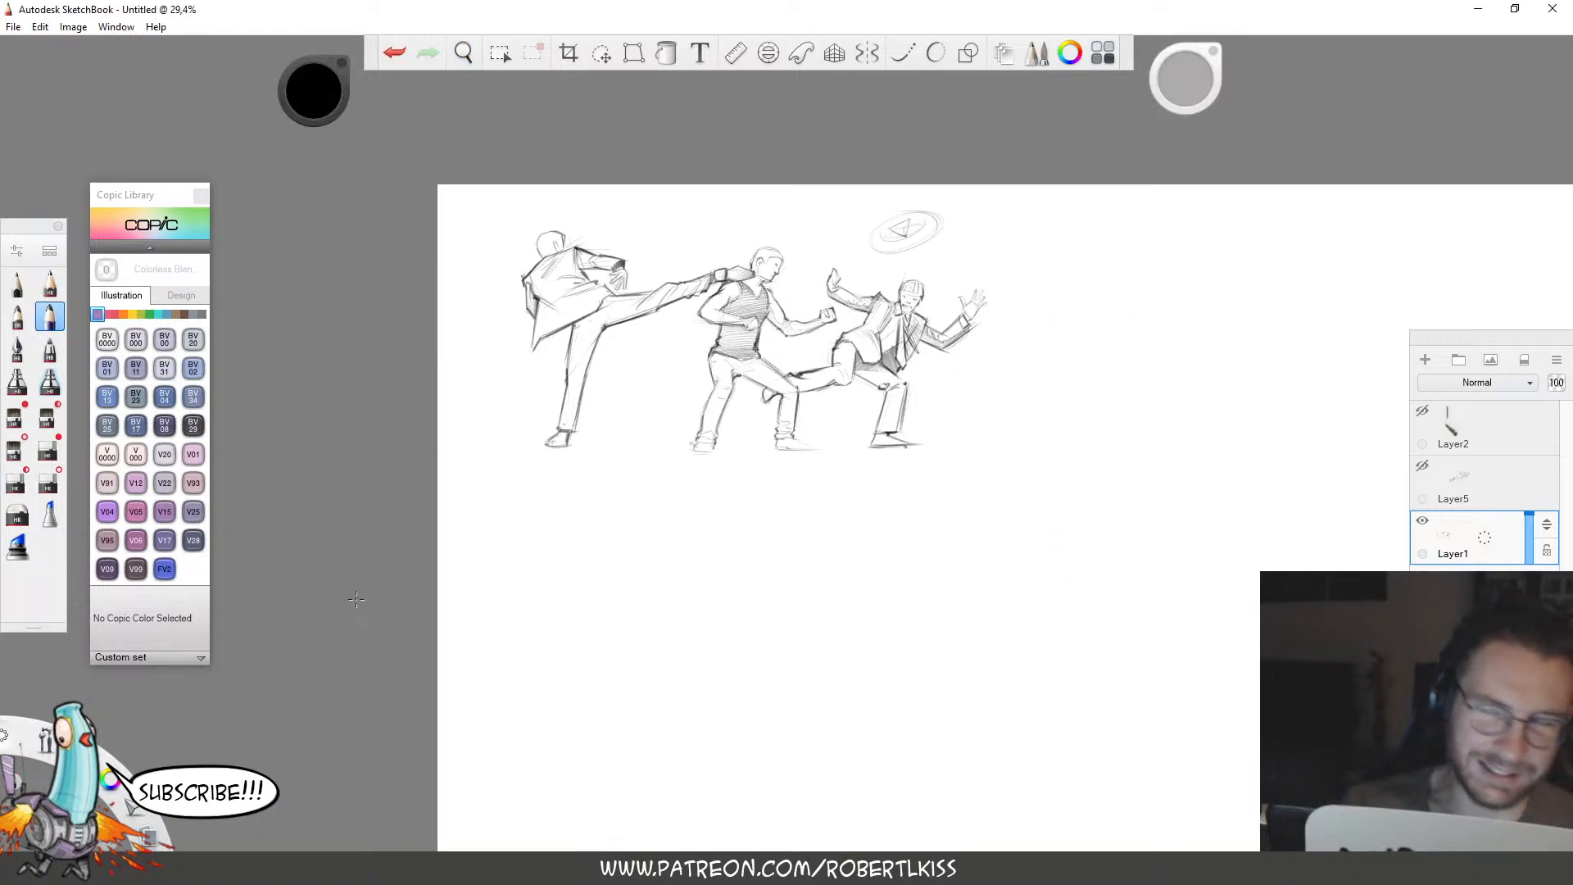
key("e")
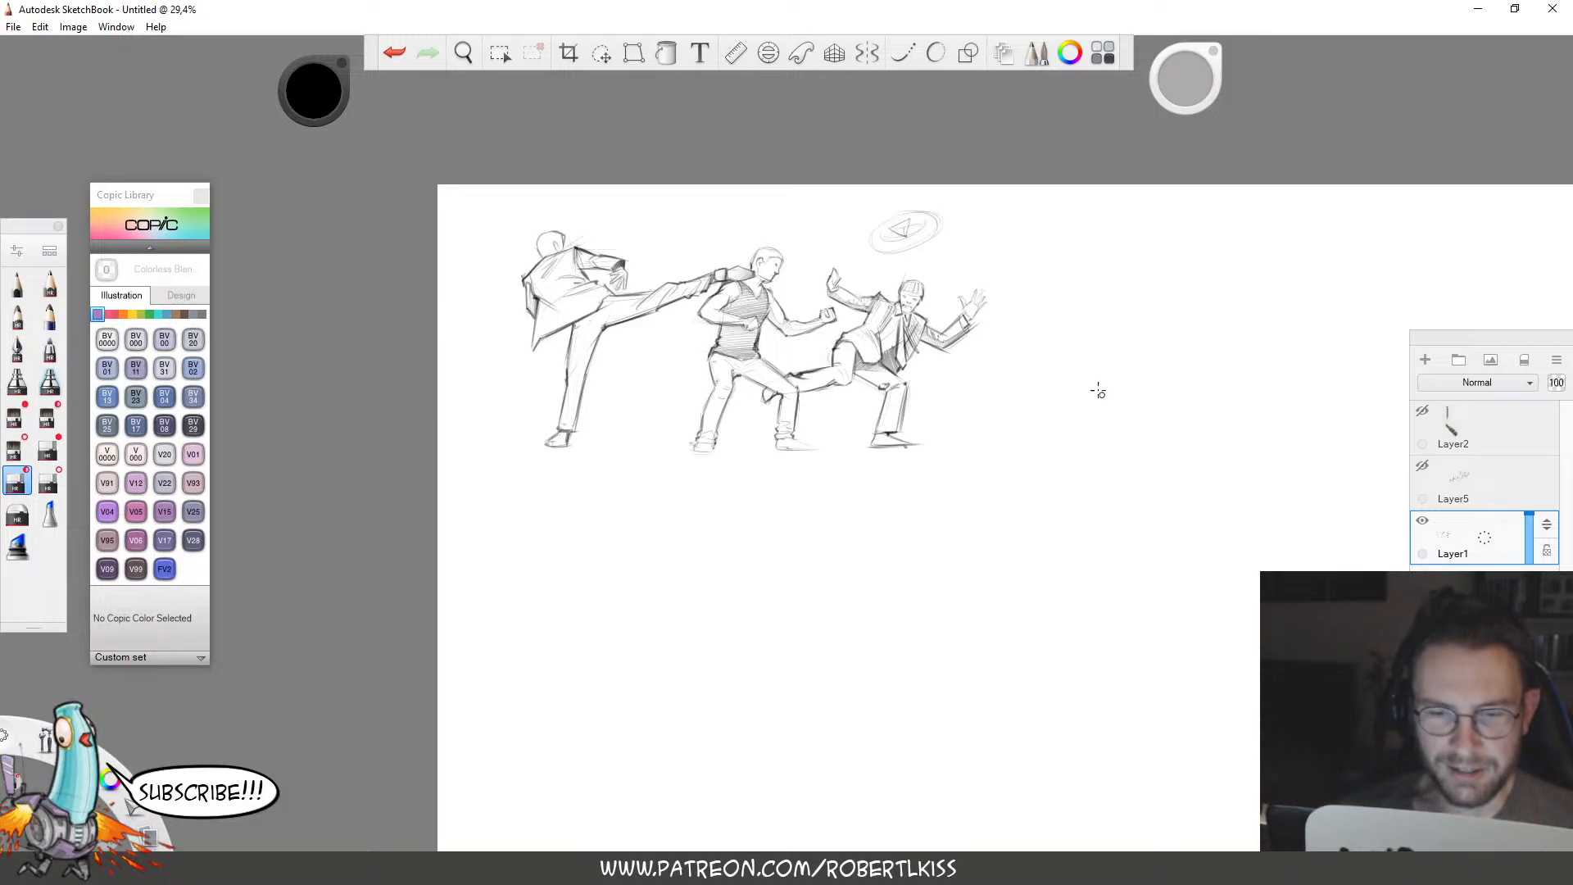
key("space")
left_click_drag(779, 500, 967, 532)
left_click_drag(966, 578, 1174, 312)
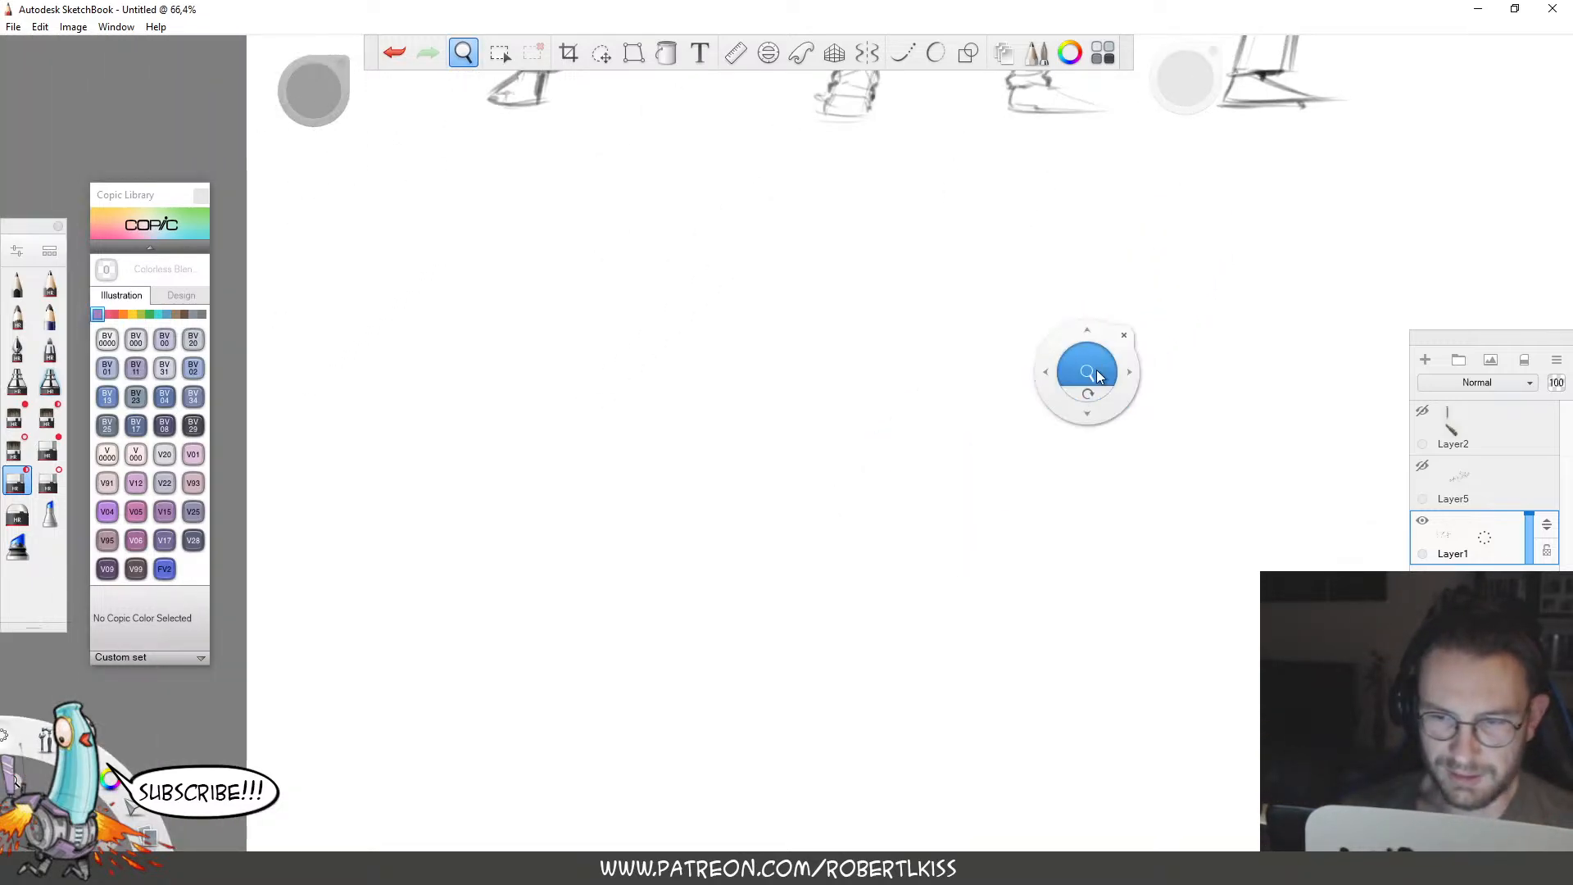
mouse_move(1090, 376)
left_mouse_down()
mouse_move(1068, 380)
mouse_move(976, 549)
left_mouse_up()
key("s")
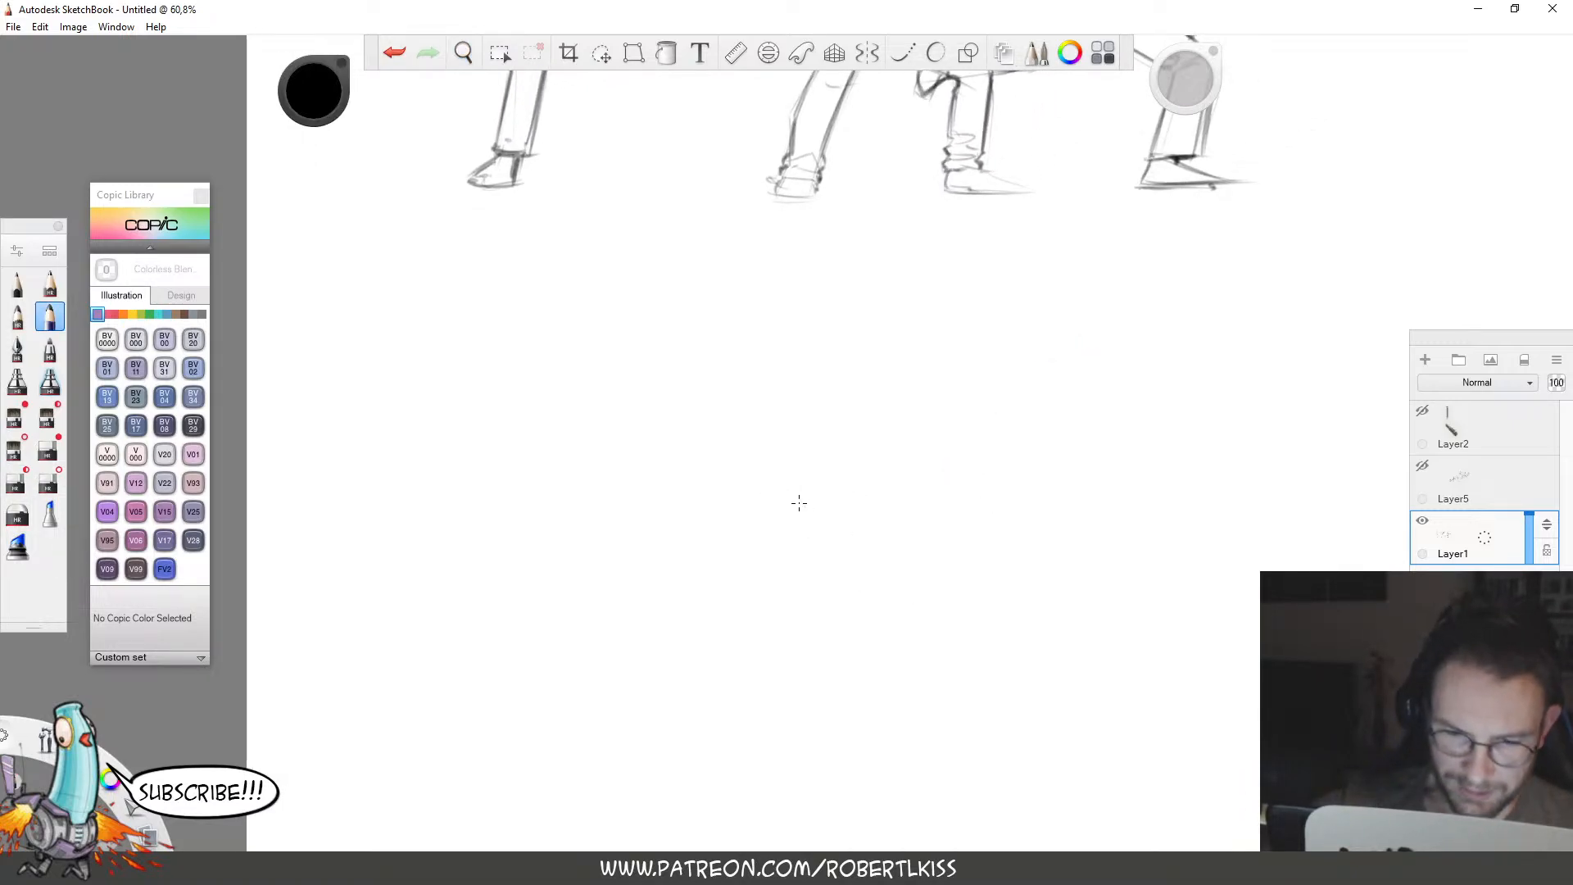
left_click_drag(1039, 706, 937, 659)
left_click_drag(646, 449, 742, 541)
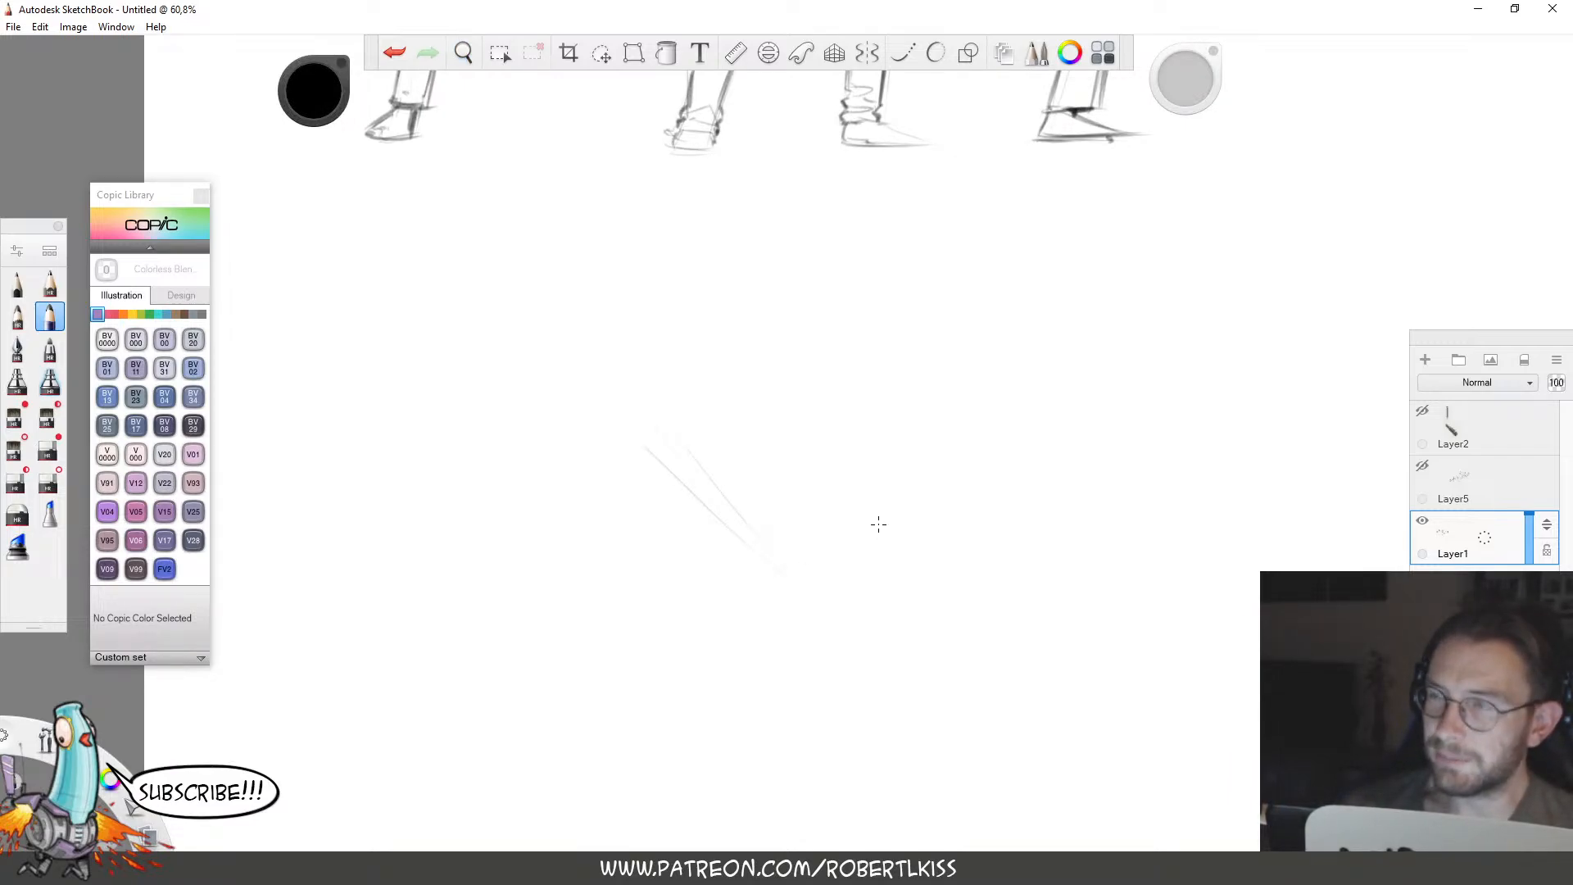
mouse_move(651, 453)
left_mouse_down()
mouse_move(708, 507)
mouse_move(667, 417)
left_mouse_up()
left_click_drag(678, 414, 755, 541)
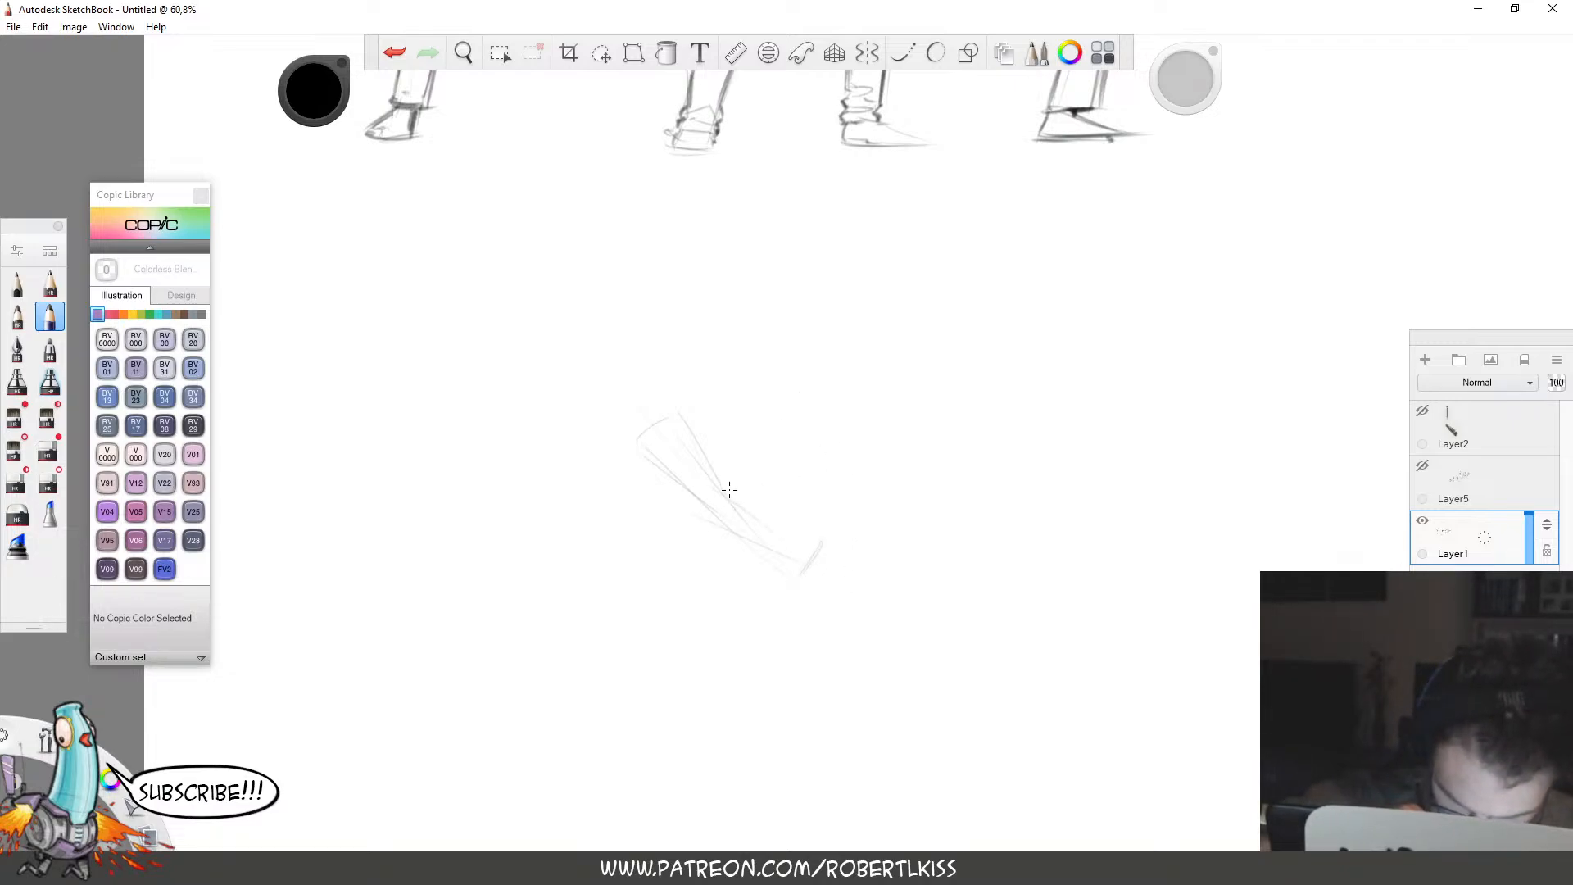
Outline the lower segment of the limb, close its end and reinforce the long outer edge and the inner bend.
left_click_drag(730, 489, 821, 541)
left_click_drag(721, 530, 816, 563)
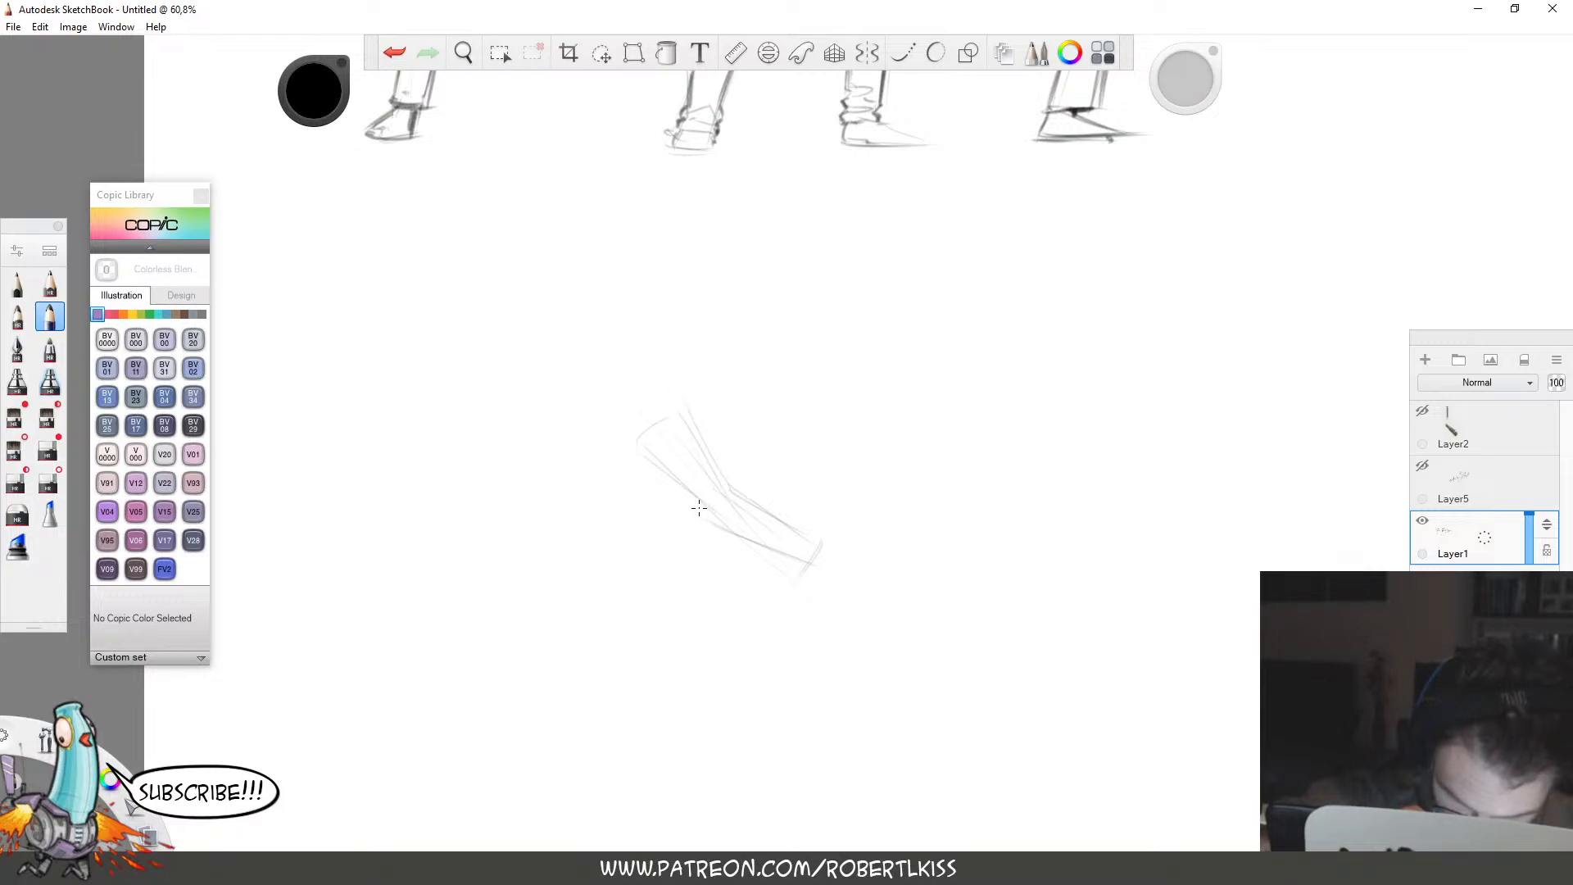
left_click_drag(652, 447, 701, 513)
left_click_drag(650, 443, 716, 520)
mouse_move(665, 469)
left_mouse_down()
mouse_move(811, 583)
mouse_move(807, 448)
left_mouse_up()
key("space")
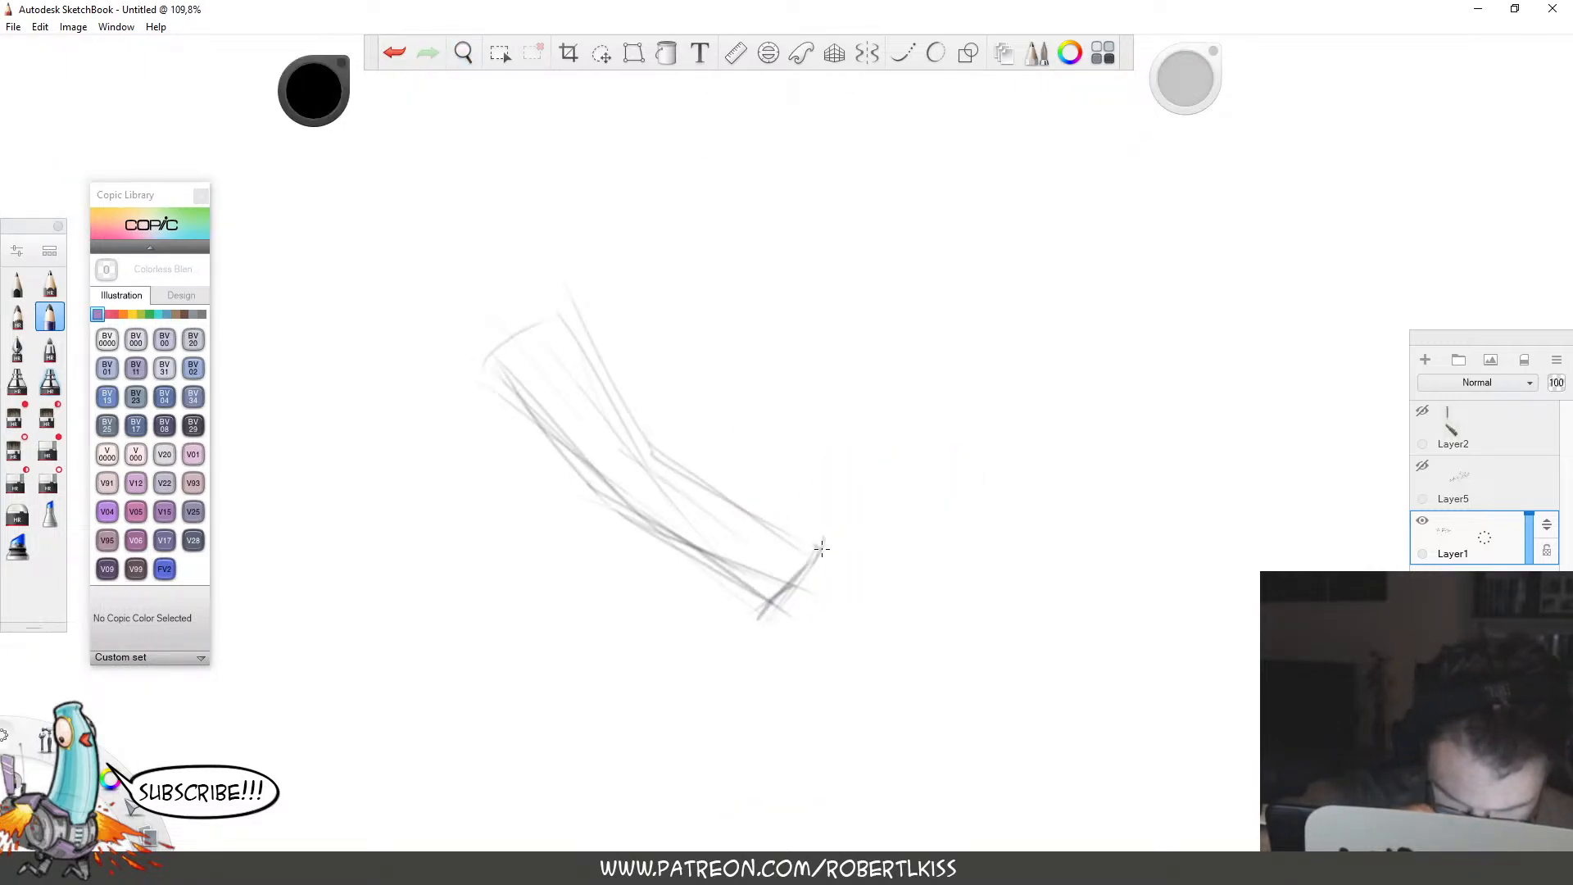
mouse_move(822, 548)
left_mouse_down()
mouse_move(655, 468)
mouse_move(638, 422)
mouse_move(647, 446)
mouse_move(629, 459)
left_mouse_up()
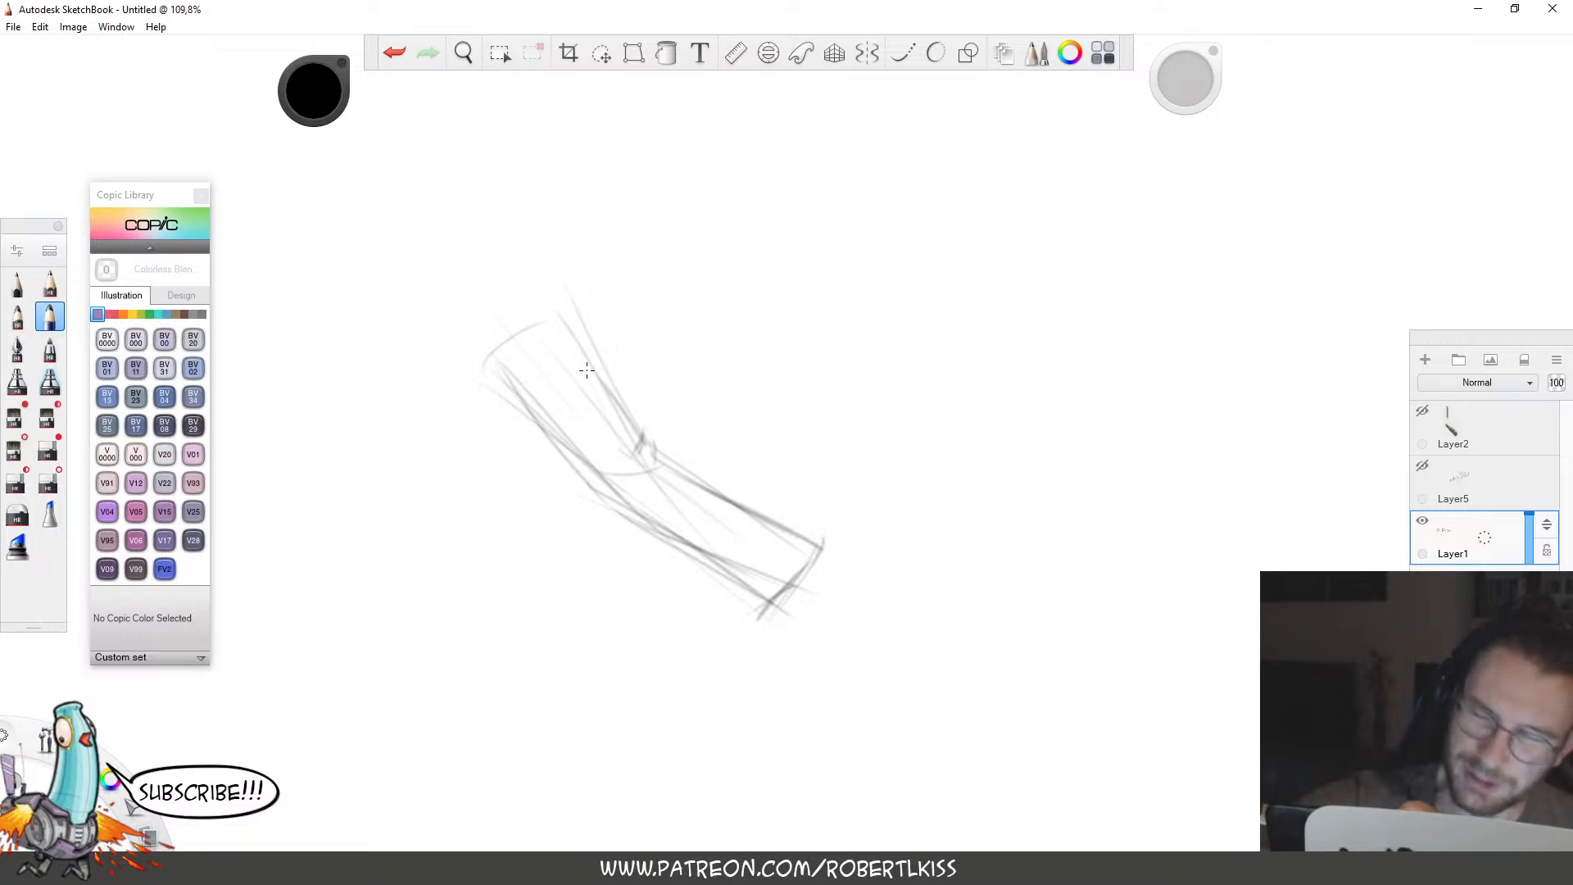
Round off the limb's upper end with curved contour lines and strengthen its outer edge down past the bend.
left_click_drag(531, 365, 573, 350)
mouse_move(530, 372)
left_mouse_down()
mouse_move(592, 360)
mouse_move(556, 324)
left_mouse_up()
mouse_move(559, 317)
left_mouse_down()
mouse_move(521, 330)
mouse_move(550, 315)
mouse_move(578, 339)
left_mouse_up()
left_click_drag(495, 377, 604, 499)
mouse_move(519, 385)
left_mouse_down()
mouse_move(613, 508)
mouse_move(697, 551)
left_mouse_up()
key("space")
left_click_drag(1020, 566, 1102, 610)
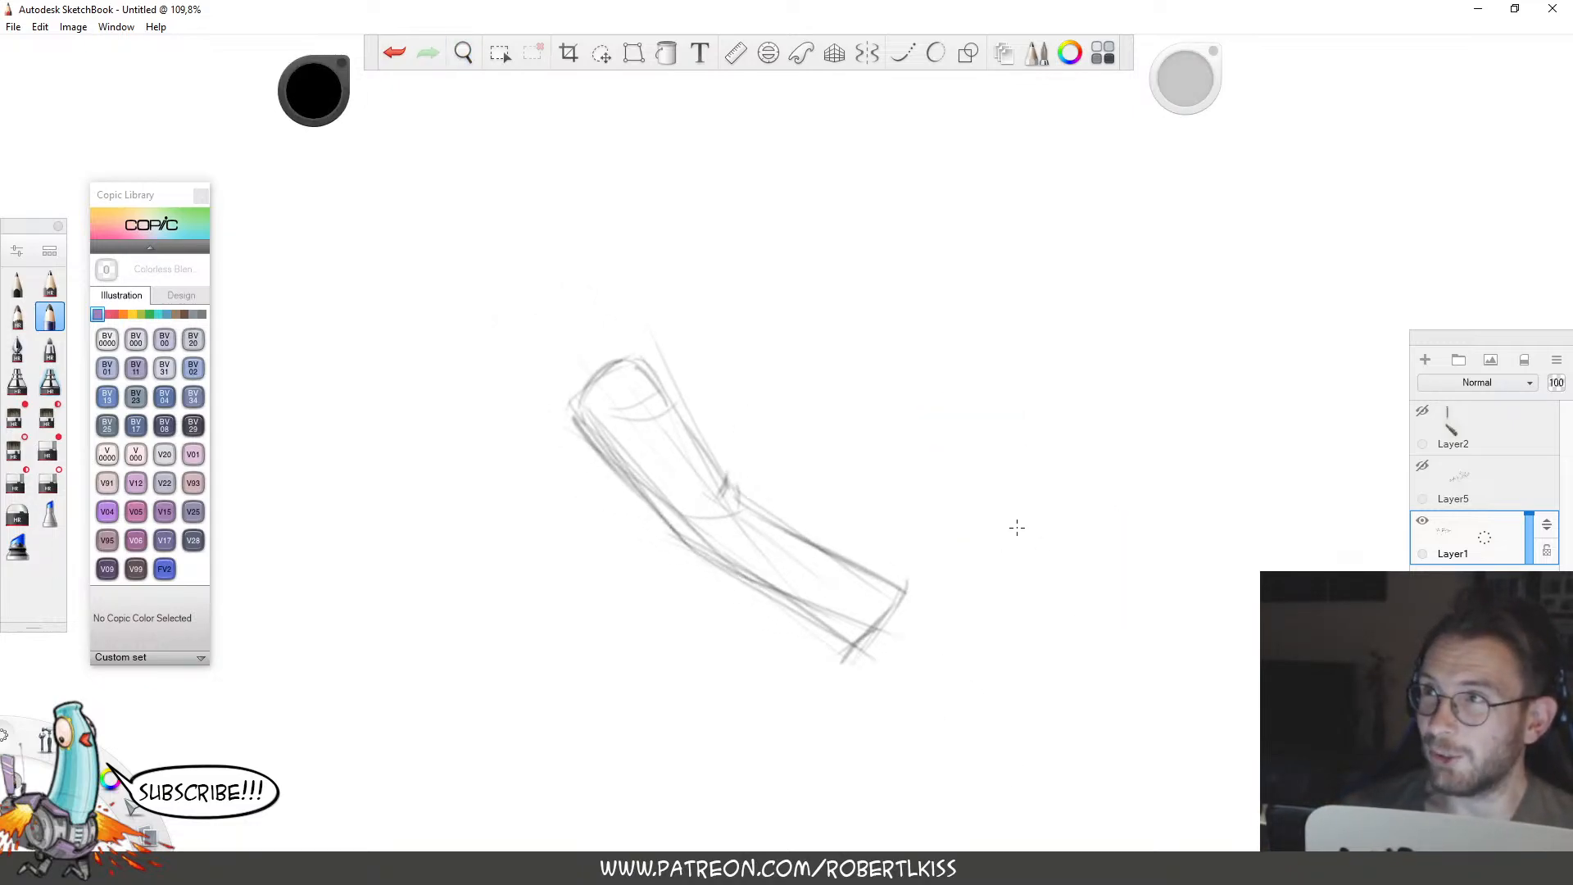
Rework the outer corner of the limb's upper end and lighten its rough top edge with the eraser.
key("space")
left_click_drag(787, 532, 819, 697)
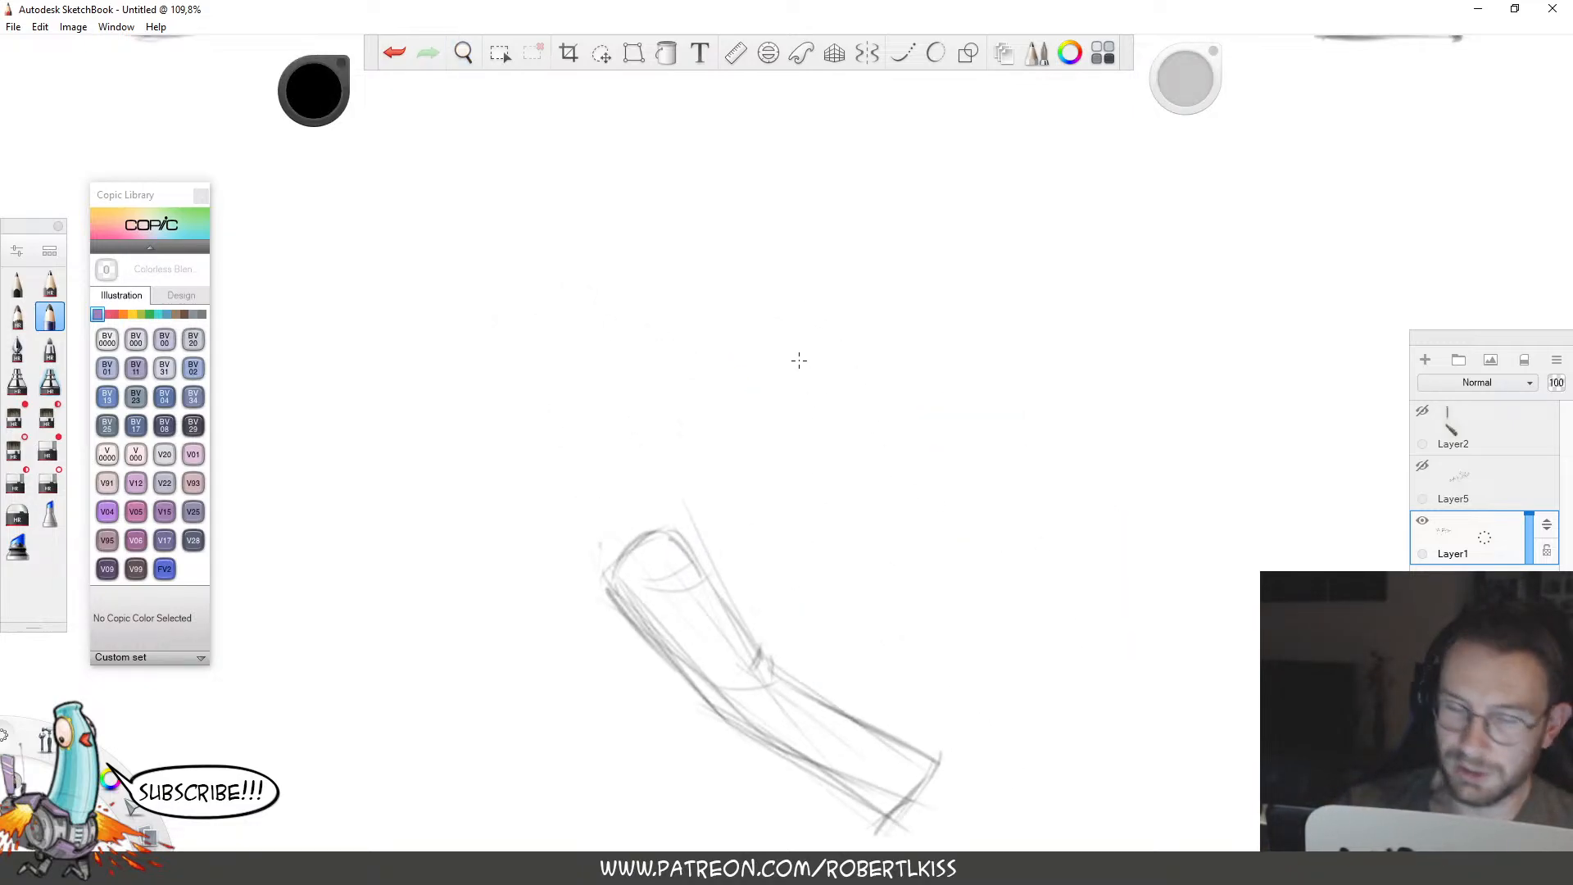
mouse_move(635, 559)
left_mouse_down()
mouse_move(627, 608)
mouse_move(606, 580)
mouse_move(619, 553)
left_mouse_up()
key("e")
left_click_drag(631, 541, 676, 528)
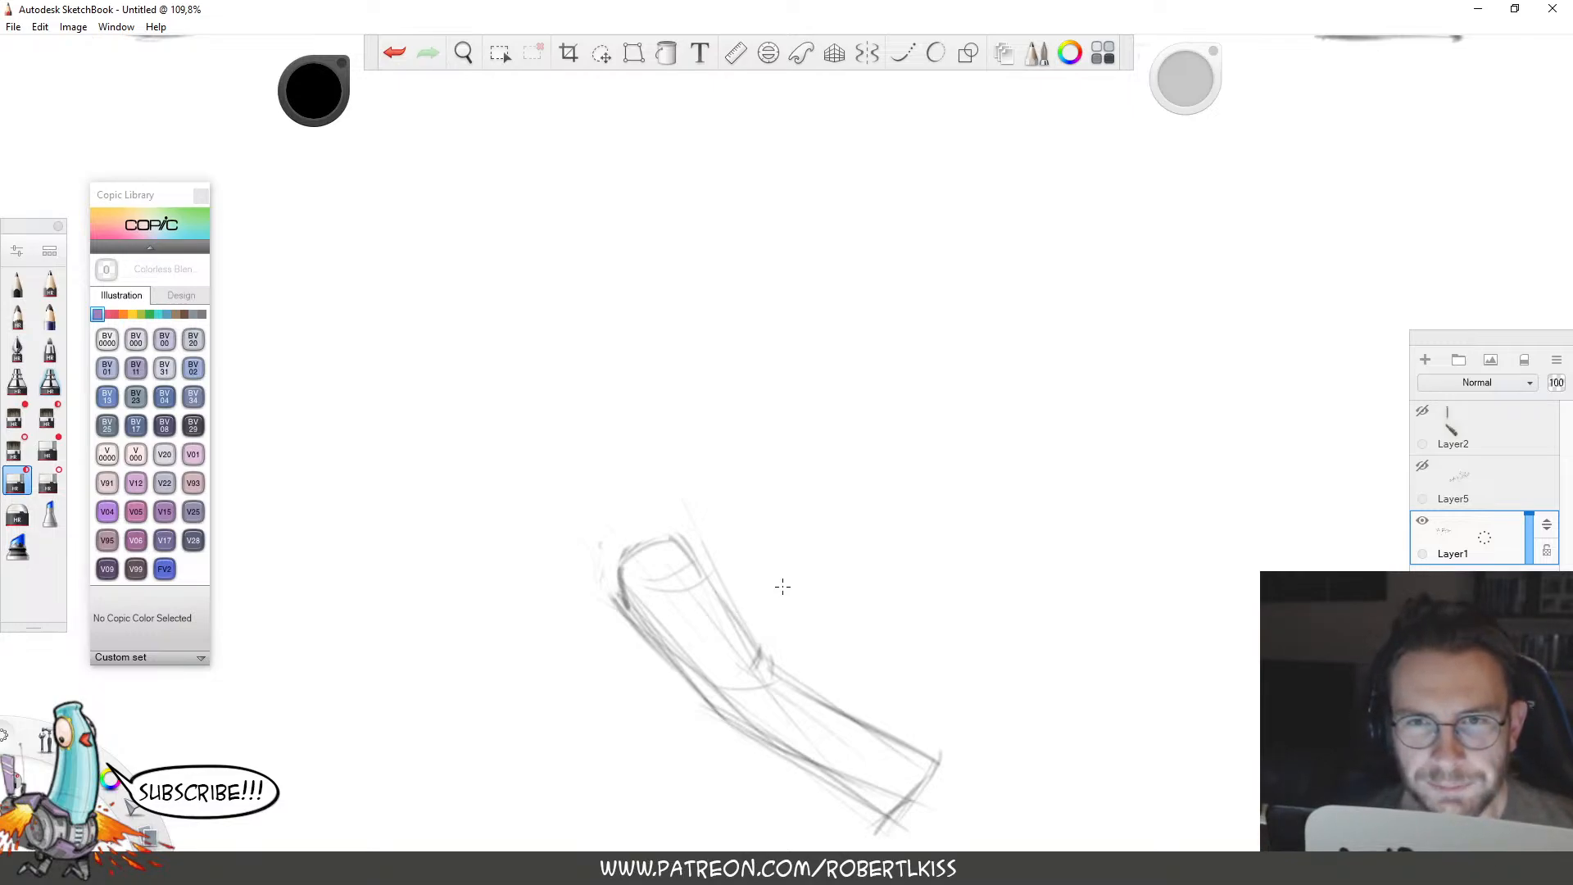
Block in a large, faint curved body shape rising above the limb's upper end.
key("space")
left_click_drag(865, 512, 896, 433)
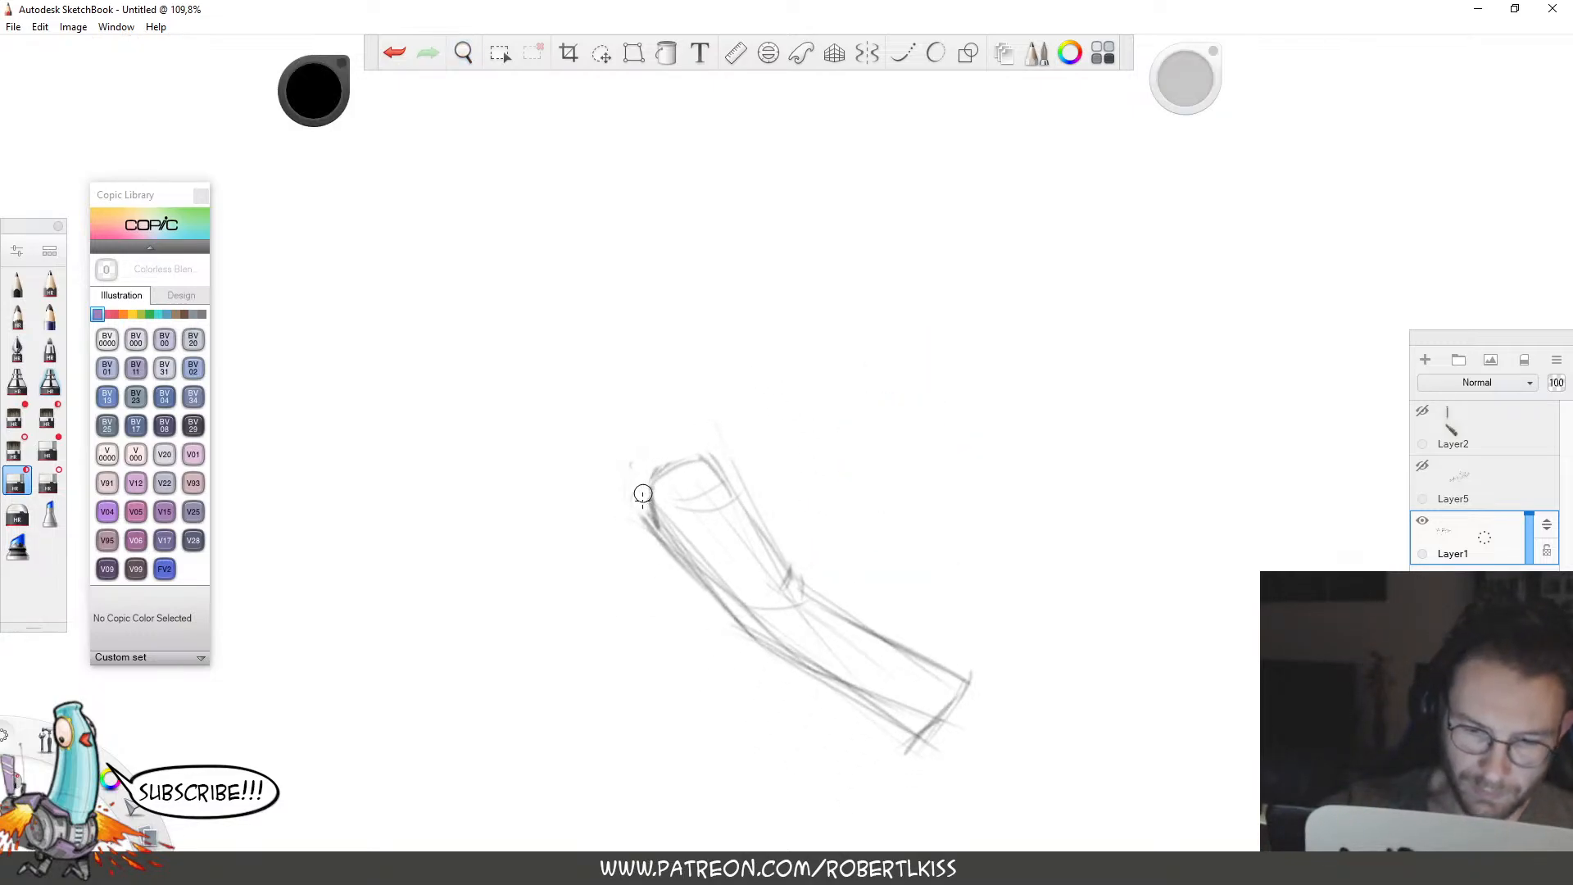
key("e")
left_click_drag(647, 491, 655, 405)
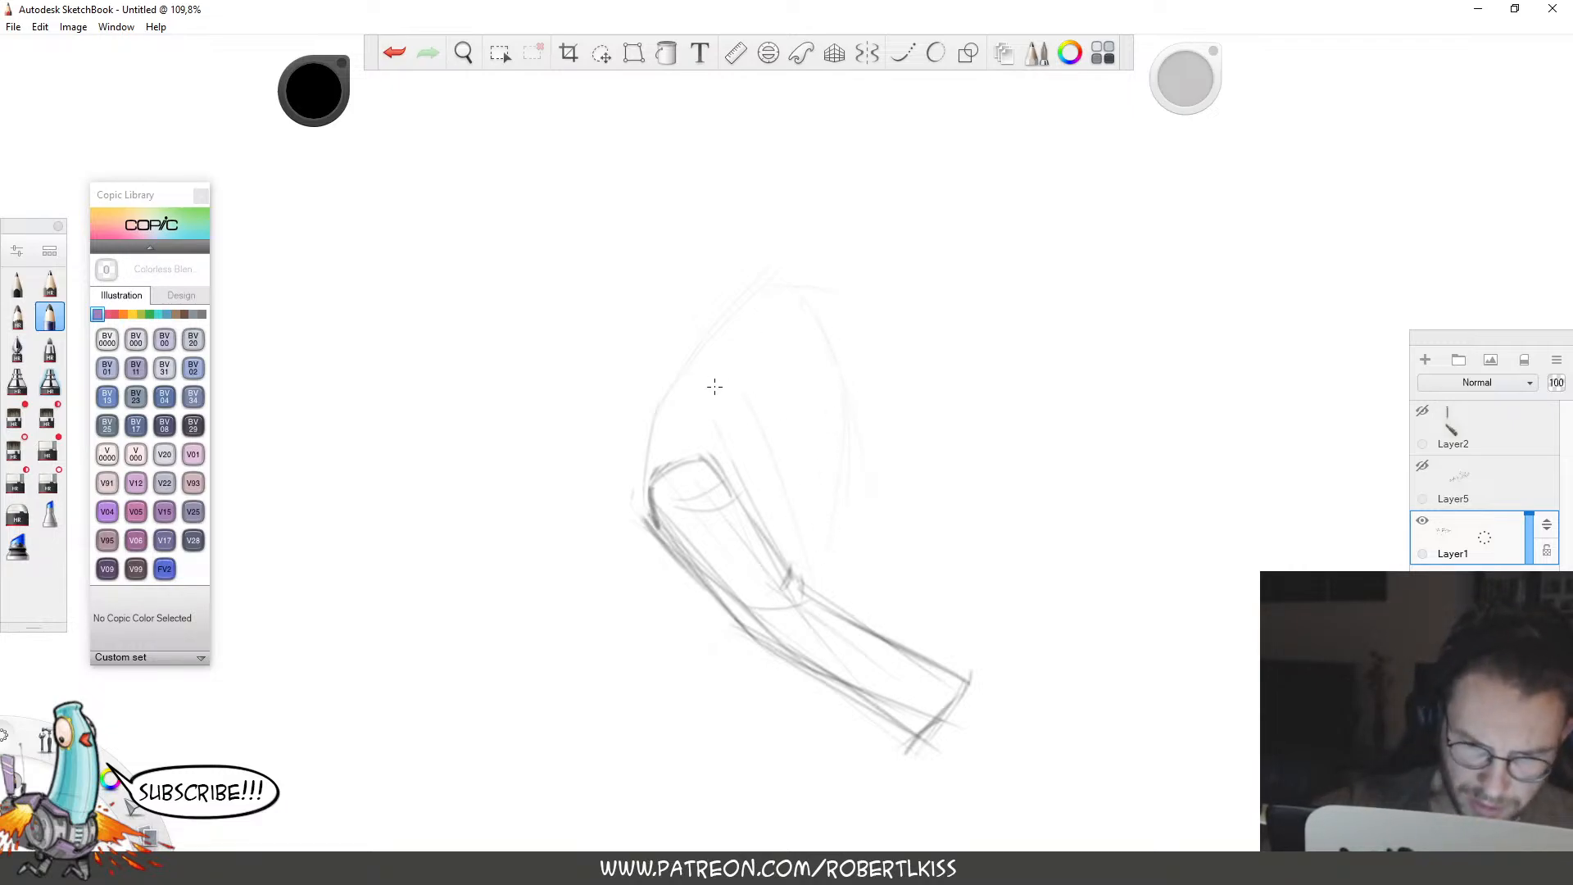
left_click_drag(710, 382, 770, 452)
mouse_move(758, 203)
left_mouse_down()
mouse_move(688, 284)
mouse_move(697, 338)
left_mouse_up()
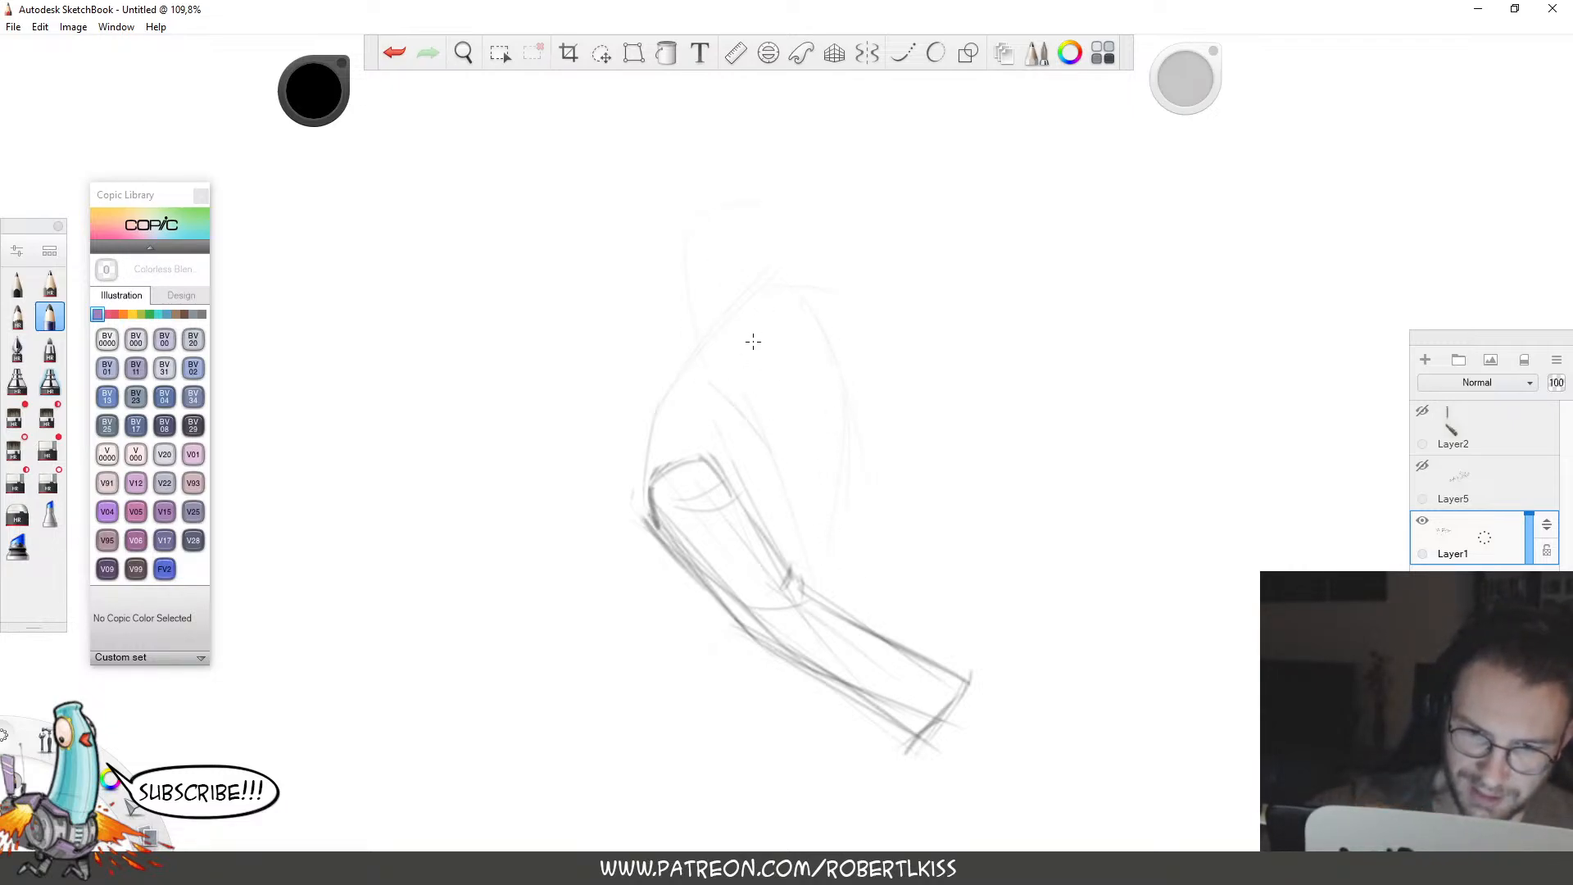
Sketch the figure's head as a light tapered oval above the shoulders, with a curved brow line across it.
mouse_move(813, 190)
left_mouse_down()
mouse_move(796, 357)
mouse_move(717, 370)
left_mouse_up()
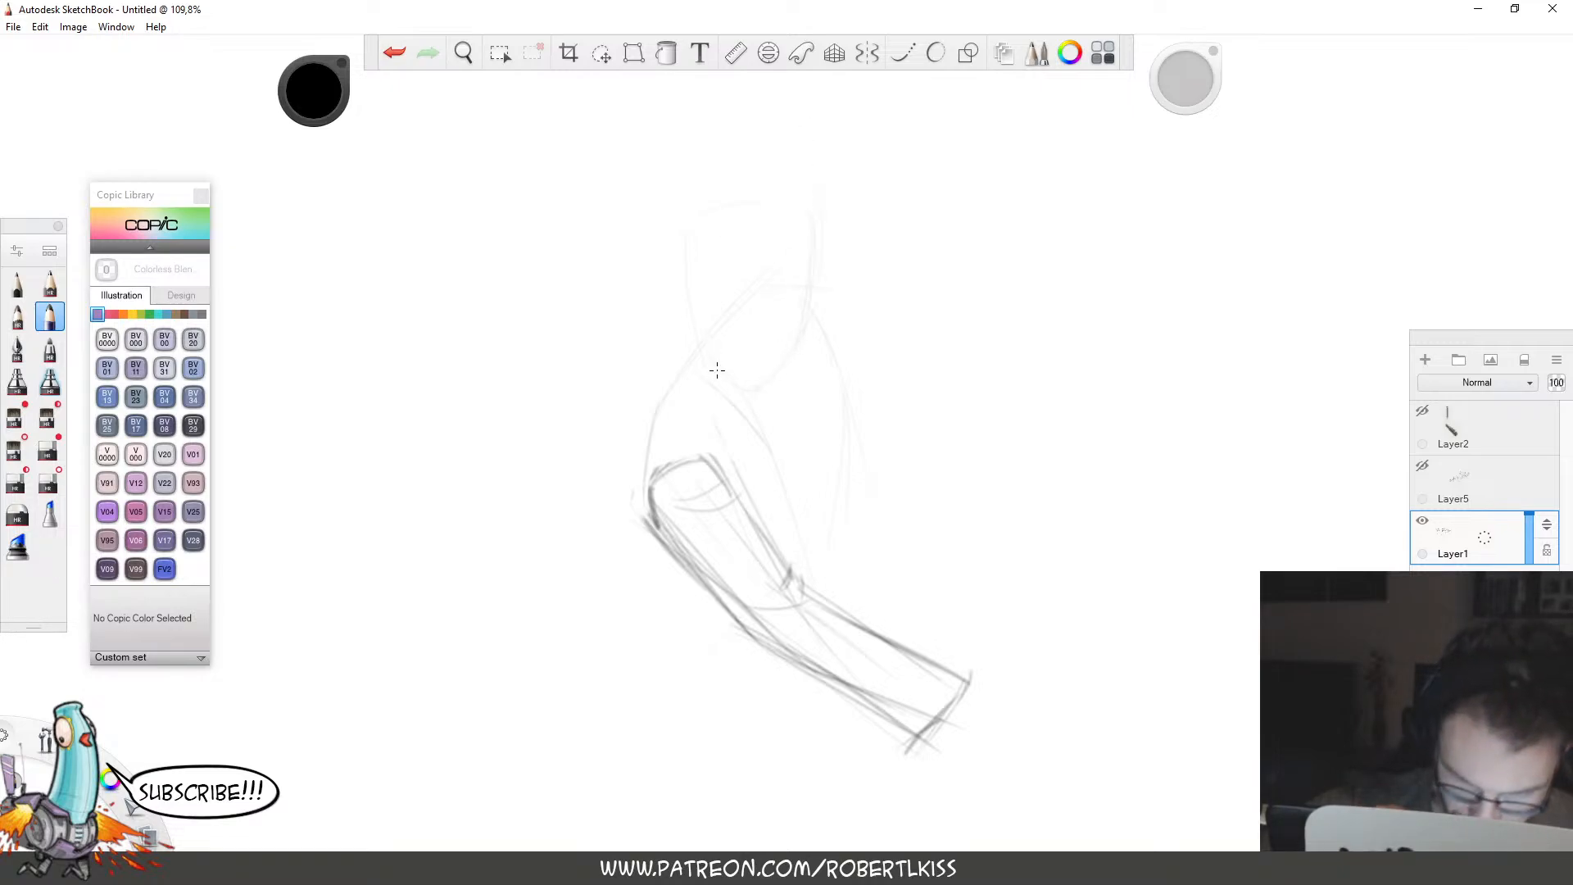
mouse_move(799, 187)
left_mouse_down()
mouse_move(691, 224)
mouse_move(808, 281)
left_mouse_up()
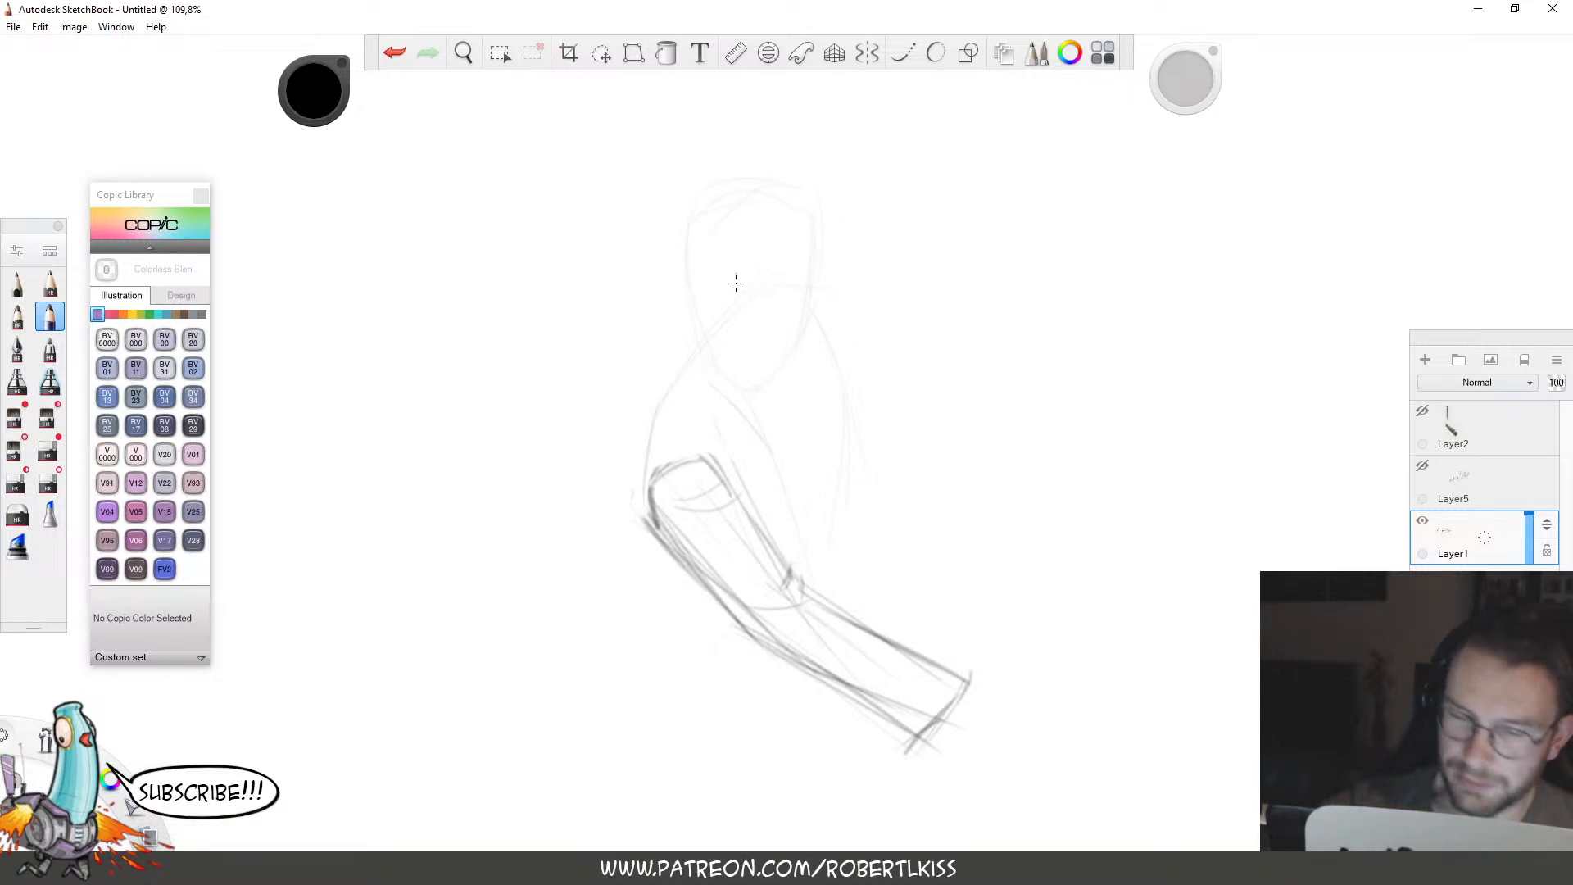
mouse_move(690, 275)
left_mouse_down()
mouse_move(799, 275)
mouse_move(774, 271)
left_mouse_up()
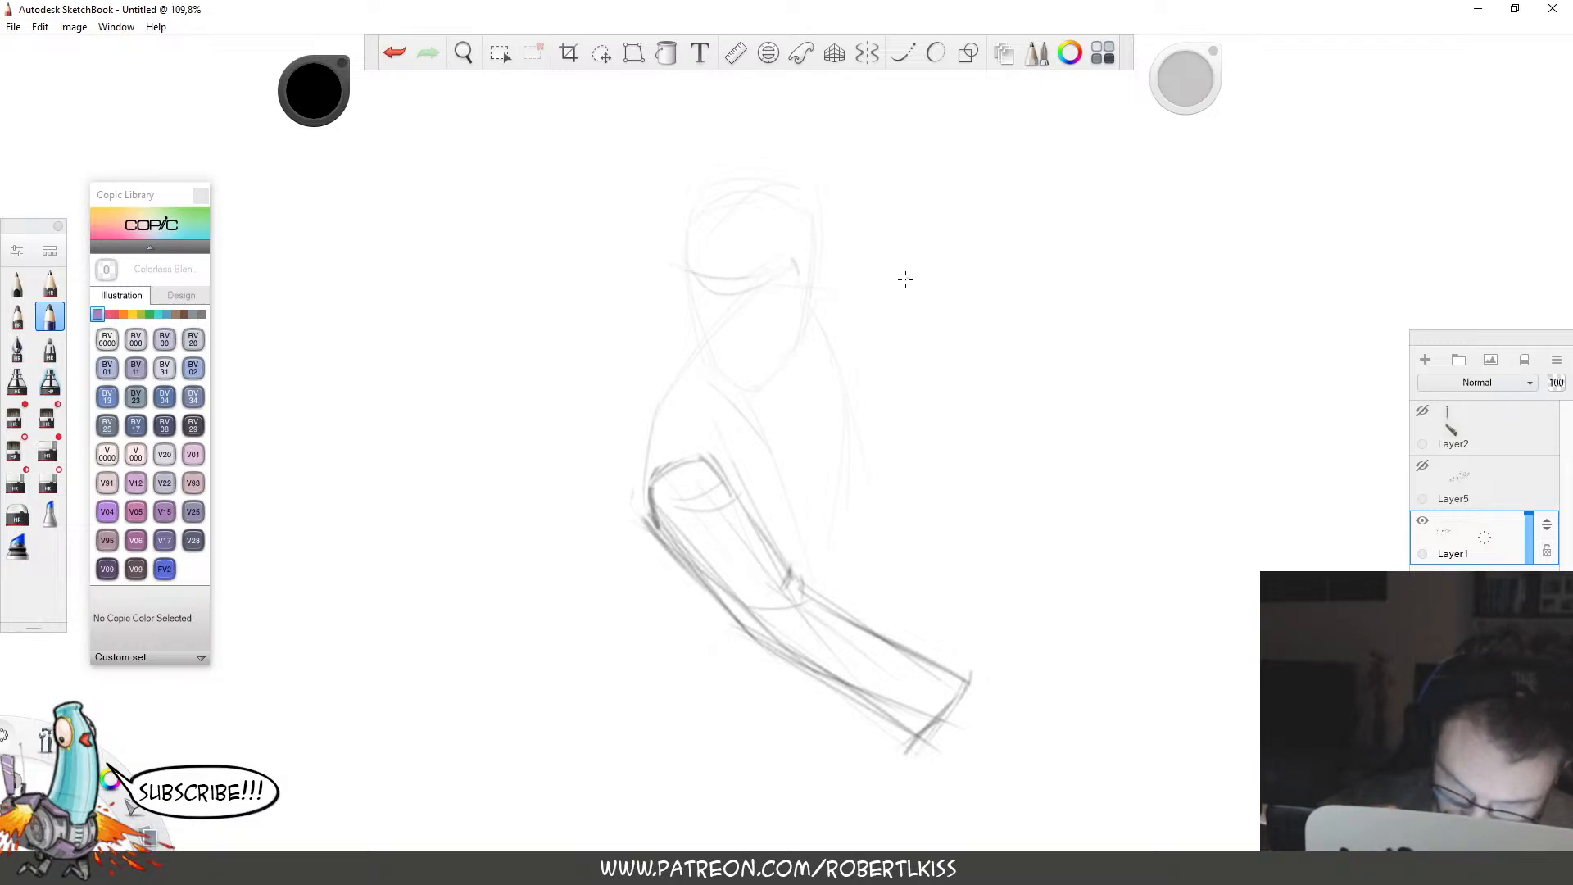
Lightly block in the raised far arm as a rounded shape beside the head.
key("space")
left_click_drag(898, 348, 880, 465)
left_click_drag(930, 439, 1041, 279)
left_click_drag(993, 327, 997, 531)
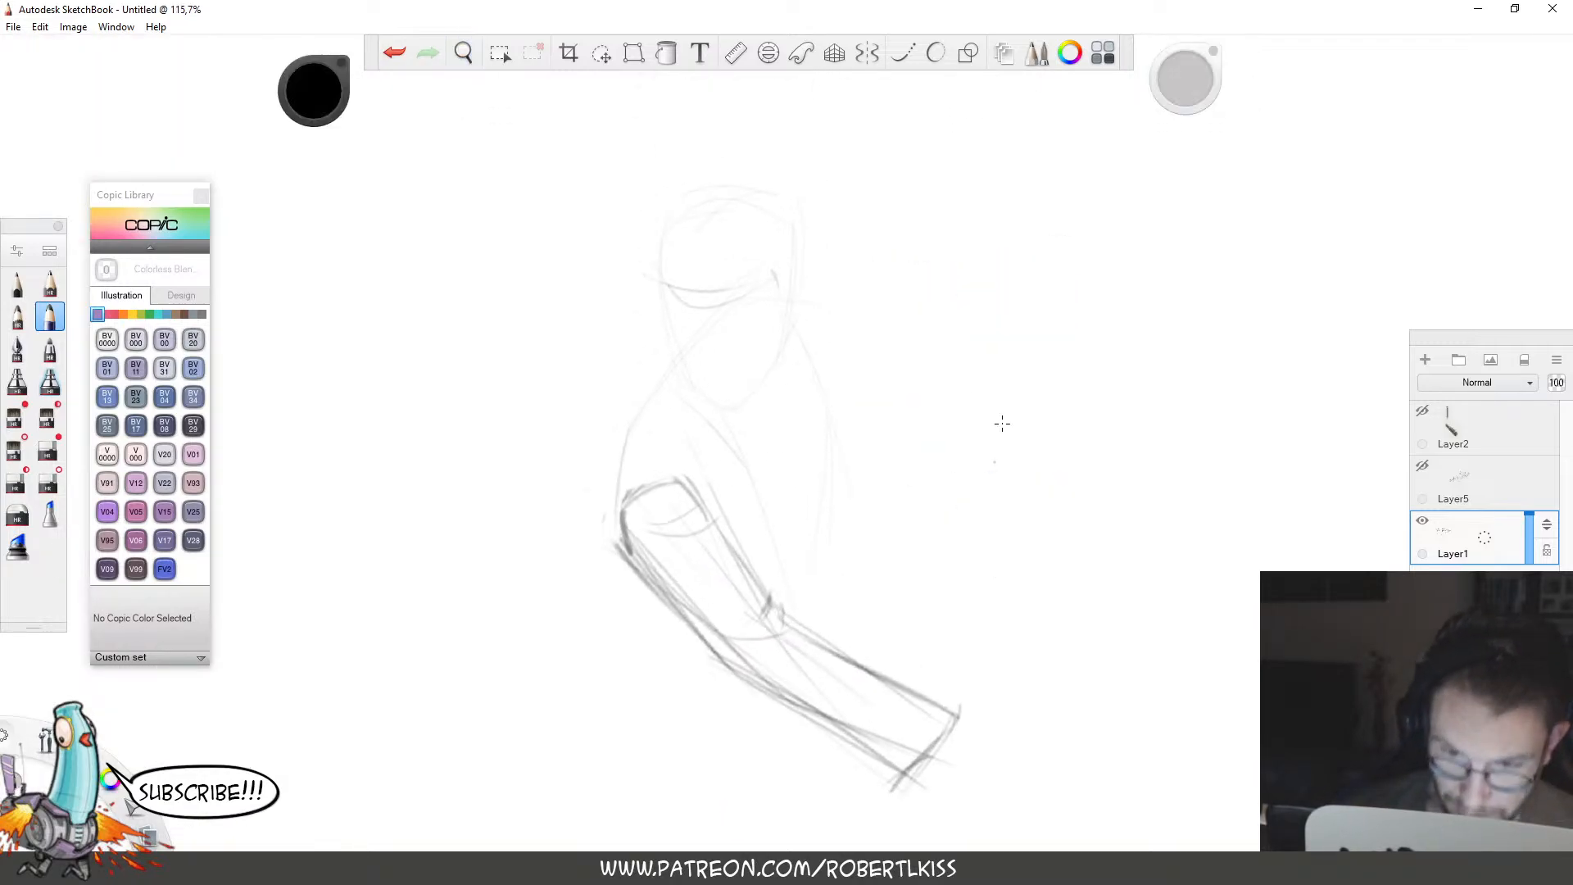
mouse_move(852, 358)
left_mouse_down()
mouse_move(876, 304)
mouse_move(948, 358)
mouse_move(851, 384)
left_mouse_up()
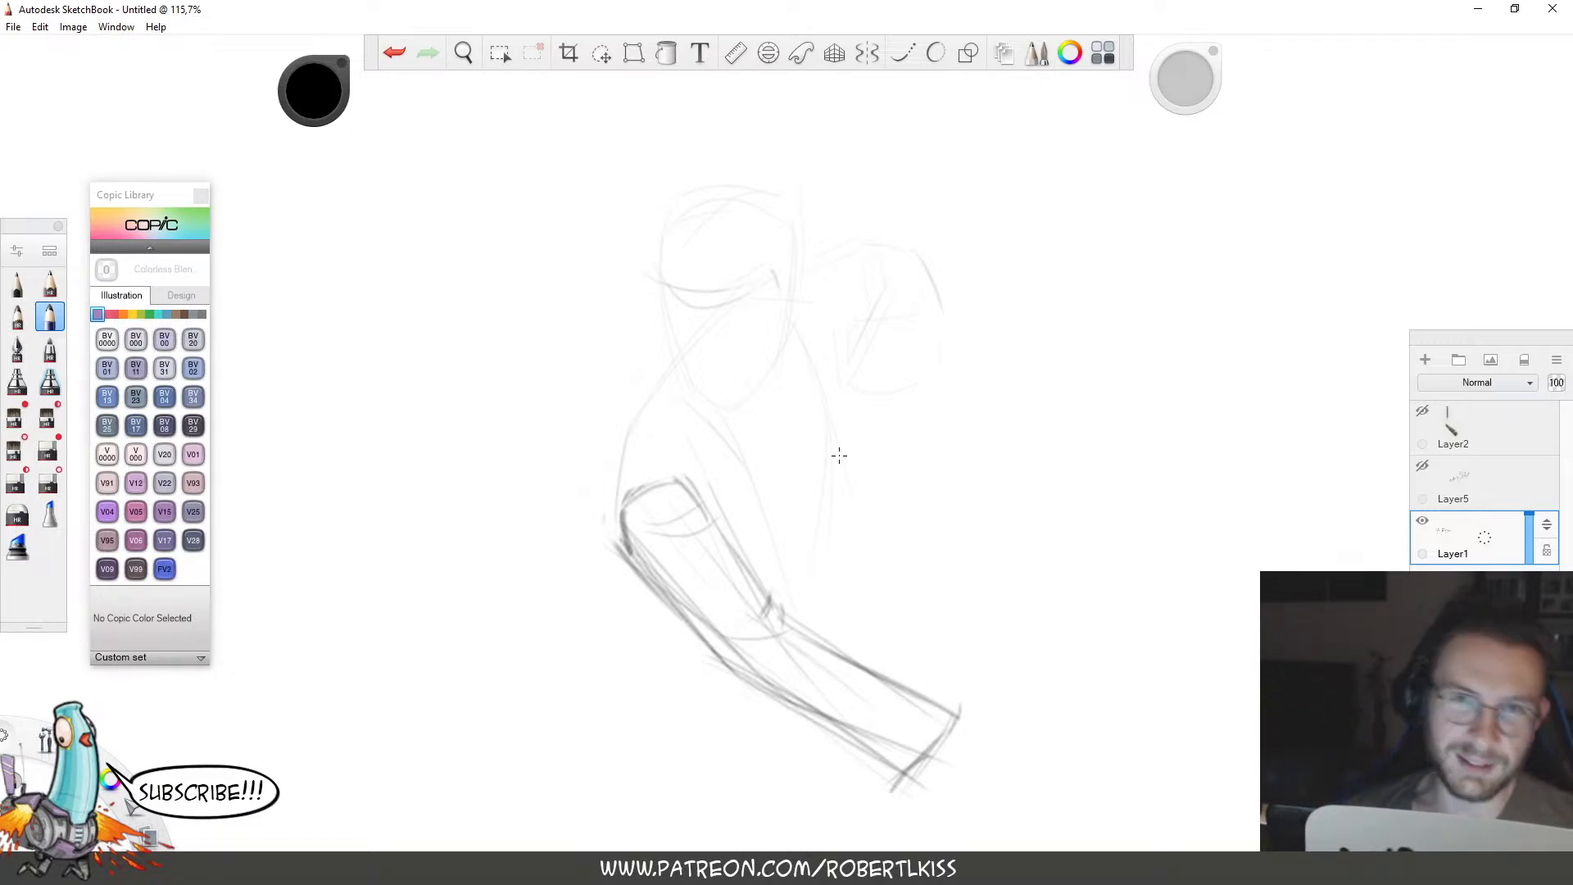
Sketch a blocky hand at the end of the extended near forearm.
key("space")
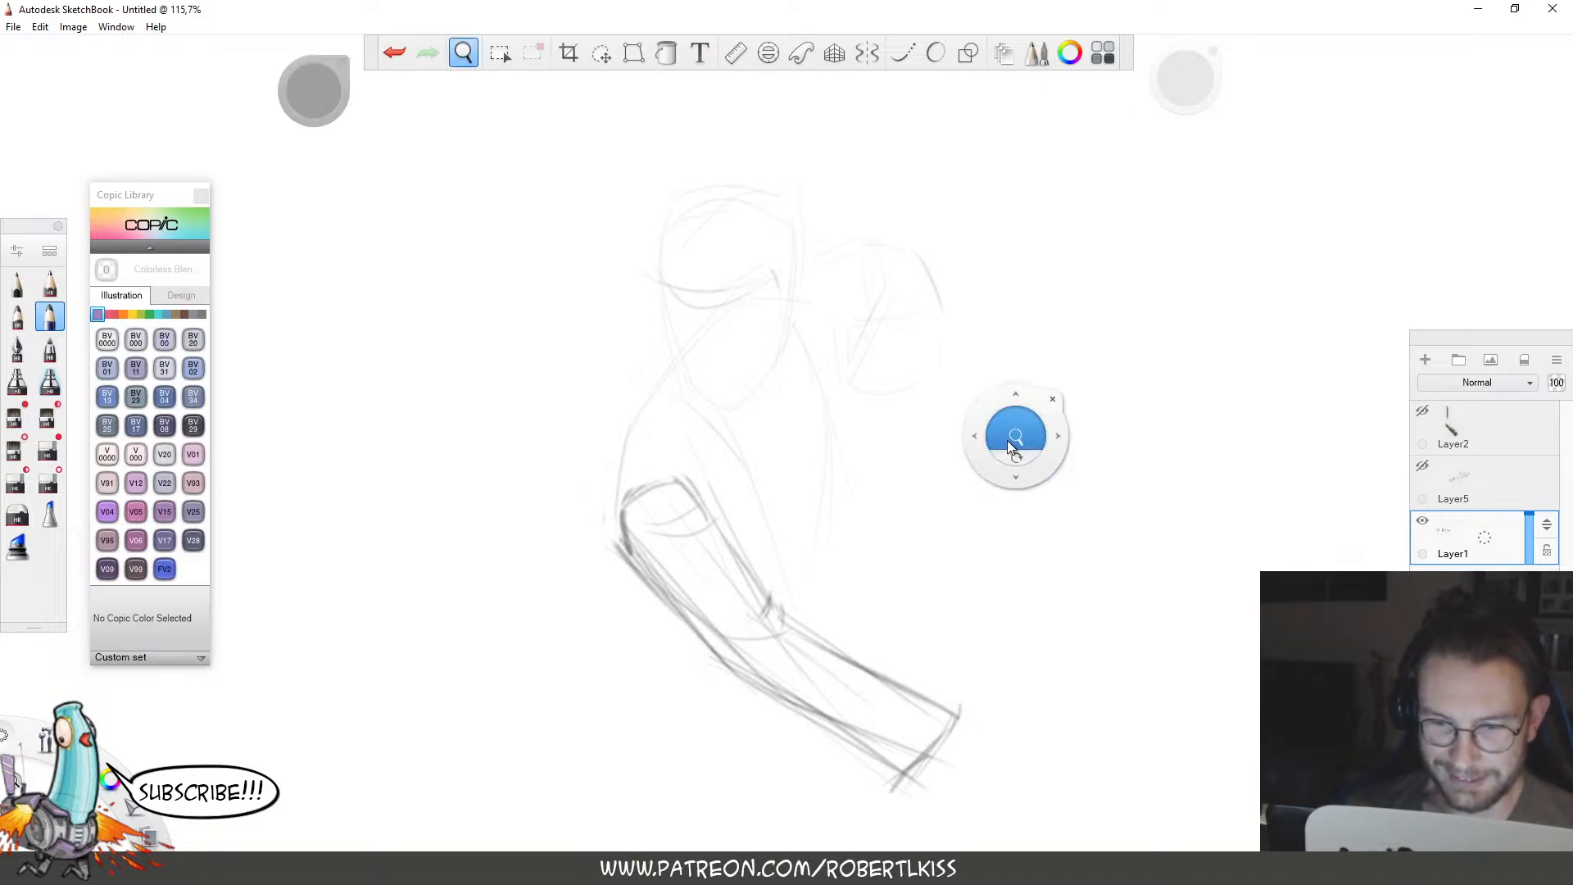
left_click_drag(1008, 443, 1009, 525)
left_click_drag(1021, 534, 1020, 357)
mouse_move(998, 351)
left_mouse_down()
mouse_move(1015, 344)
mouse_move(964, 536)
left_mouse_up()
left_click_drag(924, 541, 940, 547)
mouse_move(1002, 500)
left_mouse_down()
mouse_move(951, 565)
mouse_move(993, 534)
mouse_move(909, 535)
mouse_move(957, 529)
mouse_move(951, 489)
mouse_move(1004, 502)
left_mouse_up()
key("space")
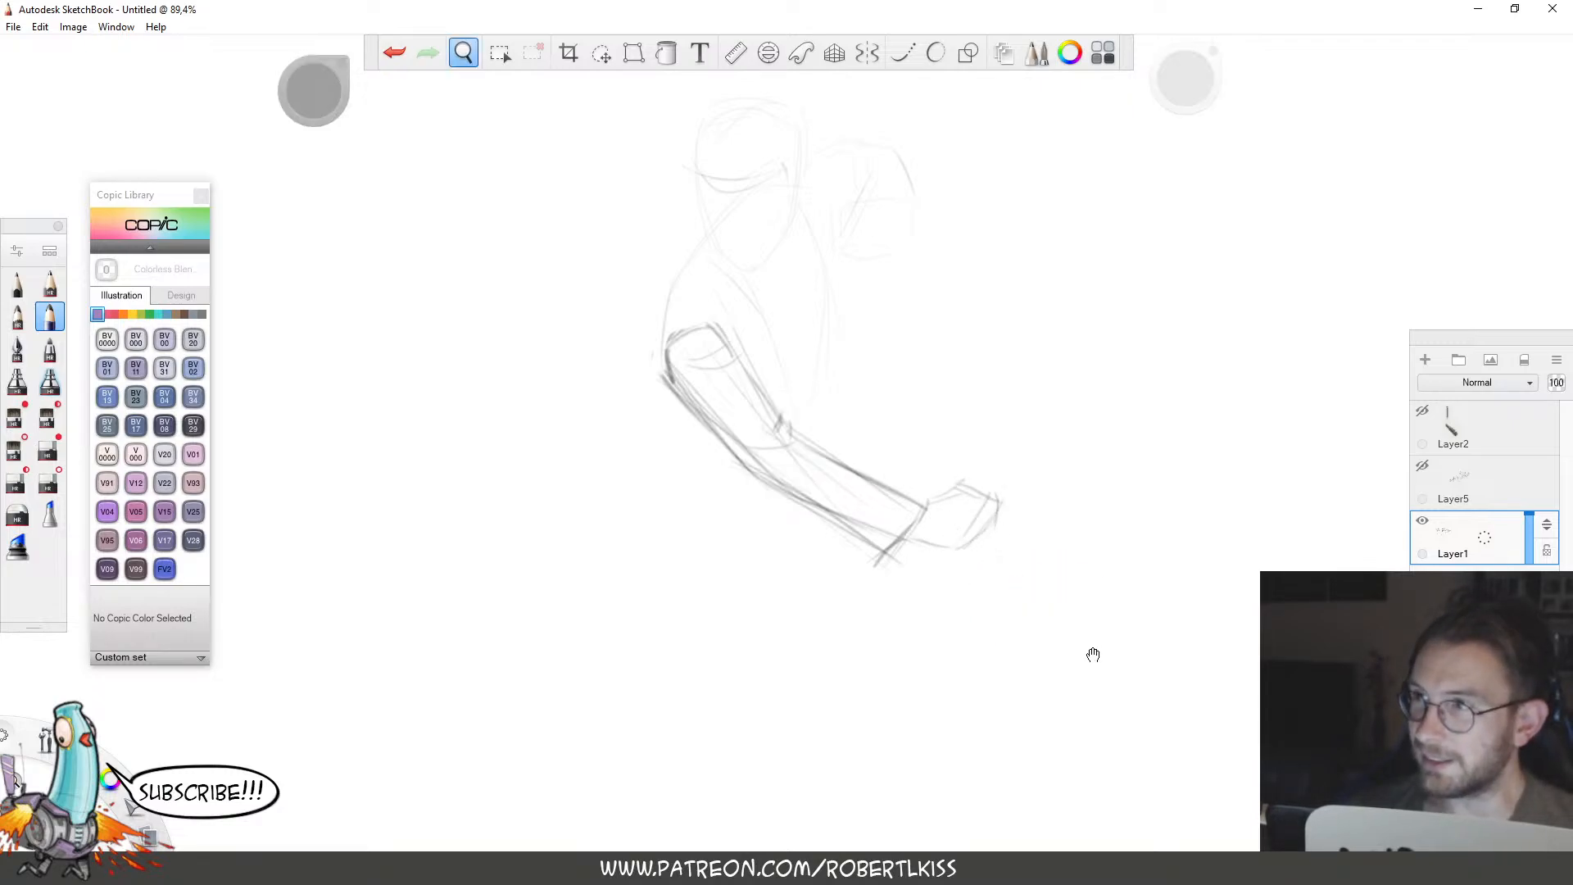
Sketch the lower torso around the near arm, with the back contour, the waistline and the front contour down to the forearm.
left_click_drag(1092, 653, 1106, 562)
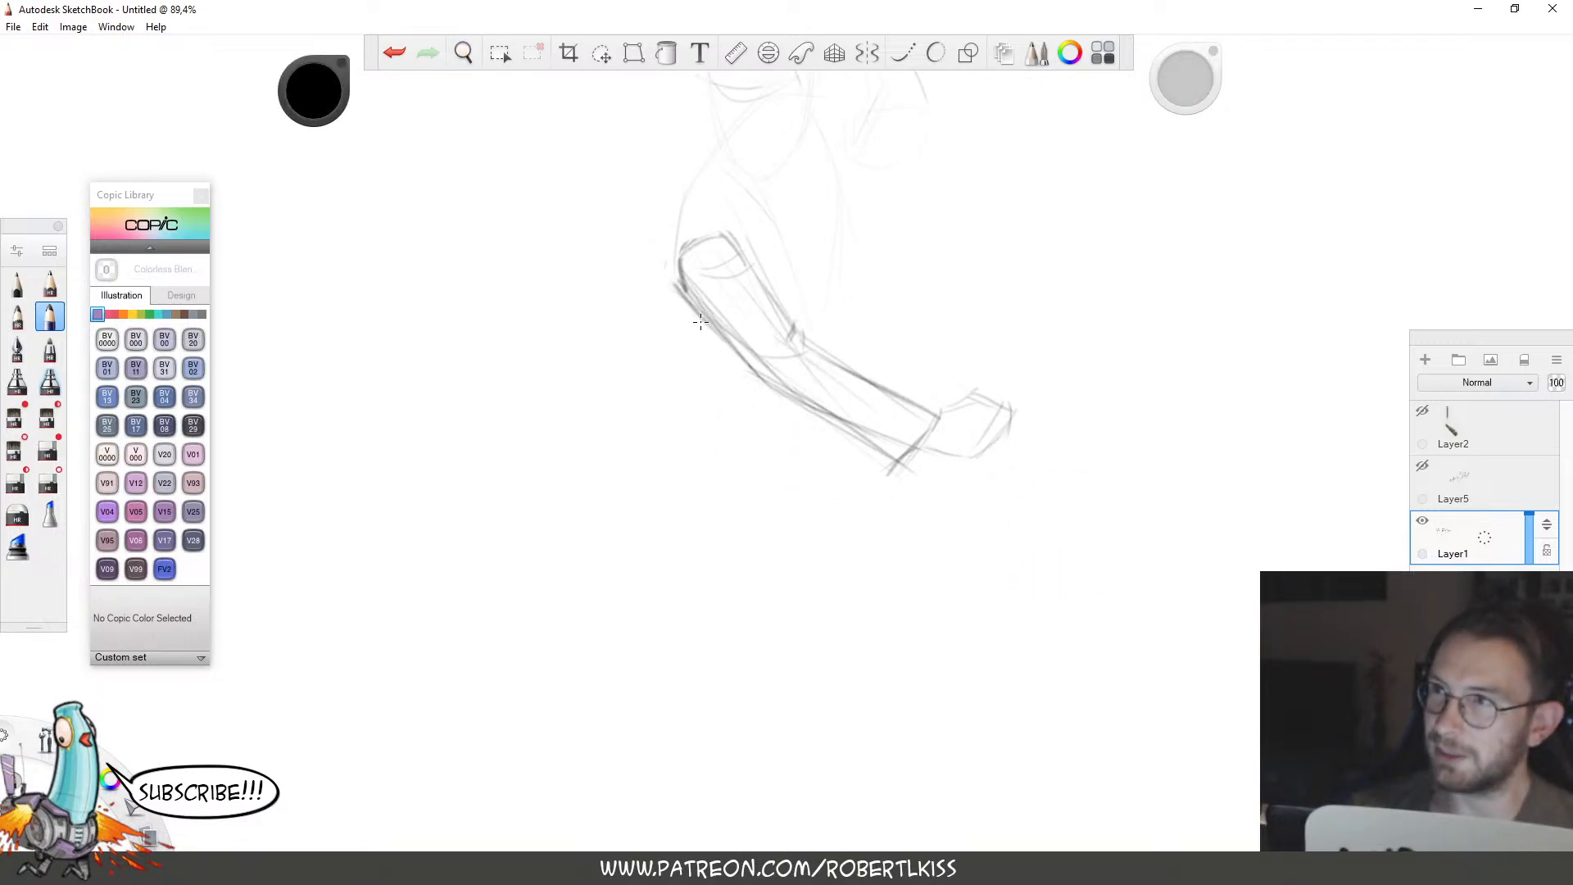
left_click_drag(687, 378, 754, 388)
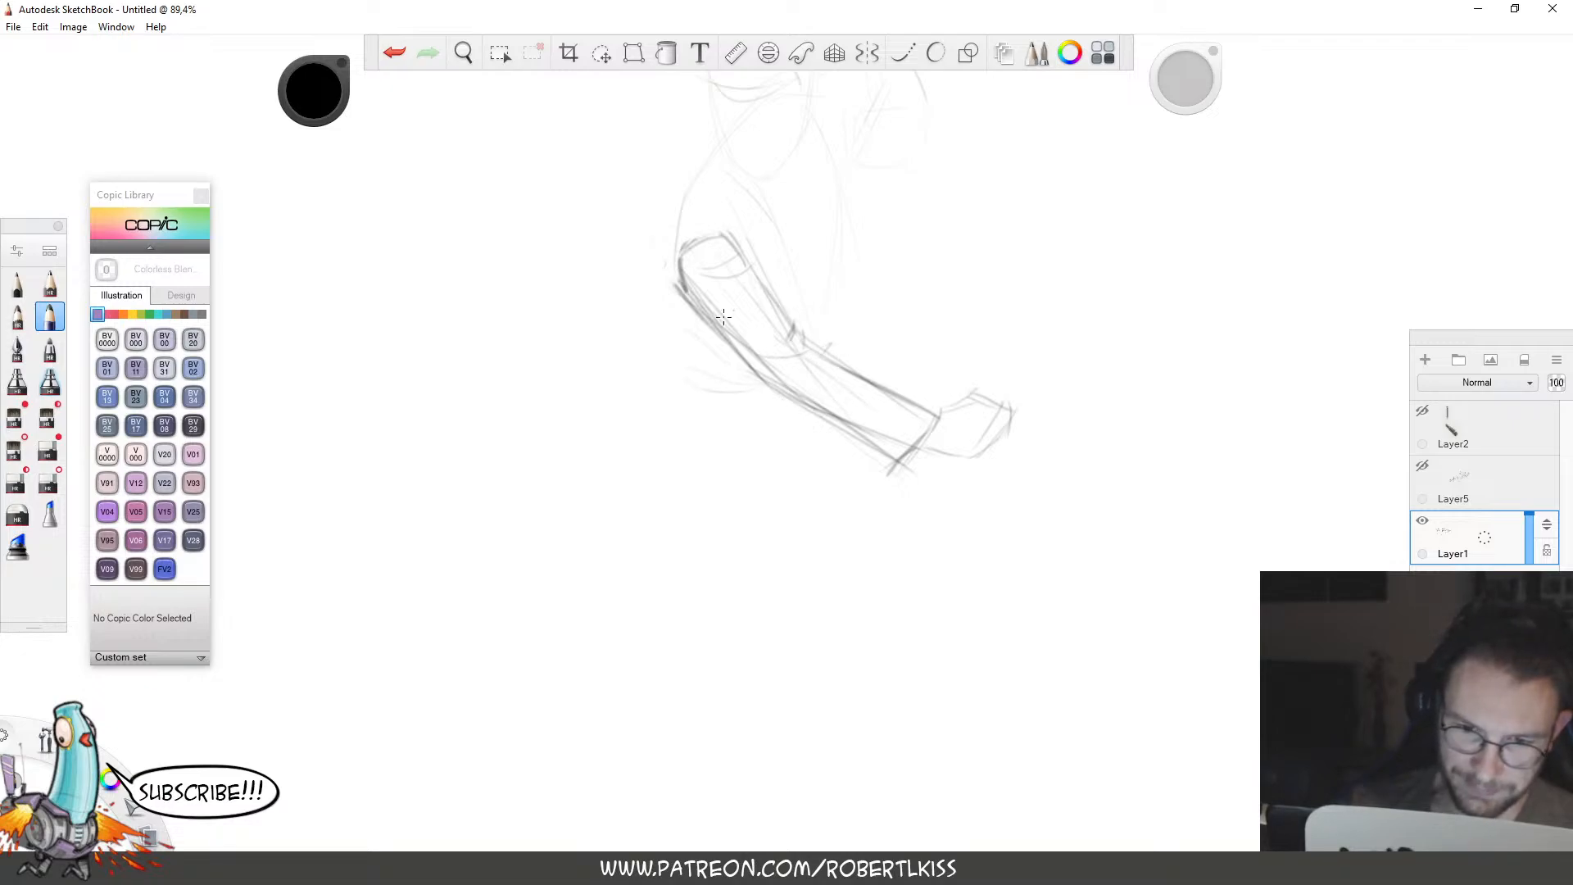
left_click_drag(692, 310, 711, 384)
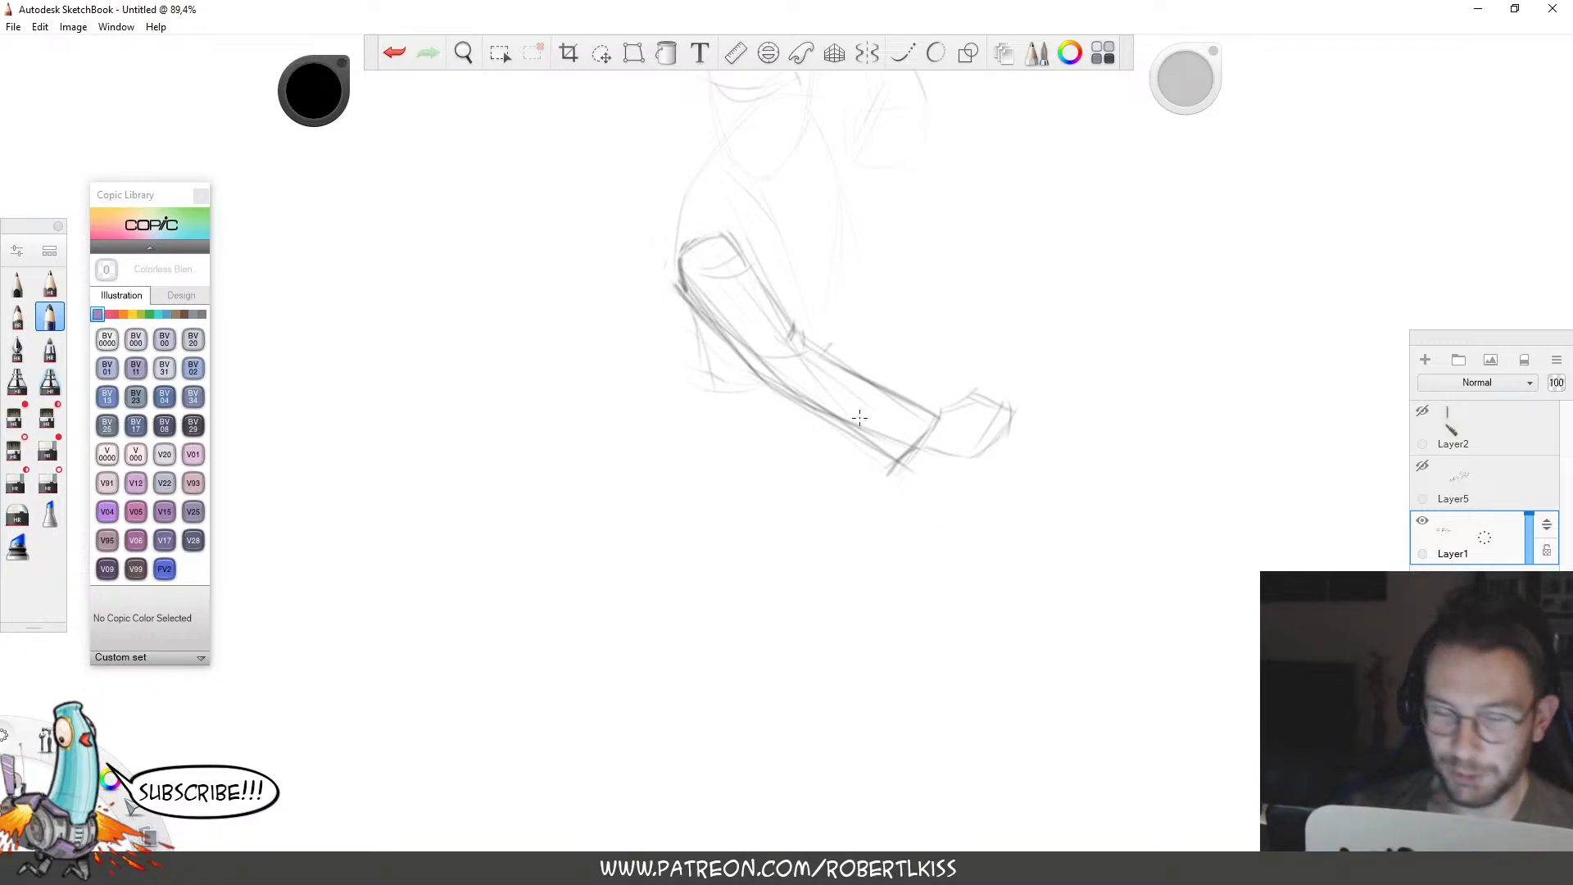
left_click_drag(860, 318, 831, 396)
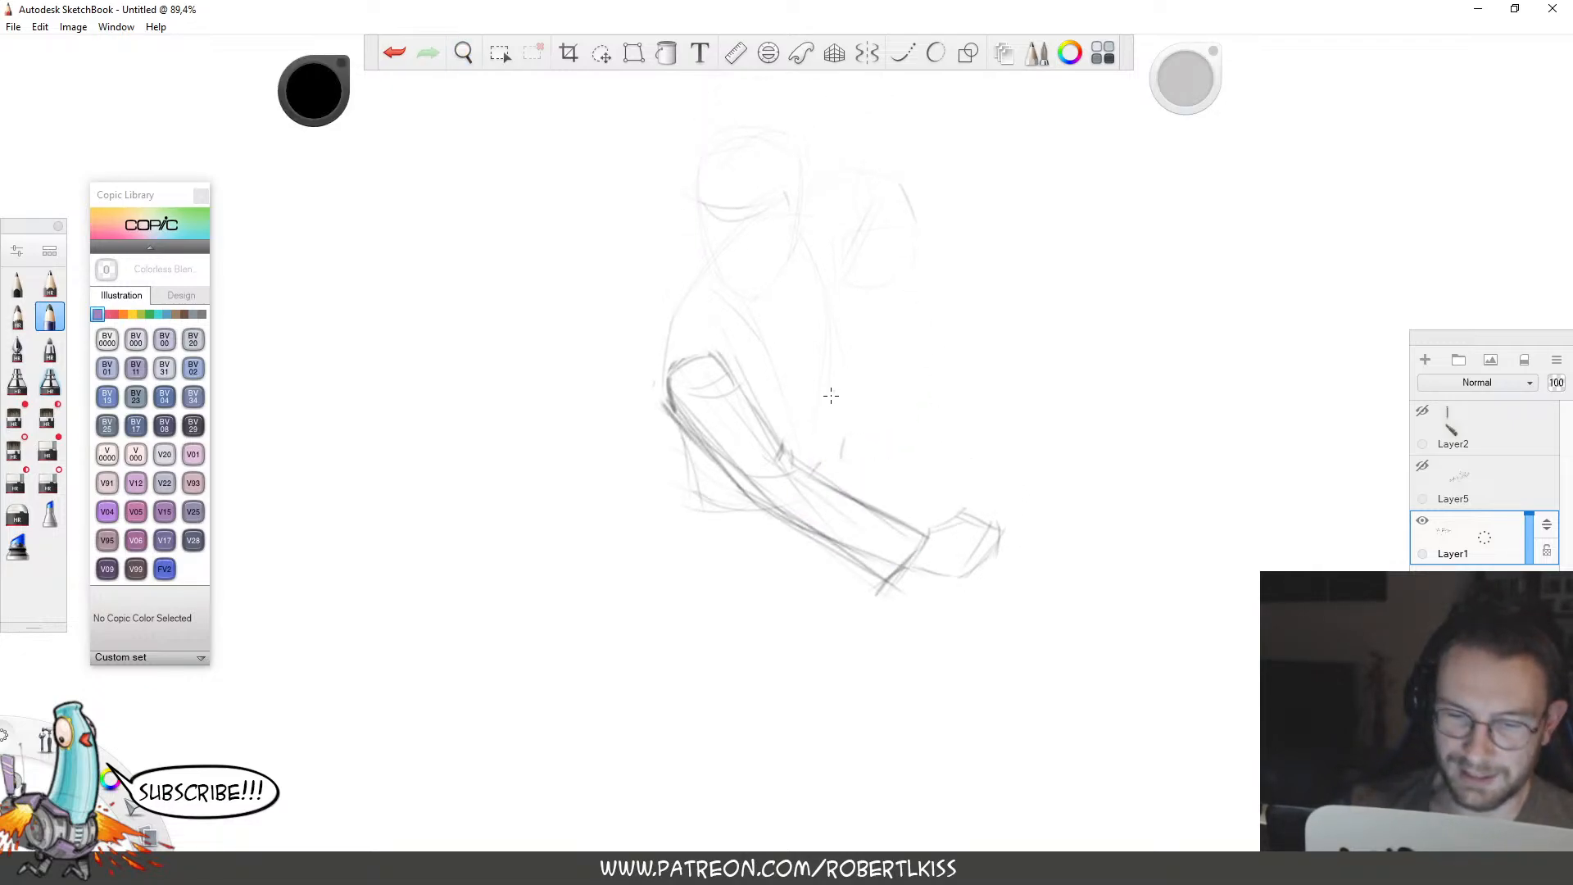
left_click_drag(899, 562, 853, 239)
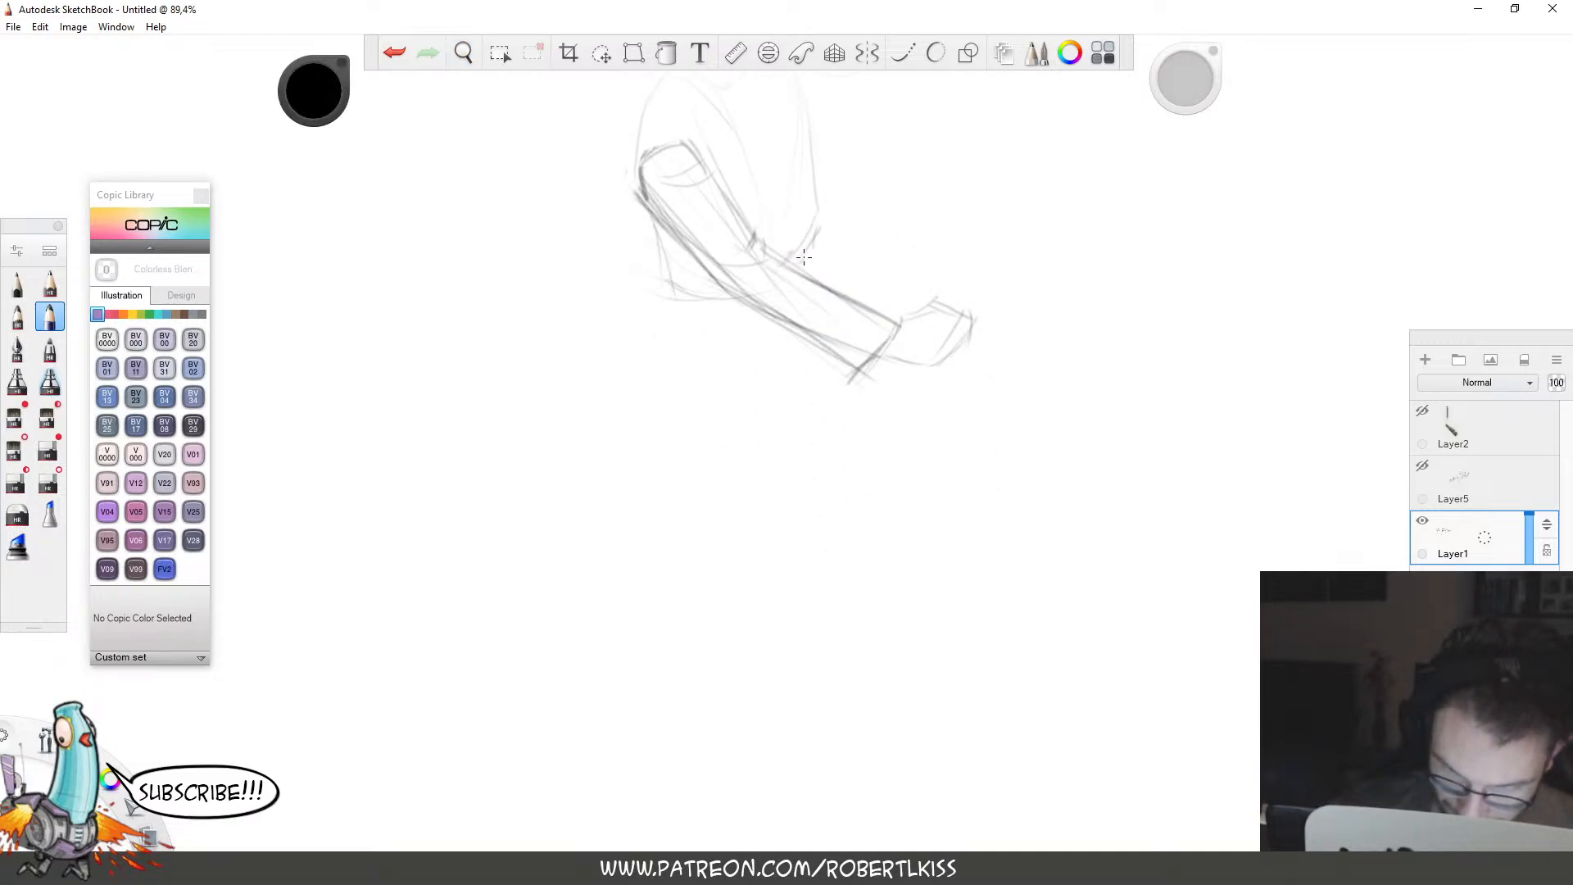
left_click_drag(842, 440, 835, 519)
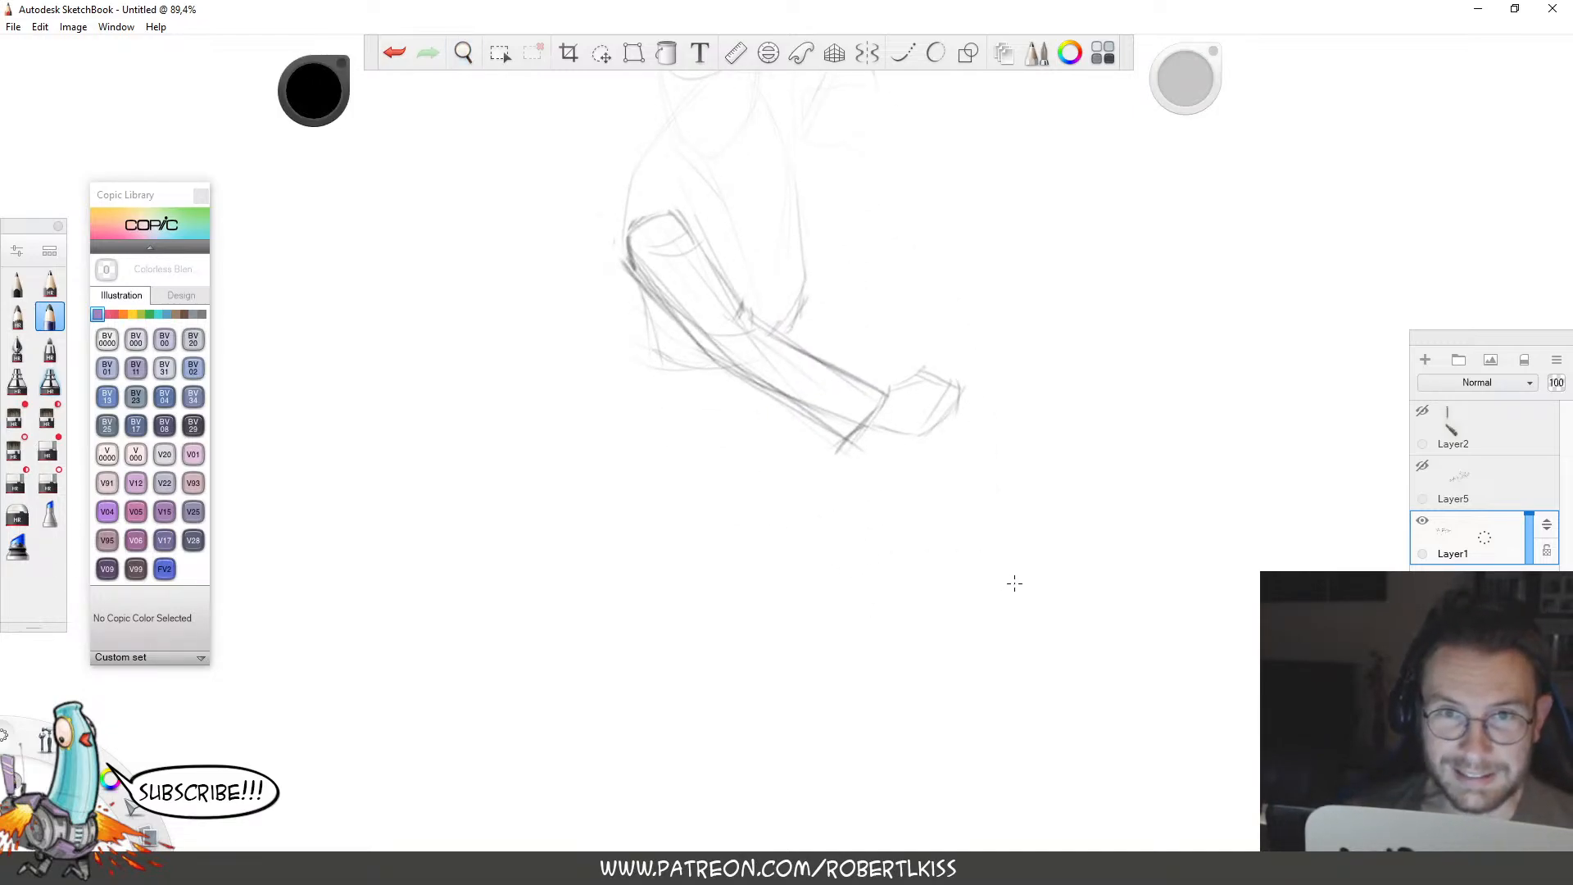
Sketch two long, lightly outlined legs below the hips, with the front leg reaching lower than the back one.
key("space")
left_click_drag(908, 547, 922, 472)
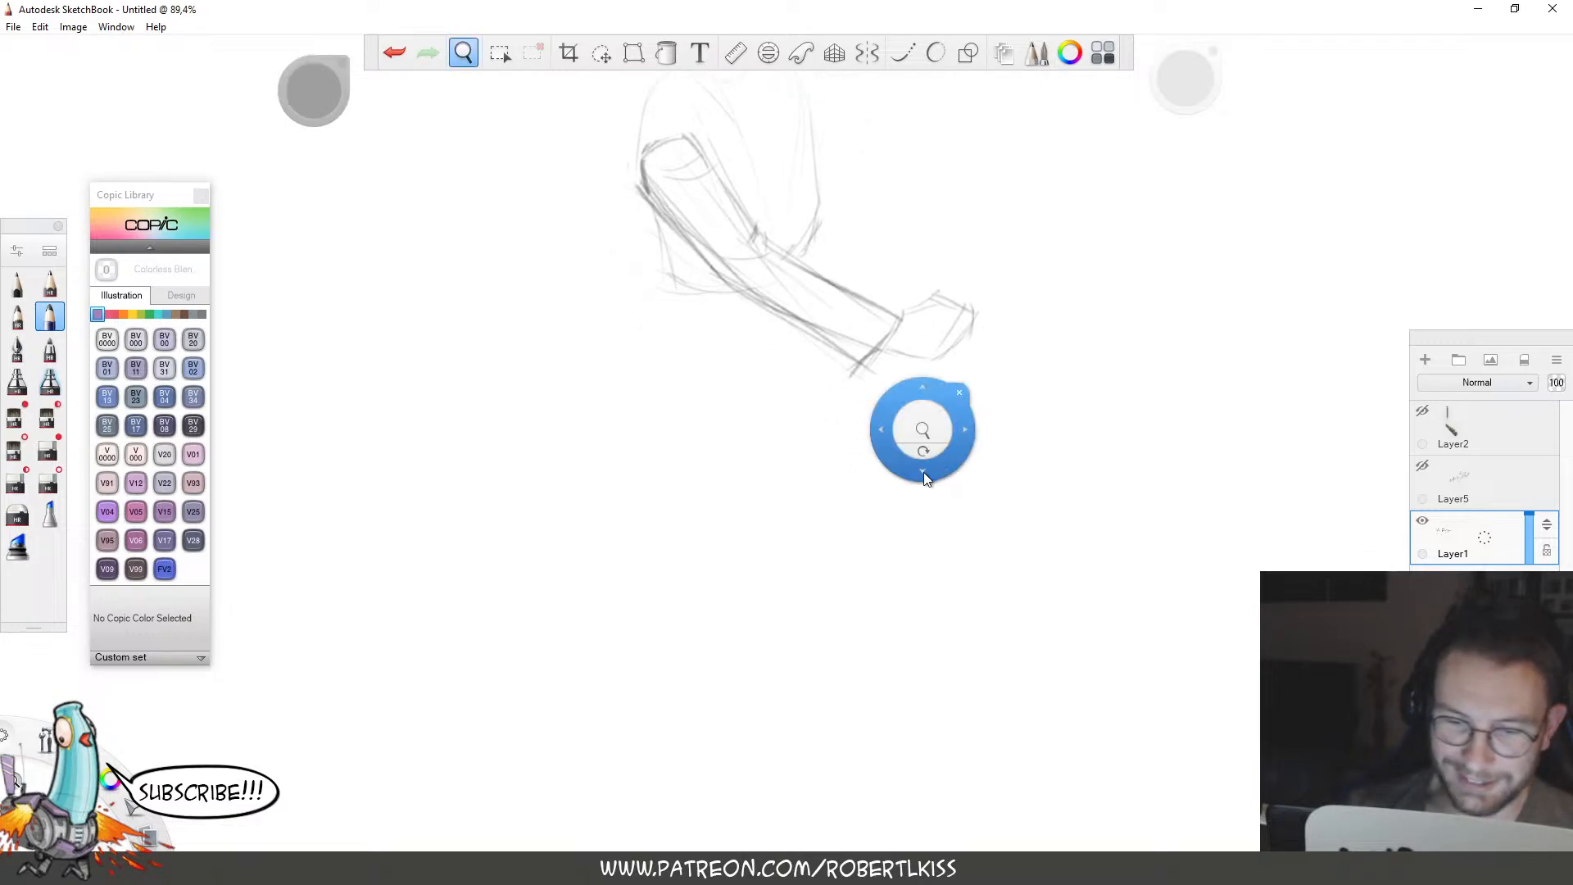
key("space")
mouse_move(812, 342)
left_mouse_down()
mouse_move(775, 422)
mouse_move(853, 395)
left_mouse_up()
left_click_drag(723, 513, 720, 645)
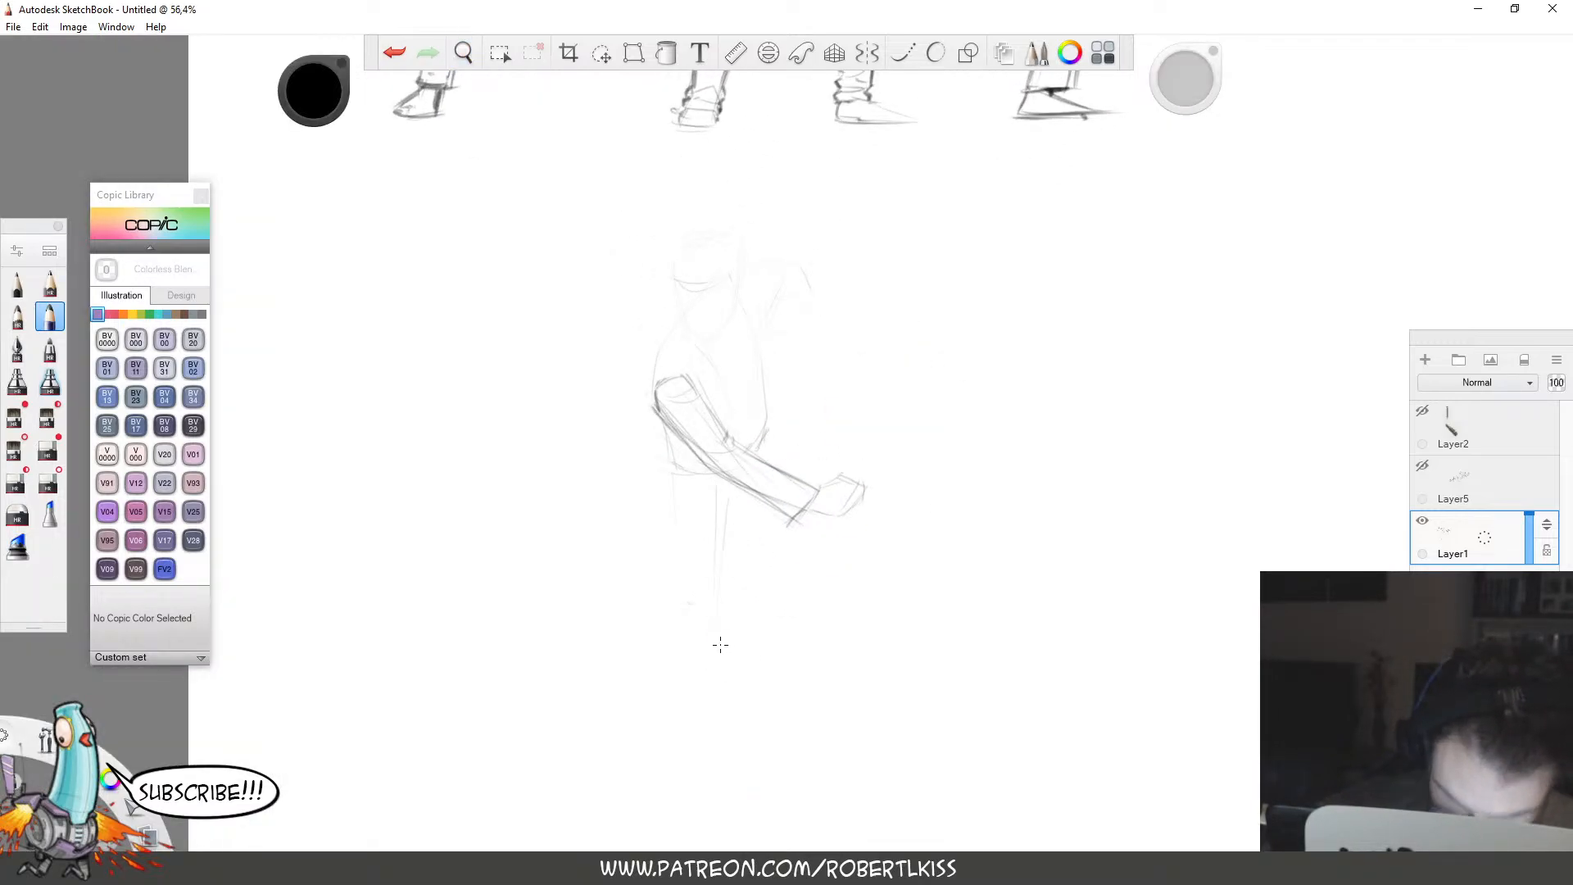
mouse_move(674, 487)
left_mouse_down()
mouse_move(685, 597)
mouse_move(715, 593)
left_mouse_up()
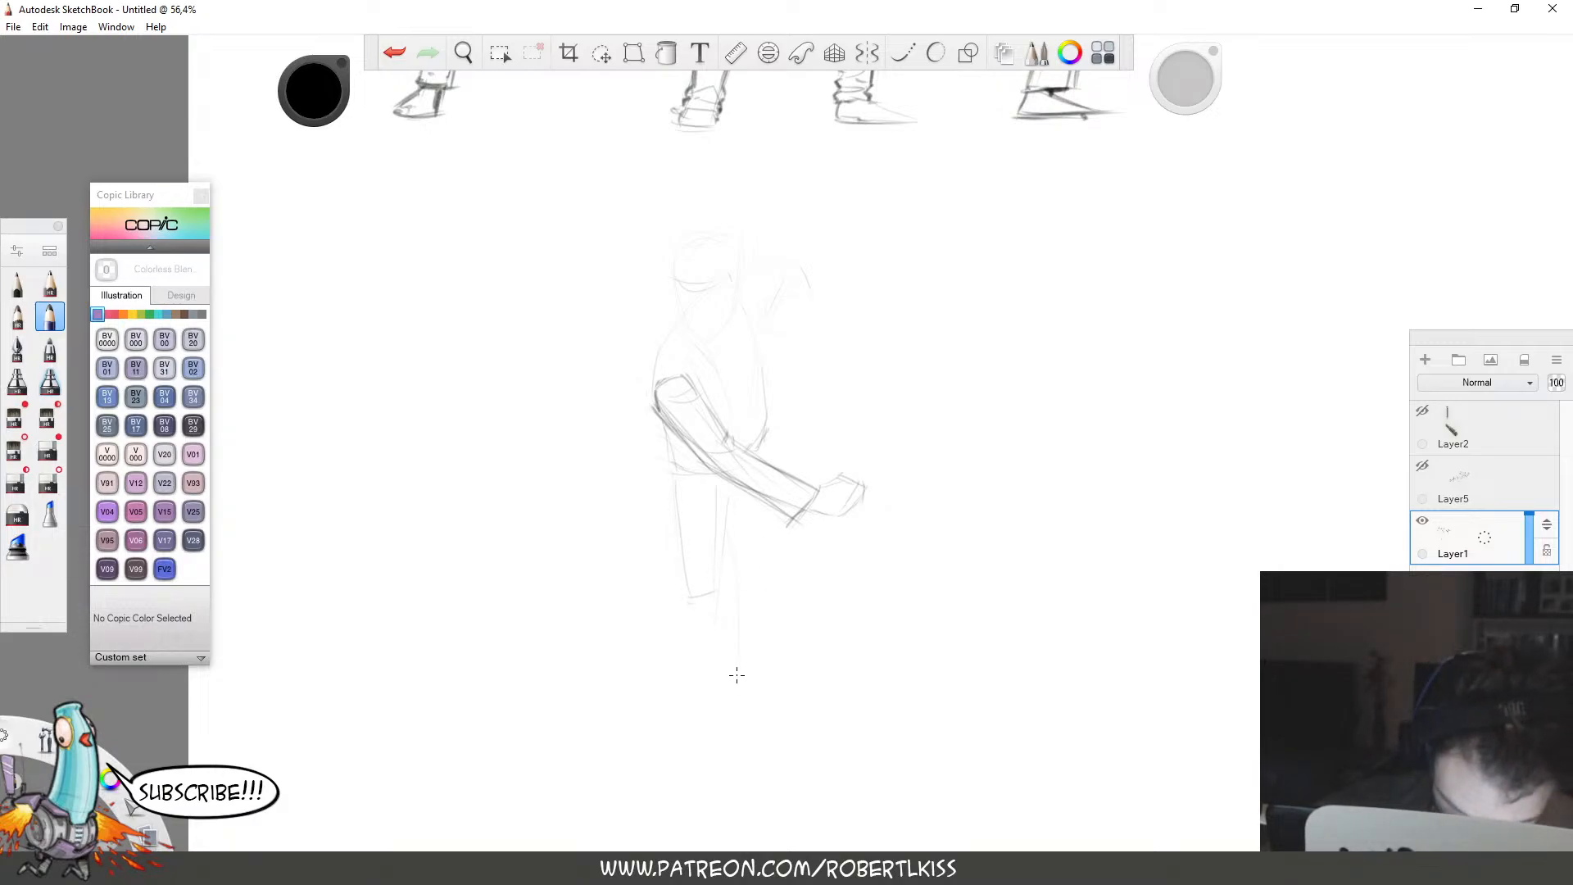
mouse_move(730, 675)
left_mouse_down()
mouse_move(762, 667)
mouse_move(775, 530)
left_mouse_up()
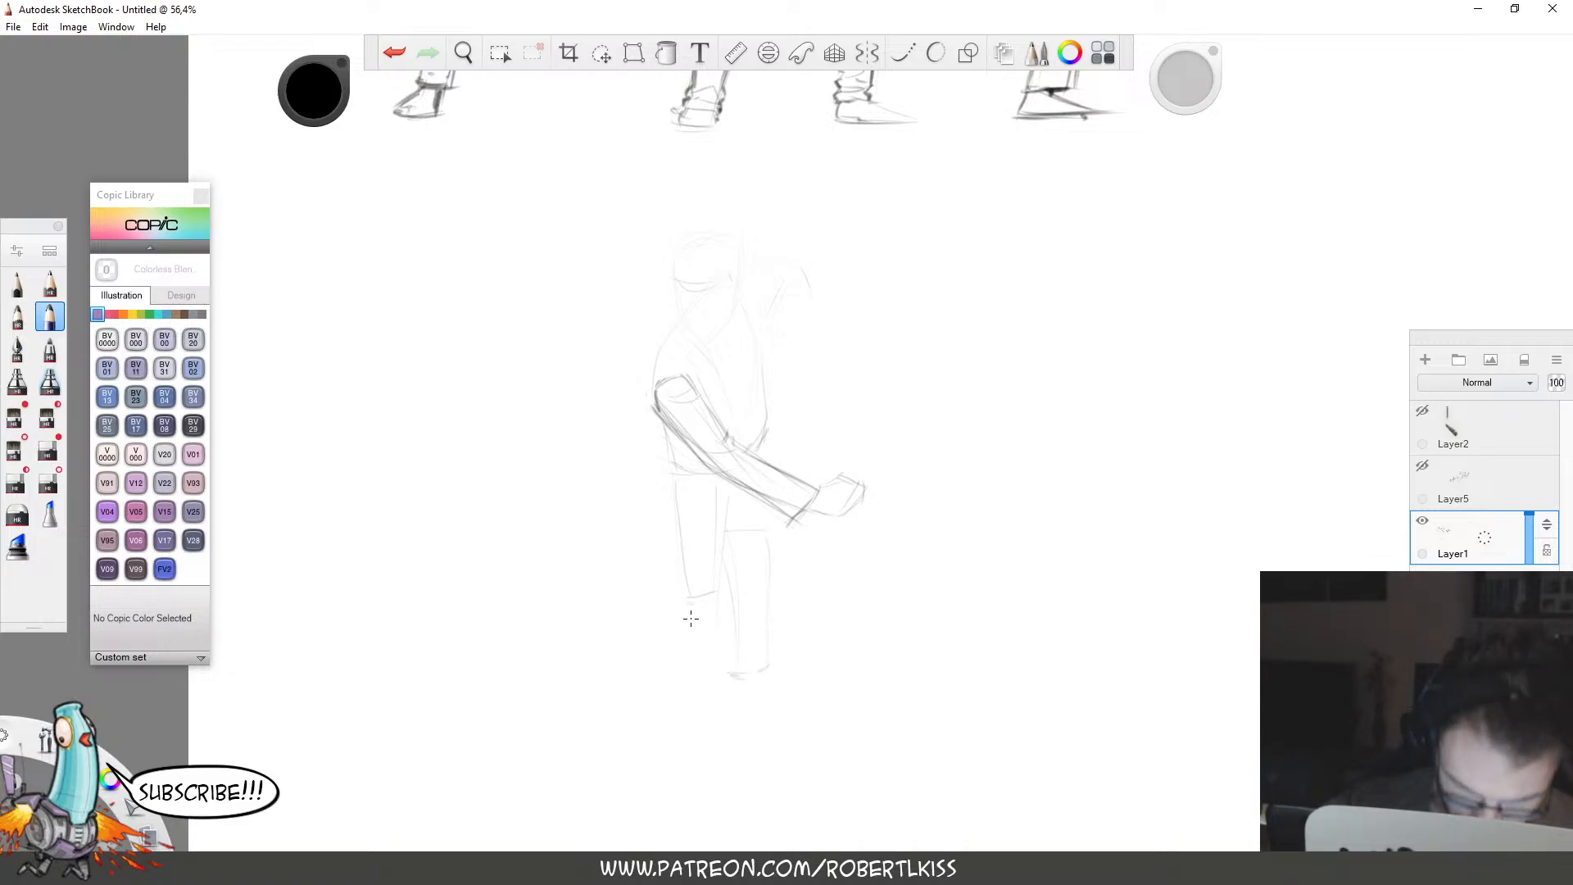
Rework the lower end of the back leg and strengthen the inner leg lines and the front hip contour.
left_click_drag(710, 651, 709, 617)
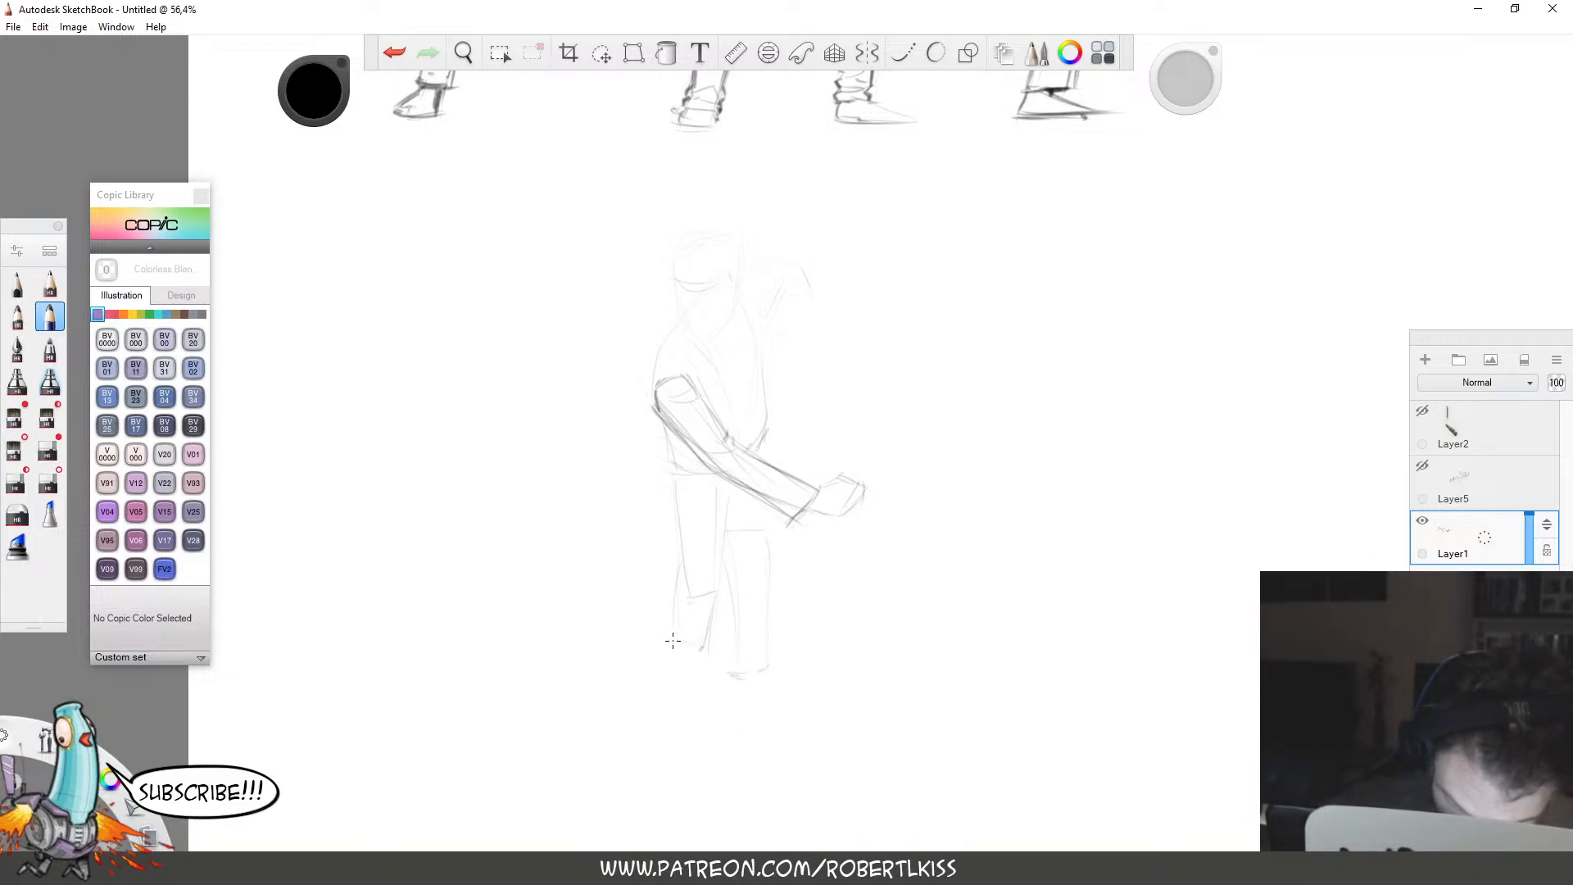
key("ctrl+z")
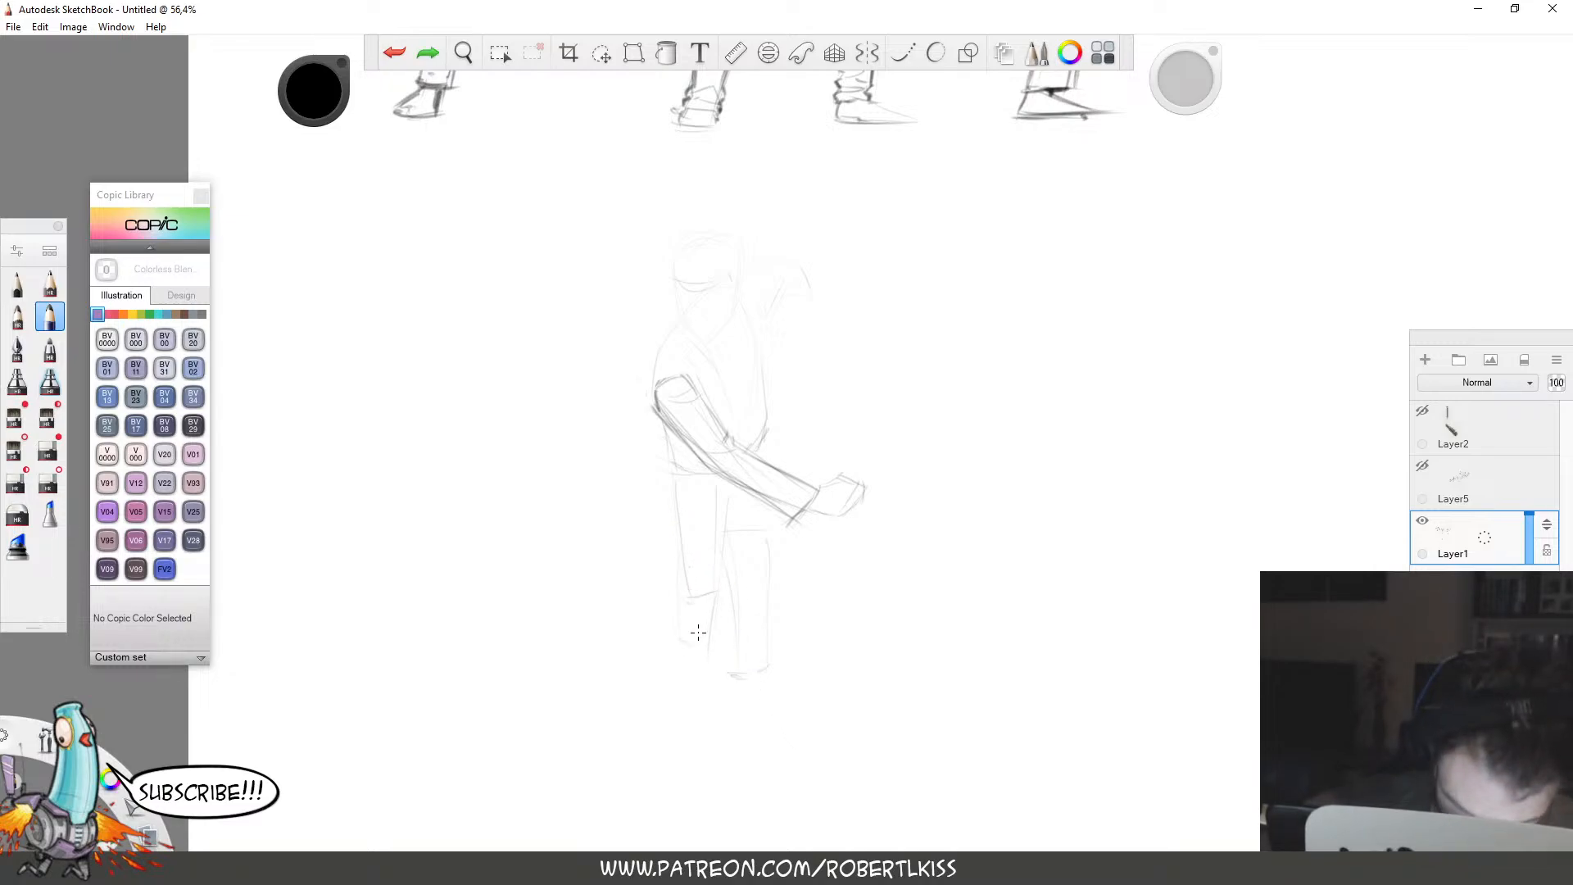
mouse_move(696, 643)
left_mouse_down()
mouse_move(683, 564)
mouse_move(715, 647)
mouse_move(722, 479)
mouse_move(767, 663)
left_mouse_up()
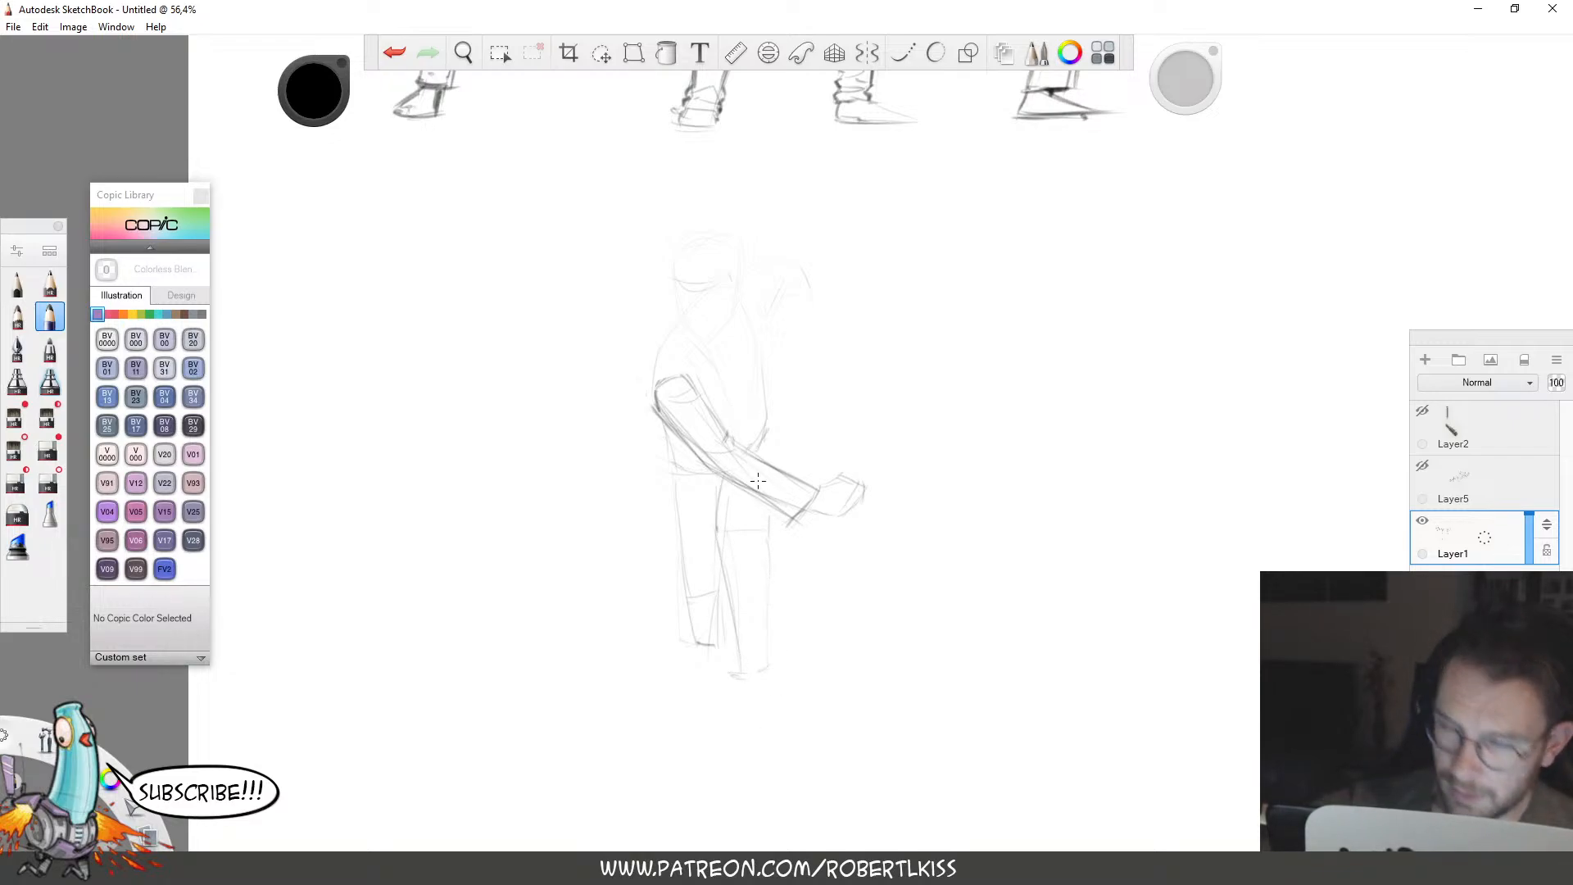
mouse_move(770, 526)
left_mouse_down()
mouse_move(759, 420)
mouse_move(770, 526)
left_mouse_up()
left_click_drag(713, 475, 716, 528)
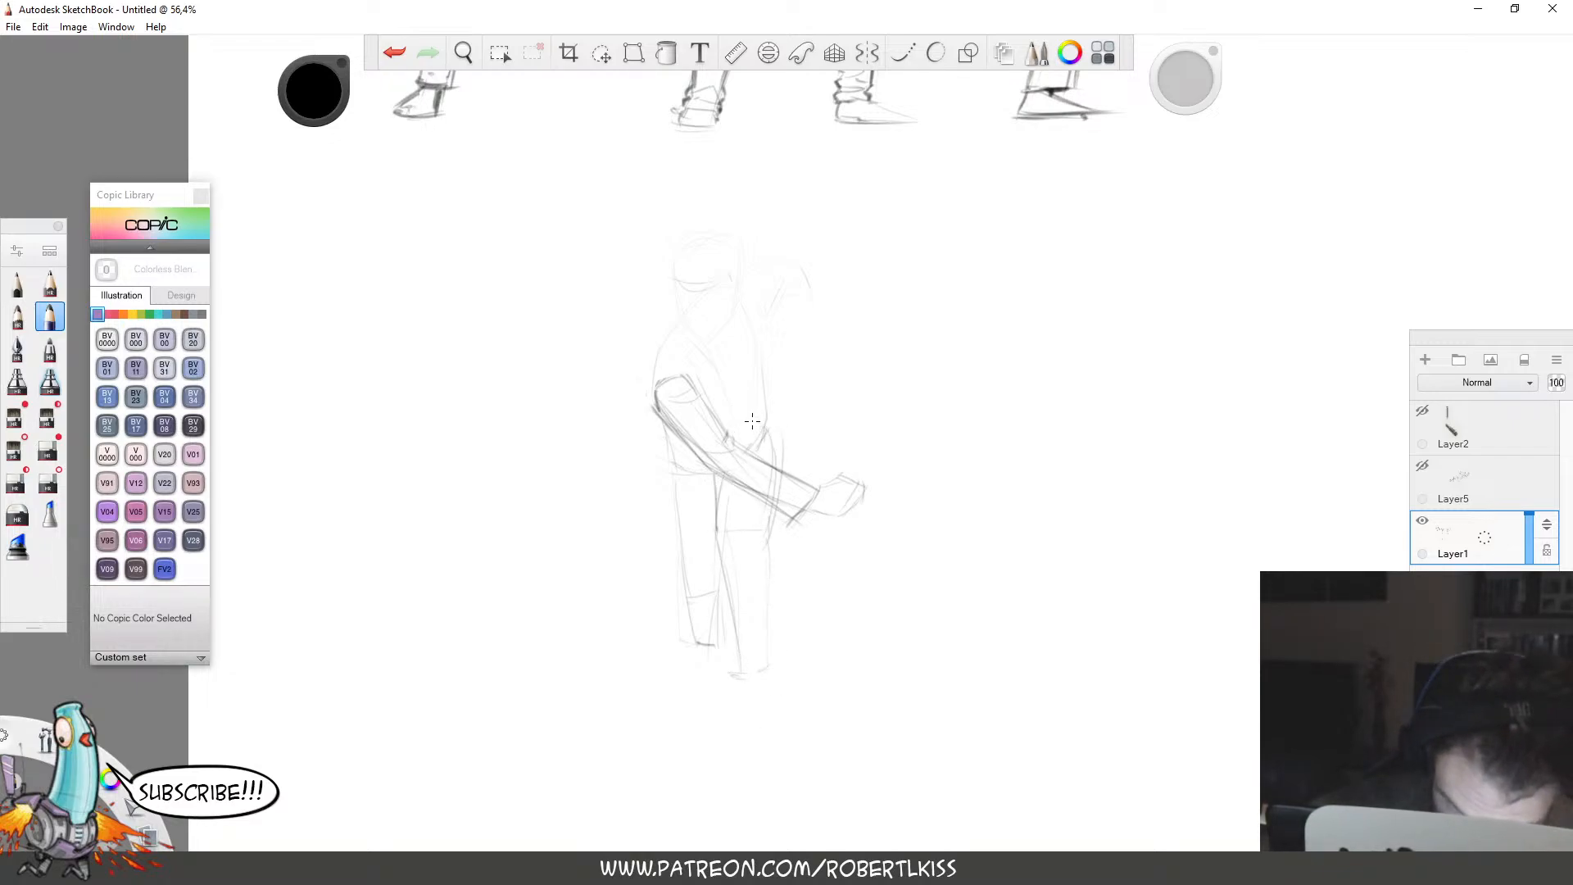
left_click_drag(758, 429, 770, 470)
Darken the near chest line running from the neck down to the inside of the bent elbow.
key("space")
left_click_drag(888, 563, 922, 505)
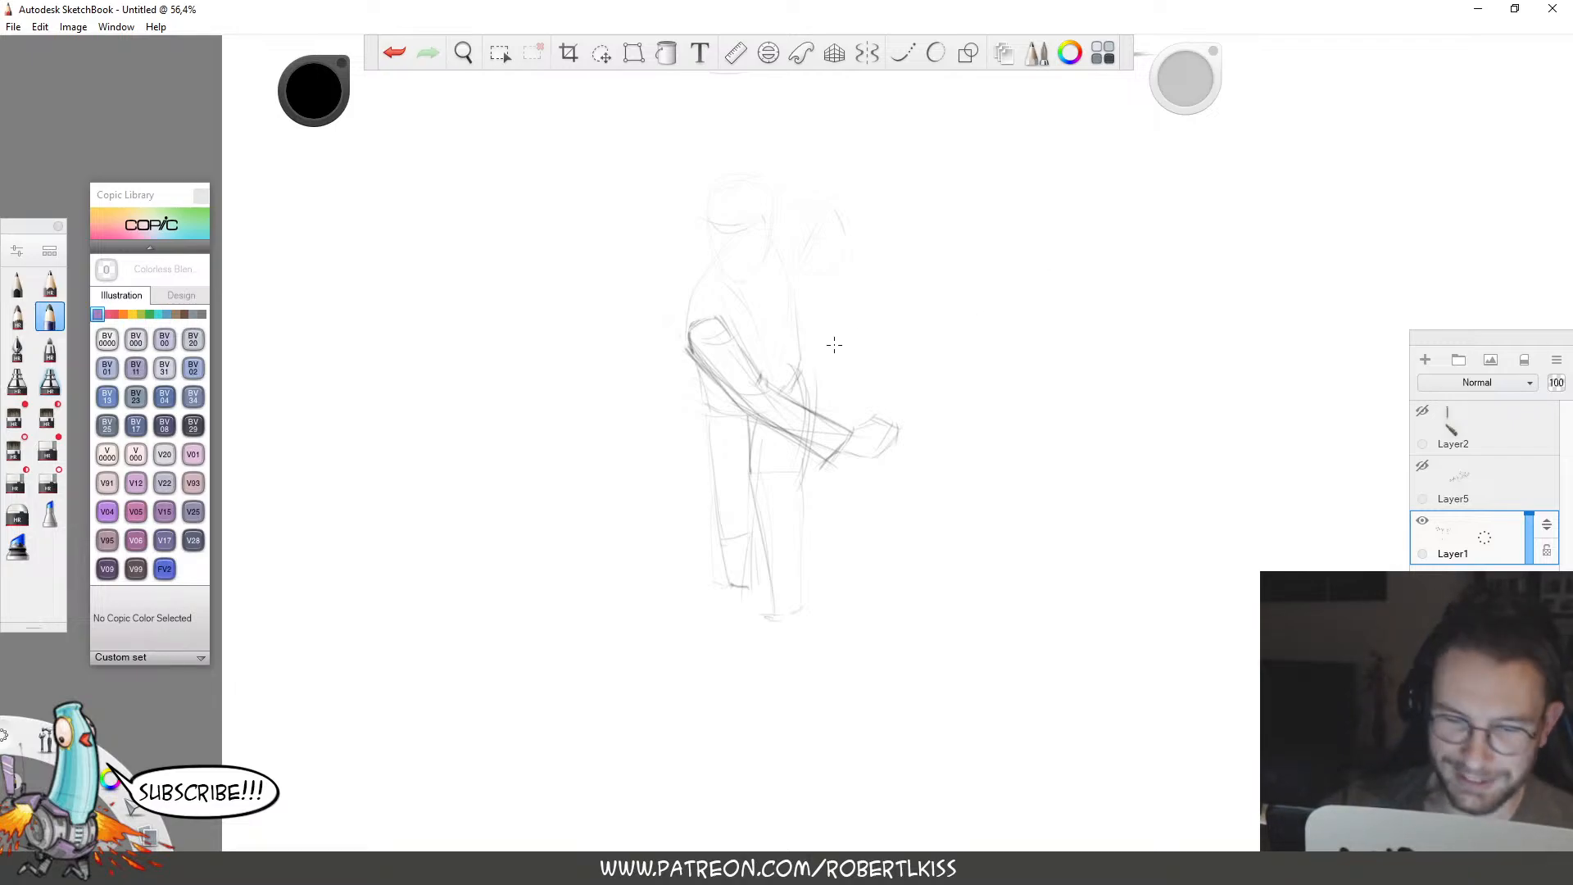
left_click_drag(721, 292, 749, 349)
mouse_move(736, 293)
left_mouse_down()
mouse_move(762, 373)
mouse_move(744, 319)
left_mouse_up()
key("space")
left_click_drag(970, 243, 1183, 194)
left_click_drag(709, 252, 774, 389)
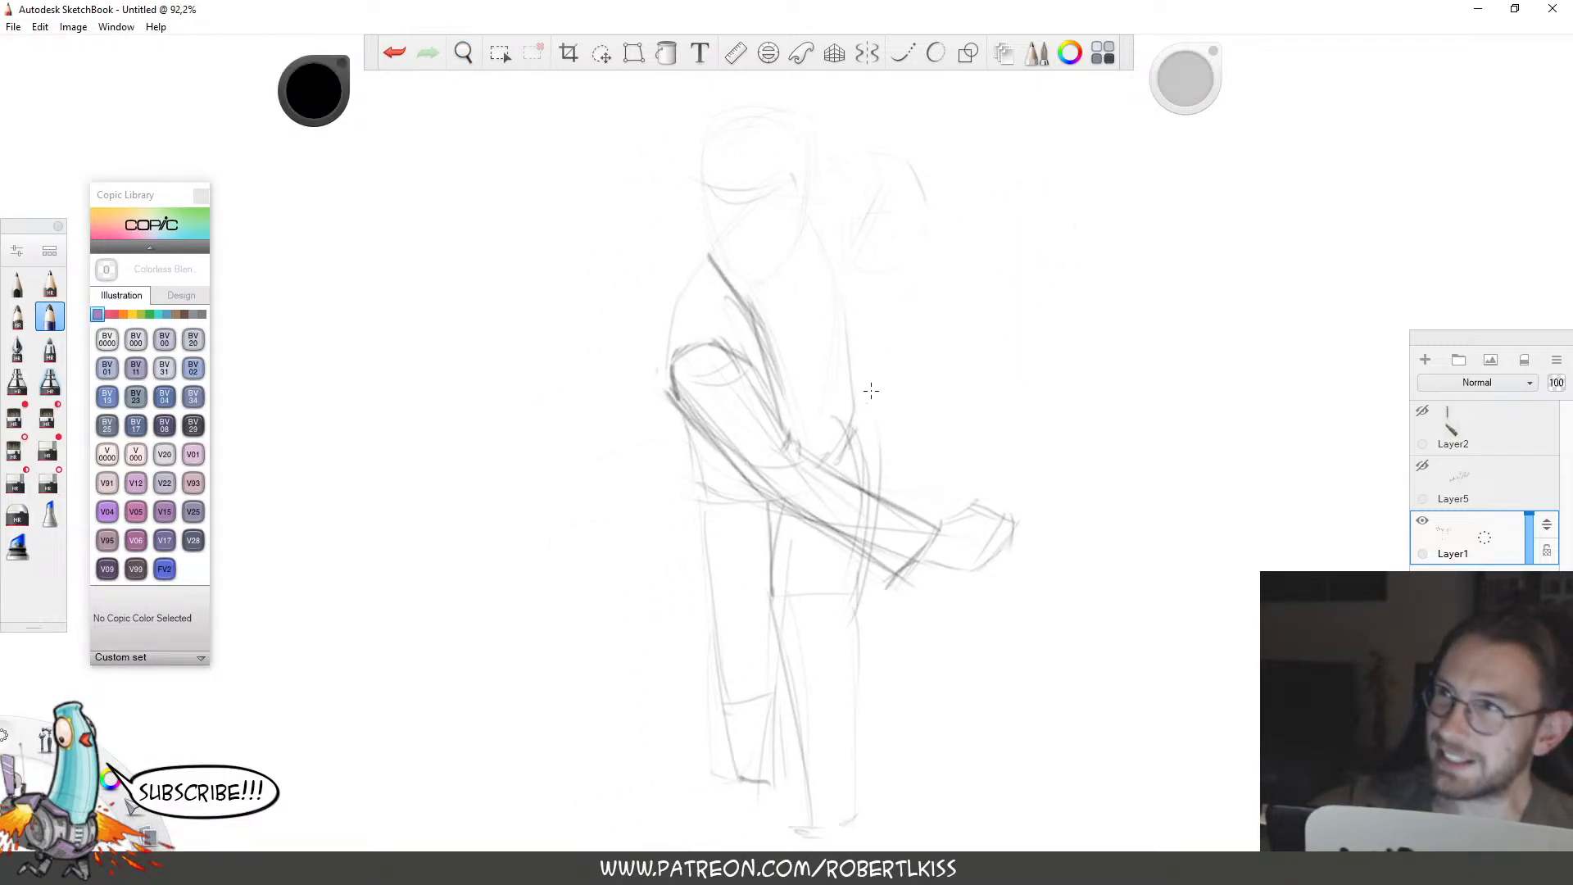
Darken the far chest line from below the chin to the waist and reinforce the torso's front edge.
mouse_move(789, 246)
left_mouse_down()
mouse_move(856, 356)
mouse_move(837, 422)
left_mouse_up()
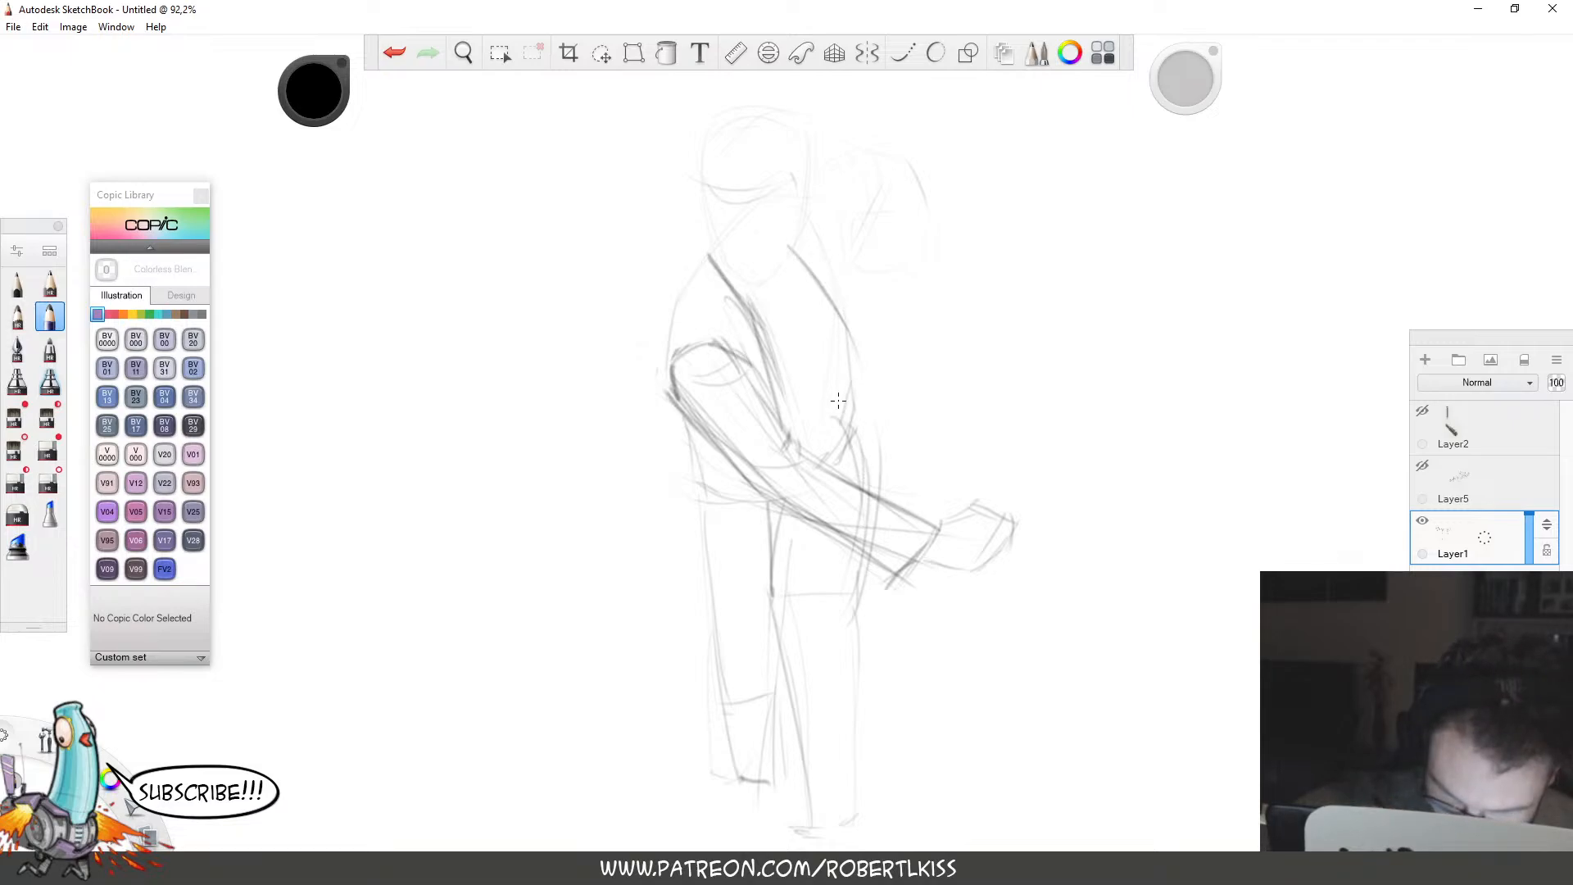
mouse_move(848, 319)
left_mouse_down()
mouse_move(841, 422)
mouse_move(849, 367)
left_mouse_up()
left_click_drag(849, 277, 850, 367)
mouse_move(809, 205)
left_mouse_down()
mouse_move(853, 297)
mouse_move(850, 365)
left_mouse_up()
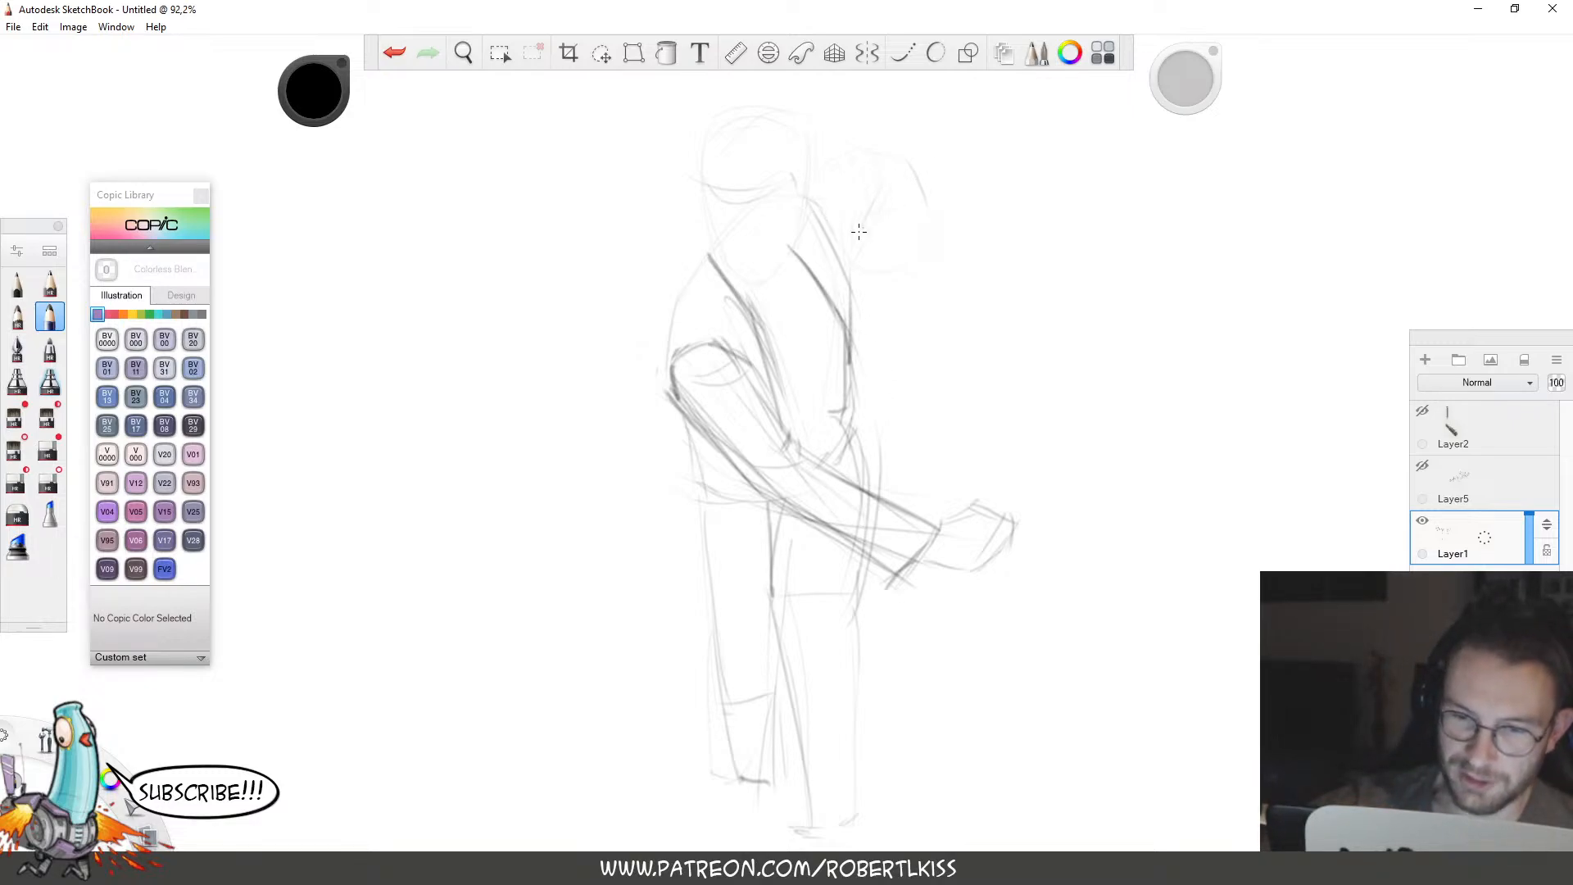
Define the raised far arm with upper arm lines from the shoulder and a pointed forearm shape.
left_click_drag(875, 187, 842, 254)
left_click_drag(798, 179, 864, 141)
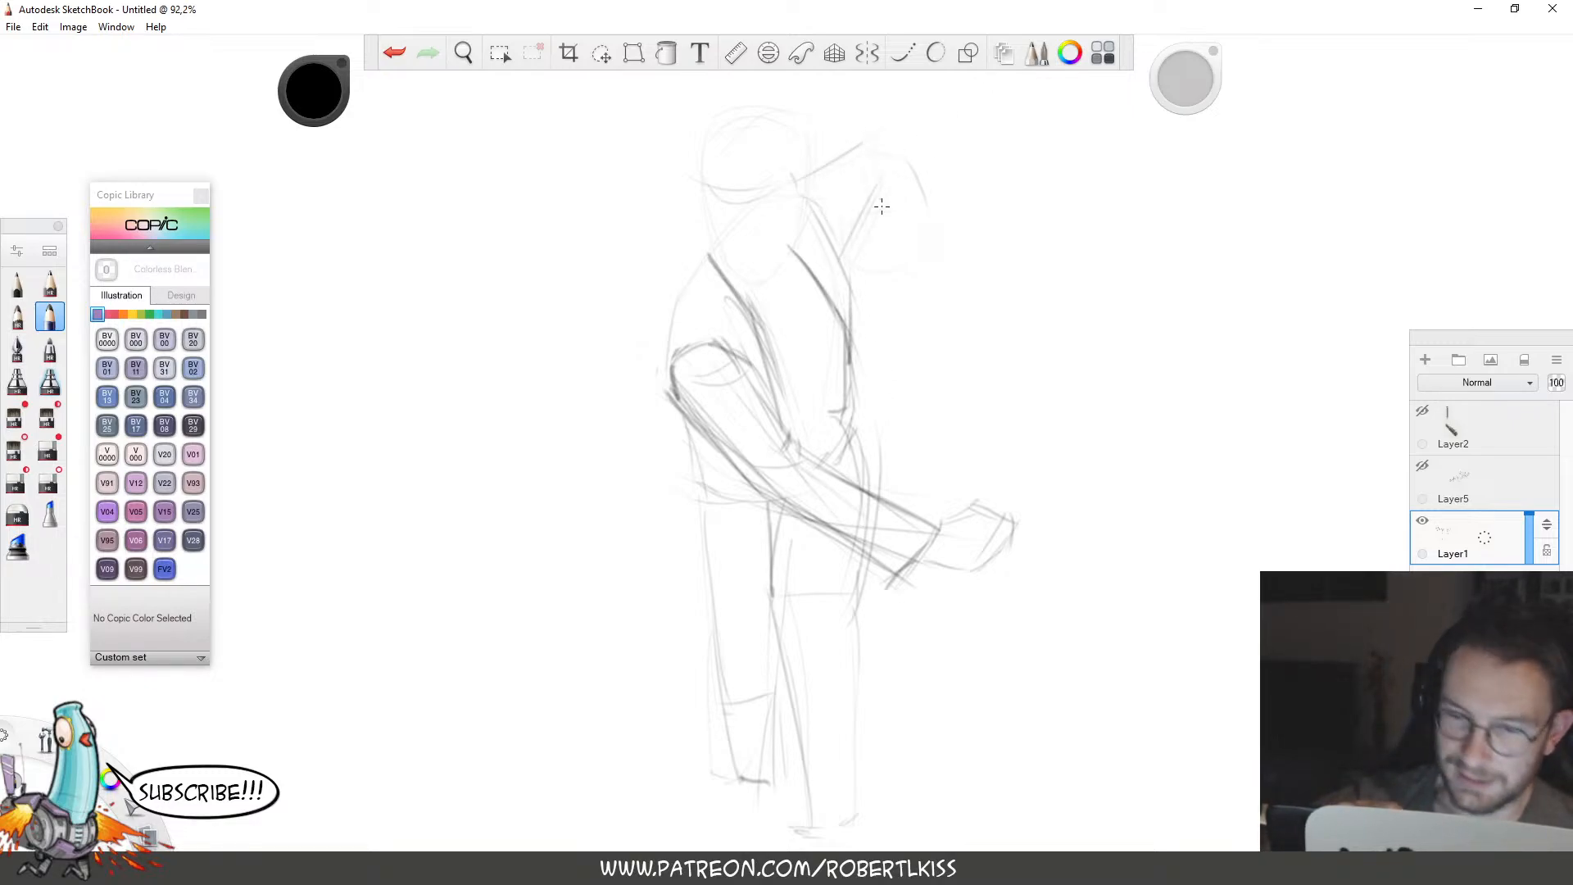
mouse_move(868, 201)
left_mouse_down()
mouse_move(858, 171)
mouse_move(896, 154)
mouse_move(929, 231)
mouse_move(867, 225)
mouse_move(933, 185)
left_mouse_up()
mouse_move(864, 233)
left_mouse_down()
mouse_move(961, 216)
mouse_move(917, 172)
mouse_move(929, 180)
left_mouse_up()
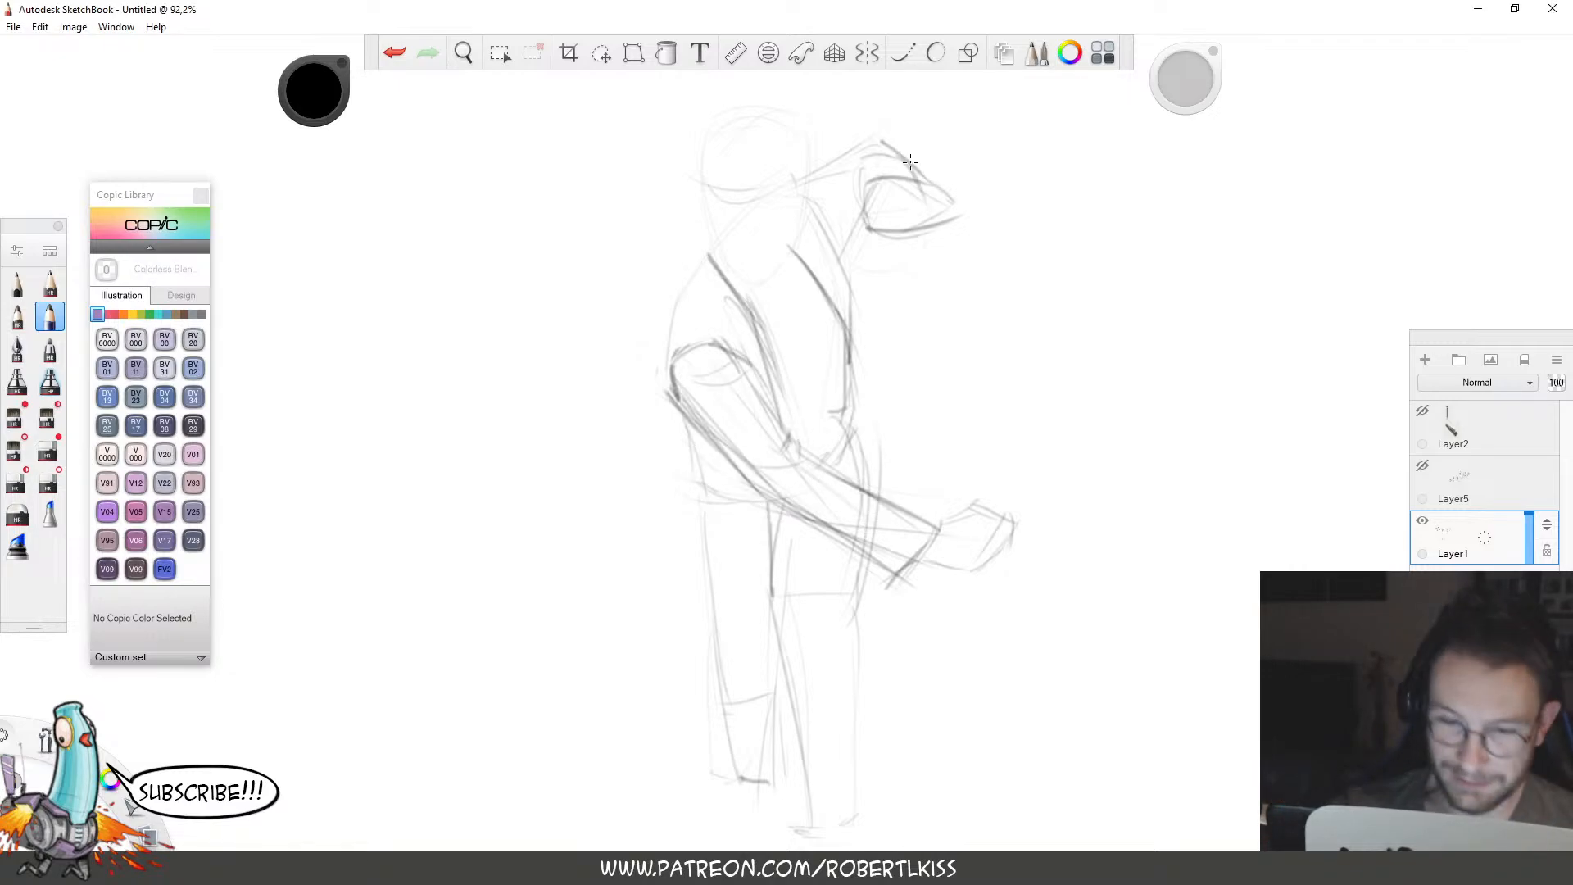
Strengthen the torso's front contour with dark strokes from the far shoulder down to the waist.
left_click_drag(810, 195, 842, 341)
left_click_drag(834, 324, 848, 398)
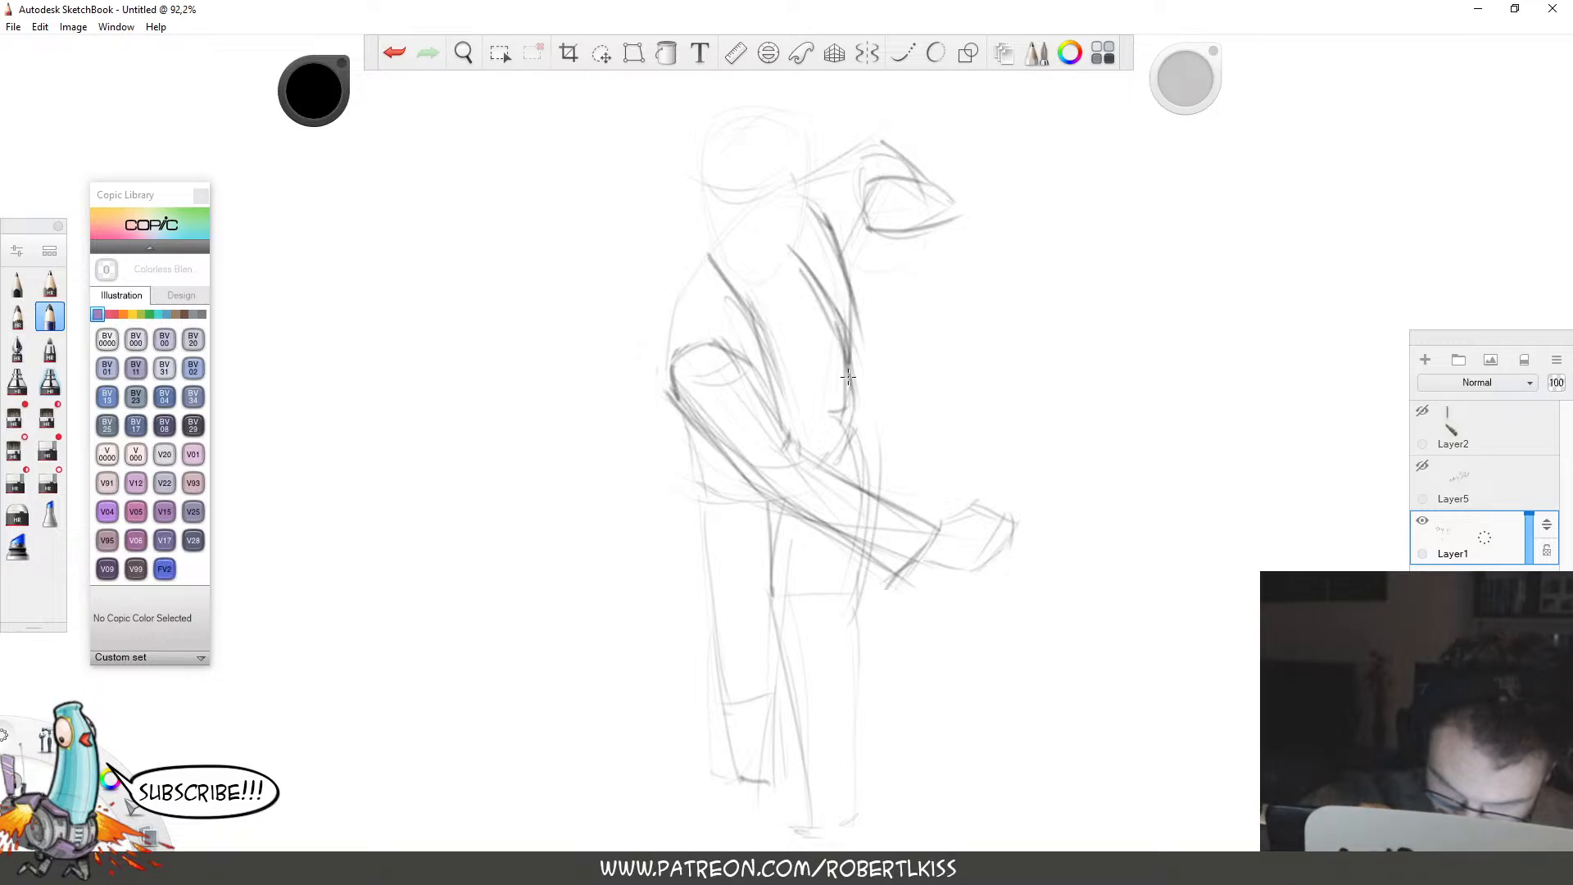
mouse_move(855, 287)
left_mouse_down()
mouse_move(844, 384)
mouse_move(832, 223)
mouse_move(857, 305)
left_mouse_up()
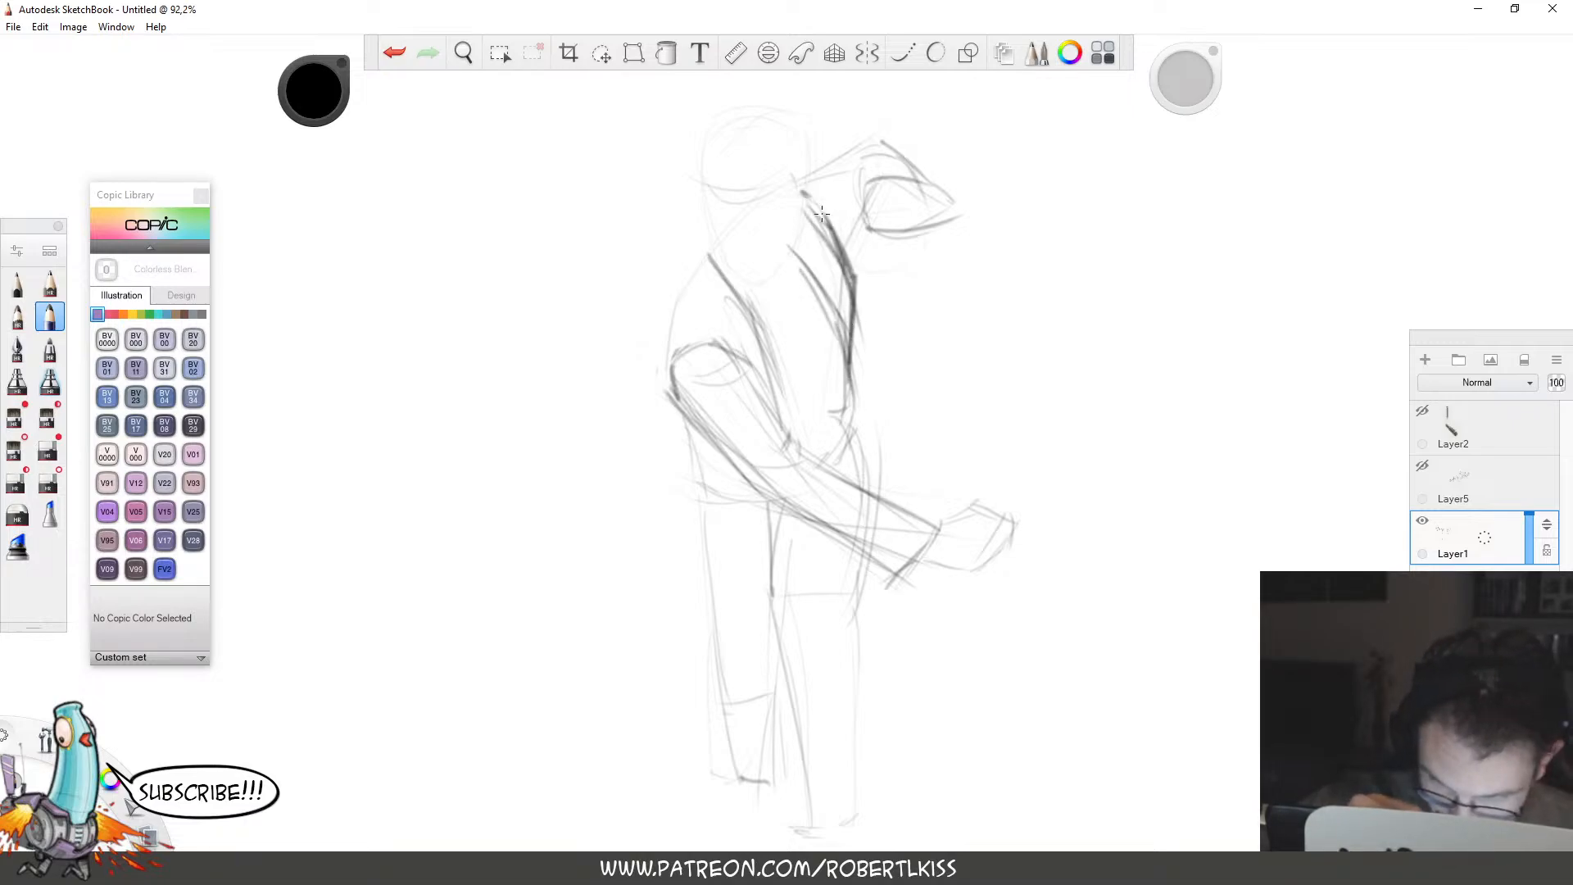
left_click_drag(807, 195, 841, 236)
Draw a dark angular block over the raised forearm and reinforce the upper line of the raised arm.
mouse_move(808, 190)
left_mouse_down()
mouse_move(852, 267)
mouse_move(862, 221)
mouse_move(849, 232)
mouse_move(915, 226)
left_mouse_up()
mouse_move(878, 189)
left_mouse_down()
mouse_move(900, 260)
mouse_move(871, 189)
mouse_move(934, 220)
left_mouse_up()
mouse_move(932, 221)
left_mouse_down()
mouse_move(893, 264)
mouse_move(846, 235)
left_mouse_up()
mouse_move(868, 183)
left_mouse_down()
mouse_move(847, 212)
mouse_move(898, 206)
left_mouse_up()
mouse_move(873, 187)
left_mouse_down()
mouse_move(845, 240)
mouse_move(834, 226)
mouse_move(844, 249)
mouse_move(916, 258)
mouse_move(904, 264)
left_mouse_up()
left_click_drag(861, 144, 816, 170)
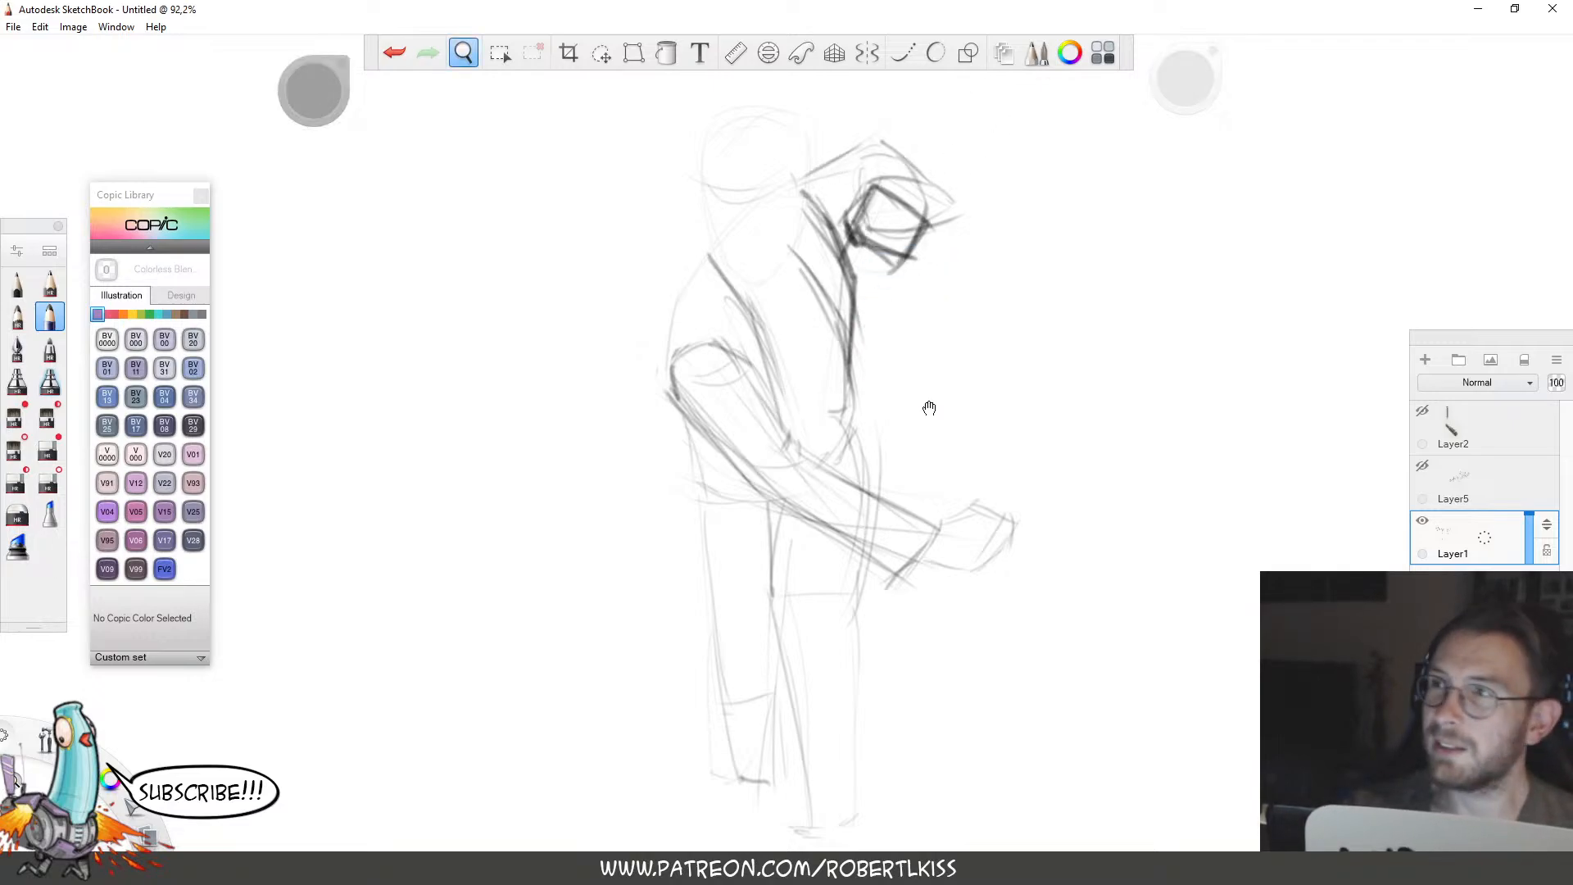
Outline both sides of the lower face towards the chin, and undo the last stroke.
left_click_drag(927, 408, 978, 393)
left_click_drag(849, 207, 821, 264)
left_click_drag(759, 173, 780, 255)
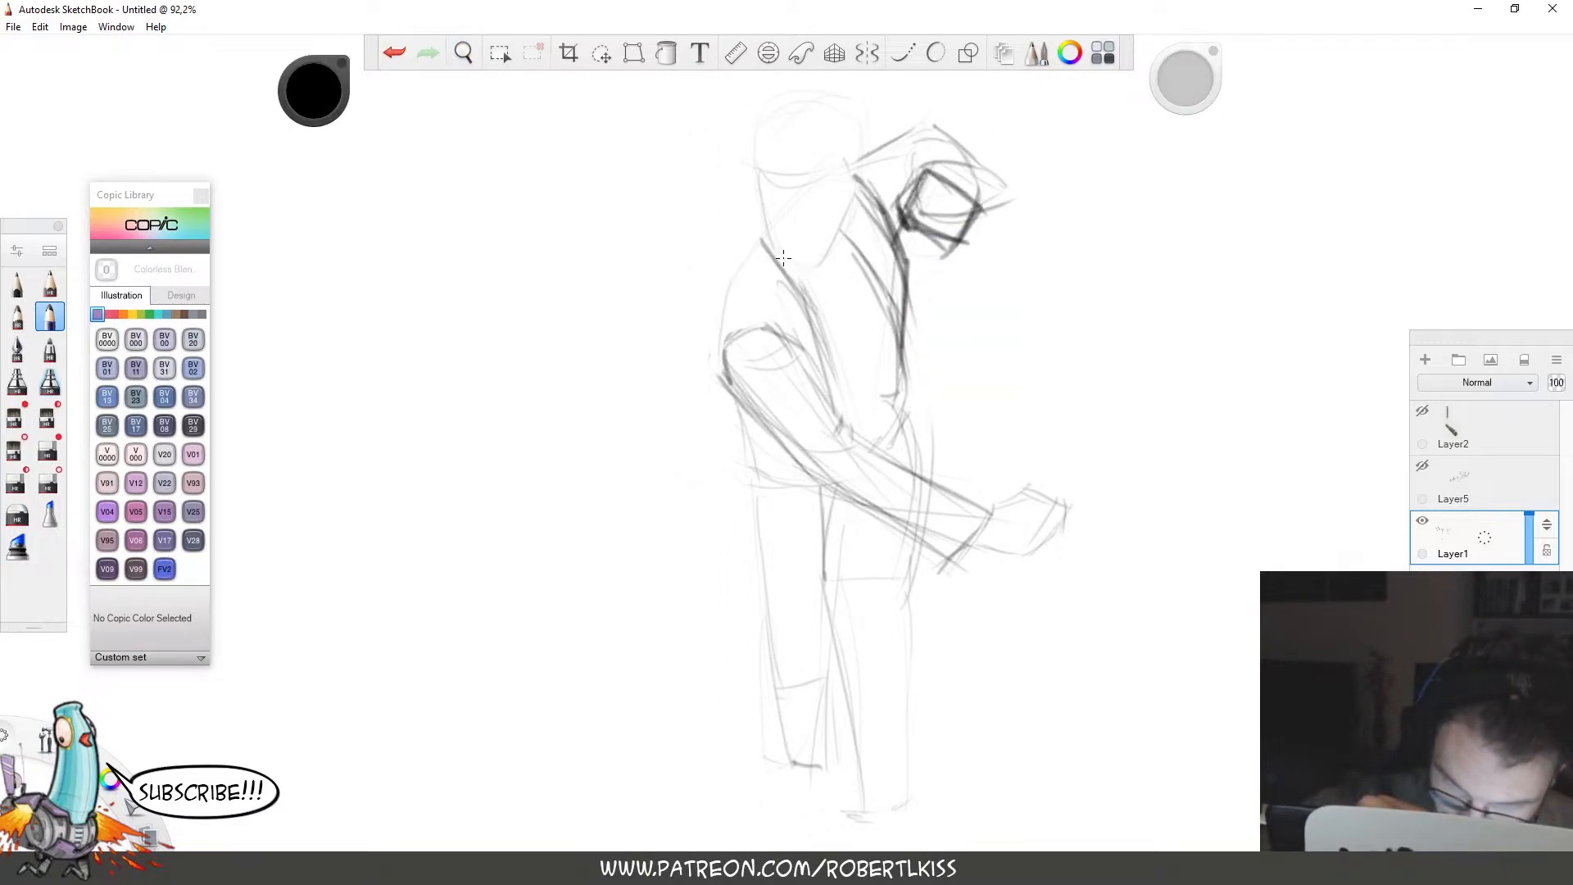
key("space")
left_click_drag(924, 244, 976, 246)
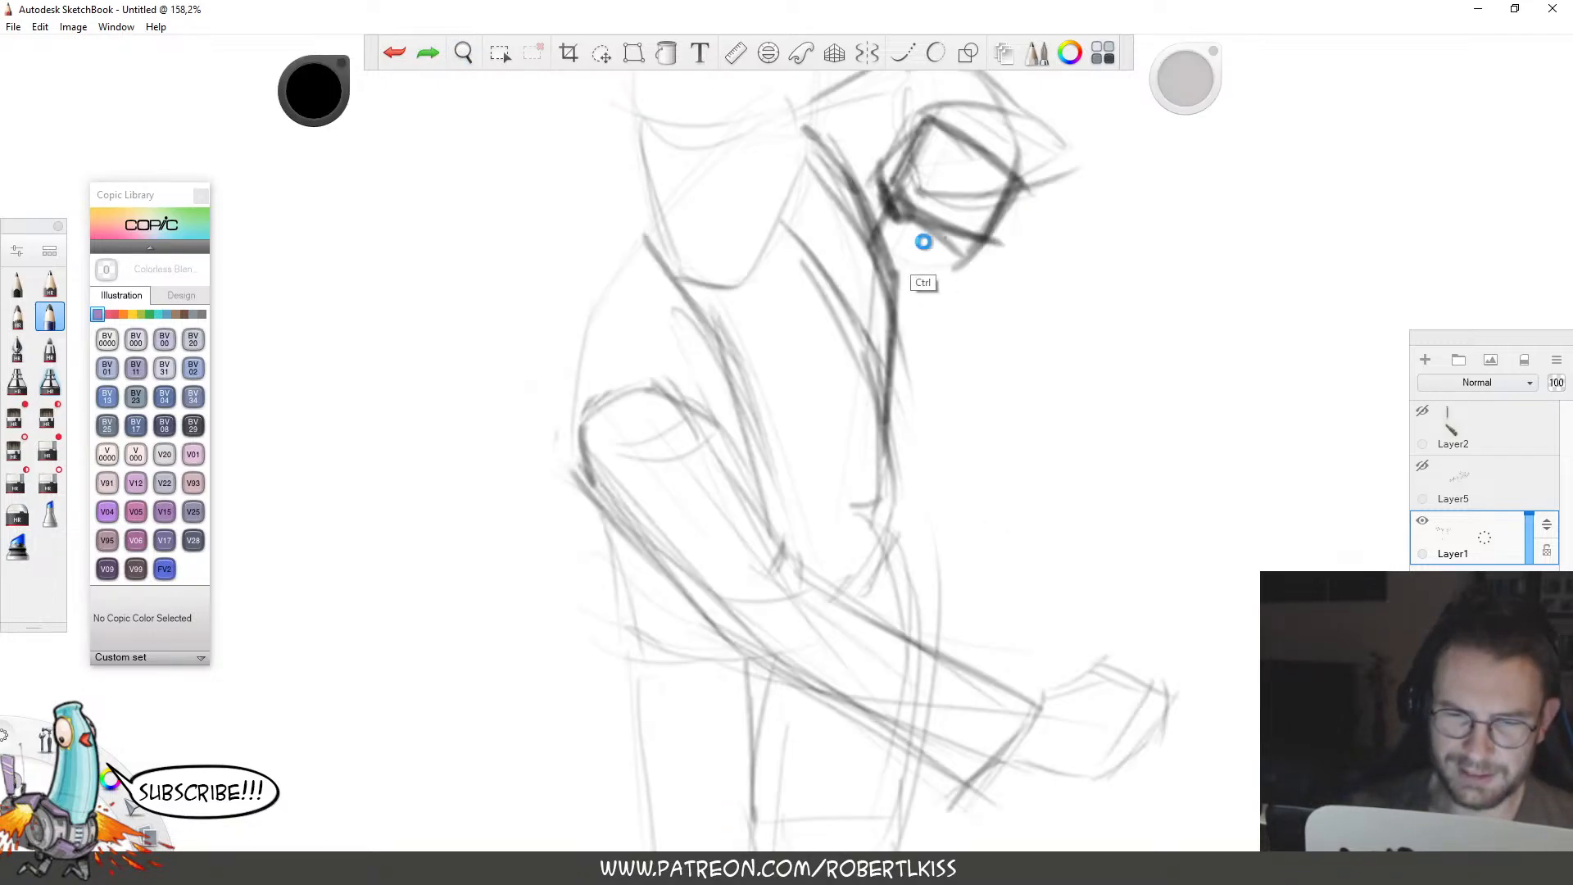
key("ctrl+z")
Darken the jawline from the near cheek around the chin and up to the far cheek.
mouse_move(683, 276)
left_mouse_down()
mouse_move(750, 272)
mouse_move(632, 134)
left_mouse_up()
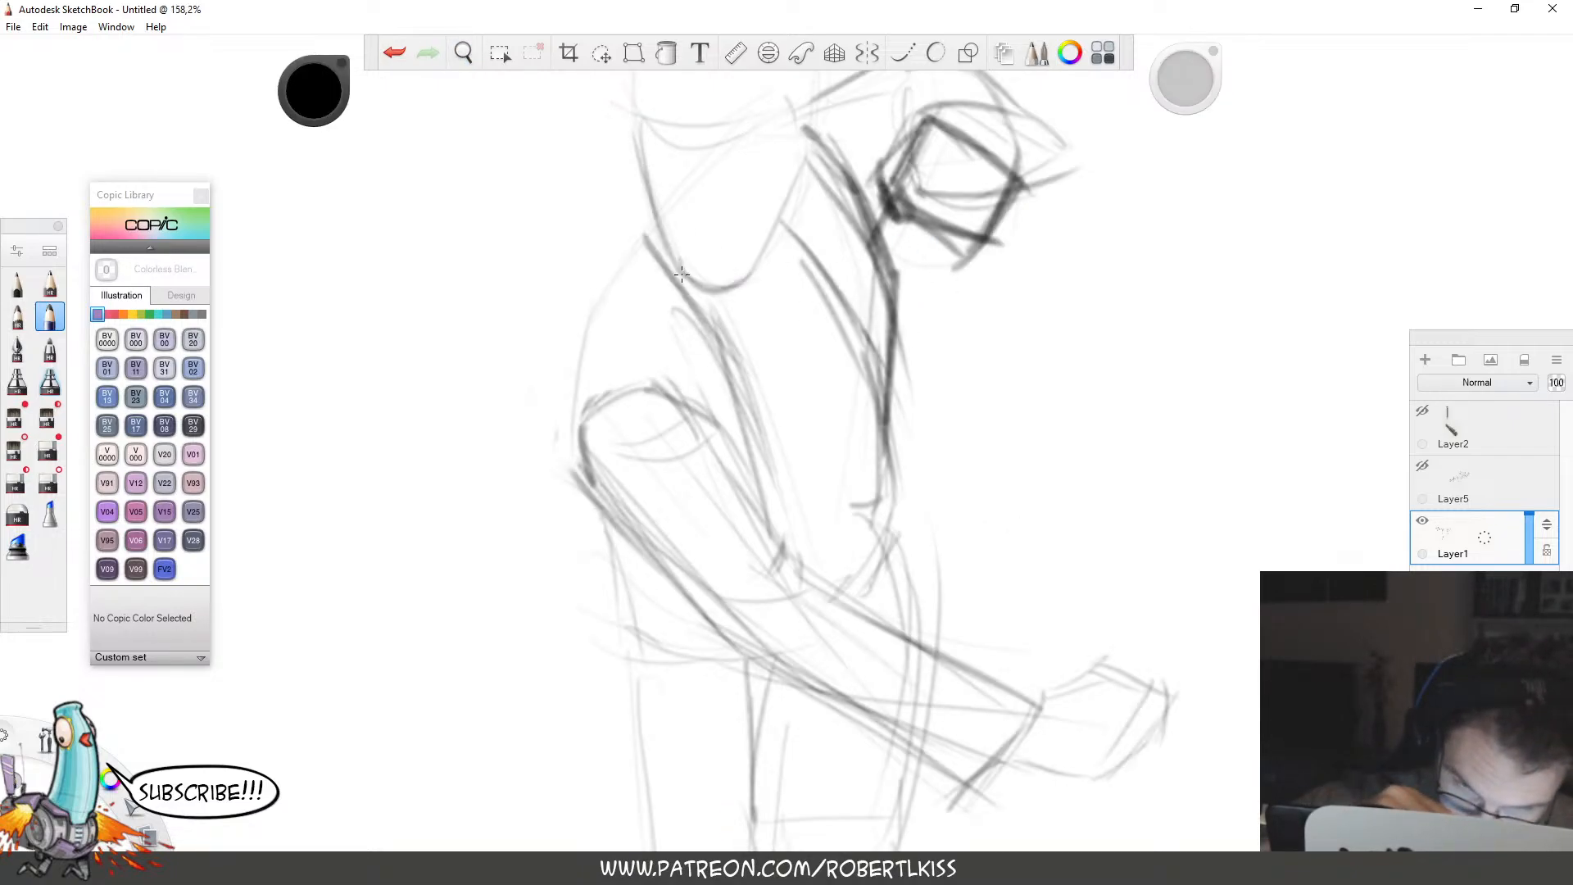
mouse_move(681, 274)
left_mouse_down()
mouse_move(644, 157)
mouse_move(723, 288)
mouse_move(757, 252)
left_mouse_up()
key("space")
left_click_drag(887, 449, 914, 535)
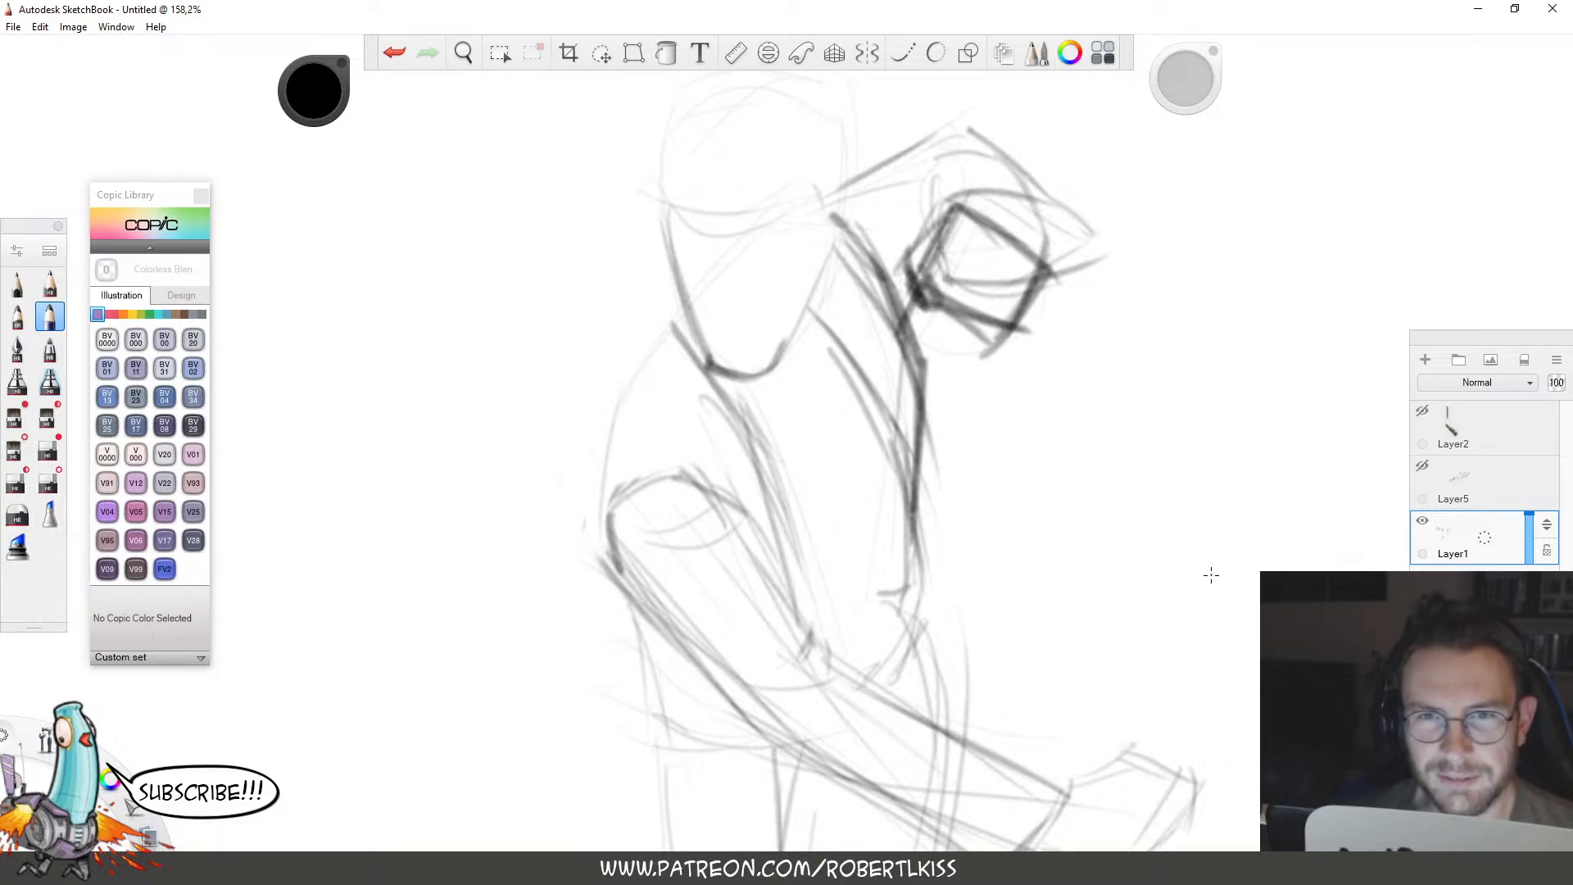
mouse_move(762, 375)
left_mouse_down()
mouse_move(813, 305)
mouse_move(809, 247)
left_mouse_up()
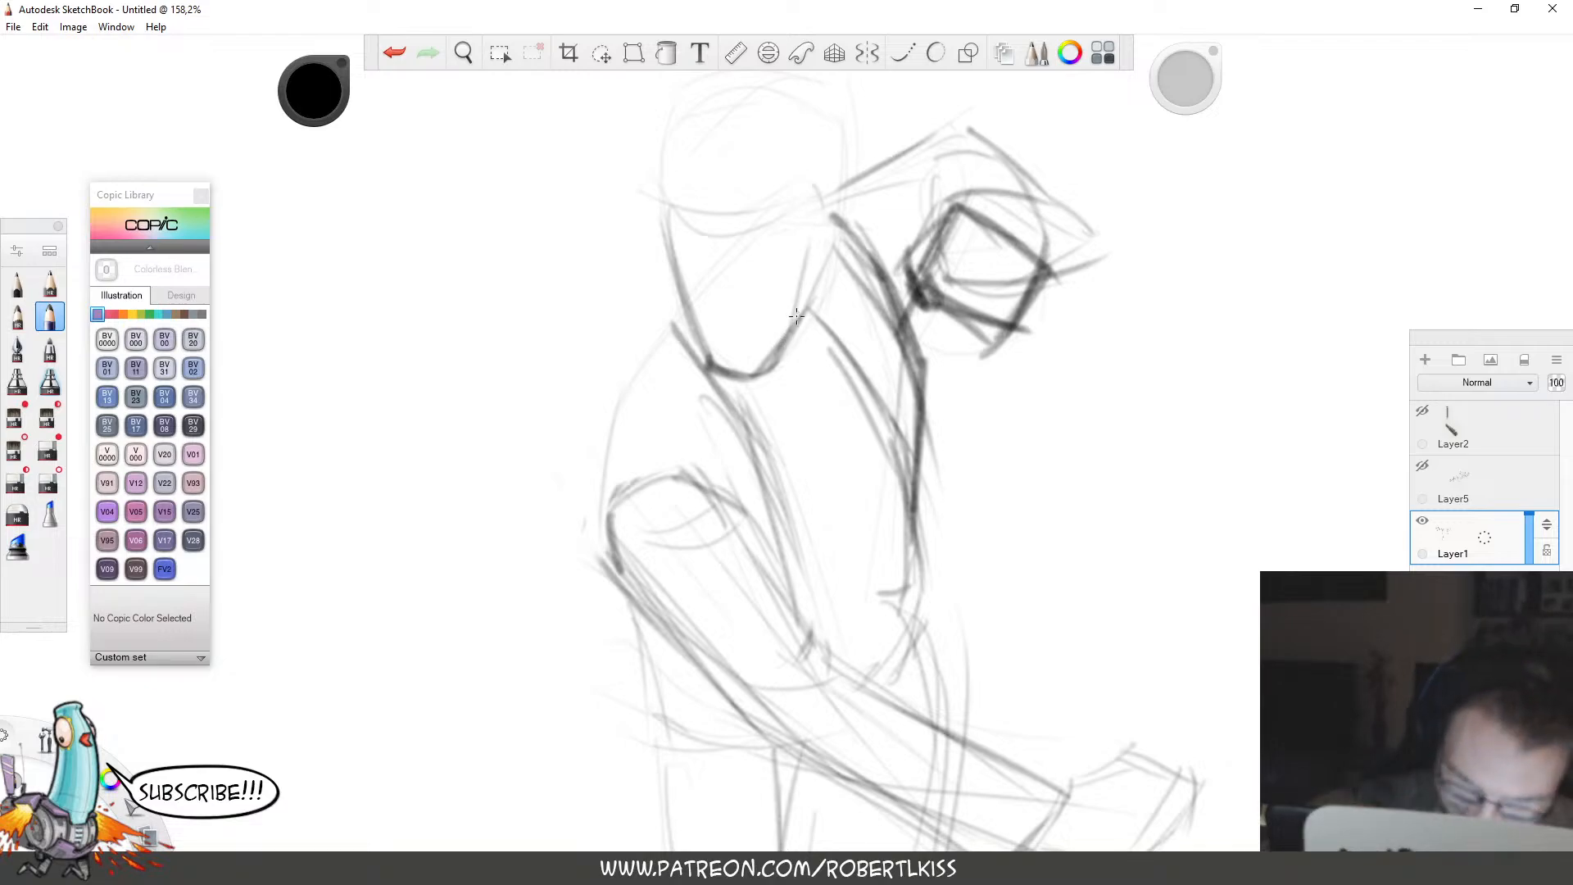
Undo the latest strokes on the far side of the face and redraw the contour from the jaw up to the cheek.
left_click_drag(793, 322, 808, 244)
key("ctrl+z")
key("ctrl+z")
left_click_drag(790, 326, 810, 258)
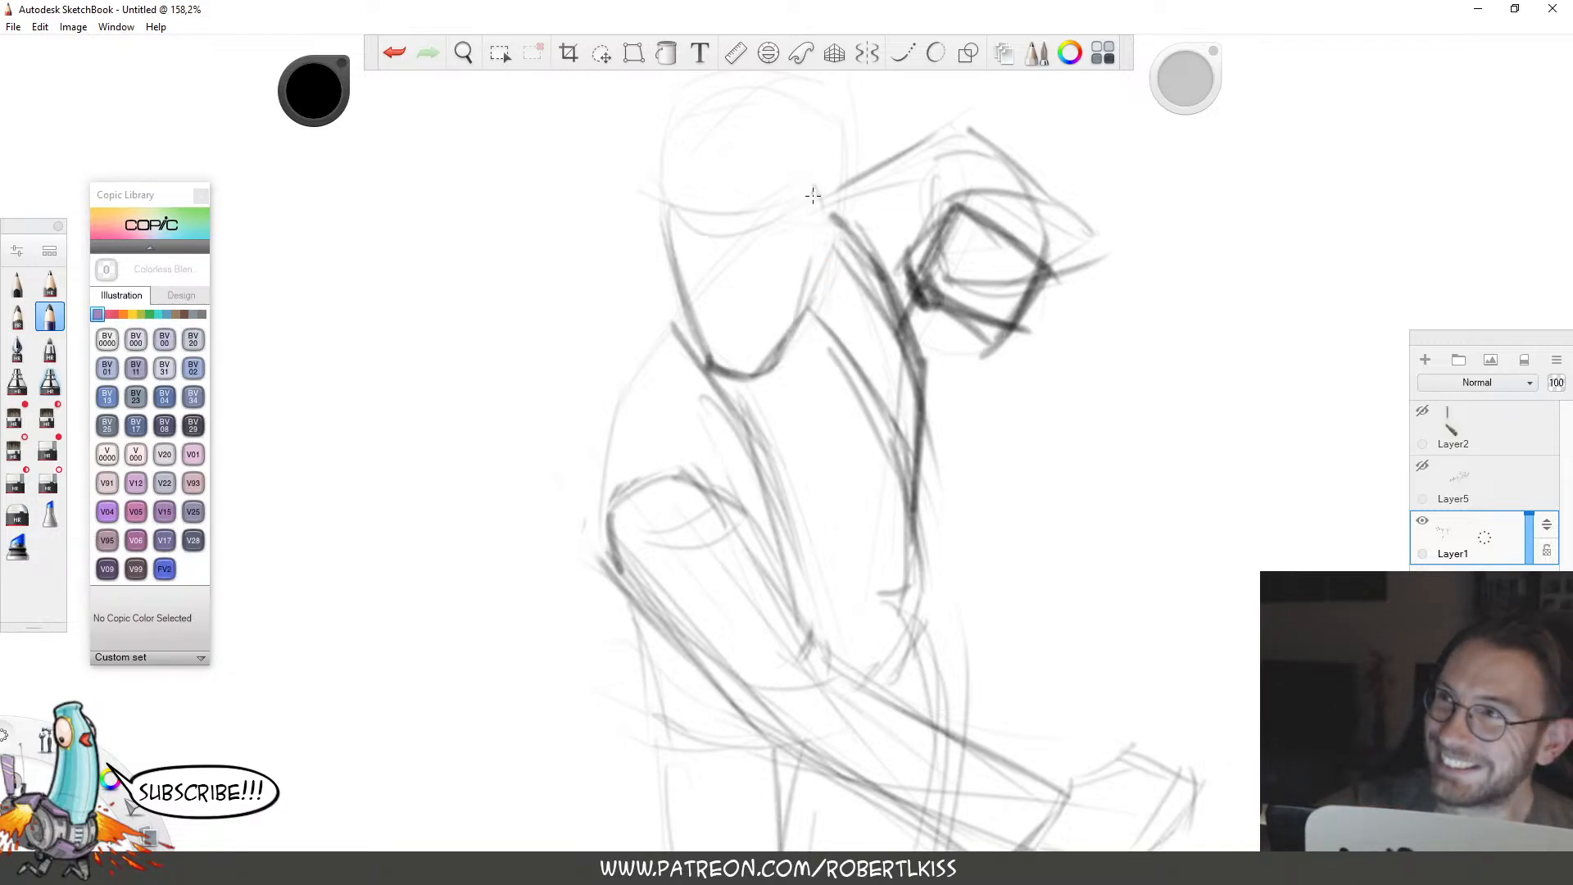
Draw the lower edge of the fringe across the forehead and outline the near side of the hair up to the crown.
mouse_move(672, 210)
left_mouse_down()
mouse_move(699, 245)
mouse_move(711, 221)
mouse_move(762, 246)
mouse_move(805, 205)
mouse_move(764, 261)
left_mouse_up()
left_click_drag(801, 217, 745, 253)
mouse_move(772, 201)
left_mouse_down()
mouse_move(791, 241)
mouse_move(775, 240)
left_mouse_up()
mouse_move(664, 210)
left_mouse_down()
mouse_move(692, 106)
mouse_move(787, 96)
left_mouse_up()
key("space")
left_click_drag(789, 262, 754, 367)
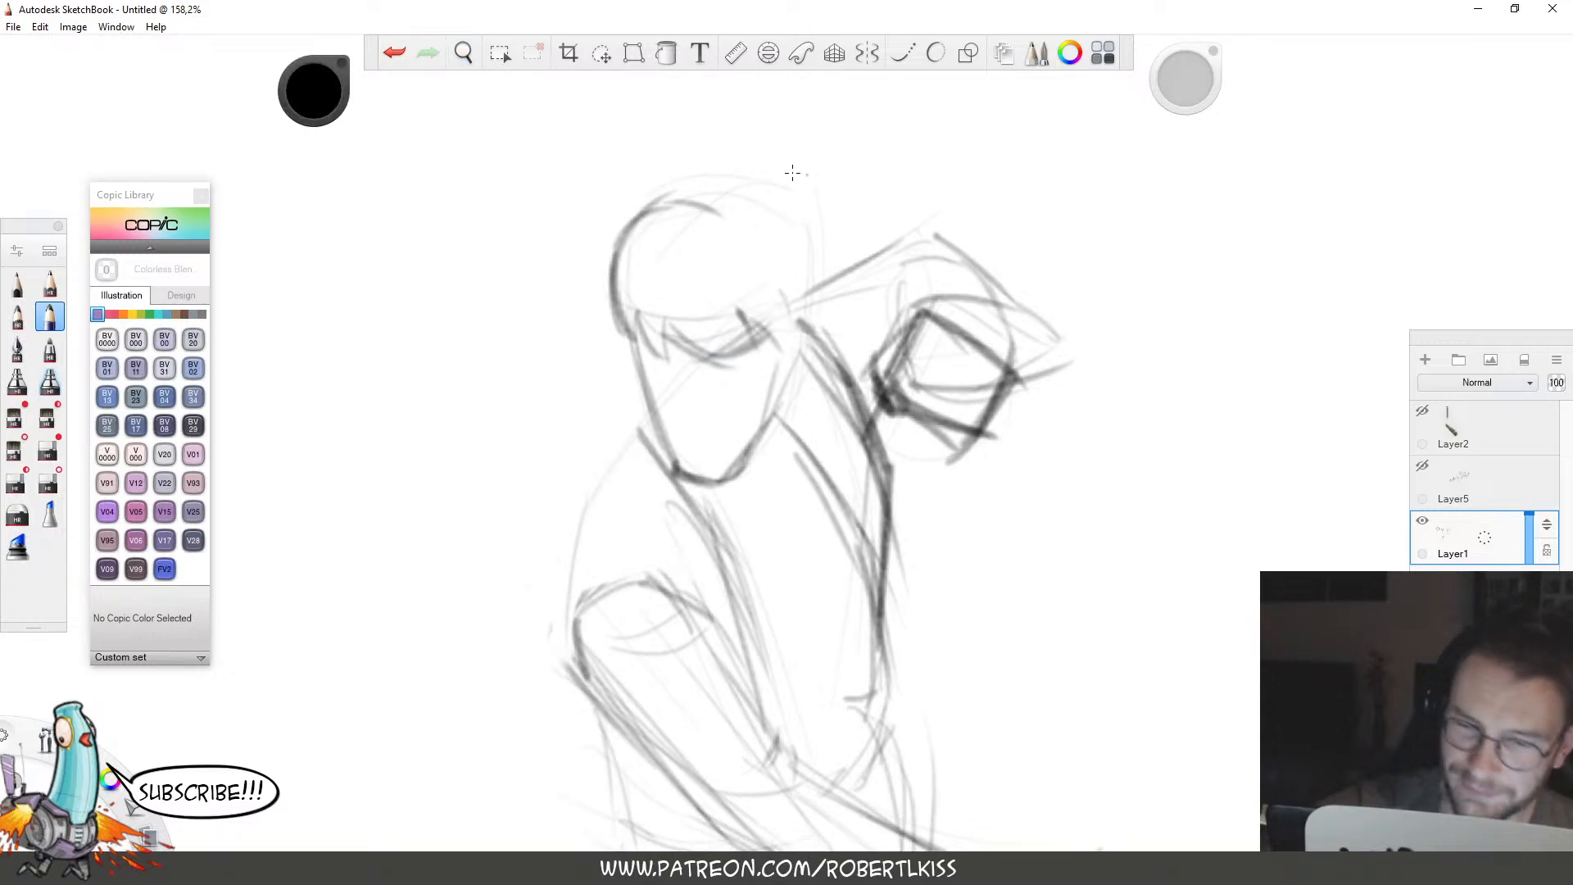
Complete the hair with a dark outline over the crown and down the far side, adding a parting and fringe strands.
left_click_drag(735, 191, 636, 230)
mouse_move(766, 193)
left_mouse_down()
mouse_move(814, 279)
mouse_move(803, 321)
mouse_move(762, 360)
mouse_move(745, 316)
mouse_move(715, 355)
mouse_move(684, 307)
mouse_move(725, 348)
mouse_move(703, 277)
mouse_move(721, 299)
mouse_move(664, 270)
mouse_move(662, 365)
mouse_move(639, 262)
mouse_move(789, 320)
mouse_move(795, 274)
mouse_move(799, 324)
mouse_move(801, 246)
mouse_move(806, 292)
mouse_move(766, 188)
left_mouse_up()
mouse_move(801, 222)
left_mouse_down()
mouse_move(728, 181)
mouse_move(687, 190)
mouse_move(793, 201)
mouse_move(685, 220)
mouse_move(754, 267)
mouse_move(788, 241)
left_mouse_up()
left_click_drag(755, 214, 802, 246)
key("space")
left_click_drag(889, 542, 906, 467)
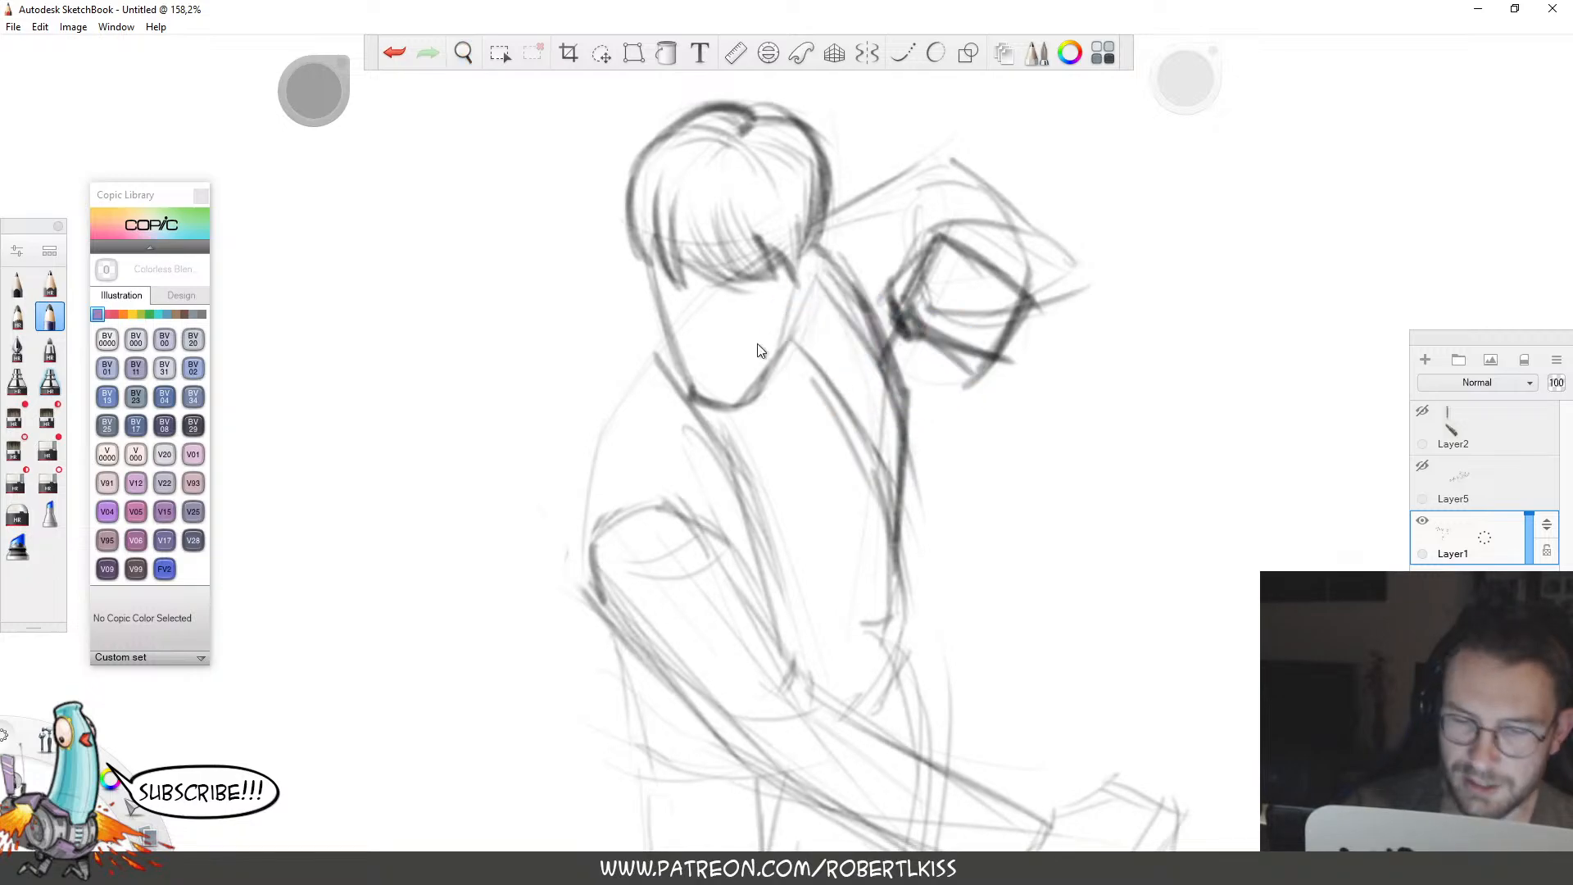
Sketch the nose, a short dark mouth and both eyes beneath the fringe.
mouse_move(701, 344)
left_mouse_down()
mouse_move(721, 337)
mouse_move(687, 337)
mouse_move(799, 332)
mouse_move(647, 342)
left_mouse_up()
key("space")
key("ctrl+z")
mouse_move(651, 281)
left_mouse_down()
mouse_move(645, 344)
mouse_move(707, 392)
mouse_move(669, 372)
mouse_move(712, 380)
mouse_move(655, 375)
mouse_move(721, 381)
mouse_move(703, 388)
left_mouse_up()
left_click_drag(961, 421, 1011, 495)
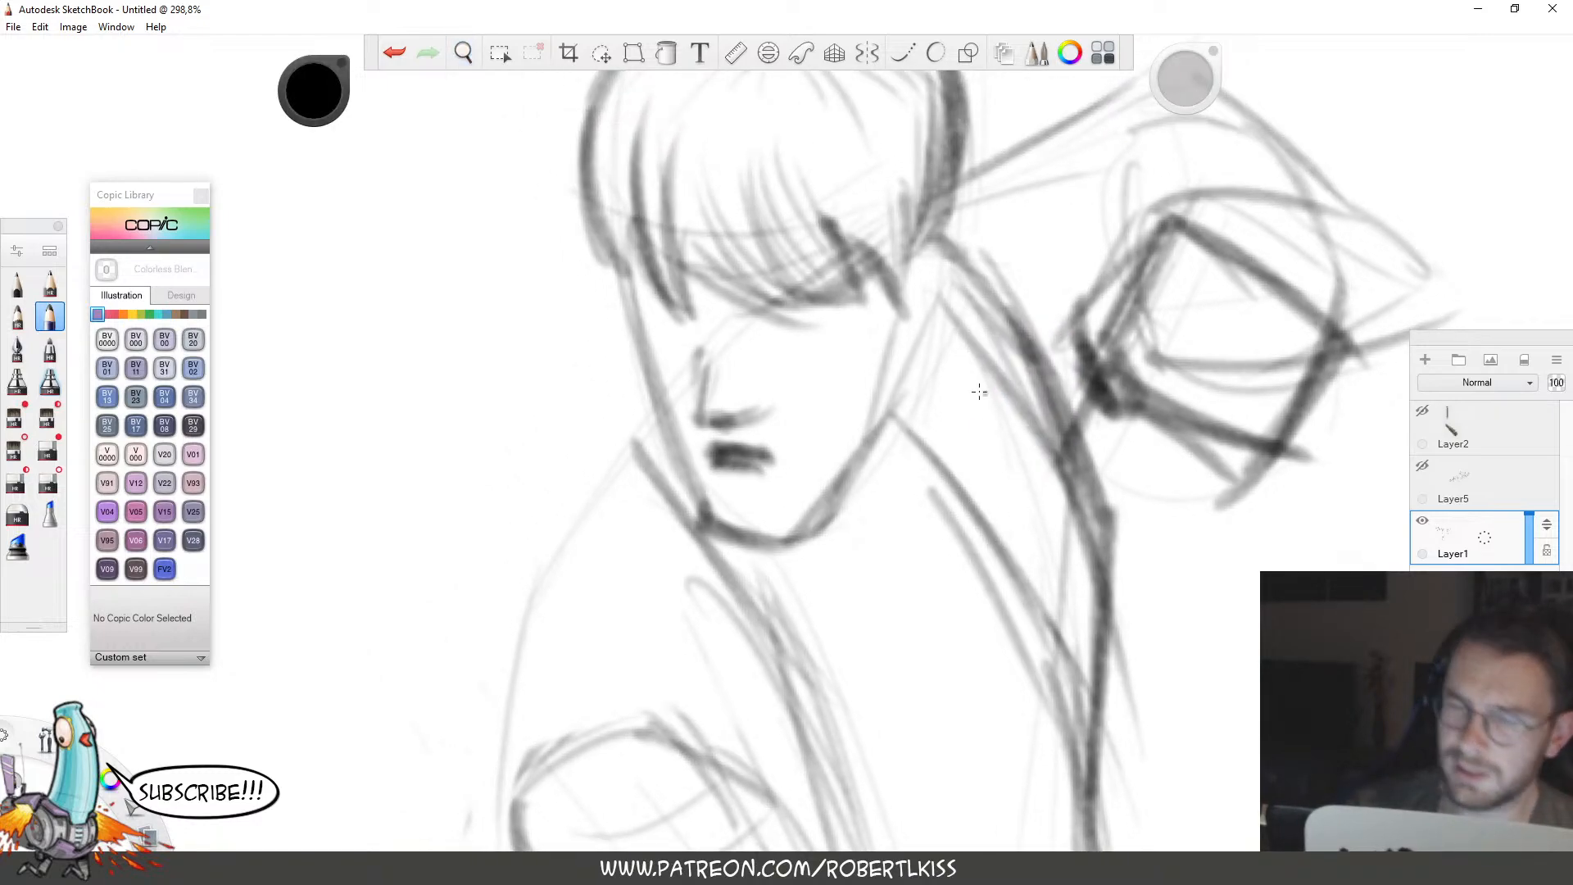
left_click_drag(745, 320, 803, 332)
mouse_move(652, 313)
left_mouse_down()
mouse_move(811, 334)
mouse_move(686, 339)
mouse_move(802, 339)
left_mouse_up()
Sketch a pointed shirt collar beneath the chin on the far side of the neck.
key("space")
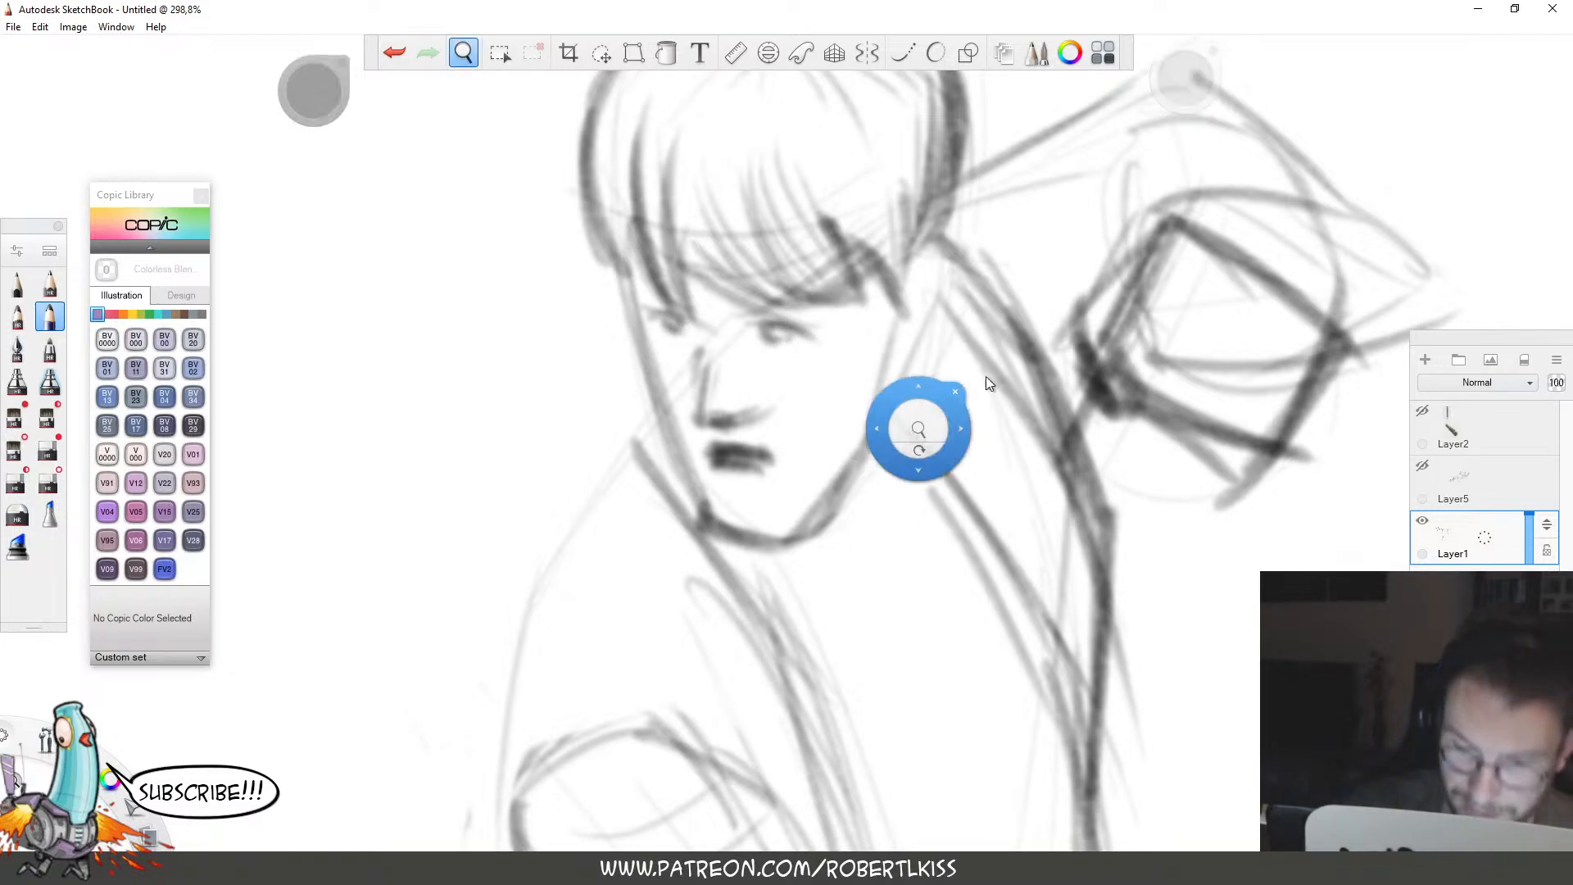
left_click_drag(963, 393, 709, 565)
left_click_drag(1094, 574, 1009, 379)
left_click_drag(1102, 479, 1064, 495)
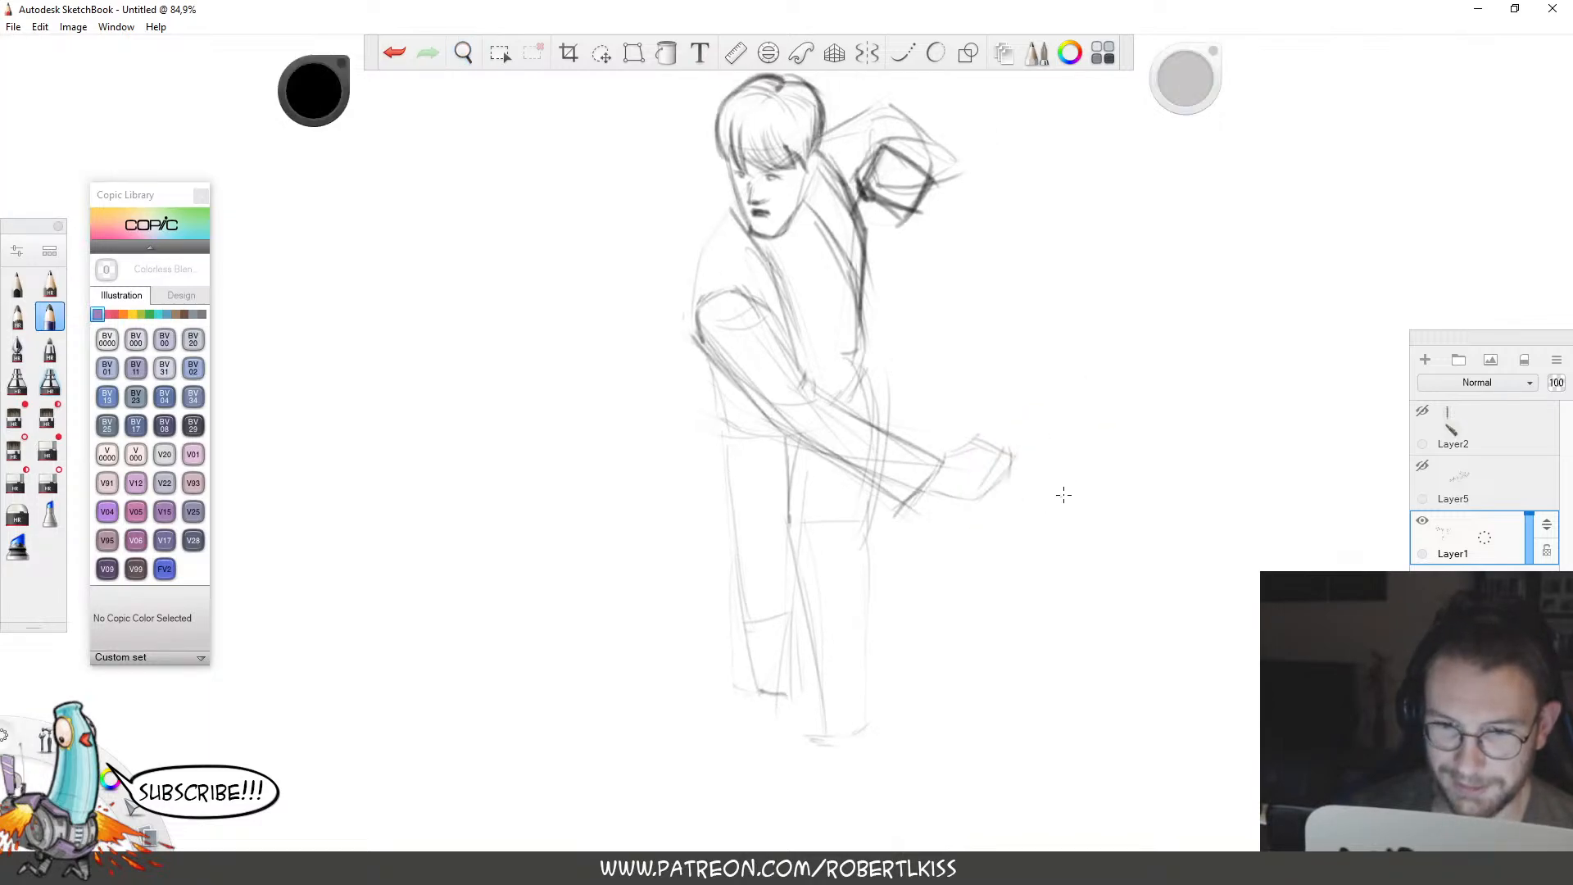
key("space")
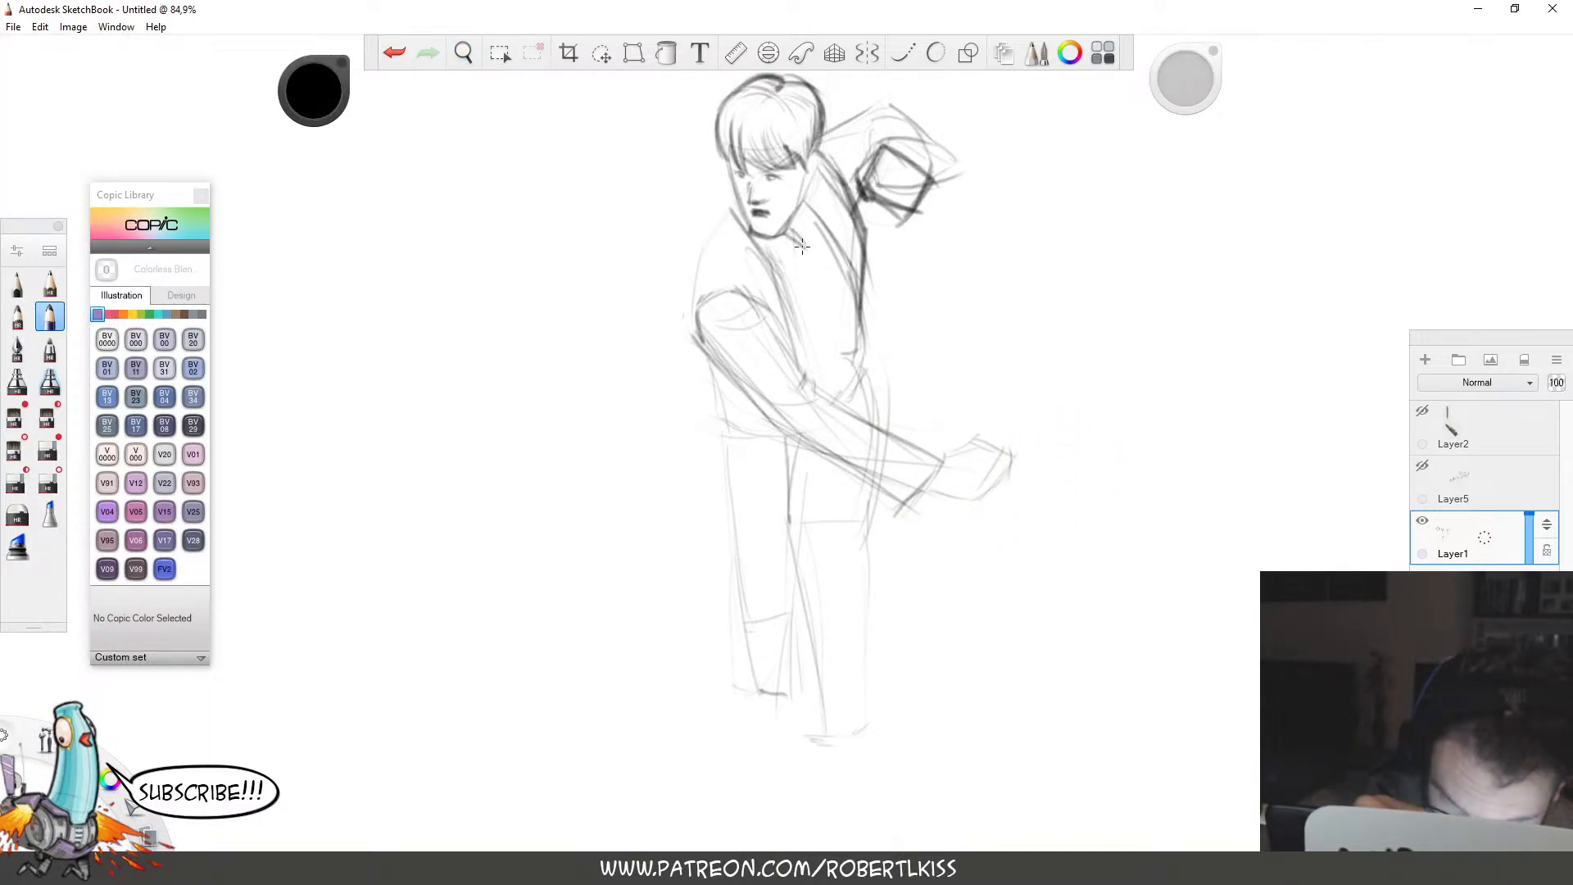
key("space")
left_click_drag(857, 254, 902, 264)
left_click_drag(902, 284, 937, 420)
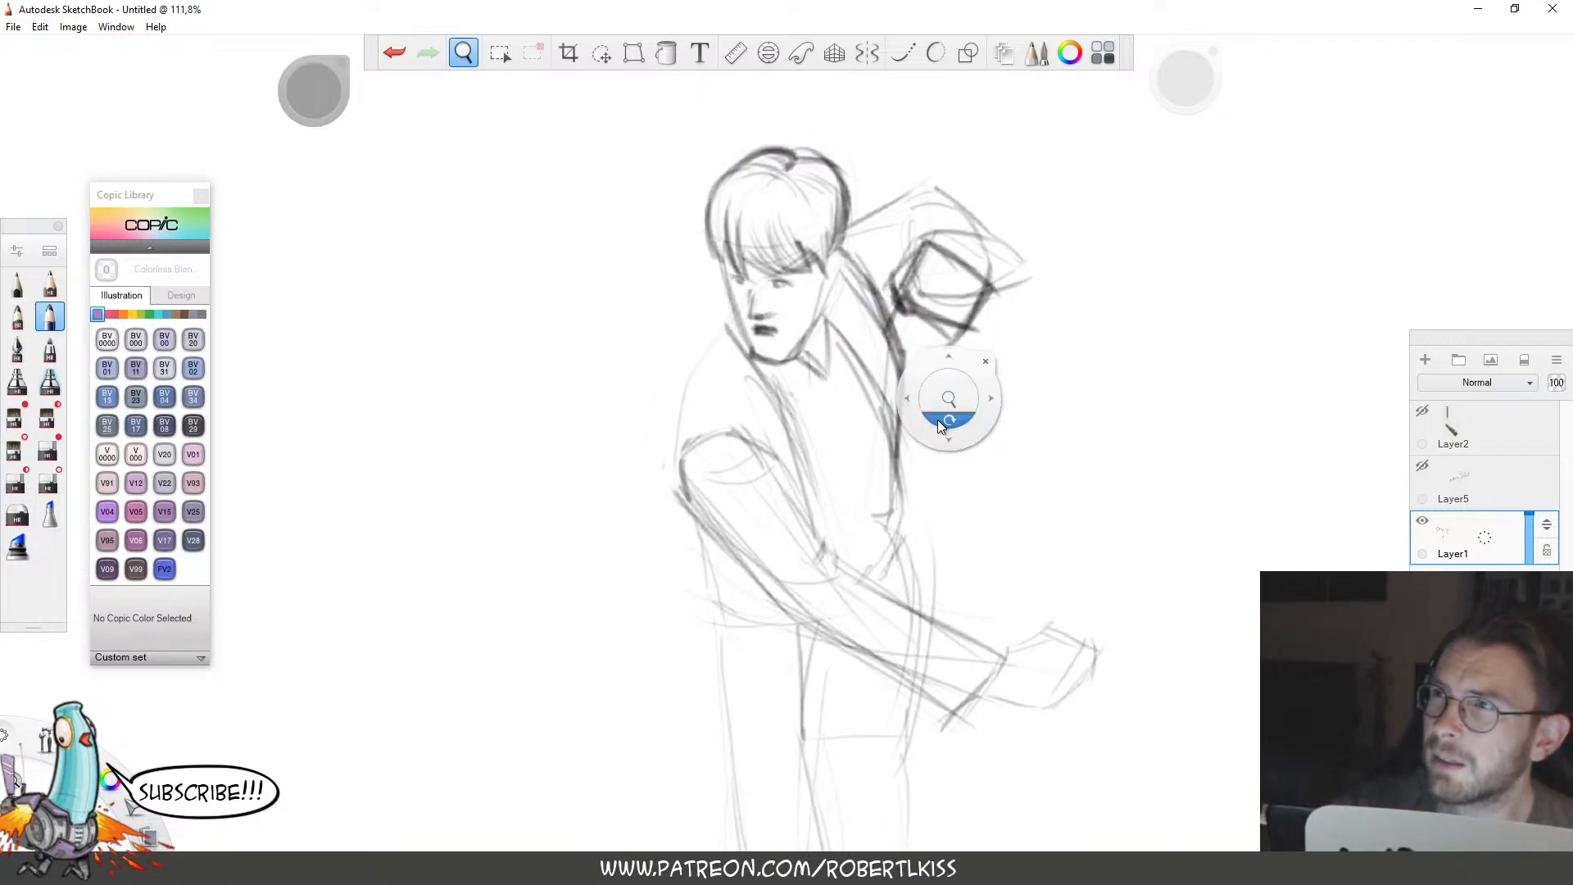
Draw a dark curved contour from the near upper arm over the shoulder to the neck, redoing the first stroke.
mouse_move(682, 483)
left_mouse_down()
mouse_move(683, 401)
mouse_move(736, 293)
left_mouse_up()
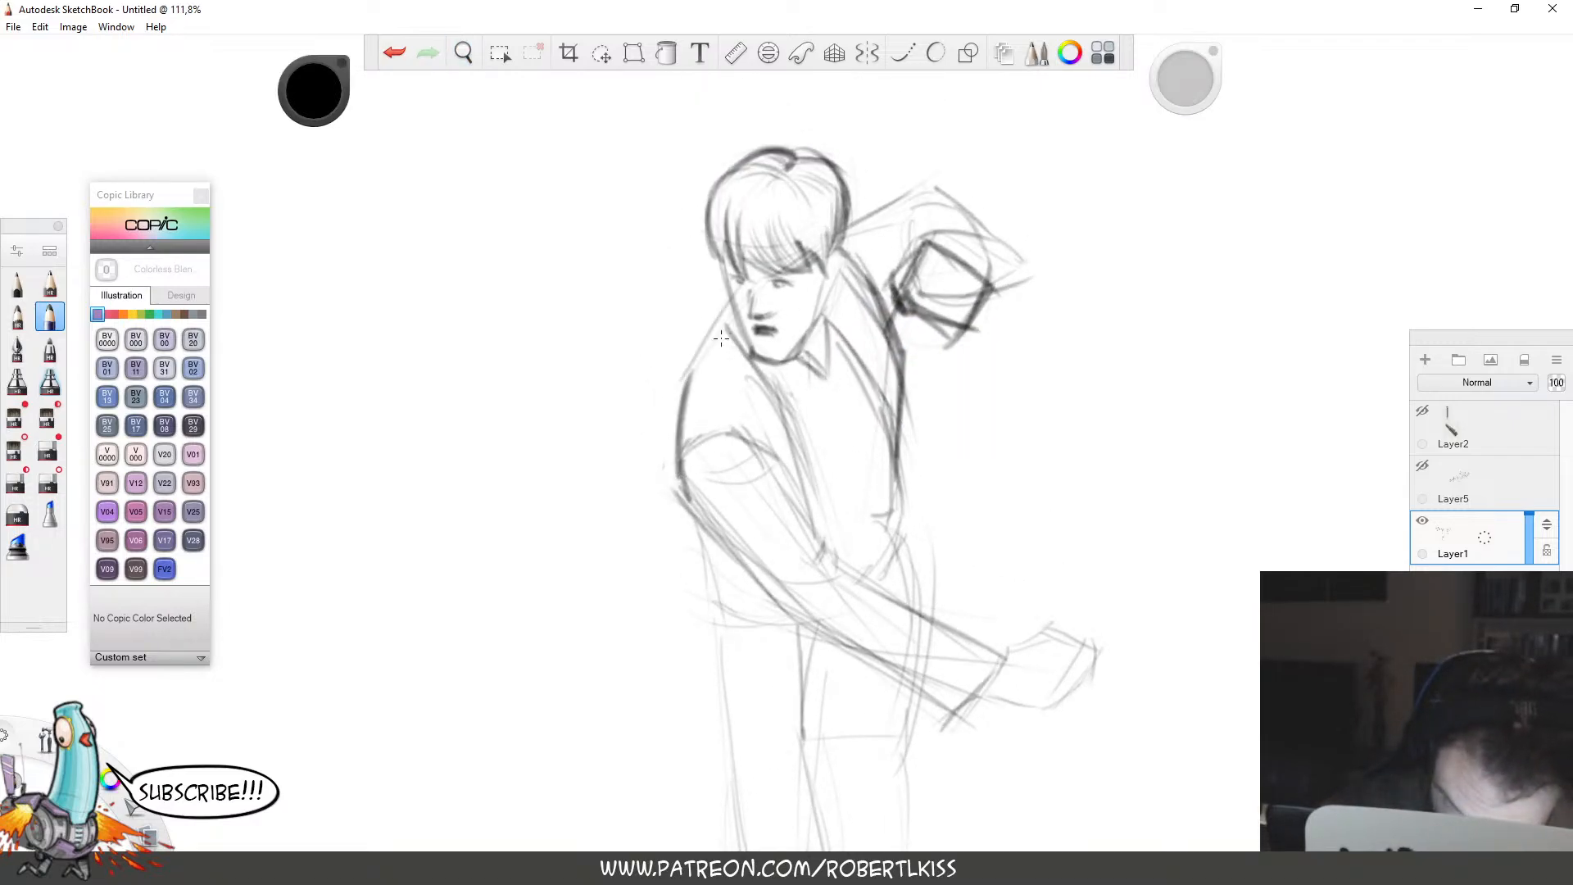
key("ctrl+z")
mouse_move(687, 374)
left_mouse_down()
mouse_move(726, 304)
mouse_move(704, 371)
left_mouse_up()
key("space")
left_click_drag(820, 521, 768, 373)
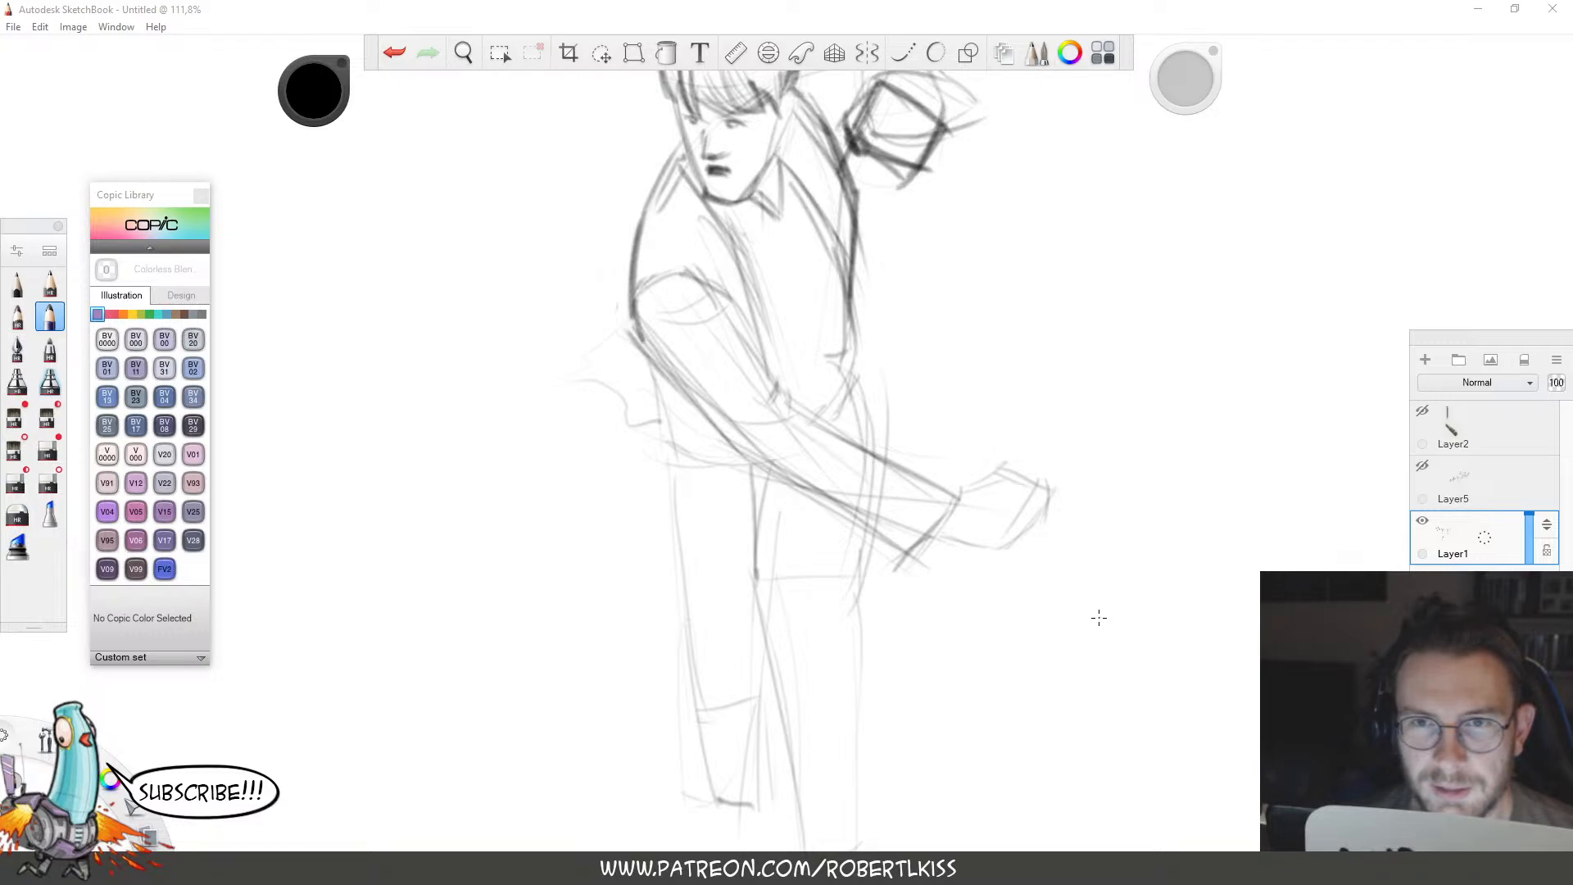
Outline a jagged flap of cloth hanging behind the near upper arm with dark strokes.
left_click(713, 379)
key("space")
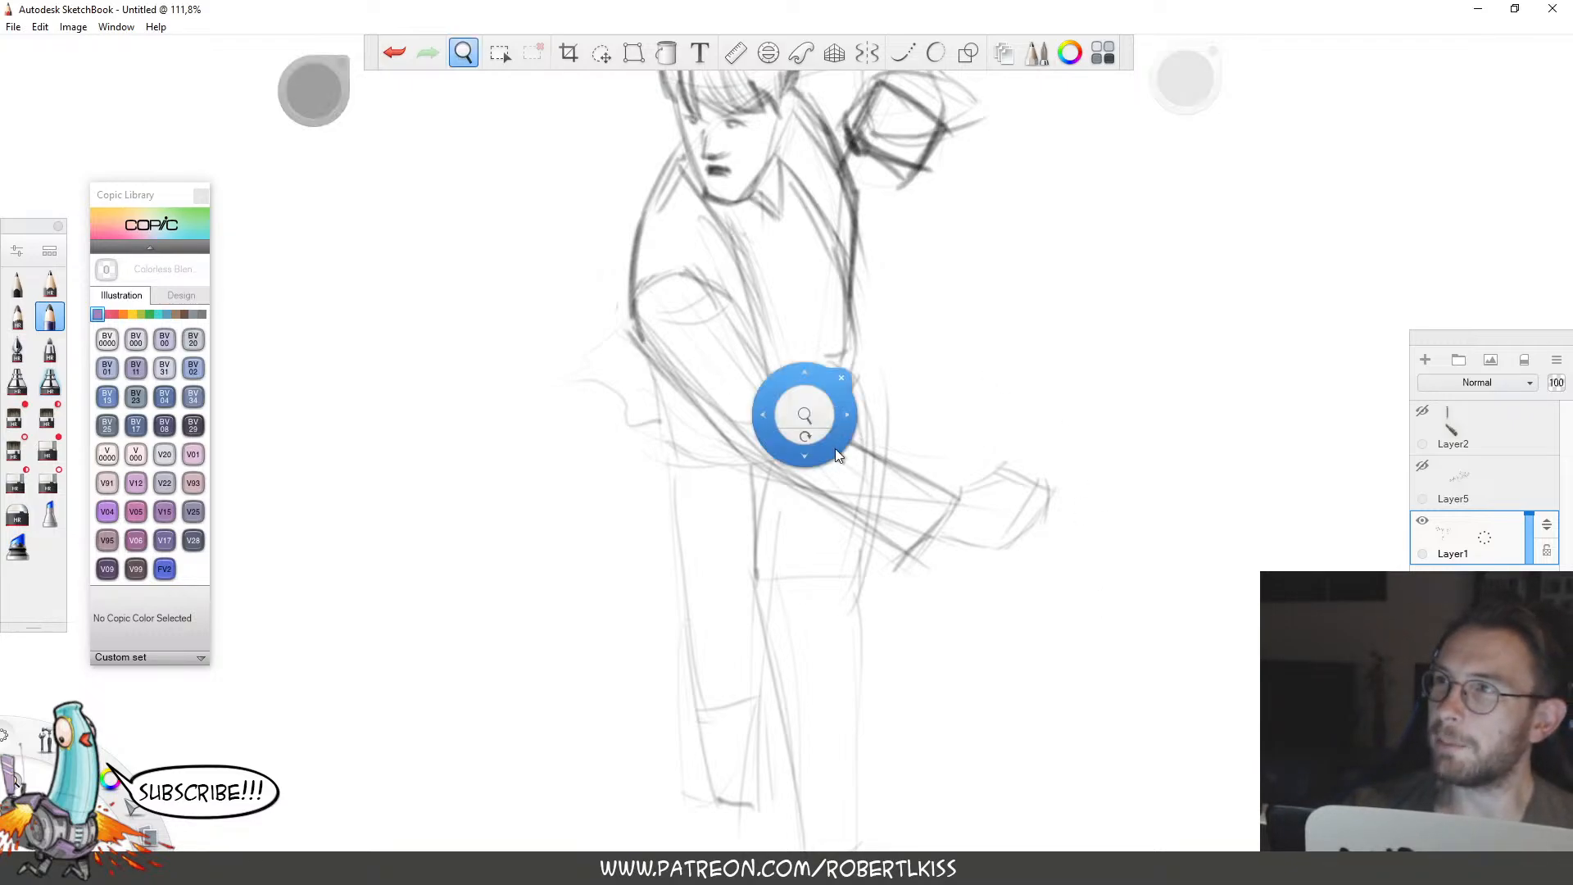
left_click_drag(834, 449, 842, 440)
key("e")
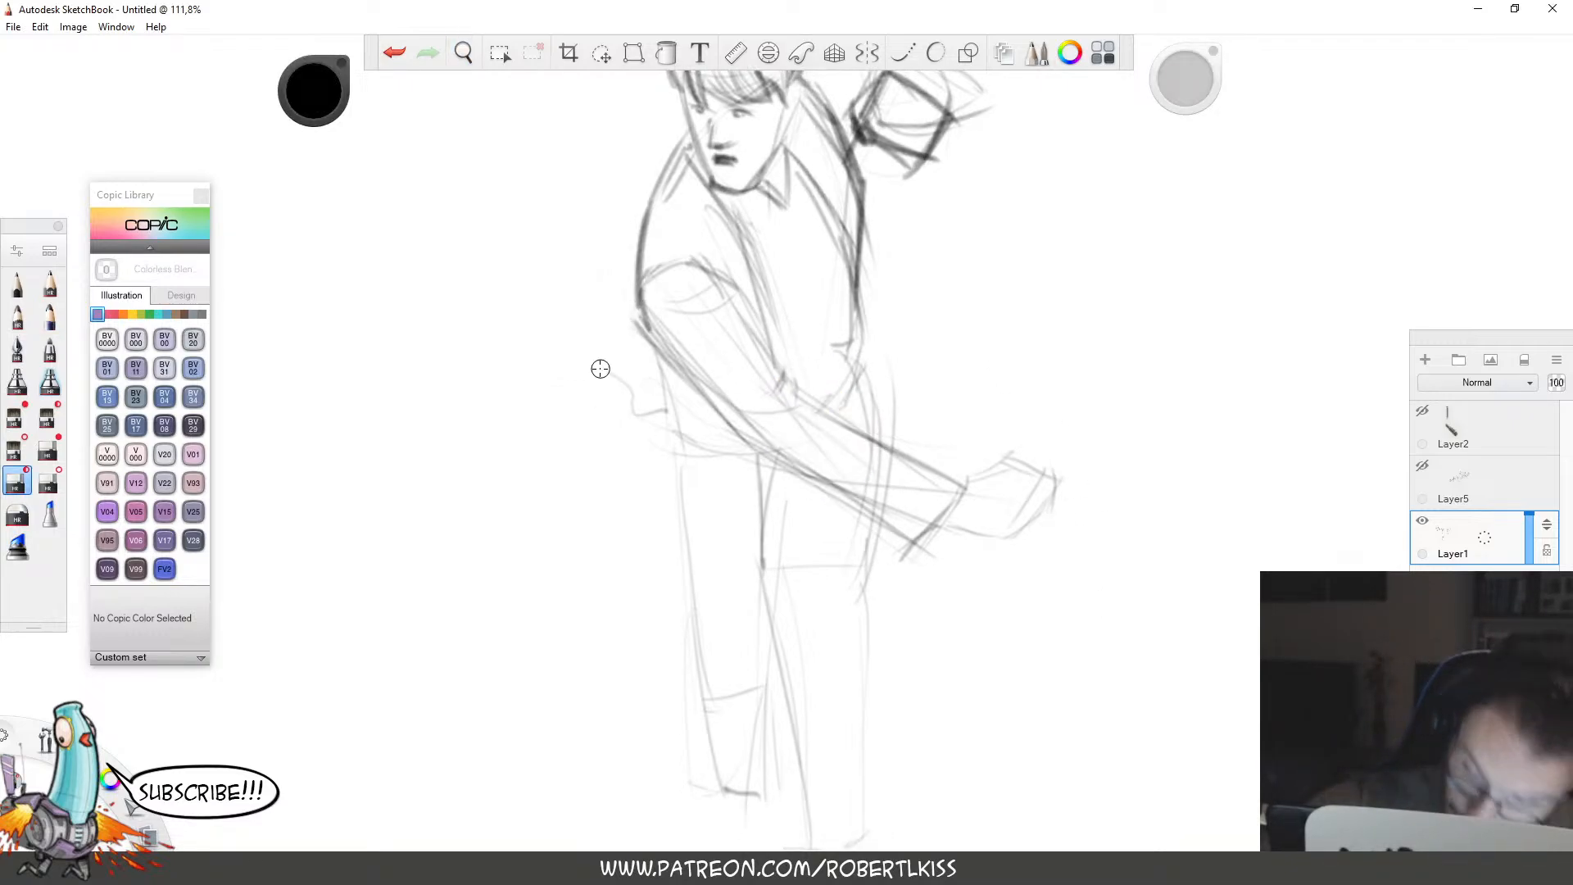
key("e")
mouse_move(597, 374)
left_mouse_down()
mouse_move(639, 267)
mouse_move(602, 344)
mouse_move(631, 418)
mouse_move(665, 413)
left_mouse_up()
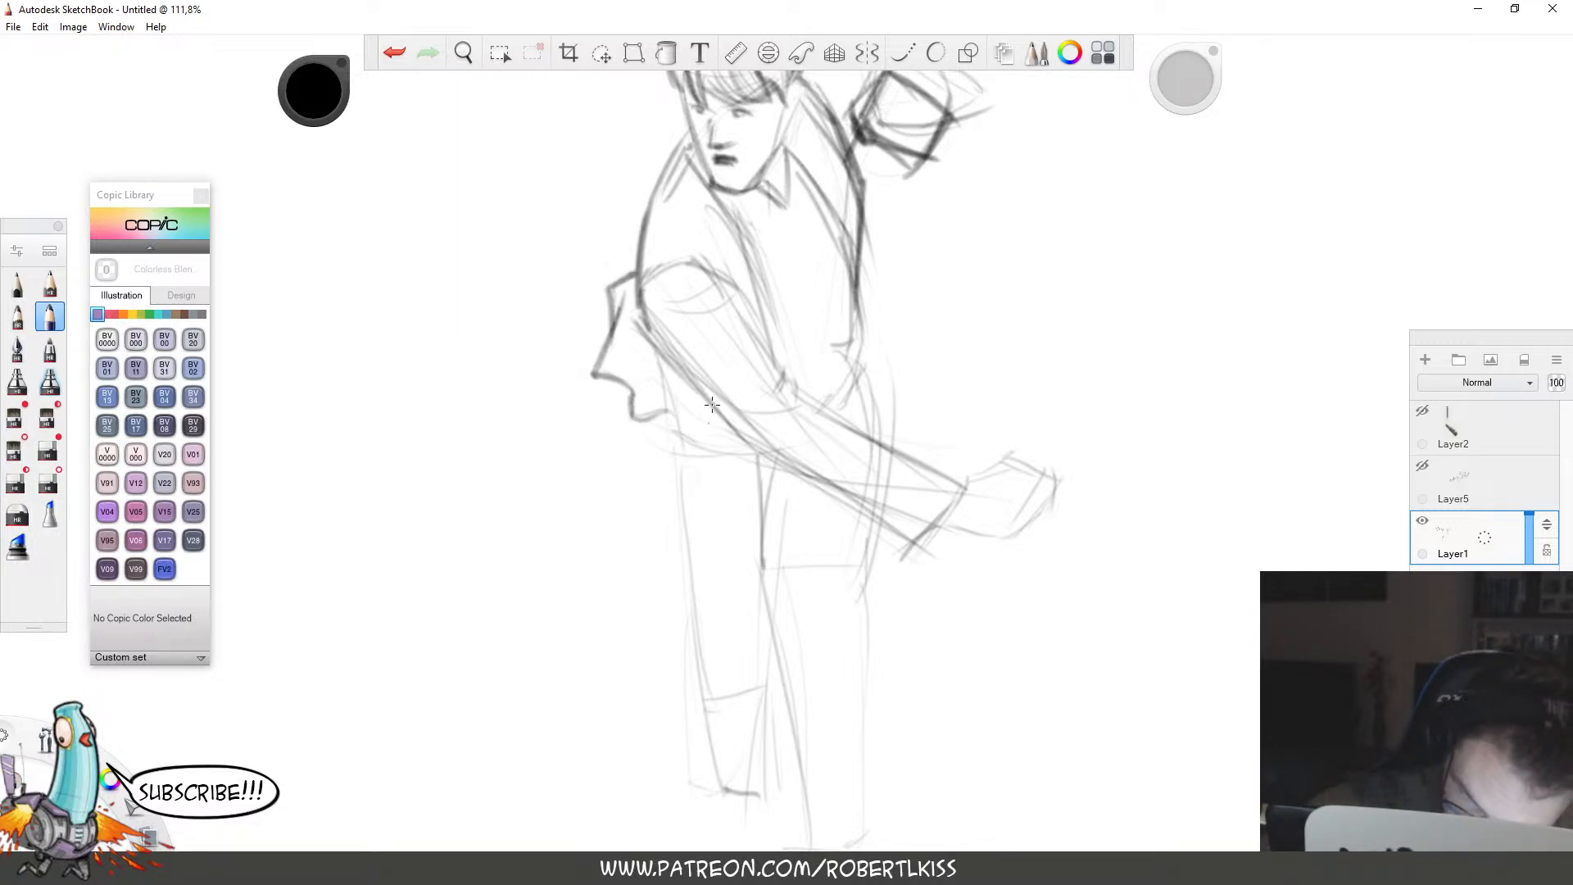
Erase the rear contour lines of the extended upper arm from the shoulder to the elbow.
left_click_drag(898, 572, 835, 464)
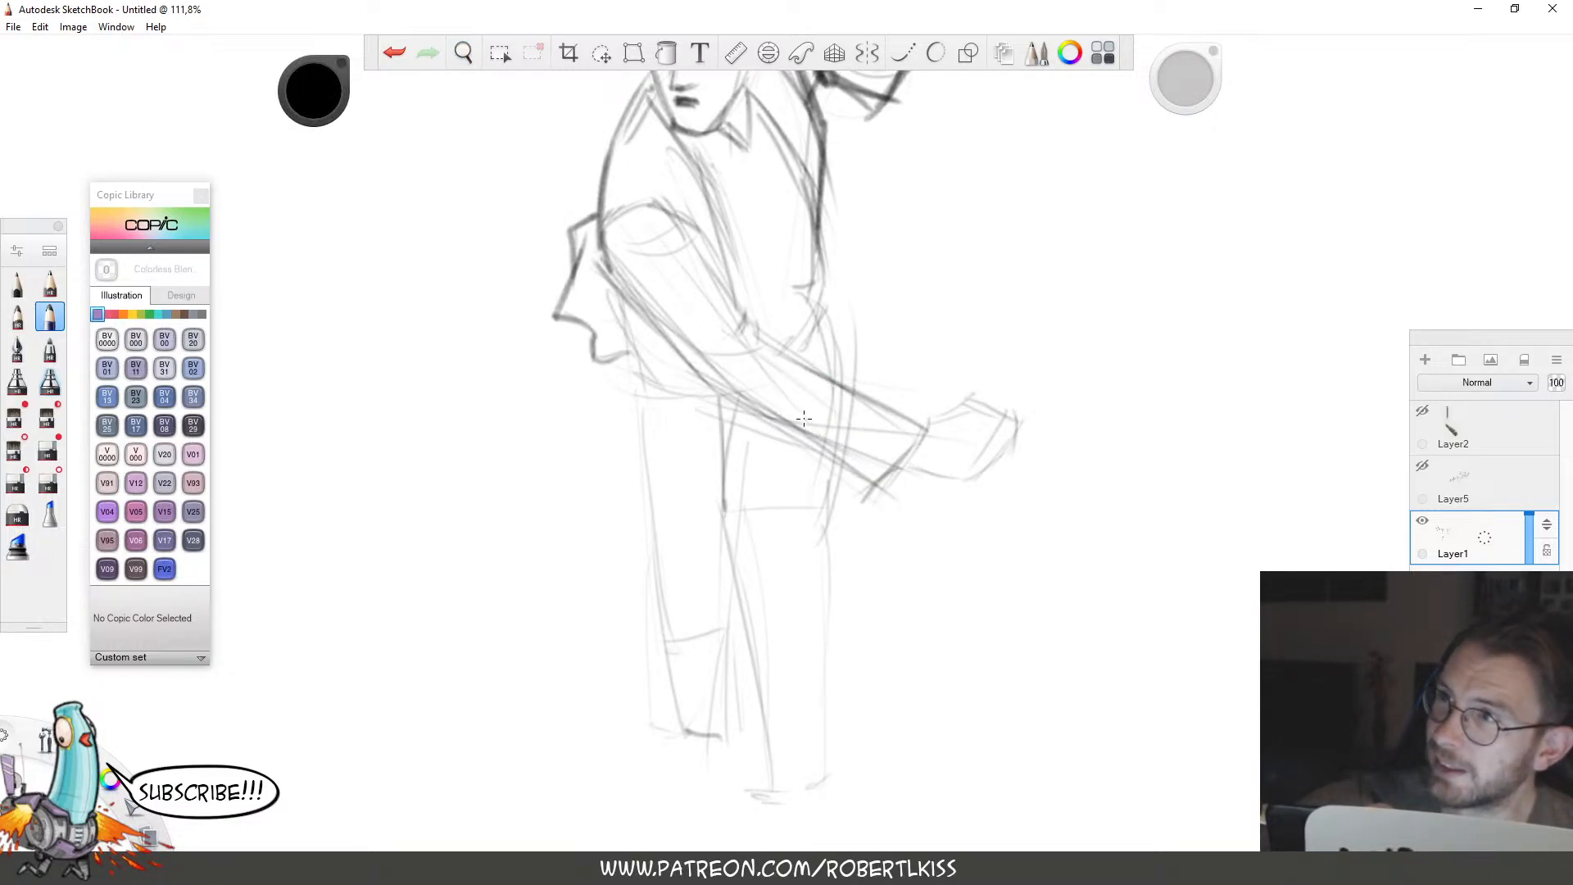
key("e")
left_click_drag(717, 390, 607, 269)
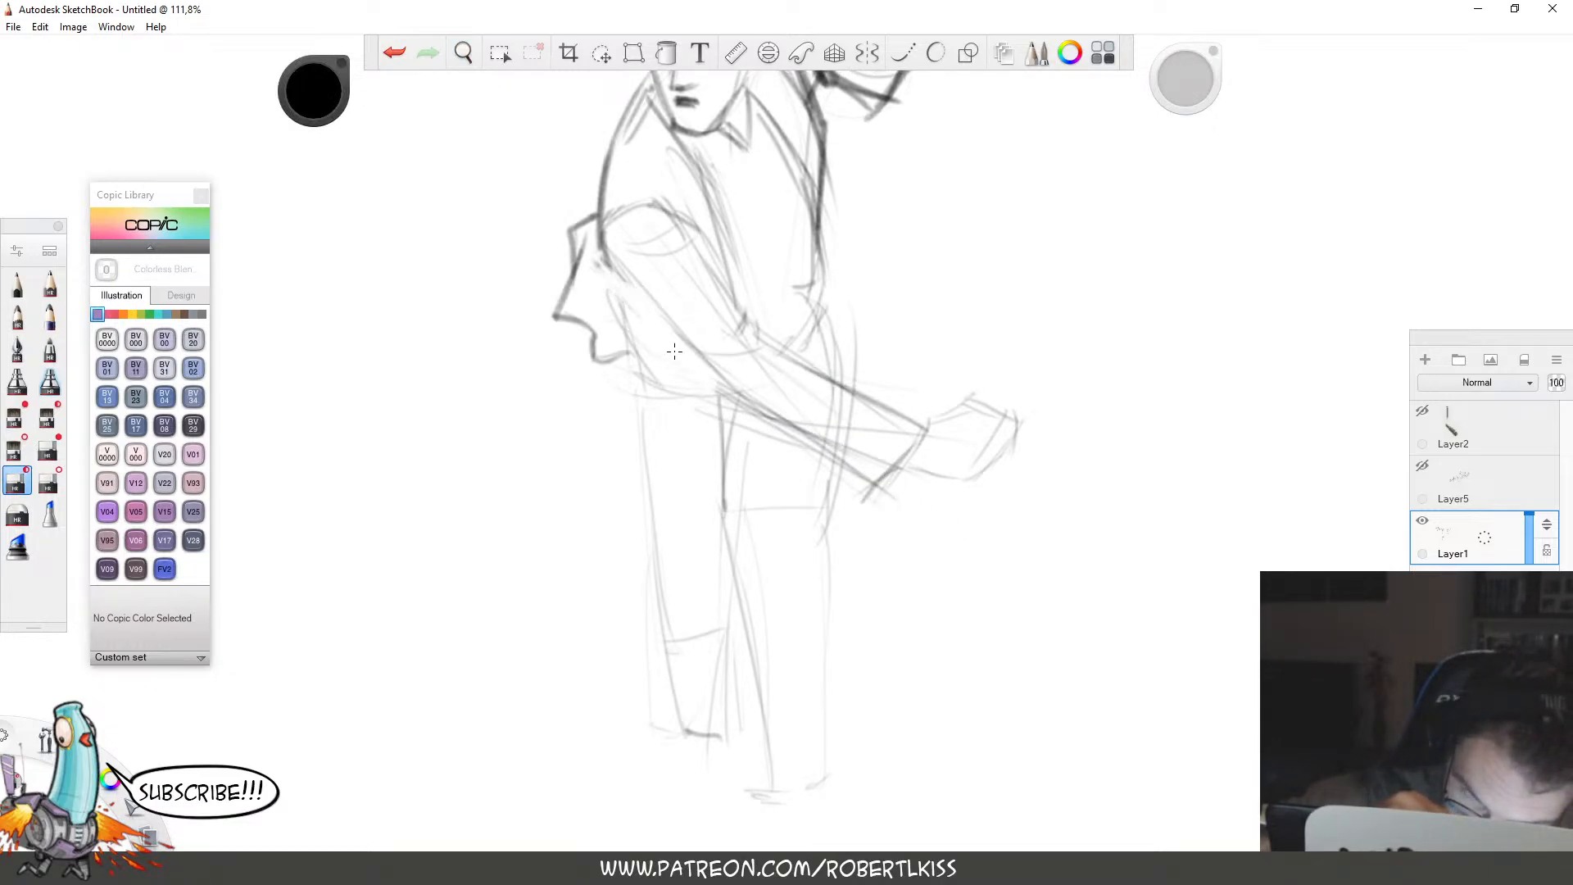
mouse_move(675, 352)
left_mouse_down()
mouse_move(605, 263)
mouse_move(665, 318)
left_mouse_up()
key("b")
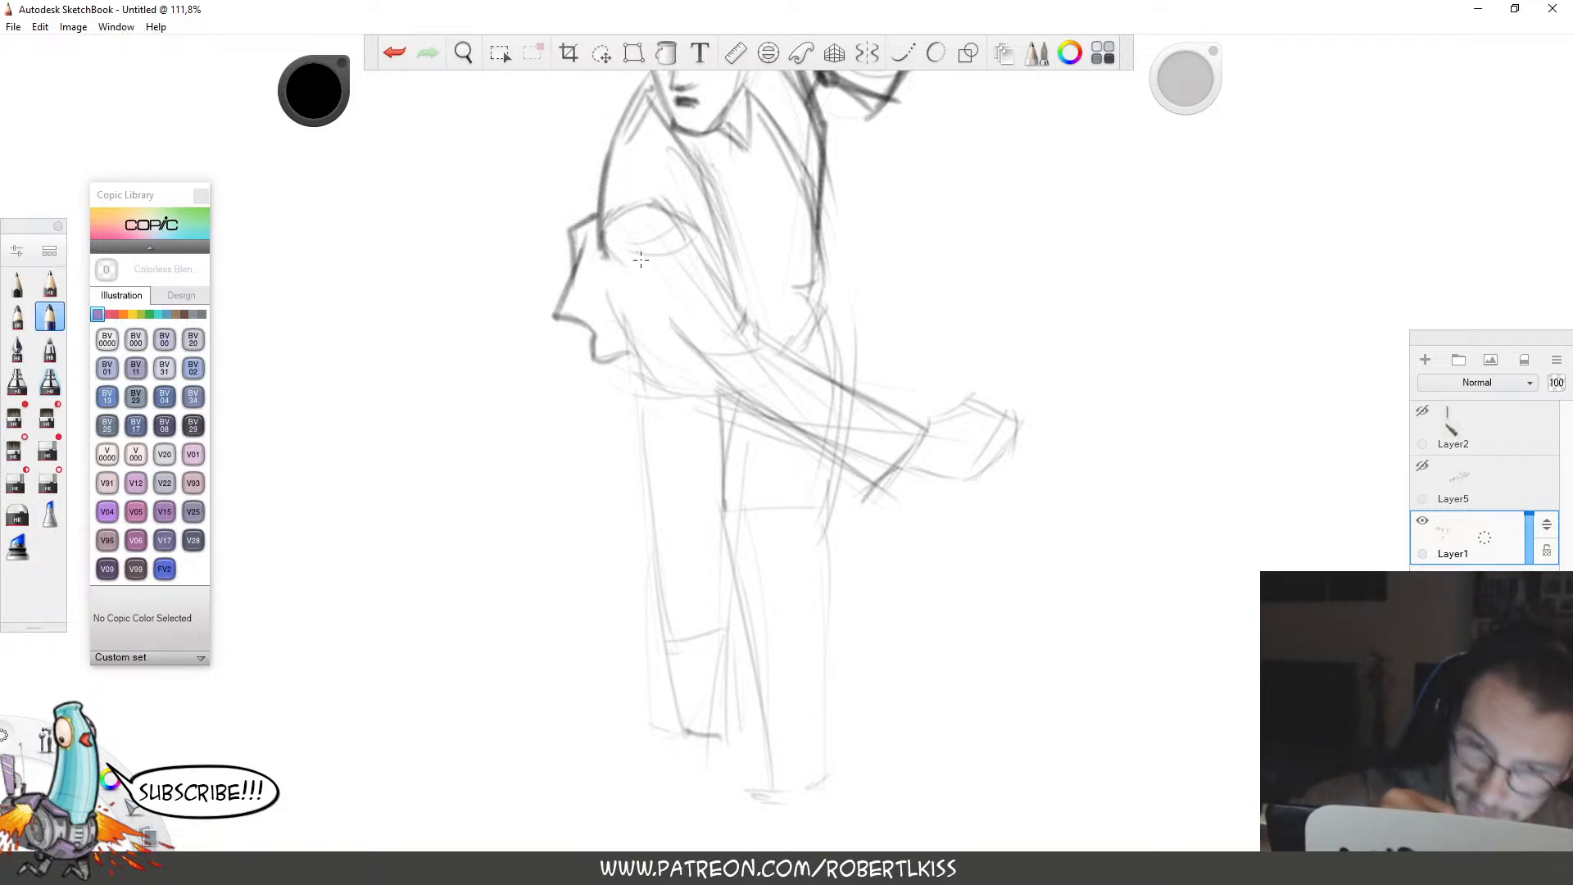
Draw a ragged cloth edge across the extended upper arm towards the elbow, undoing the last stroke.
mouse_move(598, 256)
left_mouse_down()
mouse_move(667, 287)
mouse_move(647, 322)
mouse_move(719, 373)
left_mouse_up()
mouse_move(688, 364)
left_mouse_down()
mouse_move(650, 298)
mouse_move(650, 364)
left_mouse_up()
key("ctrl+z")
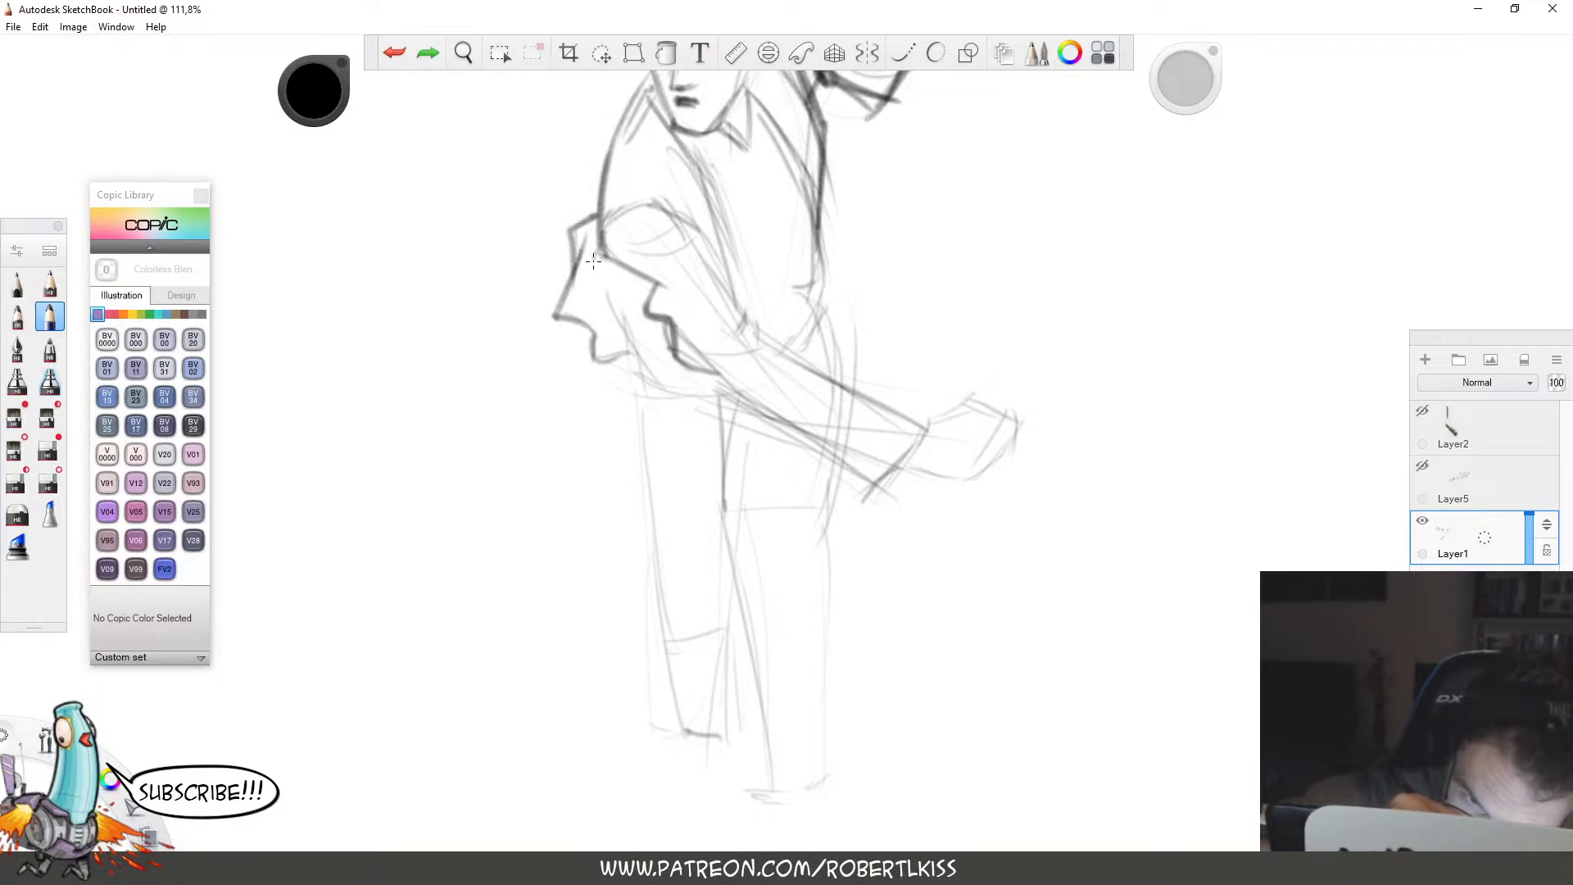
Draw the sleeve's underside from the near shoulder past the elbow and along the forearm.
mouse_move(596, 259)
left_mouse_down()
mouse_move(645, 357)
mouse_move(709, 401)
left_mouse_up()
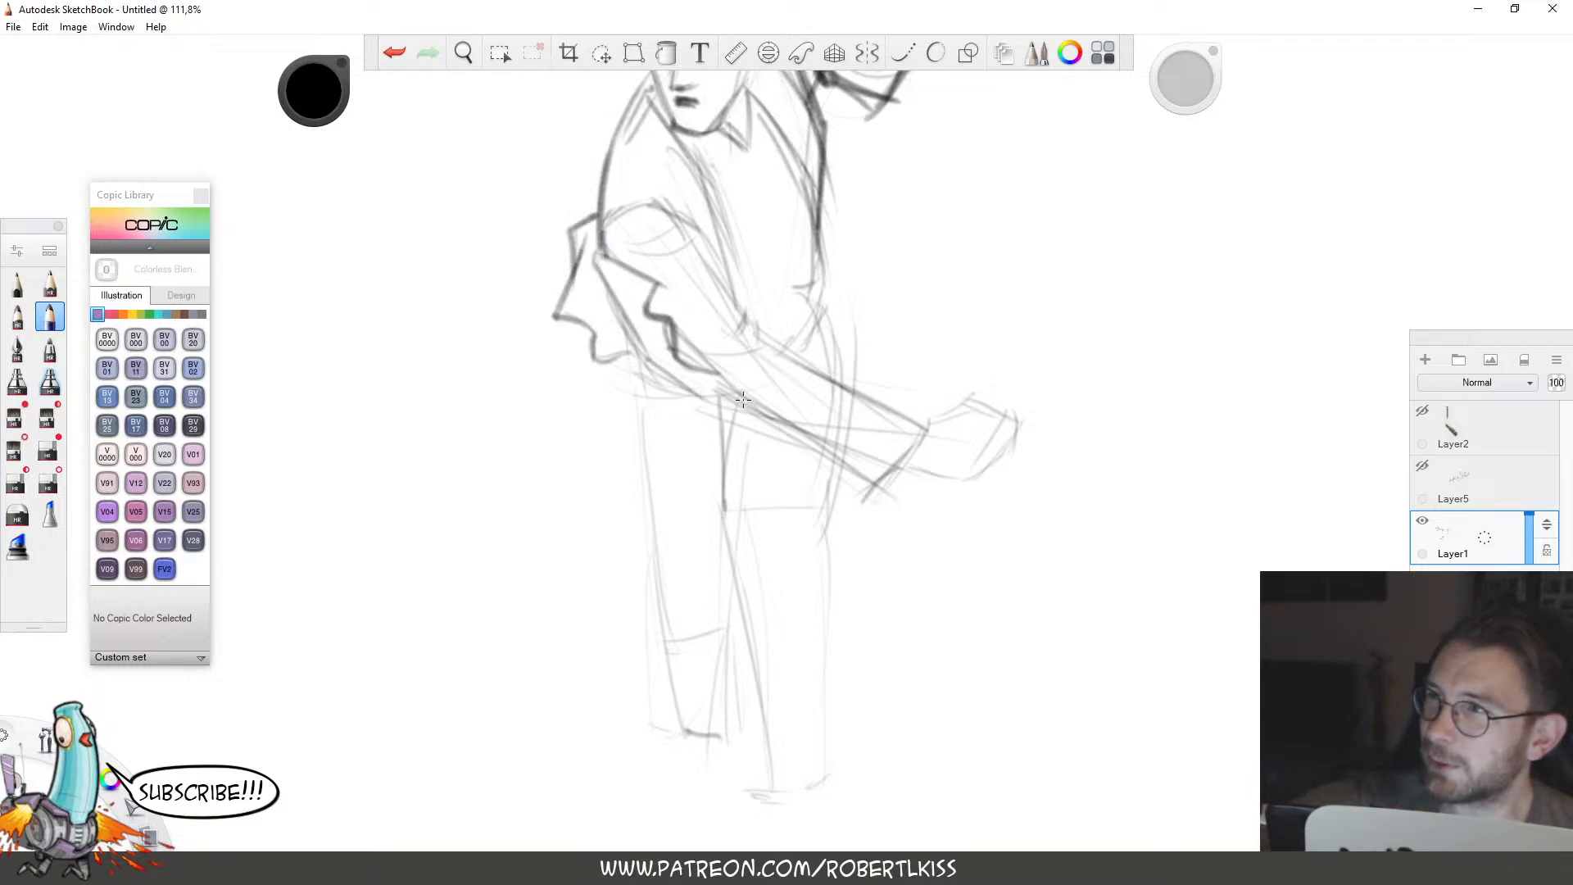
left_click_drag(648, 361, 806, 457)
left_click_drag(704, 405, 824, 453)
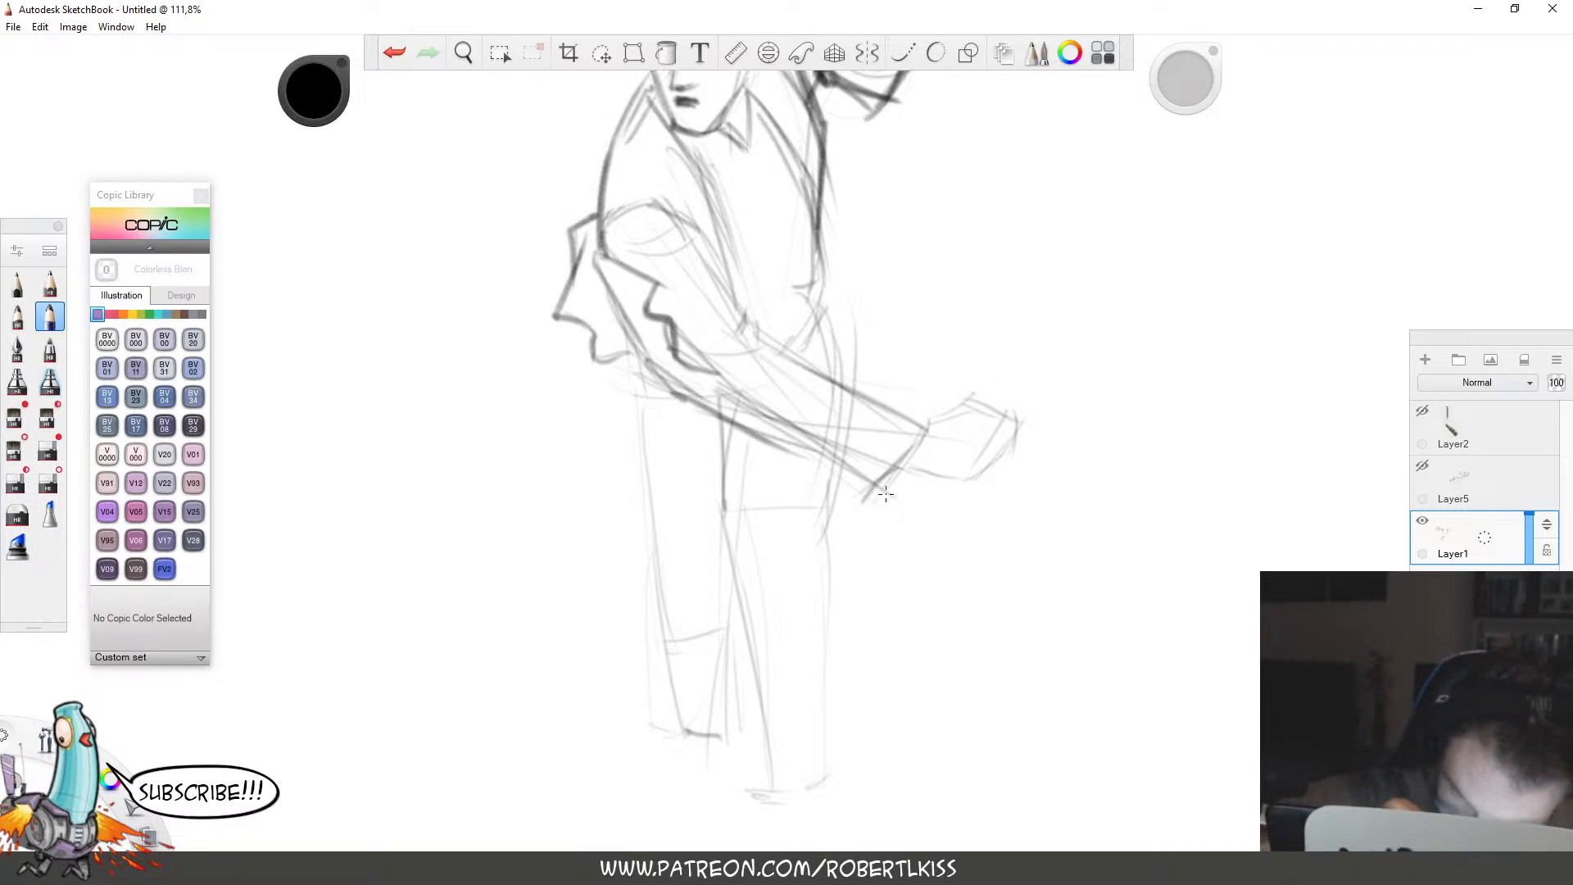
Erase the sleeve's underside around the elbow, redraw it hanging lower, and extend the ragged cloth edge along the forearm to meet it.
key("e")
mouse_move(670, 381)
left_mouse_down()
mouse_move(738, 414)
mouse_move(706, 379)
mouse_move(787, 424)
mouse_move(684, 402)
left_mouse_up()
key("b")
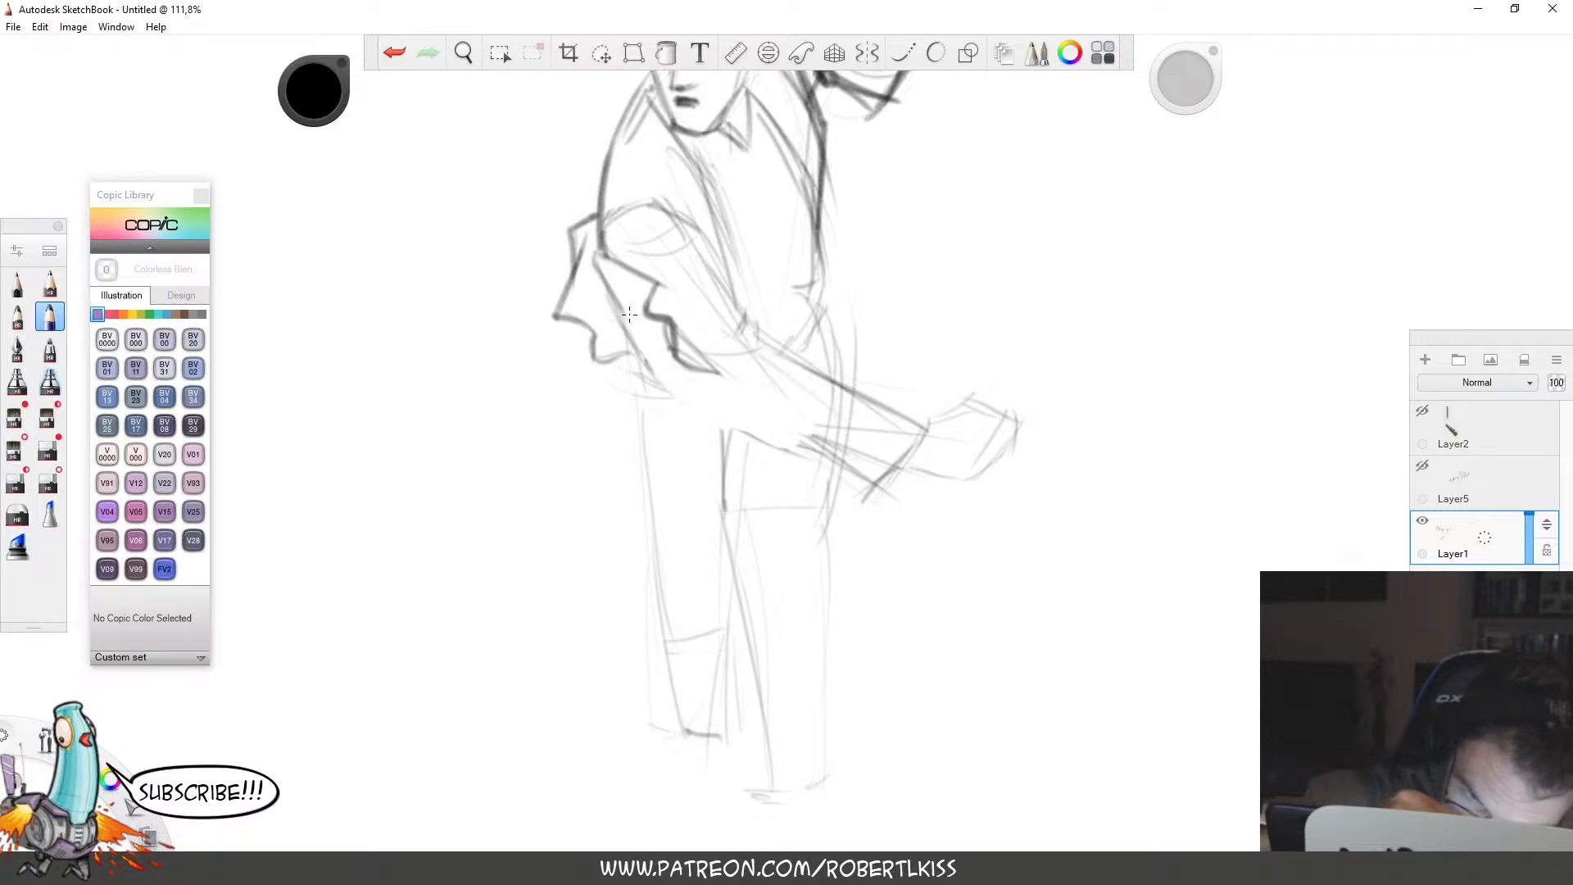
mouse_move(596, 264)
left_mouse_down()
mouse_move(667, 403)
mouse_move(778, 438)
left_mouse_up()
left_click_drag(678, 410, 811, 438)
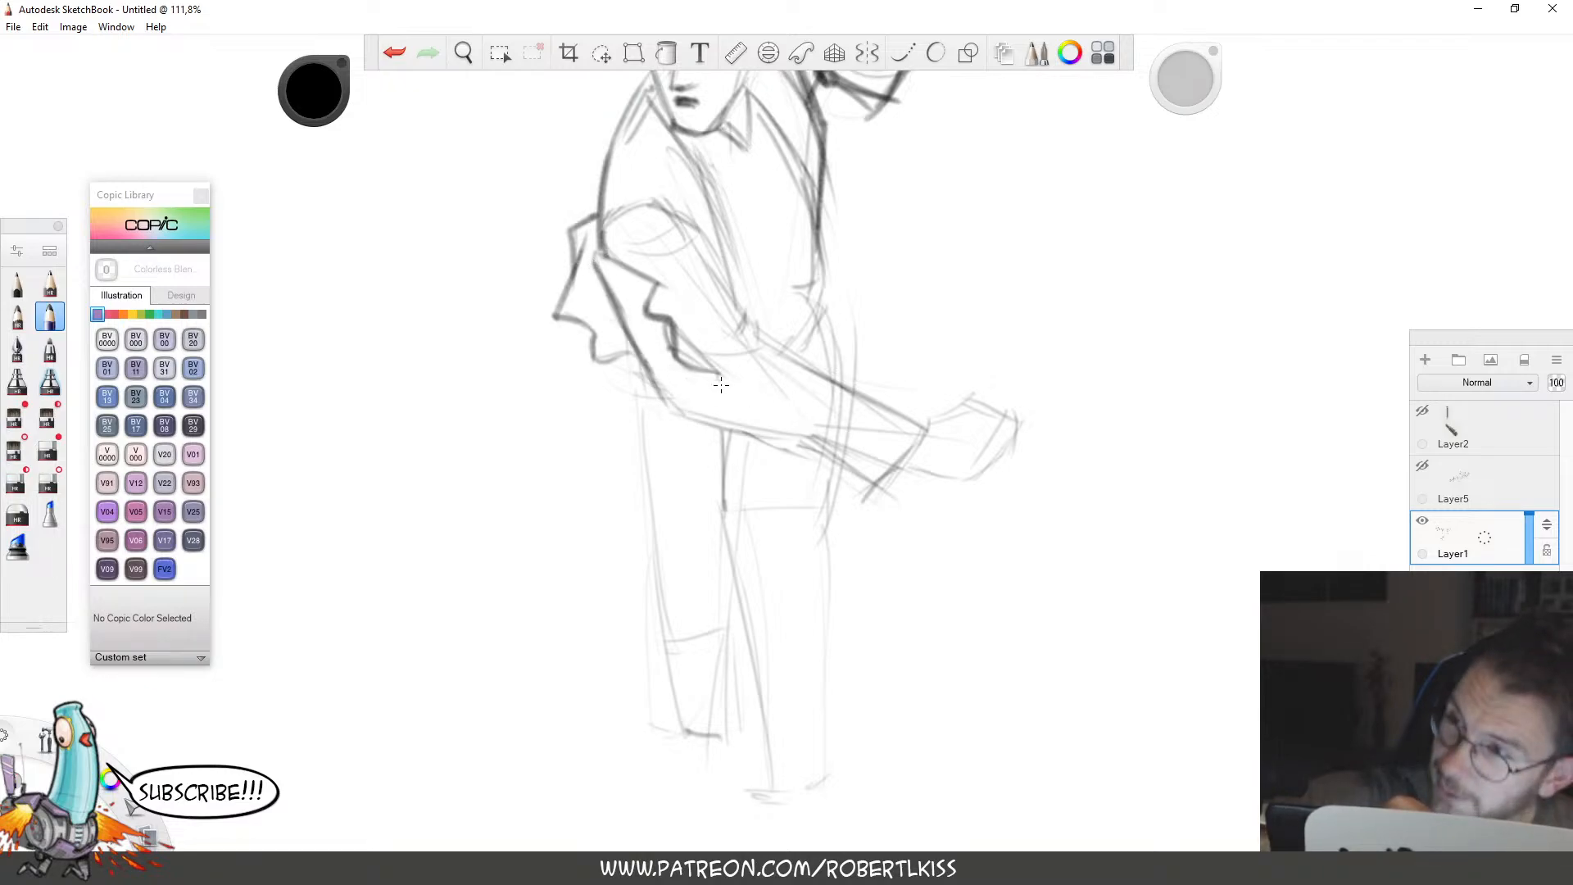
mouse_move(771, 382)
left_mouse_down()
mouse_move(823, 443)
mouse_move(725, 385)
mouse_move(763, 385)
mouse_move(824, 443)
left_mouse_up()
mouse_move(823, 444)
left_mouse_down()
mouse_move(783, 438)
mouse_move(606, 295)
left_mouse_up()
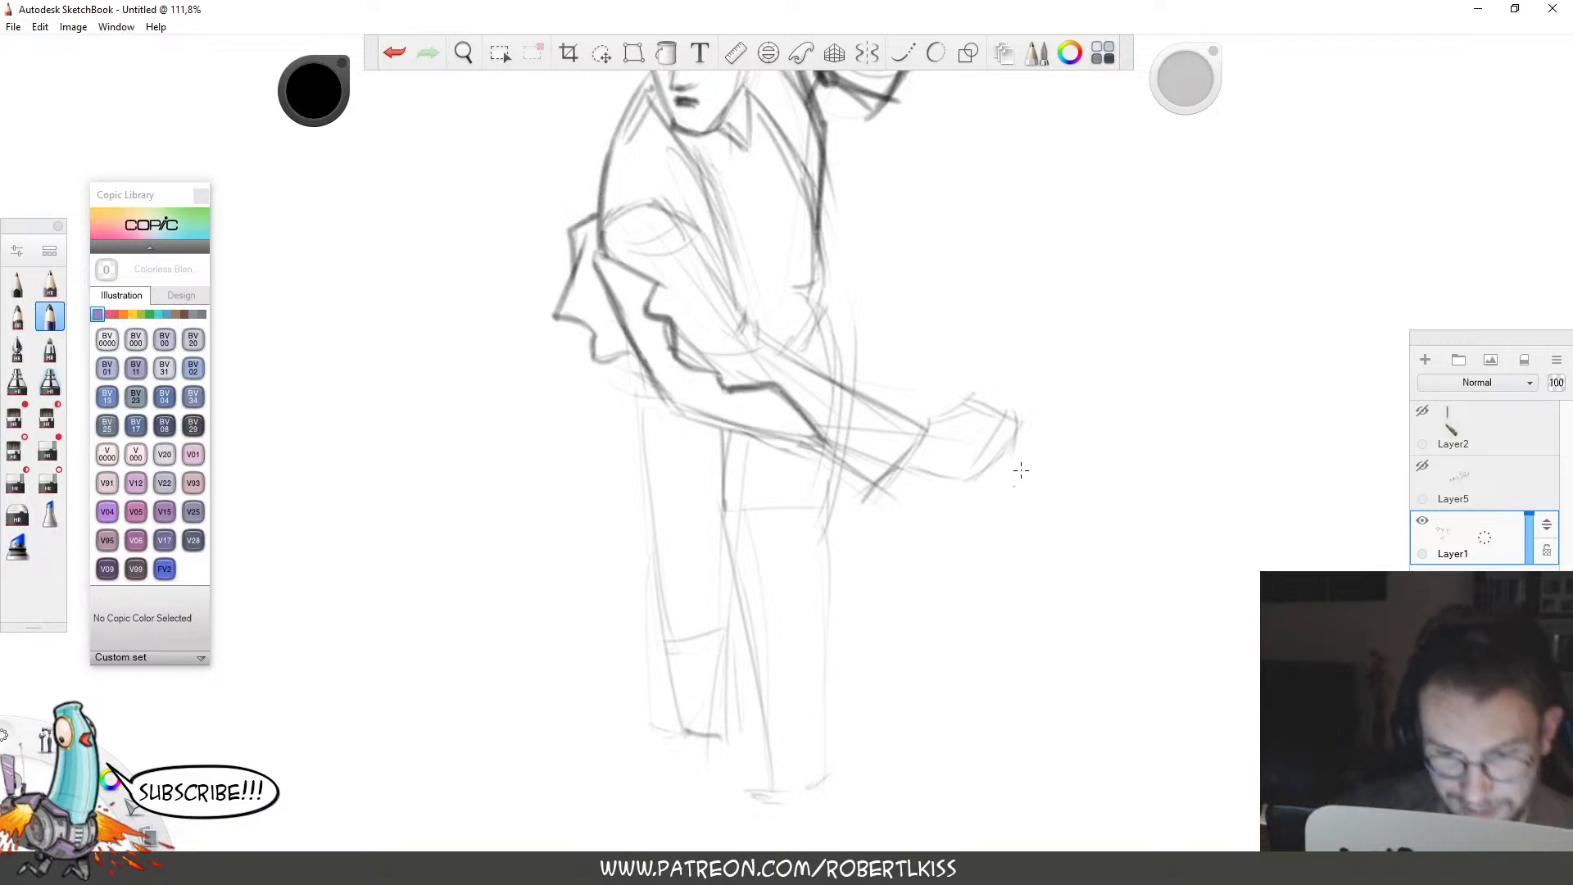
Darken the front contour of the extended upper arm and add sleeve folds down to the inner elbow.
key("space")
left_click_drag(908, 428, 769, 494)
key("space")
left_click_drag(1025, 413, 922, 439)
key("space")
key("space")
left_click_drag(916, 299, 997, 429)
left_click_drag(997, 429, 964, 502)
mouse_move(766, 329)
left_mouse_down()
mouse_move(721, 327)
mouse_move(800, 402)
mouse_move(770, 440)
mouse_move(758, 341)
mouse_move(711, 289)
left_mouse_up()
mouse_move(805, 416)
left_mouse_down()
mouse_move(767, 439)
mouse_move(806, 416)
left_mouse_up()
mouse_move(806, 416)
left_mouse_down()
mouse_move(811, 436)
mouse_move(815, 419)
left_mouse_up()
Strengthen the forearm's upper contour from the elbow towards the wrist and add a small fold along it.
left_click_drag(977, 595, 864, 513)
left_click_drag(709, 350, 875, 433)
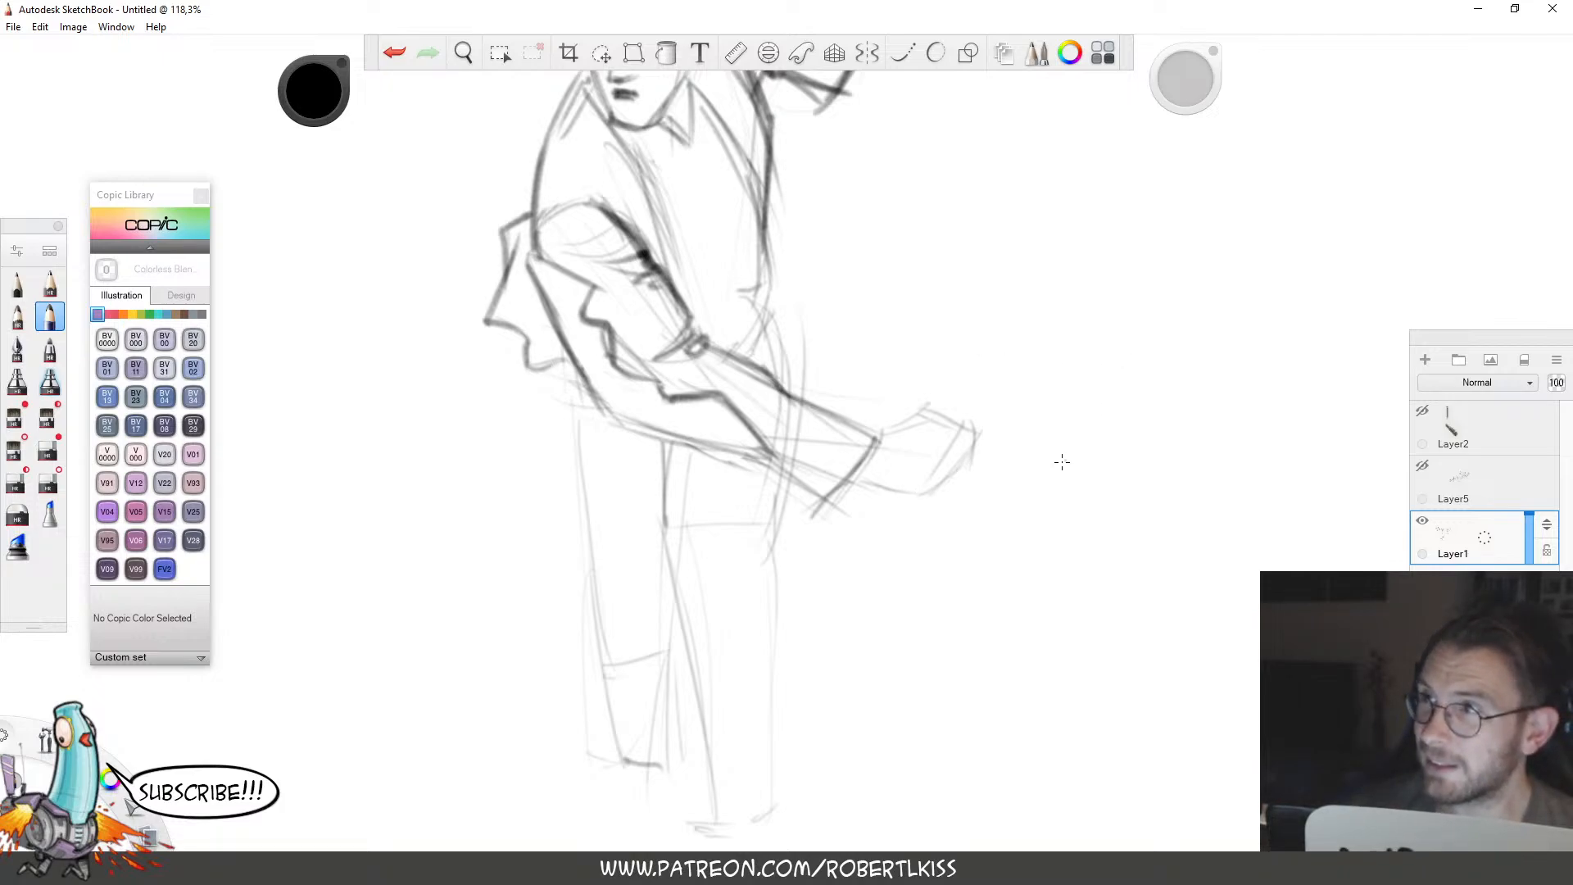
mouse_move(781, 382)
left_mouse_down()
mouse_move(800, 429)
mouse_move(827, 423)
left_mouse_up()
Darken the sleeve cuff, add small buttons beside it, and outline the extended hand.
key("space")
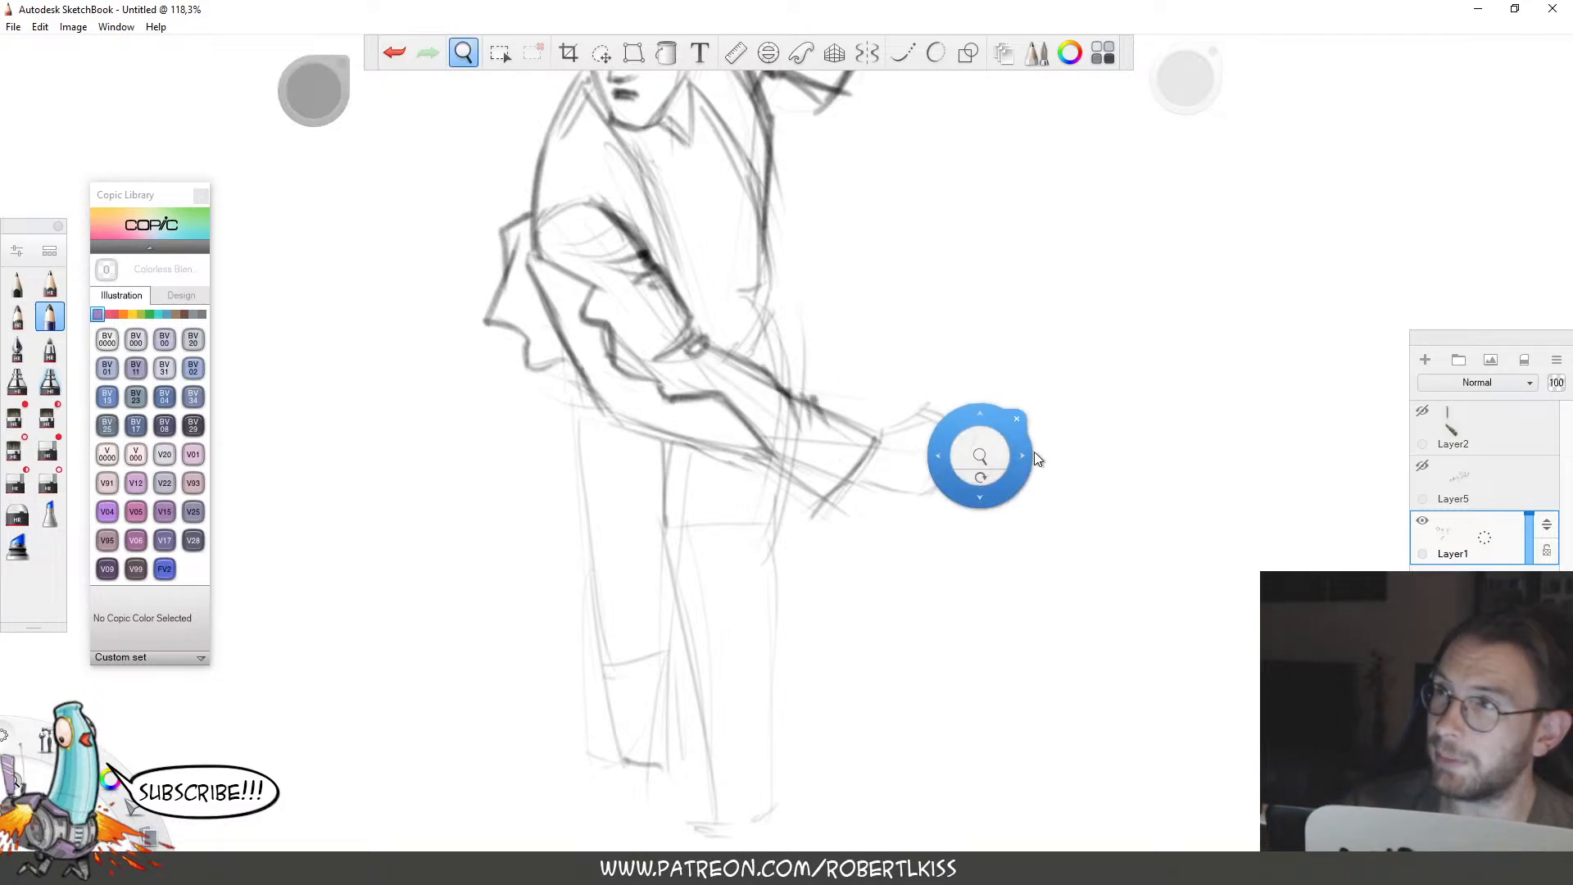
left_click_drag(967, 493, 1015, 442)
left_click_drag(854, 443, 928, 381)
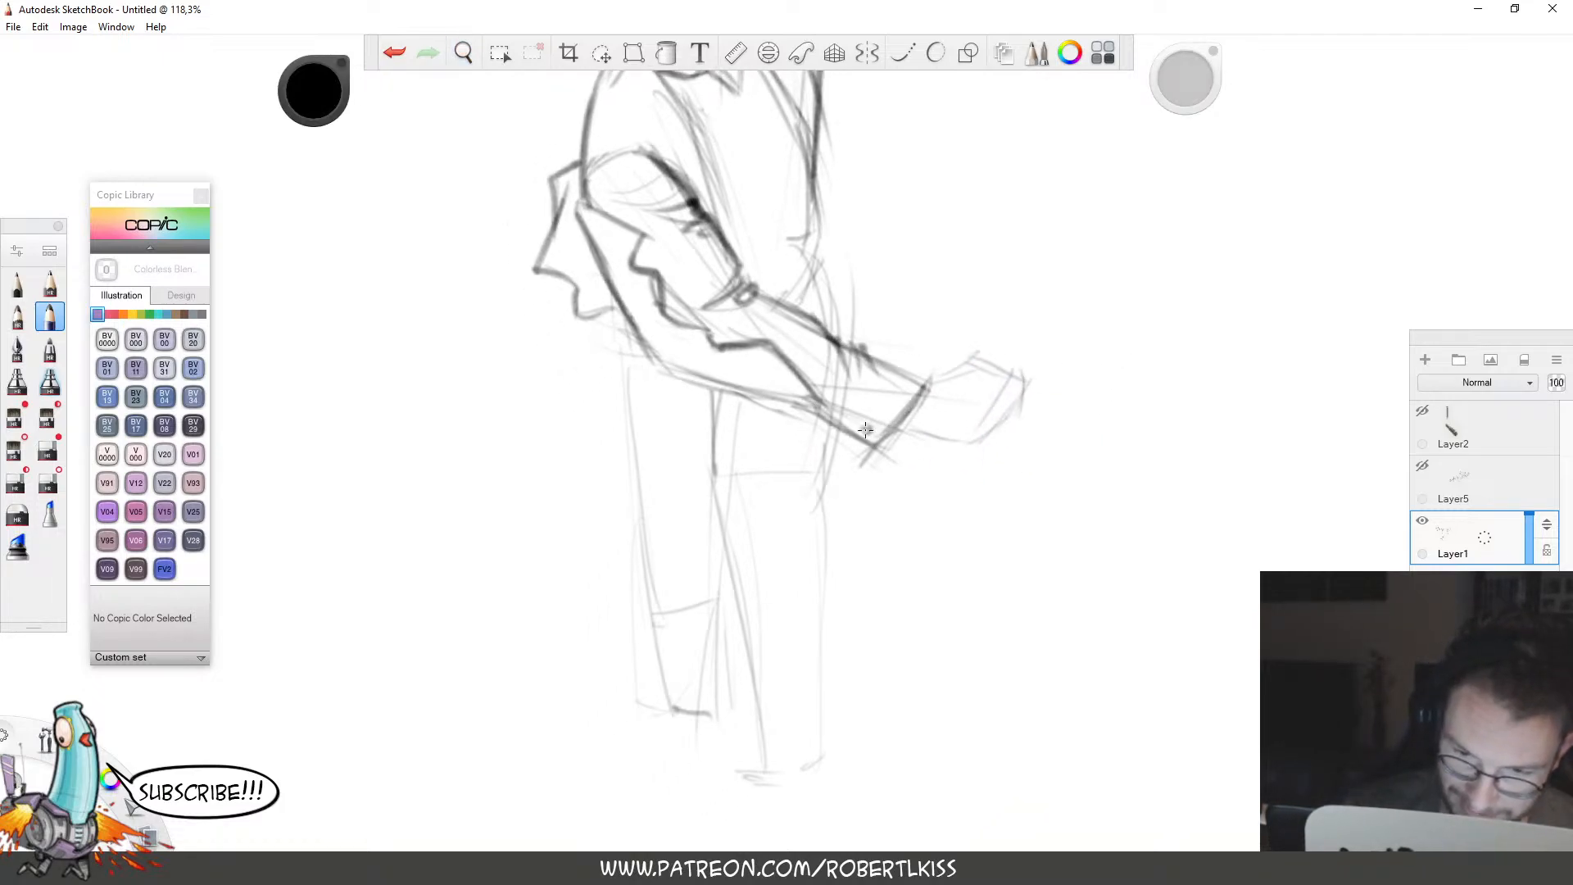
mouse_move(880, 443)
left_mouse_down()
mouse_move(930, 377)
mouse_move(1000, 364)
mouse_move(947, 442)
left_mouse_up()
mouse_move(951, 440)
left_mouse_down()
mouse_move(991, 396)
mouse_move(950, 440)
left_mouse_up()
Erase the construction lines beyond the extended fist and redraw its knuckles and upper edge with dark strokes.
key("e")
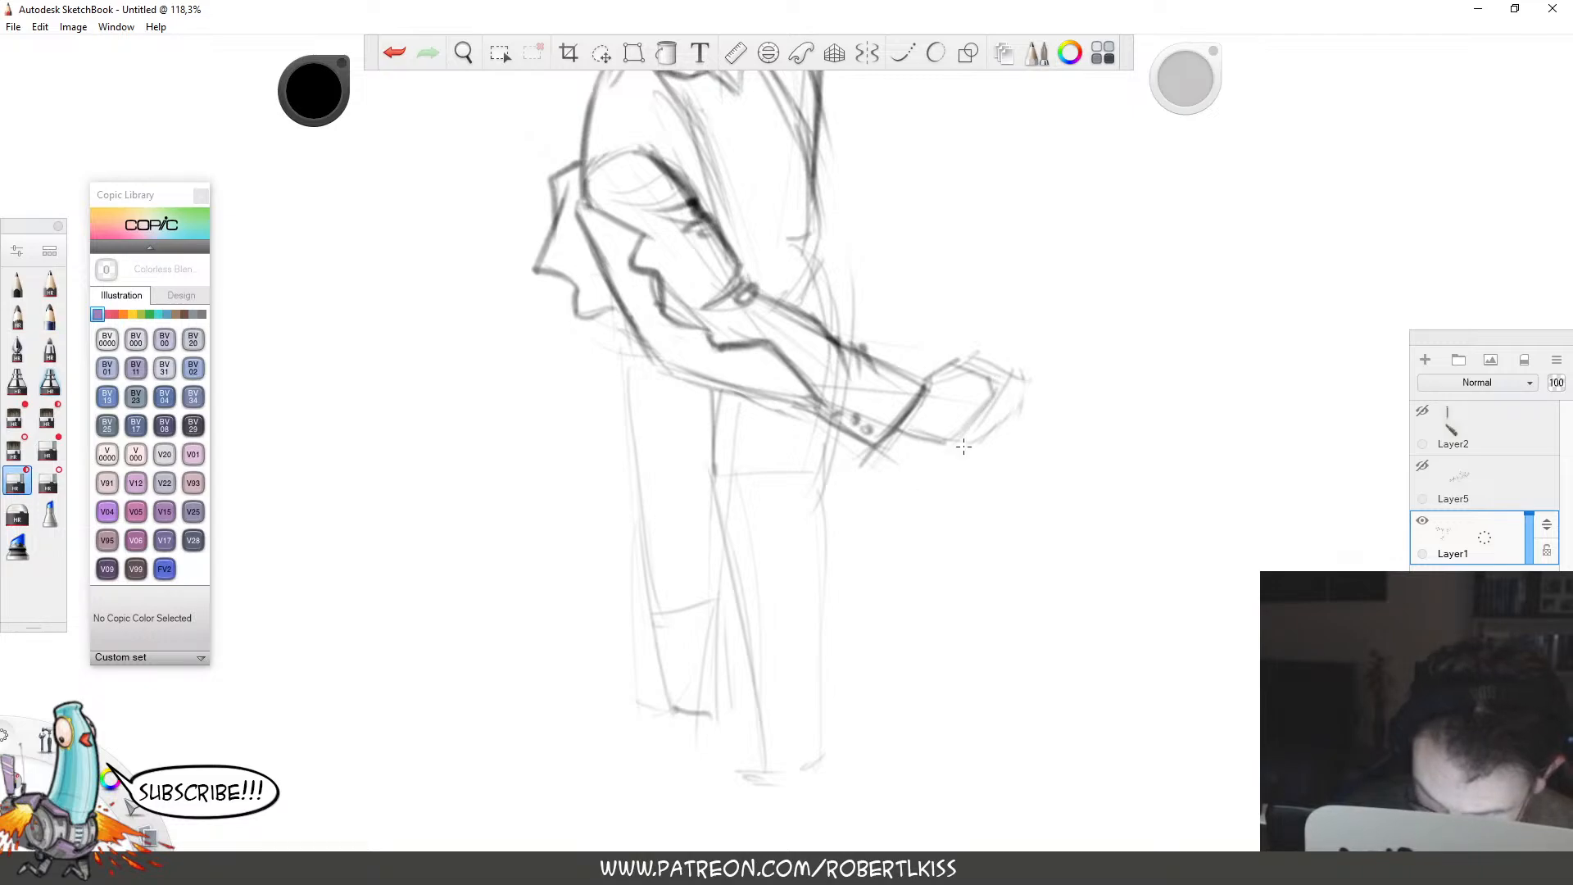
mouse_move(1018, 403)
left_mouse_down()
mouse_move(972, 455)
mouse_move(1001, 369)
mouse_move(977, 373)
left_mouse_up()
key("space")
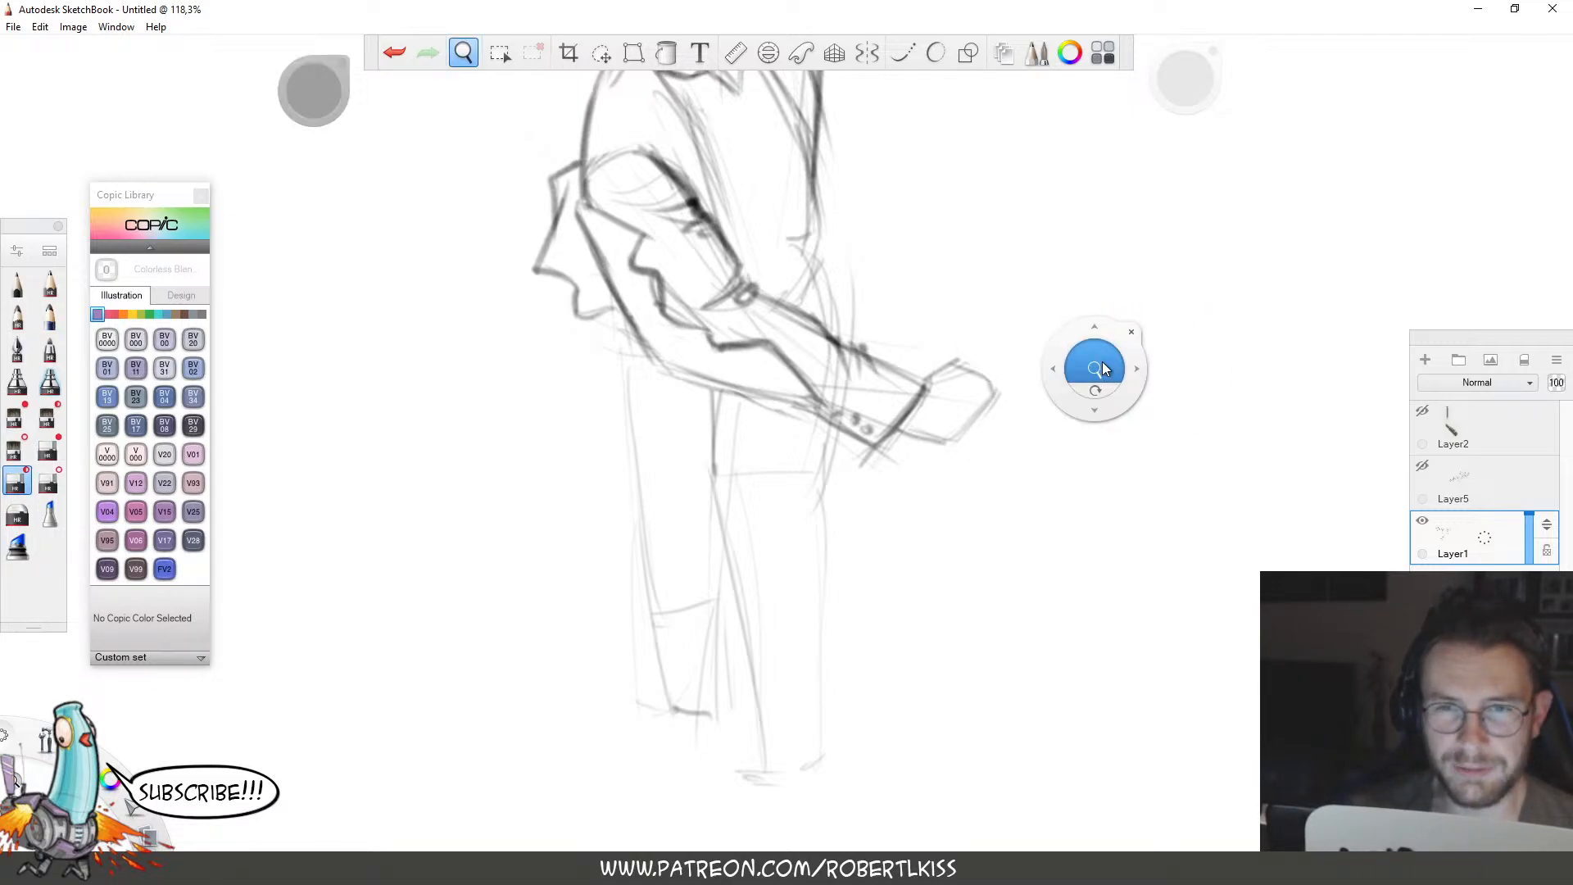
left_click_drag(1103, 362, 1177, 344)
key("b")
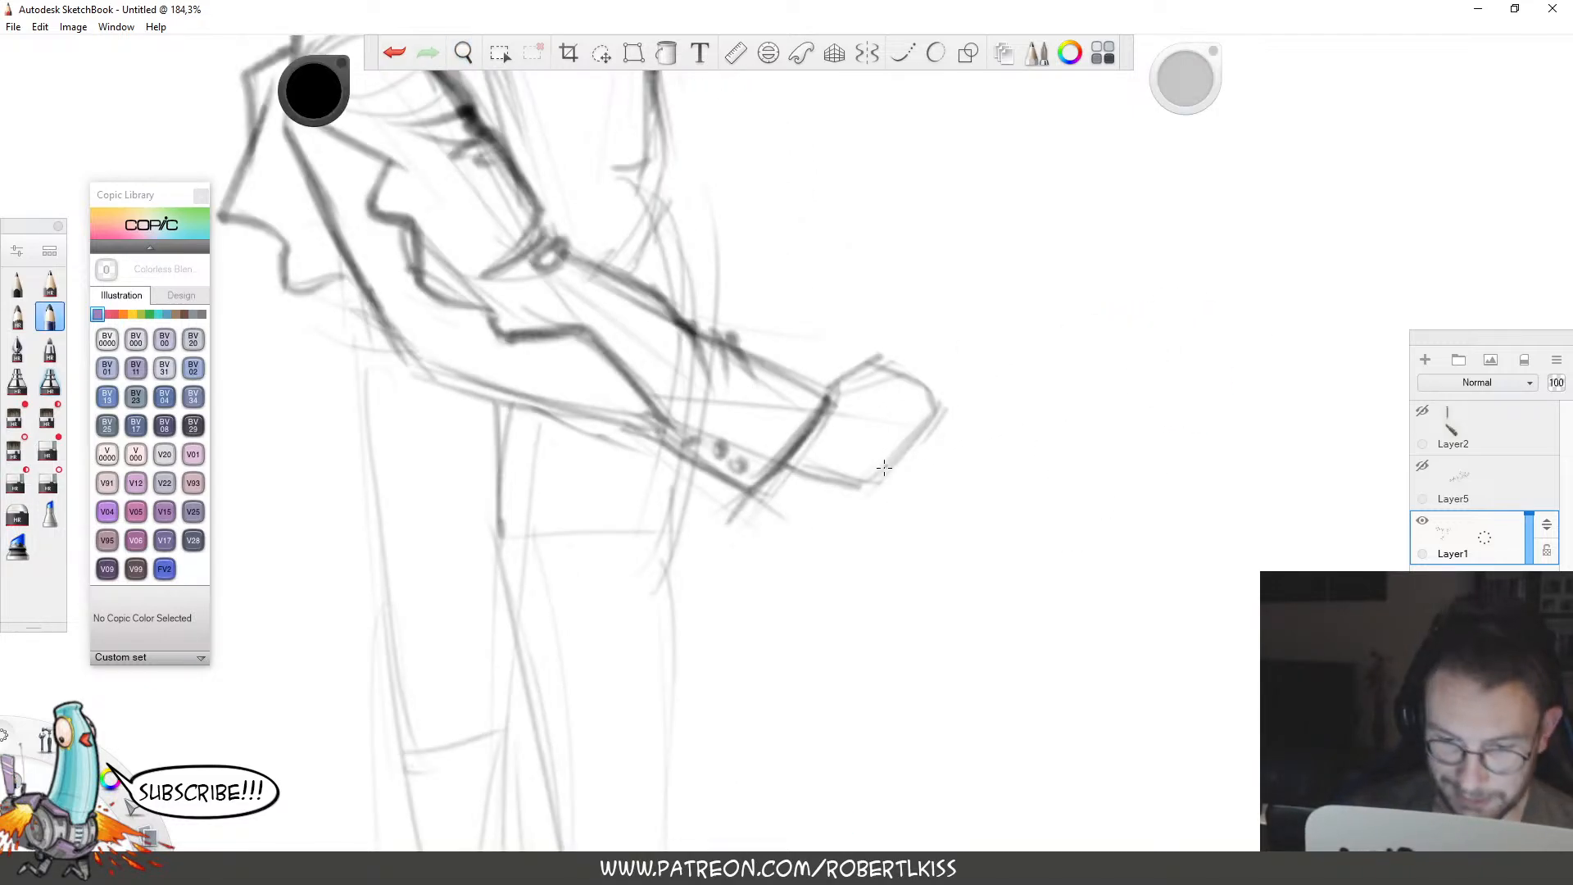
left_click_drag(874, 485, 932, 391)
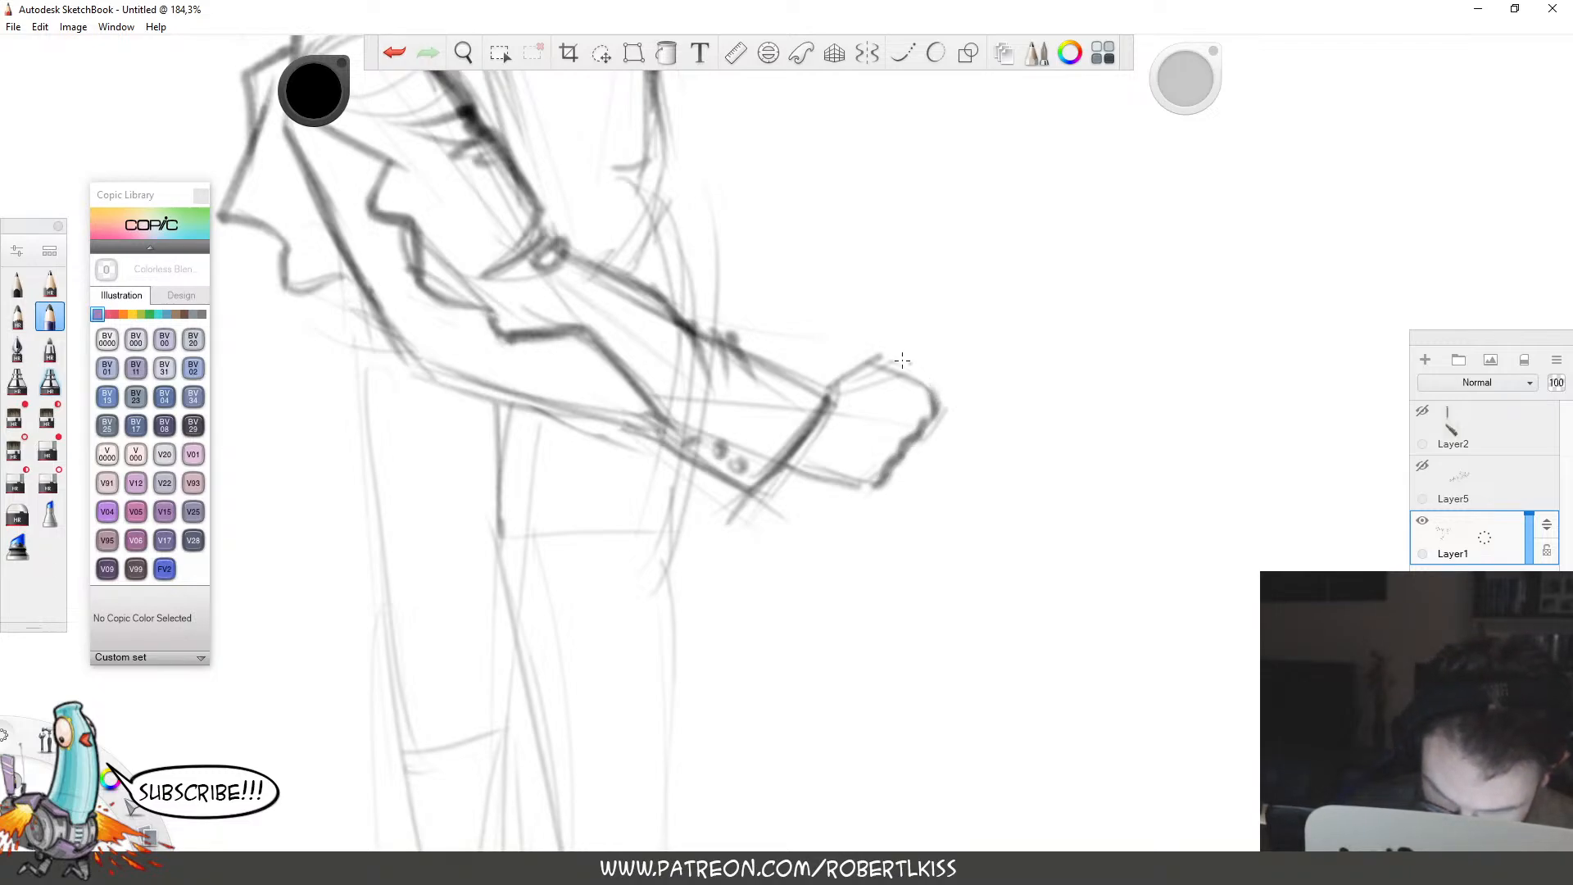
mouse_move(826, 385)
left_mouse_down()
mouse_move(883, 357)
mouse_move(944, 409)
left_mouse_up()
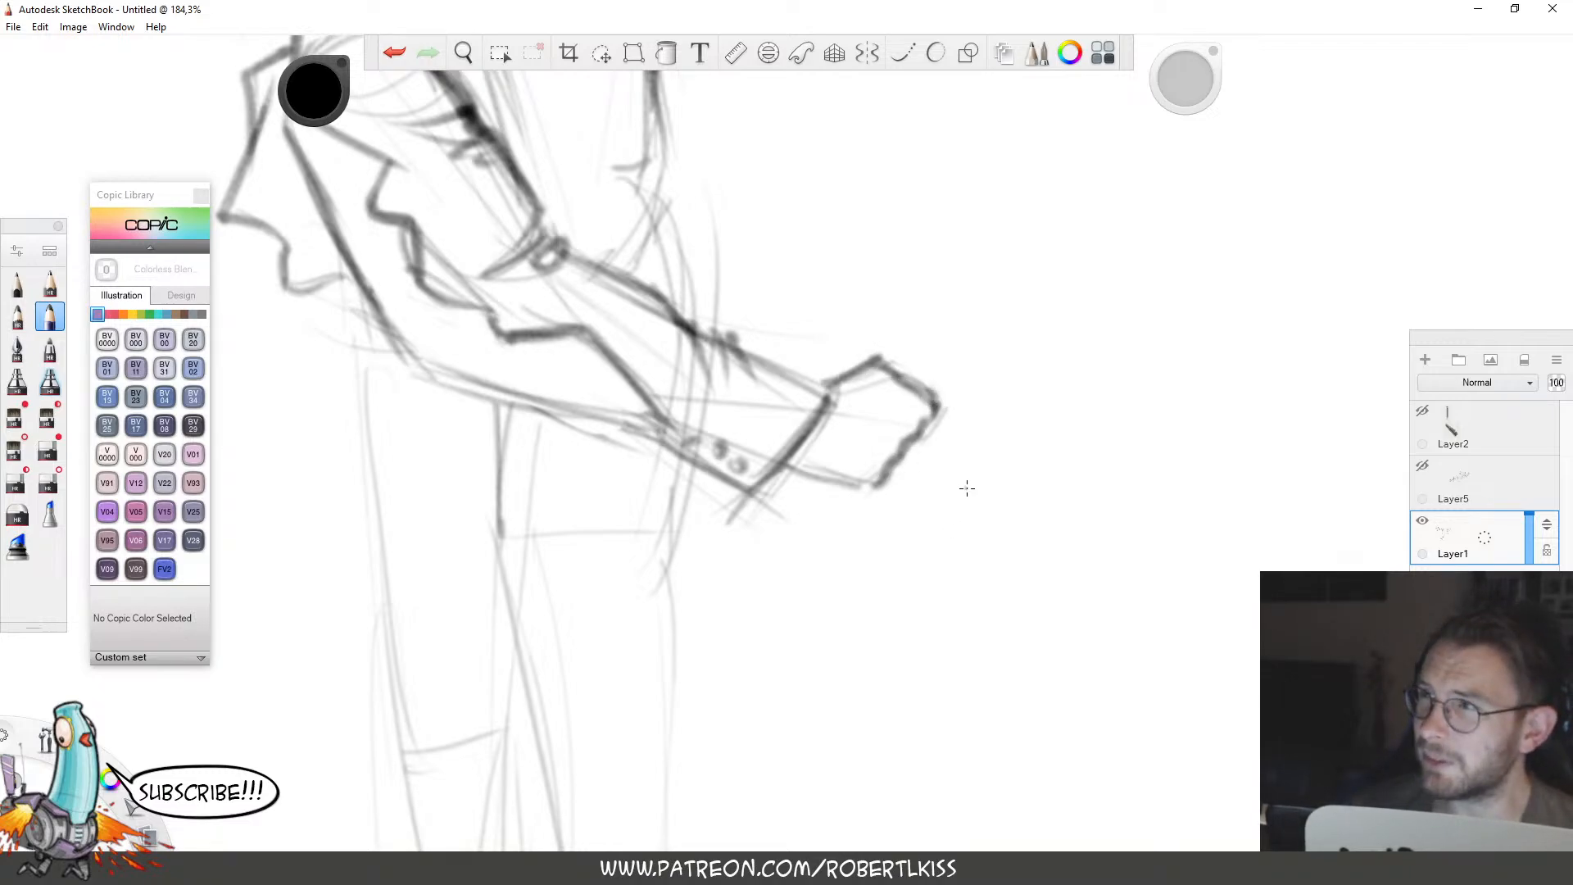
mouse_move(789, 461)
left_mouse_down()
mouse_move(879, 484)
mouse_move(711, 556)
left_mouse_up()
Lasso the head, raised arm and upper torso, move them slightly down towards the extended arm, and deselect.
key("space")
key("space")
left_click_drag(940, 562, 983, 598)
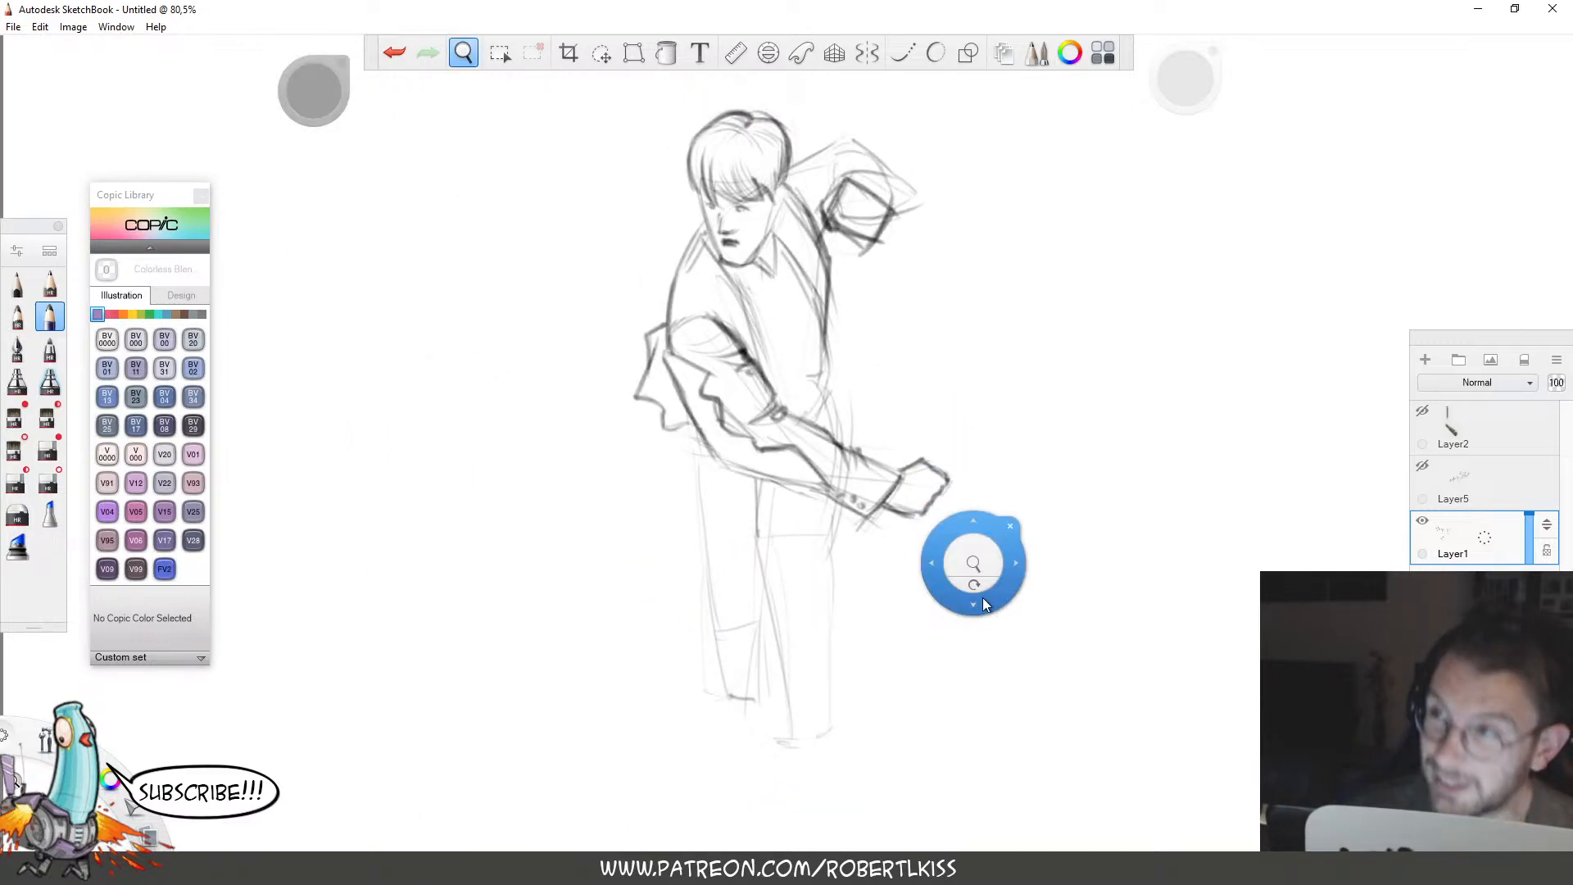
left_click_drag(822, 313, 808, 378)
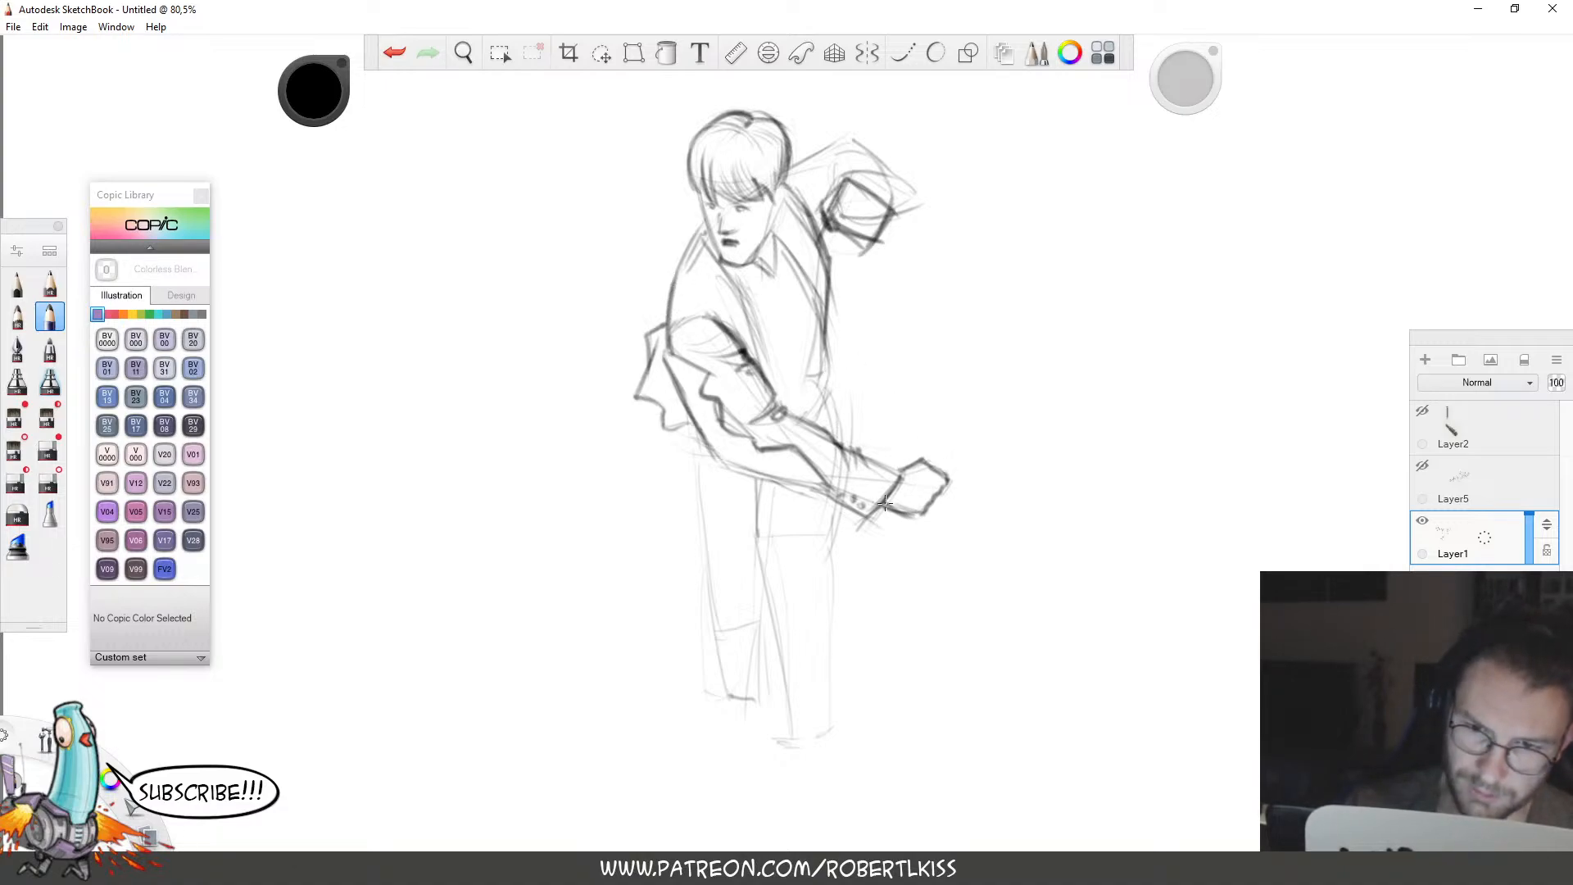
key("m")
mouse_move(1030, 129)
left_mouse_down()
mouse_move(820, 414)
mouse_move(762, 354)
left_mouse_up()
key("space")
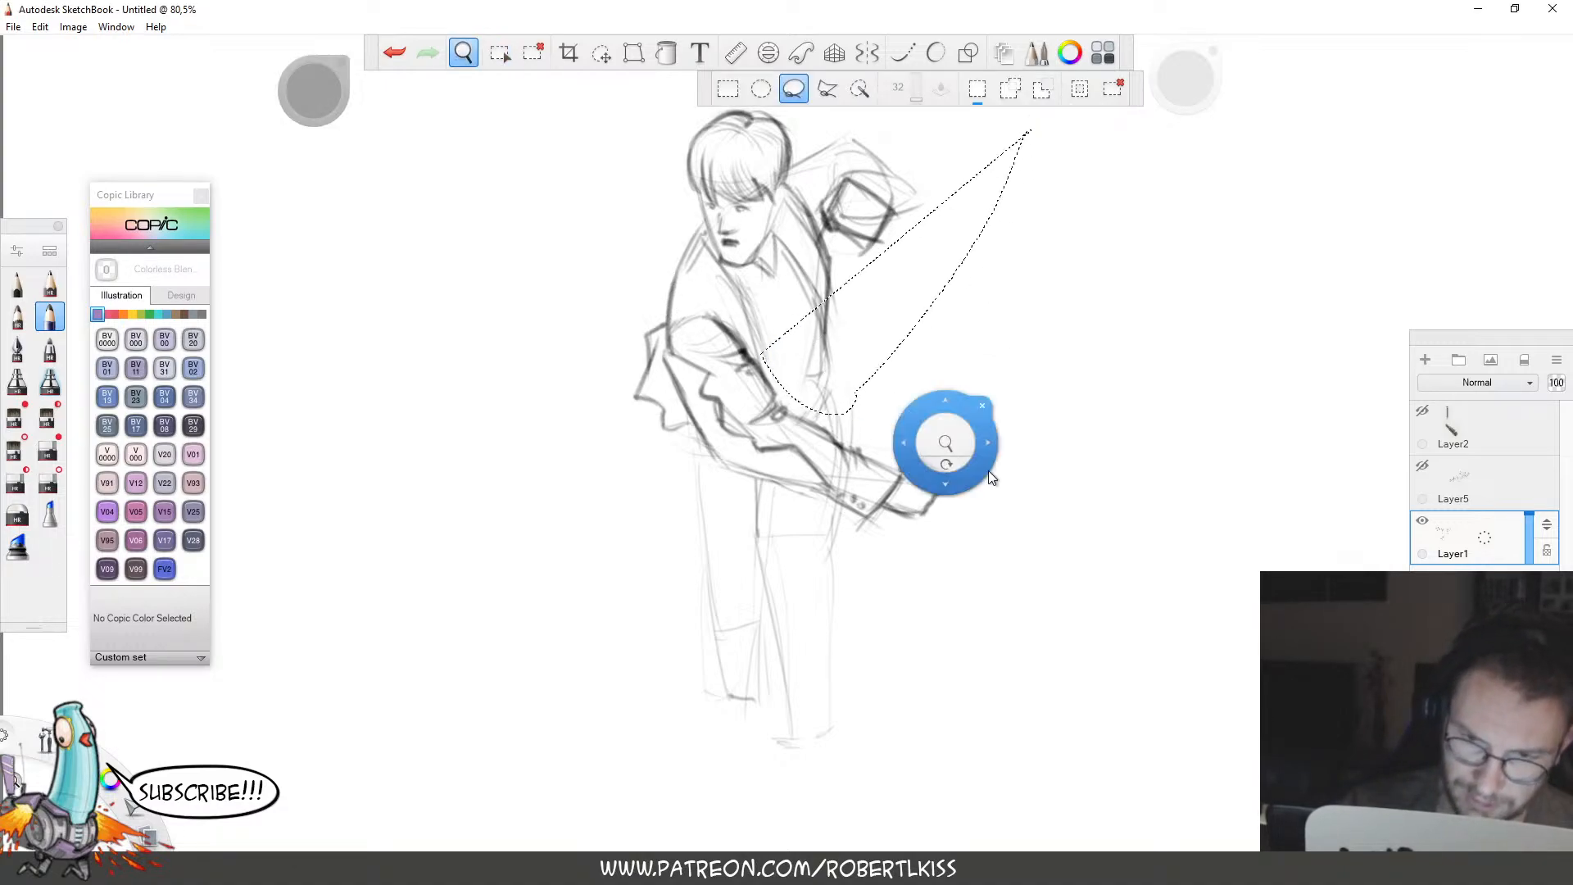
left_click_drag(990, 476, 1016, 625)
mouse_move(1036, 227)
left_mouse_down()
mouse_move(884, 545)
mouse_move(683, 474)
mouse_move(1034, 231)
left_mouse_up()
key("space")
mouse_move(881, 450)
left_mouse_down()
mouse_move(899, 466)
mouse_move(876, 514)
left_mouse_up()
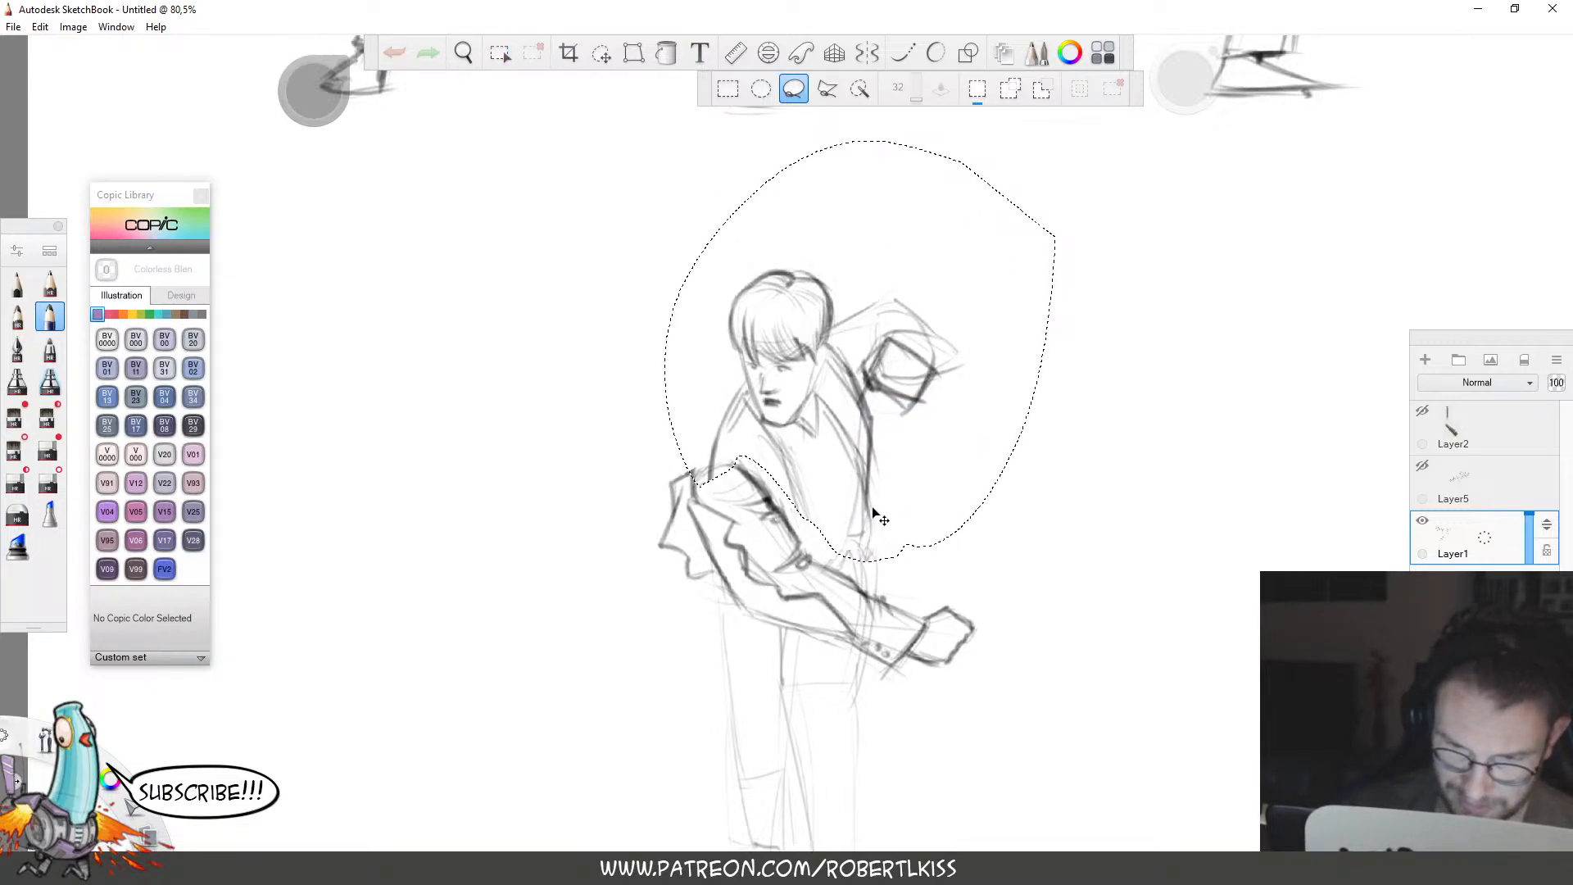
key("ctrl+d")
key("e")
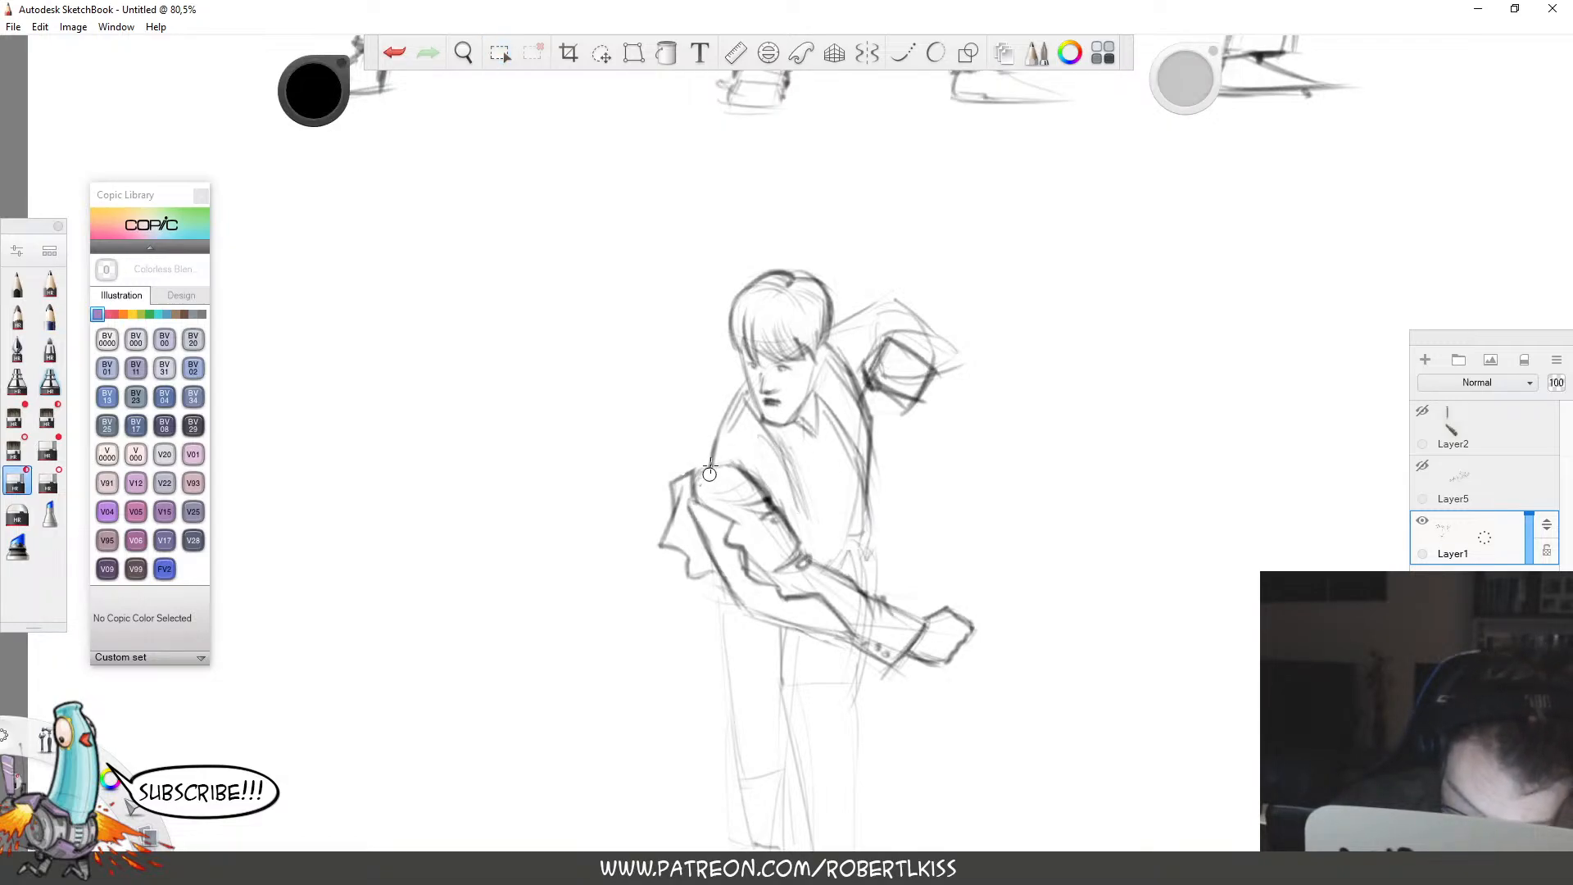
Erase and redraw the outer shoulder line of the extended arm down to the dark sleeve edge.
mouse_move(710, 467)
left_mouse_down()
mouse_move(713, 440)
mouse_move(697, 476)
left_mouse_up()
key("b")
left_click_drag(729, 407, 695, 472)
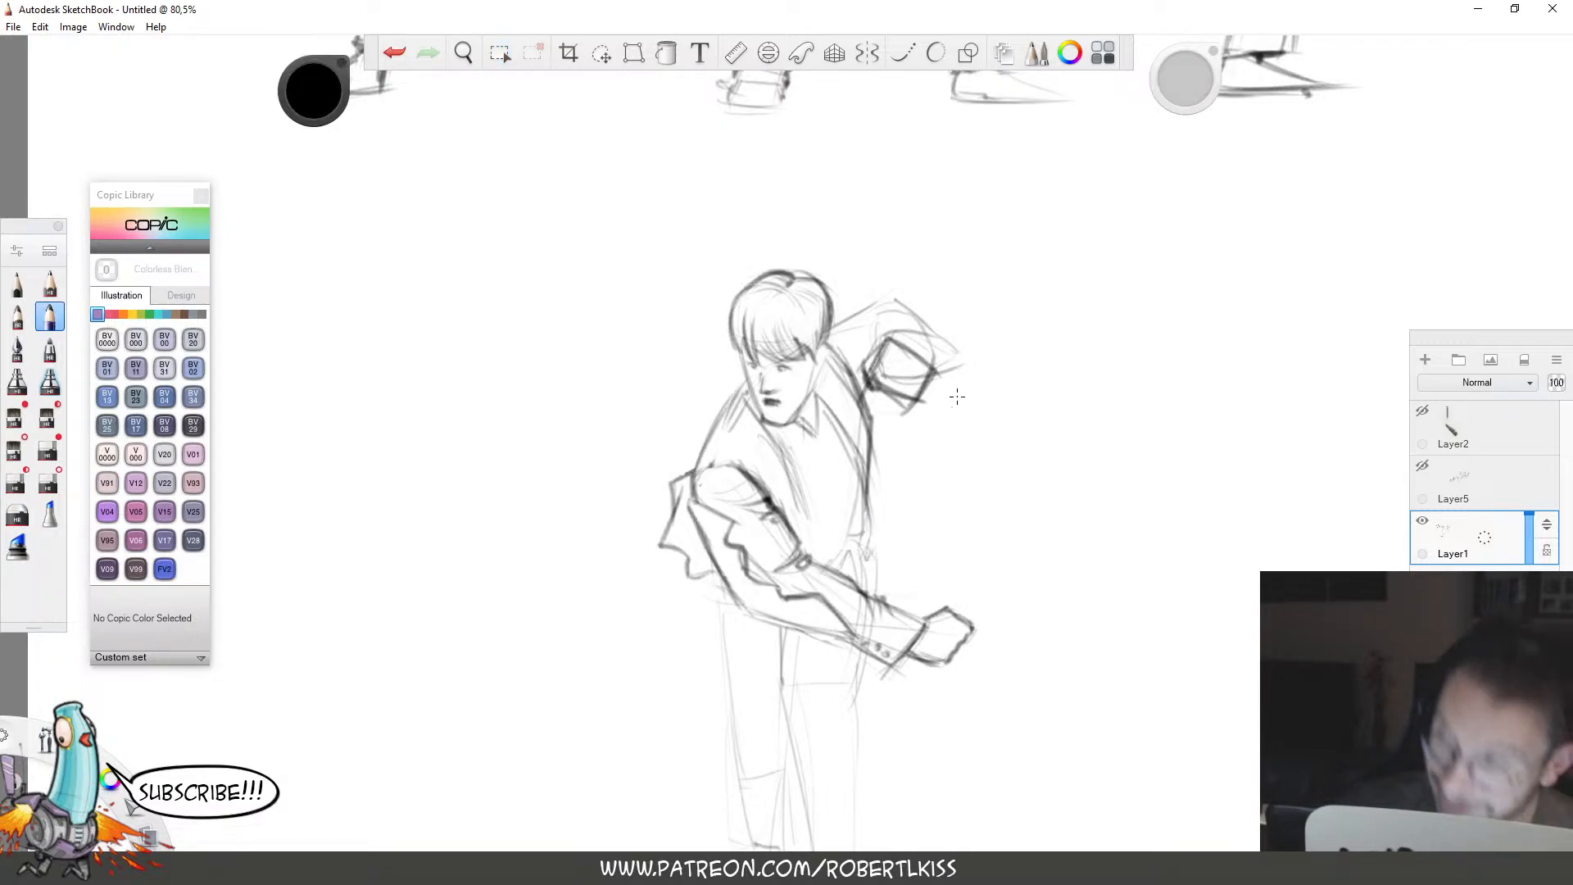
key("space")
key("ctrl+z")
mouse_move(703, 426)
left_mouse_down()
mouse_move(688, 458)
mouse_move(718, 413)
left_mouse_up()
key("e")
mouse_move(695, 467)
left_mouse_down()
mouse_move(724, 417)
mouse_move(708, 416)
mouse_move(731, 399)
left_mouse_up()
key("b")
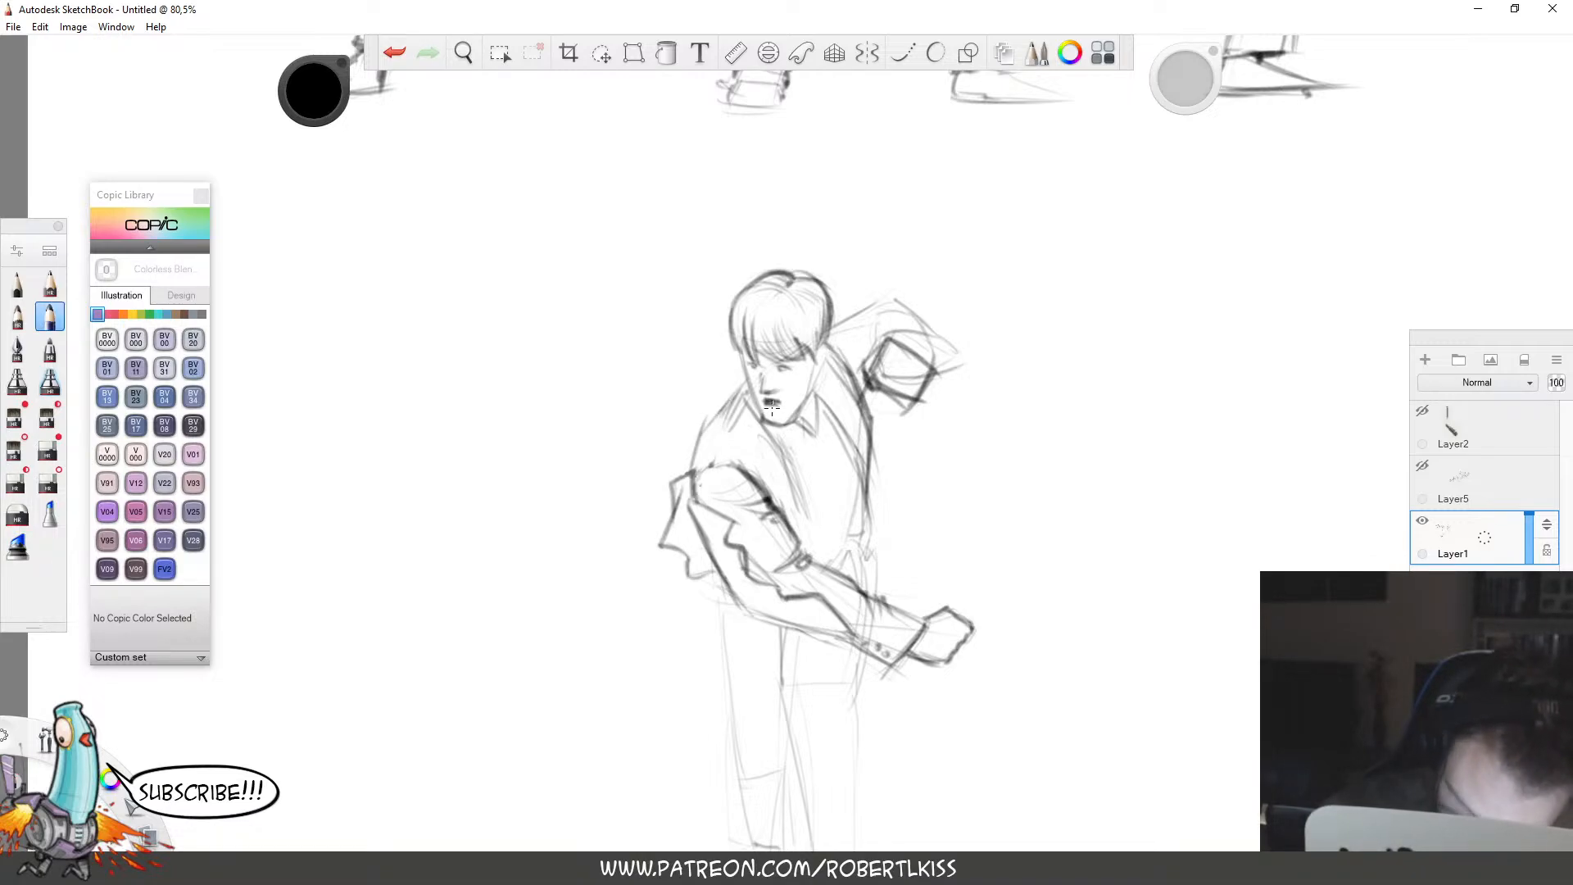
mouse_move(698, 455)
left_mouse_down()
mouse_move(661, 497)
mouse_move(686, 483)
left_mouse_up()
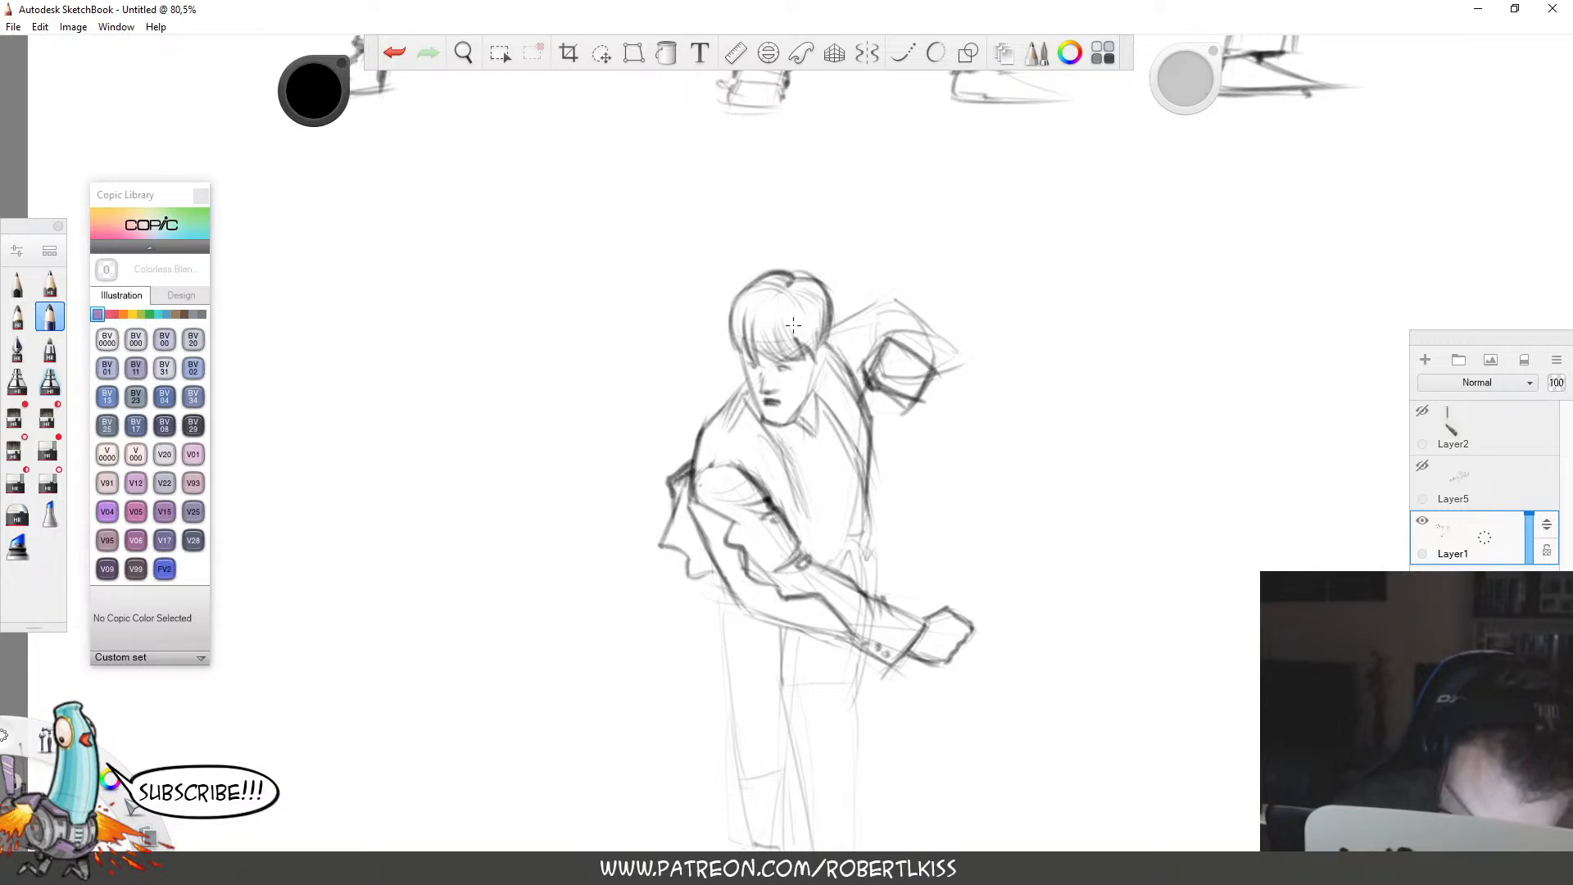
Undo the last shoulder strokes and redraw the shoulder contour in dark lines from the neck to the upper sleeve.
key("space")
left_click_drag(786, 430, 882, 372)
key("ctrl+z")
key("ctrl+z")
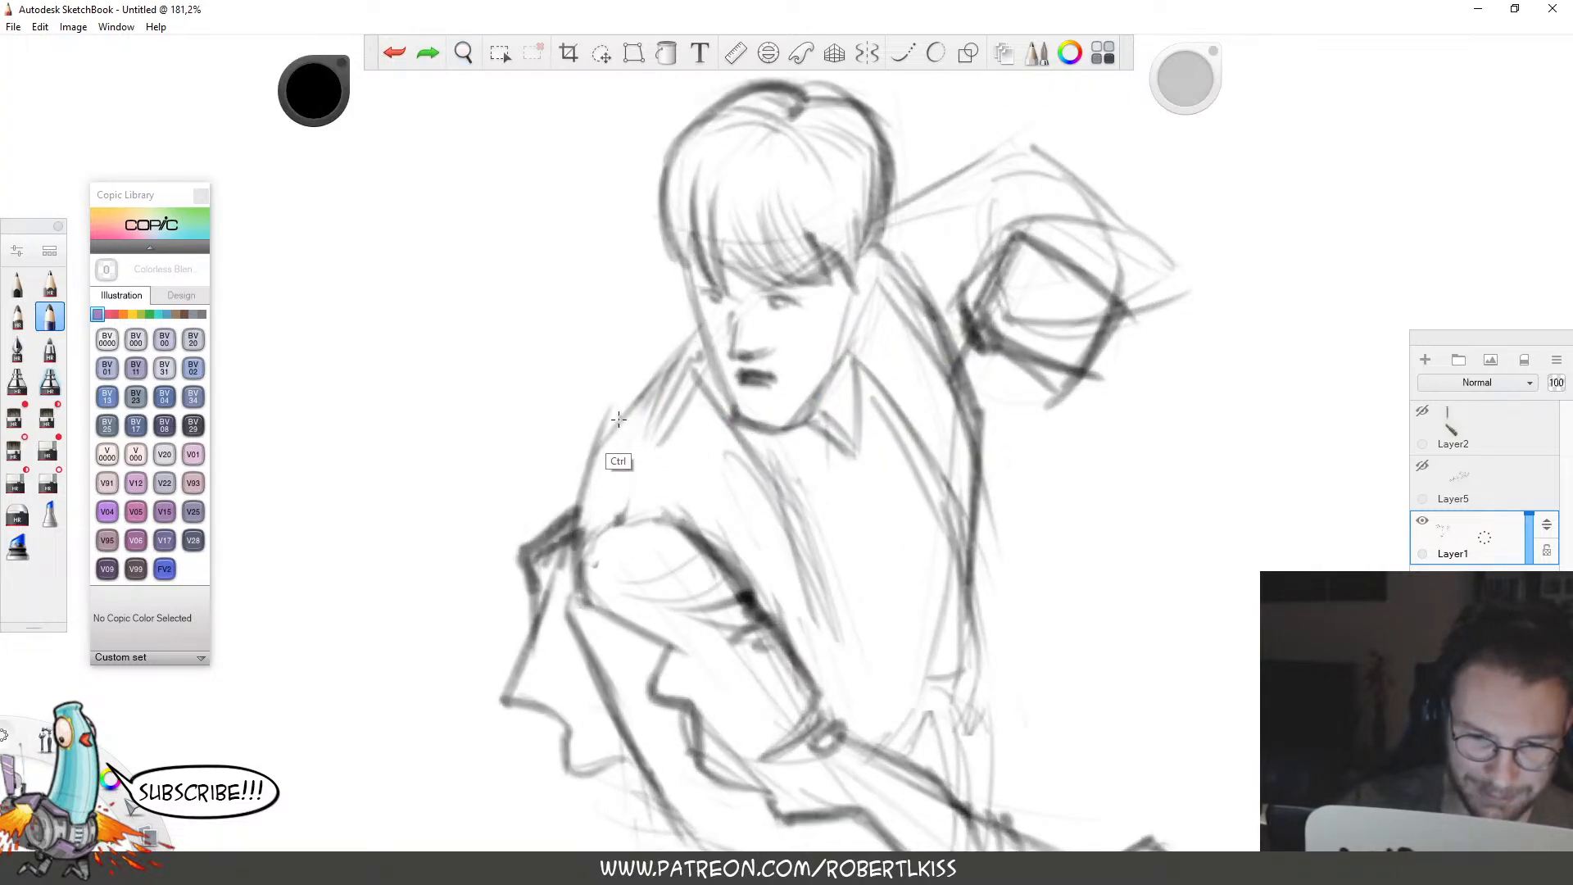
mouse_move(600, 441)
left_mouse_down()
mouse_move(724, 315)
mouse_move(587, 448)
mouse_move(577, 524)
left_mouse_up()
mouse_move(574, 533)
left_mouse_down()
mouse_move(703, 318)
mouse_move(748, 436)
left_mouse_up()
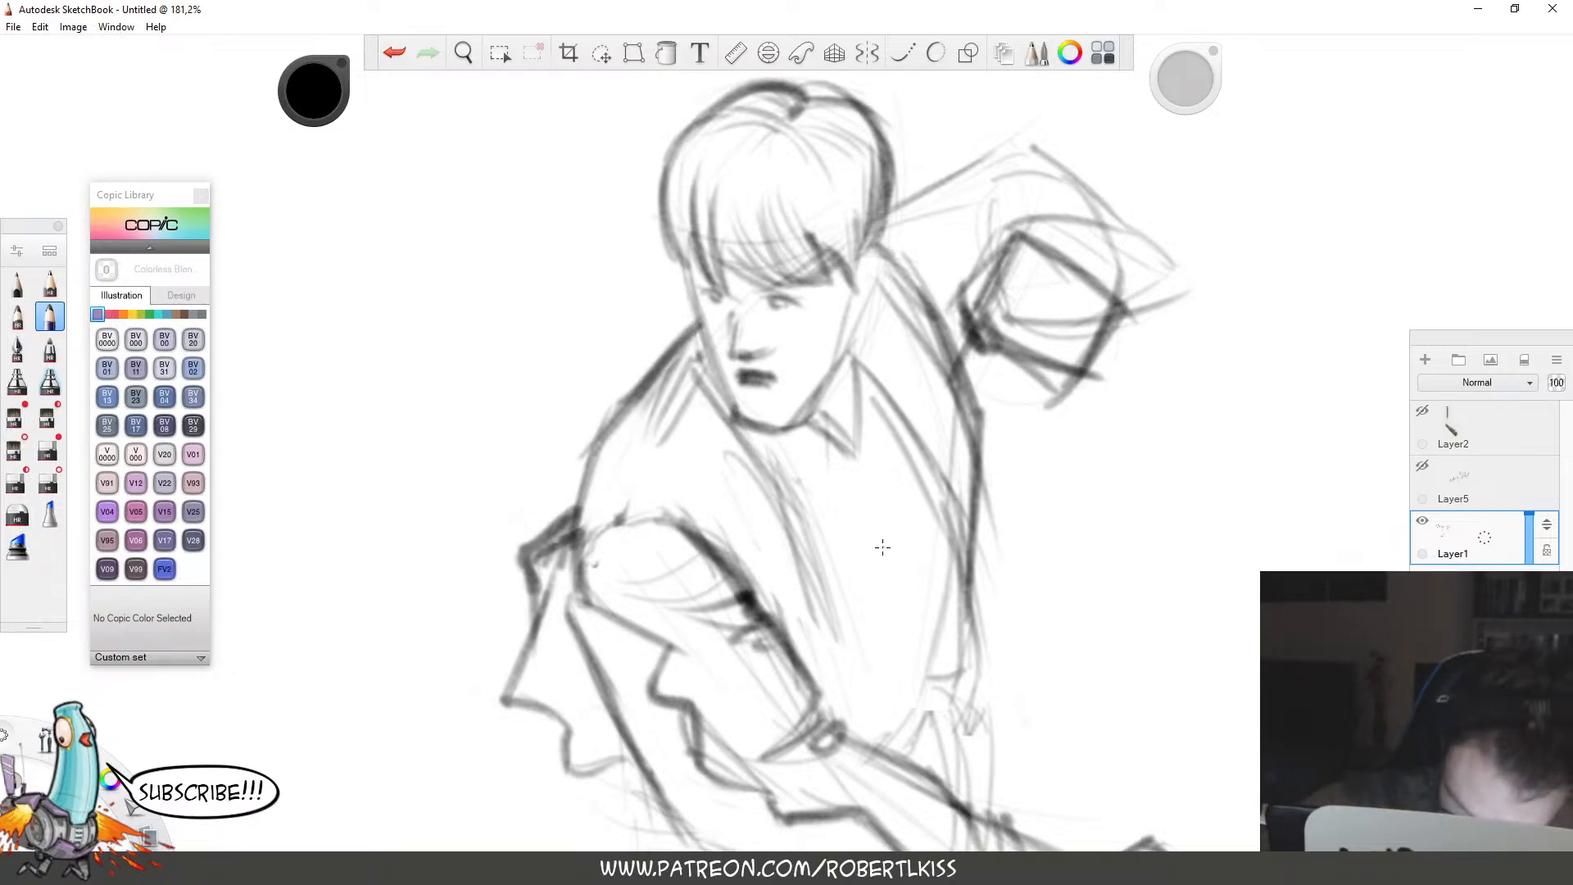
Draw the near side of the shirt collar, the tie knot and the tie's long edges down to the forearm.
key("space")
left_click_drag(930, 601, 859, 426)
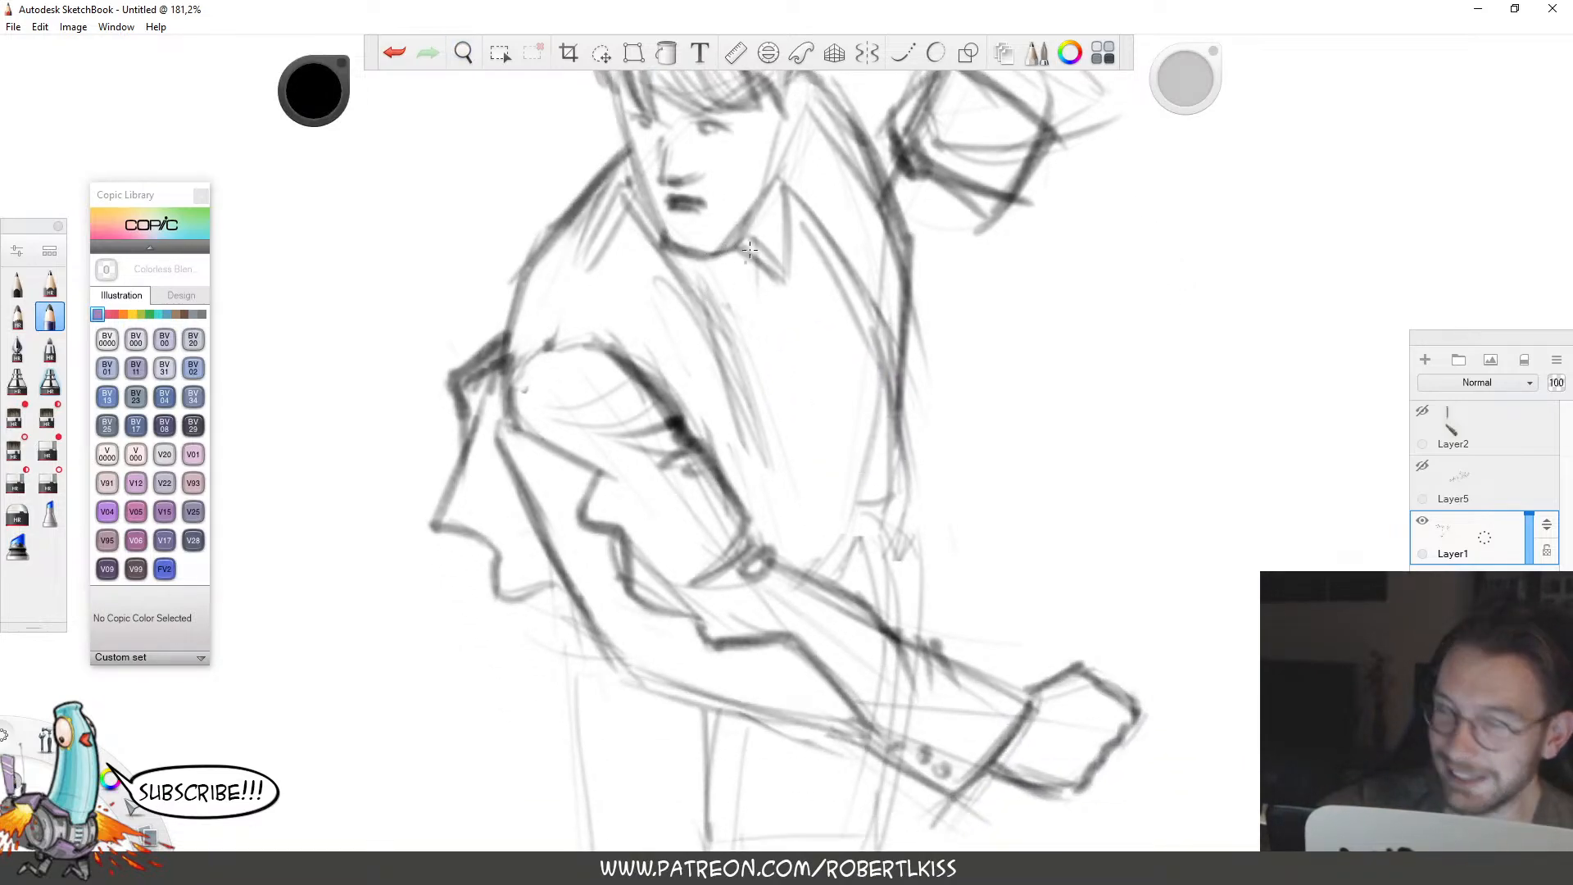
mouse_move(704, 273)
left_mouse_down()
mouse_move(737, 328)
mouse_move(768, 293)
mouse_move(750, 291)
mouse_move(752, 254)
mouse_move(705, 266)
mouse_move(743, 308)
left_mouse_up()
left_click_drag(705, 273, 769, 547)
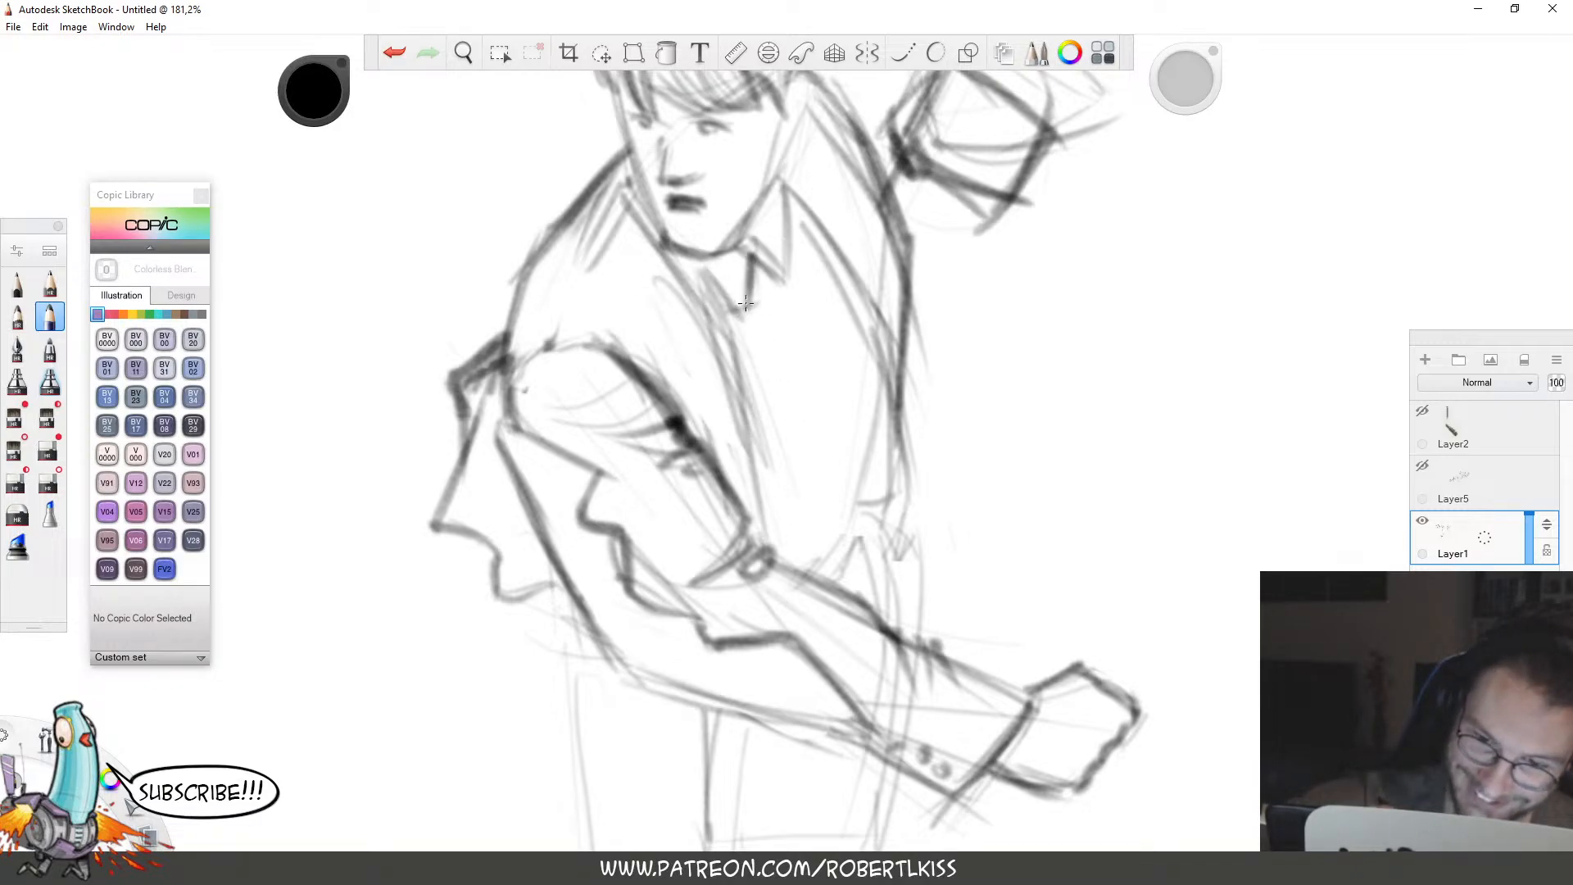
mouse_move(752, 316)
left_mouse_down()
mouse_move(854, 473)
mouse_move(837, 569)
left_mouse_up()
mouse_move(733, 344)
left_mouse_down()
mouse_move(788, 558)
mouse_move(755, 308)
mouse_move(852, 501)
mouse_move(868, 613)
mouse_move(807, 594)
left_mouse_up()
Clean up the lines between chest and upper arm, then darken the lapel edge and the upper sleeve's fold.
key("space")
left_click_drag(959, 318, 726, 544)
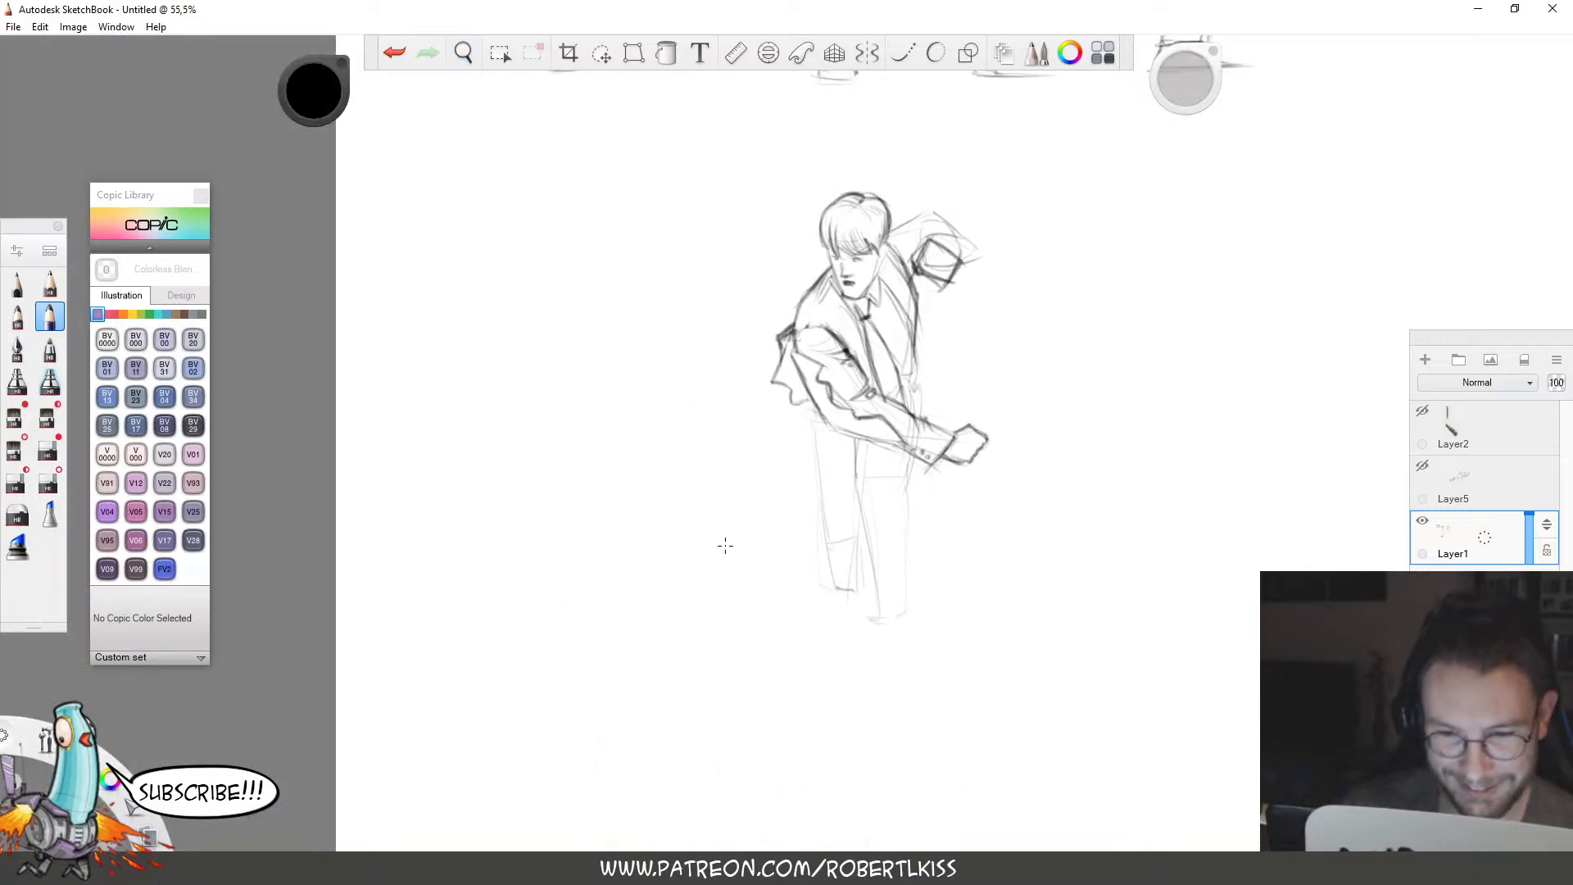
key("space")
left_click_drag(966, 302, 1071, 502)
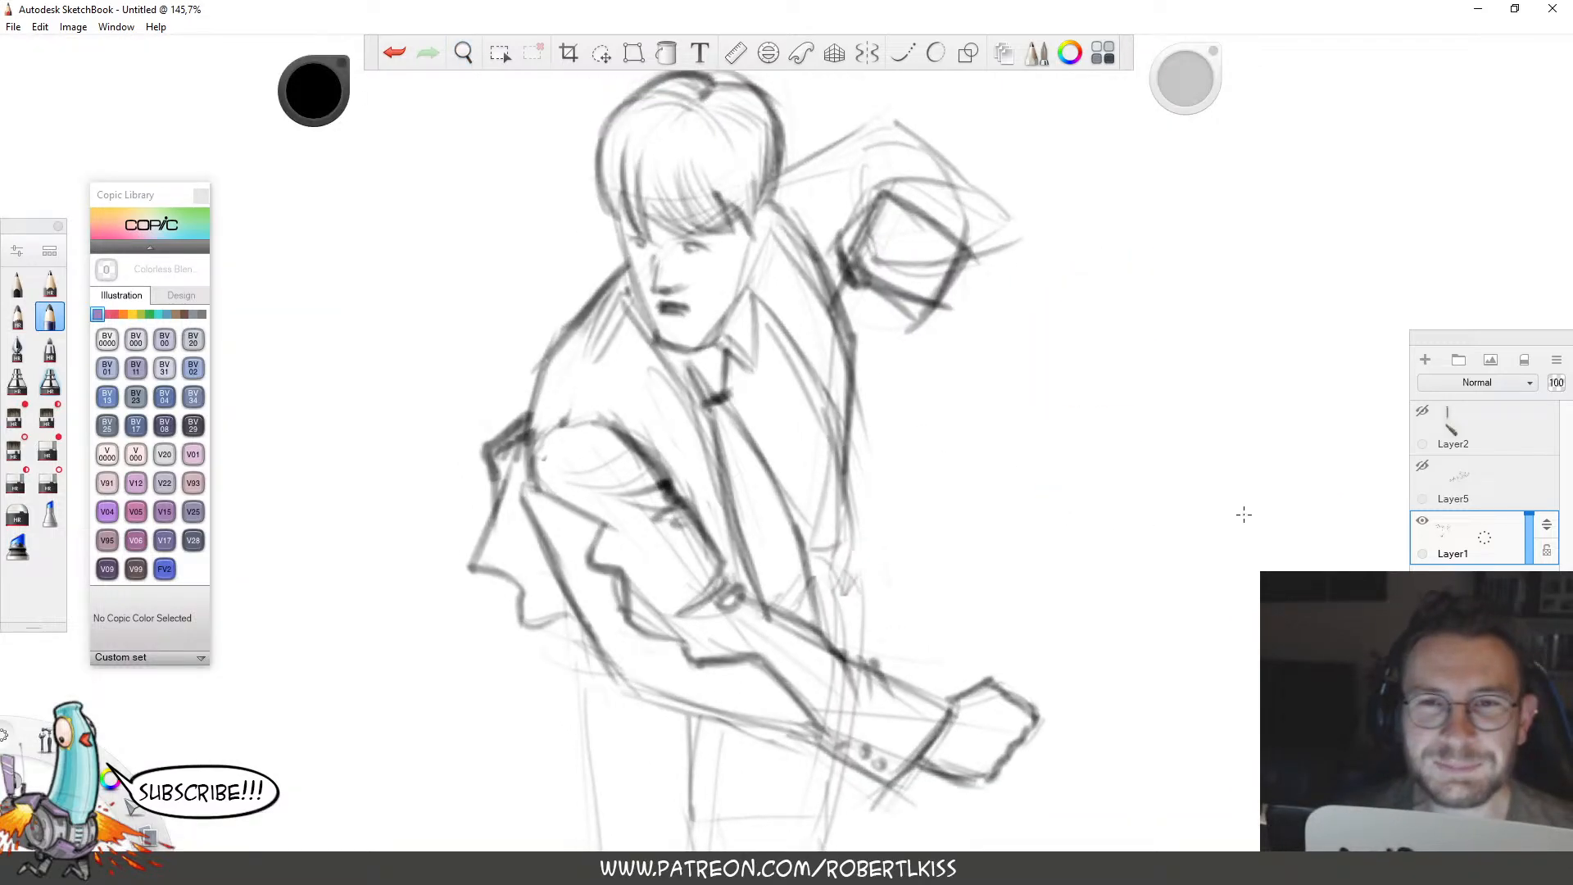
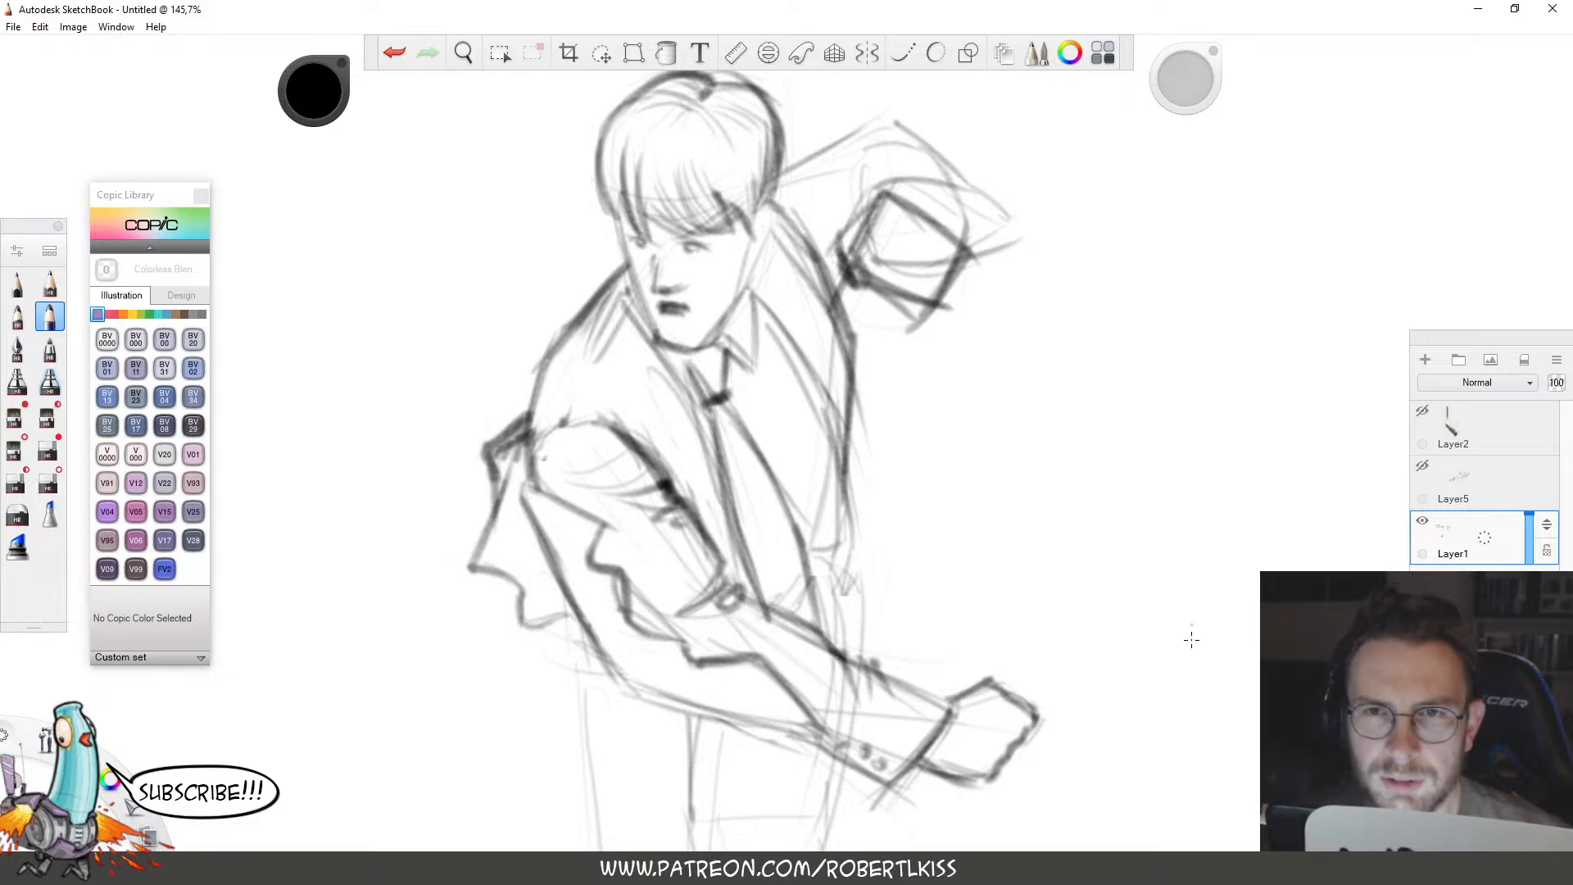
key("space")
left_click_drag(885, 455, 828, 498)
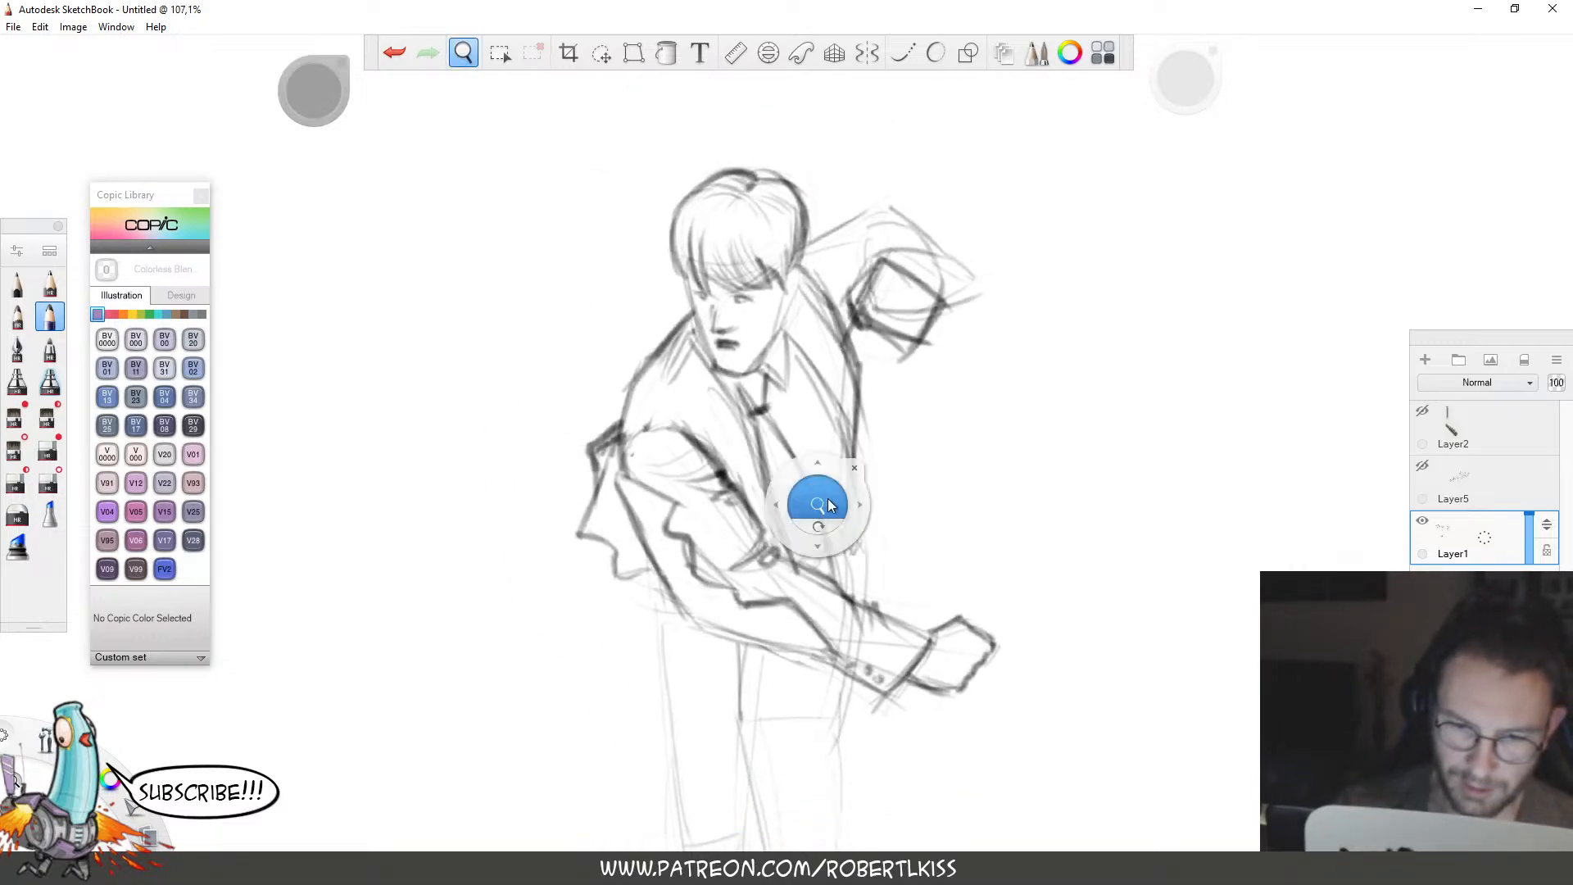
mouse_move(836, 565)
left_mouse_down()
mouse_move(955, 373)
mouse_move(1016, 340)
left_mouse_up()
left_click_drag(955, 378, 926, 512)
key("e")
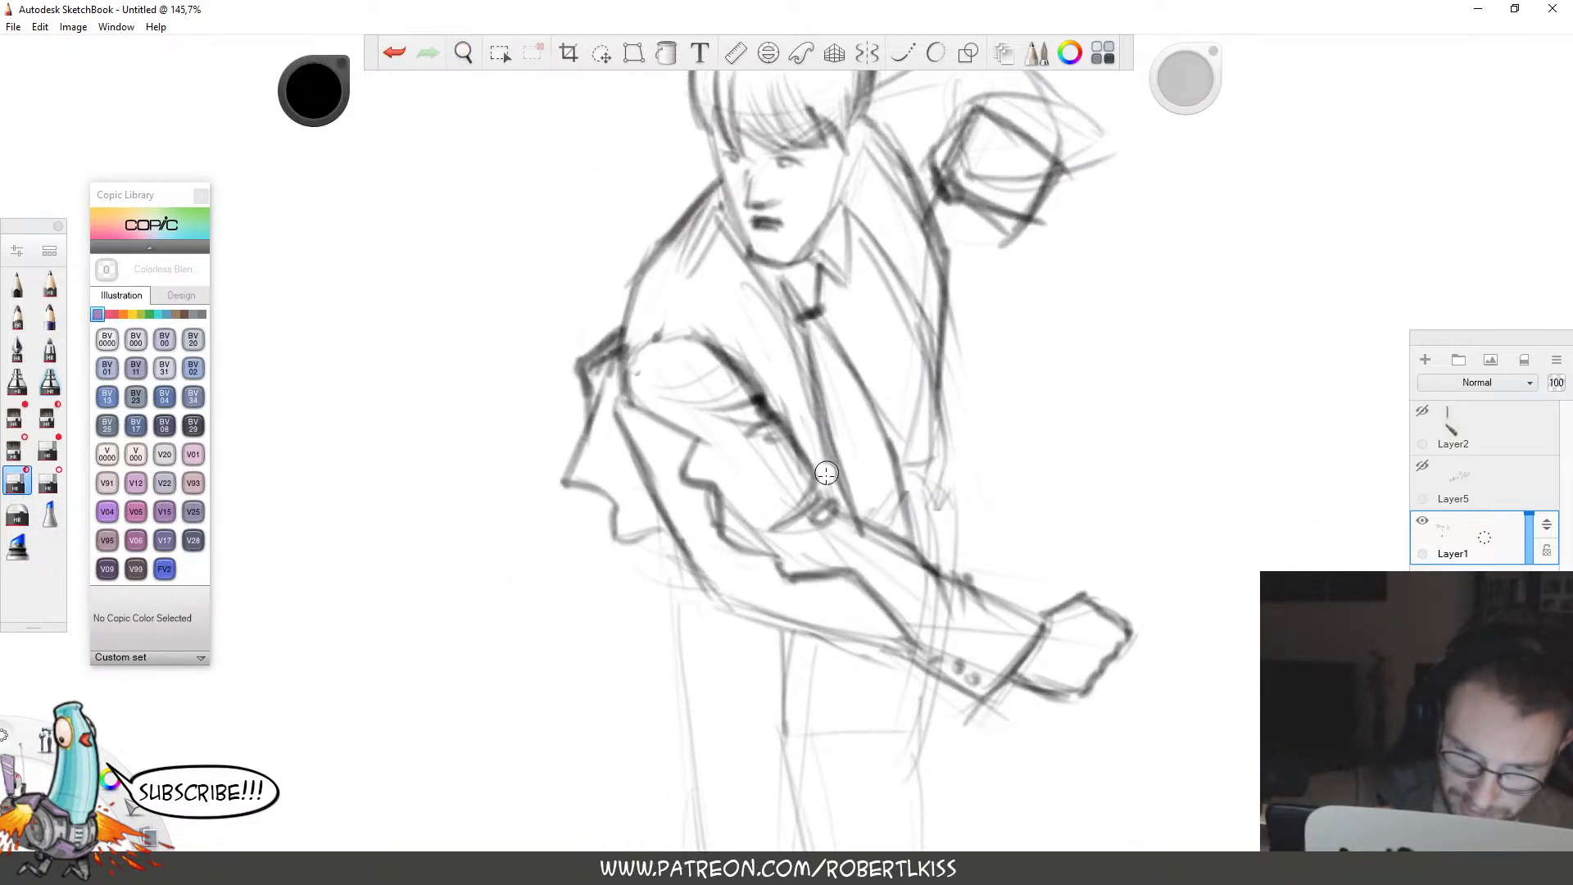
left_click_drag(826, 470, 763, 301)
key("b")
mouse_move(805, 429)
left_mouse_down()
mouse_move(833, 461)
mouse_move(754, 261)
mouse_move(792, 340)
mouse_move(787, 403)
mouse_move(758, 367)
mouse_move(768, 385)
left_mouse_up()
left_click_drag(715, 330, 770, 388)
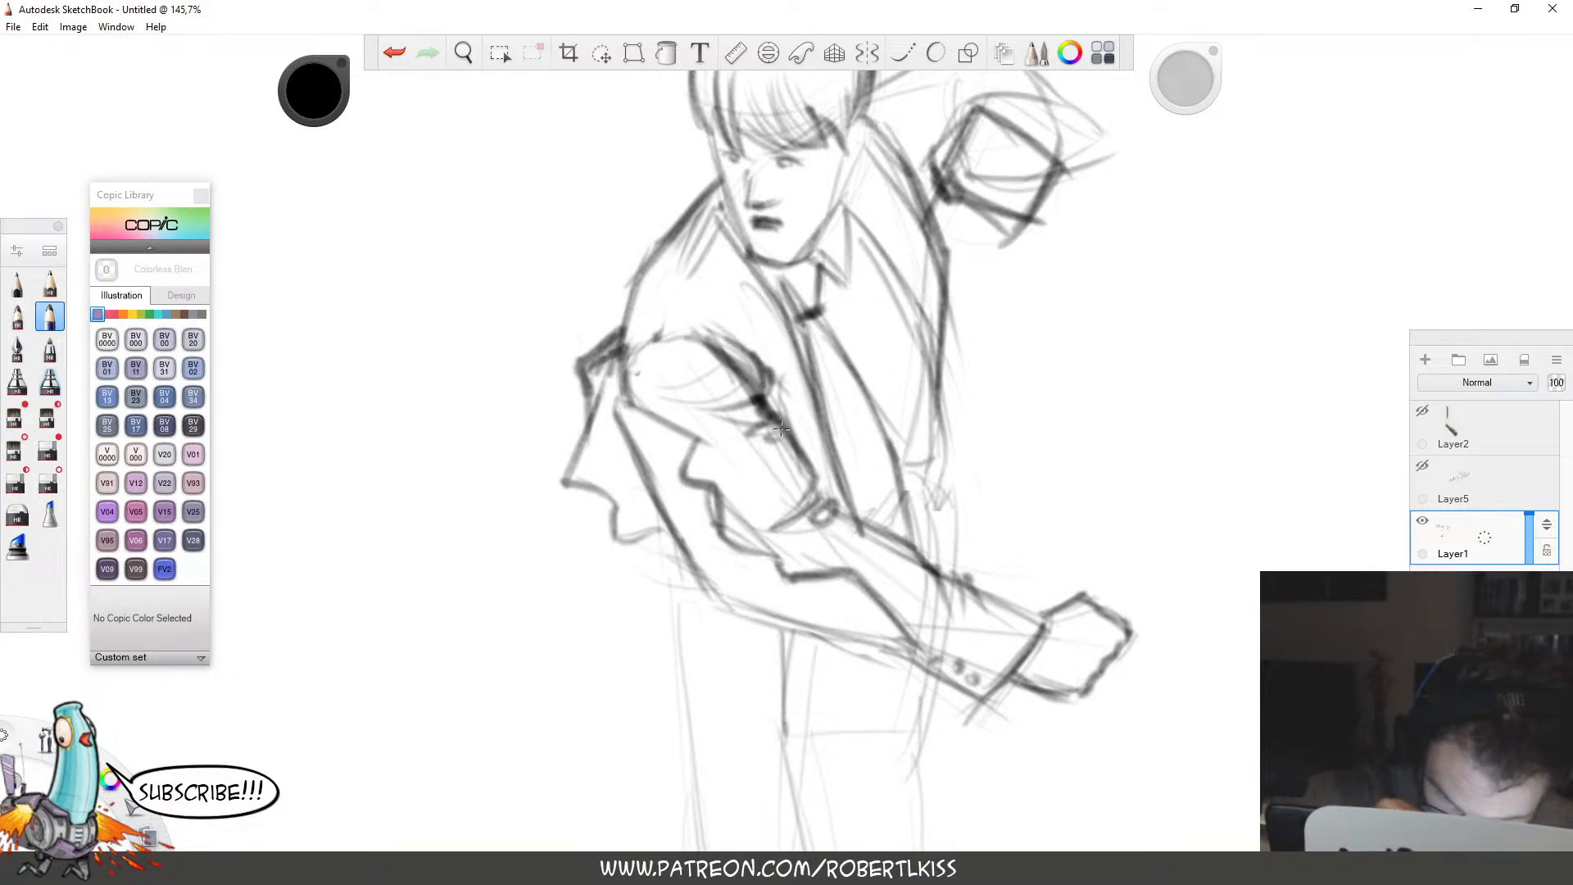
Darken the shirt collar and strengthen the hair strands along both sides of the face.
mouse_move(821, 319)
left_mouse_down()
mouse_move(858, 393)
mouse_move(765, 264)
mouse_move(841, 277)
mouse_move(852, 210)
mouse_move(801, 263)
left_mouse_up()
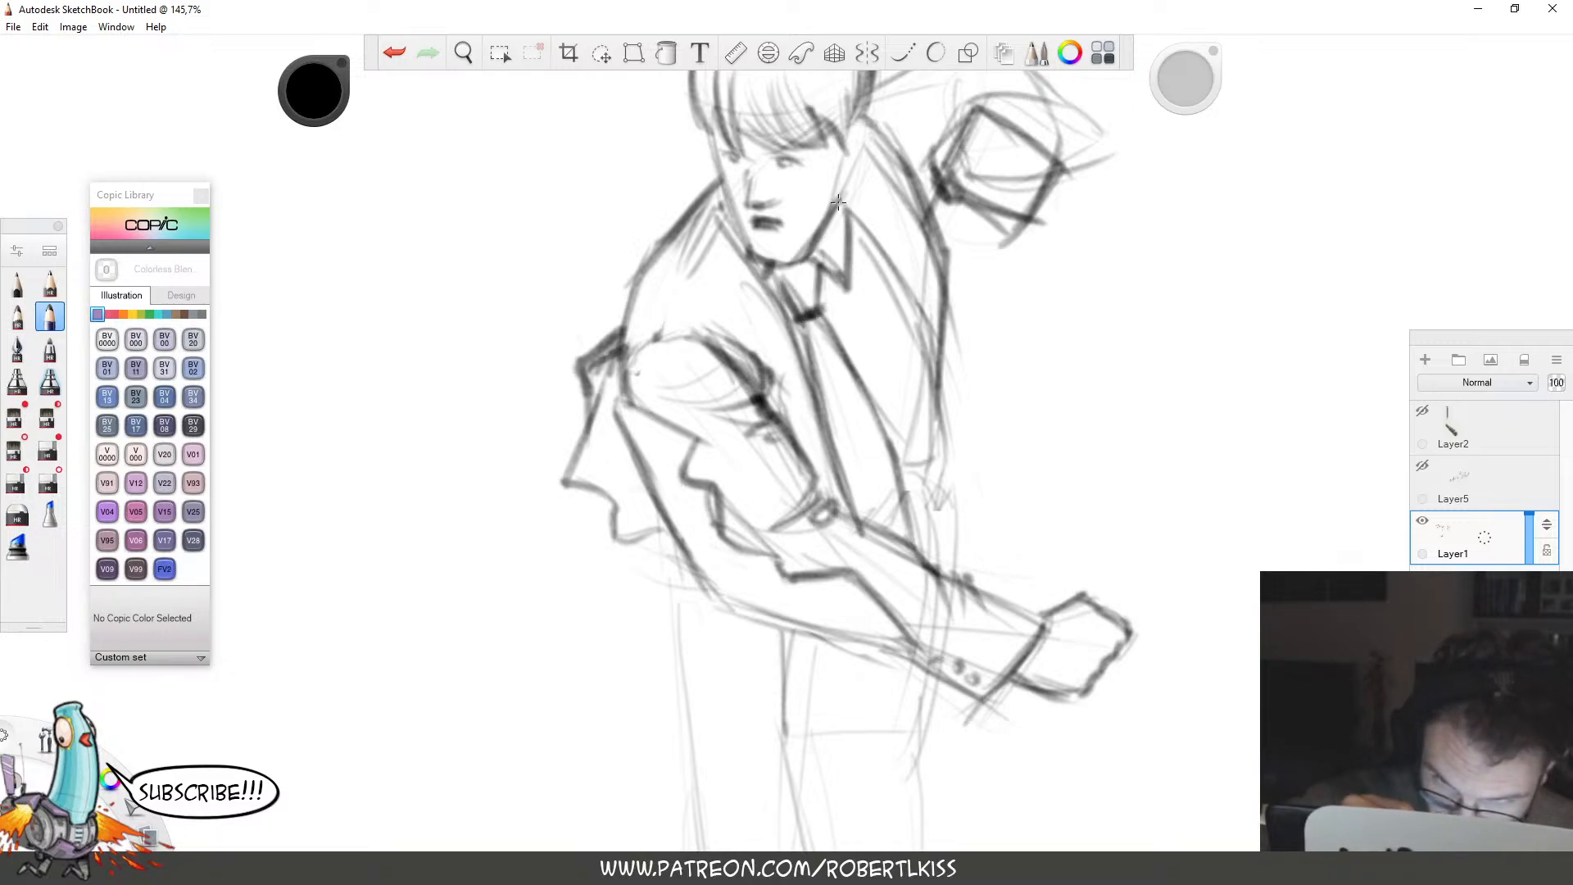
mouse_move(858, 144)
left_mouse_down()
mouse_move(837, 210)
mouse_move(872, 113)
mouse_move(850, 164)
left_mouse_up()
left_click_drag(869, 104, 852, 144)
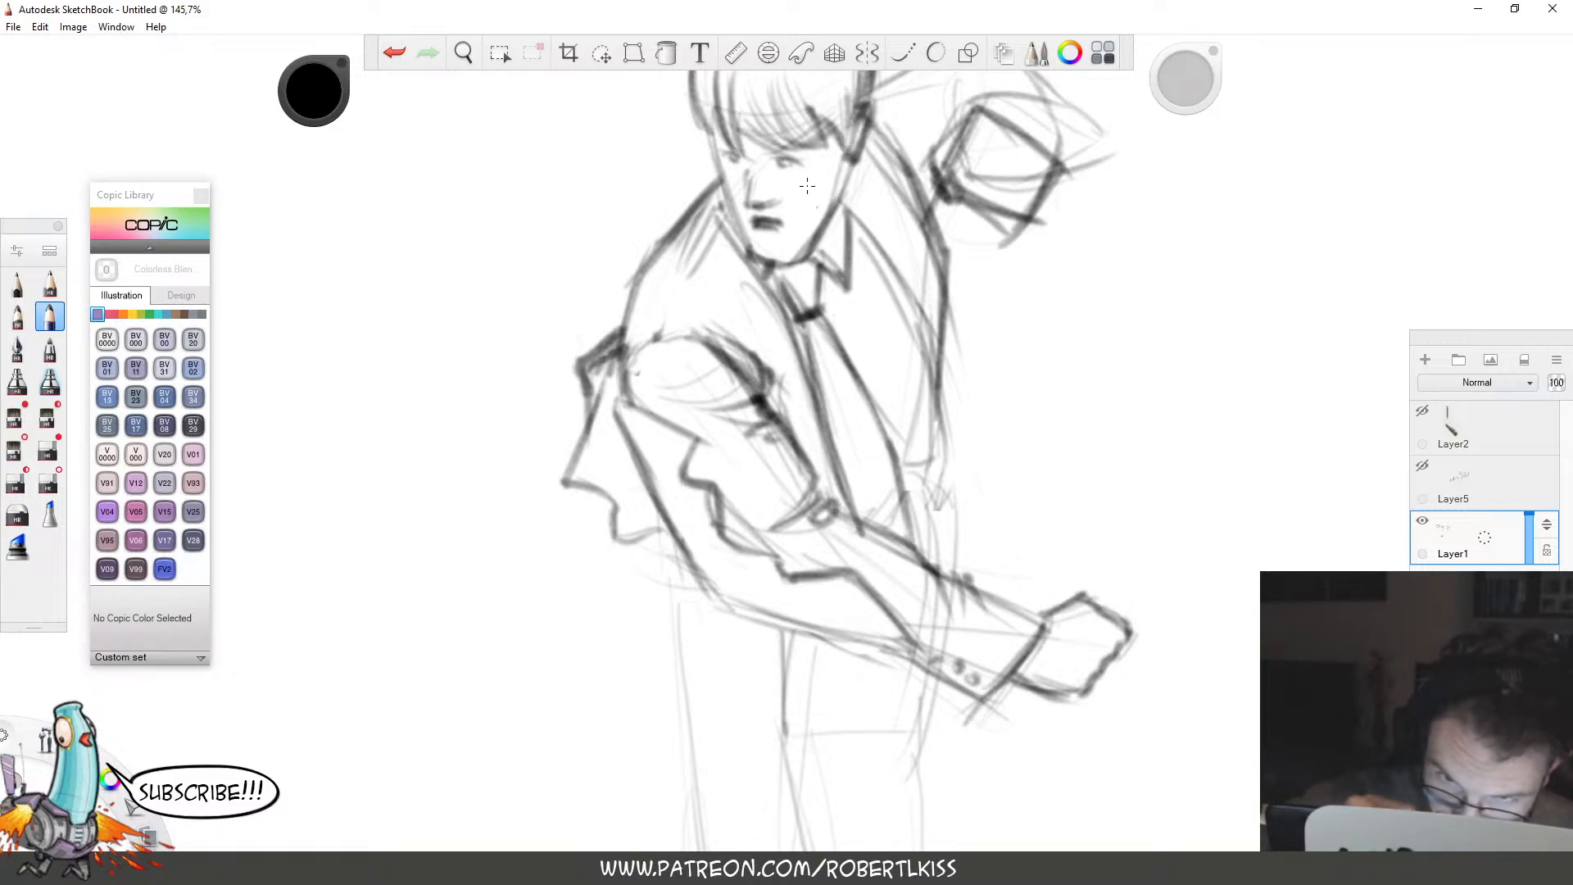
left_click_drag(701, 123, 722, 165)
Erase the rough torso side line and redraw the lapel edge and jacket side from the far shoulder to the waist.
key("space")
left_click_drag(1009, 468, 970, 387)
key("space")
left_click_drag(955, 482, 940, 572)
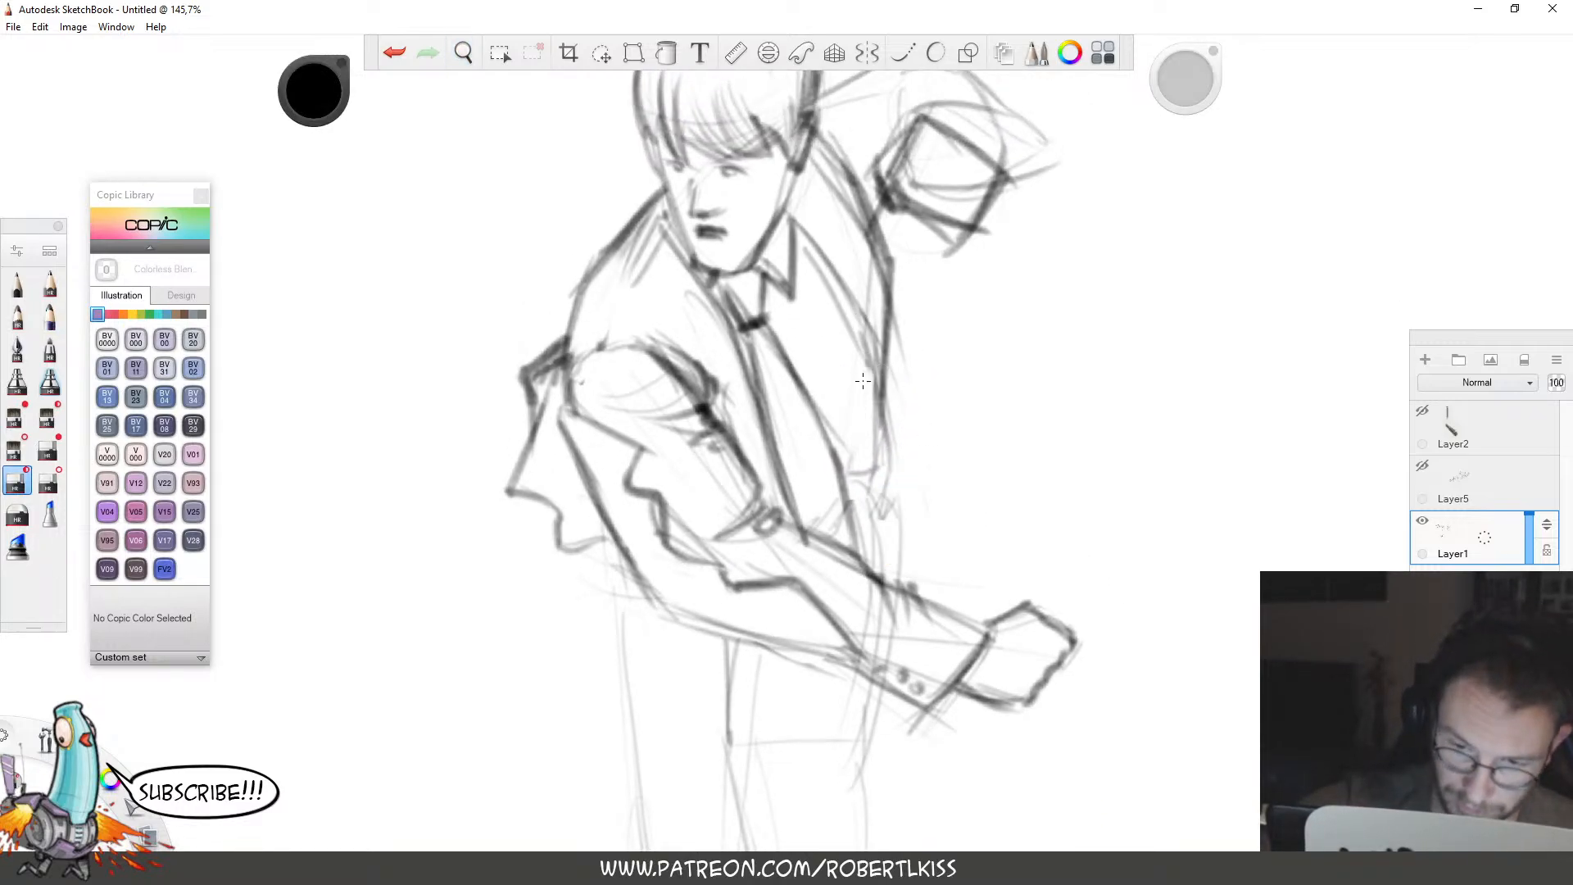
mouse_move(849, 469)
left_mouse_down()
mouse_move(848, 312)
mouse_move(863, 490)
mouse_move(882, 394)
mouse_move(873, 325)
mouse_move(868, 486)
mouse_move(905, 380)
mouse_move(888, 483)
left_mouse_up()
key("e")
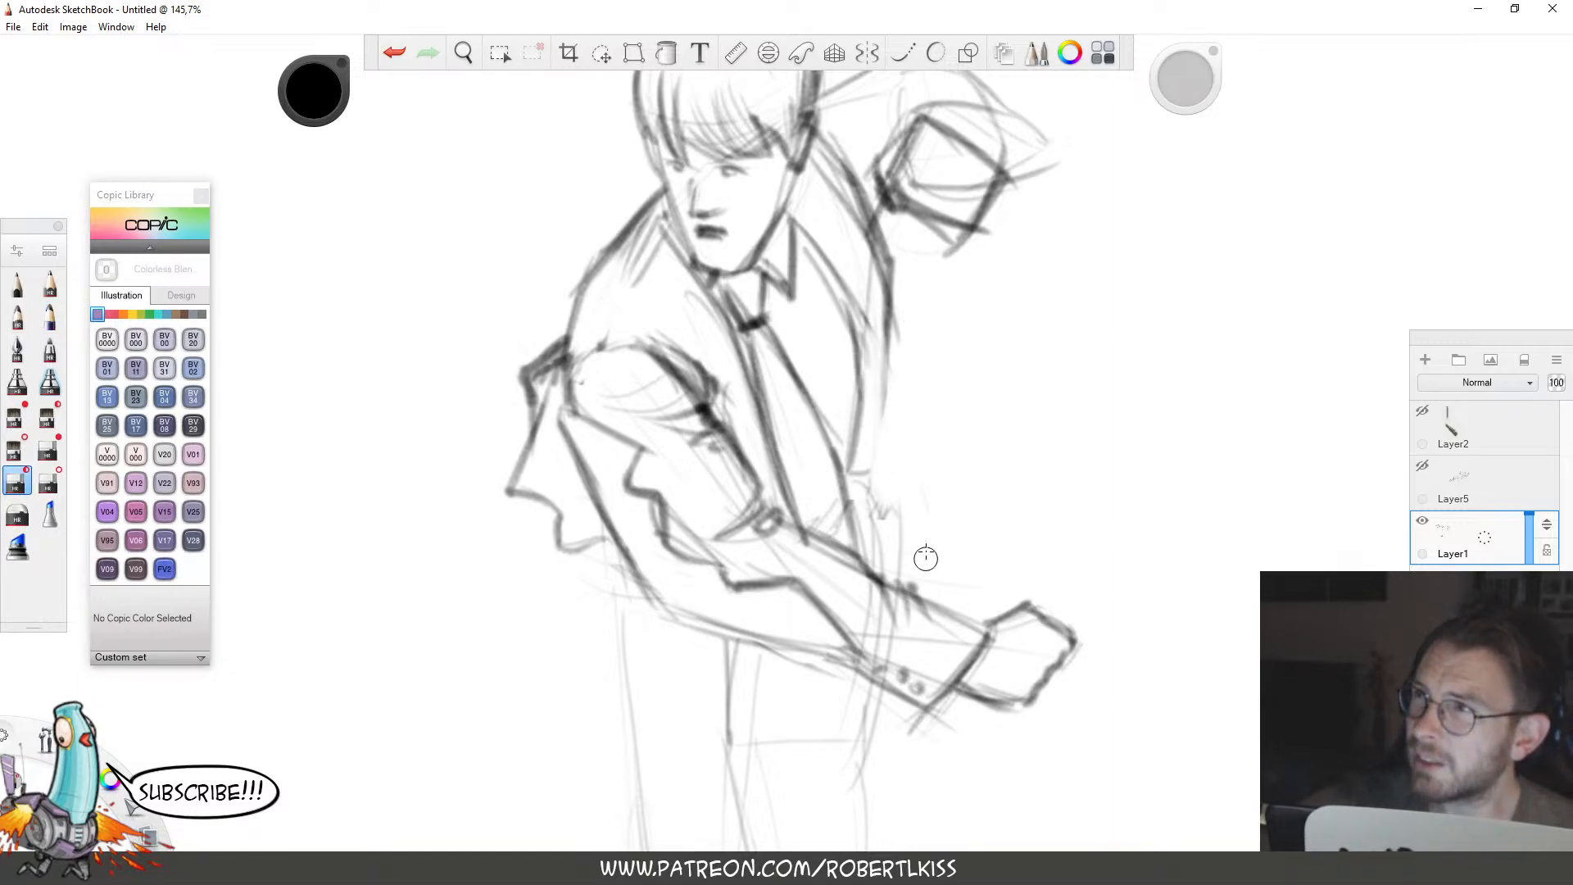
key("b")
key("e")
left_click_drag(879, 418, 893, 287)
key("b")
left_click_drag(870, 351, 862, 452)
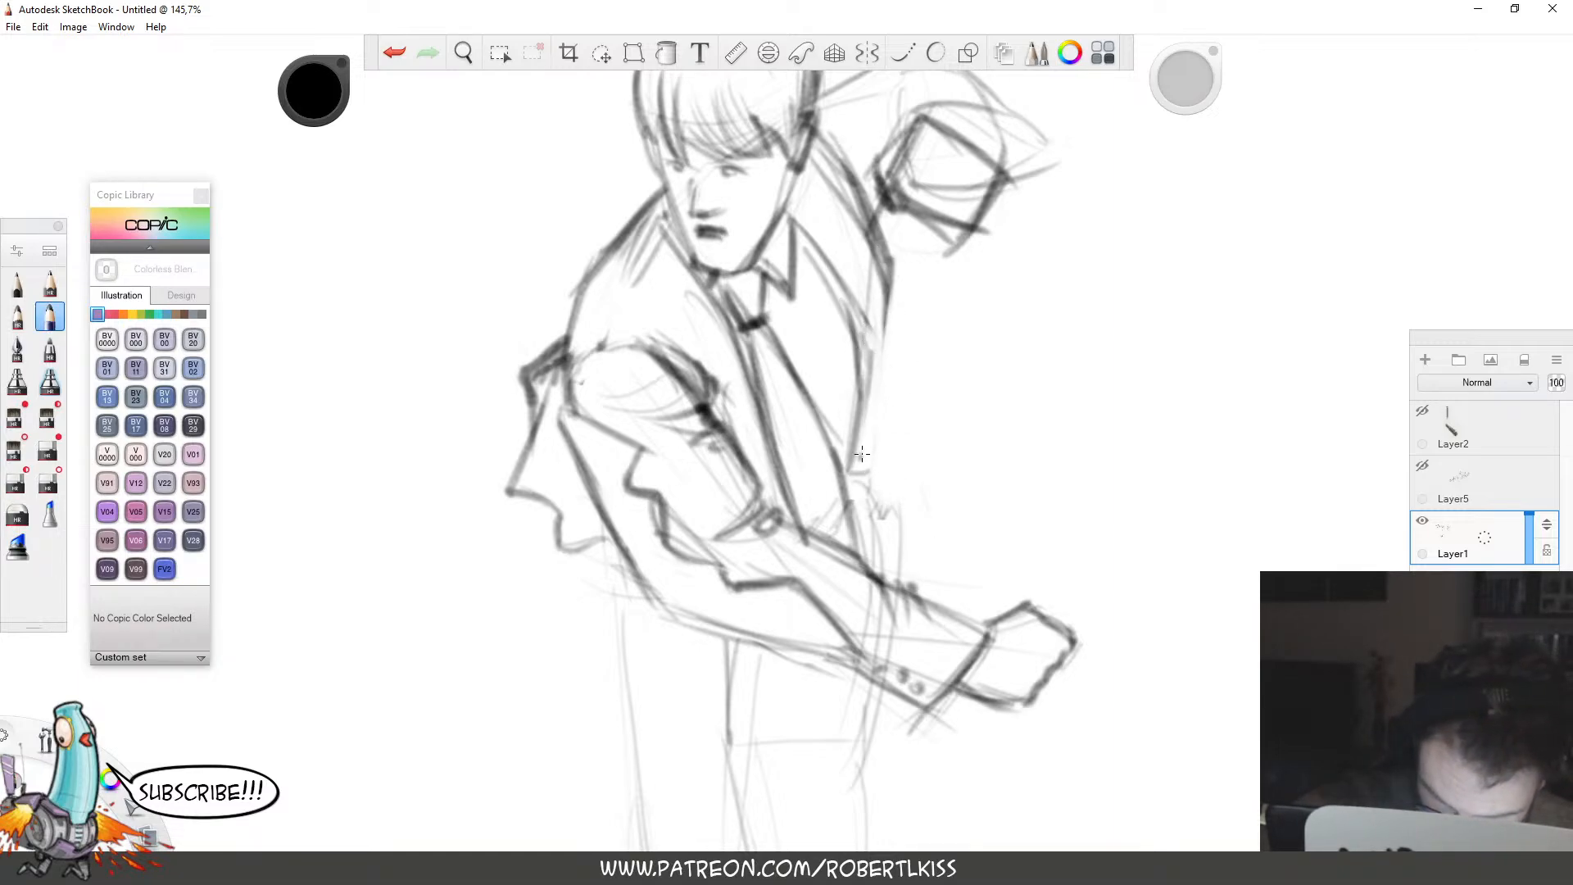
mouse_move(895, 305)
left_mouse_down()
mouse_move(863, 438)
mouse_move(891, 314)
mouse_move(865, 214)
left_mouse_up()
left_click_drag(853, 470, 865, 484)
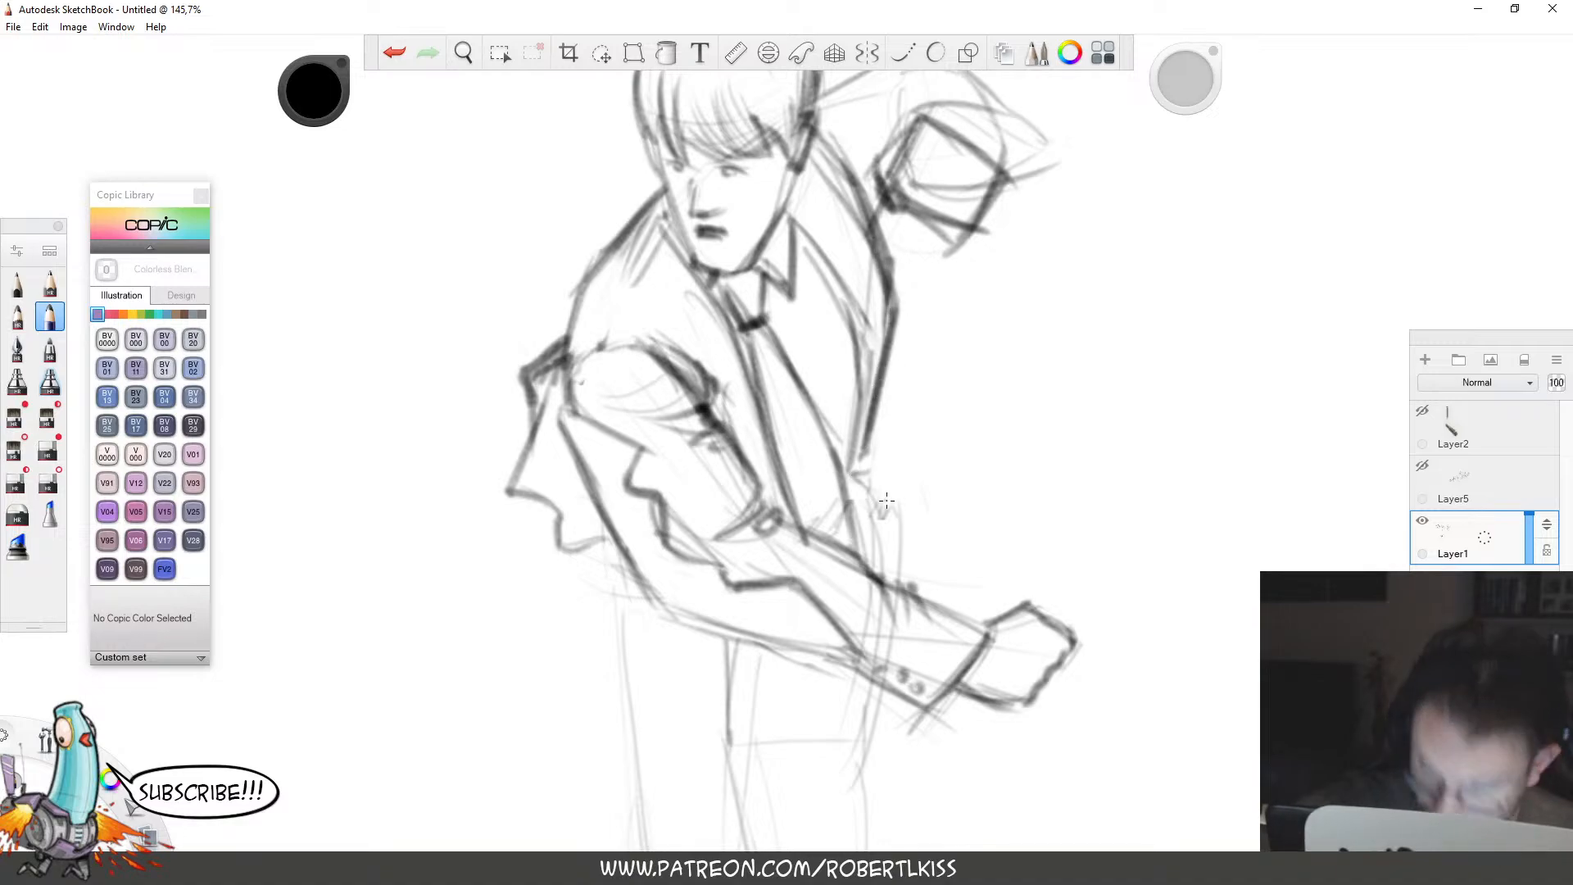
Darken the hip contour below the sleeve cuff and add a small trouser fold at its lower end.
key("space")
left_click_drag(969, 532, 998, 331)
left_click_drag(875, 274, 878, 318)
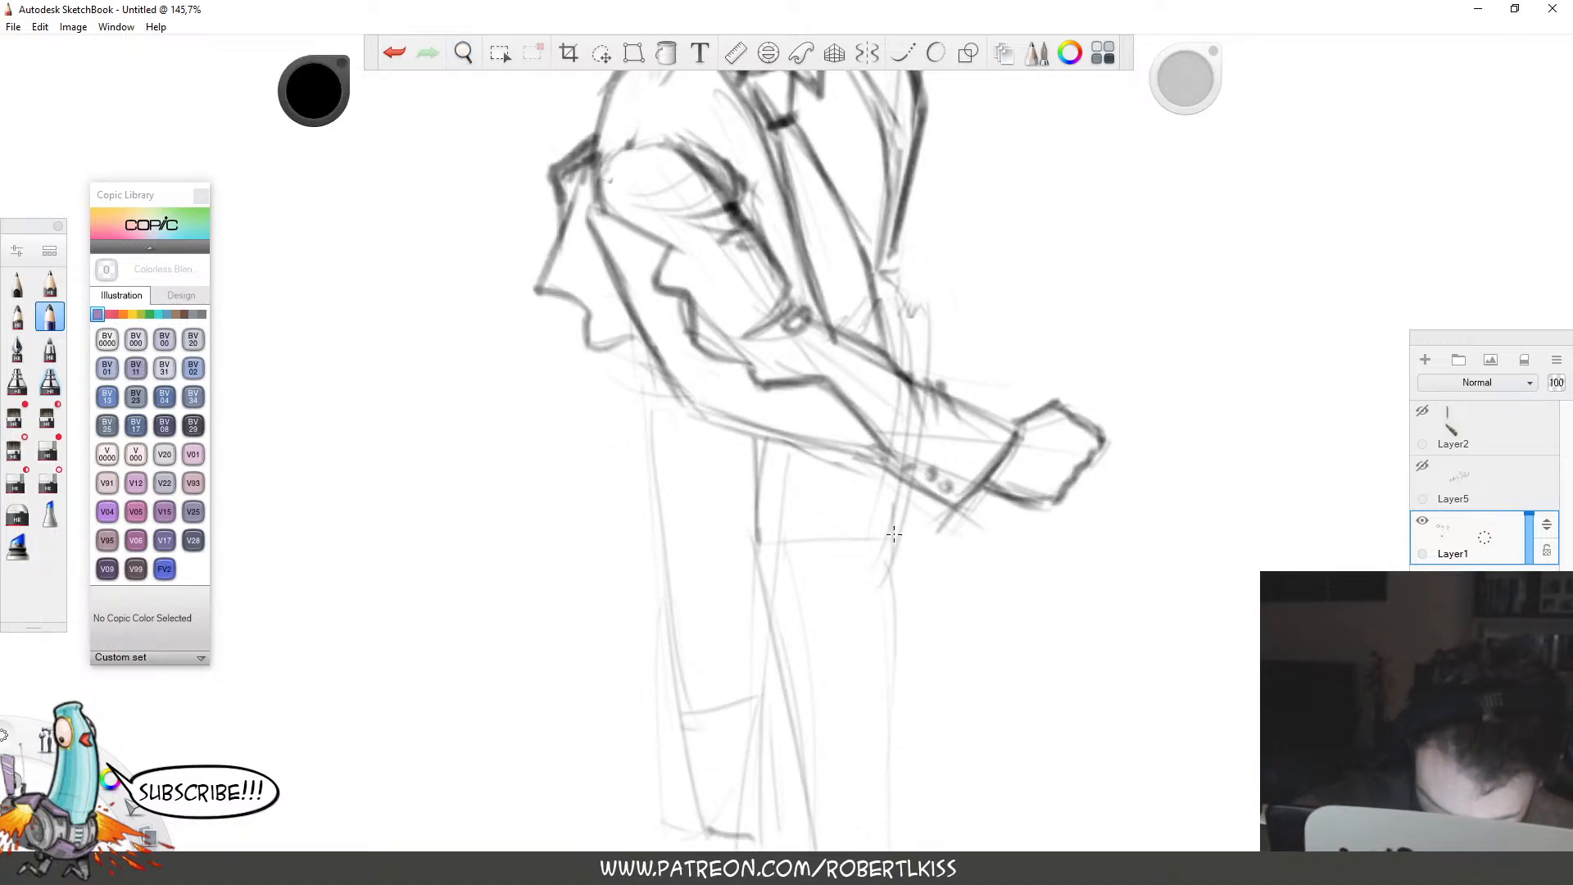
mouse_move(893, 471)
left_mouse_down()
mouse_move(882, 570)
mouse_move(872, 544)
mouse_move(876, 516)
mouse_move(886, 566)
left_mouse_up()
key("e")
key("b")
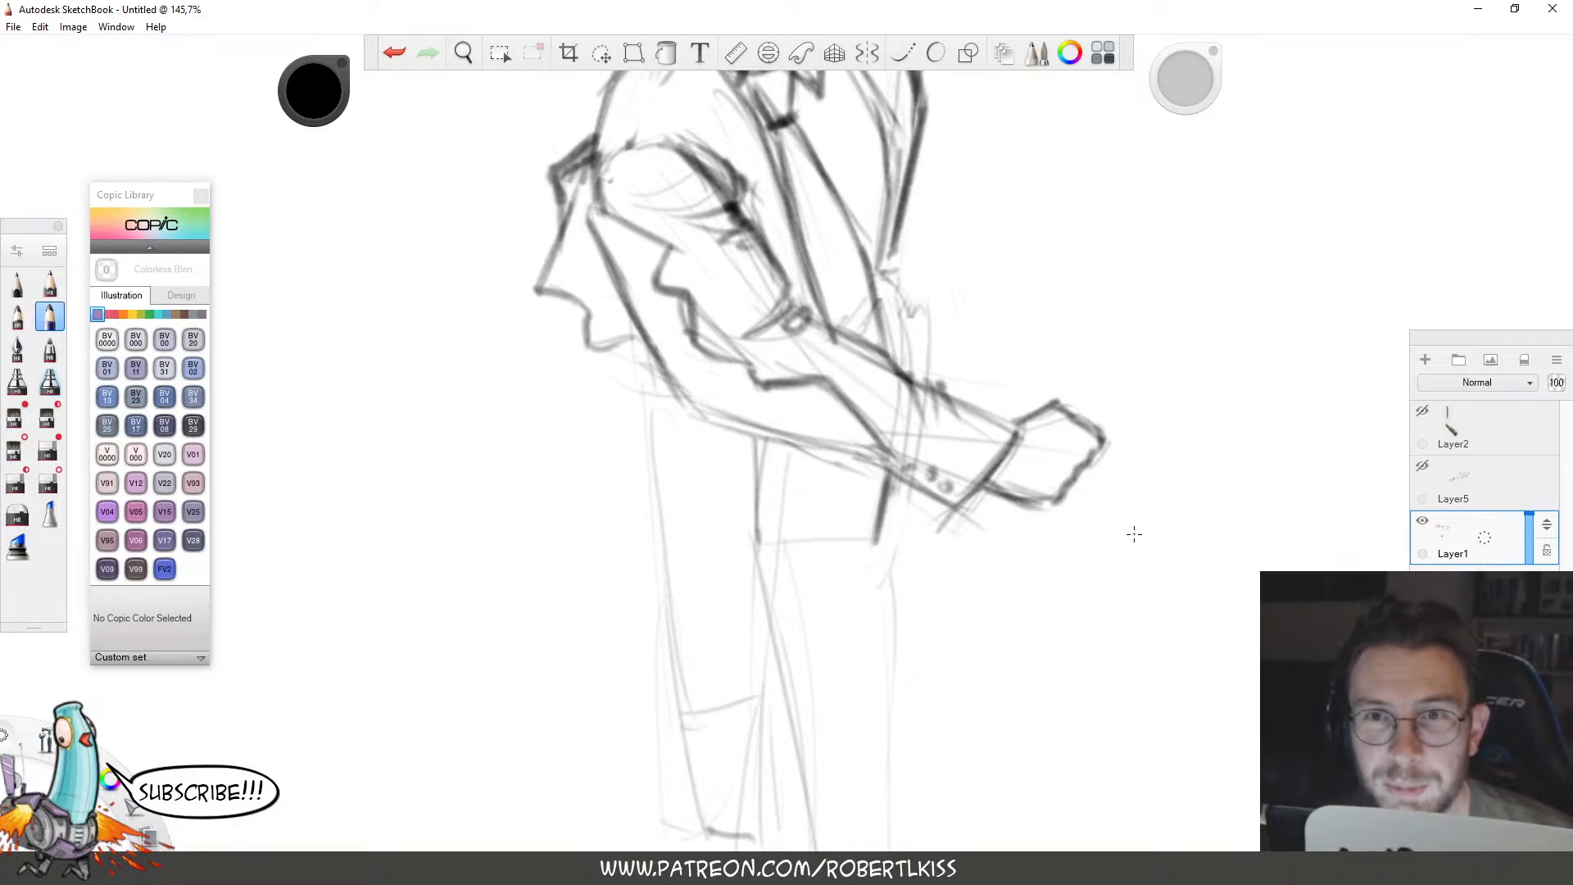
left_click_drag(1146, 544, 1183, 313)
mouse_move(934, 244)
left_mouse_down()
mouse_move(911, 306)
mouse_move(920, 356)
left_mouse_up()
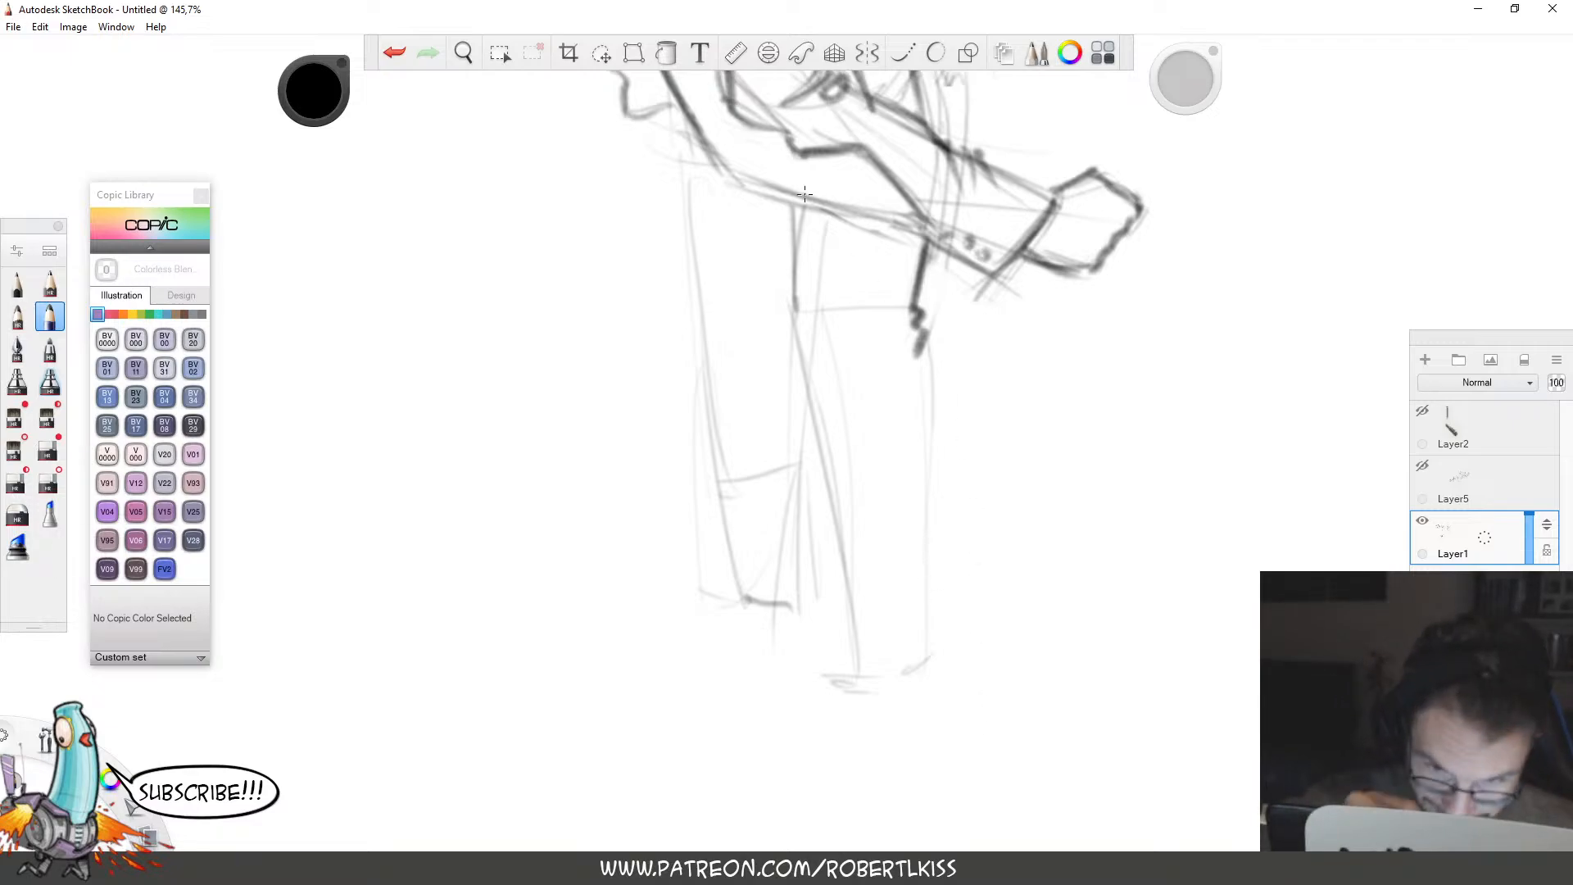
Darken the front leg's inner contour from the crotch towards the hem, adding dark folds at the knee.
left_click_drag(803, 212, 796, 322)
left_click_drag(953, 553, 899, 404)
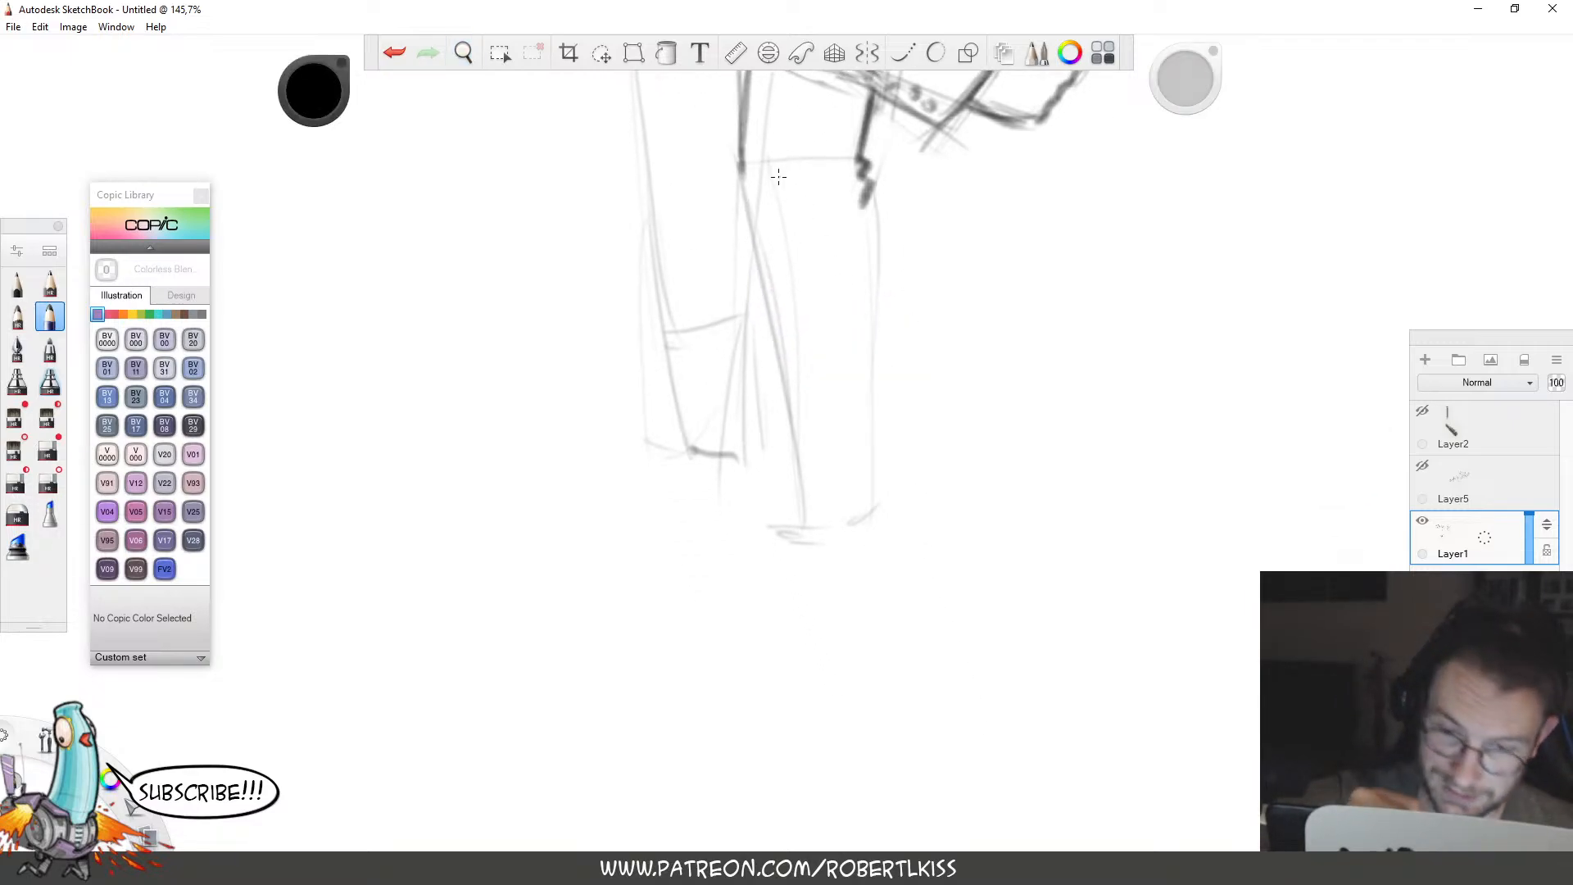
left_click_drag(740, 185, 774, 266)
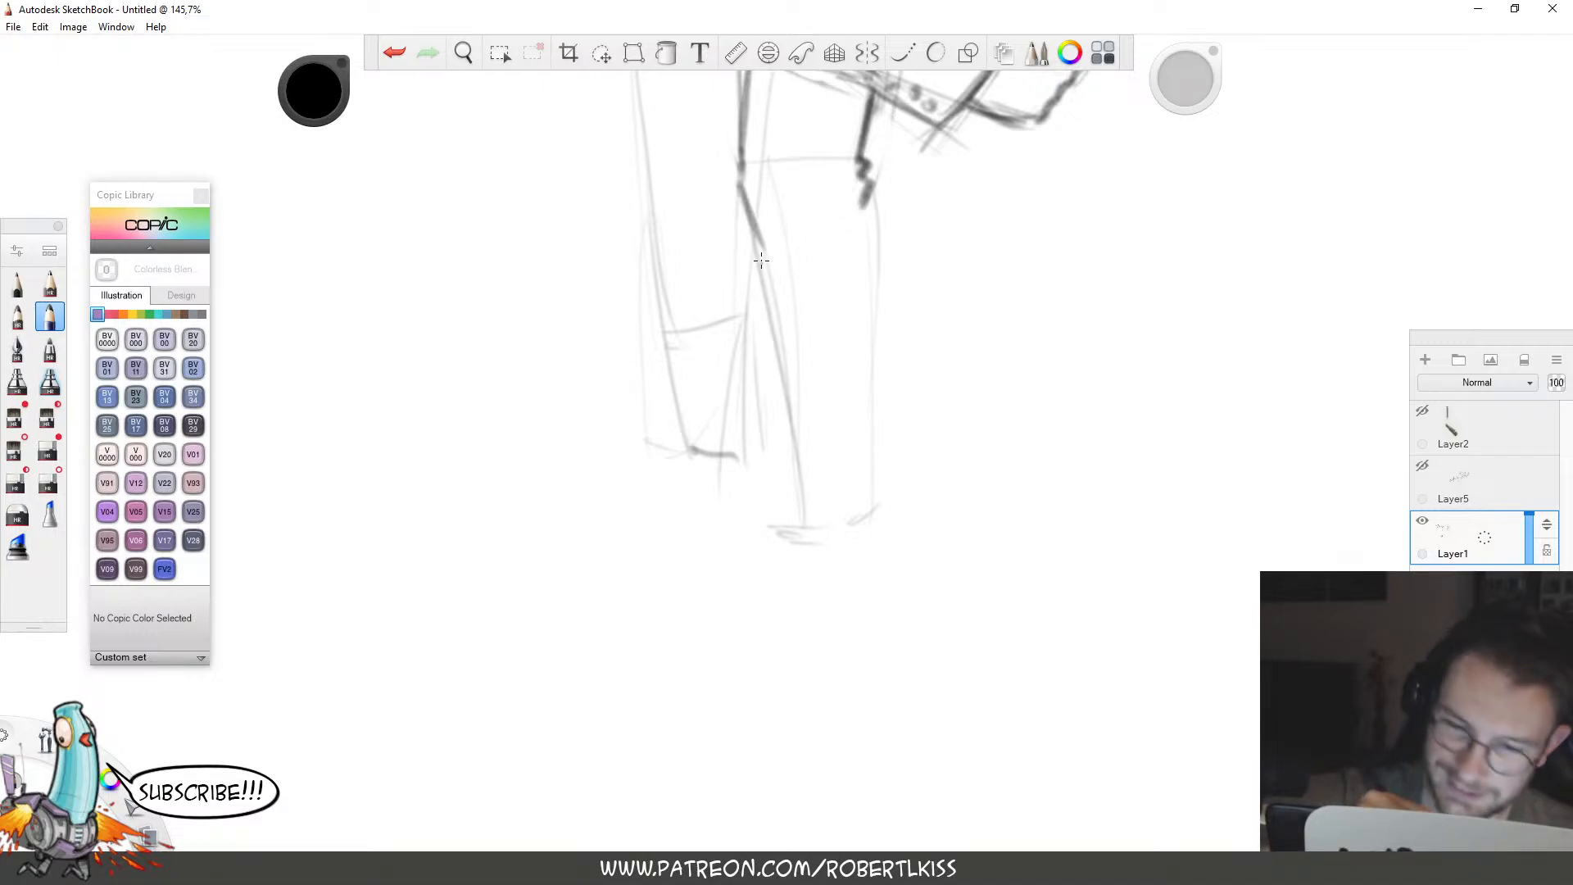
mouse_move(768, 159)
left_mouse_down()
mouse_move(756, 257)
mouse_move(774, 297)
mouse_move(763, 279)
left_mouse_up()
mouse_move(775, 200)
left_mouse_down()
mouse_move(781, 378)
mouse_move(777, 218)
mouse_move(774, 313)
left_mouse_up()
mouse_move(768, 246)
left_mouse_down()
mouse_move(787, 409)
mouse_move(785, 520)
left_mouse_up()
left_click_drag(793, 324, 788, 445)
Draw the front leg's curved trouser hem and darken its outer contour up to the hip fold.
mouse_move(775, 498)
left_mouse_down()
mouse_move(852, 516)
mouse_move(874, 504)
mouse_move(860, 316)
left_mouse_up()
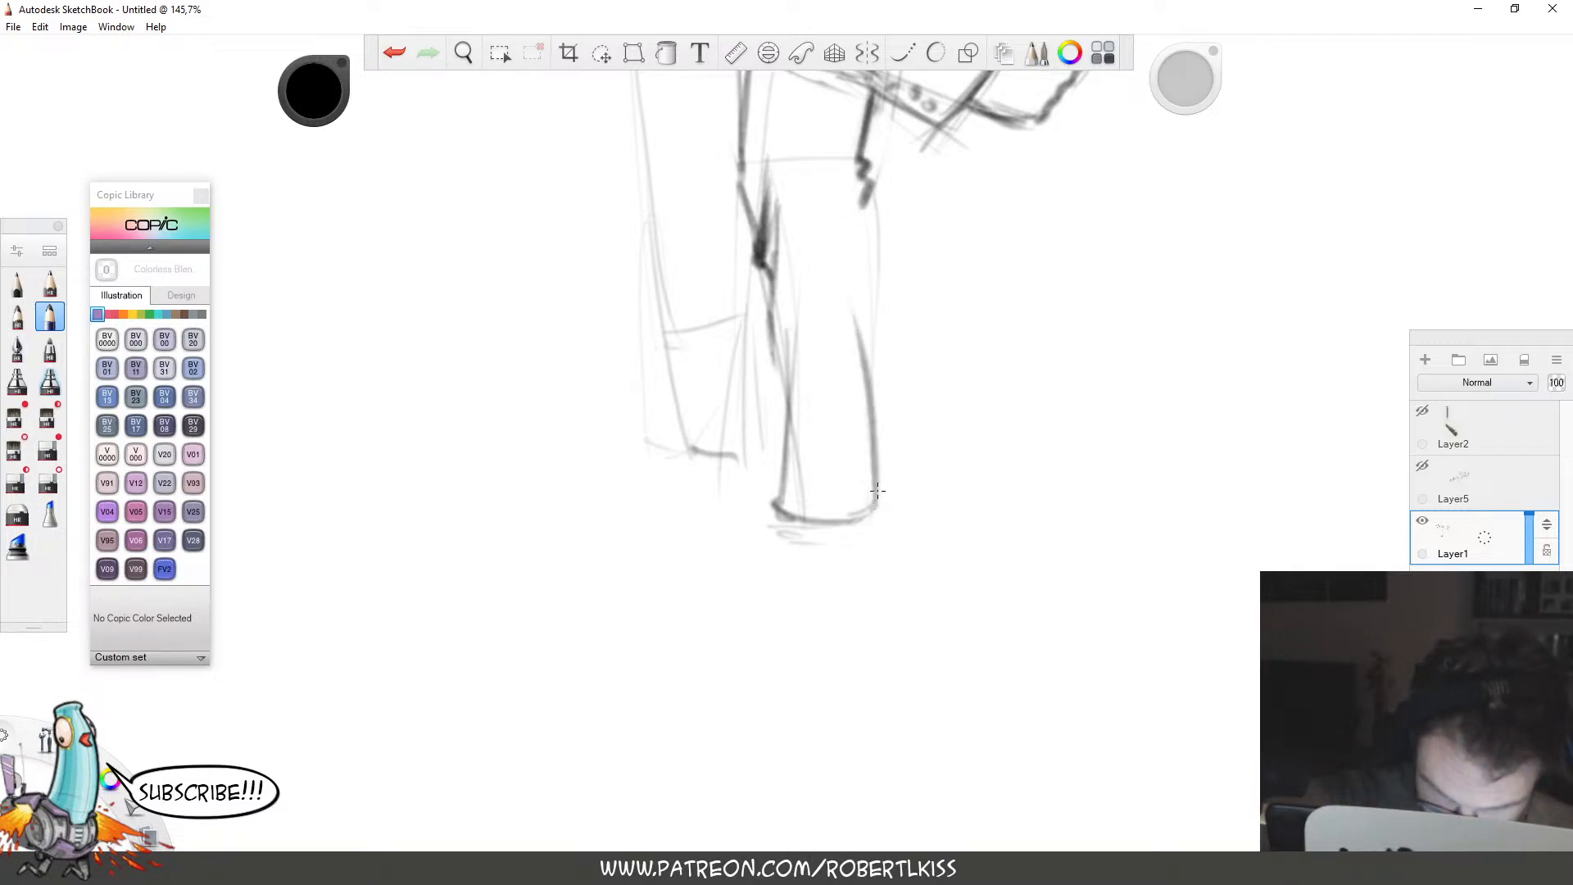
left_click_drag(873, 508, 864, 287)
left_click_drag(875, 397, 867, 215)
left_click_drag(870, 320, 860, 197)
Examine the whole figure's proportions from the head to the trouser hems.
key("space")
left_click_drag(924, 264, 784, 393)
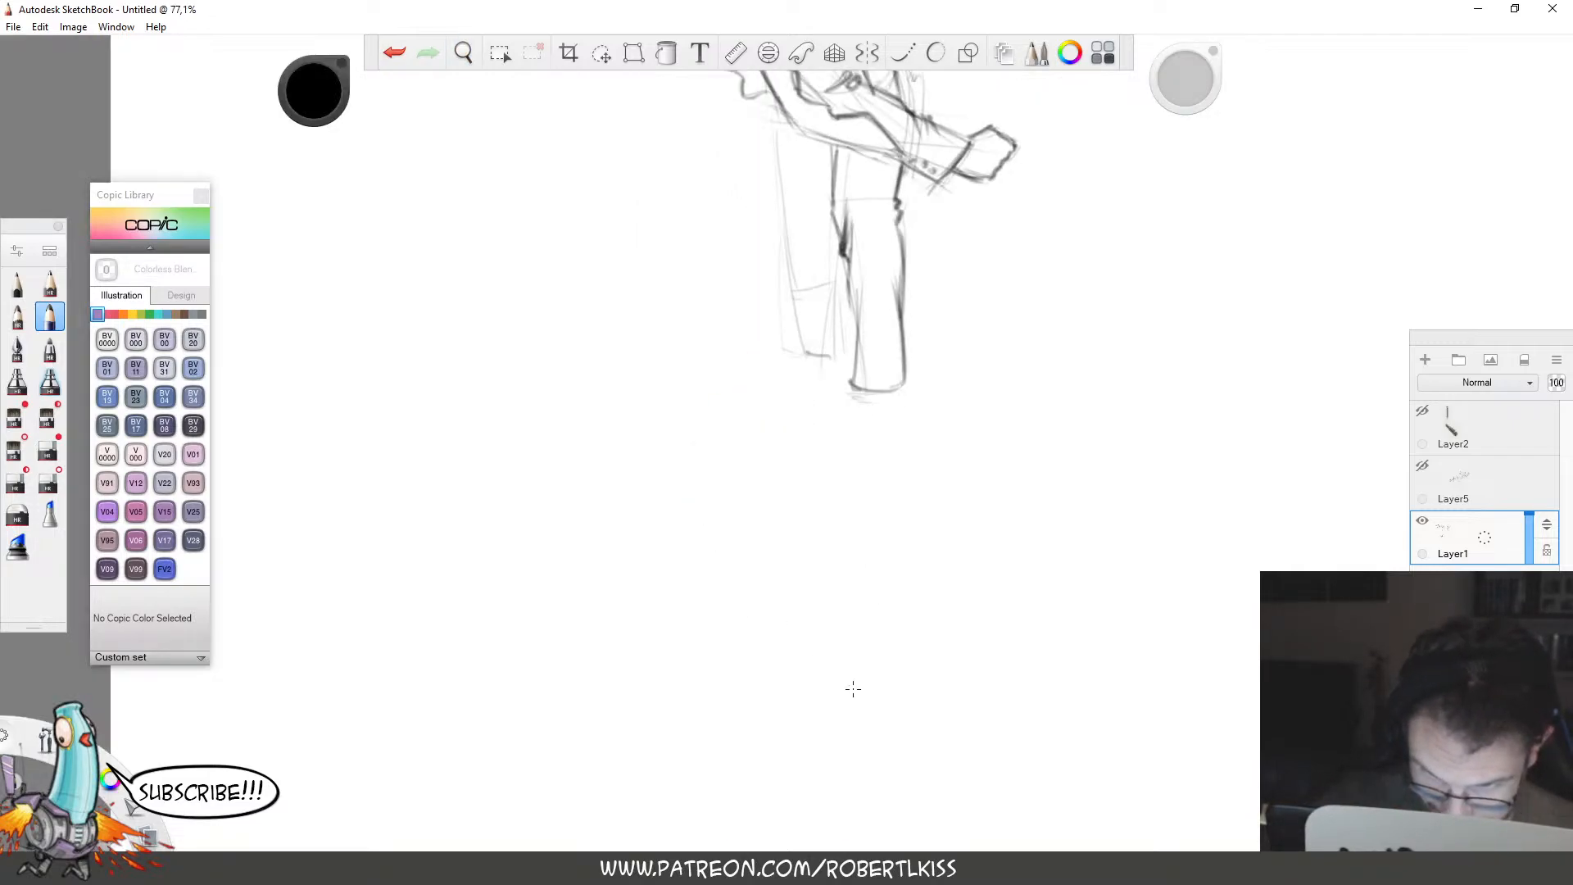
key("space")
left_click_drag(976, 198, 936, 284)
left_click_drag(942, 320, 883, 593)
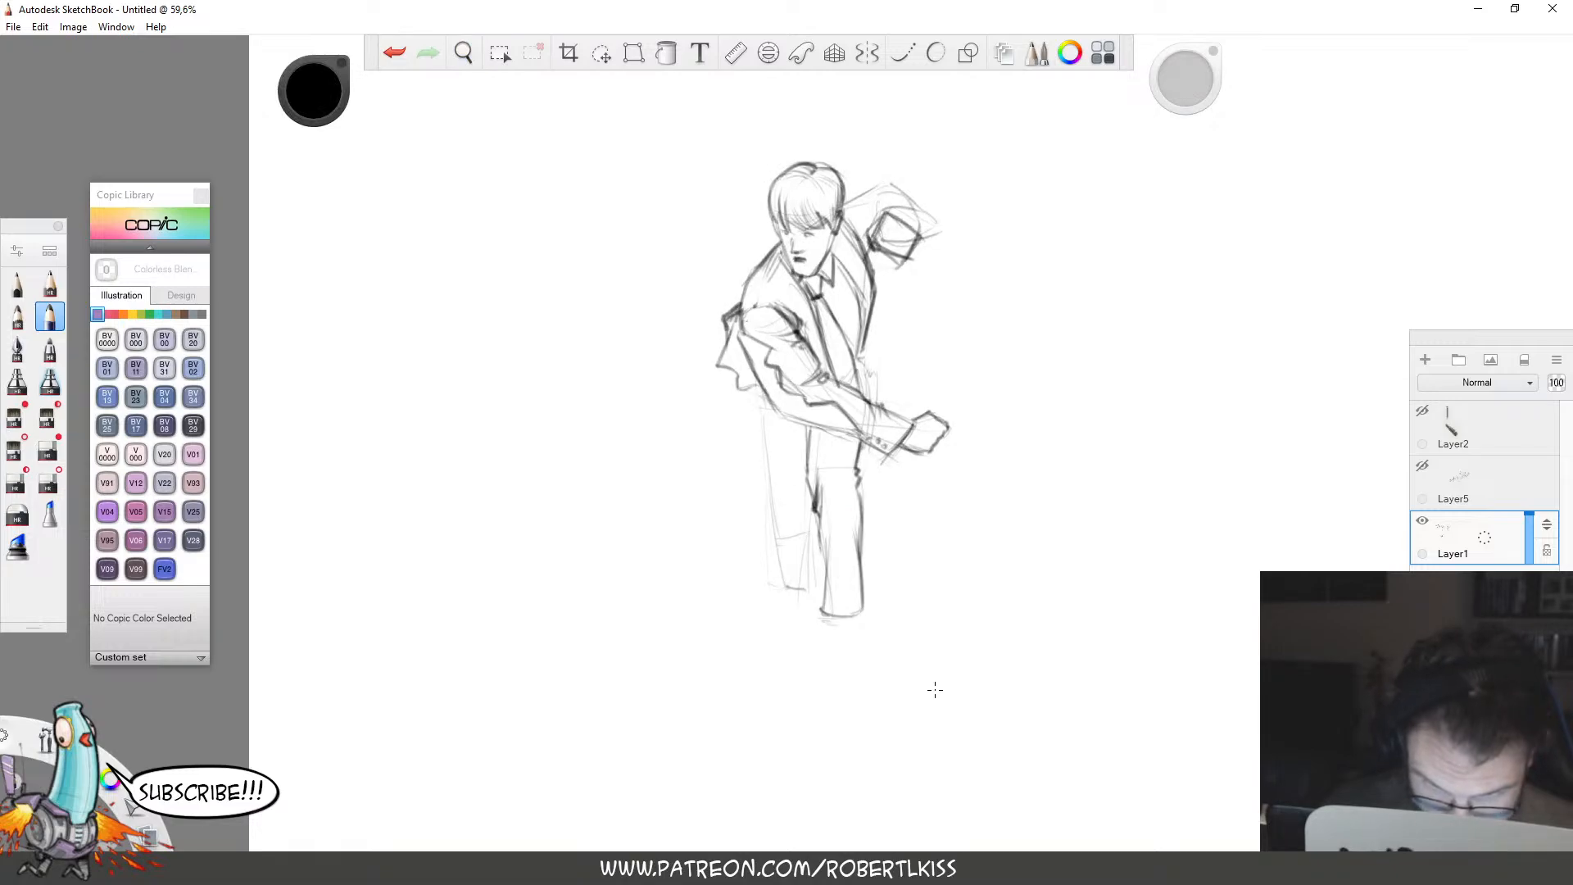
key("space")
left_click_drag(983, 573, 1058, 568)
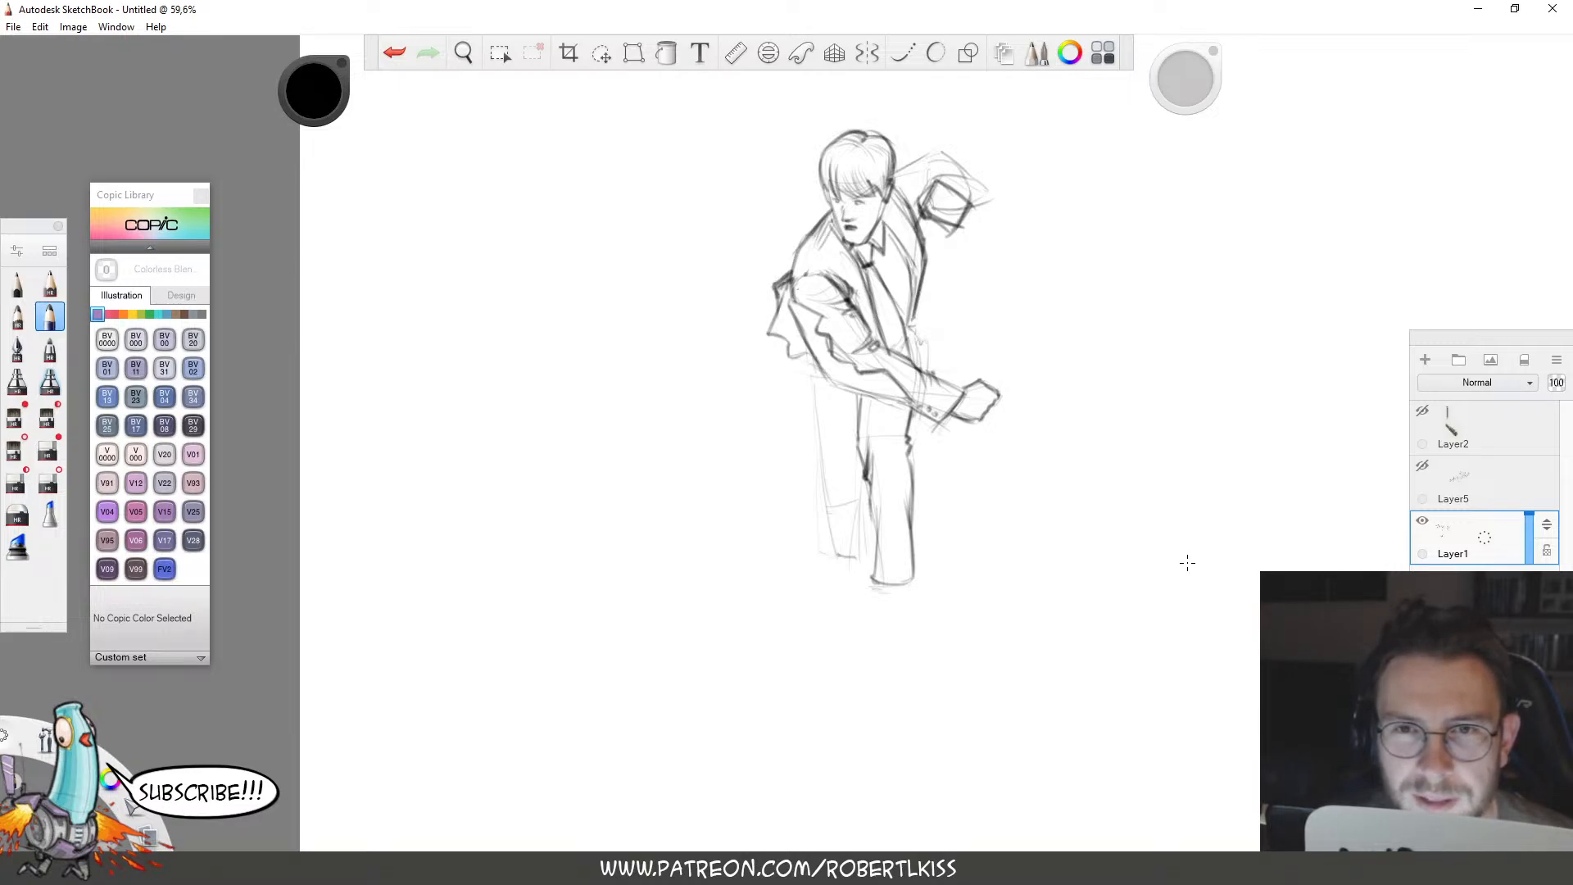
Darken the other leg's outer contour from the jacket to the knee, with a small fold at the hip.
key("space")
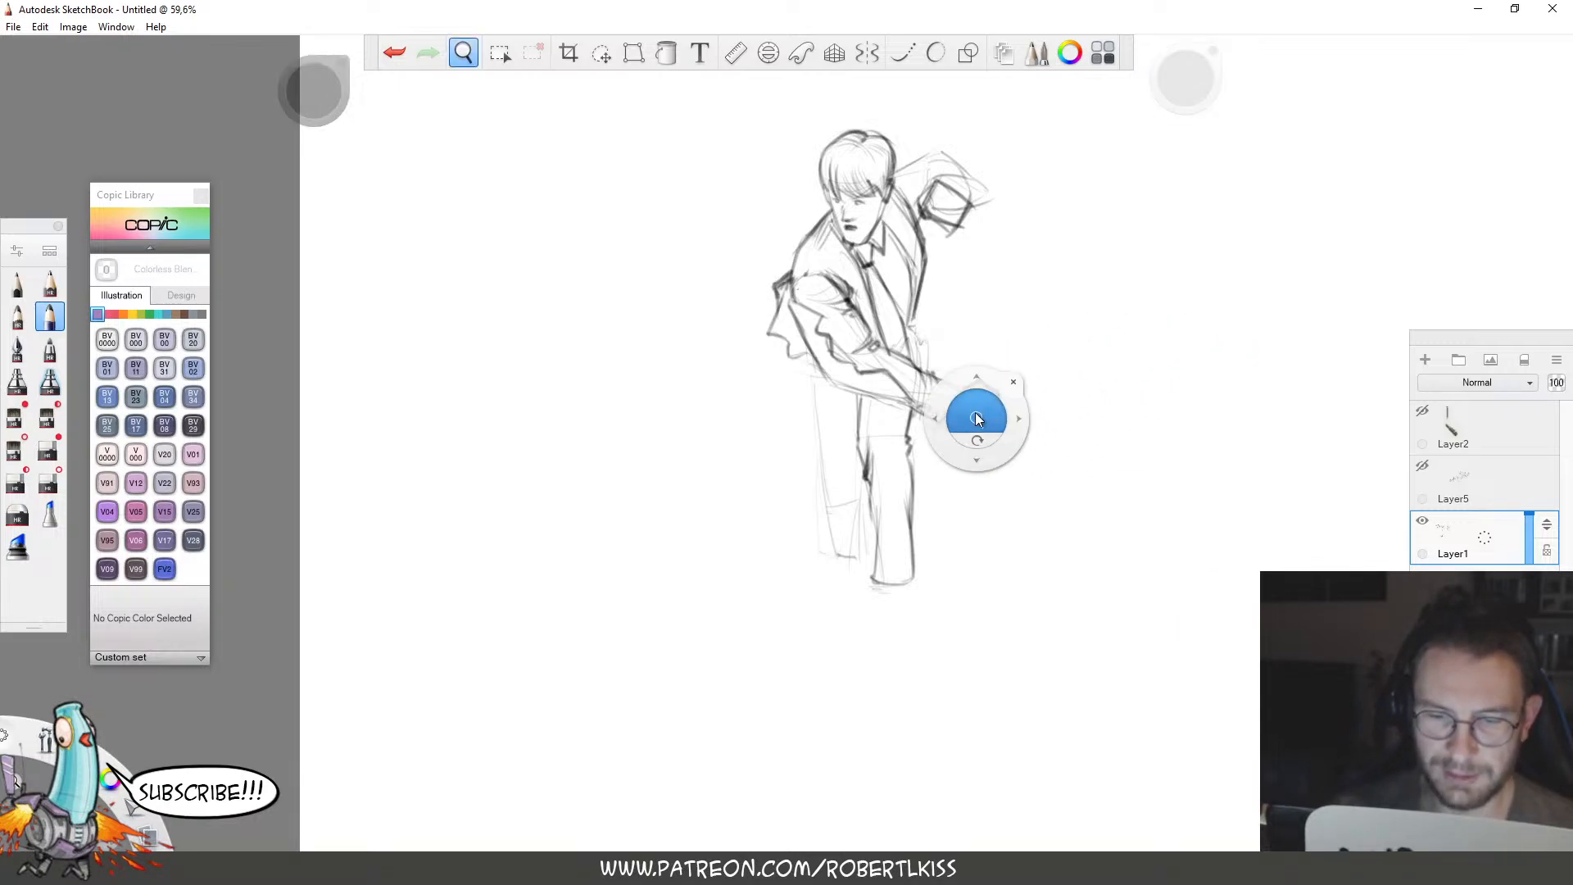
left_click_drag(976, 418, 1065, 492)
left_click_drag(1018, 524, 1012, 488)
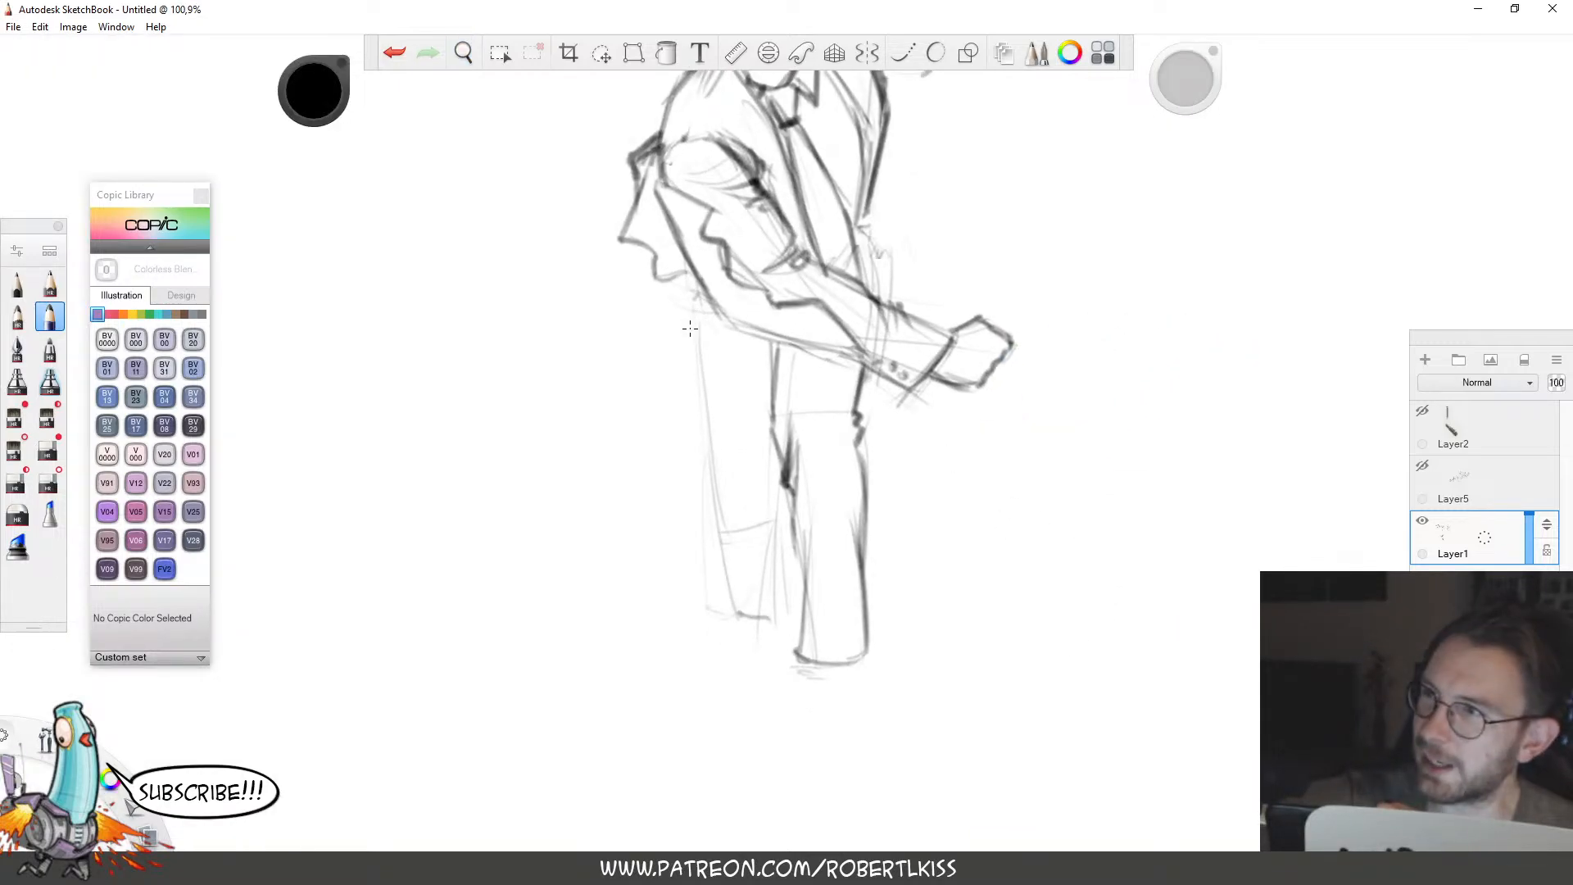
mouse_move(731, 486)
left_mouse_down()
mouse_move(697, 381)
mouse_move(697, 284)
left_mouse_up()
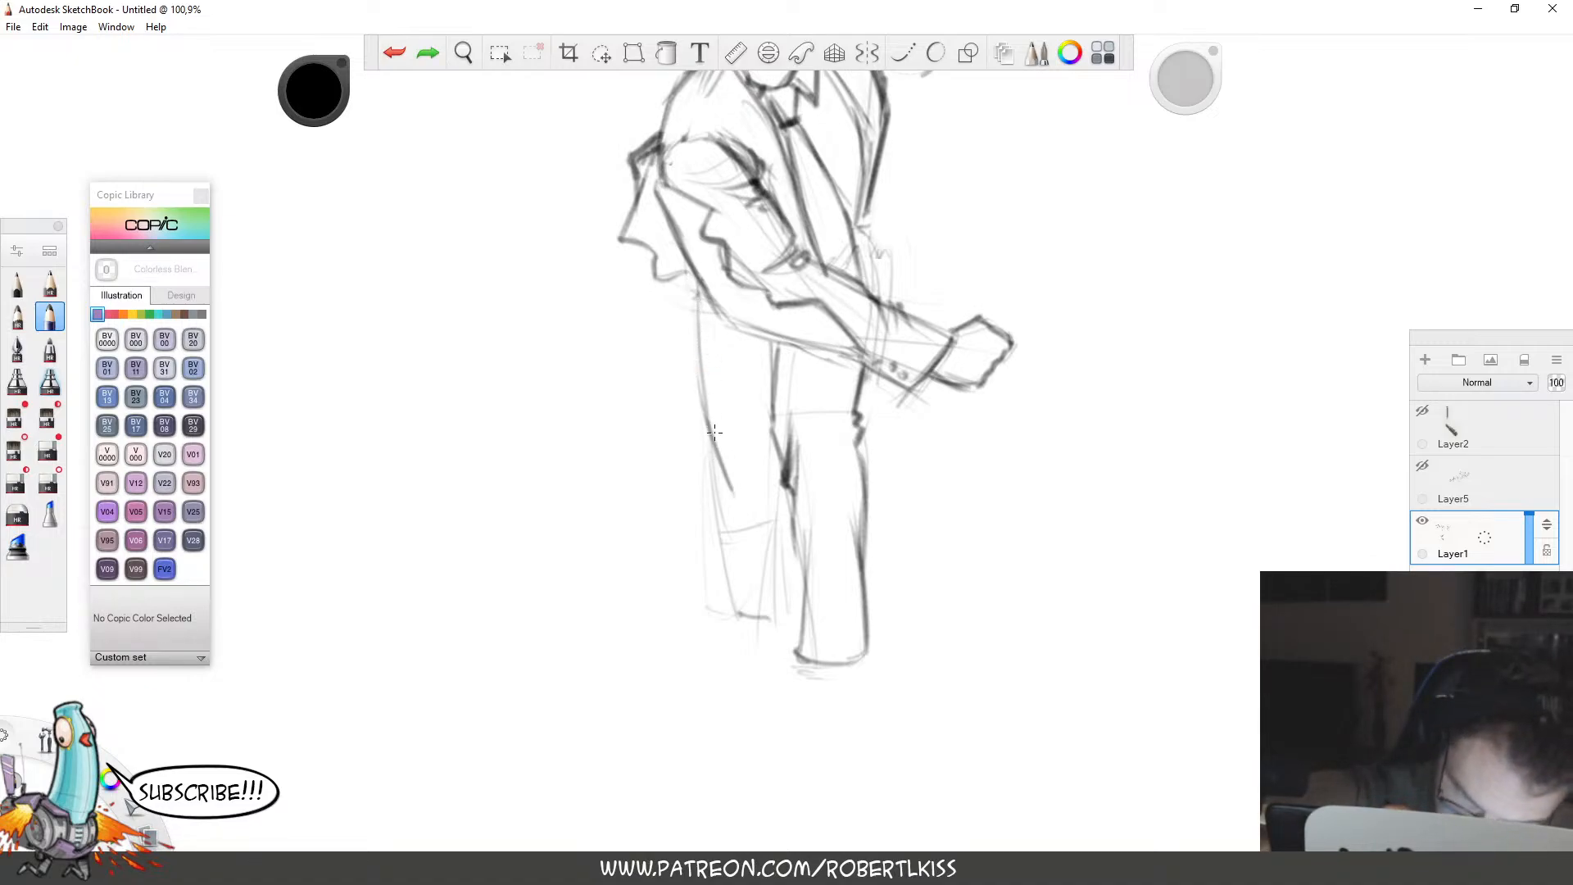
left_click_drag(707, 441, 696, 285)
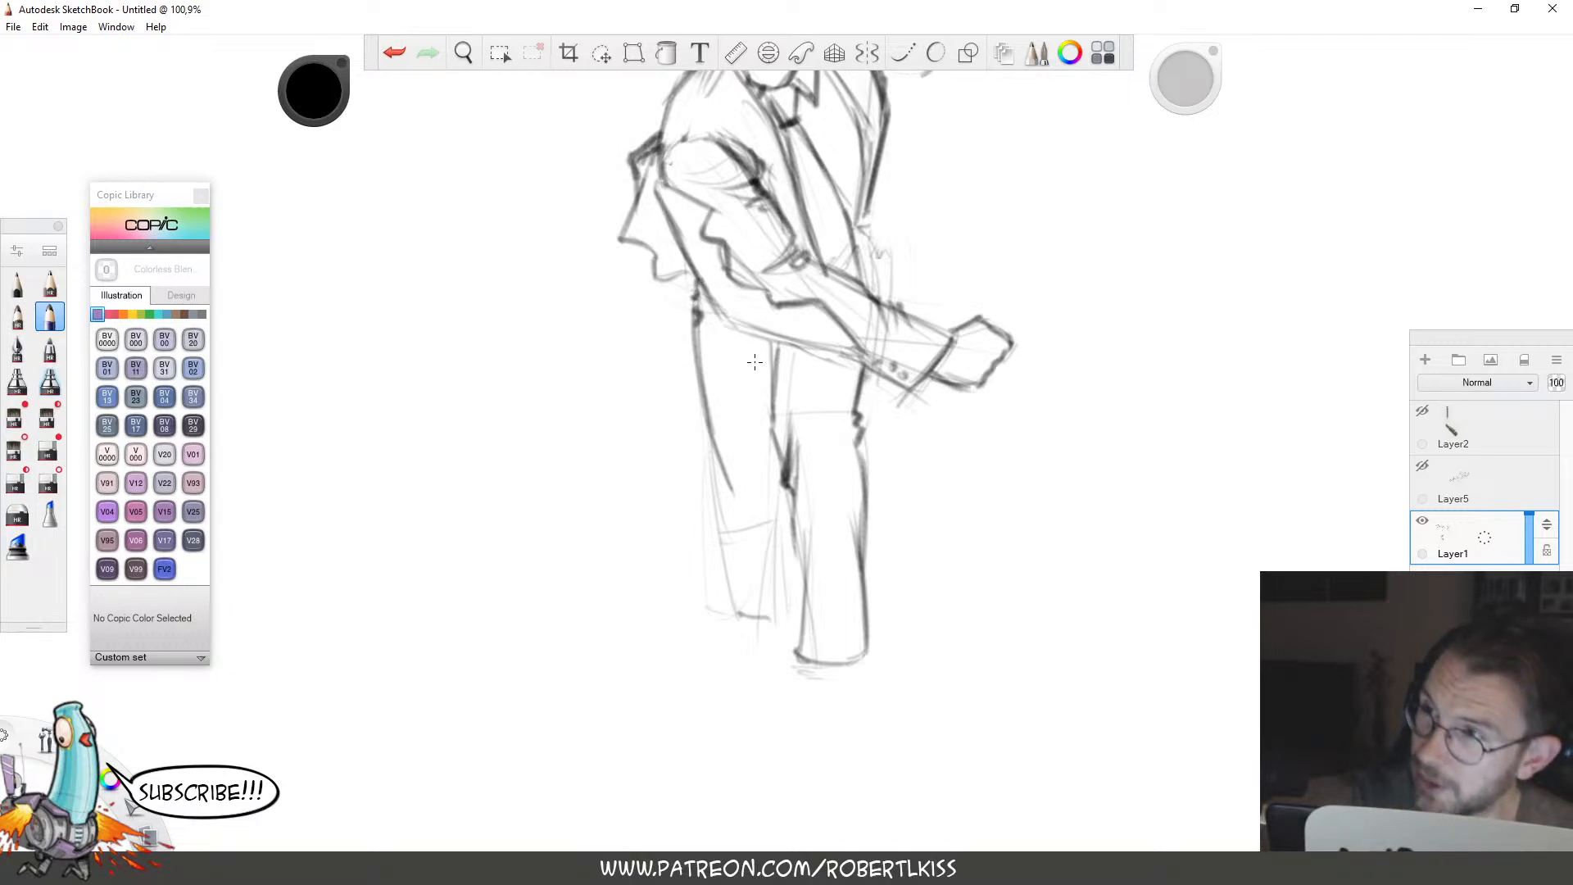
left_click_drag(734, 429, 726, 384)
left_click_drag(754, 513, 728, 381)
Add knee folds to the other leg, outline its lower part and hem, and darken its inner contour.
key("space")
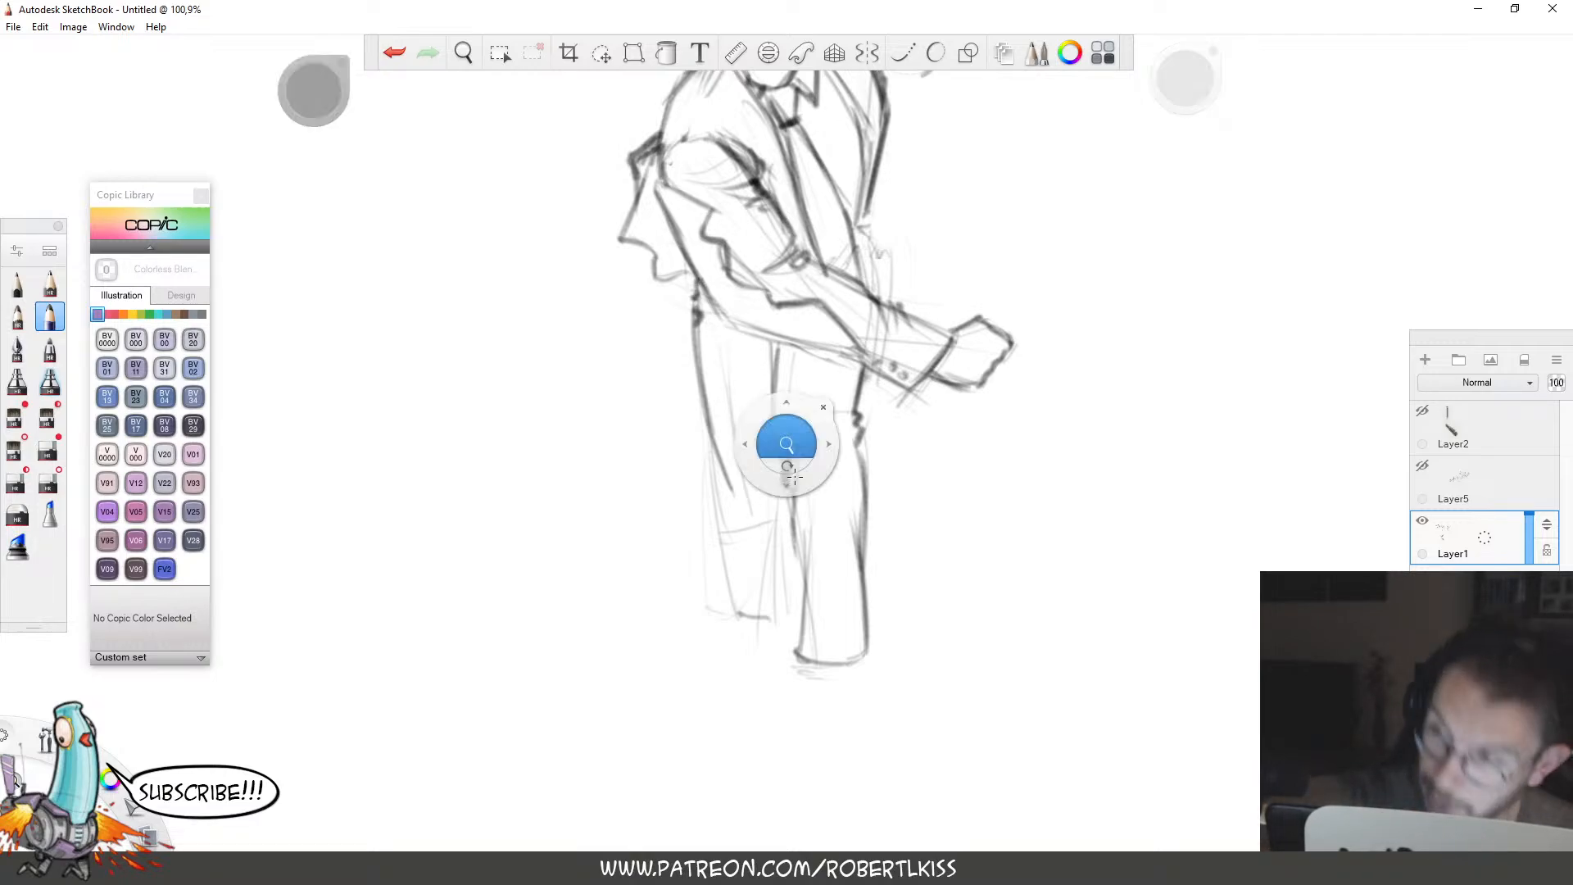
left_click_drag(877, 546, 859, 447)
mouse_move(697, 356)
left_mouse_down()
mouse_move(735, 516)
mouse_move(769, 503)
left_mouse_up()
left_click_drag(752, 430, 741, 517)
left_click_drag(747, 457, 737, 533)
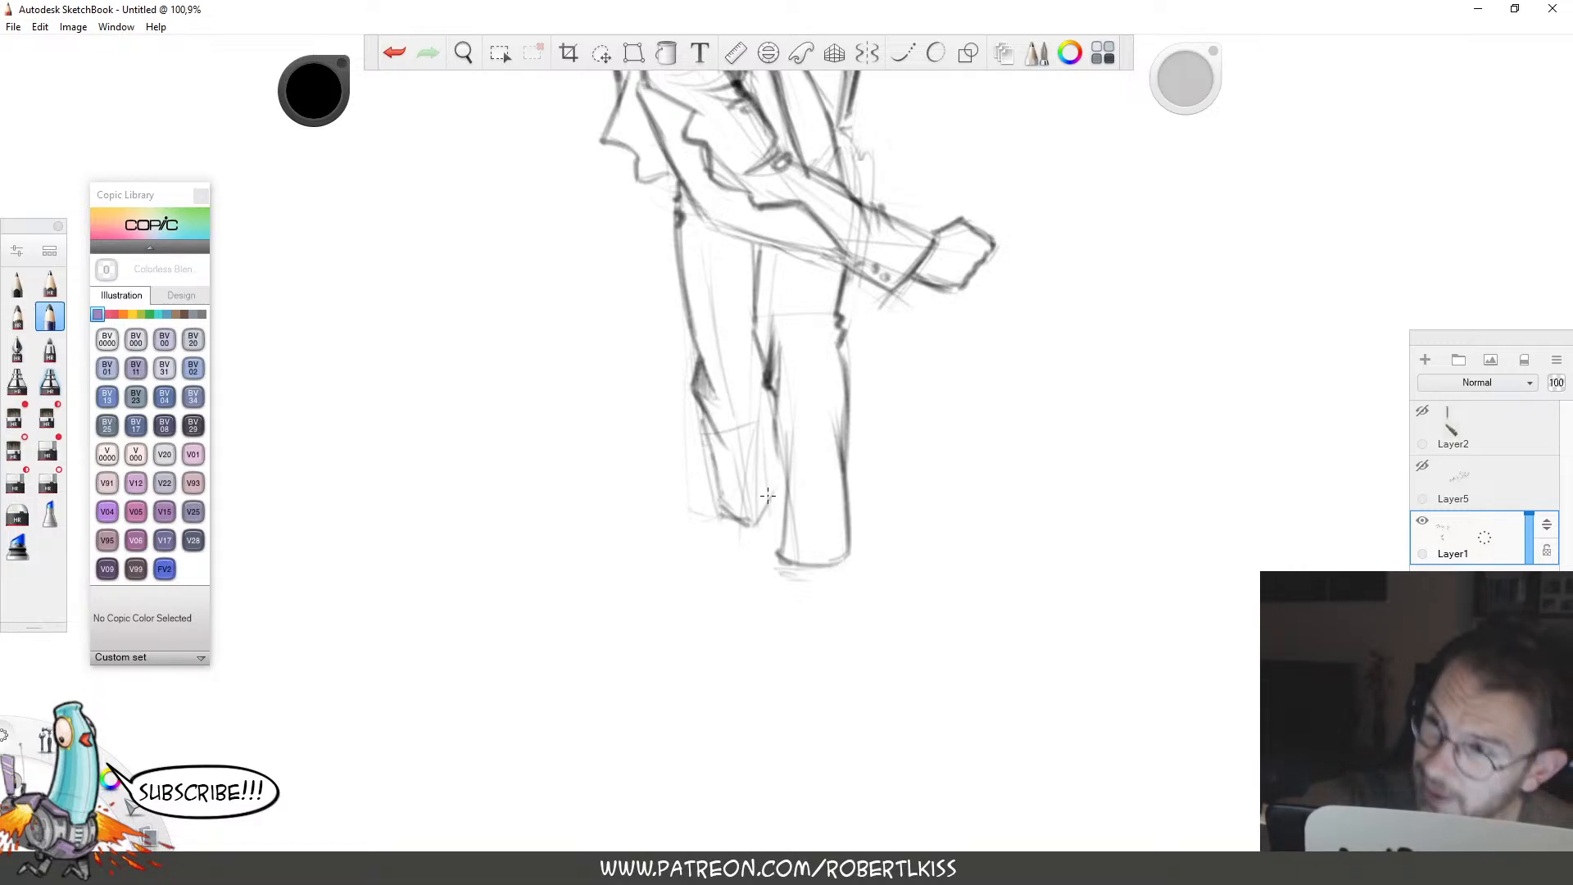
left_click_drag(774, 471, 756, 337)
left_click_drag(768, 406, 747, 243)
mouse_move(754, 315)
left_mouse_down()
mouse_move(752, 228)
mouse_move(840, 431)
mouse_move(861, 431)
left_mouse_up()
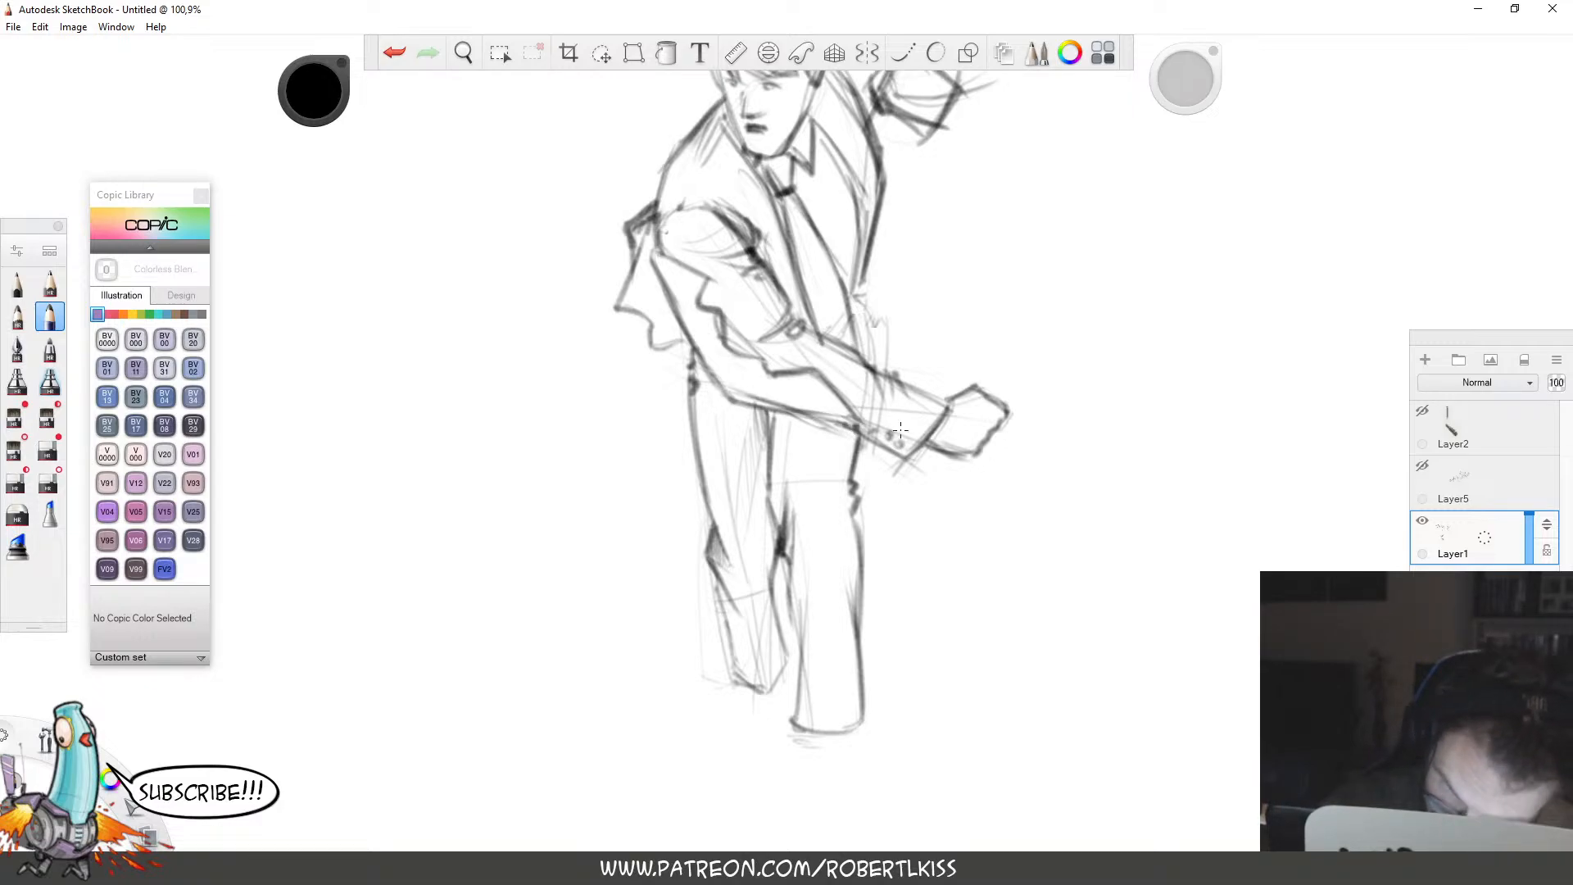
Darken the sleeve contour just above the extended arm's elbow.
key("space")
mouse_move(1001, 391)
left_mouse_down()
mouse_move(1010, 298)
mouse_move(986, 260)
left_mouse_up()
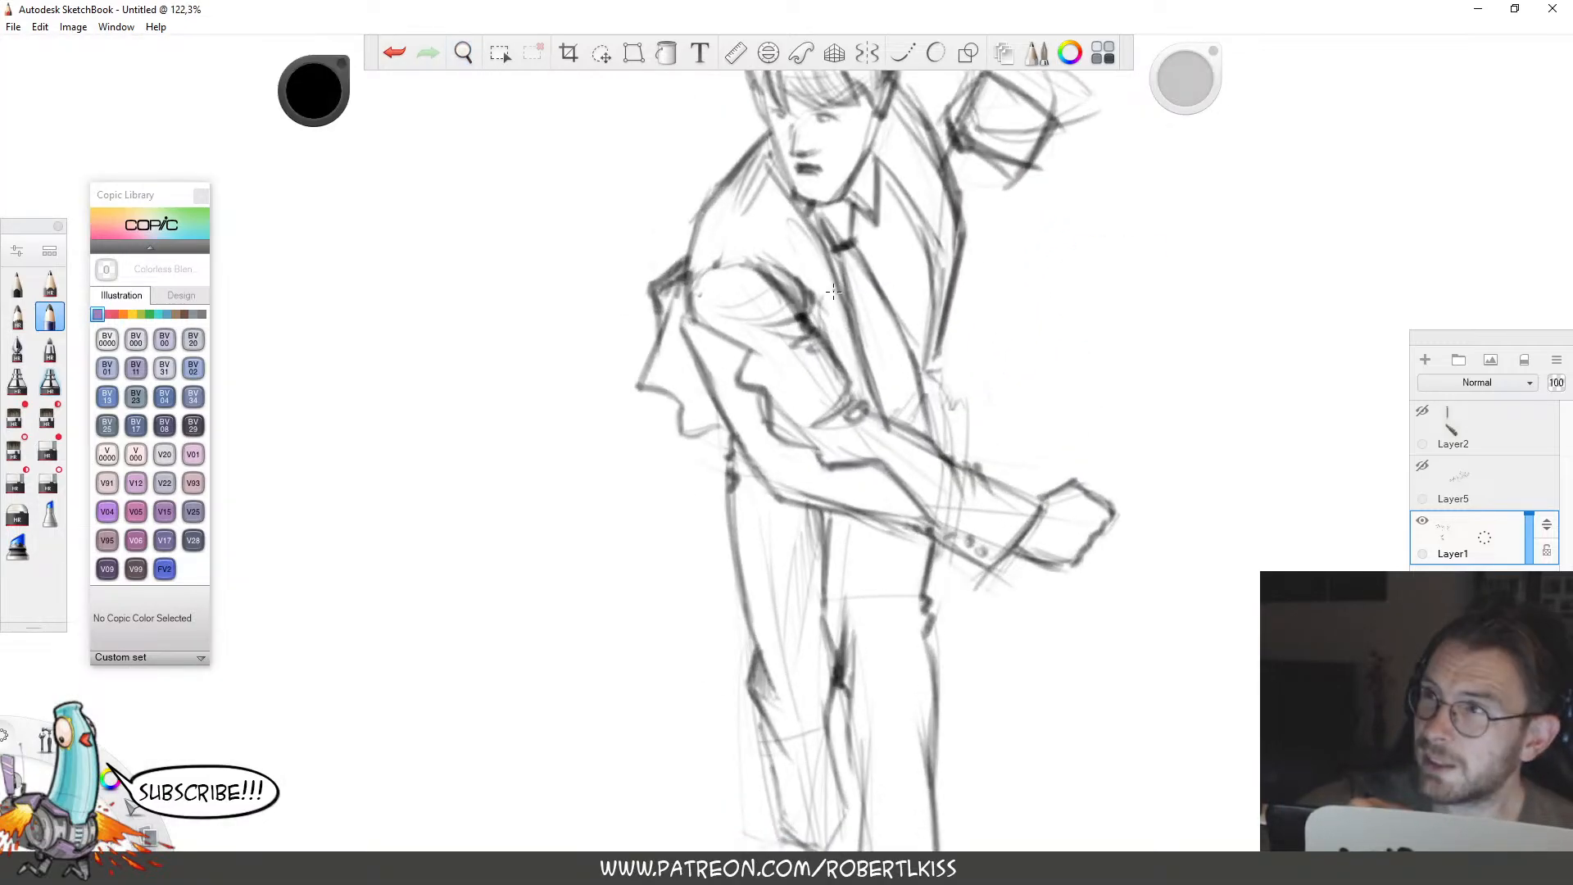
mouse_move(827, 336)
left_mouse_down()
mouse_move(804, 299)
mouse_move(850, 369)
left_mouse_up()
key("space")
left_click_drag(1004, 591, 972, 533)
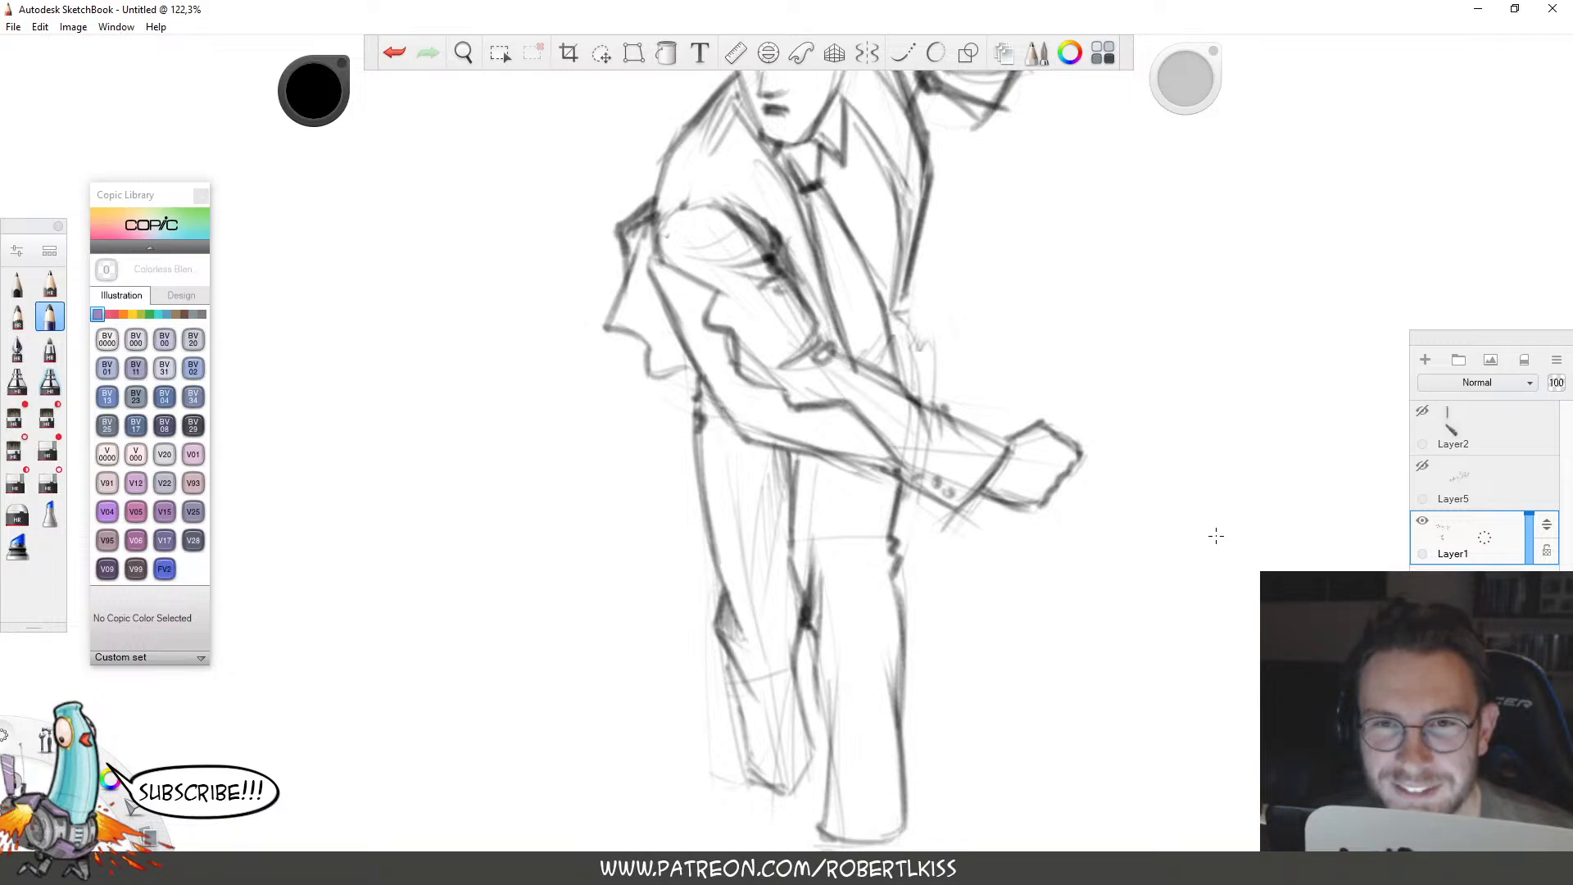
Hatch parallel shading strokes over the jacket area beneath the extended arm, between its jagged fold line and lower edge.
key("space")
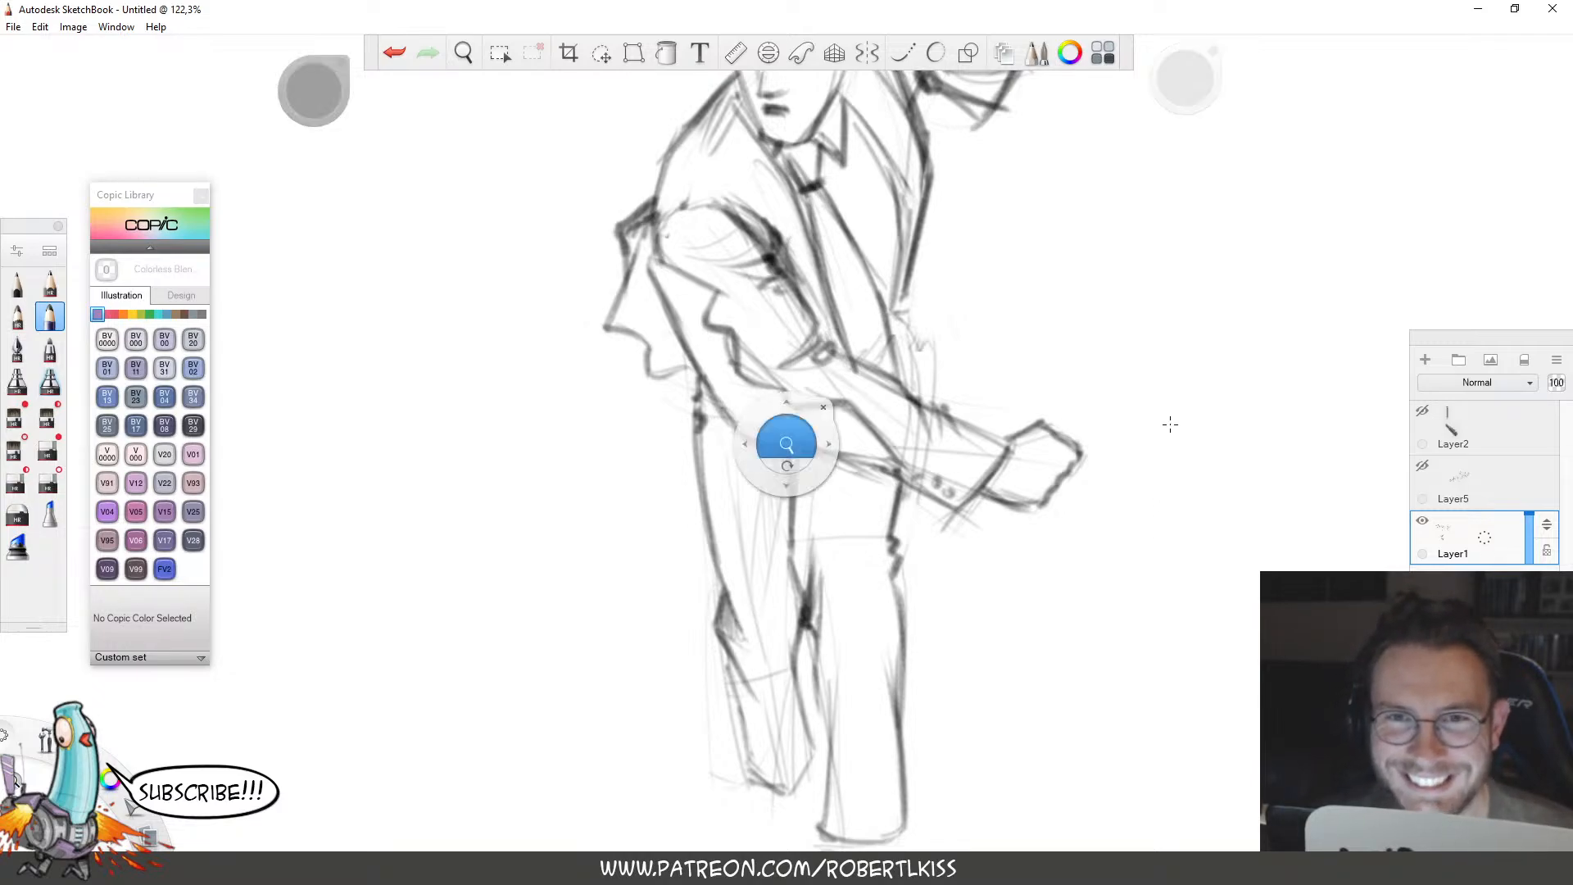
left_click_drag(1166, 628, 1187, 464)
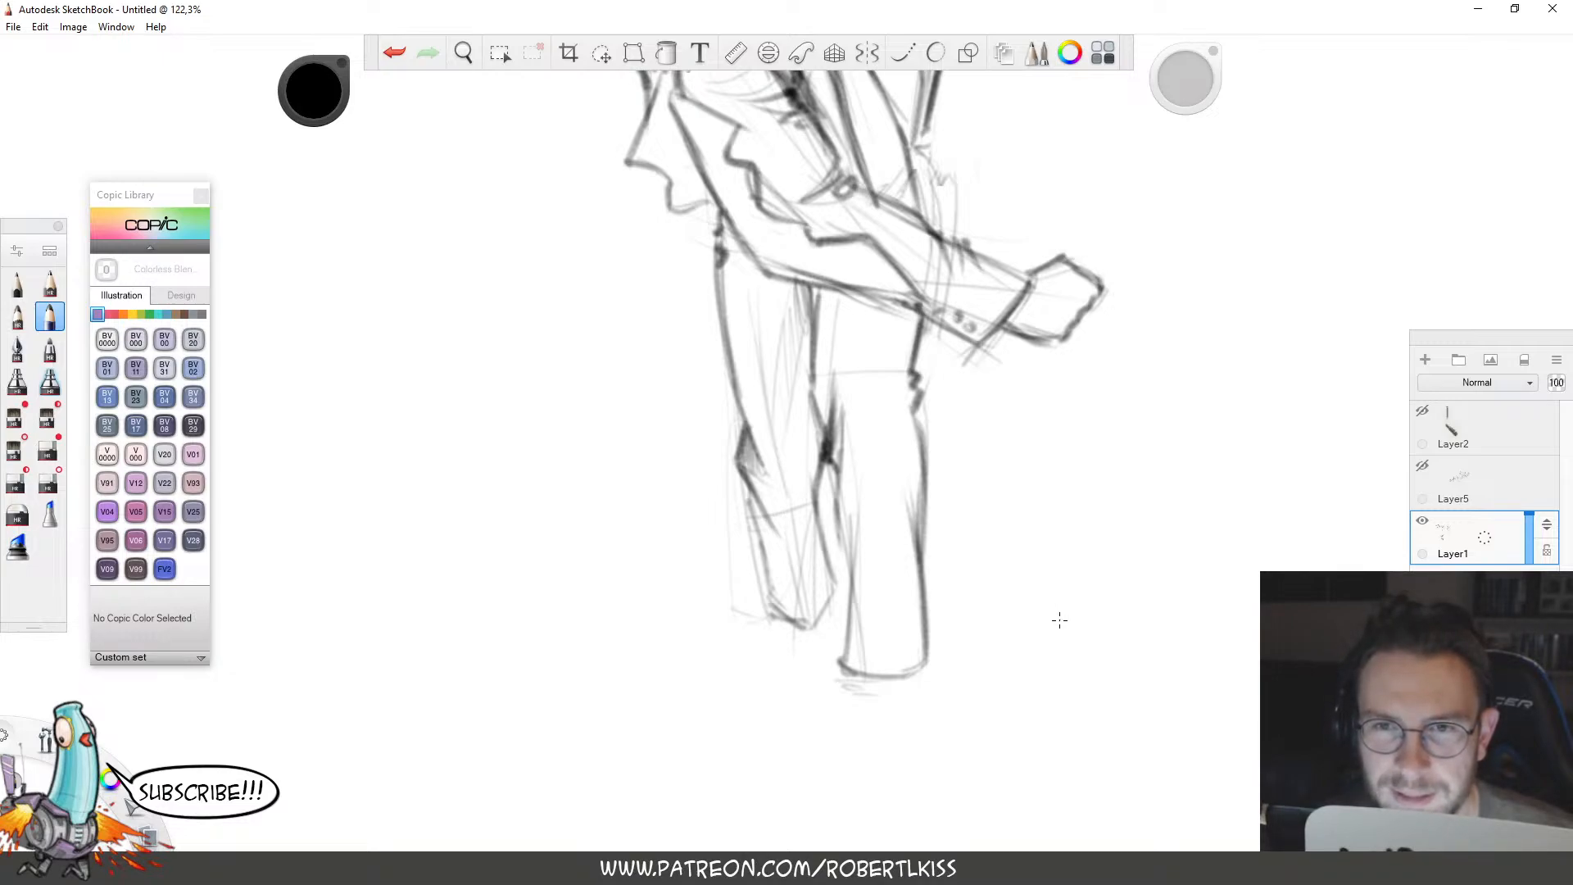
left_click_drag(960, 271, 1087, 397)
mouse_move(916, 400)
left_mouse_down()
mouse_move(997, 408)
mouse_move(981, 441)
mouse_move(1023, 430)
mouse_move(1015, 451)
mouse_move(1049, 459)
left_mouse_up()
key("space")
mouse_move(1250, 451)
left_mouse_down()
mouse_move(1243, 238)
mouse_move(1065, 380)
mouse_move(1015, 319)
left_mouse_up()
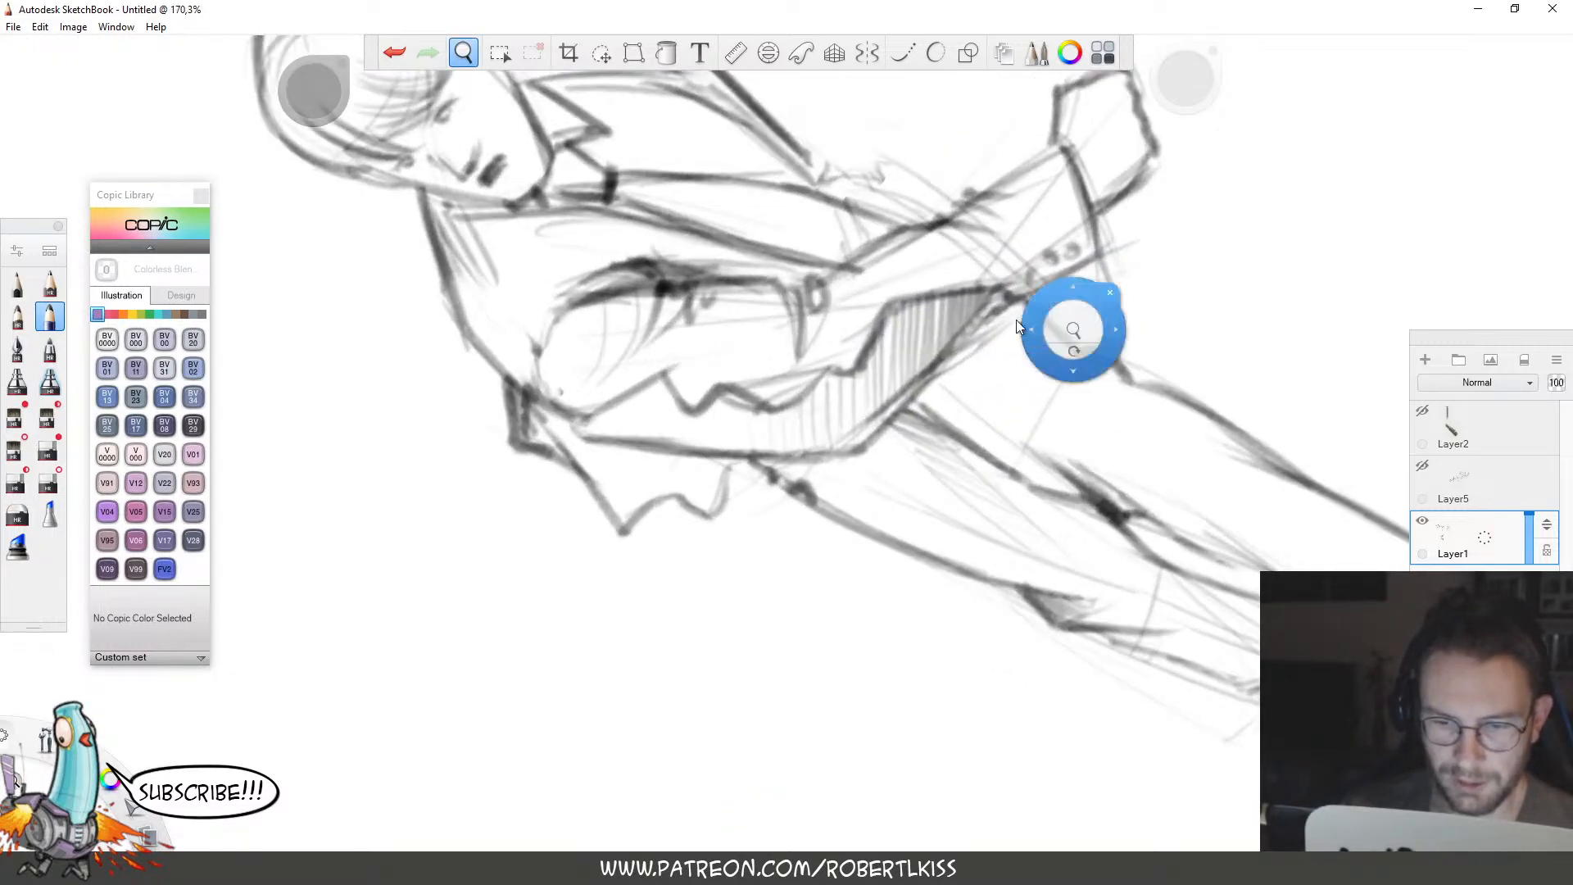
left_click_drag(827, 370, 816, 419)
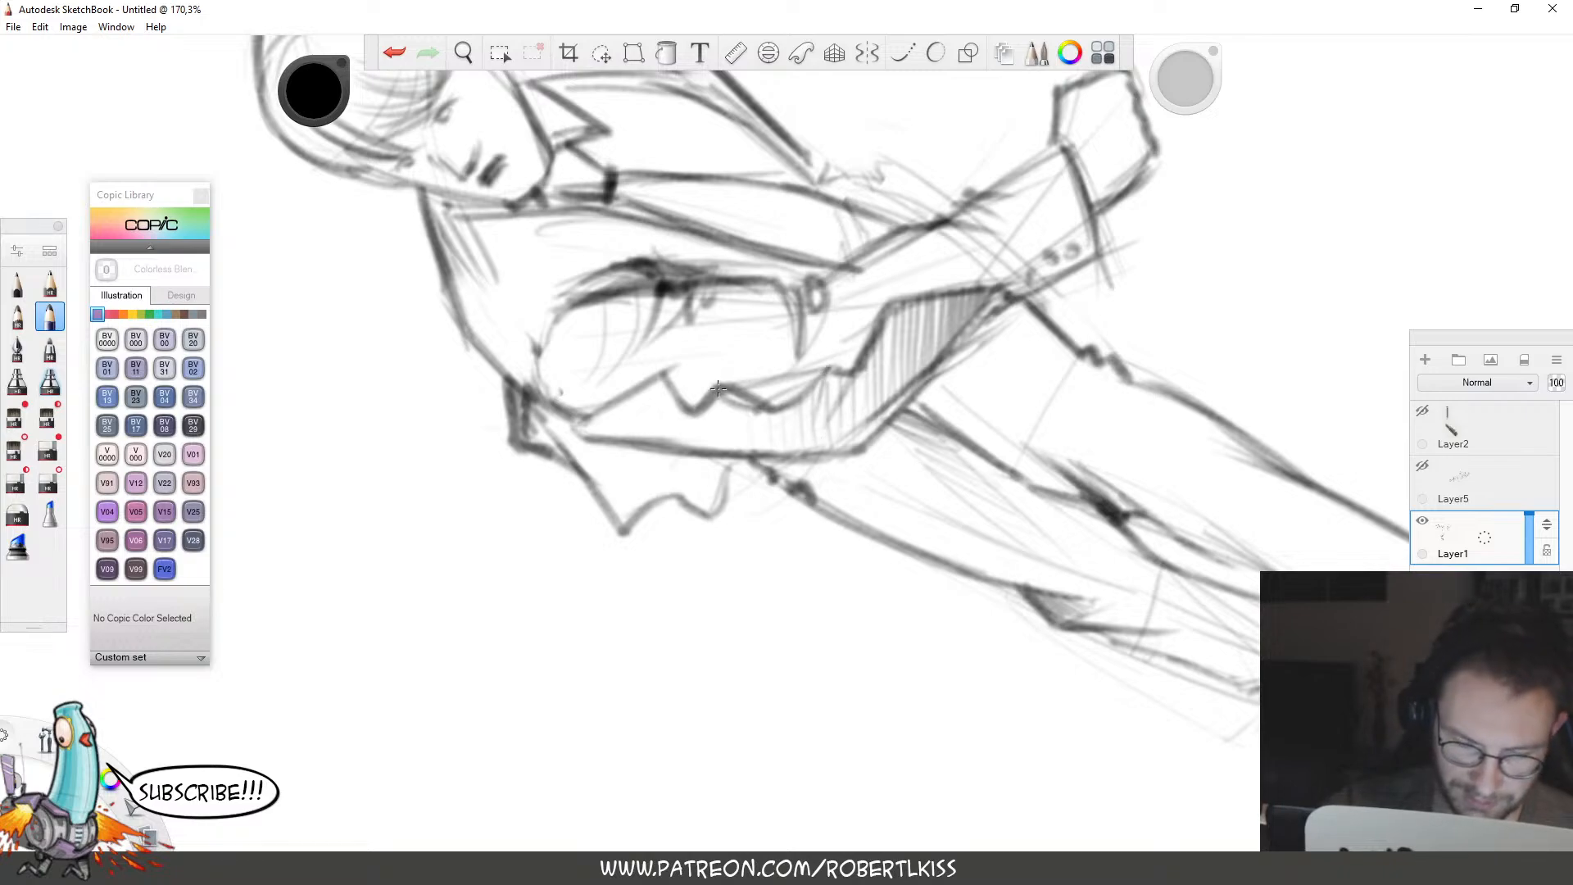
Shade the small pointed fold near the top of the jagged jacket edge under the extended arm.
left_click_drag(719, 395, 718, 426)
mouse_move(690, 414)
left_mouse_down()
mouse_move(749, 447)
mouse_move(719, 390)
mouse_move(715, 424)
left_mouse_up()
left_click_drag(720, 409, 723, 434)
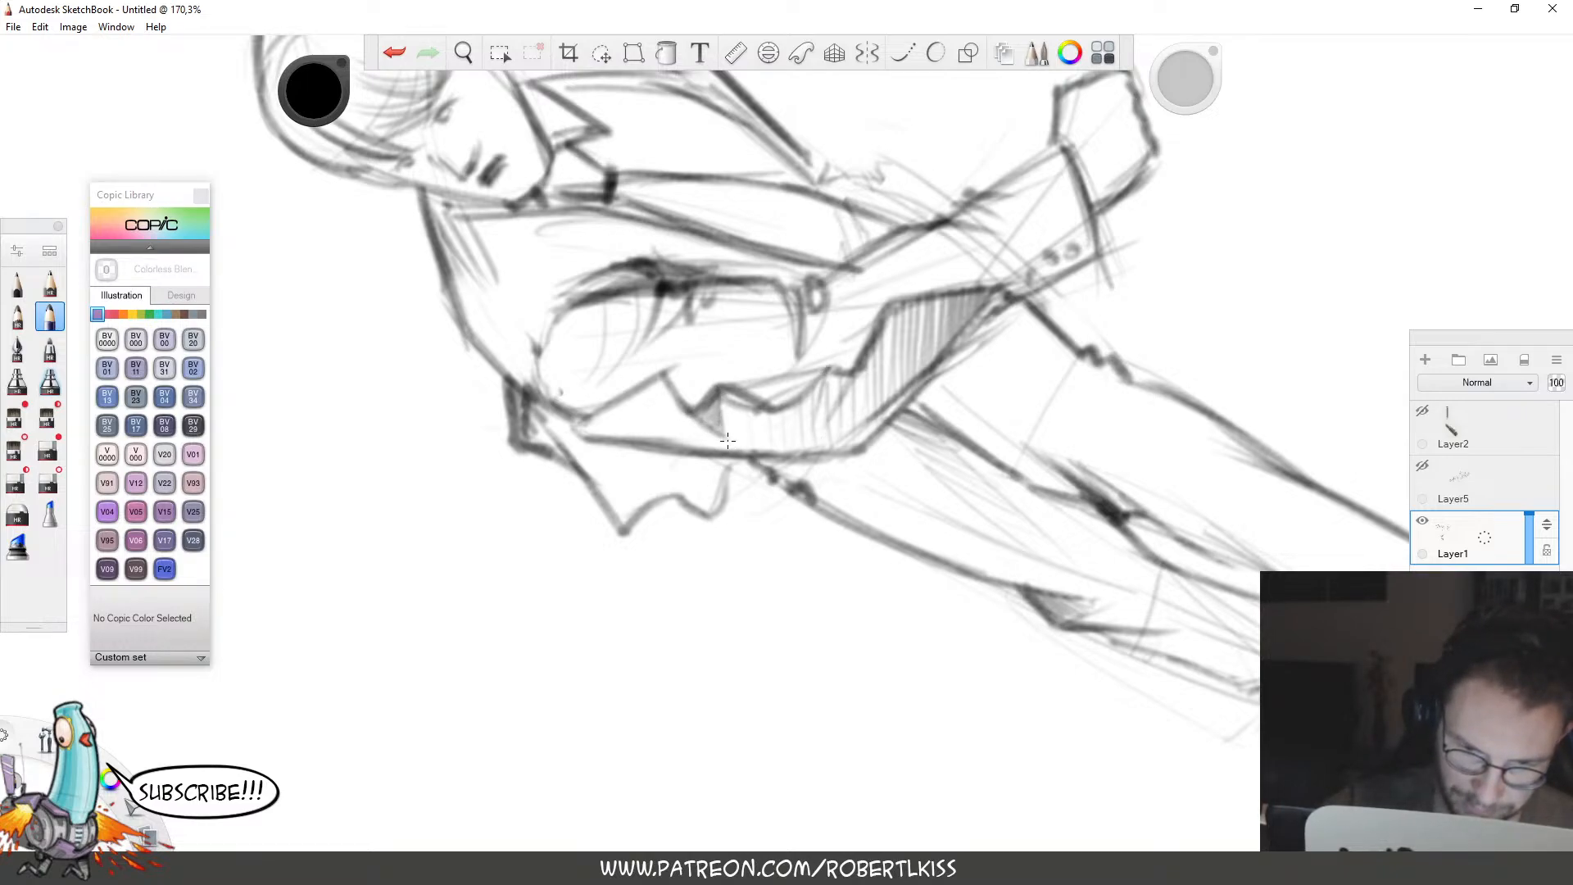
left_click_drag(666, 378, 668, 408)
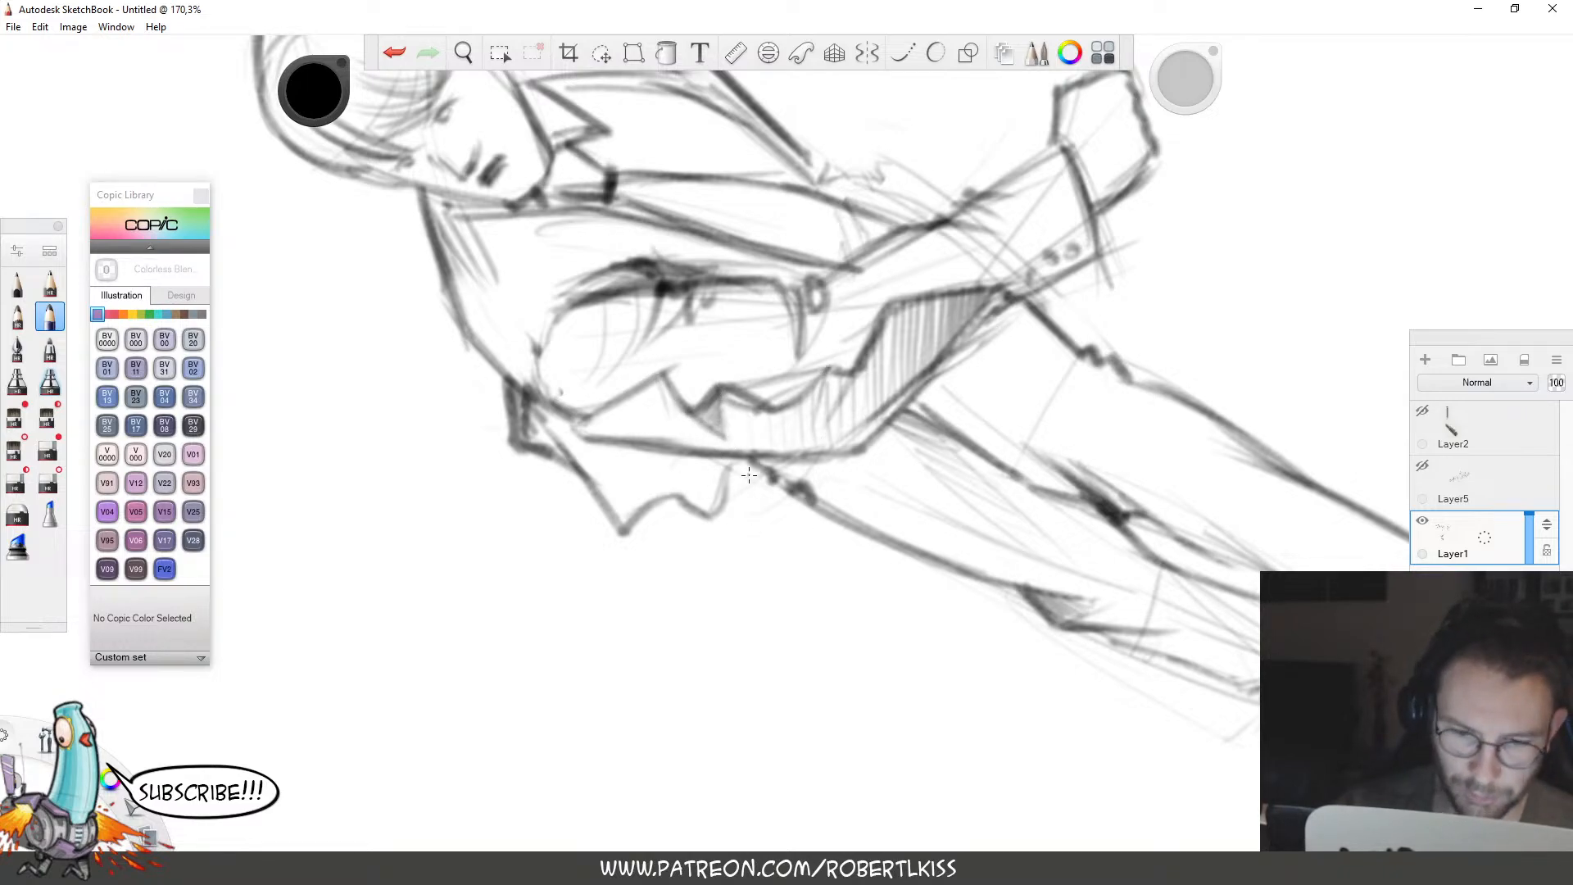
Hatch shading onto the loose jacket flap behind the extended arm's shoulder.
key("space")
left_click_drag(1142, 352, 926, 656)
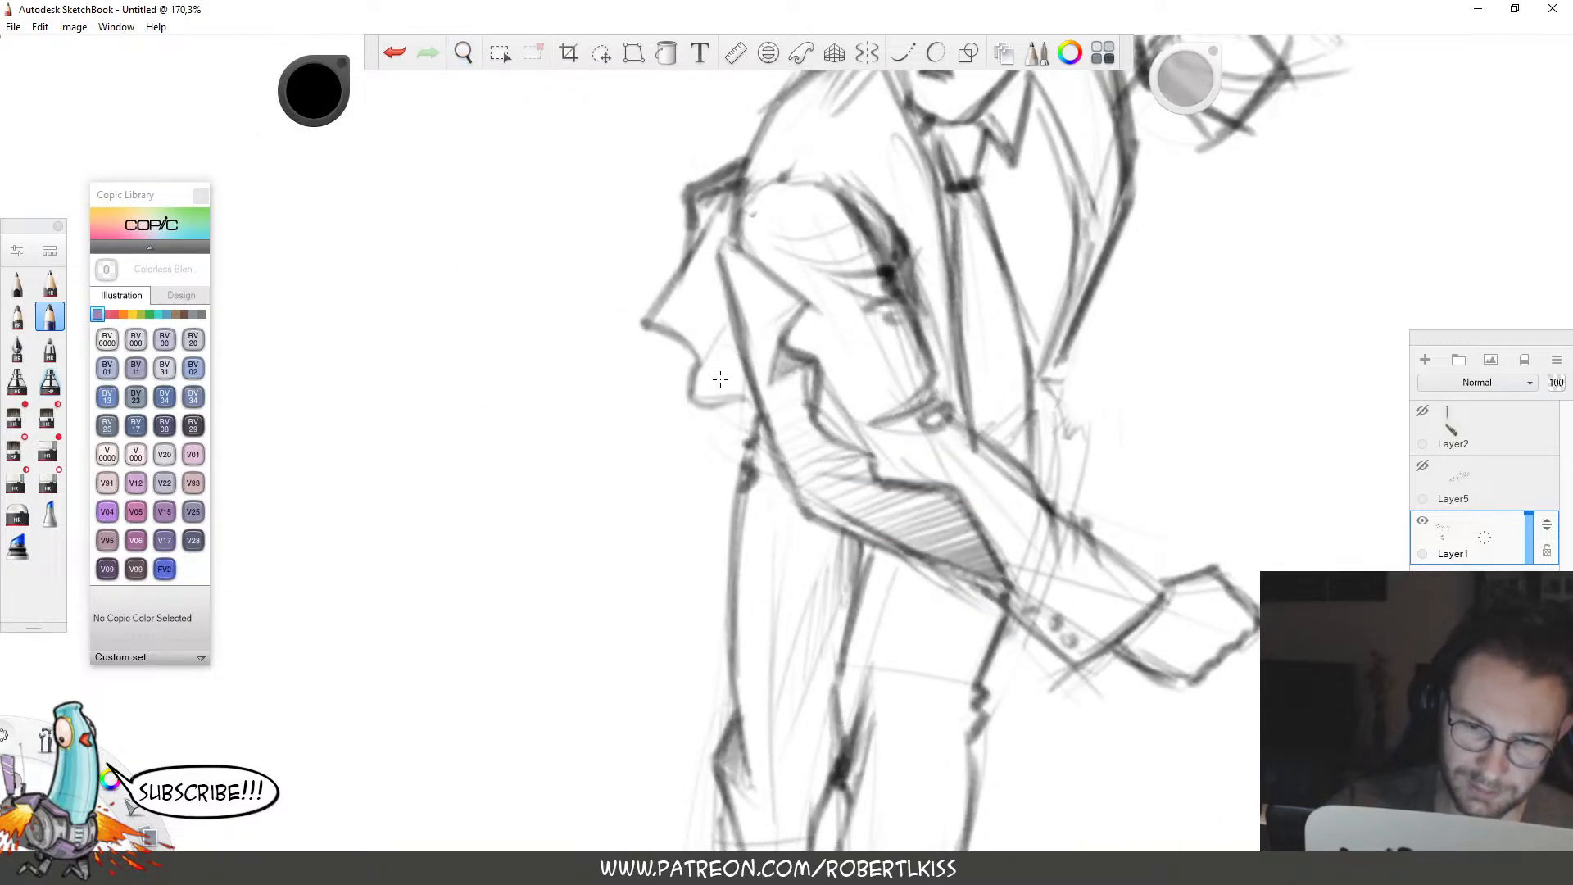
left_click_drag(708, 359, 704, 405)
mouse_move(731, 331)
left_mouse_down()
mouse_move(714, 390)
mouse_move(707, 363)
left_mouse_up()
left_click_drag(730, 209, 673, 295)
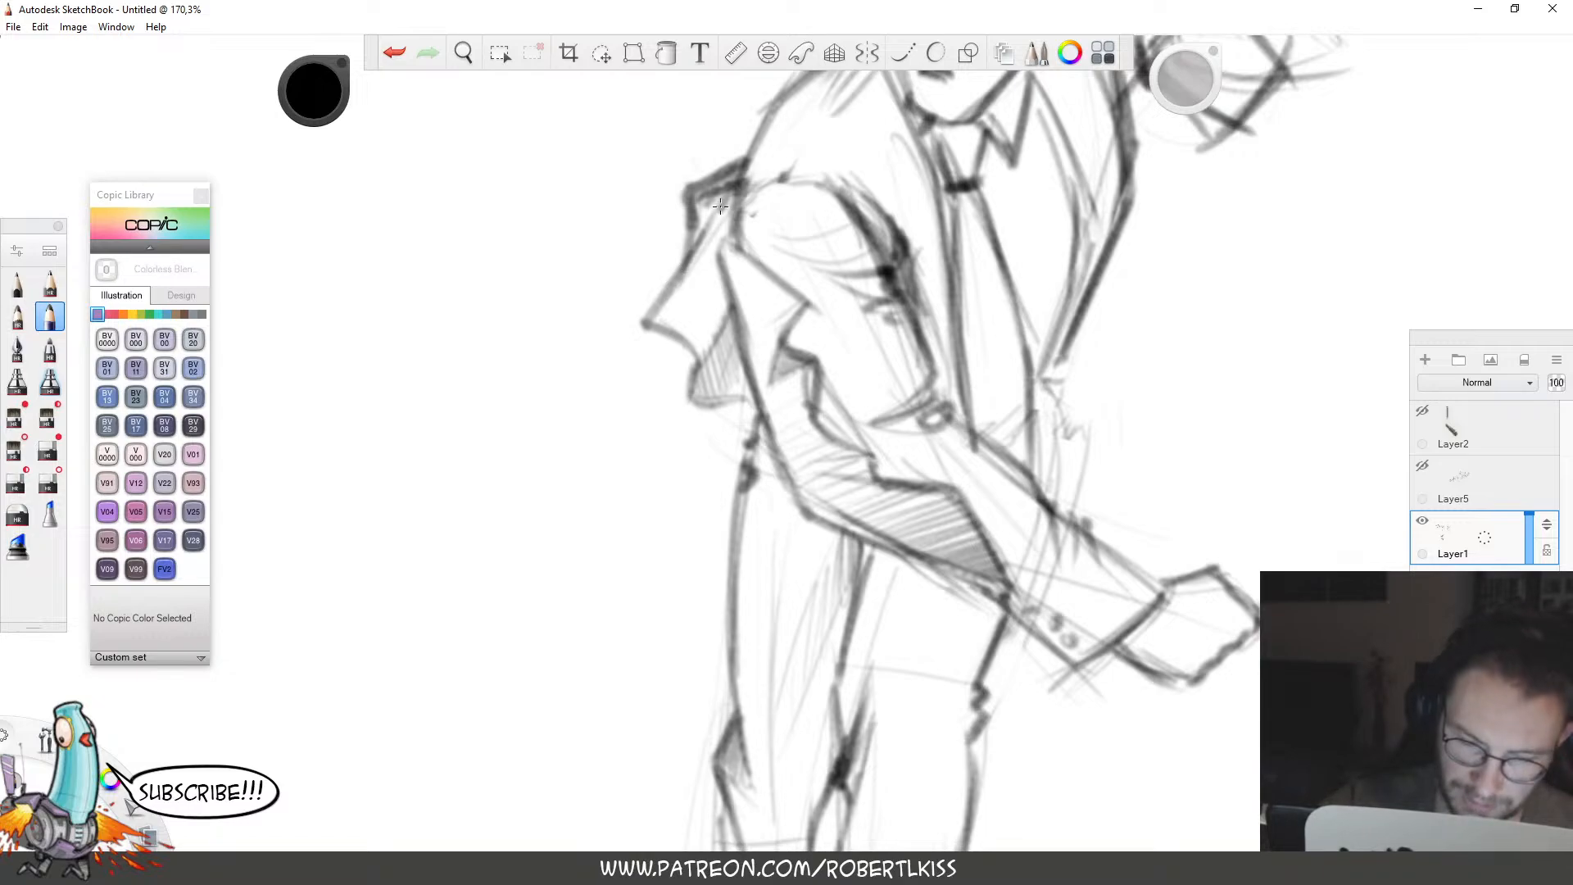
Check the whole figure and reinforce the rear leg's outer contour from the hip toward the knee.
key("space")
left_click_drag(1024, 238, 947, 611)
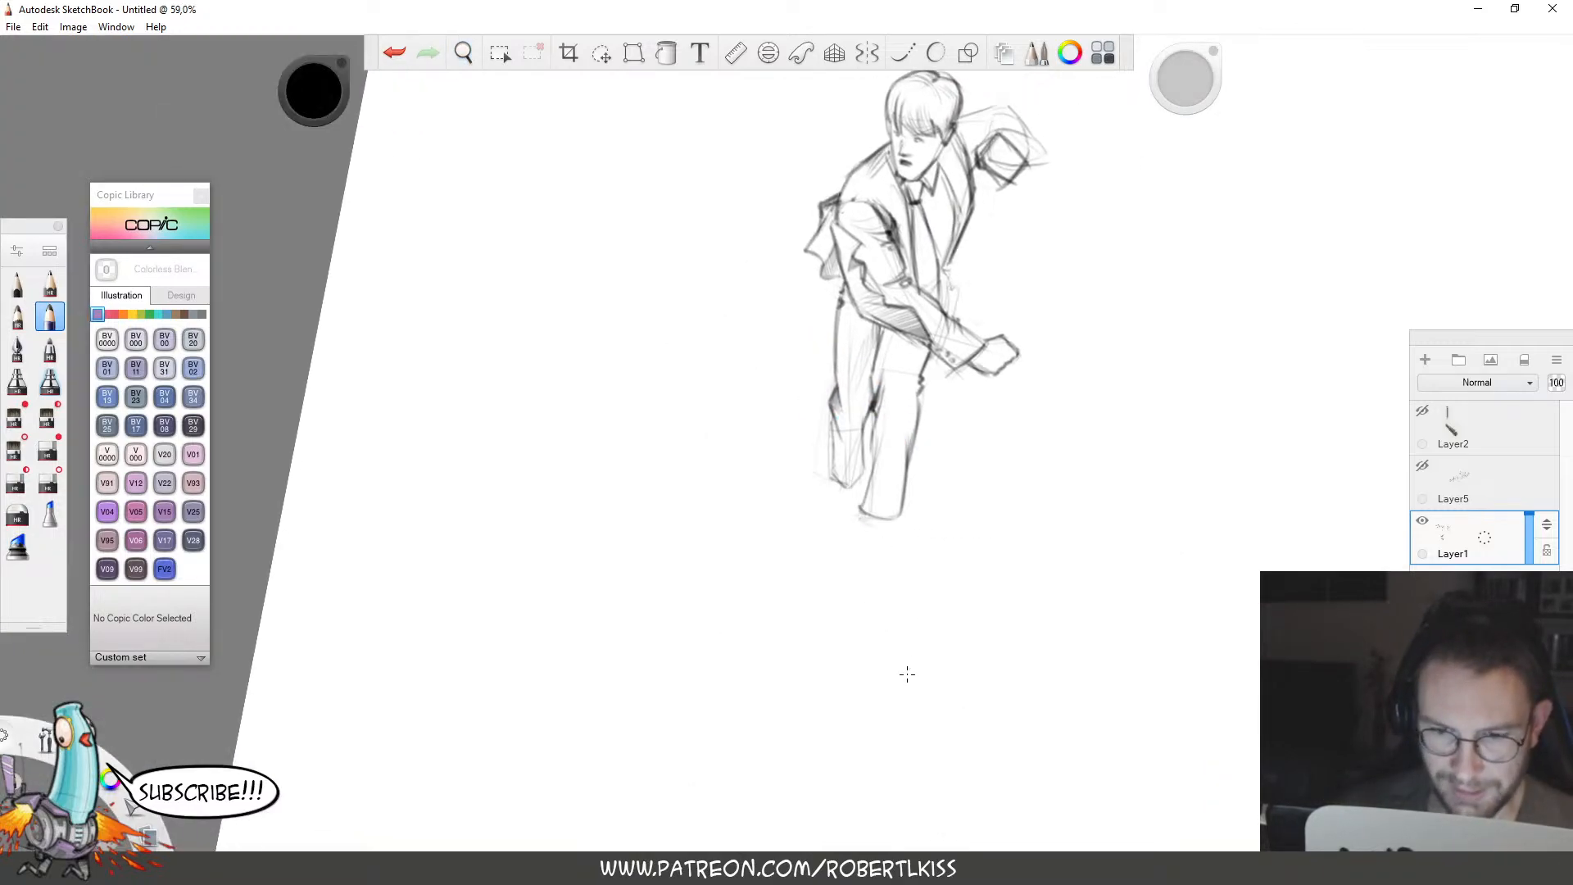
key("space")
left_click_drag(1095, 436, 1117, 381)
left_click_drag(1077, 496, 1063, 613)
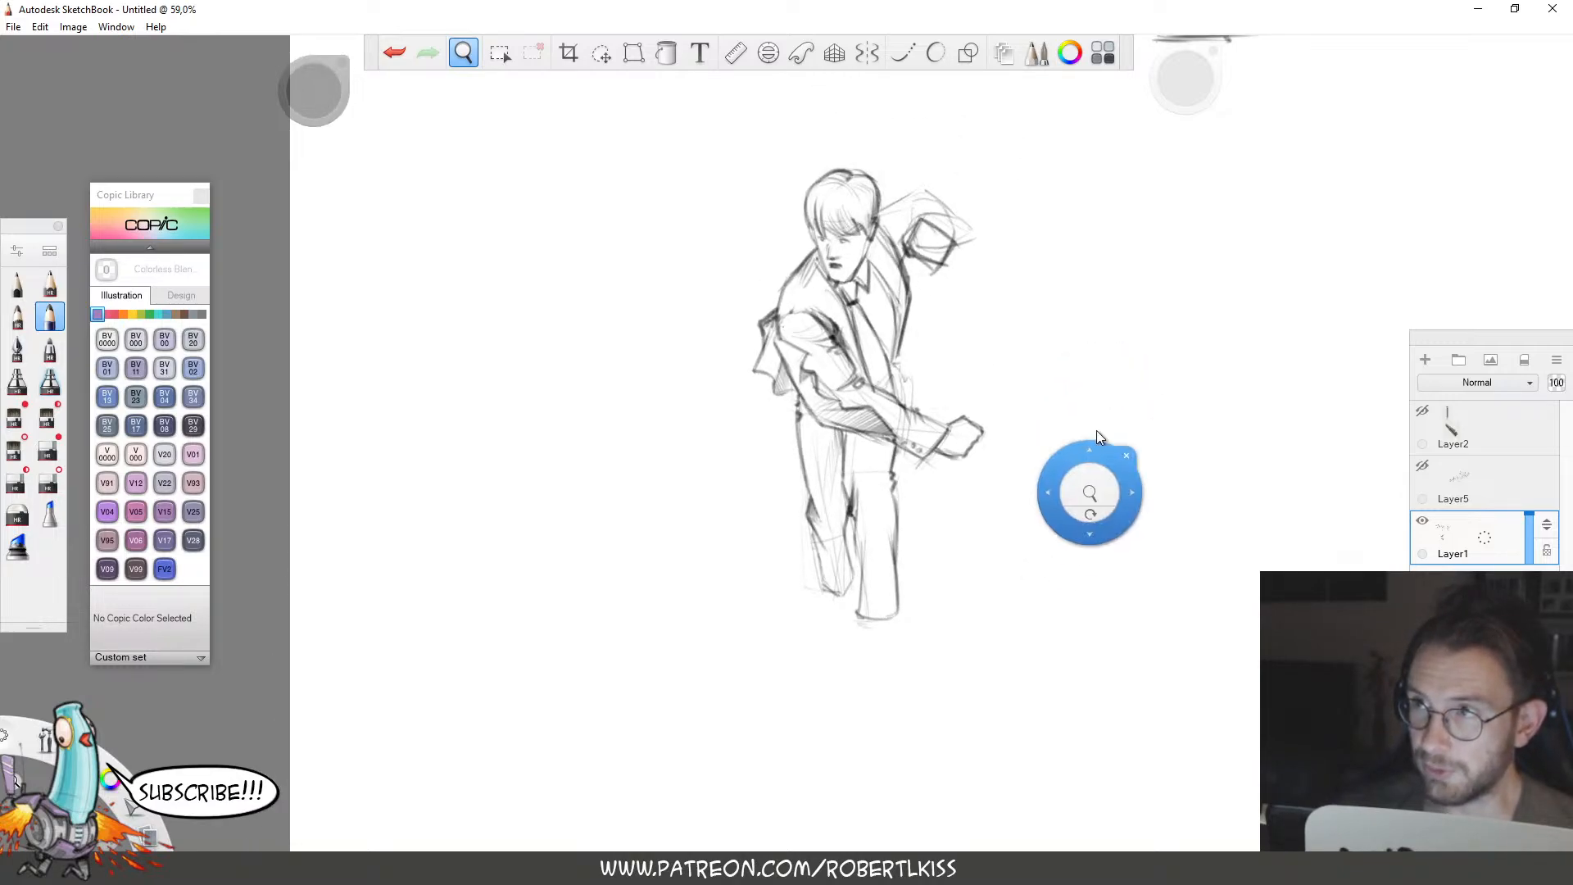
left_click_drag(925, 430, 1042, 381)
left_click_drag(655, 362, 691, 564)
mouse_move(667, 408)
left_mouse_down()
mouse_move(664, 361)
mouse_move(691, 563)
left_mouse_up()
Hatch a dark shadow along the rear leg's inner thigh directly below the jacket hem.
key("space")
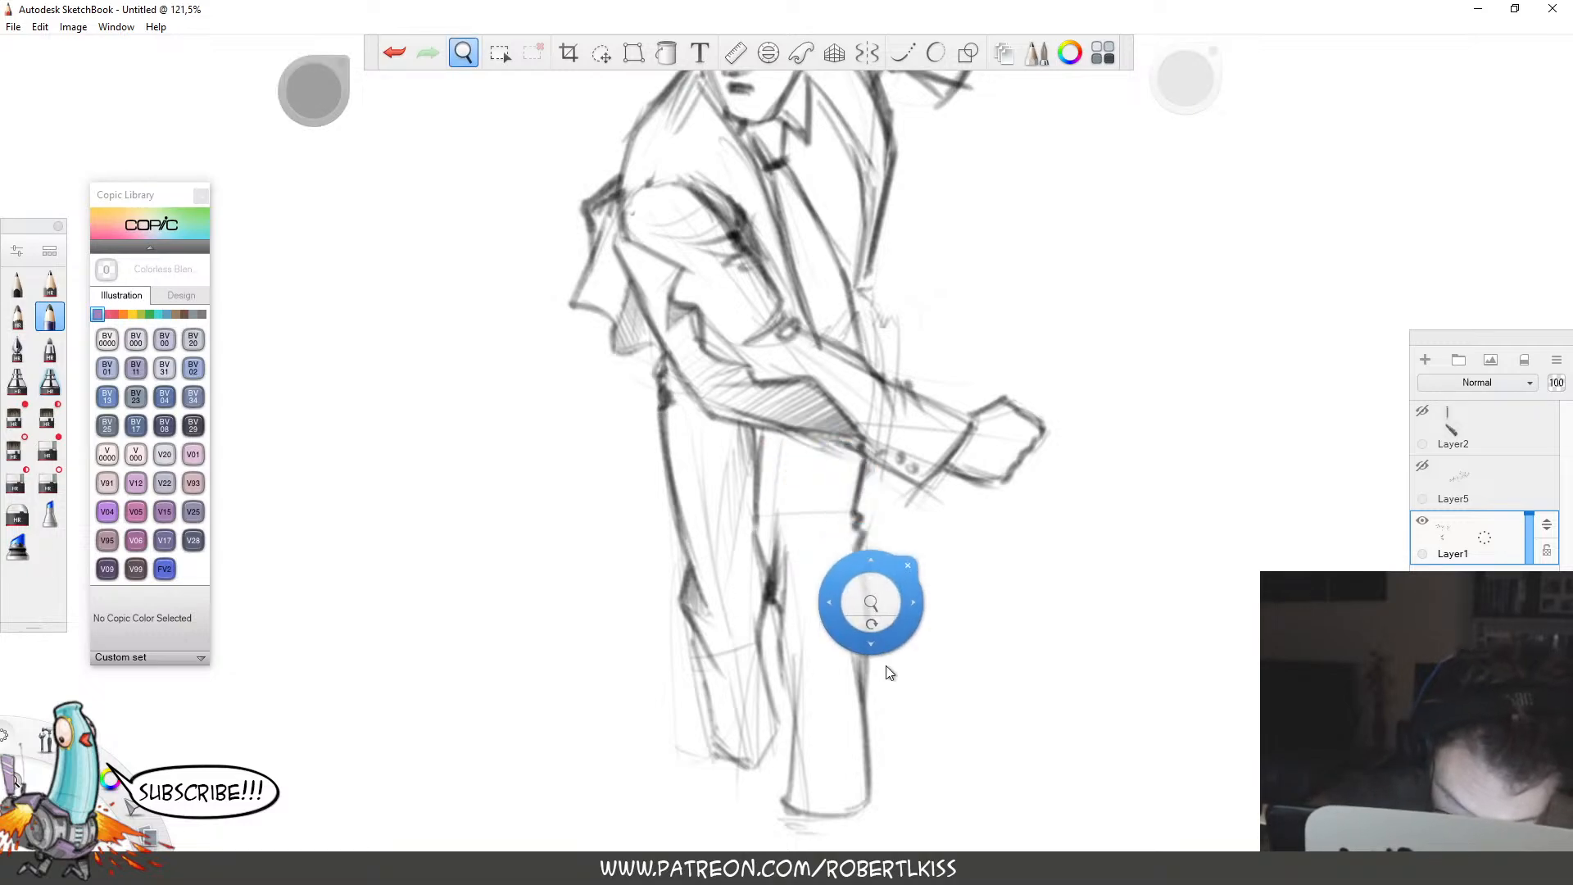
left_click_drag(890, 673, 894, 423)
left_click_drag(757, 309, 757, 184)
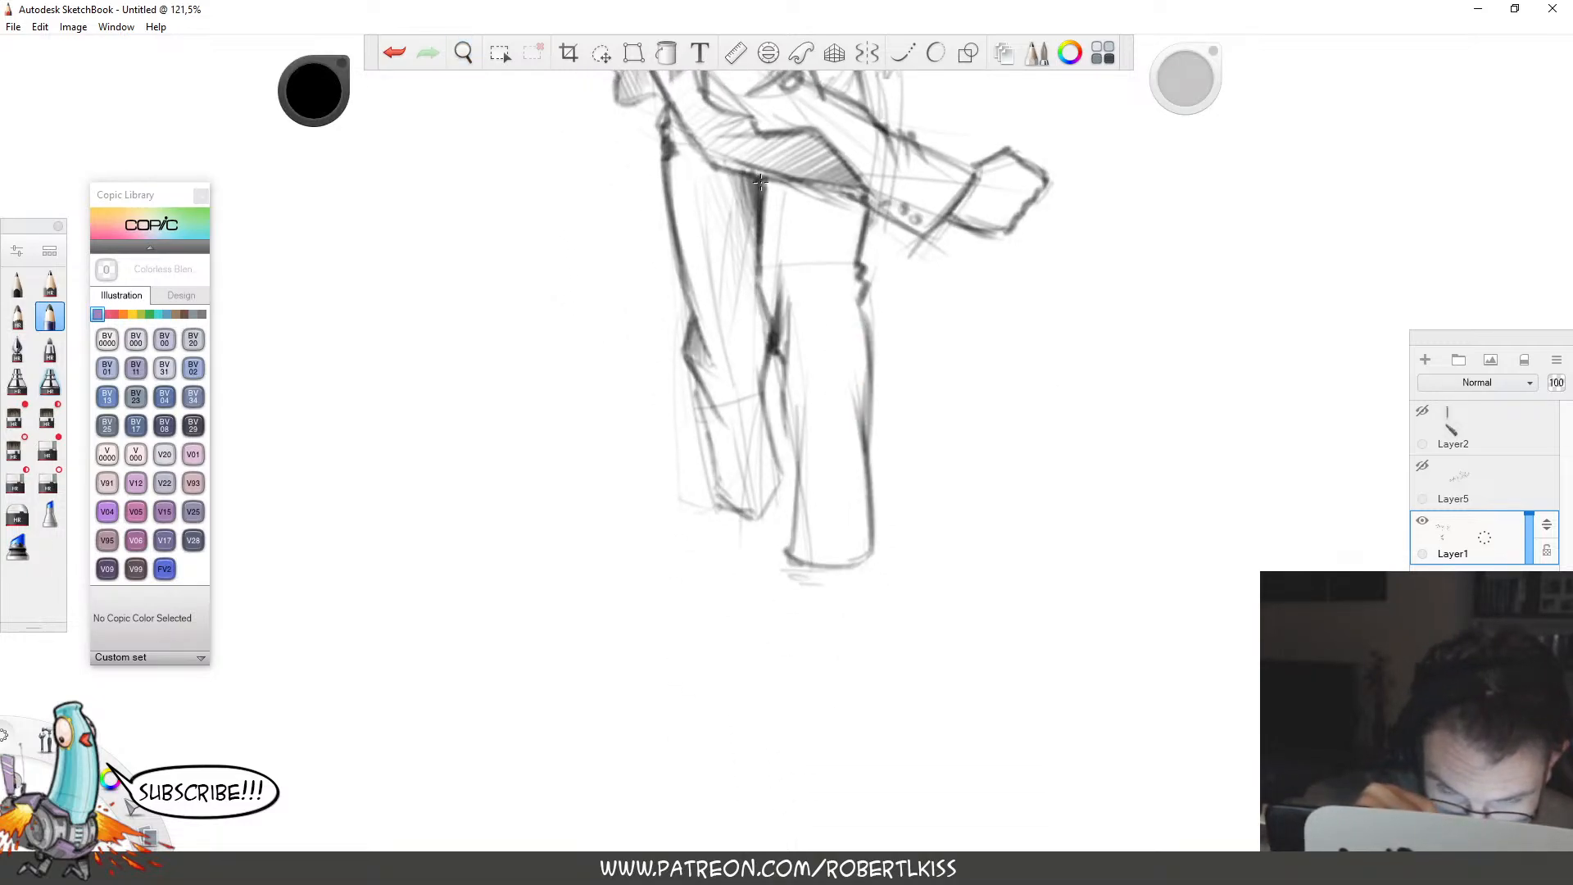
Darken the jacket's lower edge across the hips and add shading strokes to the flap behind the arm.
key("space")
mouse_move(717, 107)
left_mouse_down()
mouse_move(709, 348)
mouse_move(668, 352)
left_mouse_up()
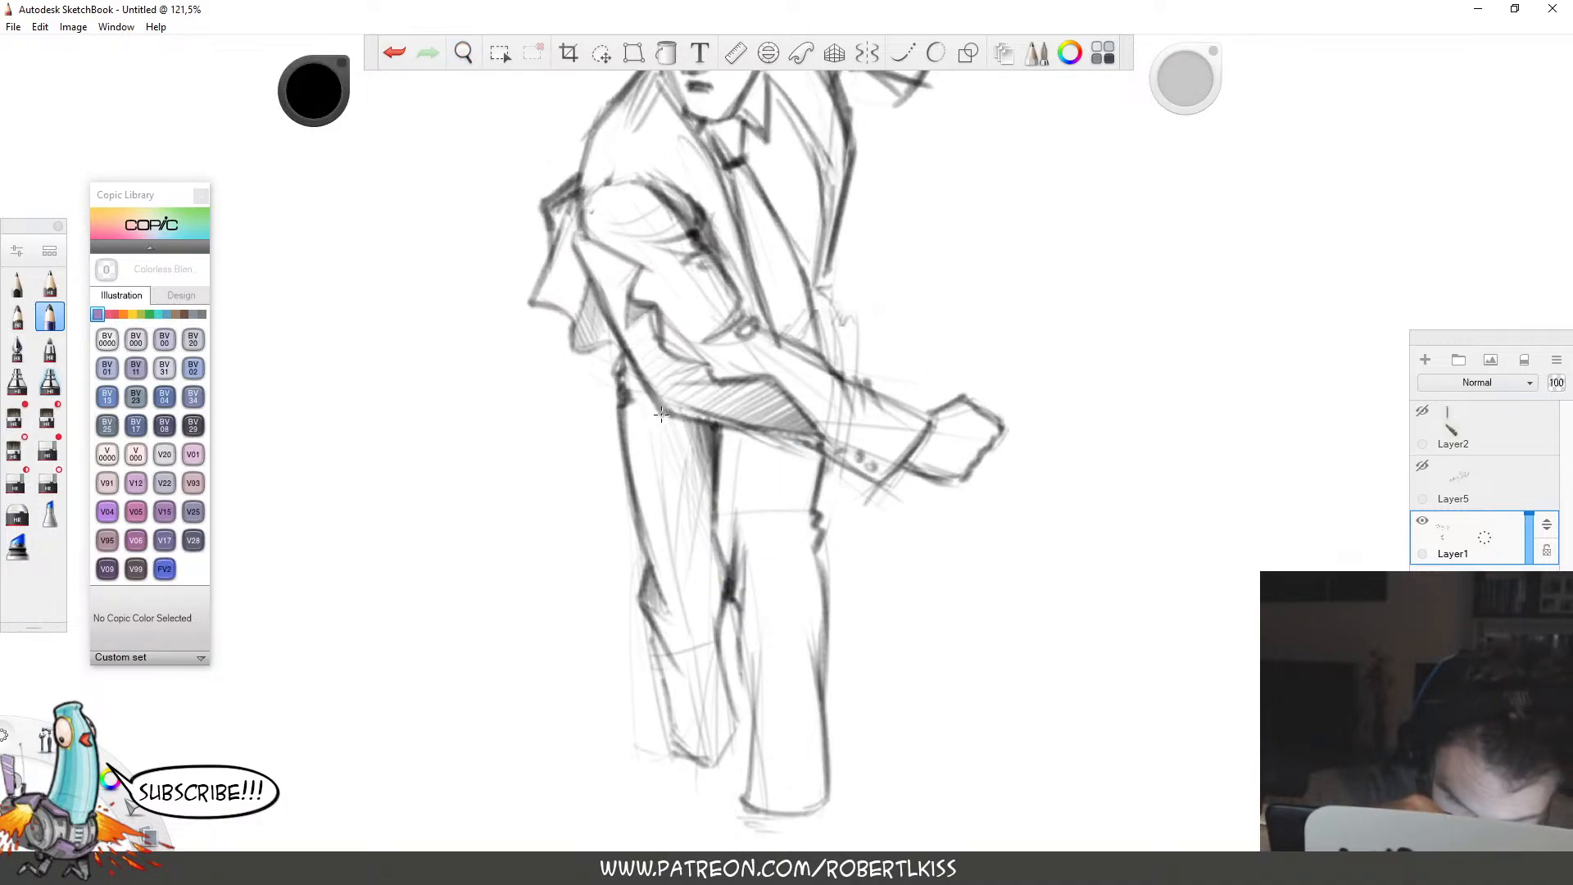
left_click_drag(661, 414, 799, 441)
key("space")
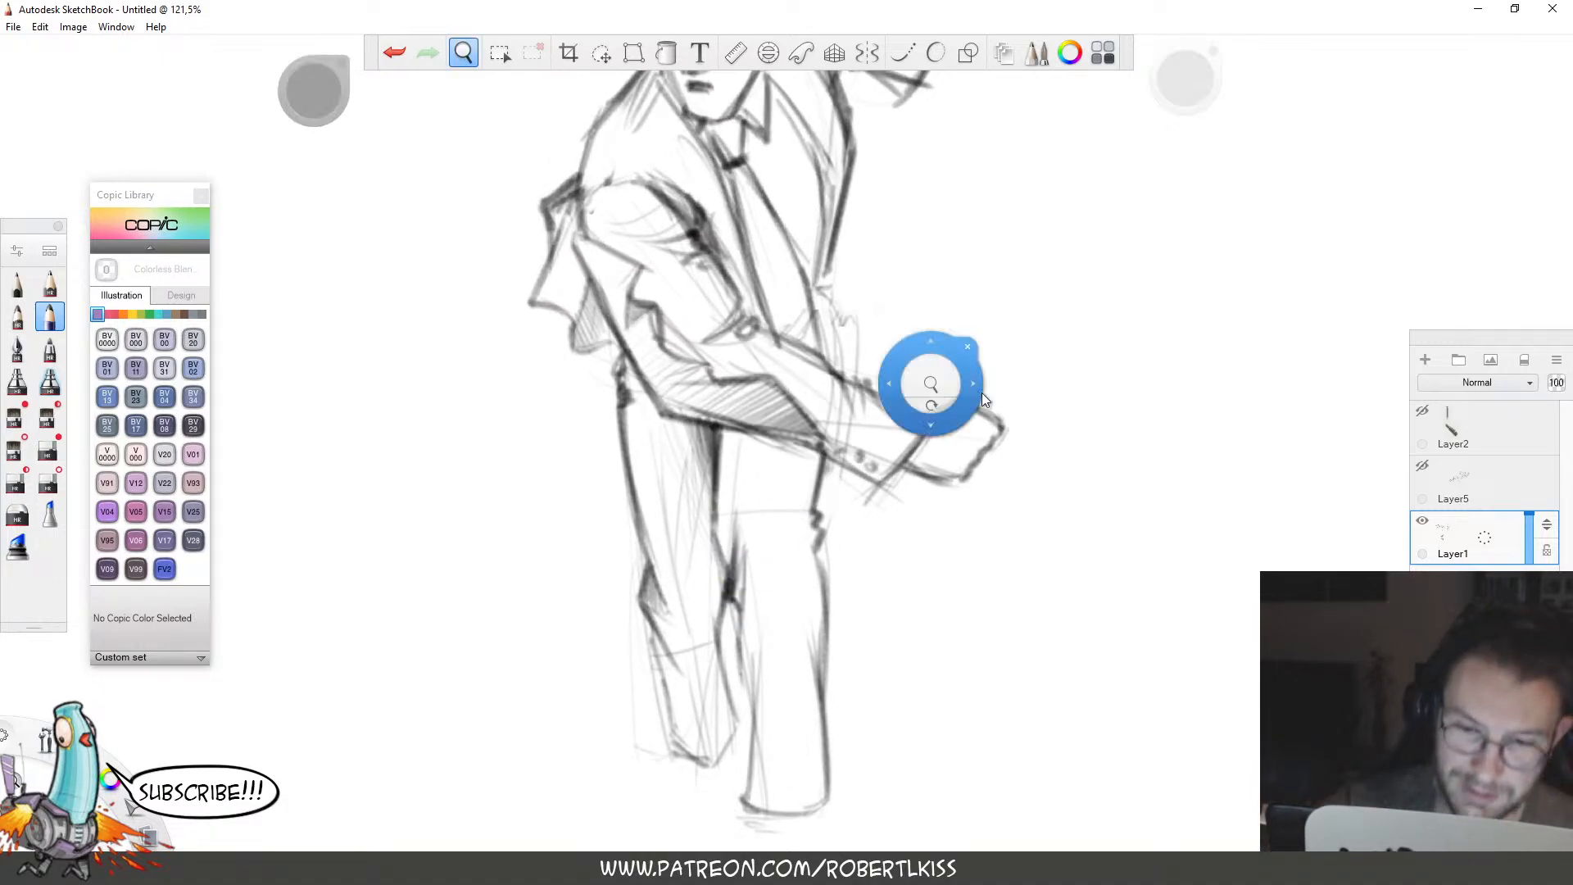
left_click_drag(982, 394, 1000, 509)
left_click_drag(598, 345, 592, 365)
left_click_drag(600, 333, 592, 387)
Erase the torso's outer contour below the raised arm and redraw it closer to the body.
key("space")
left_click_drag(957, 339, 815, 445)
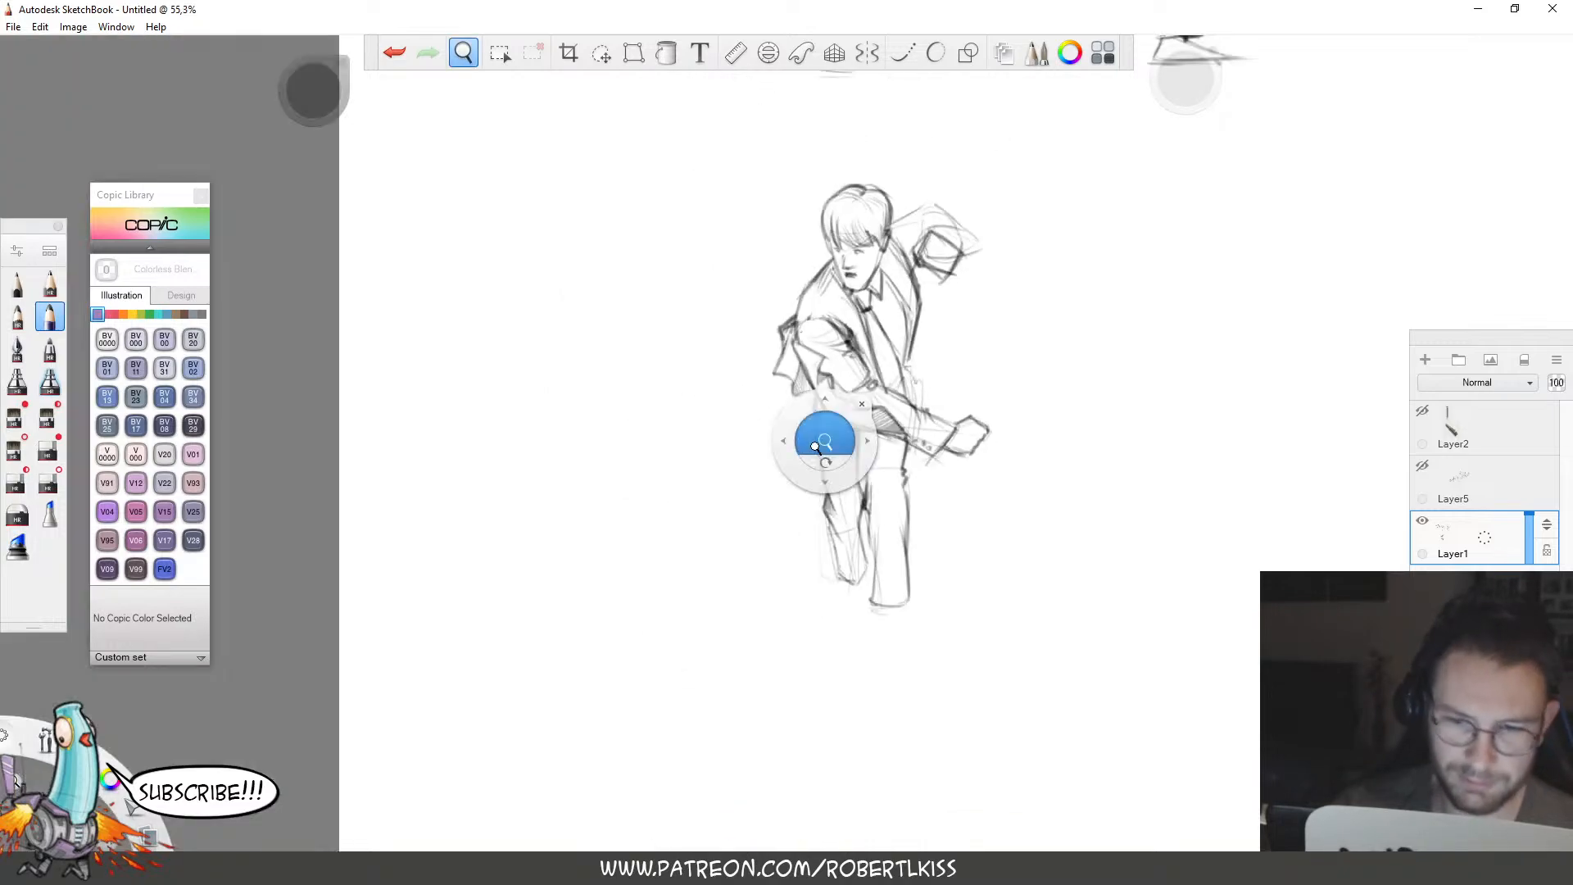
key("space")
left_click_drag(936, 331, 1005, 326)
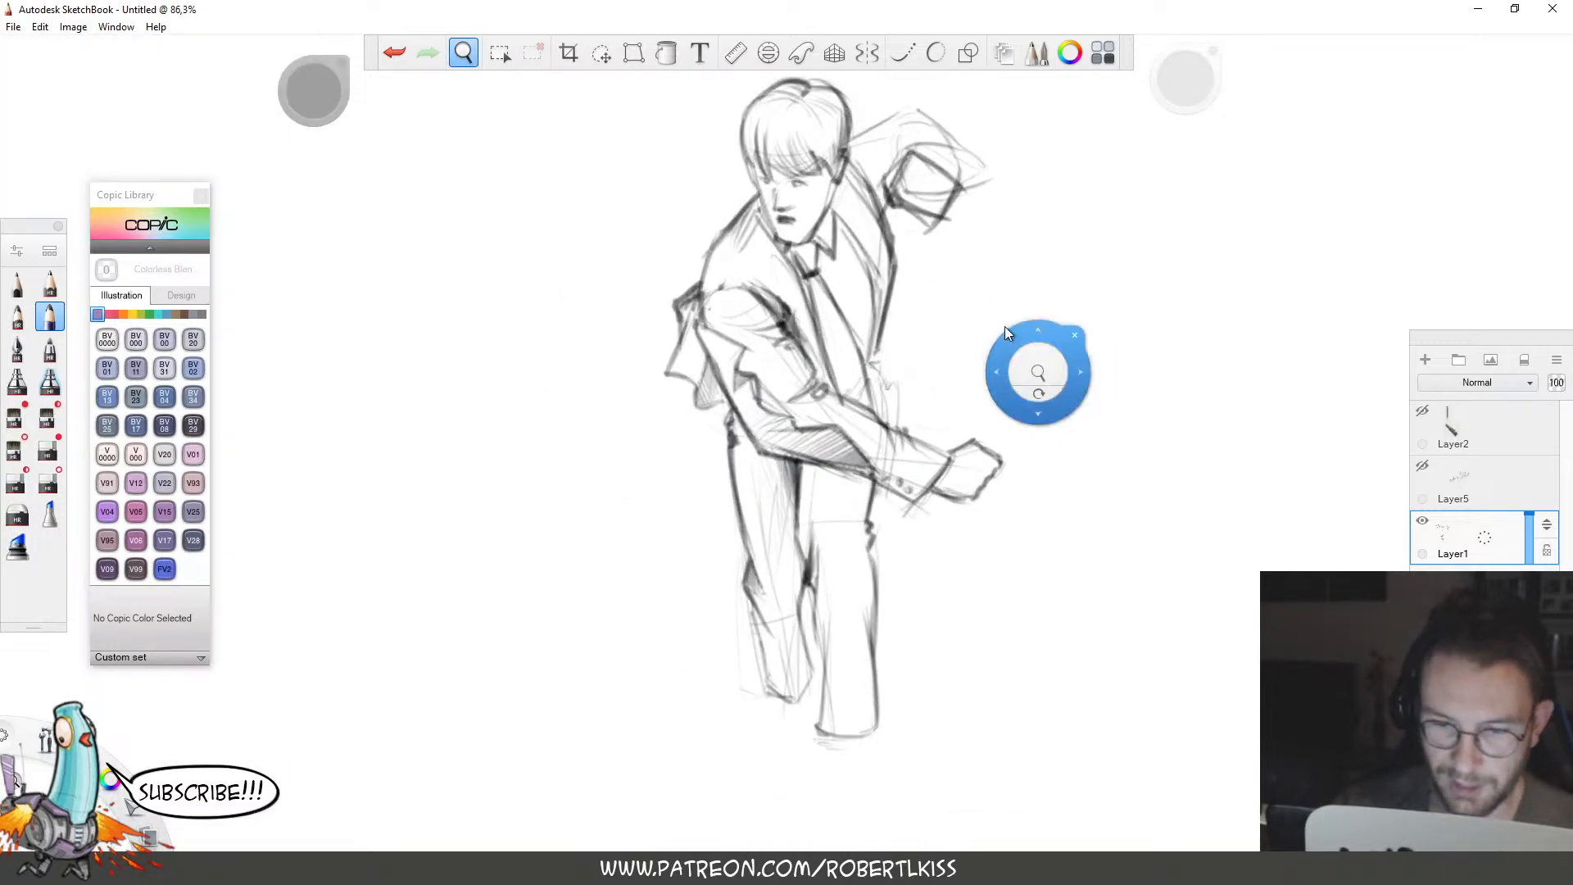
key("e")
mouse_move(861, 224)
left_mouse_down()
mouse_move(875, 305)
mouse_move(890, 266)
mouse_move(875, 286)
mouse_move(884, 367)
mouse_move(860, 229)
mouse_move(870, 328)
left_mouse_up()
key("e")
key("e")
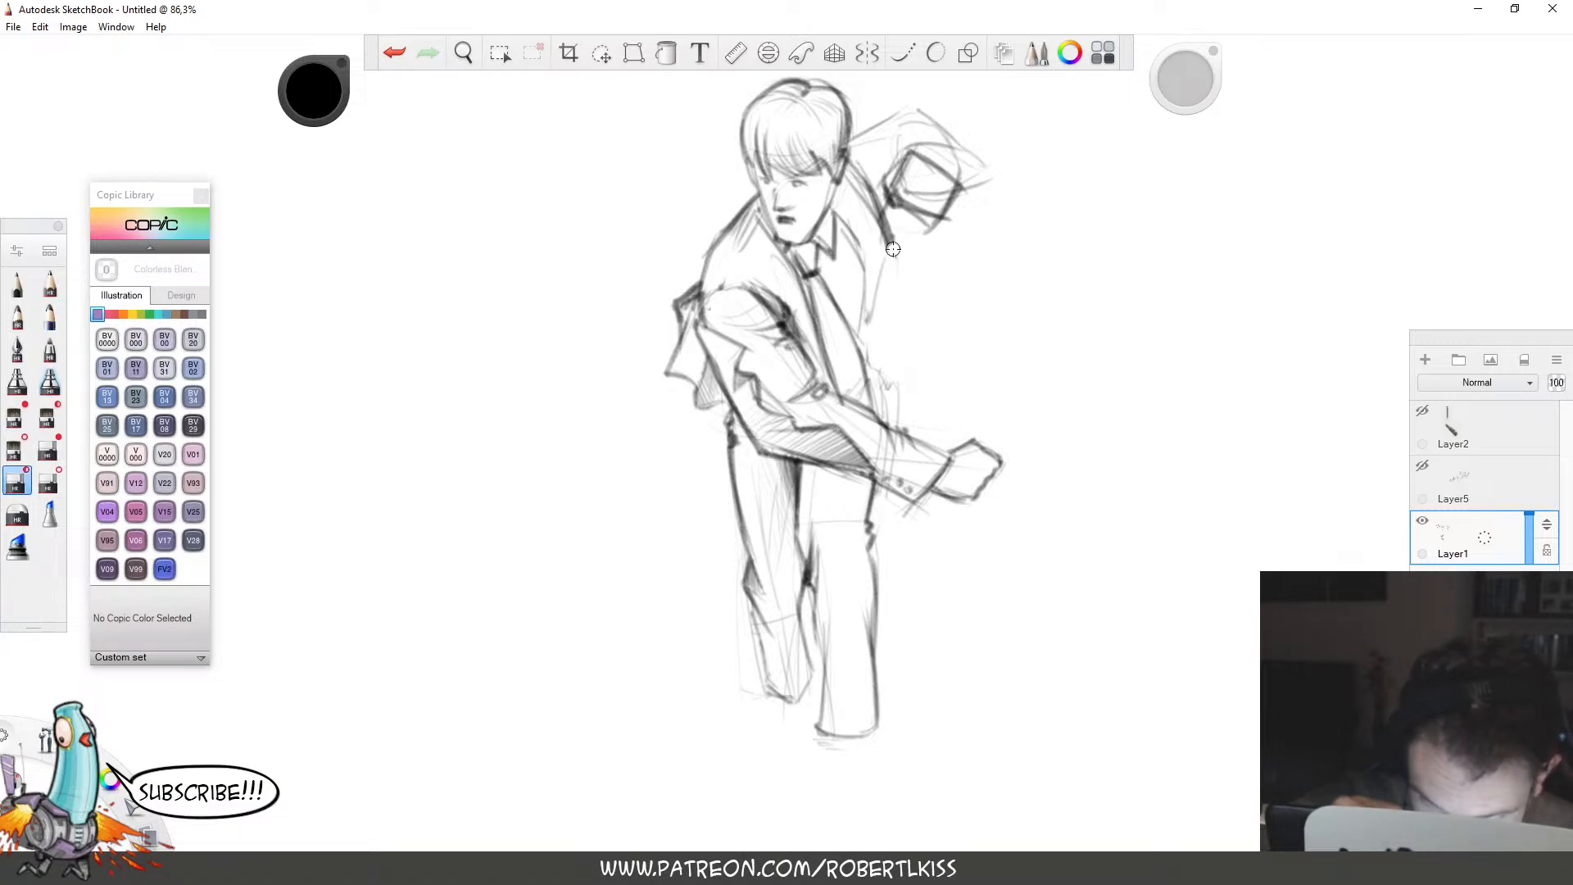
left_click_drag(892, 218, 893, 266)
key("e")
mouse_move(865, 344)
left_mouse_down()
mouse_move(882, 260)
mouse_move(865, 327)
mouse_move(862, 210)
mouse_move(869, 323)
mouse_move(849, 220)
mouse_move(861, 345)
mouse_move(884, 240)
mouse_move(885, 254)
mouse_move(839, 224)
mouse_move(879, 323)
left_mouse_up()
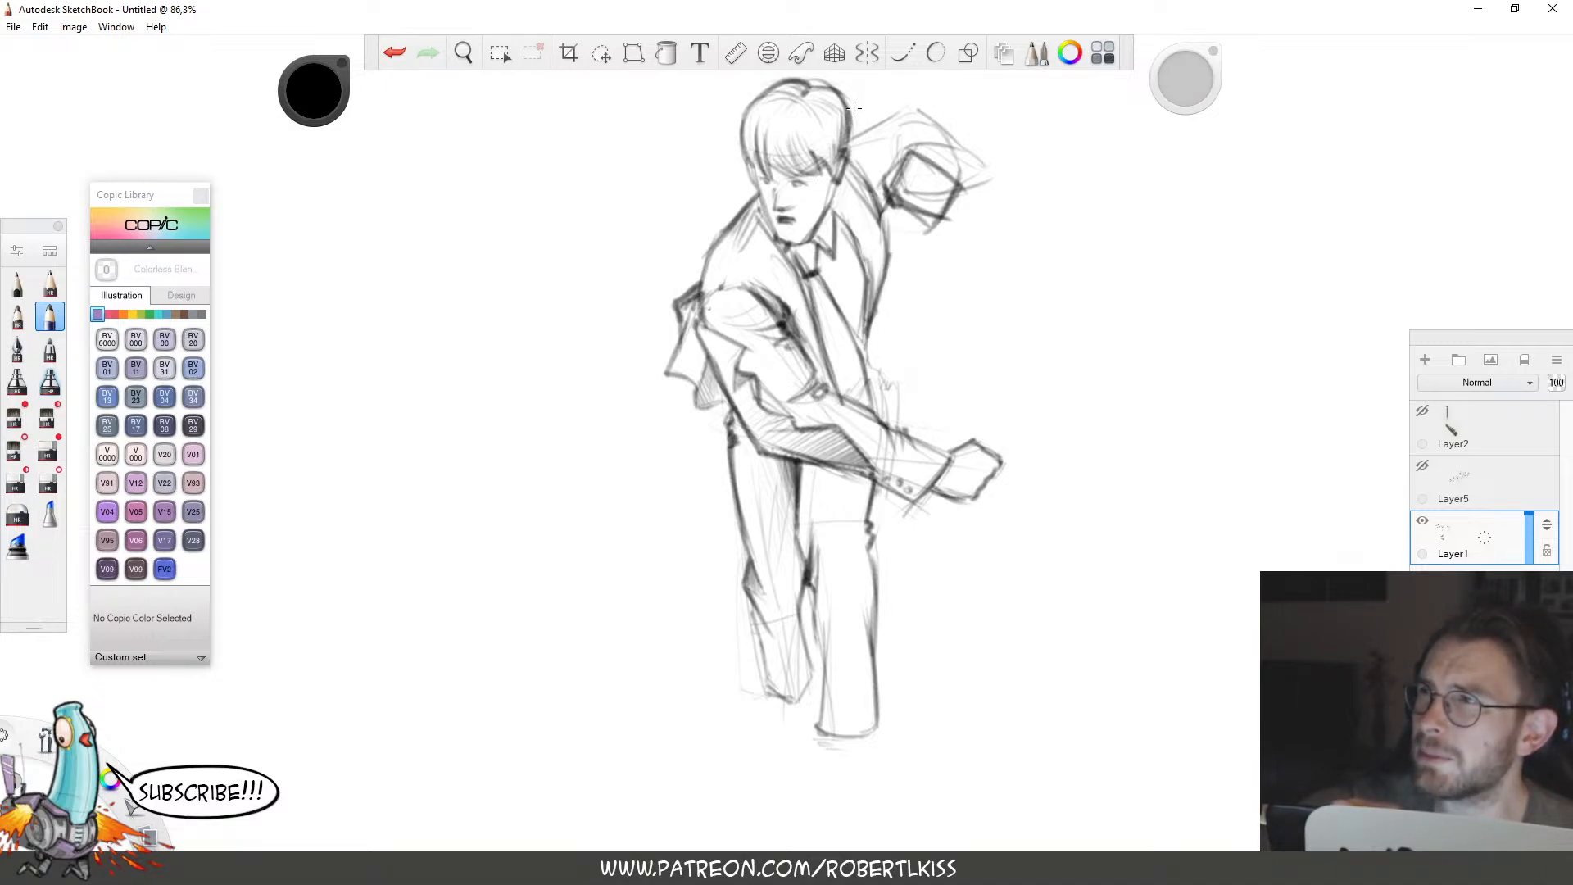
Add a dark fold where the raised arm joins the shoulder and touch up the lapel beside the neck.
mouse_move(873, 207)
left_mouse_down()
mouse_move(855, 173)
mouse_move(865, 219)
left_mouse_up()
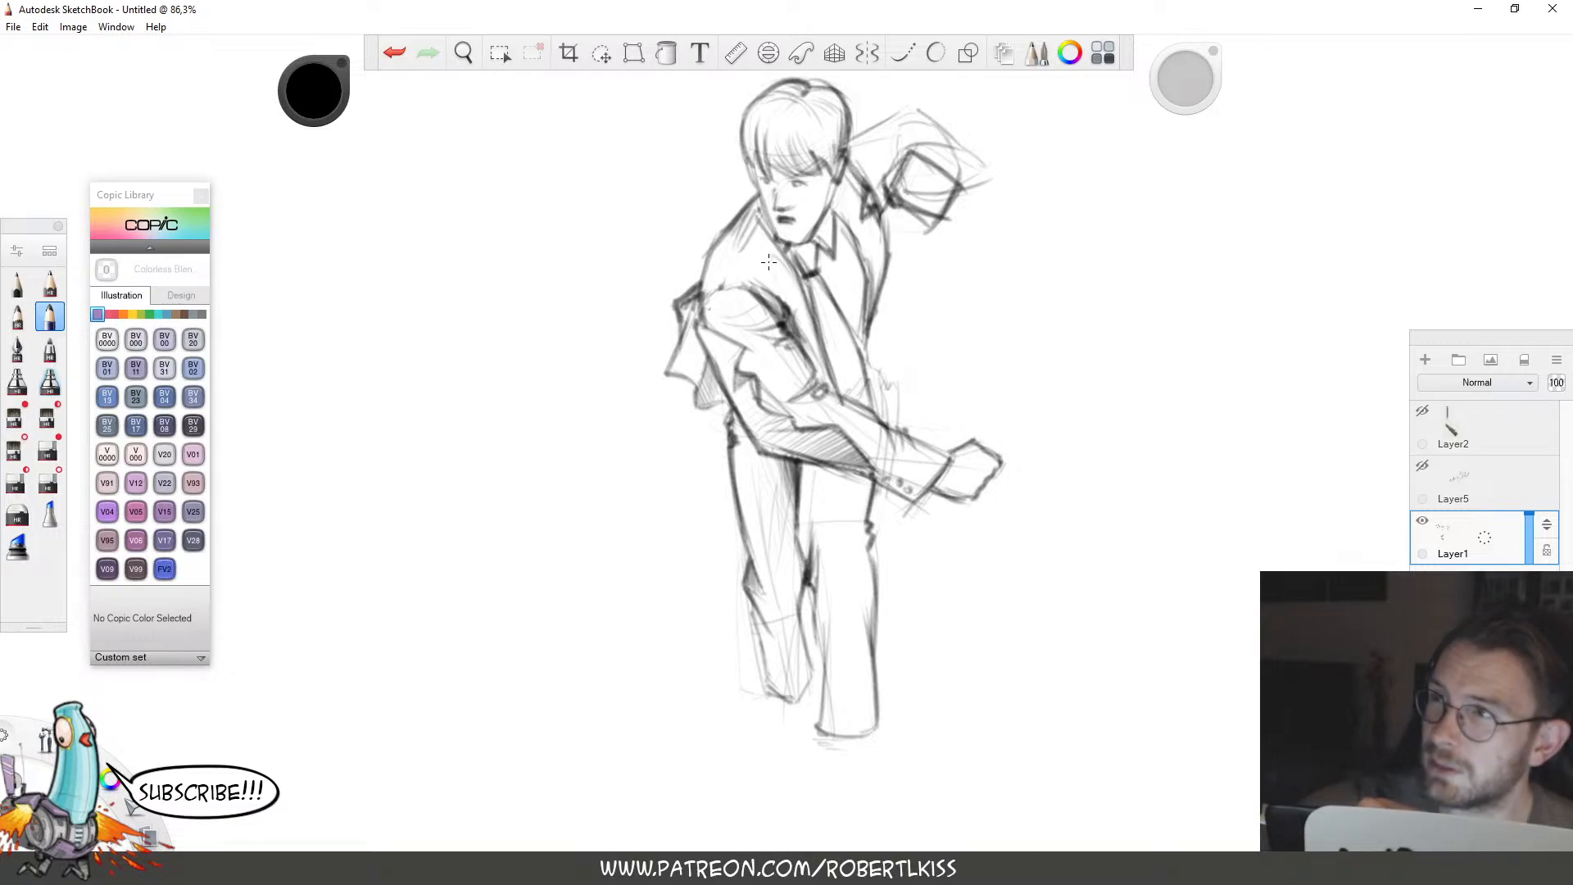
mouse_move(780, 252)
left_mouse_down()
mouse_move(807, 330)
mouse_move(781, 251)
left_mouse_up()
key("space")
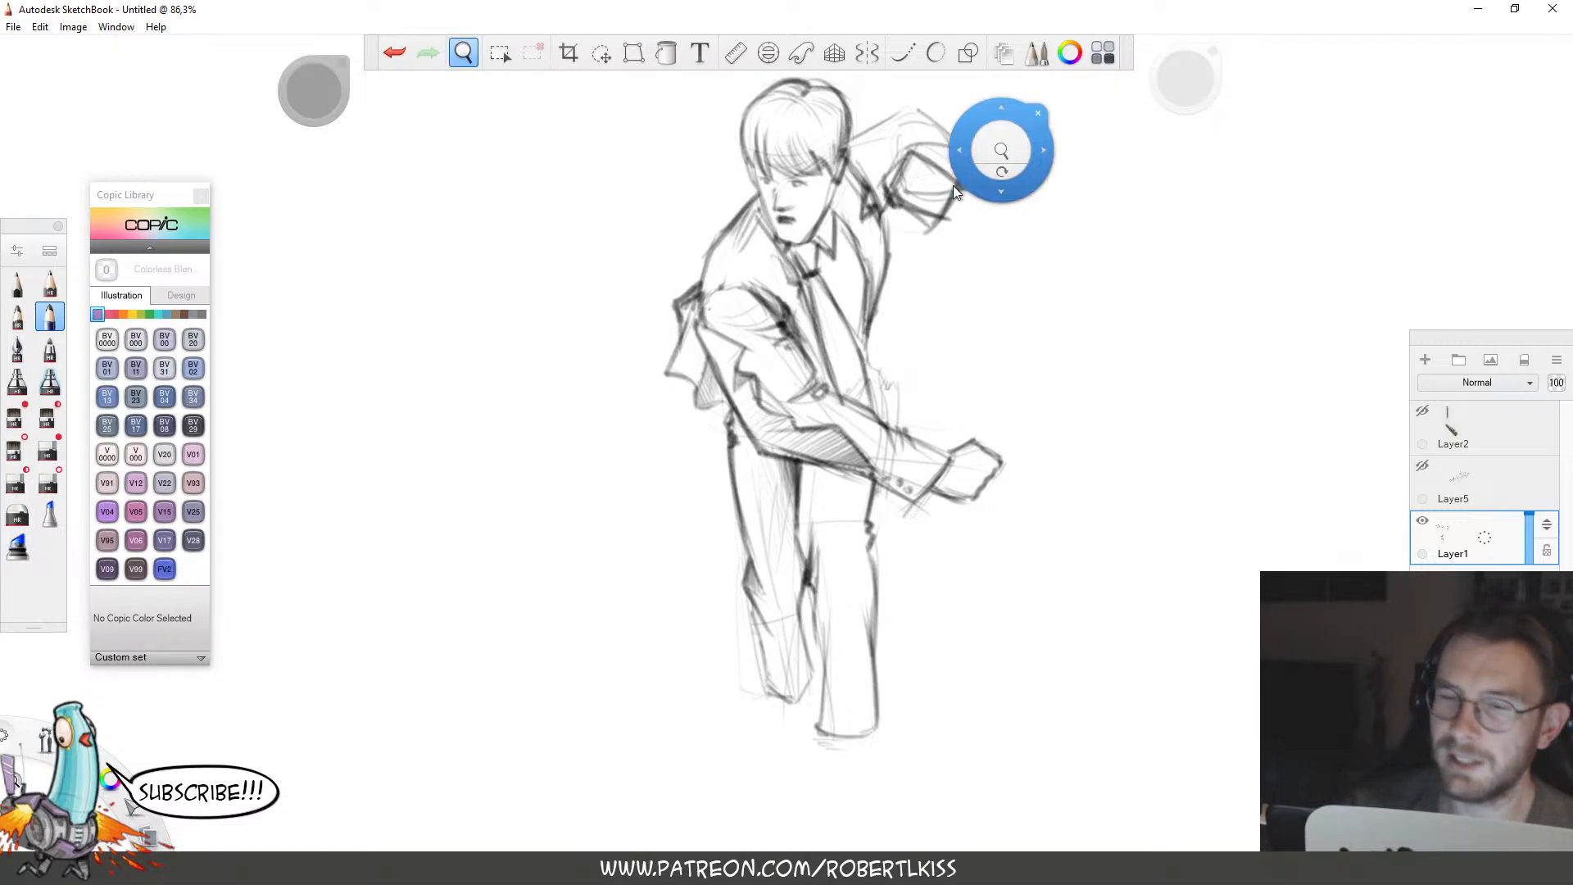
left_click_drag(978, 160, 867, 116)
Sketch the front shoe's pointed profile below the trouser hem, with its instep and curved sole line.
key("space")
left_click_drag(803, 229, 815, 404)
key("space")
left_click_drag(917, 397, 1030, 401)
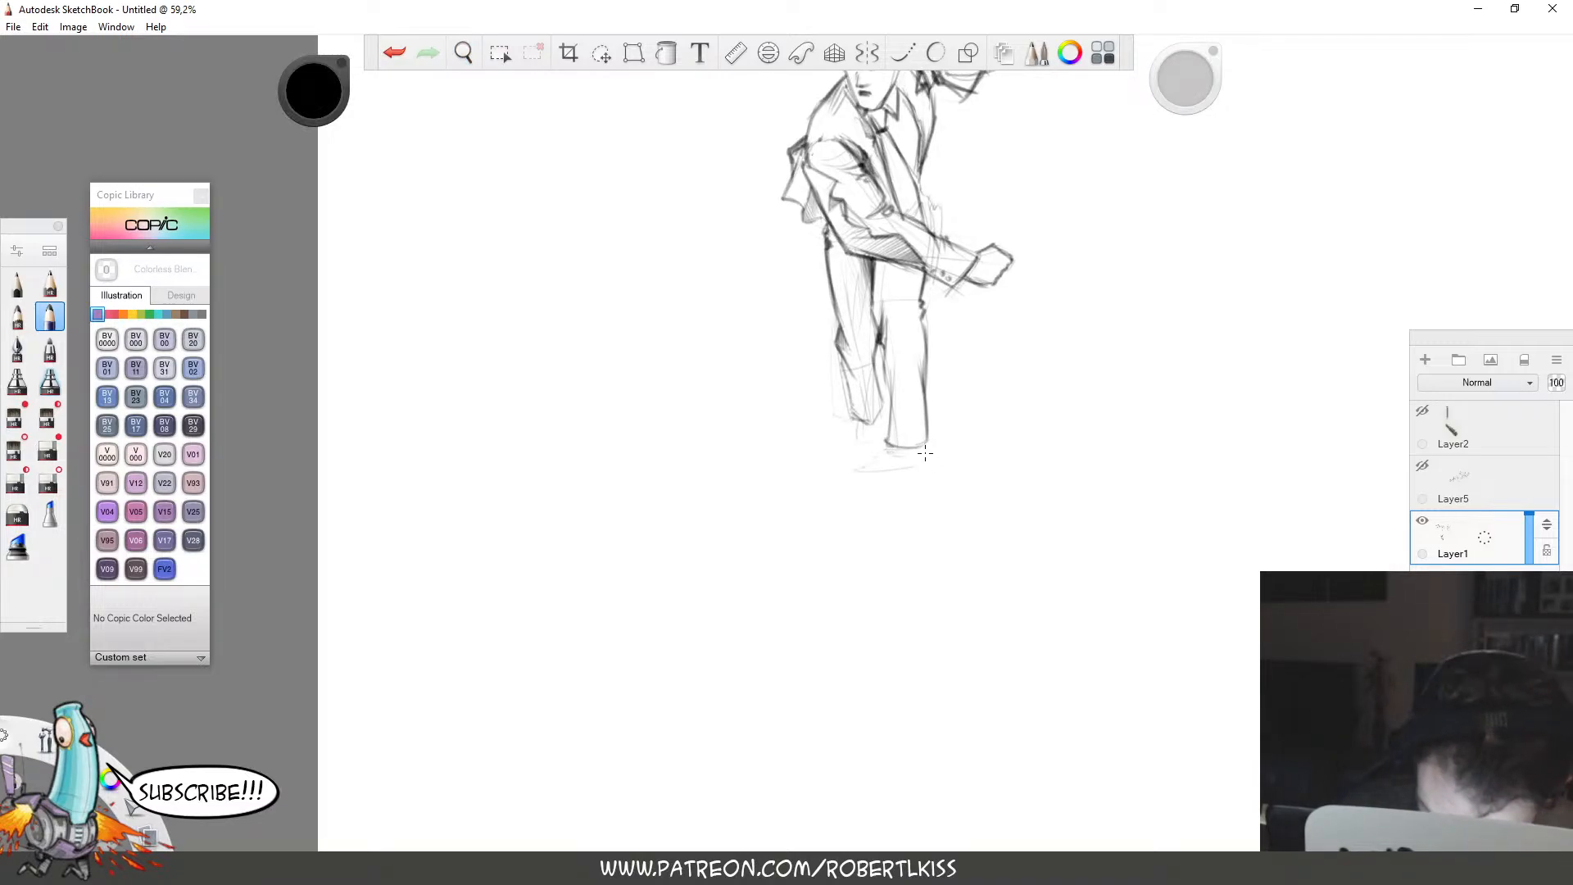
key("space")
left_click_drag(907, 504, 1069, 441)
mouse_move(772, 428)
left_mouse_down()
mouse_move(745, 435)
mouse_move(1016, 422)
left_mouse_up()
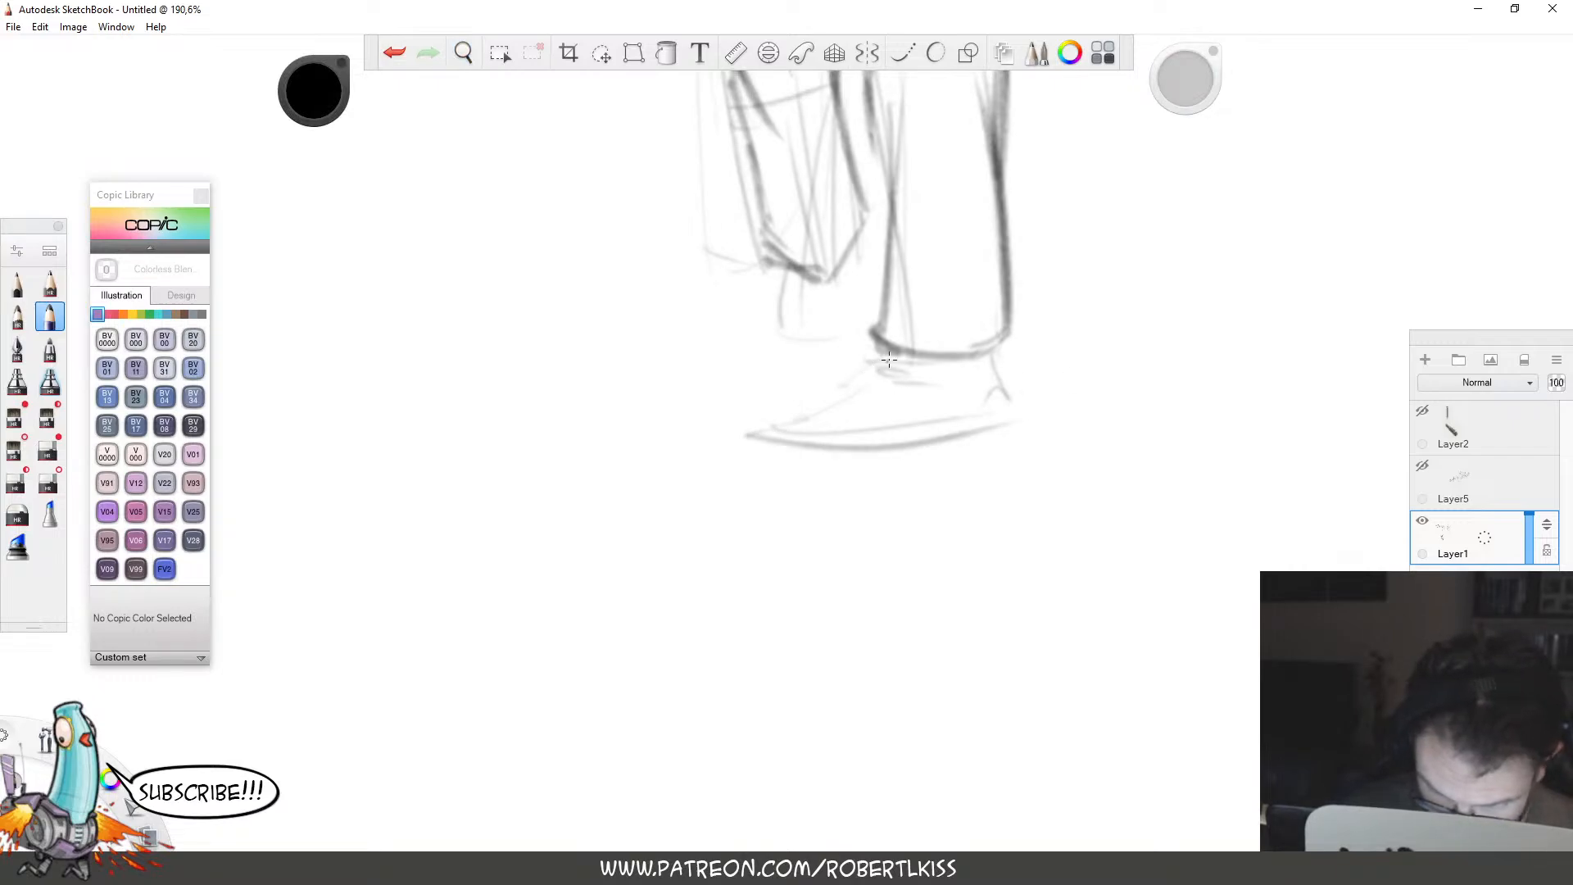
mouse_move(889, 359)
left_mouse_down()
mouse_move(738, 434)
mouse_move(736, 460)
mouse_move(963, 459)
left_mouse_up()
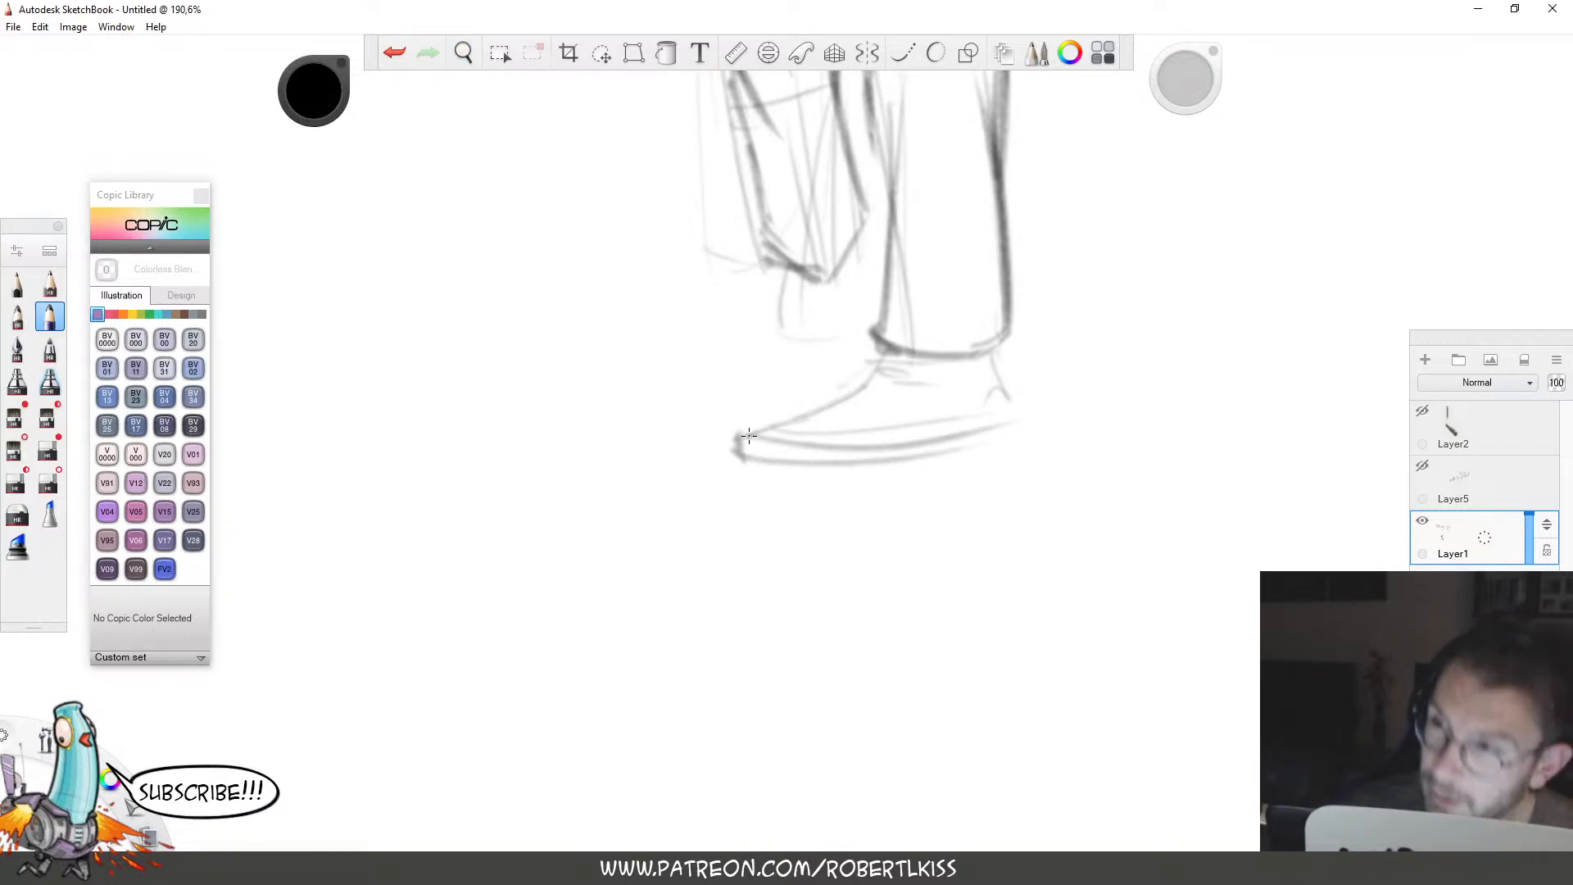
Darken the front shoe's toe and sole, and define its heel block and back edge.
mouse_move(748, 435)
left_mouse_down()
mouse_move(900, 386)
mouse_move(736, 450)
left_mouse_up()
mouse_move(737, 450)
left_mouse_down()
mouse_move(965, 441)
mouse_move(886, 451)
mouse_move(1035, 427)
left_mouse_up()
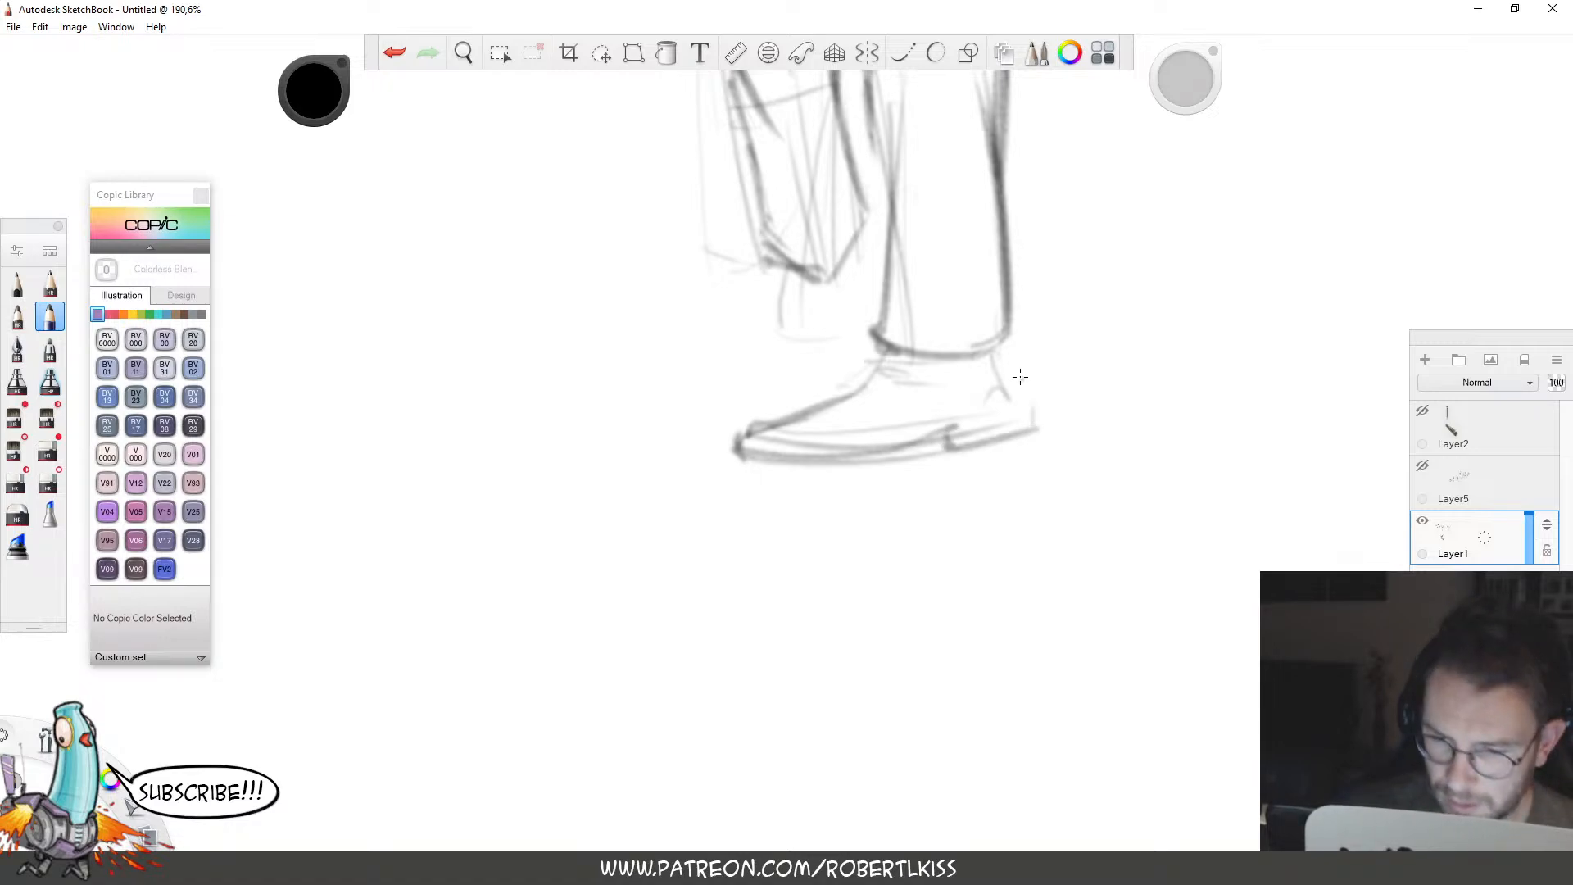
left_click_drag(1002, 355, 1011, 443)
Rough in the rear shoe as a short blocky form below the other trouser hem.
key("space")
left_click_drag(973, 513, 955, 601)
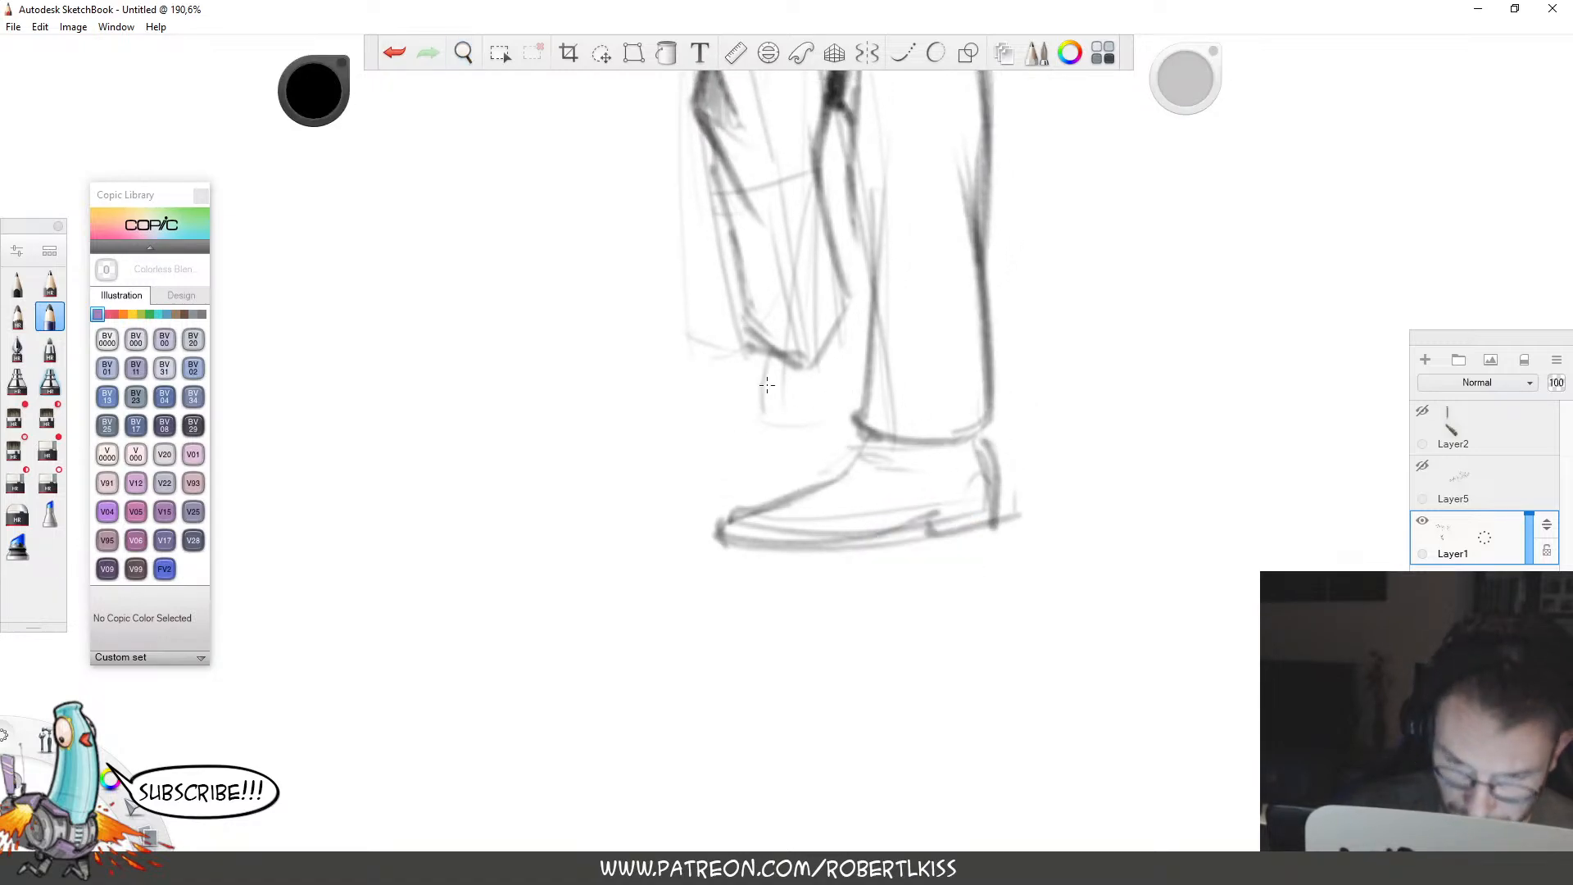
mouse_move(764, 385)
left_mouse_down()
mouse_move(806, 405)
mouse_move(755, 385)
mouse_move(853, 397)
mouse_move(773, 431)
left_mouse_up()
left_click_drag(857, 388, 851, 417)
left_click_drag(767, 378, 854, 378)
left_click_drag(769, 356, 761, 386)
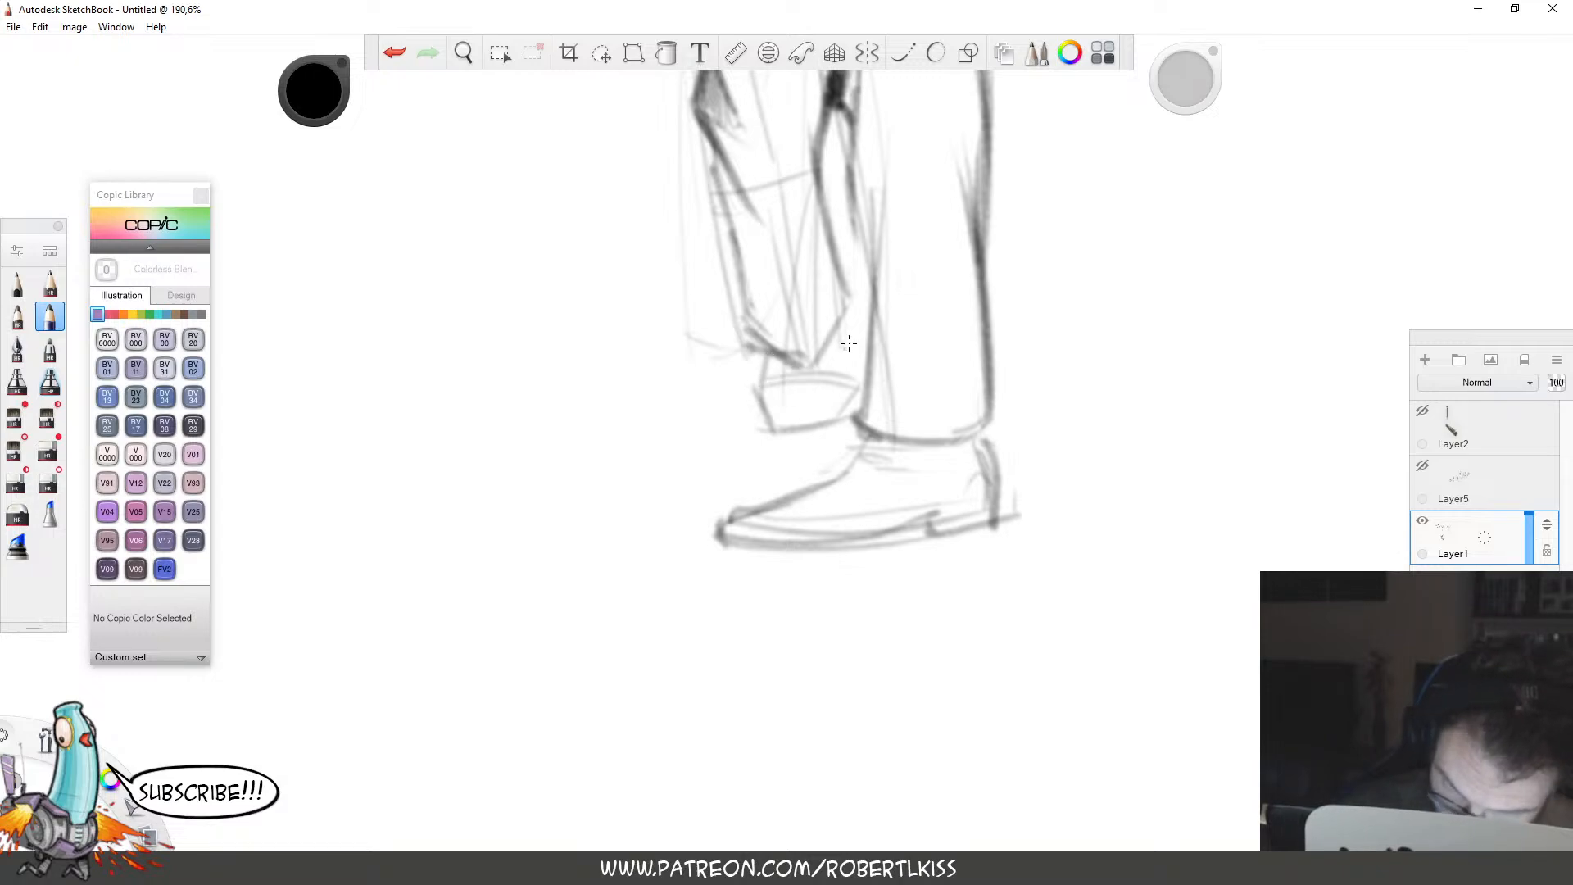
Sketch large, light arcs sweeping around the figure's back and across the hips.
key("space")
left_click_drag(945, 388, 983, 385)
left_click_drag(989, 482, 1021, 552)
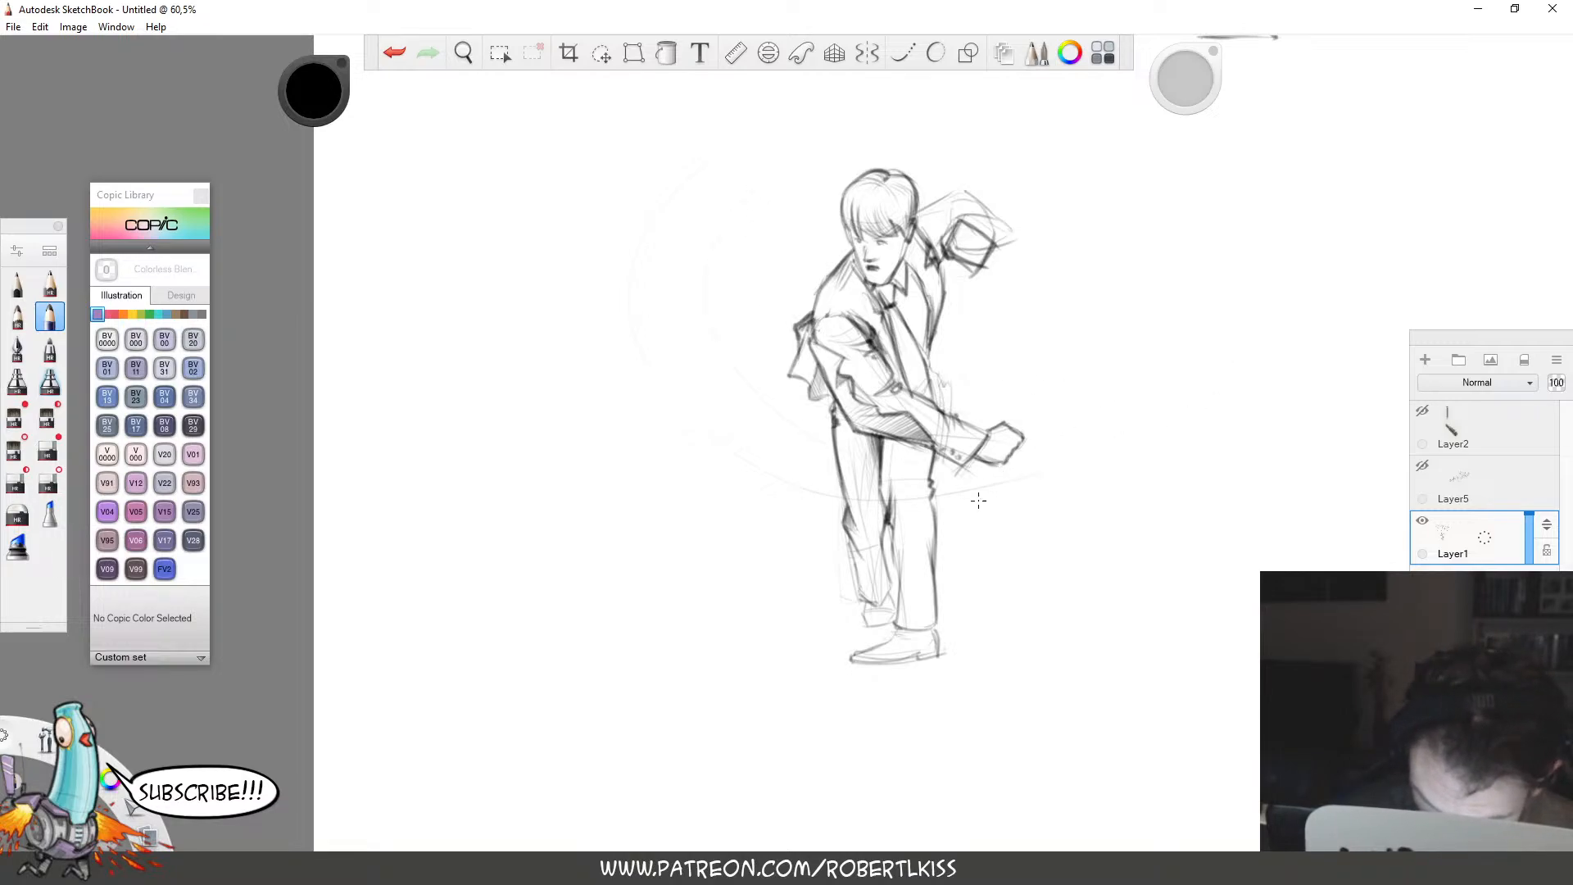
Rough in a light horizontal form behind the figure, with a wide block tapering toward the jacket flap.
key("space")
left_click_drag(931, 474, 1021, 407)
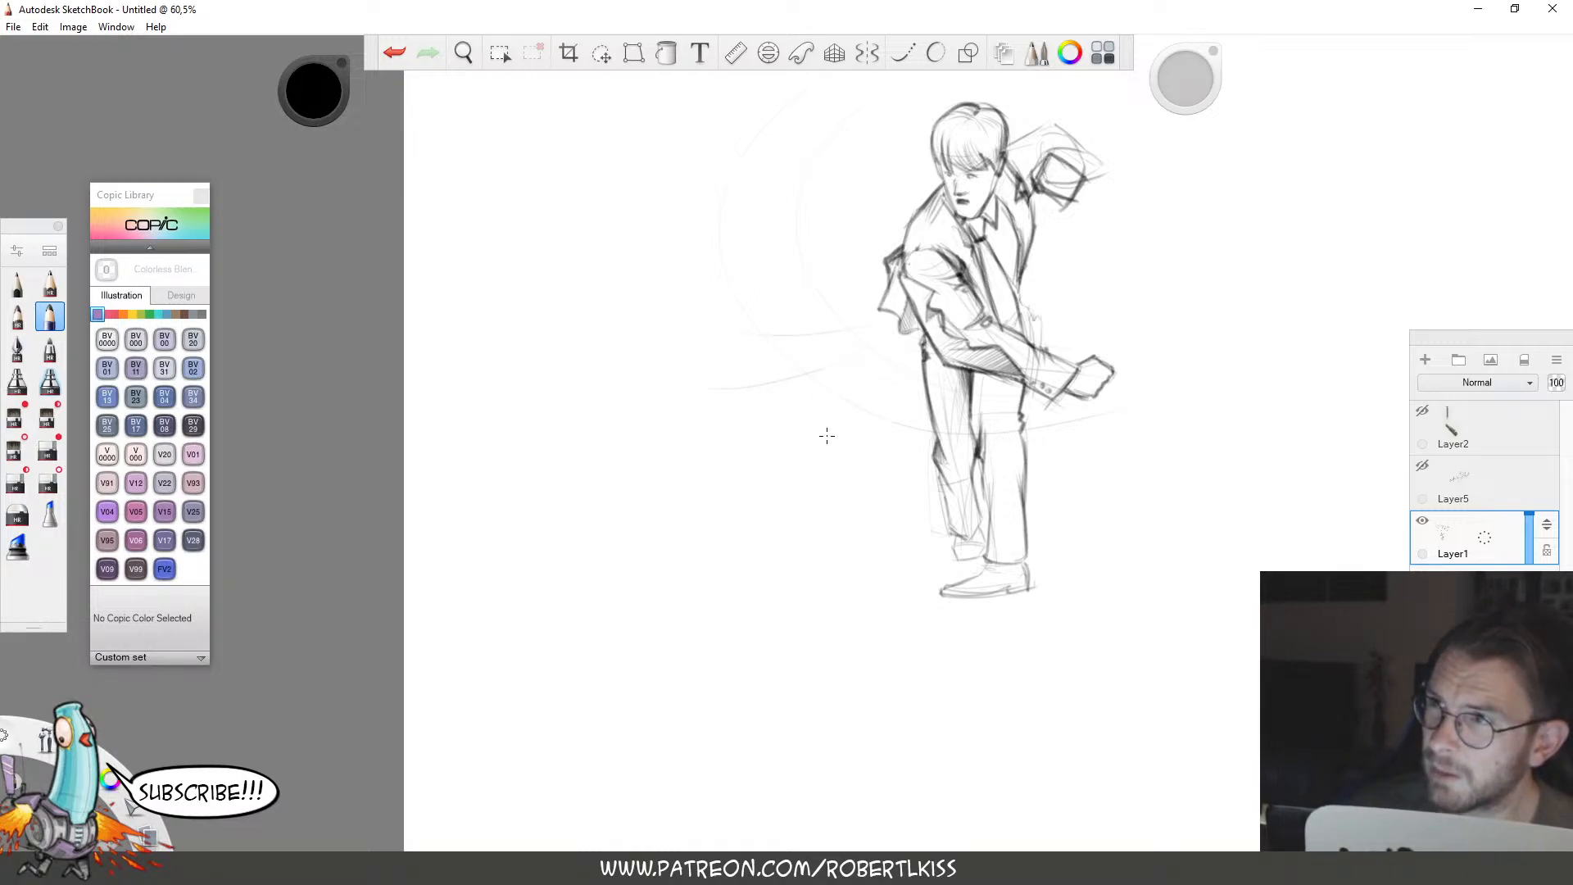
left_click_drag(711, 392, 871, 353)
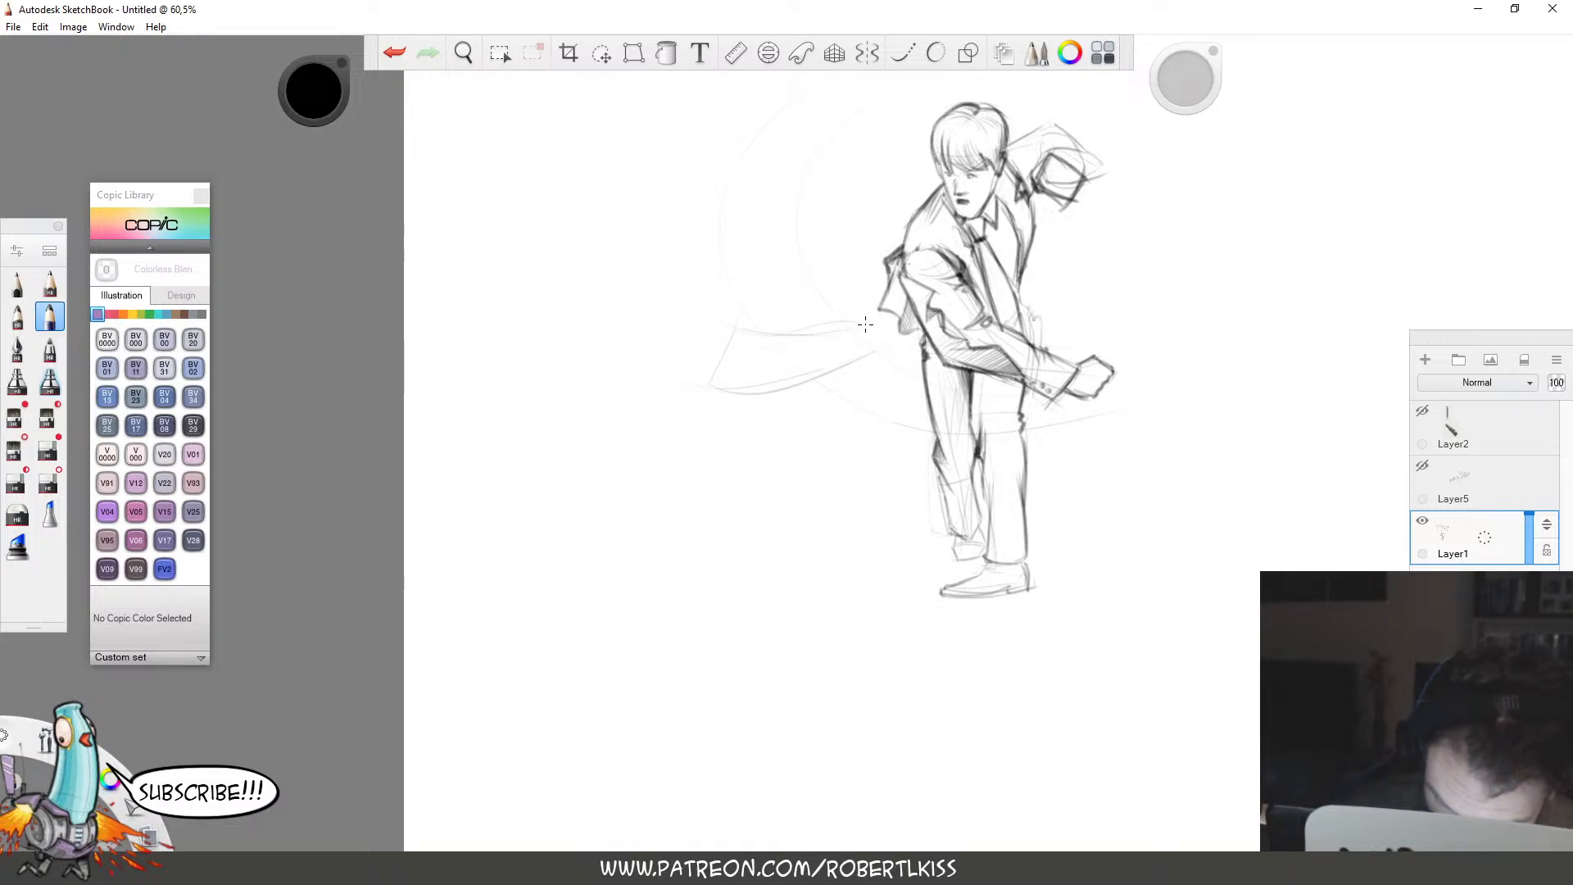
mouse_move(865, 325)
left_mouse_down()
mouse_move(877, 340)
mouse_move(854, 359)
left_mouse_up()
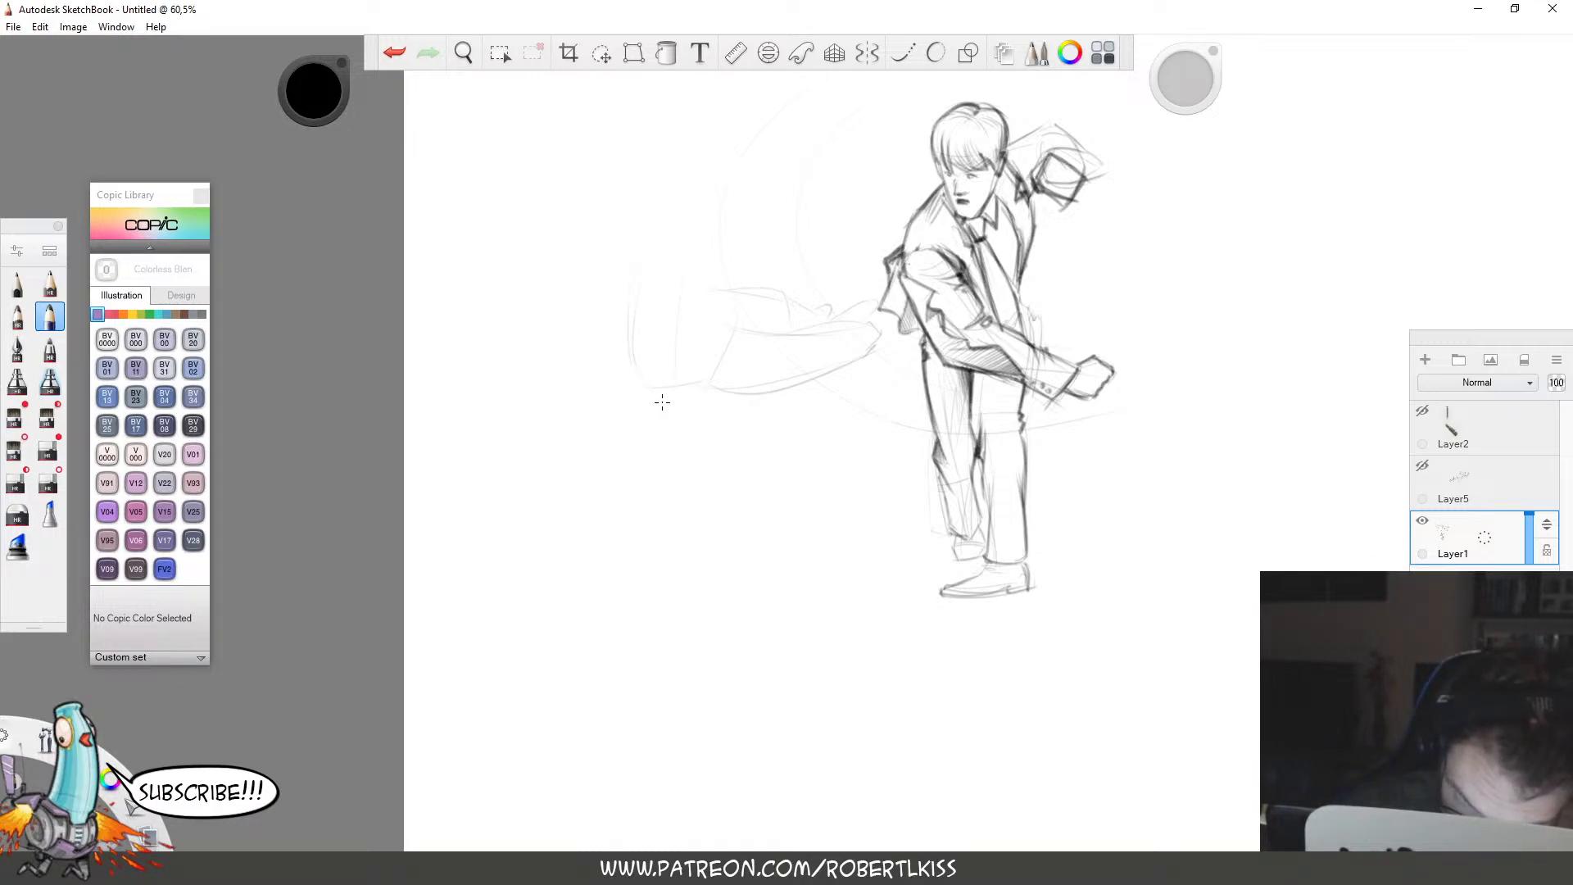
left_click_drag(661, 390, 708, 379)
key("space")
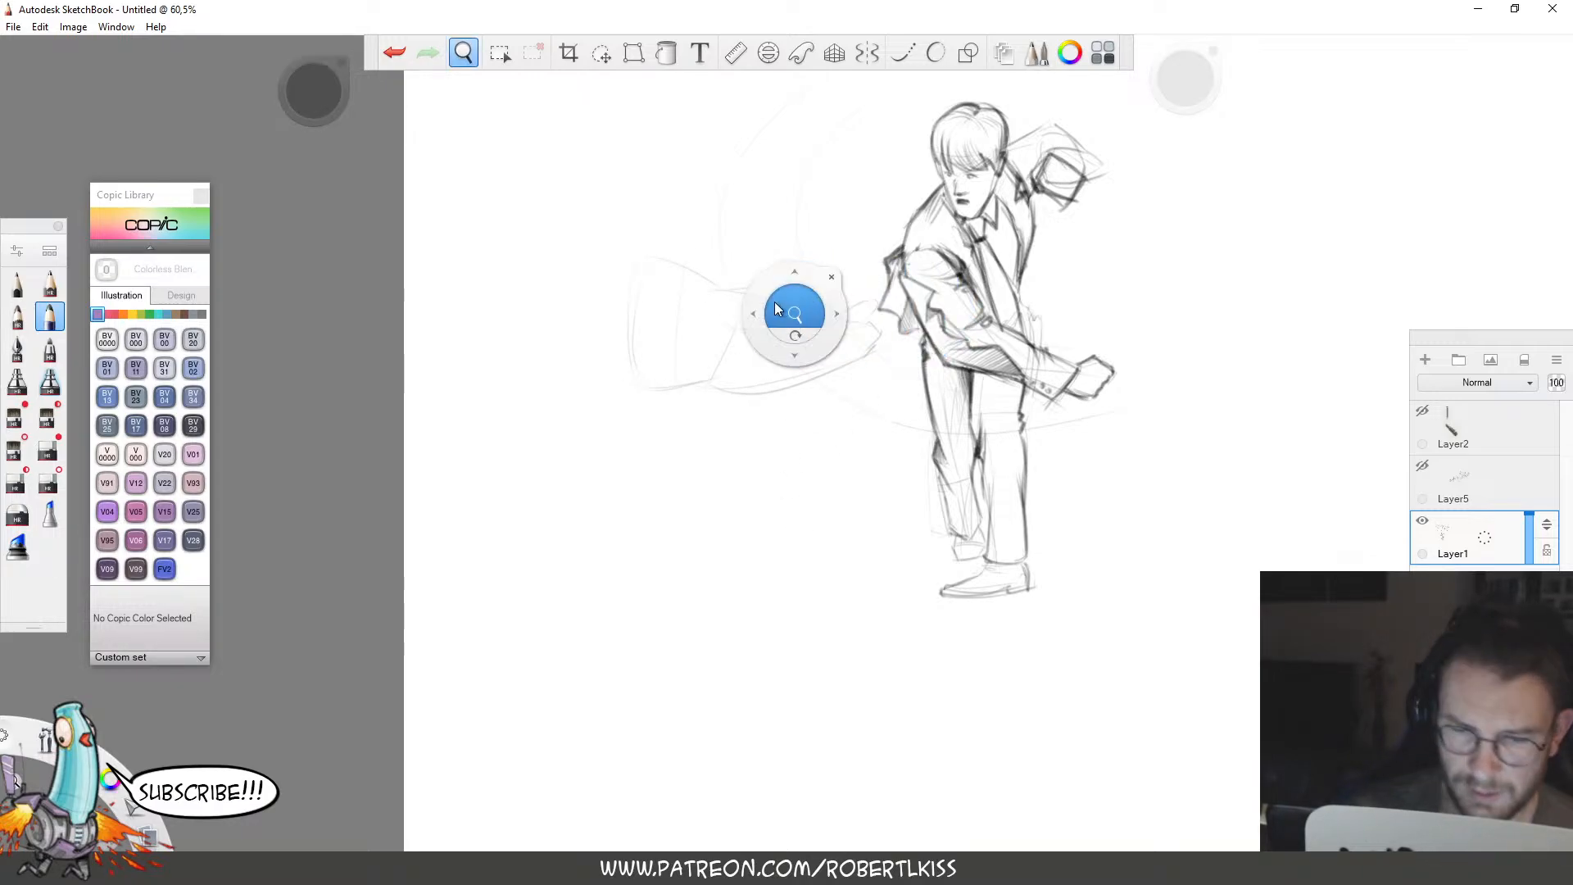
left_click_drag(793, 314, 844, 369)
left_click_drag(843, 373, 1014, 466)
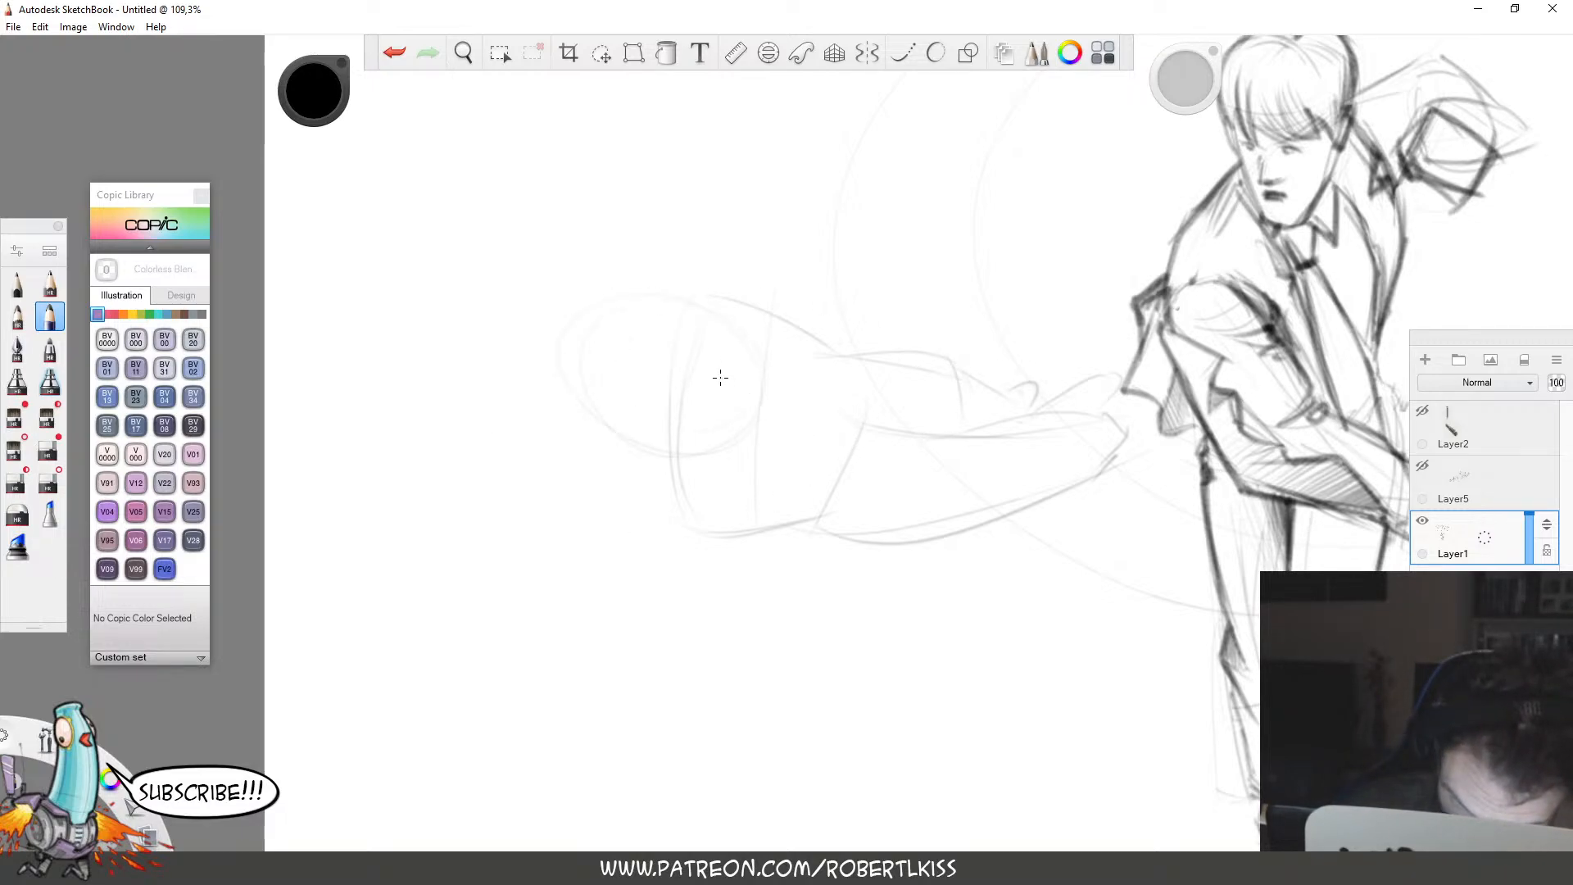
mouse_move(723, 357)
left_mouse_down()
mouse_move(719, 395)
mouse_move(755, 390)
left_mouse_up()
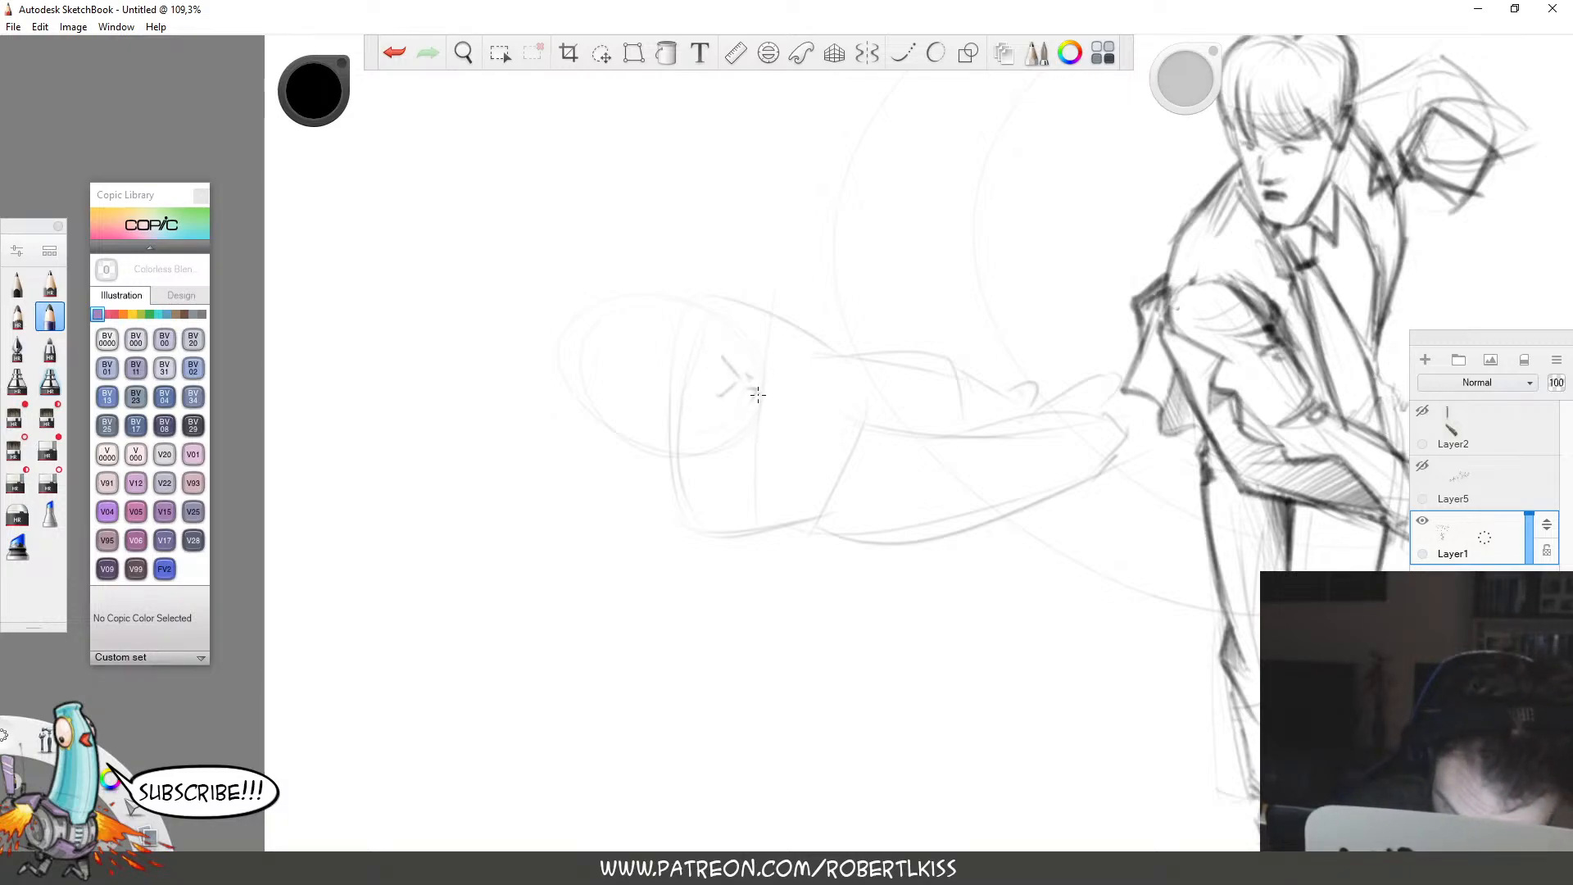
mouse_move(736, 328)
left_mouse_down()
mouse_move(752, 379)
mouse_move(740, 346)
left_mouse_up()
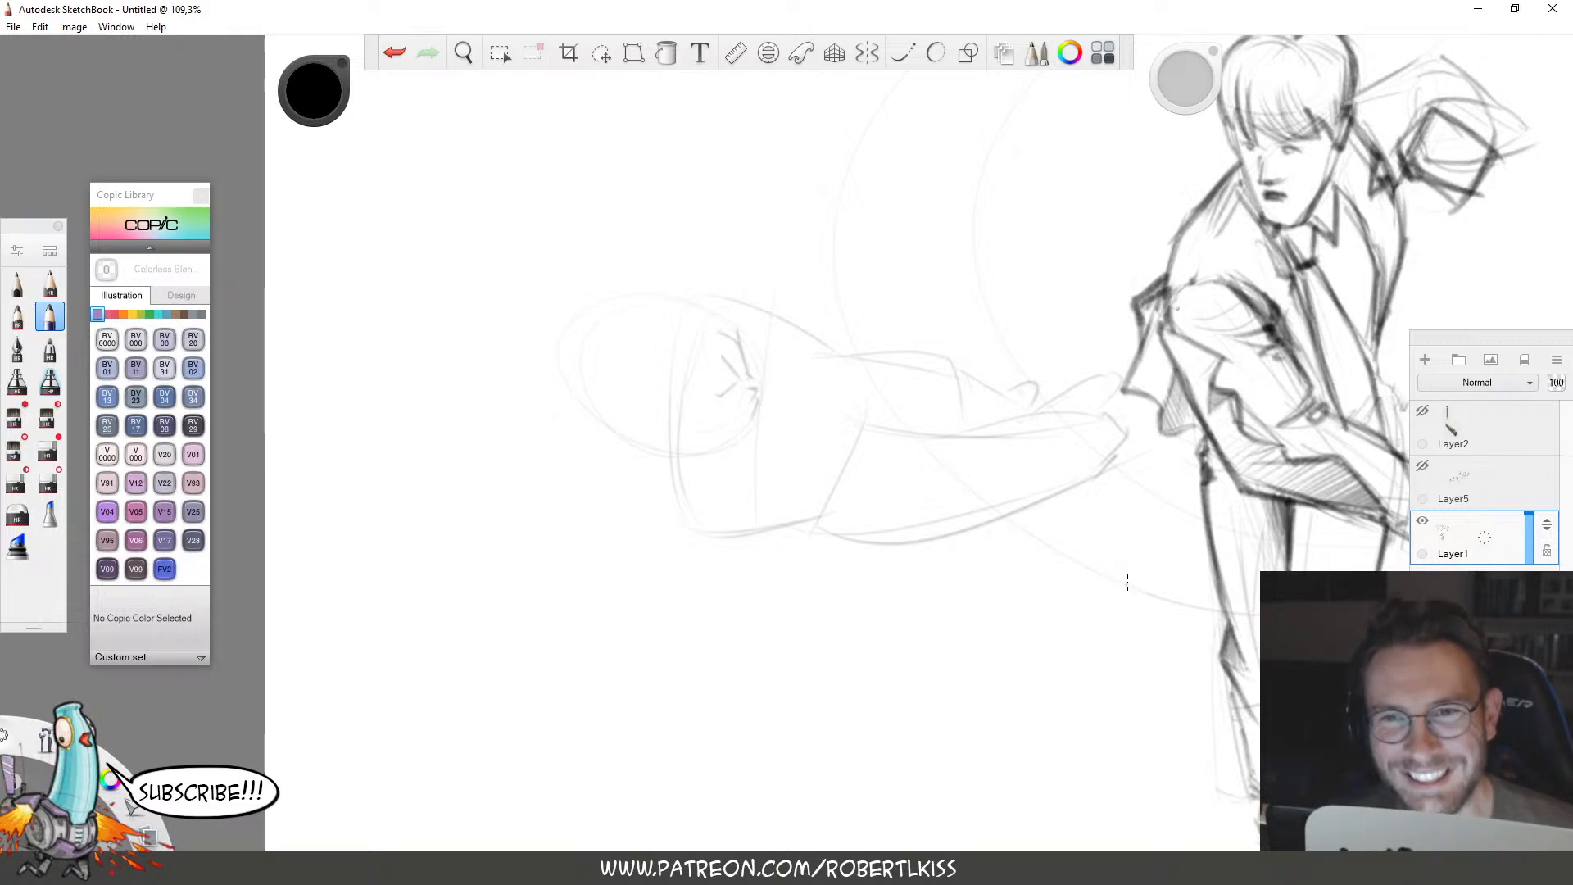
key("space")
left_click_drag(923, 316, 1092, 541)
key("space")
key("ctrl+z")
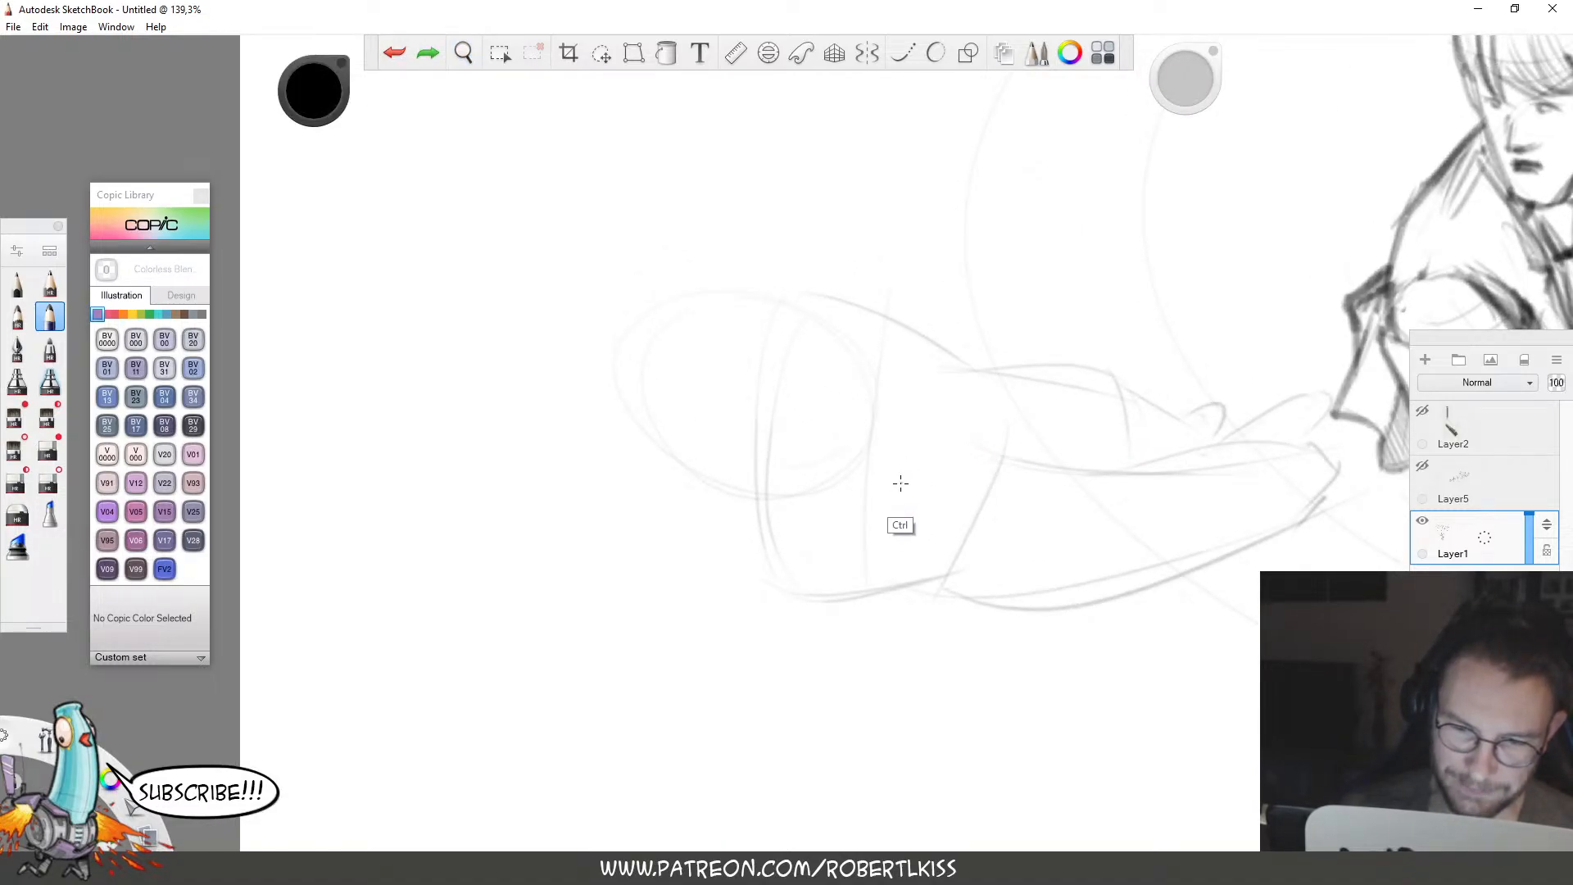
key("ctrl+z")
key("ctrl+y")
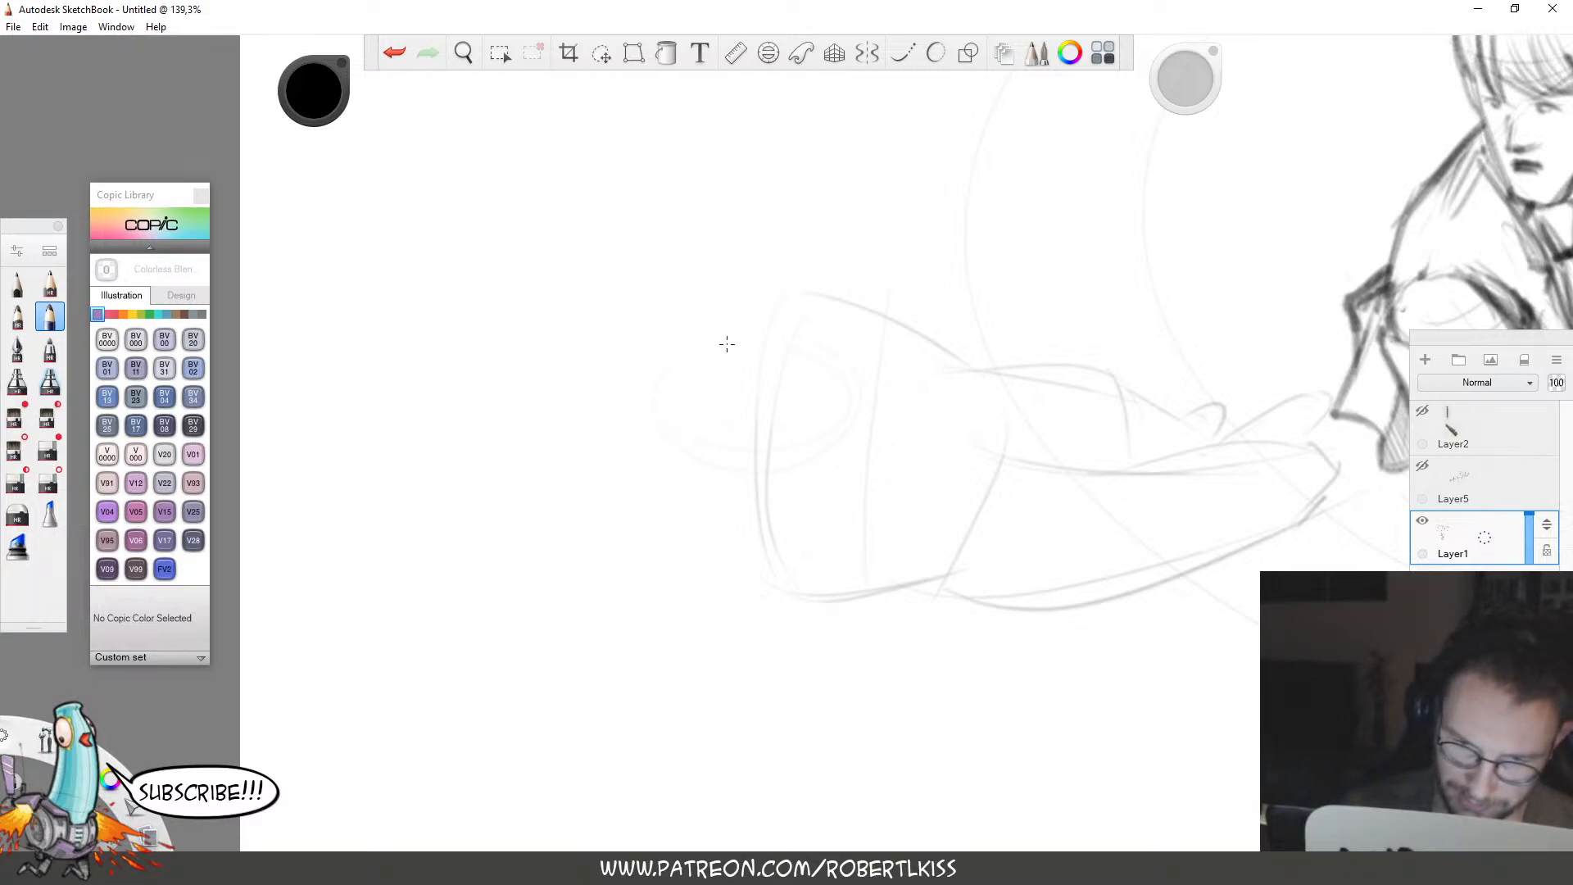
Rough in a flattened oval head on the horizontal torso, adding swept-up hair, the back of the skull and the brow line.
left_click_drag(651, 331, 963, 450)
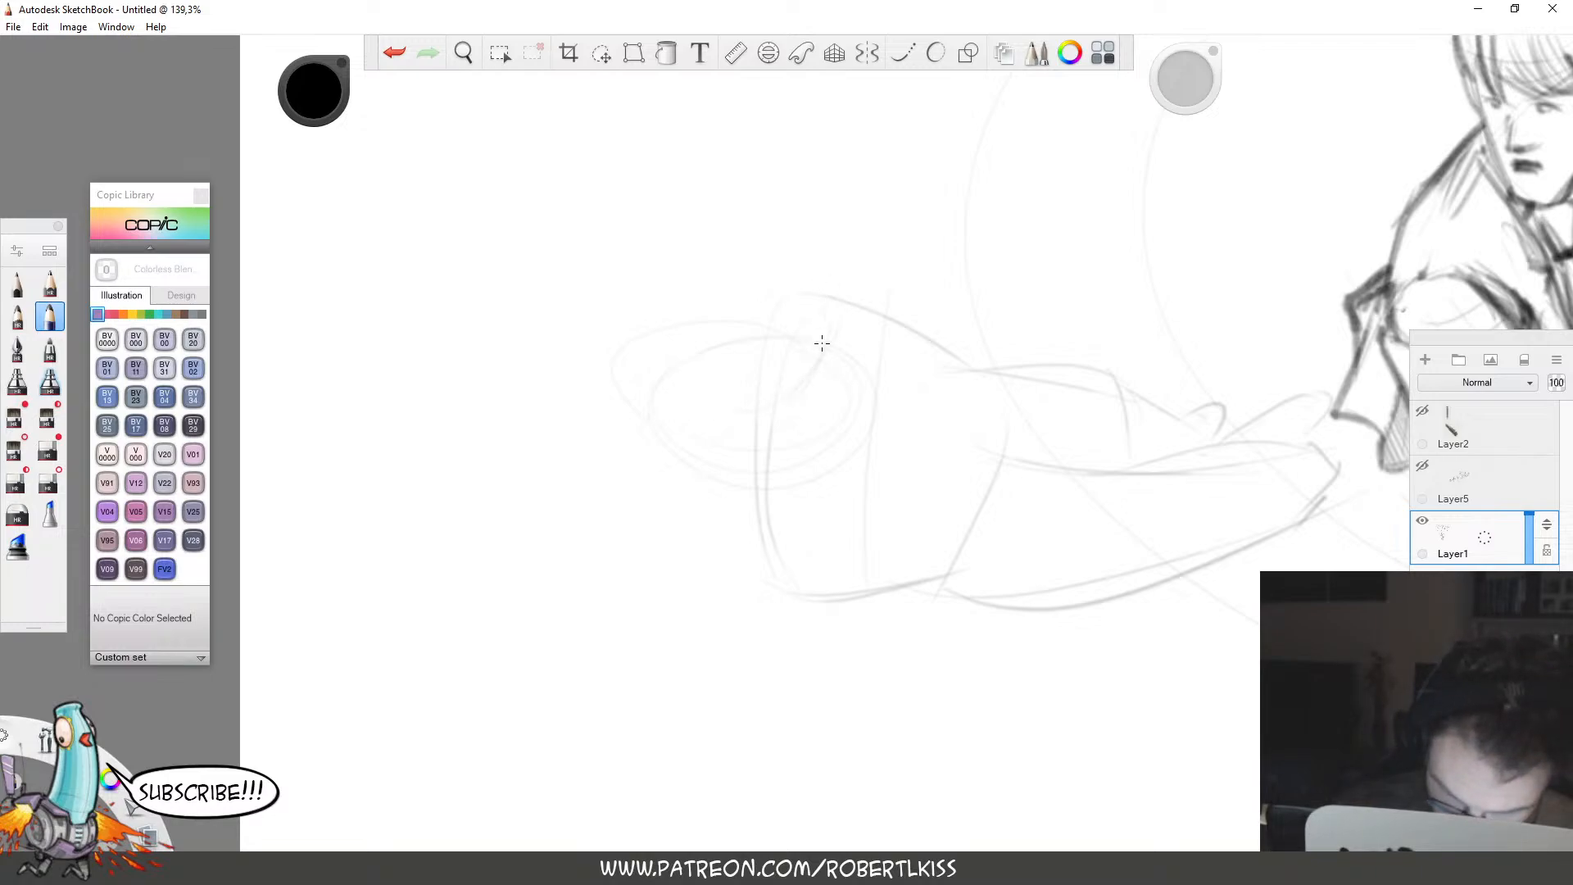
left_click_drag(792, 350, 807, 297)
left_click_drag(718, 277, 656, 314)
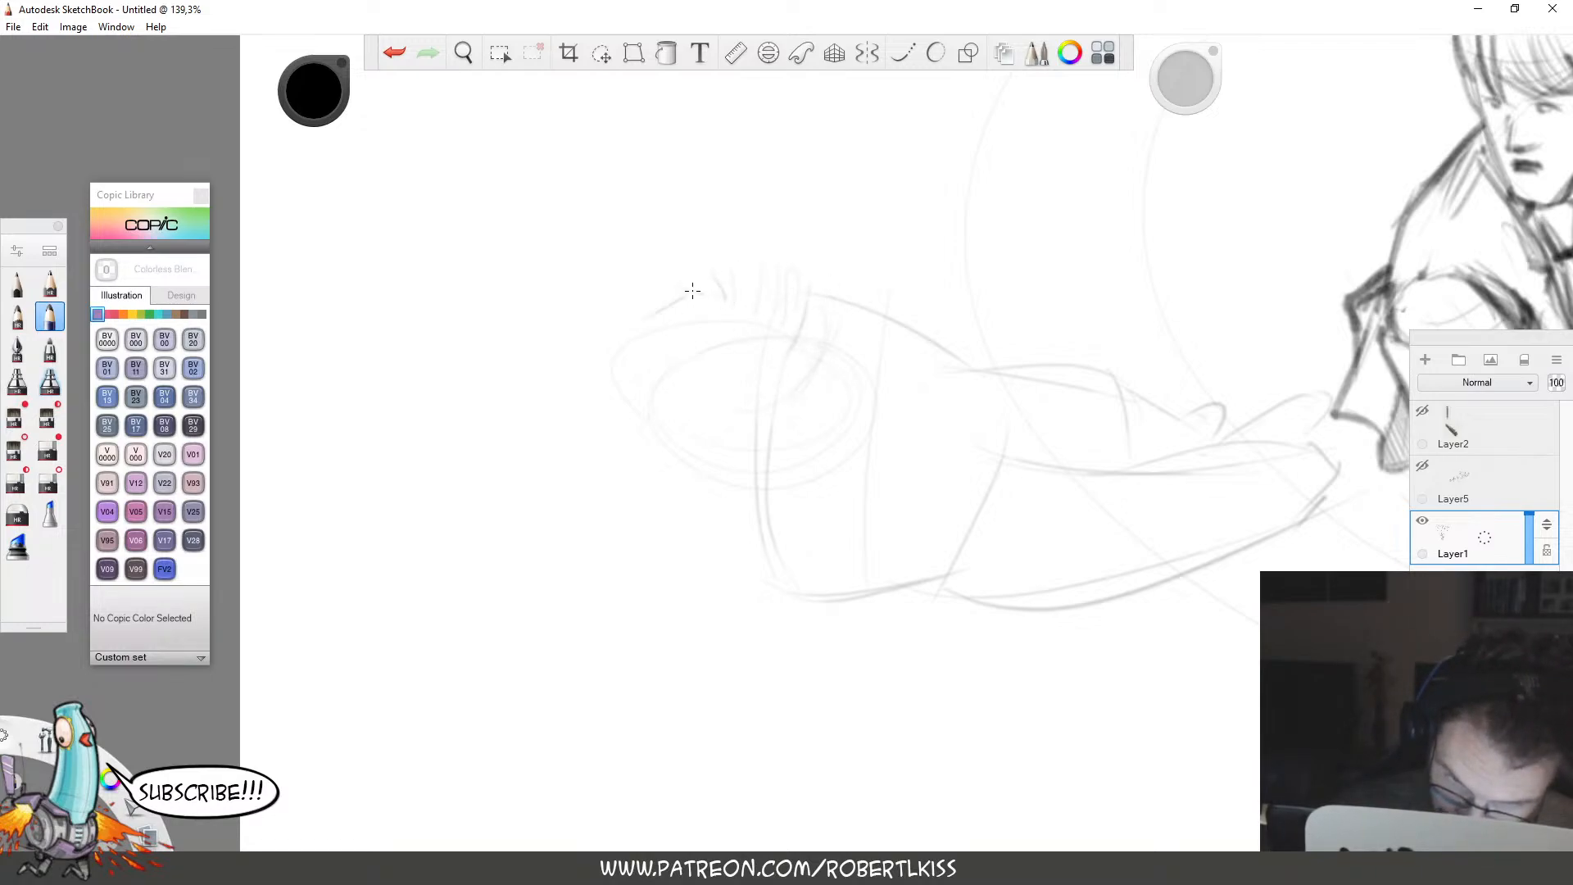
left_click_drag(814, 305, 806, 276)
left_click_drag(607, 376, 629, 414)
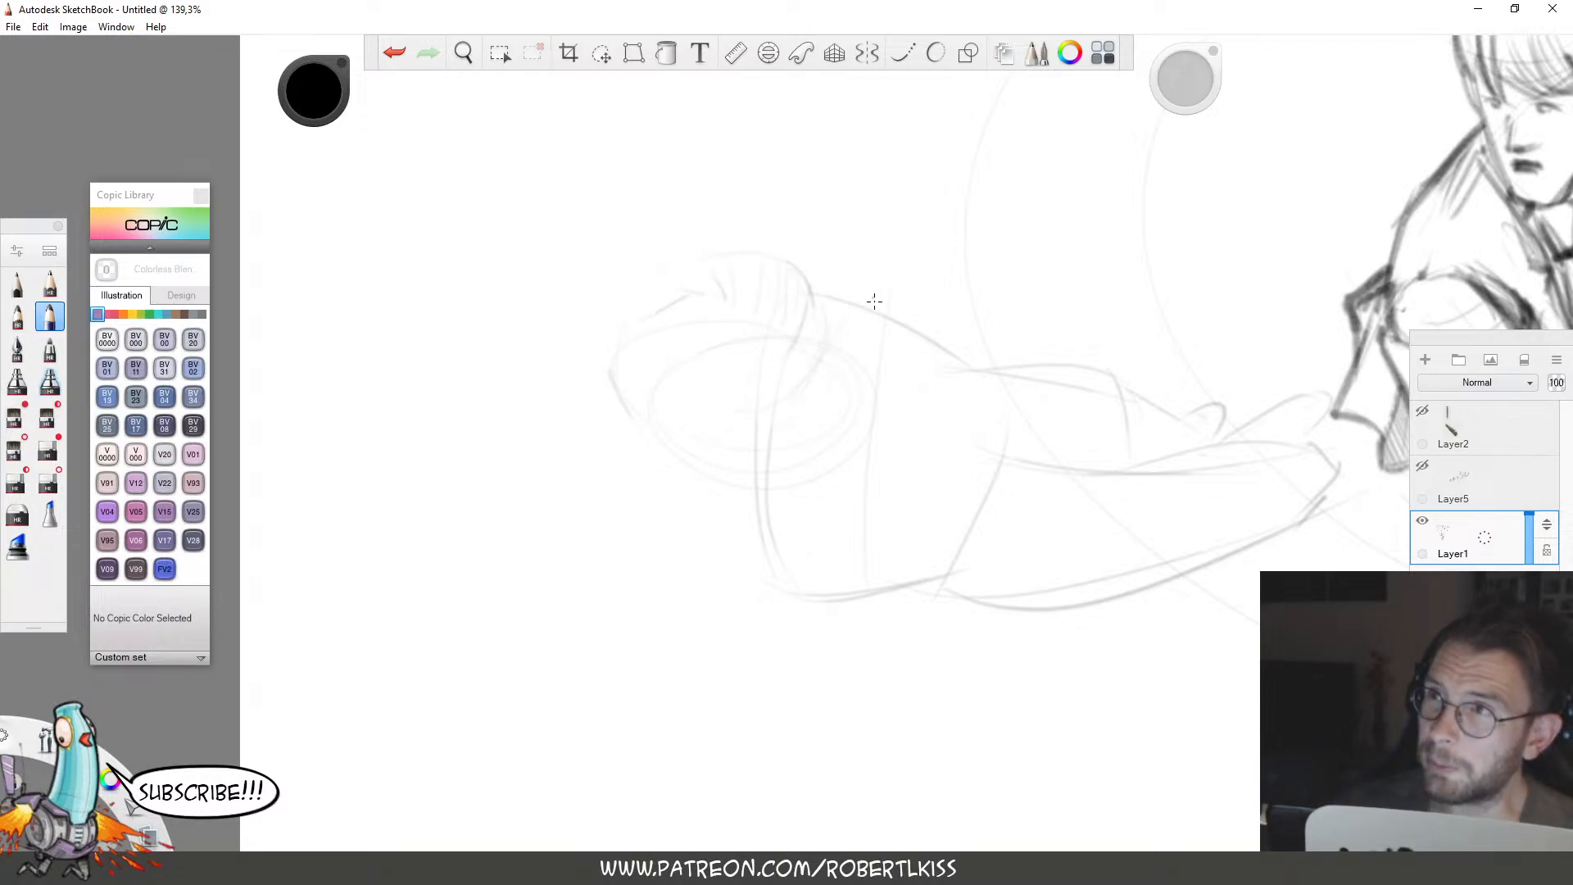
left_click_drag(847, 348, 874, 412)
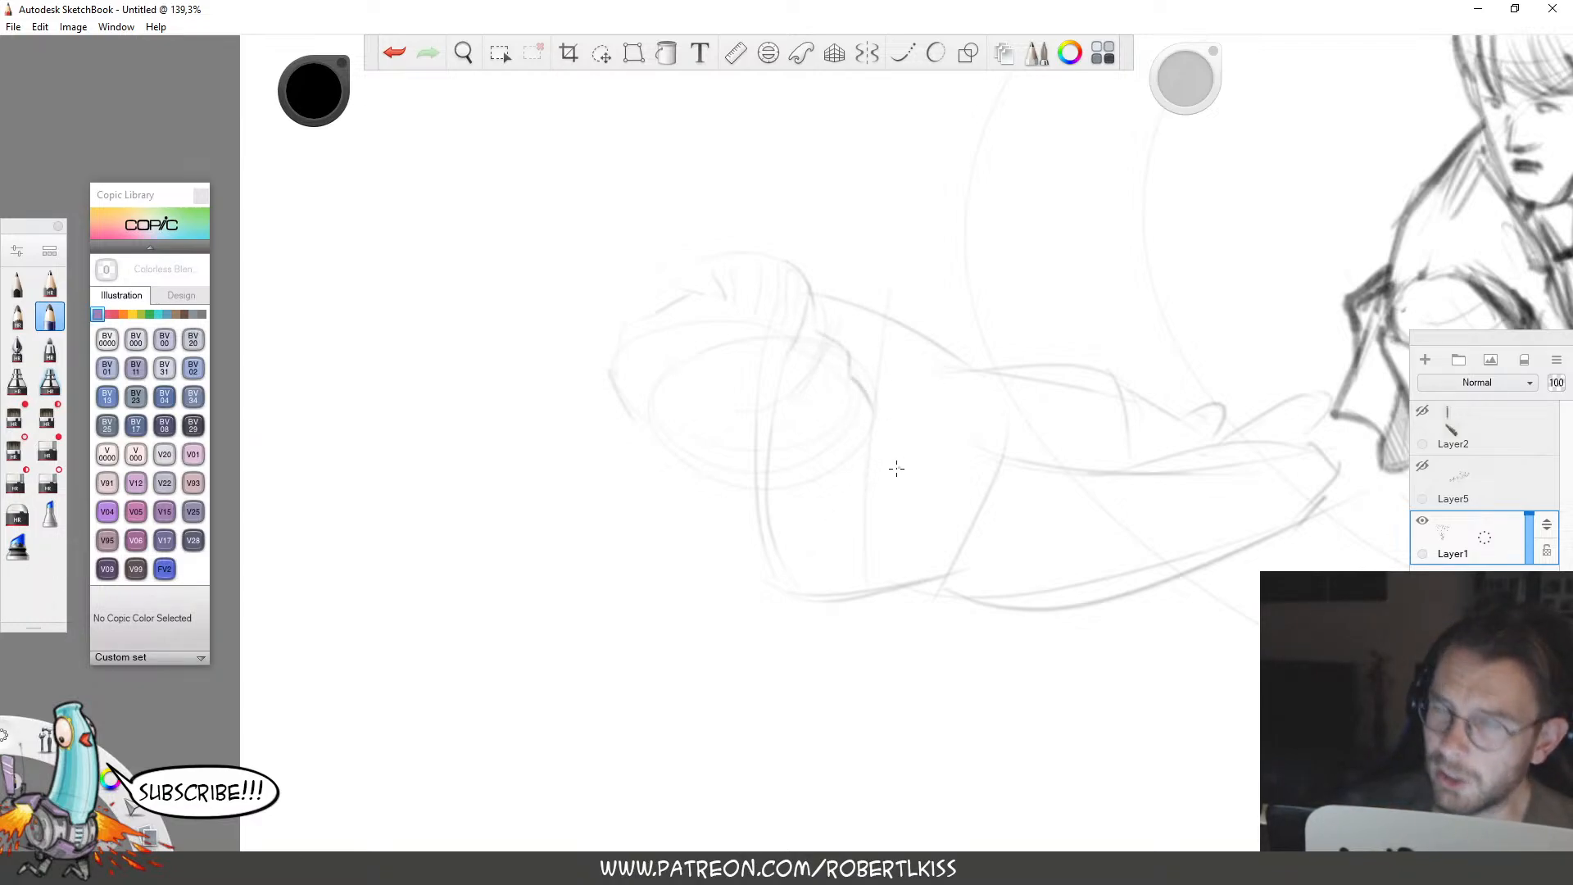
Draw the second figure's jawline curving from chin to neck, and sketch the ear at its back end.
left_click_drag(750, 478, 877, 420)
key("ctrl+z")
left_click_drag(752, 473, 877, 414)
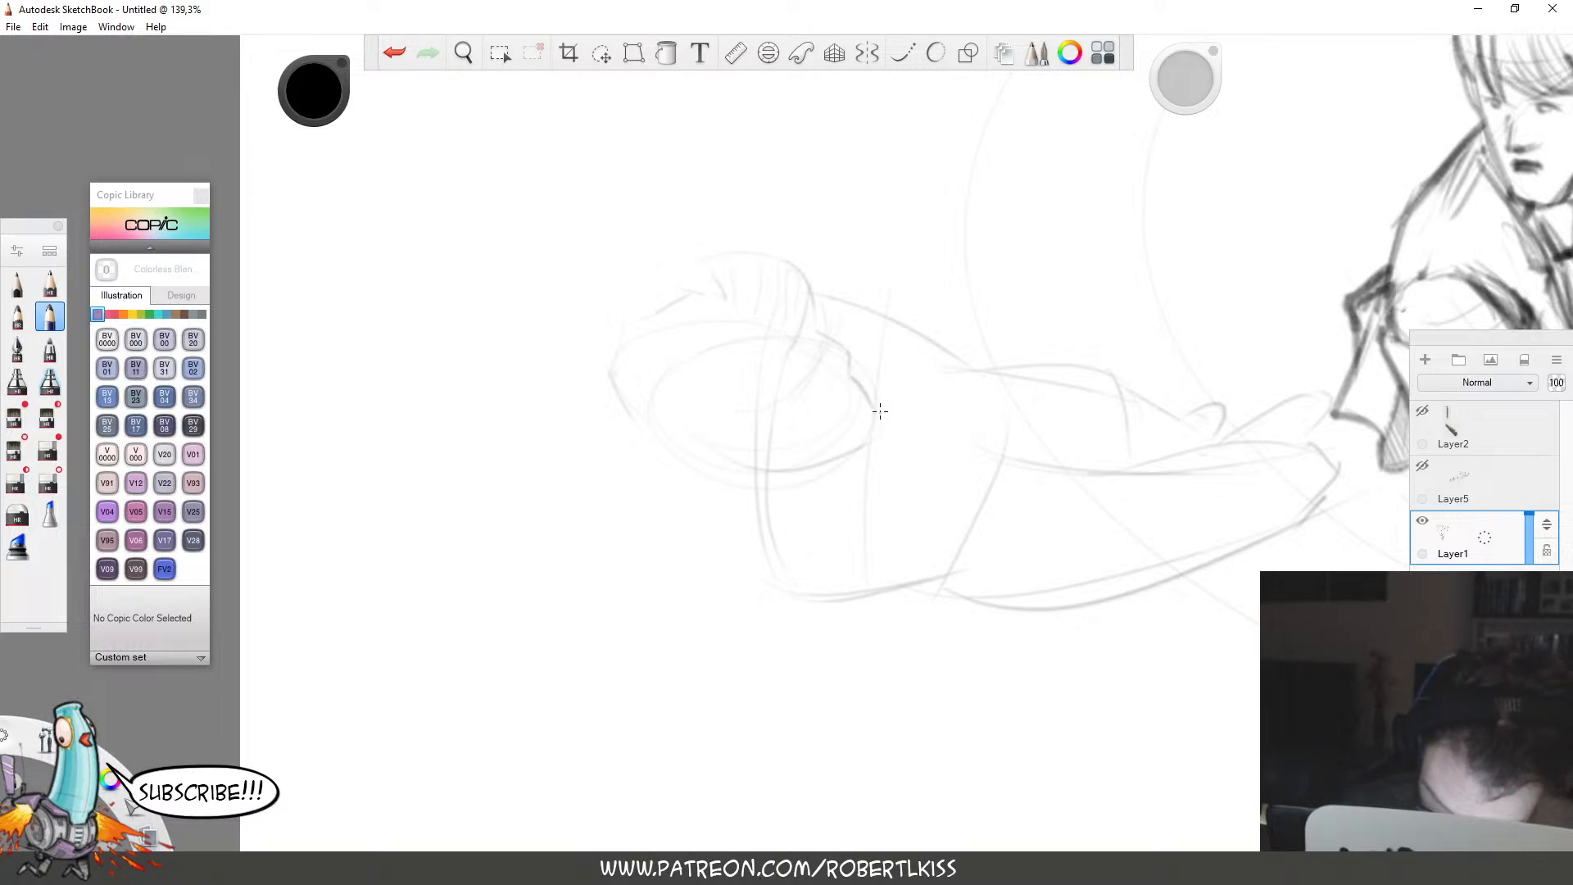
left_click_drag(750, 473, 876, 418)
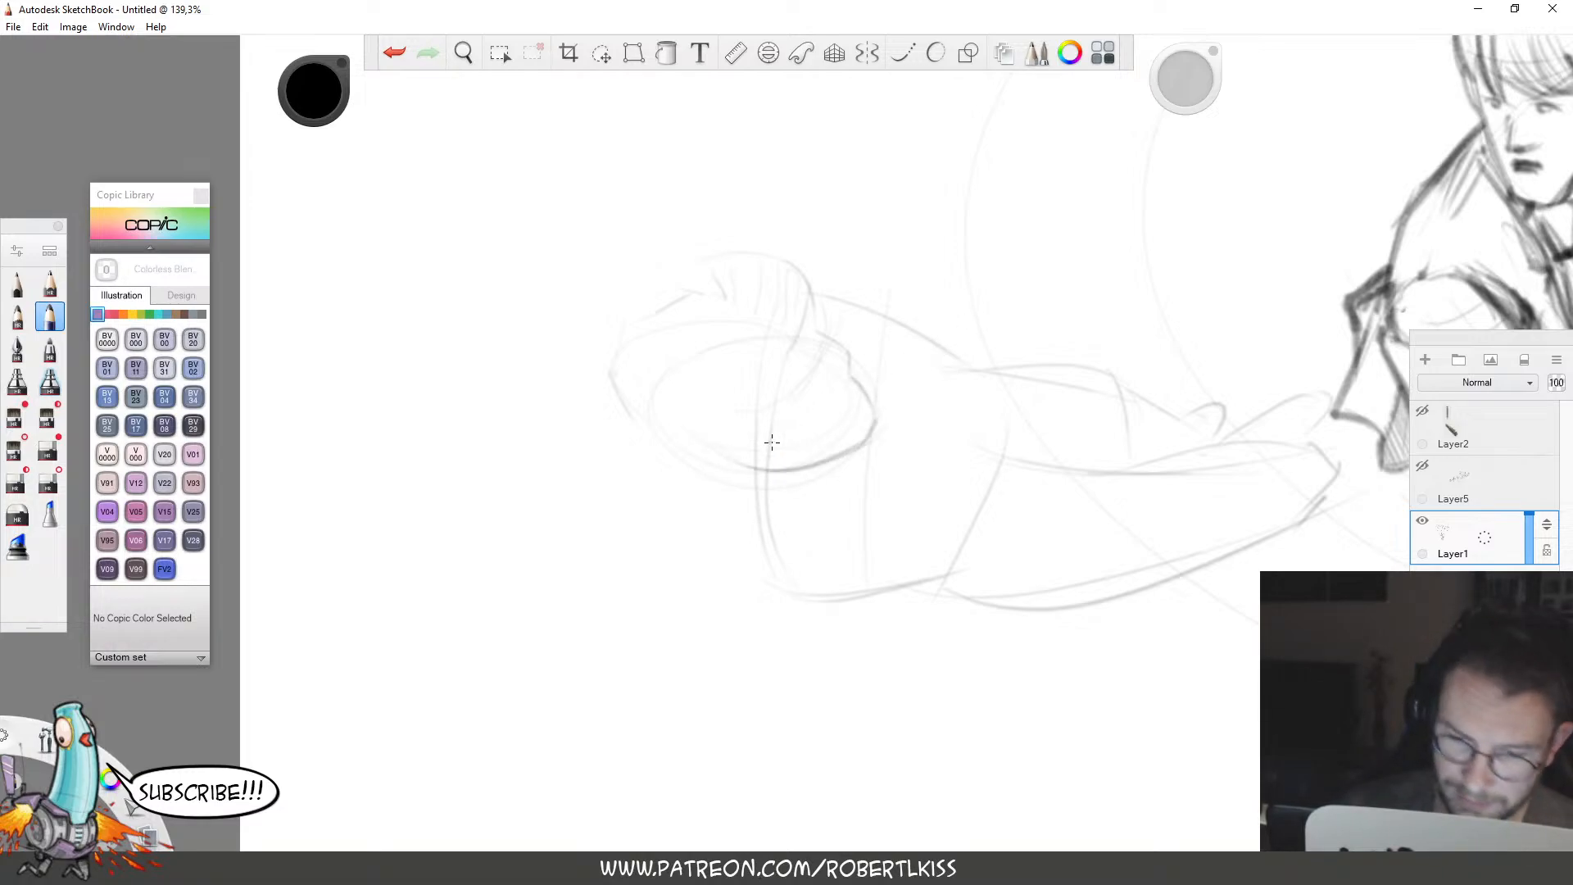
mouse_move(706, 447)
left_mouse_down()
mouse_move(780, 465)
mouse_move(746, 452)
left_mouse_up()
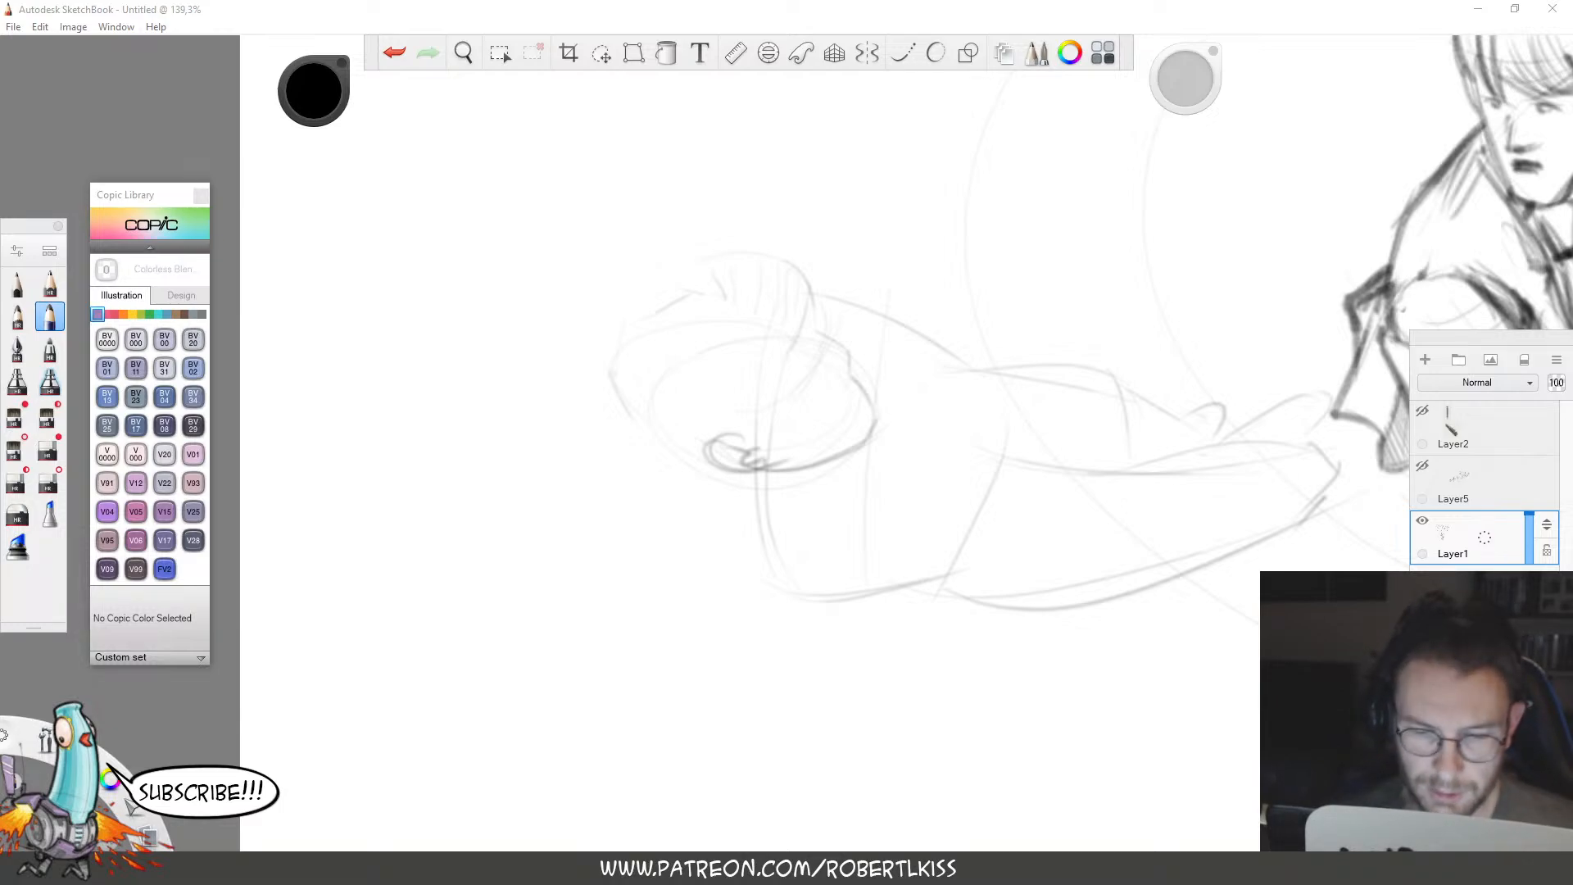
Define the hairline beside the second figure's face and add the eyes, nose and mouth.
left_click_drag(824, 326, 802, 377)
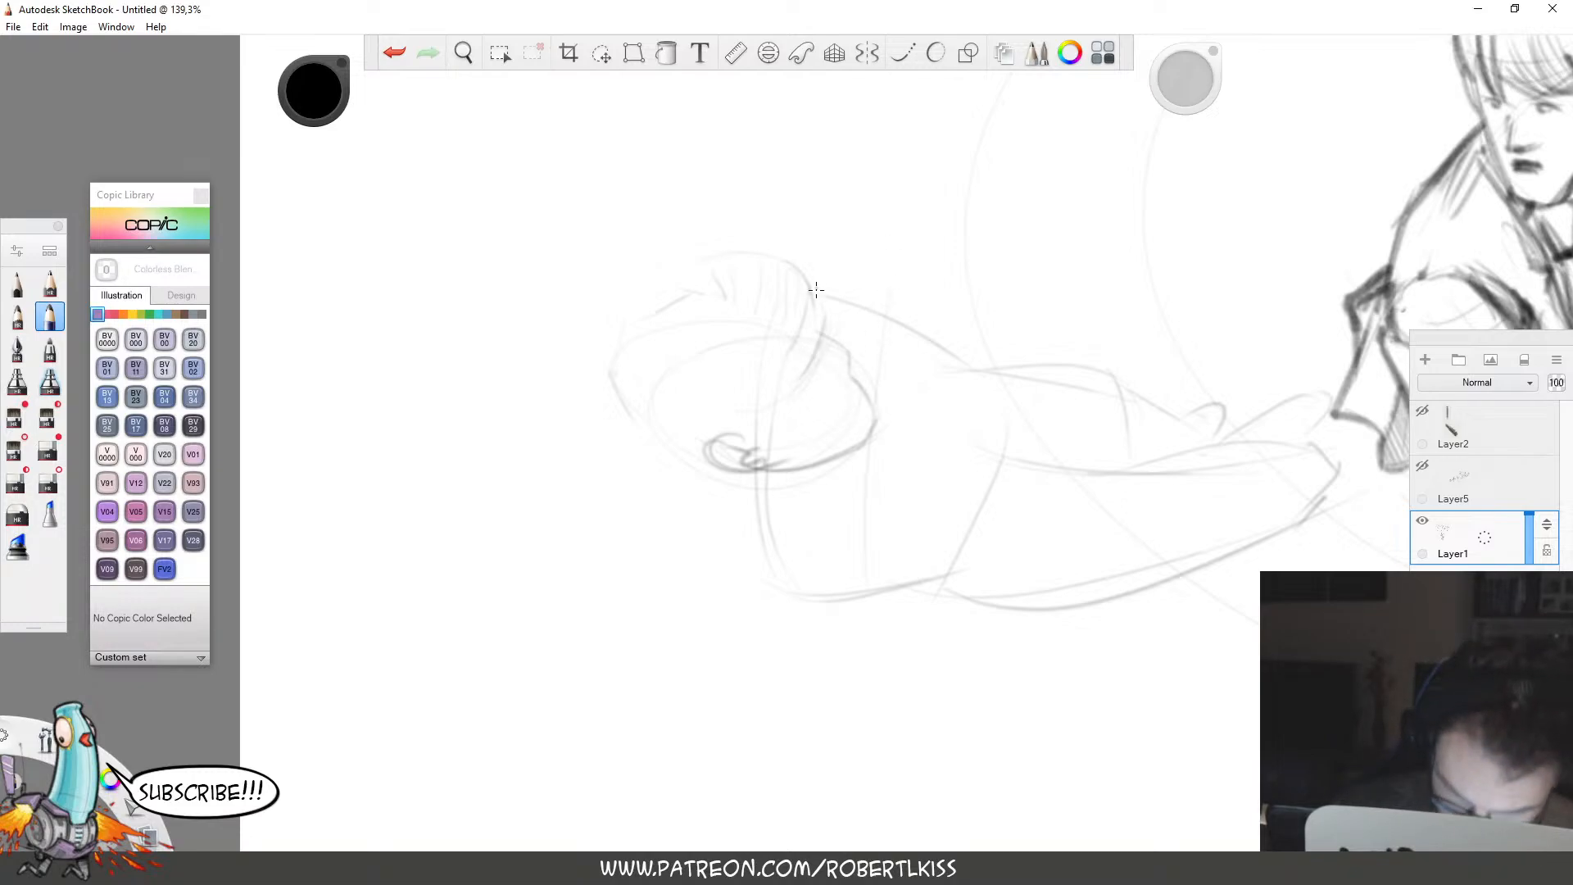
left_click_drag(816, 292, 805, 339)
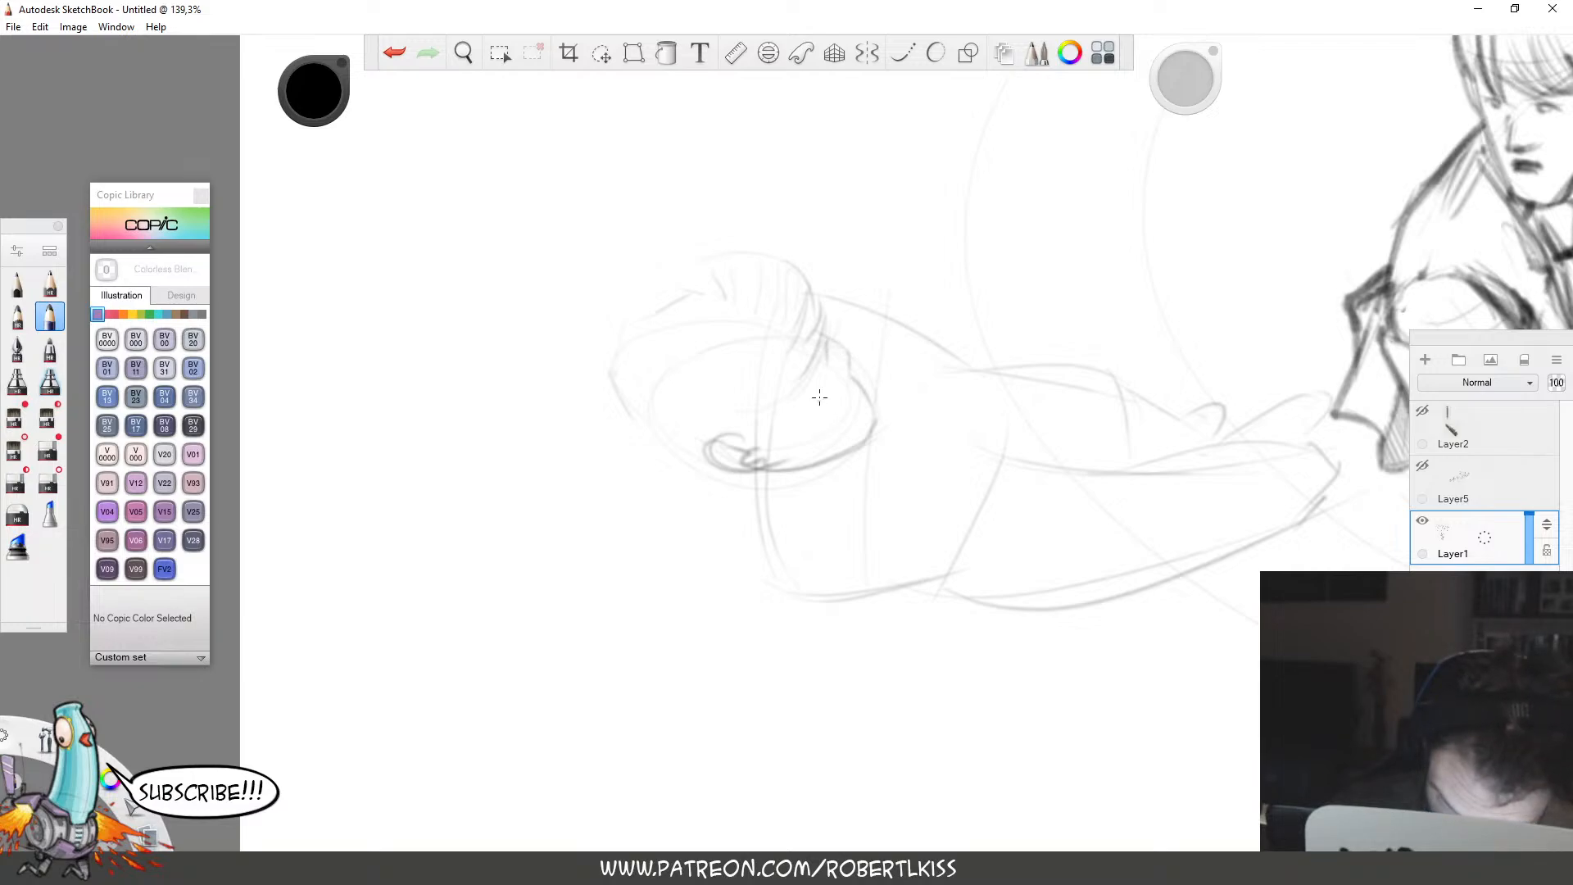
mouse_move(819, 385)
left_mouse_down()
mouse_move(795, 417)
mouse_move(811, 416)
left_mouse_up()
mouse_move(835, 356)
left_mouse_down()
mouse_move(861, 381)
mouse_move(854, 406)
left_mouse_up()
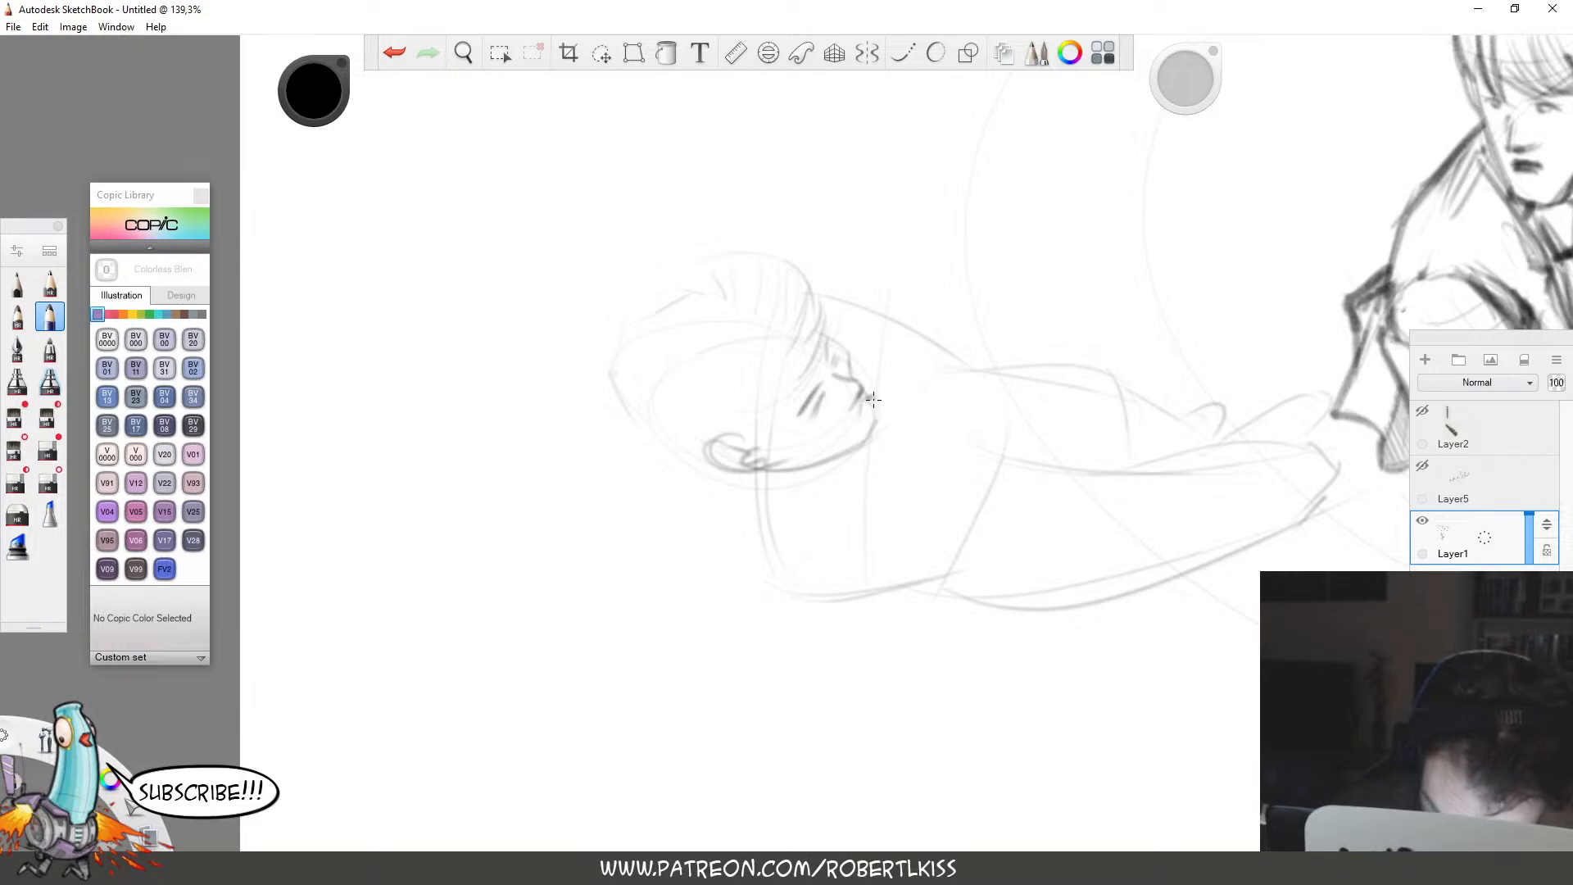
left_click_drag(872, 399, 869, 416)
Rough in the second figure's near arm hanging below the shoulder, with the forearm curving toward the standing figure.
left_click_drag(981, 585, 957, 442)
mouse_move(721, 399)
left_mouse_down()
mouse_move(752, 508)
mouse_move(820, 616)
left_mouse_up()
key("space")
left_click_drag(983, 428, 864, 497)
left_click_drag(920, 427, 1049, 433)
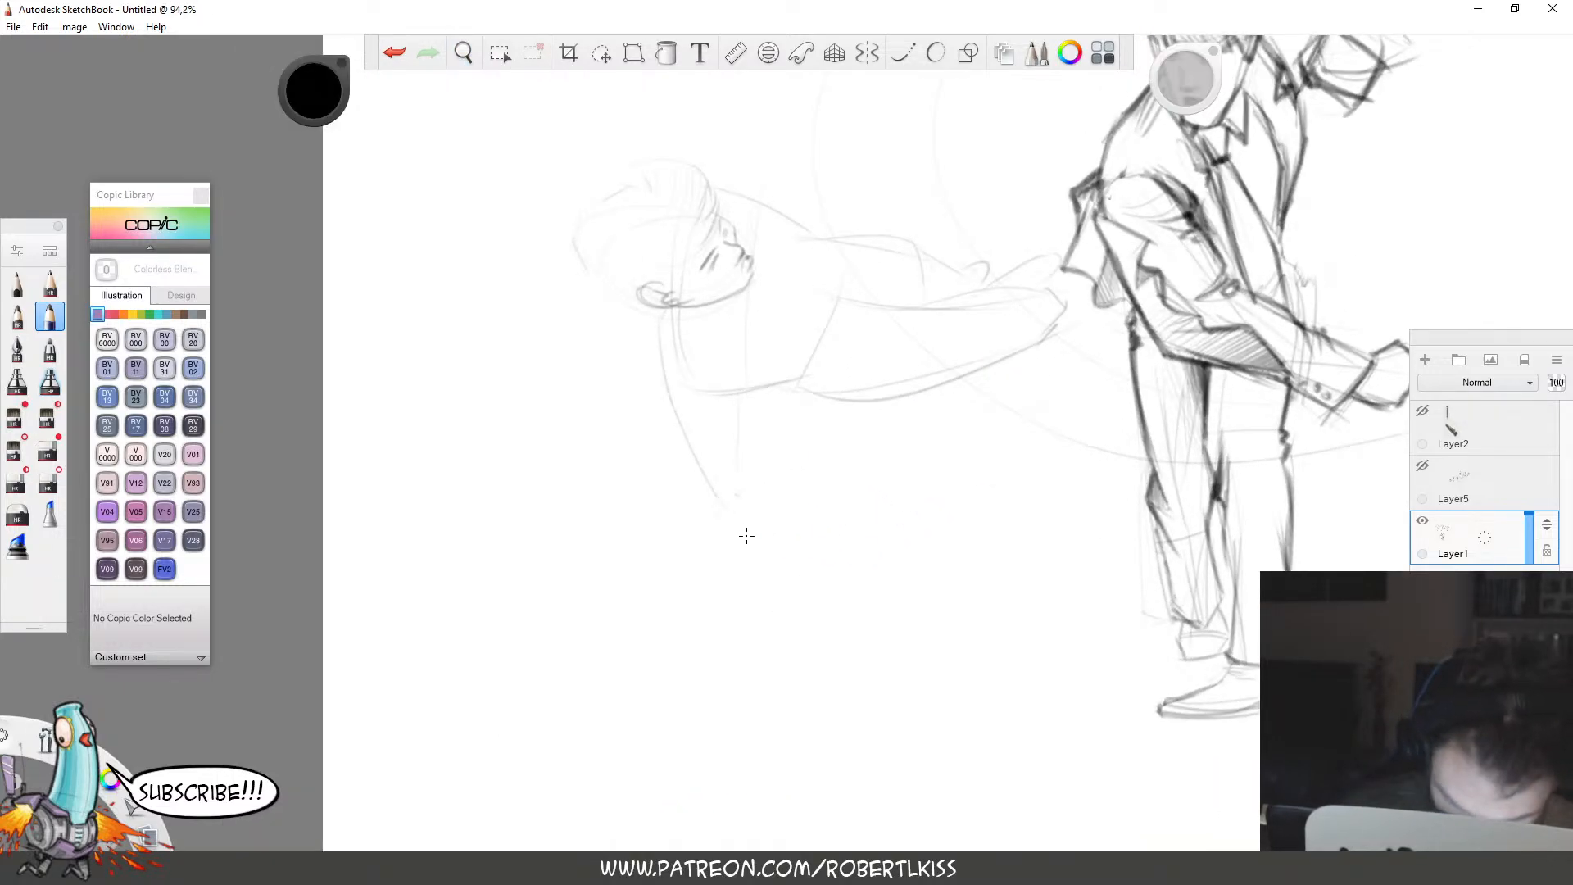
left_click_drag(732, 525, 823, 553)
left_click_drag(760, 484, 827, 533)
Try to block in the second figure's far arm, raised behind the face with the forearm dropping to the torso.
key("space")
left_click_drag(1092, 501, 1083, 603)
left_click_drag(841, 217, 754, 248)
left_click_drag(841, 263, 757, 302)
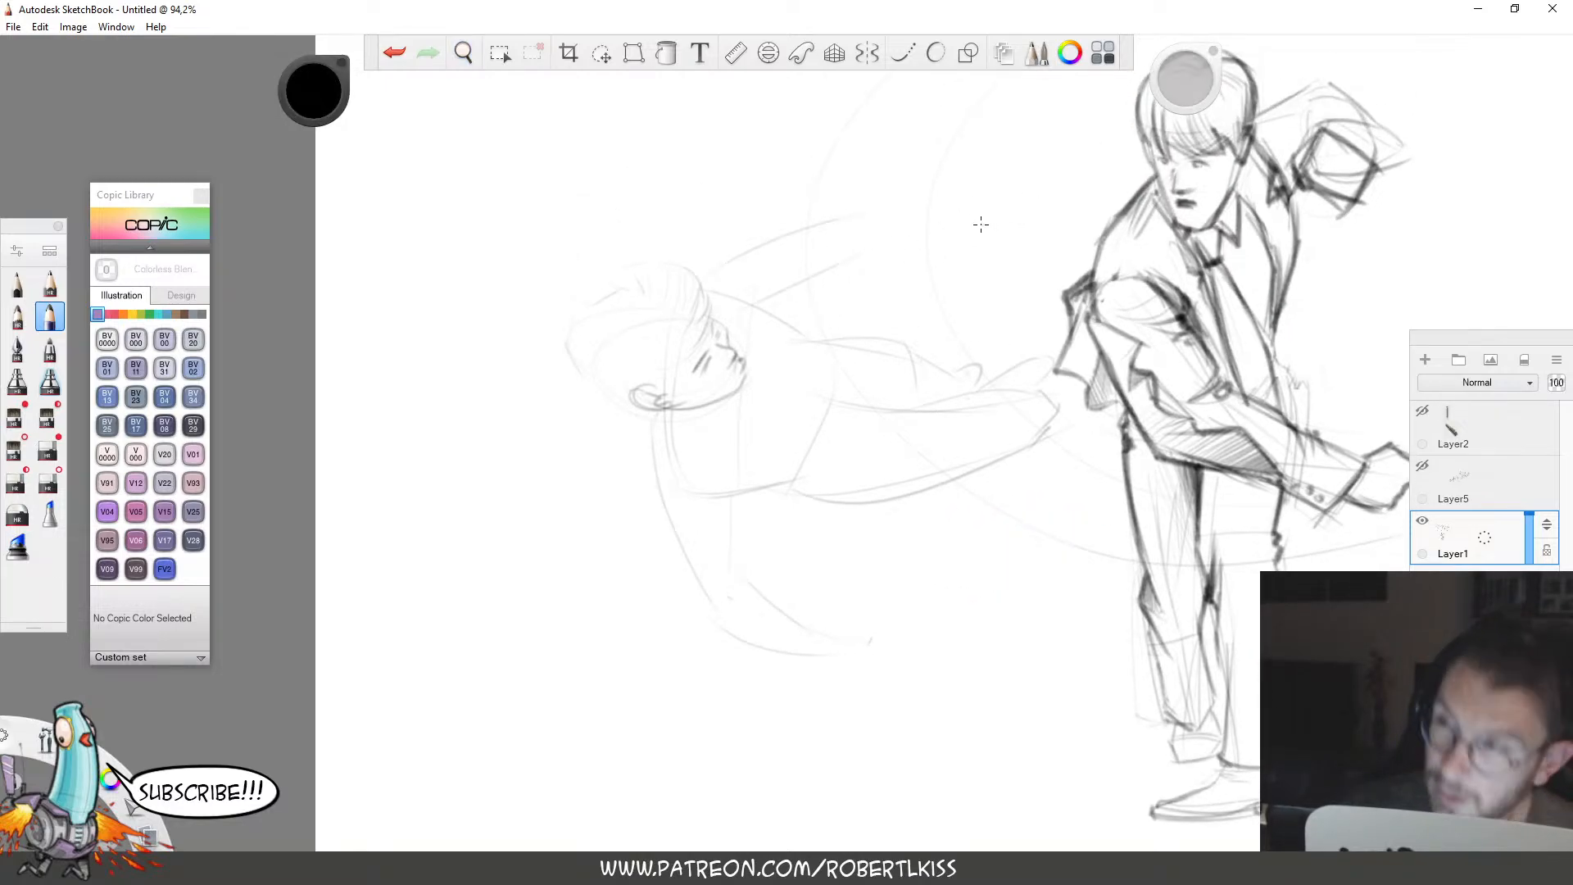
left_click_drag(875, 217, 874, 324)
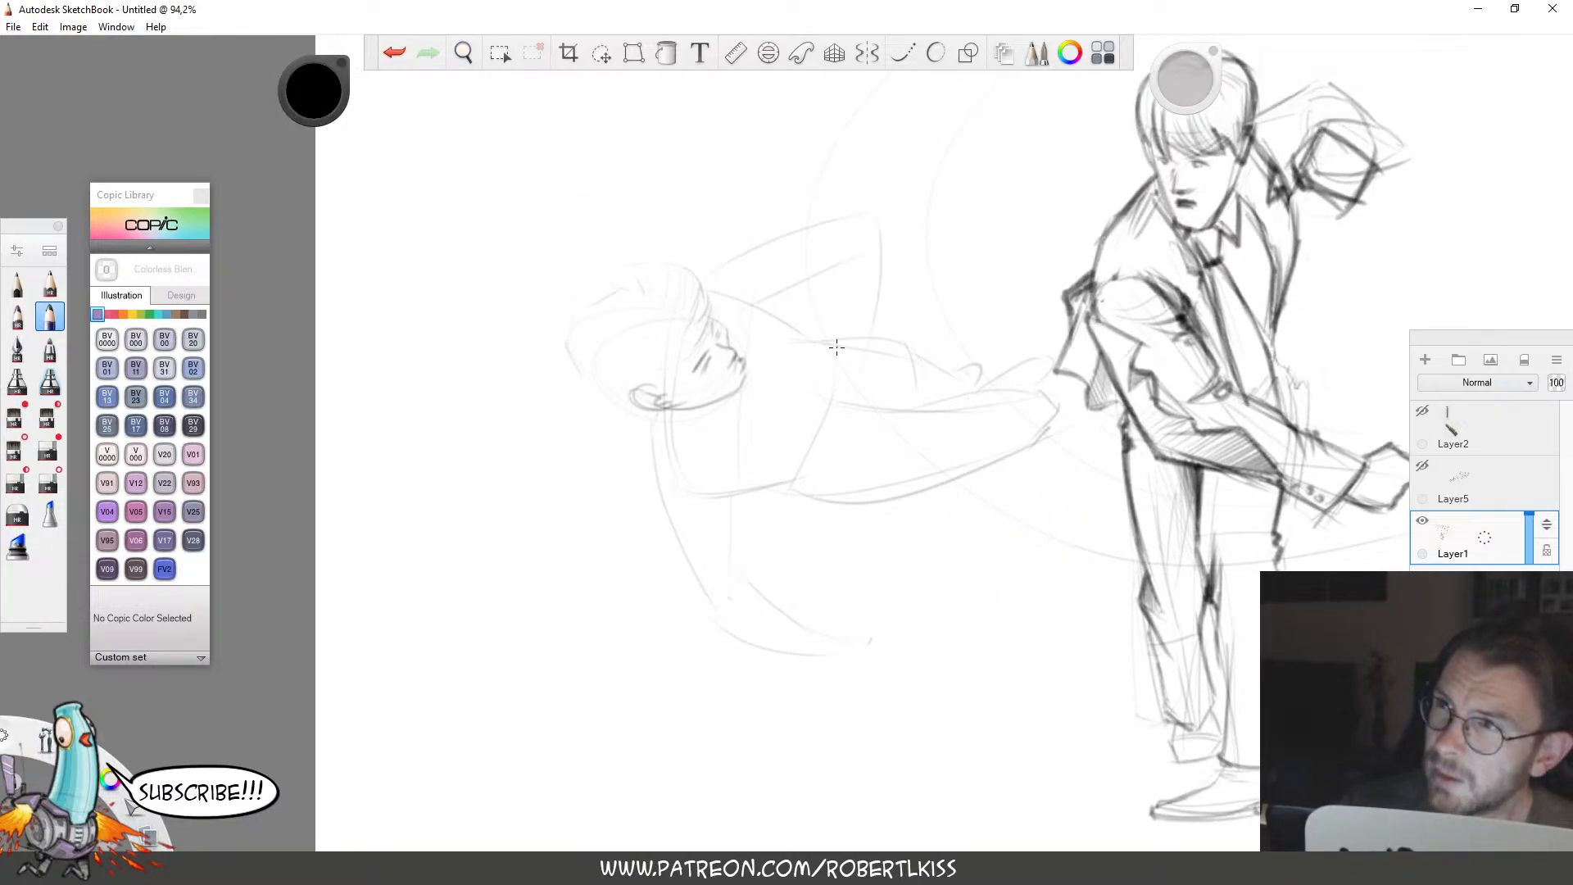
key("ctrl+z")
key("ctrl+z")
key("ctrl+z")
Rough in the raised far arm again, bent at the elbow with the forearm coming down onto the torso.
left_click_drag(860, 229, 878, 404)
key("ctrl+z")
left_click_drag(860, 226, 871, 356)
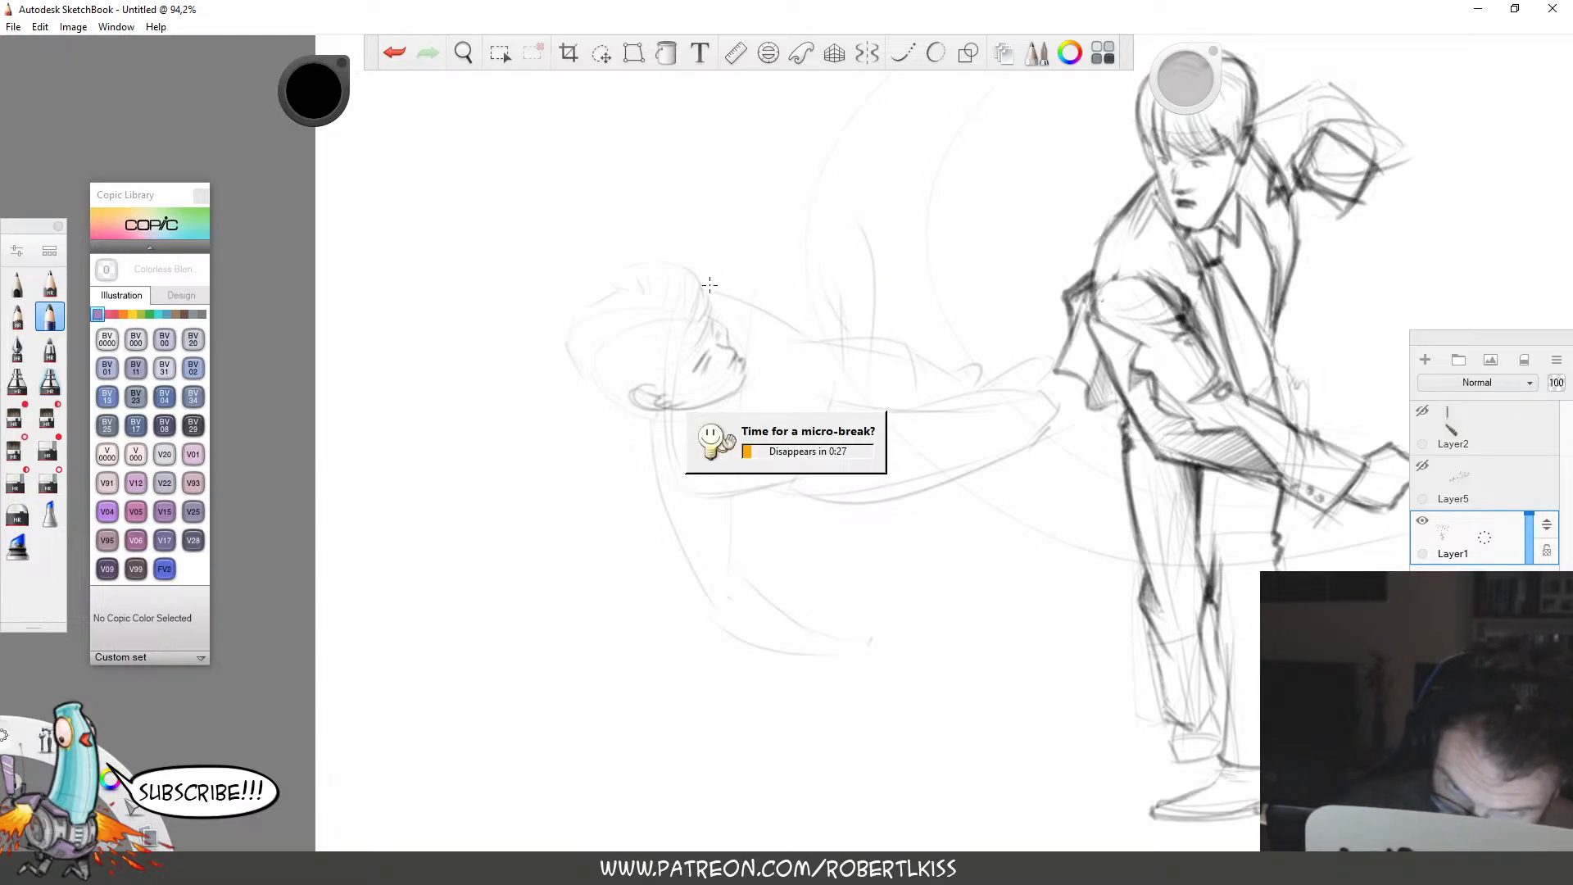
key("space")
left_click_drag(901, 389, 819, 565)
left_click_drag(913, 586, 804, 552)
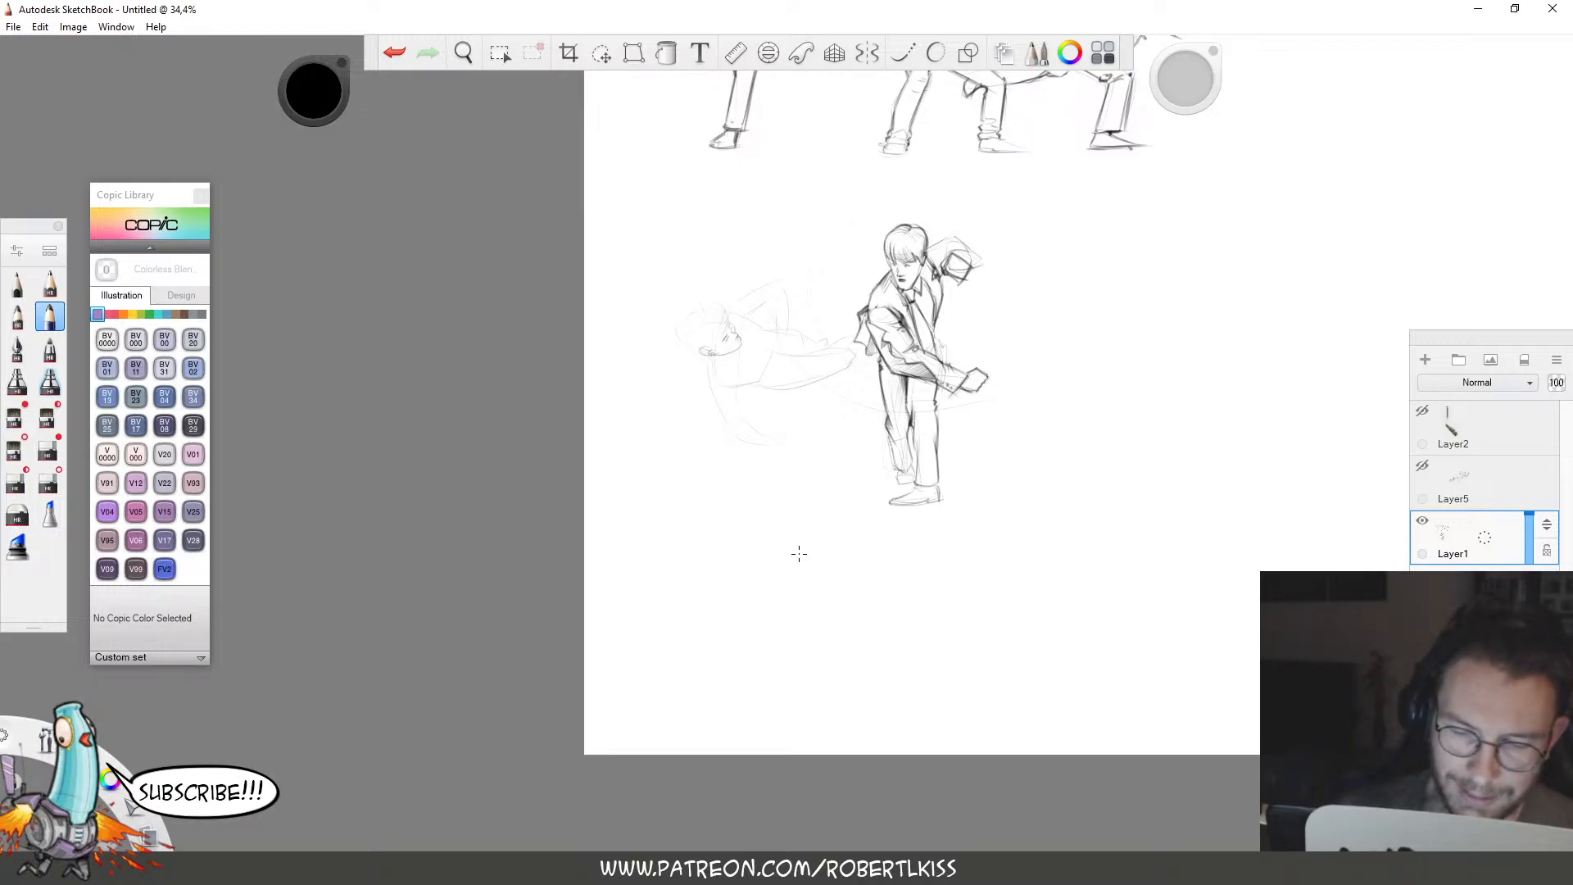
mouse_move(808, 323)
left_mouse_down()
mouse_move(960, 391)
mouse_move(1023, 458)
left_mouse_up()
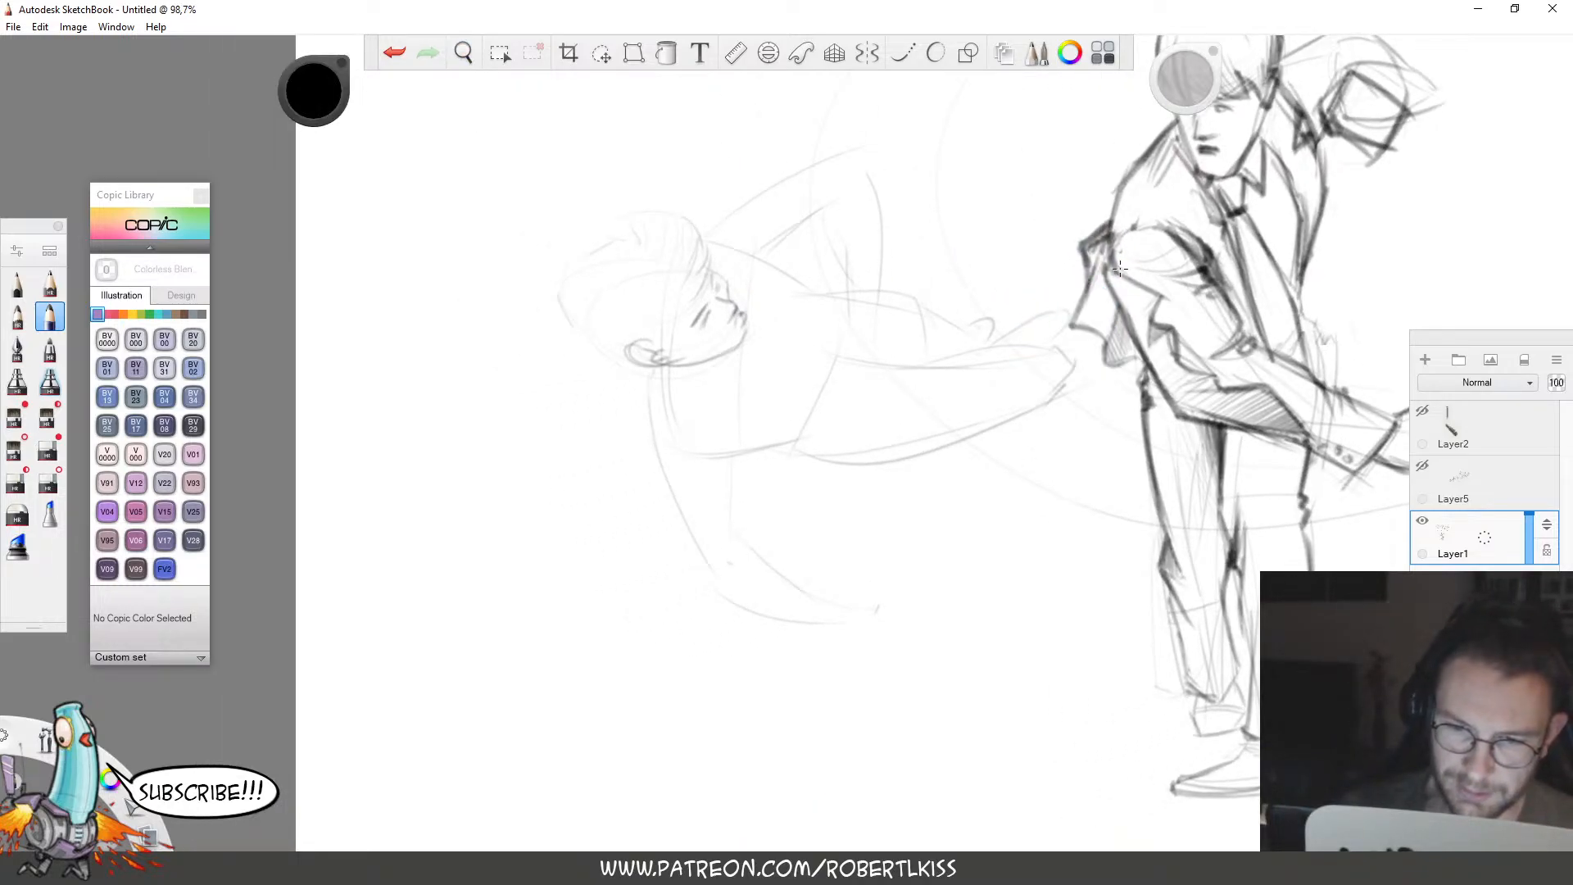
Darken both edges of the raised arm's forearm from the elbow down to the wrist.
left_click_drag(933, 256, 1049, 214)
left_click_drag(990, 449, 956, 505)
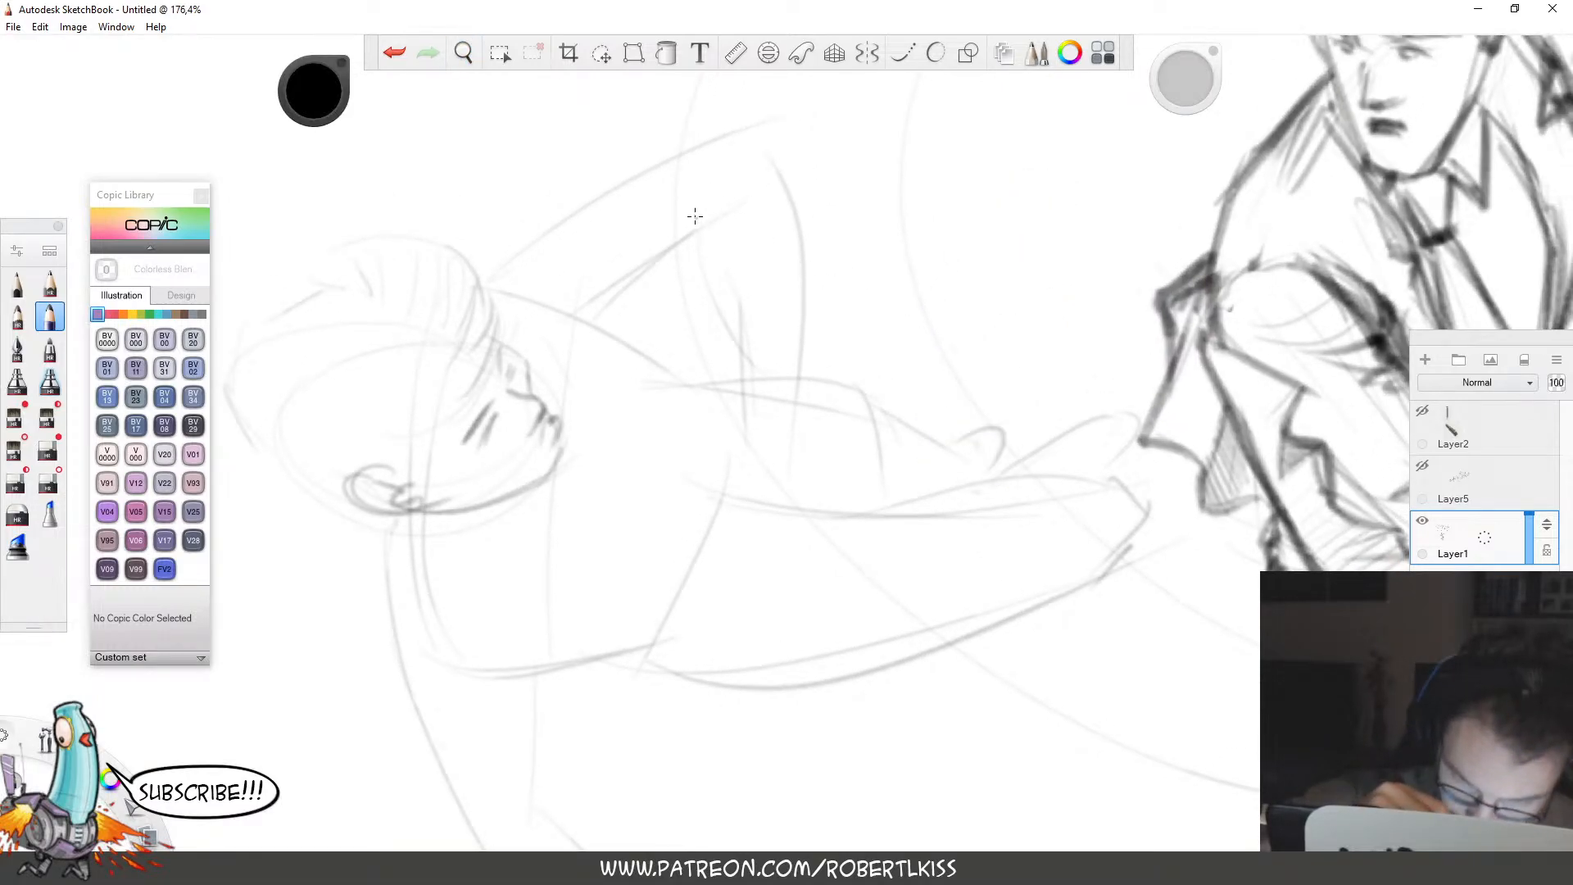
left_click_drag(695, 217, 735, 303)
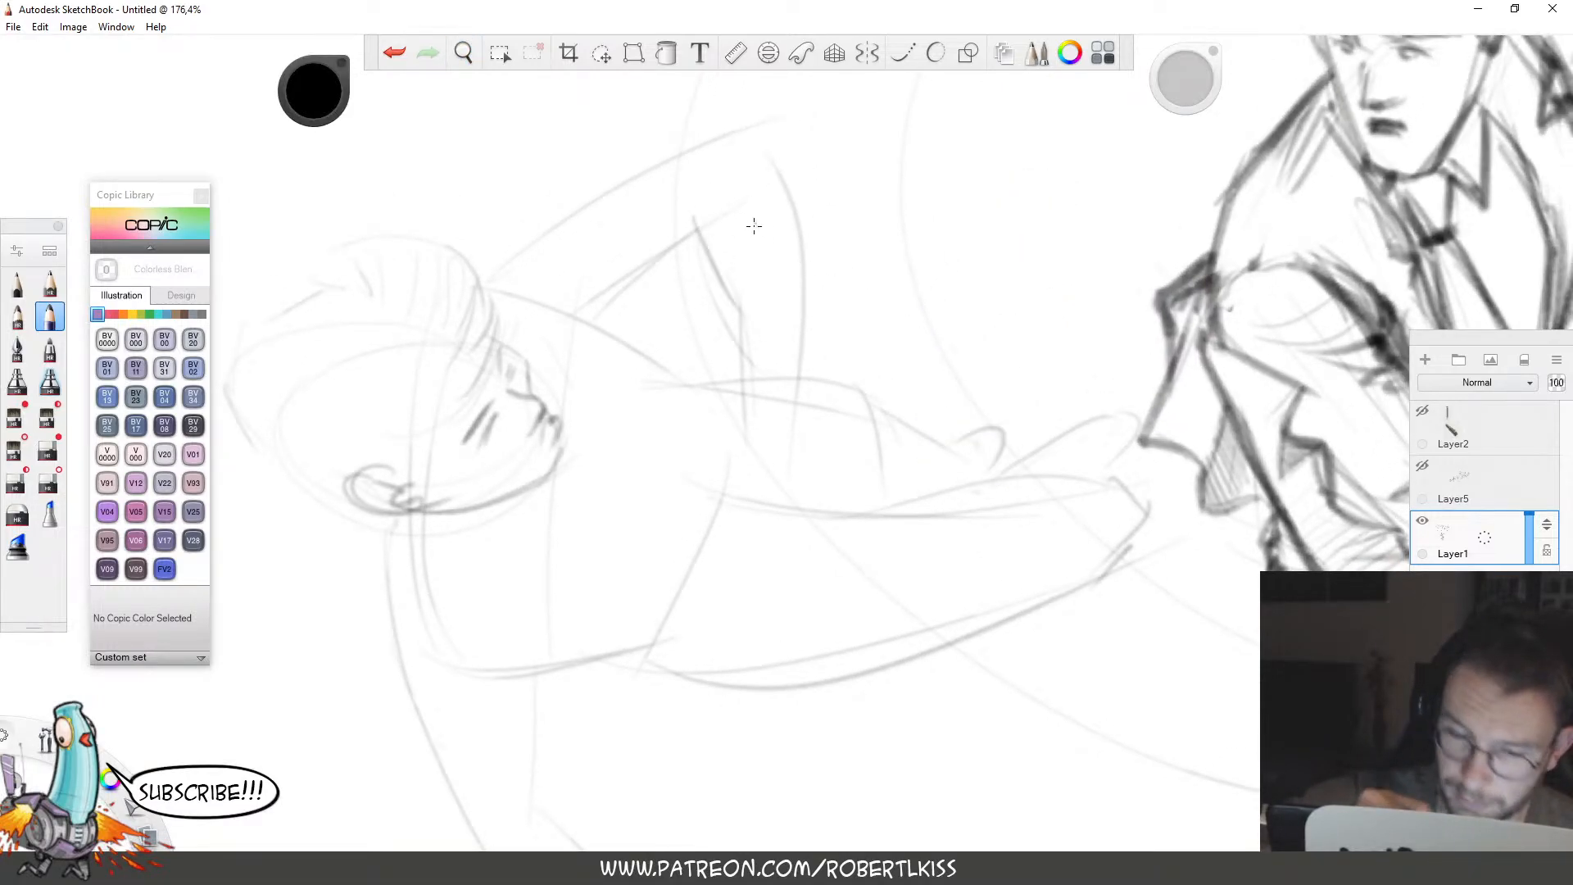
left_click_drag(744, 405, 711, 259)
left_click_drag(796, 416, 768, 158)
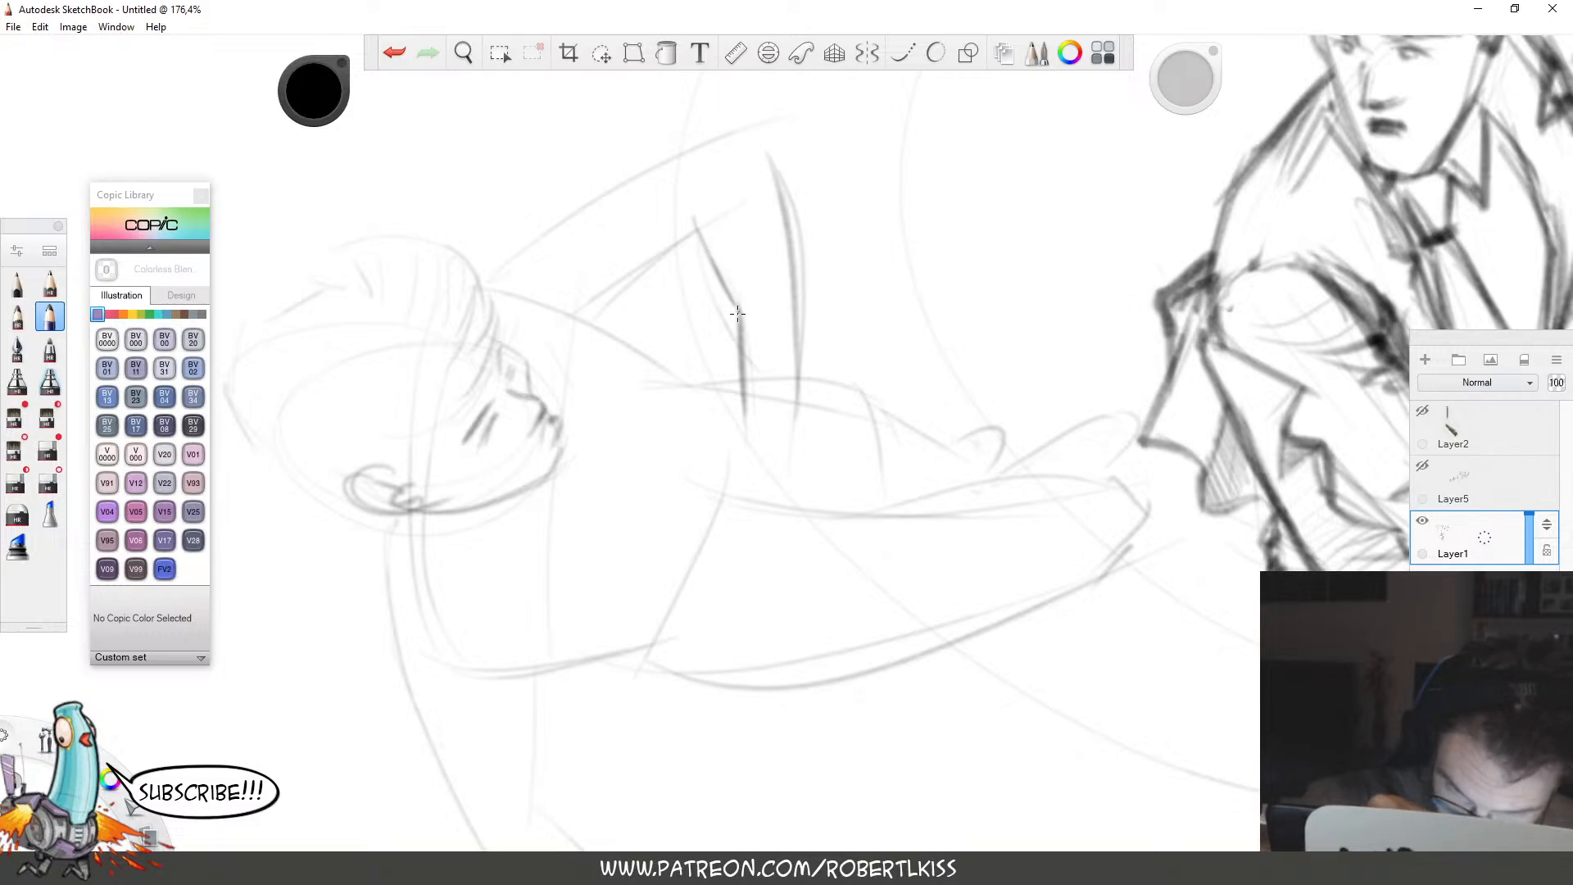
mouse_move(740, 316)
left_mouse_down()
mouse_move(704, 233)
mouse_move(726, 305)
left_mouse_up()
Round off the inner elbow of the raised arm and firm up both edges of its upper arm to the shoulder.
key("space")
left_click_drag(822, 434, 846, 481)
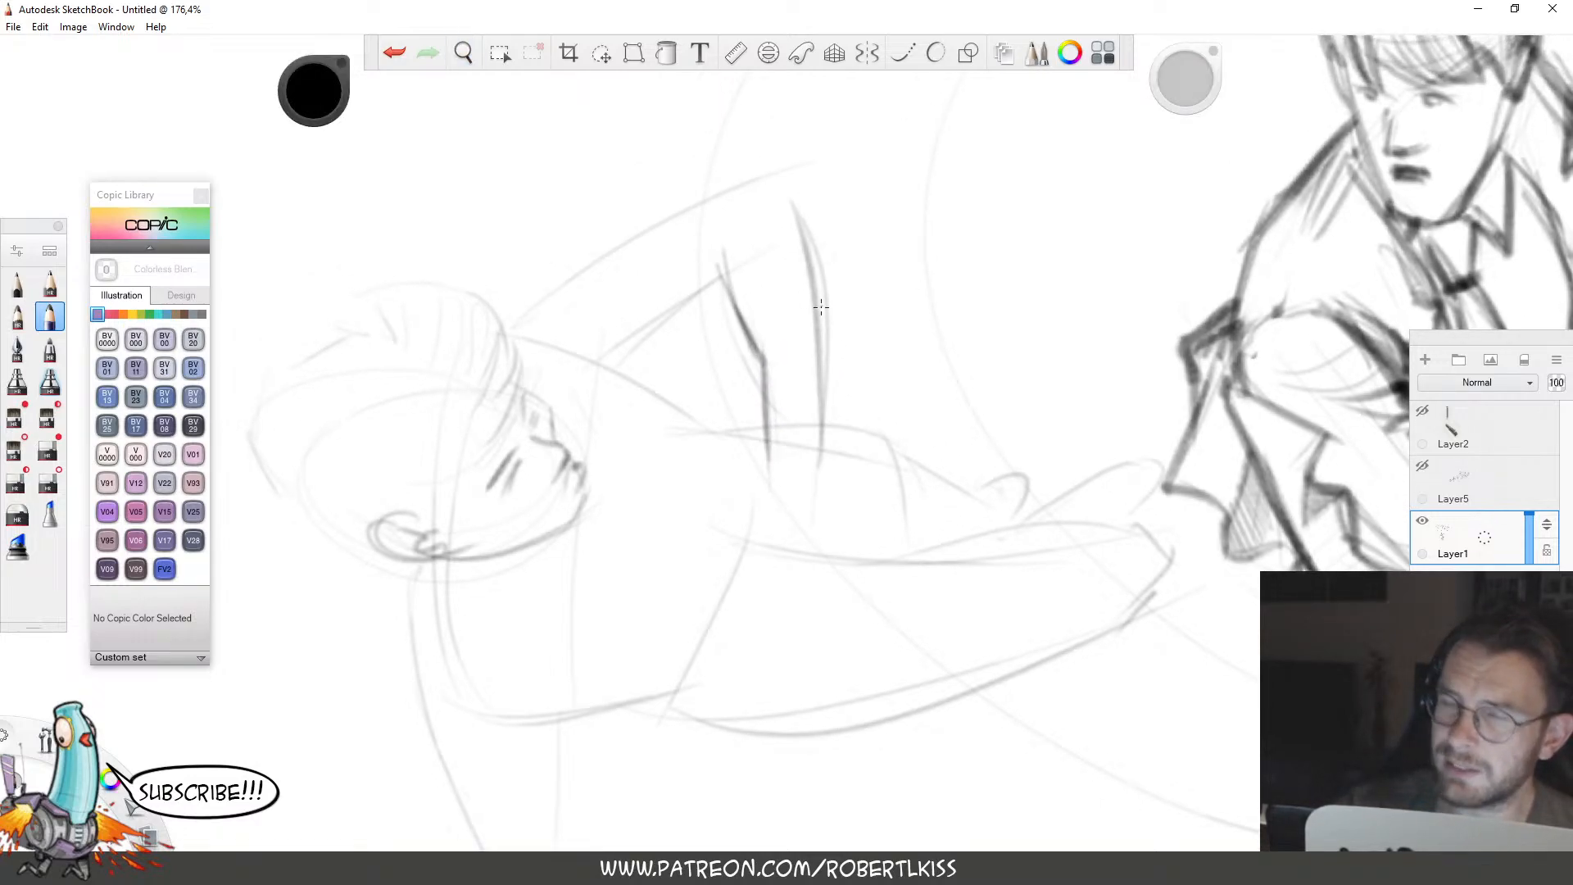
left_click_drag(718, 272, 731, 226)
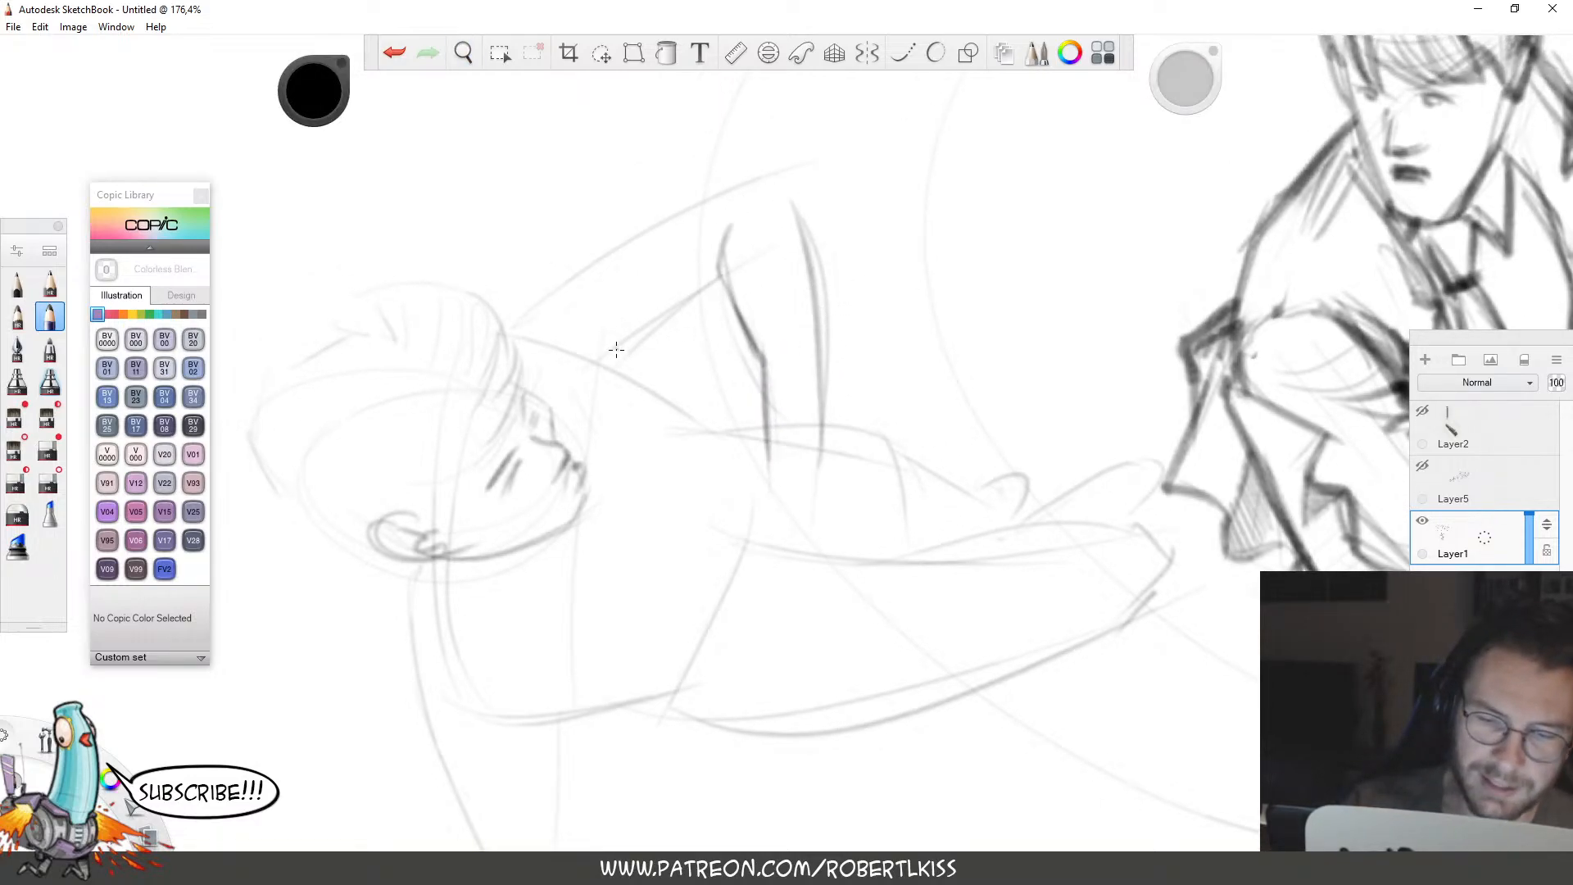
mouse_move(604, 356)
left_mouse_down()
mouse_move(671, 324)
mouse_move(718, 262)
left_mouse_up()
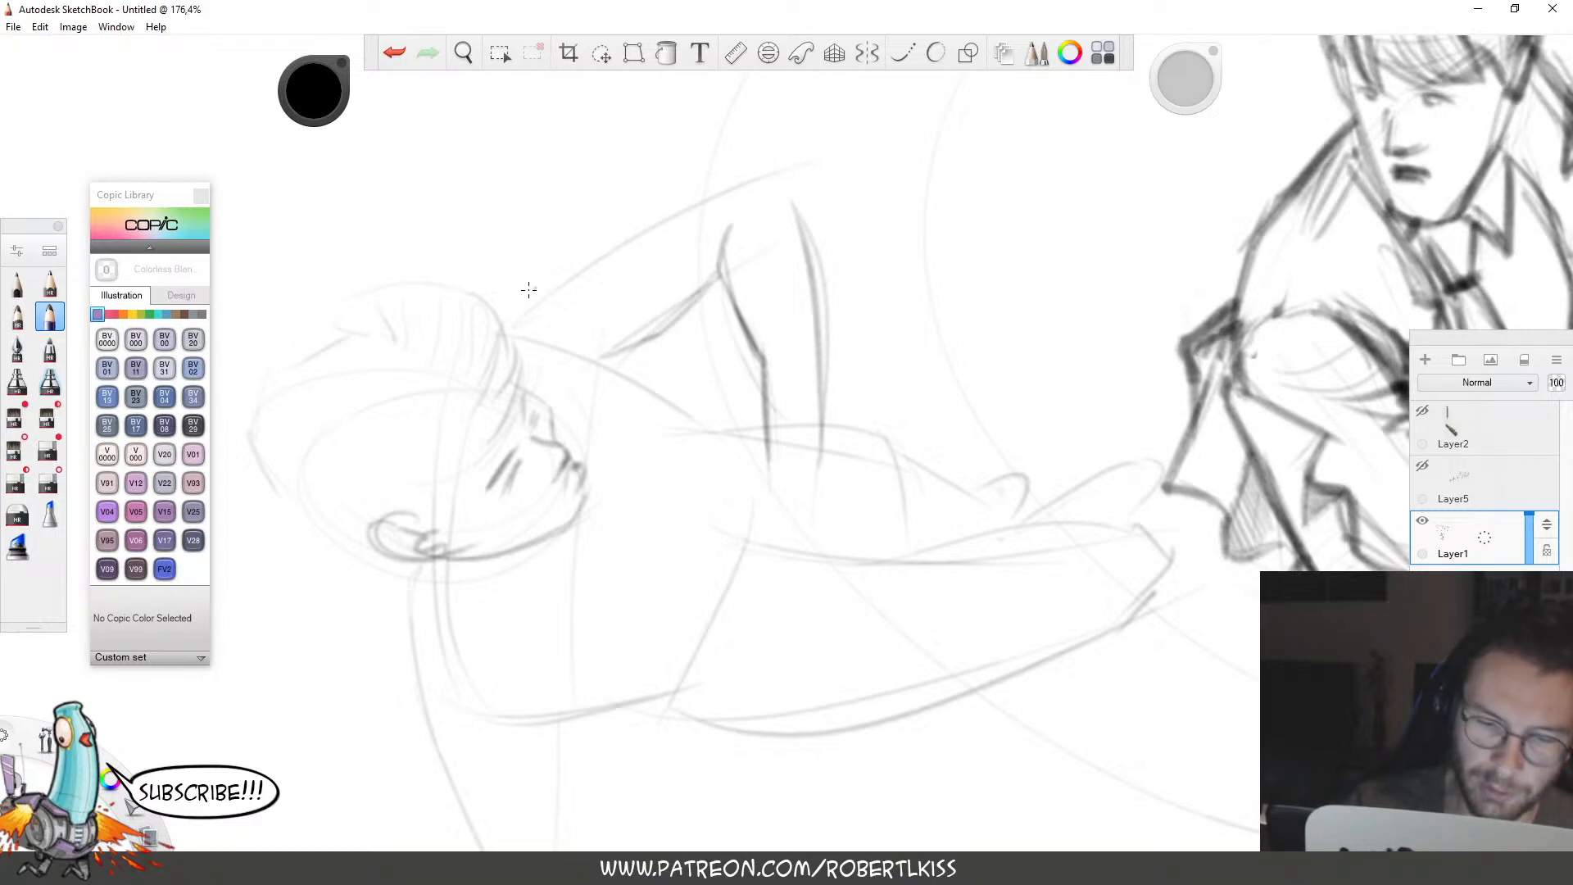
mouse_move(496, 326)
left_mouse_down()
mouse_move(565, 295)
mouse_move(652, 217)
mouse_move(807, 169)
mouse_move(790, 191)
mouse_move(822, 366)
mouse_move(909, 360)
left_mouse_up()
key("space")
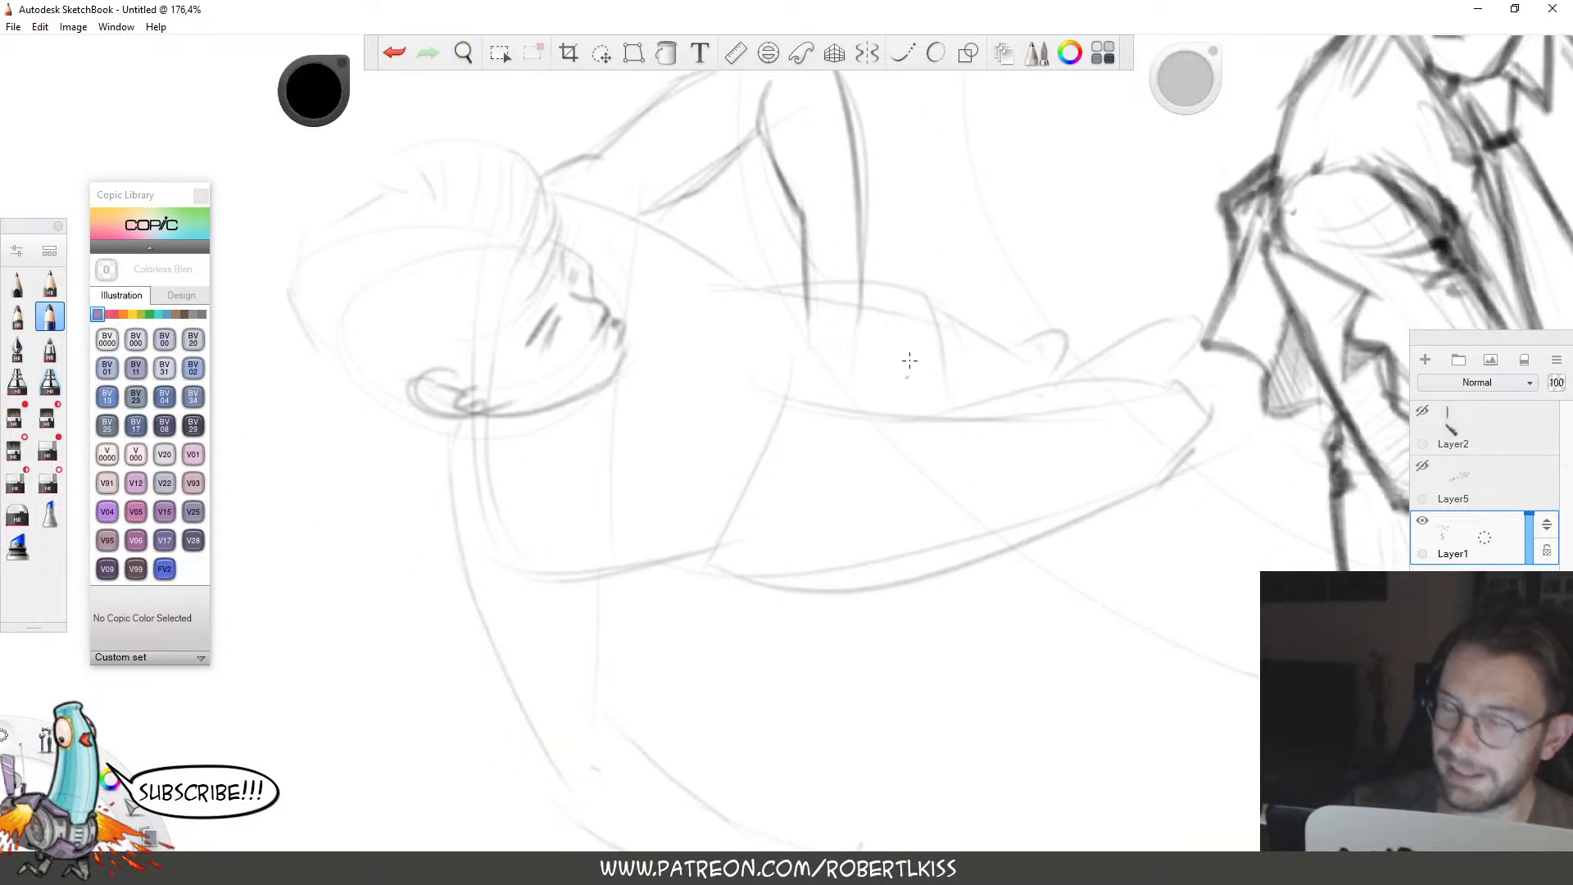
Sketch the raised arm's hand as a blocky fist on the torso, with a thumb and finger division lines.
mouse_move(734, 345)
left_mouse_down()
mouse_move(808, 313)
mouse_move(763, 357)
mouse_move(871, 351)
mouse_move(858, 362)
left_mouse_up()
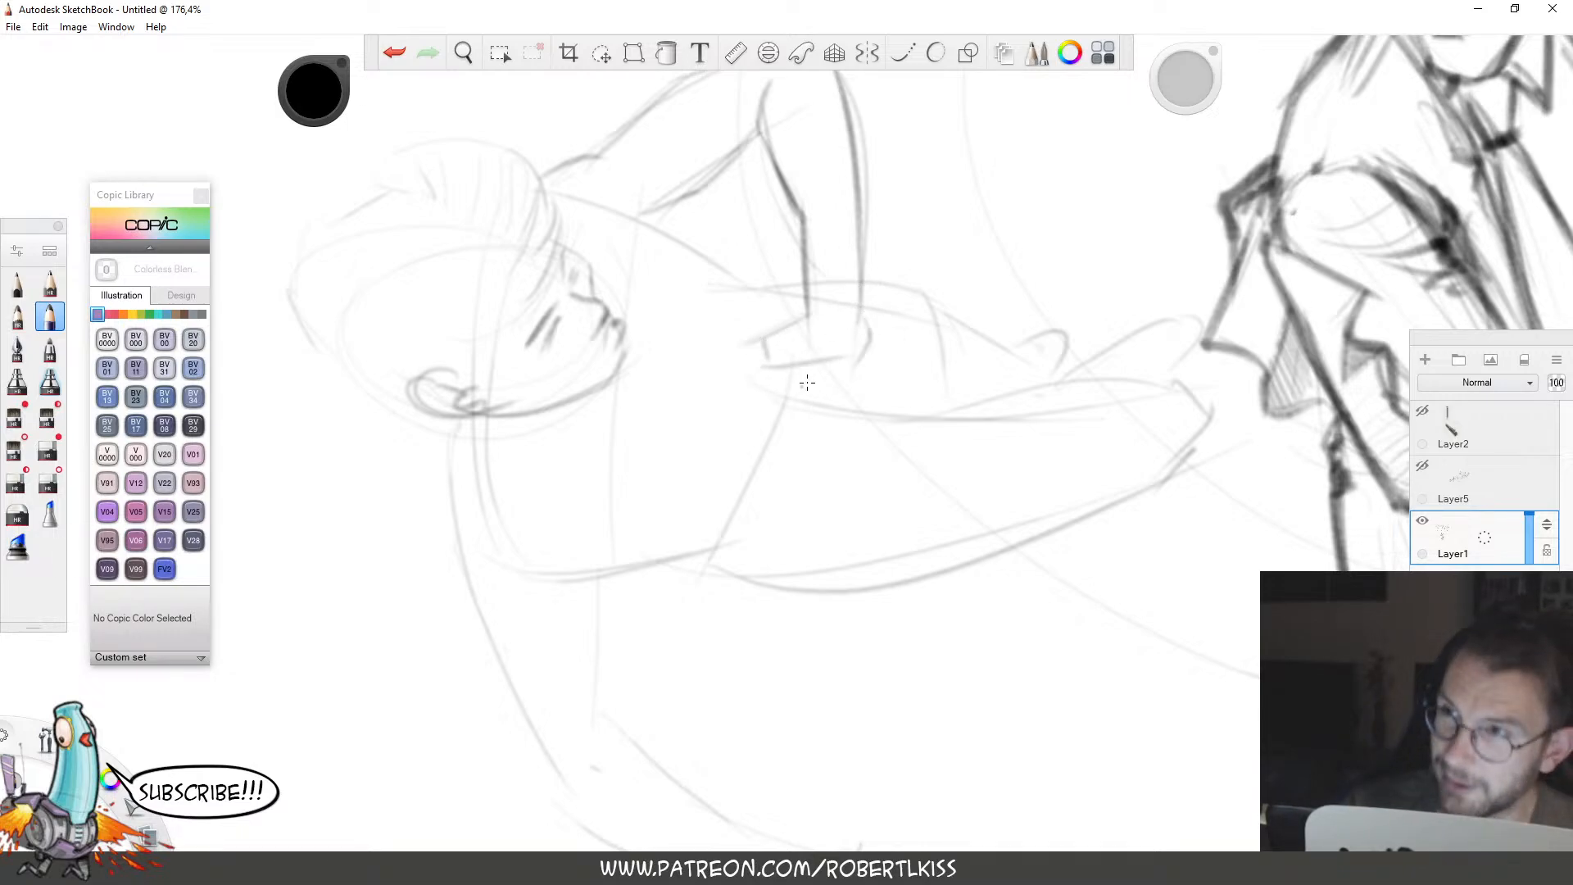
mouse_move(766, 344)
left_mouse_down()
mouse_move(774, 423)
mouse_move(814, 414)
left_mouse_up()
left_click_drag(861, 361, 836, 412)
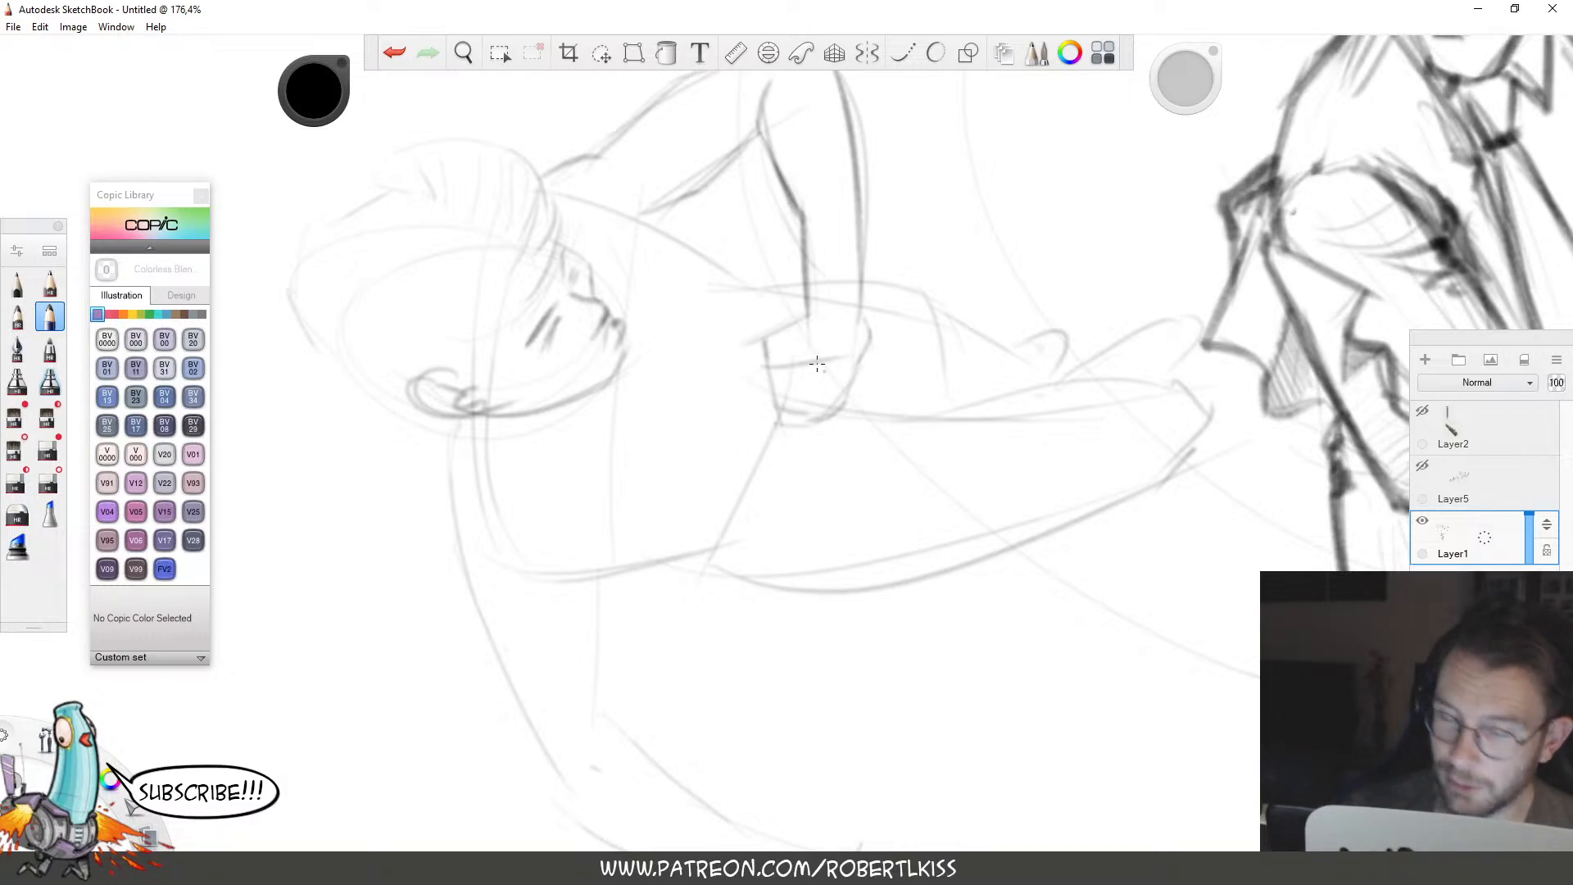
mouse_move(752, 341)
left_mouse_down()
mouse_move(740, 378)
mouse_move(767, 354)
mouse_move(742, 388)
mouse_move(784, 326)
left_mouse_up()
mouse_move(778, 384)
left_mouse_down()
mouse_move(799, 416)
mouse_move(796, 376)
mouse_move(797, 422)
mouse_move(828, 412)
mouse_move(831, 369)
mouse_move(854, 364)
mouse_move(844, 405)
mouse_move(832, 375)
mouse_move(812, 427)
mouse_move(811, 382)
mouse_move(804, 428)
left_mouse_up()
left_click_drag(822, 375, 809, 432)
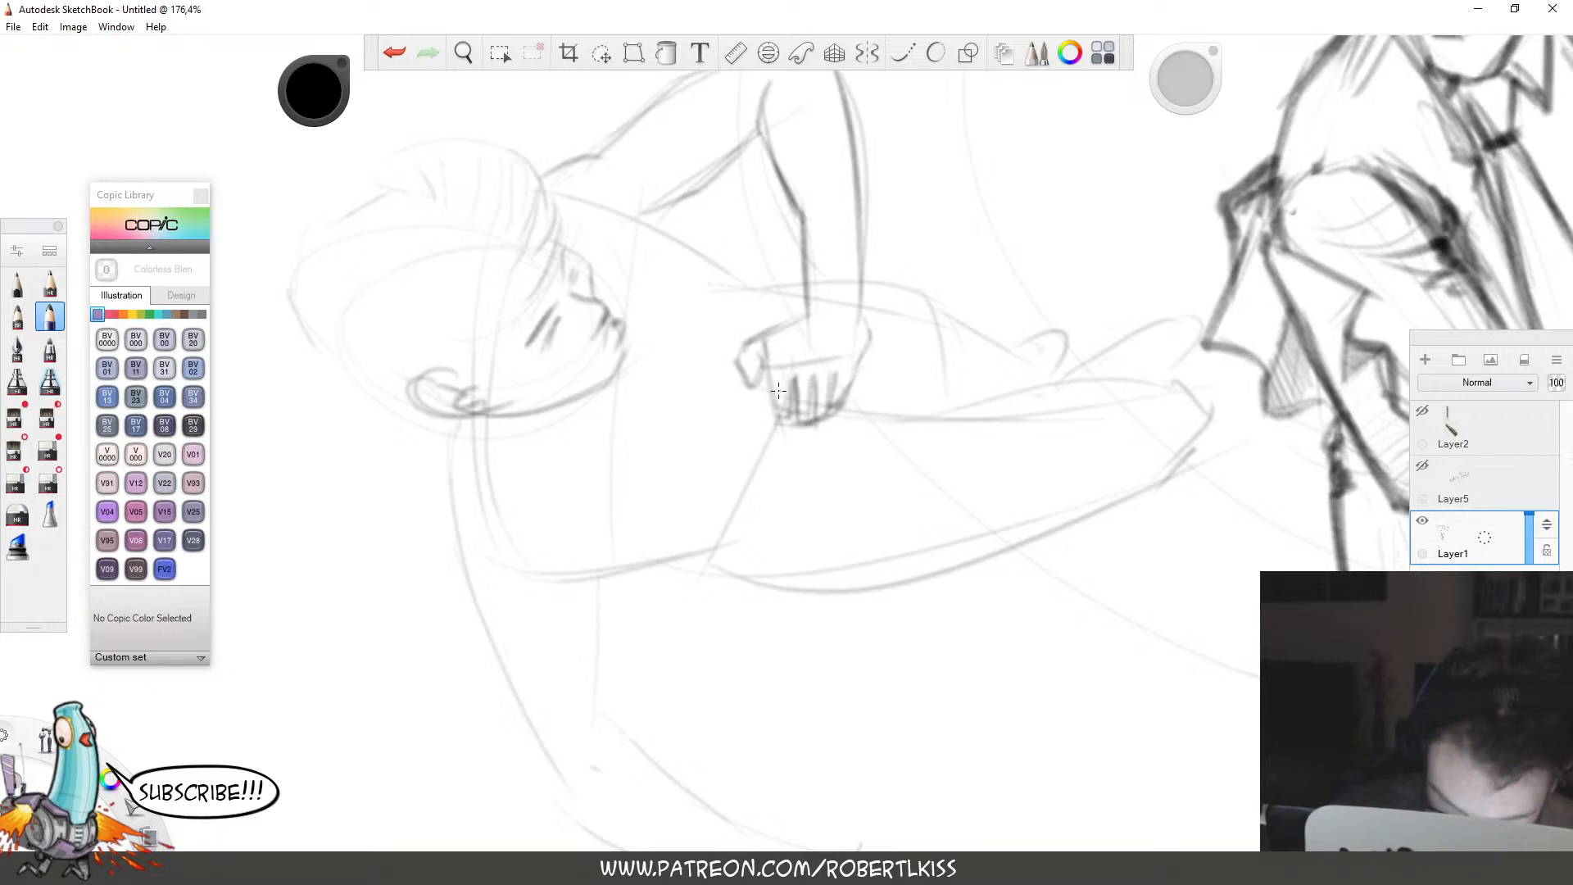
Undo the finger division lines on the fist.
key("ctrl+z")
key("ctrl+z")
key("ctrl+z")
key("ctrl+z")
key("ctrl+z")
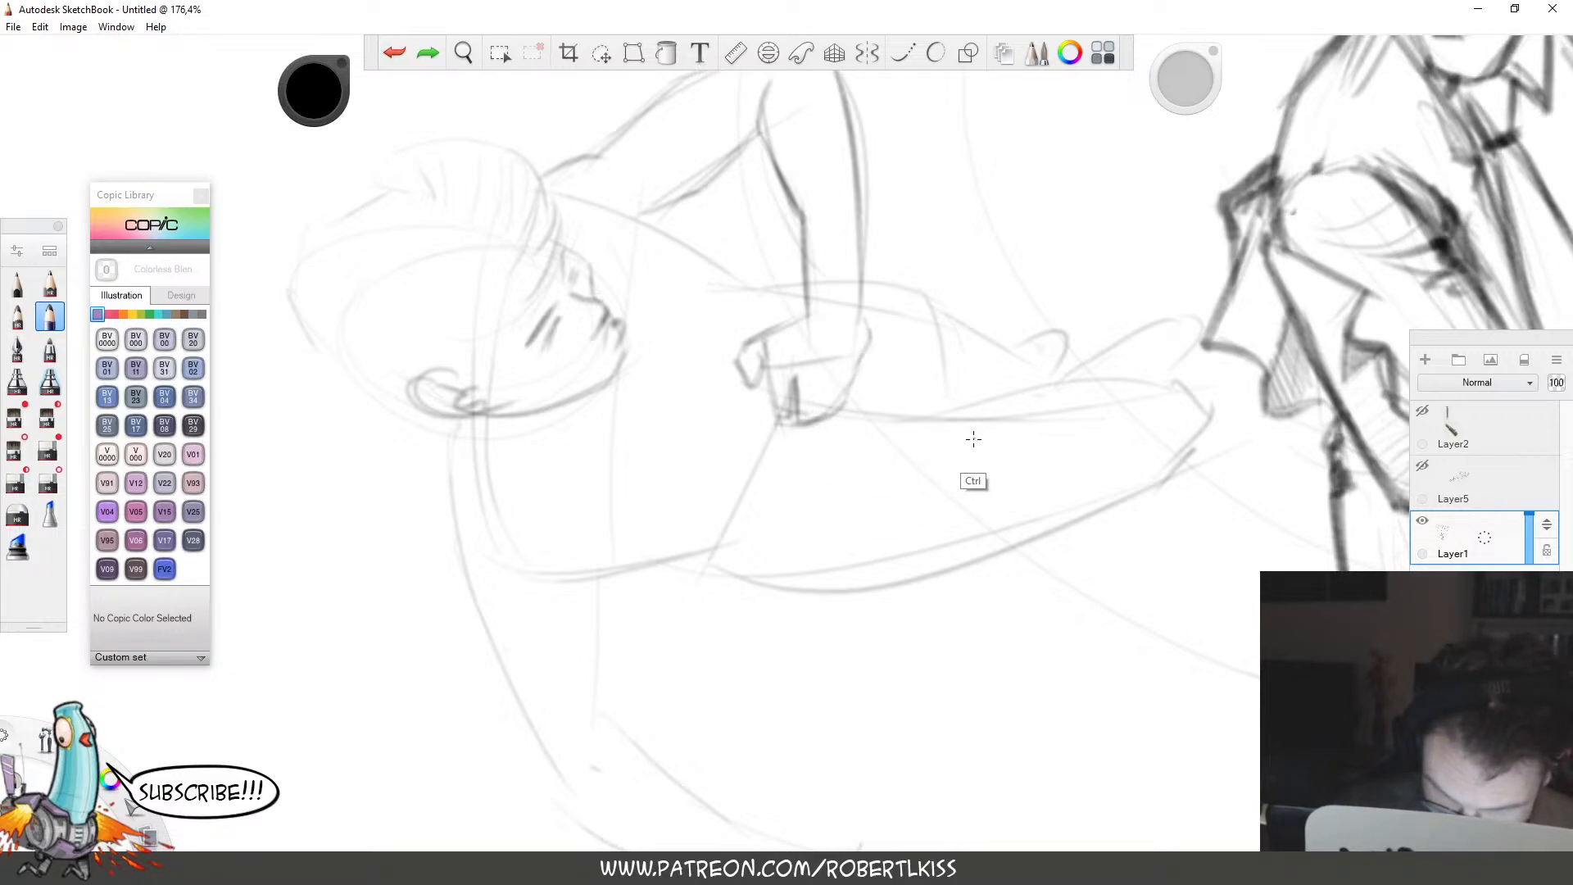
key("ctrl+z")
key("ctrl+z")
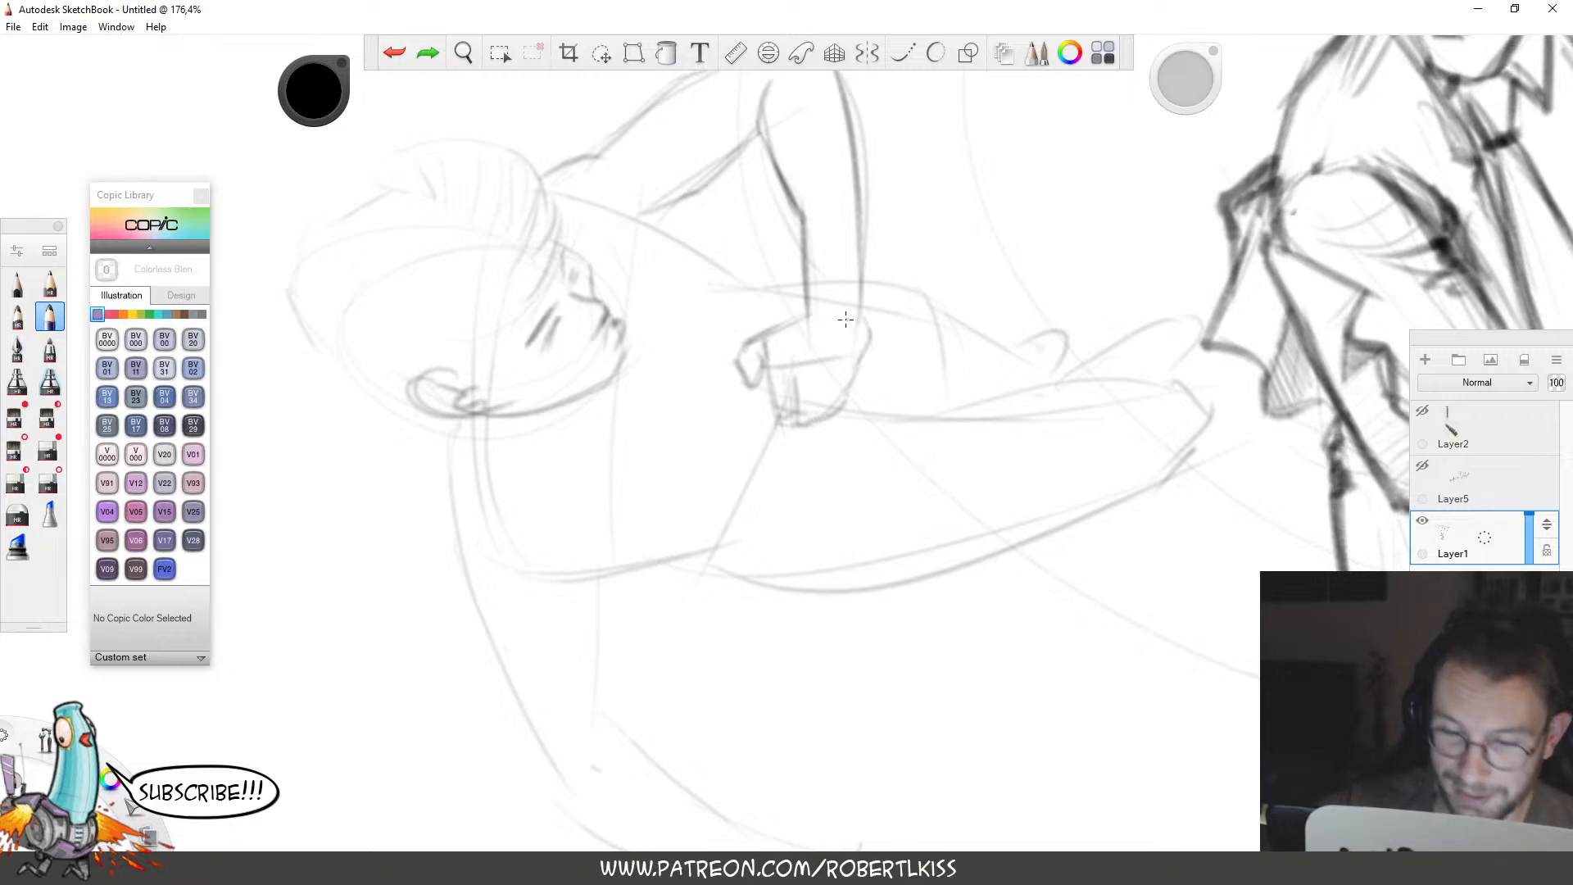
Block in the fist's finger area with light lines and firm up its outer edge.
left_click_drag(795, 375, 783, 418)
mouse_move(841, 354)
left_mouse_down()
mouse_move(835, 412)
mouse_move(869, 336)
mouse_move(857, 359)
left_mouse_up()
key("space")
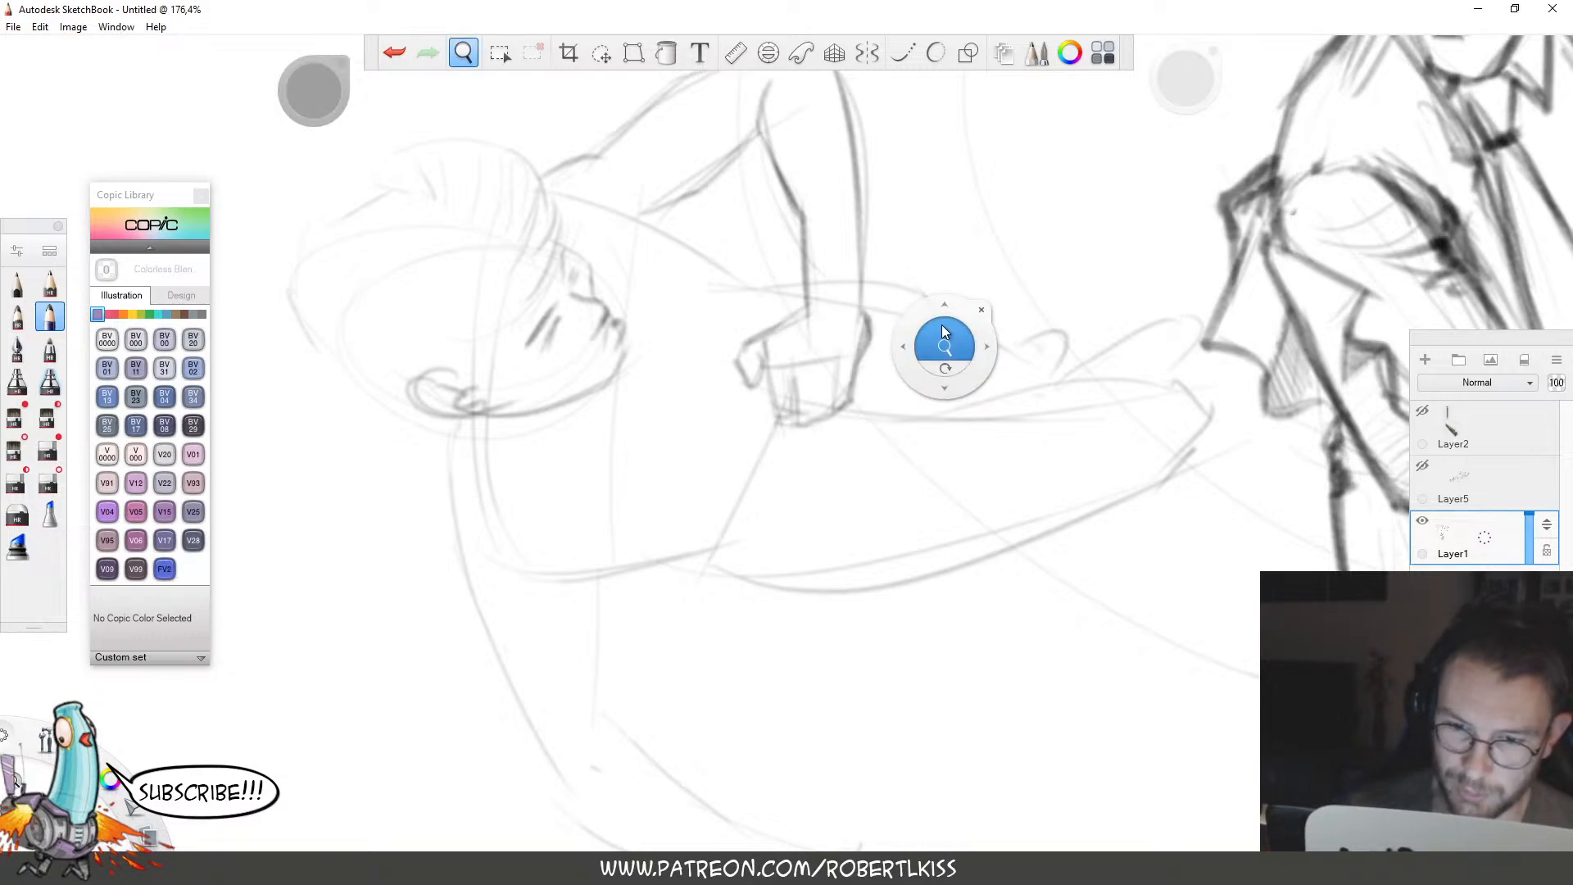
Touch up the raised forearm's edge and sketch light shoulder and chest curves beside the horizontal figure's face.
left_click_drag(943, 332, 927, 445)
key("space")
left_click_drag(858, 291, 869, 176)
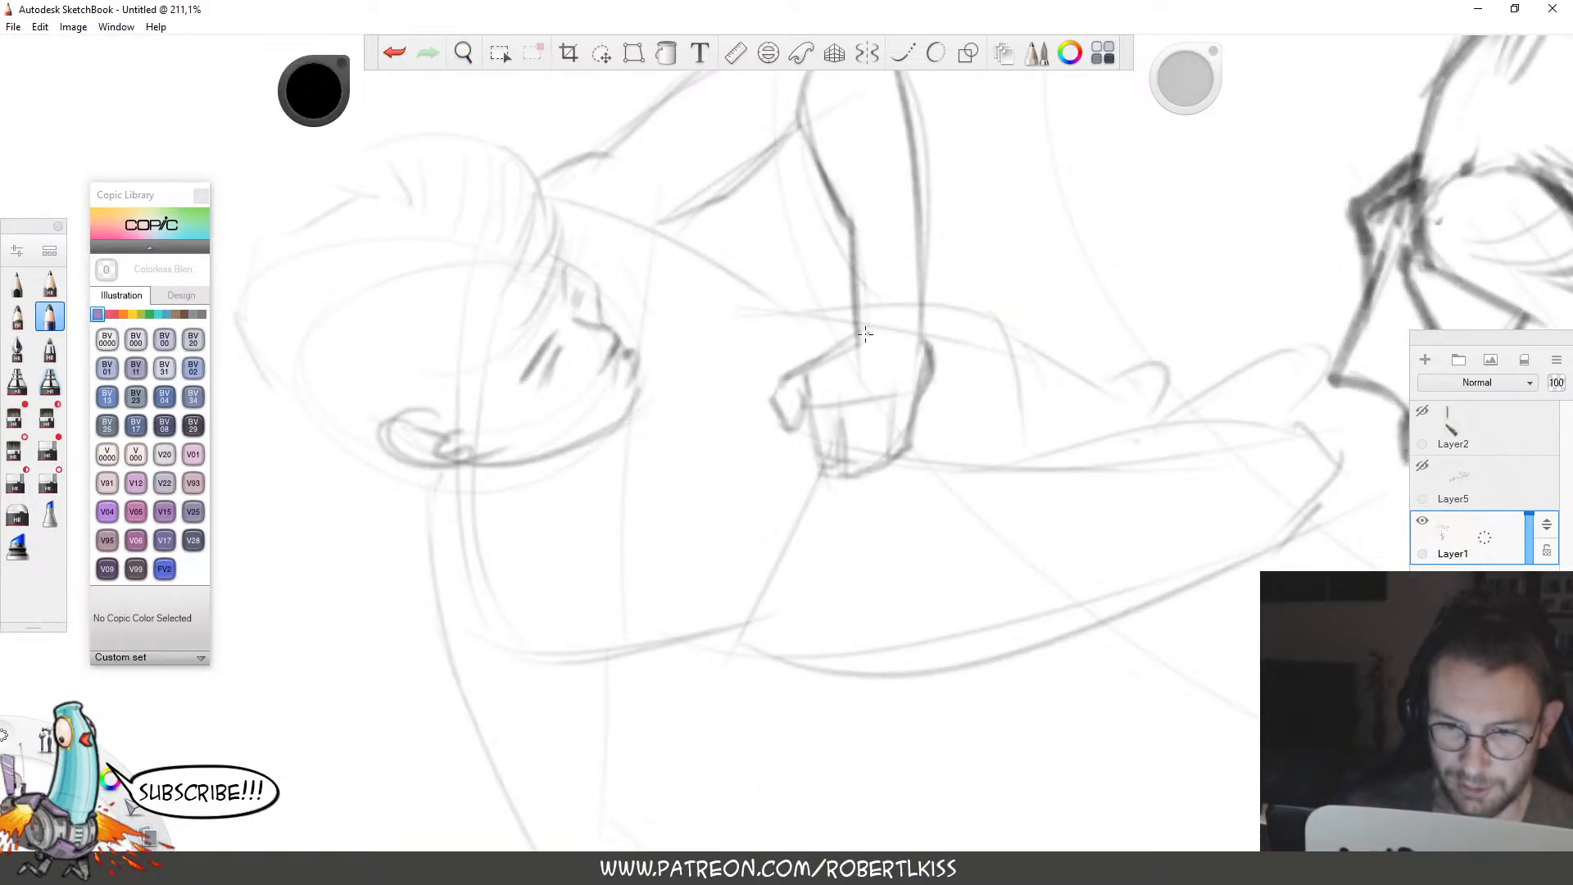
key("space")
key("space")
left_click_drag(1138, 309, 1093, 346)
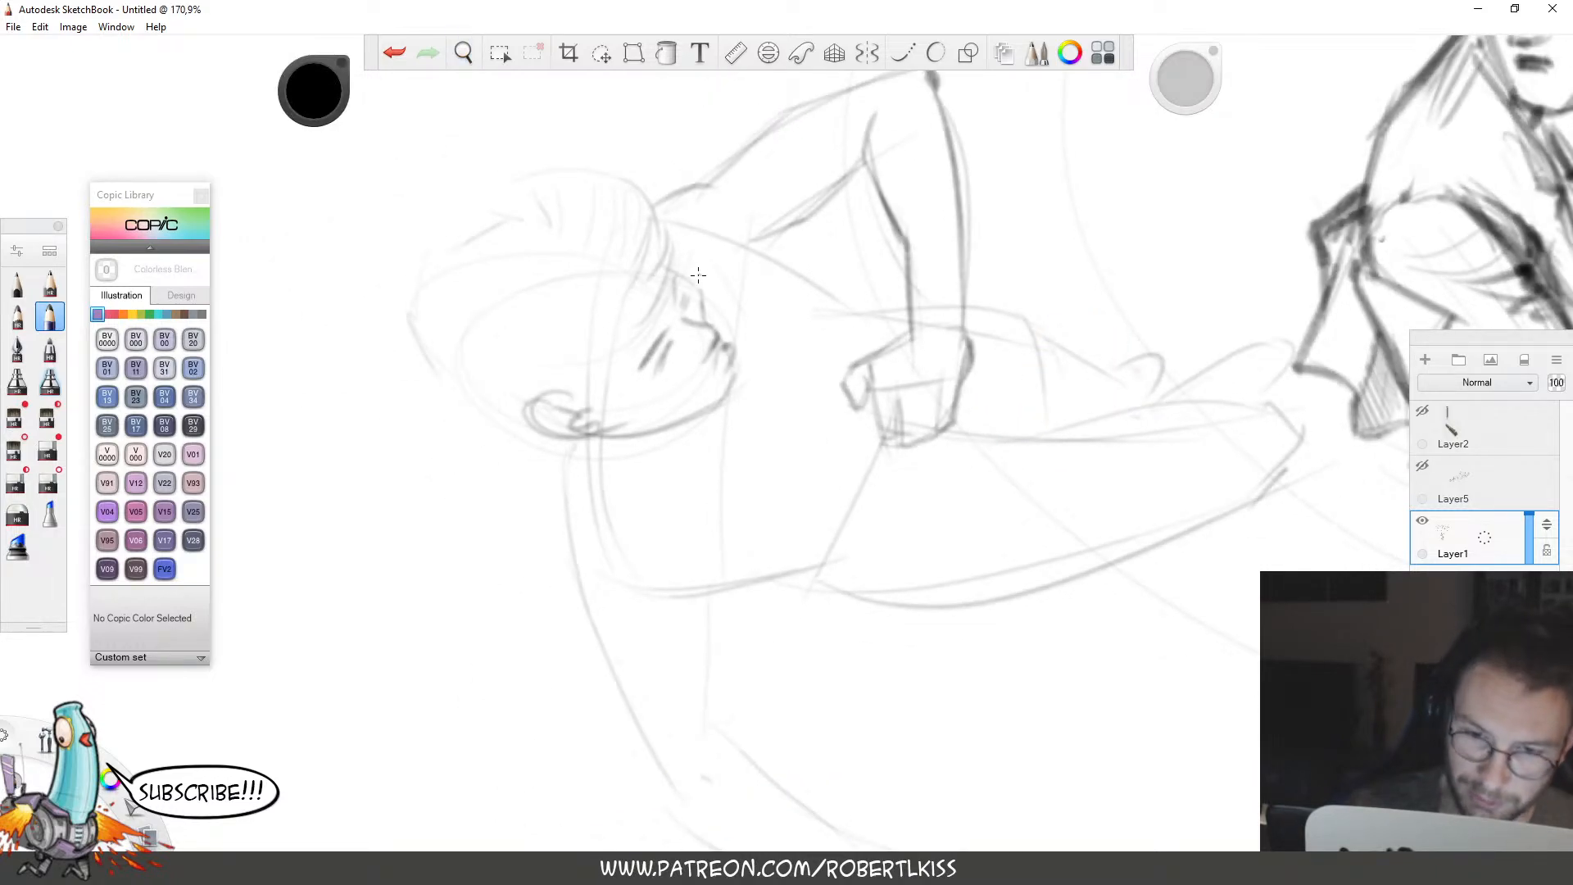
left_click_drag(706, 283, 787, 265)
key("space")
left_click_drag(963, 547, 960, 461)
left_click_drag(750, 233, 735, 320)
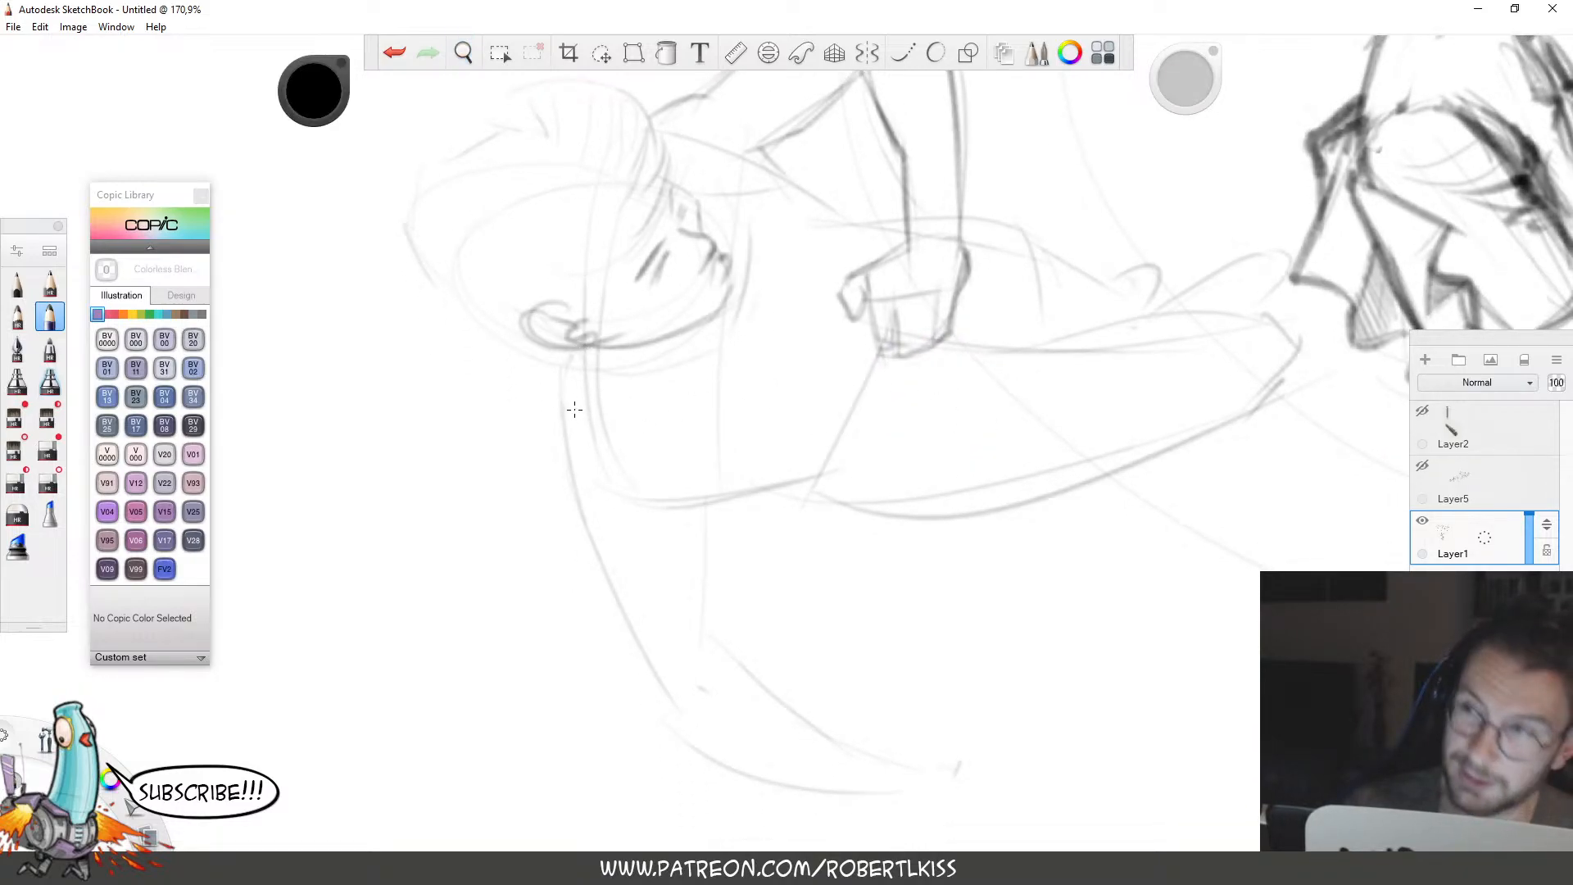
Sketch the rounded shoulder of the hanging arm, the chest line running from it, and a curved line below the fist.
left_click_drag(568, 407, 673, 405)
left_click_drag(724, 474, 644, 404)
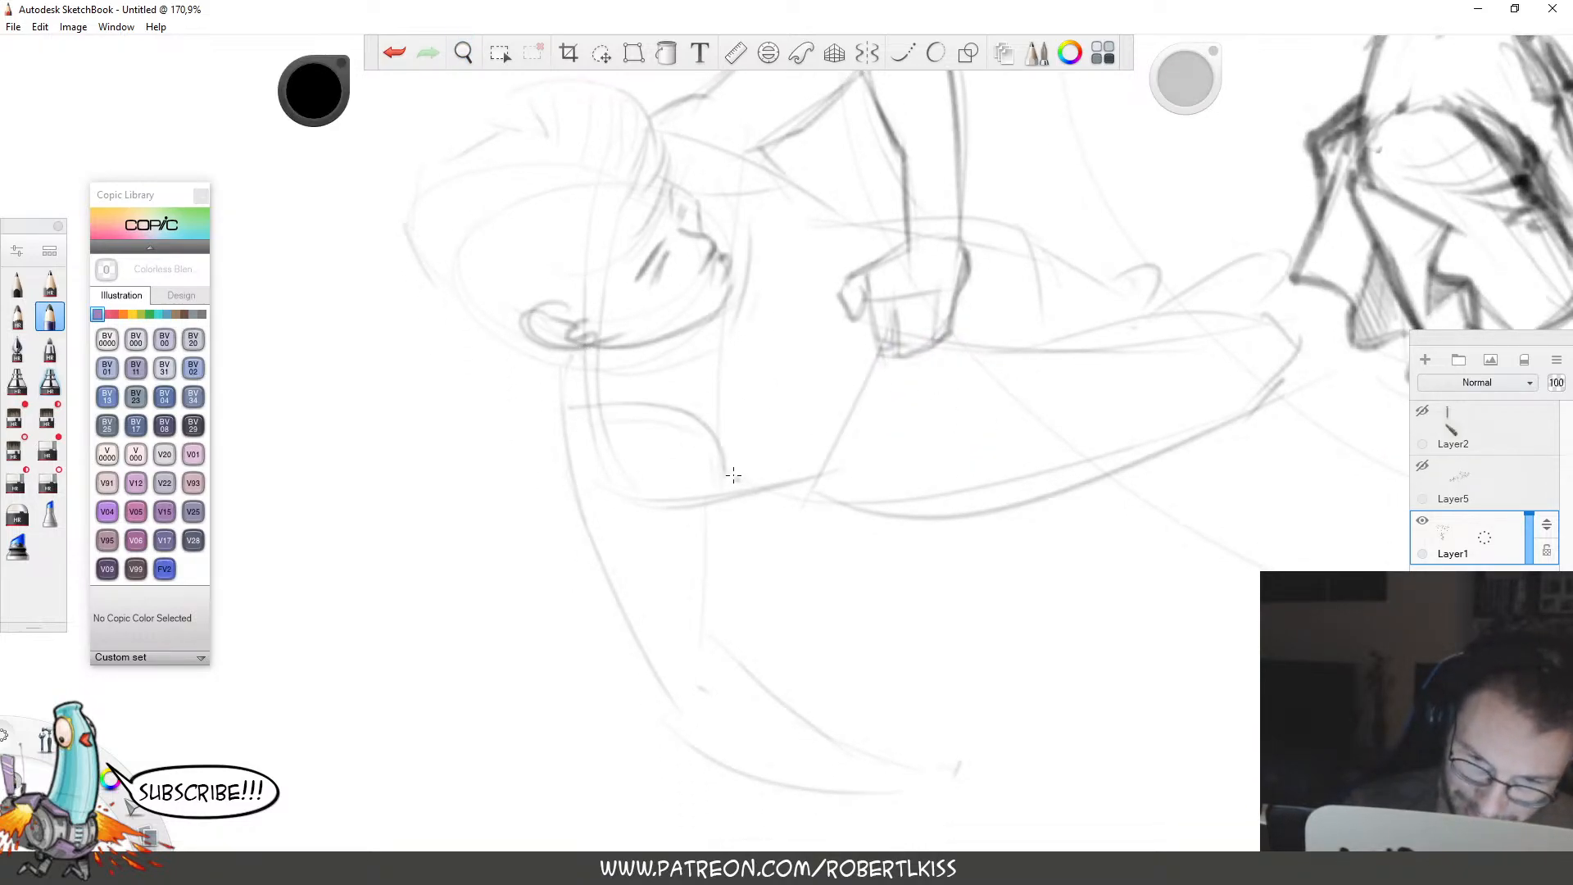
mouse_move(727, 469)
left_mouse_down()
mouse_move(741, 487)
mouse_move(802, 496)
mouse_move(901, 395)
left_mouse_up()
left_click_drag(842, 471, 898, 370)
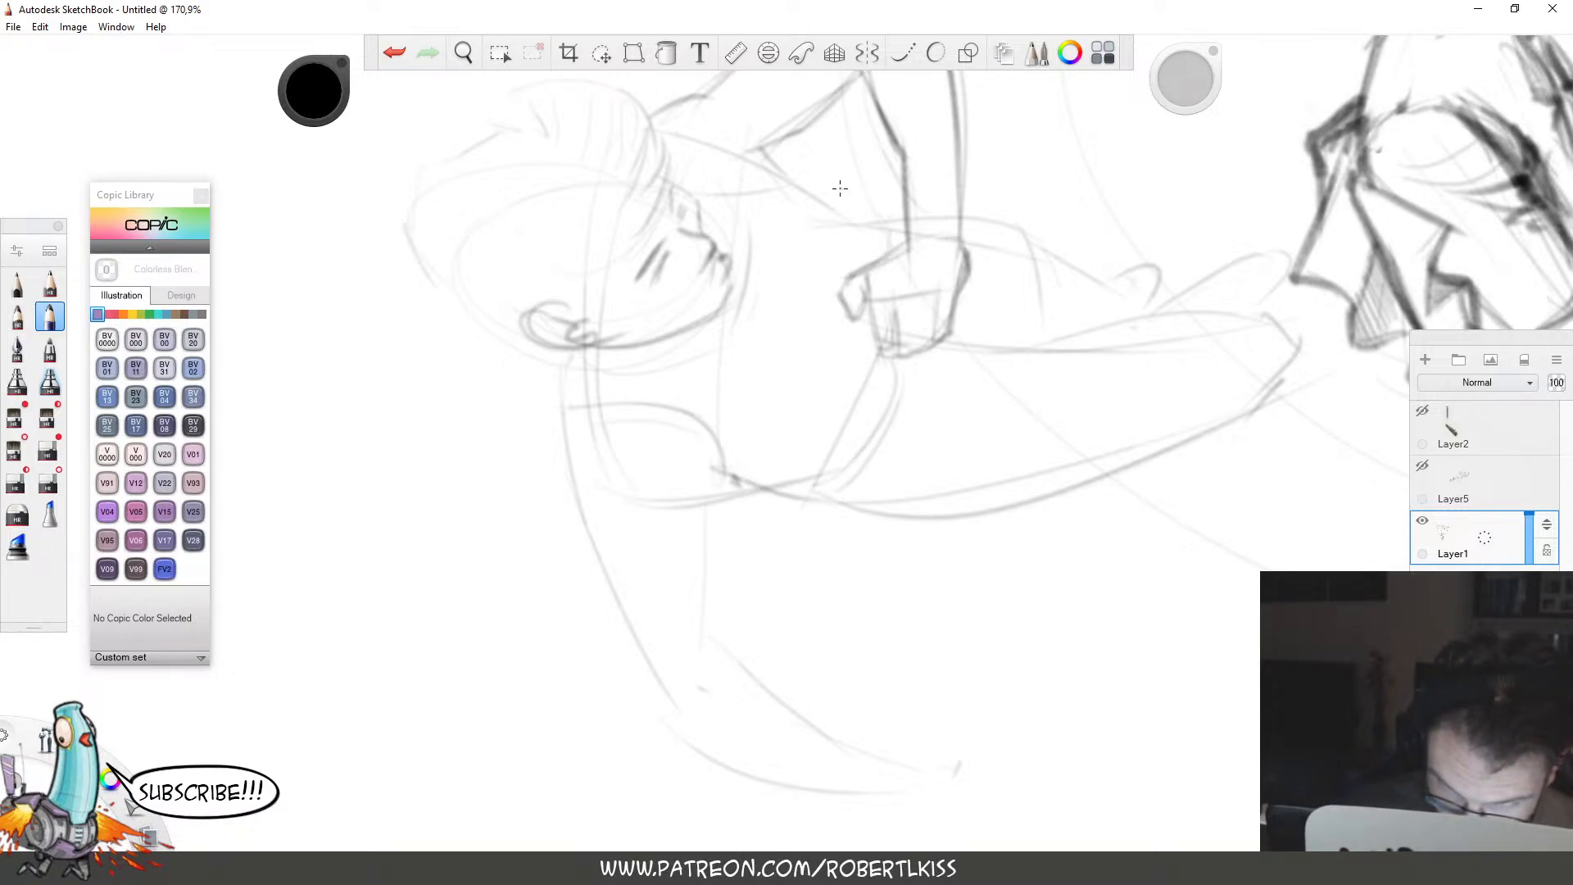
Firm up the long lower outline of the horizontal body from below the fist toward the standing figure.
key("space")
left_click_drag(1016, 356, 927, 551)
key("space")
left_click_drag(1071, 379, 1113, 443)
mouse_move(722, 423)
left_mouse_down()
mouse_move(799, 434)
mouse_move(1009, 369)
mouse_move(1097, 360)
left_mouse_up()
left_click_drag(1006, 381, 1133, 314)
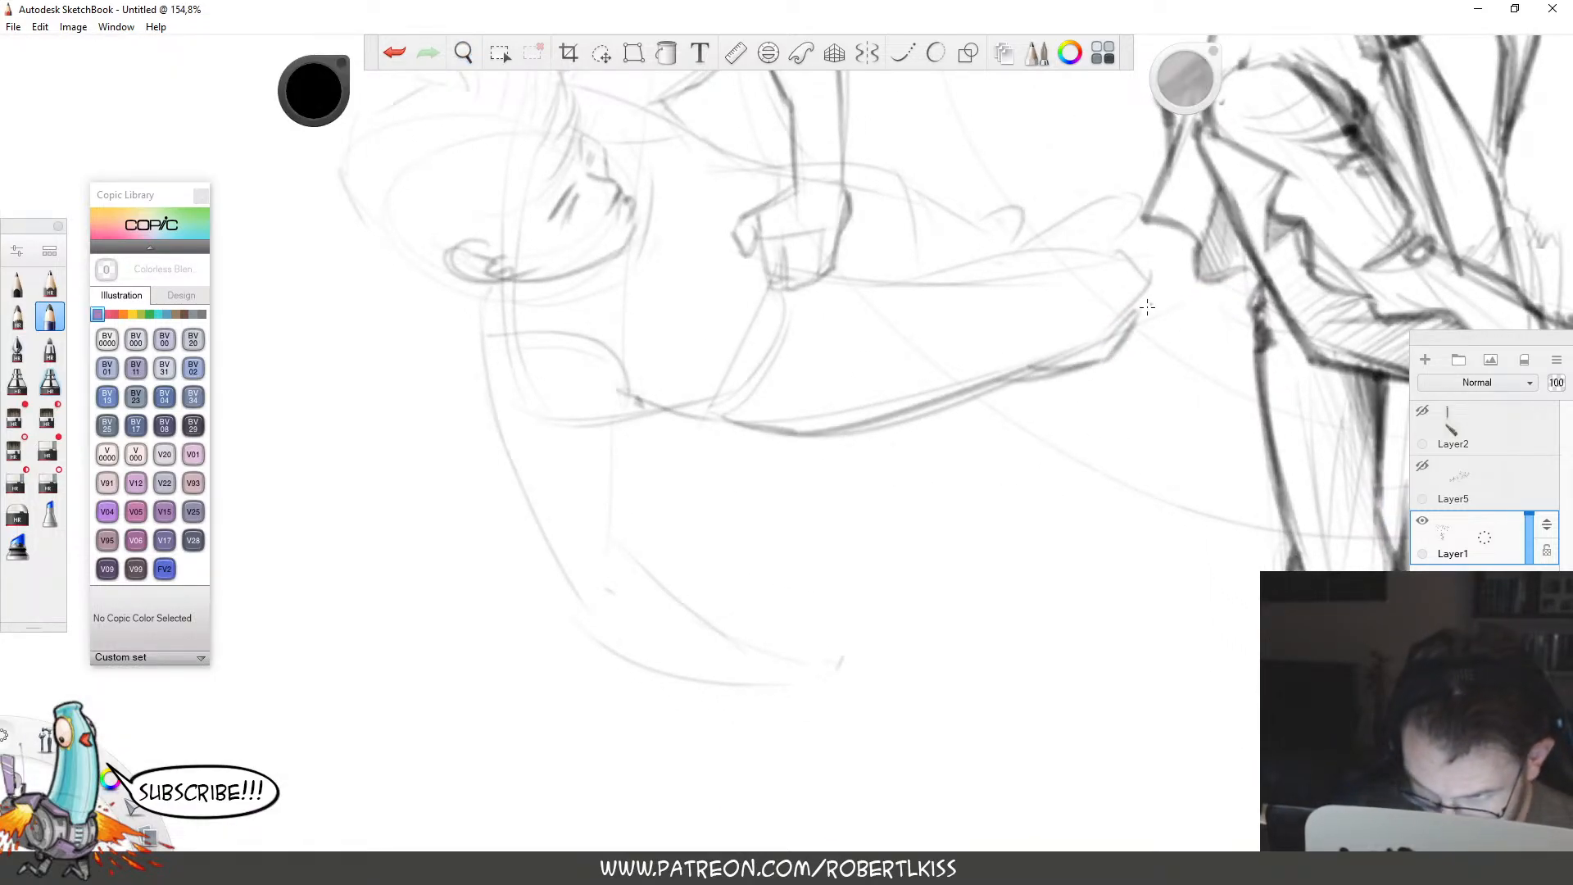
Undo the last contour strokes and redraw the angular corner closing the body's lower outline near the standing figure.
key("space")
left_click_drag(1141, 410, 1039, 424)
key("ctrl+z")
key("ctrl+z")
key("ctrl+z")
left_click_drag(917, 394, 995, 379)
mouse_move(997, 378)
left_mouse_down()
mouse_move(1065, 283)
mouse_move(1040, 312)
left_mouse_up()
mouse_move(911, 393)
left_mouse_down()
mouse_move(993, 378)
mouse_move(1044, 299)
left_mouse_up()
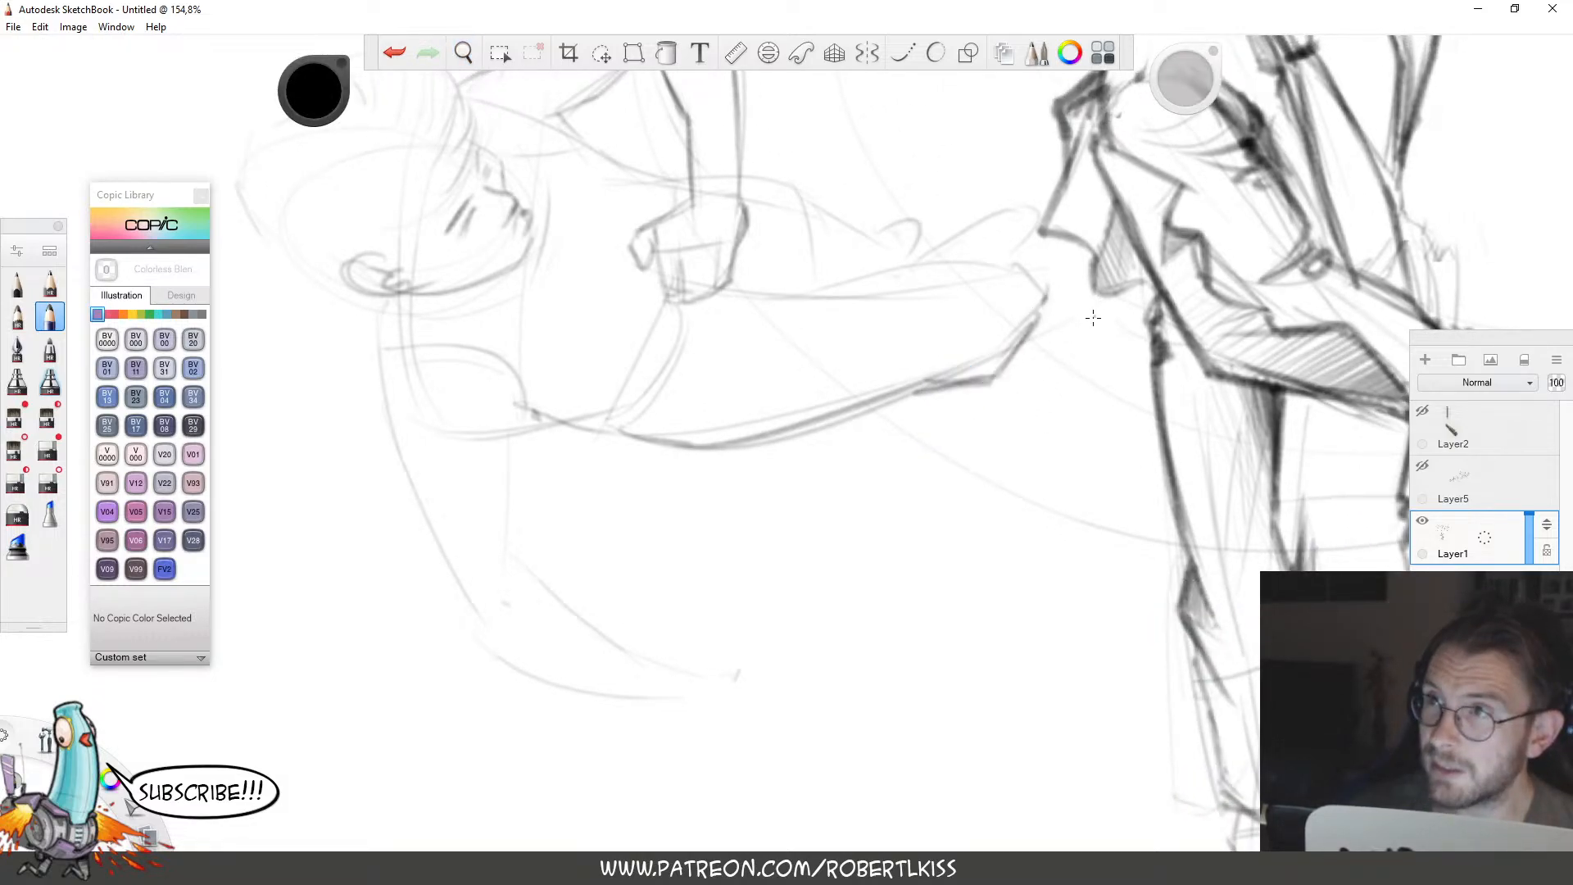
Firm up the line running from the fist along the near form's upper edge, undoing the last stroke beyond it.
left_click_drag(703, 293, 928, 280)
mouse_move(806, 289)
left_mouse_down()
mouse_move(1031, 258)
mouse_move(1011, 270)
mouse_move(1035, 305)
left_mouse_up()
mouse_move(934, 254)
left_mouse_down()
mouse_move(1039, 219)
mouse_move(1020, 266)
mouse_move(916, 263)
mouse_move(1049, 232)
mouse_move(1029, 261)
left_mouse_up()
key("ctrl+z")
Darken the small rounded loop behind the body and the upper body contour leading back toward the fist.
key("space")
left_click_drag(1014, 402, 996, 487)
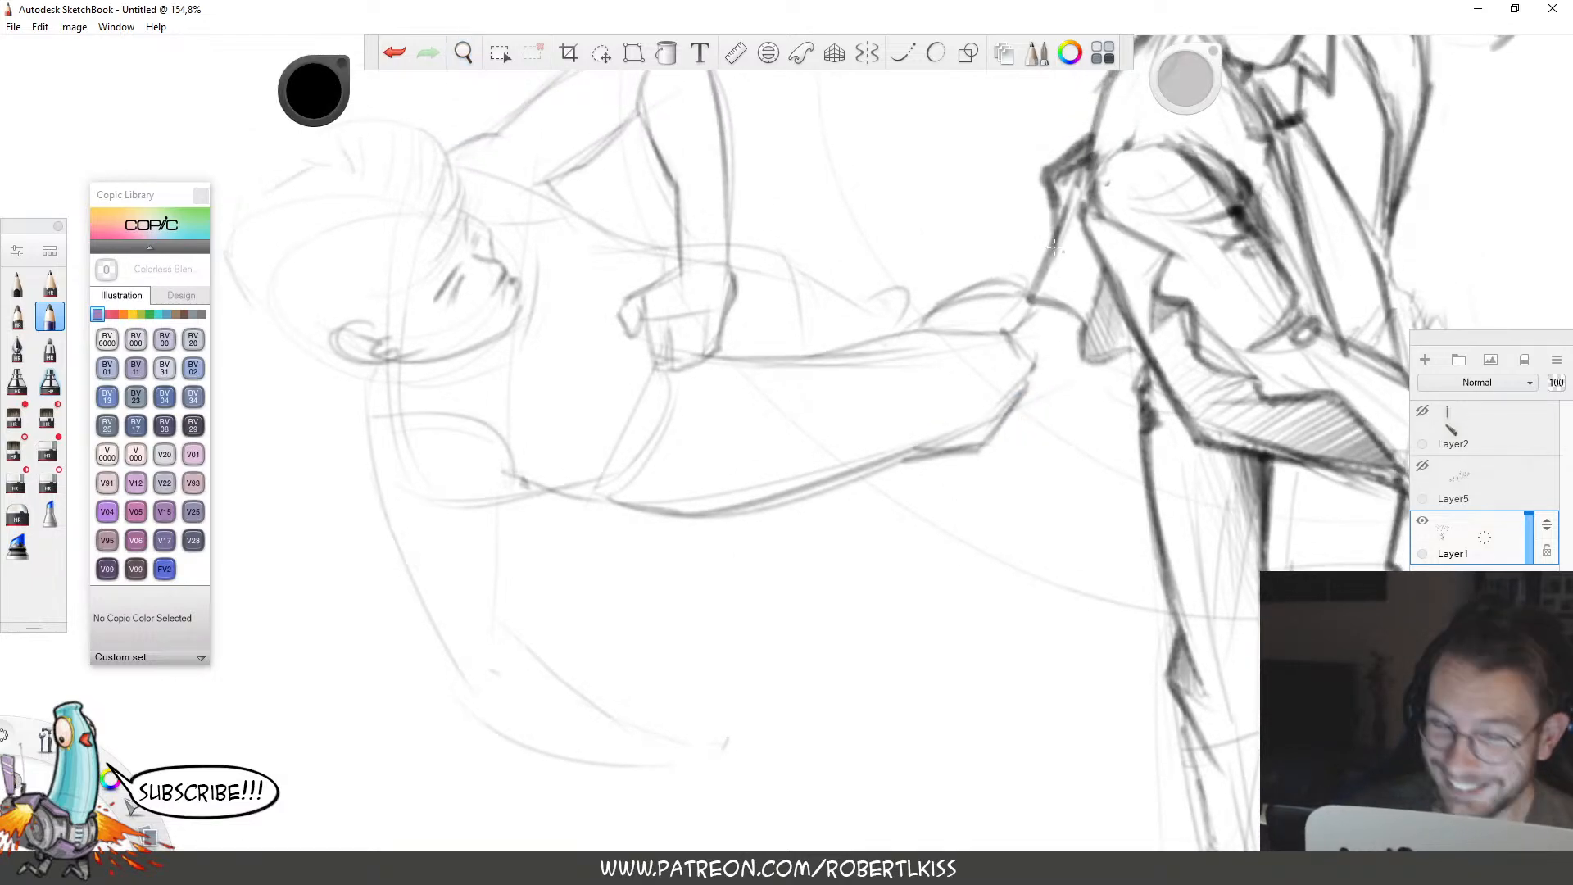
mouse_move(875, 303)
left_mouse_down()
mouse_move(934, 277)
mouse_move(947, 297)
mouse_move(873, 307)
left_mouse_up()
left_click_drag(876, 317, 800, 274)
left_click_drag(800, 293, 805, 327)
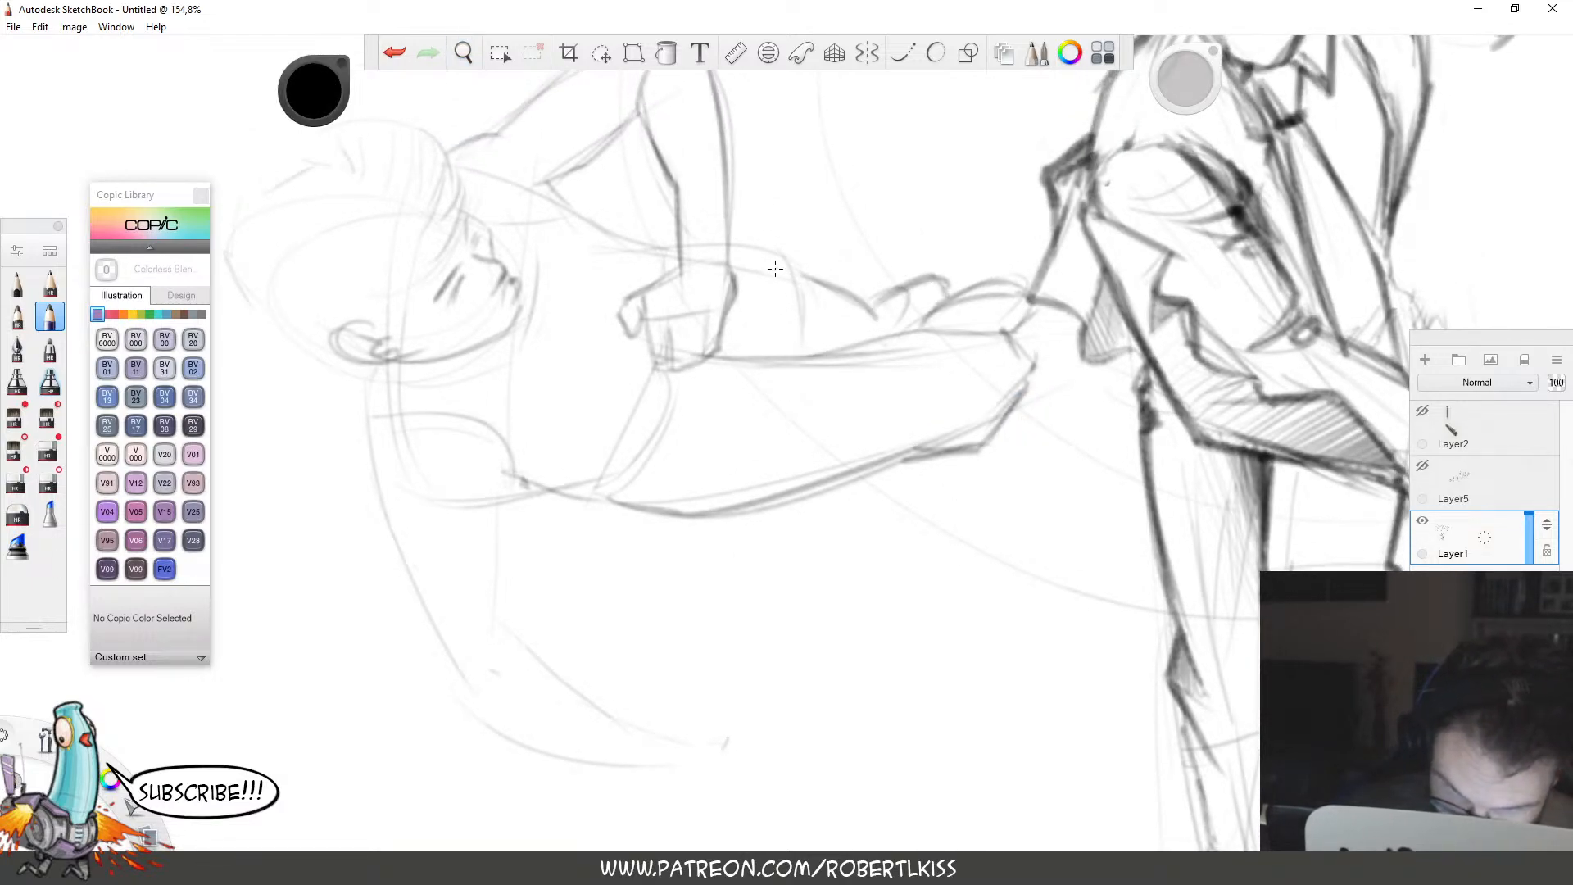
left_click_drag(791, 266, 725, 260)
Sketch loose curved accent lines around the horizontal figure's raised elbow.
key("space")
left_click_drag(937, 404, 740, 551)
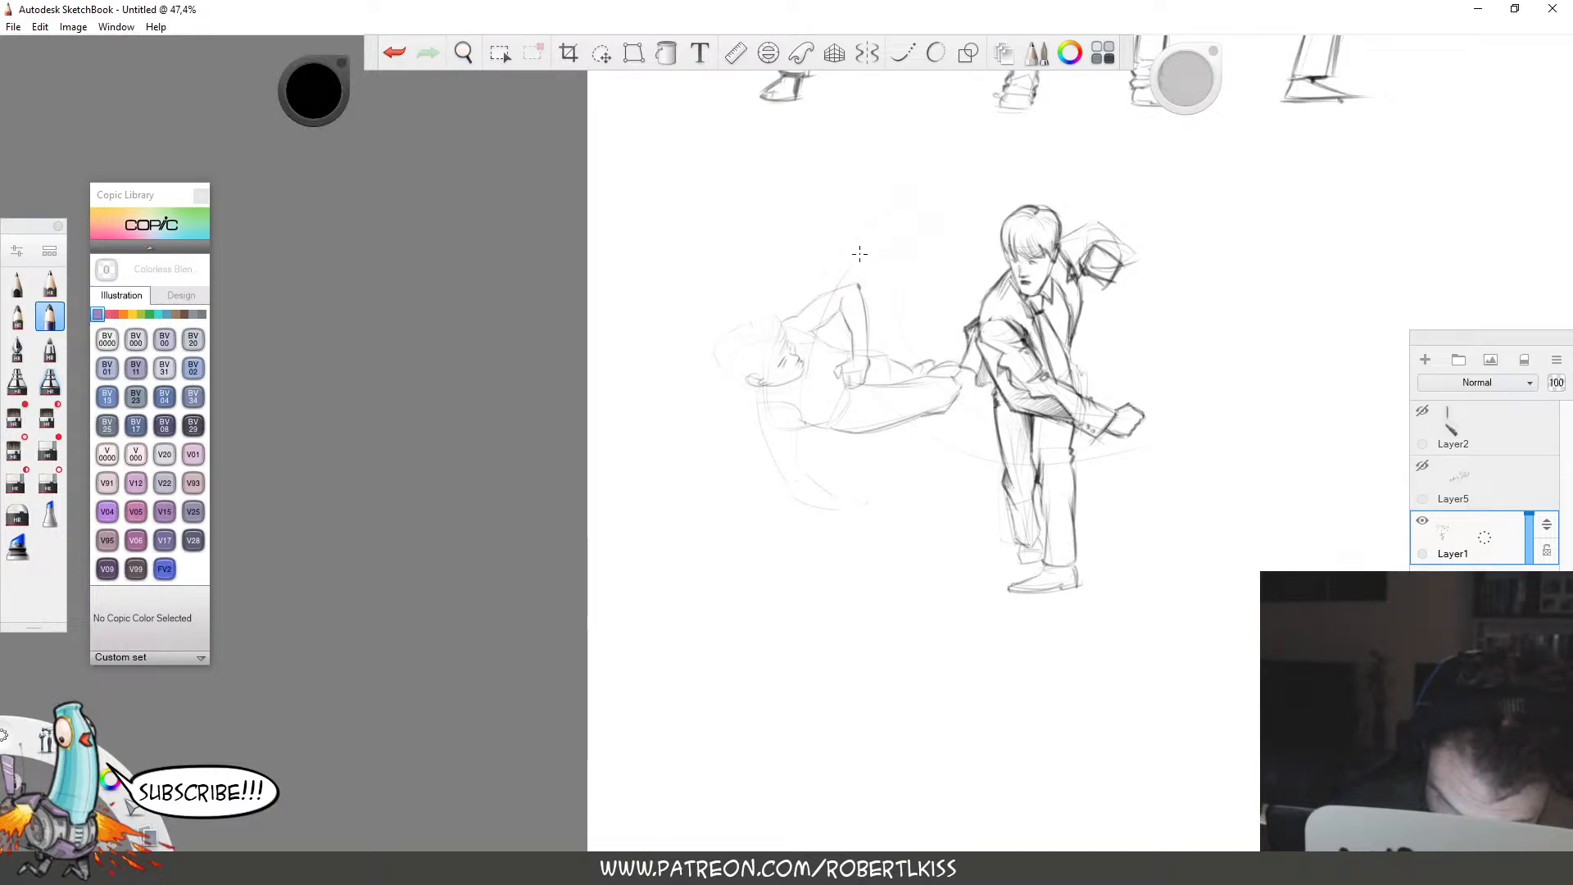
key("space")
left_click_drag(914, 276, 1020, 257)
left_click_drag(734, 277, 777, 192)
mouse_move(811, 235)
left_mouse_down()
mouse_move(862, 243)
mouse_move(877, 301)
left_mouse_up()
left_click_drag(753, 369, 772, 357)
left_click_drag(895, 317, 850, 358)
left_click_drag(730, 298, 764, 291)
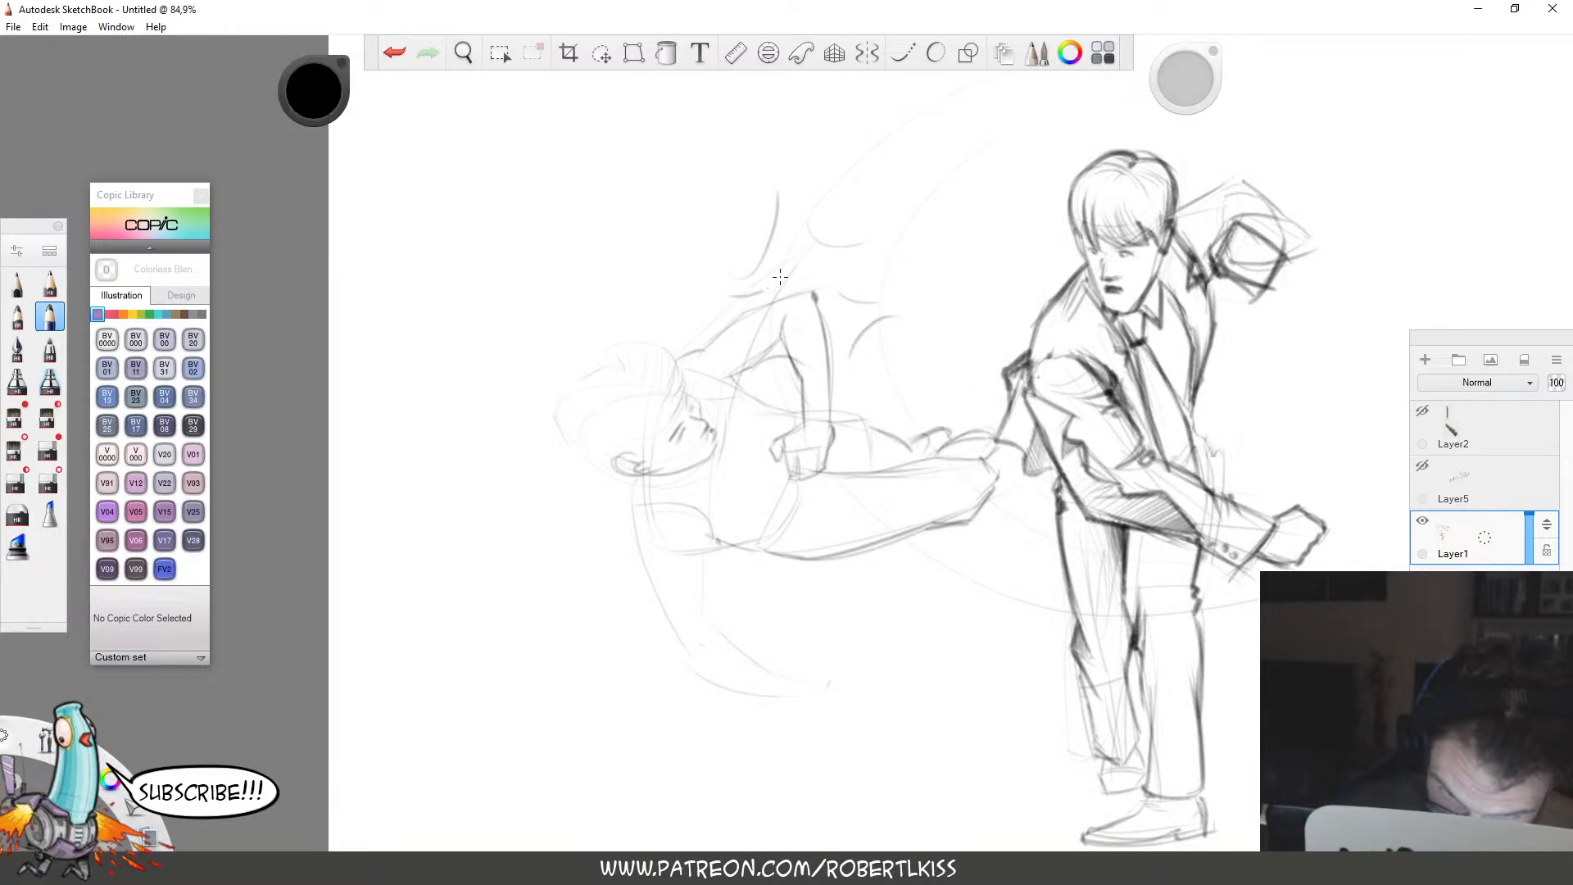
Darken the profile line and the small facial marks along the outer edge of the horizontal figure's face.
key("space")
mouse_move(745, 451)
left_mouse_down()
mouse_move(696, 376)
mouse_move(675, 400)
left_mouse_up()
left_click_drag(675, 401, 665, 435)
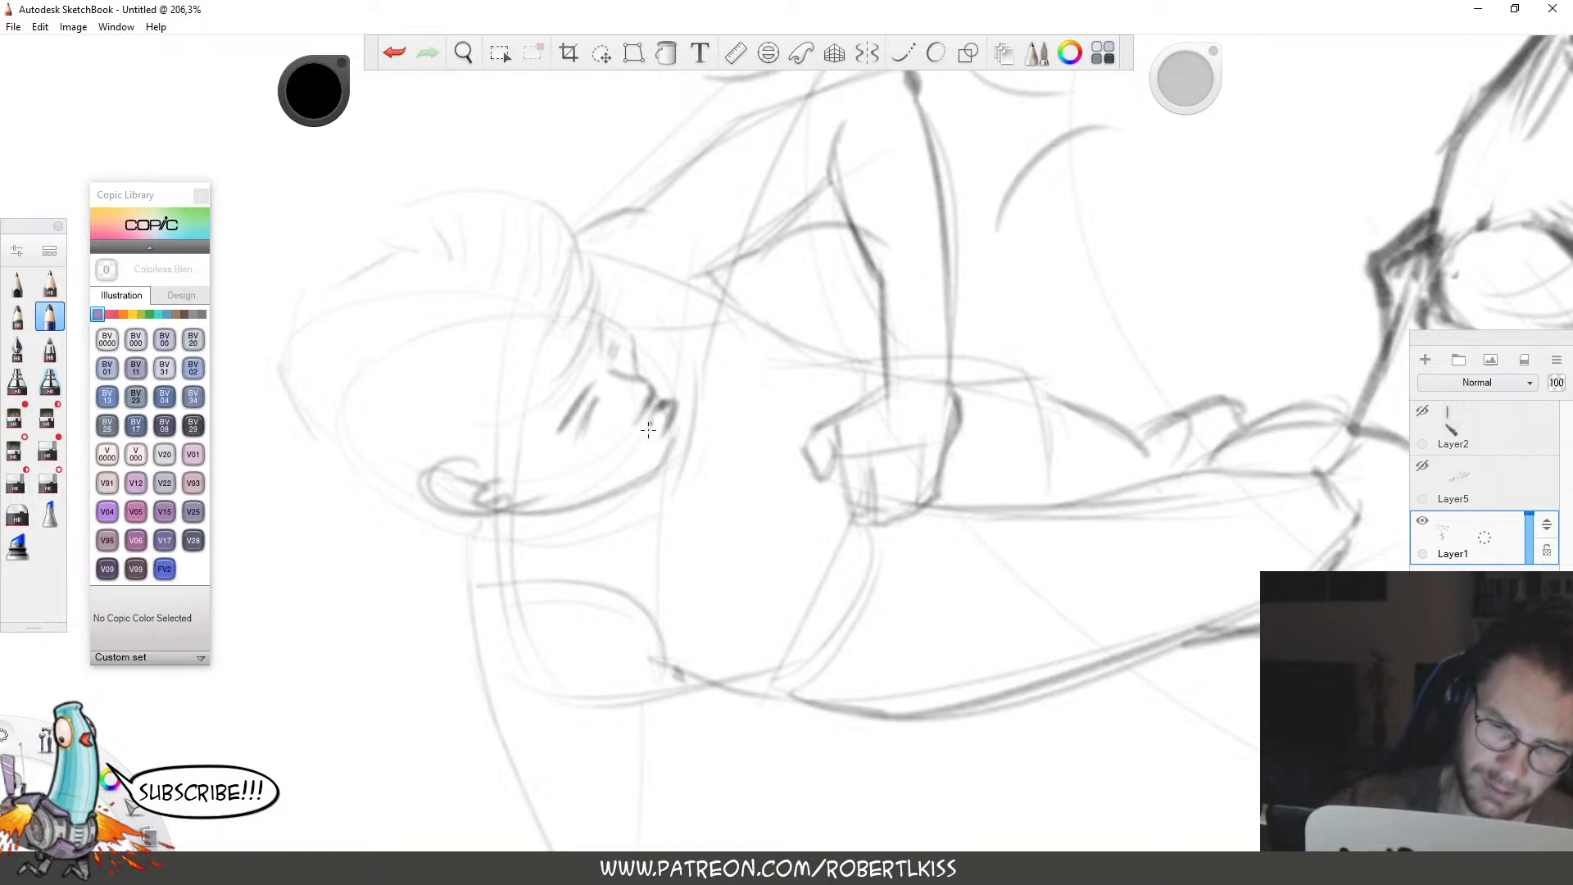
left_click_drag(597, 311, 636, 375)
left_click_drag(678, 454, 749, 242)
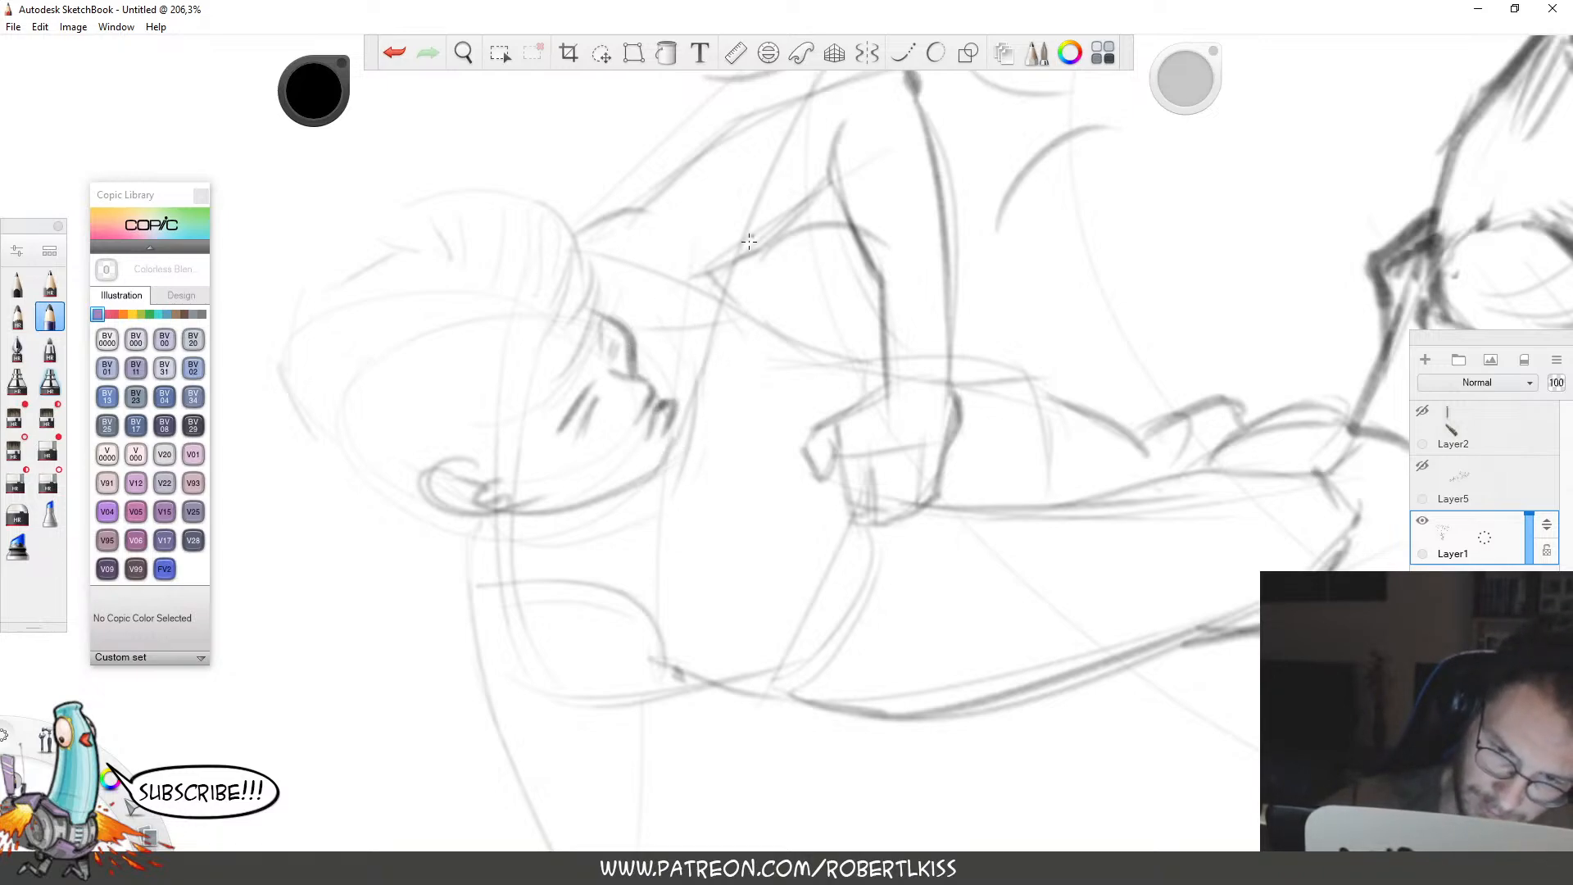
key("ctrl+z")
left_click_drag(677, 411, 725, 228)
left_click_drag(653, 359, 696, 246)
left_click_drag(636, 318, 702, 212)
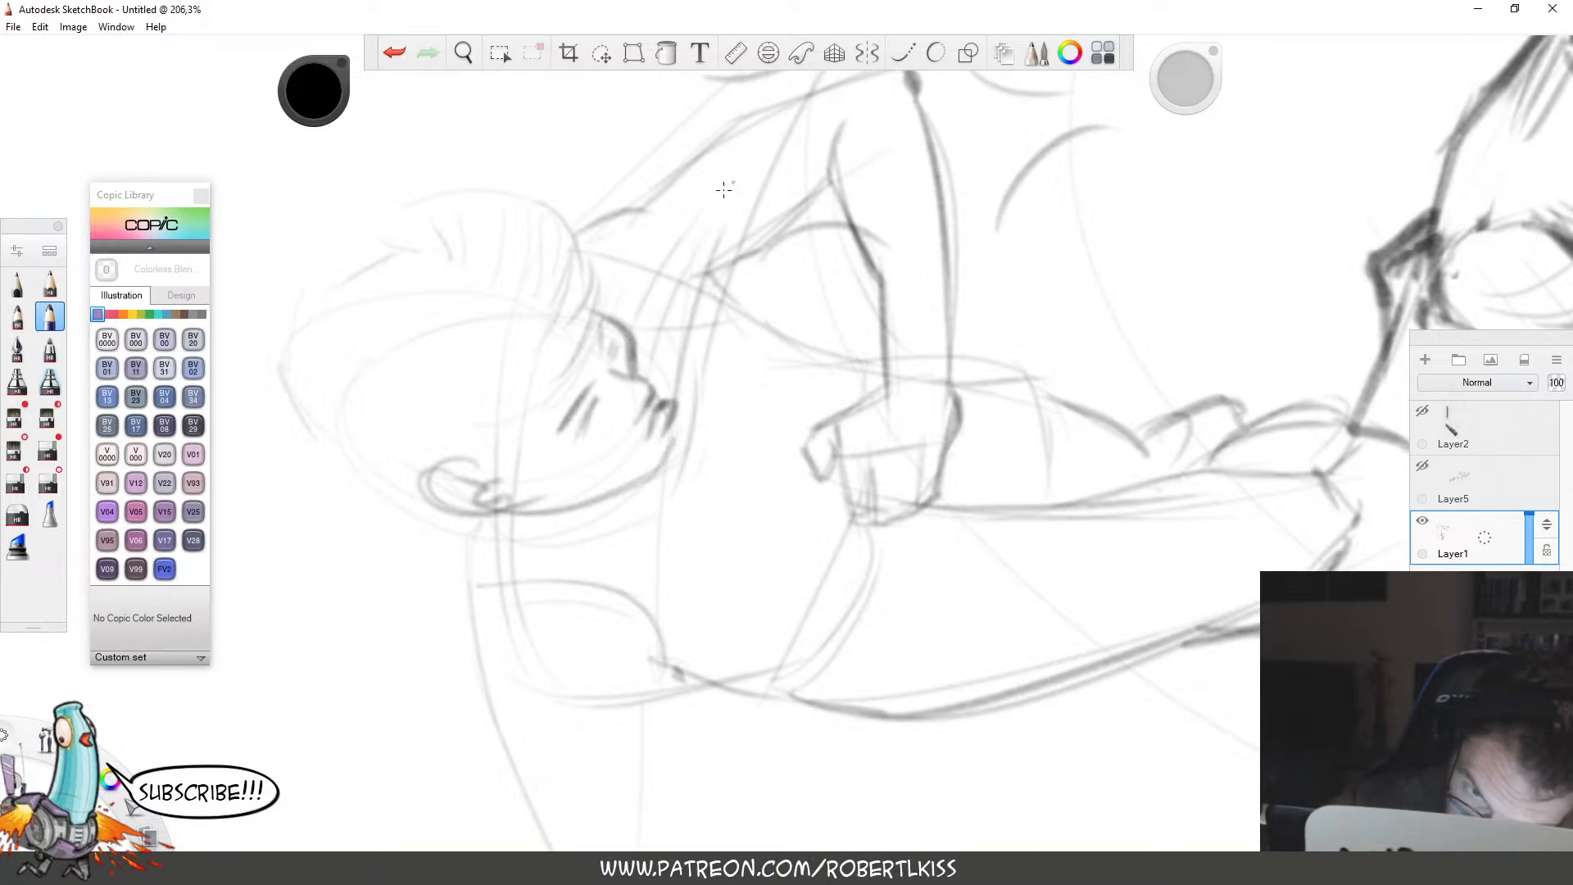
left_click_drag(835, 292, 822, 308)
key("ctrl+z")
key("ctrl+z")
key("ctrl+z")
key("ctrl+z")
Draw two light slanted strokes from the face up toward the raised arm.
left_click_drag(642, 321, 727, 177)
left_click_drag(686, 420, 730, 269)
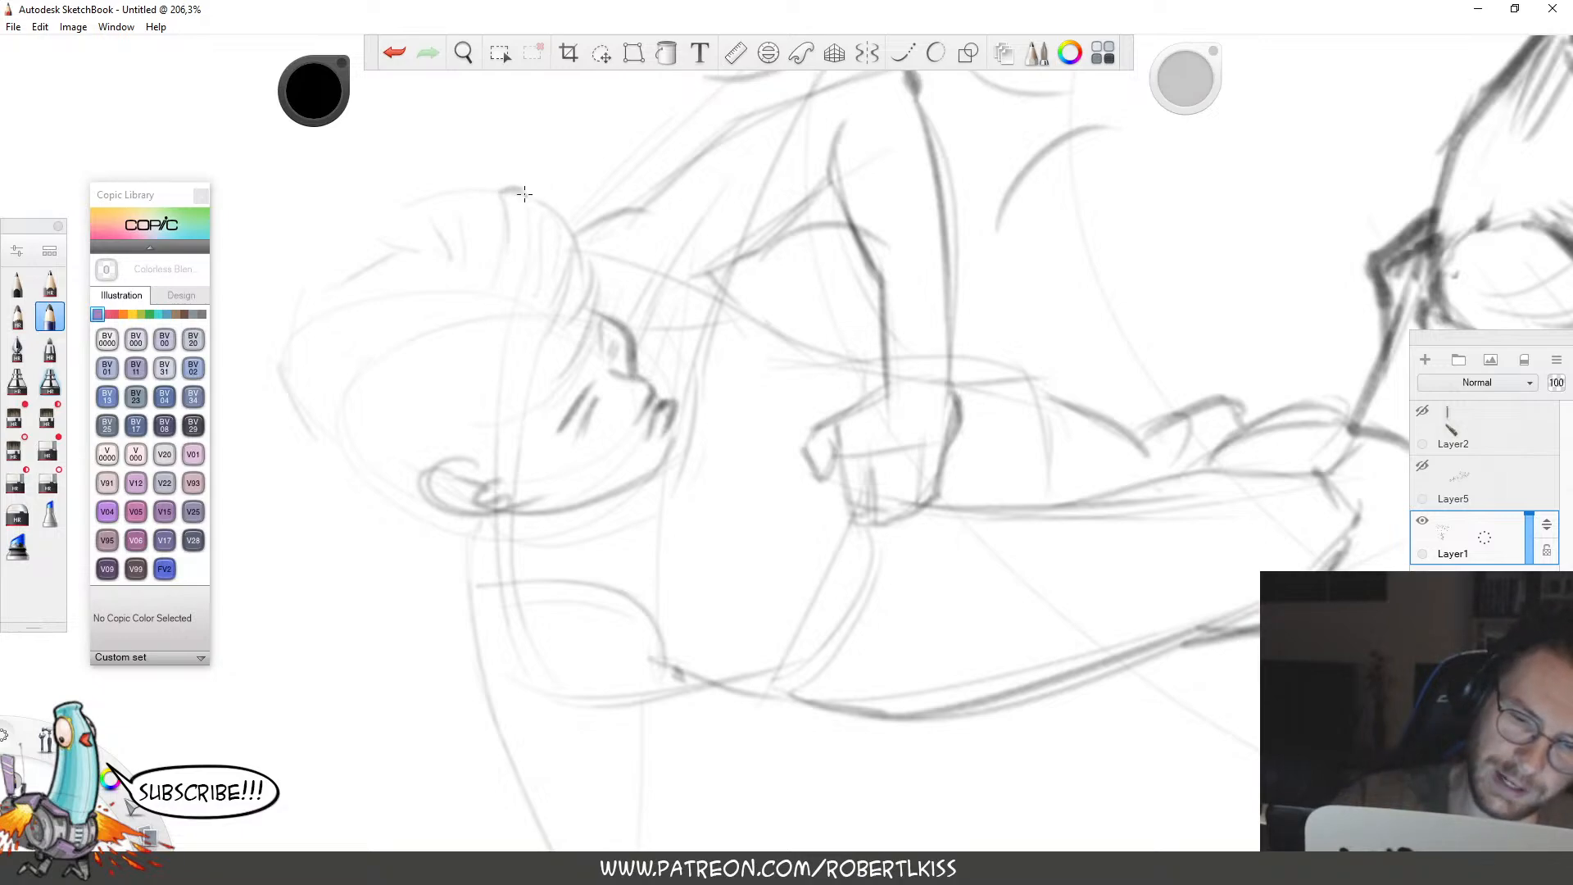
Darken the swept-up hair tufts and strands along the crown of the horizontal figure's head.
mouse_move(524, 189)
left_mouse_down()
mouse_move(551, 275)
mouse_move(586, 273)
mouse_move(496, 256)
mouse_move(510, 218)
mouse_move(489, 188)
left_mouse_up()
mouse_move(459, 210)
left_mouse_down()
mouse_move(472, 276)
mouse_move(462, 220)
left_mouse_up()
key("space")
left_click_drag(728, 530, 918, 508)
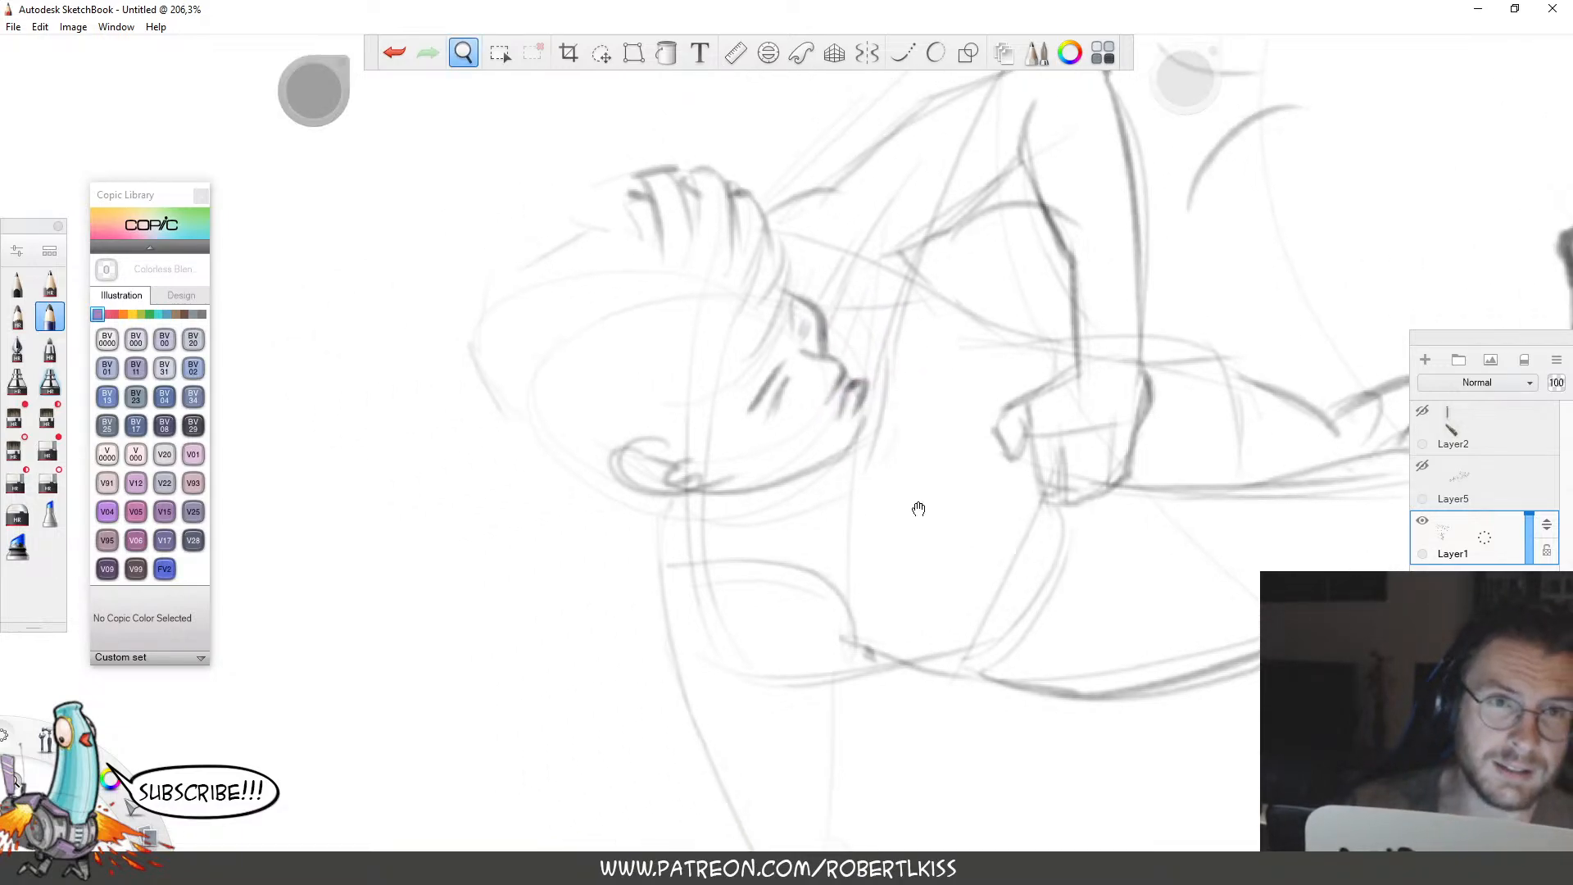
mouse_move(630, 185)
left_mouse_down()
mouse_move(605, 246)
mouse_move(651, 274)
left_mouse_up()
left_click_drag(574, 209, 608, 185)
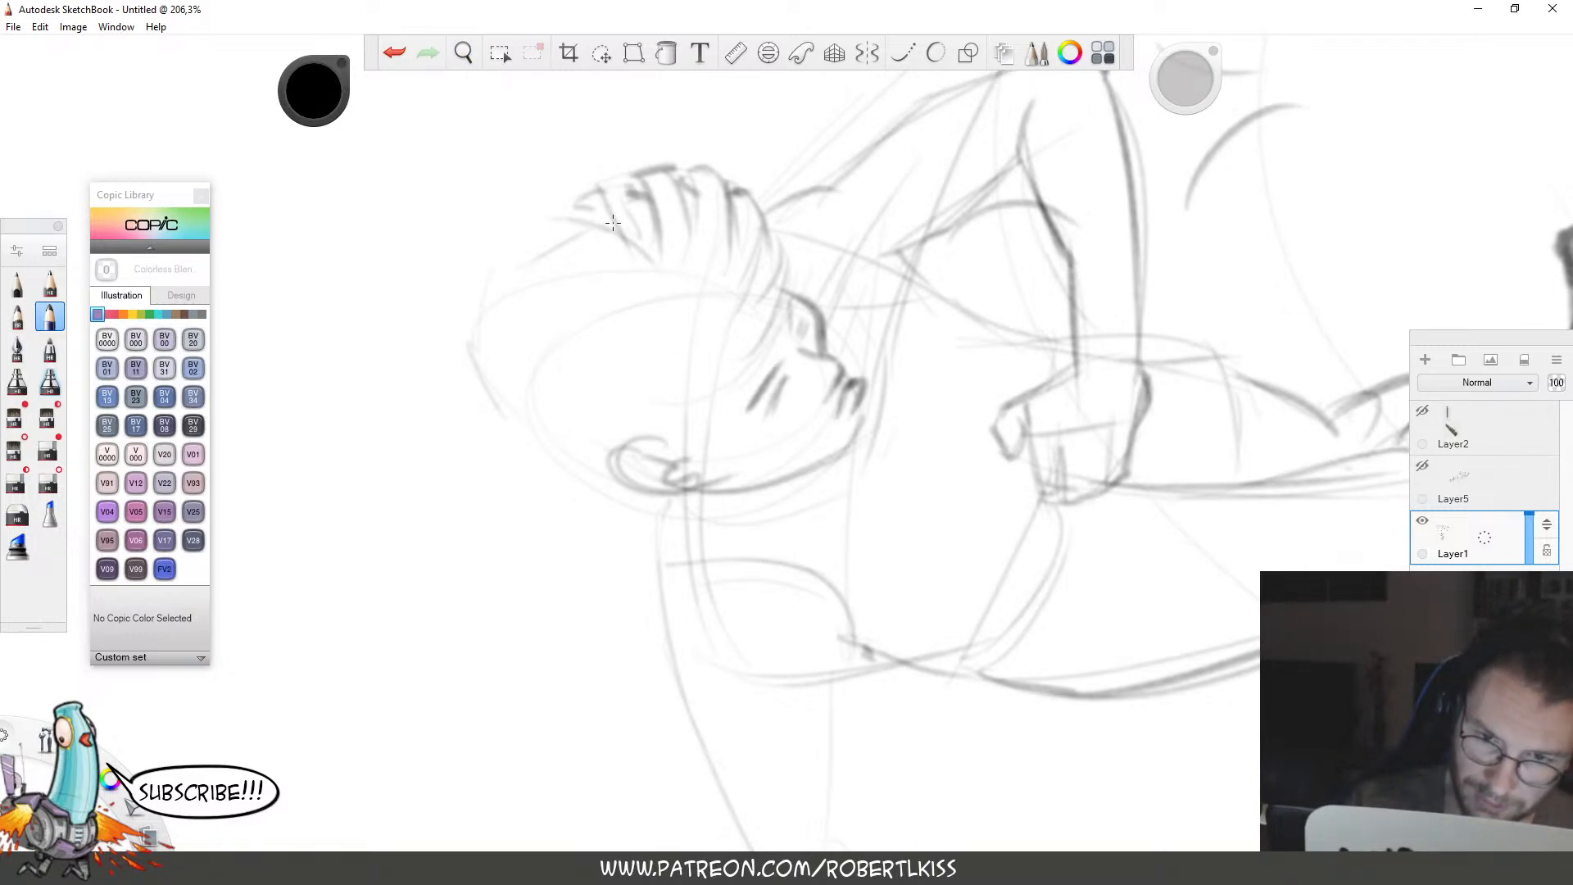
mouse_move(541, 223)
left_mouse_down()
mouse_move(598, 300)
mouse_move(690, 271)
left_mouse_up()
Add sweeping hair strands over the side and back of the head and firm up the head's rear outline.
left_click_drag(616, 376, 719, 351)
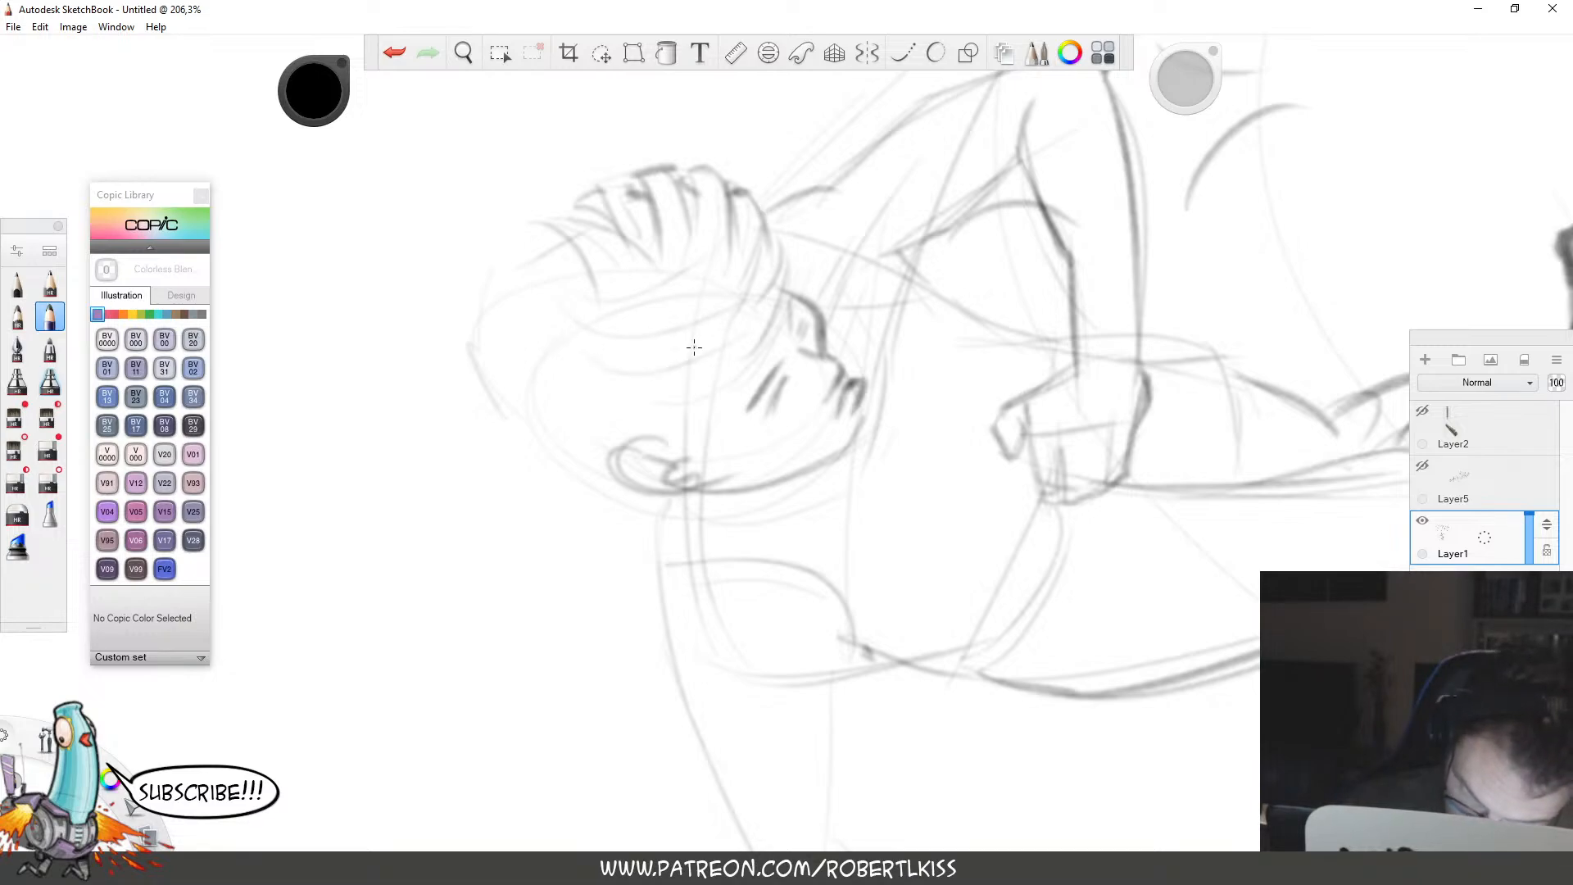
left_click_drag(643, 407, 742, 363)
left_click_drag(692, 412, 753, 356)
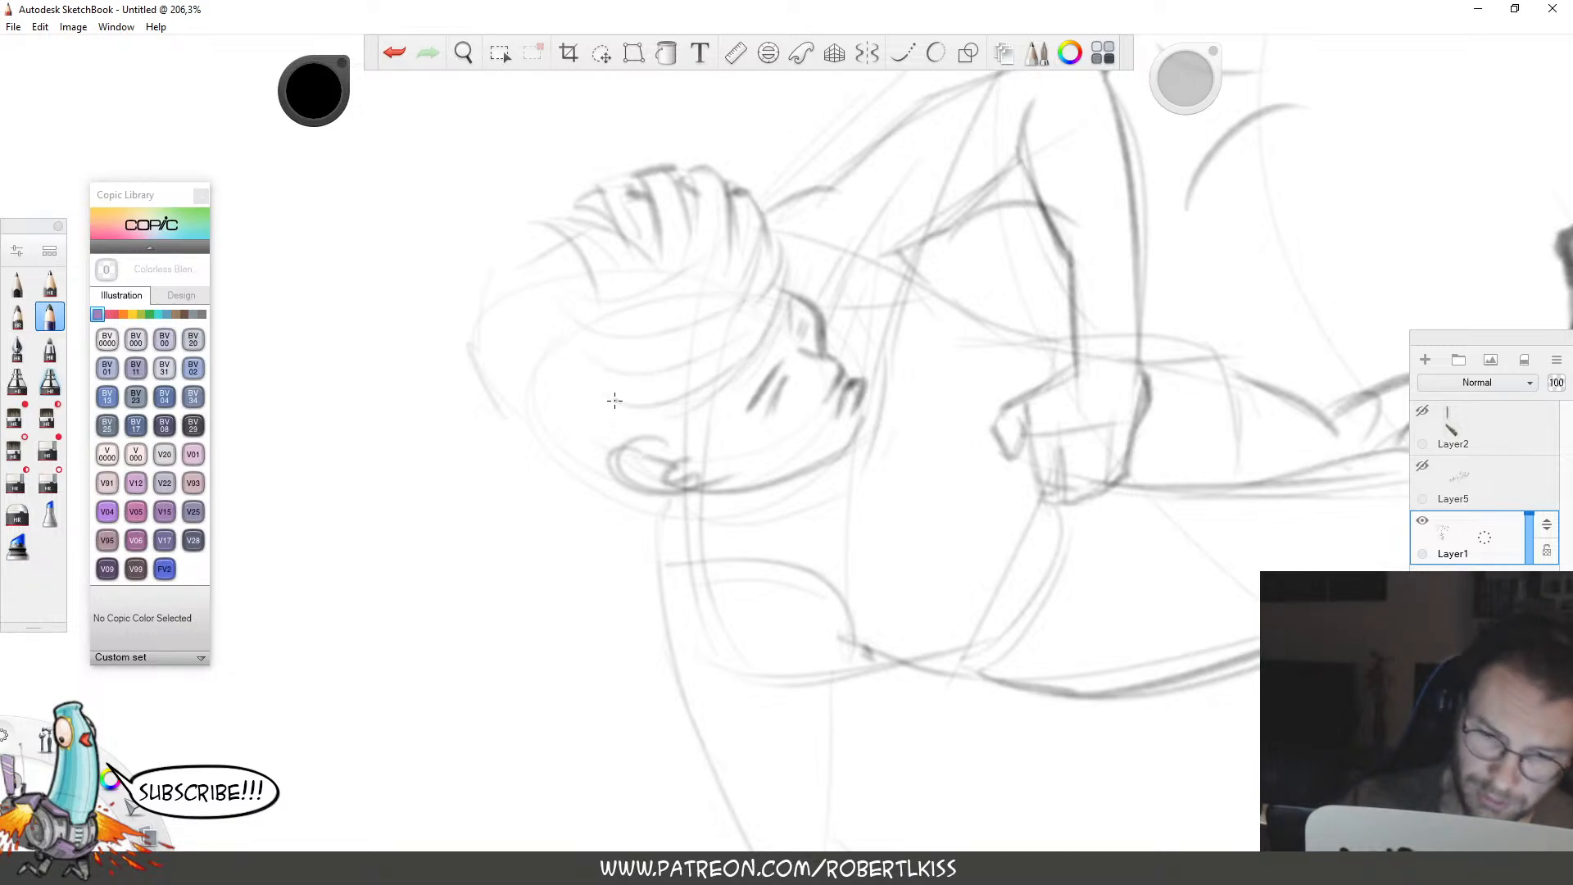
left_click_drag(536, 314, 575, 463)
left_click_drag(512, 339, 563, 468)
mouse_move(565, 393)
left_mouse_down()
mouse_move(605, 447)
mouse_move(552, 384)
left_mouse_up()
mouse_move(520, 434)
left_mouse_down()
mouse_move(471, 270)
mouse_move(606, 193)
left_mouse_up()
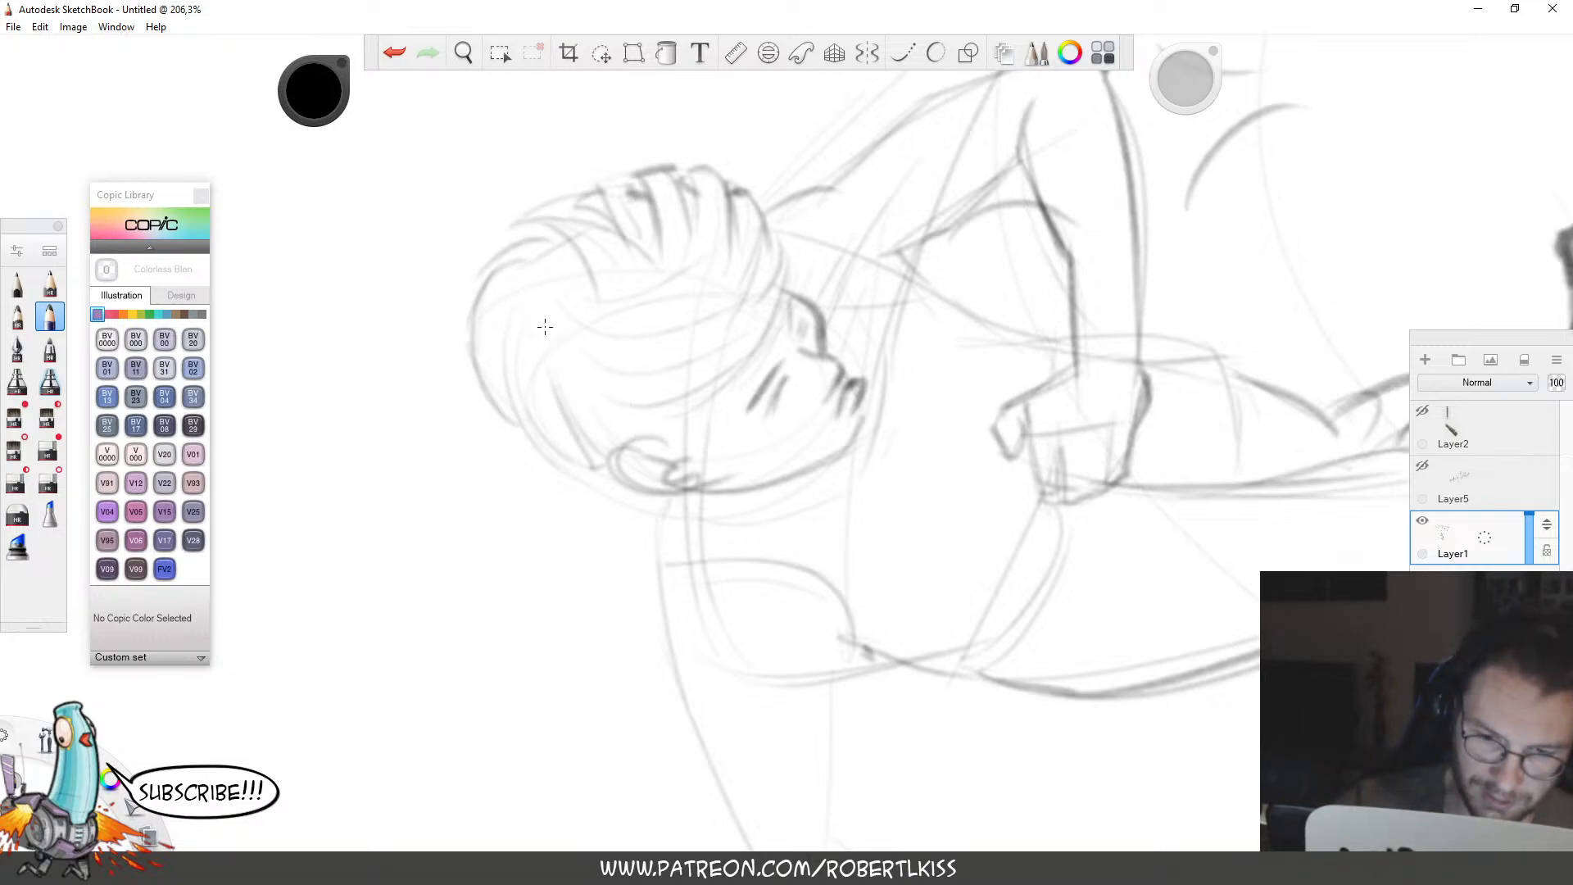
left_click_drag(545, 327, 590, 414)
mouse_move(565, 350)
left_mouse_down()
mouse_move(653, 401)
mouse_move(697, 395)
mouse_move(655, 439)
mouse_move(737, 369)
left_mouse_up()
Sketch curved neck and collar lines below the horizontal figure's jaw and ear.
key("space")
left_click_drag(881, 428, 741, 499)
left_click_drag(950, 474, 960, 420)
key("space")
left_click_drag(930, 546, 983, 435)
mouse_move(663, 321)
left_mouse_down()
mouse_move(672, 350)
mouse_move(771, 337)
left_mouse_up()
mouse_move(815, 311)
left_mouse_down()
mouse_move(806, 295)
mouse_move(791, 334)
mouse_move(664, 353)
left_mouse_up()
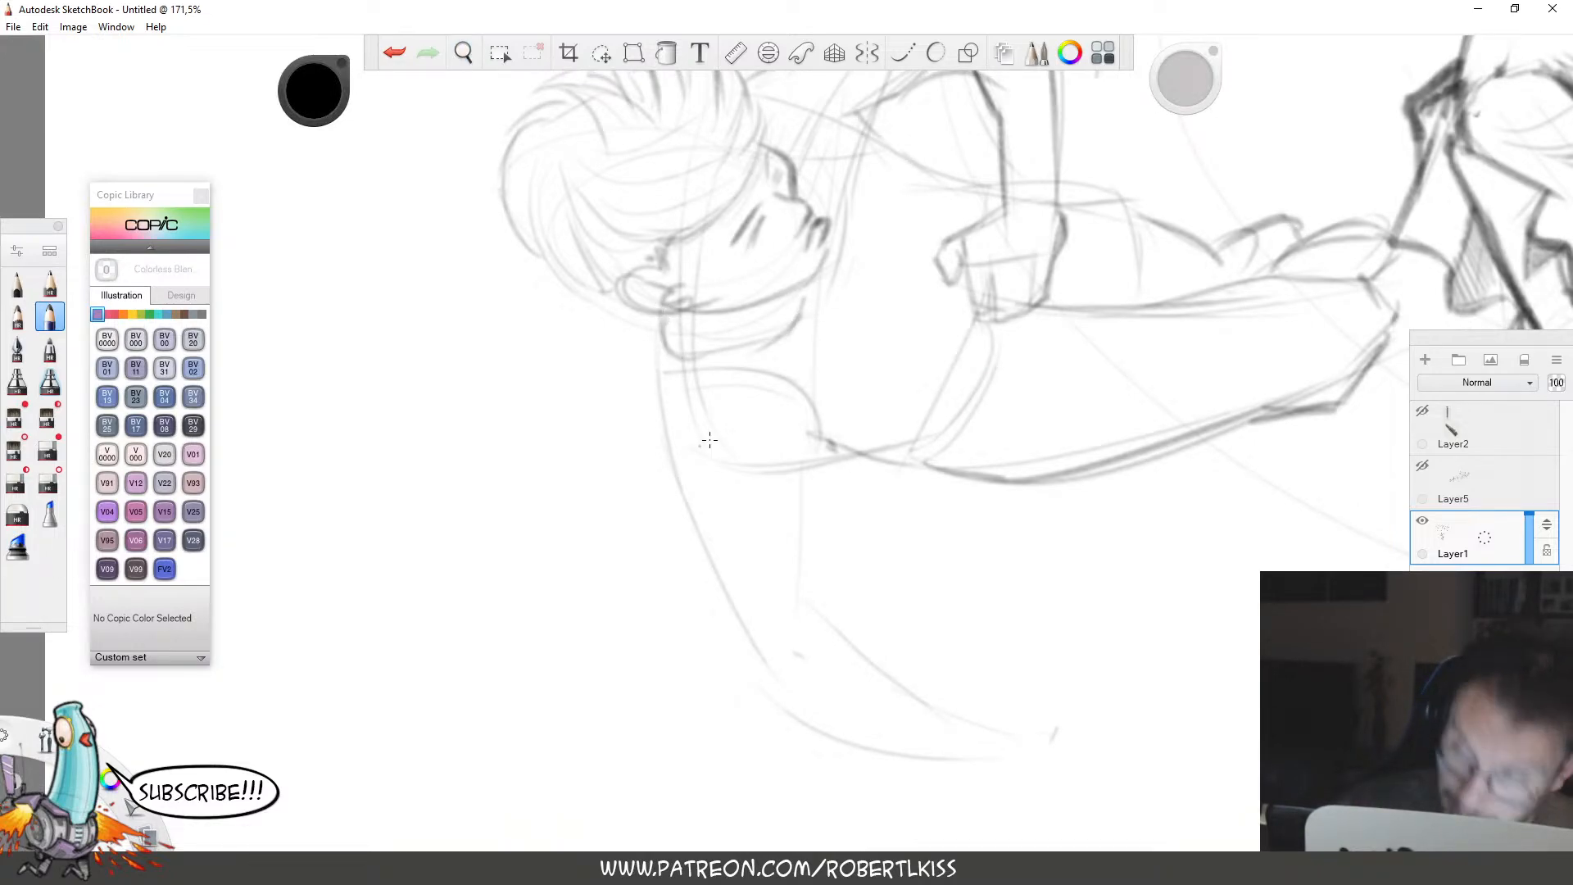
Firm up the hanging upper arm's outer and inner edges down to the elbow and add a diagonal armpit crease.
key("space")
left_click_drag(864, 540, 765, 400)
mouse_move(559, 185)
left_mouse_down()
mouse_move(655, 514)
mouse_move(596, 400)
left_mouse_up()
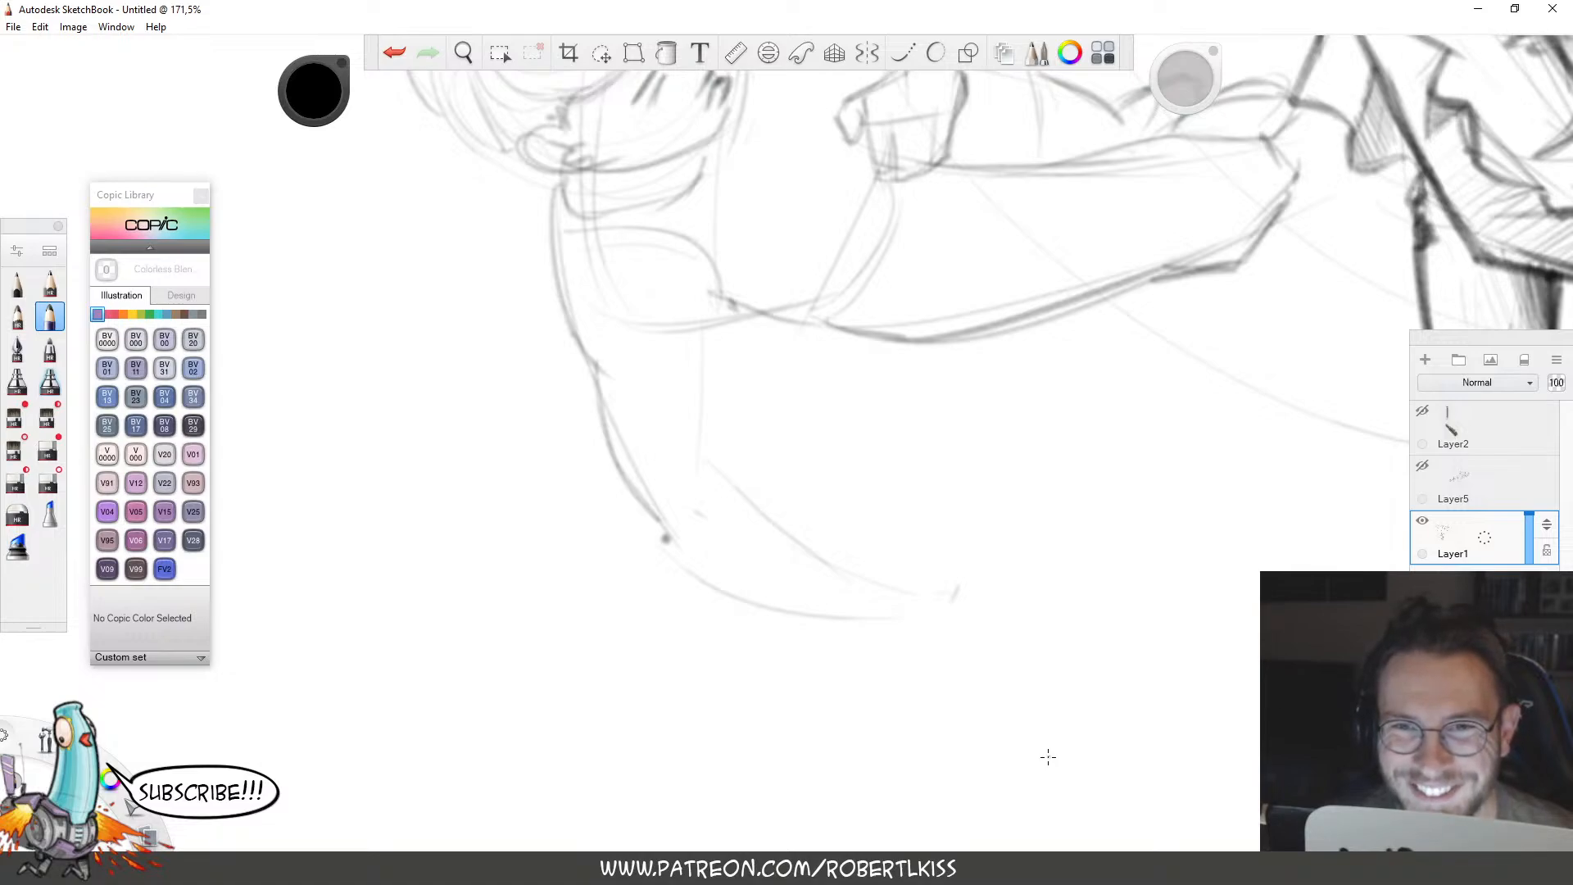
left_click_drag(640, 382, 695, 289)
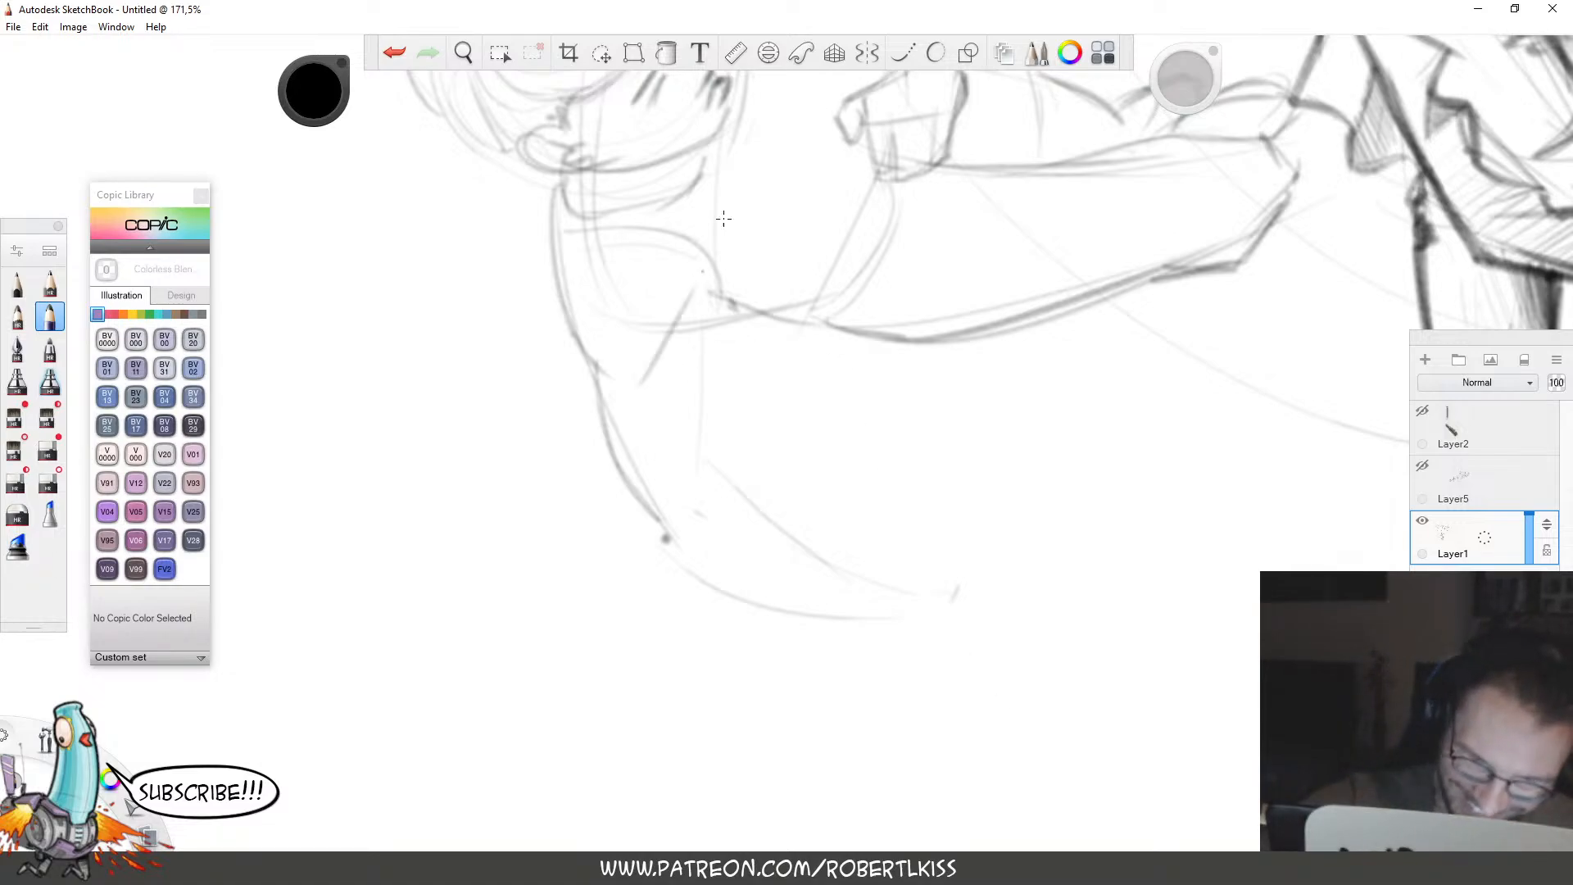
key("ctrl+z")
left_click_drag(635, 390, 708, 281)
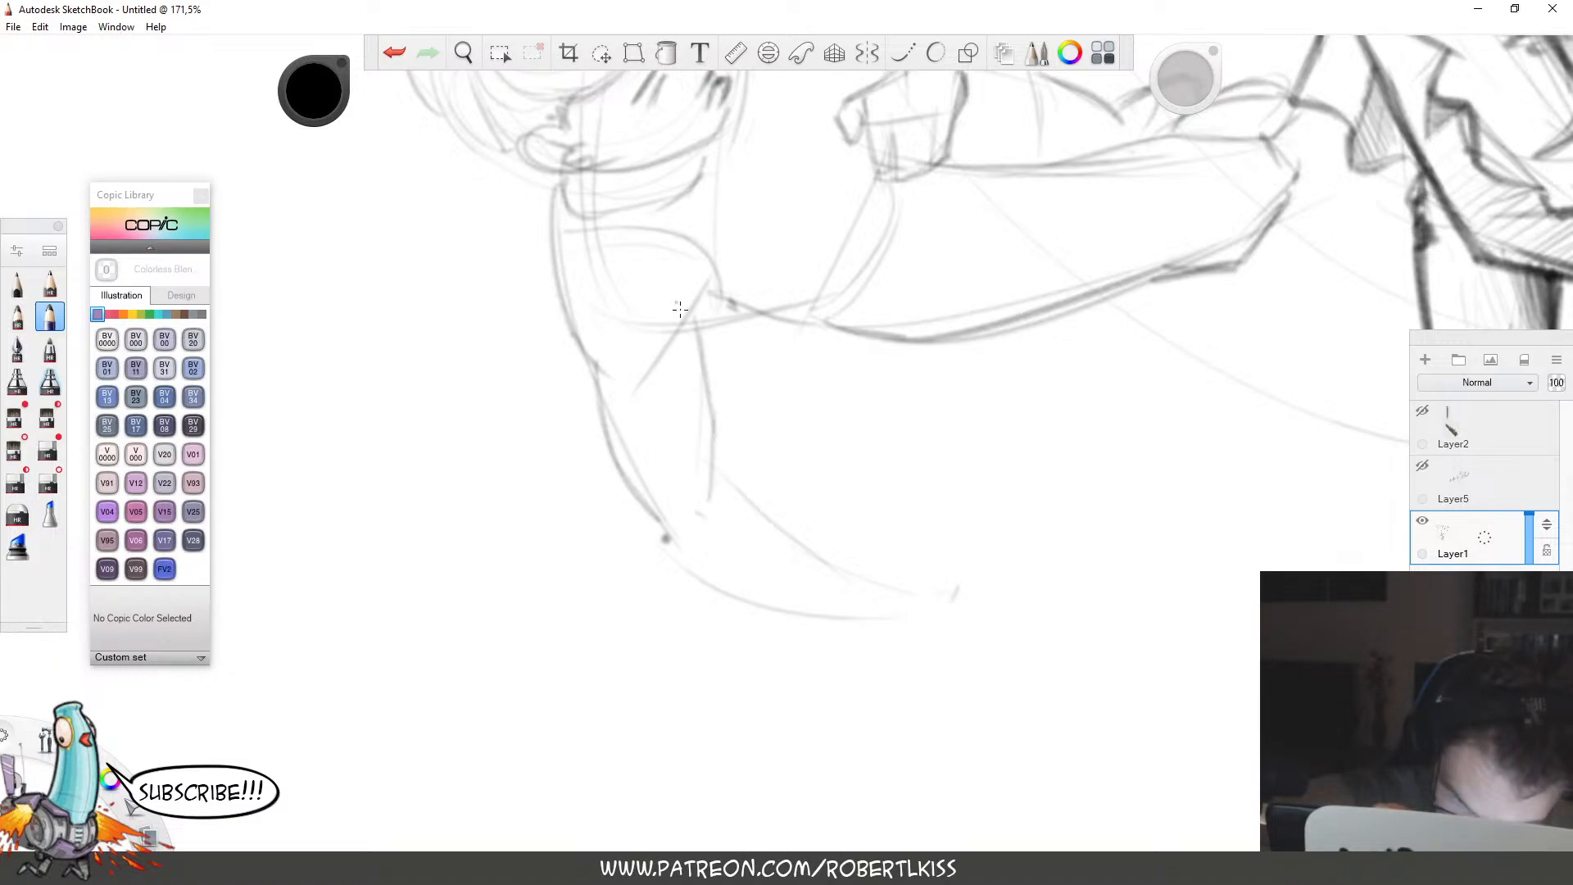
Rotate the canvas and redraw the hanging forearm's outer and inner edges from the elbow toward the wrist.
key("space")
left_click_drag(862, 508, 807, 291)
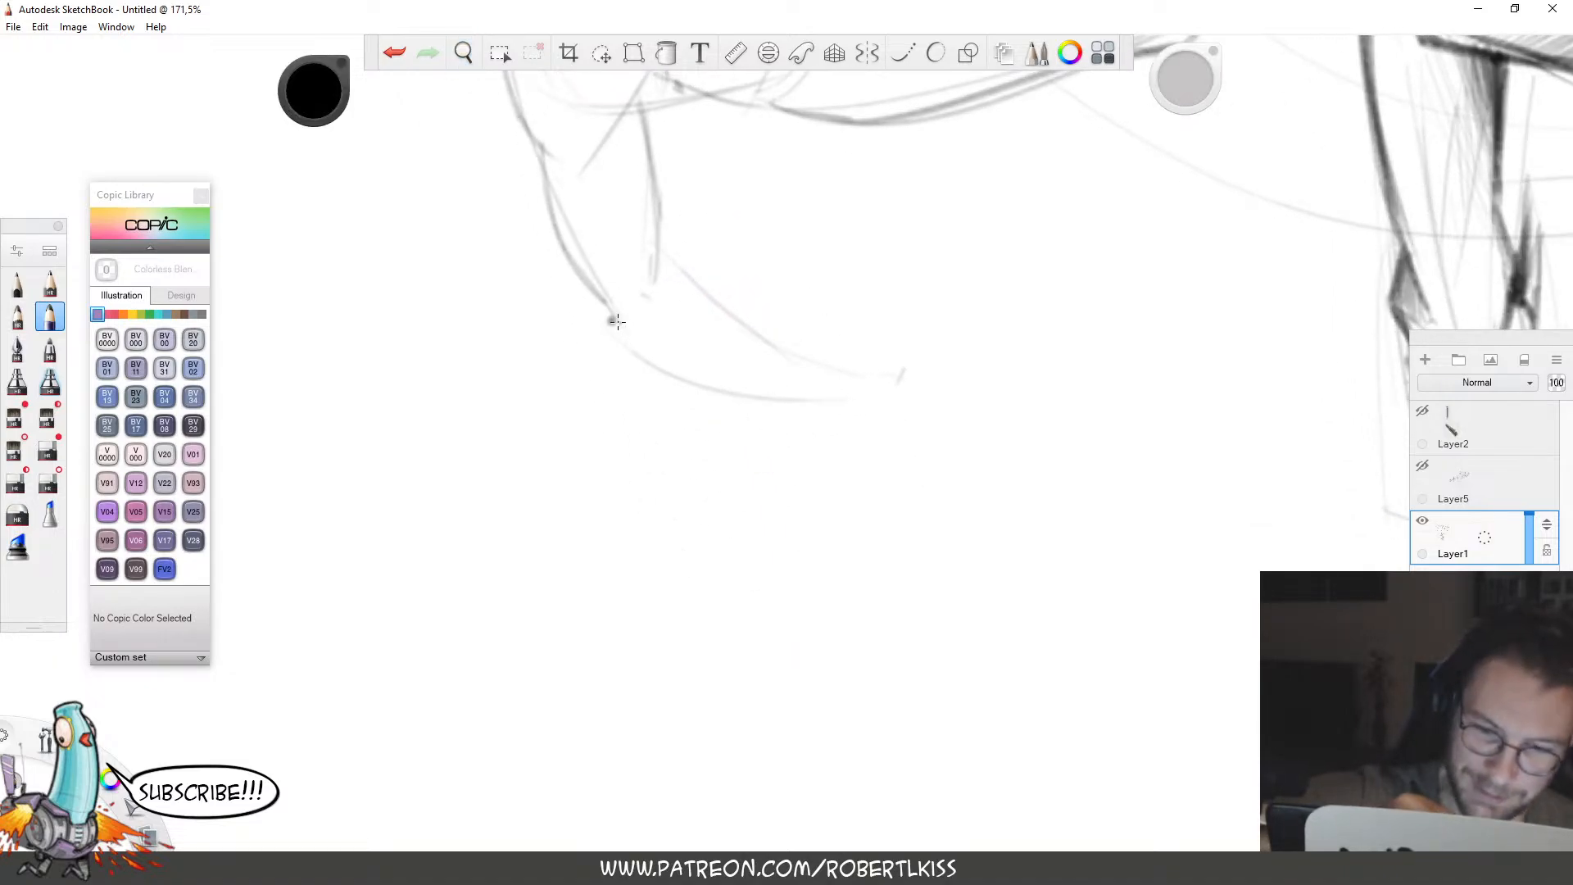
key("space")
mouse_move(1260, 409)
left_mouse_down()
mouse_move(956, 102)
mouse_move(774, 103)
left_mouse_up()
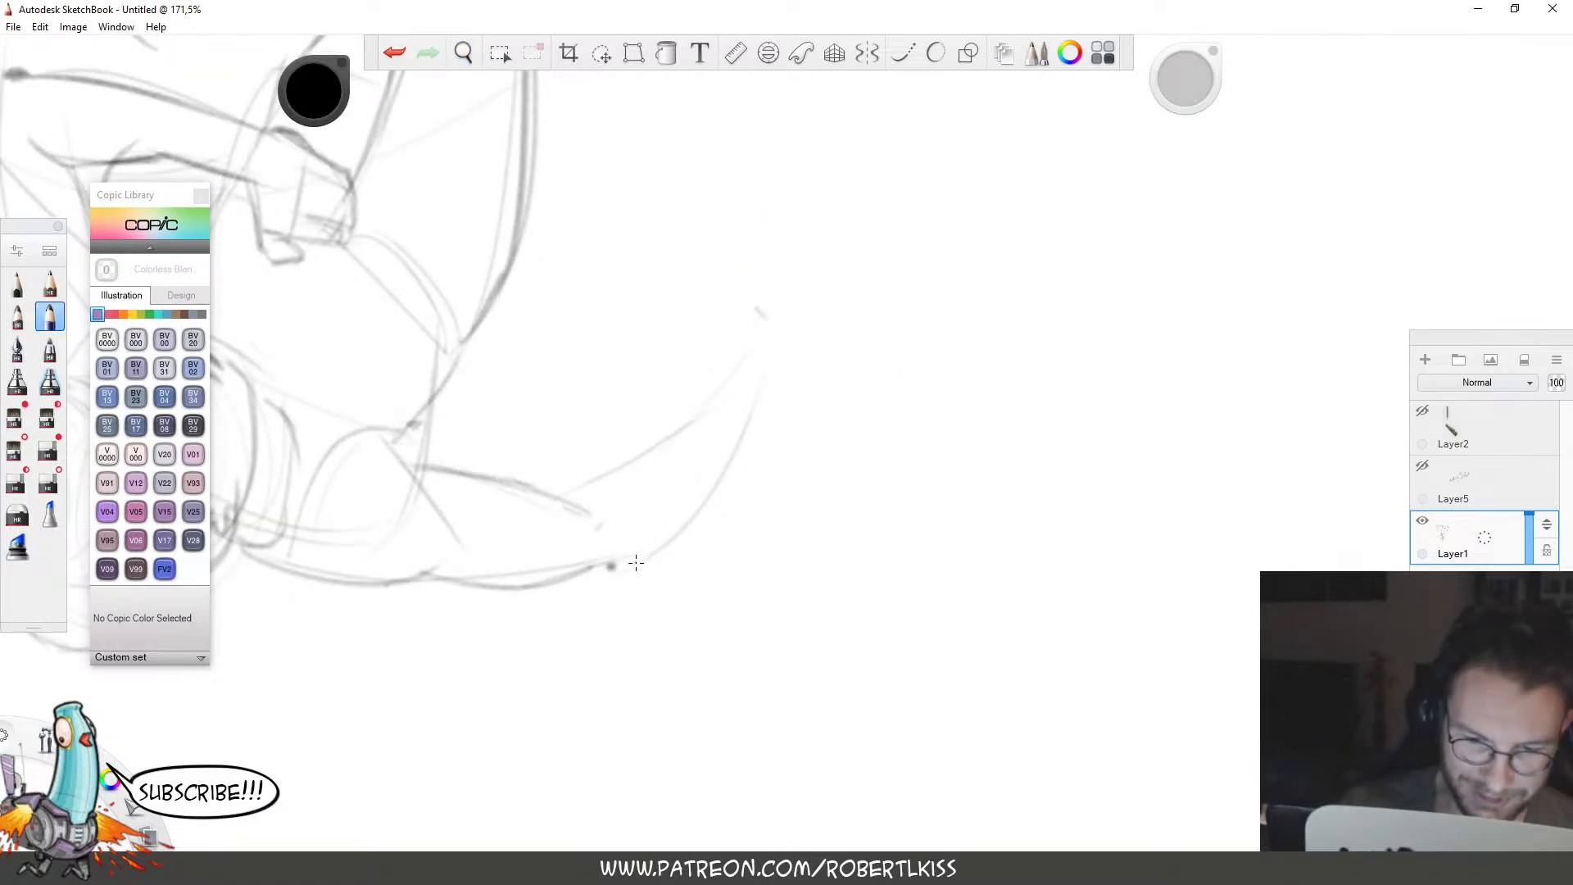
left_click_drag(593, 571, 737, 472)
left_click_drag(555, 499, 661, 434)
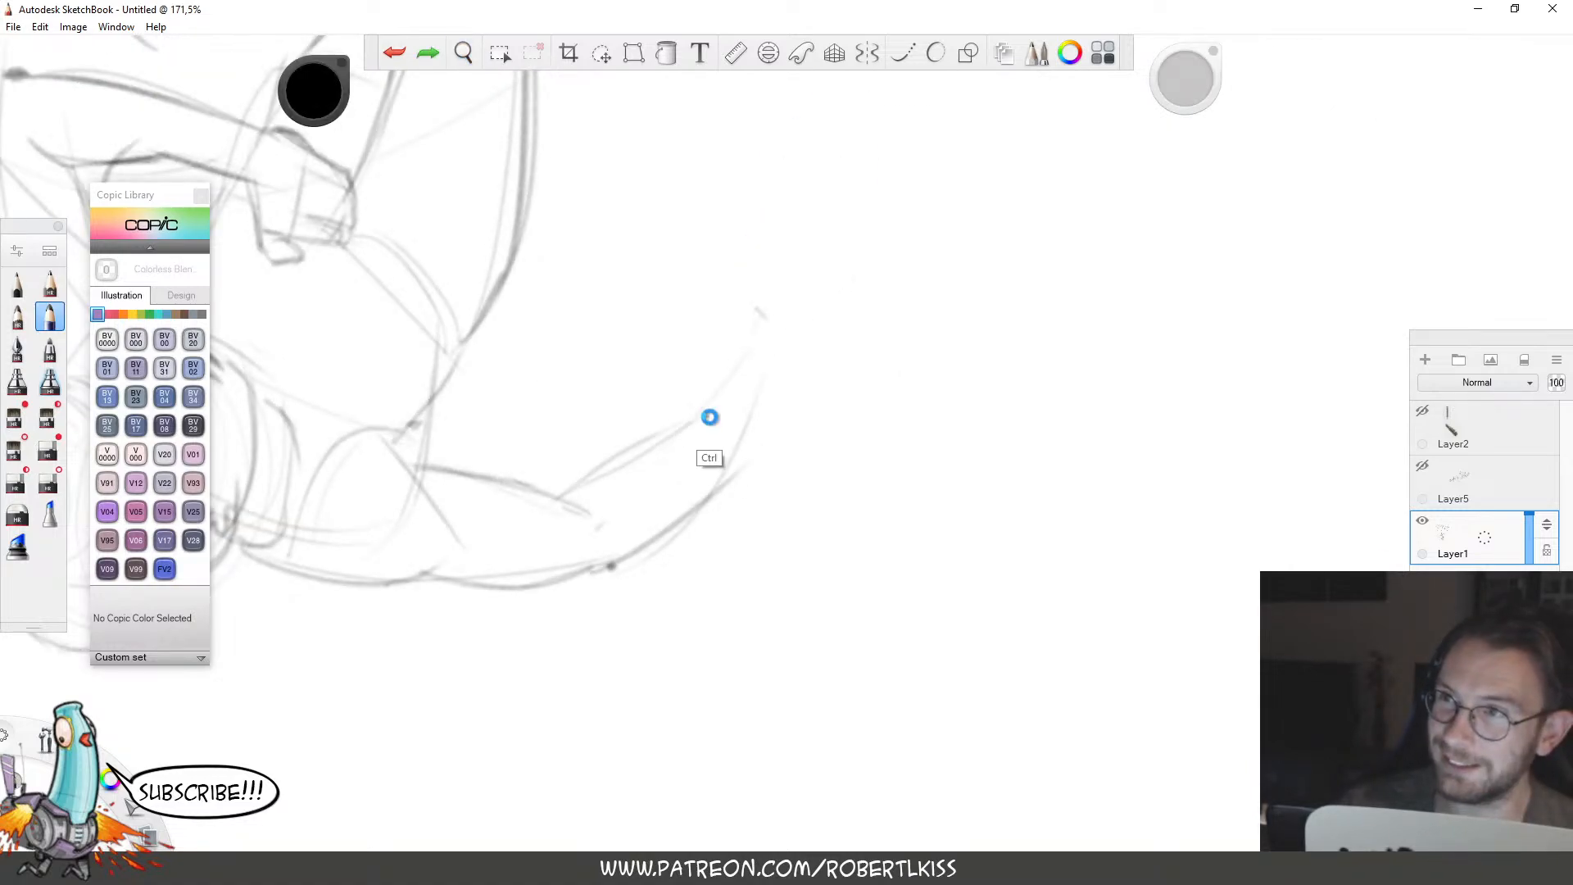
key("ctrl+z")
left_click_drag(559, 496, 772, 353)
mouse_move(710, 491)
left_mouse_down()
mouse_move(813, 361)
mouse_move(801, 397)
left_mouse_up()
Check the figures with the canvas upright and darken the hanging forearm's inner edge from the elbow to the wrist.
key("space")
left_click_drag(983, 271, 951, 479)
left_click_drag(971, 412, 809, 489)
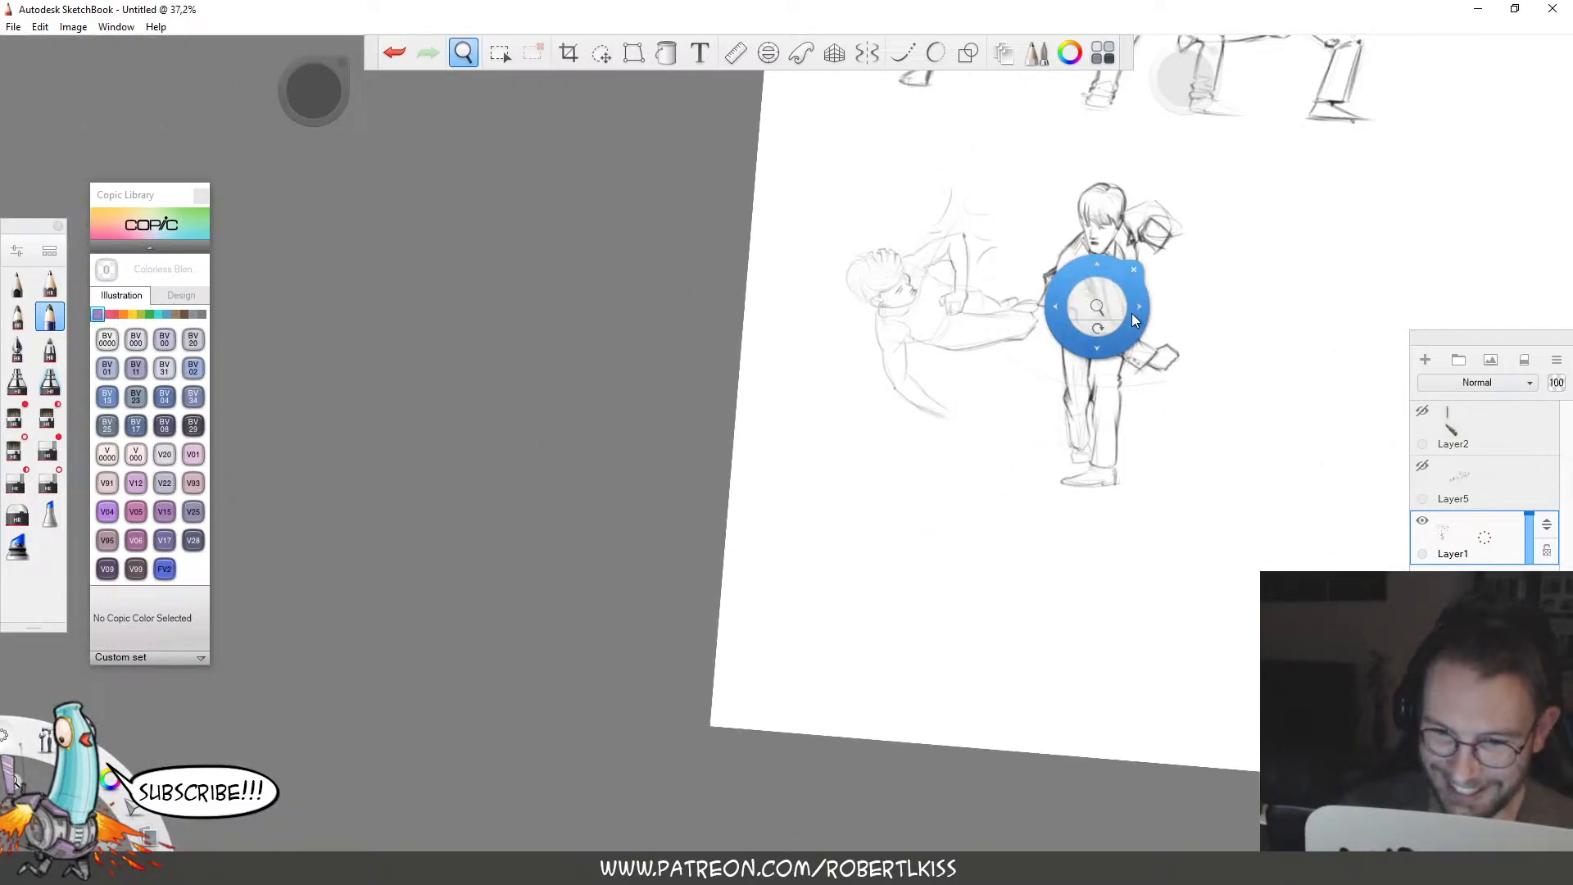
left_click_drag(1116, 322, 1106, 279)
left_click_drag(1164, 328, 1171, 370)
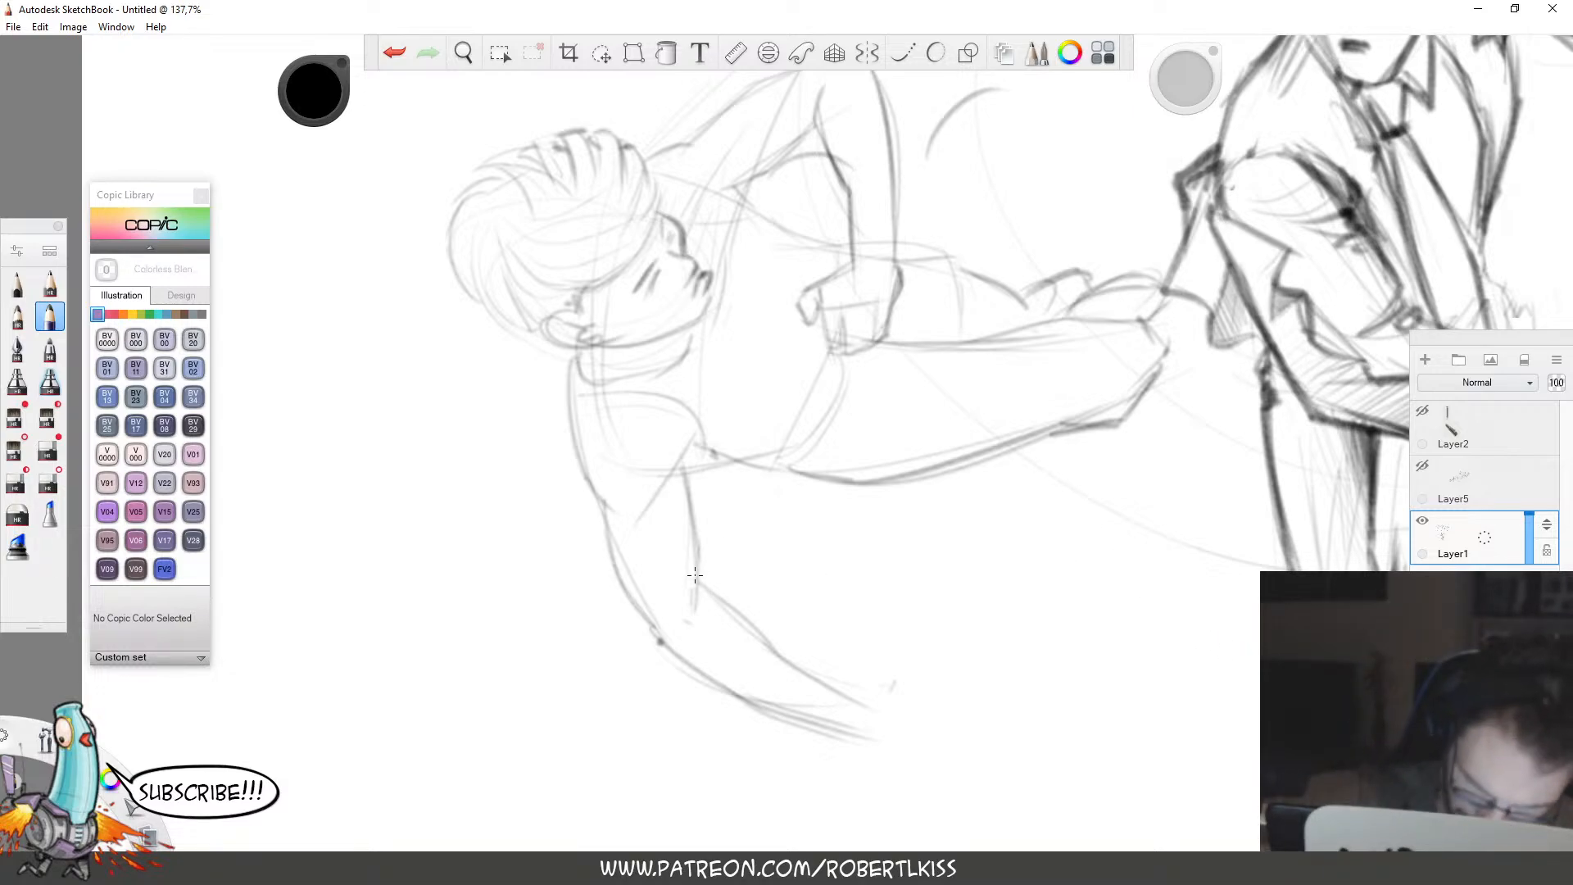
left_click_drag(695, 576, 839, 686)
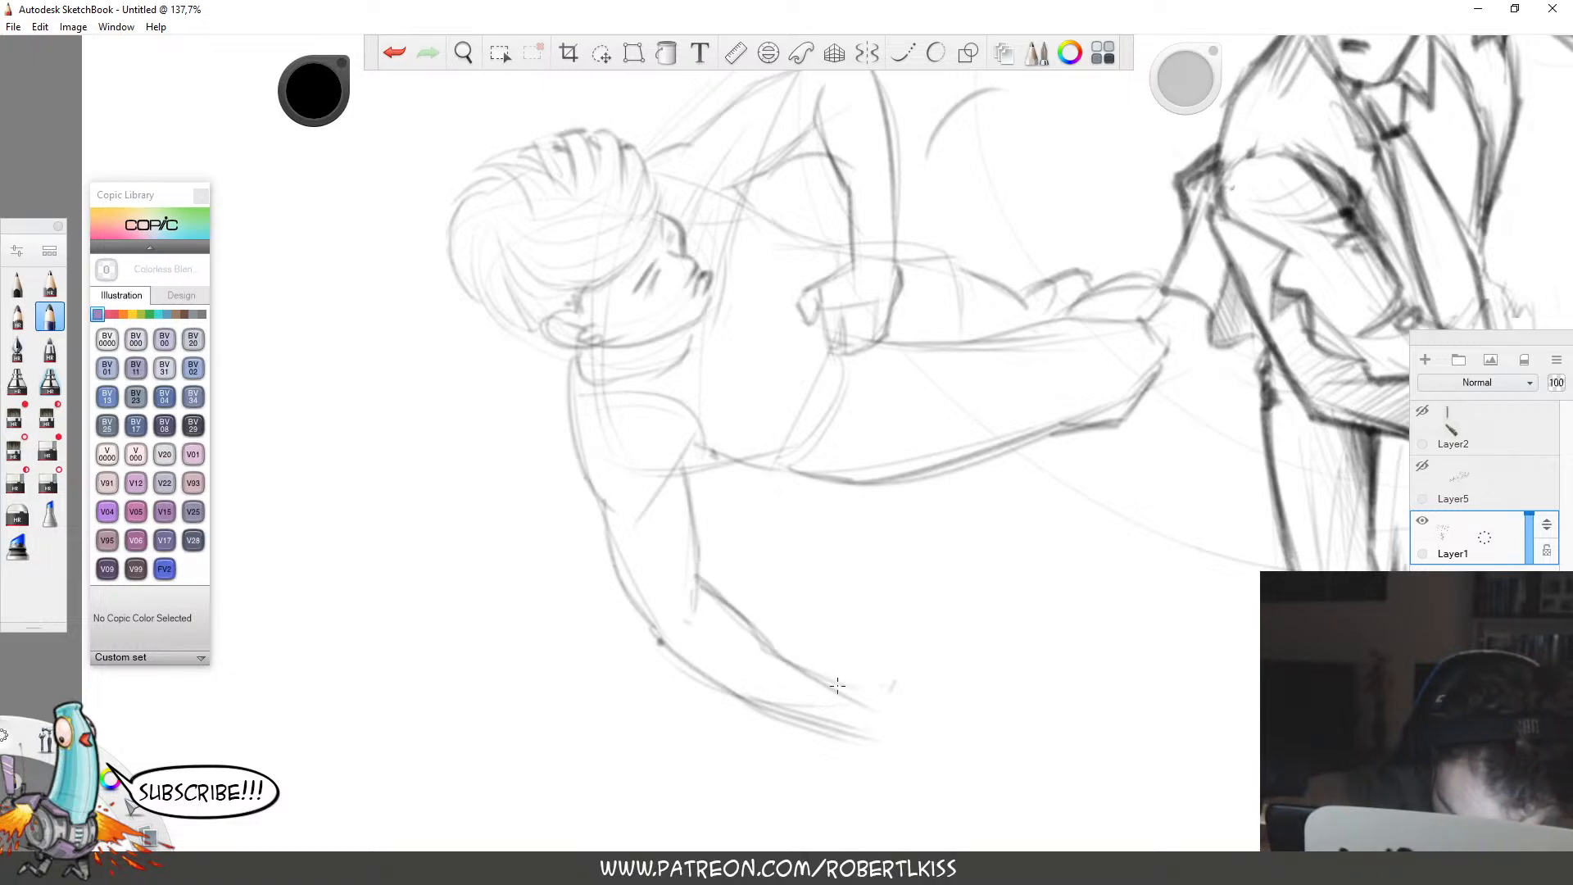
Block in the hanging arm's fist at the wrist with an angular outline and a knuckle line.
key("space")
left_click_drag(1067, 677, 1042, 344)
left_click_drag(932, 410, 1018, 345)
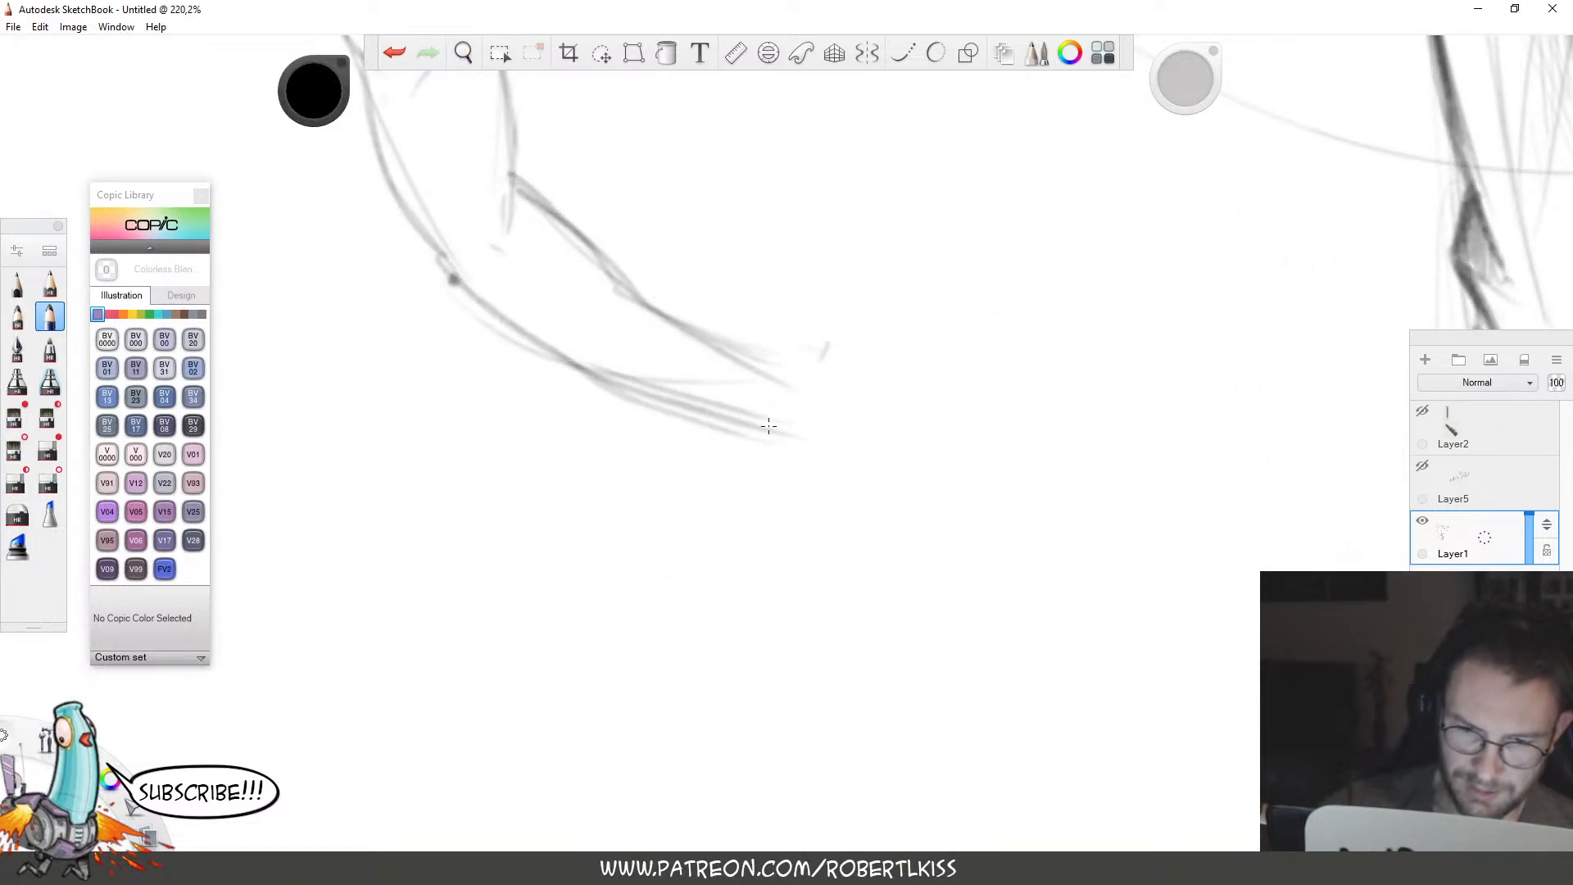
mouse_move(769, 428)
left_mouse_down()
mouse_move(815, 327)
mouse_move(806, 464)
mouse_move(804, 338)
mouse_move(855, 355)
left_mouse_up()
mouse_move(770, 454)
left_mouse_down()
mouse_move(868, 451)
mouse_move(826, 479)
left_mouse_up()
key("ctrl+z")
mouse_move(827, 477)
left_mouse_down()
mouse_move(862, 367)
mouse_move(822, 478)
mouse_move(850, 370)
mouse_move(869, 439)
left_mouse_up()
left_click_drag(870, 353, 857, 447)
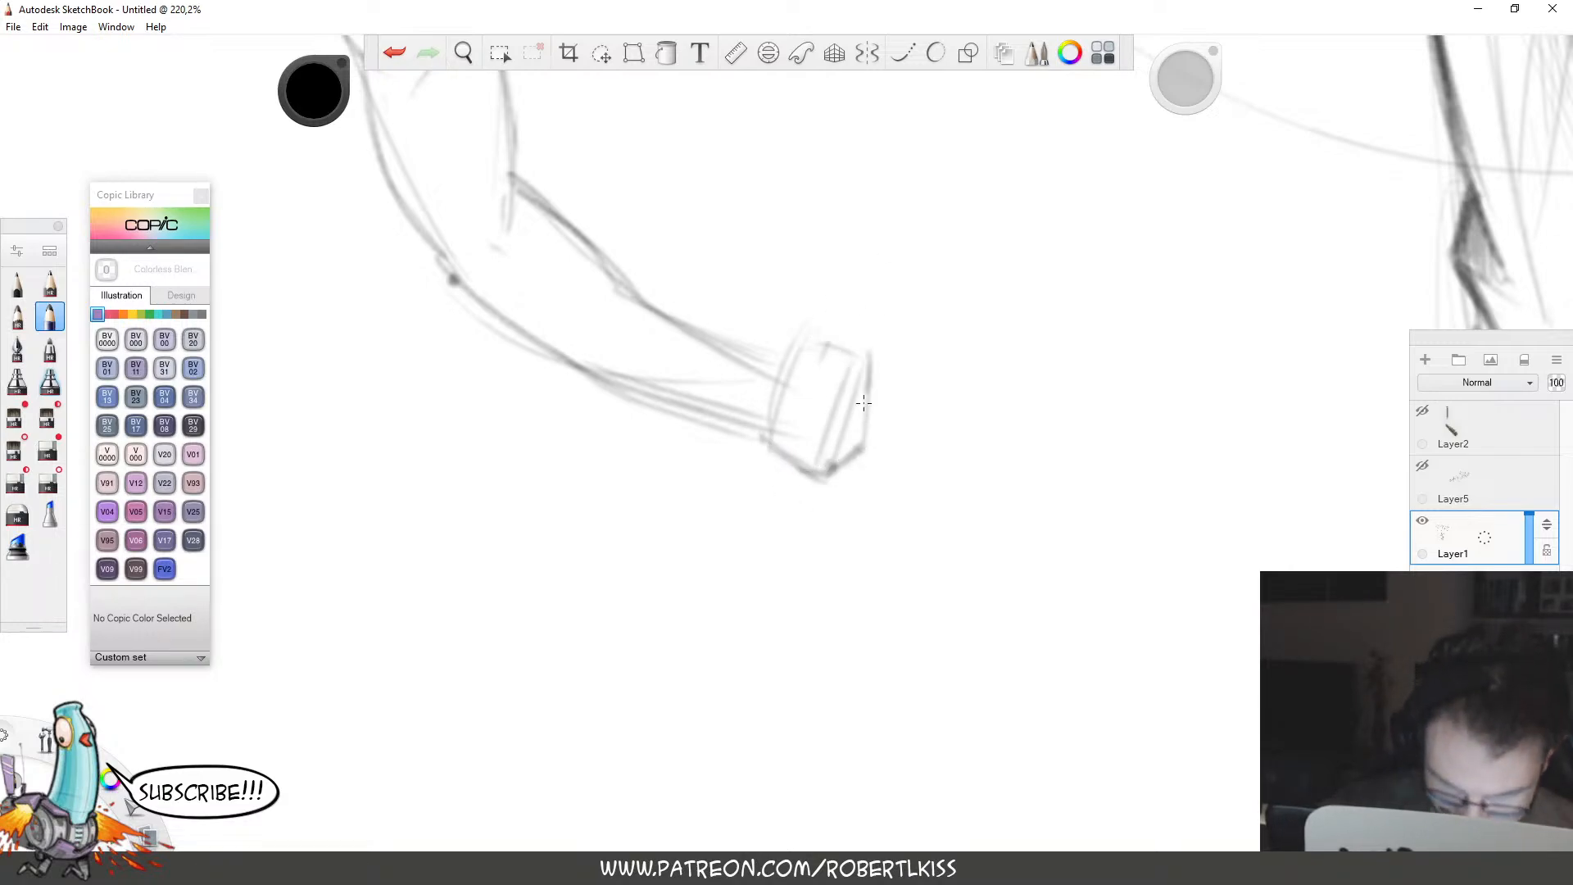
left_click_drag(871, 393, 854, 457)
Add the thumb around the hanging fist, divide the fingers with short lines, and firm up the wrist edge.
mouse_move(789, 343)
left_mouse_down()
mouse_move(856, 315)
mouse_move(886, 331)
mouse_move(882, 394)
left_mouse_up()
left_click_drag(883, 326, 898, 383)
mouse_move(885, 335)
left_mouse_down()
mouse_move(840, 311)
mouse_move(875, 334)
left_mouse_up()
mouse_move(846, 320)
left_mouse_down()
mouse_move(767, 358)
mouse_move(848, 313)
mouse_move(875, 367)
mouse_move(904, 375)
left_mouse_up()
mouse_move(811, 449)
left_mouse_down()
mouse_move(852, 439)
mouse_move(827, 412)
mouse_move(850, 416)
mouse_move(834, 387)
mouse_move(907, 415)
mouse_move(867, 366)
mouse_move(861, 444)
left_mouse_up()
left_click_drag(877, 359, 866, 385)
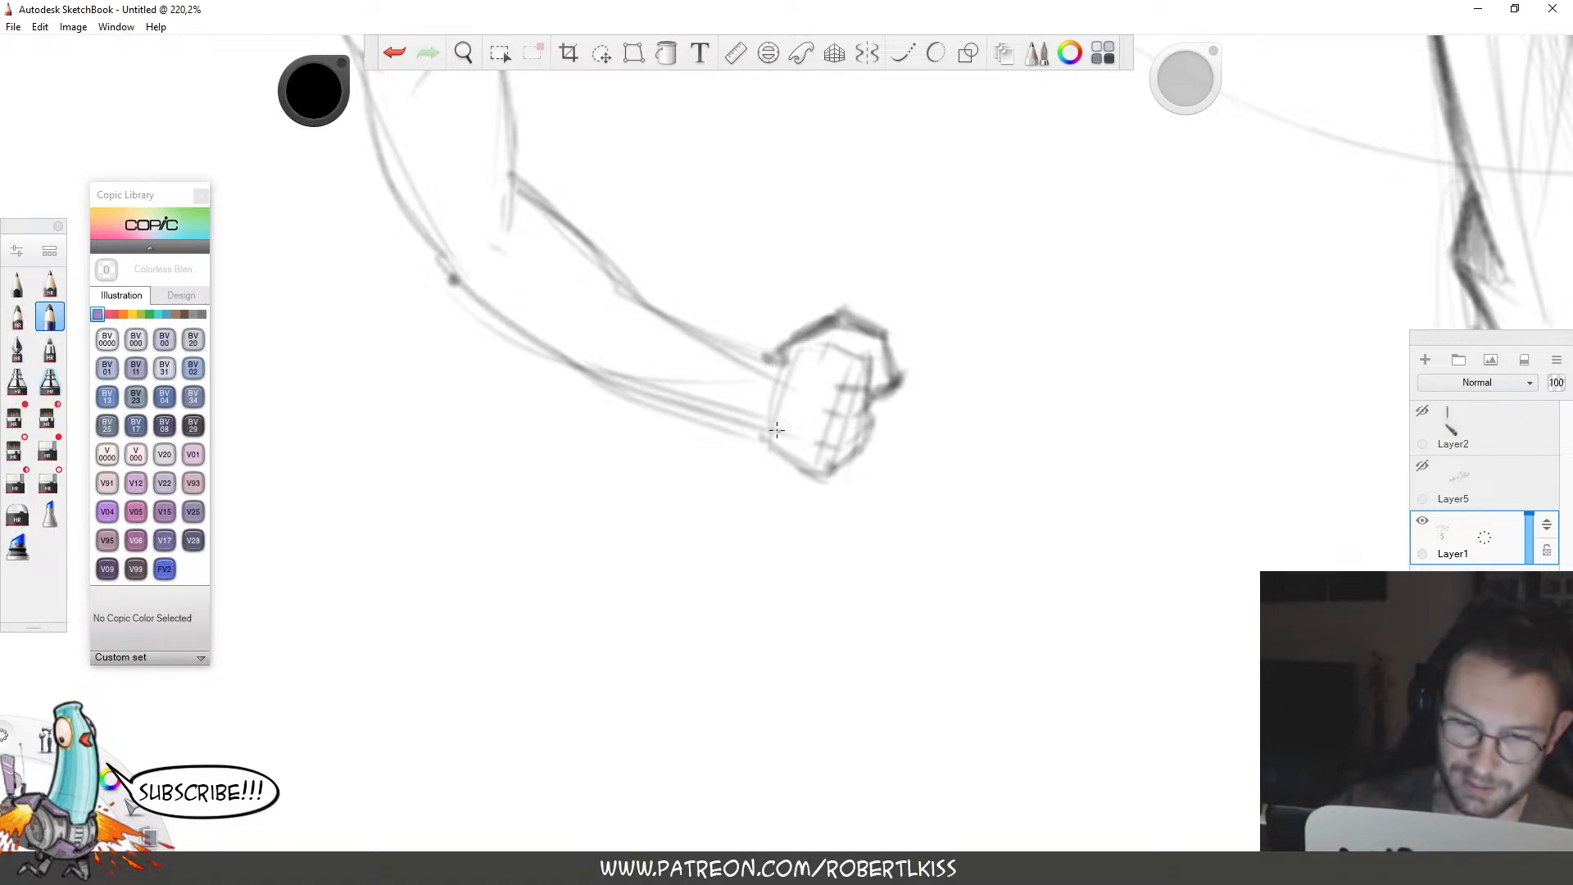
mouse_move(777, 429)
left_mouse_down()
mouse_move(782, 364)
mouse_move(809, 340)
left_mouse_up()
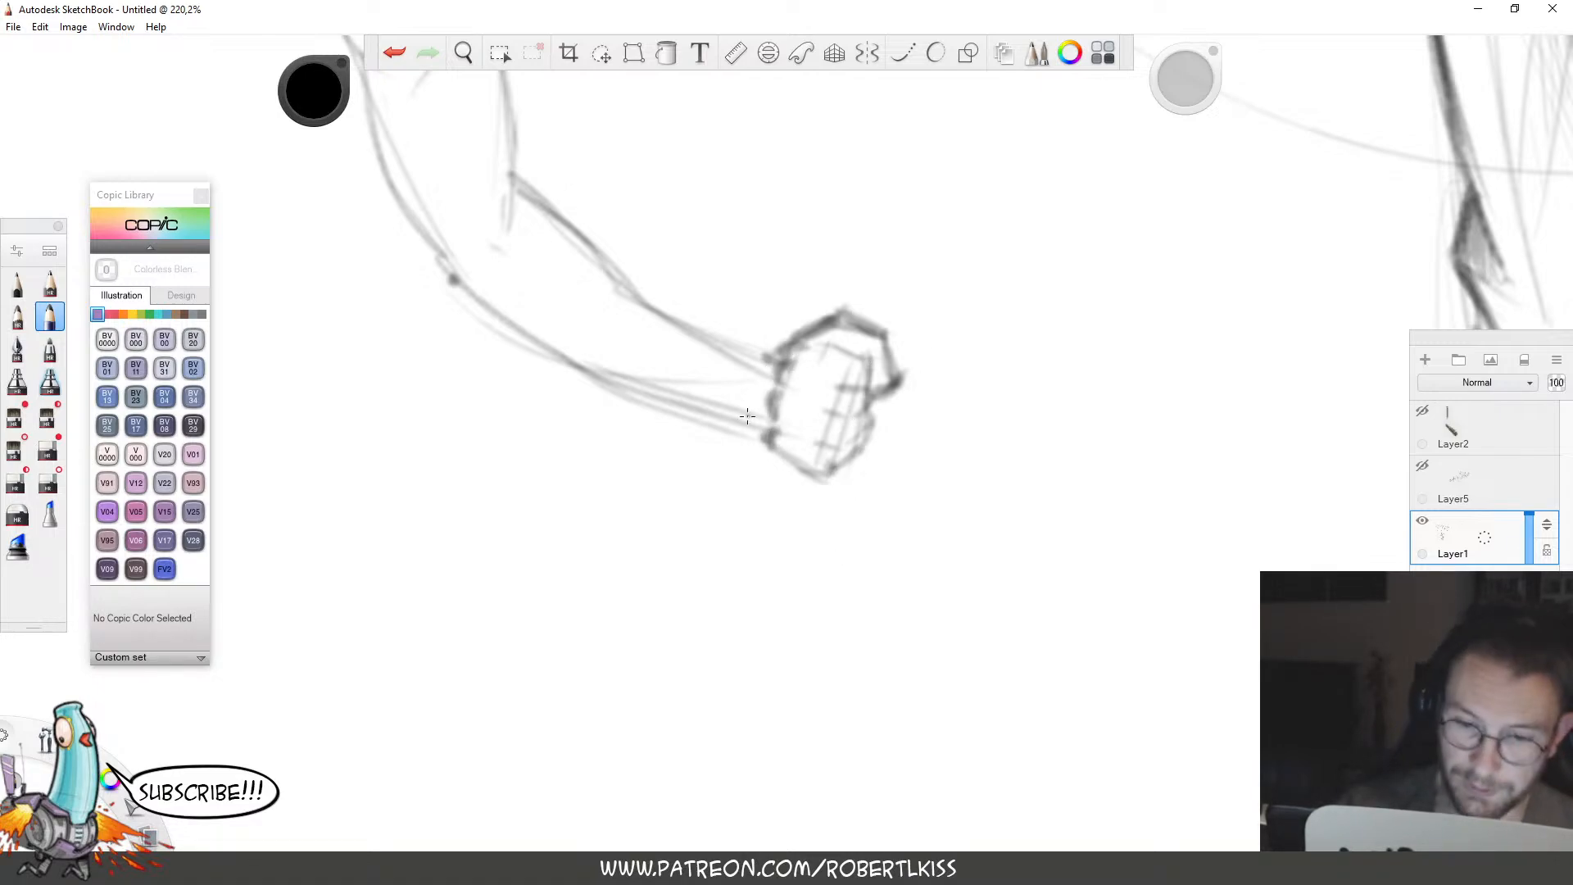
key("space")
left_click_drag(1075, 268, 923, 524)
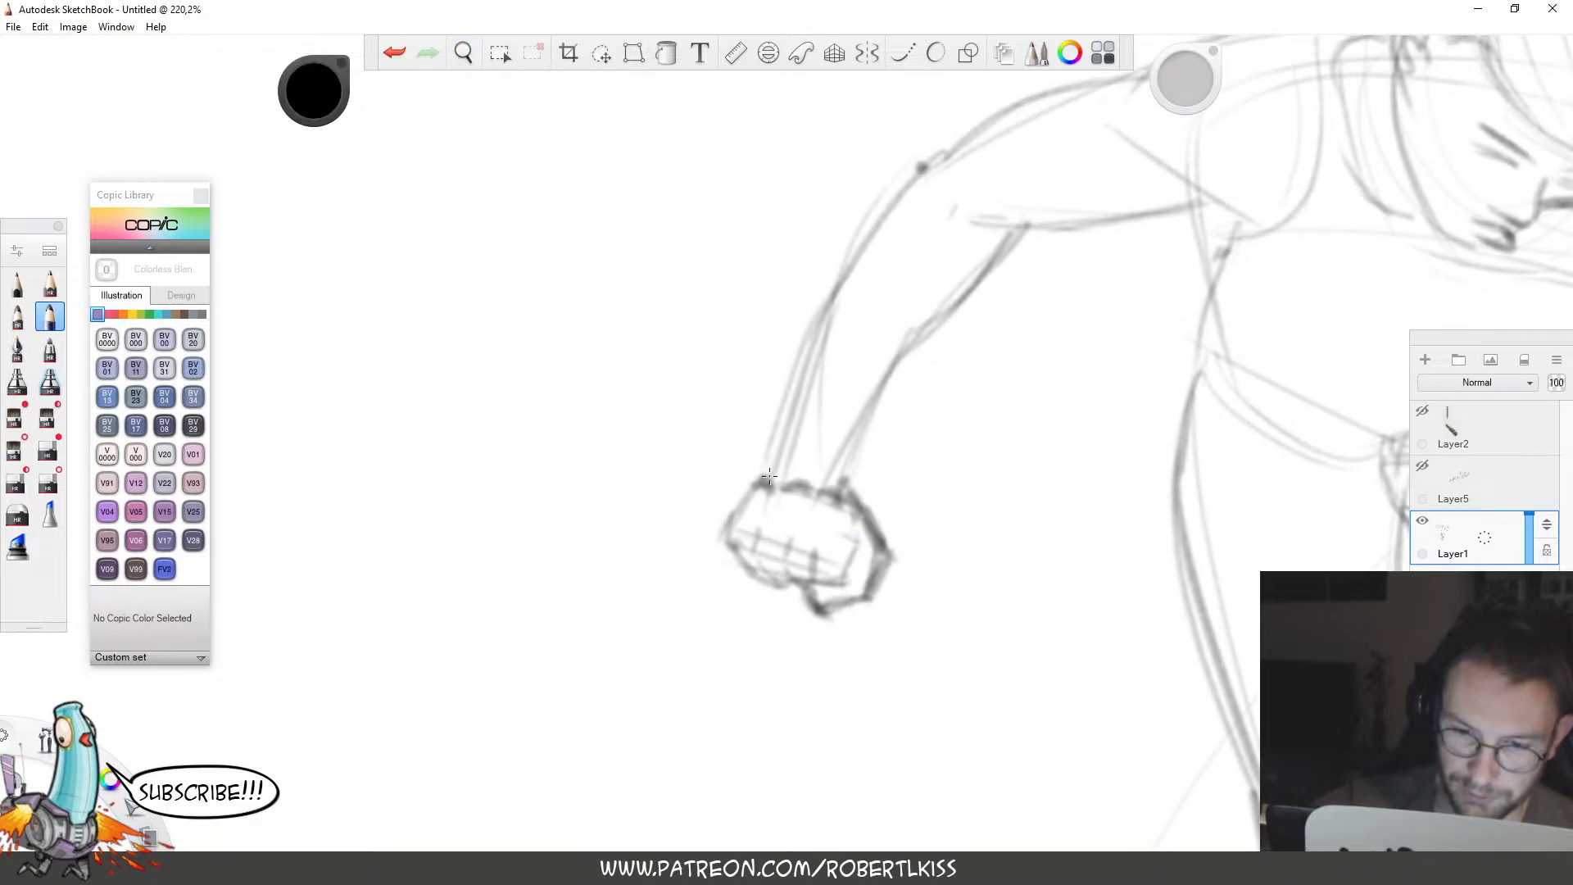
Darken the hanging forearm's outer and inner edges from the wrist toward the elbow.
left_click_drag(769, 475, 836, 283)
left_click_drag(811, 344, 942, 158)
mouse_move(844, 489)
left_mouse_down()
mouse_move(911, 328)
mouse_move(889, 381)
left_mouse_up()
left_click_drag(884, 381, 993, 268)
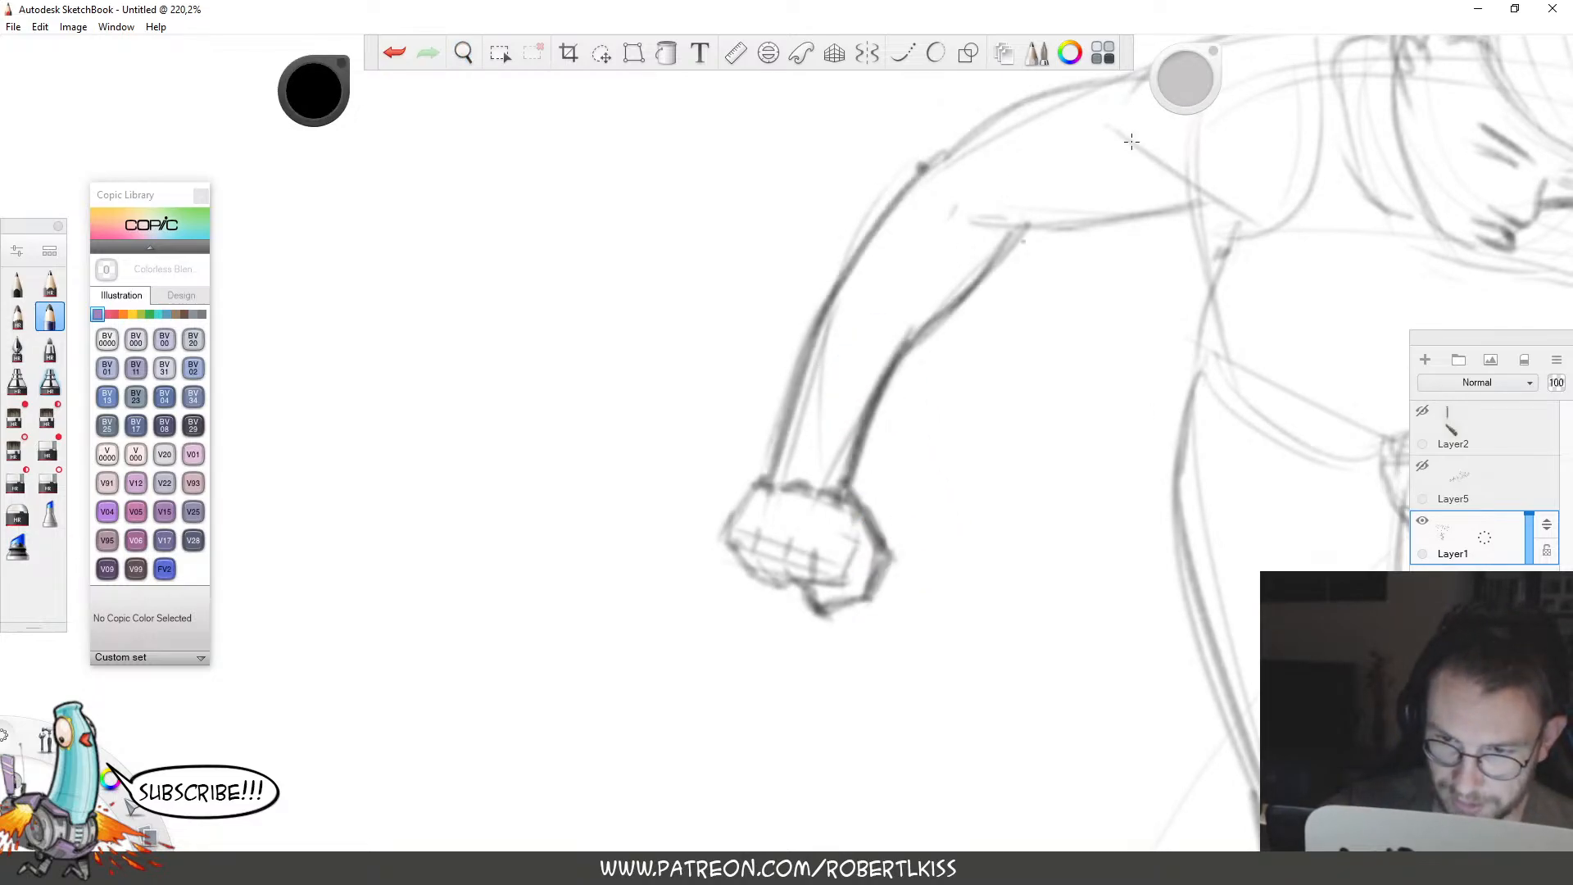
Sketch clothing folds radiating from beneath the fist on the horizontal figure's hip and strengthen the curved waist line.
key("space")
left_click_drag(990, 358, 754, 148)
left_click_drag(829, 196, 967, 410)
key("space")
left_click_drag(966, 463, 1122, 455)
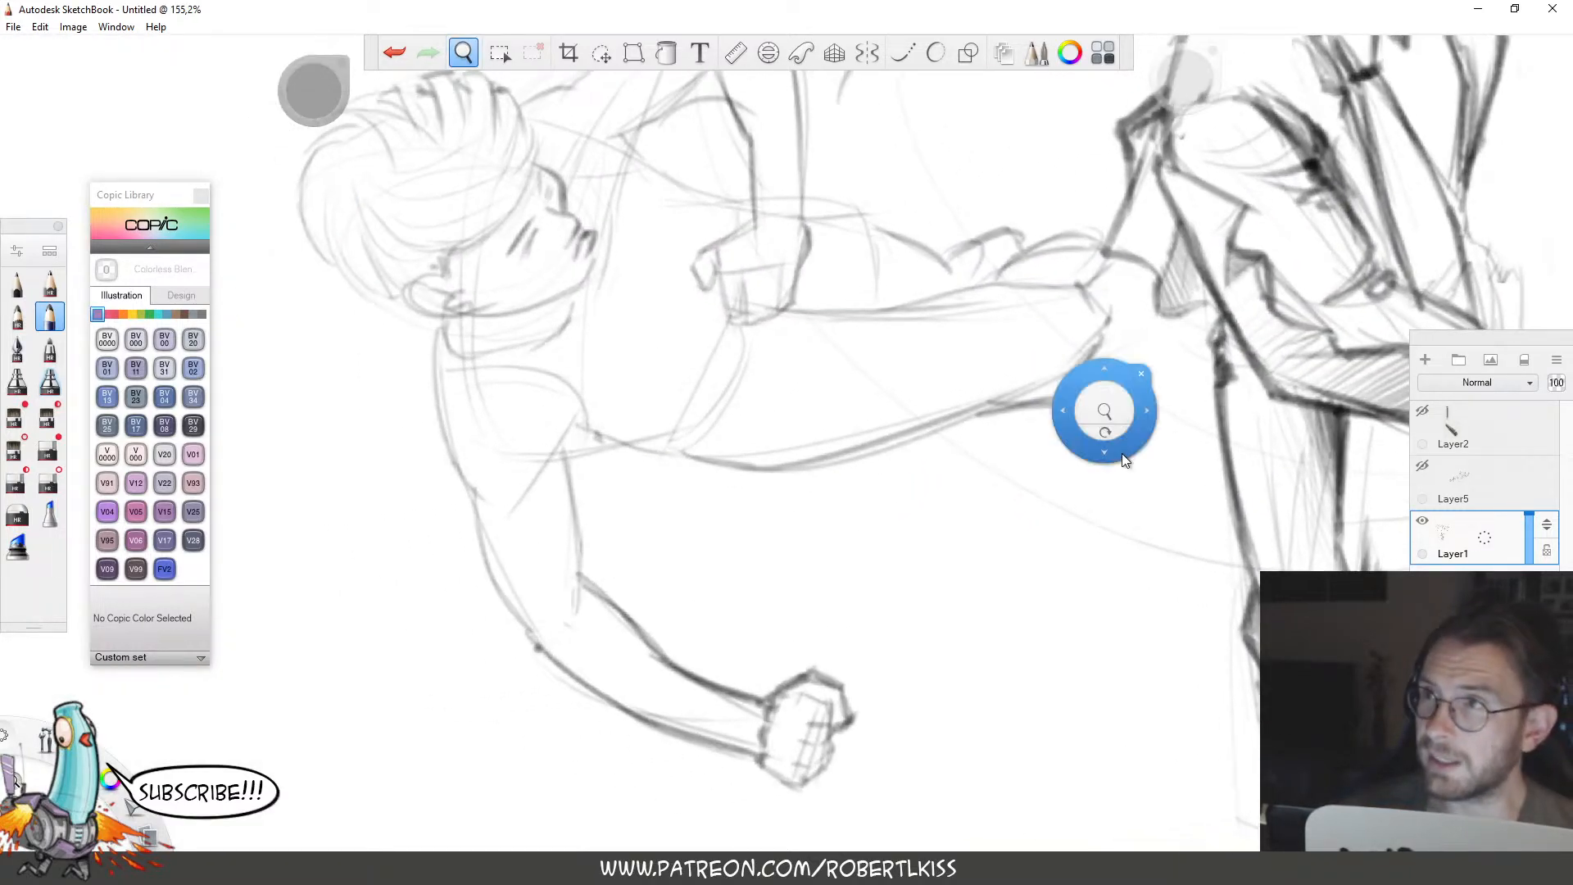
mouse_move(754, 332)
left_mouse_down()
mouse_move(740, 297)
mouse_move(796, 371)
mouse_move(784, 337)
mouse_move(831, 357)
left_mouse_up()
left_click_drag(671, 448, 757, 329)
Define the fingers of the fist on the hip and darken the back of the hand up to the wrist.
key("space")
left_click_drag(899, 435, 953, 501)
left_click_drag(772, 323, 867, 308)
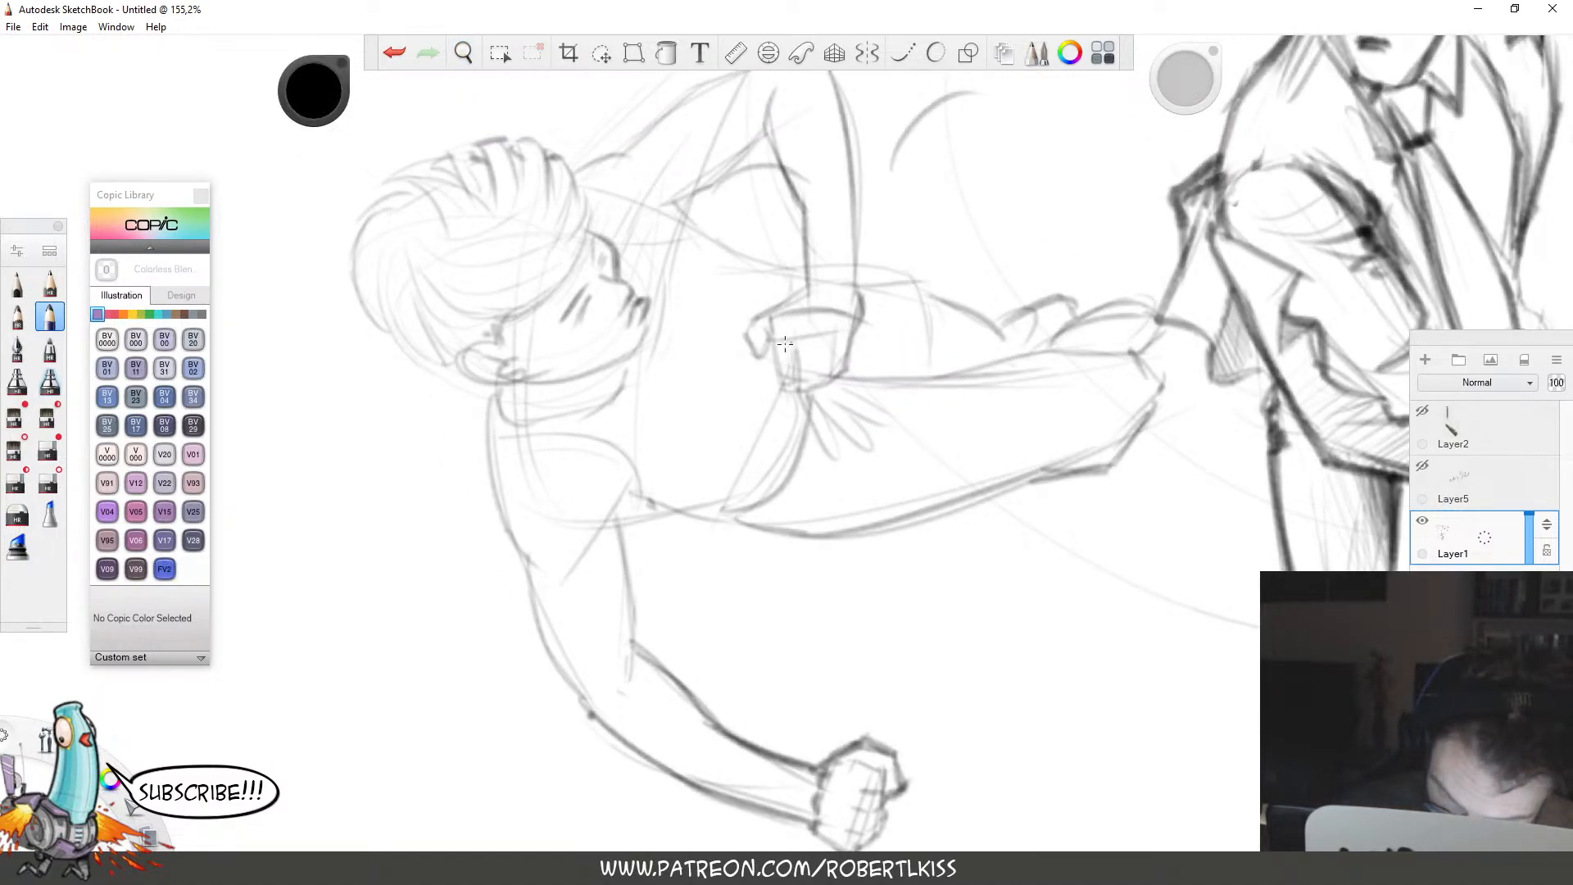
left_click_drag(785, 343, 848, 337)
mouse_move(791, 367)
left_mouse_down()
mouse_move(841, 360)
mouse_move(863, 295)
left_mouse_up()
key("space")
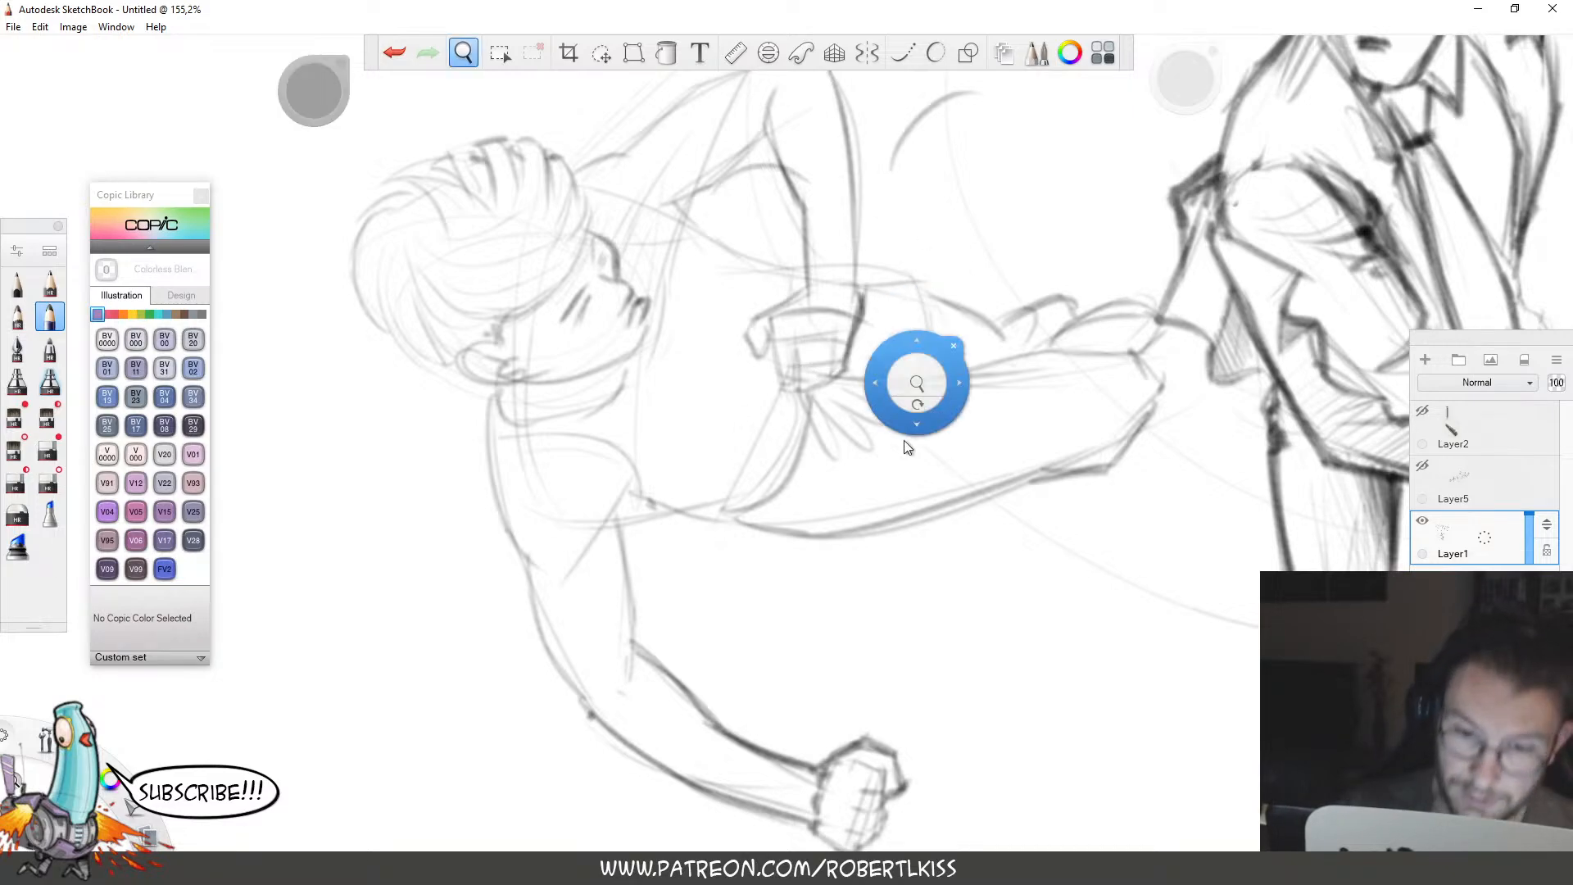
left_click_drag(906, 447, 1092, 544)
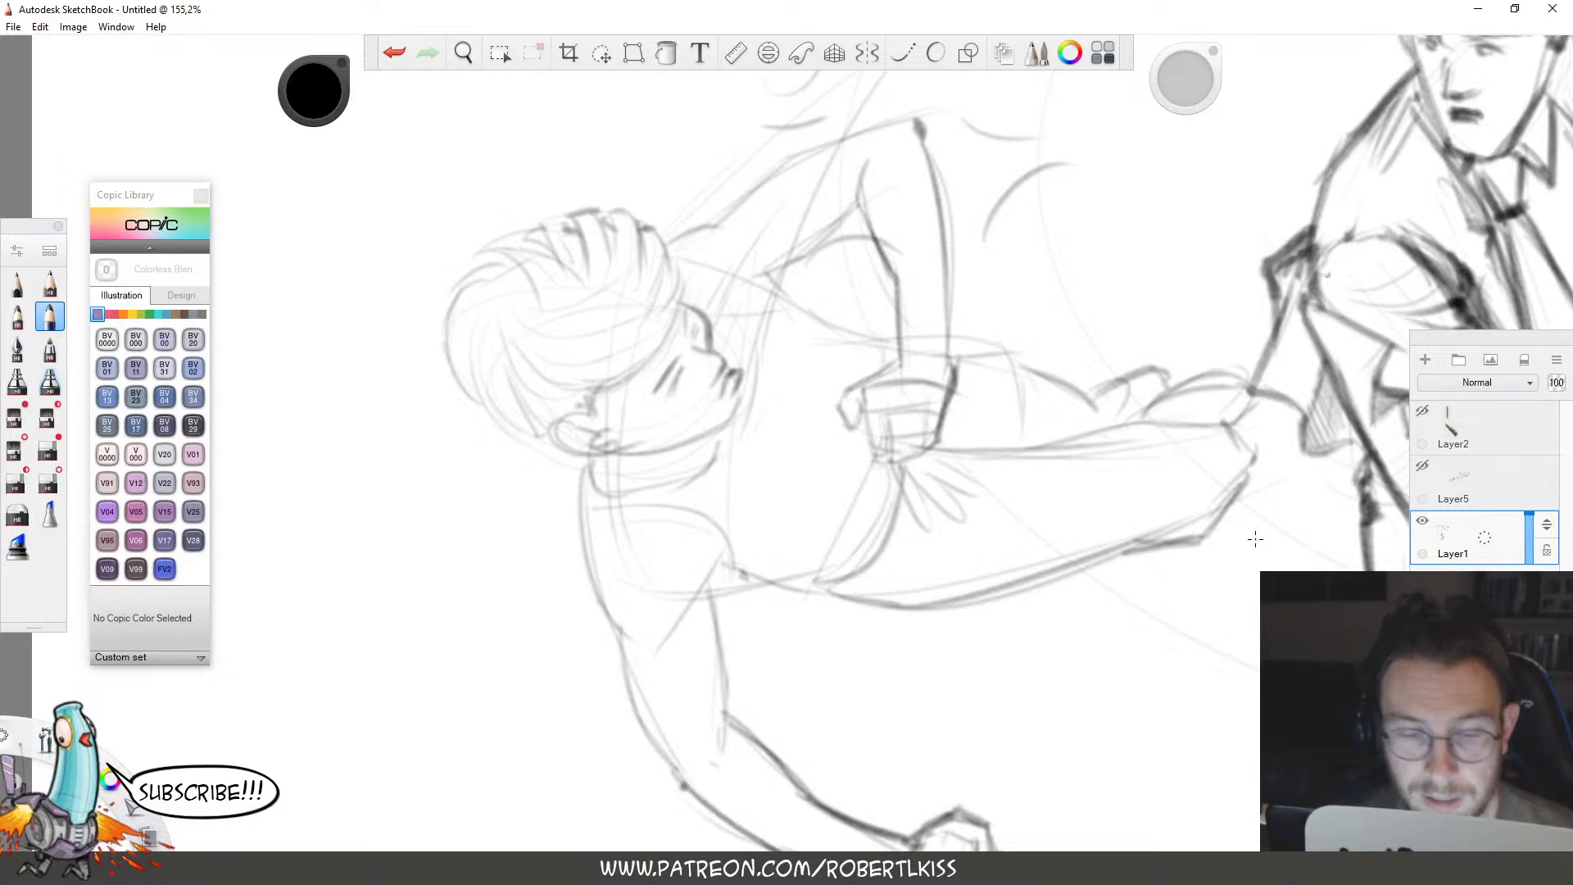
Darken the bent arm's inner edge from armpit to wrist and the forearm's outer edge up to the elbow.
key("space")
left_click_drag(839, 306, 1022, 460)
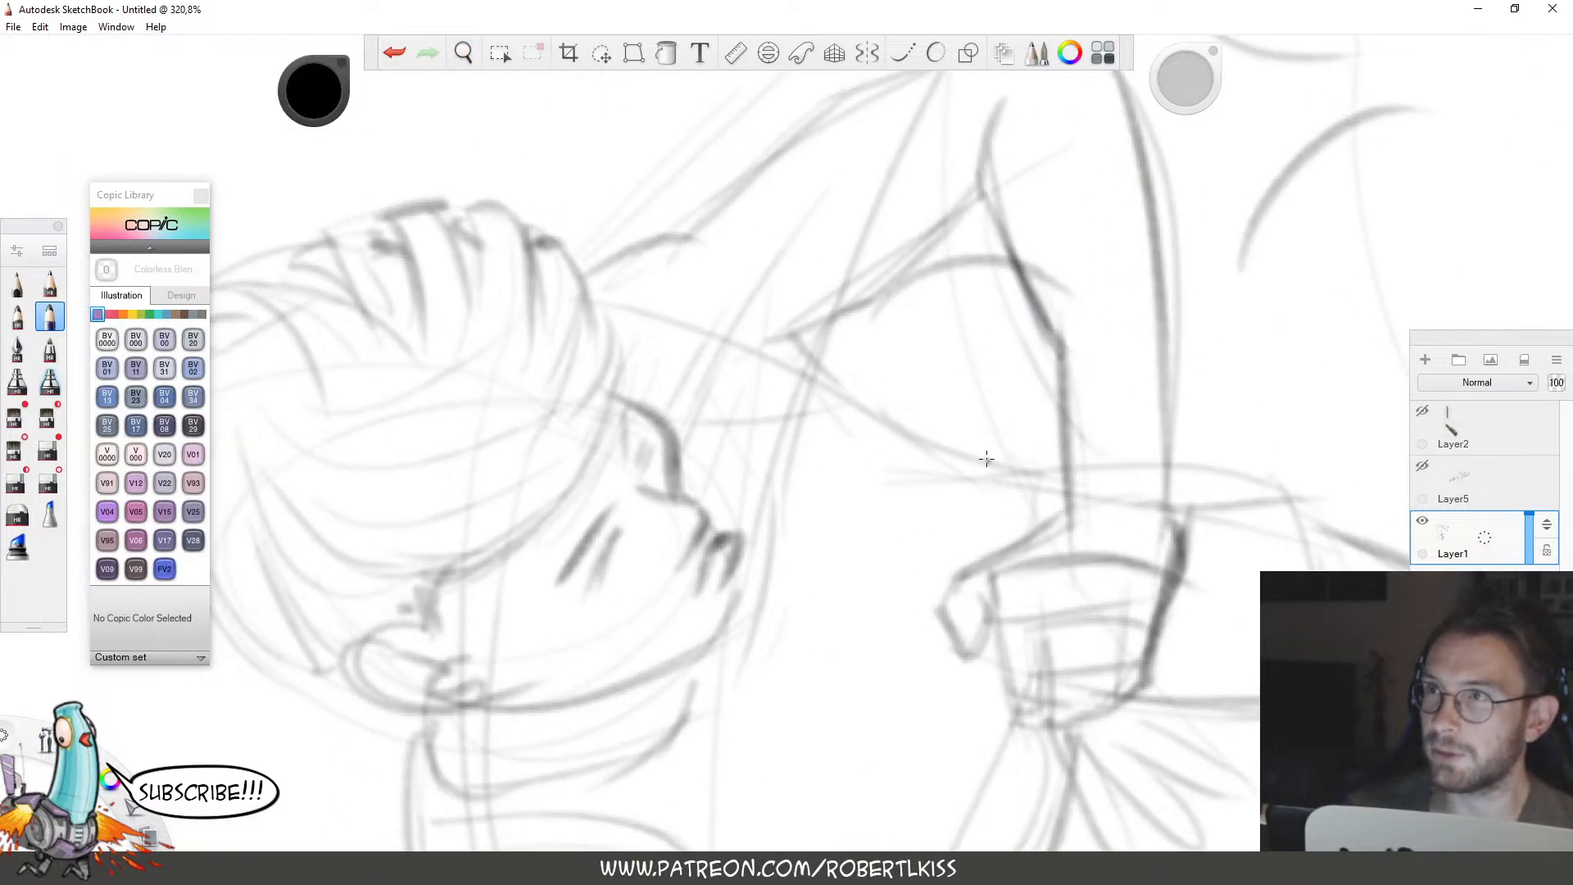
mouse_move(806, 330)
left_mouse_down()
mouse_move(818, 383)
mouse_move(983, 192)
left_mouse_up()
key("space")
mouse_move(1031, 264)
left_mouse_down()
mouse_move(1012, 254)
mouse_move(861, 414)
mouse_move(1060, 197)
left_mouse_up()
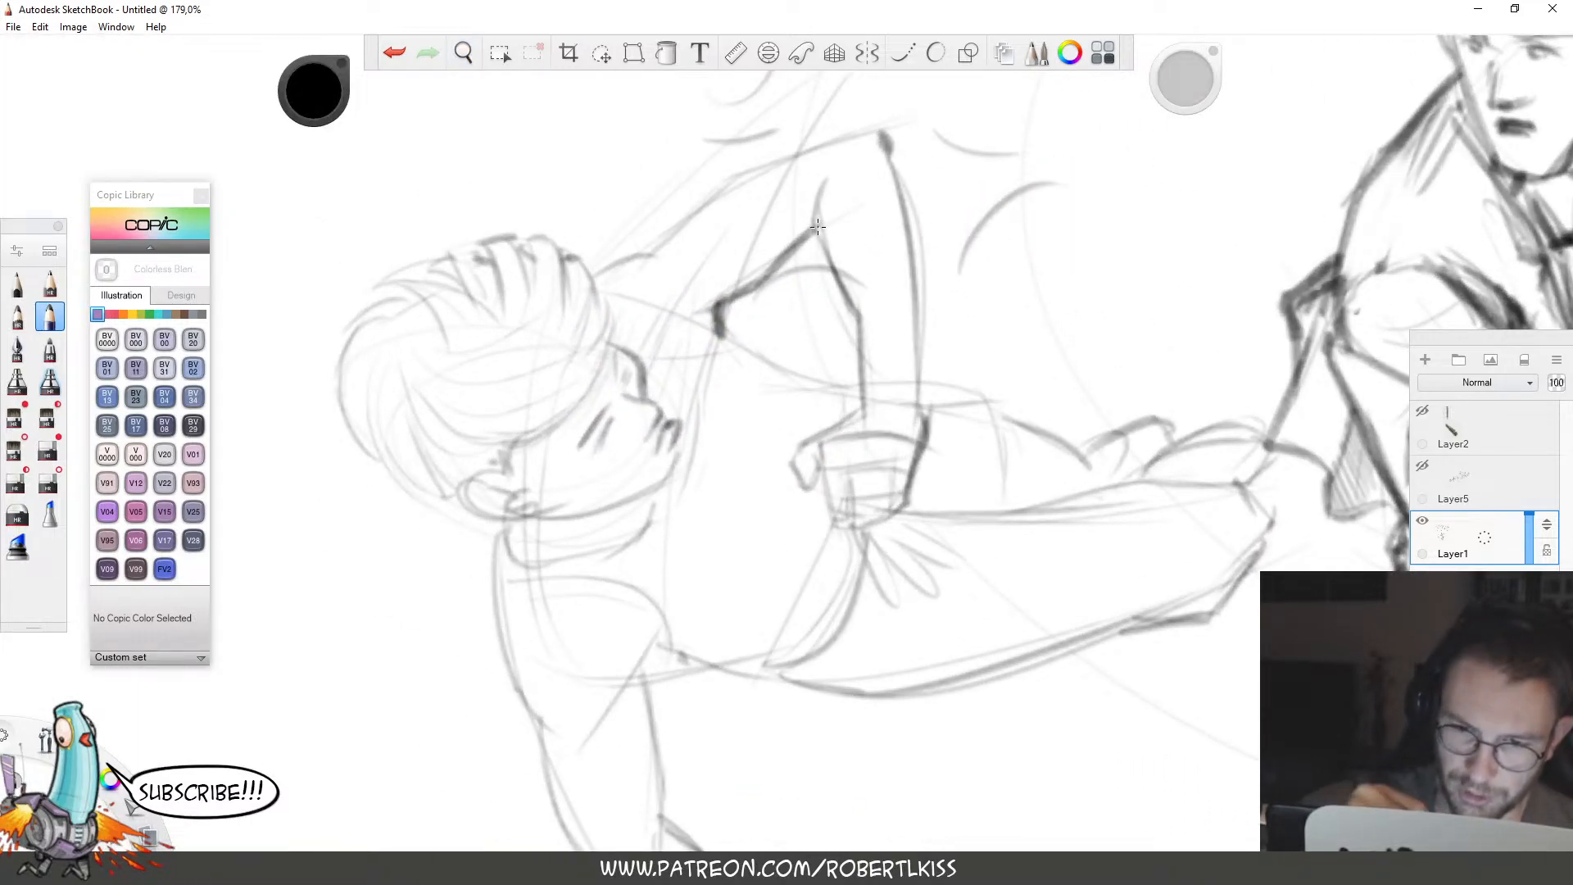
mouse_move(815, 225)
left_mouse_down()
mouse_move(858, 326)
mouse_move(863, 422)
left_mouse_up()
mouse_move(930, 364)
left_mouse_down()
mouse_move(914, 426)
mouse_move(884, 148)
left_mouse_up()
left_click_drag(899, 216, 878, 137)
Darken the bent arm's upper contour between the elbow and the shoulder behind the head.
key("space")
left_click_drag(883, 415, 1094, 474)
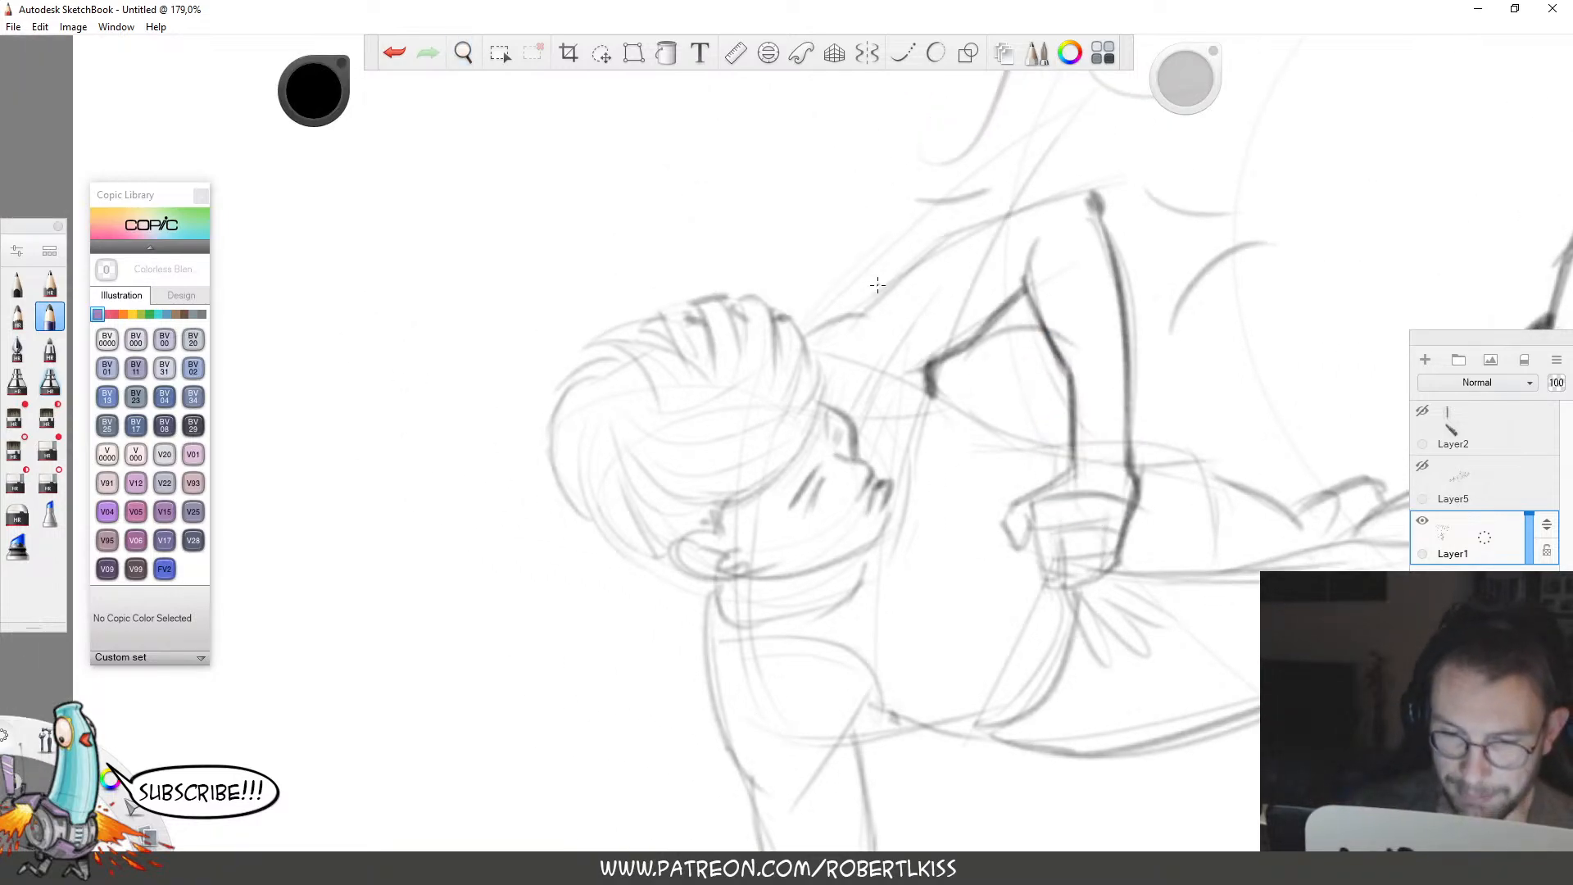
mouse_move(857, 314)
left_mouse_down()
mouse_move(928, 245)
mouse_move(1102, 191)
mouse_move(1010, 222)
mouse_move(1086, 195)
left_mouse_up()
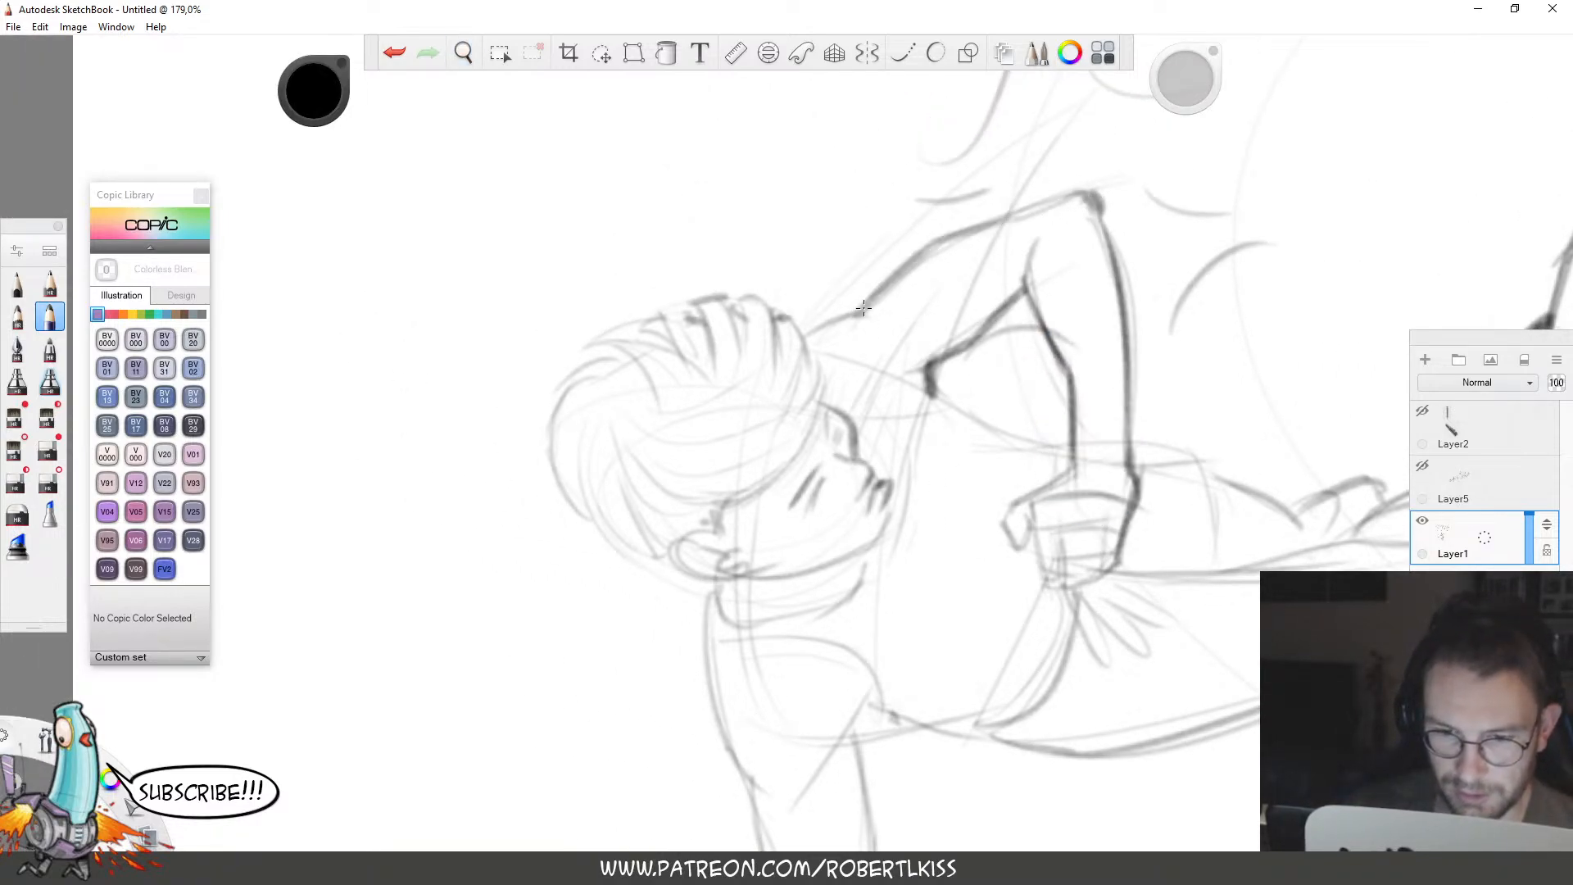
left_click_drag(863, 310, 812, 333)
Darken the horizontal figure's collar curve beneath the jaw.
key("space")
left_click_drag(1044, 529, 1029, 346)
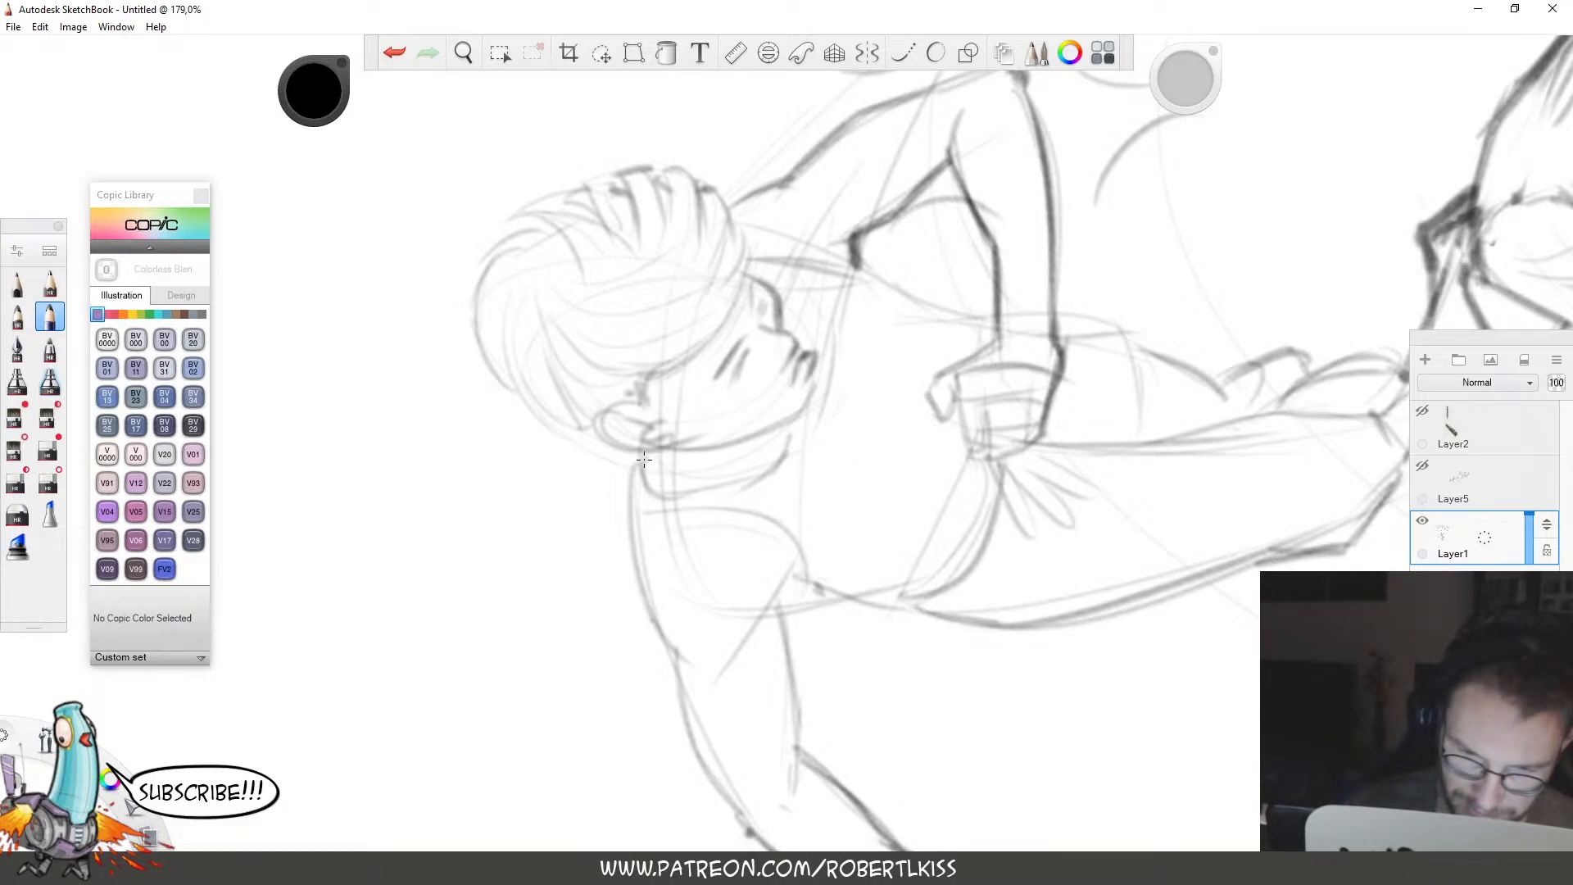
mouse_move(644, 459)
left_mouse_down()
mouse_move(797, 450)
mouse_move(811, 408)
left_mouse_up()
Firm up the hanging arm's shoulder curve and the lower edge of the torso from the armpit to the waist.
key("space")
left_click_drag(1043, 561, 1117, 397)
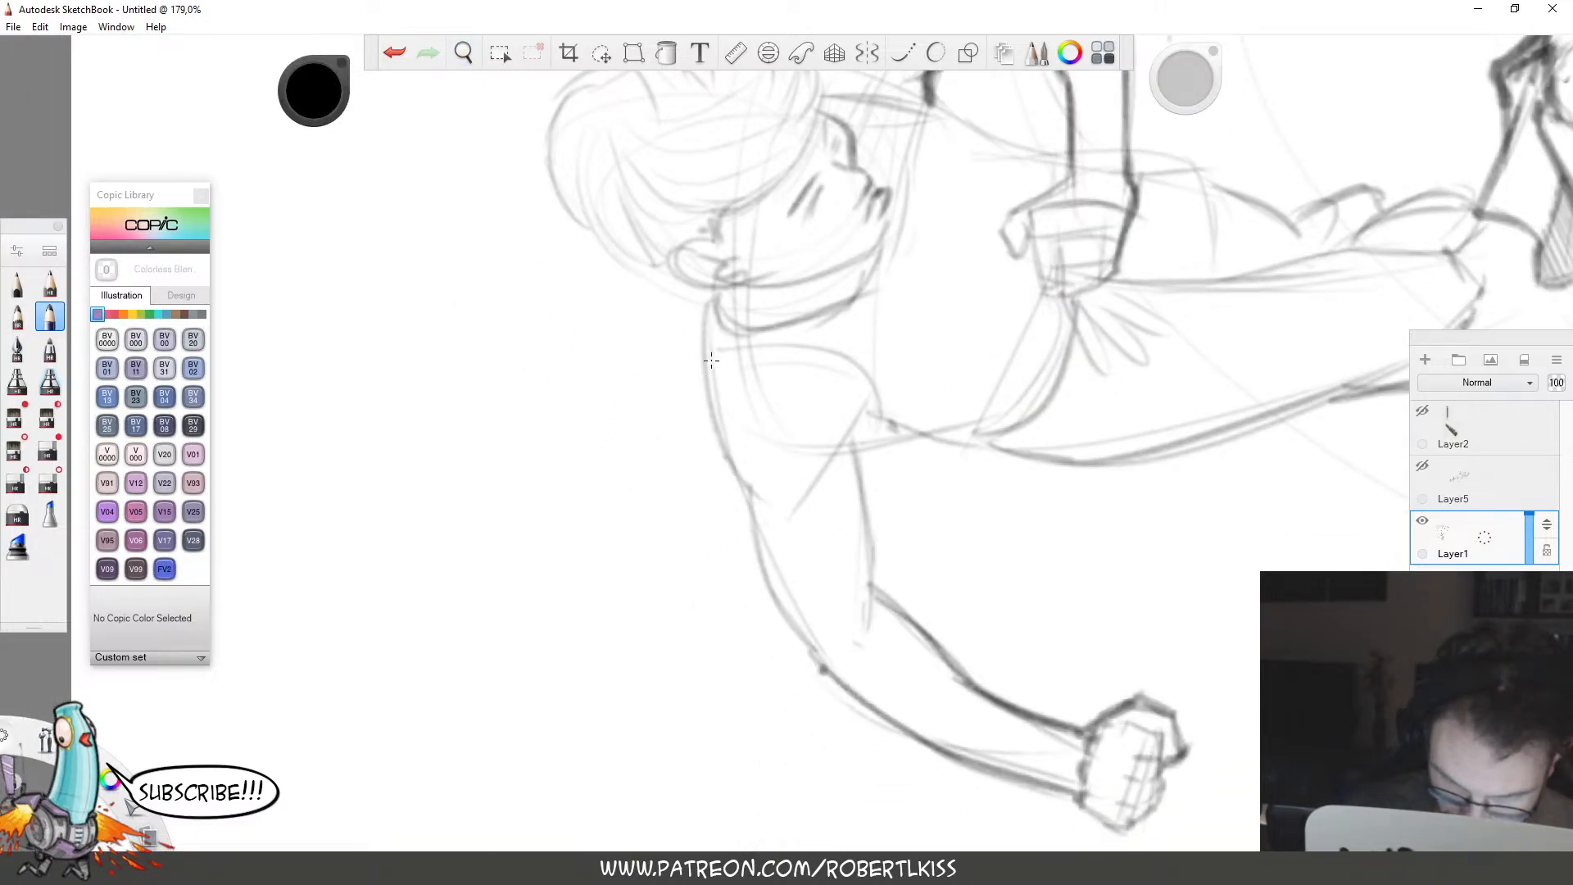
mouse_move(711, 361)
left_mouse_down()
mouse_move(857, 372)
mouse_move(873, 407)
mouse_move(852, 438)
mouse_move(1012, 430)
left_mouse_up()
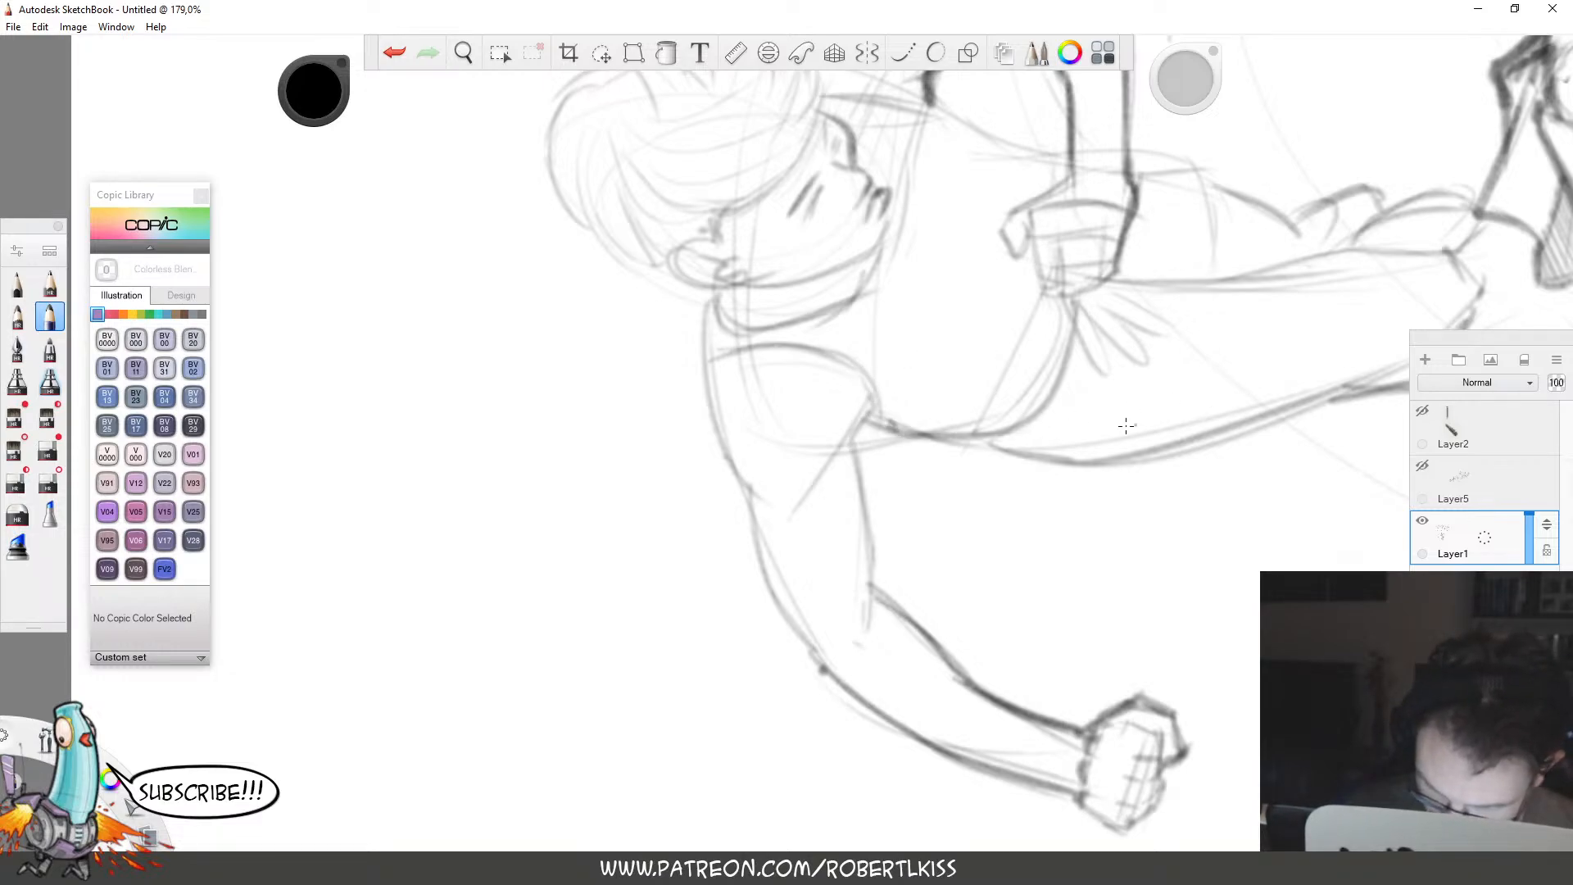
mouse_move(852, 423)
left_mouse_down()
mouse_move(1042, 420)
mouse_move(899, 407)
left_mouse_up()
Add light shirt folds across the horizontal figure's torso between the armpit and the hip fist.
key("space")
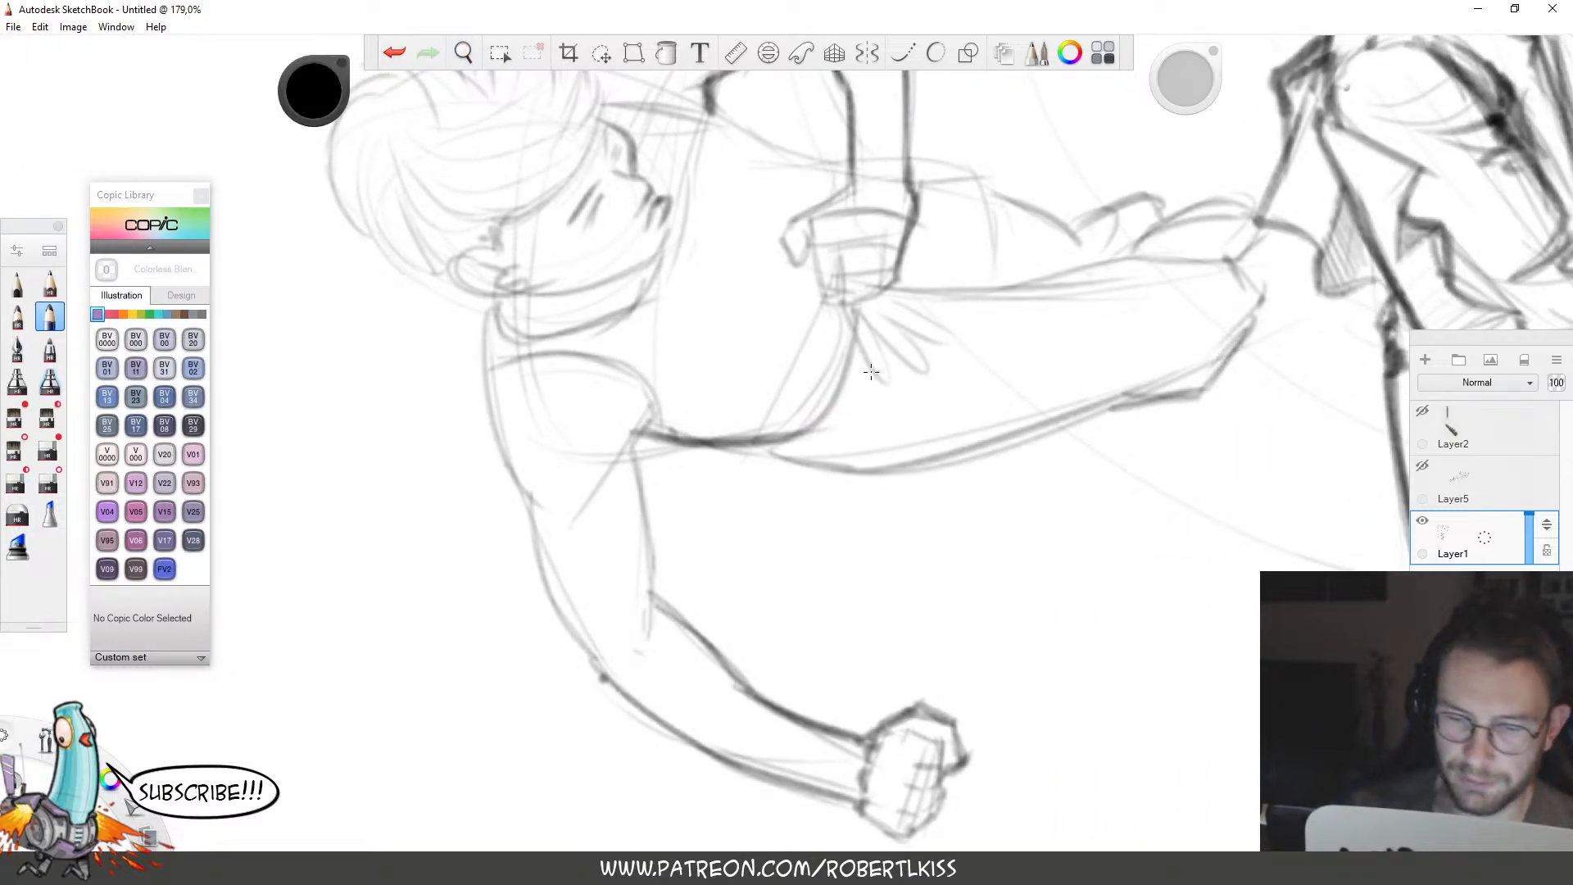
left_click_drag(674, 416, 752, 387)
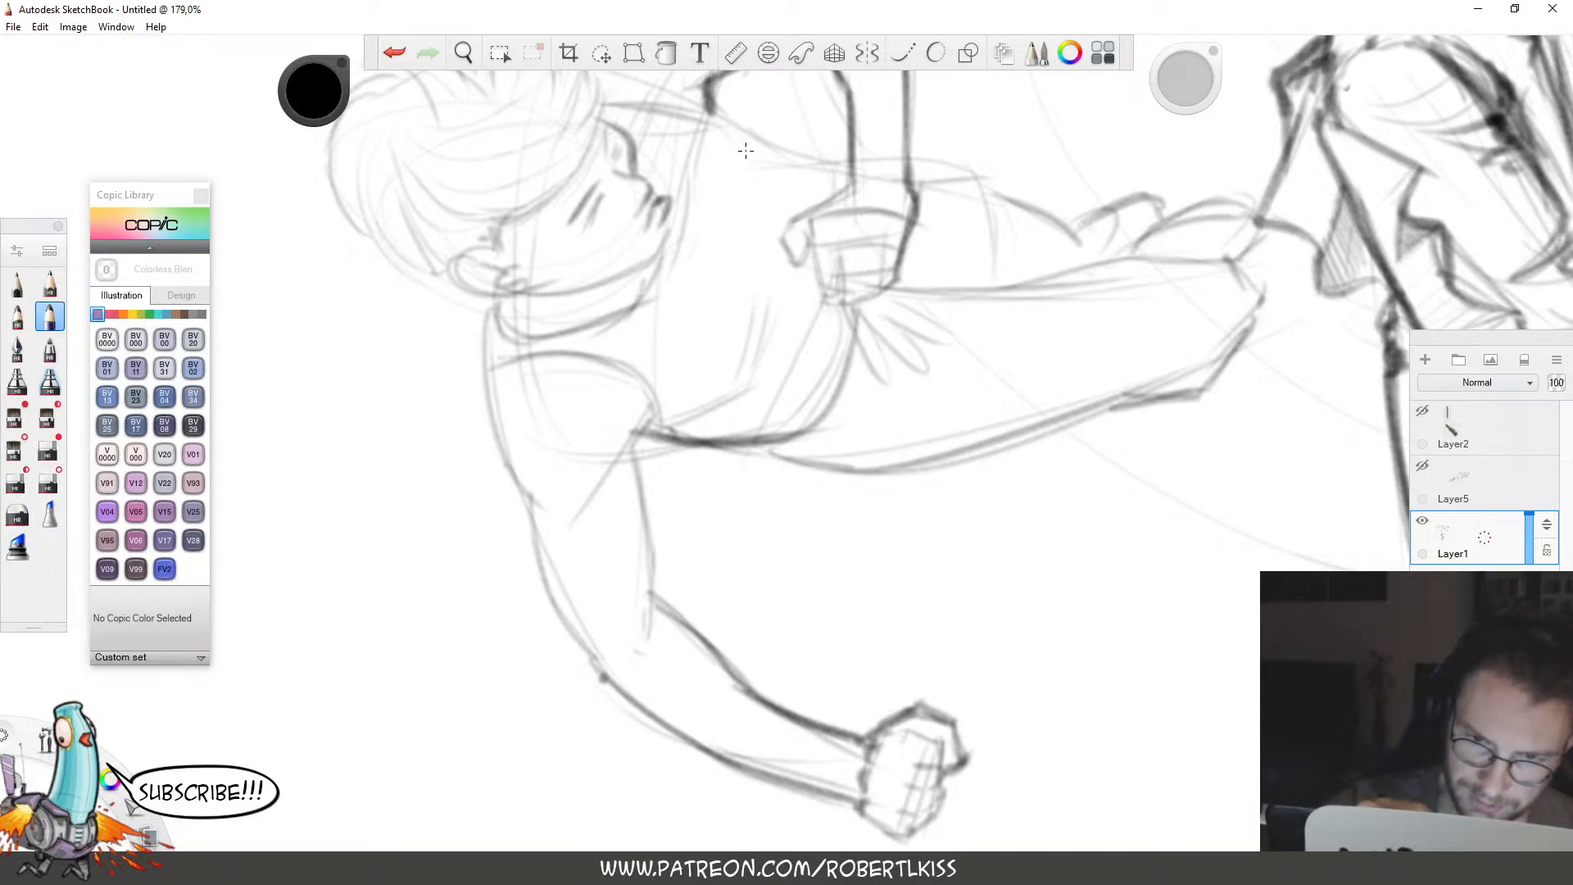
key("space")
left_click_drag(893, 412, 946, 513)
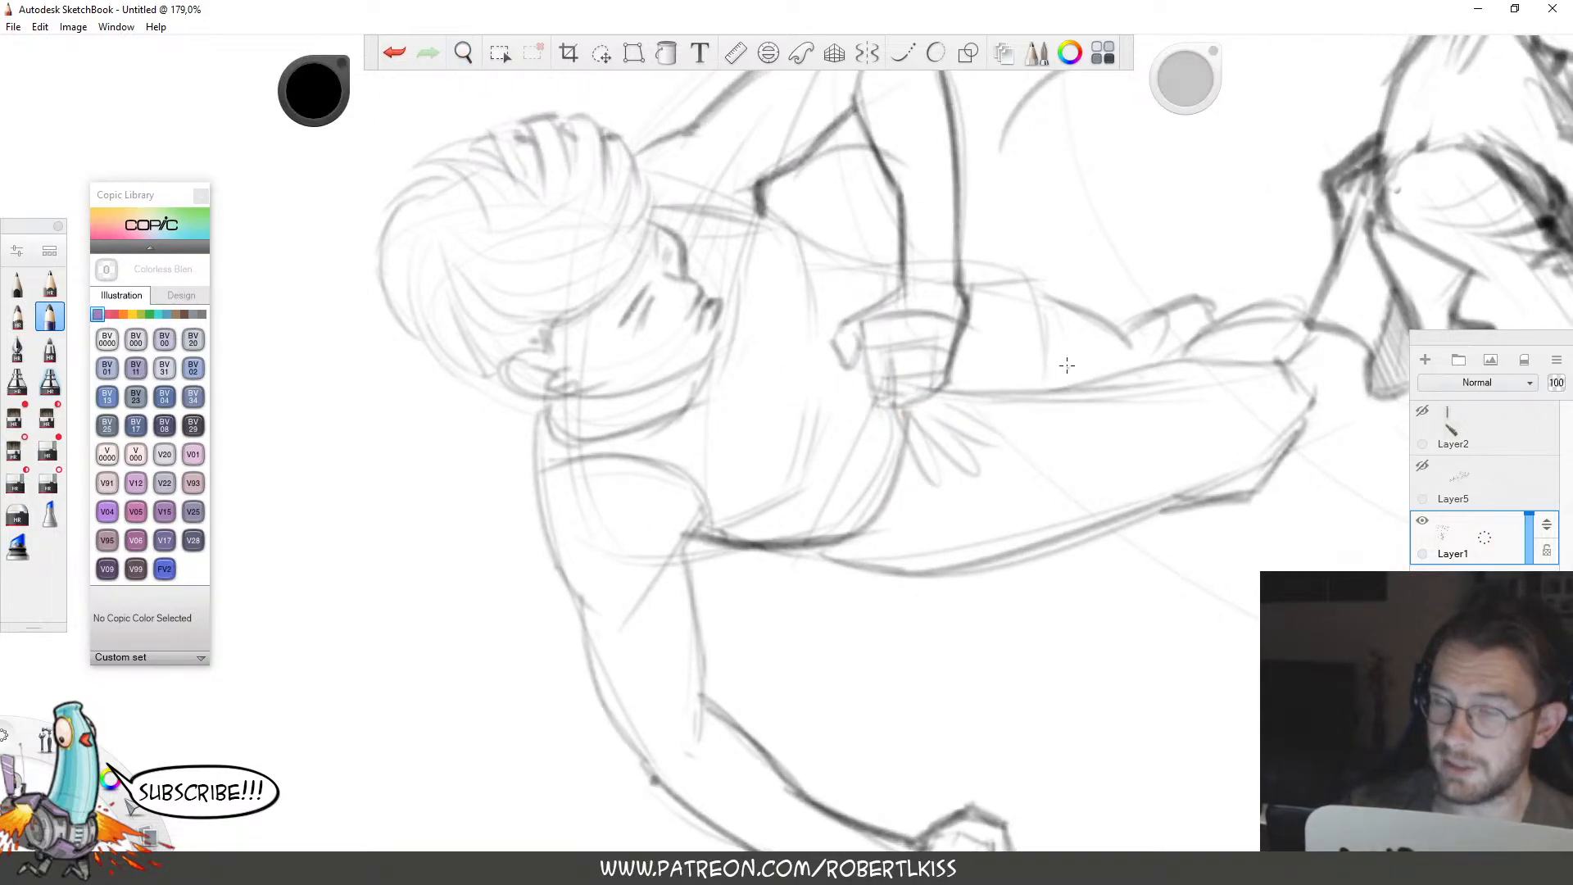
Sketch an angular upper contour for the rear thigh behind the hip fist and undo the last inner stroke.
key("space")
left_click_drag(948, 369, 889, 426)
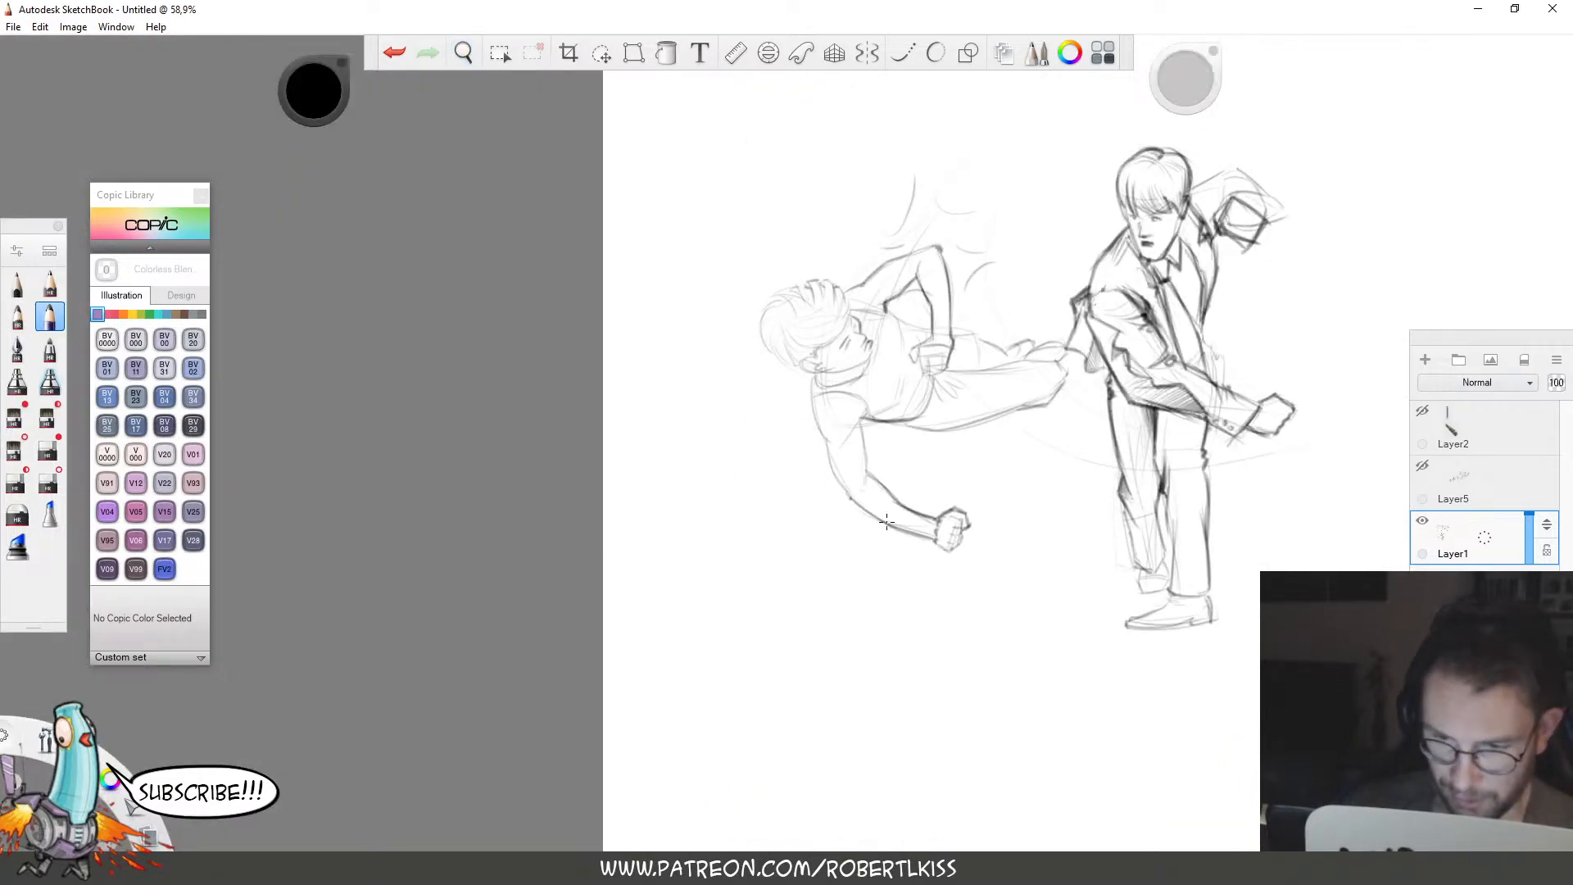
key("space")
left_click_drag(998, 350, 1167, 348)
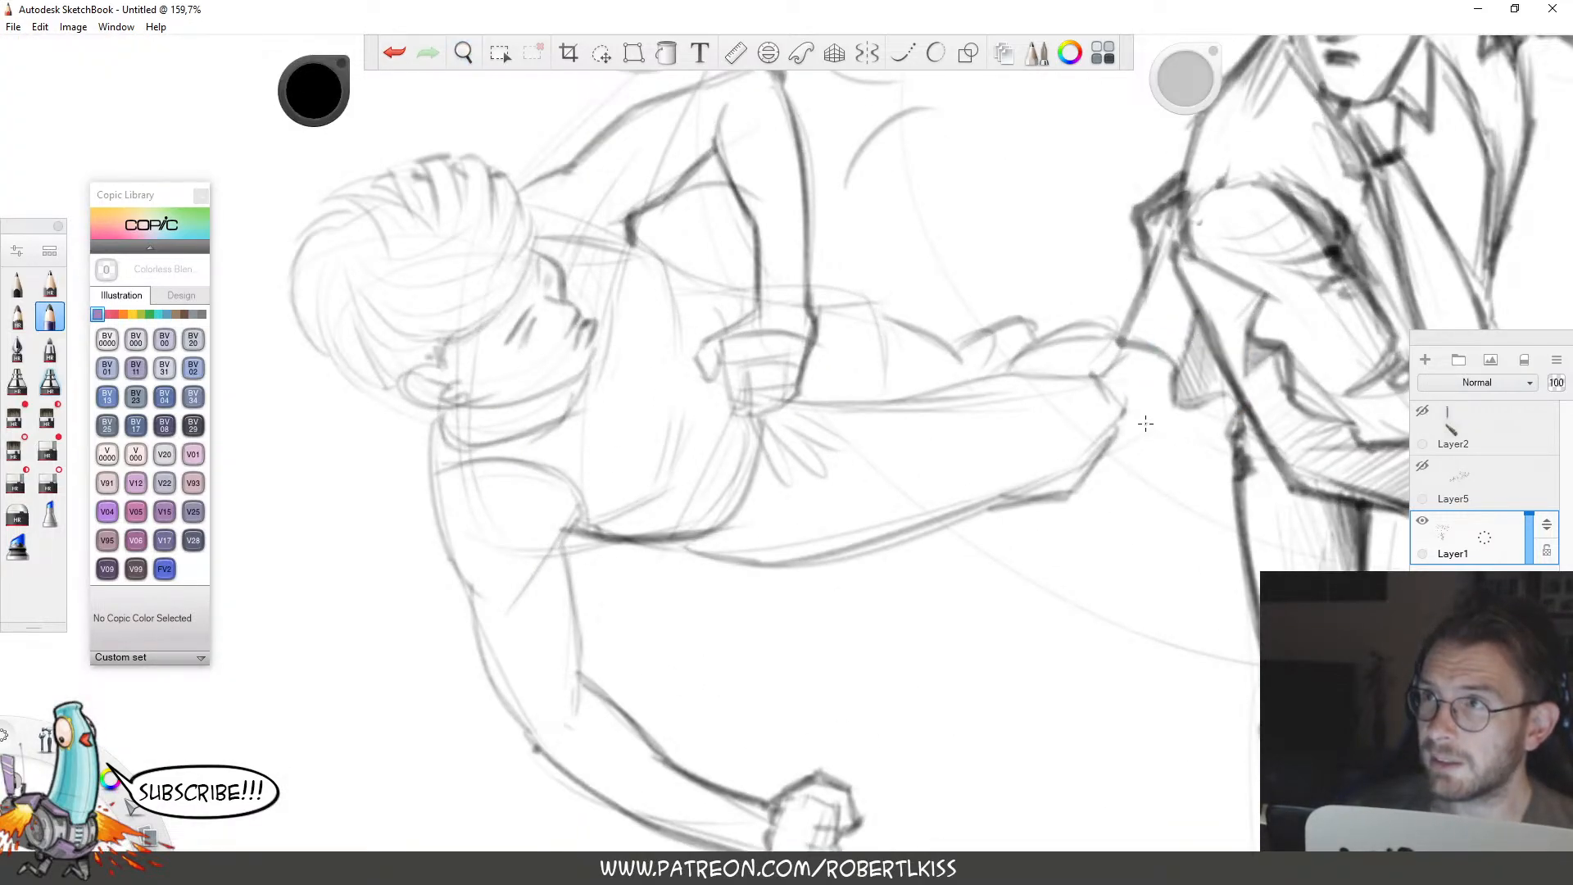
left_click_drag(811, 400, 887, 350)
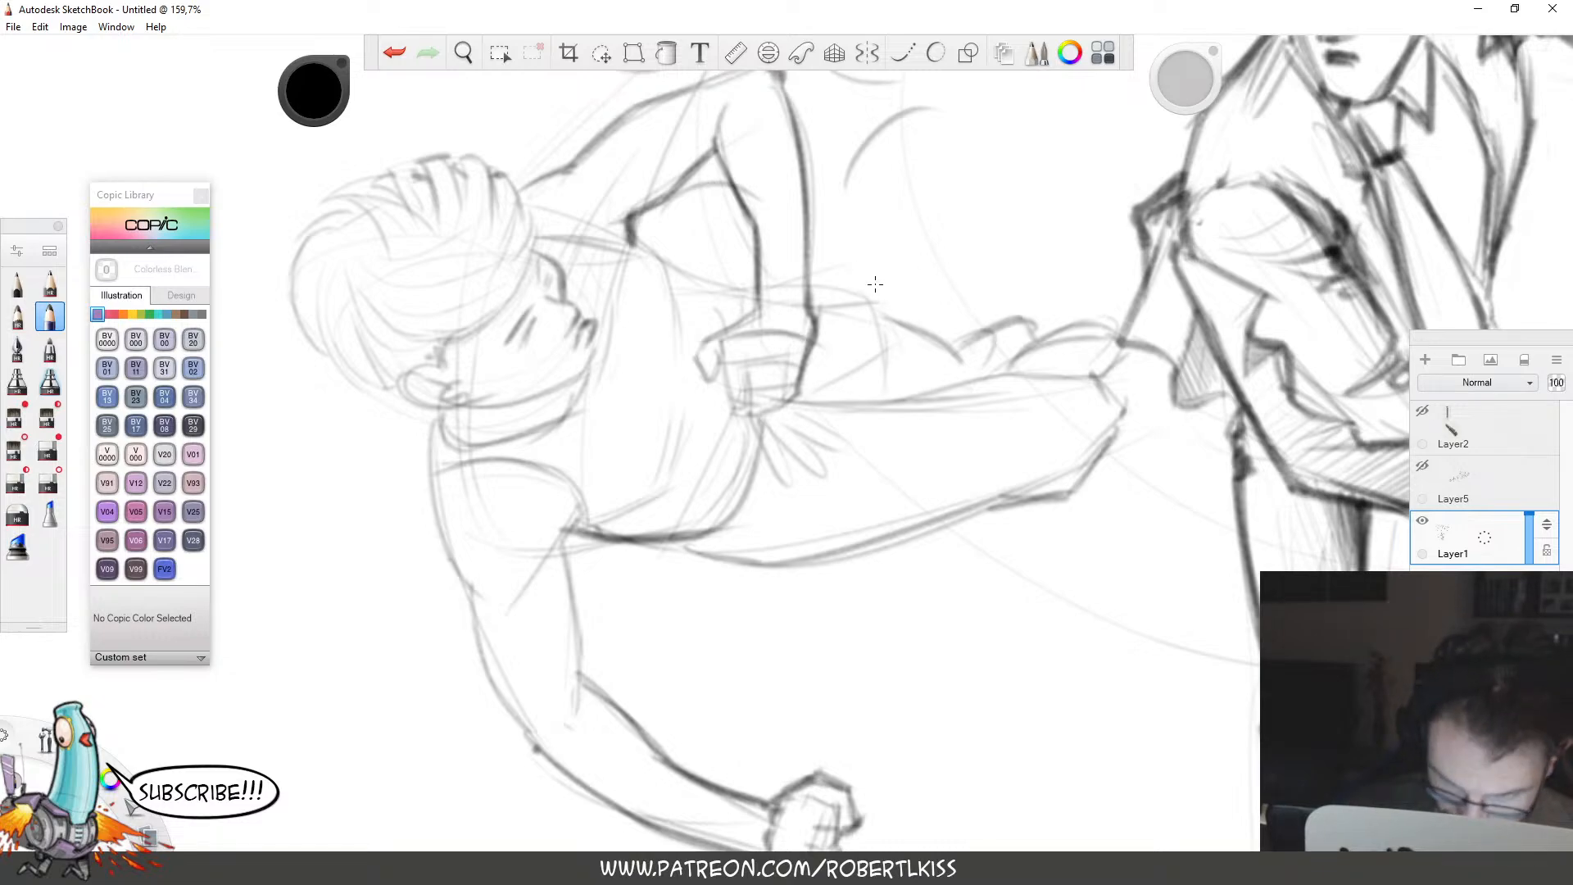
mouse_move(881, 275)
left_mouse_down()
mouse_move(960, 361)
mouse_move(807, 287)
left_mouse_up()
mouse_move(881, 275)
left_mouse_down()
mouse_move(900, 315)
mouse_move(882, 375)
left_mouse_up()
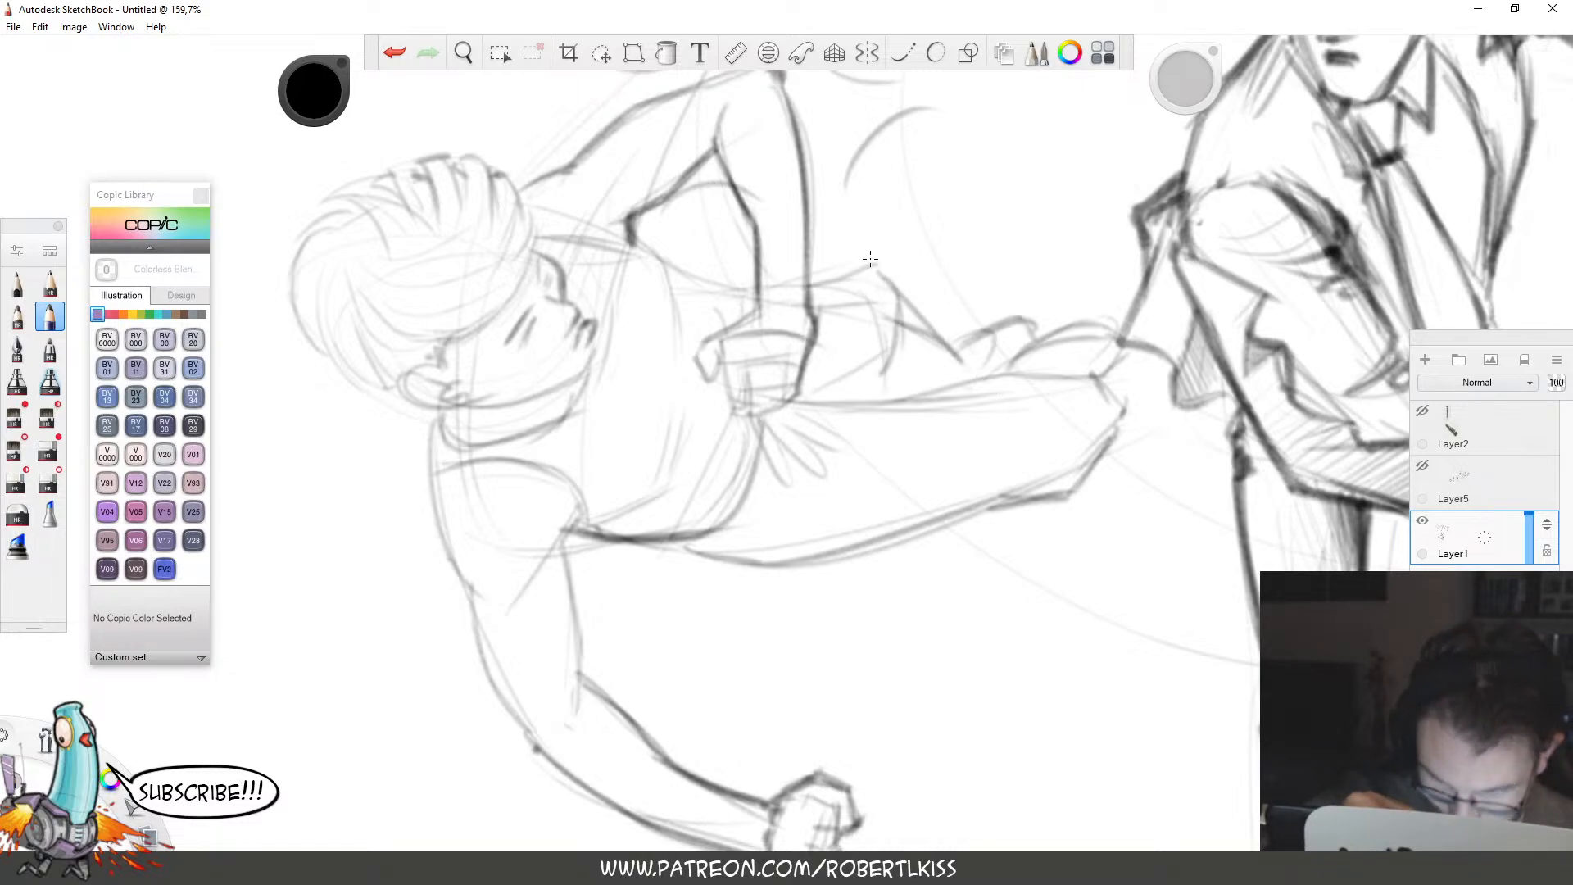
key("ctrl+z")
Rotate the canvas, erase and redraw the rear thigh's contour at the hip, and darken it toward the knee.
key("space")
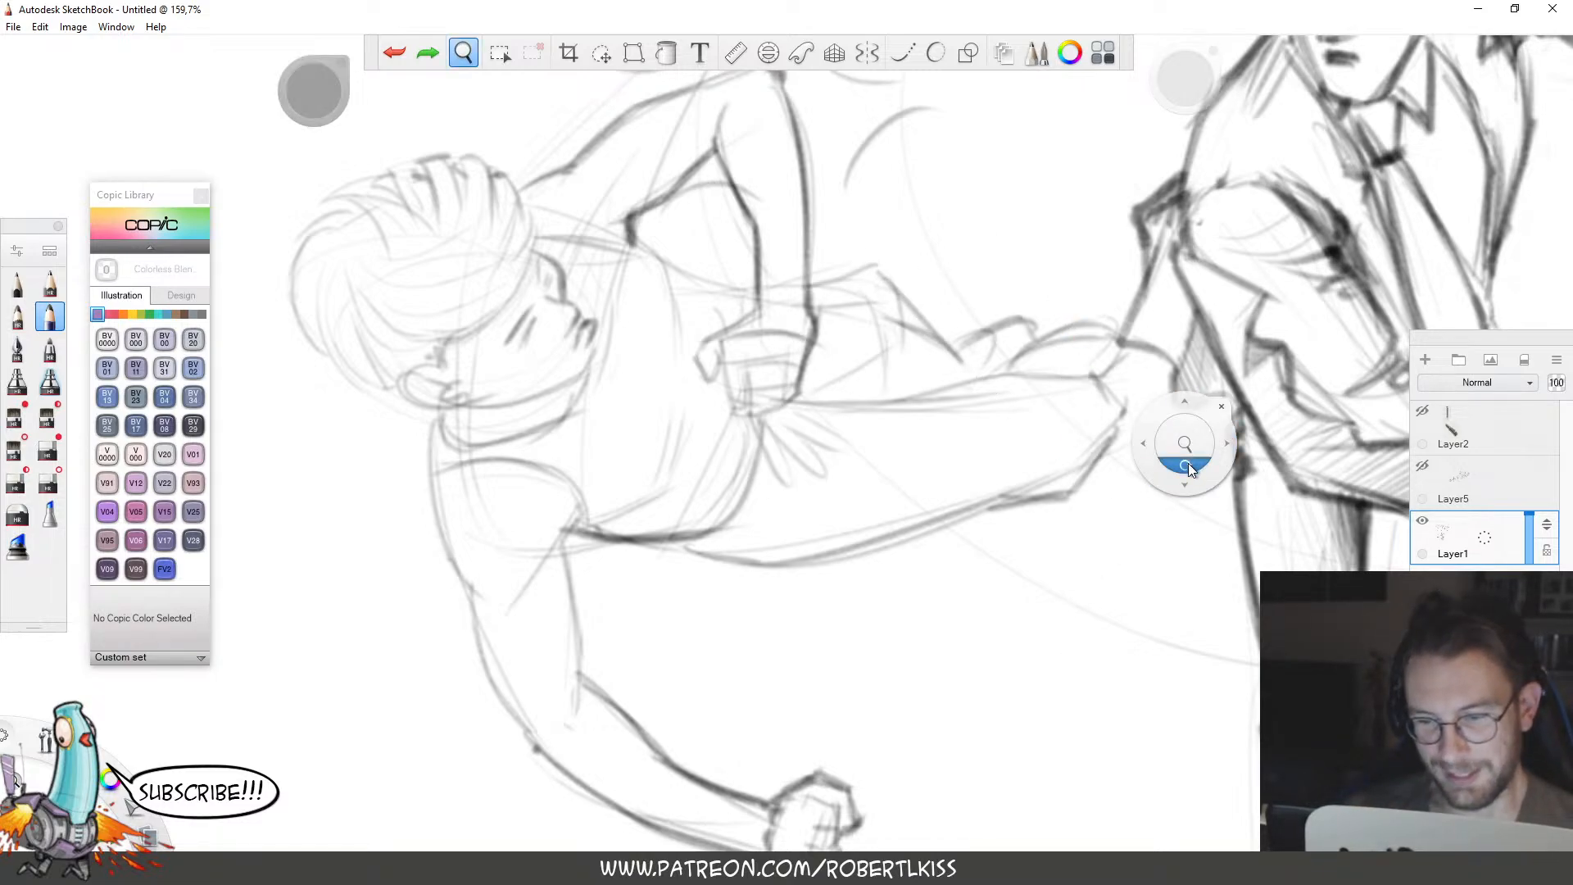
left_click_drag(1188, 468, 1086, 174)
key("e")
mouse_move(721, 270)
left_mouse_down()
mouse_move(737, 250)
mouse_move(774, 255)
mouse_move(696, 309)
left_mouse_up()
key("b")
mouse_move(729, 266)
left_mouse_down()
mouse_move(815, 258)
mouse_move(765, 298)
mouse_move(802, 360)
left_mouse_up()
key("e")
key("b")
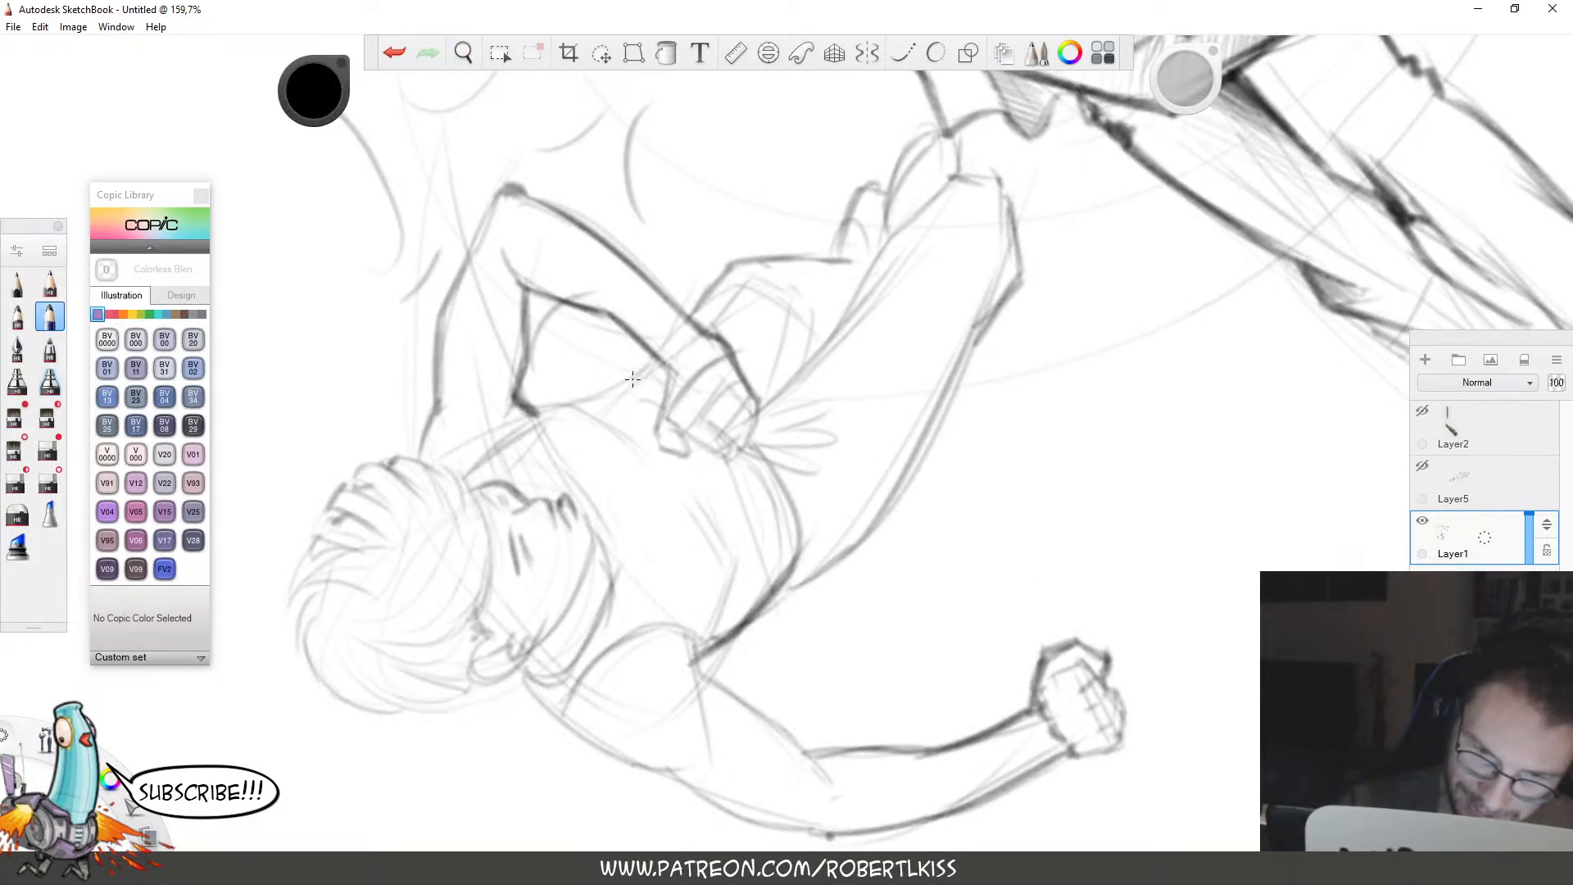
left_click_drag(631, 382, 645, 367)
left_click_drag(693, 315, 803, 259)
Darken the front leg's contour lines from the waist toward the foot.
key("space")
mouse_move(996, 279)
left_mouse_down()
mouse_move(953, 303)
mouse_move(948, 221)
left_mouse_up()
left_click_drag(807, 381, 917, 270)
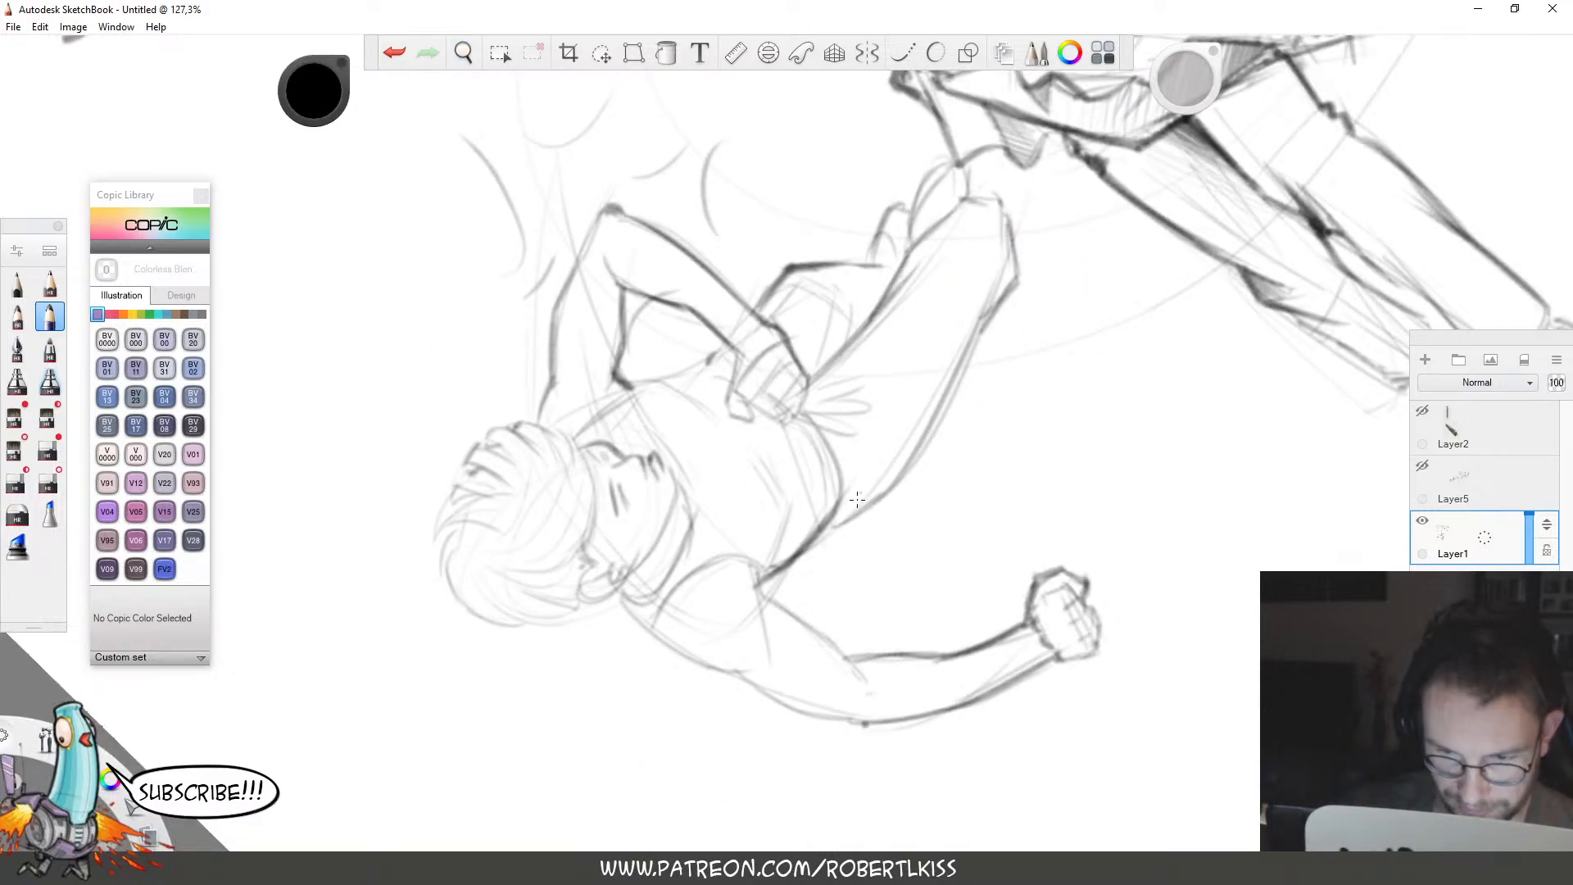
mouse_move(819, 532)
left_mouse_down()
mouse_move(890, 490)
mouse_move(978, 328)
left_mouse_up()
mouse_move(905, 472)
left_mouse_down()
mouse_move(1001, 283)
mouse_move(1007, 231)
mouse_move(975, 196)
left_mouse_up()
Turn the canvas upright and add small flecks in front of the horizontal figure's face.
key("space")
left_click_drag(1114, 308, 713, 554)
left_click_drag(1117, 331, 1025, 567)
left_click_drag(872, 462, 994, 367)
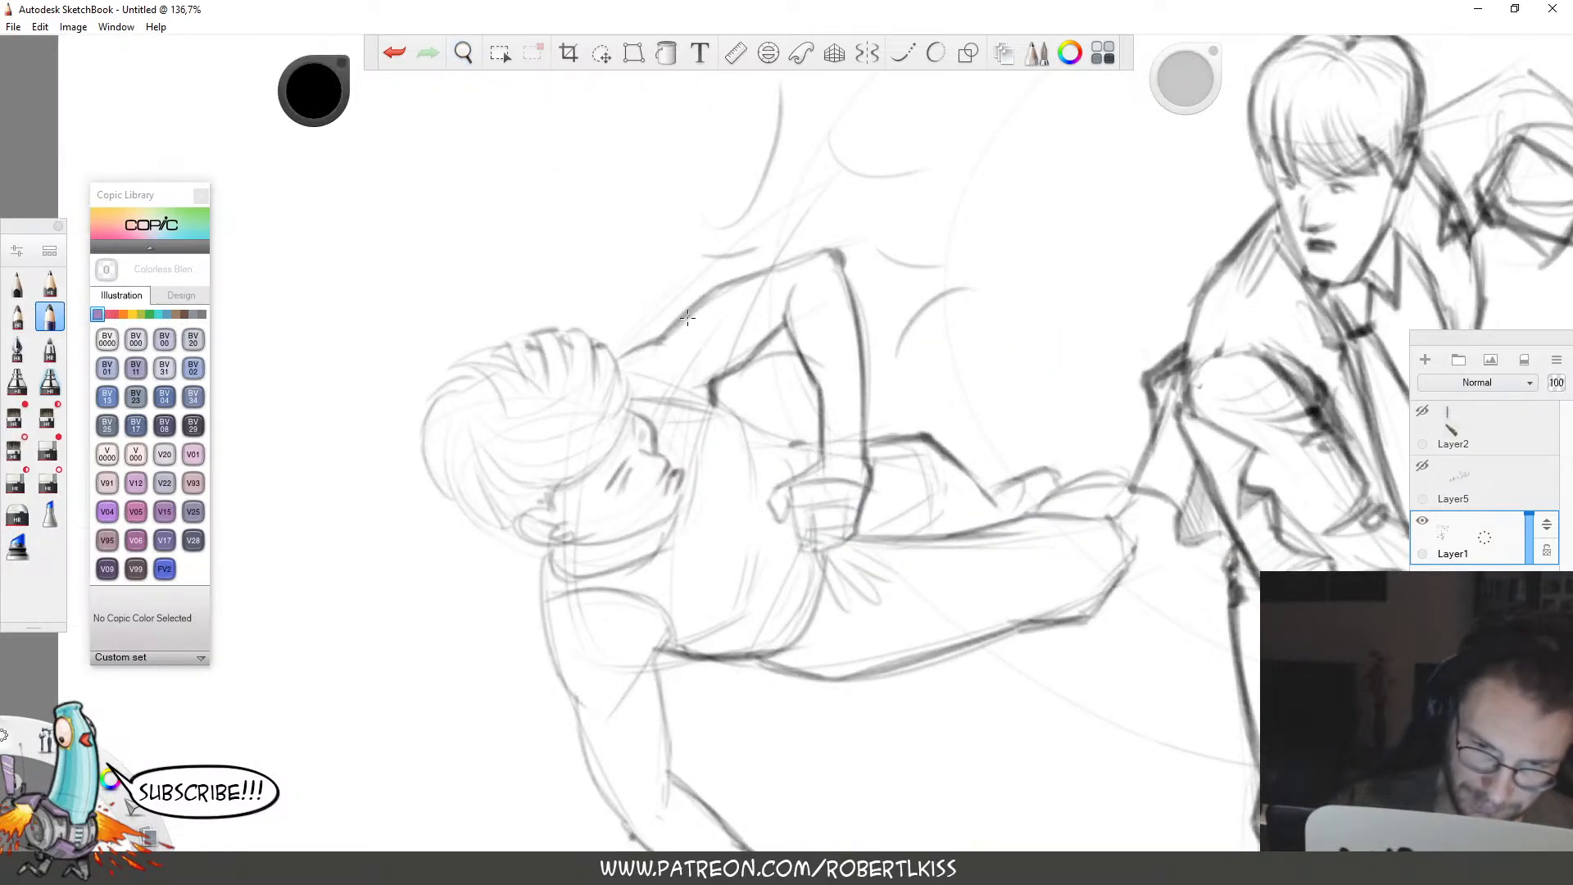
left_click_drag(702, 428, 690, 455)
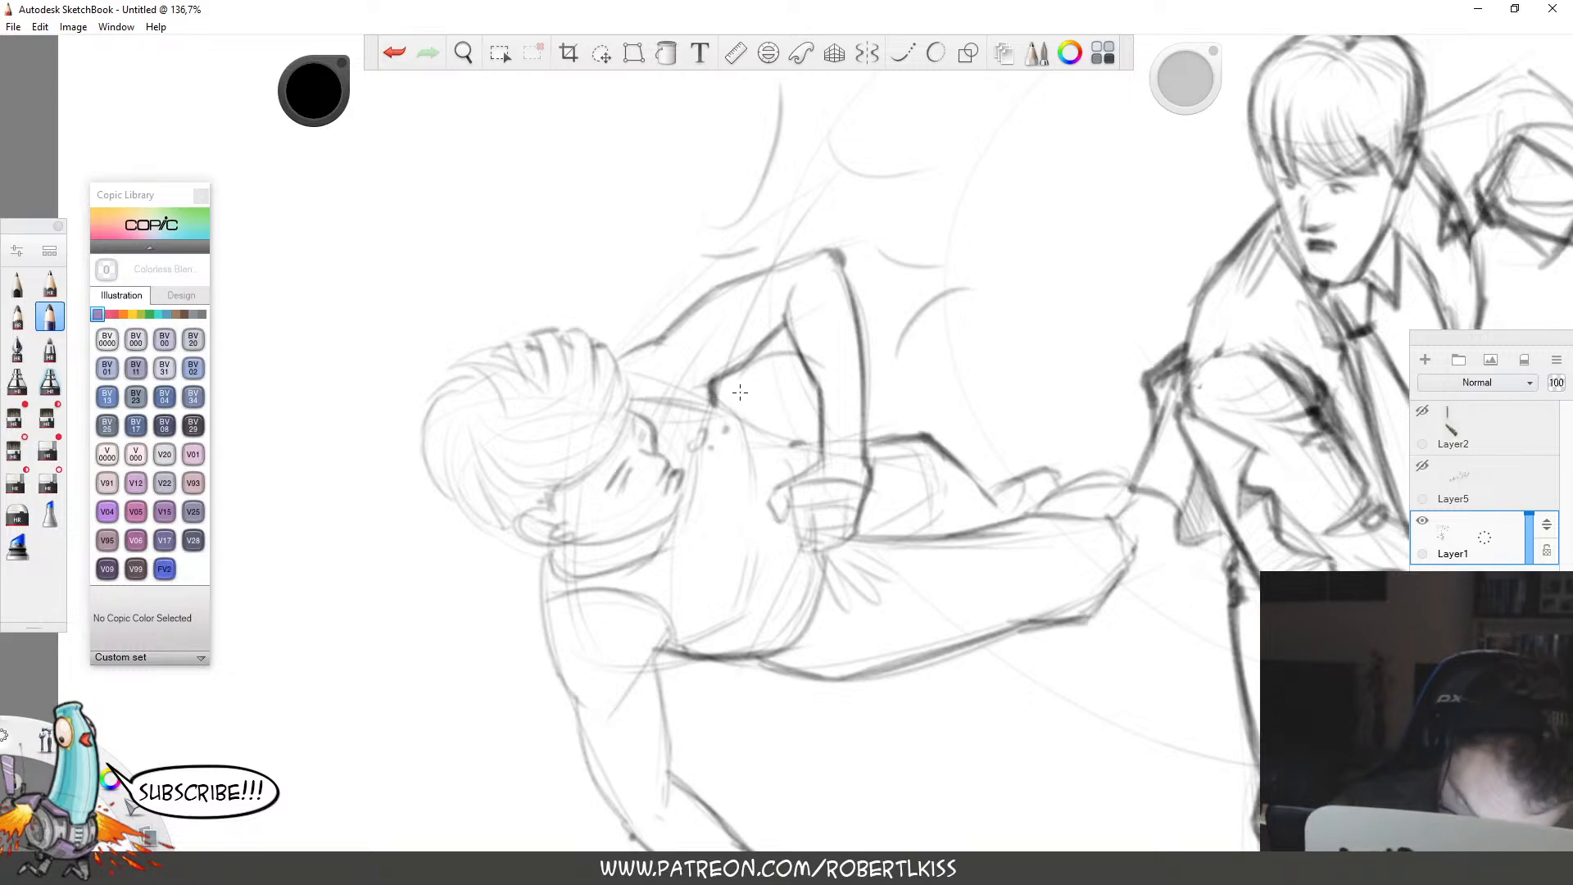
left_click_drag(740, 392, 762, 385)
Examine the pair of figures at reduced size against the other sketches on the page.
key("space")
left_click_drag(884, 292, 839, 460)
mouse_move(666, 391)
left_mouse_down()
mouse_move(736, 264)
mouse_move(901, 332)
mouse_move(900, 428)
mouse_move(851, 541)
left_mouse_up()
key("space")
left_click_drag(1190, 459, 921, 551)
key("space")
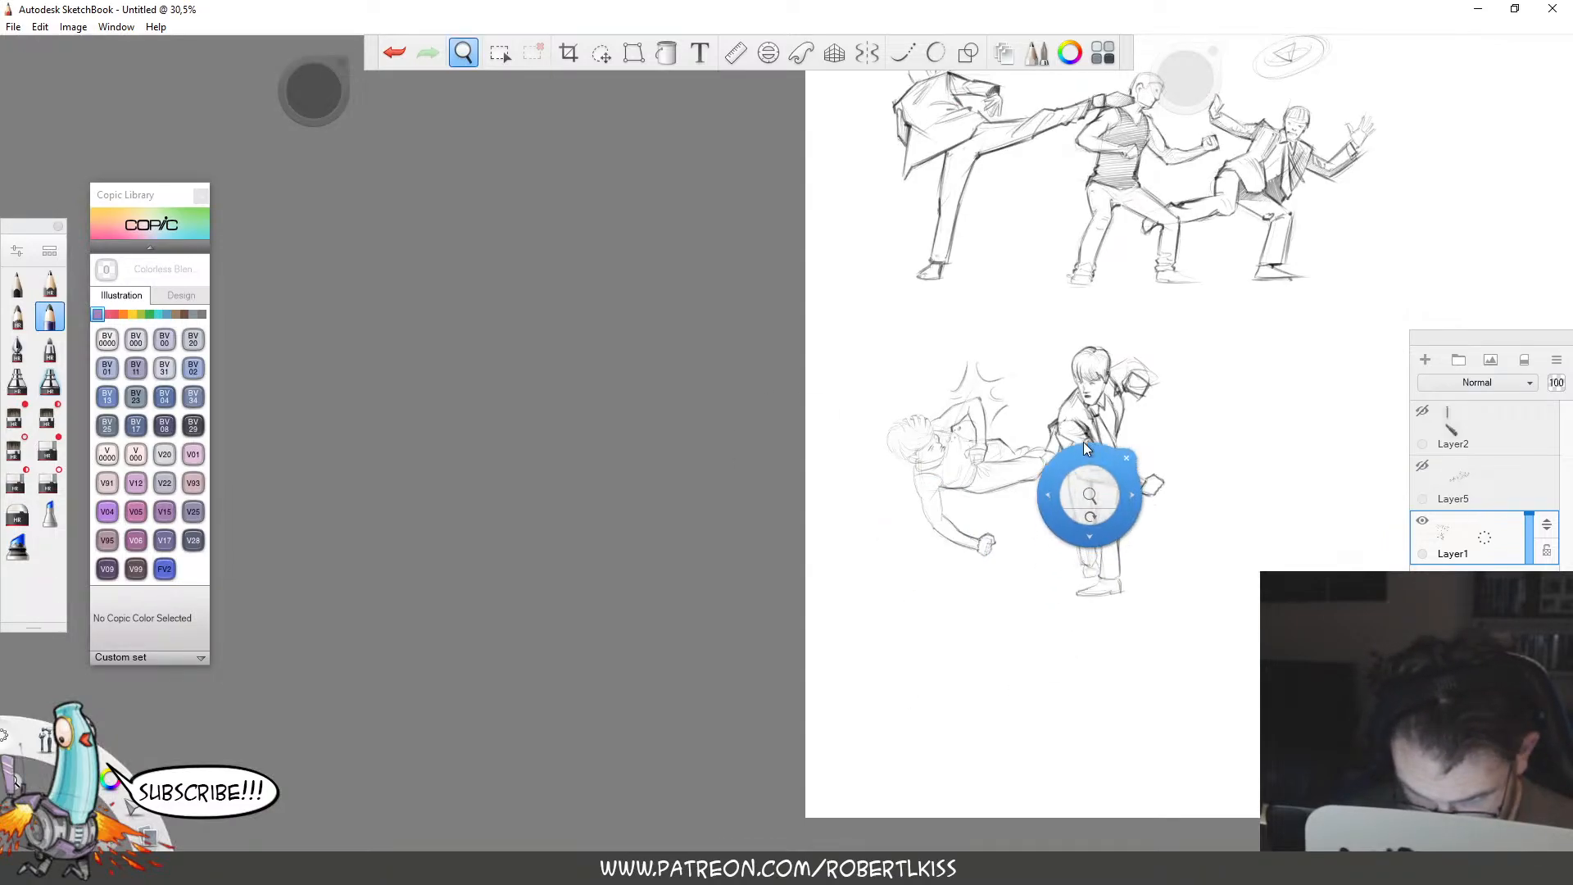
left_click_drag(987, 451, 1204, 375)
mouse_move(760, 615)
left_mouse_down()
mouse_move(735, 485)
mouse_move(764, 670)
mouse_move(799, 708)
mouse_move(829, 583)
left_mouse_up()
key("space")
mouse_move(921, 378)
left_mouse_down()
mouse_move(855, 550)
mouse_move(741, 487)
left_mouse_up()
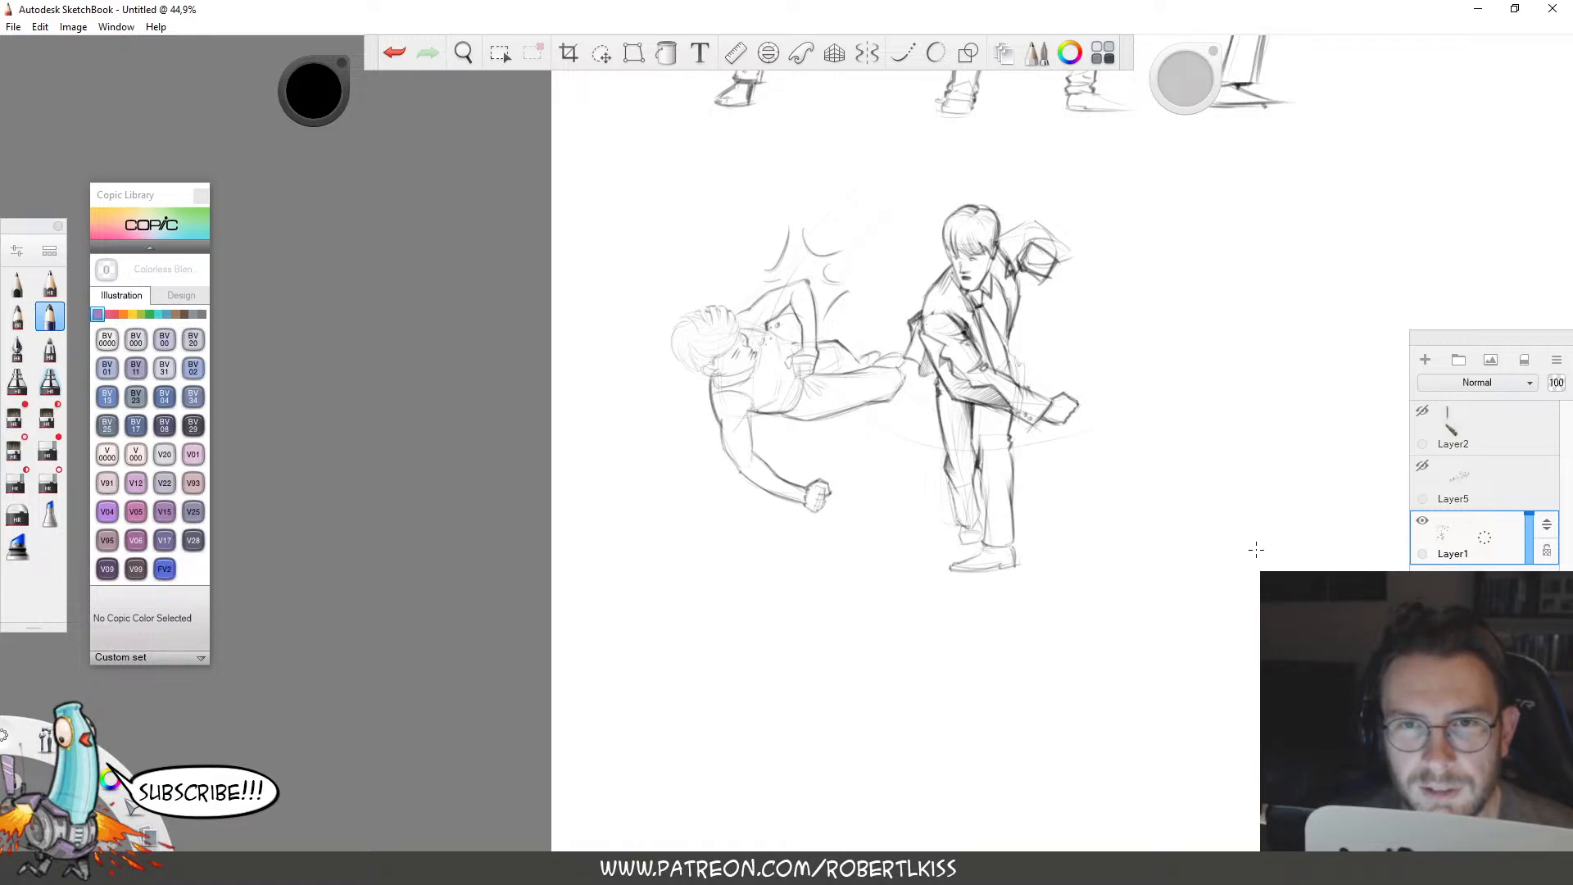
Add trouser folds at the knee of the standing figure's supporting leg.
key("space")
left_click_drag(1068, 519, 1138, 474)
mouse_move(826, 467)
left_mouse_down()
mouse_move(844, 502)
mouse_move(902, 471)
mouse_move(876, 430)
mouse_move(867, 293)
mouse_move(808, 349)
mouse_move(834, 442)
mouse_move(870, 290)
mouse_move(875, 475)
mouse_move(845, 384)
left_mouse_up()
key("space")
left_click_drag(845, 307, 888, 583)
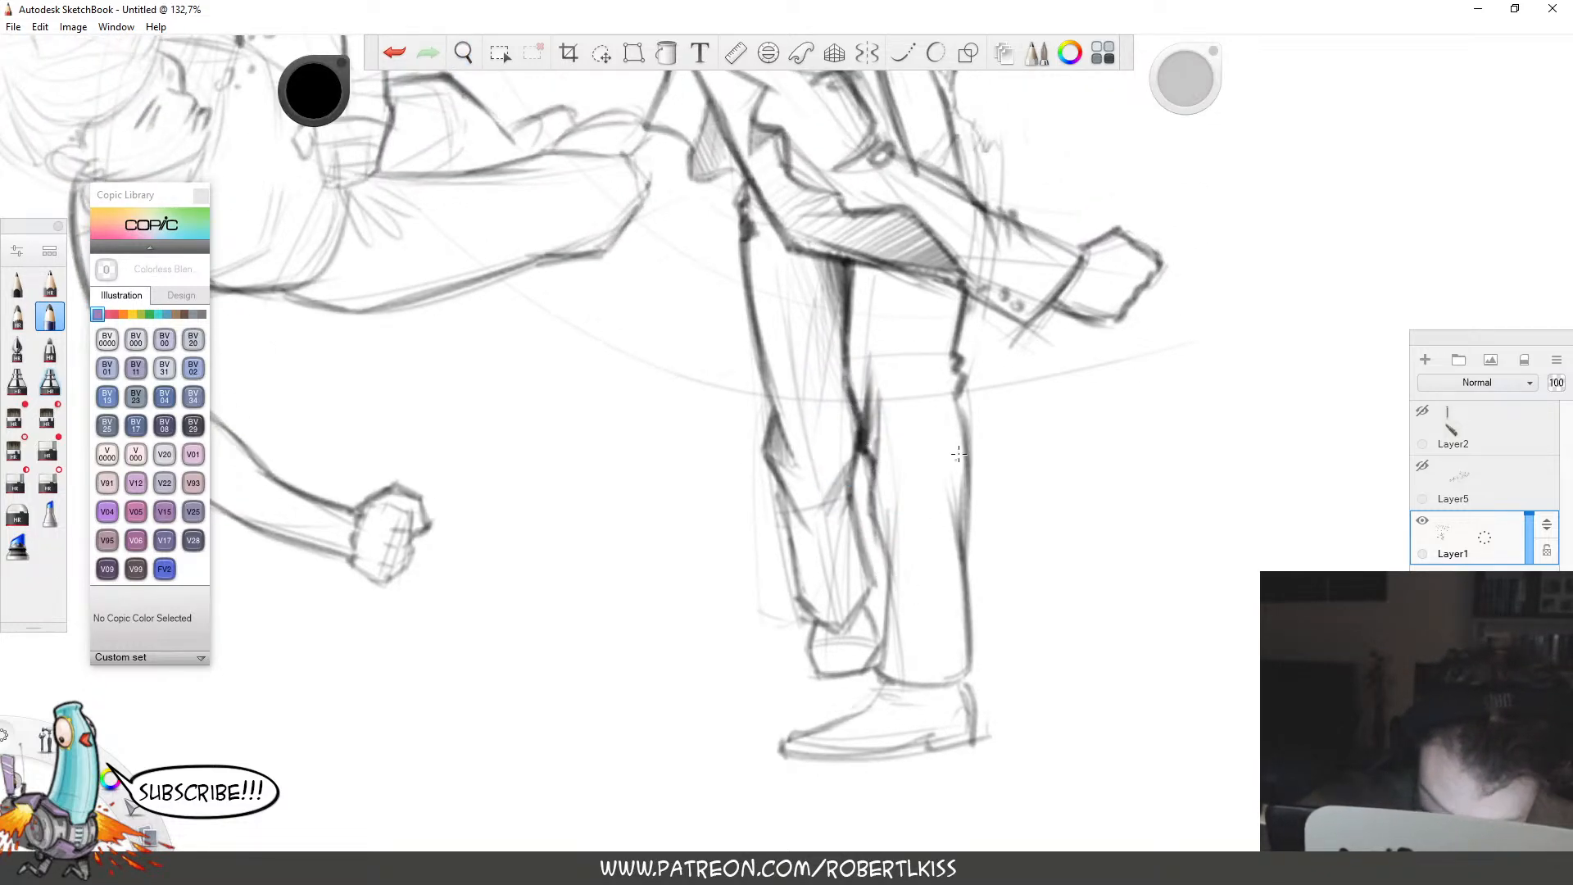
mouse_move(950, 409)
left_mouse_down()
mouse_move(914, 358)
mouse_move(956, 440)
left_mouse_up()
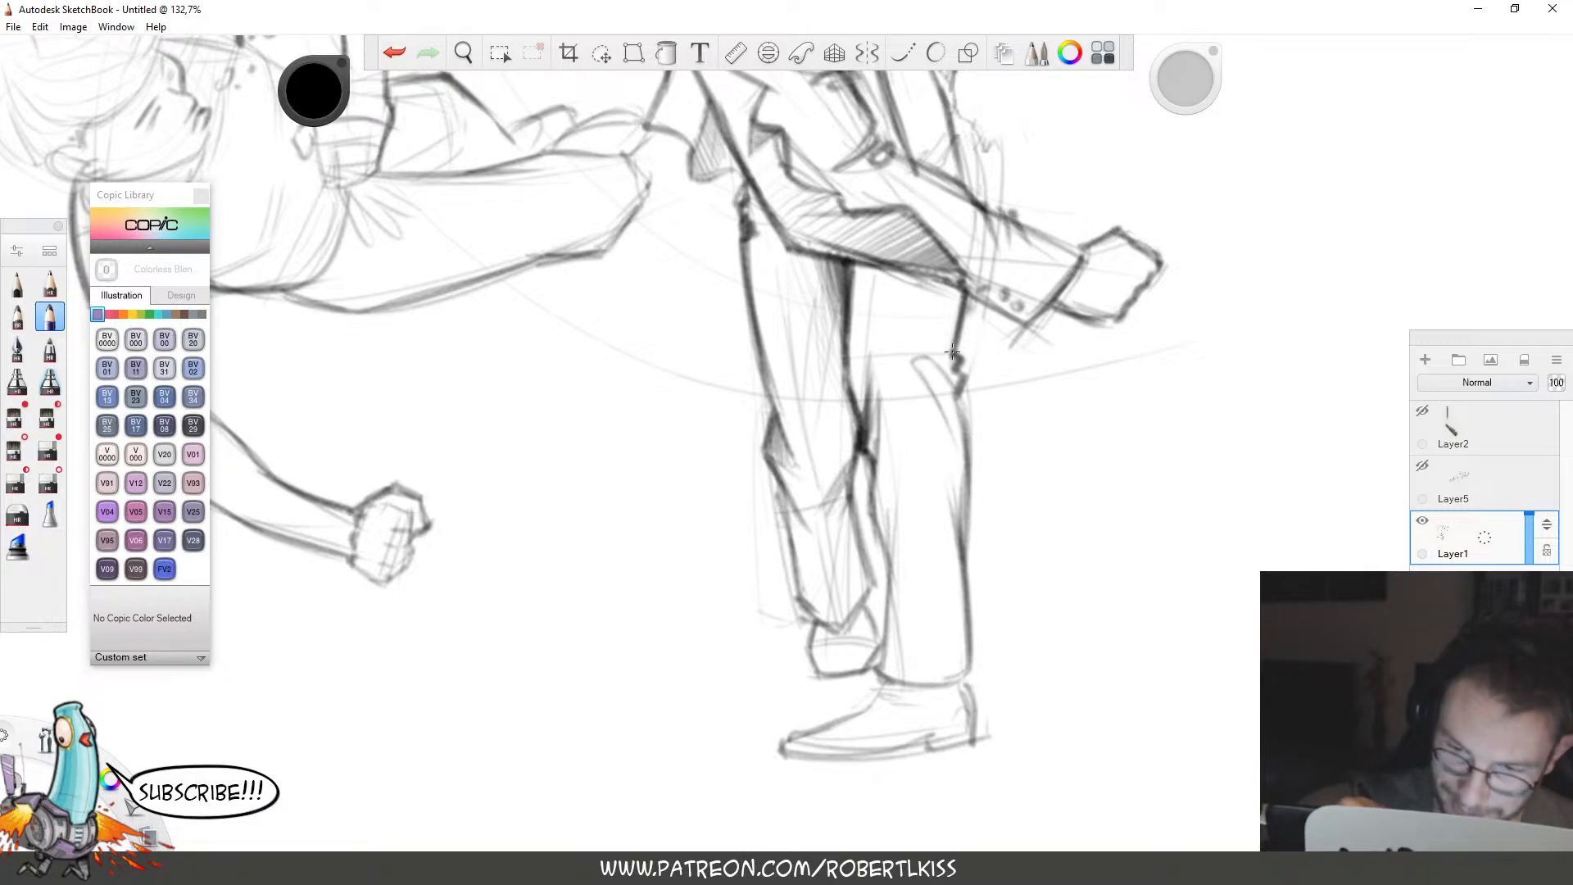
mouse_move(950, 334)
left_mouse_down()
mouse_move(921, 339)
mouse_move(929, 388)
mouse_move(956, 413)
left_mouse_up()
Refine the standing figure's shoe at the instep with a firmer edge and short lace marks below the trouser cuff.
key("space")
left_click_drag(1064, 362, 942, 517)
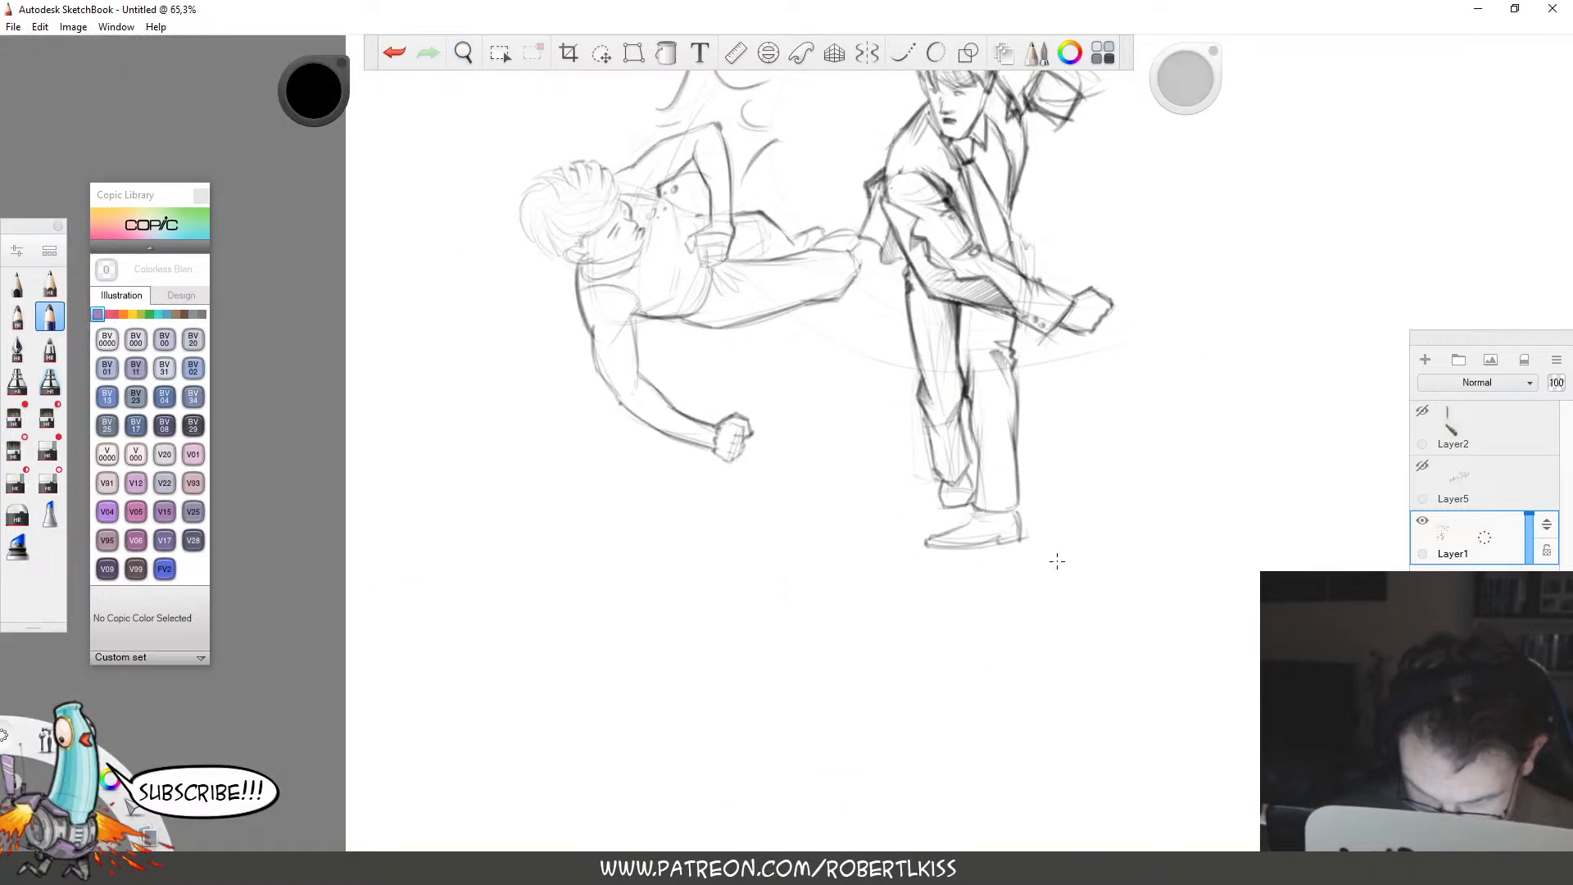
scroll(1067, 467, "up", 5)
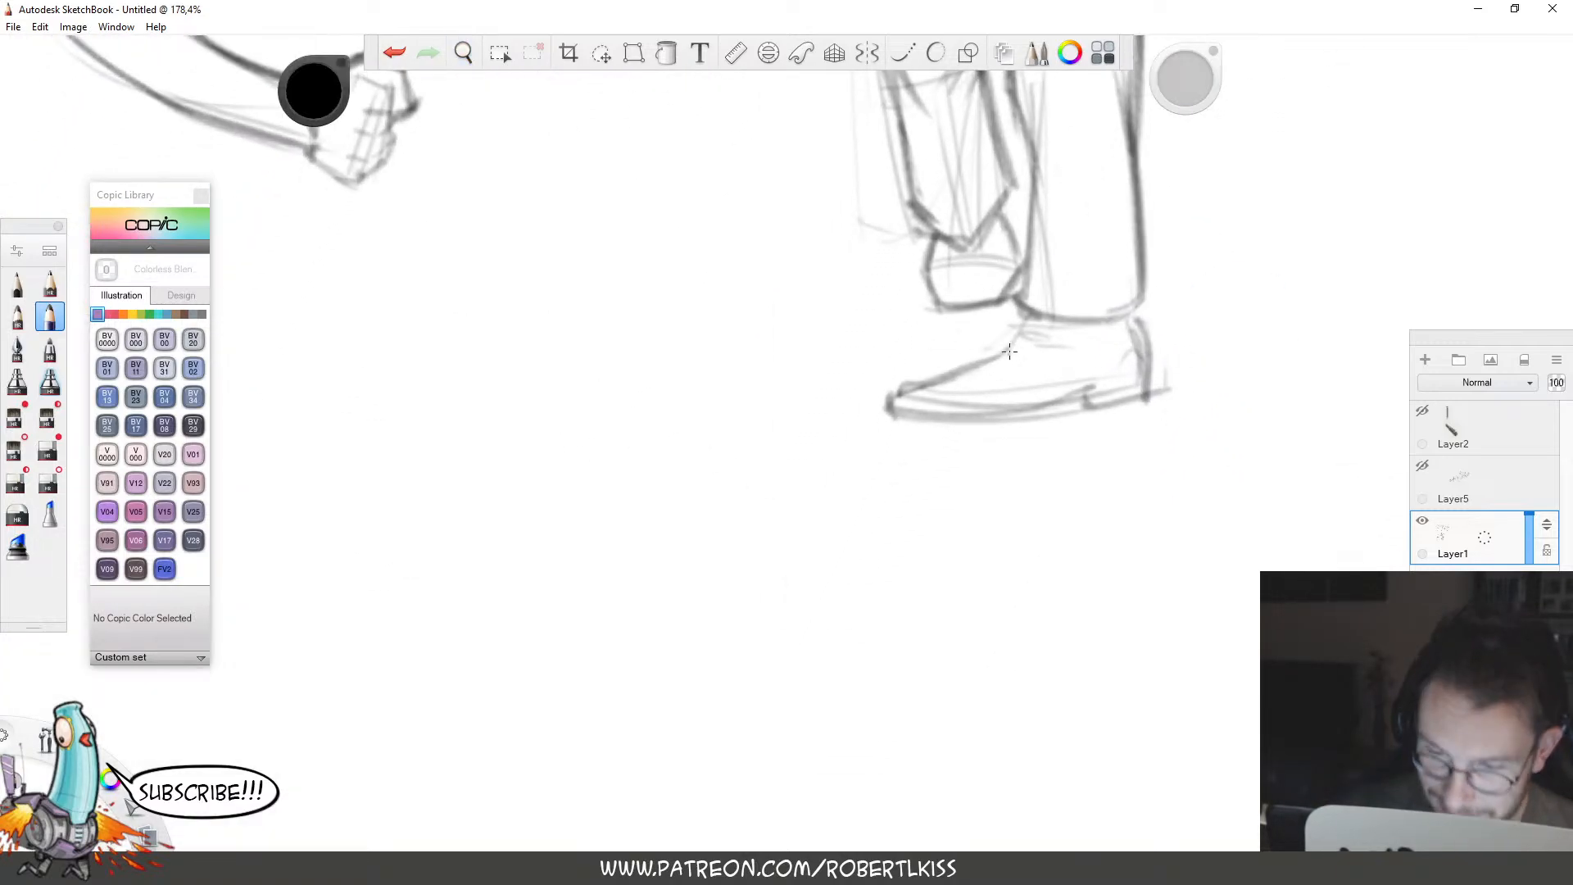
mouse_move(1010, 350)
left_mouse_down()
mouse_move(1106, 332)
mouse_move(1028, 340)
mouse_move(1001, 359)
left_mouse_up()
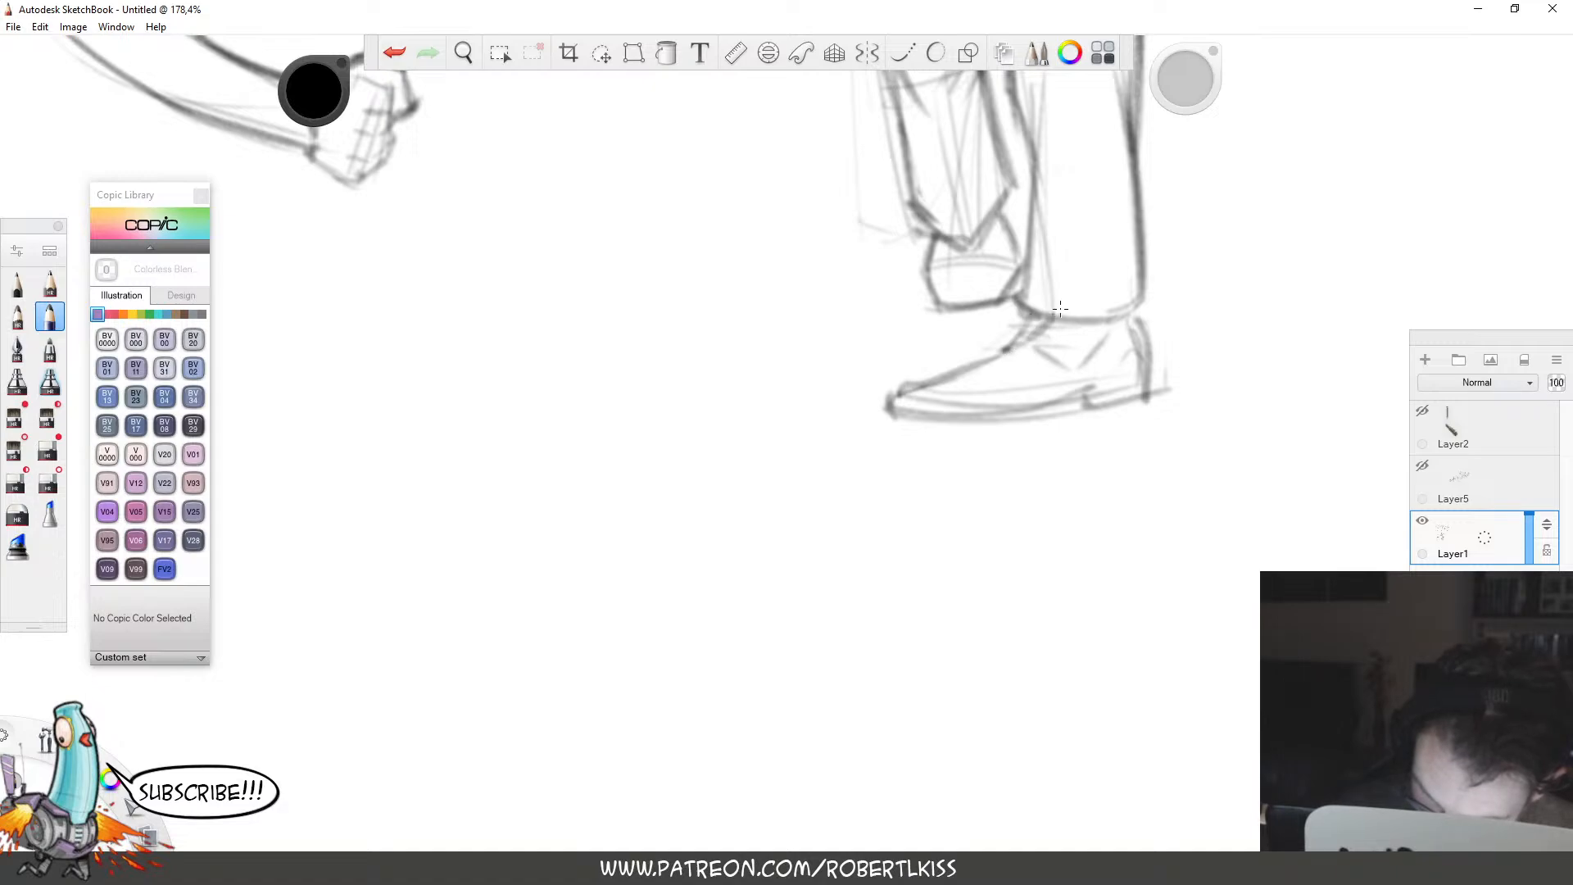
left_click_drag(1060, 309, 1034, 351)
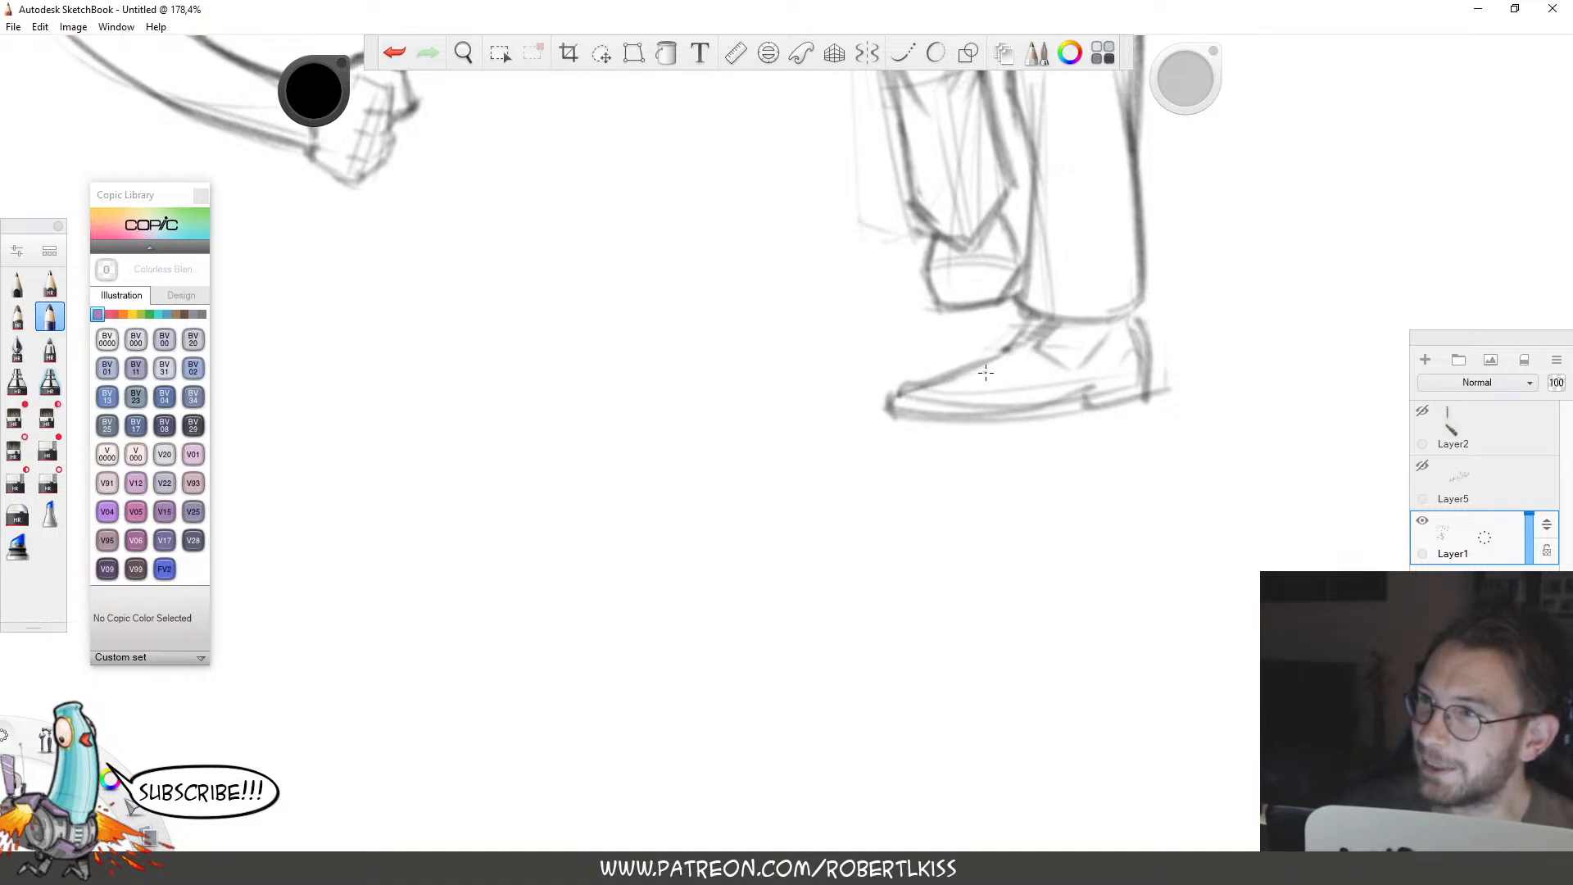
Draw the shoe's seam above the sole, the heel edge, and the side opening below the trouser cuff.
left_click_drag(938, 386, 1099, 392)
left_click_drag(1136, 322, 1146, 364)
left_click_drag(1109, 322, 1057, 377)
left_click_drag(1131, 319, 1089, 346)
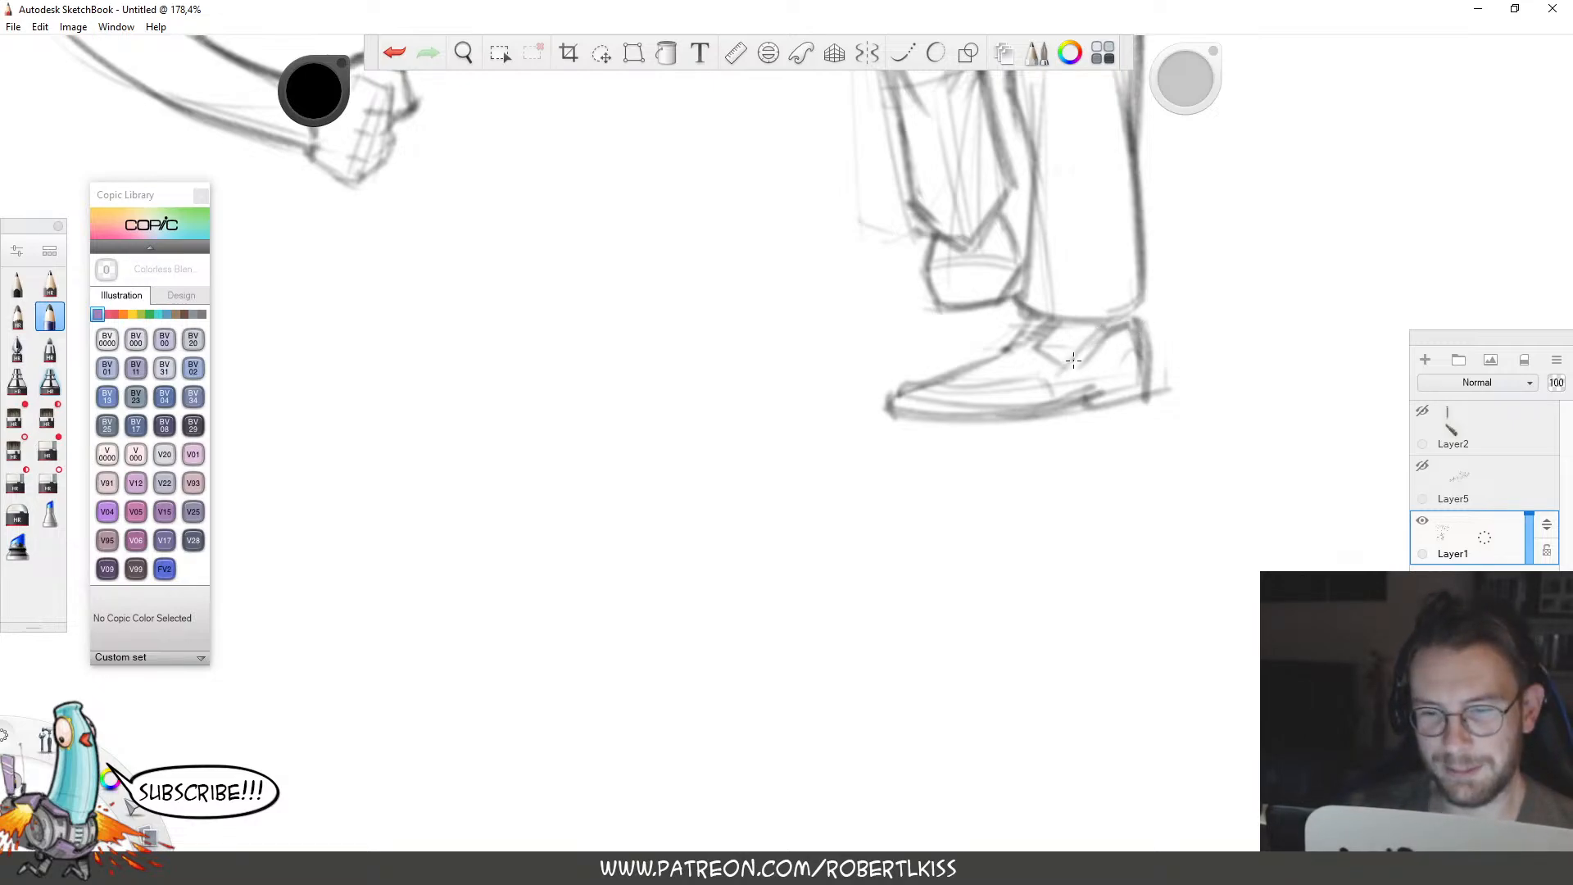
Refine the standing figure's jaw and chin contour below the mouth, cleaning up stray lines with the eraser.
key("space")
left_click_drag(1197, 292, 1082, 365)
left_click_drag(1134, 308, 989, 588)
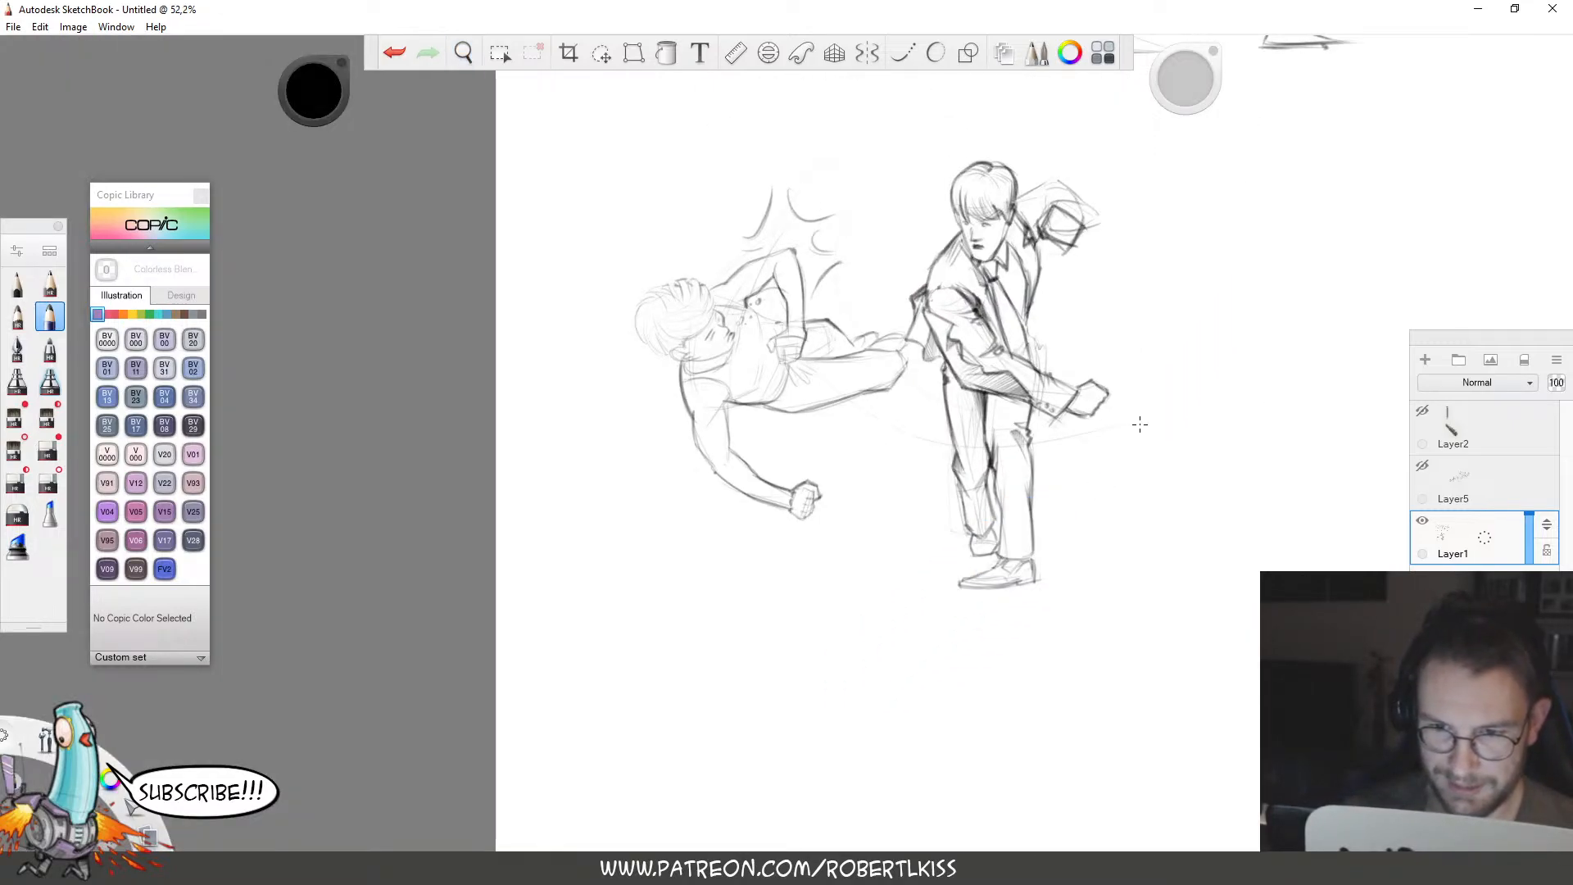
key("space")
left_click_drag(1153, 251, 1278, 164)
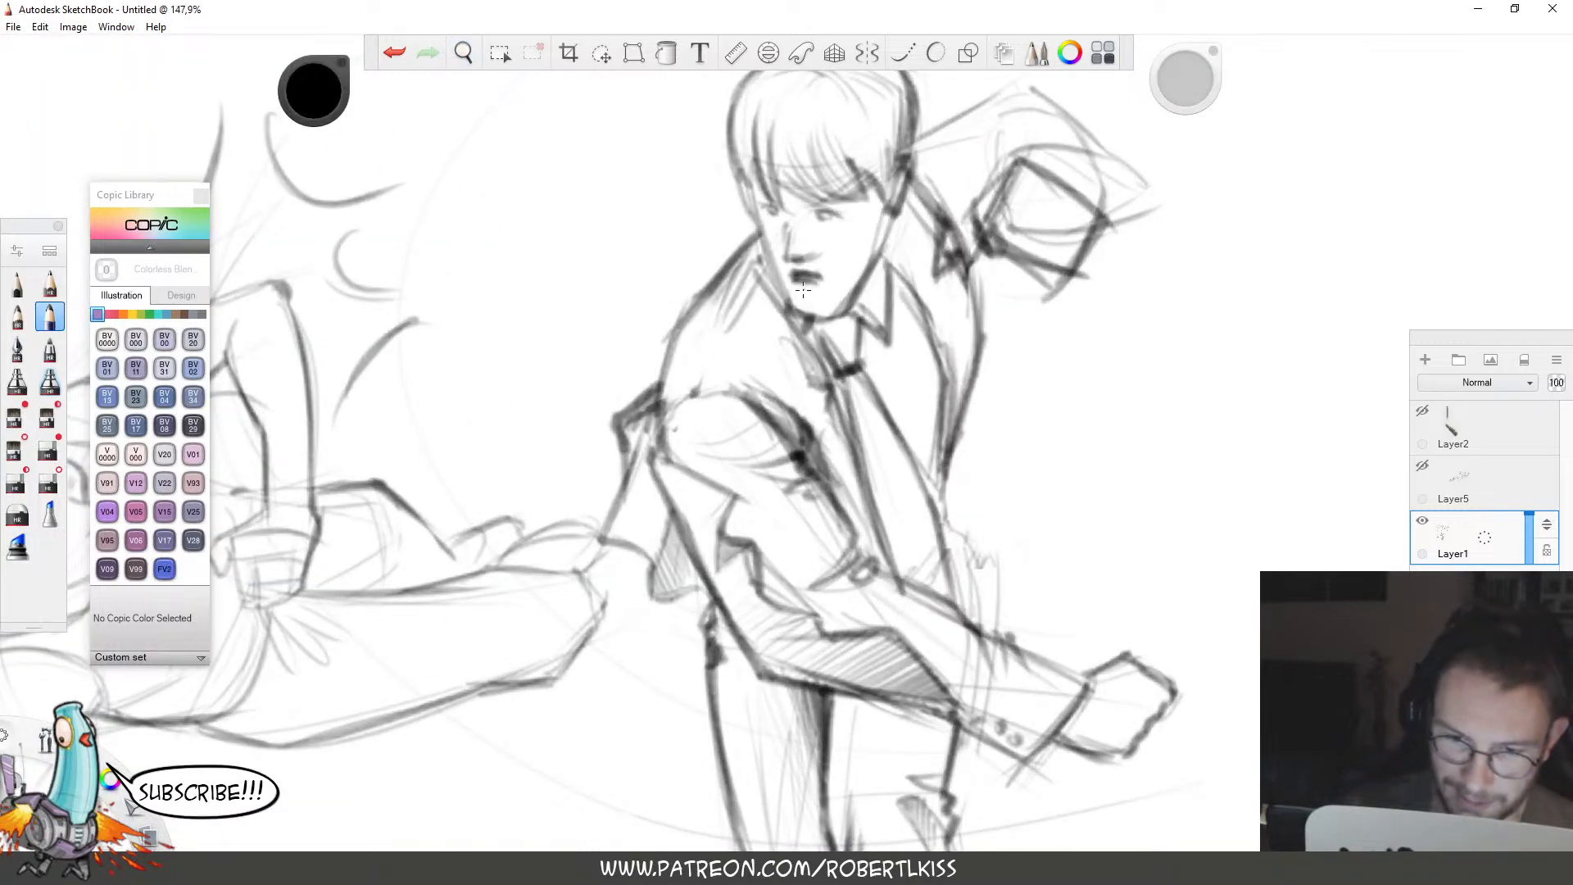
mouse_move(788, 297)
left_mouse_down()
mouse_move(852, 310)
mouse_move(826, 326)
mouse_move(813, 313)
mouse_move(876, 246)
left_mouse_up()
key("e")
key("b")
left_click_drag(883, 246, 818, 307)
key("space")
left_click_drag(944, 249, 741, 404)
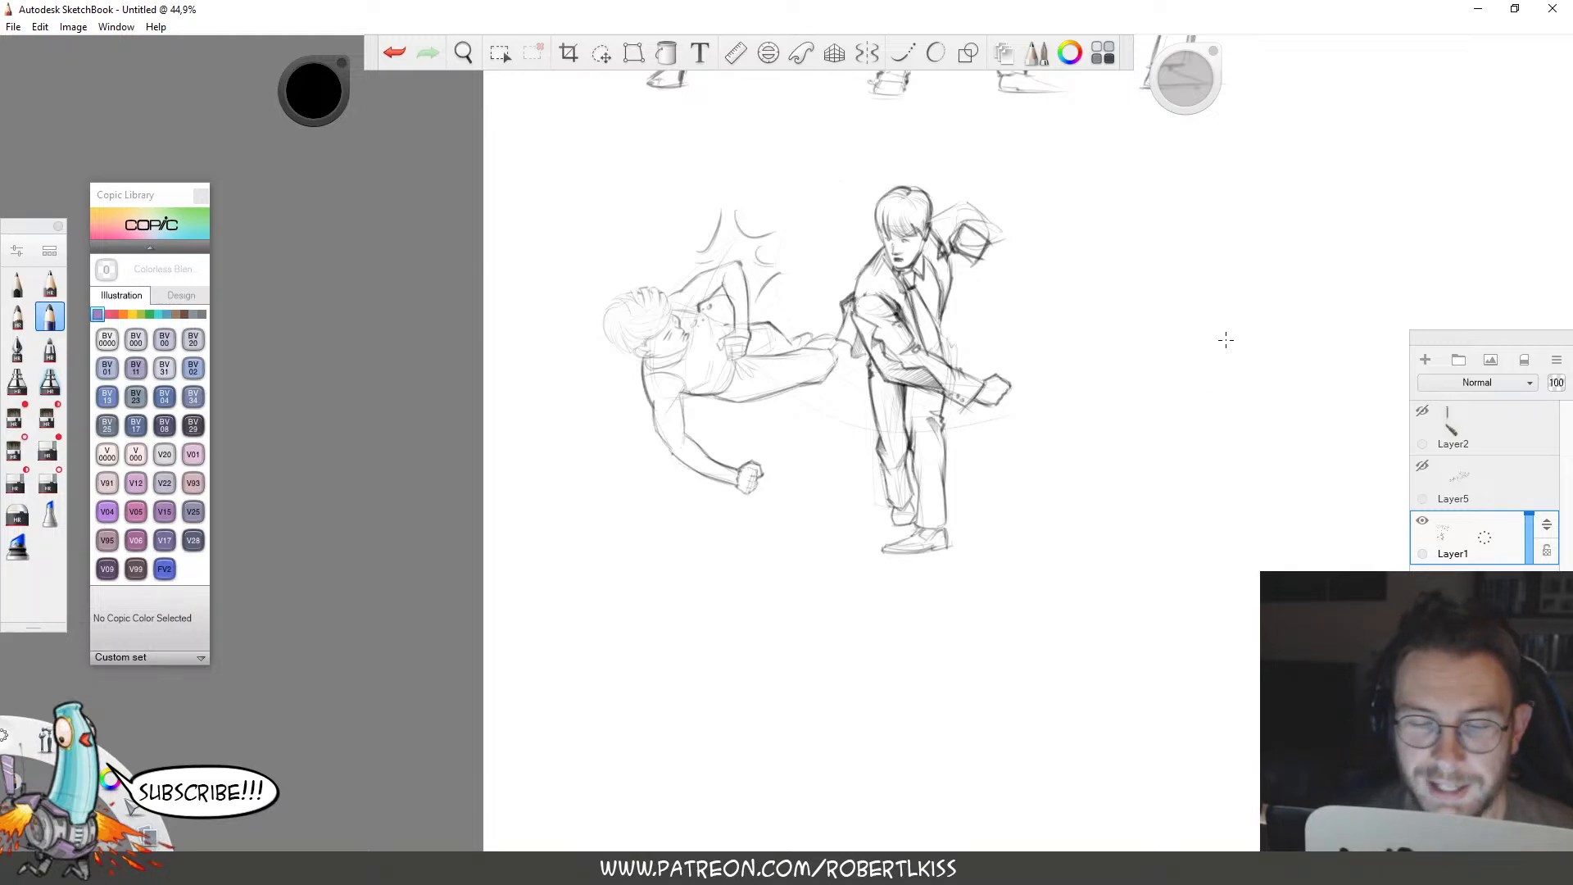
Redraw the far cheek edge of the standing figure's face and add light strokes under the near cheekbone.
key("space")
mouse_move(937, 257)
left_mouse_down()
mouse_move(746, 332)
mouse_move(722, 251)
left_mouse_up()
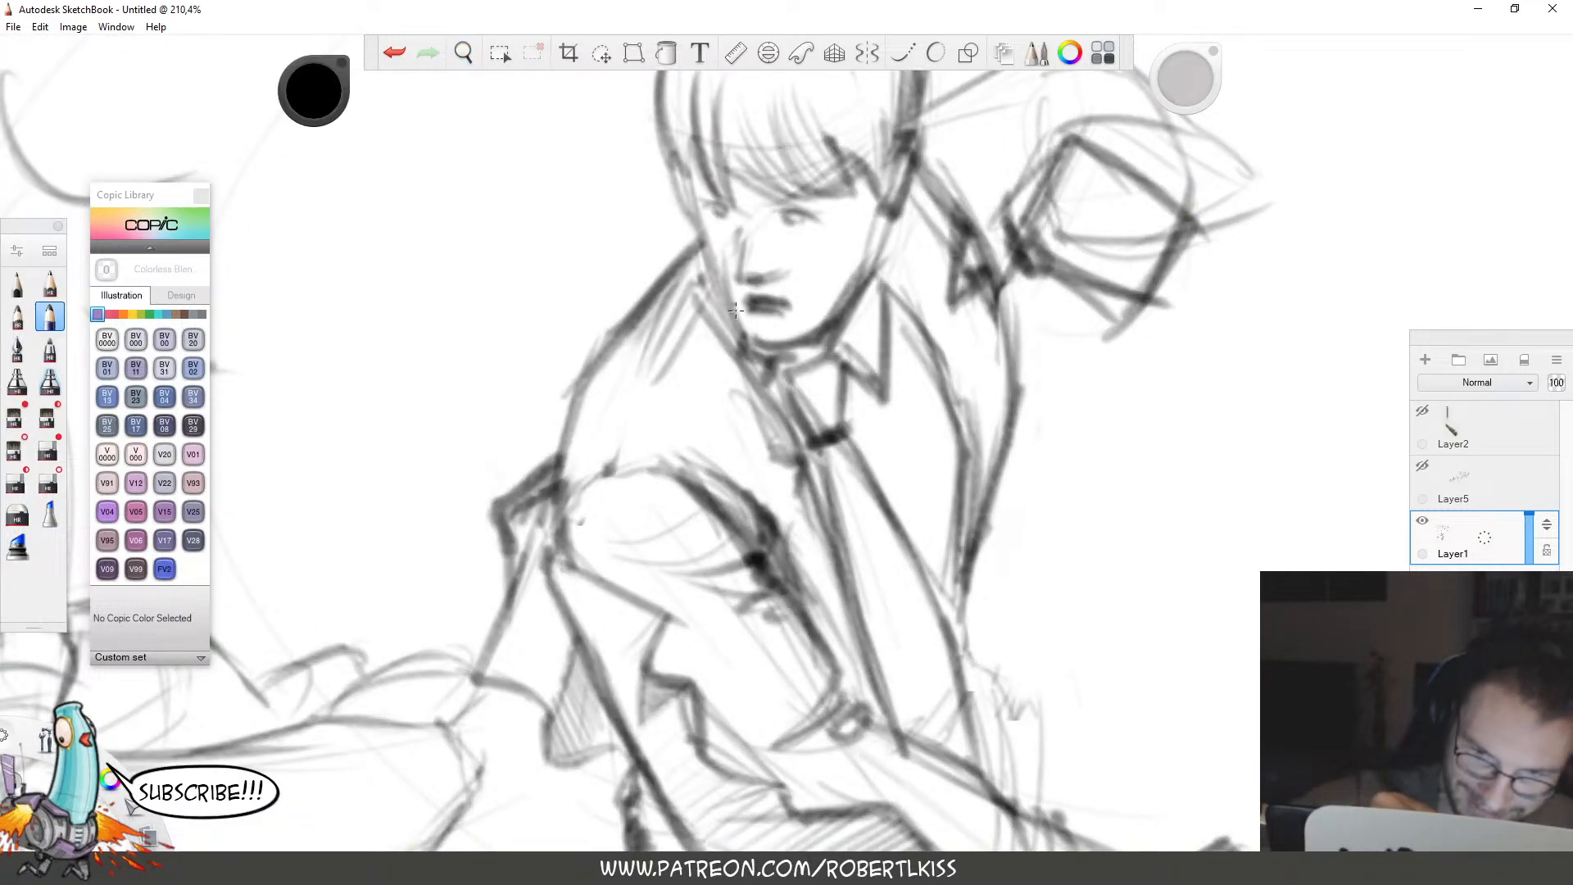
key("ctrl+z")
left_click_drag(741, 344, 721, 250)
left_click_drag(731, 307, 720, 245)
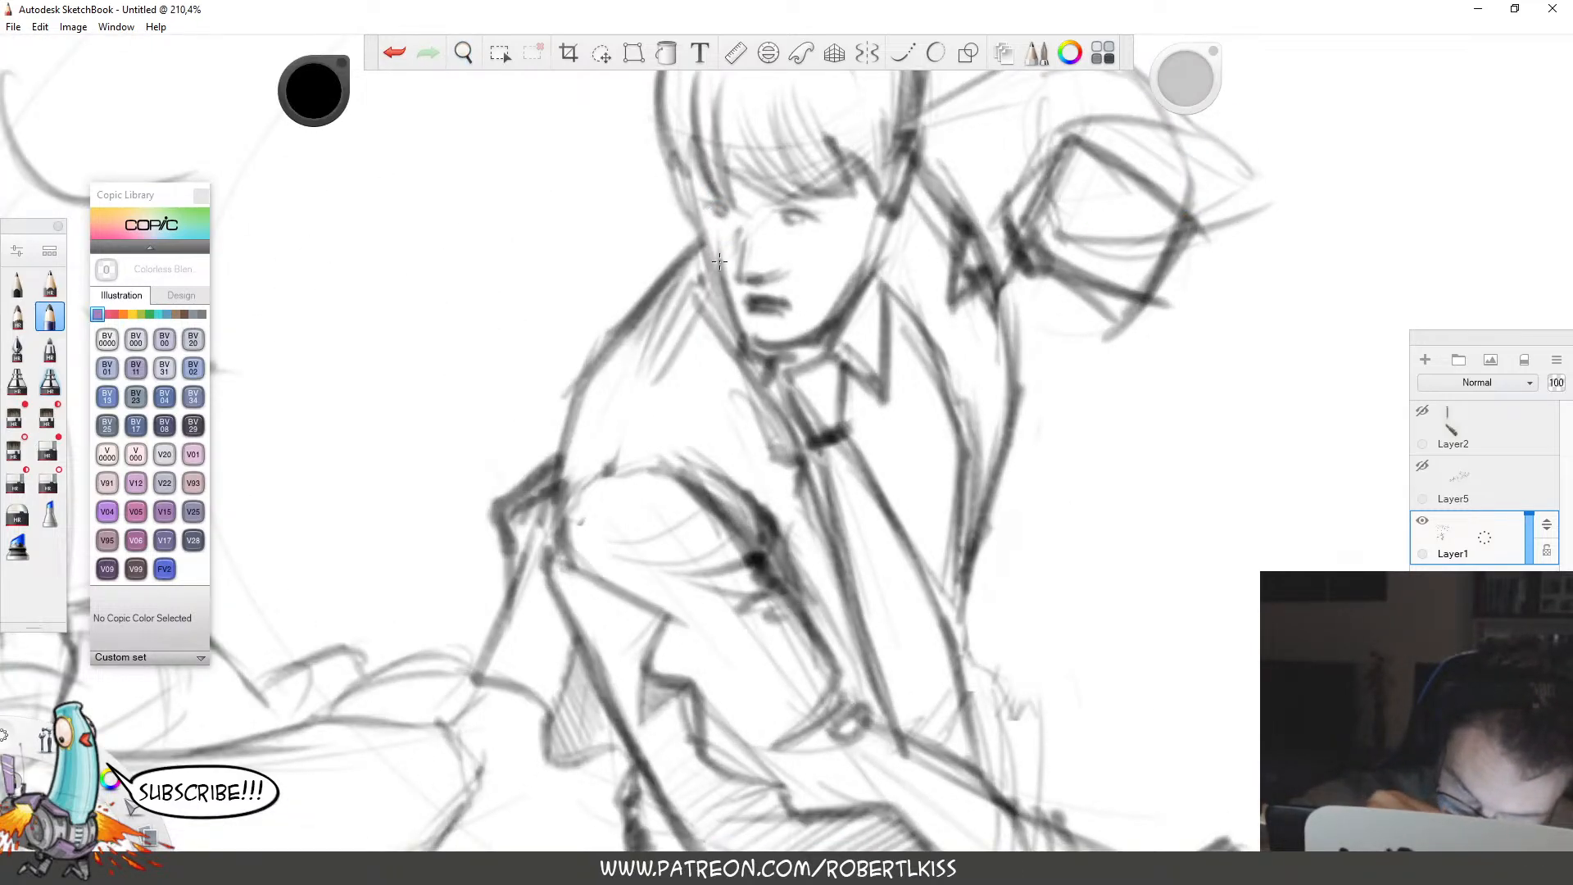
key("ctrl+z")
left_click_drag(744, 336, 719, 251)
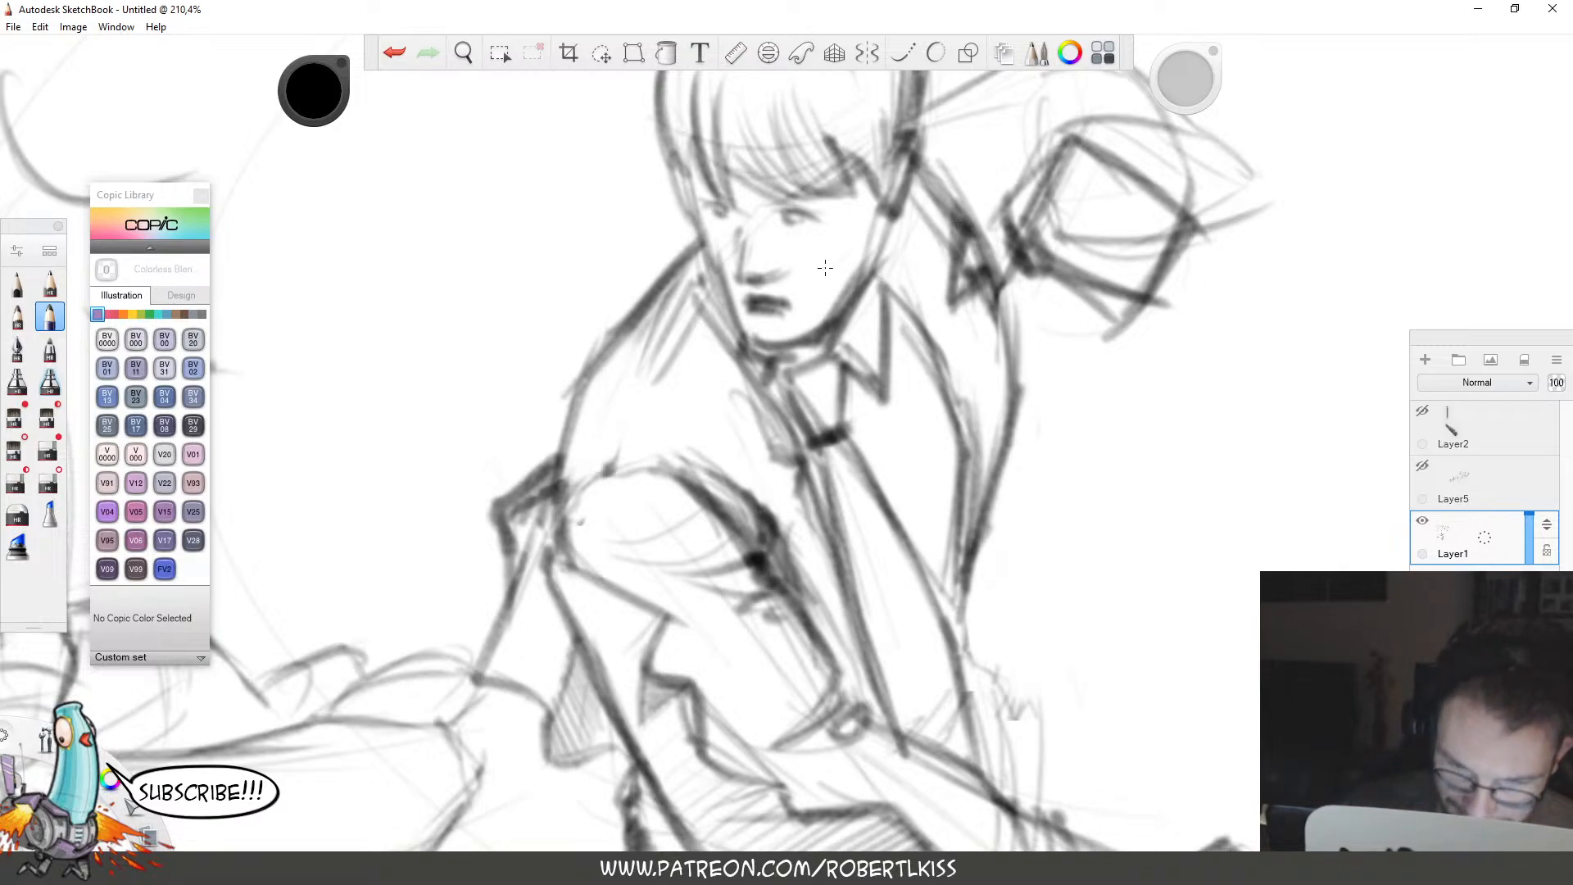
mouse_move(829, 256)
left_mouse_down()
mouse_move(879, 218)
mouse_move(869, 229)
left_mouse_up()
key("ctrl+z")
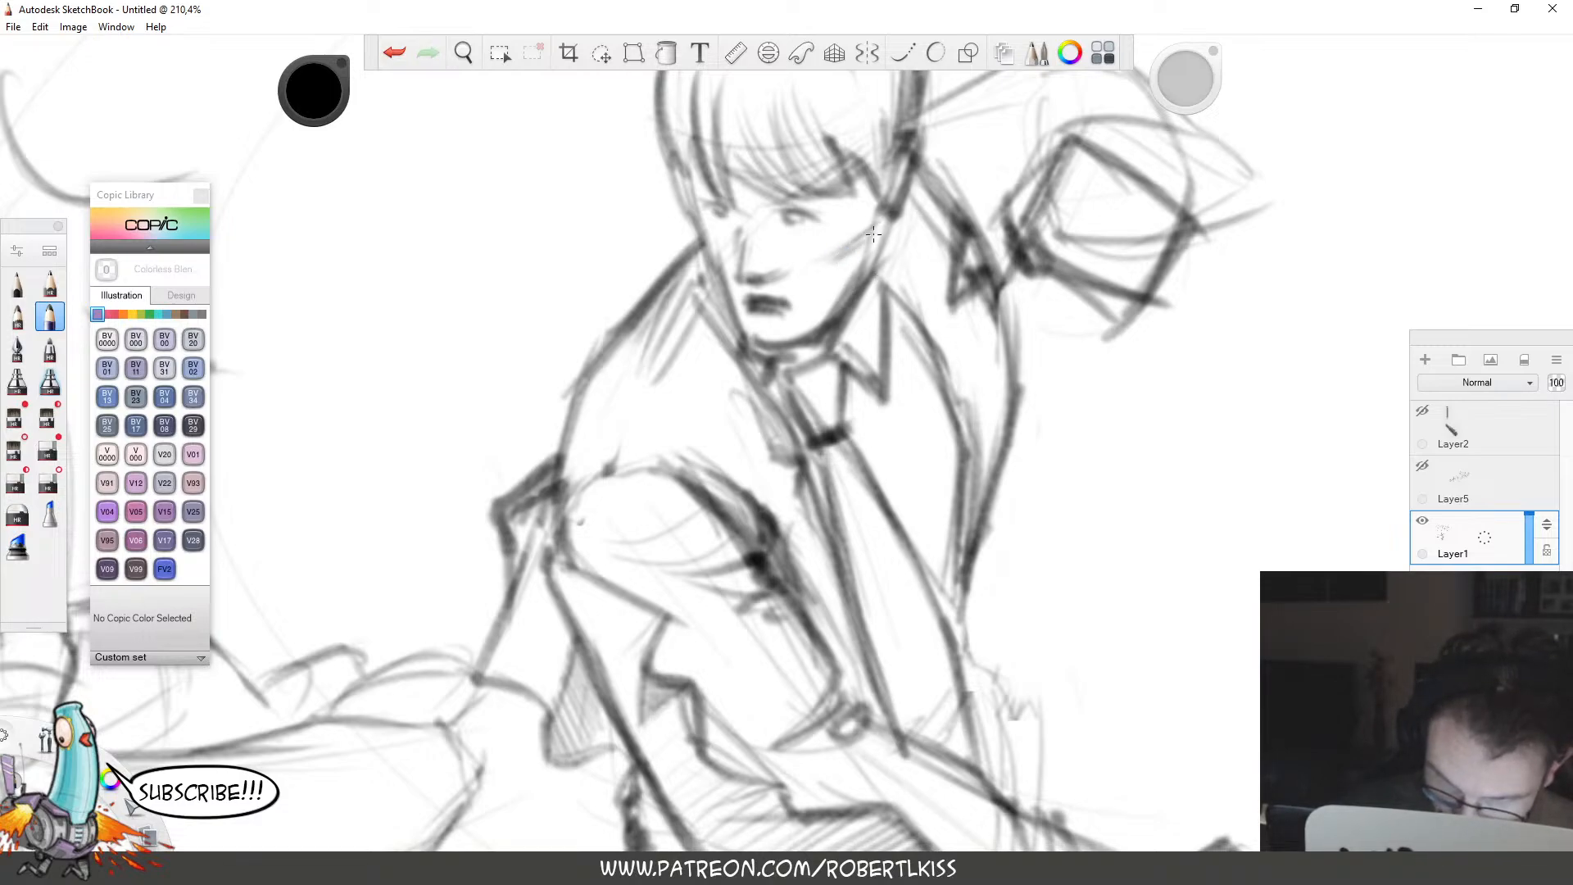
key("space")
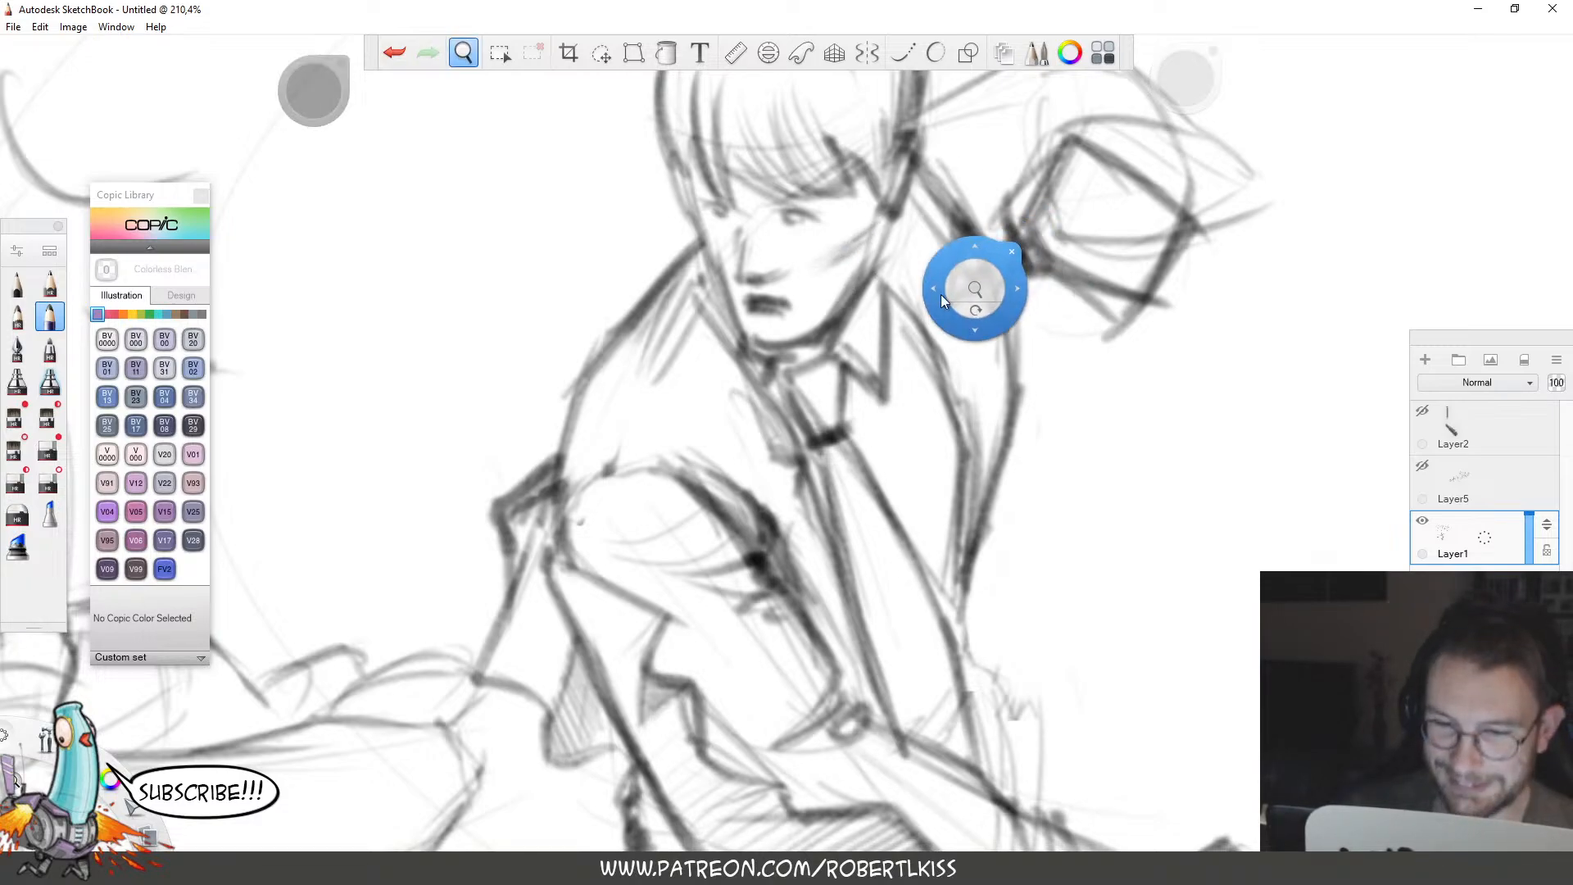
left_click_drag(941, 295, 821, 369)
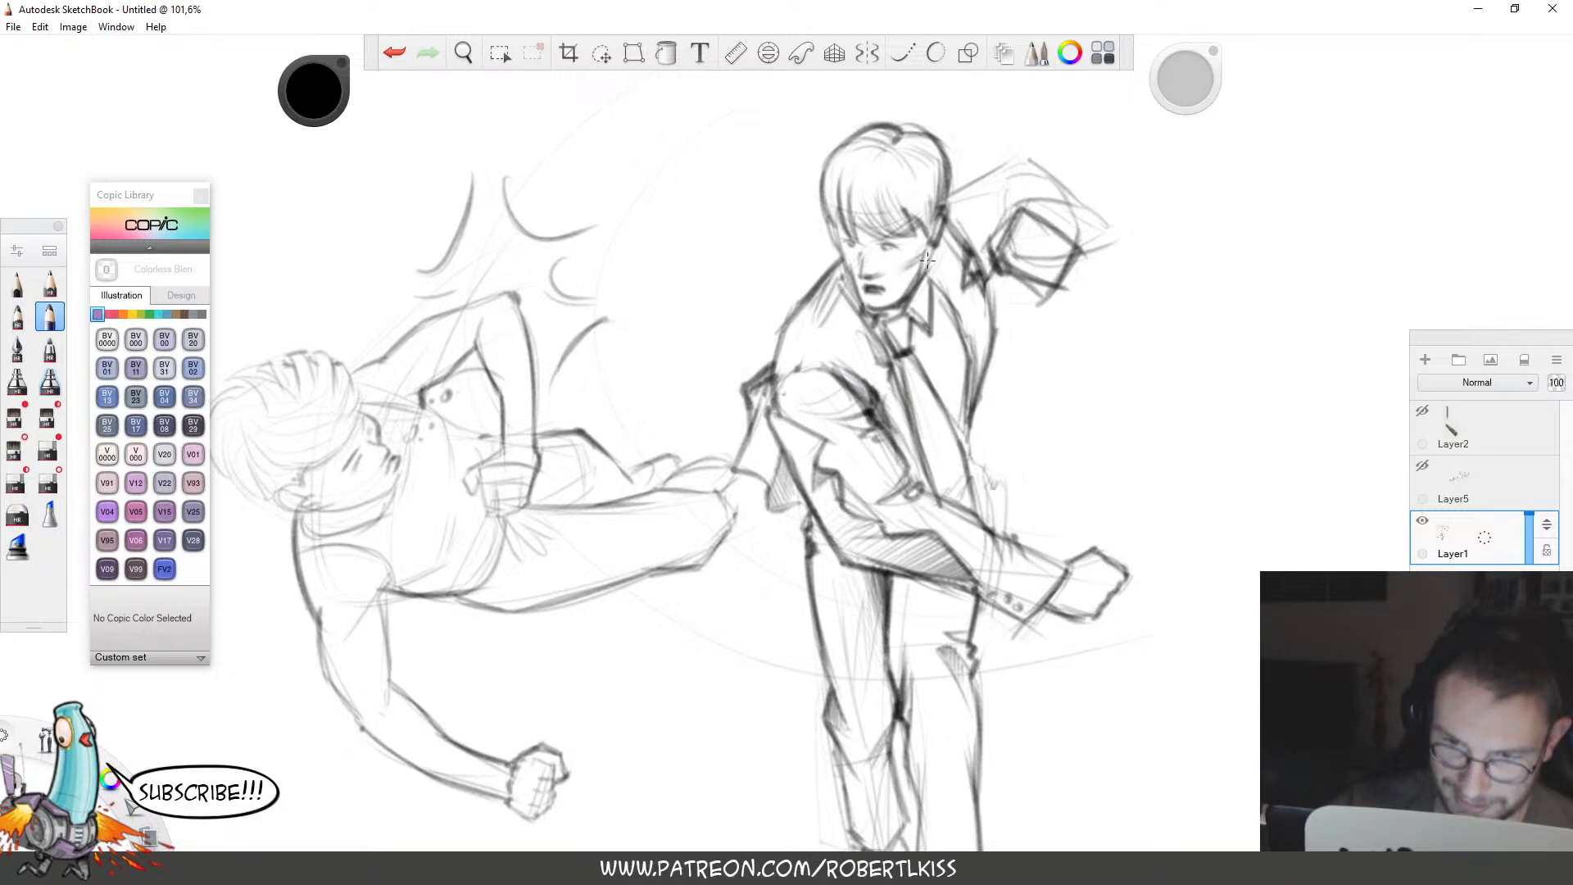
Add hair strokes at the back of the horizontal figure's head, running toward the ear.
mouse_move(928, 252)
left_mouse_down()
mouse_move(953, 333)
mouse_move(868, 450)
mouse_move(695, 355)
mouse_move(732, 239)
left_mouse_up()
left_click_drag(973, 297, 991, 205)
mouse_move(550, 283)
left_mouse_down()
mouse_move(612, 324)
mouse_move(568, 316)
mouse_move(532, 291)
left_mouse_up()
left_click_drag(852, 362, 970, 575)
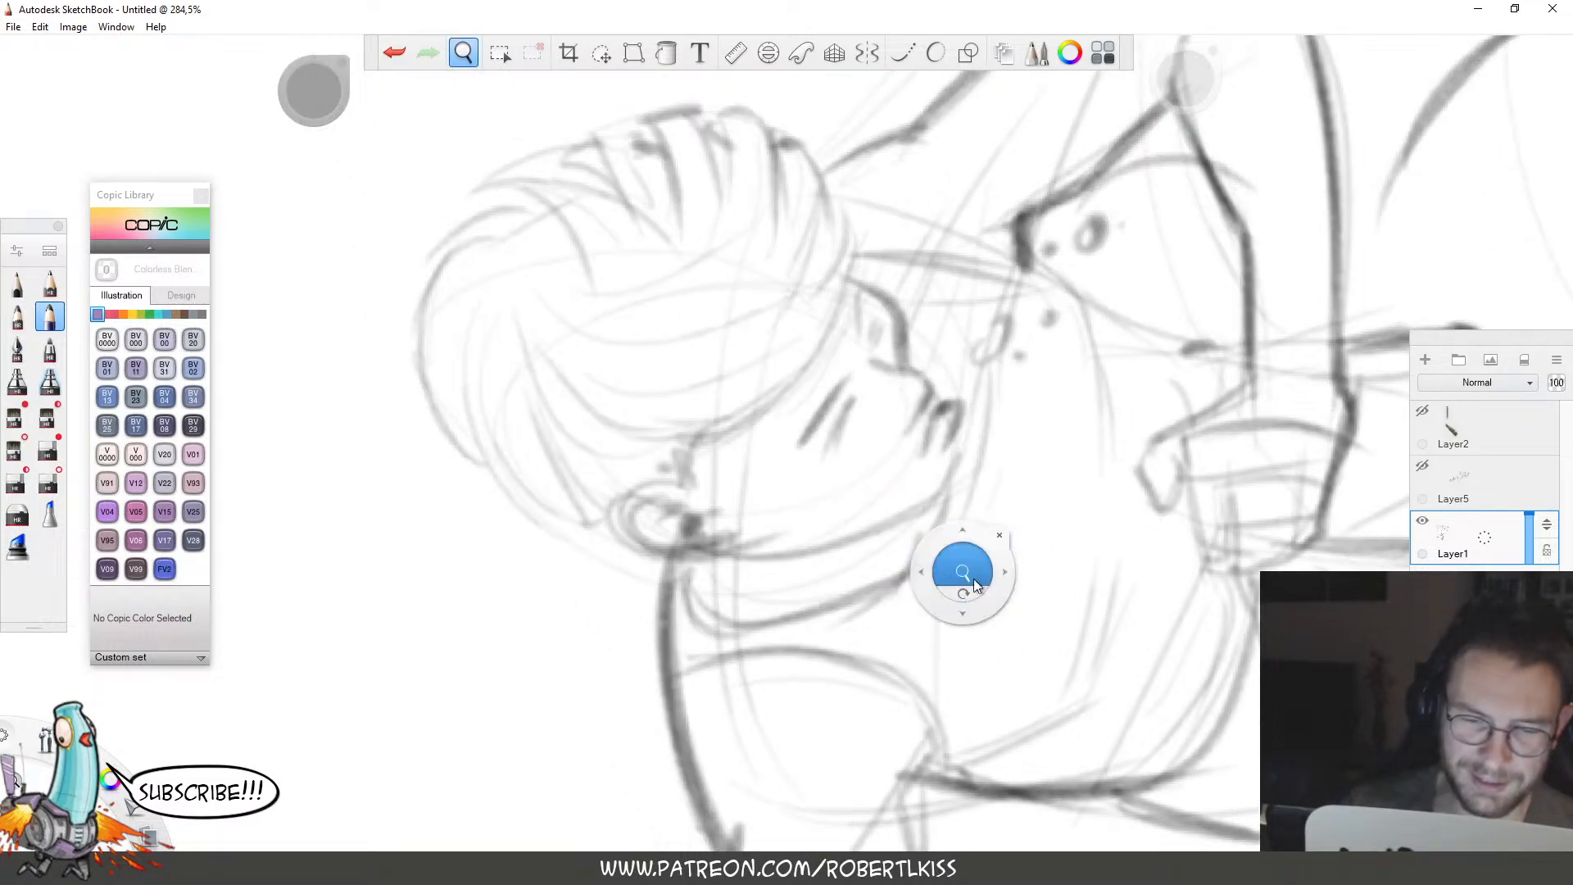
left_click_drag(518, 371, 565, 508)
left_click_drag(508, 463, 573, 524)
left_click_drag(476, 331, 504, 487)
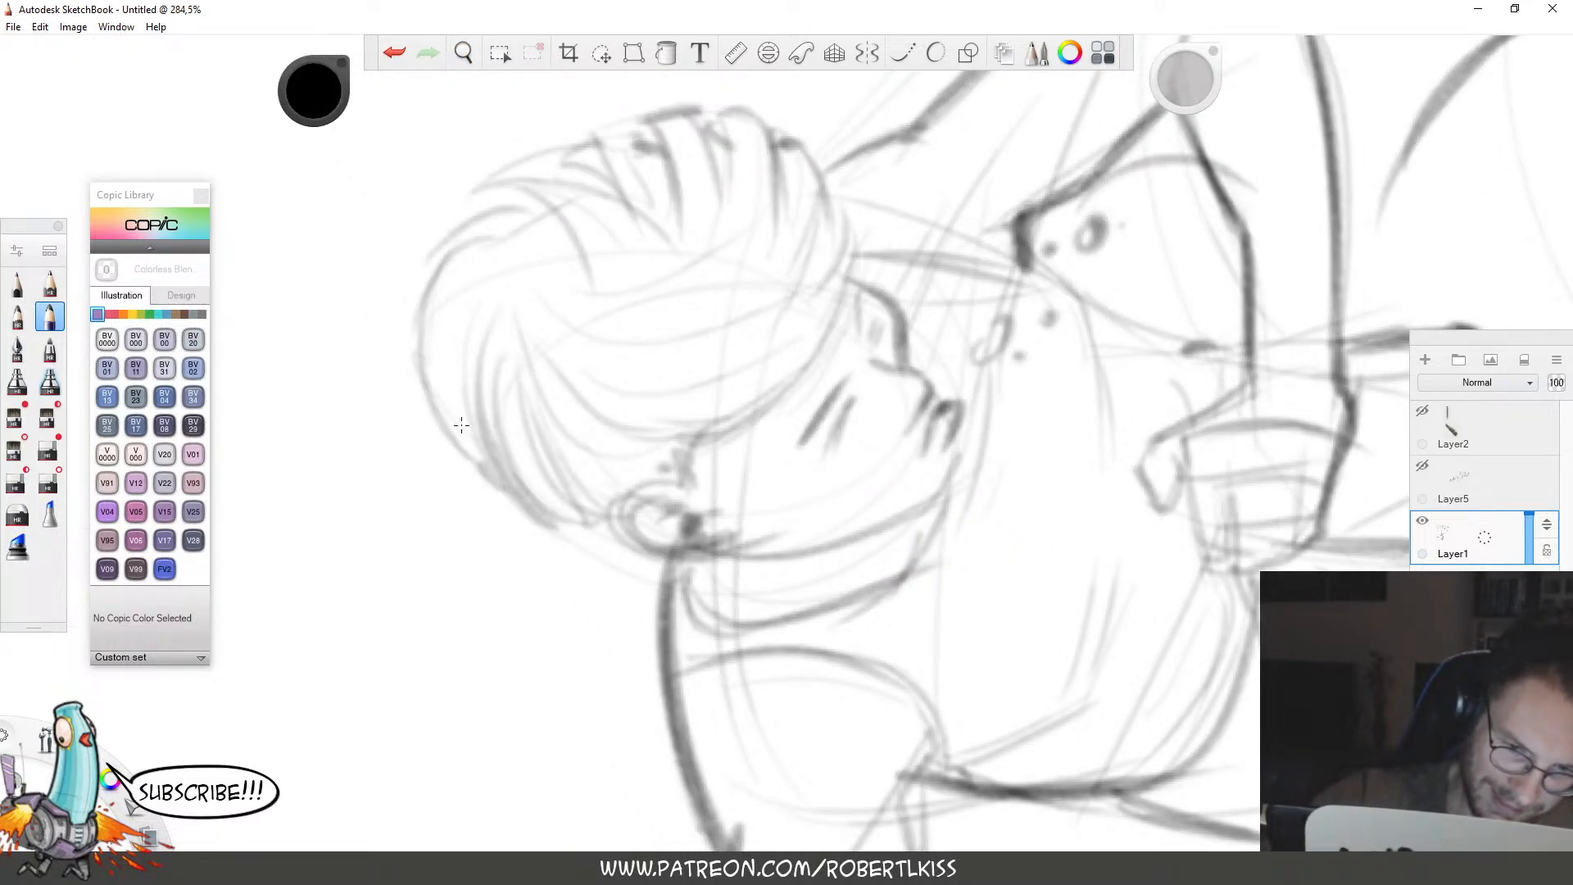
Darken the horizontal figure's hair outline and add curved strands across the crown and hairline.
left_click_drag(414, 266, 479, 472)
left_click_drag(443, 233, 424, 426)
mouse_move(426, 267)
left_mouse_down()
mouse_move(520, 187)
mouse_move(660, 120)
mouse_move(725, 217)
left_mouse_up()
left_click_drag(742, 110, 778, 254)
mouse_move(778, 135)
left_mouse_down()
mouse_move(820, 299)
mouse_move(852, 307)
left_mouse_up()
left_click_drag(852, 233, 778, 361)
left_click_drag(828, 348, 717, 426)
left_click_drag(904, 332, 721, 447)
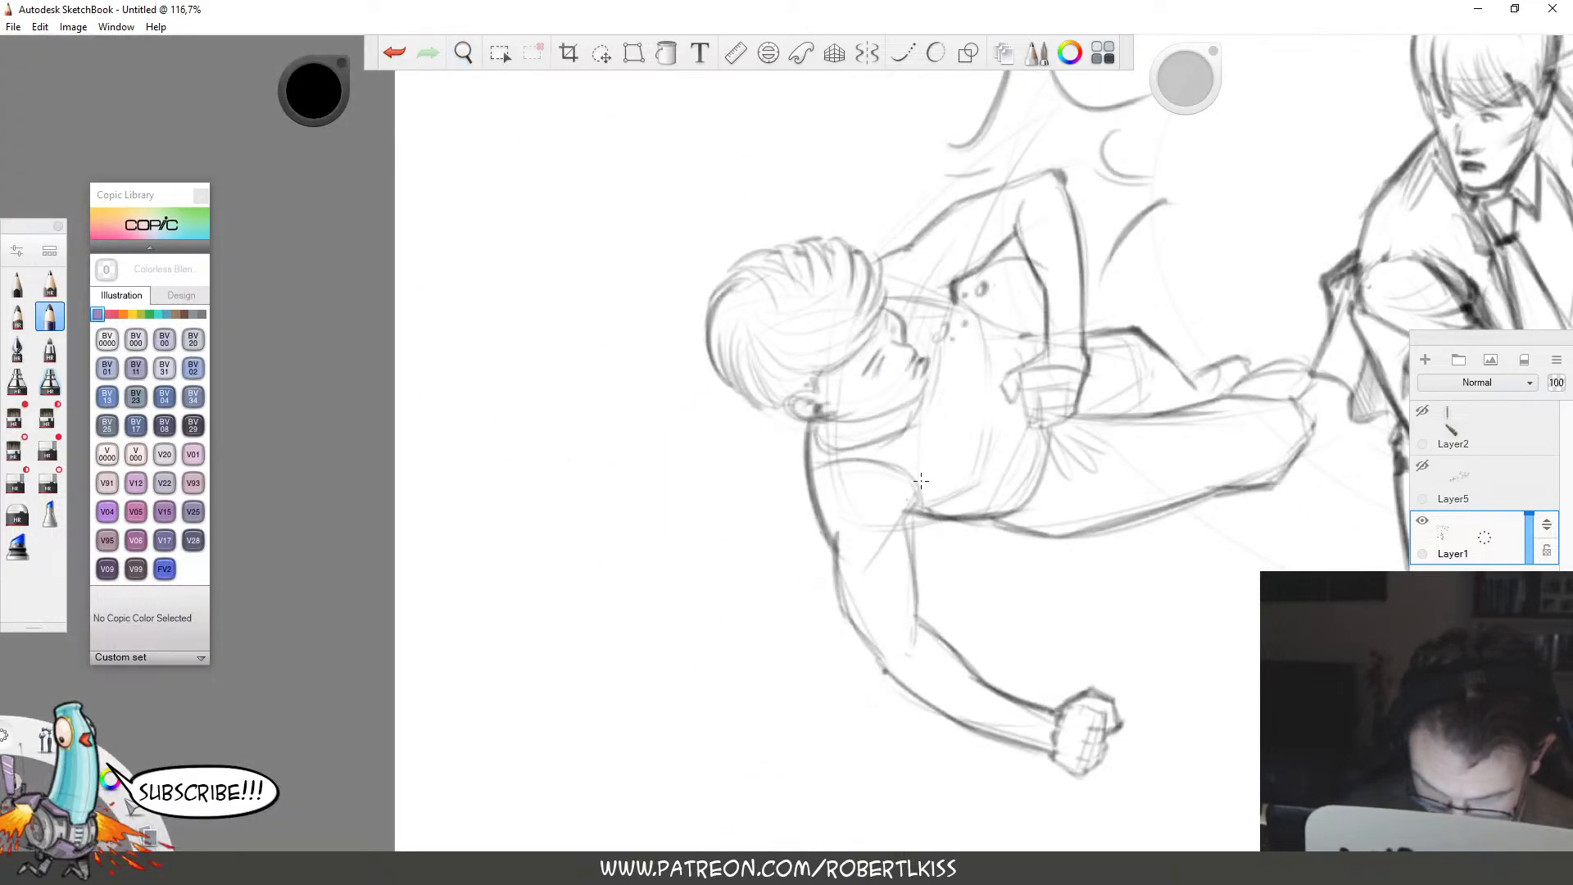
Reinforce the horizontal figure's bent arm along the upper arm, the elbow and the outer forearm.
left_click_drag(944, 297, 1064, 254)
mouse_move(978, 361)
left_mouse_down()
mouse_move(950, 395)
mouse_move(984, 367)
mouse_move(1002, 392)
left_mouse_up()
left_click(1017, 356)
mouse_move(1132, 280)
left_mouse_down()
mouse_move(1024, 344)
mouse_move(932, 298)
mouse_move(1053, 250)
left_mouse_up()
mouse_move(690, 319)
left_mouse_down()
mouse_move(769, 287)
mouse_move(867, 191)
mouse_move(1069, 125)
left_mouse_up()
key("space")
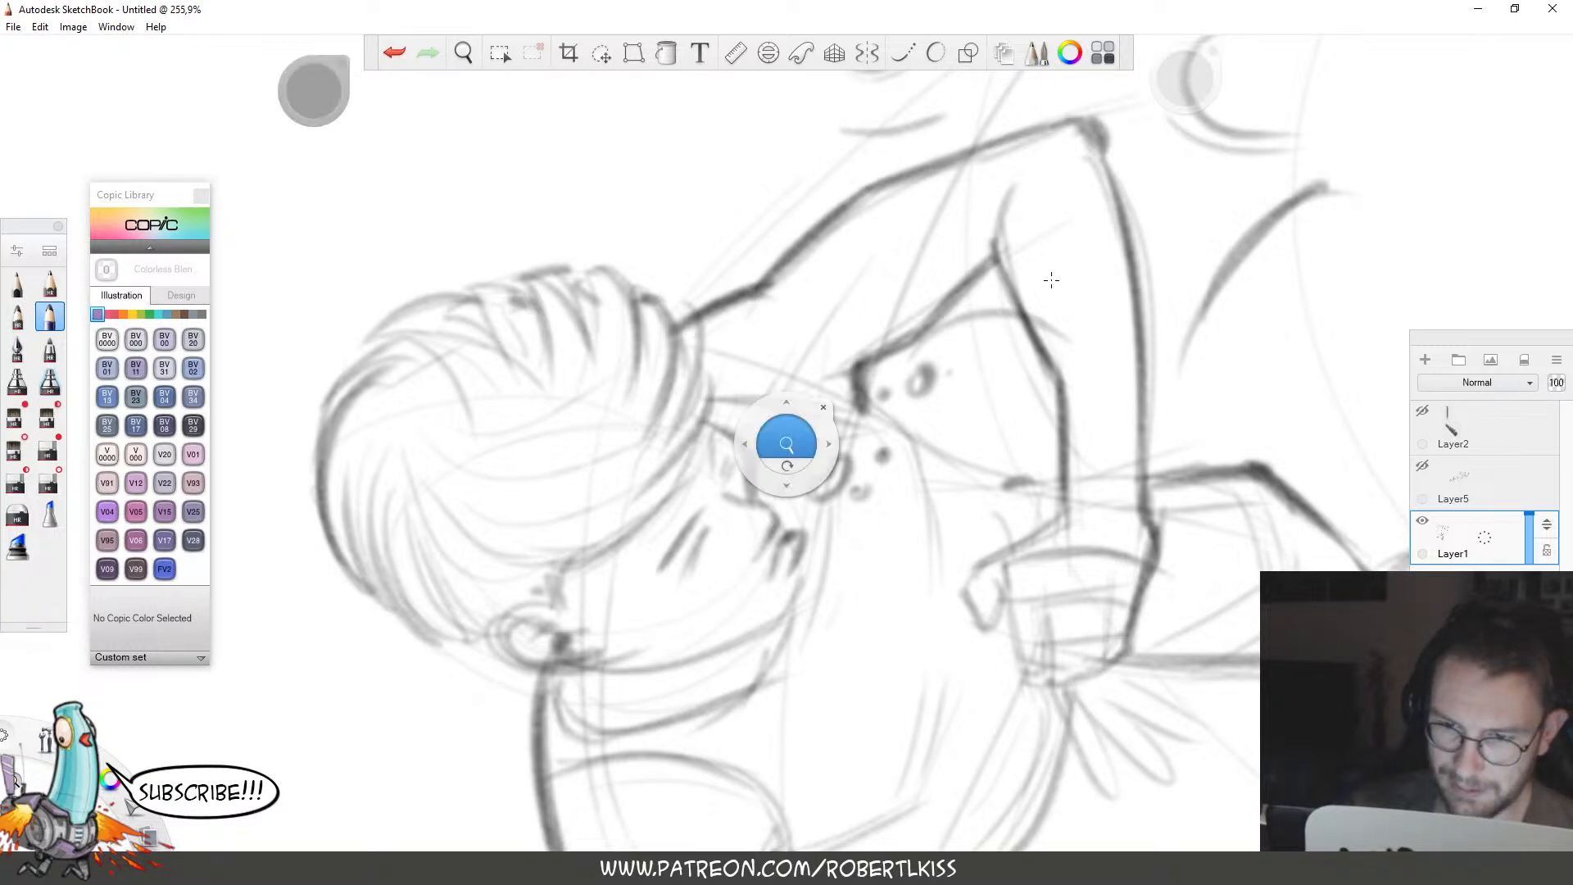
left_click_drag(1050, 277, 950, 360)
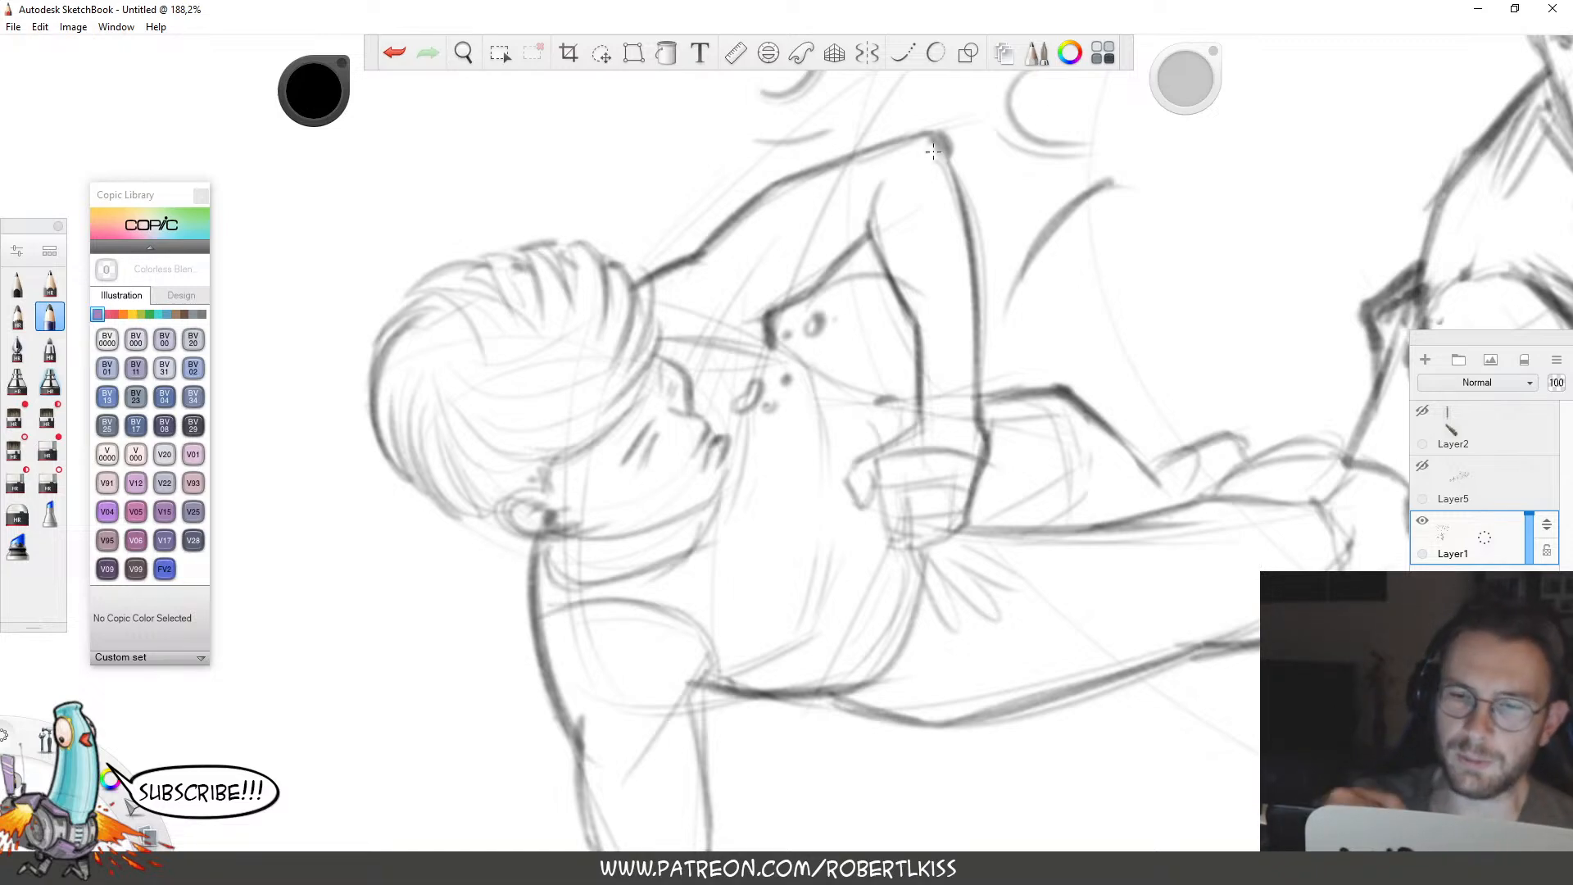
left_click_drag(938, 131, 978, 350)
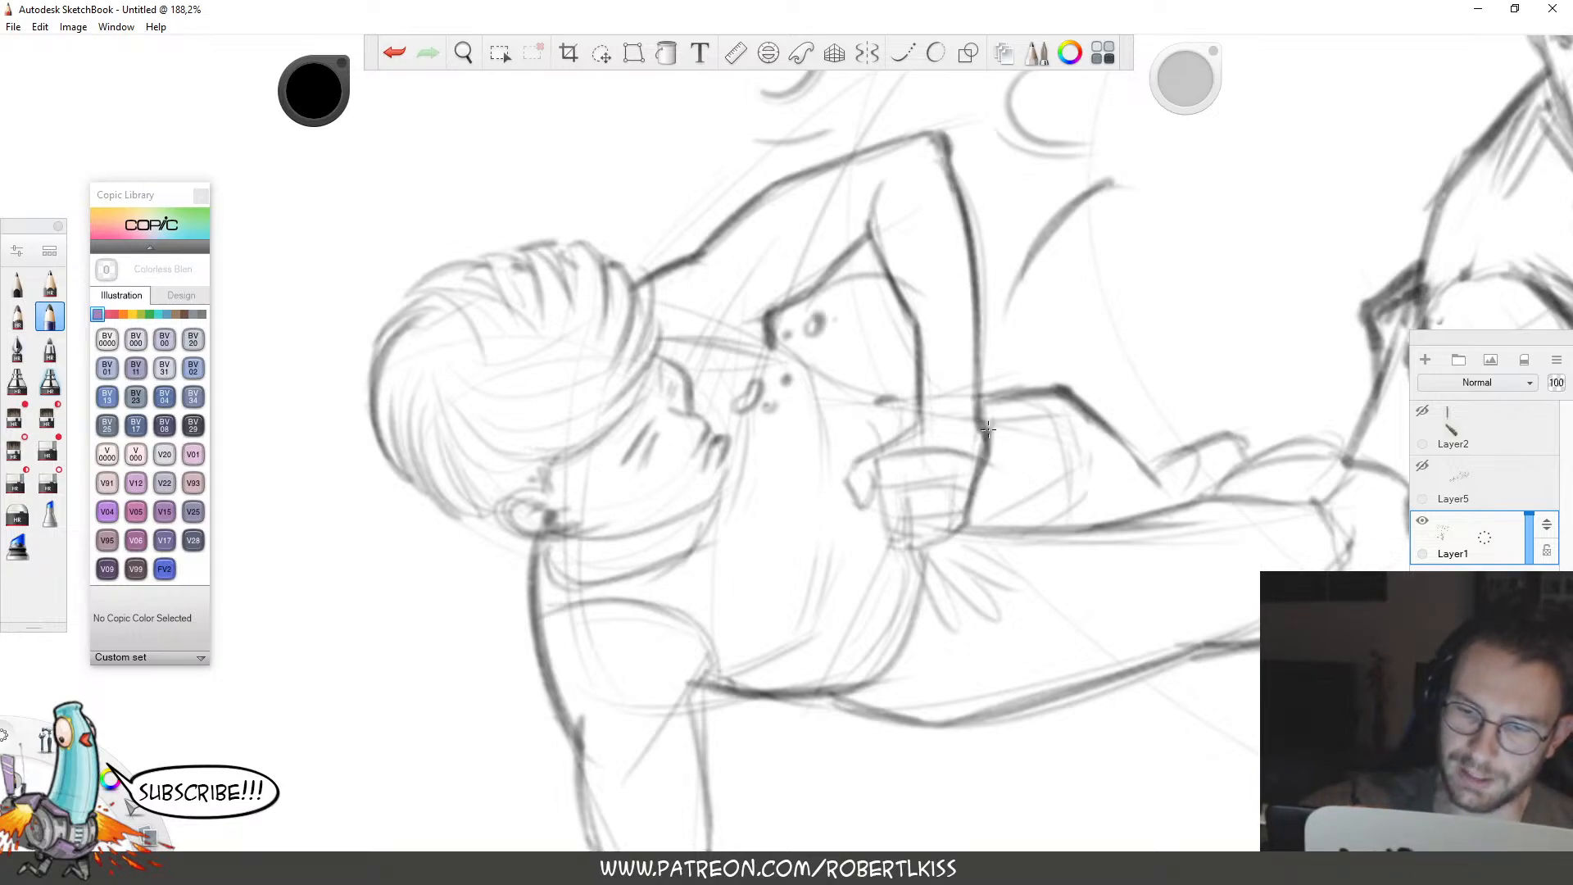
Darken the horizontal figure's chest line below the bent arm, the waist curve and the near thigh's upper edge.
key("space")
left_click_drag(1068, 238, 926, 379)
key("space")
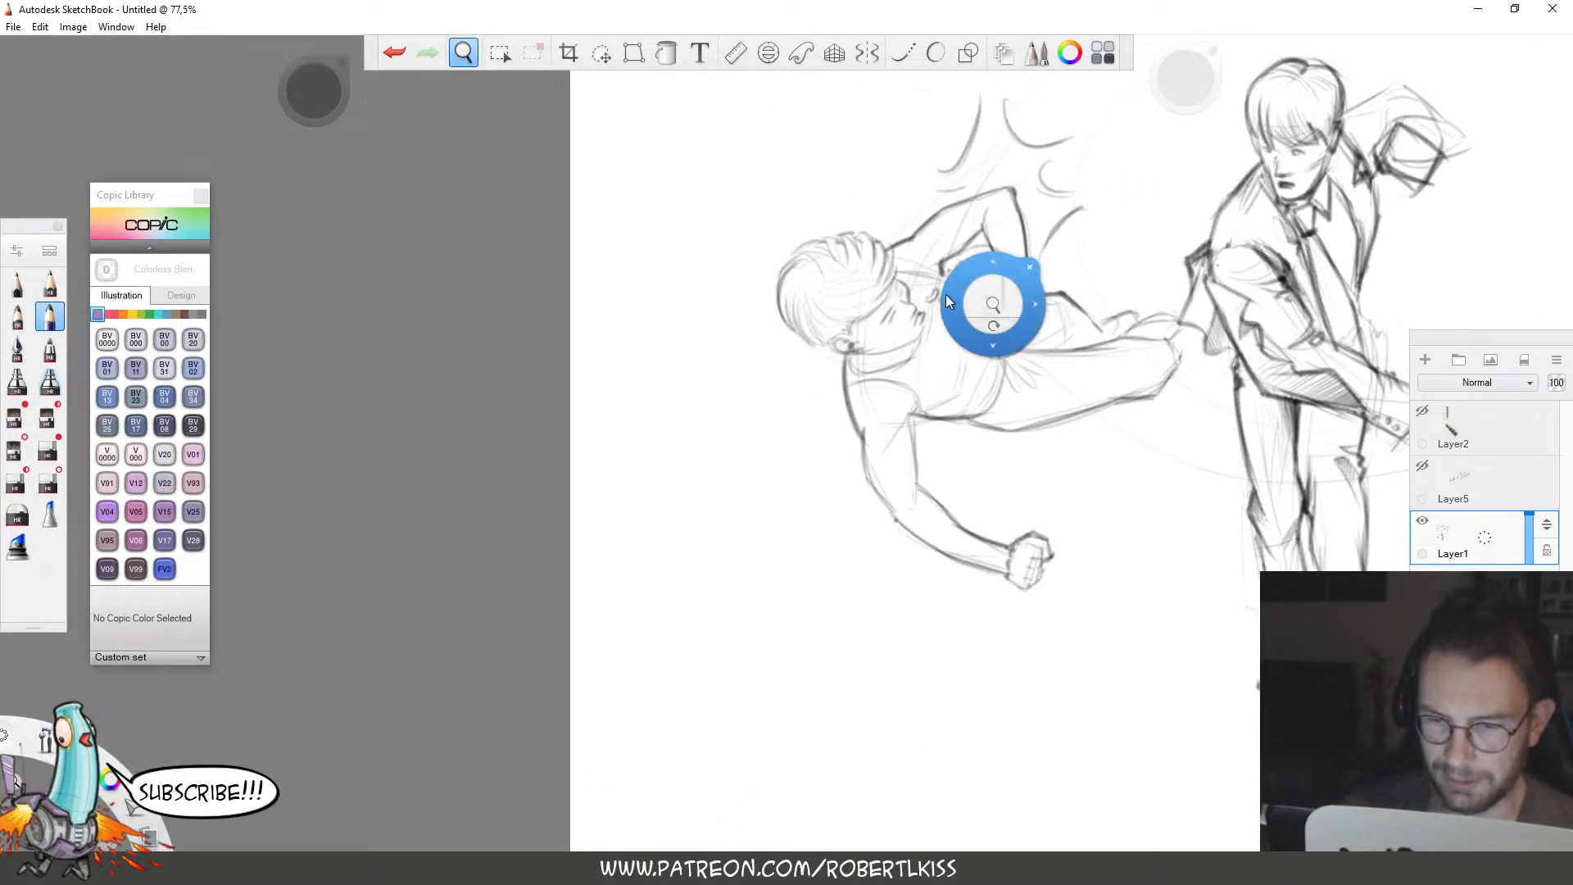
left_click_drag(995, 294, 1135, 288)
mouse_move(873, 246)
left_mouse_down()
mouse_move(907, 269)
mouse_move(925, 351)
left_mouse_up()
mouse_move(906, 267)
left_mouse_down()
mouse_move(925, 370)
mouse_move(954, 299)
mouse_move(1013, 321)
left_mouse_up()
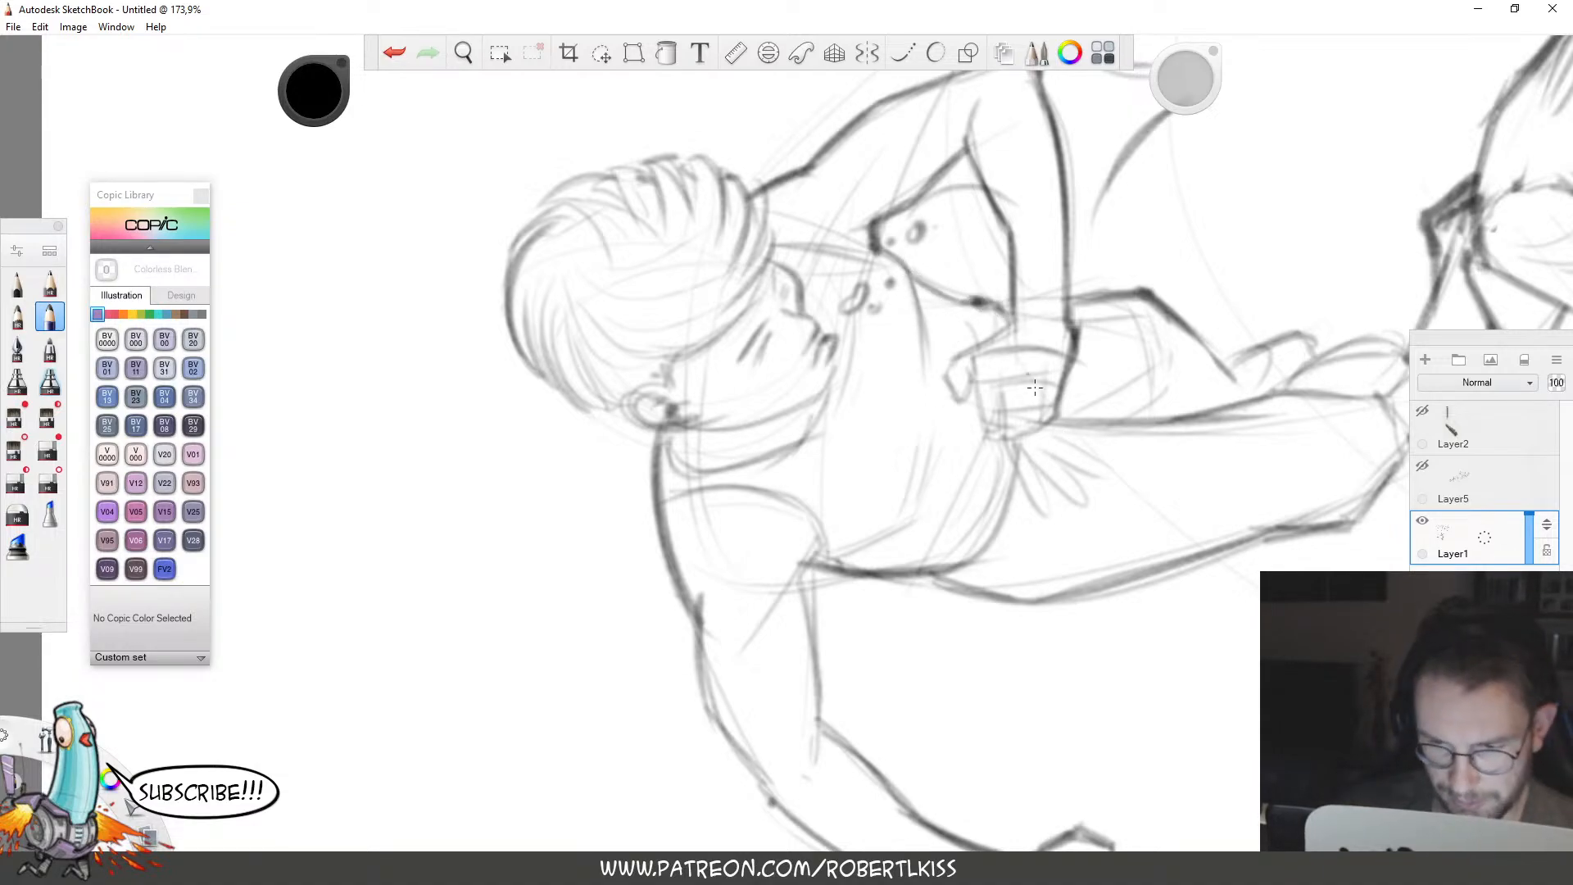
left_click_drag(1023, 443, 983, 541)
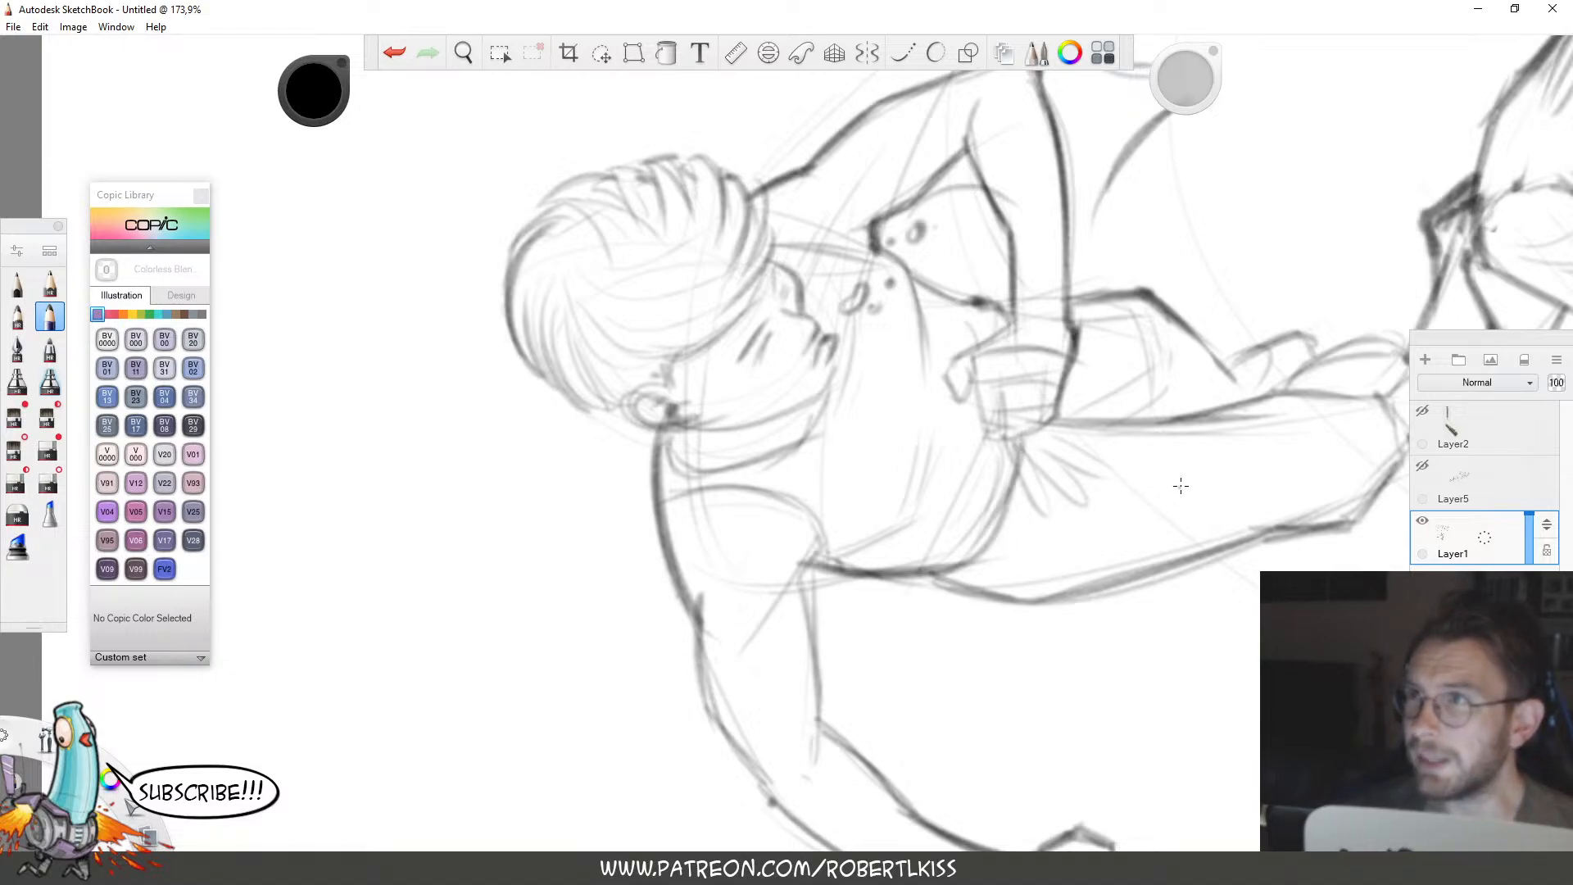
left_click_drag(1056, 418, 1195, 414)
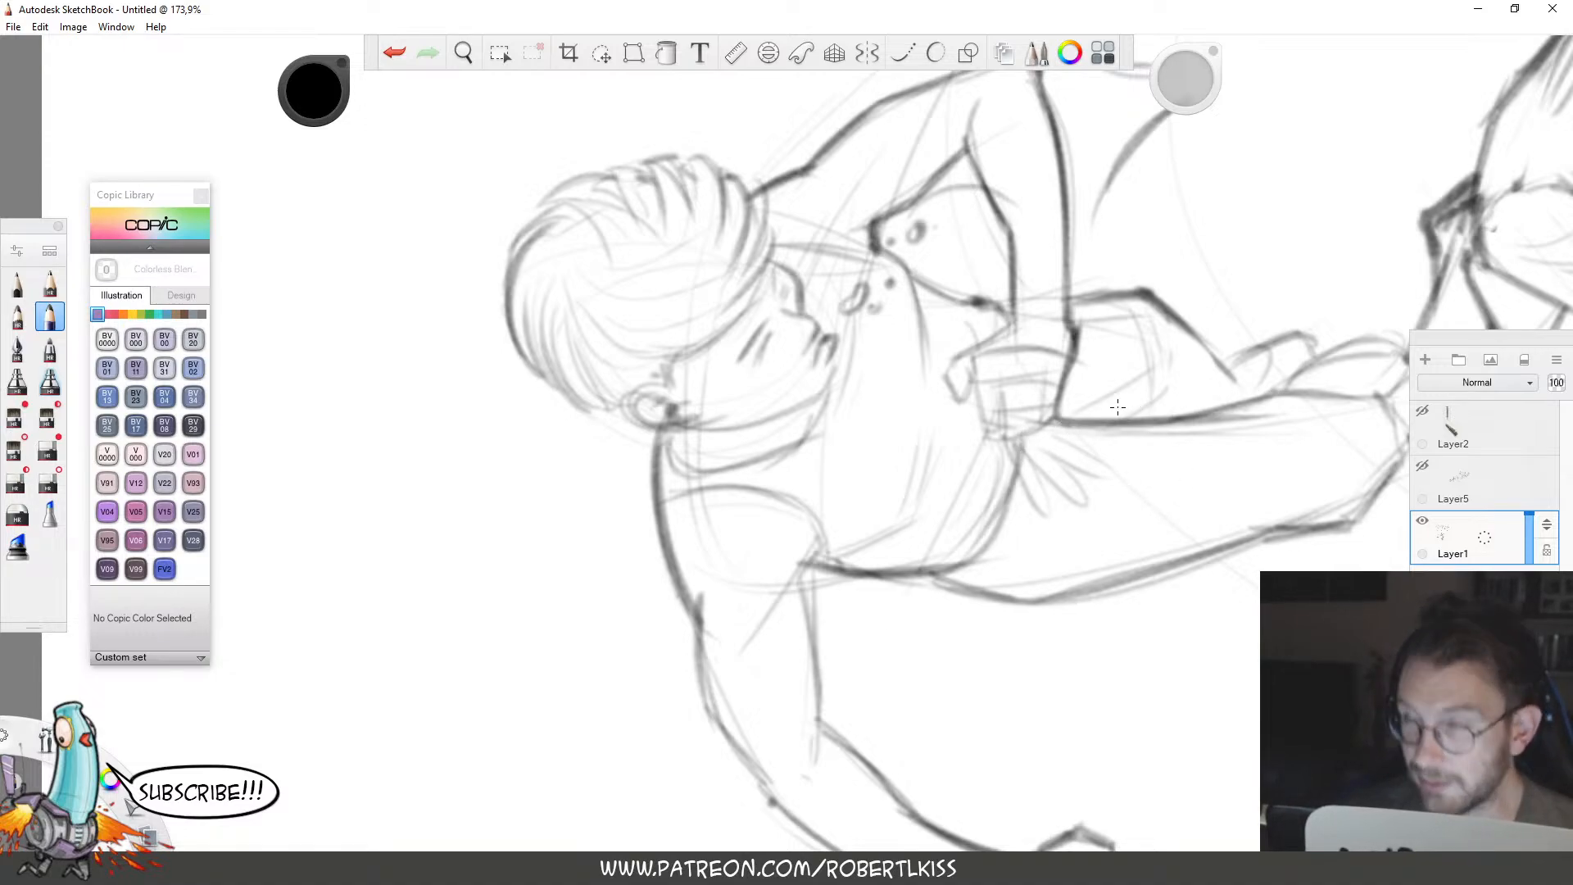
Erase the horizontal figure's far thigh and knee contour and redraw it with a straighter upper edge.
key("e")
mouse_move(1145, 293)
left_mouse_down()
mouse_move(1209, 348)
mouse_move(1125, 294)
mouse_move(1207, 304)
mouse_move(1201, 421)
mouse_move(1233, 386)
mouse_move(1239, 334)
mouse_move(1001, 310)
mouse_move(1173, 319)
left_mouse_up()
key("b")
left_click_drag(1067, 250, 1071, 313)
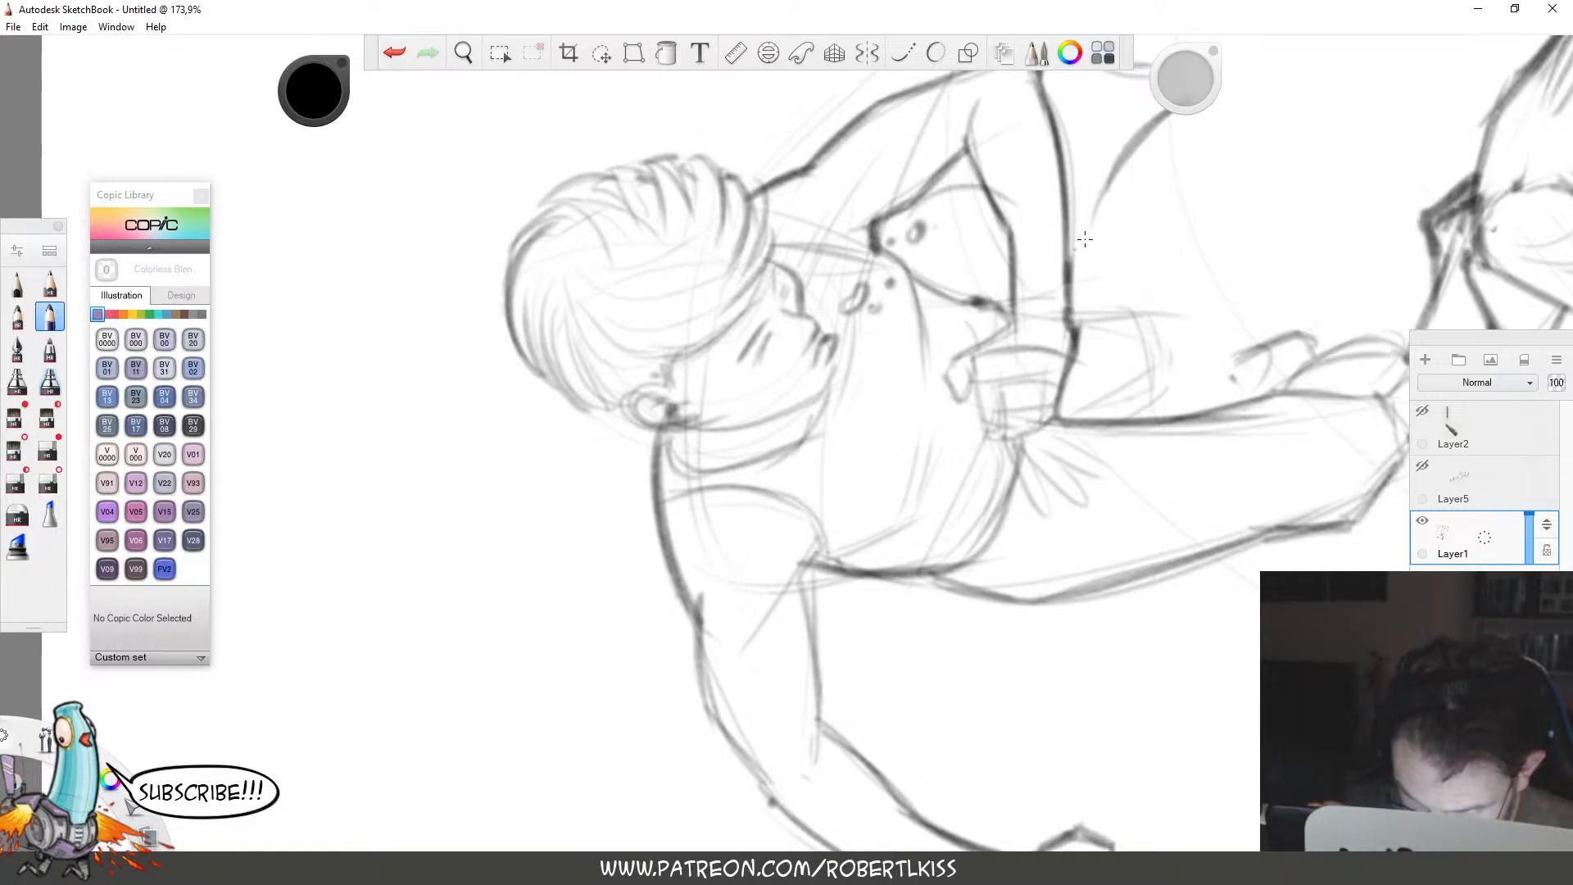
mouse_move(1170, 313)
left_mouse_down()
mouse_move(1226, 358)
mouse_move(1197, 354)
mouse_move(1207, 369)
mouse_move(1177, 384)
mouse_move(1204, 361)
left_mouse_up()
mouse_move(1073, 312)
left_mouse_down()
mouse_move(1207, 325)
mouse_move(1176, 400)
left_mouse_up()
Draw a firmer curved chest contour through the opening of the horizontal figure's bent arm and past the forearm.
key("space")
left_click_drag(1329, 477, 1011, 467)
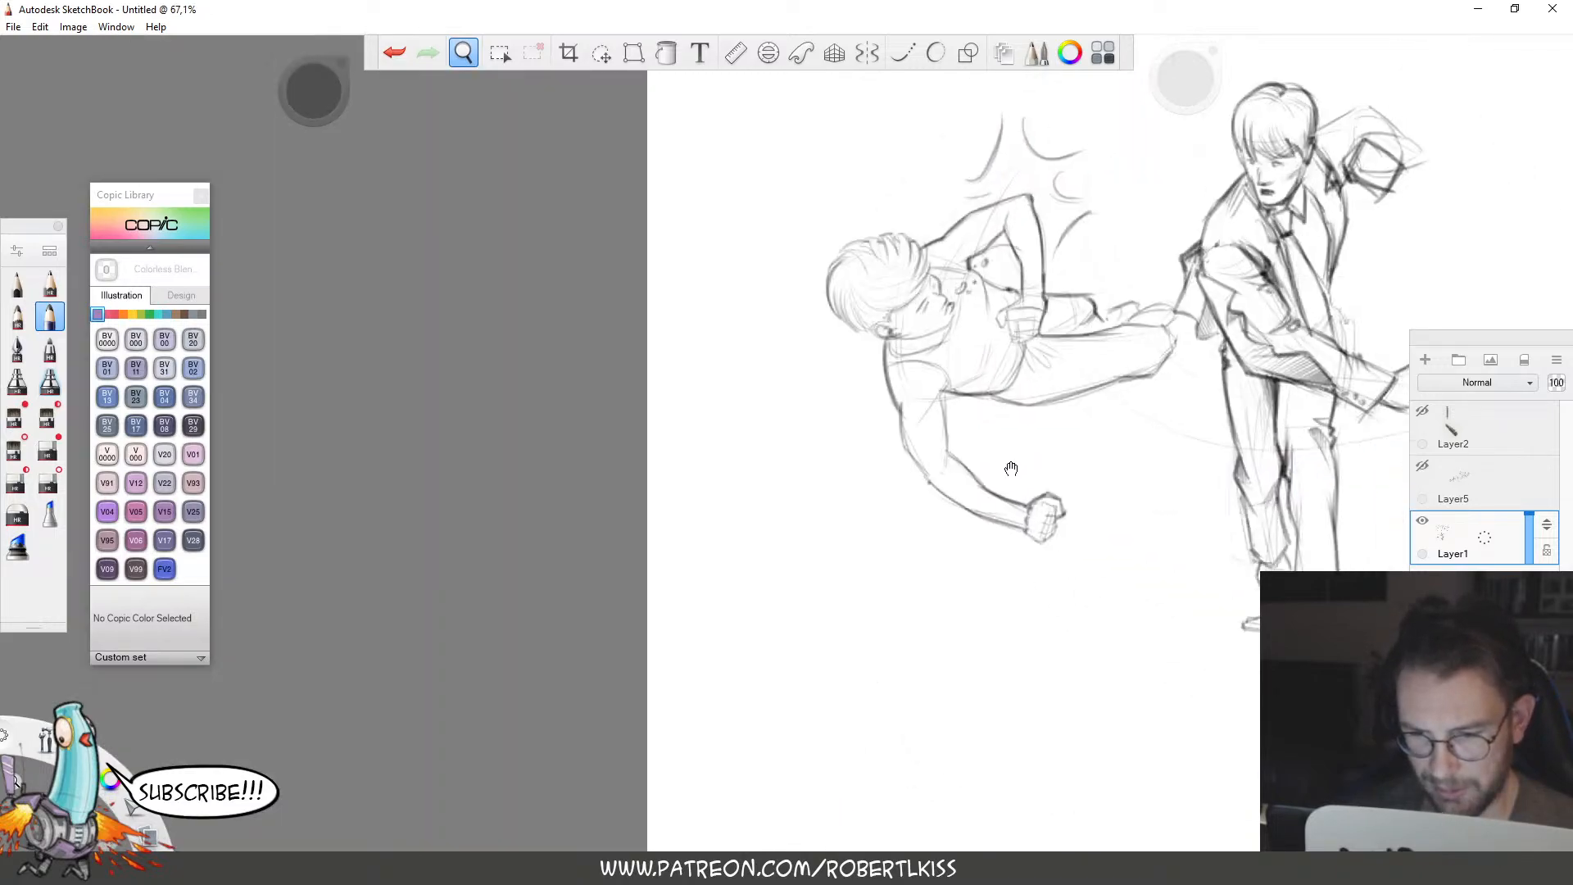
key("space")
left_click_drag(1173, 529, 952, 658)
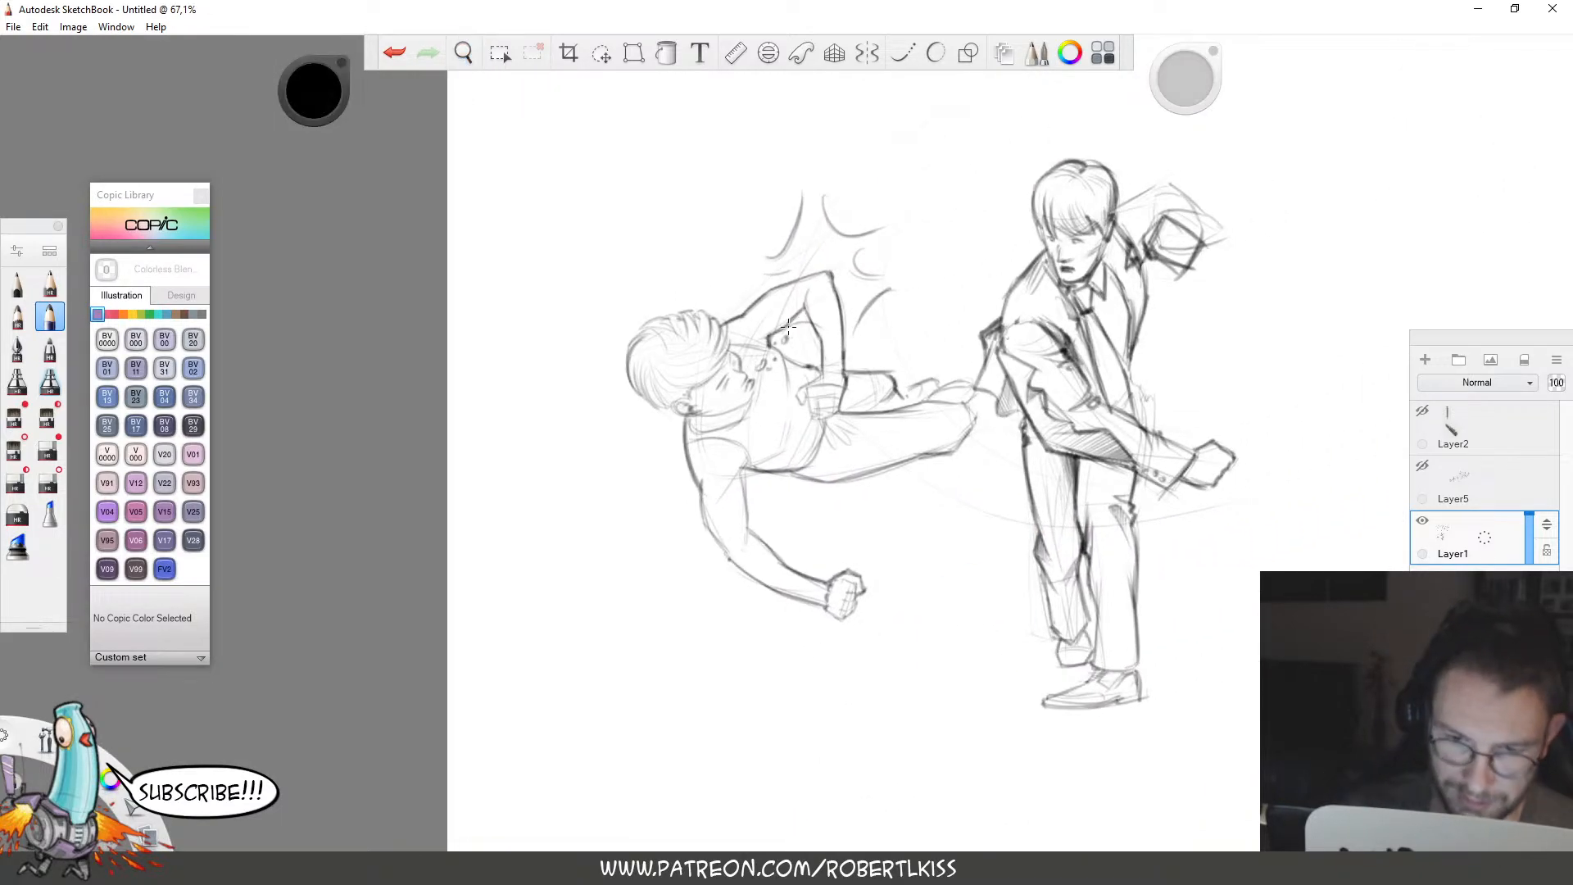
left_click_drag(788, 326, 834, 323)
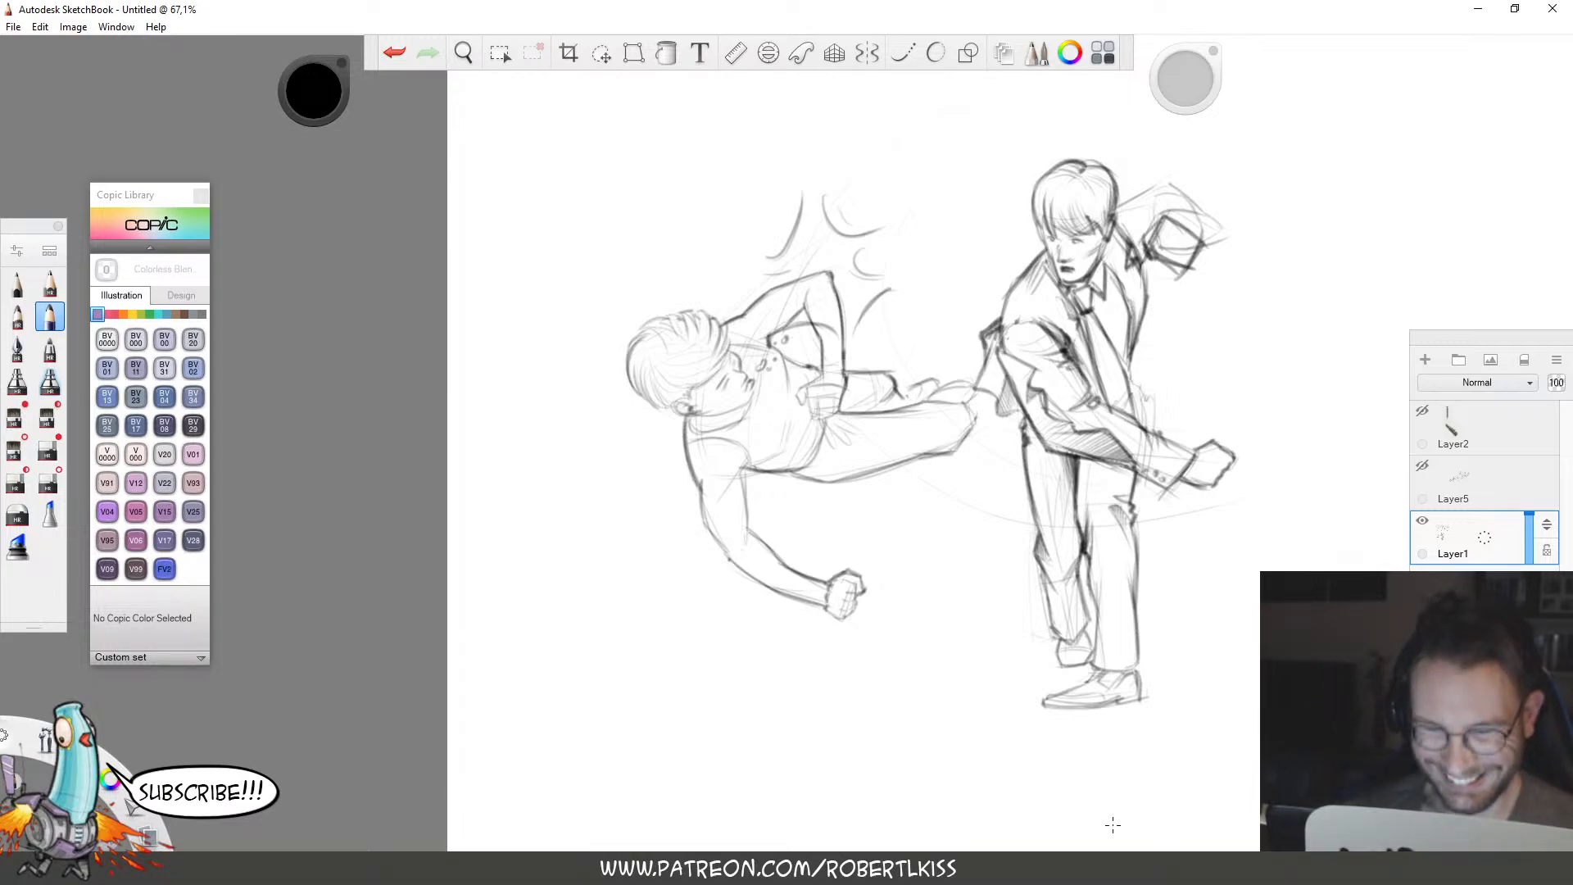
Darken the curved contour above the horizontal figure's near knee, where it meets the standing figure's elbow.
key("space")
left_click_drag(1055, 346, 1163, 333)
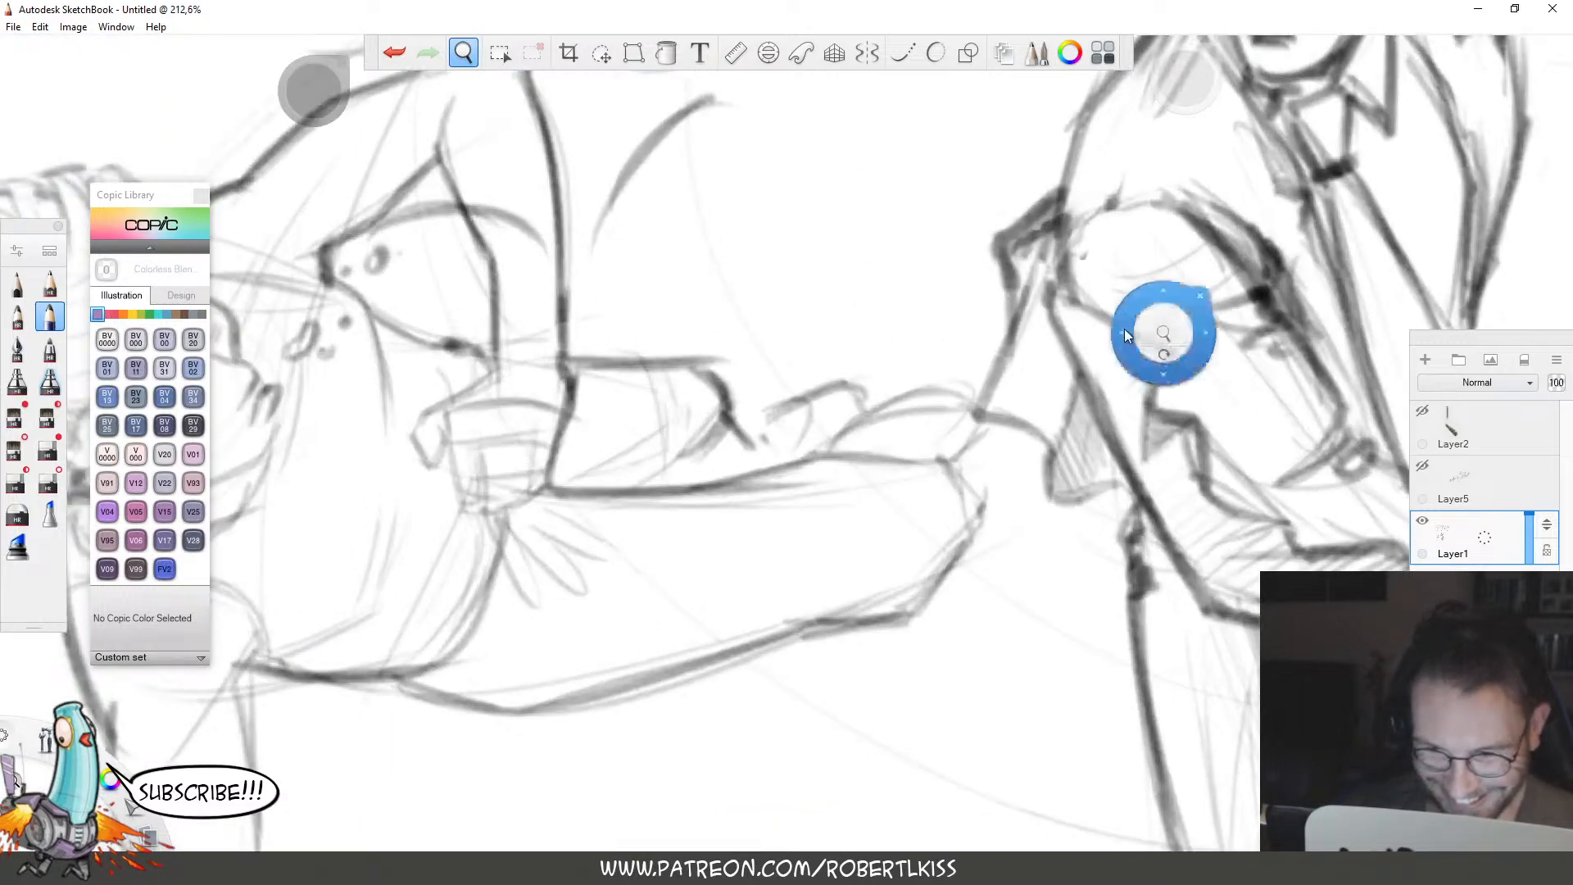
left_click_drag(836, 438, 965, 389)
left_click_drag(944, 456, 989, 420)
key("space")
mouse_move(1169, 369)
left_mouse_down()
mouse_move(1081, 442)
mouse_move(1023, 538)
left_mouse_up()
left_click_drag(1023, 537, 877, 491)
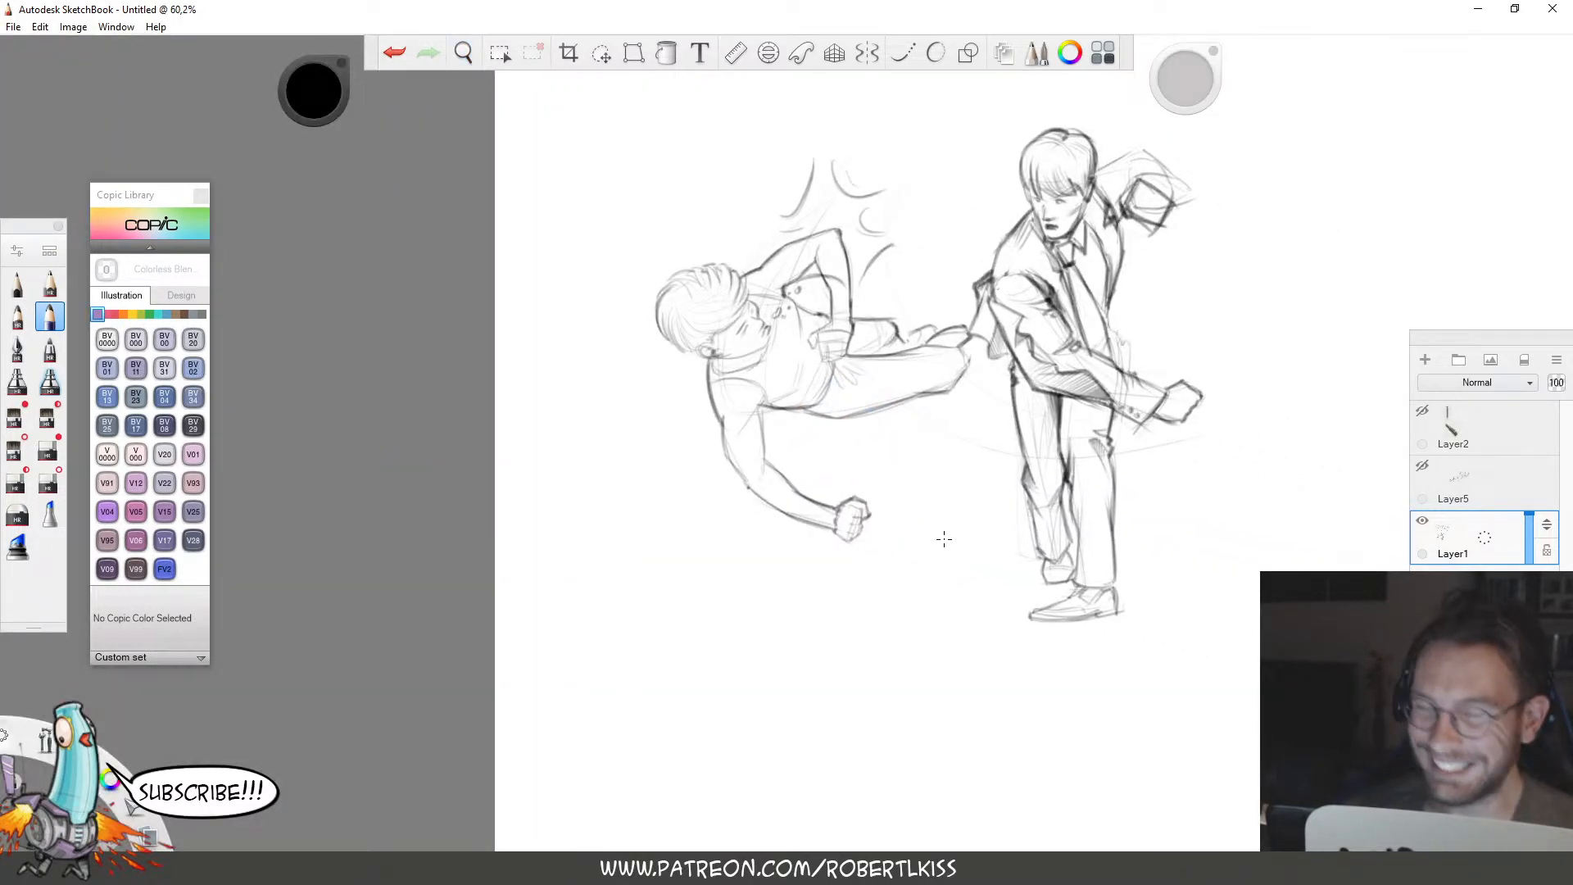
Strengthen the fold along the horizontal figure's lower torso and hatch the shadow beside the armpit.
key("space")
left_click_drag(902, 381, 1064, 305)
key("space")
left_click_drag(947, 351, 1153, 285)
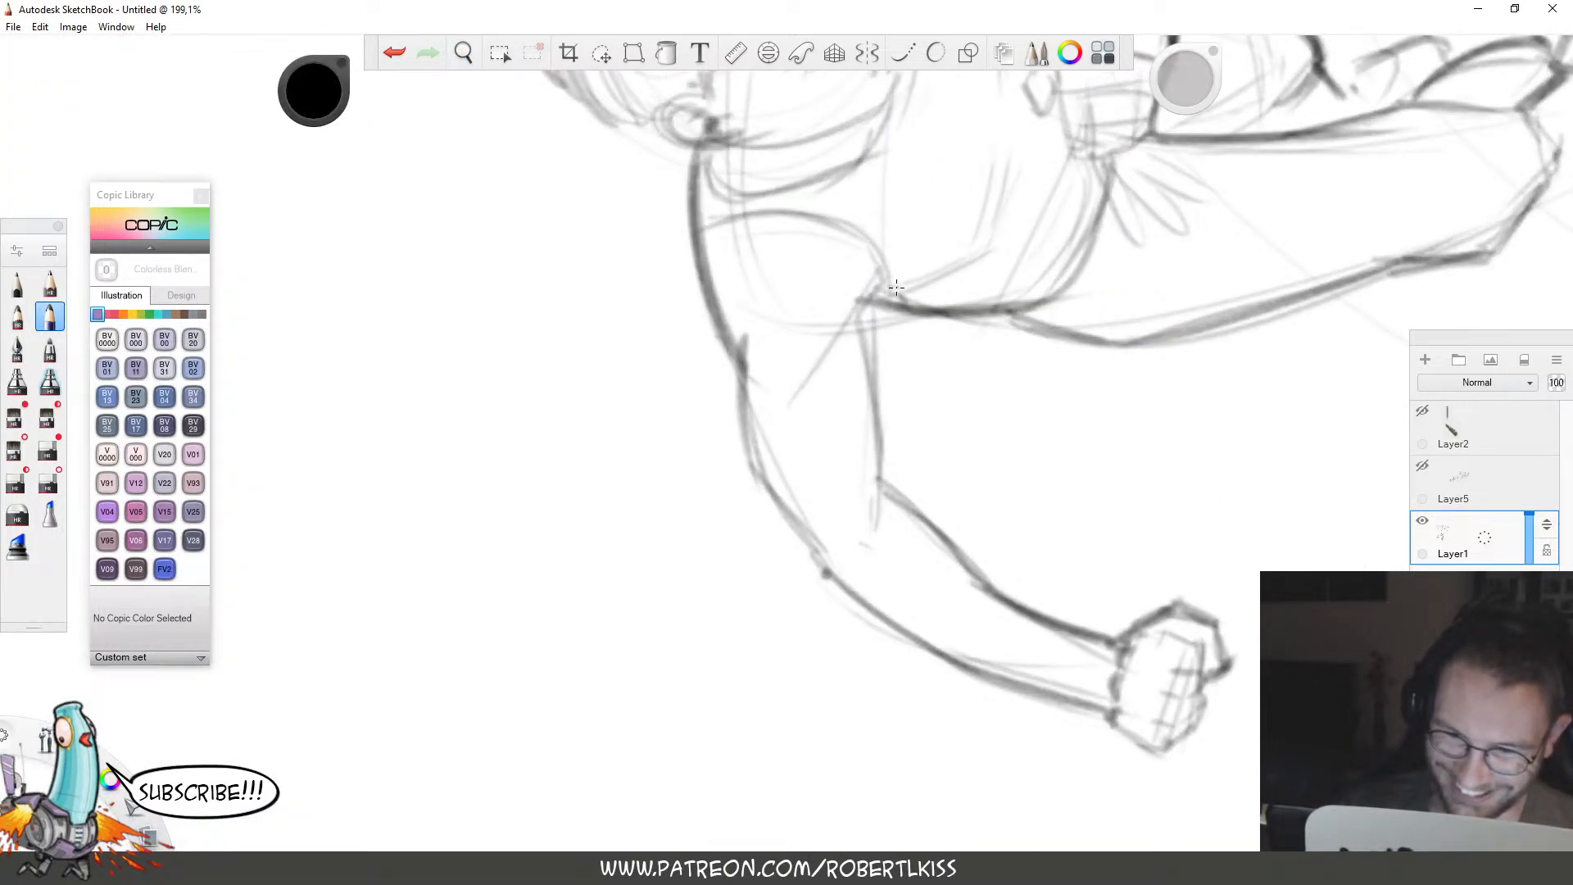
mouse_move(896, 288)
left_mouse_down()
mouse_move(990, 248)
mouse_move(1011, 166)
left_mouse_up()
key("space")
left_click_drag(1054, 435, 857, 605)
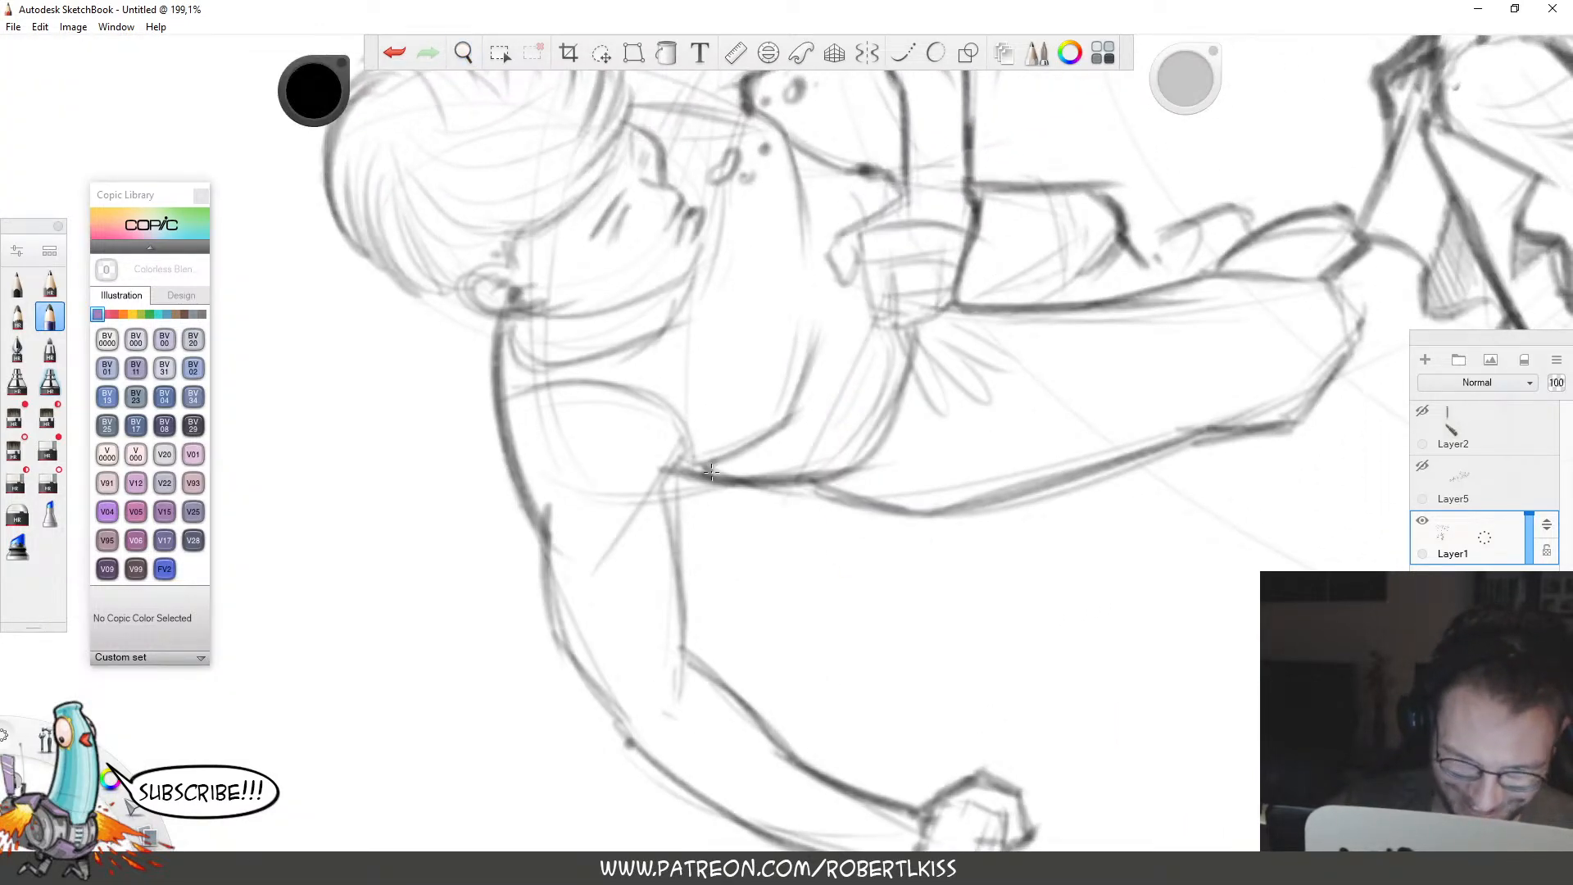
mouse_move(711, 470)
left_mouse_down()
mouse_move(770, 434)
mouse_move(789, 436)
mouse_move(801, 469)
left_mouse_up()
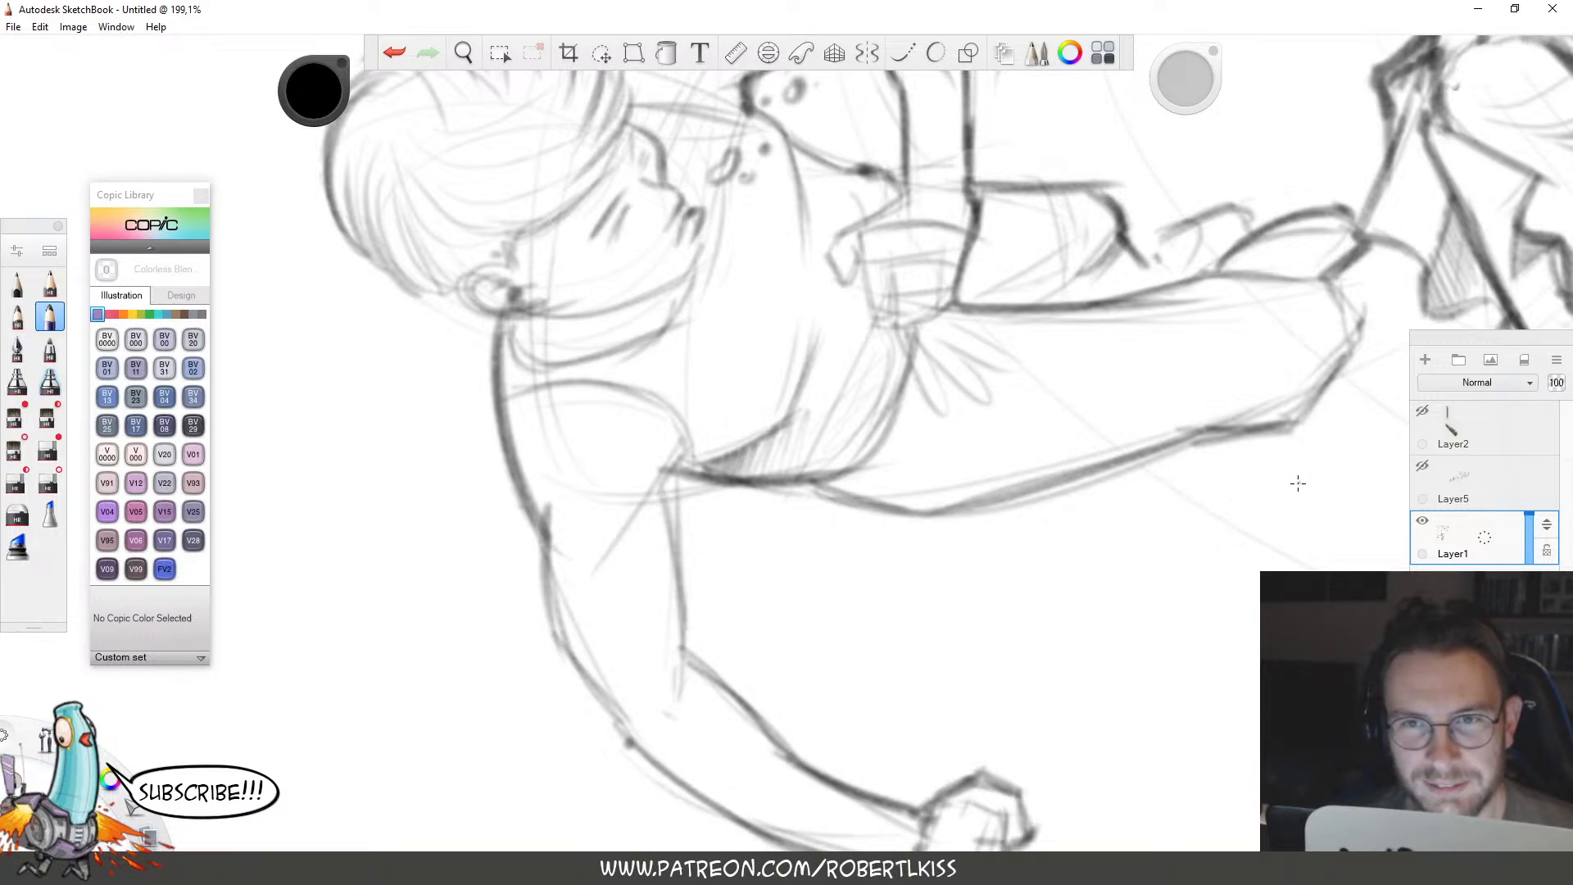
Hatch the shadow on the horizontal figure's neck between the jaw and the shoulder.
key("space")
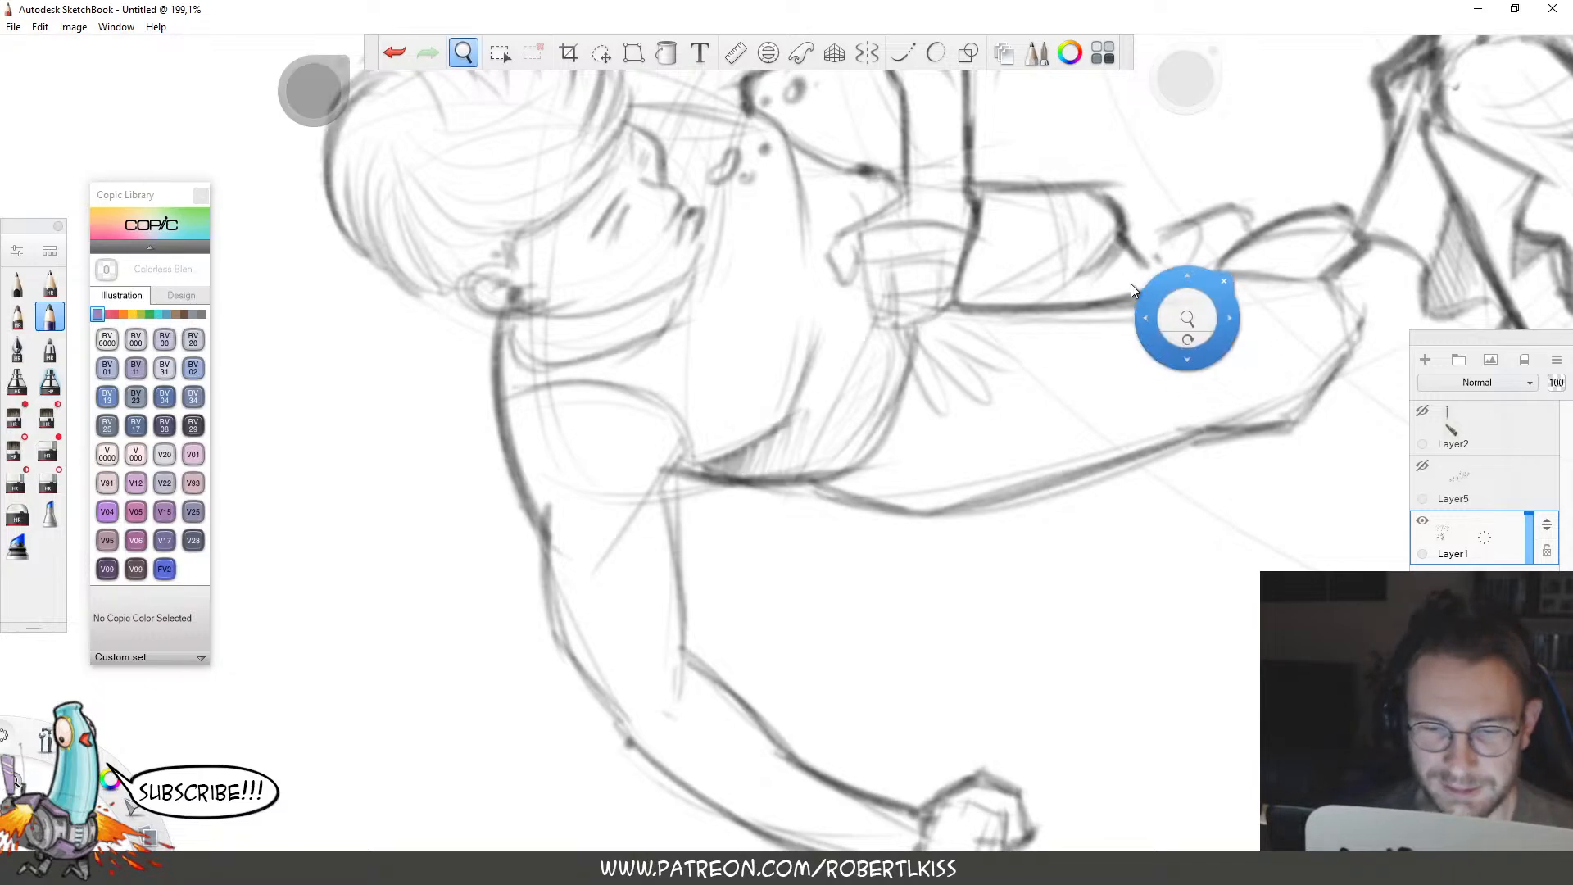
left_click_drag(874, 357, 871, 468)
left_click_drag(873, 472, 996, 544)
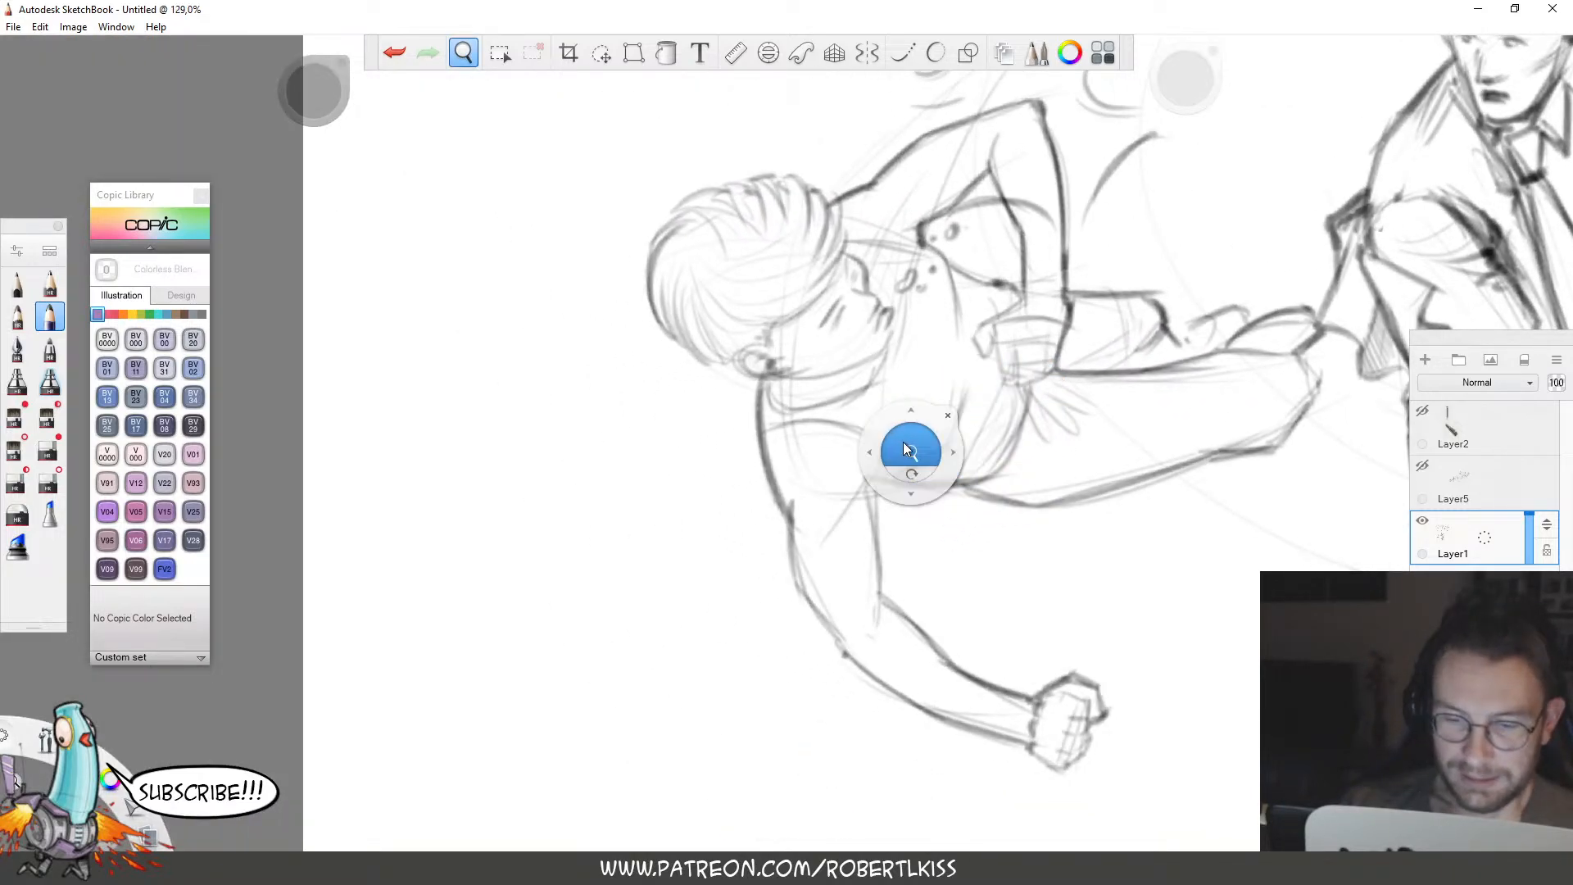
left_click_drag(905, 444, 910, 327)
left_click_drag(667, 414, 672, 345)
mouse_move(675, 413)
left_mouse_down()
mouse_move(683, 370)
mouse_move(701, 385)
mouse_move(780, 382)
mouse_move(925, 328)
left_mouse_up()
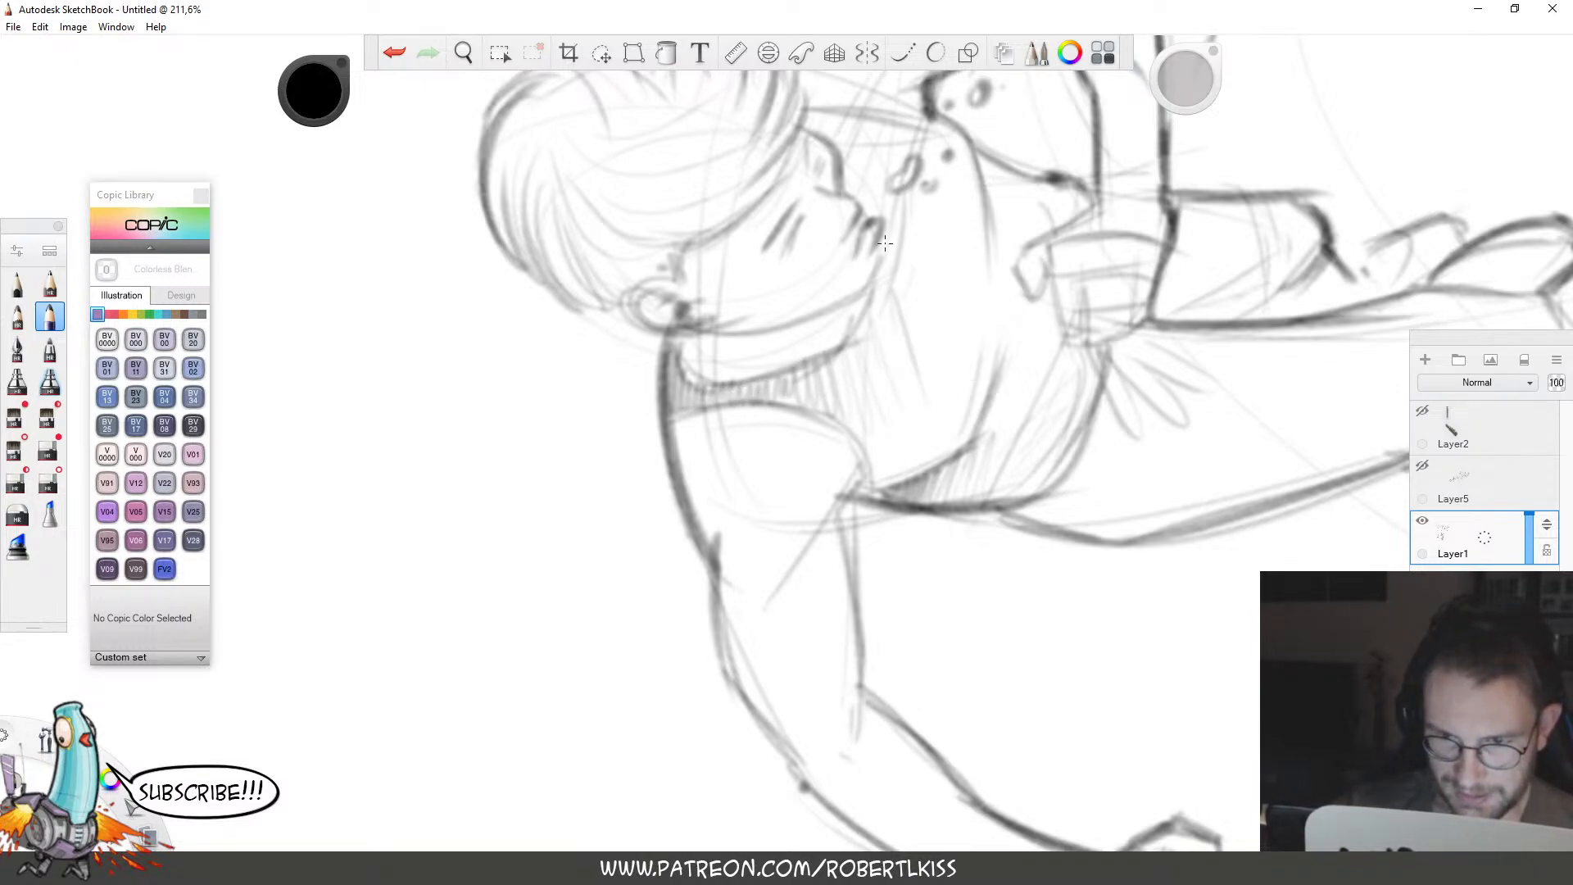
Darken the horizontal figure's lips and chin contour and touch up the lines around the face and chest.
left_click_drag(885, 239, 866, 283)
mouse_move(884, 211)
left_mouse_down()
mouse_move(863, 225)
mouse_move(858, 211)
left_mouse_up()
key("space")
left_click_drag(962, 246, 901, 258)
mouse_move(984, 164)
left_mouse_down()
mouse_move(999, 344)
mouse_move(1003, 280)
left_mouse_up()
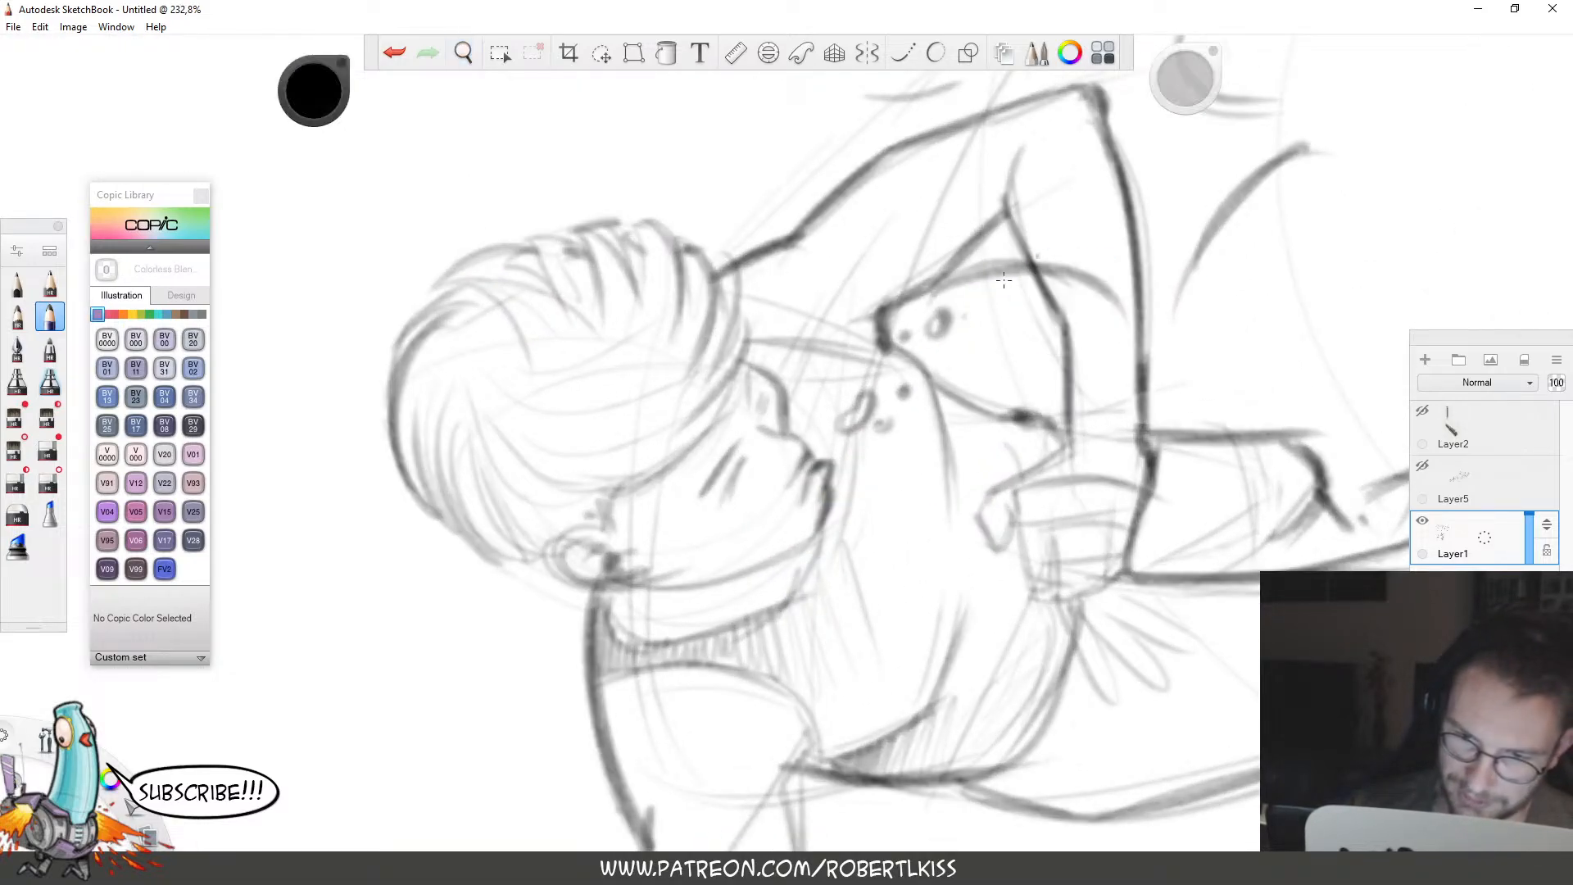
left_click_drag(817, 416, 822, 421)
Strengthen the horizontal figure's chest lines and the upper edge of the far thigh beyond the forearm.
key("space")
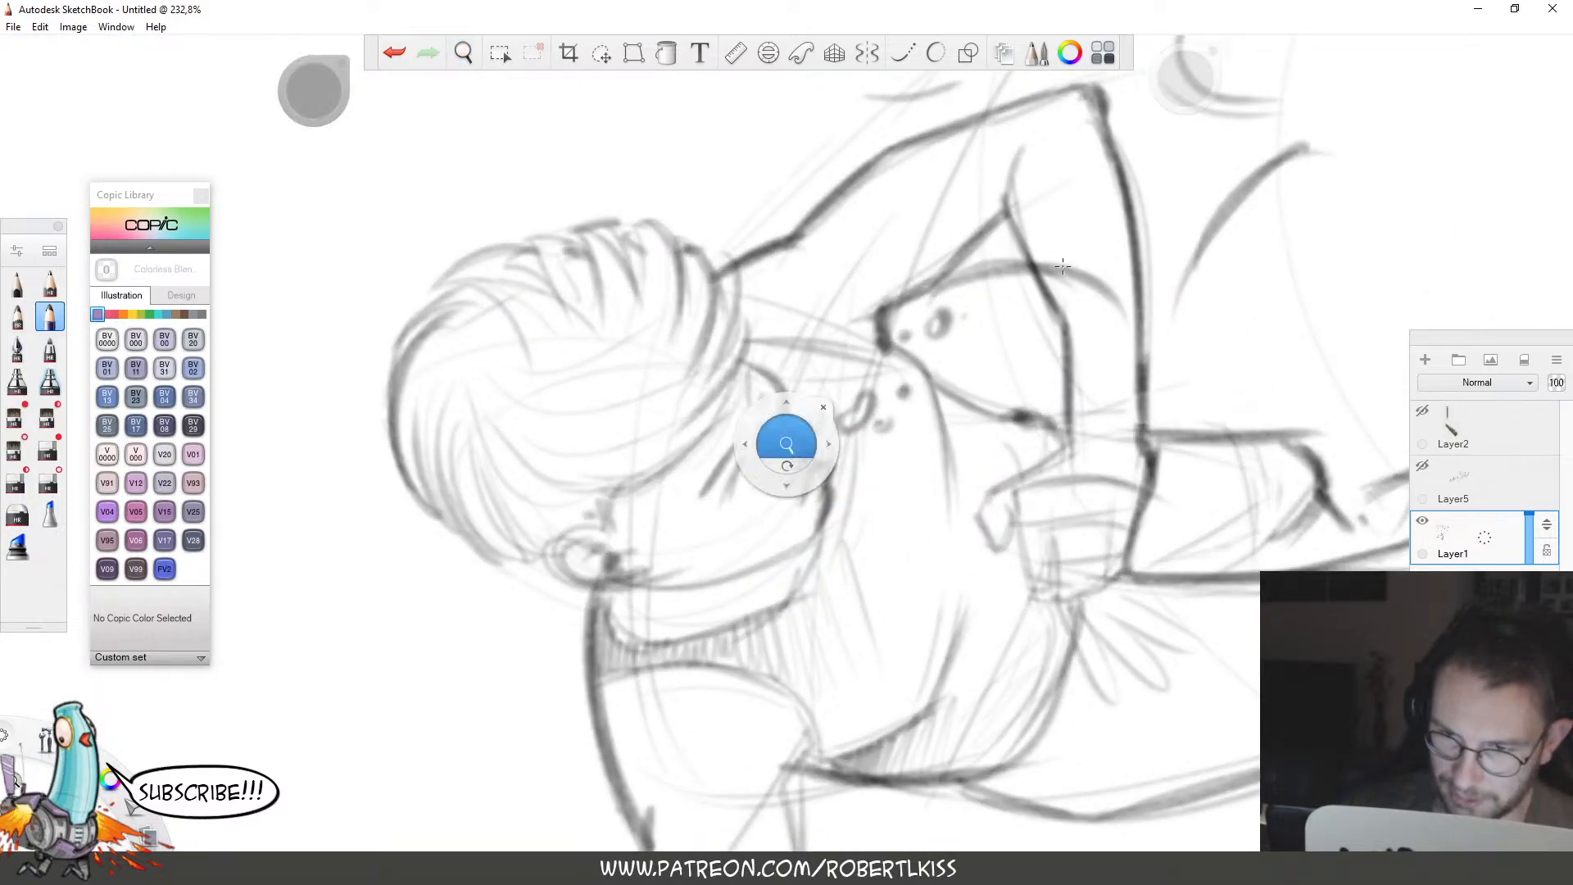
left_click_drag(1114, 261, 901, 450)
key("space")
left_click_drag(780, 445, 1107, 518)
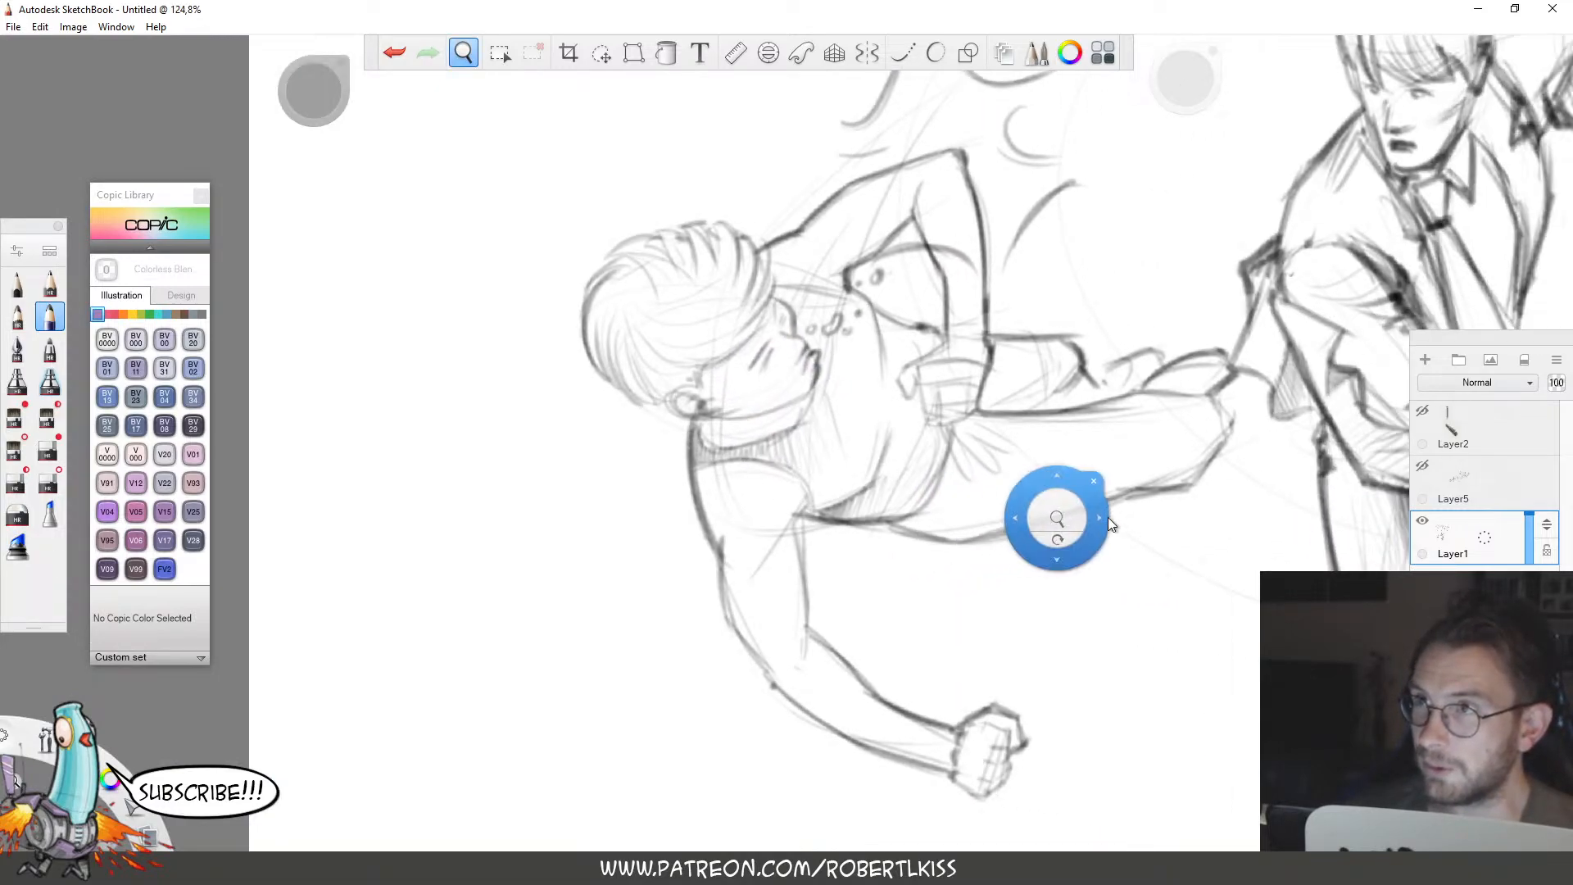
mouse_move(852, 295)
left_mouse_down()
mouse_move(883, 335)
mouse_move(1052, 335)
left_mouse_up()
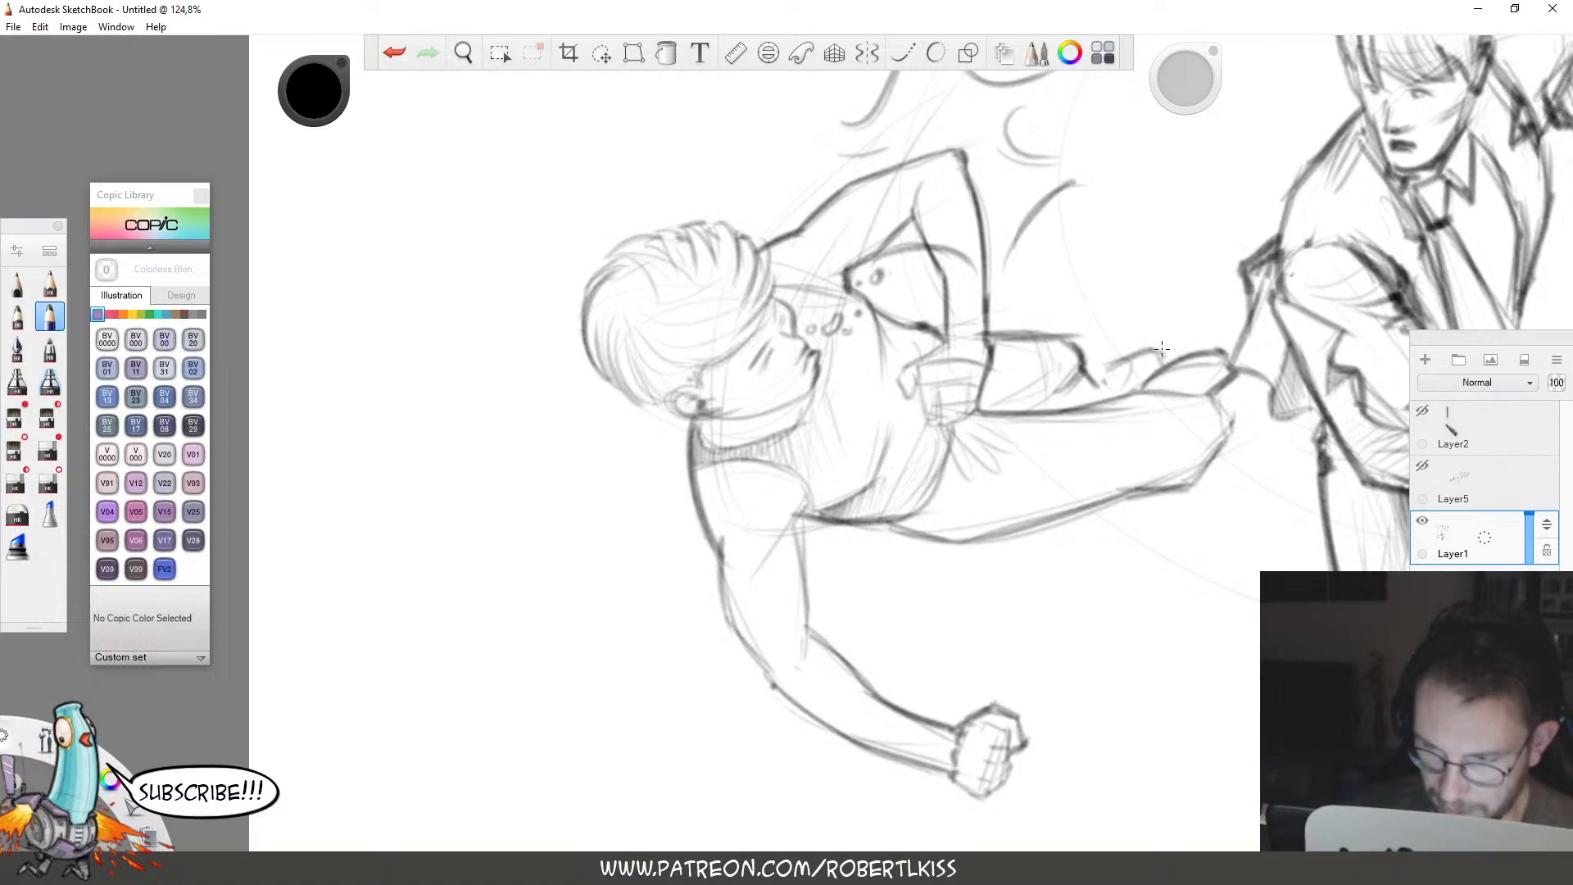
Clean up and redraw the inner elbow crease on the horizontal figure's lowered arm.
key("space")
mouse_move(1225, 373)
left_mouse_down()
mouse_move(1091, 533)
mouse_move(907, 463)
left_mouse_up()
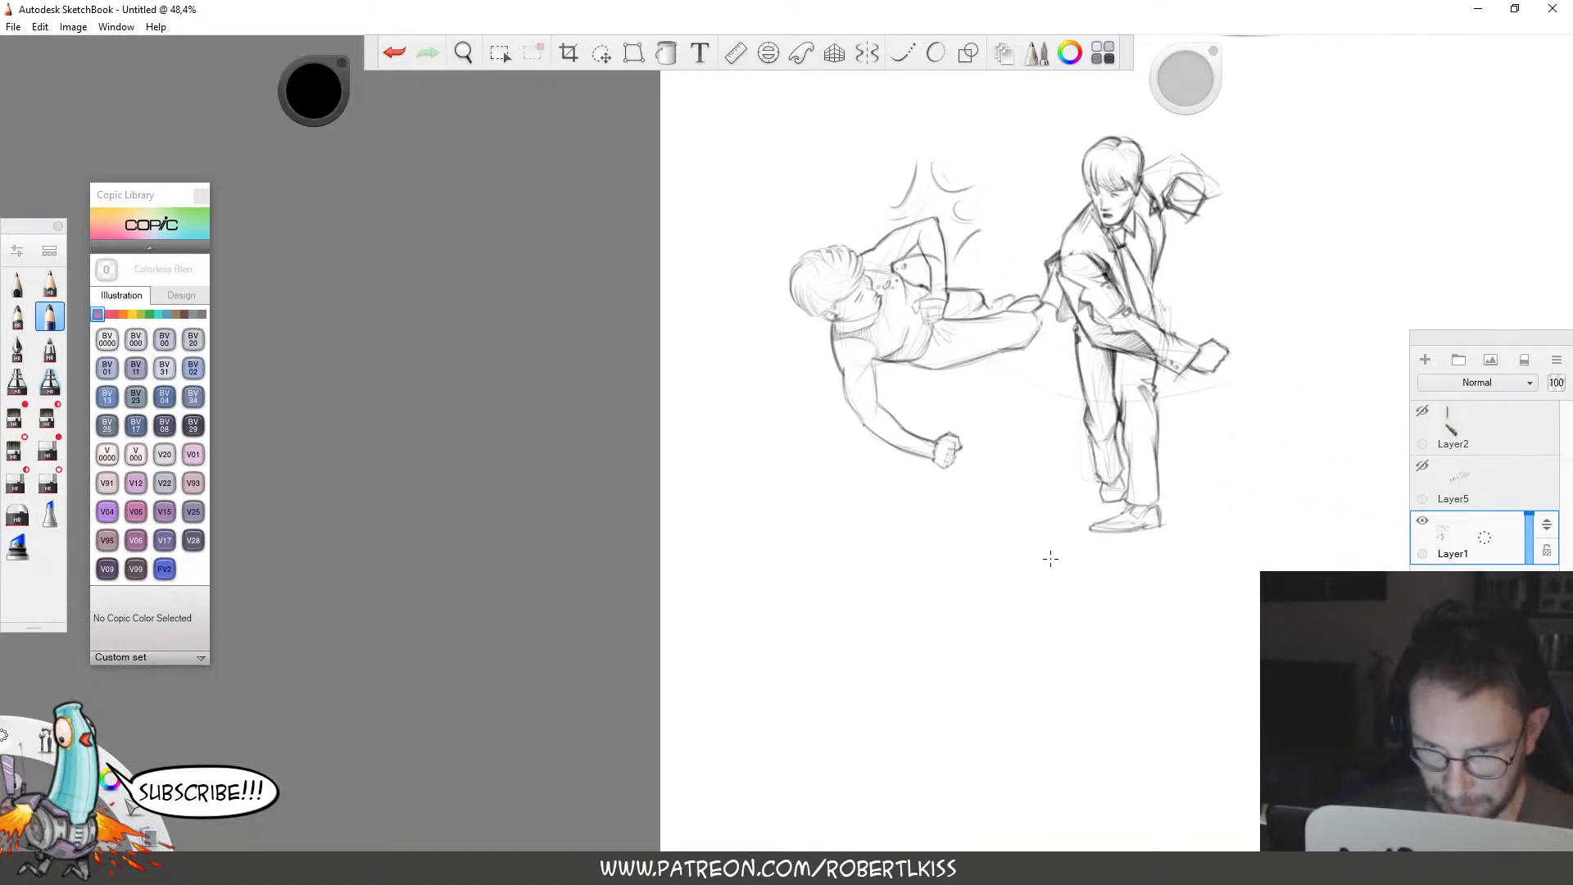
key("space")
left_click_drag(1294, 290, 1069, 512)
key("space")
mouse_move(826, 479)
left_mouse_down()
mouse_move(943, 442)
mouse_move(1025, 495)
mouse_move(1024, 481)
left_mouse_up()
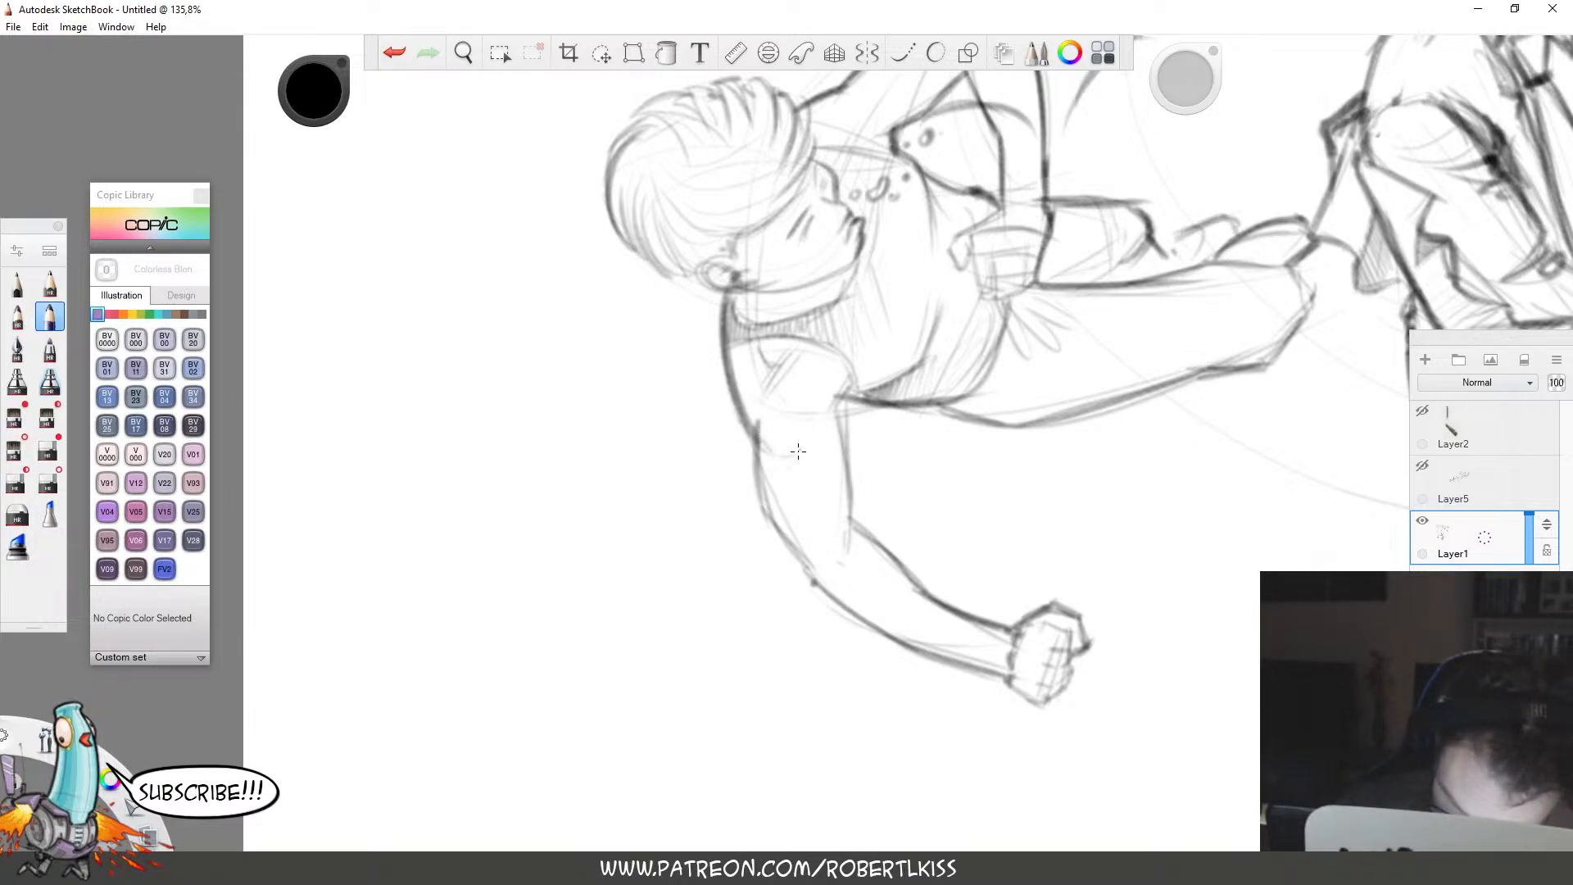
left_click_drag(913, 475, 881, 343)
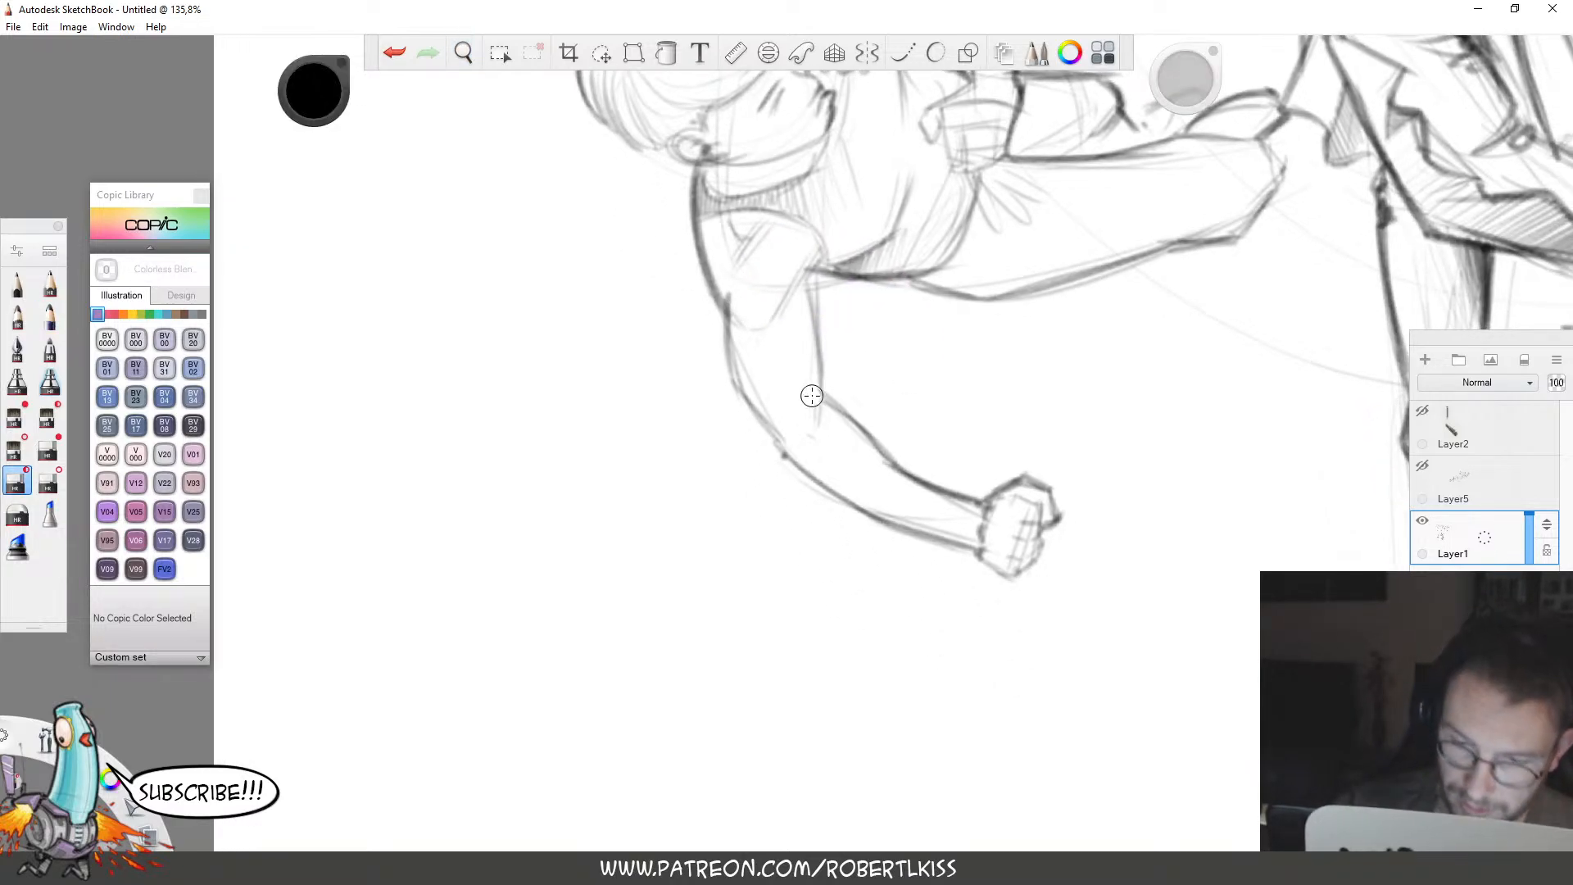
key("b")
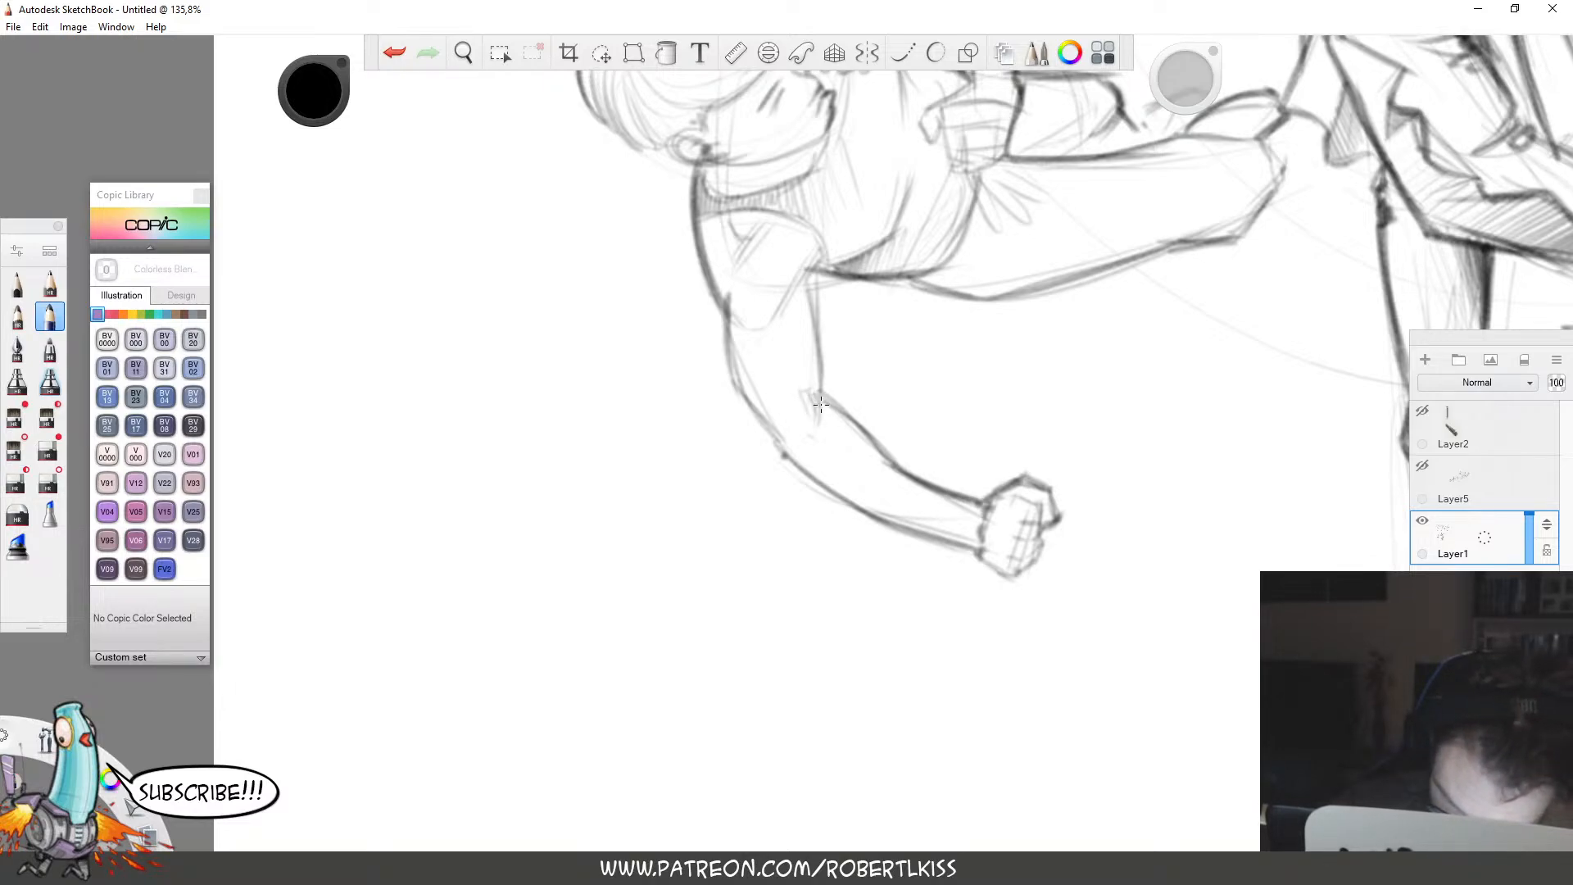
Erase stray lines at the horizontal figure's near knee and redraw the knee contour with darker strokes.
key("space")
left_click_drag(942, 376, 755, 516)
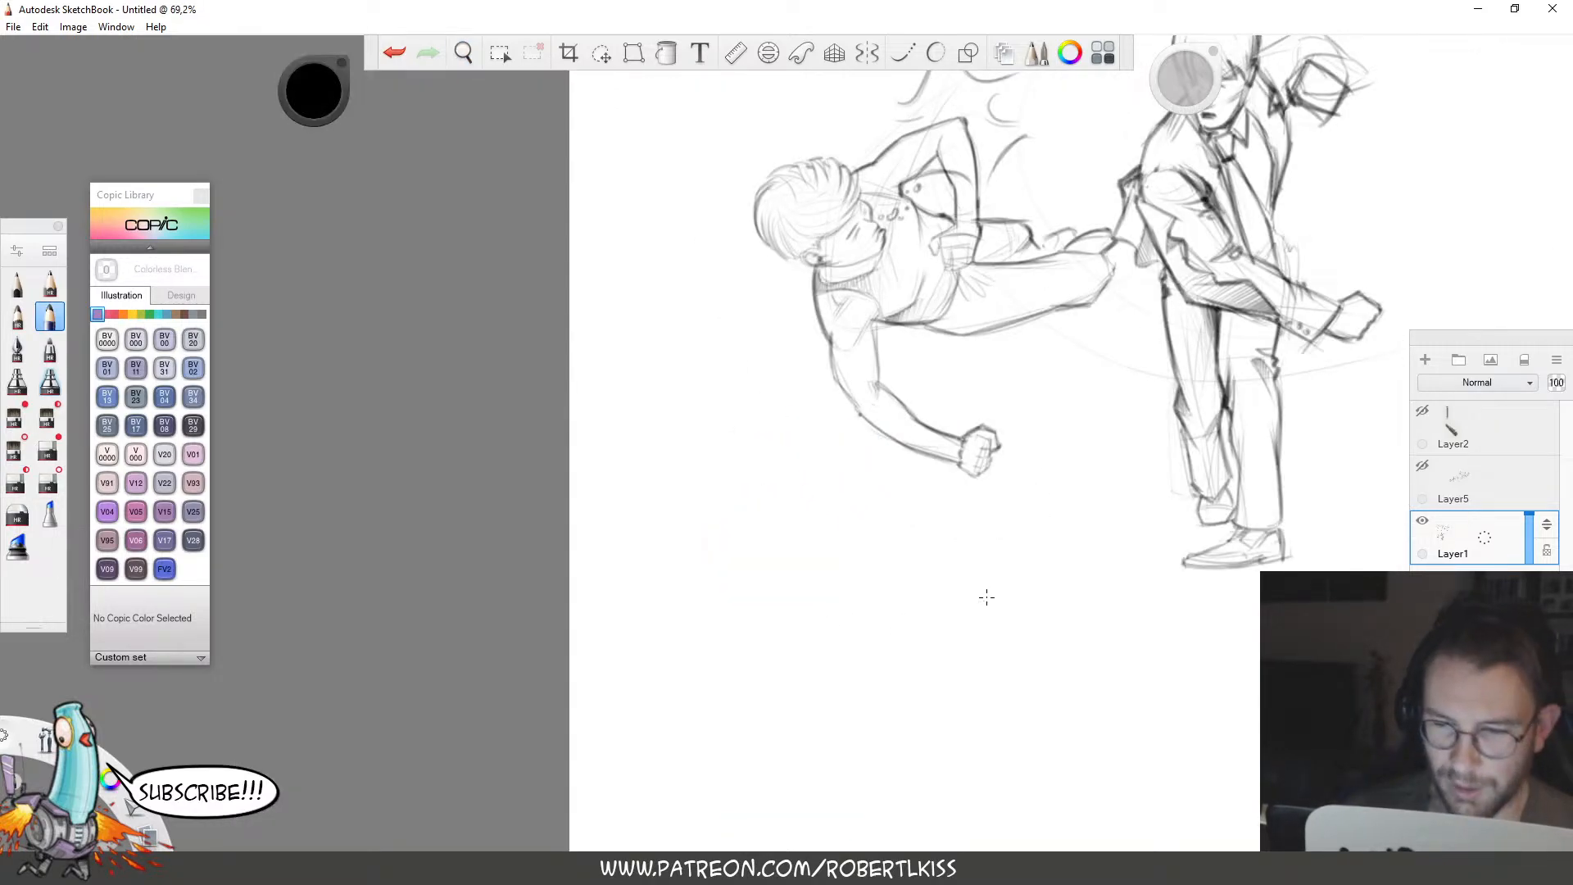
key("space")
left_click_drag(1080, 525, 955, 548)
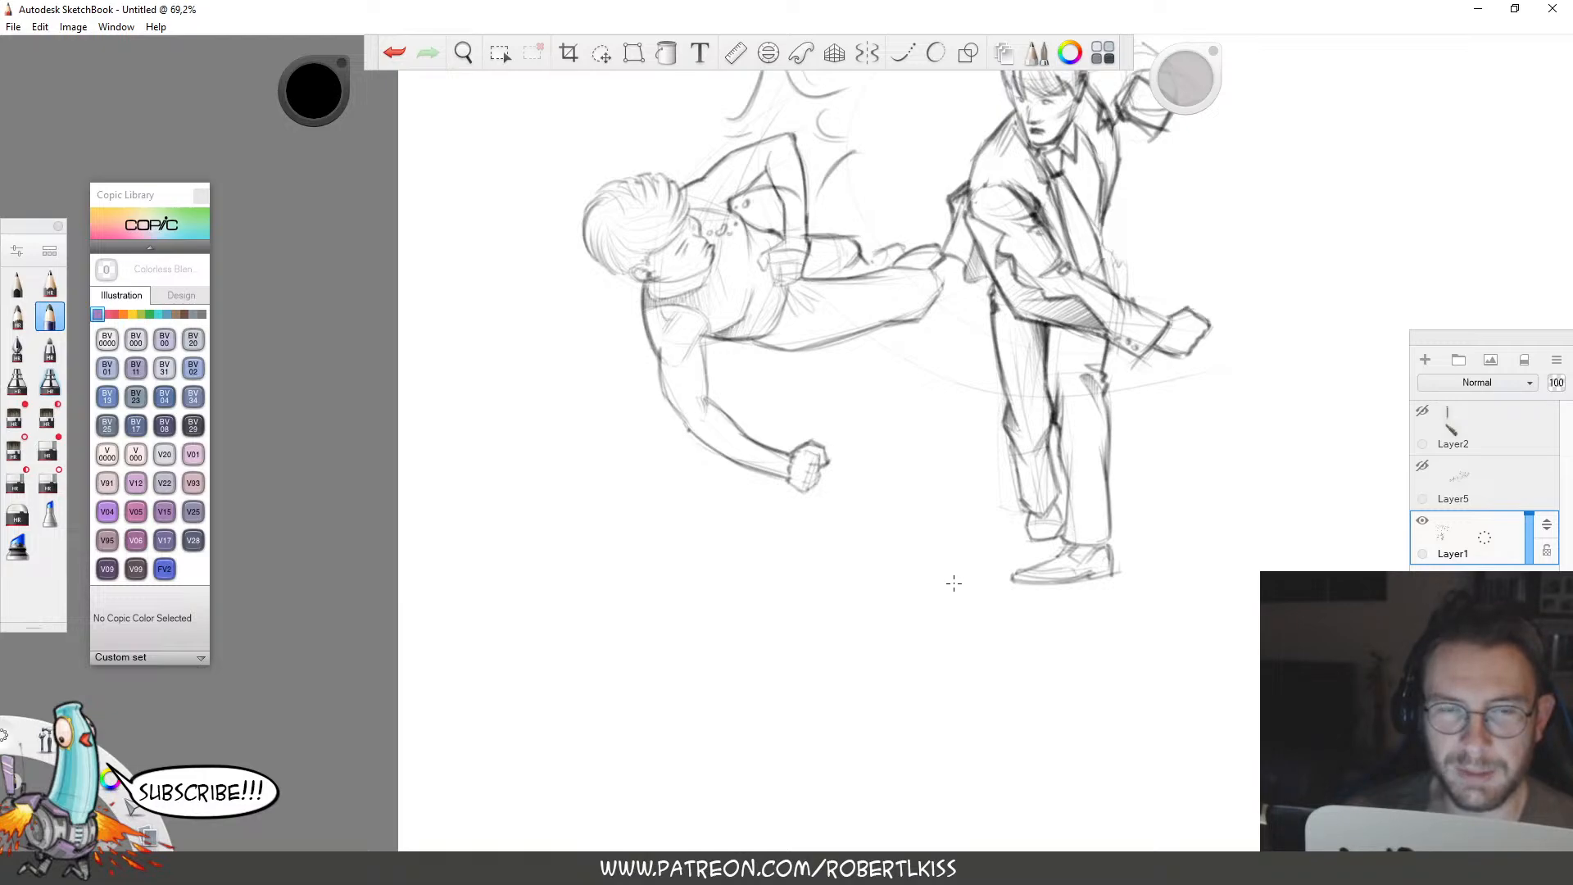
key("space")
left_click_drag(1025, 332, 1003, 516)
key("space")
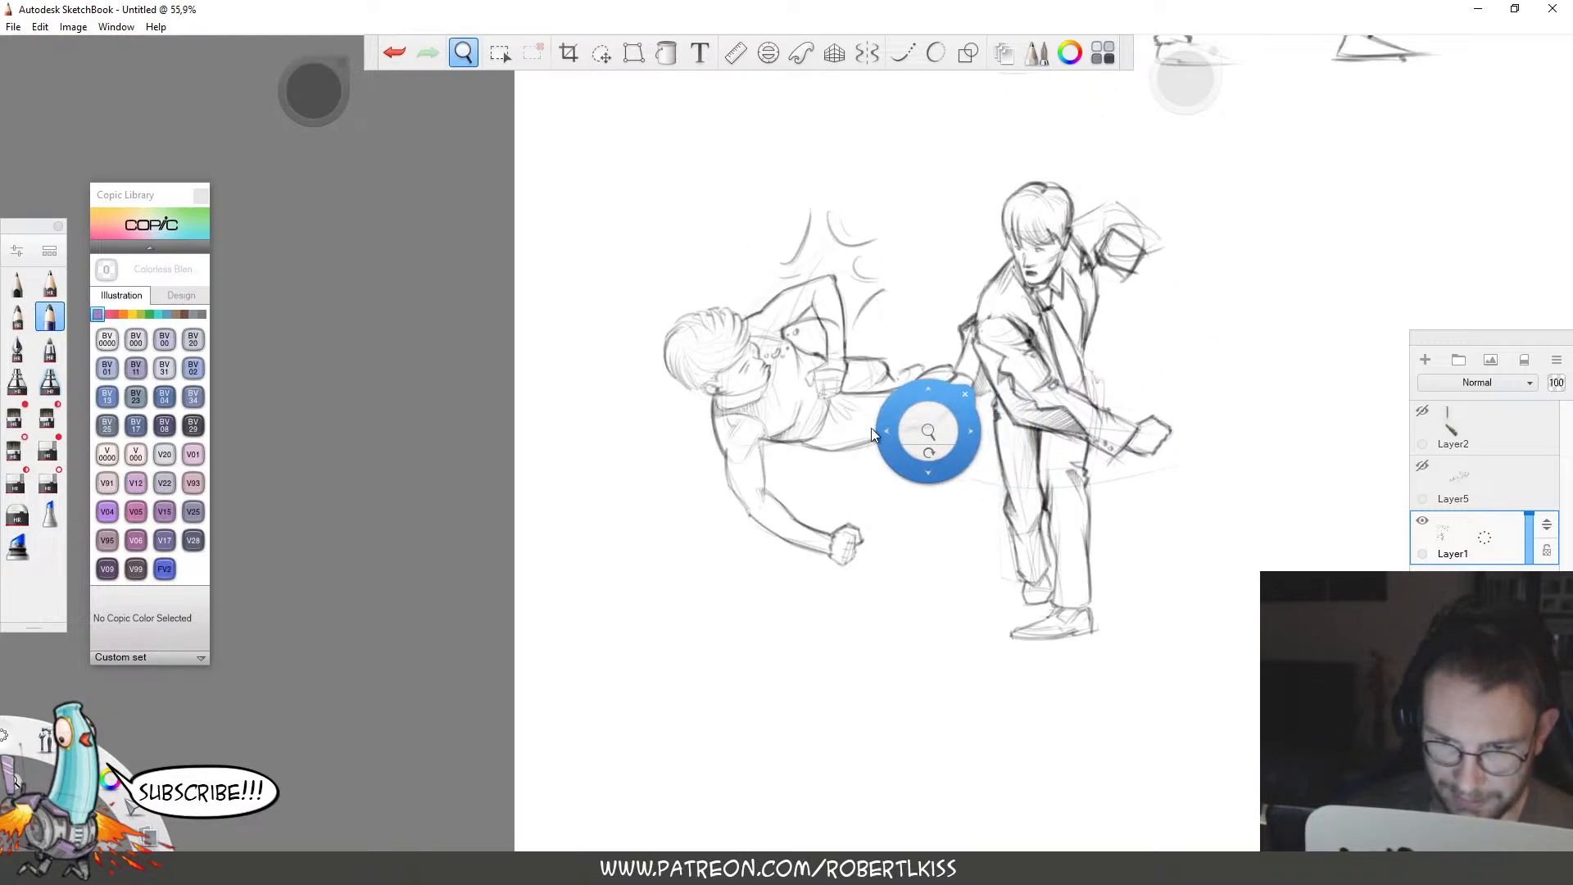
left_click_drag(871, 428, 1118, 344)
key("e")
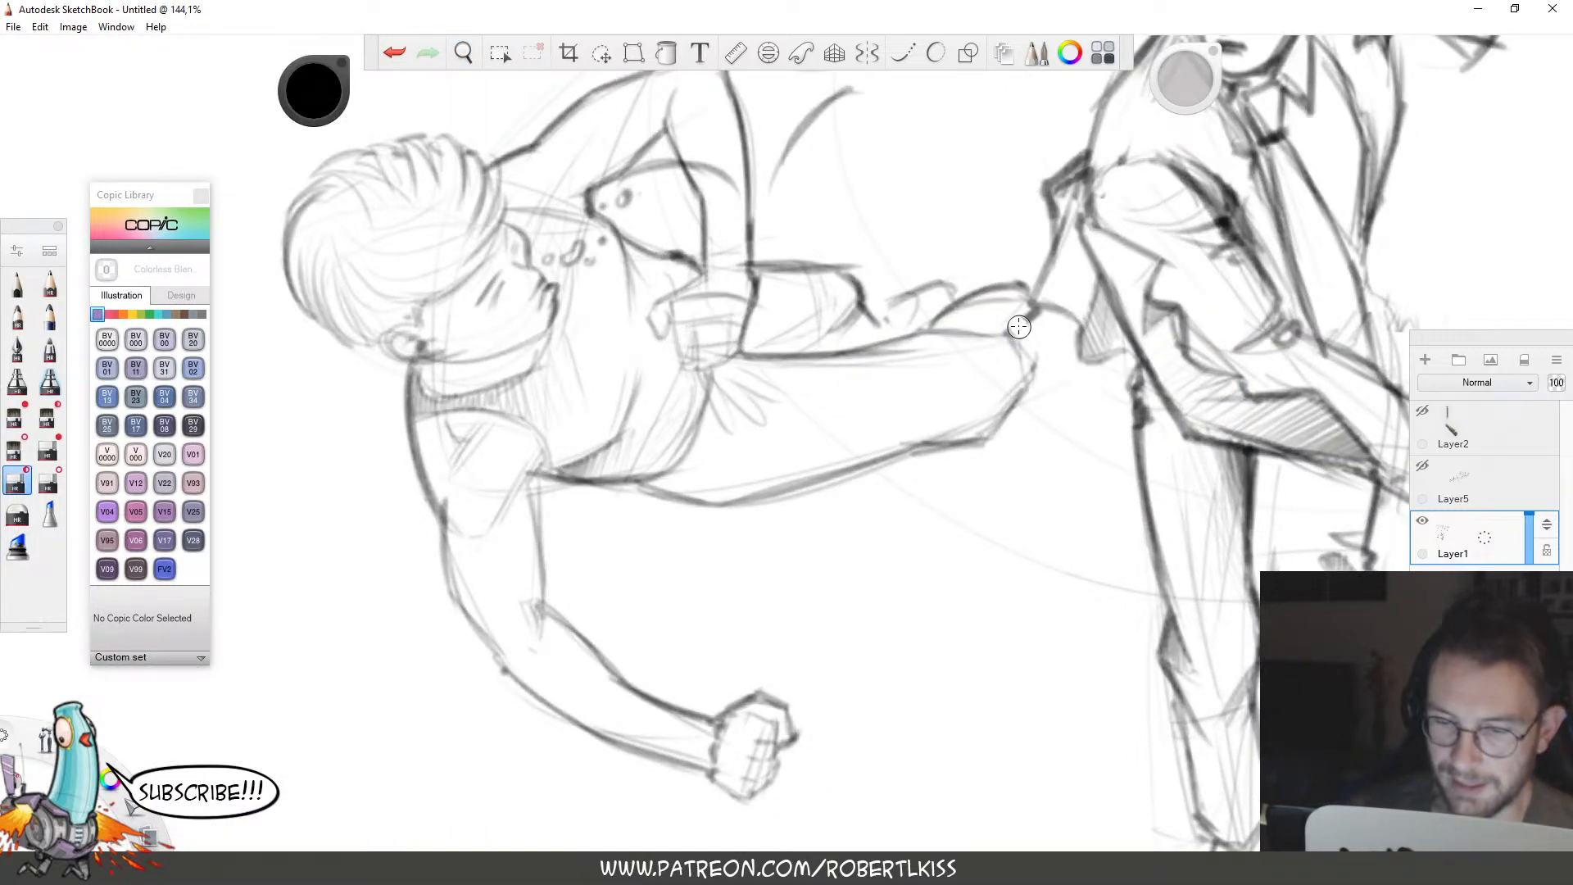
key("b")
mouse_move(985, 334)
left_mouse_down()
mouse_move(1031, 402)
mouse_move(983, 435)
left_mouse_up()
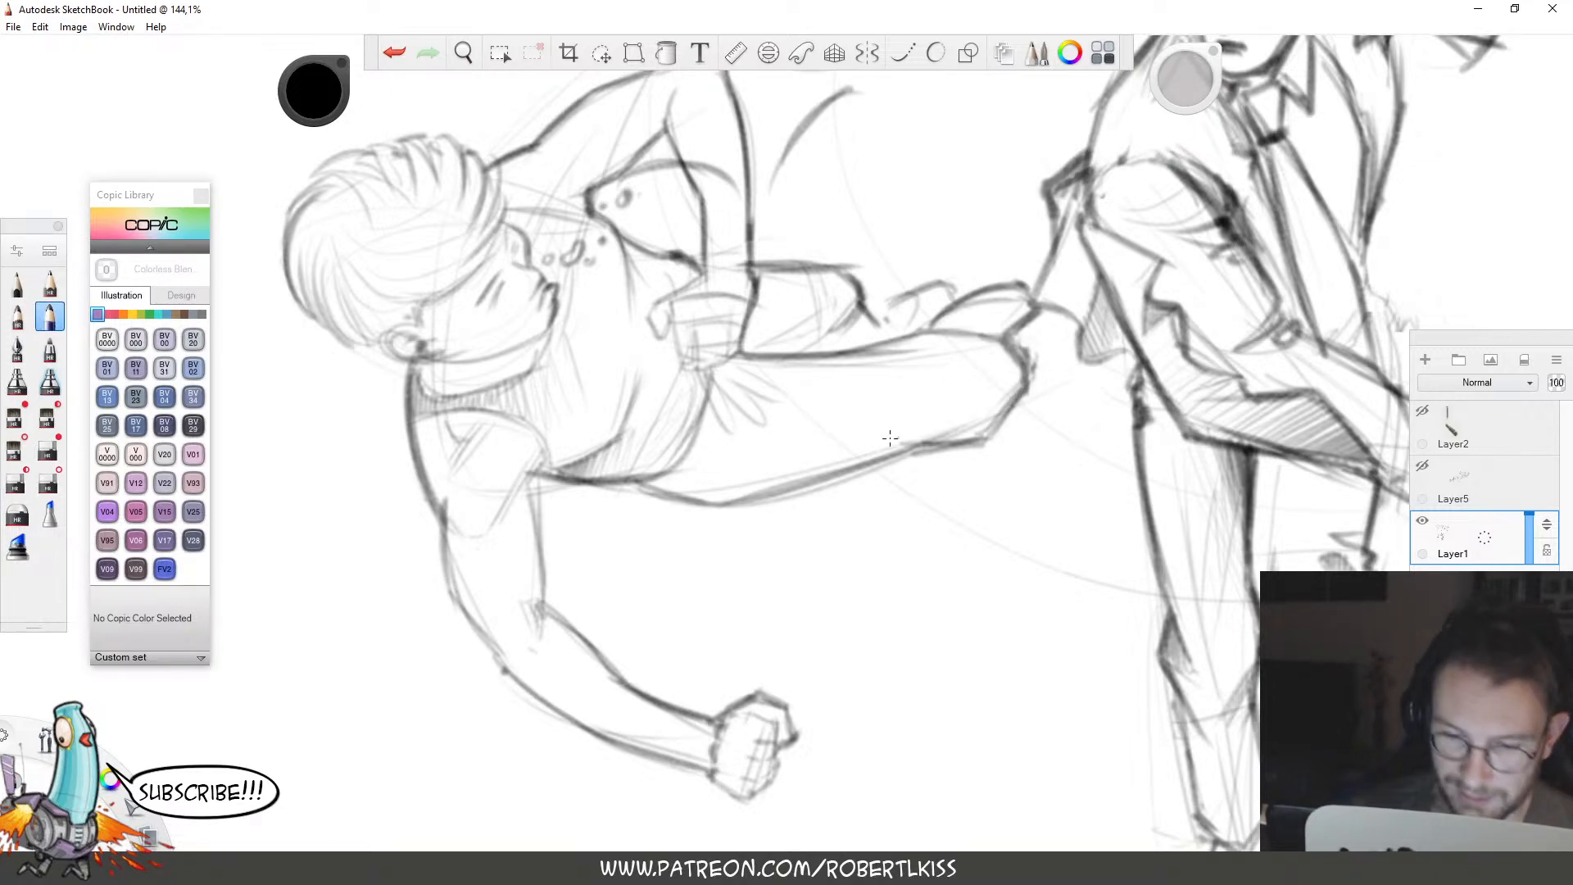
Refine the underside contour of the horizontal figure's near thigh and darken the fold shadow at the lower torso.
key("e")
key("b")
mouse_move(672, 496)
left_mouse_down()
mouse_move(788, 497)
mouse_move(727, 496)
mouse_move(913, 436)
mouse_move(721, 495)
left_mouse_up()
mouse_move(852, 474)
left_mouse_down()
mouse_move(707, 496)
mouse_move(685, 395)
mouse_move(670, 422)
mouse_move(685, 388)
left_mouse_up()
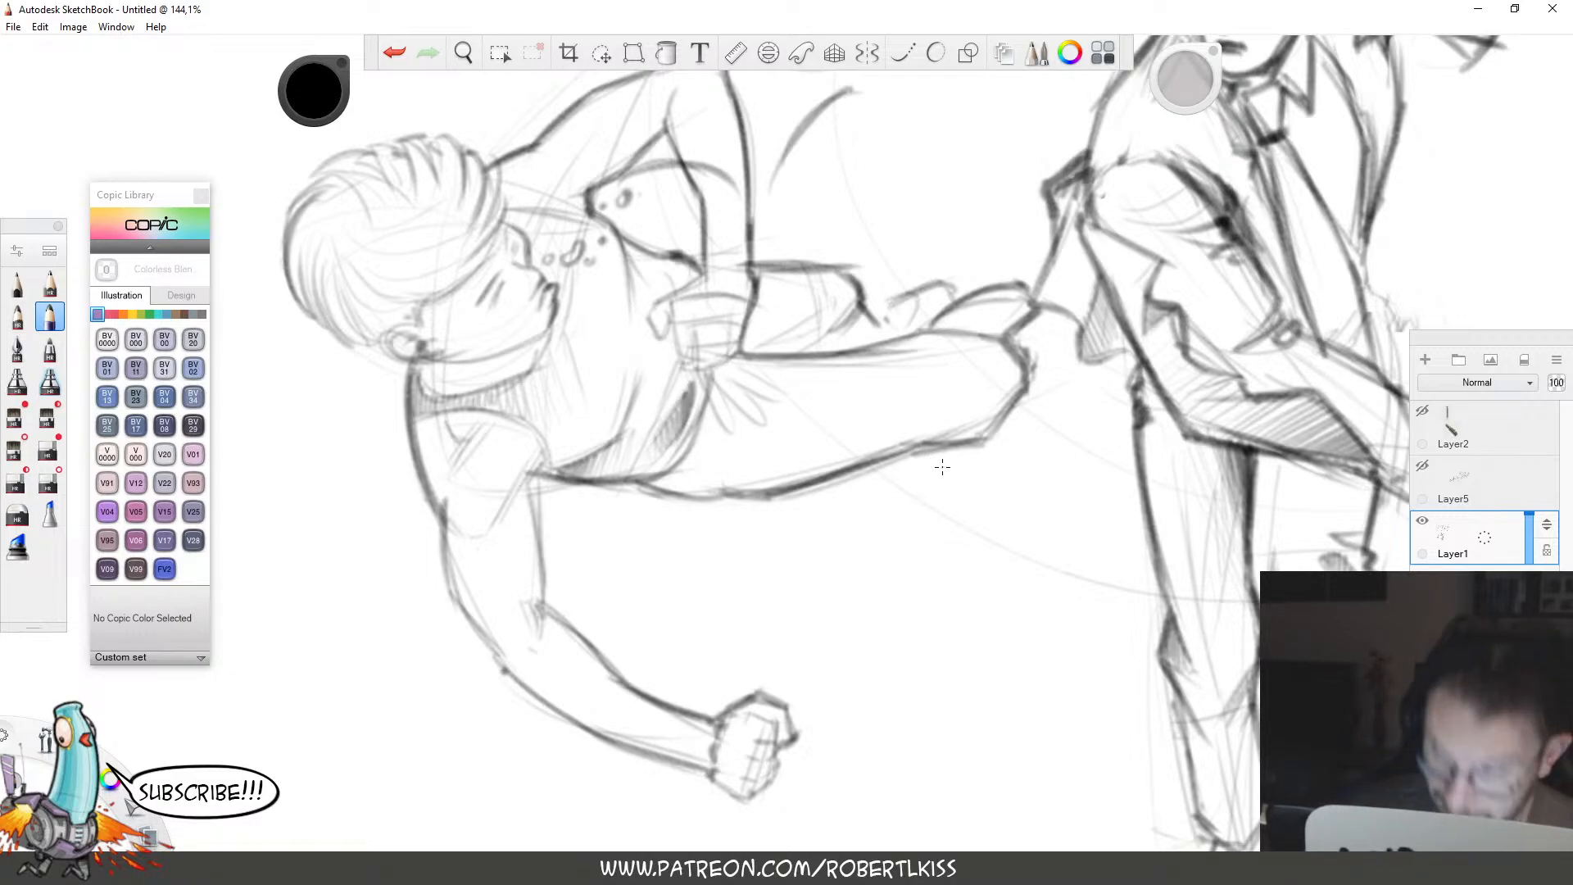
left_click_drag(818, 469, 967, 420)
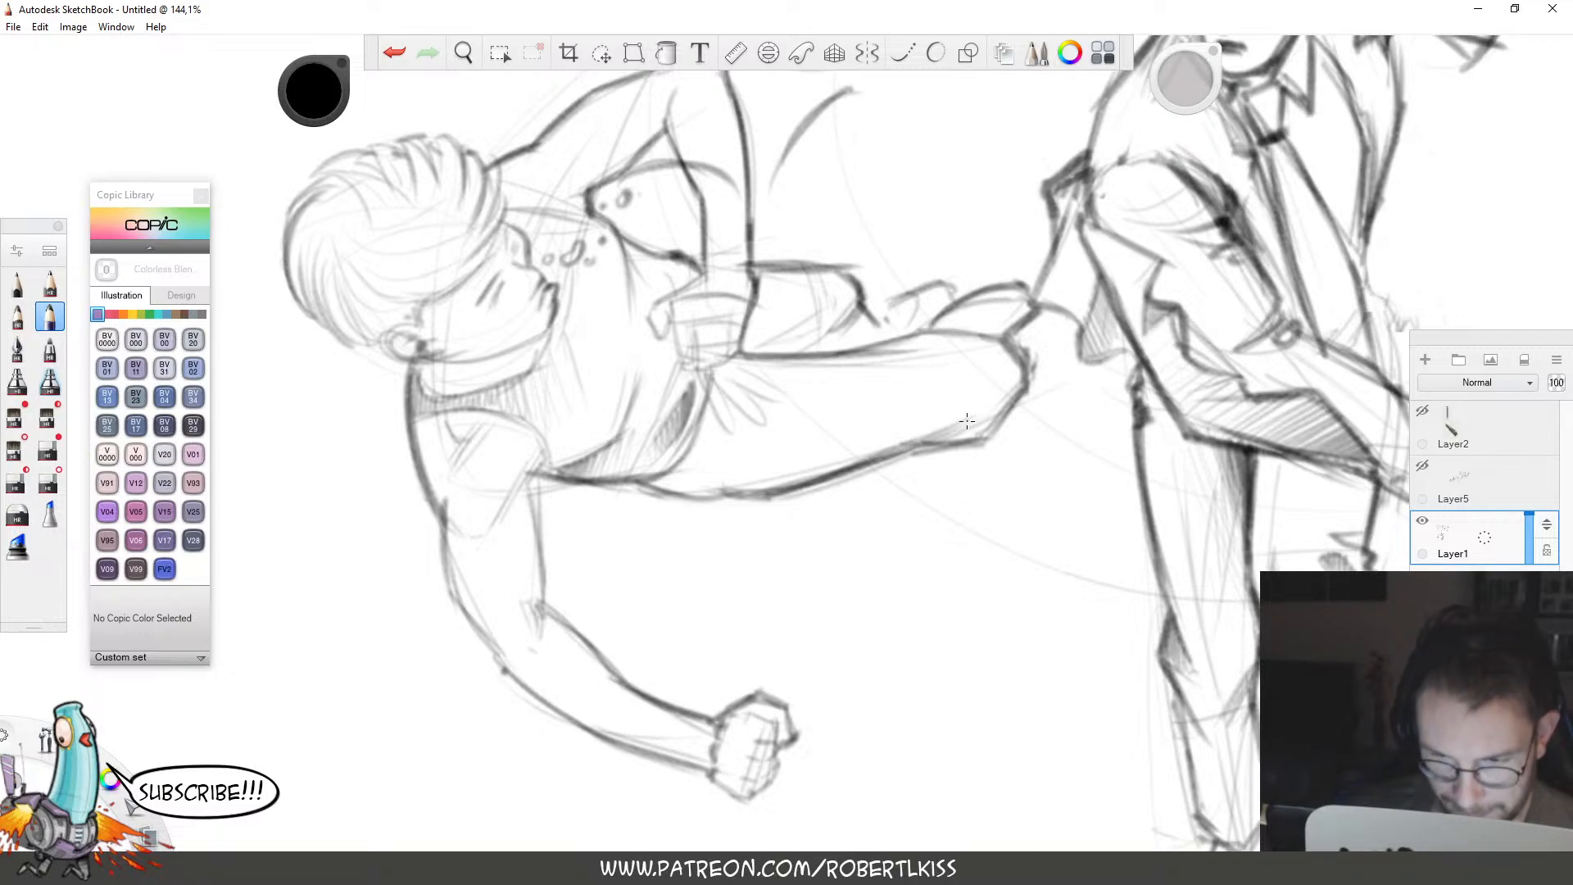
left_click_drag(743, 468, 852, 464)
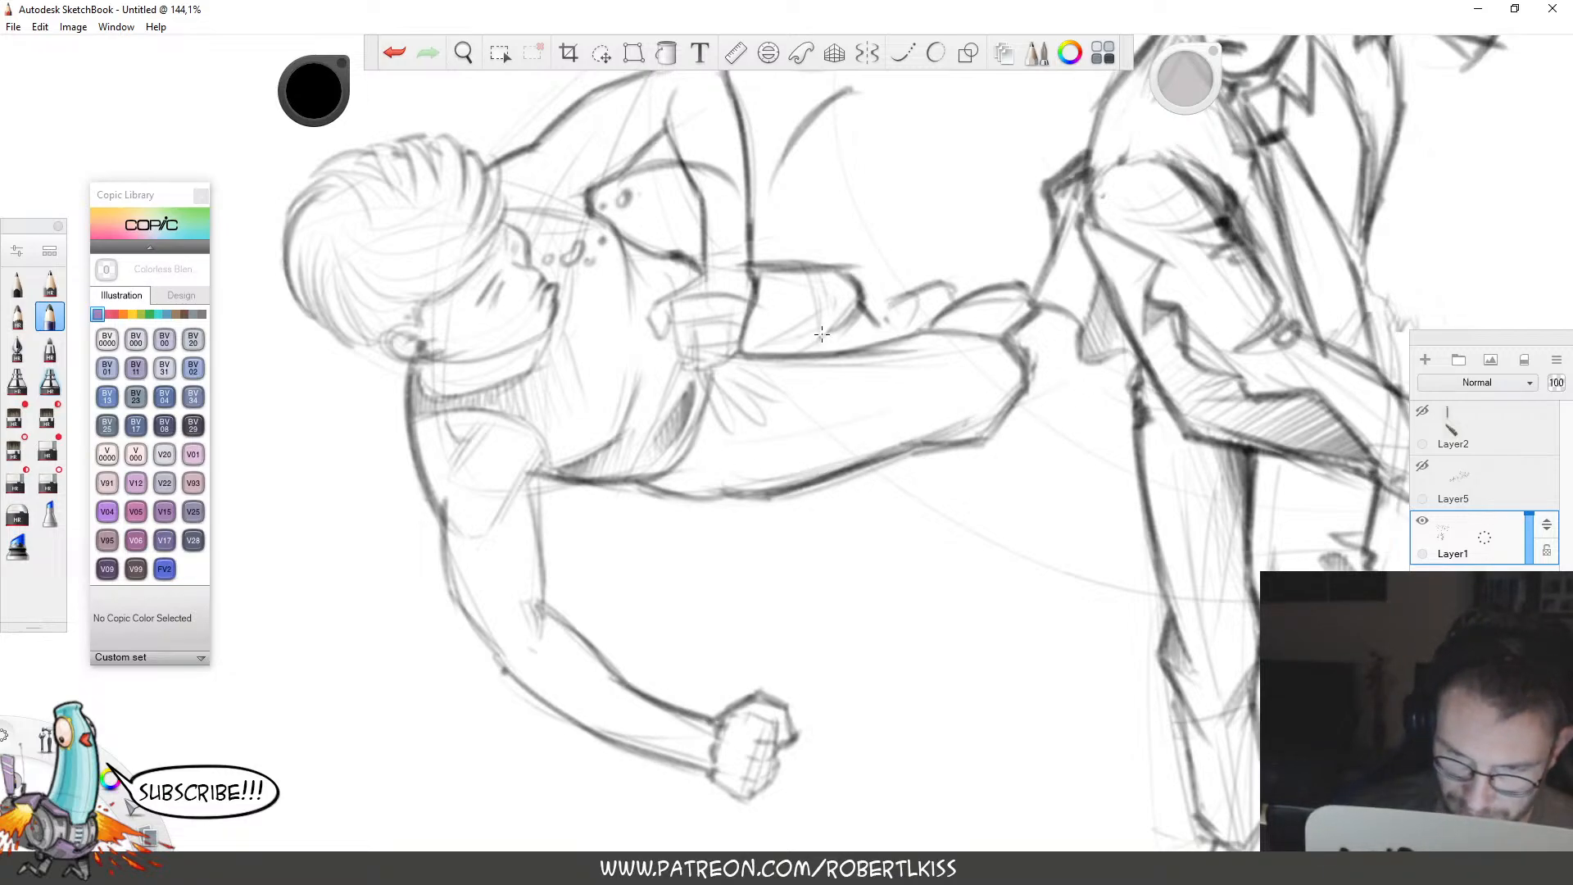
Hatch the shadow on the horizontal figure's far thigh and strengthen the lines toward the far knee and lower leg.
mouse_move(762, 348)
left_mouse_down()
mouse_move(852, 310)
mouse_move(811, 348)
mouse_move(843, 329)
mouse_move(882, 344)
mouse_move(966, 283)
left_mouse_up()
key("space")
left_click_drag(1029, 356, 909, 480)
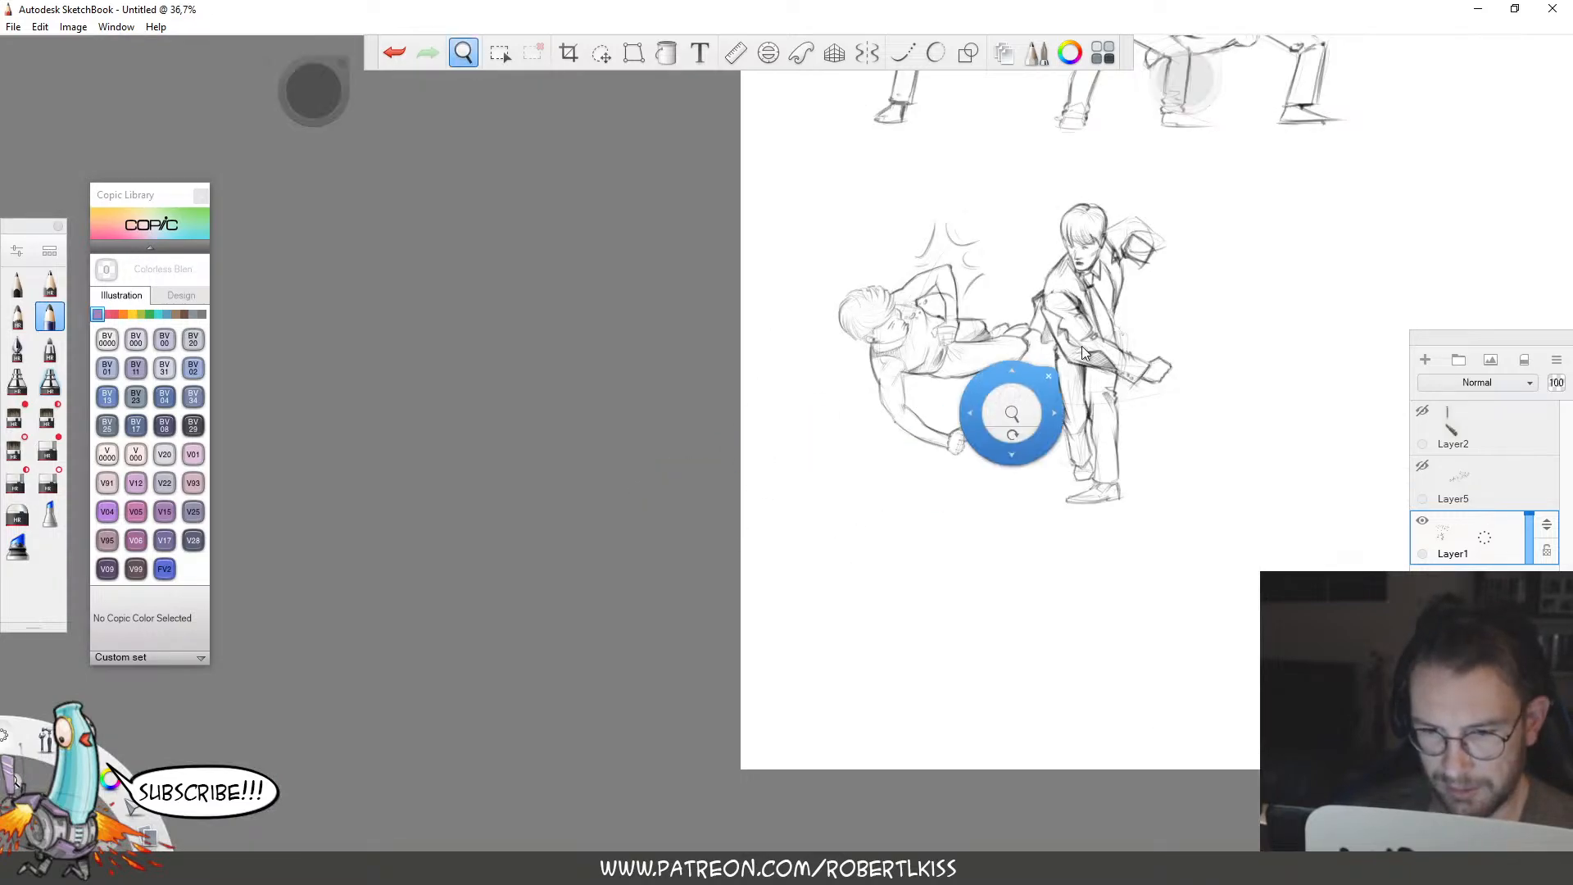
left_click_drag(1132, 329, 1209, 301)
left_click_drag(1188, 368, 1091, 485)
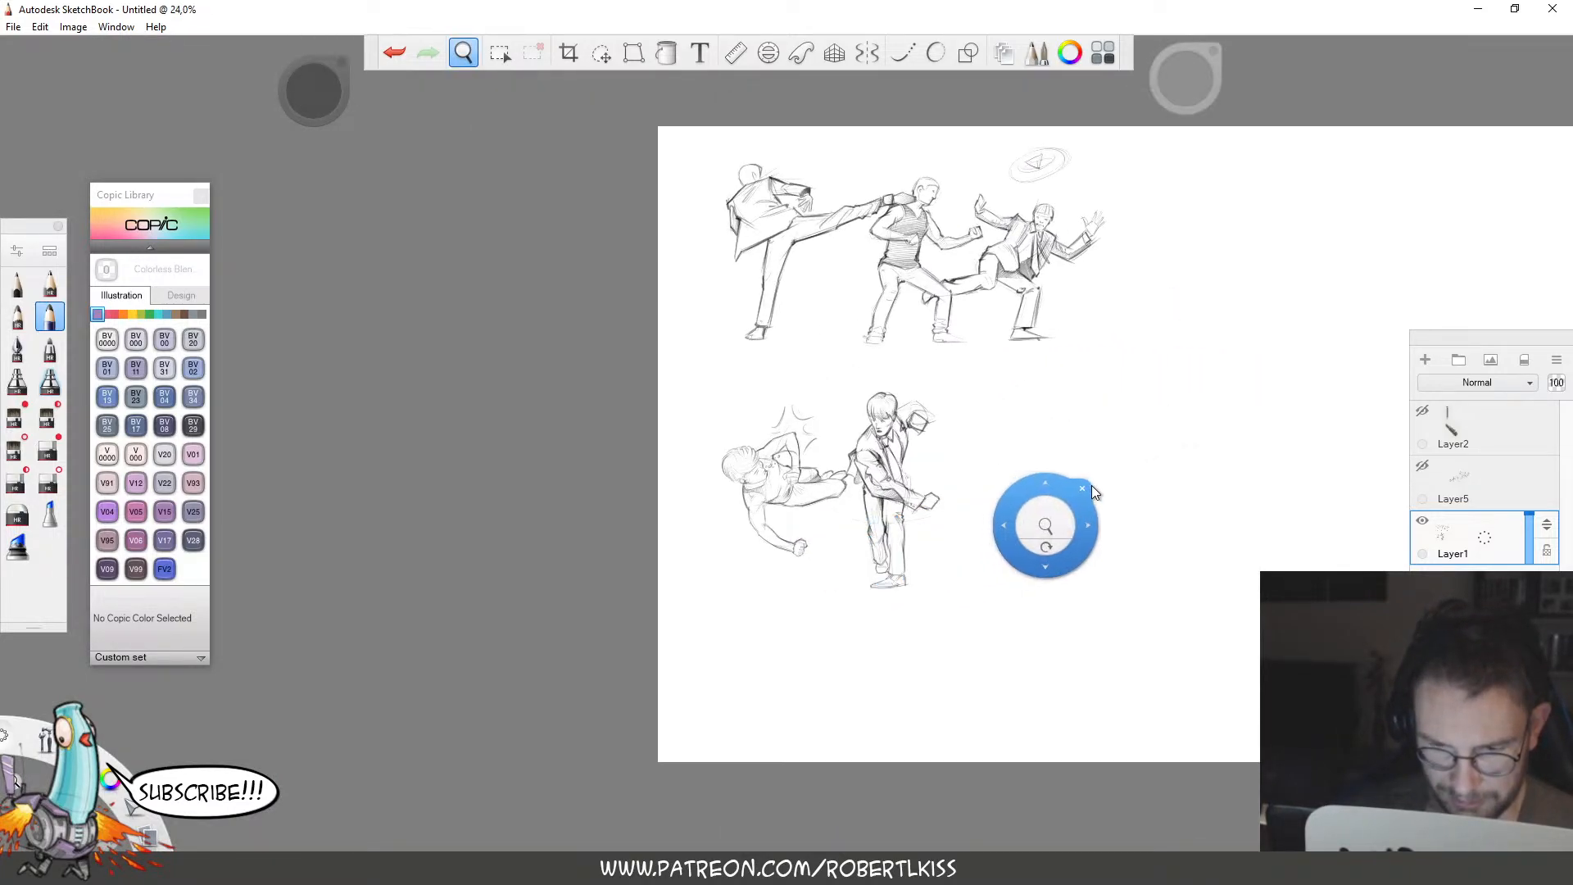
Darken the contour of the standing figure's raised arm and shade the sleeve behind the fist.
key("l")
mouse_move(941, 639)
left_mouse_down()
mouse_move(1090, 515)
mouse_move(844, 372)
mouse_move(1071, 514)
mouse_move(1069, 380)
left_mouse_up()
key("space")
mouse_move(946, 431)
left_mouse_down()
mouse_move(1134, 383)
mouse_move(1215, 399)
left_mouse_up()
left_click_drag(1131, 434, 1089, 424)
key("b")
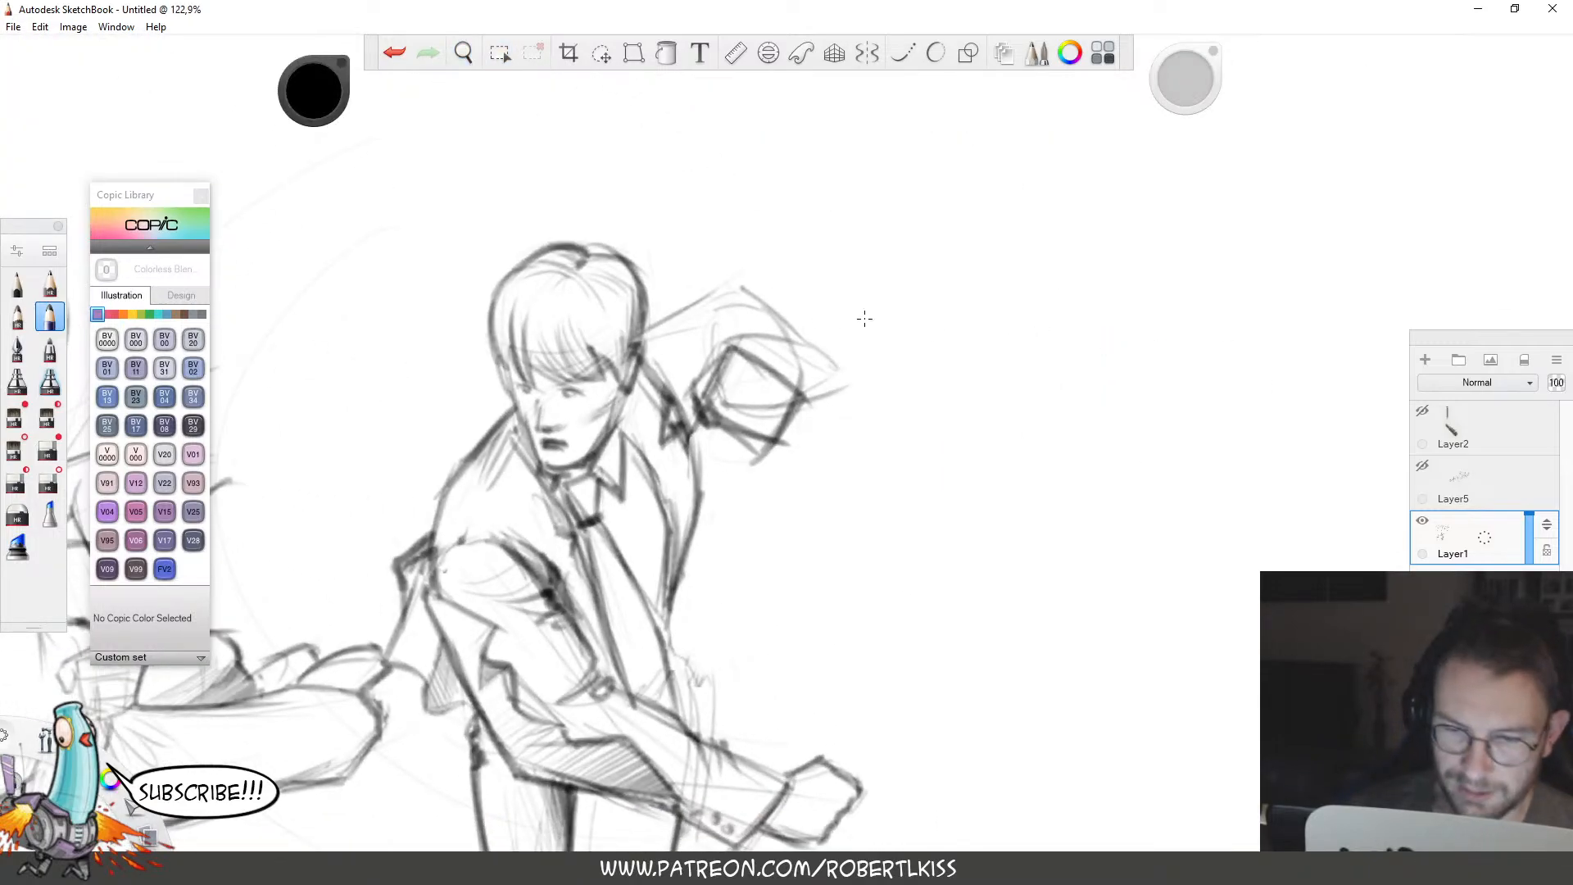
mouse_move(642, 337)
left_mouse_down()
mouse_move(718, 288)
mouse_move(705, 345)
mouse_move(740, 283)
mouse_move(833, 334)
left_mouse_up()
left_click_drag(852, 381, 846, 373)
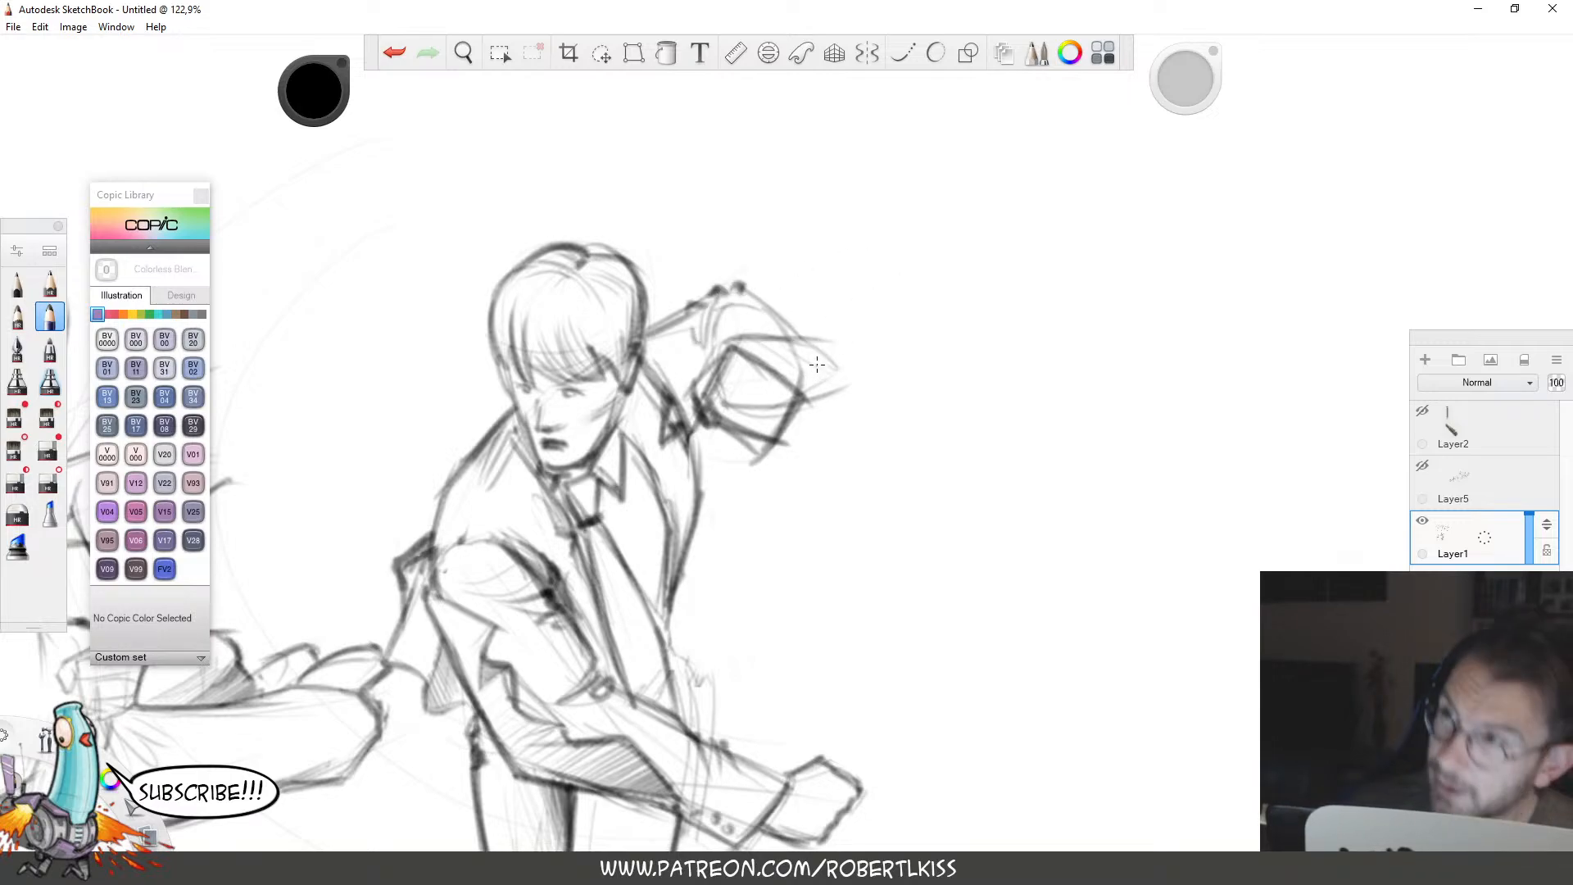
key("e")
key("b")
mouse_move(742, 352)
left_mouse_down()
mouse_move(793, 379)
mouse_move(752, 346)
left_mouse_up()
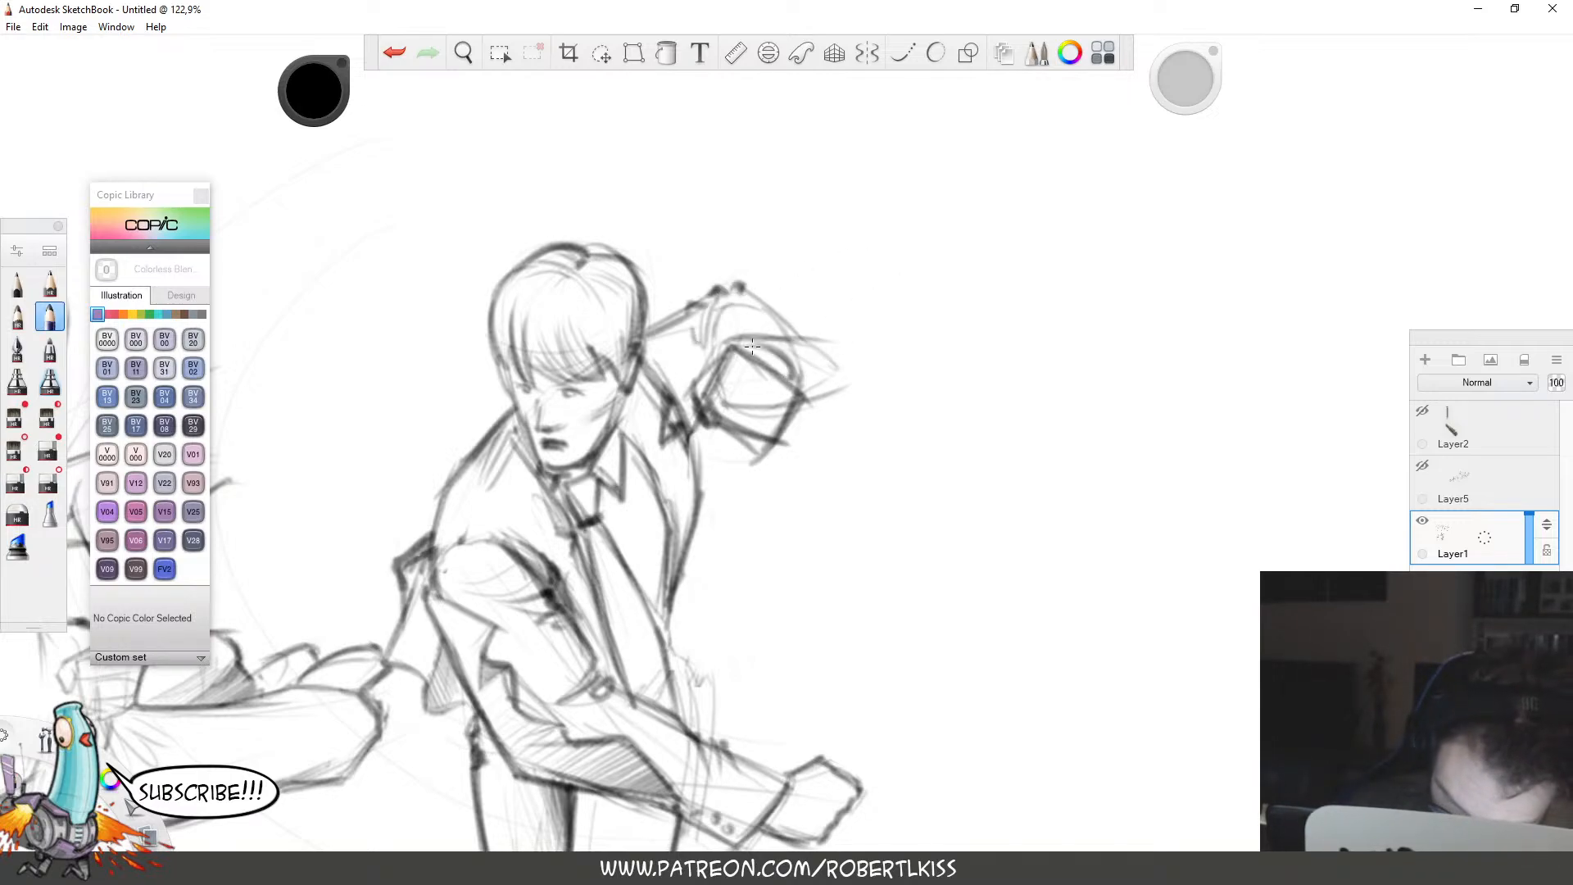
mouse_move(785, 400)
left_mouse_down()
mouse_move(840, 361)
mouse_move(798, 344)
mouse_move(788, 361)
mouse_move(827, 386)
mouse_move(828, 361)
mouse_move(734, 335)
mouse_move(709, 357)
mouse_move(676, 352)
mouse_move(685, 403)
mouse_move(784, 555)
mouse_move(1074, 295)
mouse_move(1039, 257)
mouse_move(998, 374)
left_mouse_up()
key("space")
left_click_drag(999, 373, 846, 441)
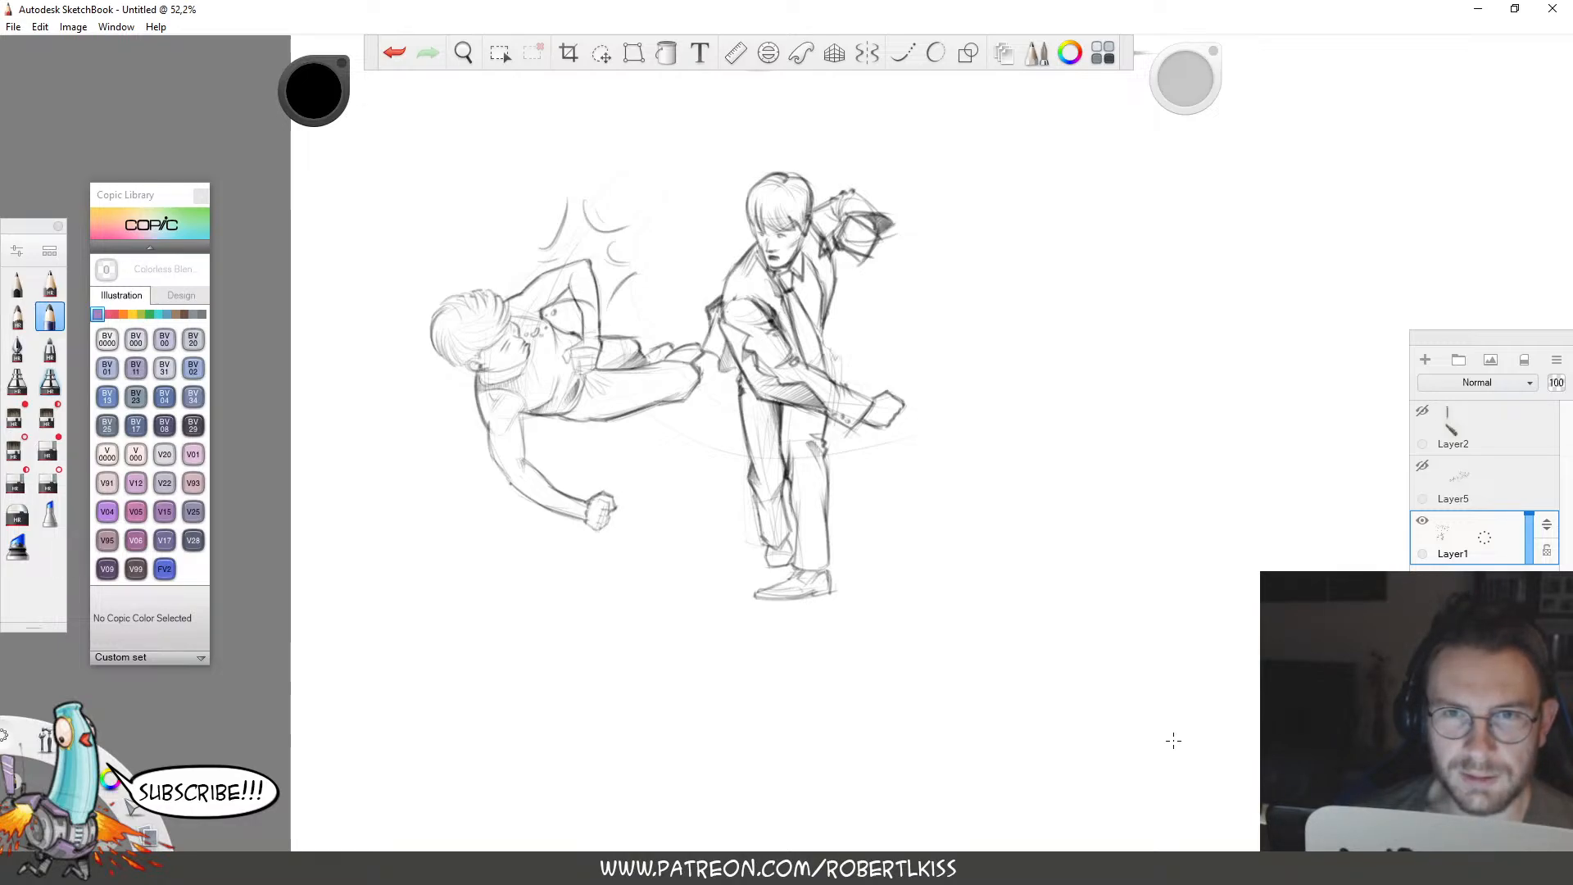
Rotate the canvas and draw light, sweeping motion arcs between the standing figure's legs and the horizontal figure.
key("space")
left_click_drag(923, 251, 802, 397)
left_click_drag(802, 397, 818, 503)
key("space")
left_click_drag(869, 414, 703, 608)
left_click_drag(912, 530, 983, 520)
left_click_drag(972, 584, 1081, 460)
key("space")
key("e")
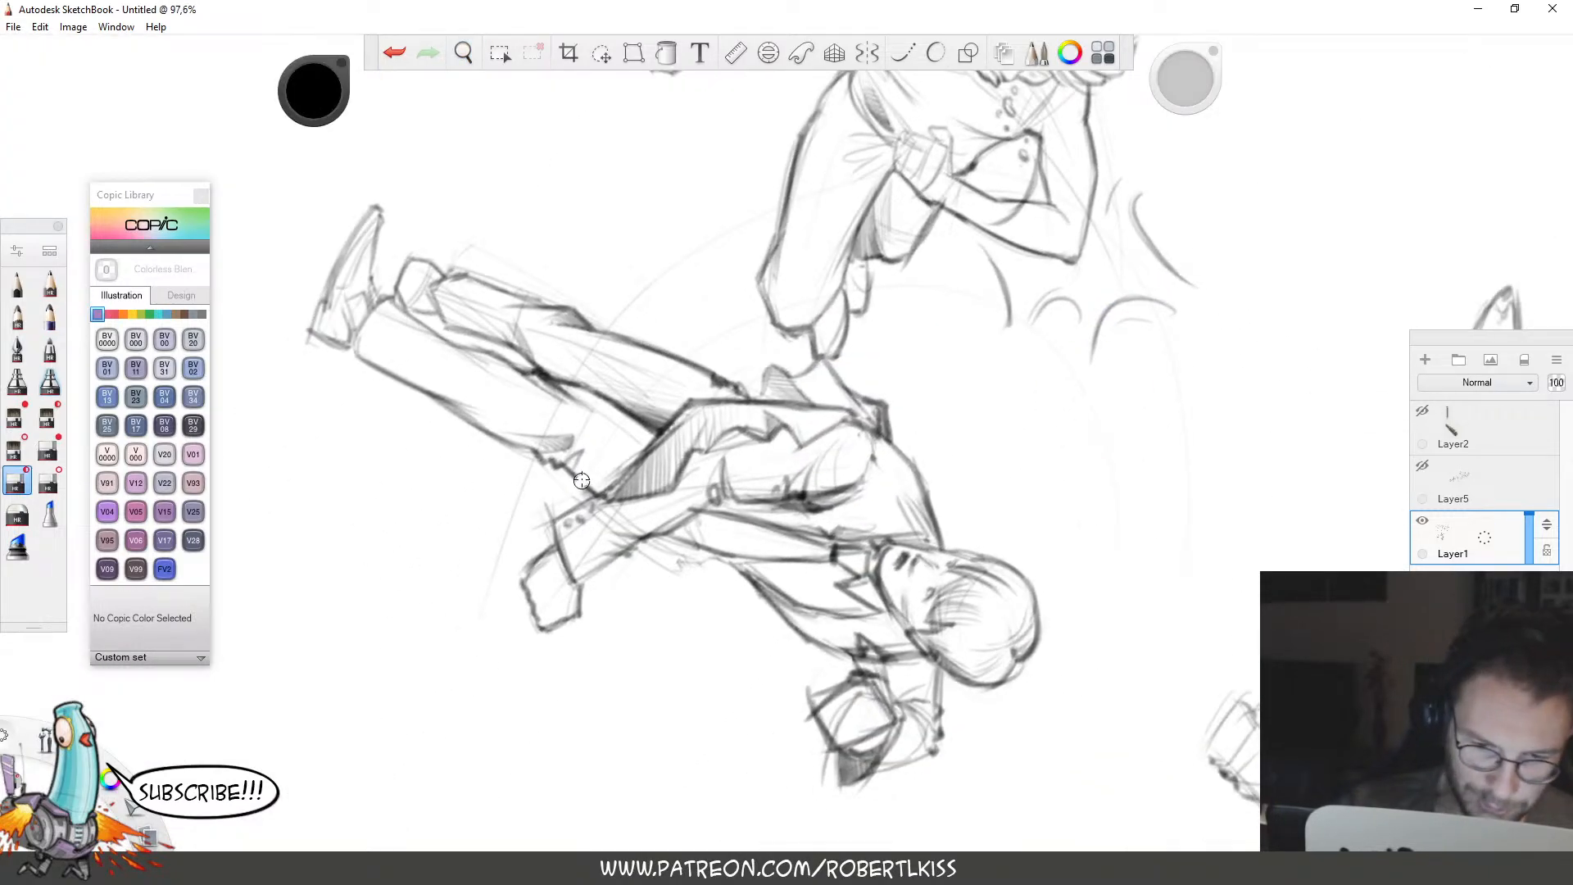
key("e")
left_click_drag(585, 352, 691, 232)
left_click_drag(578, 469, 743, 258)
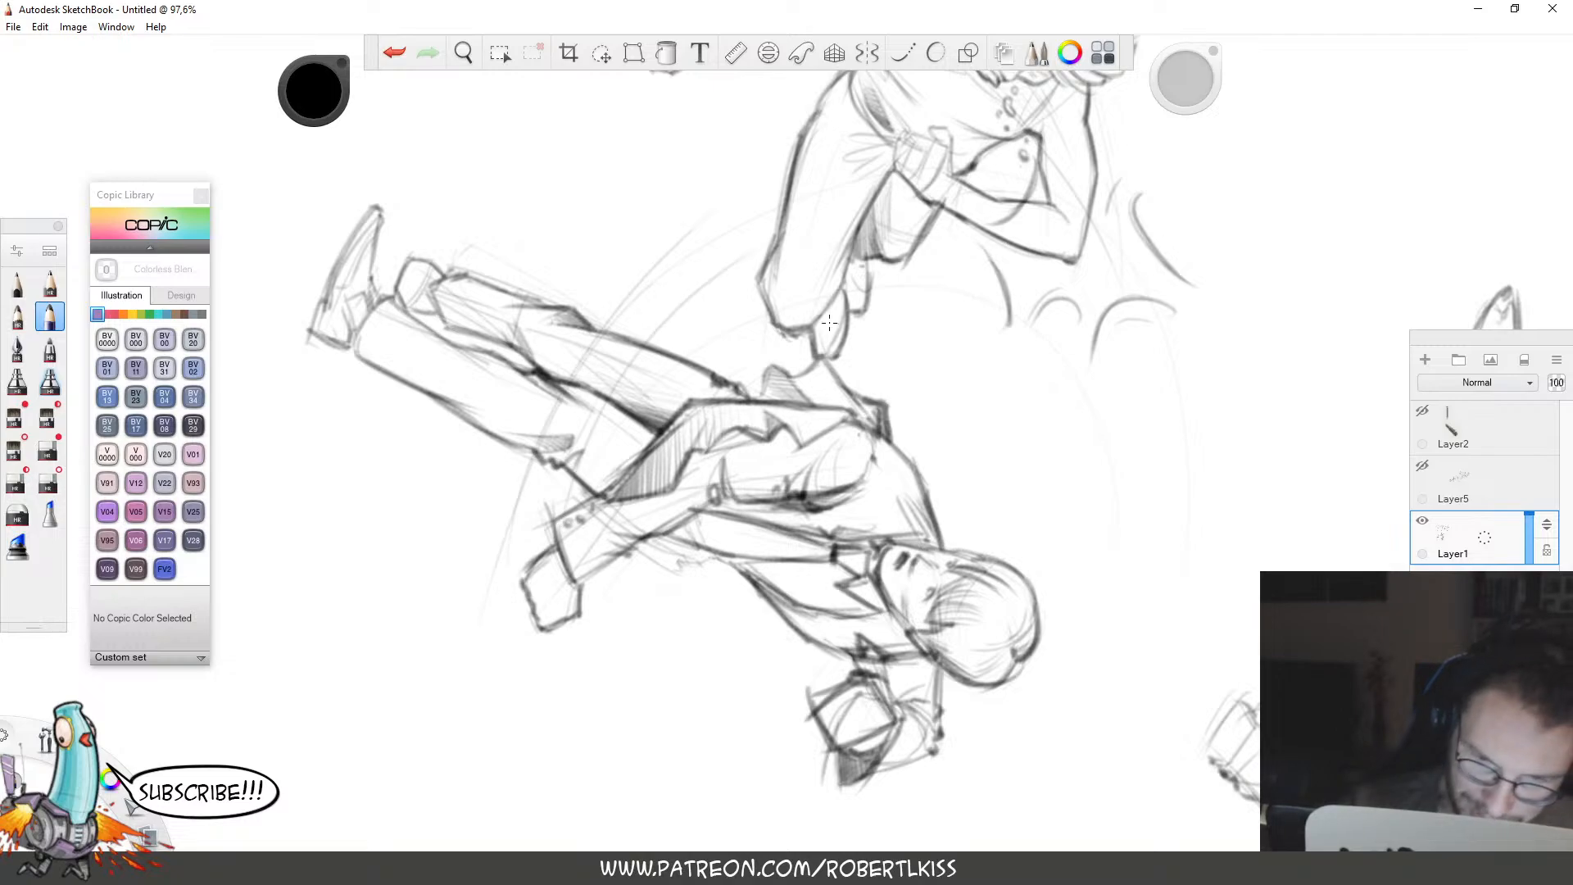
left_click_drag(647, 410, 799, 280)
left_click_drag(712, 395, 828, 302)
left_click_drag(856, 369, 917, 351)
key("space")
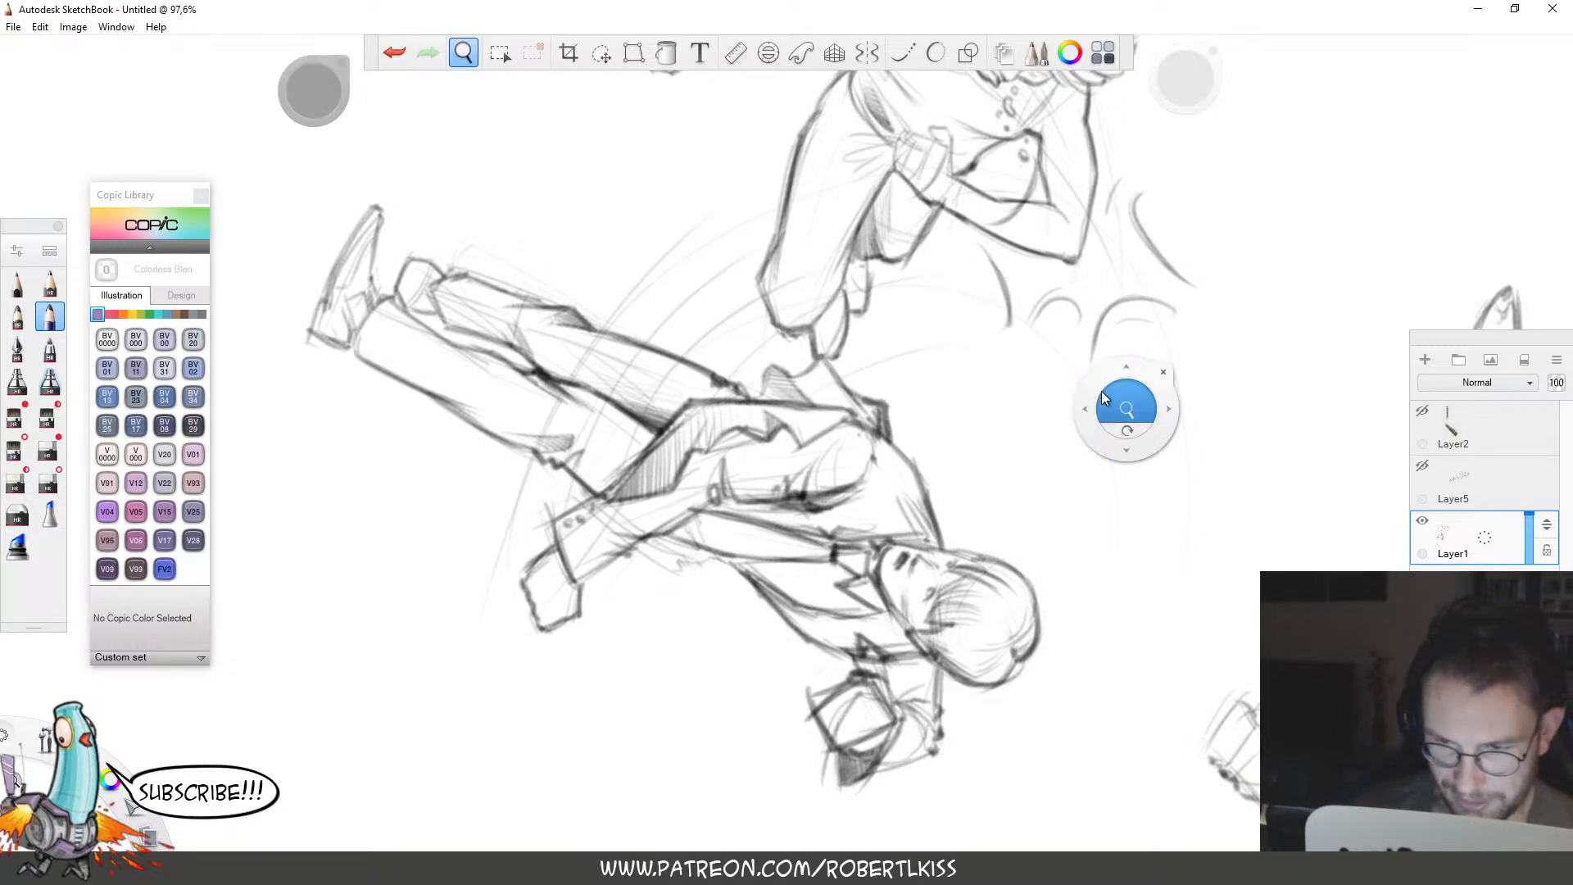
left_click_drag(788, 406, 902, 350)
Add motion arcs across the standing figure's upper legs and short strokes below the horizontal figure's knee.
key("space")
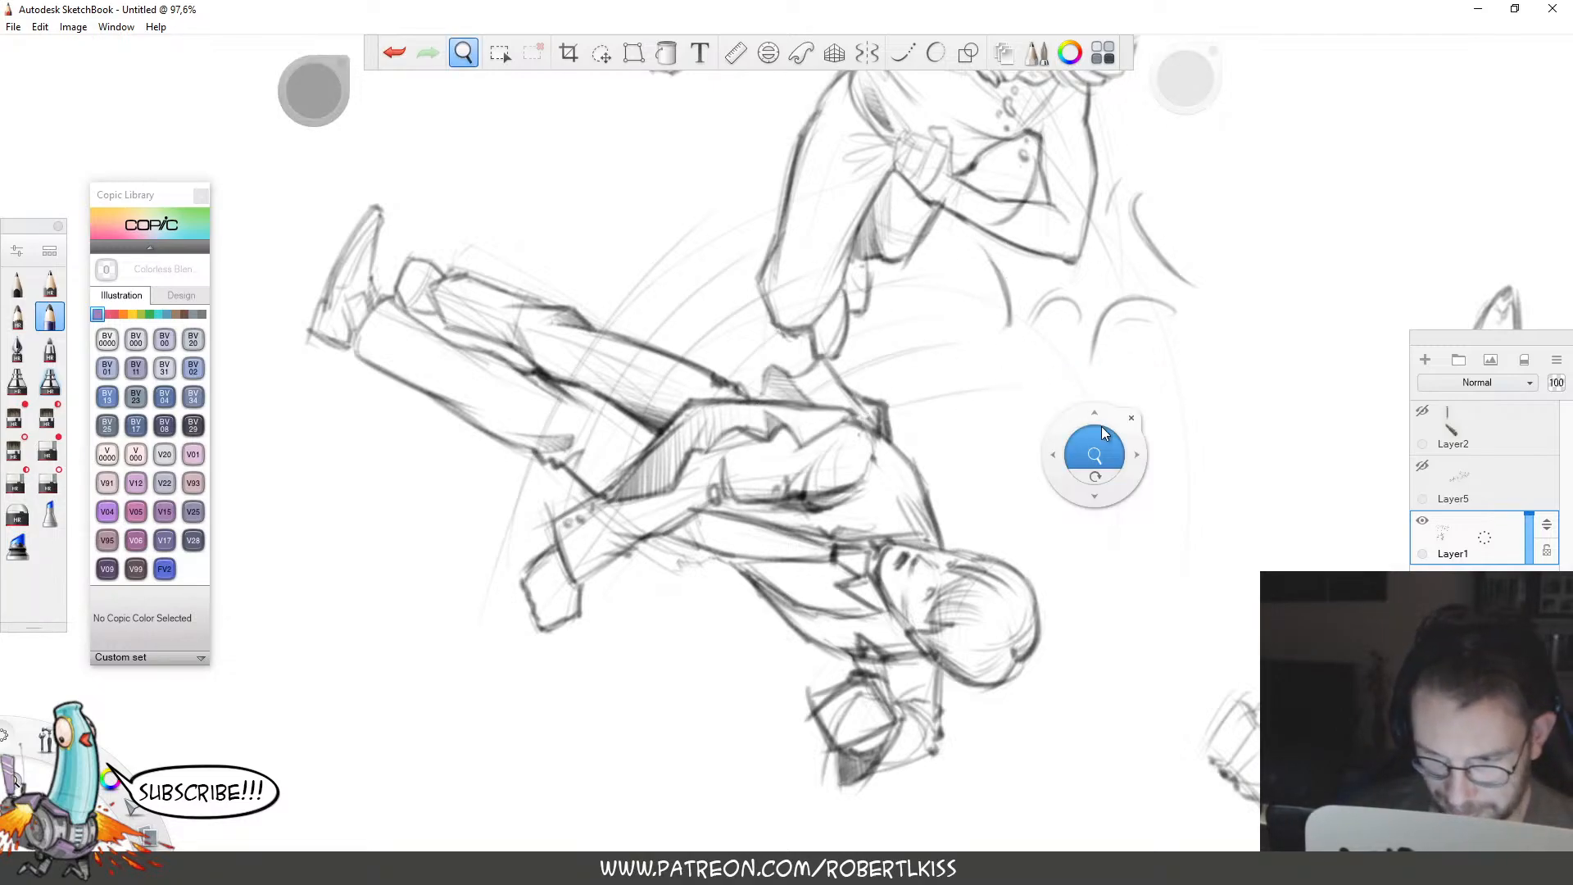
left_click_drag(1101, 426, 831, 149)
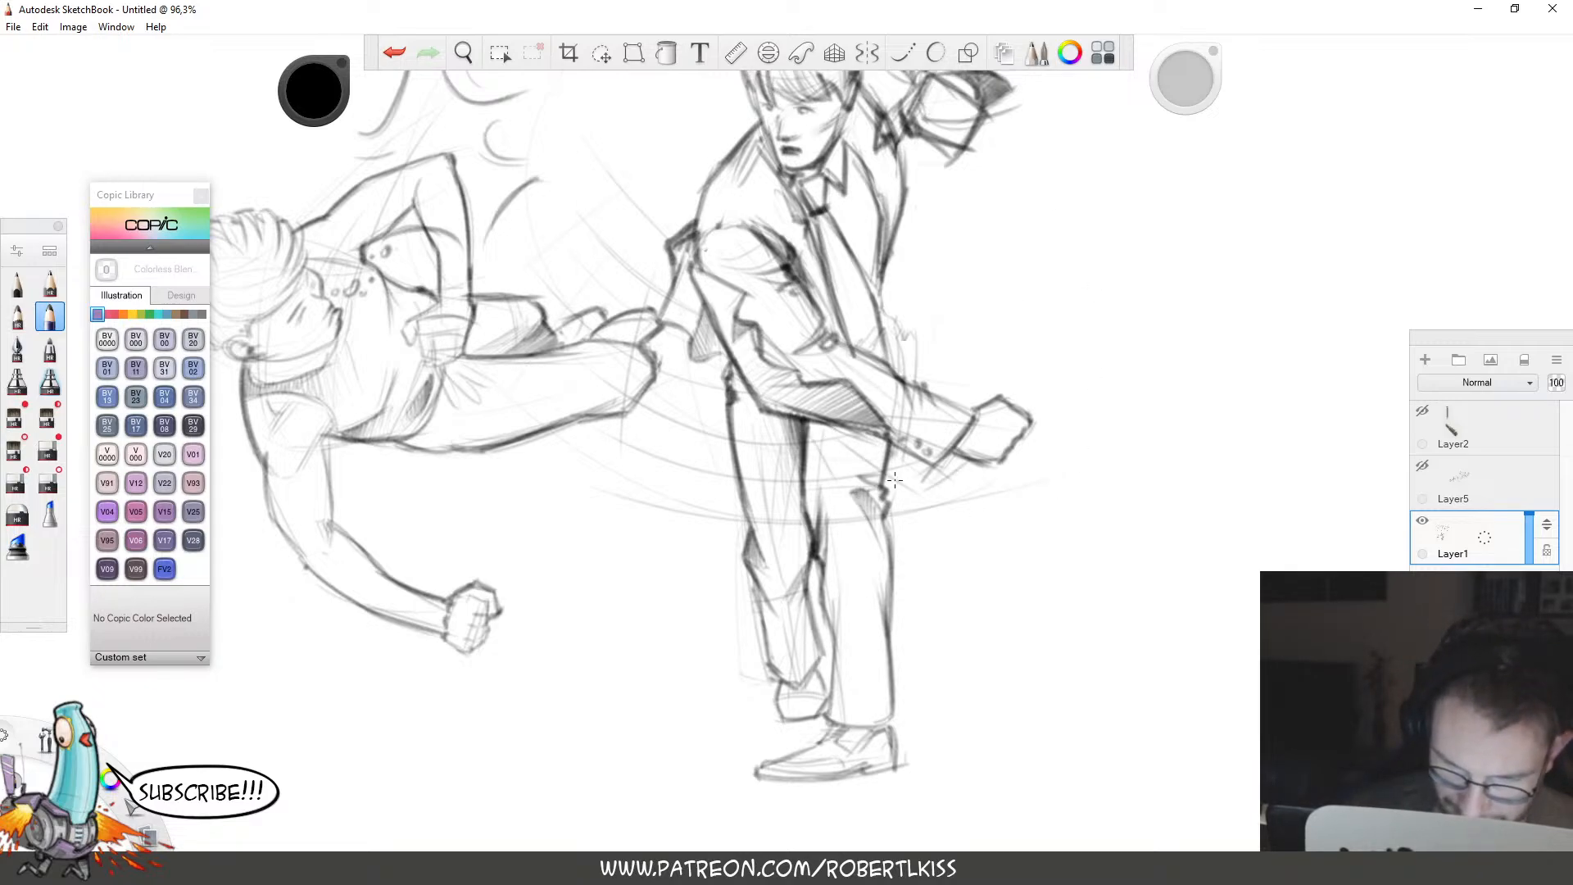
left_click_drag(765, 451, 822, 500)
left_click_drag(710, 376, 723, 483)
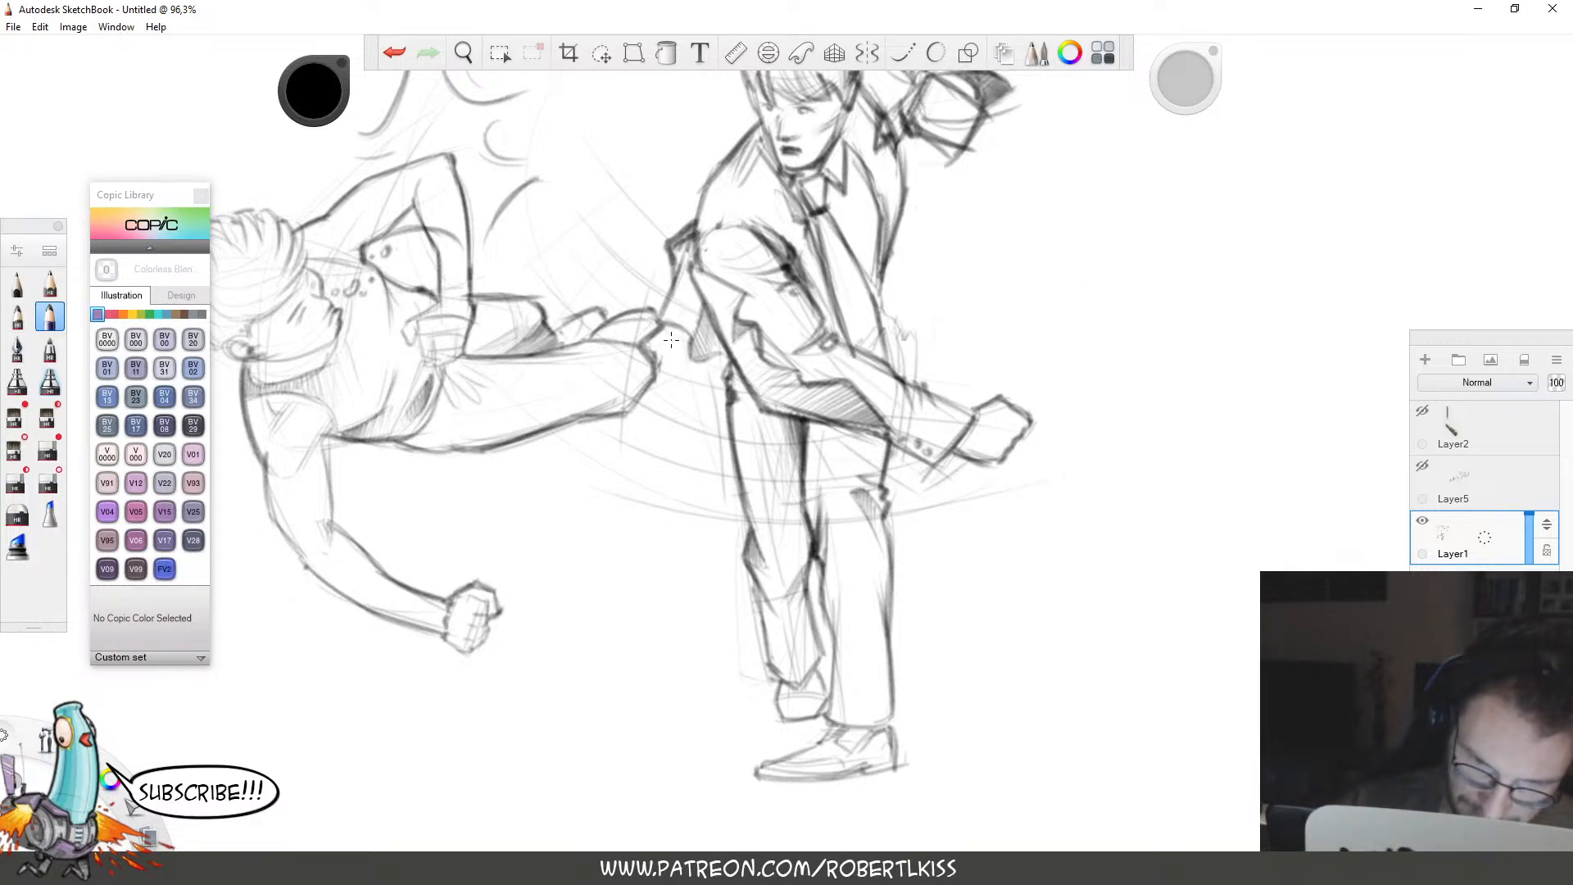
key("space")
left_click_drag(931, 401, 929, 612)
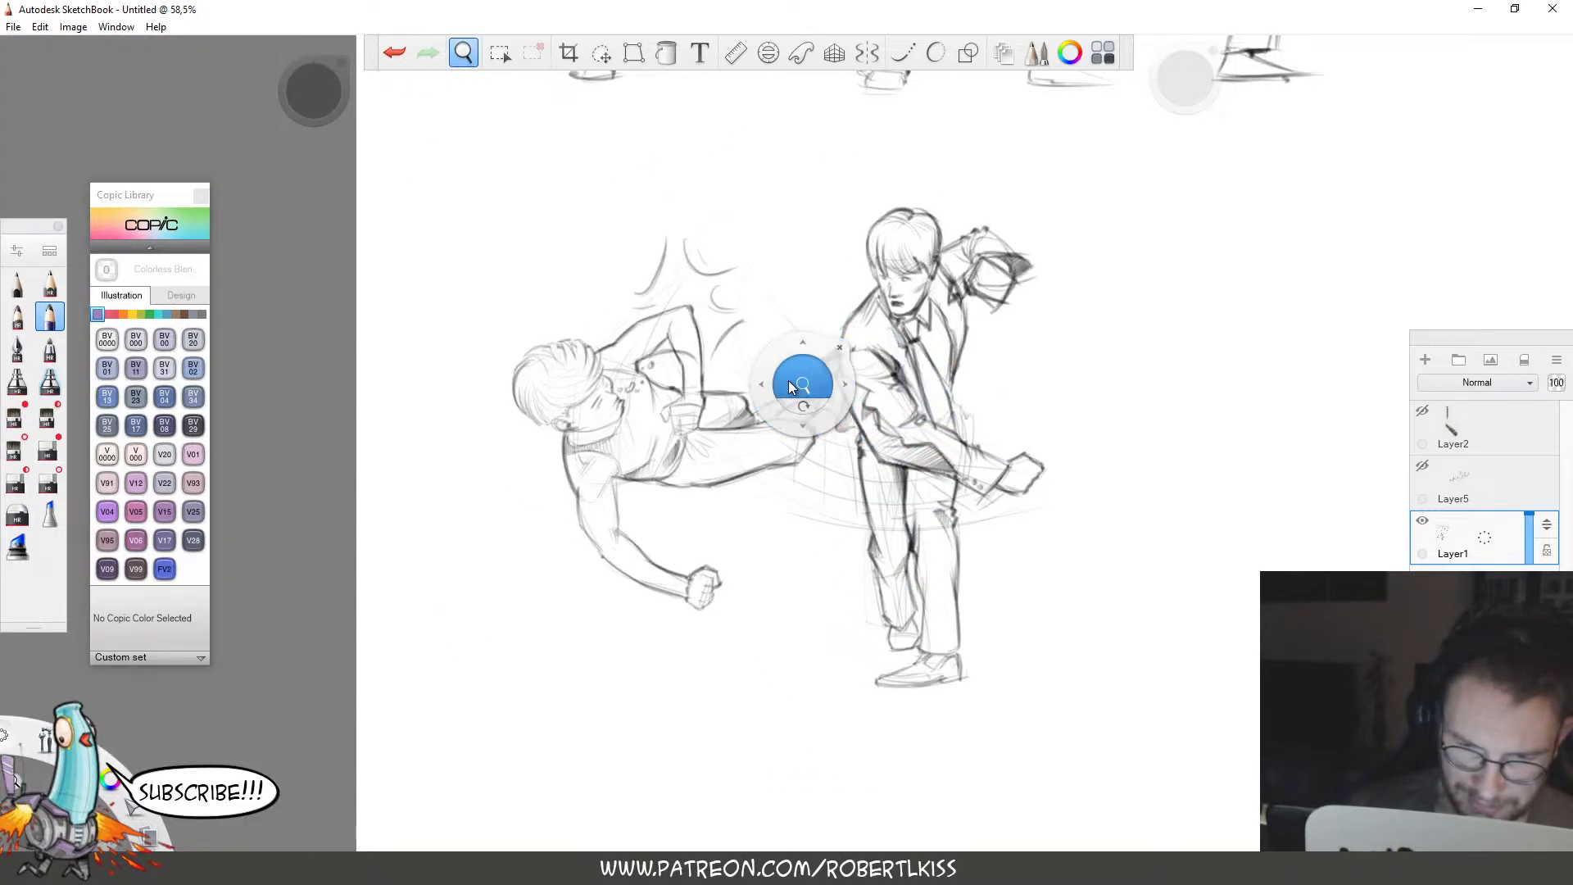
left_click_drag(788, 380, 607, 293)
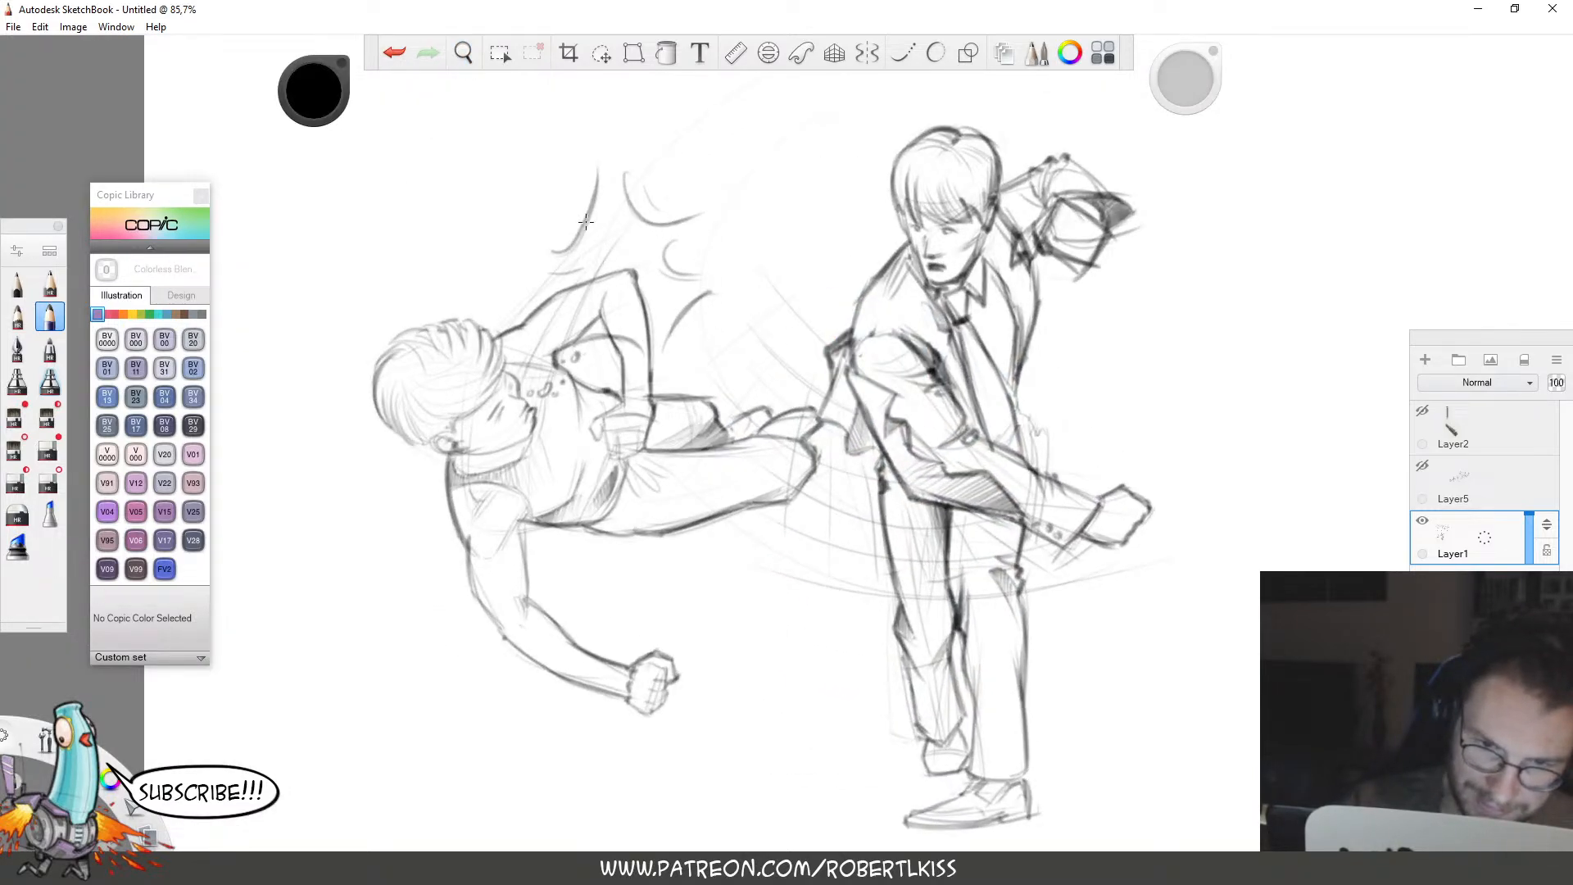
Strengthen the outer contour of the standing figure's raised arm near the elbow.
key("space")
left_click_drag(1062, 375, 987, 520)
left_click_drag(987, 521, 846, 528)
key("space")
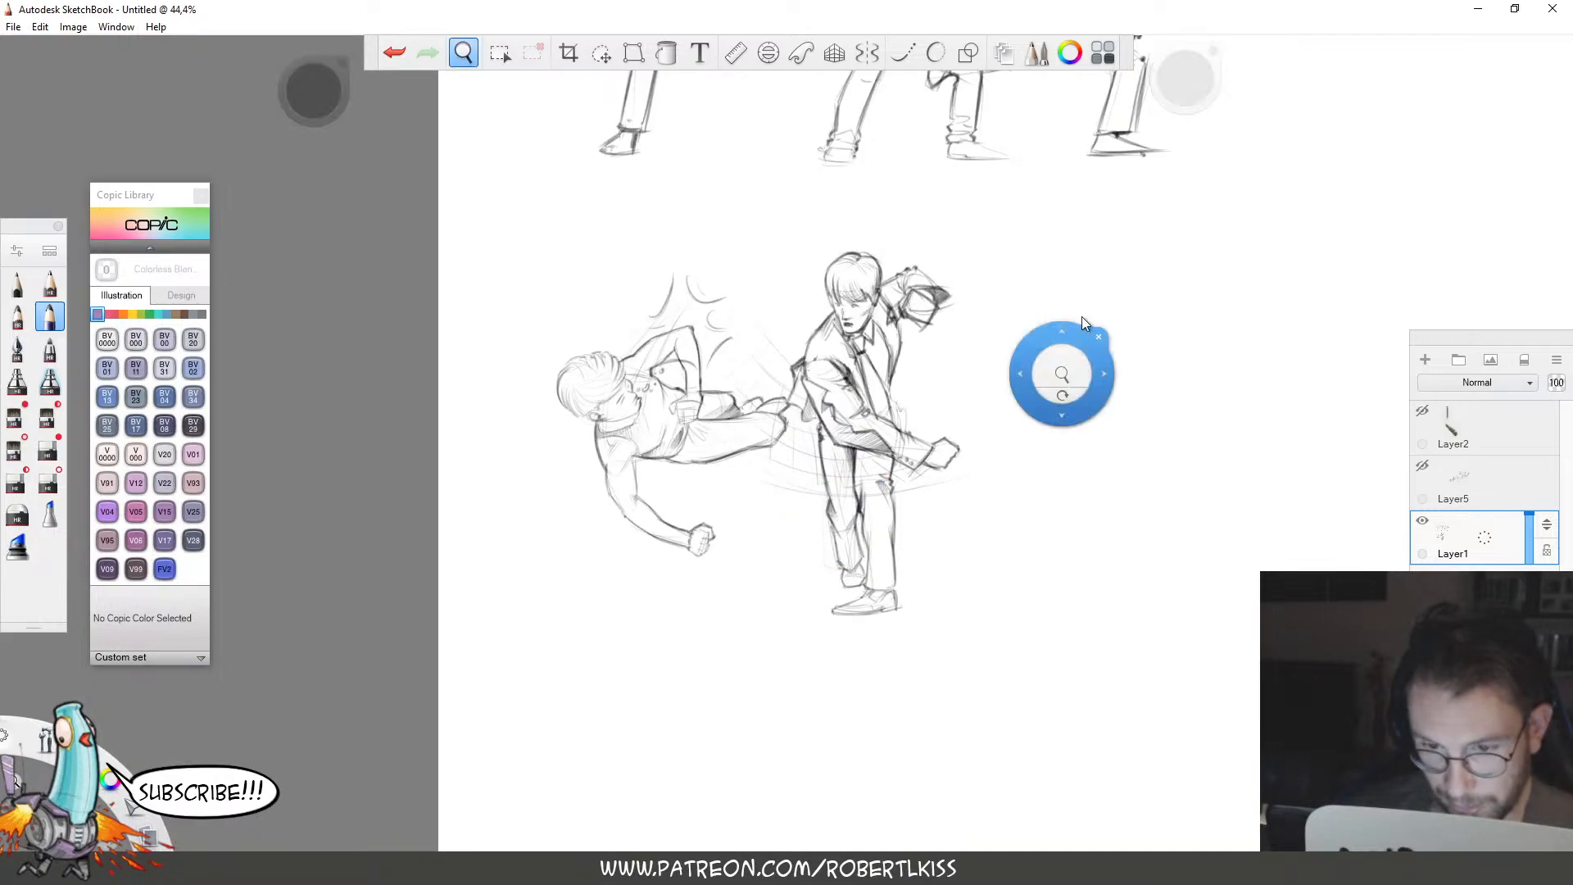
left_click_drag(1081, 317, 1107, 265)
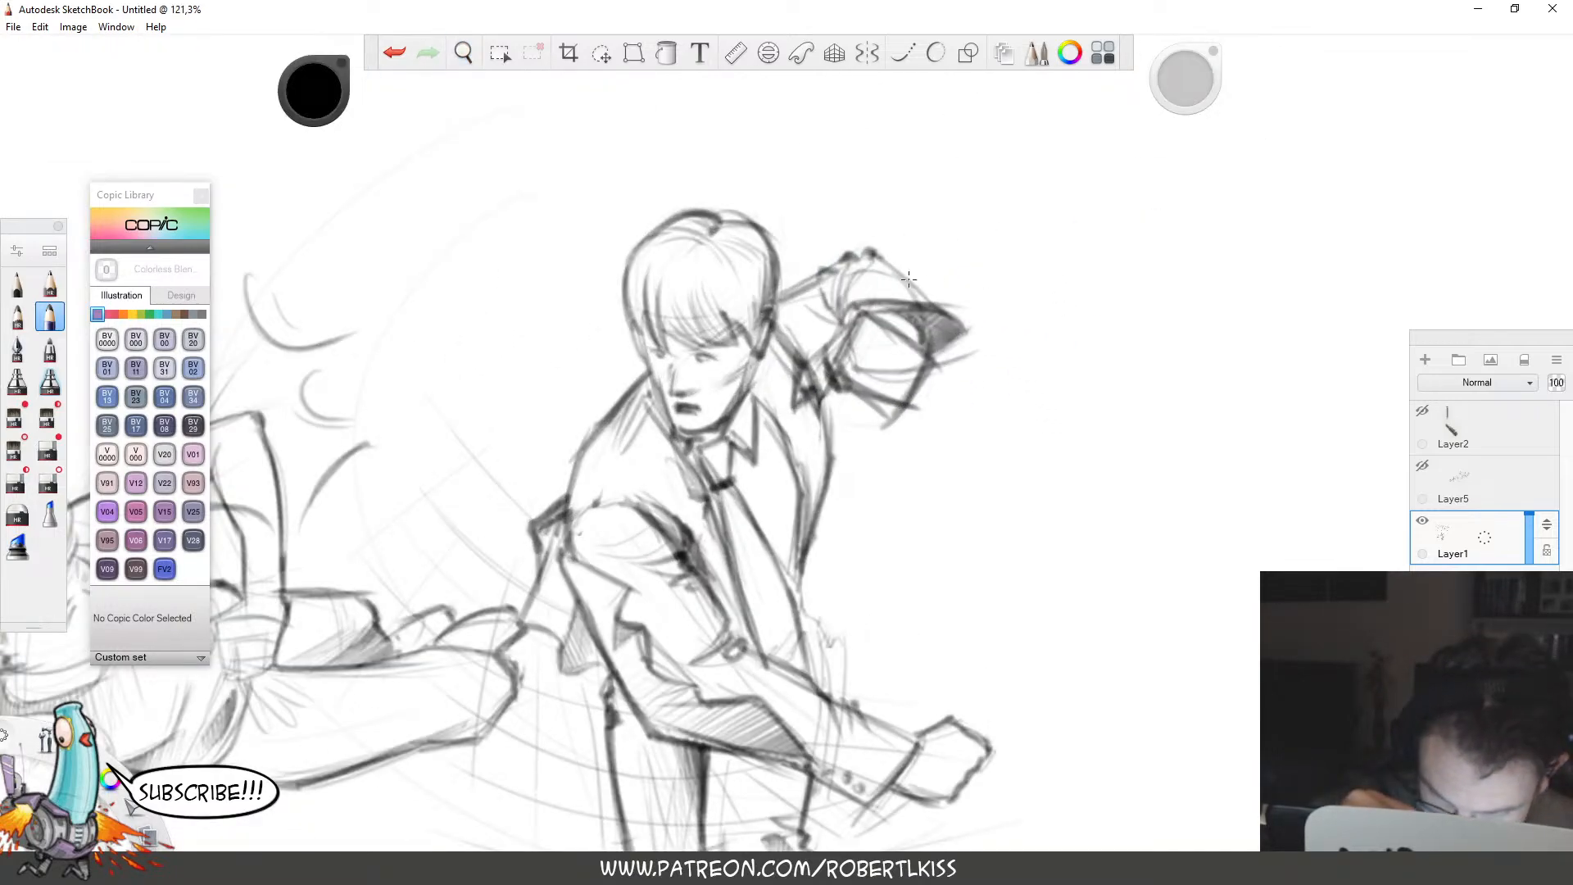
left_click_drag(909, 280, 863, 249)
key("space")
mouse_move(917, 357)
left_mouse_down()
mouse_move(1018, 456)
mouse_move(948, 555)
mouse_move(984, 550)
left_mouse_up()
key("space")
Lasso the standing and horizontal figures together and move them up beside the row of three fighters.
key("l")
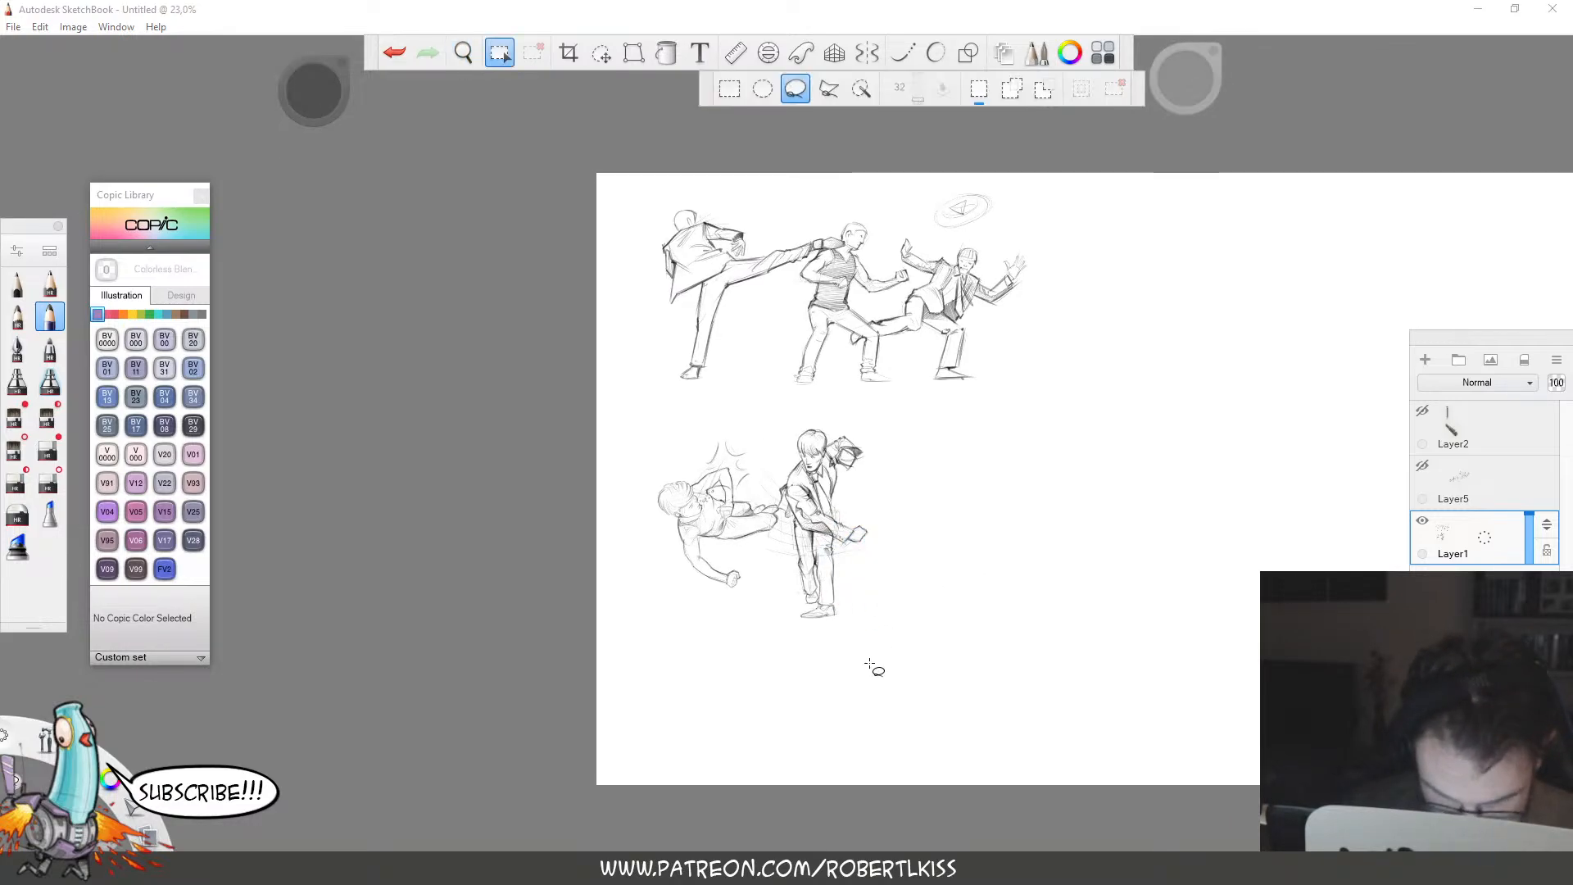
mouse_move(855, 676)
left_mouse_down()
mouse_move(803, 418)
mouse_move(762, 682)
left_mouse_up()
key("v")
mouse_move(866, 607)
left_mouse_down()
mouse_move(1139, 489)
mouse_move(1254, 376)
mouse_move(947, 379)
left_mouse_up()
Draw thin ground lines on both sides of the standing figure's shoe, undoing a stray stroke and reinforcing the lines.
key("space")
key("space")
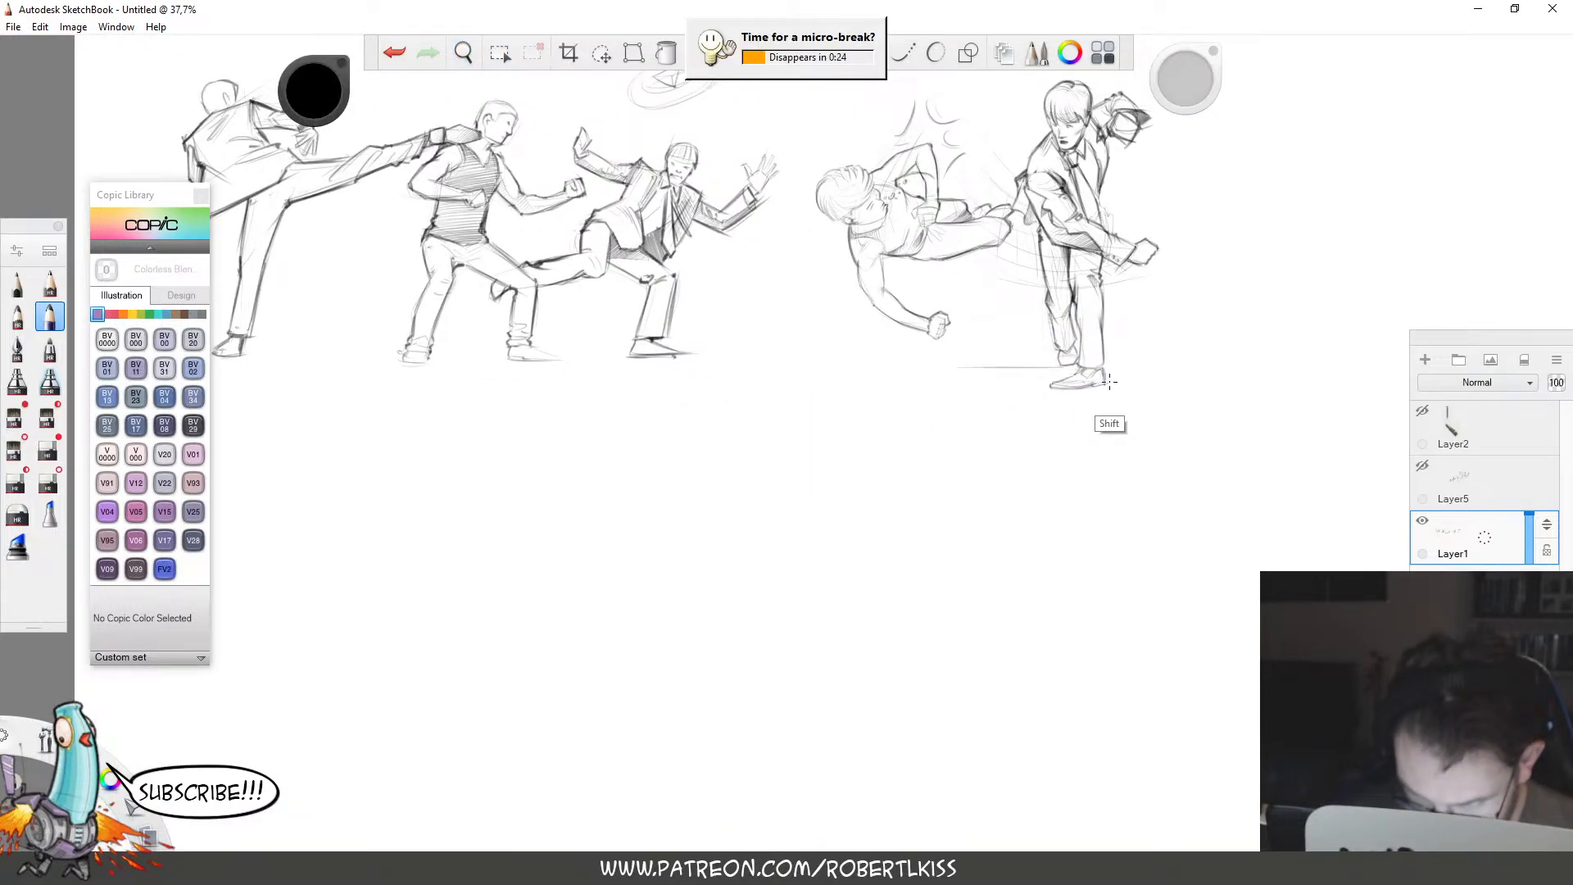
left_click_drag(1160, 379, 987, 381)
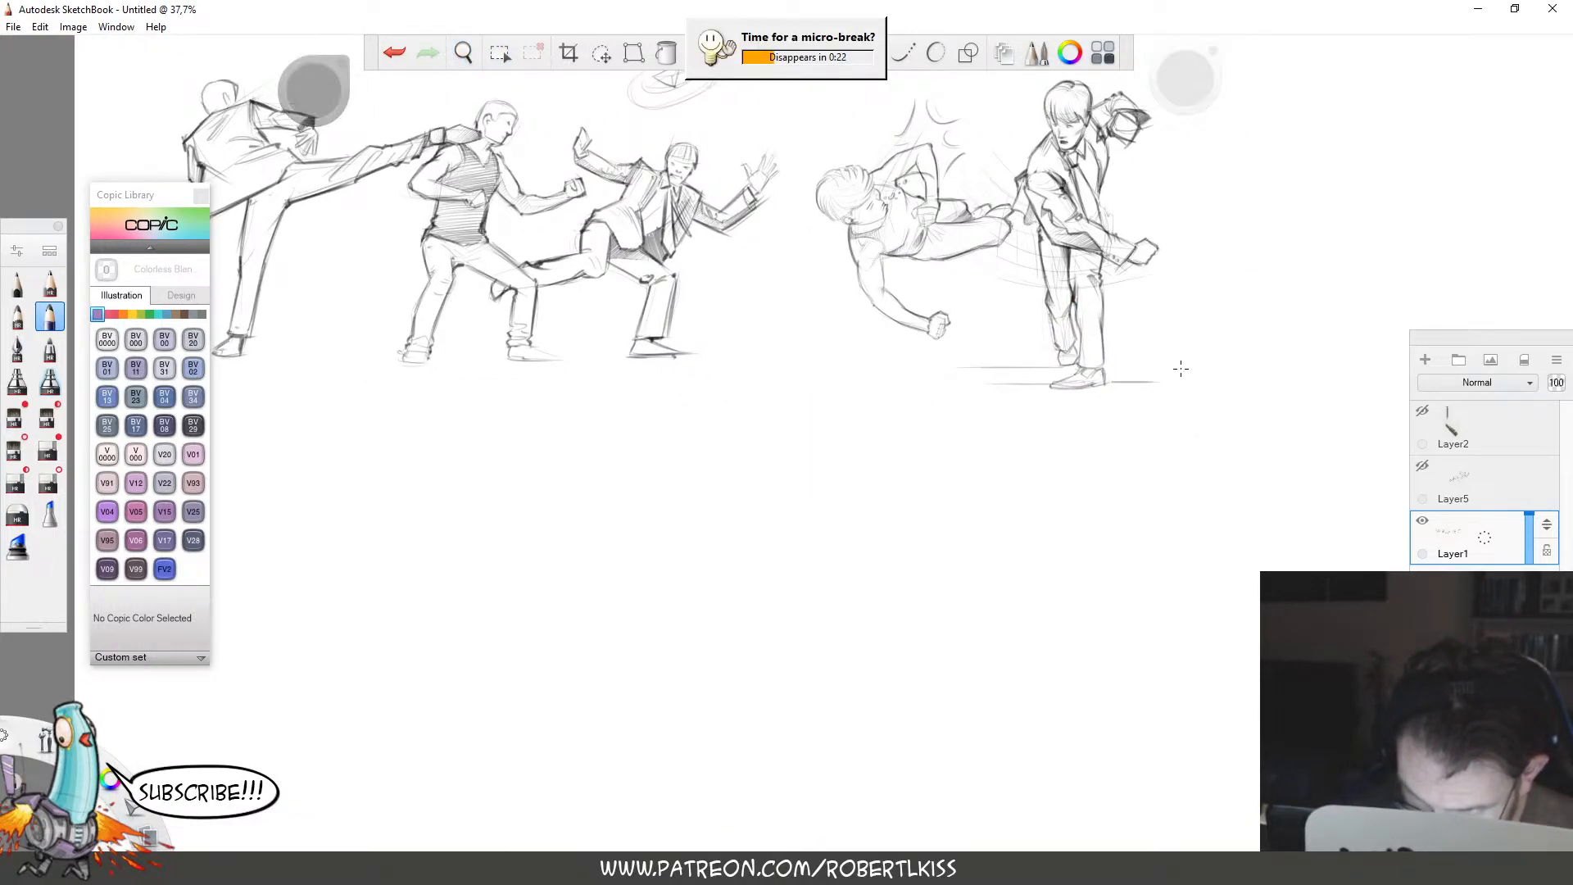
key("space")
mouse_move(1098, 388)
left_mouse_down()
mouse_move(1242, 379)
mouse_move(1186, 182)
left_mouse_up()
key("ctrl+z")
key("space")
mouse_move(979, 245)
left_mouse_down()
mouse_move(866, 297)
mouse_move(948, 273)
left_mouse_up()
left_click_drag(1071, 261, 1037, 286)
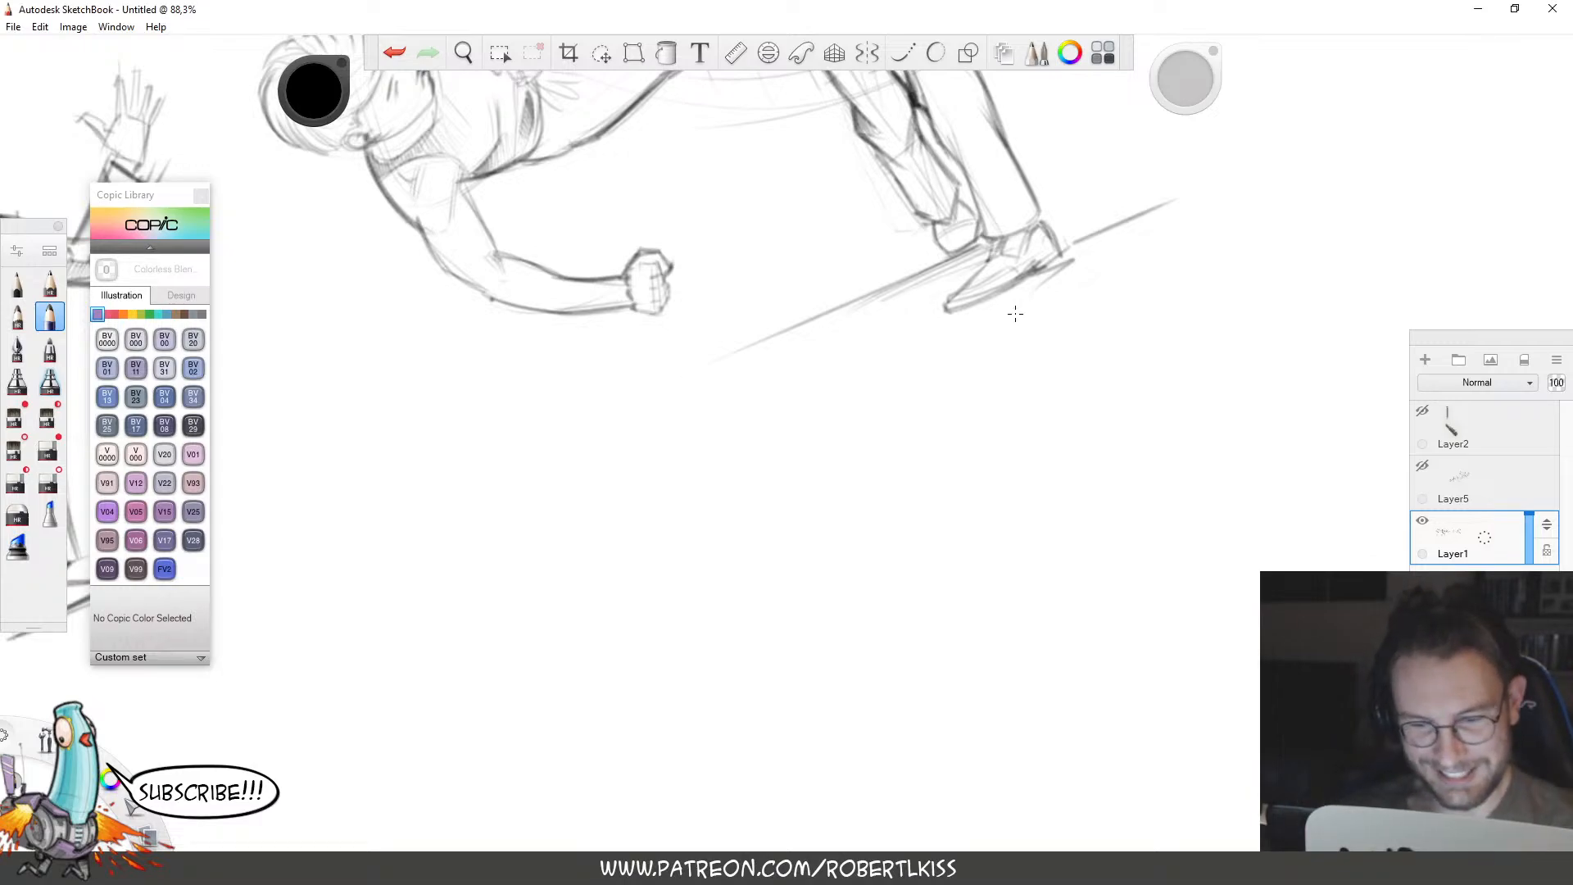
Handwrite a row of letters joined by dashes below the figures, starting with R and ending with P – T – W.
key("space")
mouse_move(1095, 318)
left_mouse_down()
mouse_move(1107, 483)
mouse_move(1145, 347)
left_mouse_up()
mouse_move(851, 430)
left_mouse_down()
mouse_move(856, 483)
mouse_move(947, 462)
mouse_move(986, 491)
mouse_move(1013, 455)
mouse_move(1108, 459)
left_mouse_up()
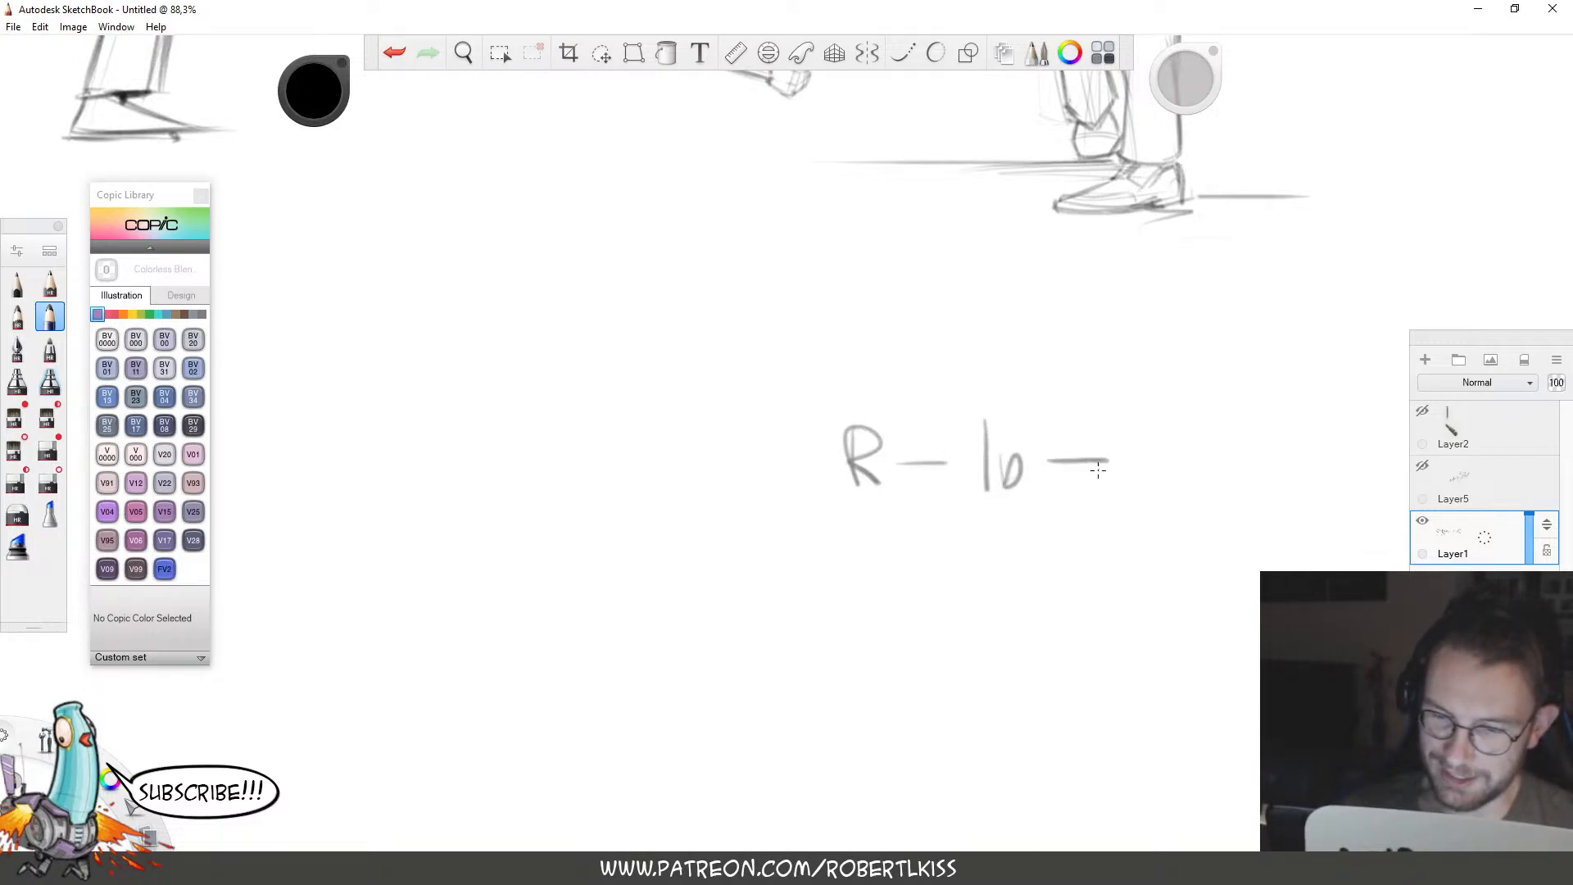
key("space")
left_click_drag(1134, 540, 924, 487)
mouse_move(931, 370)
left_mouse_down()
mouse_move(933, 436)
mouse_move(937, 401)
mouse_move(1041, 401)
mouse_move(1083, 429)
left_mouse_up()
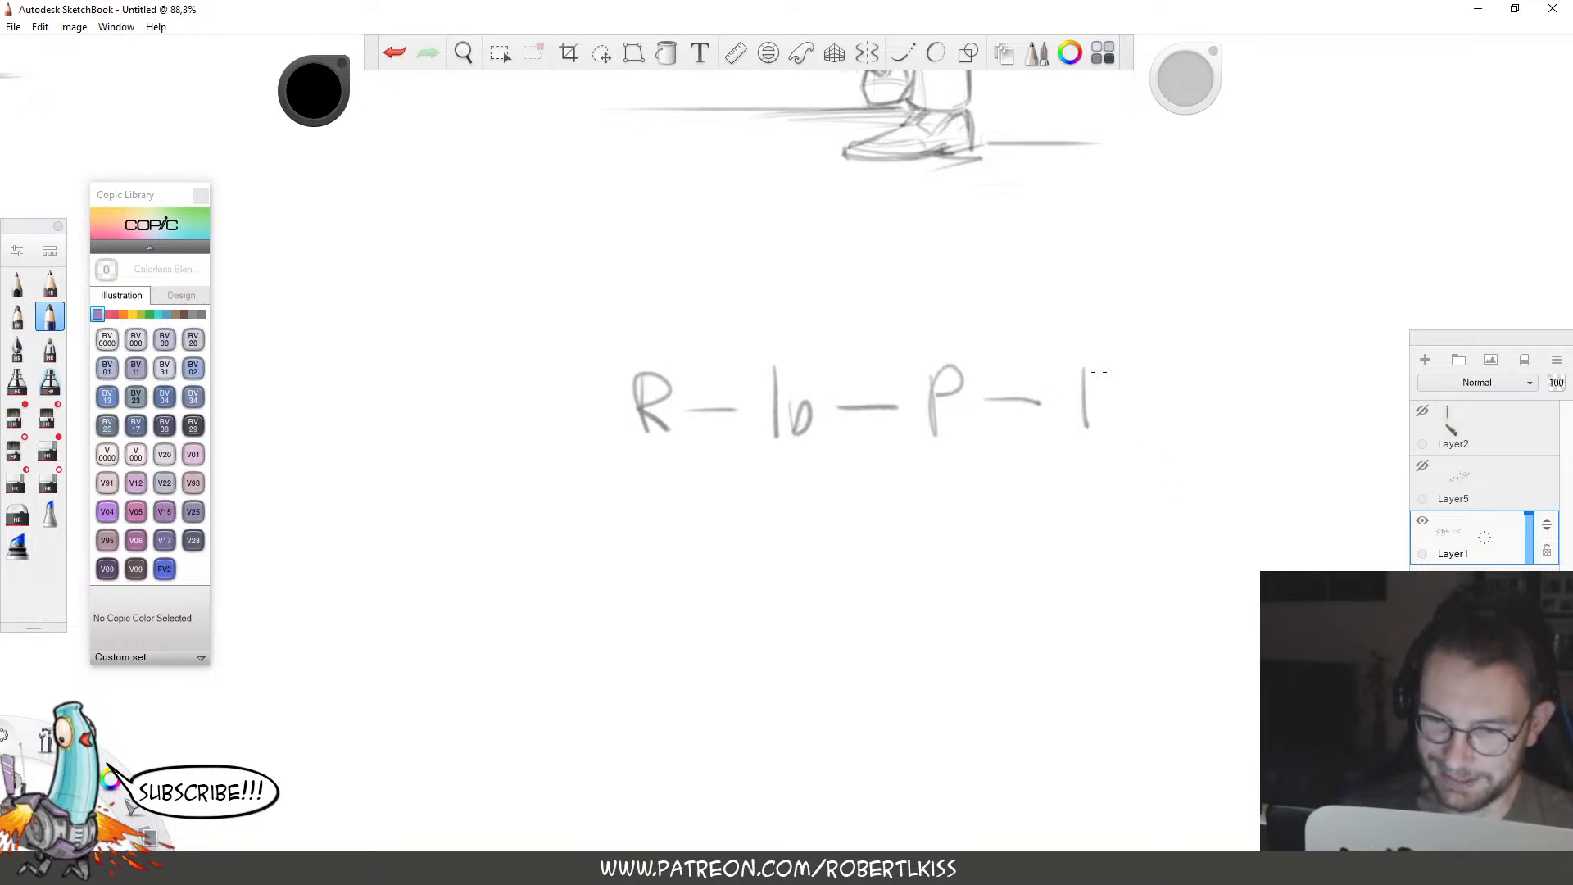
key("ctrl+z")
mouse_move(1079, 370)
left_mouse_down()
mouse_move(1075, 427)
mouse_move(1102, 367)
mouse_move(1193, 403)
mouse_move(1263, 358)
left_mouse_up()
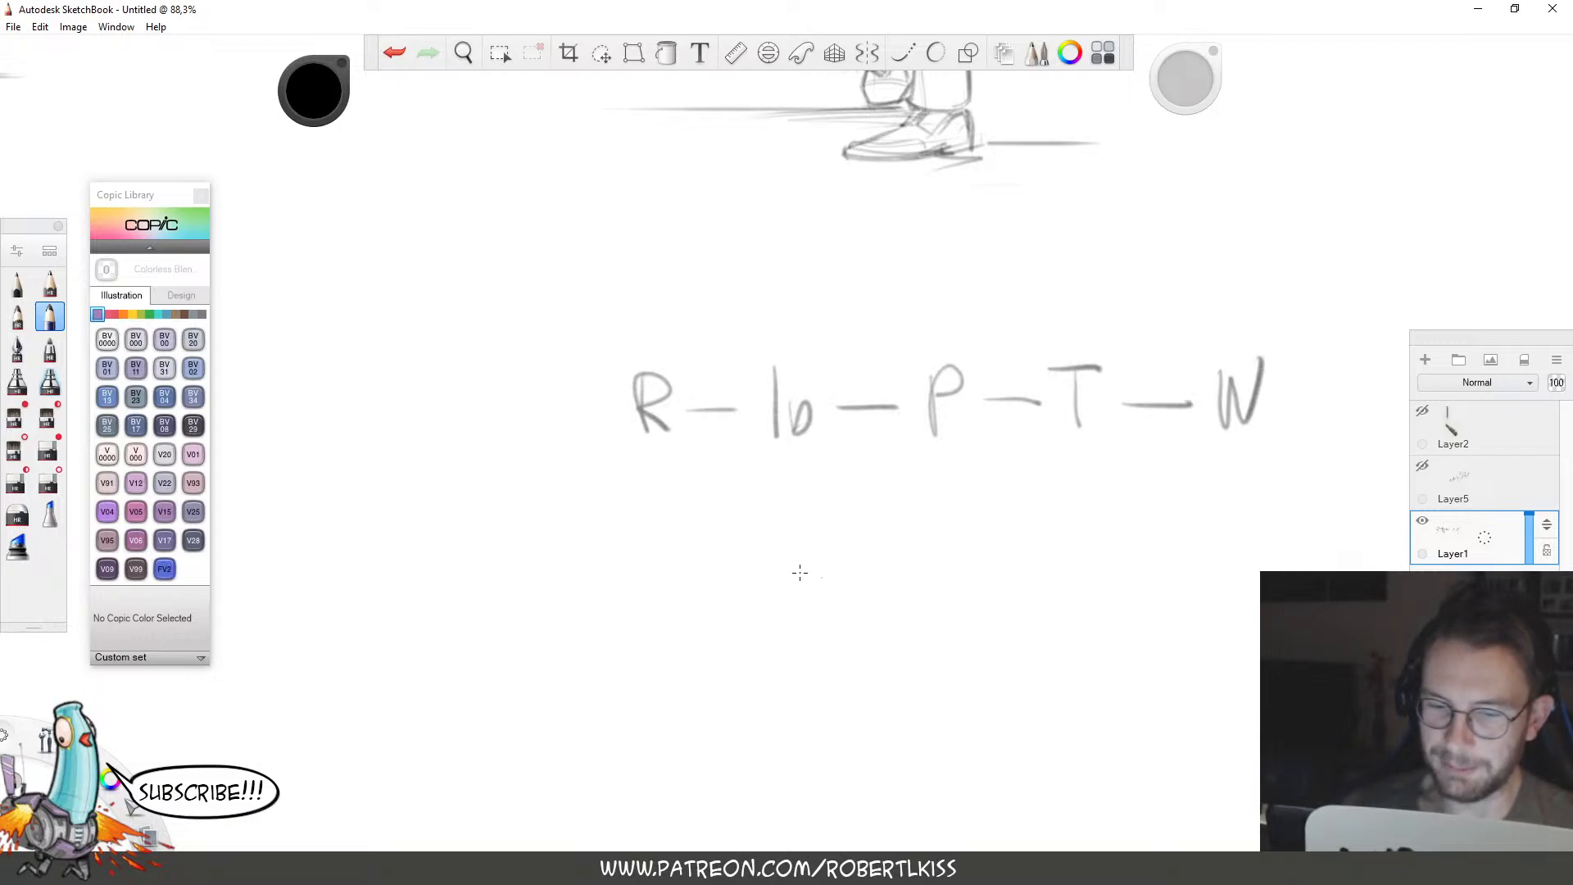
Draw a circle around each of the five letter groups in the handwritten row.
left_click_drag(656, 332, 667, 341)
mouse_move(807, 329)
left_mouse_down()
mouse_move(819, 459)
mouse_move(852, 360)
left_mouse_up()
mouse_move(909, 337)
left_mouse_down()
mouse_move(962, 450)
mouse_move(987, 353)
left_mouse_up()
mouse_move(1065, 336)
left_mouse_down()
mouse_move(1116, 433)
mouse_move(1122, 332)
left_mouse_up()
mouse_move(1200, 381)
left_mouse_down()
mouse_move(1253, 450)
mouse_move(1307, 381)
left_mouse_up()
Draw short lines fanning downward from the R circle and from the circle beside it.
left_click_drag(627, 475, 521, 566)
mouse_move(643, 476)
left_mouse_down()
mouse_move(710, 578)
mouse_move(602, 588)
left_mouse_up()
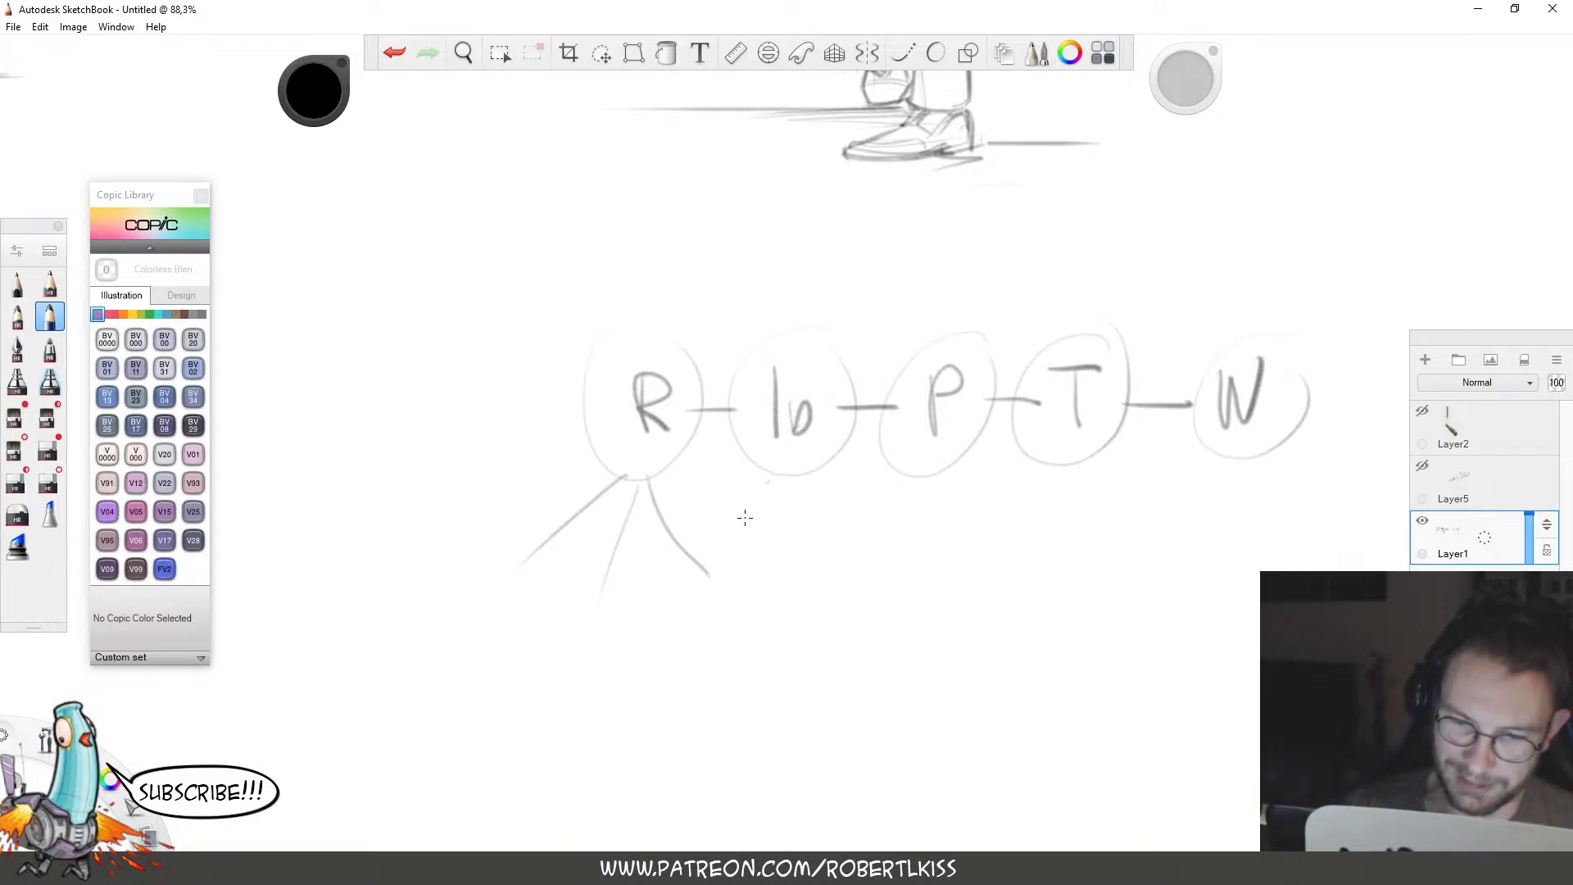
left_click_drag(767, 484, 700, 595)
left_click_drag(770, 490, 811, 592)
left_click_drag(818, 482, 848, 582)
Link the circled letters with curved arrows above and below, and enclose the whole row in a large ellipse with arrowheads.
mouse_move(945, 339)
left_mouse_down()
mouse_move(712, 301)
mouse_move(718, 314)
left_mouse_up()
mouse_move(655, 486)
left_mouse_down()
mouse_move(961, 504)
mouse_move(959, 480)
mouse_move(1009, 549)
mouse_move(1065, 485)
left_mouse_up()
mouse_move(1065, 319)
left_mouse_down()
mouse_move(848, 319)
mouse_move(983, 325)
left_mouse_up()
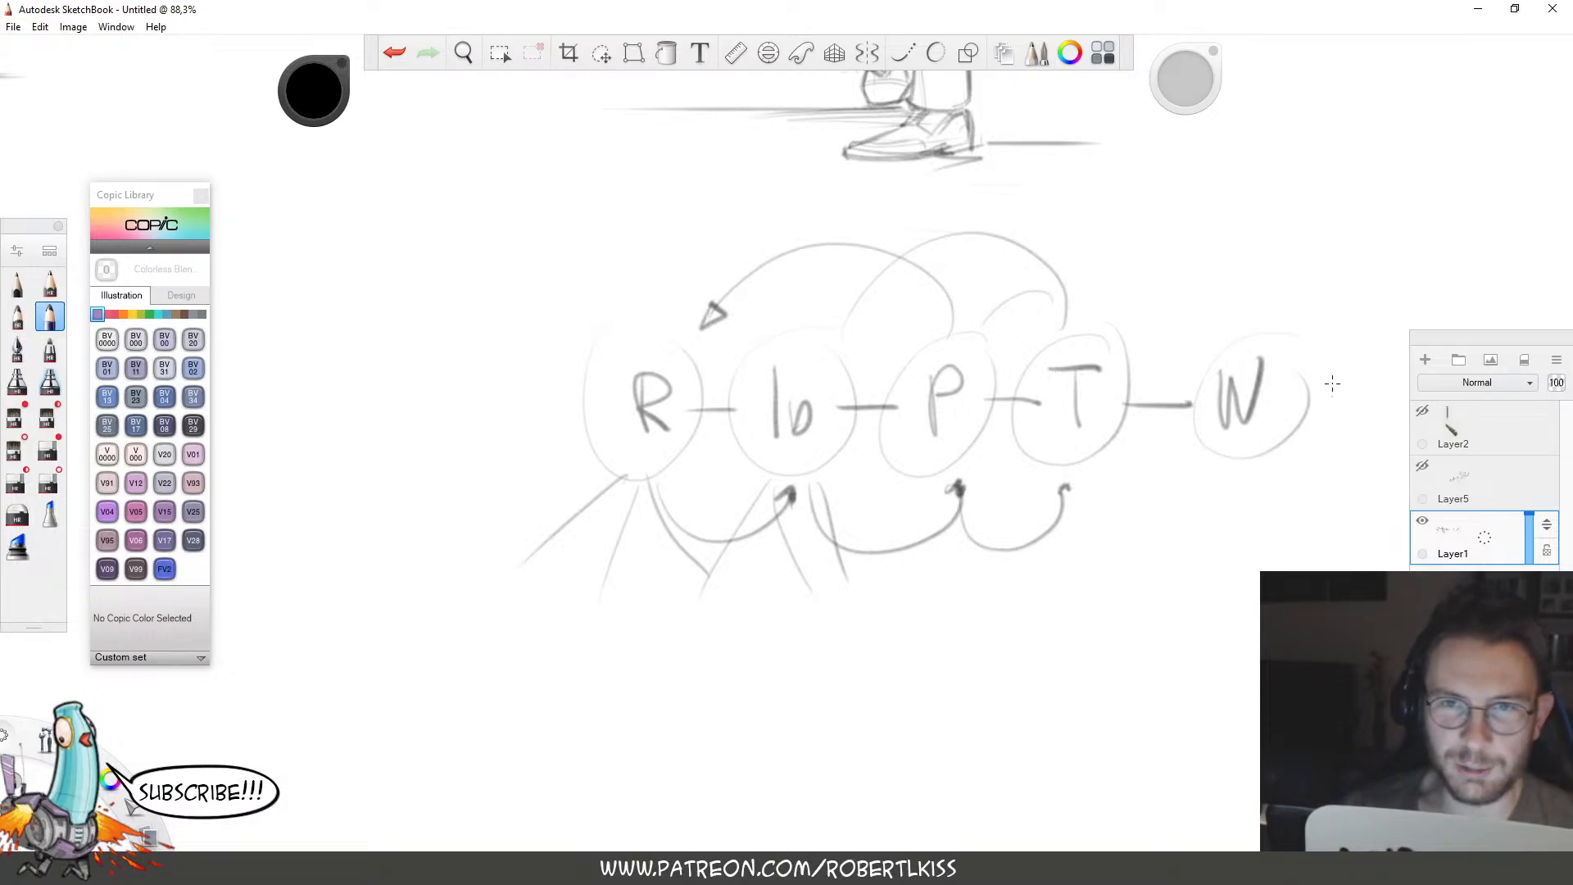
mouse_move(803, 212)
left_mouse_down()
mouse_move(844, 643)
mouse_move(1024, 210)
mouse_move(1104, 195)
left_mouse_up()
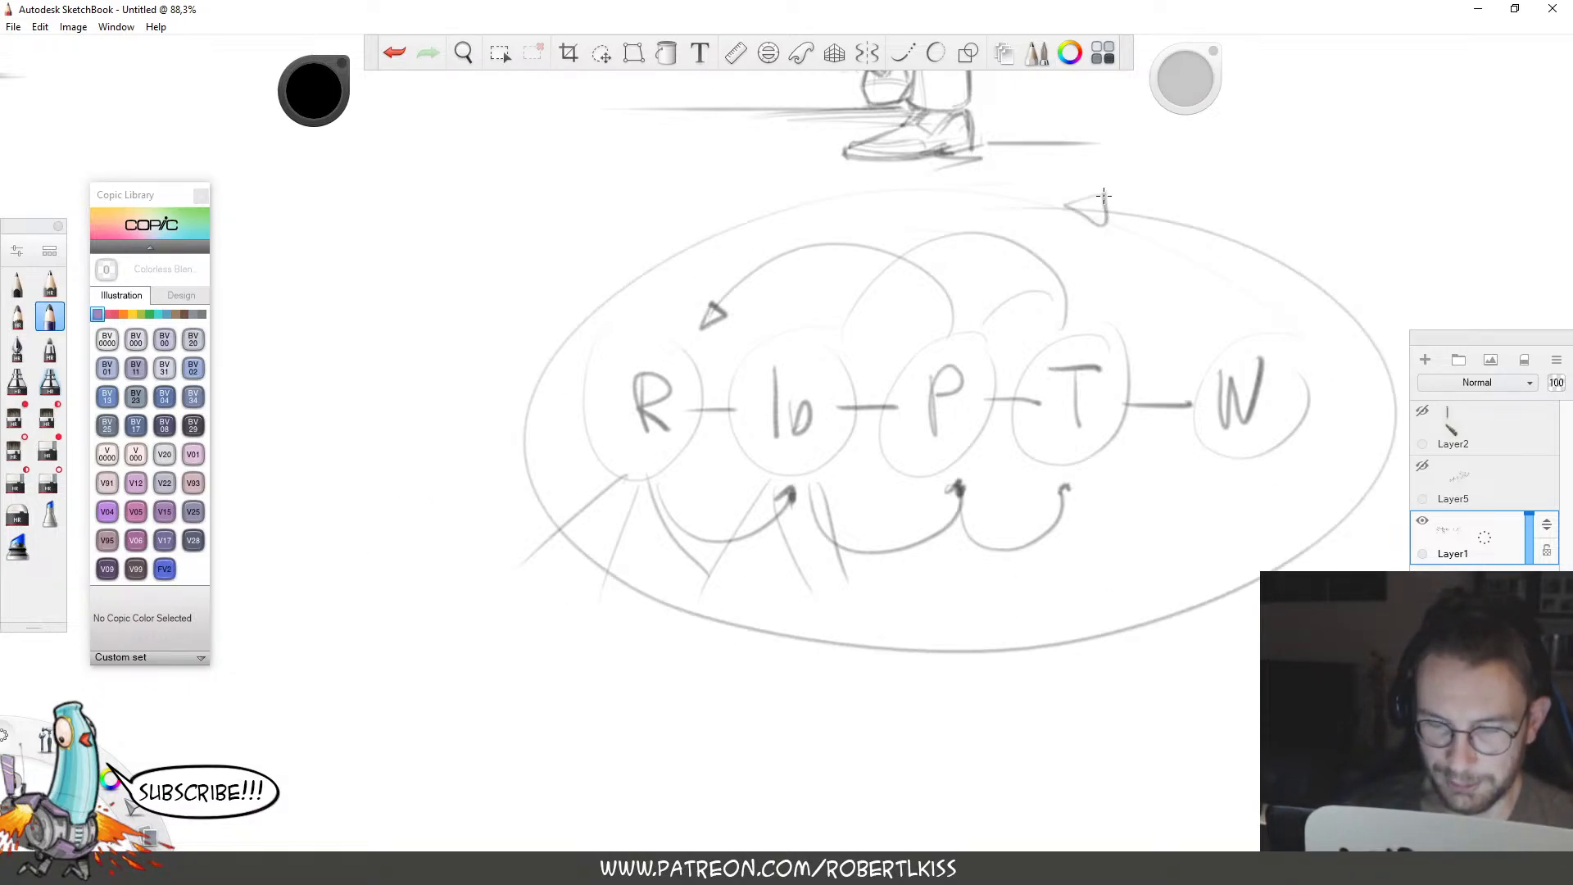
left_click_drag(926, 633, 924, 667)
left_click_drag(924, 666, 953, 652)
Lasso the whole letter diagram below the figures and cut it from the canvas.
key("space")
mouse_move(1109, 459)
left_mouse_down()
mouse_move(951, 576)
mouse_move(861, 595)
left_mouse_up()
key("l")
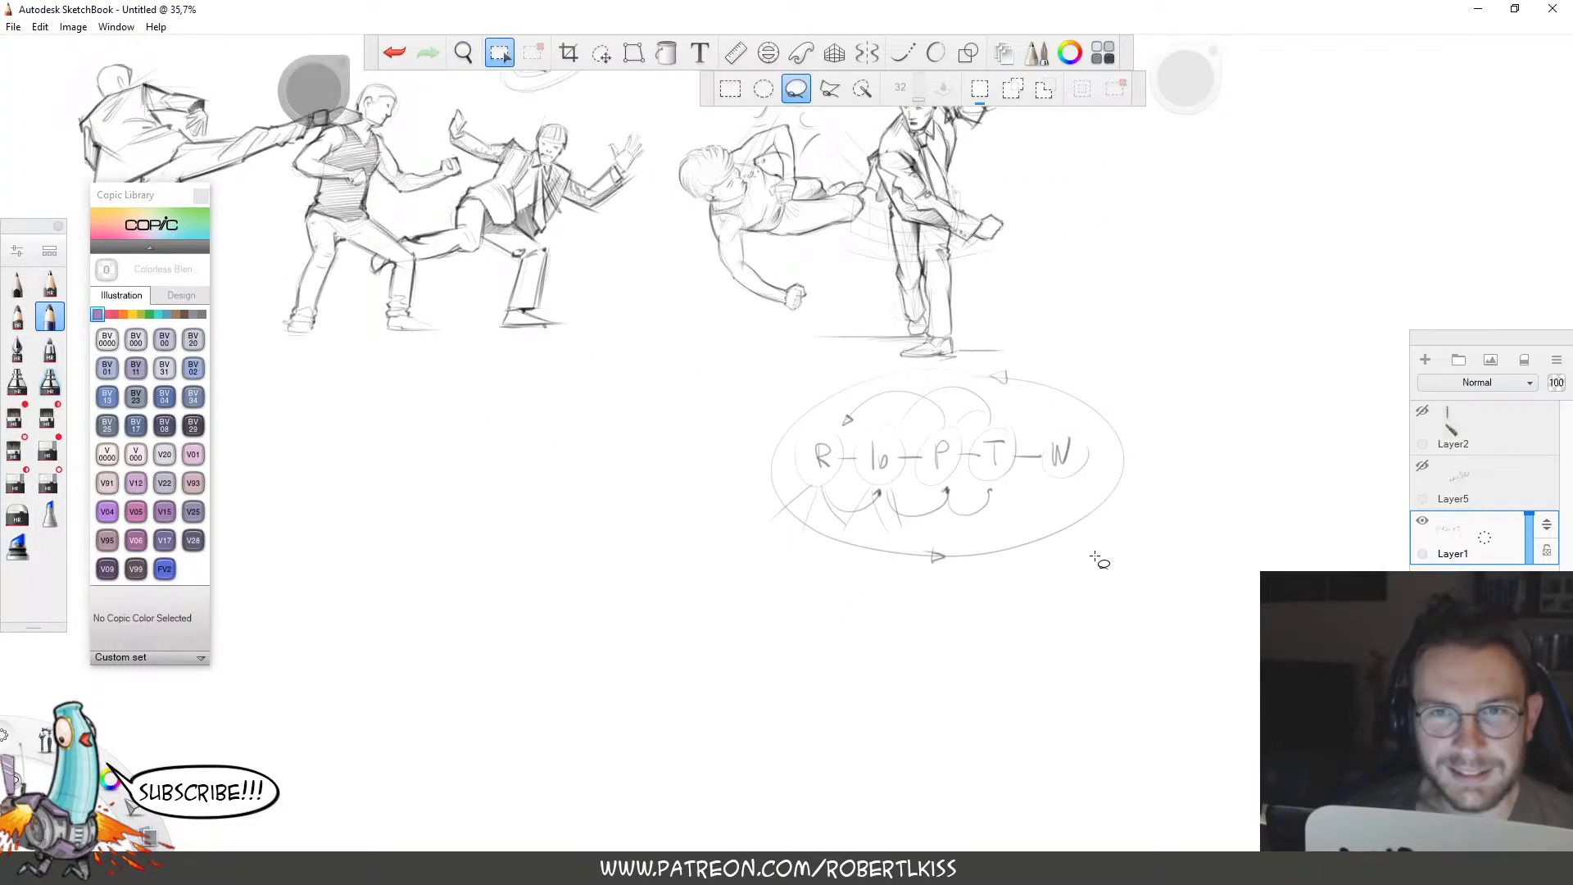
mouse_move(962, 620)
left_mouse_down()
mouse_move(1124, 345)
mouse_move(980, 370)
mouse_move(685, 582)
left_mouse_up()
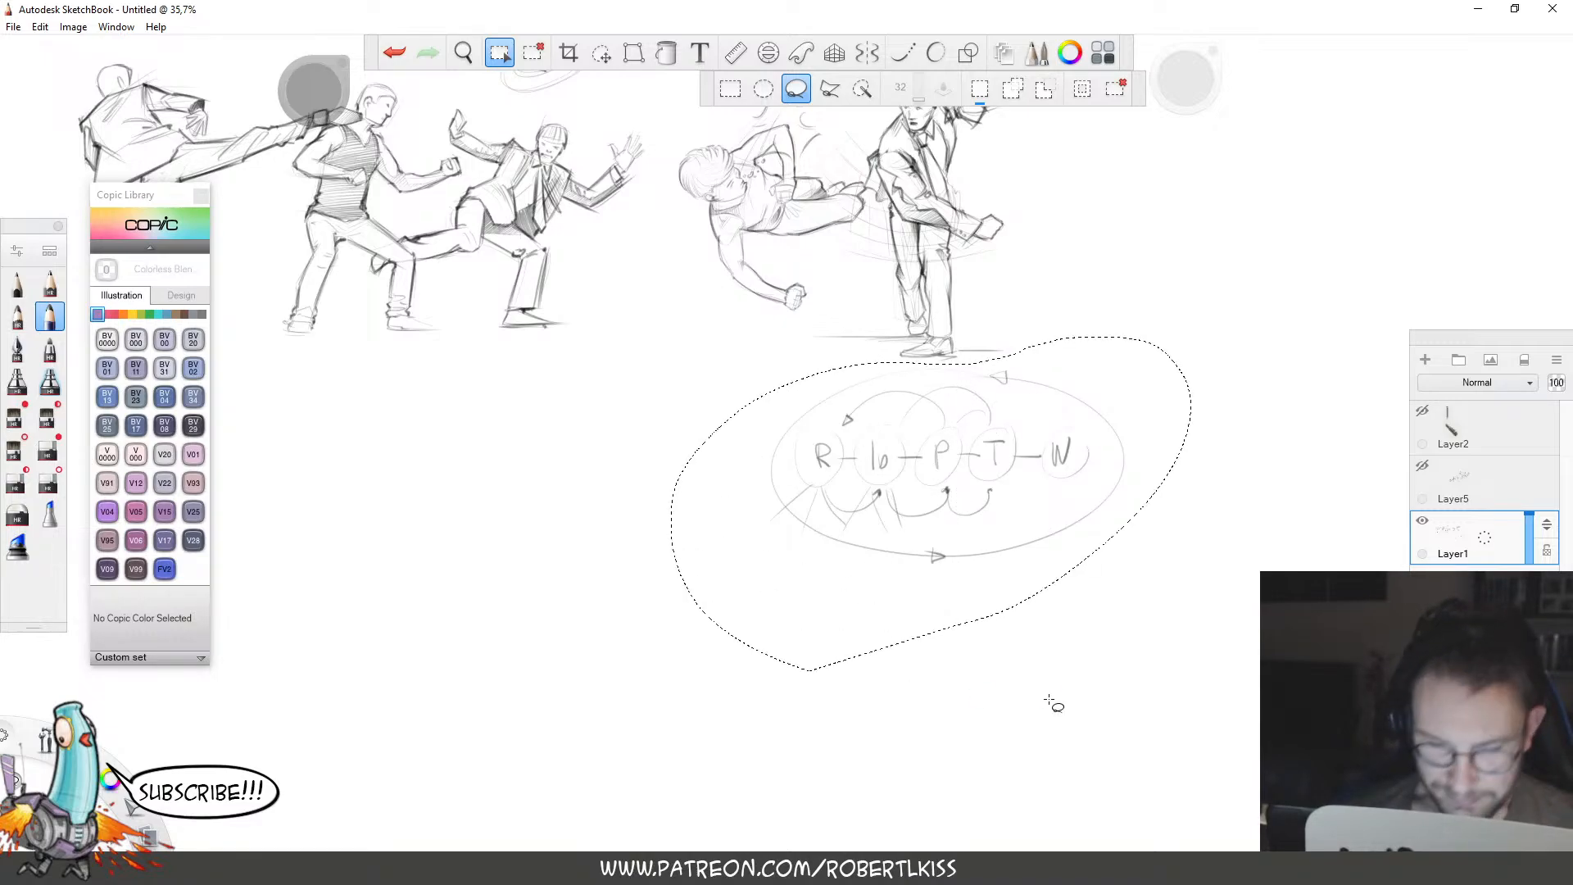
key("ctrl+x")
Lasso the small elliptical doodle with the triangle above the third fighter, delete it and clear the selection.
key("space")
left_click_drag(993, 237, 1043, 527)
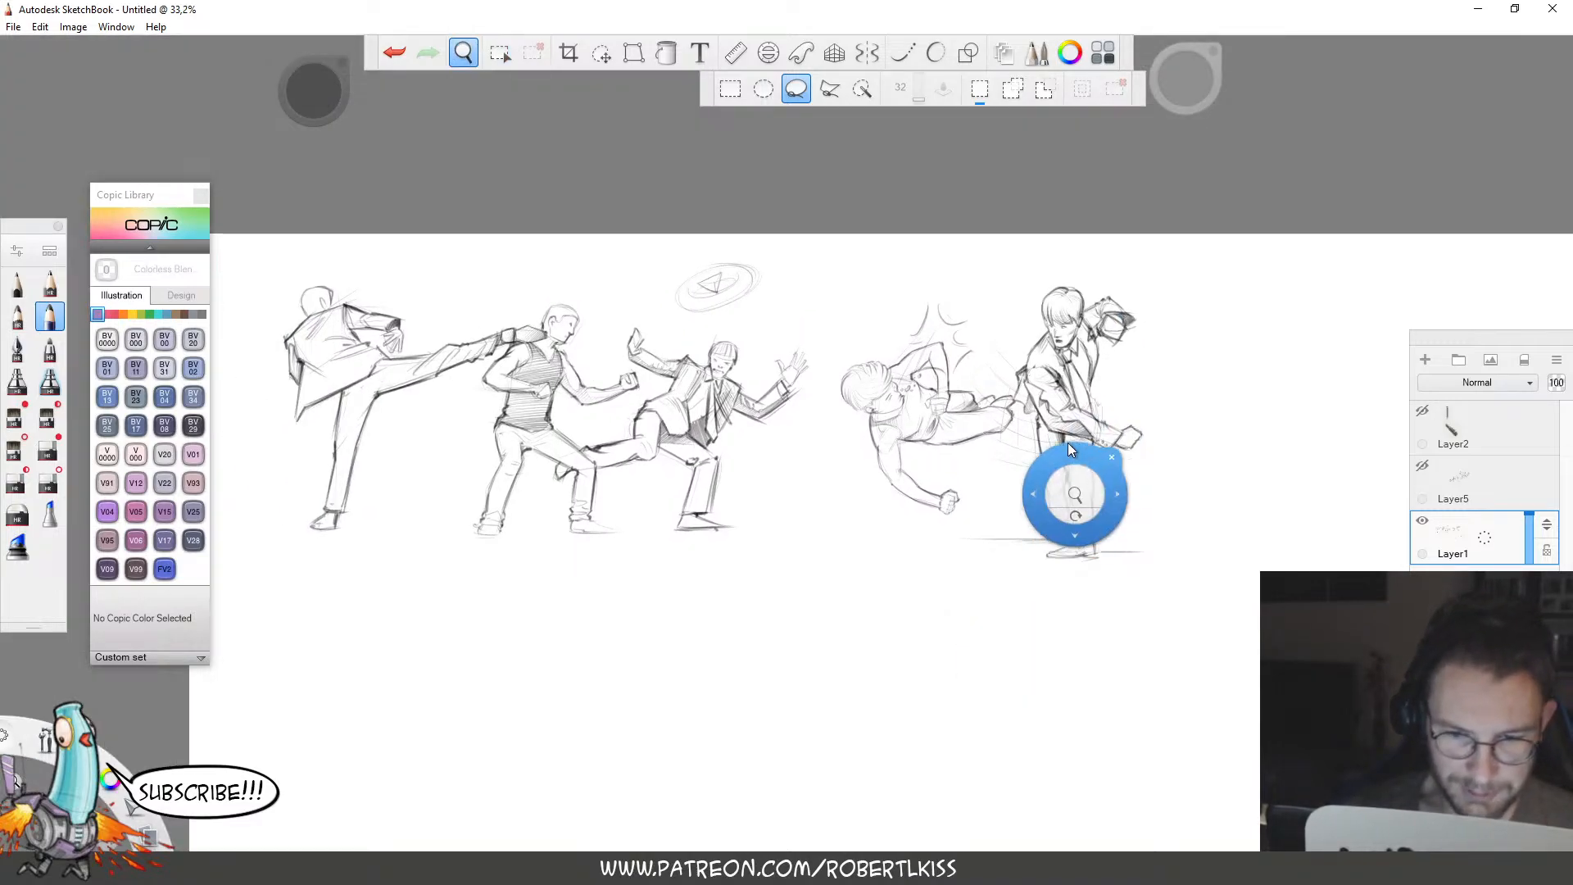
mouse_move(985, 482)
left_mouse_down()
mouse_move(1015, 500)
mouse_move(1237, 532)
left_mouse_up()
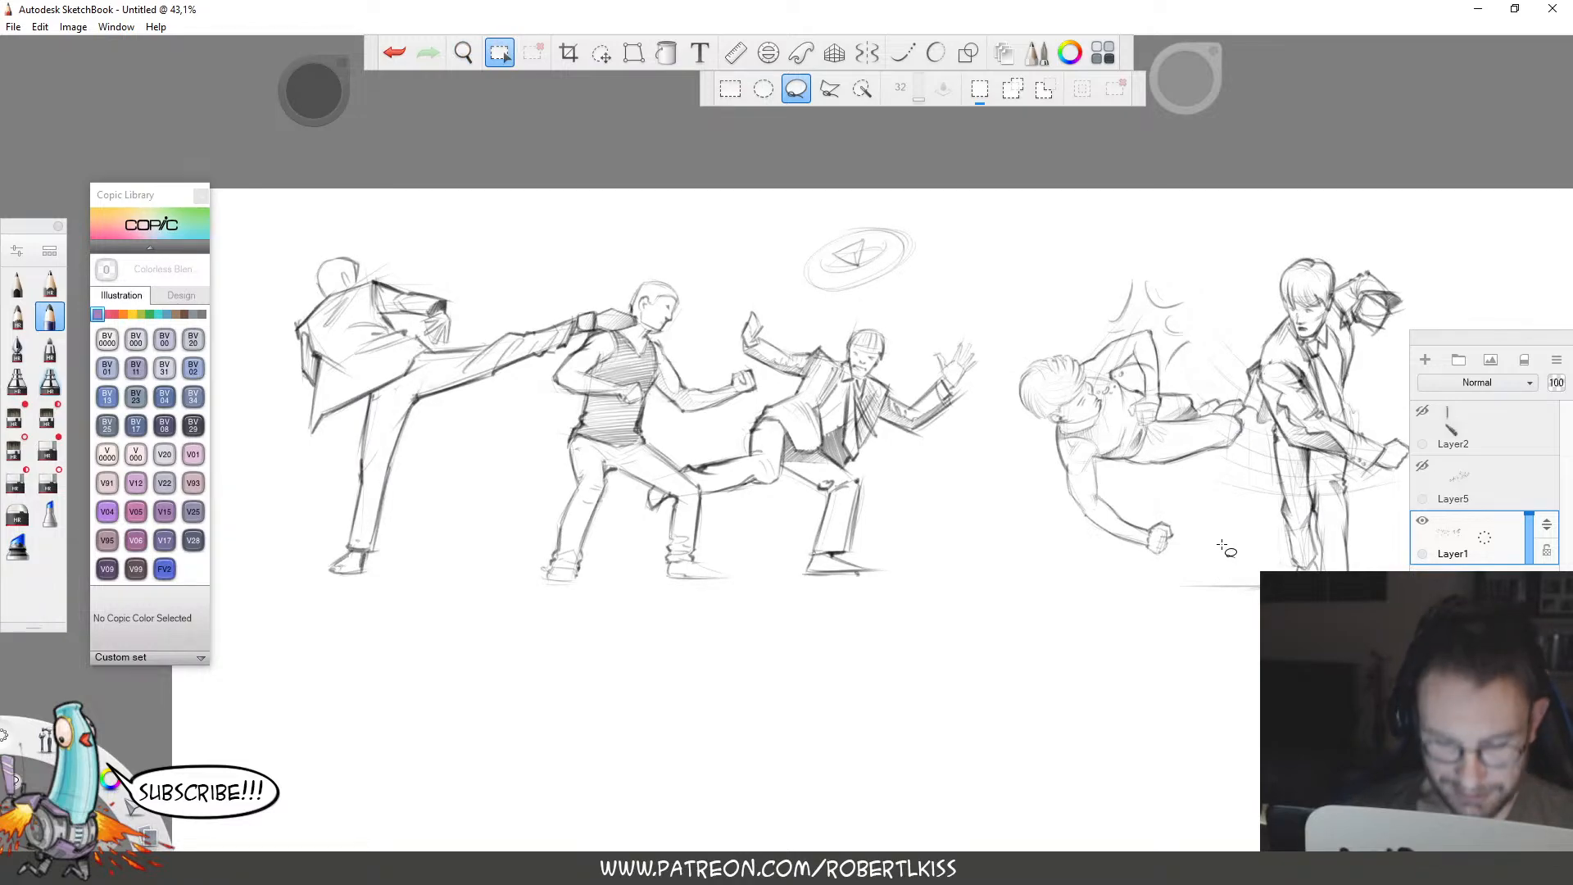
key("Escape")
key("m")
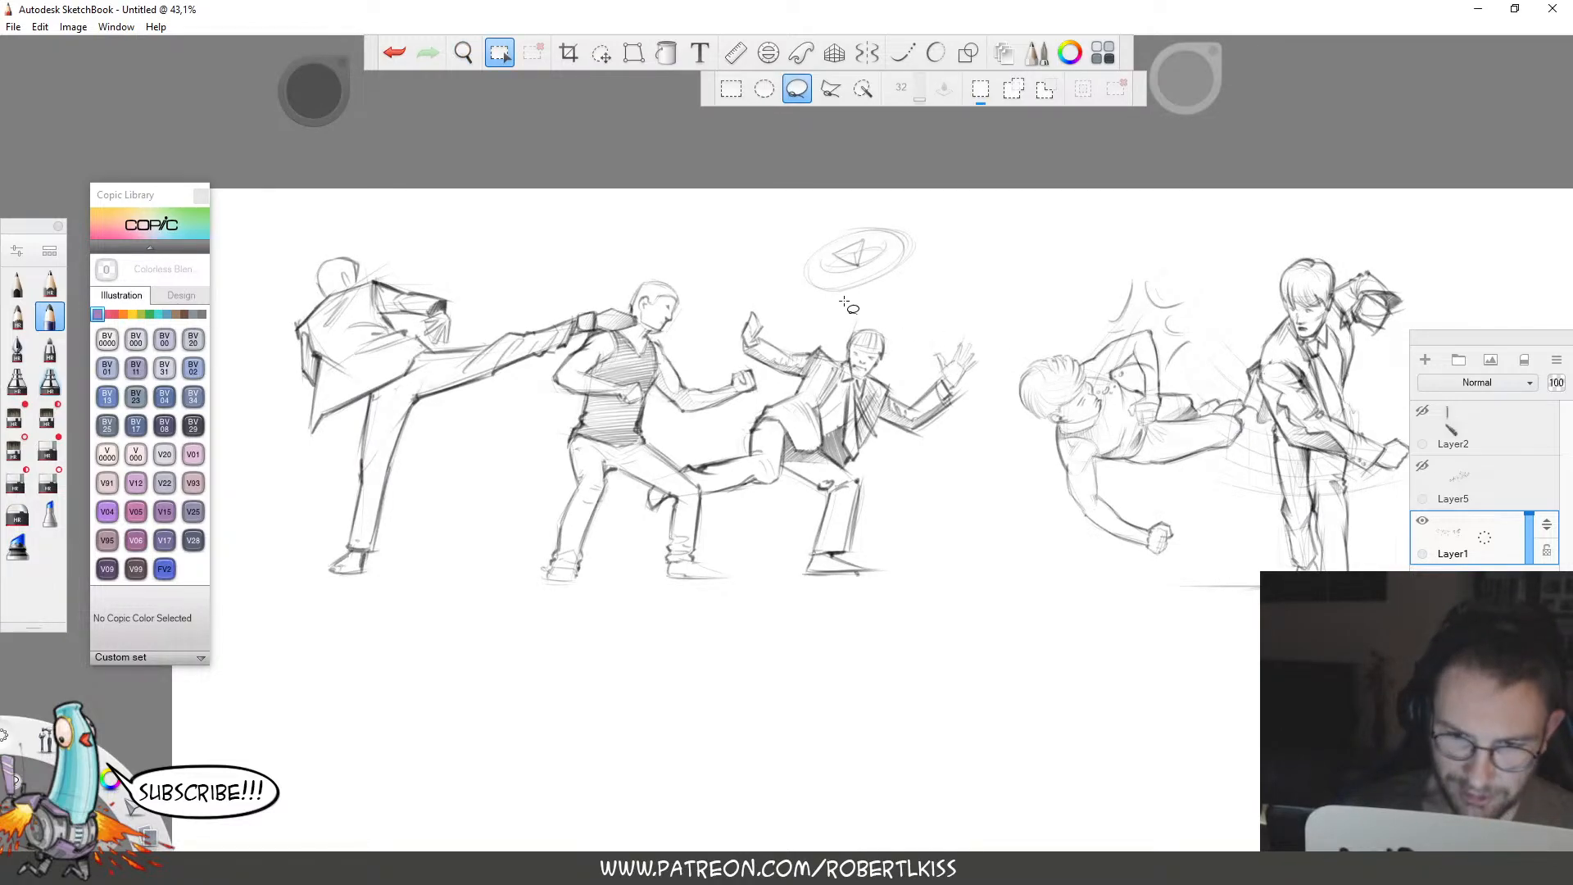
mouse_move(881, 297)
left_mouse_down()
mouse_move(792, 271)
mouse_move(881, 299)
left_mouse_up()
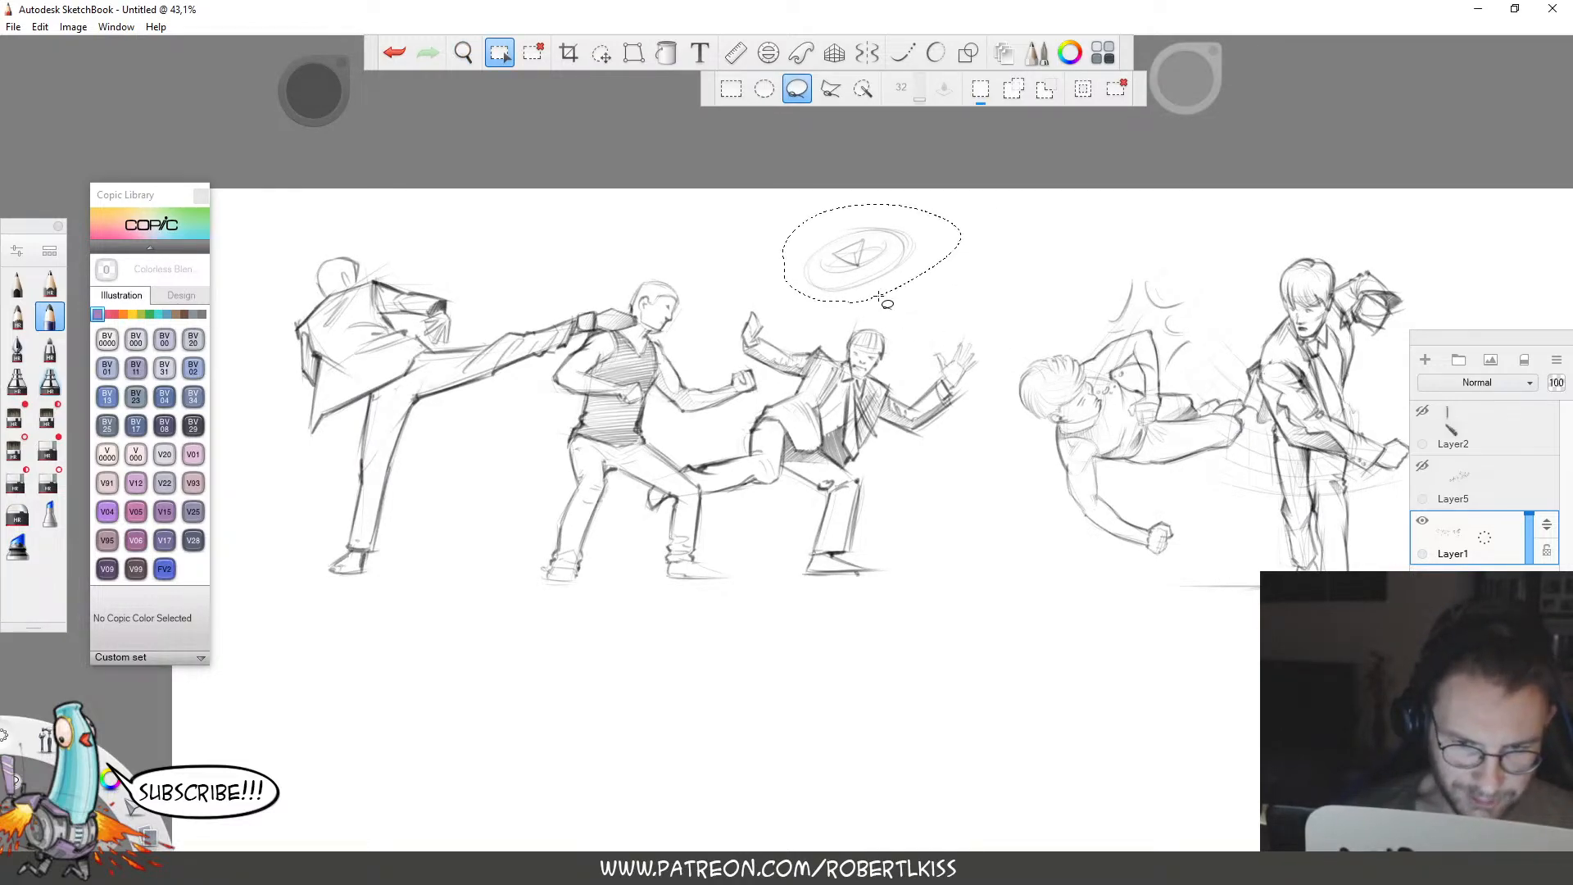
key("Delete")
key("ctrl+d")
Draw an upright oval in the blank area below the figures and cross its middle with a long horizontal line.
key("space")
left_click_drag(1053, 348, 1029, 386)
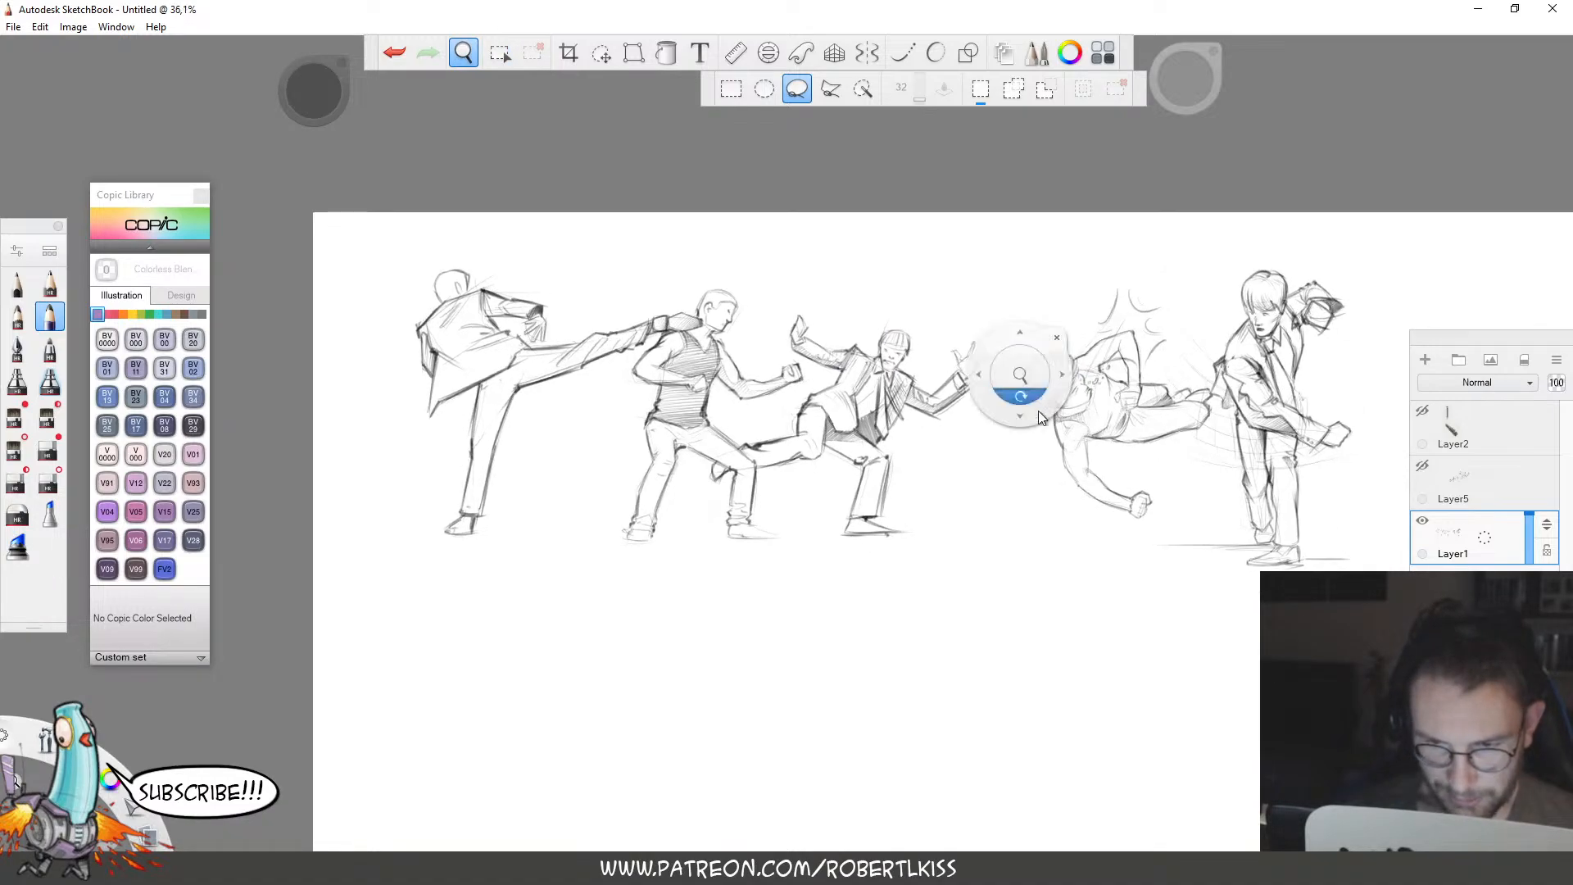
mouse_move(1025, 476)
left_mouse_down()
mouse_move(942, 397)
mouse_move(940, 441)
left_mouse_up()
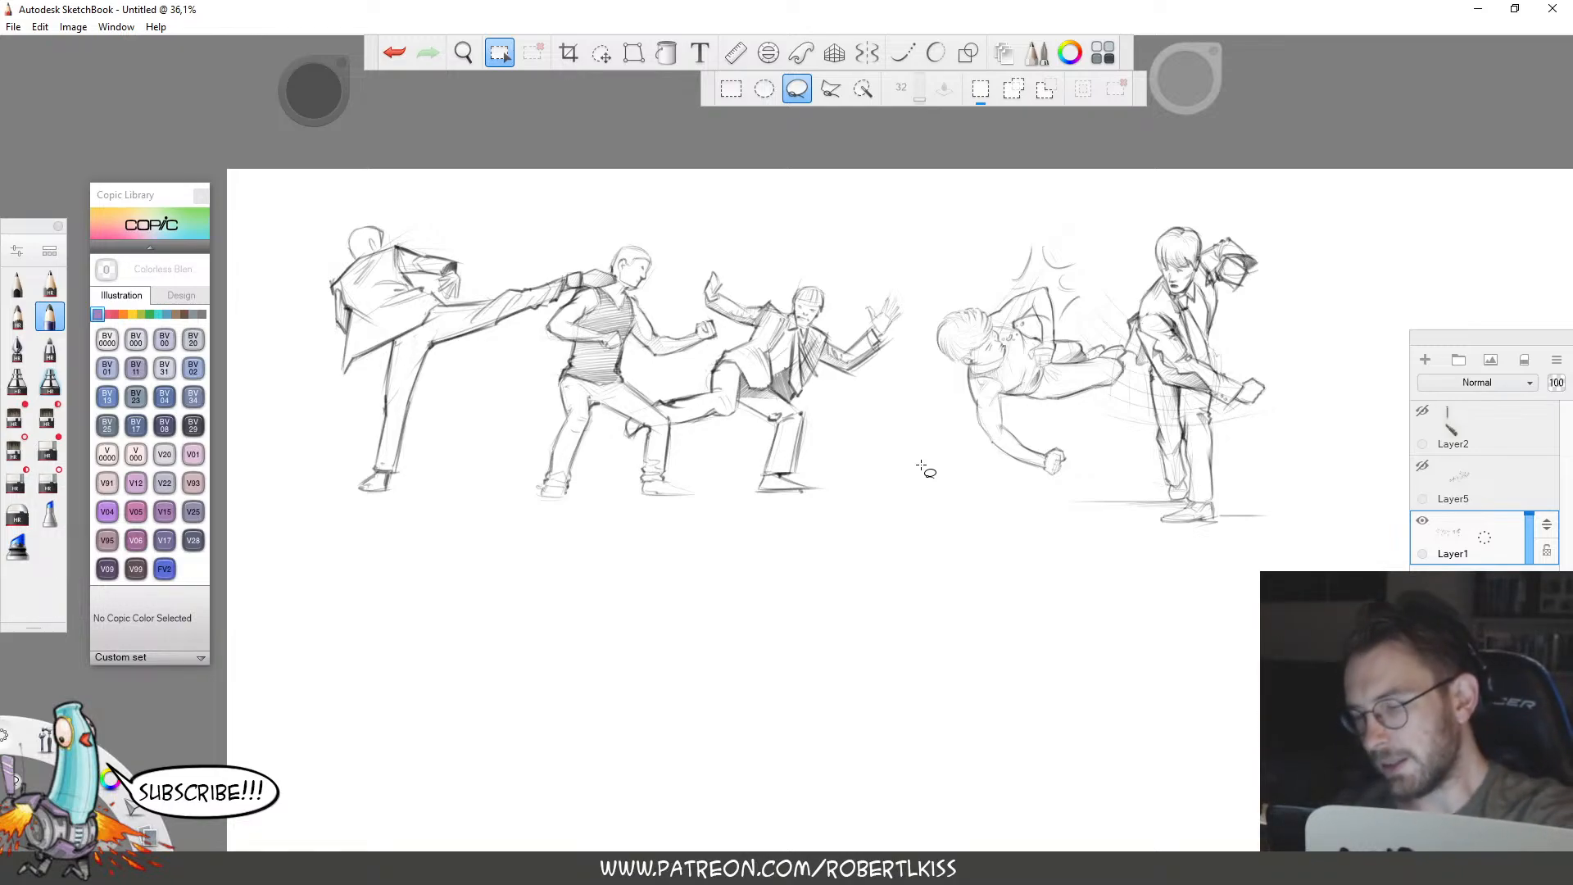
key("space")
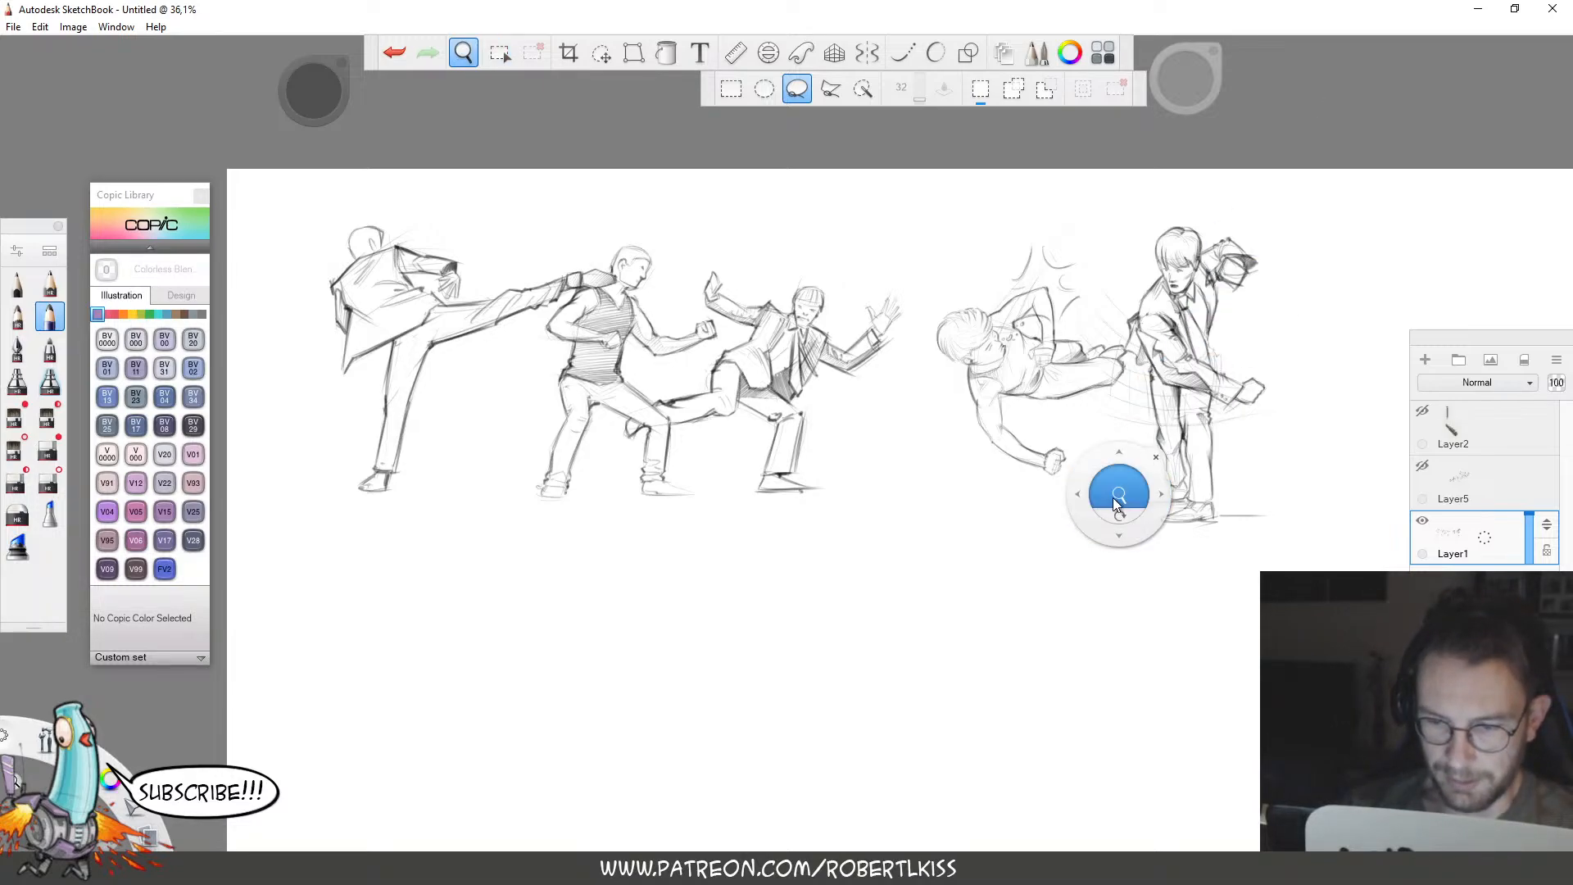
left_click_drag(1119, 500, 1174, 563)
mouse_move(1174, 563)
left_mouse_down()
mouse_move(1215, 306)
mouse_move(1205, 222)
left_mouse_up()
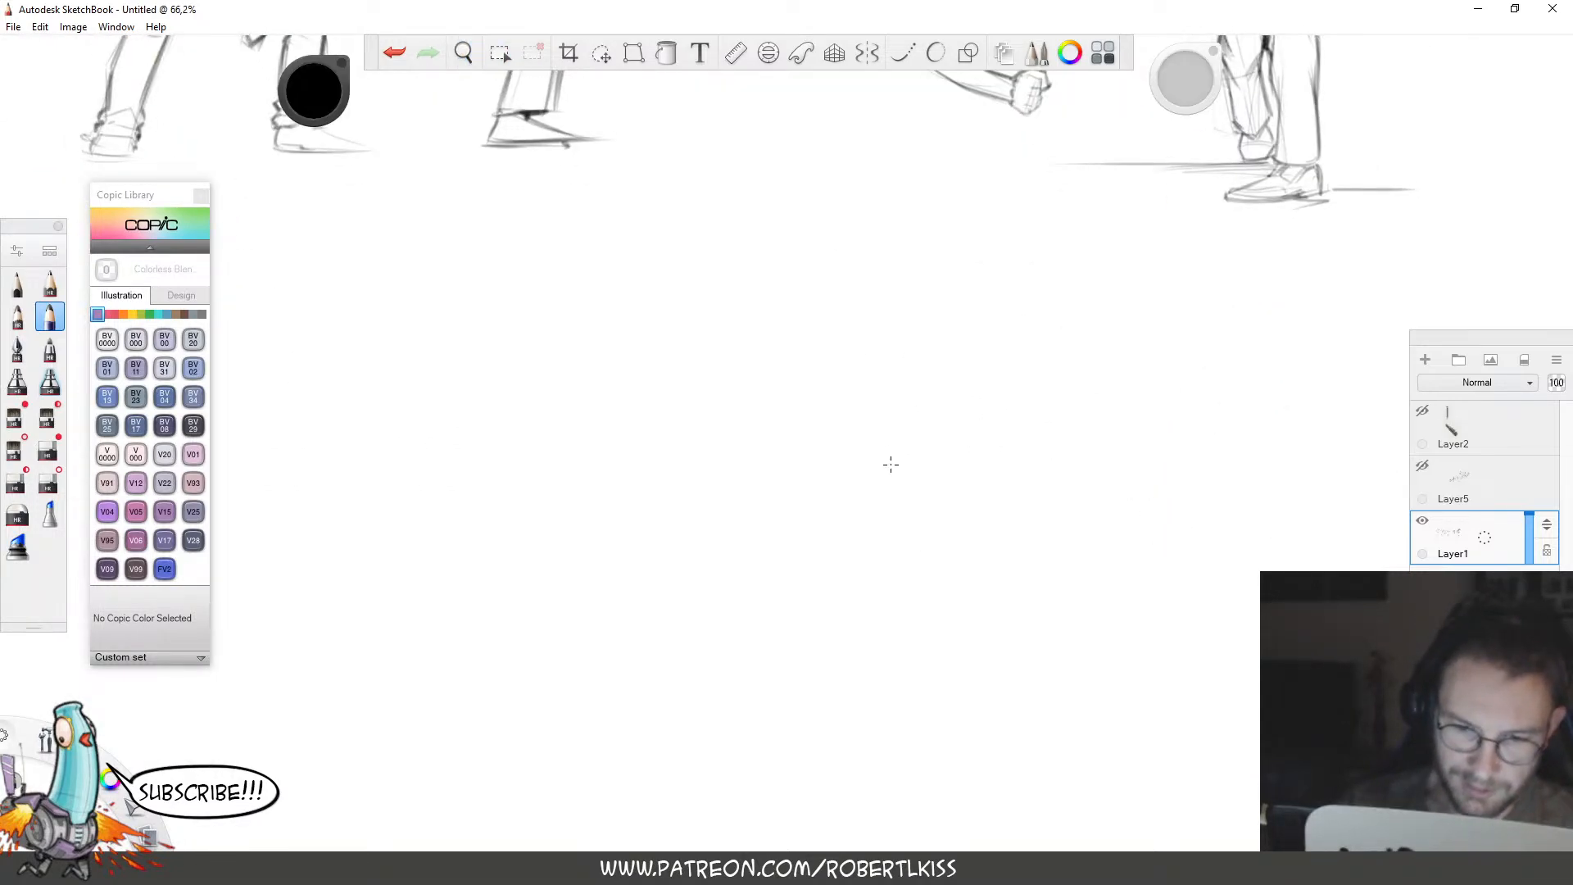
mouse_move(828, 358)
left_mouse_down()
mouse_move(815, 593)
mouse_move(766, 565)
mouse_move(848, 582)
mouse_move(808, 354)
left_mouse_up()
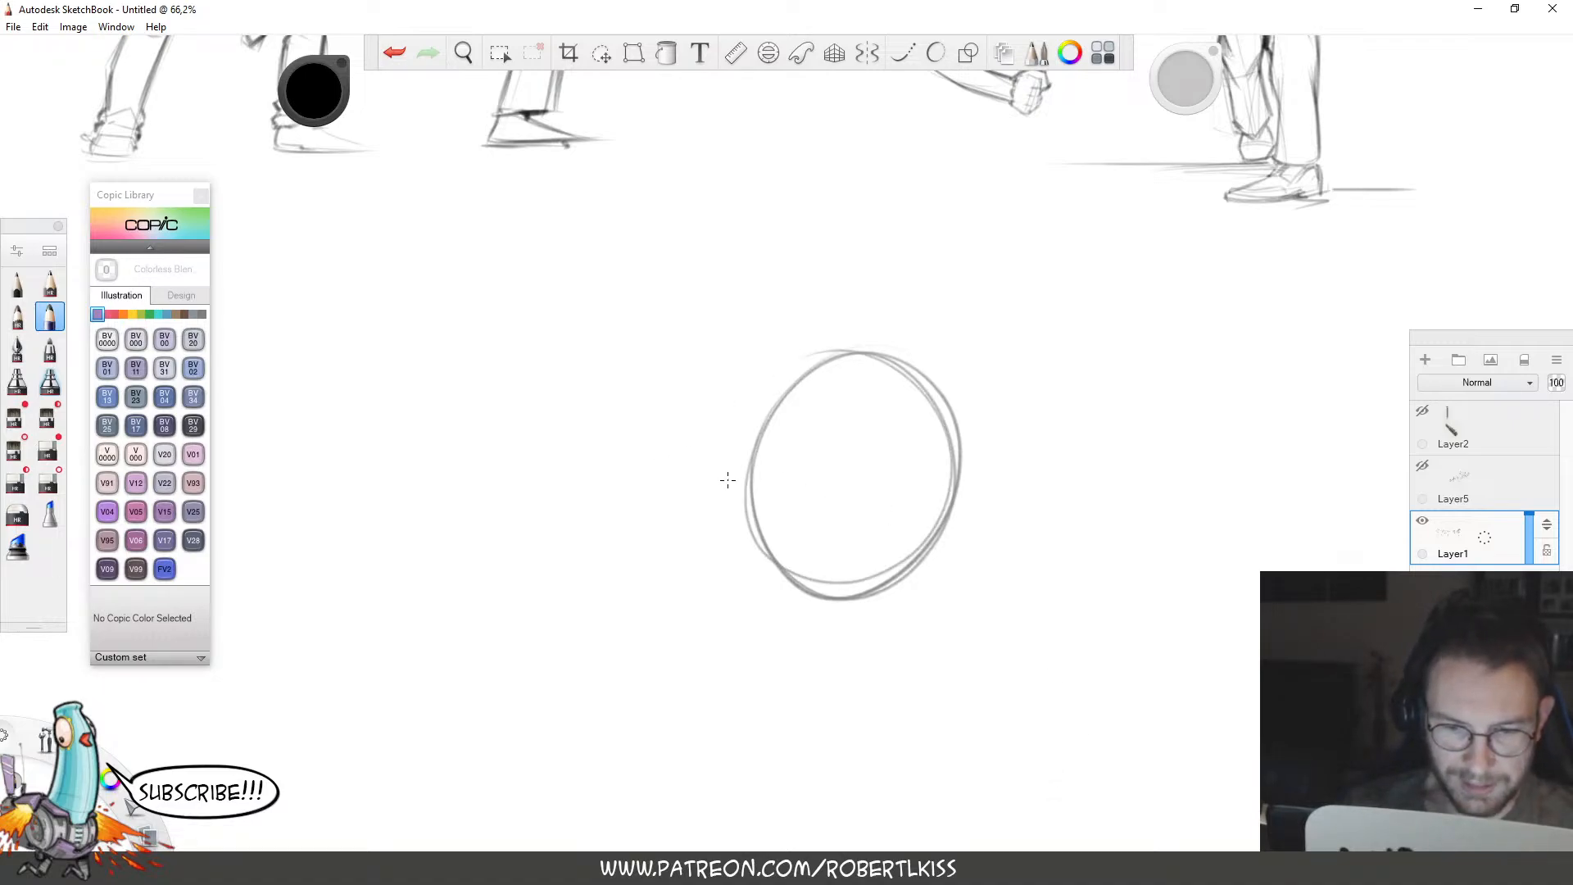
mouse_move(731, 473)
left_mouse_down()
mouse_move(1016, 474)
mouse_move(664, 475)
left_mouse_up()
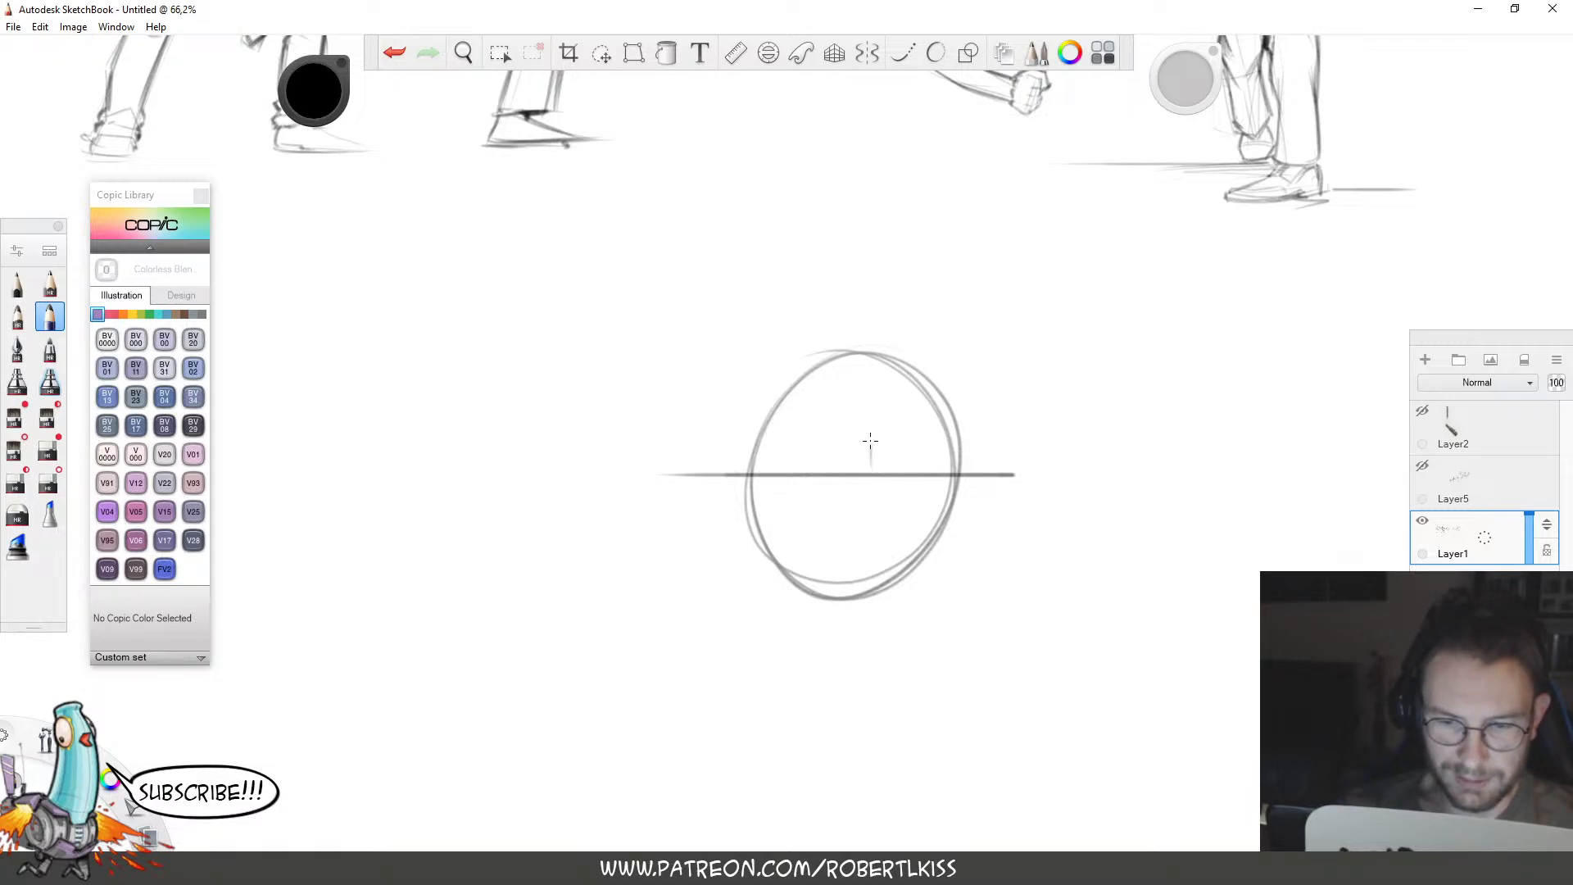
Draw a small flag on the horizontal line, with a smiling face above and a frowning face below inside the oval.
left_click_drag(870, 444, 881, 441)
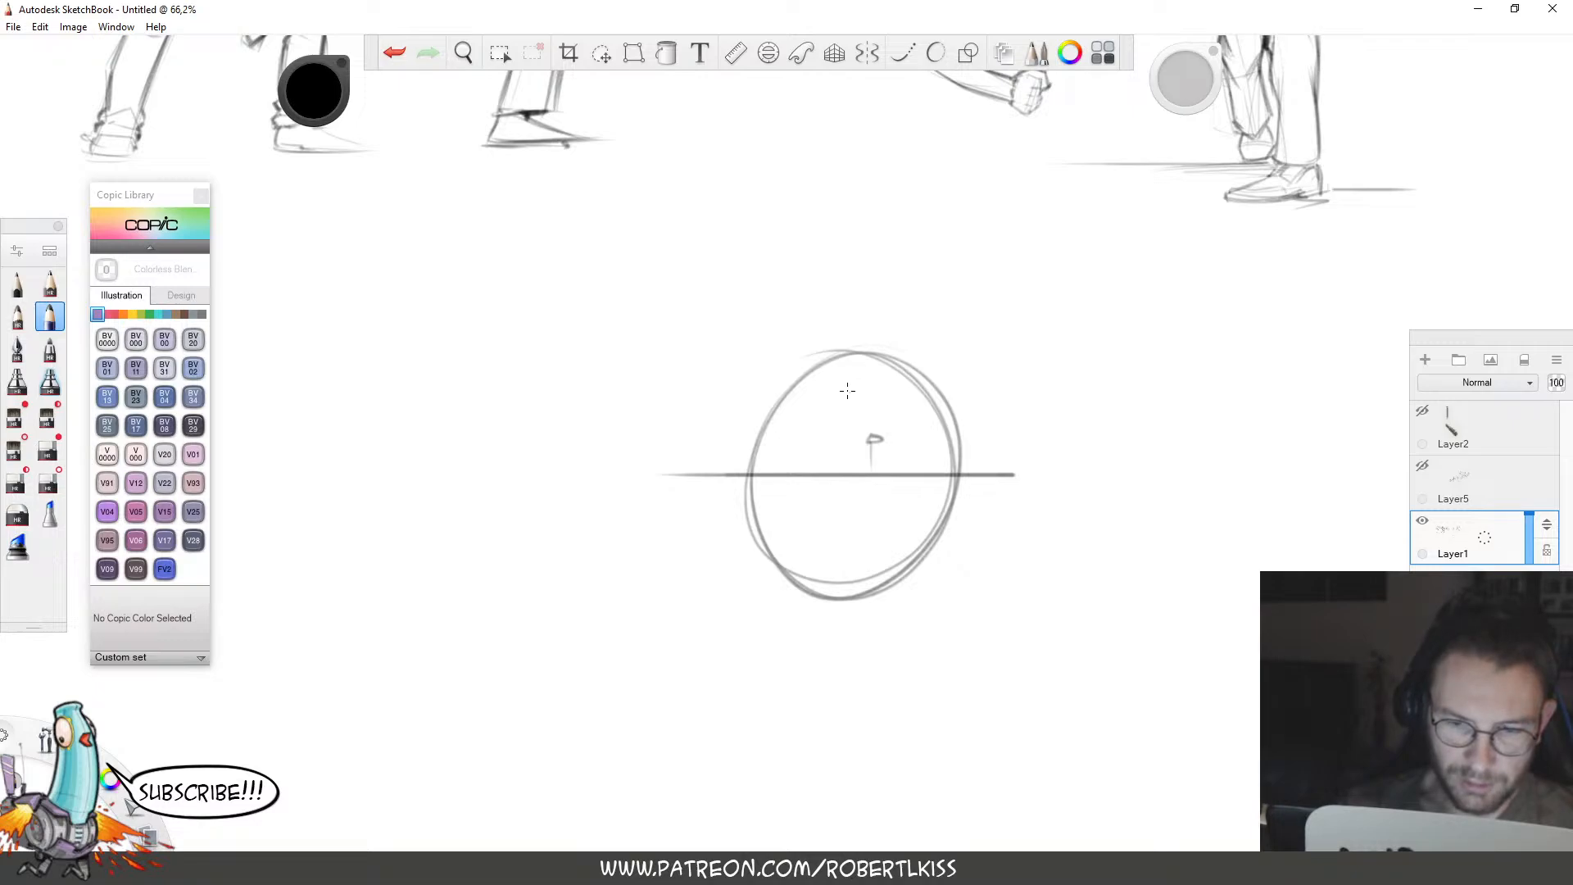
left_click_drag(829, 390, 875, 396)
left_click_drag(828, 545, 869, 548)
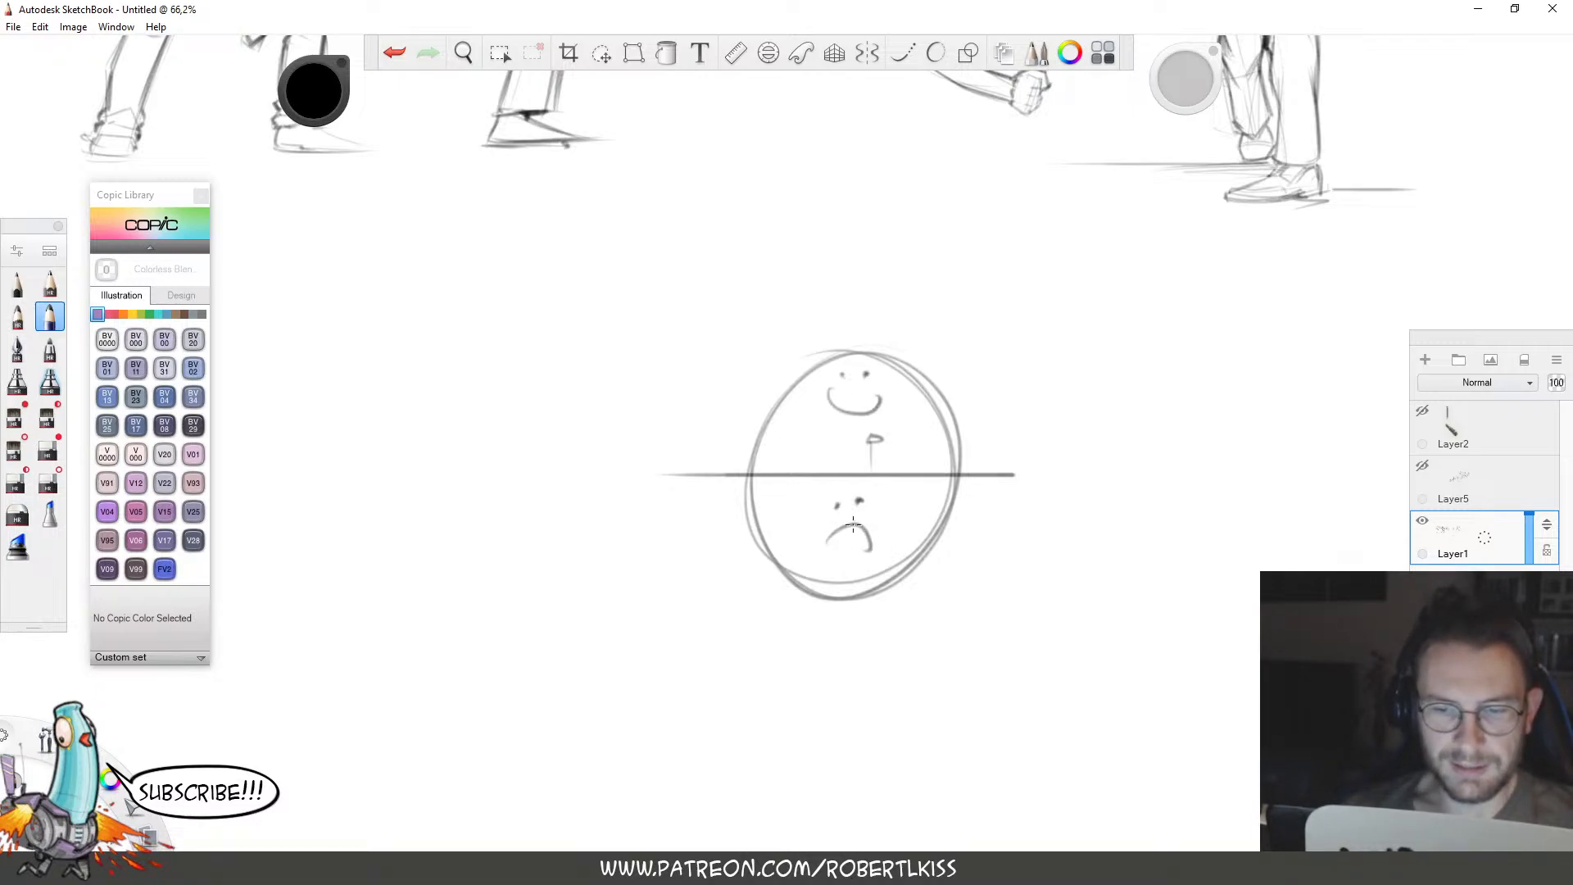
Add a dashed line across the oval at the flag's height, ending in a short level stroke beyond the oval.
key("space")
left_click_drag(1024, 483, 1115, 479)
left_click_drag(688, 422, 713, 421)
left_click_drag(758, 423, 784, 420)
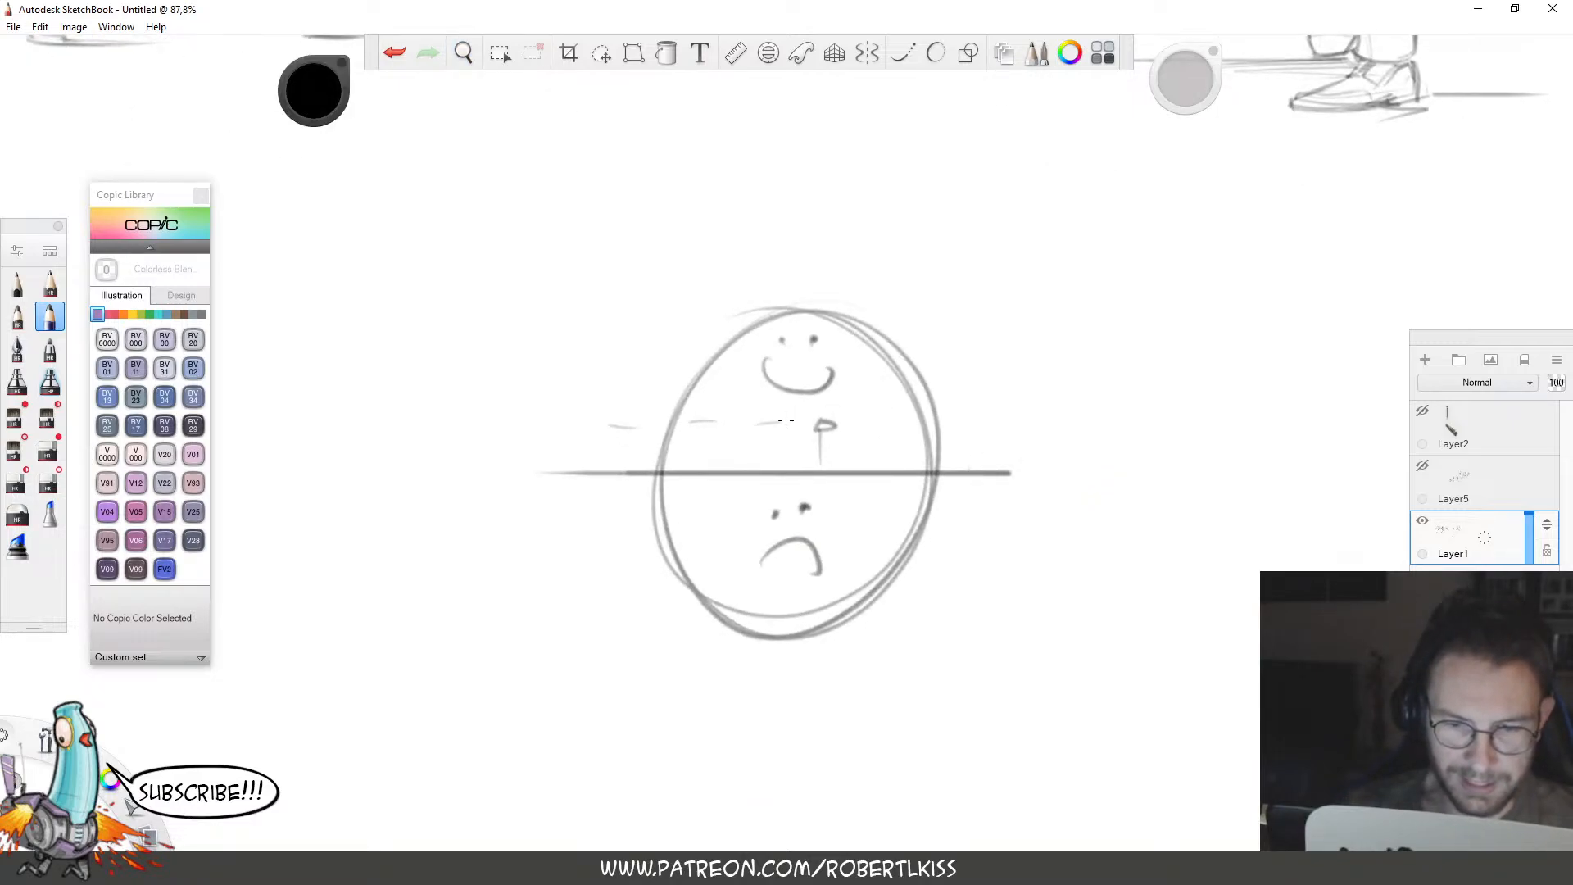
left_click_drag(1052, 402, 1125, 399)
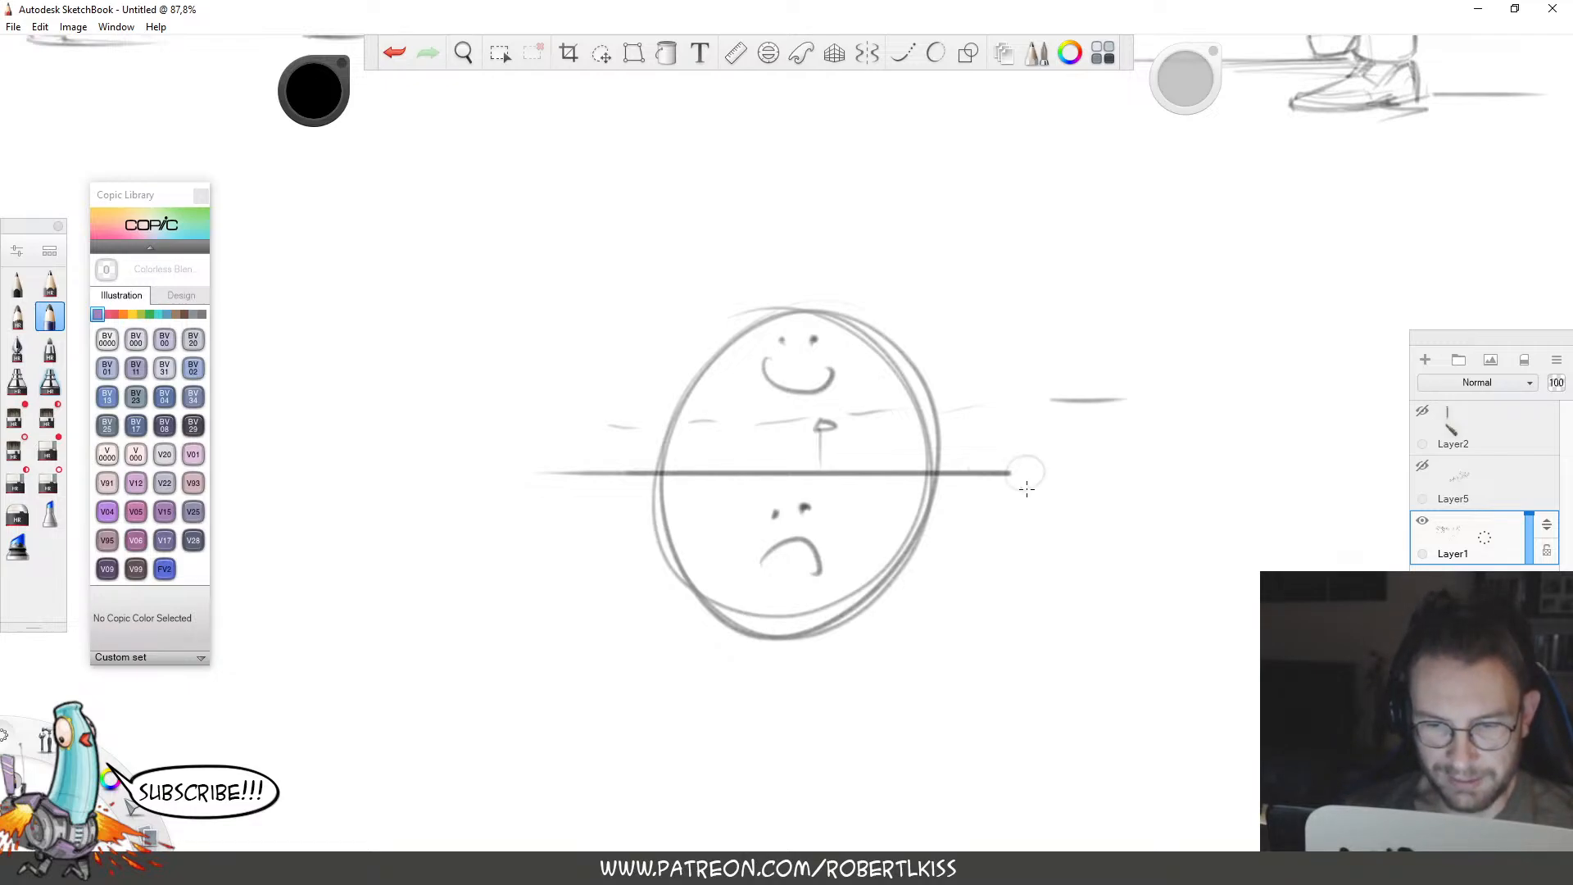
Extend the horizontal line past a small circle and add curved arrows from it, one upward and one downward.
left_click_drag(1030, 481, 1196, 472)
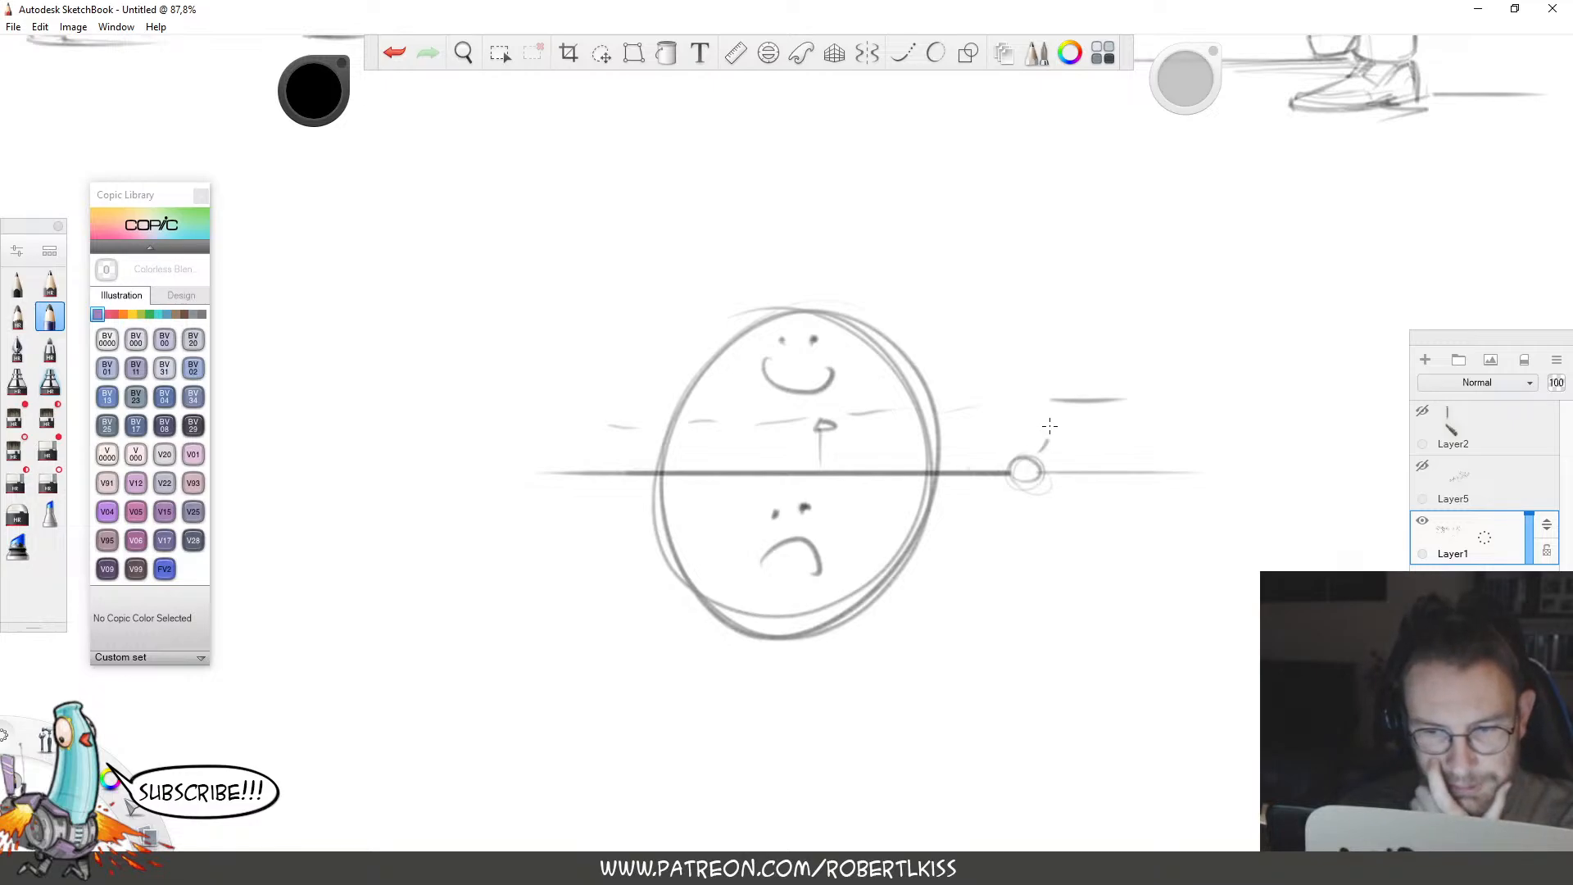
mouse_move(1049, 425)
left_mouse_down()
mouse_move(1053, 410)
mouse_move(1037, 435)
left_mouse_up()
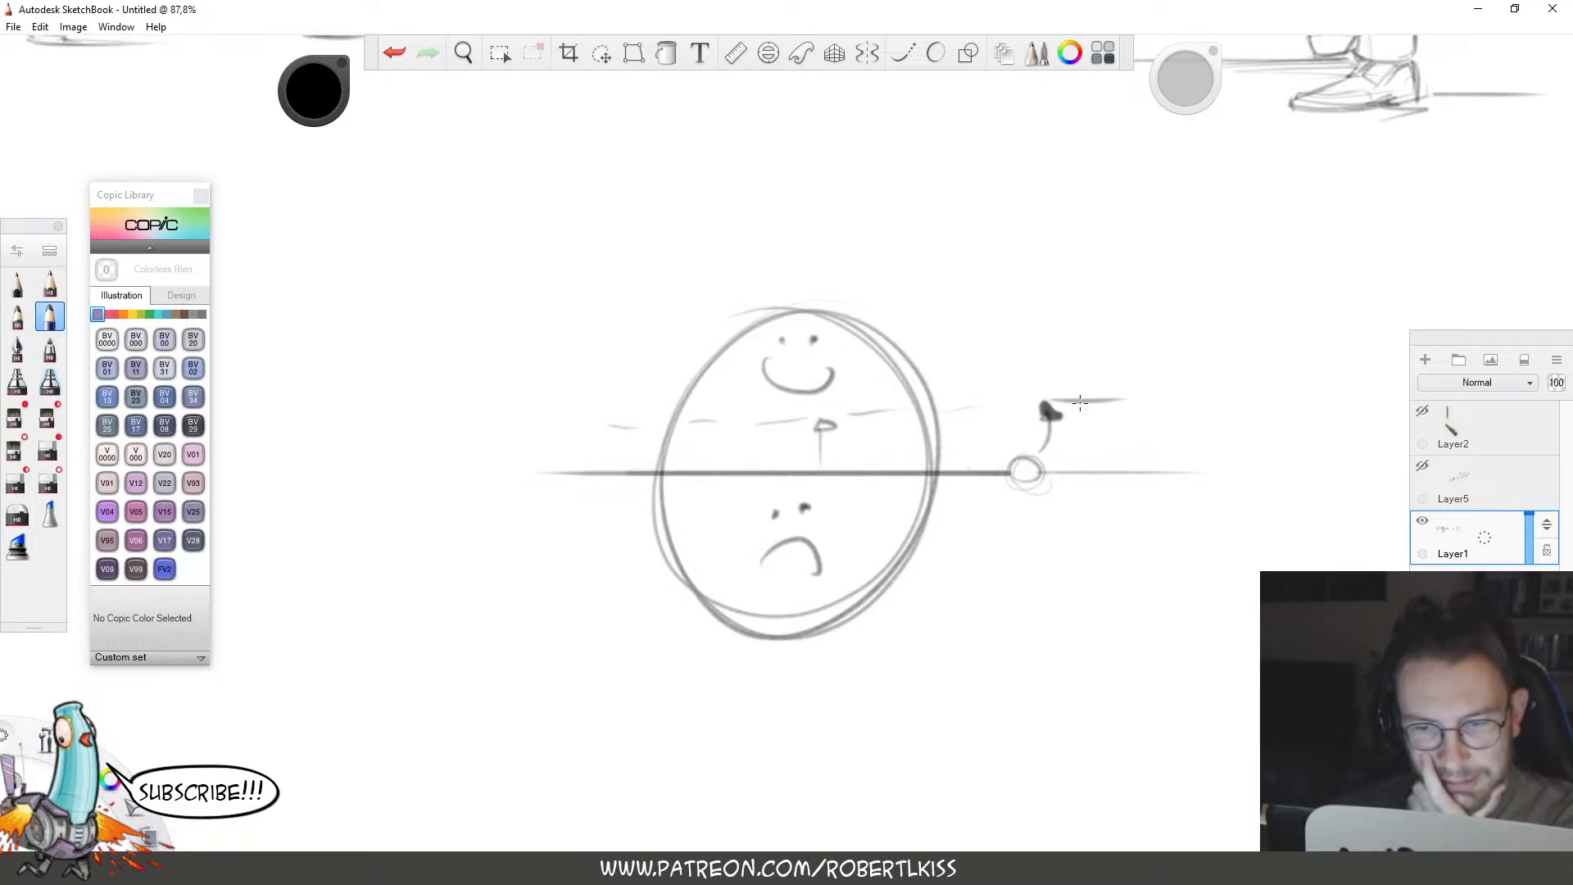
left_click_drag(1033, 419, 1043, 410)
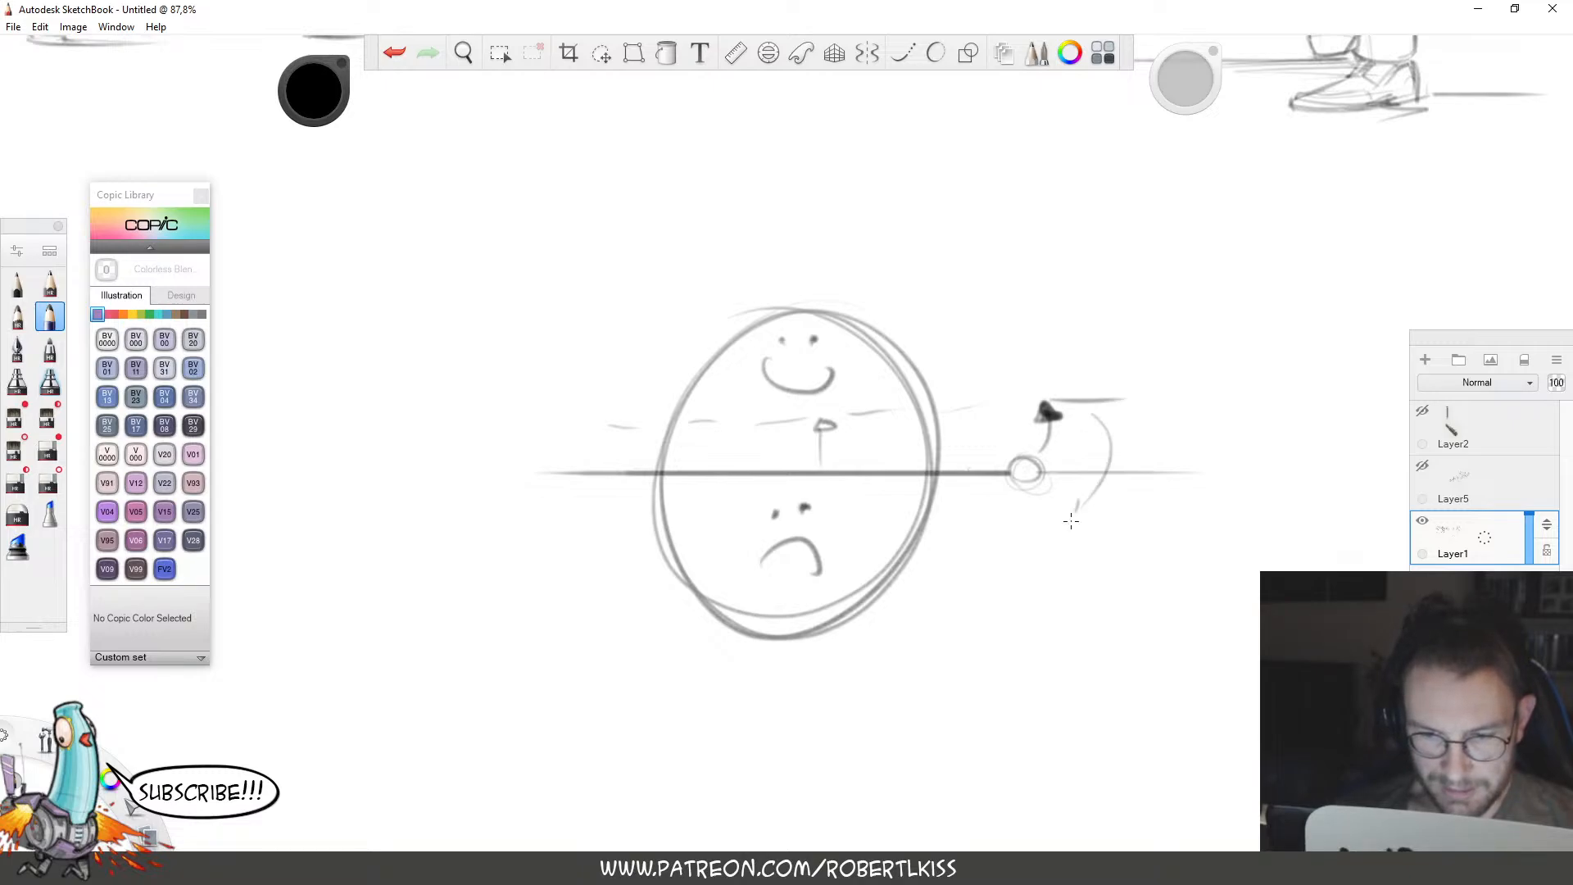
left_click_drag(1071, 521, 1082, 508)
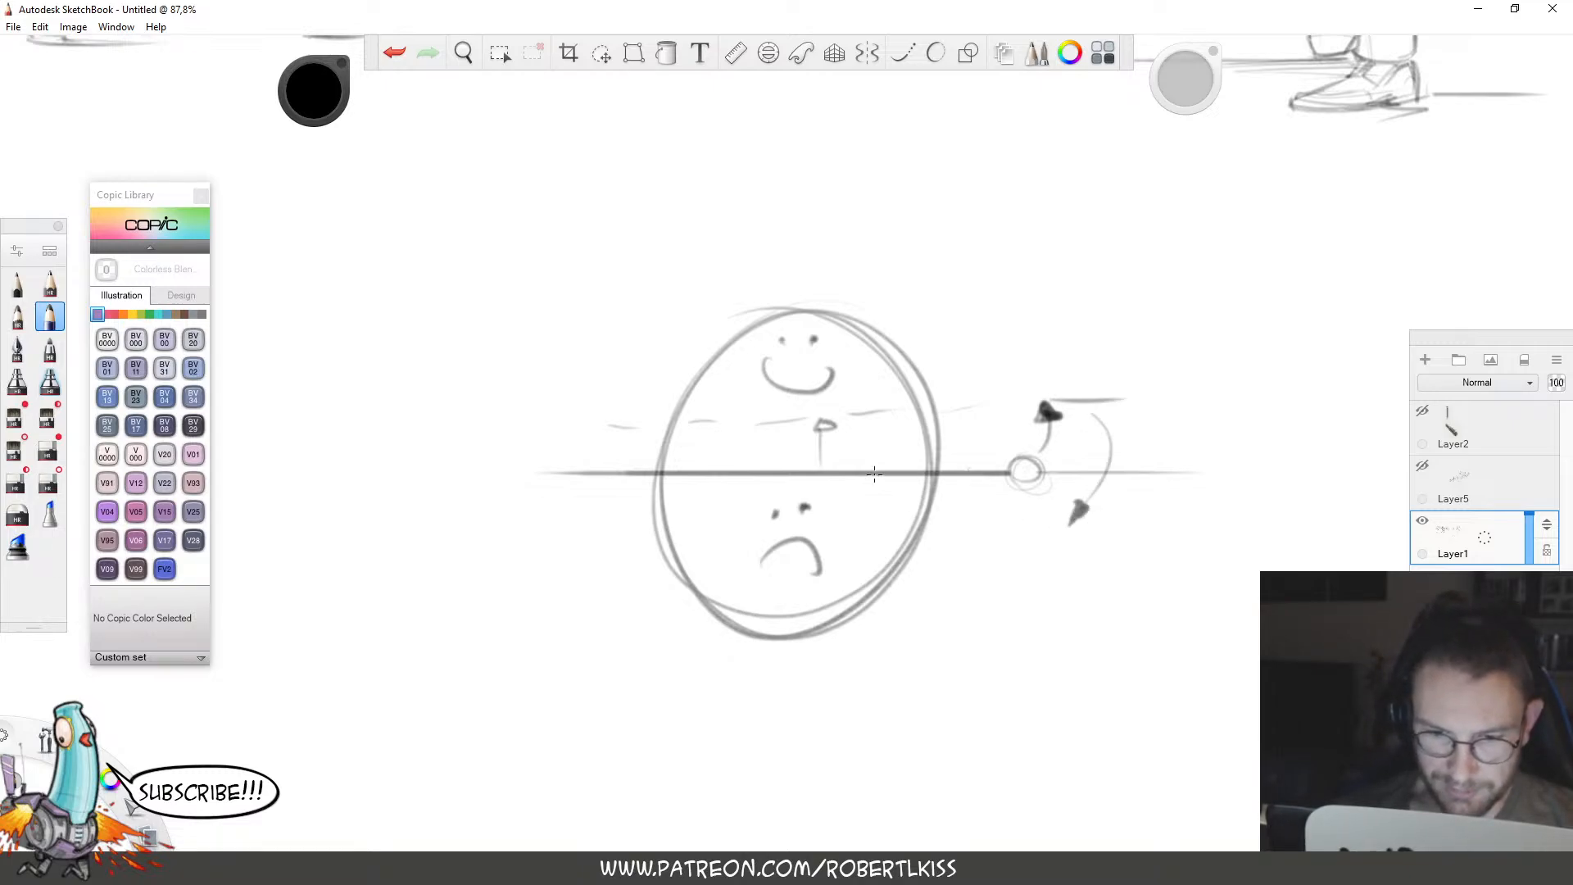
Draw a growing wave along the horizontal line and add small smiling faces near its crests and frowning faces near its low points.
mouse_move(655, 472)
left_mouse_down()
mouse_move(821, 432)
mouse_move(868, 516)
mouse_move(967, 399)
mouse_move(1046, 545)
mouse_move(1172, 392)
mouse_move(1232, 549)
mouse_move(1346, 403)
left_mouse_up()
left_click_drag(1169, 428, 1202, 429)
left_click(1179, 417)
left_click(1195, 416)
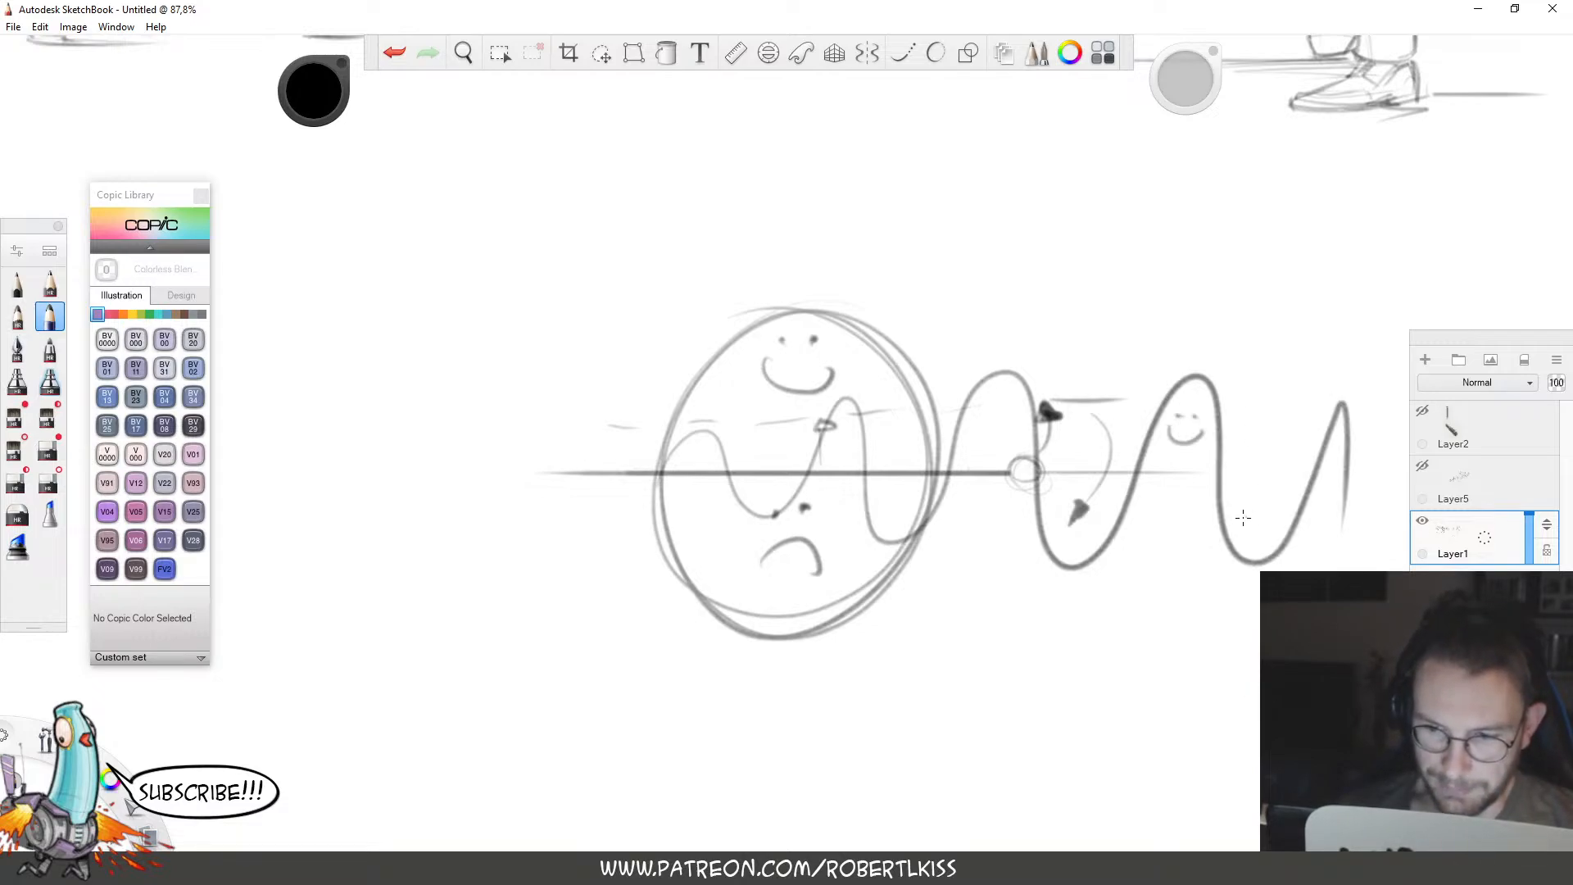
left_click_drag(1241, 514, 1265, 513)
left_click(1252, 493)
left_click_drag(1329, 447, 1351, 450)
left_click(1336, 442)
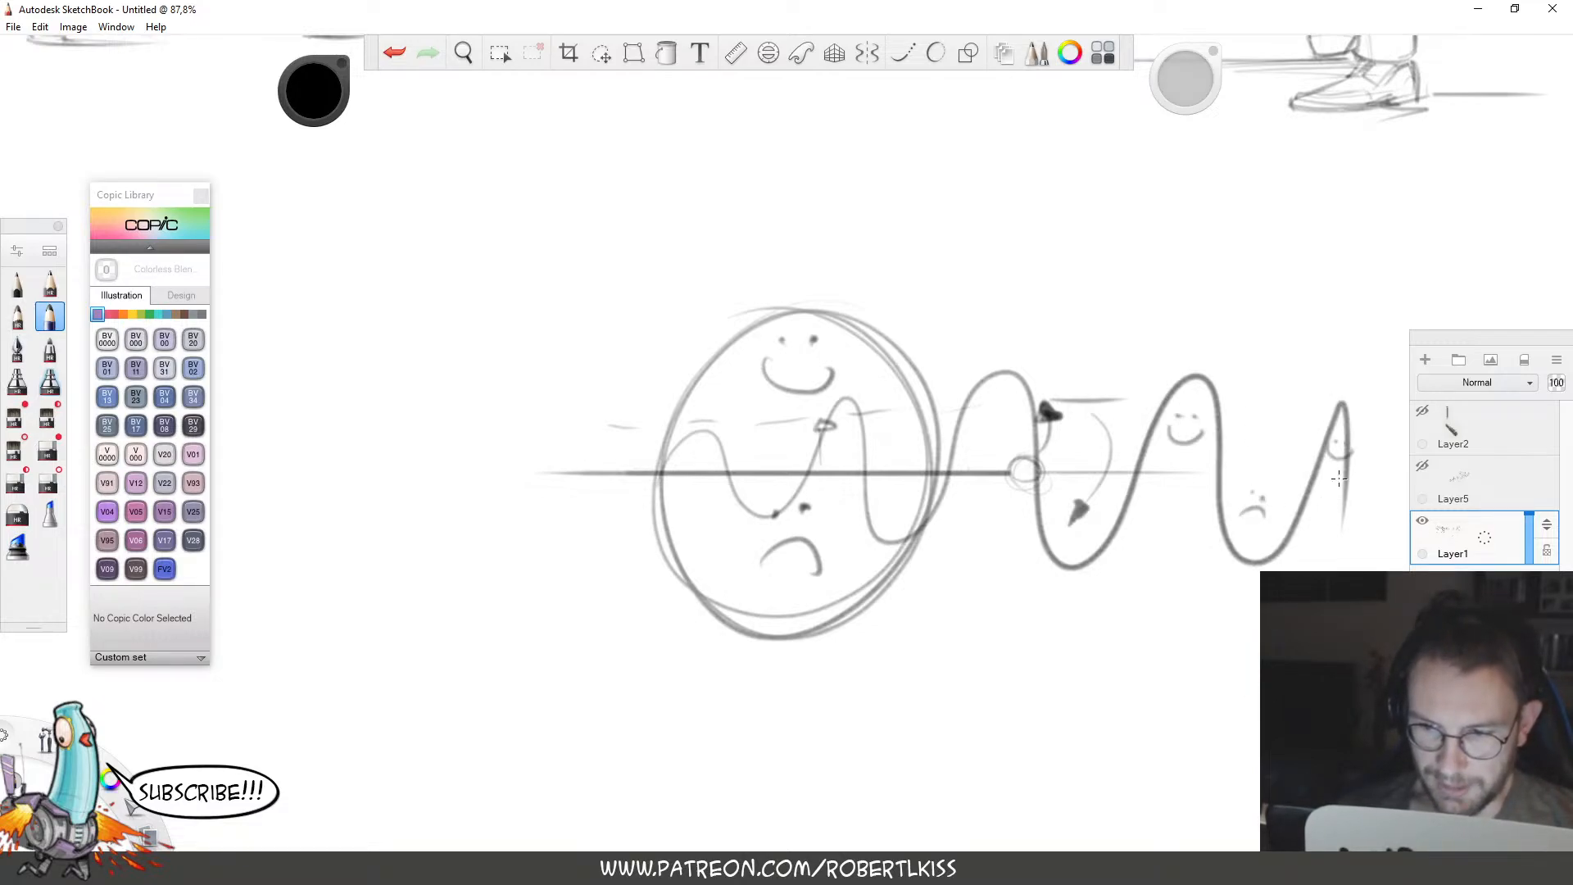
left_click_drag(1360, 521, 1386, 516)
left_click(1367, 497)
left_click(1382, 505)
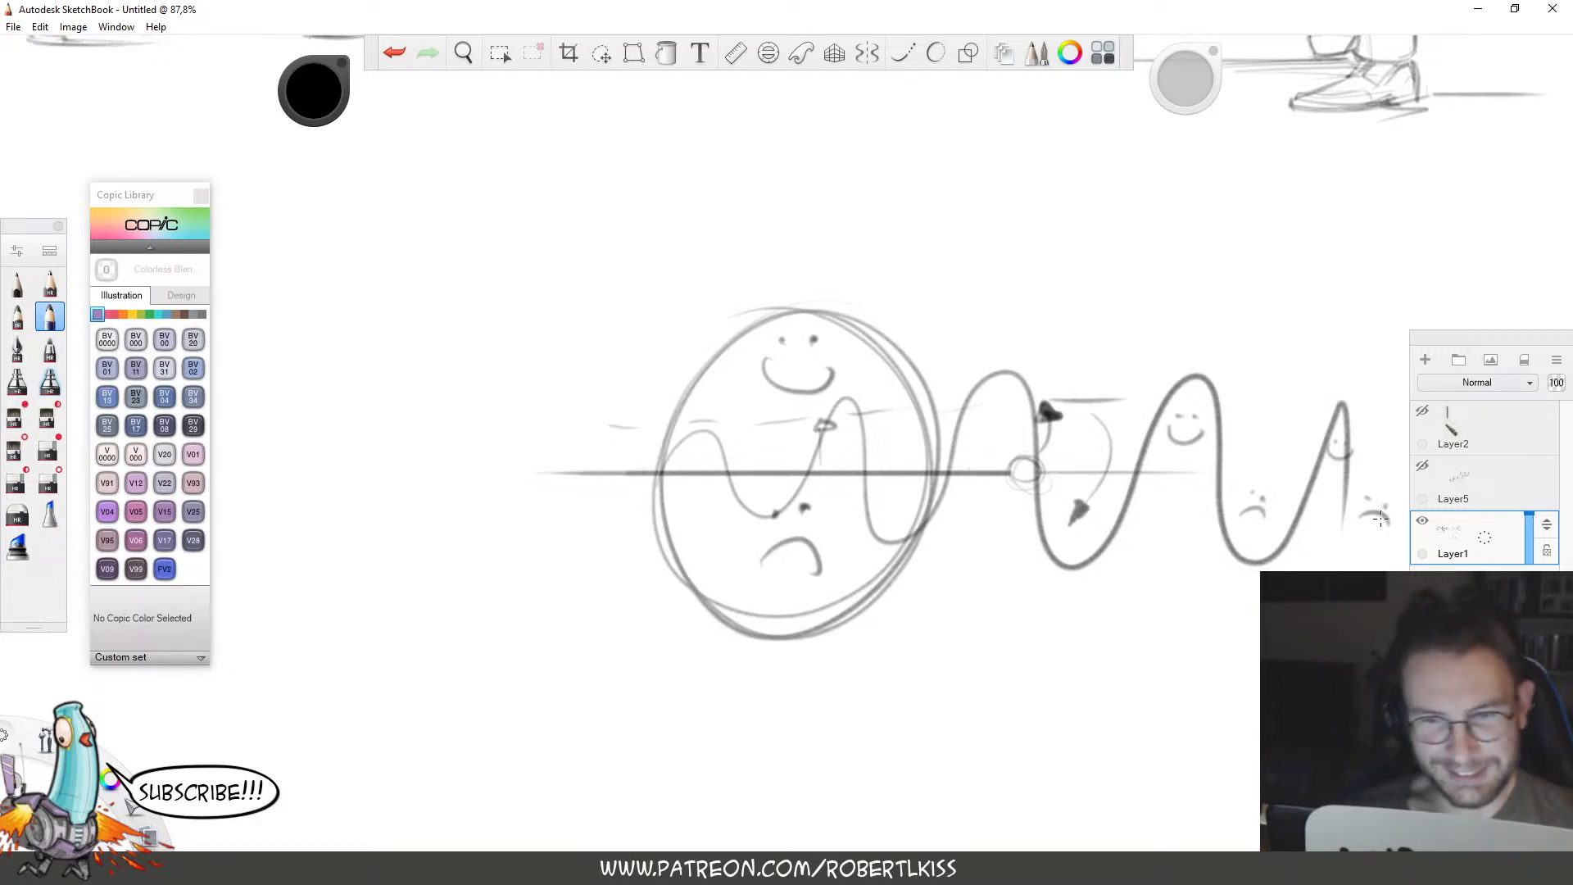
Lasso the oval and wave diagram below the figures and cut it from the canvas.
key("space")
left_click_drag(994, 369, 828, 450)
left_click_drag(984, 408, 1016, 623)
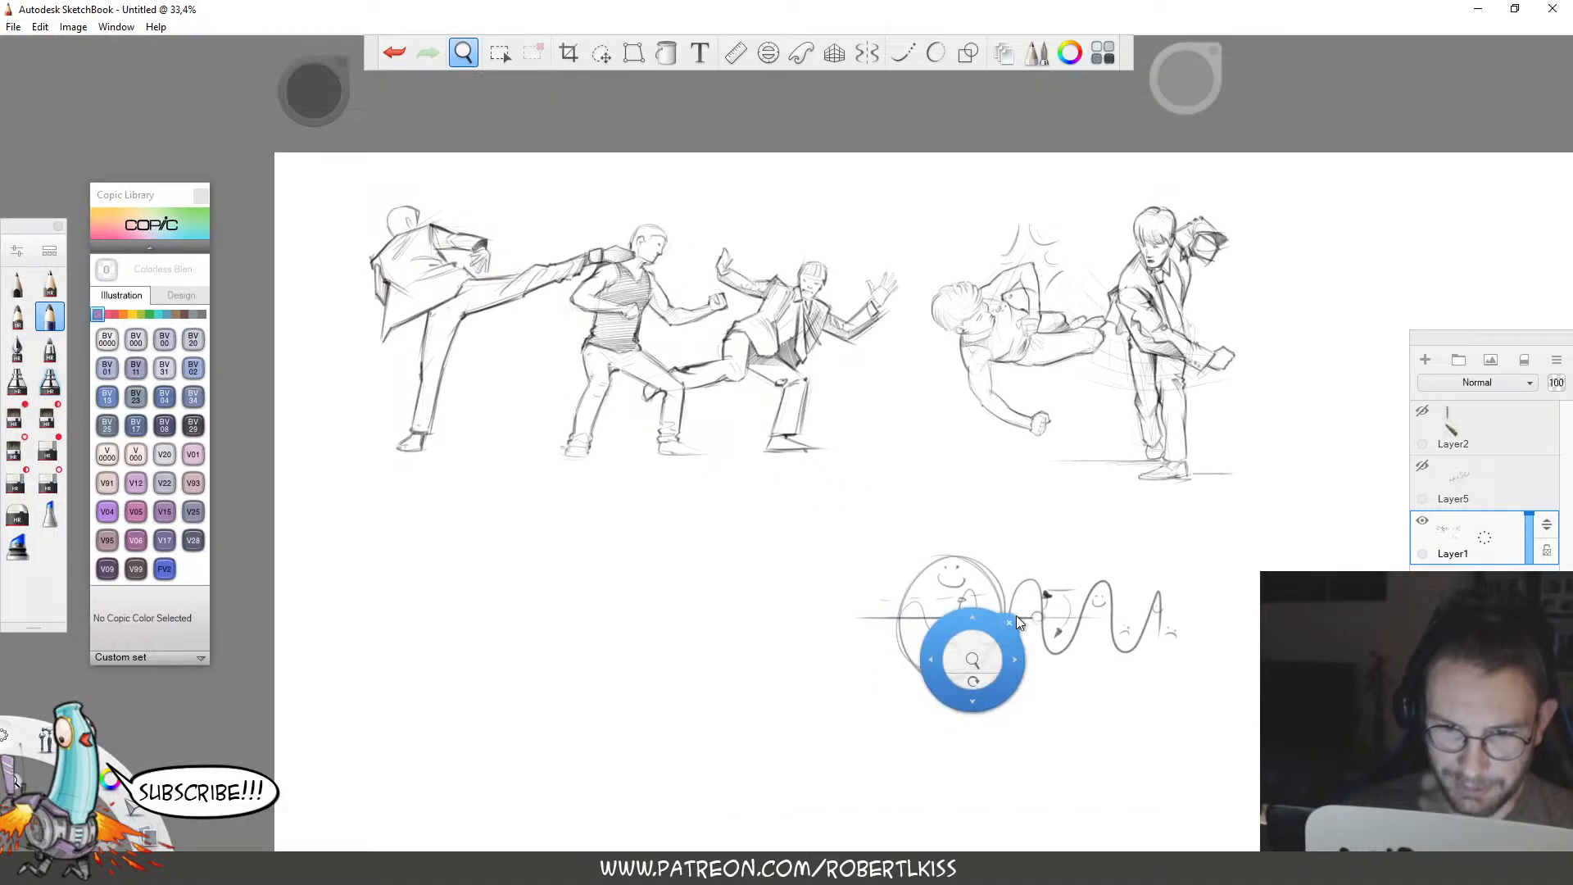
key("l")
mouse_move(1155, 734)
left_mouse_down()
mouse_move(990, 533)
mouse_move(963, 765)
left_mouse_up()
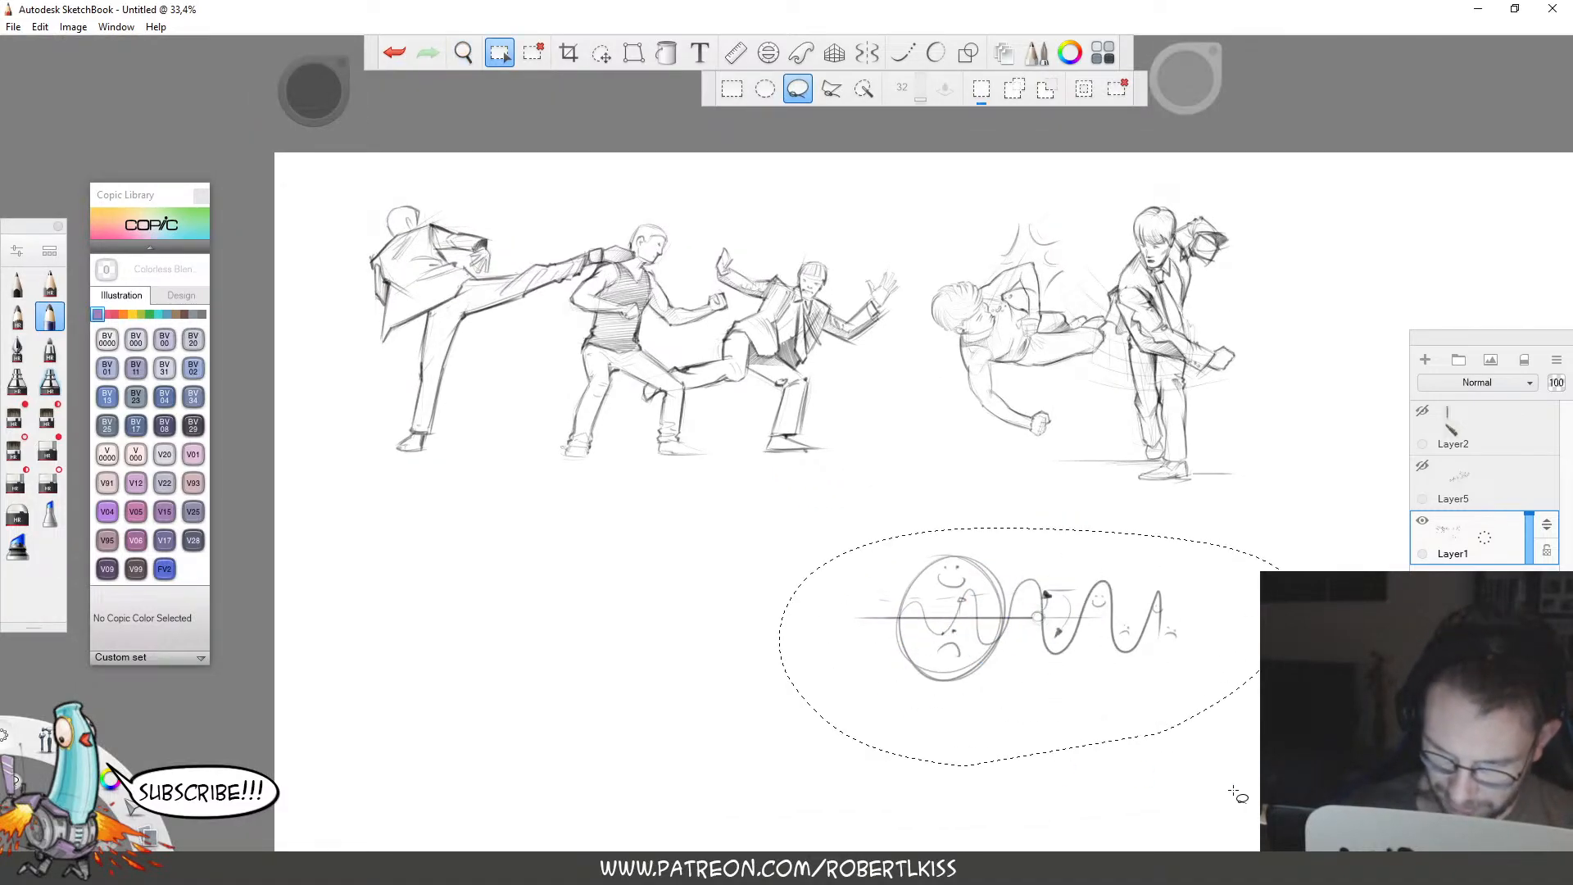
key("ctrl+x")
Arrange the SketchBook window side by side with the browser window showing the reference photo.
key("space")
mouse_move(881, 453)
left_mouse_down()
mouse_move(890, 444)
mouse_move(937, 483)
left_mouse_up()
left_click_drag(937, 483, 987, 573)
mouse_move(987, 573)
left_mouse_down()
mouse_move(973, 585)
mouse_move(906, 562)
left_mouse_up()
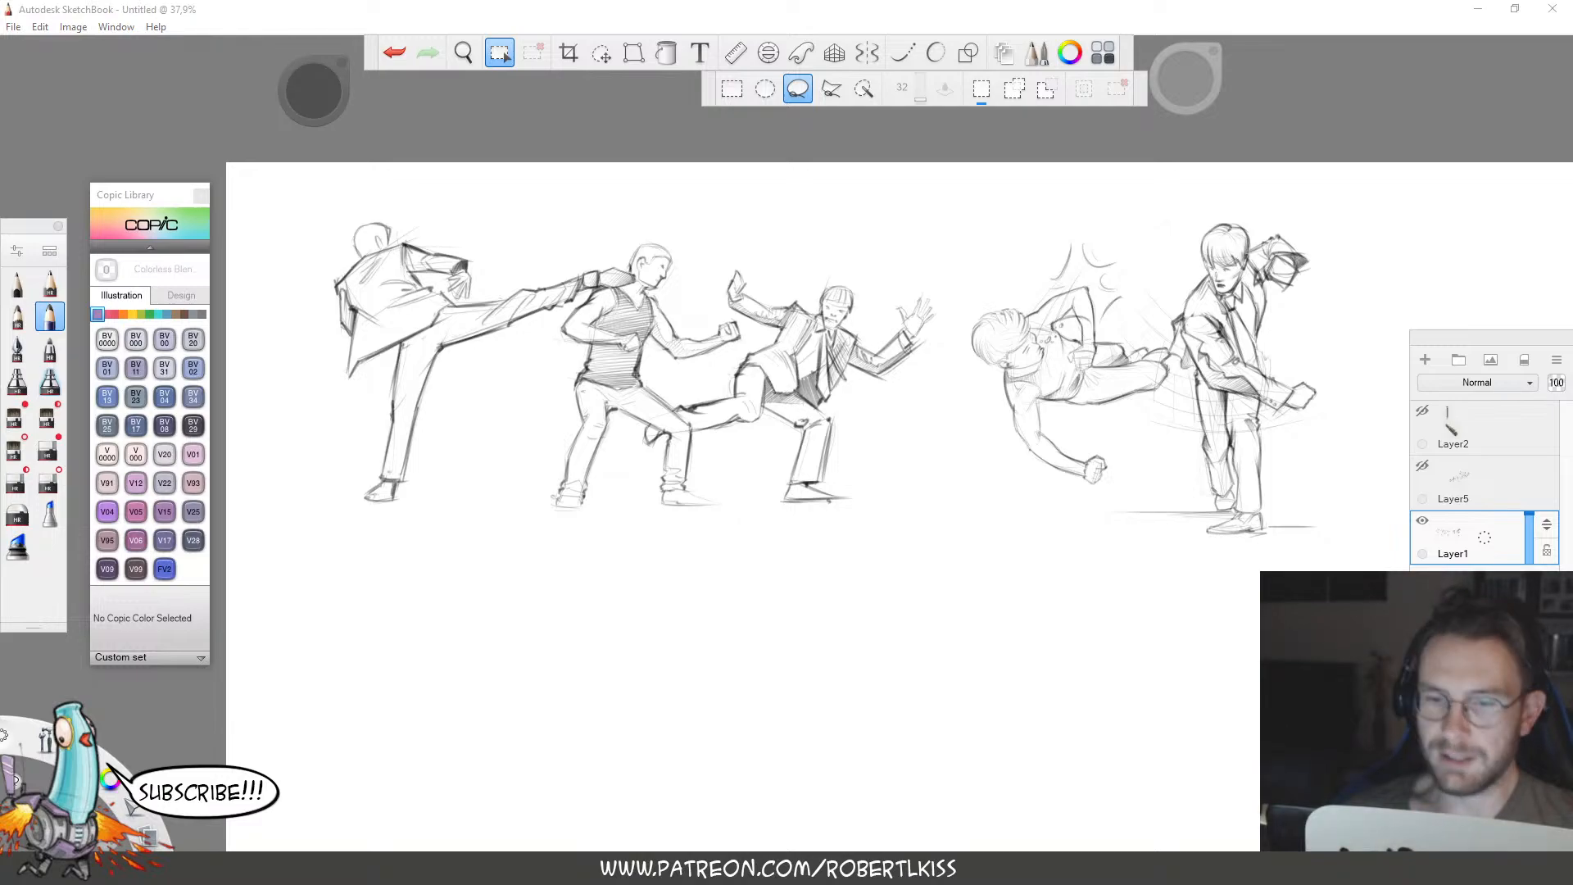
mouse_move(1572, 334)
left_mouse_down()
mouse_move(1384, 334)
mouse_move(288, 114)
mouse_move(1, 131)
left_mouse_up()
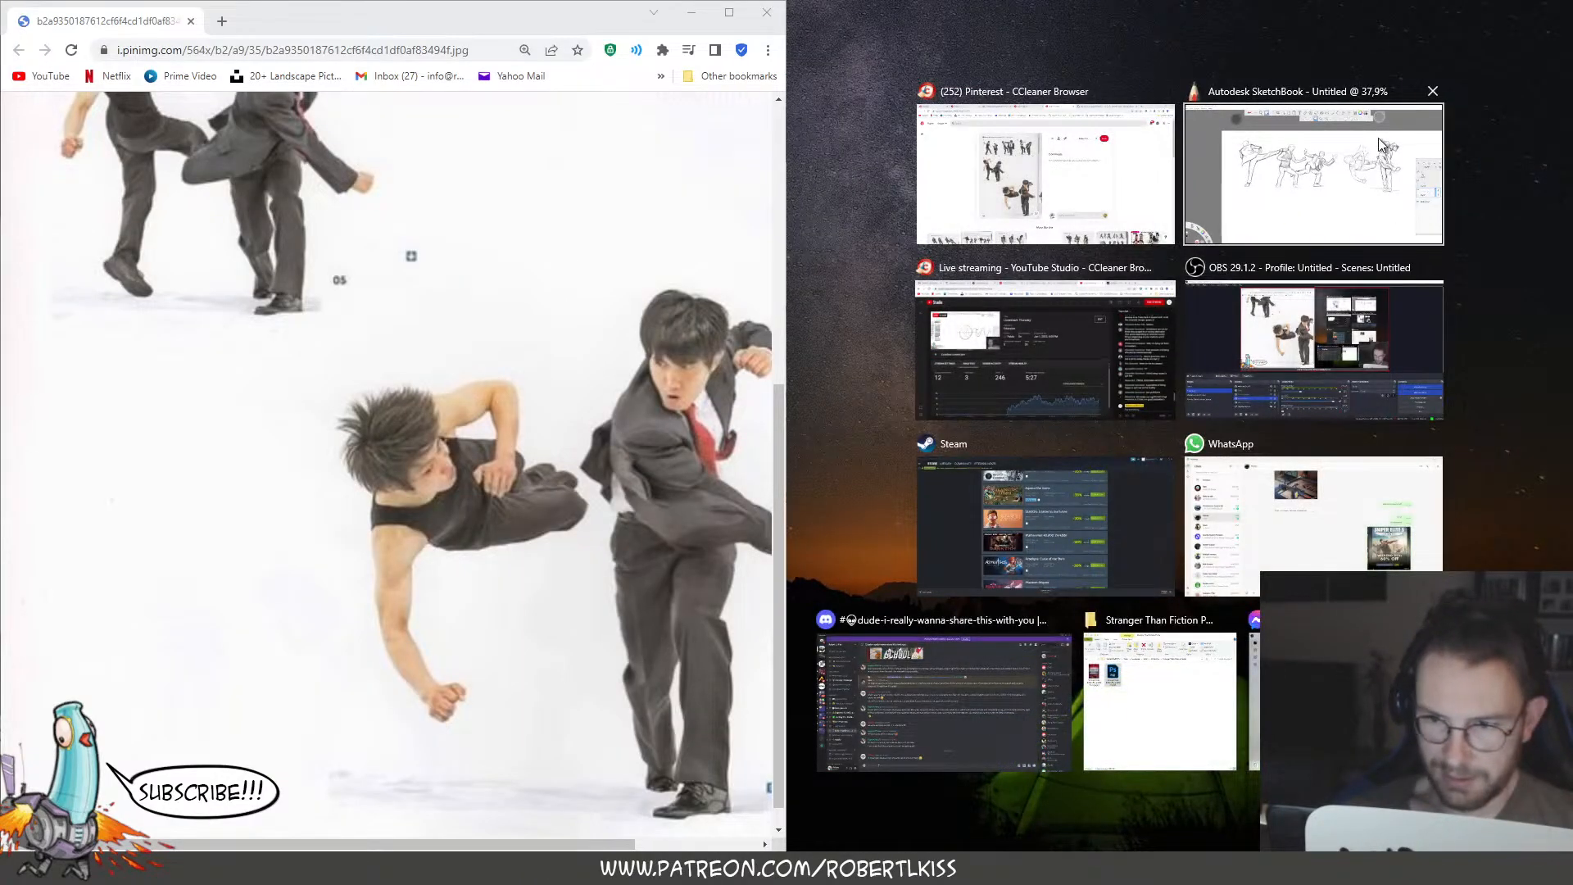
left_click(1379, 145)
Compare the sketched horizontal and standing figures with the matching pair in the reference photo.
key("space")
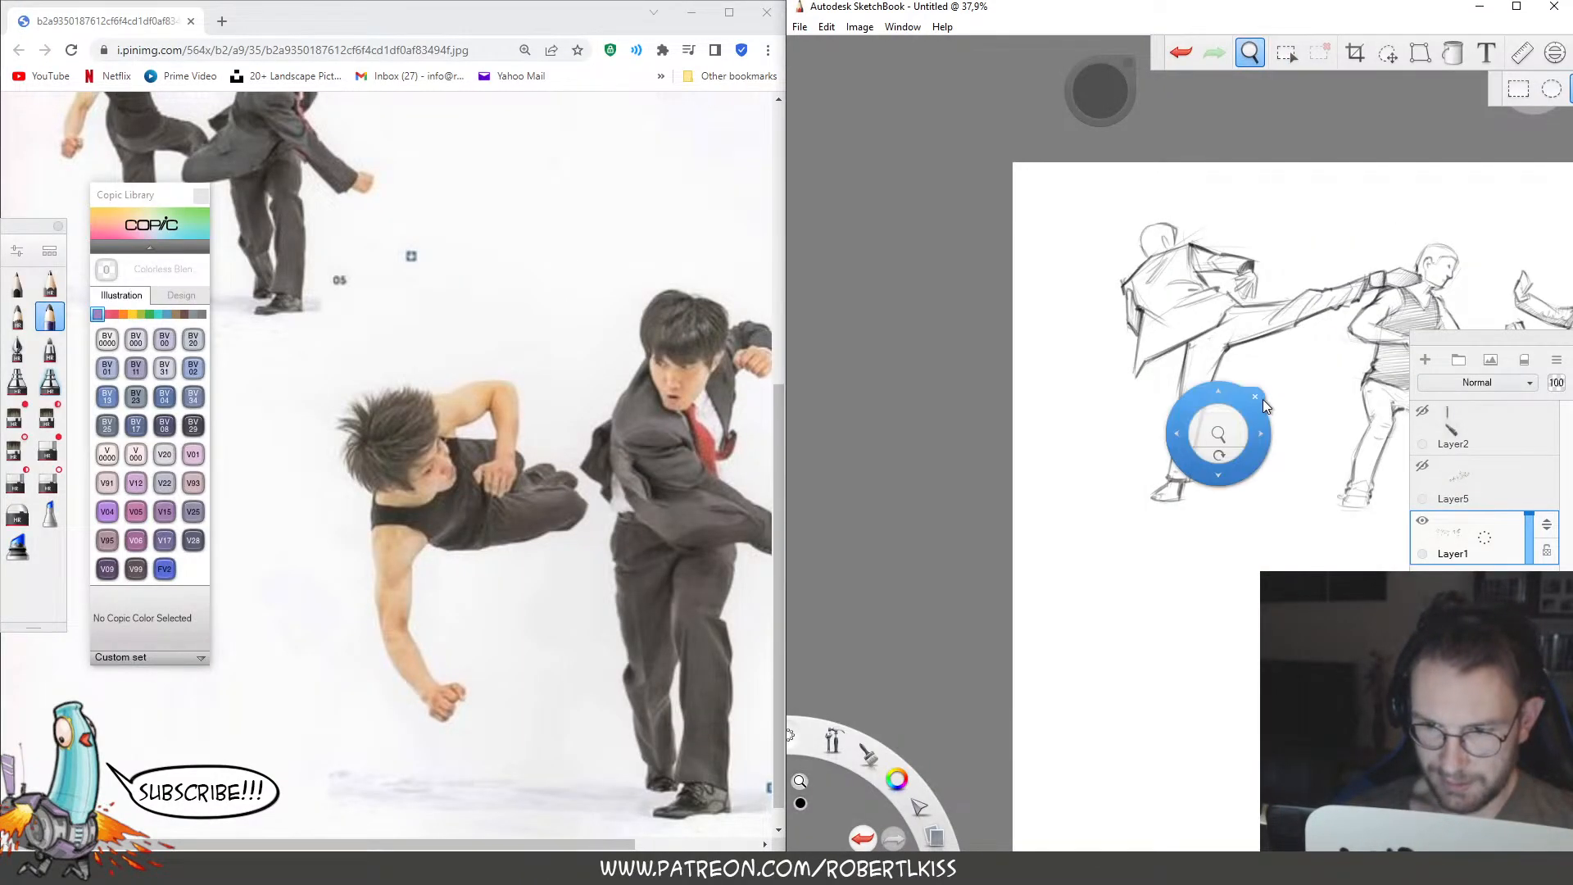
mouse_move(1281, 556)
left_mouse_down()
mouse_move(1036, 464)
mouse_move(827, 457)
left_mouse_up()
left_click_drag(1287, 472, 981, 509)
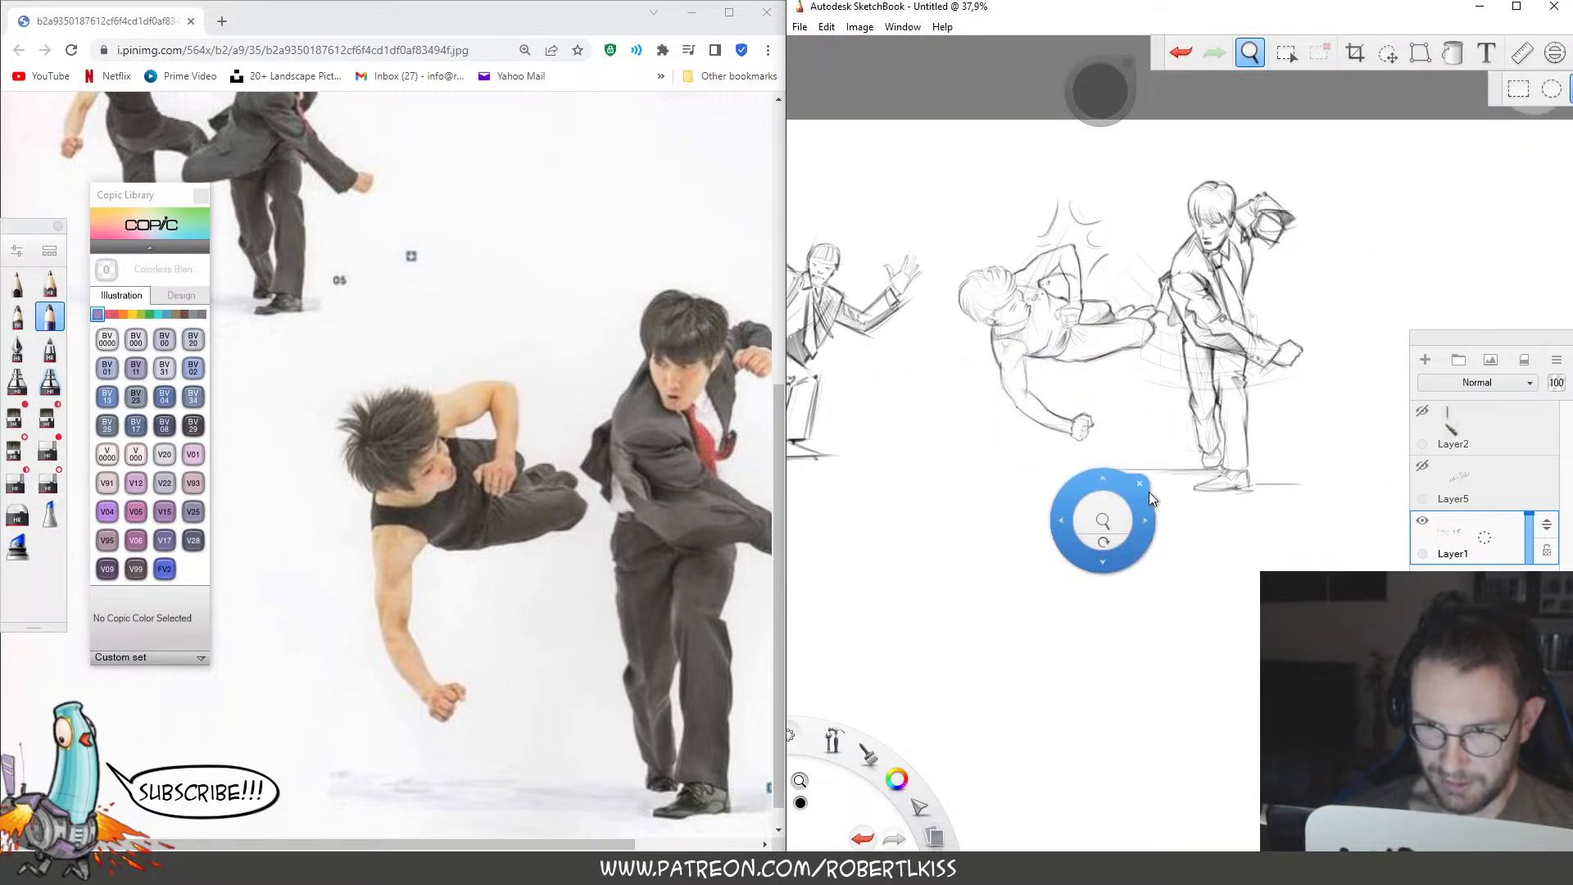
mouse_move(1246, 377)
left_mouse_down()
mouse_move(1276, 375)
mouse_move(1295, 420)
left_mouse_up()
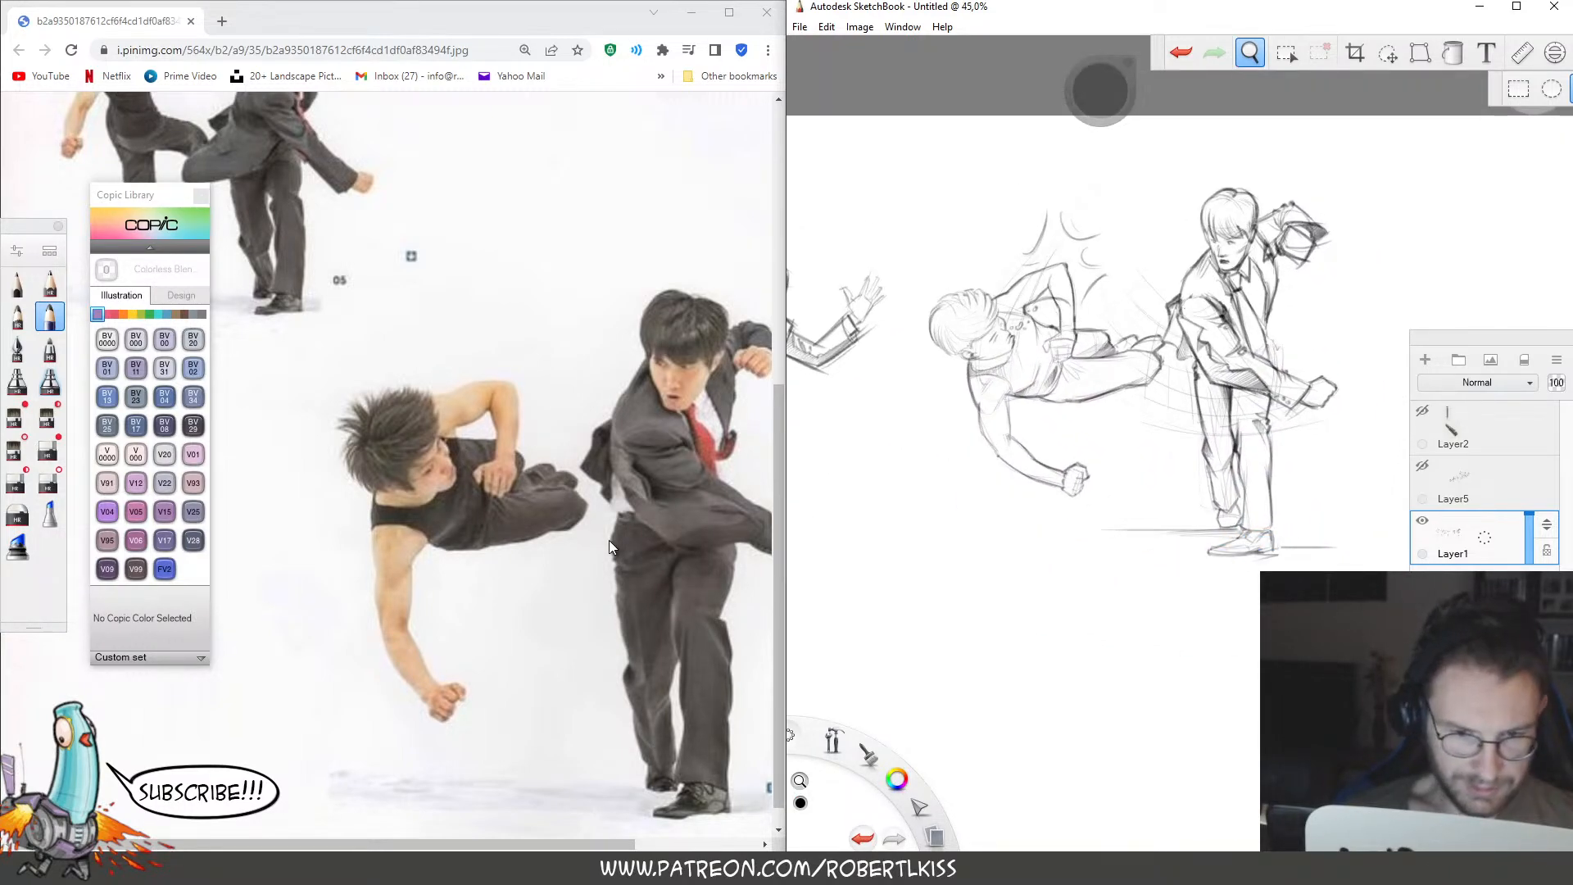
scroll(572, 534, "down", 1)
mouse_move(614, 827)
left_mouse_down()
mouse_move(662, 824)
mouse_move(596, 823)
mouse_move(725, 844)
left_mouse_up()
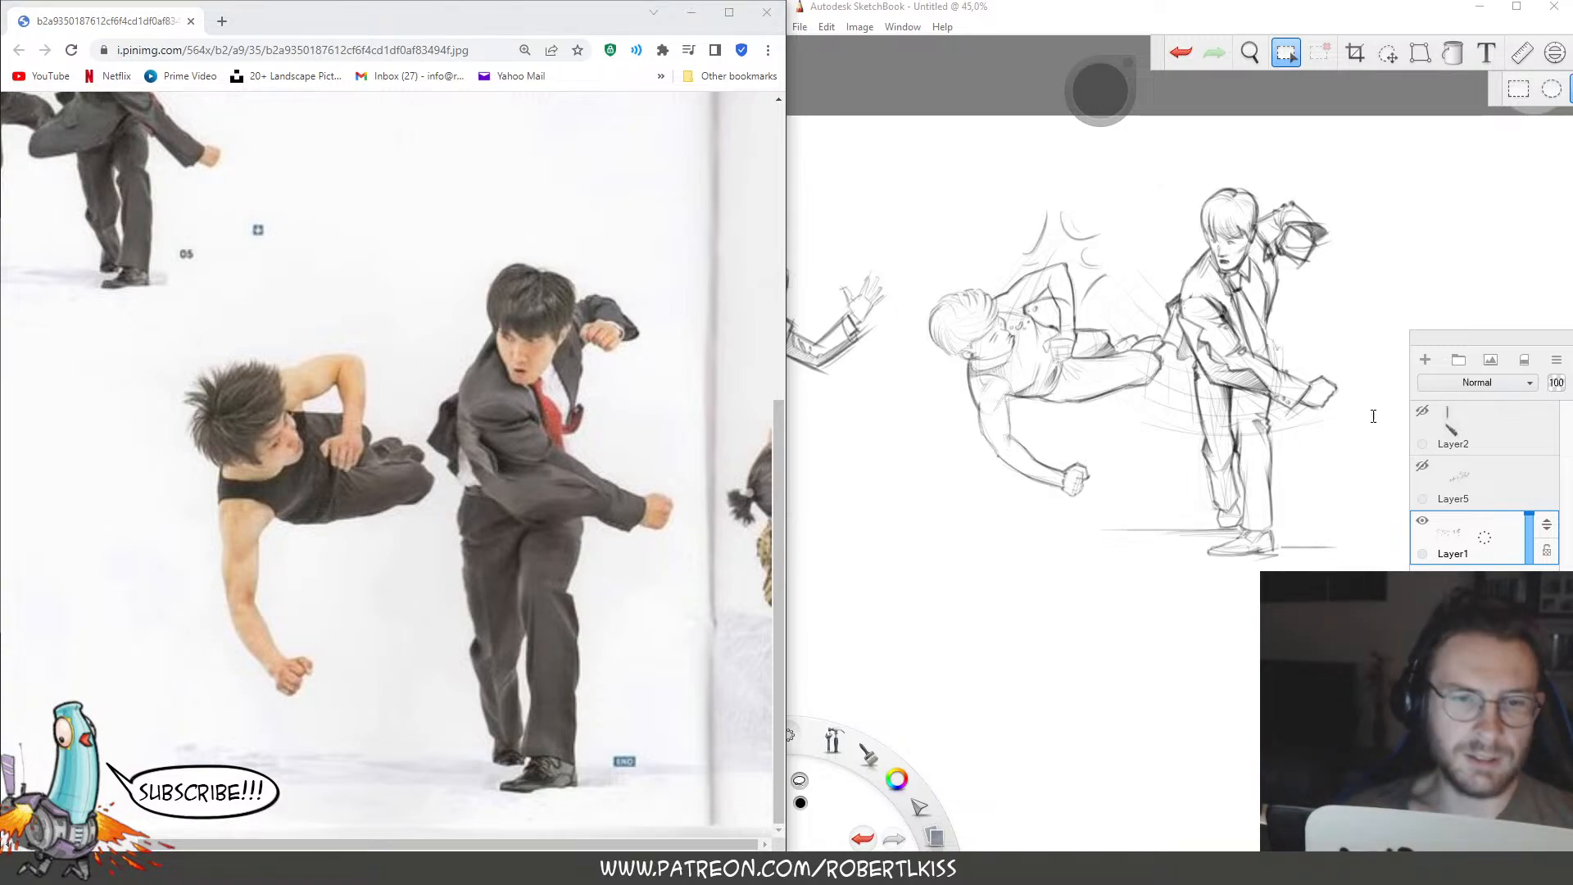
Bring up the second reference sheet in the browser and compare its panels with the sketch of the three fighters.
left_click_drag(1374, 415, 308, 18)
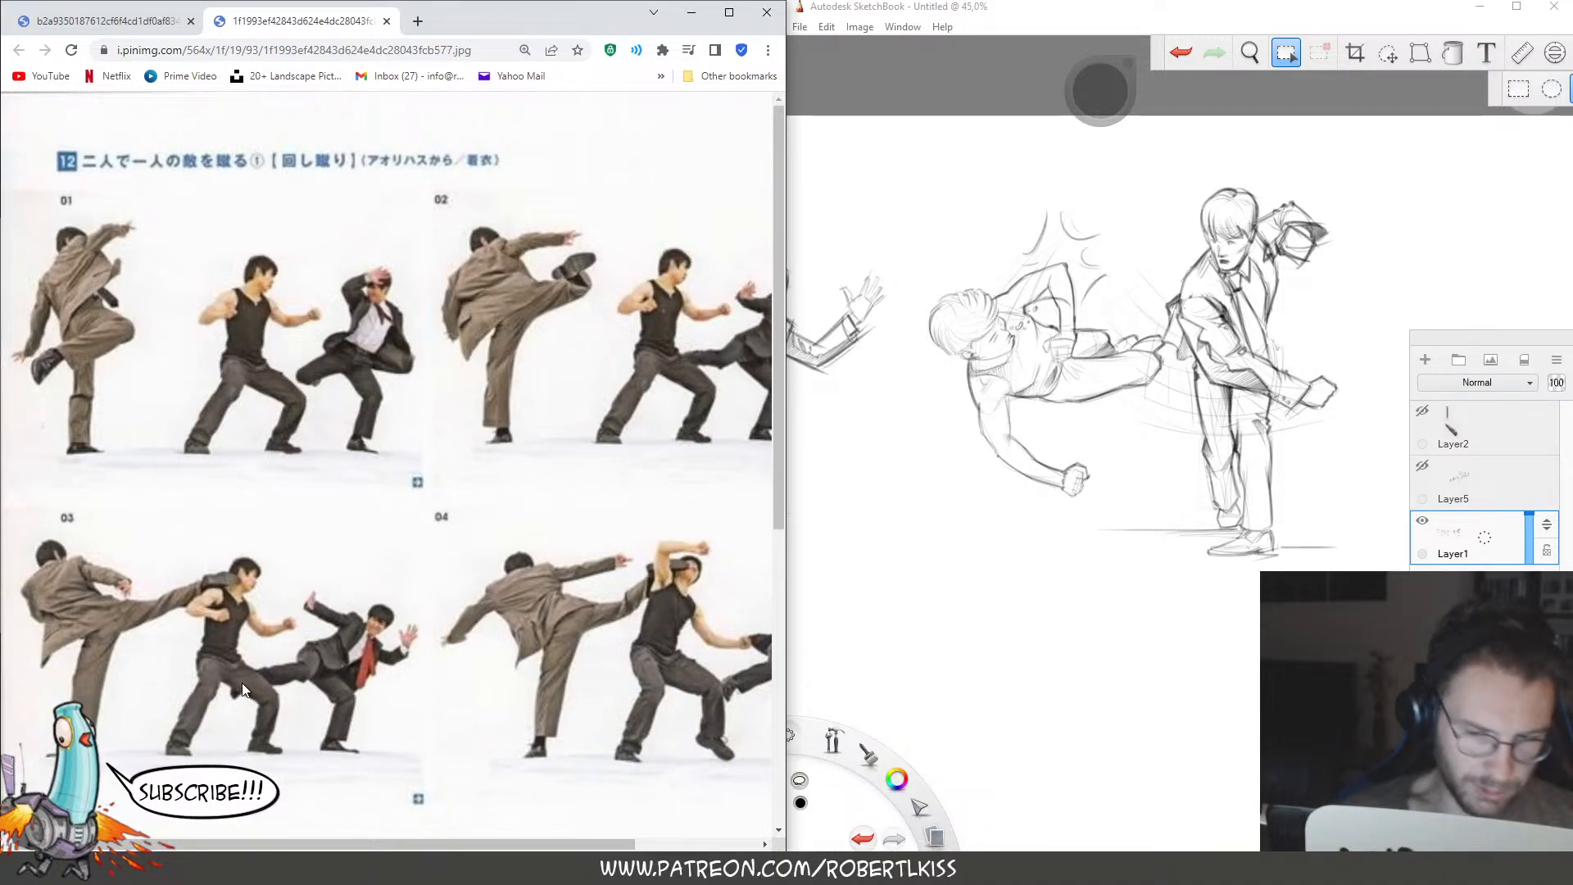
left_click(963, 86)
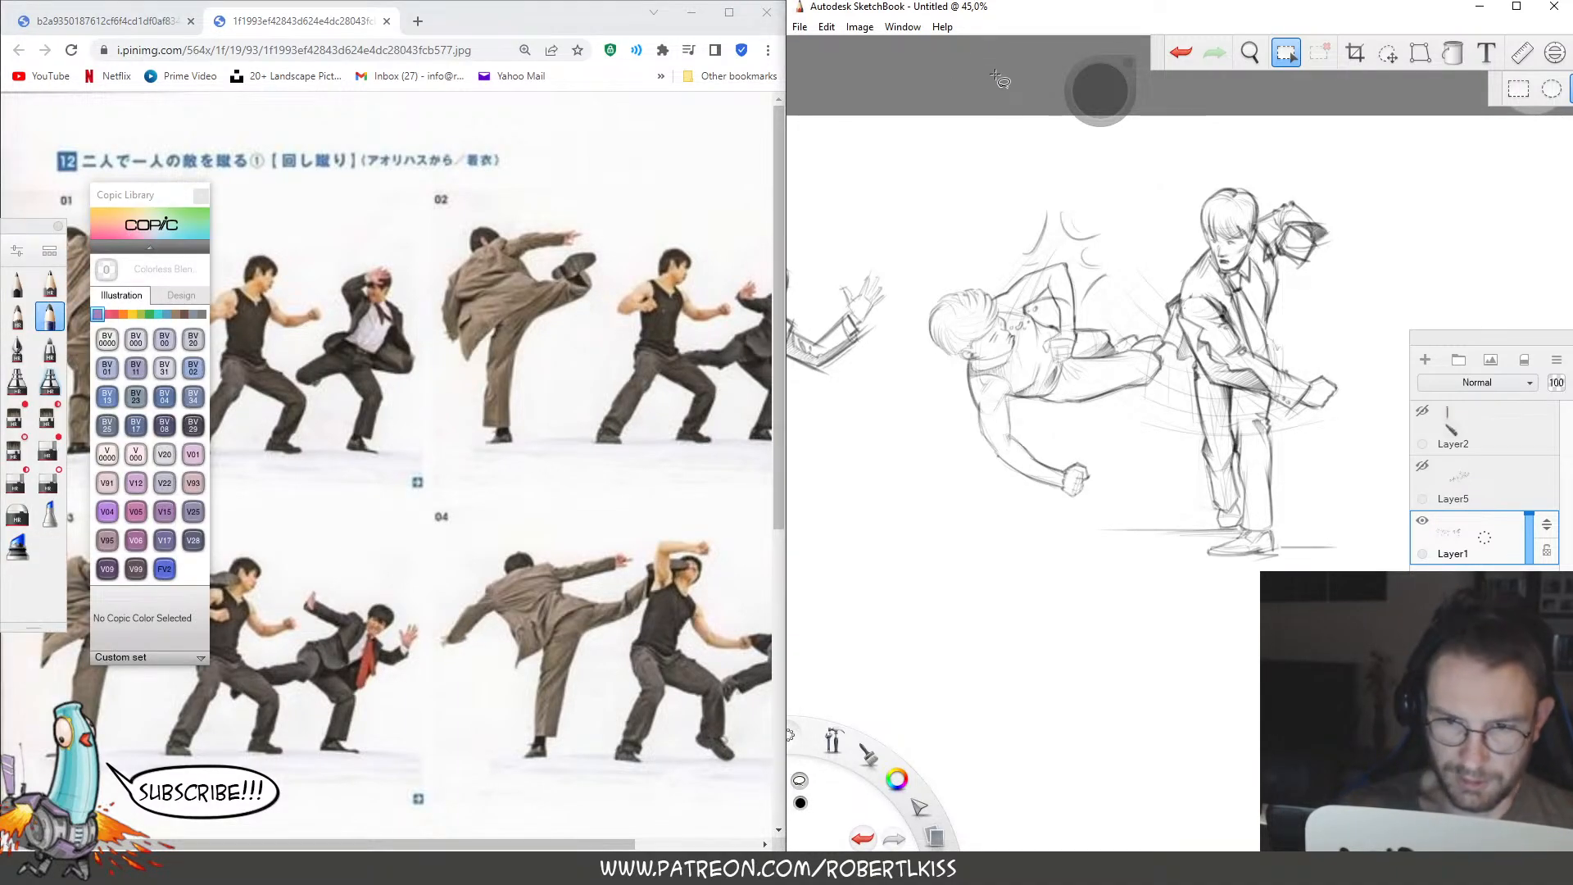
key("space")
mouse_move(925, 569)
left_mouse_down()
mouse_move(1029, 586)
mouse_move(1419, 558)
mouse_move(1502, 517)
left_mouse_up()
left_click_drag(1145, 624, 1204, 592)
left_click(648, 639)
scroll(524, 704, "down", 6)
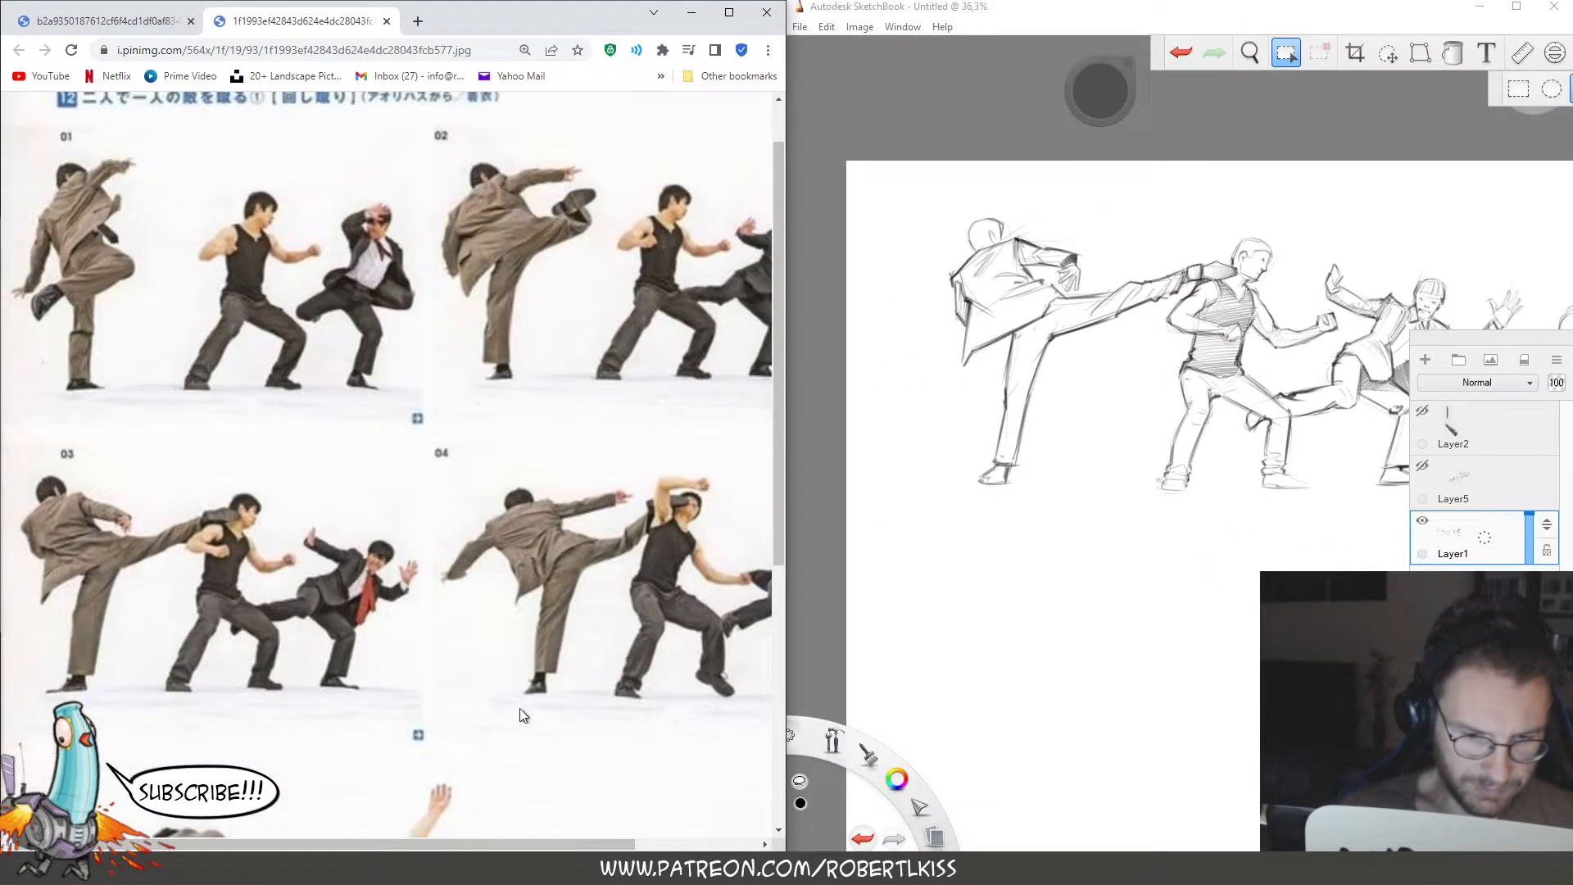
scroll(541, 705, "up", 3)
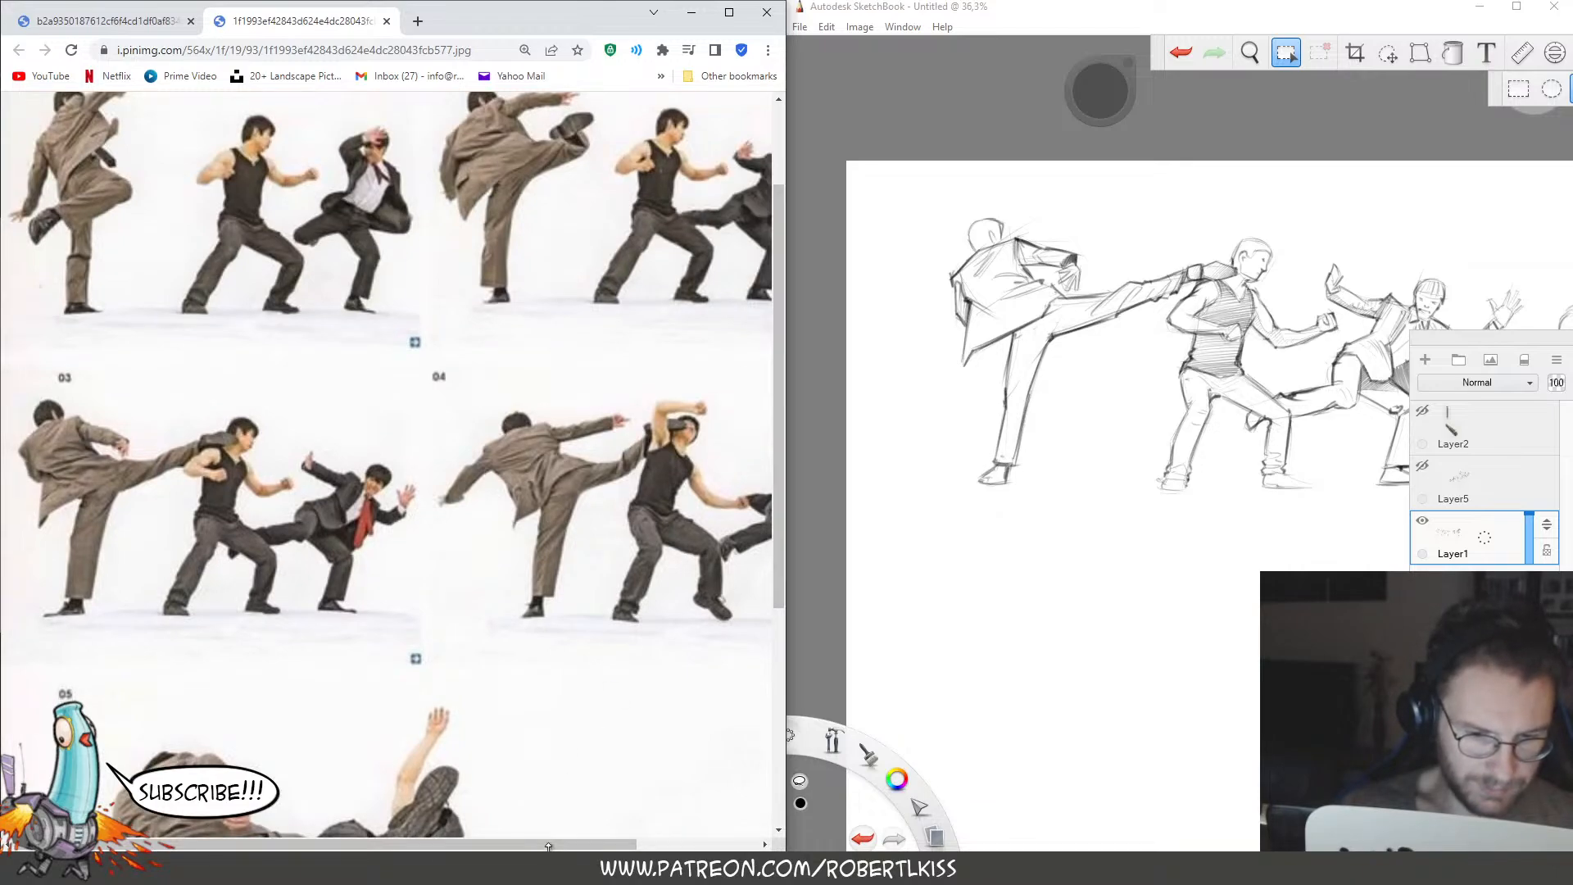
left_click_drag(547, 844, 545, 844)
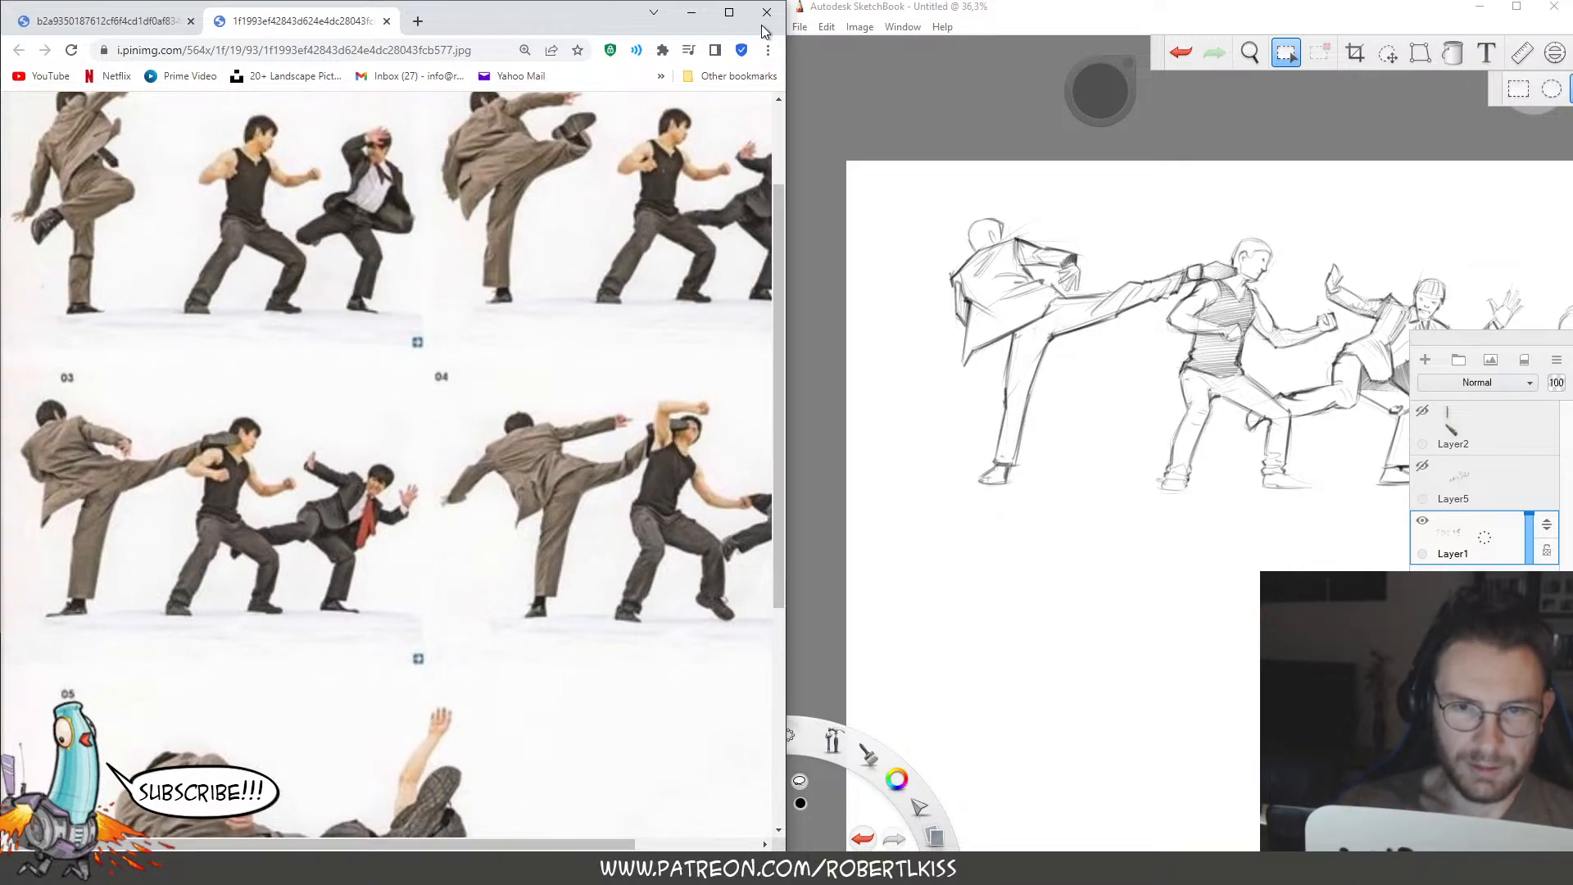